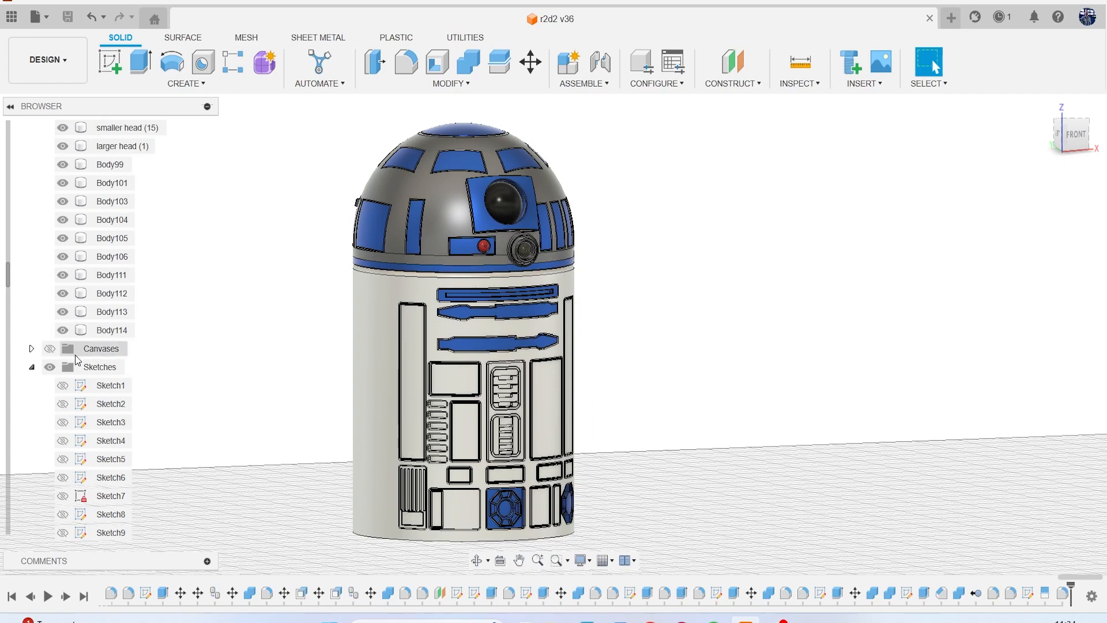
Turn on visibility of the Canvases folder and orient the model to the right side view.
click(49, 348)
scroll(410, 368, down, 3)
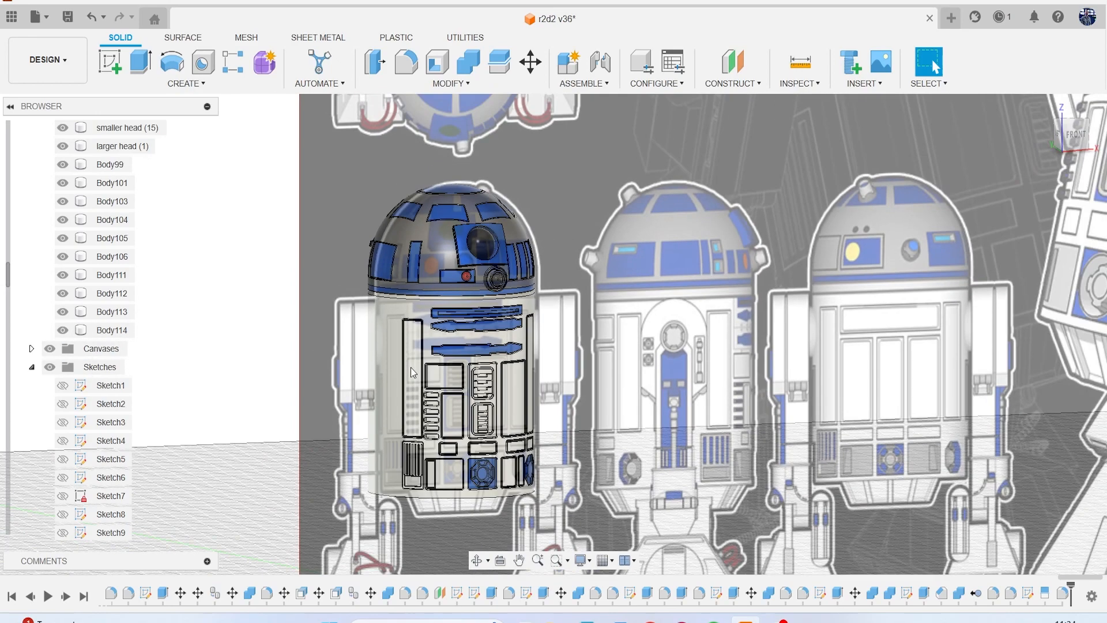
scroll(476, 337, down, 5)
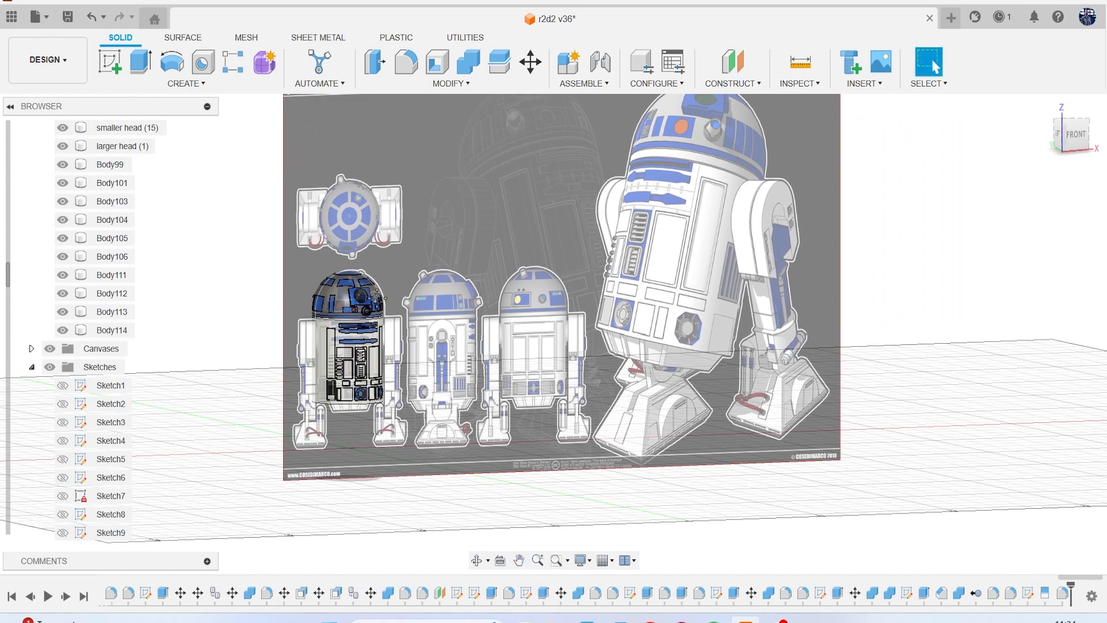
middle_drag(379, 303, 443, 267)
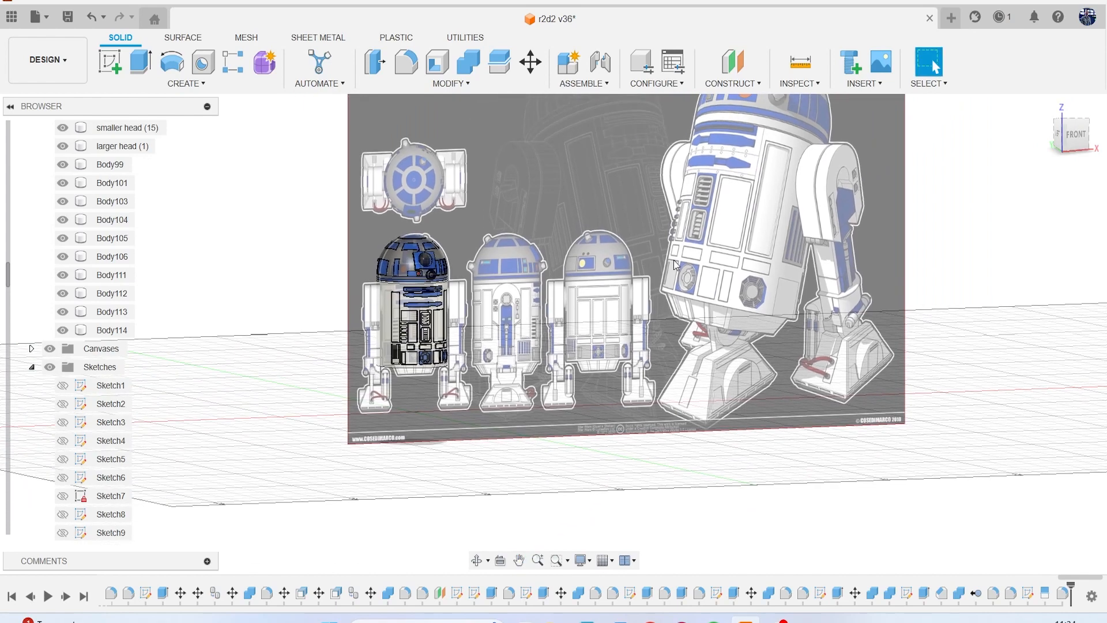
click(1078, 142)
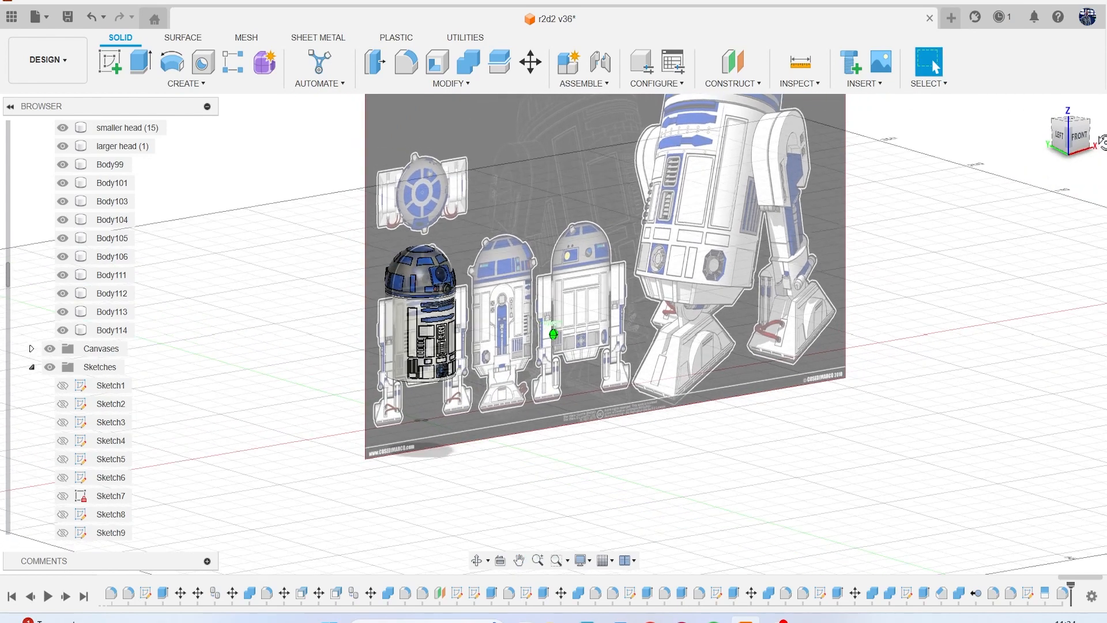
click(1063, 143)
click(1074, 145)
drag(1074, 145, 949, 223)
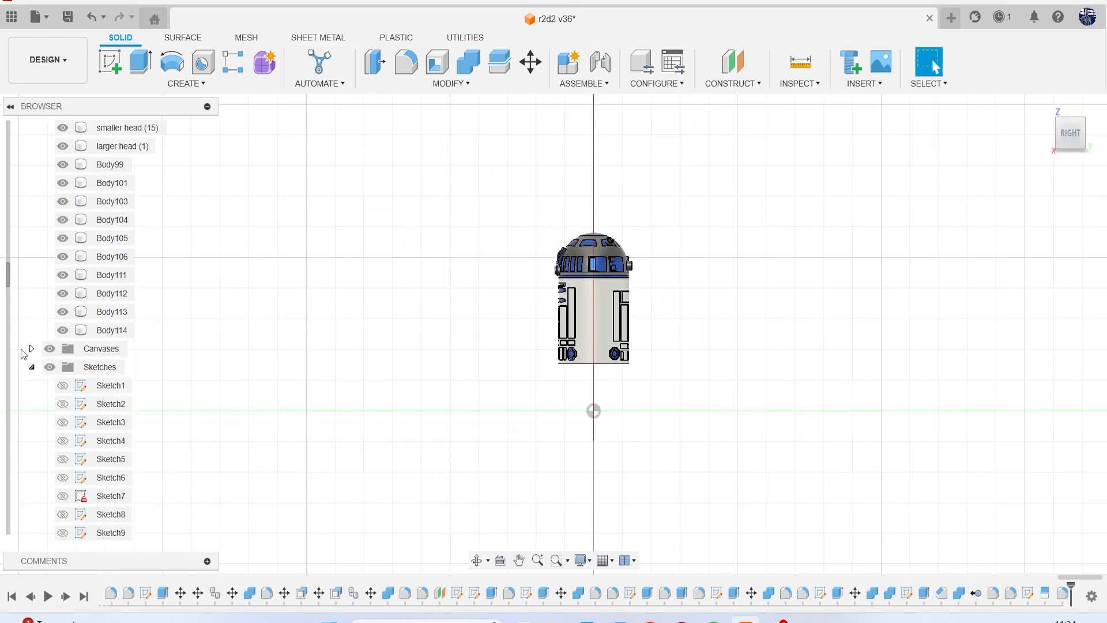
Show the second reference canvas and start a new sketch on the origin plane facing the right side view.
click(32, 348)
click(62, 385)
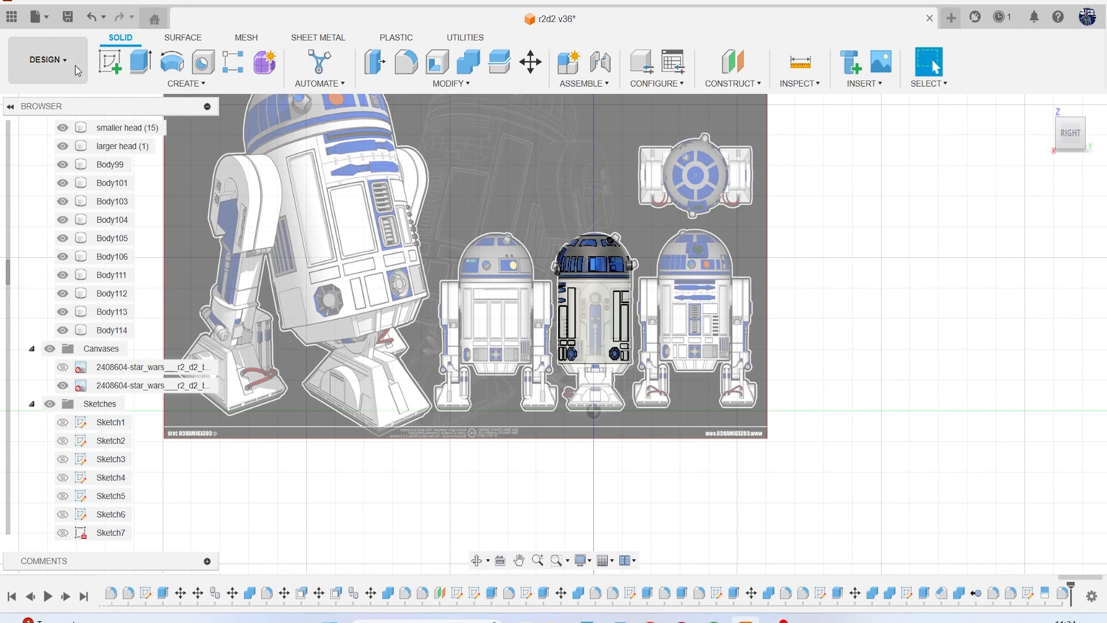
click(109, 61)
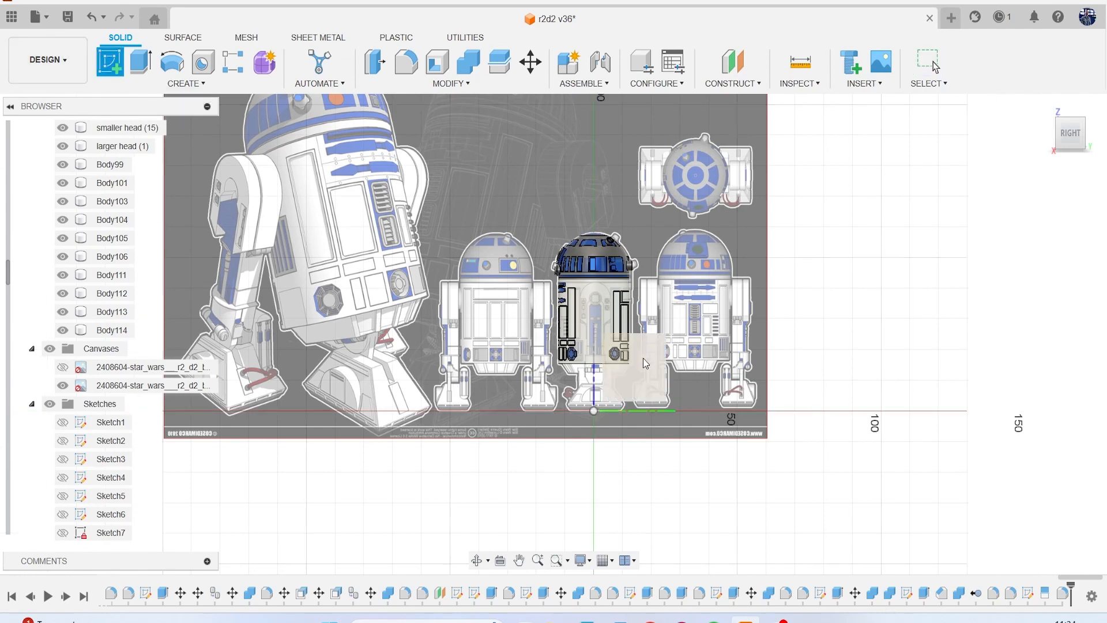
click(660, 361)
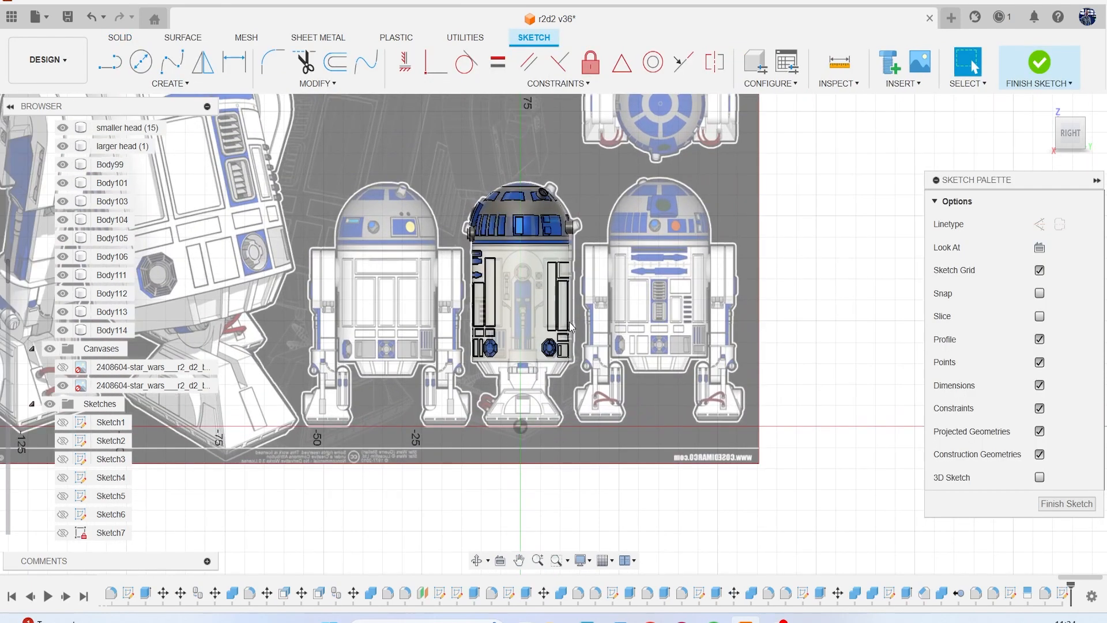
Draw a two-point circle about 10.5 mm in diameter over the arched top of the shoulder panel on the reference image.
scroll(569, 322, up, 5)
scroll(511, 377, down, 5)
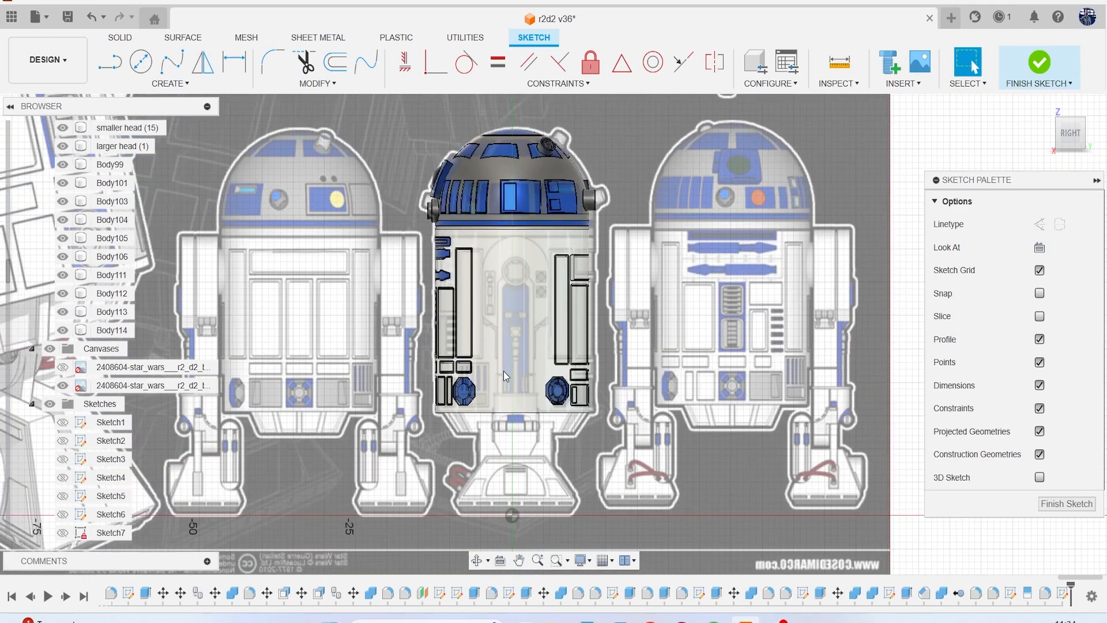
middle_drag(503, 371, 763, 461)
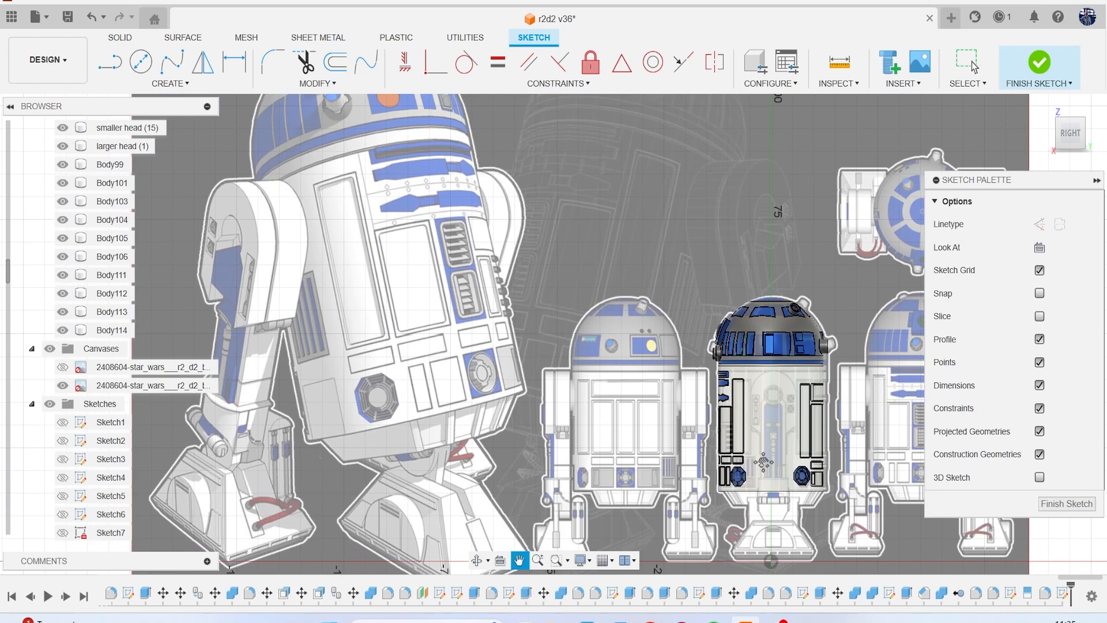
middle_drag(762, 461, 697, 422)
scroll(697, 422, up, 6)
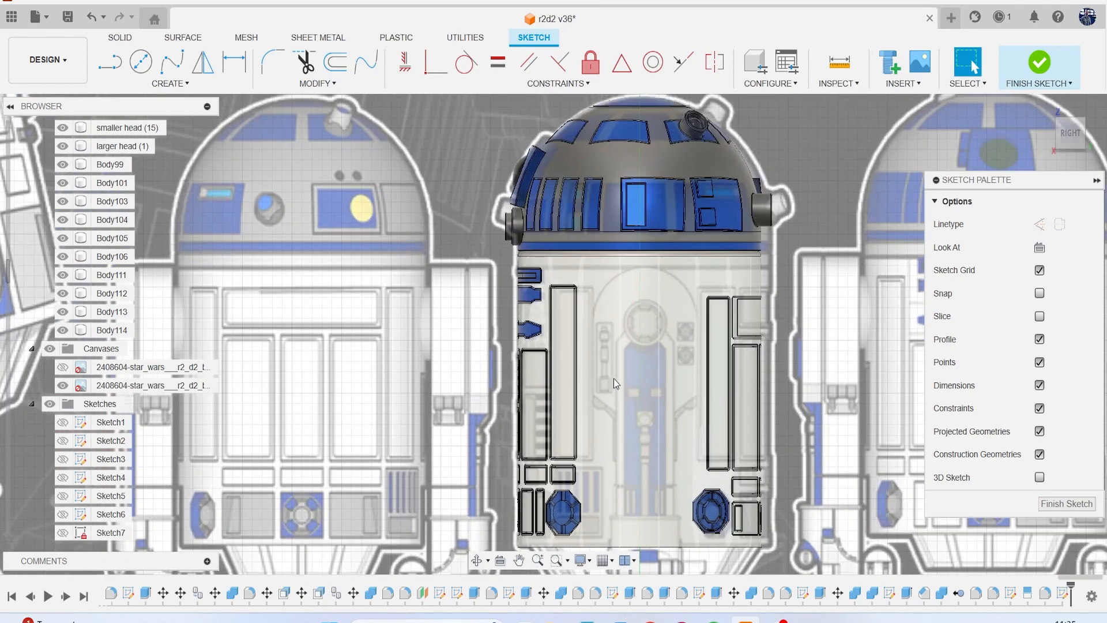
key(c)
click(1031, 224)
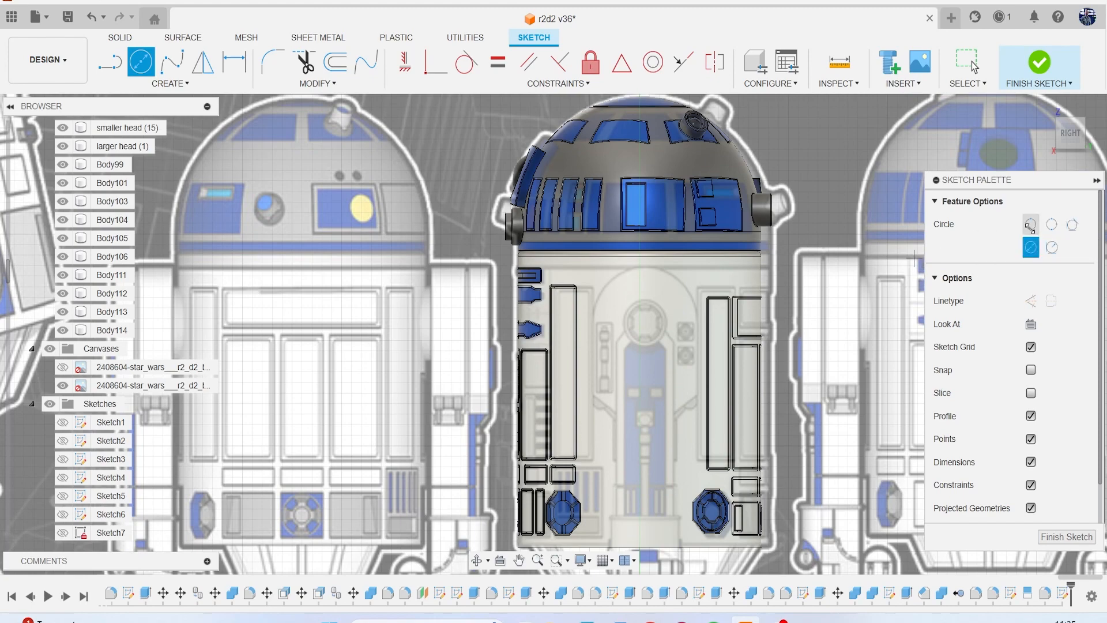
scroll(634, 279, up, 3)
scroll(611, 260, down, 6)
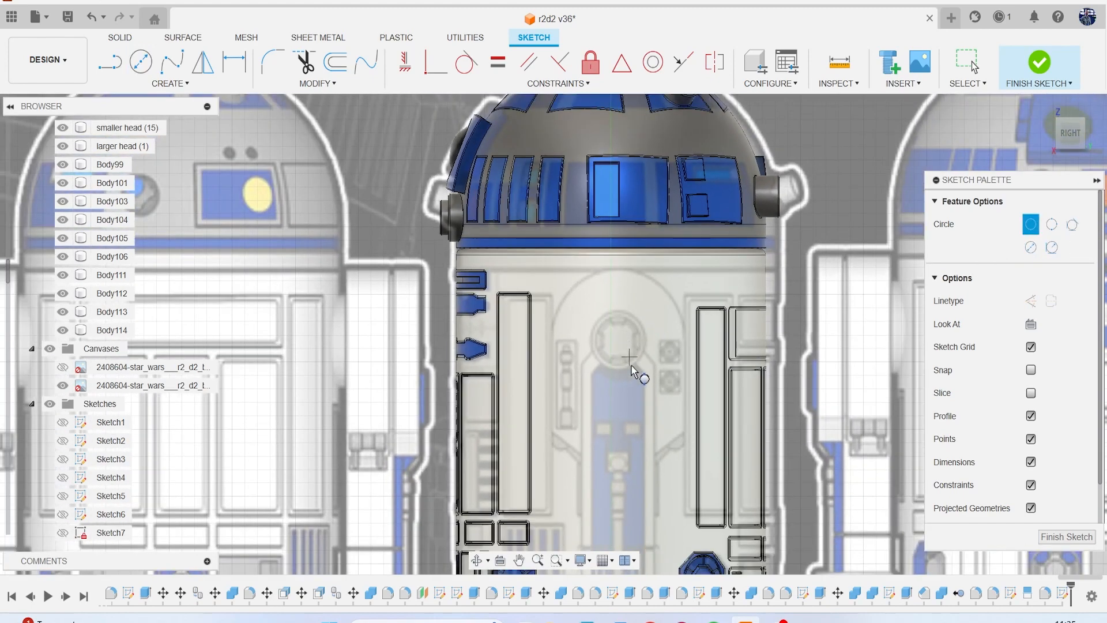
scroll(610, 383, up, 5)
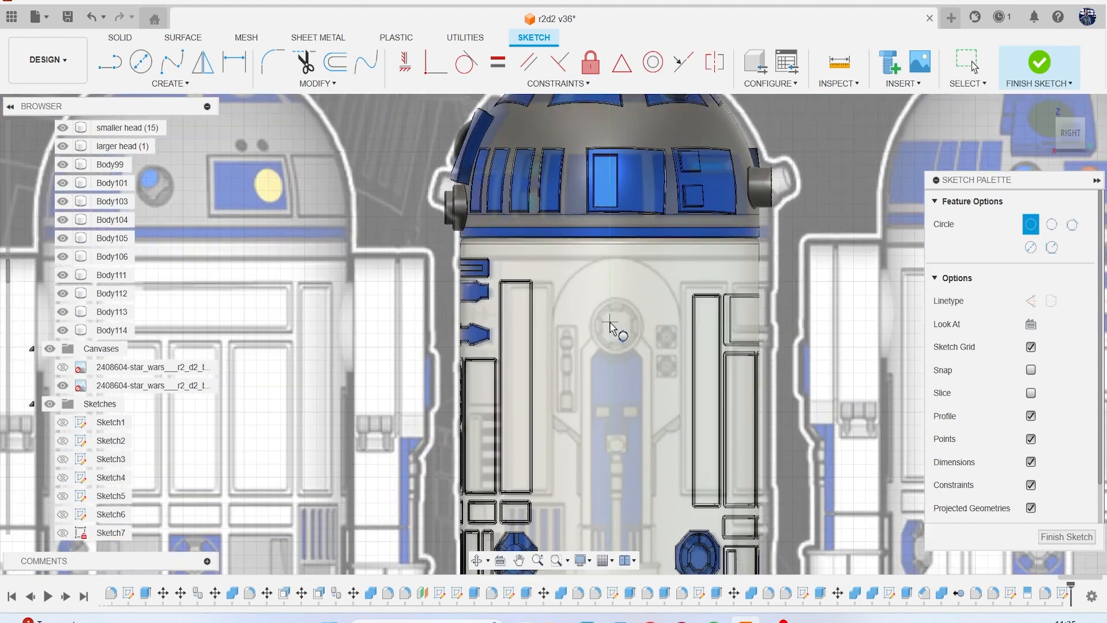
click(616, 243)
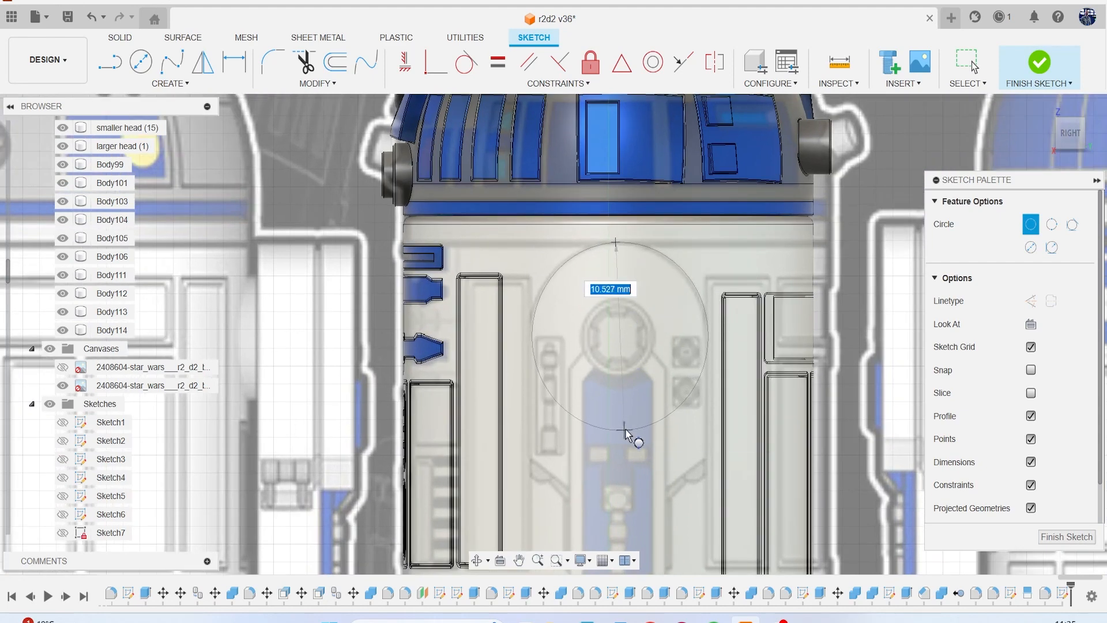
click(624, 430)
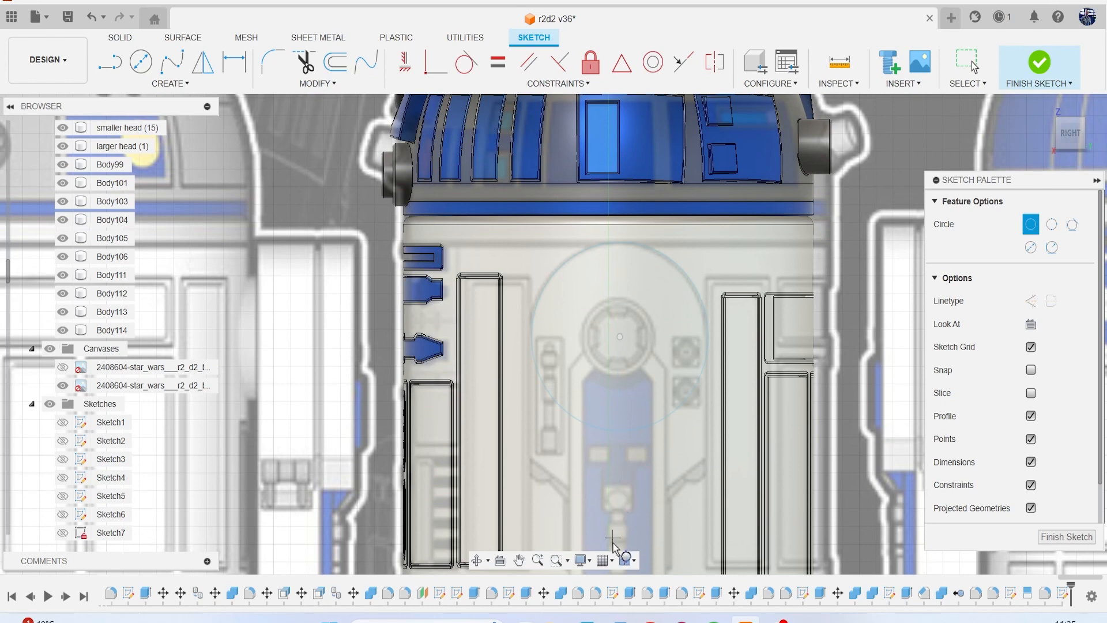
key(Escape)
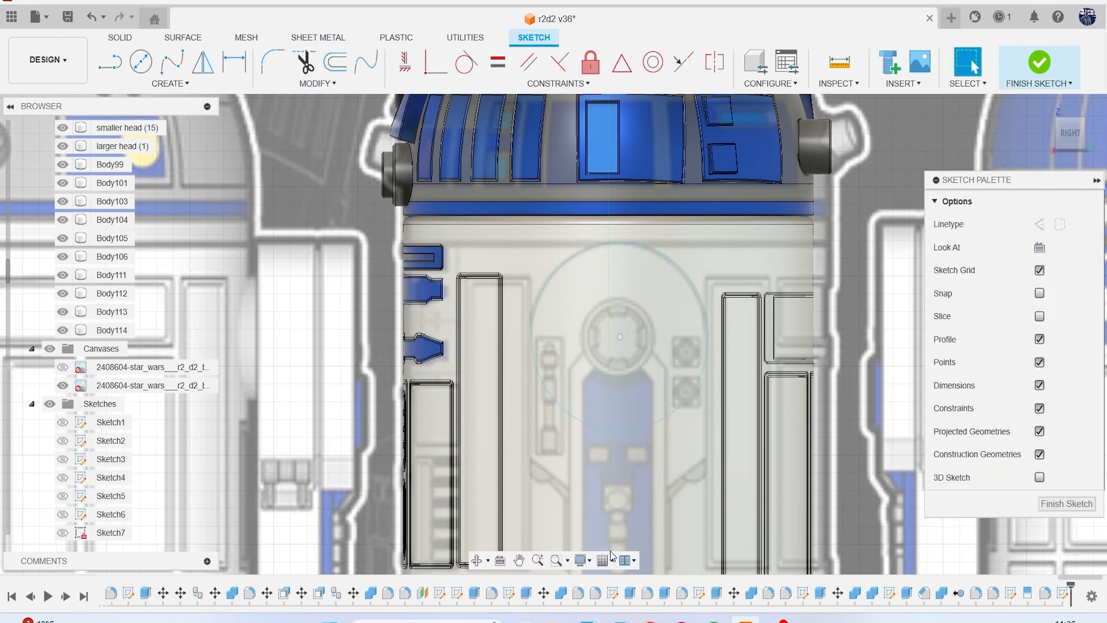
Draw a horizontal line from the circle's centre to its left edge and a vertical line from the centre to its lower edge.
key(l)
middle_drag(570, 454, 587, 353)
scroll(587, 353, up, 1)
scroll(587, 353, up, 2)
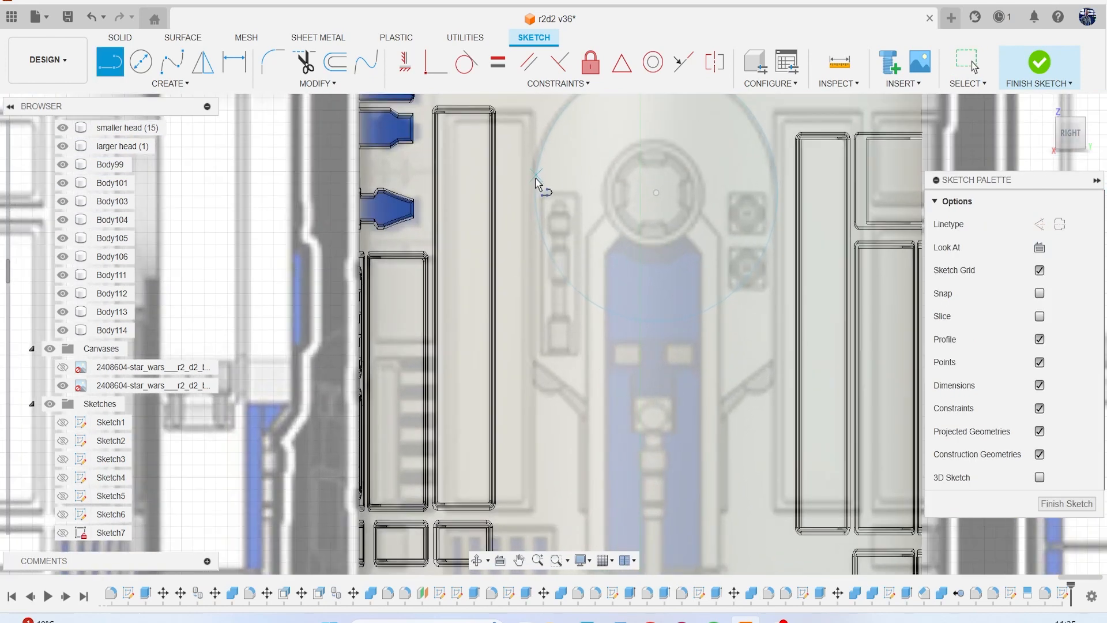
click(656, 193)
click(536, 193)
key(Escape)
key(Escape)
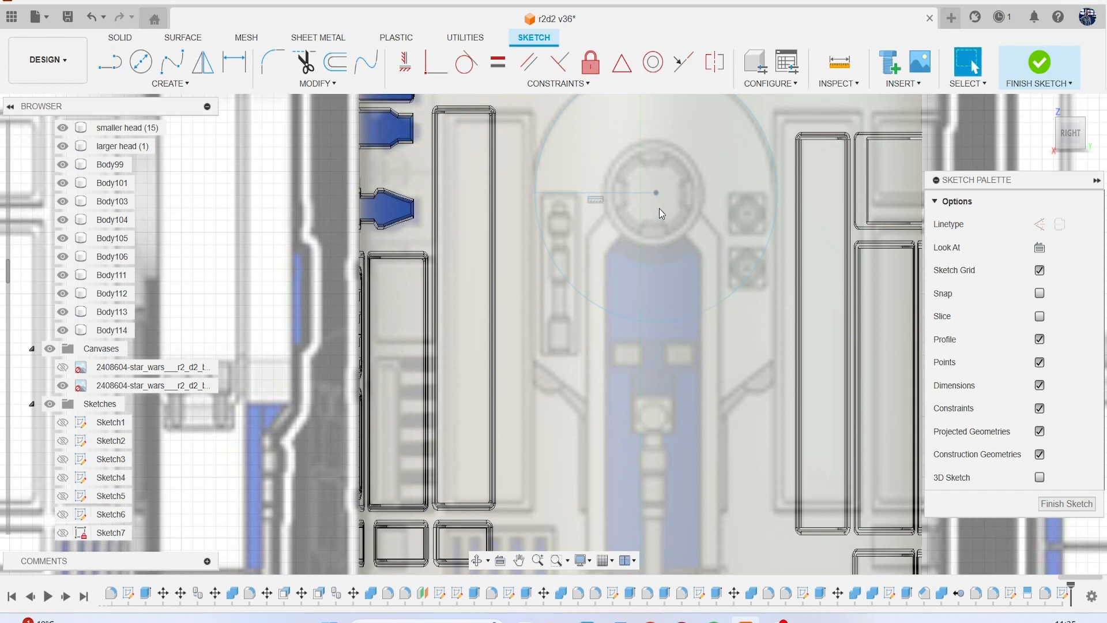
key(l)
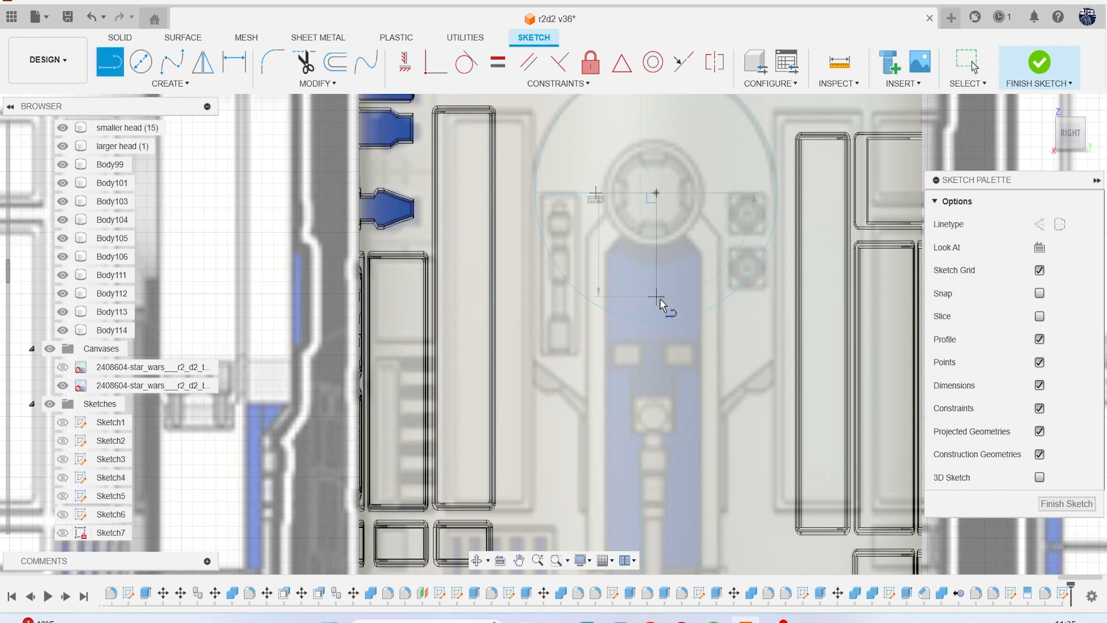
key(Escape)
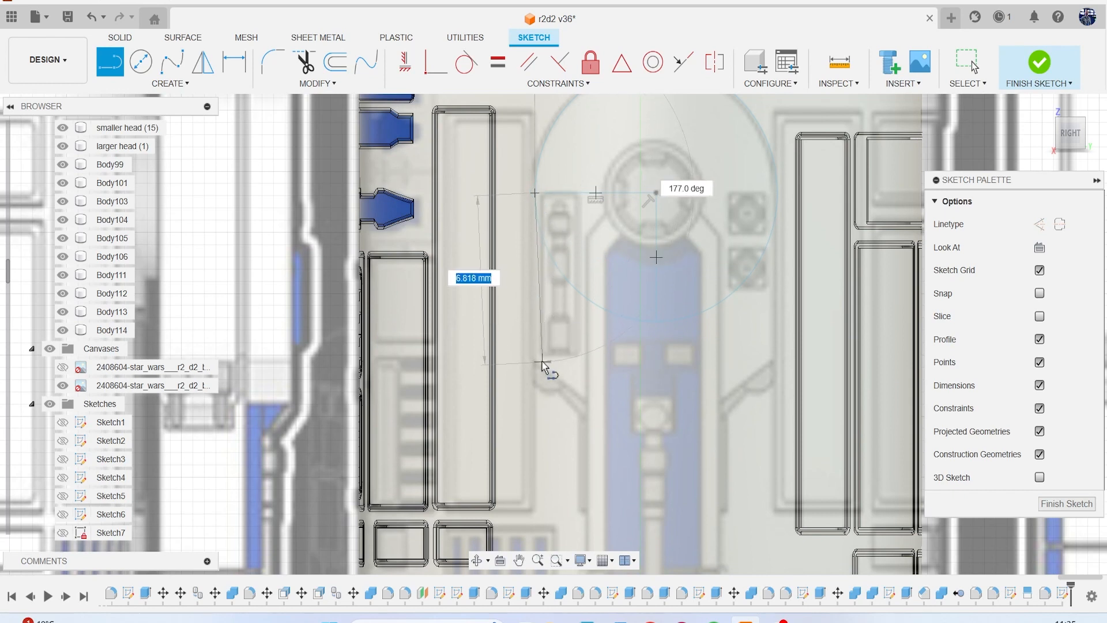
Trace the panel's left outline with connected lines: about 6.8 mm down, 2.8 mm diagonally inward, 6.6 mm up and 1.3 mm toward the ring.
click(536, 362)
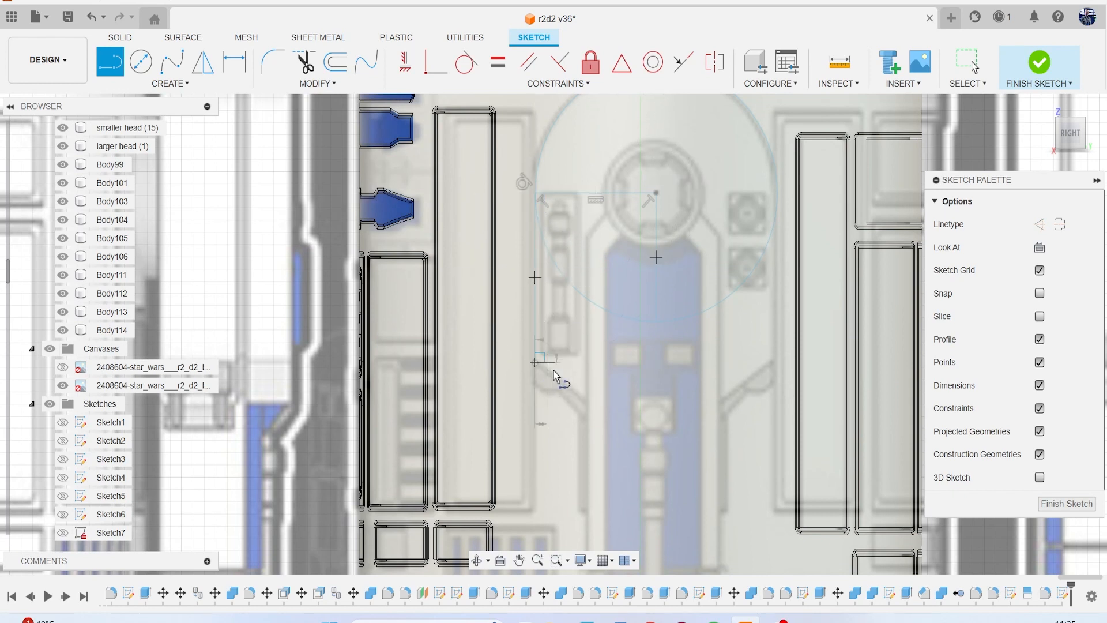
click(587, 402)
scroll(586, 401, down, 7)
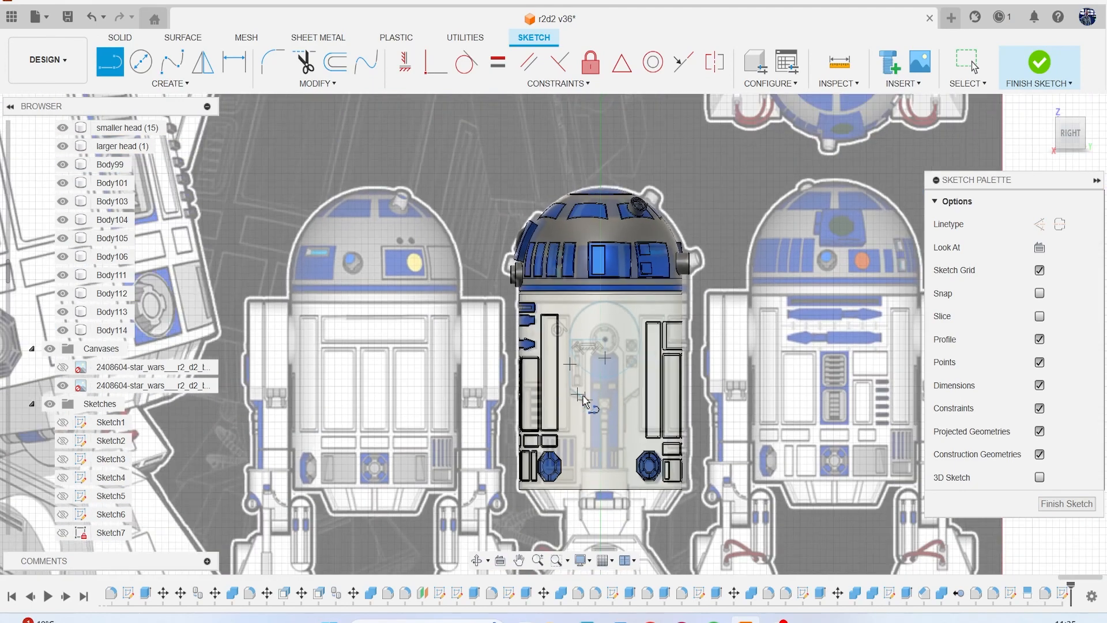
scroll(583, 395, down, 2)
mouse_move(583, 396)
middle_down()
mouse_move(851, 419)
mouse_move(504, 409)
mouse_move(657, 425)
mouse_move(657, 393)
mouse_move(613, 395)
mouse_move(894, 396)
middle_up()
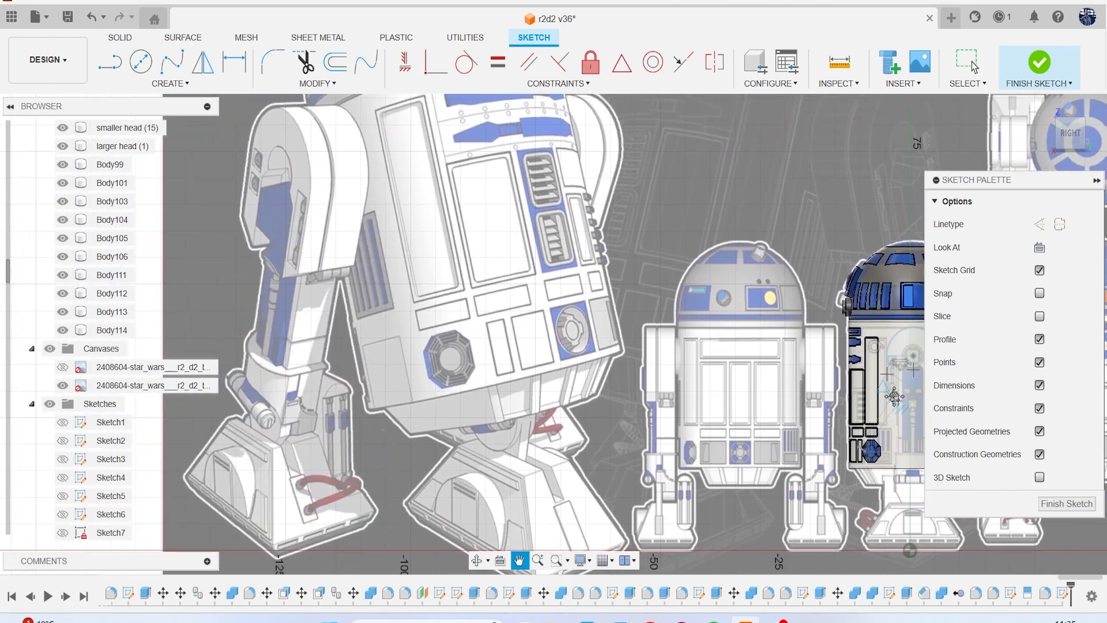
mouse_move(894, 397)
middle_down()
mouse_move(835, 403)
mouse_move(638, 377)
middle_up()
scroll(833, 403, up, 4)
scroll(638, 381, up, 5)
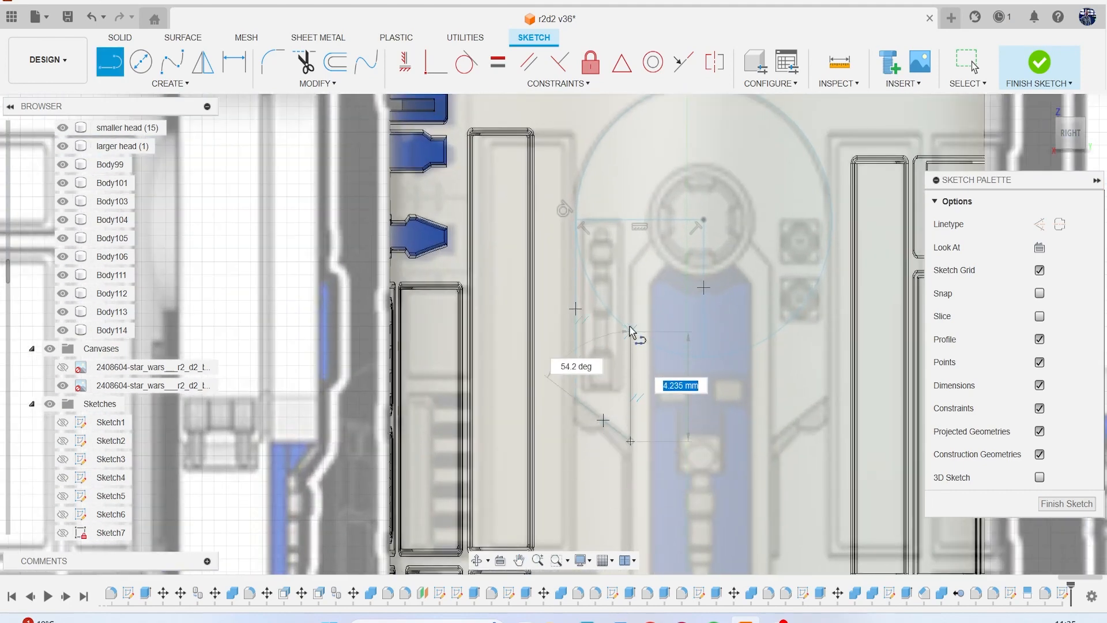
scroll(625, 299, up, 3)
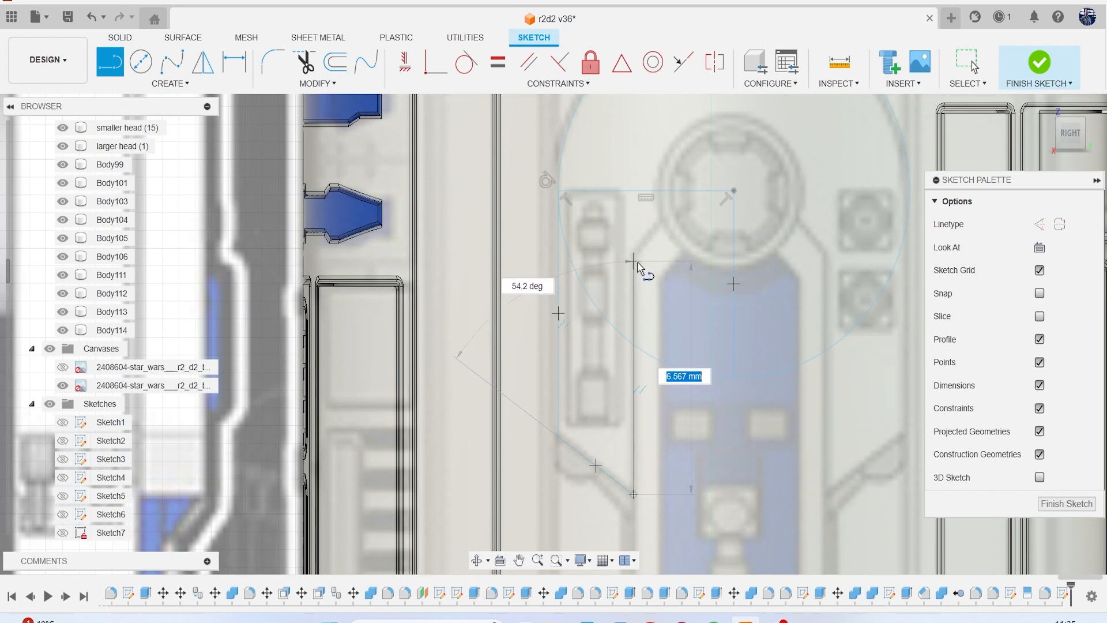
click(634, 261)
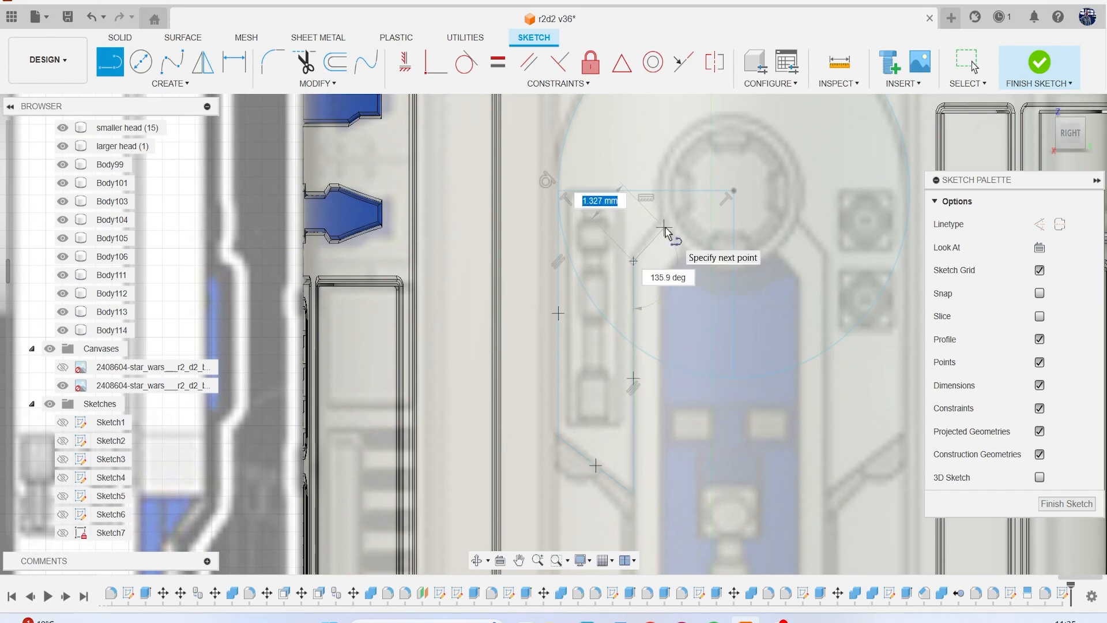
click(666, 229)
scroll(660, 239, down, 1)
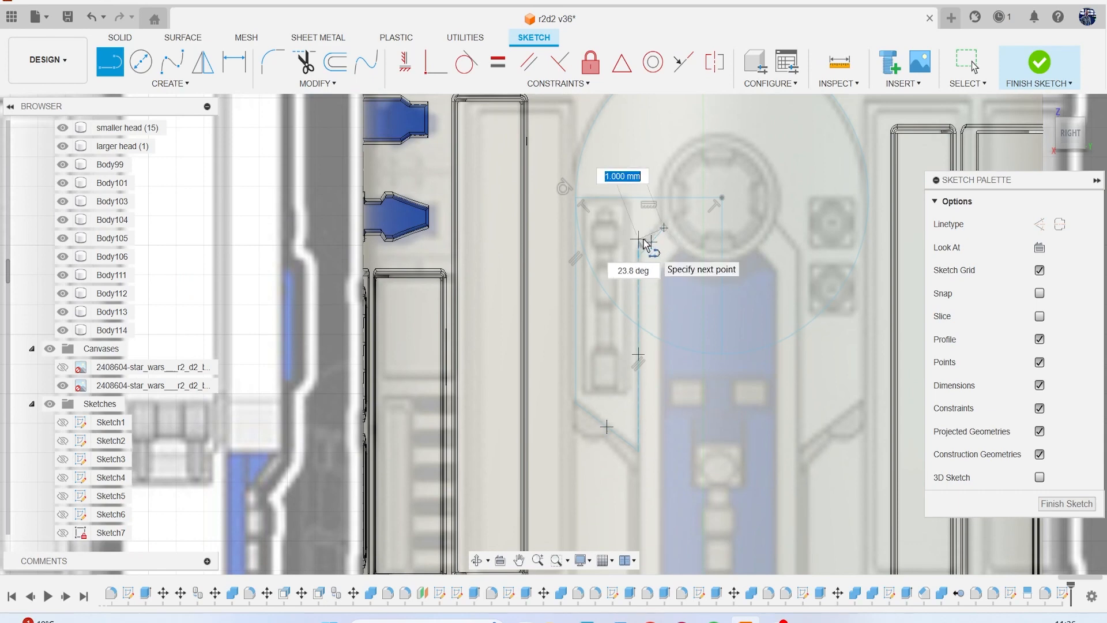
key(Escape)
Draw a centre-diameter circle a little over 4.2 mm across around the round hub, concentric with the large circle.
key(c)
scroll(672, 247, up, 3)
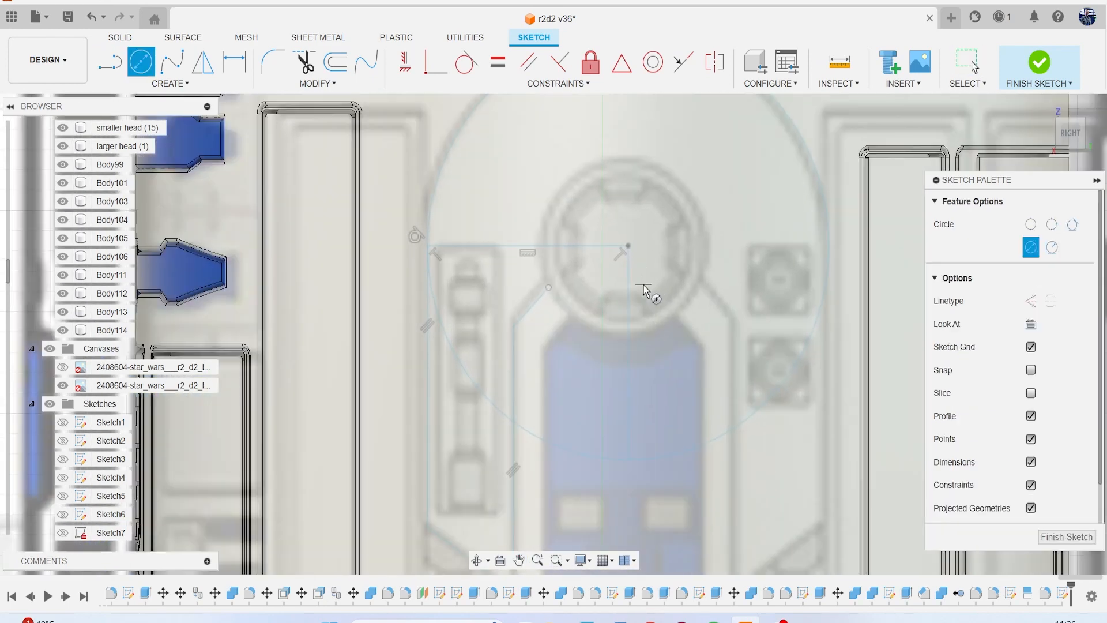
click(628, 246)
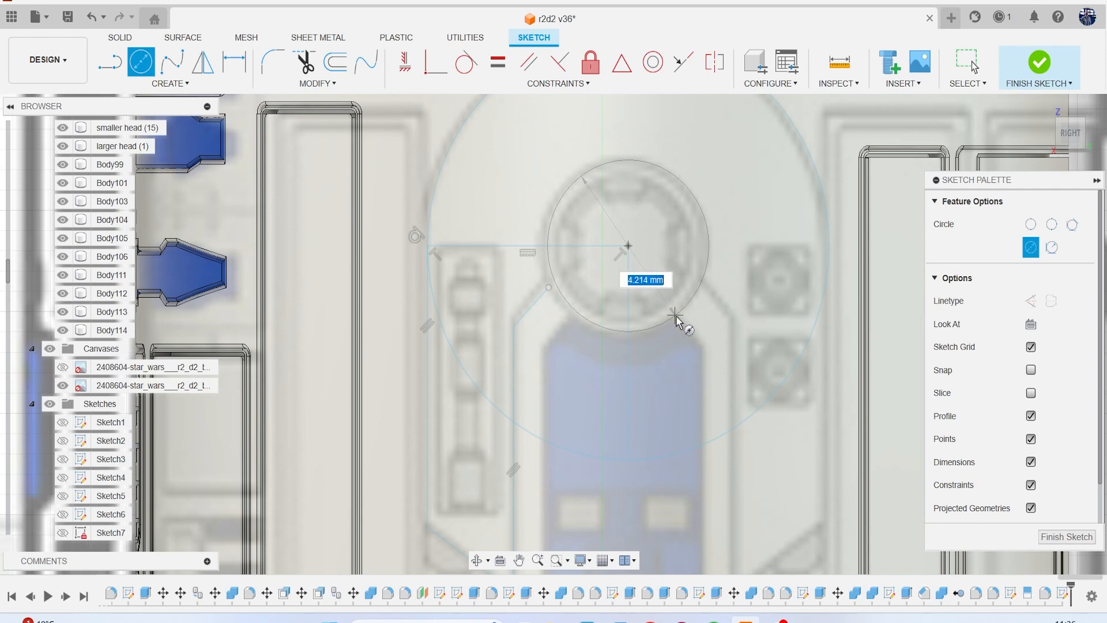
click(679, 321)
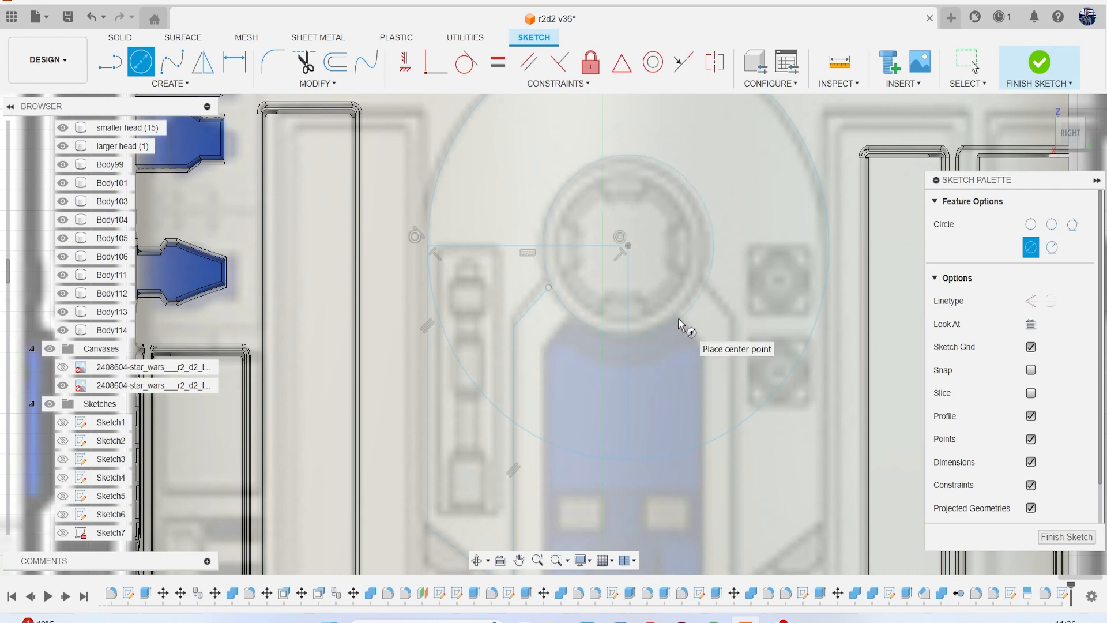
key(Escape)
Extend the short diagonal line to meet the hub circle.
click(317, 83)
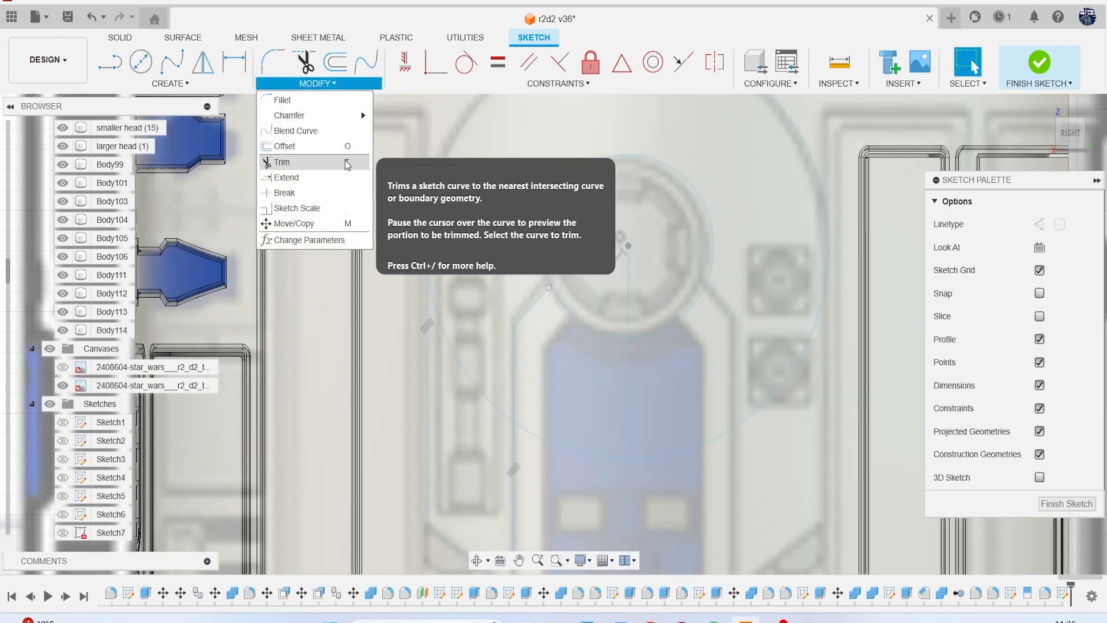
click(334, 176)
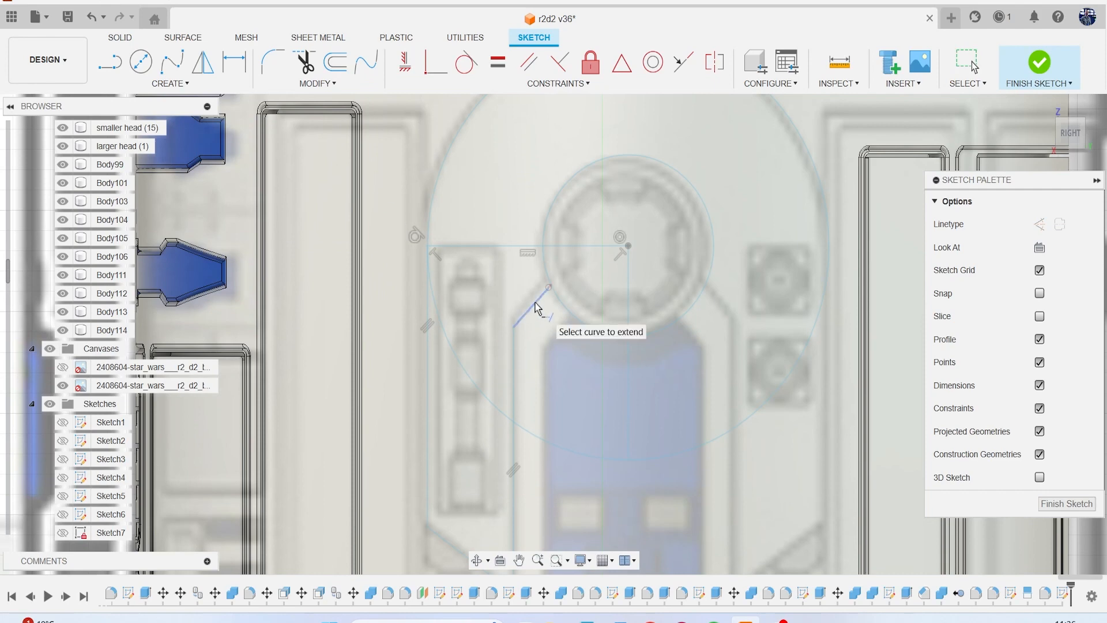
scroll(576, 369, down, 4)
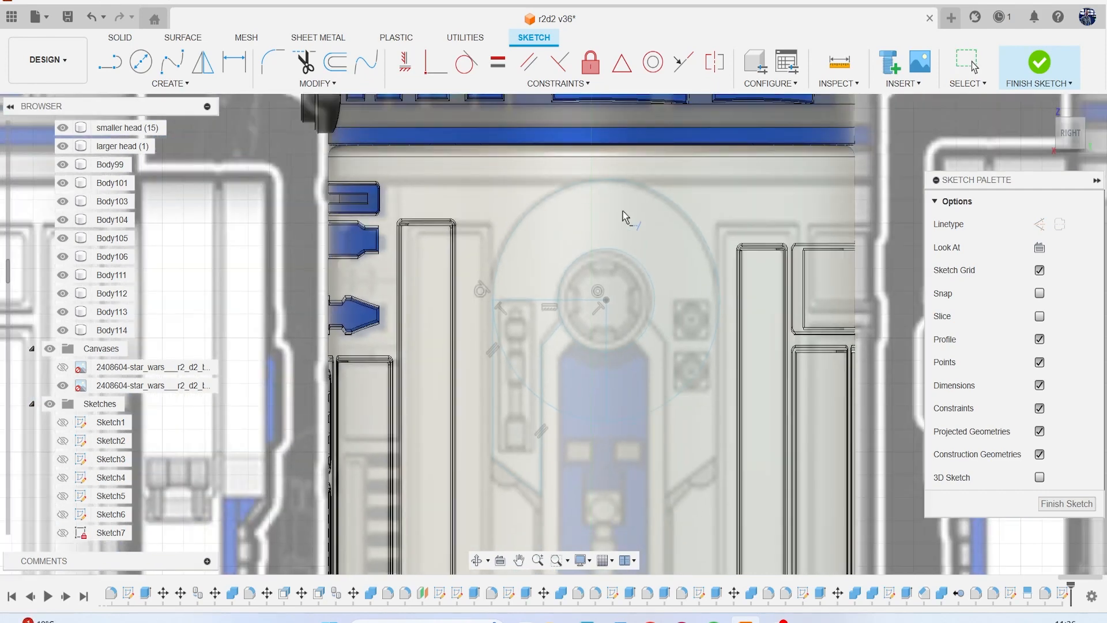
Mirror the panel's four left outline lines about the vertical line below the circle's centre, and finish the sketch.
click(170, 83)
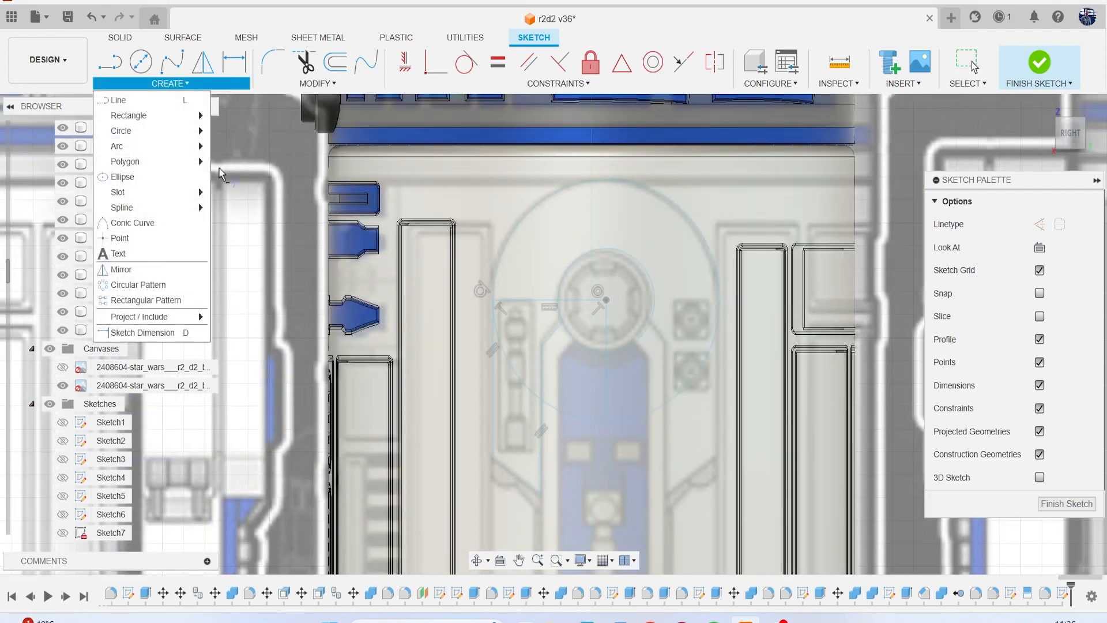
click(173, 277)
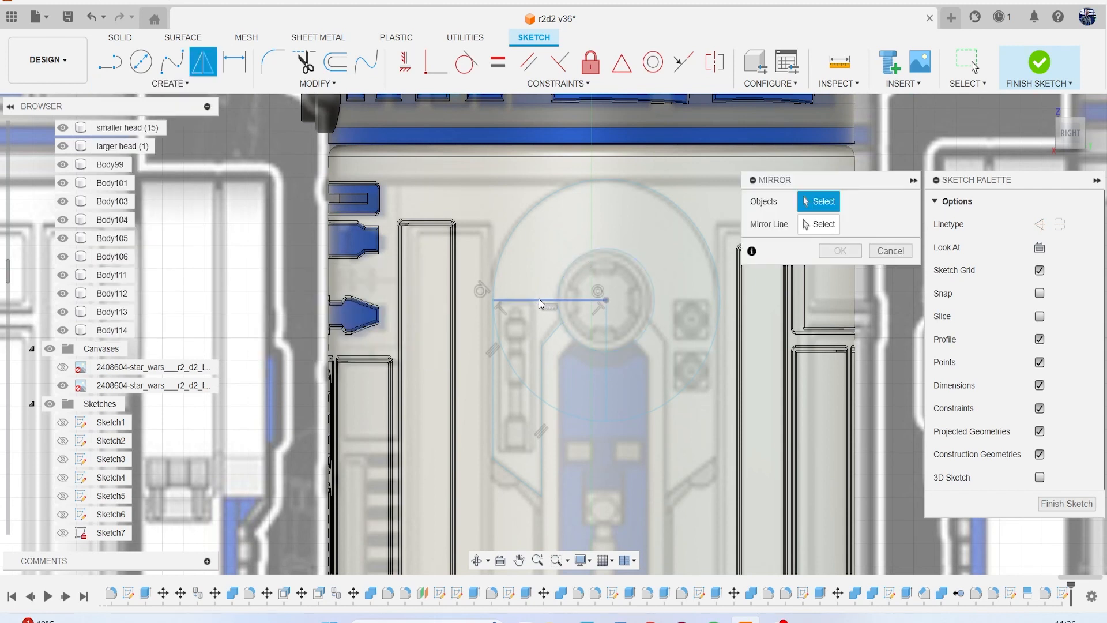
click(492, 392)
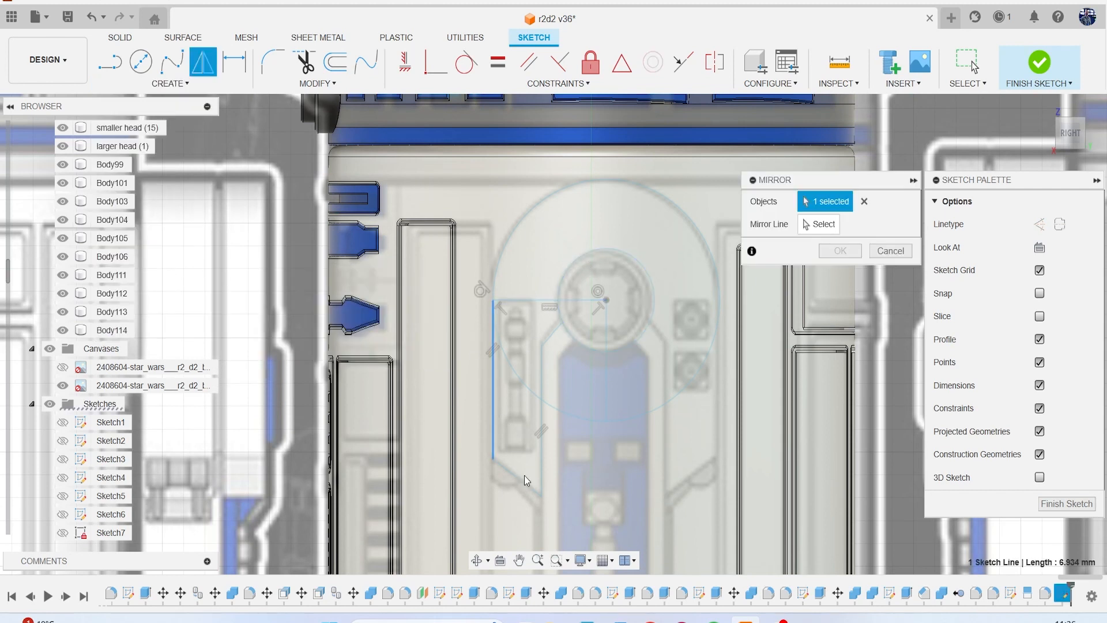
click(541, 458)
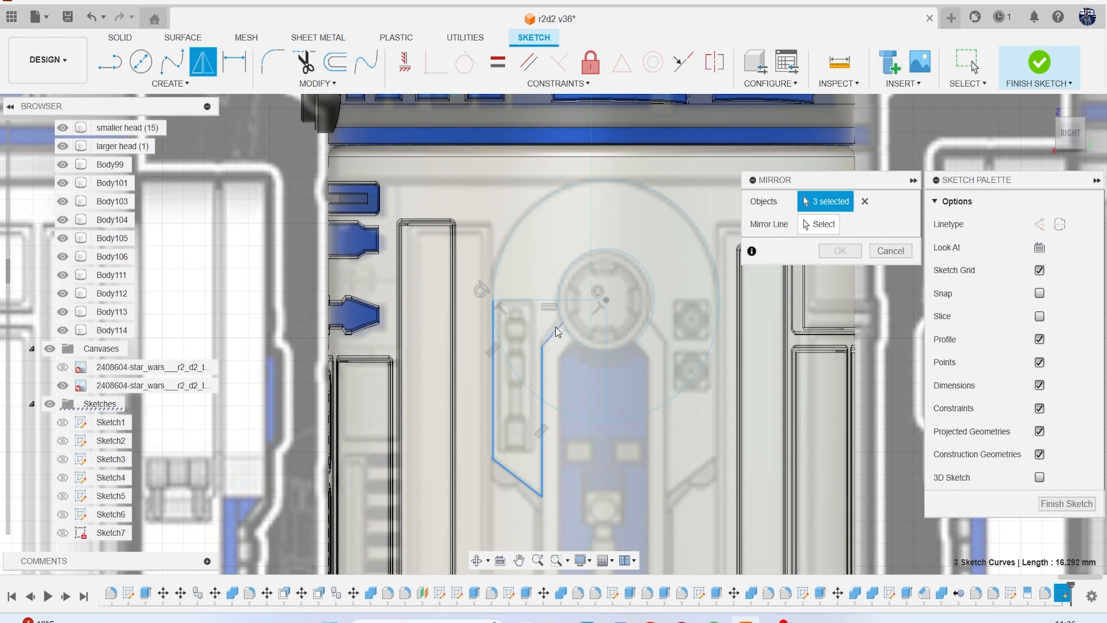
click(826, 224)
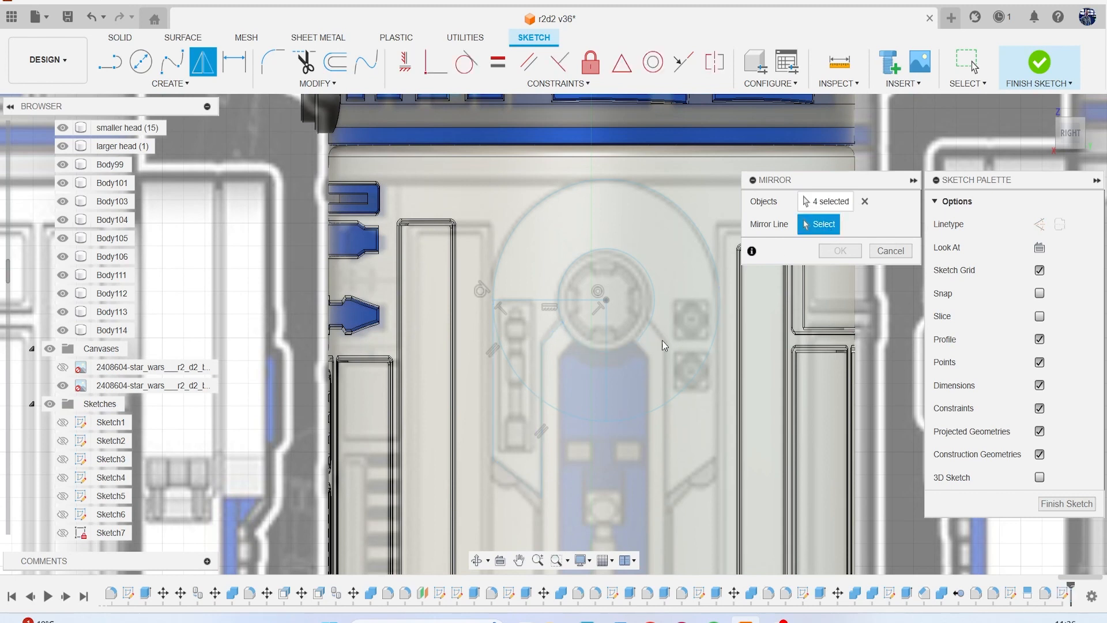
click(607, 371)
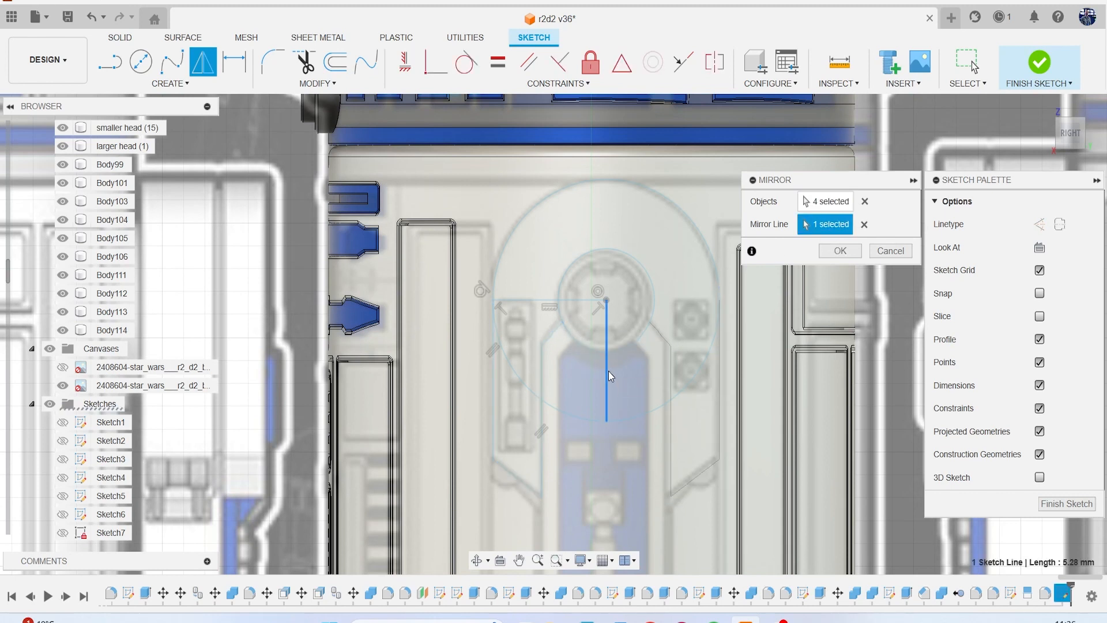
click(847, 252)
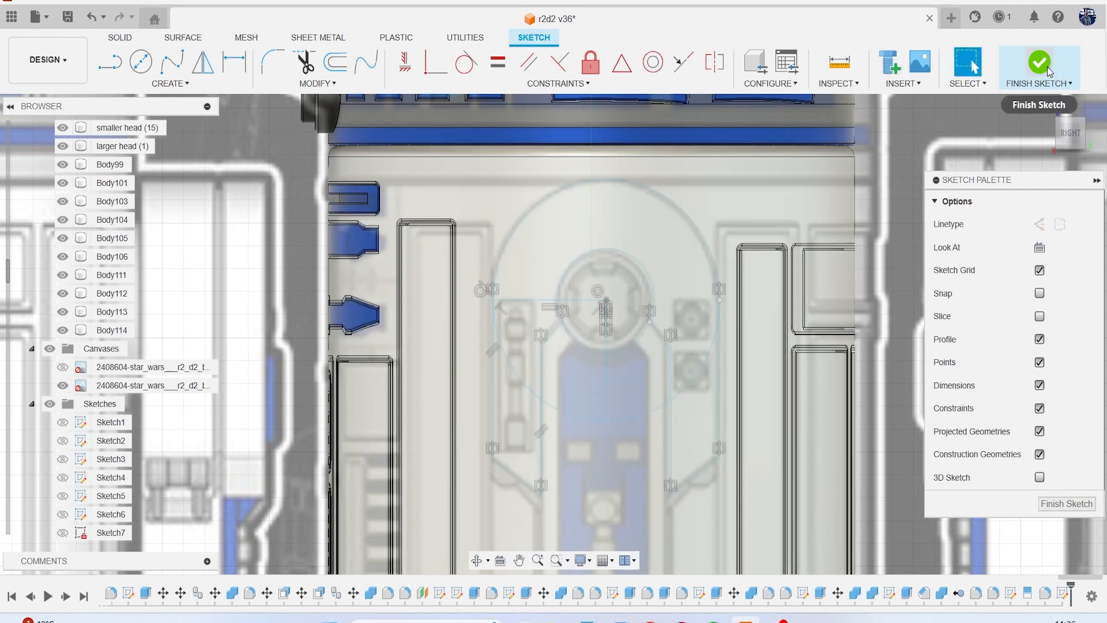
click(1061, 70)
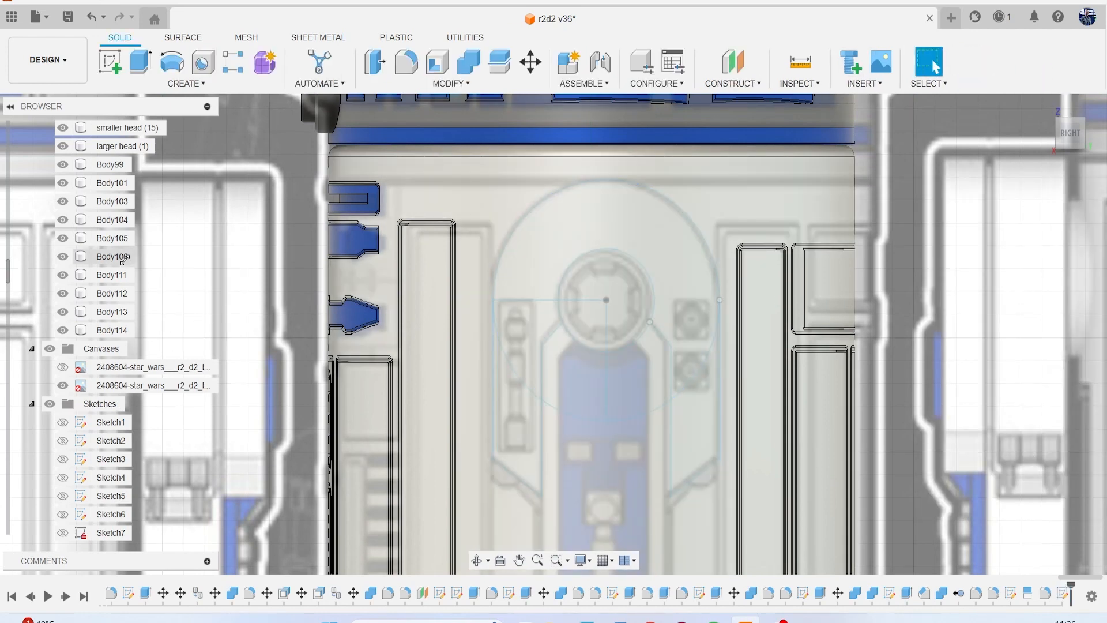
Hide all existing bodies from larger head through Body114, leaving the sketch and canvas unobstructed.
scroll(85, 300, up, 5)
scroll(85, 299, up, 10)
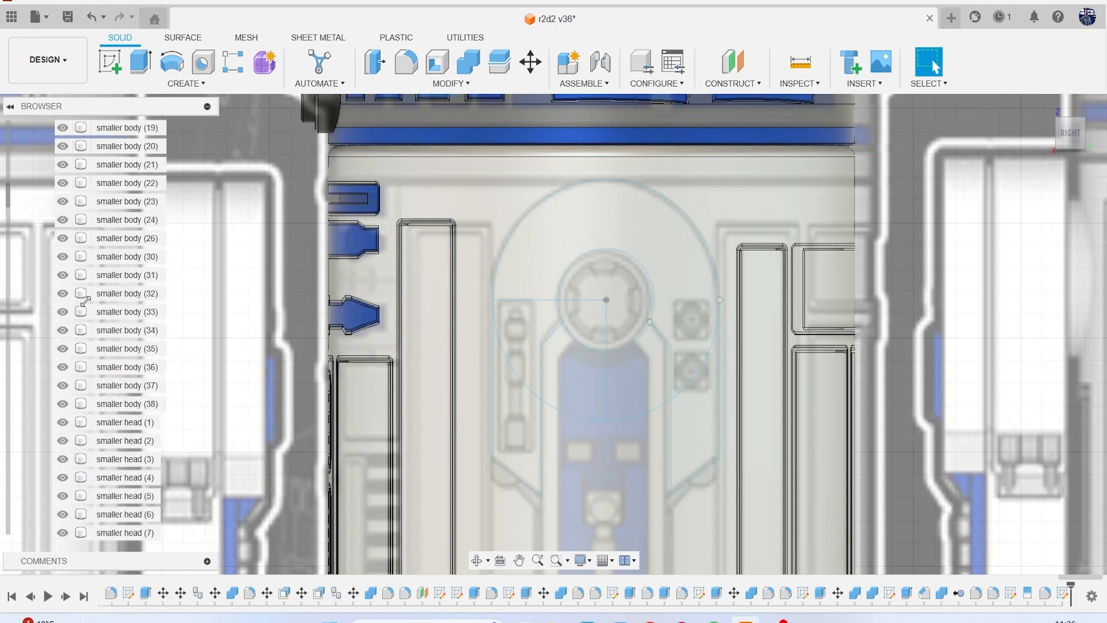
scroll(85, 301, up, 2)
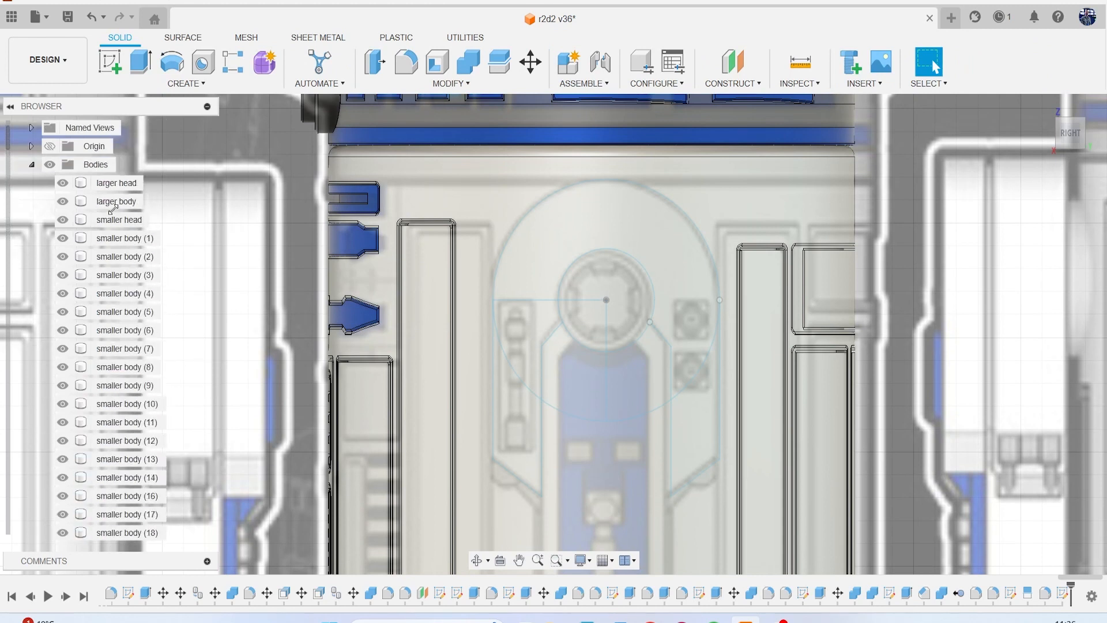
click(118, 184)
scroll(104, 336, down, 2)
scroll(104, 336, down, 8)
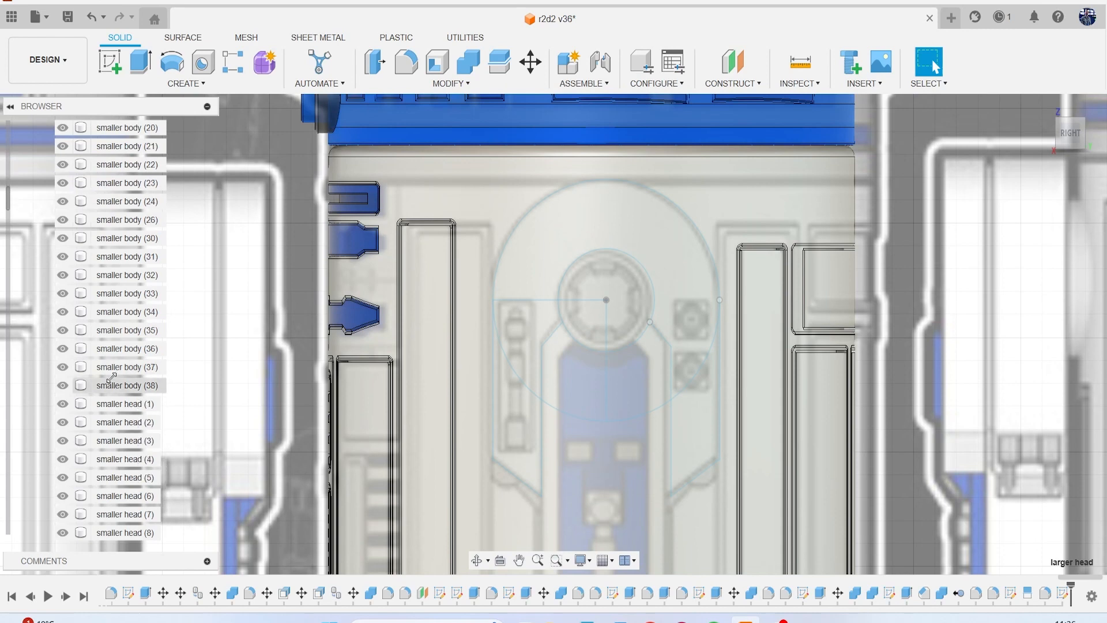
scroll(139, 430, down, 2)
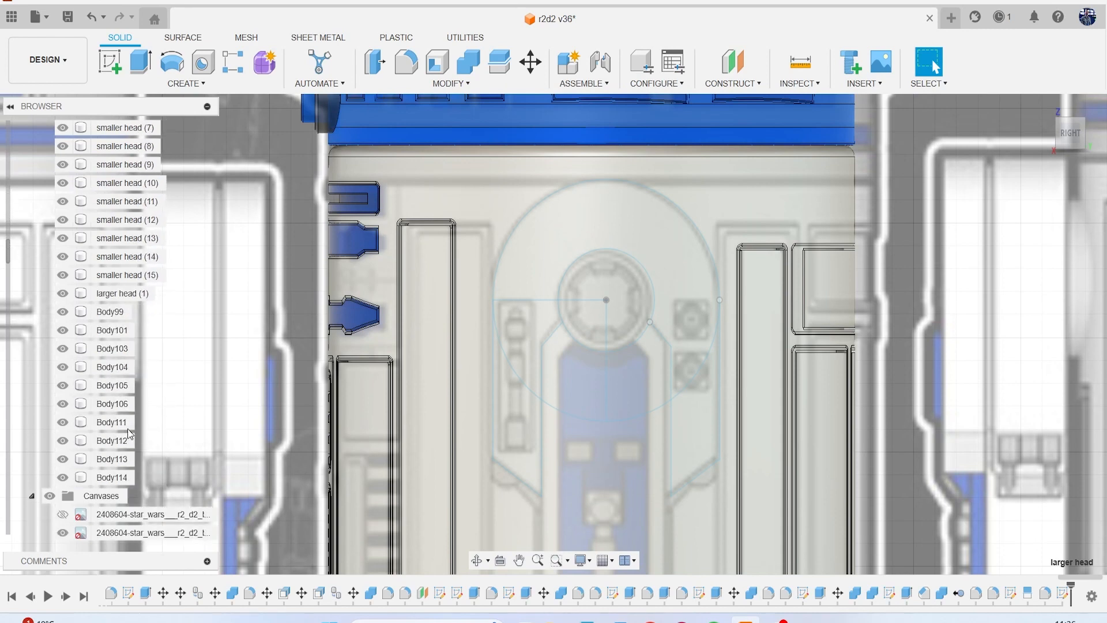
shift+click(113, 474)
scroll(190, 410, up, 2)
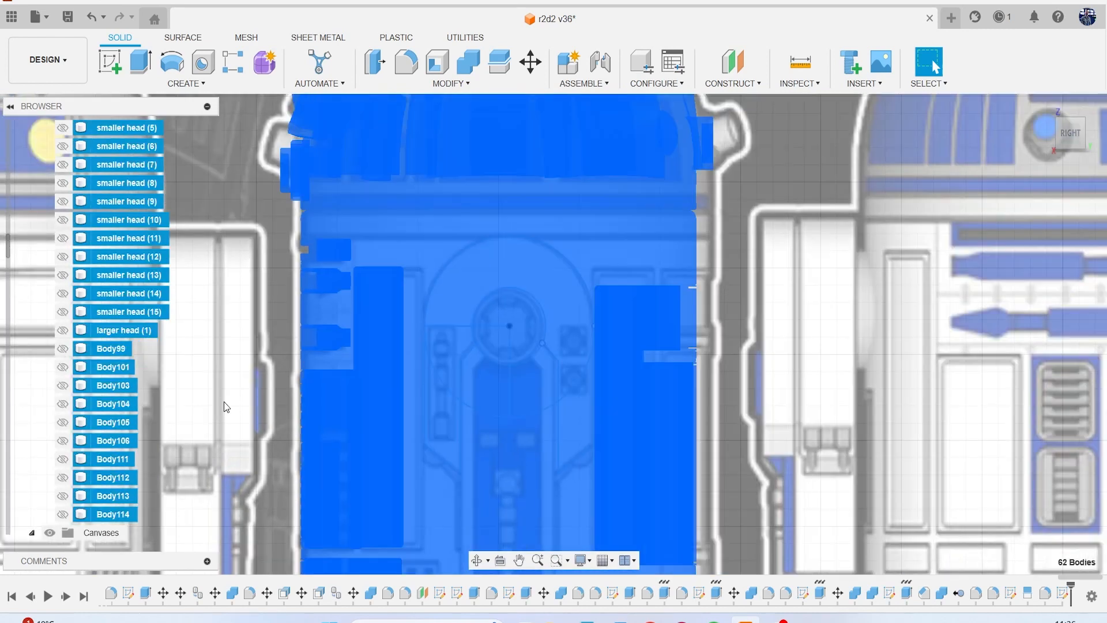
Extrude the four profiles forming the arch-shaped shoulder panel around the hub into a solid body.
scroll(224, 401, up, 2)
click(795, 323)
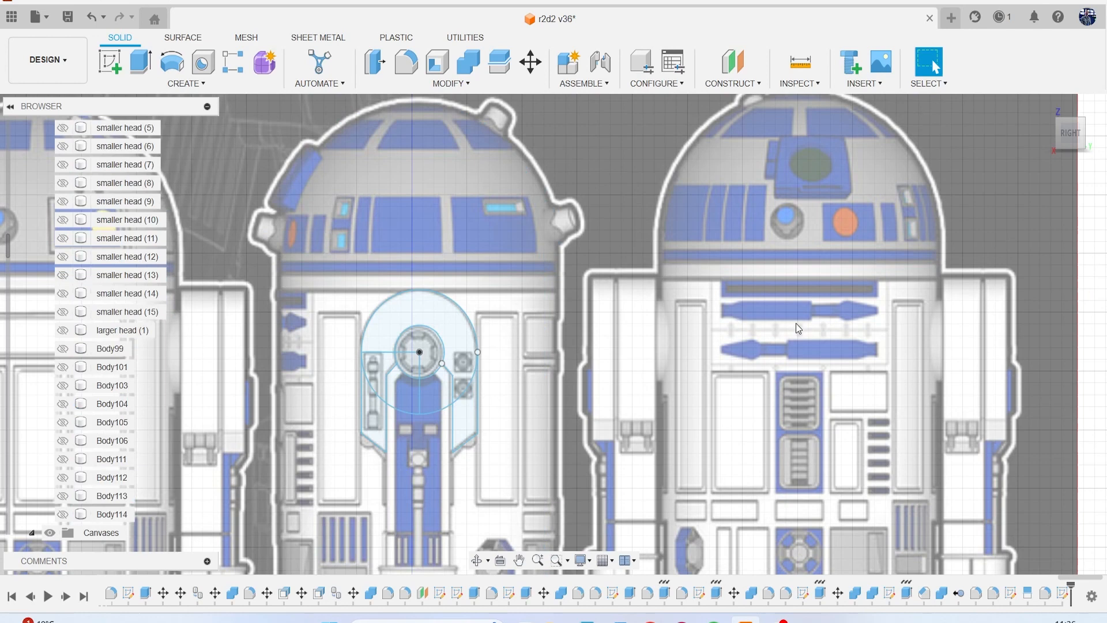
click(402, 311)
scroll(383, 372, up, 2)
scroll(383, 372, down, 4)
ctrl+click(371, 358)
ctrl+click(380, 441)
ctrl+click(571, 467)
scroll(578, 465, up, 1)
scroll(578, 465, up, 3)
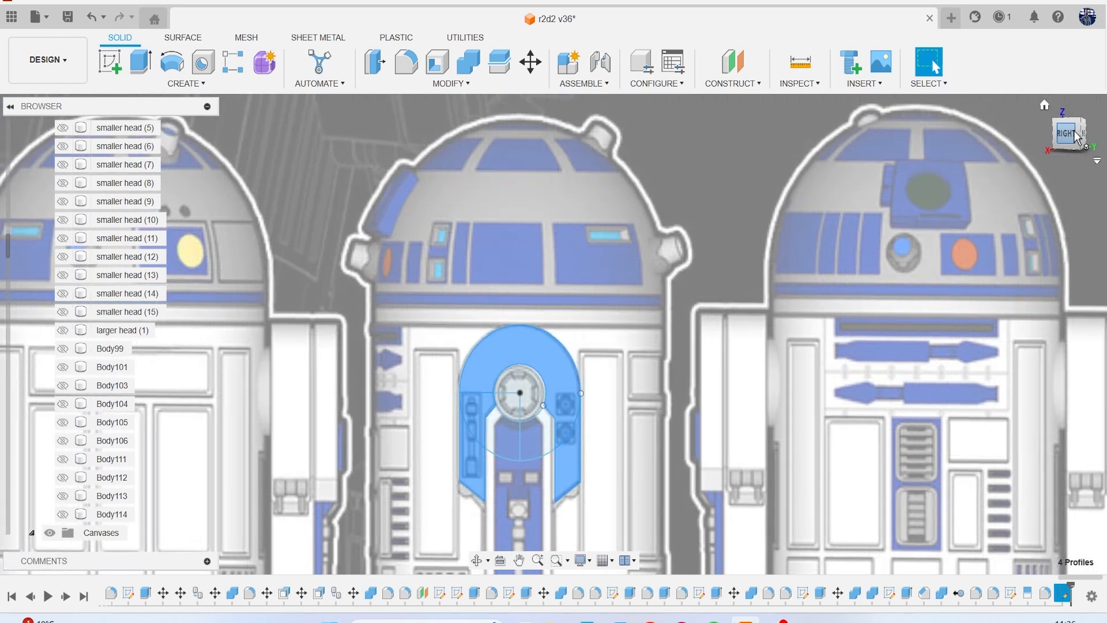
click(1082, 136)
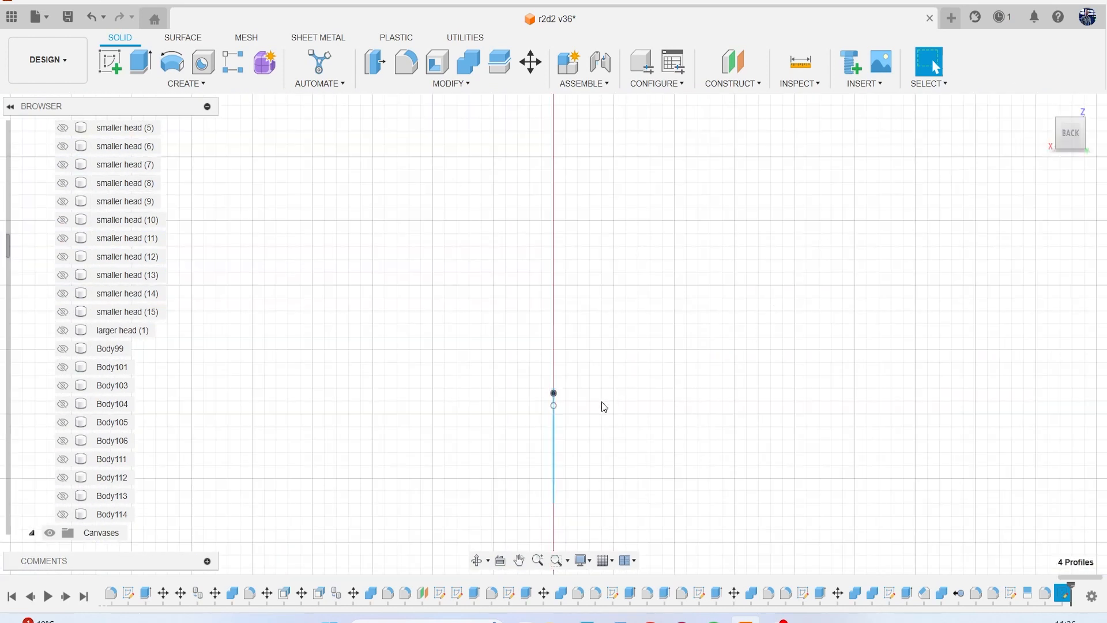
key(e)
drag(546, 448, 495, 448)
click(1024, 396)
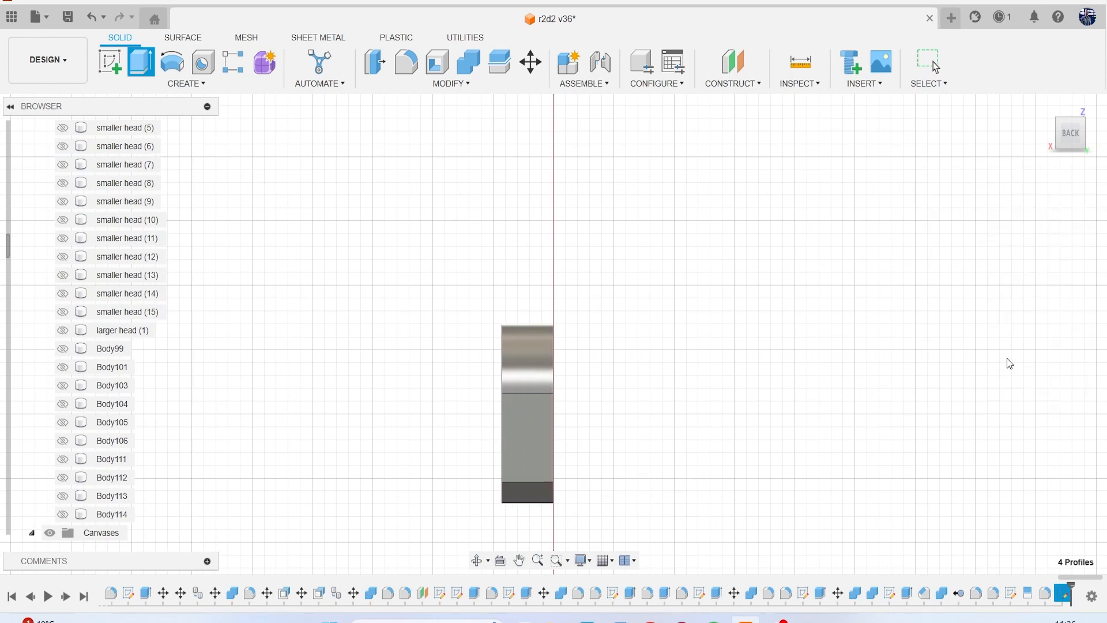
Show the hidden reference canvas and move the extruded shoulder panel body -16.48 mm along X onto the shoulder in the front view.
click(1066, 142)
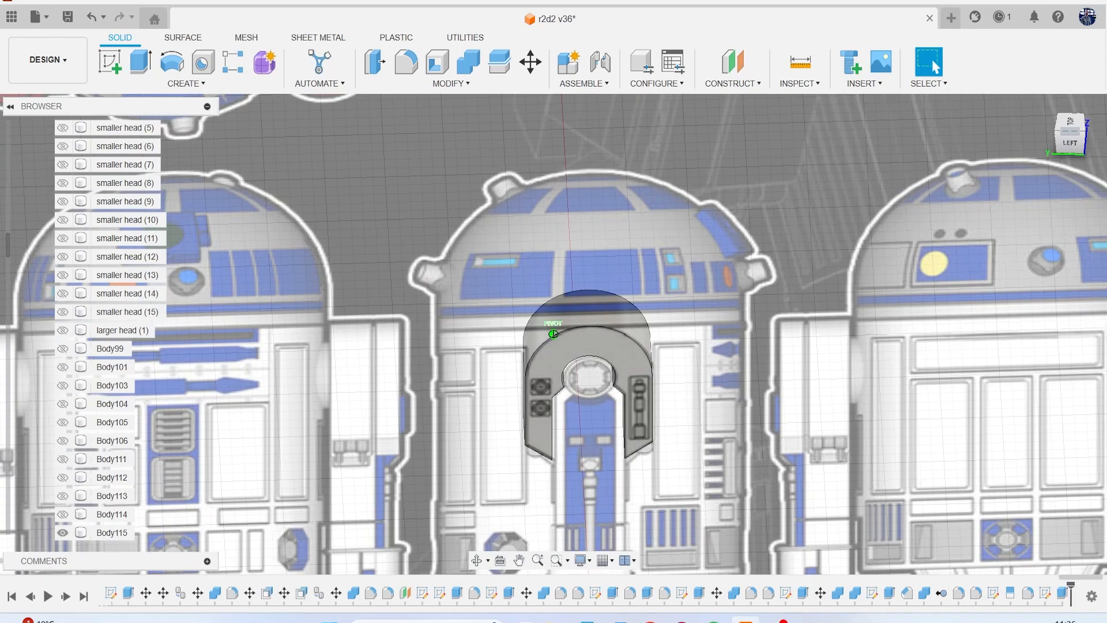
drag(1066, 142, 1097, 137)
scroll(104, 478, down, 5)
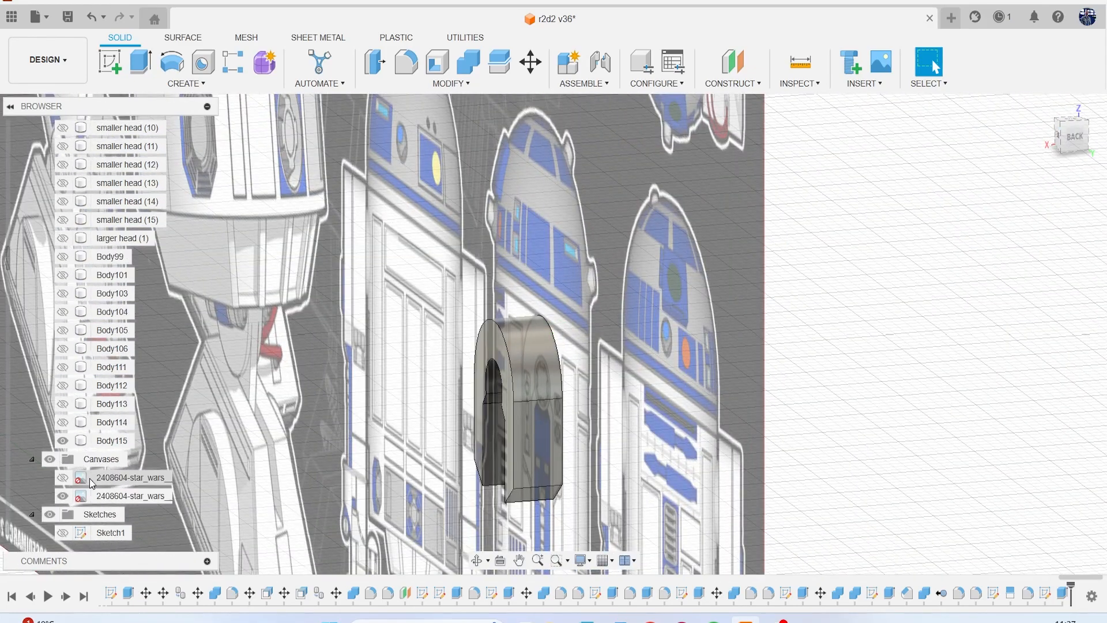
click(113, 348)
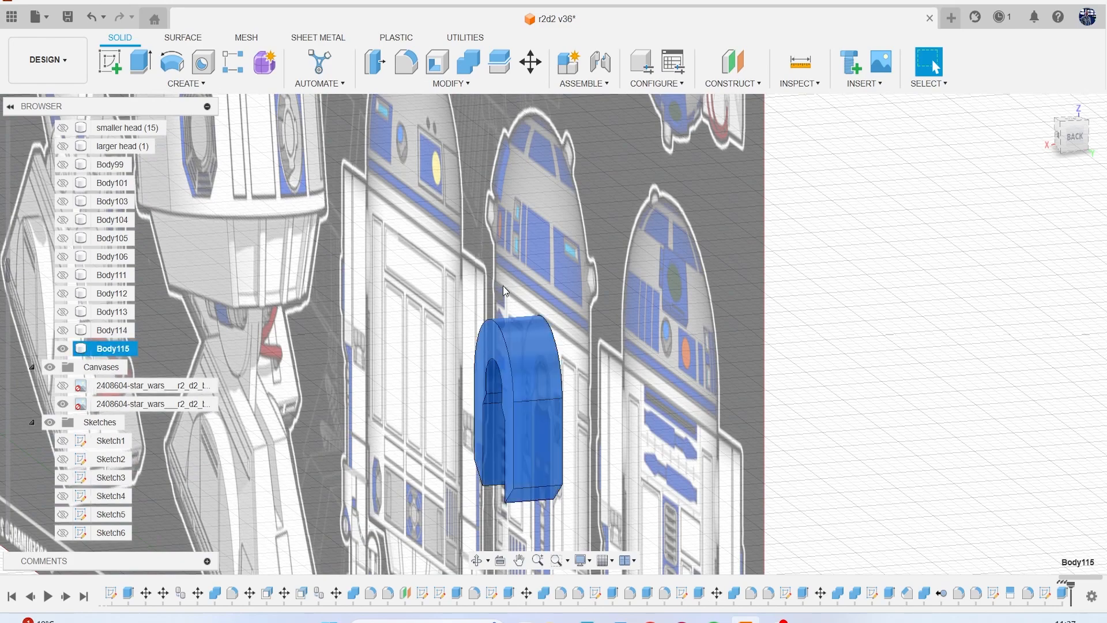
right_click(901, 271)
click(839, 122)
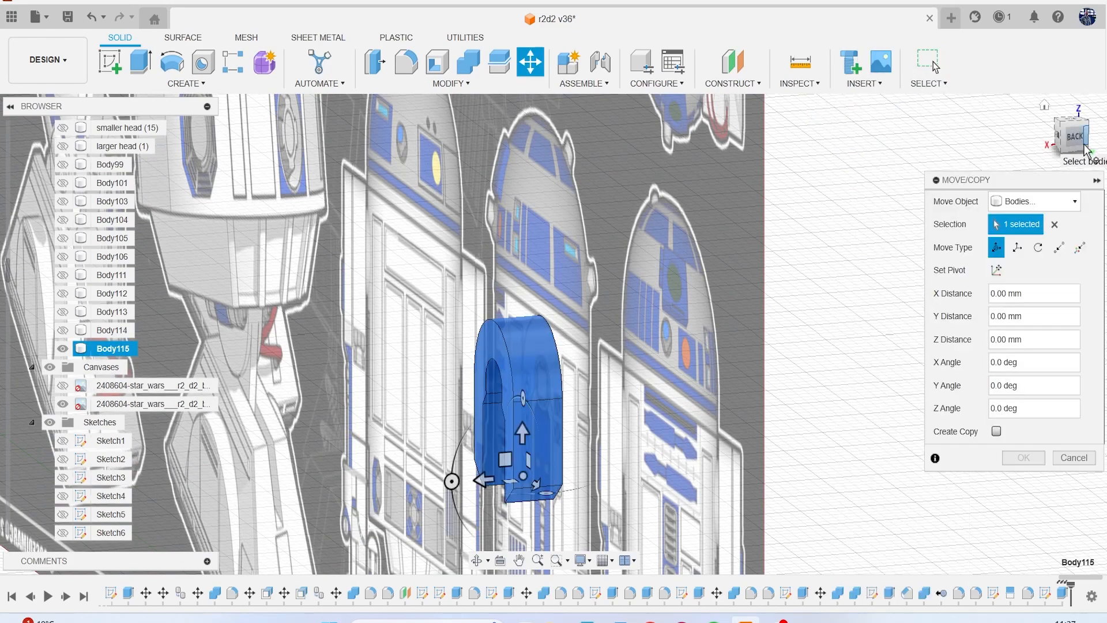
drag(1081, 149, 1031, 155)
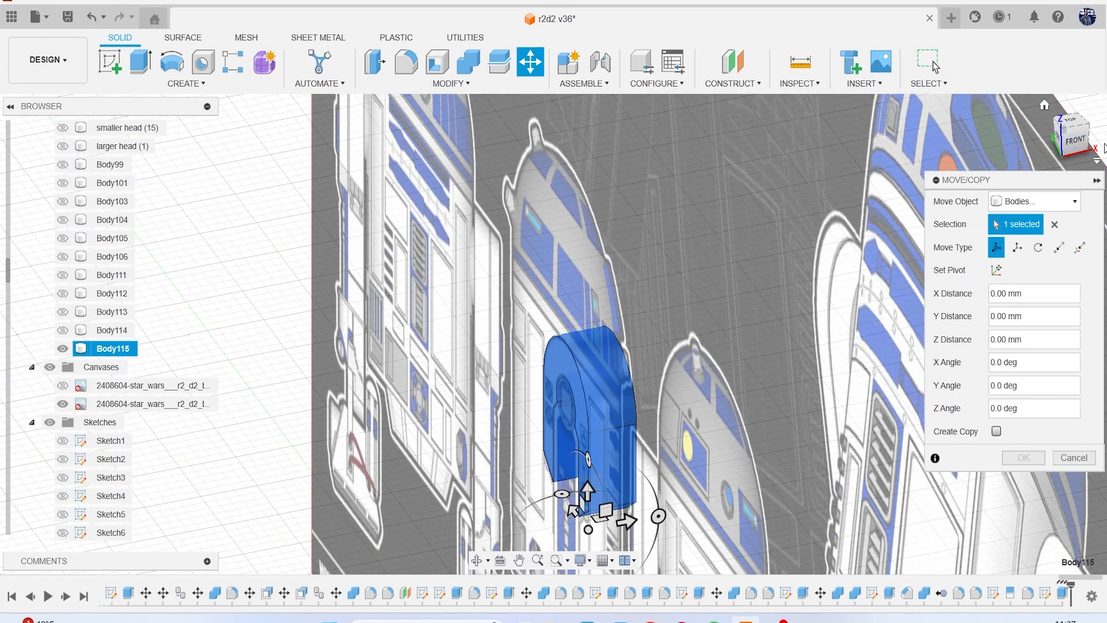
click(1073, 149)
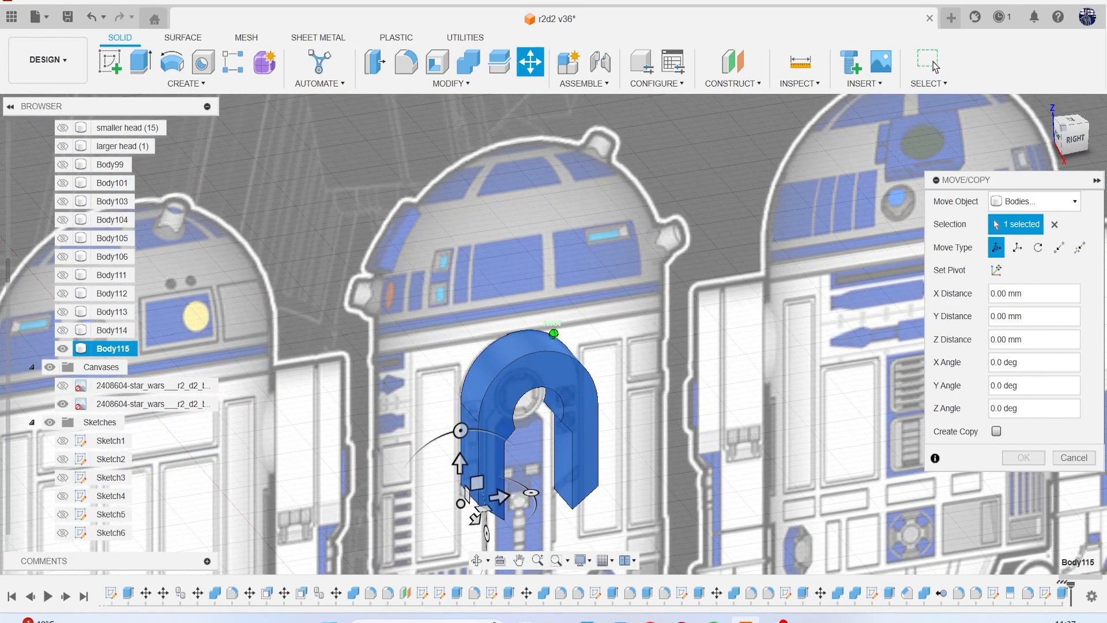
drag(1068, 141, 1092, 142)
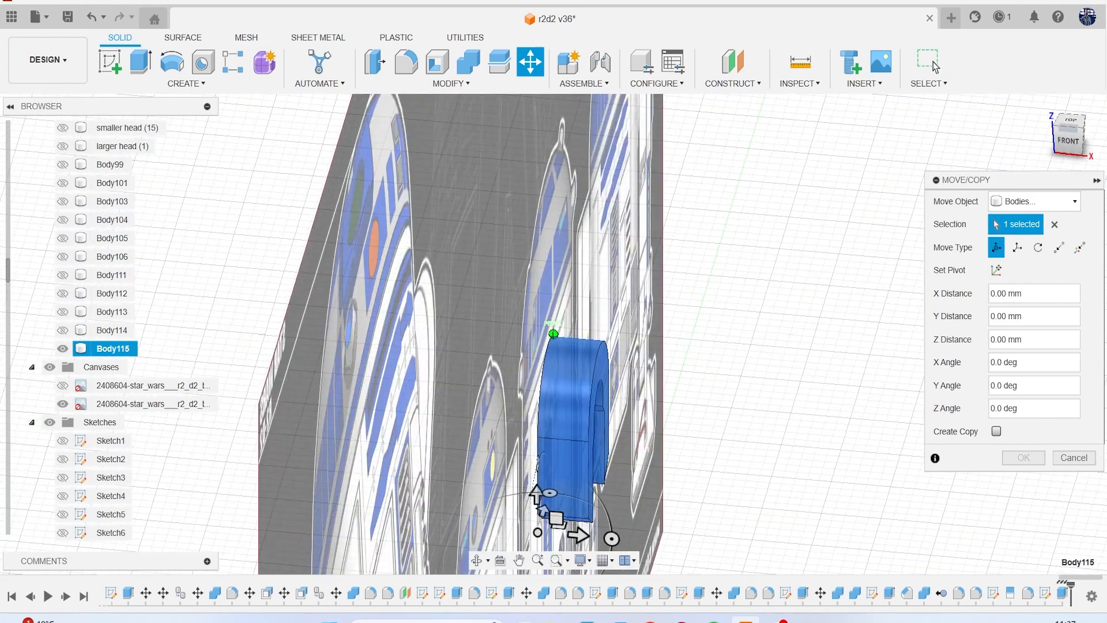
click(1073, 145)
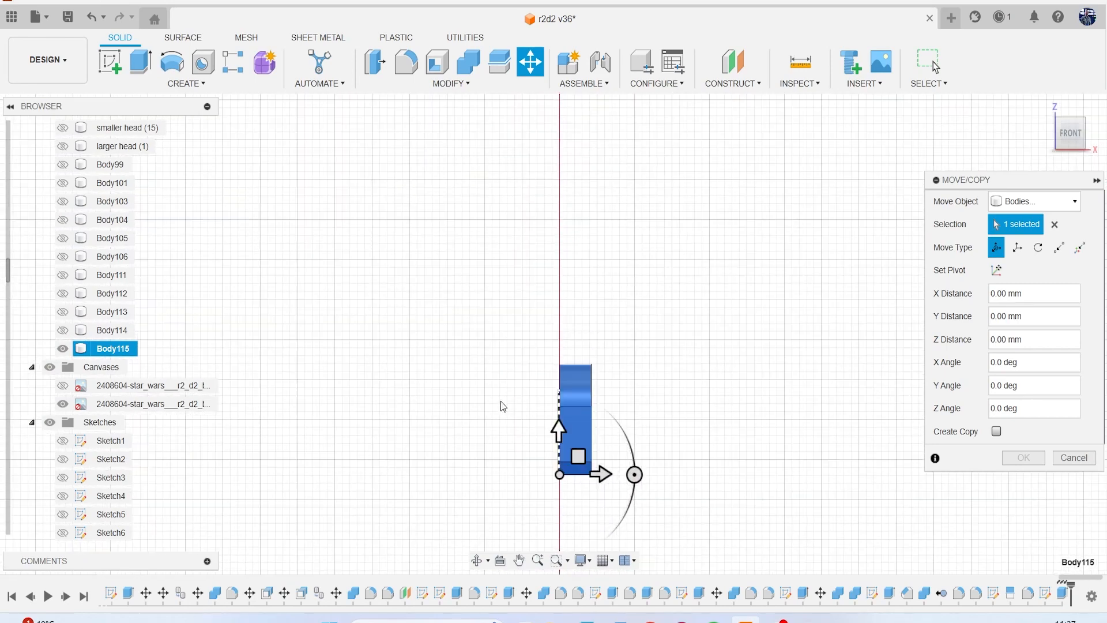
click(62, 386)
drag(602, 471, 480, 481)
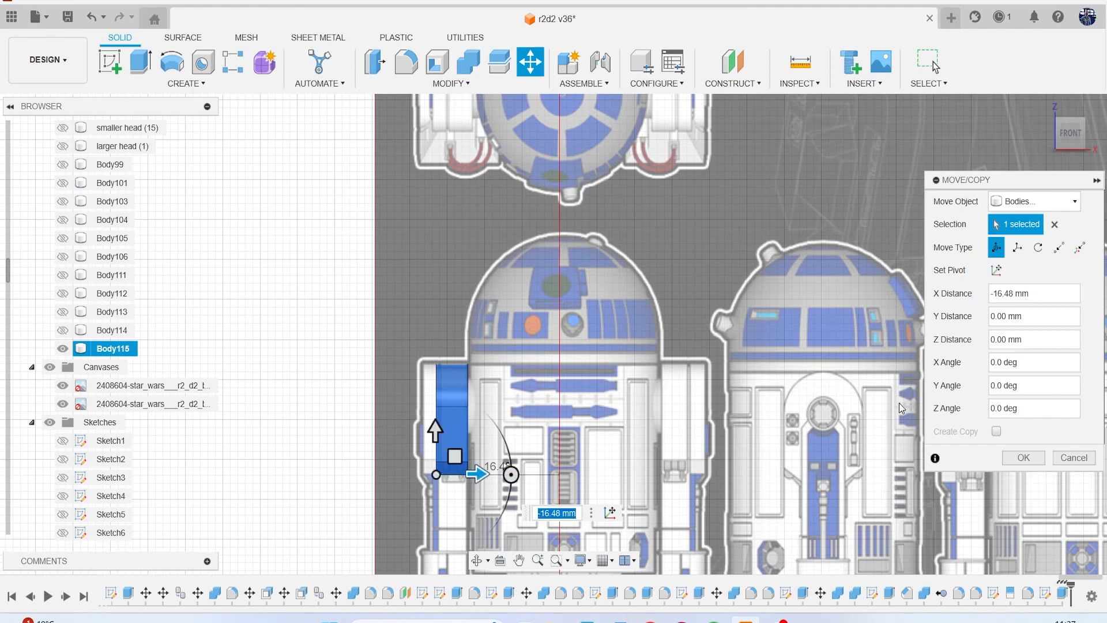
click(1024, 458)
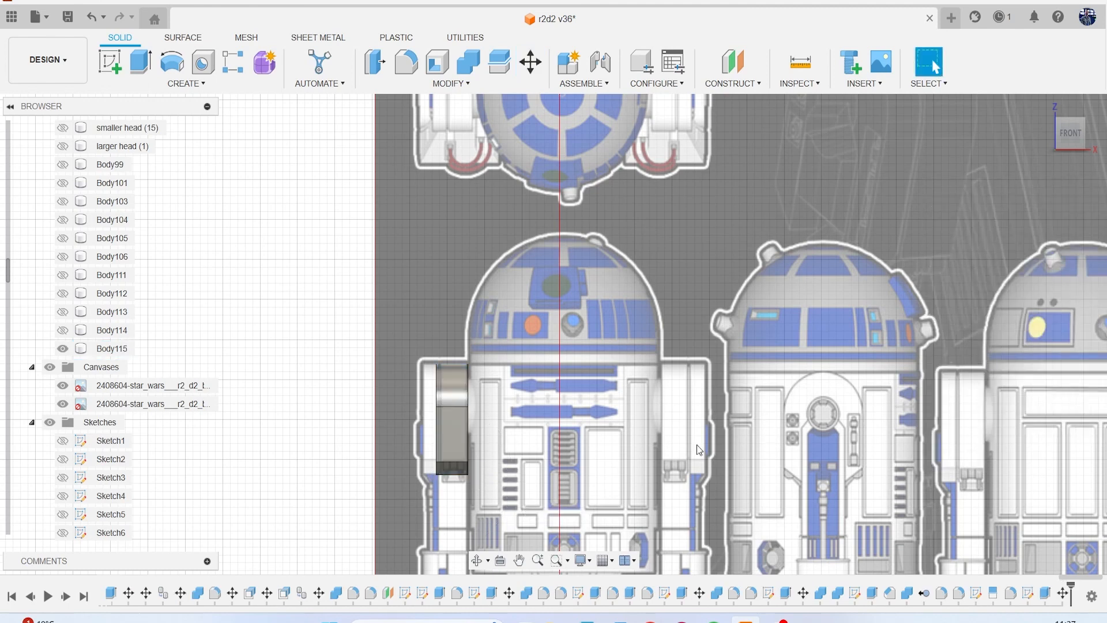
Show all the hidden head and body parts again alongside the shoulder panel.
middle_drag(471, 441, 510, 355)
click(109, 330)
scroll(107, 300, up, 10)
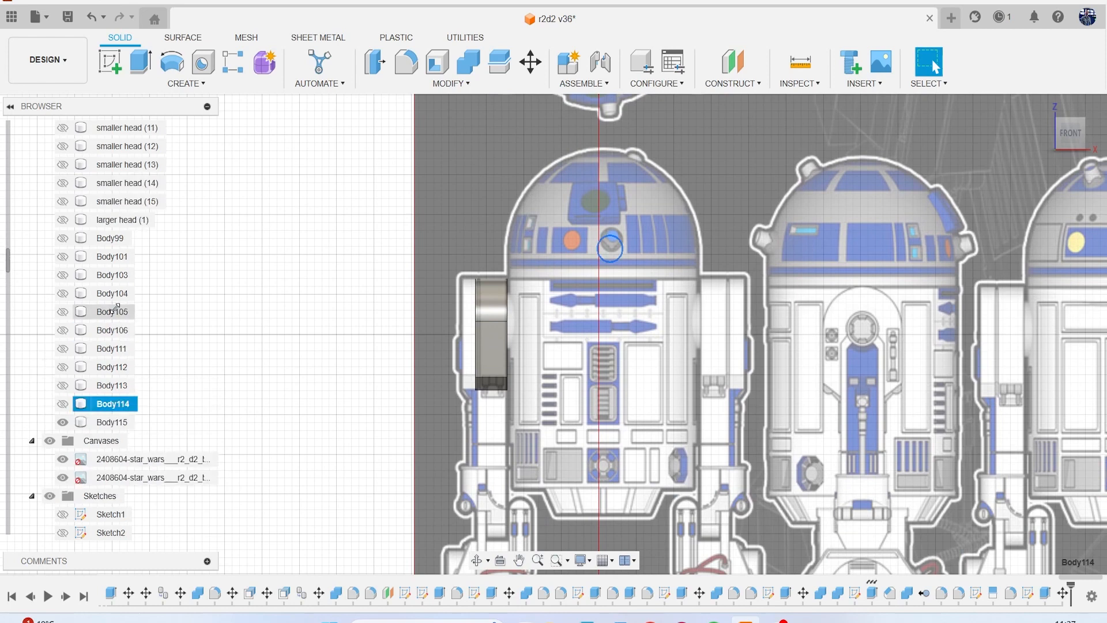
scroll(98, 245, up, 6)
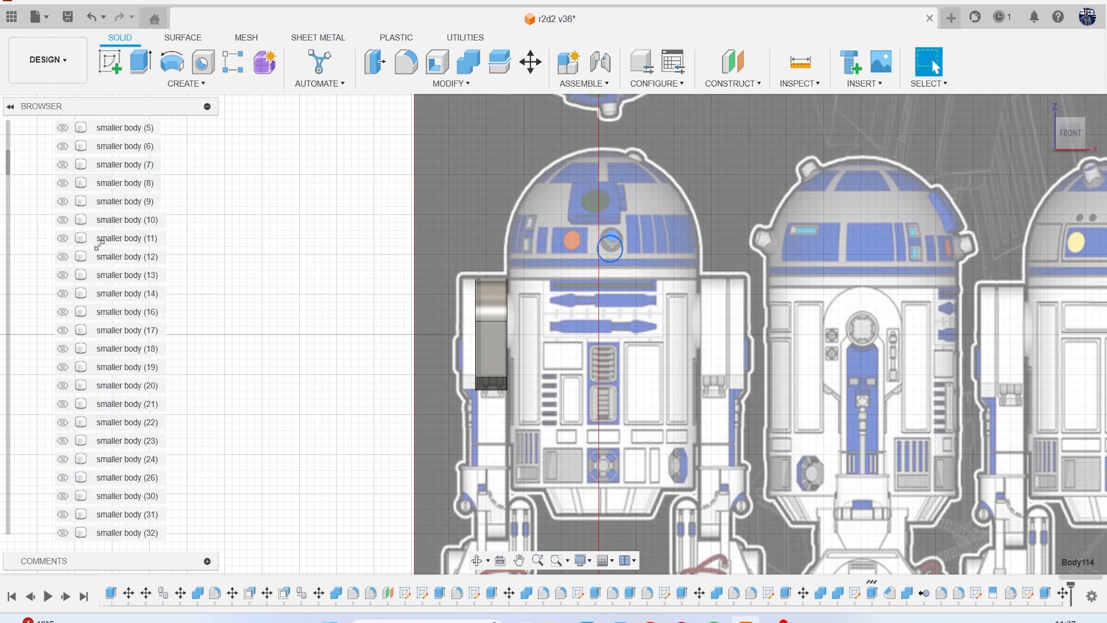
shift+click(105, 165)
key(v)
click(240, 322)
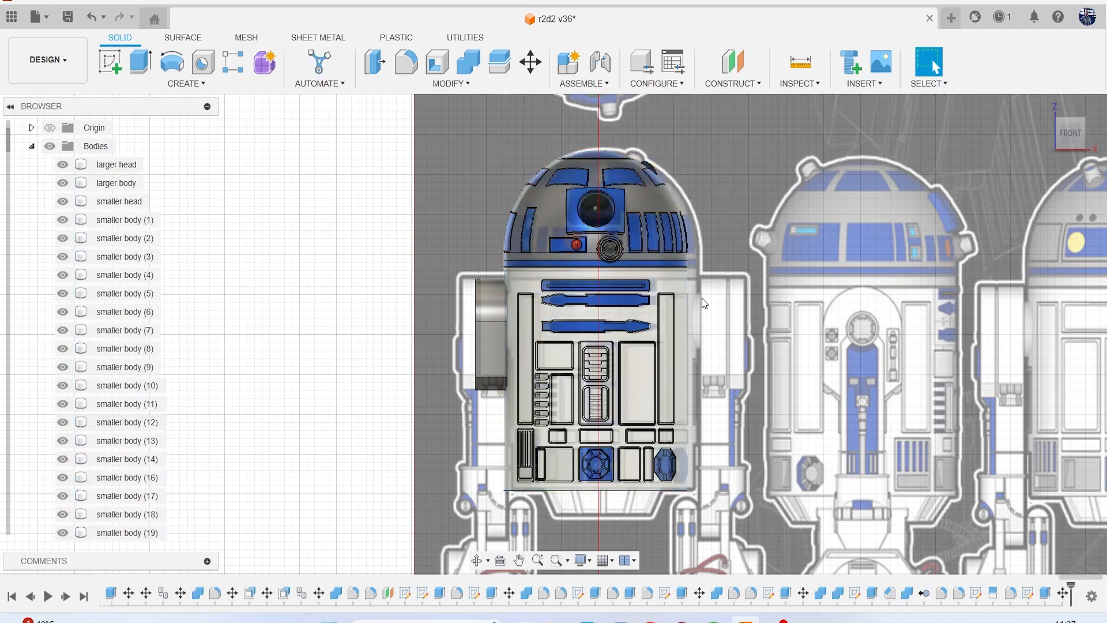
Press Pull the shoulder panel's outer face outward to the shoulder's outer edge on the front reference canvas.
mouse_move(1071, 140)
mouse_down()
mouse_move(1098, 142)
mouse_move(1064, 141)
mouse_up()
click(1058, 133)
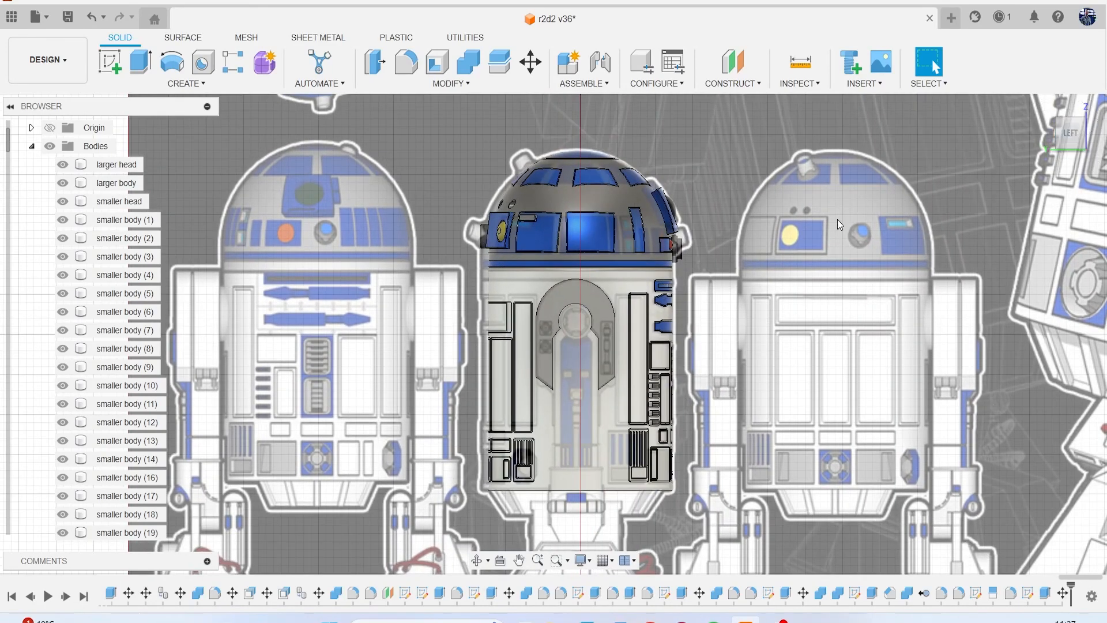
scroll(614, 301, up, 2)
click(582, 295)
scroll(587, 294, down, 3)
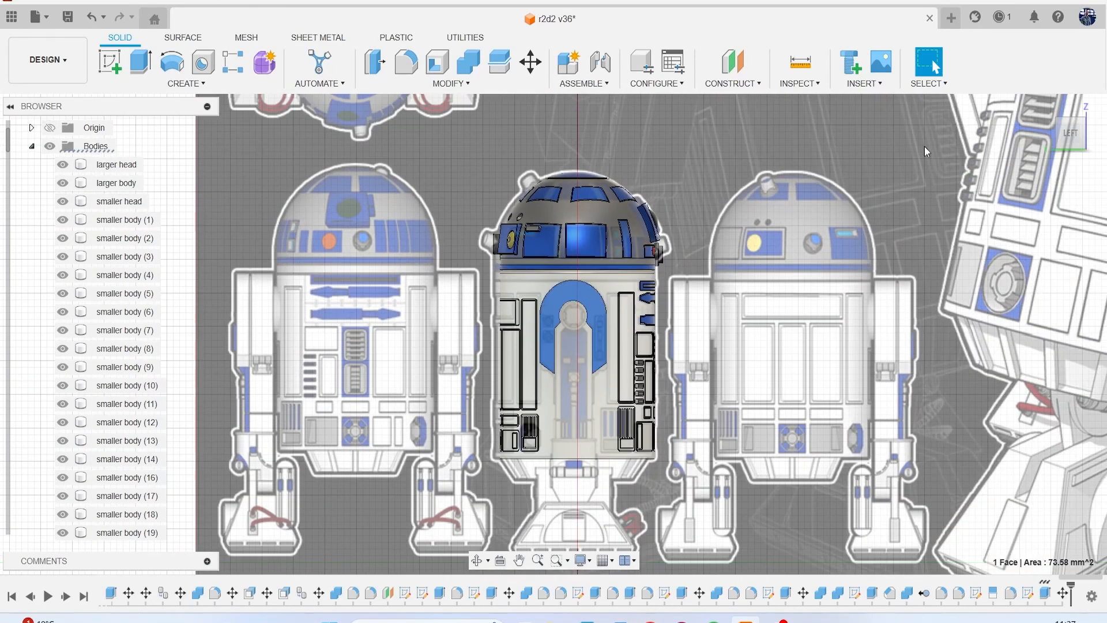
drag(1086, 149, 1100, 144)
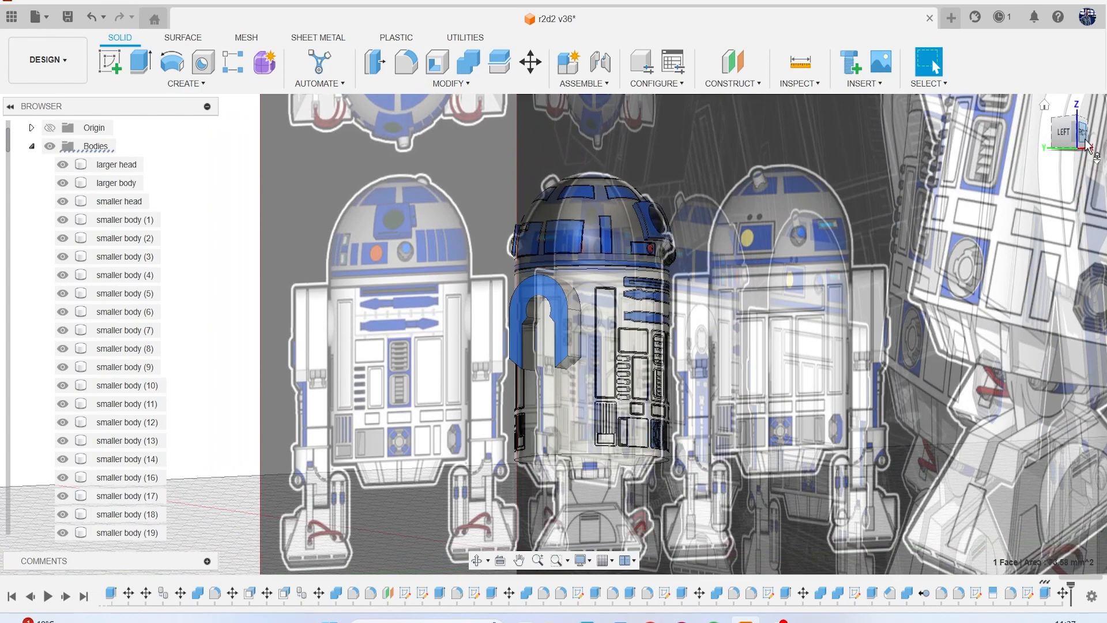
click(1084, 137)
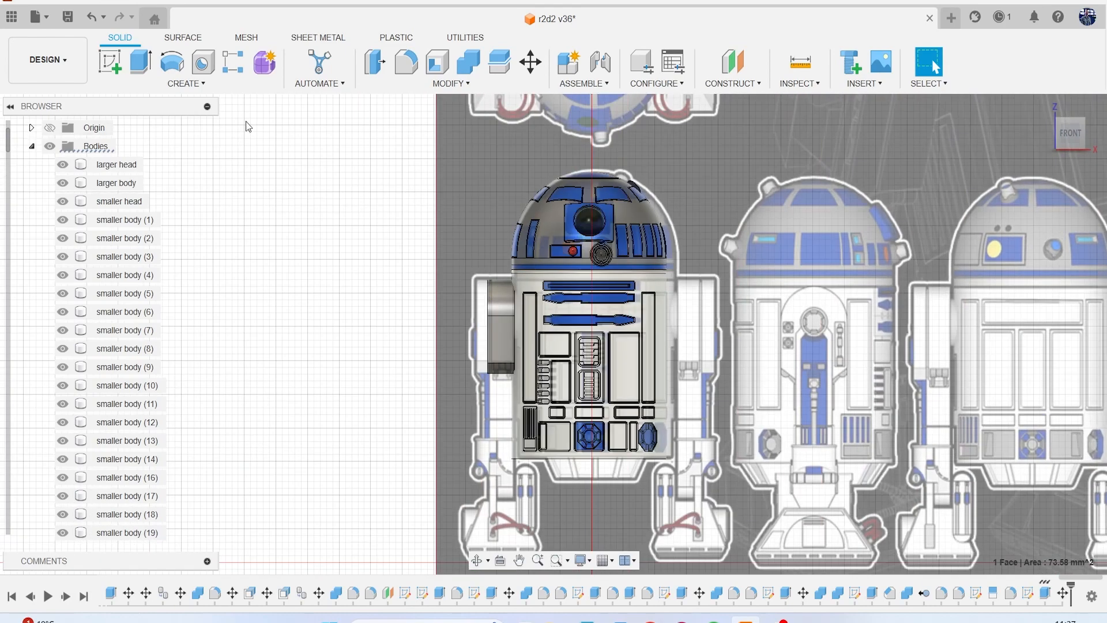
click(376, 64)
scroll(486, 296, up, 4)
drag(475, 295, 441, 294)
click(1012, 276)
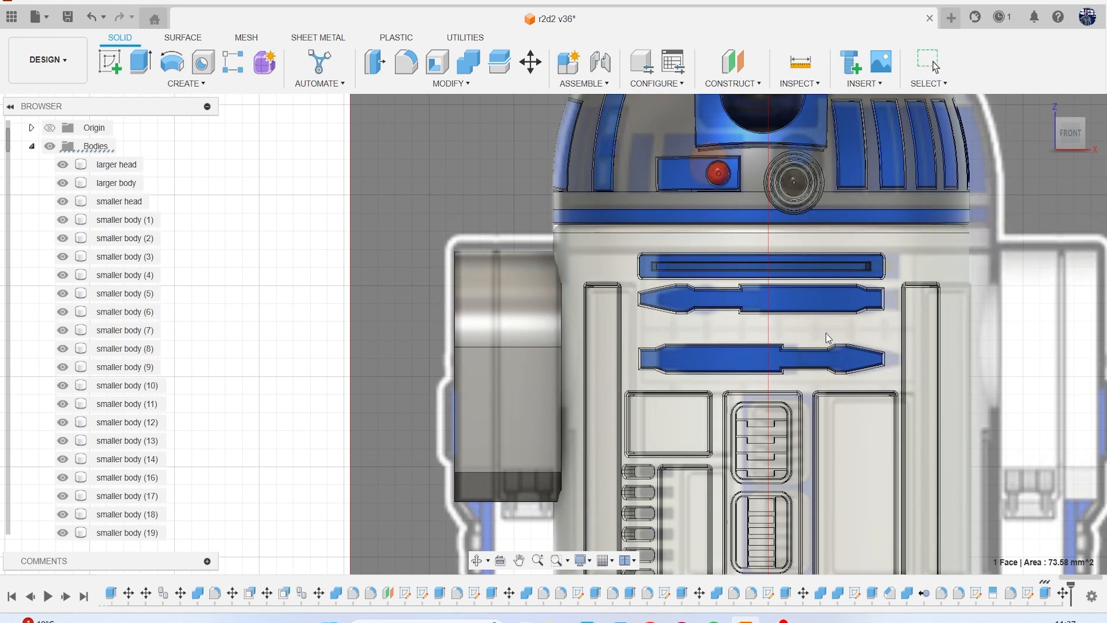
Examine the shoulder panel's alignment with the reference canvases from the front, angled and left views.
scroll(749, 350, down, 5)
middle_drag(743, 348, 498, 212)
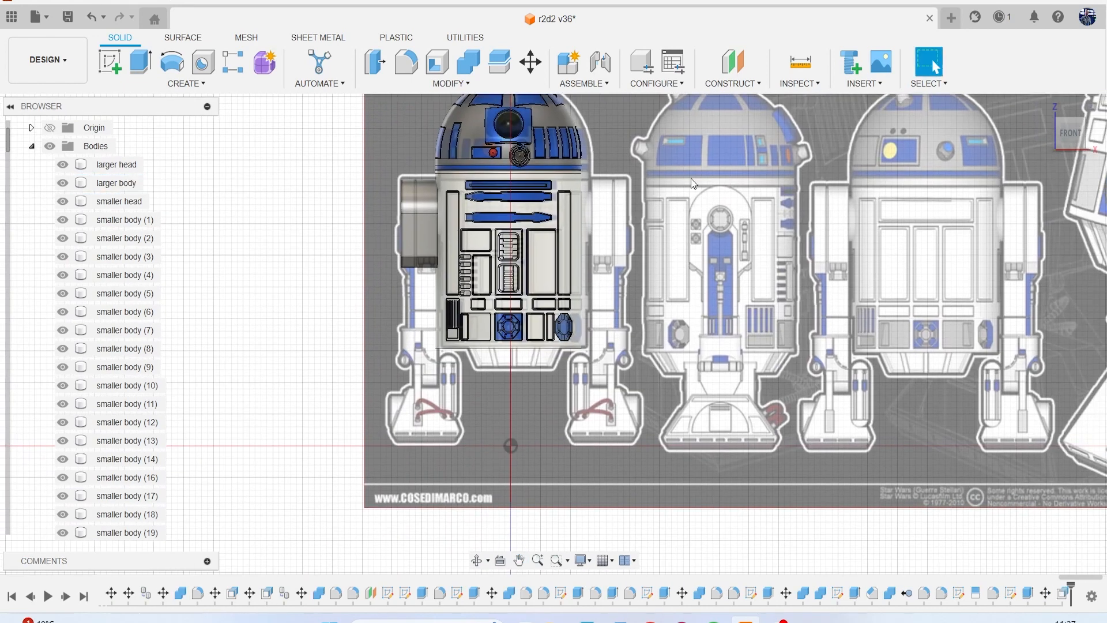
mouse_move(1065, 132)
mouse_down()
mouse_move(1037, 136)
mouse_move(1096, 134)
mouse_move(1061, 137)
mouse_up()
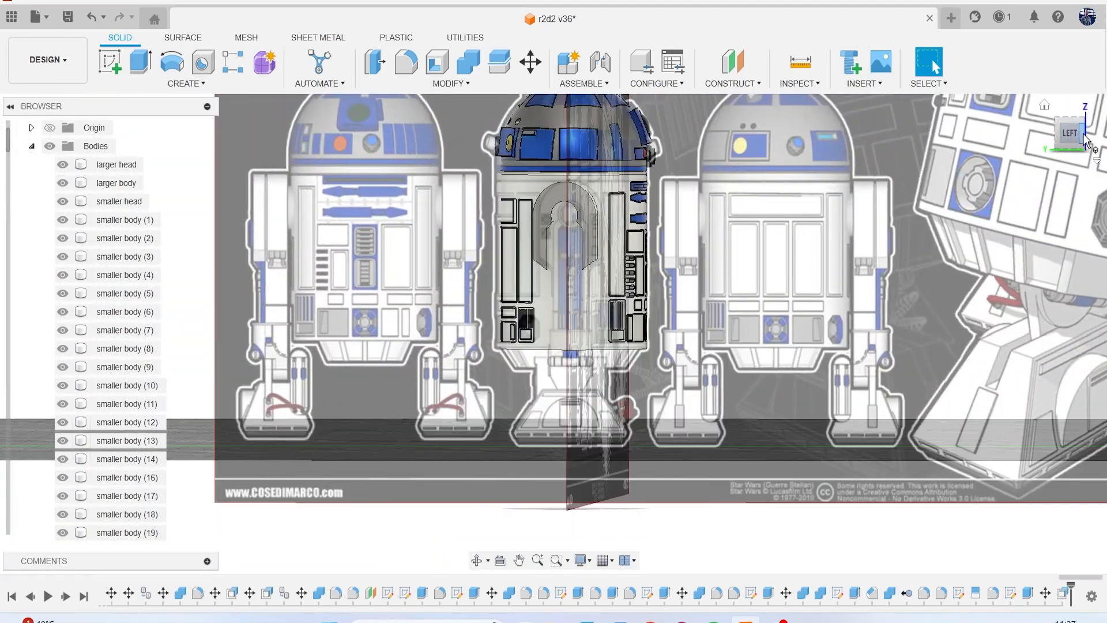
click(1083, 142)
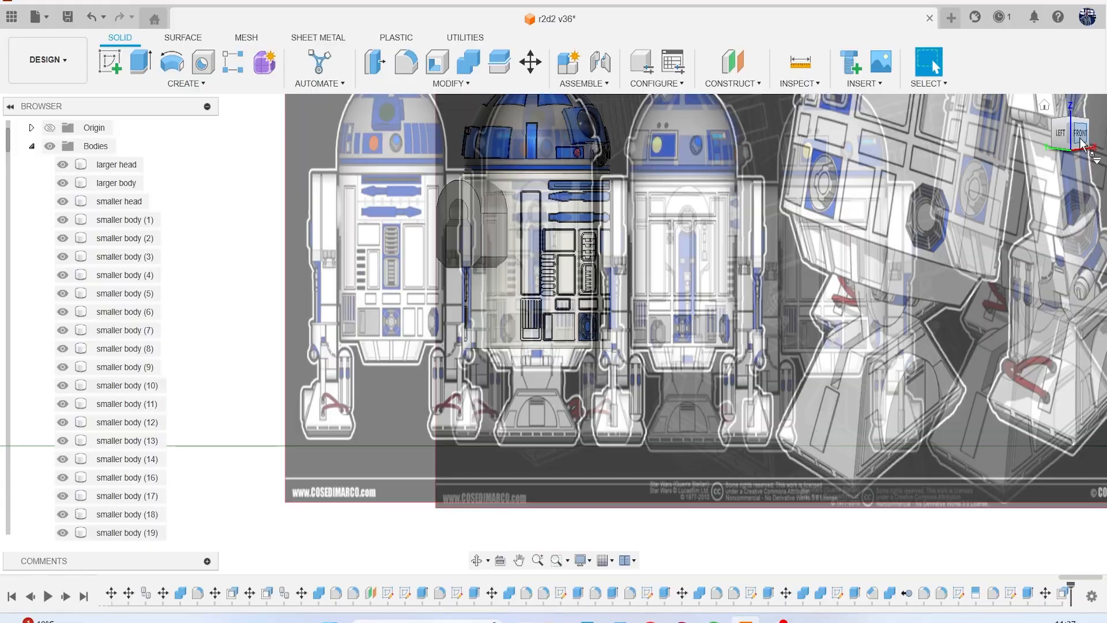
mouse_move(1084, 138)
mouse_down()
mouse_move(1020, 135)
mouse_move(1076, 149)
mouse_up()
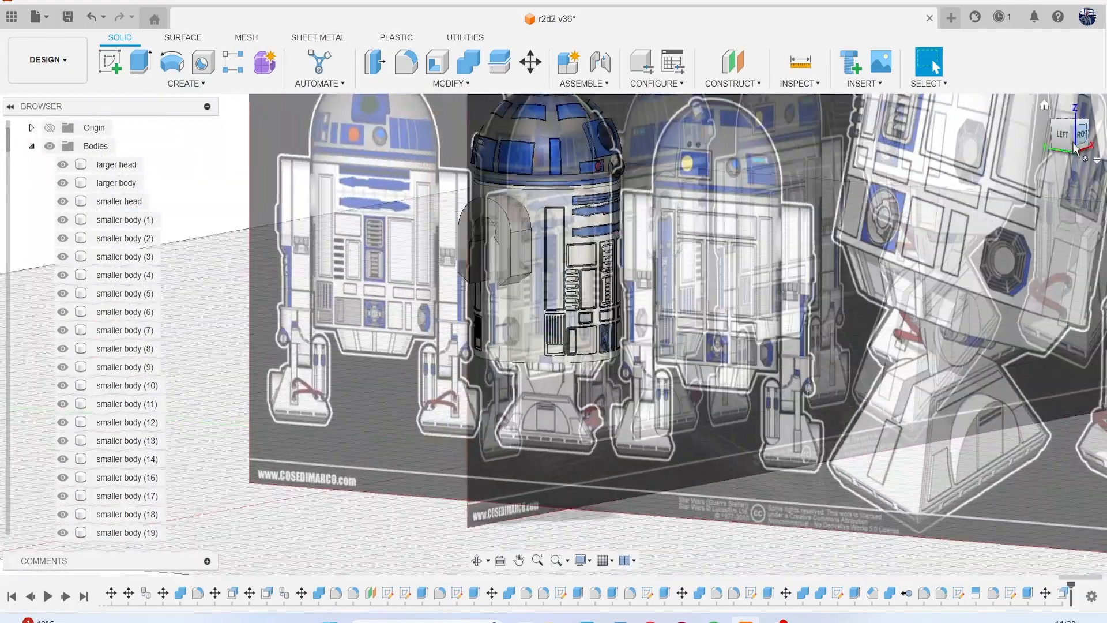
click(1062, 137)
scroll(577, 262, up, 6)
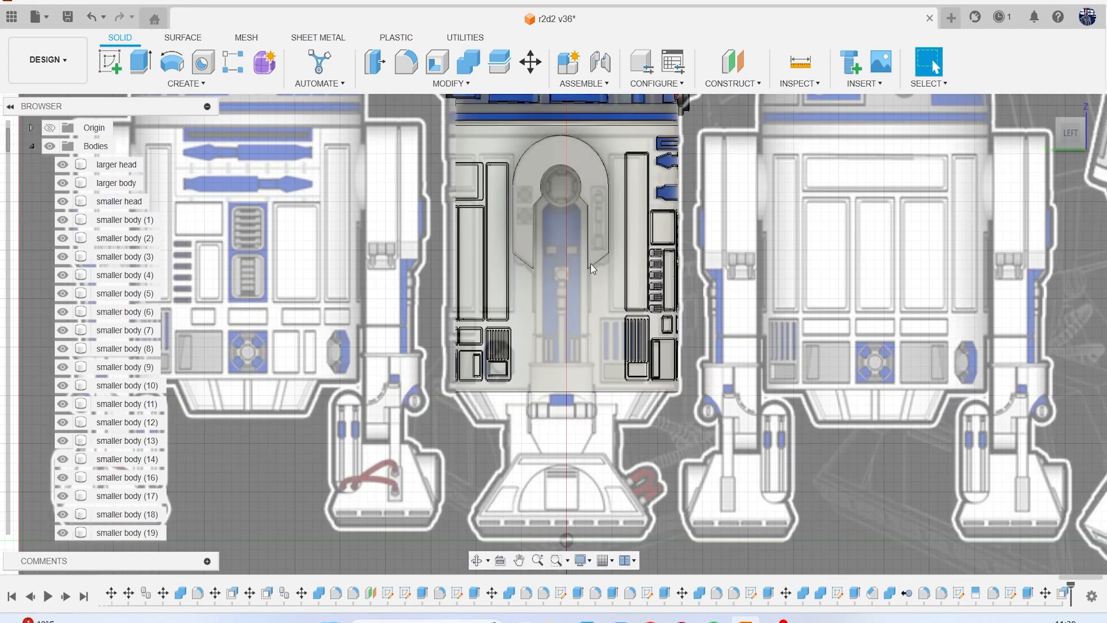
scroll(587, 247, down, 2)
scroll(600, 248, down, 4)
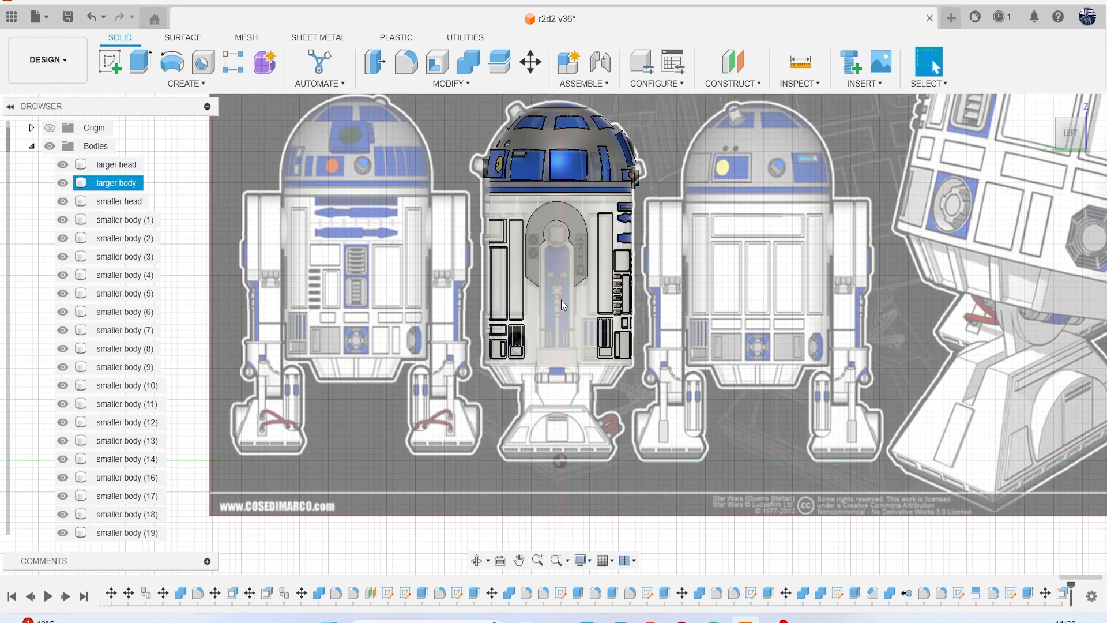
scroll(571, 324, up, 5)
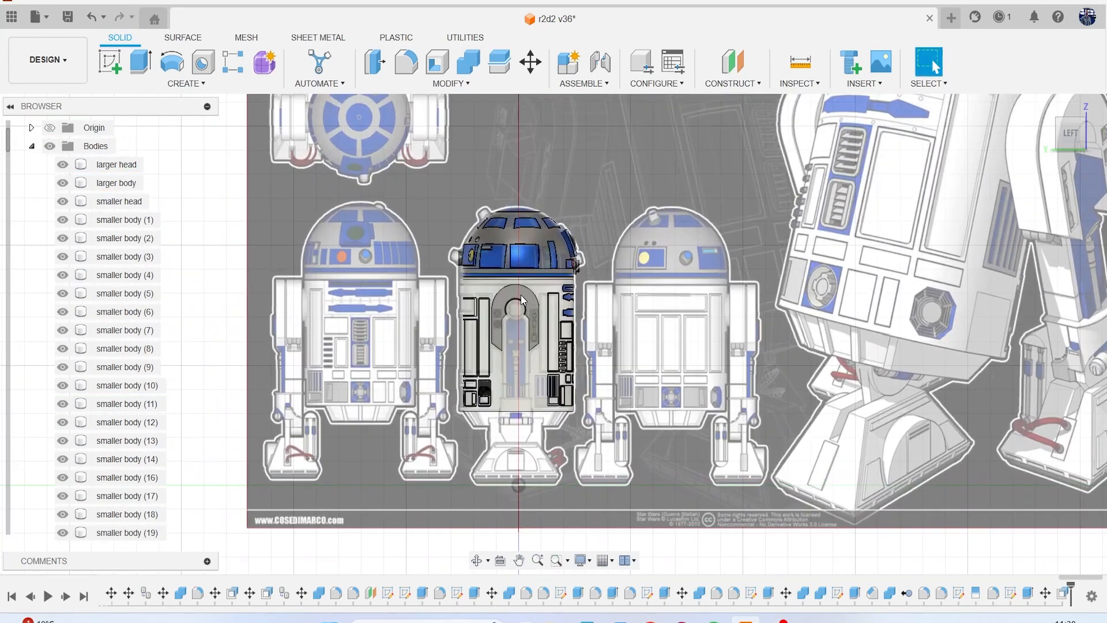
scroll(519, 306, down, 3)
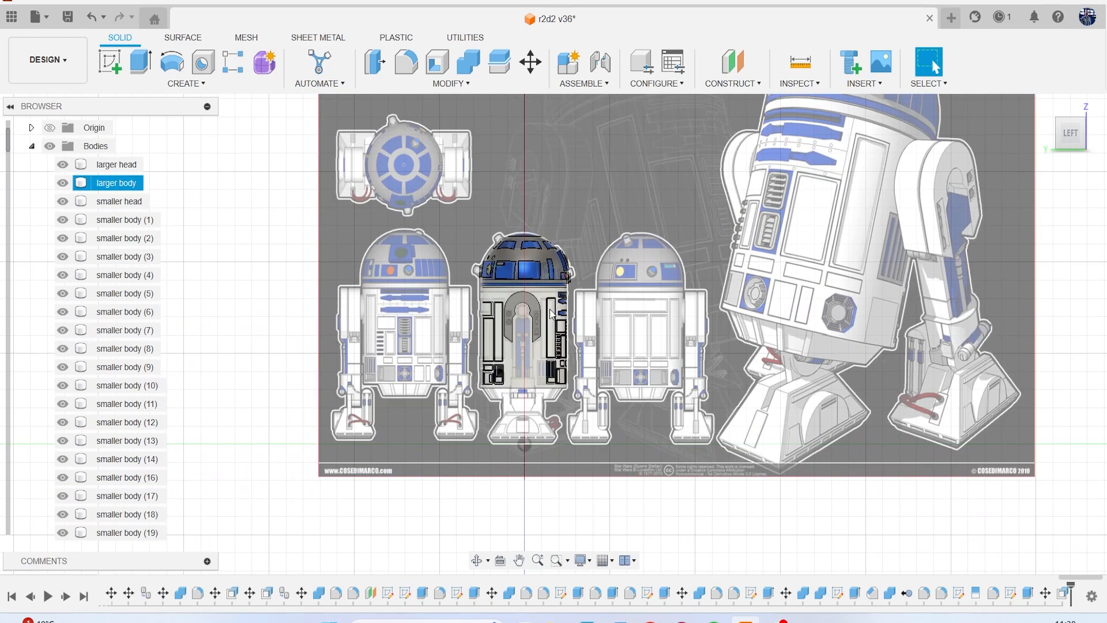
scroll(550, 314, up, 6)
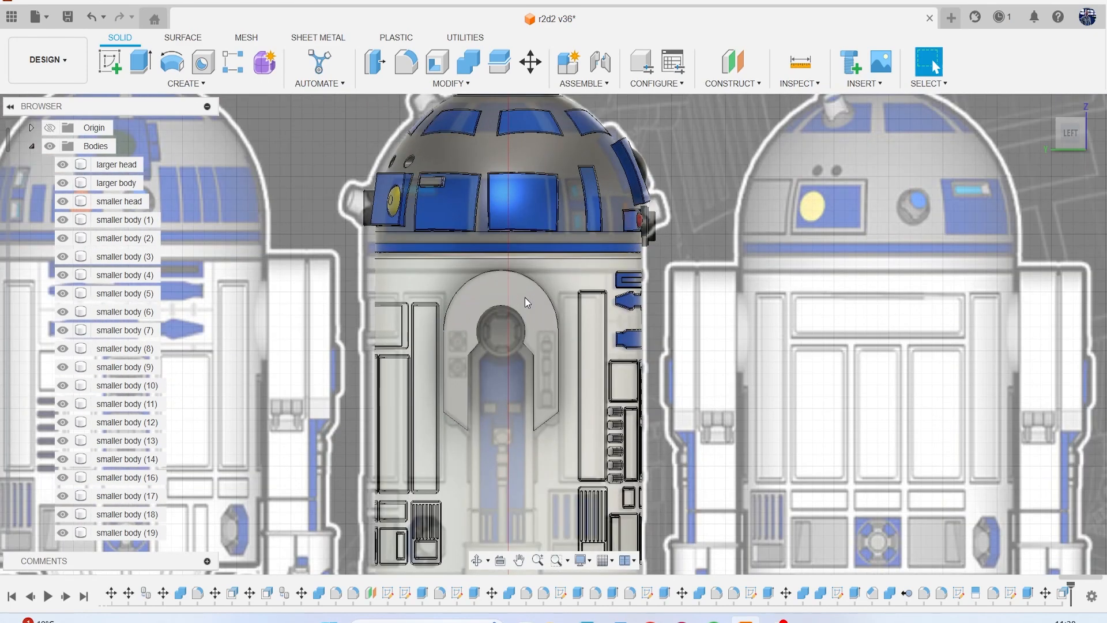
middle_drag(521, 313, 581, 228)
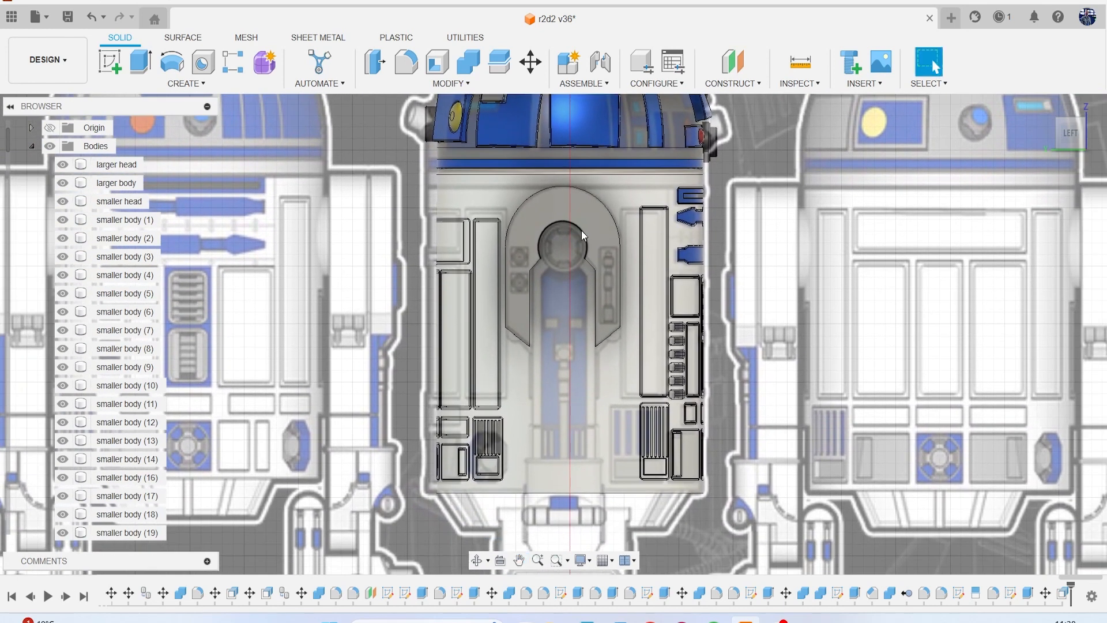
Start a sketch on the shoulder panel's outer face and project that face's outline into it.
click(580, 233)
scroll(569, 253, up, 3)
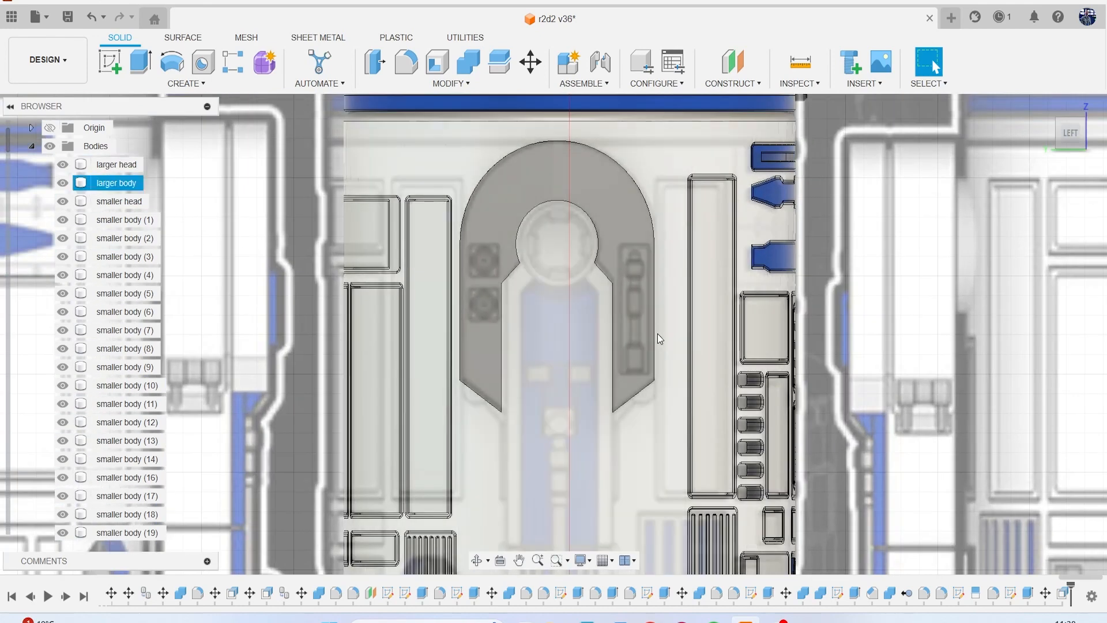
scroll(581, 292, up, 3)
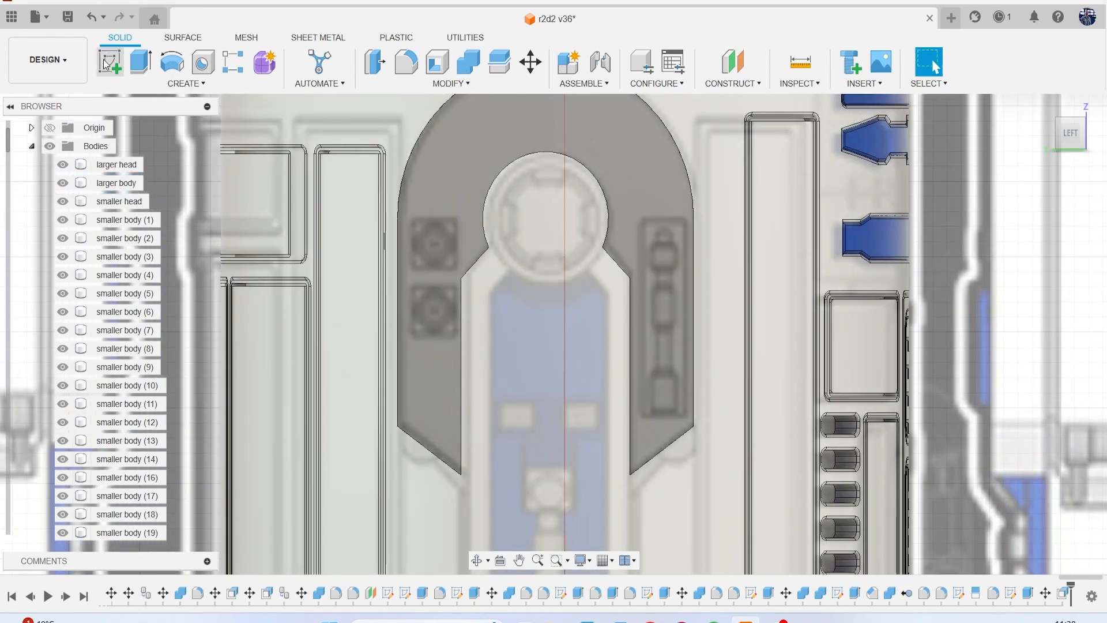
click(112, 61)
click(590, 125)
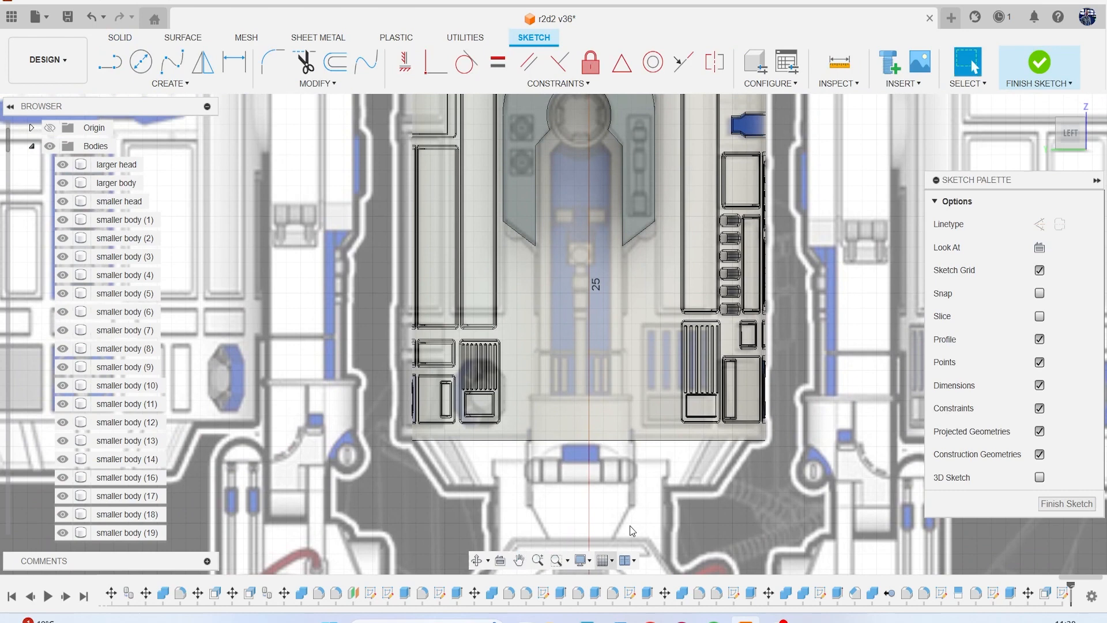
middle_drag(655, 287, 624, 506)
scroll(590, 340, up, 4)
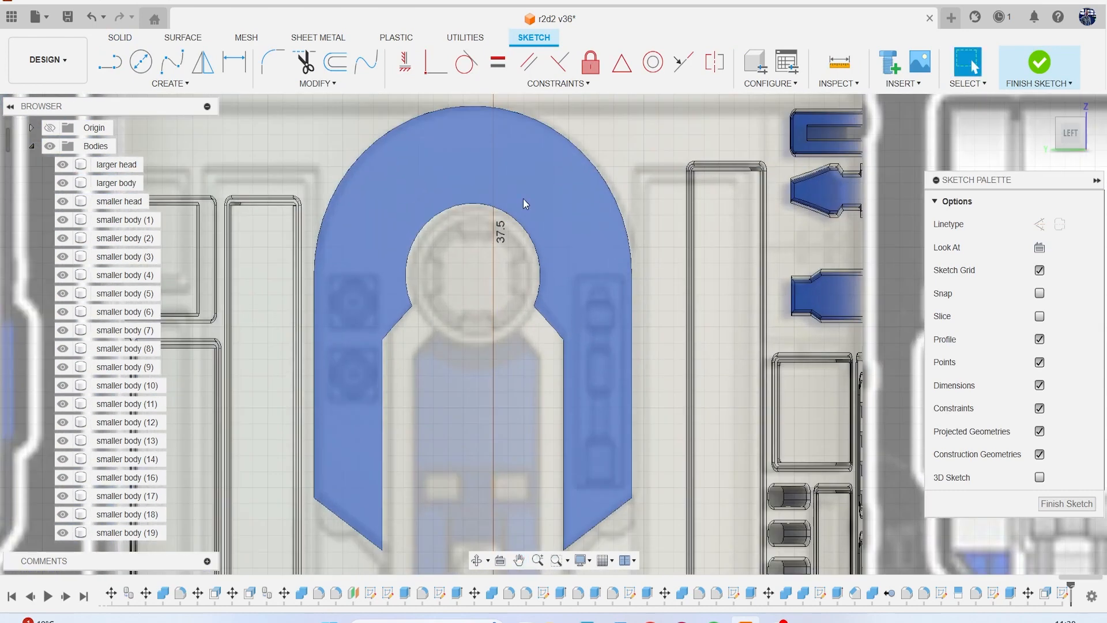
key(p)
click(520, 183)
click(829, 276)
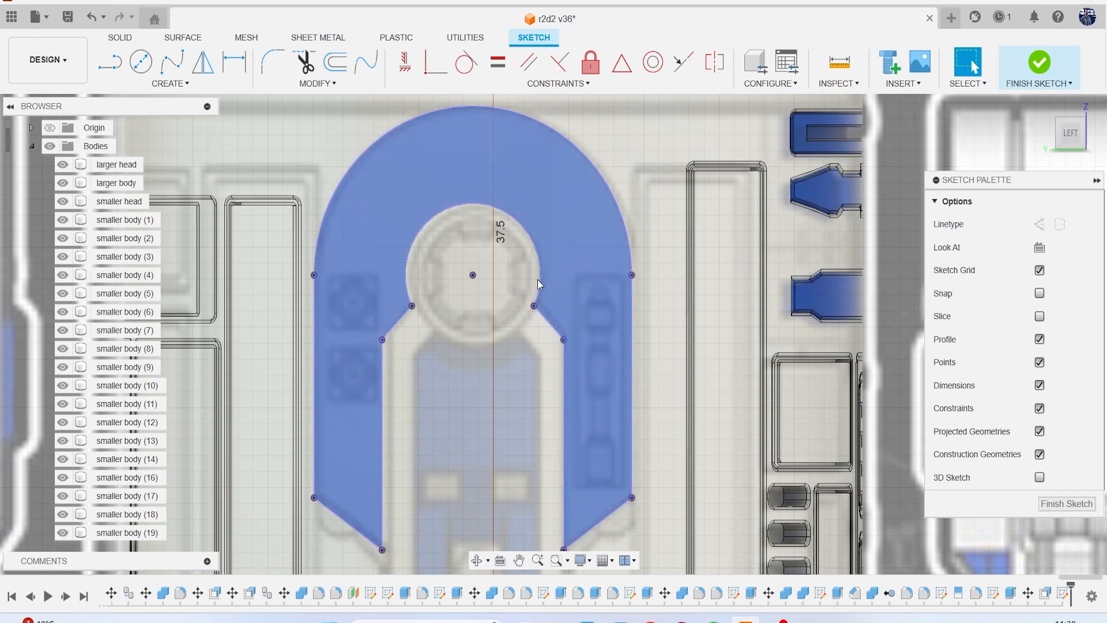
Sketch a circle centred on the hub and matching its round opening, and offset it 0.45 mm inward.
key(c)
scroll(517, 276, up, 1)
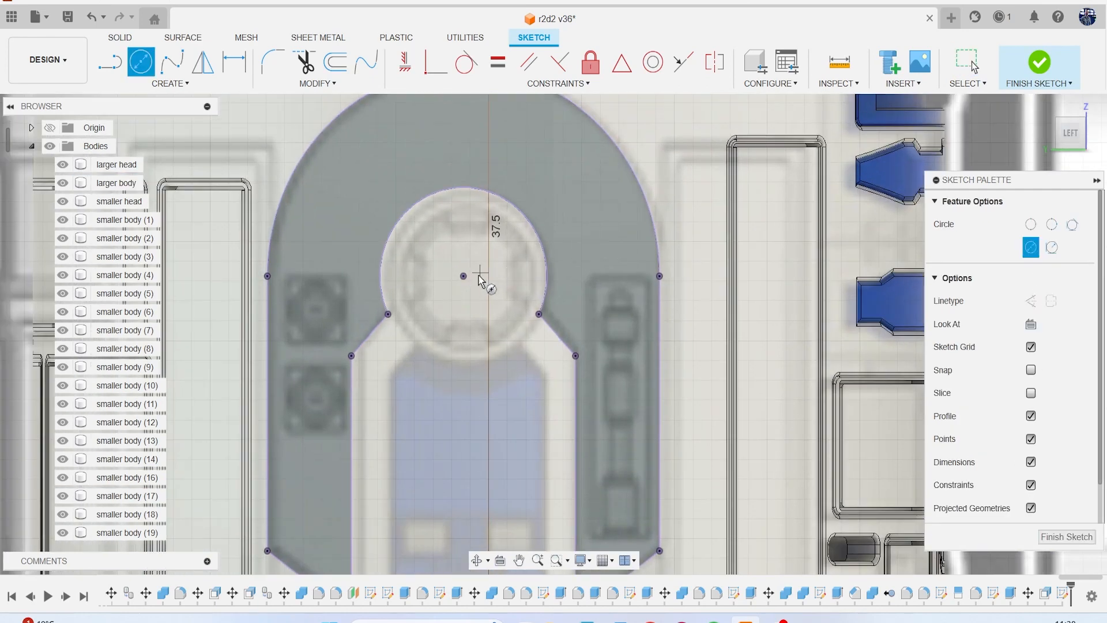
click(518, 221)
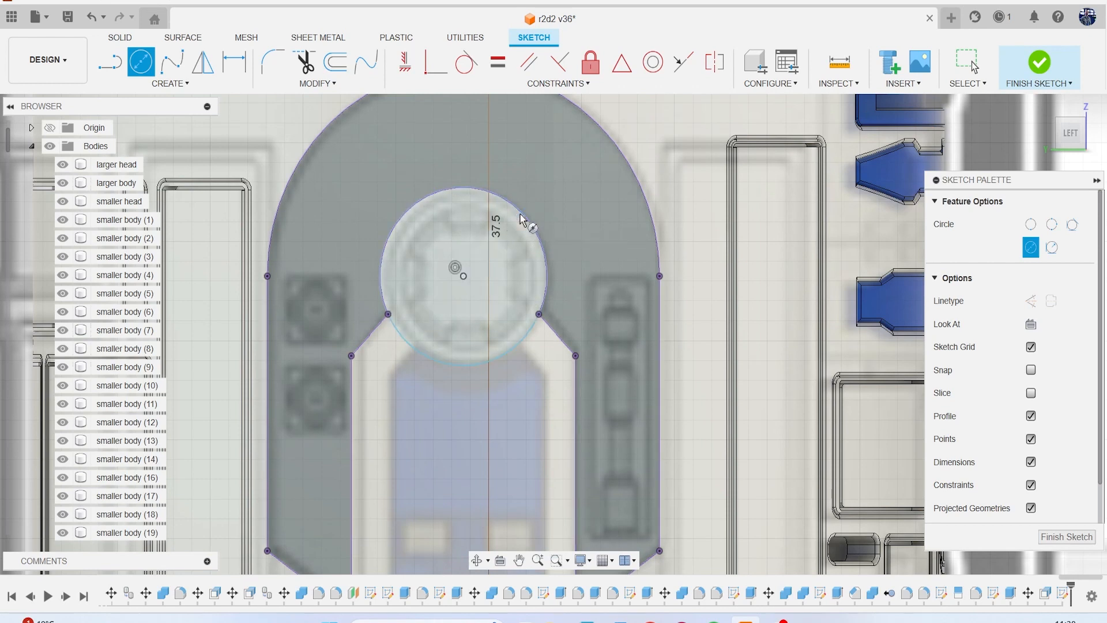
scroll(496, 249, up, 2)
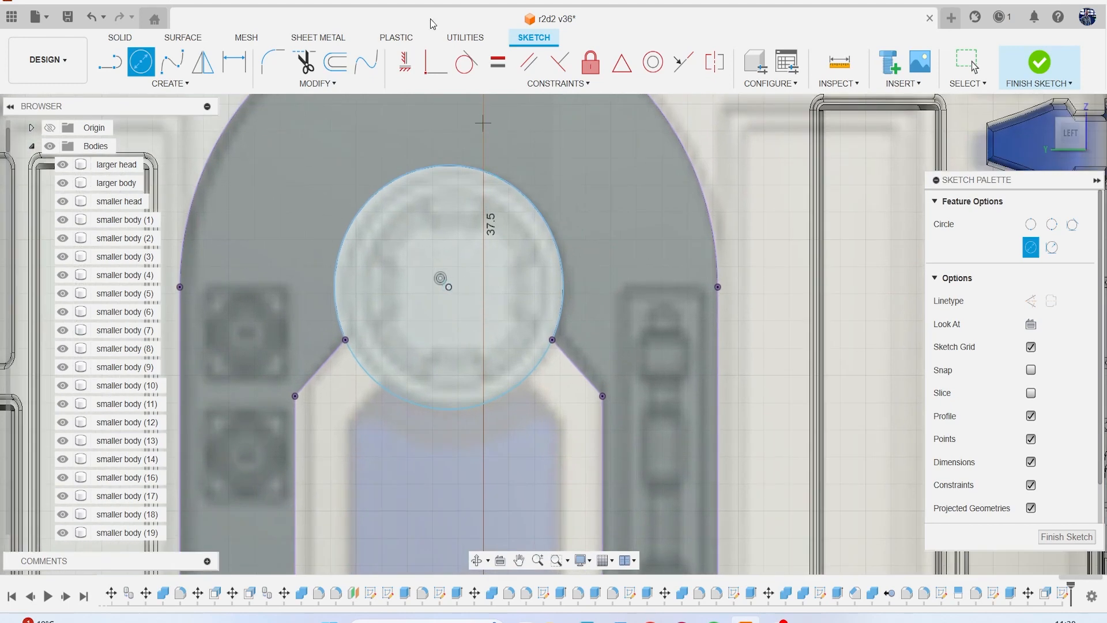
click(335, 57)
click(447, 167)
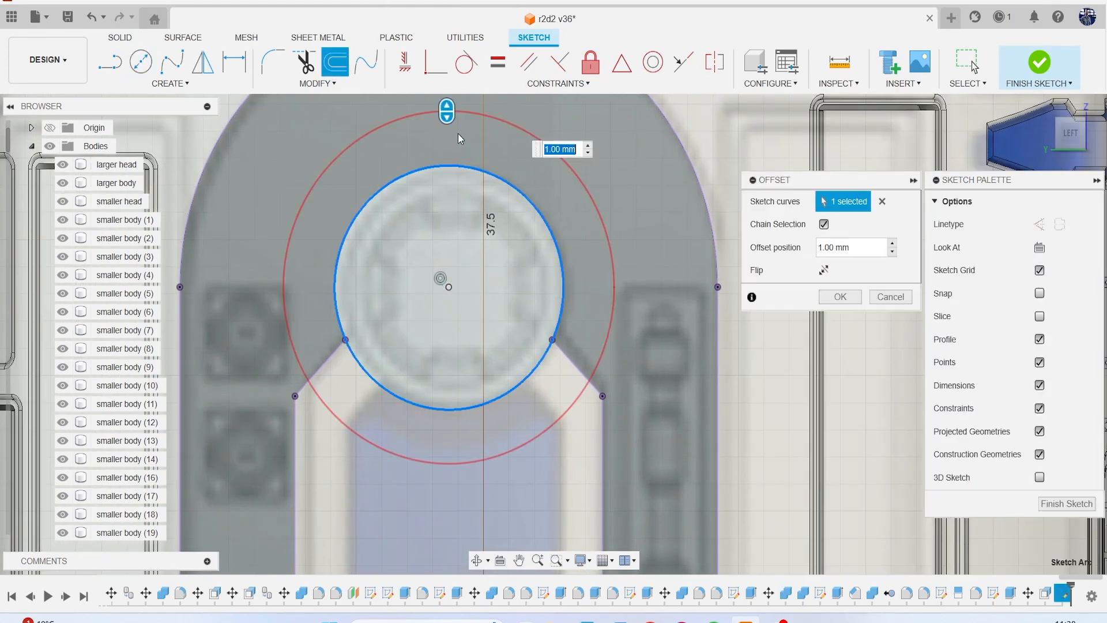
drag(447, 121, 455, 195)
click(836, 296)
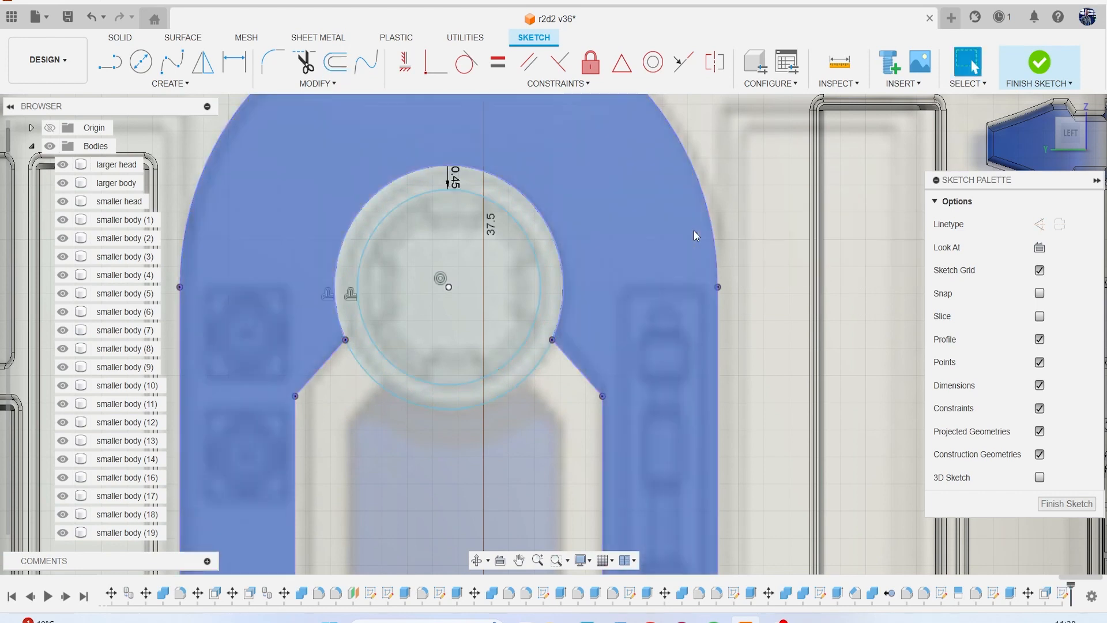
Draw a vertical line up from the hub centre and half of the top notch with a horizontal edge about 0.47 mm long.
key(l)
click(449, 286)
click(449, 167)
scroll(449, 187, up, 2)
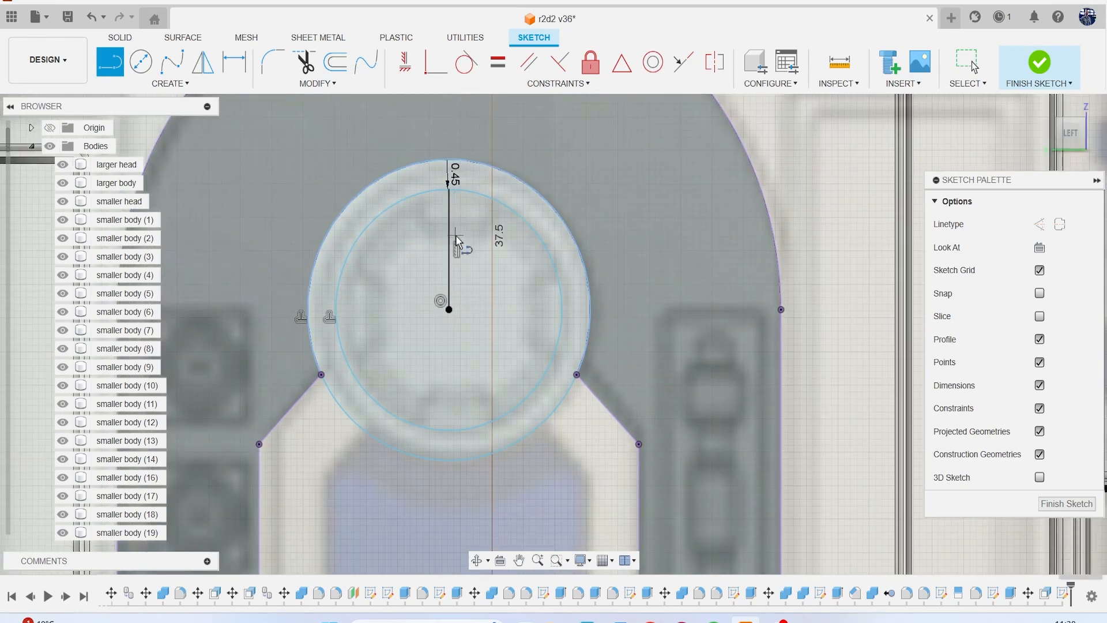
click(478, 239)
Mirror the half-notch lines about the vertical centre line to complete the hub's top notch.
click(170, 83)
click(175, 272)
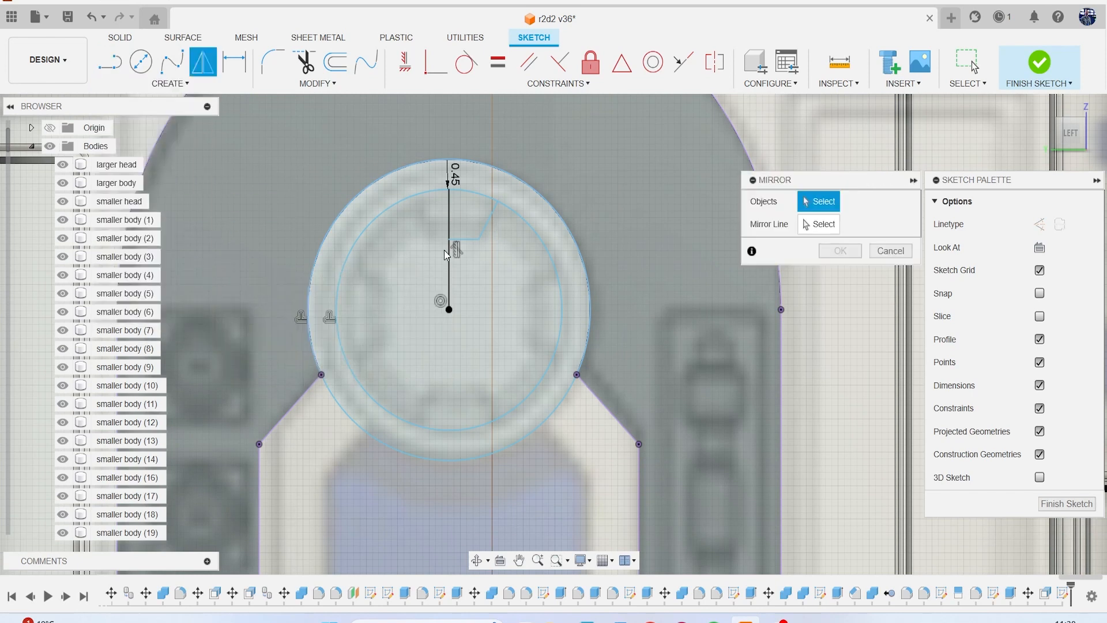
click(466, 240)
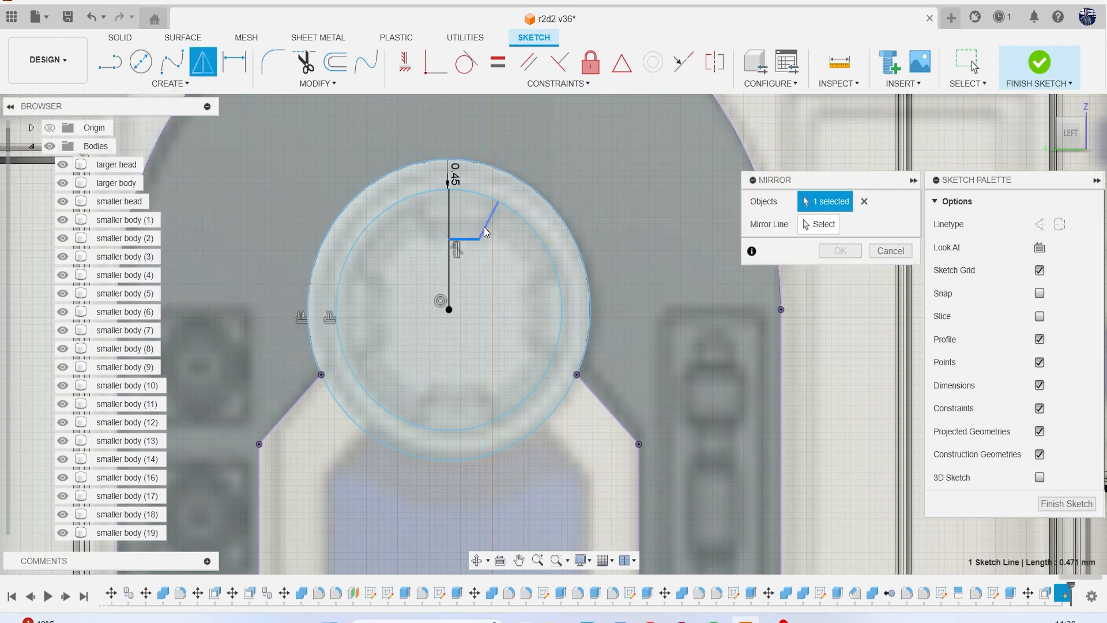
click(449, 278)
click(841, 250)
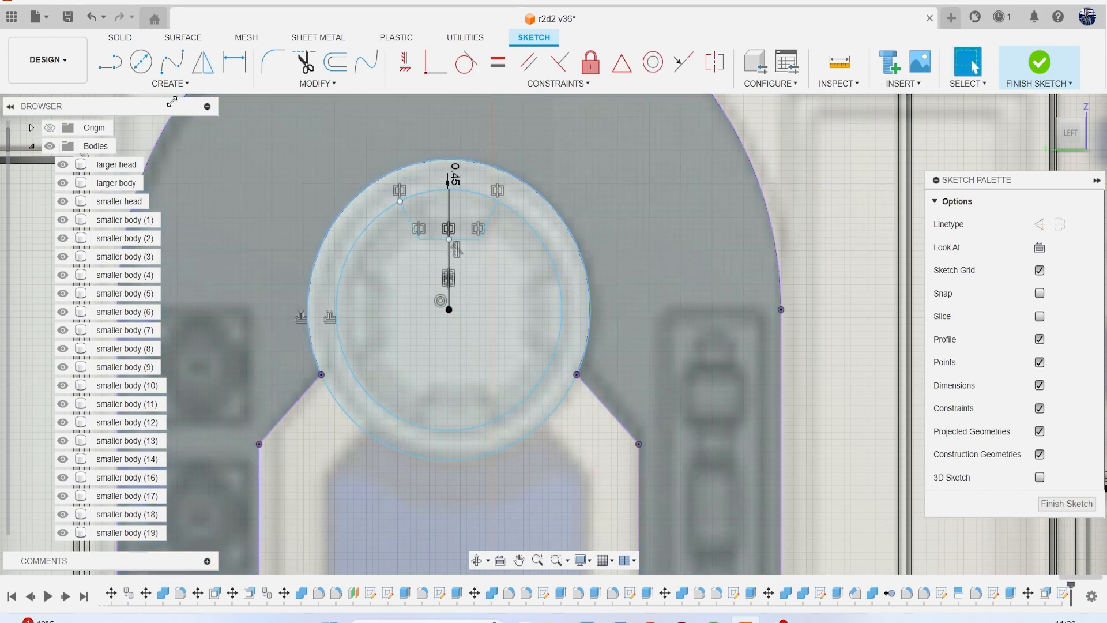
Circular-pattern the notch lines around the inner circle's centre with full distribution and a quantity of 4.
click(170, 84)
click(173, 285)
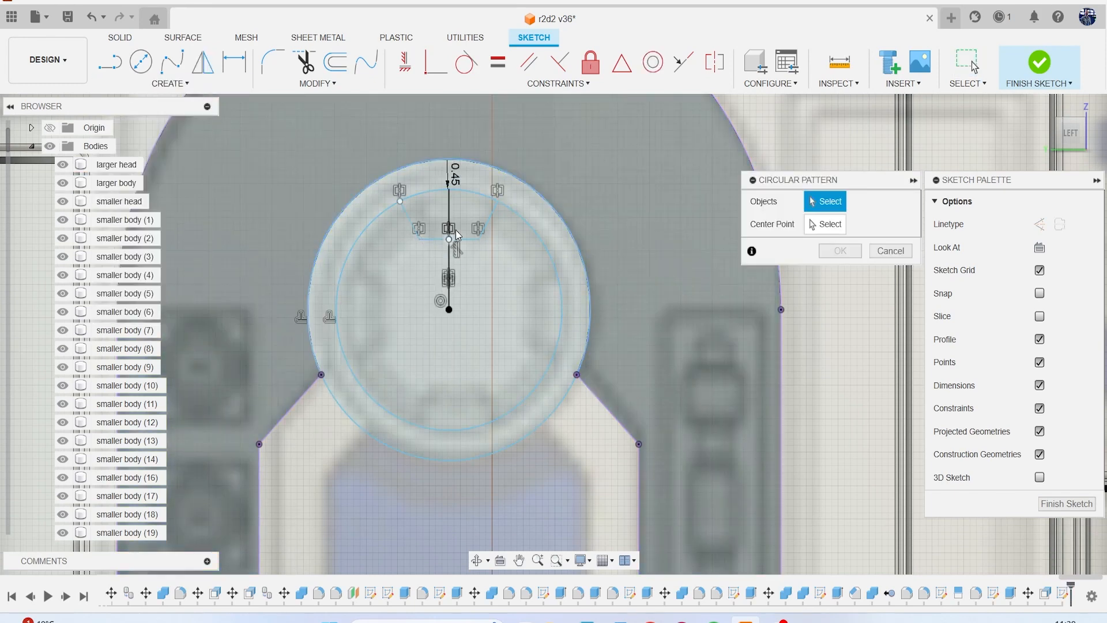
click(465, 240)
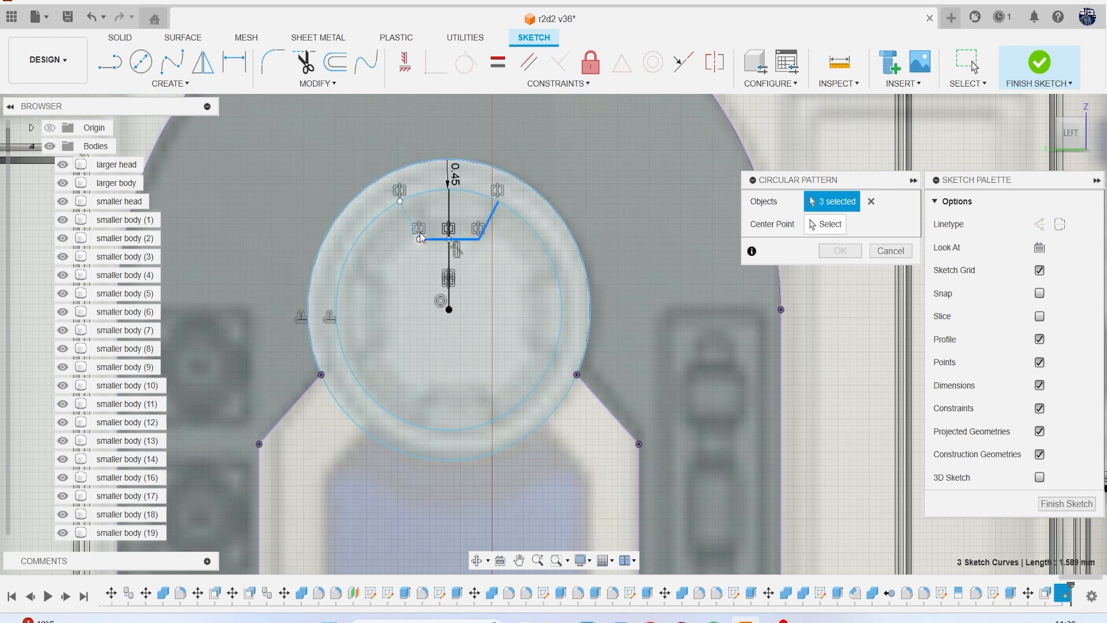
click(824, 225)
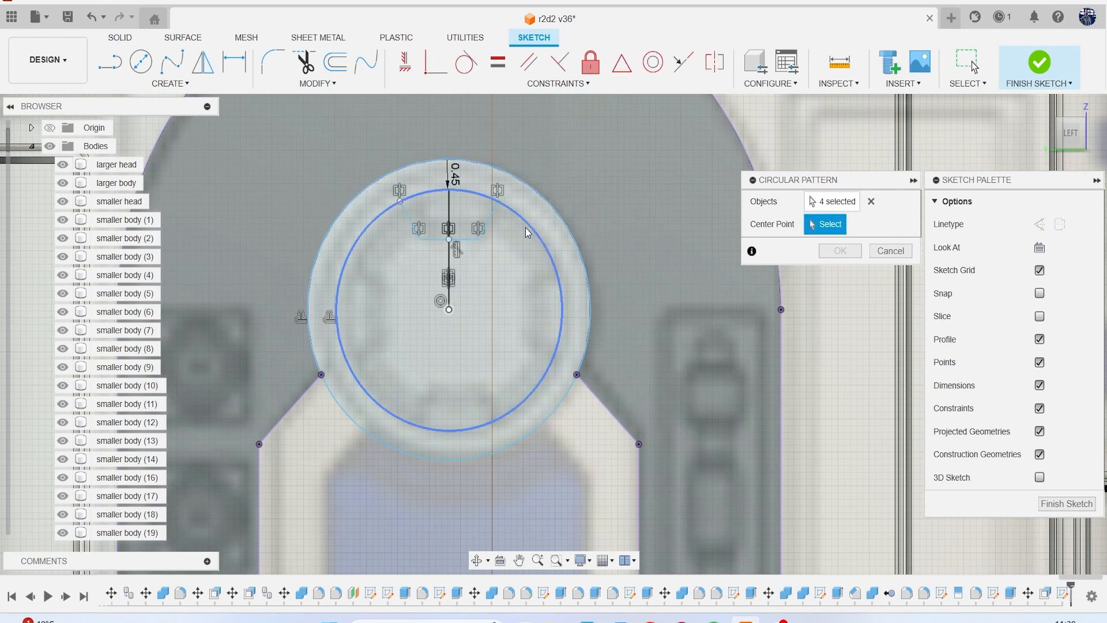
click(540, 242)
text(4)
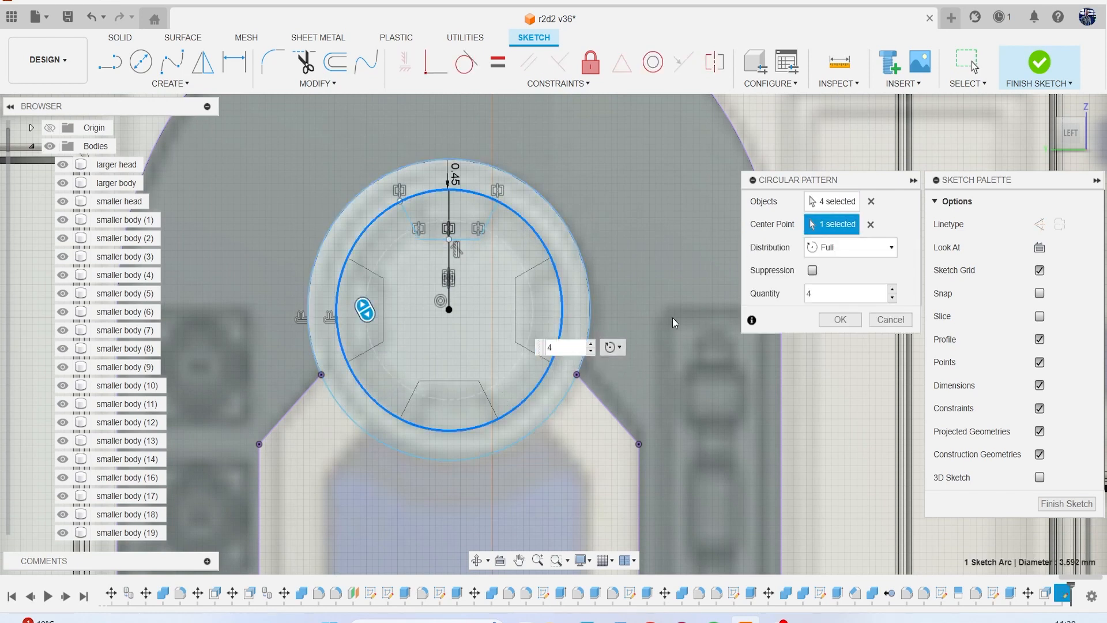
click(840, 320)
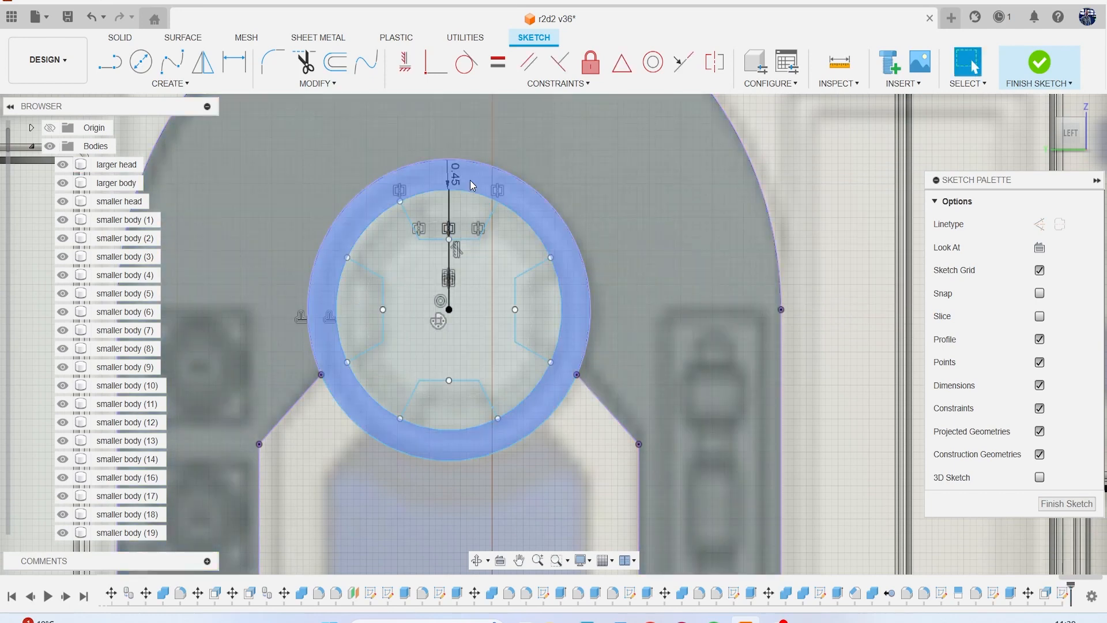
Trim the inner circle's arcs across the openings of all four notches.
key(t)
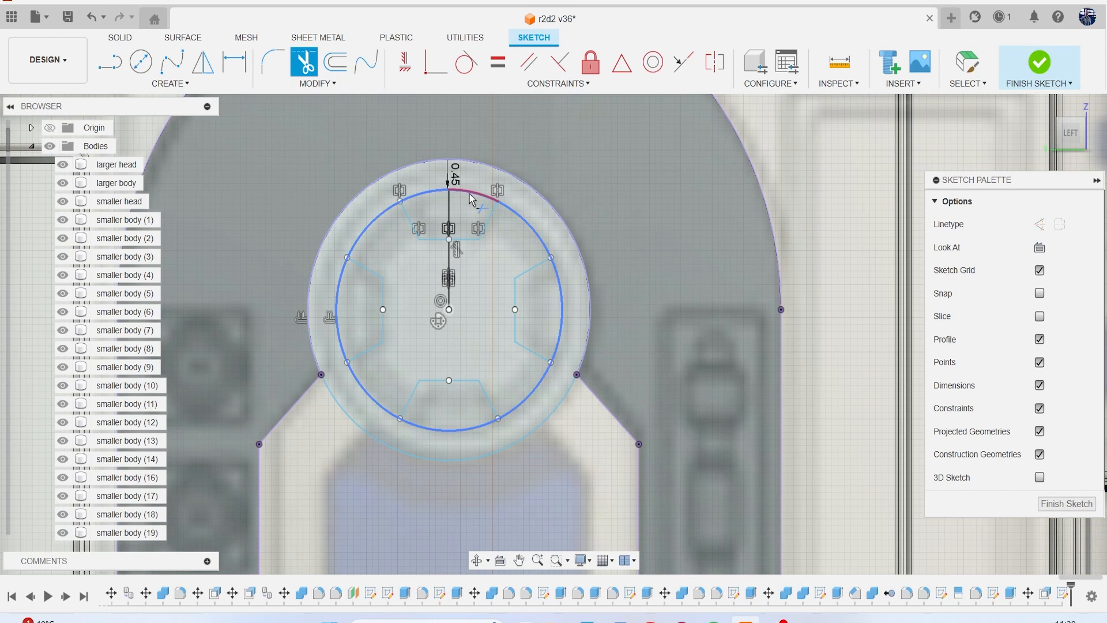
click(472, 199)
click(441, 194)
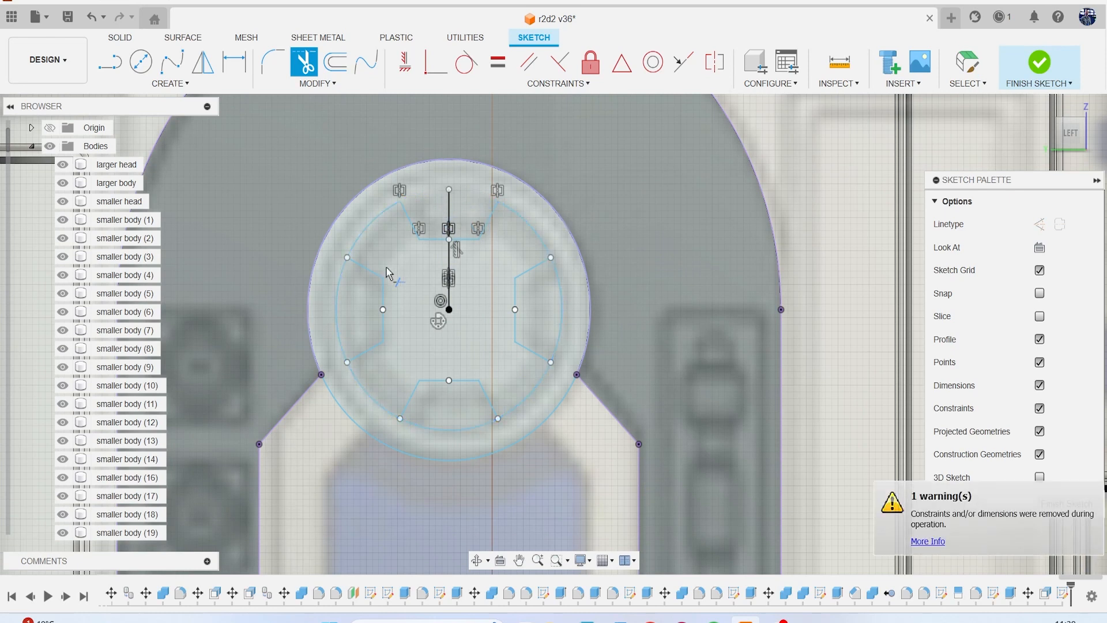
click(336, 299)
click(437, 421)
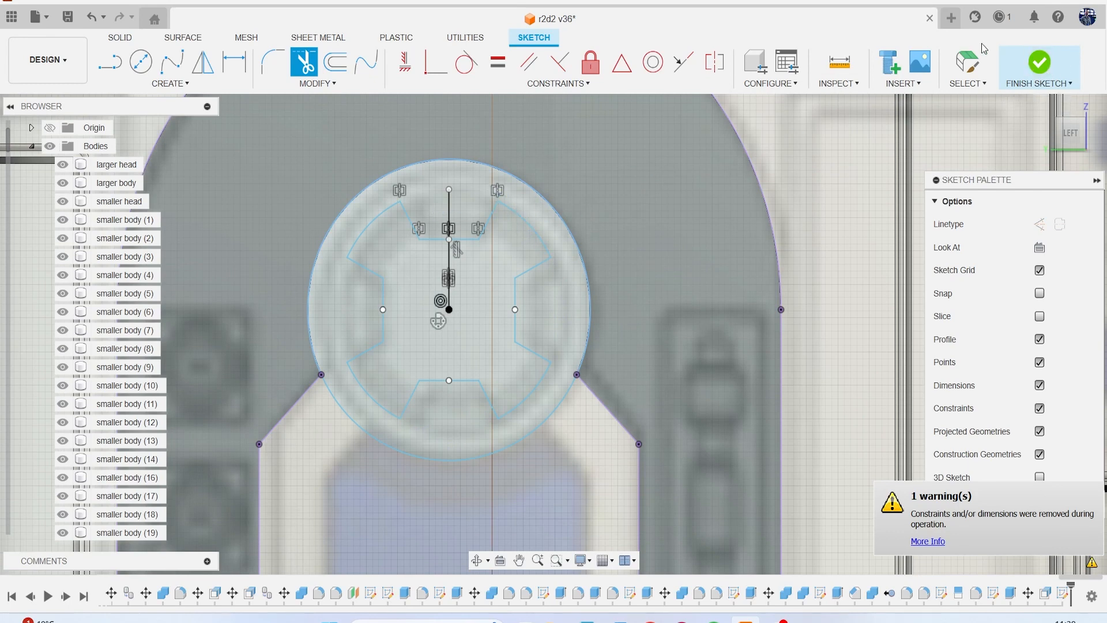
Finish the hub sketch and extrude the ring profile around the notched opening -6.26 mm as a new body, reaching the larger body.
click(1040, 63)
key(e)
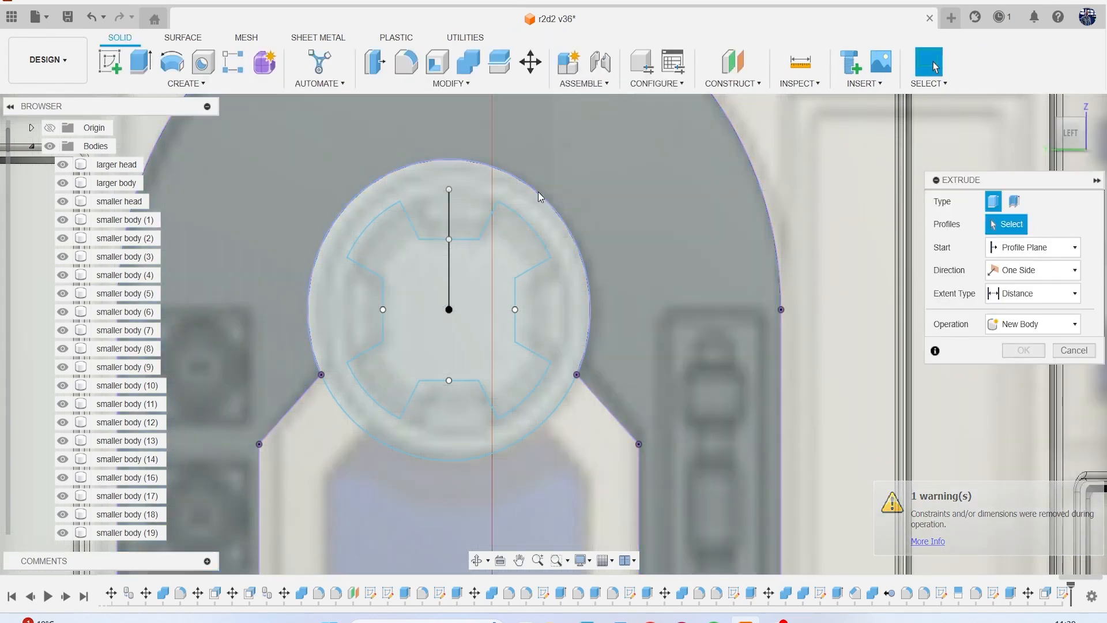
click(449, 205)
scroll(497, 265, down, 5)
drag(1069, 135, 1069, 60)
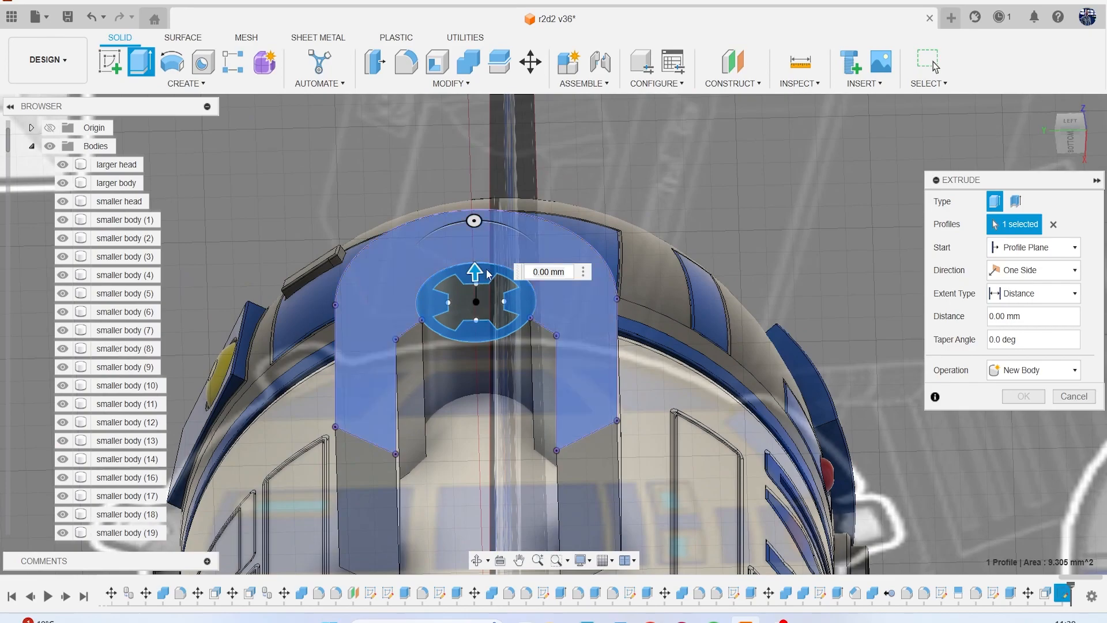
scroll(480, 349, down, 3)
scroll(480, 349, down, 2)
middle_drag(481, 349, 535, 203)
scroll(538, 198, up, 3)
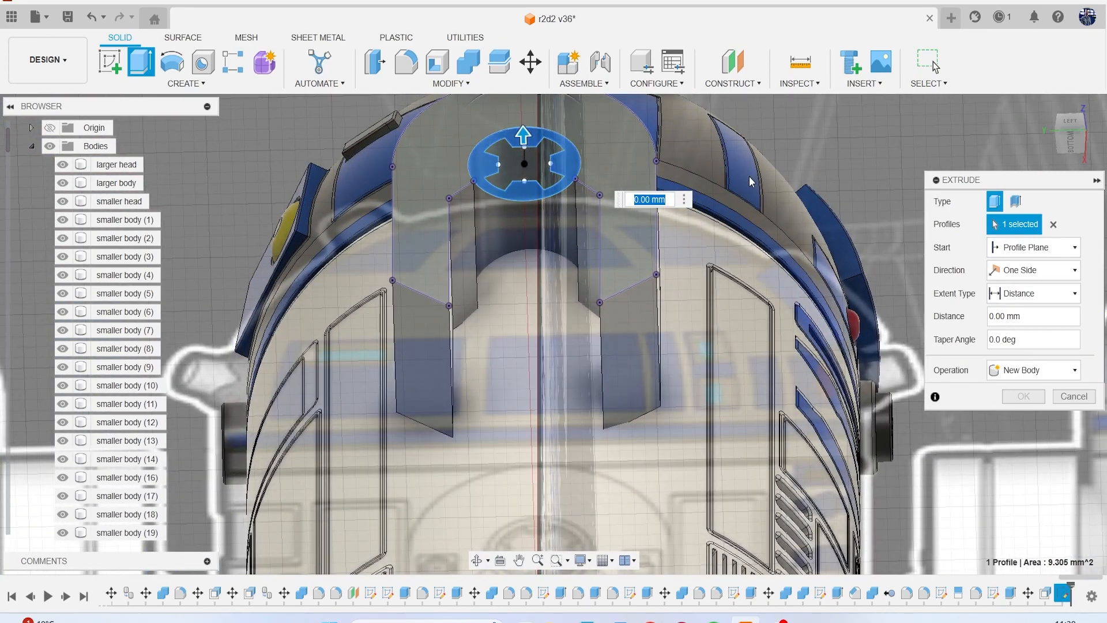
scroll(751, 179, down, 2)
mouse_move(1068, 147)
mouse_down()
mouse_move(1068, 117)
mouse_move(1035, 124)
mouse_move(1038, 144)
mouse_move(1020, 162)
mouse_move(1073, 155)
mouse_up()
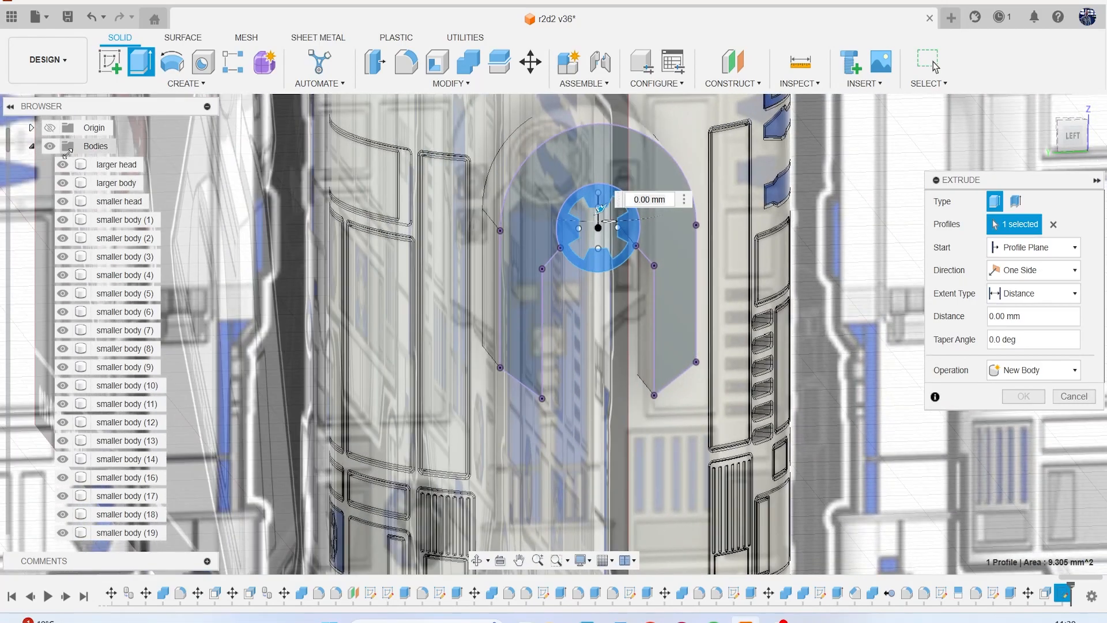
scroll(717, 333, down, 4)
drag(1083, 128, 411, 277)
mouse_move(1032, 151)
mouse_down()
mouse_move(1065, 144)
mouse_move(1077, 101)
mouse_move(1062, 153)
mouse_up()
scroll(615, 361, up, 10)
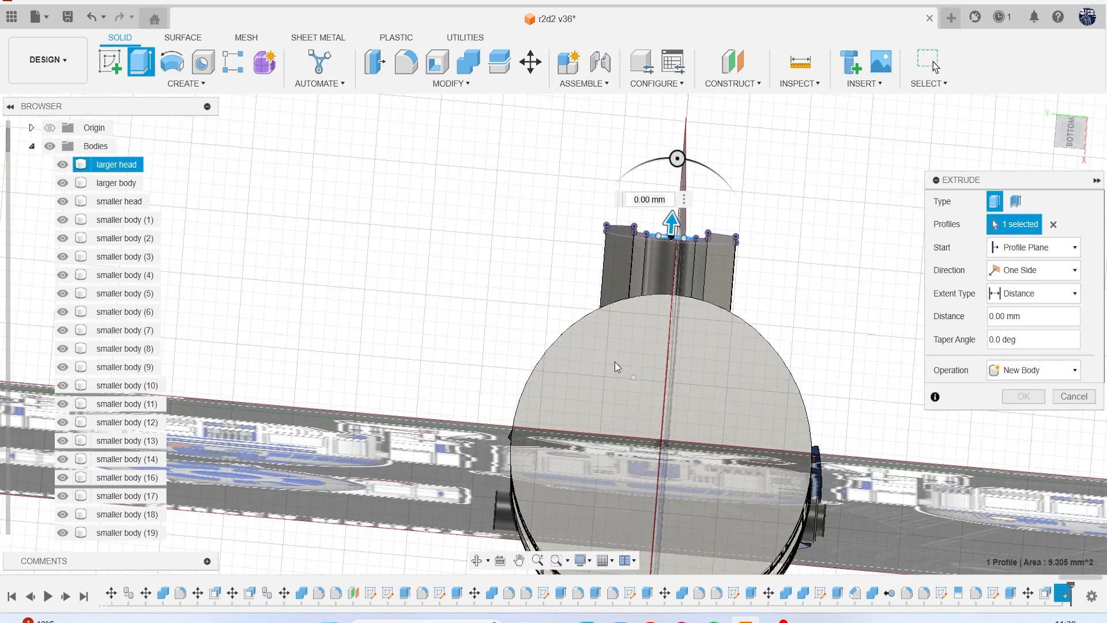
scroll(631, 362, up, 4)
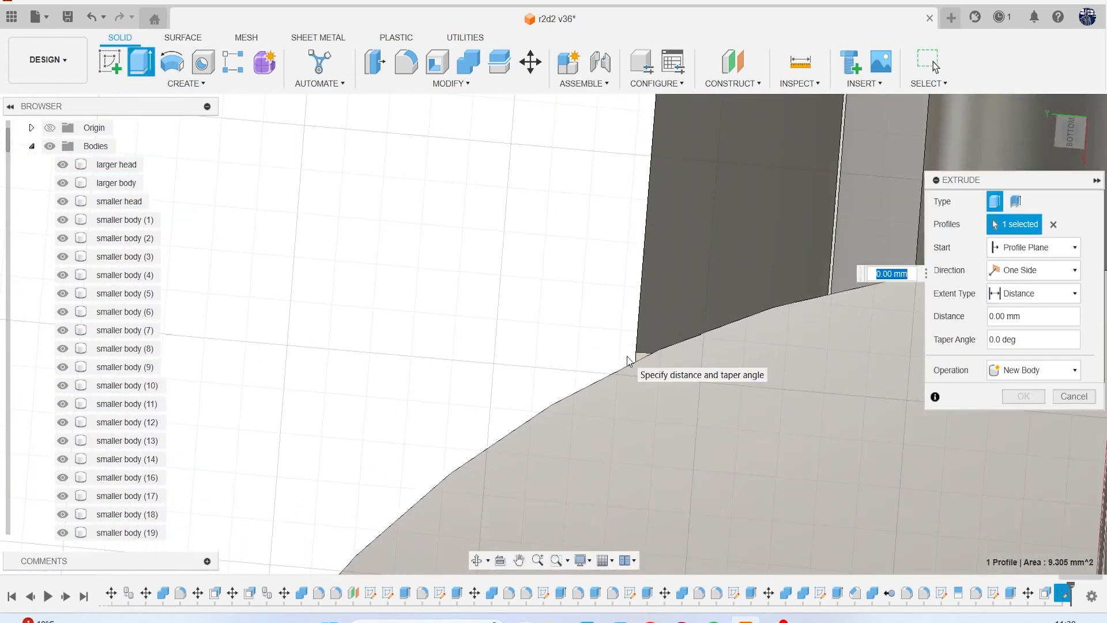
click(645, 358)
scroll(663, 370, down, 8)
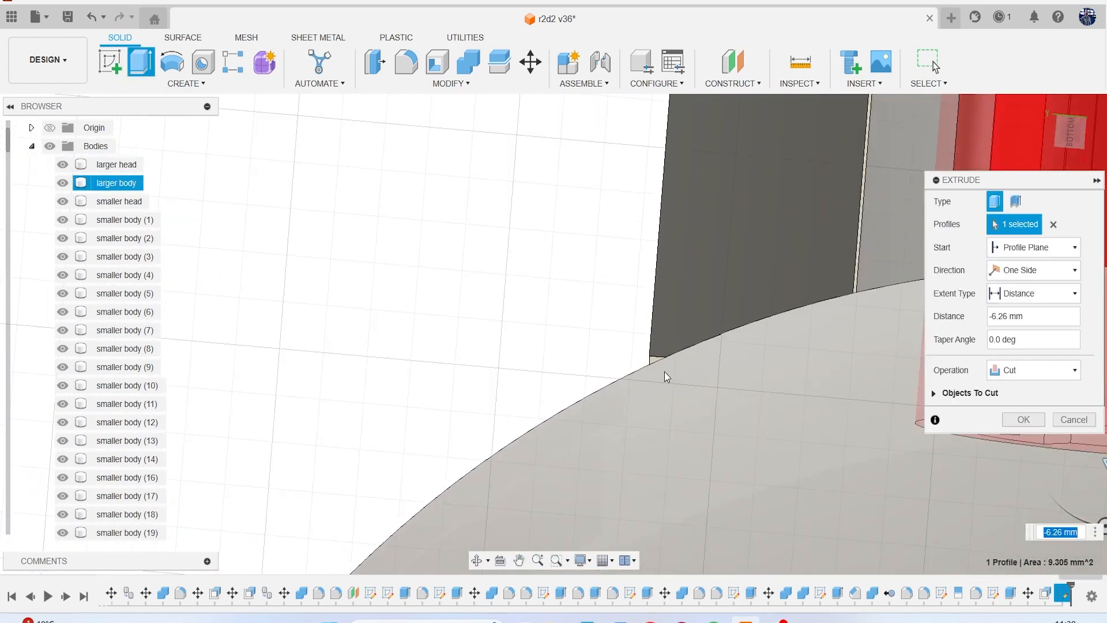
click(1030, 376)
click(1051, 435)
Make the hub ring extrusion two-sided with a second-side distance of 2.767 mm and create the body.
shift+middle_drag(553, 334, 716, 330)
click(1046, 270)
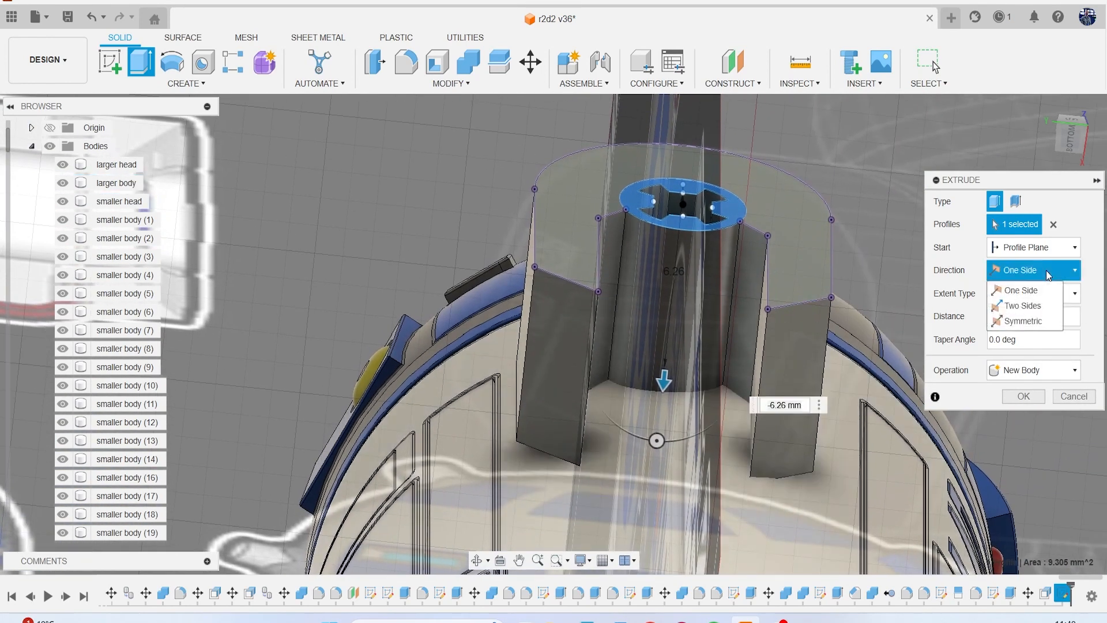
click(1031, 305)
drag(685, 203, 679, 277)
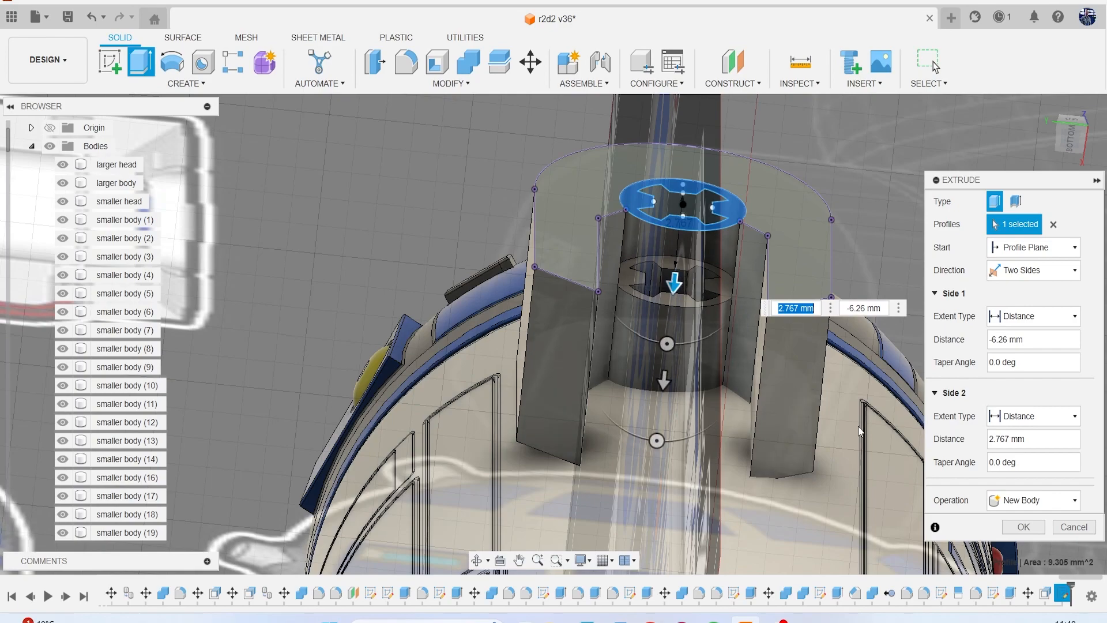
click(1023, 527)
Chamfer the two slanted lower edges of the shoulder panel with an equal distance of 0.369 mm.
scroll(796, 386, down, 2)
scroll(819, 340, down, 3)
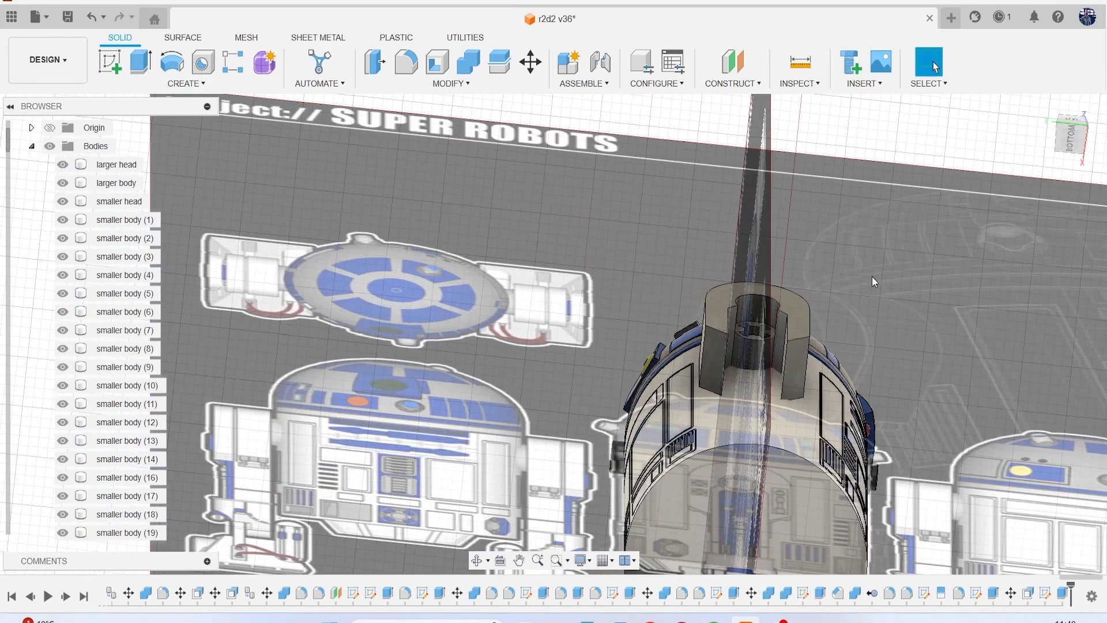
mouse_move(1066, 144)
mouse_down()
mouse_move(1063, 194)
mouse_move(1046, 195)
mouse_up()
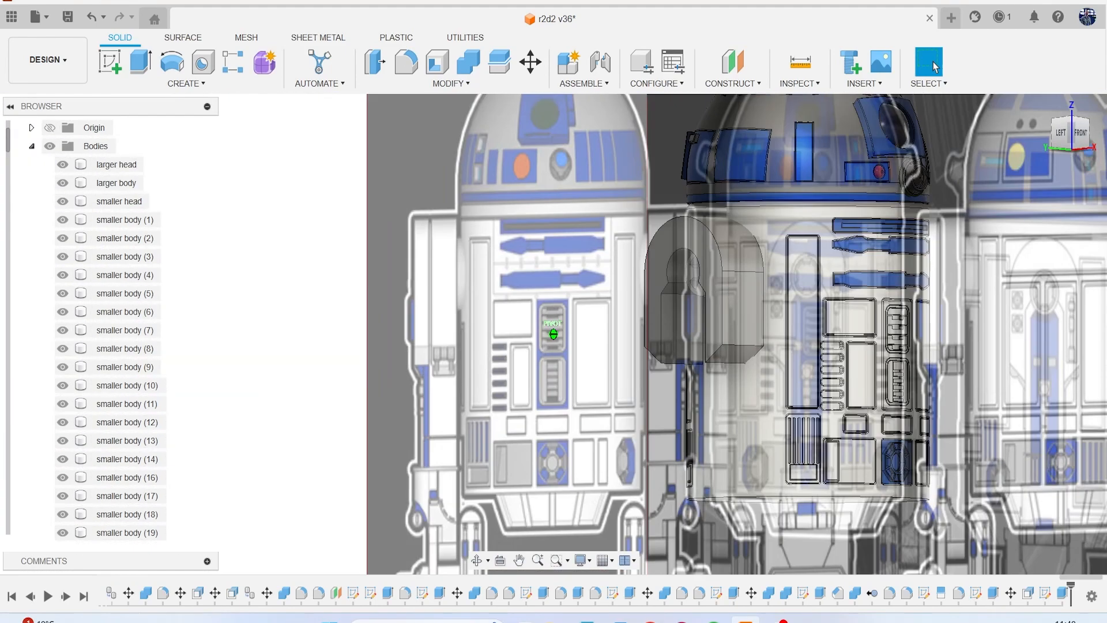
click(1061, 136)
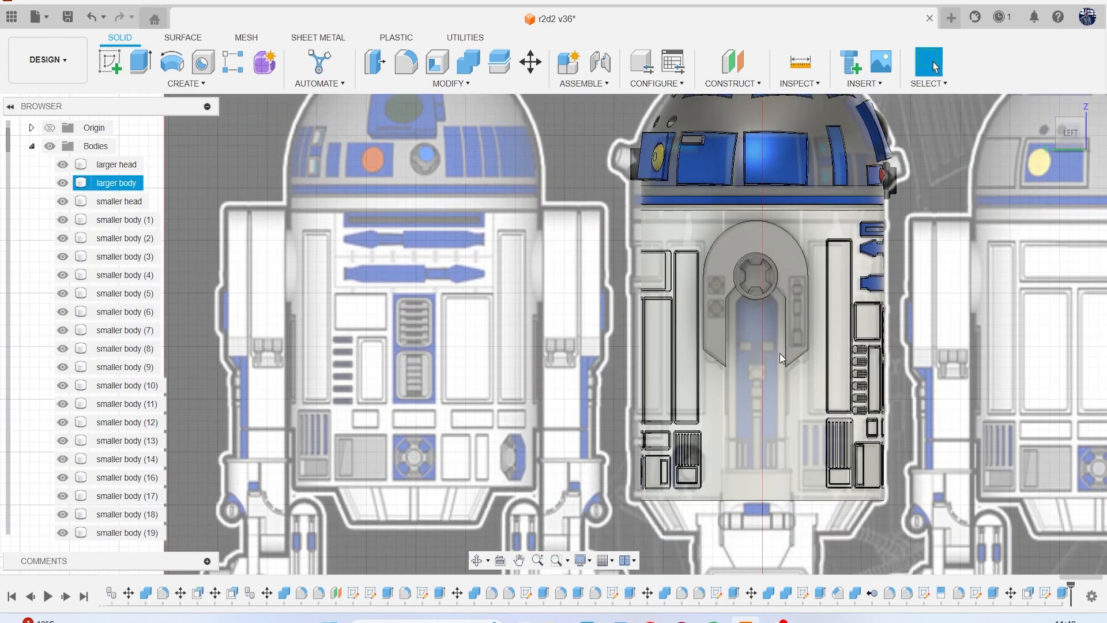
scroll(779, 353, up, 2)
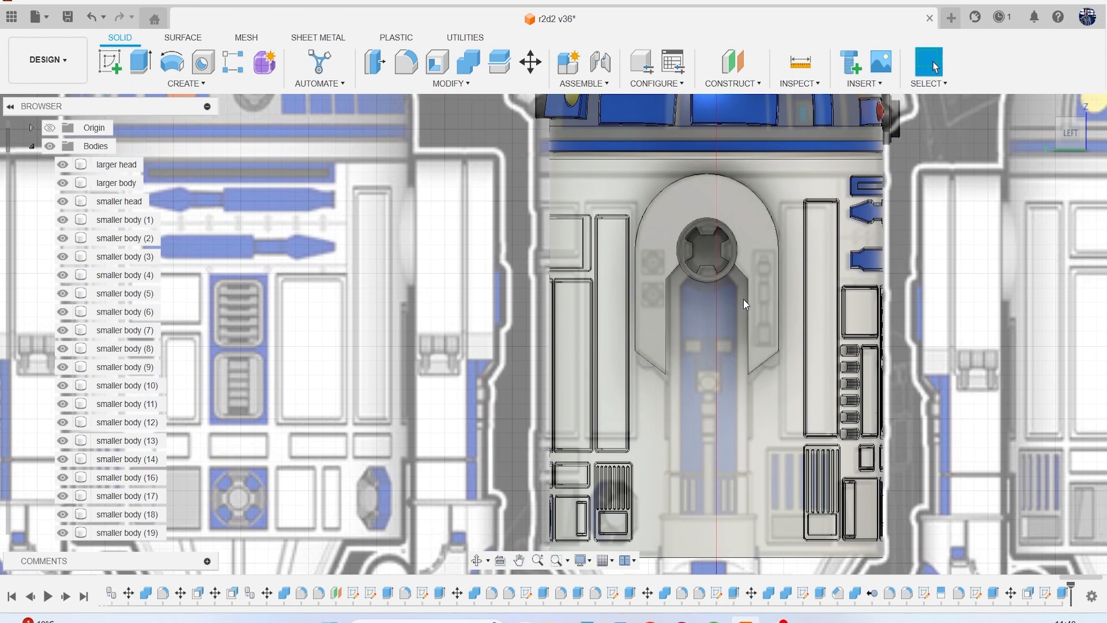
click(451, 83)
click(391, 132)
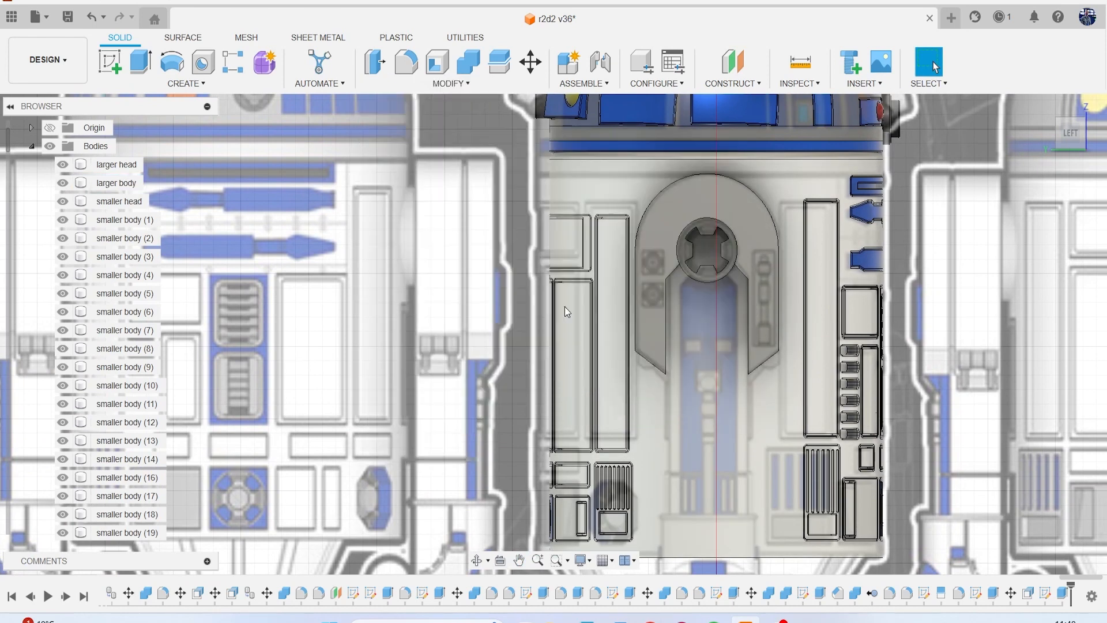
click(656, 362)
click(620, 348)
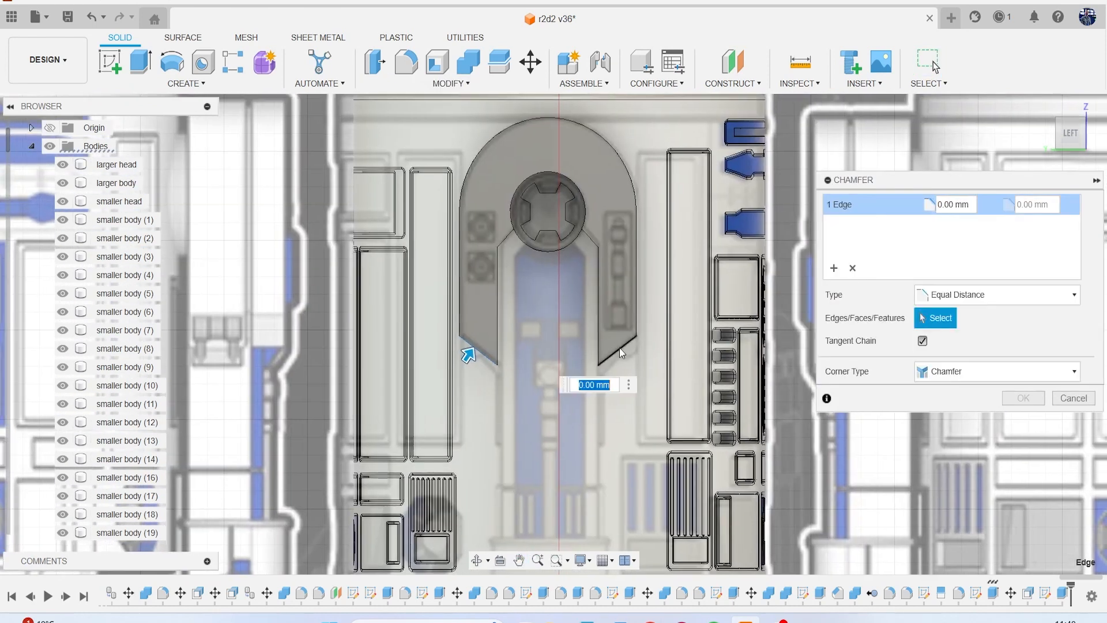
drag(484, 365, 491, 359)
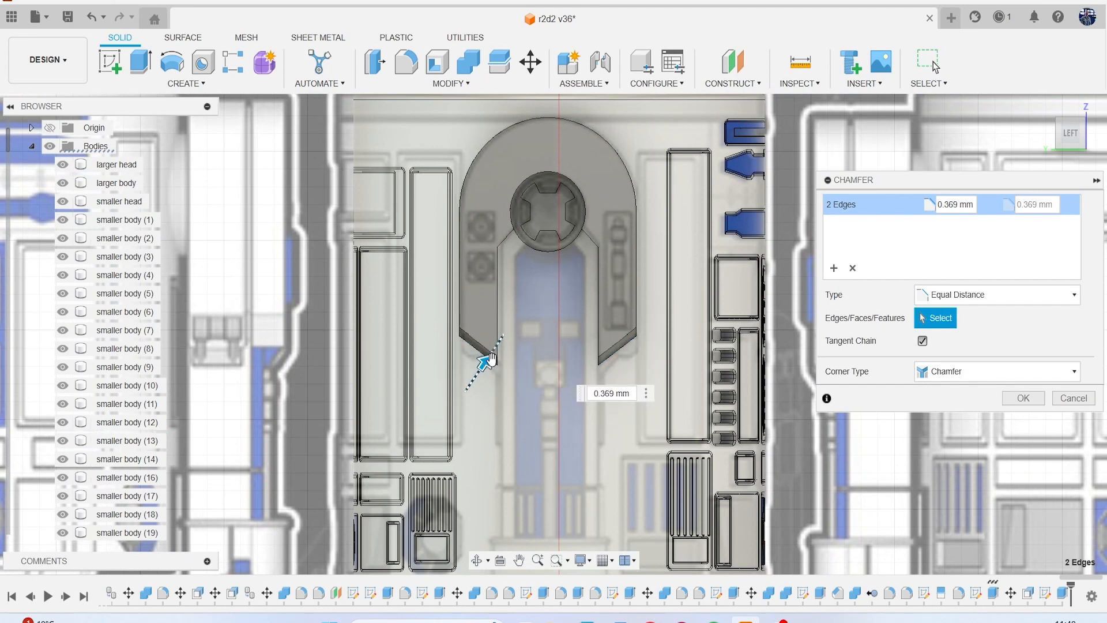
click(1022, 398)
Examine the shoulder panel and hub from the side and from below against the leg in the reference canvas.
scroll(815, 390, down, 5)
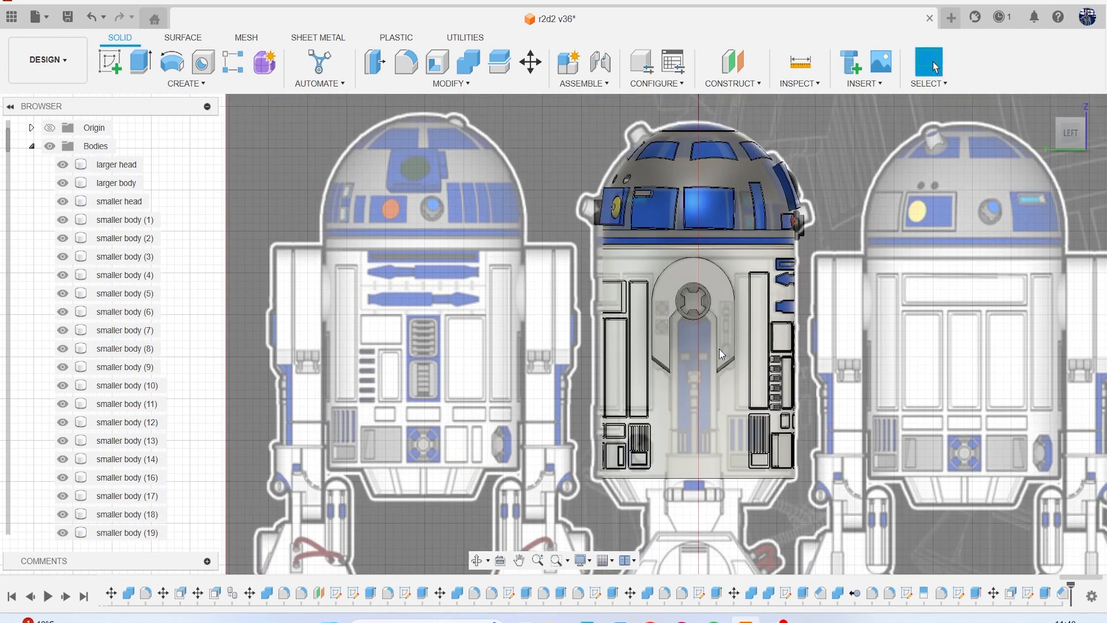
click(729, 403)
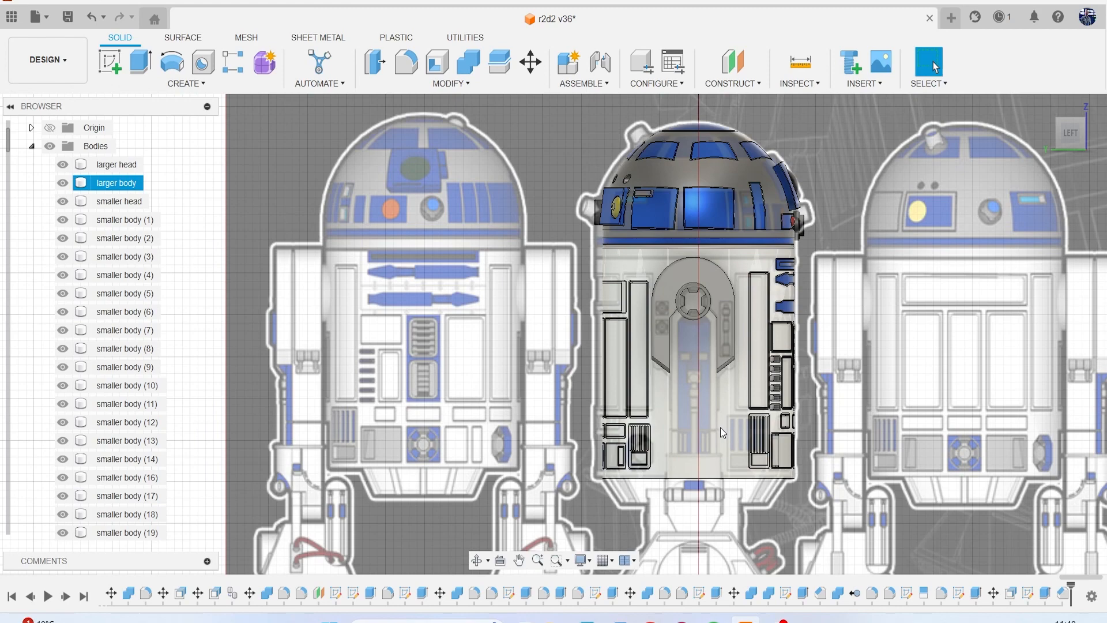
middle_drag(721, 428, 648, 358)
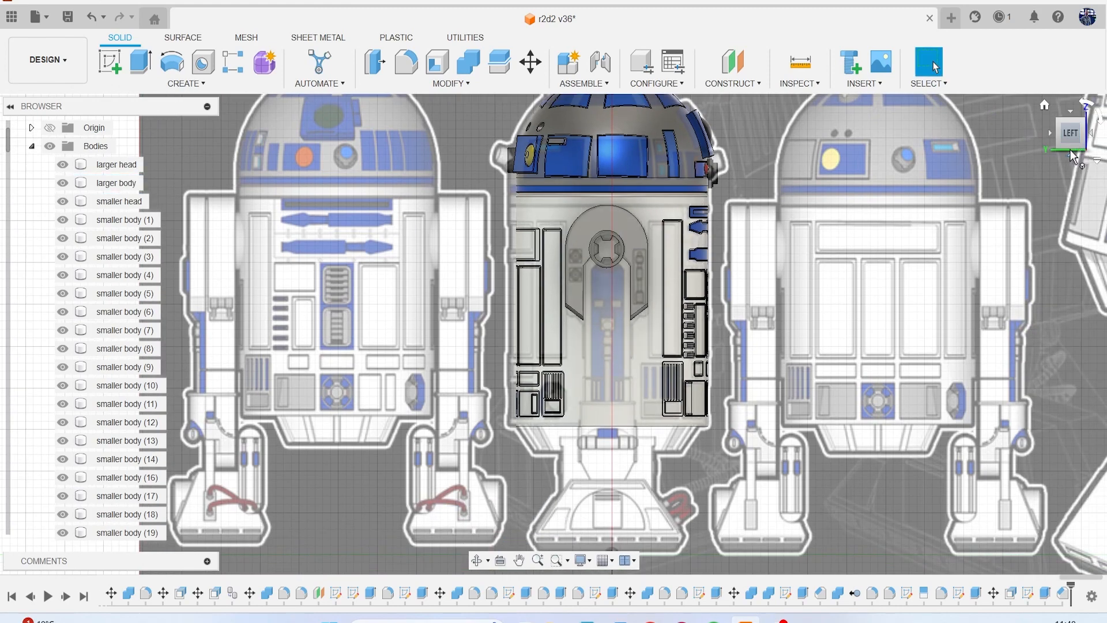
drag(1070, 152, 1071, 100)
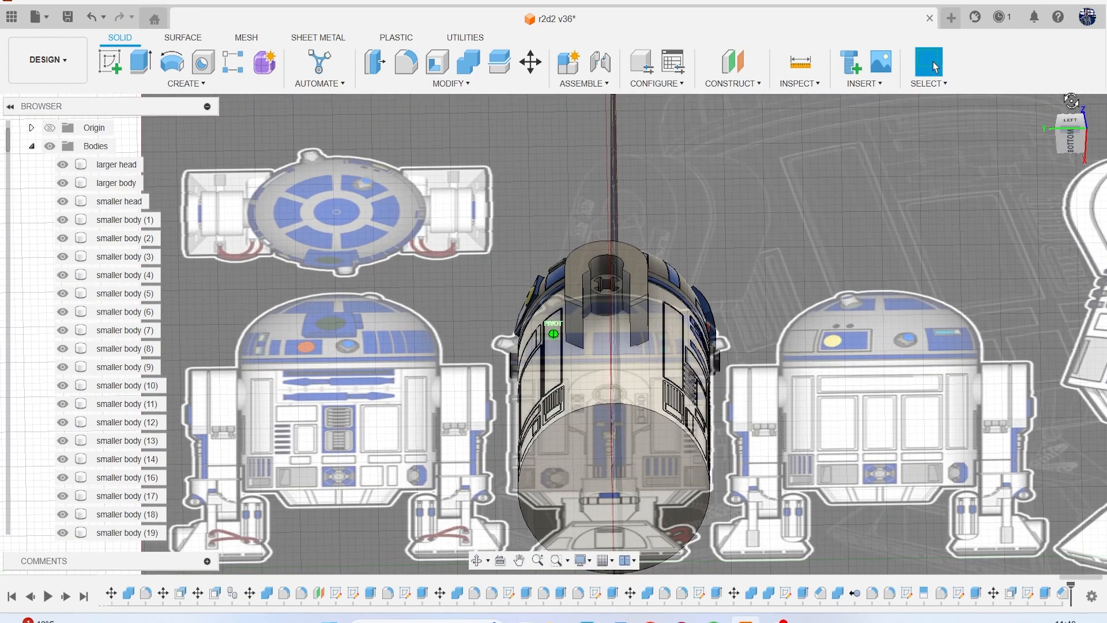
drag(1070, 101, 1074, 139)
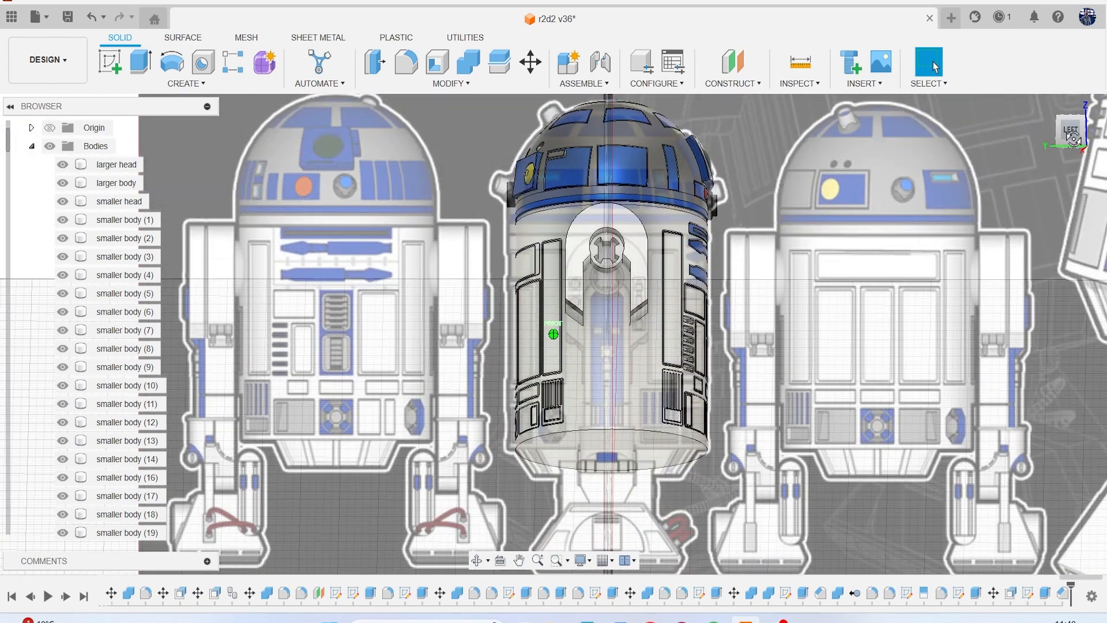
click(1072, 134)
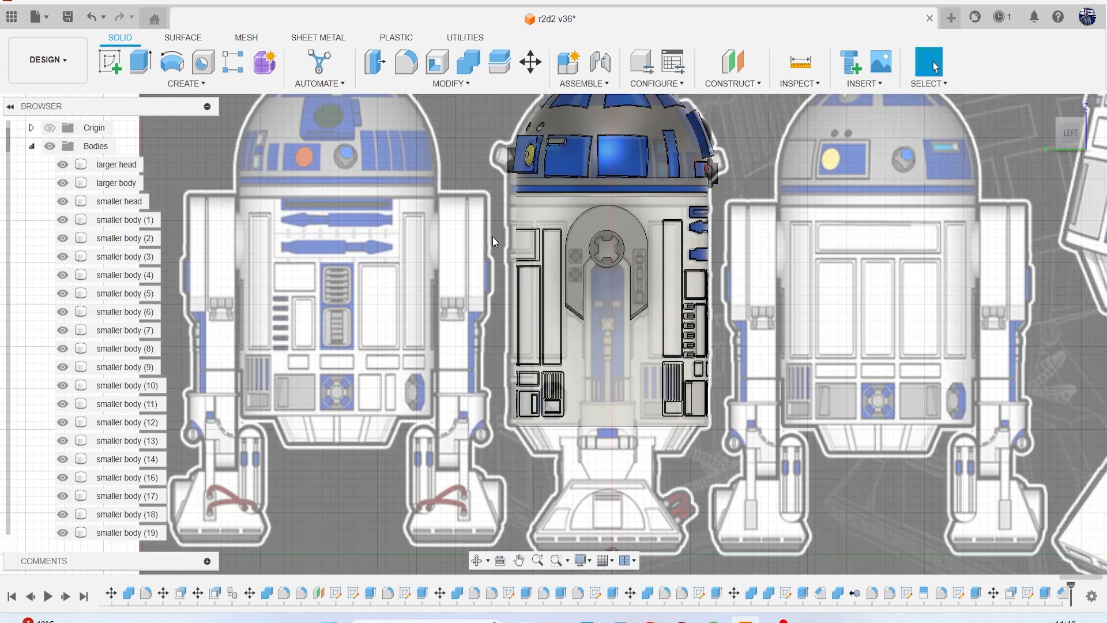
scroll(648, 385, up, 1)
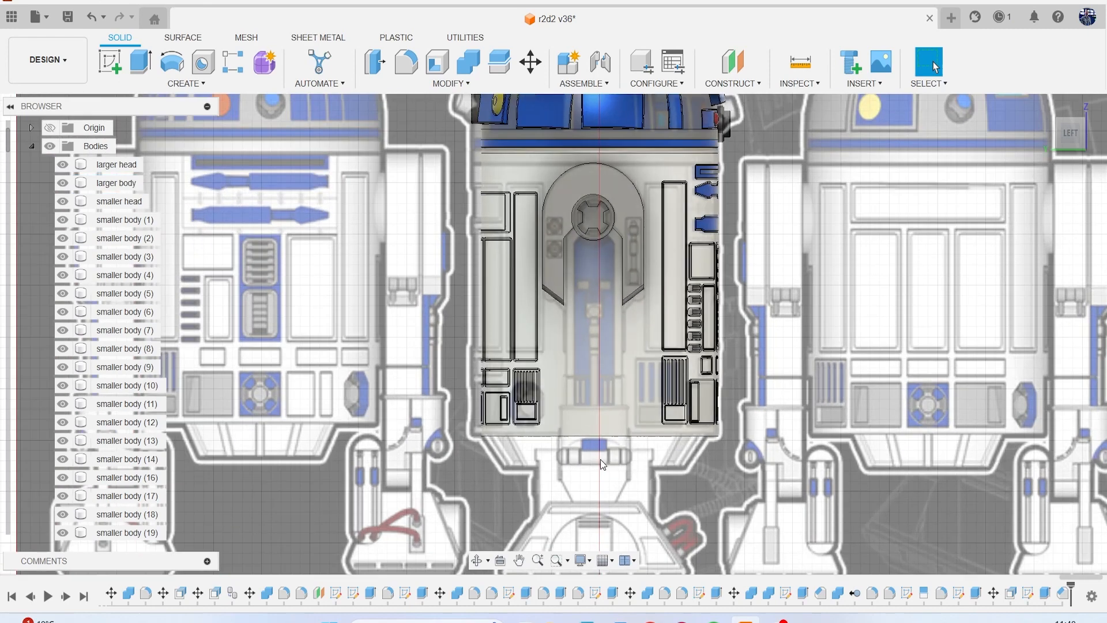
scroll(598, 457, down, 3)
scroll(595, 461, down, 2)
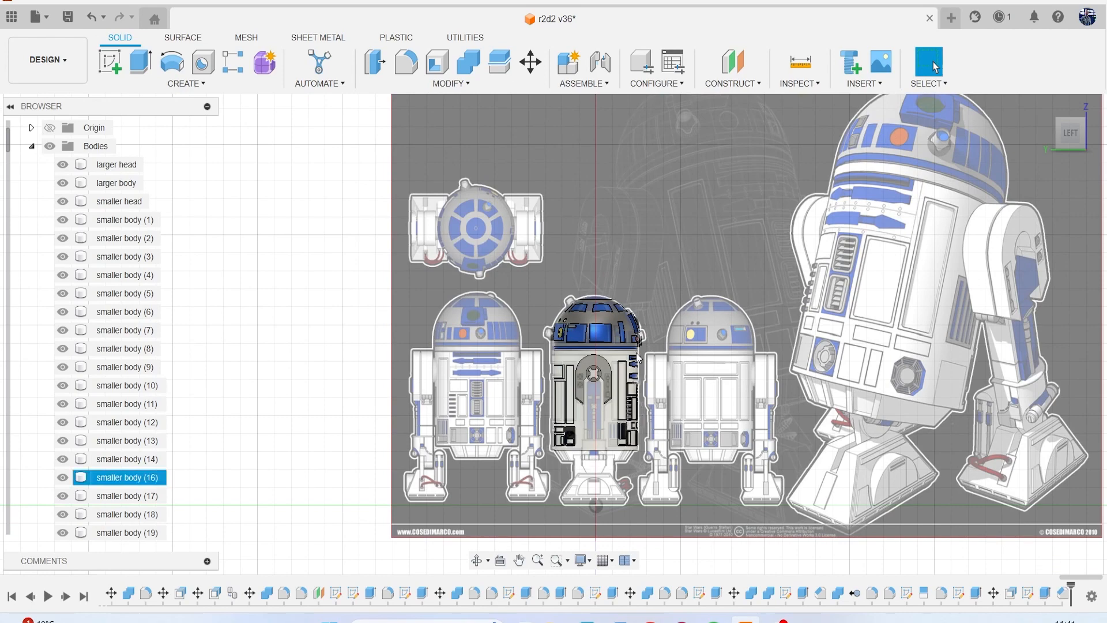
Start a sketch on the vertical side plane and project the shoulder panel's outer face into it.
click(110, 62)
click(584, 310)
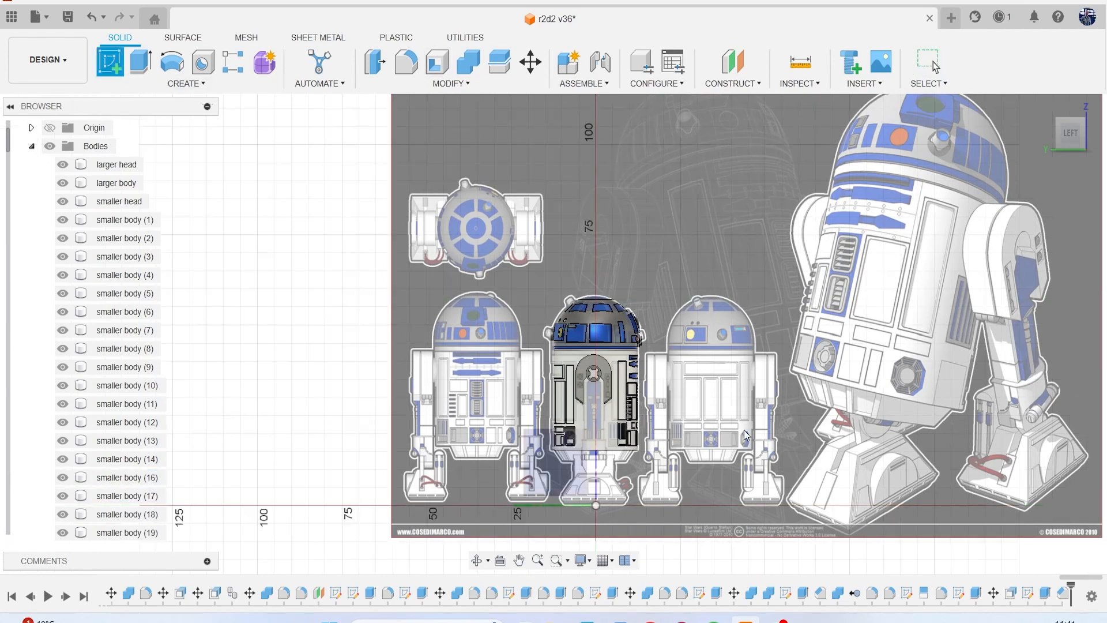
scroll(600, 358, up, 3)
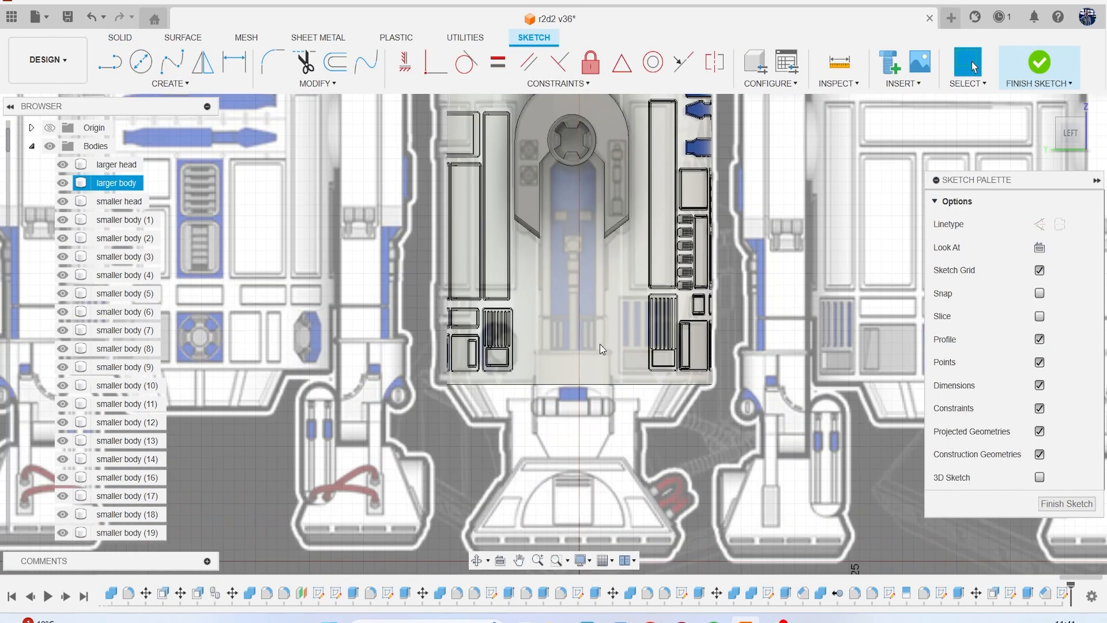
key(p)
scroll(570, 253, up, 2)
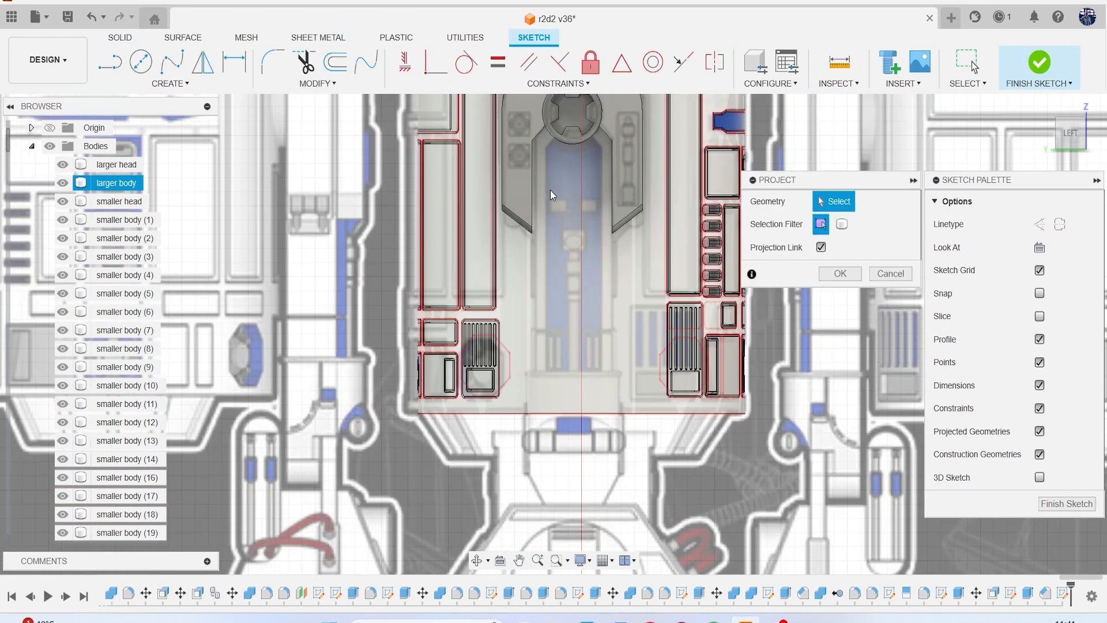
click(568, 207)
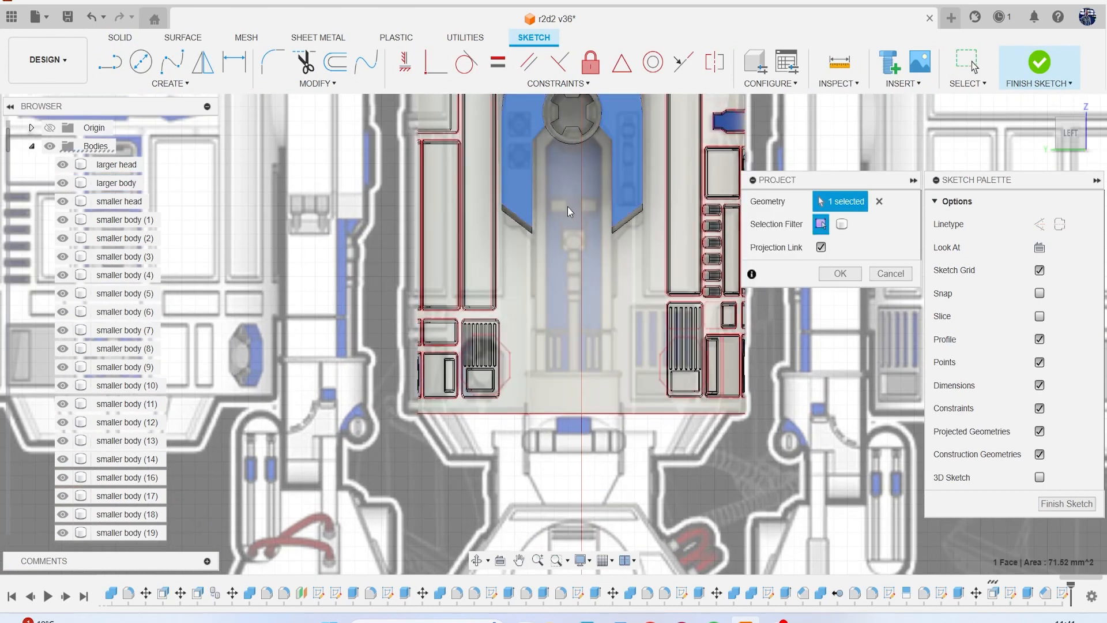
click(839, 272)
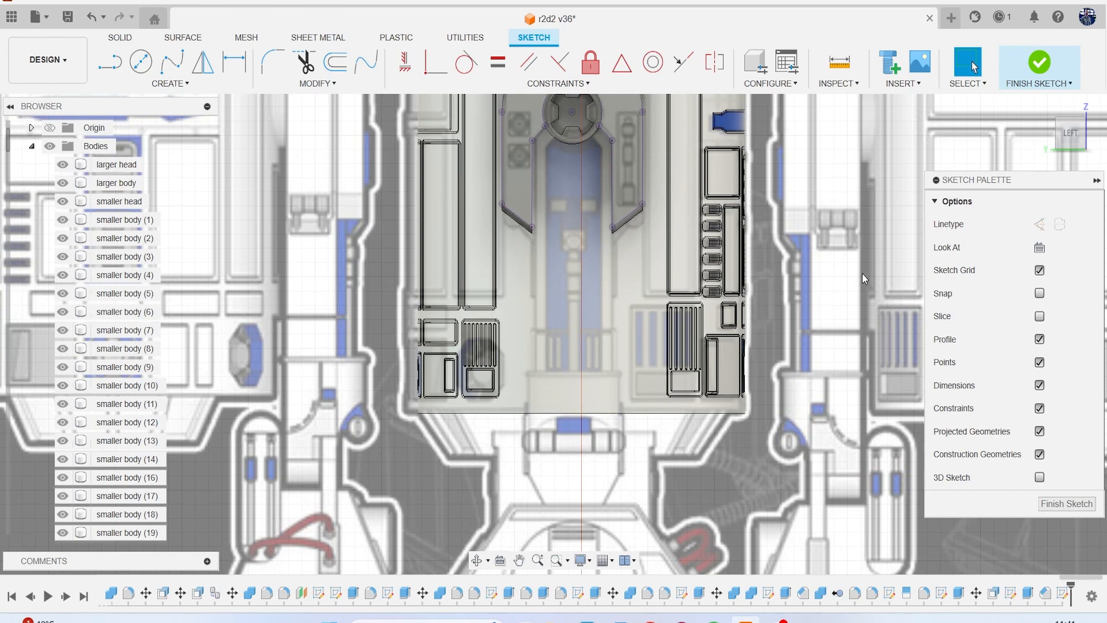
scroll(741, 273, up, 2)
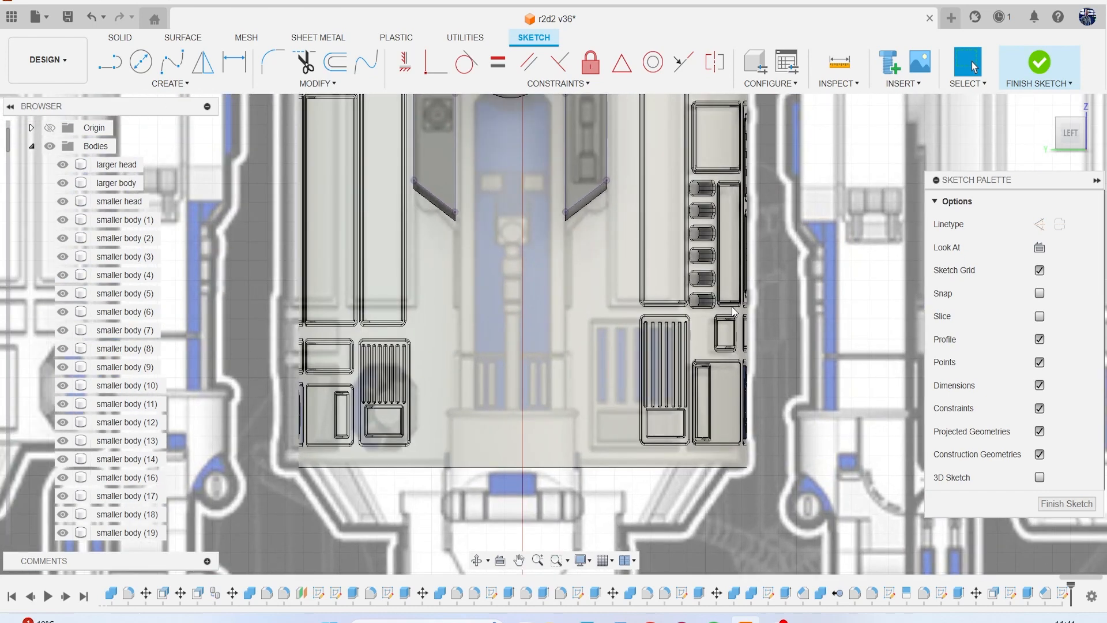
middle_drag(653, 309, 744, 361)
key(l)
scroll(521, 245, up, 1)
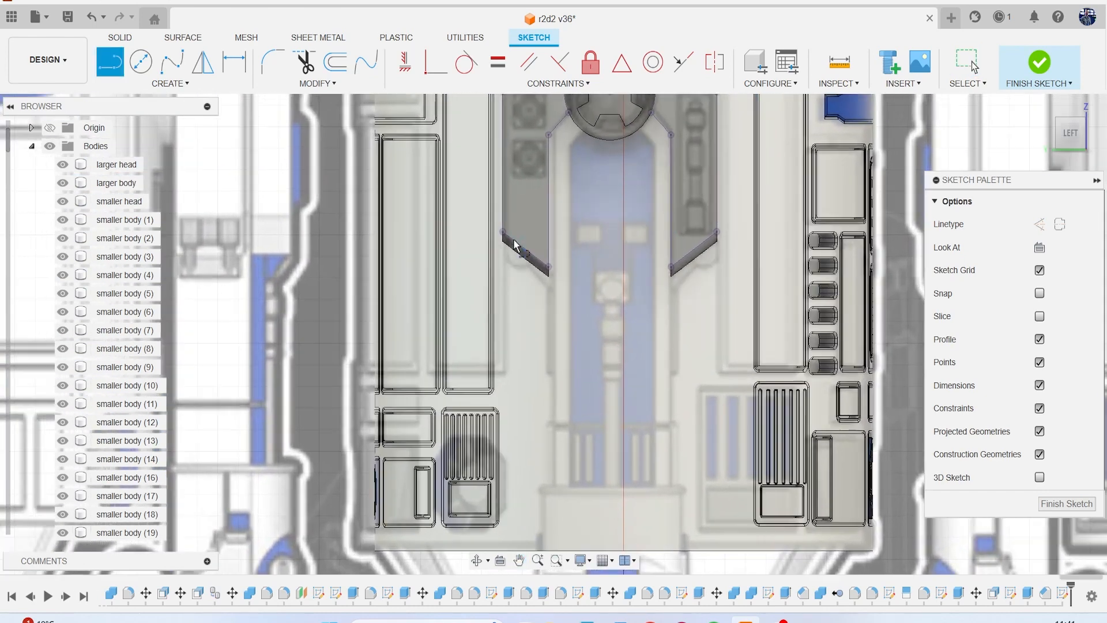
click(503, 232)
scroll(555, 363, down, 2)
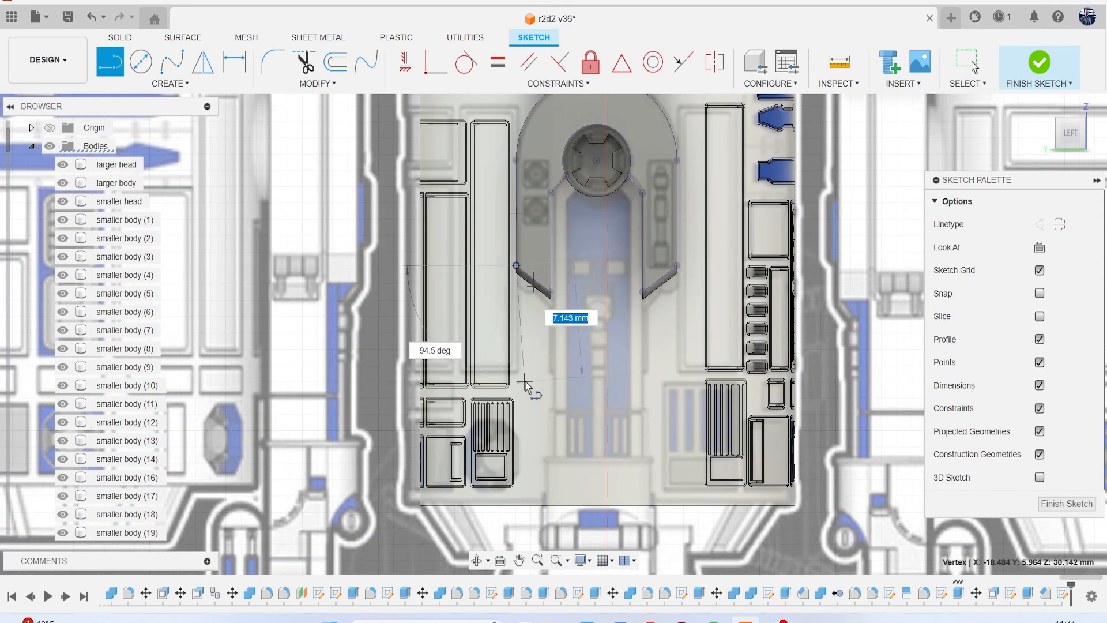
middle_drag(514, 385, 610, 333)
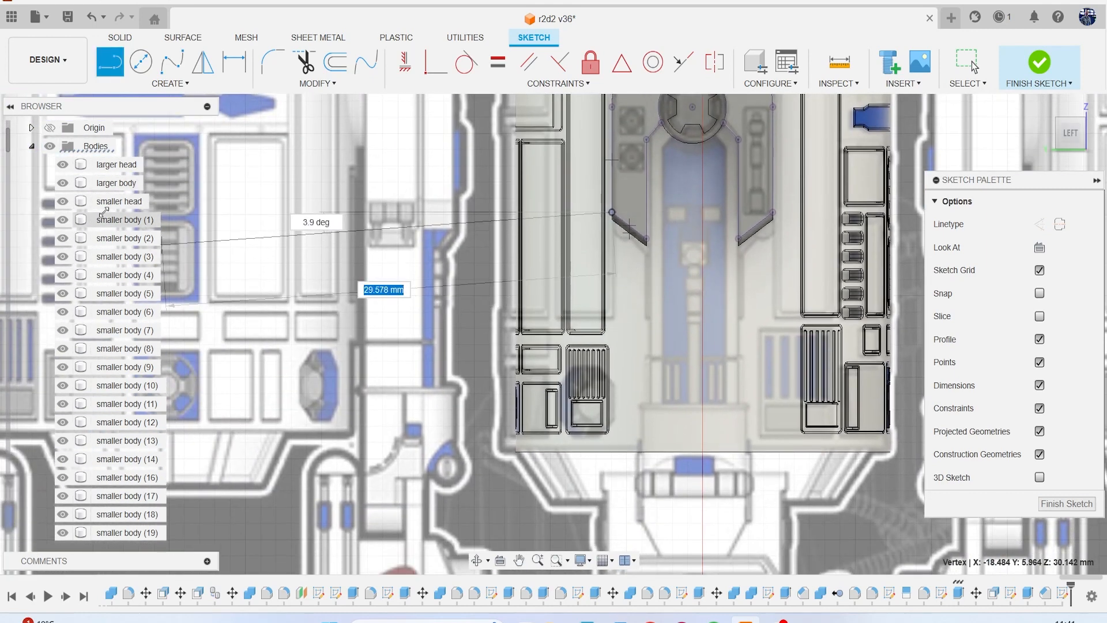
key(Escape)
Hide all bodies except the shoulder panel and its hub, leaving the reference canvases on.
scroll(115, 357, down, 10)
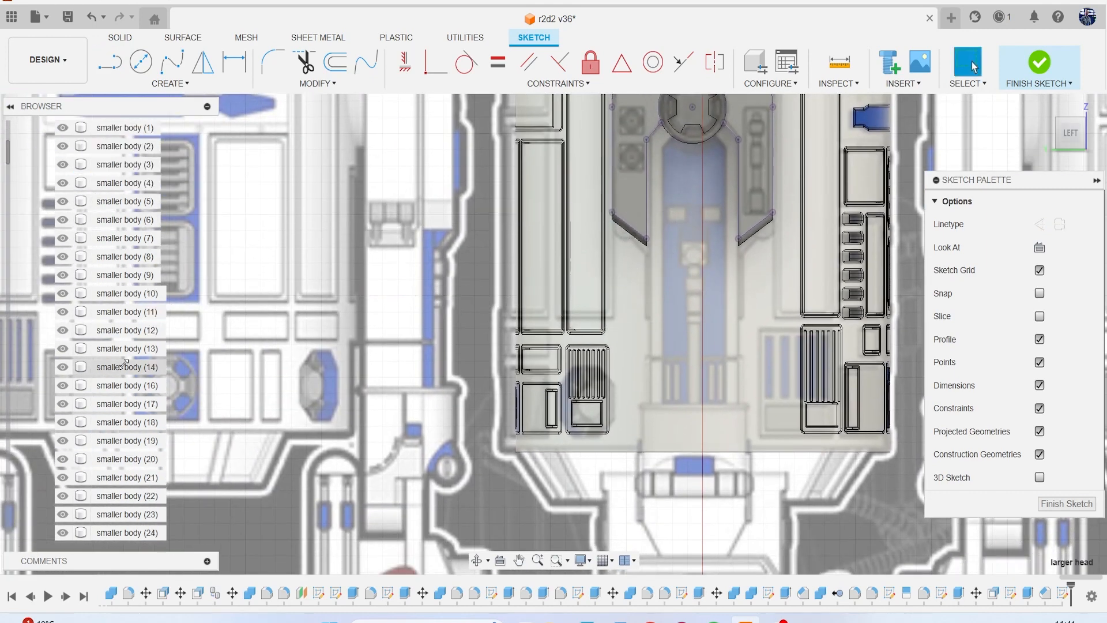
scroll(115, 396, down, 4)
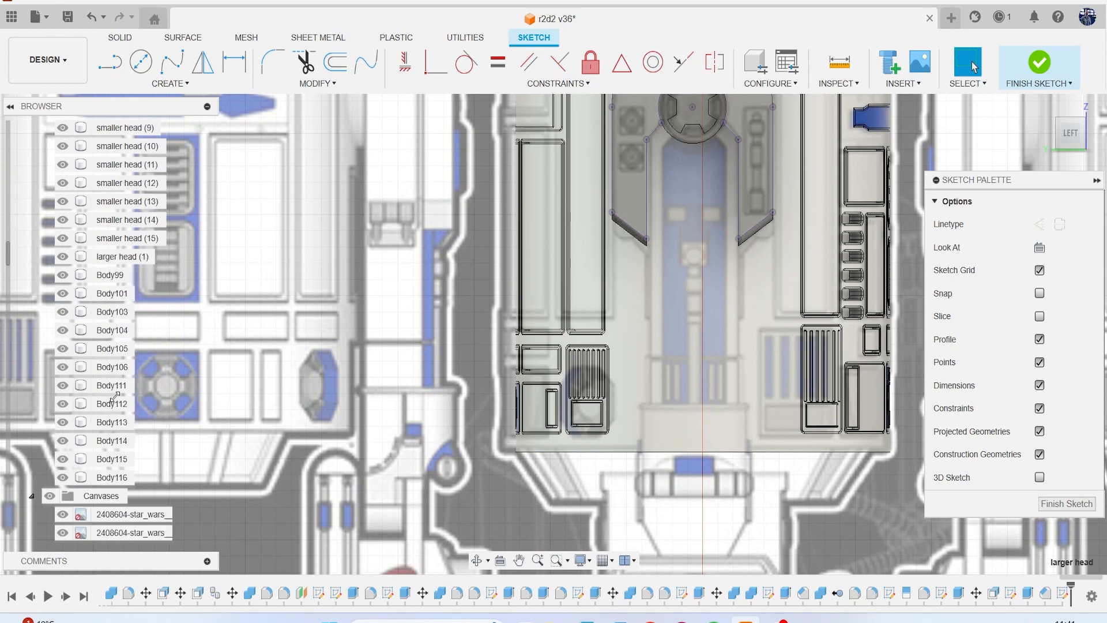
shift+click(113, 402)
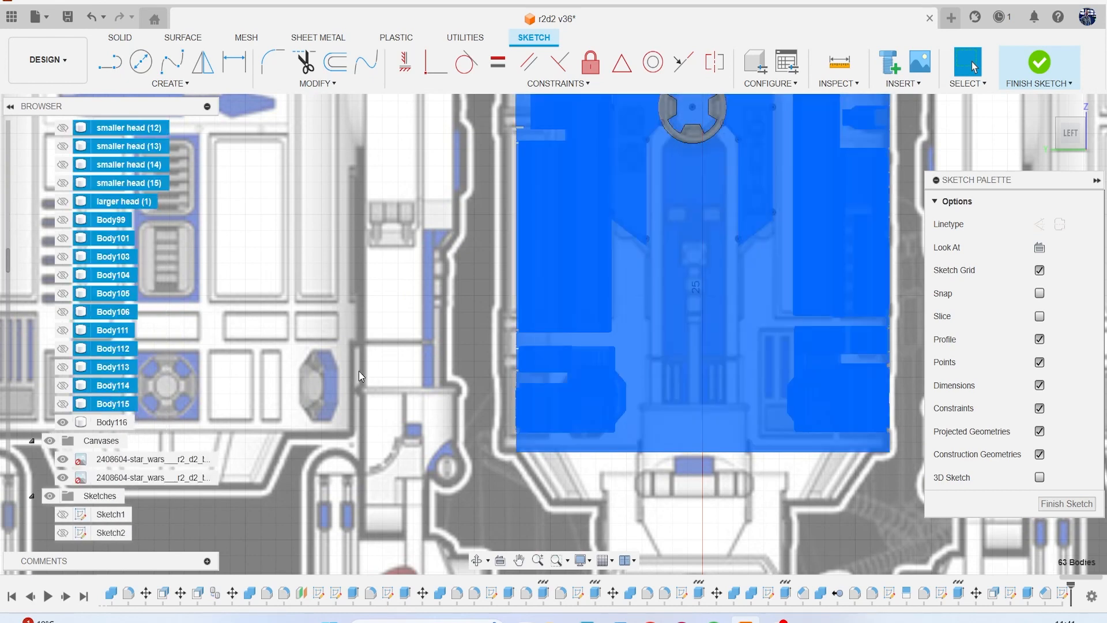
key(v)
middle_drag(528, 298, 475, 382)
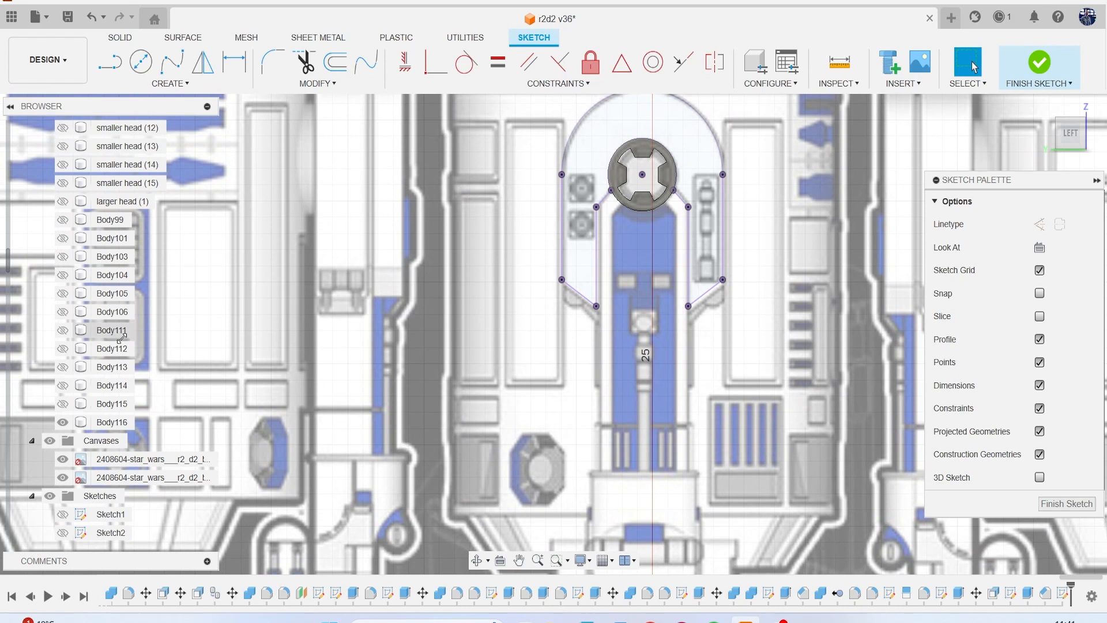
click(65, 403)
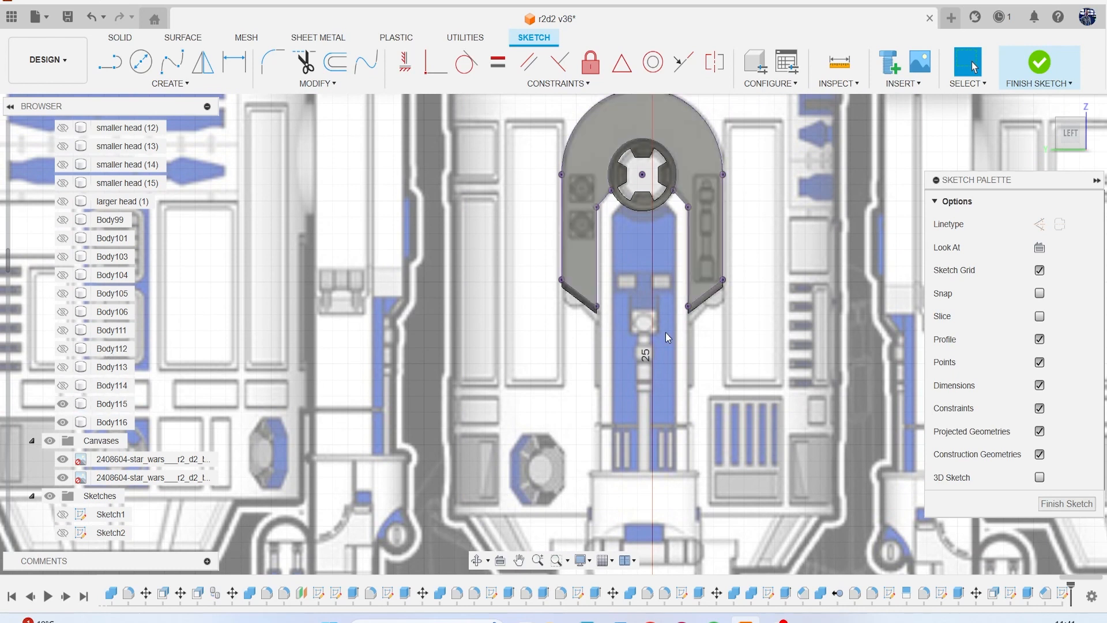
Examine the leg below the shoulder panel in the side, front and perspective views of the reference canvas.
key(l)
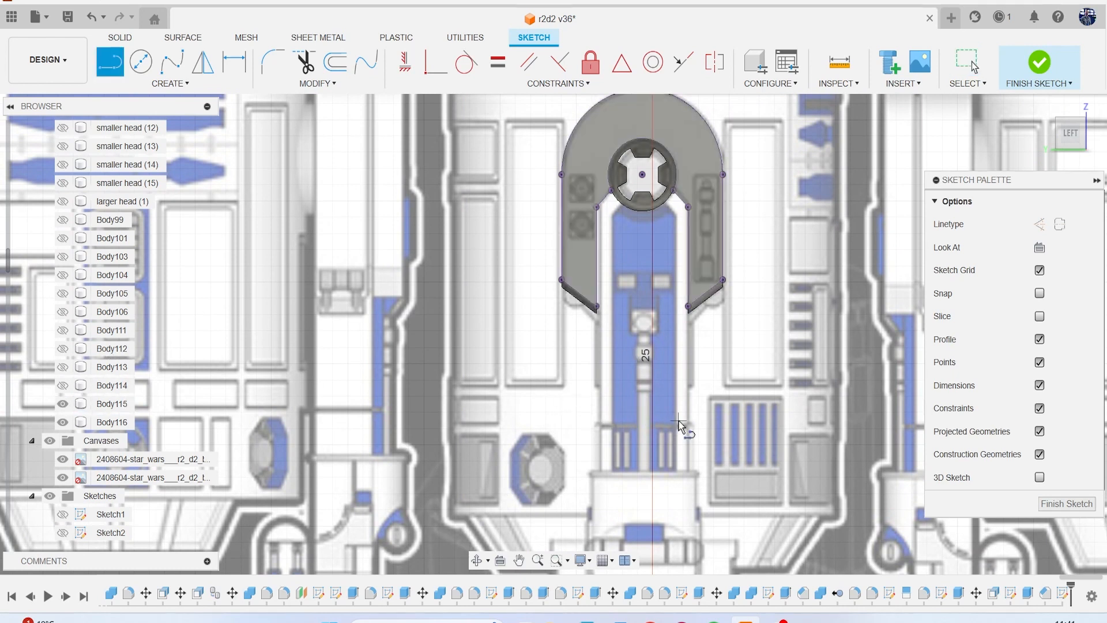
scroll(607, 497, down, 2)
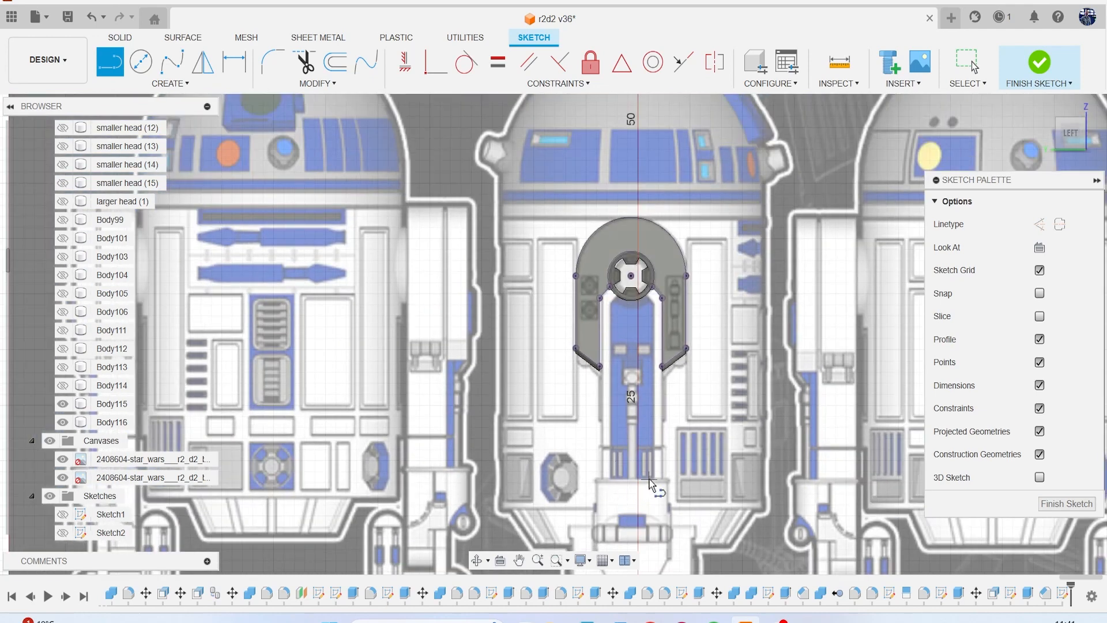
scroll(650, 483, down, 1)
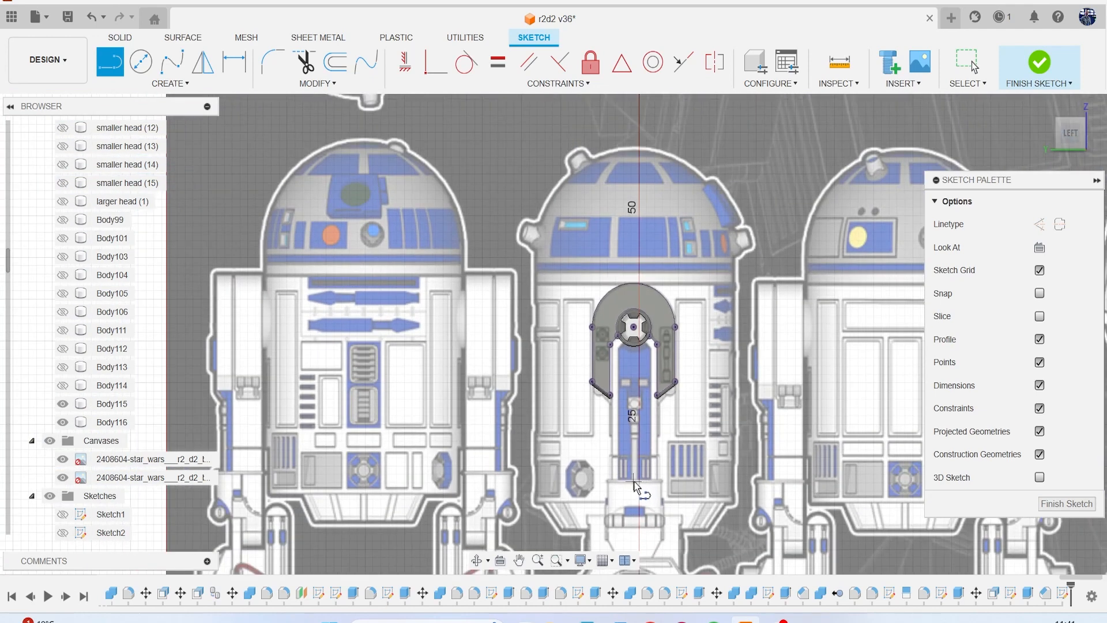
scroll(633, 482, down, 5)
mouse_move(639, 410)
middle_down()
mouse_move(468, 402)
mouse_move(520, 385)
mouse_move(530, 411)
middle_up()
scroll(525, 429, up, 5)
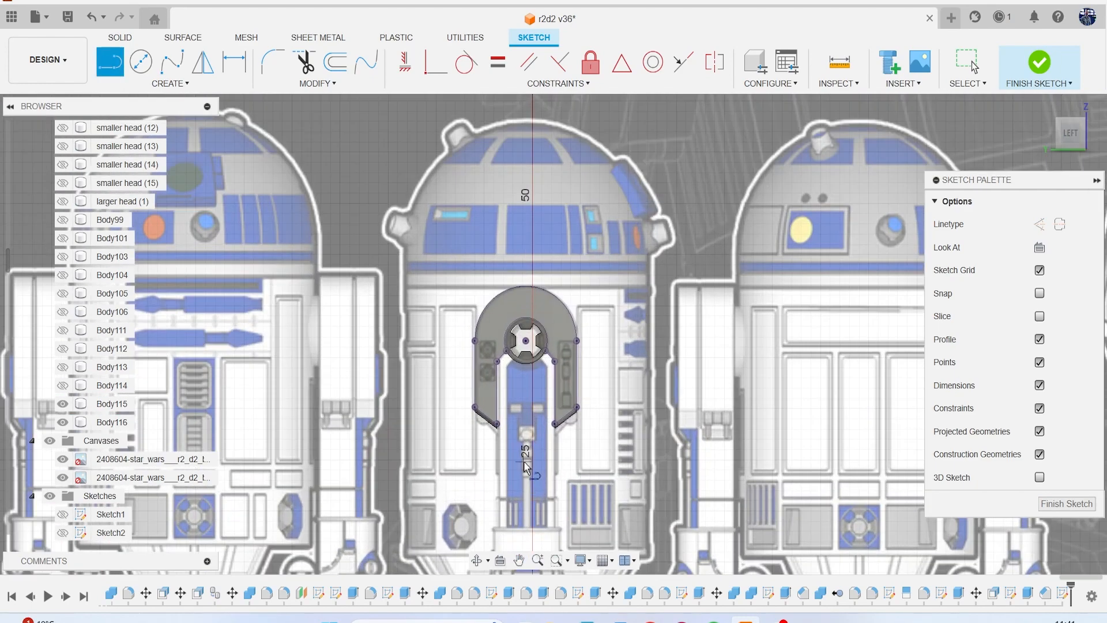
scroll(524, 462, up, 2)
middle_drag(524, 456, 564, 335)
scroll(511, 321, up, 2)
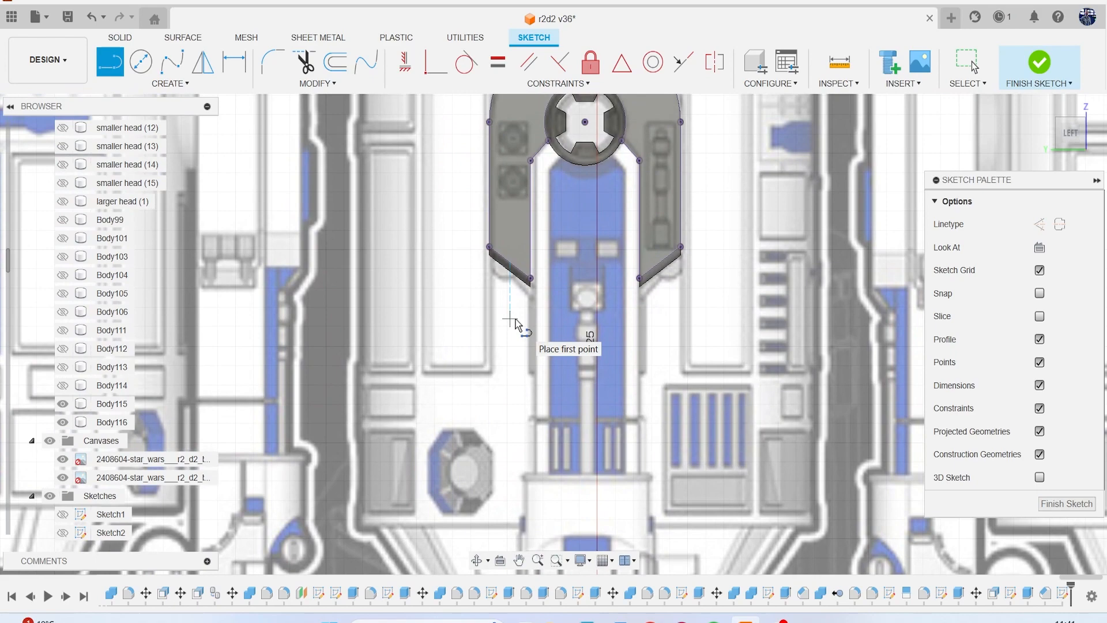
scroll(540, 319, down, 5)
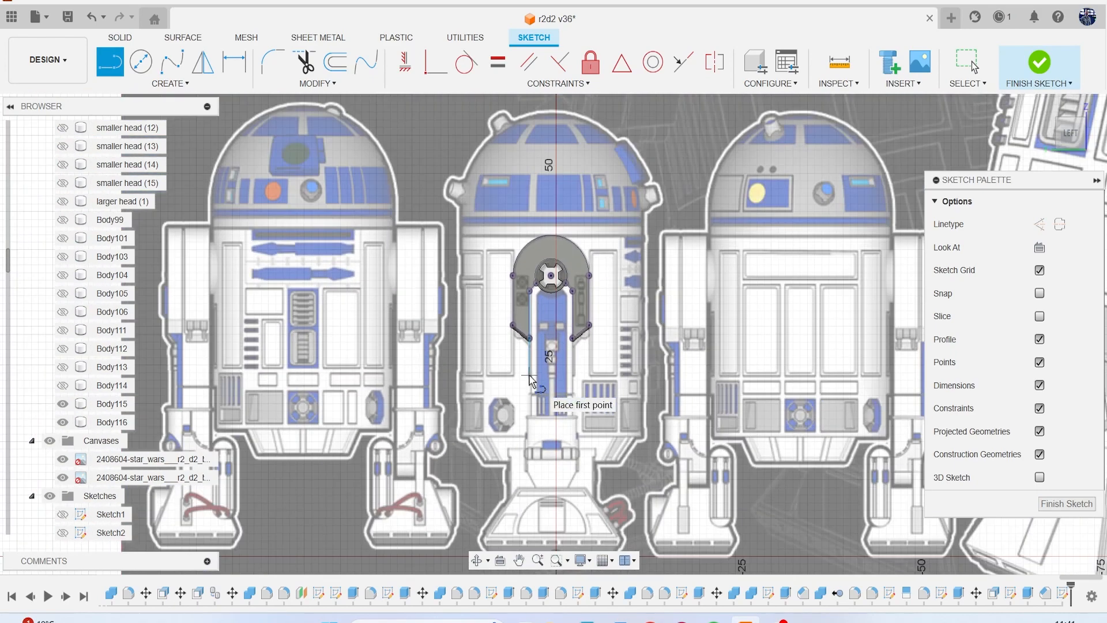
scroll(522, 385, down, 4)
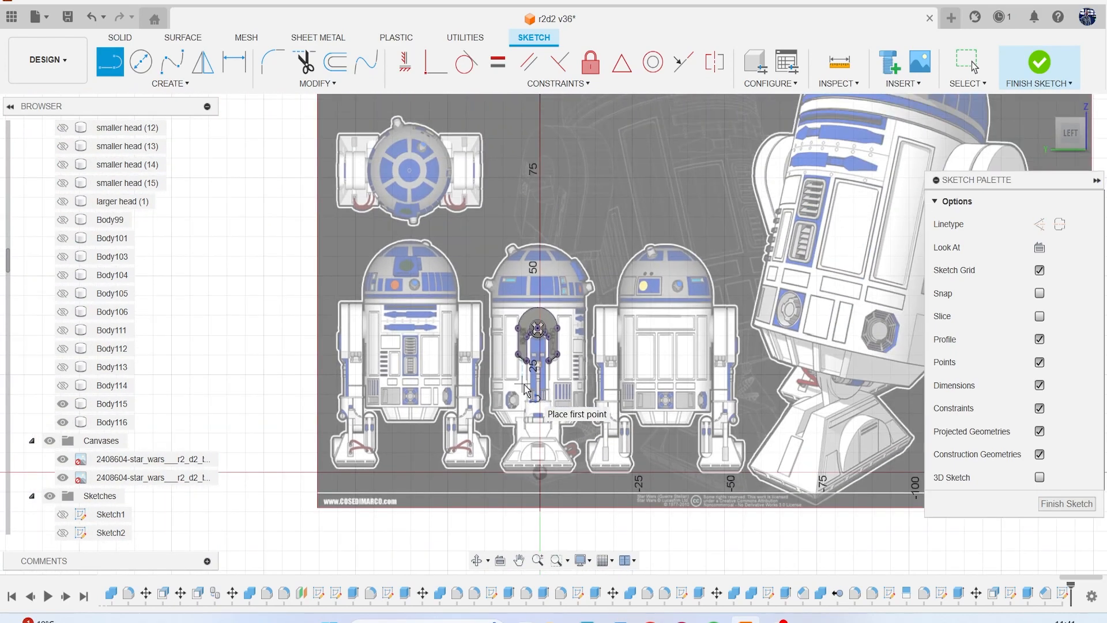
middle_drag(536, 392, 271, 363)
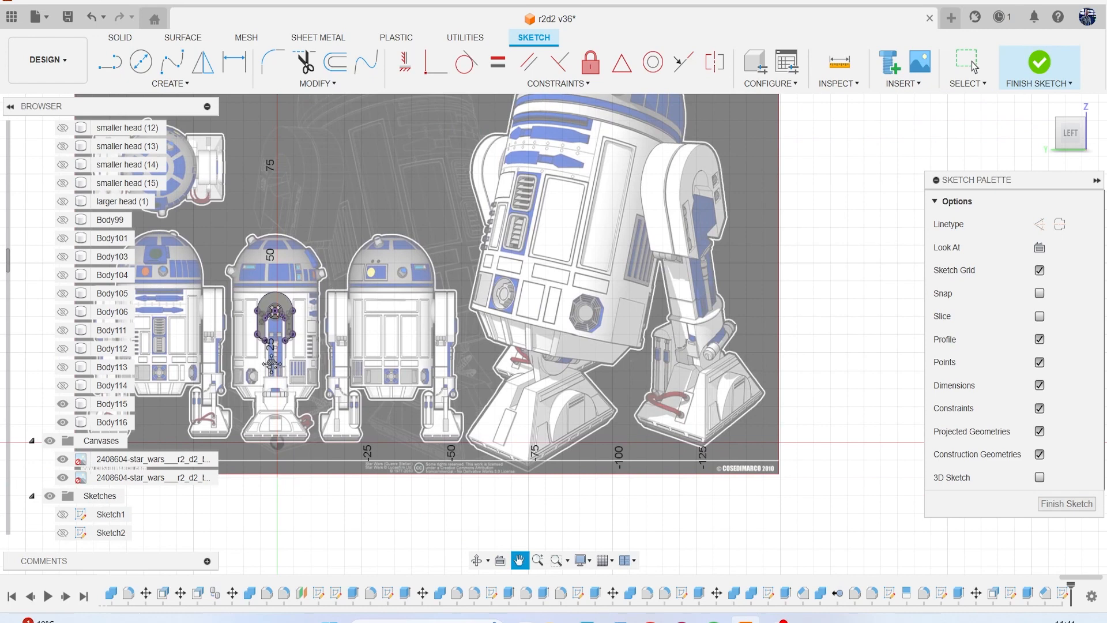
middle_drag(271, 363, 385, 360)
scroll(385, 347, up, 5)
scroll(386, 350, up, 6)
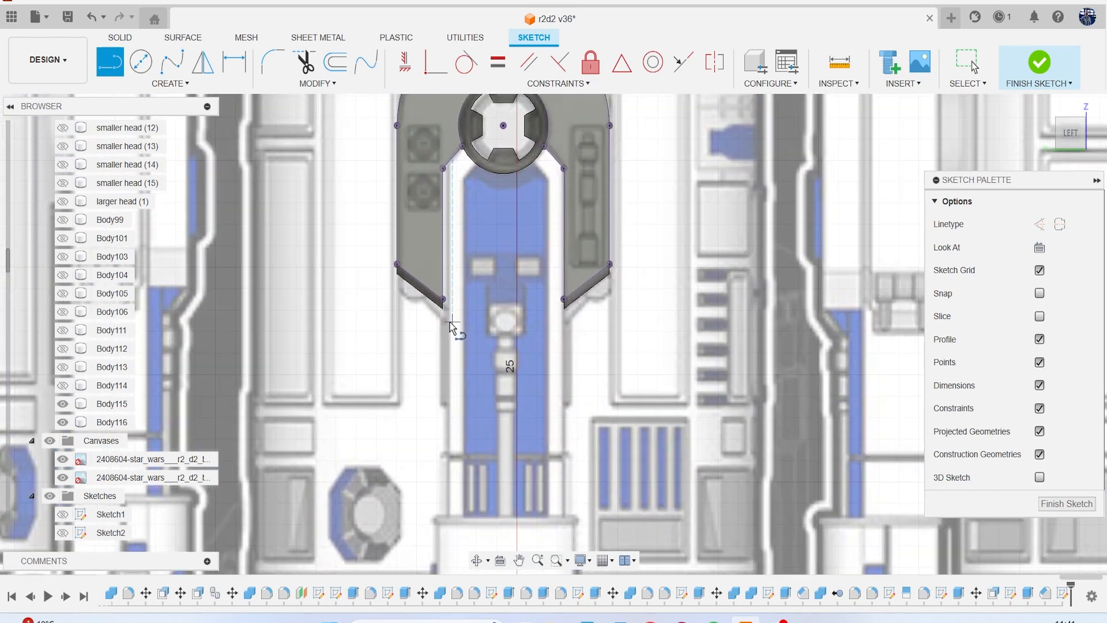
Sketch two vertical lines, each about 9 mm long, from the shoulder panel's inner lower corners down to the ankle block's top edge.
click(443, 309)
middle_drag(453, 459, 495, 336)
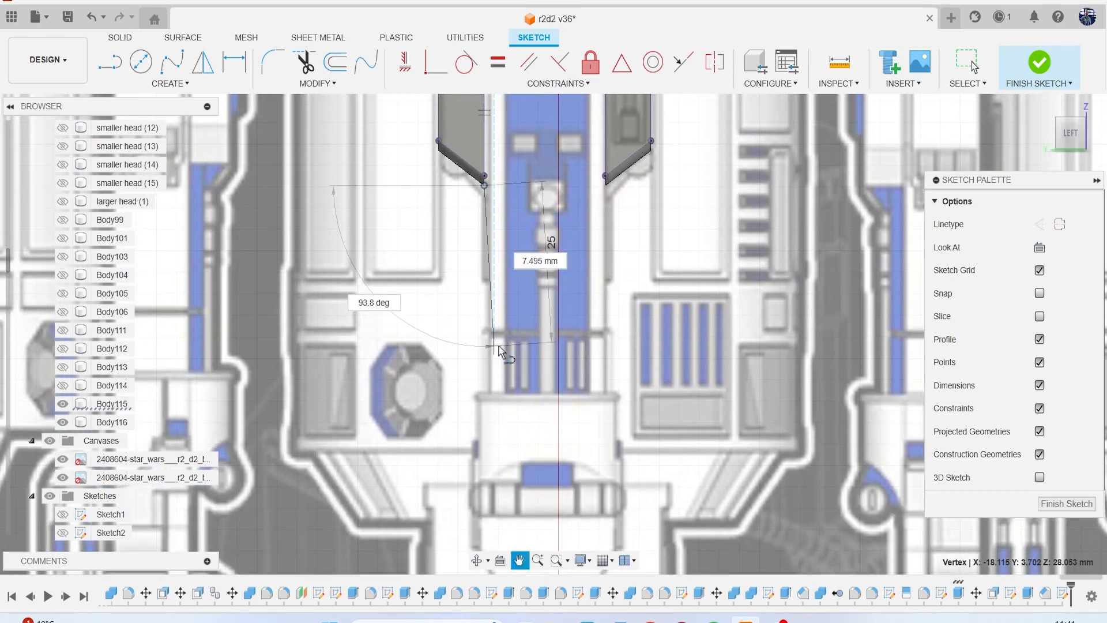
click(486, 390)
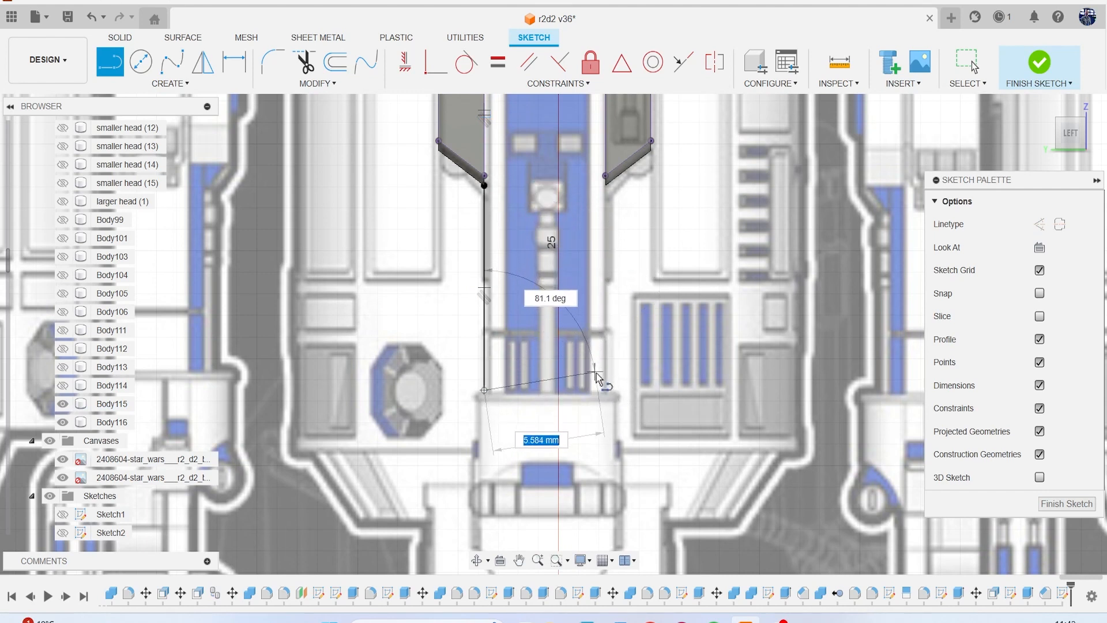
key(Escape)
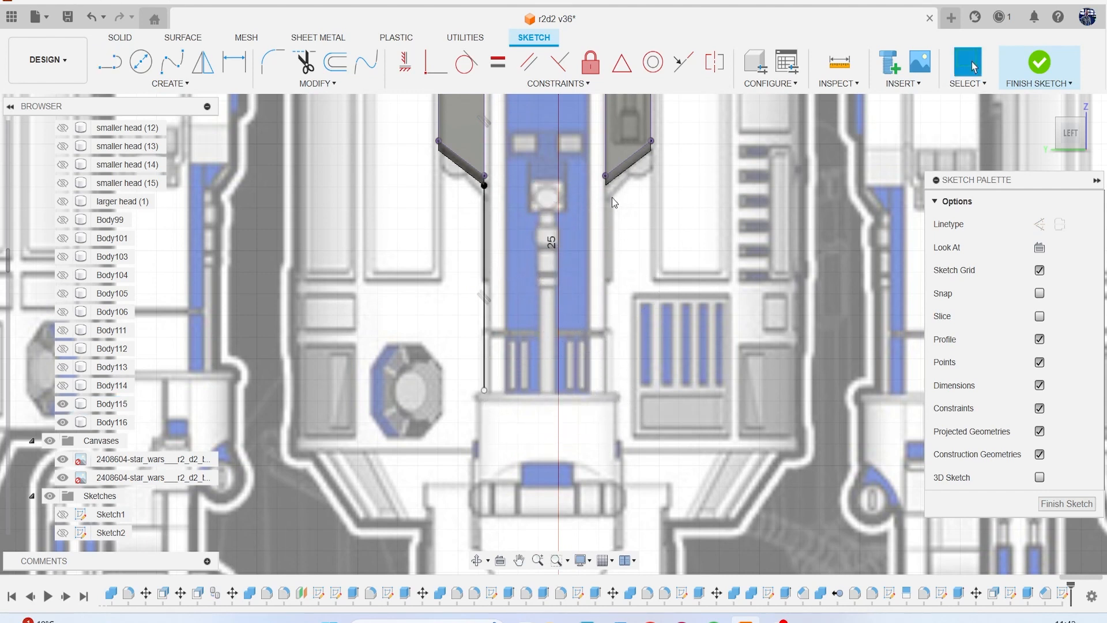
key(l)
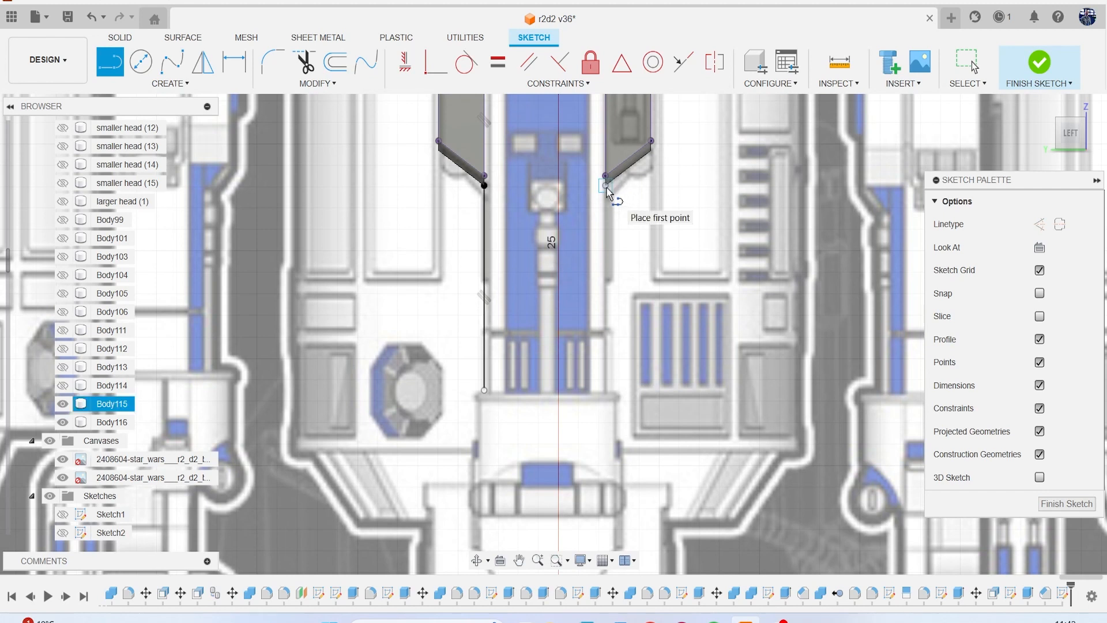
click(606, 186)
click(606, 391)
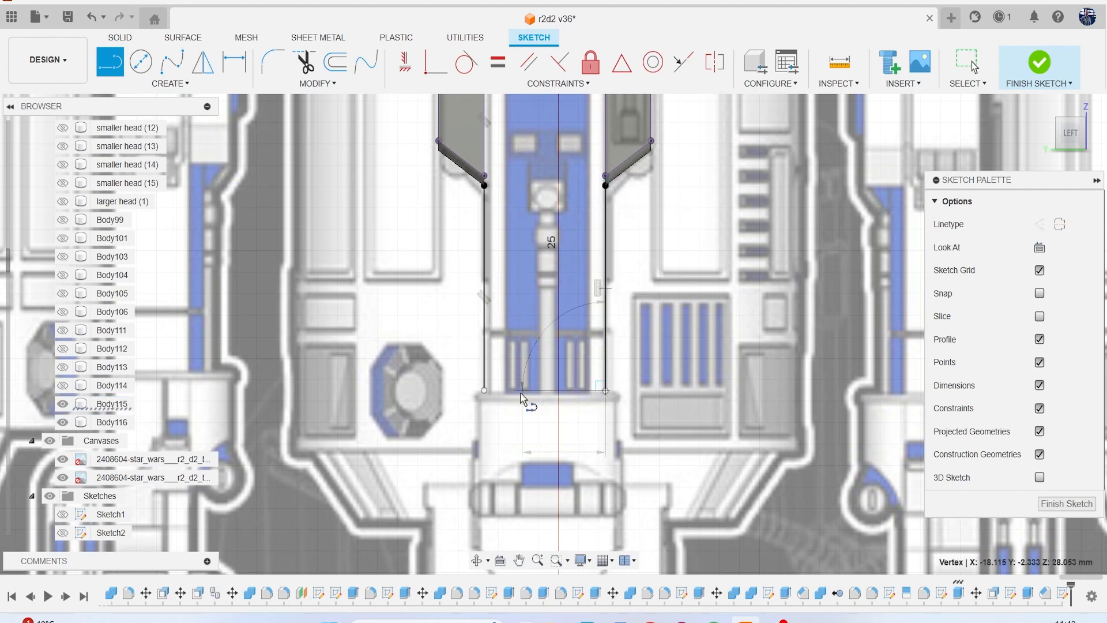
Try to close the leg outline with a horizontal line along its bottom and trim the overhang past the vertical line.
click(471, 391)
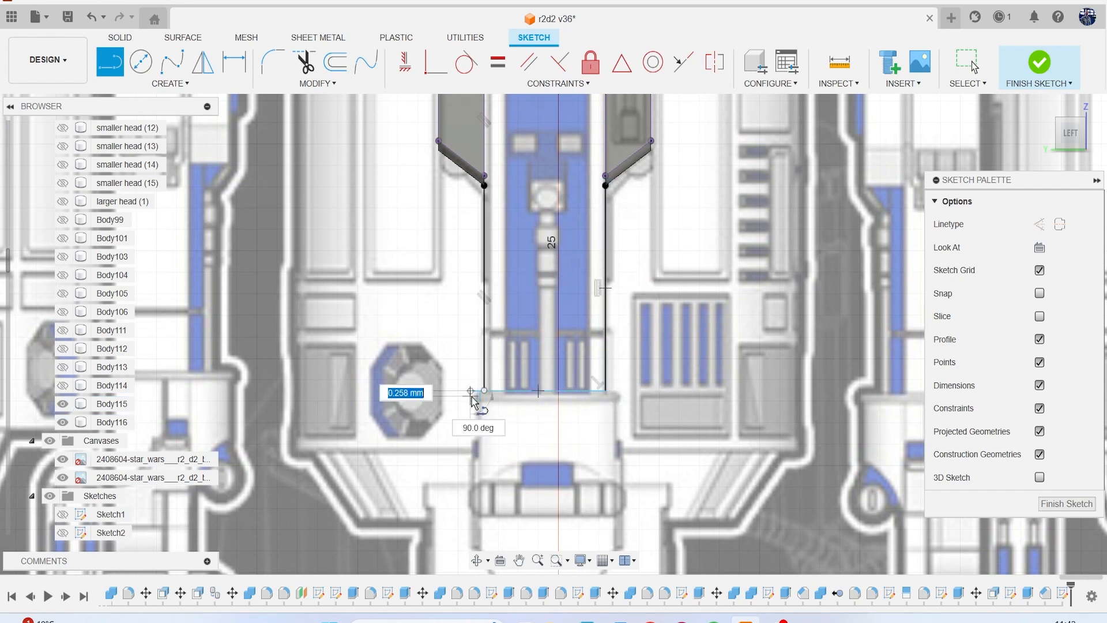
key(Escape)
scroll(508, 400, up, 2)
key(t)
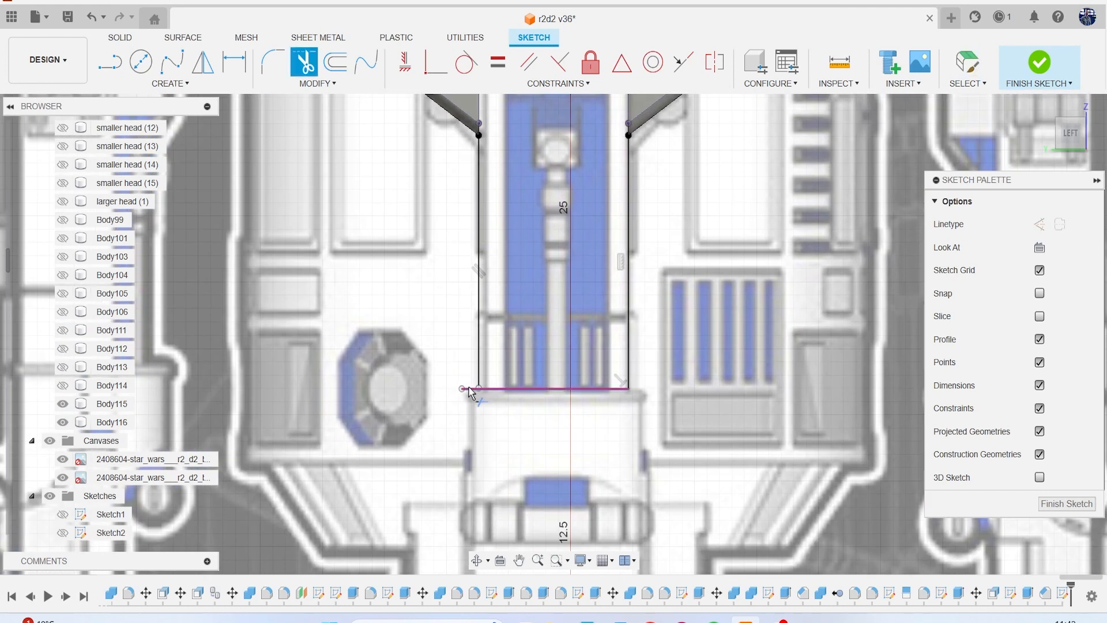
click(470, 392)
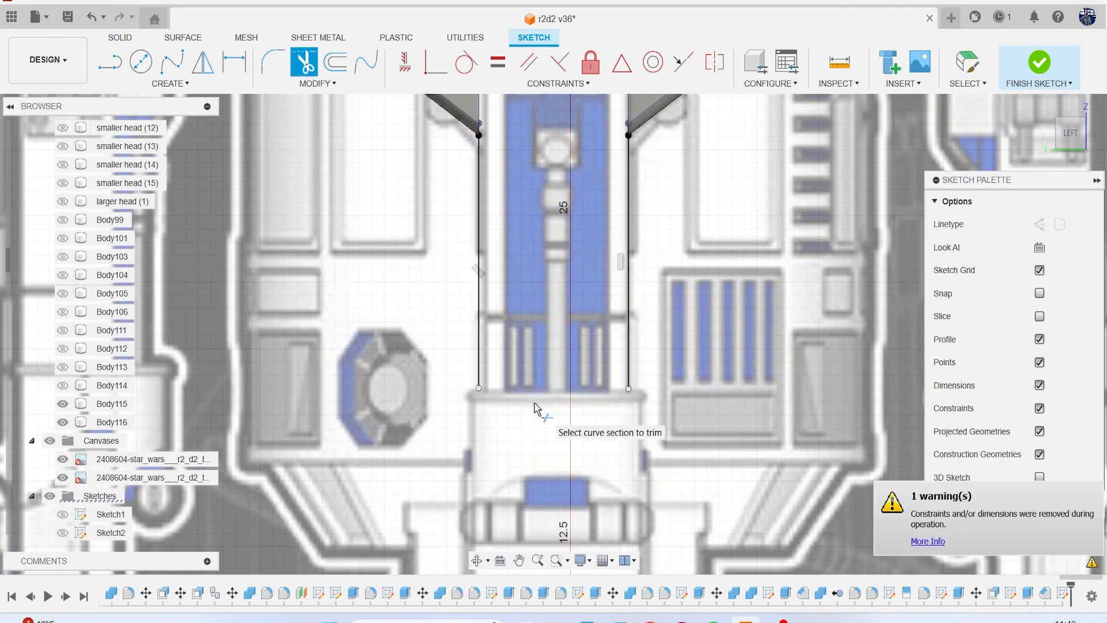
Close the leg outline with a line joining the lower ends of both verticals, and trim the overhang beyond the second vertical.
key(l)
click(479, 388)
click(628, 388)
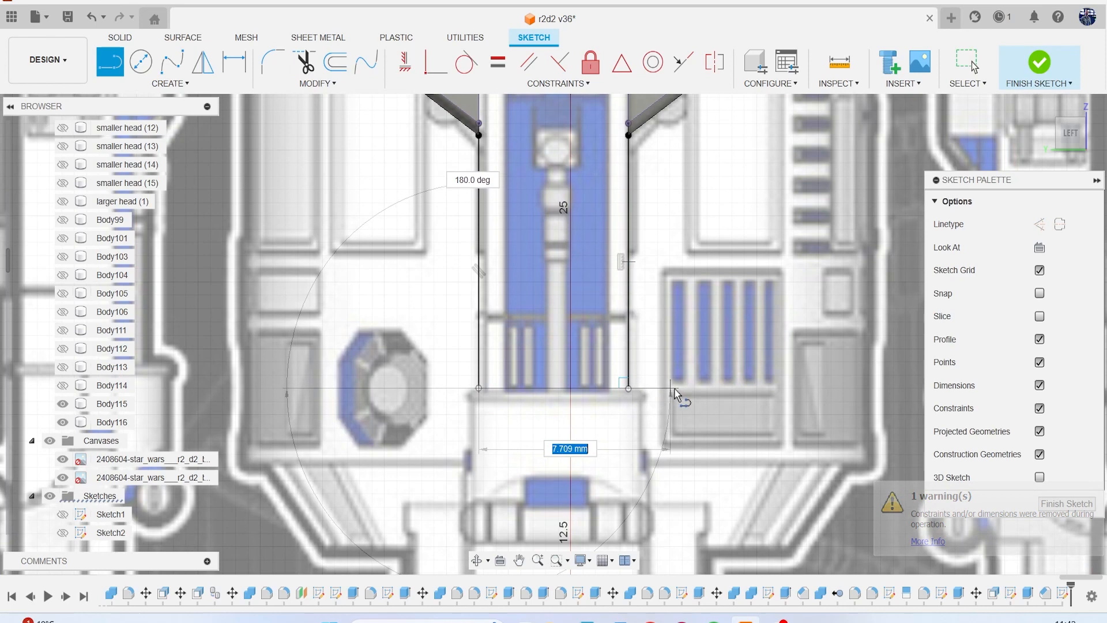
scroll(663, 407, up, 2)
key(Escape)
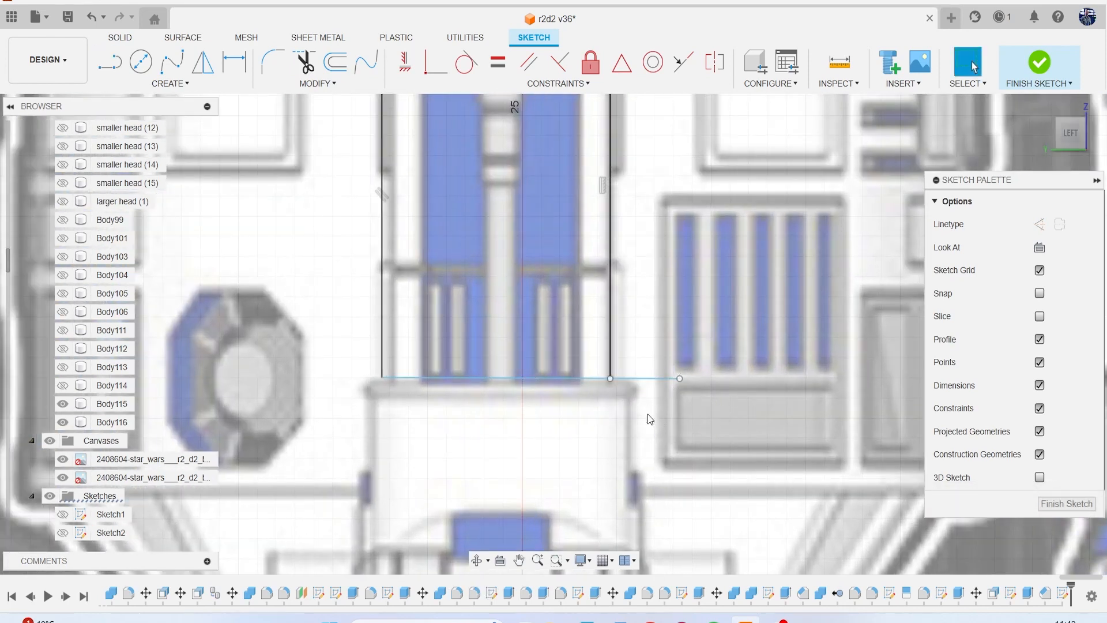
key(t)
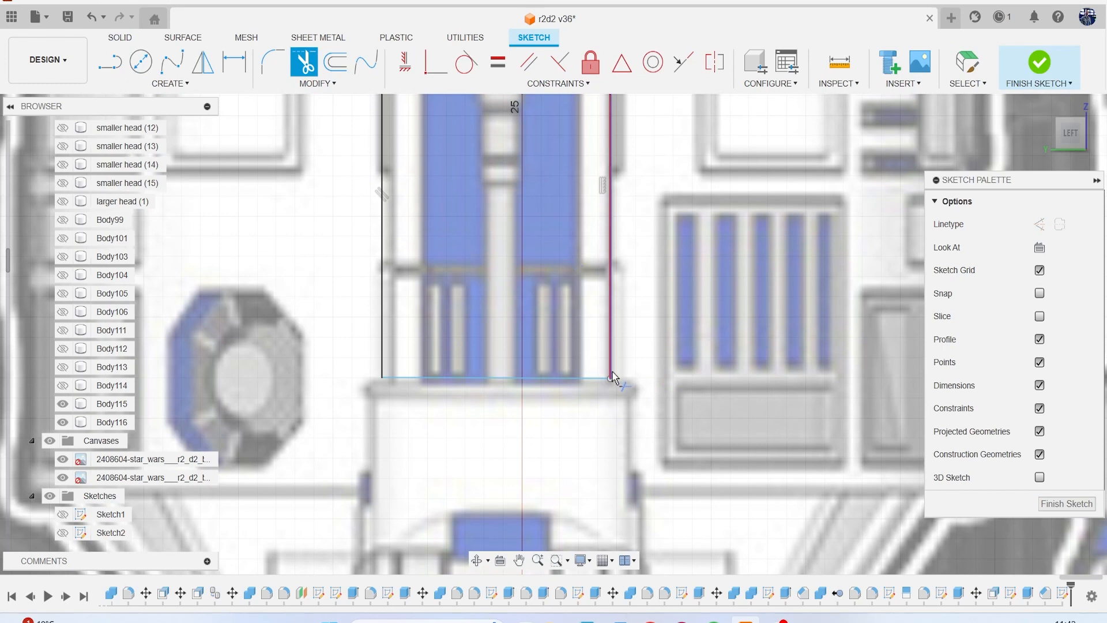
scroll(613, 401, up, 5)
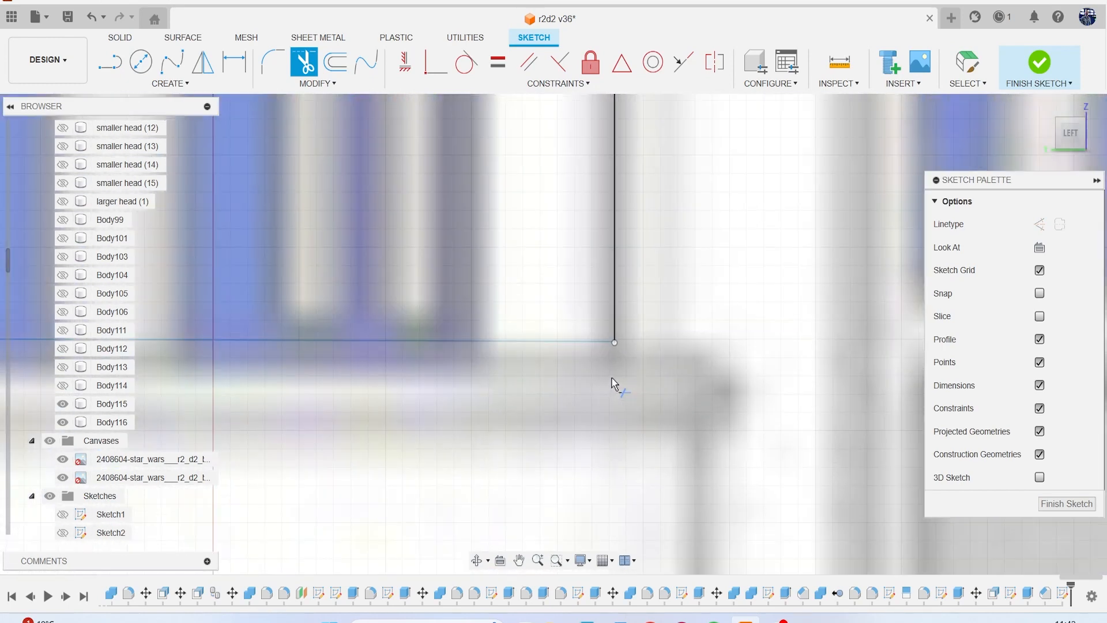
click(971, 66)
click(318, 83)
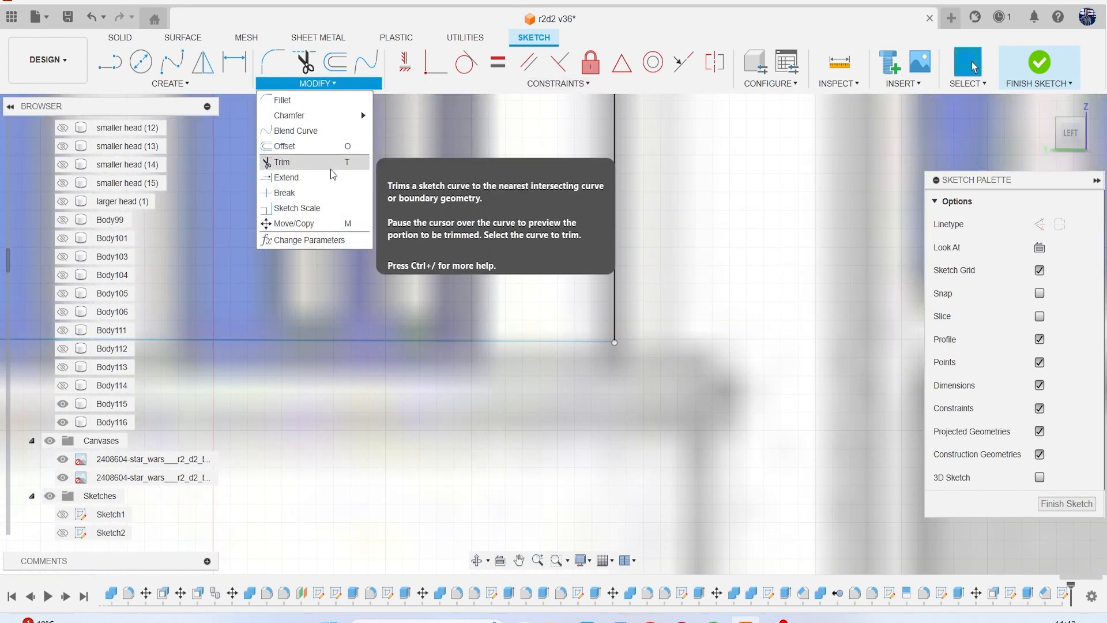
click(282, 161)
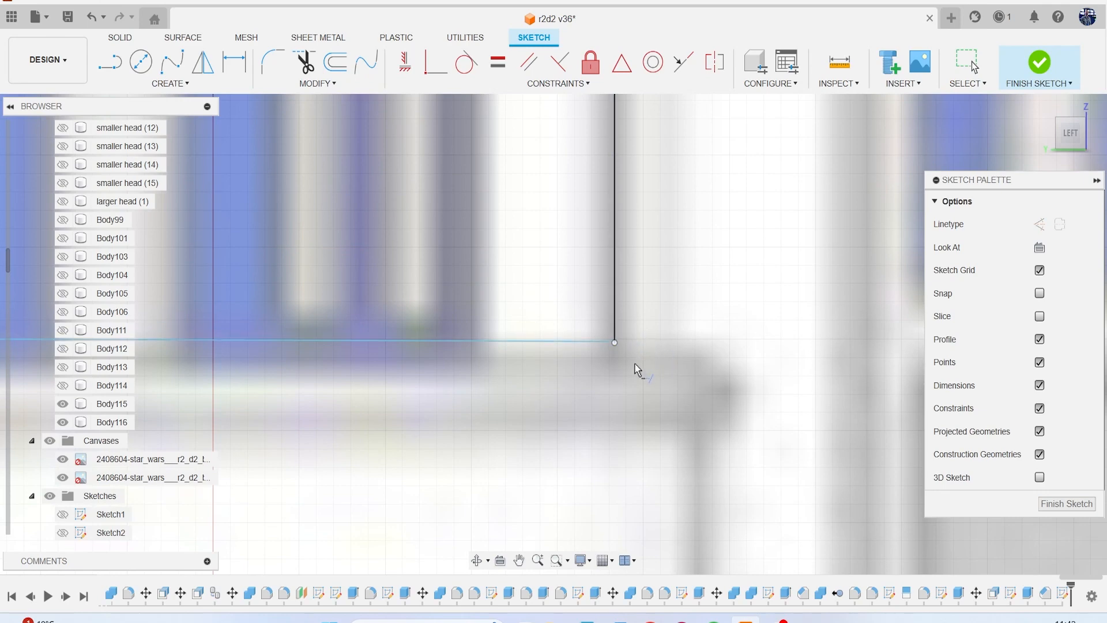
scroll(640, 363, down, 5)
scroll(597, 351, up, 3)
key(Escape)
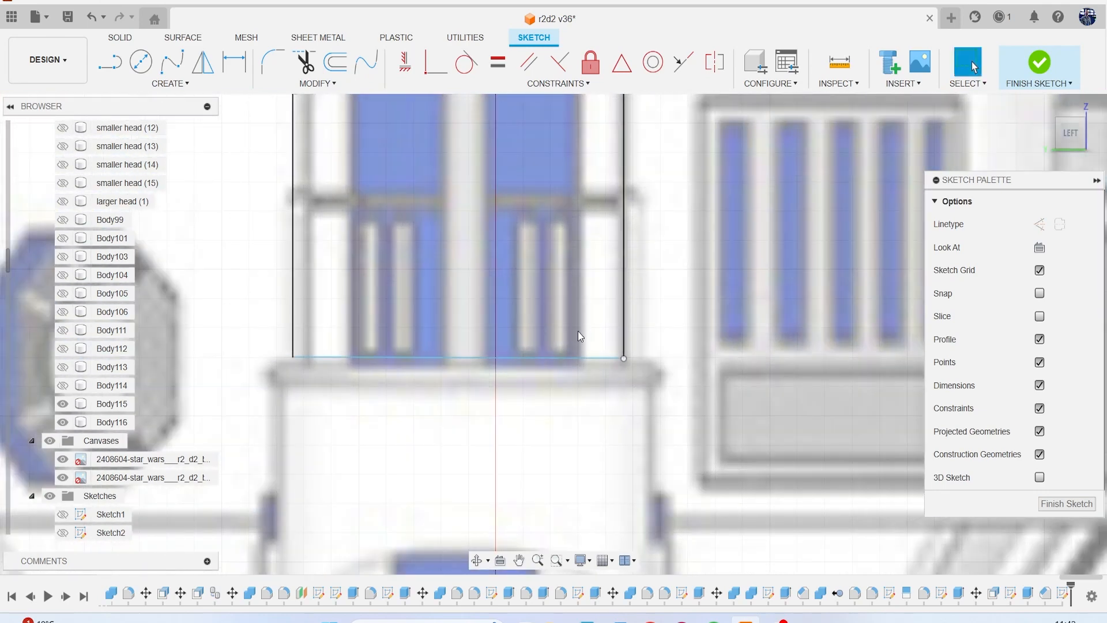
Compare the sketched leg outline with the side and perspective views of the leg in the reference canvas.
scroll(578, 332, down, 8)
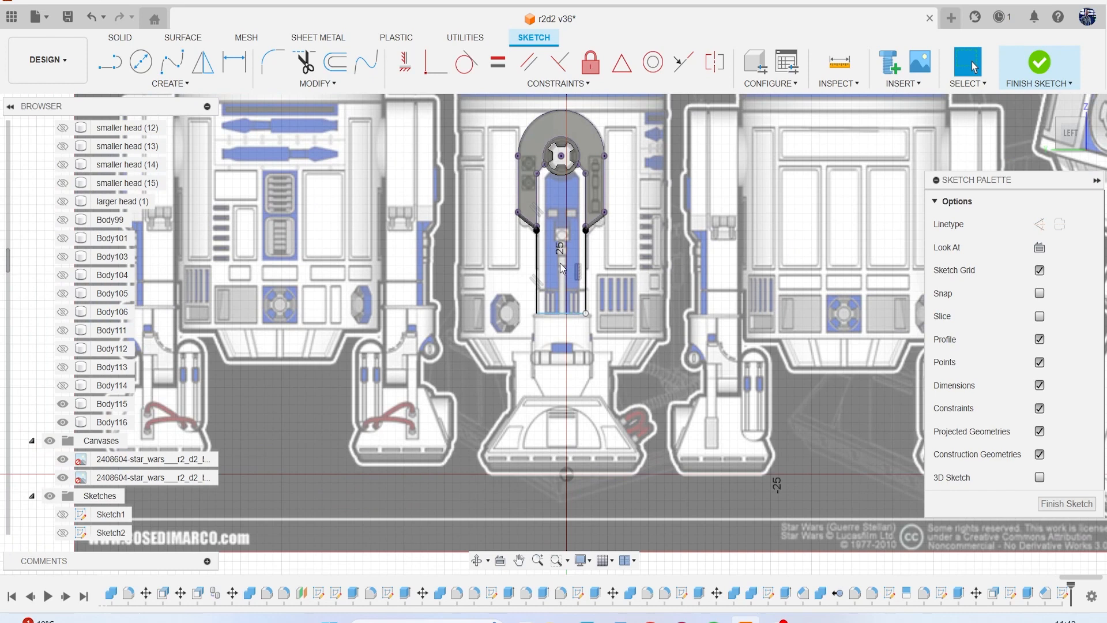
scroll(558, 277, down, 5)
middle_drag(563, 311, 497, 329)
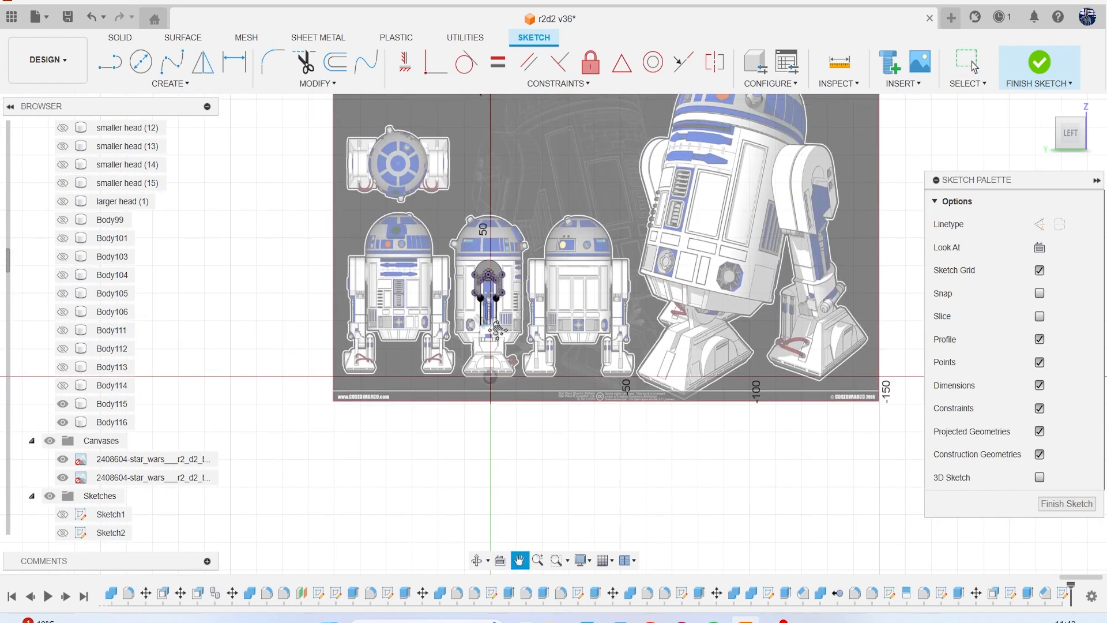
scroll(497, 330, up, 6)
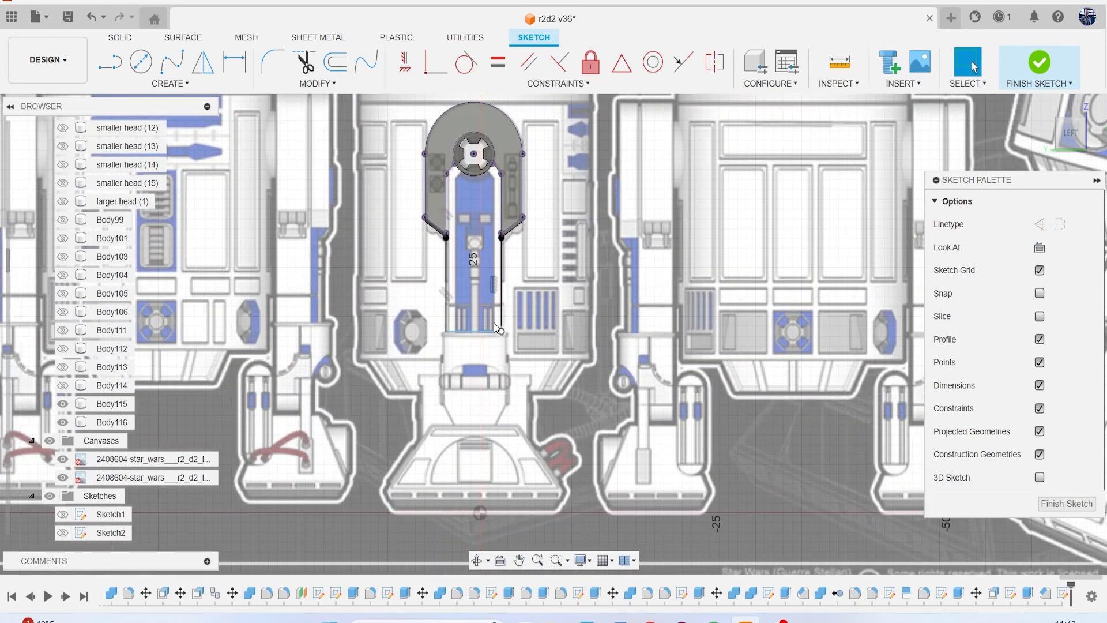
shift+middle_drag(554, 334, 555, 334)
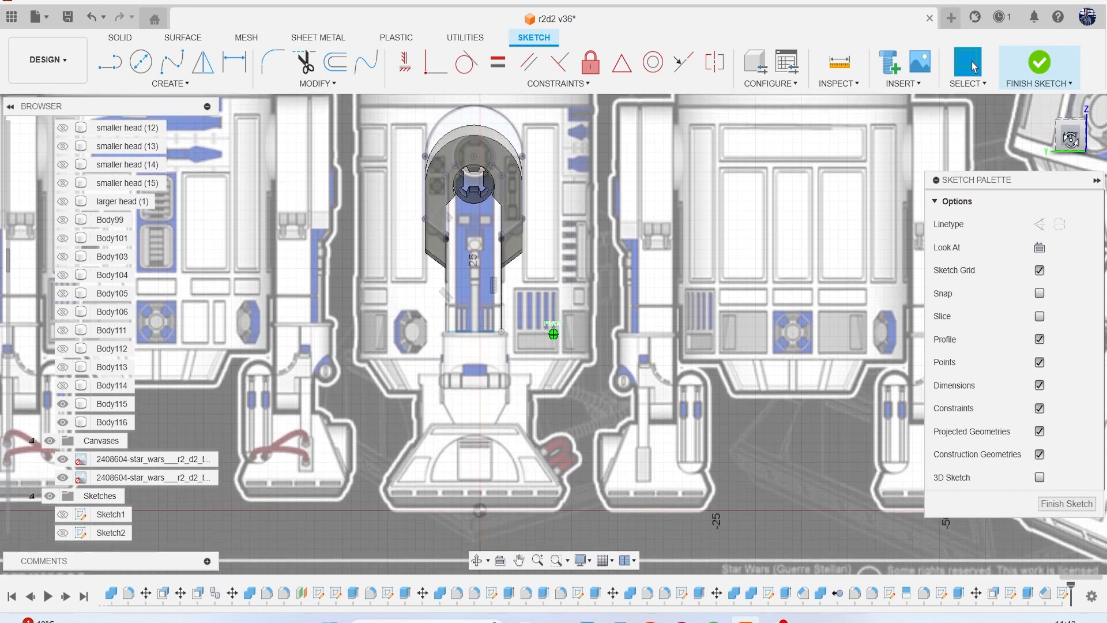
click(1070, 134)
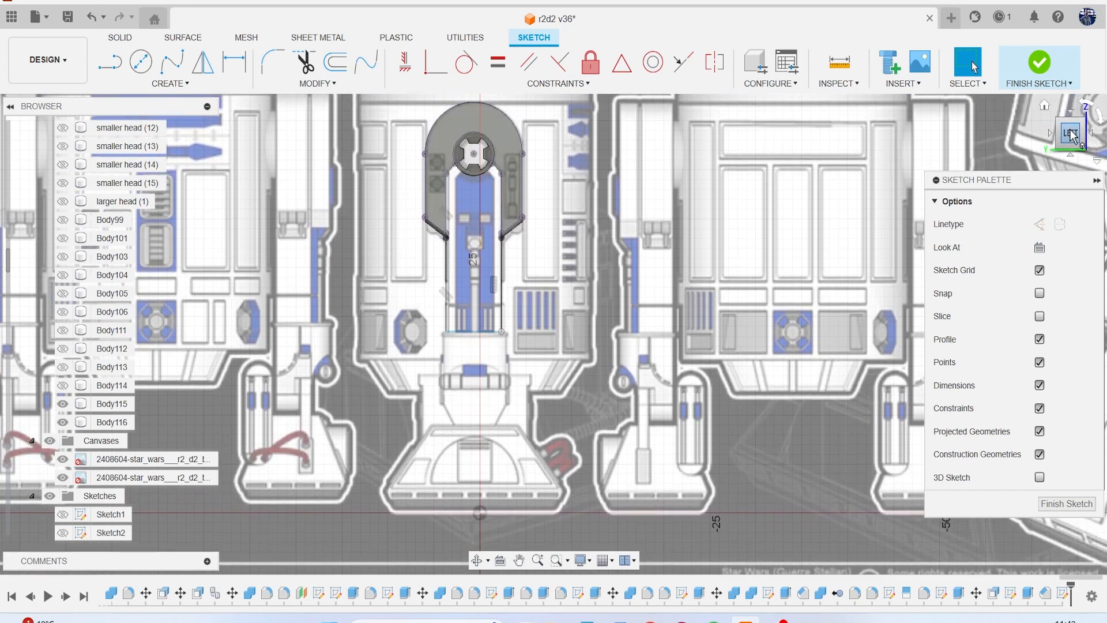
scroll(654, 255, down, 3)
scroll(536, 324, up, 5)
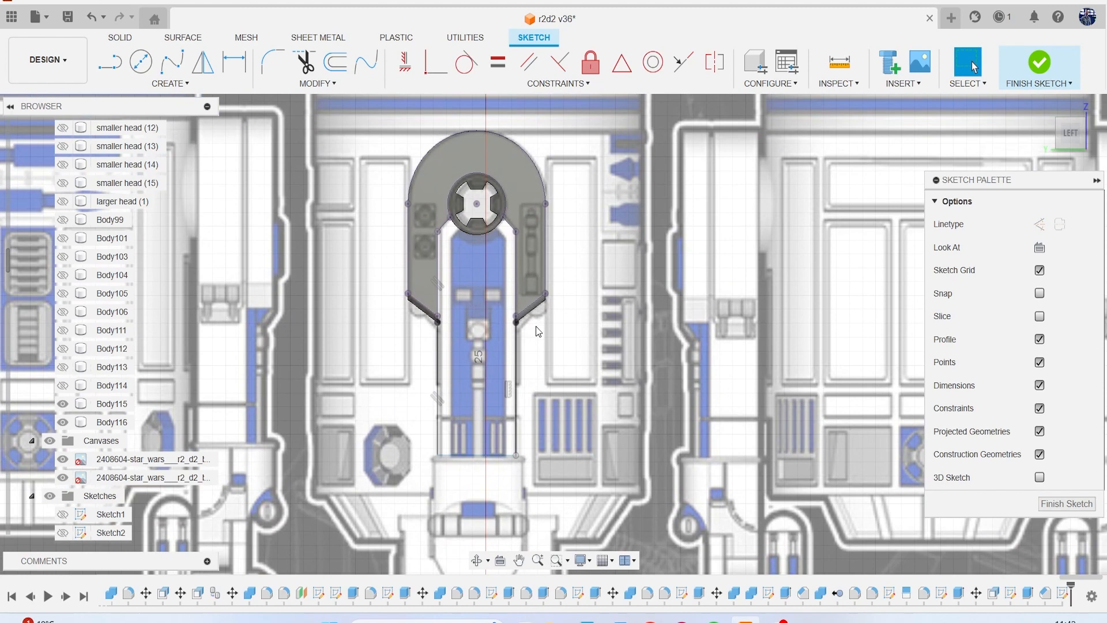
Project the shoulder panel's face and the hub ring's face into the sketch to close the leg profile.
key(p)
scroll(468, 281, up, 4)
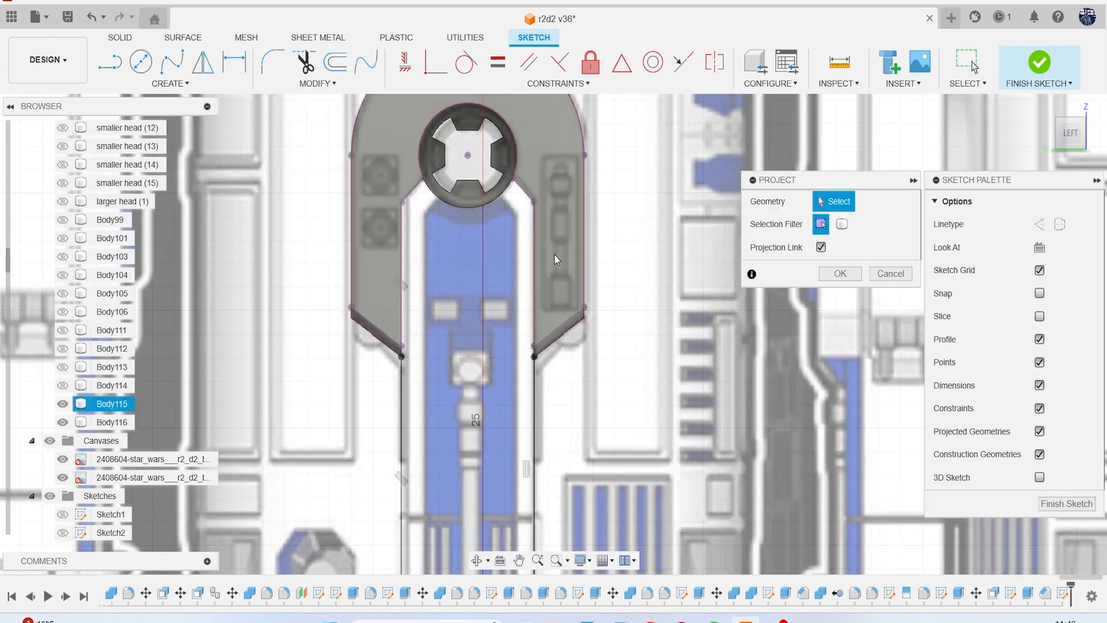
click(554, 255)
key(Return)
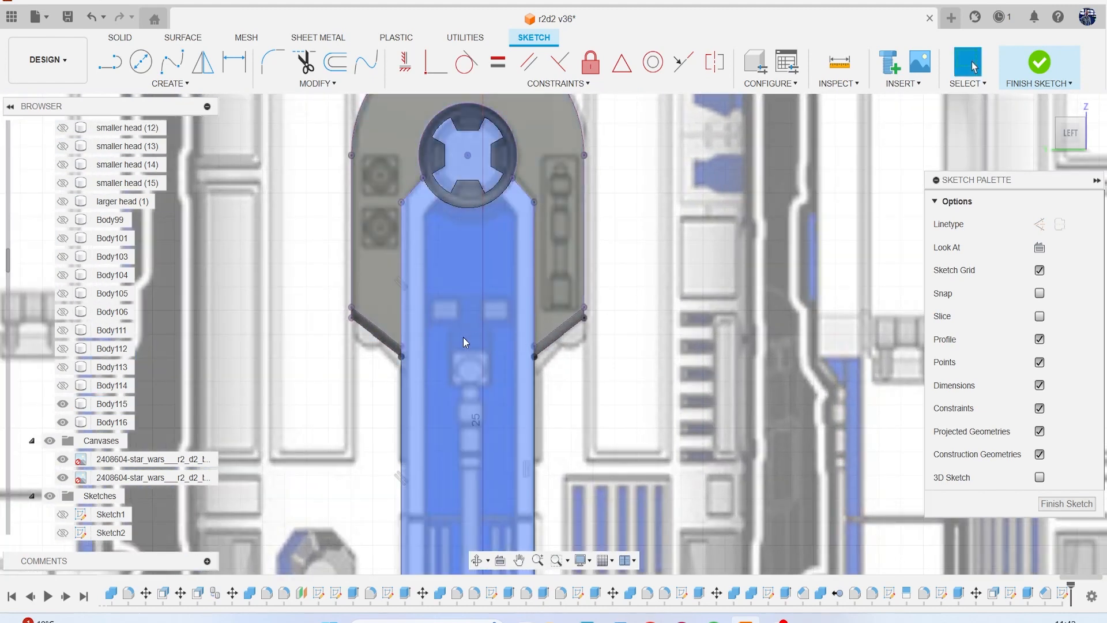
scroll(463, 337, down, 3)
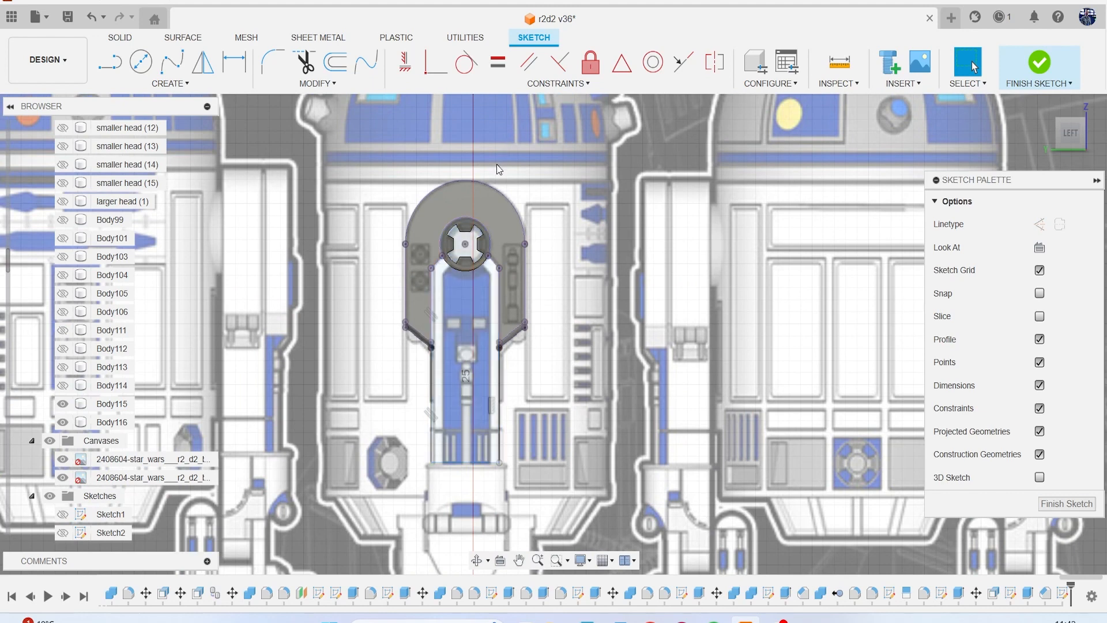
key(p)
scroll(483, 167, up, 3)
scroll(471, 329, up, 2)
click(460, 339)
click(840, 274)
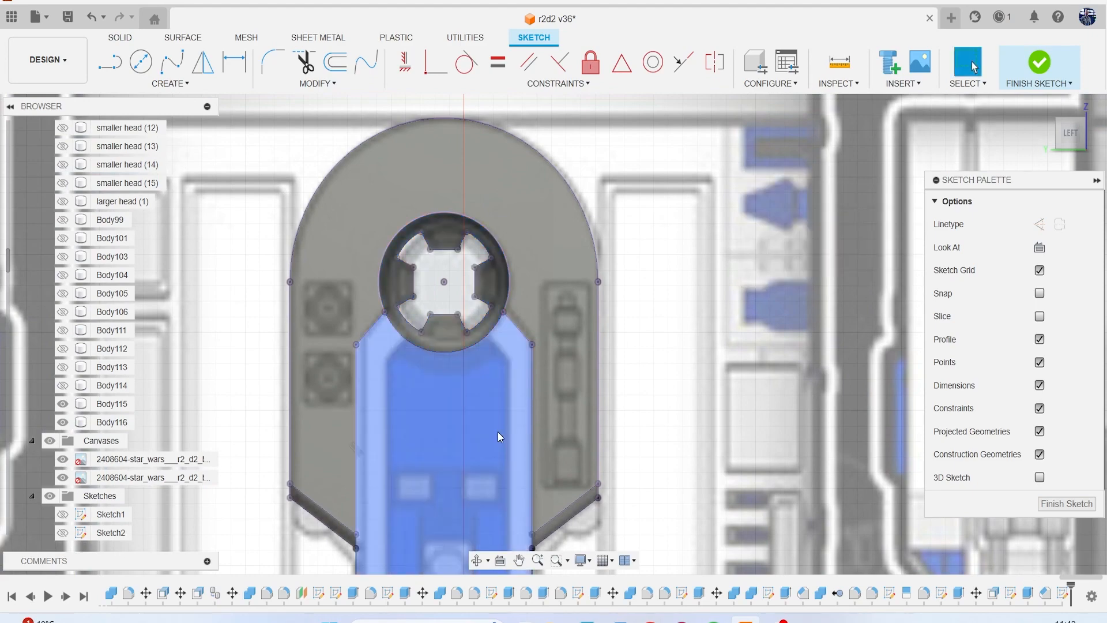
Extrude the closed leg profile to a distance of -3.575 mm as a new body.
scroll(497, 432, down, 6)
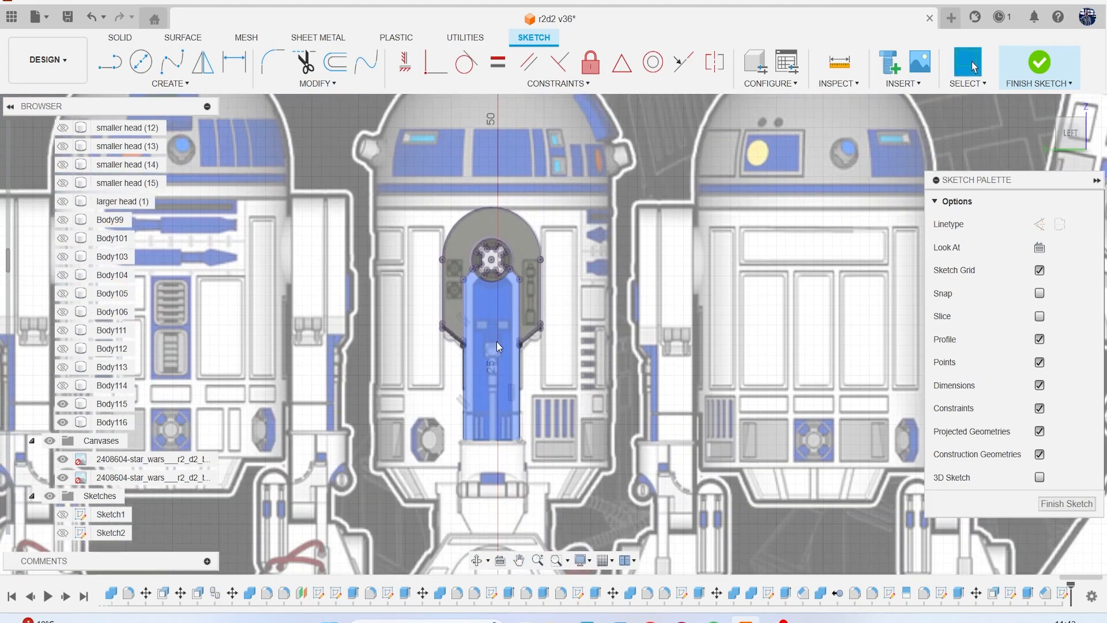
click(496, 342)
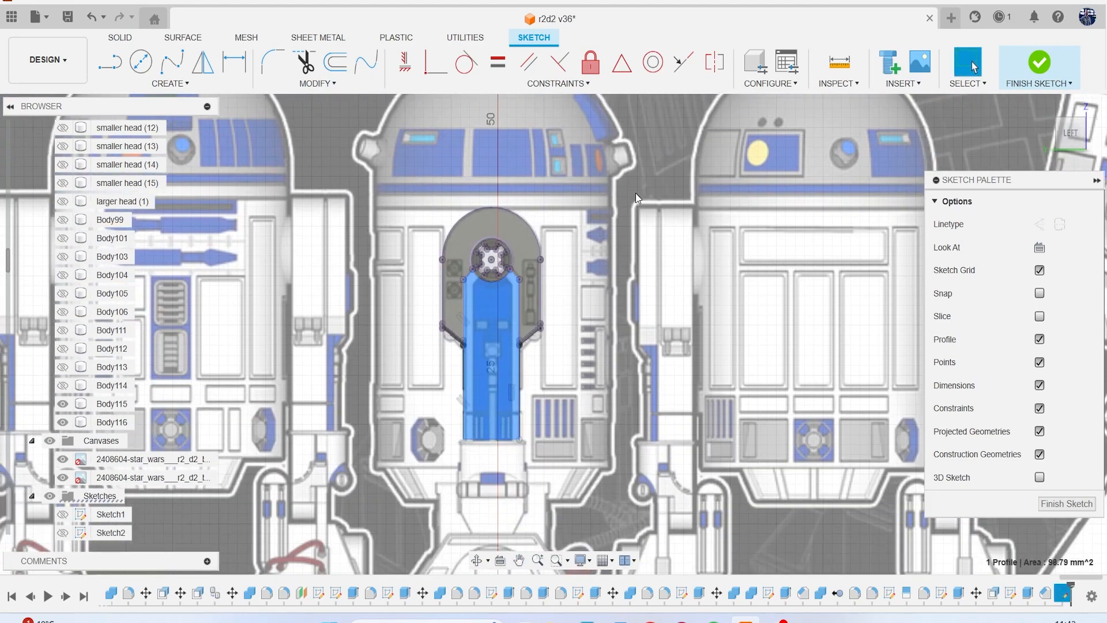
drag(1073, 137, 1051, 140)
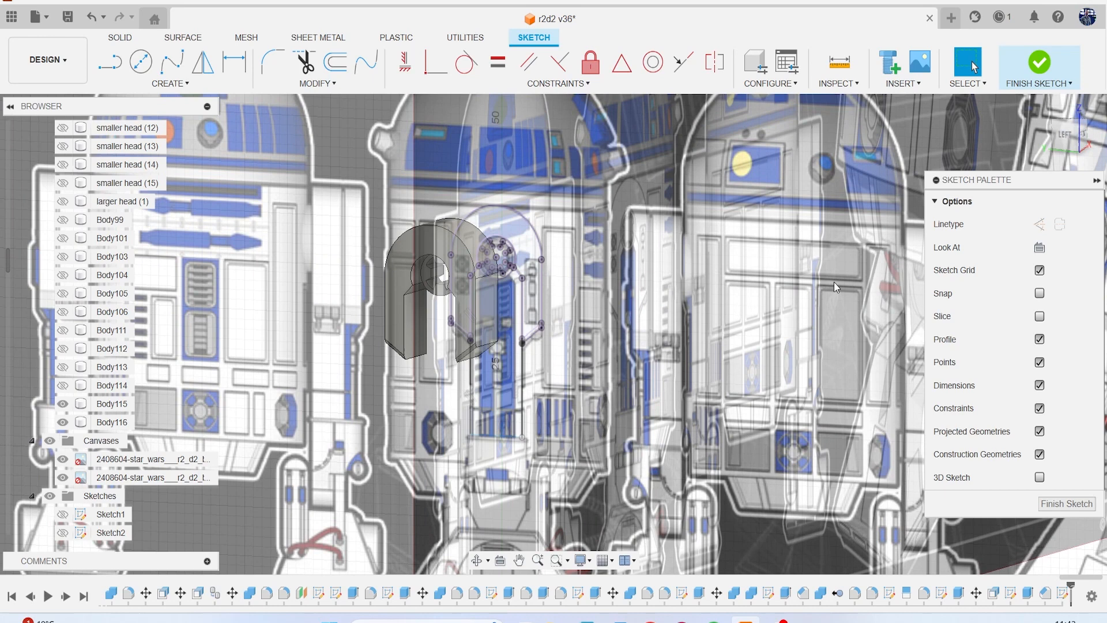
key(e)
click(512, 365)
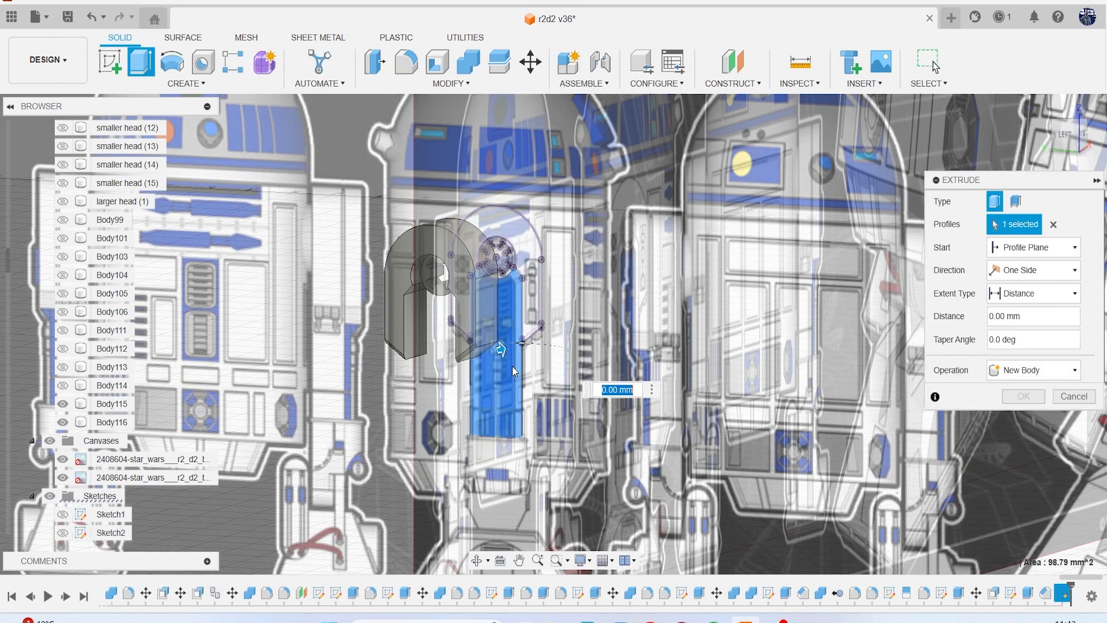
scroll(512, 365, up, 2)
drag(497, 349, 486, 354)
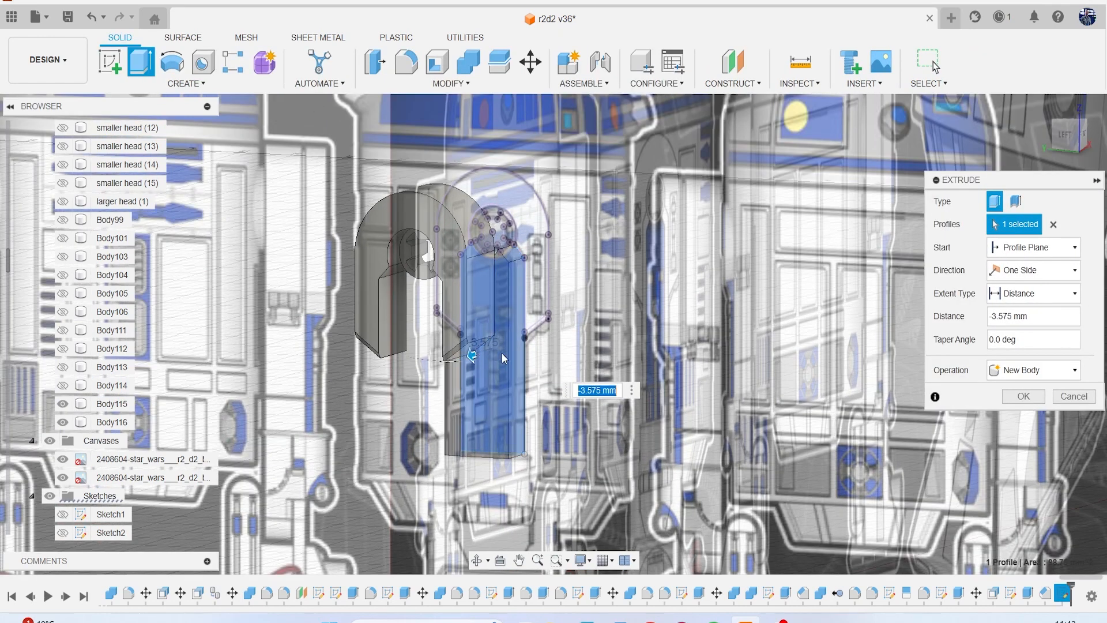
click(1024, 396)
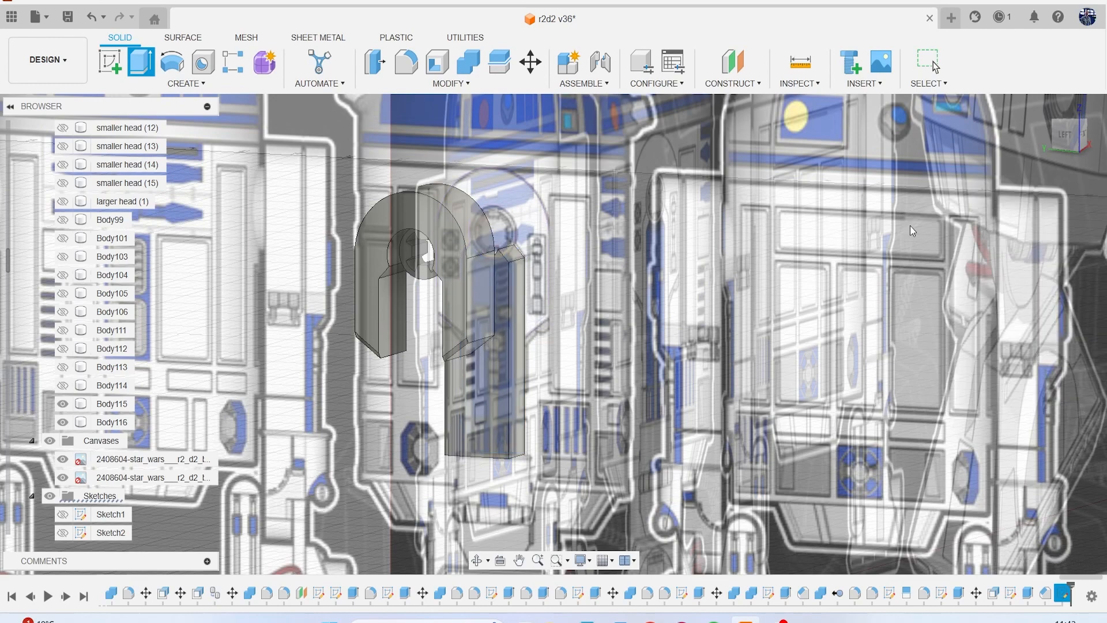
Move the new leg body -12.263 mm along X to sit beneath the shoulder panel in the front reference.
click(1083, 143)
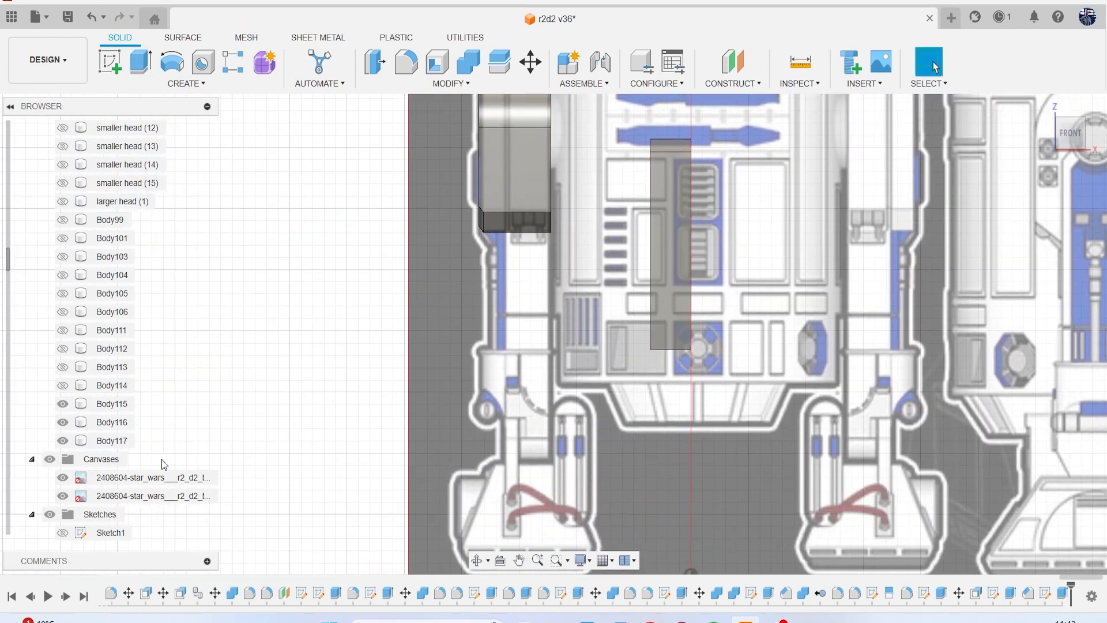
right_click(115, 441)
click(269, 128)
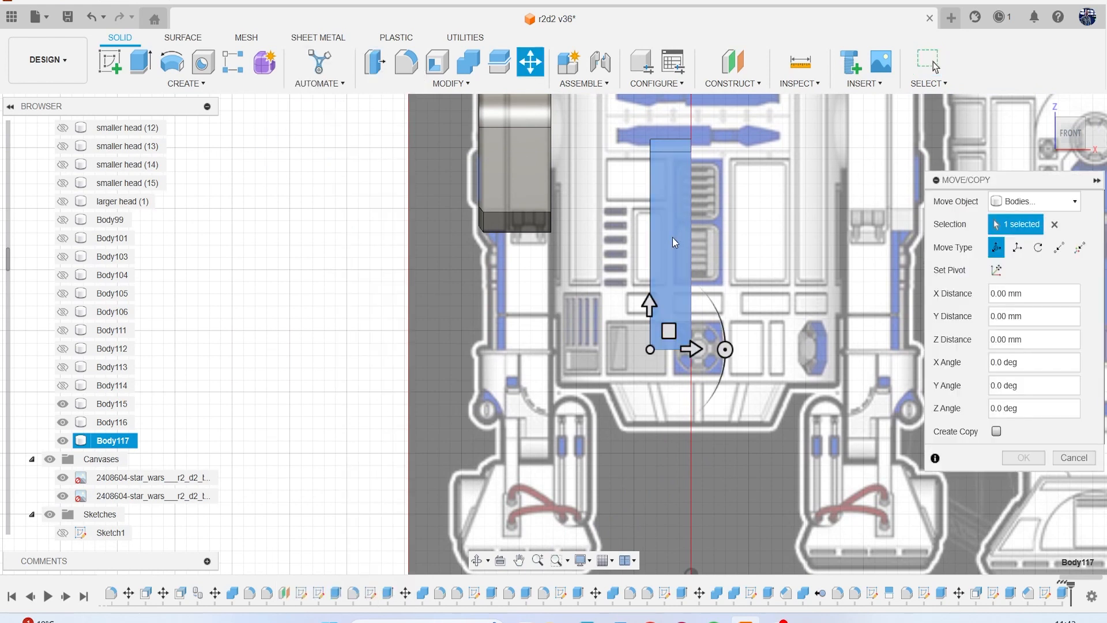
drag(690, 353, 552, 361)
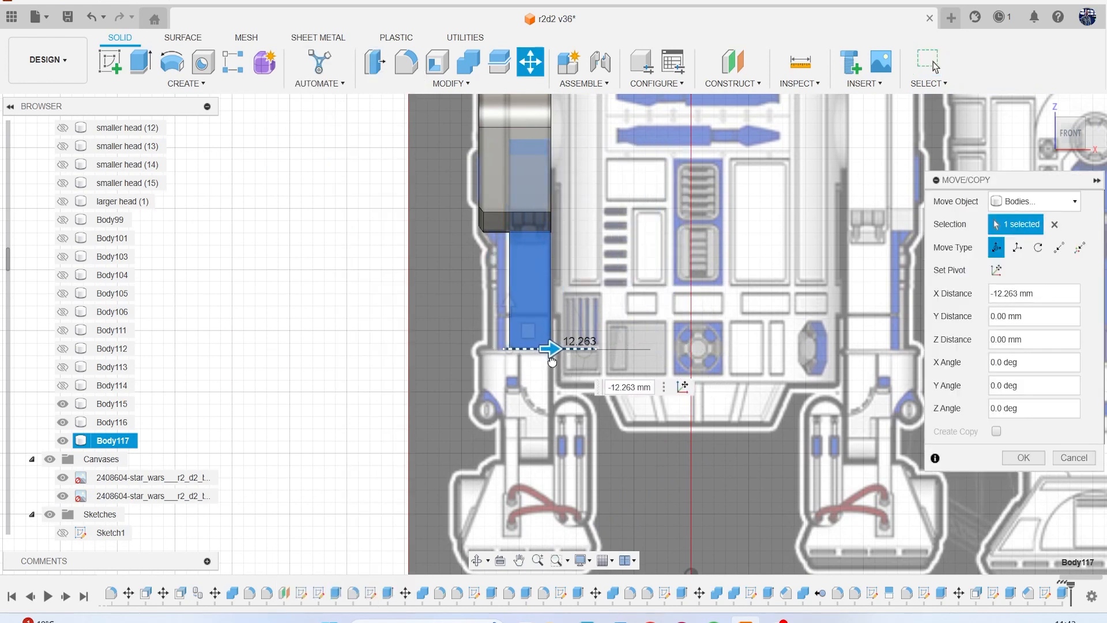
drag(551, 361, 550, 361)
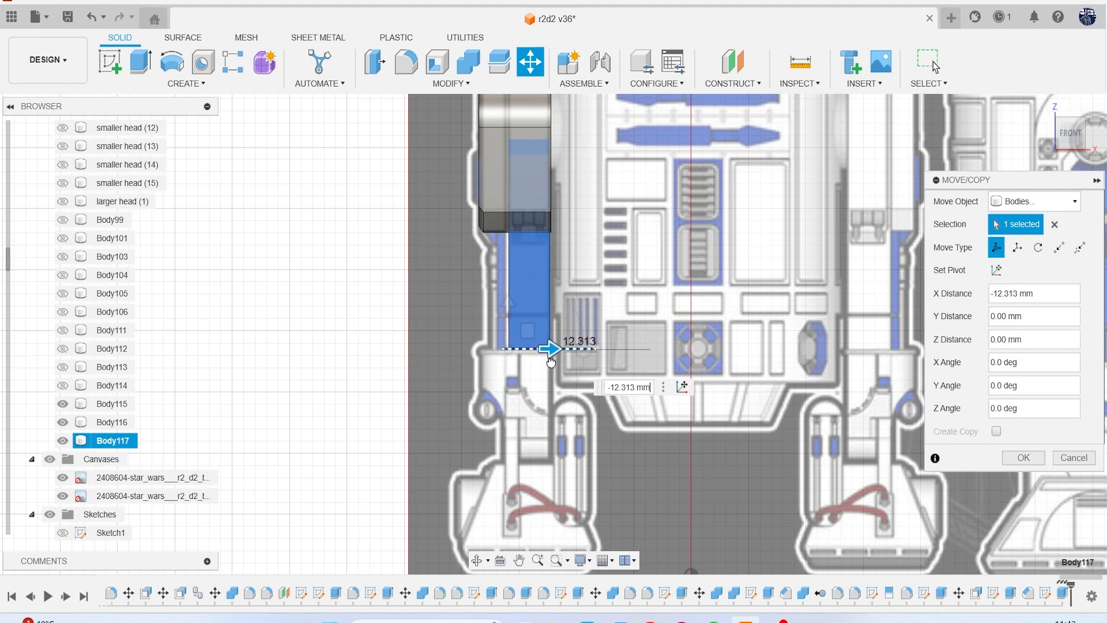
drag(552, 362, 552, 362)
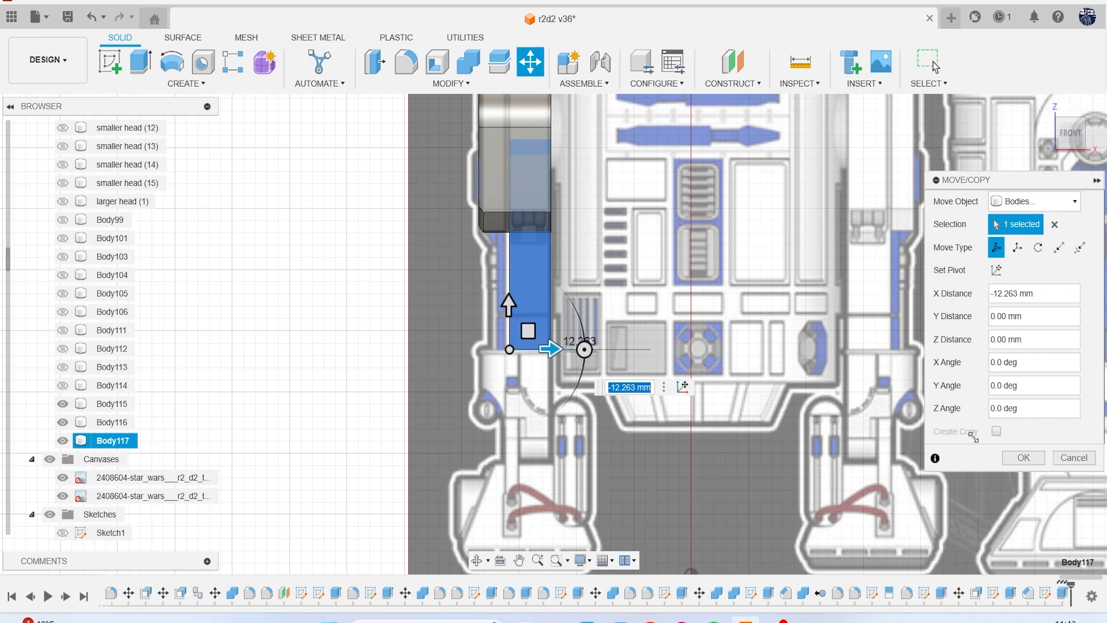
click(1009, 455)
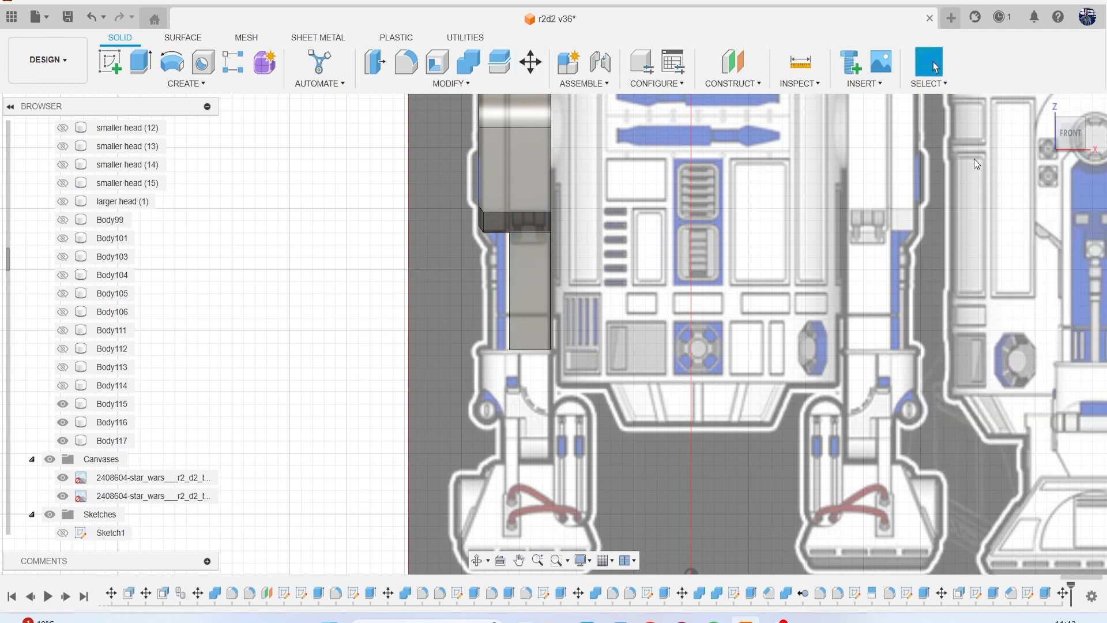
Offset the leg's outer face to a distance of -4.536 mm, matching the leg's width in the front reference canvas.
drag(1071, 138, 883, 127)
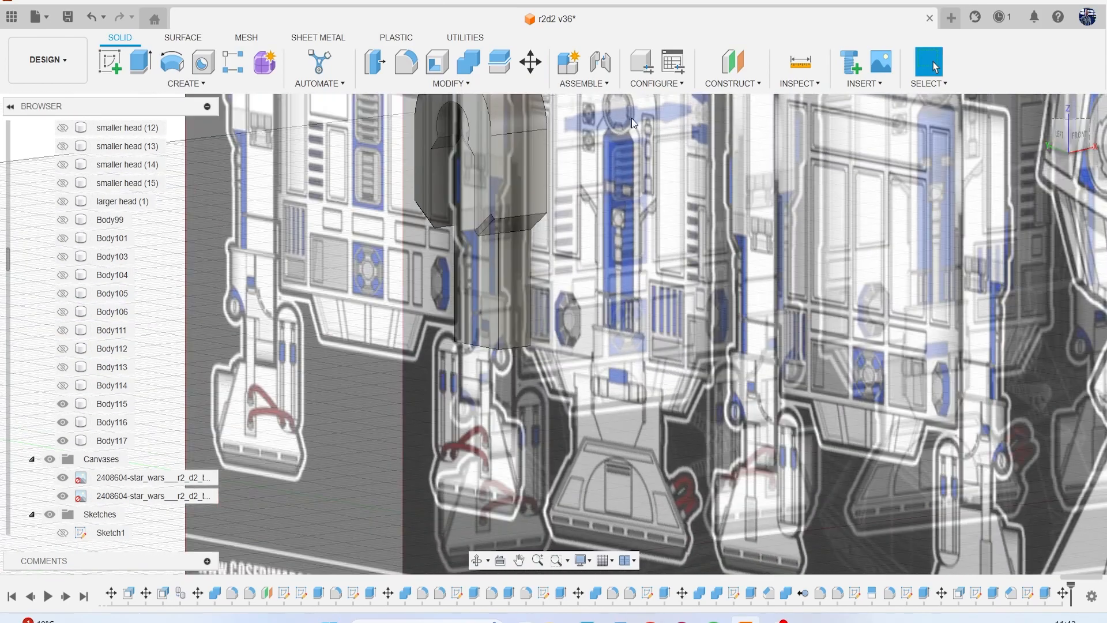
click(50, 460)
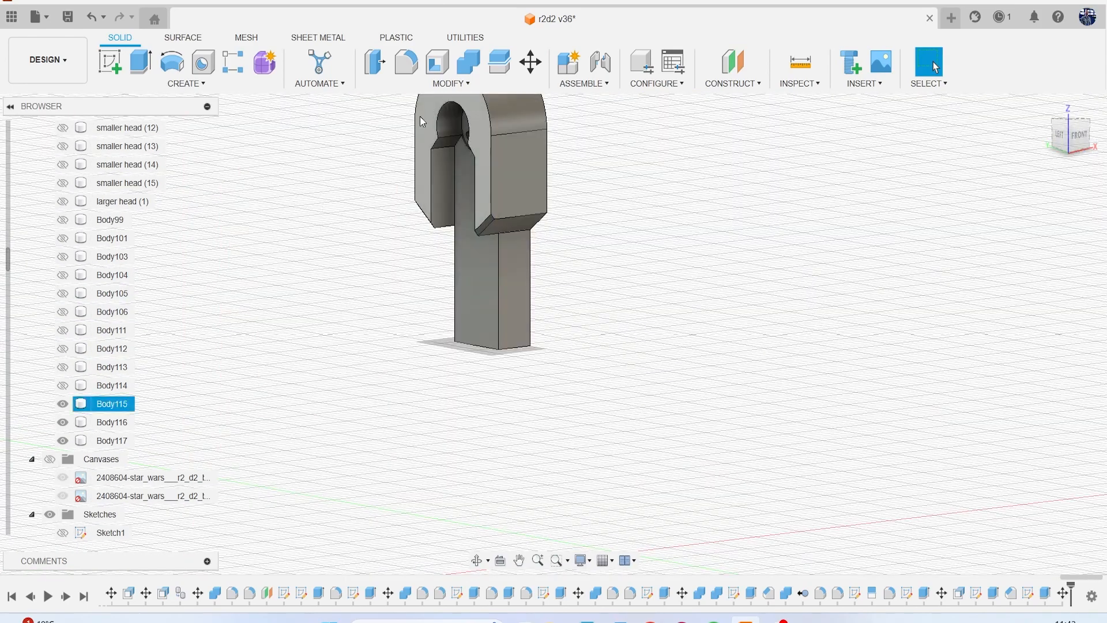
click(477, 281)
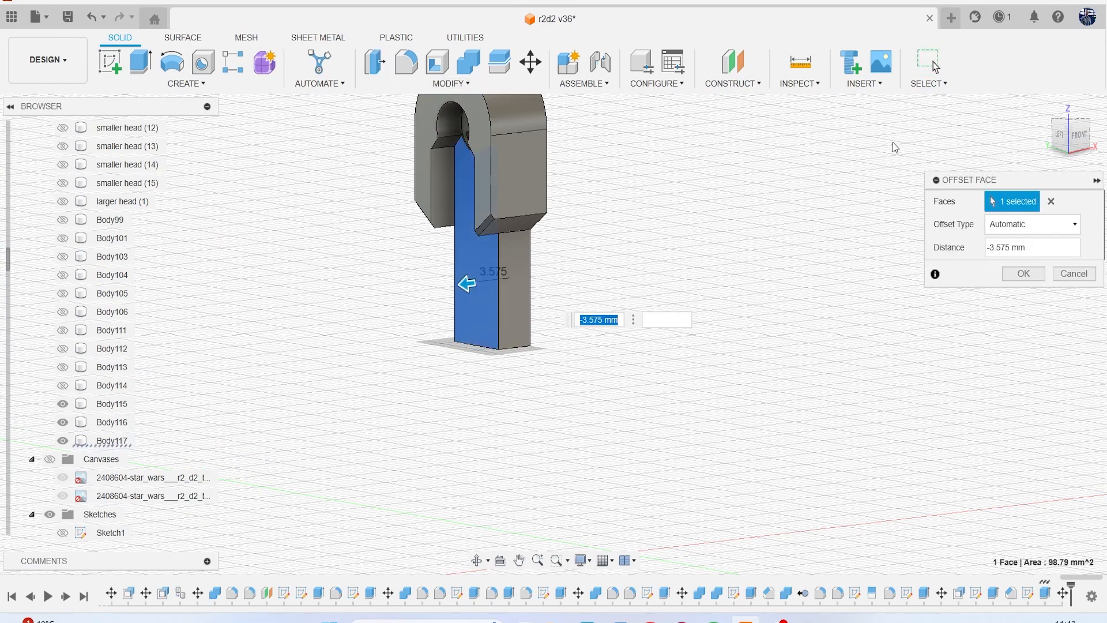
click(1078, 135)
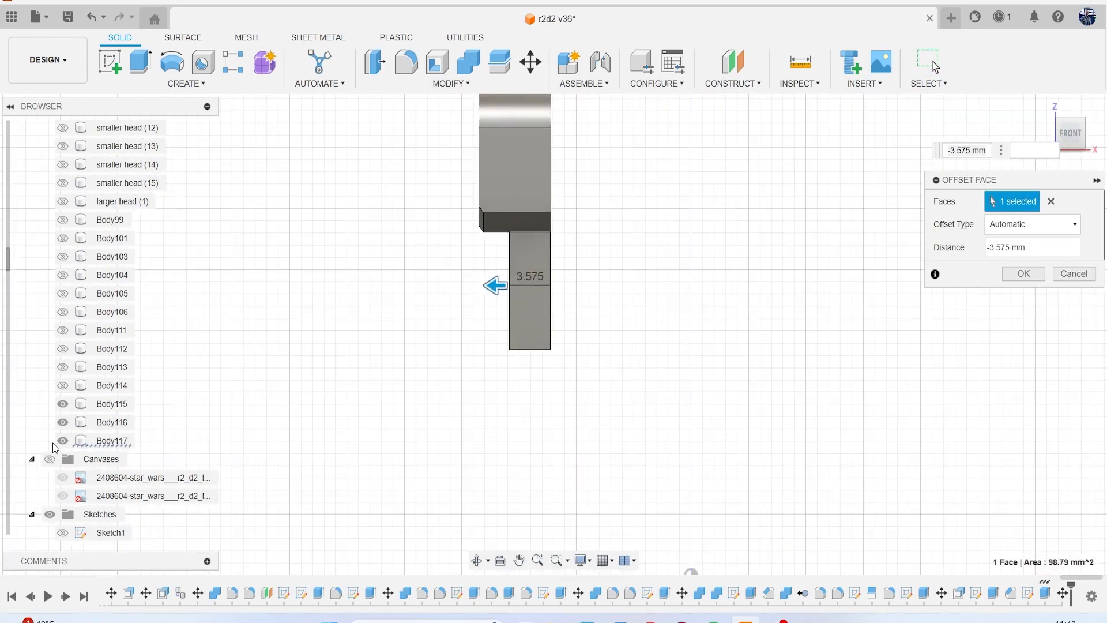
click(49, 459)
scroll(518, 271, up, 4)
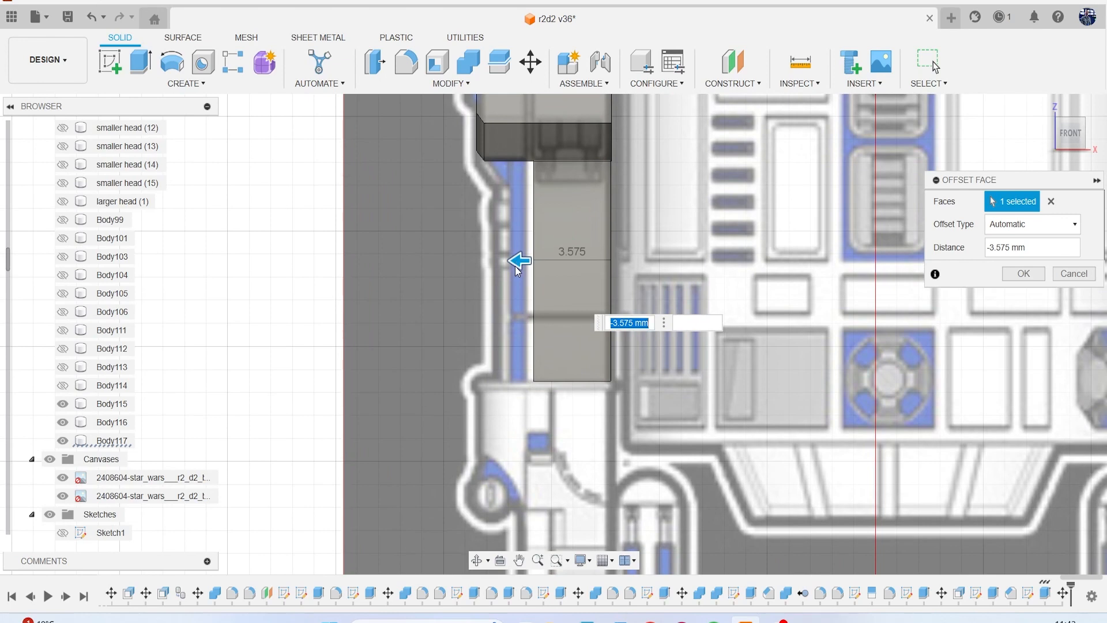
drag(510, 263, 489, 265)
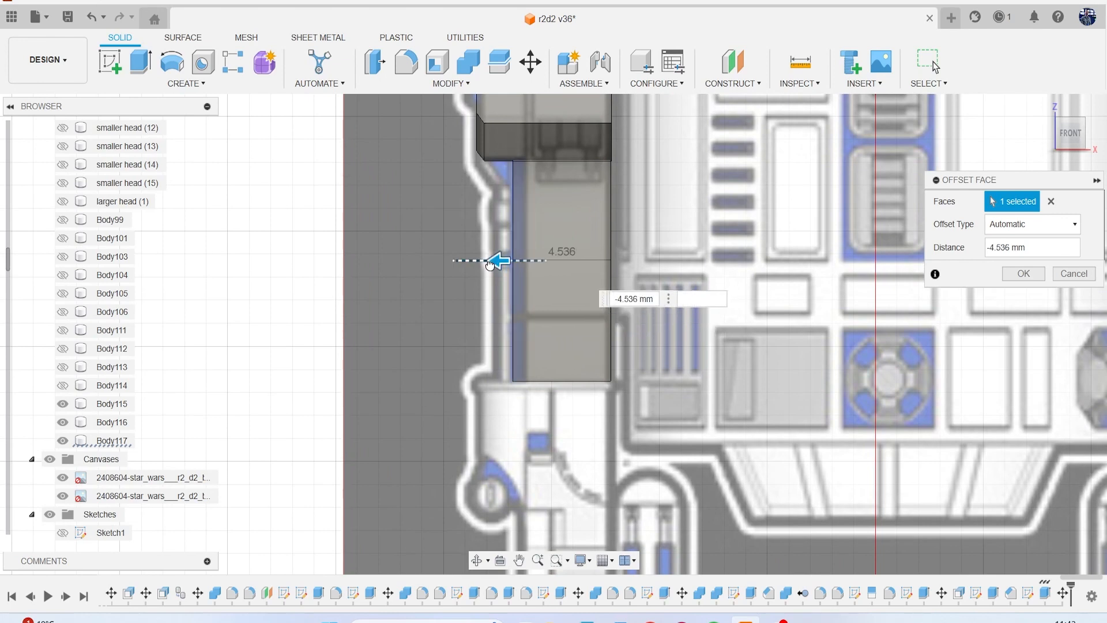
click(1033, 275)
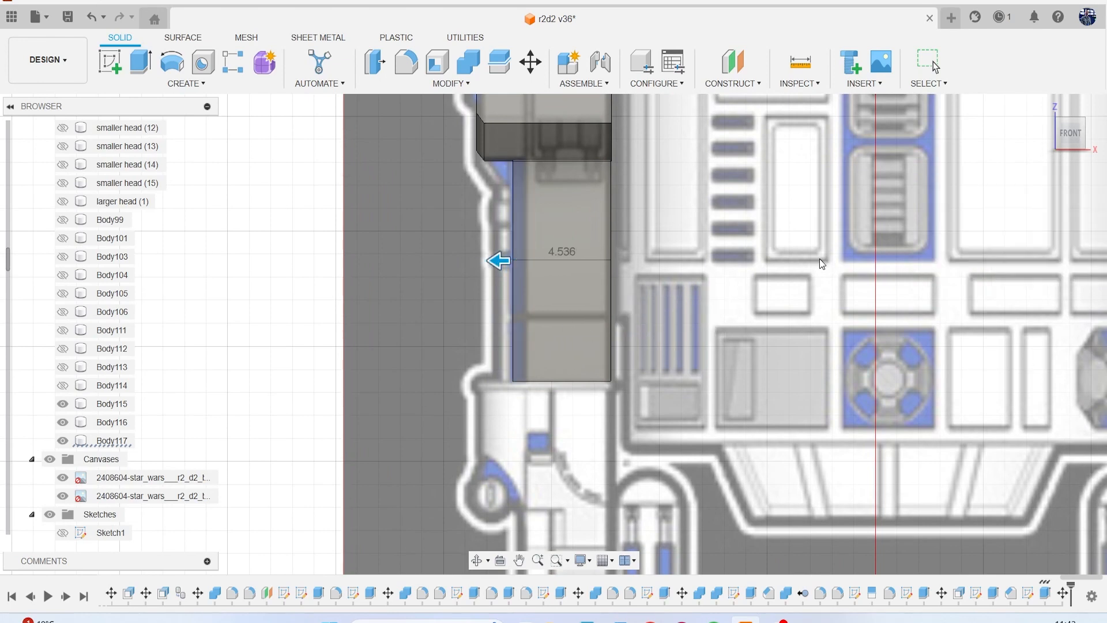
Compare the leg and shoulder panel with the reference canvases in the front, right and left views.
scroll(683, 313, down, 4)
middle_drag(657, 332, 548, 423)
scroll(510, 350, up, 3)
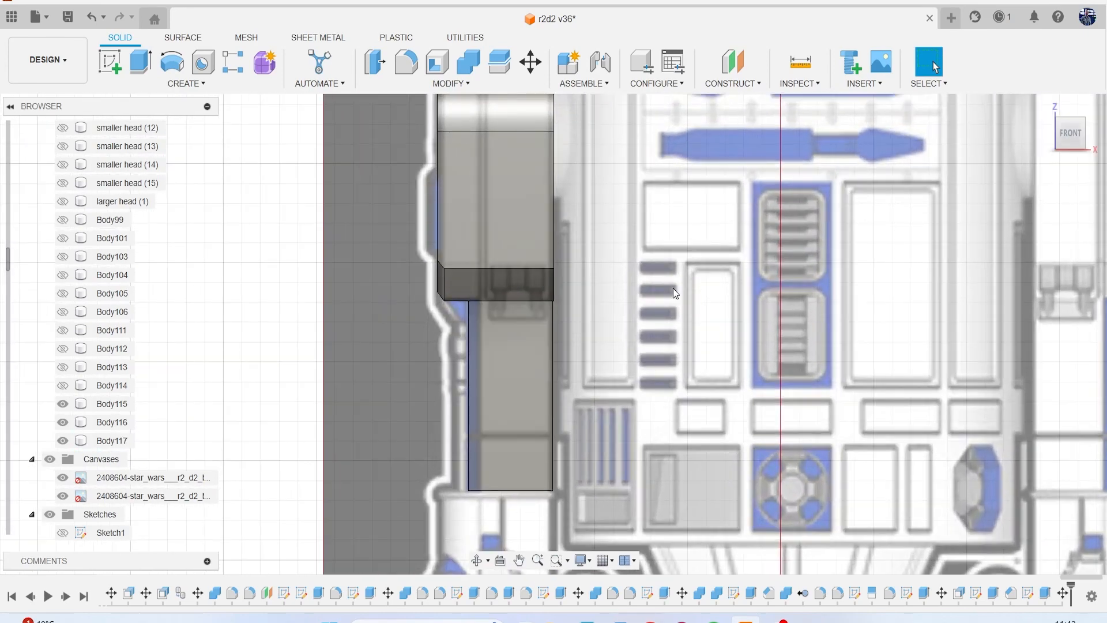
mouse_move(1071, 134)
mouse_down()
mouse_move(1024, 134)
mouse_move(1065, 134)
mouse_move(1047, 134)
mouse_up()
click(1082, 134)
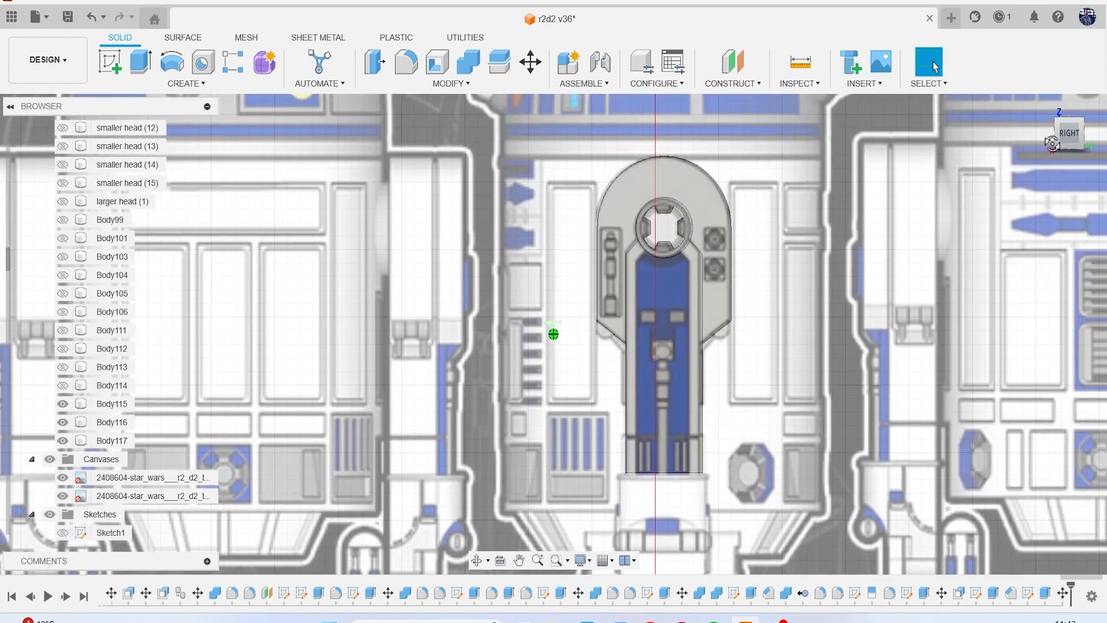
drag(1052, 143, 1080, 151)
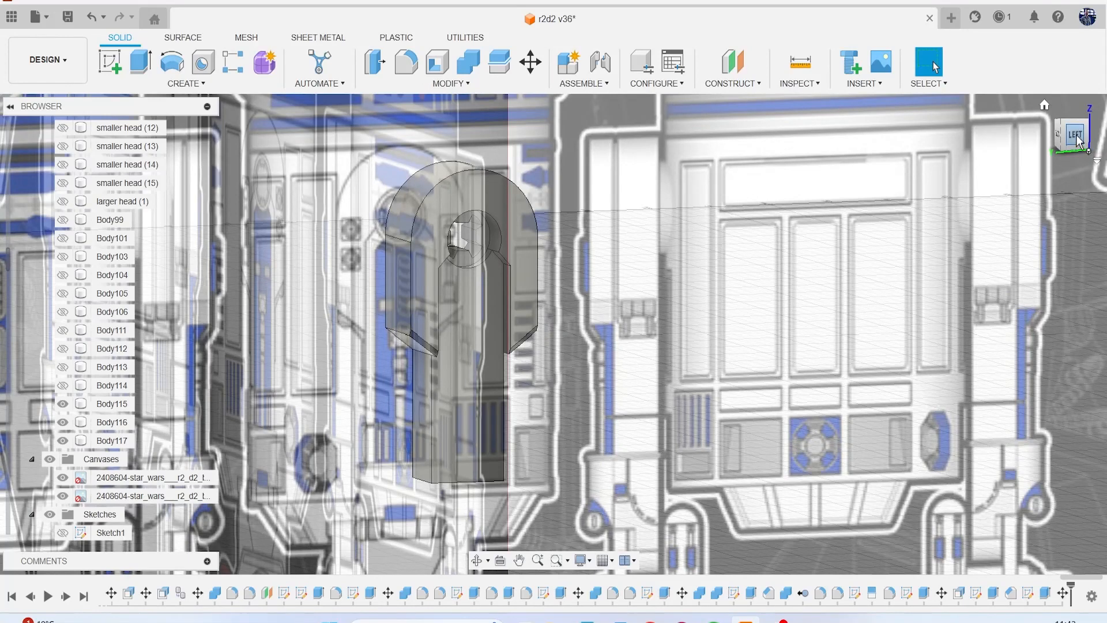
click(1076, 138)
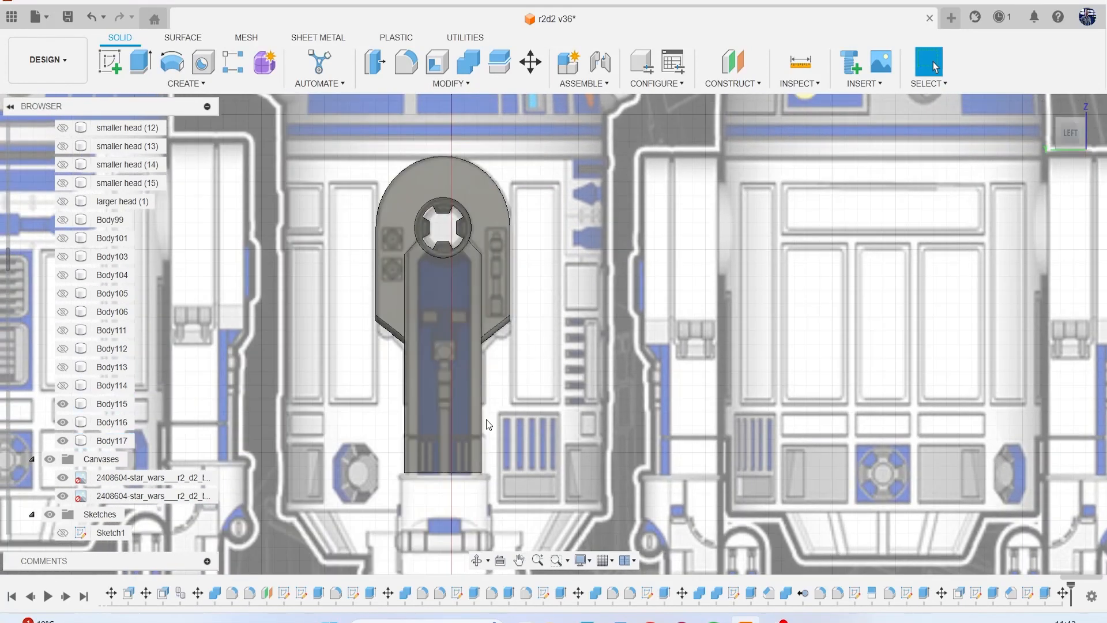
click(451, 458)
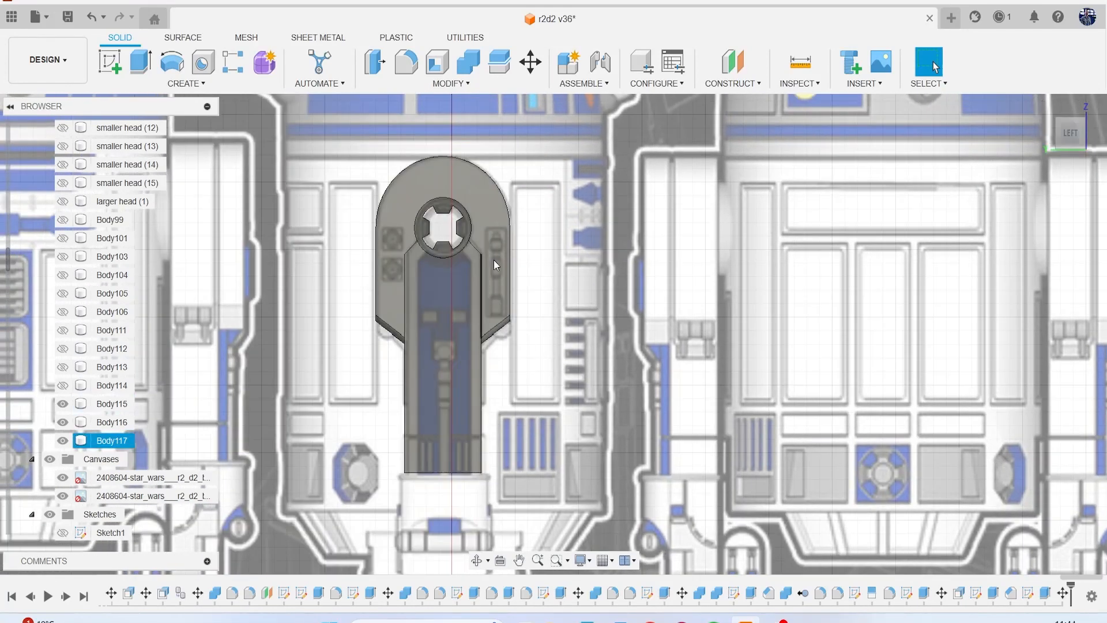
middle_drag(480, 356, 549, 369)
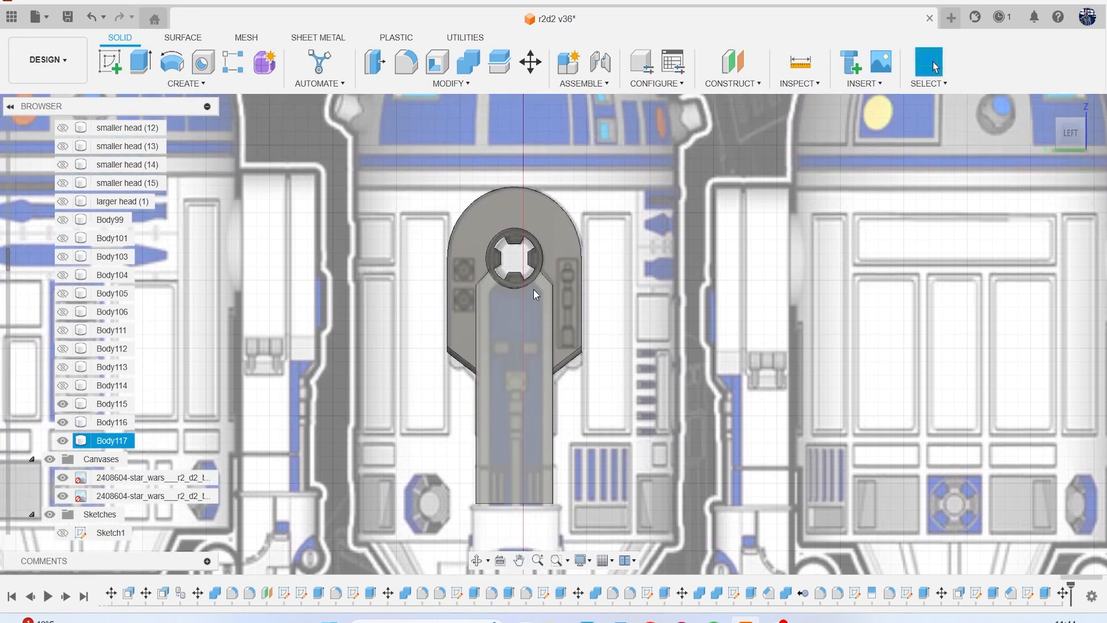
click(589, 218)
mouse_move(1075, 139)
mouse_down()
mouse_move(663, 253)
mouse_move(222, 398)
mouse_up()
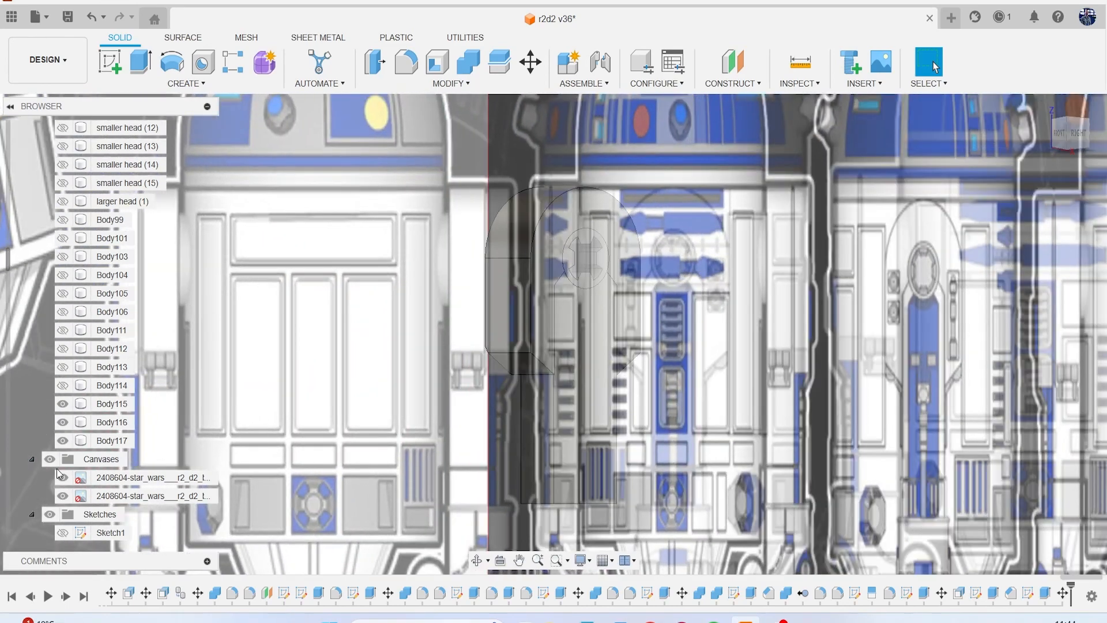
Hide the canvases, sketch a circle over the hub's outer edge on its inner face, and extrude to cap the notched opening.
click(51, 460)
scroll(463, 189, up, 2)
click(109, 61)
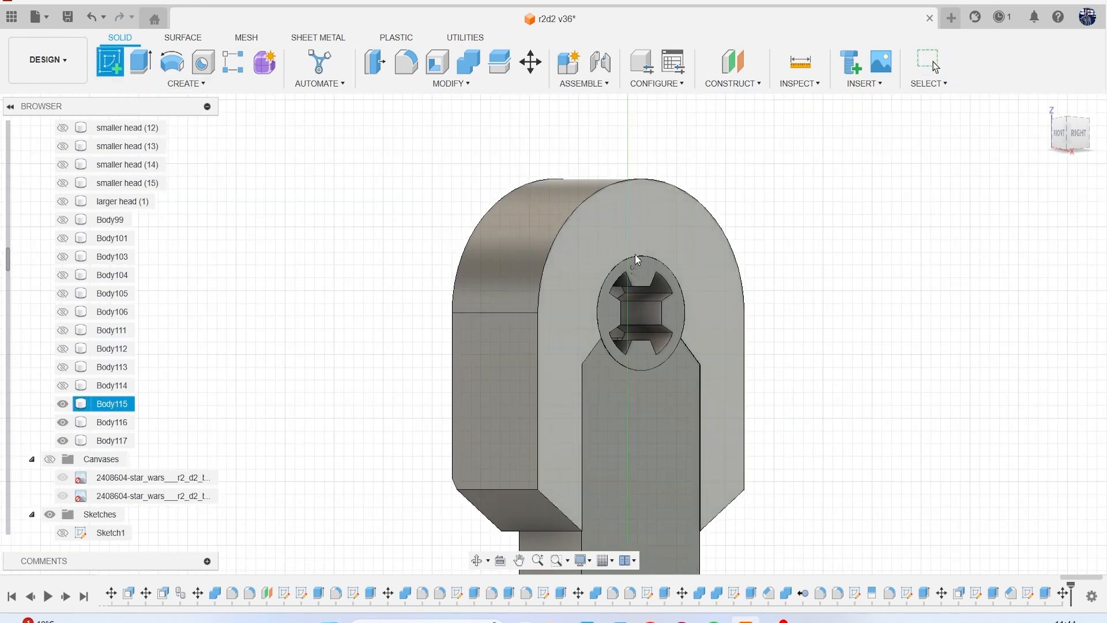
click(645, 278)
scroll(645, 290, down, 2)
middle_drag(640, 138, 596, 393)
scroll(594, 392, up, 4)
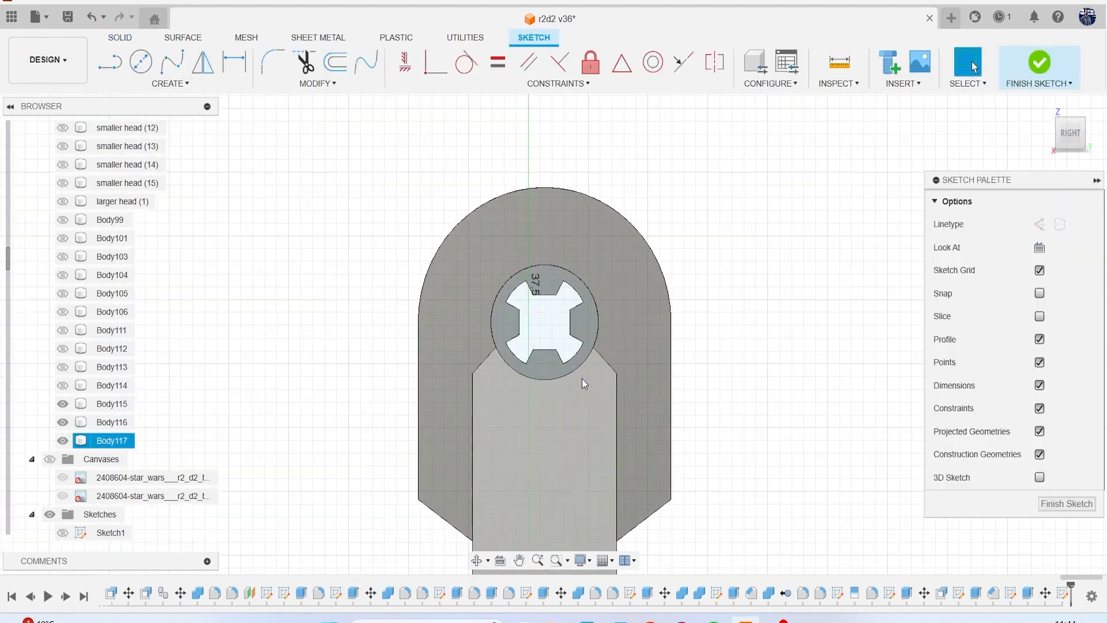
scroll(582, 378, up, 1)
key(c)
click(535, 310)
click(548, 241)
key(e)
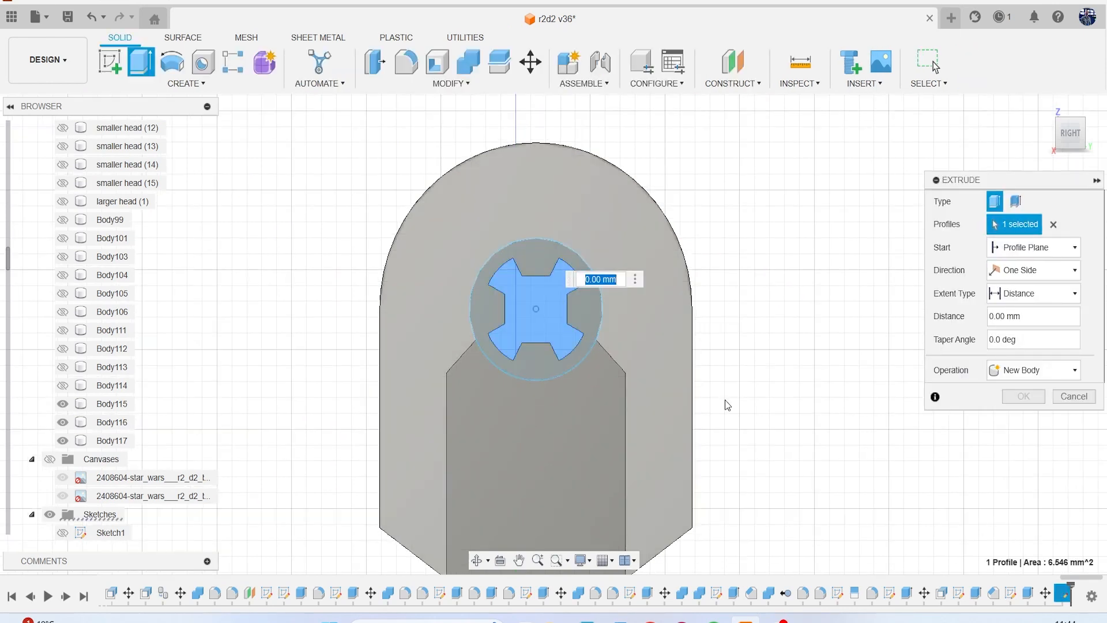
drag(1065, 137, 498, 299)
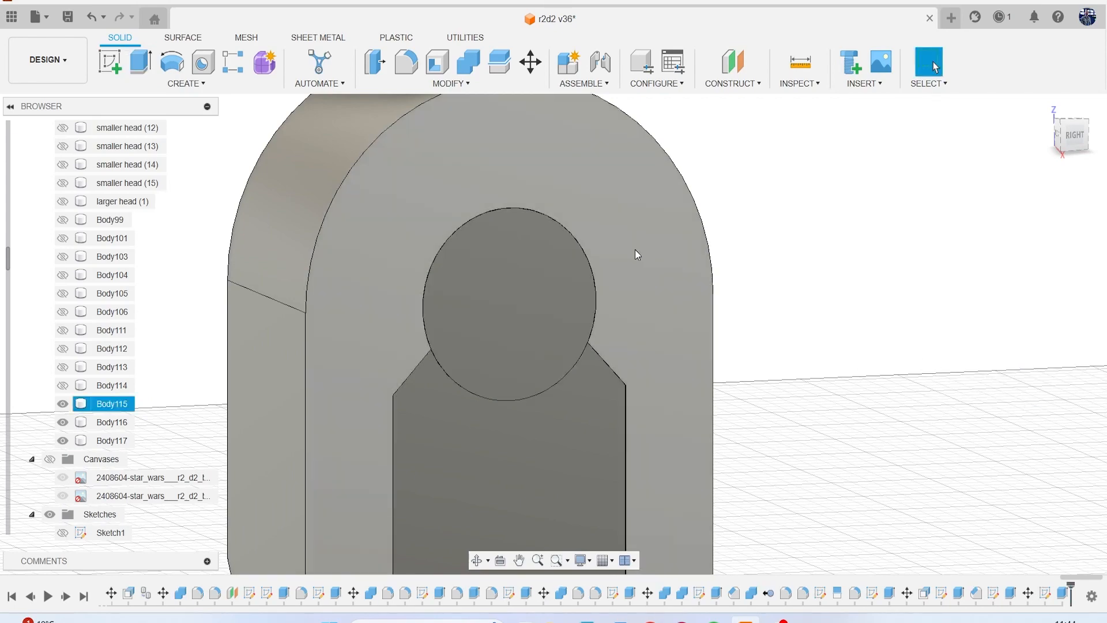
Chamfer the edges of the hub's notched outer face with a small equal-distance chamfer.
scroll(509, 331, down, 4)
mouse_move(1080, 143)
mouse_down()
mouse_move(996, 153)
mouse_move(965, 137)
mouse_move(969, 125)
mouse_up()
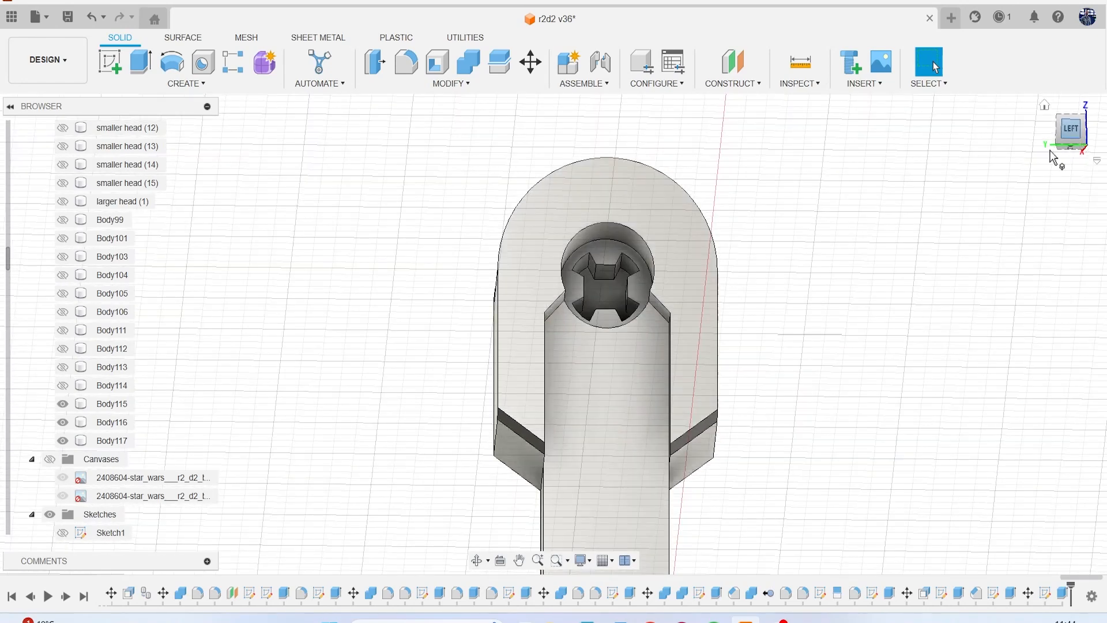
click(443, 84)
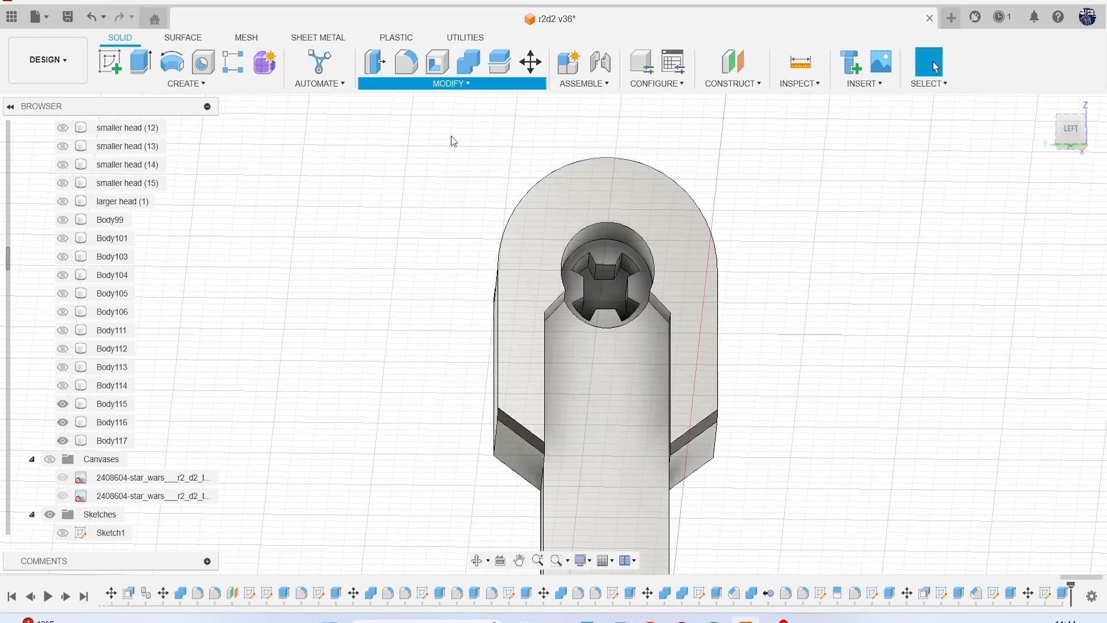
click(441, 133)
scroll(652, 299, up, 5)
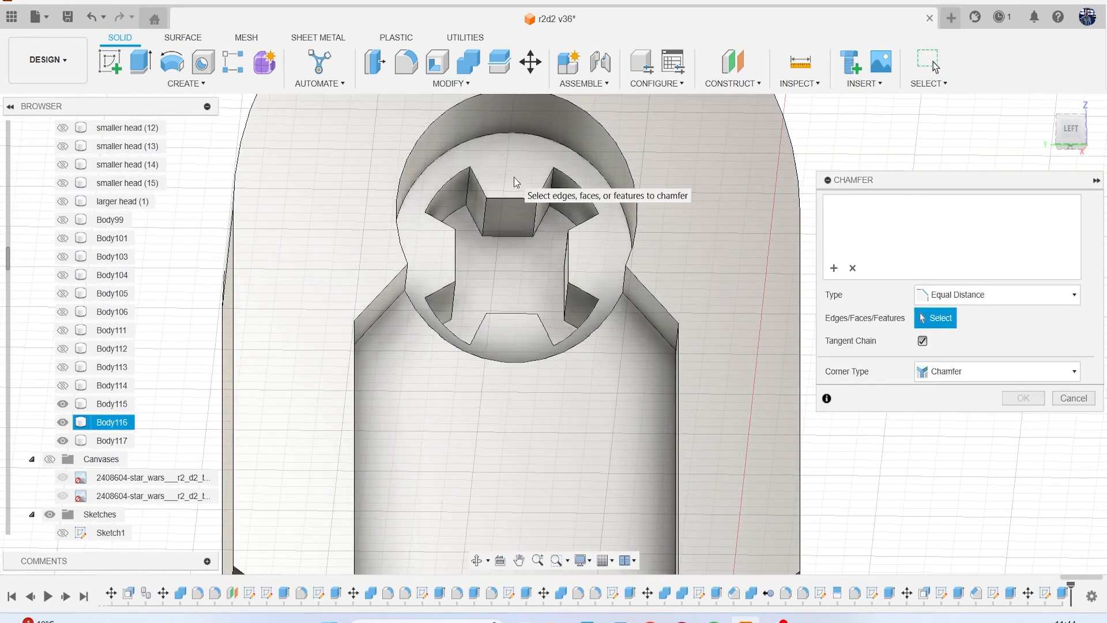
click(513, 178)
click(563, 249)
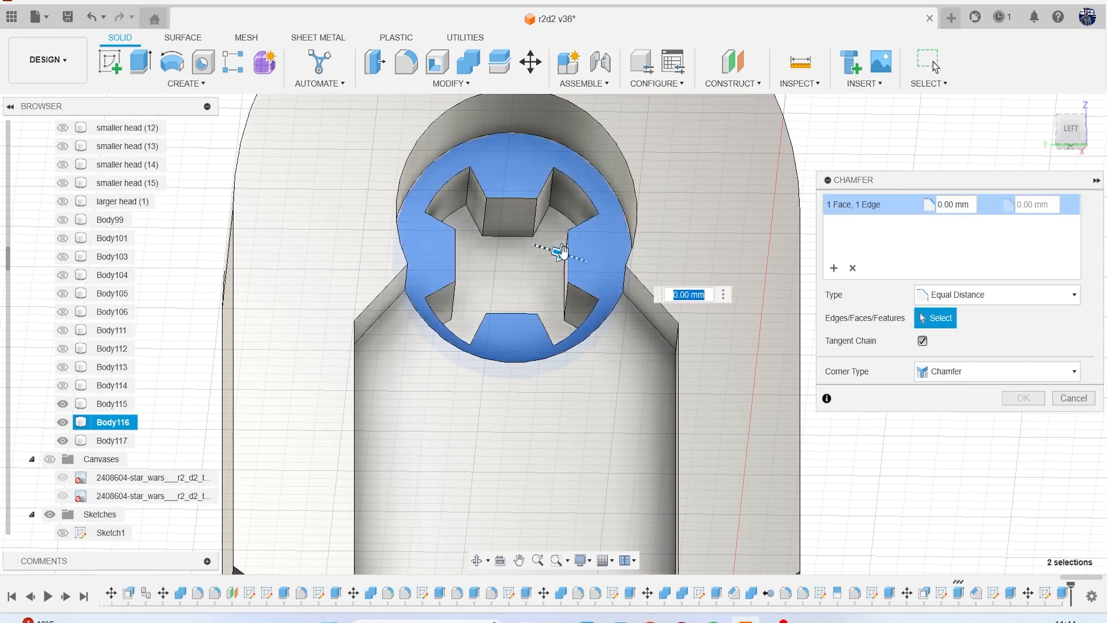
mouse_move(557, 253)
mouse_down()
mouse_move(549, 247)
mouse_move(562, 253)
mouse_up()
click(1023, 398)
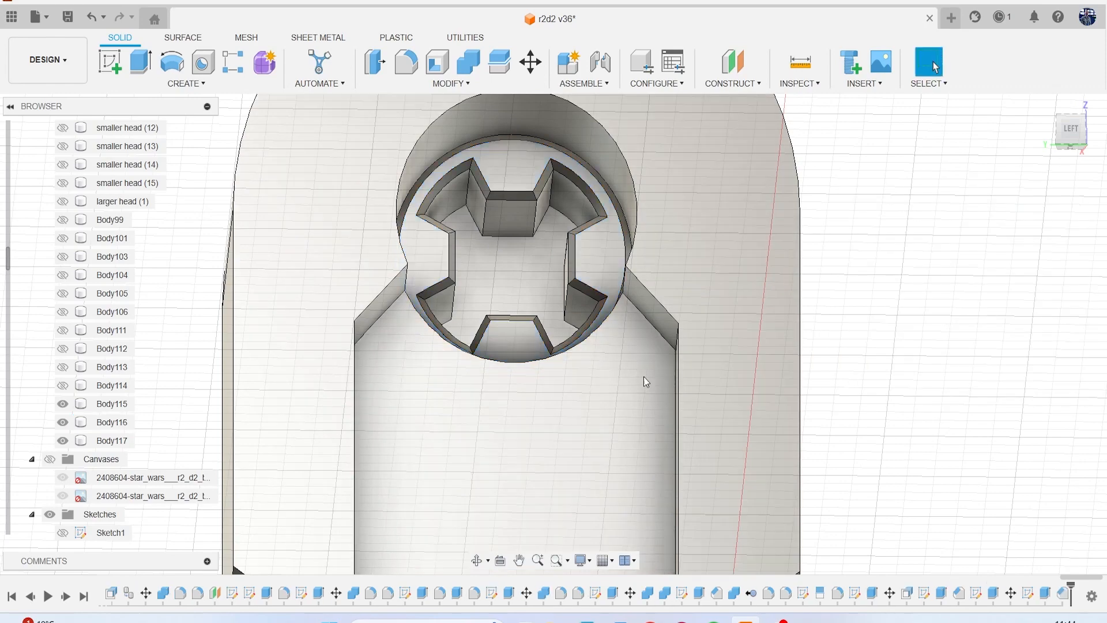
Show the reference canvases behind the shoulder panel and leg in the left view.
scroll(638, 375, down, 5)
middle_drag(637, 375, 585, 245)
click(1070, 137)
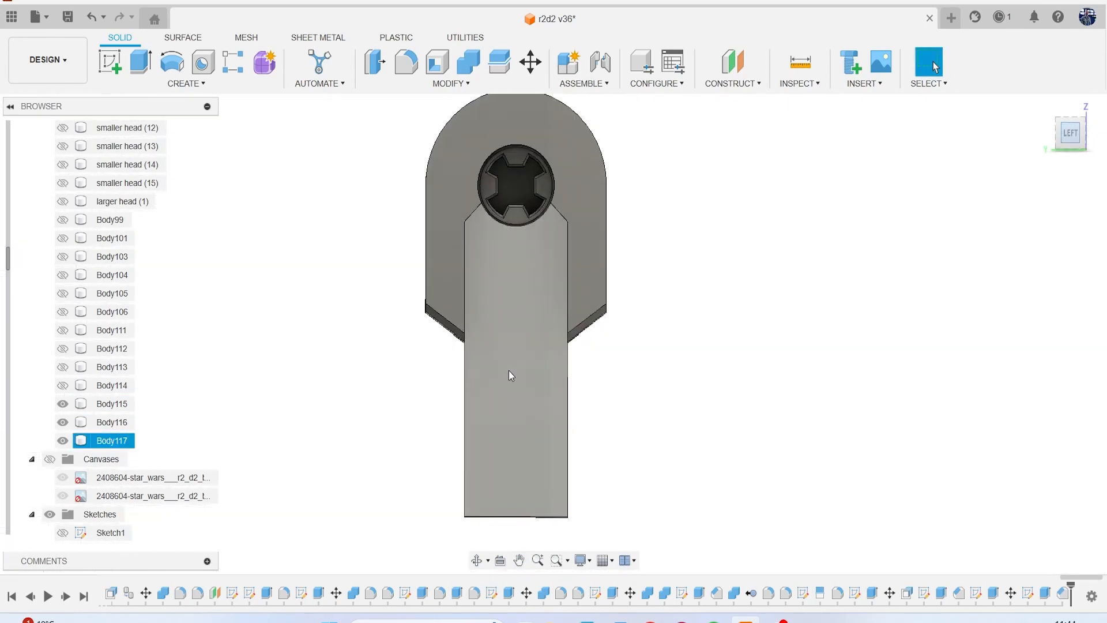
click(51, 459)
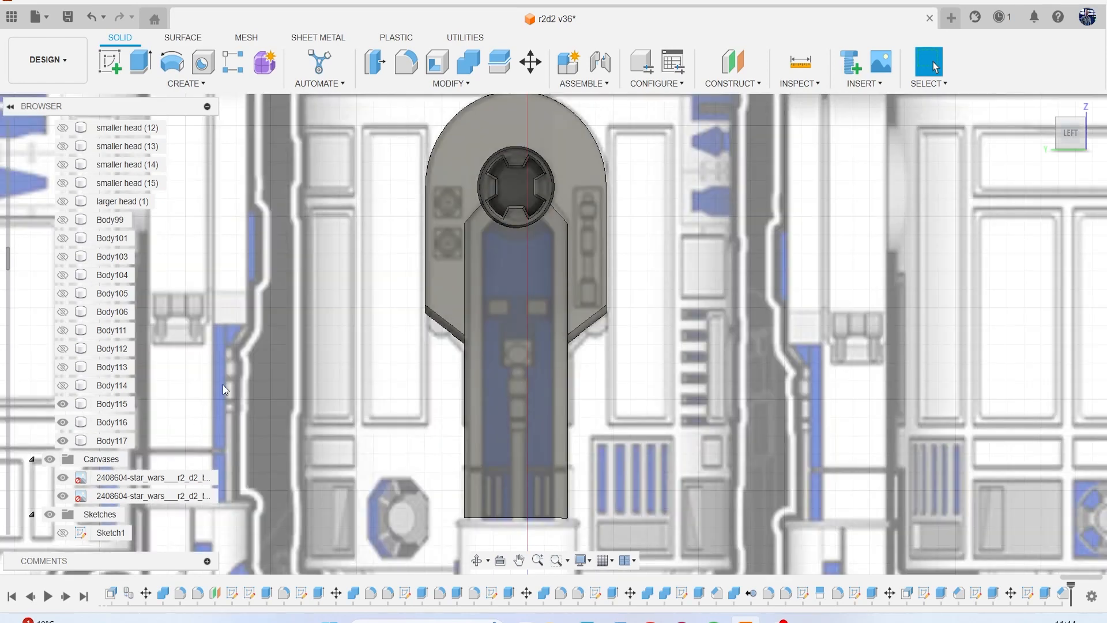
Examine the leg's shape and recessed details in the front, side and rear reference drawings.
scroll(804, 407, down, 7)
middle_drag(860, 382, 511, 364)
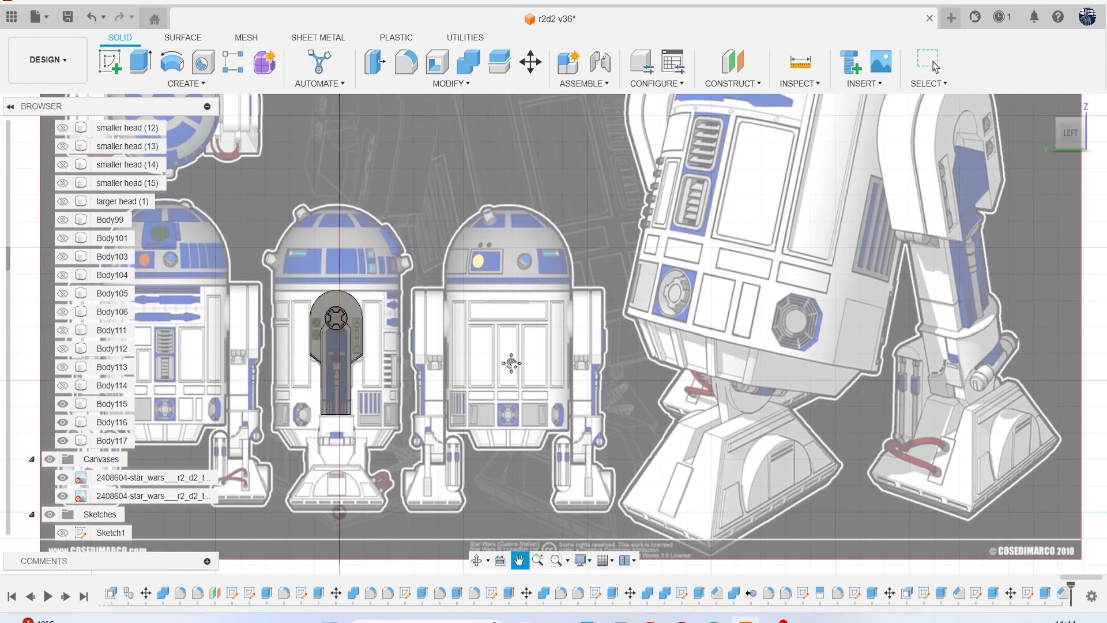
middle_drag(512, 363, 598, 408)
key(Escape)
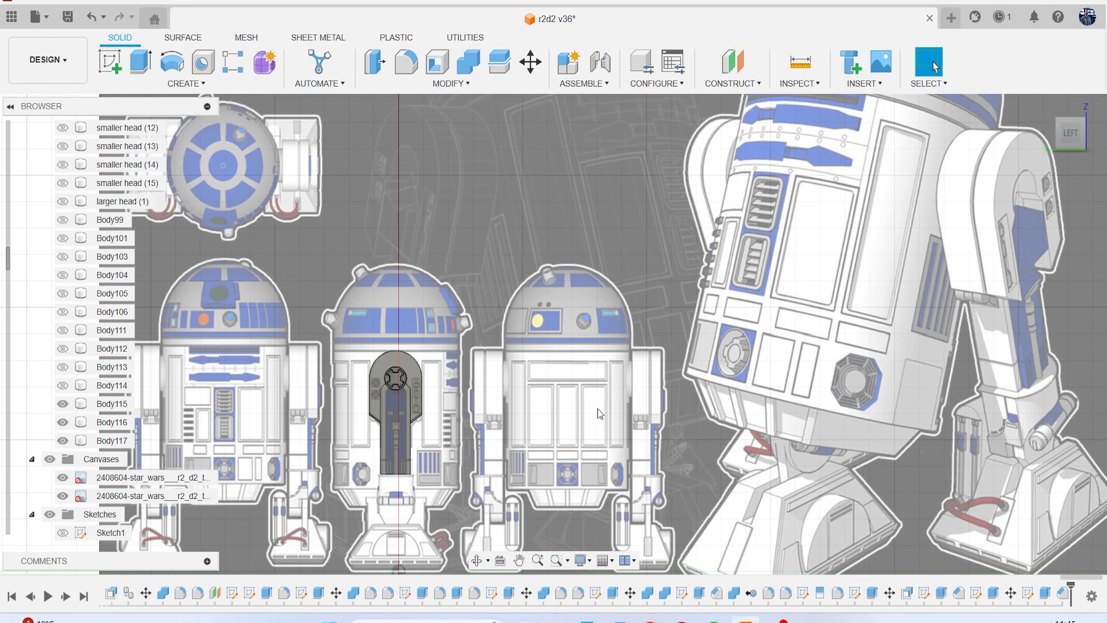
click(397, 410)
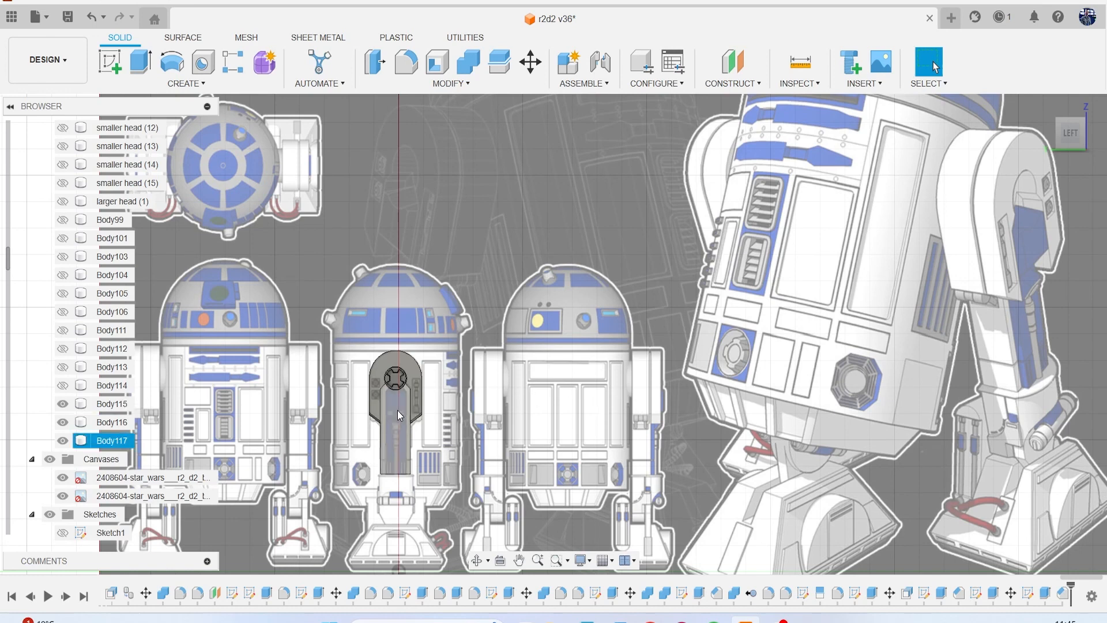
scroll(397, 410, up, 5)
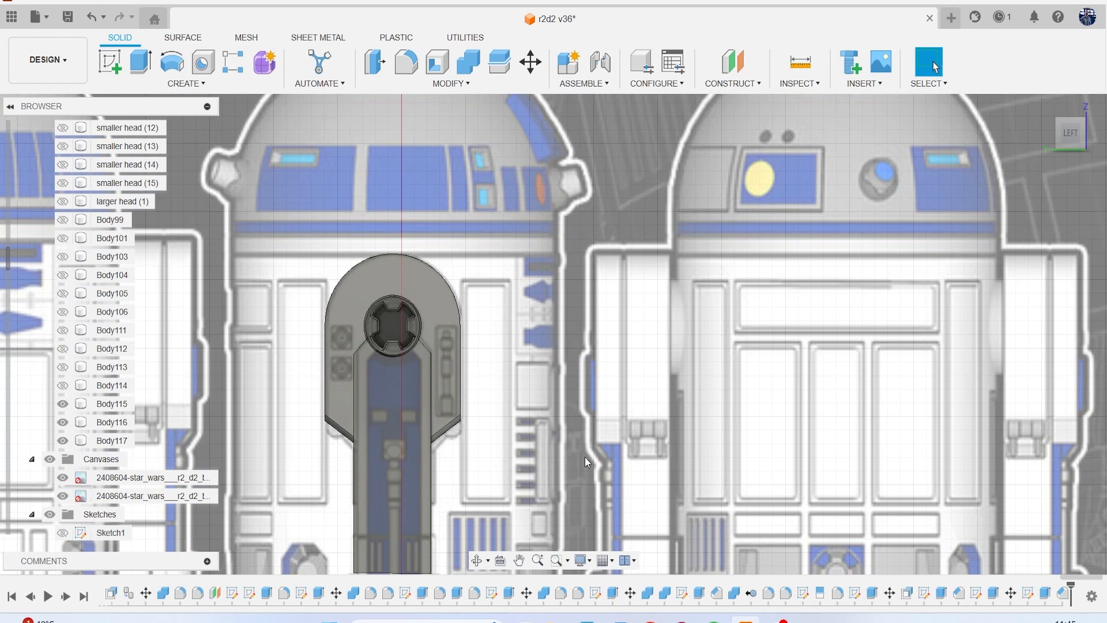
scroll(580, 458, down, 5)
scroll(744, 418, down, 2)
middle_drag(749, 413, 718, 370)
key(Escape)
scroll(607, 351, up, 3)
scroll(507, 409, up, 3)
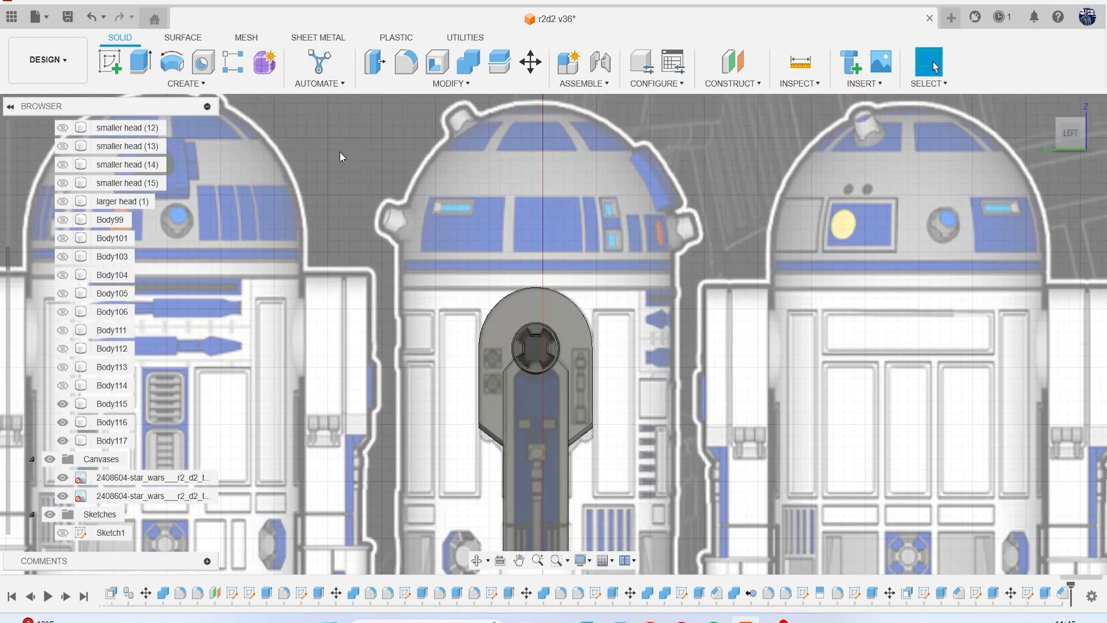
Start a sketch on the leg's outer face and align it with the left view over the side reference.
click(510, 427)
middle_drag(507, 190, 465, 420)
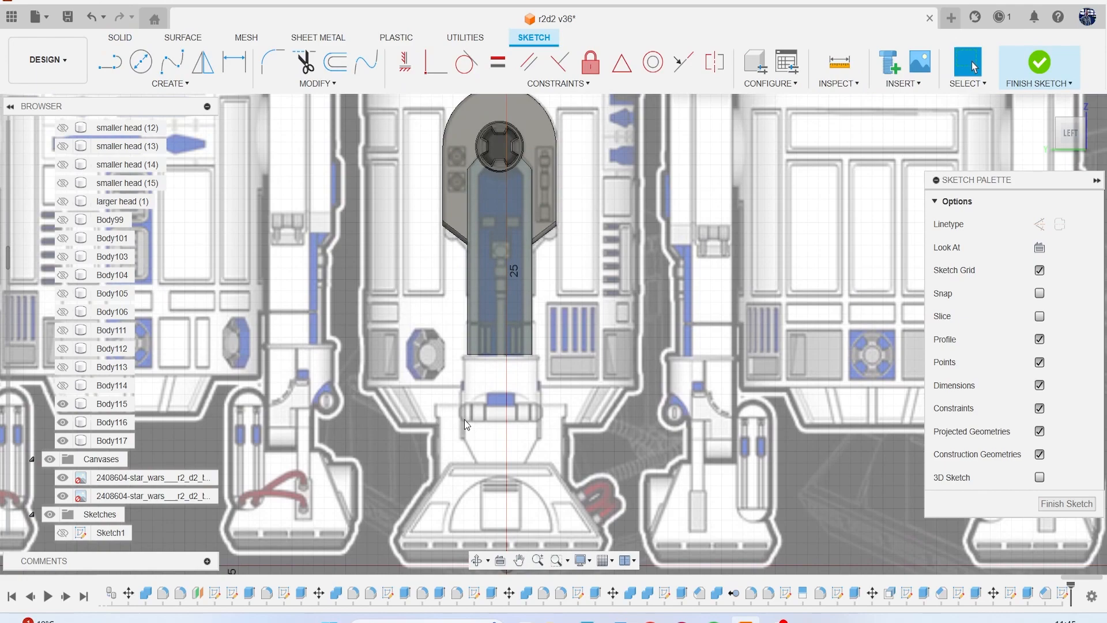
mouse_move(1077, 137)
mouse_down()
mouse_move(1025, 128)
mouse_move(1056, 138)
mouse_up()
click(1061, 139)
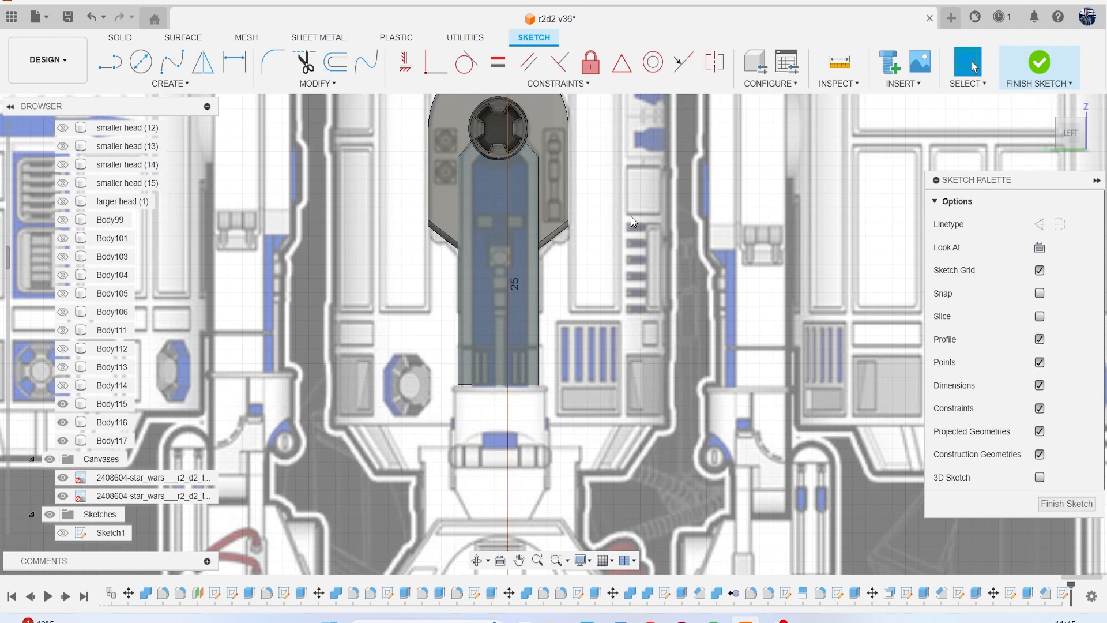
middle_drag(439, 233, 702, 342)
scroll(679, 381, down, 3)
scroll(541, 350, up, 5)
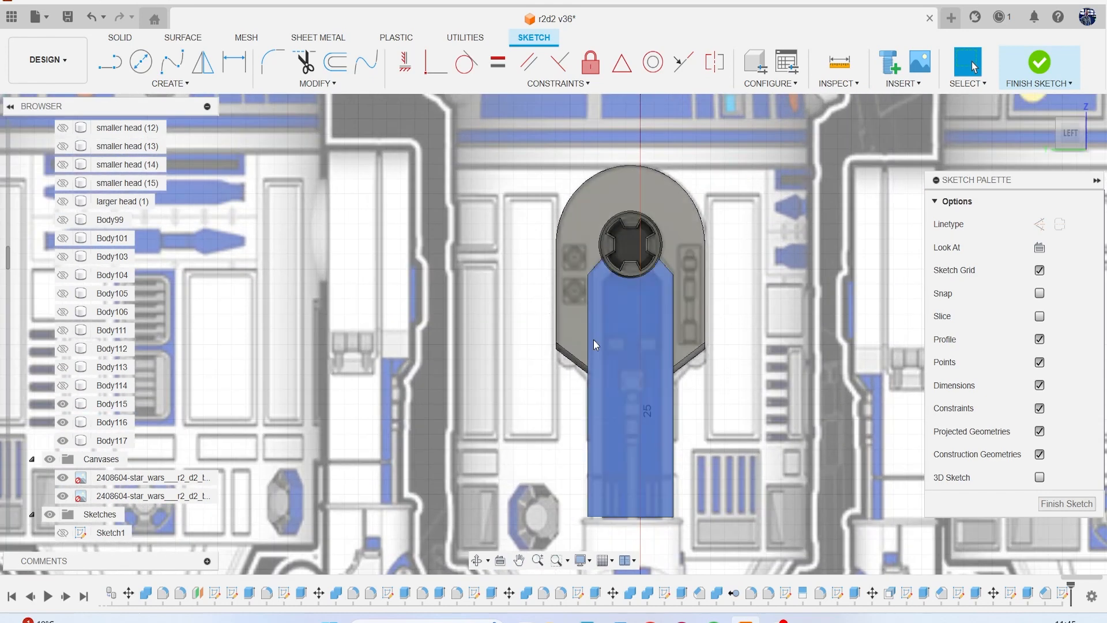
scroll(629, 349, up, 1)
middle_drag(629, 349, 492, 326)
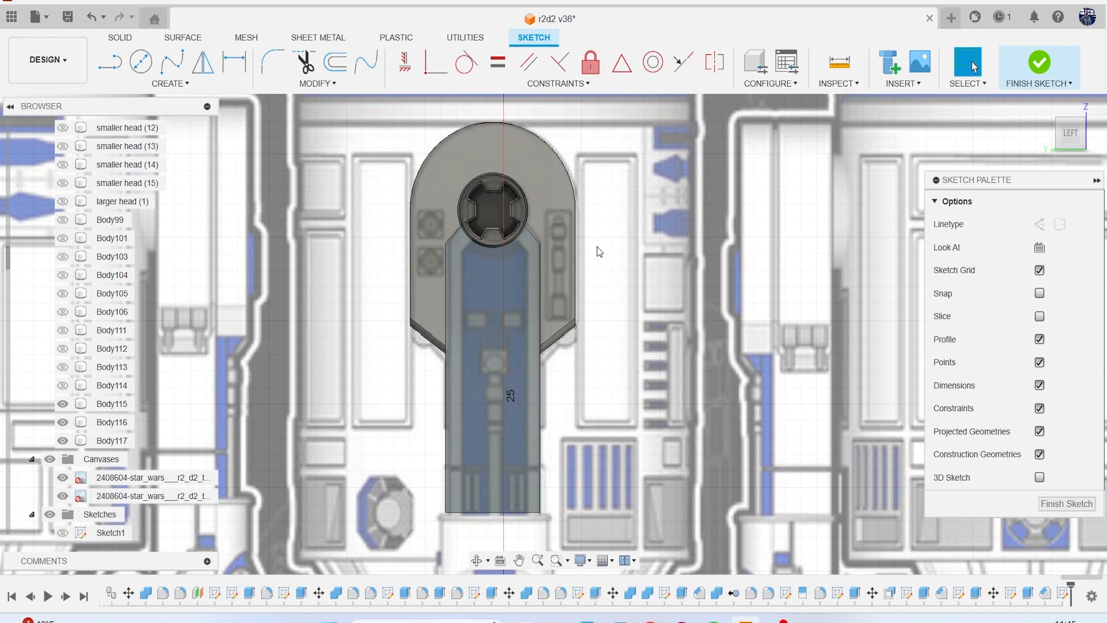
Draw a horizontal line across the leg between the shoulder panel's lower corners, and a vertical centre line about 6.3 mm long from its midpoint to the hub.
key(l)
scroll(597, 246, up, 2)
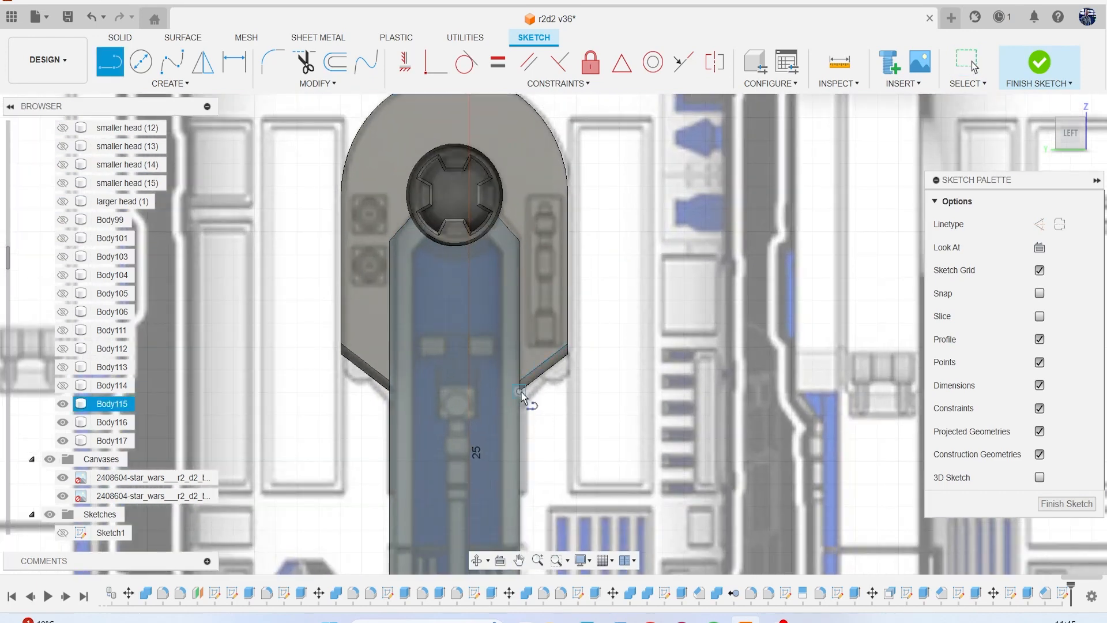
click(519, 391)
click(389, 391)
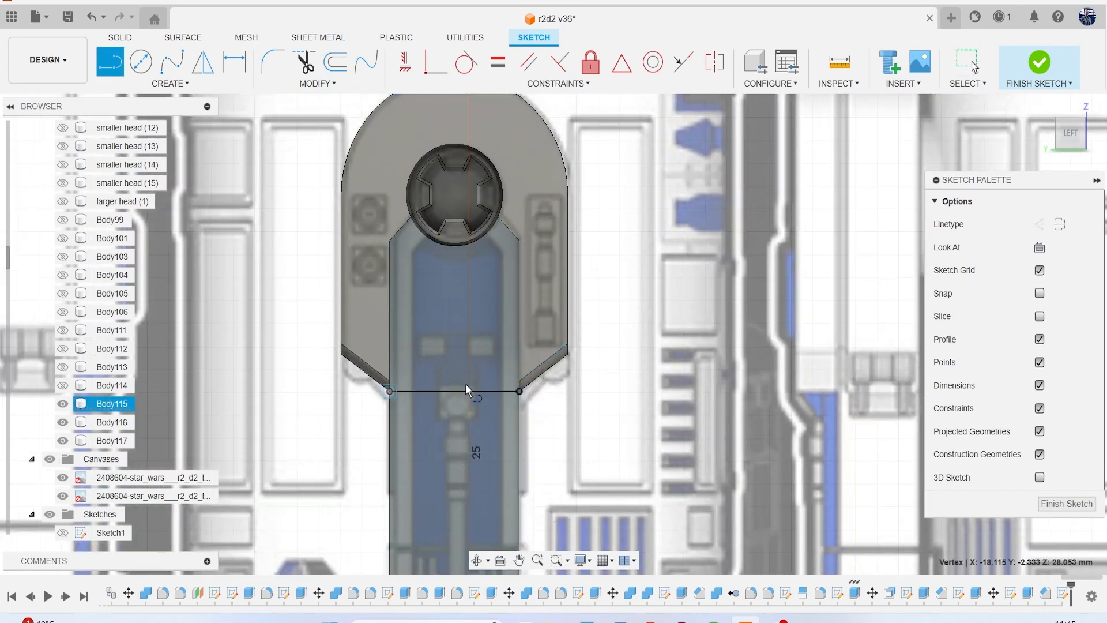
click(457, 393)
scroll(455, 268, up, 2)
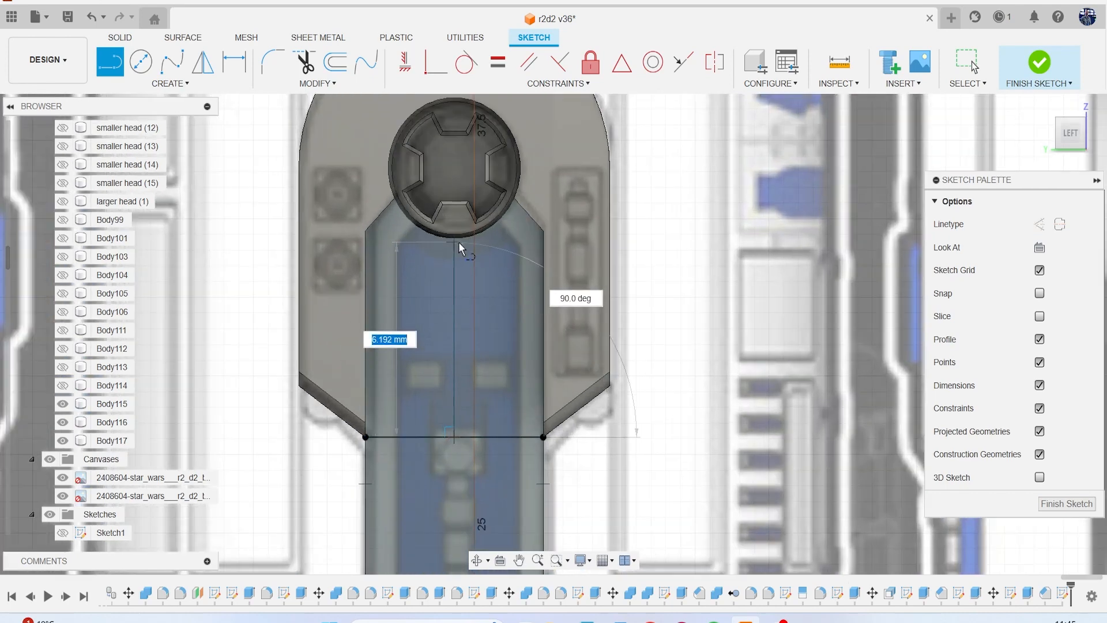
click(458, 241)
scroll(461, 303, up, 1)
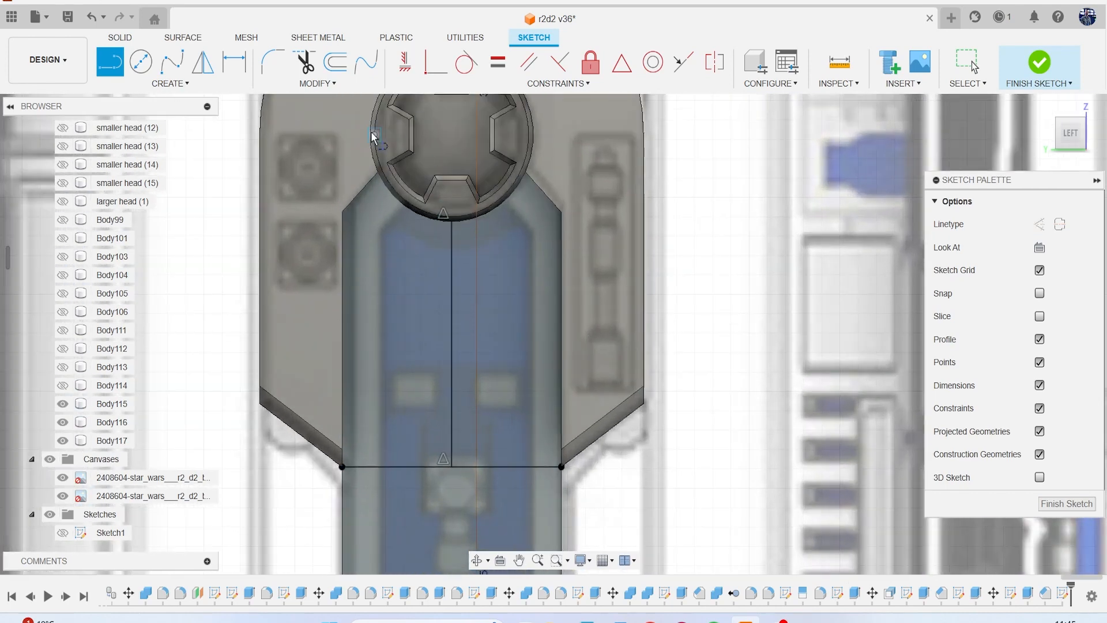
Draw a three-point arc of about 2.9 mm radius from the centre line below the hub, and a vertical line from its outer end to the horizontal line.
click(211, 85)
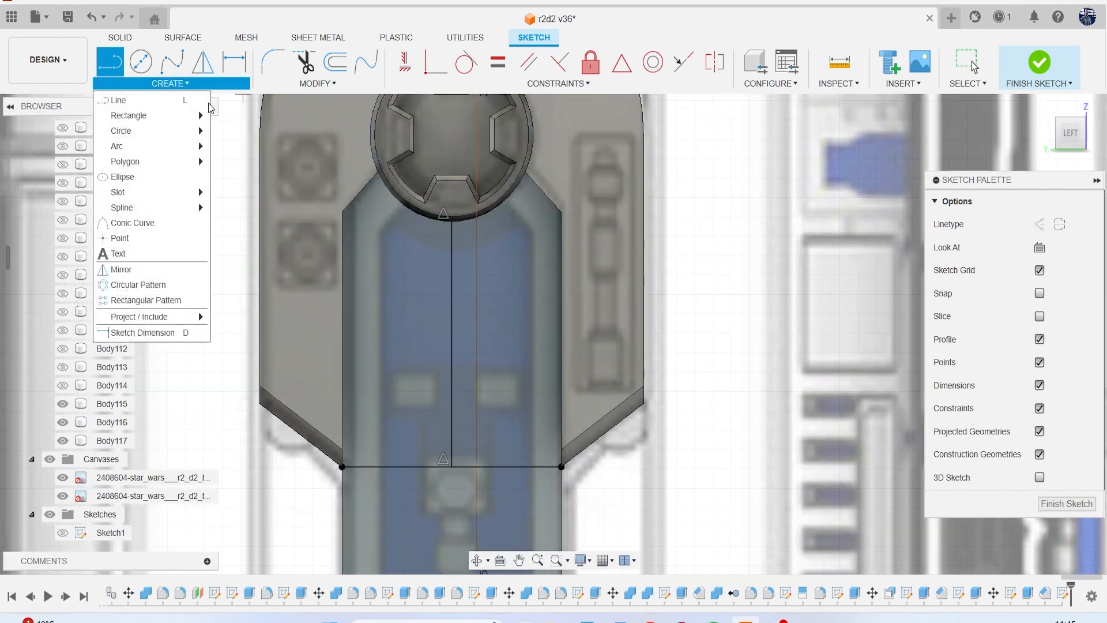
mouse_move(185, 134)
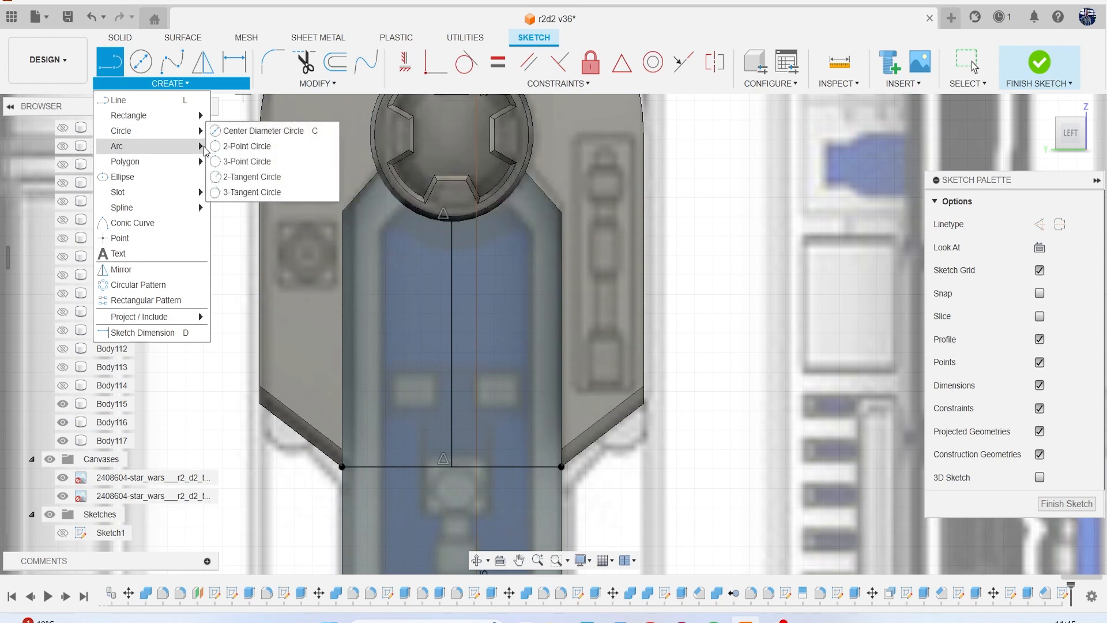
click(254, 146)
scroll(468, 249, up, 1)
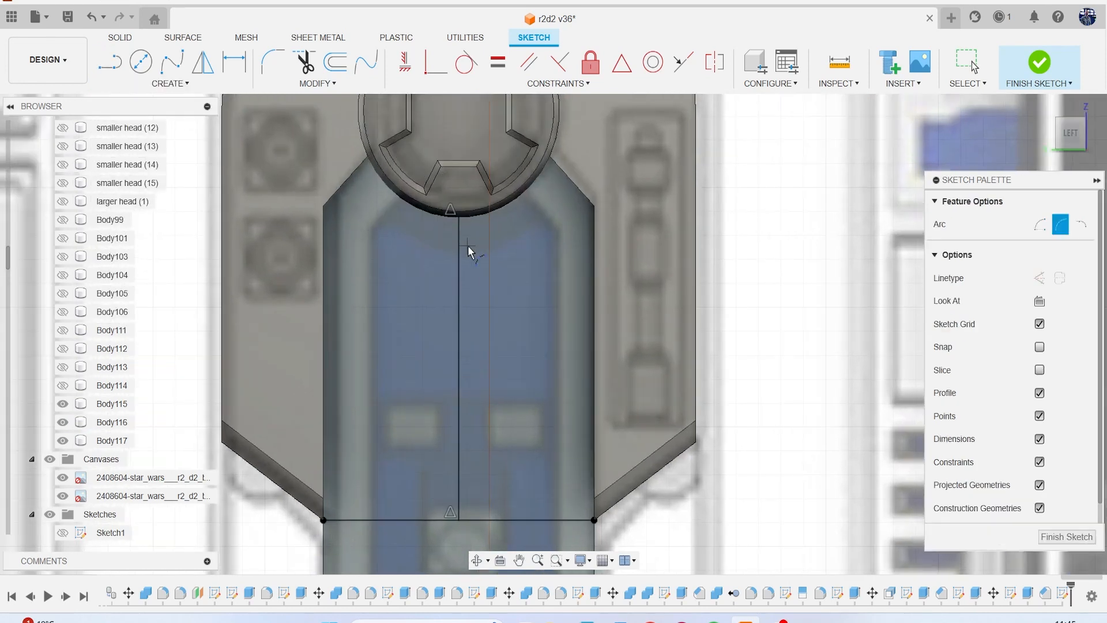
click(459, 252)
click(373, 217)
click(411, 242)
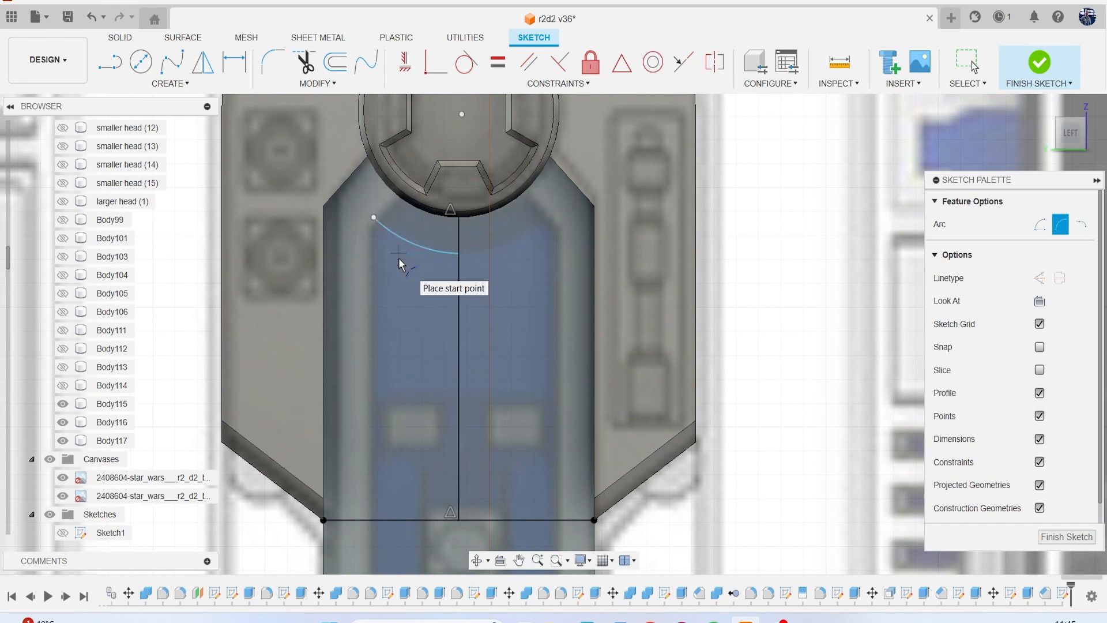
key(l)
click(374, 218)
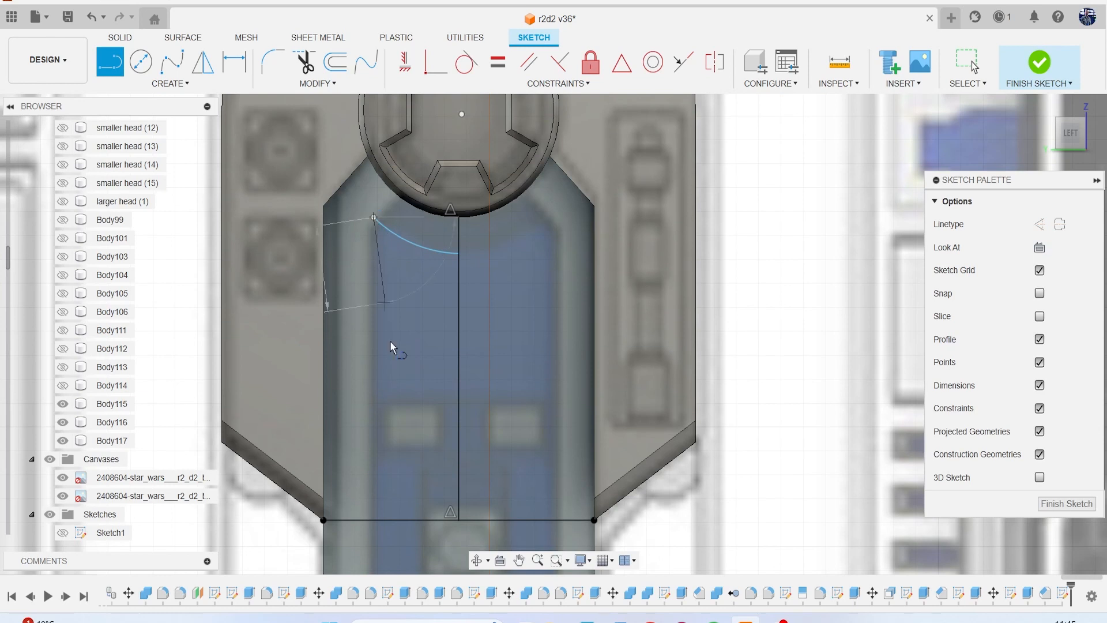
click(372, 519)
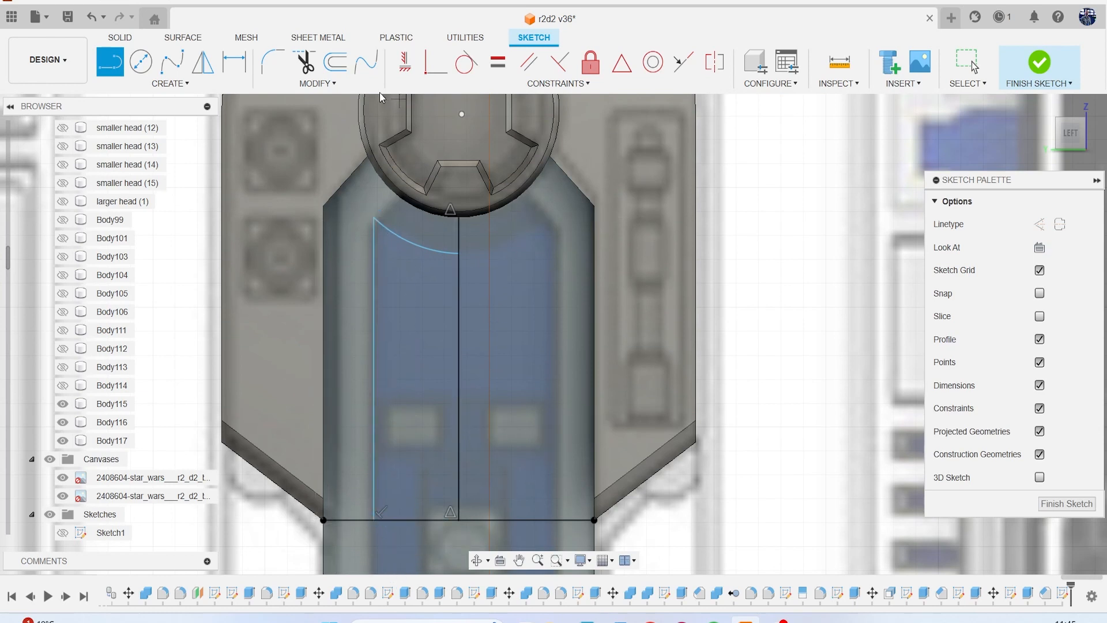
Try to fillet the corner between the arc and the vertical side line.
click(274, 62)
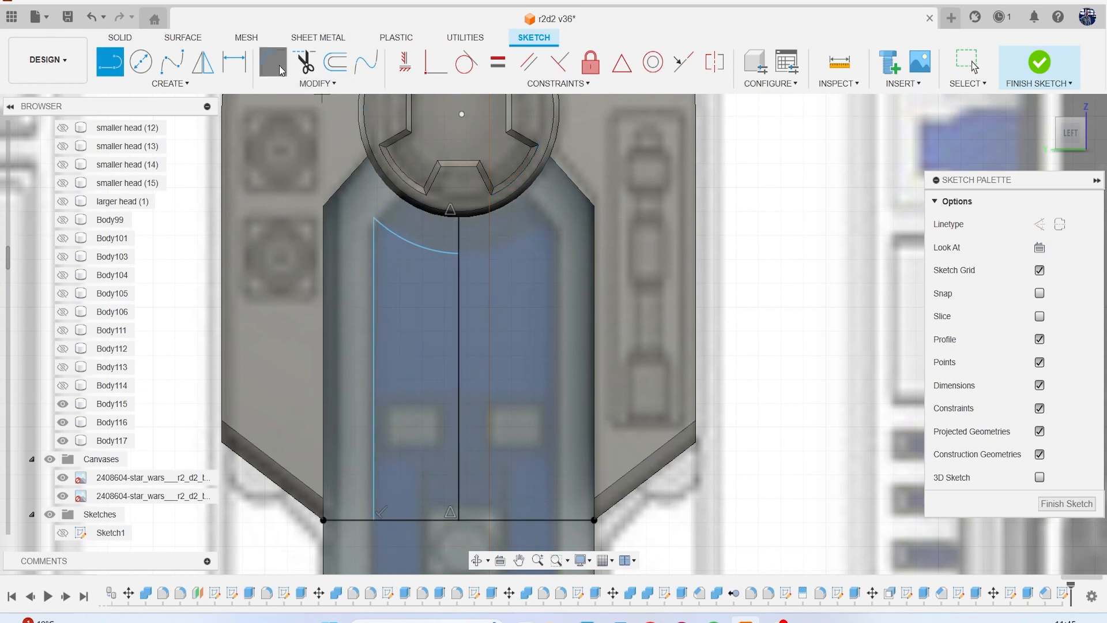
click(374, 218)
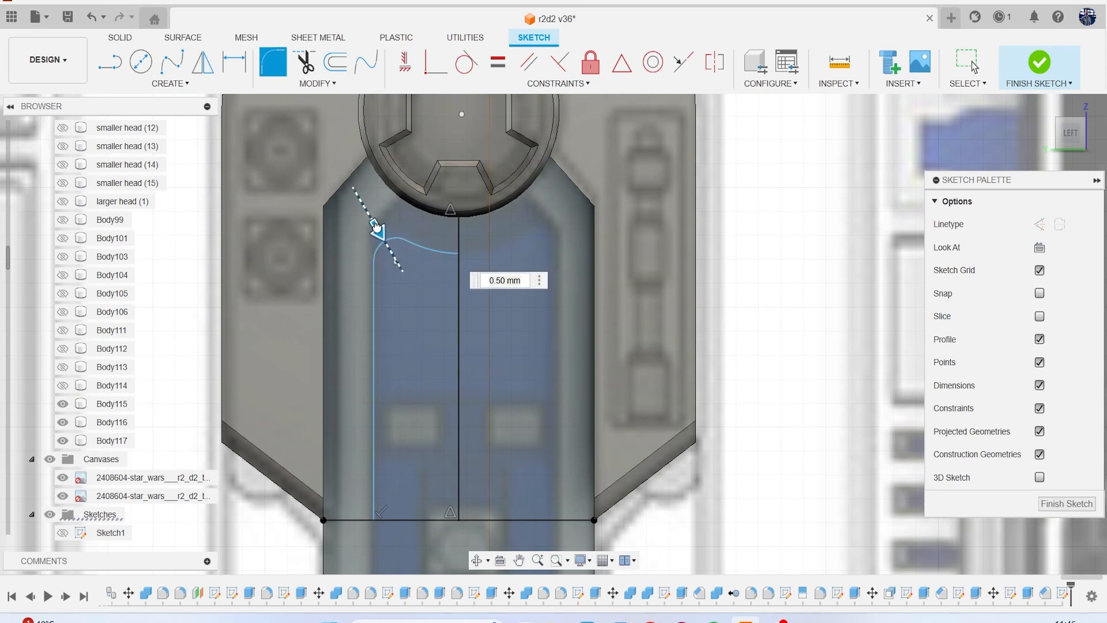
drag(377, 227, 370, 217)
key(Return)
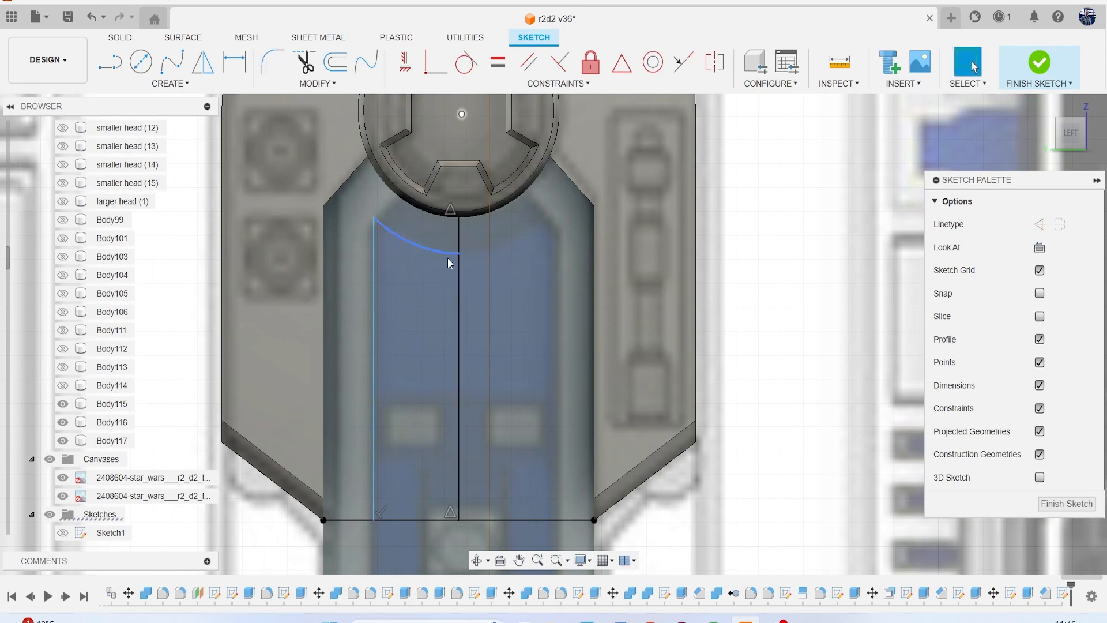
key(Escape)
Mirror the arc and the vertical side line about the vertical centre line.
click(180, 84)
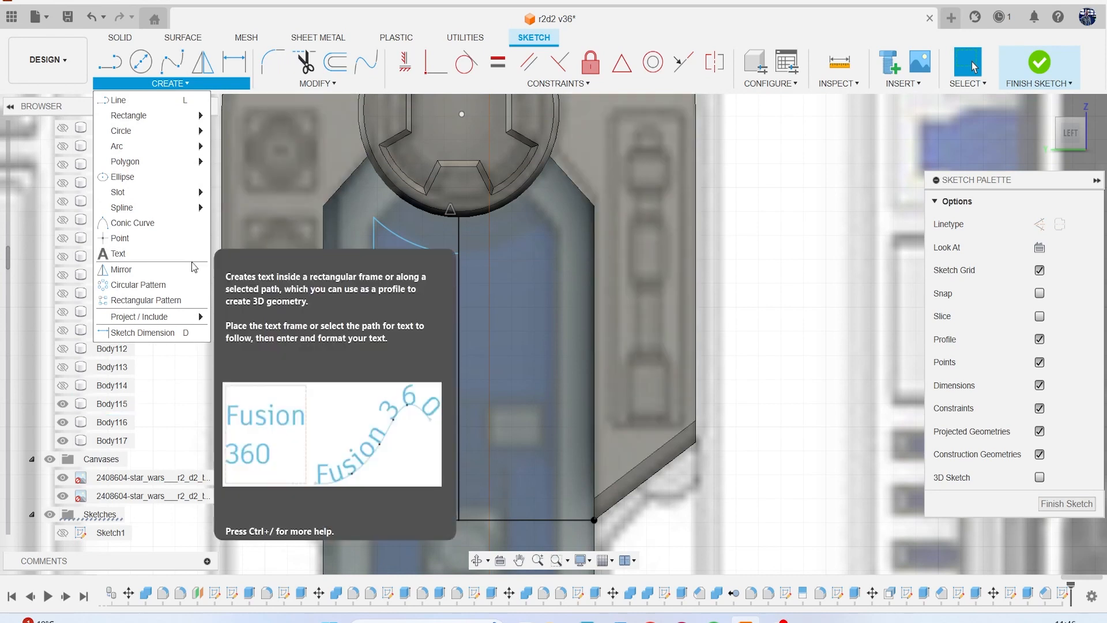
click(115, 264)
click(424, 250)
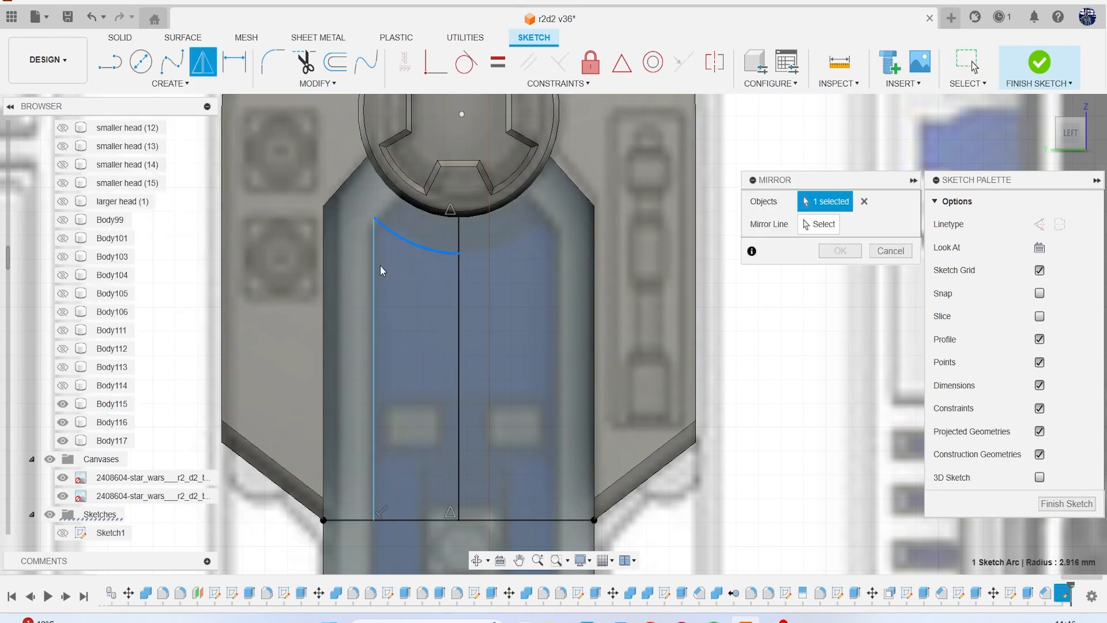
click(375, 272)
click(821, 225)
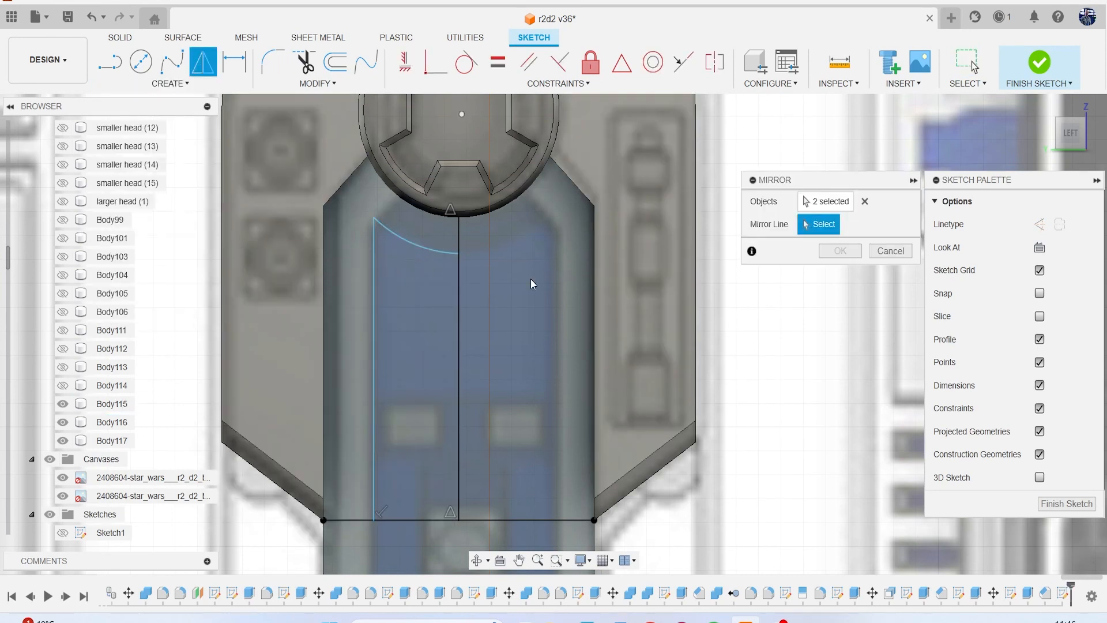
click(461, 328)
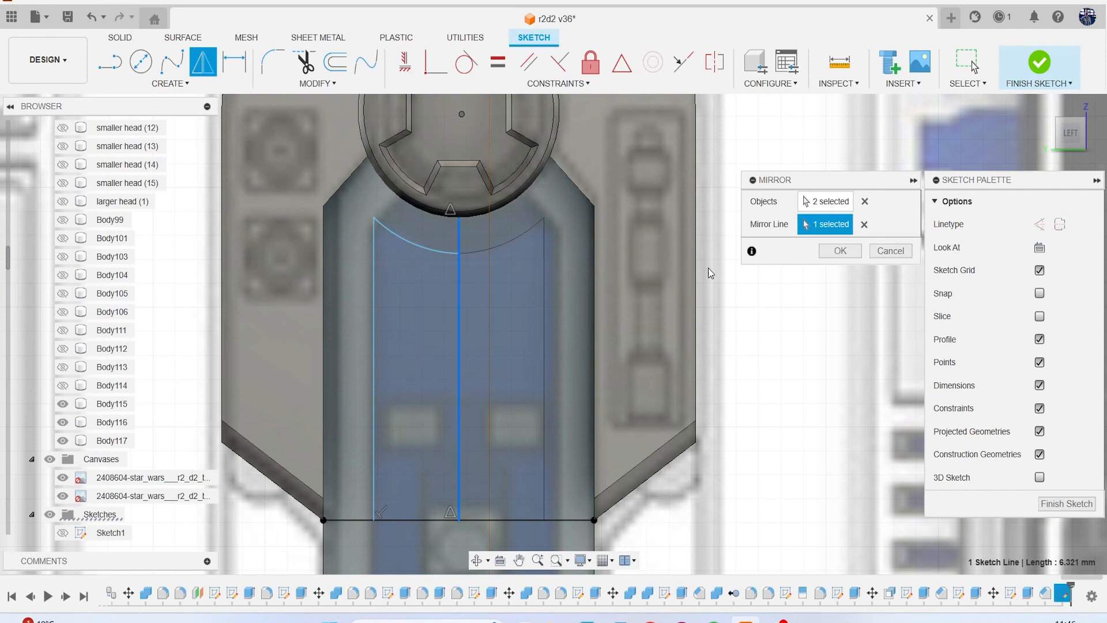
click(840, 250)
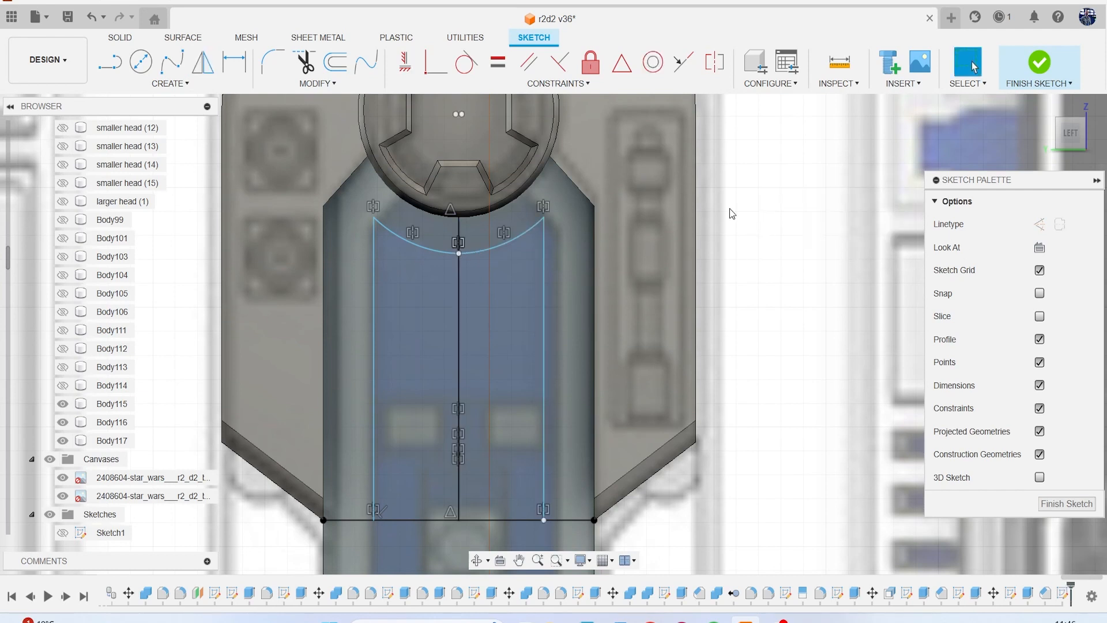
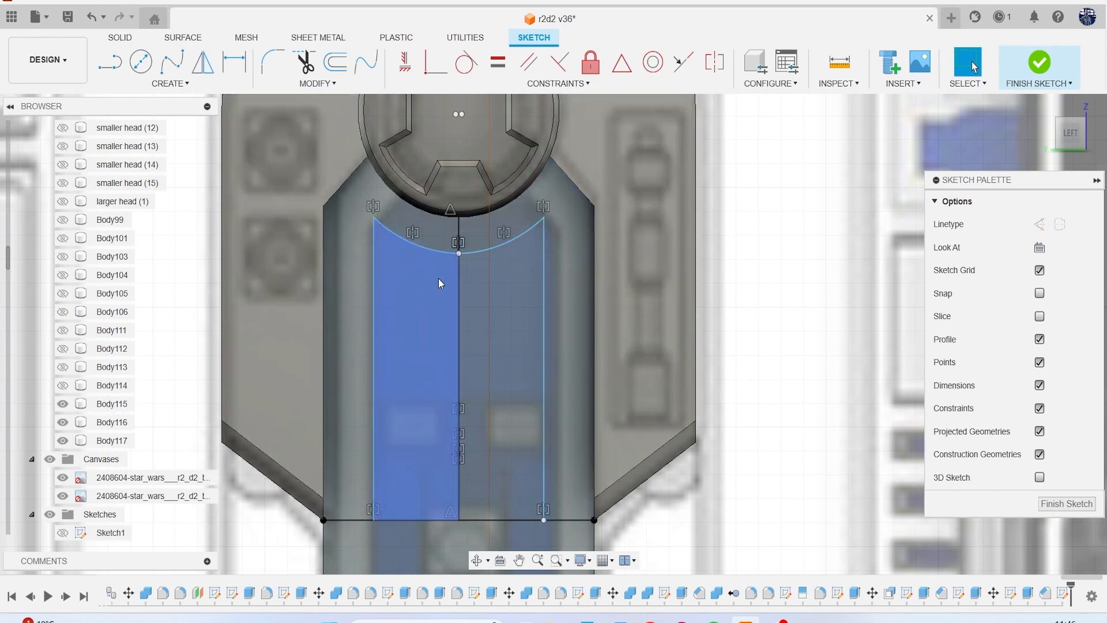
Draw a short diagonal line from the arc's outer end to the hub's edge and mirror it about the vertical centre line.
key(l)
click(374, 219)
click(398, 196)
click(180, 84)
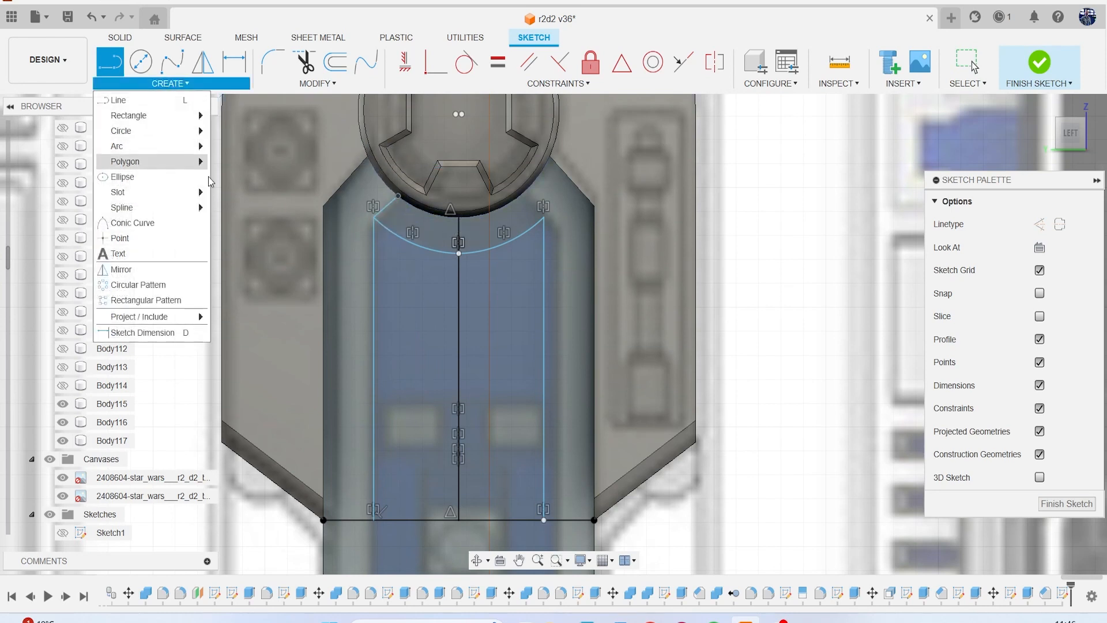
click(122, 266)
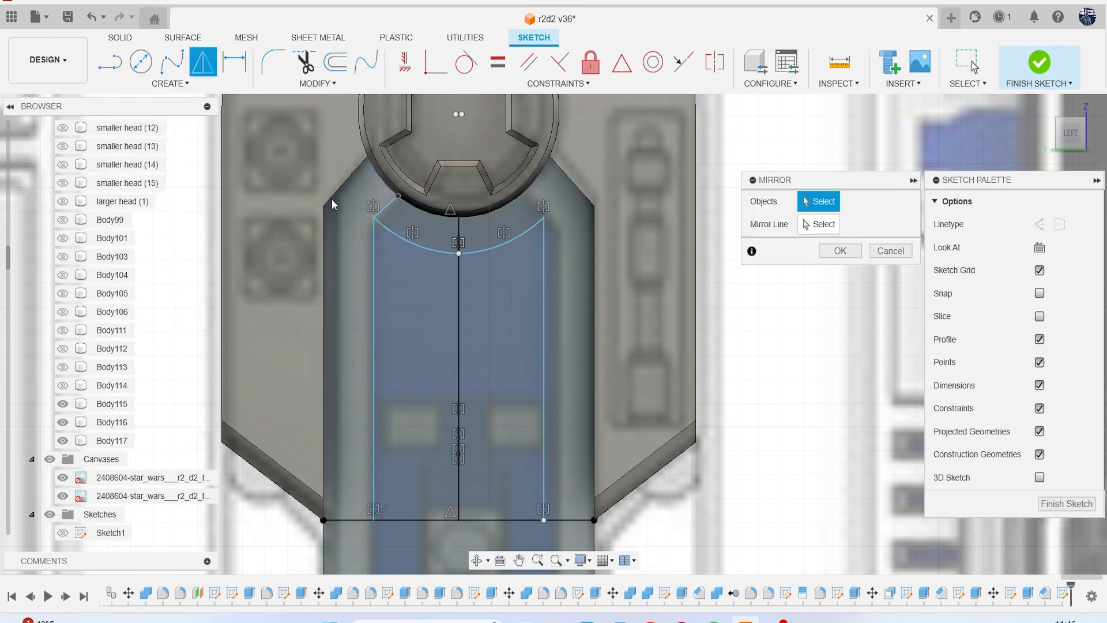
click(392, 203)
click(825, 226)
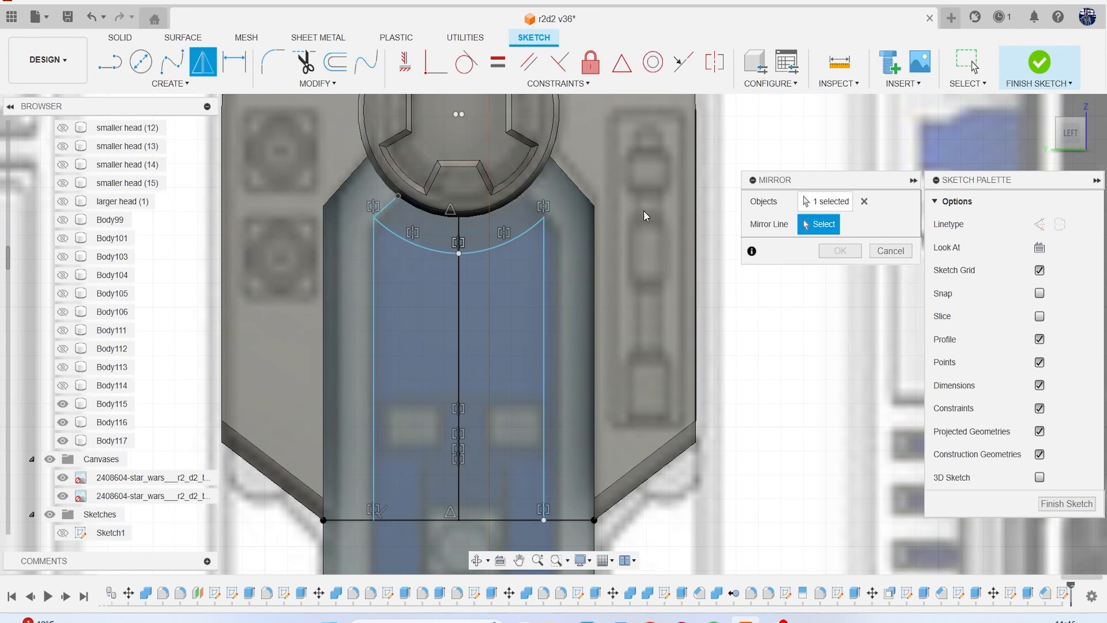
click(459, 241)
click(841, 252)
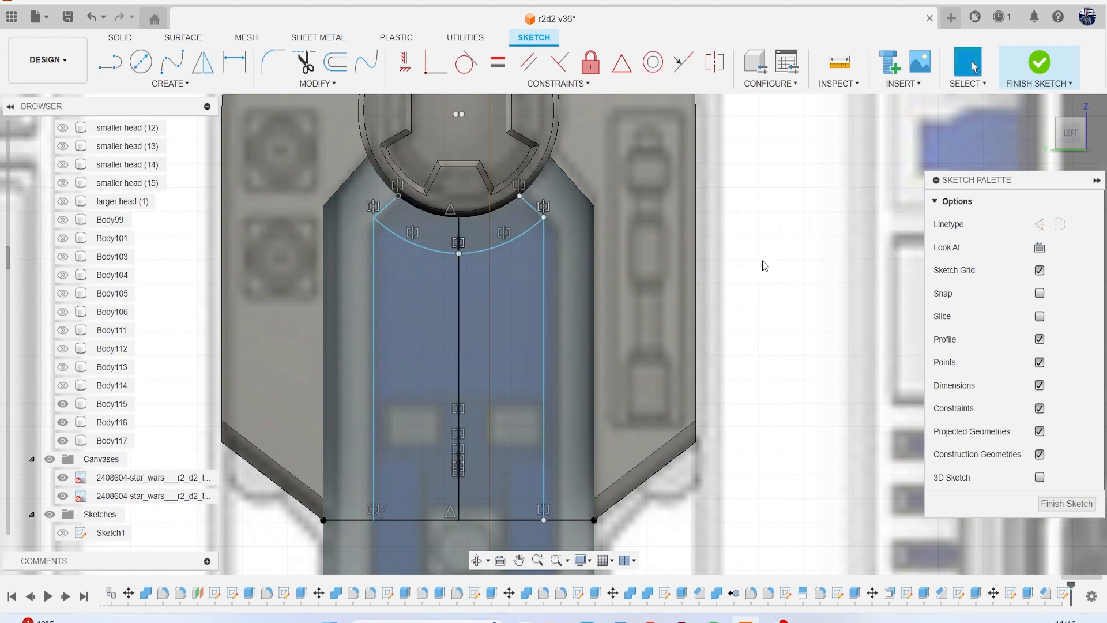
Examine the shoulder and leg details in the large perspective view of the reference canvas.
scroll(573, 290, down, 3)
scroll(572, 303, down, 2)
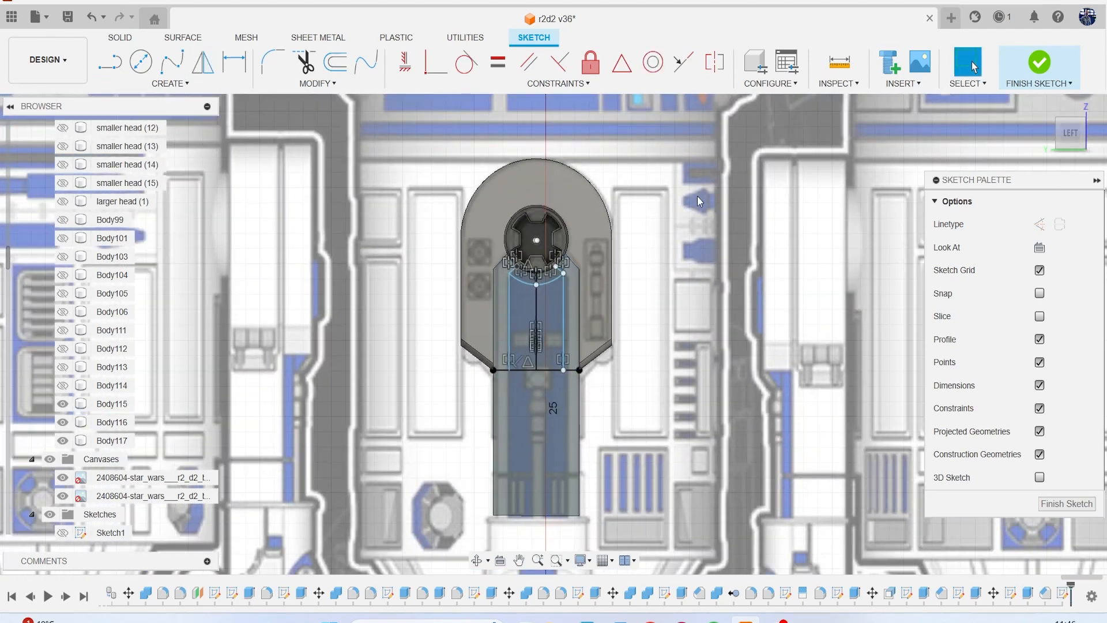
scroll(675, 263, down, 4)
mouse_move(654, 264)
middle_down()
mouse_move(283, 324)
mouse_move(5, 293)
mouse_move(29, 337)
mouse_move(78, 285)
mouse_move(264, 323)
mouse_move(285, 337)
middle_up()
scroll(441, 302, down, 2)
scroll(286, 336, down, 2)
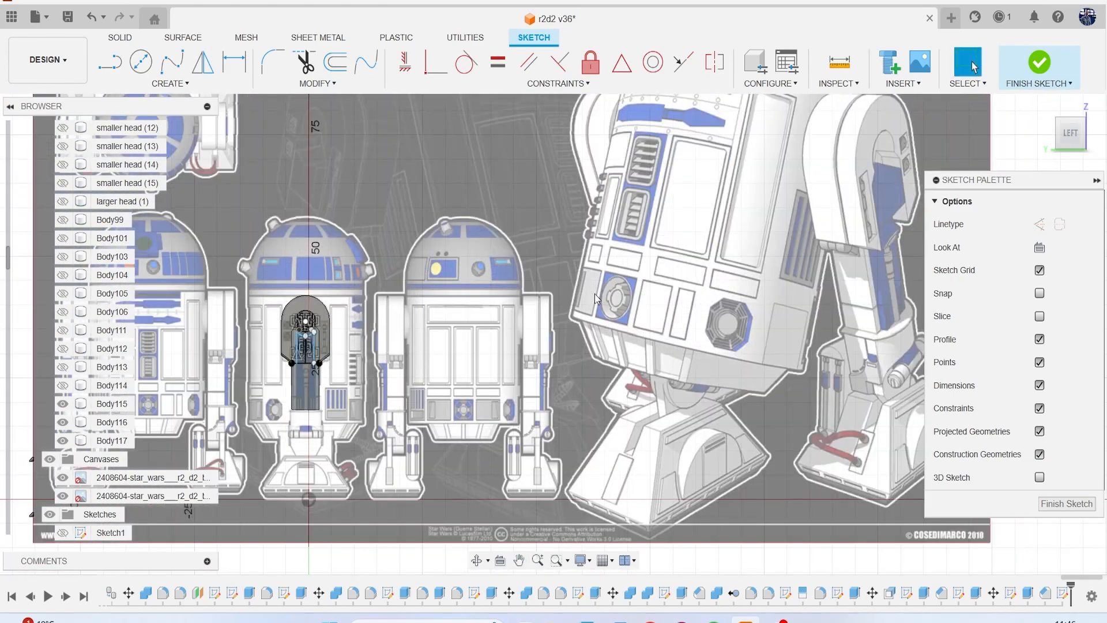
scroll(594, 293, down, 2)
scroll(710, 222, up, 3)
scroll(731, 264, up, 3)
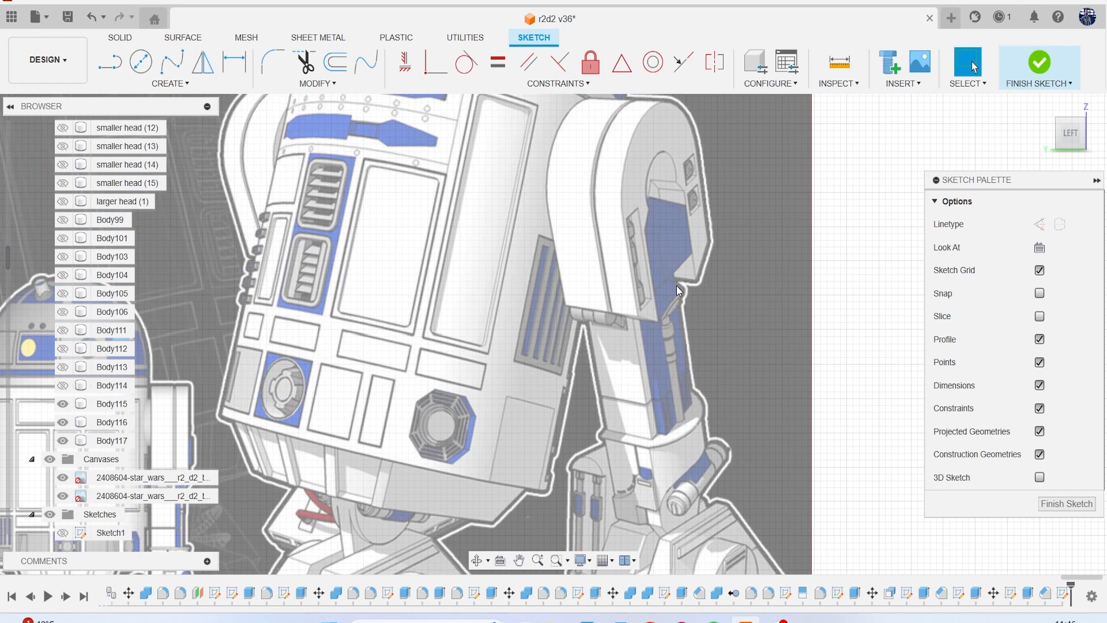
mouse_move(47, 371)
middle_down()
mouse_move(52, 350)
mouse_move(246, 263)
mouse_move(512, 186)
middle_up()
scroll(273, 271, up, 8)
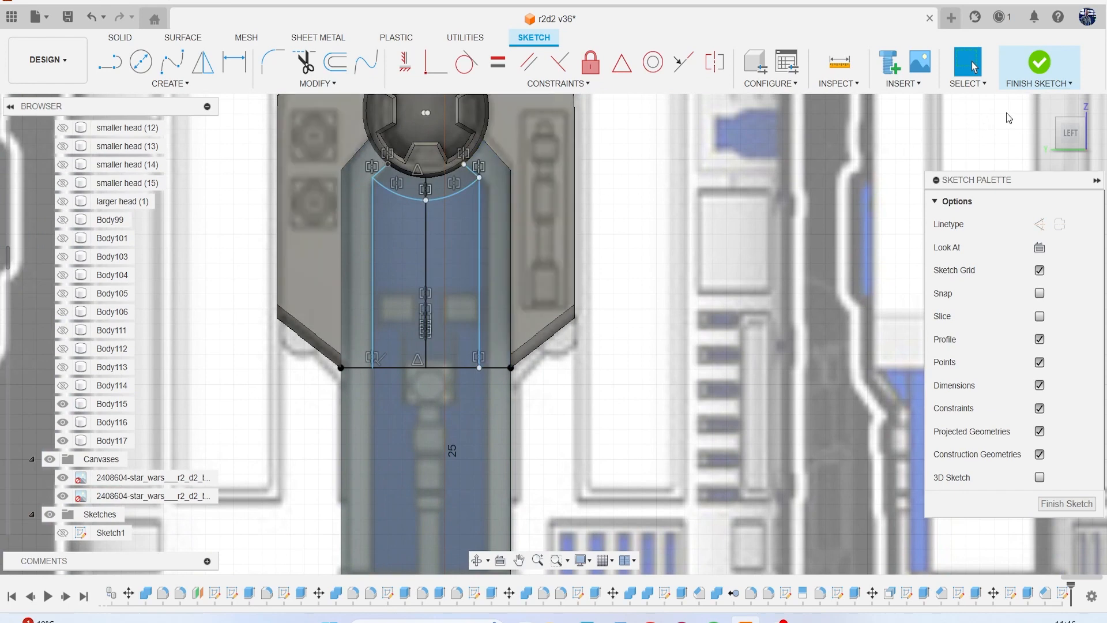
Hide the reference canvases and extrude the two centre and two side profiles below the hub 1.685 mm as a new body.
drag(1070, 134, 1062, 141)
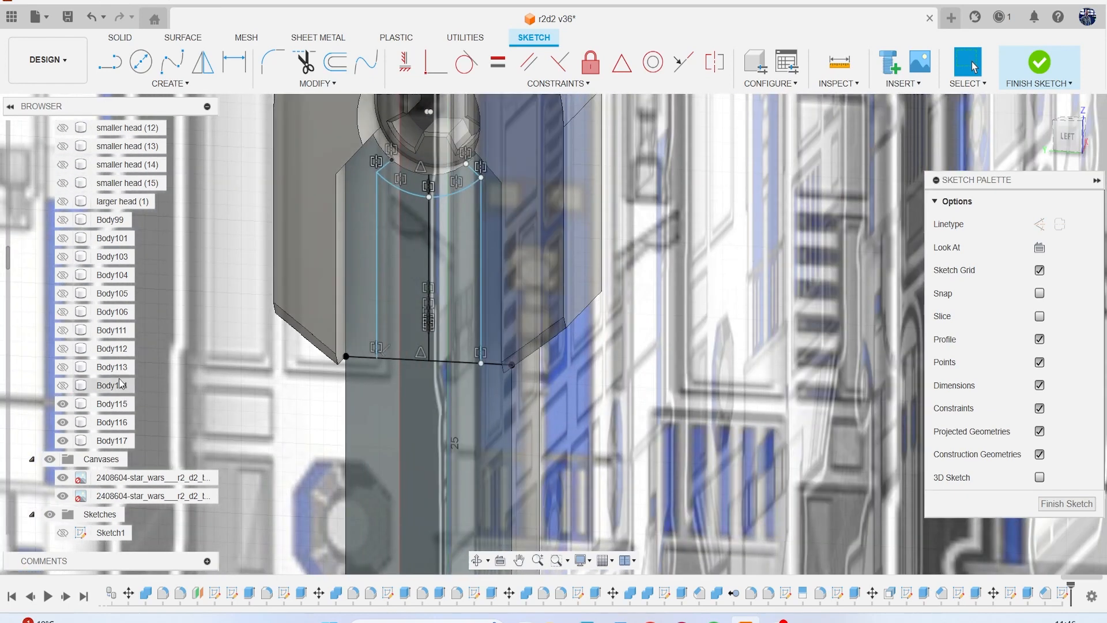
click(49, 459)
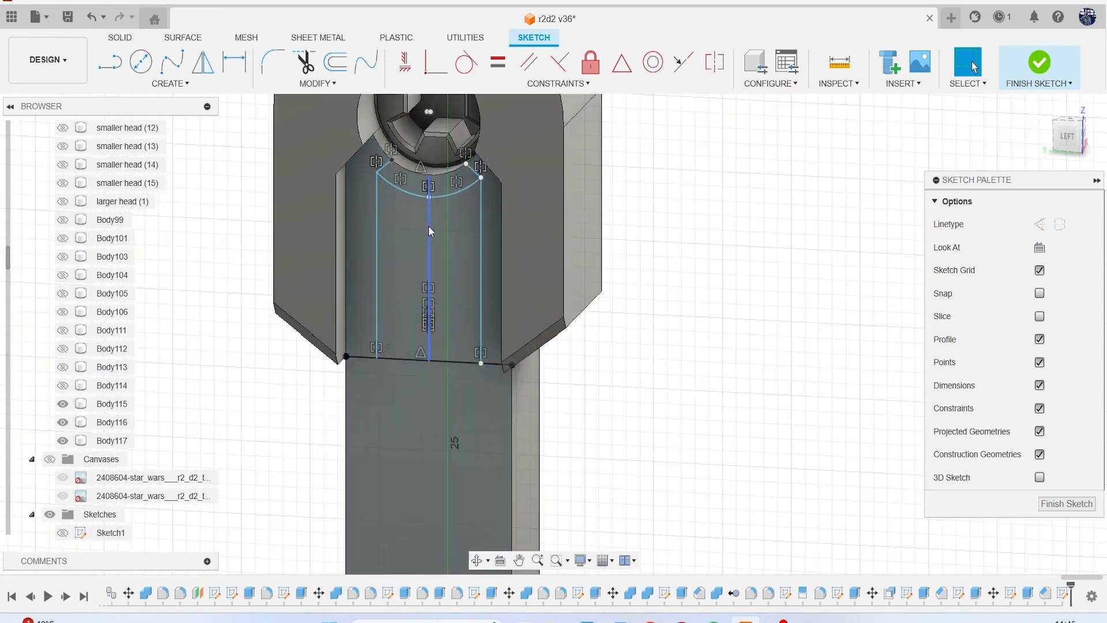
scroll(428, 226, up, 2)
key(e)
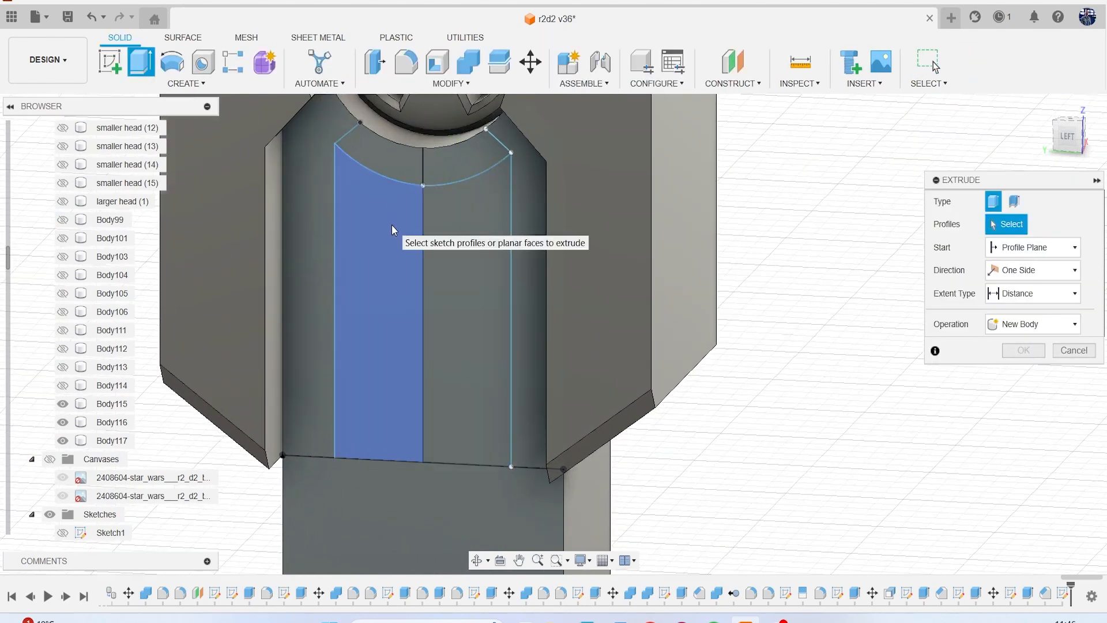
click(392, 225)
click(455, 254)
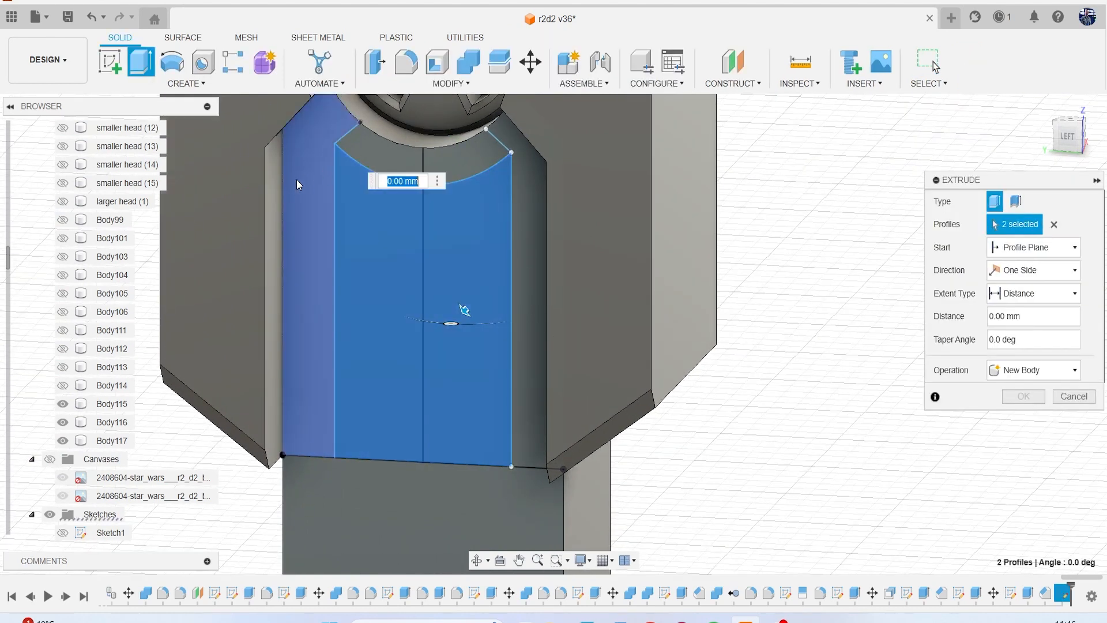
click(286, 188)
click(523, 242)
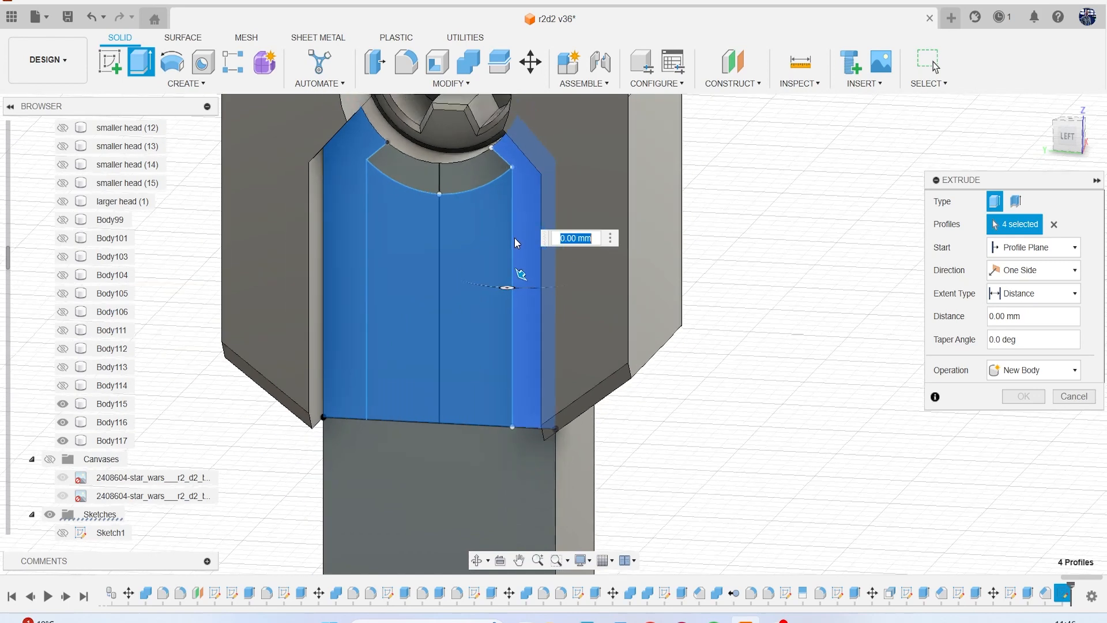
drag(515, 279, 608, 330)
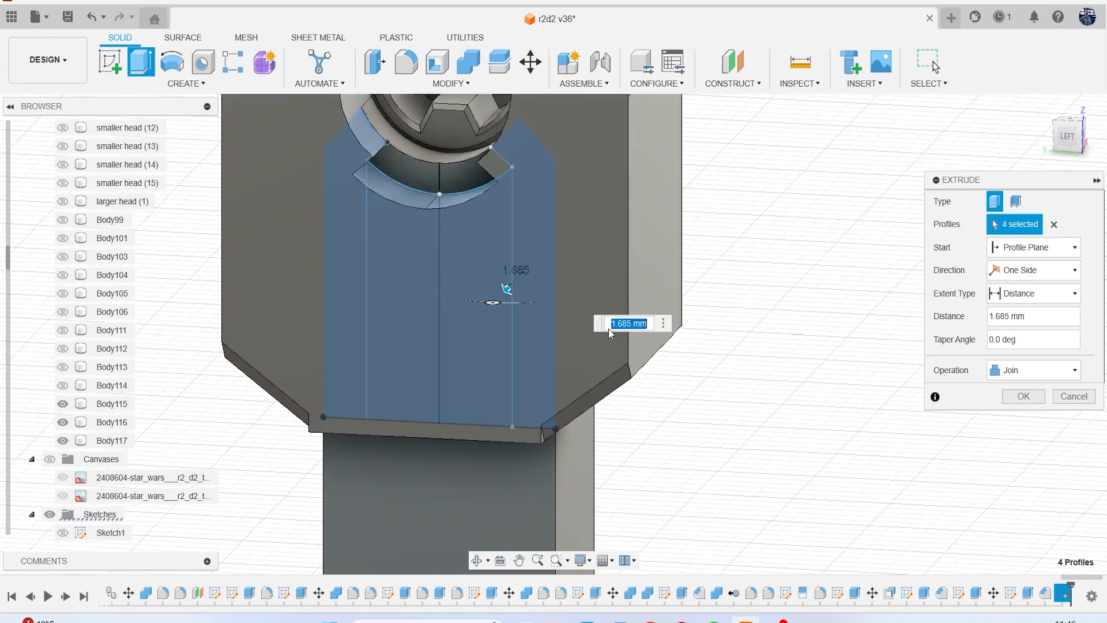
click(1032, 369)
click(1023, 436)
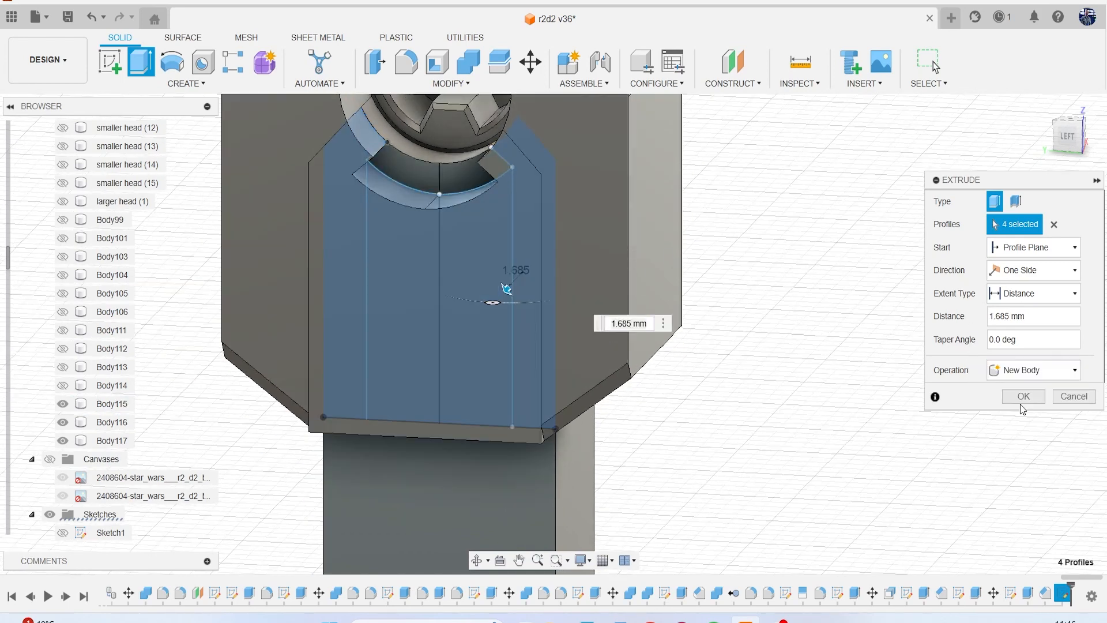
click(1021, 397)
Edit the last extrusion to remove the two side profiles, keeping only the two centre profiles below the arc.
middle_drag(667, 277, 771, 312)
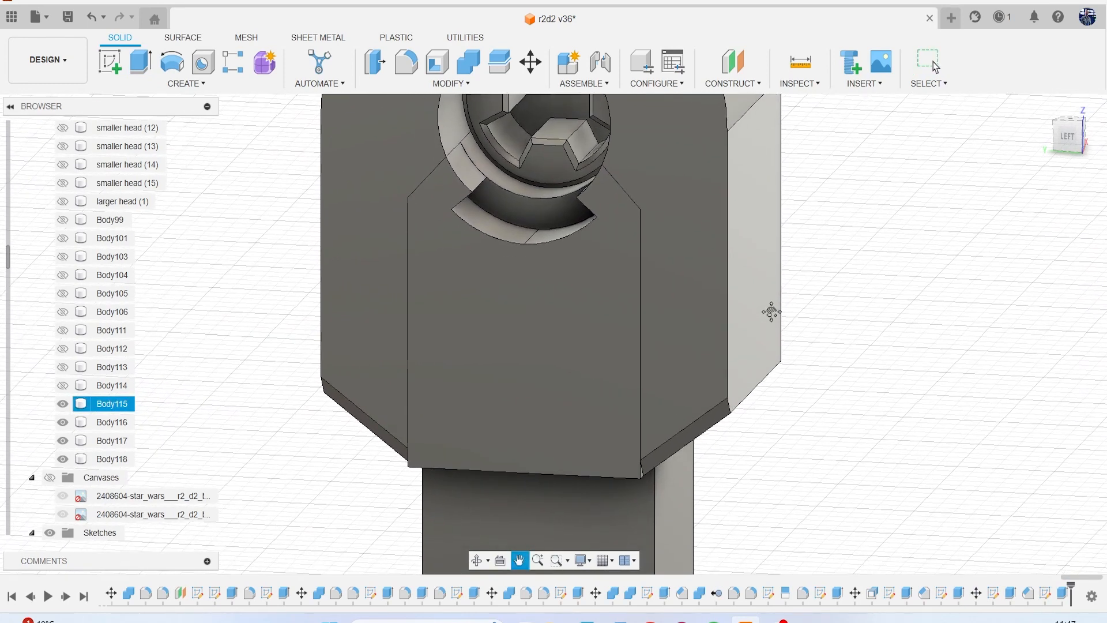
right_click(1065, 594)
click(1036, 427)
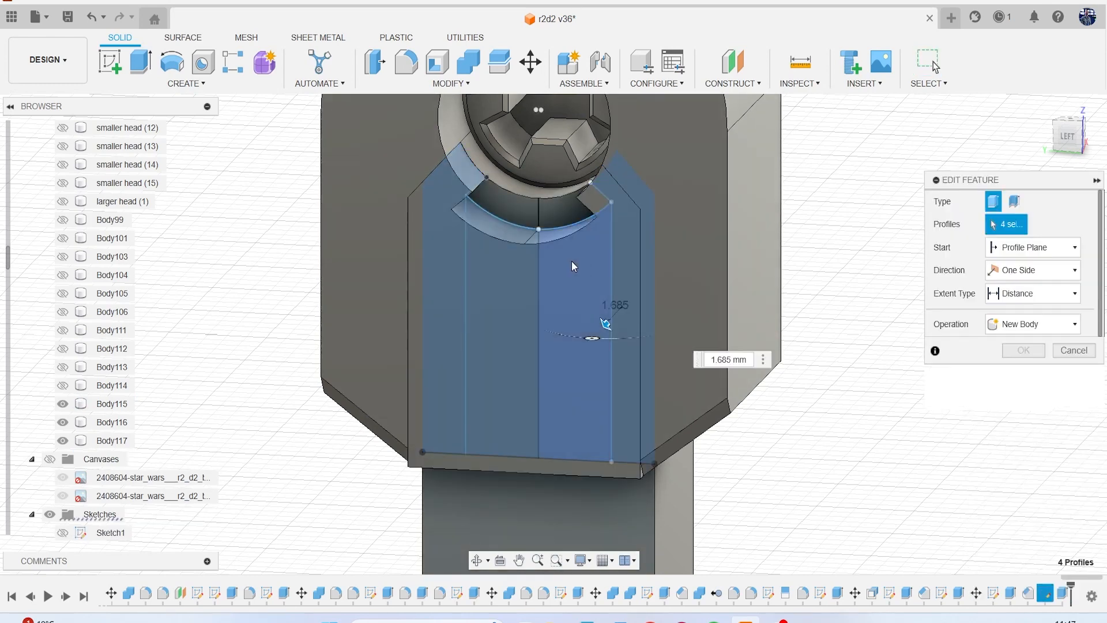
click(622, 261)
click(425, 262)
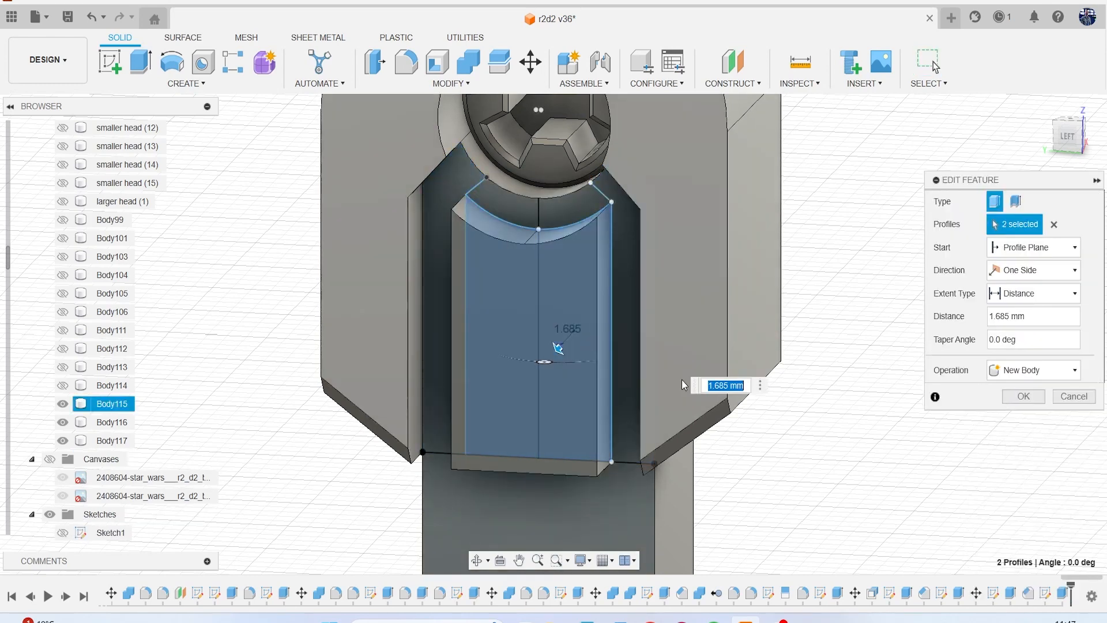
click(1023, 396)
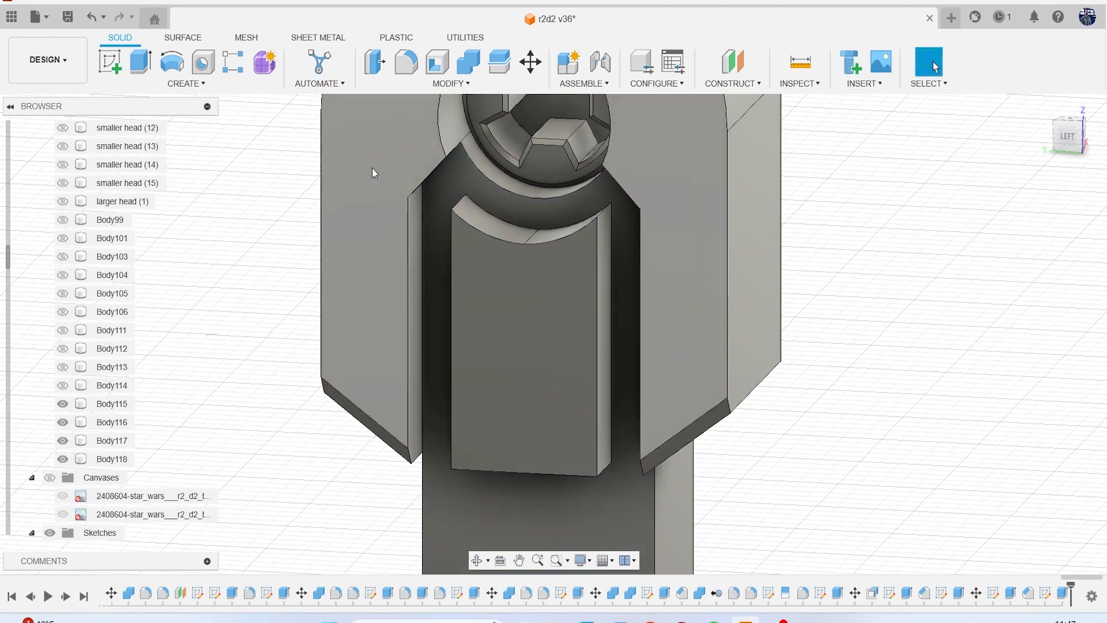
Draft the raised panel's two curved upper faces by 21.9 deg, using its front face as the pull direction.
click(448, 83)
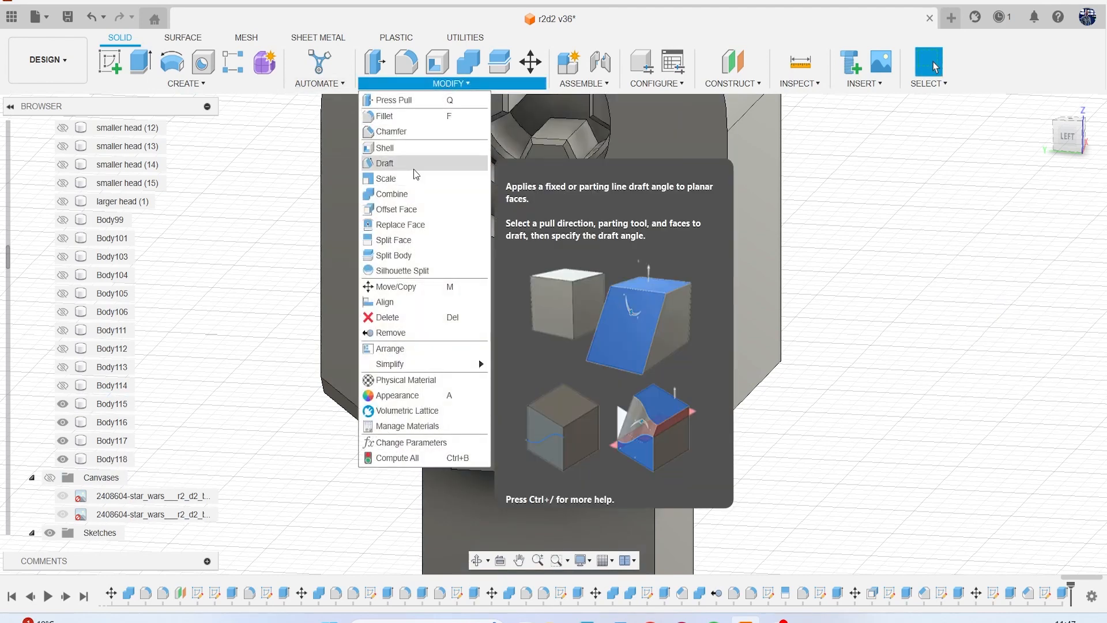
click(412, 164)
click(546, 284)
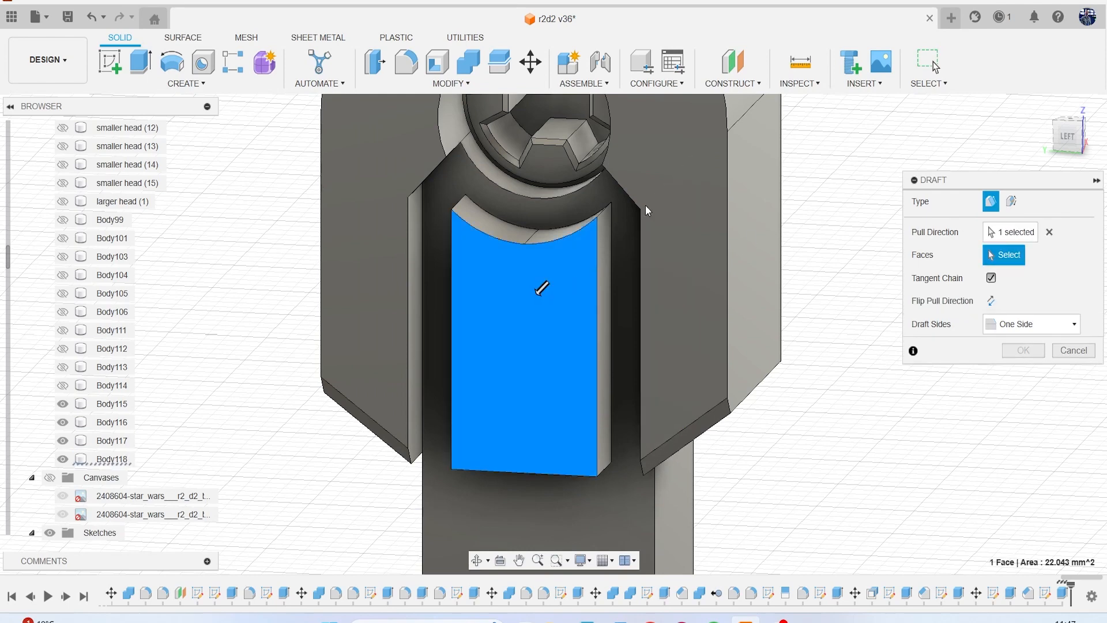
scroll(524, 234, up, 3)
click(538, 234)
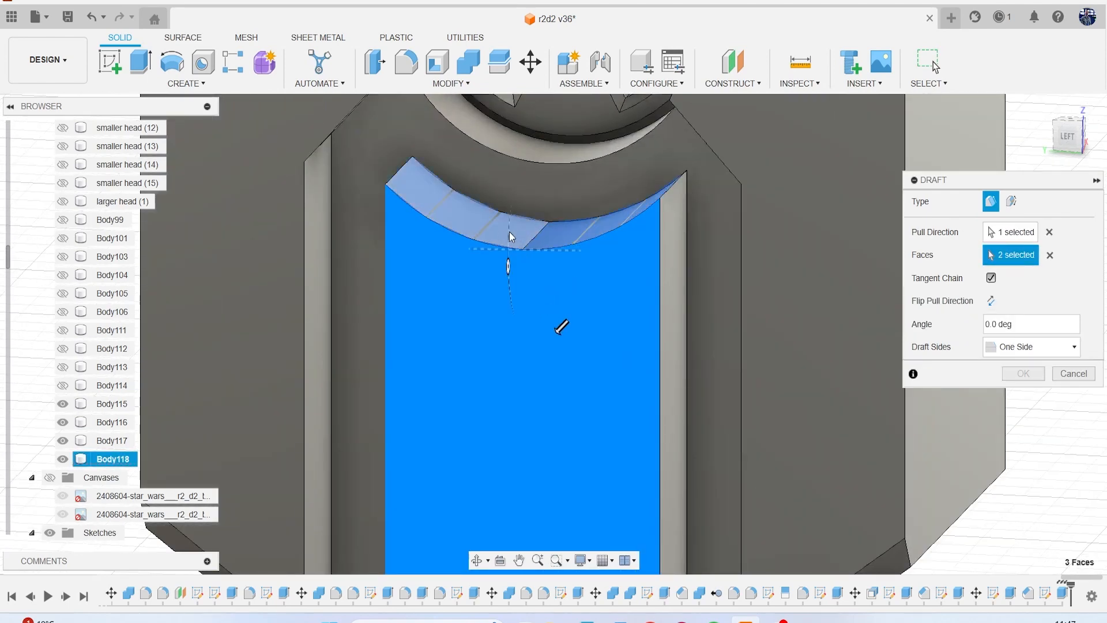
drag(510, 265, 513, 289)
scroll(562, 320, down, 4)
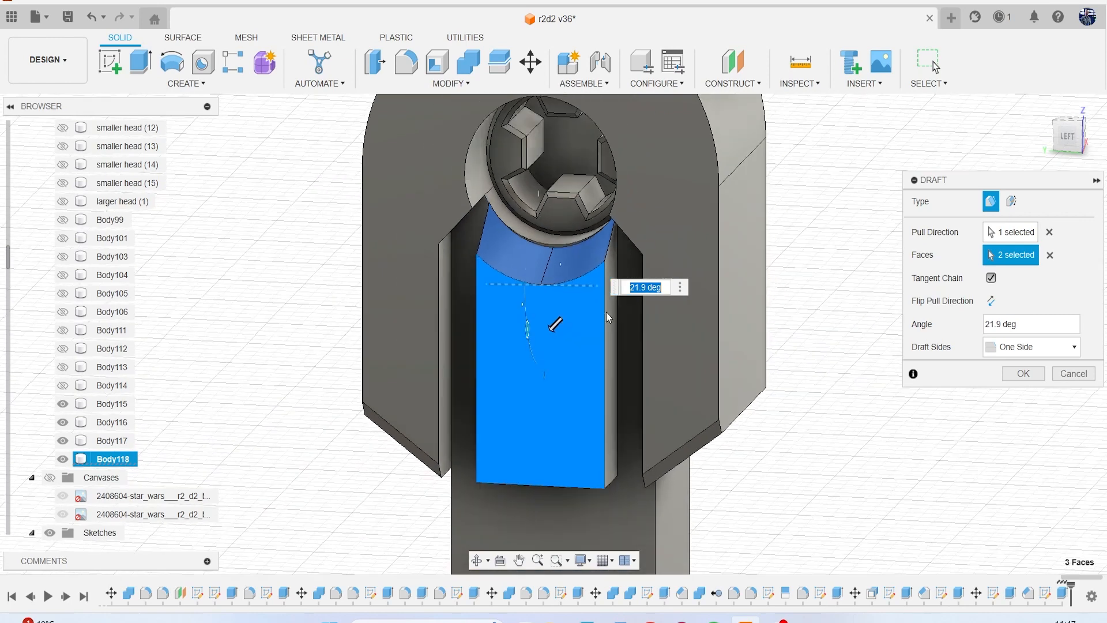
click(1023, 373)
Show the reference canvases and compare the shoulder panel and leg with the side and perspective drawings.
scroll(811, 381, down, 3)
scroll(812, 381, down, 1)
scroll(769, 384, down, 2)
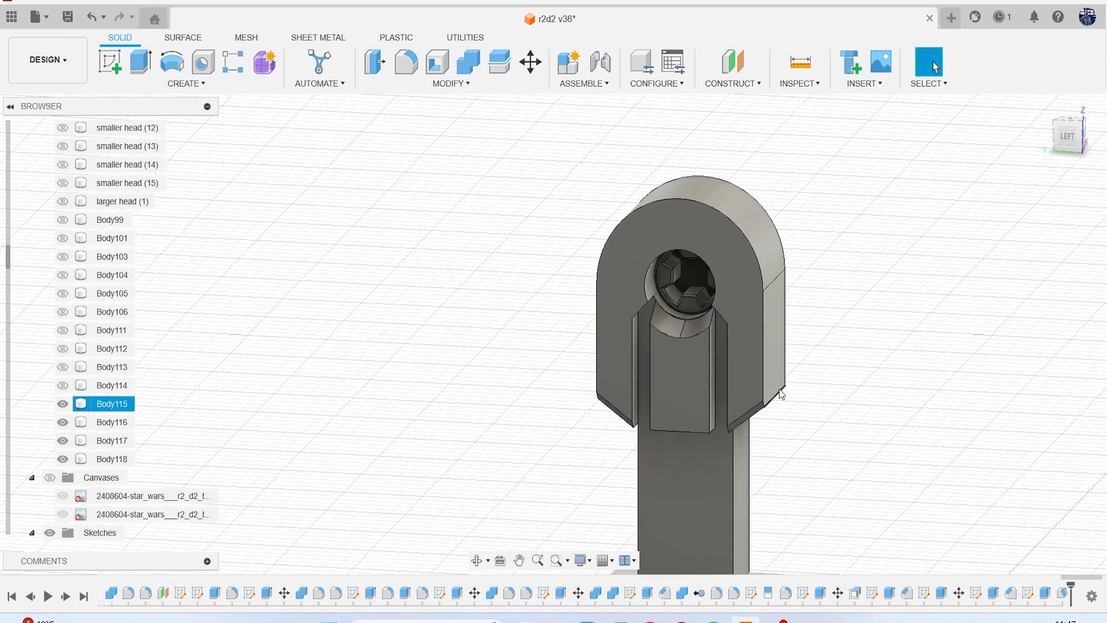
middle_drag(779, 389, 630, 323)
mouse_move(1069, 140)
mouse_down()
mouse_move(1028, 115)
mouse_move(1062, 119)
mouse_up()
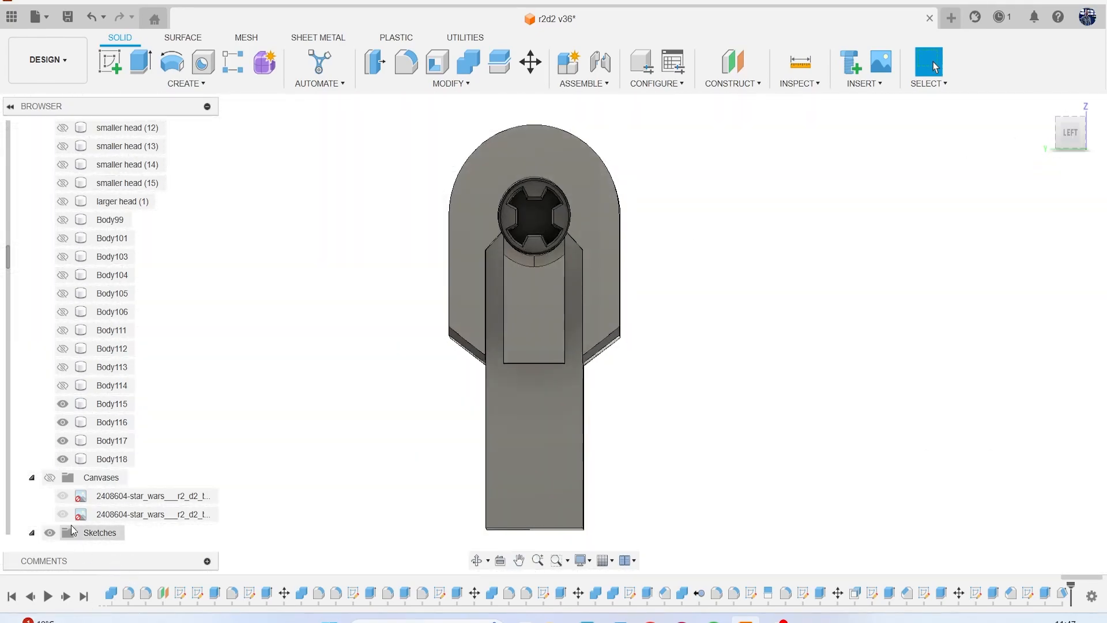
click(49, 478)
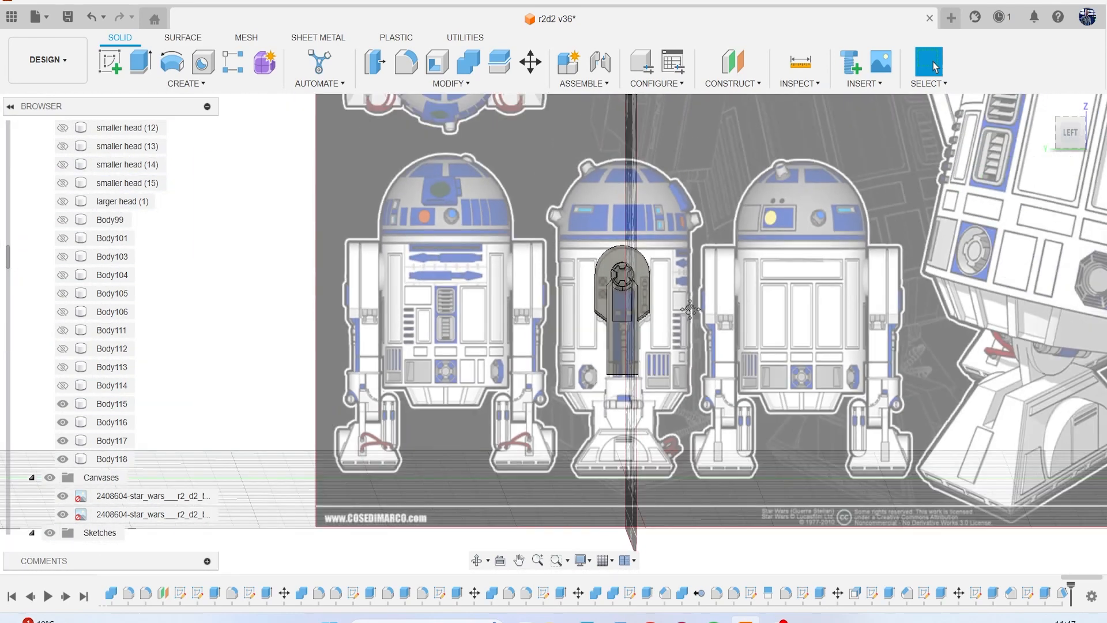
middle_drag(690, 309, 69, 395)
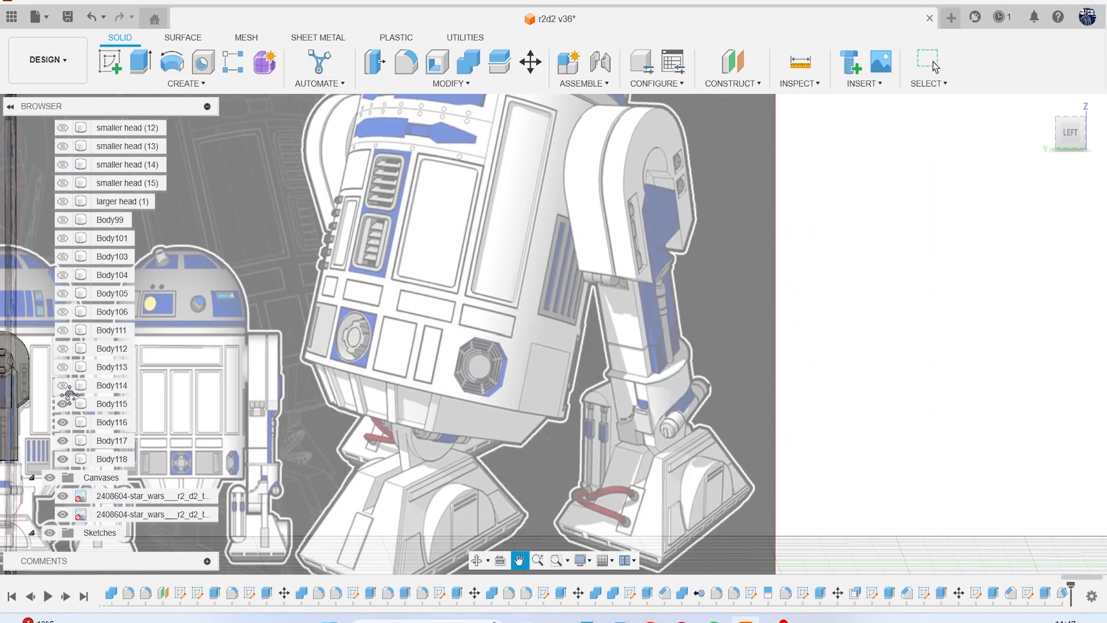
middle_drag(69, 394, 472, 343)
scroll(375, 334, up, 3)
scroll(502, 331, up, 4)
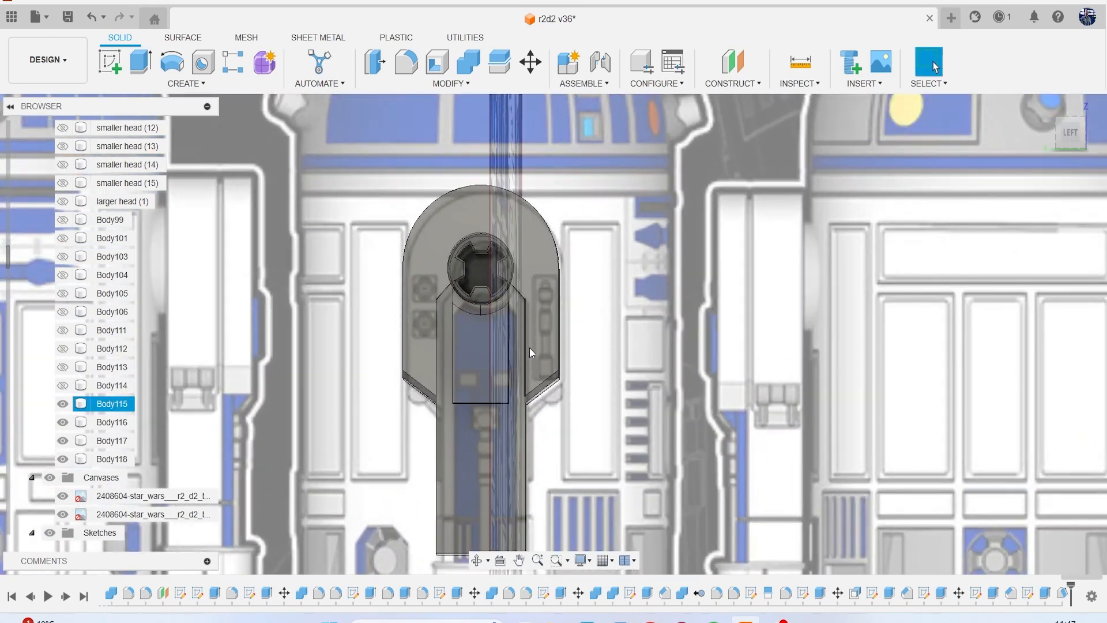
scroll(537, 396, down, 6)
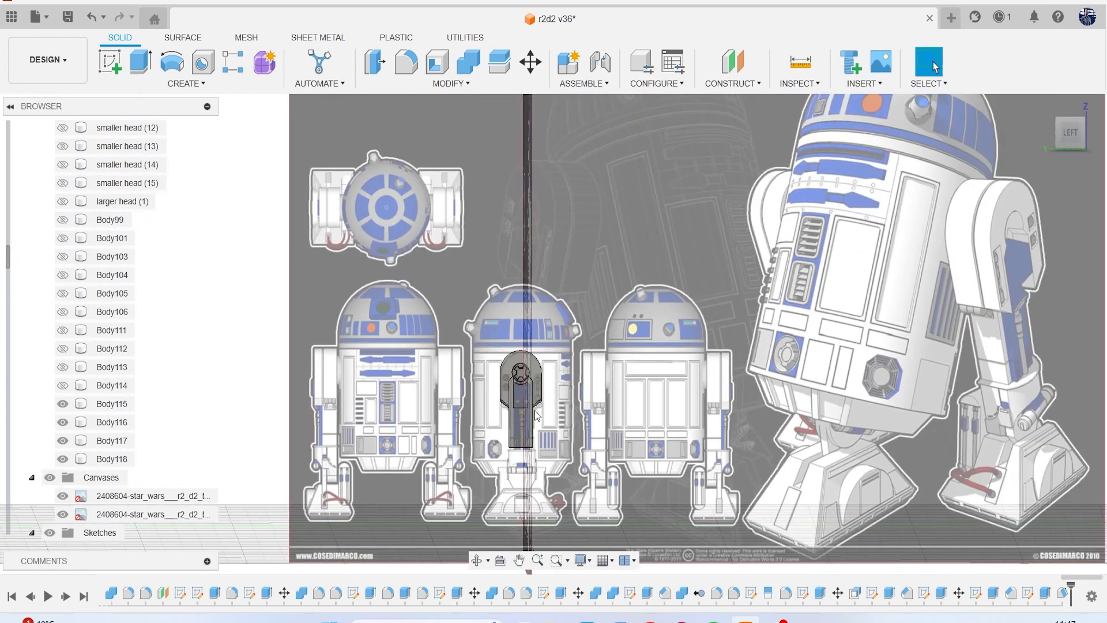
Inspect the leg against the reference drawings from the front, right and left sides, and hide the canvases.
click(1080, 142)
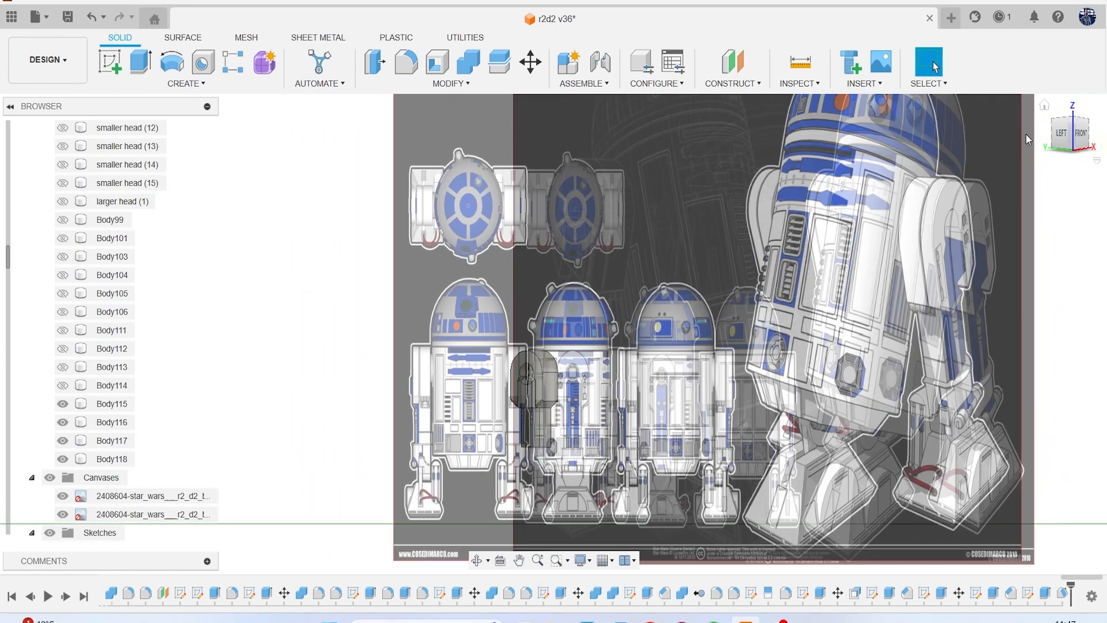
click(1080, 138)
middle_drag(559, 425, 604, 341)
scroll(607, 340, up, 8)
scroll(599, 314, down, 5)
shift+middle_drag(554, 335, 582, 185)
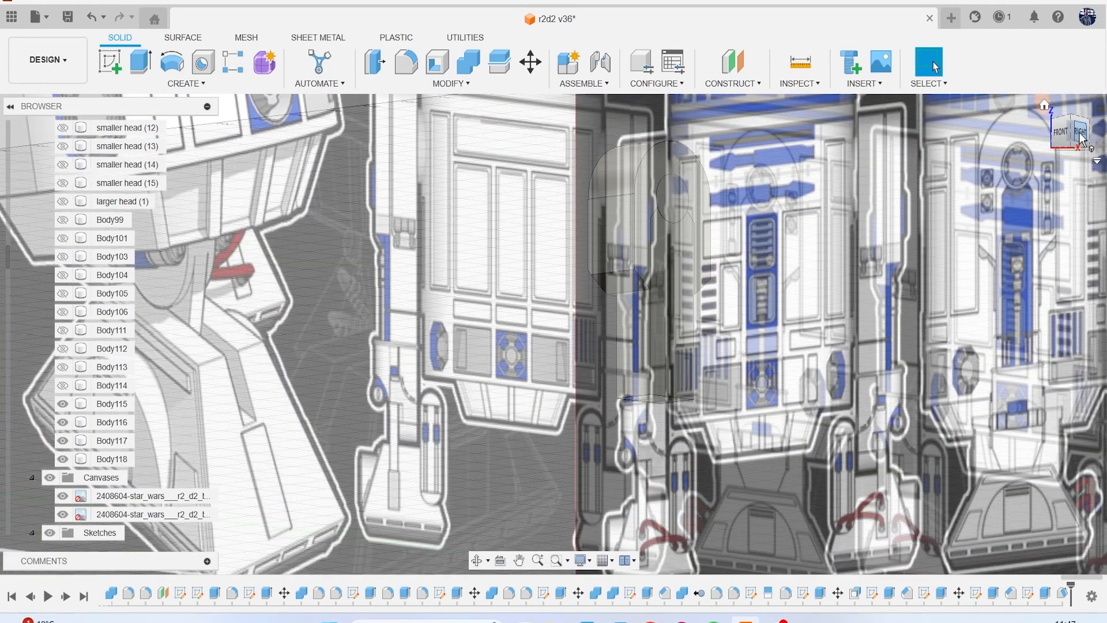
click(1082, 139)
drag(1081, 132, 1101, 136)
click(1078, 135)
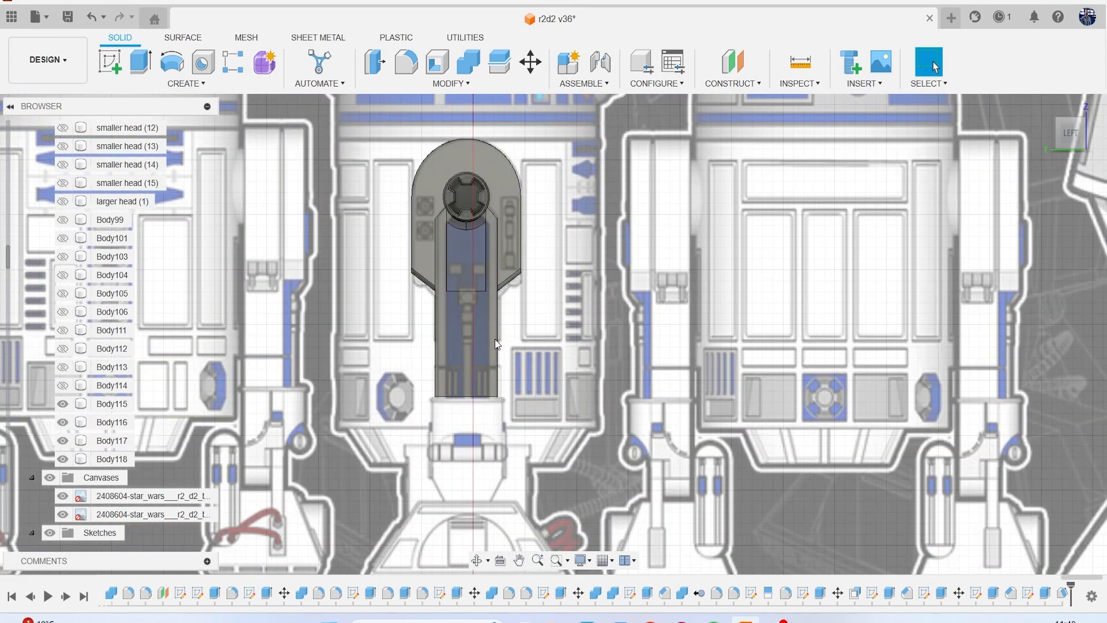
scroll(453, 305, up, 4)
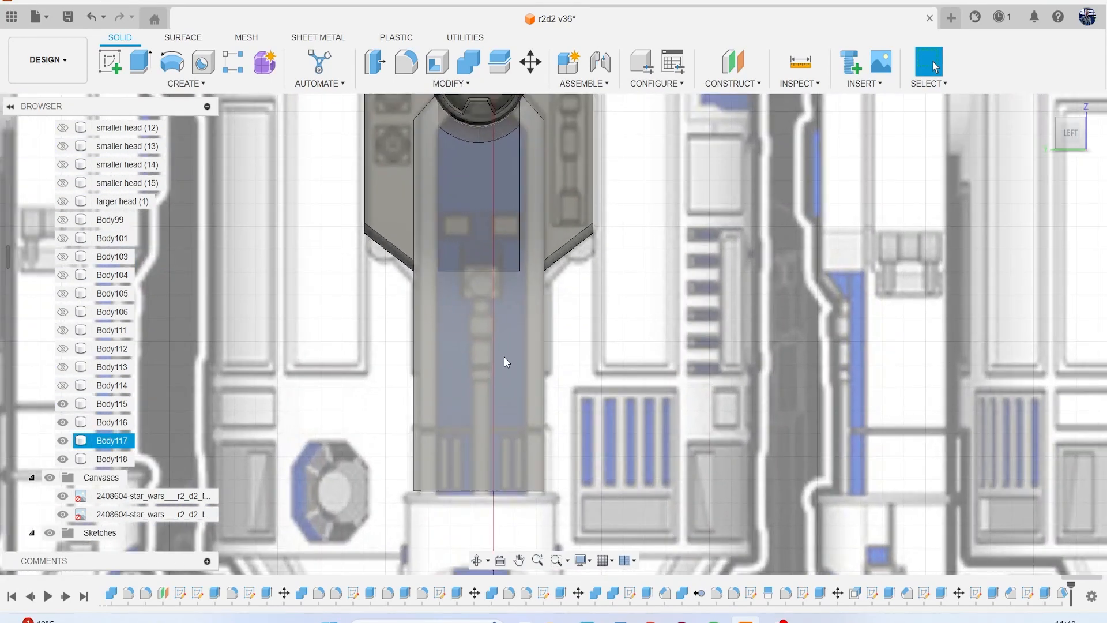
scroll(503, 369, down, 3)
mouse_move(1072, 136)
mouse_down()
mouse_move(969, 132)
mouse_move(983, 118)
mouse_up()
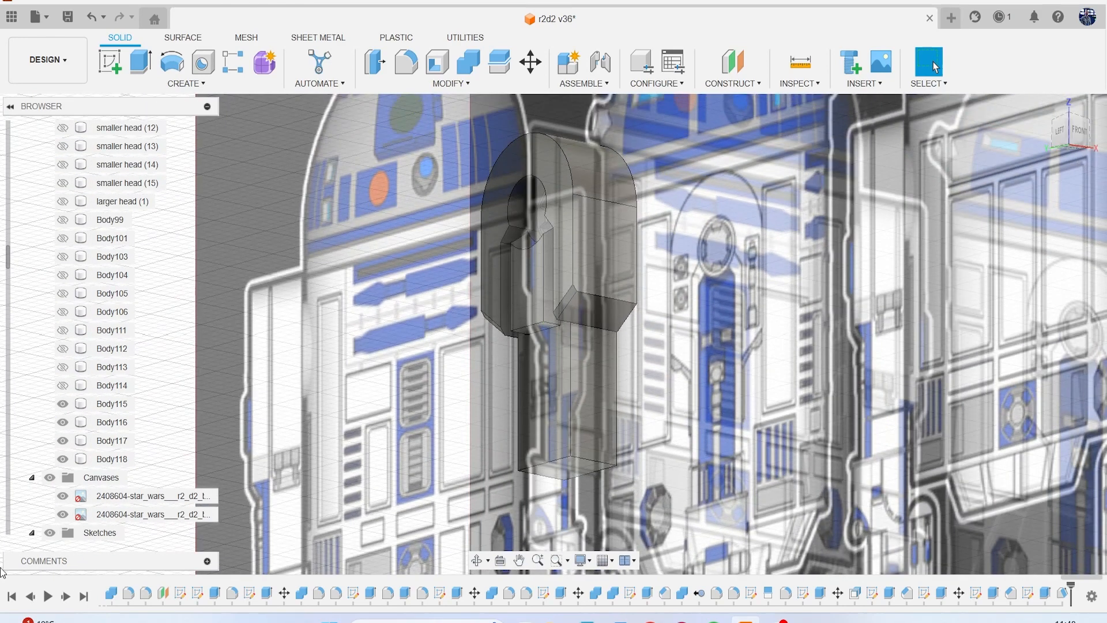
click(50, 478)
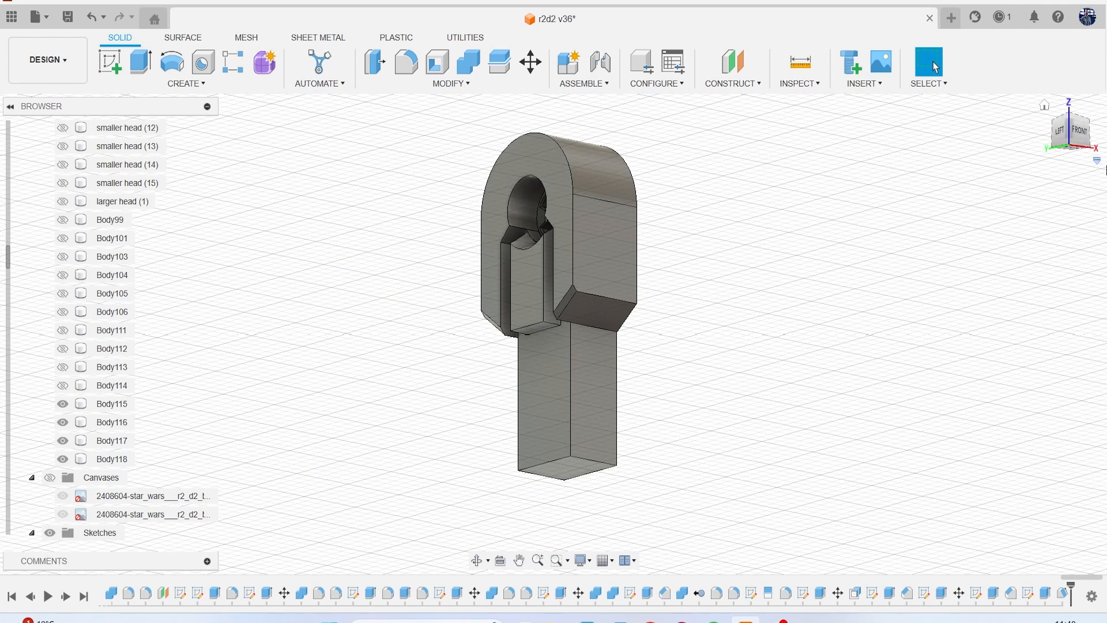
Show the reference canvases and sketch a short vertical line on the front plane, crossing the shoulder panel's upper edge along the drawn seam.
drag(1075, 148, 1065, 166)
click(1085, 143)
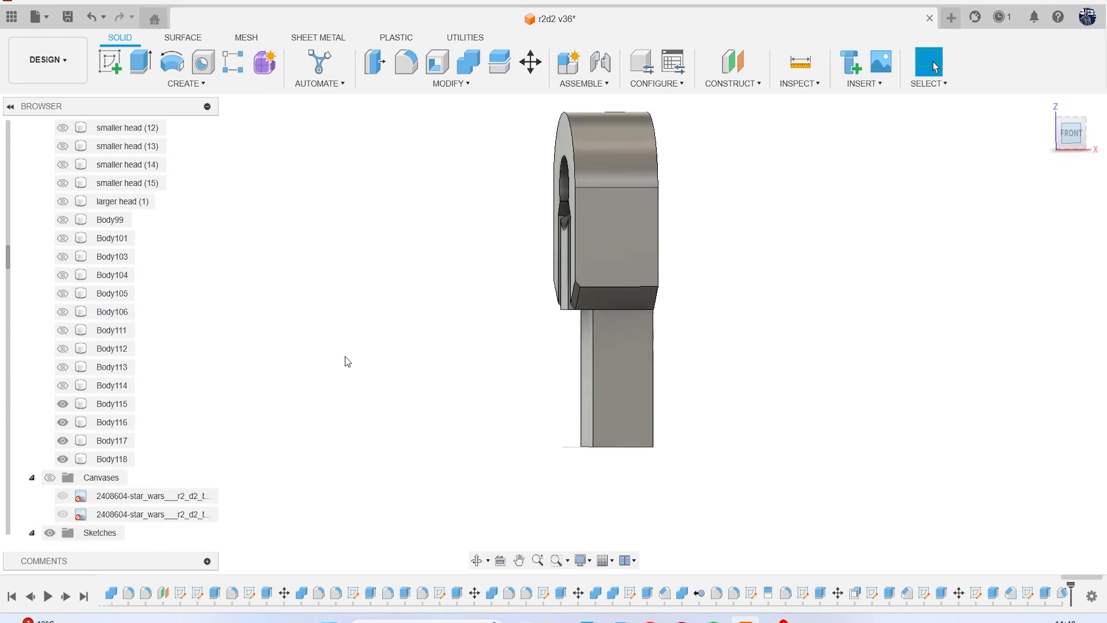
click(50, 477)
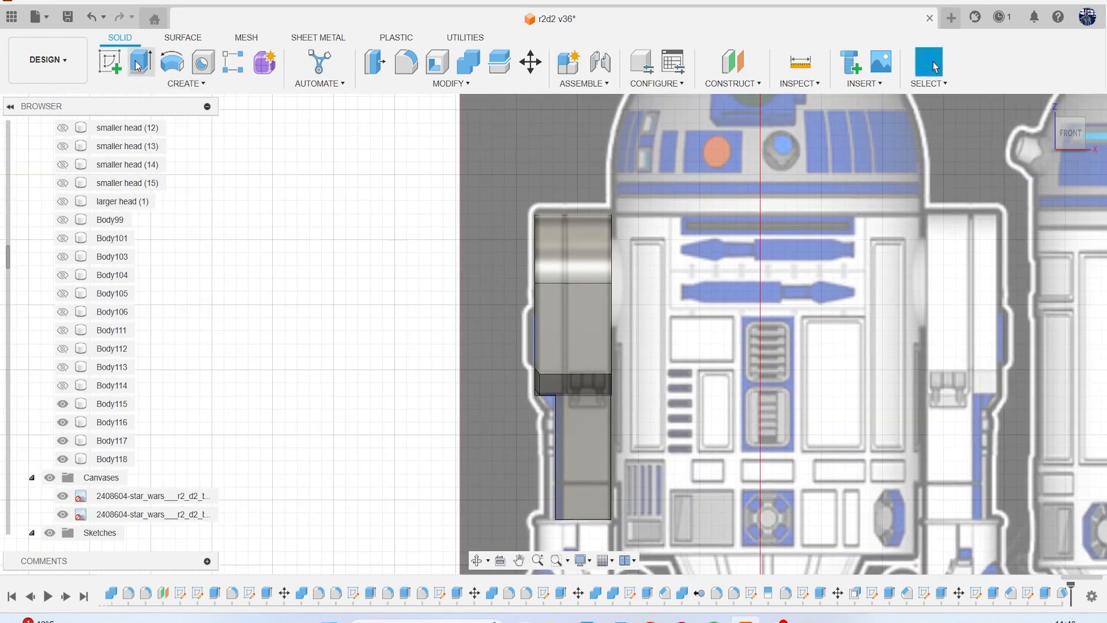
click(109, 62)
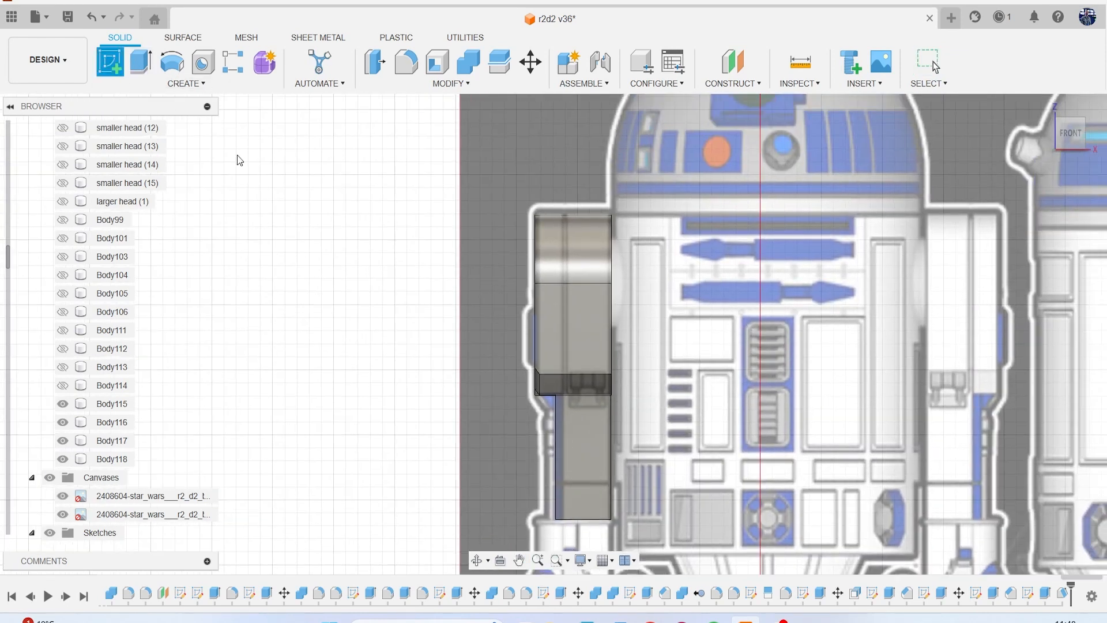
click(337, 271)
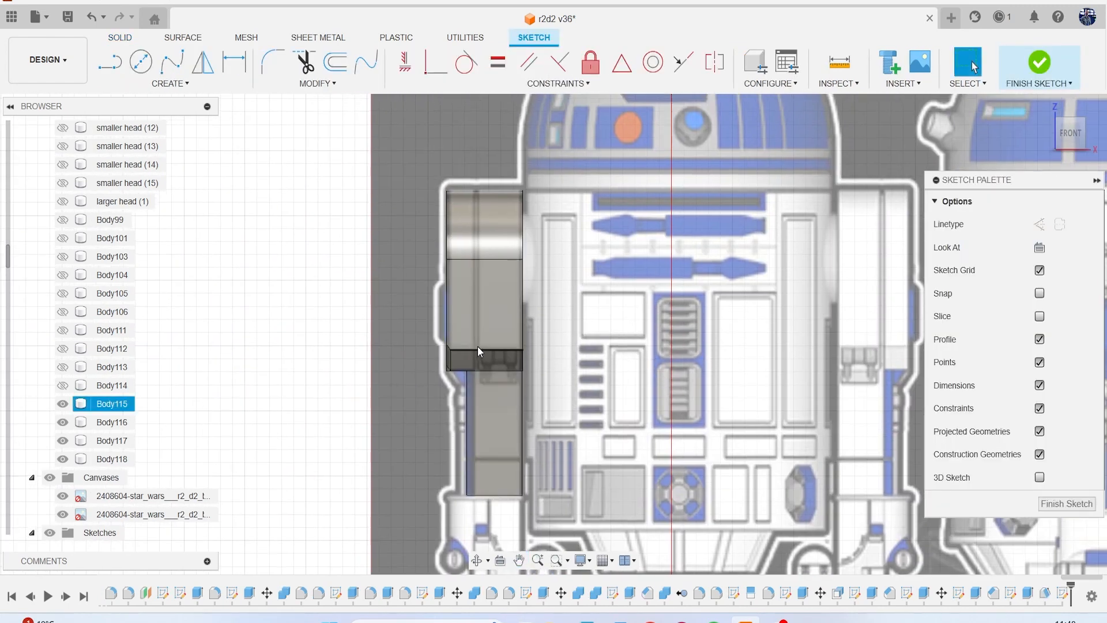
scroll(484, 259, up, 5)
key(l)
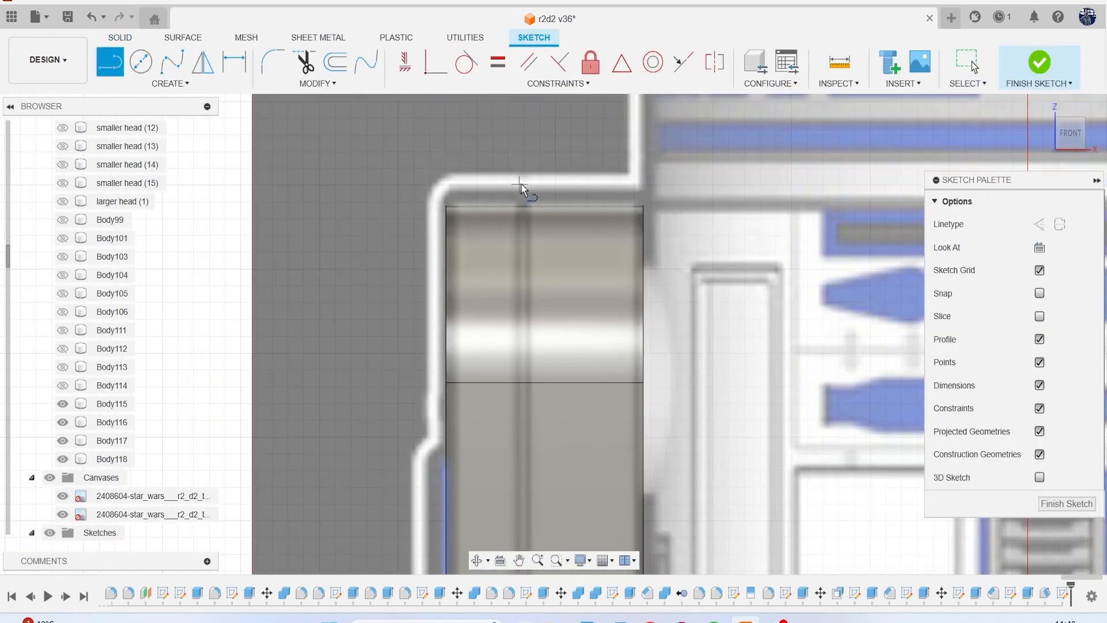
click(523, 181)
click(523, 245)
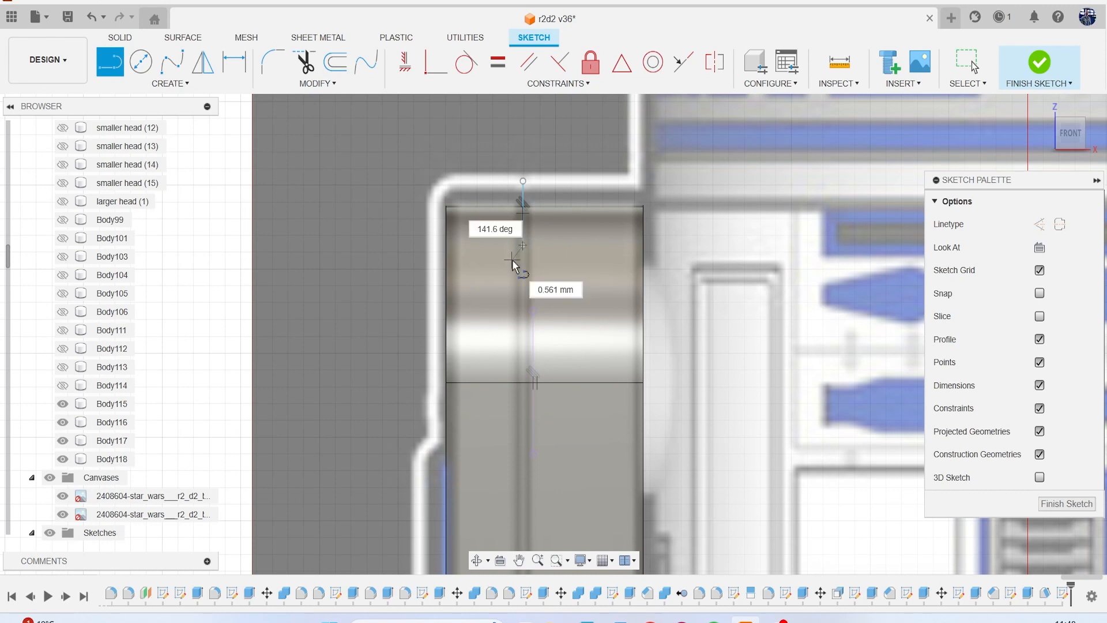
click(506, 269)
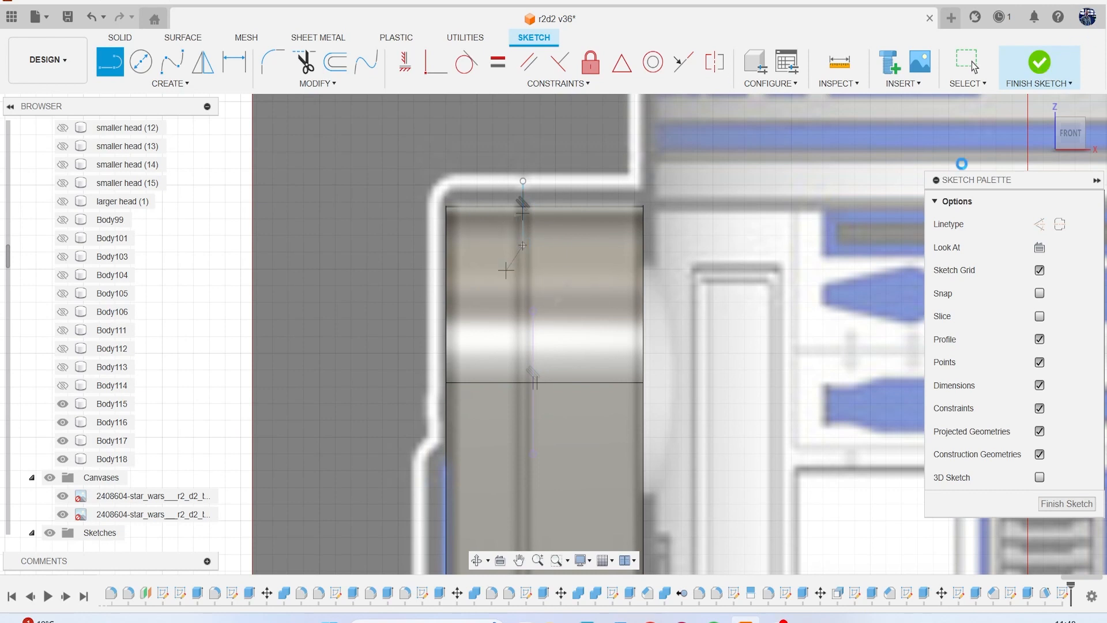
click(1039, 62)
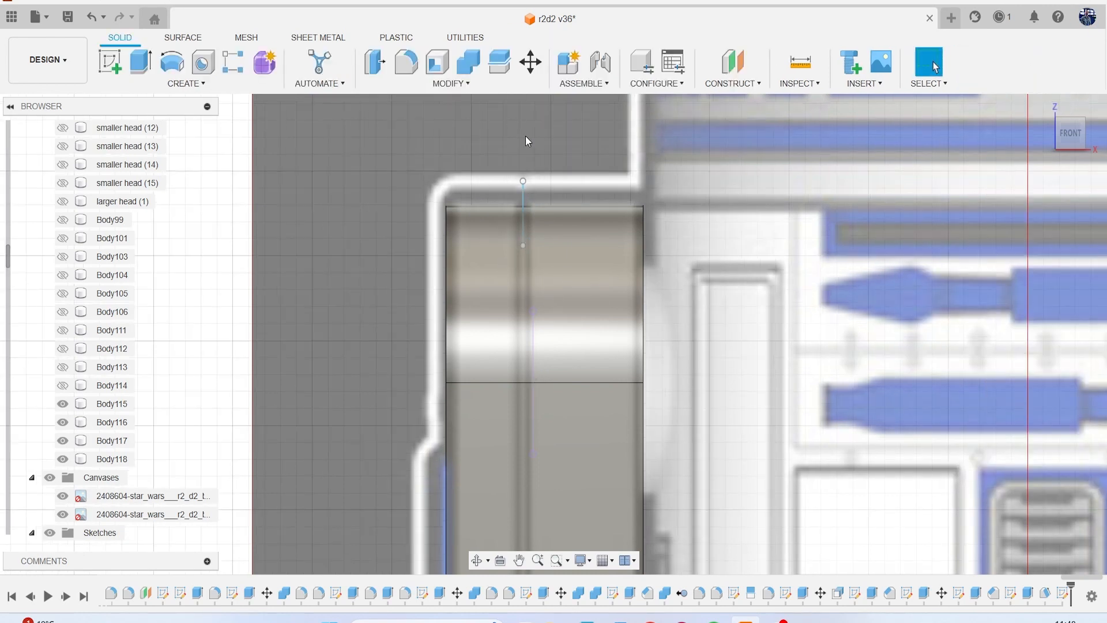
Save the design and split the shoulder panel body with the vertical sketch line, extending the splitting tool.
click(67, 16)
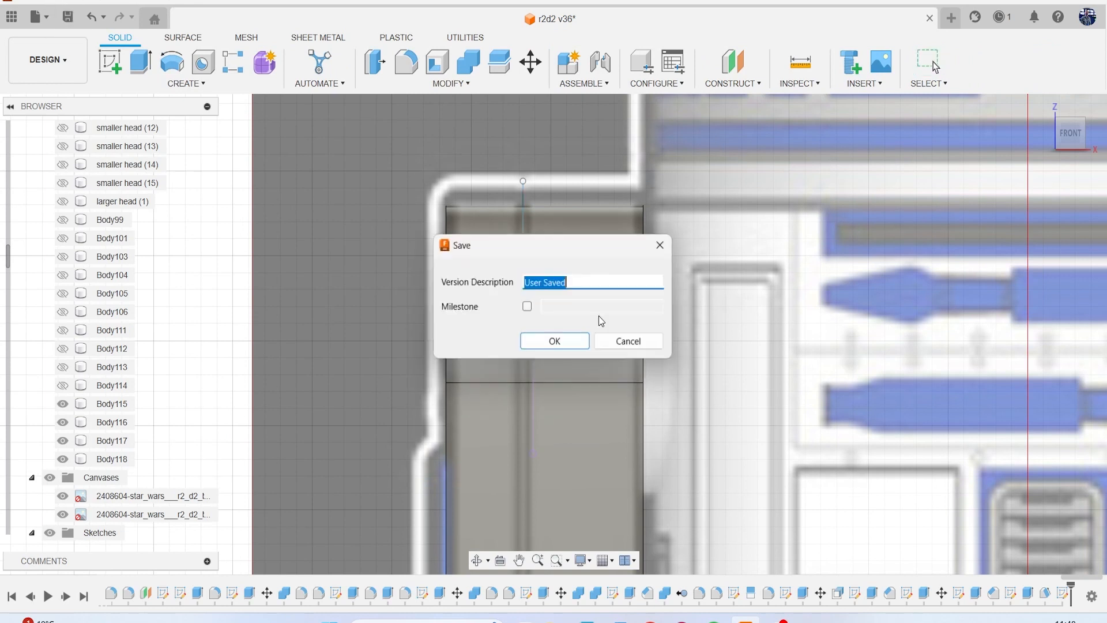
click(566, 343)
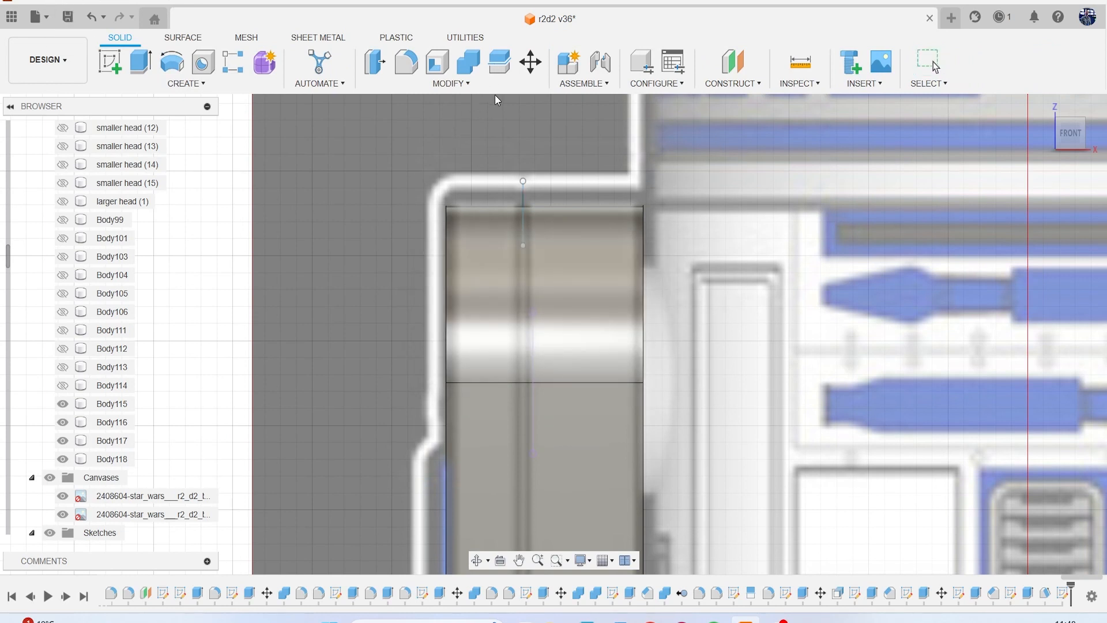
click(499, 62)
click(586, 300)
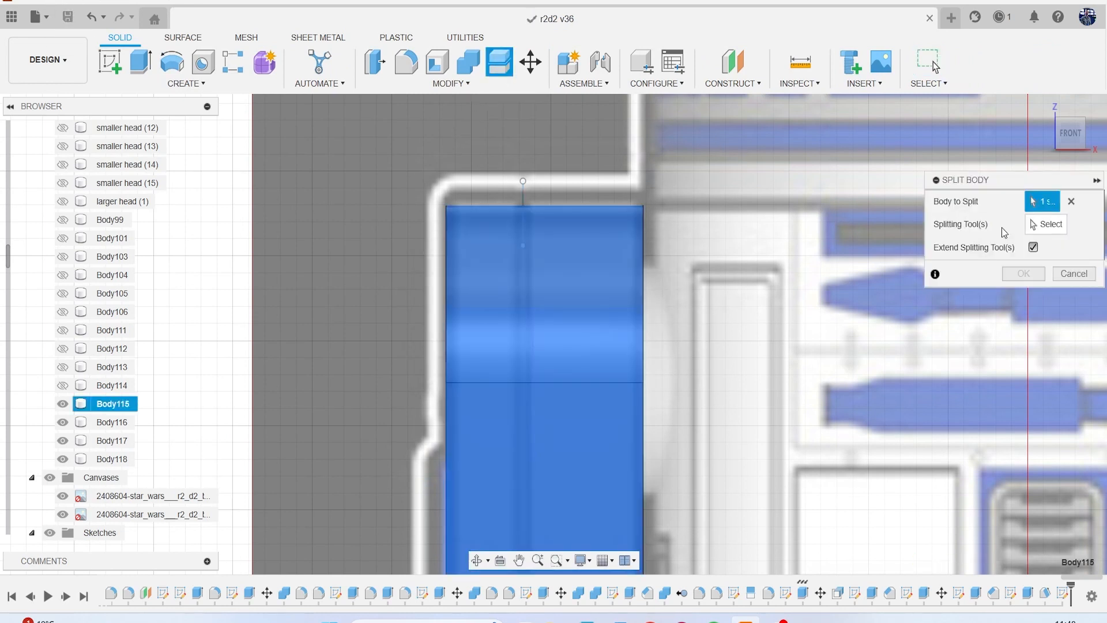
click(1063, 224)
click(525, 198)
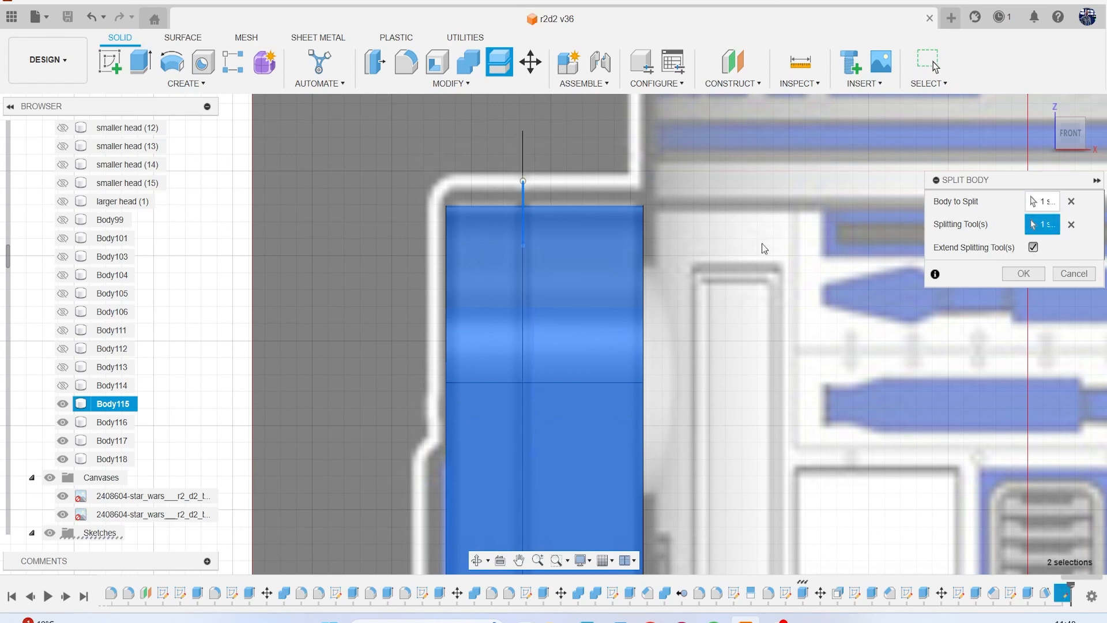
click(1020, 274)
scroll(912, 469, down, 2)
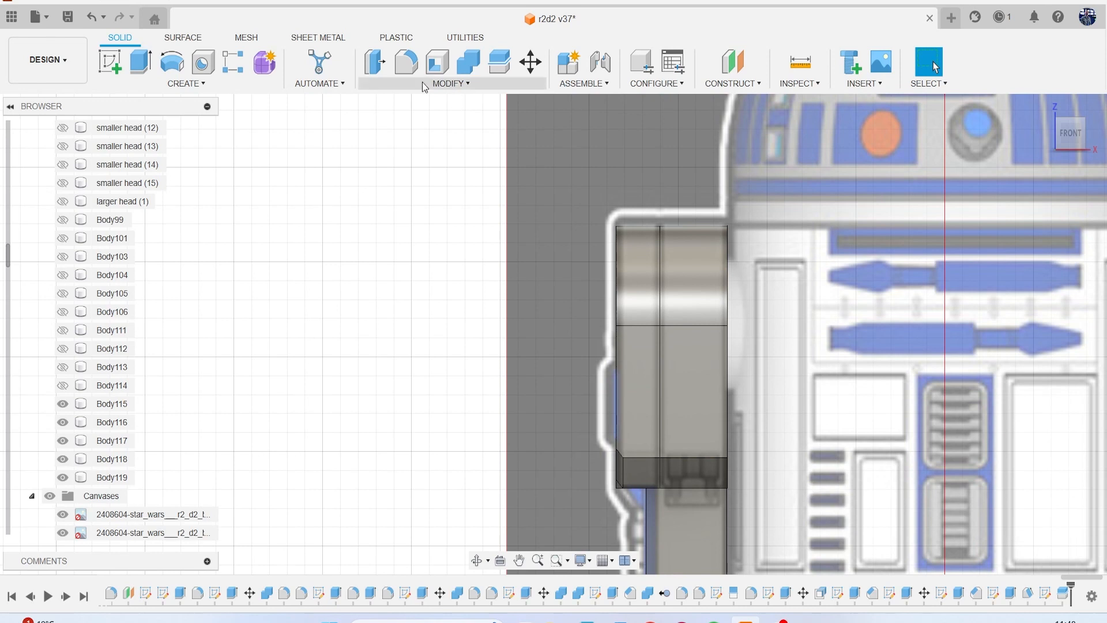
Start a circular Pipe cut along the shoulder panel's split edge and hide the leg bodies Body116 and Body117.
click(186, 84)
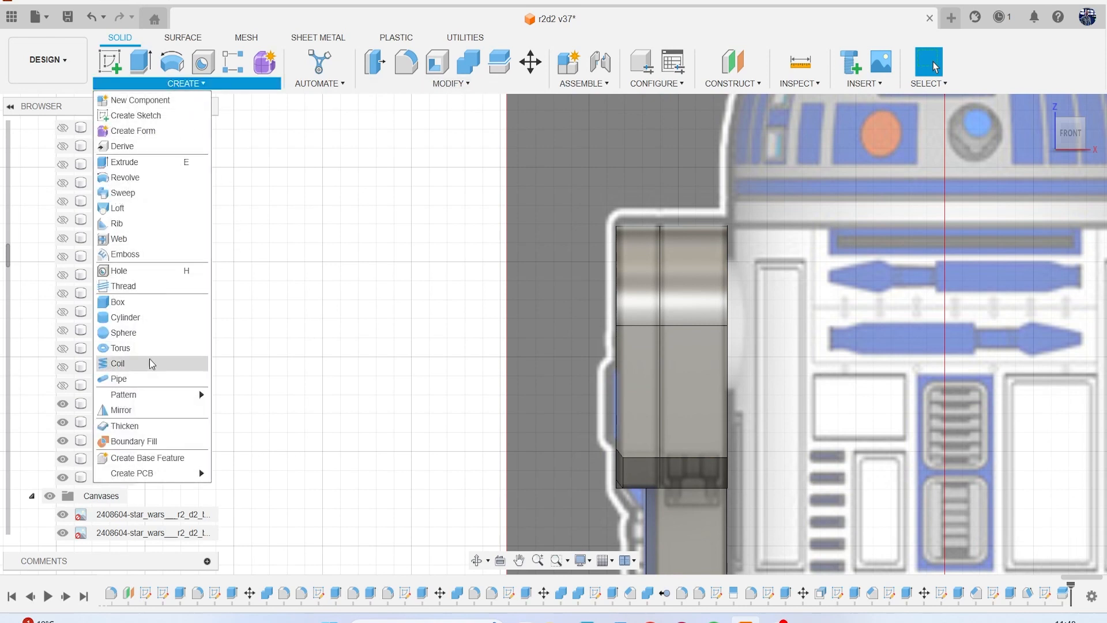
click(148, 378)
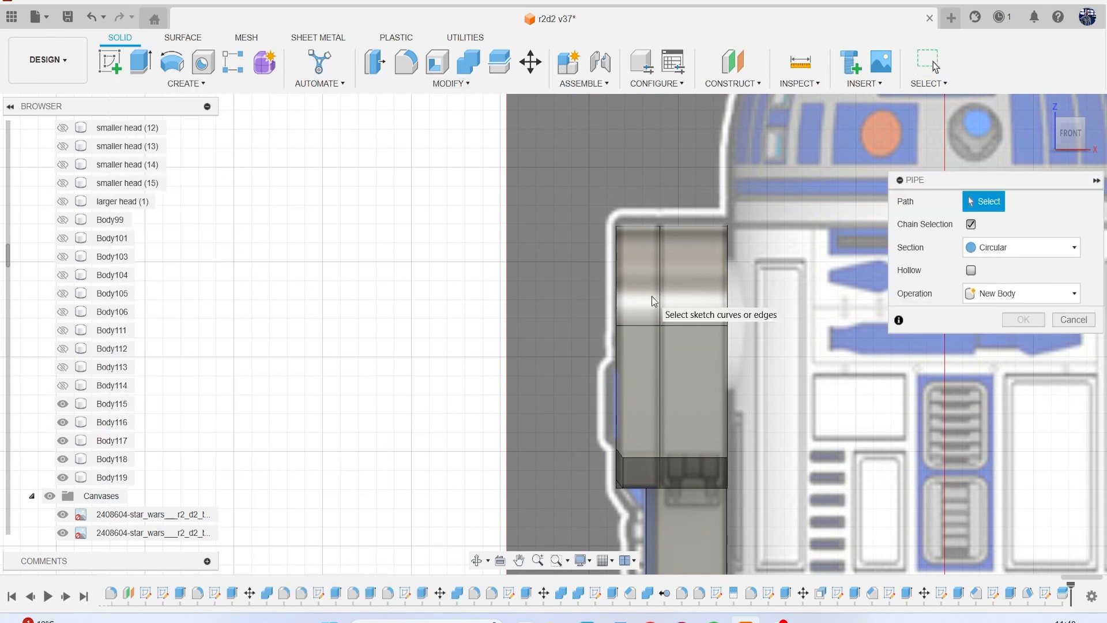
click(659, 299)
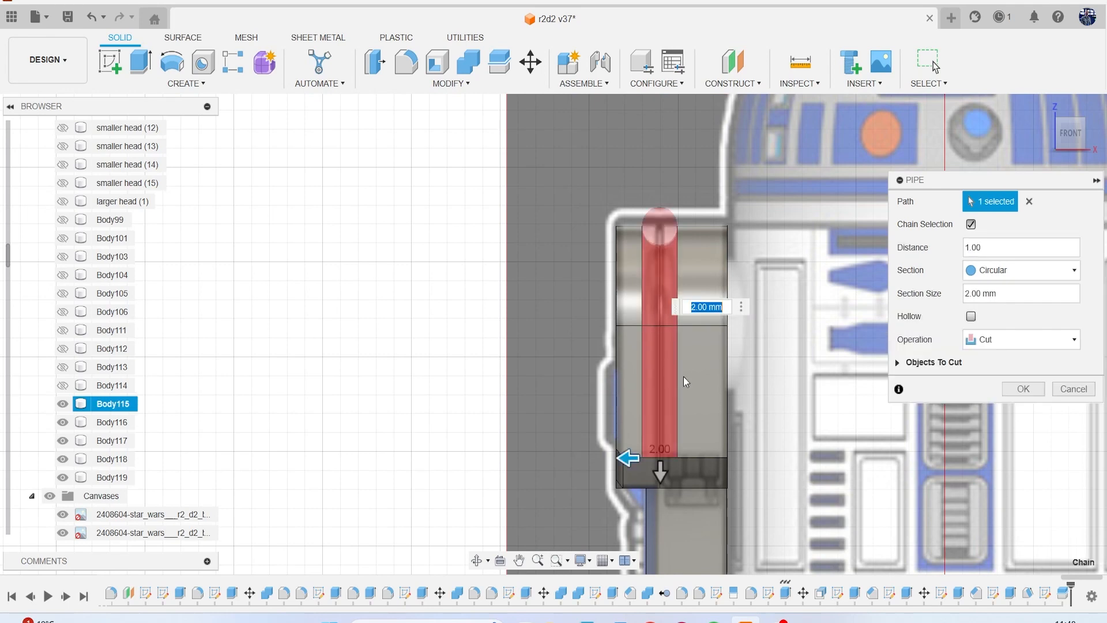
scroll(683, 375, up, 5)
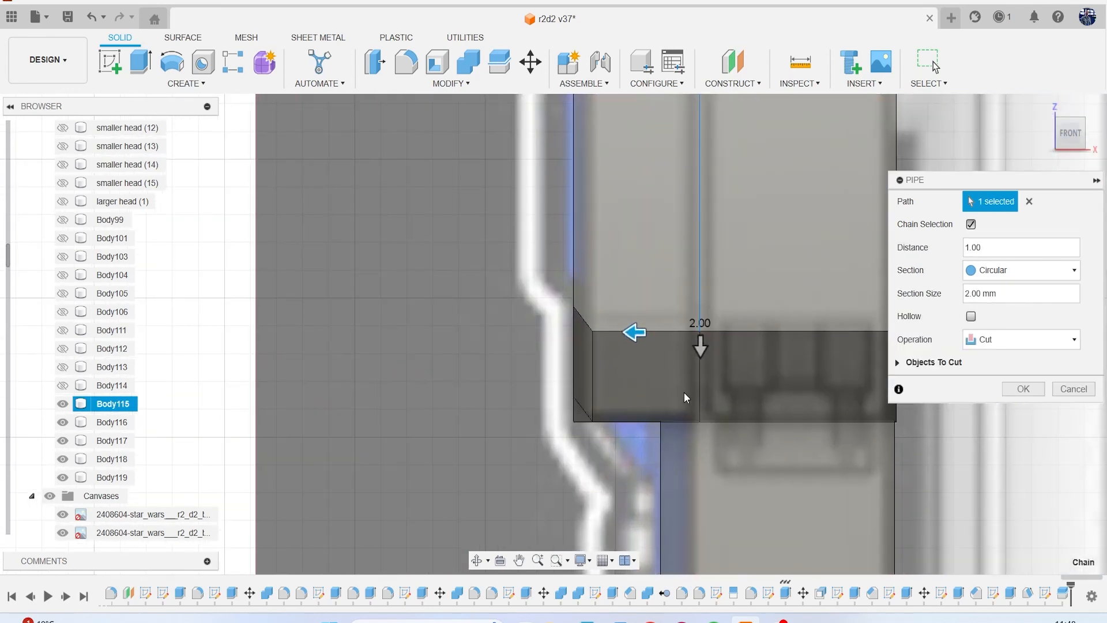
scroll(735, 400, down, 5)
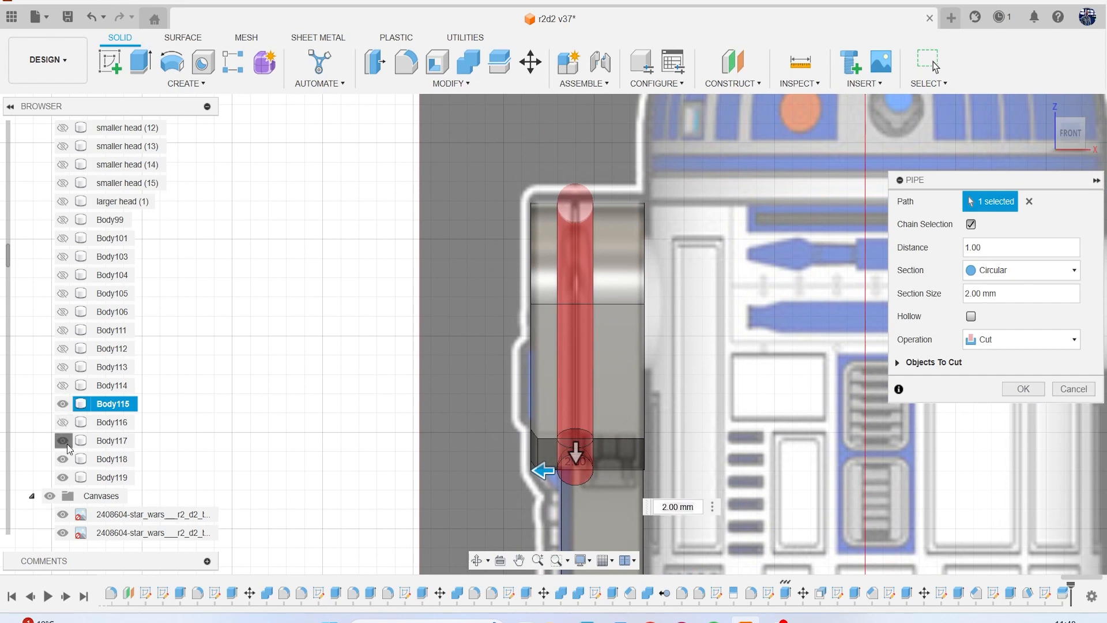
click(67, 444)
click(66, 475)
click(65, 476)
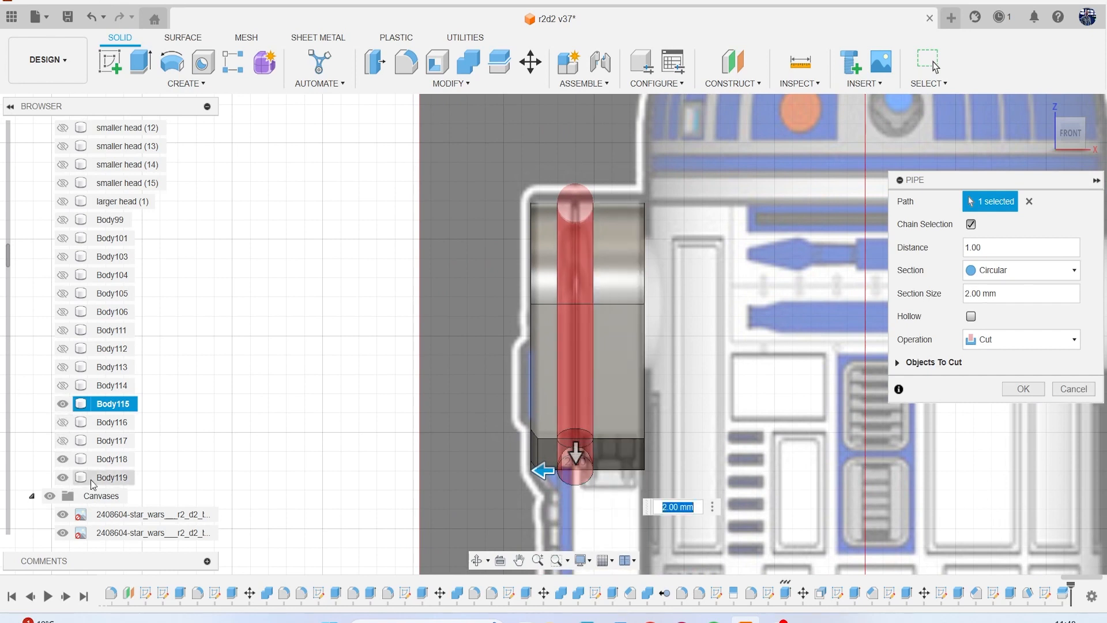
click(66, 402)
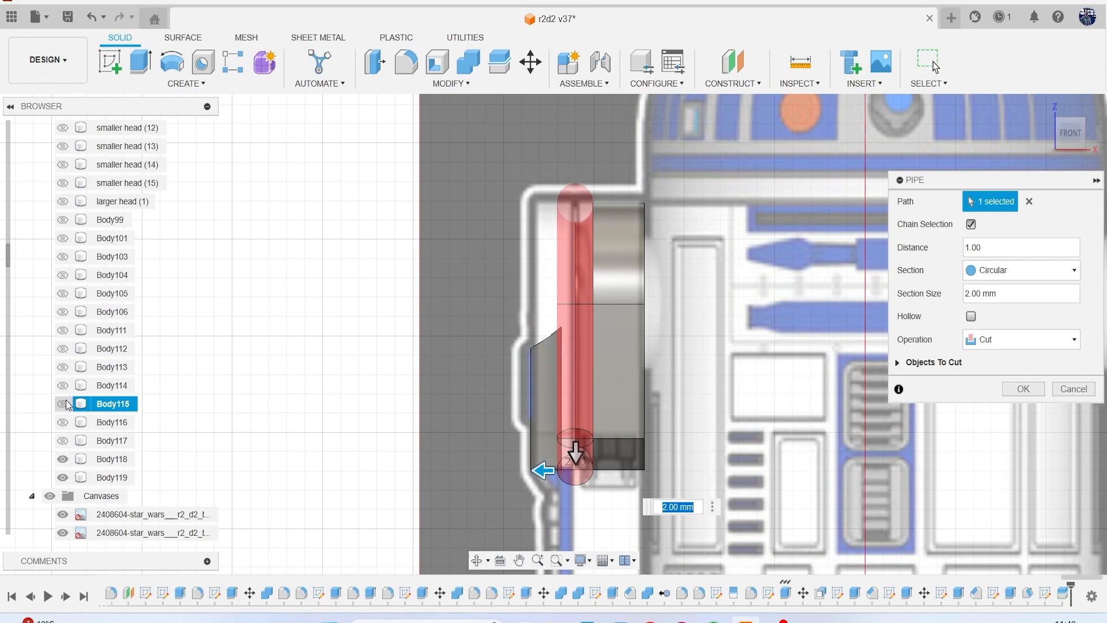
Reduce the pipe's section size to less than 1 mm and cut the groove along the whole split edge, including the lower chamfers.
drag(1070, 135, 985, 125)
scroll(734, 421, up, 3)
click(536, 385)
scroll(663, 334, down, 1)
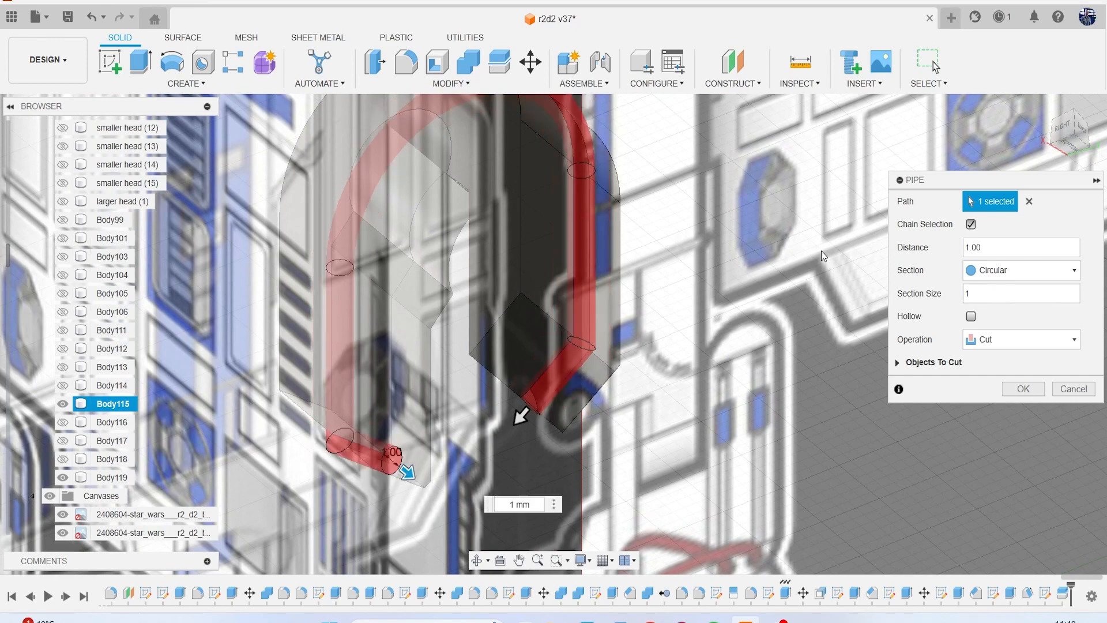
scroll(821, 252, down, 2)
click(1086, 142)
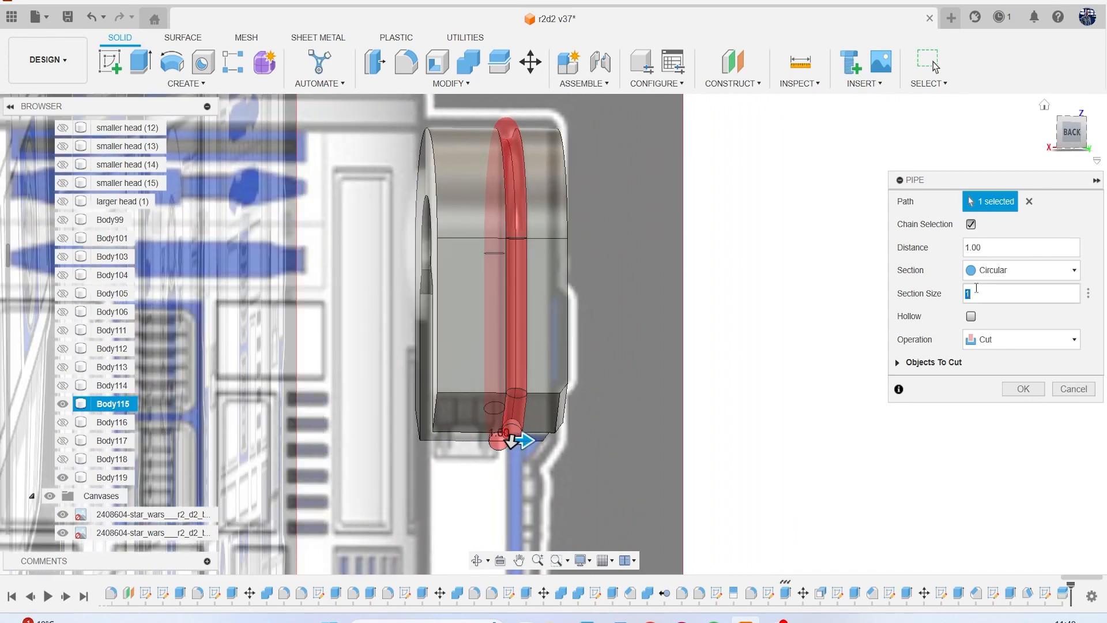
key(Return)
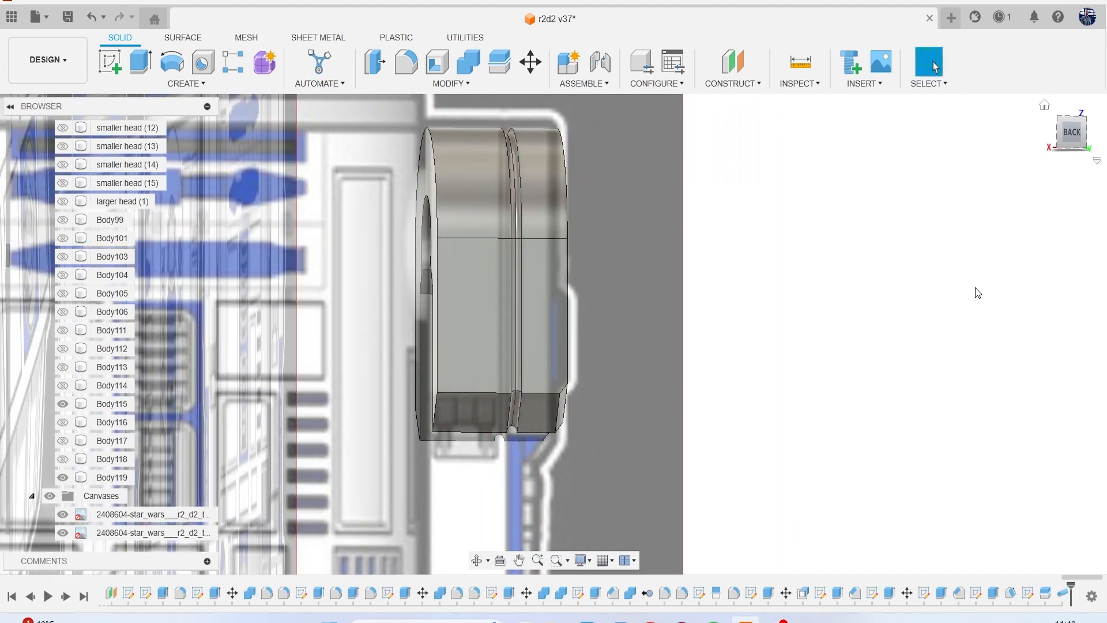
Combine the two shoulder panel halves with the Cut operation, using the outer half as target and keeping the inner half as tool body.
scroll(528, 188, up, 2)
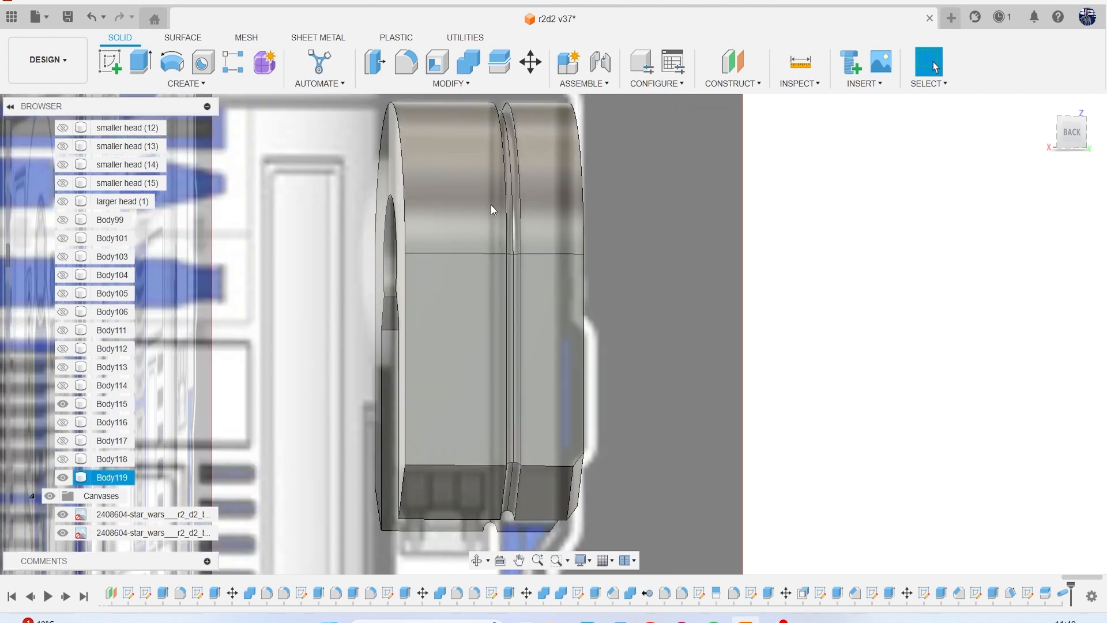
click(468, 68)
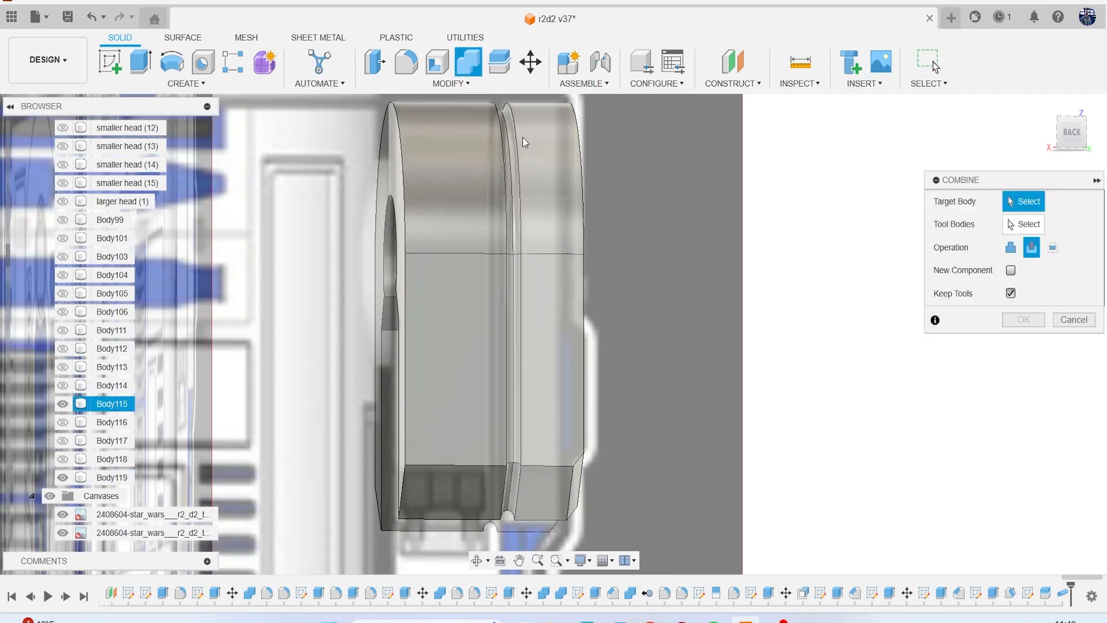
click(522, 139)
click(488, 150)
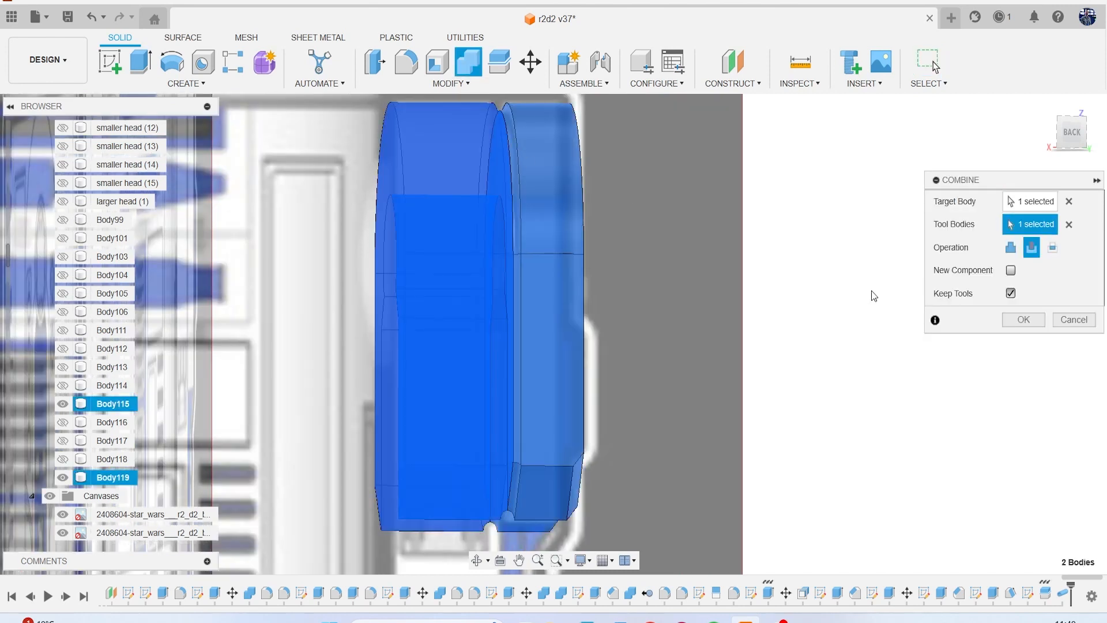
click(1022, 320)
Apply a 0.5 mm fillet to the long edges on both sides of the shoulder panel's groove.
key(f)
scroll(505, 190, up, 2)
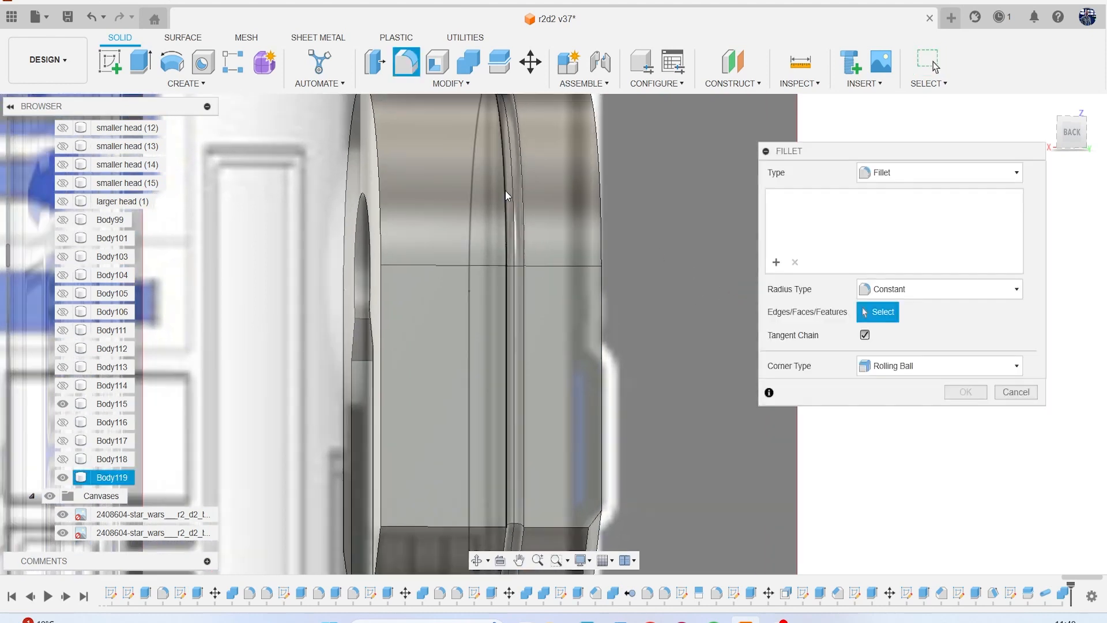
click(506, 185)
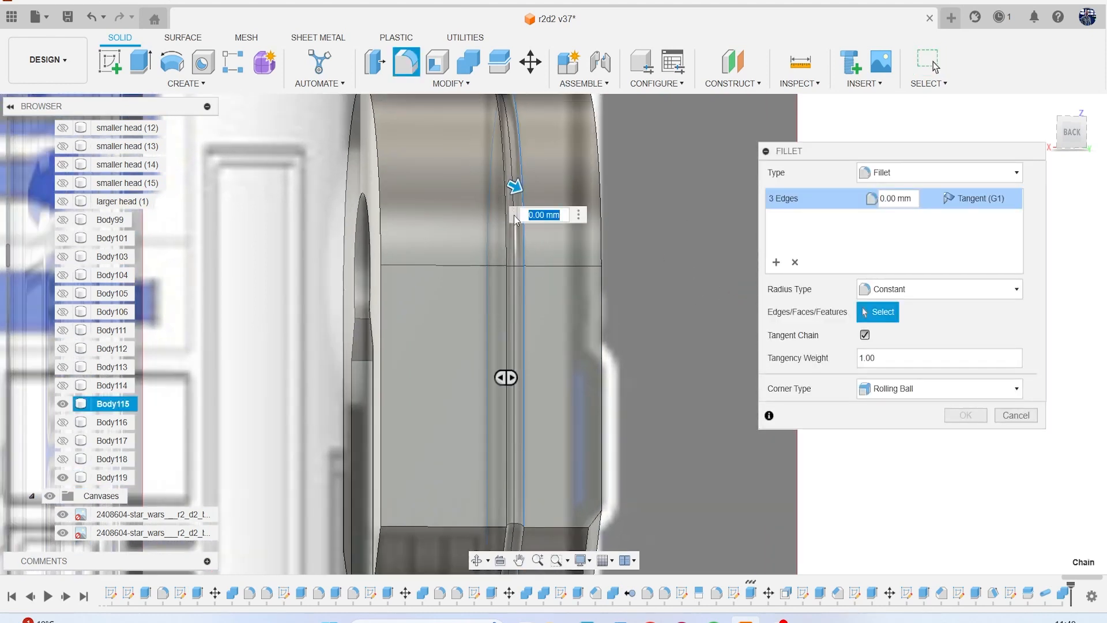
click(511, 212)
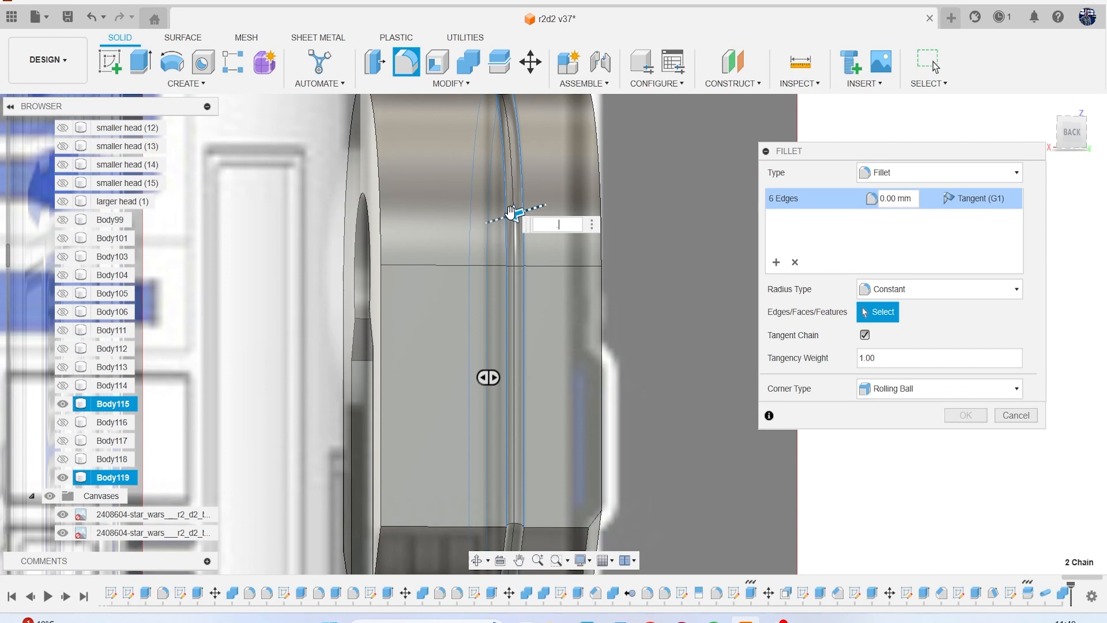
text(.5)
key(Return)
Extend the 0.5 mm groove fillet to the remaining short groove edges at the shoulder panel's lower end and apply it to all ten edges.
middle_drag(496, 258, 474, 73)
click(481, 358)
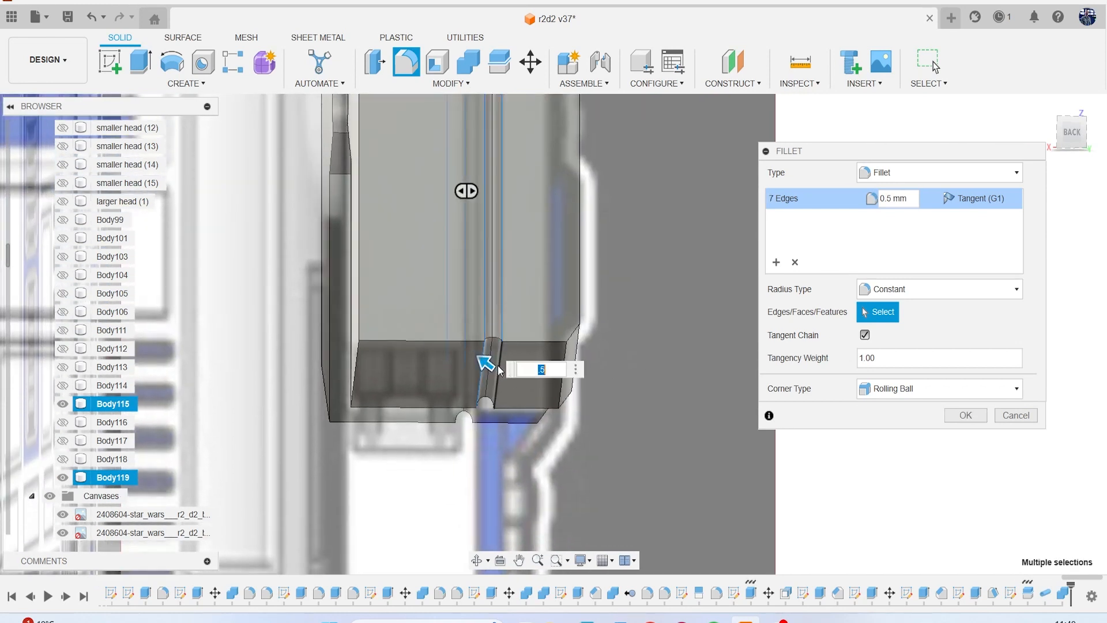
click(451, 415)
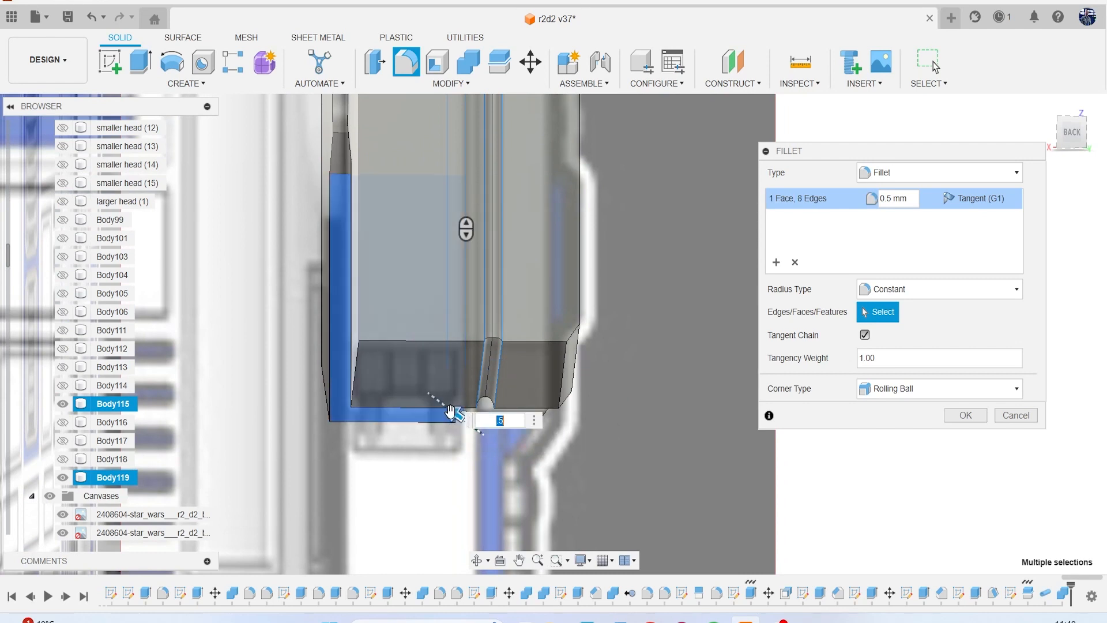
click(434, 416)
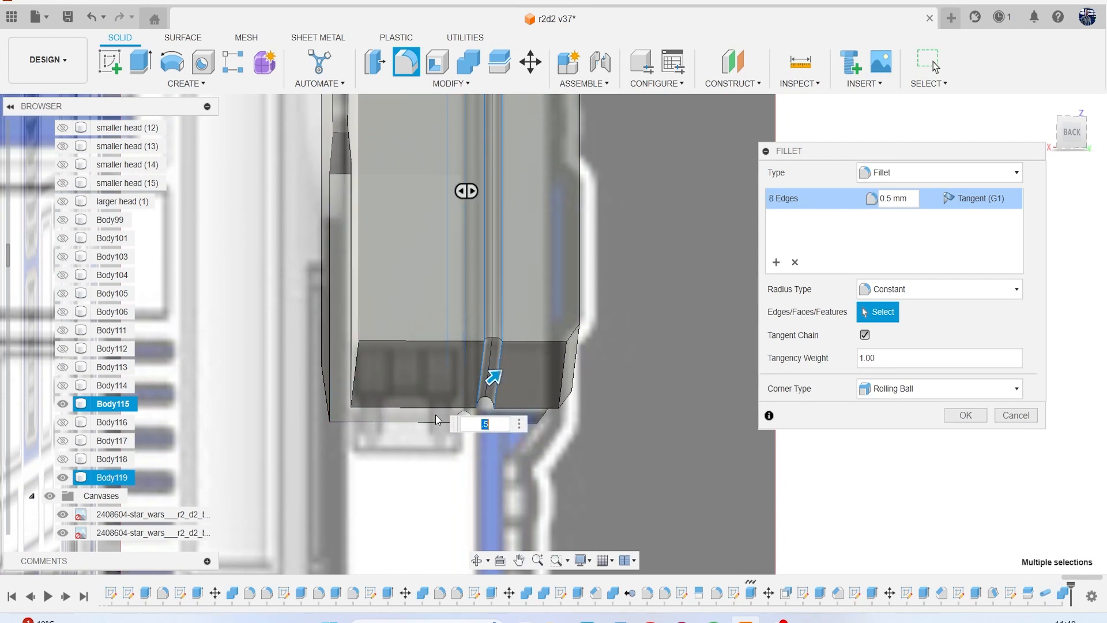
scroll(435, 415, up, 3)
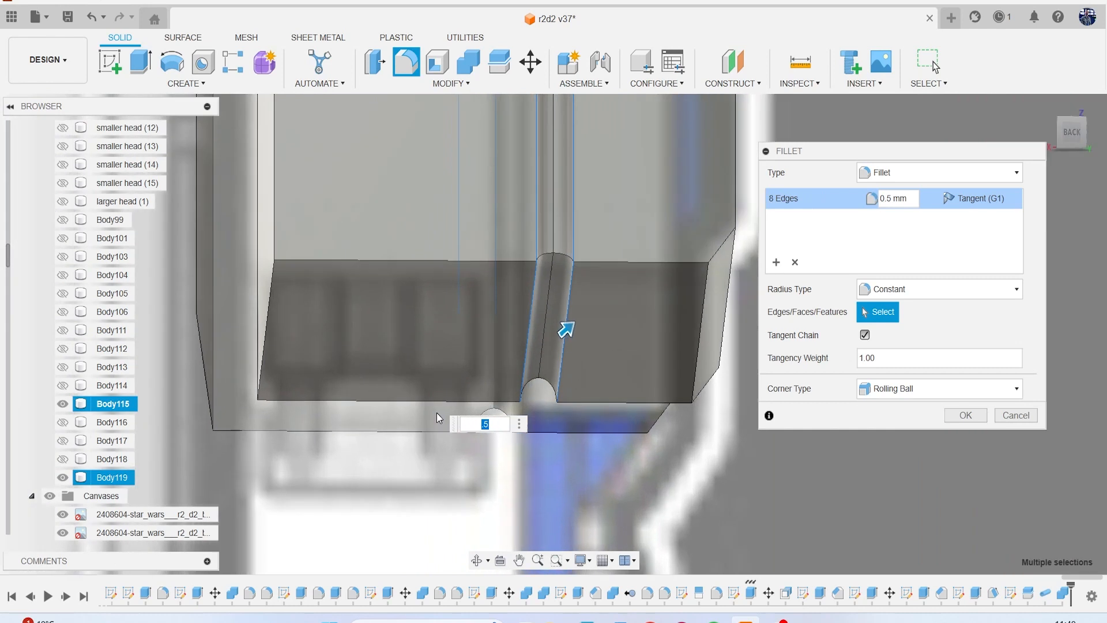
click(472, 410)
click(512, 416)
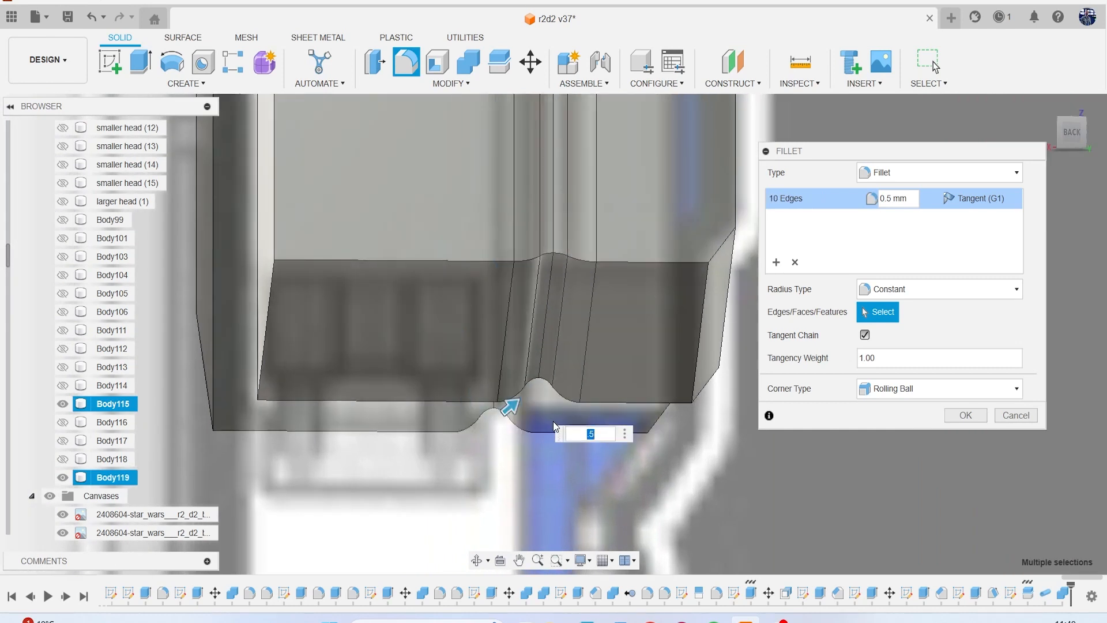
scroll(559, 418, down, 4)
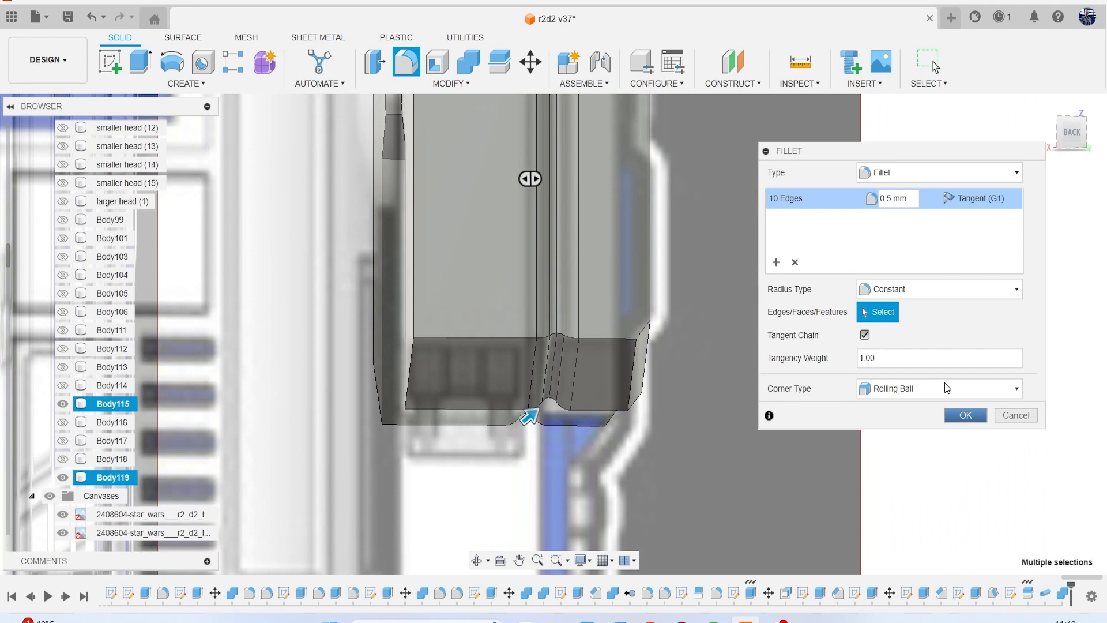
click(959, 415)
scroll(823, 341, down, 5)
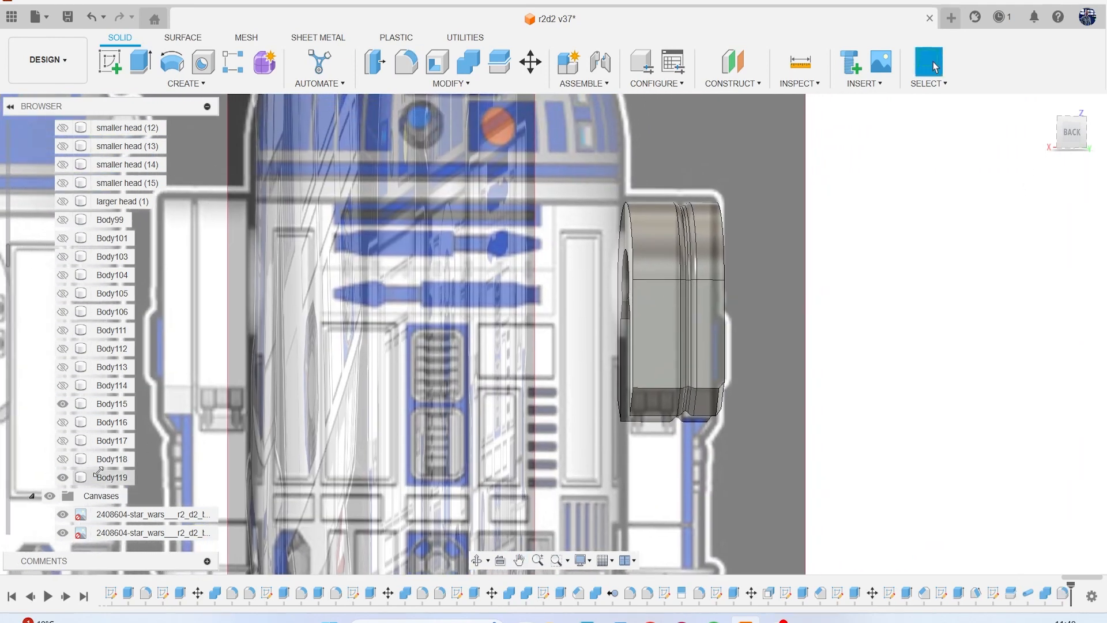
Hide the canvases and show the bodies Body116, Body117 and Body118.
click(50, 495)
mouse_move(1066, 143)
mouse_down()
mouse_move(1038, 163)
mouse_move(1010, 147)
mouse_move(980, 177)
mouse_move(1010, 157)
mouse_move(951, 162)
mouse_move(1059, 167)
mouse_move(1095, 149)
mouse_up()
click(62, 422)
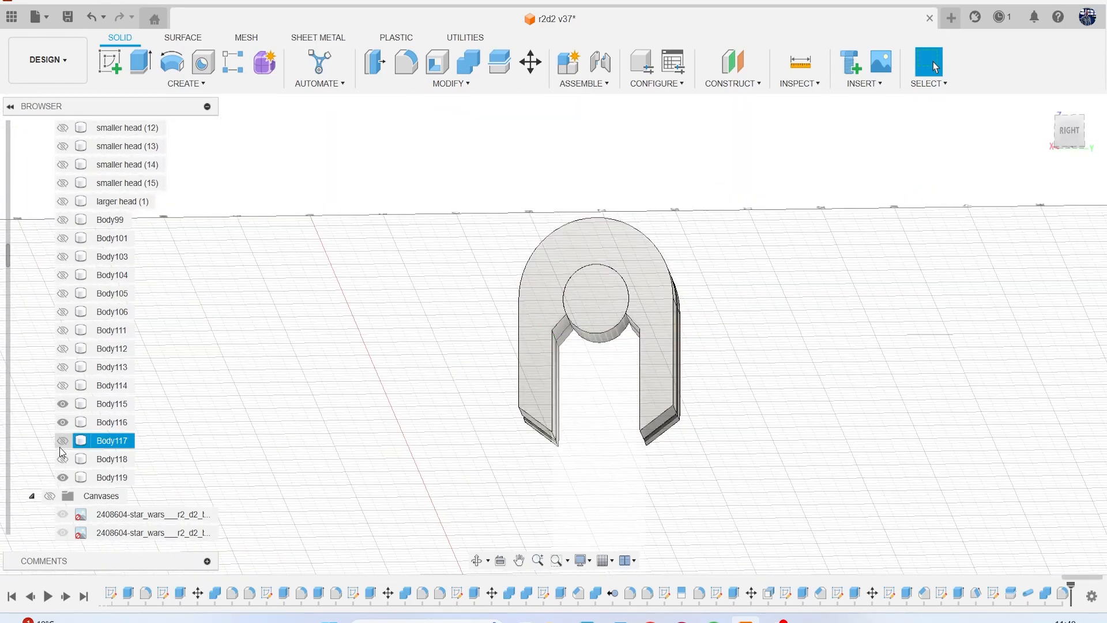
click(61, 441)
click(60, 460)
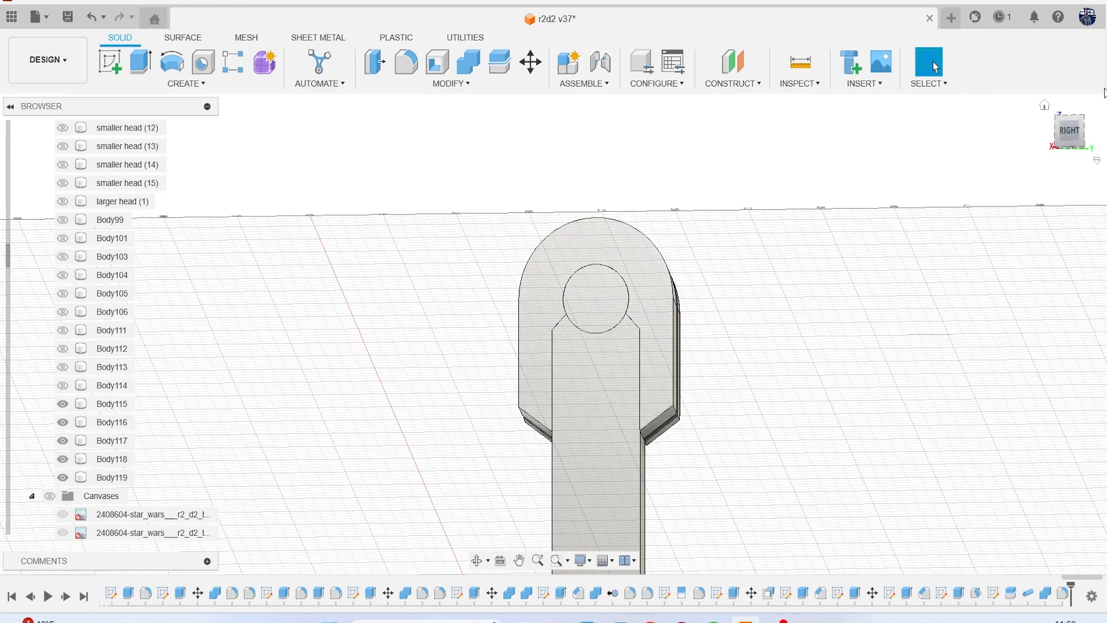
Chamfer the five edges around the shoulder panel's hub opening and leg slot with an equal distance of 0.349 mm.
drag(1074, 137, 1000, 145)
drag(473, 202, 466, 139)
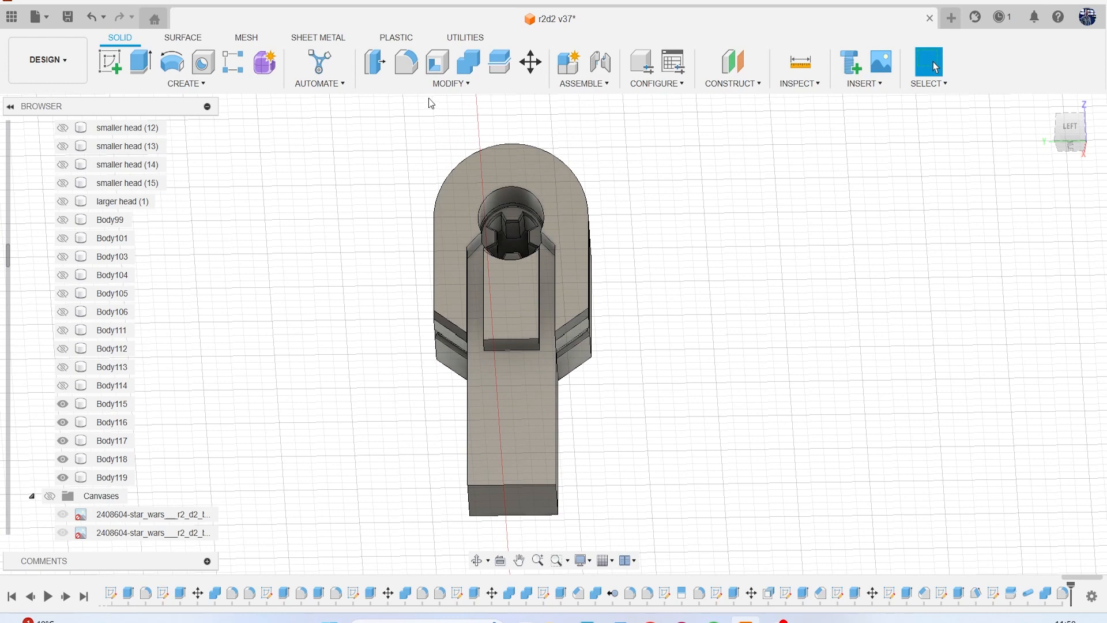
click(447, 83)
click(428, 134)
scroll(502, 178, up, 3)
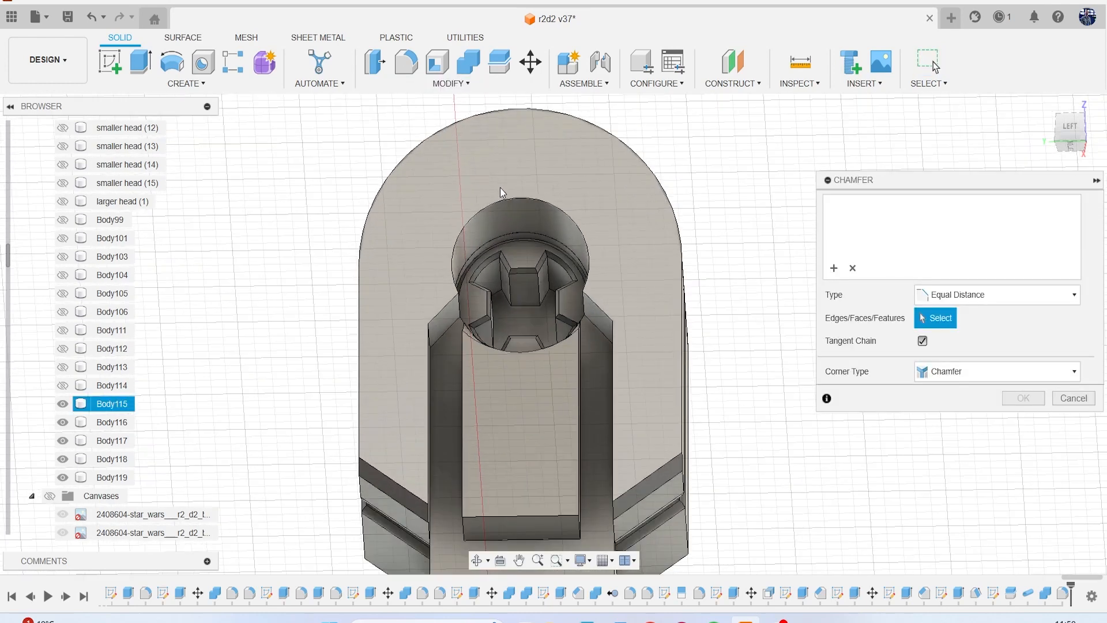
click(502, 197)
scroll(444, 305, up, 3)
click(445, 311)
click(423, 385)
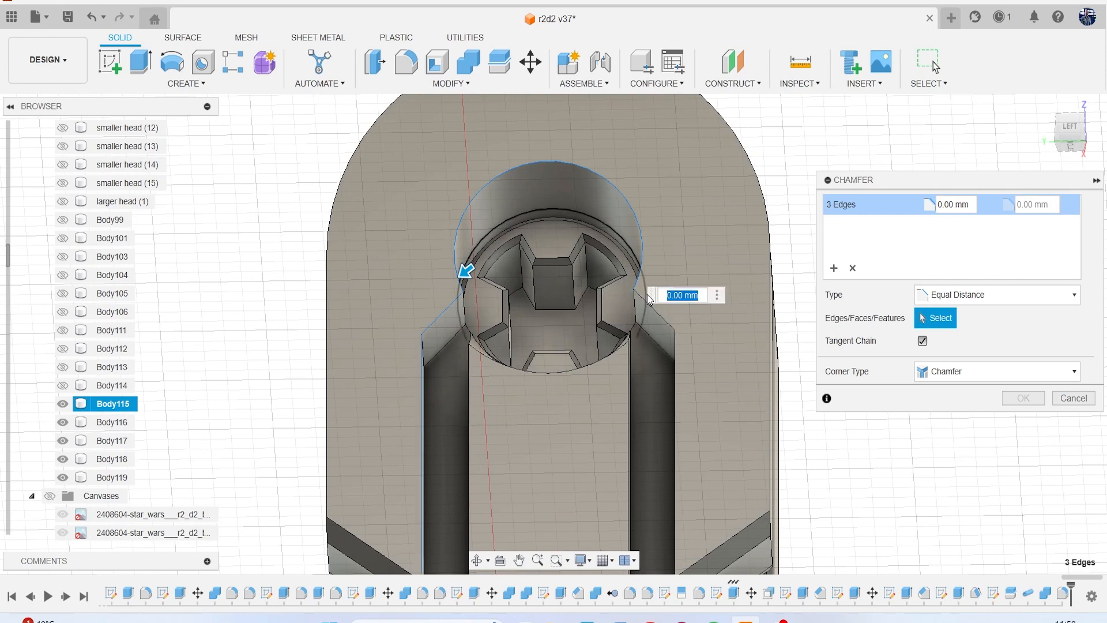
click(655, 311)
click(673, 393)
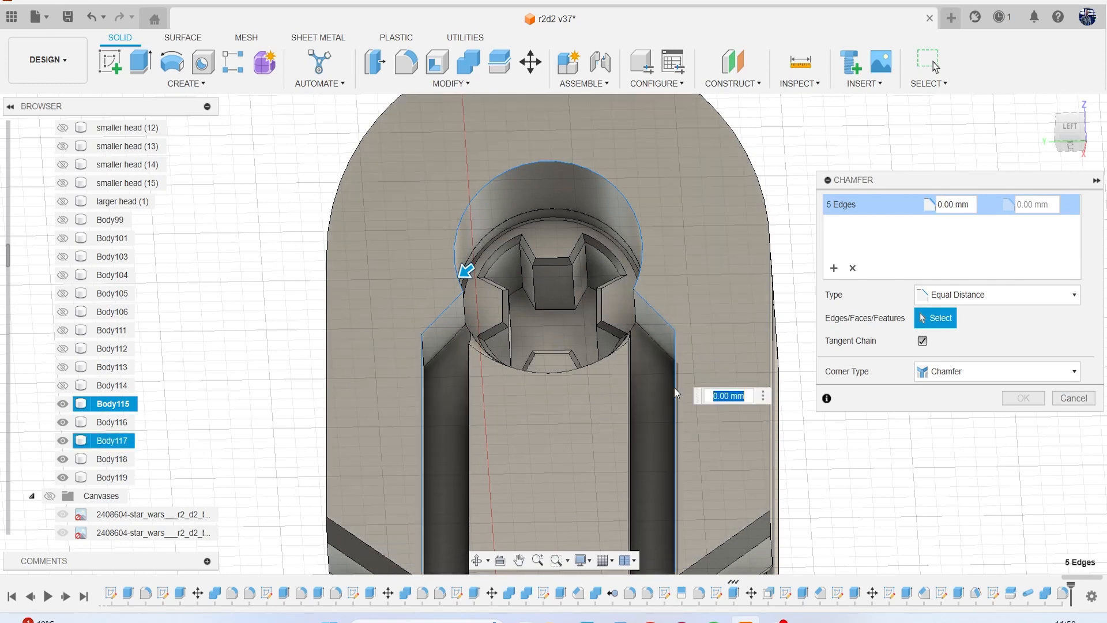
scroll(676, 386, down, 2)
mouse_move(501, 292)
mouse_down()
mouse_move(503, 303)
mouse_move(496, 294)
mouse_up()
scroll(704, 348, down, 2)
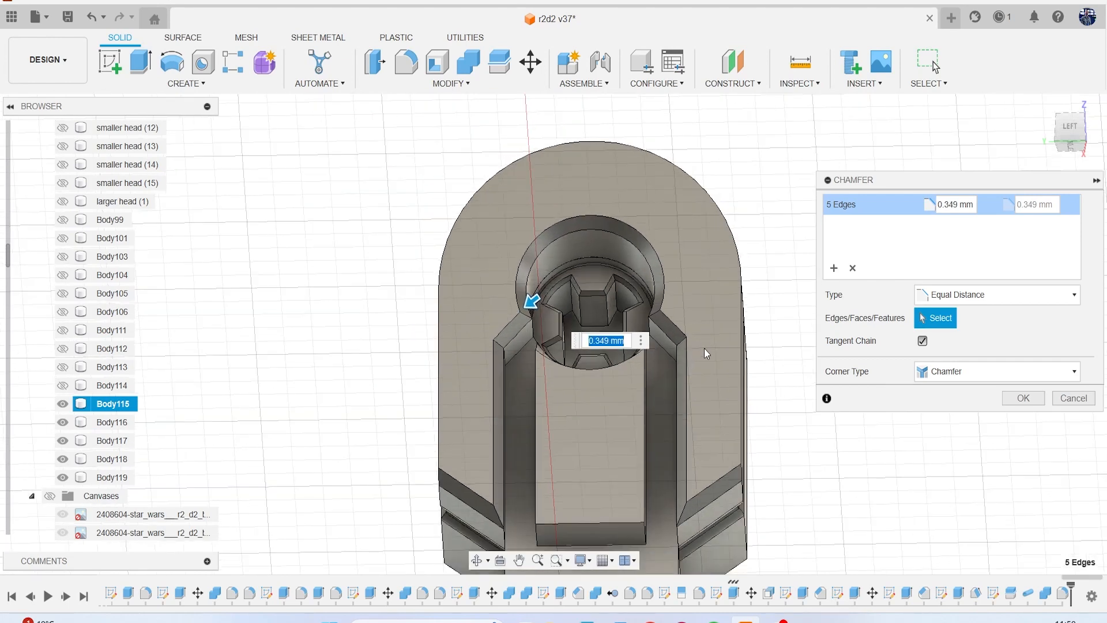
click(1023, 398)
Start a 0.1 mm fillet on the outer chamfer edge around the hub opening and the adjoining sloped slot edge.
key(f)
scroll(583, 241, up, 2)
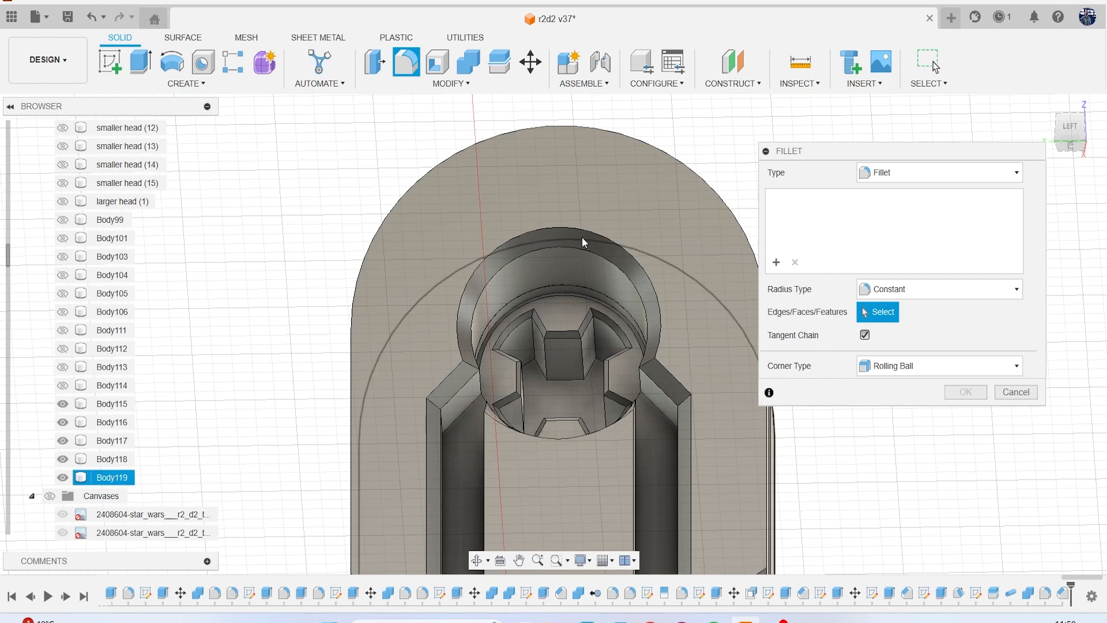
click(580, 230)
click(447, 378)
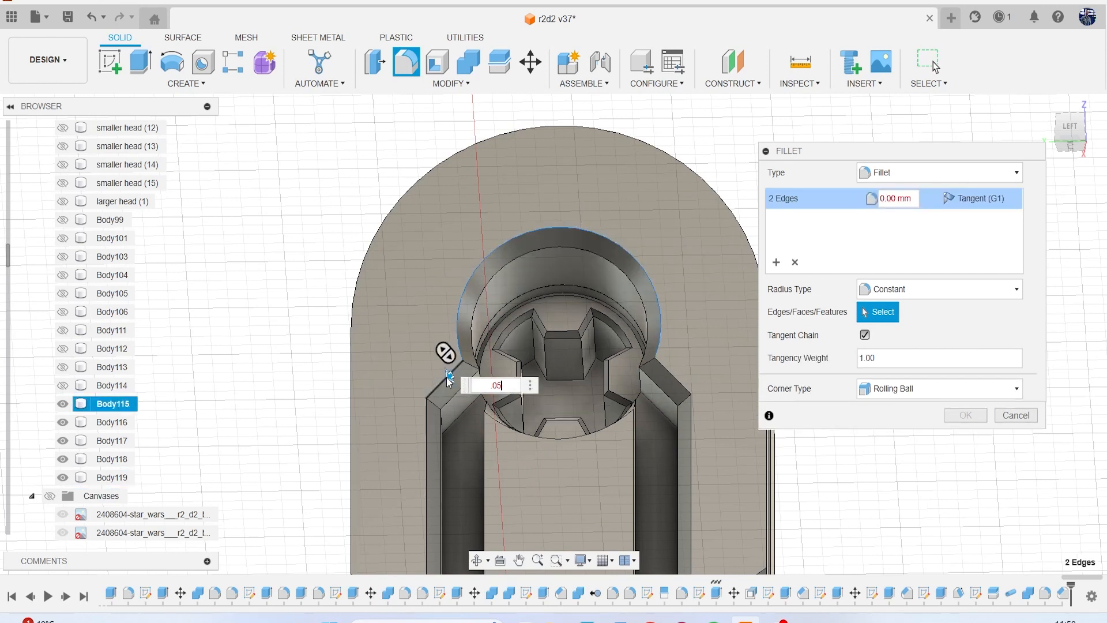
text(.05)
key(Return)
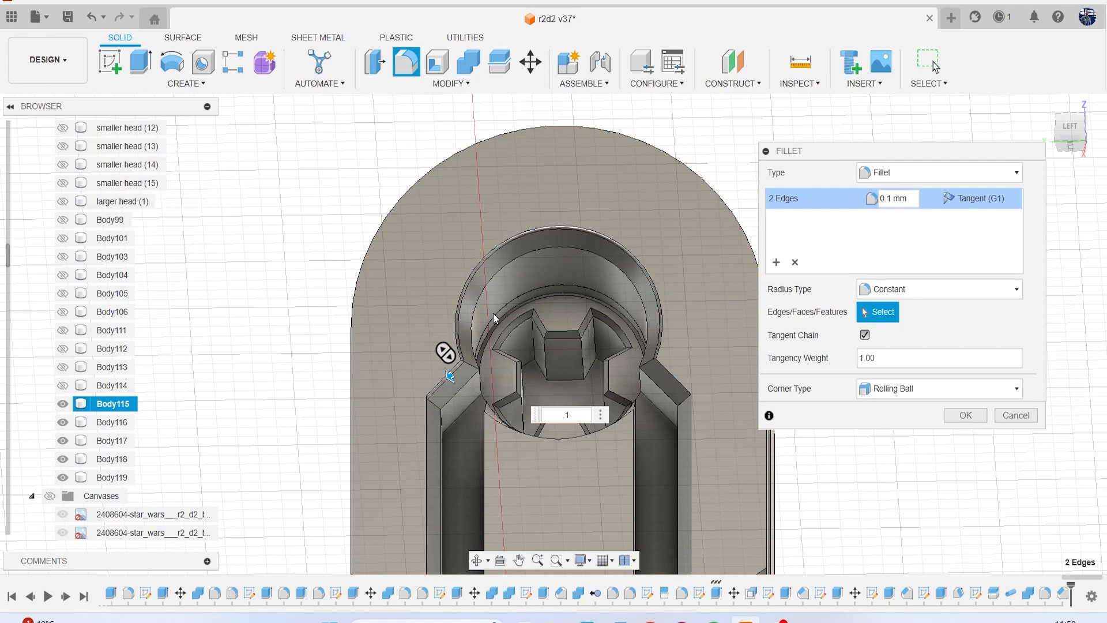
Add the inner and outer chamfer edges along one side of the leg slot and the adjoining lower bevel edges to the fillet.
scroll(493, 314, up, 1)
middle_drag(493, 323, 491, 186)
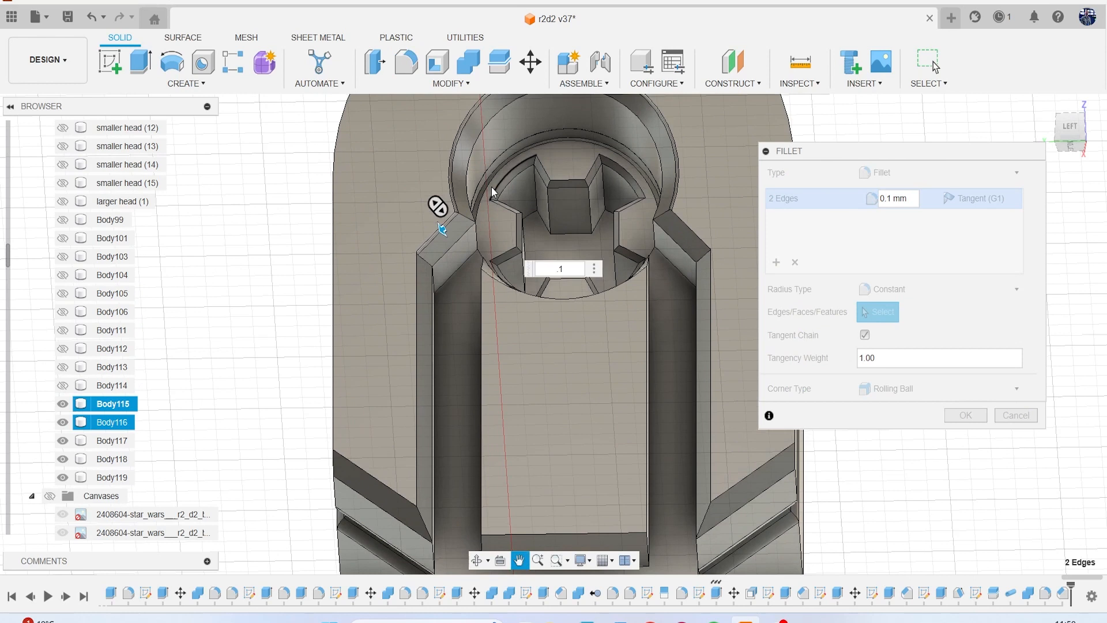
click(395, 495)
click(417, 474)
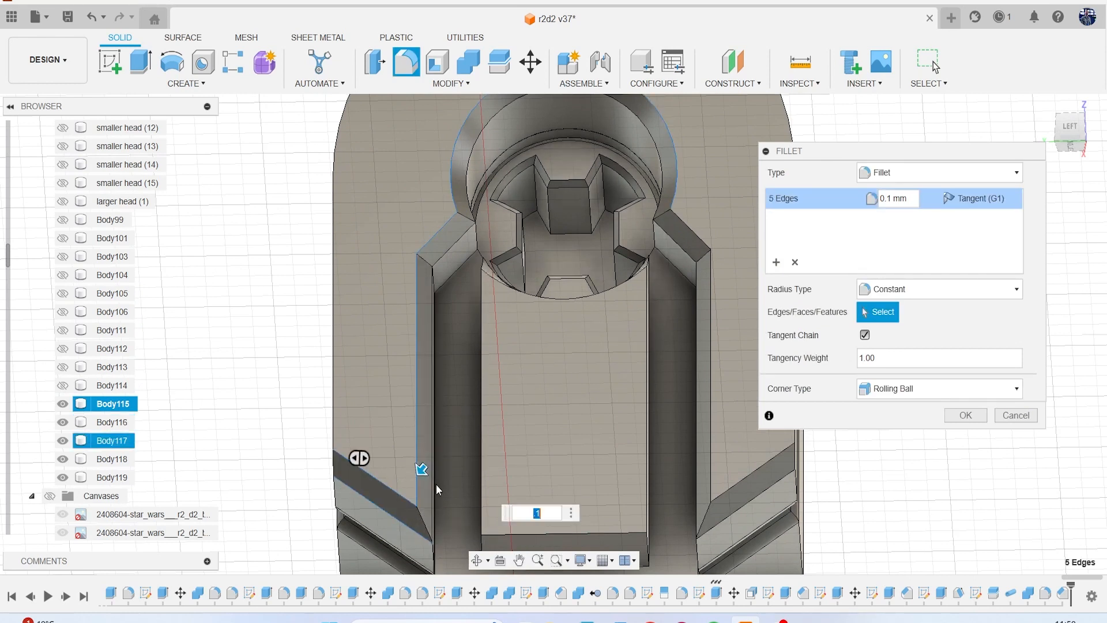
click(431, 492)
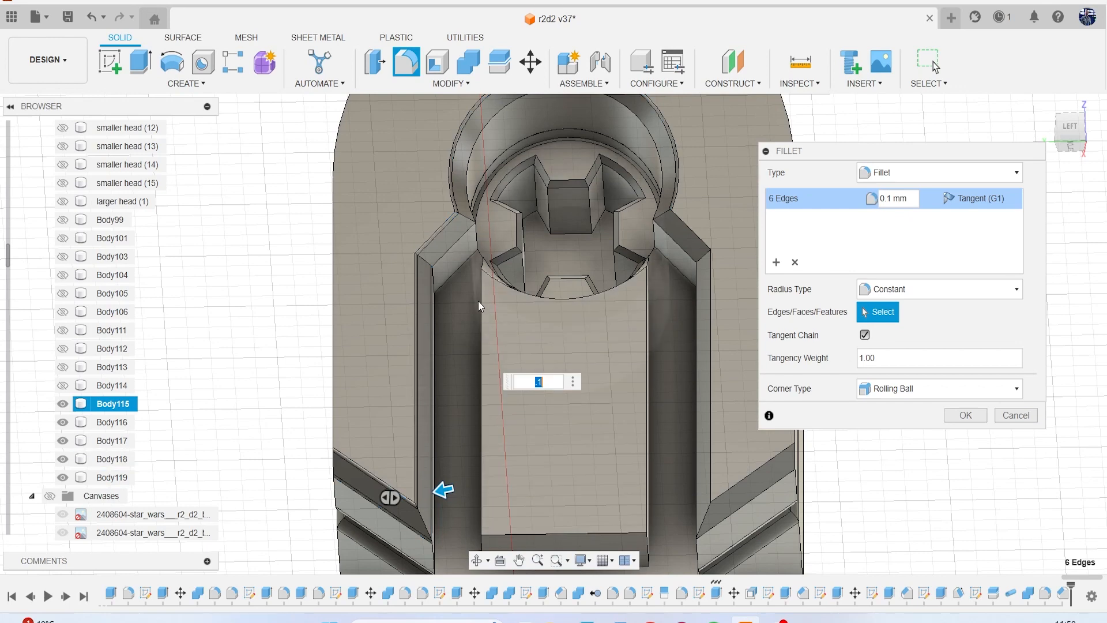
click(447, 251)
Add the hub opening's inner chamfer edge and the matching edges on the slot's other side, and apply the 0.1 mm fillet.
middle_drag(568, 216, 533, 320)
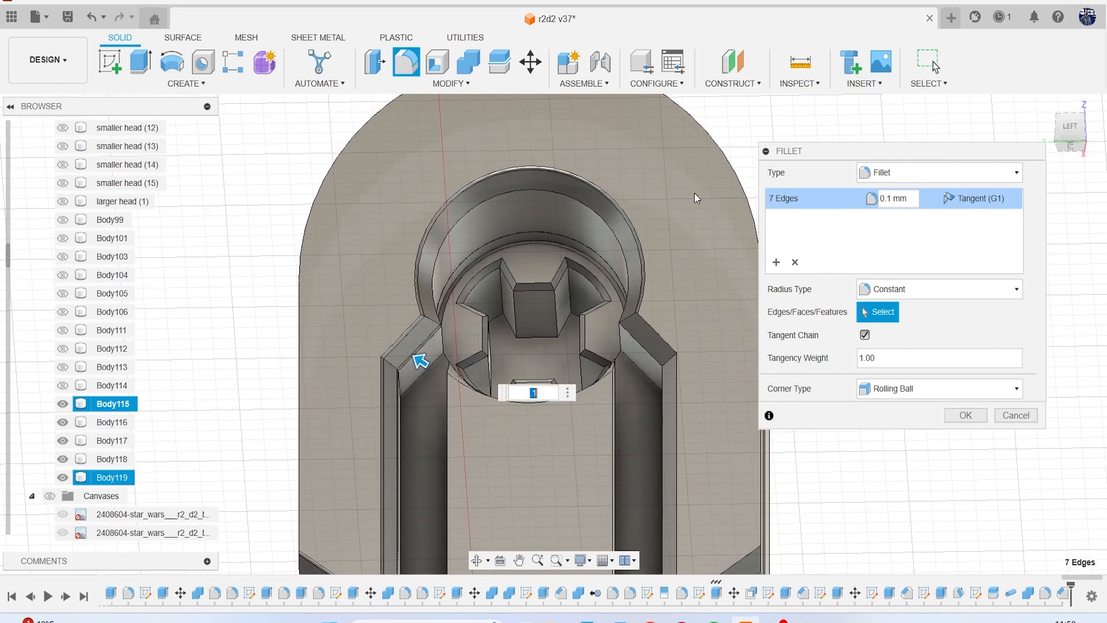
click(600, 215)
click(669, 364)
click(663, 395)
scroll(611, 451, down, 4)
middle_drag(611, 450, 576, 254)
scroll(591, 323, up, 3)
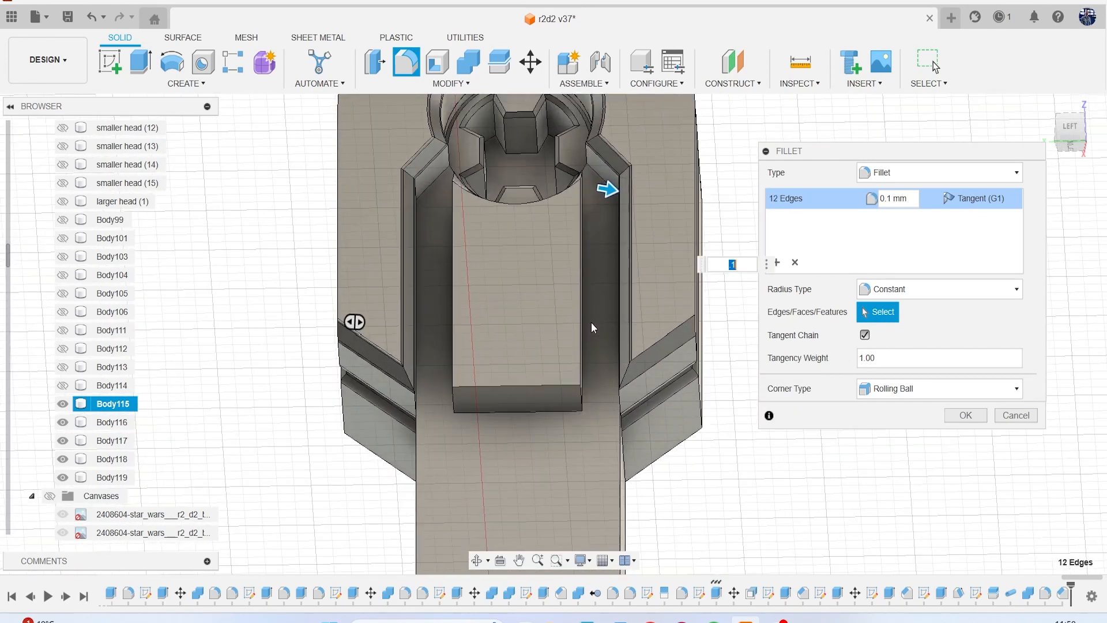
click(657, 350)
click(658, 357)
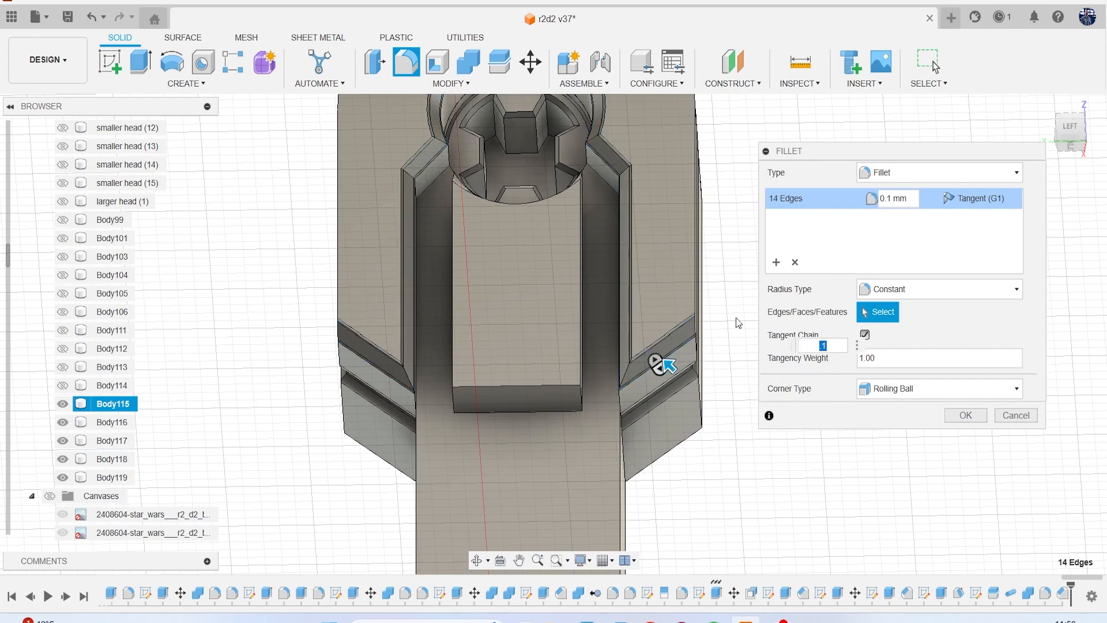
scroll(687, 319, down, 2)
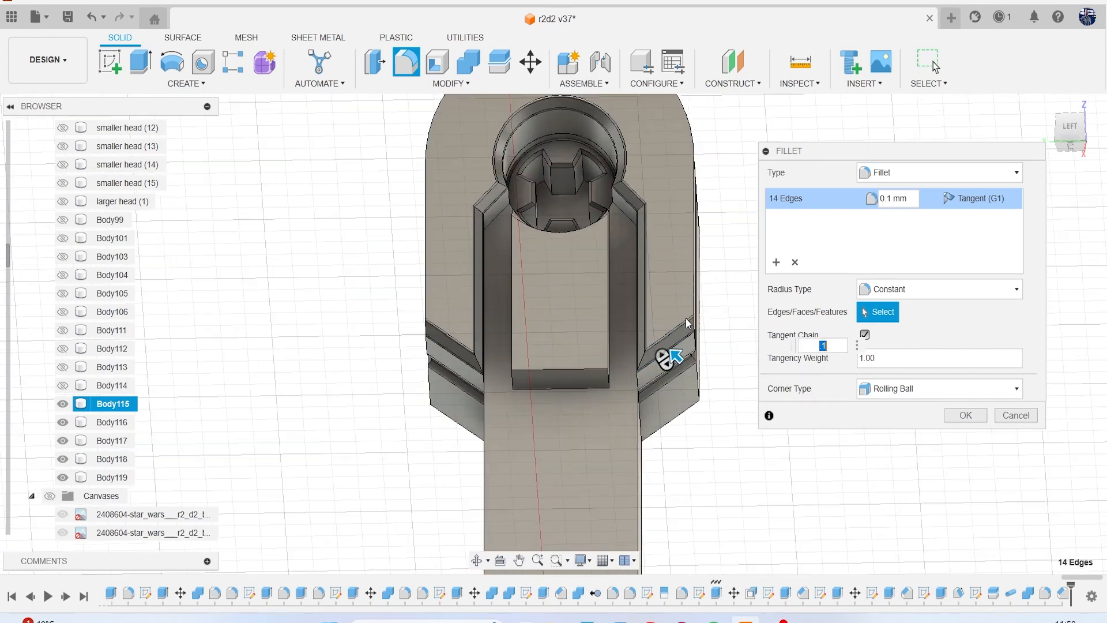
click(966, 415)
Examine the shoulder panel, hub and leg from several angles and check which part Body114 is.
scroll(877, 316, down, 2)
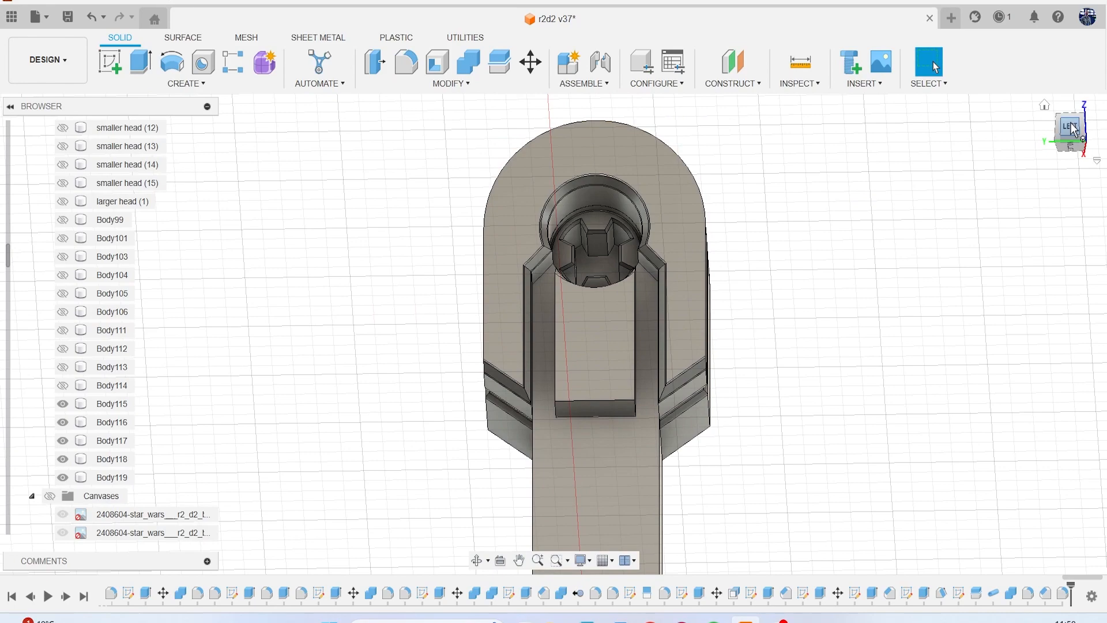
click(1073, 130)
mouse_move(1073, 130)
mouse_down()
mouse_move(1096, 133)
mouse_move(1073, 123)
mouse_up()
scroll(1002, 249, down, 3)
middle_drag(971, 260, 891, 163)
mouse_move(1073, 131)
mouse_down()
mouse_move(1051, 138)
mouse_move(1079, 140)
mouse_move(1042, 143)
mouse_move(1083, 137)
mouse_up()
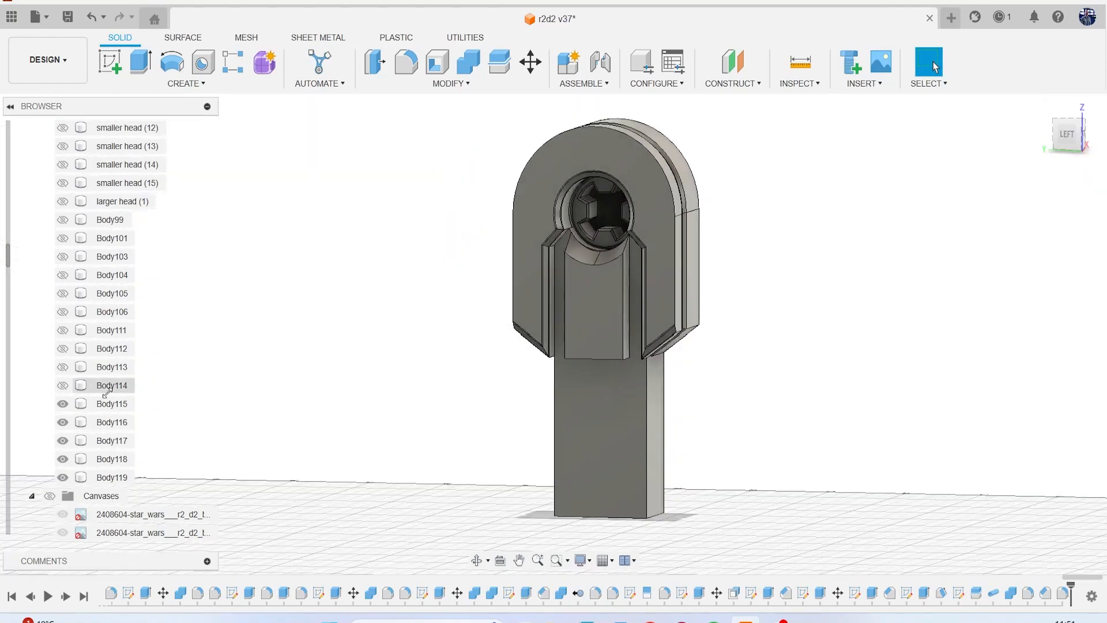
click(62, 385)
scroll(490, 349, down, 4)
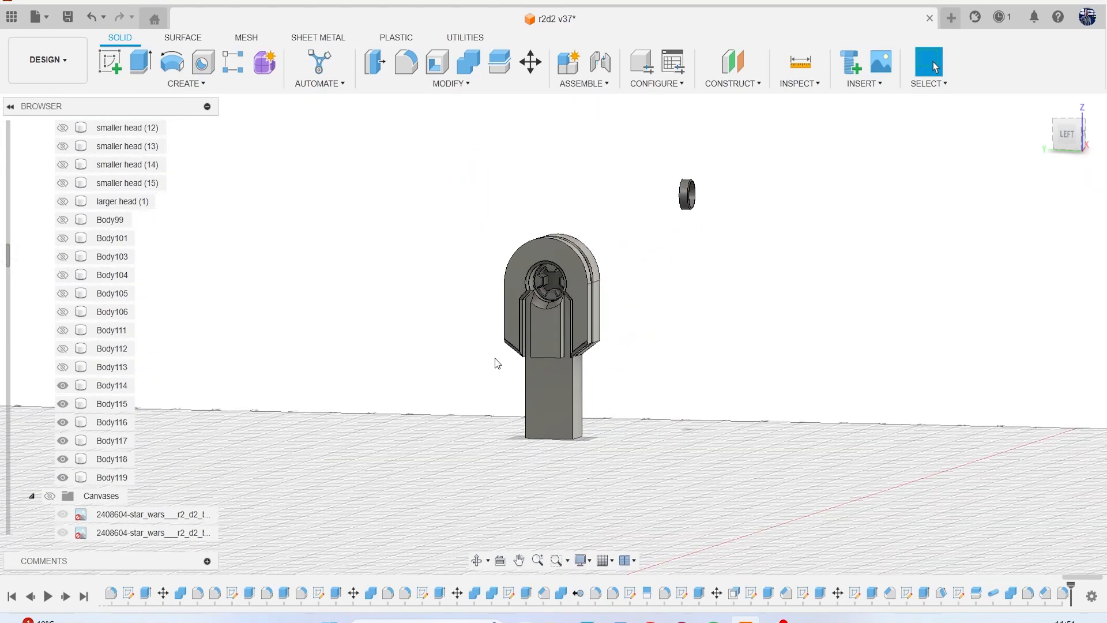
scroll(498, 362, up, 2)
click(64, 386)
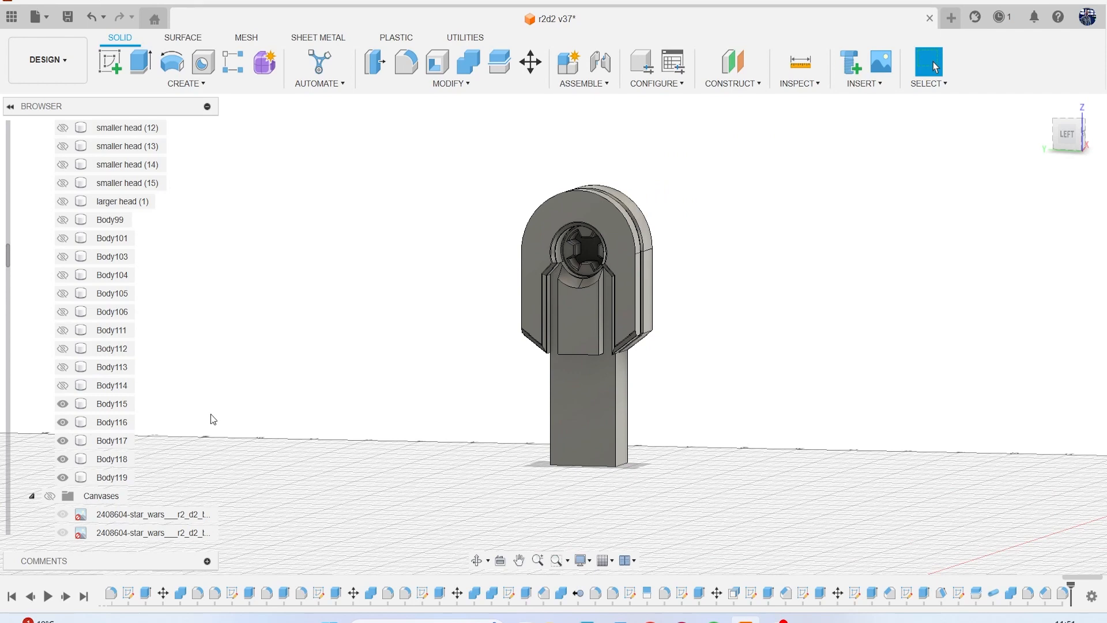
Show the reference canvases and start a sketch on the shoulder panel's outer face, viewed squarely from the left side.
scroll(54, 458, down, 2)
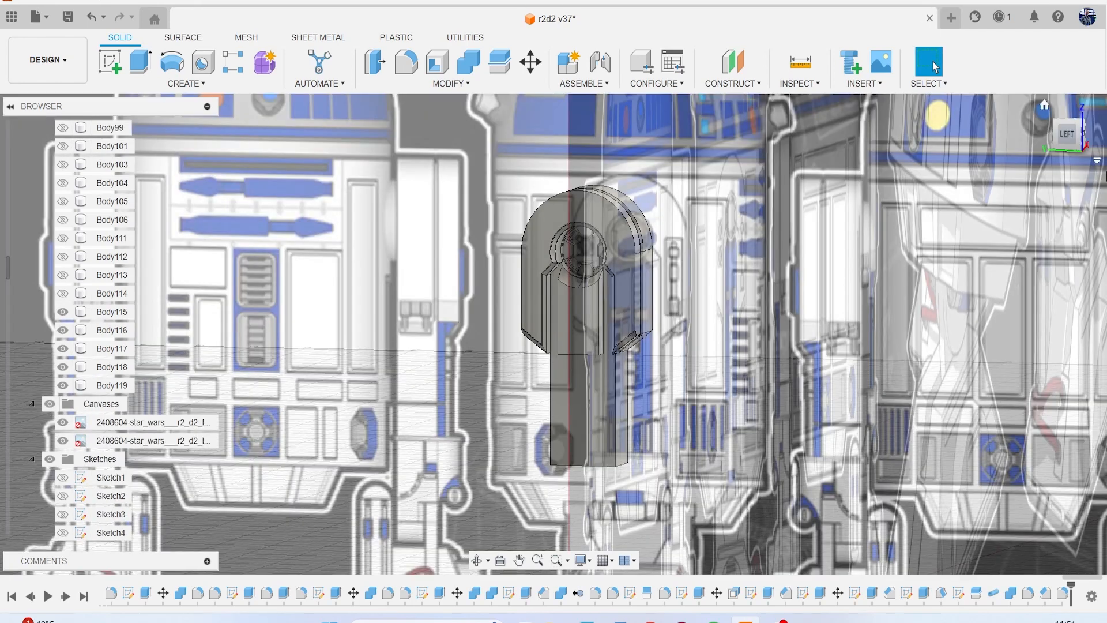
click(1067, 135)
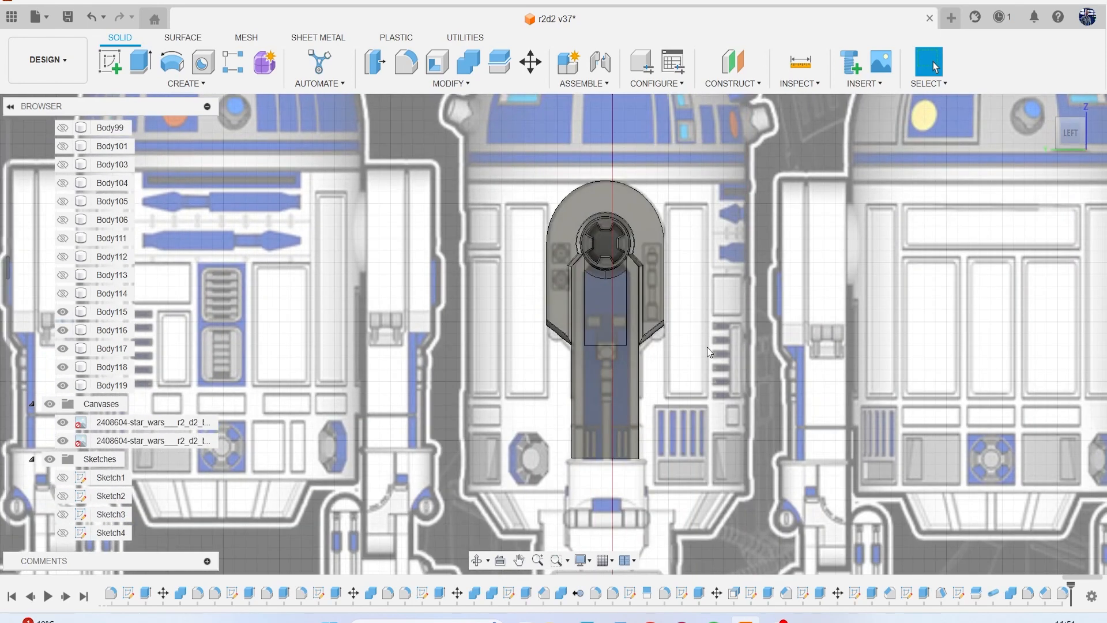
click(607, 321)
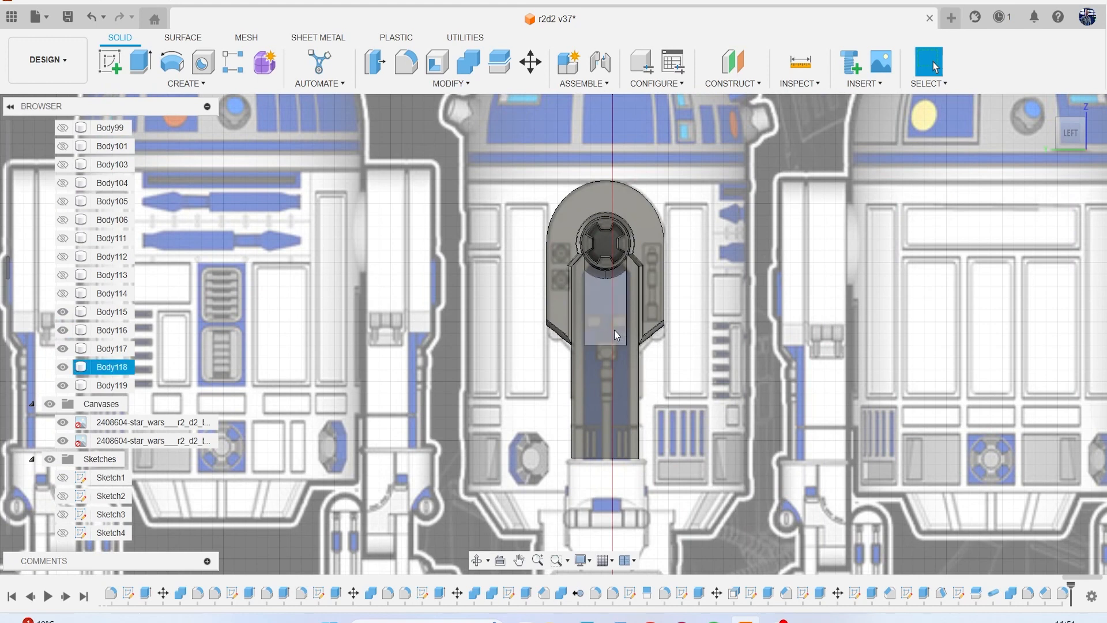
scroll(618, 292, up, 4)
middle_drag(620, 289, 565, 325)
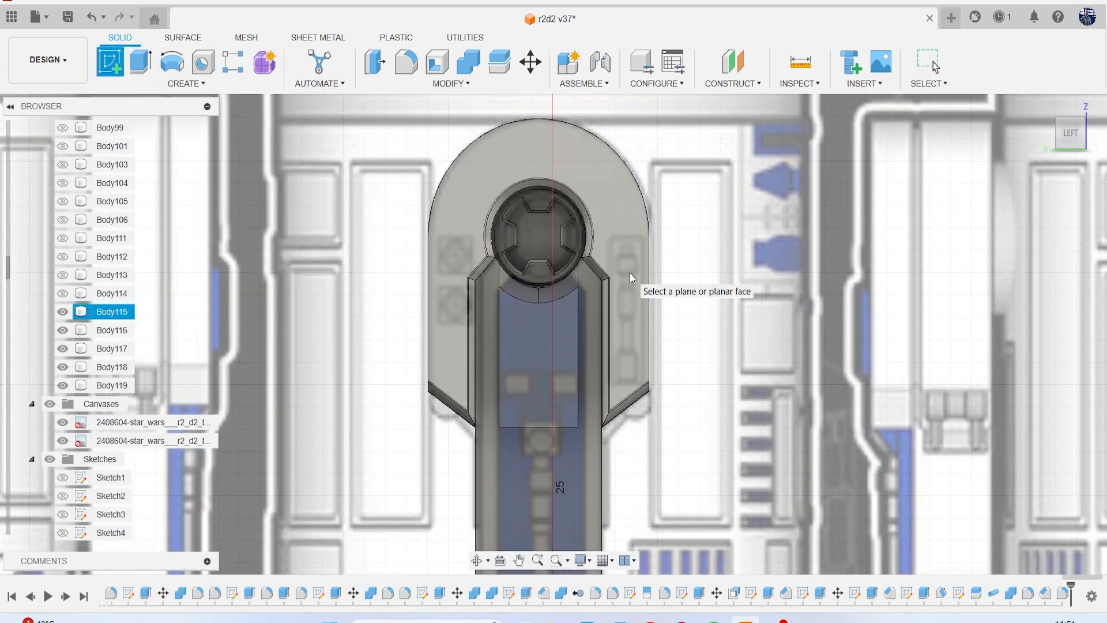
scroll(630, 272, down, 5)
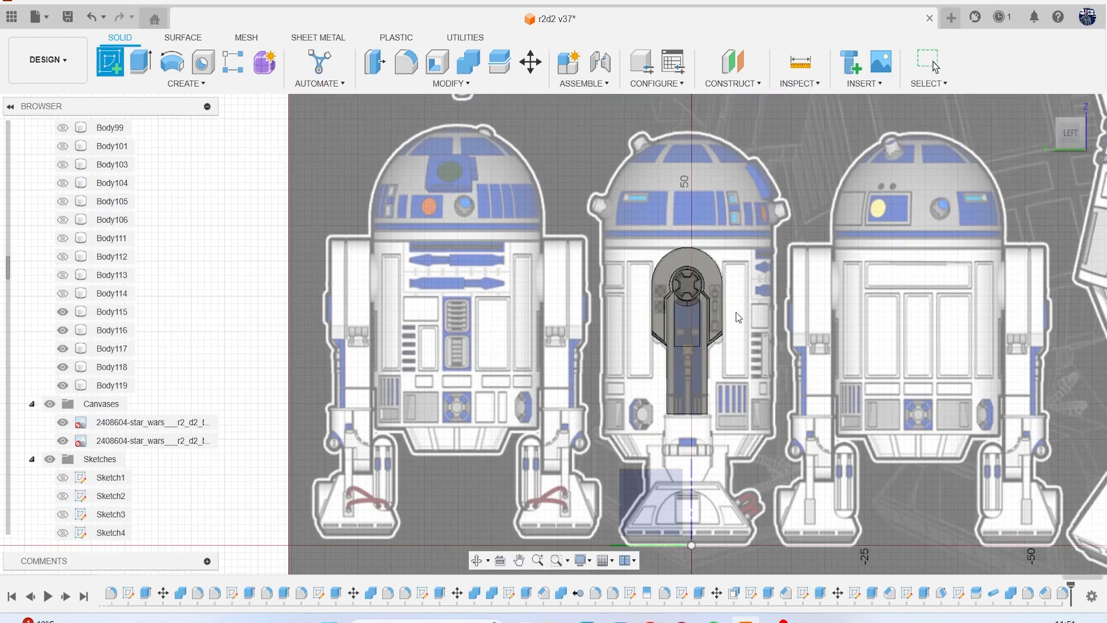
scroll(708, 313, up, 5)
scroll(668, 311, down, 10)
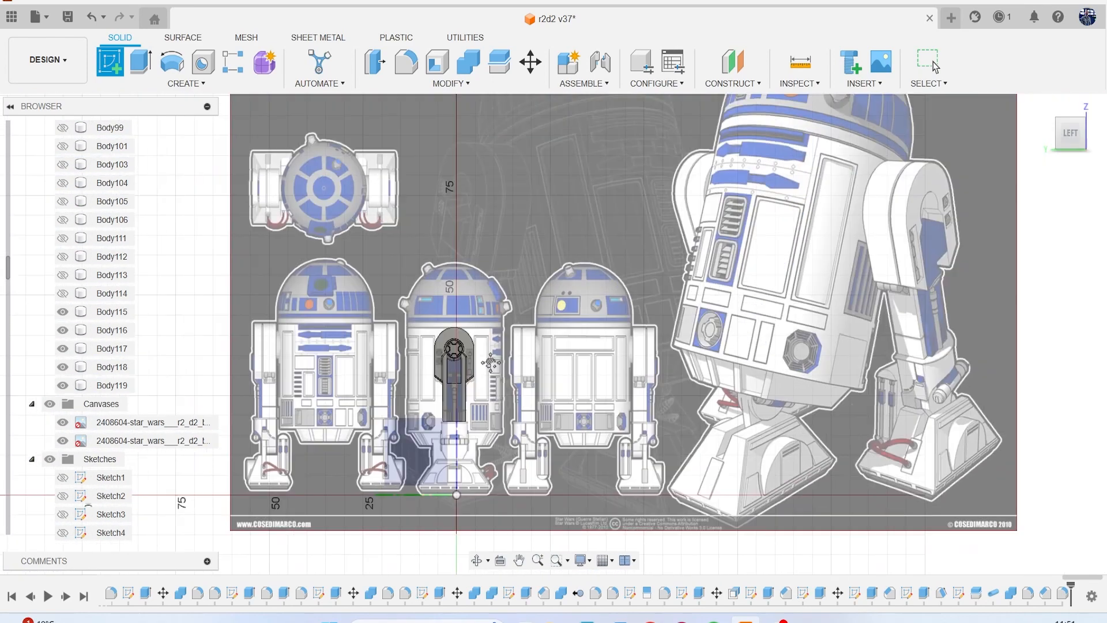
middle_drag(519, 335, 490, 377)
scroll(446, 401, up, 8)
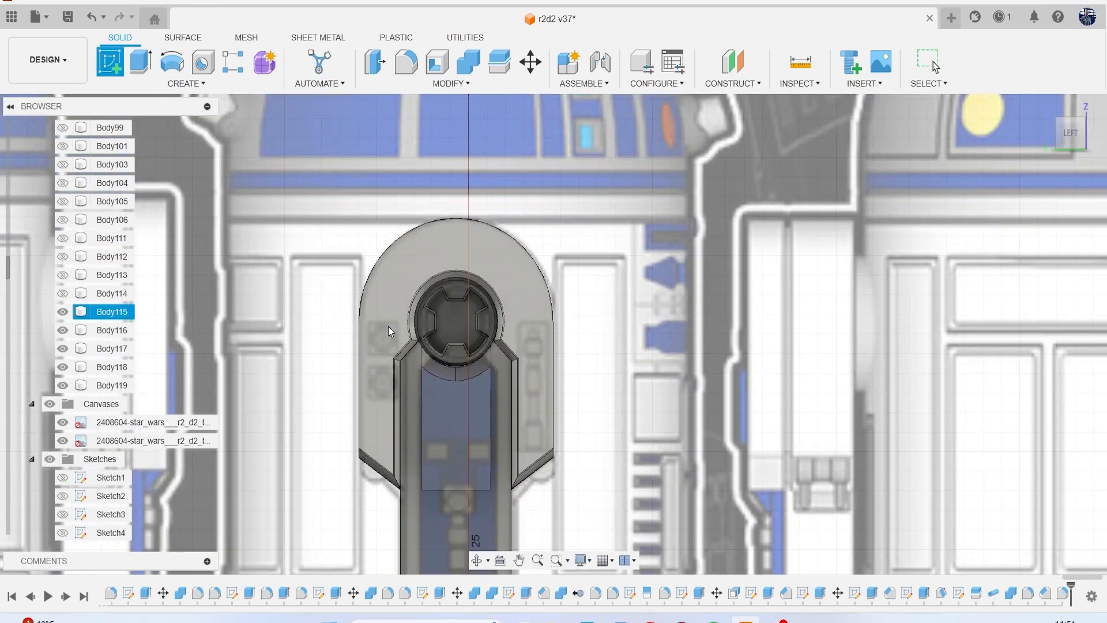
click(385, 322)
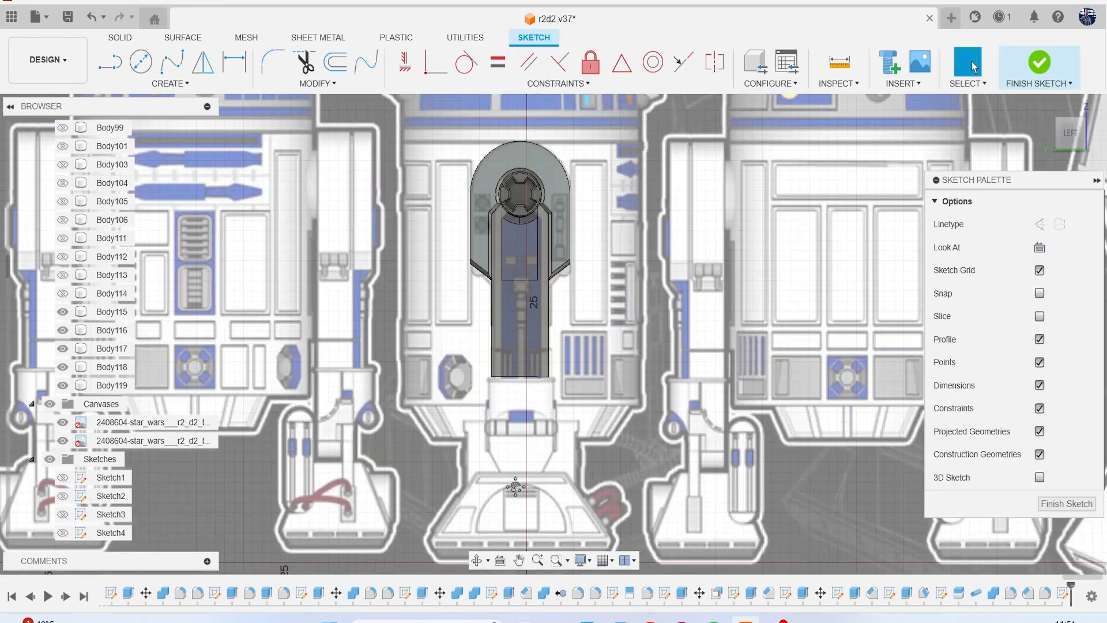
Sketch a two-point rectangle beside the hub over the upper small square detail of the reference canvas.
scroll(506, 282, up, 10)
key(r)
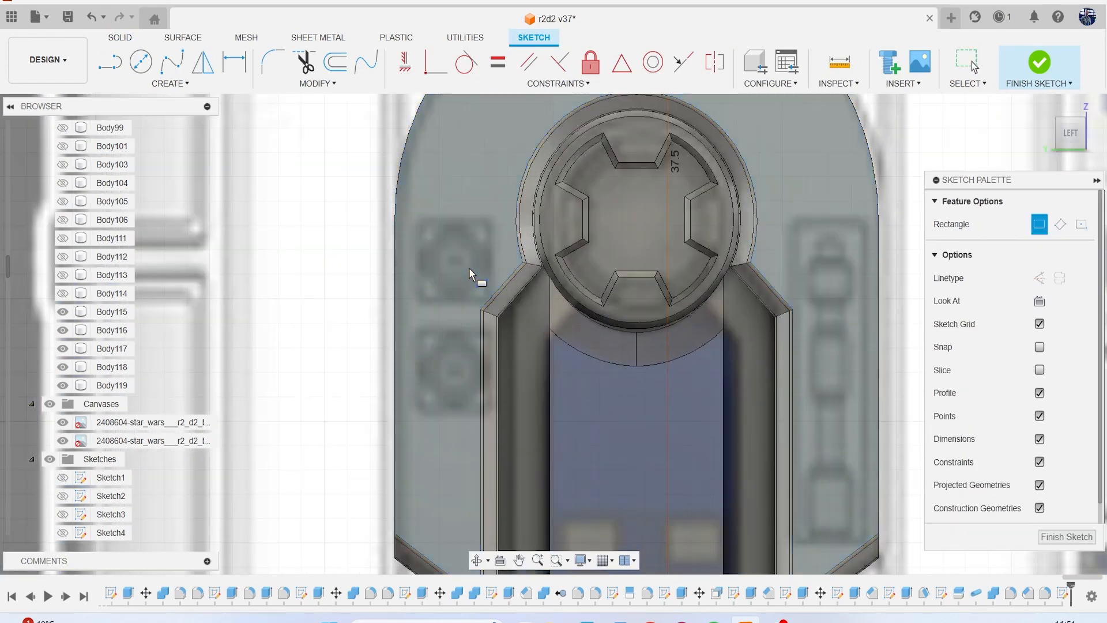
scroll(438, 253, up, 2)
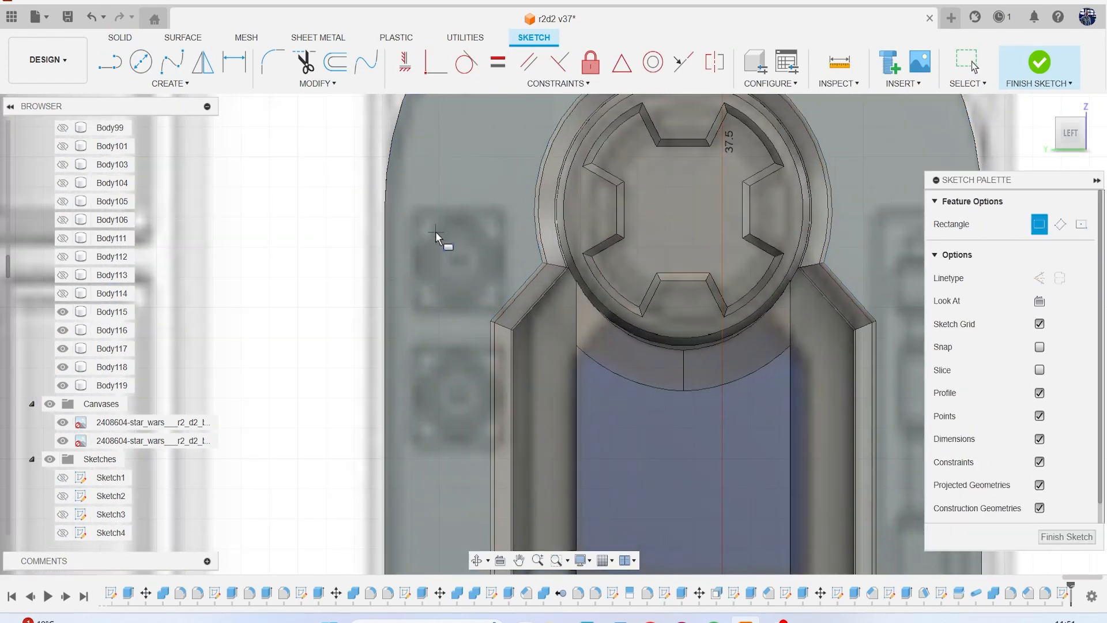
click(398, 209)
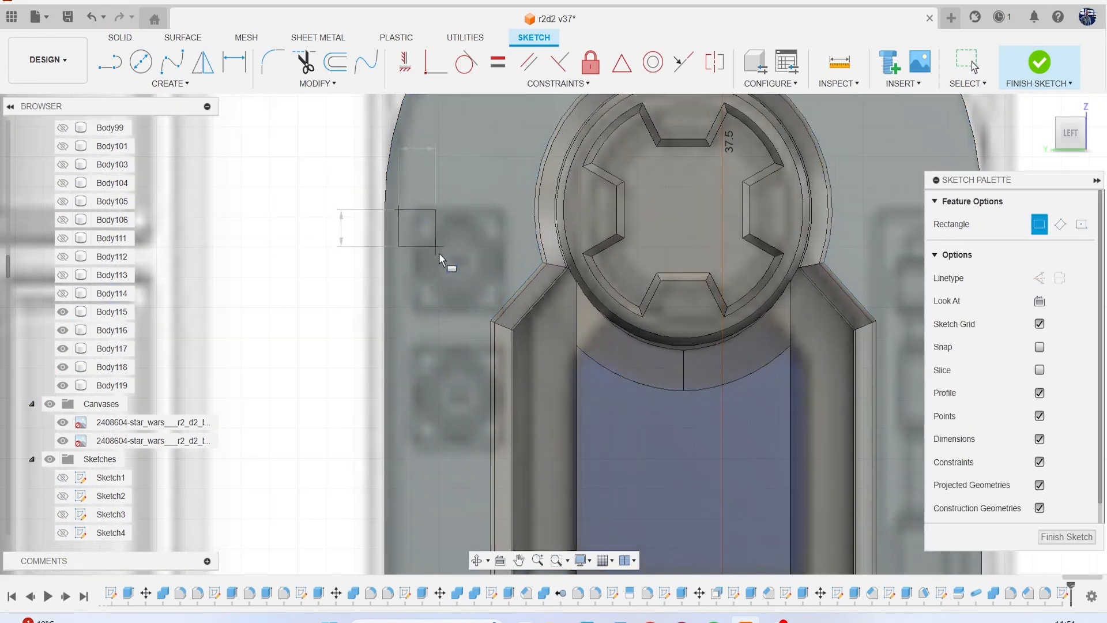
click(483, 307)
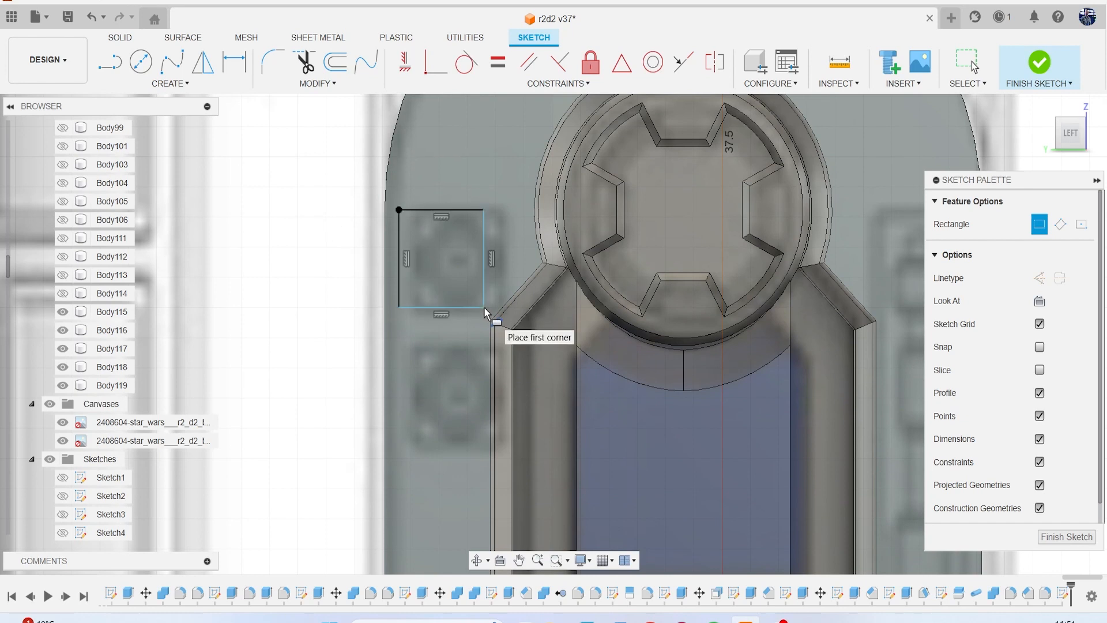
key(Escape)
Copy the small rectangle about 2.24 mm straight down over the lower square detail of the canvas.
double_click(453, 211)
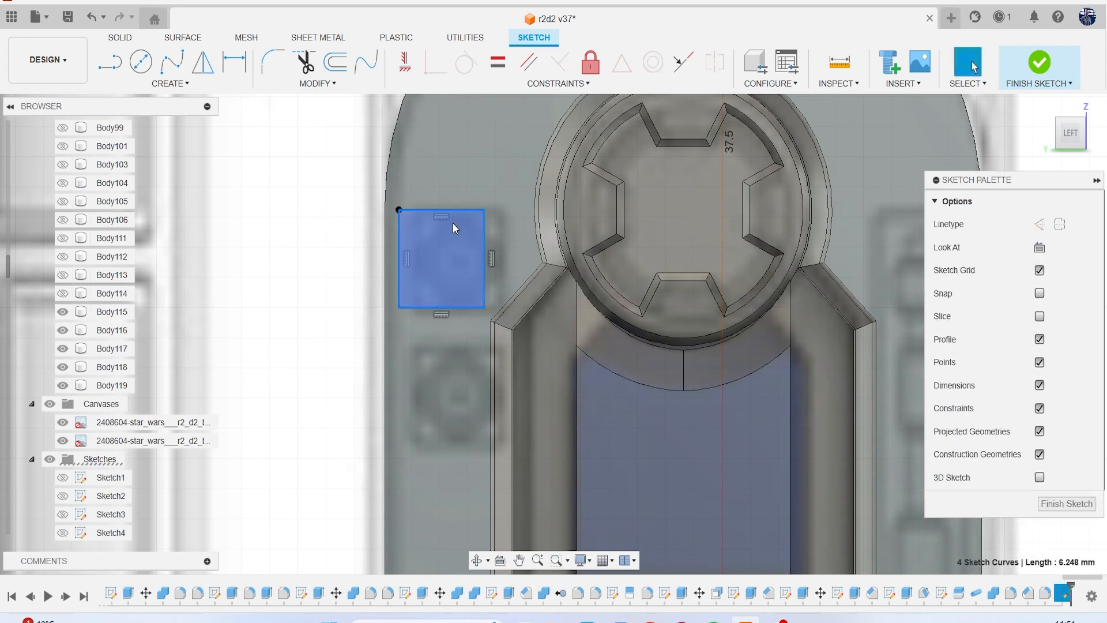
key(m)
drag(441, 272, 441, 409)
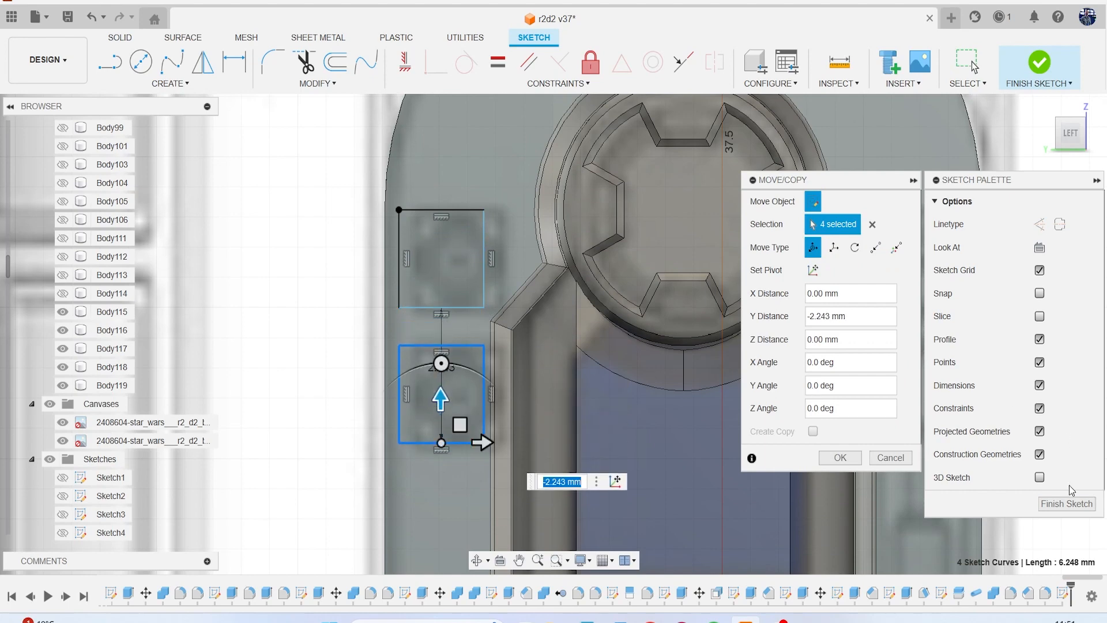
click(840, 458)
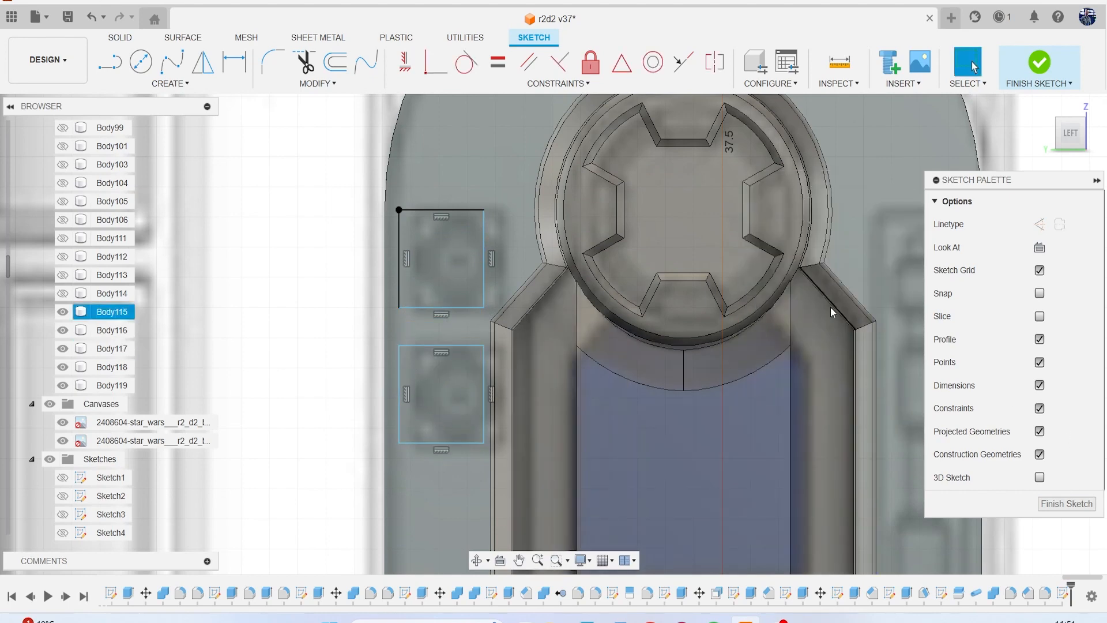
Sketch a tall rectangle across from the small ones, around the long vertical detail on the shoulder panel's opposite side.
scroll(782, 371, down, 3)
middle_drag(782, 371, 591, 348)
key(r)
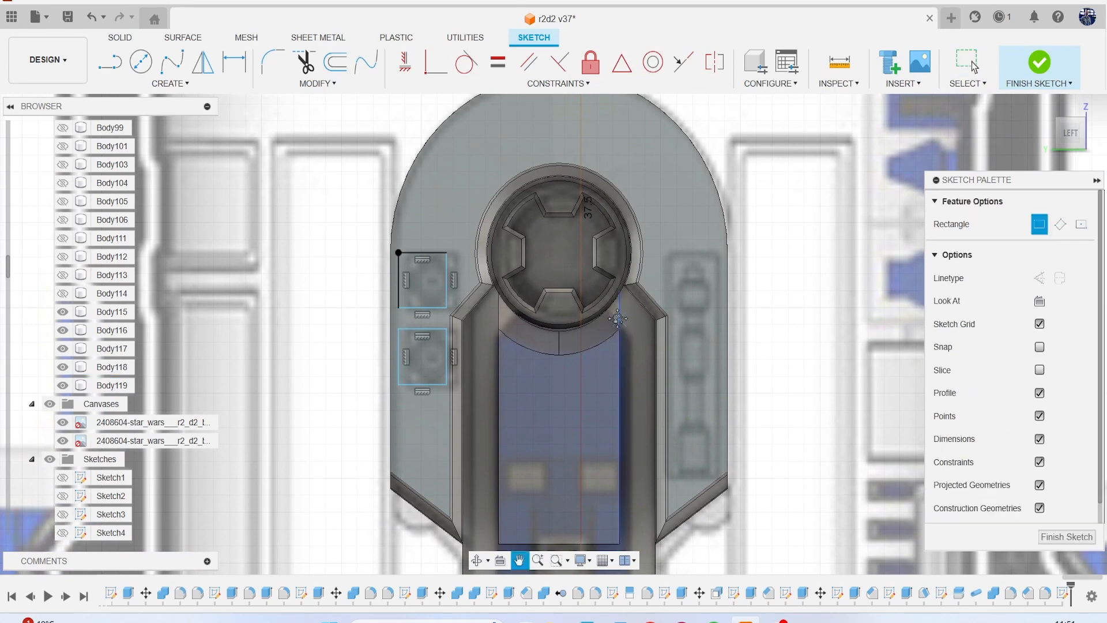
scroll(634, 288, up, 2)
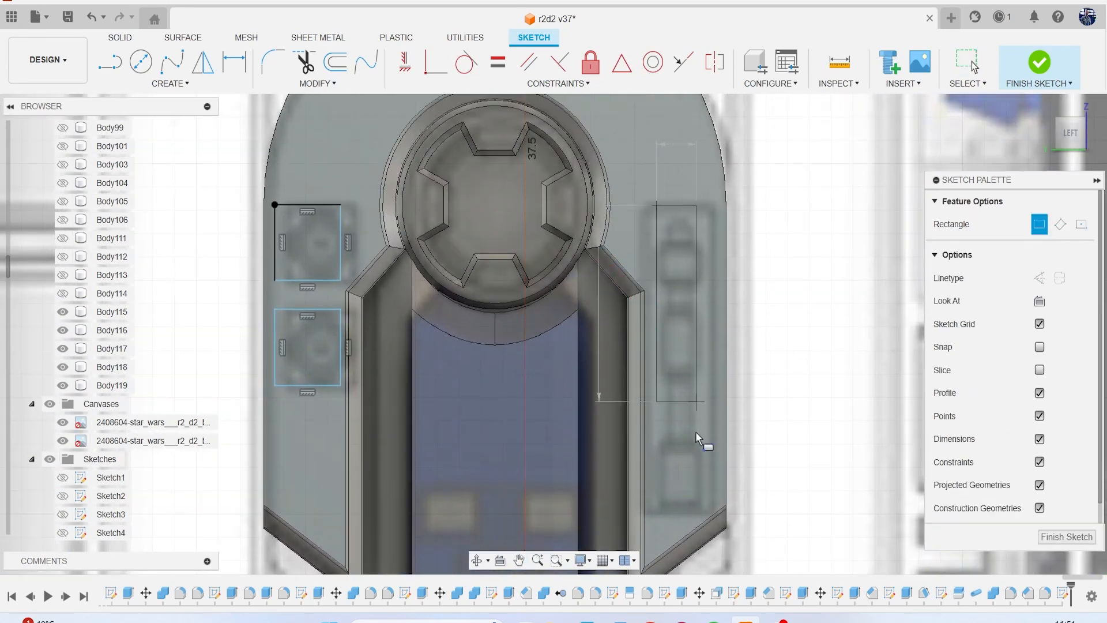
click(714, 508)
Extrude the two small rectangles and the tall one as a cut about 0.97 mm deep into the shoulder panel.
key(e)
click(696, 350)
click(324, 345)
click(338, 257)
scroll(337, 256, down, 2)
click(1069, 142)
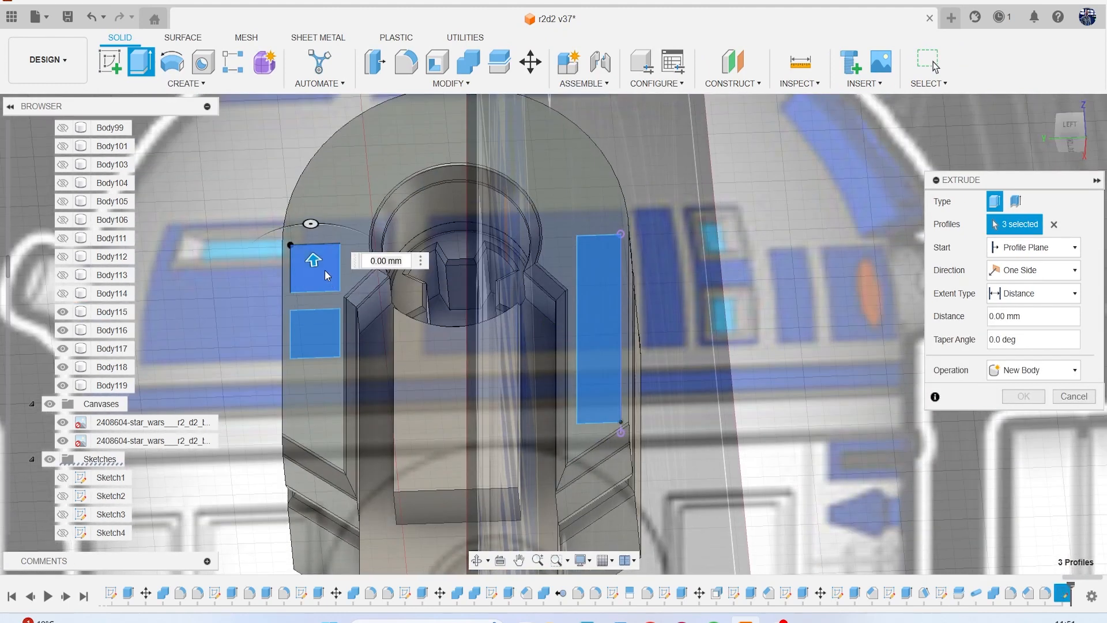
drag(314, 258, 317, 291)
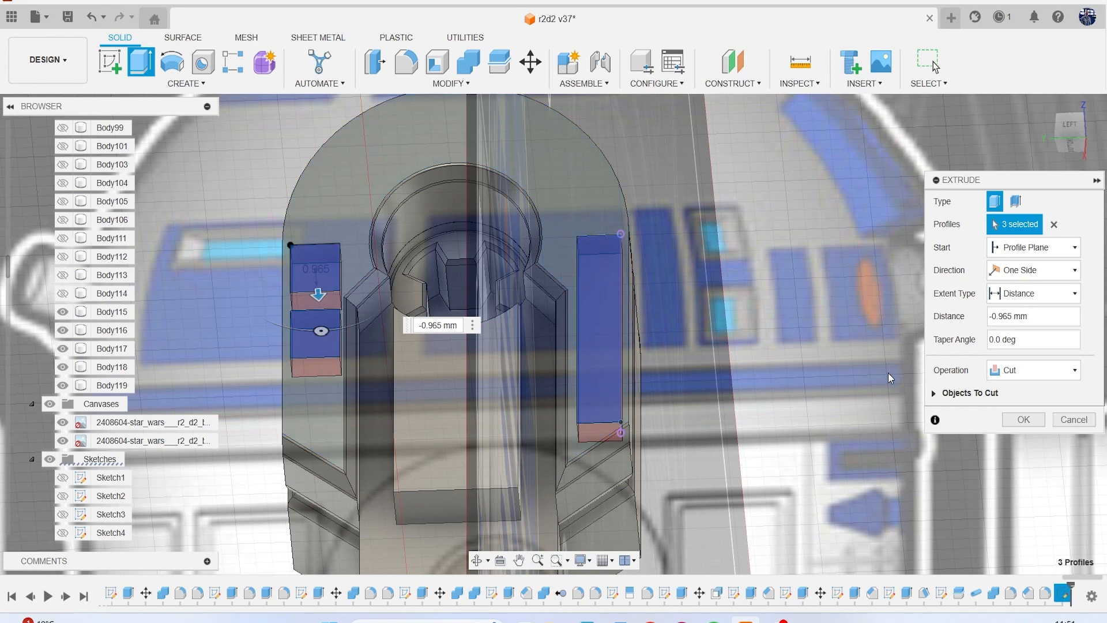
click(1023, 419)
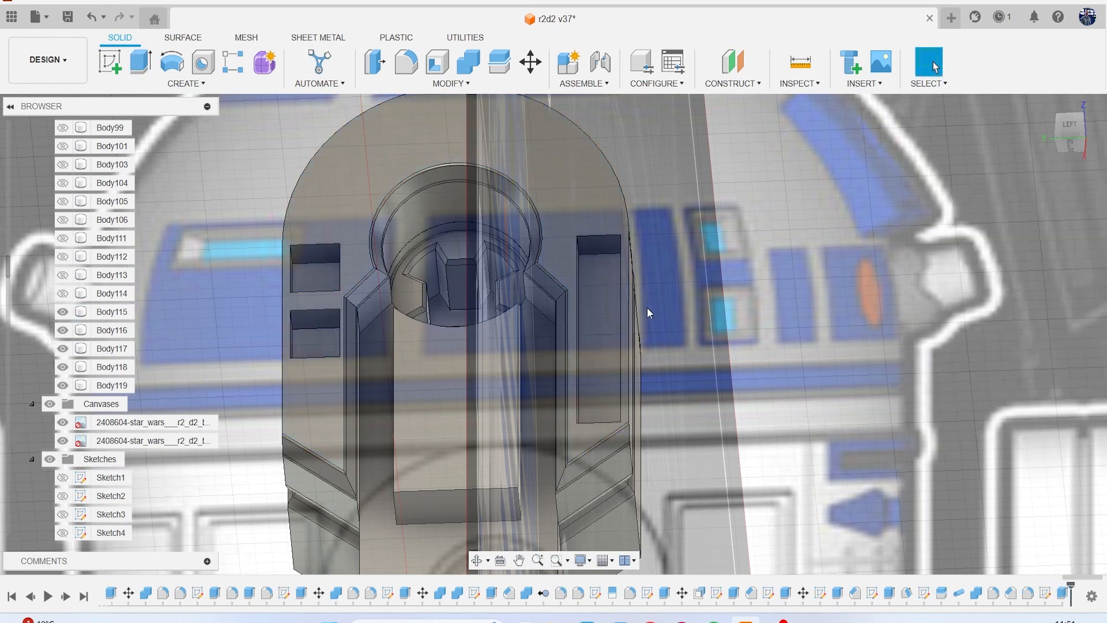
Start a fillet on the outer opening edges of the two small pockets.
key(f)
scroll(440, 241, up, 2)
click(301, 249)
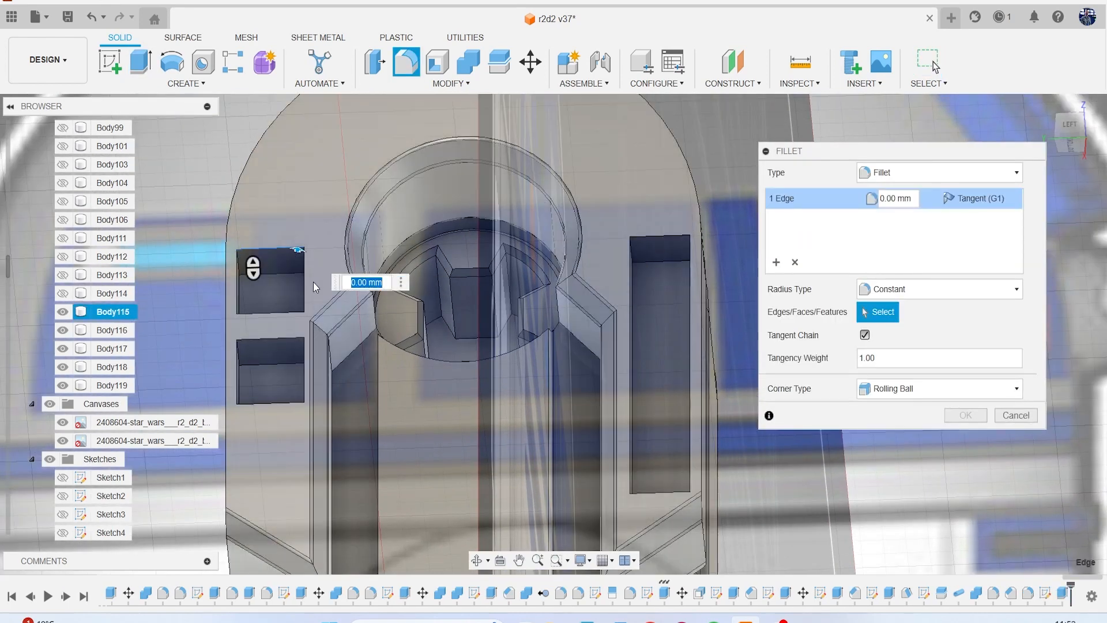
click(299, 312)
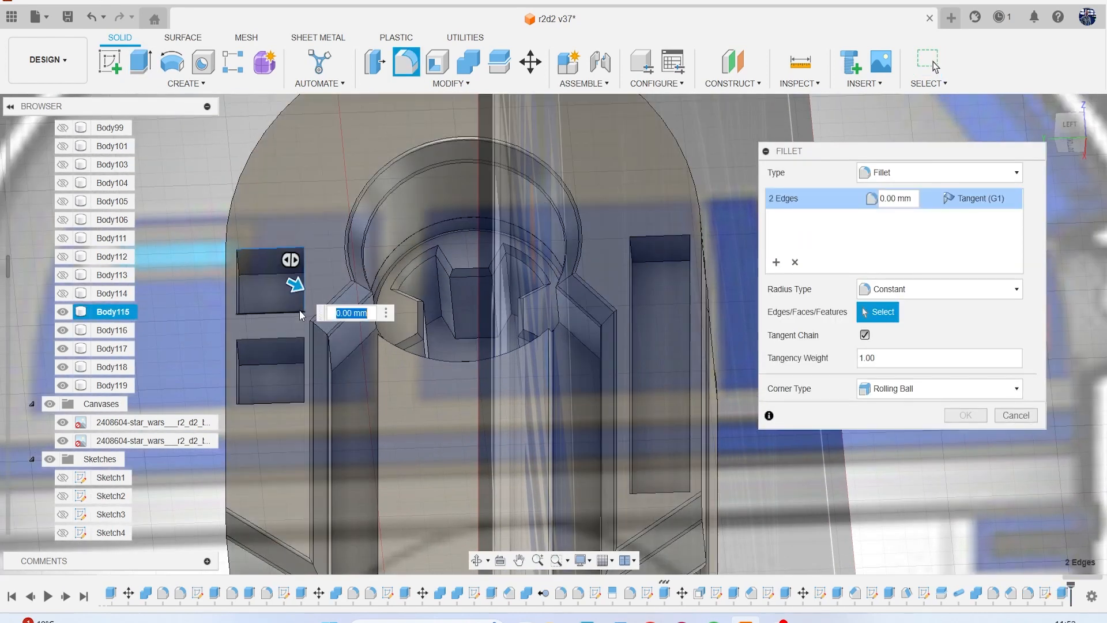
click(237, 279)
click(269, 337)
click(239, 360)
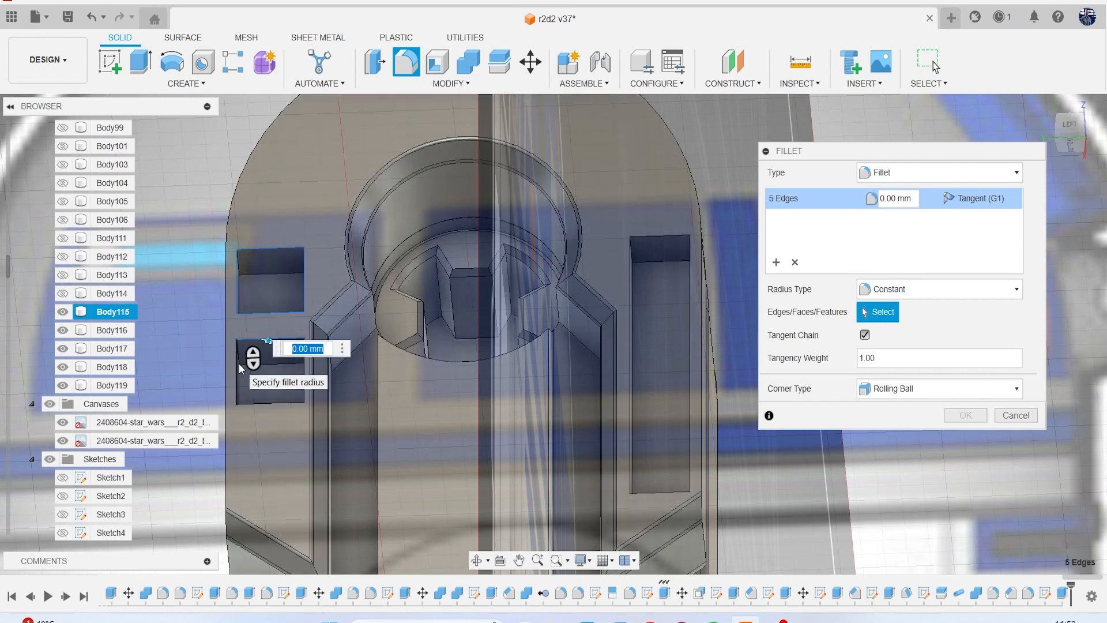
click(265, 402)
click(265, 402)
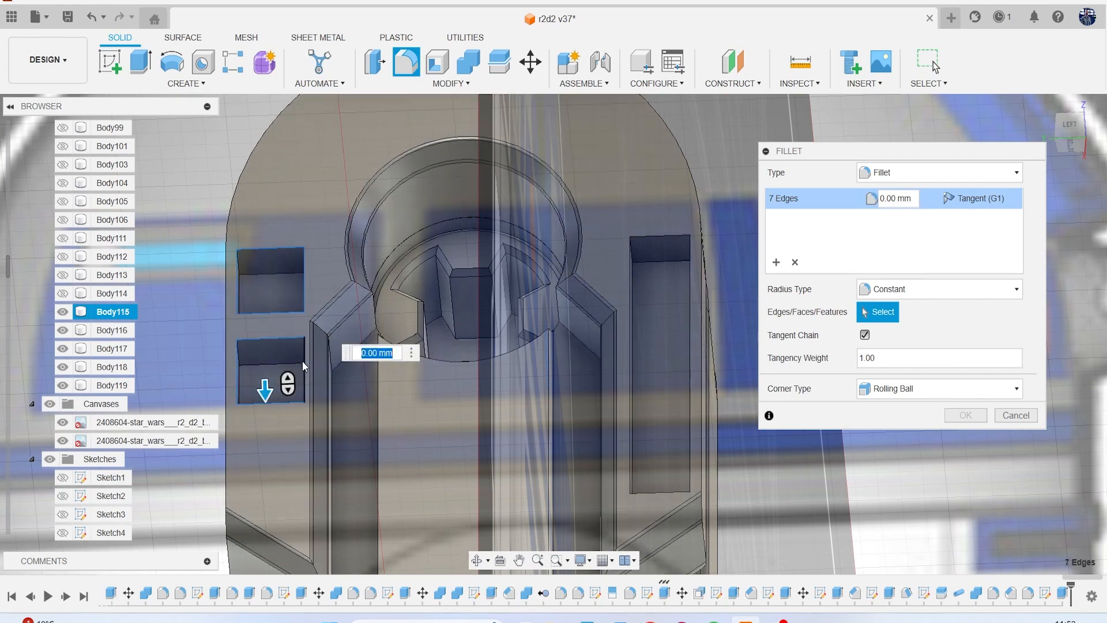
click(304, 362)
Add the four outer opening edges of the tall pocket to the fillet, enter a radius and apply it.
middle_drag(489, 296, 440, 267)
click(582, 234)
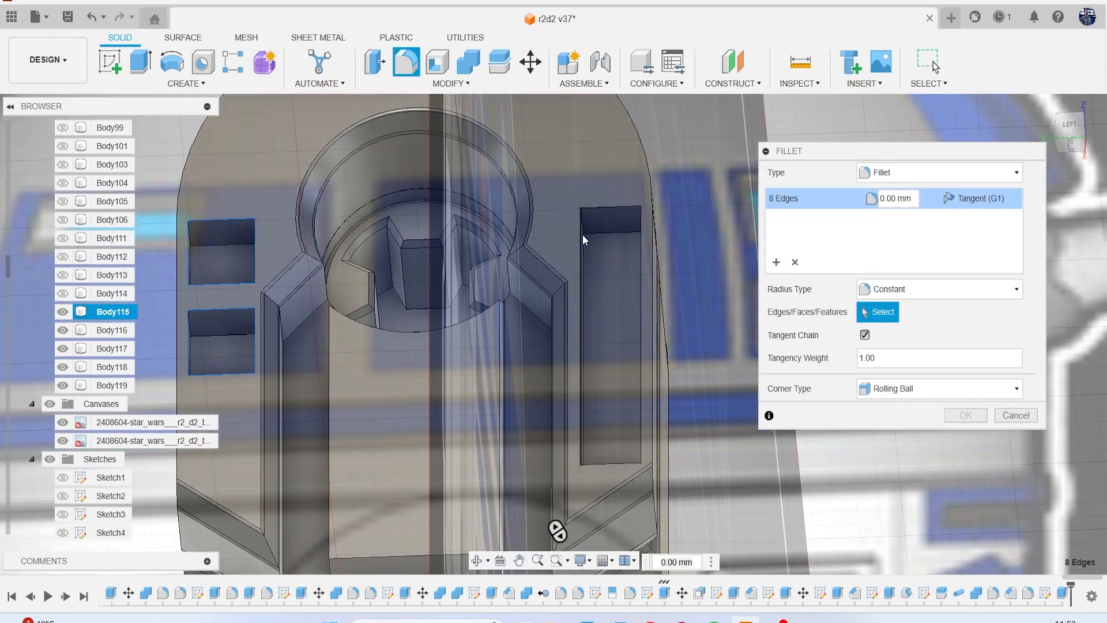
click(603, 208)
click(568, 212)
click(581, 222)
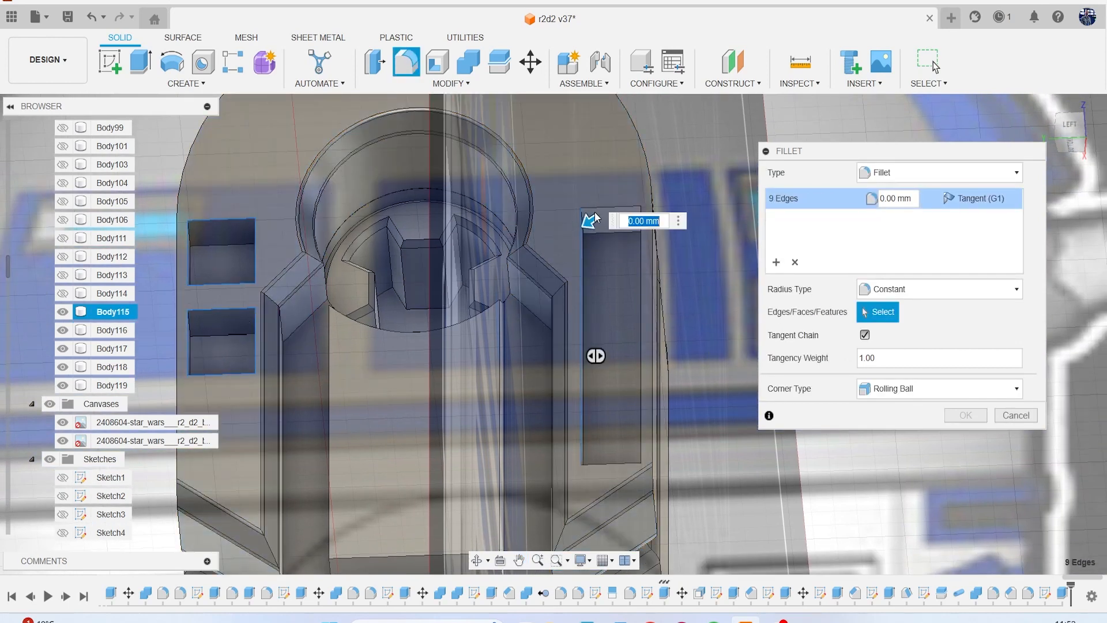
click(596, 207)
click(641, 288)
click(618, 464)
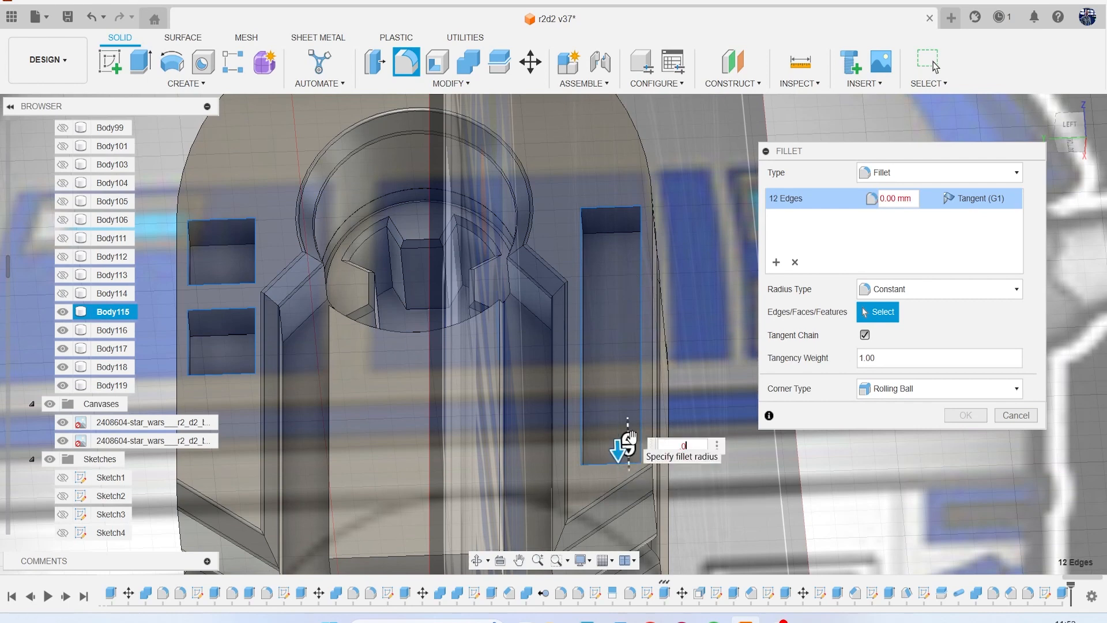
key(Return)
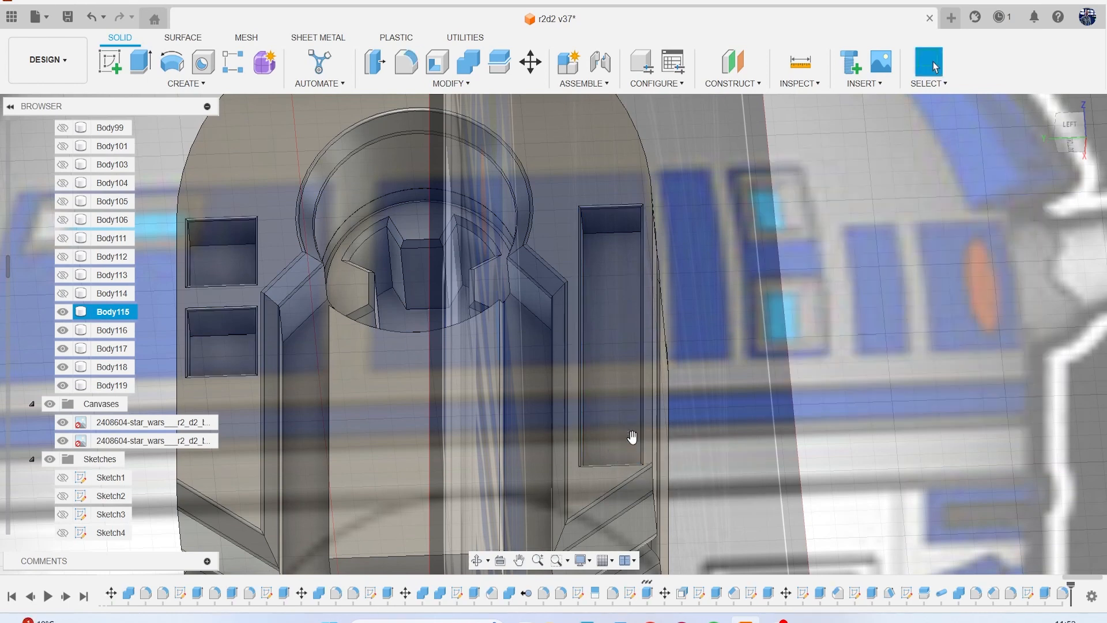
scroll(518, 253, down, 3)
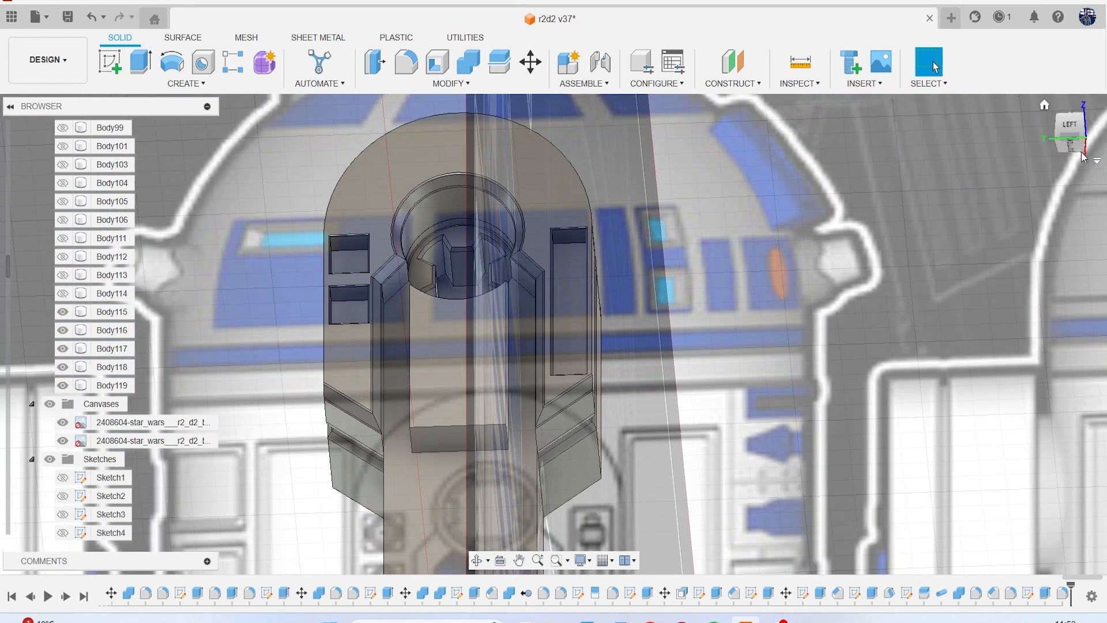
click(1069, 131)
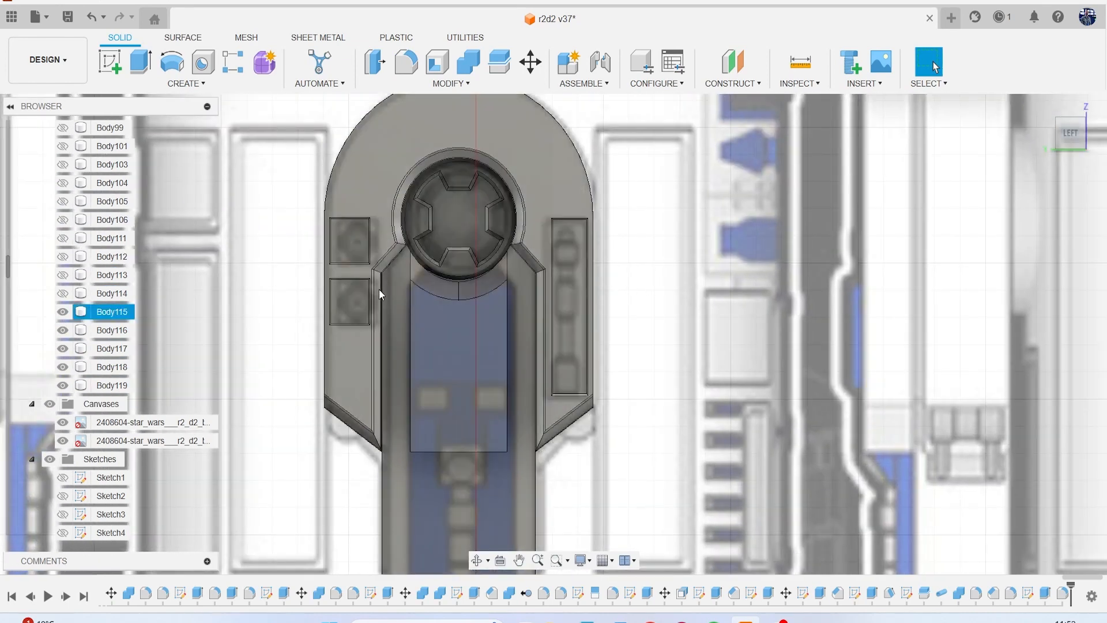
scroll(379, 289, down, 2)
scroll(529, 292, up, 4)
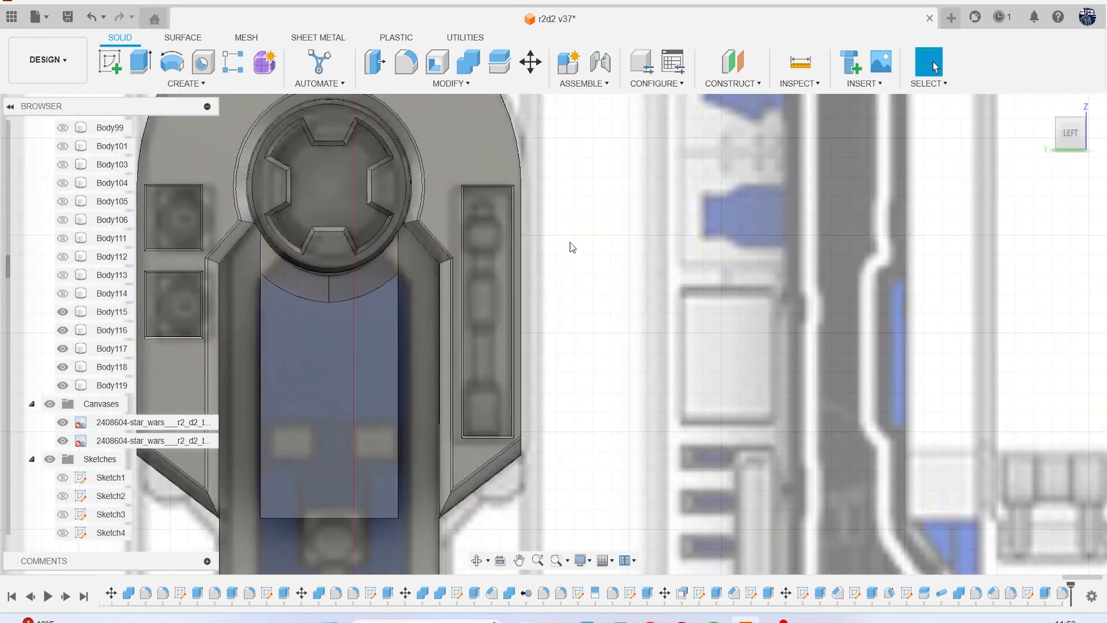
drag(1070, 138, 1067, 115)
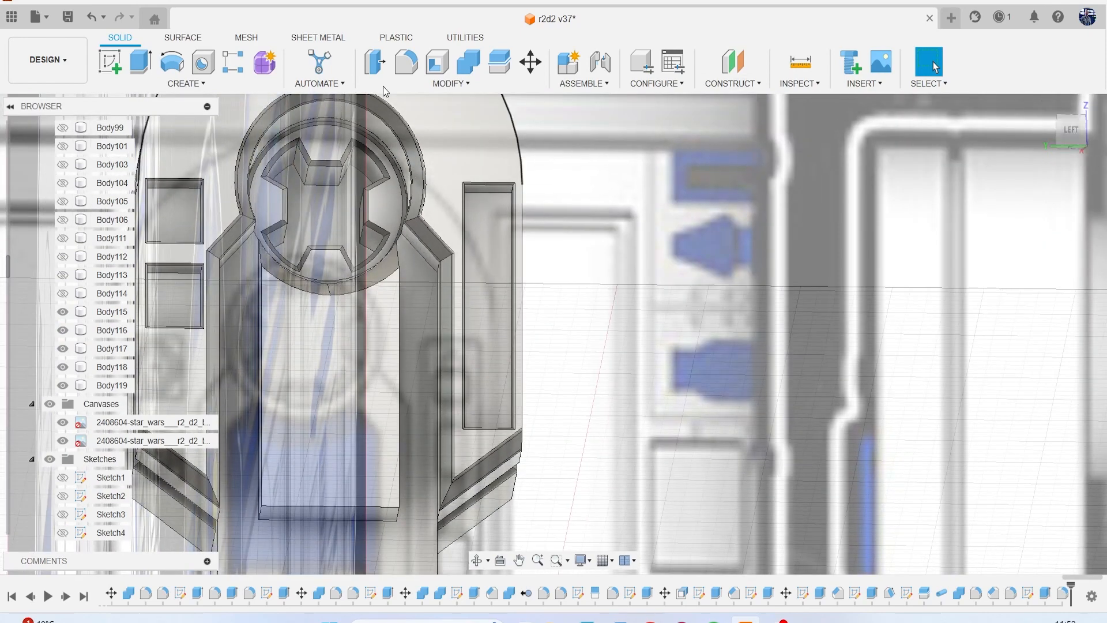
click(114, 64)
scroll(407, 159, up, 3)
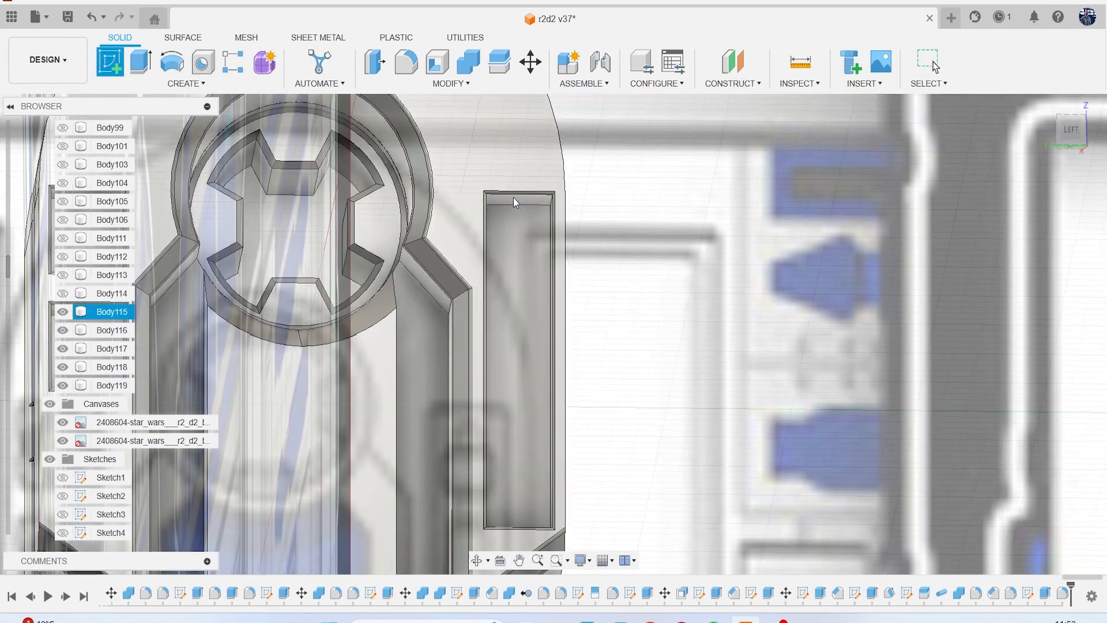
click(515, 202)
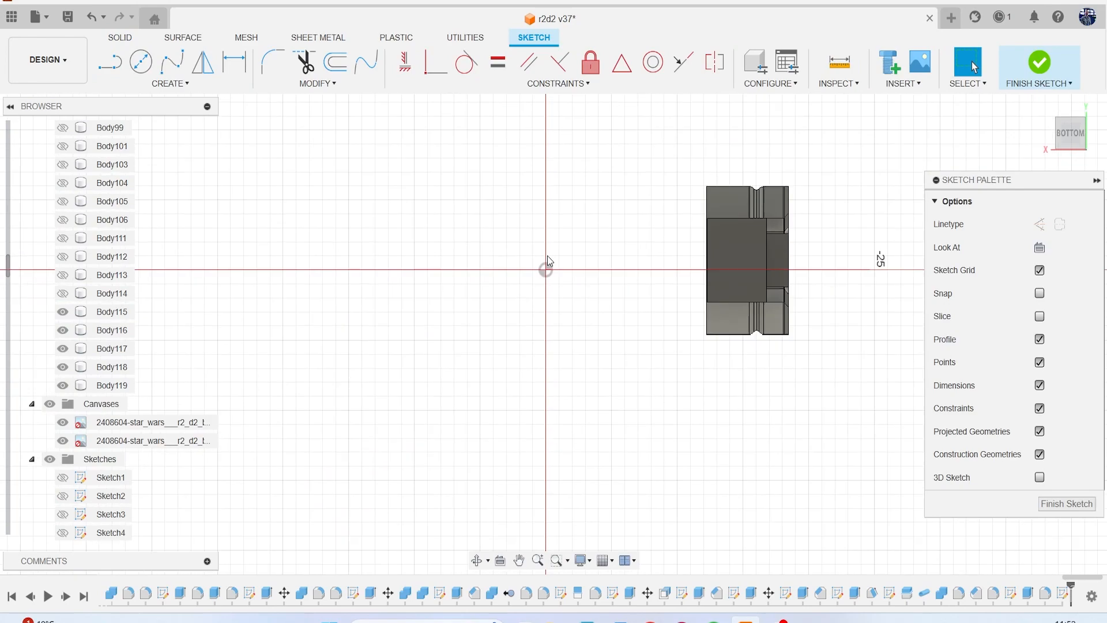
mouse_move(1062, 140)
mouse_down()
mouse_move(1079, 175)
mouse_move(1065, 191)
mouse_move(1054, 182)
mouse_move(945, 456)
mouse_up()
click(1072, 505)
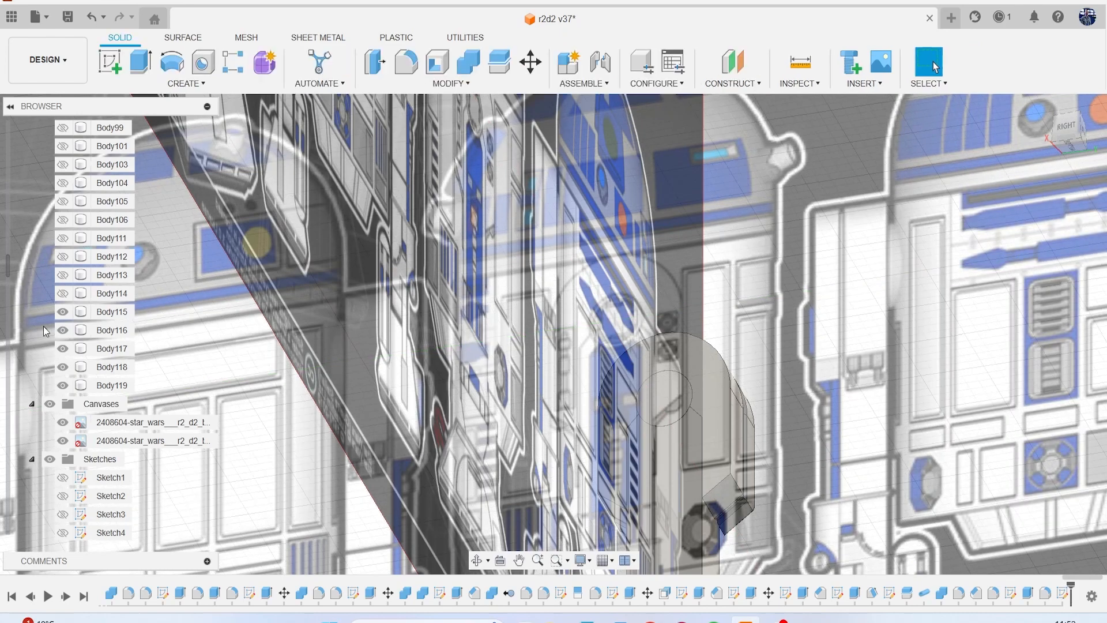
Hide the canvases and start a cylinder about 0.57 mm in diameter, centred on the tall pocket's upper end wall.
click(50, 403)
scroll(523, 276, down, 1)
drag(1069, 128, 1036, 130)
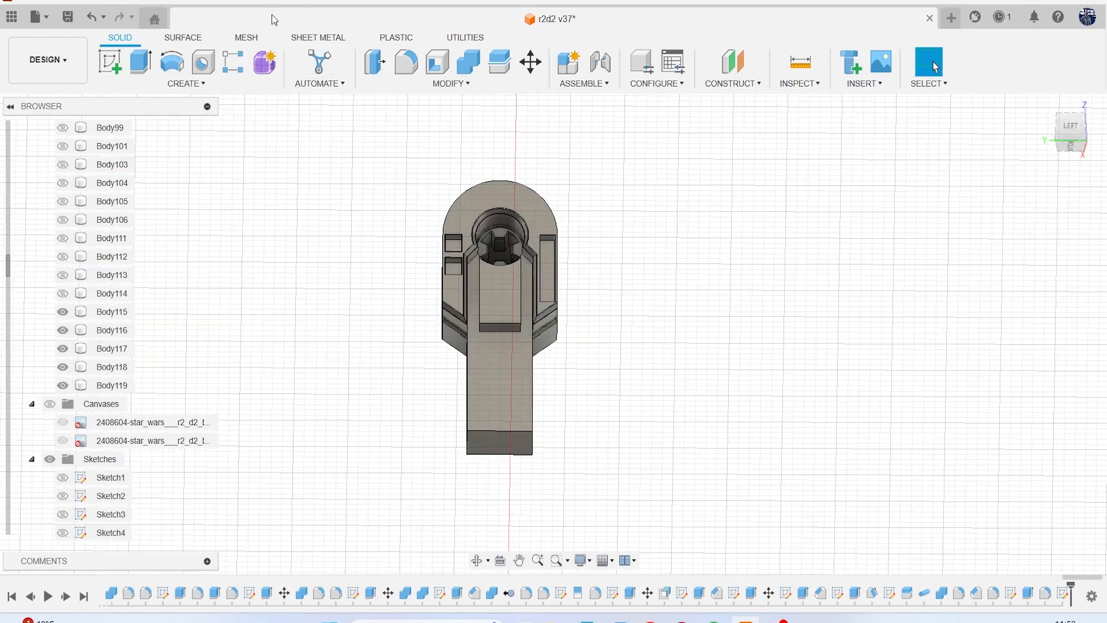
click(185, 91)
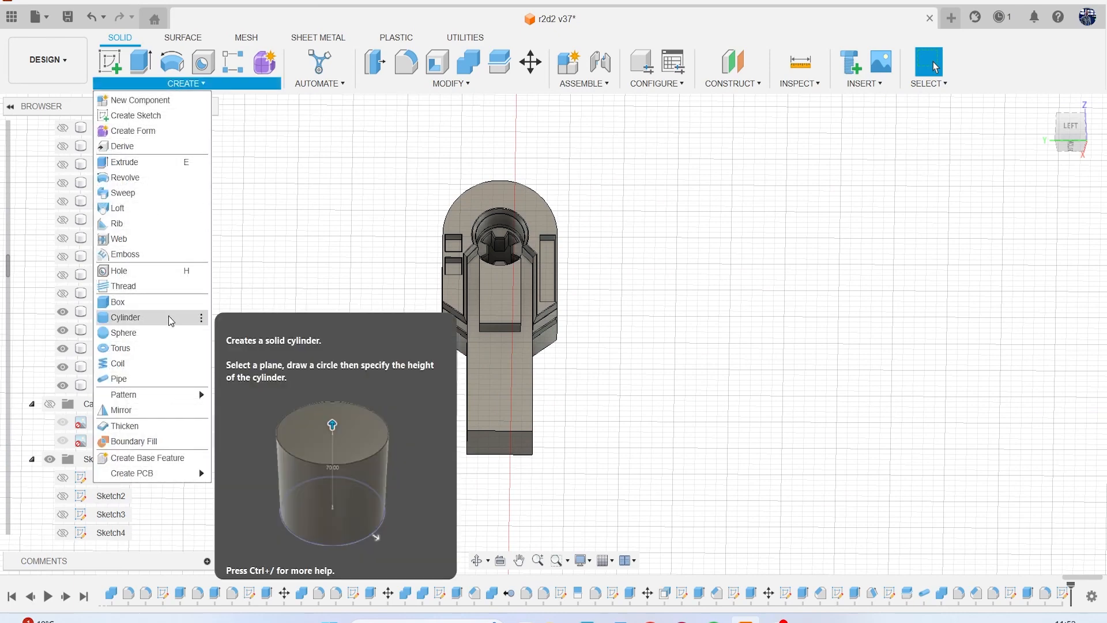
click(171, 318)
scroll(509, 264, up, 2)
scroll(571, 260, up, 5)
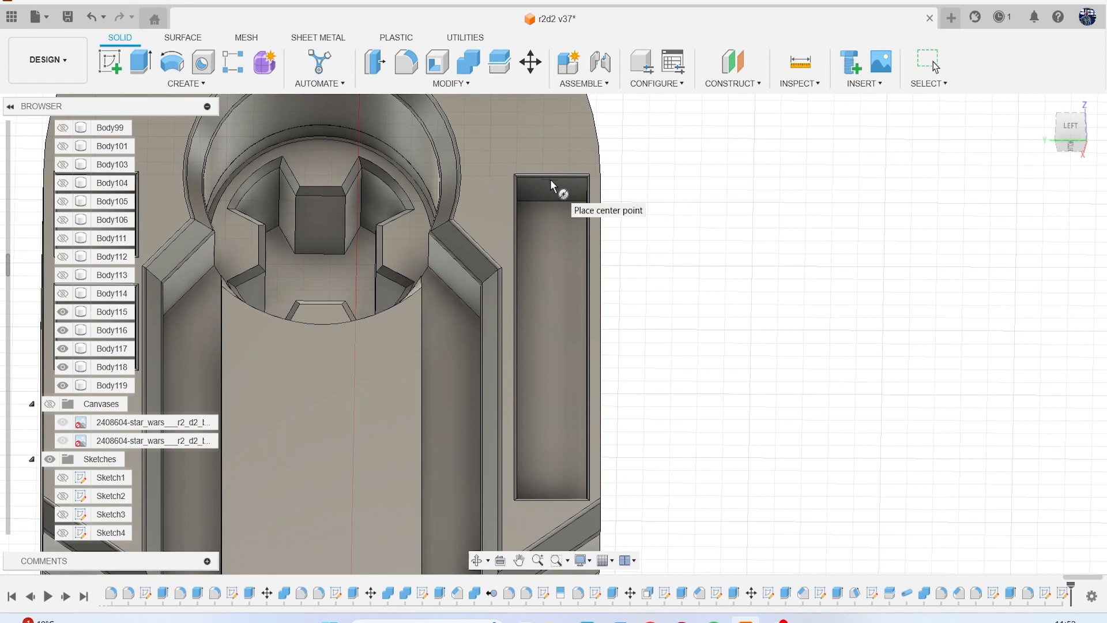
click(549, 187)
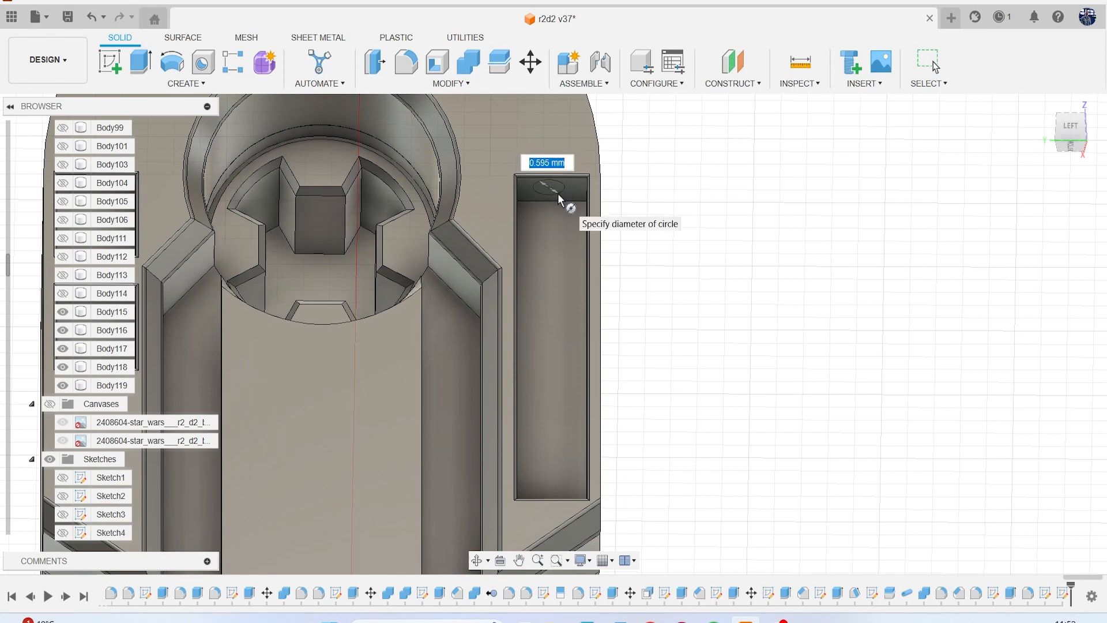
click(554, 199)
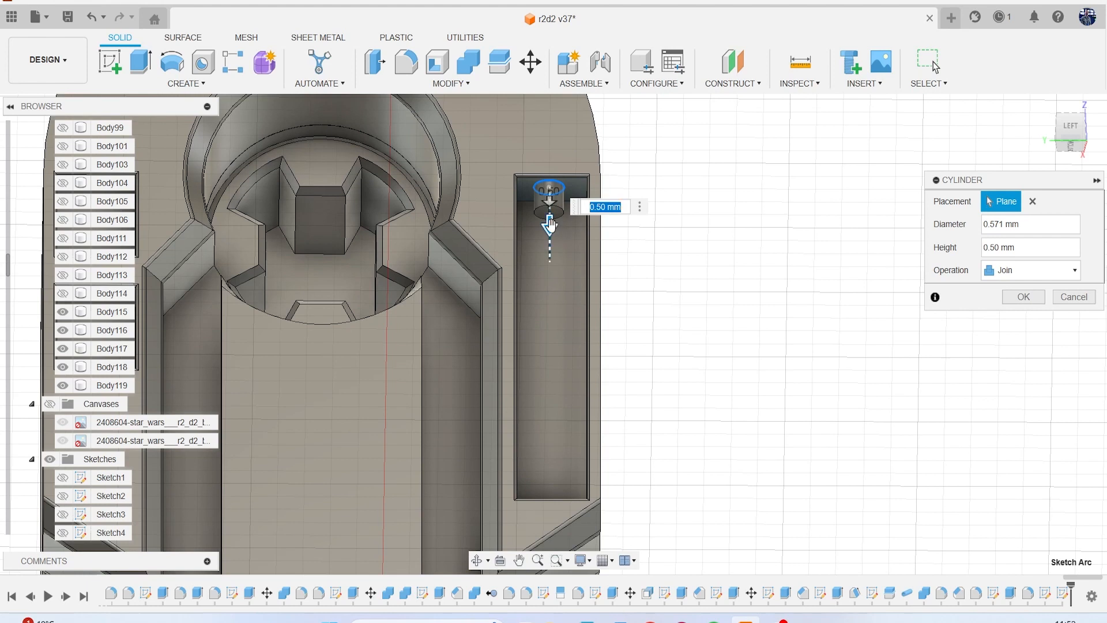
Stretch the cylinder down most of the tall pocket's length and create it as a new body.
drag(549, 224, 549, 463)
click(1041, 274)
click(1014, 334)
click(1021, 296)
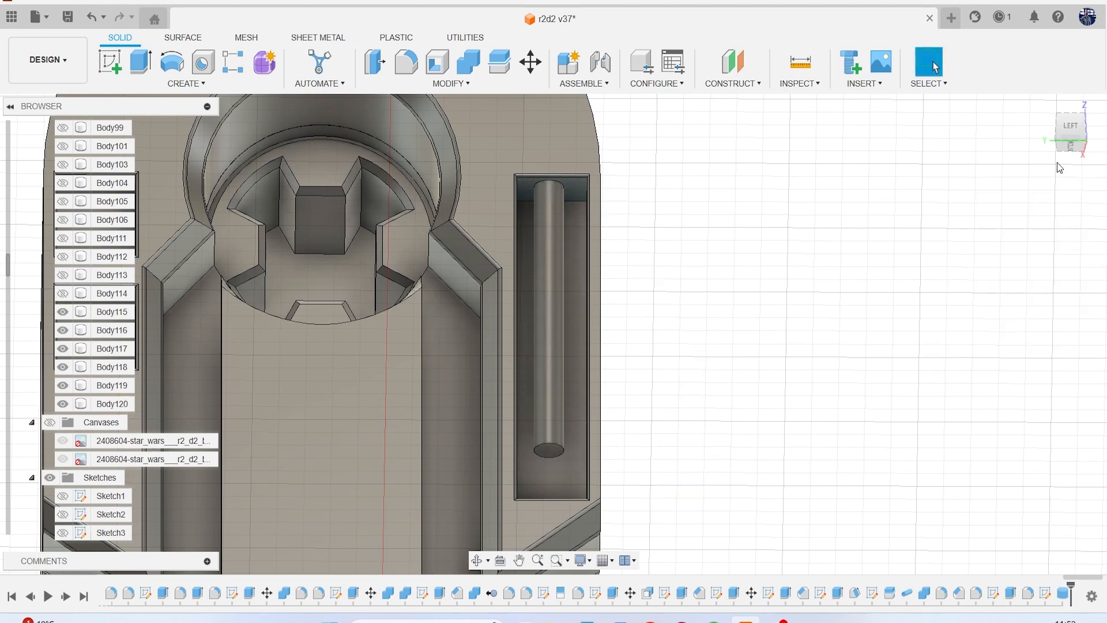
Move the rod's cylindrical face 0.039 mm in Y to adjust its sideways position in the tall pocket.
click(563, 240)
right_click(700, 195)
click(658, 217)
scroll(617, 193, up, 3)
middle_drag(618, 276, 638, 143)
scroll(628, 380, down, 2)
drag(596, 445, 600, 446)
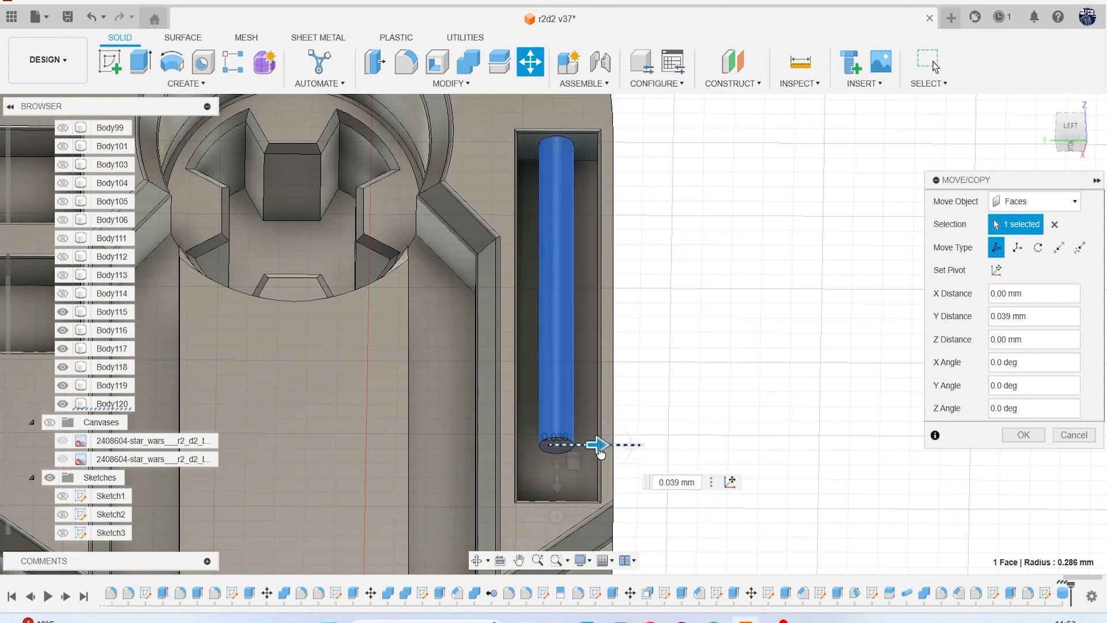
click(1023, 435)
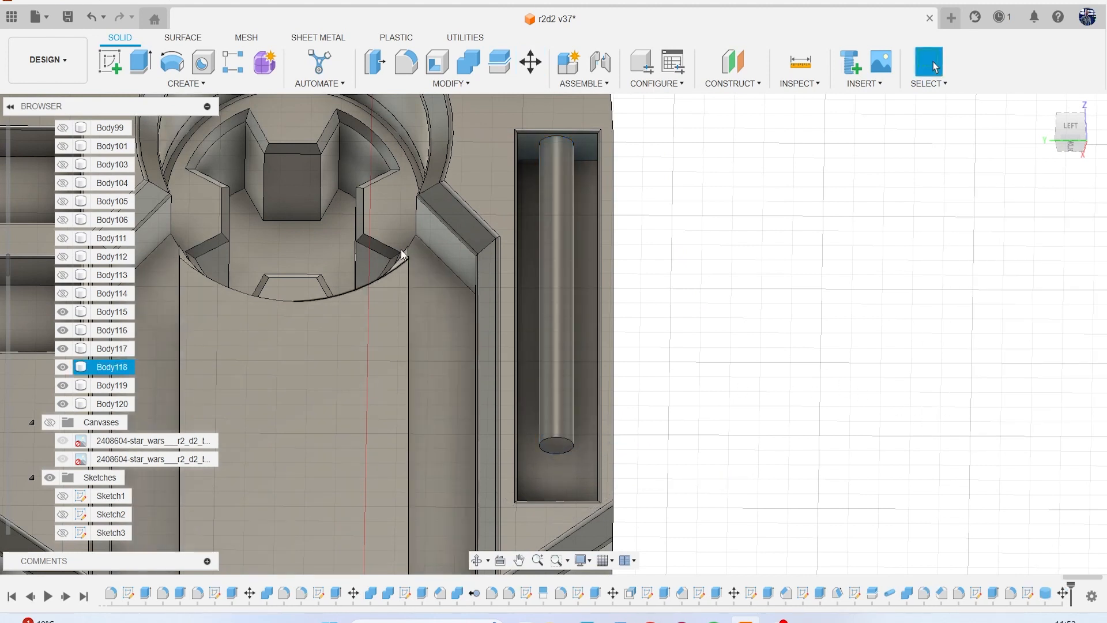
Offset the rod's lower end face so that the rod reaches the tall pocket's bottom wall.
key(q)
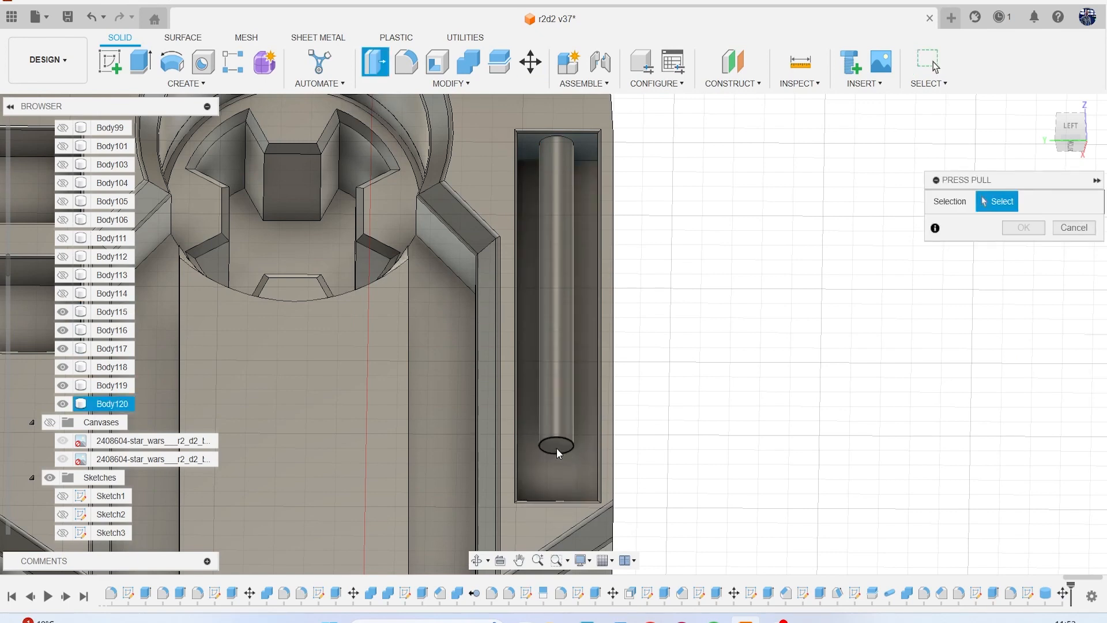
click(556, 445)
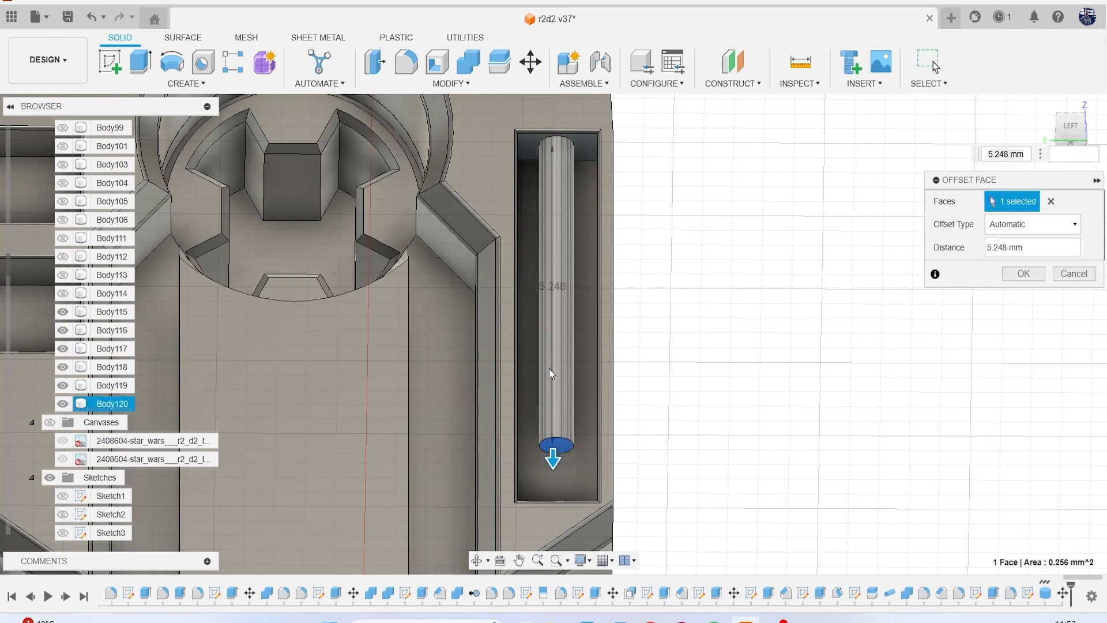
click(1070, 126)
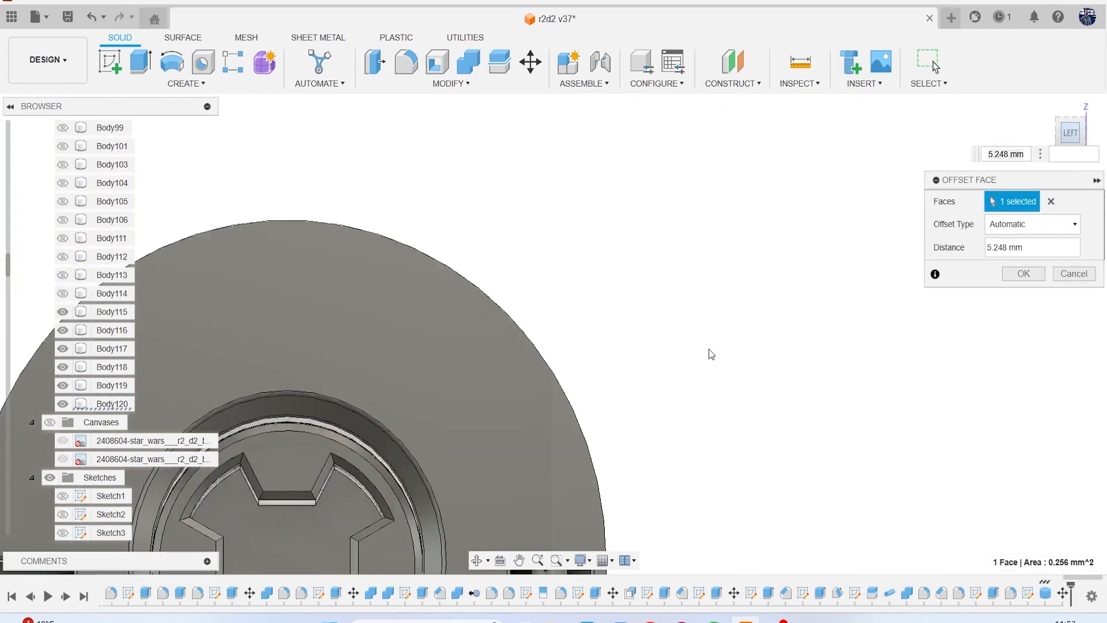
middle_drag(713, 507, 769, 265)
scroll(750, 271, down, 1)
middle_drag(605, 536, 587, 320)
scroll(587, 321, up, 2)
drag(590, 309, 596, 391)
click(1023, 273)
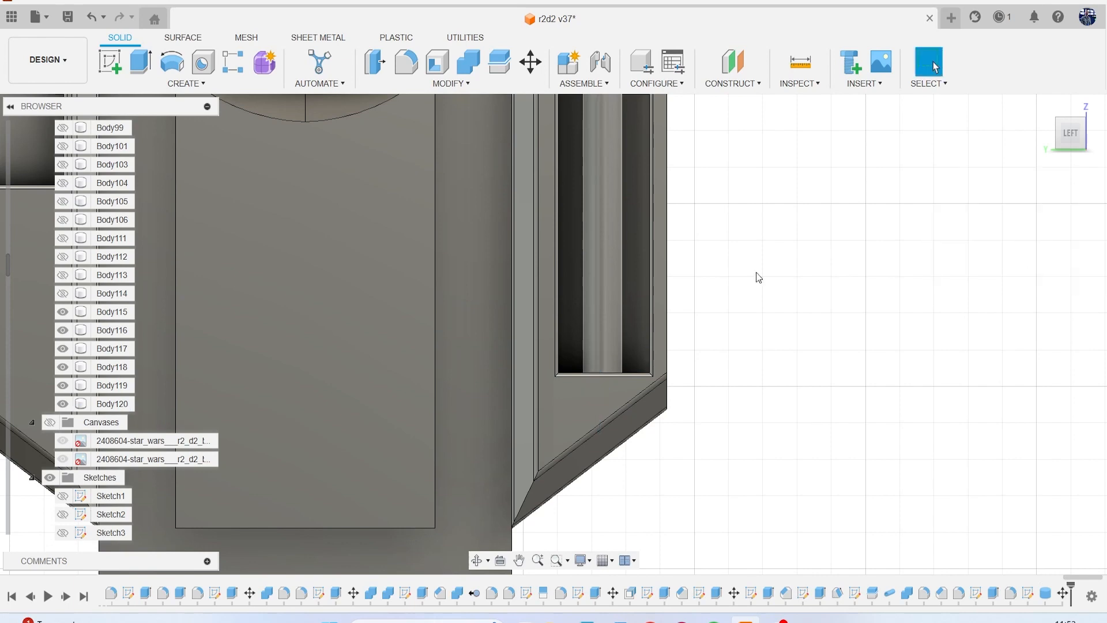
Show the canvases and, in a new side-plane sketch, draw two short horizontal lines across the rod around the canvas's uppermost rod segment.
scroll(756, 277, down, 4)
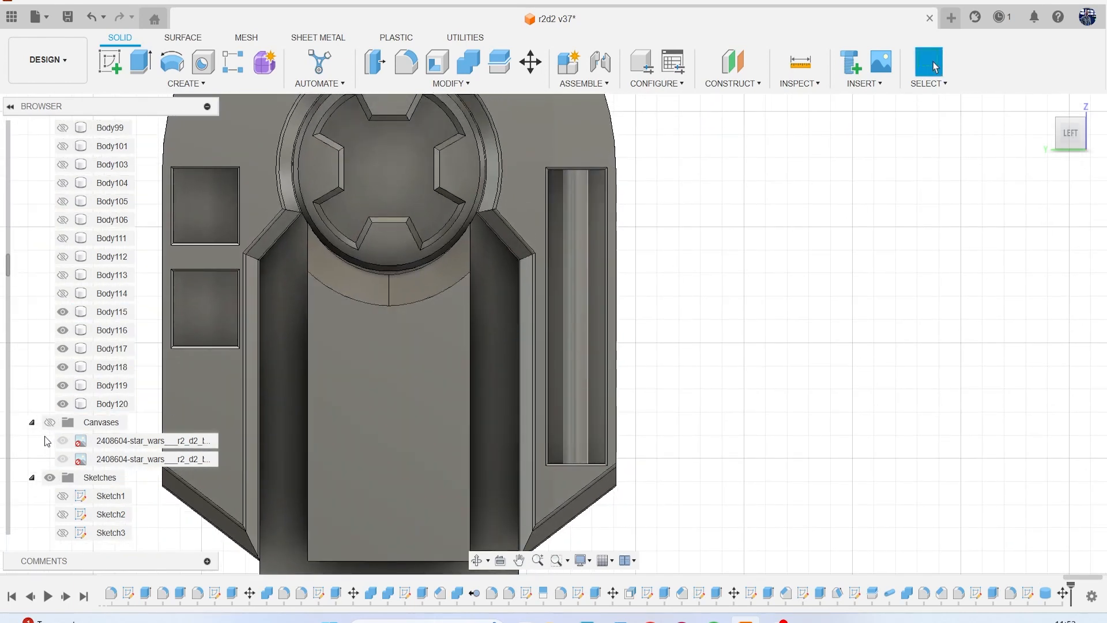
click(48, 423)
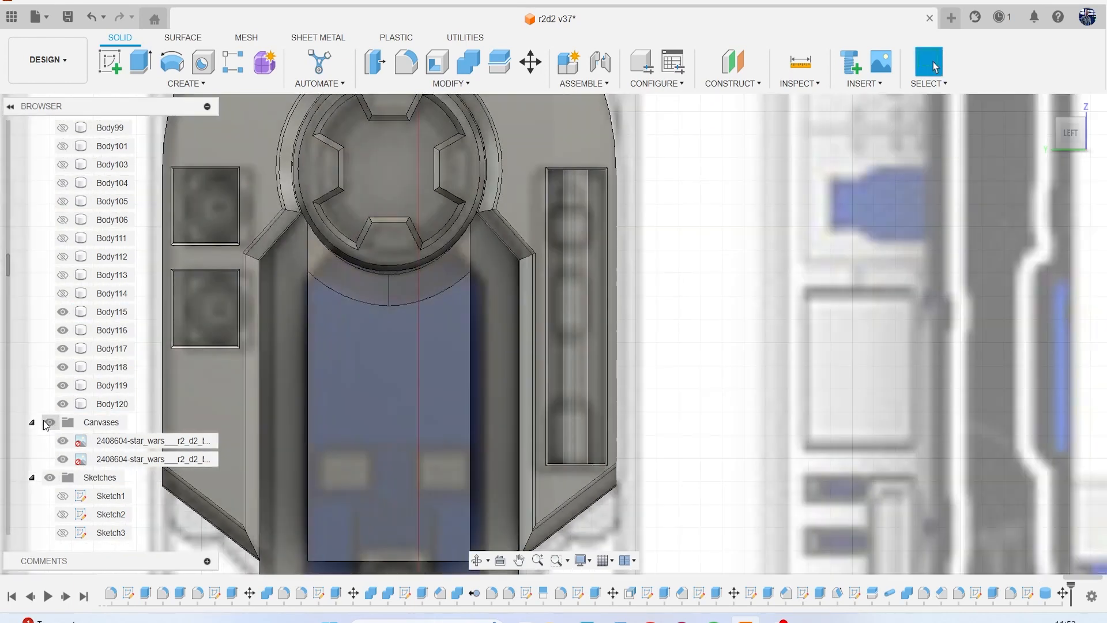
click(104, 56)
click(815, 257)
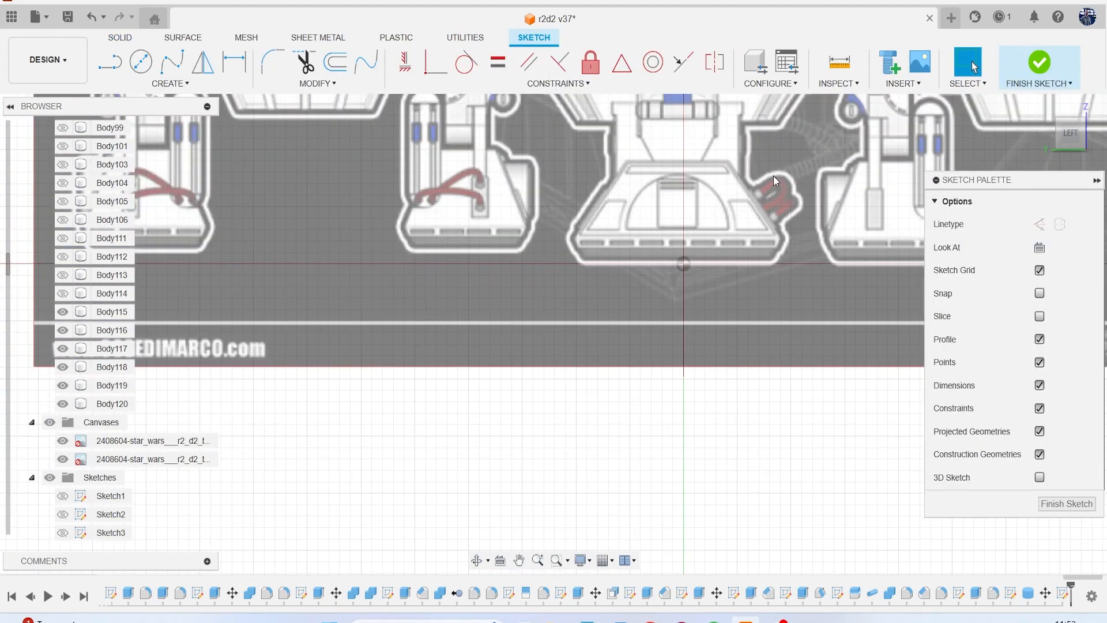
middle_drag(773, 175, 444, 507)
scroll(444, 507, down, 2)
scroll(412, 444, up, 4)
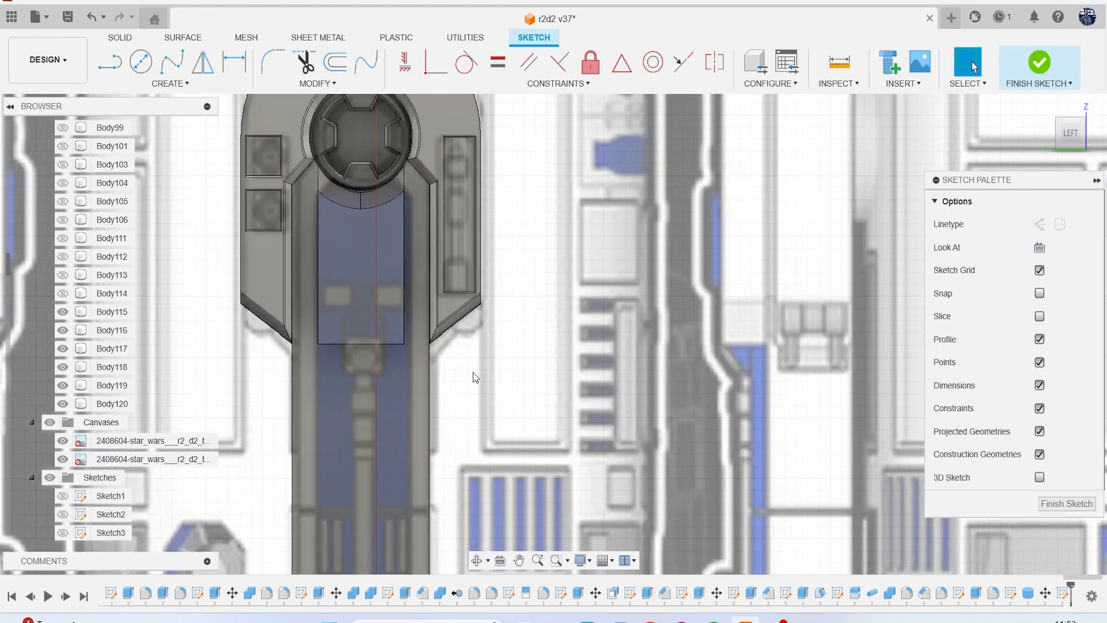
middle_drag(510, 320, 589, 400)
scroll(573, 358, up, 1)
key(l)
scroll(545, 248, up, 3)
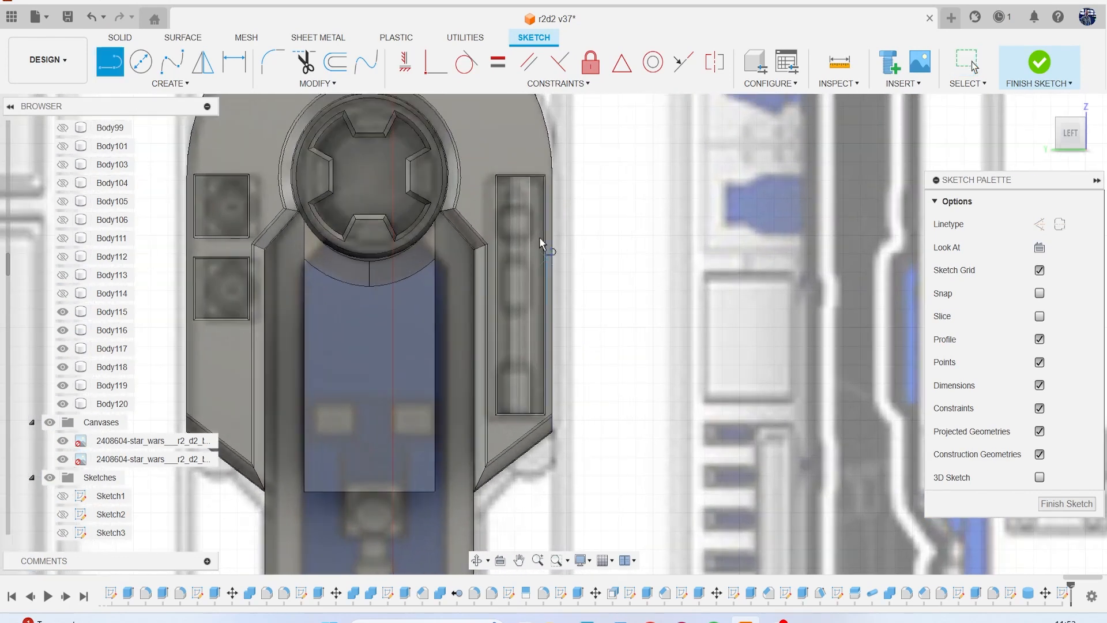
click(504, 184)
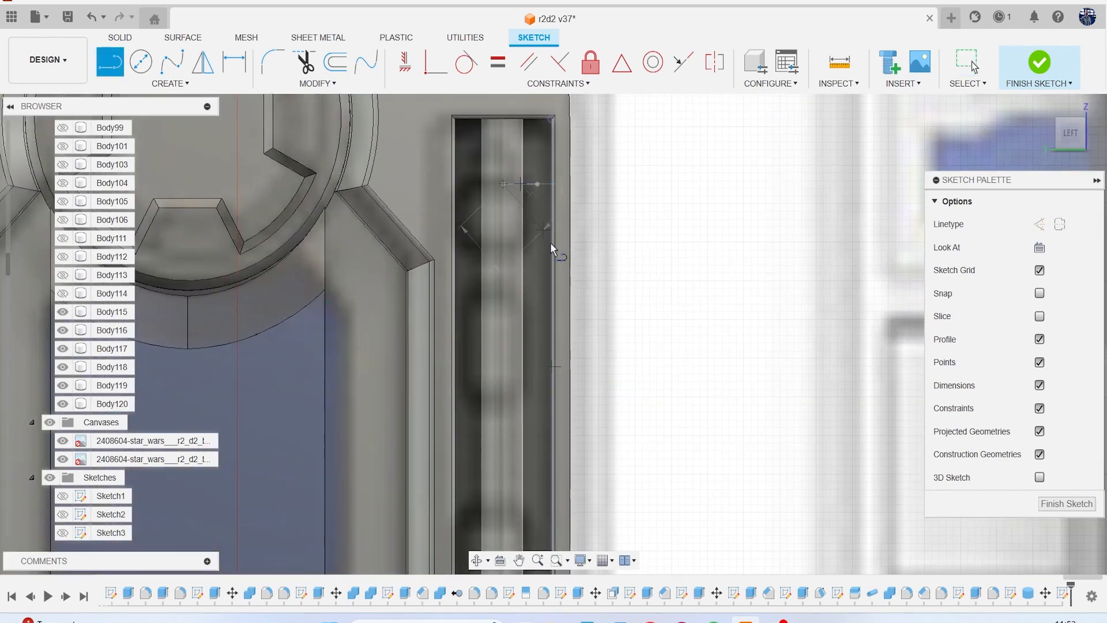
key(Escape)
click(504, 248)
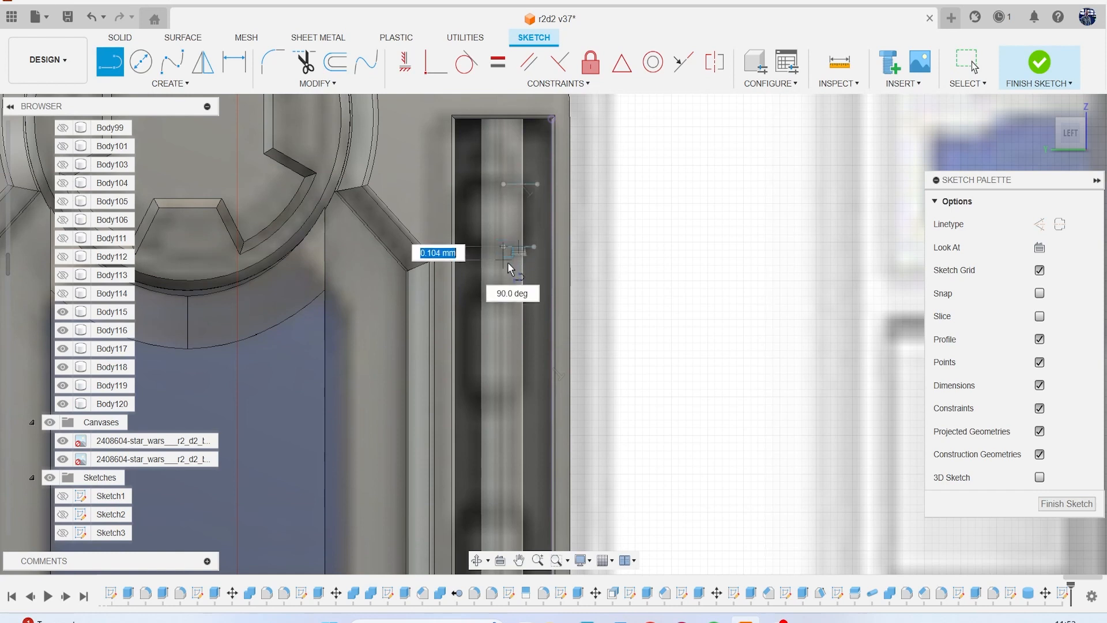
key(Escape)
Draw two more short horizontal lines across the rod, at the upper and lower ends of the canvas's middle rod segment.
key(l)
click(530, 290)
click(497, 290)
key(Escape)
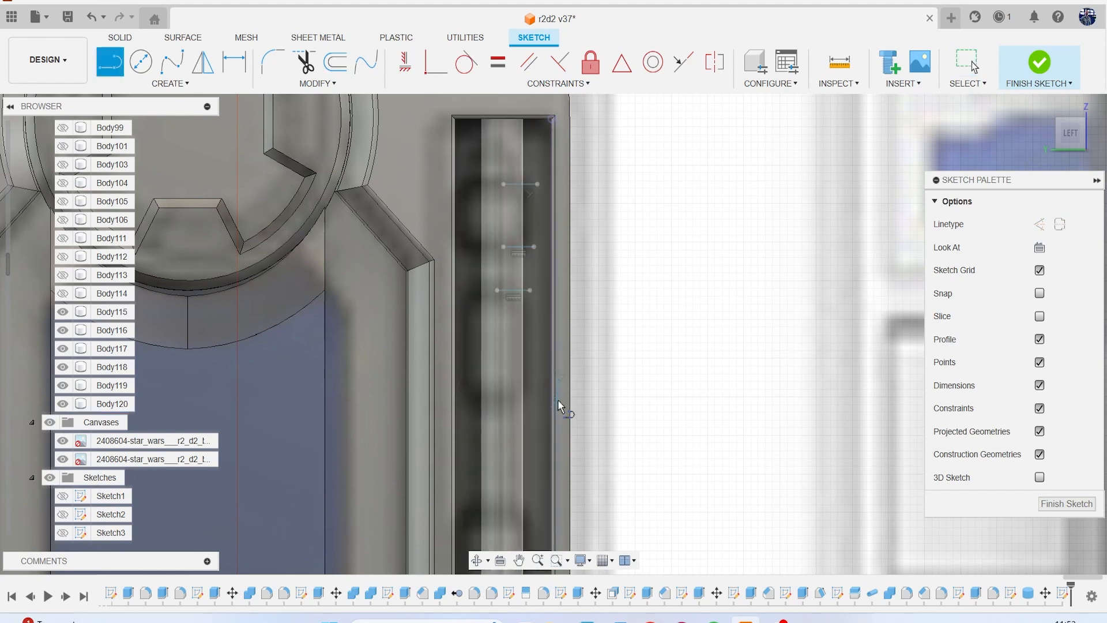
click(532, 399)
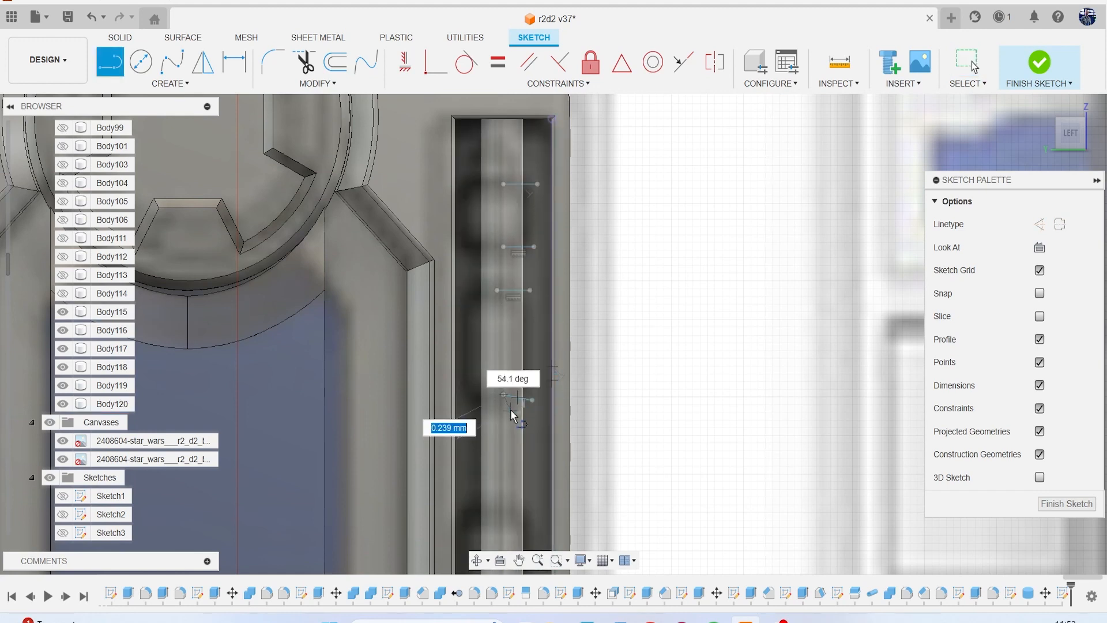
click(503, 395)
key(t)
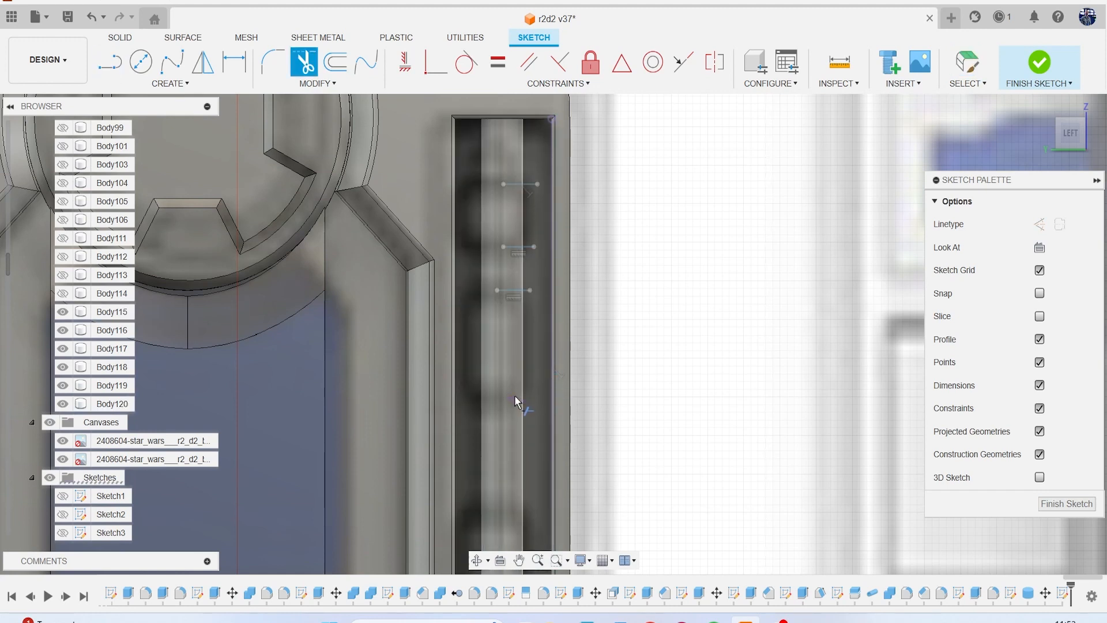
key(l)
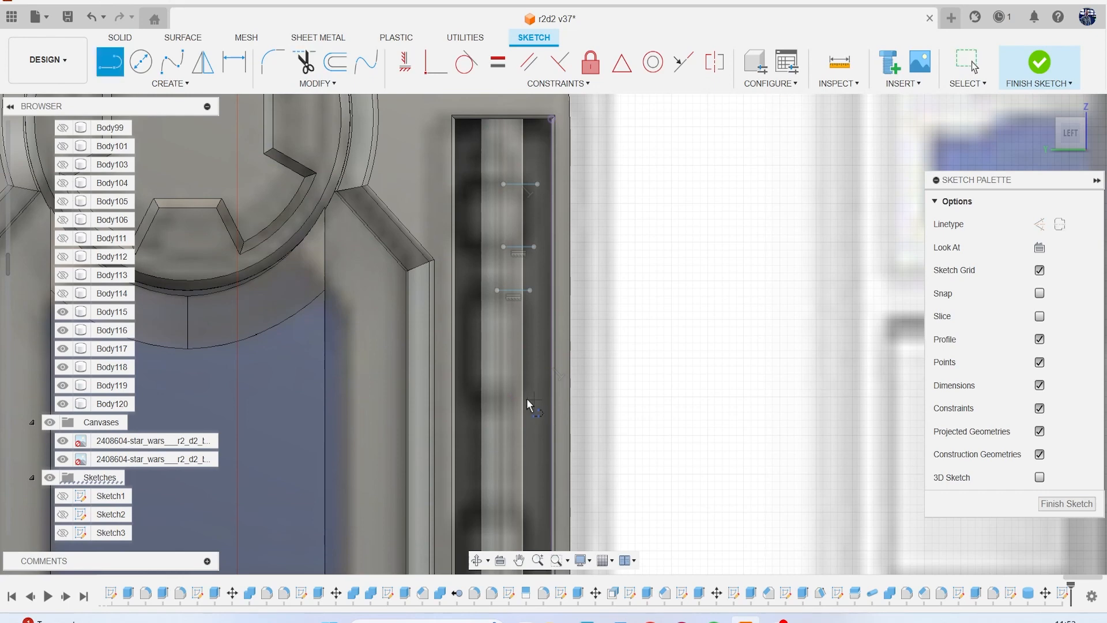
key(Escape)
click(510, 418)
scroll(510, 418, down, 3)
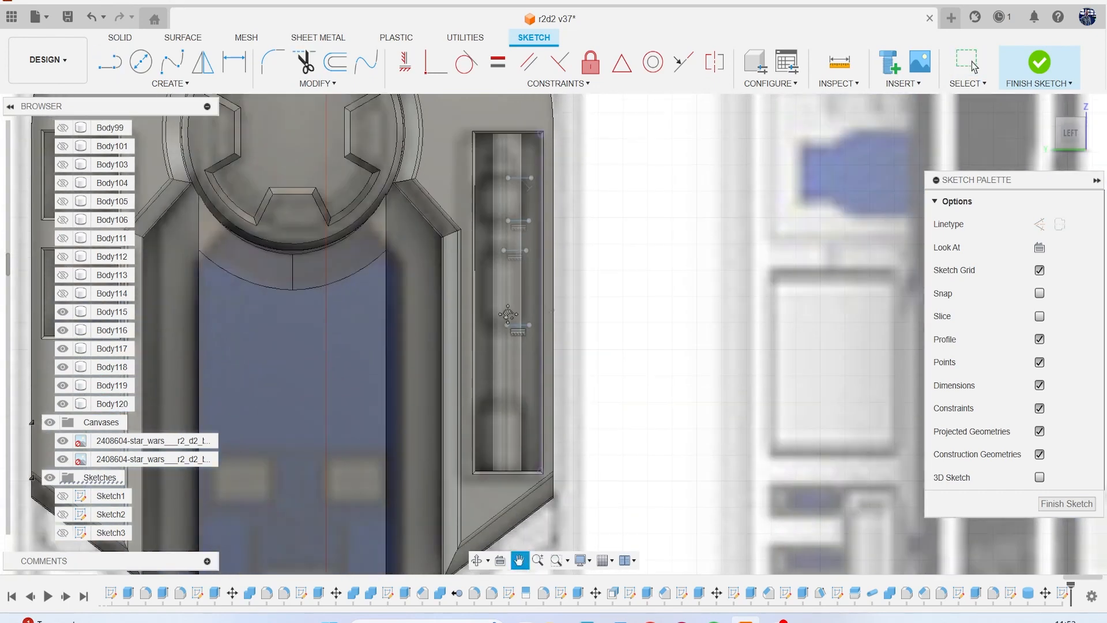
Draw short horizontal lines at both ends of the lowest rod segment, finish the sketch and hide the canvases.
key(l)
scroll(498, 353, up, 2)
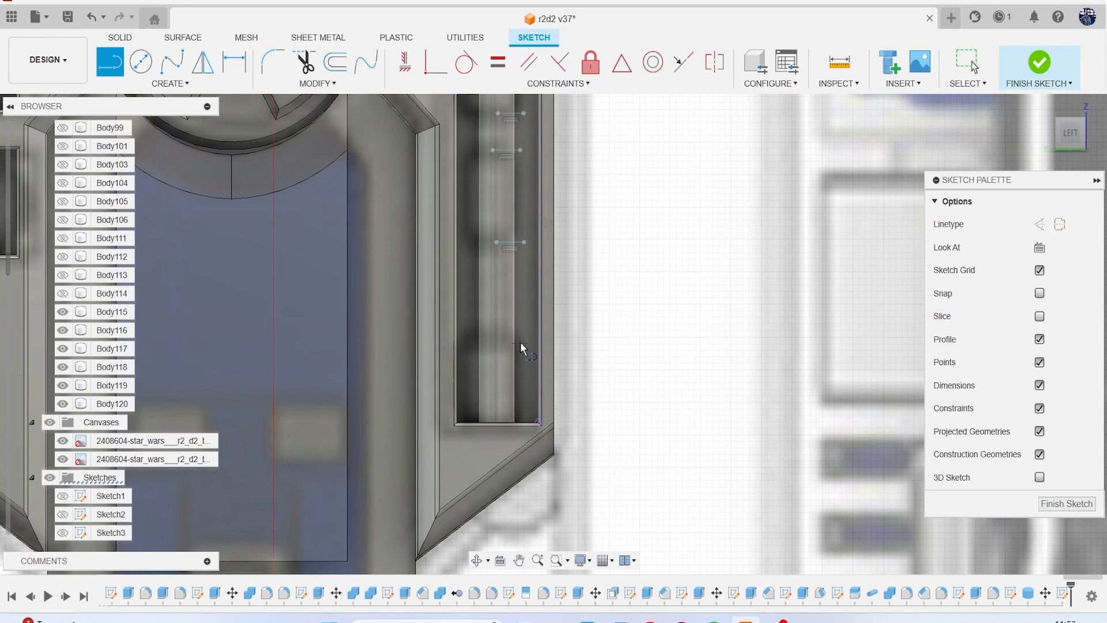
click(499, 343)
key(Escape)
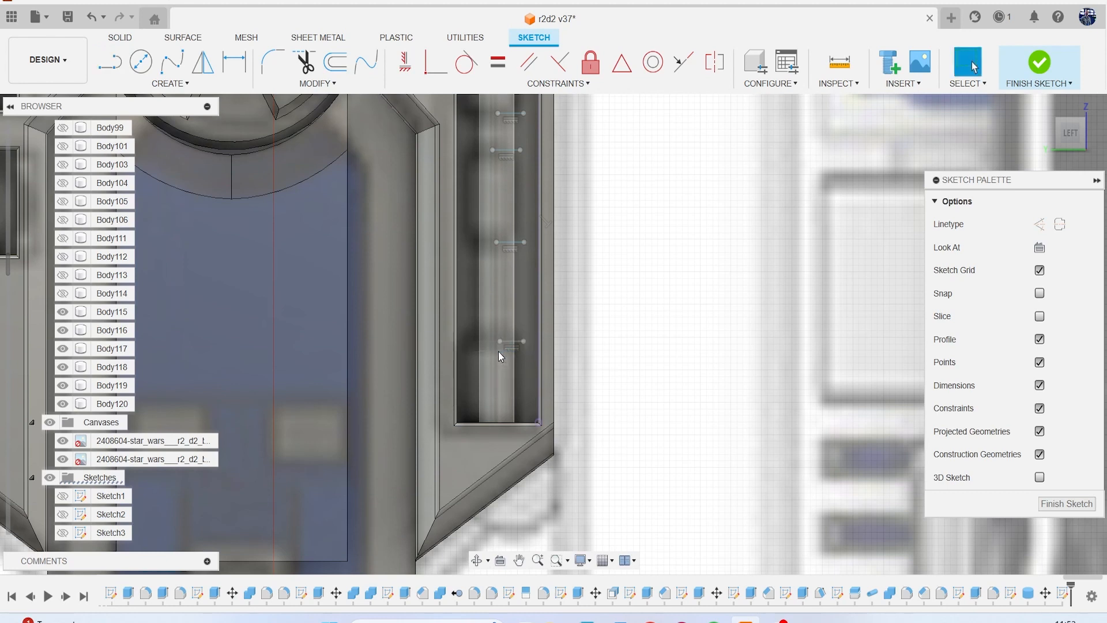
key(l)
click(526, 410)
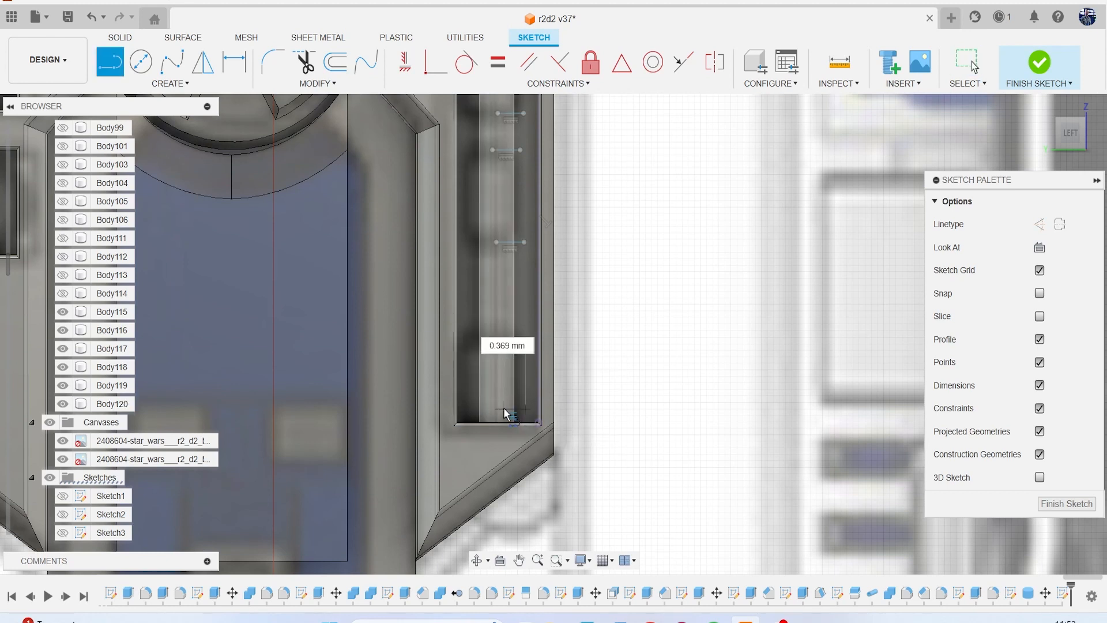
click(505, 413)
key(Escape)
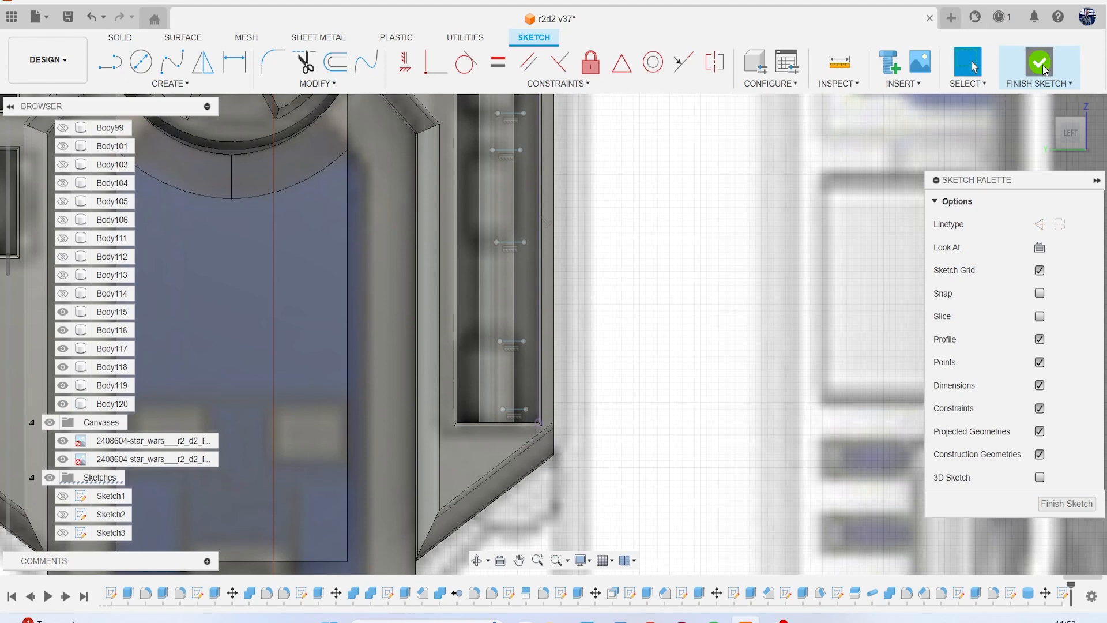
click(1040, 63)
click(50, 422)
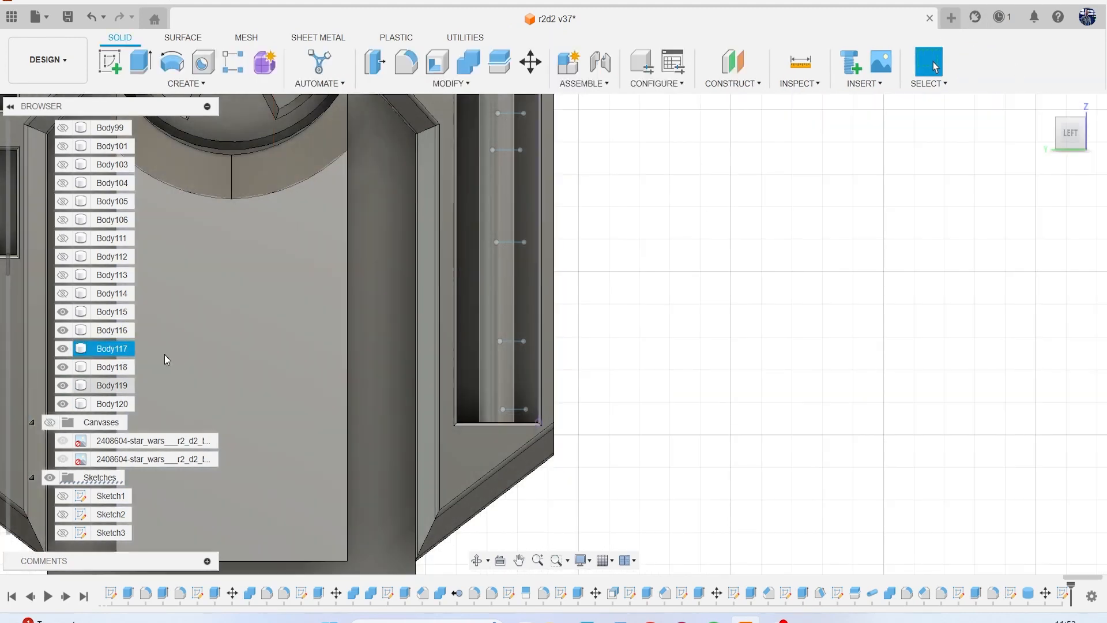
Split the rod body with the six sketched horizontal lines as splitting tools.
middle_drag(417, 257, 403, 368)
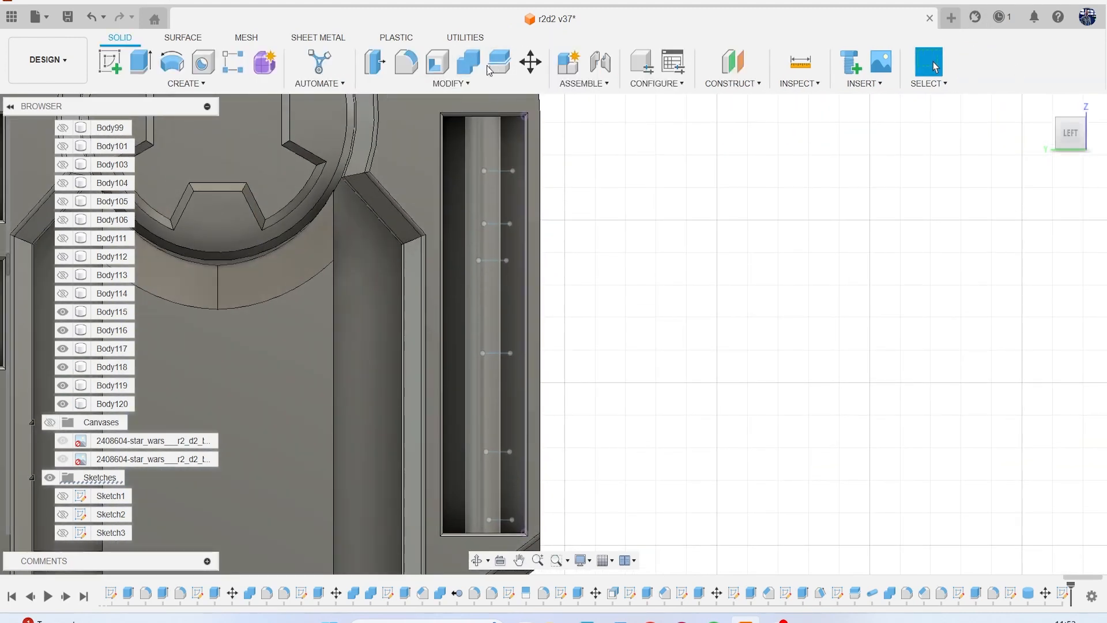
click(496, 63)
click(484, 190)
click(1031, 226)
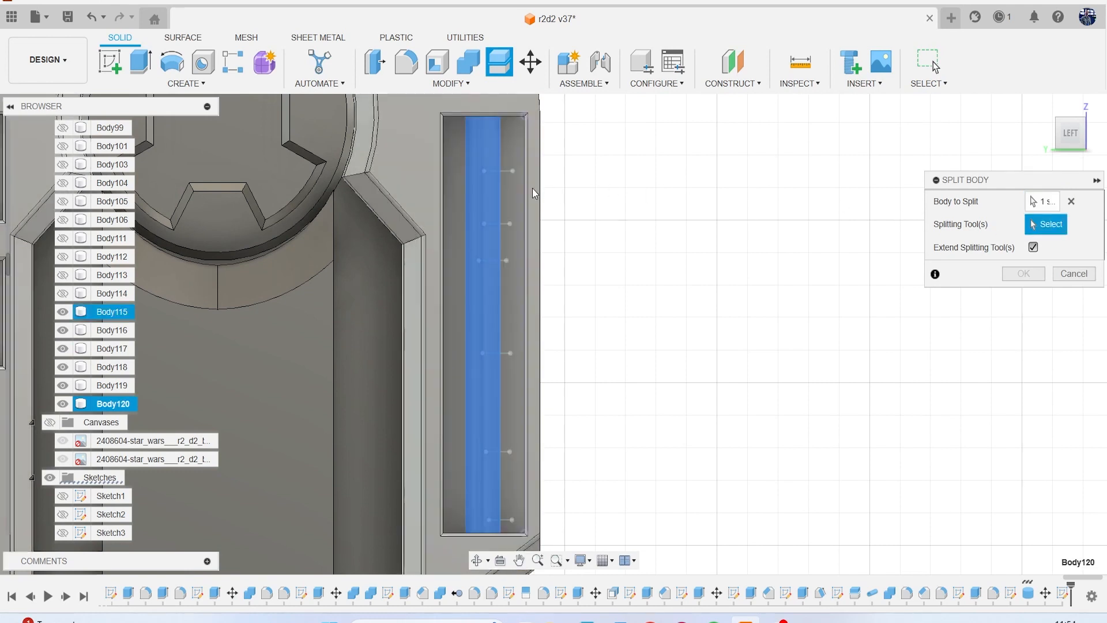
click(503, 171)
click(503, 223)
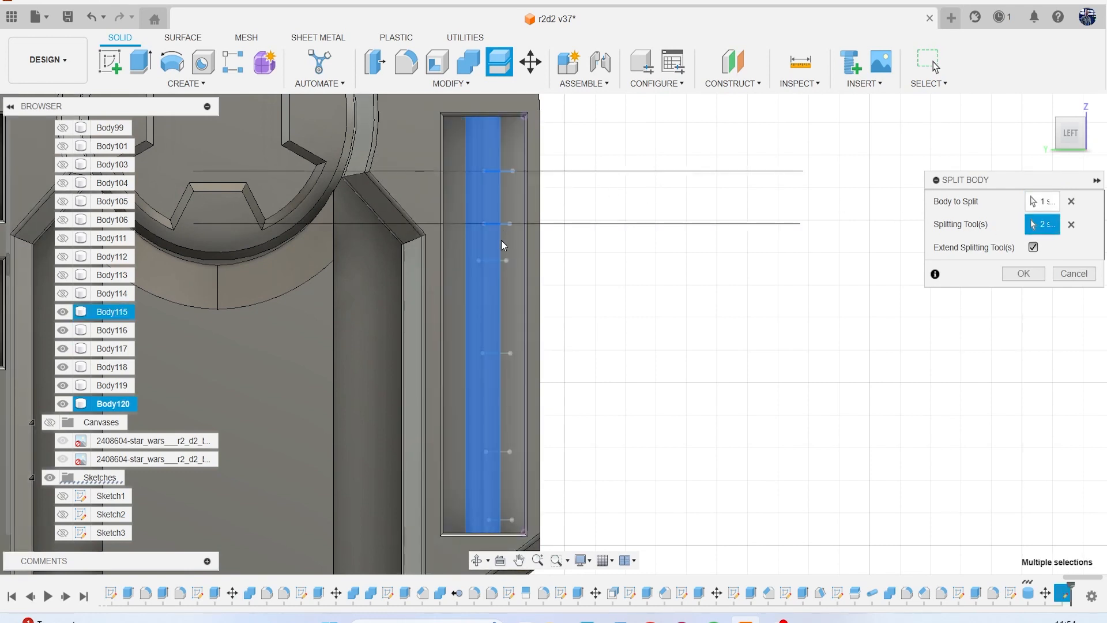
click(499, 261)
click(502, 353)
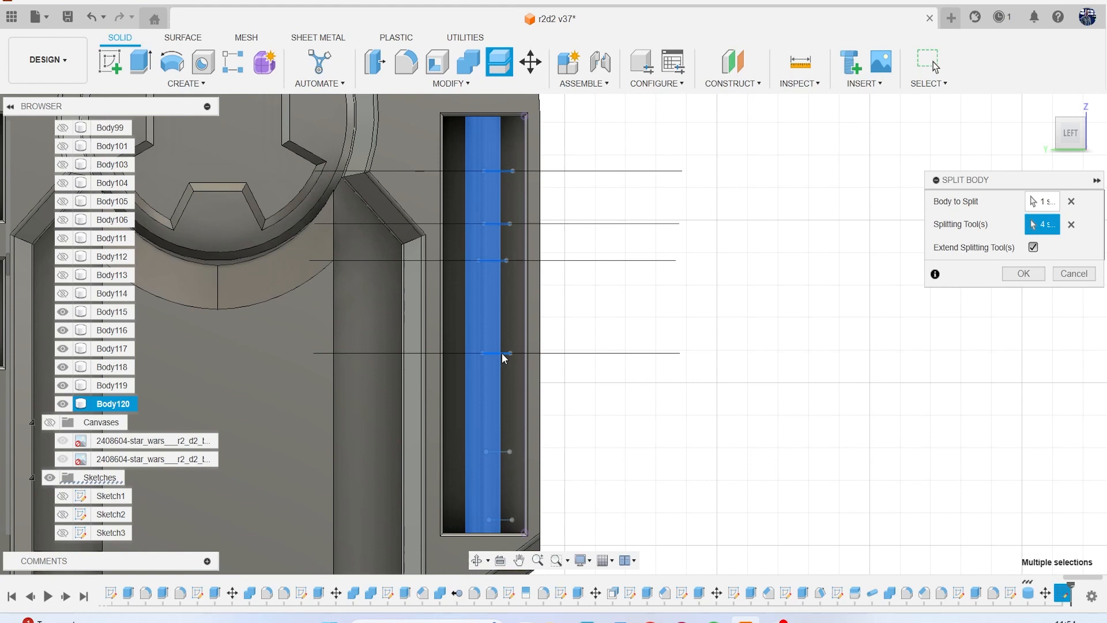
click(498, 452)
click(507, 519)
click(1033, 279)
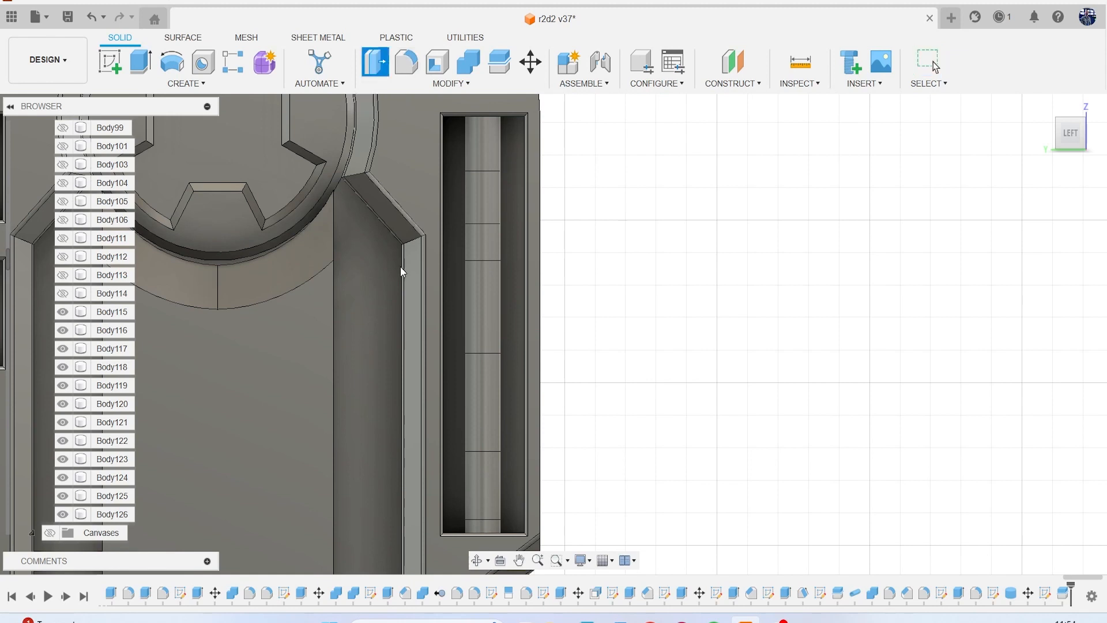
Offset the cylindrical face of the rod's lowest wide segment outward by 0.1 mm.
key(q)
click(483, 489)
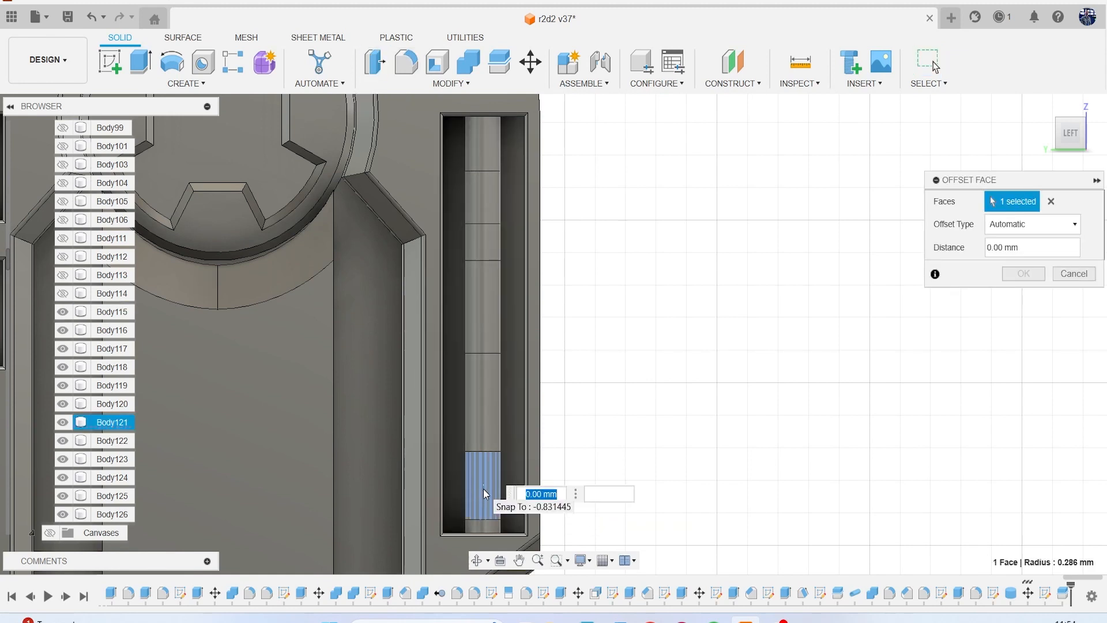
drag(1070, 132, 1062, 134)
middle_drag(575, 377, 584, 336)
scroll(358, 462, up, 3)
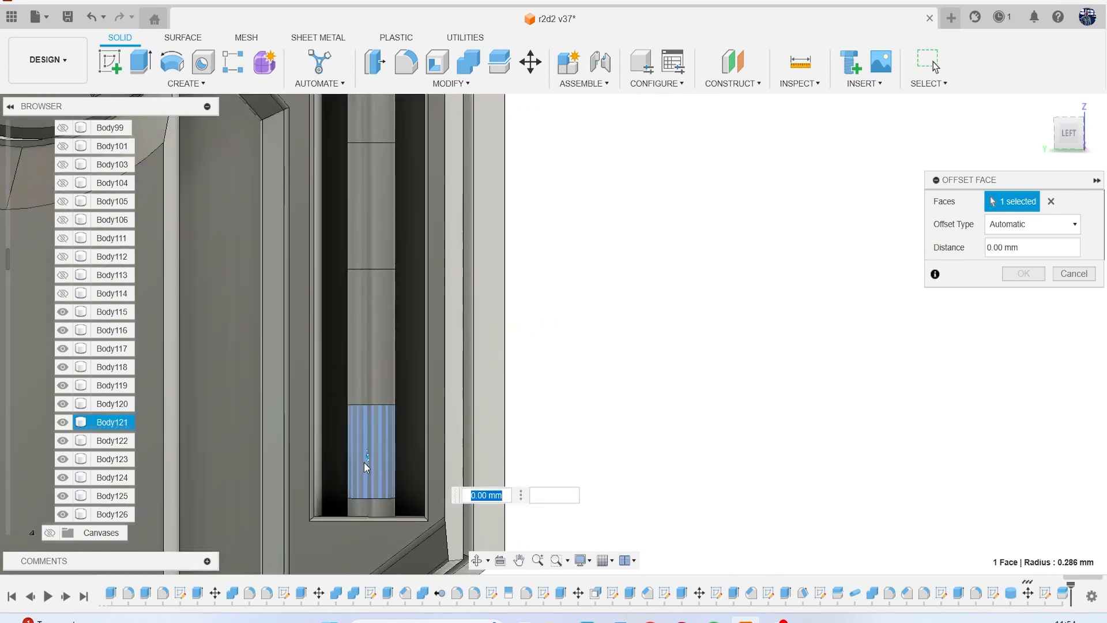
drag(364, 462, 367, 461)
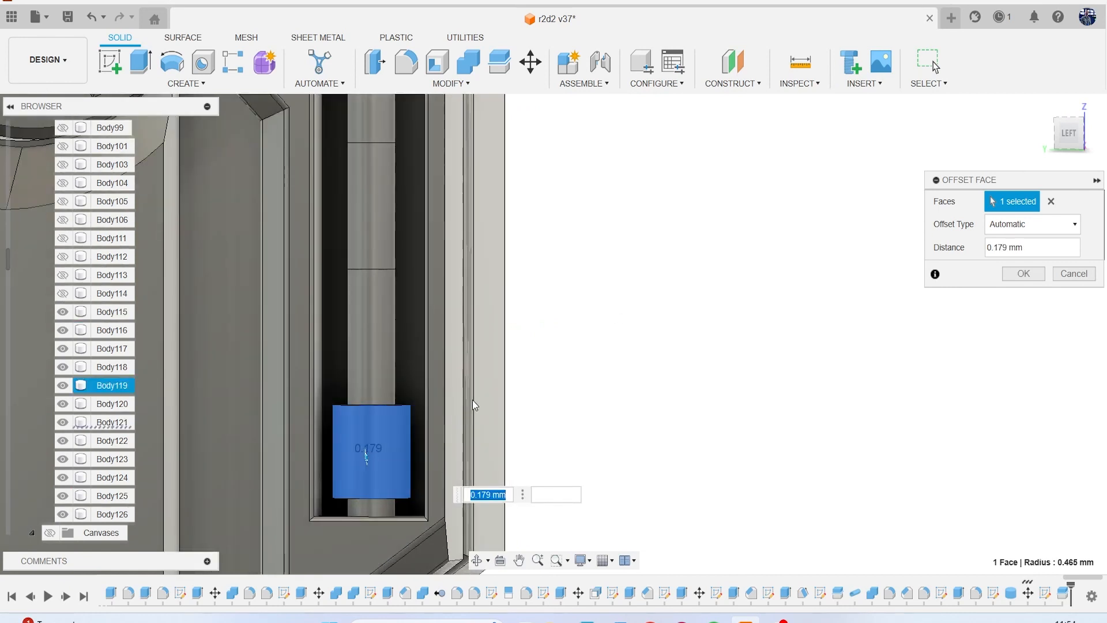
text(.1)
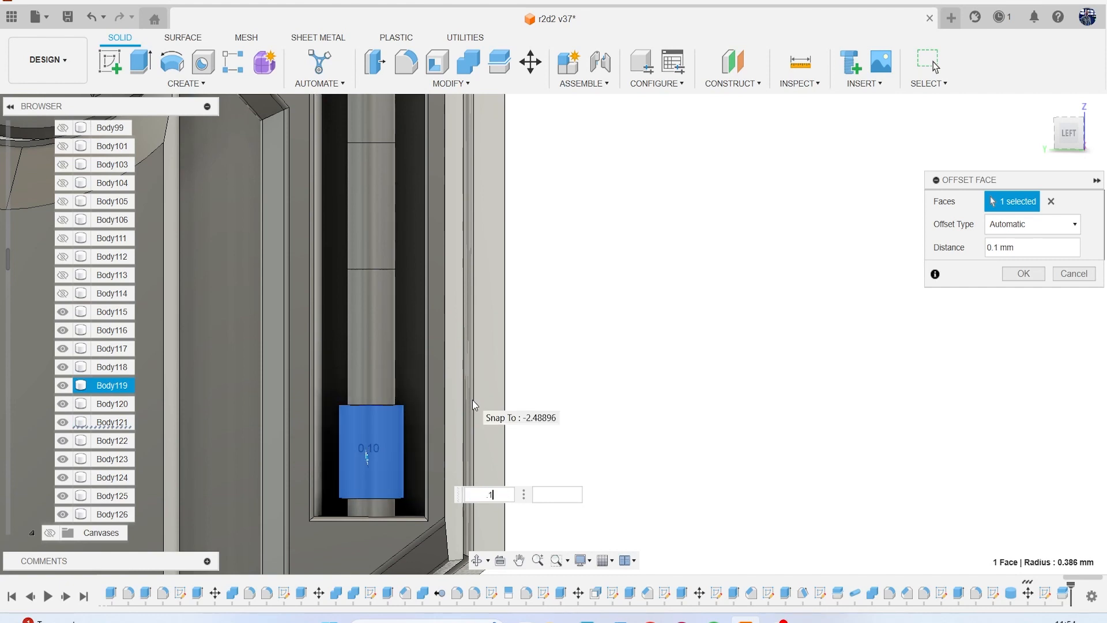
key(Return)
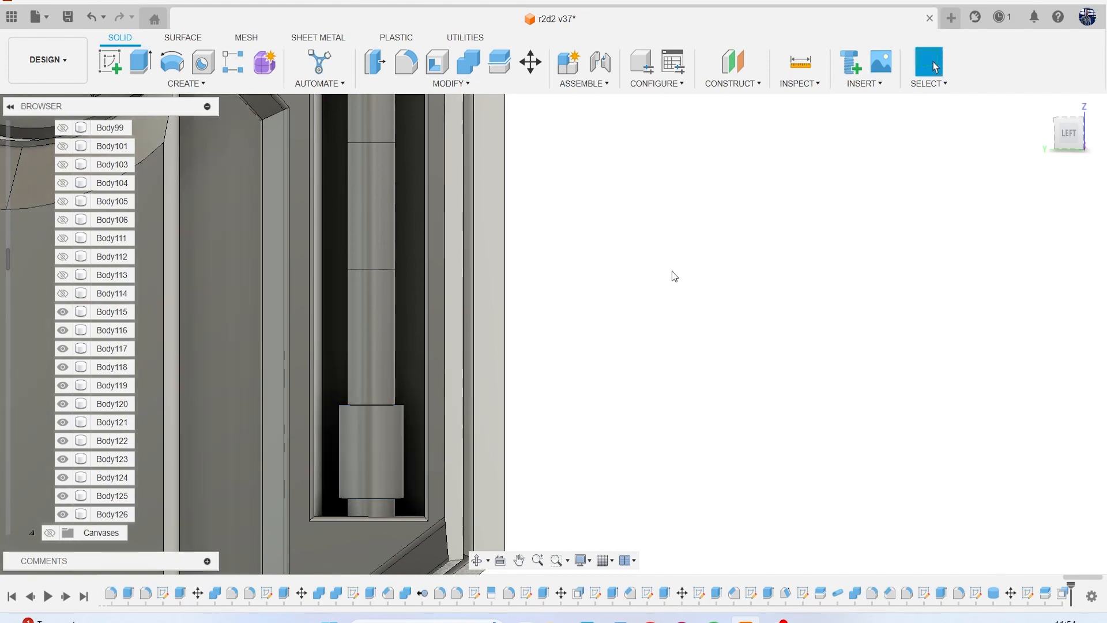
Thicken the rod's middle segment by offsetting its cylindrical face outward by 0.1 mm.
scroll(669, 274, down, 3)
scroll(598, 282, up, 2)
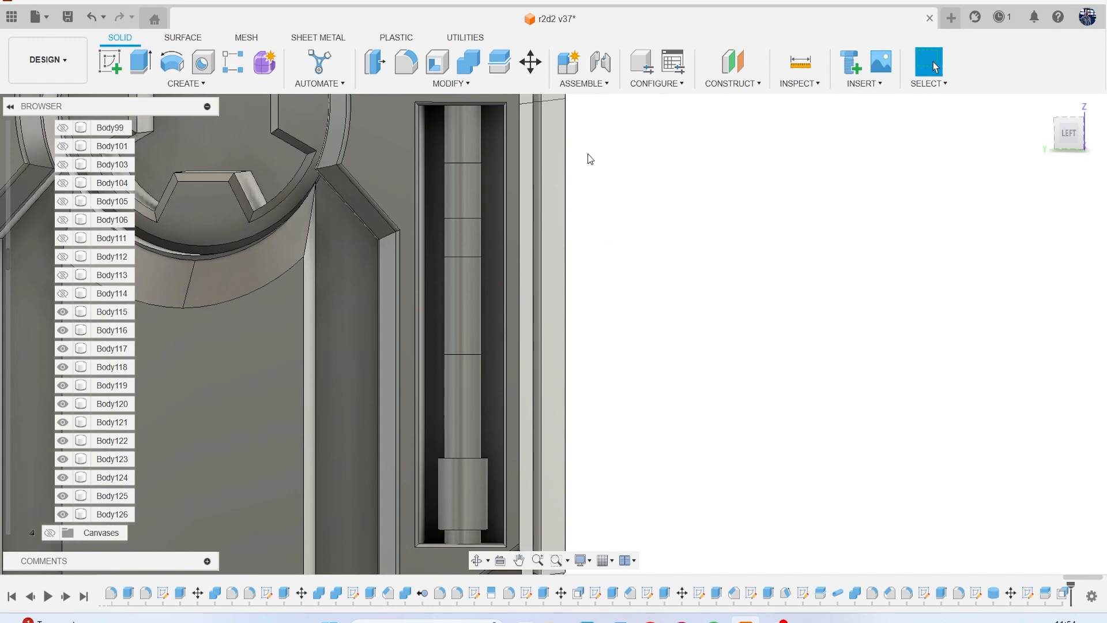
click(376, 68)
click(454, 285)
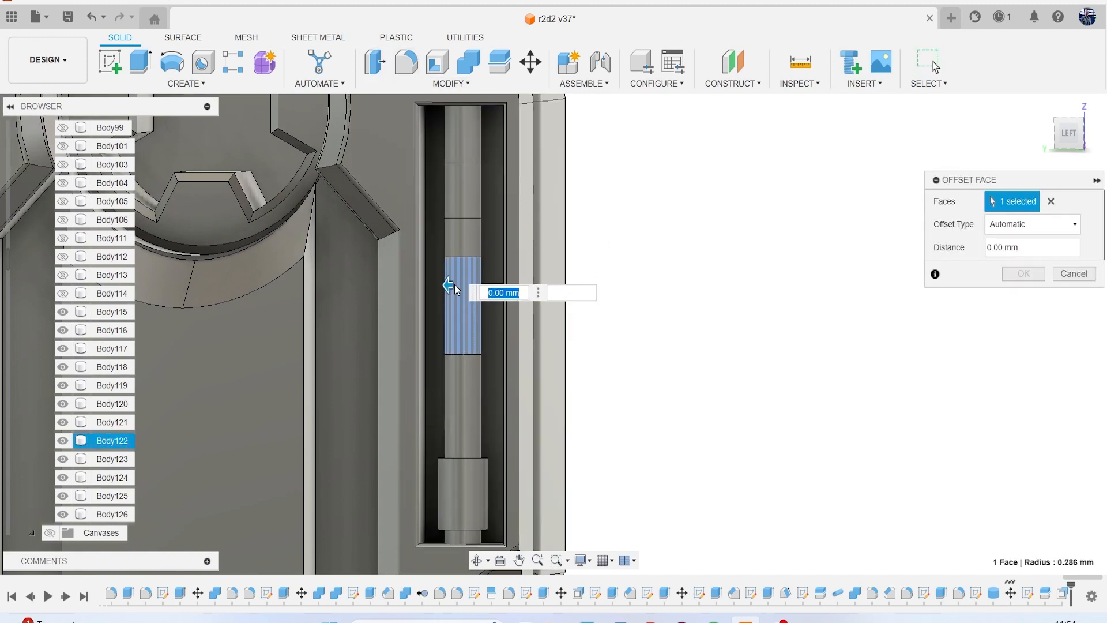
text(.1)
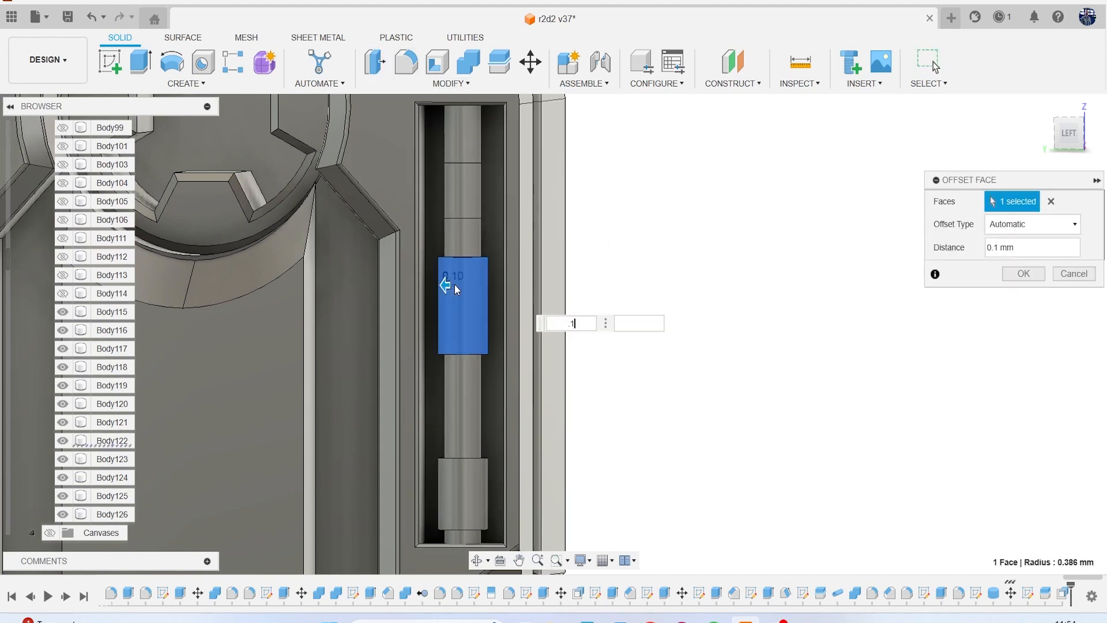
key(Return)
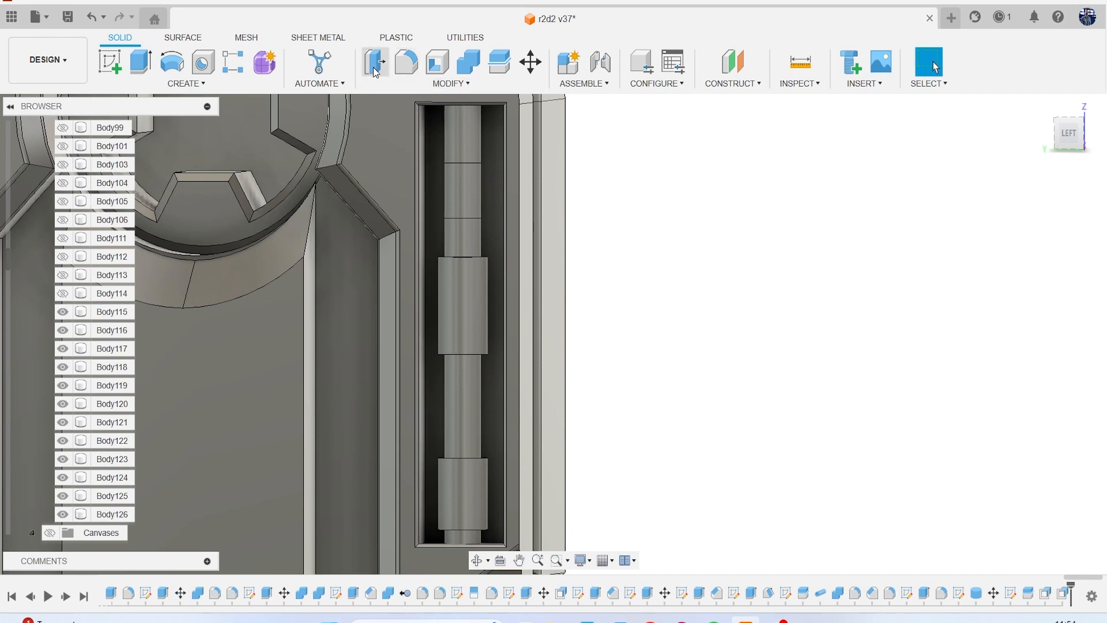
Offset the cylindrical face of the rod's uppermost wide segment outward by 0.1 mm.
click(369, 68)
click(462, 185)
text(1)
key(Return)
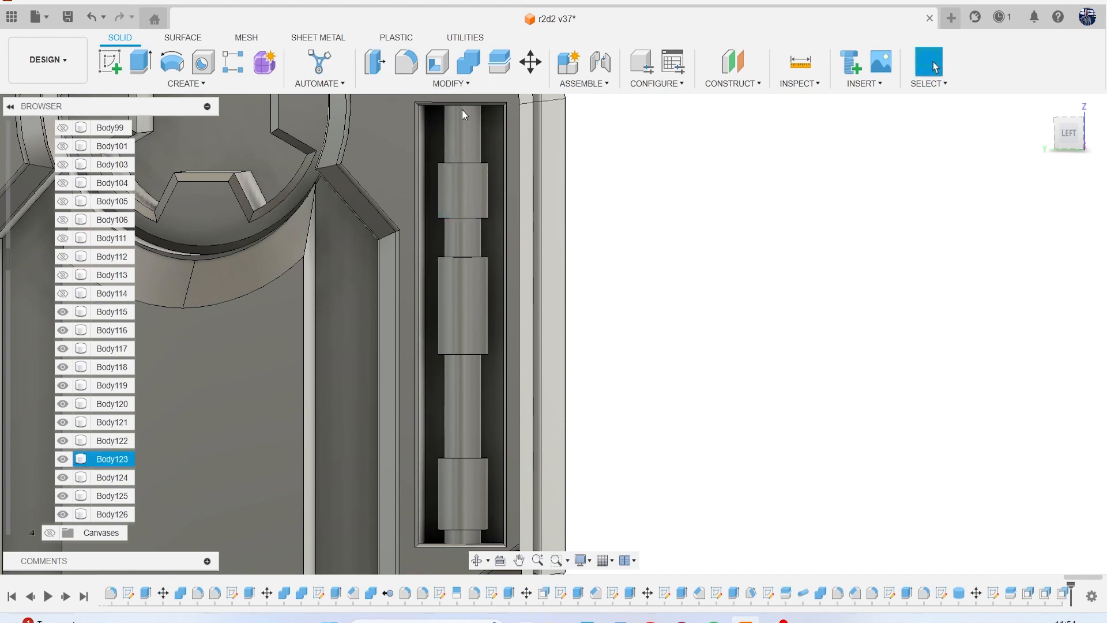
Chamfer both end edges of the rod's uppermost thickened segment with an equal distance of 0.1 mm.
click(455, 85)
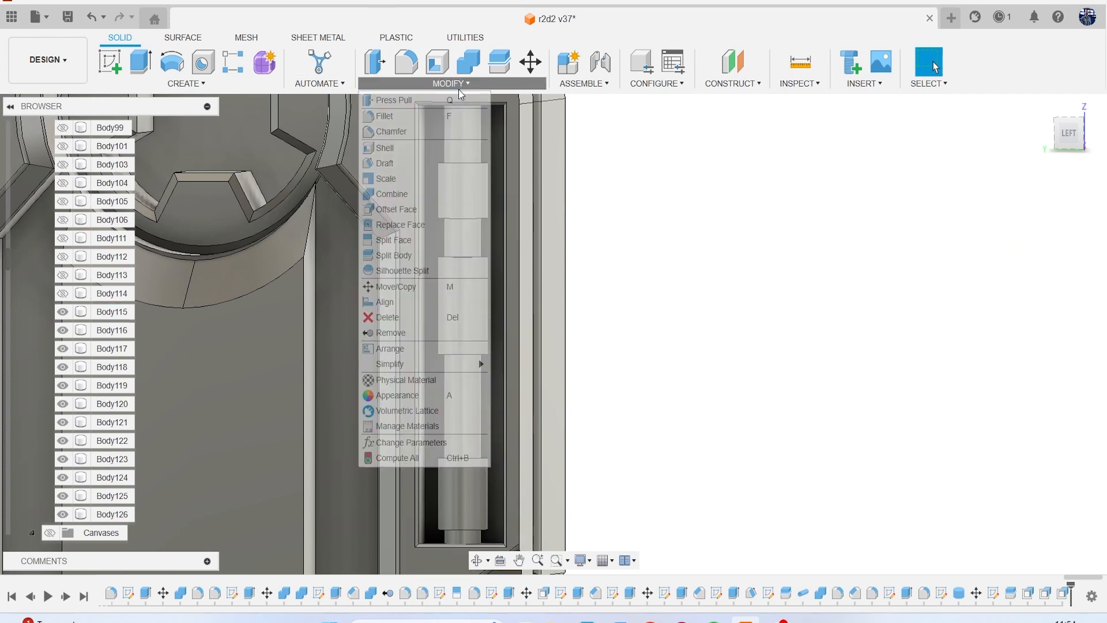
click(444, 132)
scroll(444, 153, up, 2)
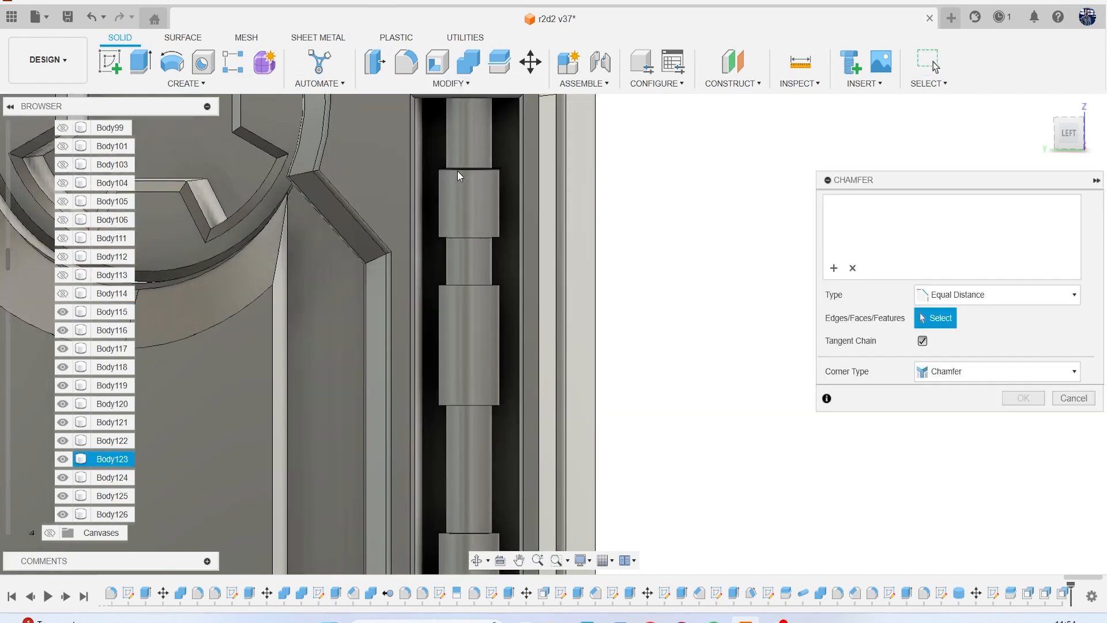
click(476, 204)
text(.1)
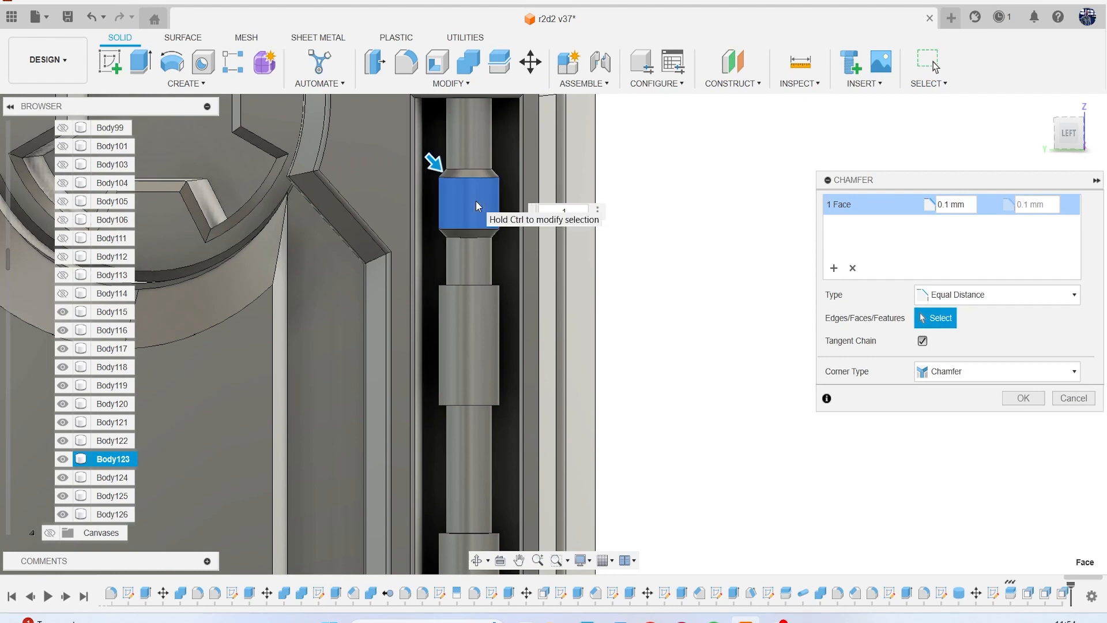
key(Return)
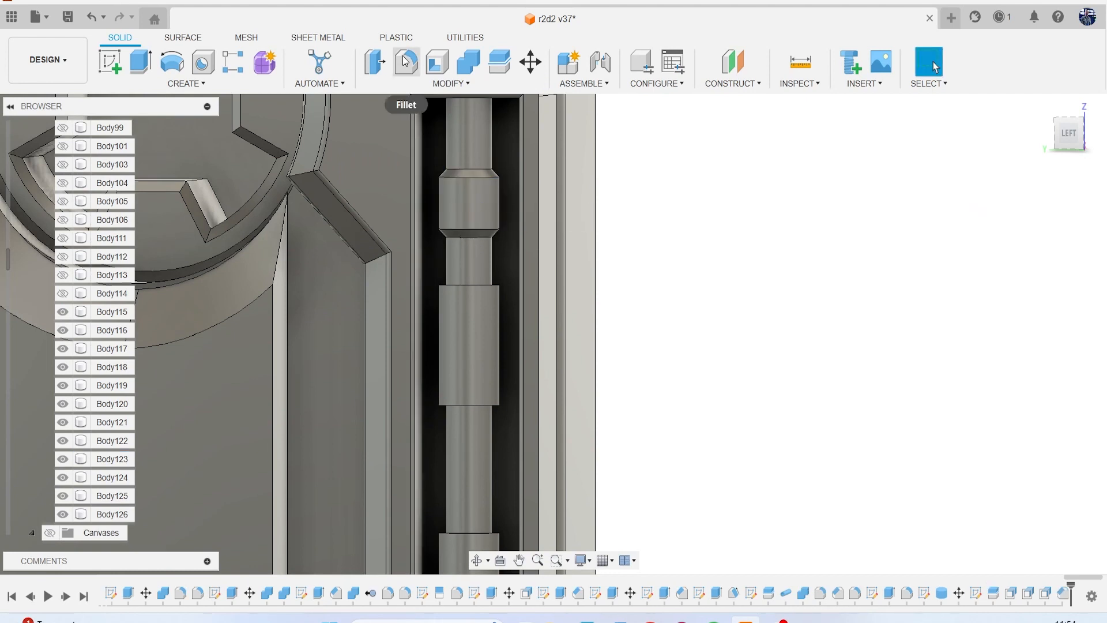
Chamfer the end edges of the middle and lowest thickened rod segments by 0.1 mm in one operation.
click(406, 82)
click(438, 130)
click(490, 337)
middle_drag(490, 337, 491, 226)
click(490, 379)
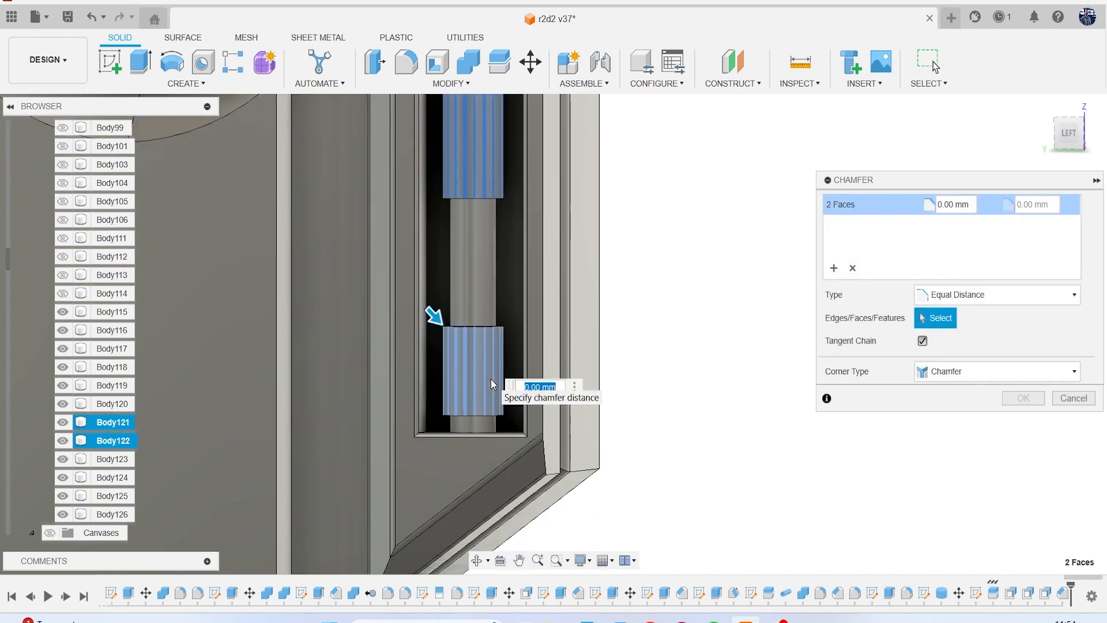
text(.1)
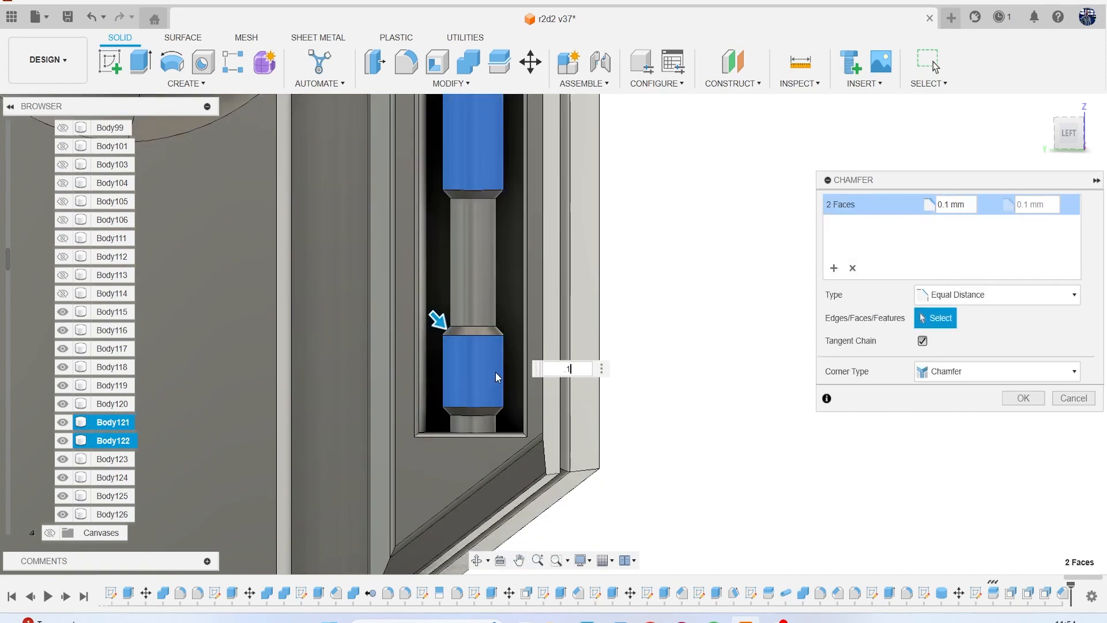
scroll(524, 320, down, 2)
scroll(524, 319, down, 3)
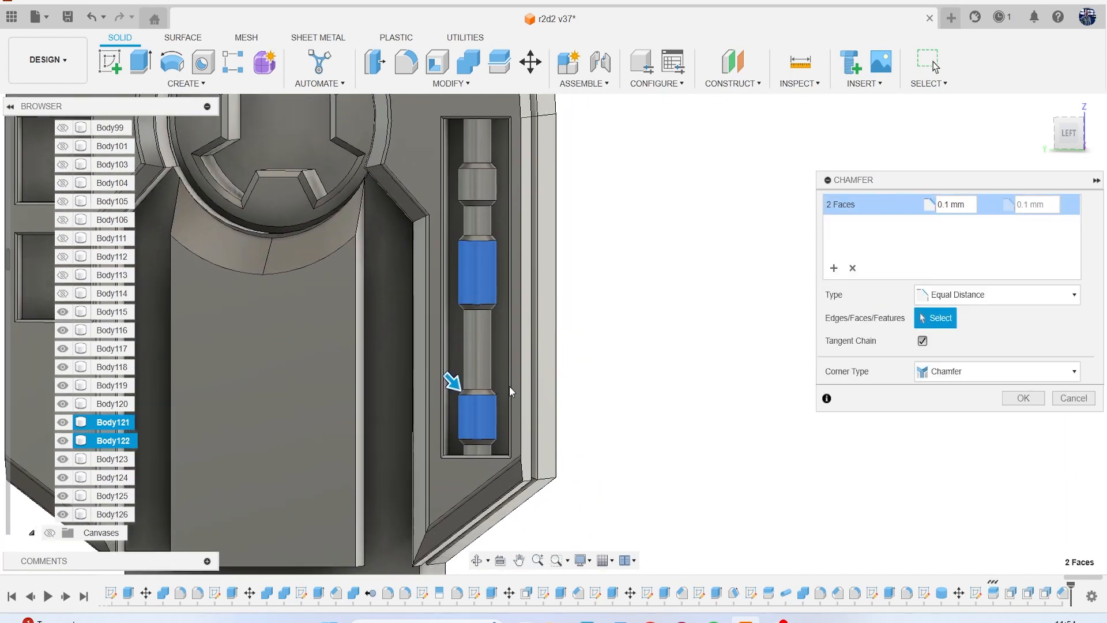
key(Return)
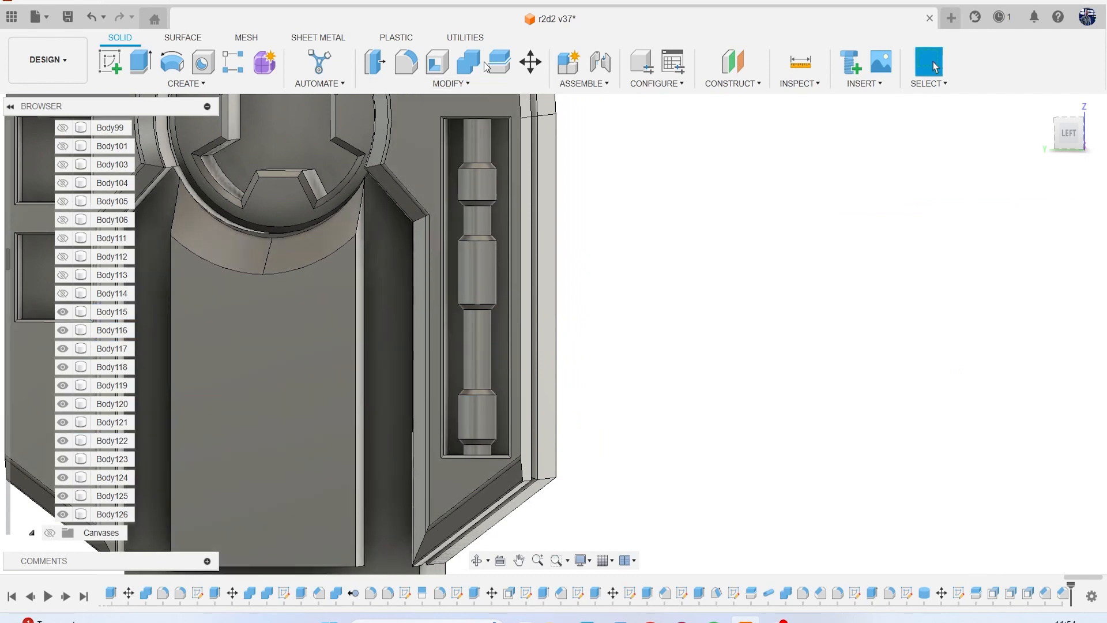
Combine all seven rod segments into one body by joining them, without keeping the tool bodies.
click(467, 69)
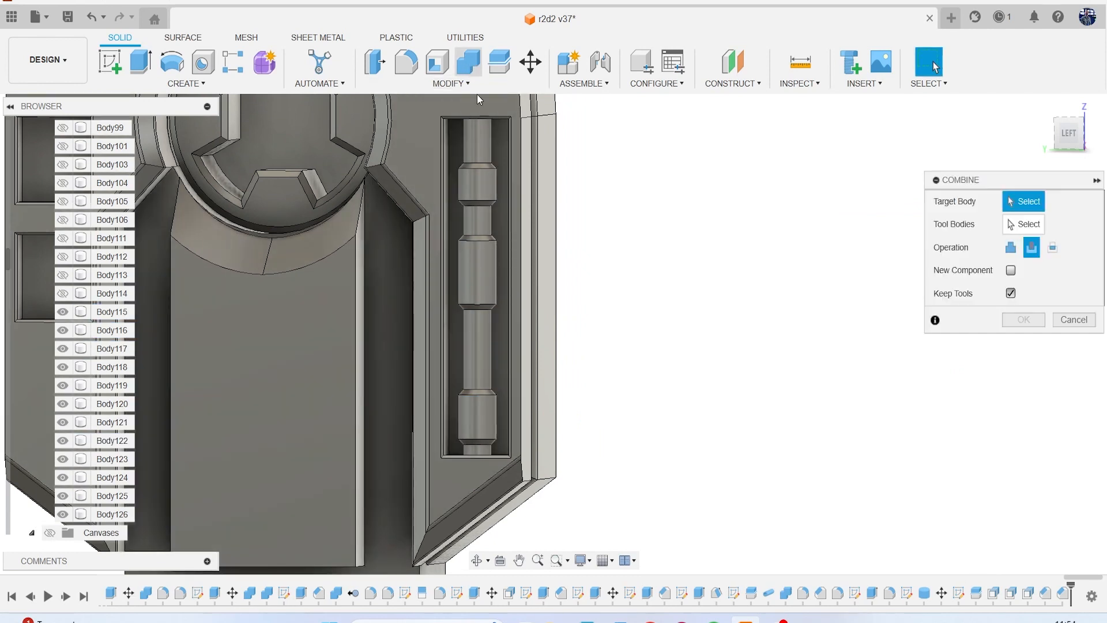
click(481, 134)
click(482, 212)
click(485, 267)
click(475, 185)
click(480, 312)
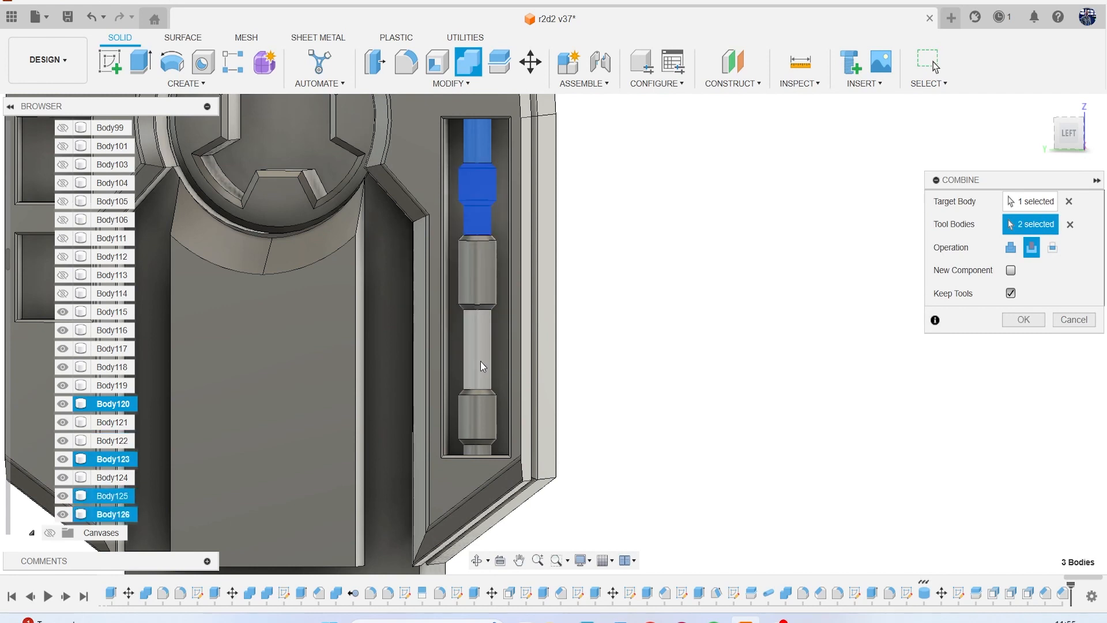
click(479, 361)
click(480, 404)
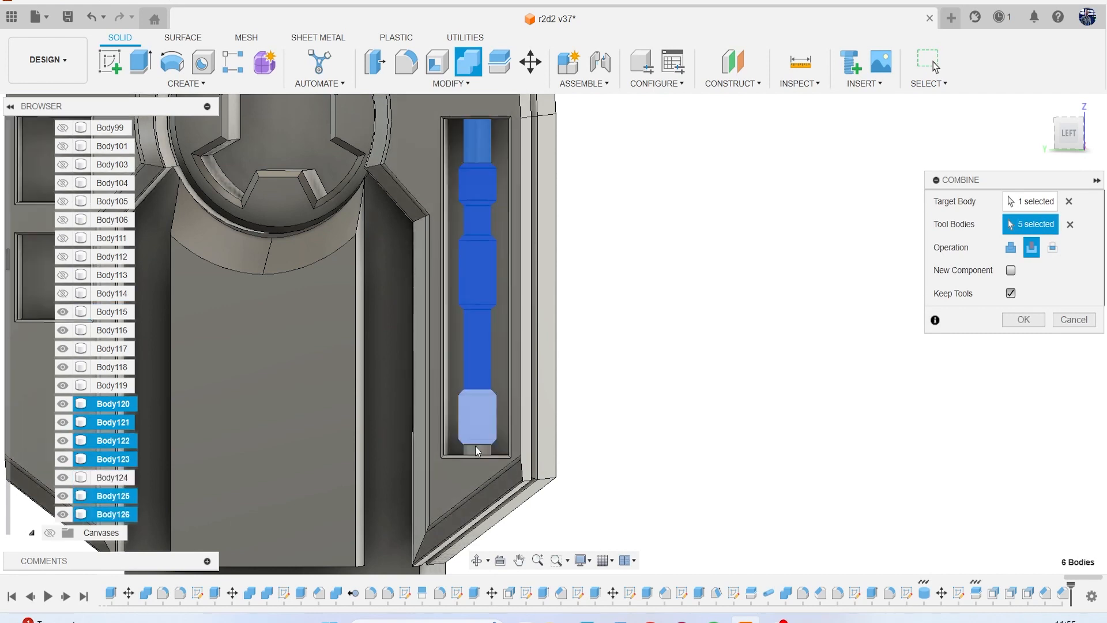
click(475, 448)
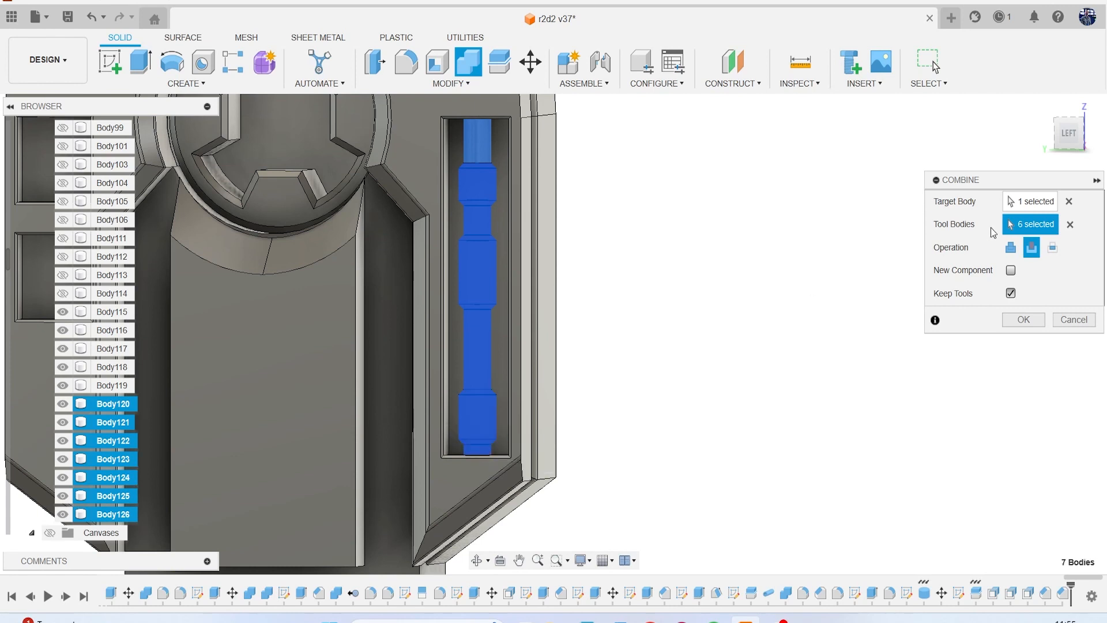
click(1030, 254)
click(1020, 318)
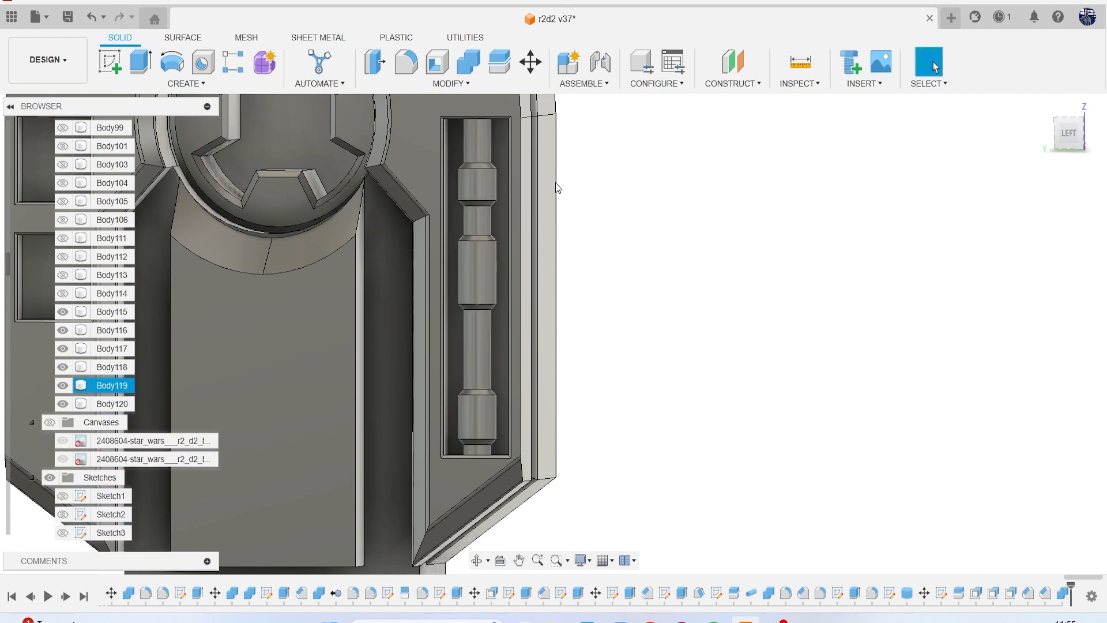
Fillet the six chamfer faces at the ends of the three thickened rod segments with a 0.01 mm radius.
key(f)
scroll(541, 168, up, 4)
click(444, 156)
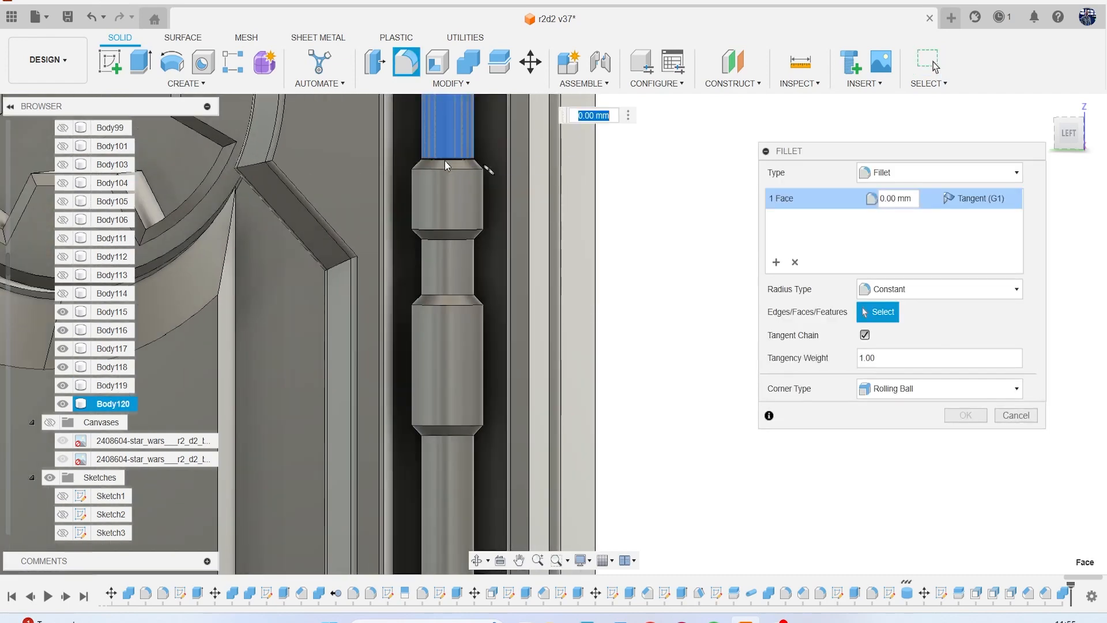
scroll(441, 166, up, 2)
click(442, 130)
scroll(442, 164, up, 2)
click(438, 167)
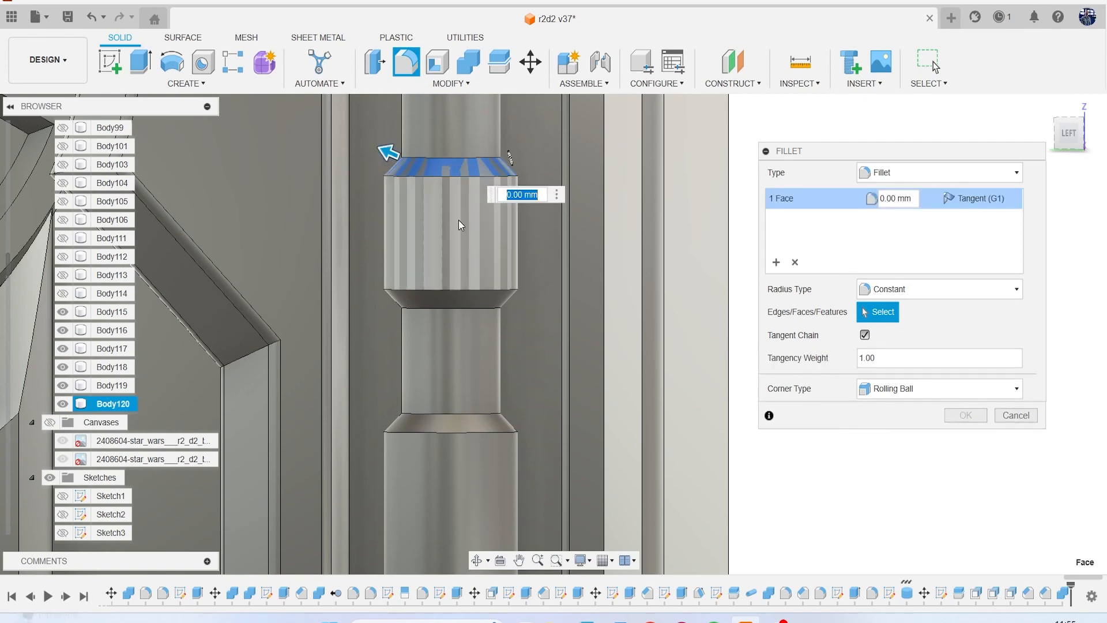
click(448, 296)
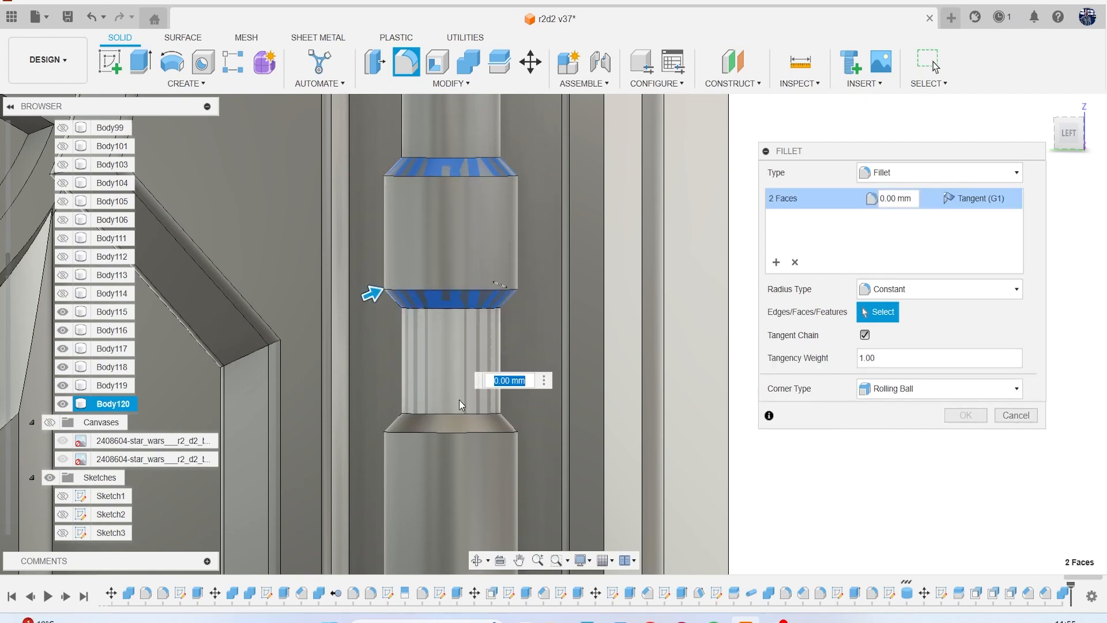
click(462, 420)
scroll(464, 416, down, 4)
scroll(427, 220, up, 4)
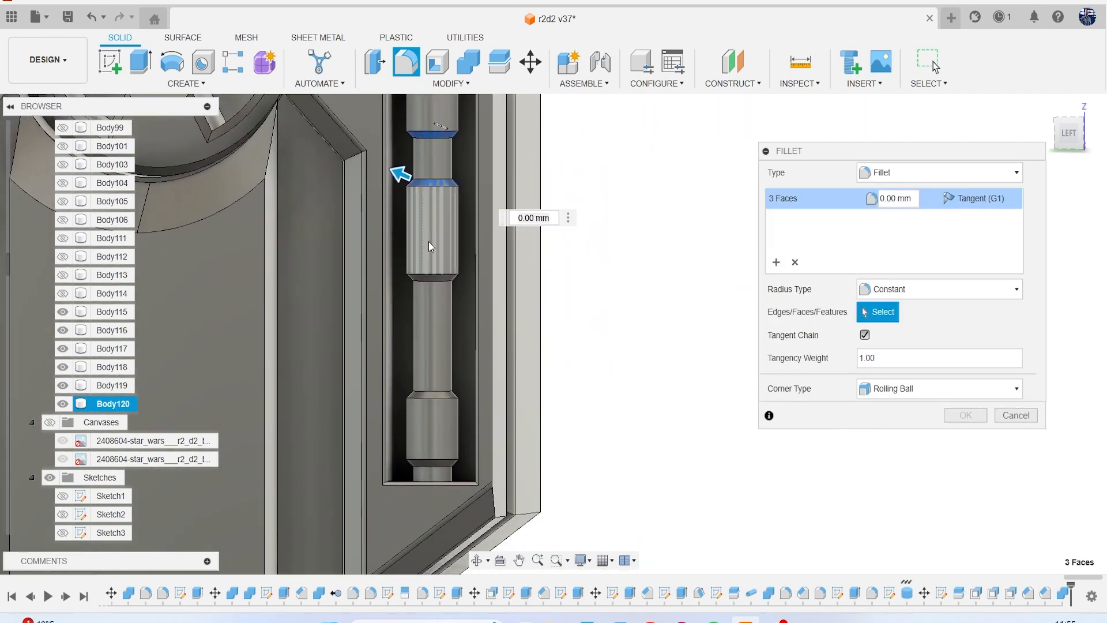
click(431, 291)
scroll(431, 297, down, 3)
middle_drag(427, 314, 420, 208)
scroll(425, 300, up, 3)
click(426, 361)
middle_drag(443, 490, 436, 394)
scroll(437, 395, up, 1)
click(432, 392)
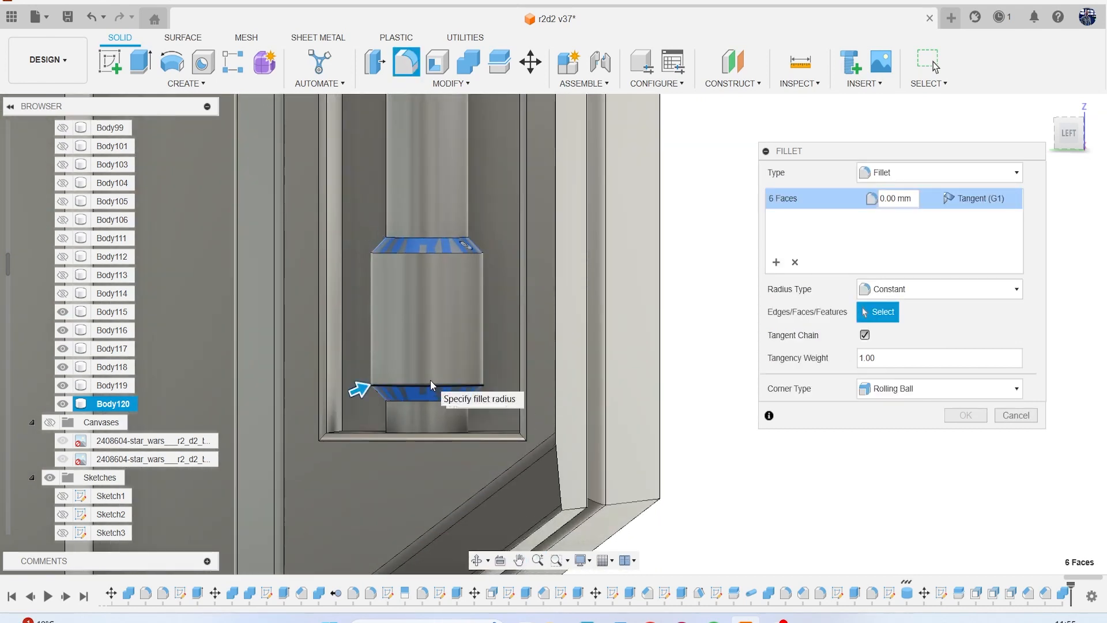
text(.1)
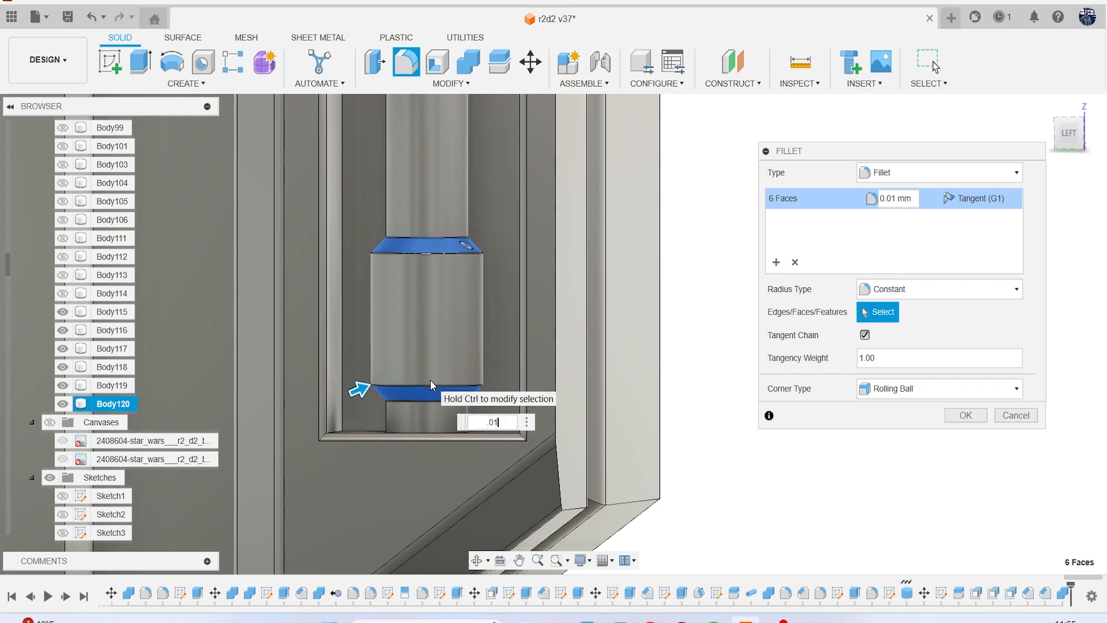
key(Return)
Show the reference canvases behind the shoulder panel in the left view and compare the pockets and rod with them.
scroll(462, 309, down, 8)
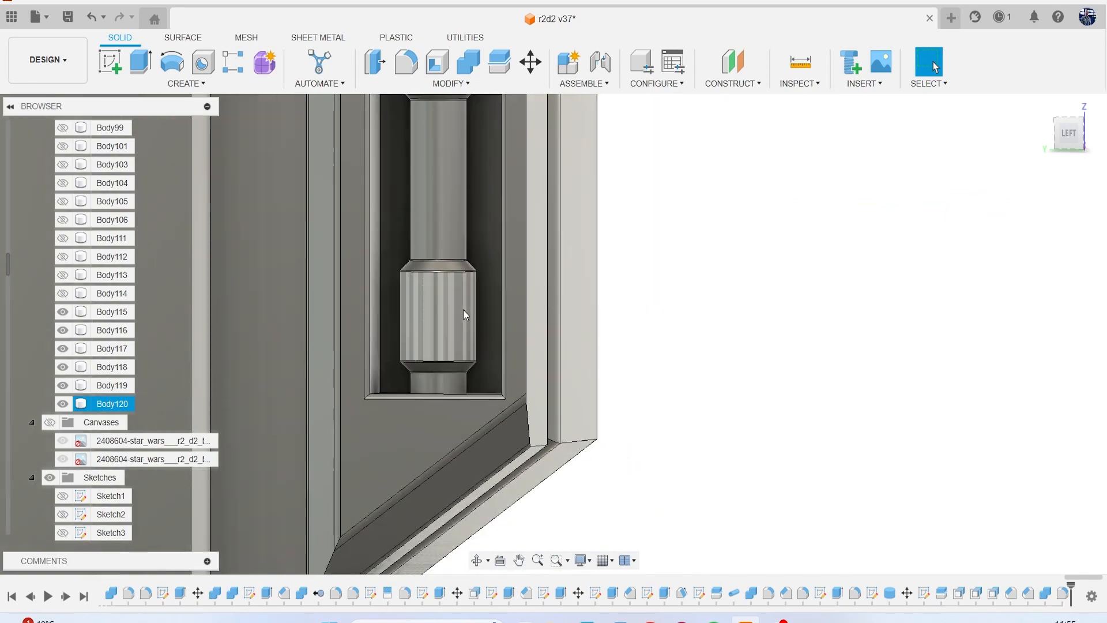
mouse_move(1072, 142)
mouse_down()
mouse_move(1051, 140)
mouse_move(1076, 142)
mouse_up()
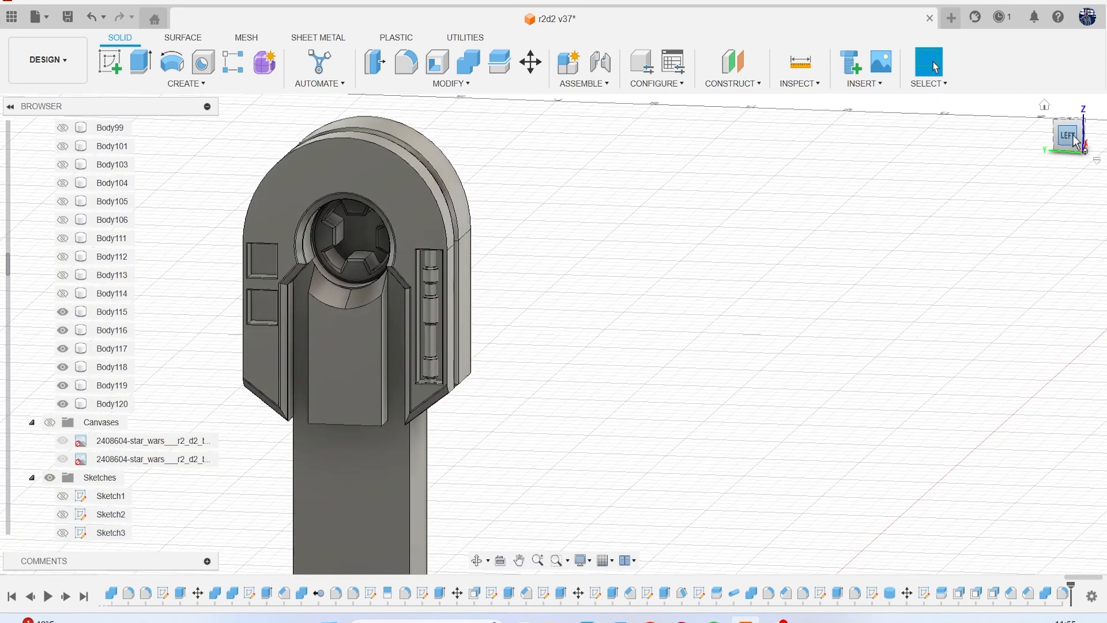
click(1065, 140)
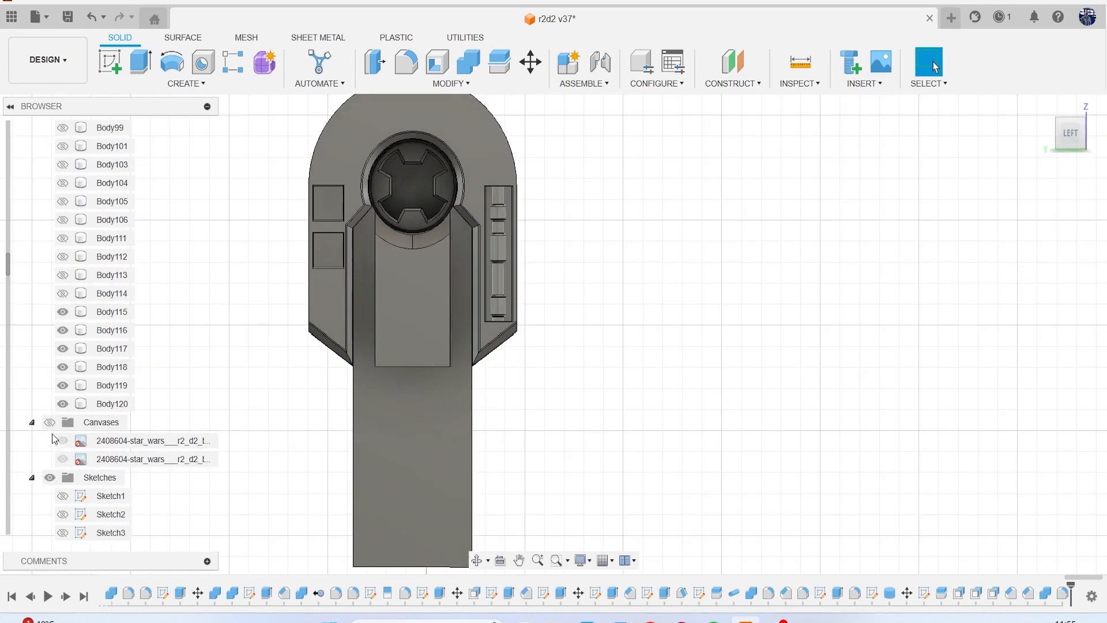
click(52, 422)
scroll(354, 261, down, 8)
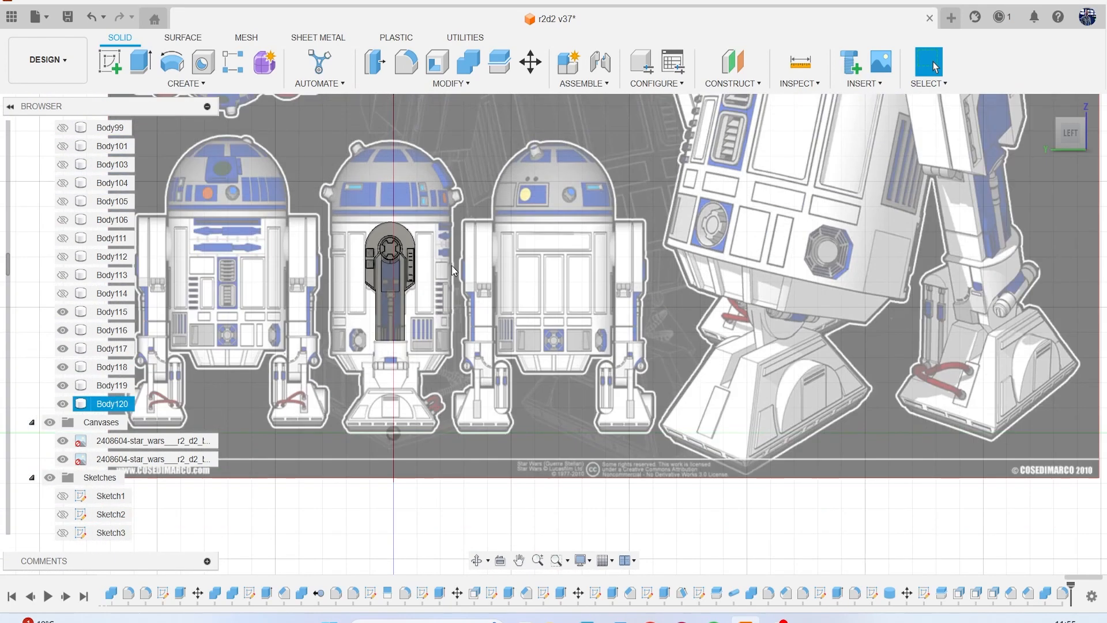
middle_drag(567, 287, 508, 387)
scroll(539, 341, up, 6)
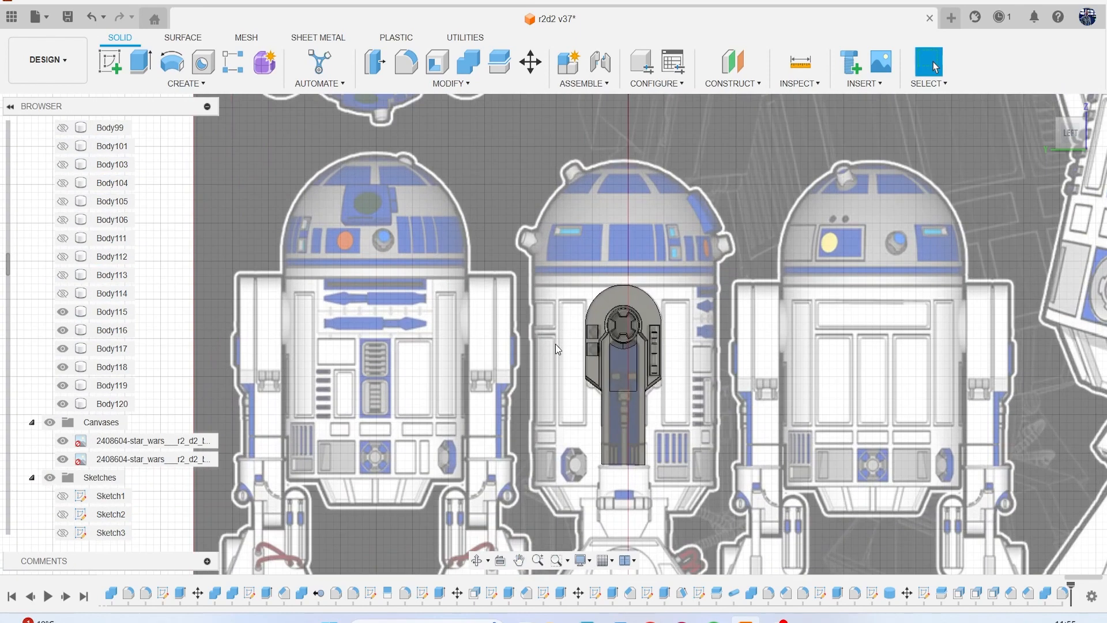
scroll(592, 344, up, 1)
scroll(634, 327, up, 3)
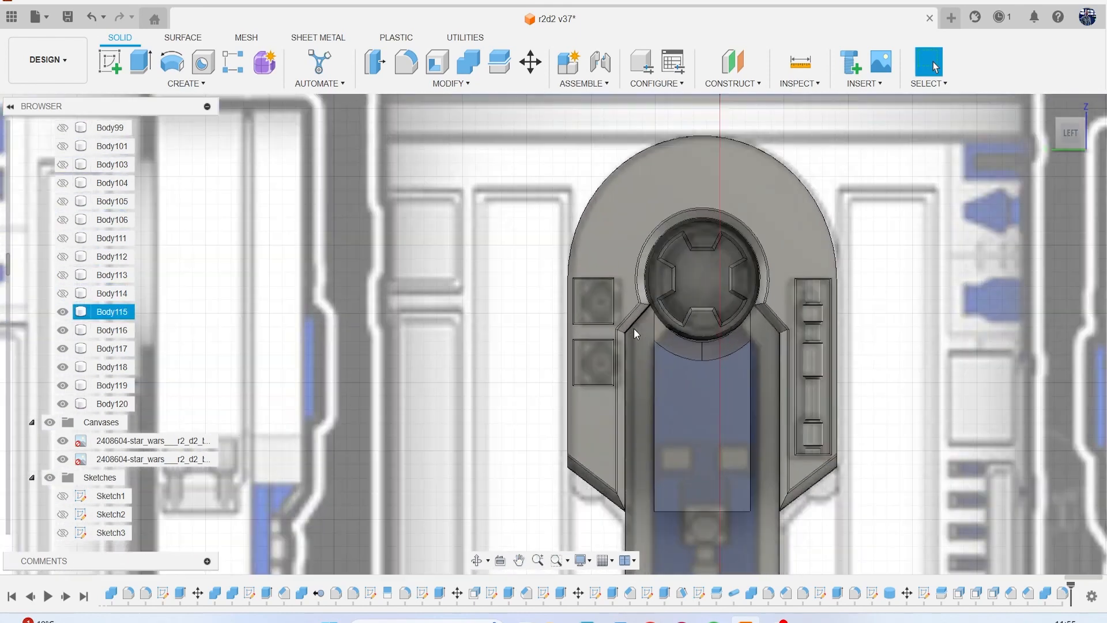
Start a sketch on the floor of the upper small pocket and draw a centred circle about 0.98 mm in diameter.
click(110, 61)
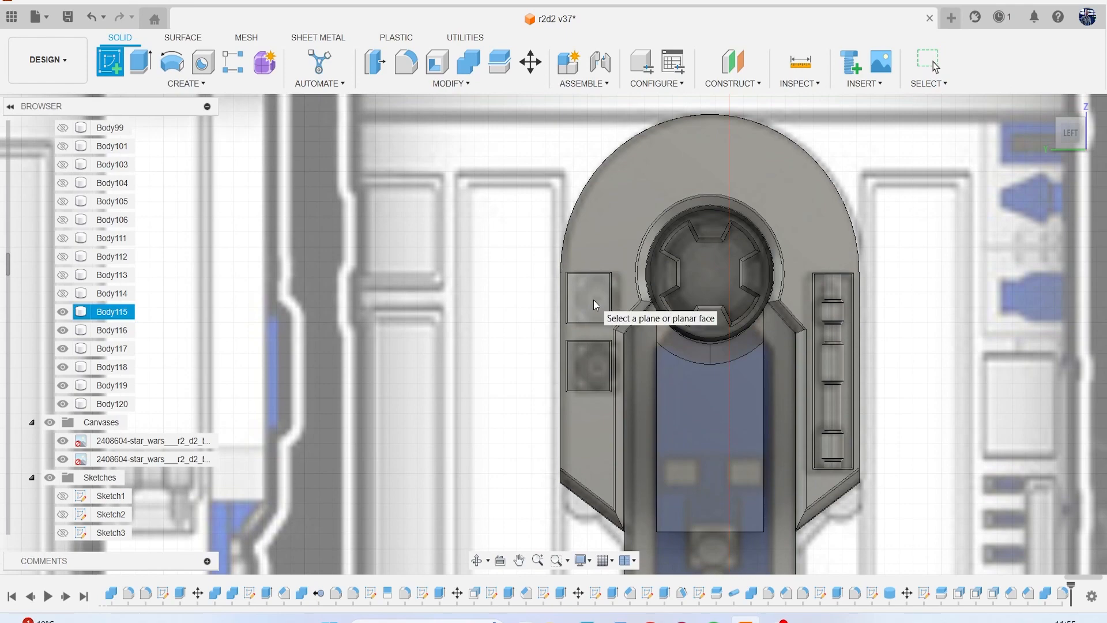
click(593, 300)
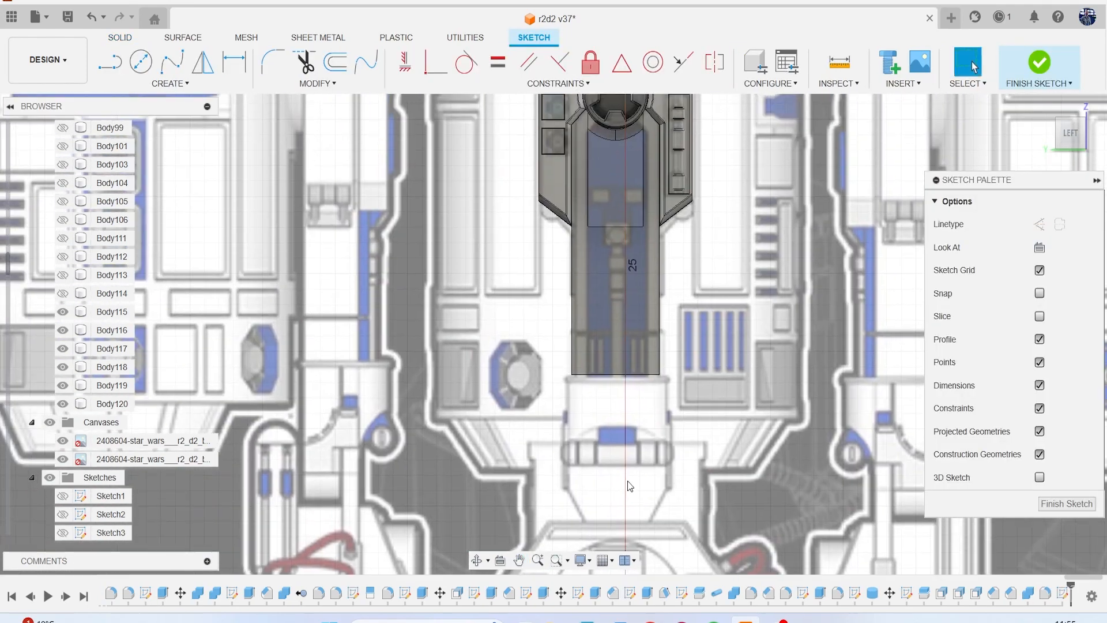
scroll(564, 399, down, 2)
scroll(547, 173, up, 3)
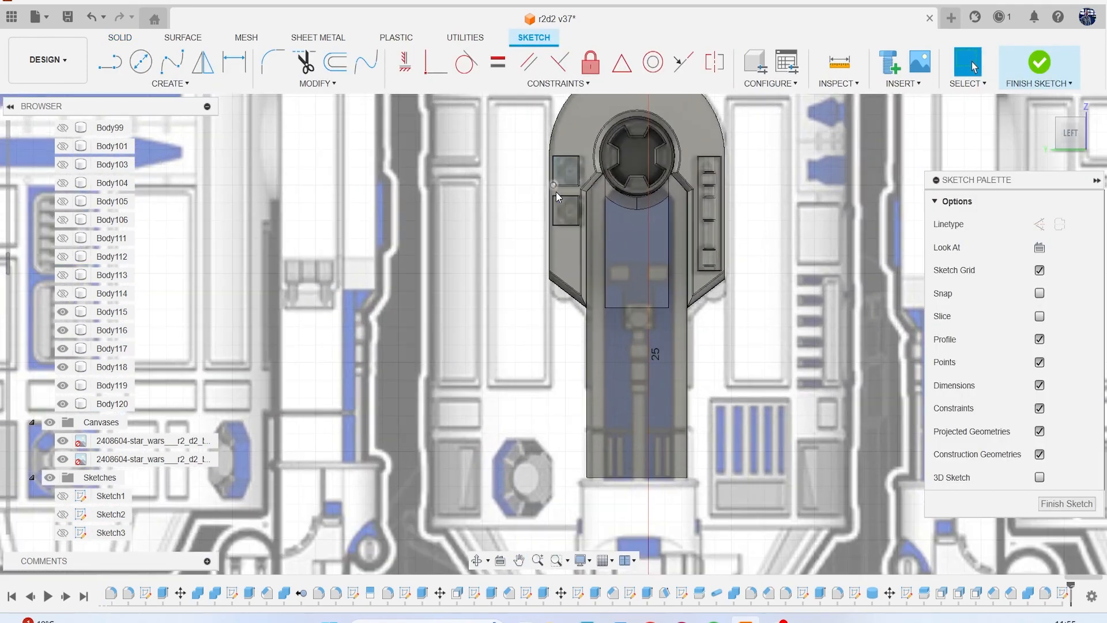
scroll(584, 263, up, 6)
key(c)
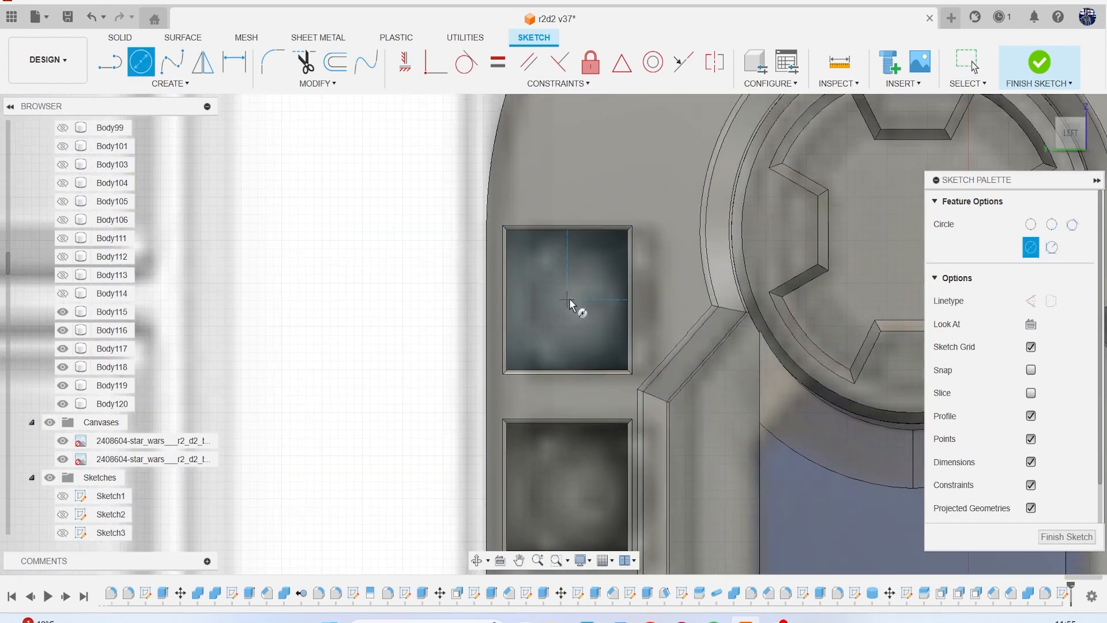
click(594, 330)
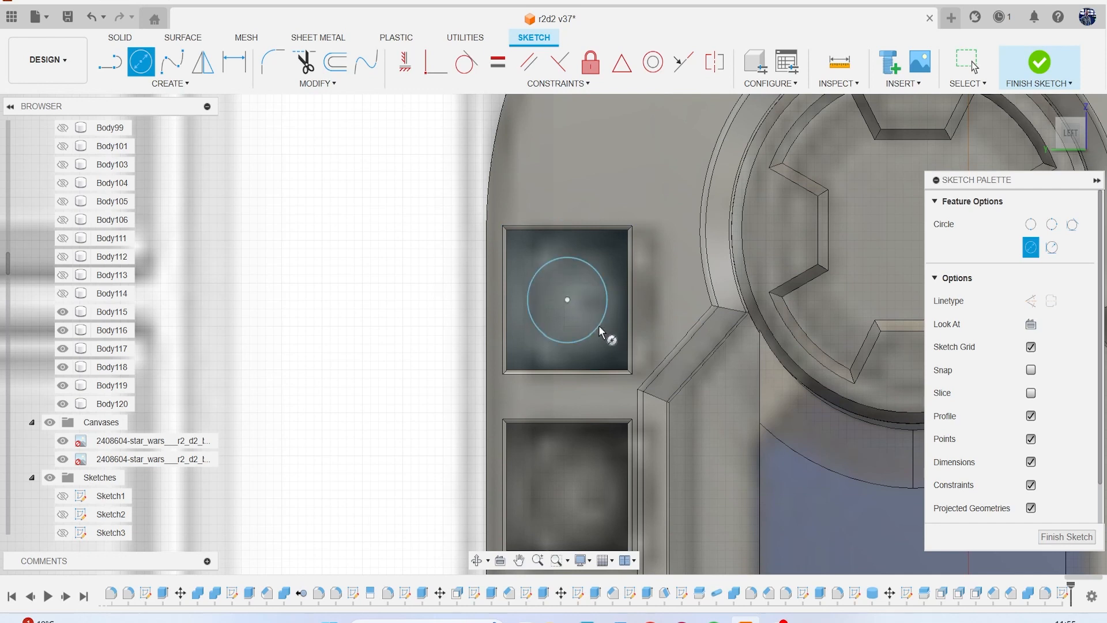
Draw a vertical line from the circle's centre past its upper edge and outline the right half of a tapered tooth back to the circle.
key(l)
click(567, 300)
click(569, 260)
scroll(569, 259, up, 2)
scroll(586, 266, up, 1)
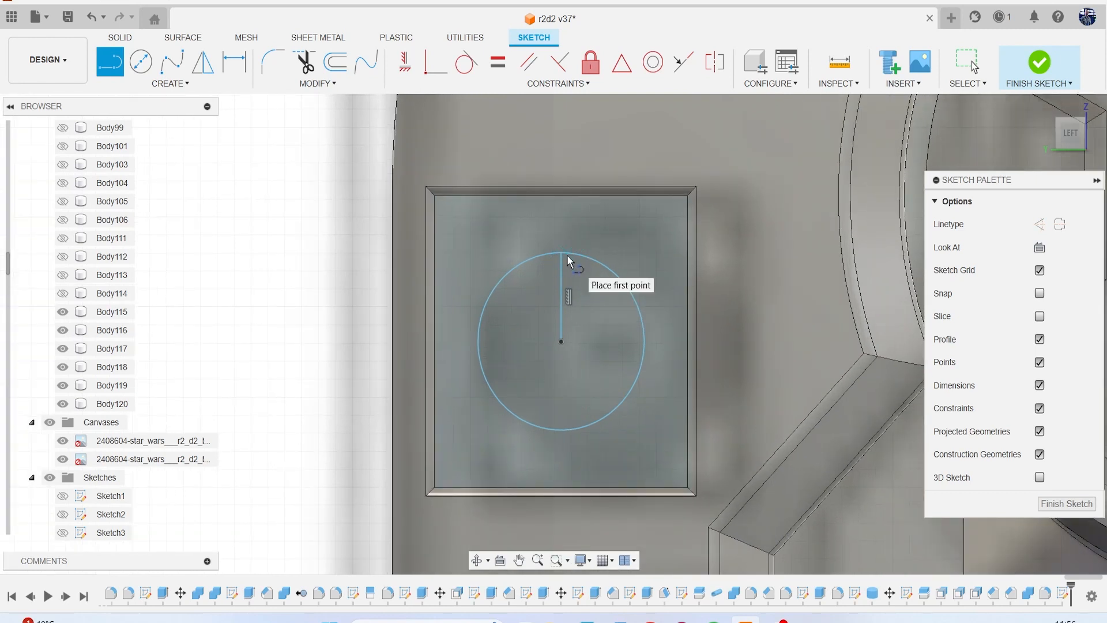
click(561, 252)
click(562, 211)
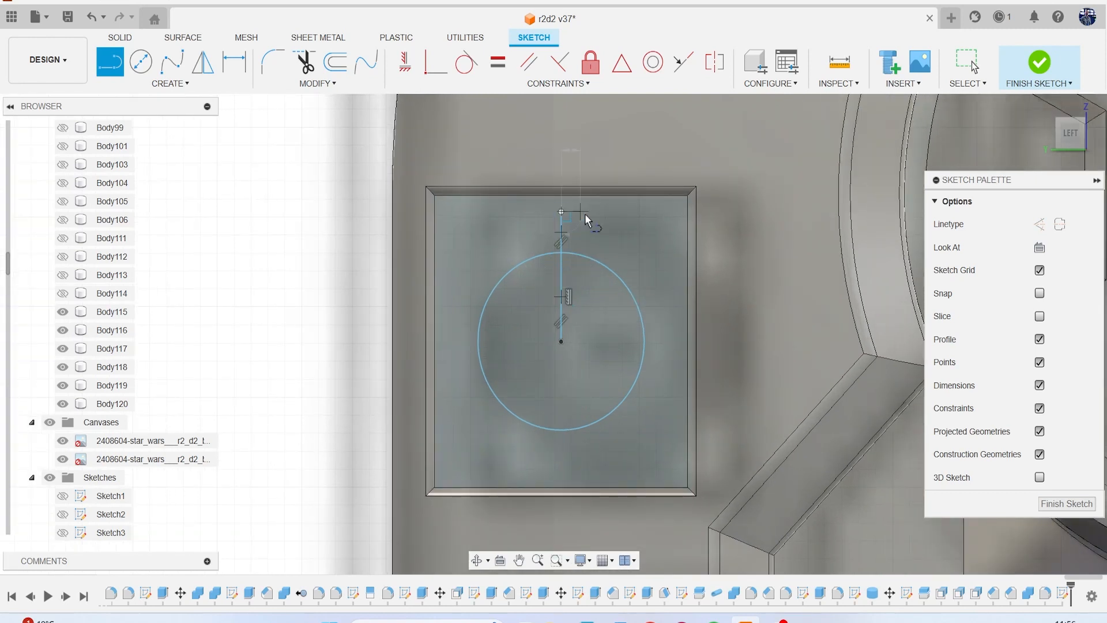
click(587, 212)
click(598, 259)
key(Escape)
Mirror the two half-tooth lines about the vertical centre line to complete the tooth.
click(227, 85)
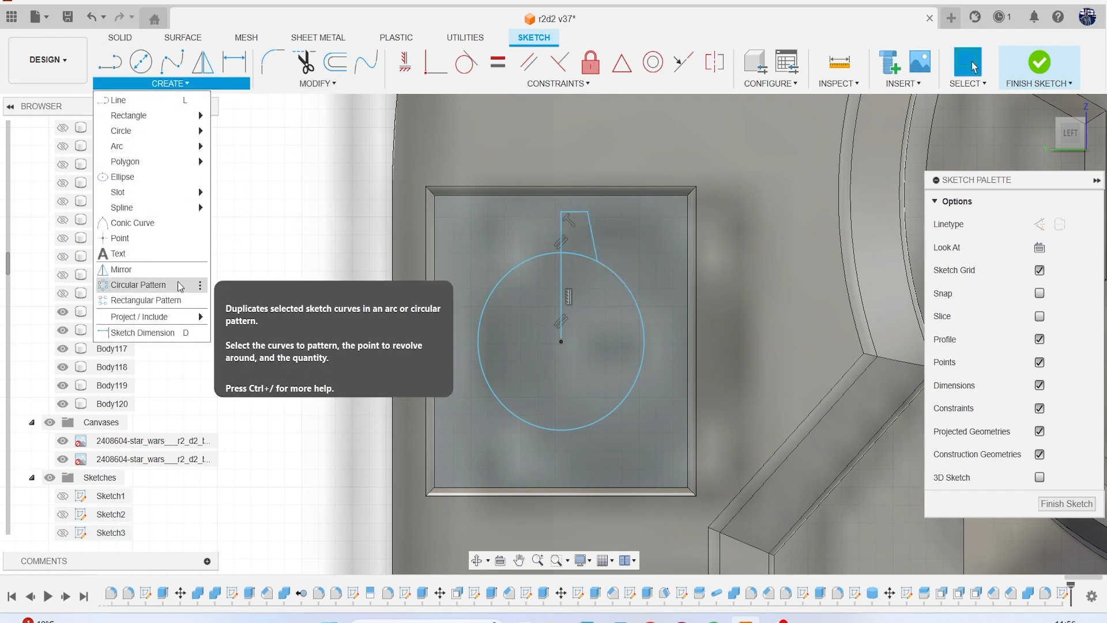
click(122, 269)
click(593, 235)
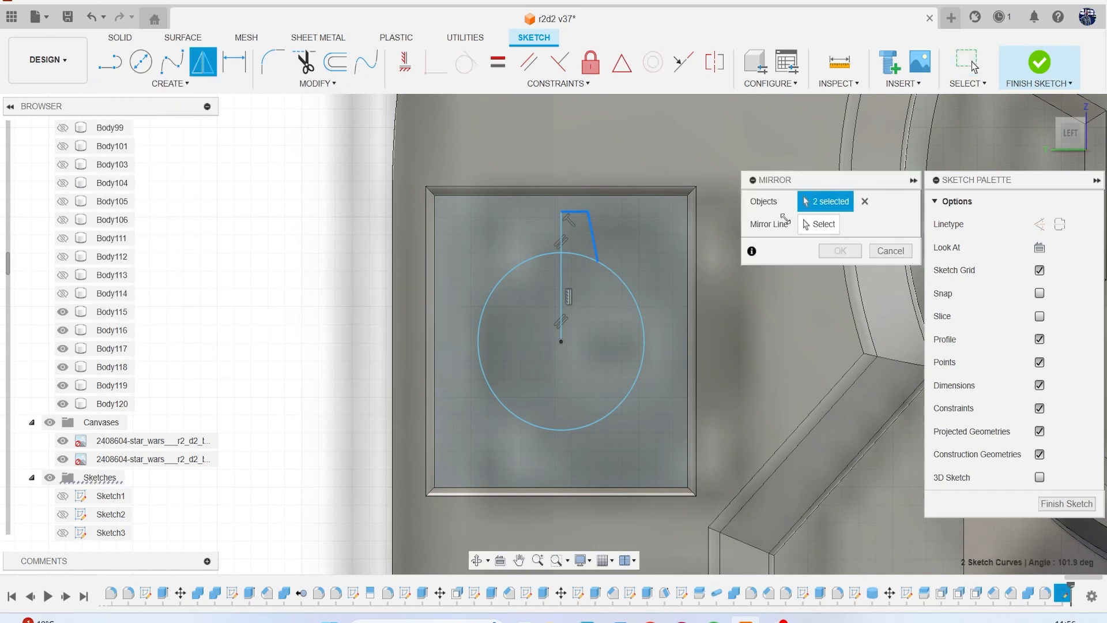
click(561, 308)
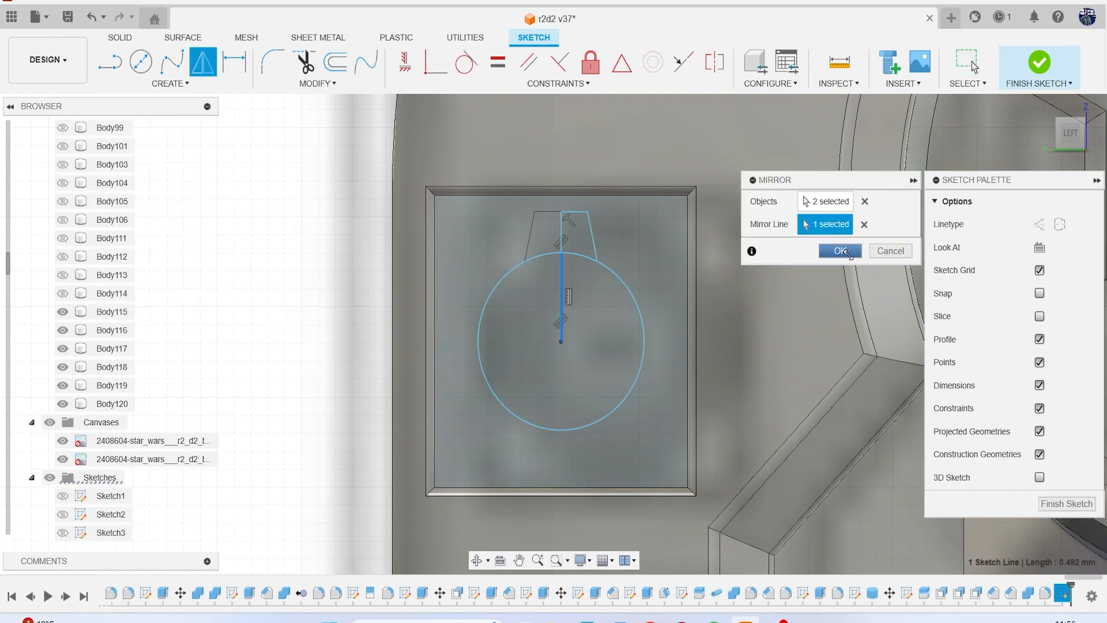
click(839, 250)
Repeat the tooth outline around the circle's centre in a full circular pattern with a quantity of 5.
click(183, 82)
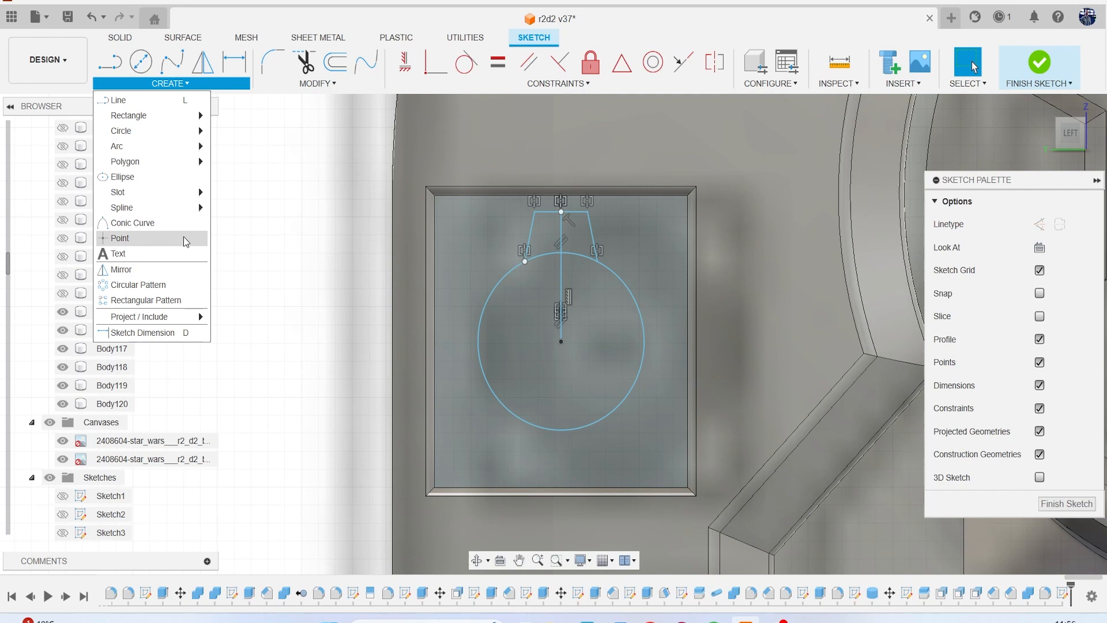
click(177, 281)
click(590, 230)
click(574, 212)
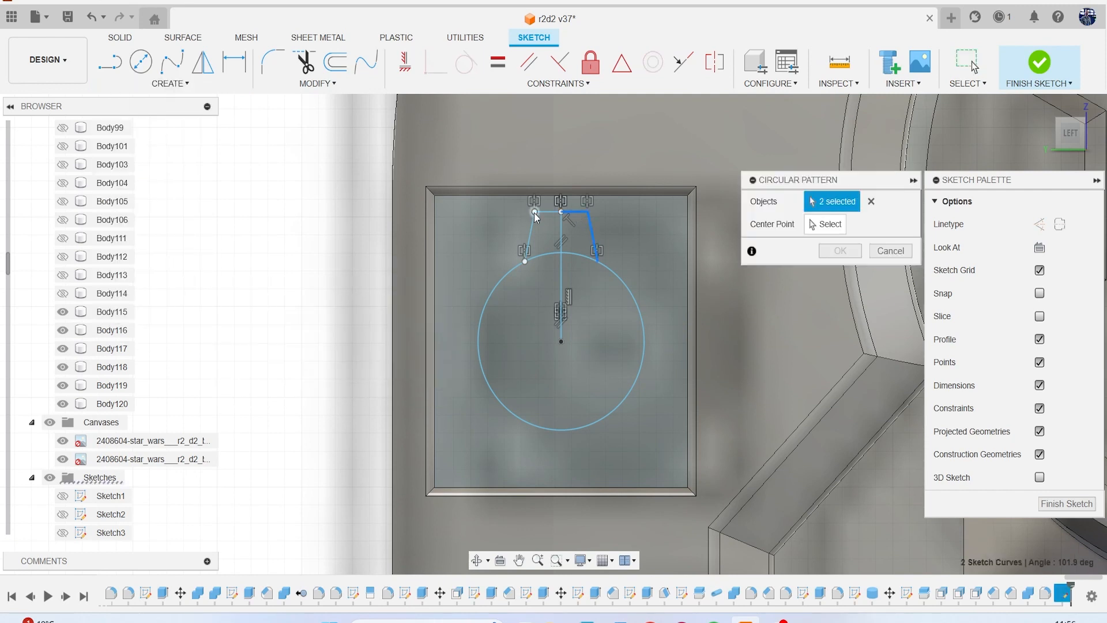
click(818, 224)
click(624, 291)
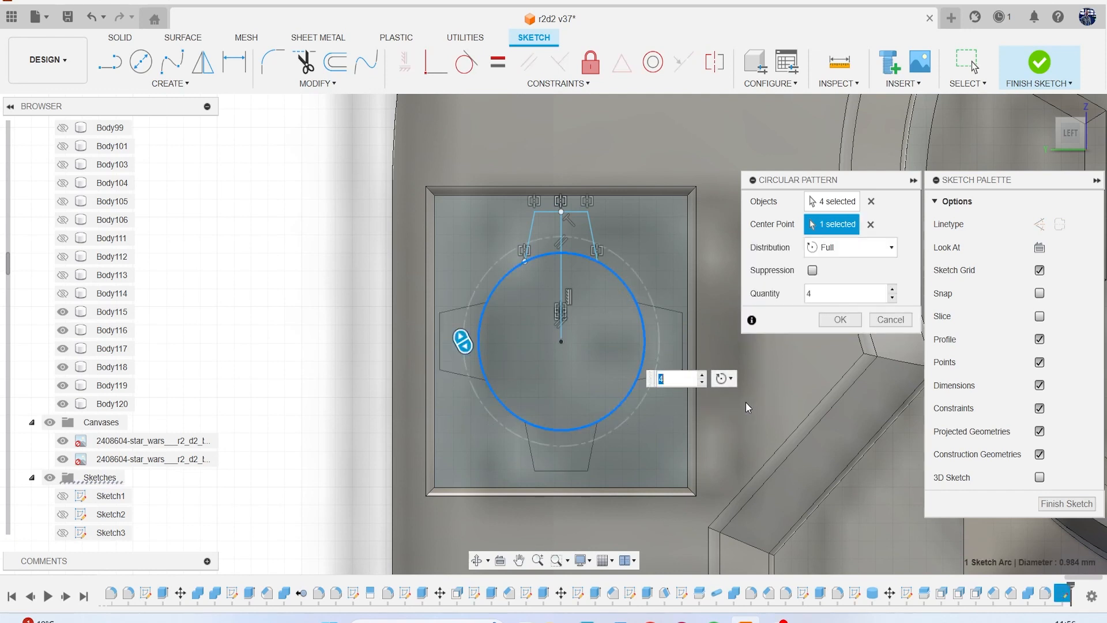
click(702, 375)
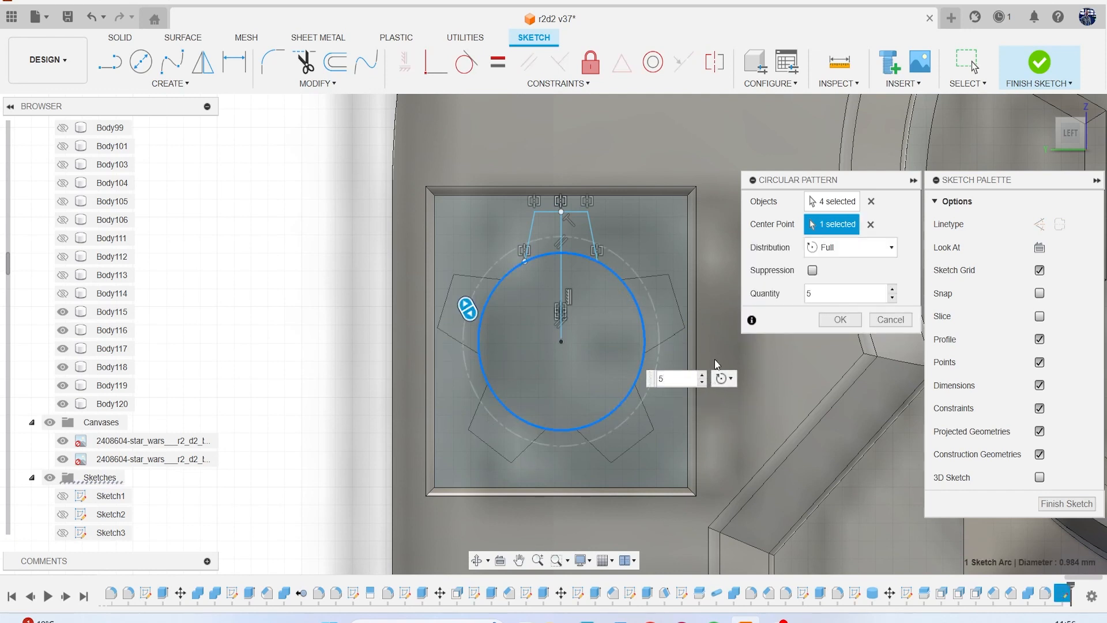
click(843, 323)
Extrude the circle and all five tooth profiles outward within the upper small pocket as a new body.
key(e)
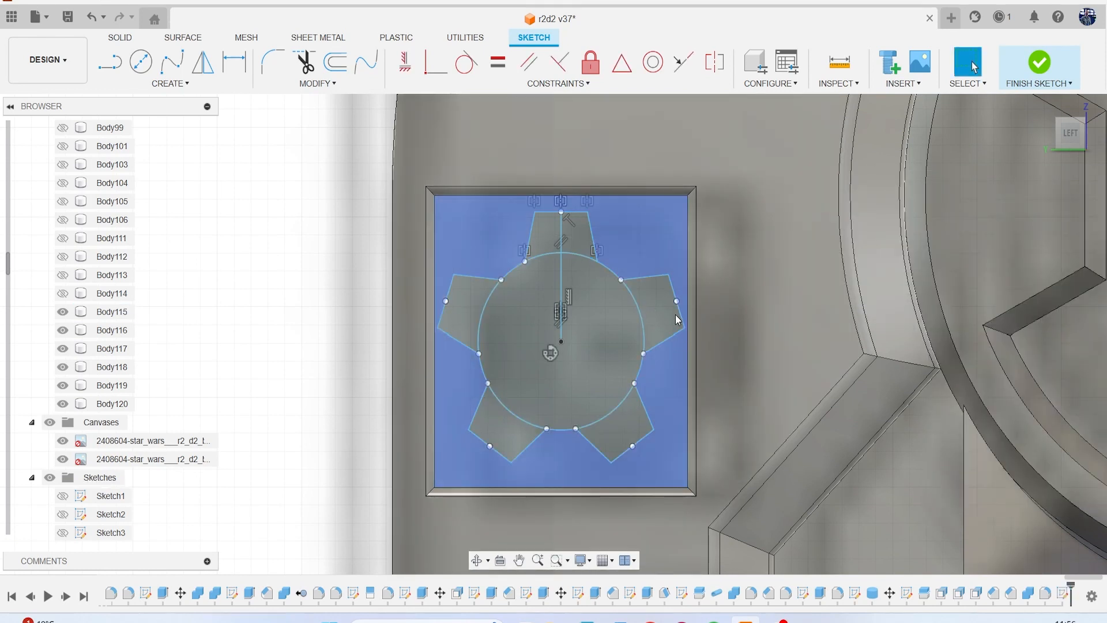
click(600, 306)
click(591, 237)
click(554, 241)
click(464, 303)
click(507, 416)
click(611, 419)
click(663, 321)
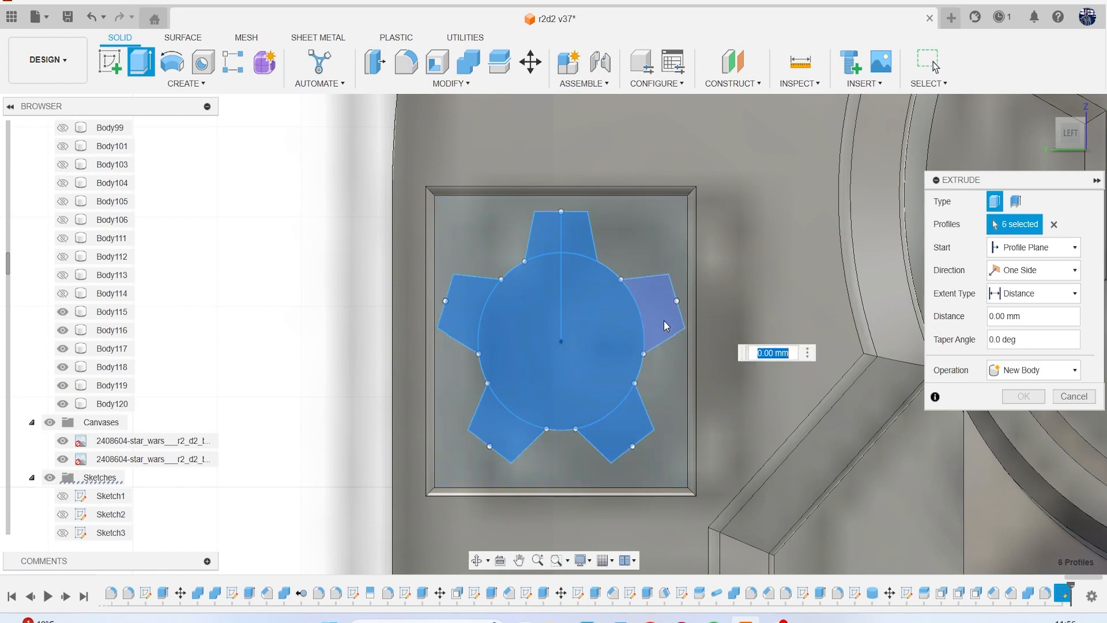
scroll(663, 321, down, 2)
drag(1072, 138, 1065, 110)
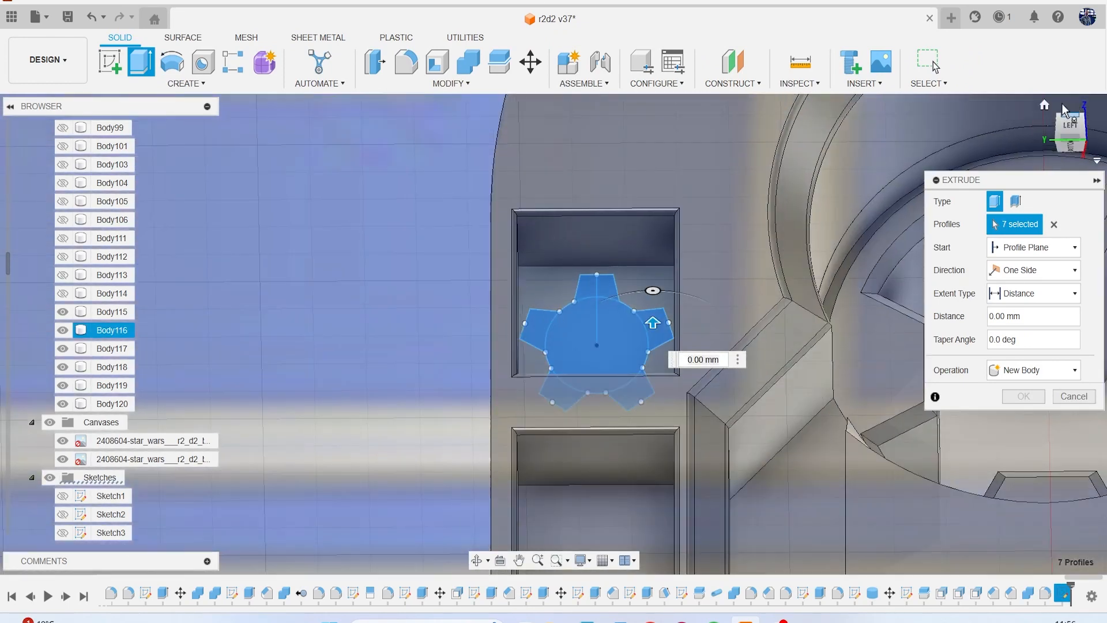
drag(654, 318, 644, 282)
click(1032, 369)
click(1022, 436)
click(1021, 398)
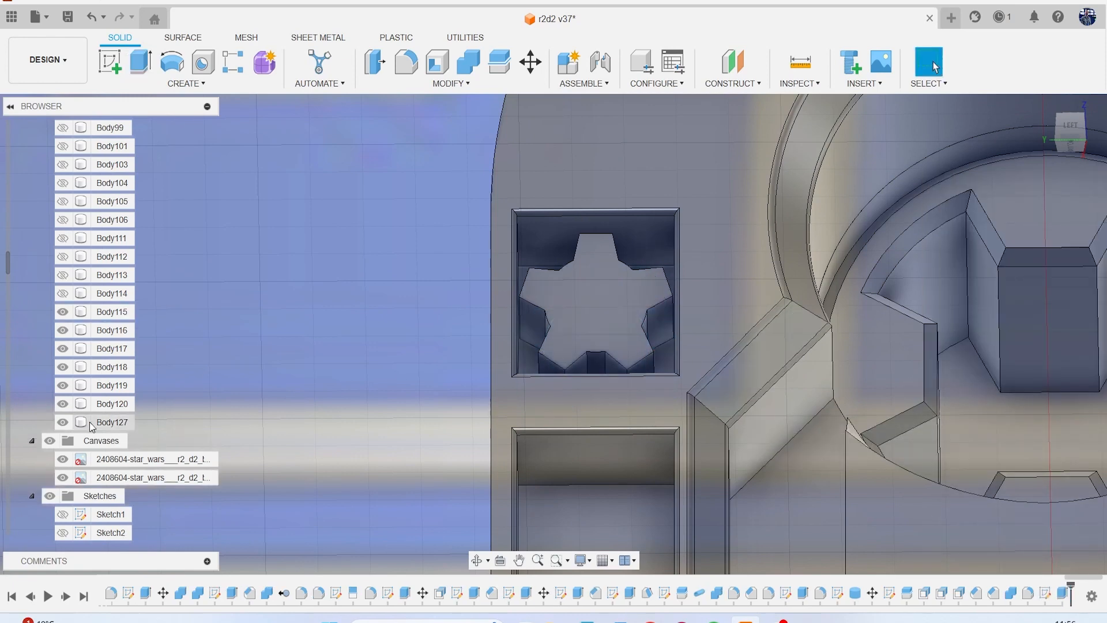
Hide the reference canvases and chamfer the front face of the five-toothed body by 0.1 mm.
click(50, 441)
click(468, 83)
click(382, 131)
scroll(563, 298, up, 2)
click(565, 304)
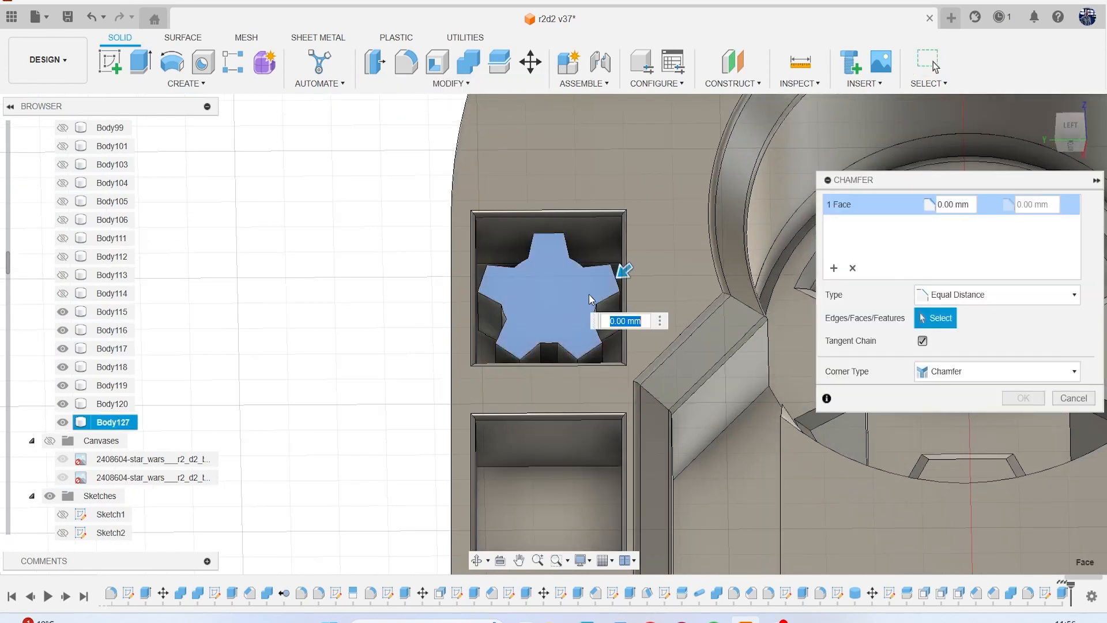
text(.1)
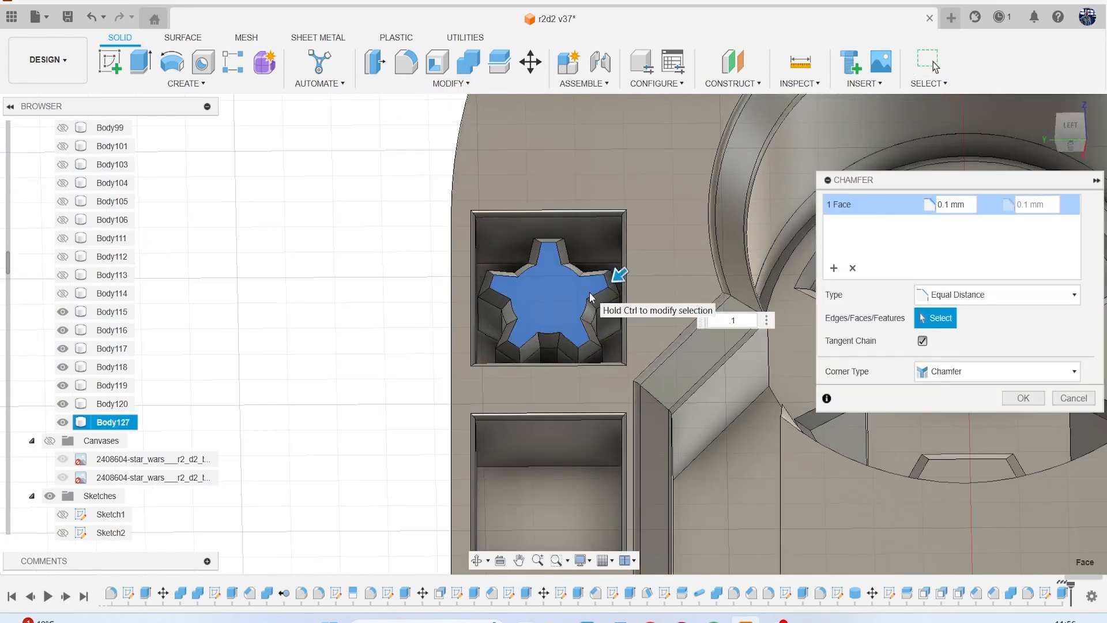
key(Return)
Copy the five-toothed body and move the copy -2.219 mm in Z into the lower small pocket.
scroll(590, 292, down, 4)
middle_drag(531, 255, 497, 200)
click(119, 423)
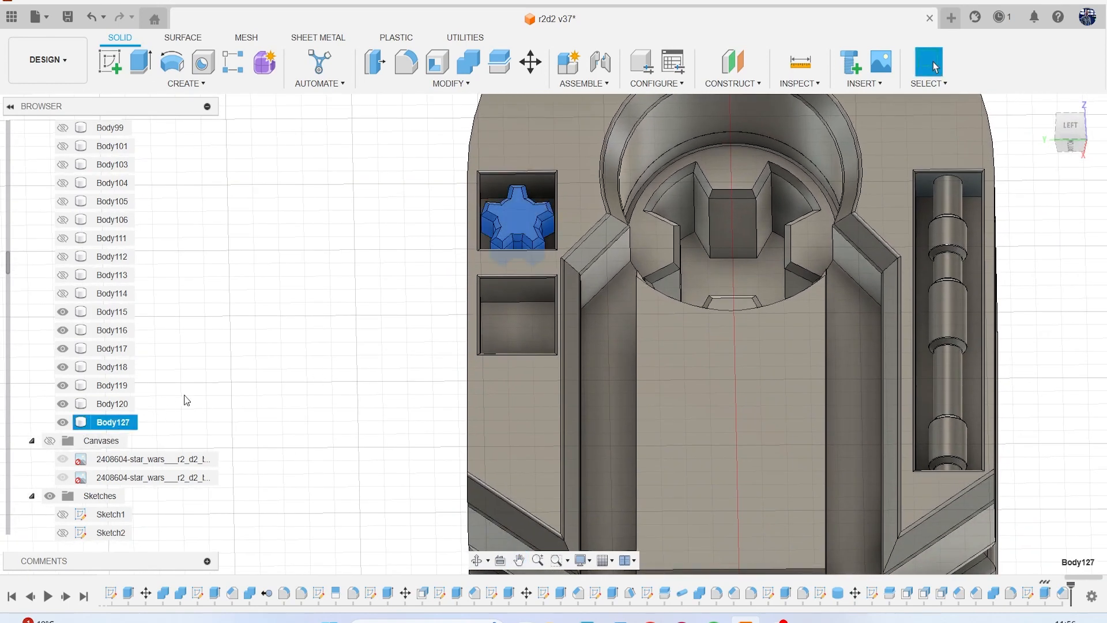
key(ctrl+c)
key(ctrl+v)
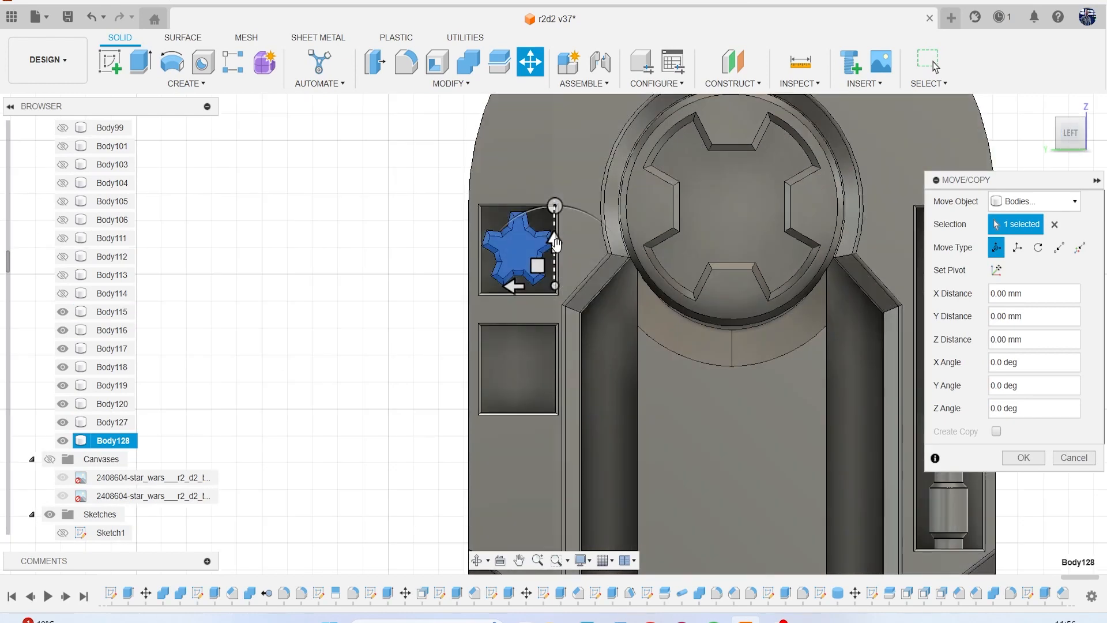
drag(553, 243, 553, 364)
Set the move pivot to the centre of the copied toothed body and rotate it 30 degrees about Z.
click(999, 271)
scroll(566, 370, up, 2)
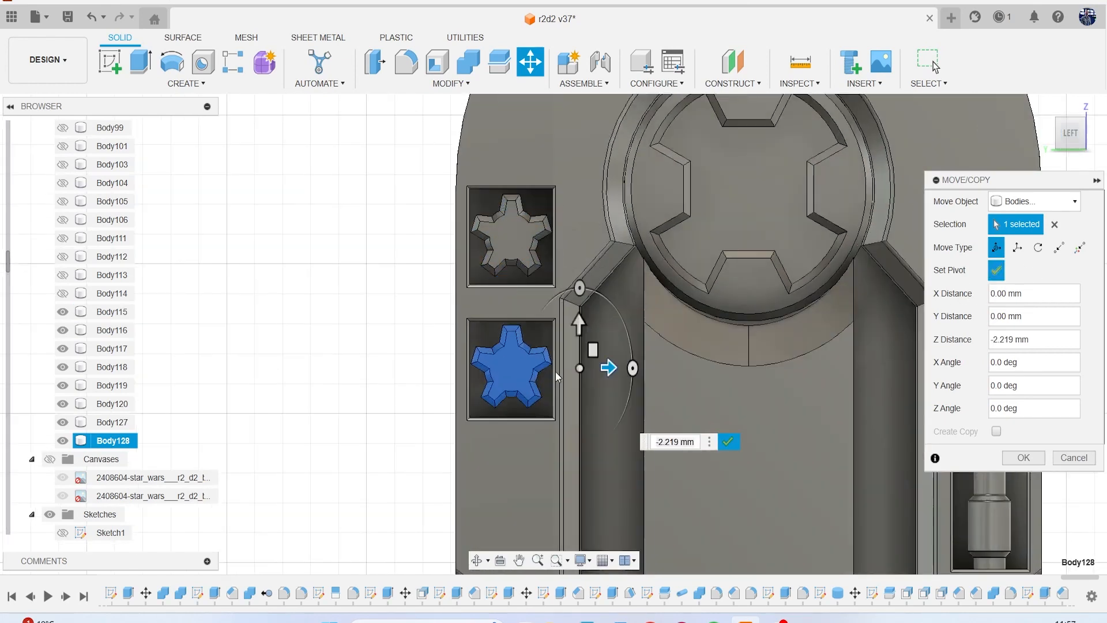
click(509, 369)
scroll(514, 345, up, 1)
click(507, 369)
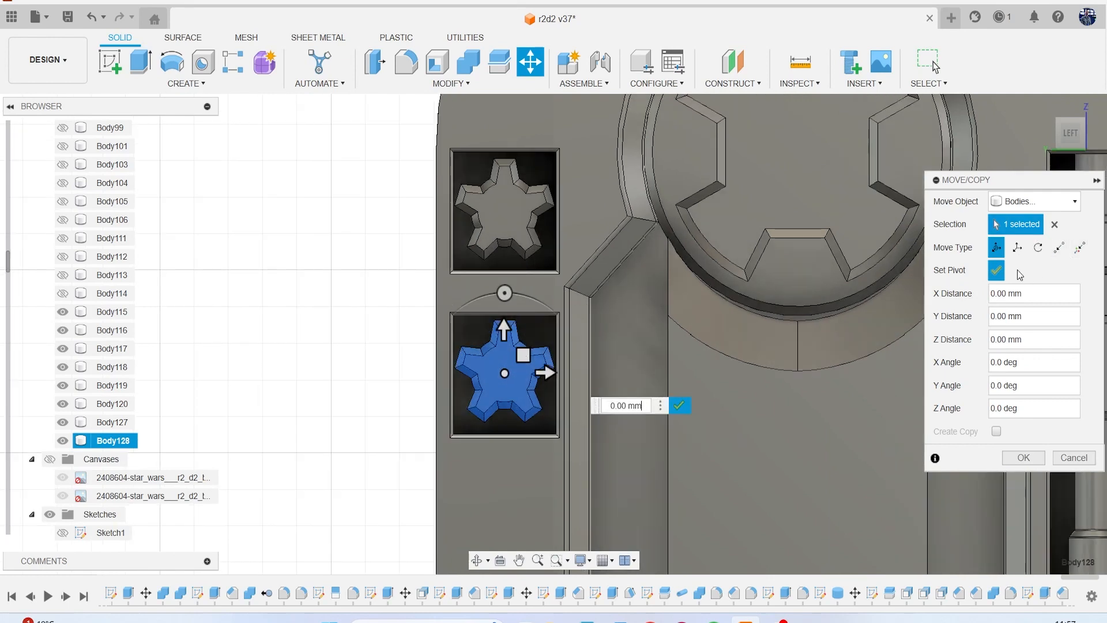
click(997, 270)
scroll(577, 314, up, 2)
drag(465, 318, 436, 345)
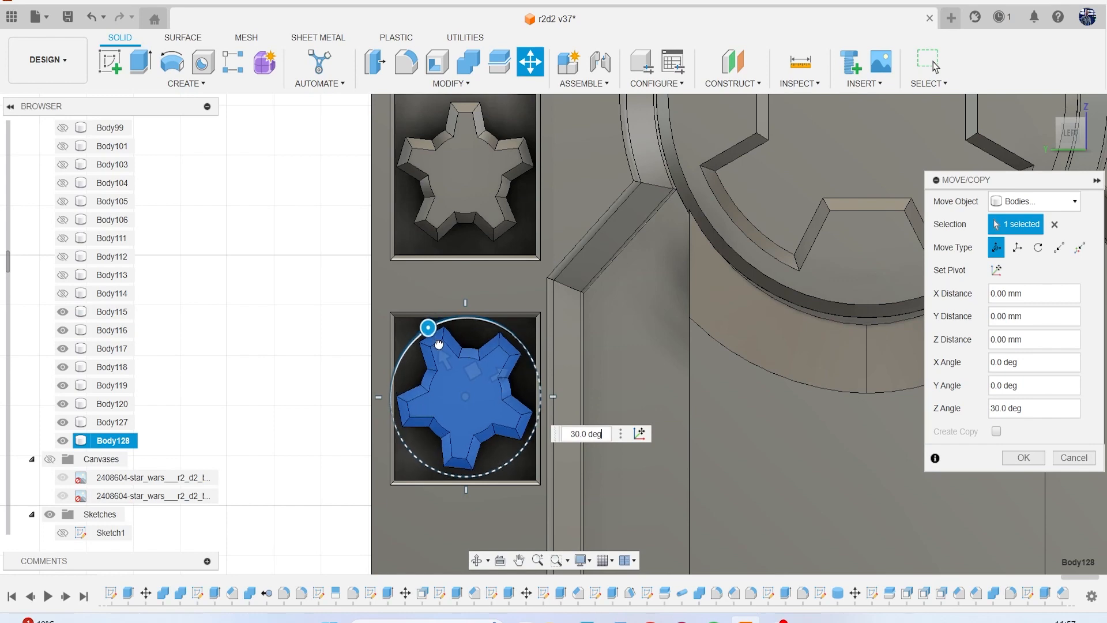
click(1021, 457)
scroll(842, 323, down, 6)
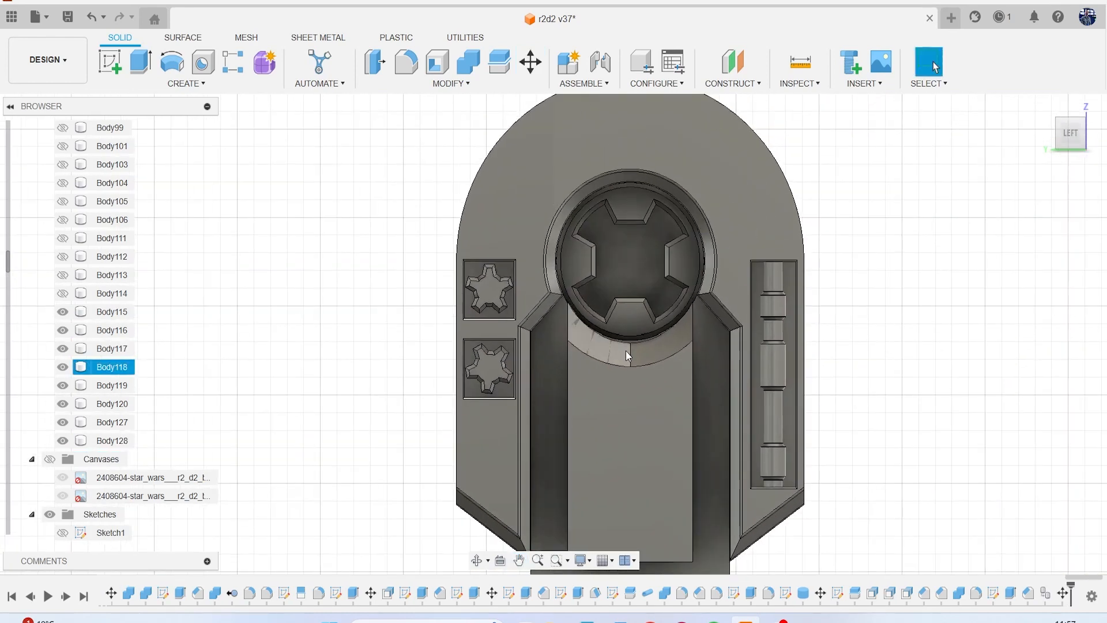
Fillet the outer front edge chain of the rounded shoulder panel with a 0.06 mm radius.
scroll(627, 356, down, 2)
middle_drag(626, 356, 596, 337)
drag(1073, 147, 1023, 147)
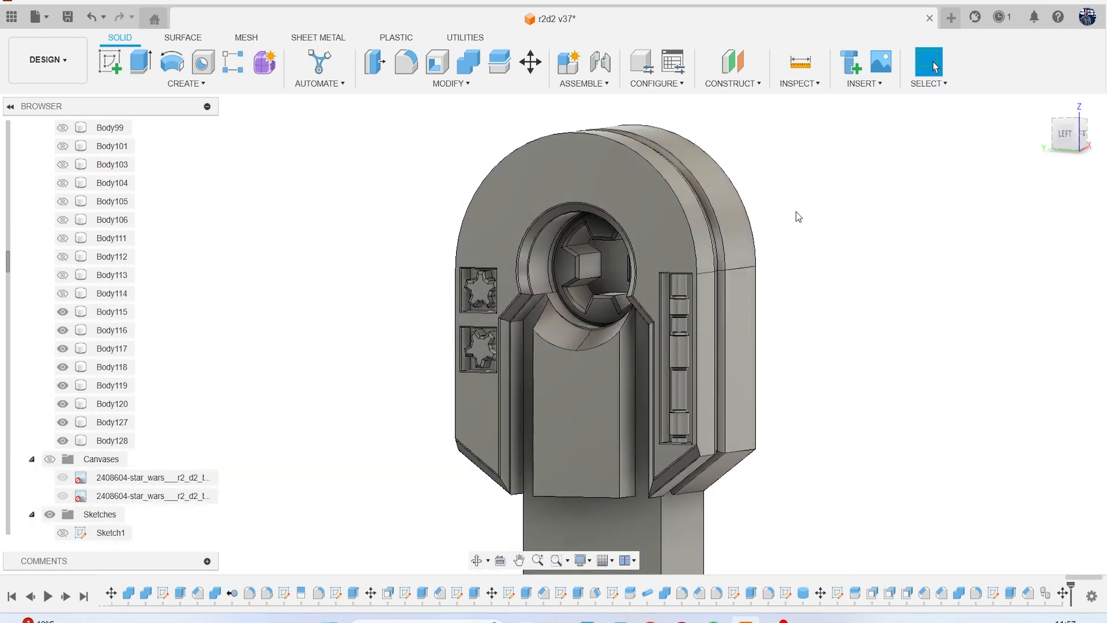
key(f)
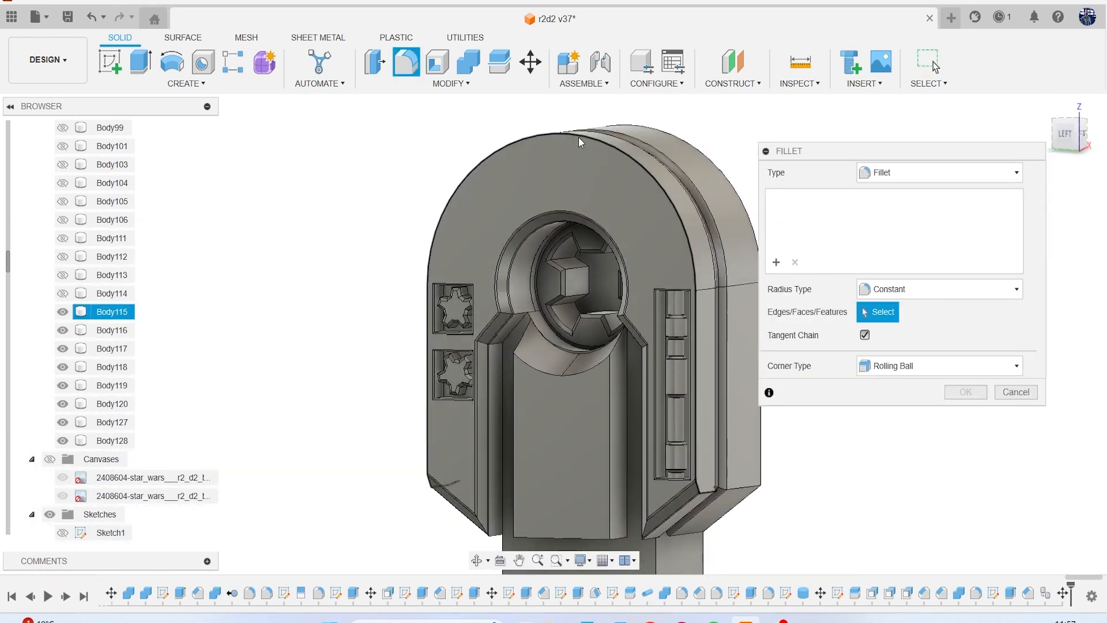
click(578, 137)
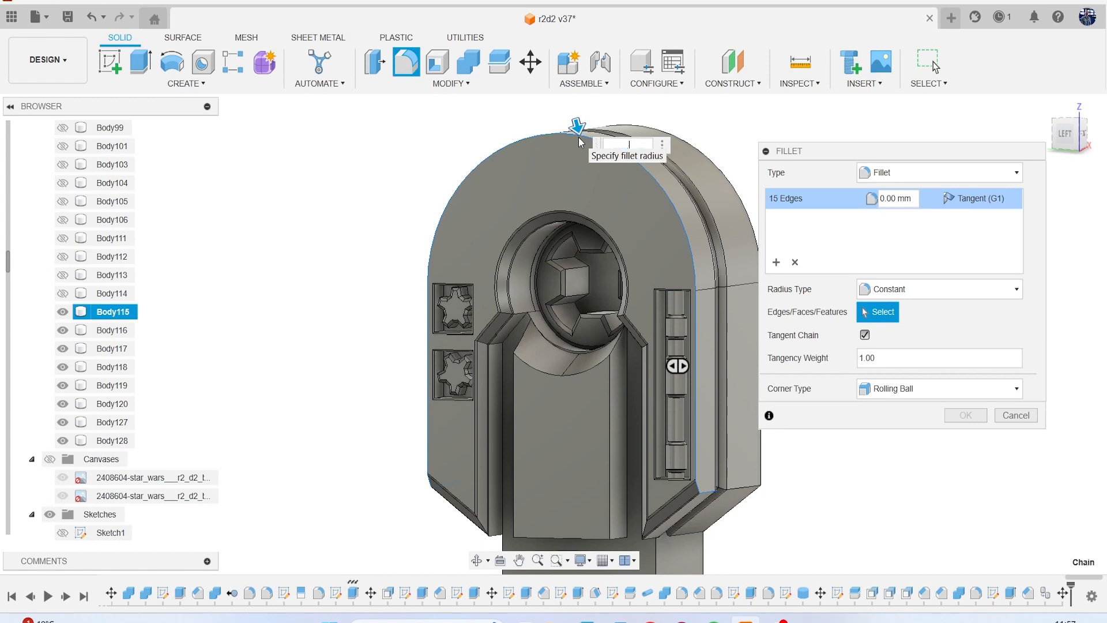
text(.05)
key(Return)
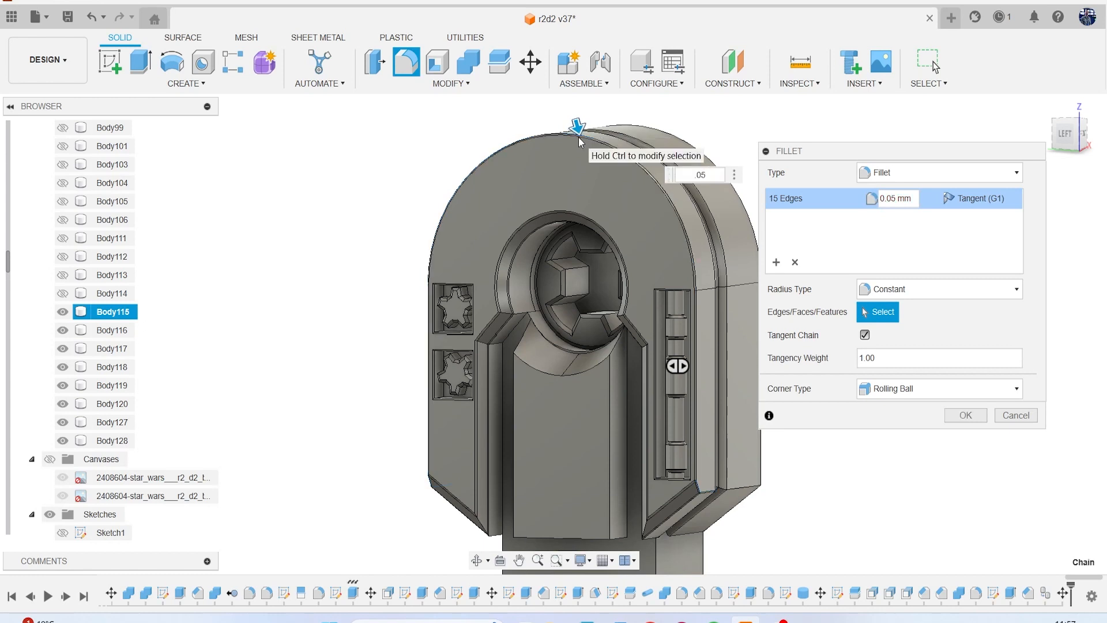
text(1)
key(Return)
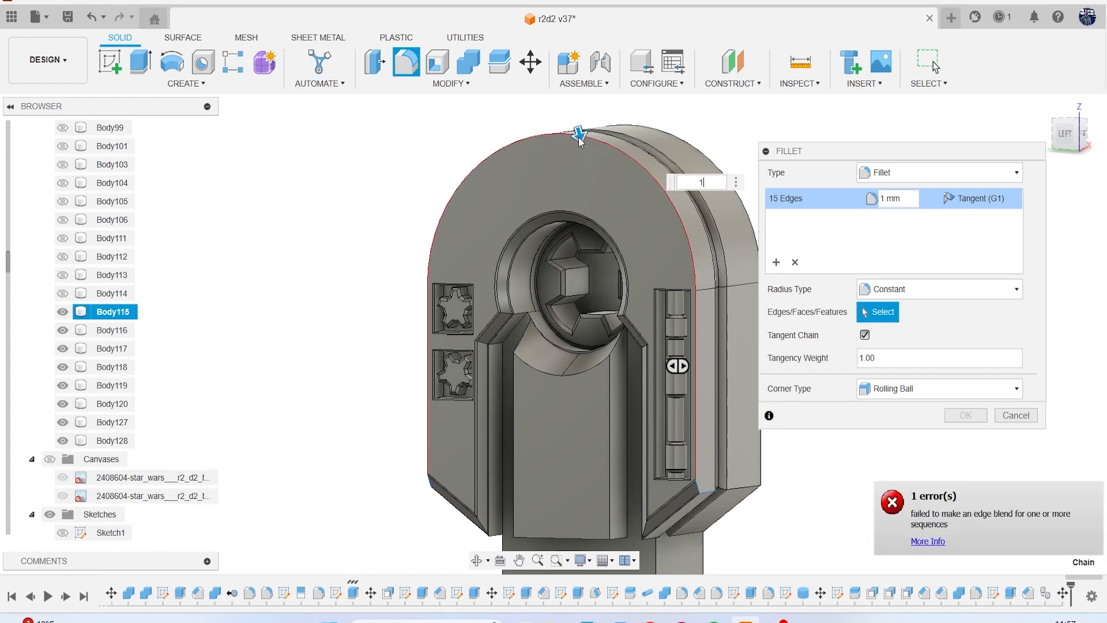
key(BackSpace)
text(.06)
key(Return)
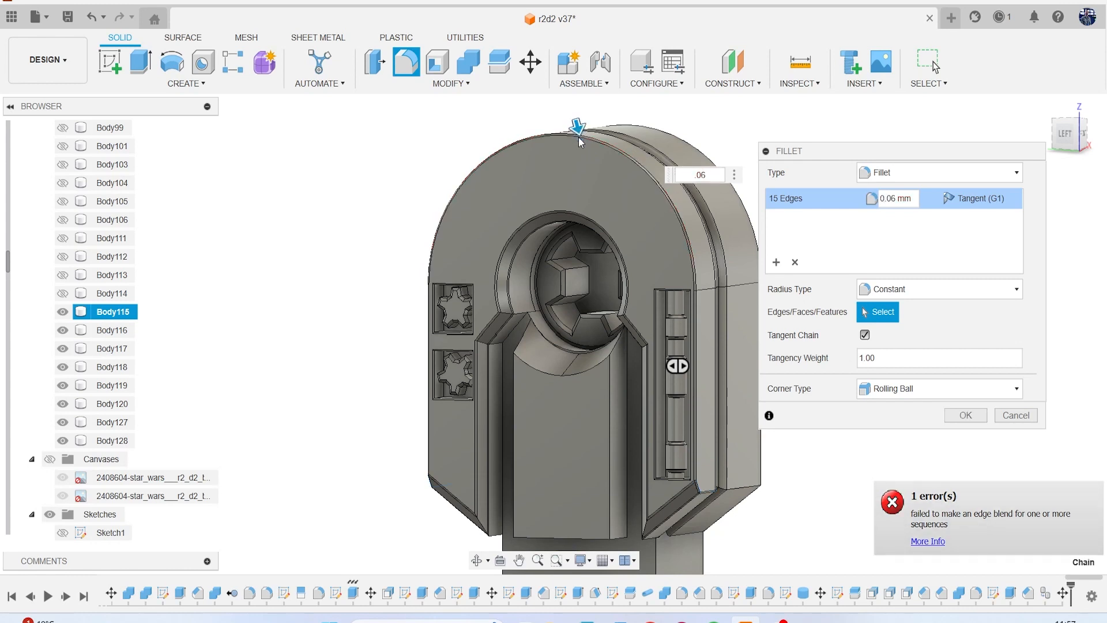
key(Return)
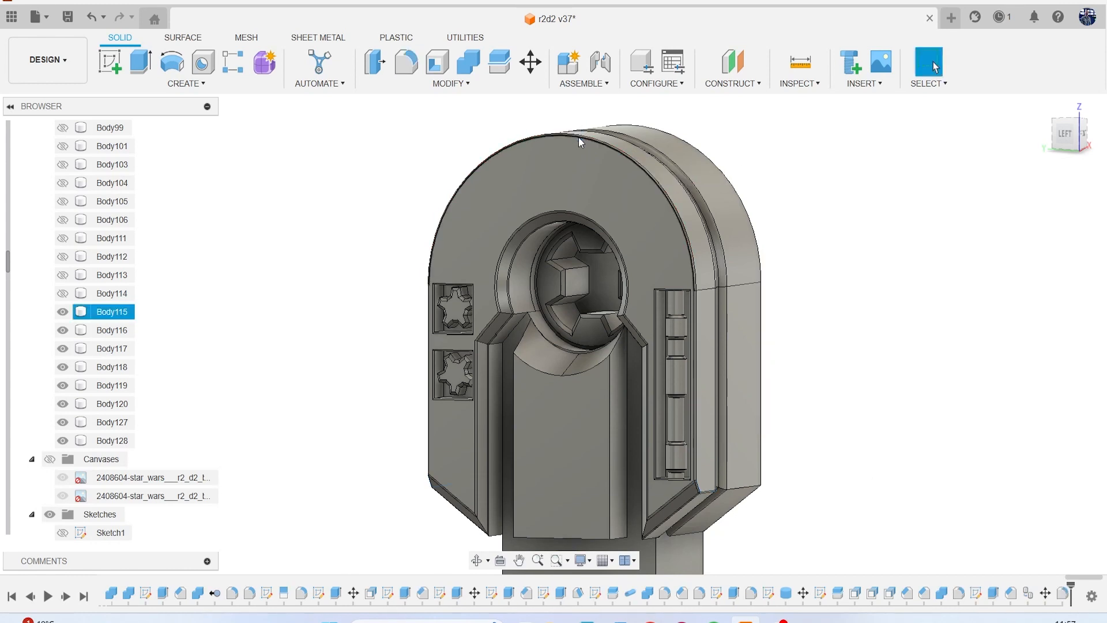
Show both reference canvases again behind the shoulder assembly.
scroll(640, 251, down, 3)
middle_drag(640, 251, 574, 197)
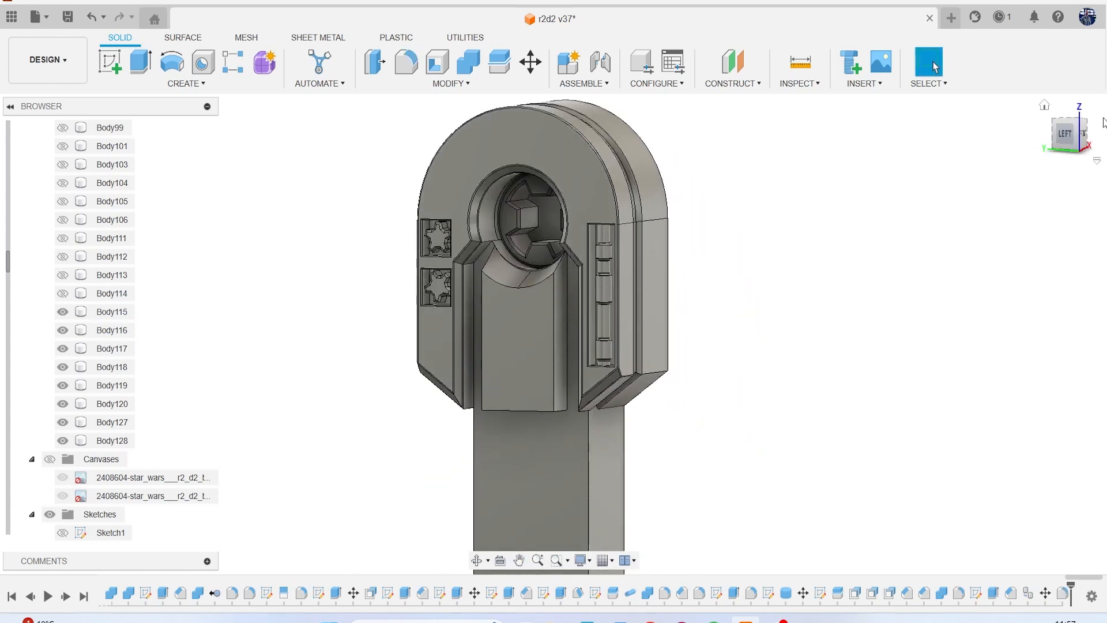
mouse_move(1058, 141)
mouse_down()
mouse_move(1016, 142)
mouse_move(1047, 132)
mouse_move(1062, 143)
mouse_up()
click(50, 459)
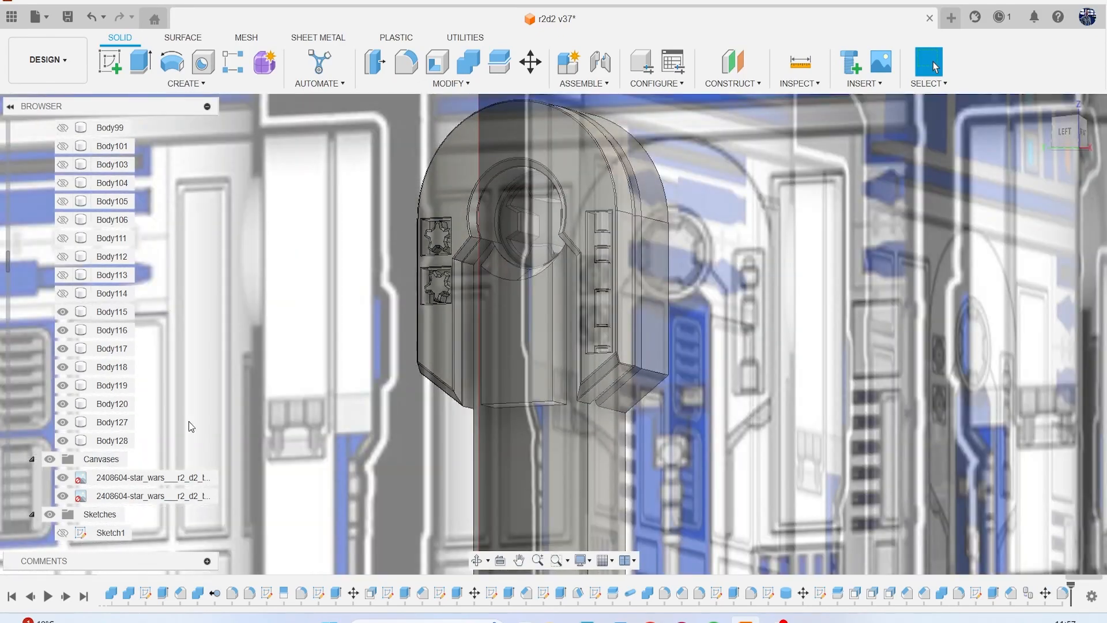
Inspect the leg joint below the shoulder panel on the reference drawings and hide both reference canvases.
scroll(476, 397, down, 5)
scroll(717, 258, up, 6)
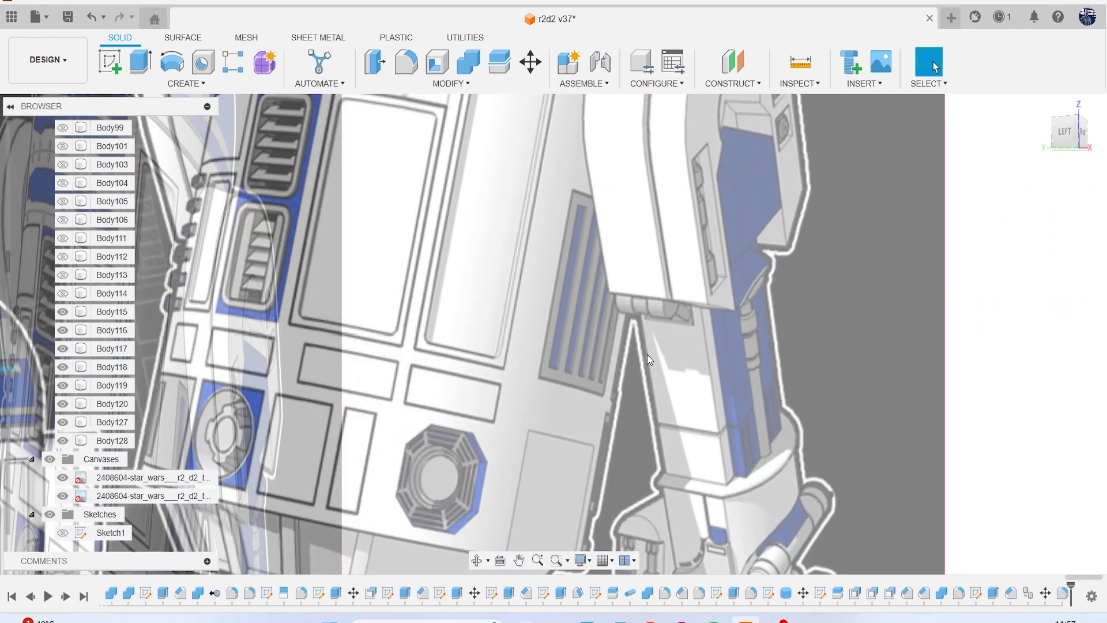
scroll(647, 354, down, 5)
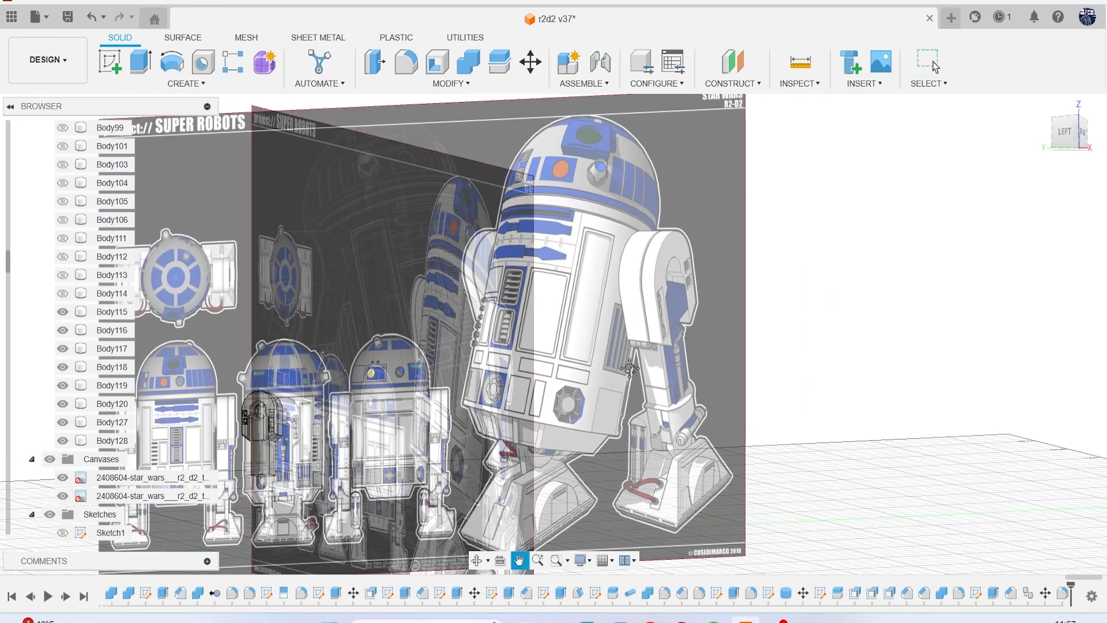
middle_drag(630, 368, 872, 260)
scroll(392, 353, up, 5)
scroll(369, 347, up, 4)
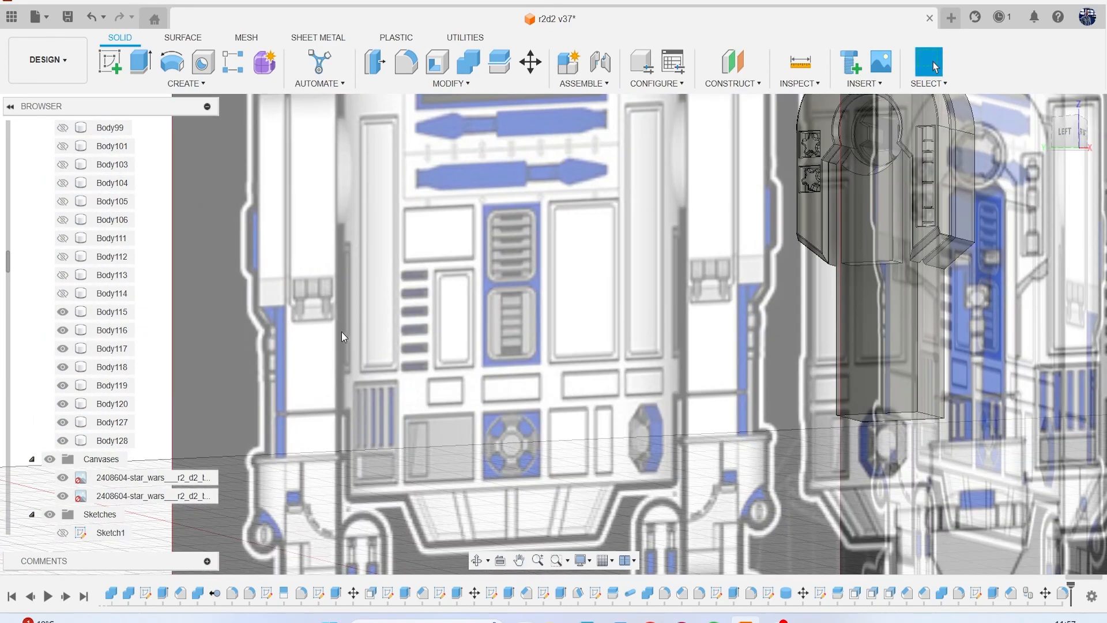
scroll(345, 317, down, 5)
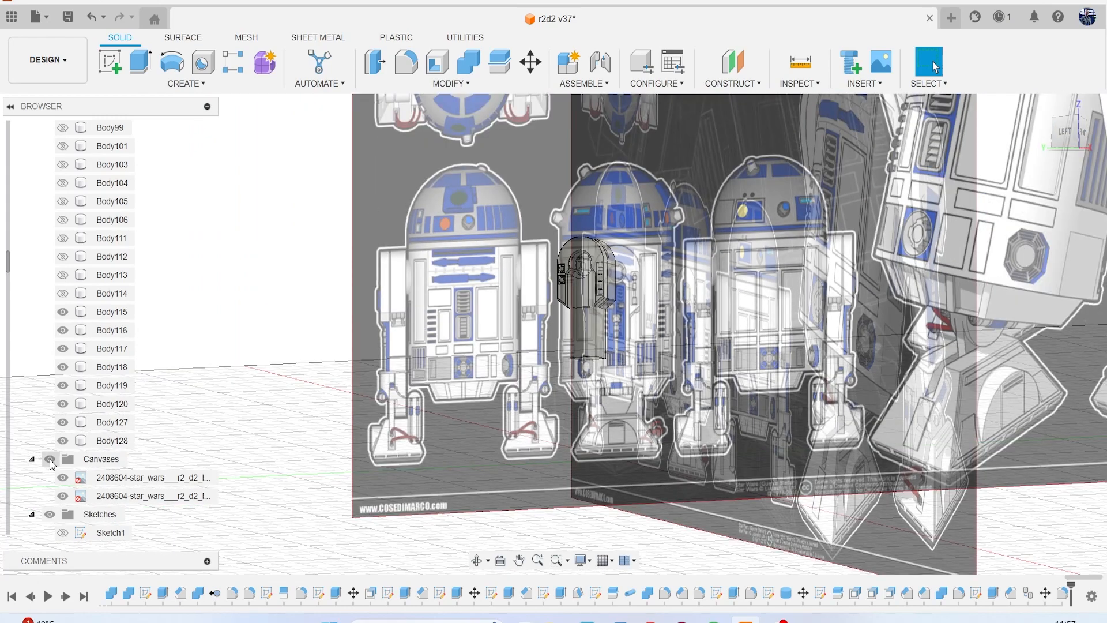
click(50, 459)
Place a cylinder of about 0.735 mm diameter on the panel's outer face plane, beside the leg just below the panel's lower corner.
scroll(593, 334, up, 10)
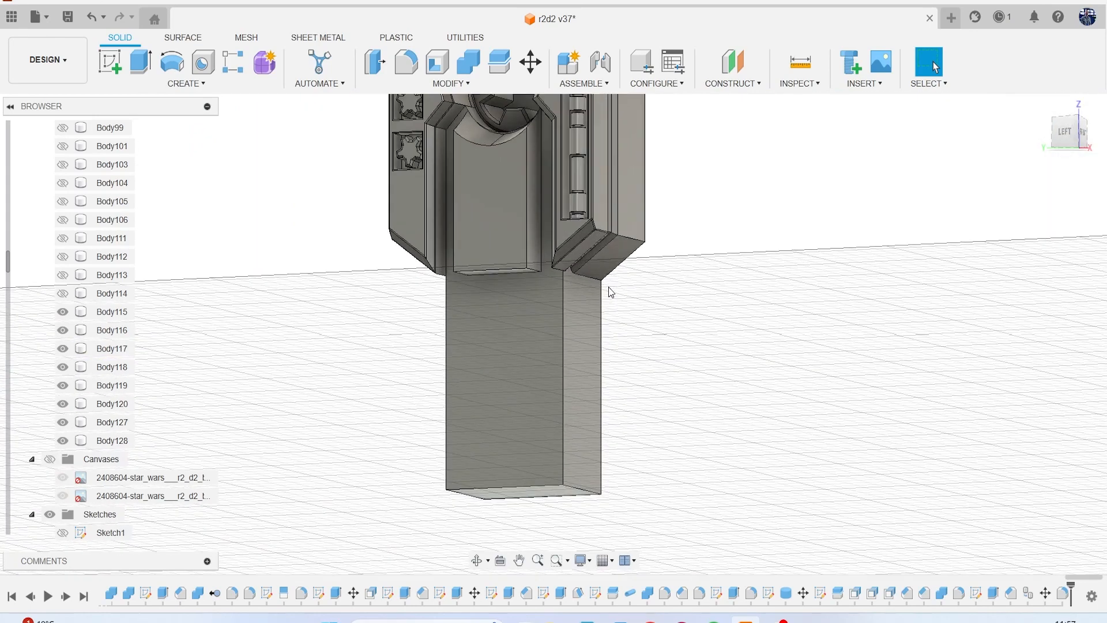
scroll(611, 292, up, 3)
scroll(584, 254, up, 3)
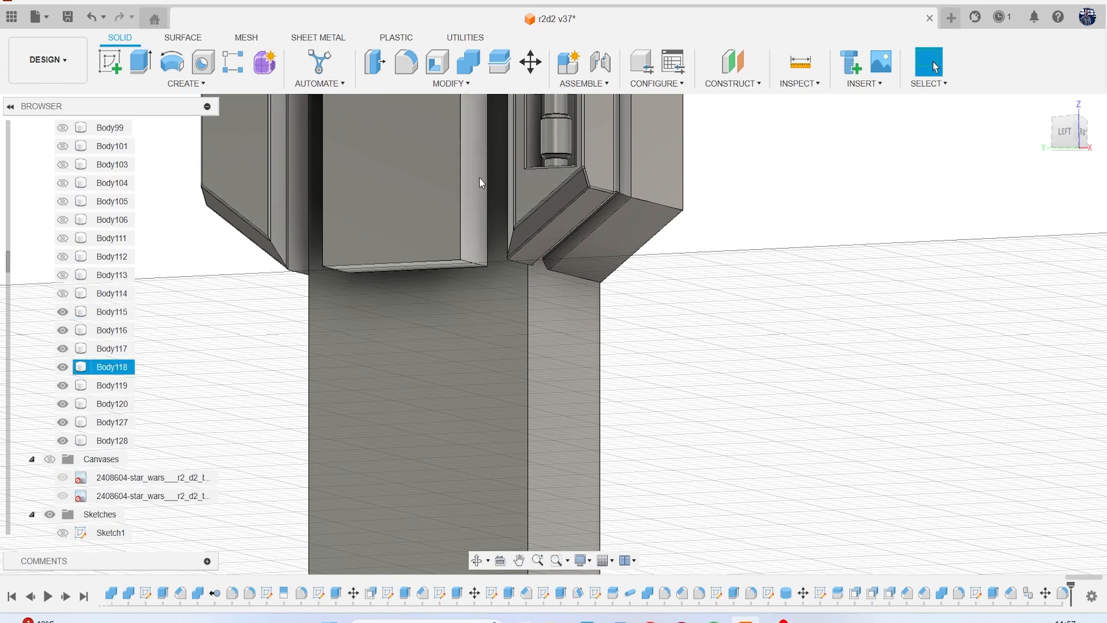
click(188, 84)
click(119, 301)
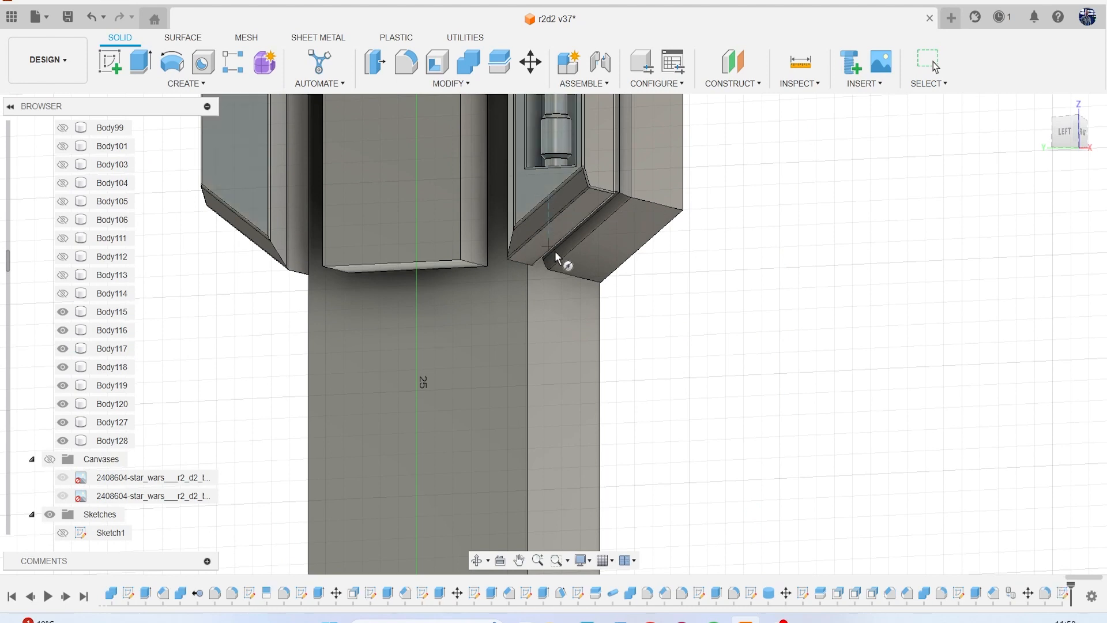
click(1072, 137)
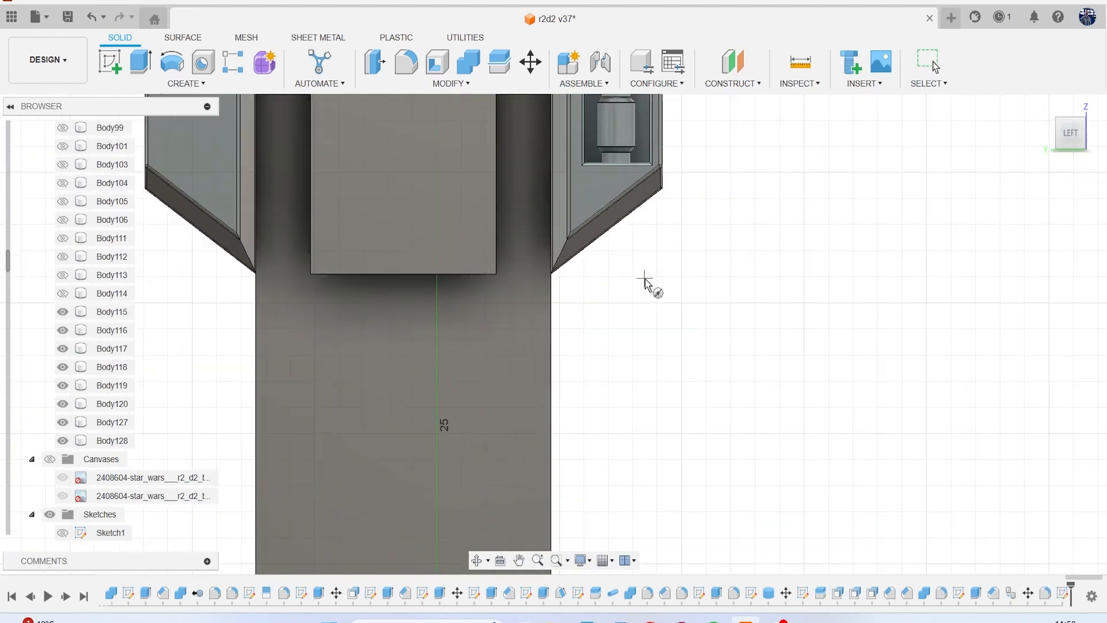
click(560, 292)
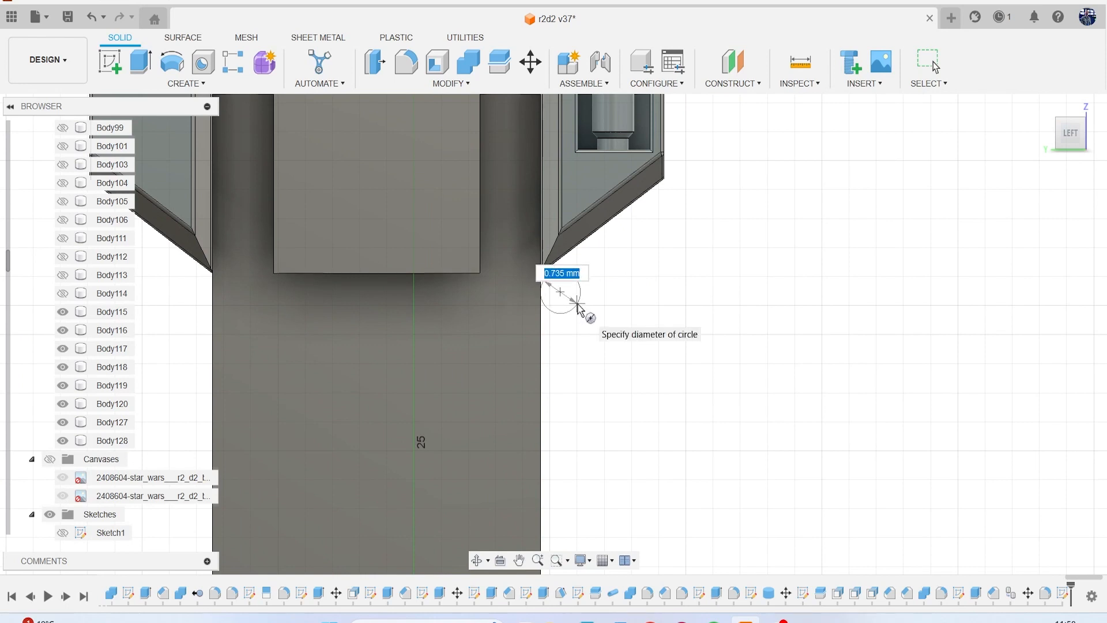
click(577, 305)
Extend the cylinder along the leg's side to a height of -6.157 mm and create it as a new body.
click(1091, 137)
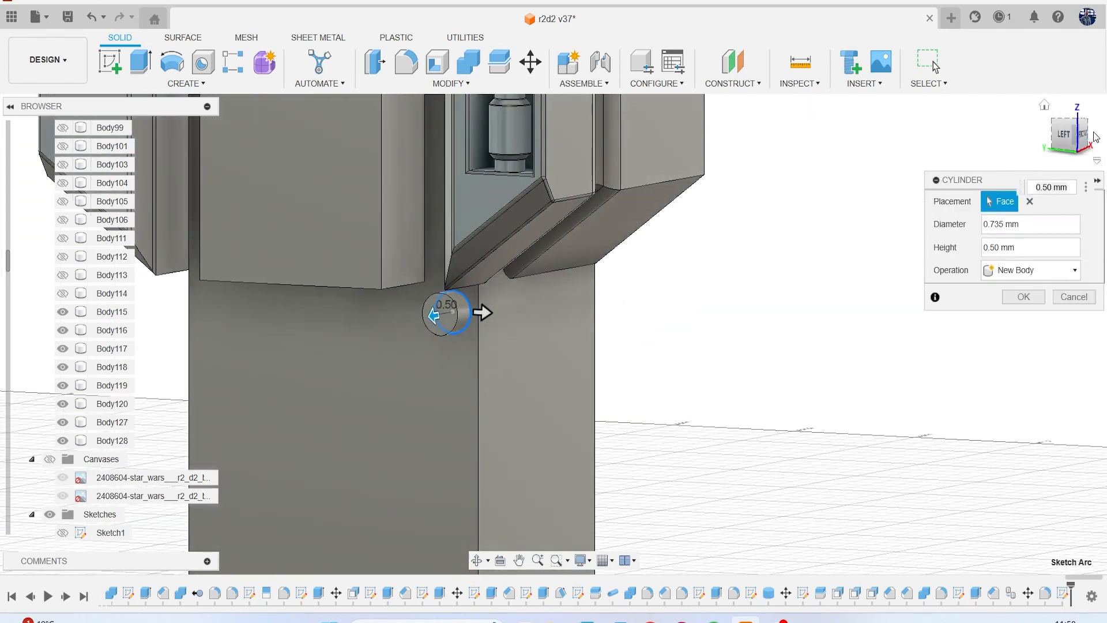
click(1084, 136)
drag(287, 292, 662, 317)
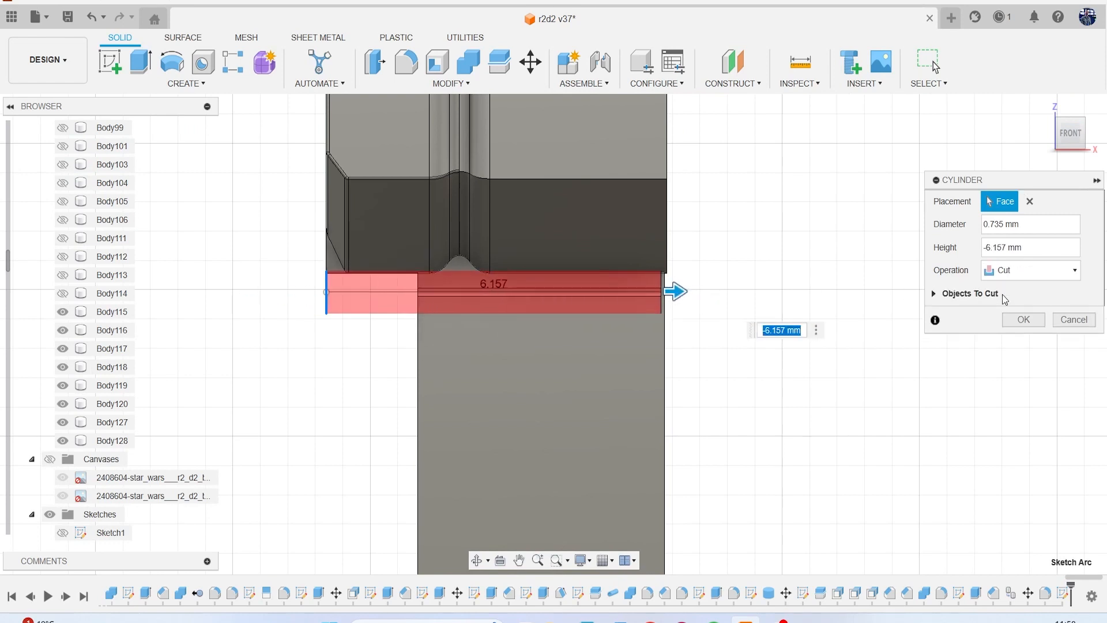
click(1029, 269)
click(1017, 334)
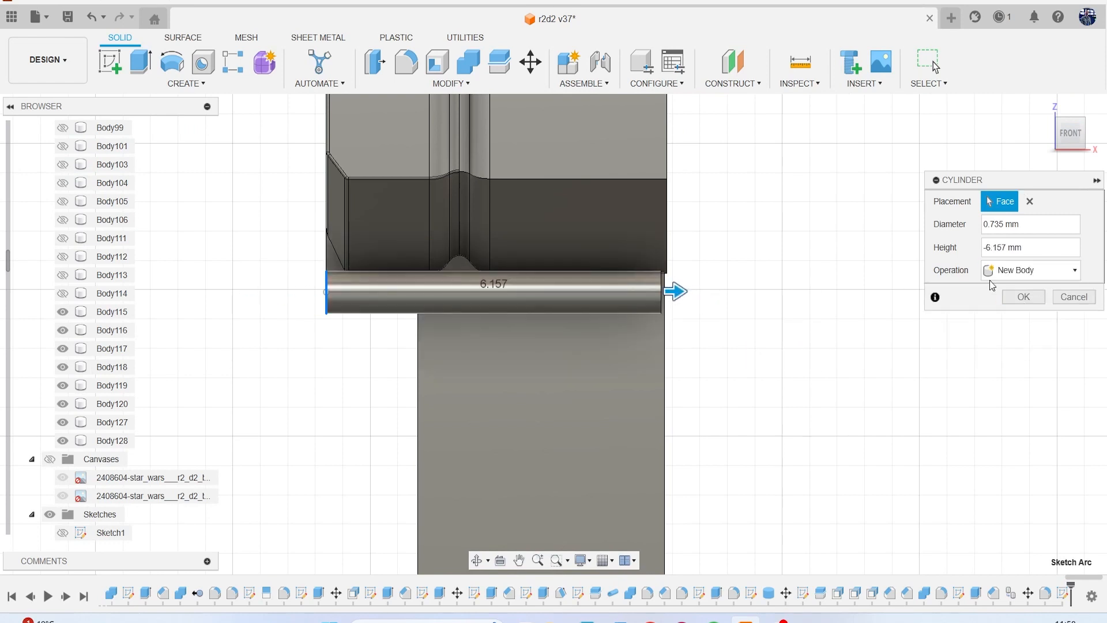
click(1023, 297)
click(564, 290)
right_click(805, 253)
click(770, 256)
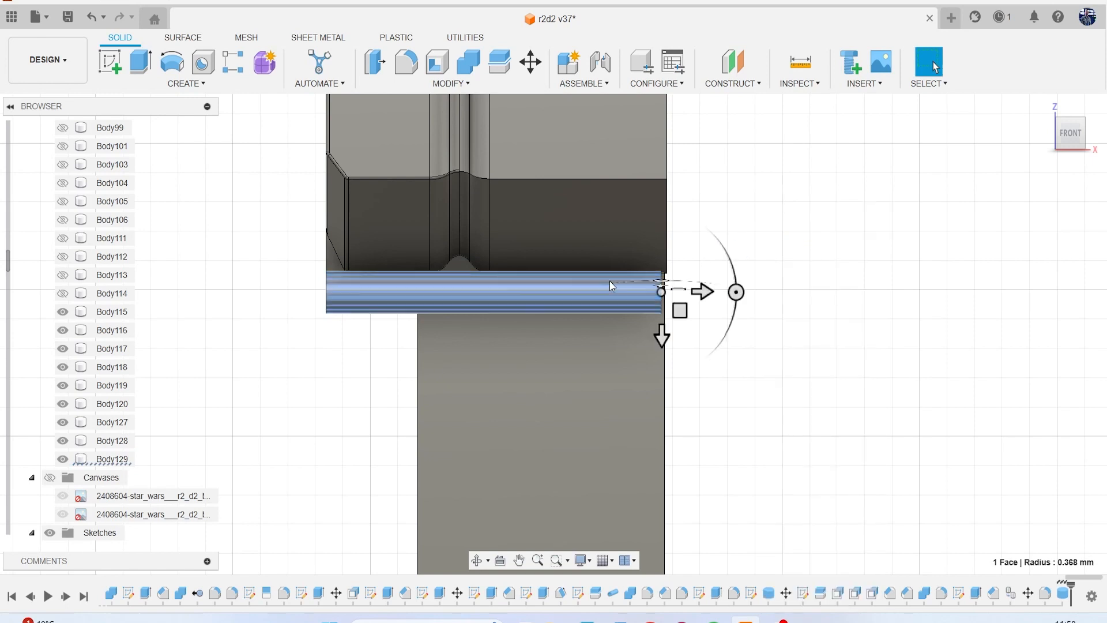
drag(701, 292, 707, 293)
click(1073, 434)
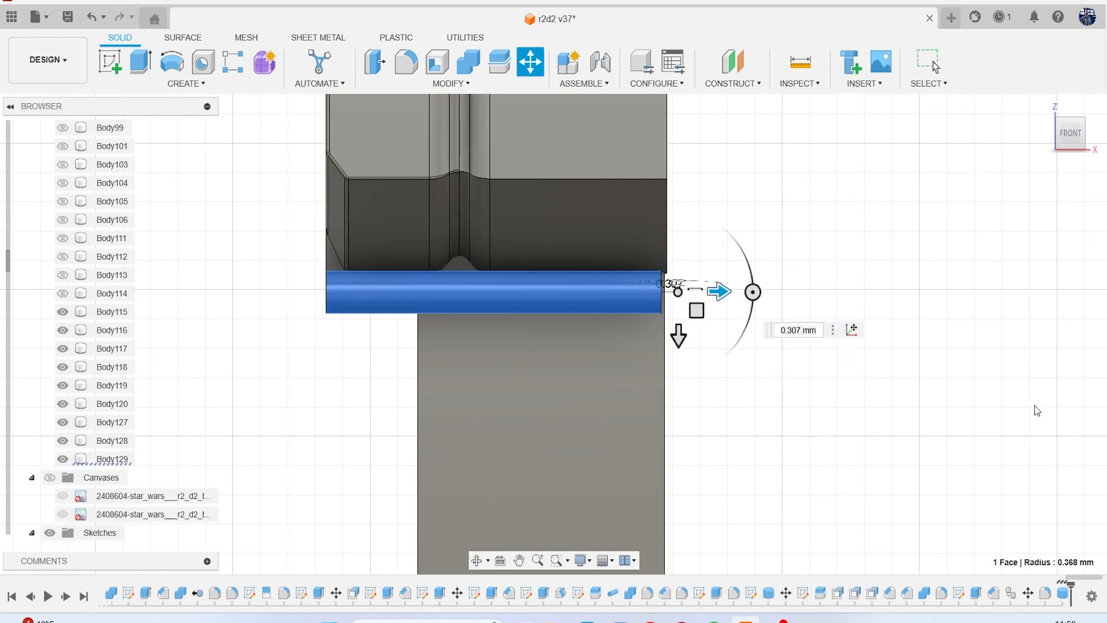
click(621, 299)
right_click(852, 255)
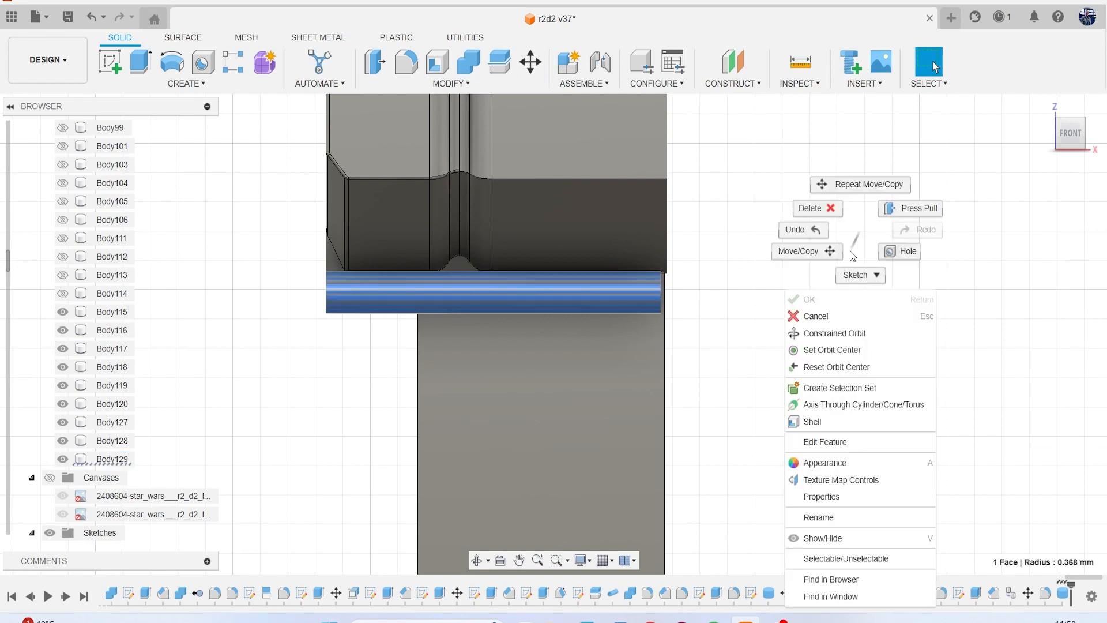
click(804, 250)
drag(747, 301, 804, 295)
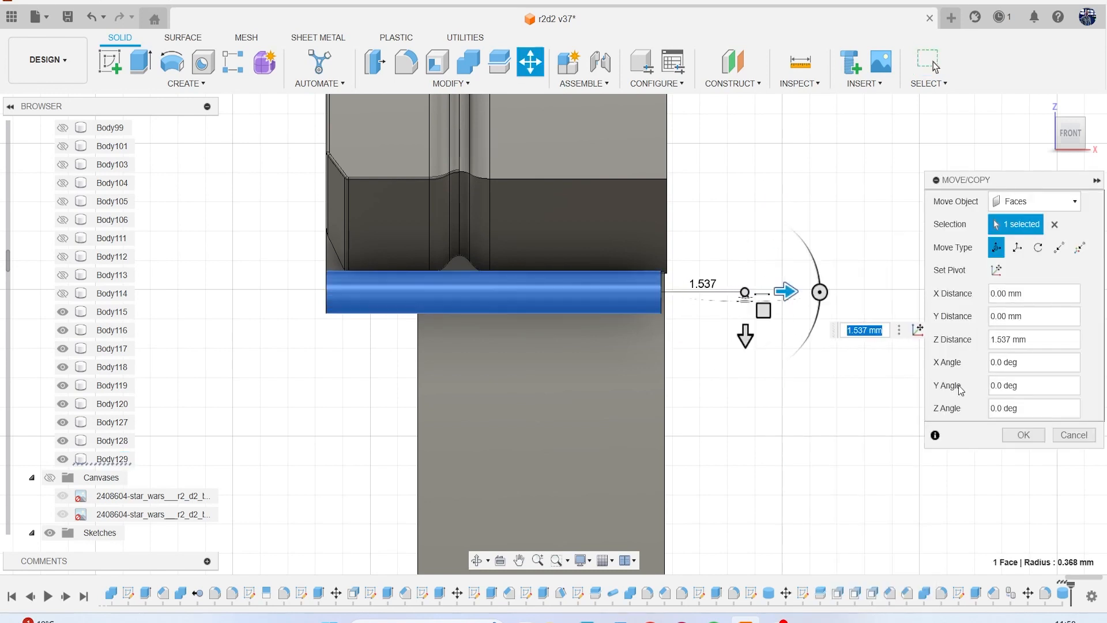
click(1073, 435)
Shorten the cylinder from its outer end by offsetting that end face -3.123 mm.
click(1088, 141)
drag(1060, 135, 1100, 143)
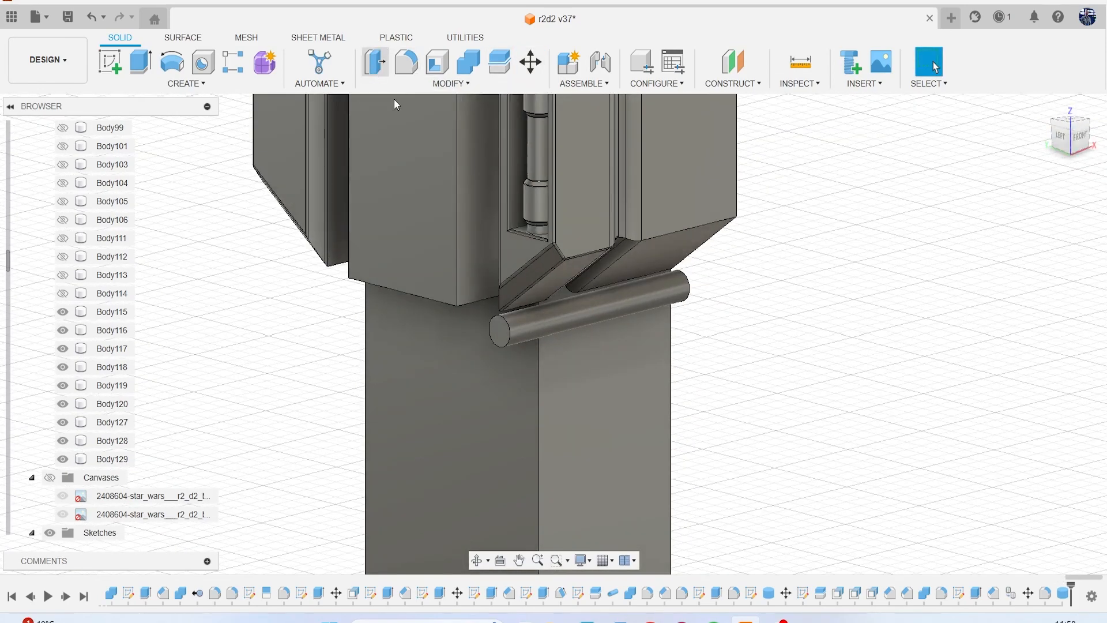
click(374, 72)
click(507, 341)
scroll(496, 343, up, 3)
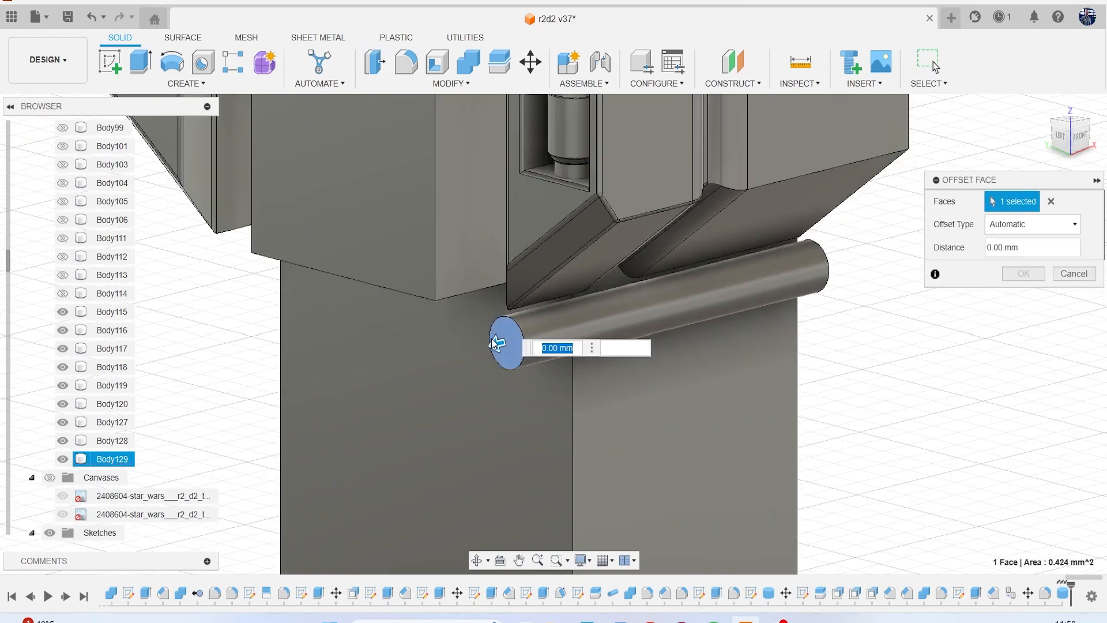
drag(501, 346, 685, 294)
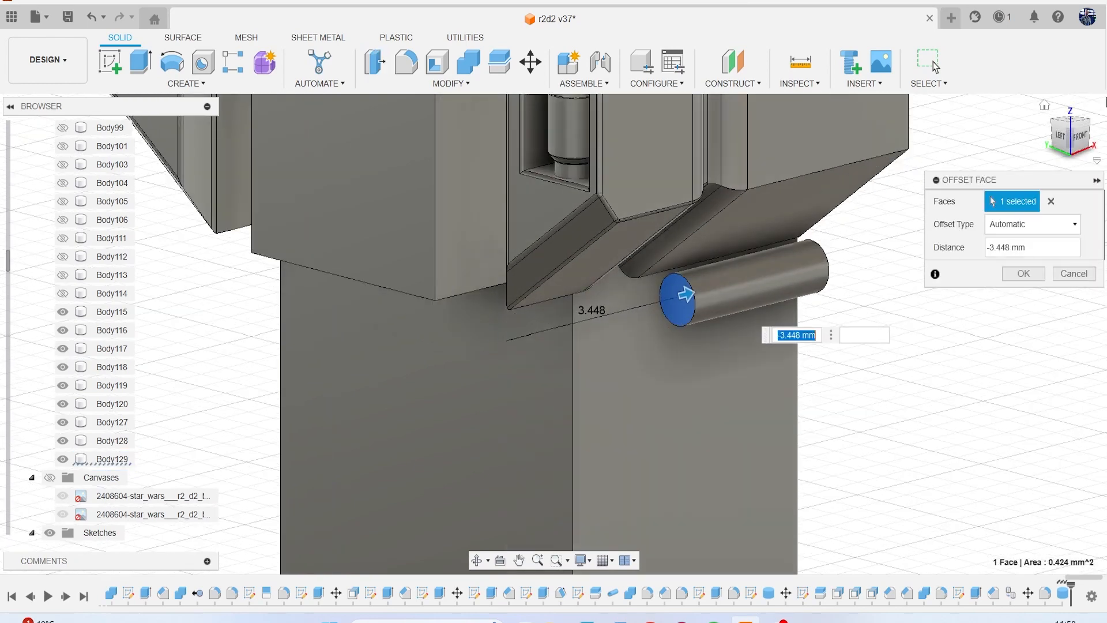
click(1079, 141)
drag(698, 314, 676, 319)
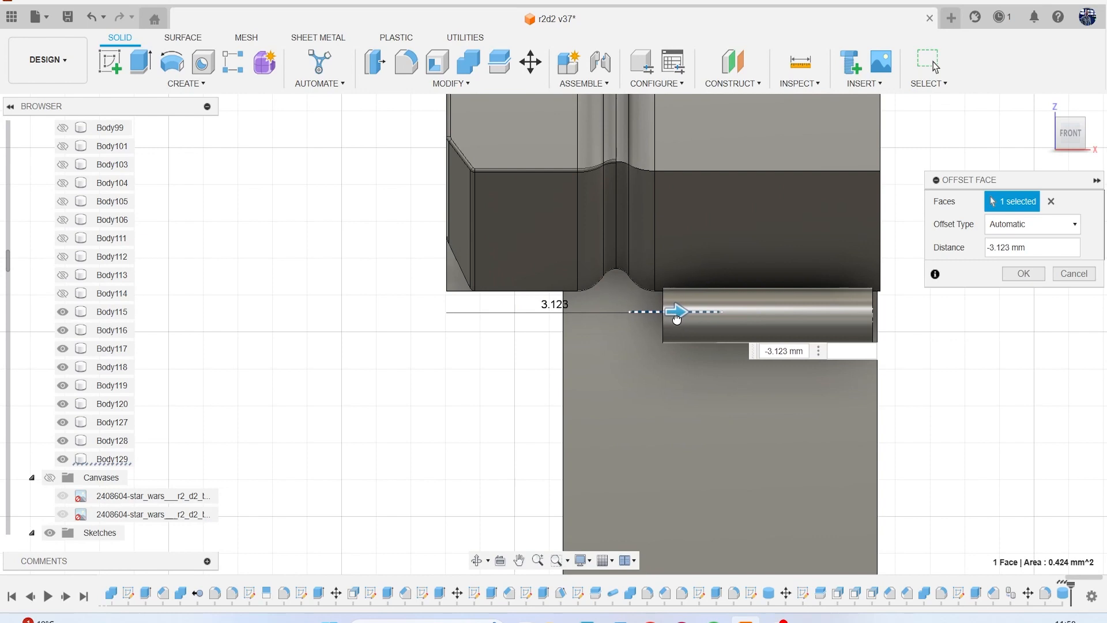
click(1024, 274)
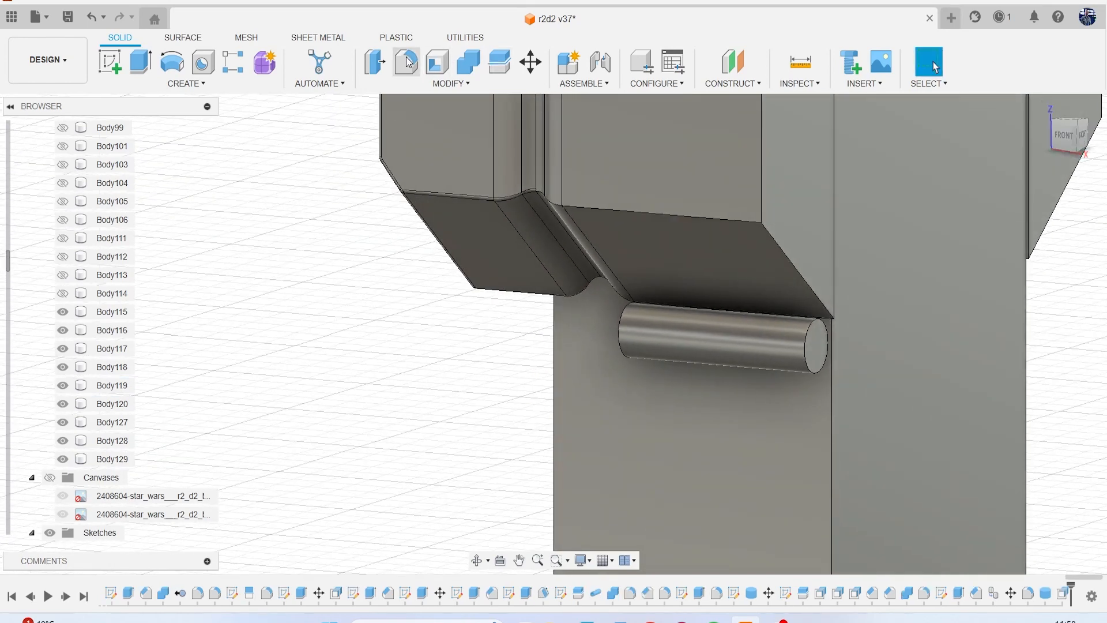
Offset the cylinder's opposite end face with a distance of -5.973 mm, pulling it inside the leg's edge.
click(375, 61)
scroll(824, 355, up, 3)
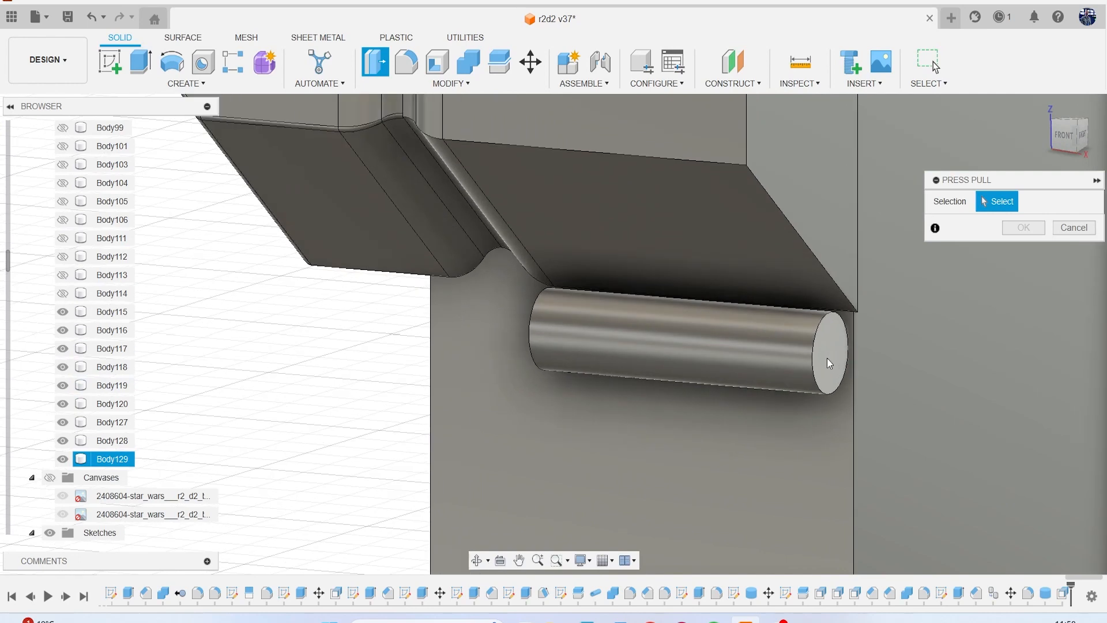
click(827, 358)
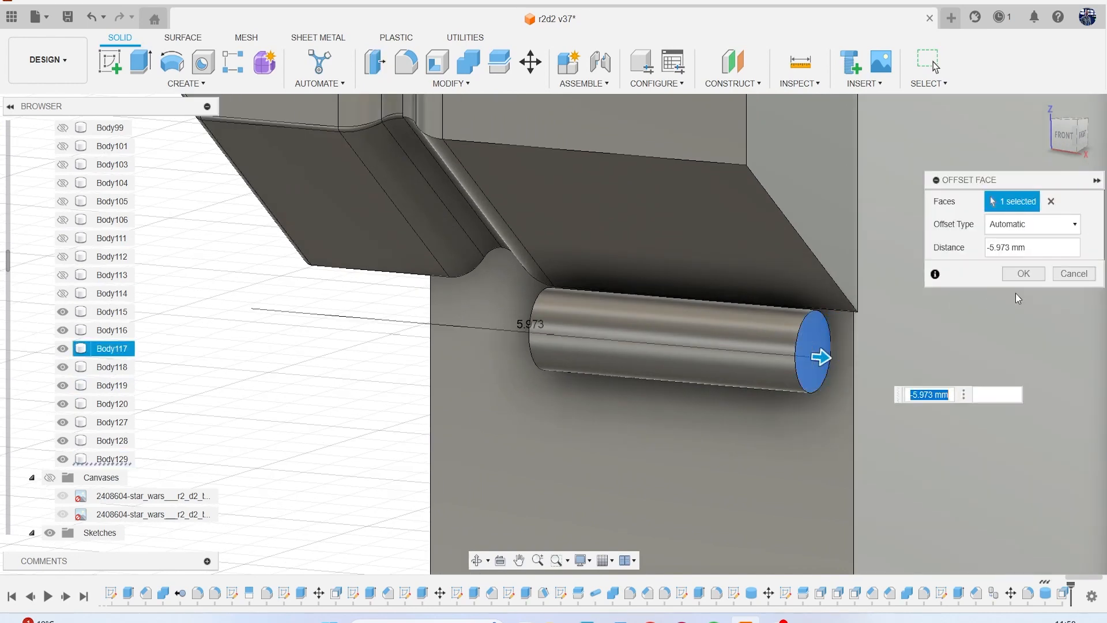
click(1030, 274)
Move the cylinder body 0.089 mm in Y and 0.153 mm in Z so it sinks into the panel and leg.
click(113, 458)
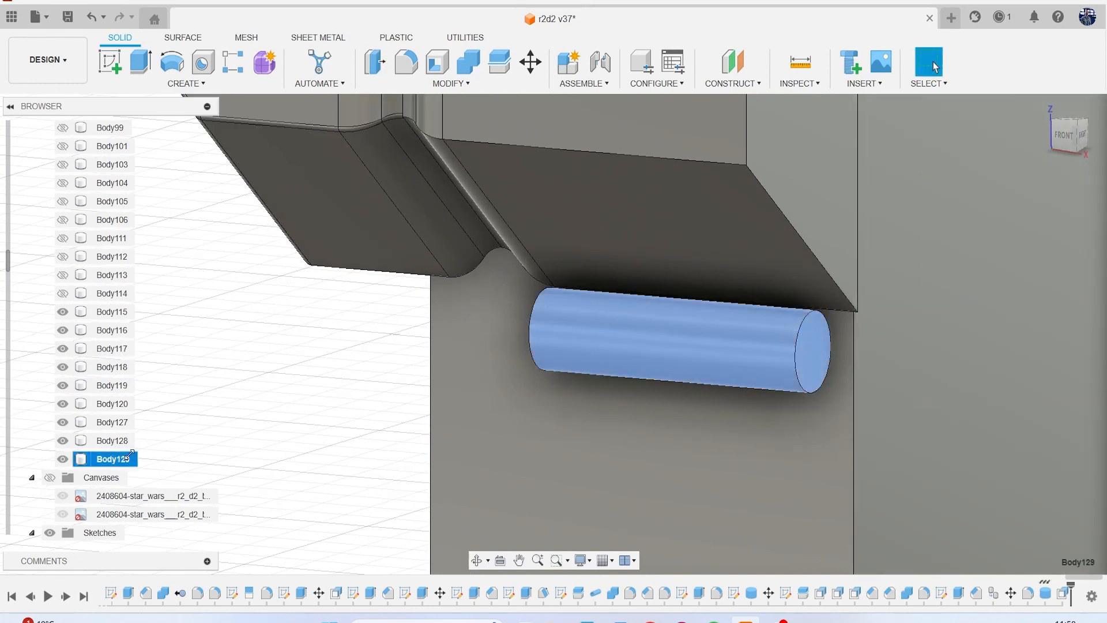
right_click(325, 99)
click(275, 124)
scroll(507, 224, down, 3)
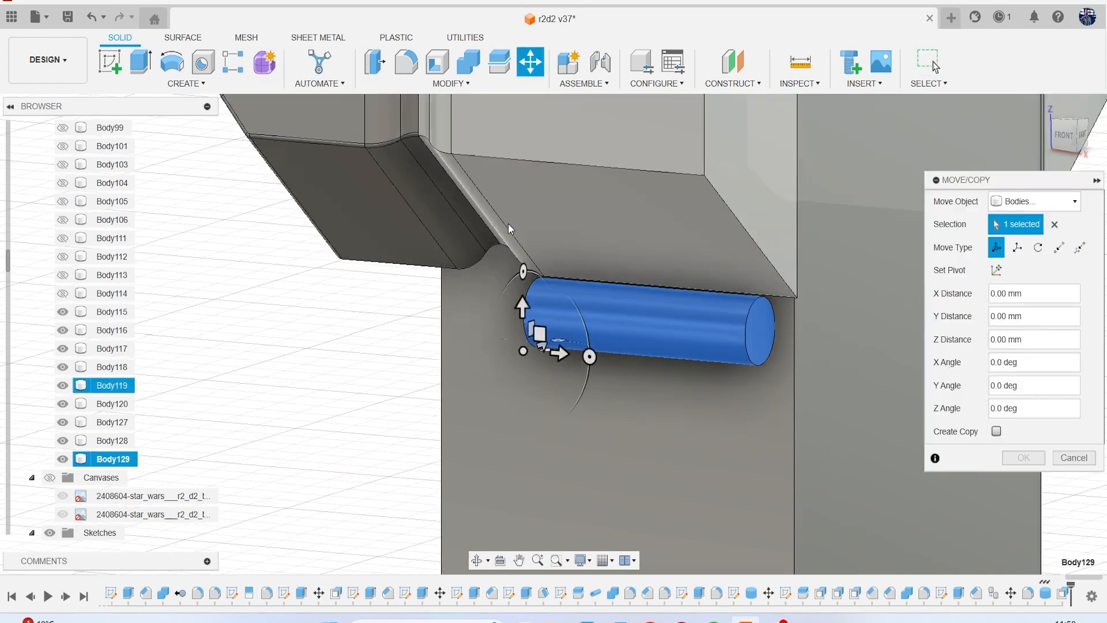
click(1082, 136)
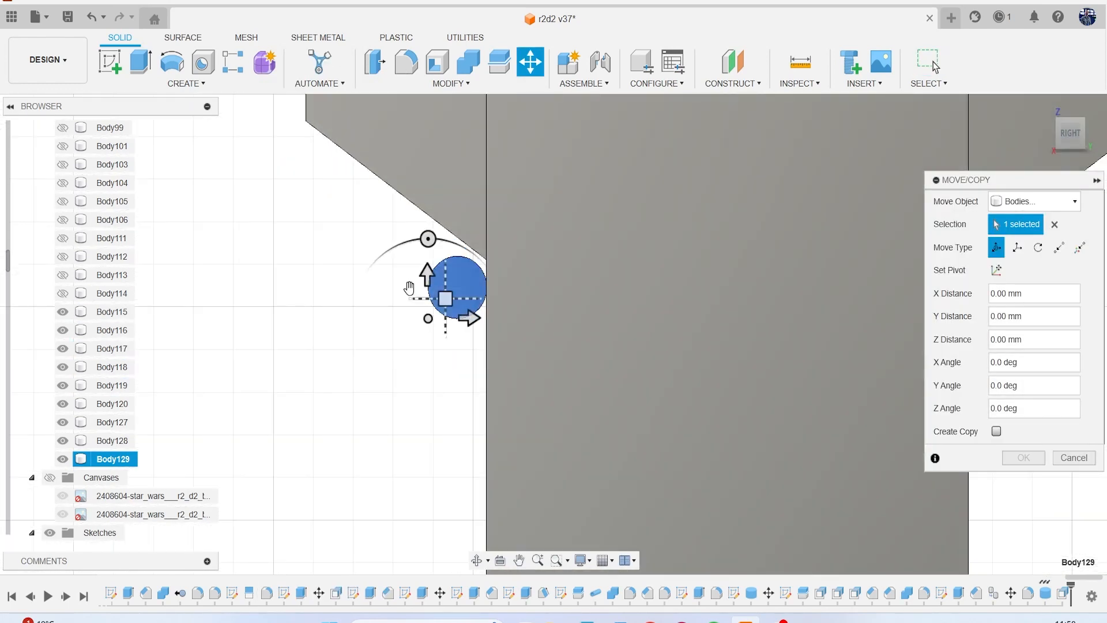
click(472, 309)
mouse_move(473, 309)
mouse_down()
mouse_move(479, 296)
mouse_move(460, 312)
mouse_move(474, 300)
mouse_up()
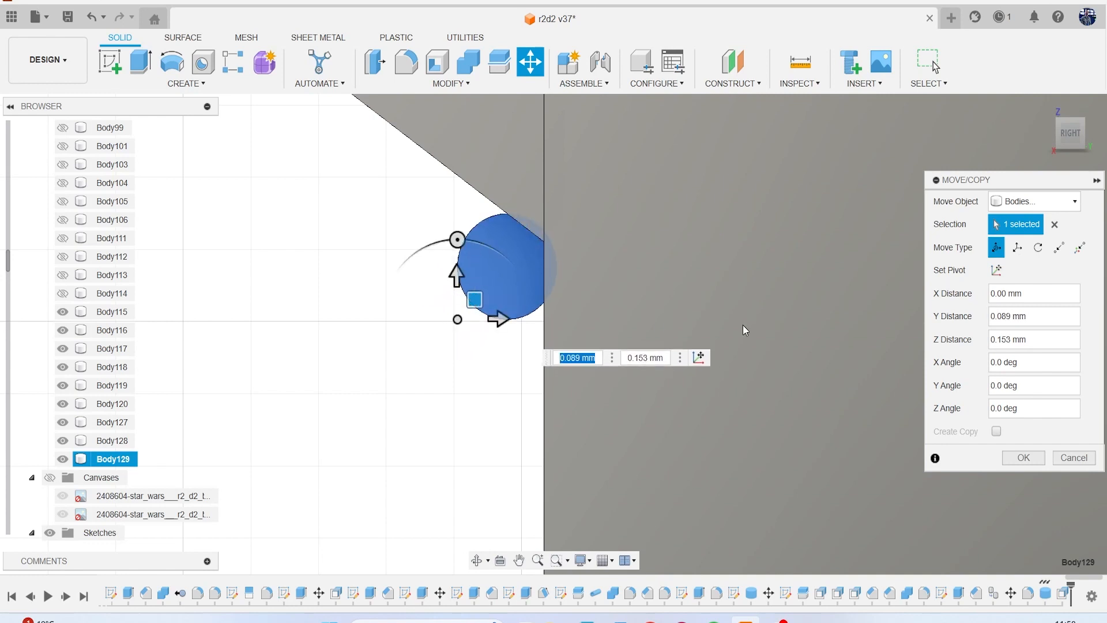
click(1024, 459)
Show both reference canvases again and compare the cylinder with the leg joint in the front view.
scroll(578, 365, down, 5)
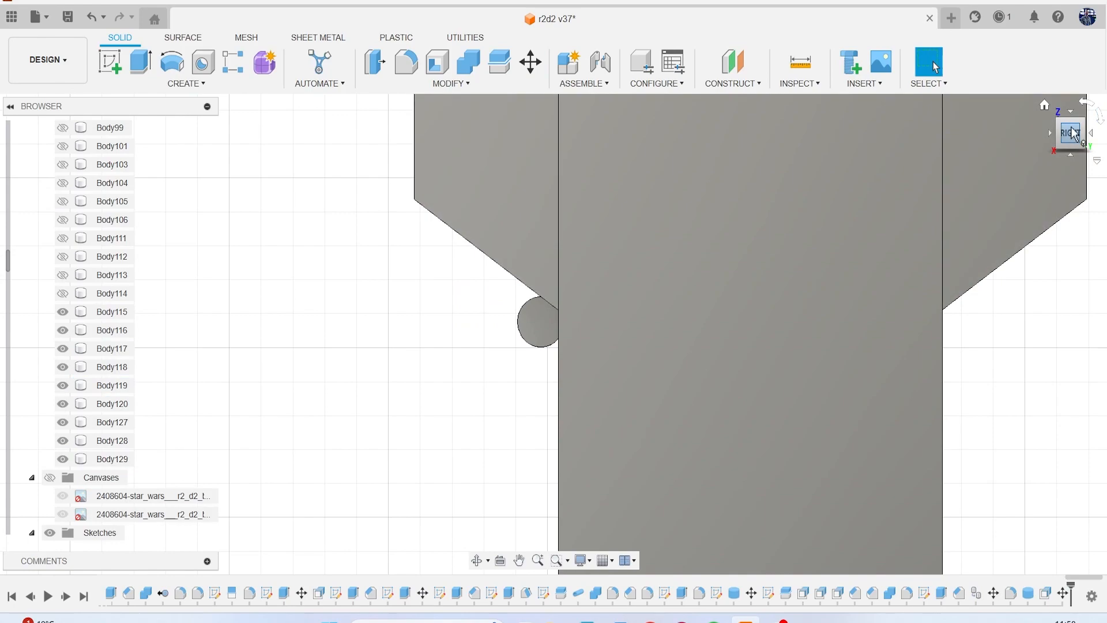
drag(1072, 129, 1061, 124)
click(1073, 142)
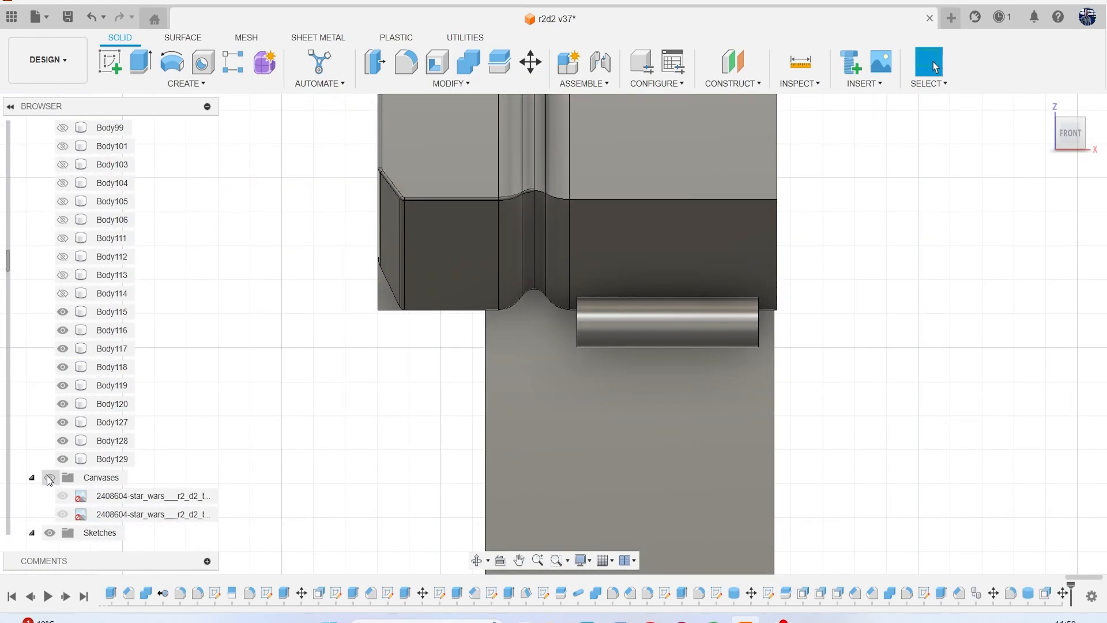
click(49, 481)
scroll(317, 359, down, 5)
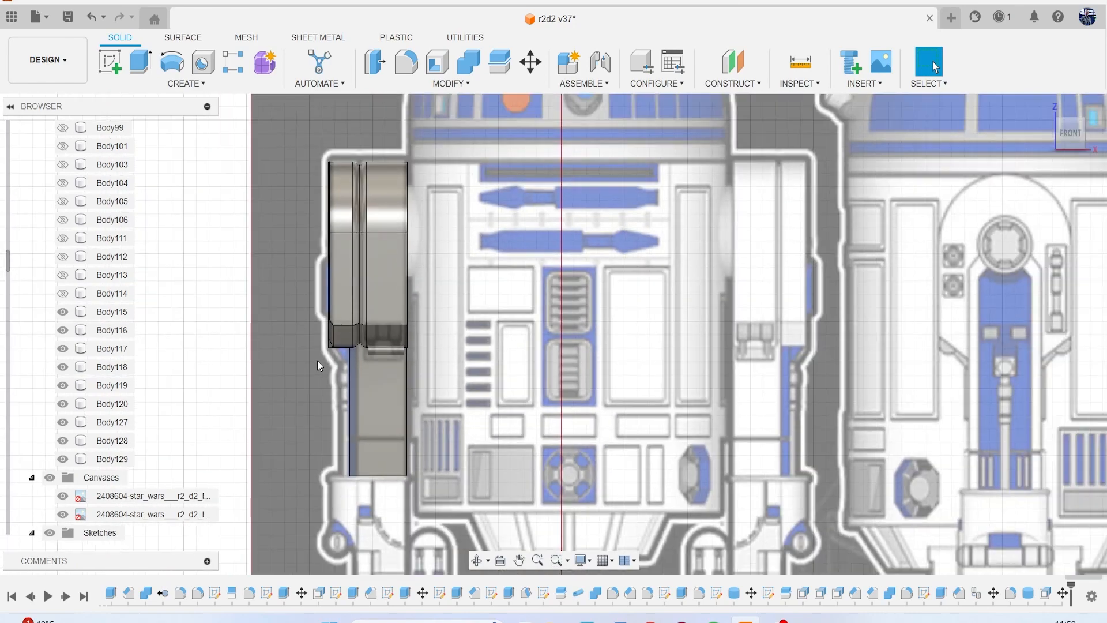
scroll(317, 361, down, 4)
middle_drag(691, 359, 858, 316)
scroll(404, 306, up, 5)
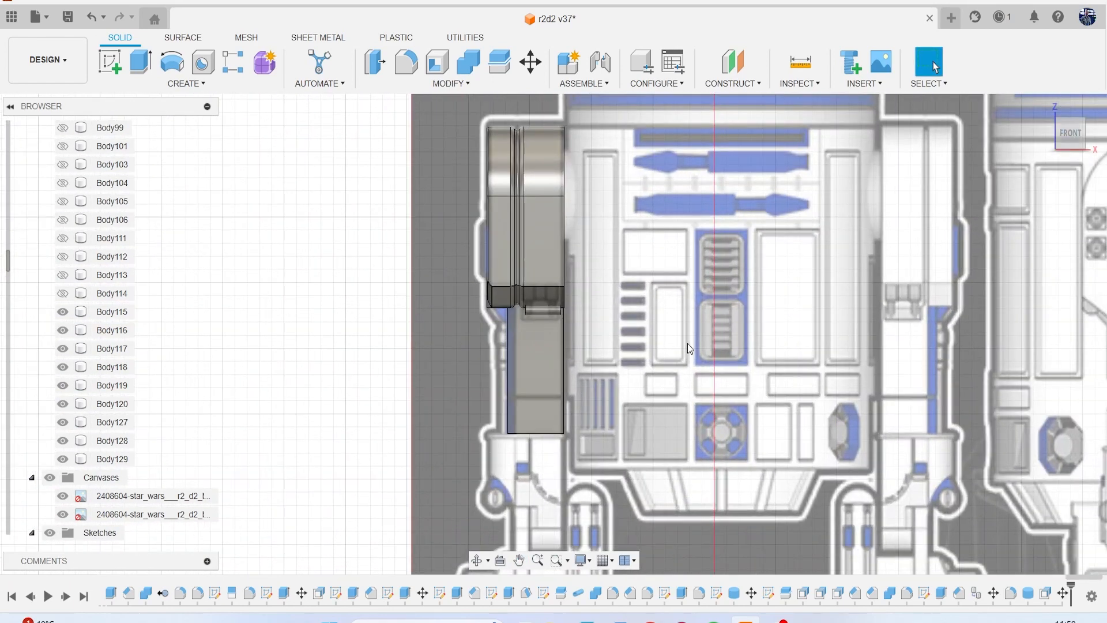
Create a sketch on the leg's front side face and project the cylinder's curved face into it.
scroll(687, 352, up, 5)
click(110, 62)
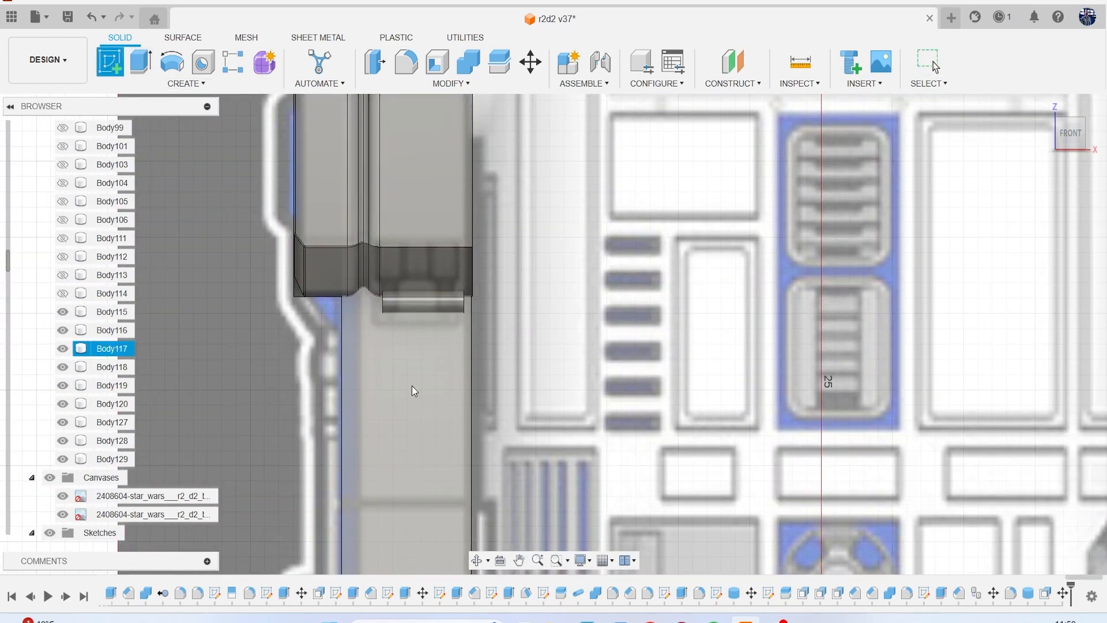
click(430, 330)
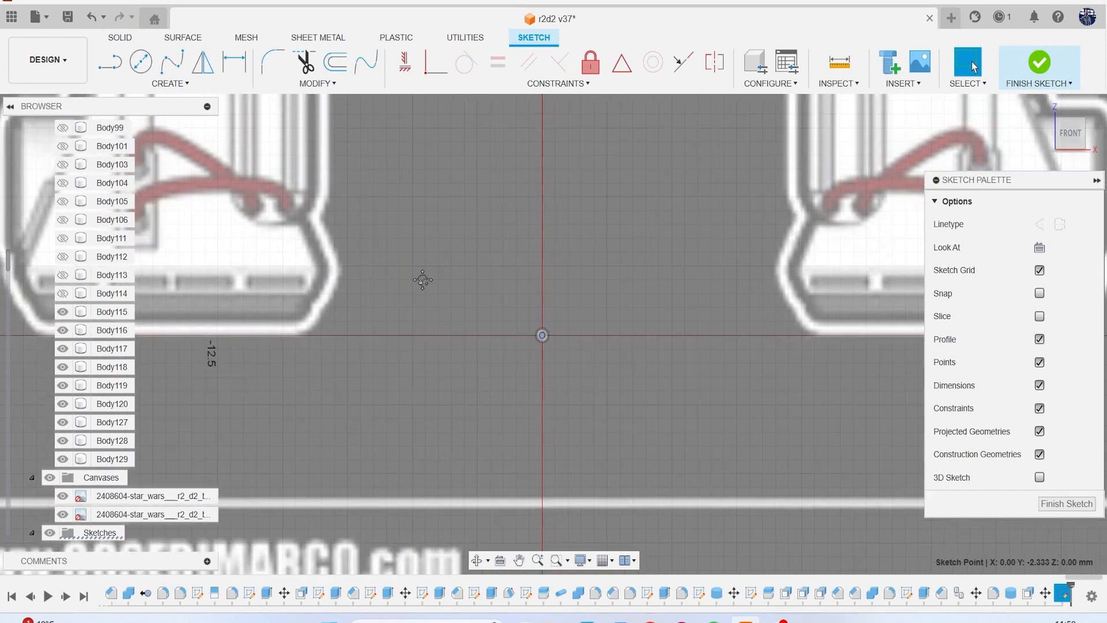
scroll(678, 321, up, 8)
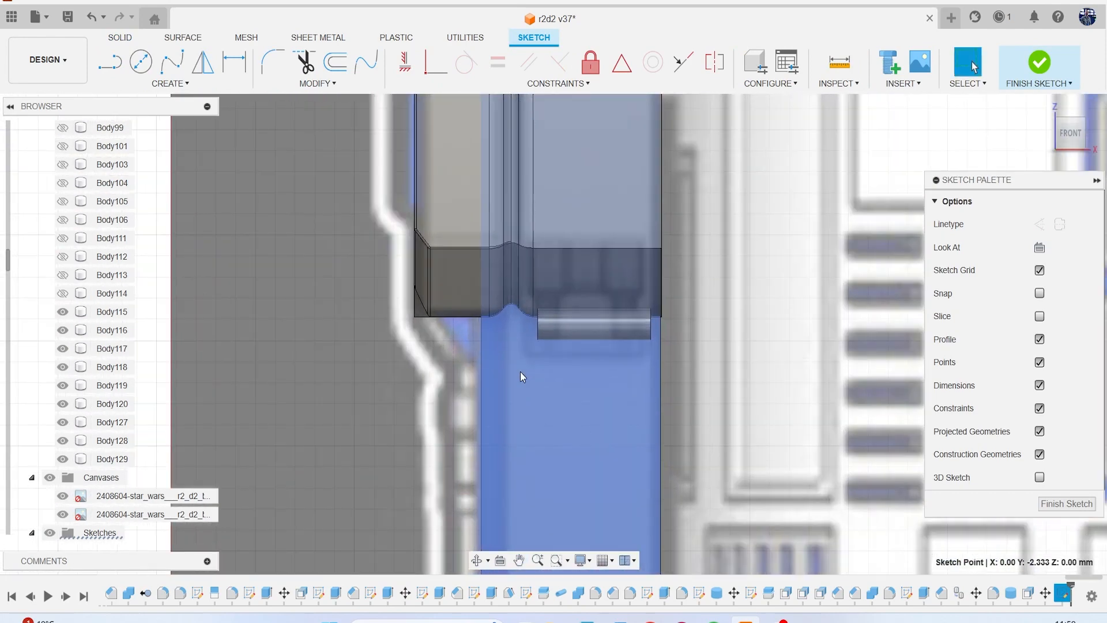
scroll(546, 372, up, 2)
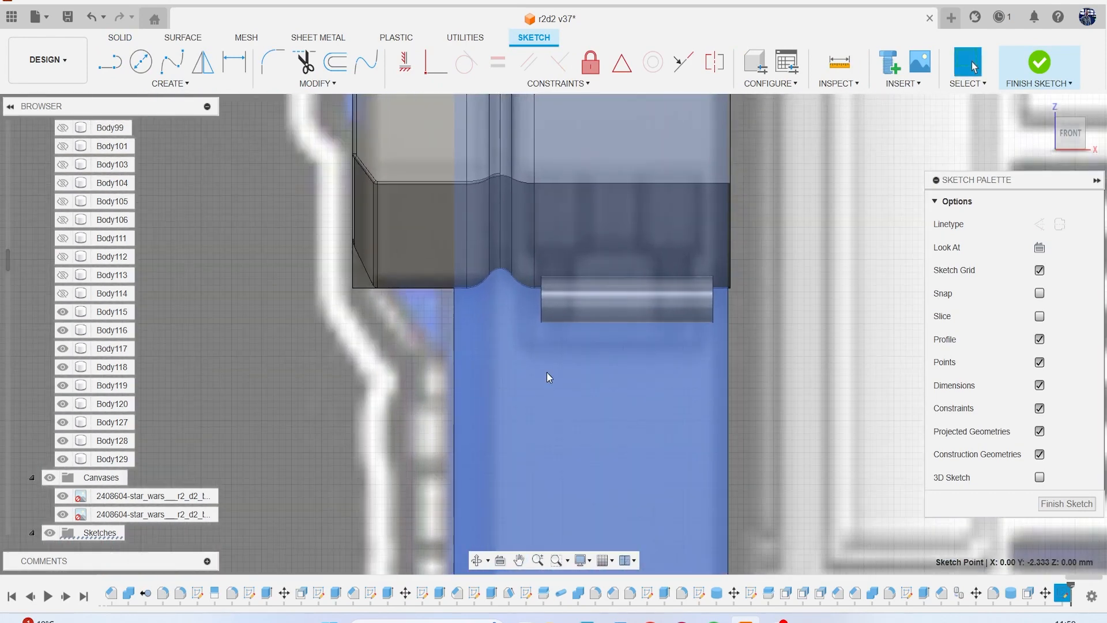
key(p)
click(660, 301)
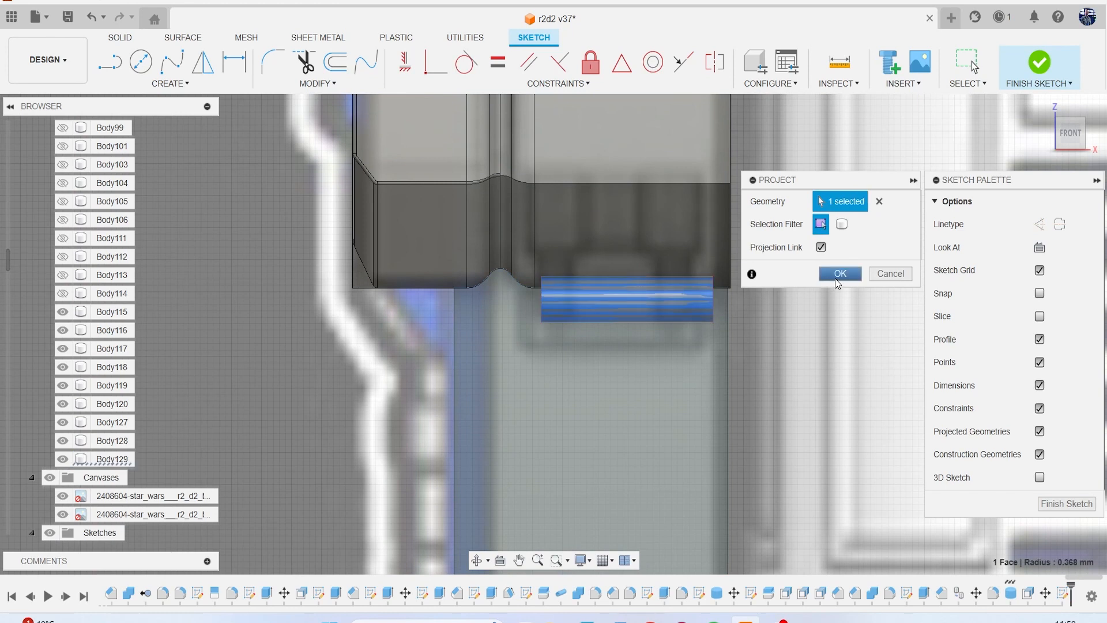
click(839, 273)
Draw a line along the cylinder's lower edge and a vertical centre line from its midpoint to the upper edge.
key(l)
click(713, 323)
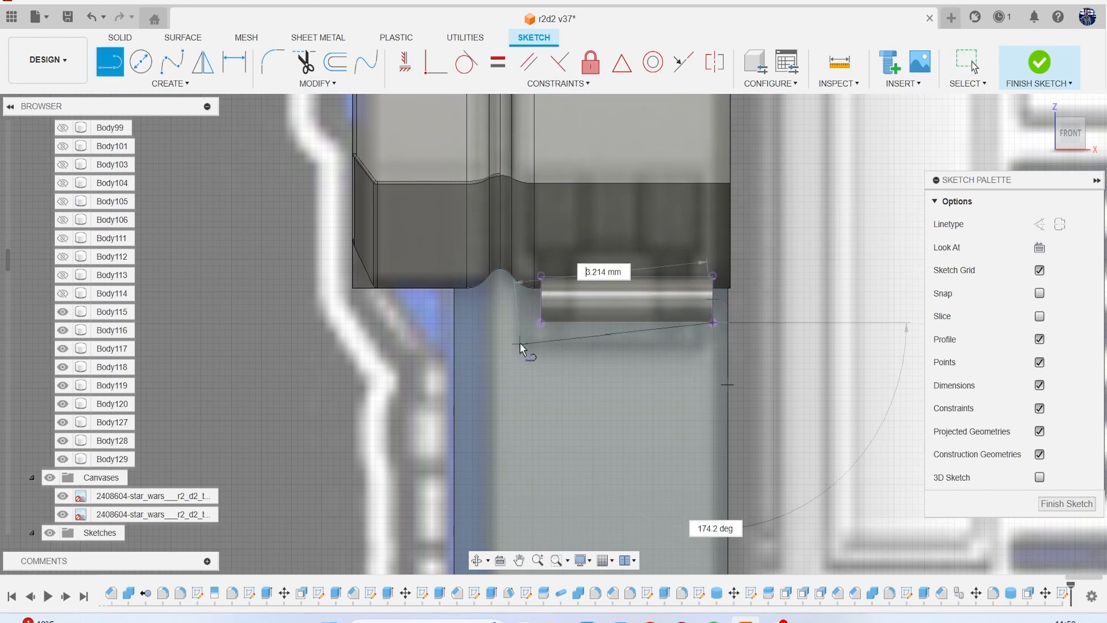
double_click(540, 323)
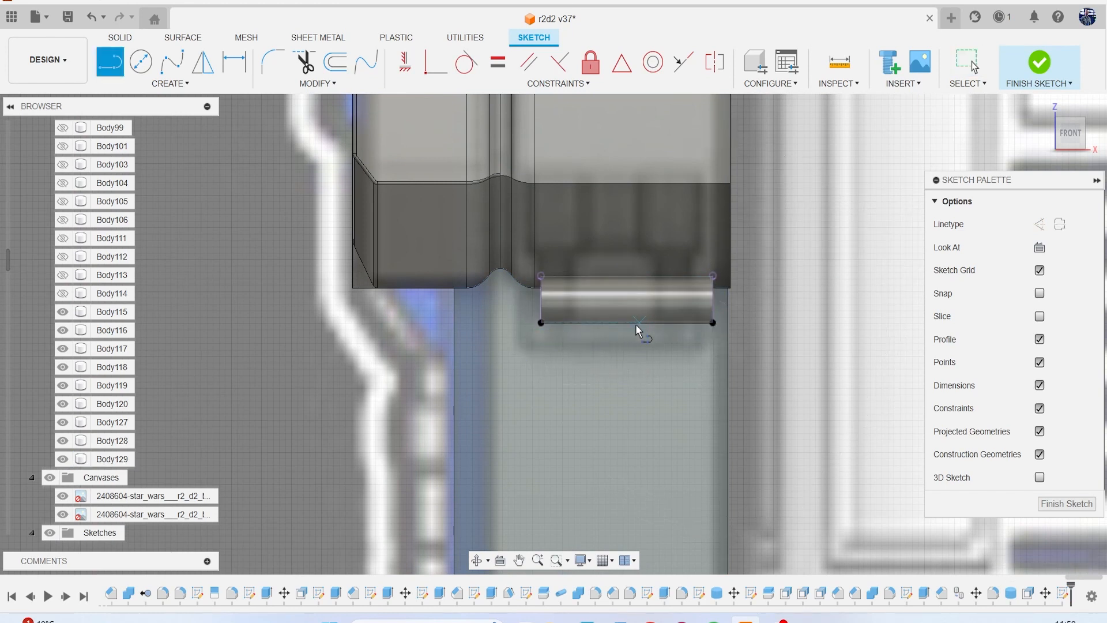
click(626, 323)
double_click(627, 276)
key(Escape)
Trim the right half of the lower line and draw a vertical line from the remaining half's midpoint to the upper edge.
key(t)
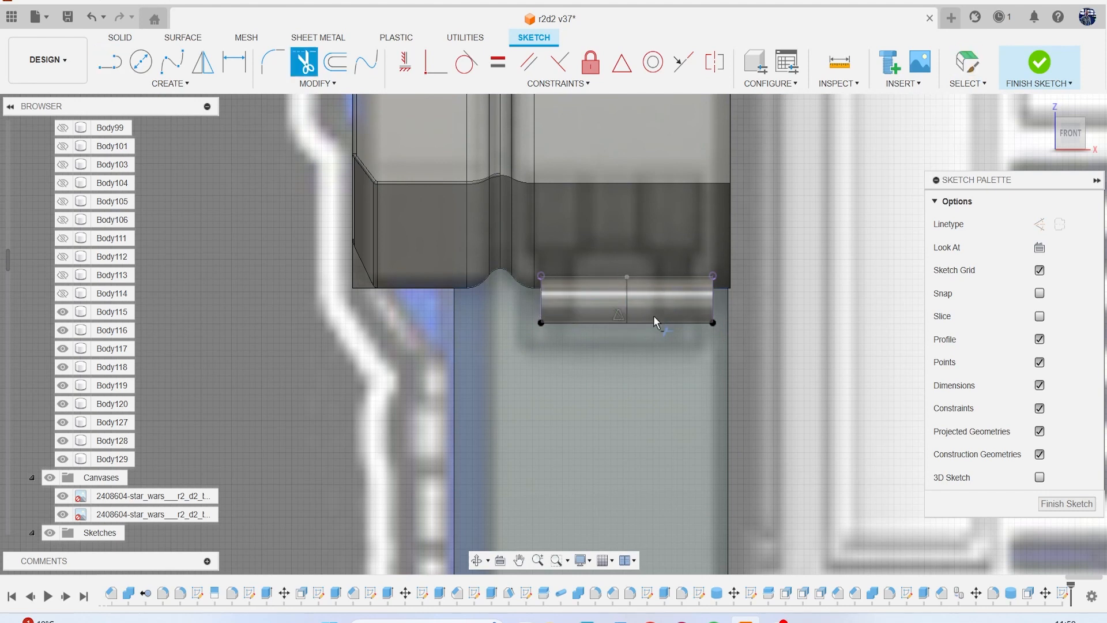
click(652, 321)
key(l)
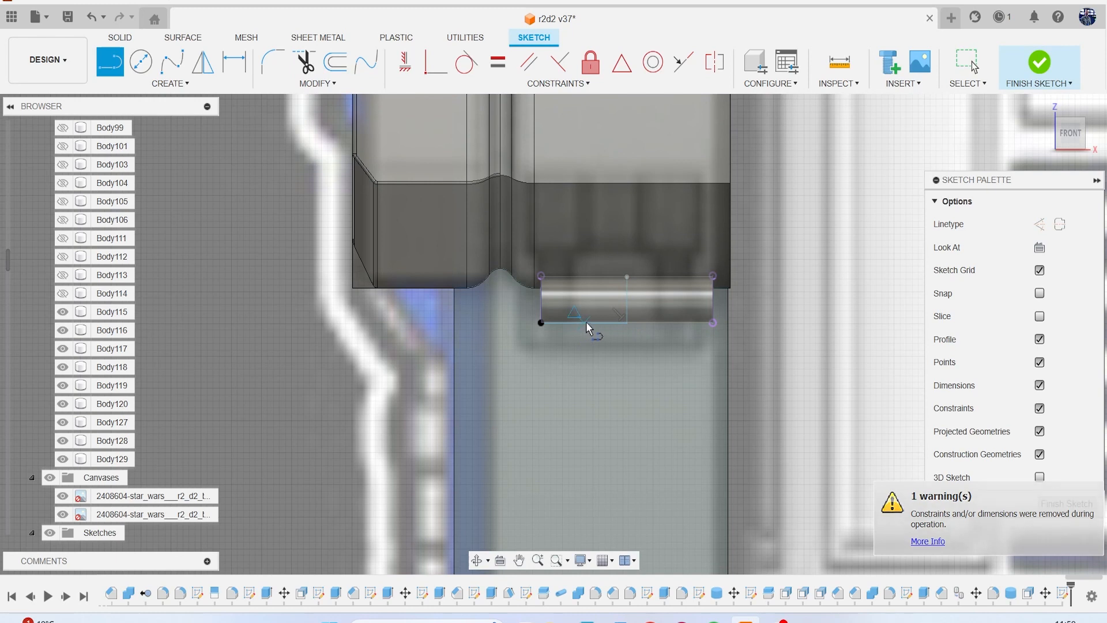
click(584, 321)
click(585, 277)
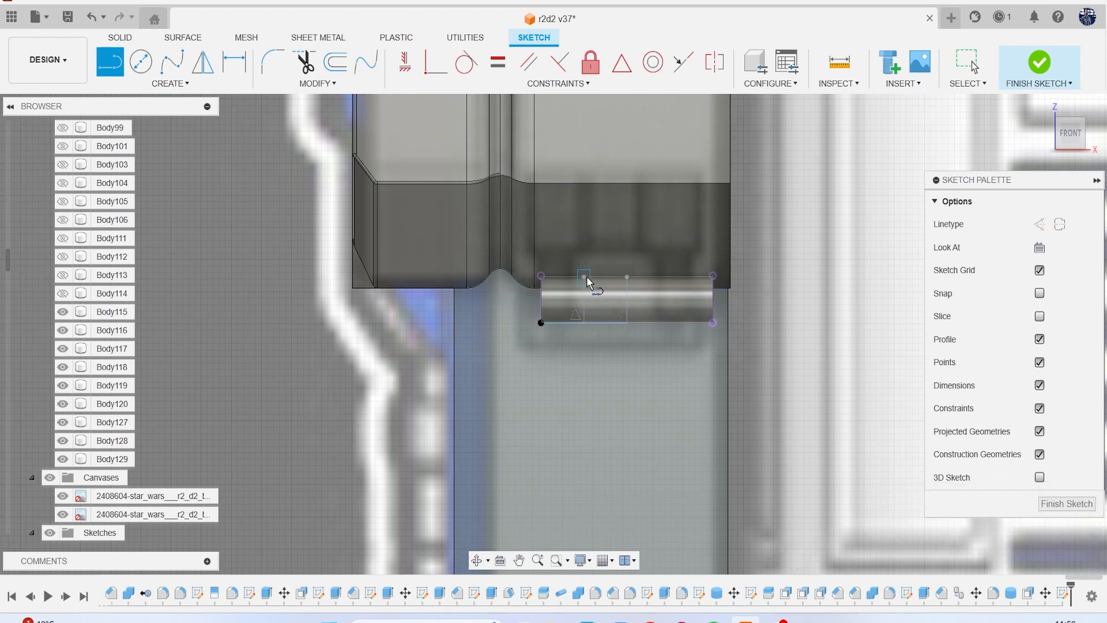
key(Escape)
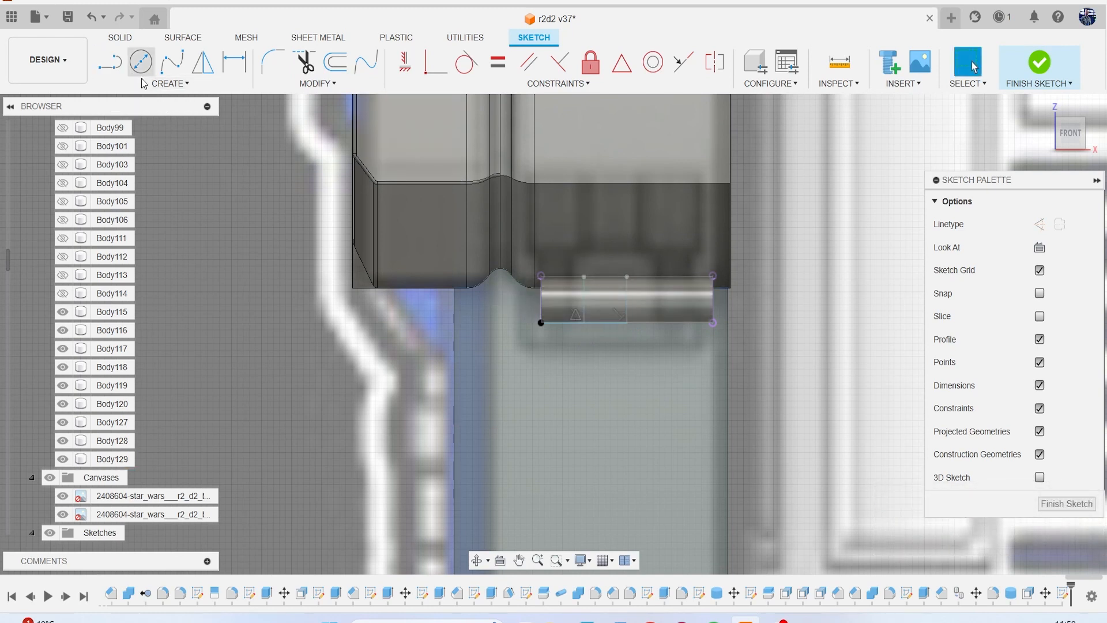
Mirror the left vertical line about the centre line and finish the sketch.
click(170, 83)
click(182, 270)
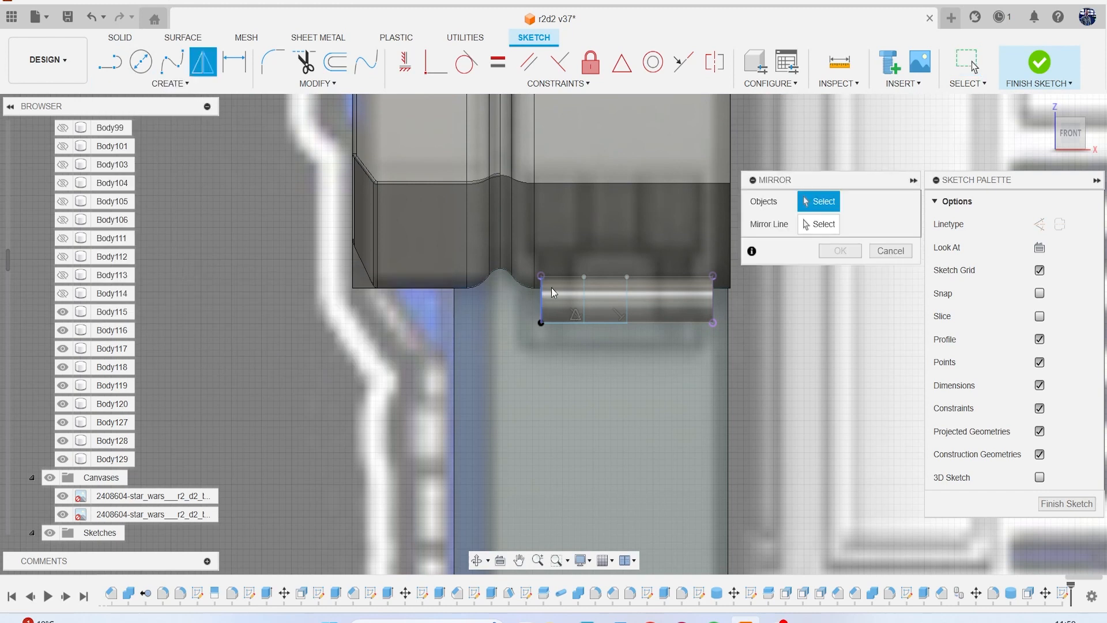
click(585, 303)
click(801, 225)
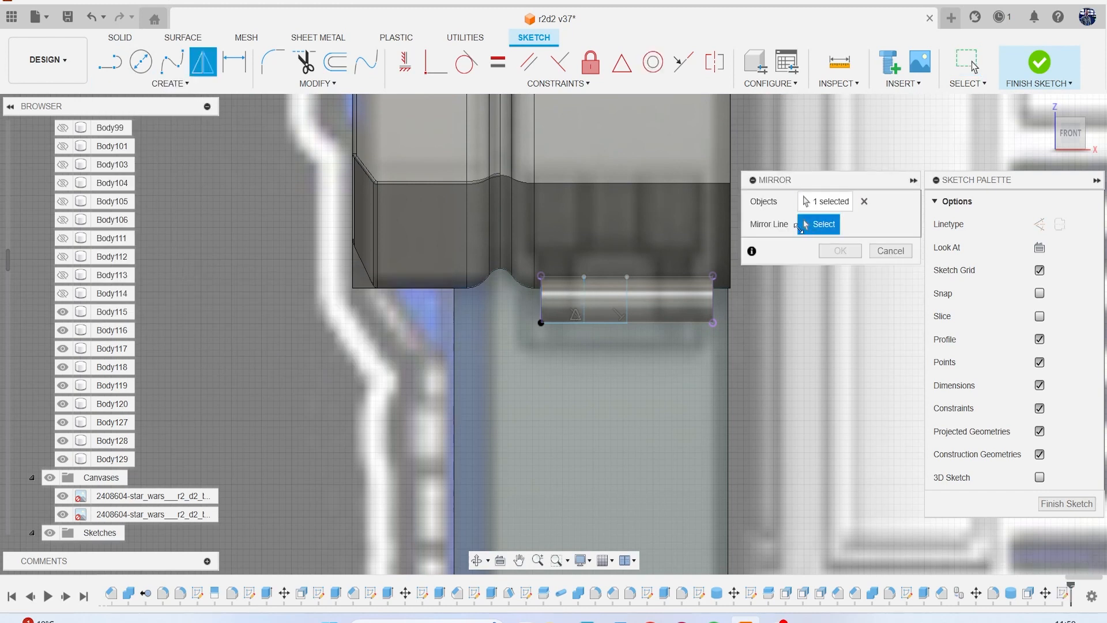
click(634, 299)
click(841, 251)
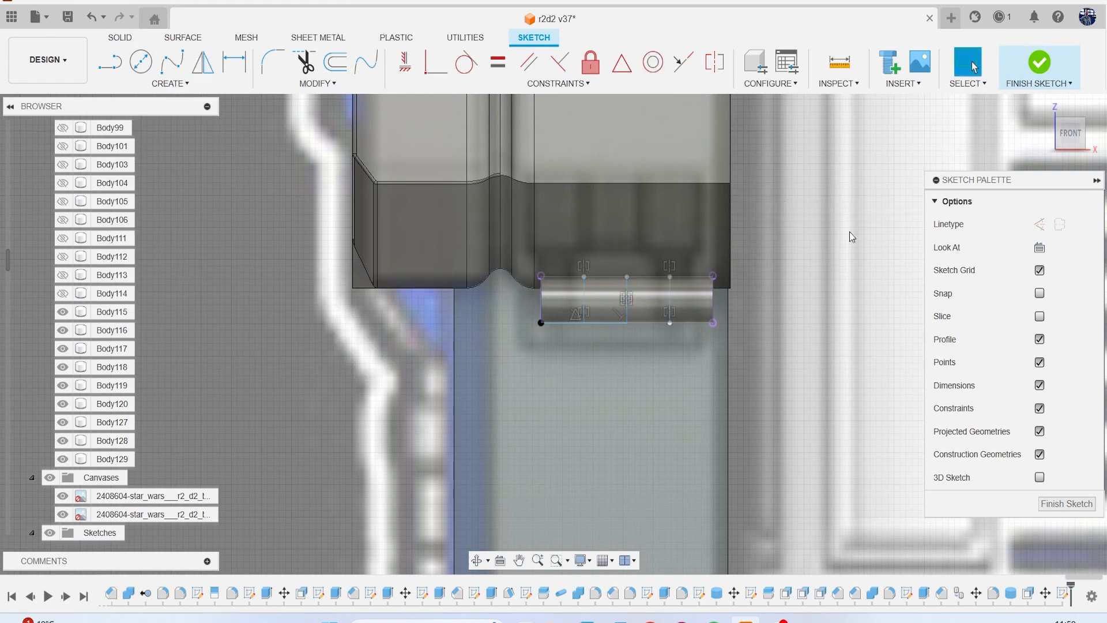
click(1038, 70)
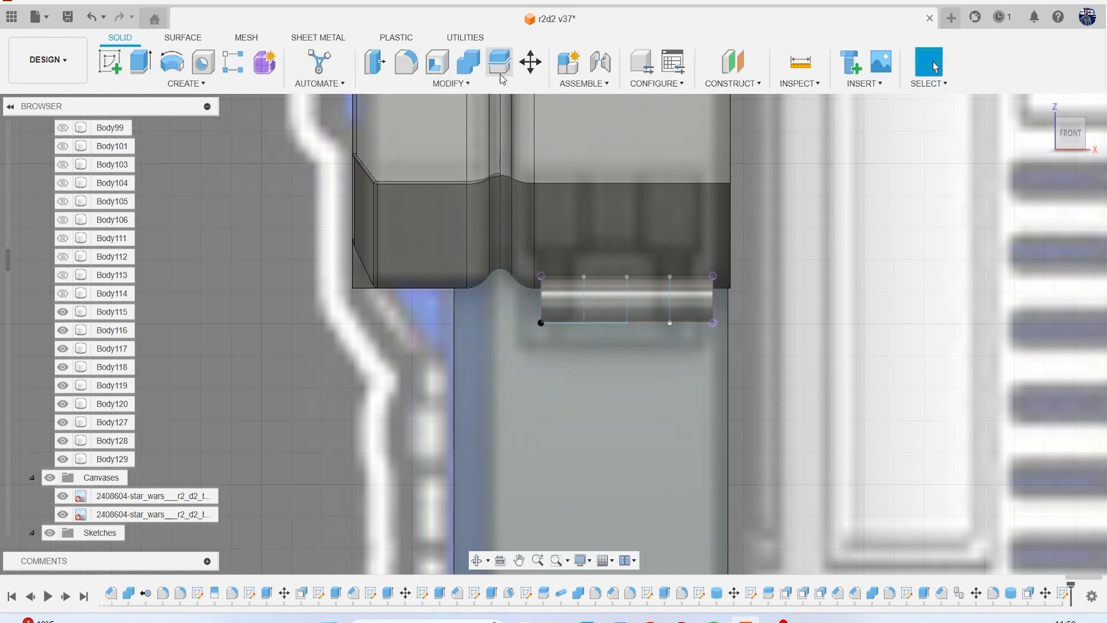
Split the cylinder body into three segments, using the two outer vertical sketch lines as splitting tools.
click(500, 62)
click(658, 282)
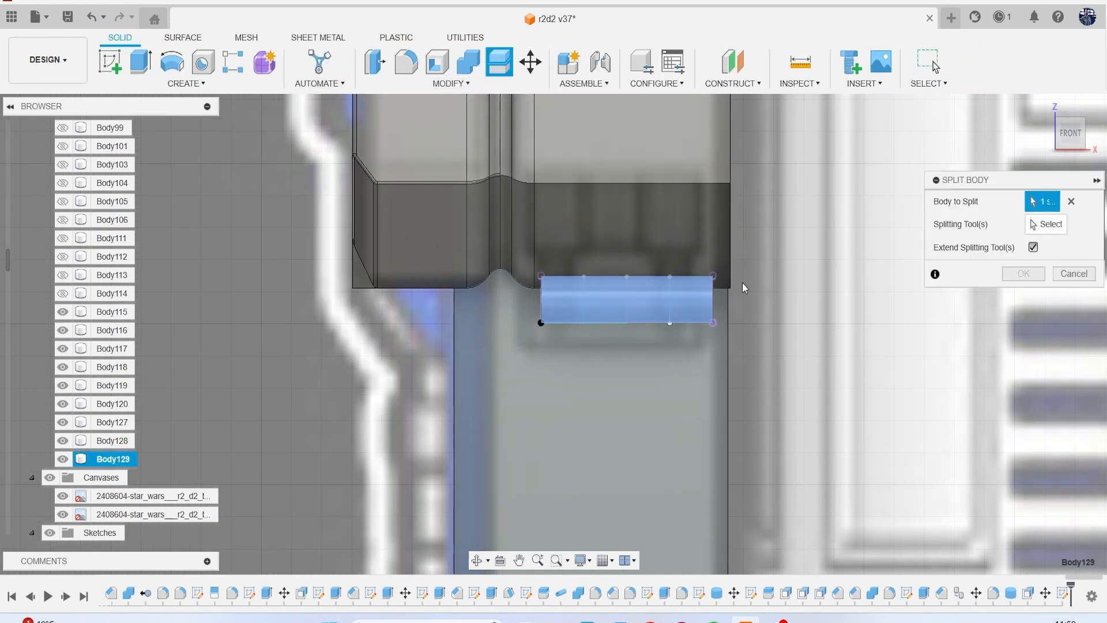
click(1052, 225)
click(670, 310)
click(584, 311)
click(1013, 275)
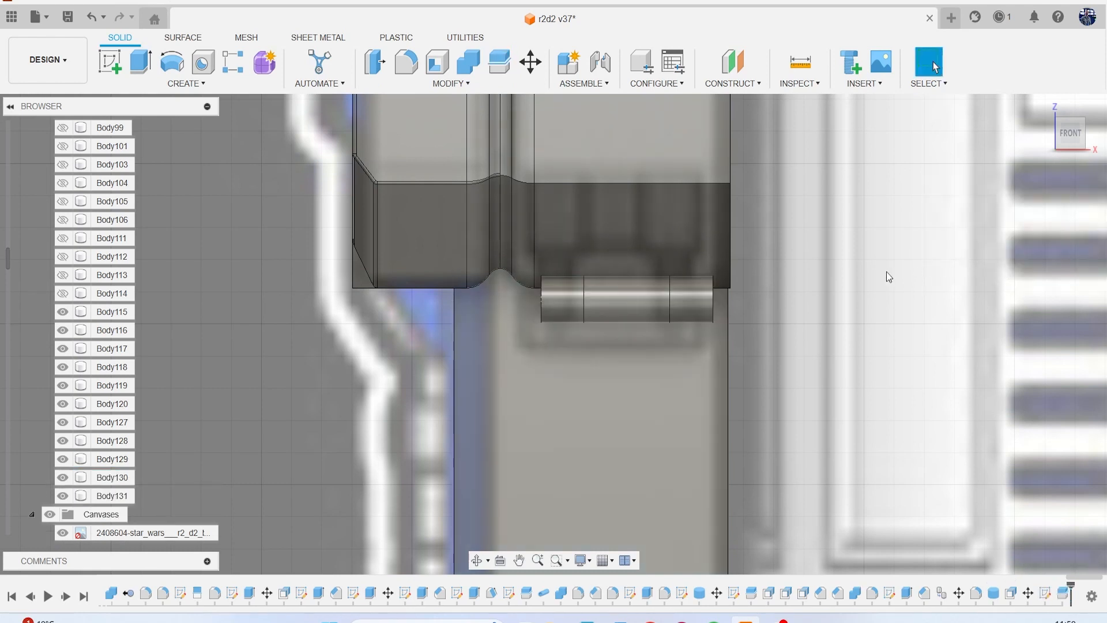
click(375, 62)
scroll(547, 276, up, 2)
click(638, 323)
text(-1)
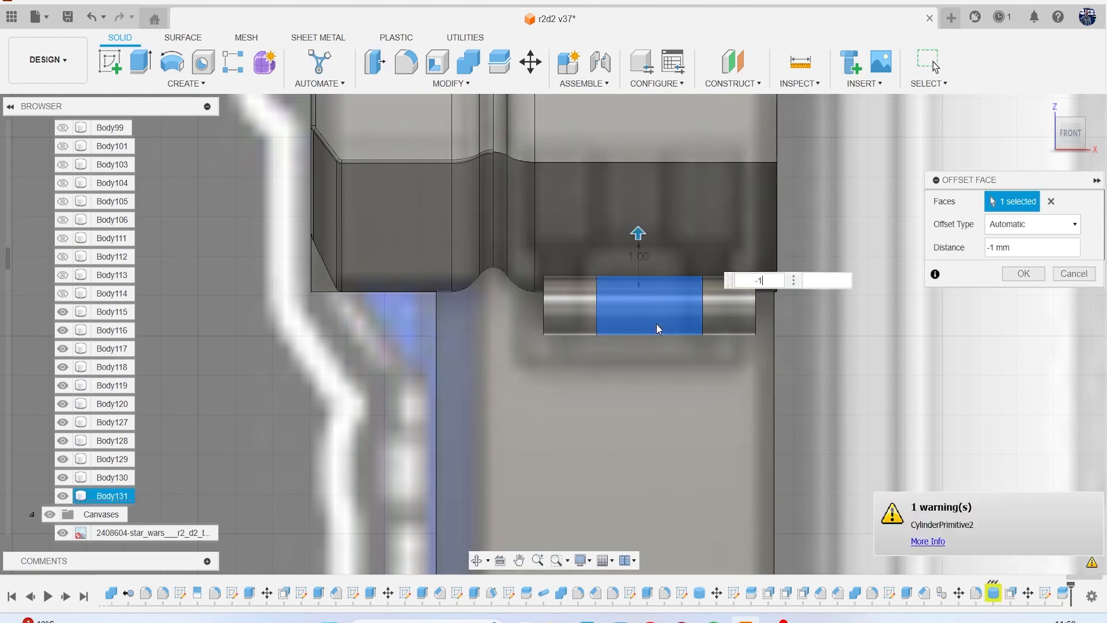
key(BackSpace)
key(BackSpace)
text(1)
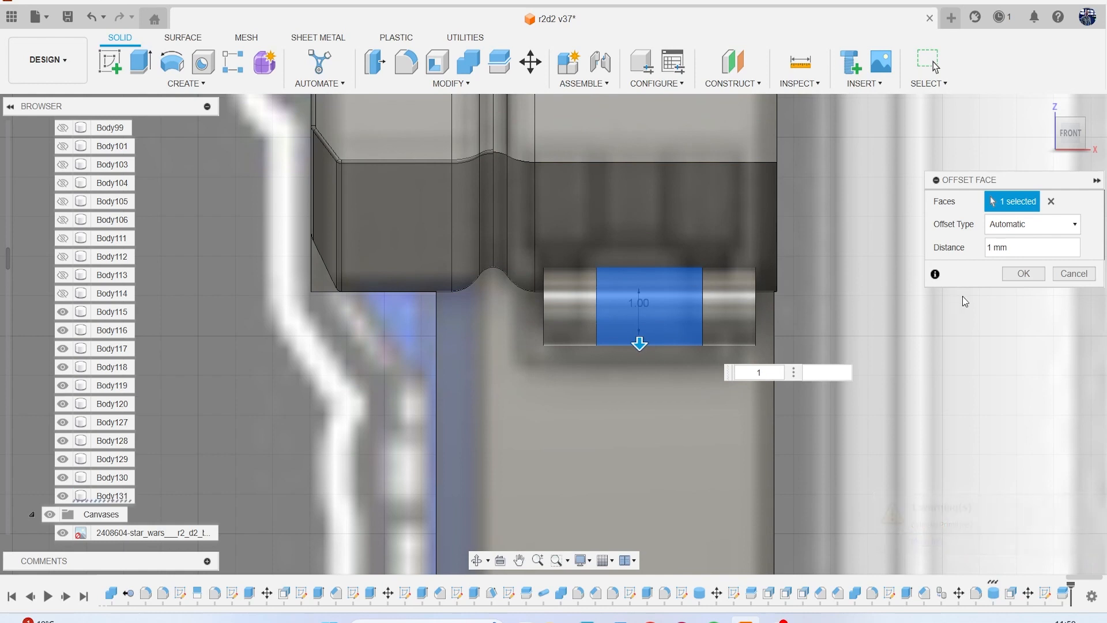
click(1075, 274)
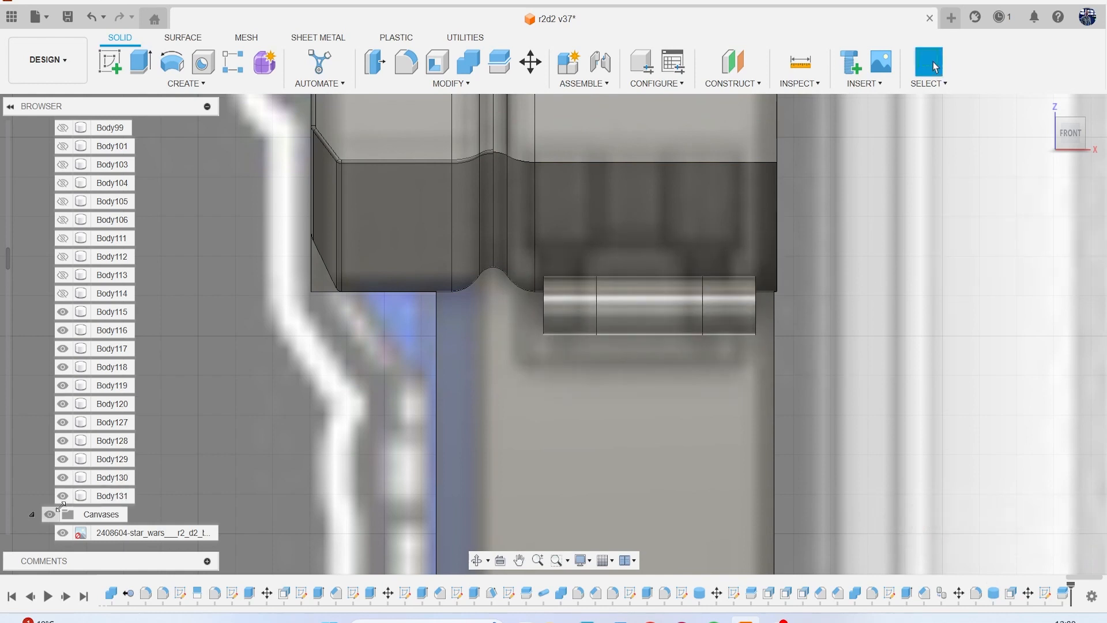
Hide the middle cylinder segment and offset the left segment's curved face with a distance of -0.05 mm.
click(63, 496)
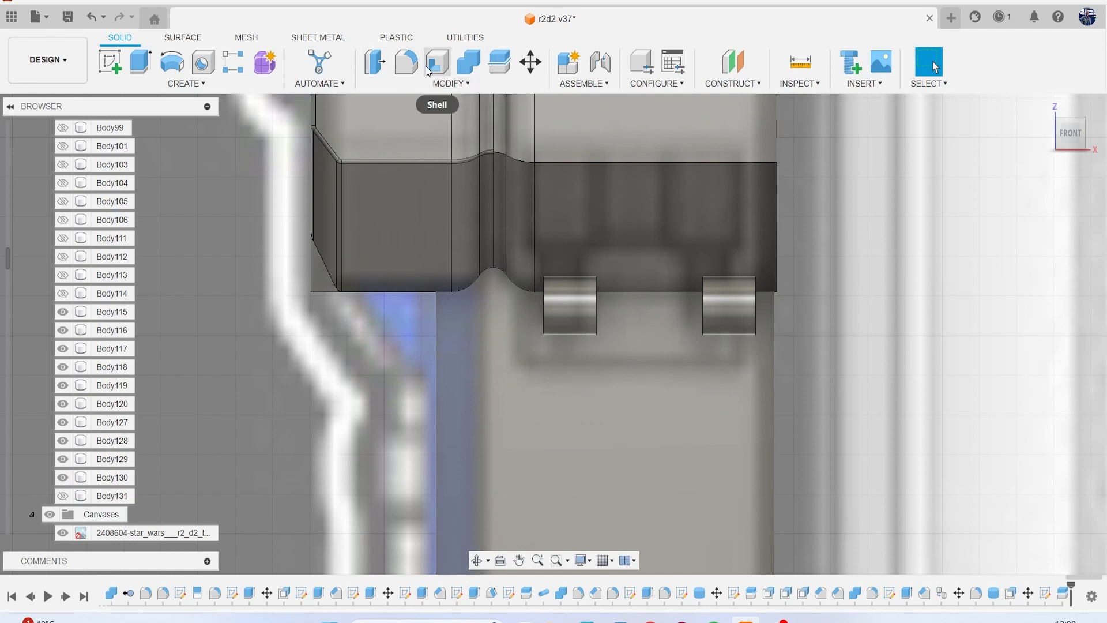
click(373, 64)
click(568, 315)
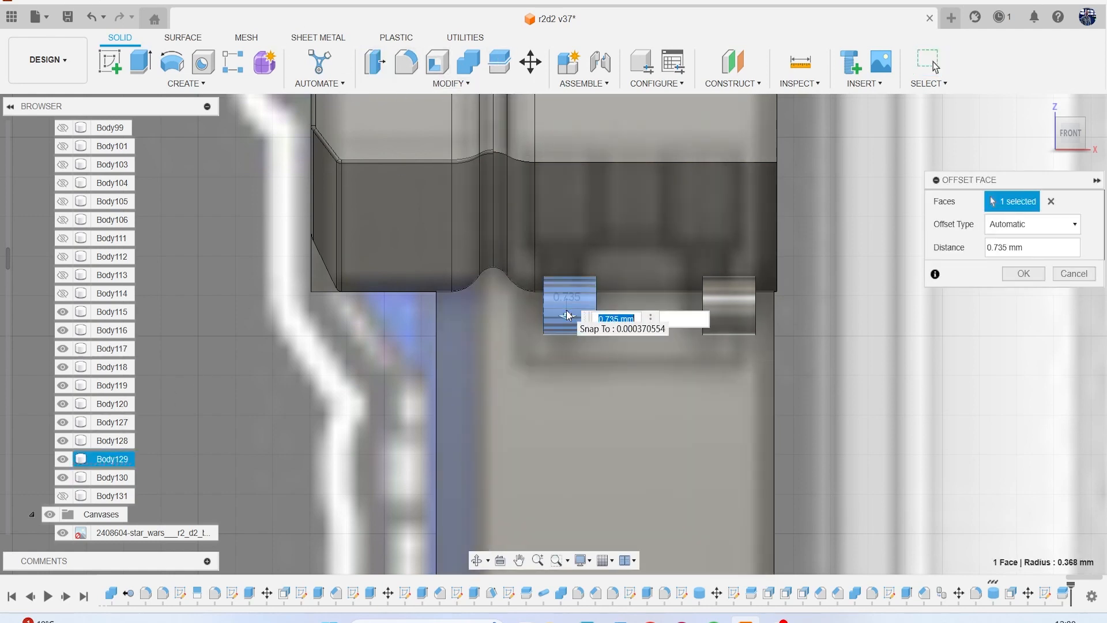
text(-.1)
key(Return)
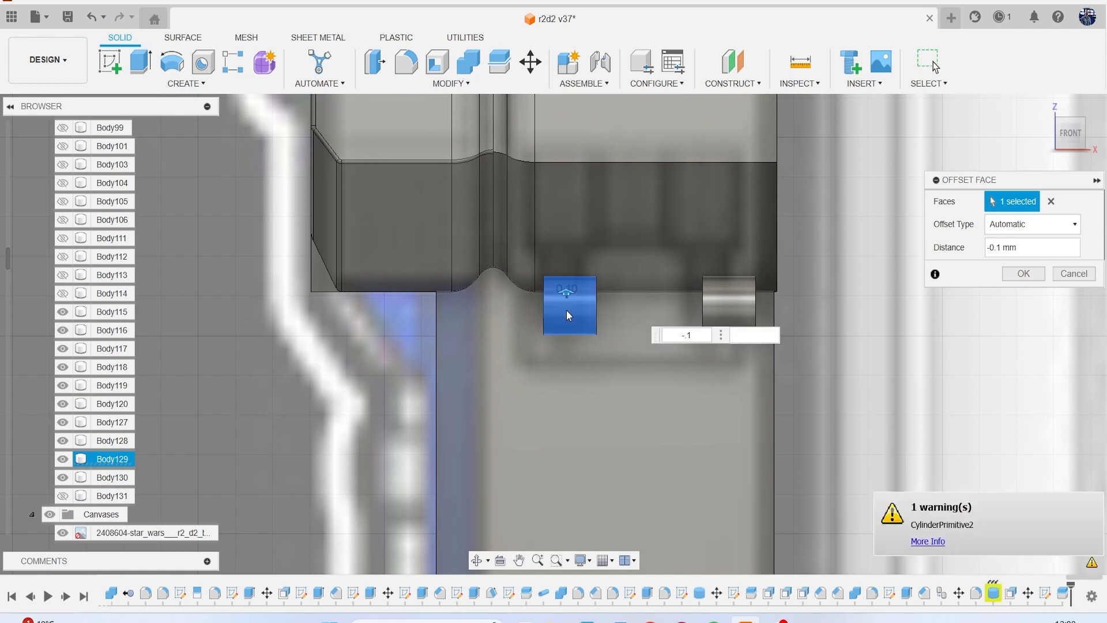
text(-.05)
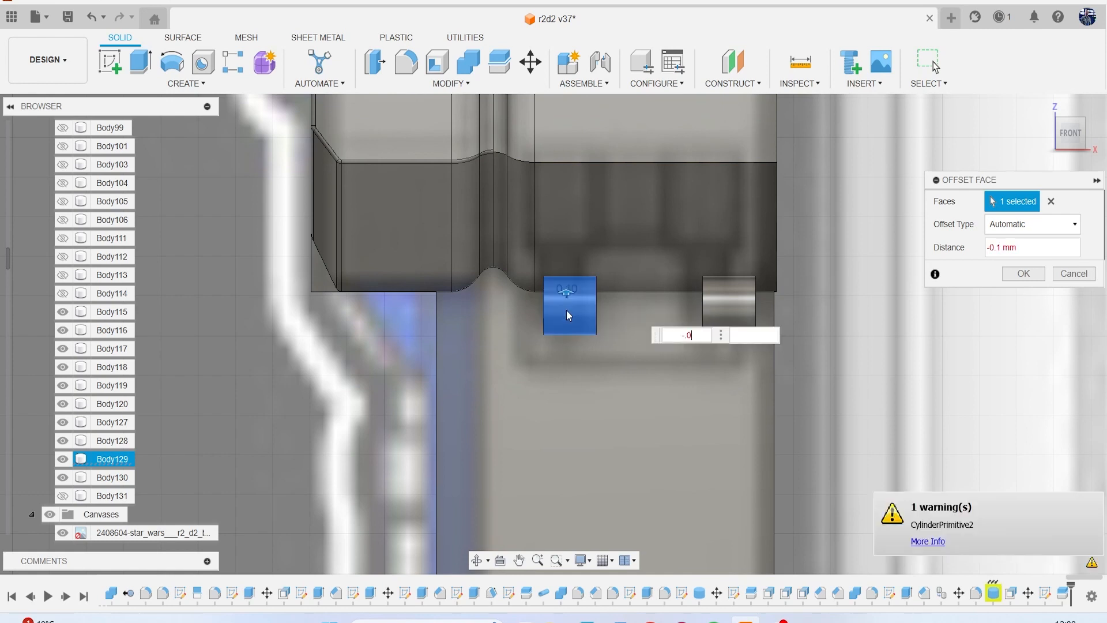
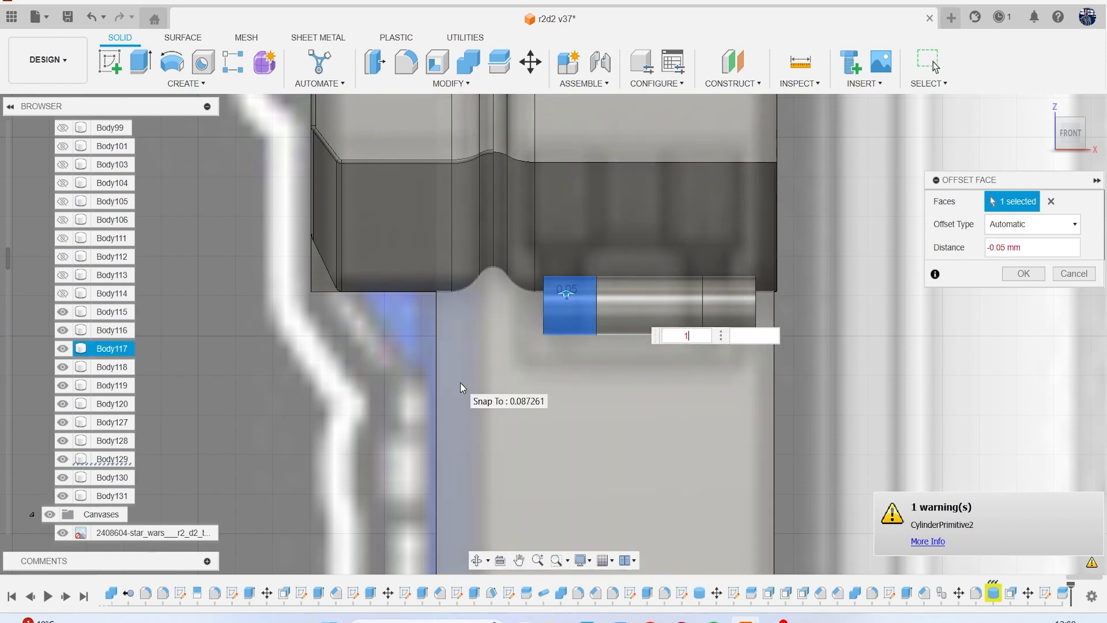
Cancel the left segment's face offset and make all three cylinder segments visible.
text(1)
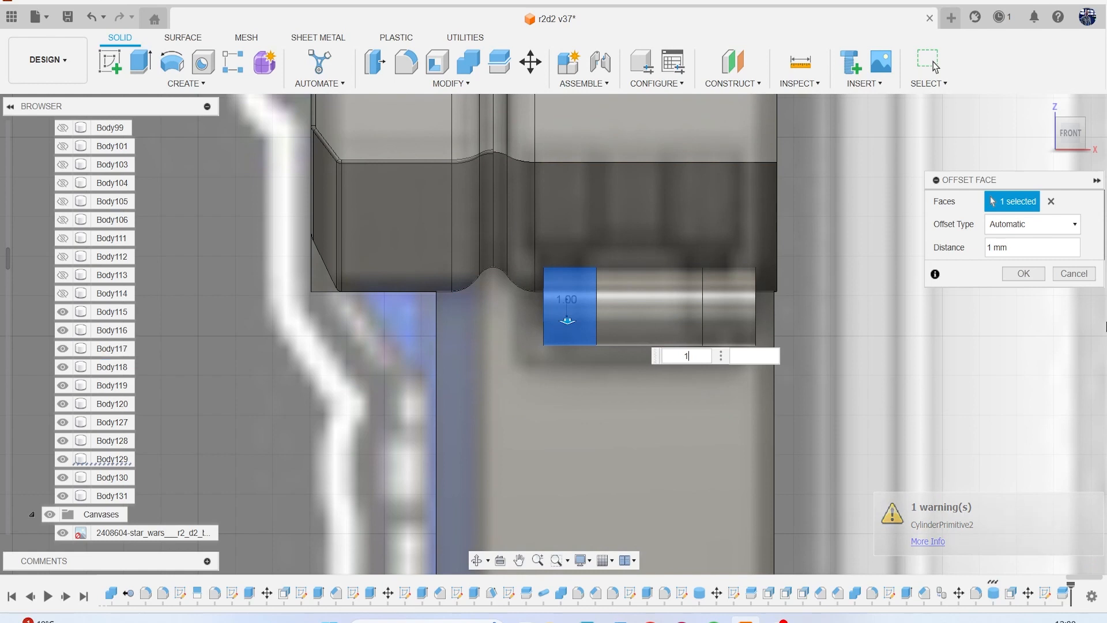
click(1076, 277)
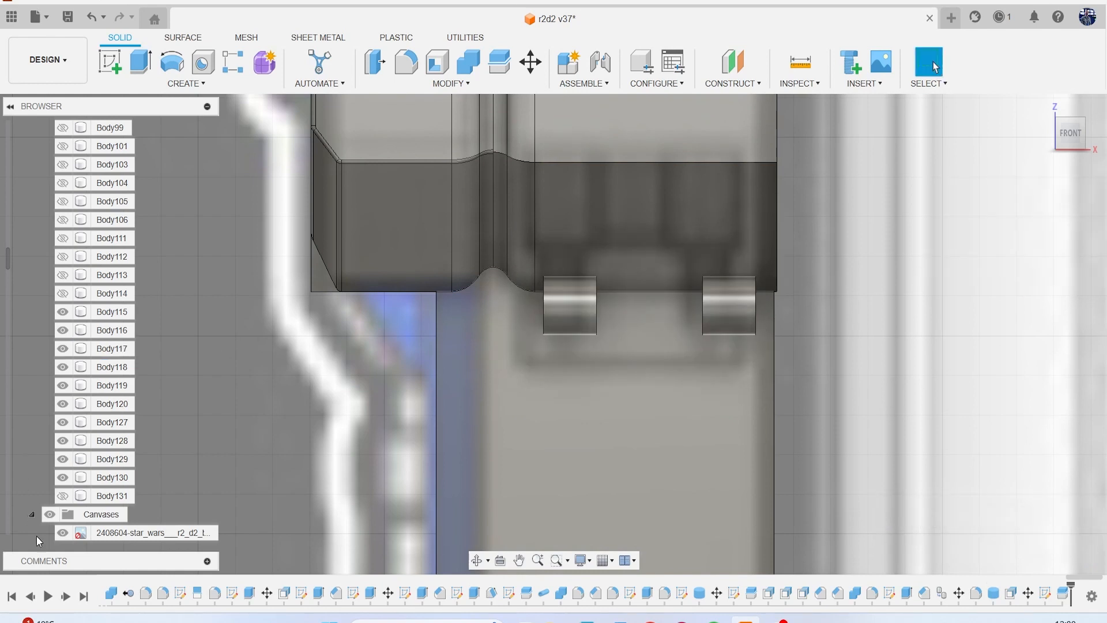
click(63, 497)
click(62, 478)
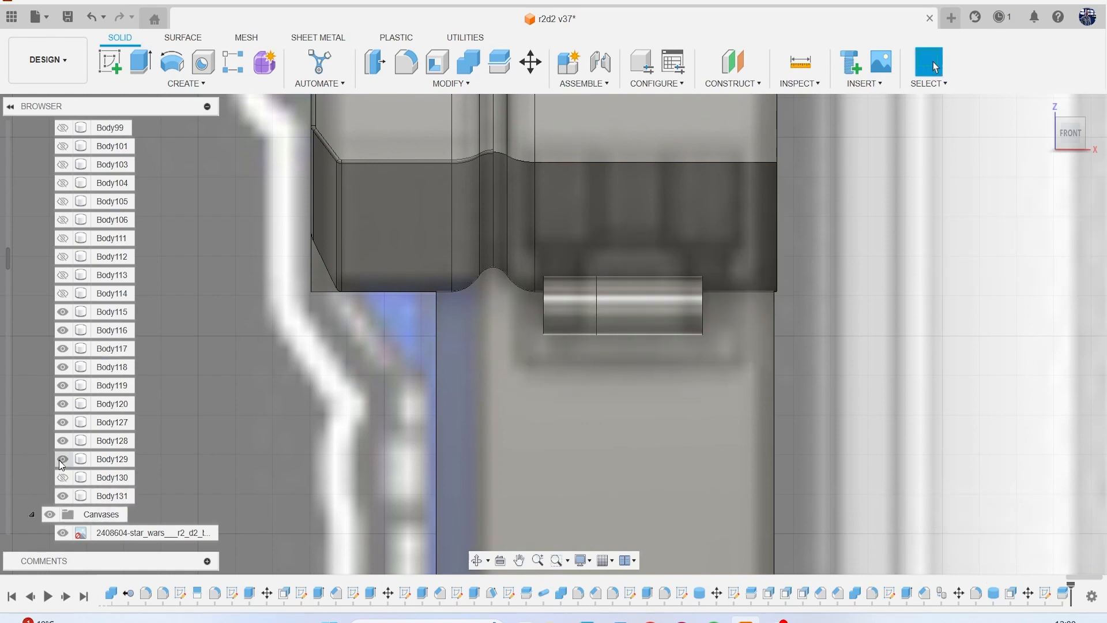
click(62, 478)
Duplicate the left and right cylinder segments in place.
click(104, 460)
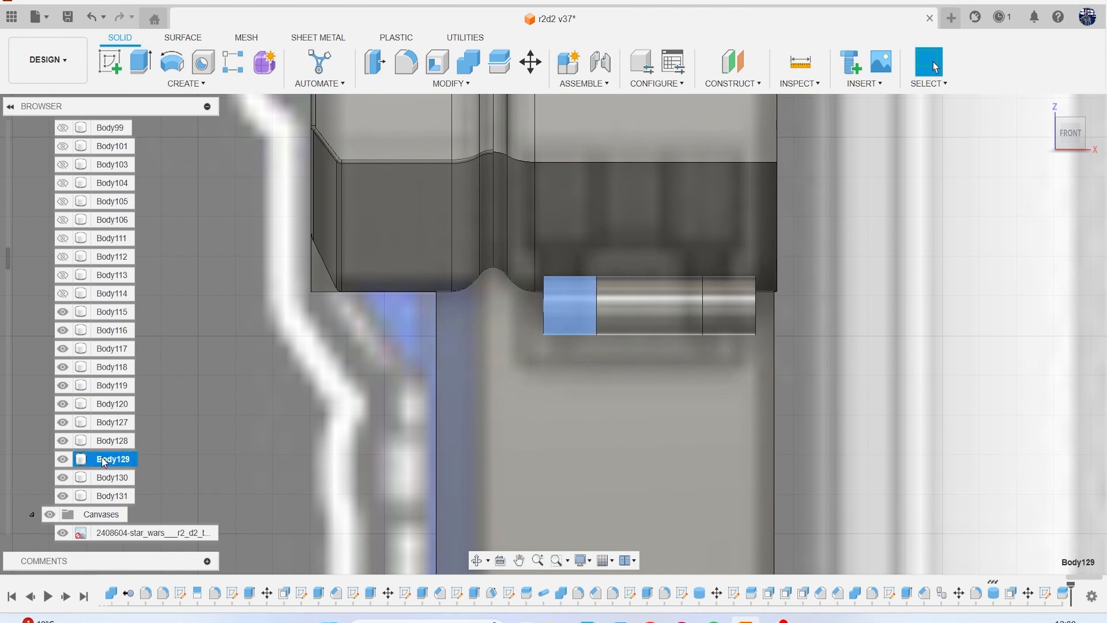
key(ctrl+c)
key(ctrl+v)
key(Return)
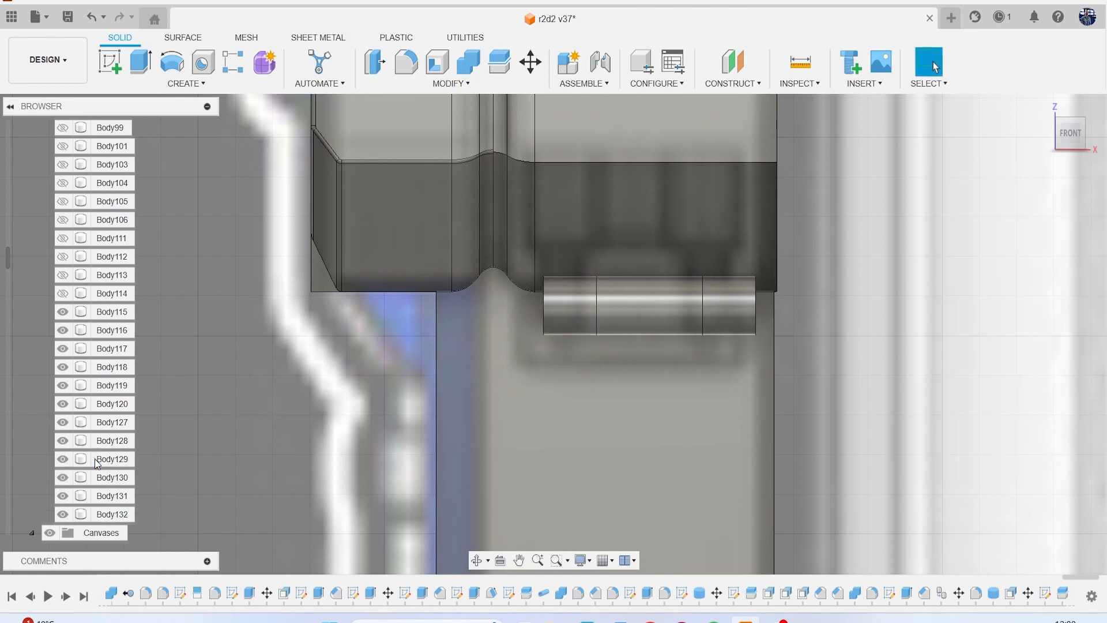
click(101, 479)
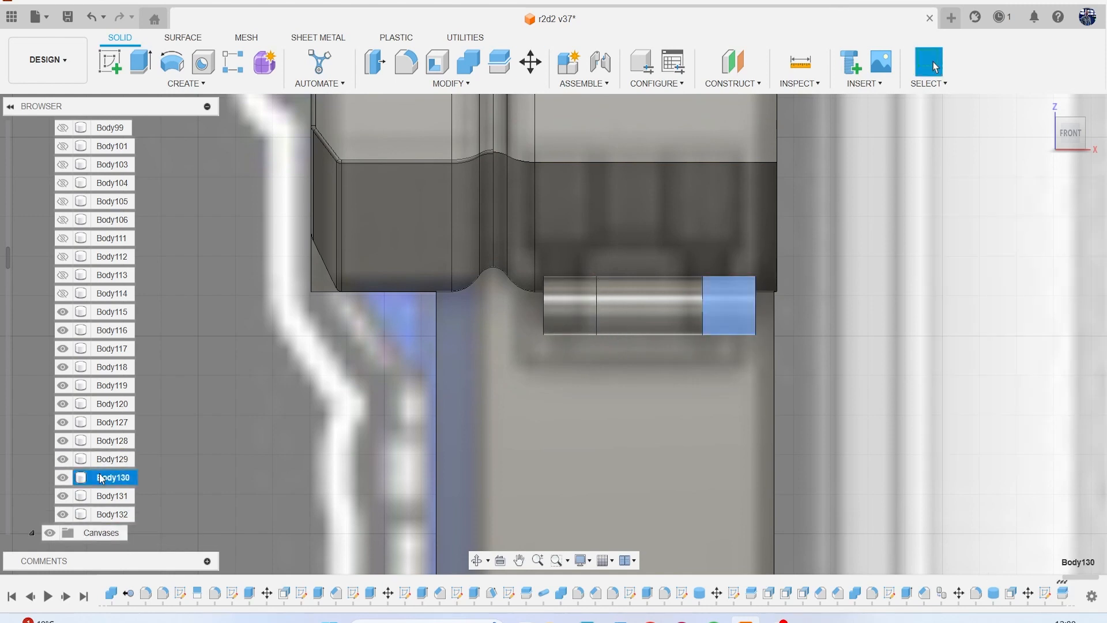
key(ctrl+c)
key(ctrl+v)
key(Return)
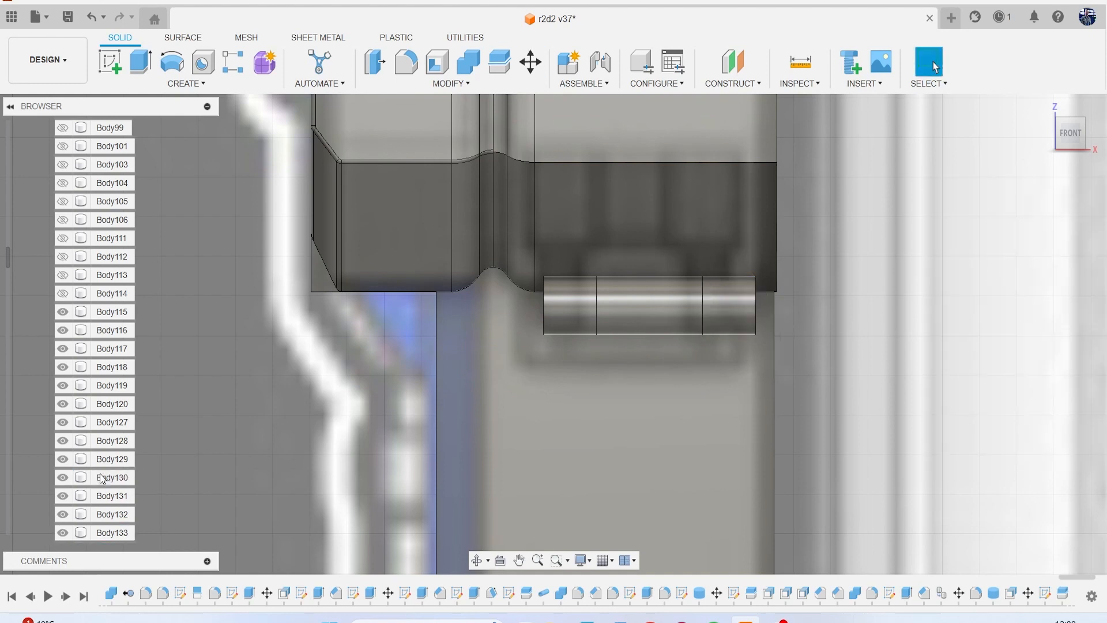
Duplicate the middle cylinder segment in place and hide the three original segments.
click(62, 459)
click(109, 497)
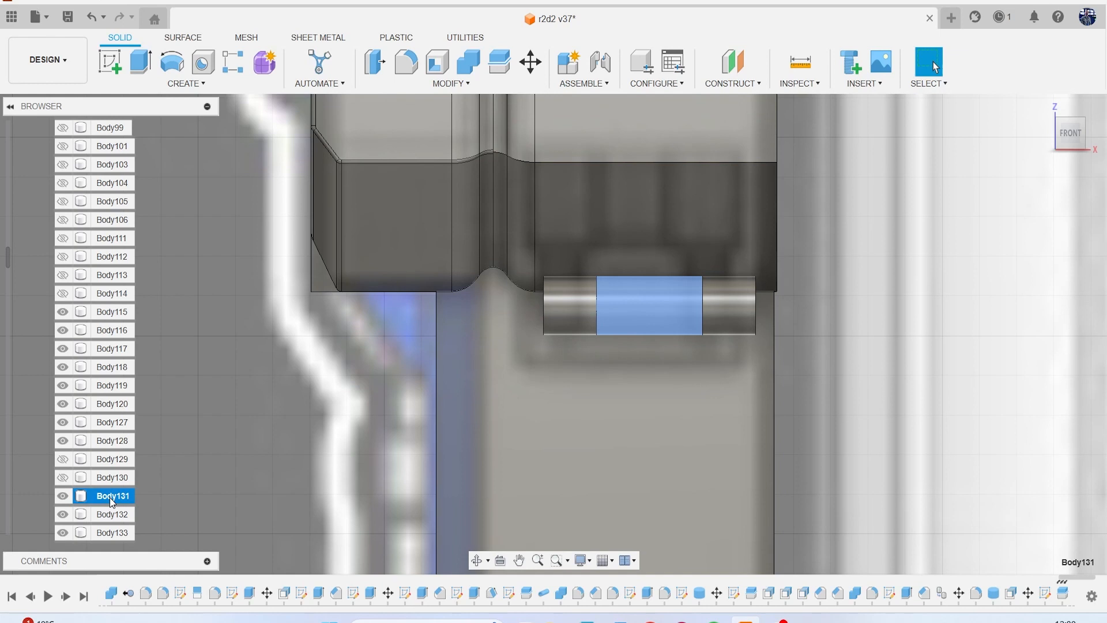
key(ctrl+c)
key(ctrl+v)
key(Return)
scroll(82, 475, down, 1)
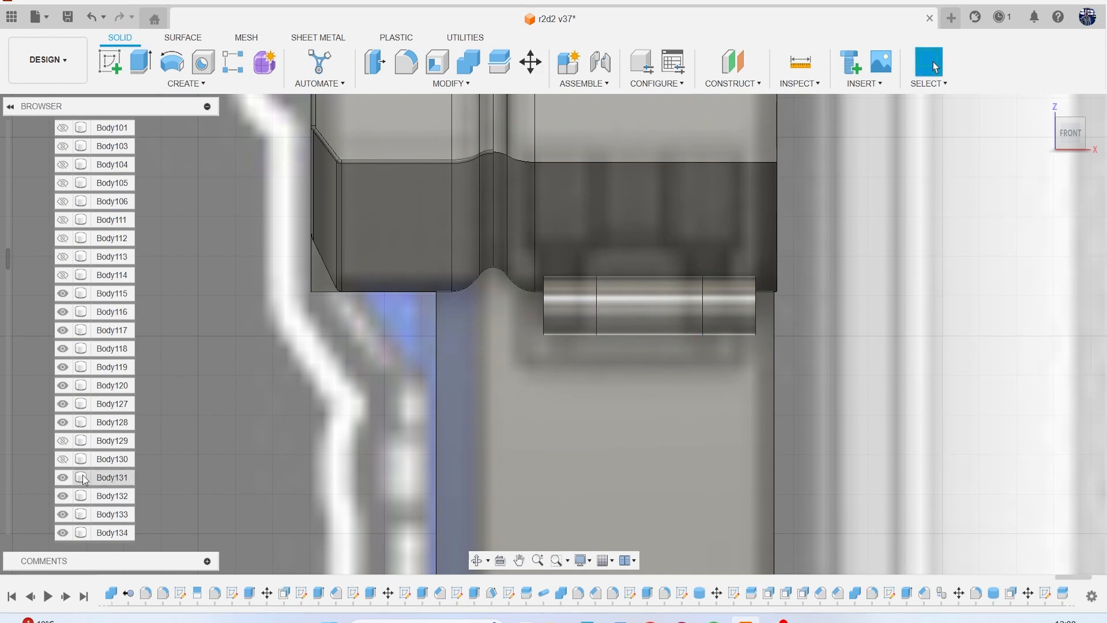
click(72, 495)
click(62, 478)
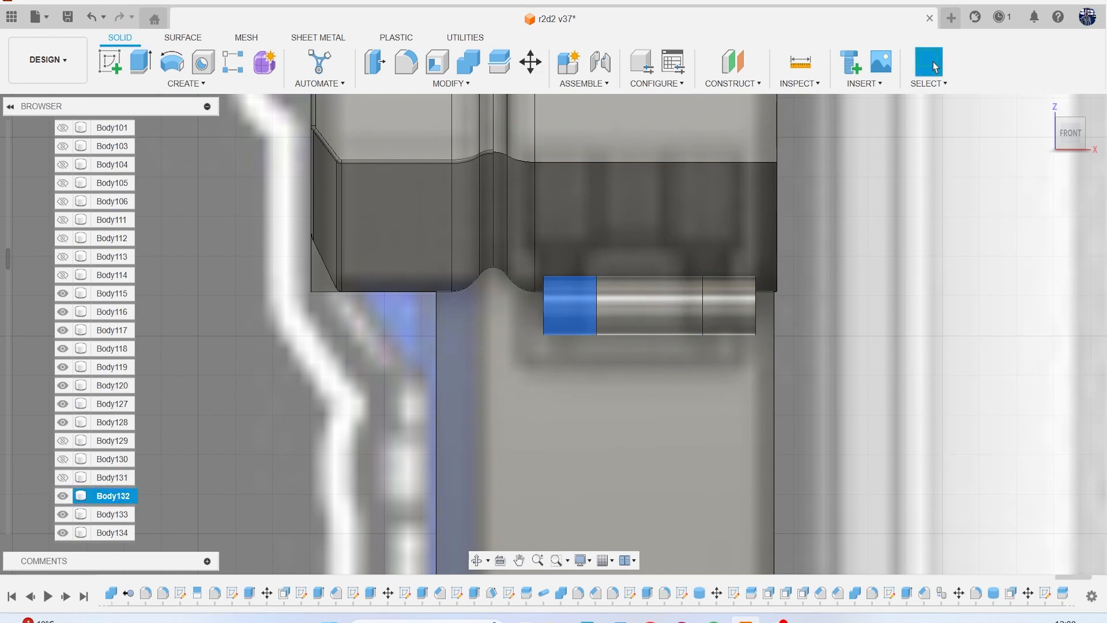
click(380, 62)
click(573, 310)
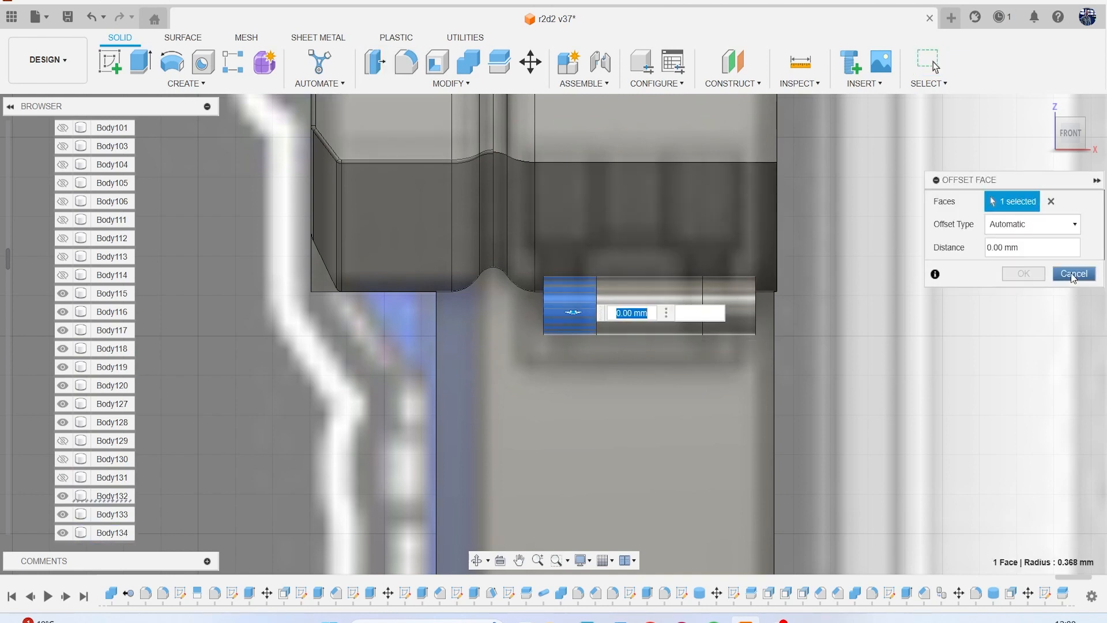
click(1074, 274)
Offset the curved face of the duplicated left segment outward by 0.05 mm.
click(112, 496)
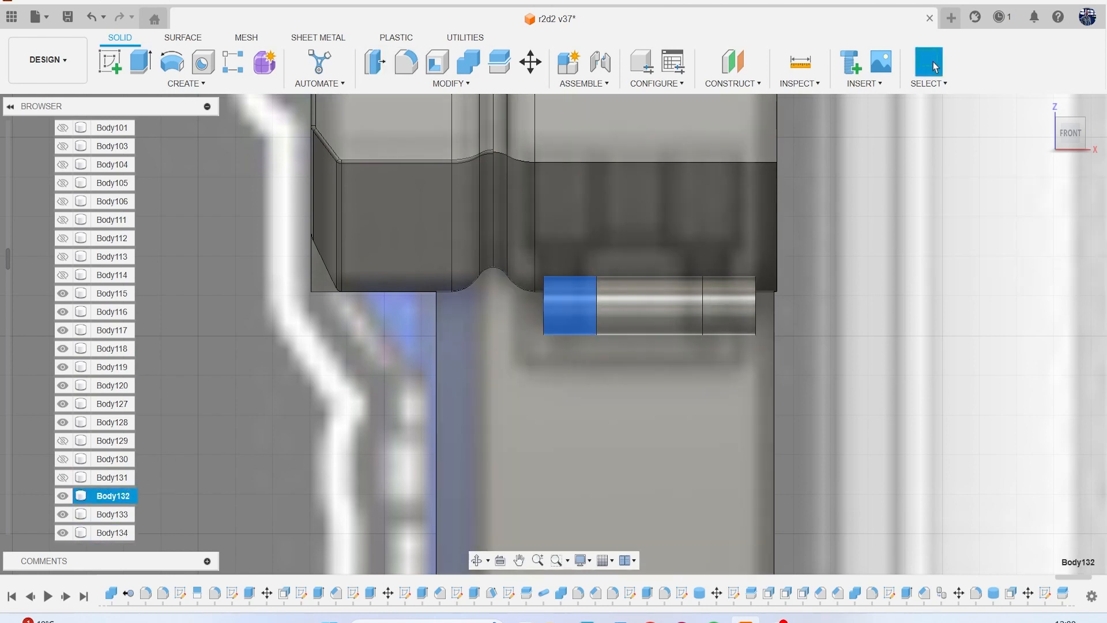
click(374, 61)
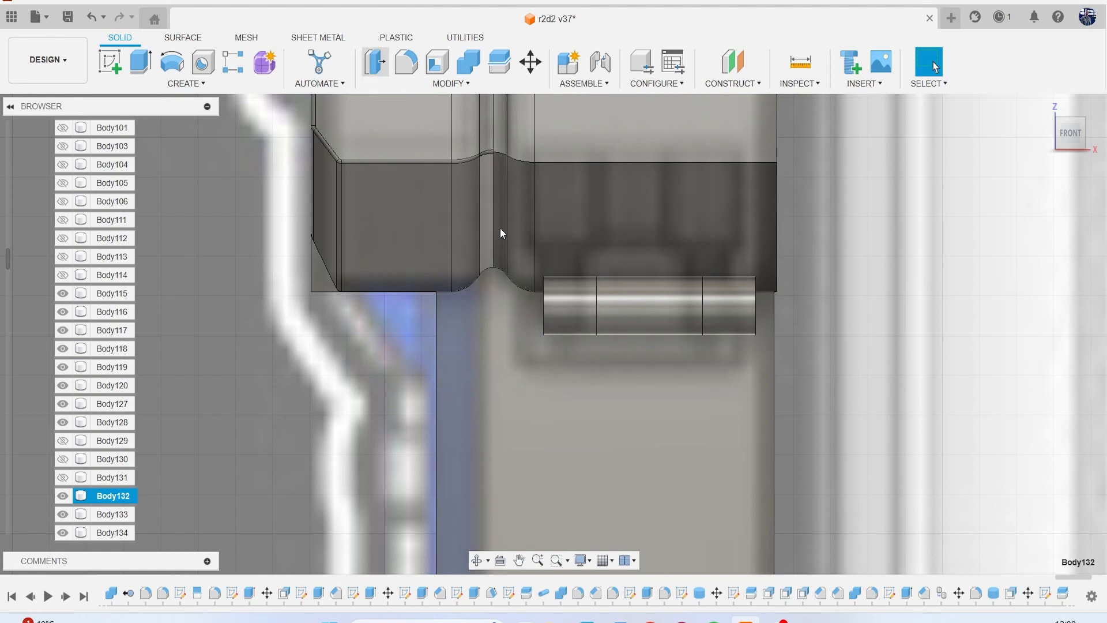
click(555, 285)
text(-.05)
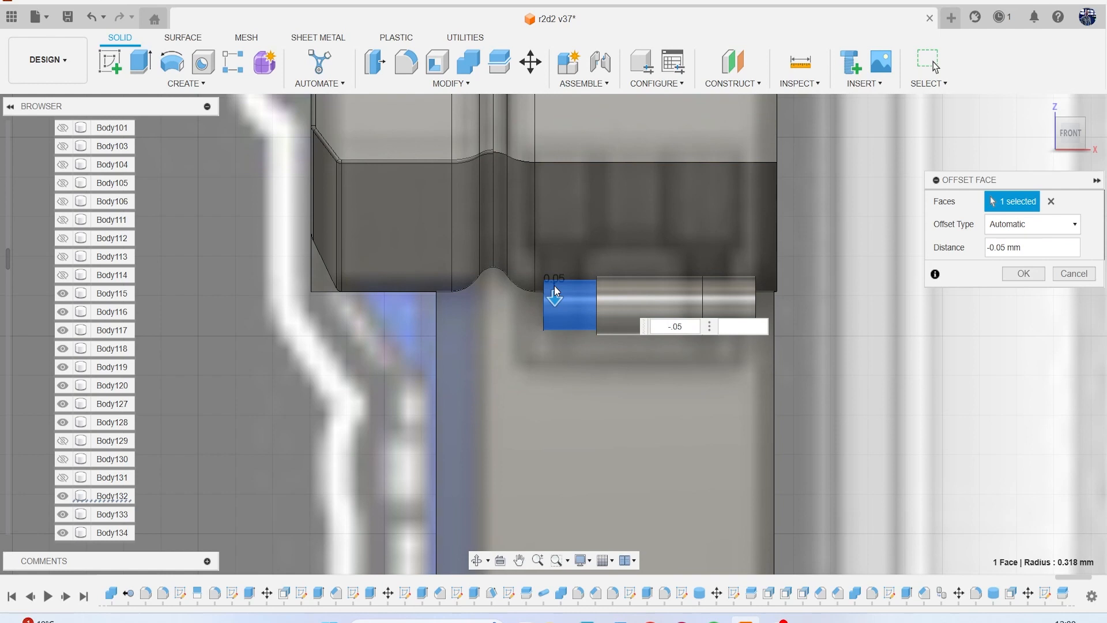
key(BackSpace)
key(BackSpace)
key(BackSpace)
key(BackSpace)
text(.5)
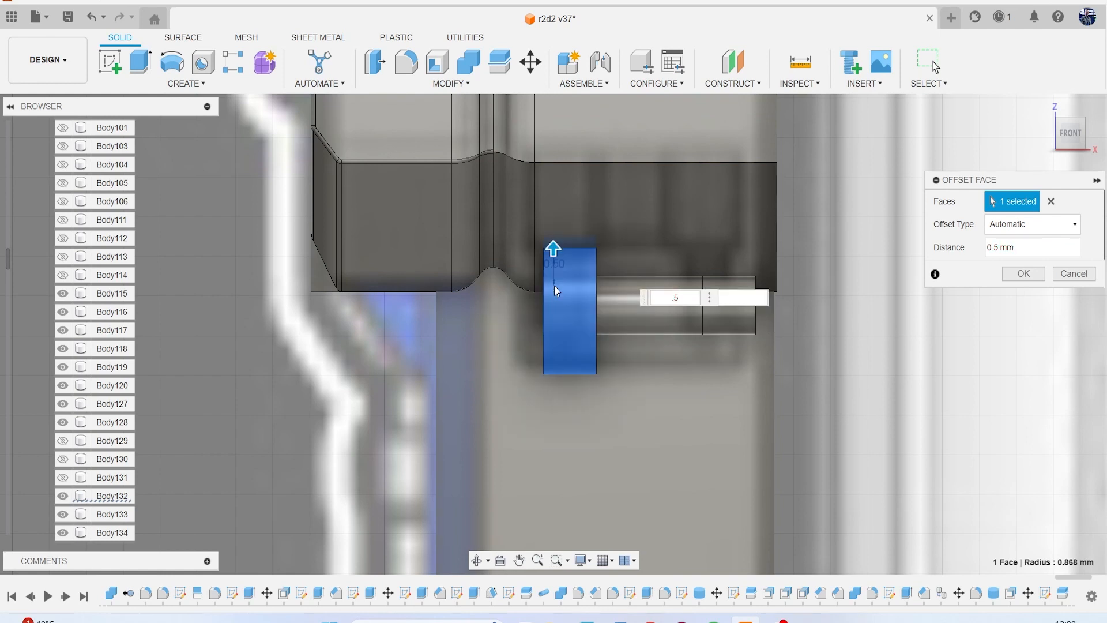
key(BackSpace)
text(05)
key(Return)
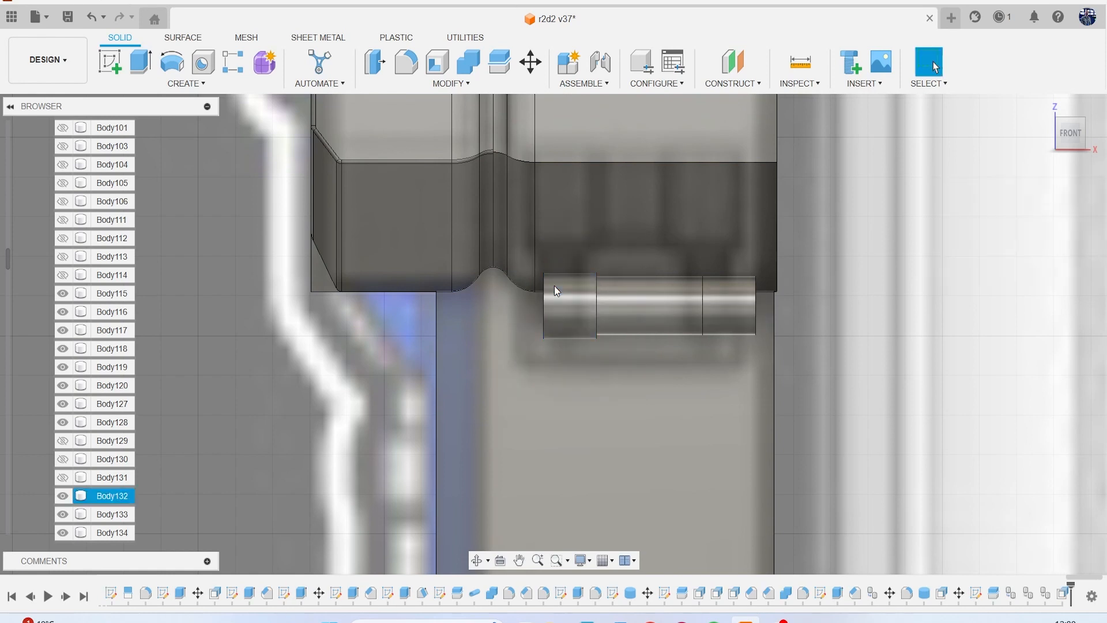
Offset the curved face of the duplicated right segment outward by the same distance as the left one.
click(375, 61)
click(725, 303)
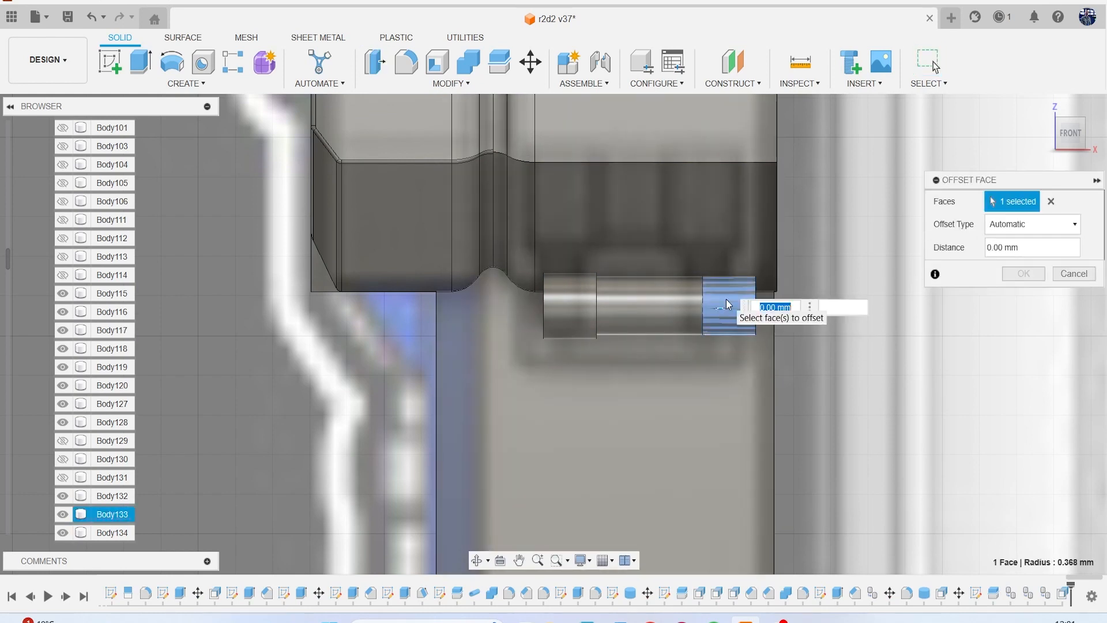
key(Return)
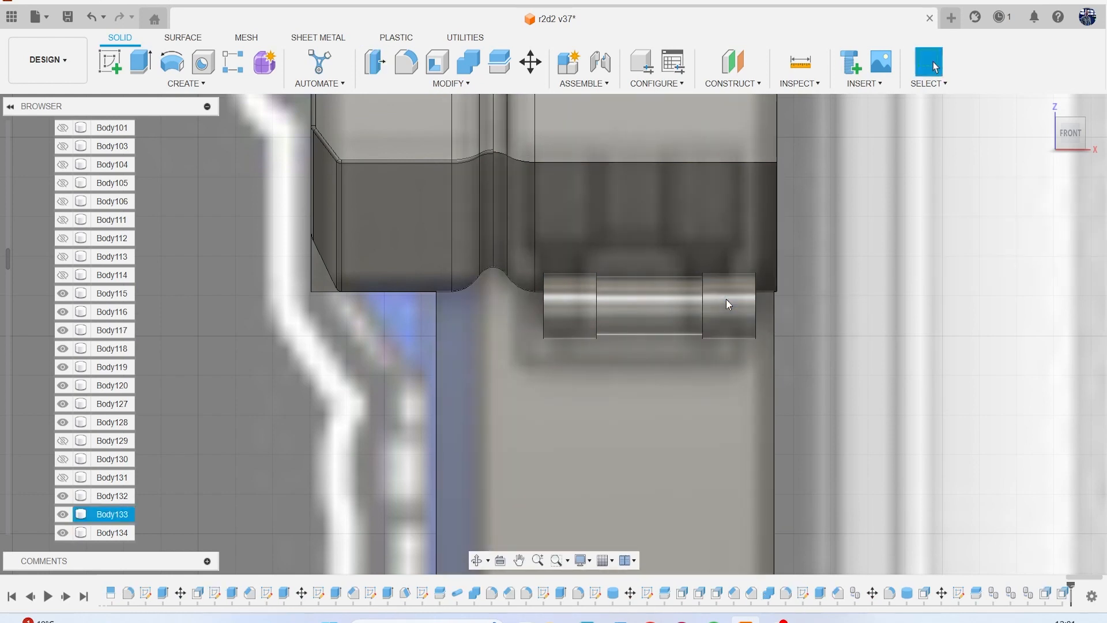
Chamfer the end edges of all three cylinder segments with an equal distance of 0.1 mm.
scroll(620, 220, up, 1)
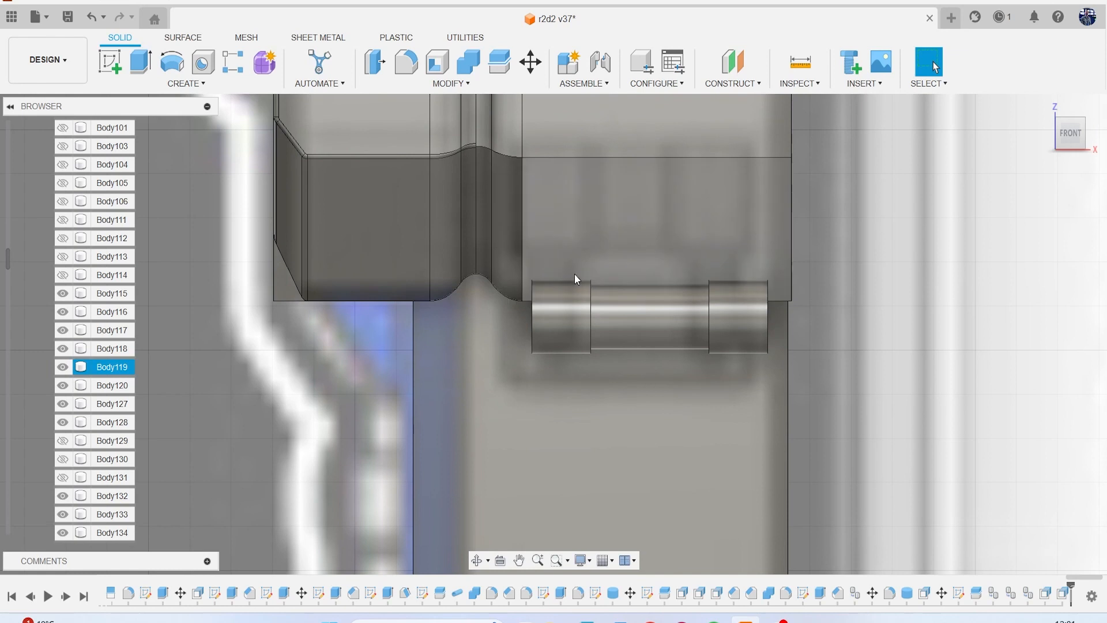
click(435, 86)
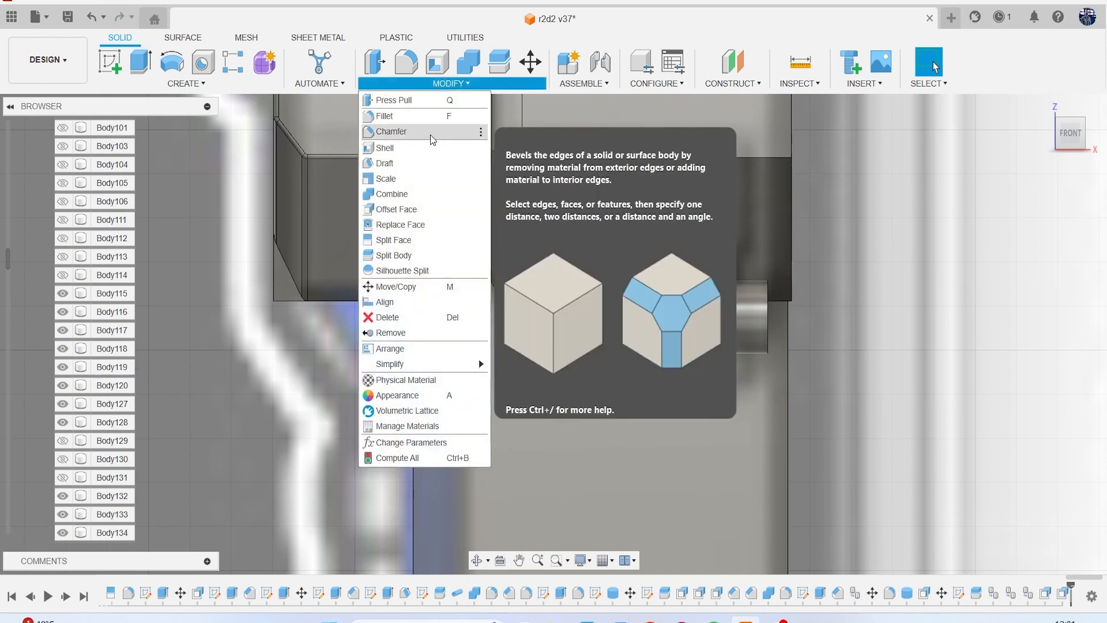
click(437, 131)
scroll(516, 269, up, 2)
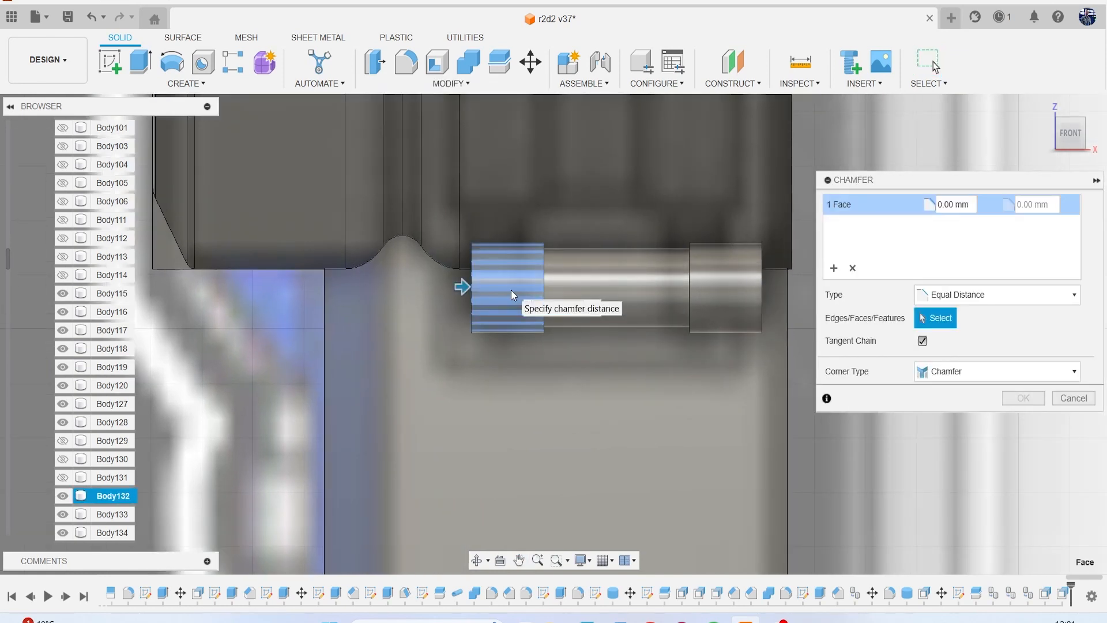
text(.1)
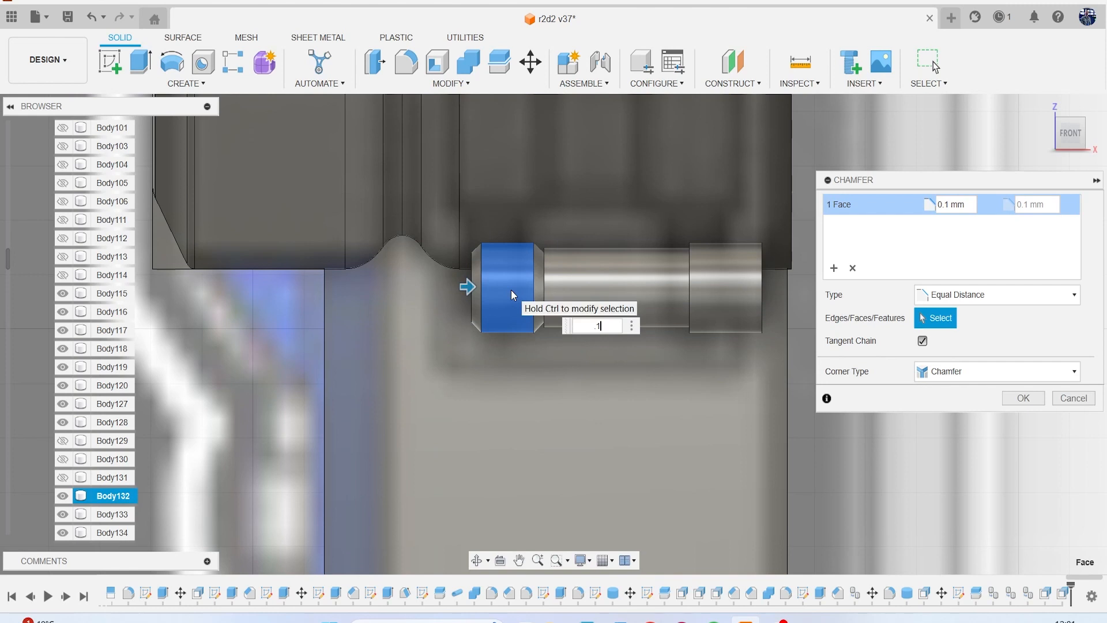
click(731, 290)
click(659, 272)
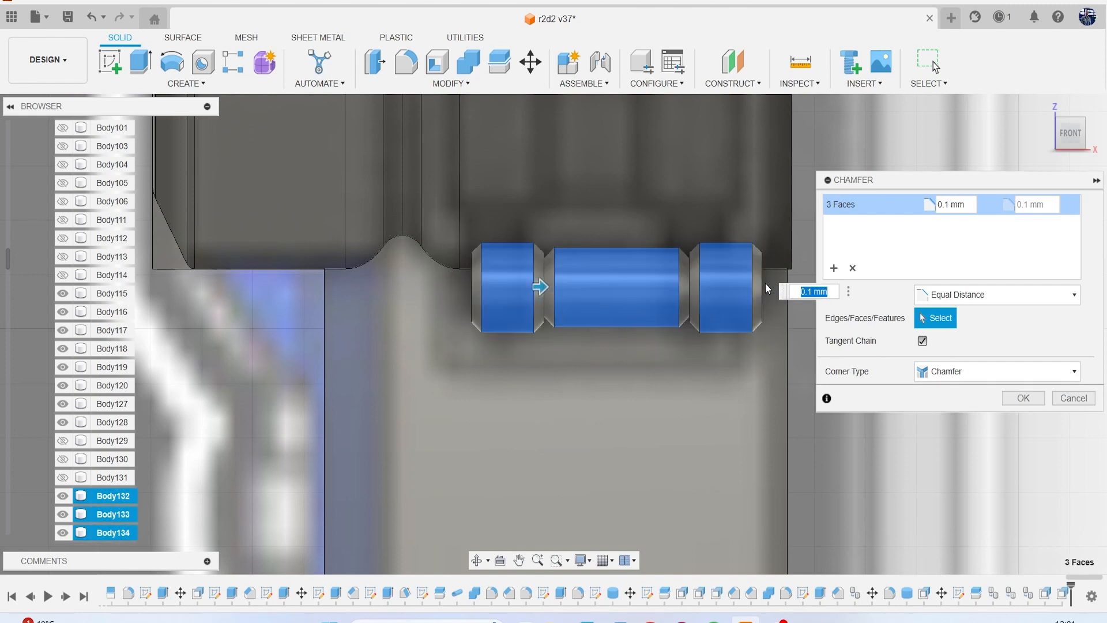
click(1024, 397)
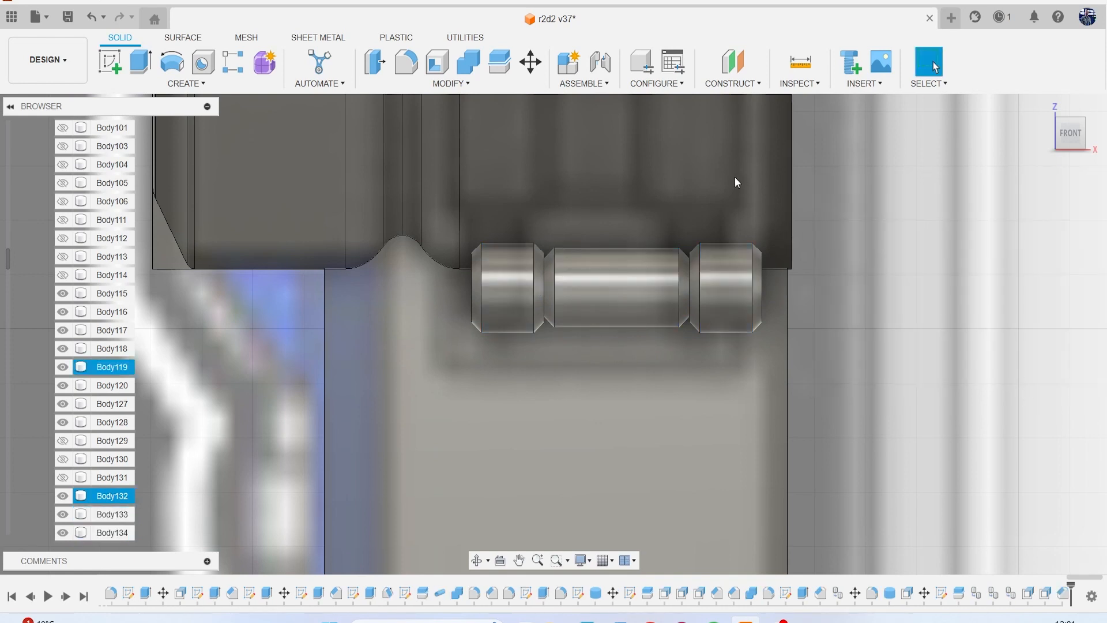
Combine the three chamfered cylinder segments into a single hinge body.
click(468, 62)
click(724, 301)
click(638, 295)
click(535, 281)
click(1023, 319)
Hide the reference canvases.
scroll(671, 306, down, 2)
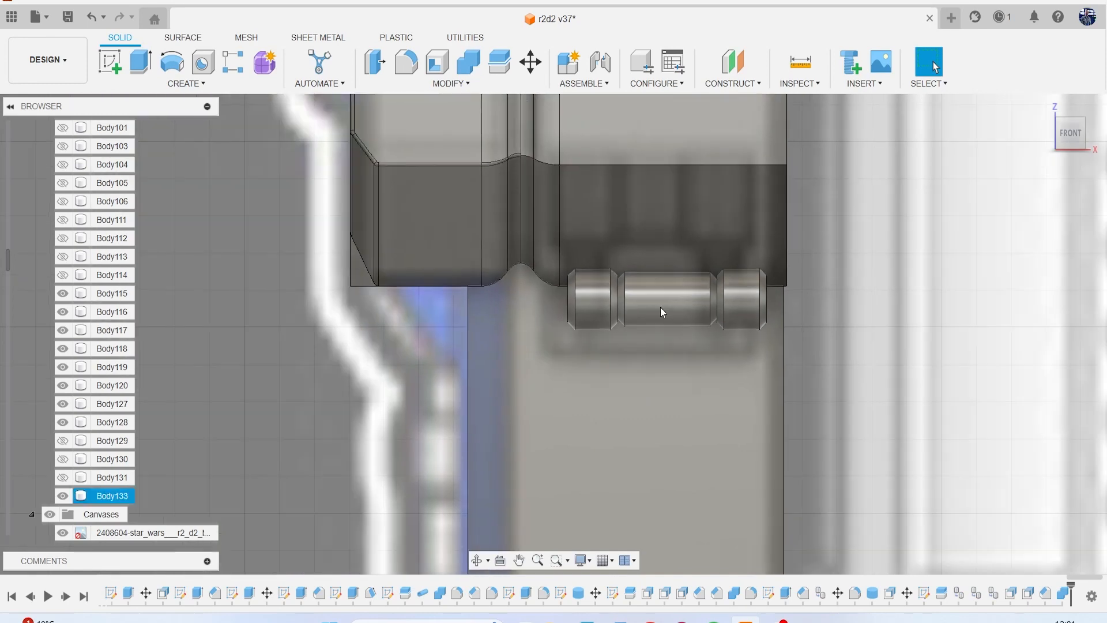
click(50, 514)
scroll(472, 312, down, 2)
scroll(473, 312, down, 3)
mouse_move(1074, 137)
mouse_down()
mouse_move(989, 152)
mouse_move(971, 121)
mouse_move(979, 137)
mouse_move(1065, 134)
mouse_up()
click(1061, 138)
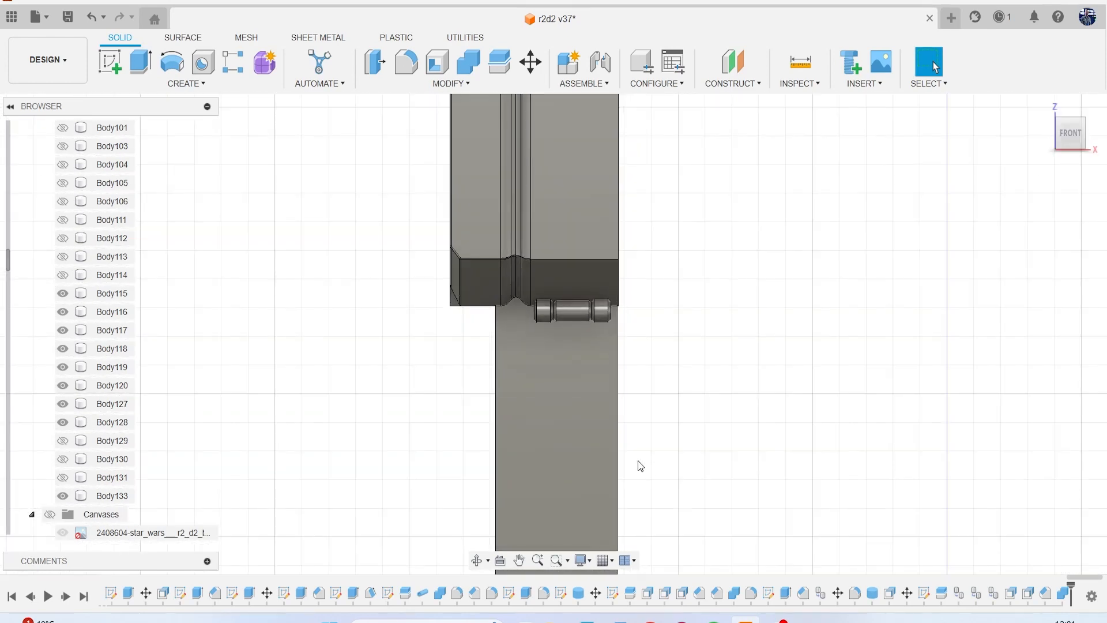
Sketch a rectangle on the shoulder panel's lower sloped face behind the hinge, from its bottom edge to above the cylinder, and finish the sketch.
scroll(465, 186, up, 5)
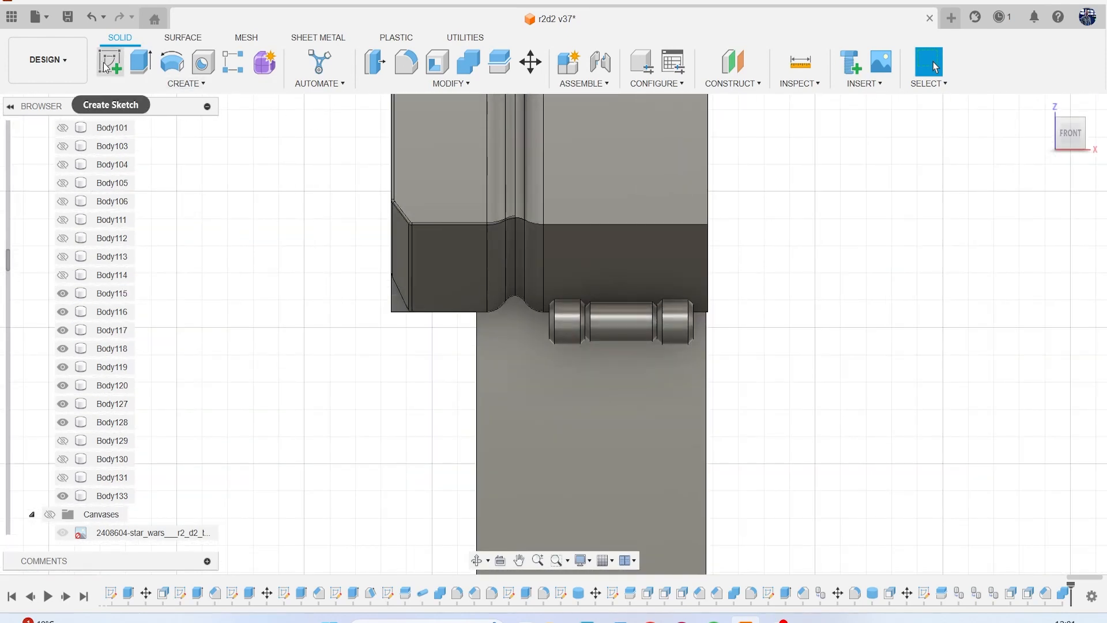
click(105, 67)
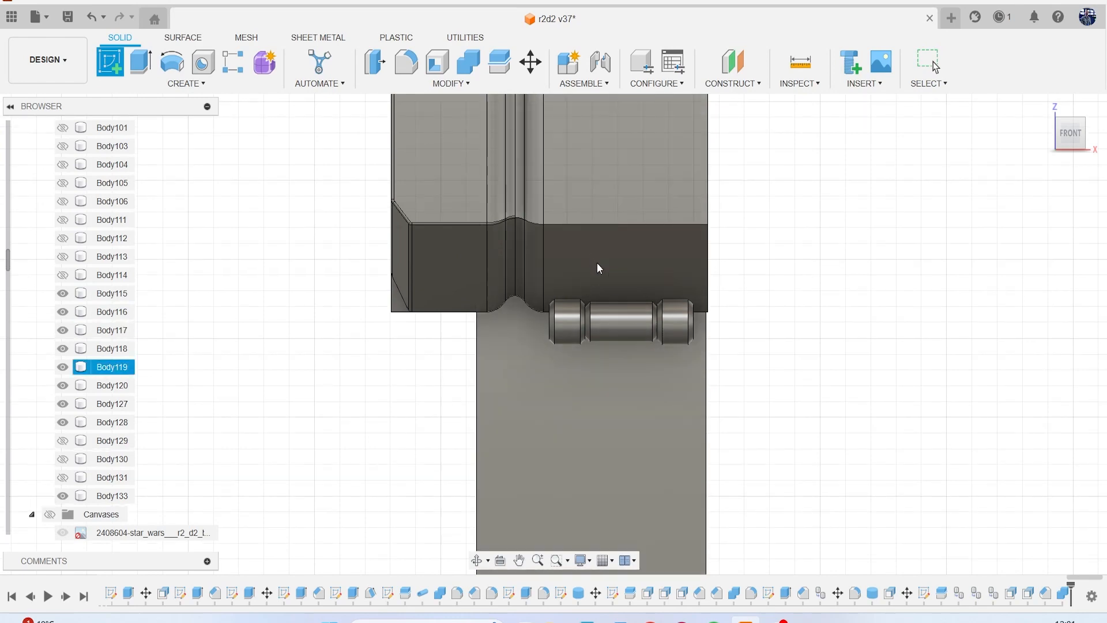
click(597, 262)
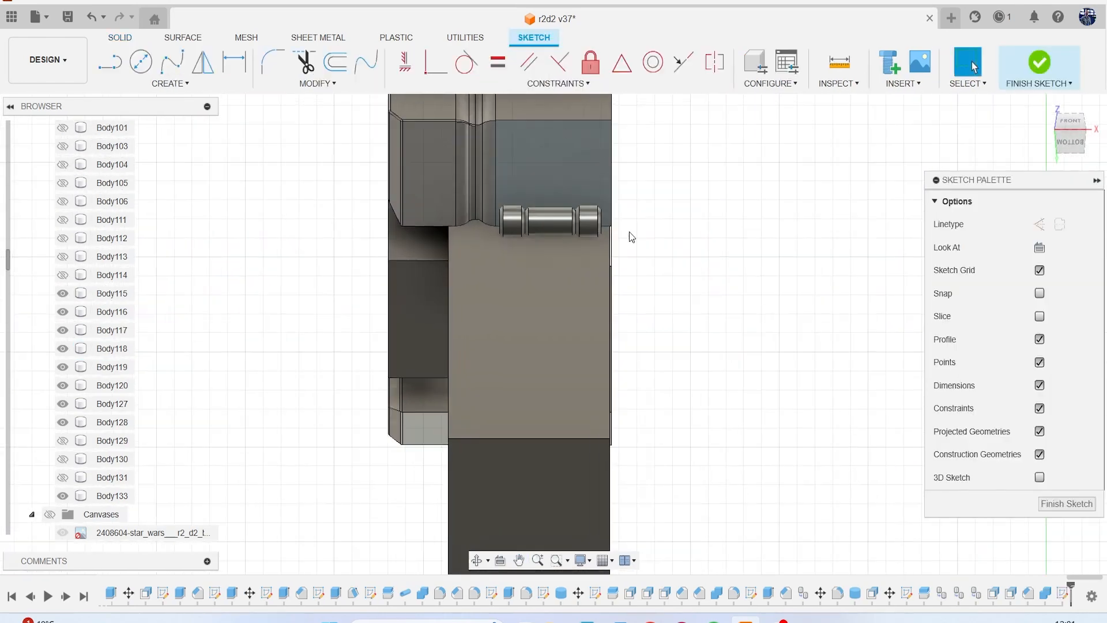
key(r)
scroll(513, 208, up, 4)
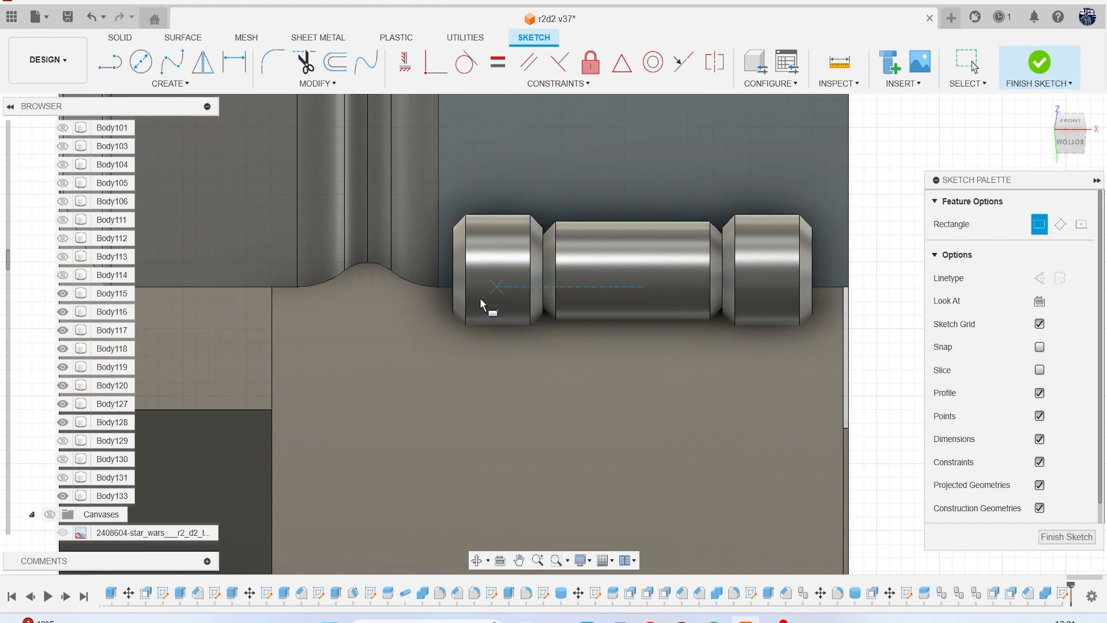
click(463, 297)
click(819, 185)
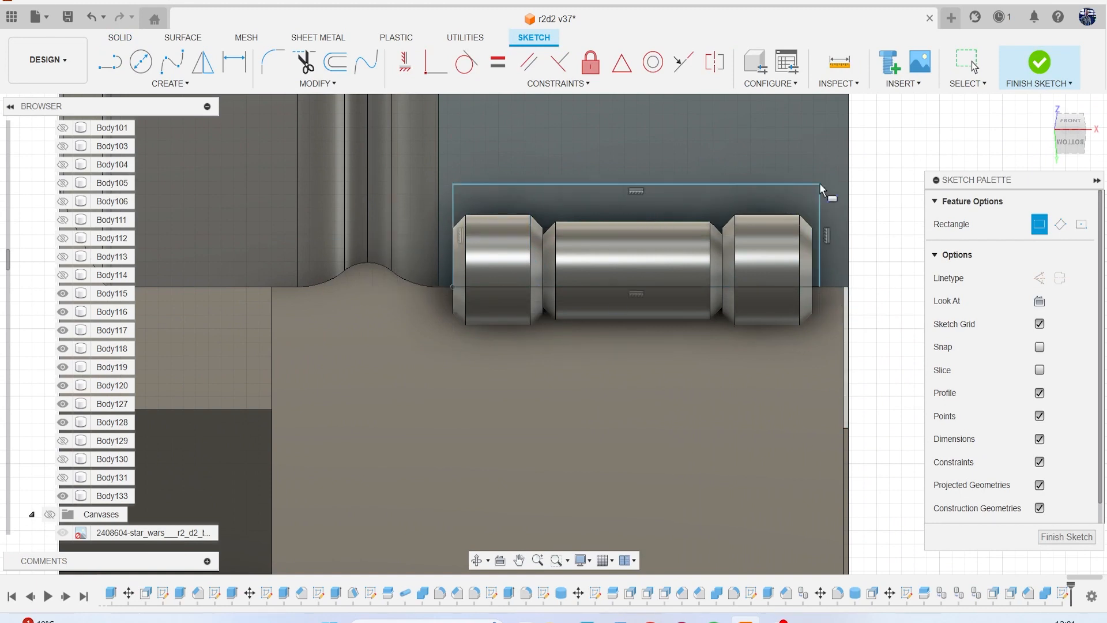
click(1060, 535)
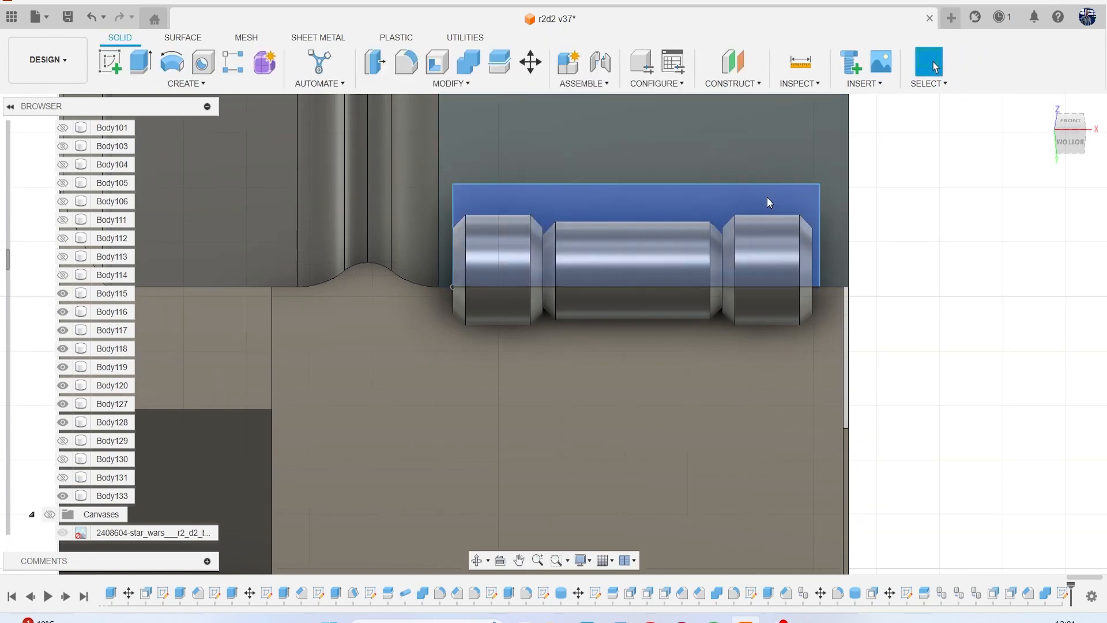
Extrude the rectangle on the shoulder panel's sloped face about 0.148 mm outward as a new body.
click(768, 203)
key(e)
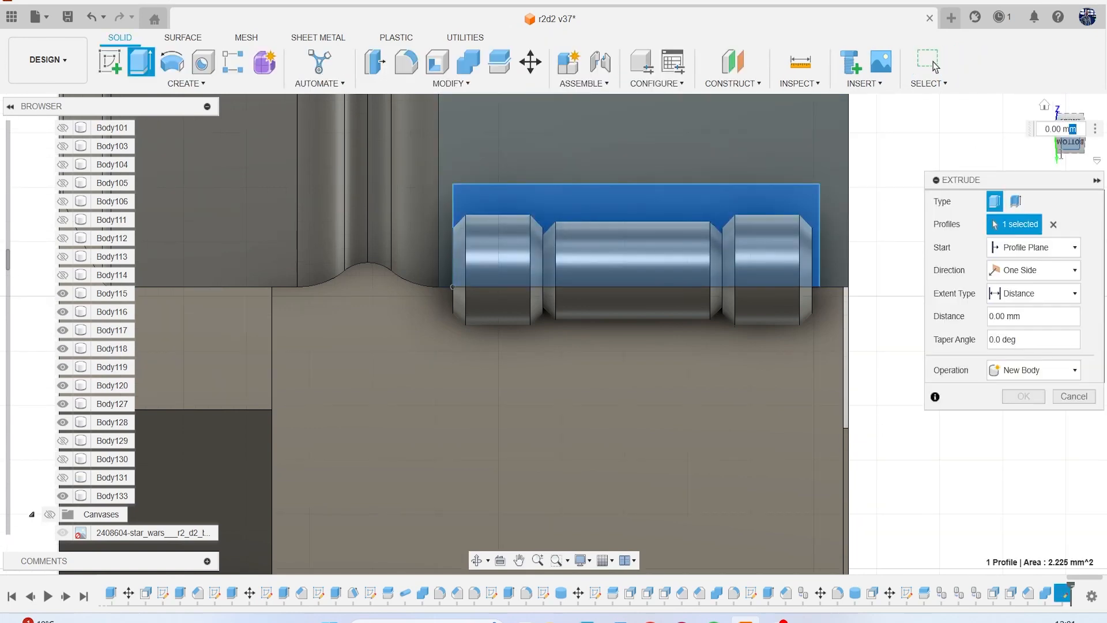
click(1066, 149)
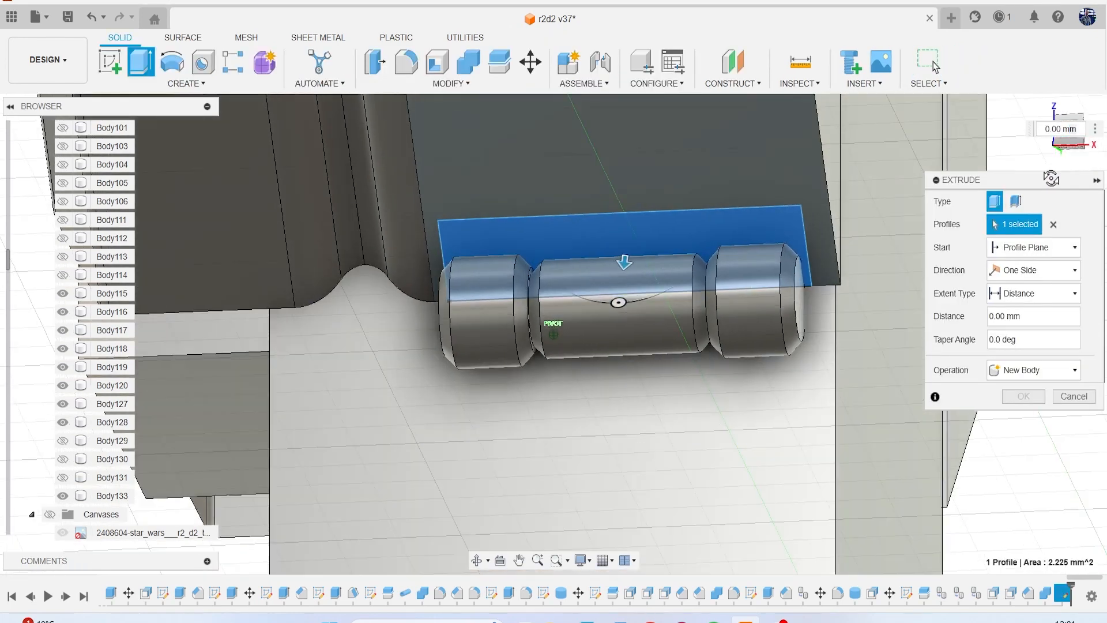
drag(616, 285, 619, 298)
click(1033, 370)
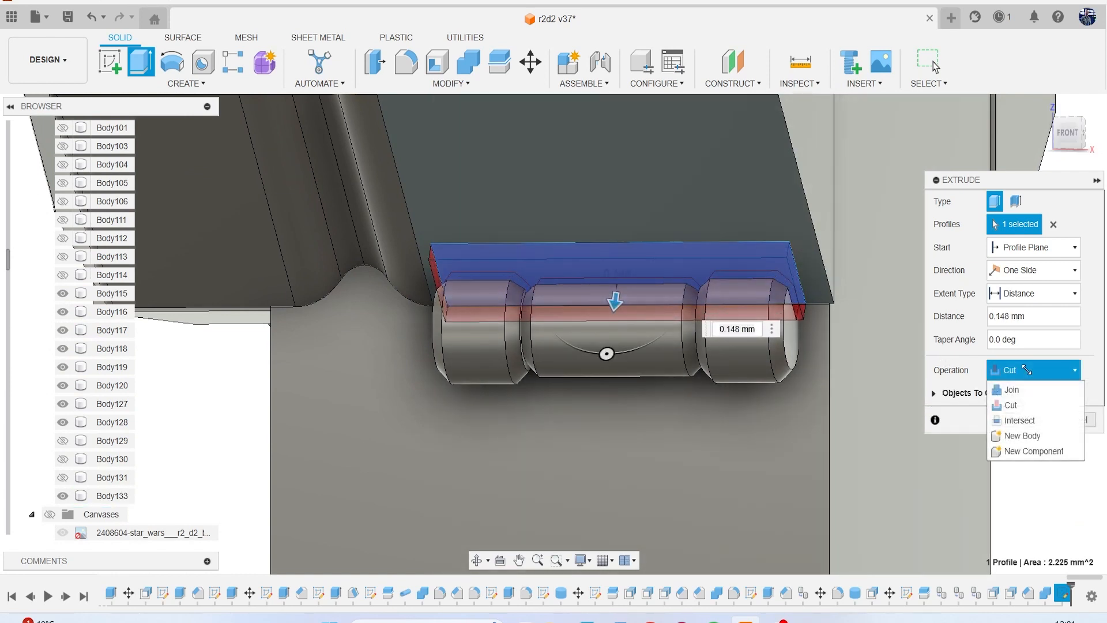
click(1026, 432)
click(1023, 398)
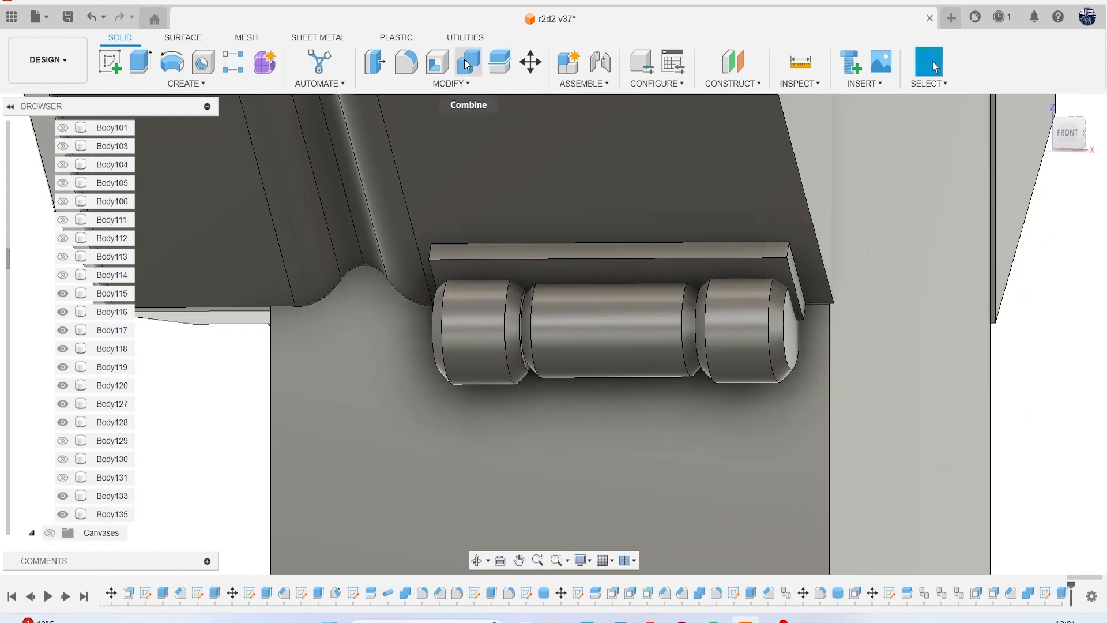
Fillet the edges of the upper bracket plate's outer face with a 0.05 mm radius.
key(f)
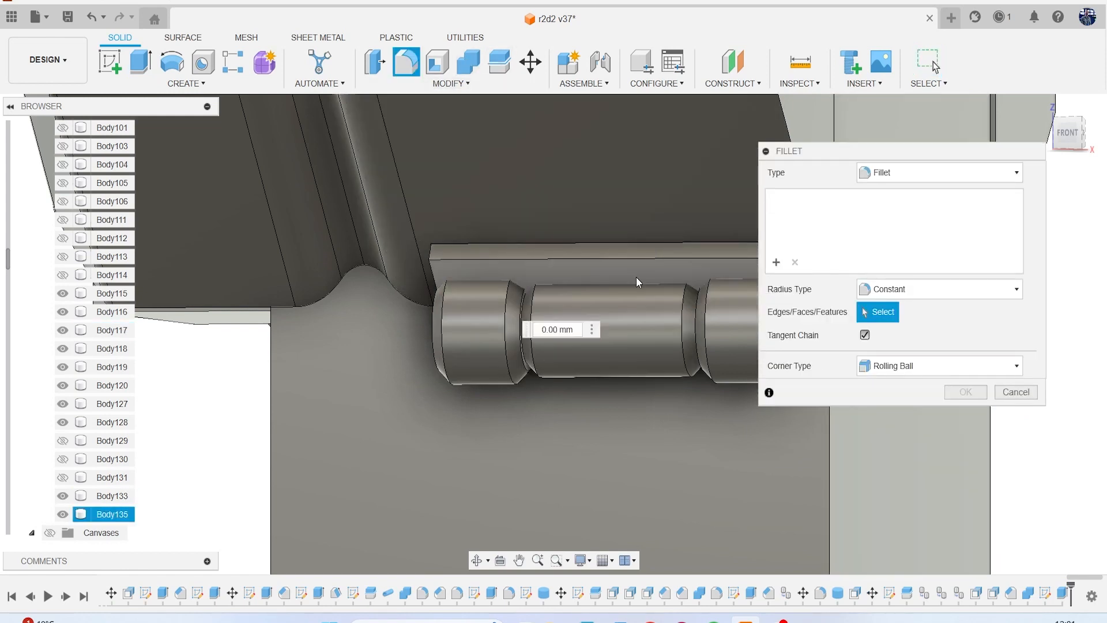
click(636, 276)
text(.05)
key(Return)
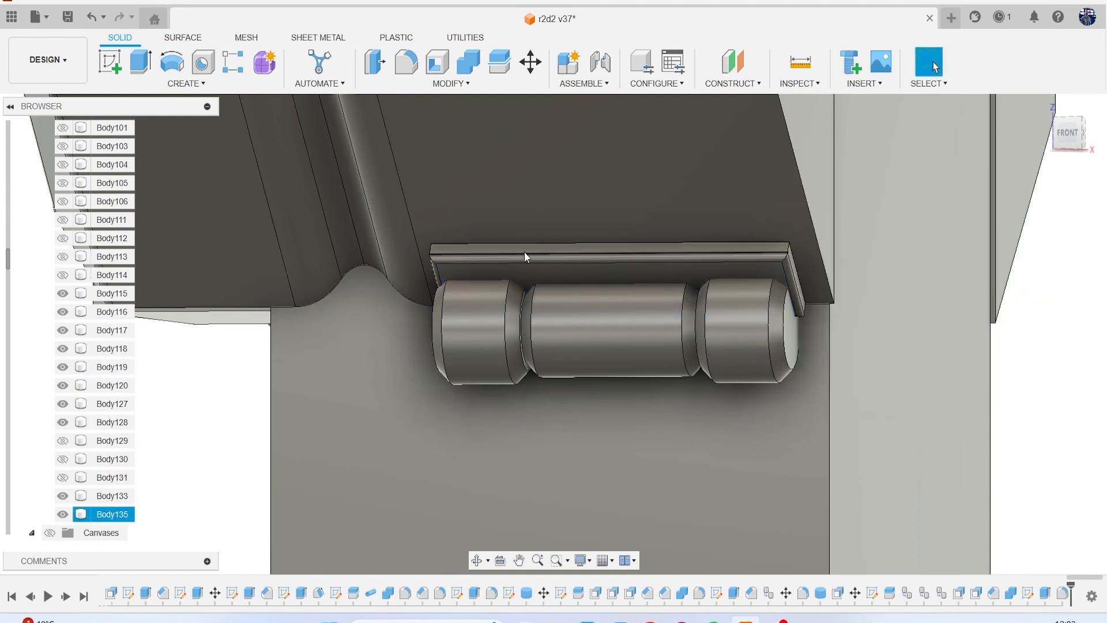
Cut the hinge cylinder's shape out of the upper bracket plate with Combine, keeping the hinge as a kept tool body.
click(468, 61)
click(651, 260)
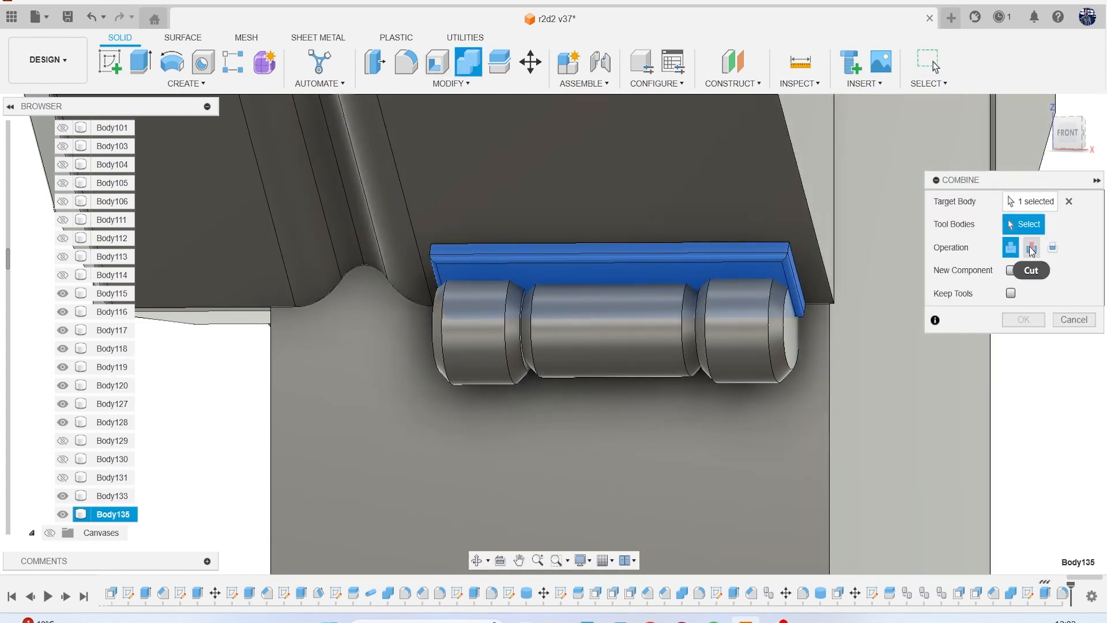
click(1031, 249)
click(1011, 293)
click(750, 348)
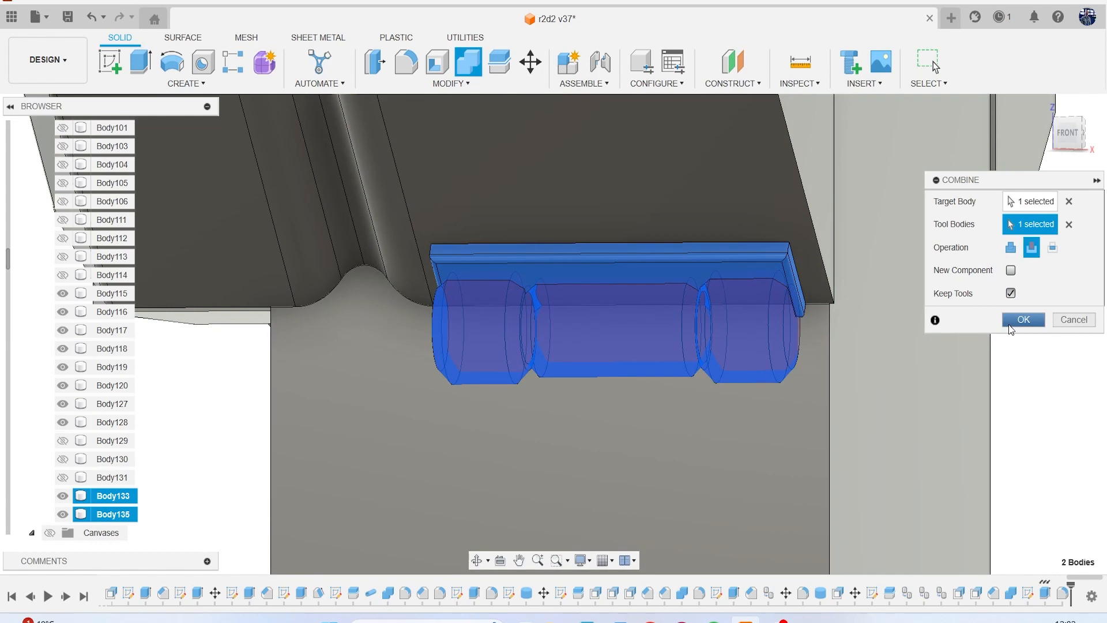
click(1019, 321)
Sketch a rectangle on the leg's front face behind the hinge, from the shoulder panel's bottom edge to just below the cylinder.
scroll(677, 375, down, 2)
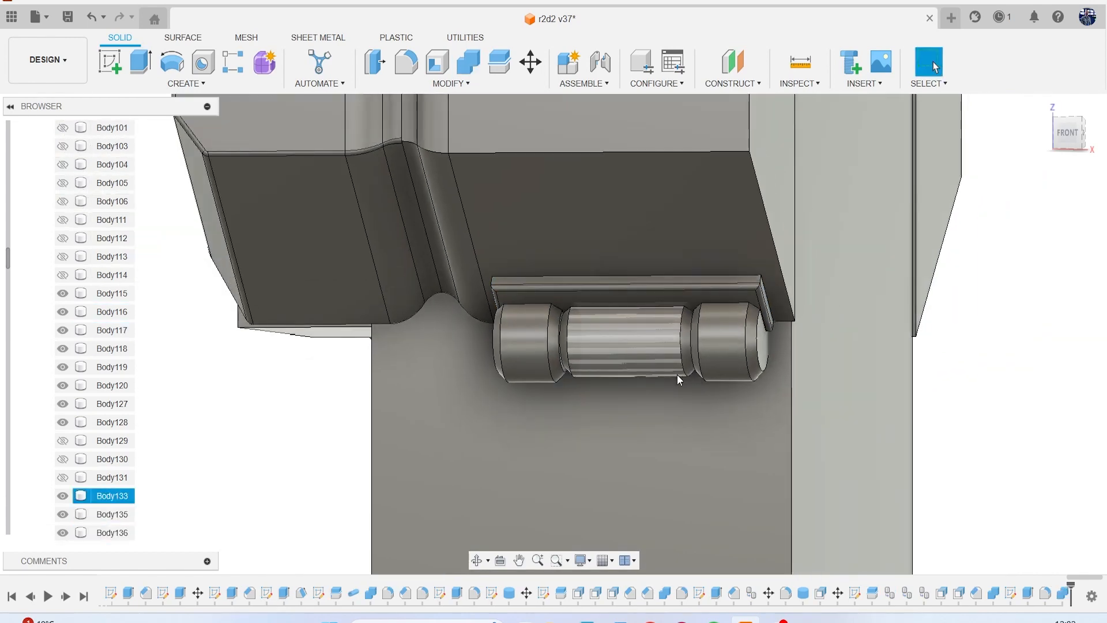
click(120, 56)
click(696, 517)
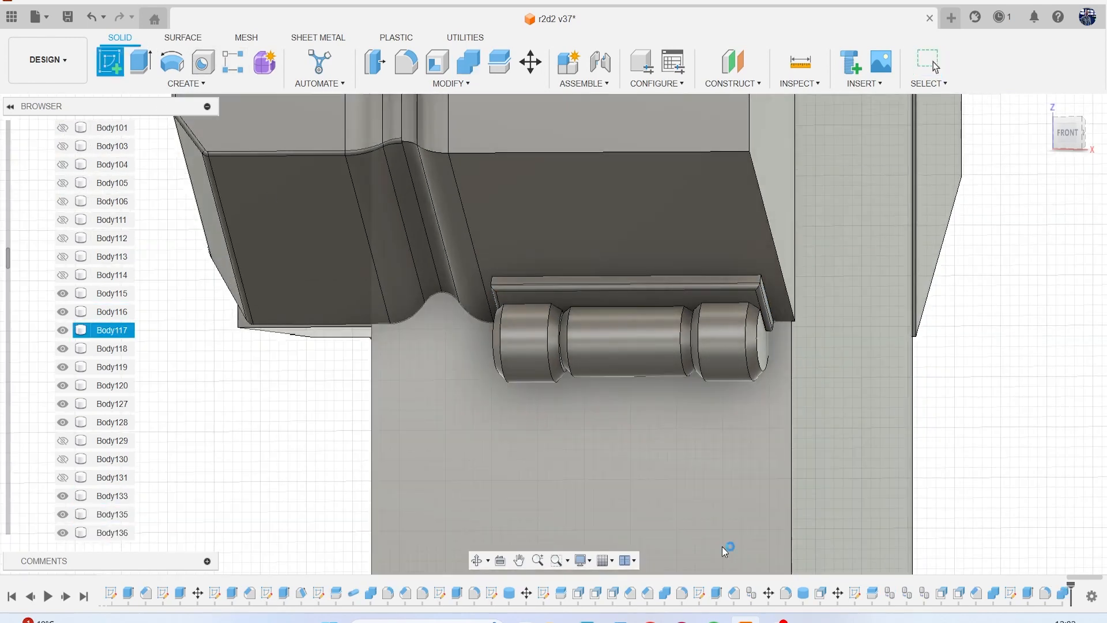
scroll(495, 329, down, 5)
middle_drag(492, 319, 738, 546)
scroll(554, 383, down, 5)
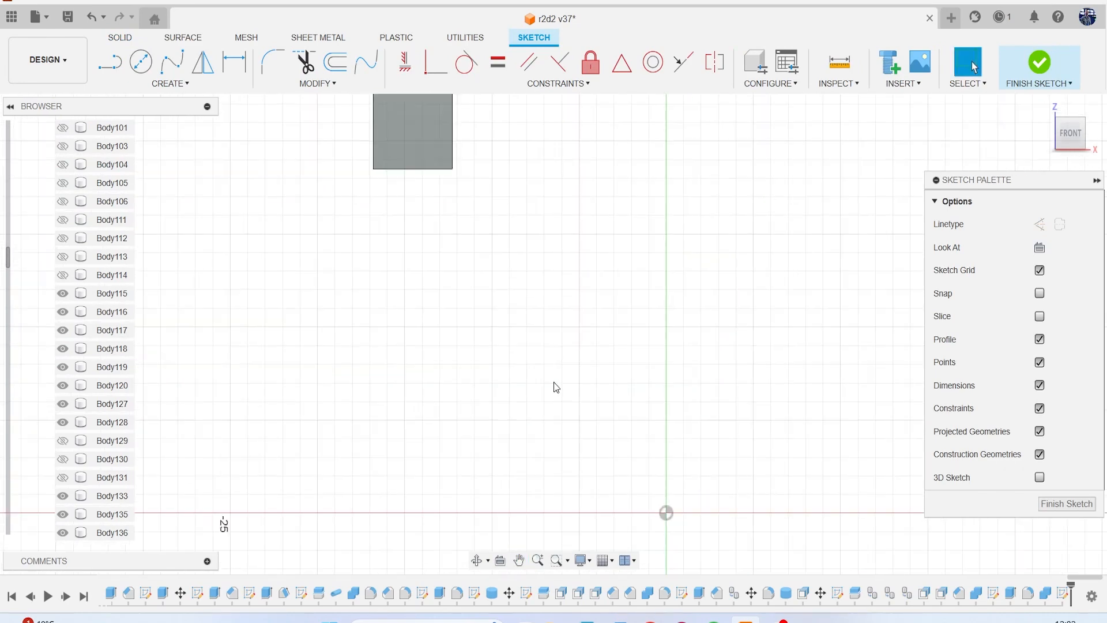
middle_drag(499, 338, 575, 574)
scroll(515, 386, up, 5)
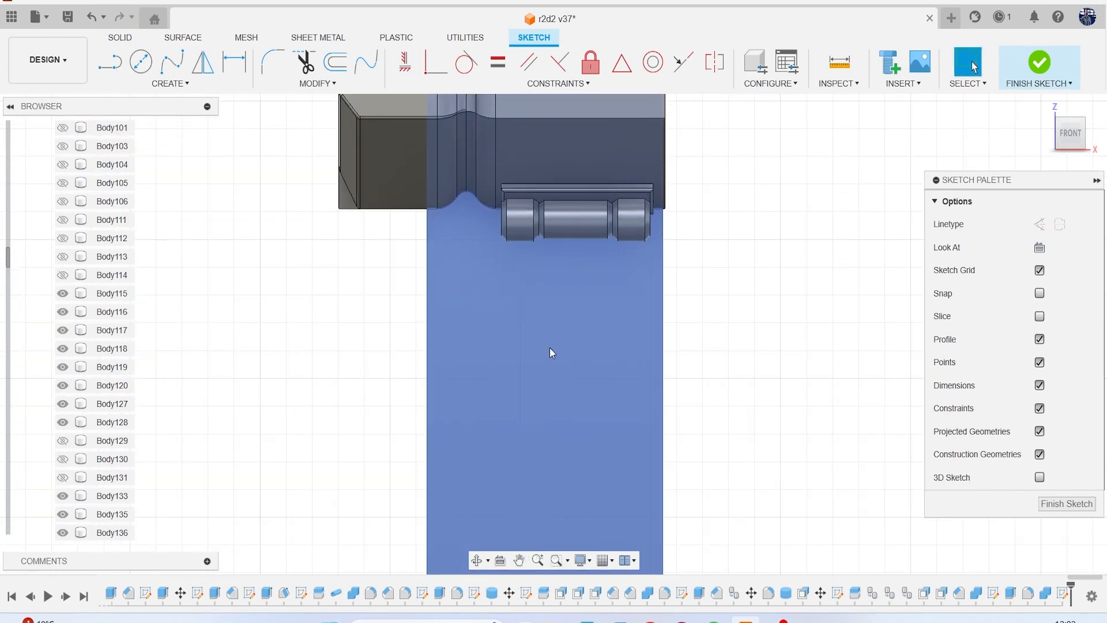
key(r)
middle_drag(533, 257, 505, 357)
scroll(505, 357, up, 2)
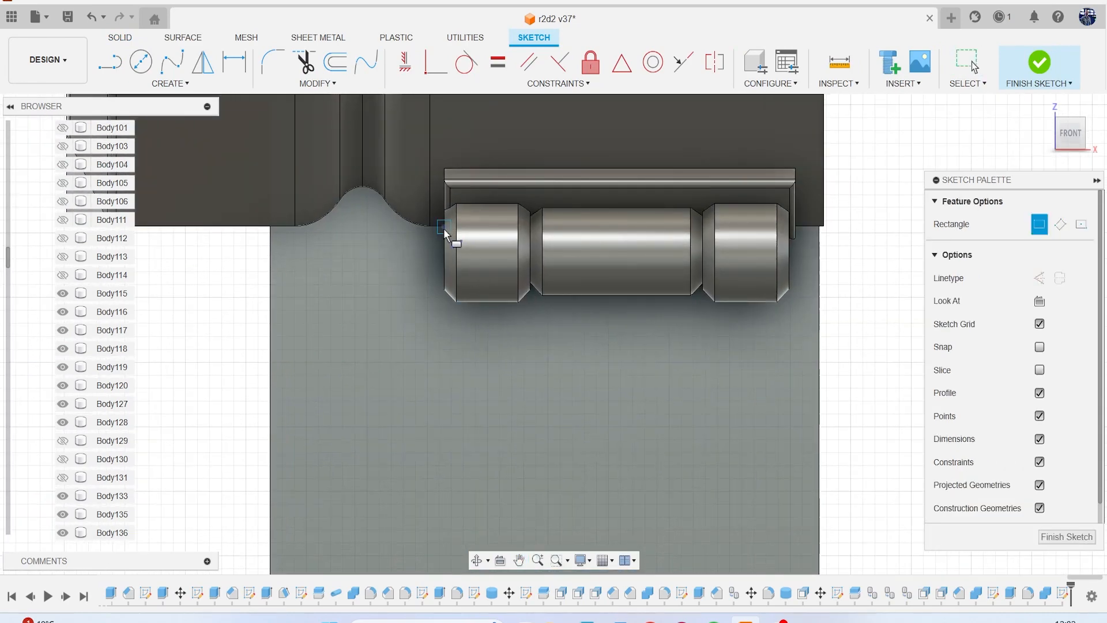
click(444, 228)
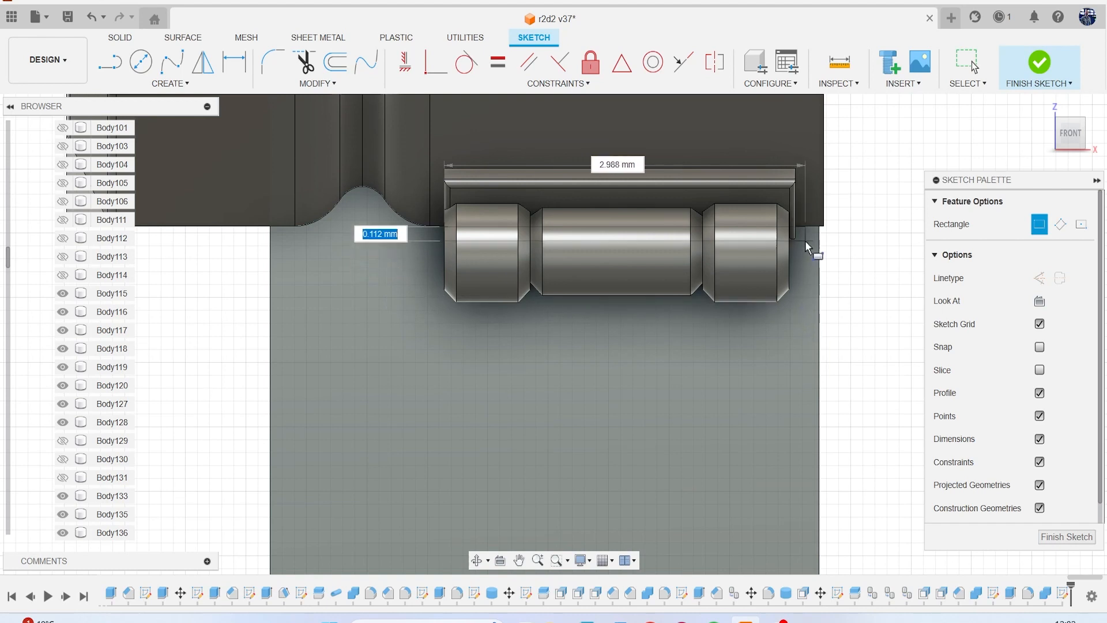
click(797, 306)
Extrude the rectangle on the leg's front face about 0.082 mm outward as a new body.
key(e)
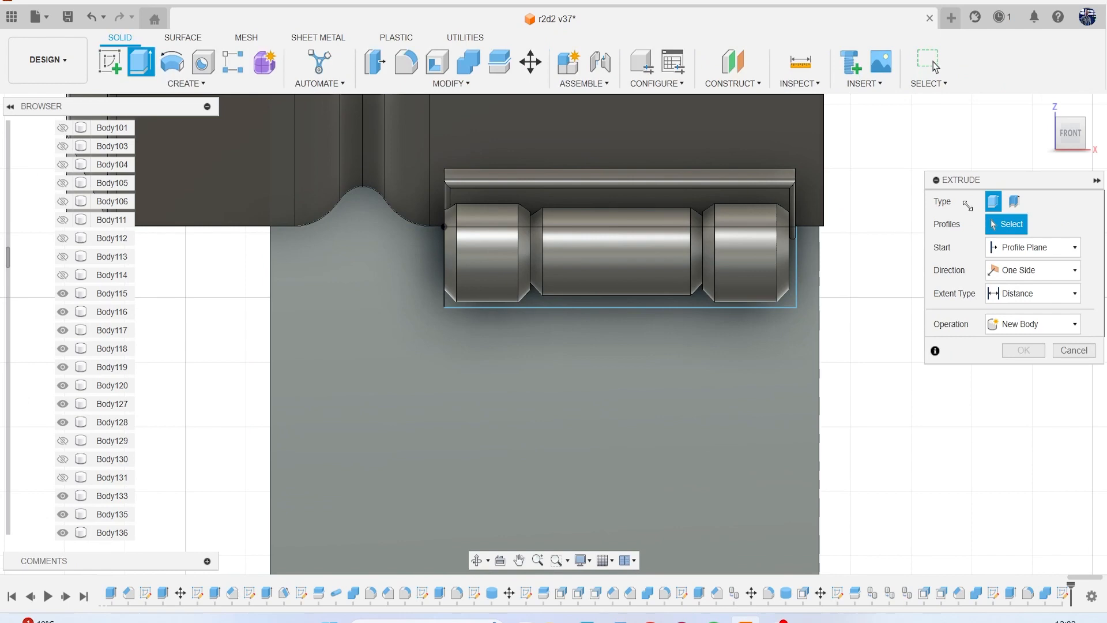
click(1076, 147)
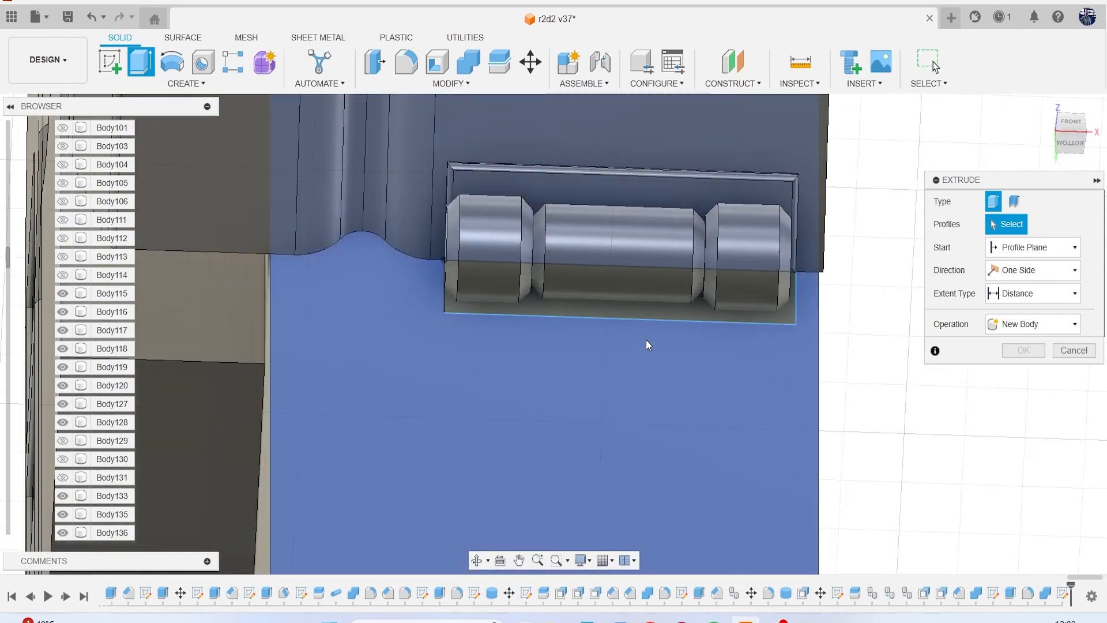
click(614, 313)
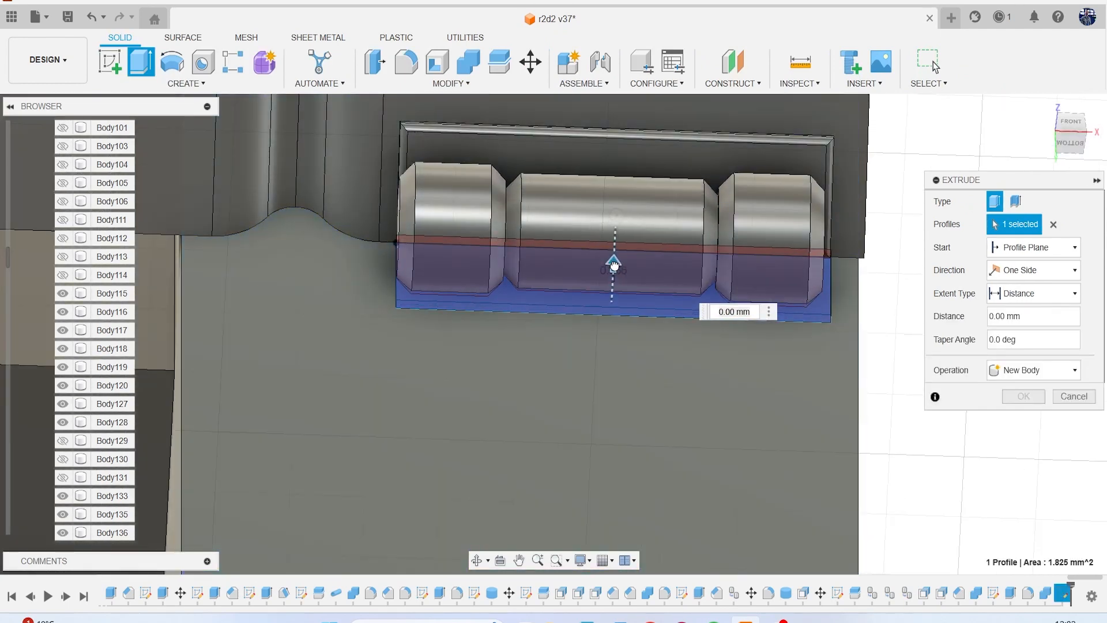
drag(614, 265, 613, 262)
click(1032, 370)
click(1038, 430)
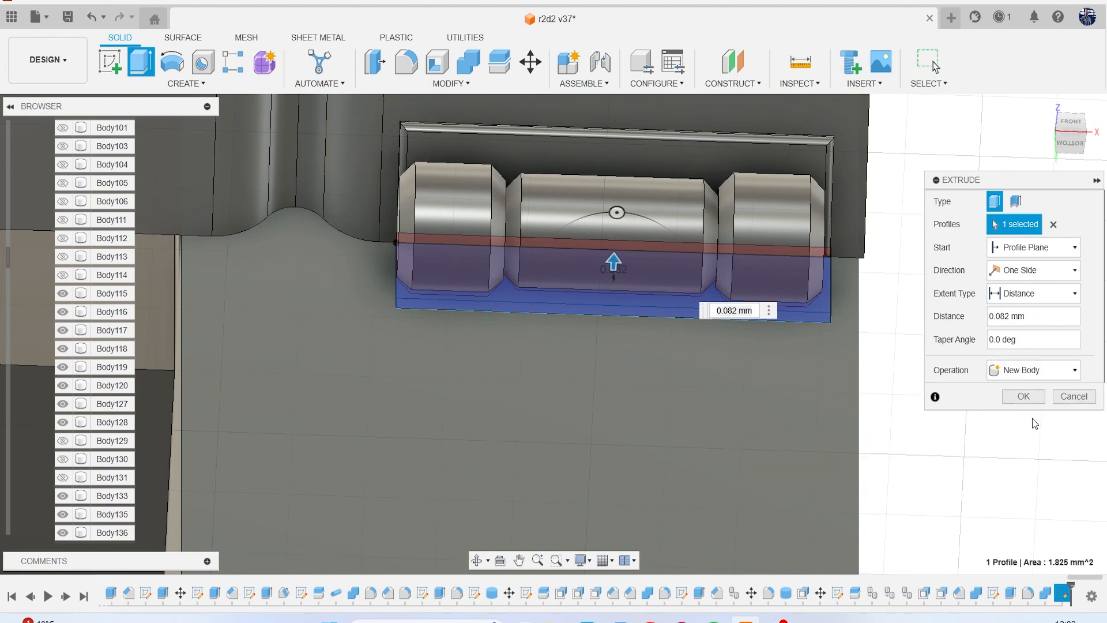
click(1023, 420)
Fillet the edges of the lower bracket plate's front face with a 0.05 mm radius.
scroll(641, 317, up, 3)
key(f)
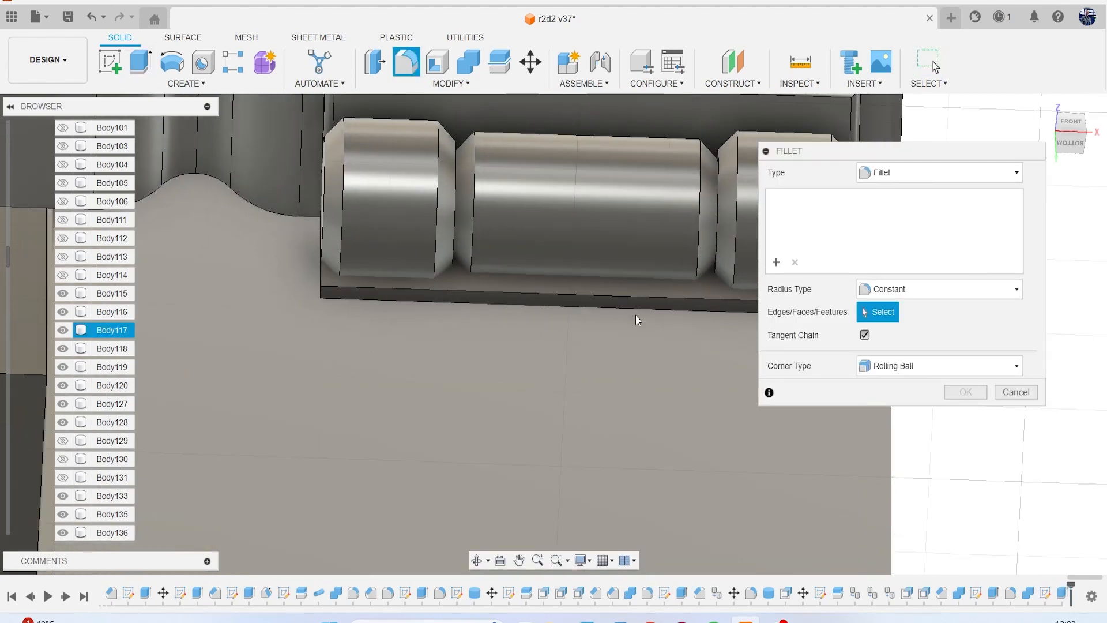
click(514, 286)
text(.05)
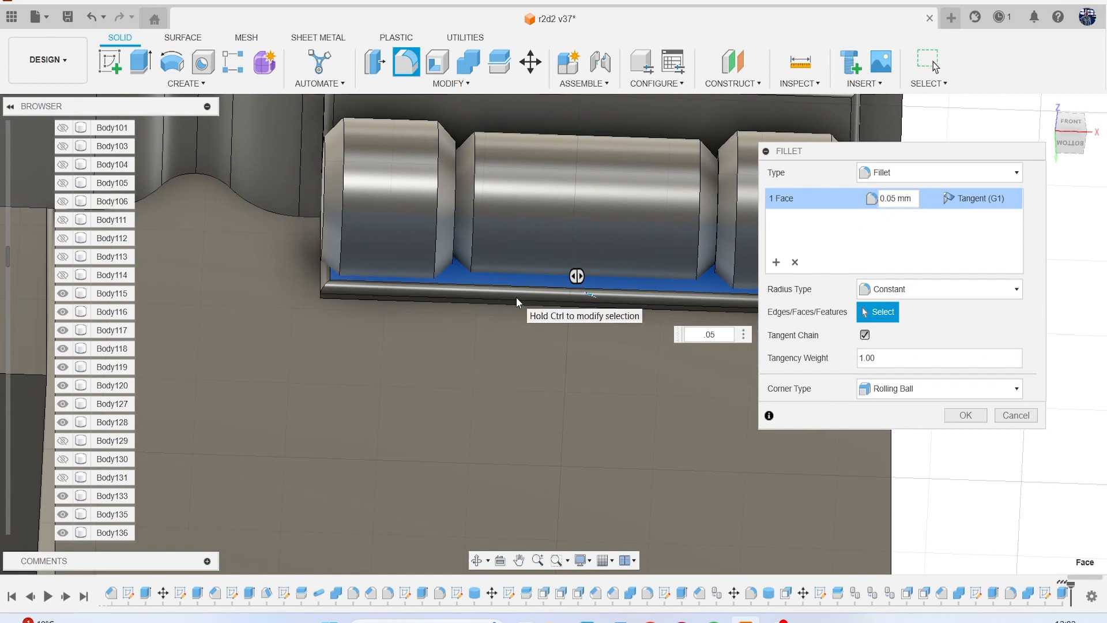
key(Return)
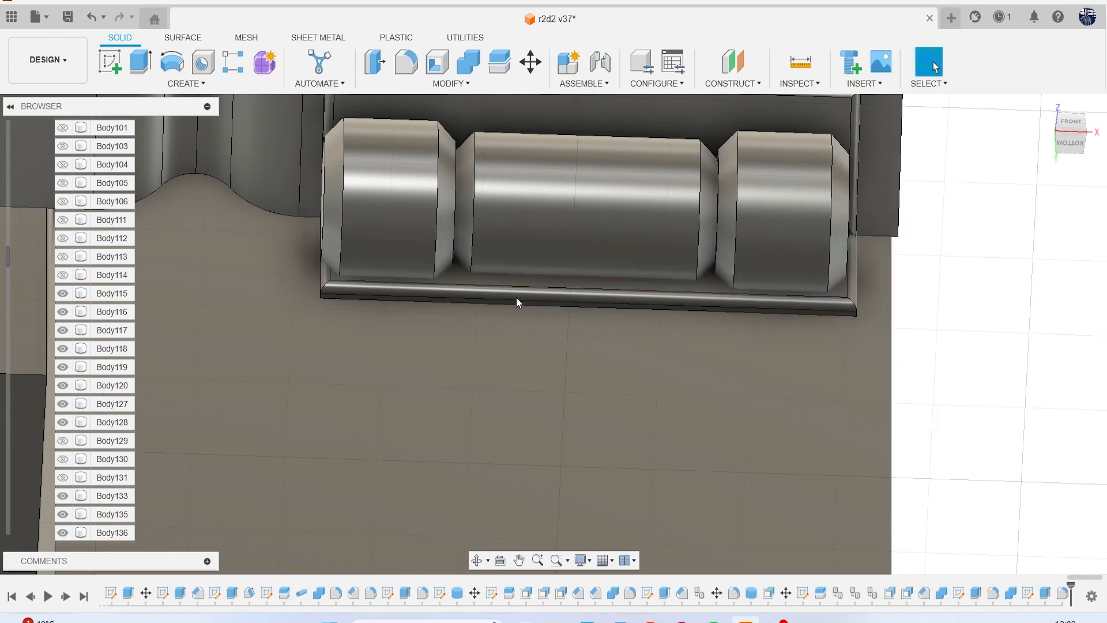
Cut the hinge cylinder's shape out of the lower bracket plate with Combine, keeping the tool body.
scroll(520, 254, down, 3)
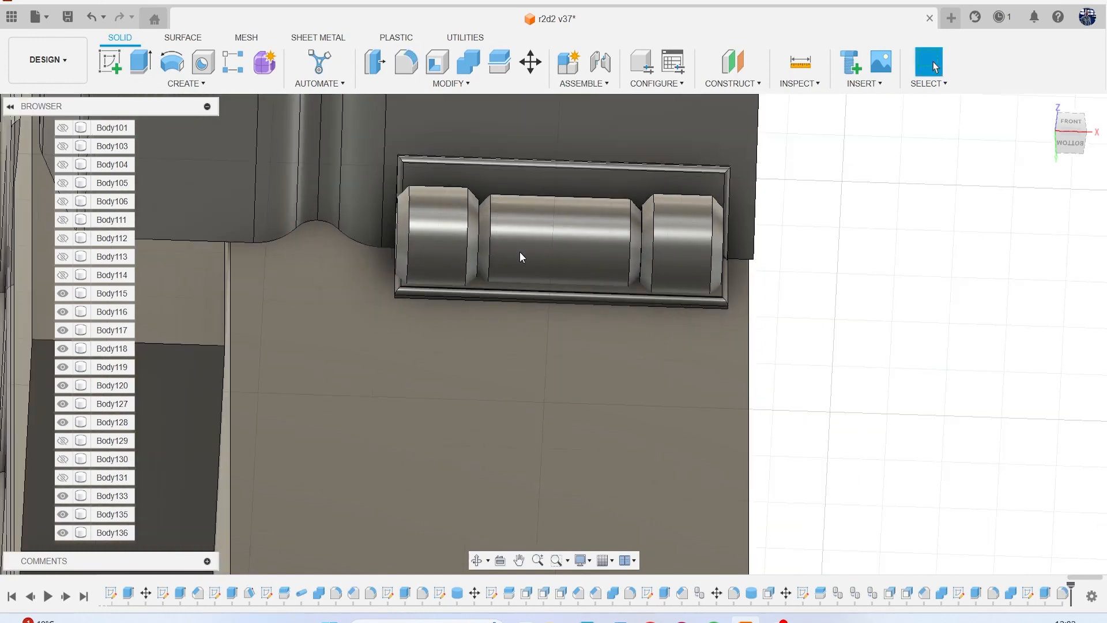
click(482, 62)
click(548, 224)
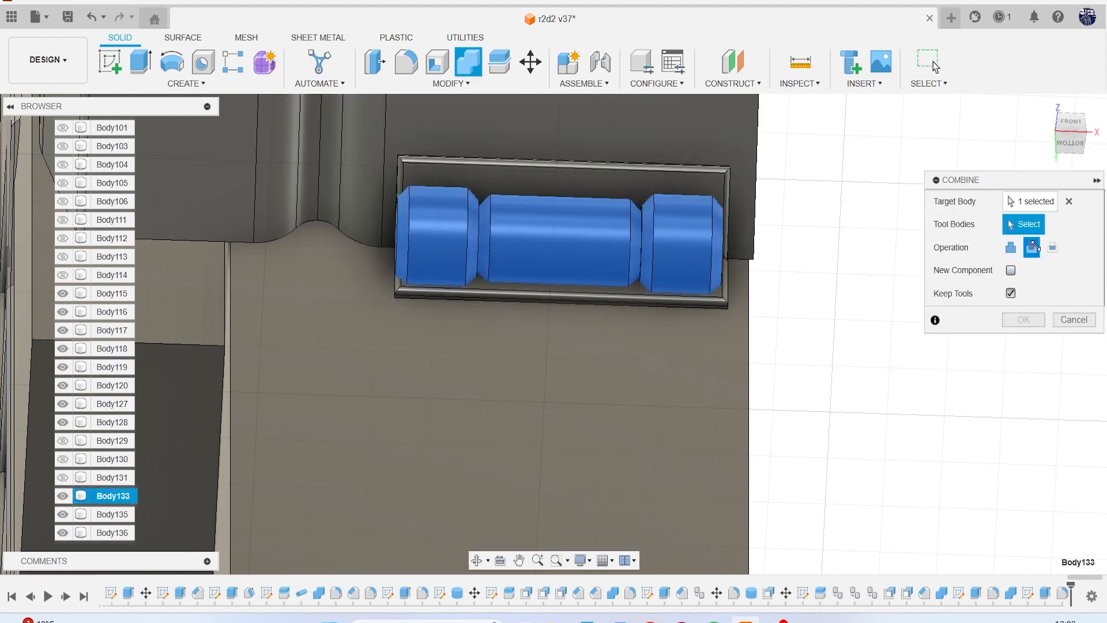
click(656, 301)
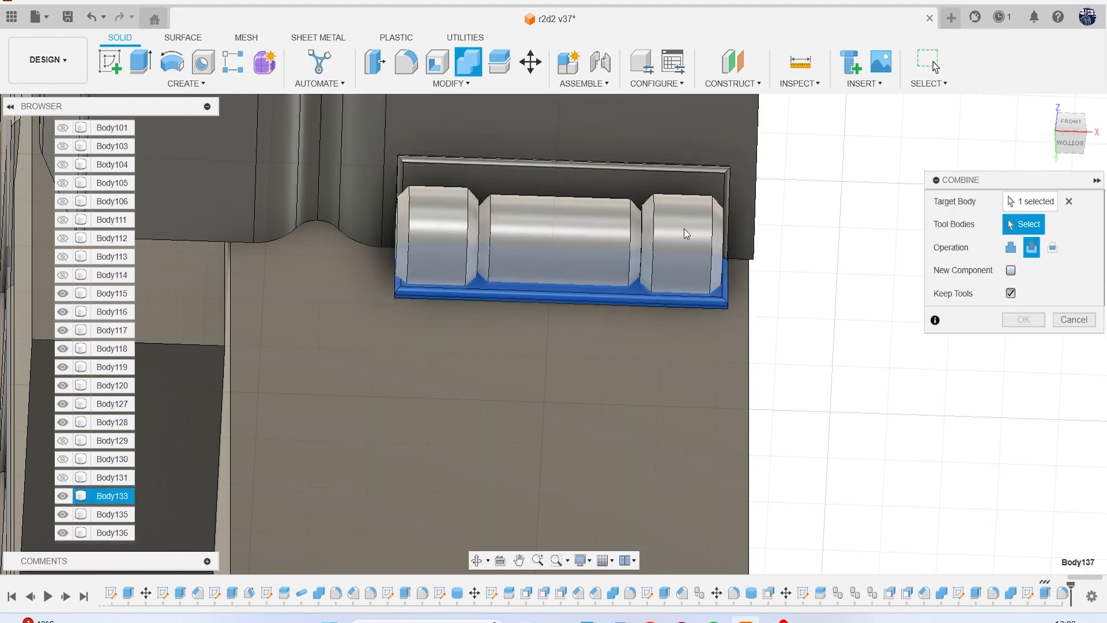
click(1024, 320)
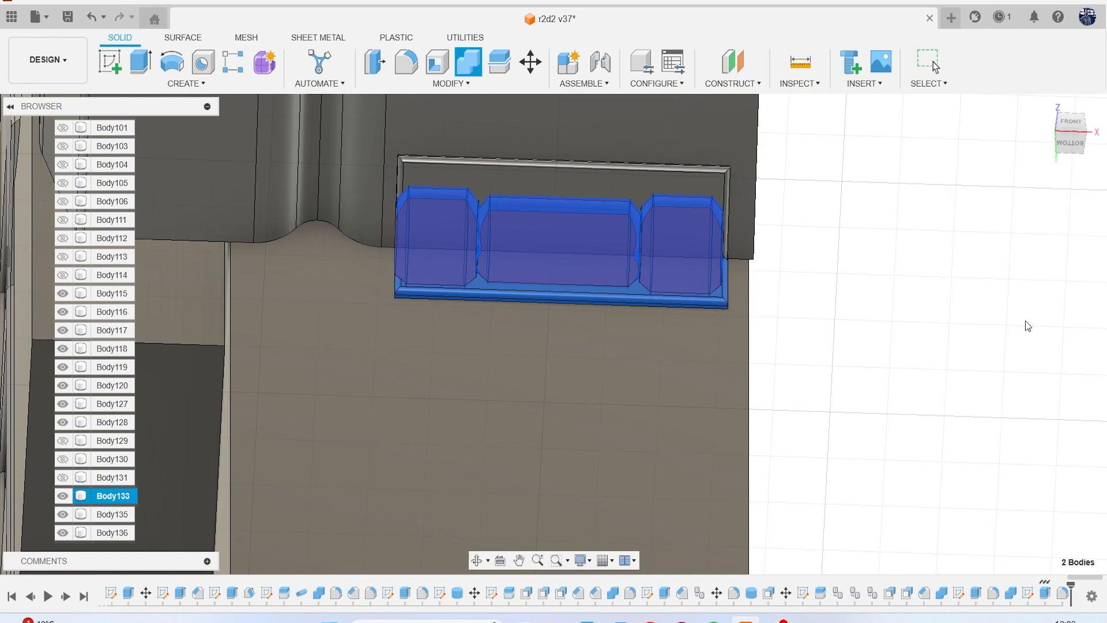
Join the upper sloped bracket plate and the lower bracket plate with Combine.
scroll(835, 311, down, 3)
mouse_move(1060, 146)
mouse_down()
mouse_move(1063, 159)
mouse_move(1012, 169)
mouse_move(996, 143)
mouse_up()
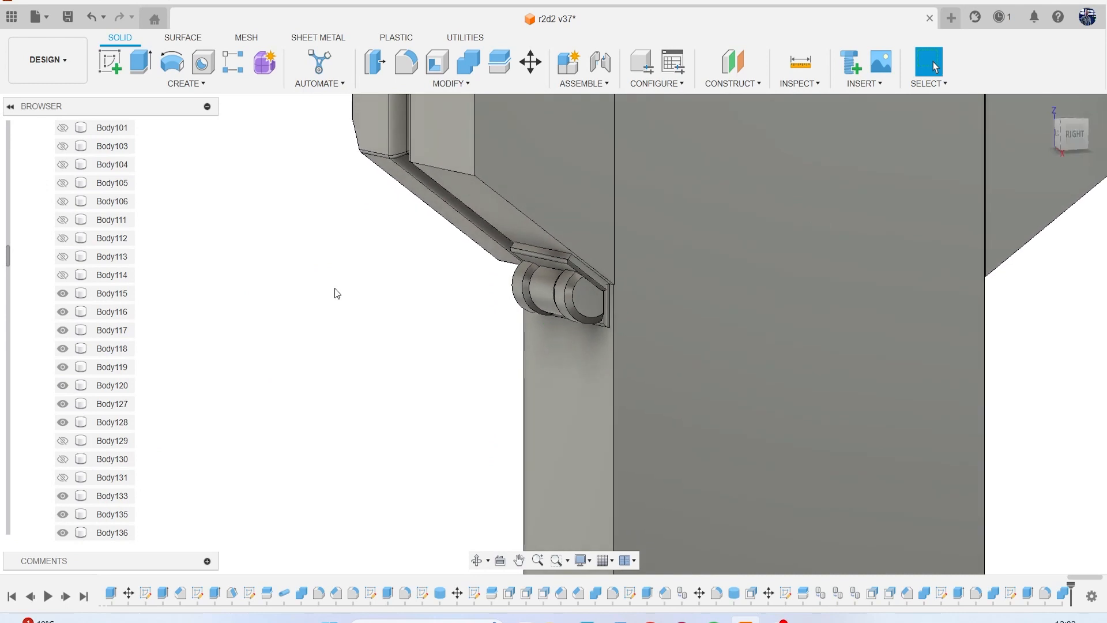
click(468, 62)
scroll(527, 235, up, 4)
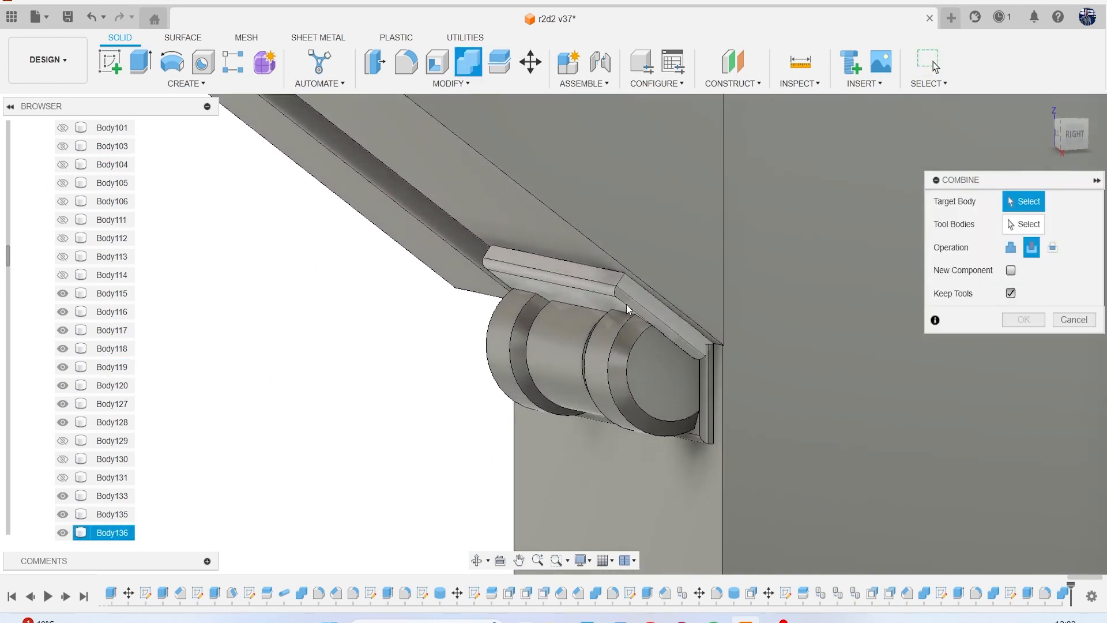
click(626, 304)
click(707, 375)
click(1011, 248)
click(1016, 319)
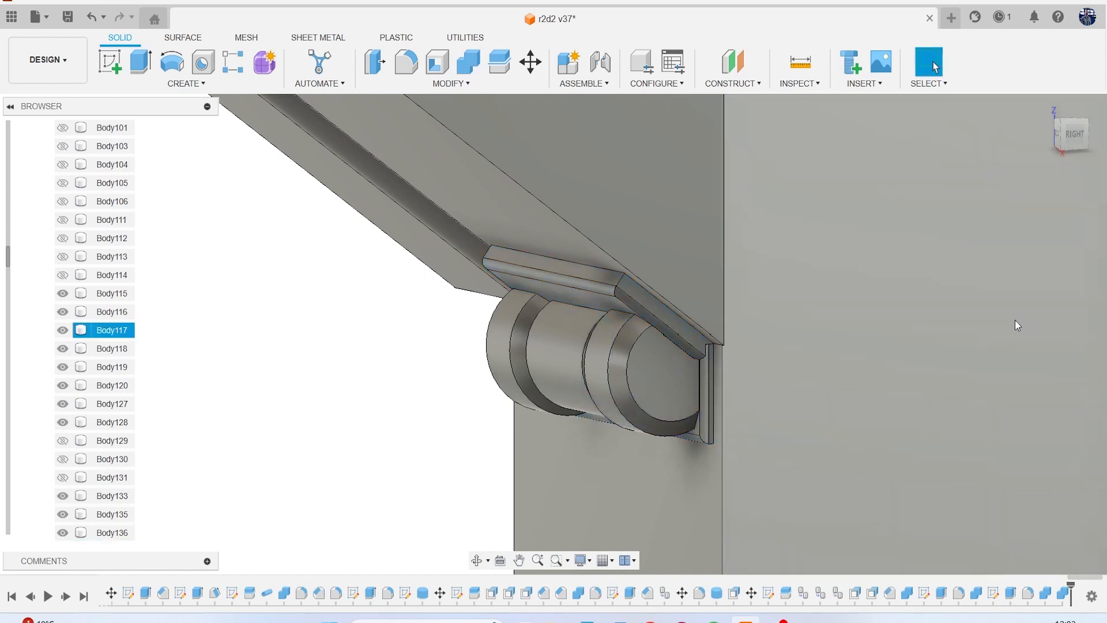
Create a midplane between the leg's front and back faces.
scroll(543, 373, down, 6)
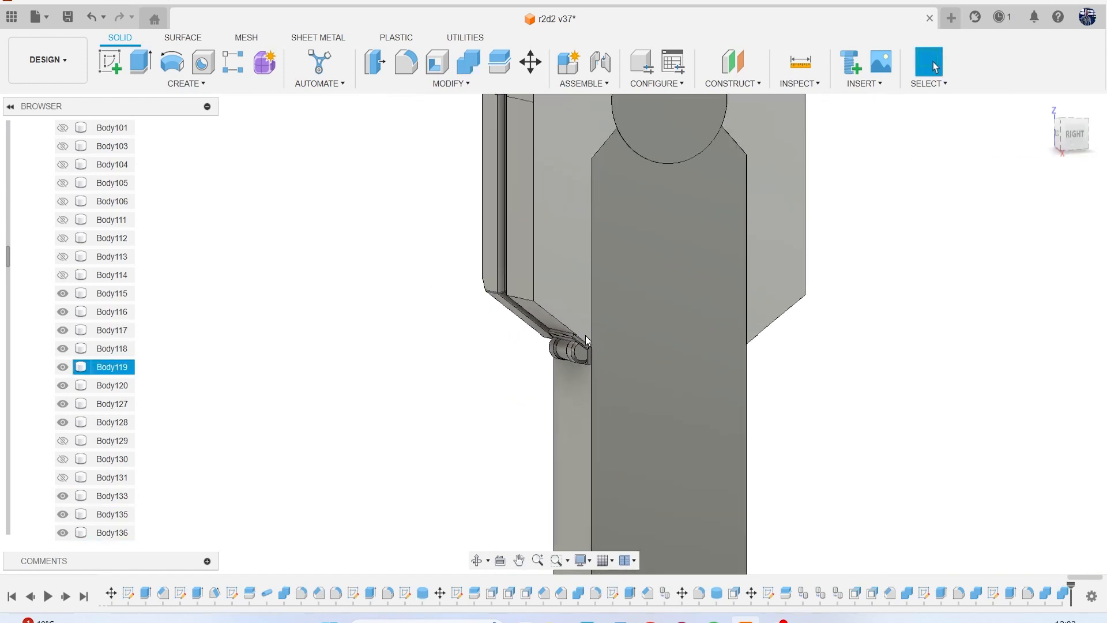
scroll(559, 285, down, 3)
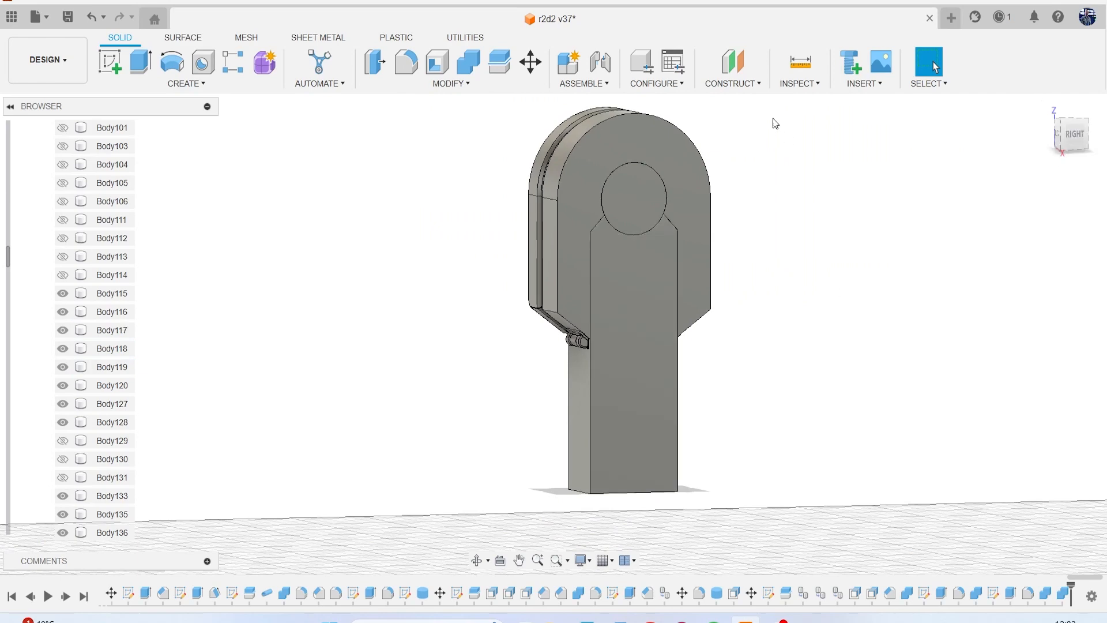
click(714, 86)
click(720, 146)
click(576, 406)
drag(1072, 140, 1029, 166)
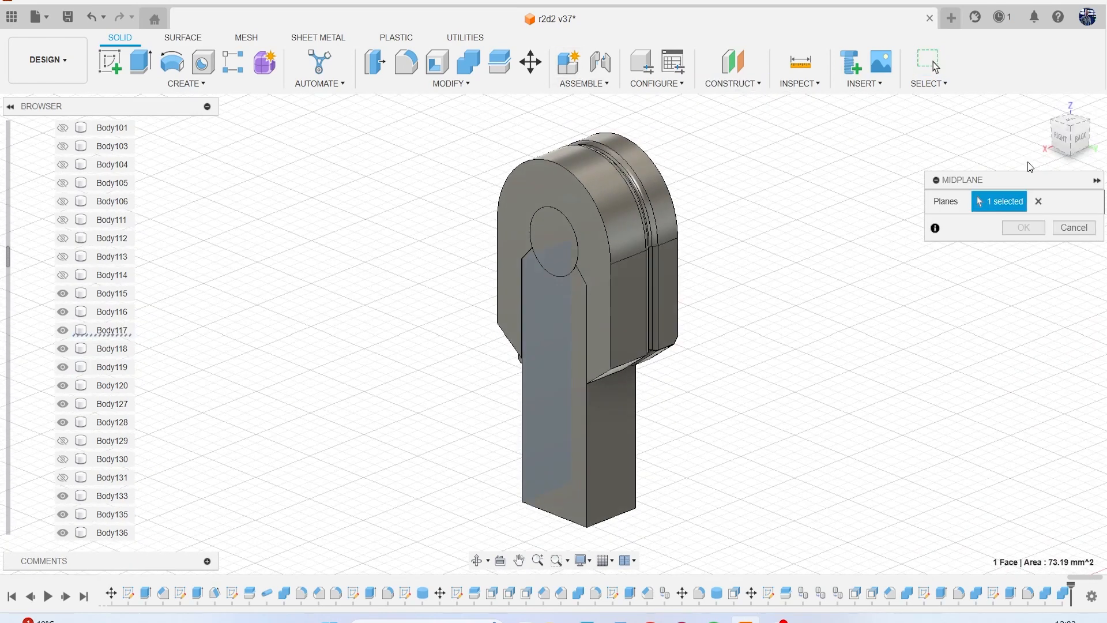
click(615, 427)
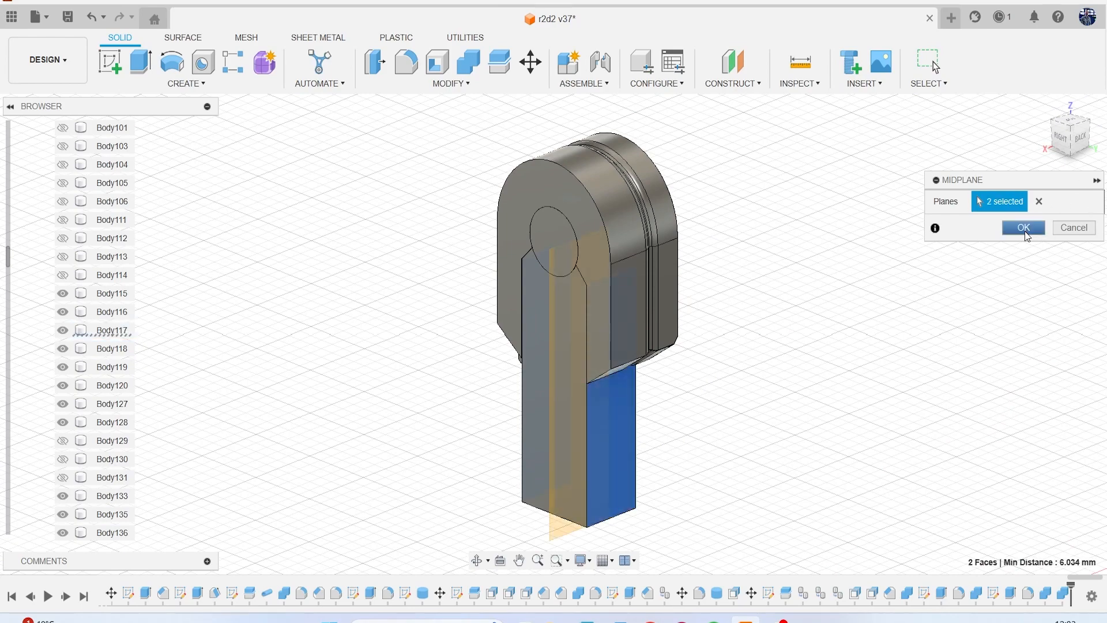
click(1024, 228)
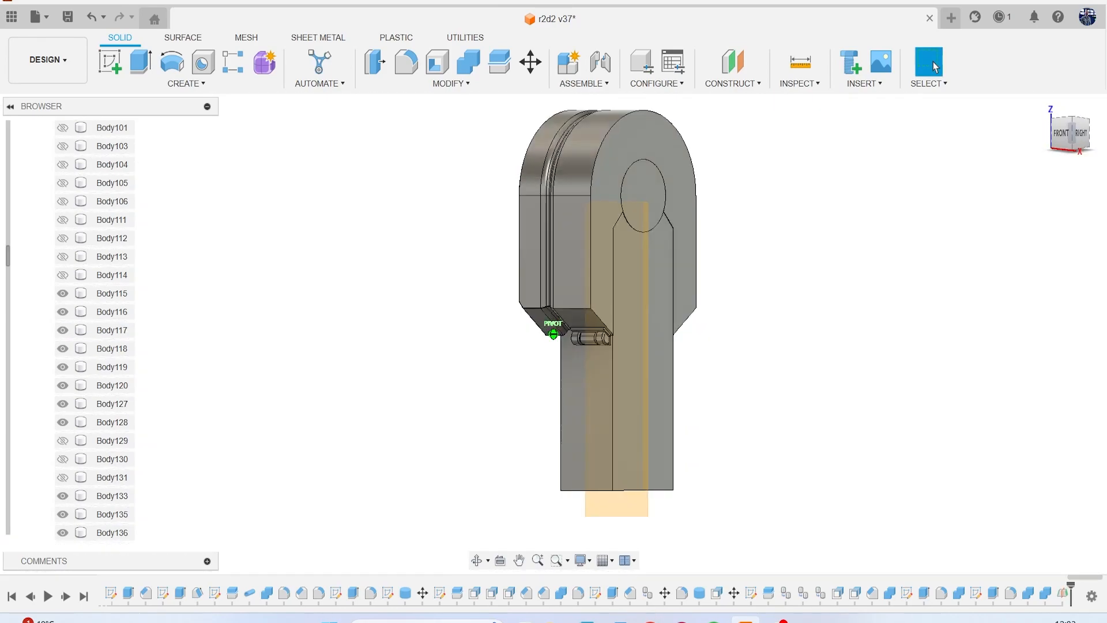
Mirror the hinge body and its joined bracket plate across the leg's midplane as new bodies, and hide the midplane.
click(175, 85)
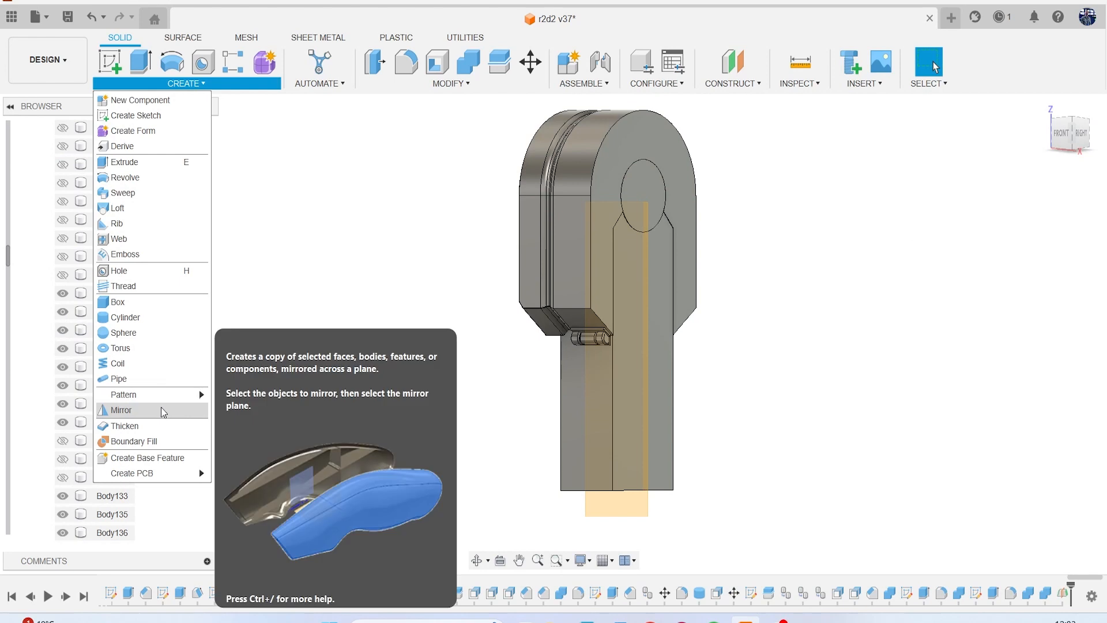
click(163, 410)
scroll(476, 340, up, 10)
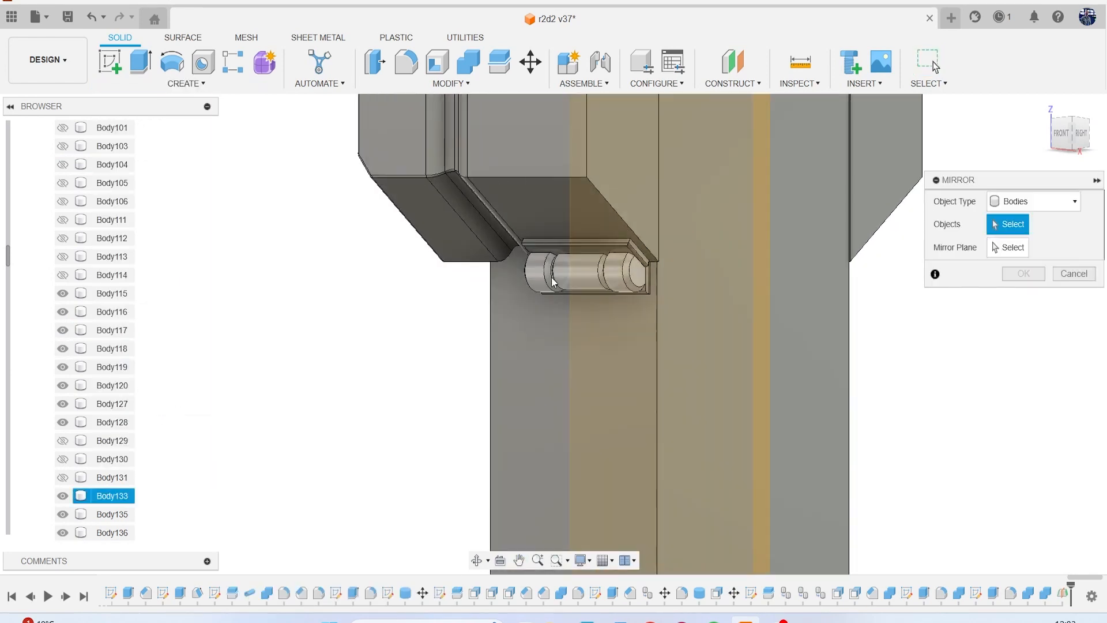
click(553, 277)
click(553, 248)
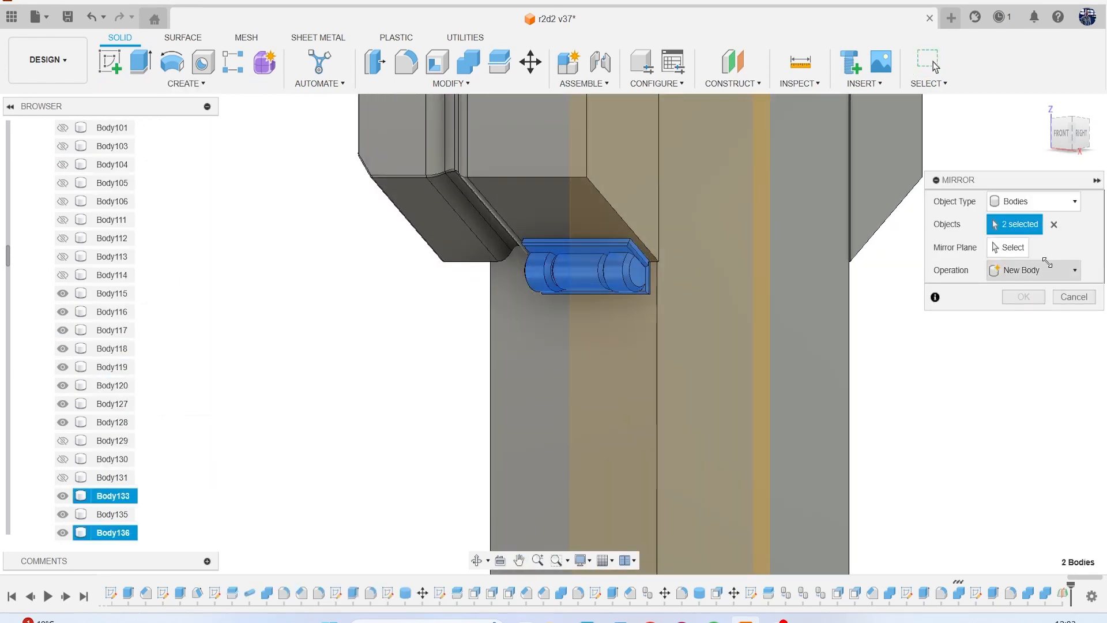
click(1013, 247)
click(760, 283)
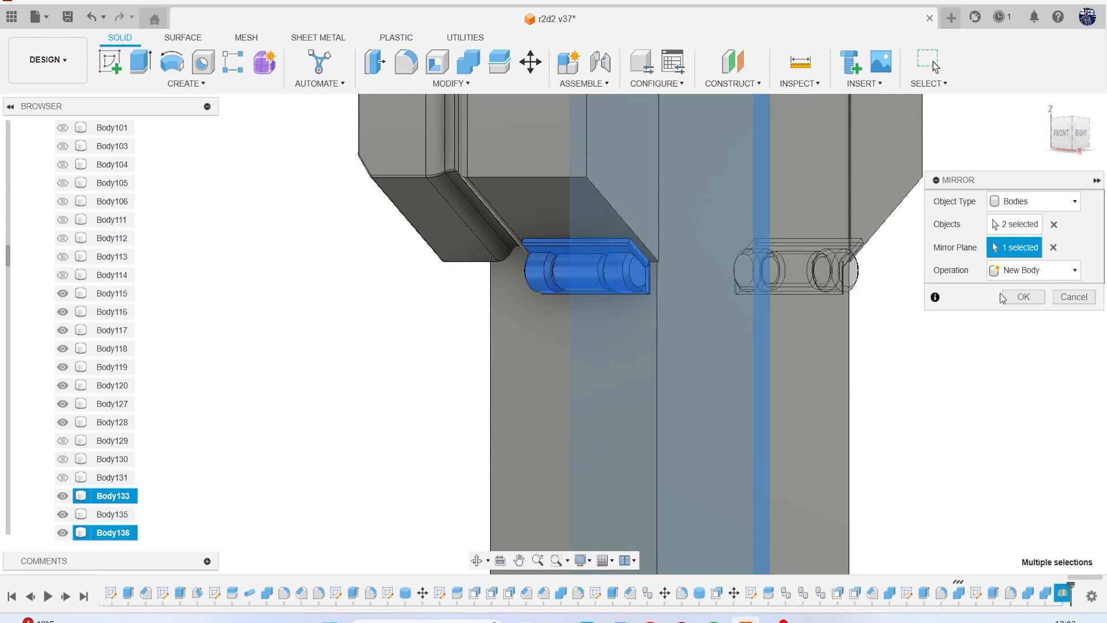
click(1008, 296)
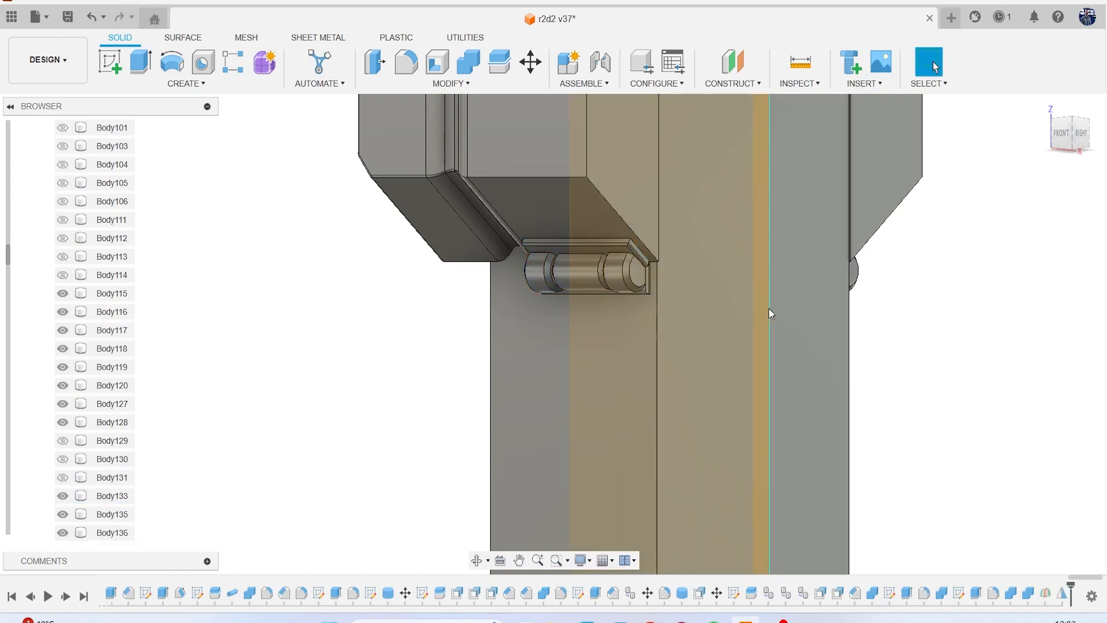
click(761, 324)
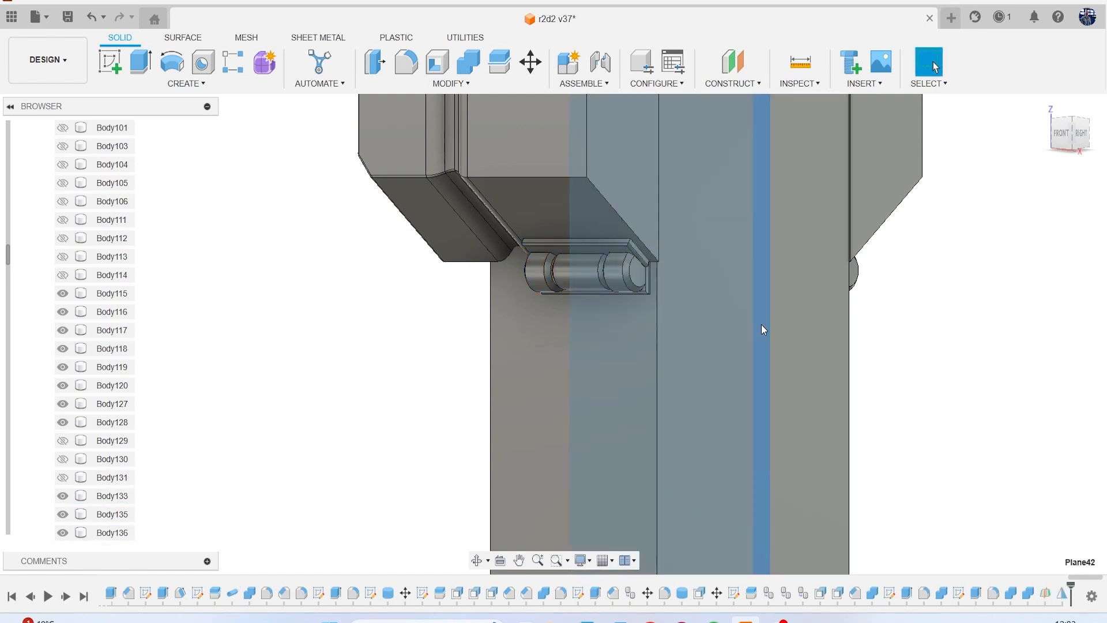
key(v)
Remove the three hidden leftover hinge bodies, Body129, Body130 and Body131, from the design.
scroll(1013, 347, down, 4)
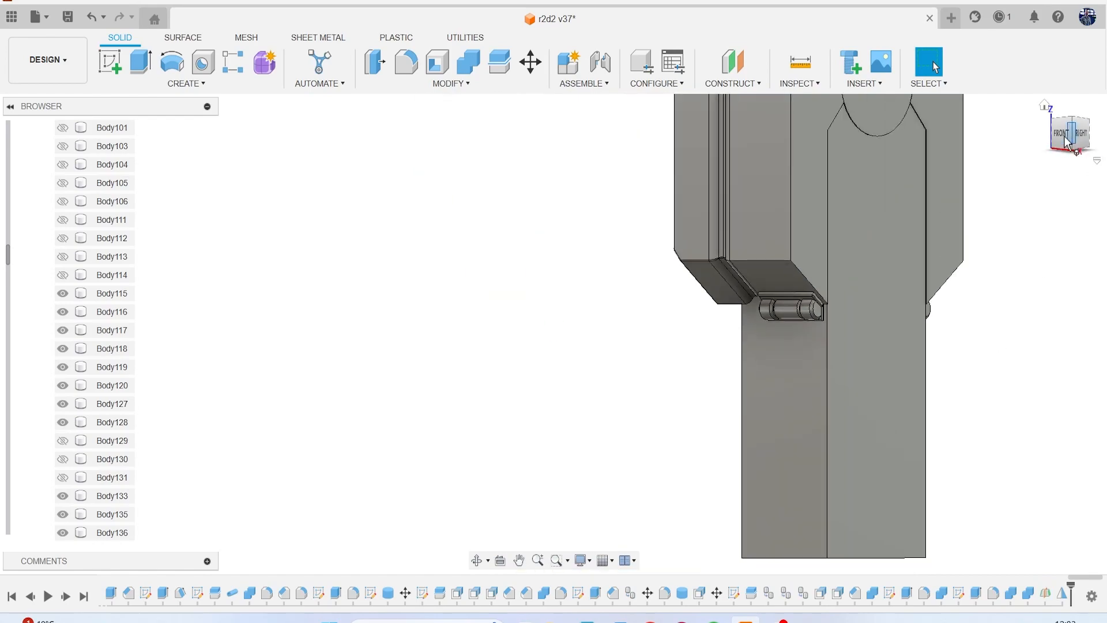
drag(1076, 142, 1023, 142)
shift+middle_drag(553, 335, 554, 335)
shift+middle_drag(962, 234, 996, 207)
scroll(848, 254, down, 3)
middle_drag(830, 253, 794, 370)
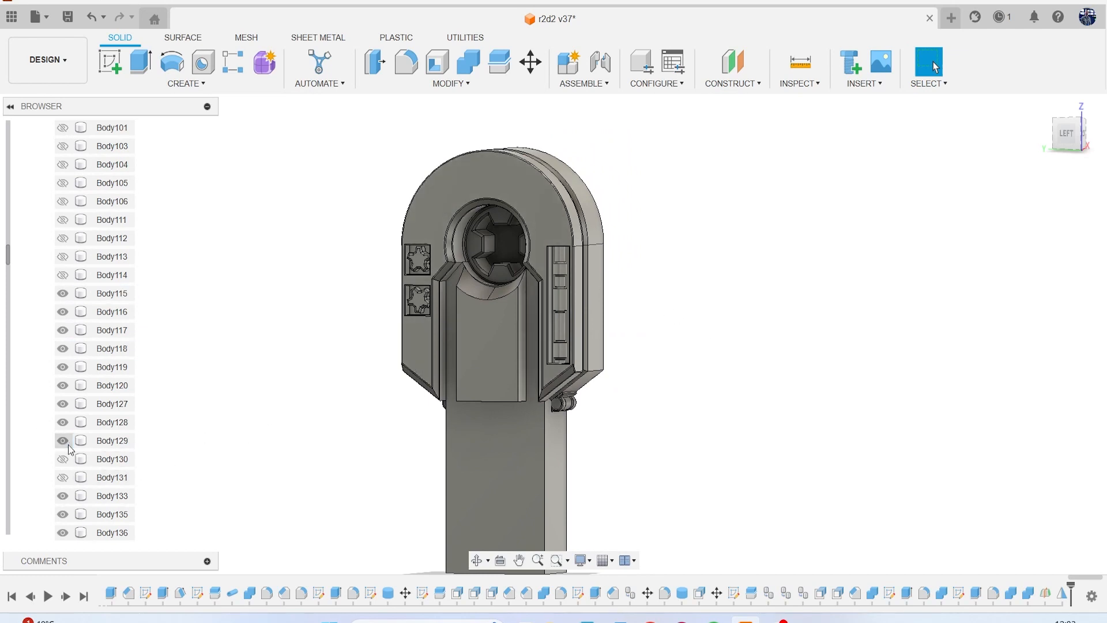
click(110, 443)
shift+click(112, 477)
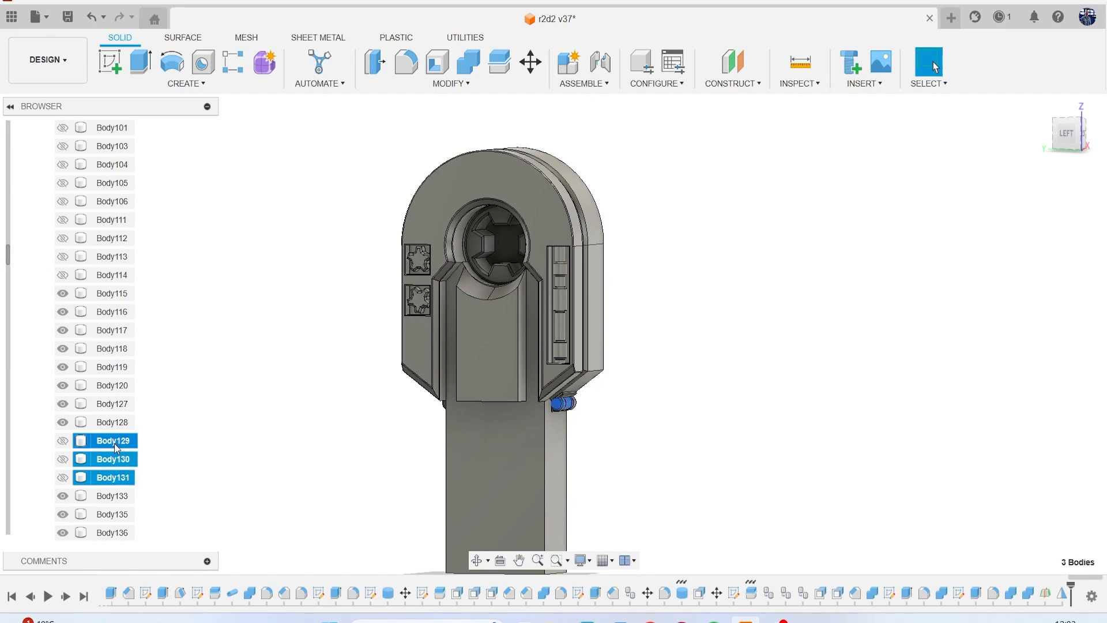
right_click(118, 445)
click(154, 375)
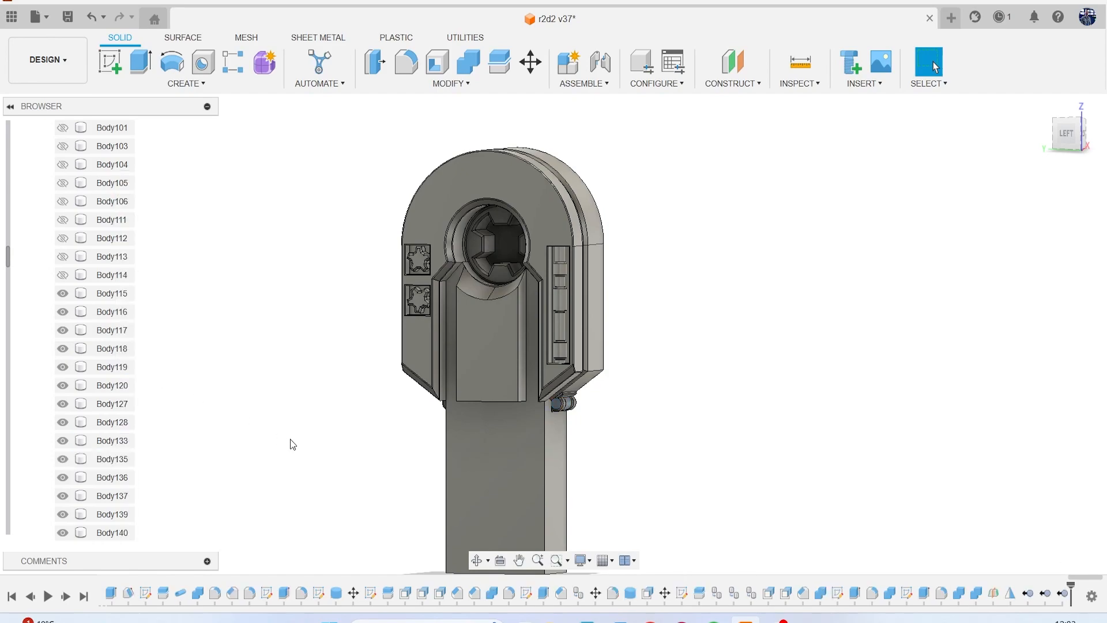
Show the R2-D2 reference canvases and look at the model straight from the left side.
scroll(723, 314, down, 2)
mouse_move(1082, 137)
mouse_down()
mouse_move(1038, 139)
mouse_move(1065, 156)
mouse_up()
scroll(32, 456, down, 3)
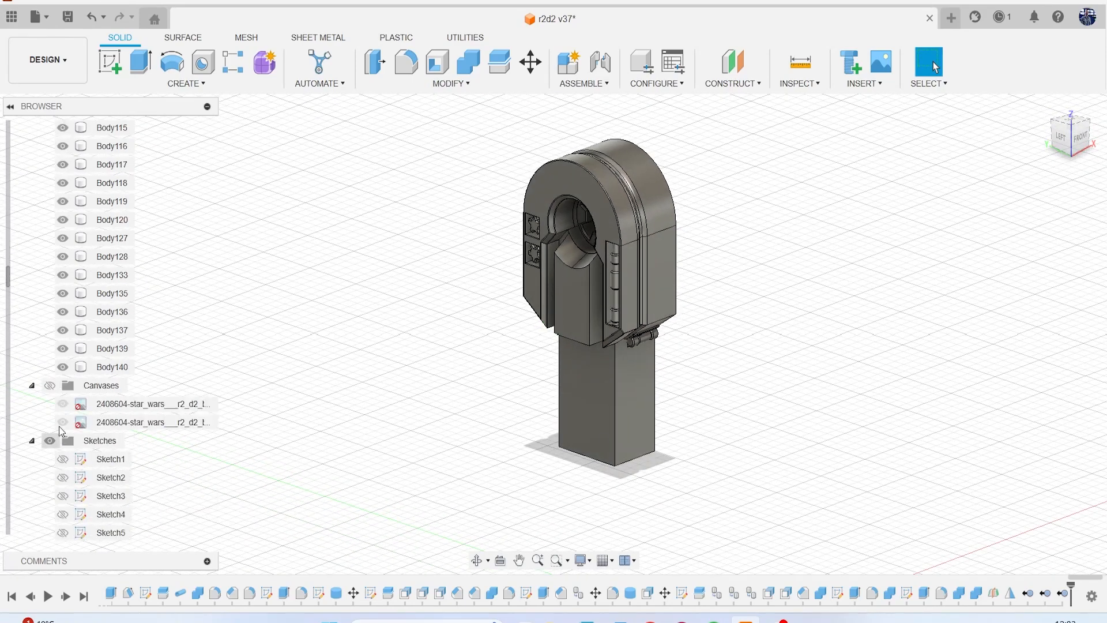
click(52, 386)
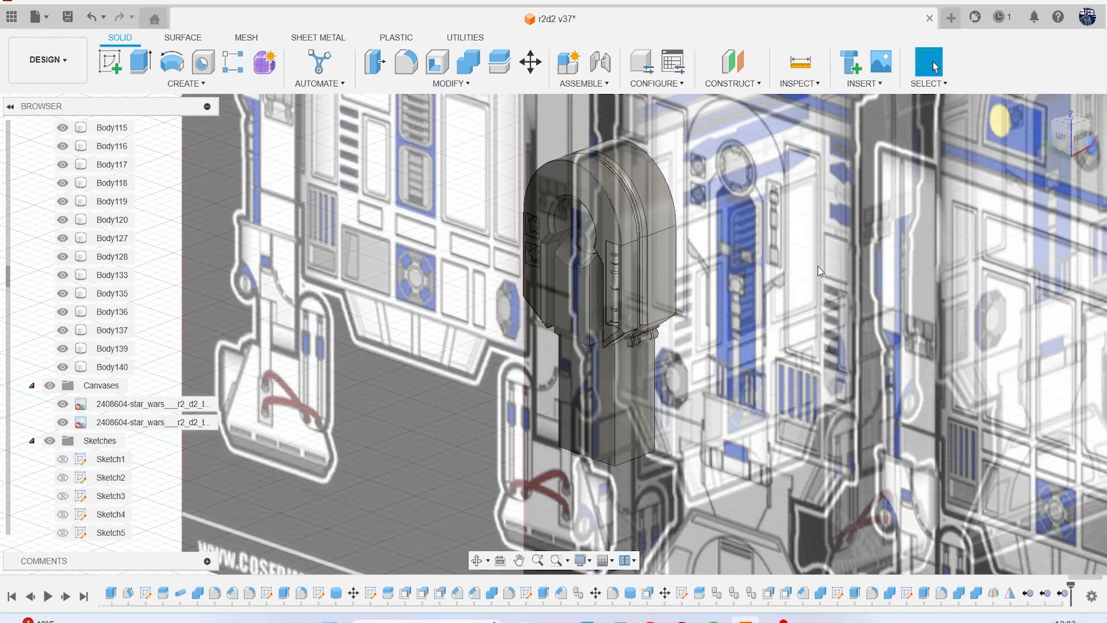
click(1059, 140)
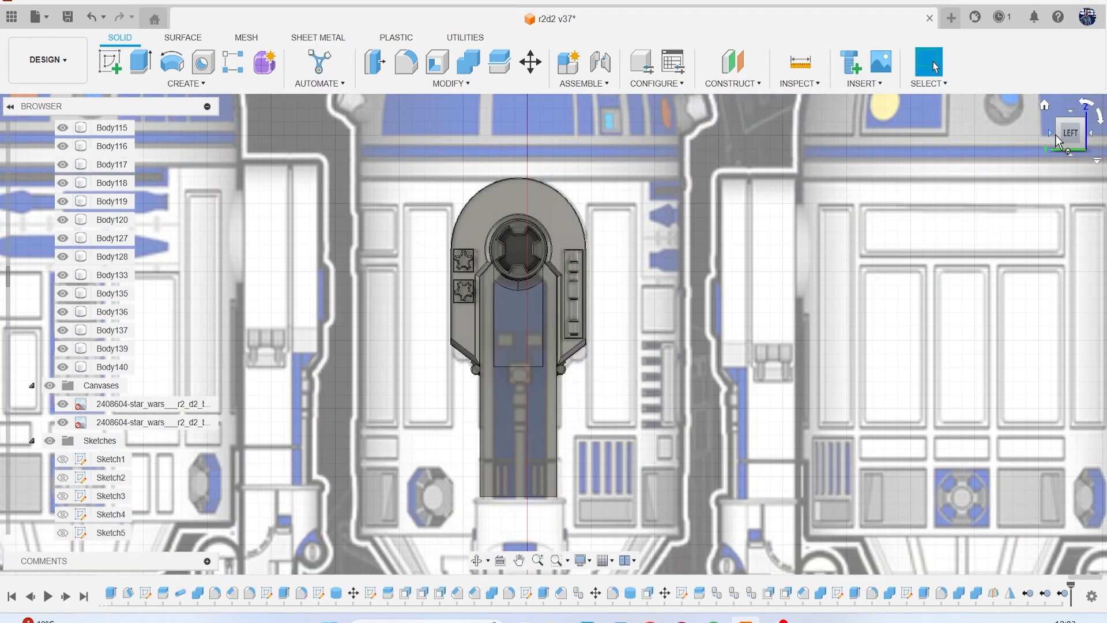
Examine the lower leg's details in the side and perspective views of the R2-D2 reference image.
scroll(799, 369, down, 2)
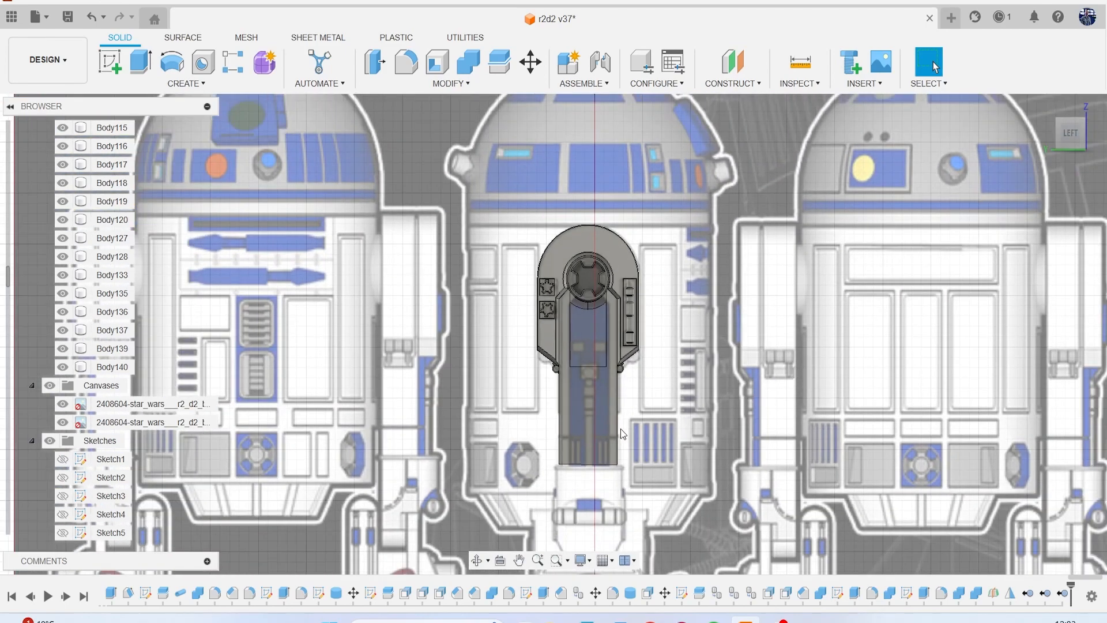
middle_drag(633, 473, 639, 382)
scroll(639, 381, up, 4)
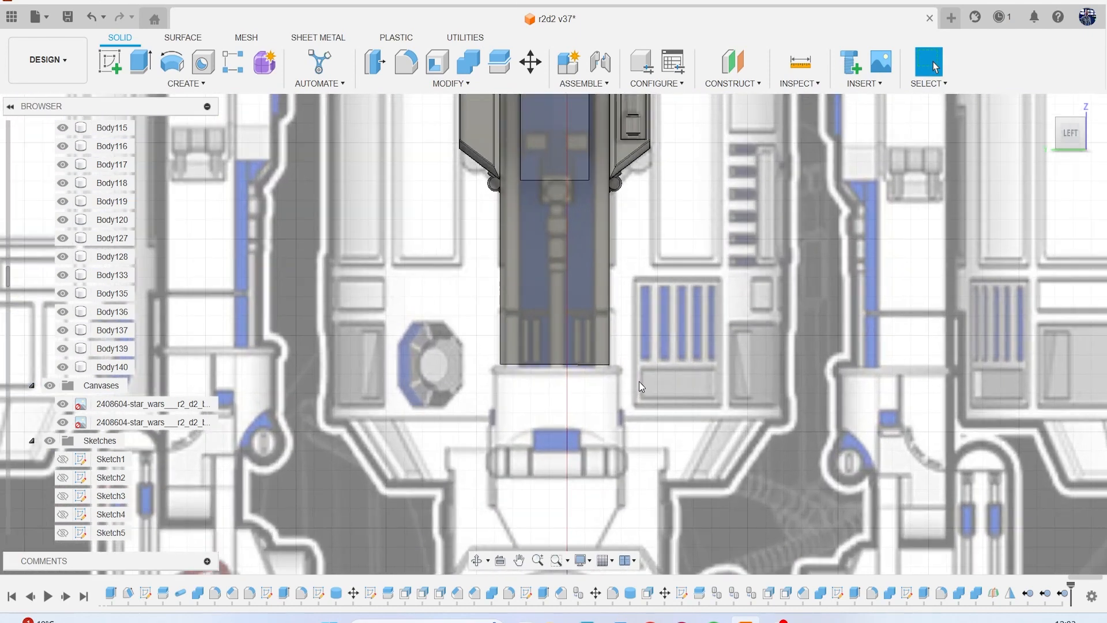
scroll(639, 381, down, 8)
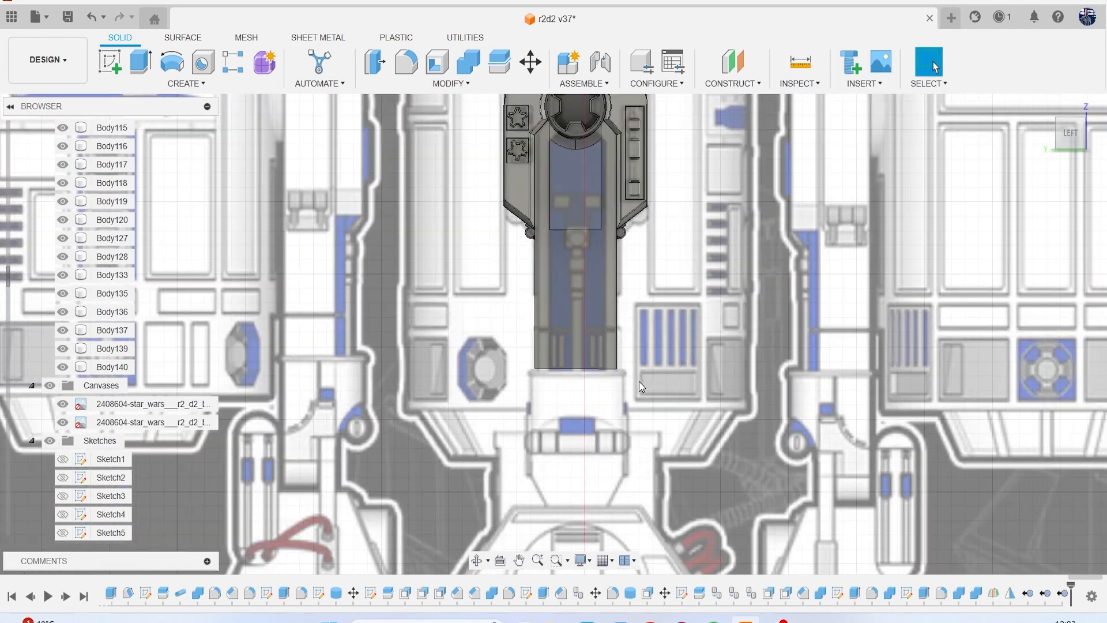
scroll(720, 377, up, 2)
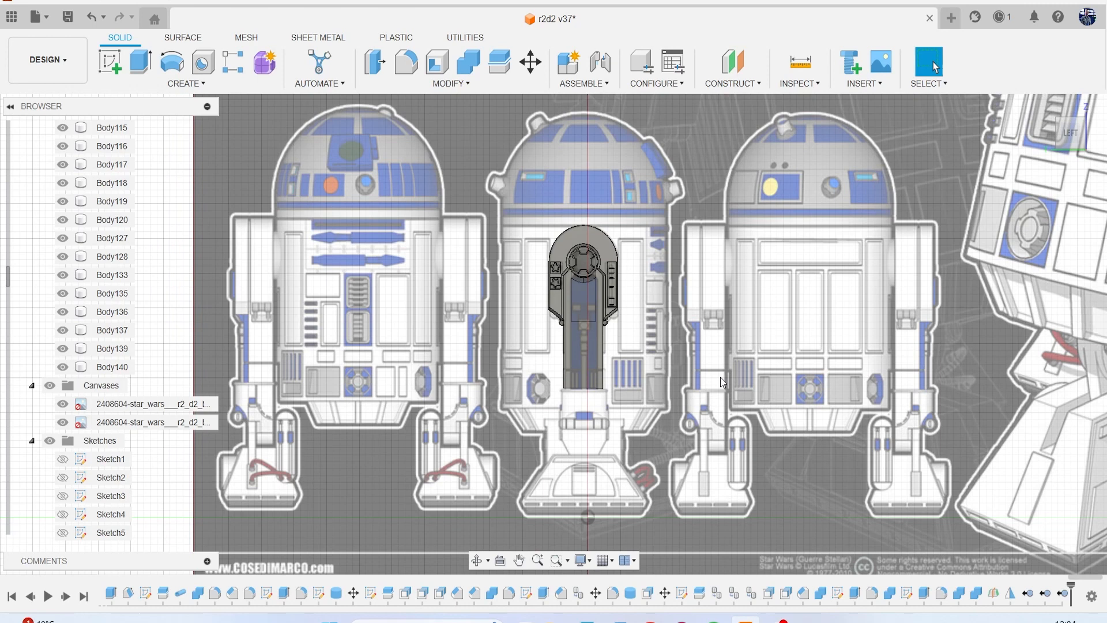
scroll(720, 377, down, 2)
middle_drag(721, 377, 402, 405)
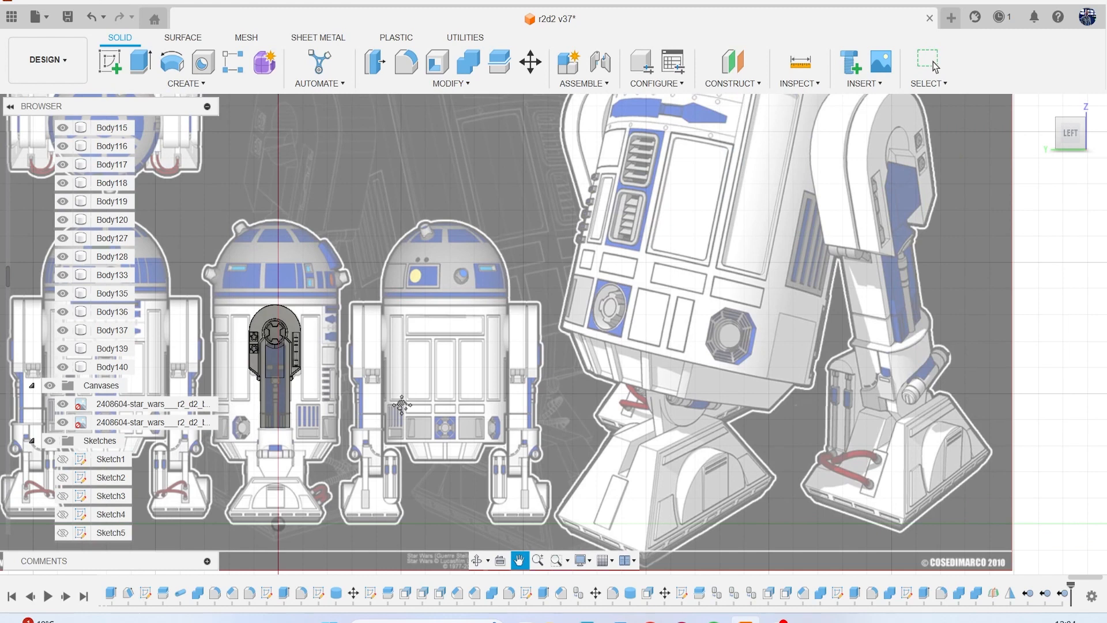
click(934, 67)
scroll(919, 272, up, 6)
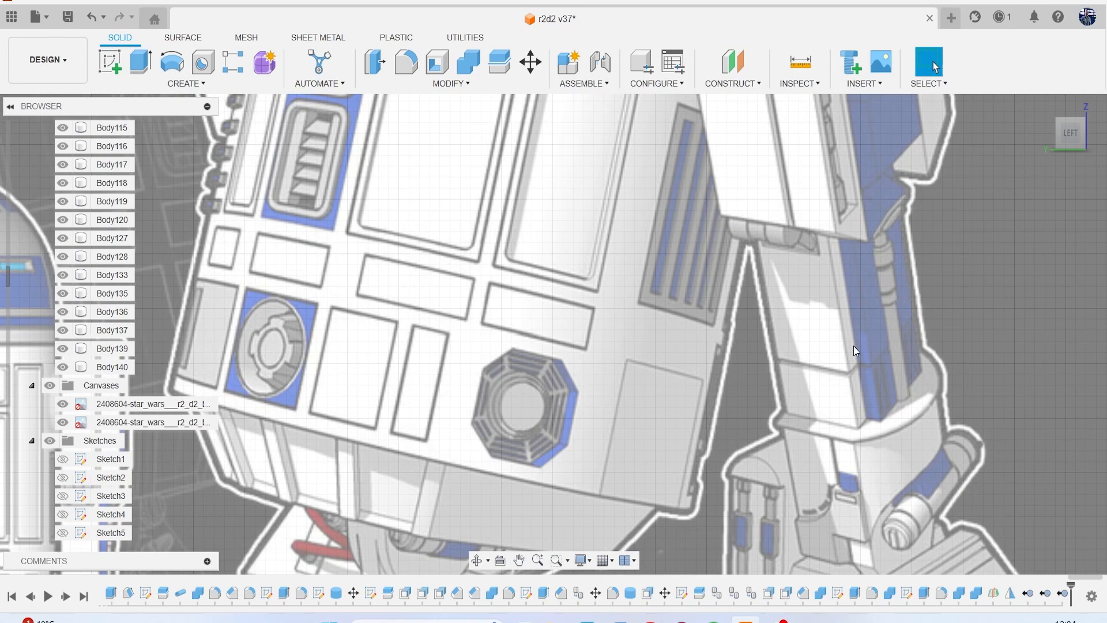
scroll(859, 345, down, 8)
scroll(578, 323, up, 5)
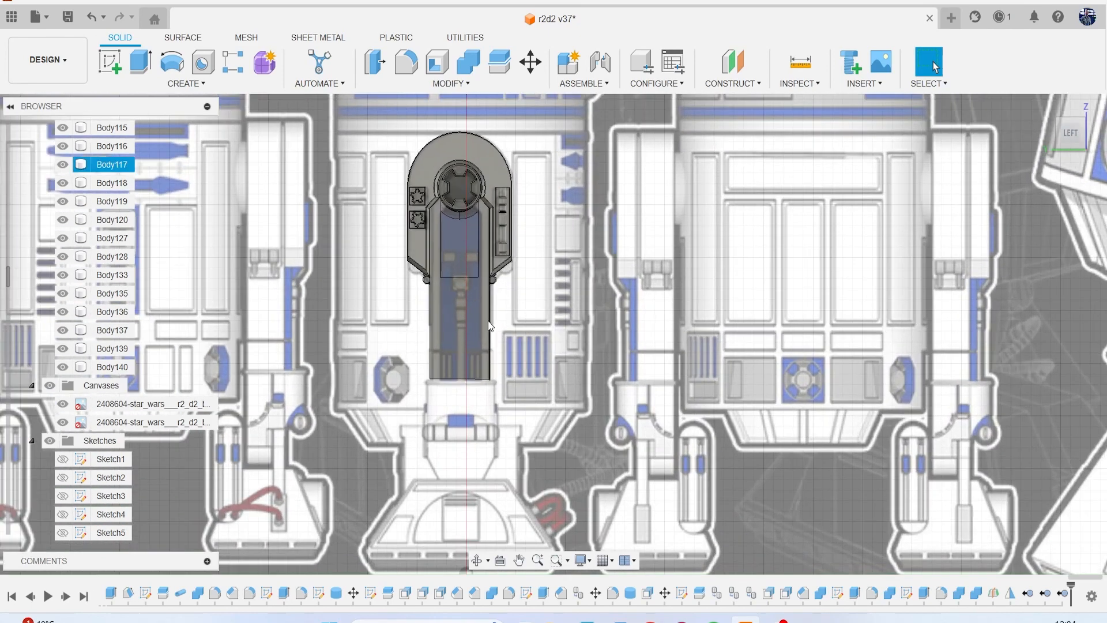
scroll(489, 325, up, 1)
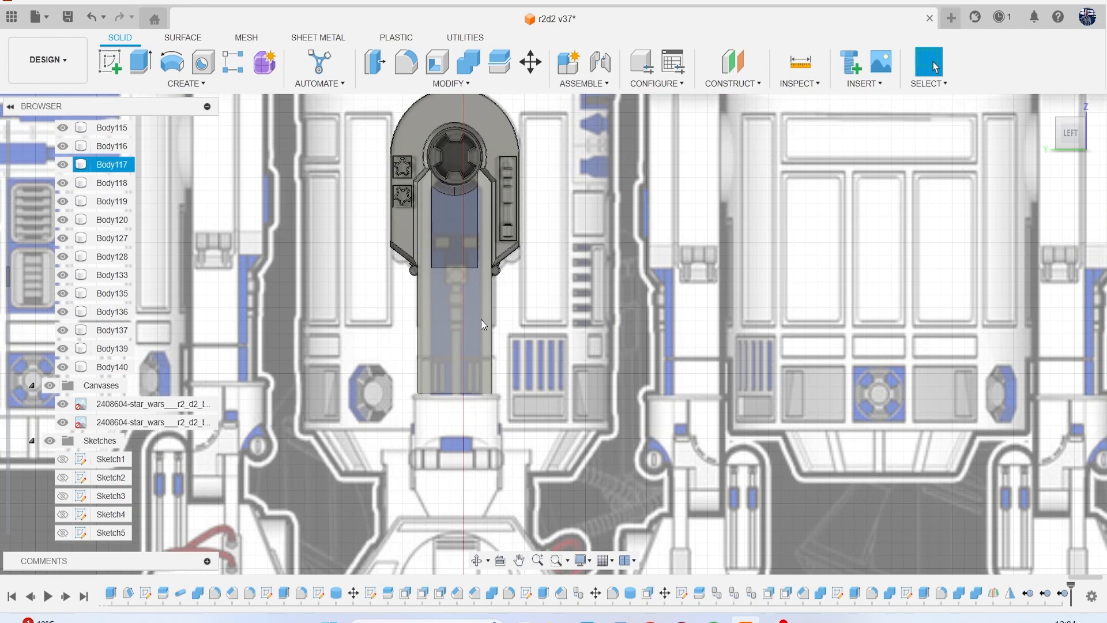
scroll(482, 320, down, 6)
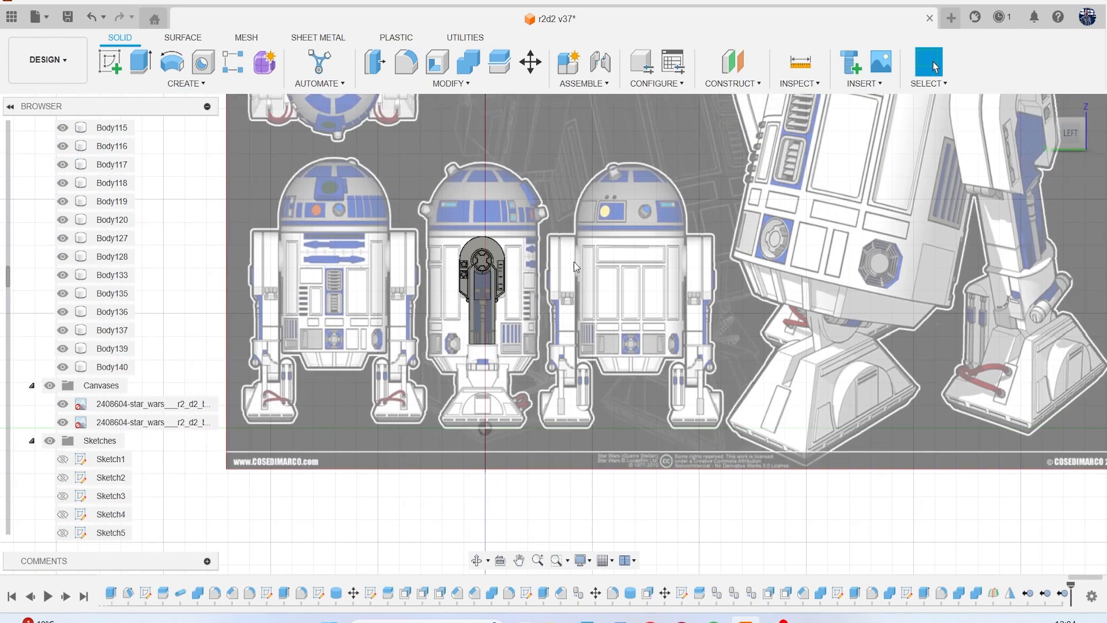
scroll(675, 253, up, 6)
scroll(721, 265, up, 3)
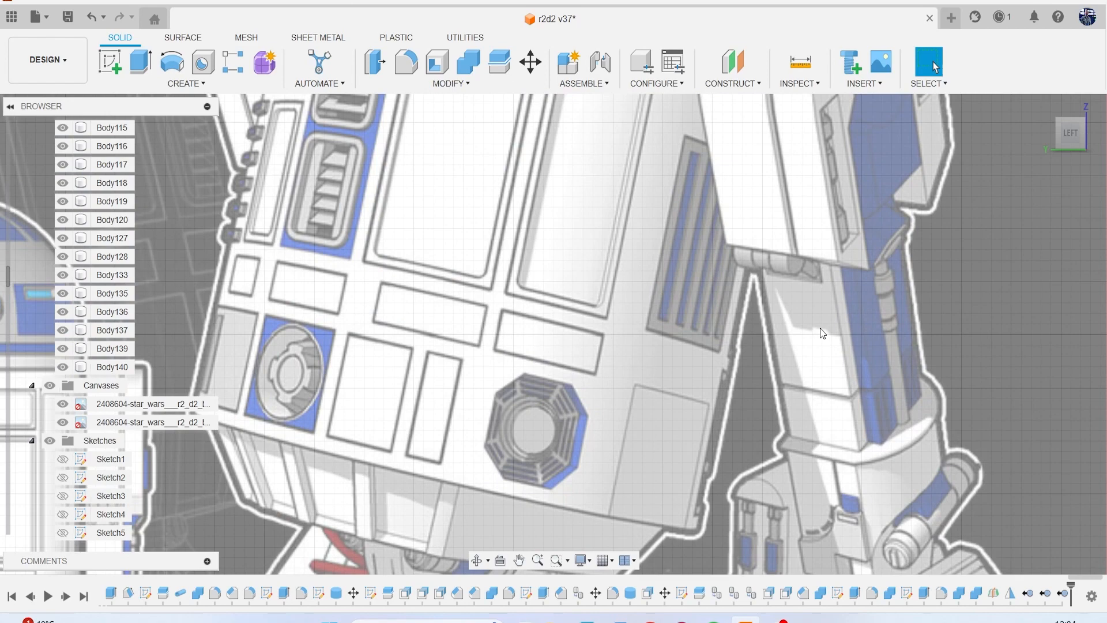
scroll(778, 332, down, 6)
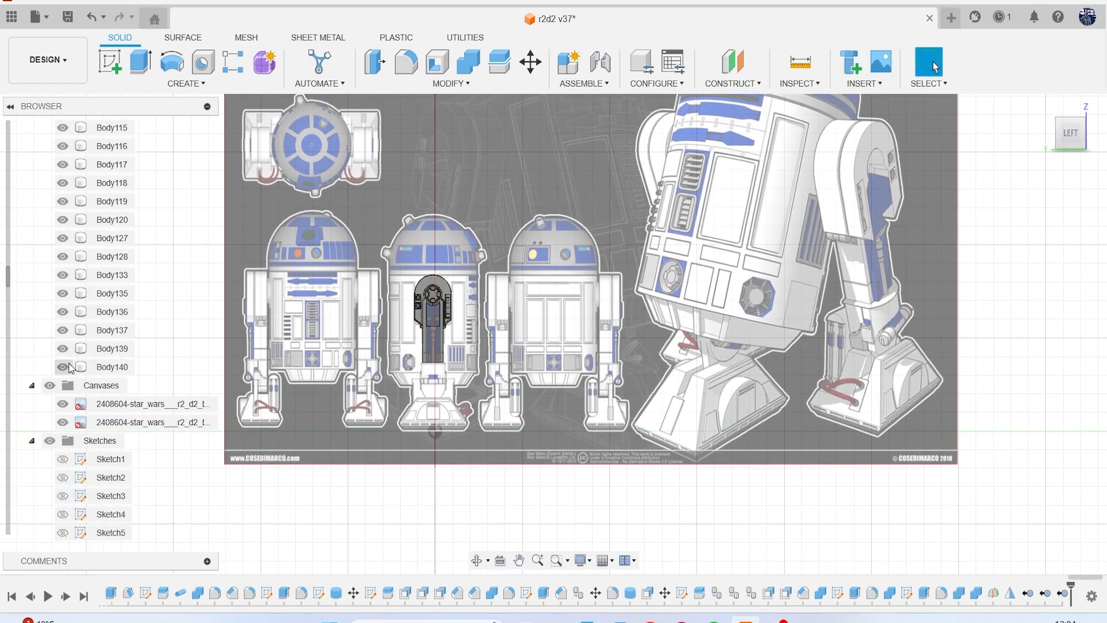
click(50, 386)
scroll(372, 303, up, 2)
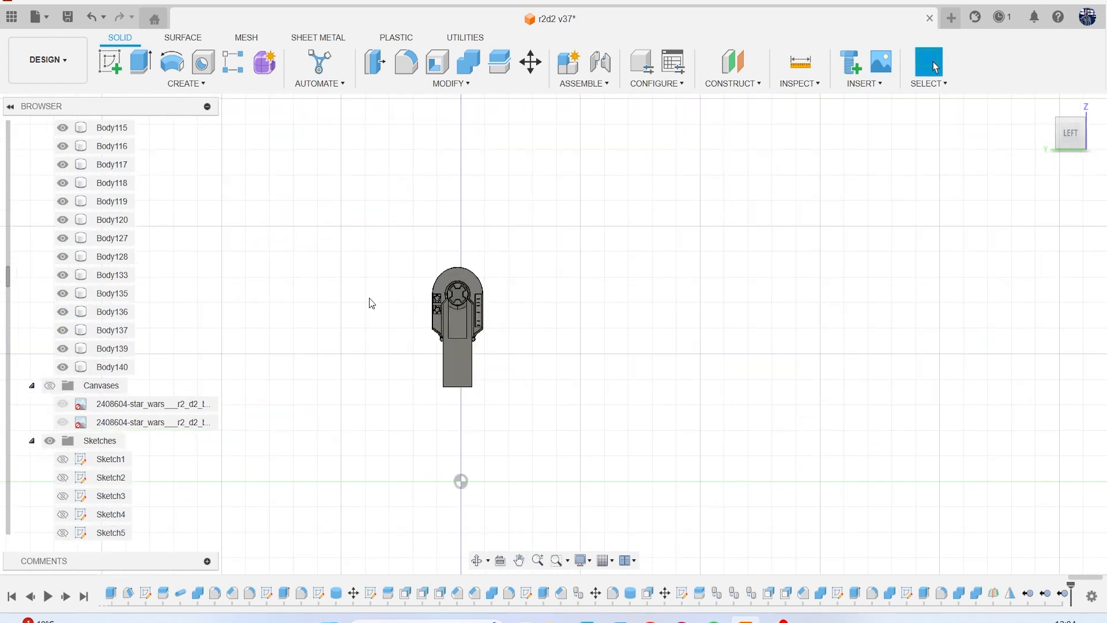
click(50, 386)
Start a sketch on the leg's flat outer face below the shoulder.
scroll(483, 364, up, 4)
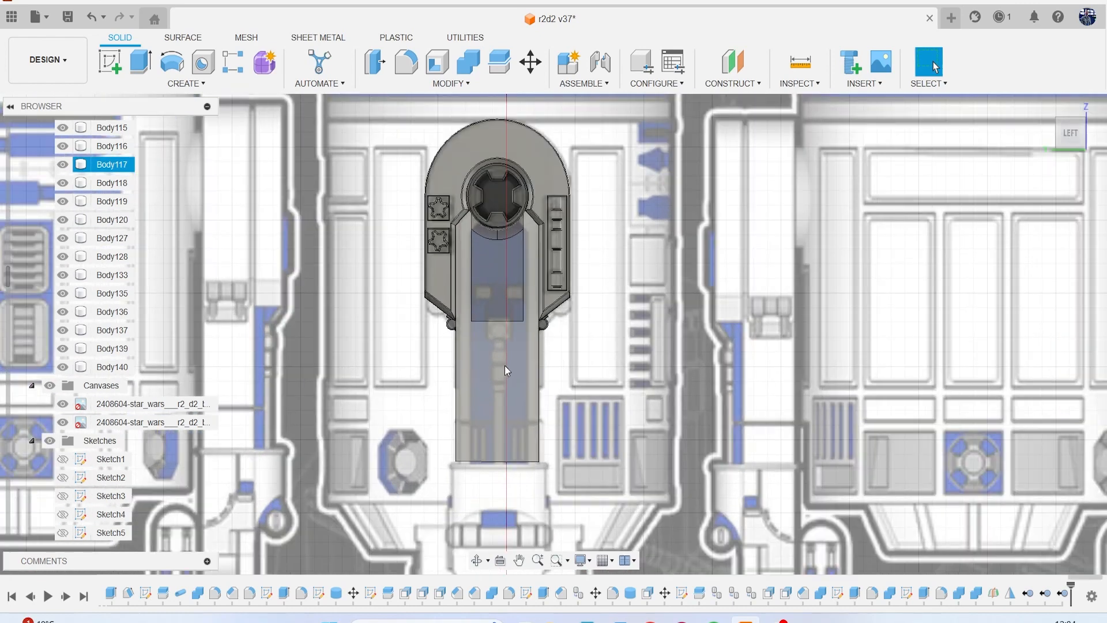
click(505, 367)
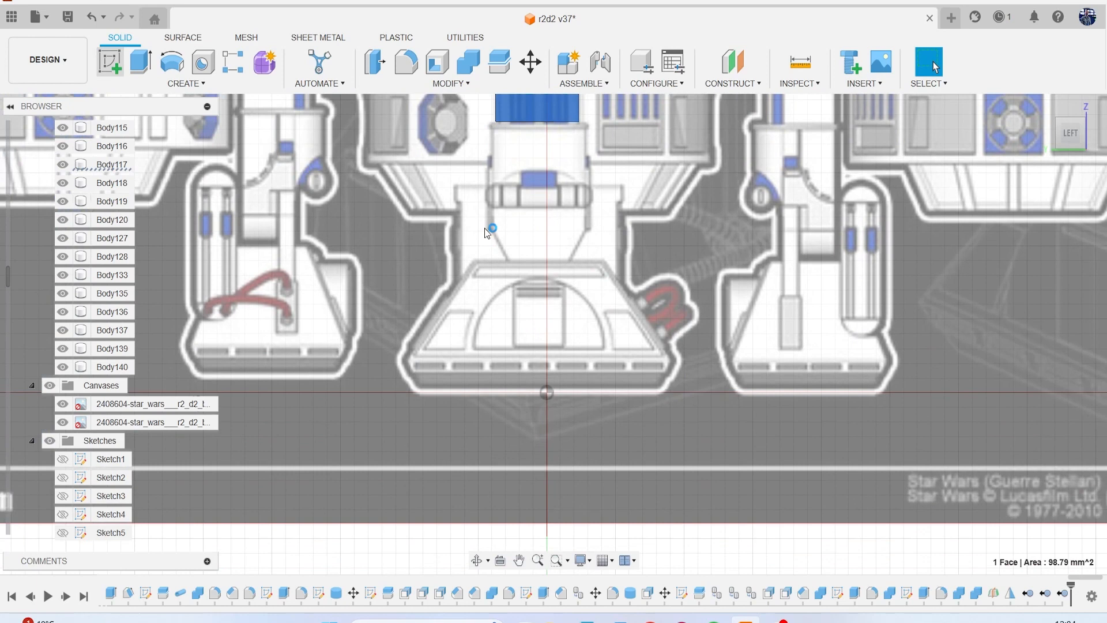
scroll(484, 227, down, 2)
mouse_move(484, 228)
middle_down()
mouse_move(484, 265)
mouse_move(510, 281)
middle_up()
scroll(509, 282, up, 2)
Try to sketch a rectangle on the leg from the upper panel's lower edge down to the leg's bottom edge.
key(r)
scroll(510, 286, up, 3)
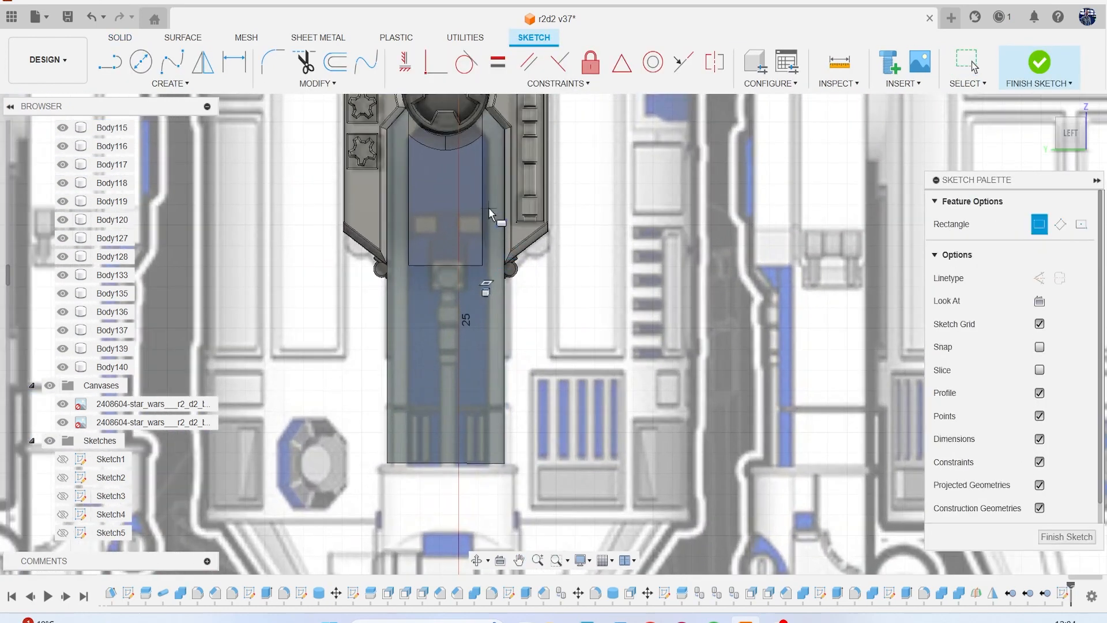
click(390, 279)
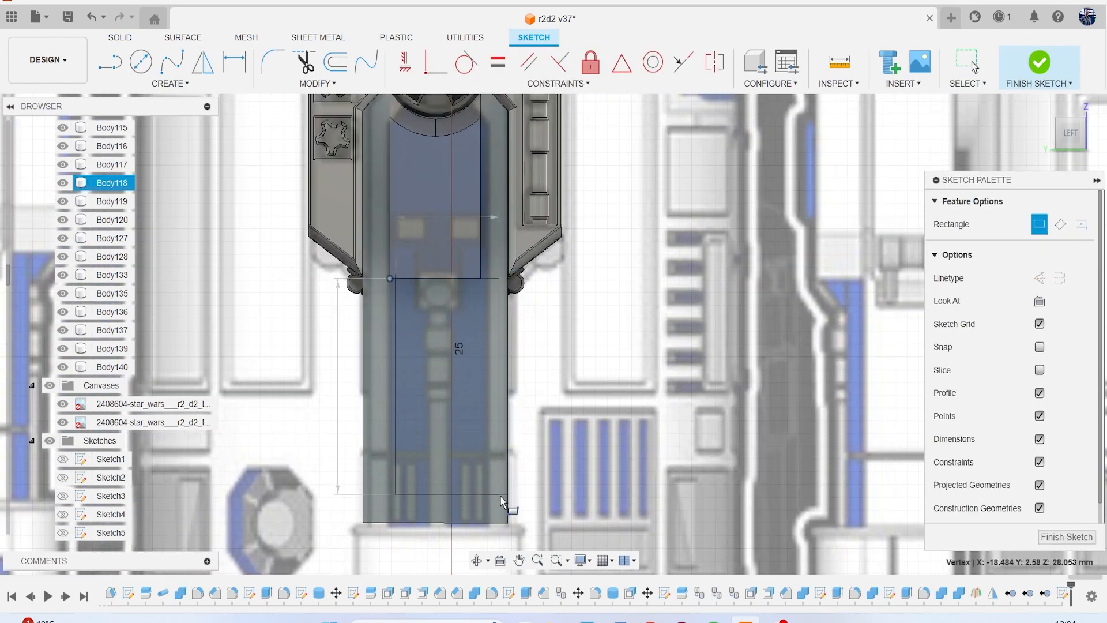
click(489, 525)
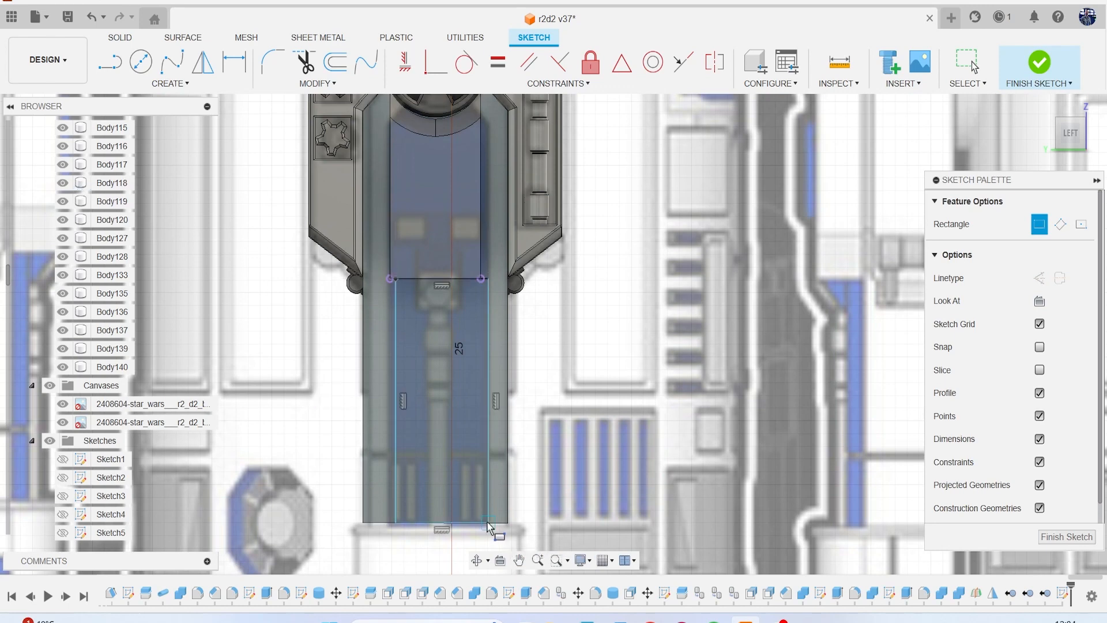
key(Escape)
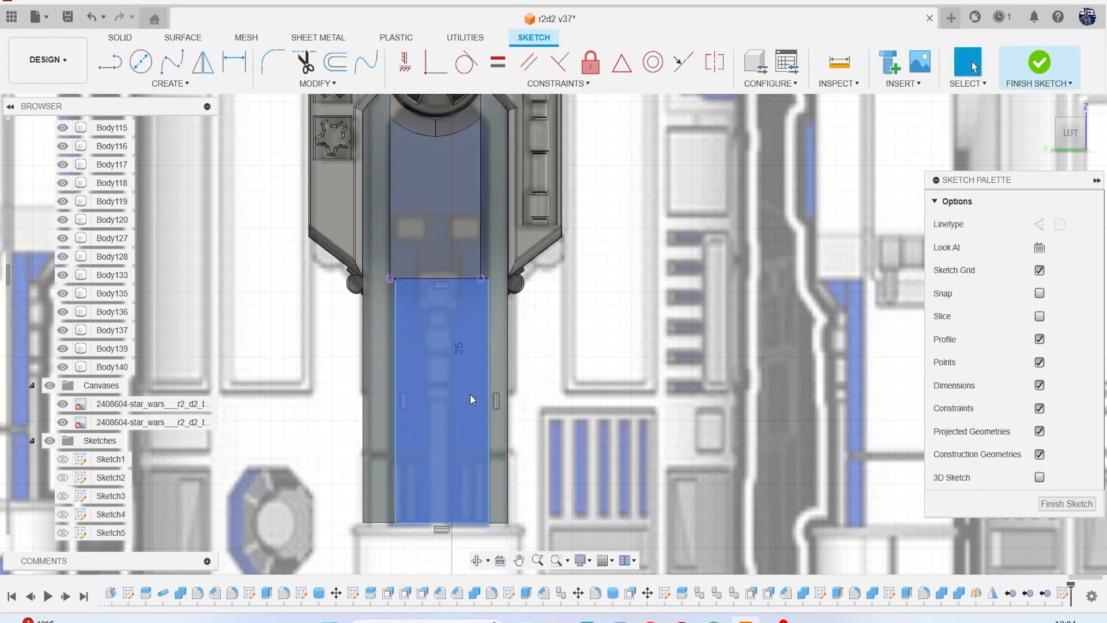
key(r)
scroll(381, 299, up, 3)
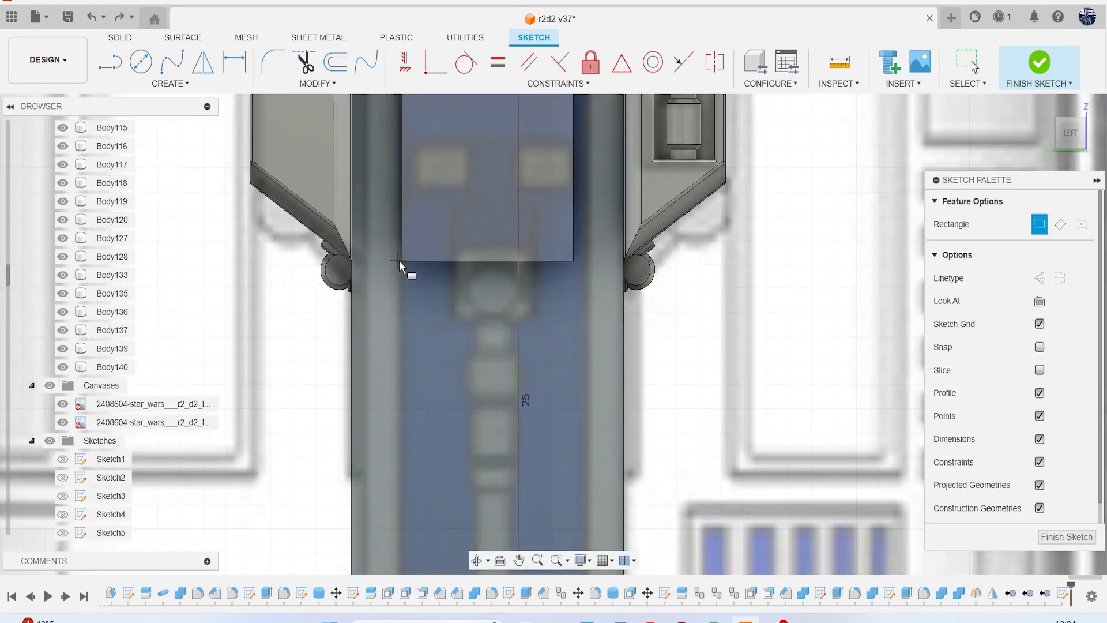
click(402, 266)
scroll(425, 345, down, 2)
middle_drag(425, 377, 427, 294)
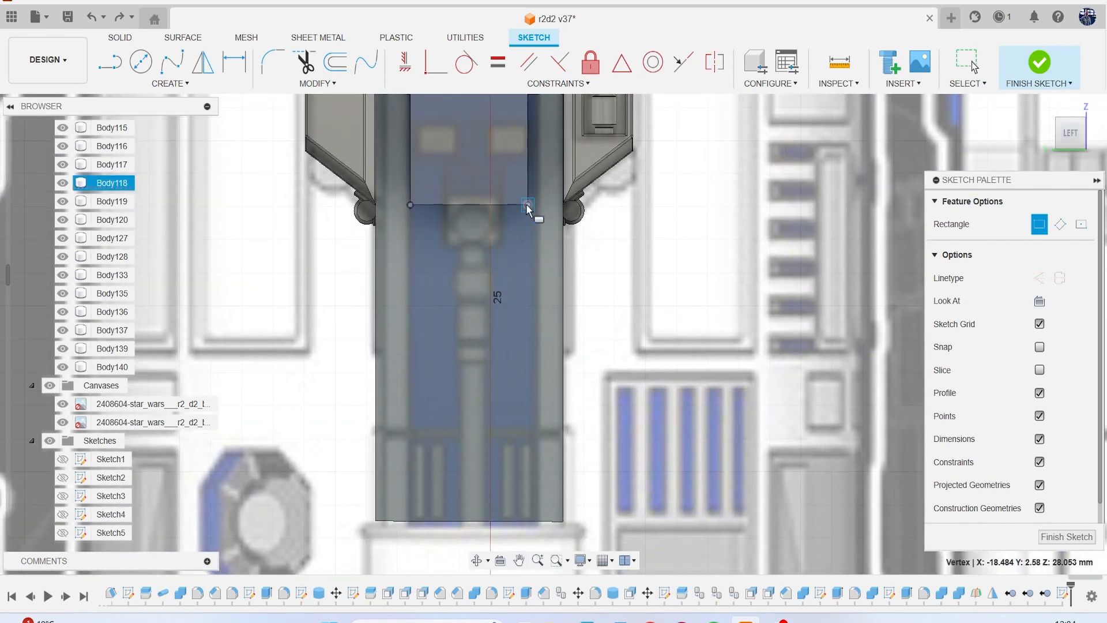
key(Return)
key(Escape)
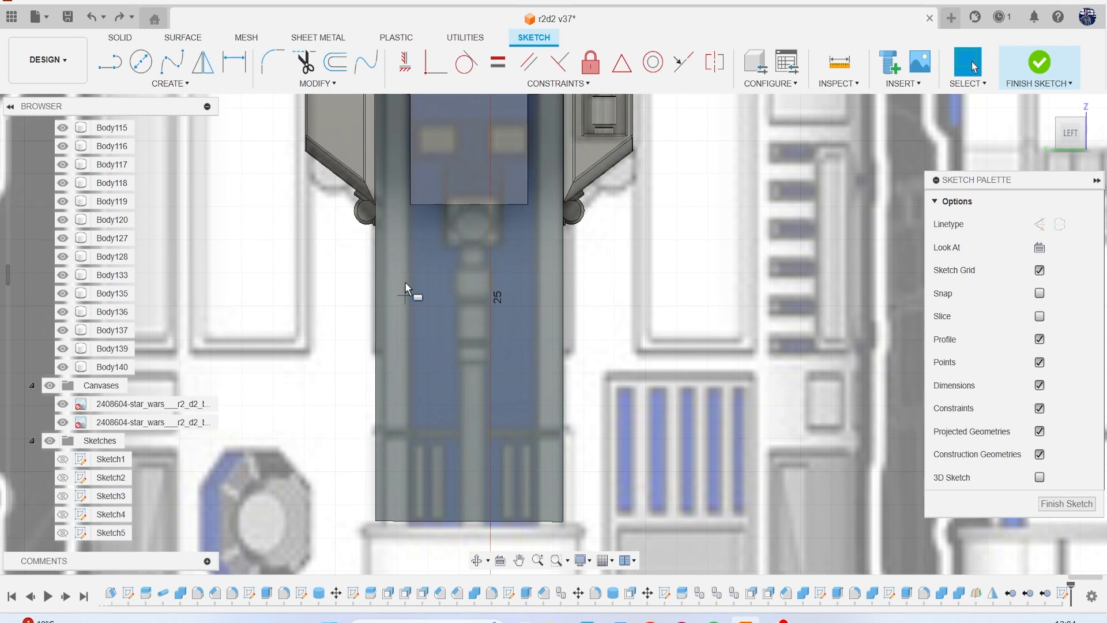
Sketch a rectangle on the leg from the upper panel's lower edge down to the leg's bottom edge.
key(r)
click(412, 206)
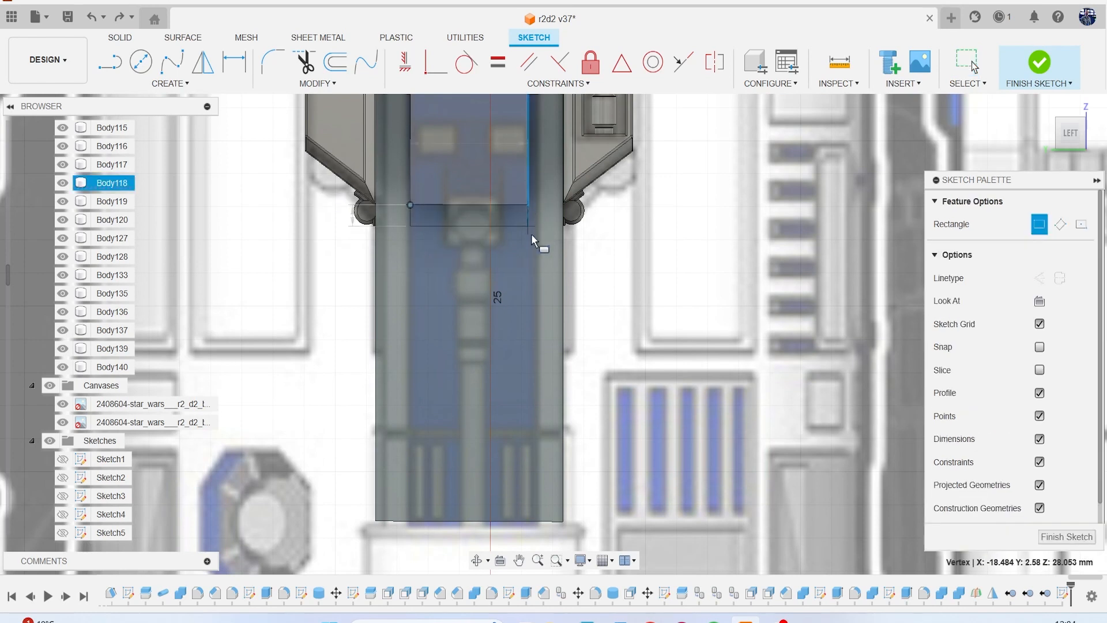
click(528, 521)
Hide the reference canvases and extrude the face area flanking the rectangle slightly inward as a cut along the lower leg's sides.
key(e)
scroll(496, 361, down, 3)
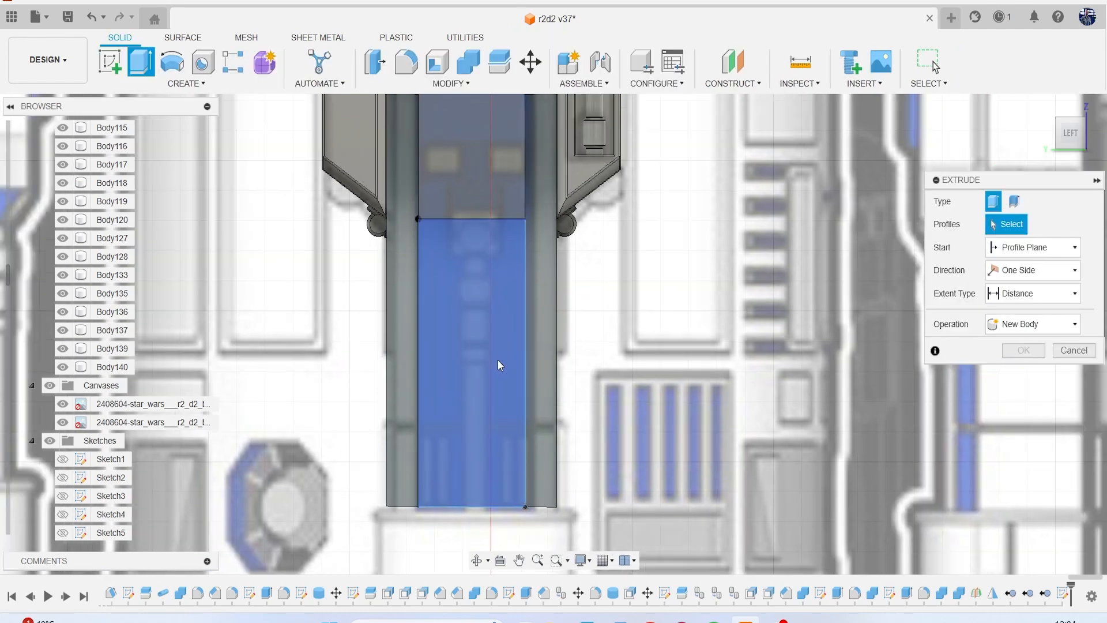
click(534, 279)
scroll(595, 240, down, 3)
drag(1070, 137, 997, 136)
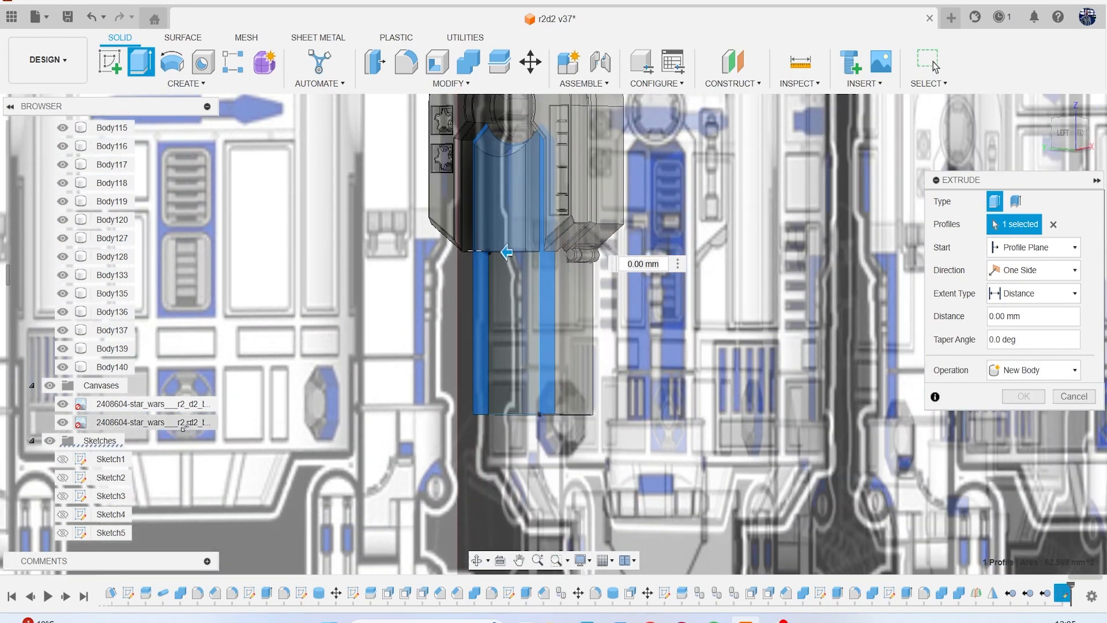
click(52, 388)
scroll(496, 254, up, 2)
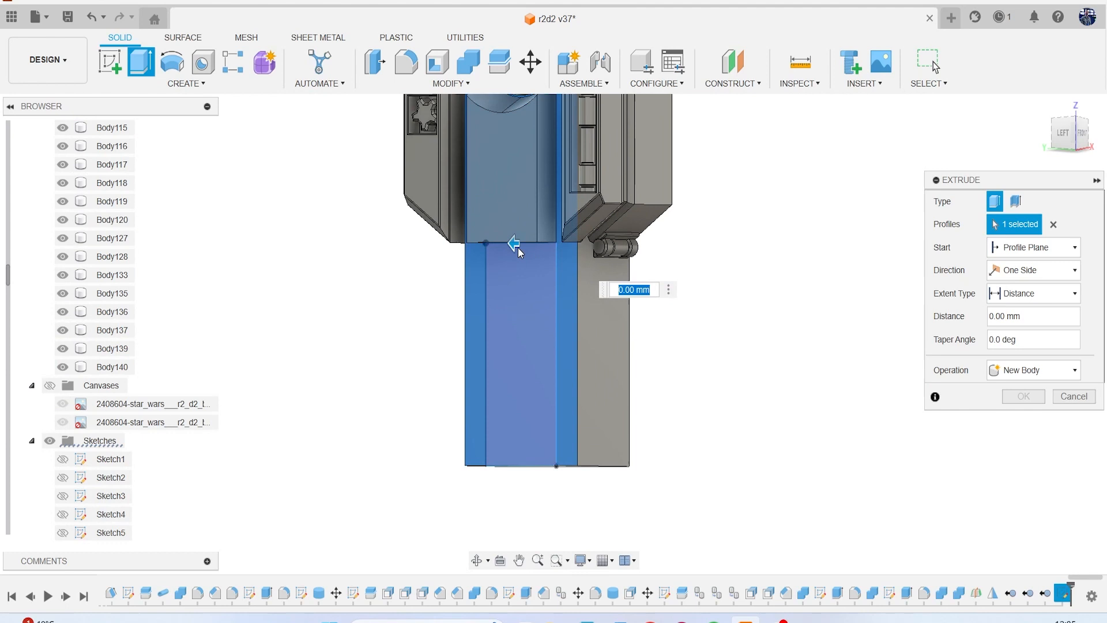
drag(515, 241, 522, 246)
click(1024, 420)
Check the whole leg against the R2-D2 reference canvases, briefly showing them and hiding them again.
middle_drag(863, 369, 832, 488)
scroll(844, 402, down, 1)
scroll(844, 401, down, 1)
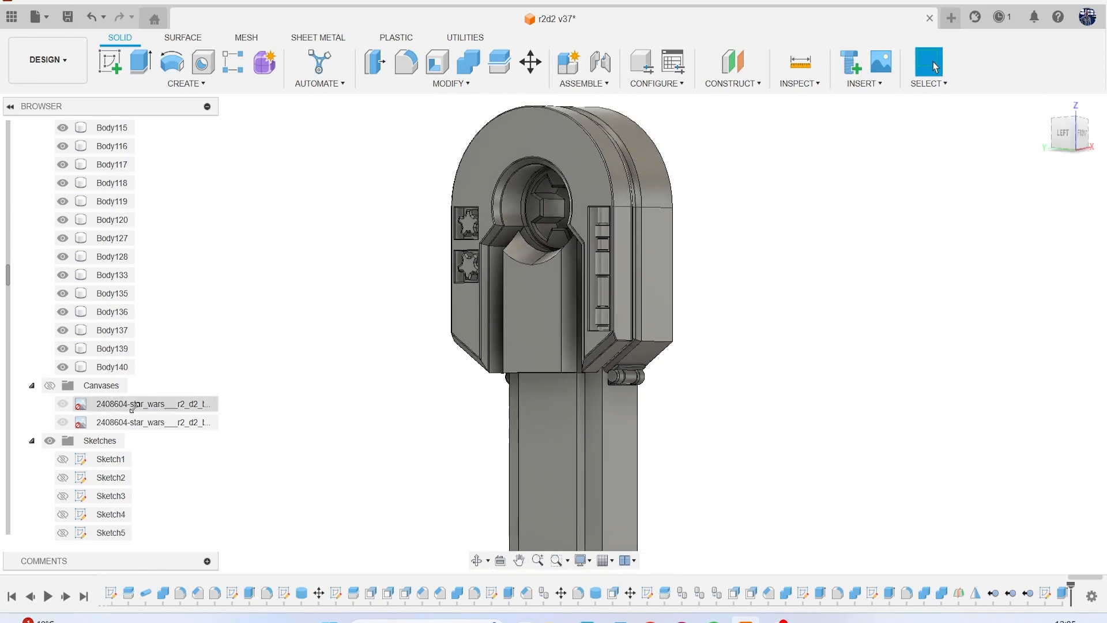
click(50, 385)
scroll(603, 337, down, 3)
scroll(603, 337, down, 5)
middle_drag(611, 323, 423, 290)
click(50, 385)
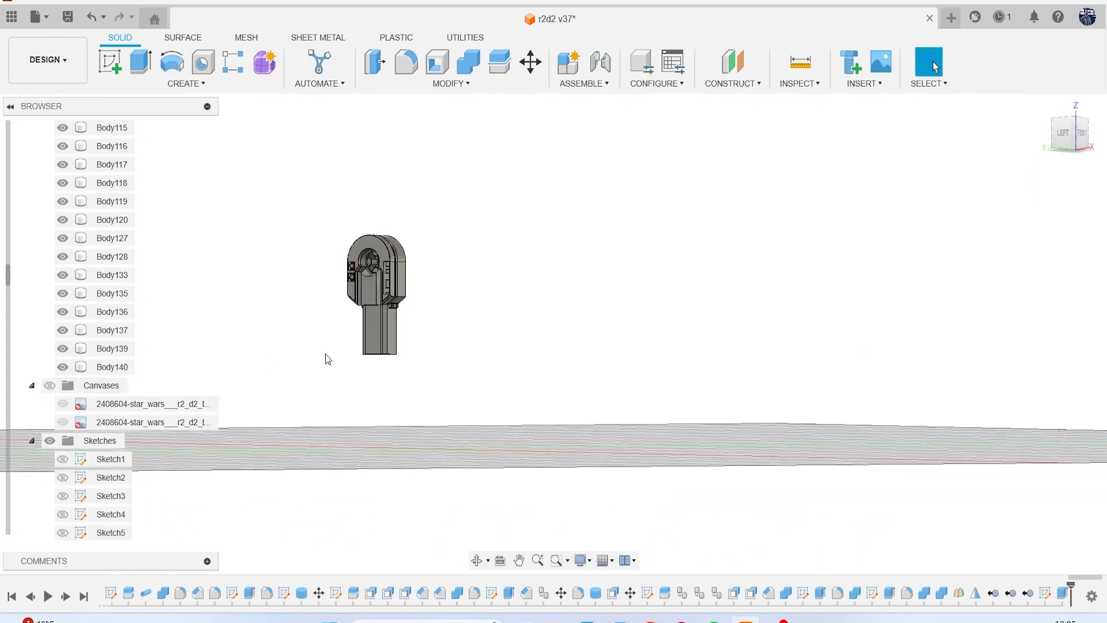
Sketch a horizontal line on the lower leg's front face, crossing its full width roughly two-thirds of the way down.
scroll(361, 299, up, 4)
click(109, 62)
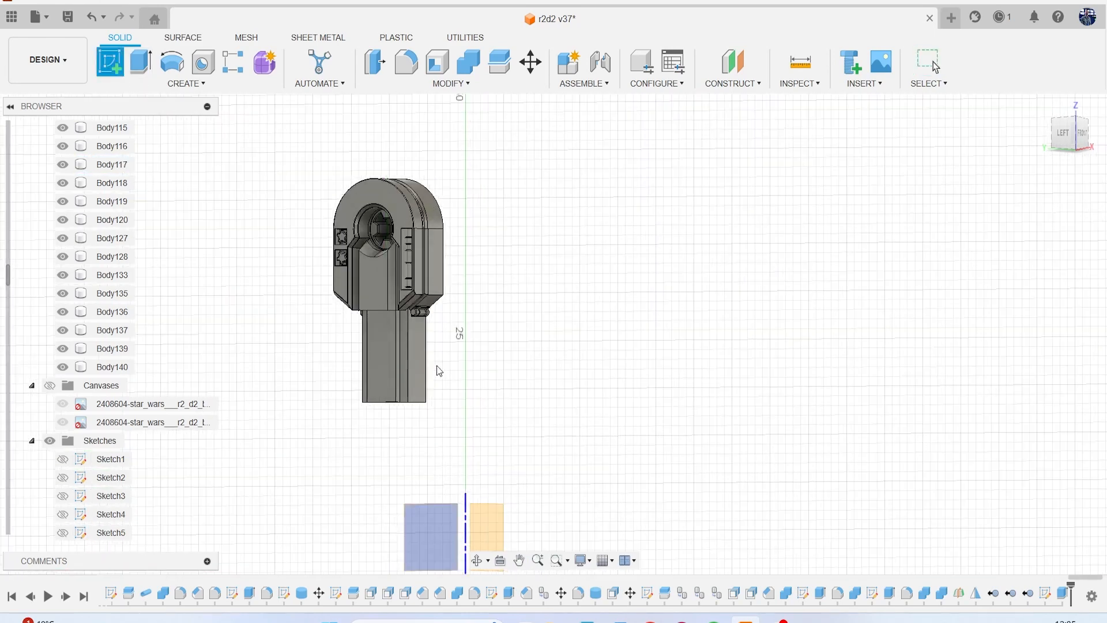
click(419, 368)
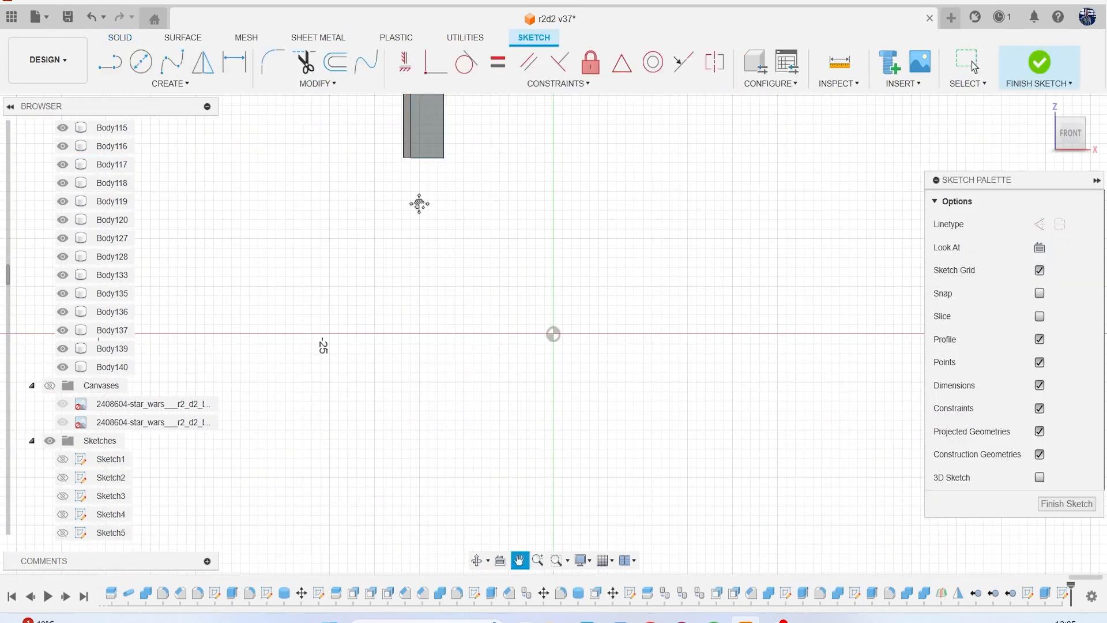
middle_drag(419, 203, 455, 447)
scroll(455, 444, up, 4)
key(l)
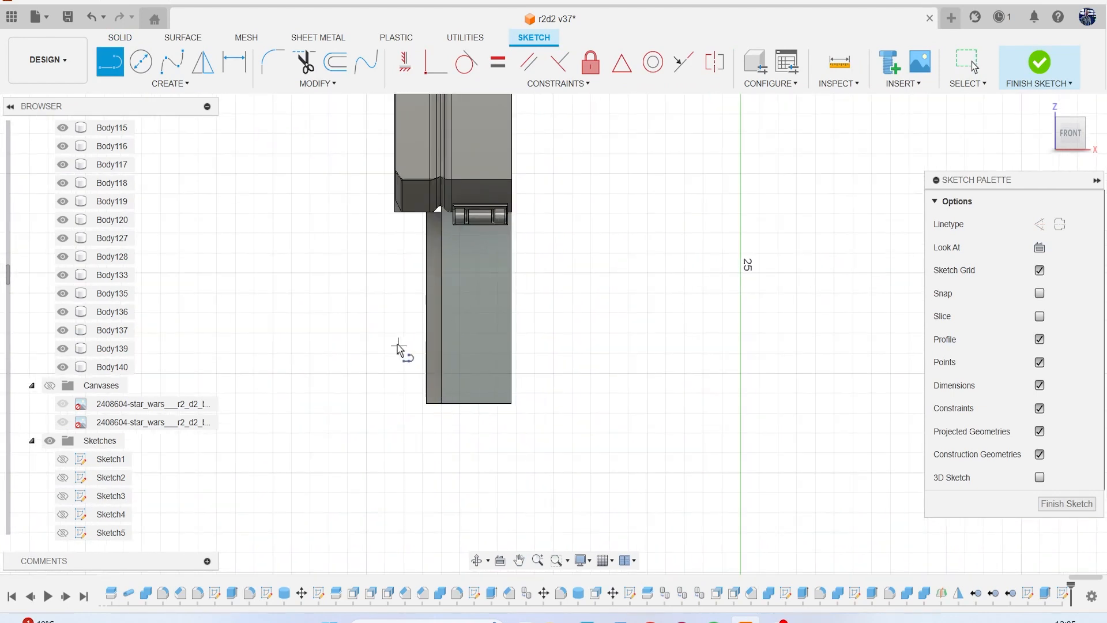
click(393, 335)
click(543, 336)
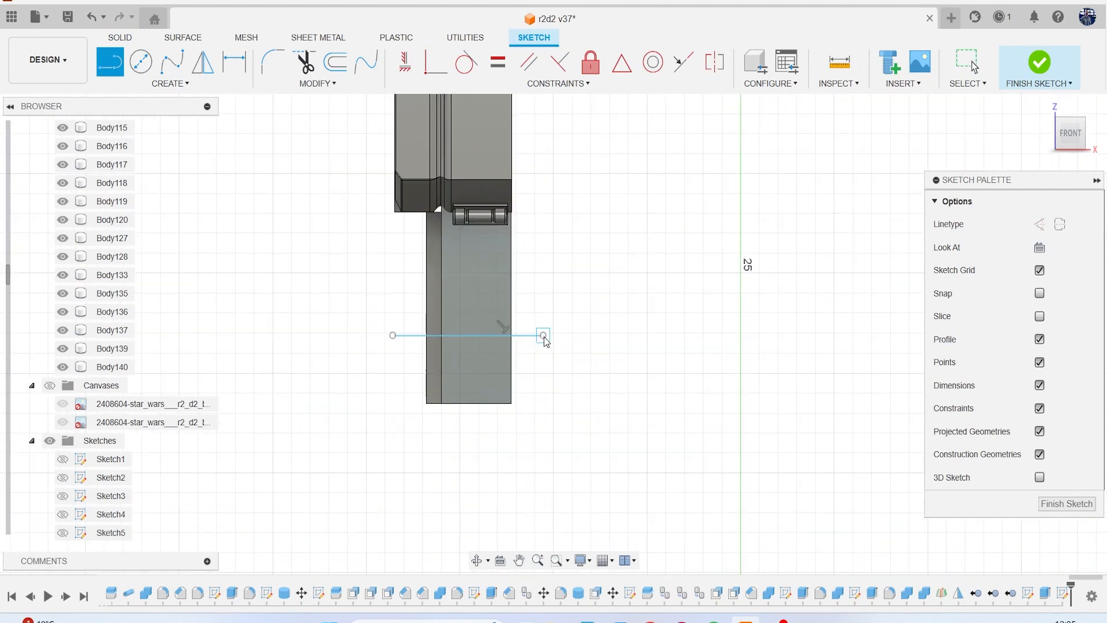
key(Escape)
click(1041, 62)
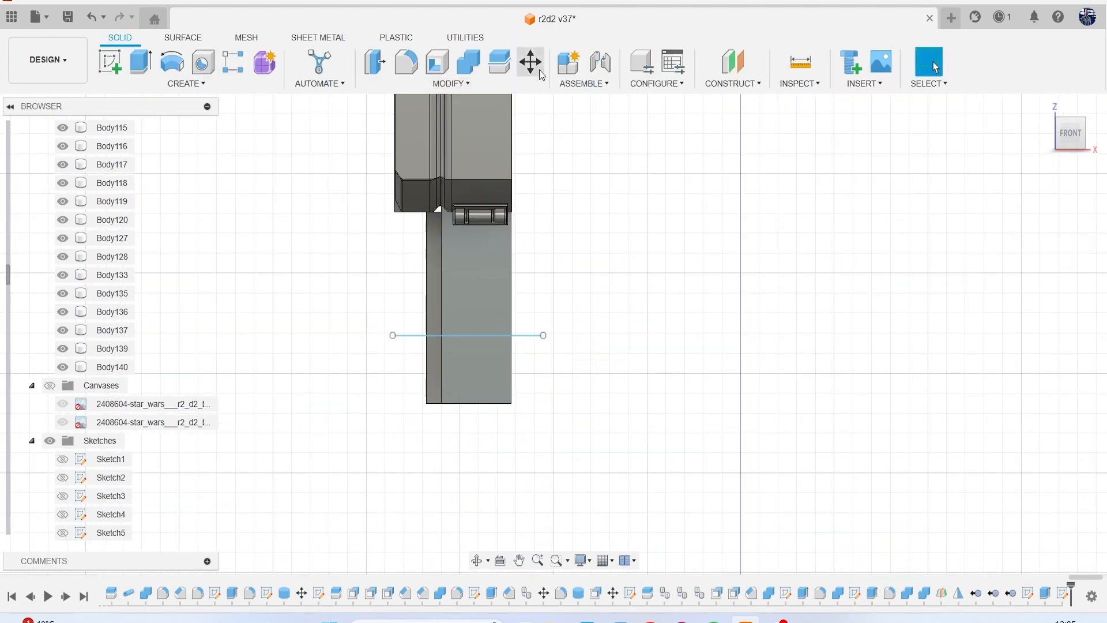
Split the leg body in two using the sketched horizontal line as the splitting tool.
click(499, 61)
click(499, 294)
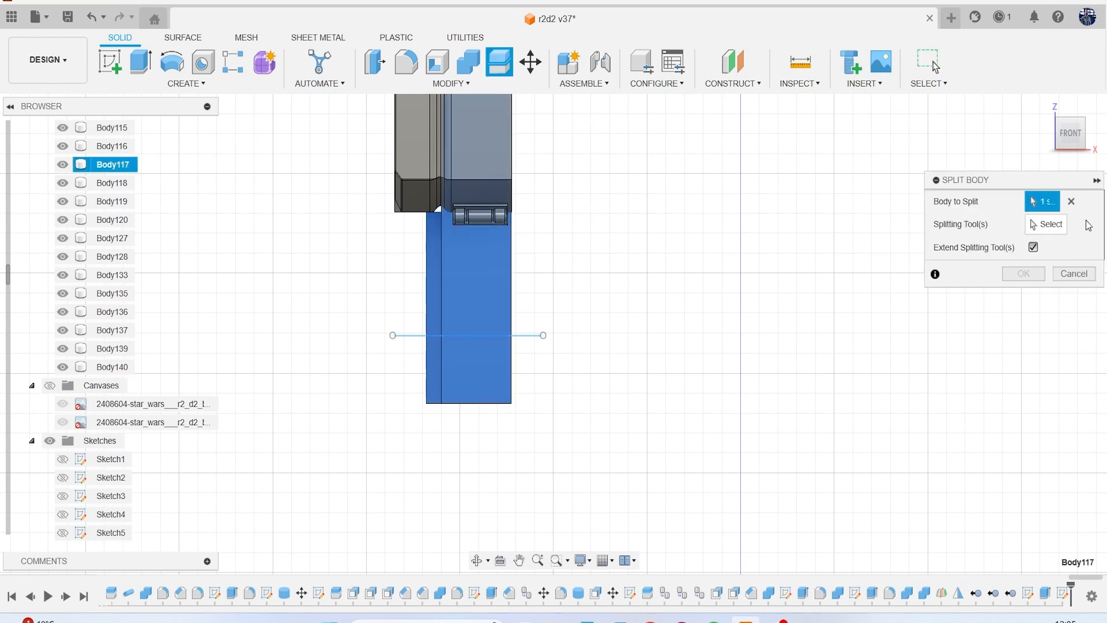
click(1046, 226)
click(524, 335)
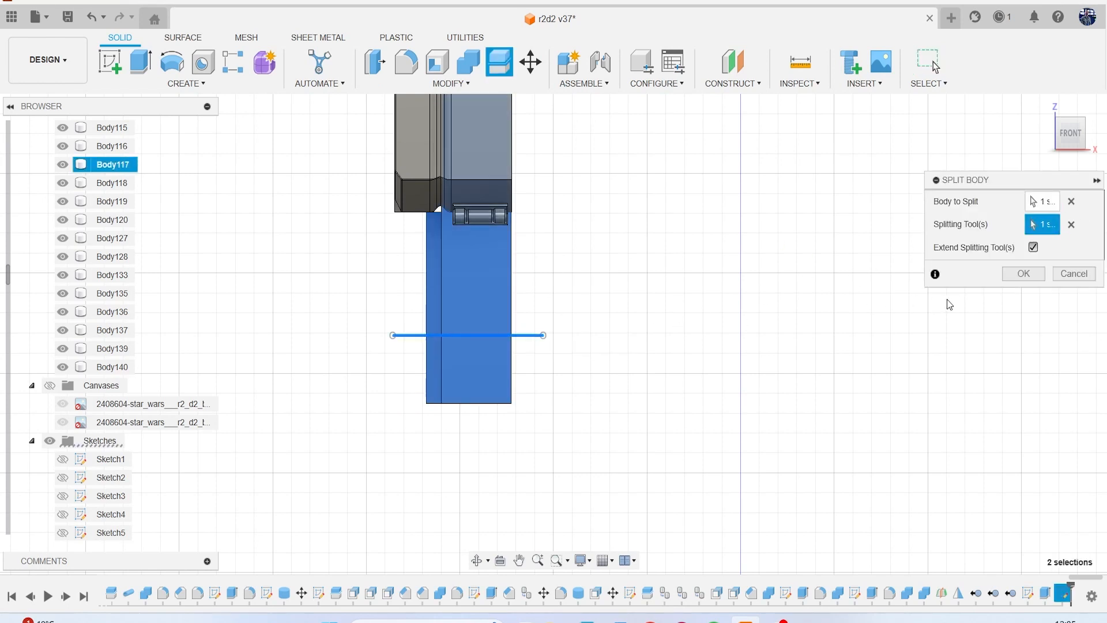
click(1023, 274)
shift+middle_drag(553, 335, 623, 323)
shift+middle_drag(340, 271, 436, 262)
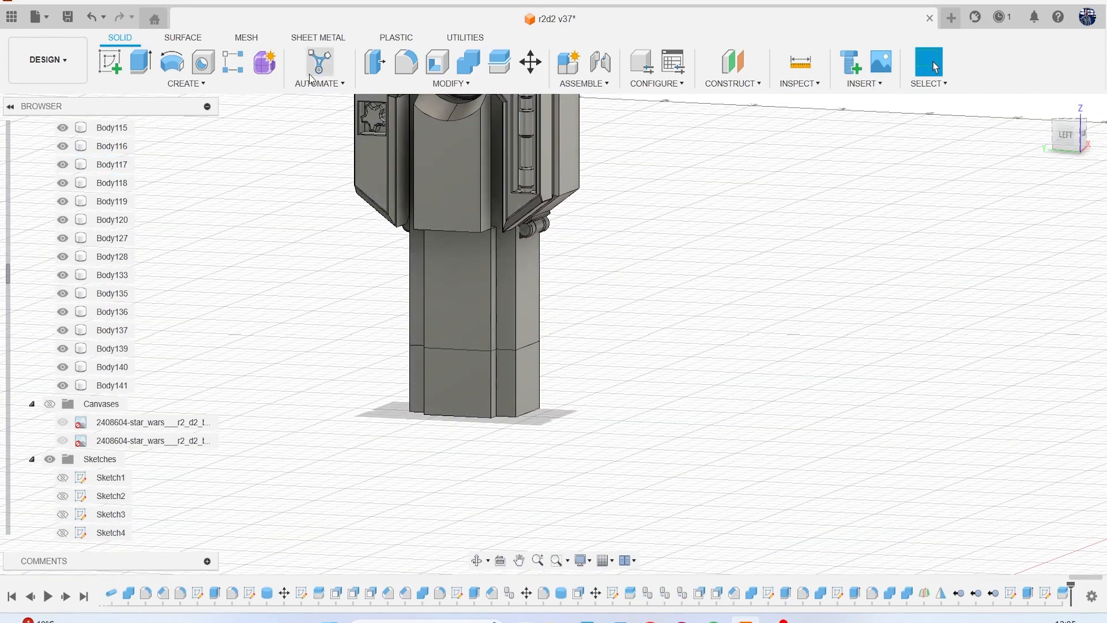
Cut a circular pipe groove with a 0.3 mm section along the split edge on the leg's front face and adjoining recessed strip.
click(186, 84)
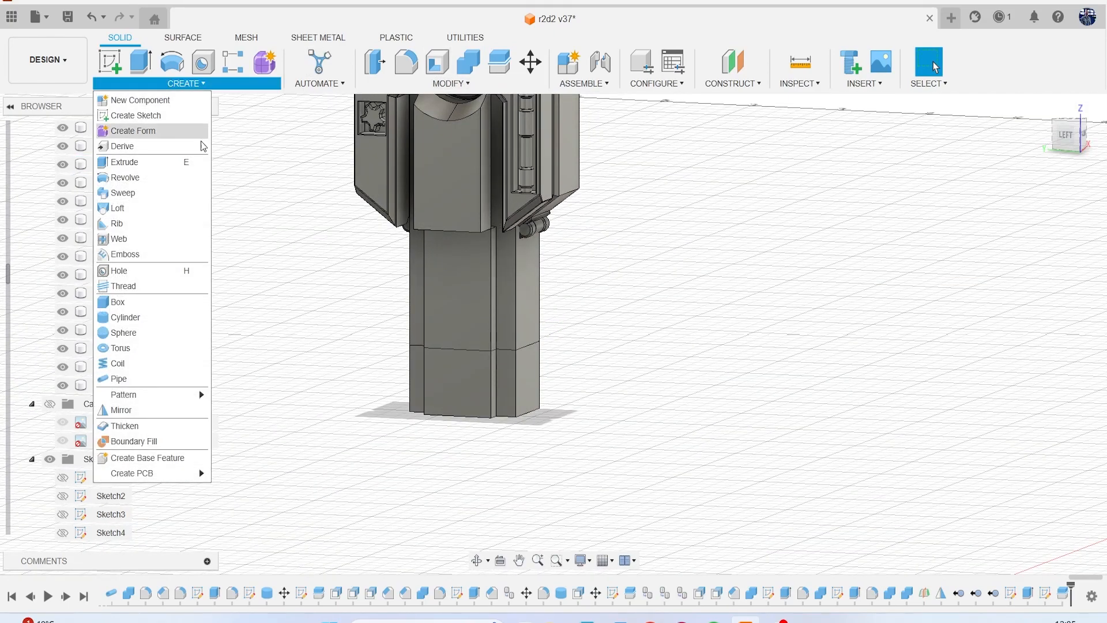
click(157, 377)
scroll(450, 344, up, 3)
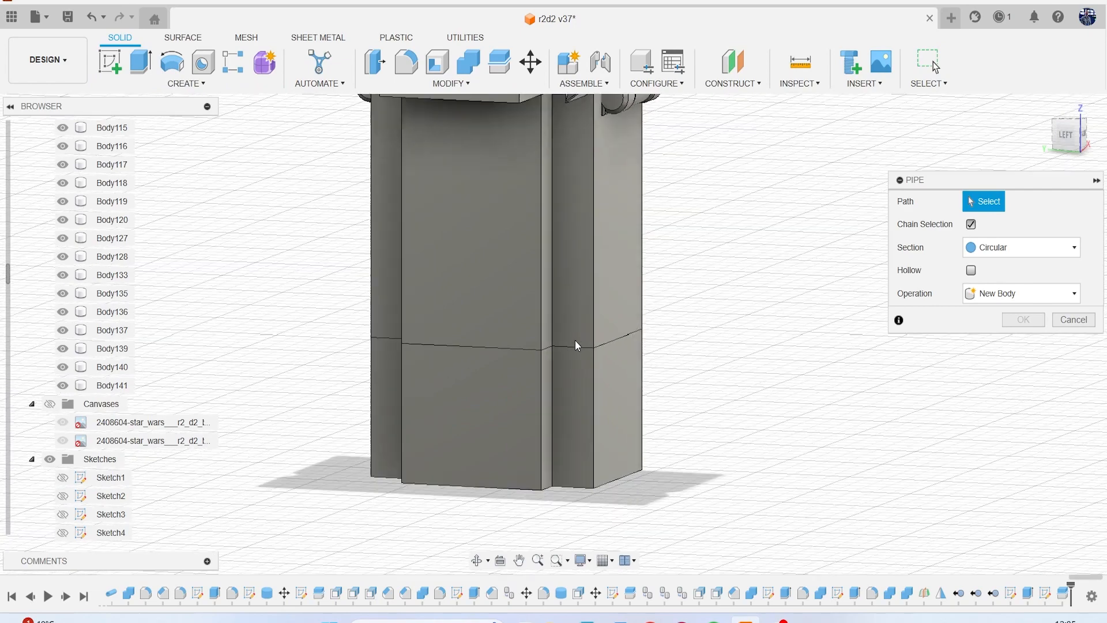
click(604, 344)
scroll(600, 358, up, 5)
click(530, 326)
scroll(488, 427, down, 3)
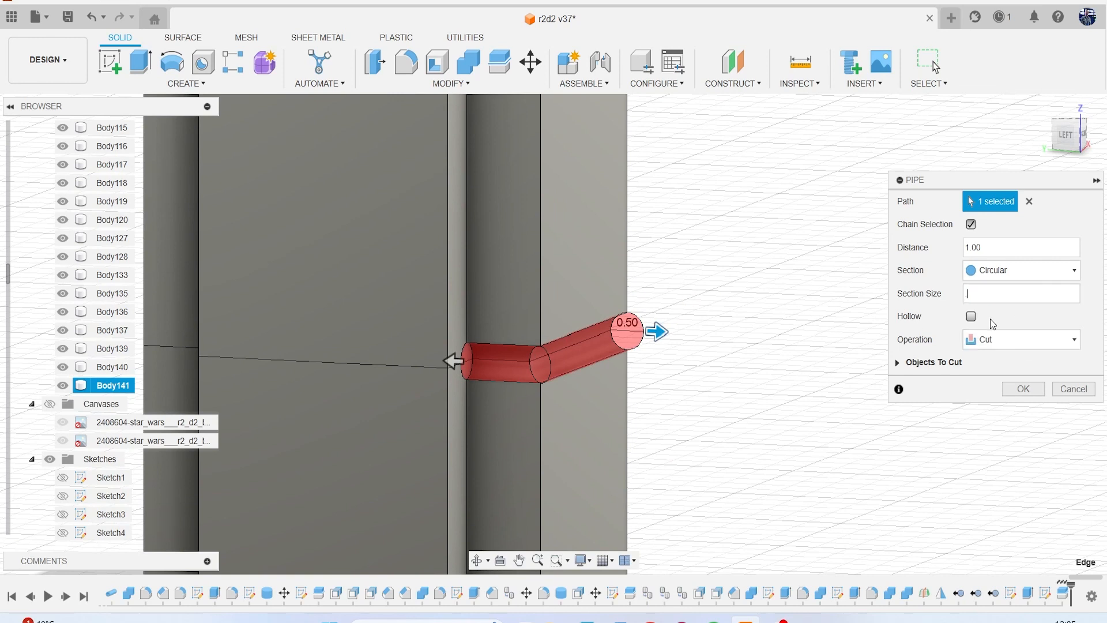
text(.3)
key(Return)
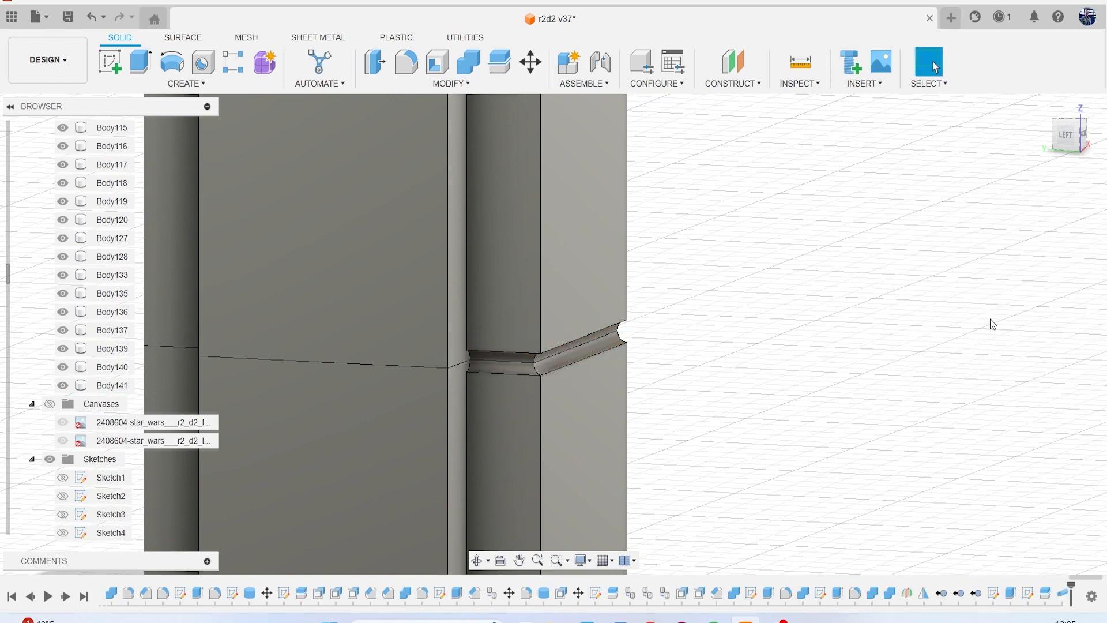
Cut a matching 0.30 mm circular pipe groove along the split edge on the leg's back face and adjoining recessed strip.
scroll(812, 429, down, 3)
right_click(358, 286)
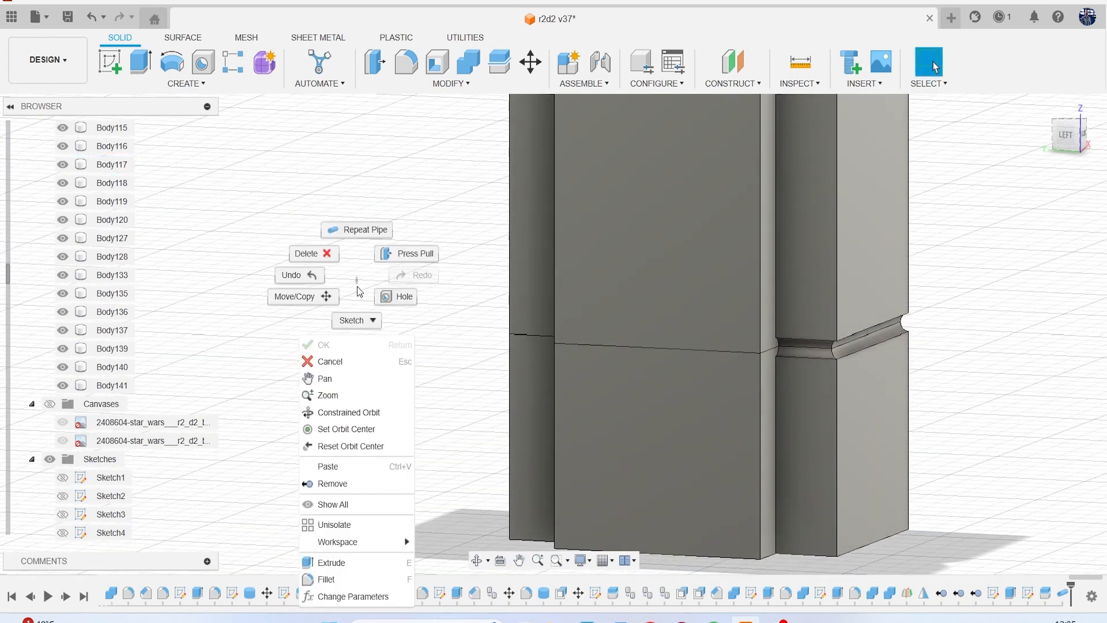
click(361, 231)
click(537, 336)
scroll(638, 309, down, 2)
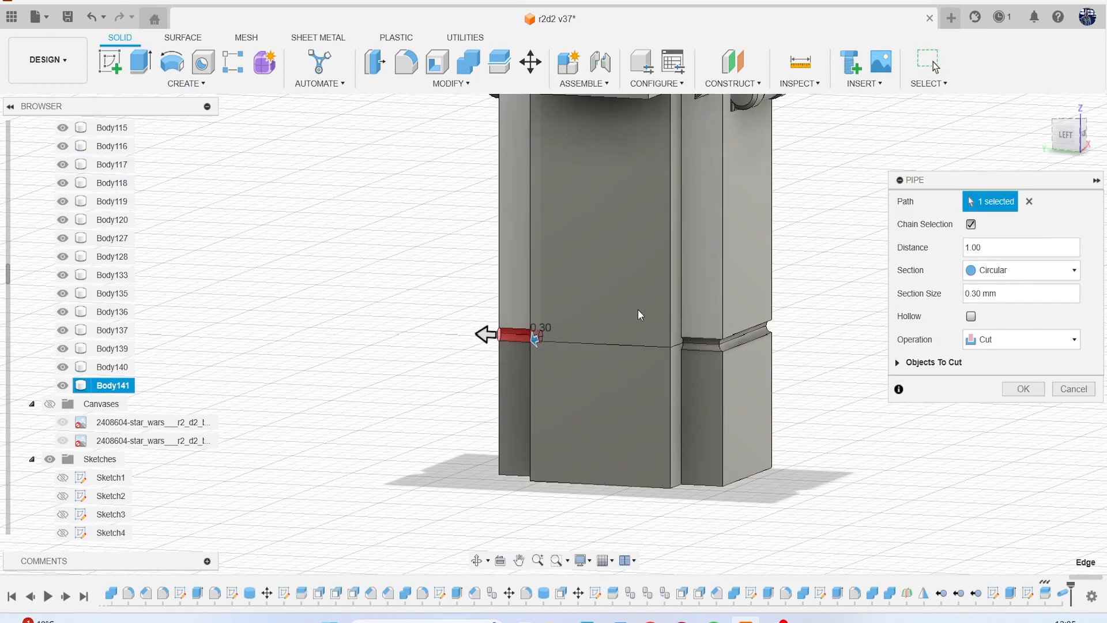
drag(1068, 135, 1100, 134)
click(589, 317)
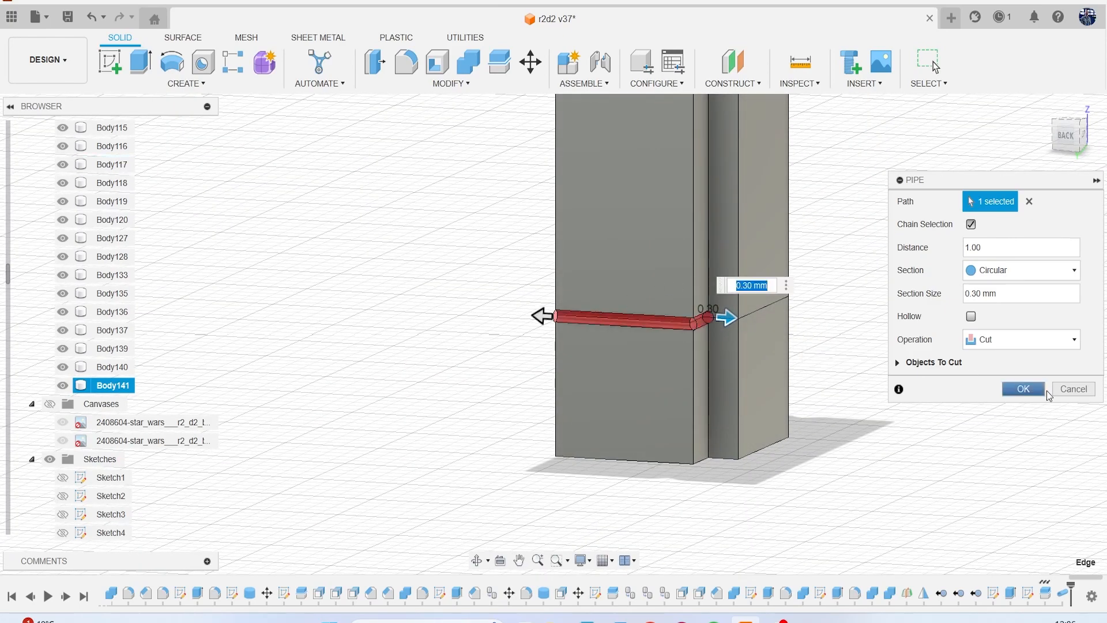
click(1015, 394)
Start a fillet on the upper and lower edges of the back groove with a 0.04 mm radius.
scroll(946, 378, down, 4)
middle_drag(946, 378, 687, 386)
scroll(750, 404, down, 1)
scroll(915, 236, down, 1)
scroll(550, 353, up, 6)
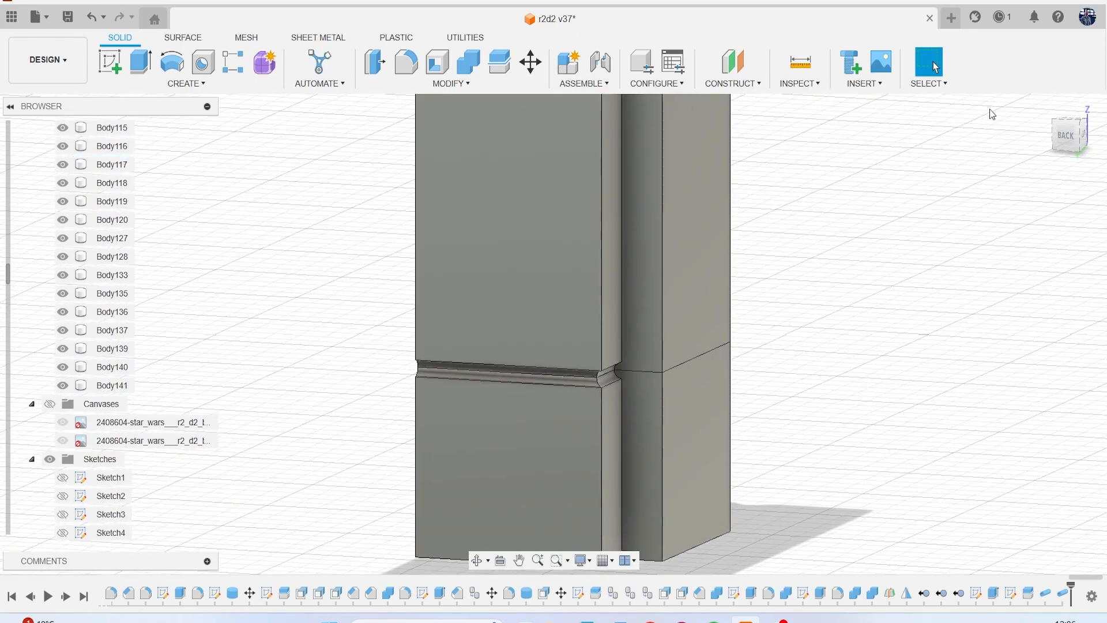
drag(1069, 142, 1061, 128)
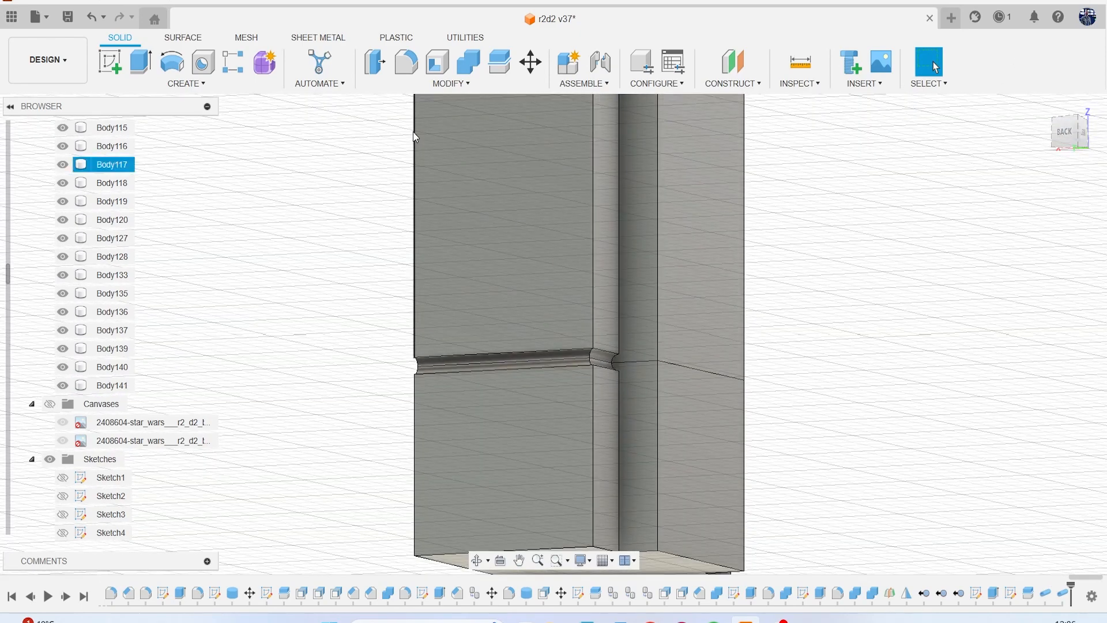
click(420, 83)
click(411, 118)
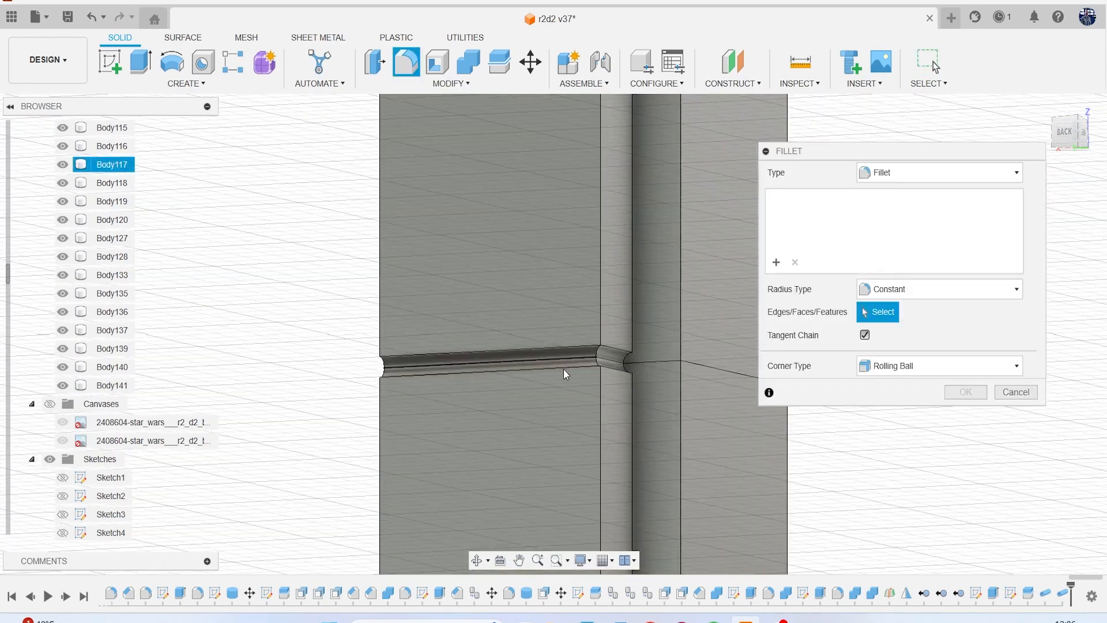
scroll(562, 369, up, 3)
click(569, 368)
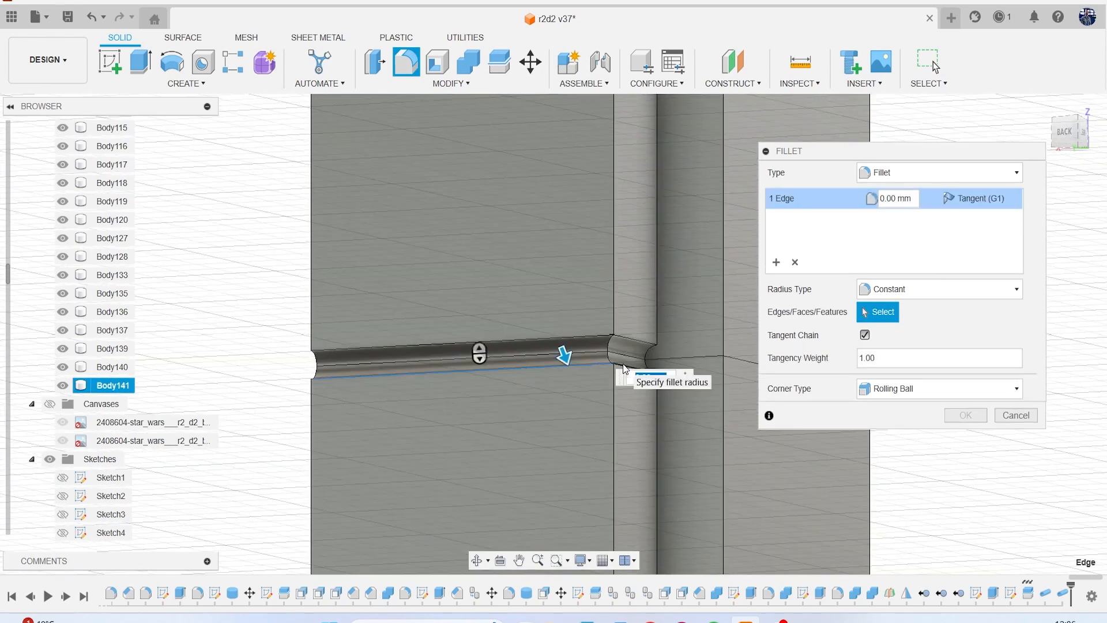
click(579, 342)
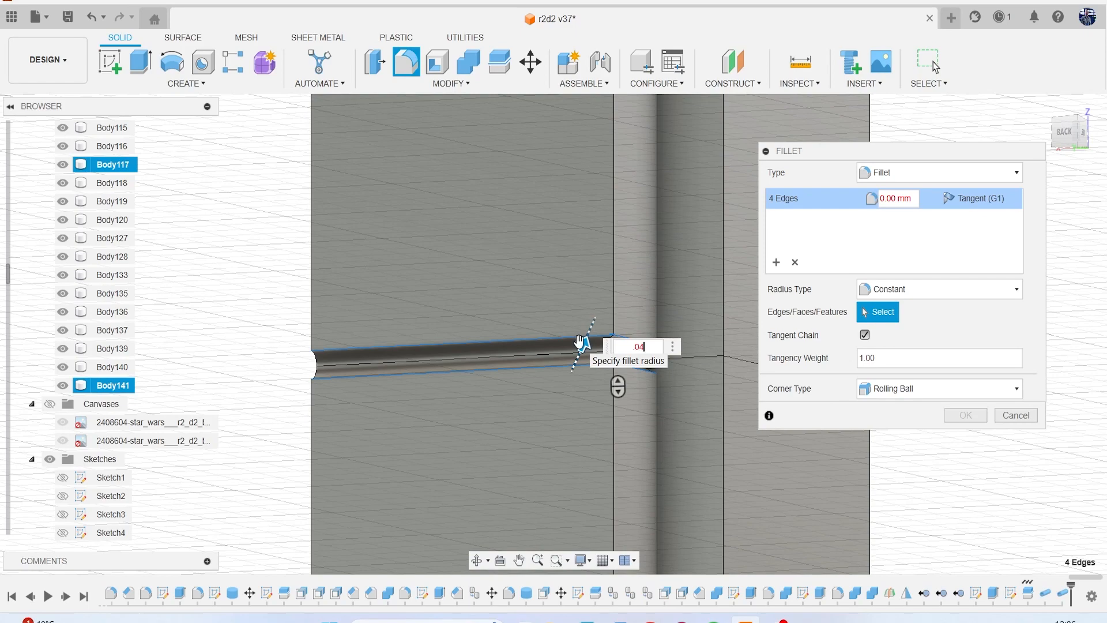
scroll(579, 342, down, 3)
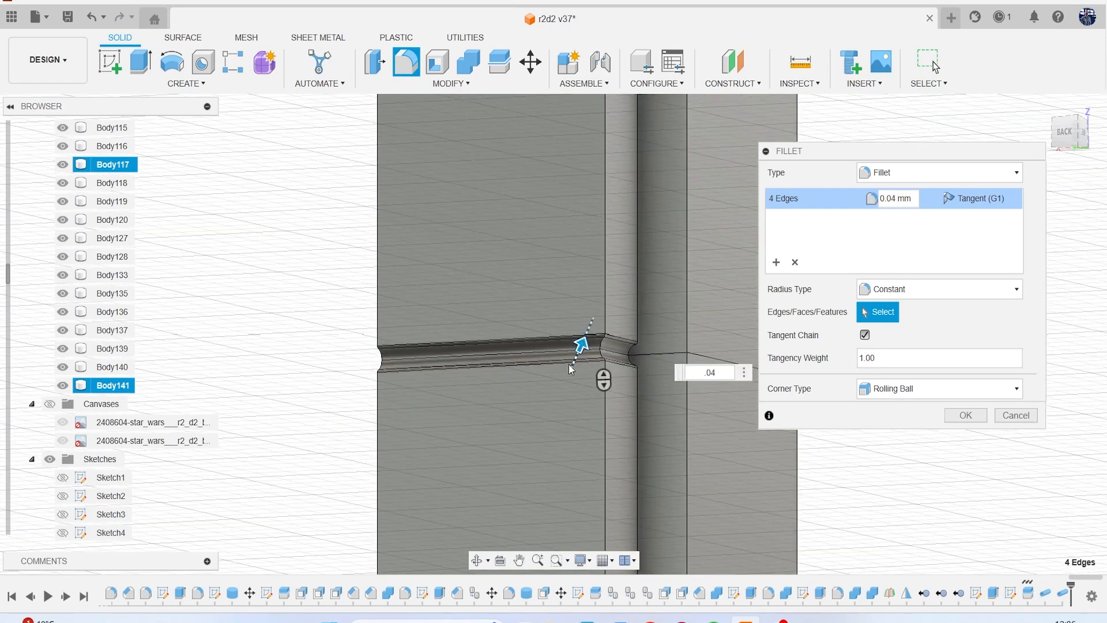
Add the front groove's upper and lower edges, including those on the recessed strip, to the 0.04 mm fillet and apply it.
middle_drag(527, 381, 383, 339)
drag(1057, 135, 989, 152)
middle_drag(607, 316, 353, 279)
scroll(353, 281, up, 2)
click(507, 295)
scroll(506, 300, up, 1)
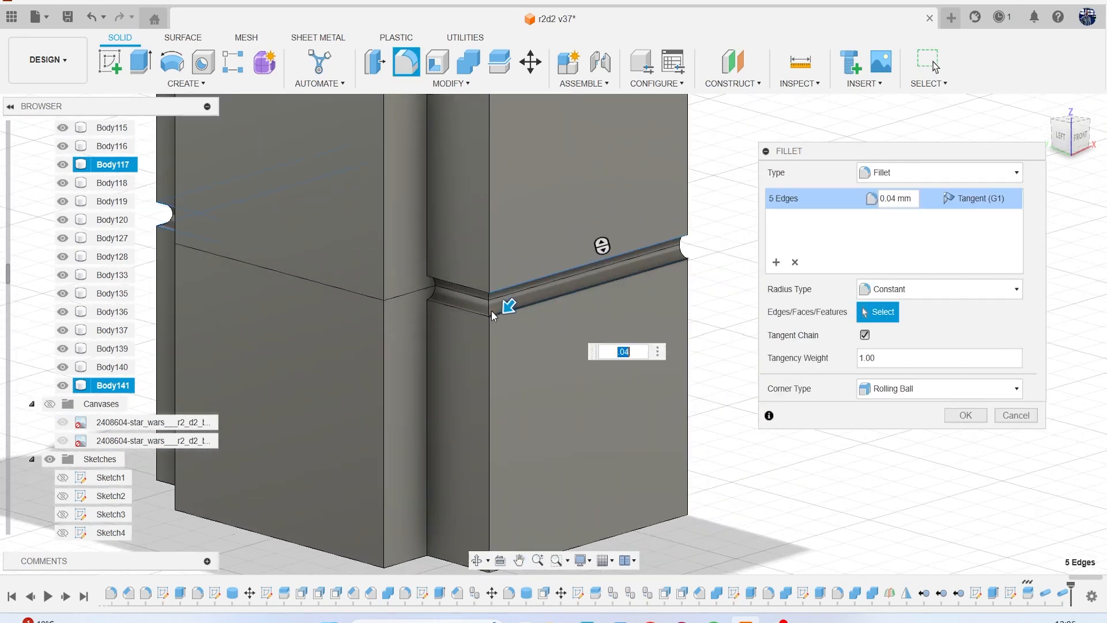
click(475, 312)
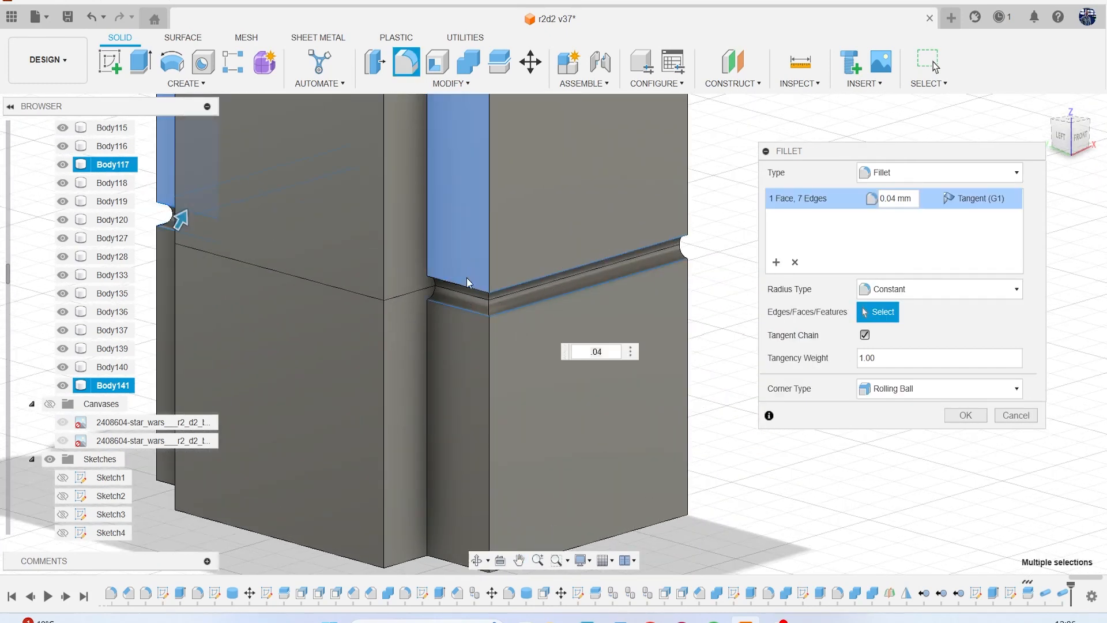
click(466, 284)
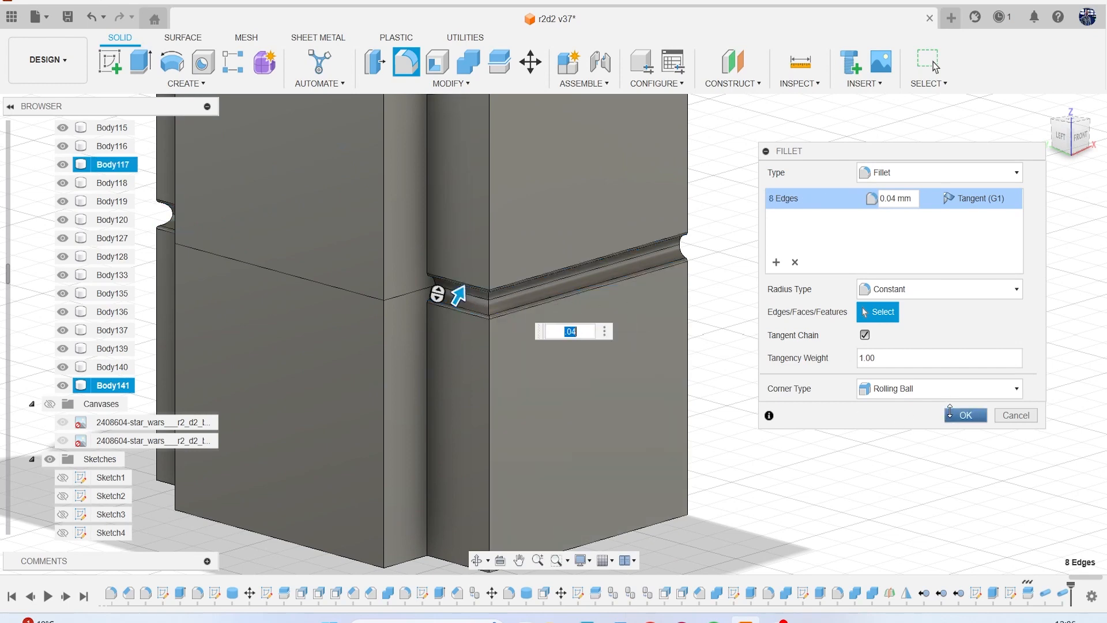
click(966, 415)
Join the upper and lower leg bodies with Combine and save the design with the version description "User Saved".
scroll(784, 375, down, 2)
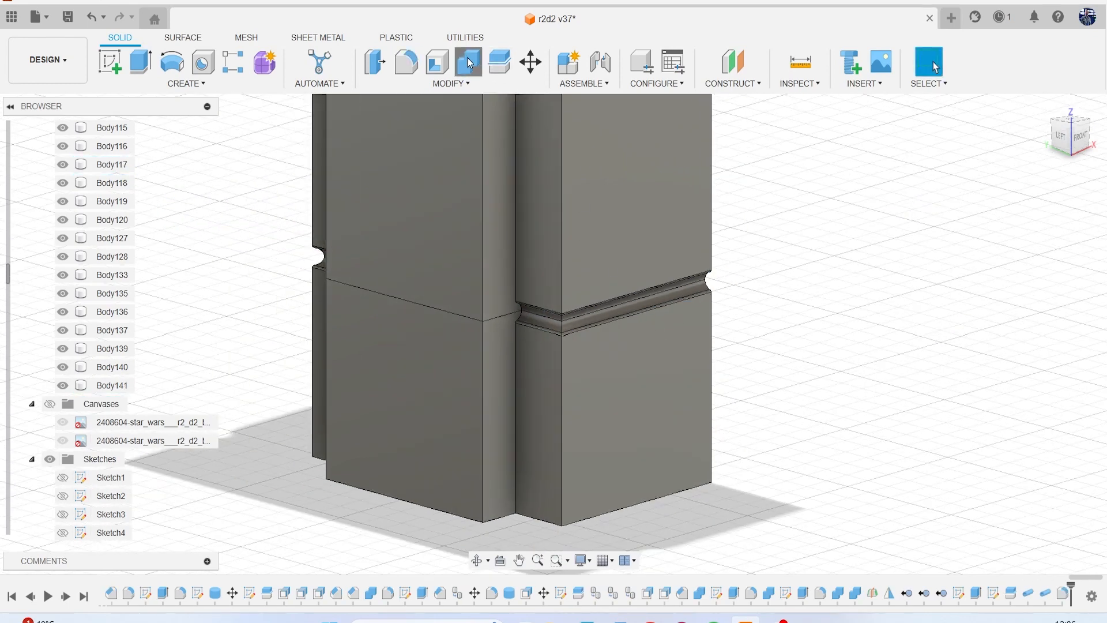
click(469, 64)
click(585, 265)
click(644, 341)
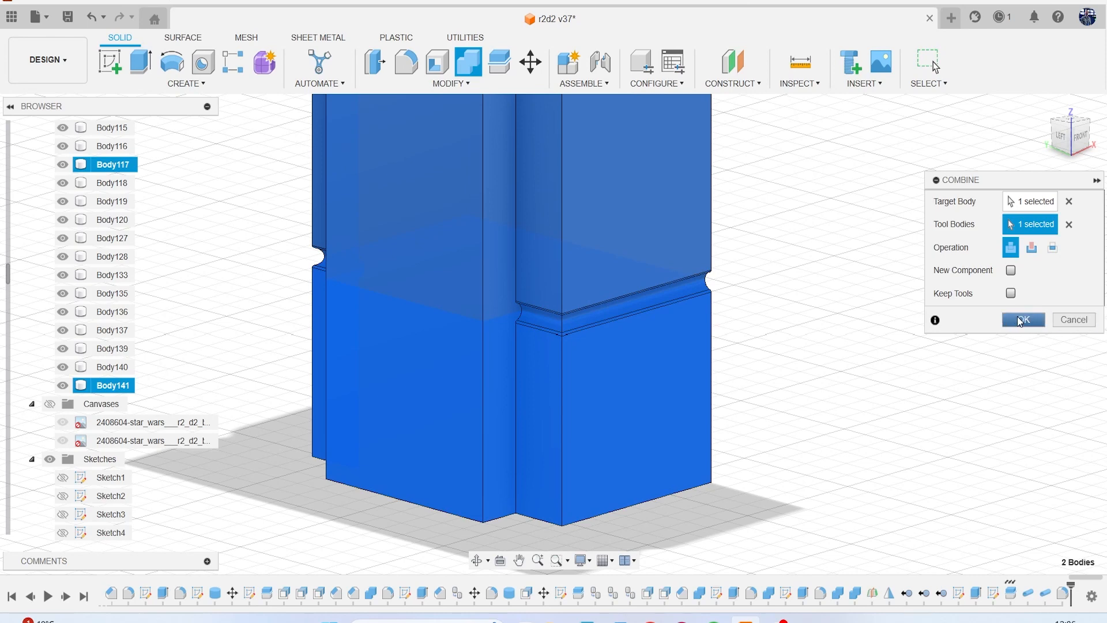
click(1020, 321)
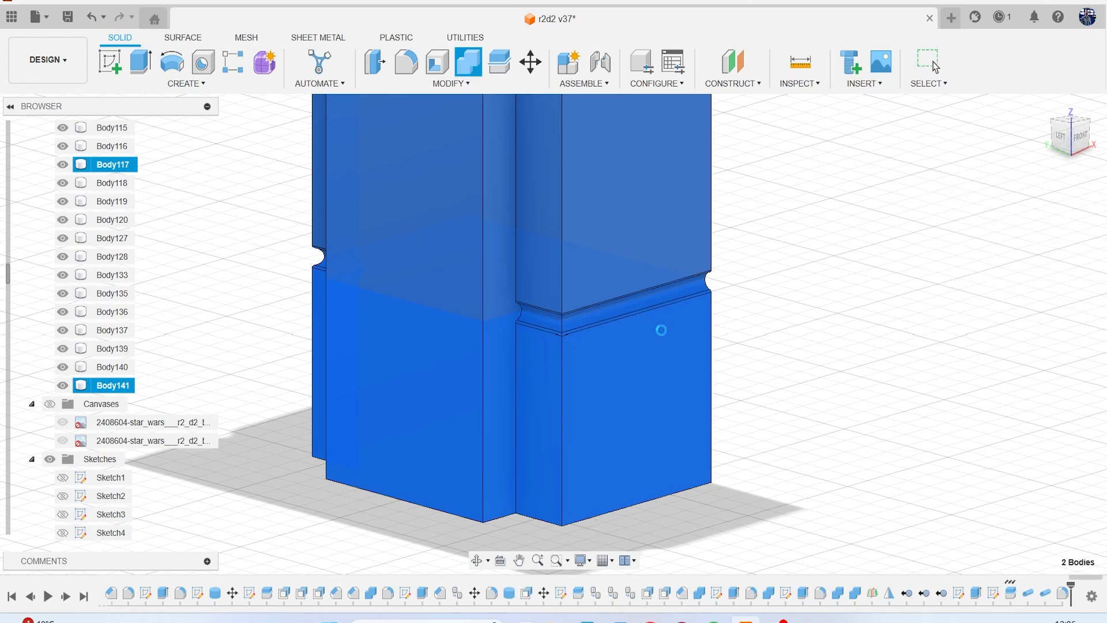
scroll(662, 330, down, 5)
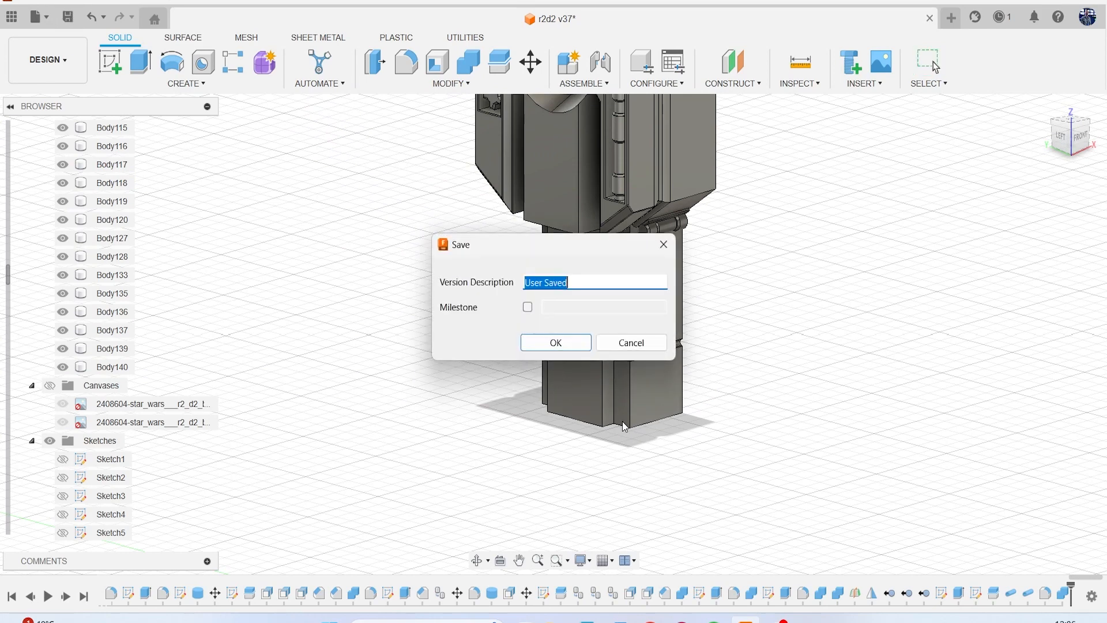
click(557, 341)
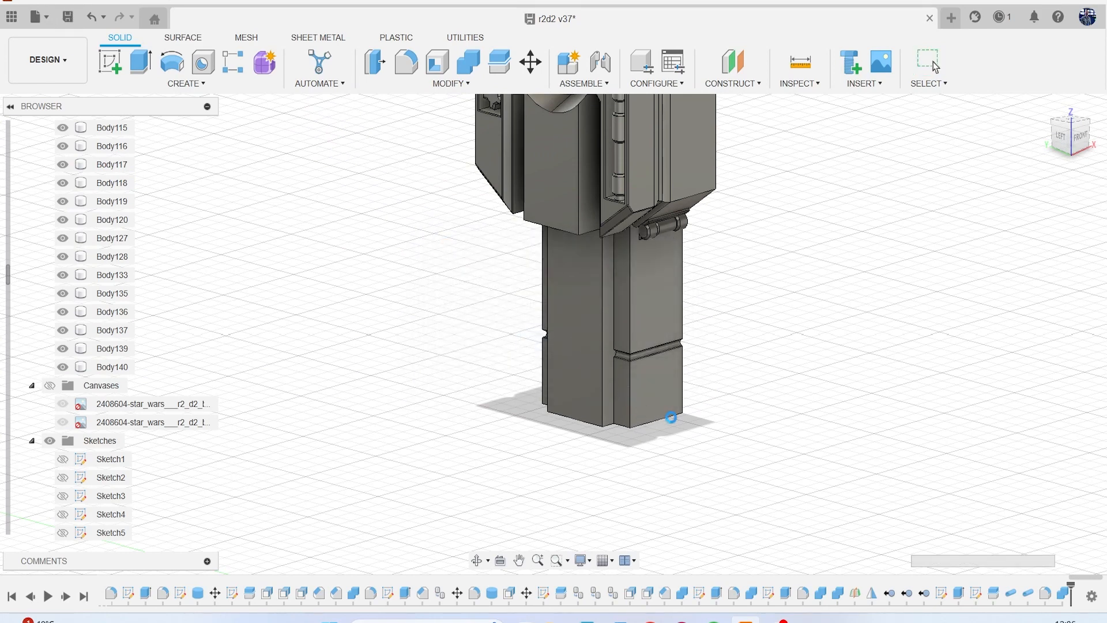
Show the reference canvases and examine R2-D2's lower leg in the perspective drawing and against the model from the left view.
middle_drag(709, 422, 661, 443)
scroll(672, 449, down, 3)
mouse_move(1071, 142)
mouse_down()
mouse_move(1036, 117)
mouse_move(978, 106)
mouse_move(980, 120)
mouse_move(1079, 142)
mouse_move(983, 116)
mouse_move(1070, 128)
mouse_up()
click(1060, 135)
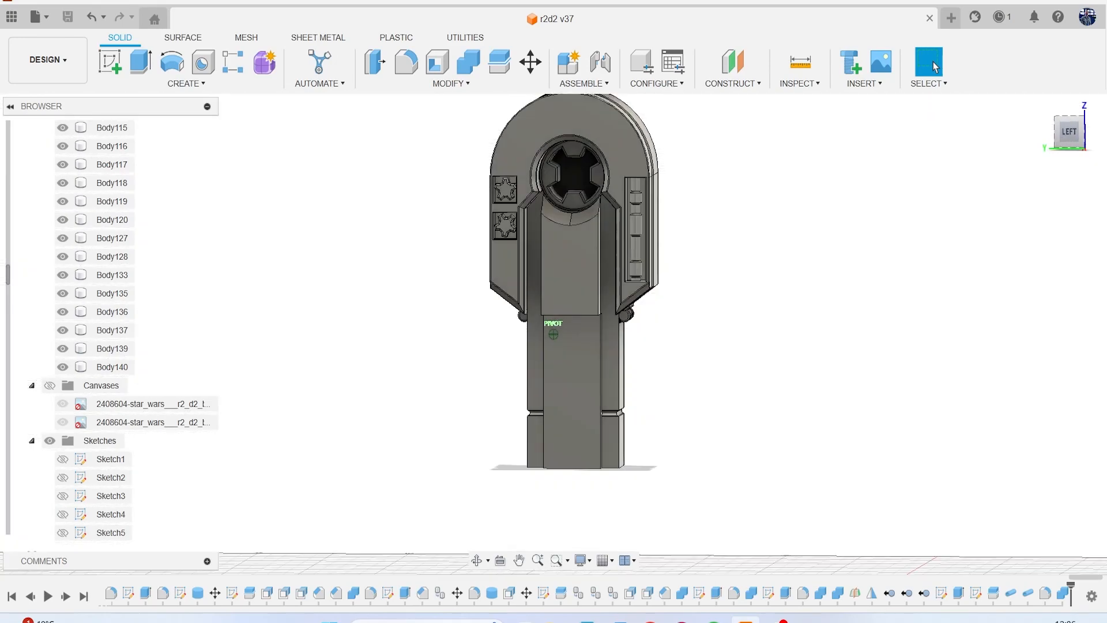
click(50, 385)
scroll(759, 266, down, 3)
middle_drag(760, 265, 390, 357)
scroll(860, 216, up, 5)
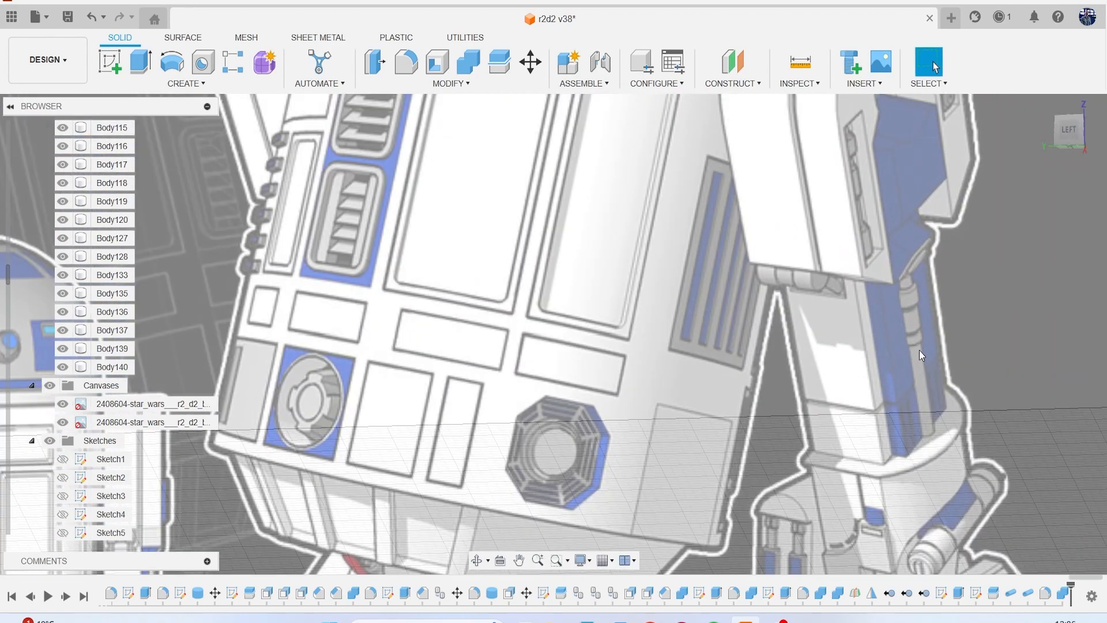
scroll(925, 348, up, 2)
scroll(791, 361, down, 3)
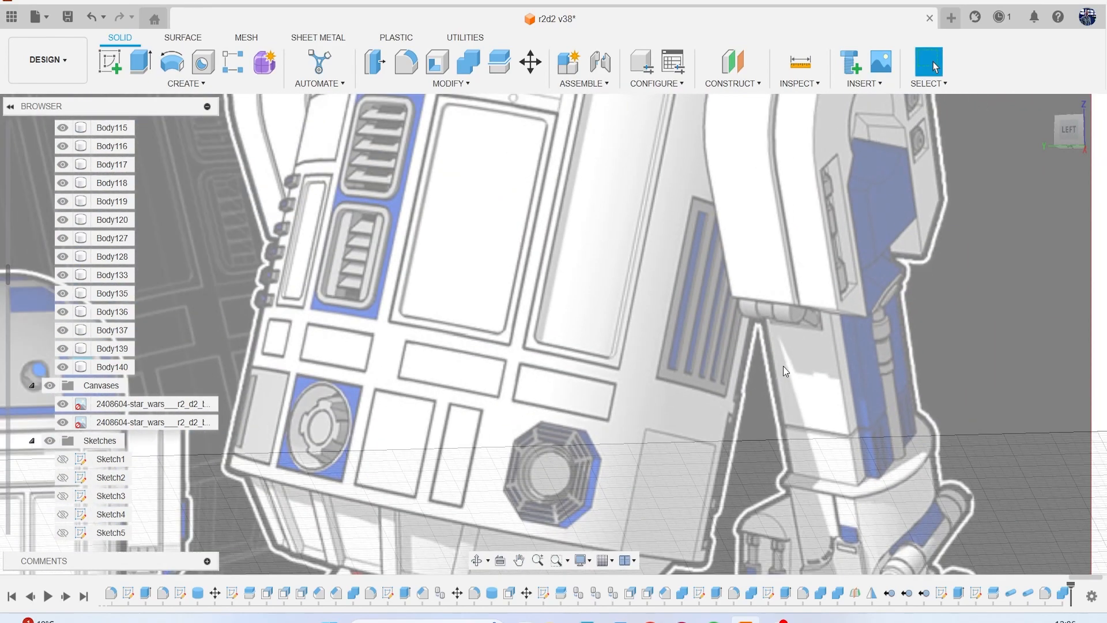
scroll(791, 361, down, 6)
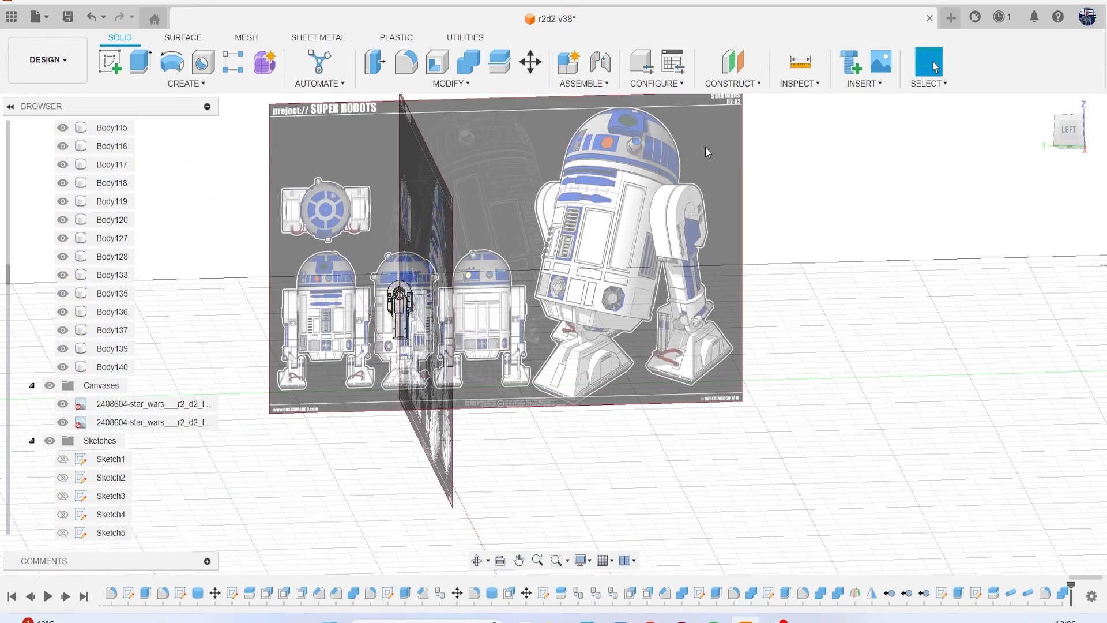
click(1077, 136)
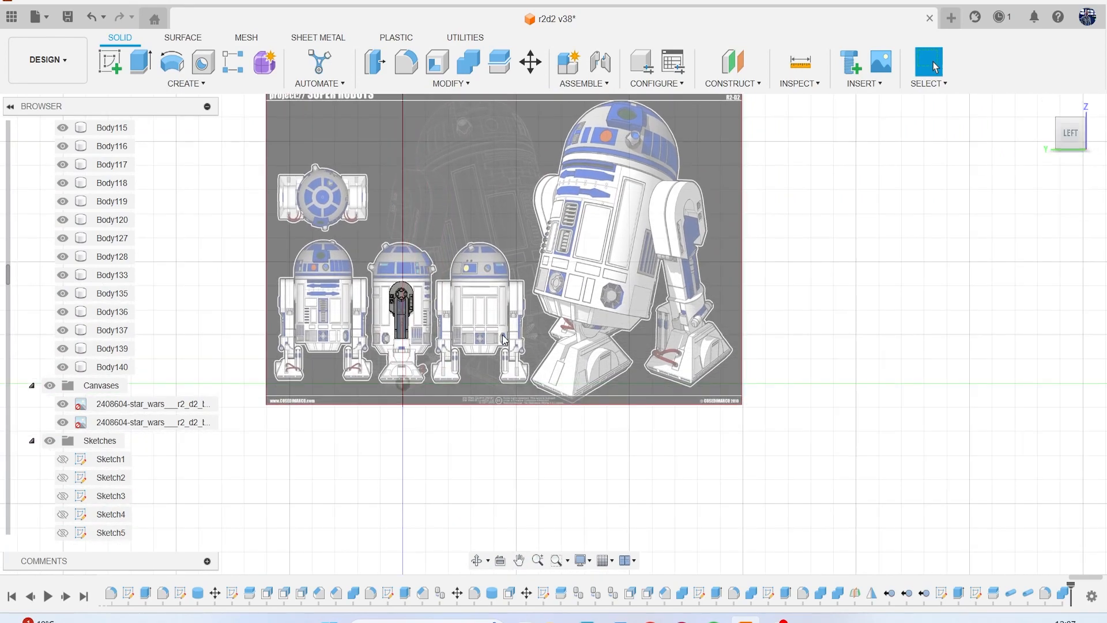
scroll(398, 330, up, 5)
scroll(448, 309, up, 3)
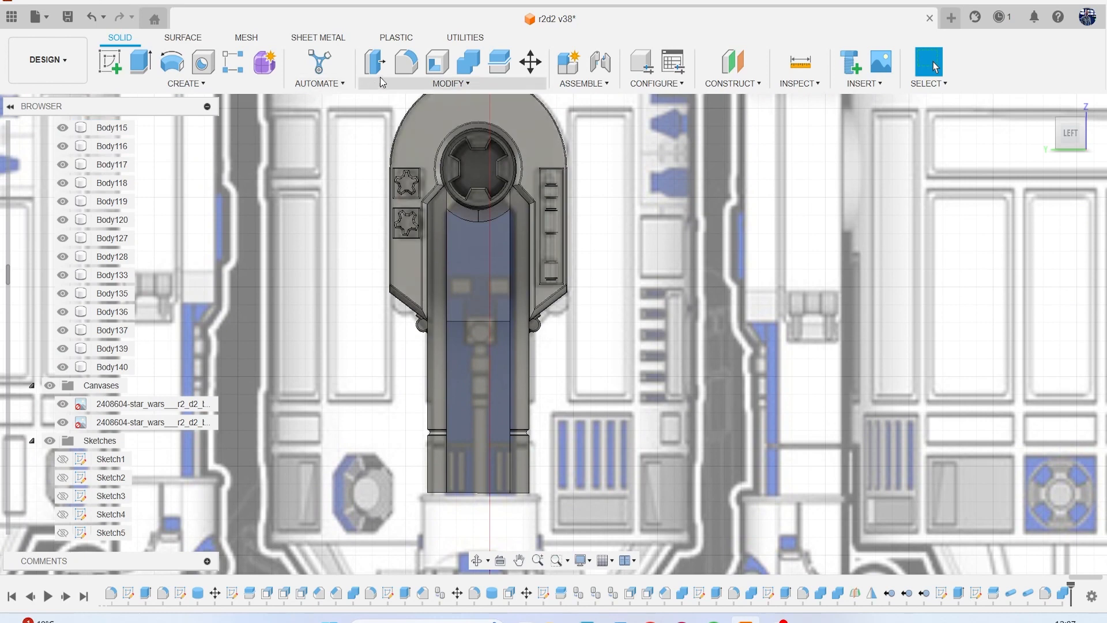
Chamfer the horizontal bottom edge of the upper central leg block with an equal distance of about 1.62 mm.
click(395, 84)
click(391, 131)
scroll(470, 202, up, 3)
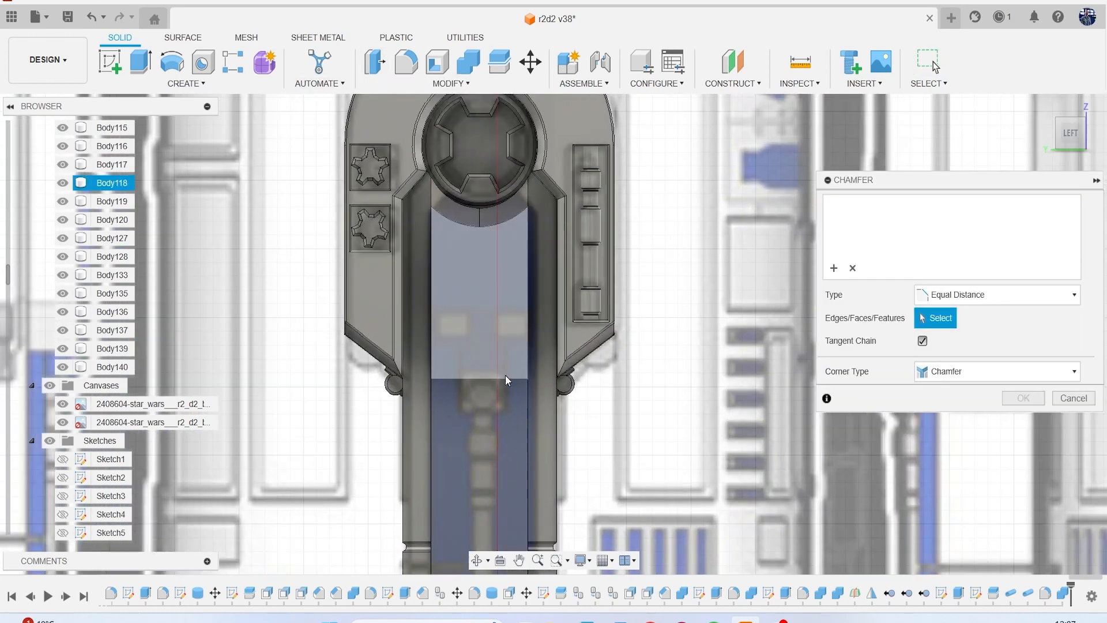
click(505, 378)
drag(505, 386, 501, 365)
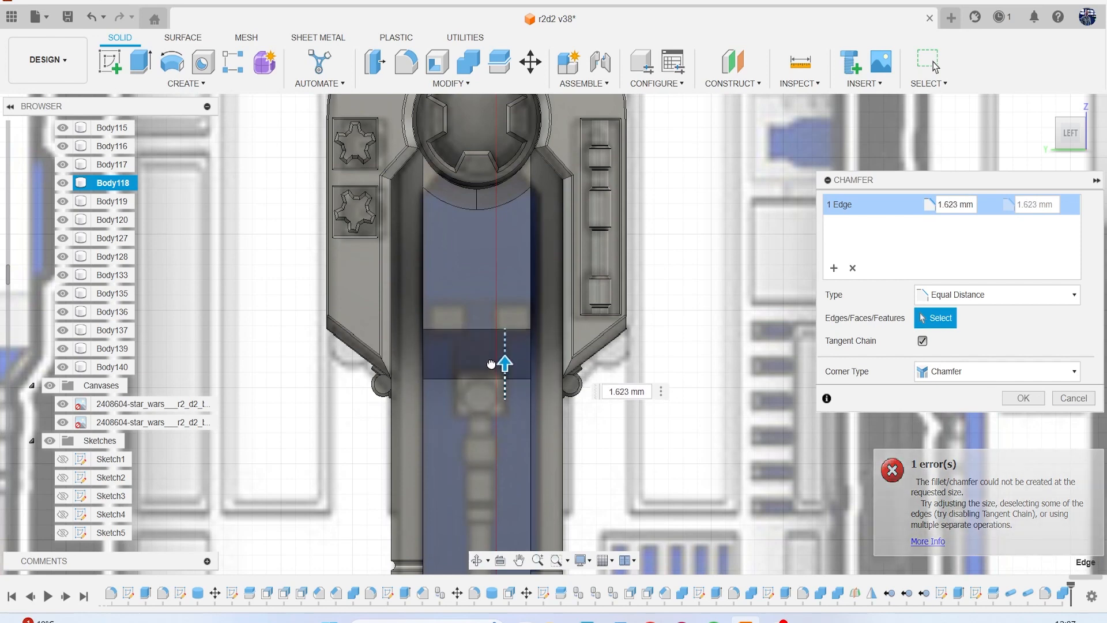
click(1023, 398)
scroll(555, 341, down, 5)
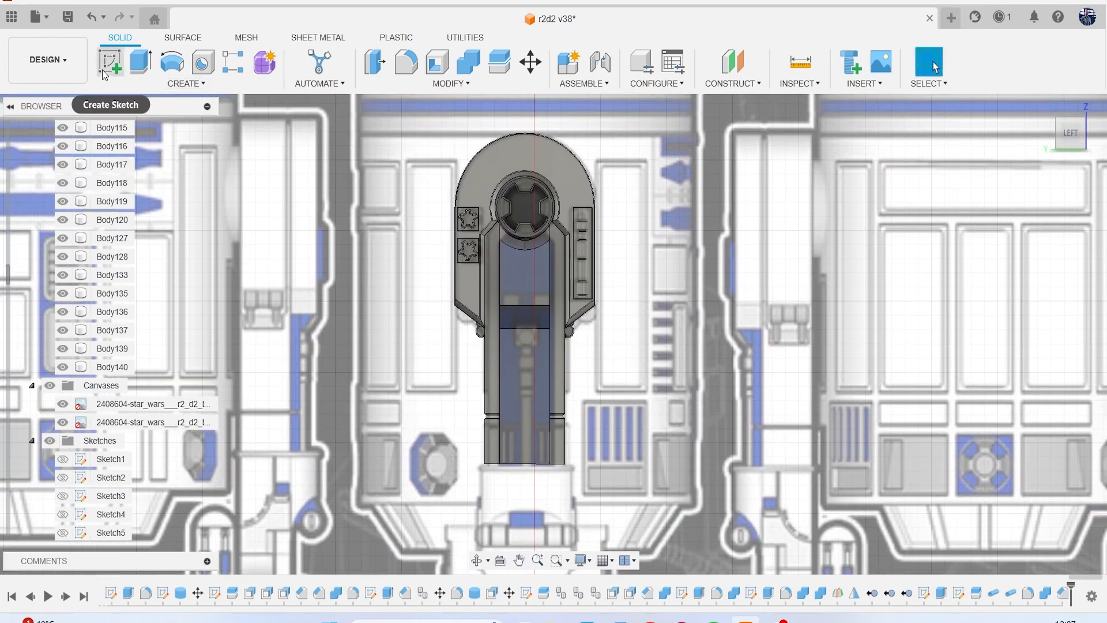
Create a sketch on the lower leg's raised central panel face and project that face's outline into it.
click(110, 60)
click(542, 382)
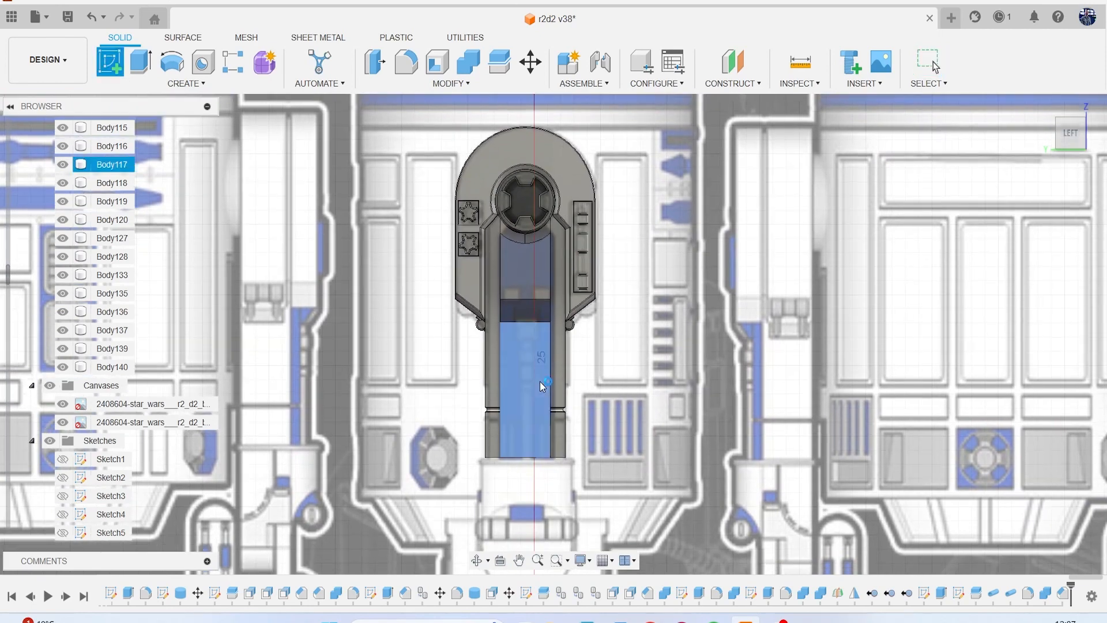
scroll(535, 316, up, 1)
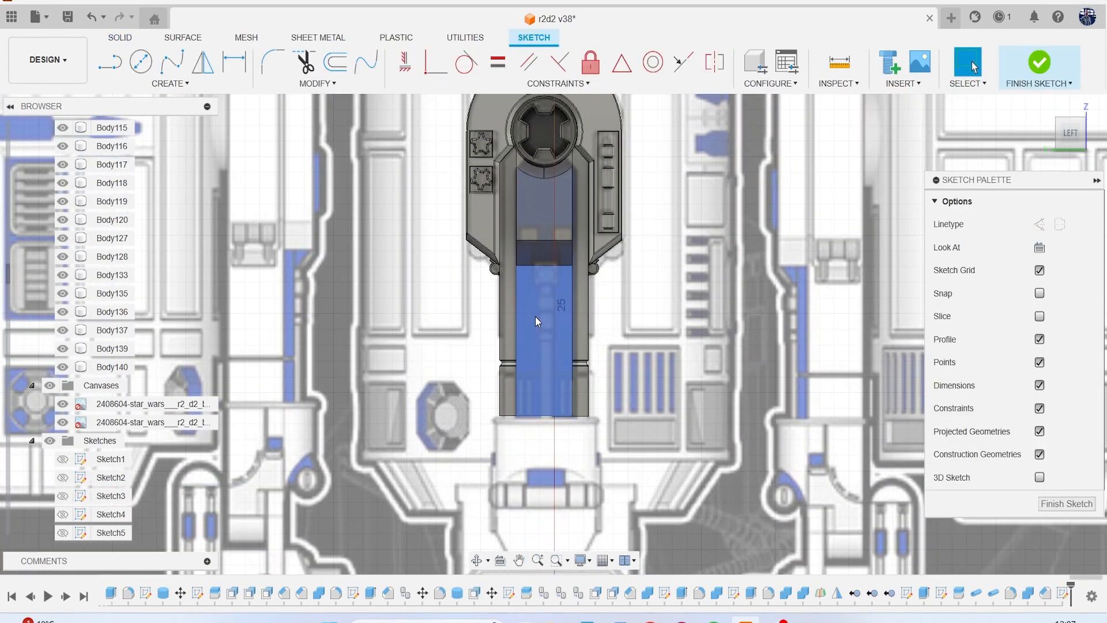
scroll(553, 306, up, 1)
key(r)
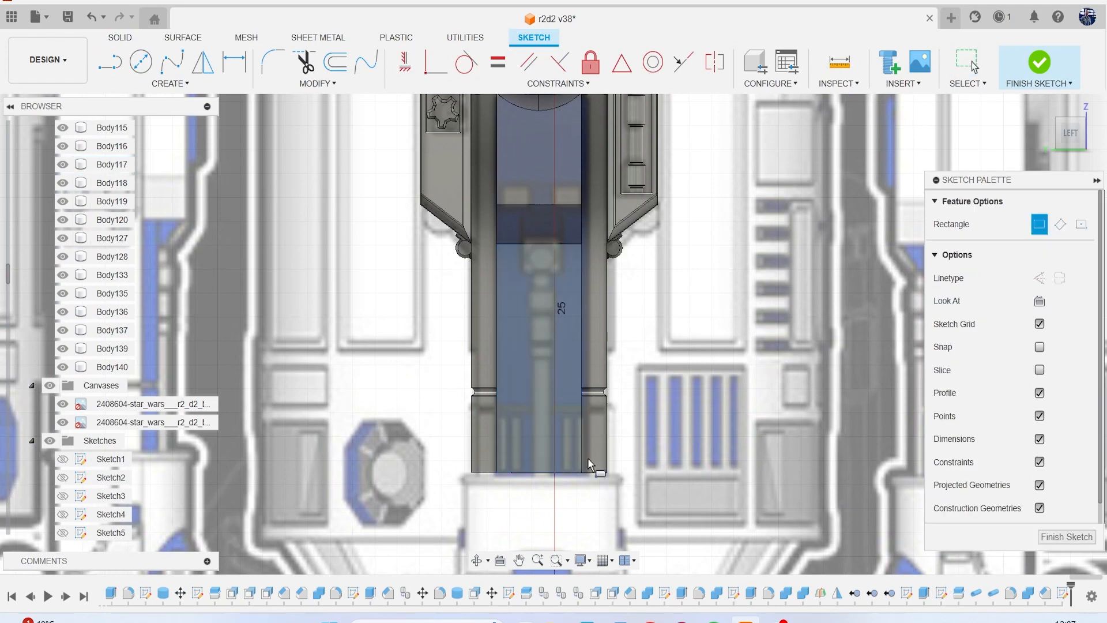
scroll(586, 458, up, 2)
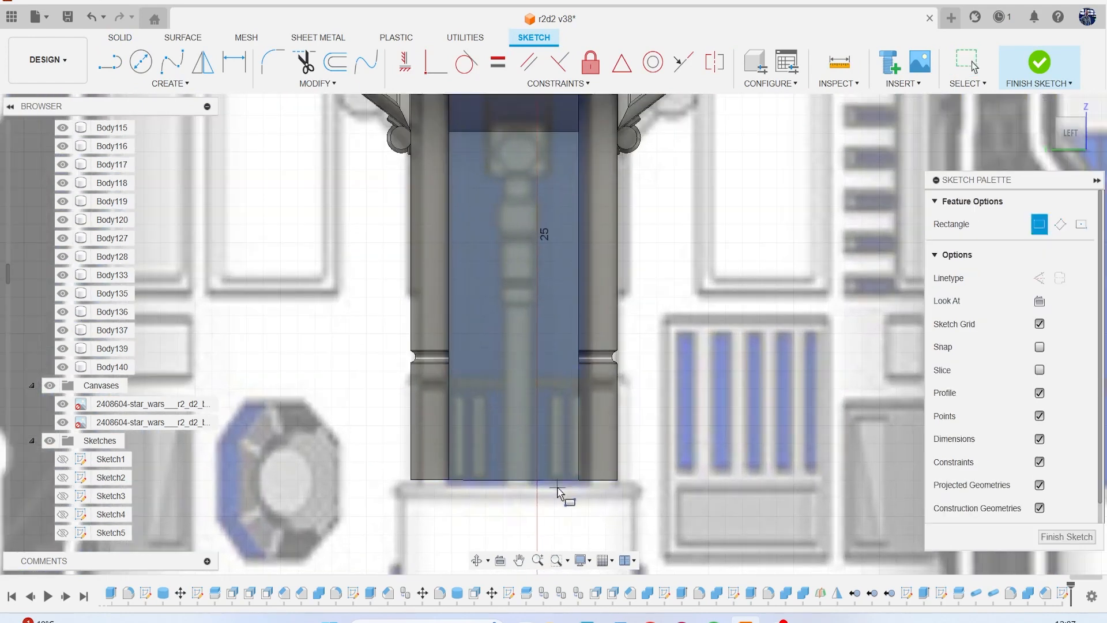
key(l)
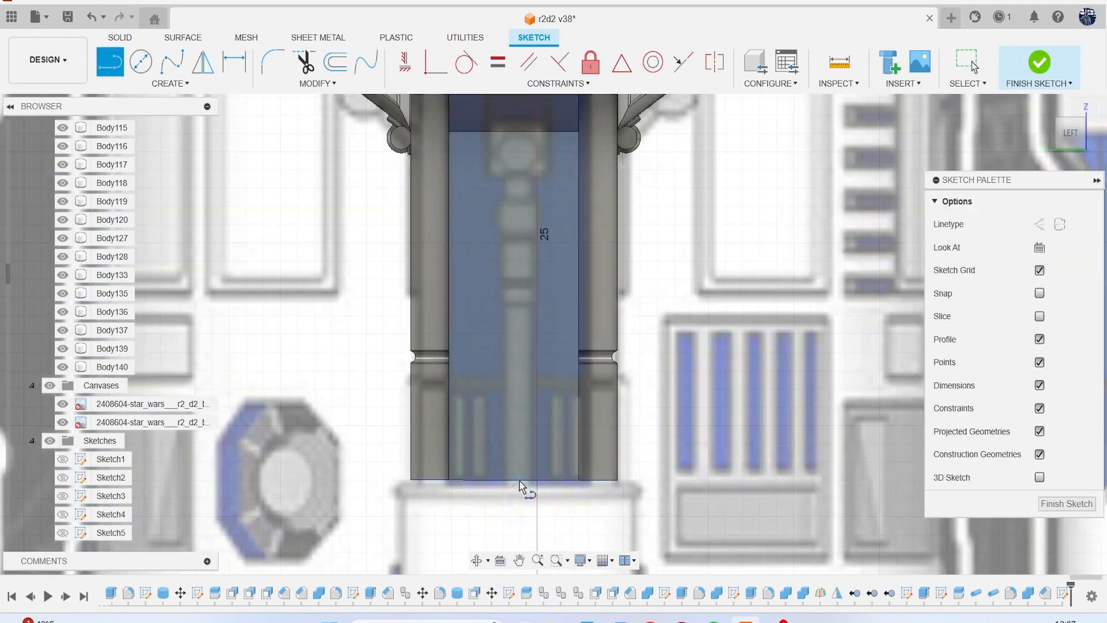
key(p)
click(550, 467)
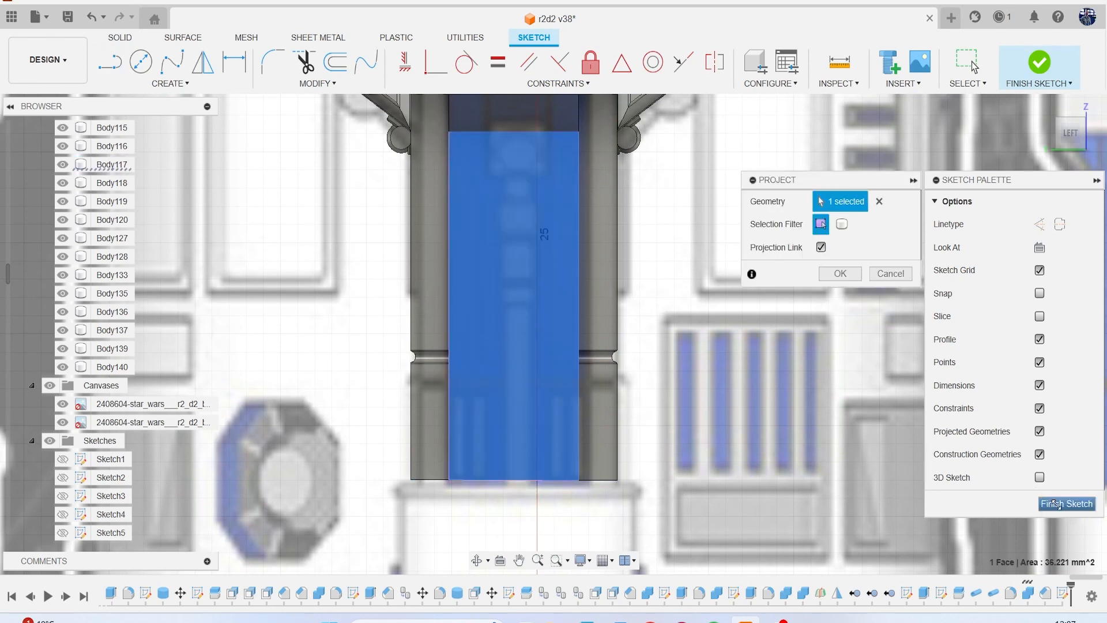
key(Return)
Sketch half of a slot outline about 10.6 mm tall, from the panel's bottom midpoint up past its top edge, across, and back down.
key(l)
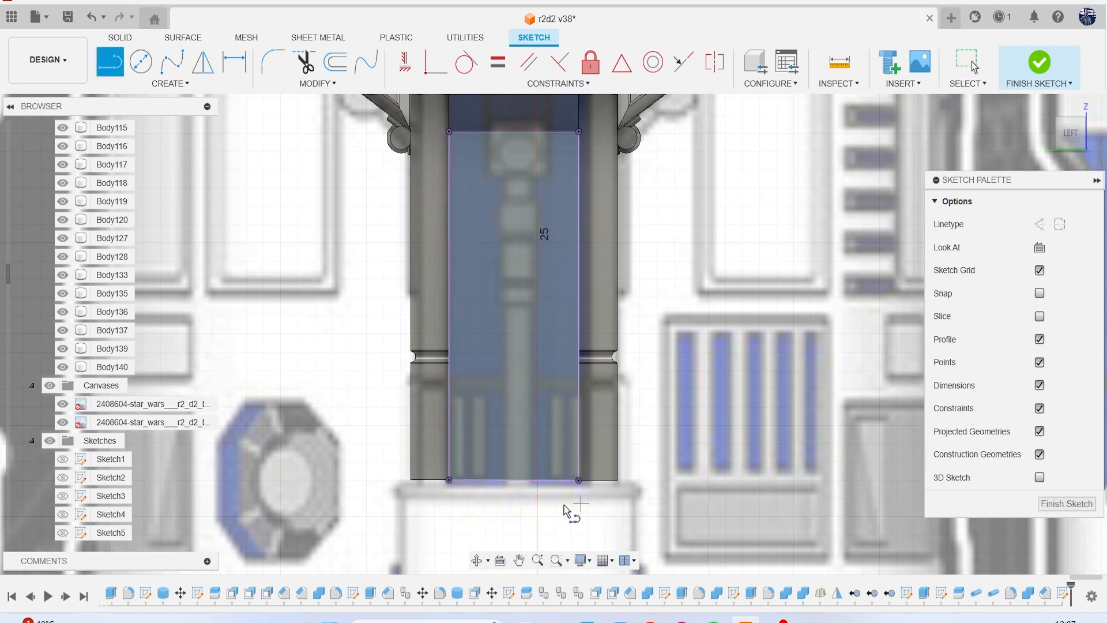
click(514, 478)
scroll(513, 478, down, 3)
scroll(512, 363, up, 3)
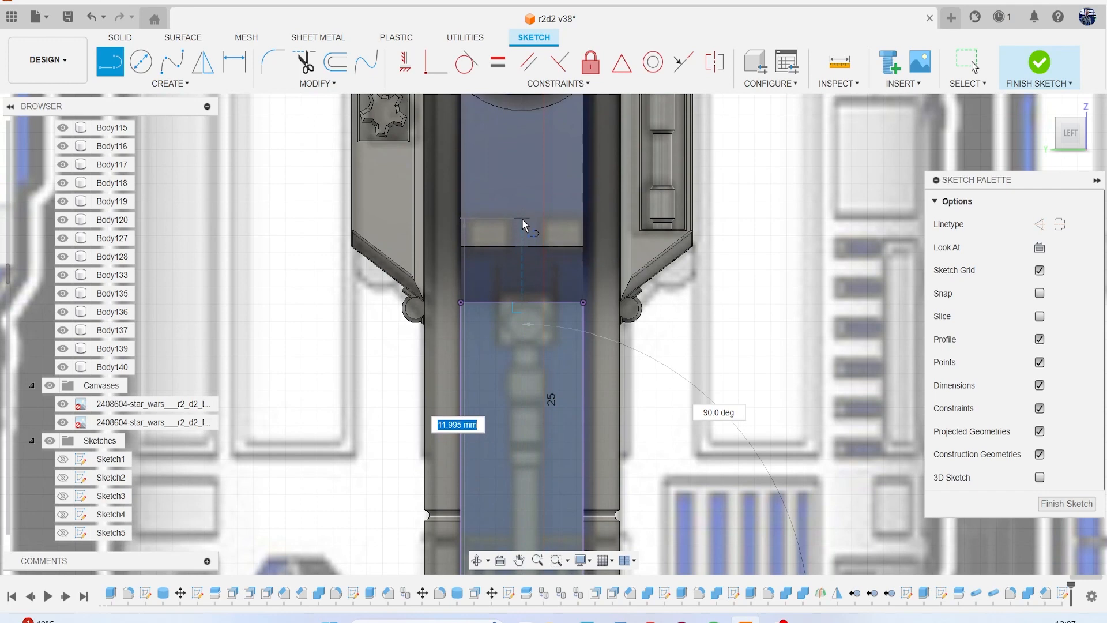
click(523, 264)
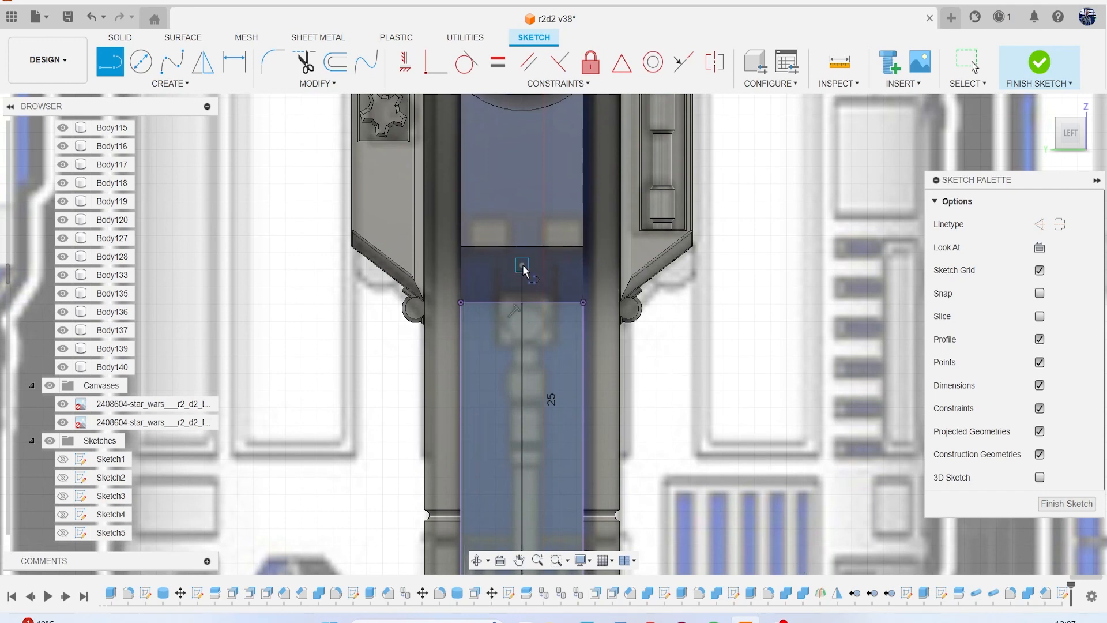
click(554, 263)
scroll(574, 401, down, 2)
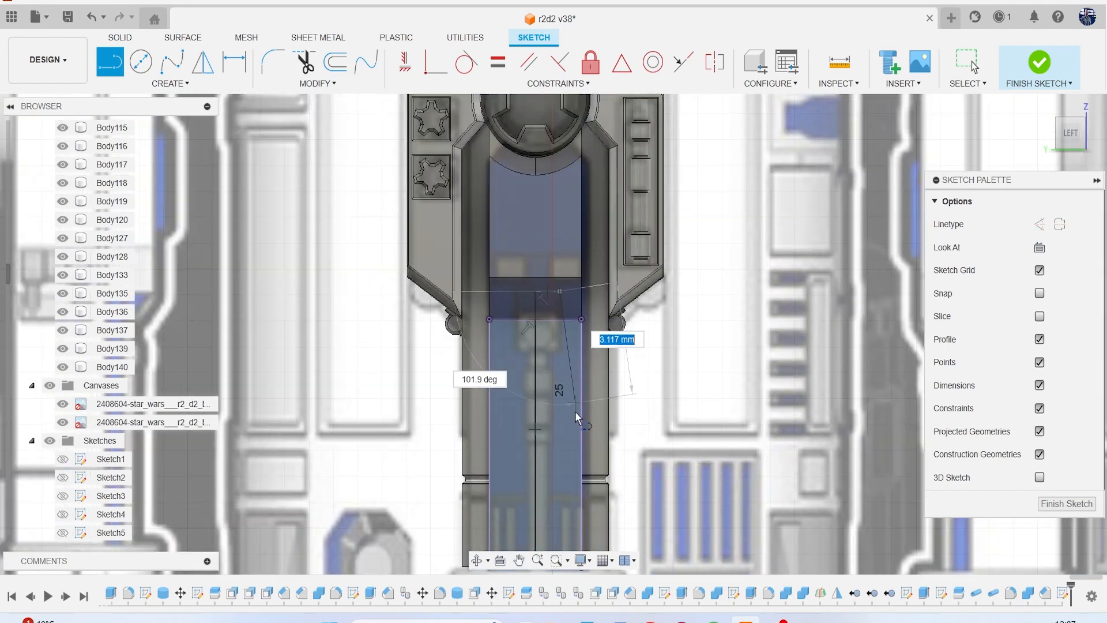
middle_drag(580, 433, 546, 212)
scroll(550, 294, up, 2)
scroll(549, 296, up, 2)
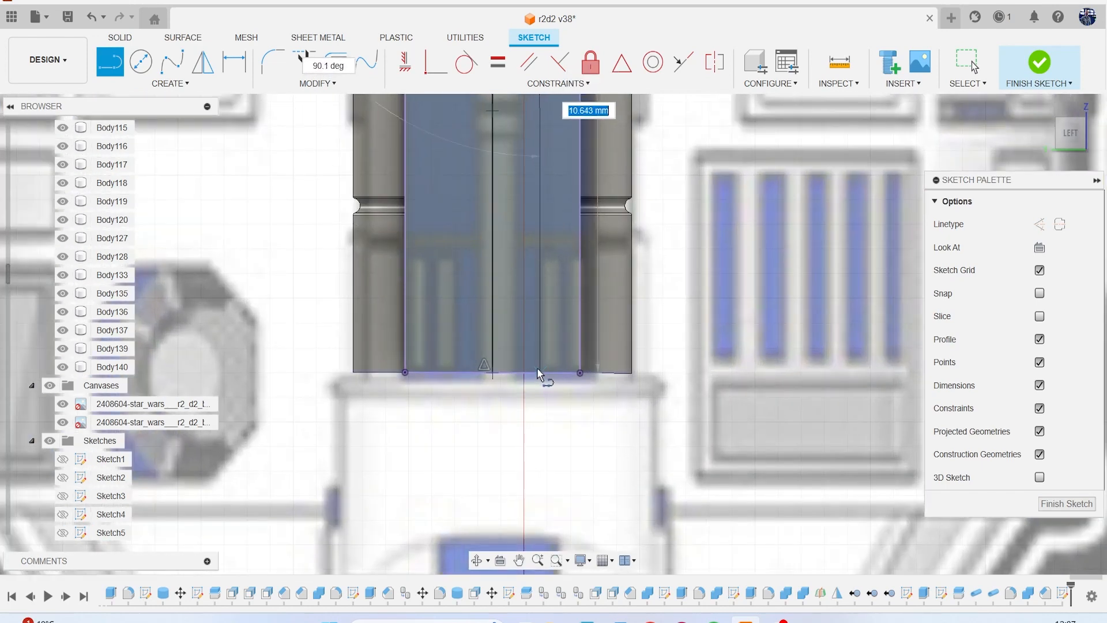
click(535, 369)
scroll(535, 369, down, 3)
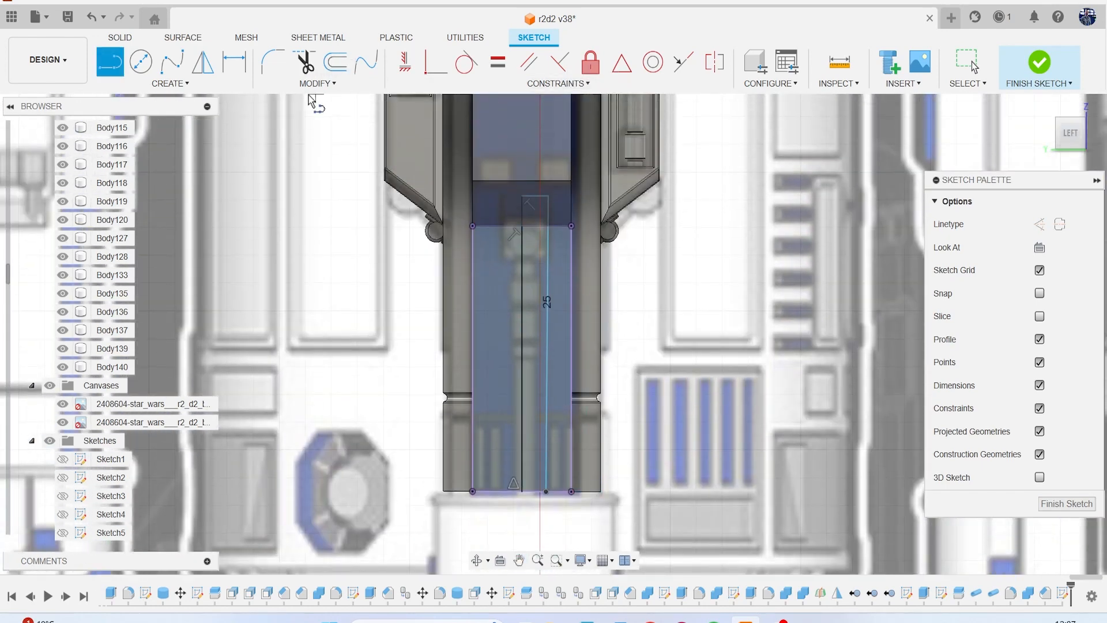
Mirror the slot's top and side lines about the vertical centre line.
click(171, 83)
click(147, 267)
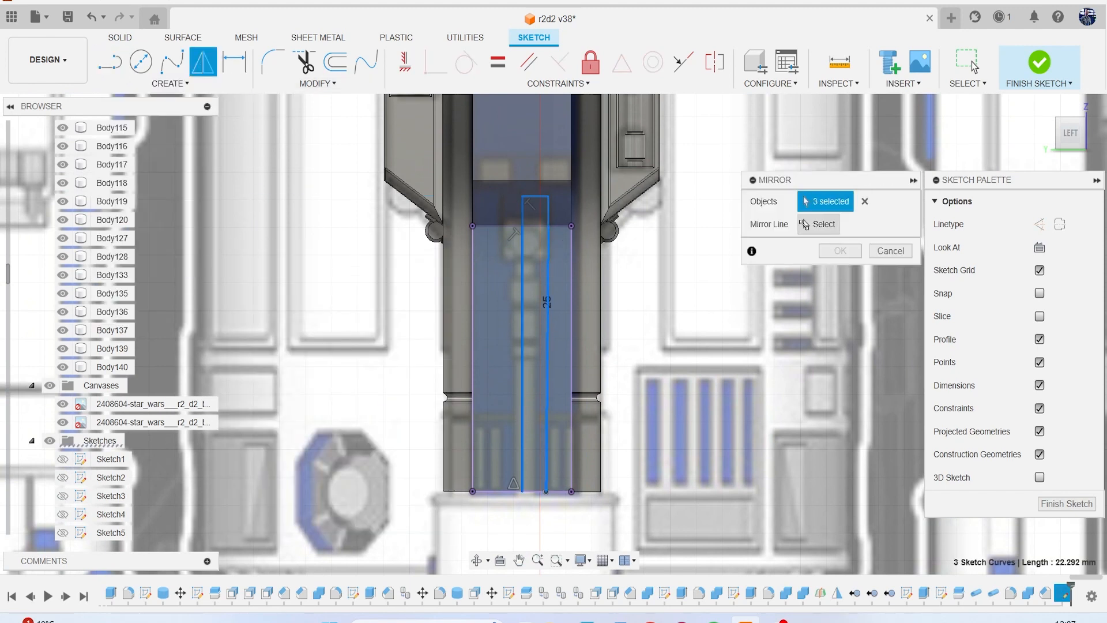
click(816, 223)
click(837, 202)
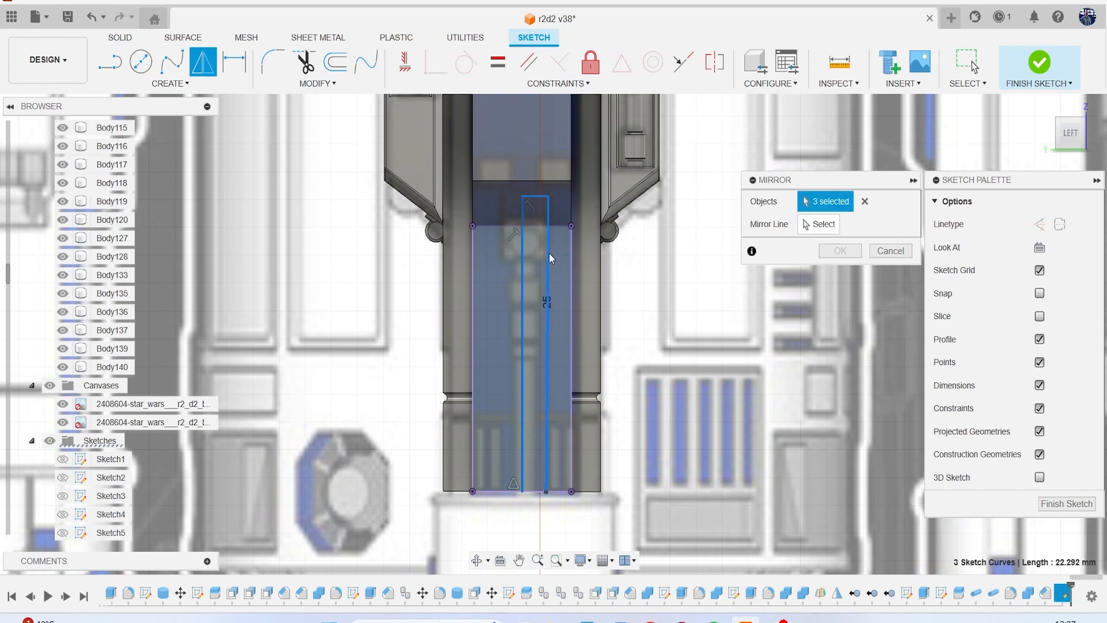
click(523, 263)
click(826, 224)
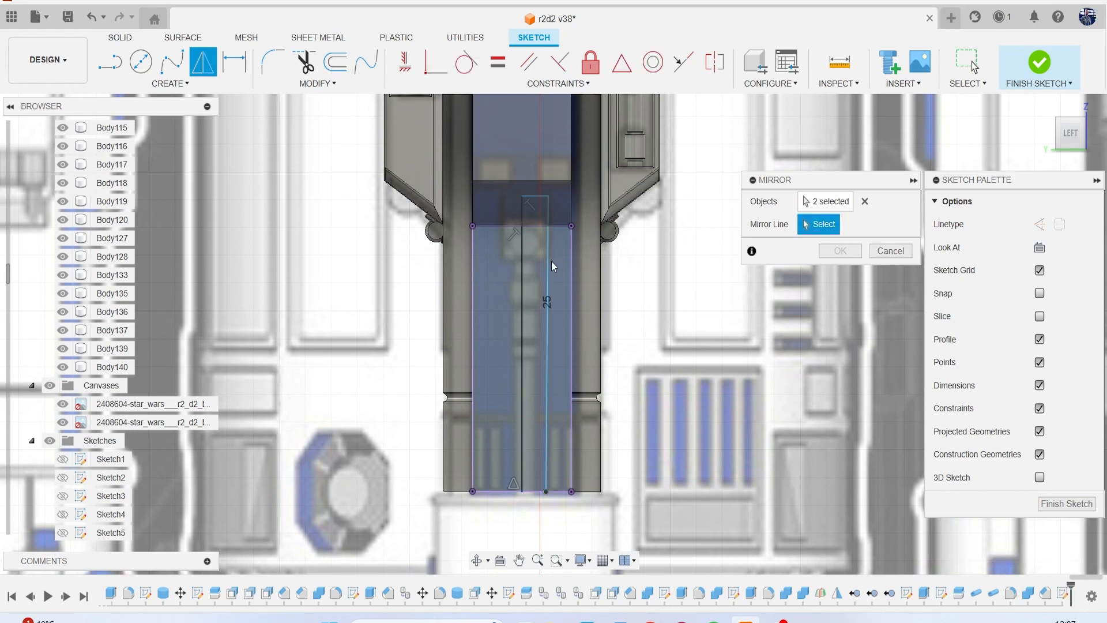
click(520, 271)
click(828, 250)
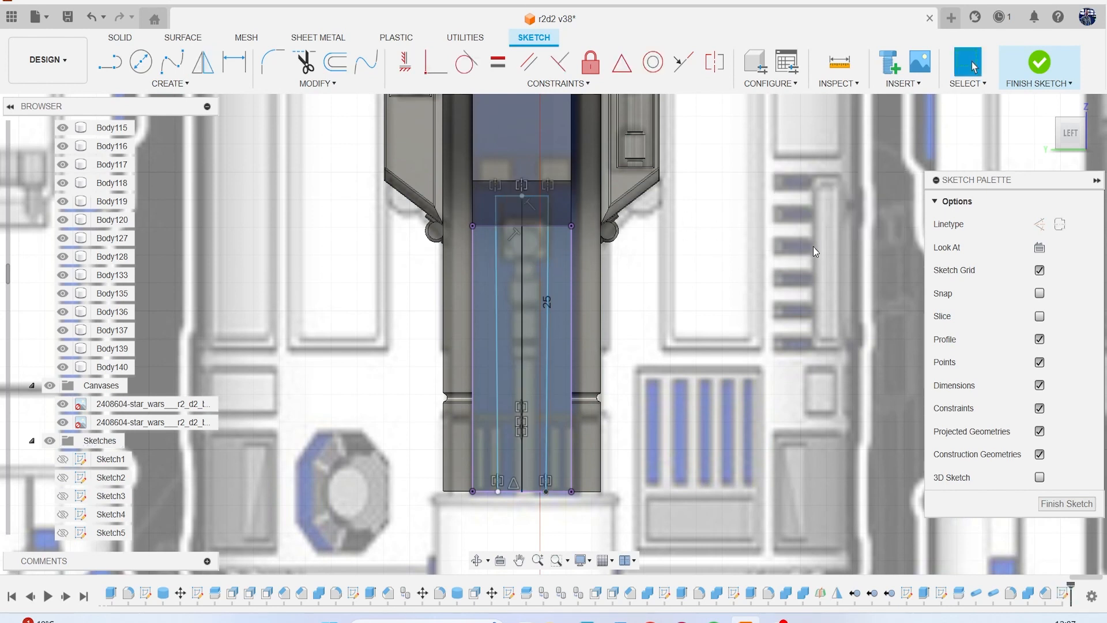
Start an Extrude cut with all four profiles inside the slot outline, and hide the reference canvases.
key(e)
click(526, 259)
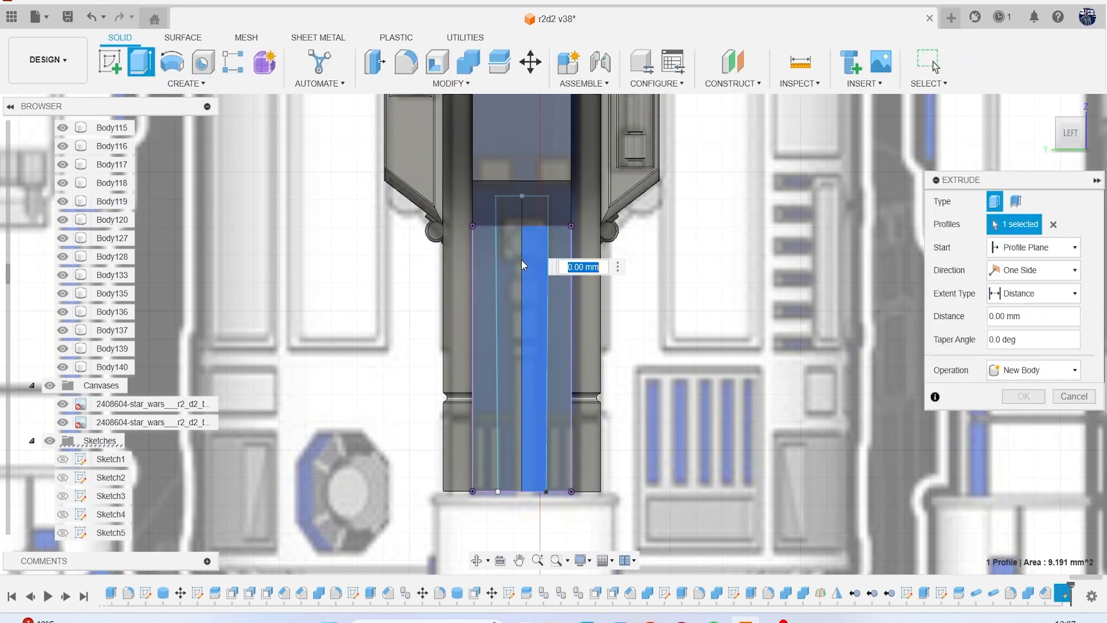
click(530, 216)
drag(531, 216, 520, 215)
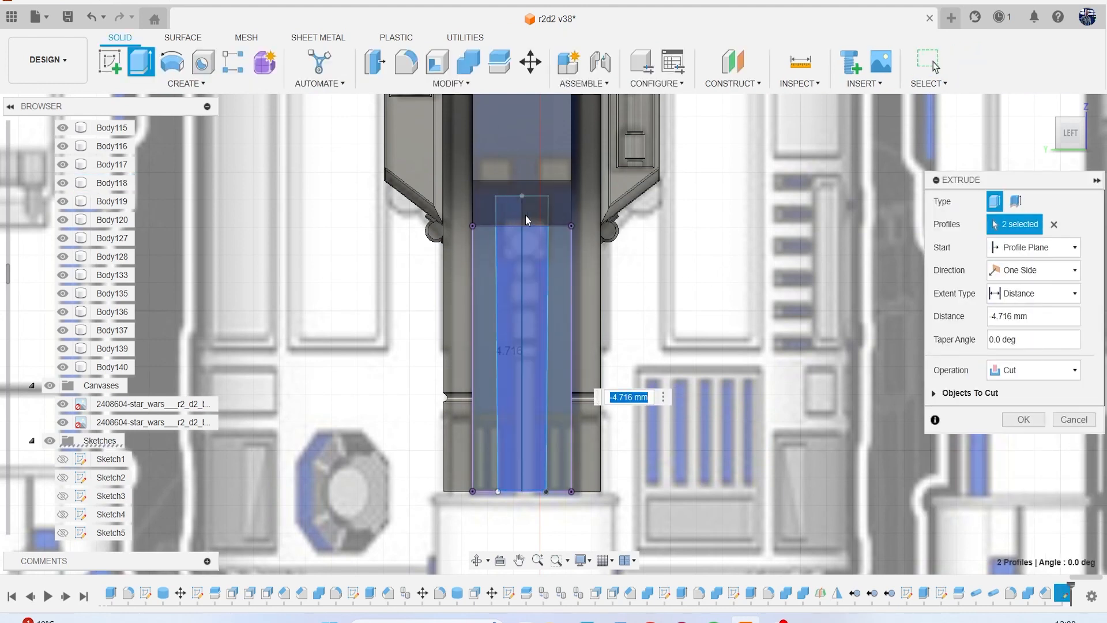
click(535, 218)
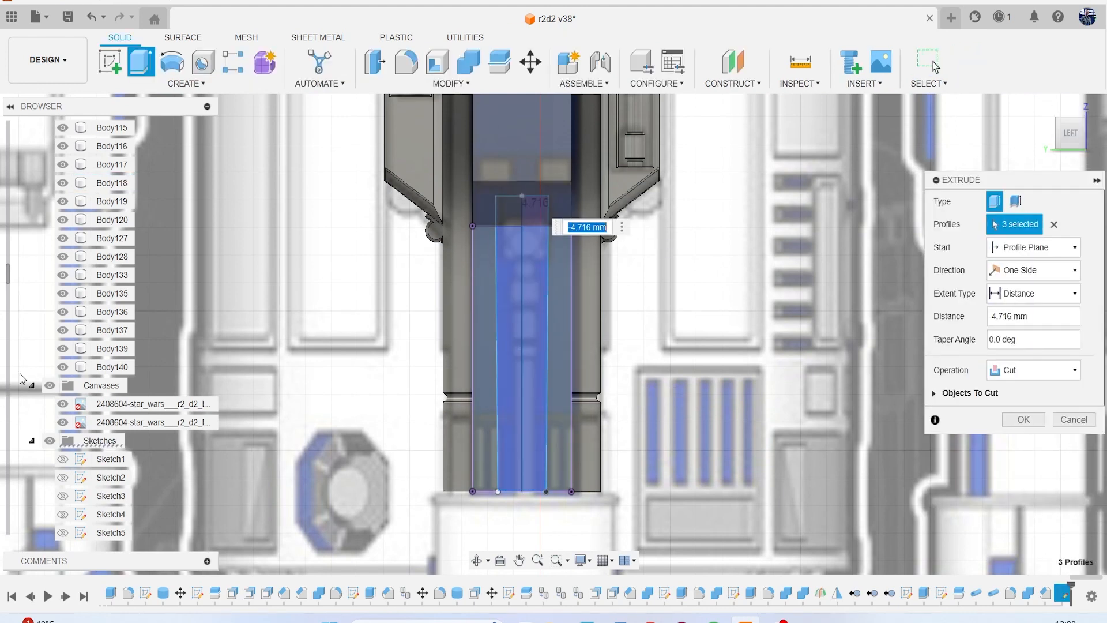
click(50, 385)
click(1083, 148)
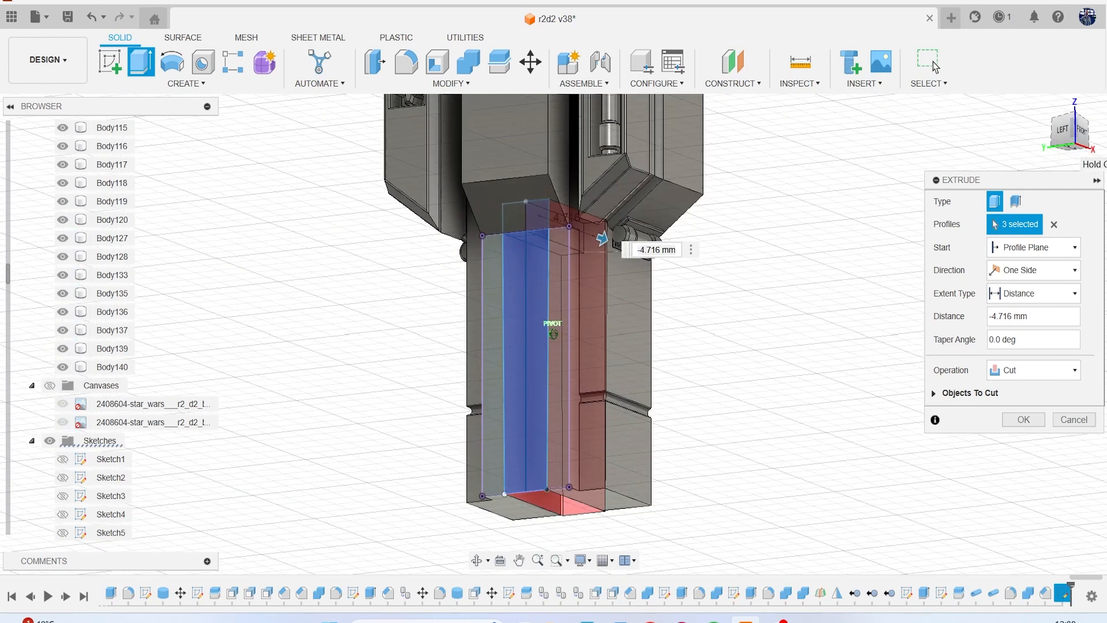
scroll(474, 307, up, 4)
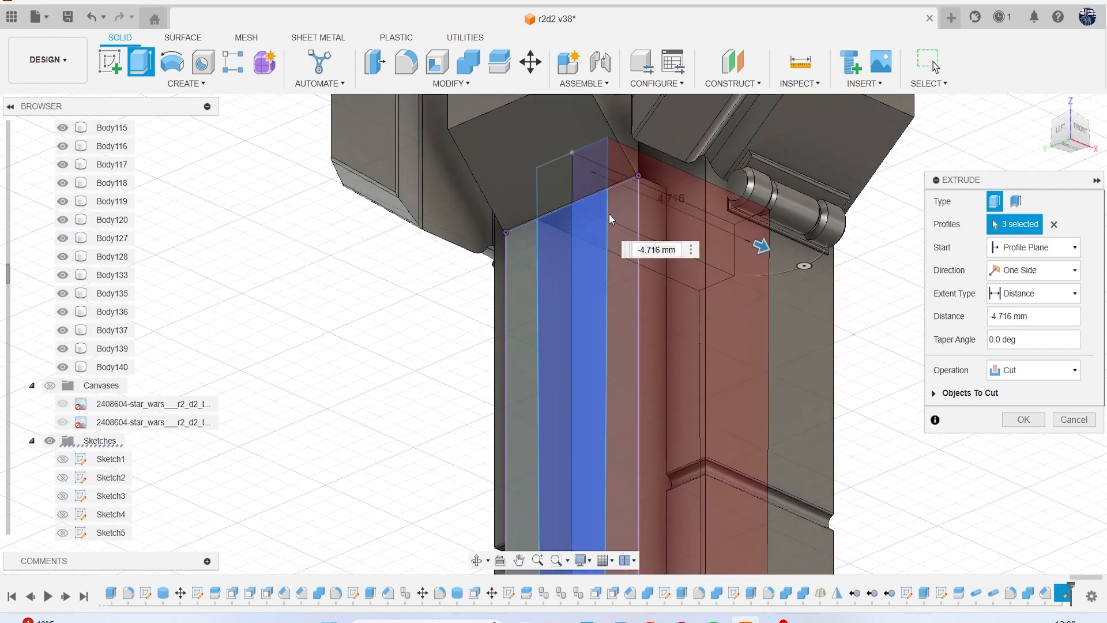
click(555, 191)
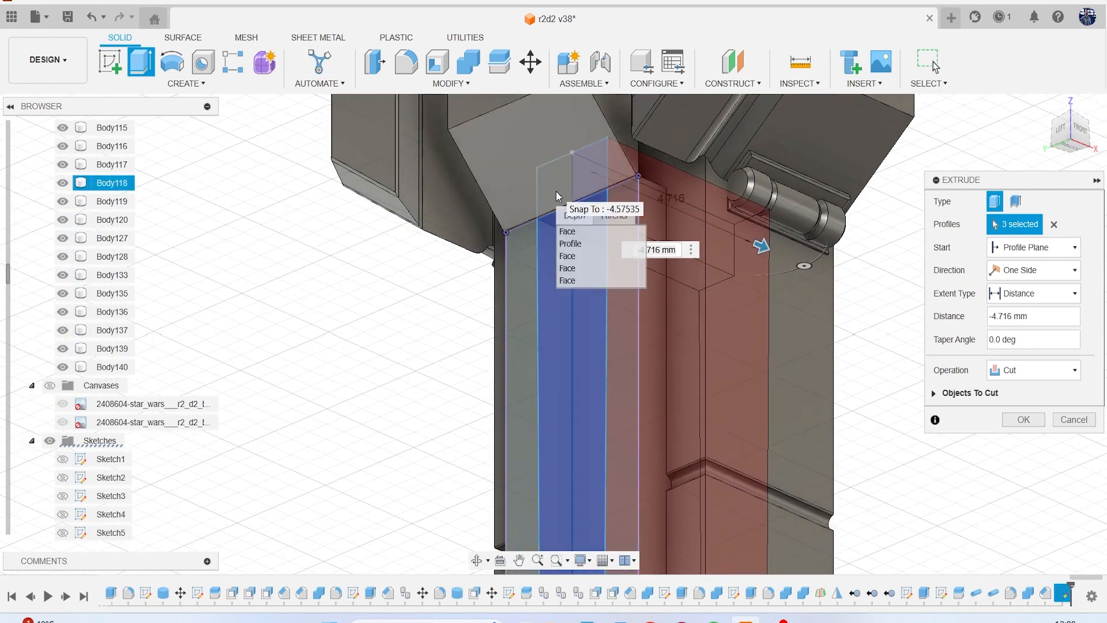
click(590, 244)
Cut the slot in two directions, 1.661 mm on Side 1 and about 0.532 mm on Side 2.
drag(725, 262, 486, 226)
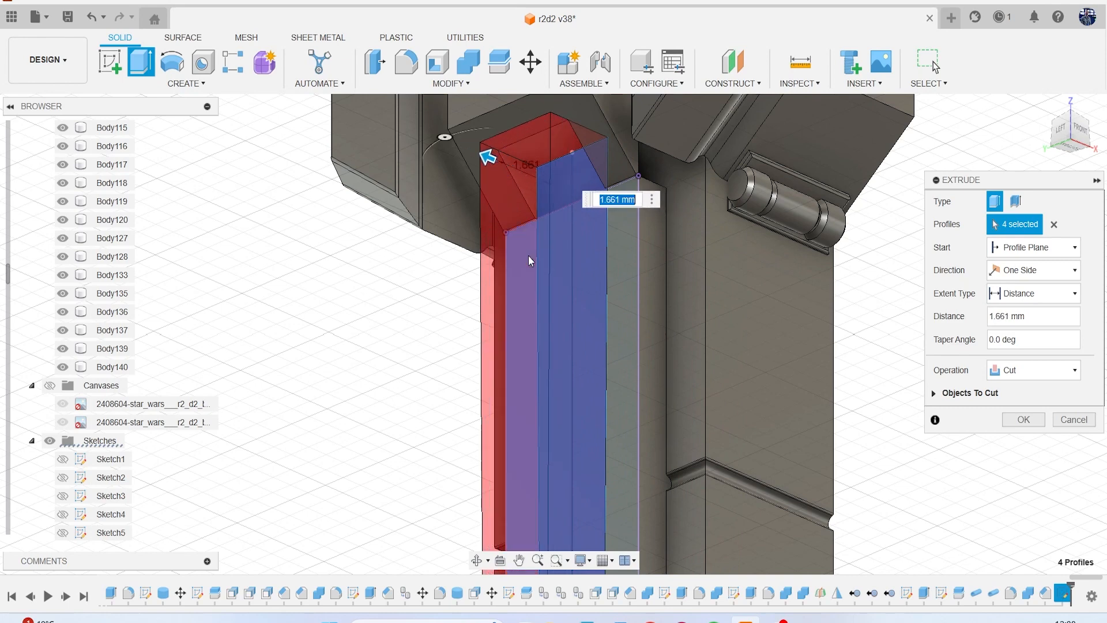
click(1031, 270)
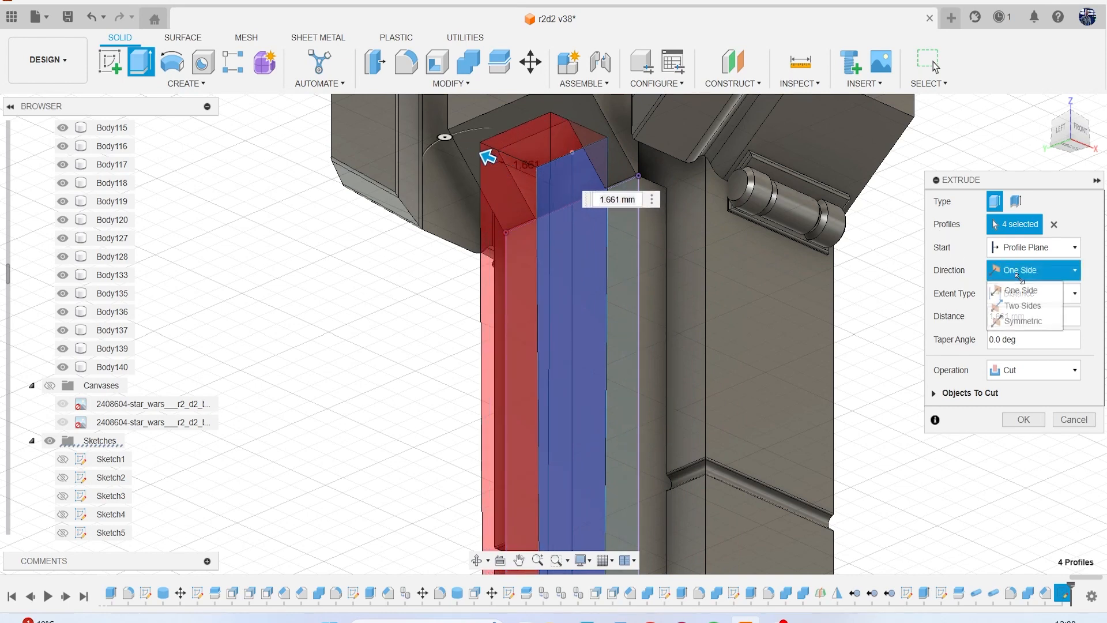
click(1019, 301)
middle_drag(600, 387, 541, 239)
drag(517, 173, 529, 175)
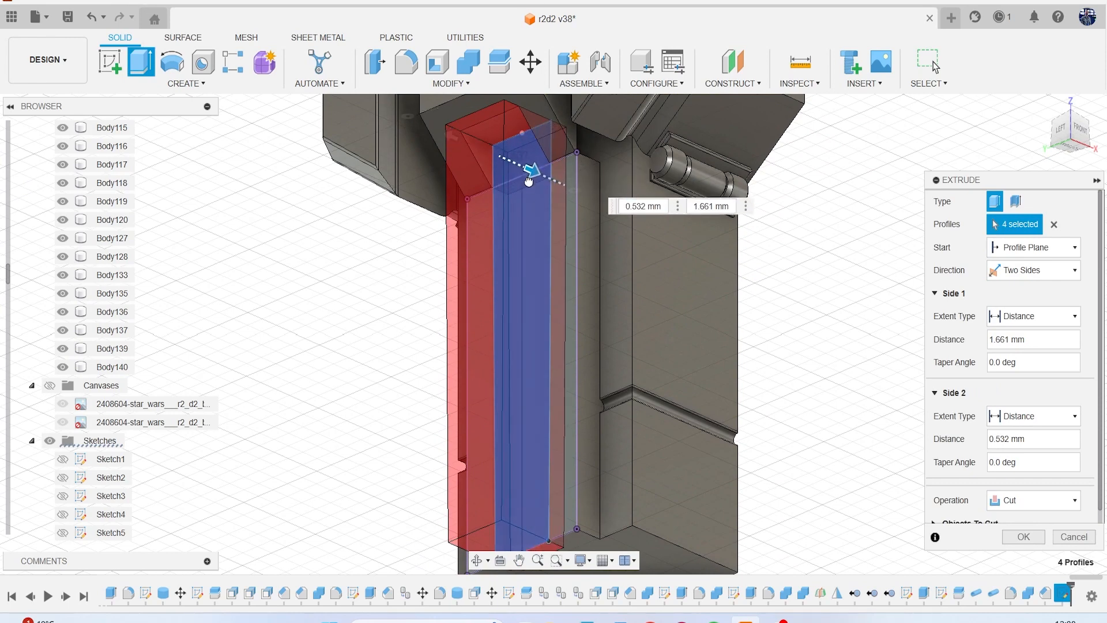
click(1018, 536)
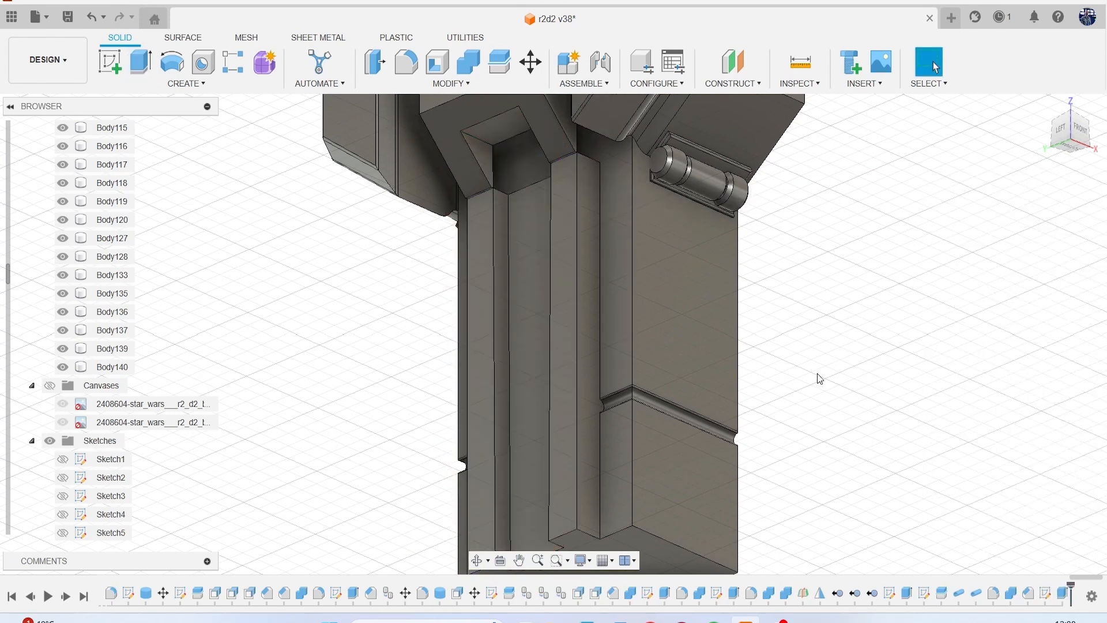
Offset the narrow back face behind the lower leg's central panel by 0.67 mm with Press Pull.
scroll(504, 254, down, 4)
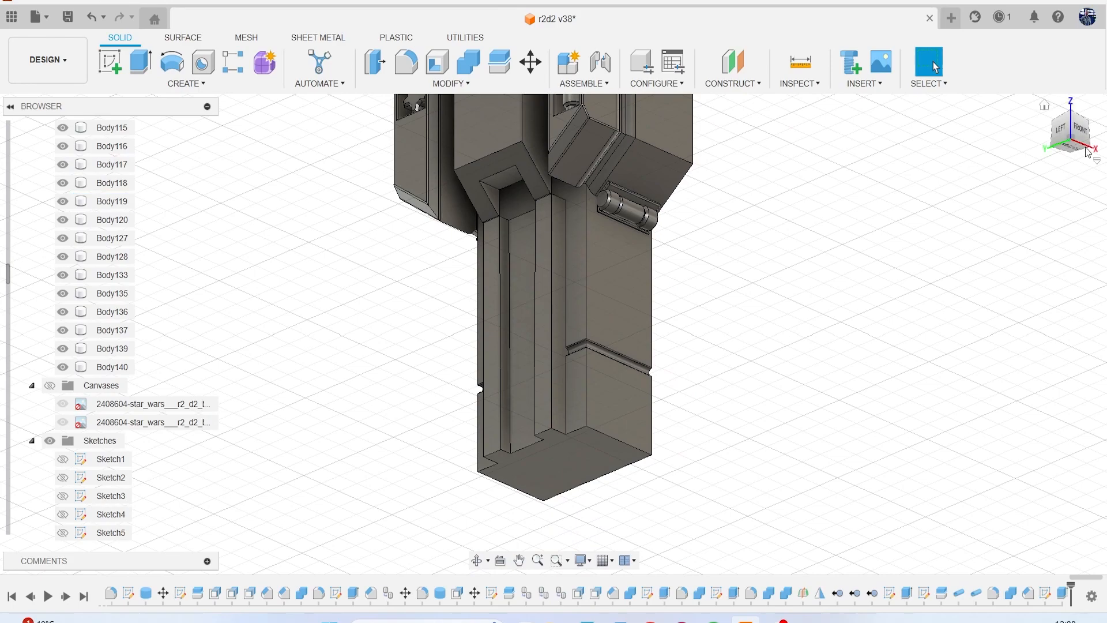
mouse_move(1078, 137)
mouse_down()
mouse_move(1046, 153)
mouse_move(1095, 130)
mouse_up()
mouse_move(554, 334)
shift+middle_down()
mouse_move(614, 311)
mouse_move(588, 323)
mouse_move(605, 334)
mouse_move(605, 398)
mouse_move(620, 430)
mouse_move(553, 396)
mouse_move(533, 408)
mouse_move(470, 392)
mouse_move(452, 340)
mouse_move(329, 298)
shift+middle_up()
shift+middle_drag(712, 151, 754, 142)
scroll(606, 212, up, 5)
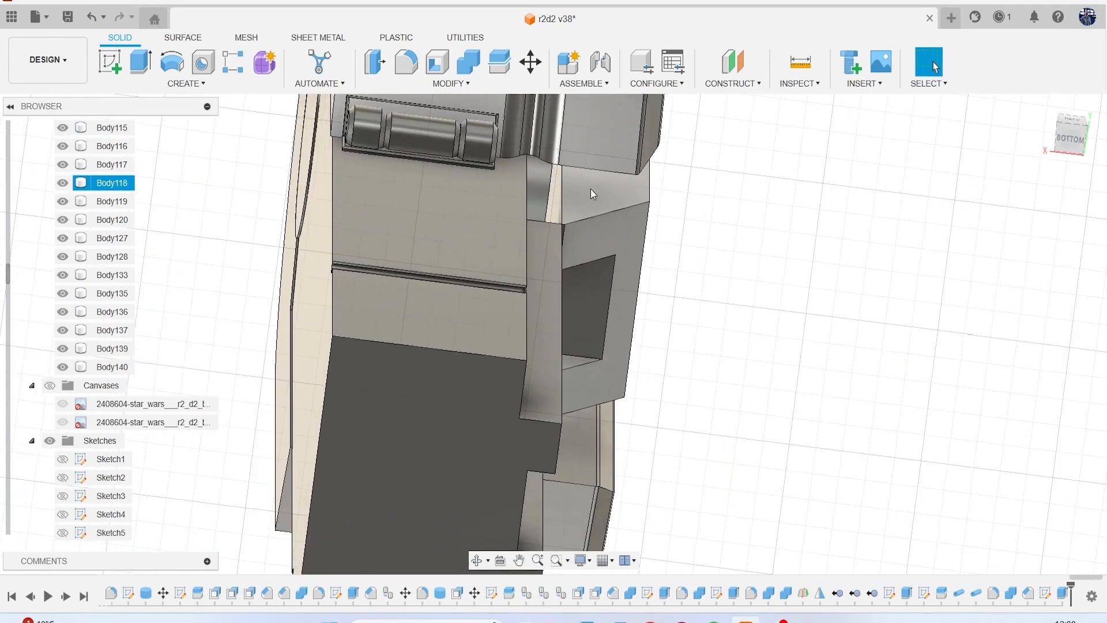
mouse_move(554, 321)
shift+middle_down()
mouse_move(623, 328)
mouse_move(605, 346)
mouse_move(545, 313)
shift+middle_up()
scroll(548, 148, up, 5)
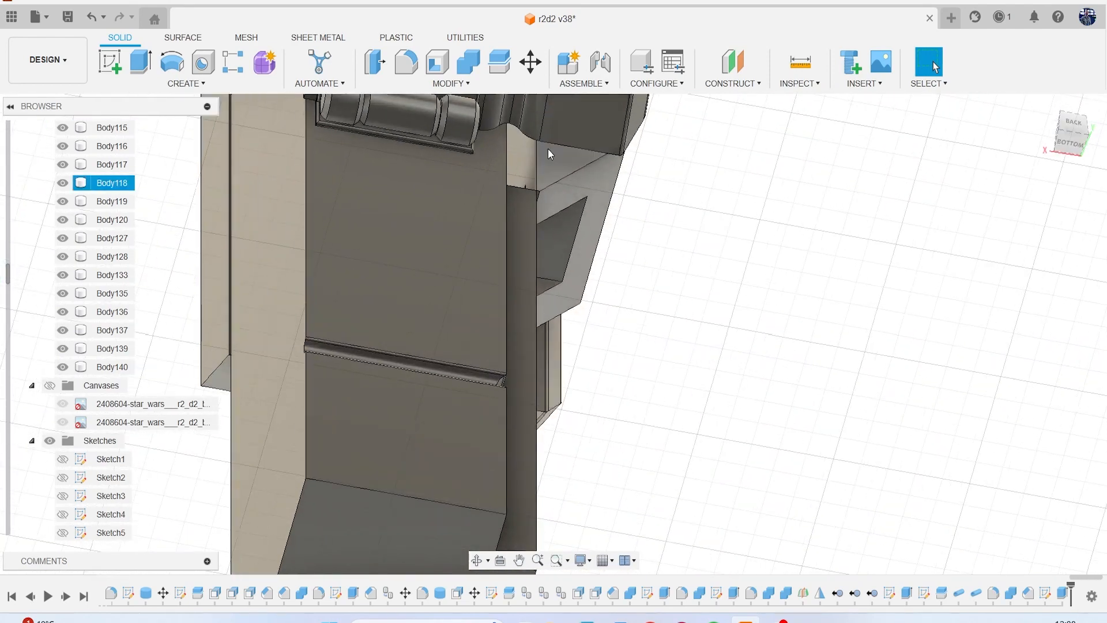
click(384, 61)
click(497, 164)
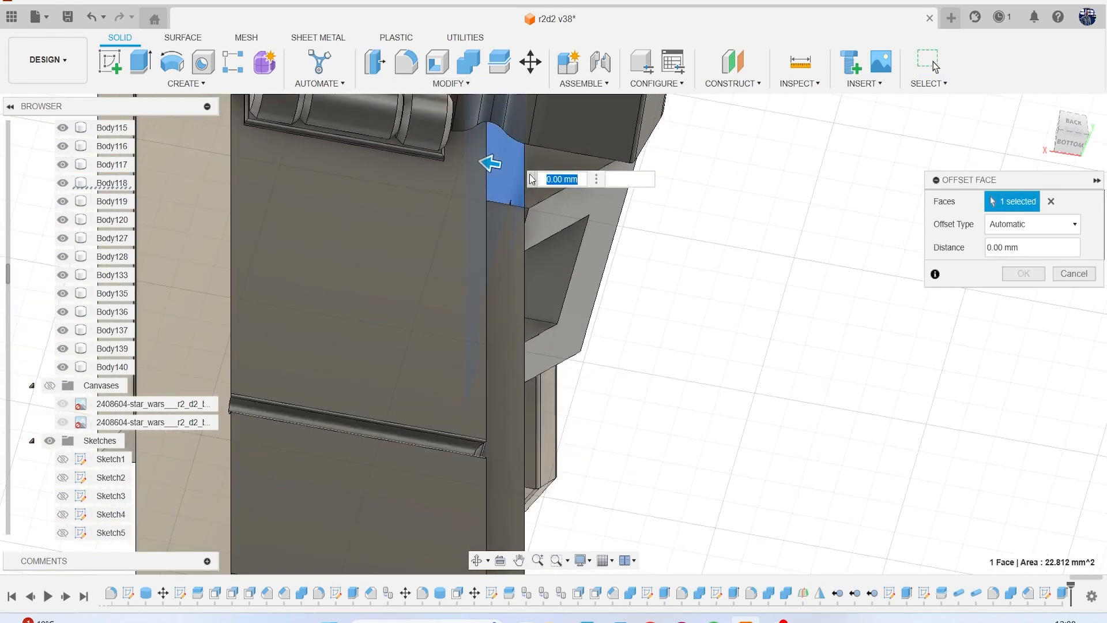
click(1074, 124)
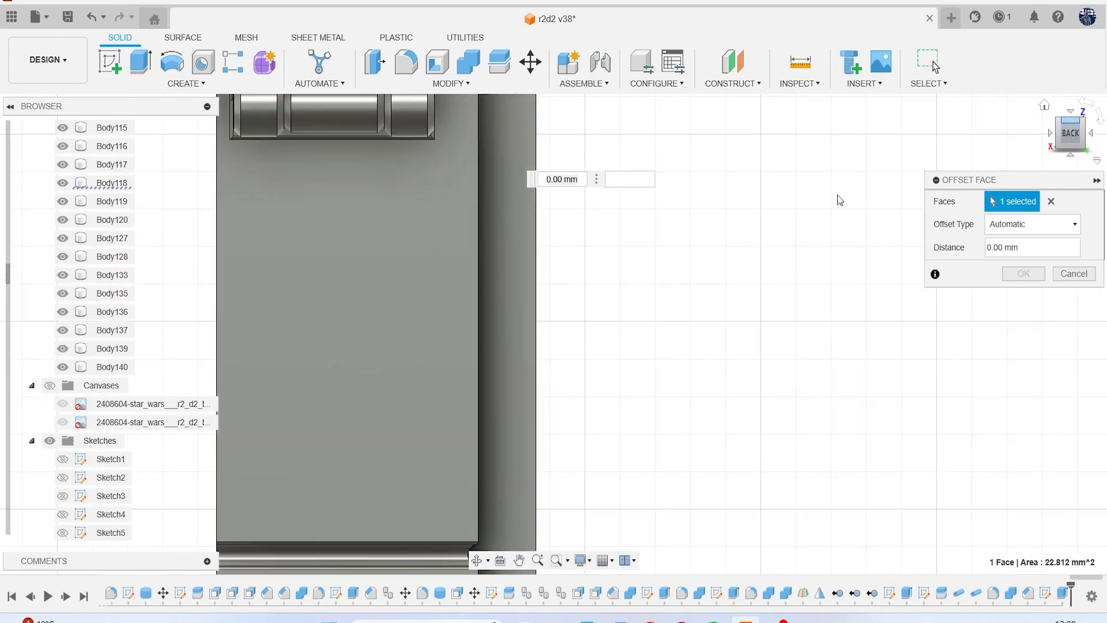
drag(1067, 133, 1063, 115)
middle_drag(561, 441, 677, 389)
scroll(686, 384, up, 2)
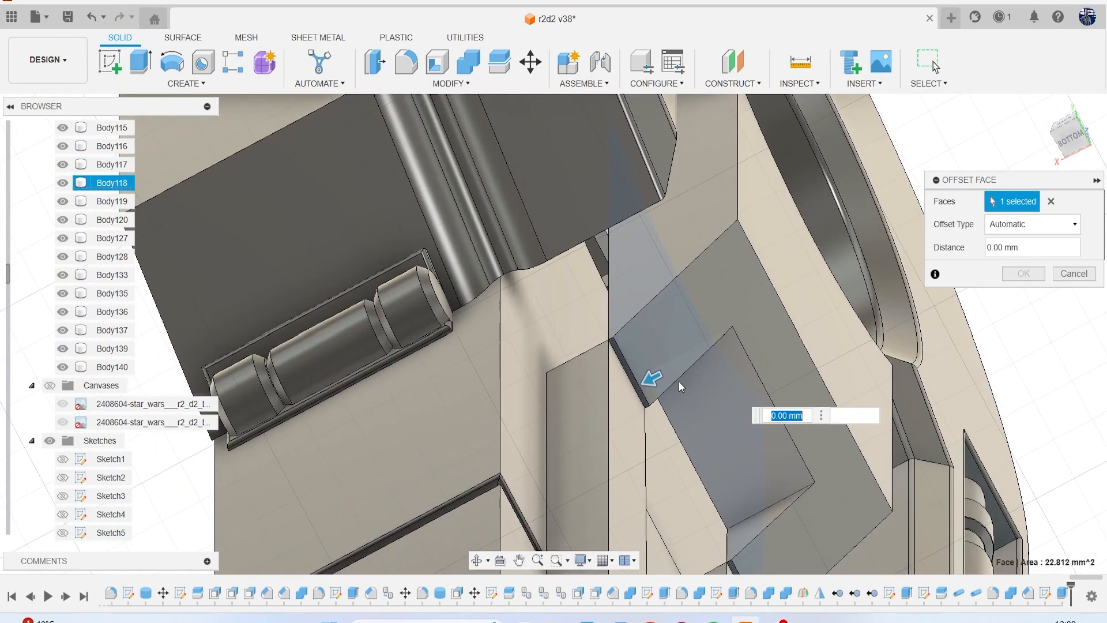
drag(647, 385, 589, 381)
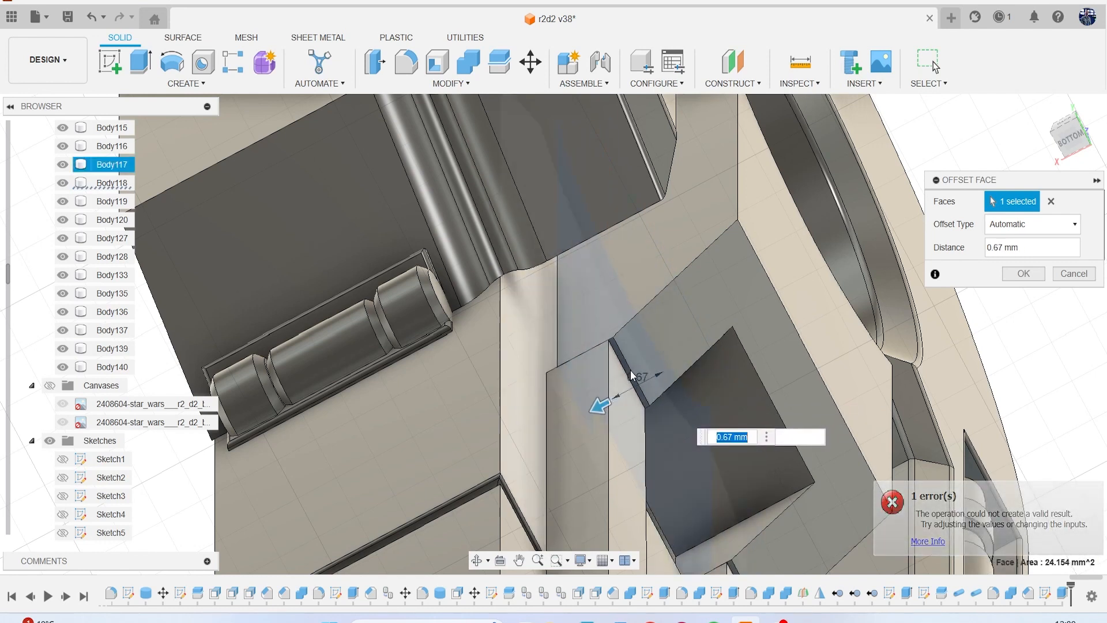
click(1023, 273)
Fillet the edges of the front face on the block above the central panel with a 0.08 mm radius.
scroll(749, 419, down, 8)
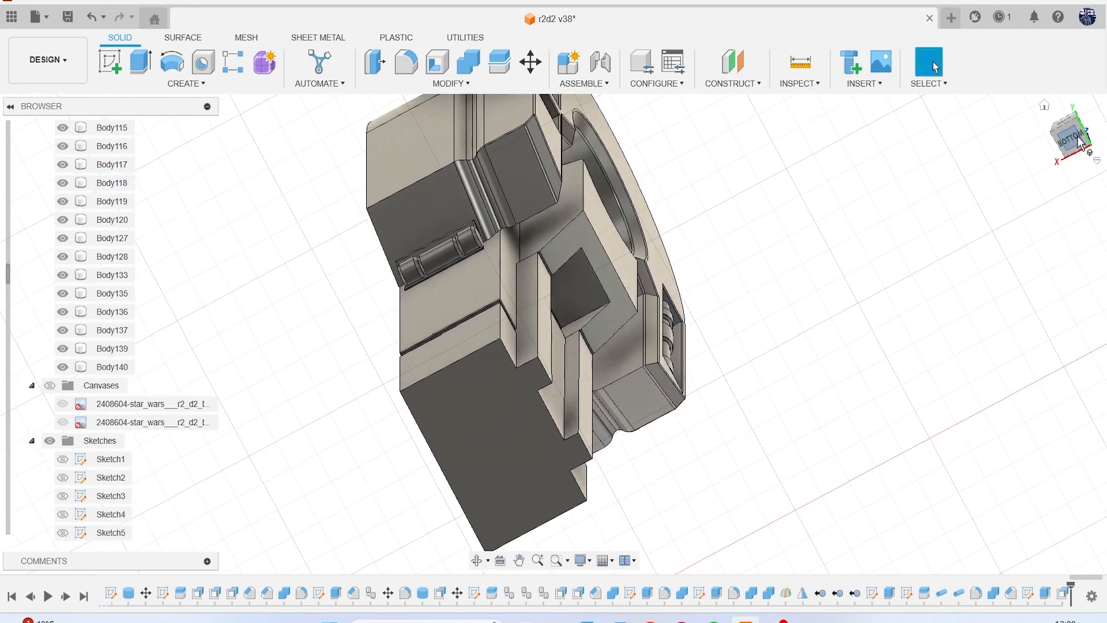
mouse_move(1047, 161)
shift+middle_down()
mouse_move(882, 288)
mouse_move(807, 288)
mouse_move(709, 224)
shift+middle_up()
shift+middle_drag(936, 67, 935, 68)
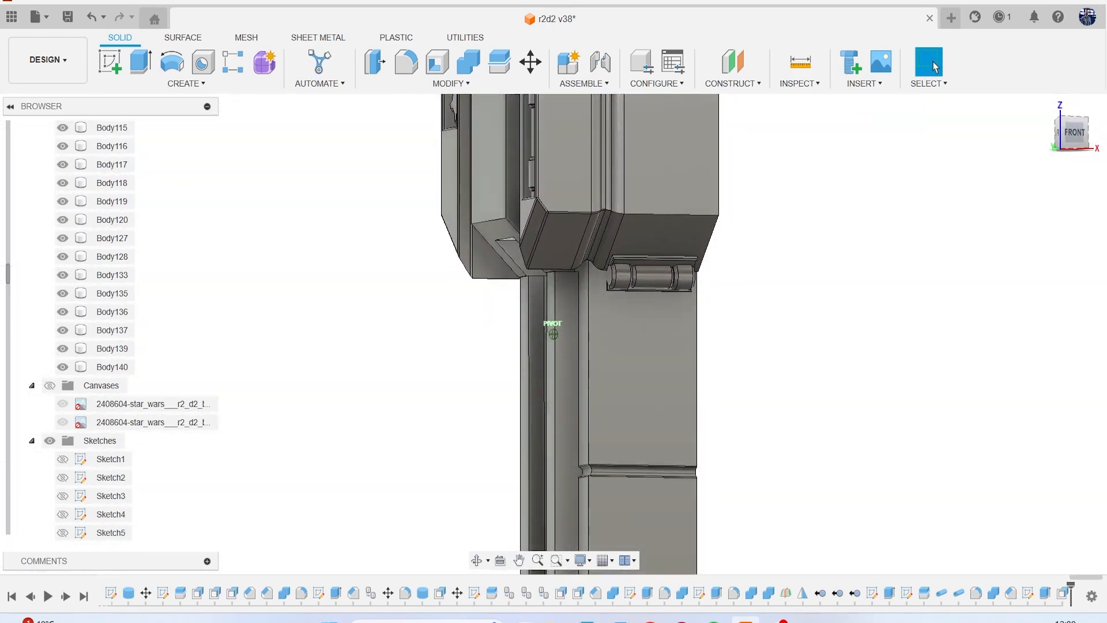
mouse_move(1003, 124)
mouse_down()
mouse_move(1032, 138)
mouse_move(1084, 118)
mouse_move(1045, 137)
mouse_move(1062, 117)
mouse_move(1015, 113)
mouse_move(1066, 119)
mouse_move(1078, 139)
mouse_up()
scroll(884, 285, down, 3)
key(f)
scroll(618, 203, up, 5)
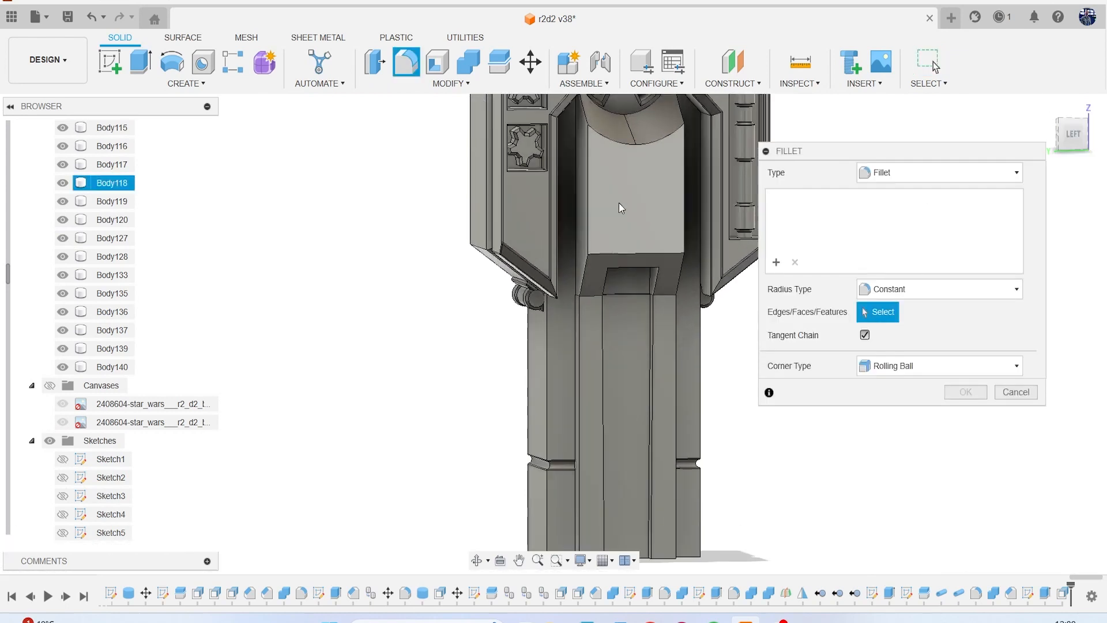
click(613, 244)
text(.0)
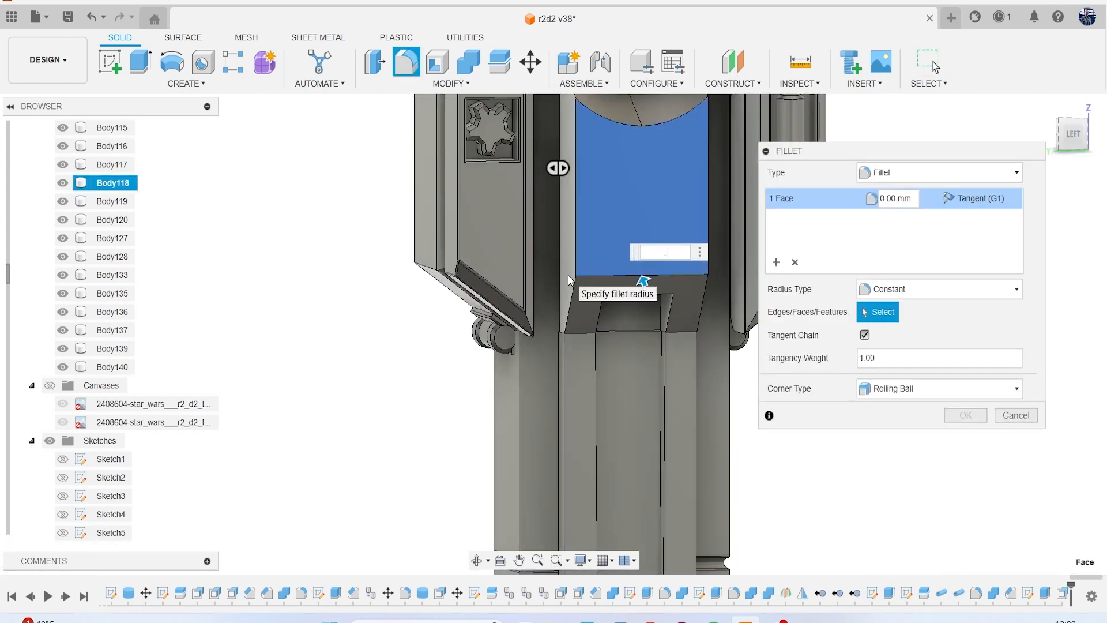
text(5)
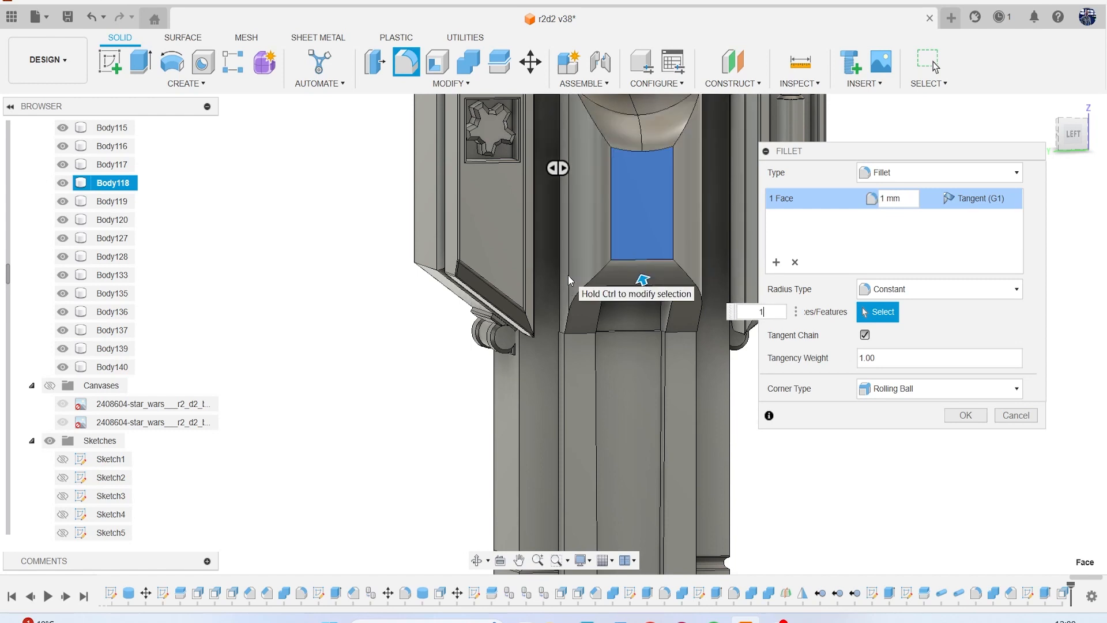
text(.08)
key(Return)
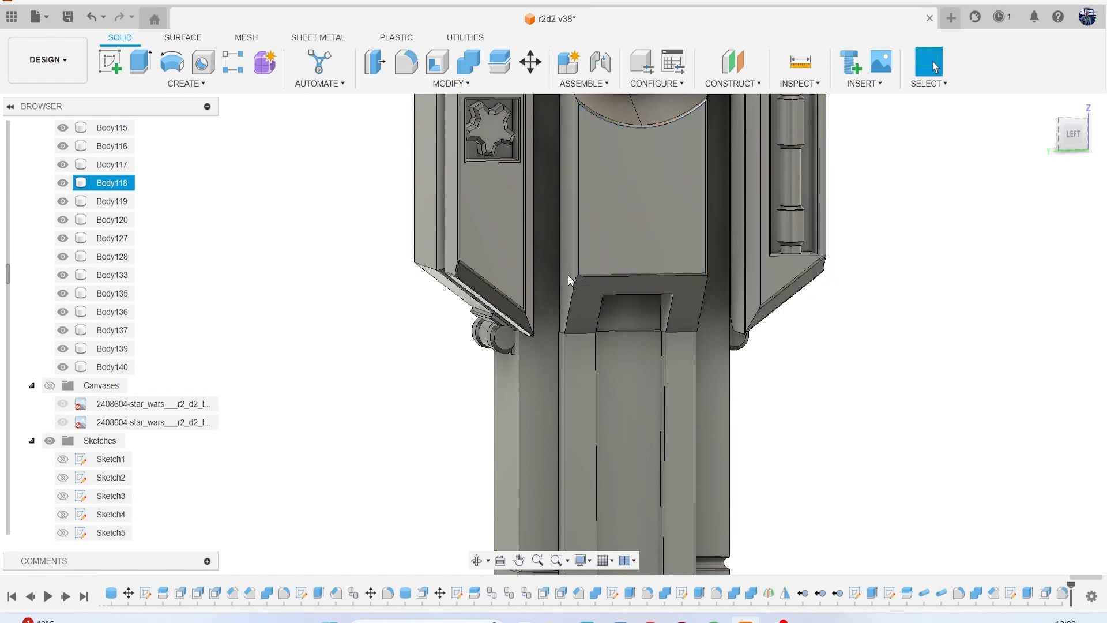
Fillet the front faces of the two vertical strips flanking the lower leg's slot with a 0.08 mm radius.
scroll(597, 353, down, 3)
key(f)
middle_drag(568, 420, 500, 271)
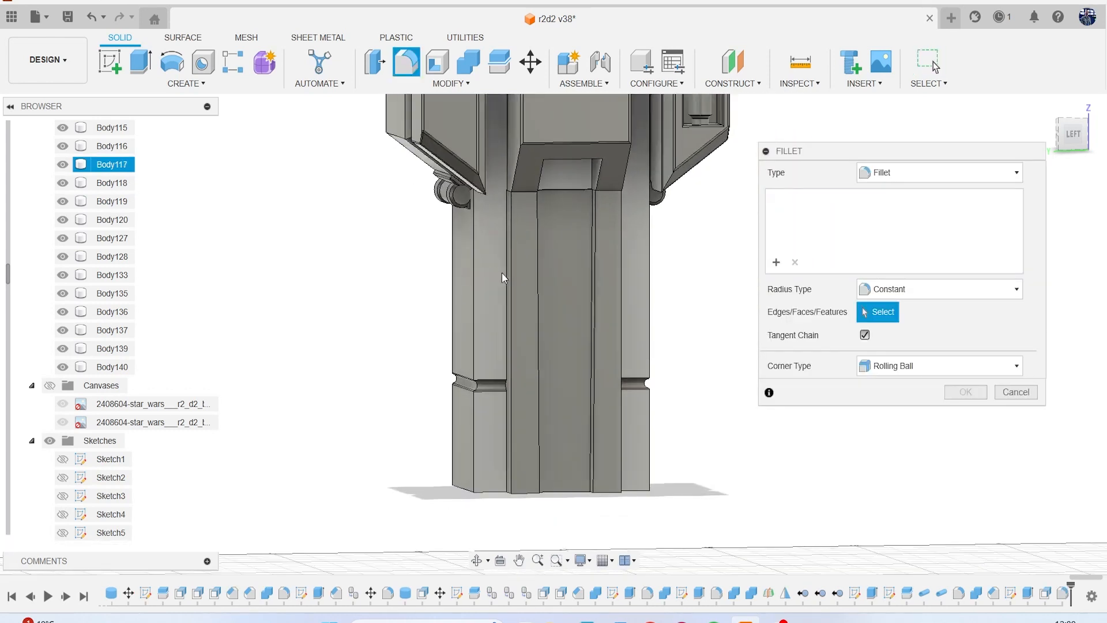
click(518, 274)
click(526, 174)
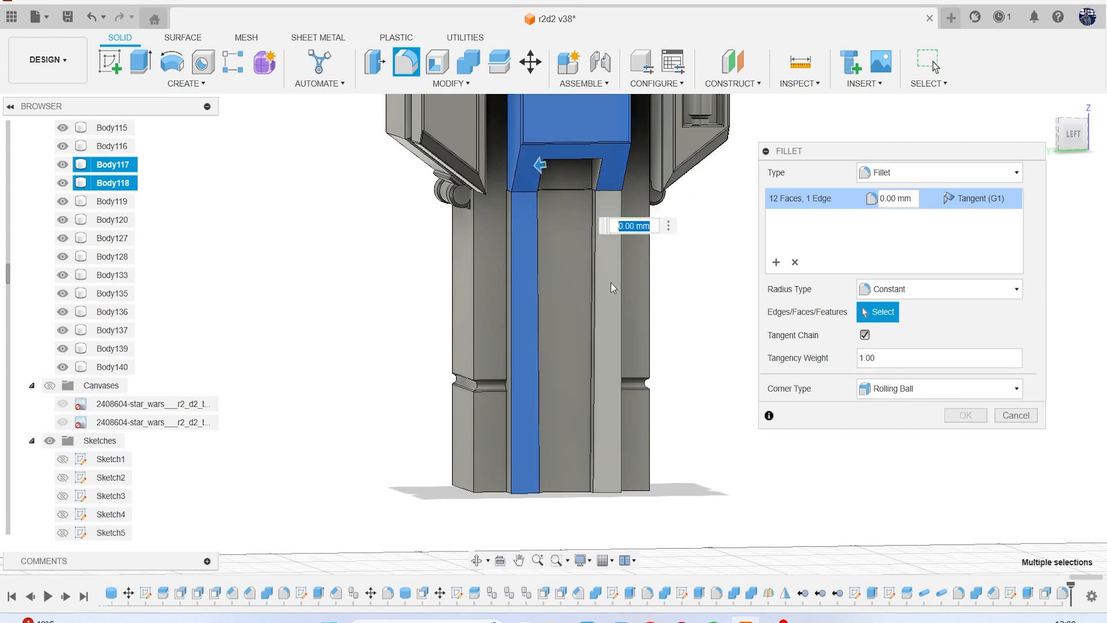
click(607, 266)
scroll(557, 267, up, 2)
click(520, 165)
key(BackSpace)
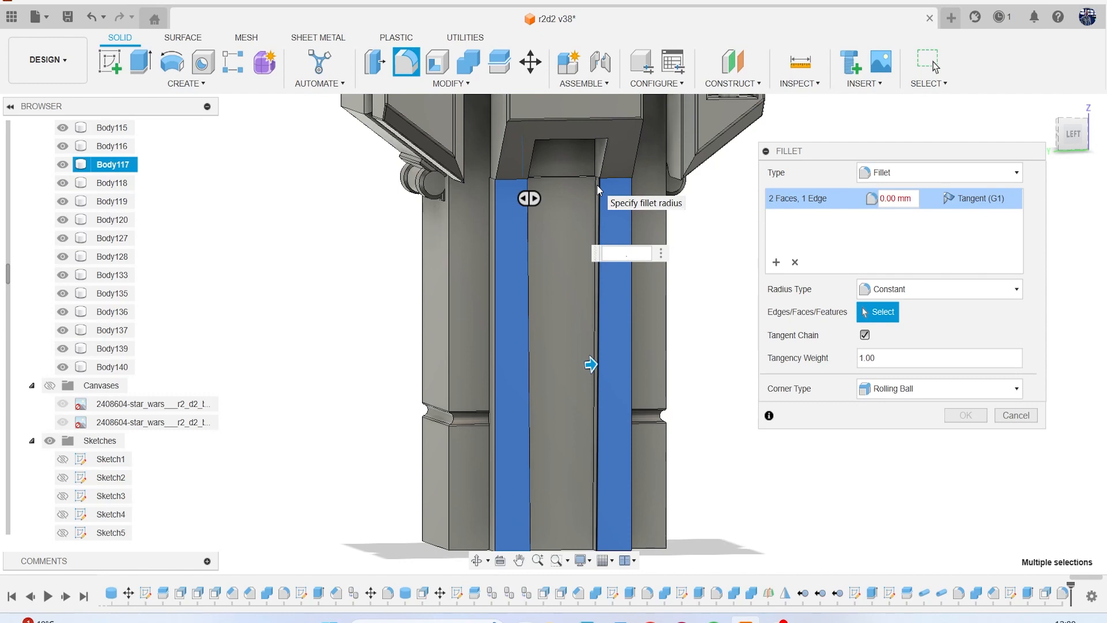
text(10)
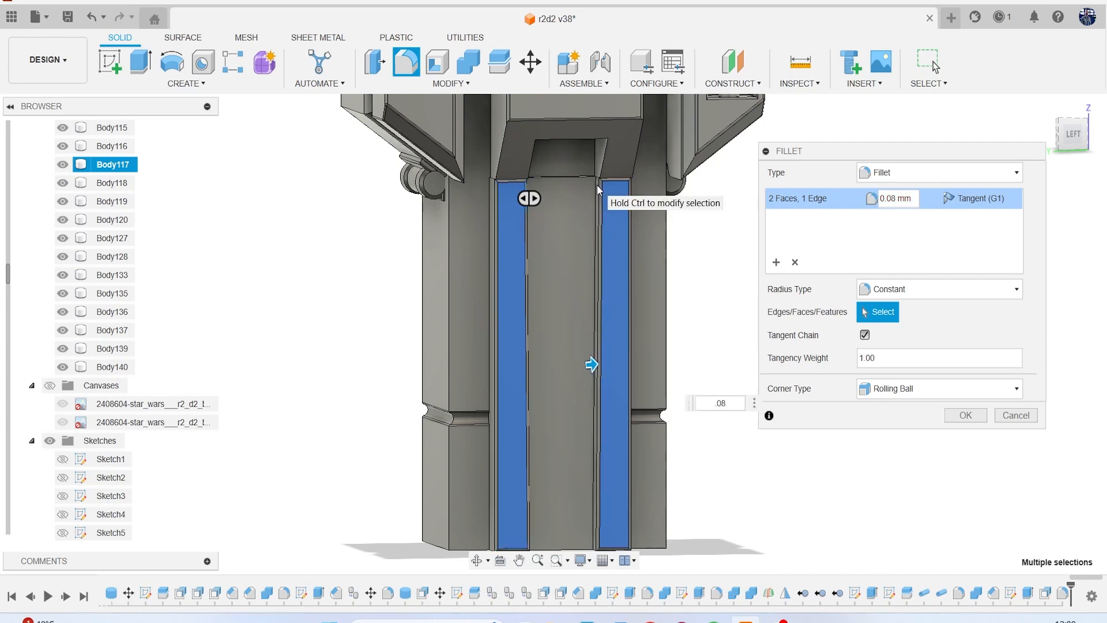
key(Return)
Set up a 0.08 mm fillet on the top and two side edges of the recess opening in the block's sloped underside.
scroll(597, 185, down, 4)
middle_drag(596, 184, 546, 339)
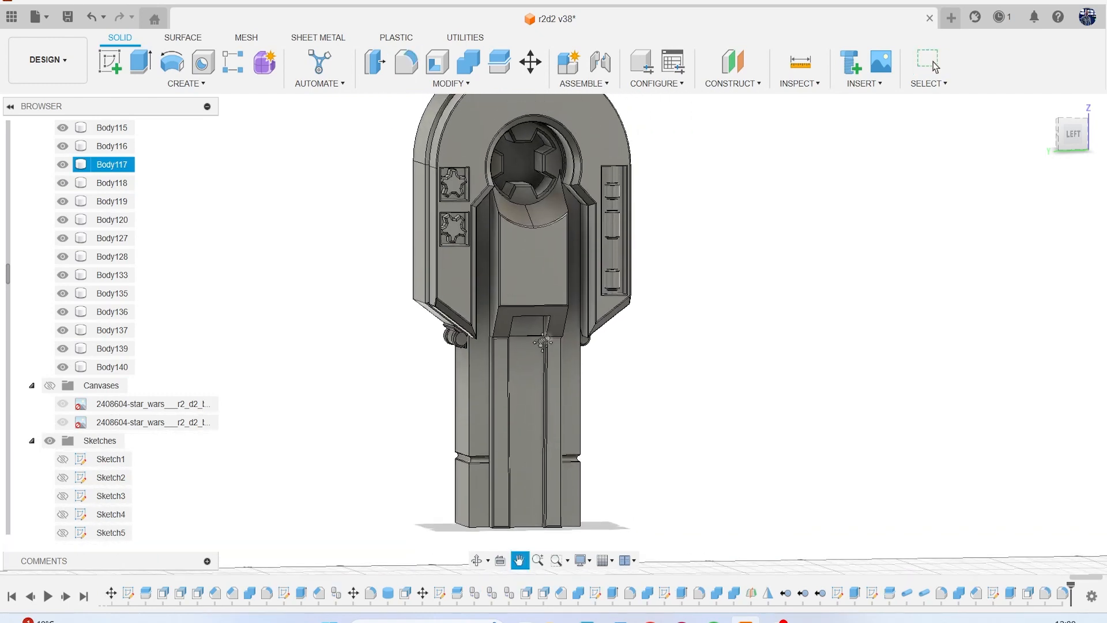
click(1084, 126)
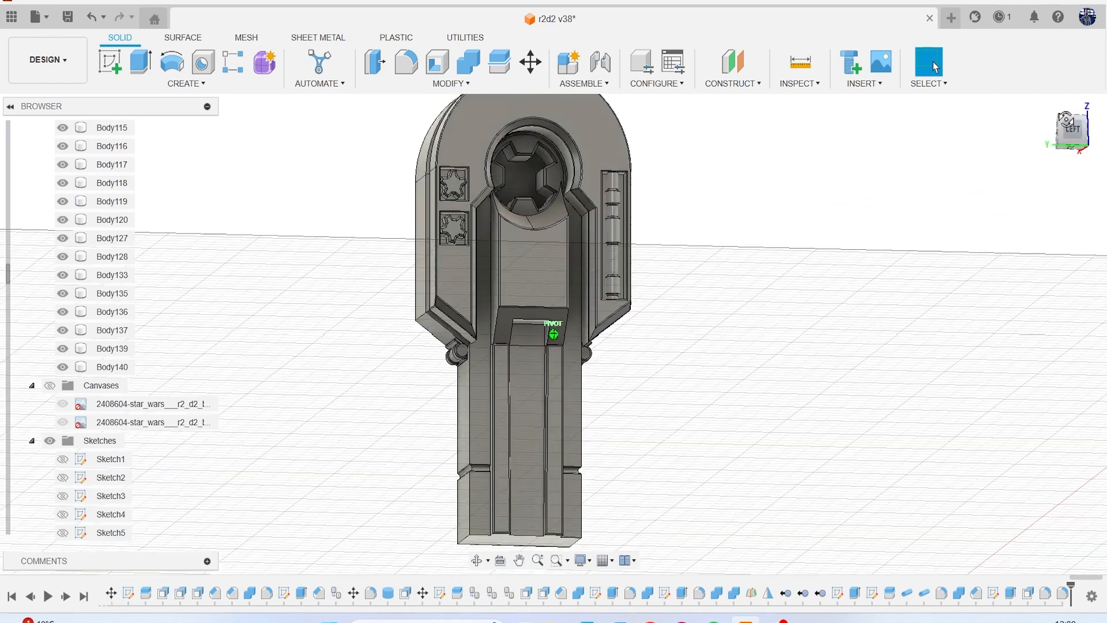
scroll(562, 303, up, 5)
scroll(491, 327, up, 3)
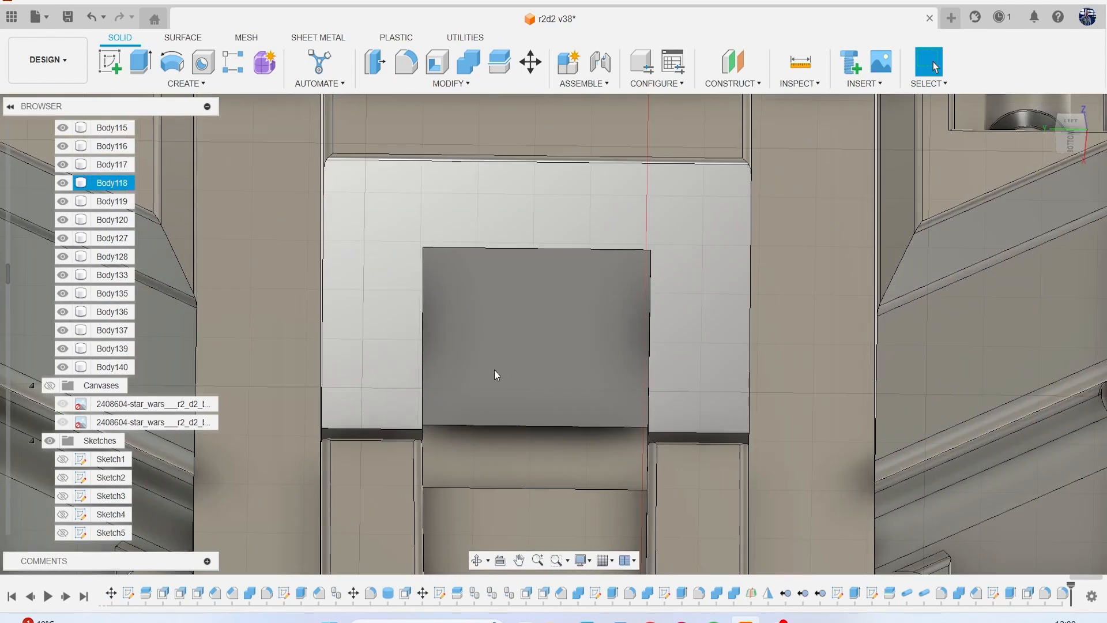
scroll(506, 316, up, 1)
key(f)
click(451, 233)
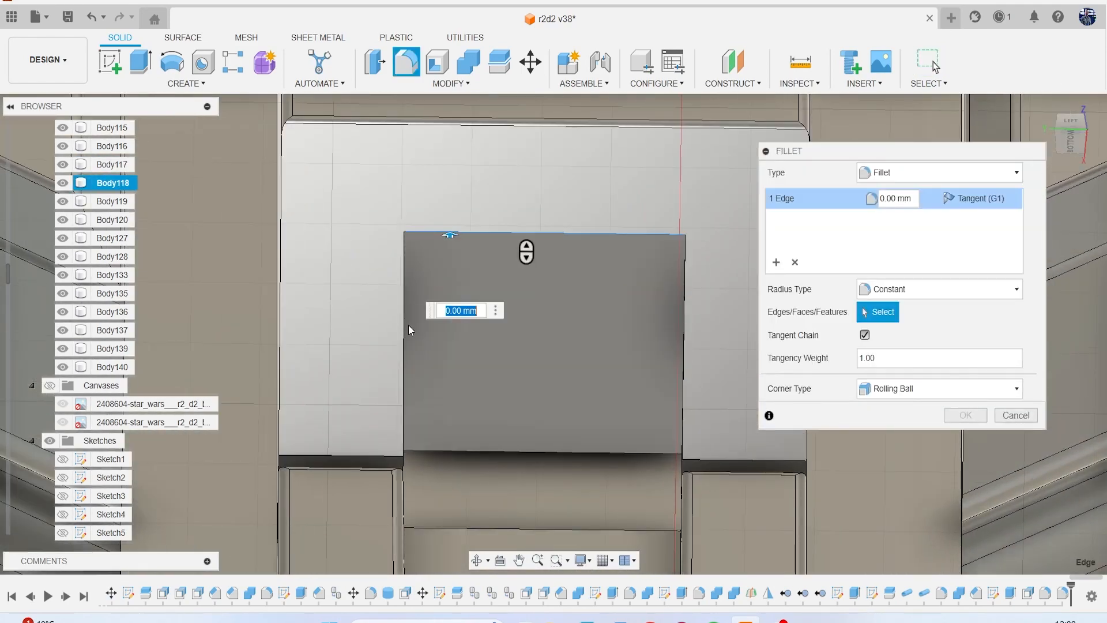
click(406, 337)
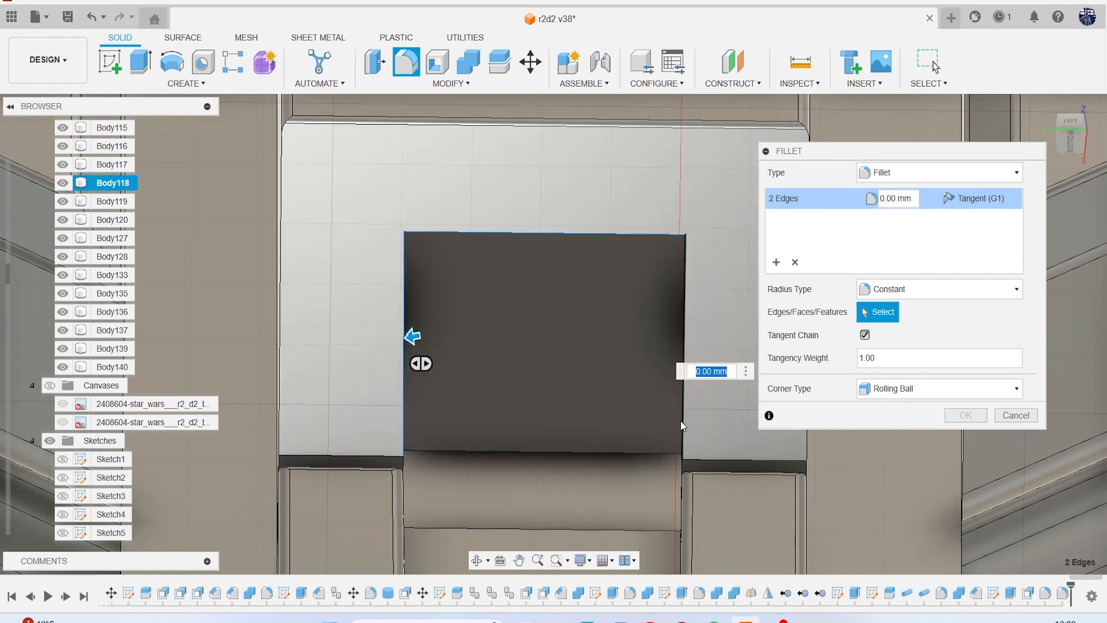
click(681, 422)
text(.08)
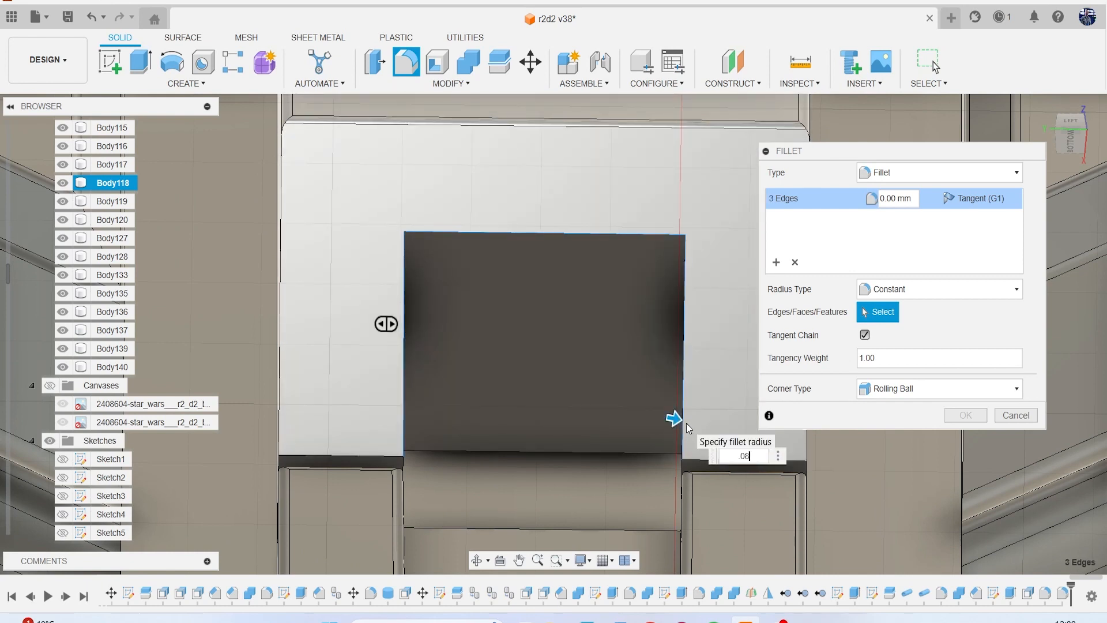
Add the two short lower edges on either side of the recess to the fillet and apply it.
click(334, 457)
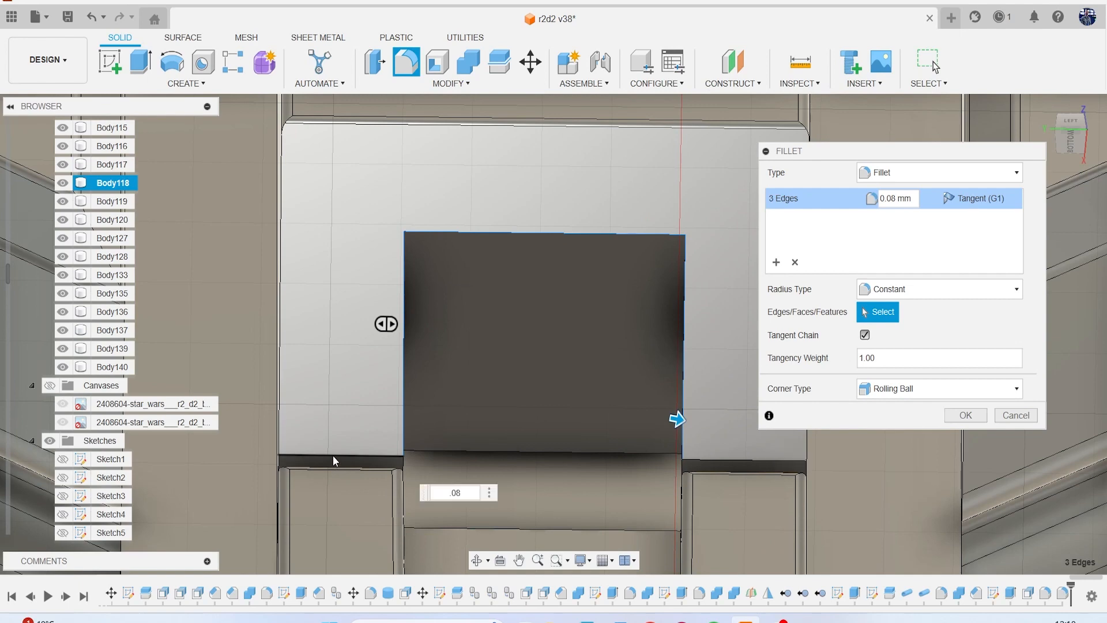
click(726, 460)
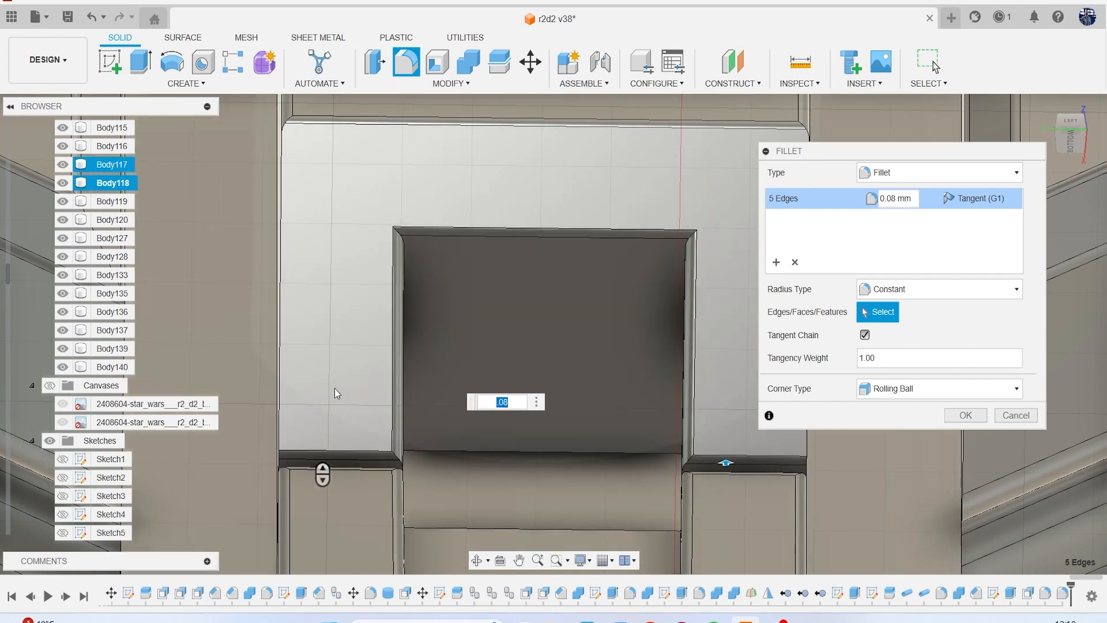
click(282, 404)
middle_drag(398, 392, 123, 409)
click(534, 430)
scroll(579, 394, down, 5)
click(979, 415)
scroll(744, 454, down, 10)
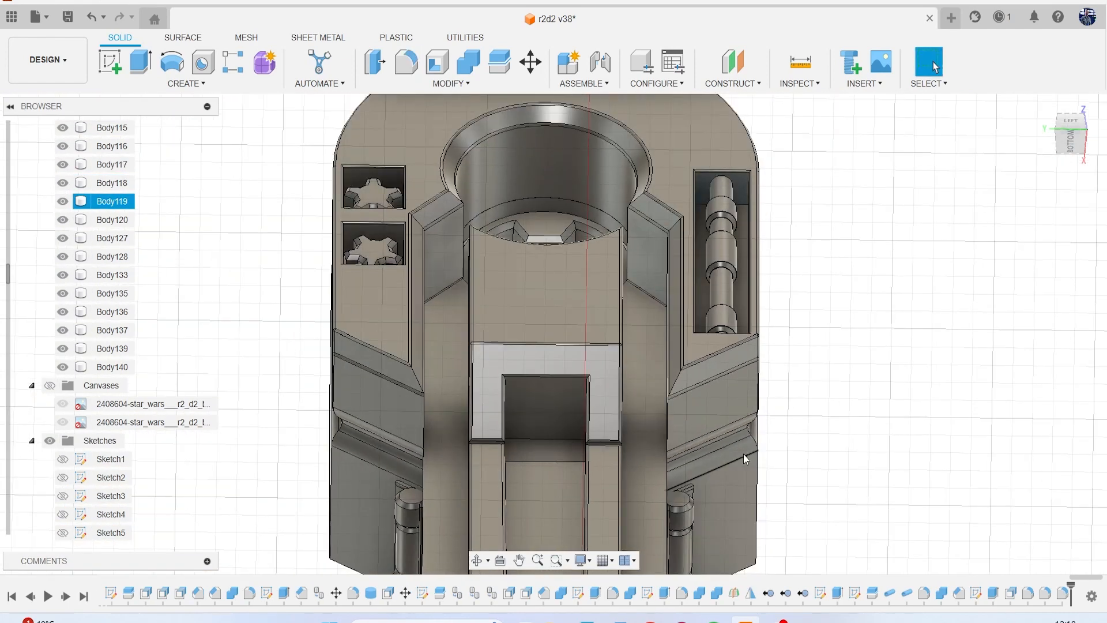
click(1068, 122)
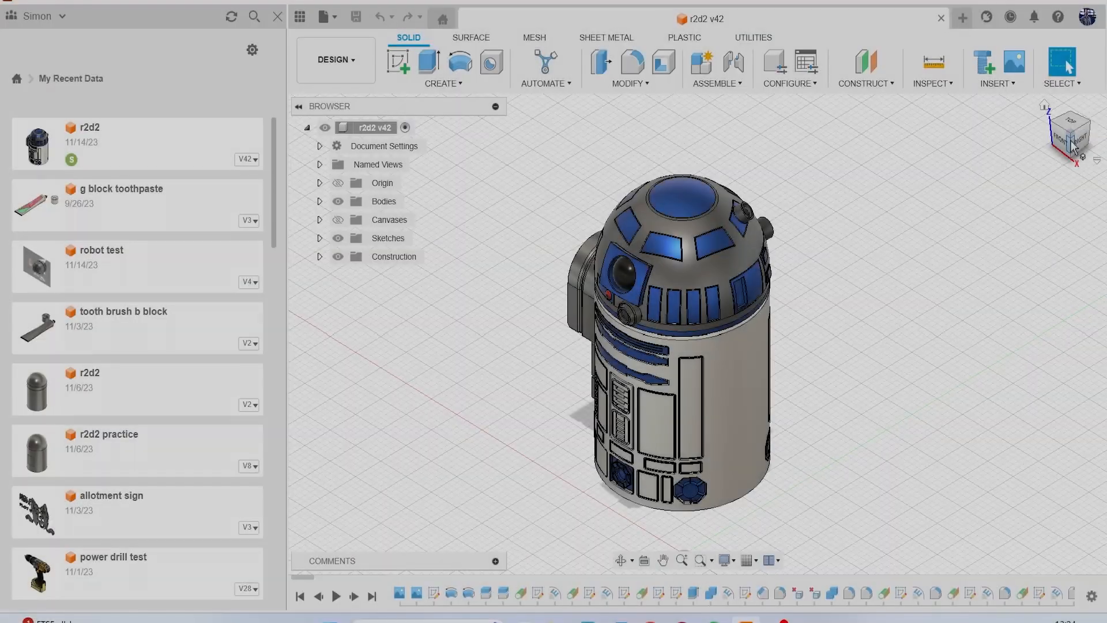
mouse_move(1073, 147)
mouse_down()
mouse_move(1058, 134)
mouse_move(1085, 138)
mouse_move(1030, 126)
mouse_up()
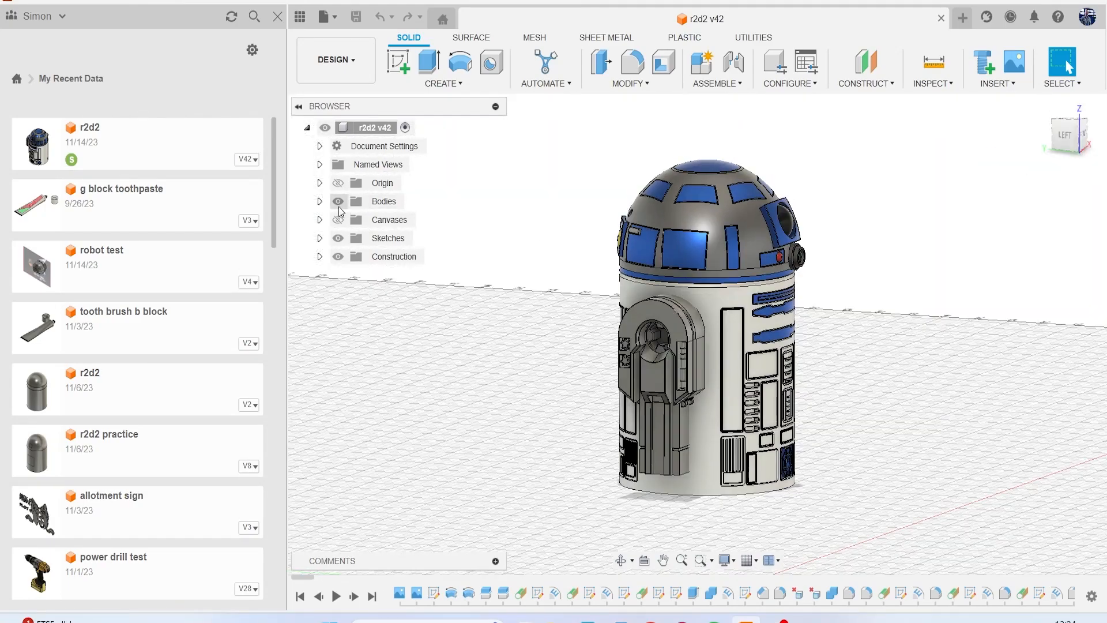
Examine how the model's bodies are named, highlighting the larger head and smaller body (38) on the model.
click(319, 201)
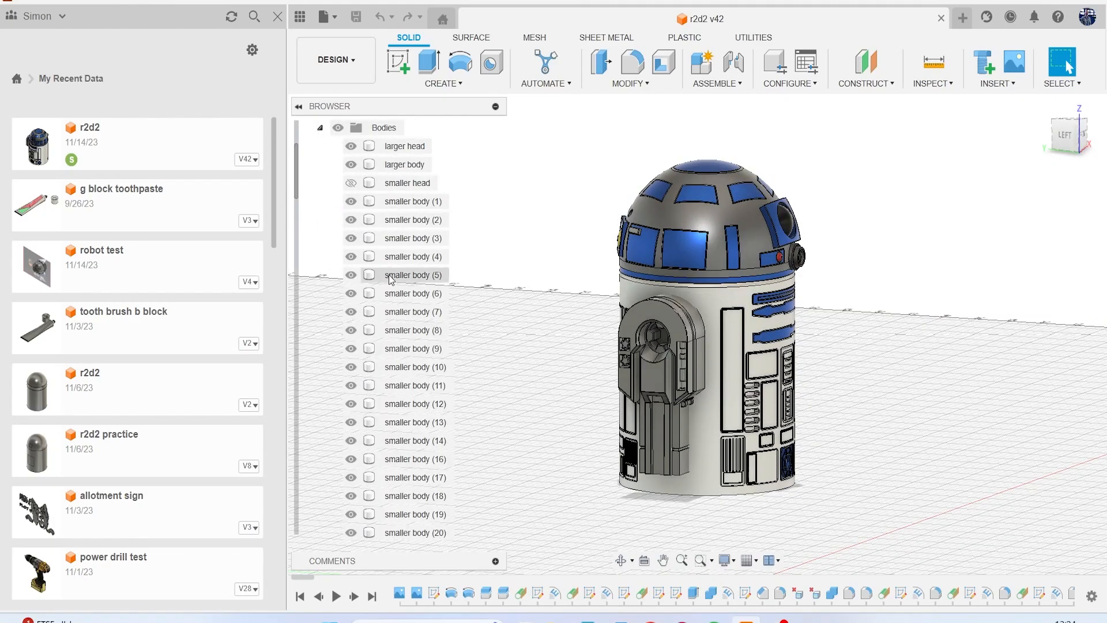
click(396, 147)
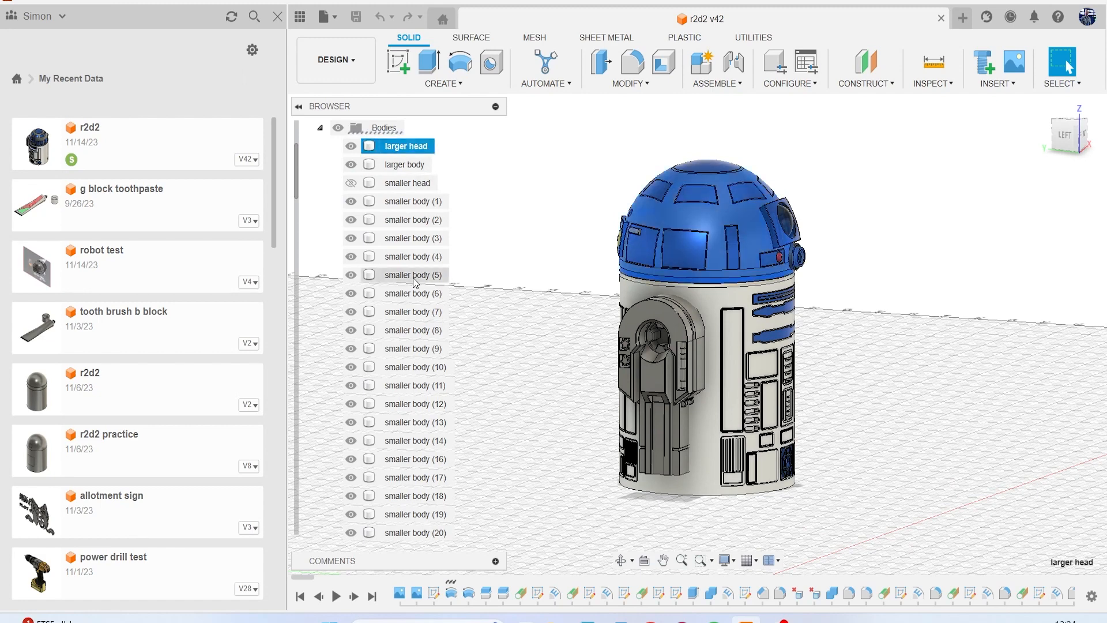
scroll(415, 281, down, 3)
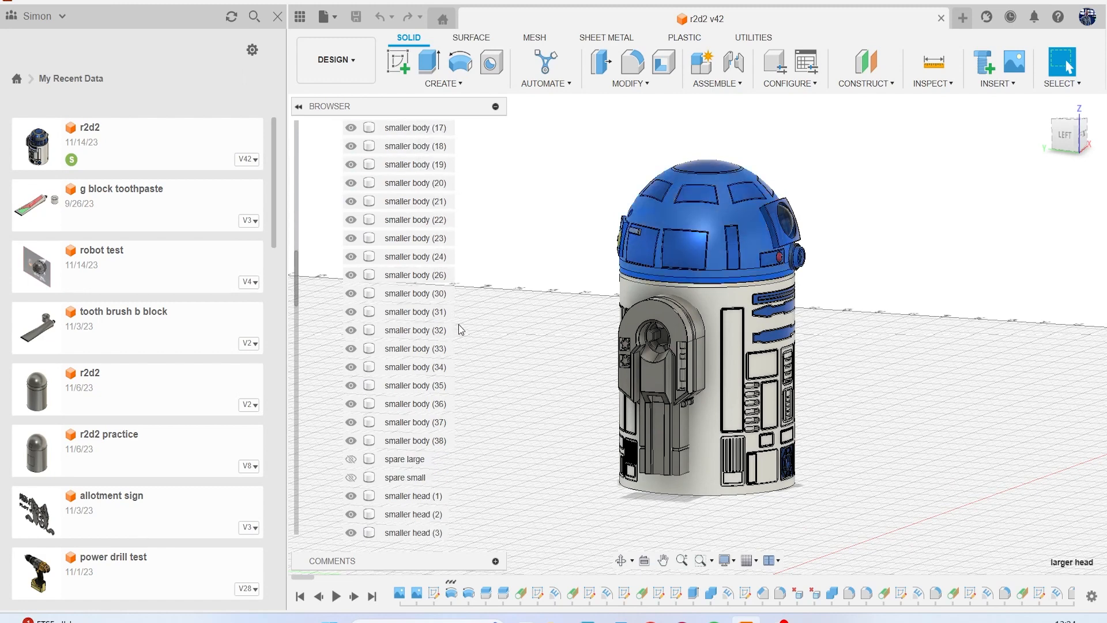
click(522, 381)
click(415, 441)
scroll(443, 368, up, 7)
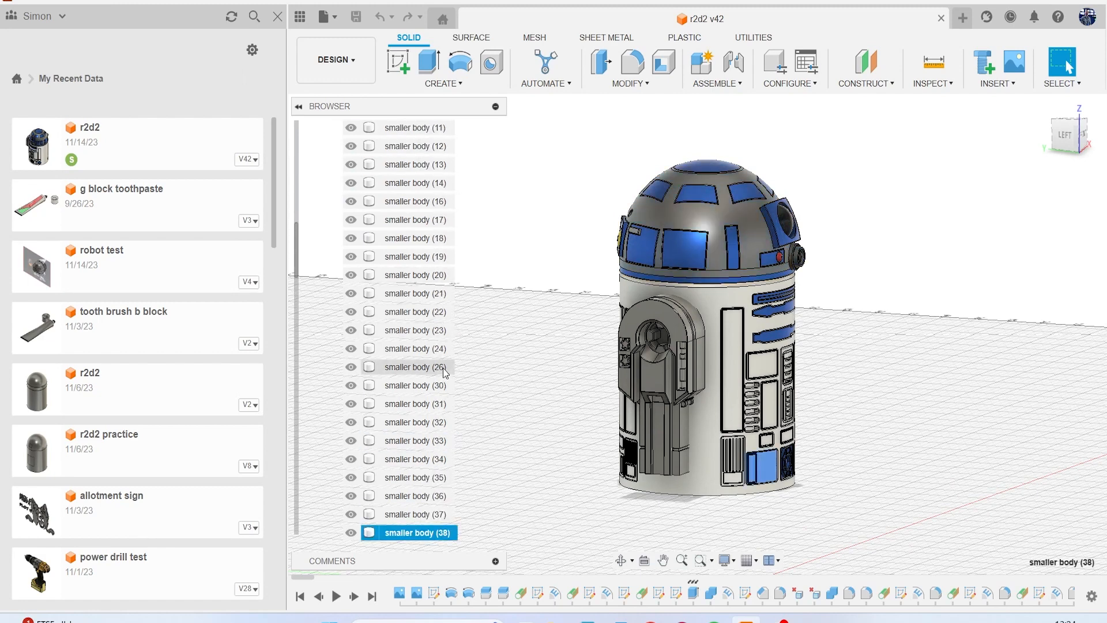
scroll(444, 368, up, 4)
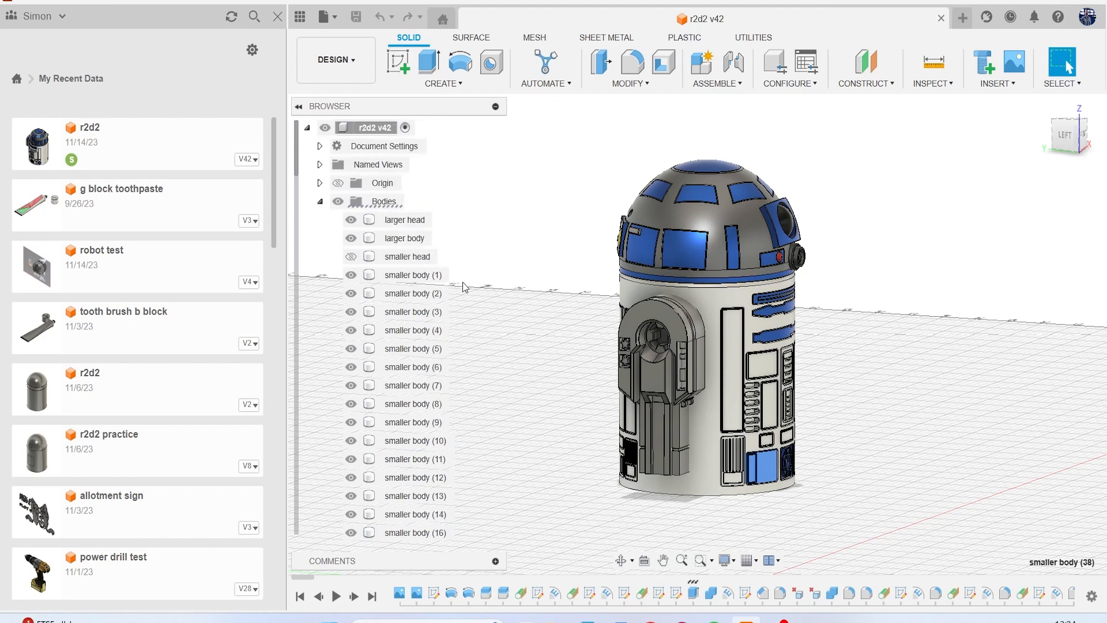
Create and activate a new internal standard component named "body" under the r2d2 root component.
right_click(375, 129)
click(431, 140)
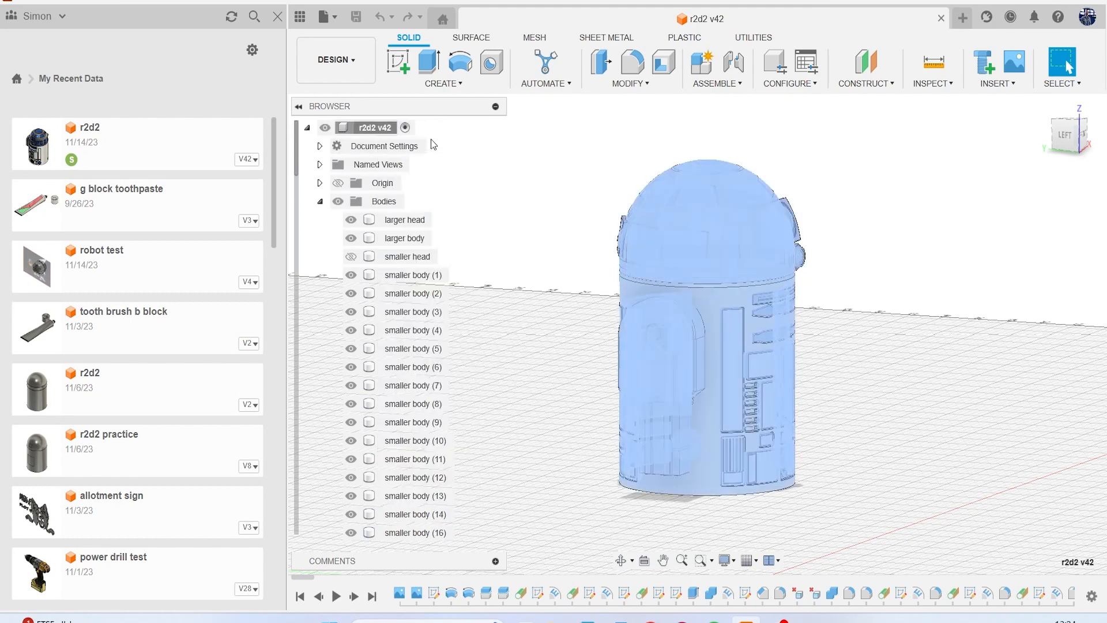
click(970, 203)
click(973, 222)
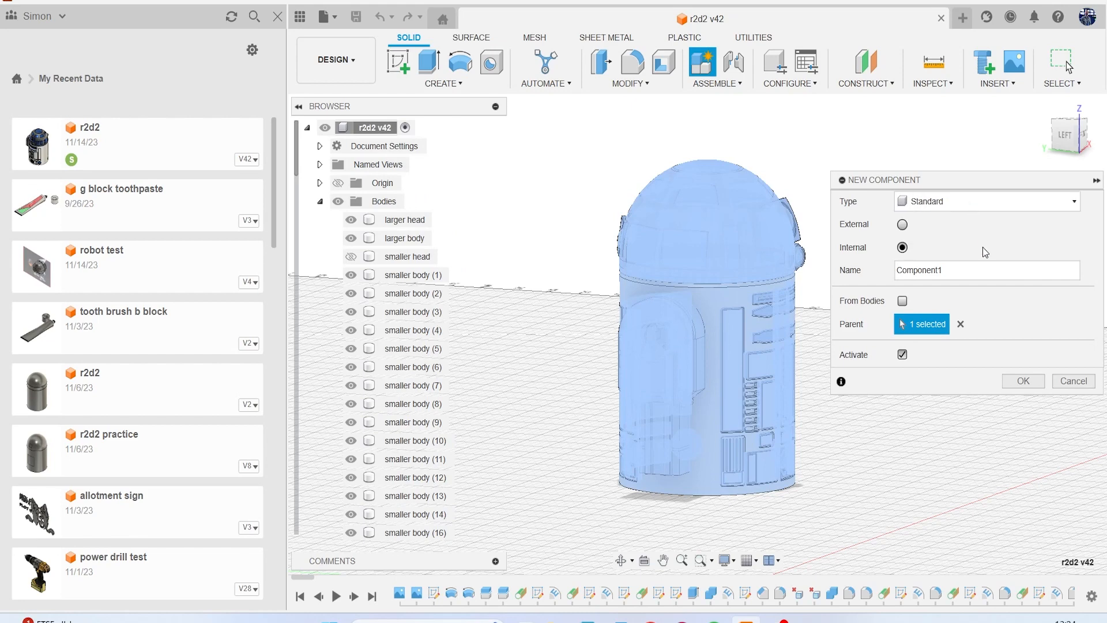
click(984, 262)
click(1022, 380)
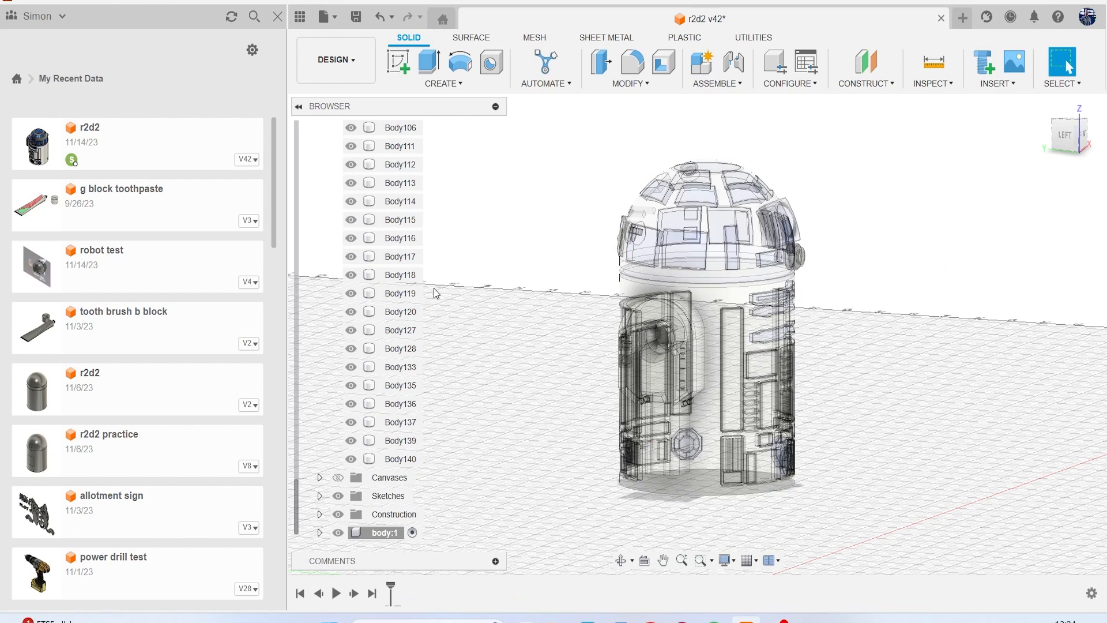
Make the r2d2 root component the active component again.
scroll(437, 293, down, 5)
scroll(426, 233, up, 15)
scroll(388, 187, up, 4)
scroll(388, 188, up, 2)
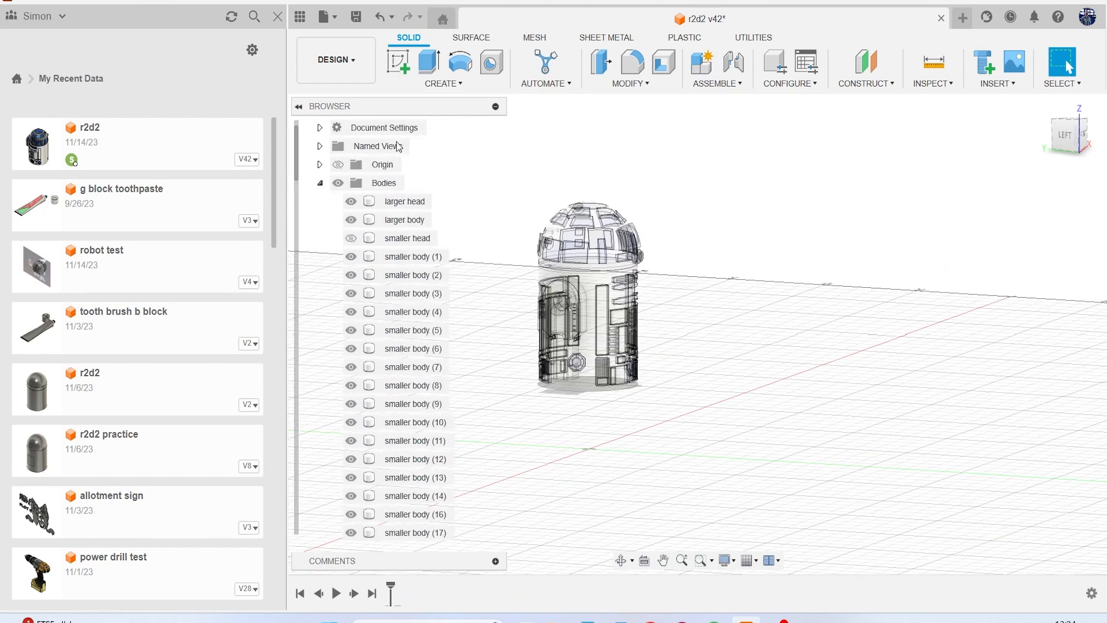
scroll(422, 131, up, 1)
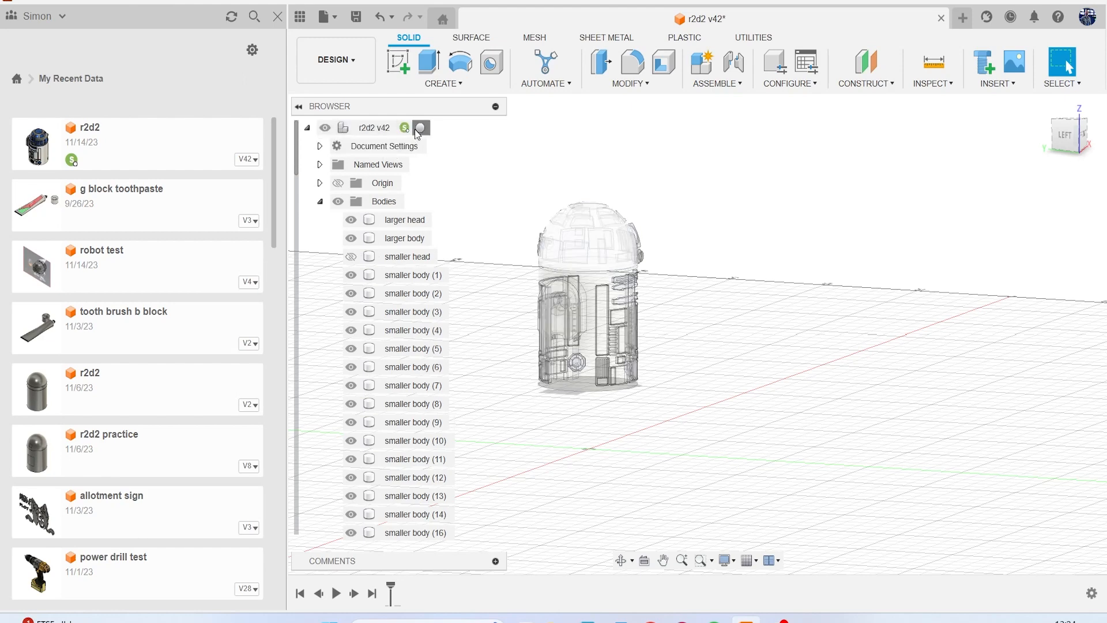
click(393, 127)
click(422, 275)
scroll(425, 323, down, 4)
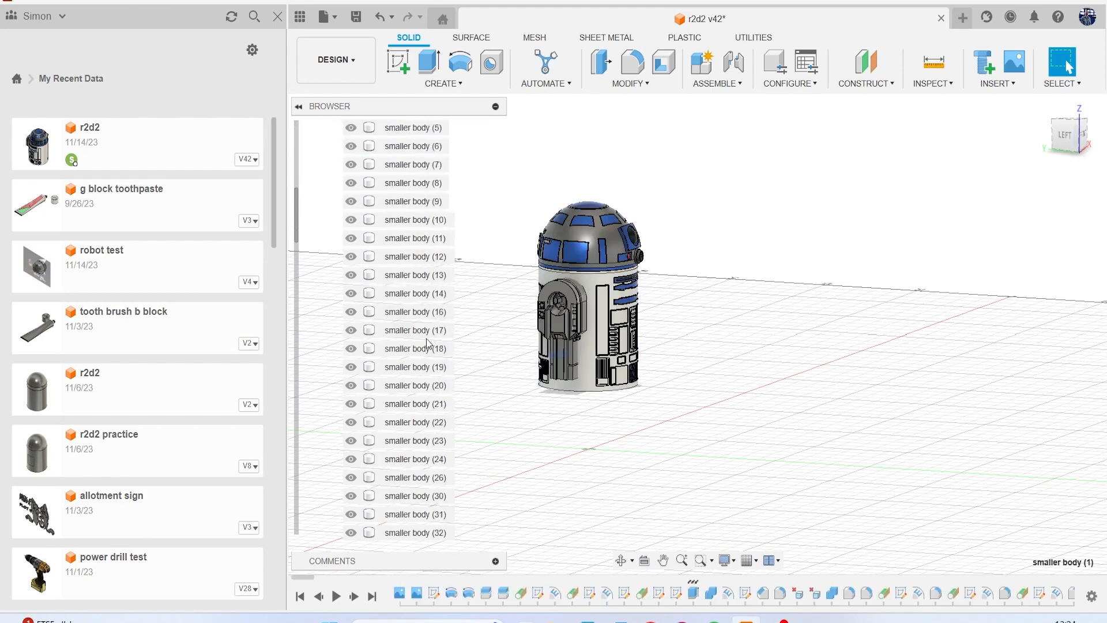
shift+click(418, 428)
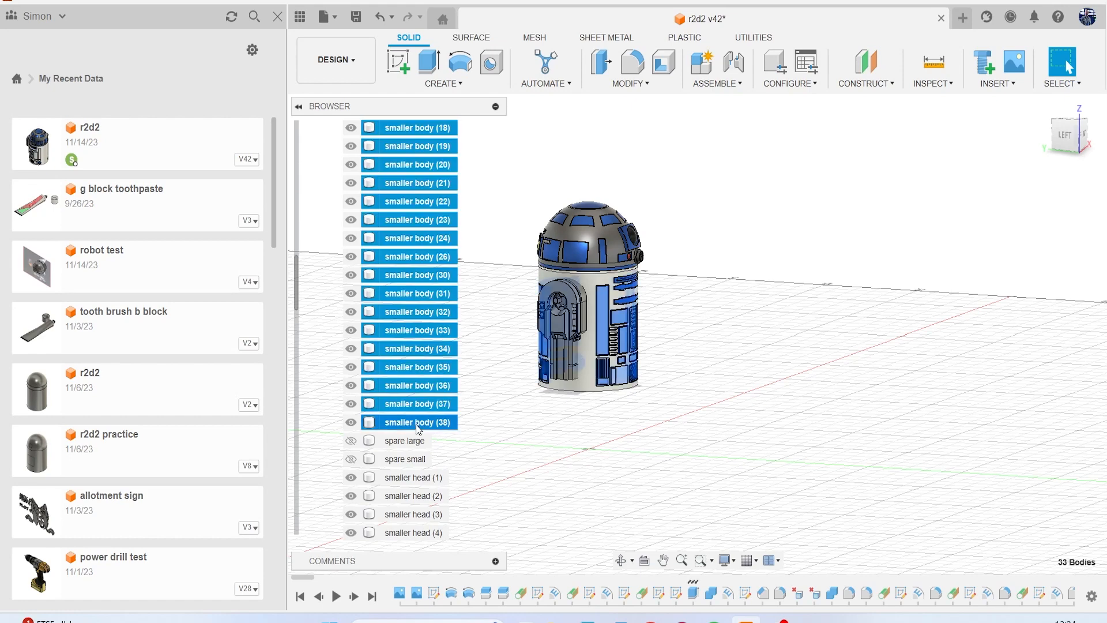
scroll(451, 332, up, 7)
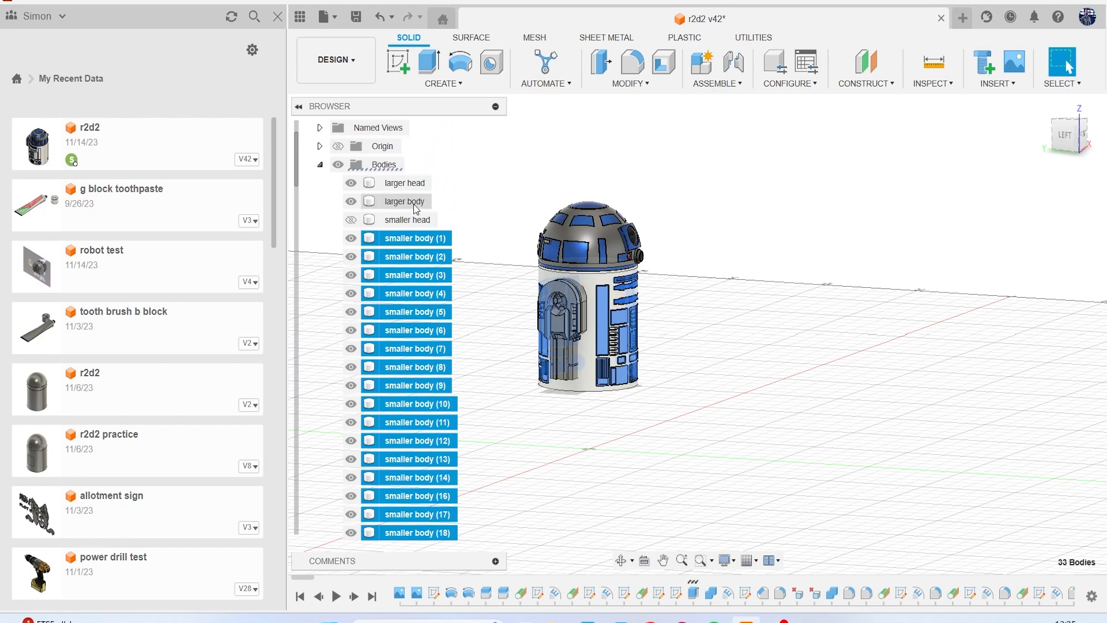
Move all the bodies from larger body through smaller body (38) into the body component.
click(414, 202)
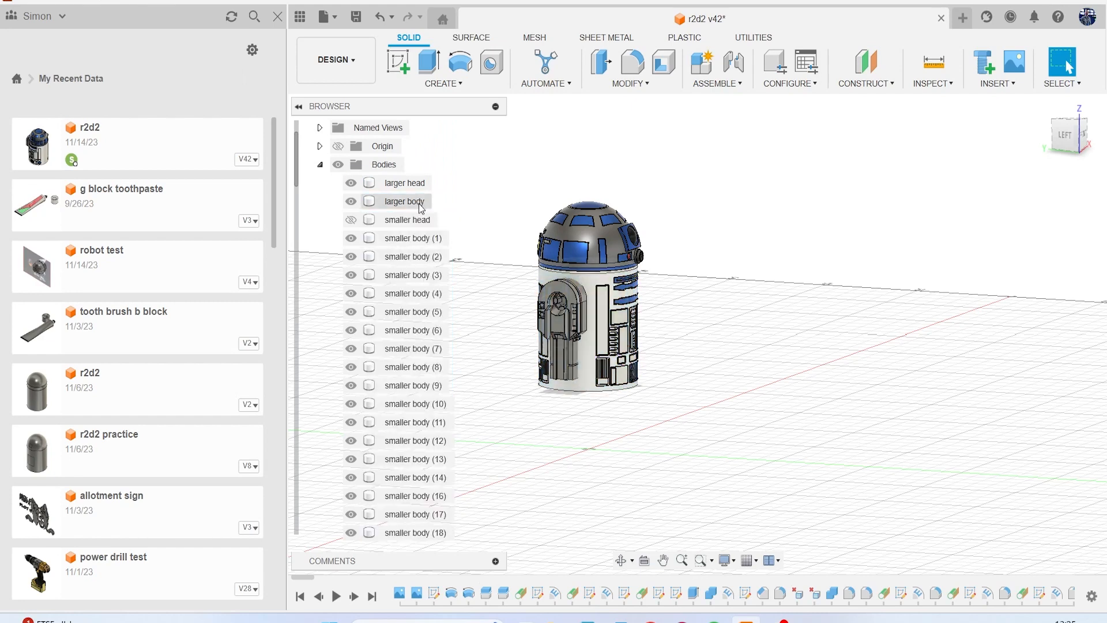
scroll(428, 337, down, 4)
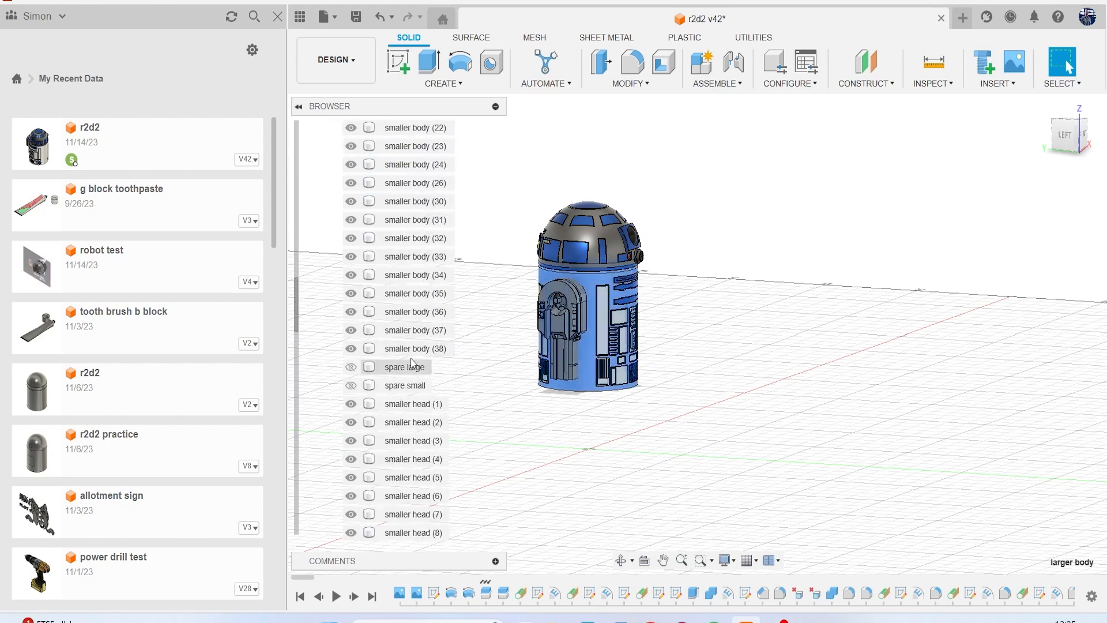
shift+click(414, 350)
scroll(427, 300, down, 3)
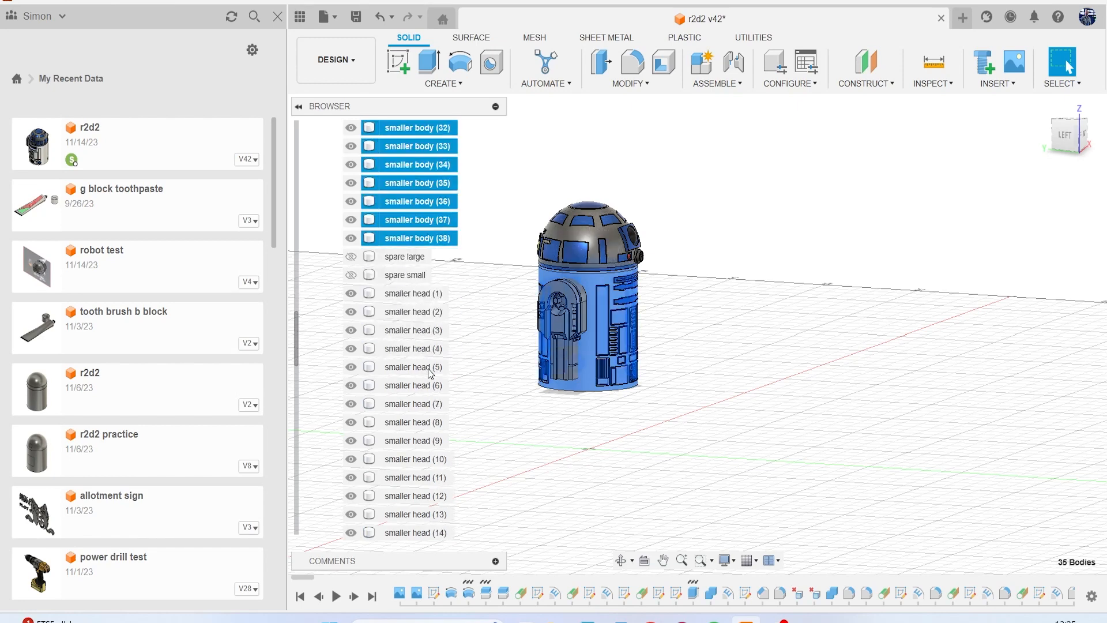
mouse_move(422, 226)
mouse_down()
mouse_move(414, 548)
mouse_move(385, 538)
mouse_up()
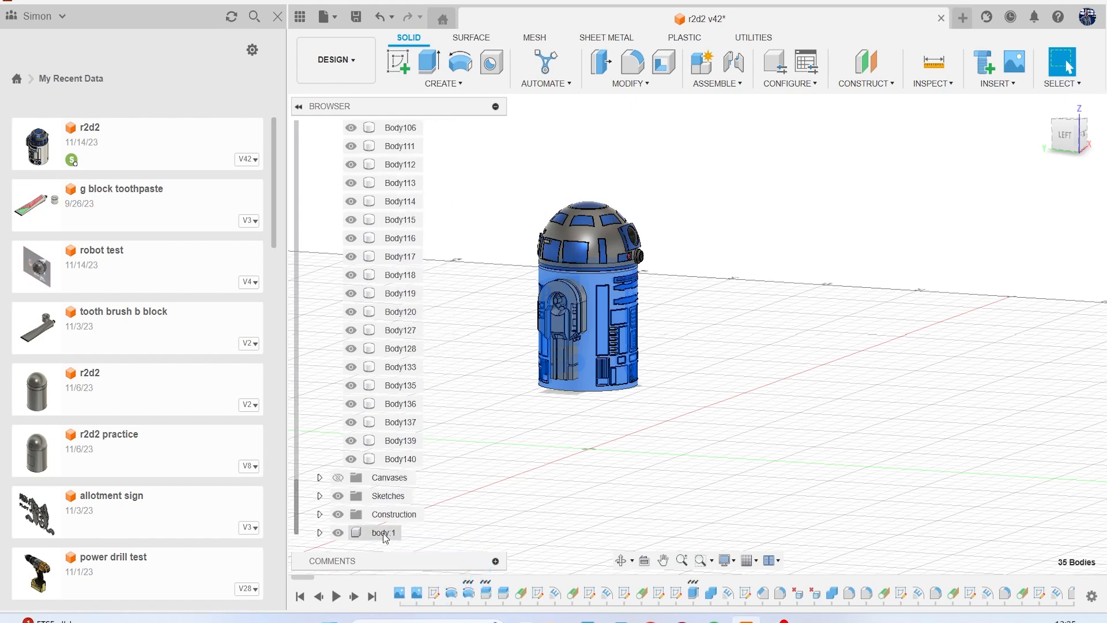
Create and activate a new internal standard component named "Head" under the r2d2 root component.
scroll(413, 356, up, 11)
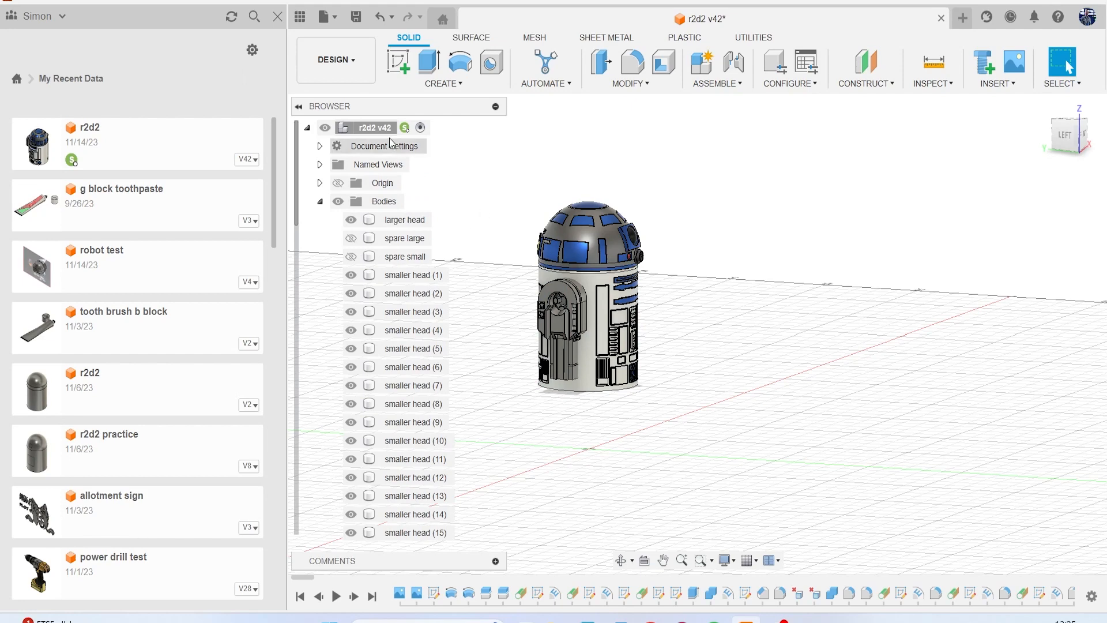
right_click(381, 129)
click(397, 144)
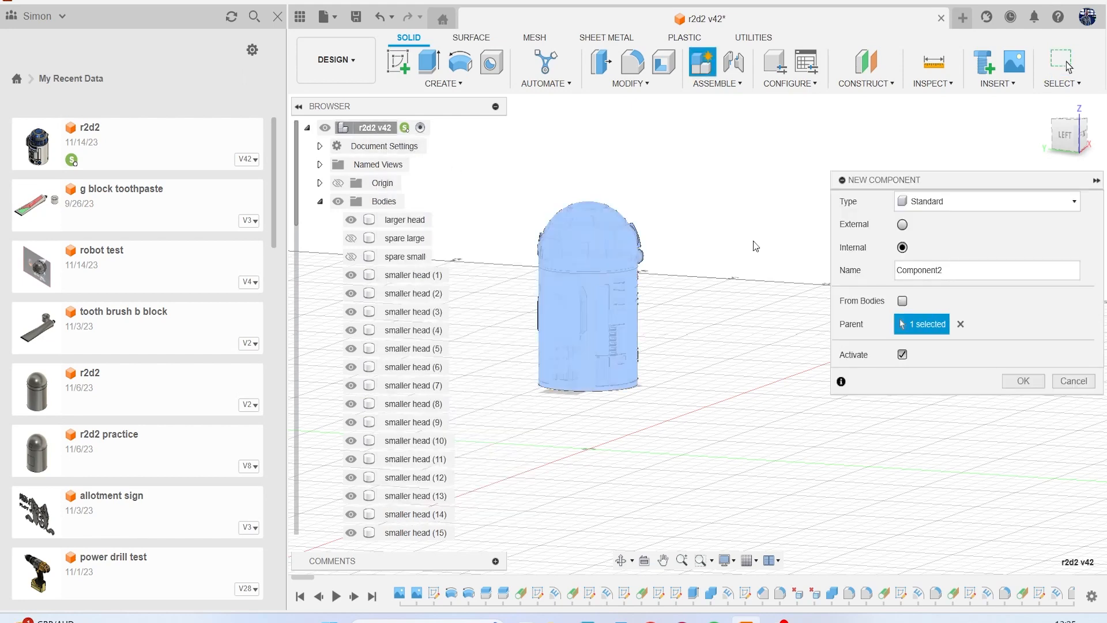
click(957, 267)
click(1023, 380)
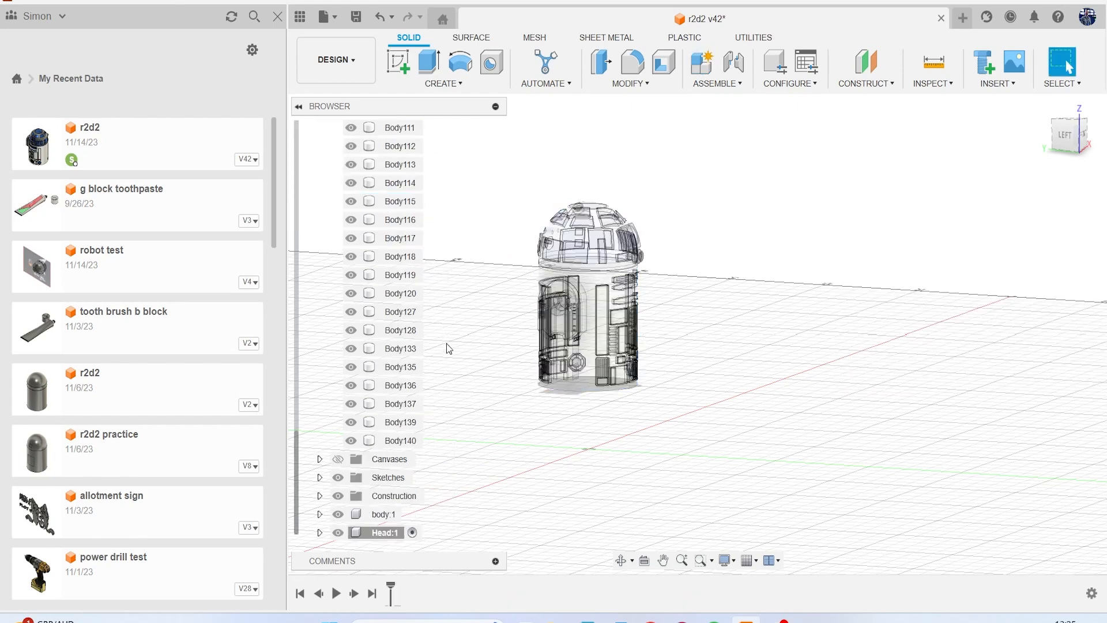
Reactivate the r2d2 root component and clear the current selection.
scroll(394, 348, up, 20)
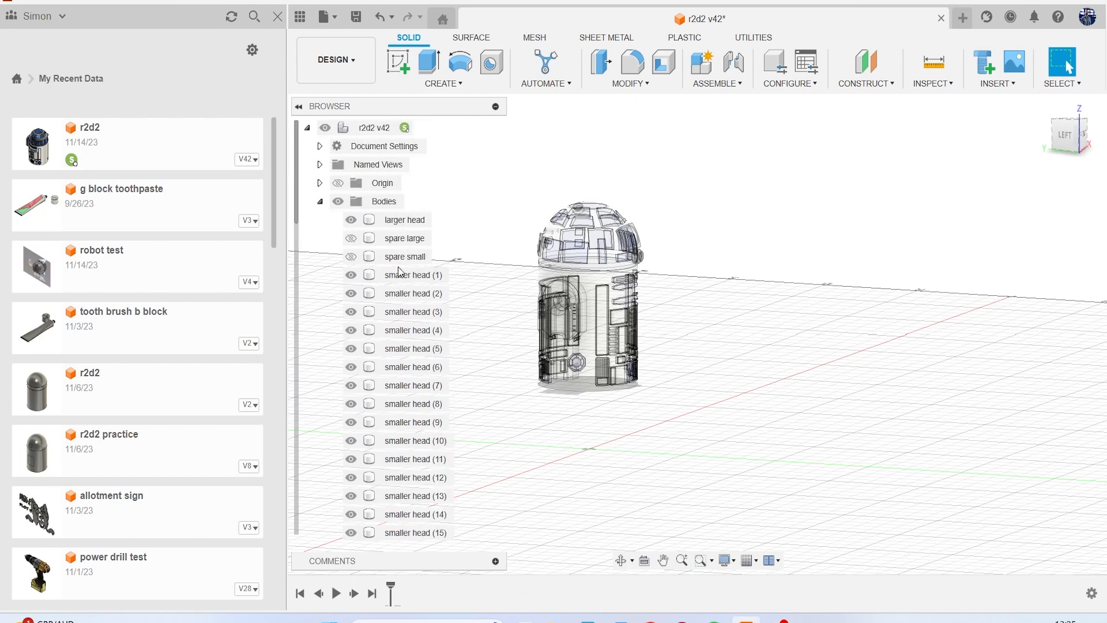
click(420, 128)
scroll(416, 275, down, 10)
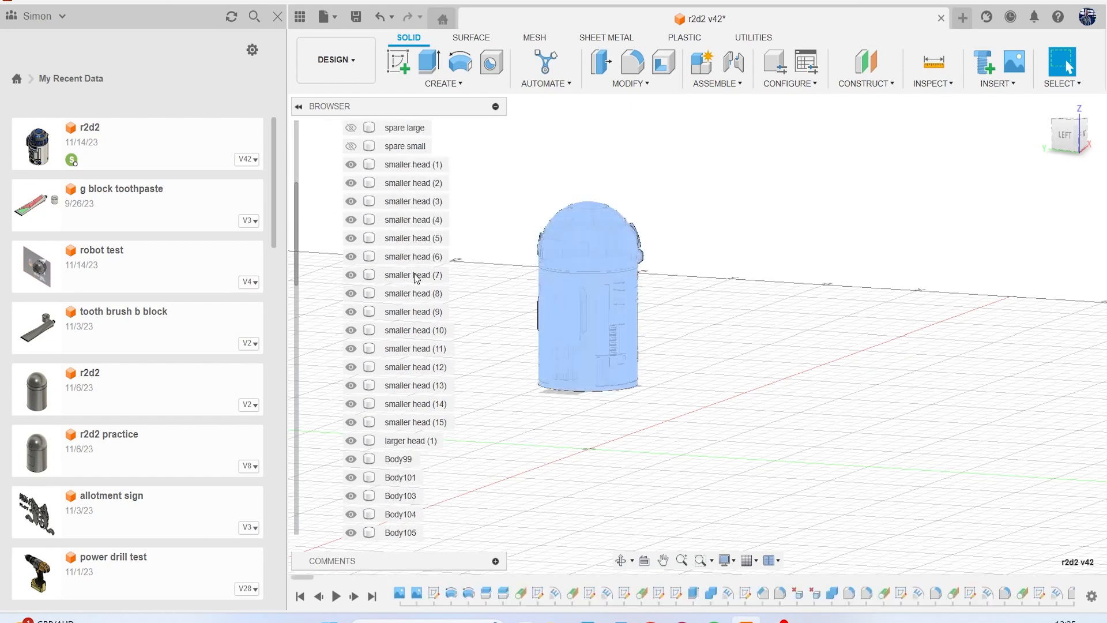
scroll(476, 369, up, 3)
click(476, 369)
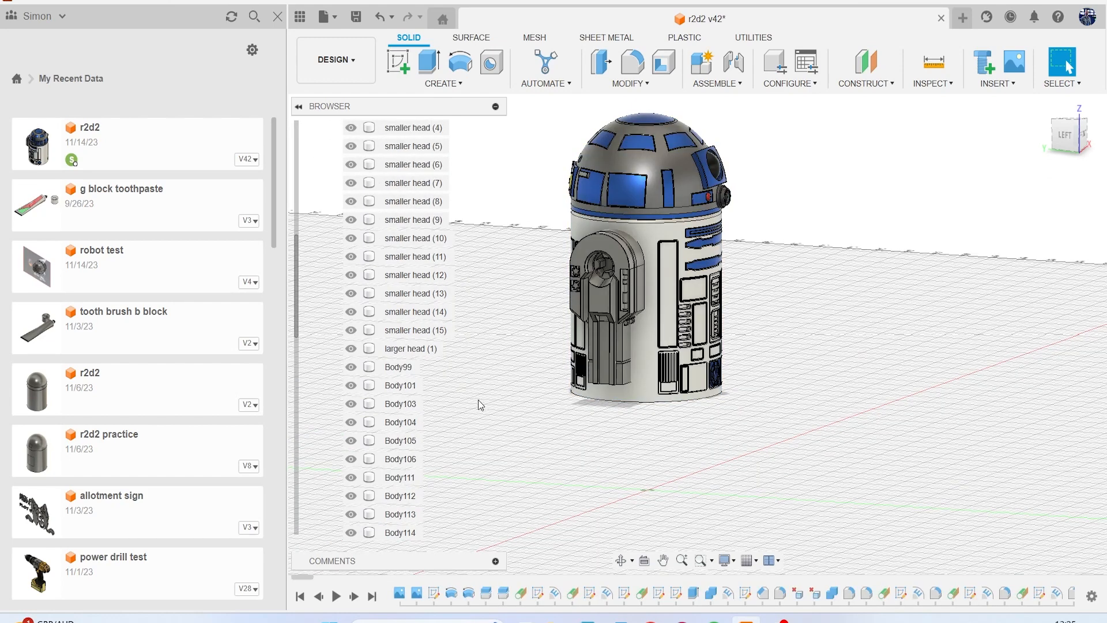
Examine the unnamed bodies between Body99 and Body115 on the model to see which belong to the head and which to the leg.
click(404, 372)
click(403, 385)
scroll(407, 398, down, 3)
click(404, 403)
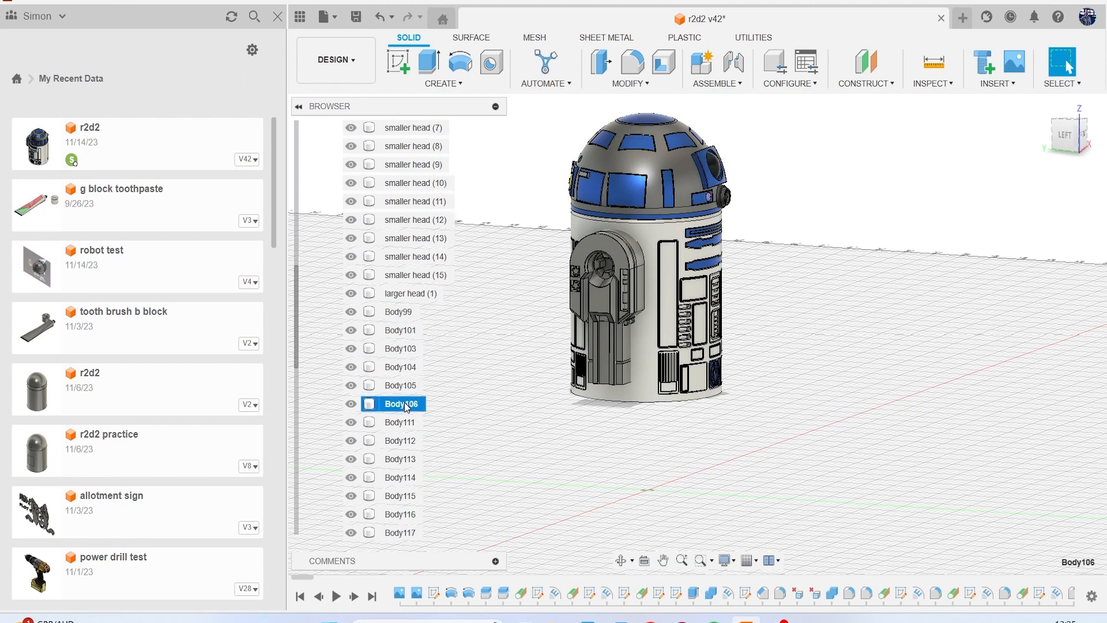
scroll(407, 406, down, 2)
click(408, 386)
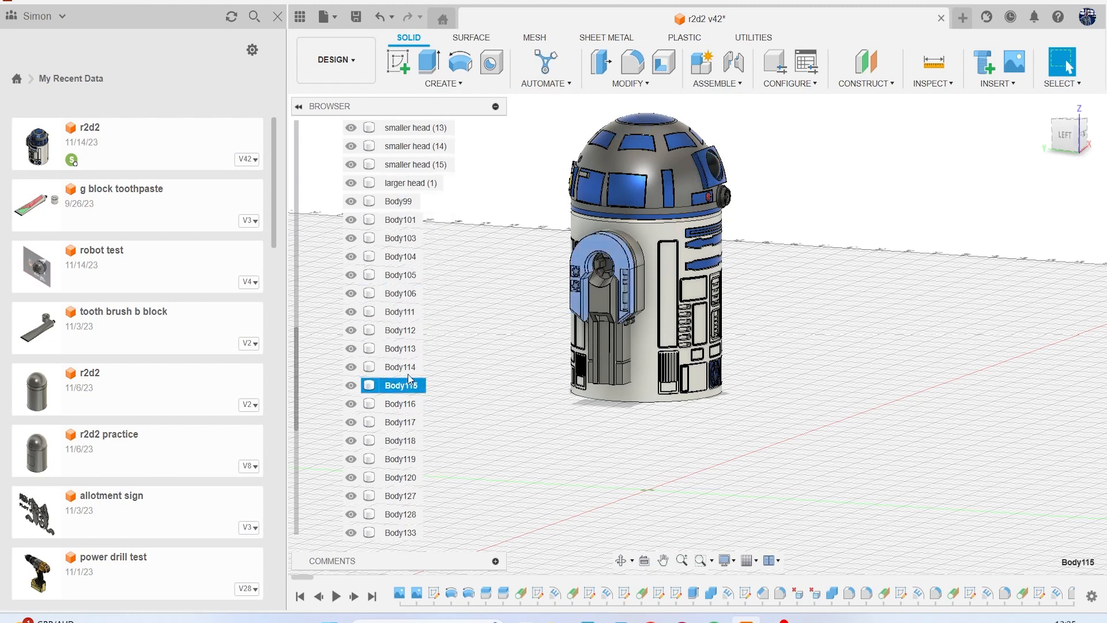
click(411, 369)
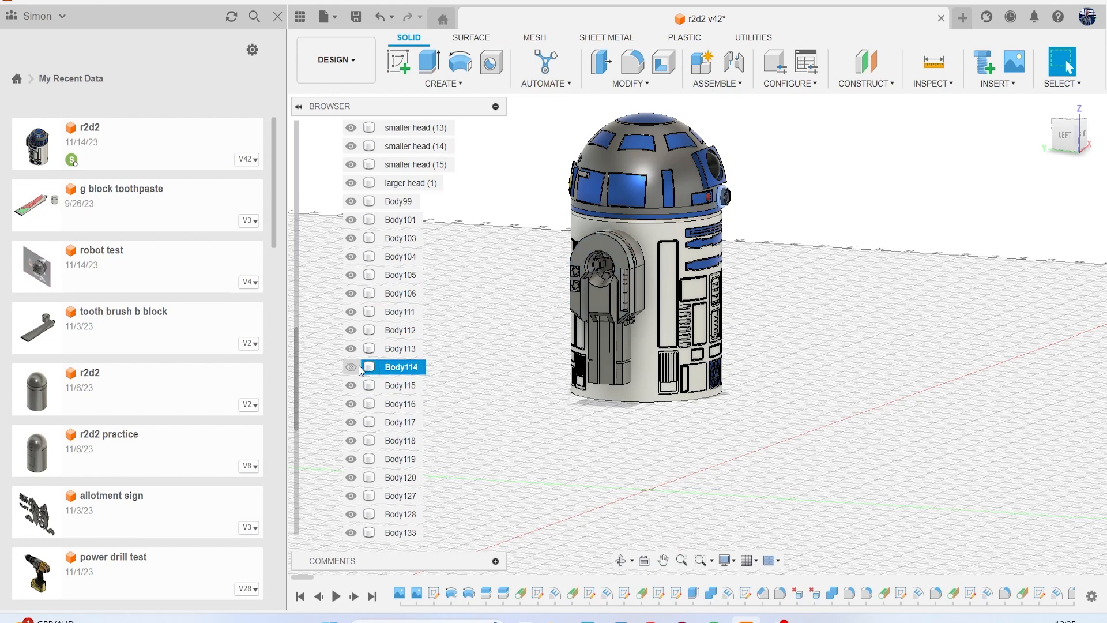
click(409, 368)
click(445, 363)
Move the bodies from smaller head (1) through Body114 into the Head component.
click(409, 366)
scroll(411, 364, up, 3)
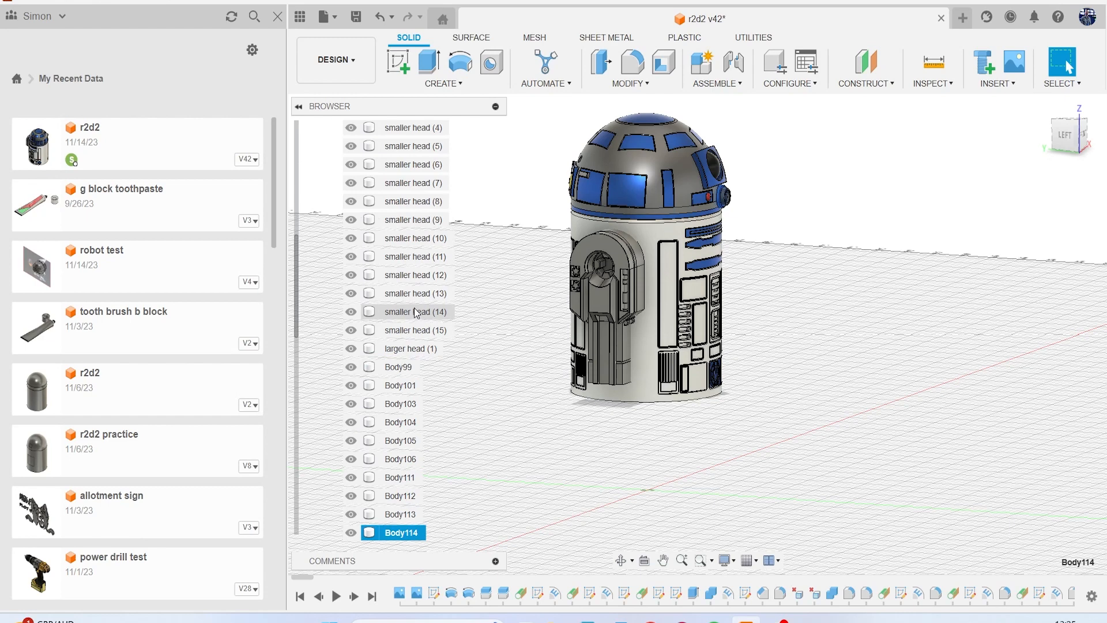
scroll(417, 306, up, 4)
shift+click(419, 260)
scroll(438, 288, down, 8)
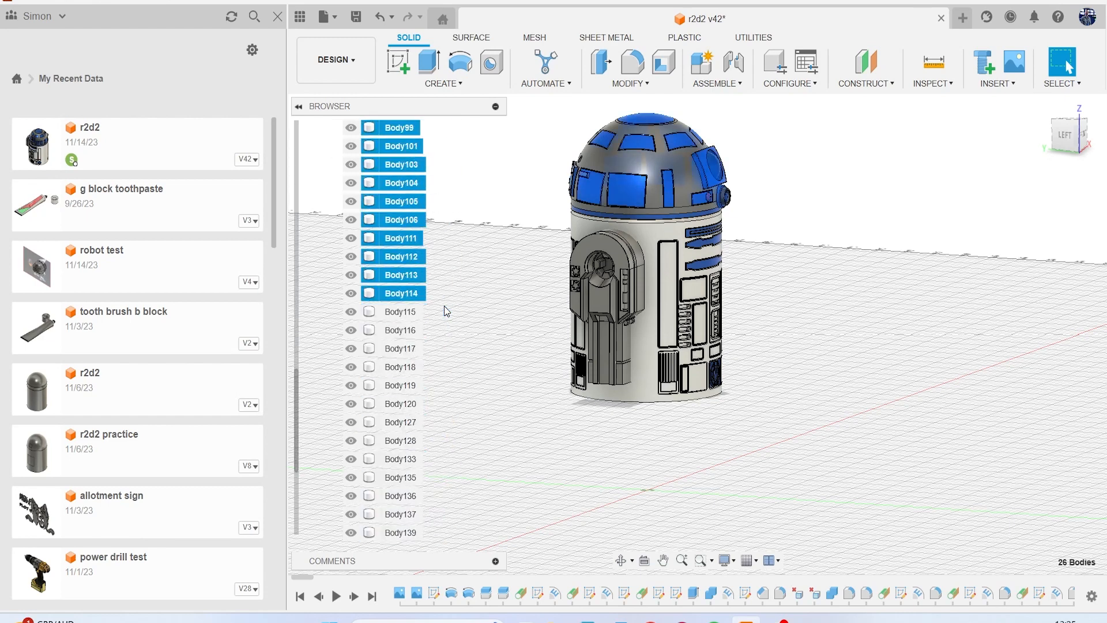
drag(412, 293, 385, 531)
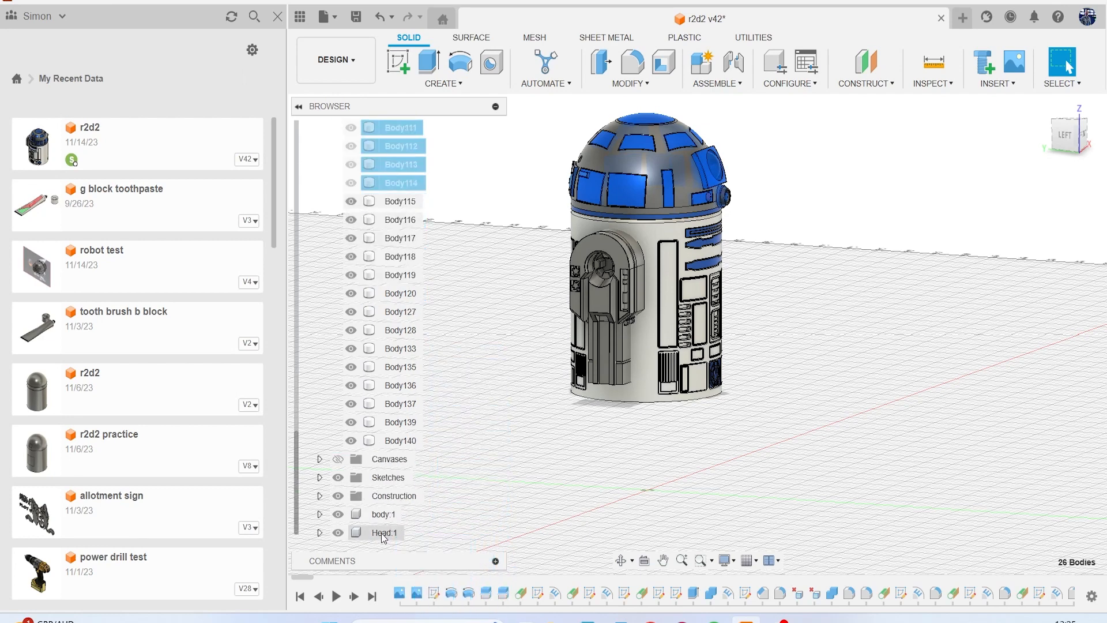
Create and activate a new internal standard component named "leg" under the r2d2 root component.
scroll(404, 392, up, 2)
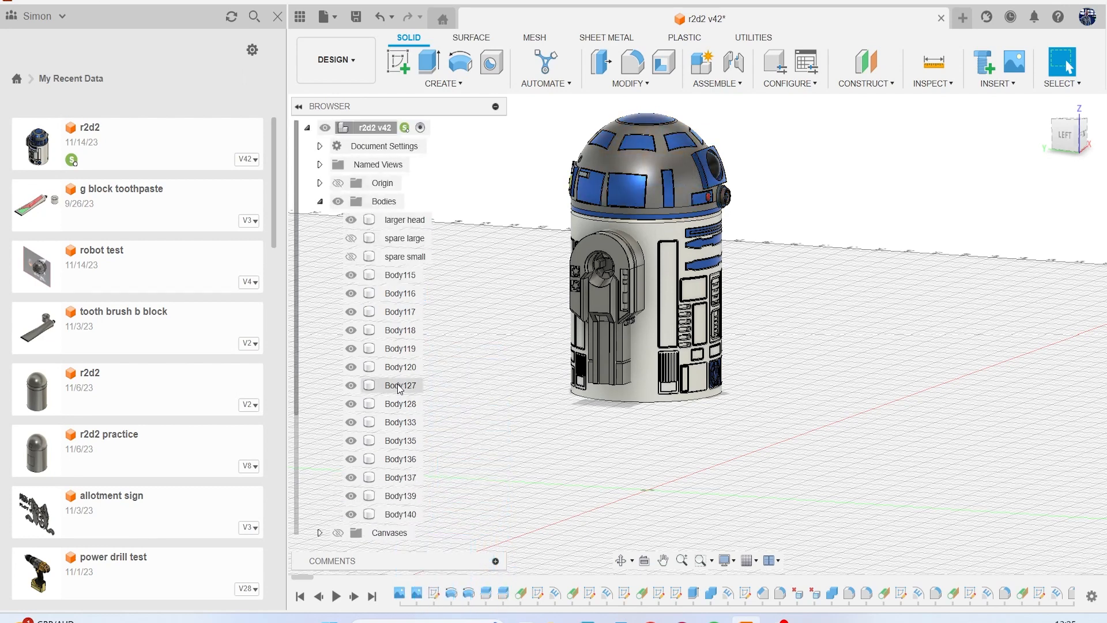
right_click(375, 129)
click(422, 139)
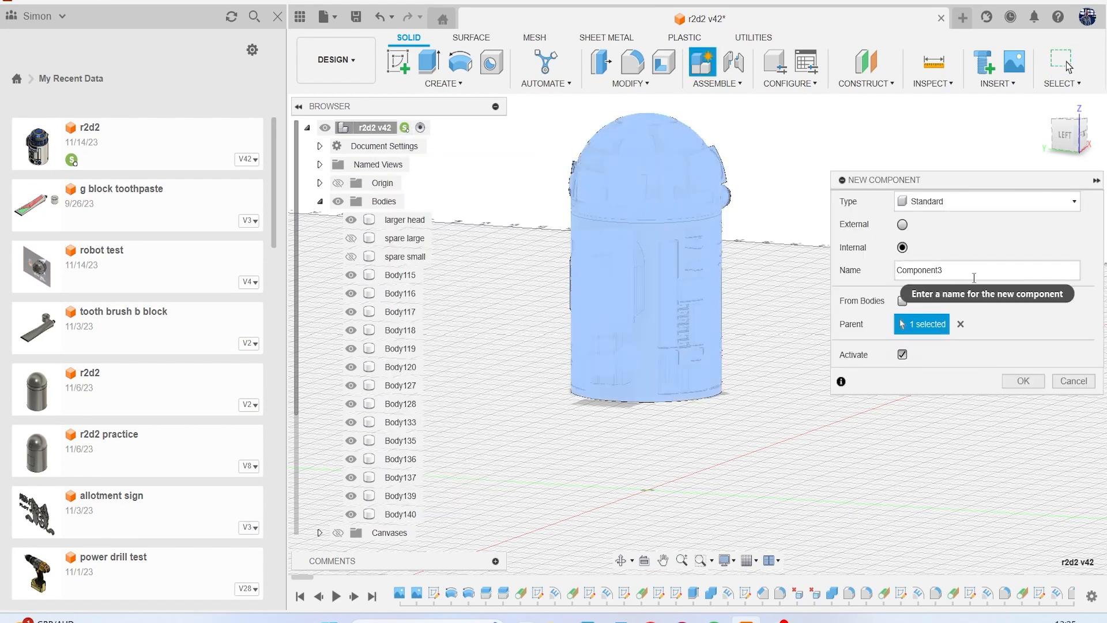
click(973, 277)
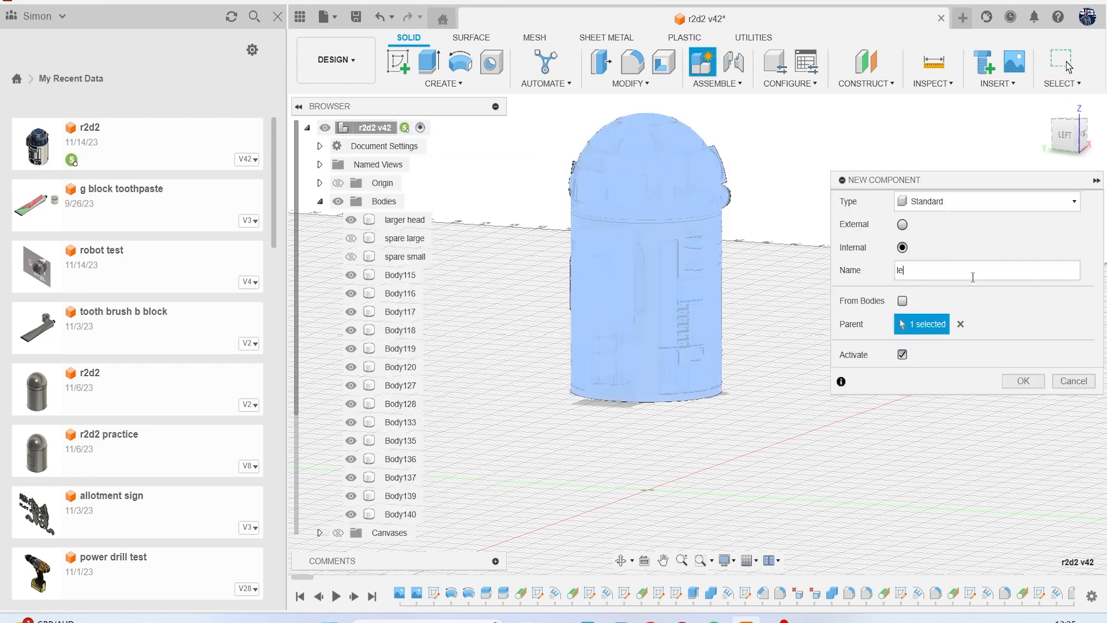
text(leg)
key(Return)
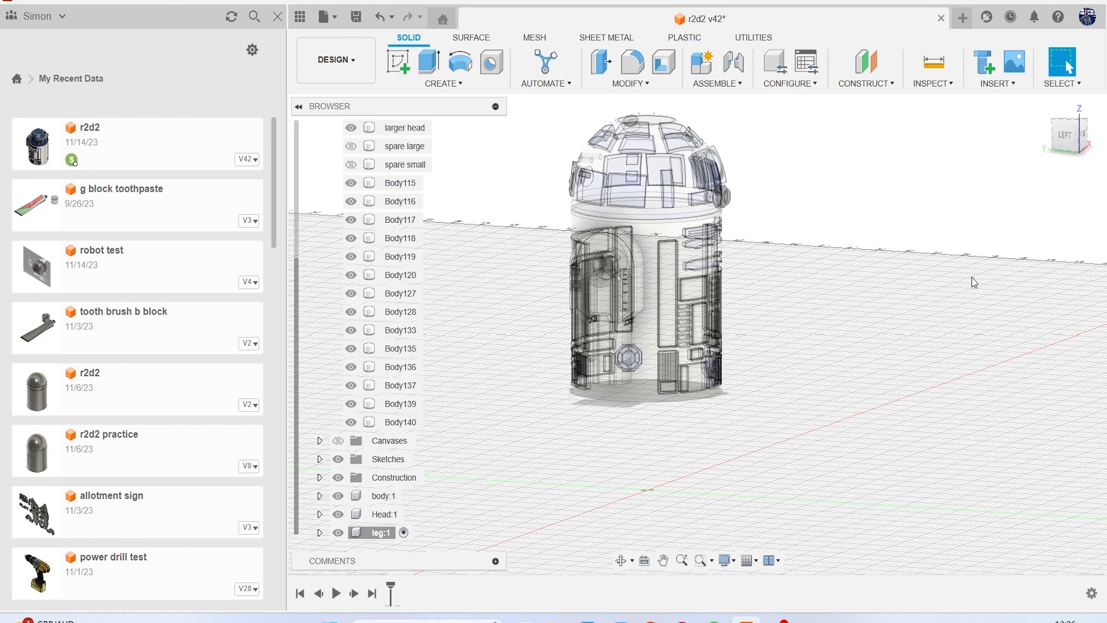
Move the bodies from Body115 through Body140 into the leg component.
click(398, 182)
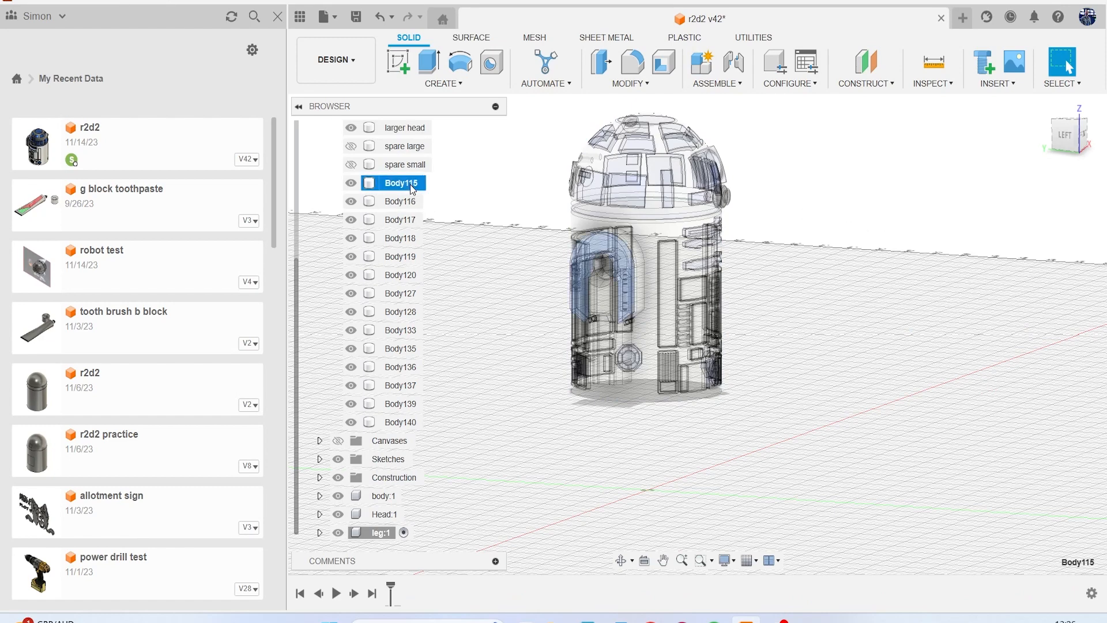
shift+click(400, 427)
drag(407, 427, 393, 533)
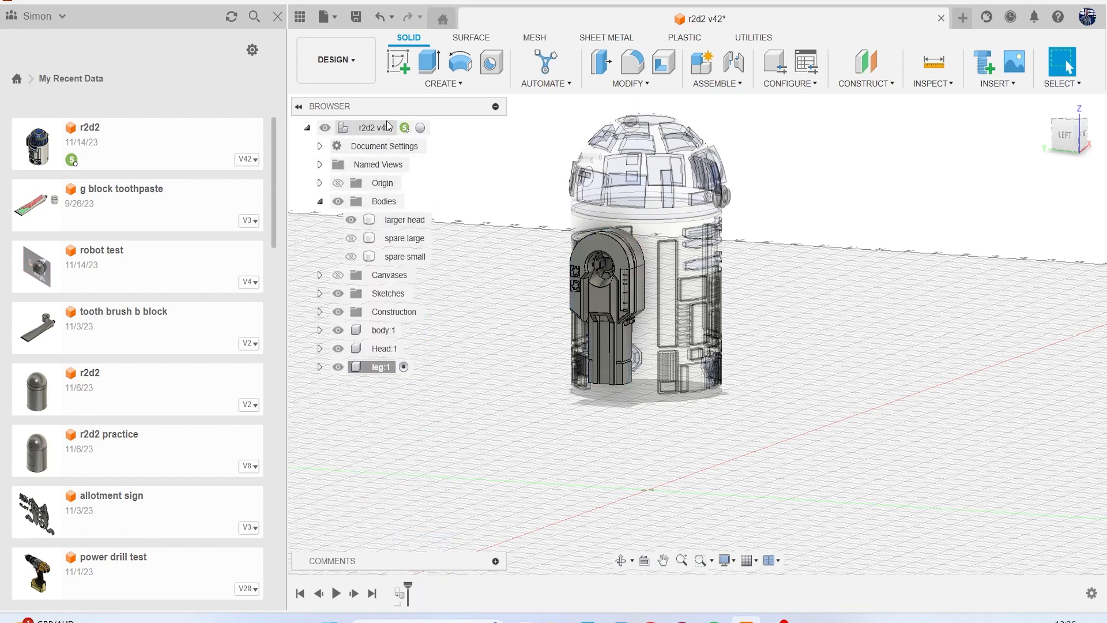
Reactivate the r2d2 root component and move the larger head body into the Head component.
click(421, 128)
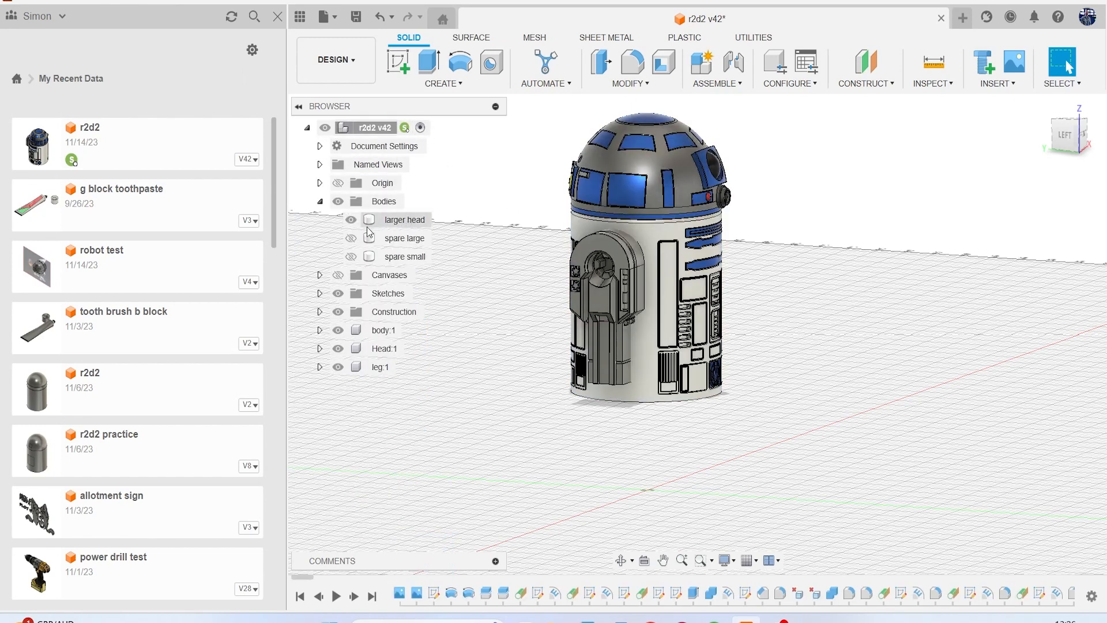
click(351, 220)
click(351, 219)
drag(404, 220, 385, 349)
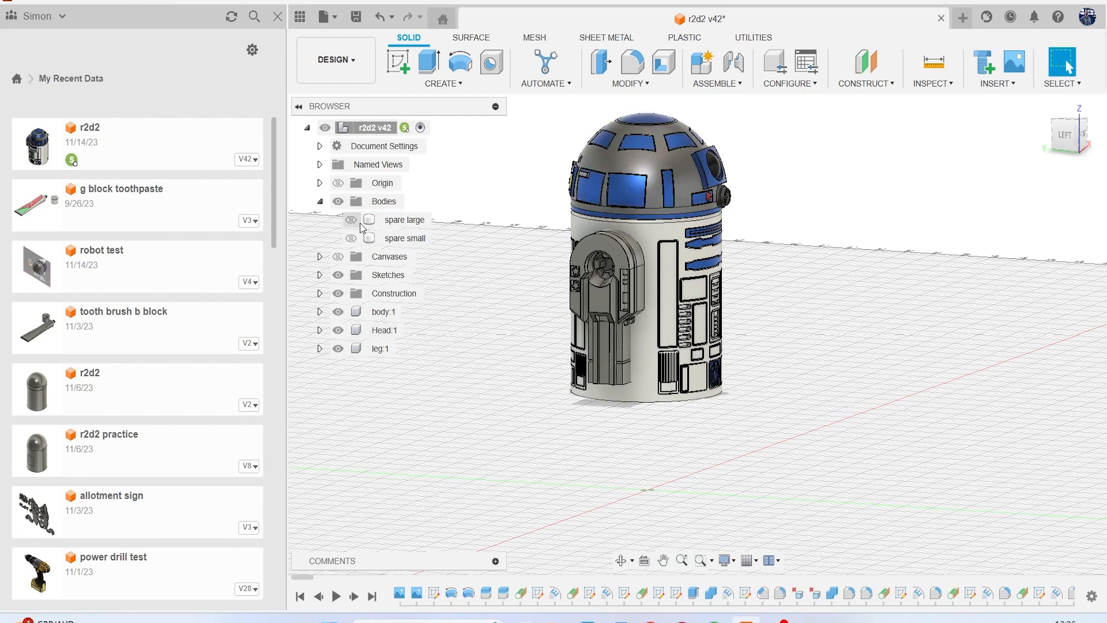
Check the spare large body on the model, and create and activate an internal standard component named "back up" under the root.
click(358, 224)
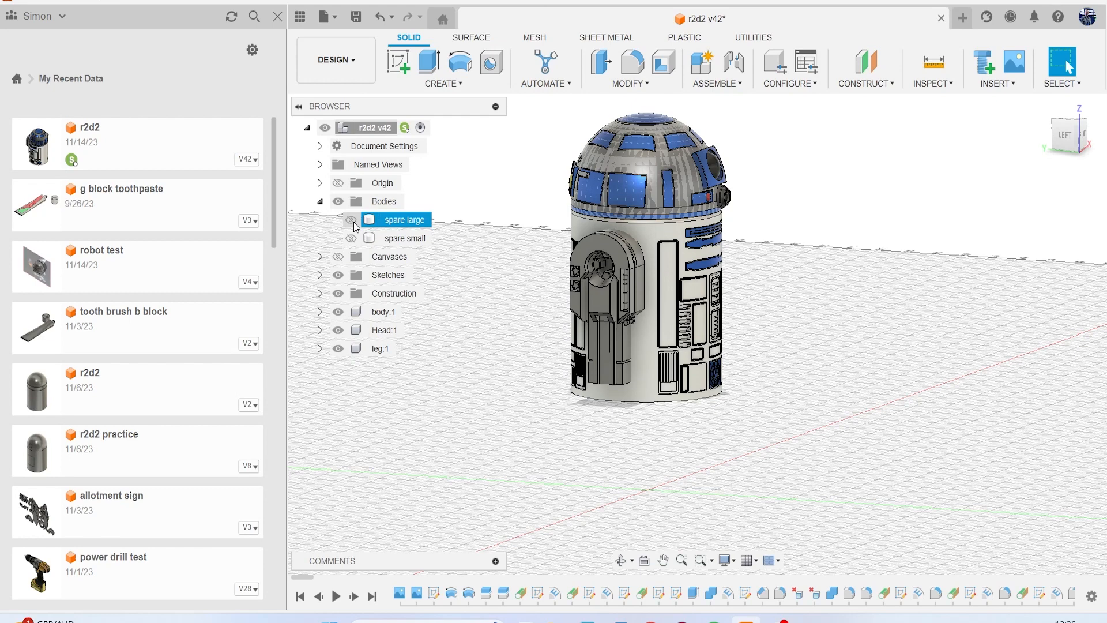
click(430, 265)
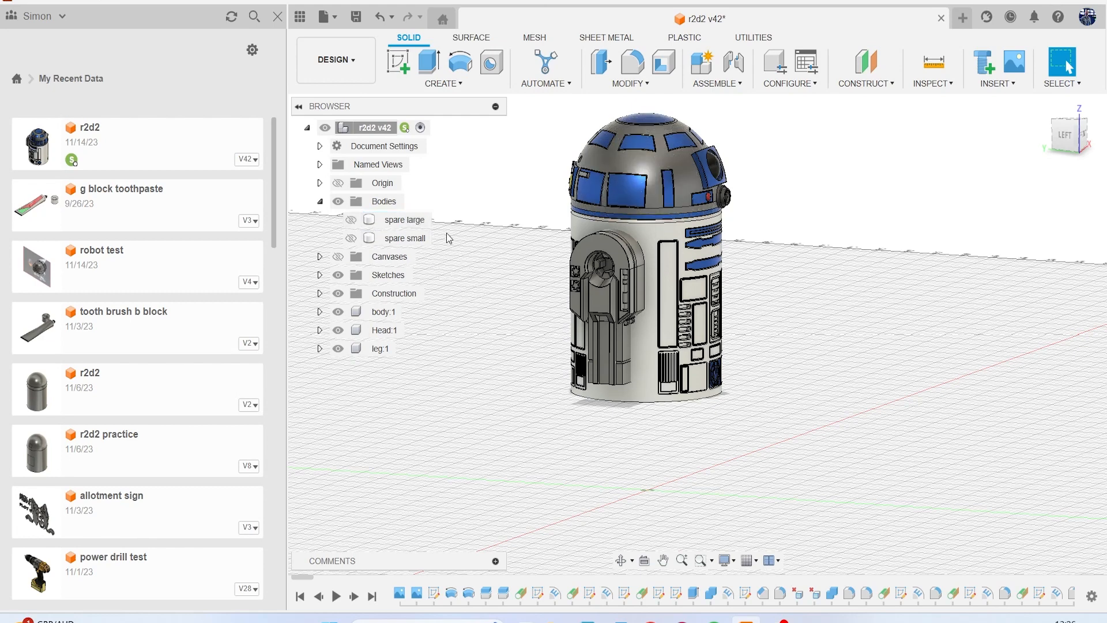
right_click(386, 133)
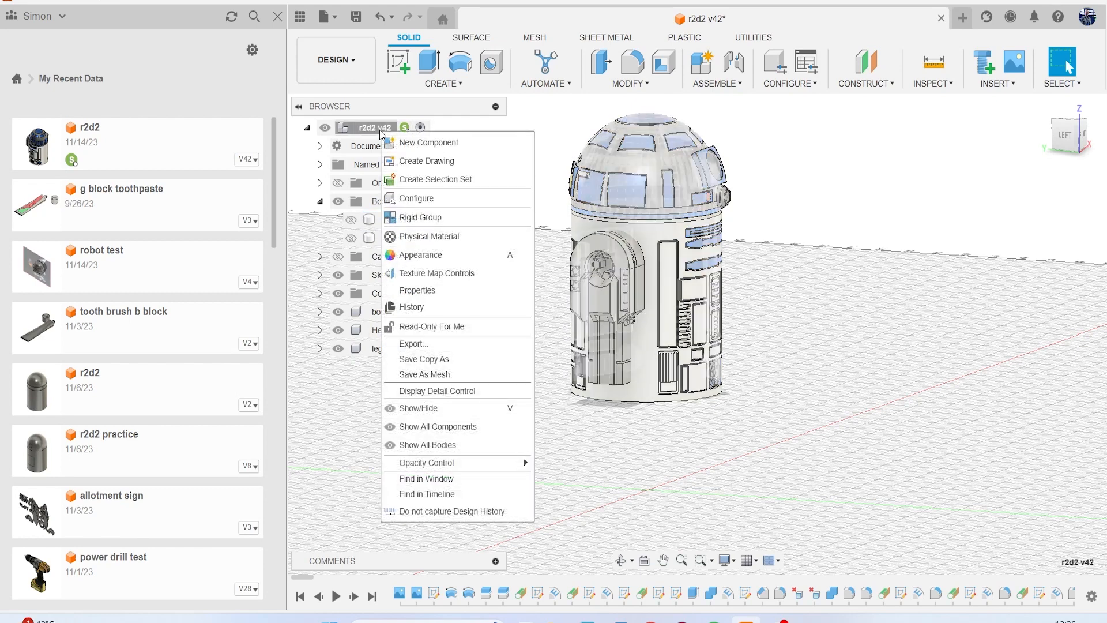
click(421, 144)
click(995, 268)
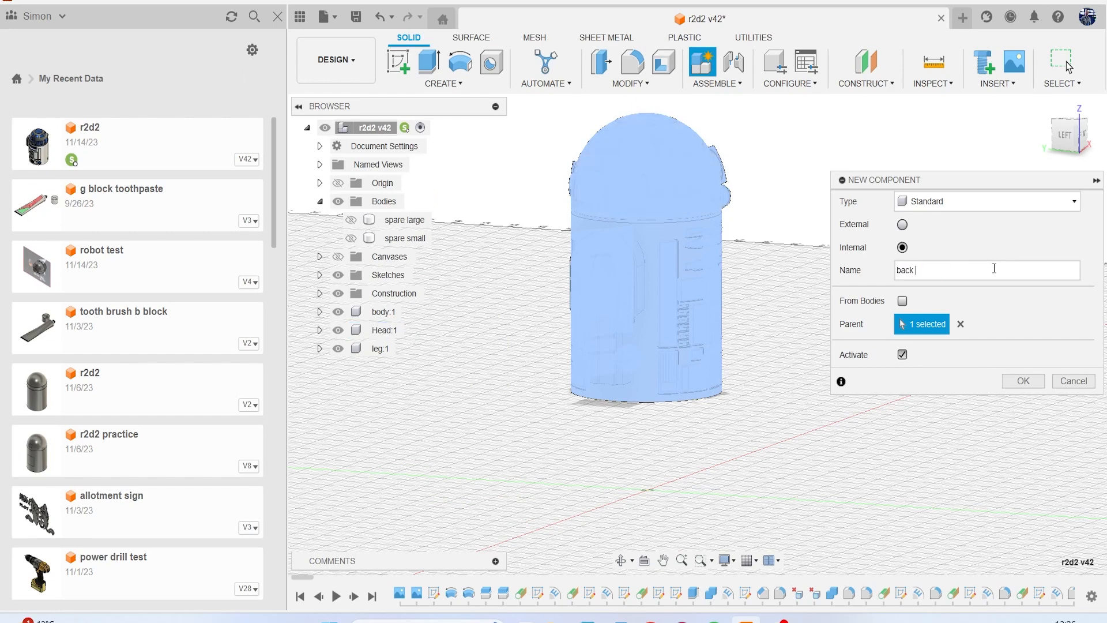
text(back up)
key(Return)
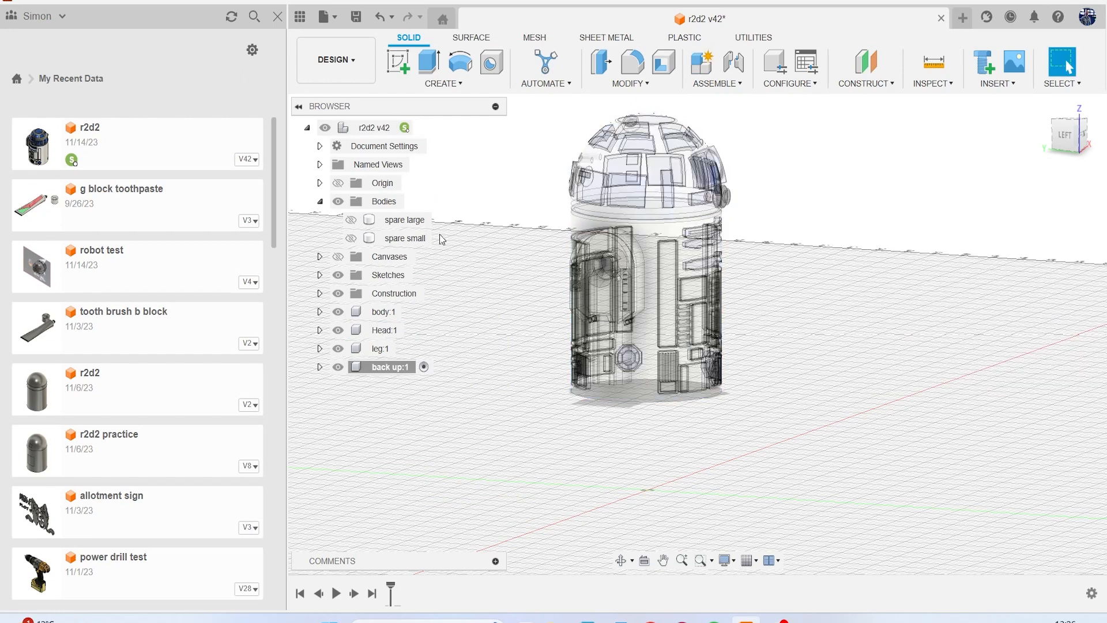
Hide the leg, Head, body and back up components and show the spare large and spare small bodies.
click(337, 348)
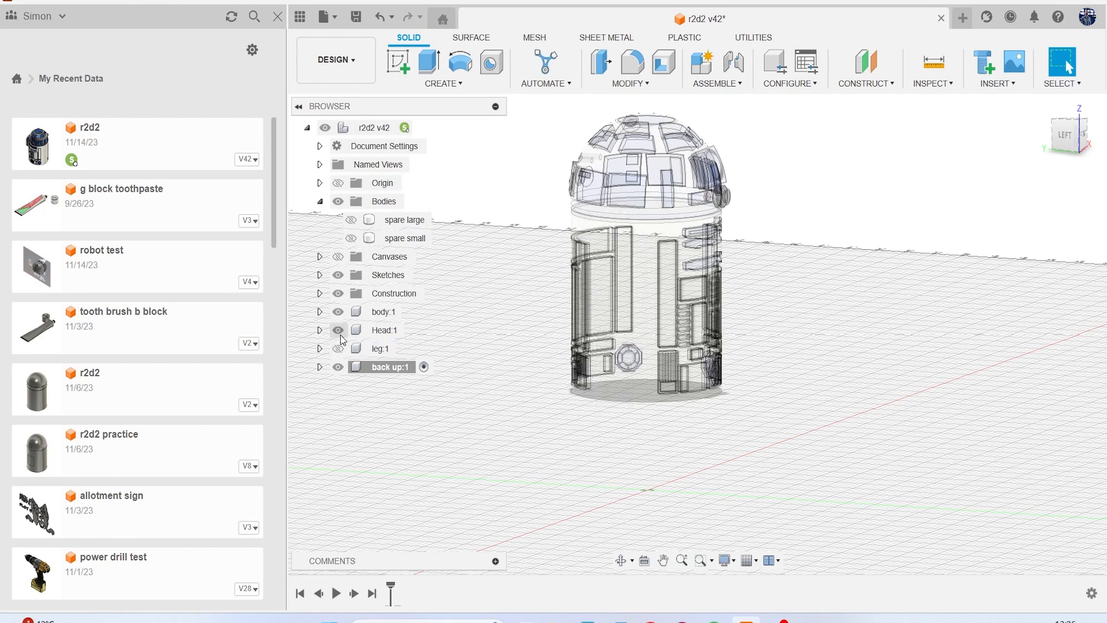
click(337, 330)
click(338, 311)
click(338, 367)
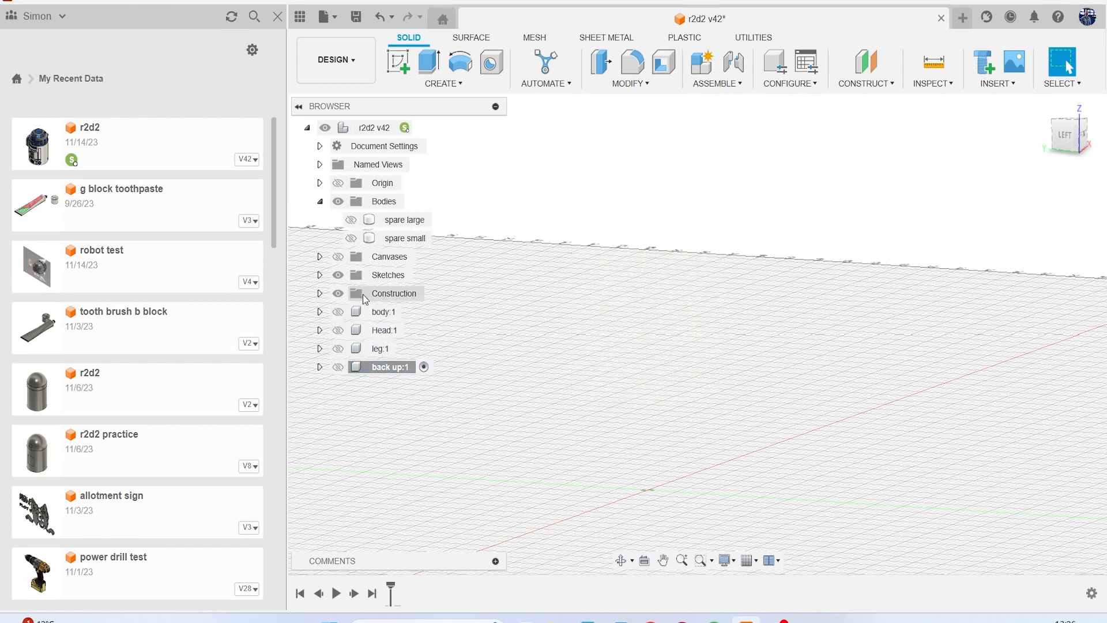
click(351, 220)
click(357, 240)
Reactivate the r2d2 root component and move the spare large and spare small bodies into the back up component.
click(420, 127)
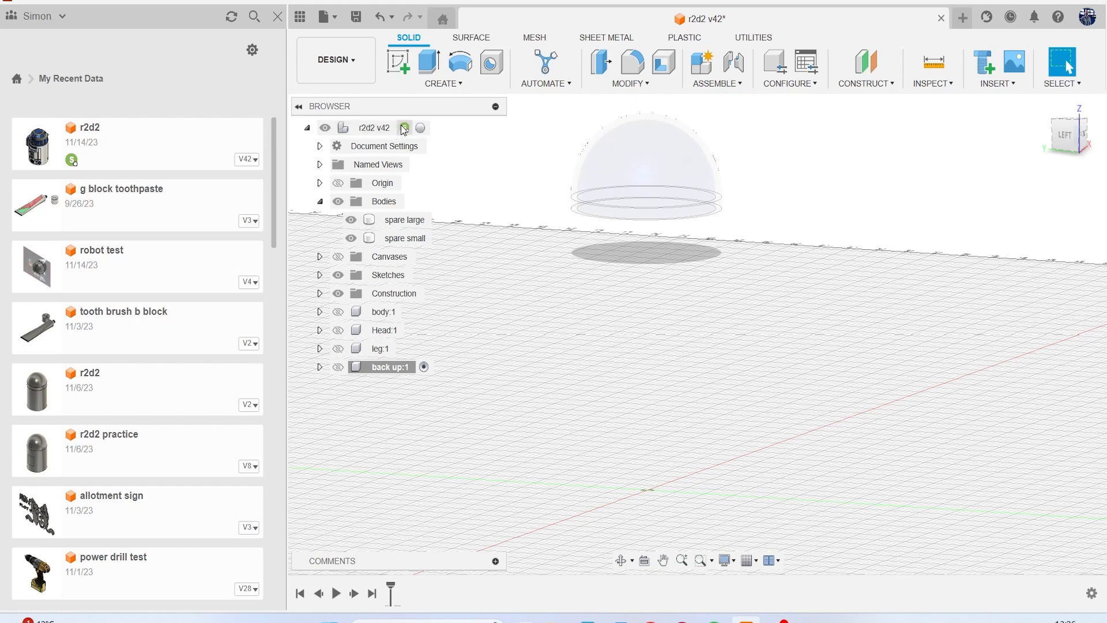
click(408, 223)
ctrl+click(415, 239)
drag(418, 226, 383, 368)
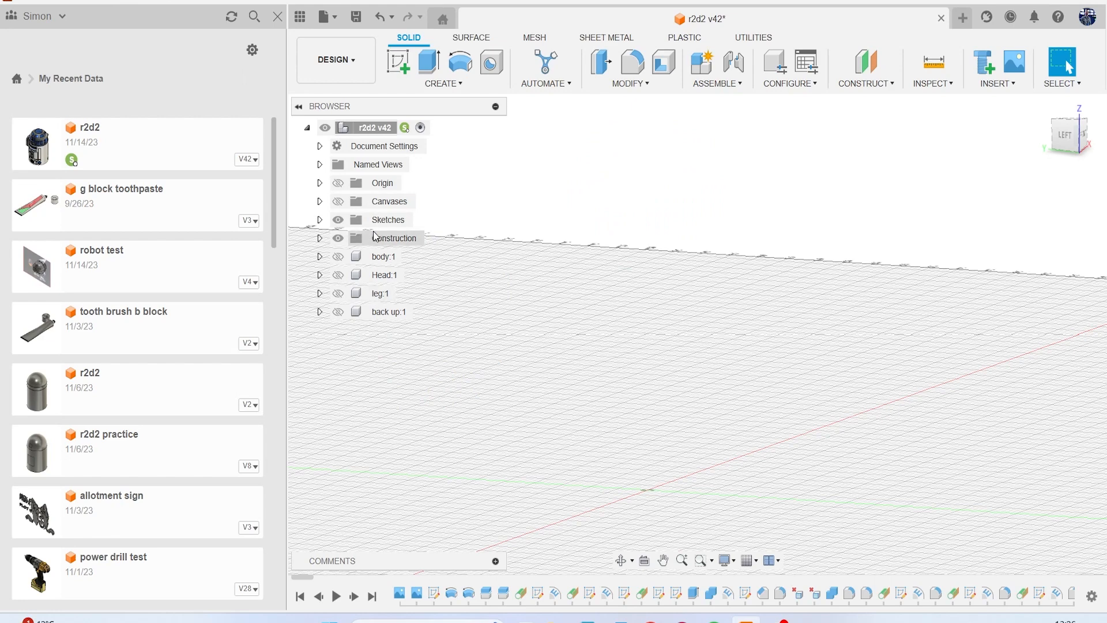
Check the contents of the leg, Head and body components by toggling their visibility, ending with only the body component shown.
click(338, 292)
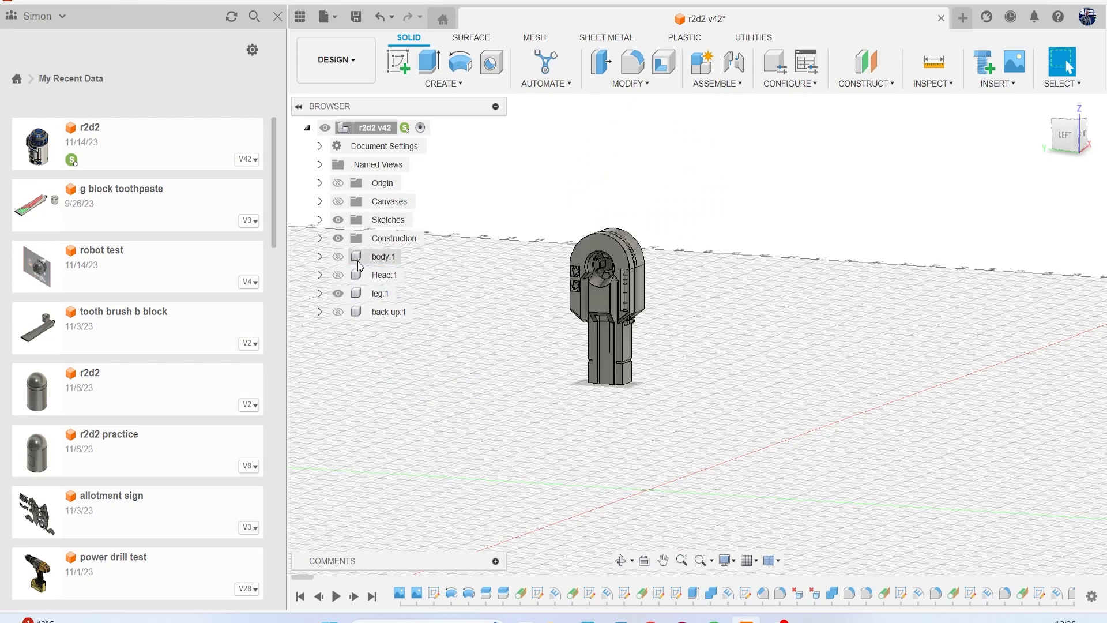
click(343, 274)
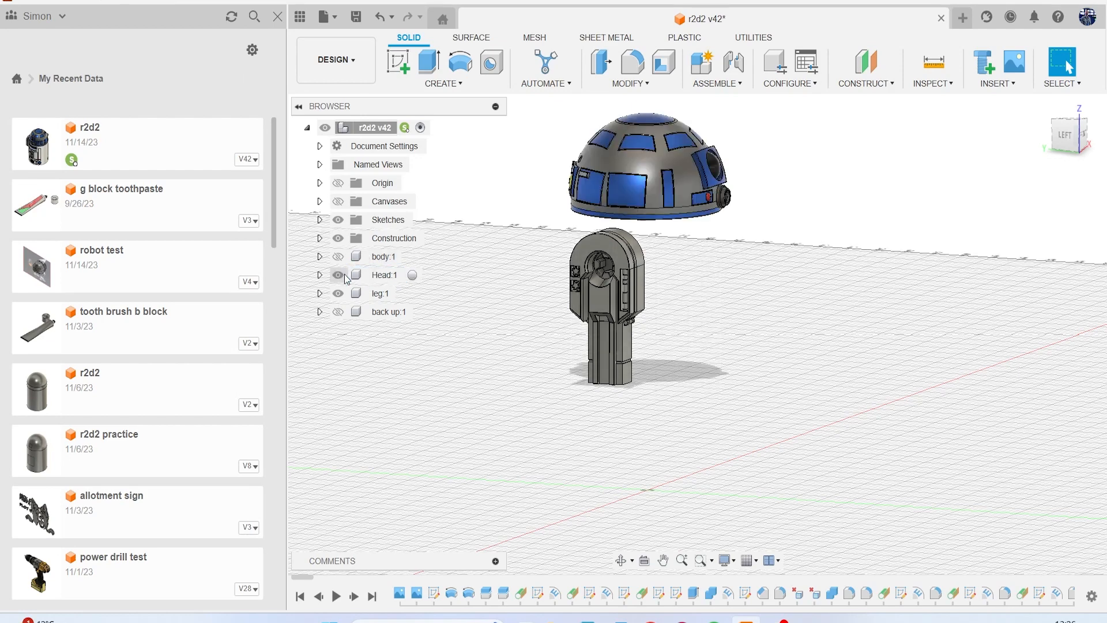
click(343, 274)
click(341, 257)
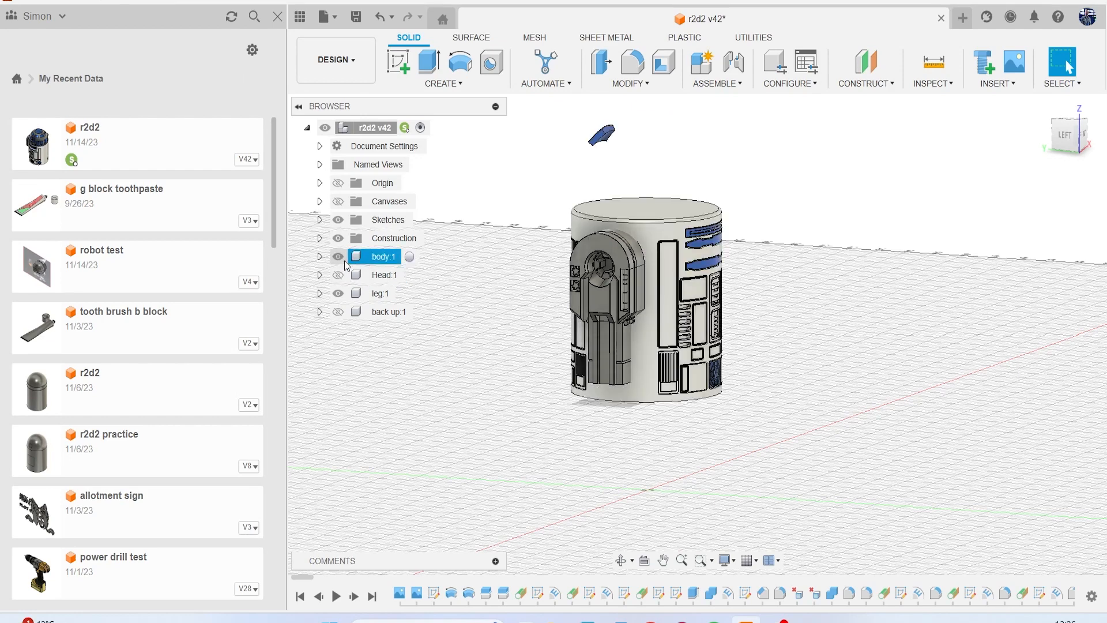
click(339, 293)
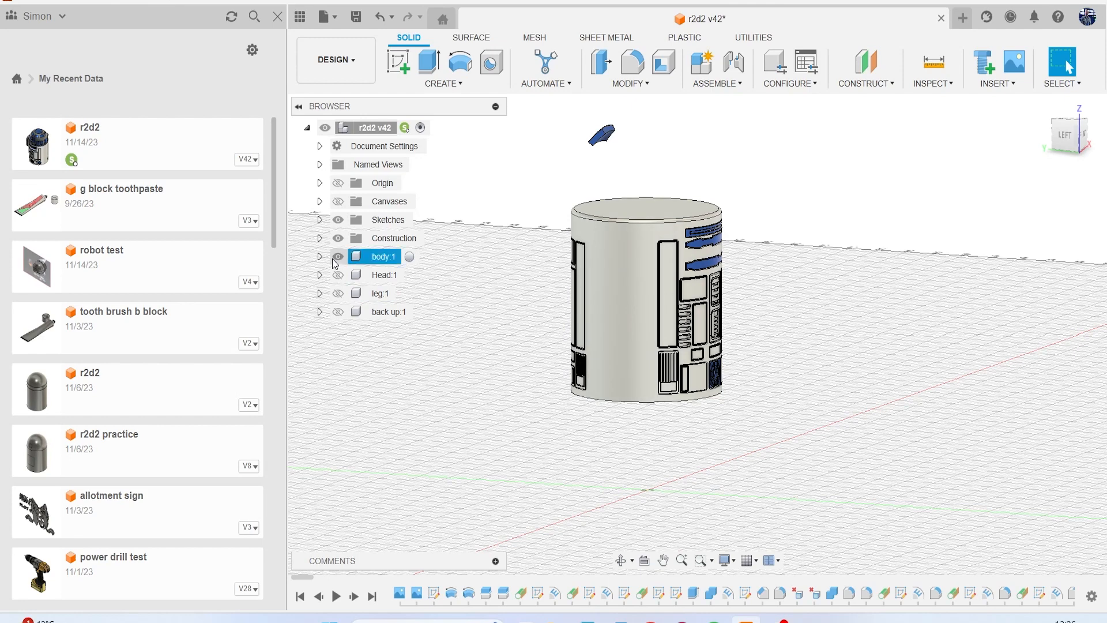
Locate the stray blue head panel in the body component's bodies and move that smaller head body into the Head component.
scroll(601, 138, up, 5)
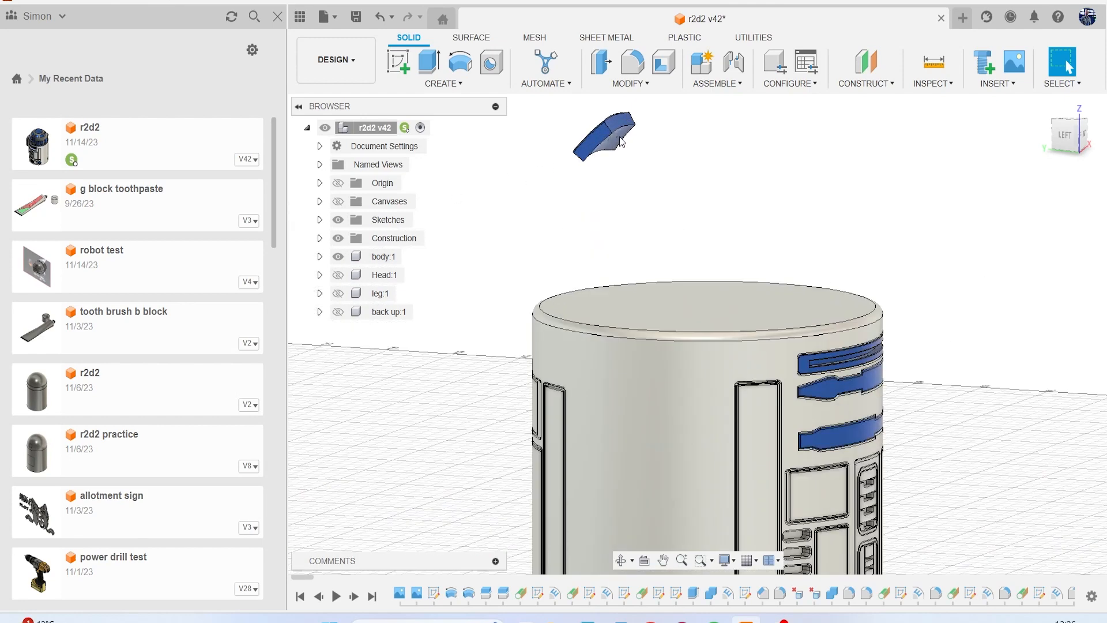
click(615, 145)
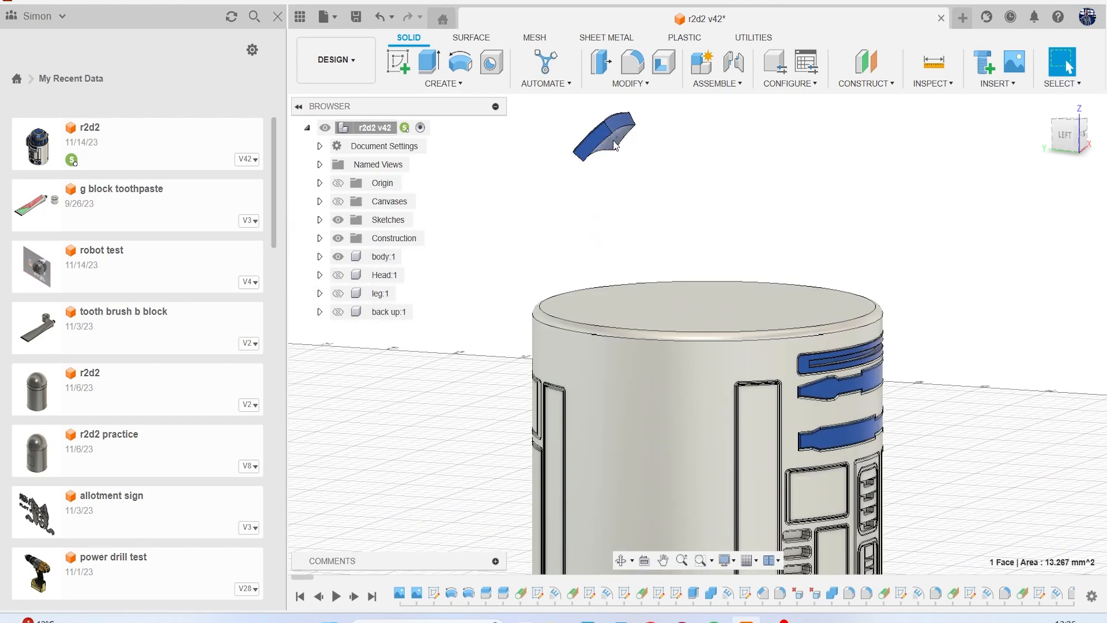
click(320, 257)
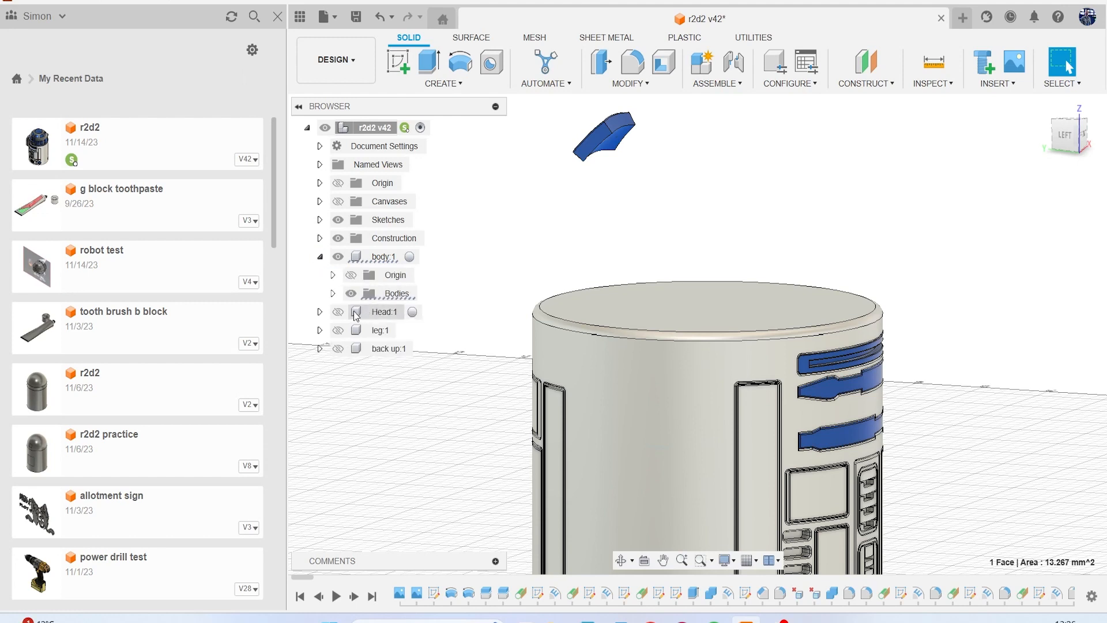
click(332, 293)
scroll(430, 418, down, 1)
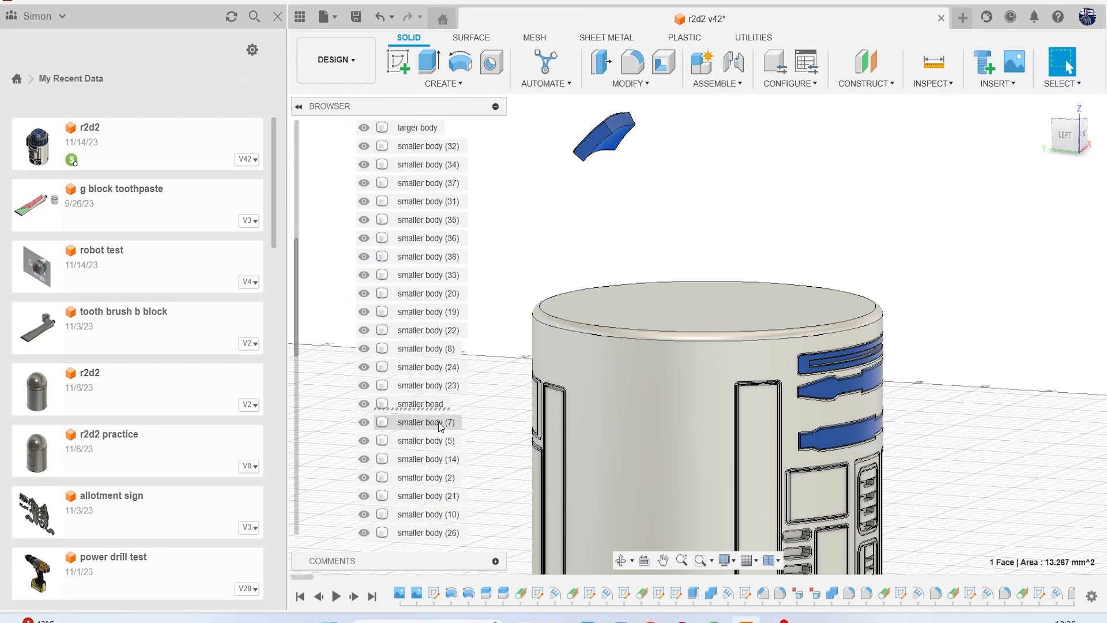
click(423, 406)
scroll(422, 407, down, 3)
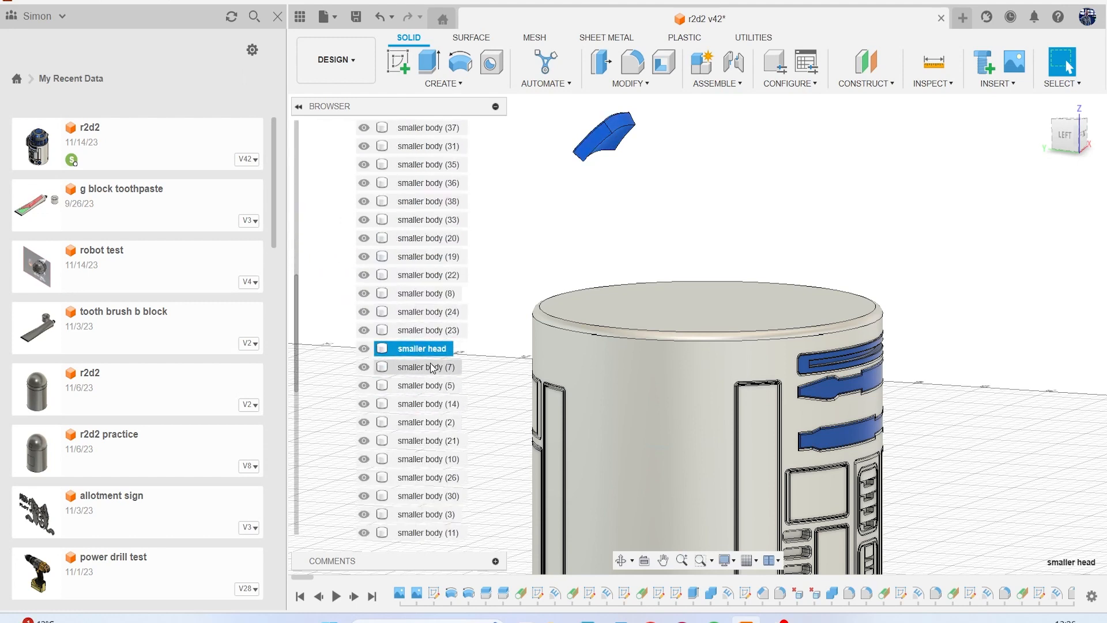
drag(428, 349, 385, 499)
scroll(439, 346, up, 15)
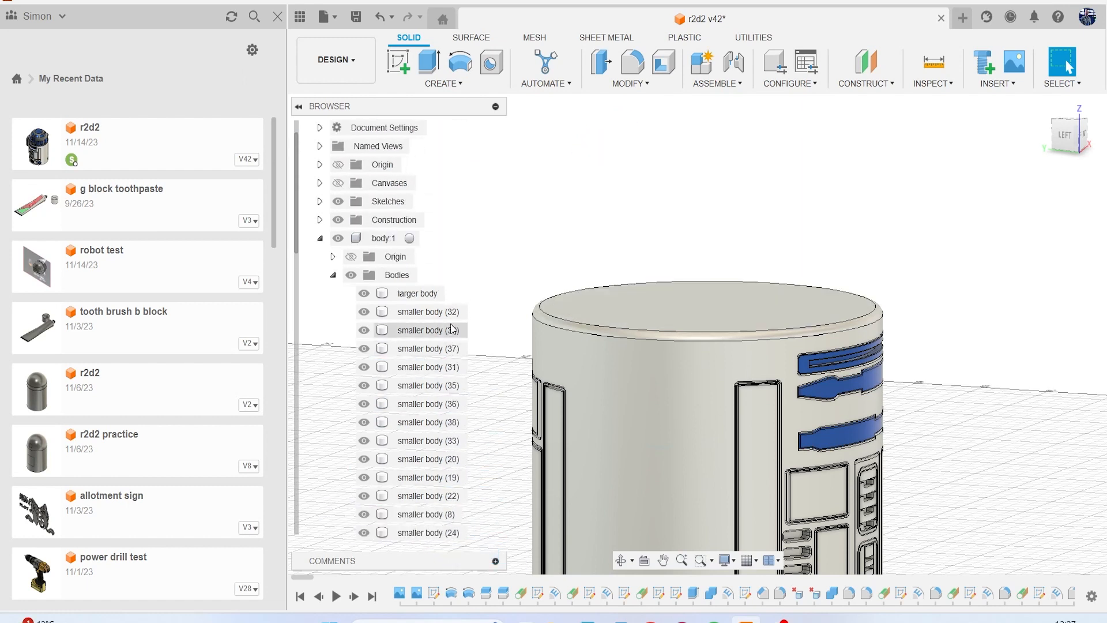
Show and activate the leg component, and turn on the reference canvases behind the model.
click(333, 275)
click(338, 329)
scroll(461, 335, down, 5)
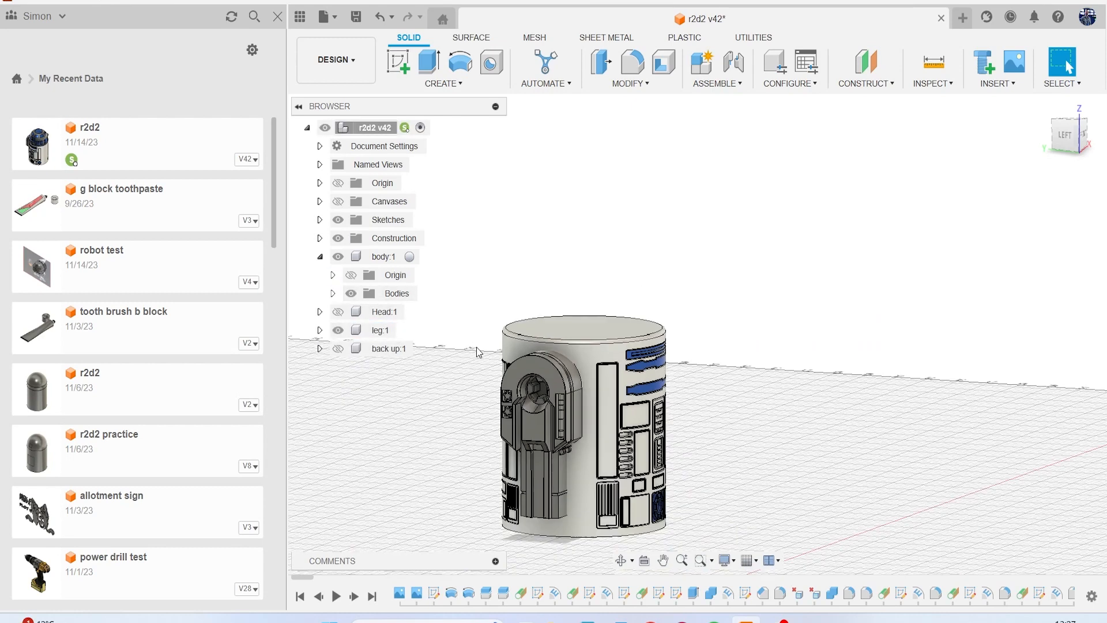
click(404, 330)
click(1057, 151)
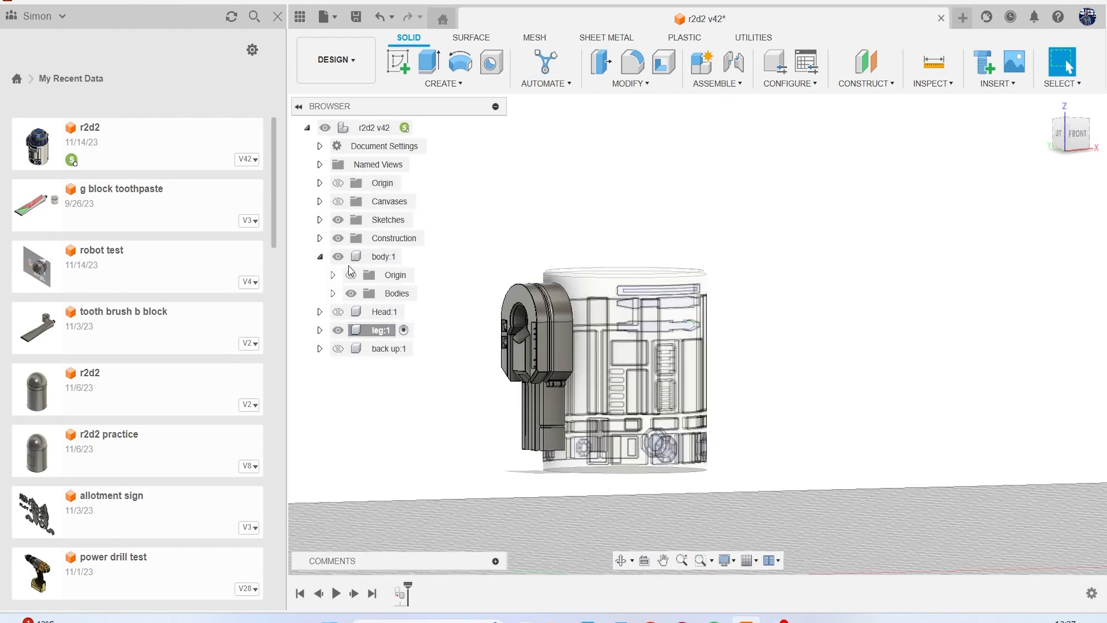
click(338, 202)
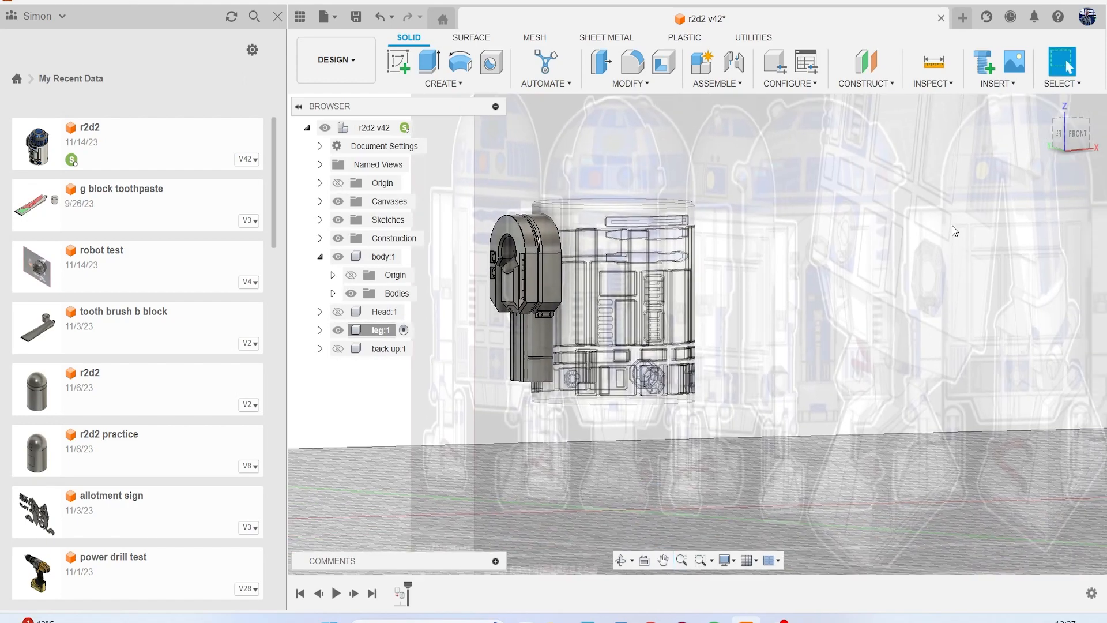
click(1067, 147)
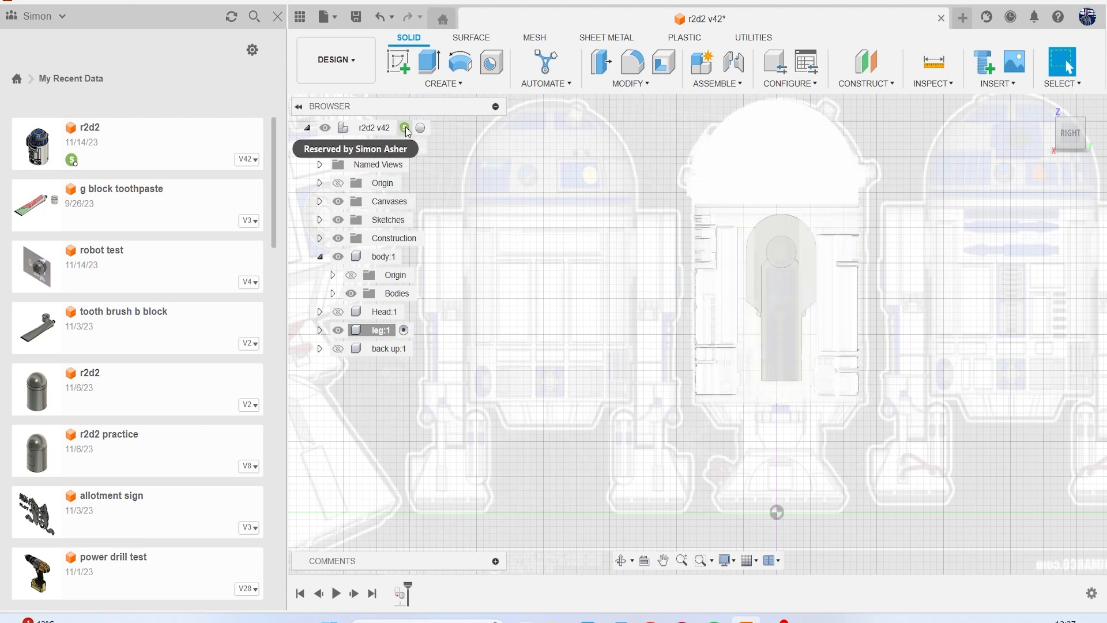
Reactivate the r2d2 root component and hide the body component, leaving the leg against the left-view canvas.
click(421, 127)
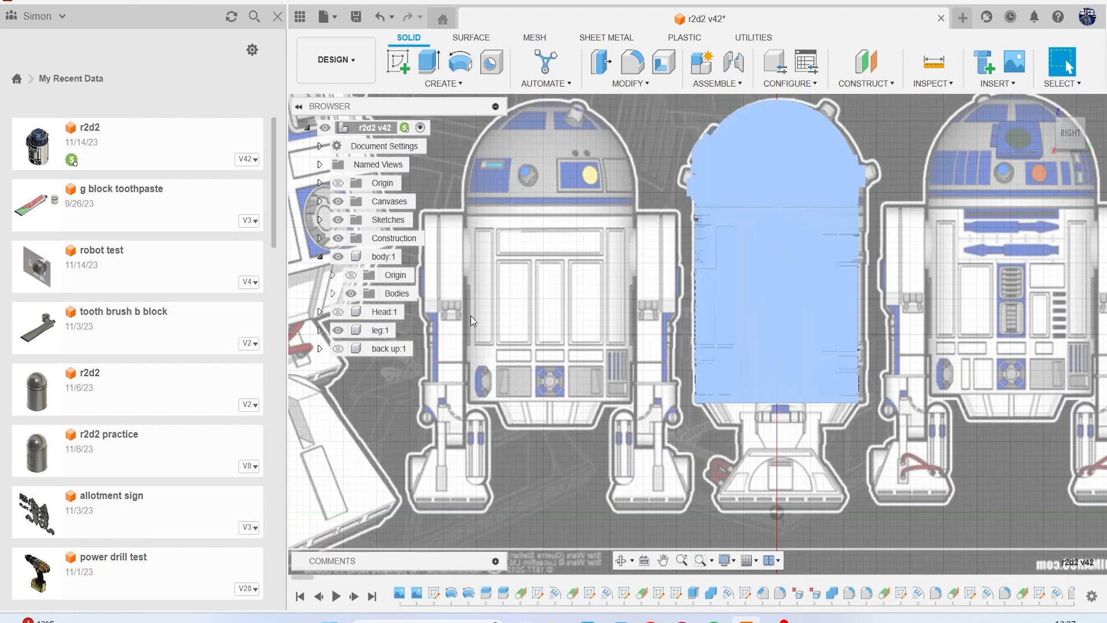
click(499, 320)
middle_drag(526, 315, 451, 304)
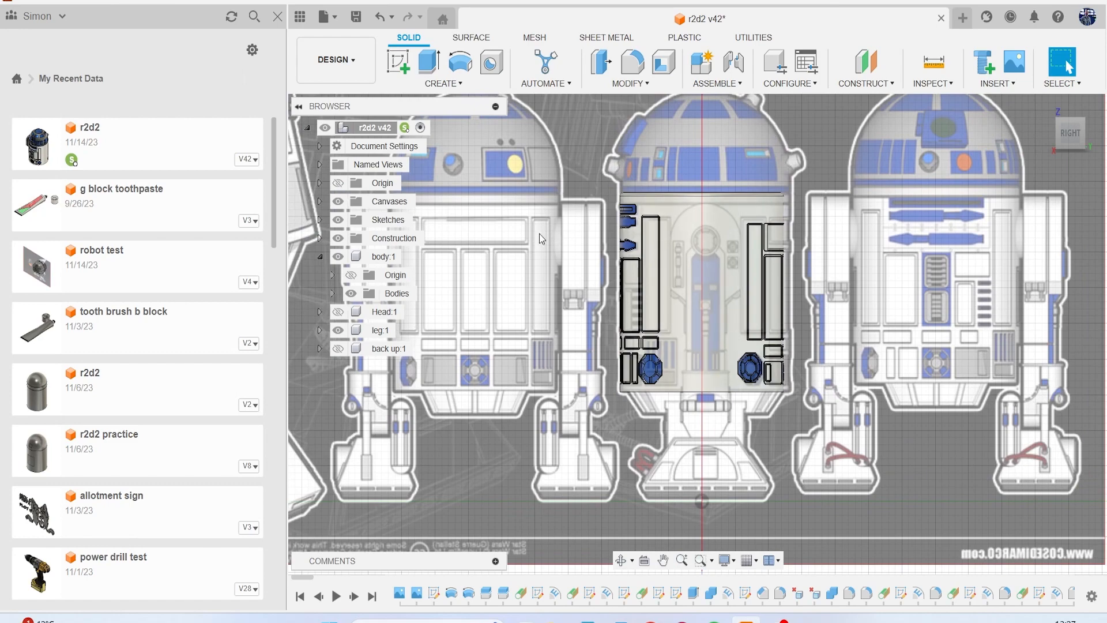
click(338, 257)
click(1051, 151)
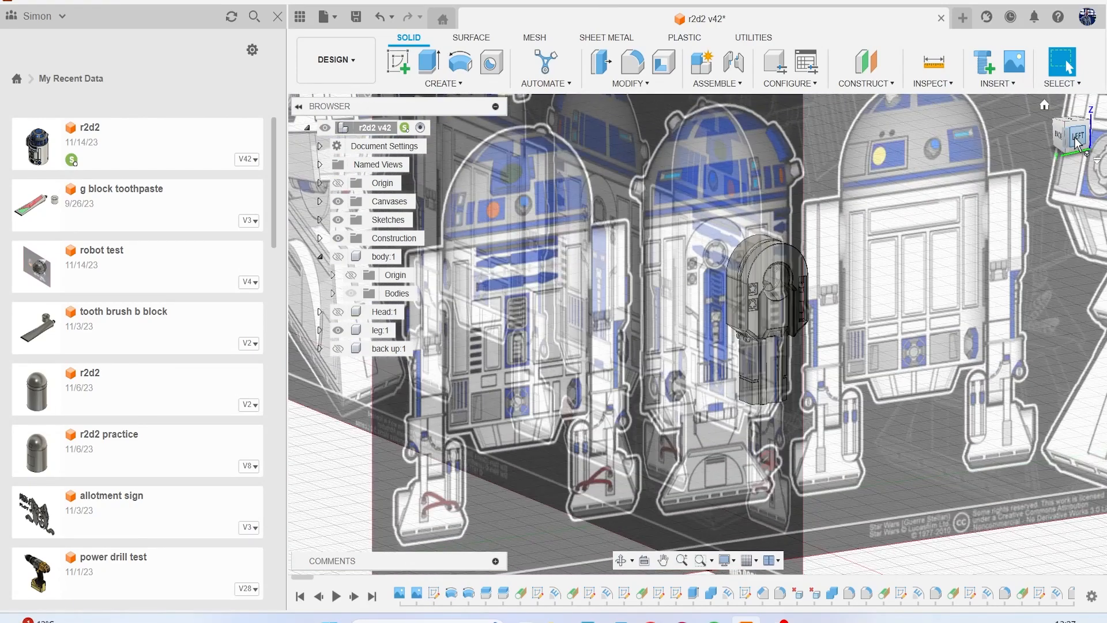
click(1075, 137)
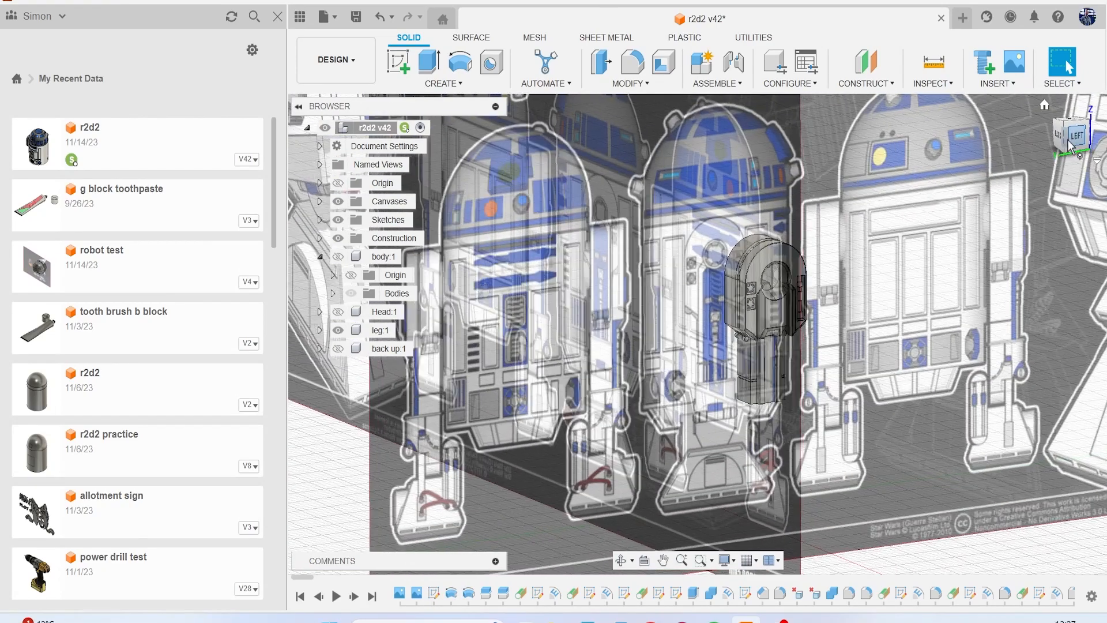
scroll(701, 333, up, 3)
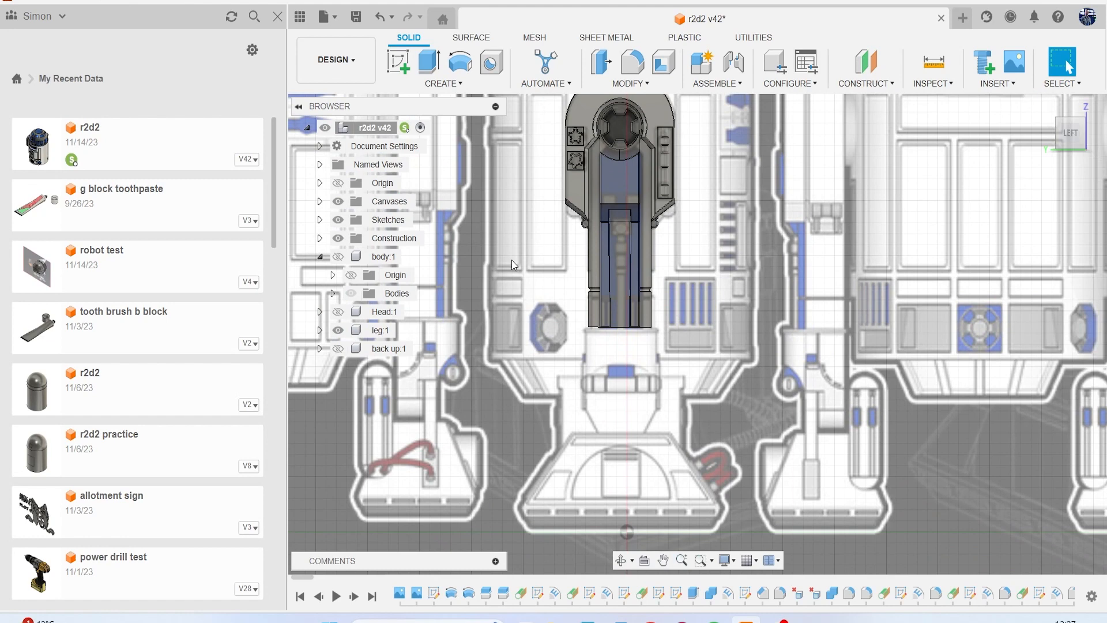
Compare the leg with the reference canvas by toggling the visibility of the construction geometry, canvases and leg component.
click(338, 236)
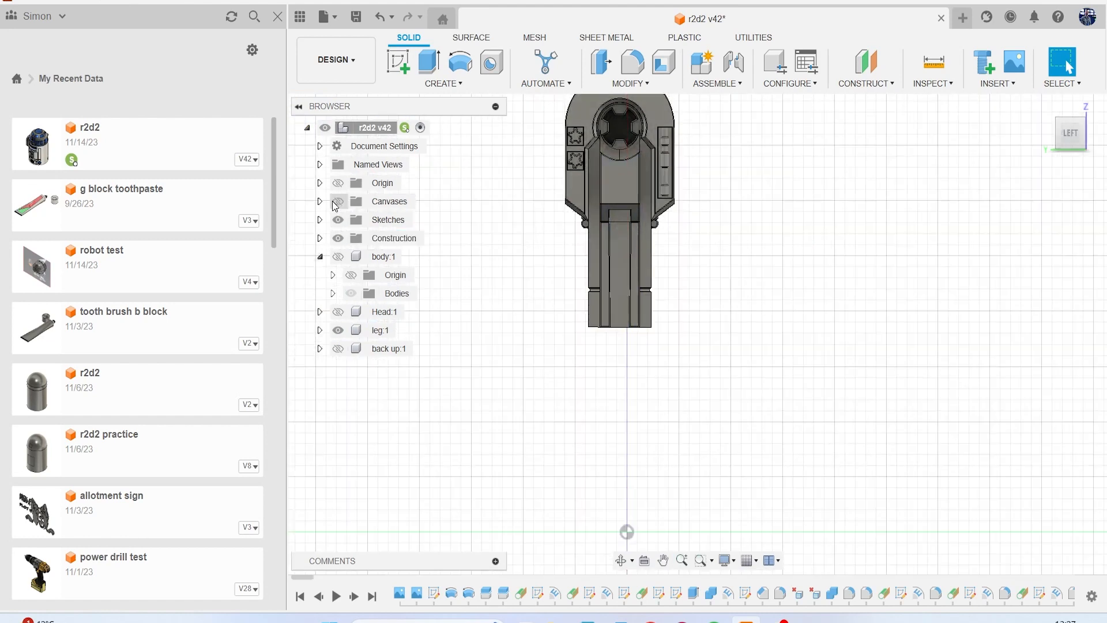
click(338, 201)
click(338, 202)
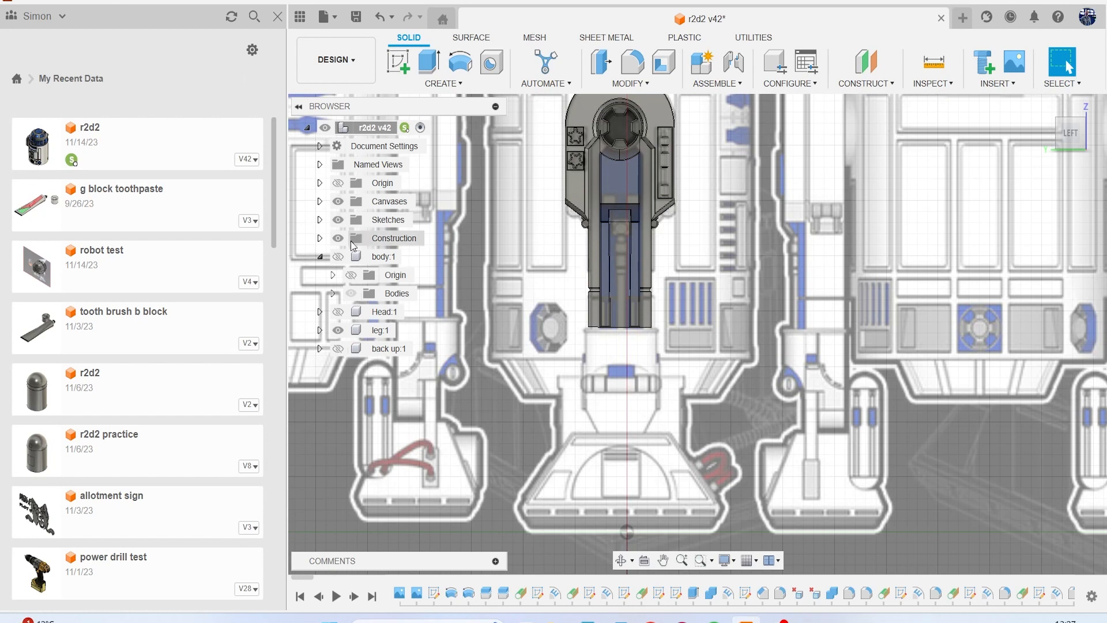
click(338, 330)
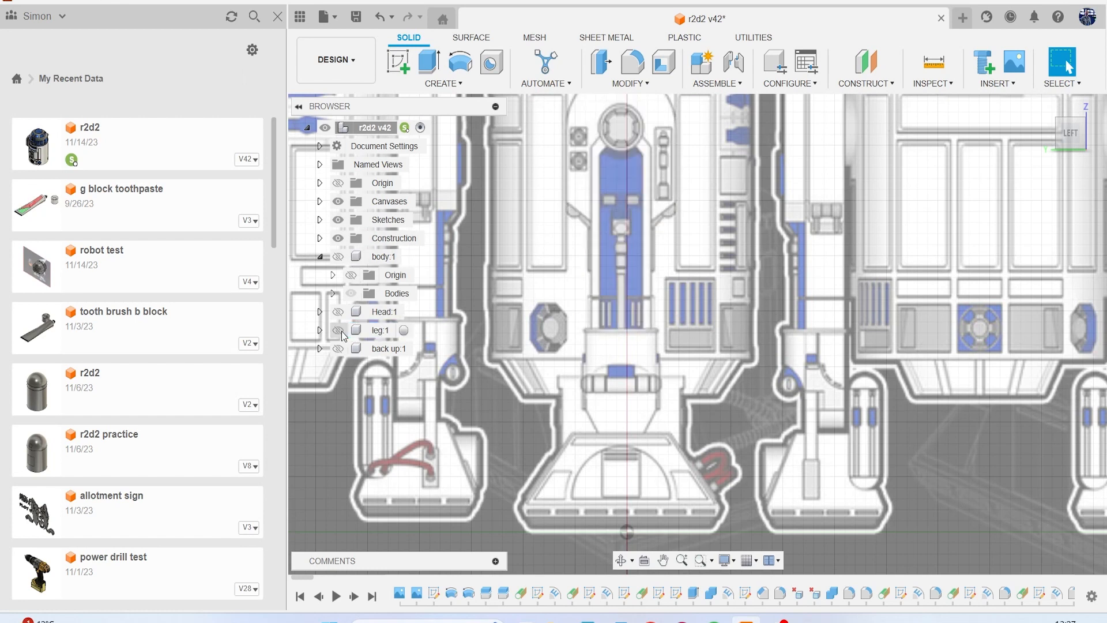
click(339, 330)
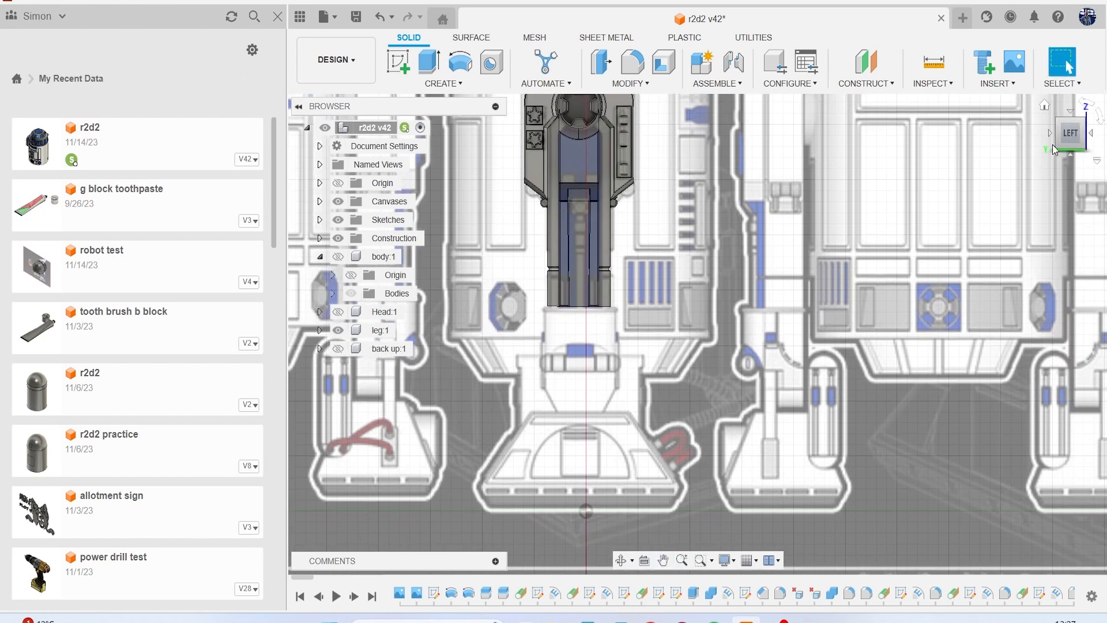
Create a new sketch on the underside face of the leg.
shift+middle_drag(698, 334, 693, 190)
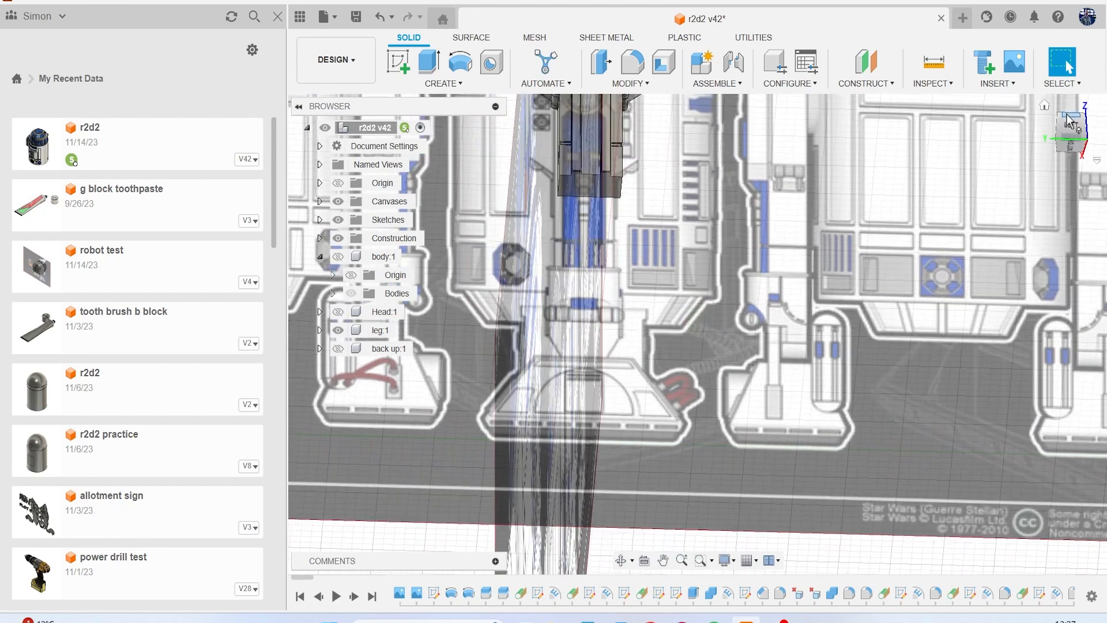
click(398, 62)
click(580, 179)
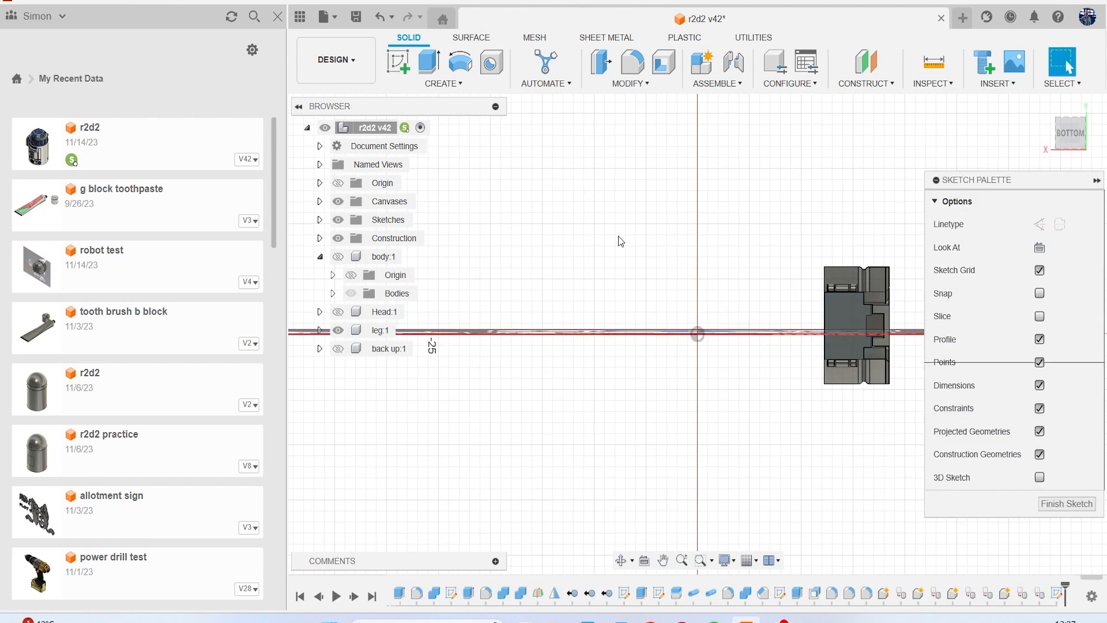
scroll(641, 268, up, 1)
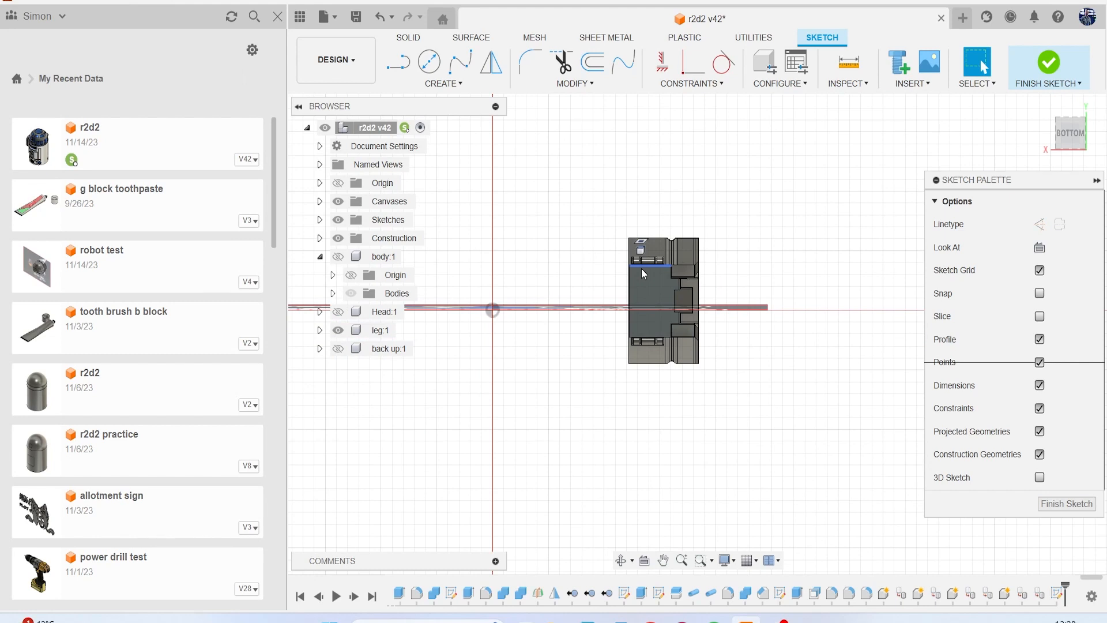
Draw a straight line about 6 mm long from the midpoint of the leg's flat edge, along that edge and past its corner.
key(l)
scroll(642, 271, up, 4)
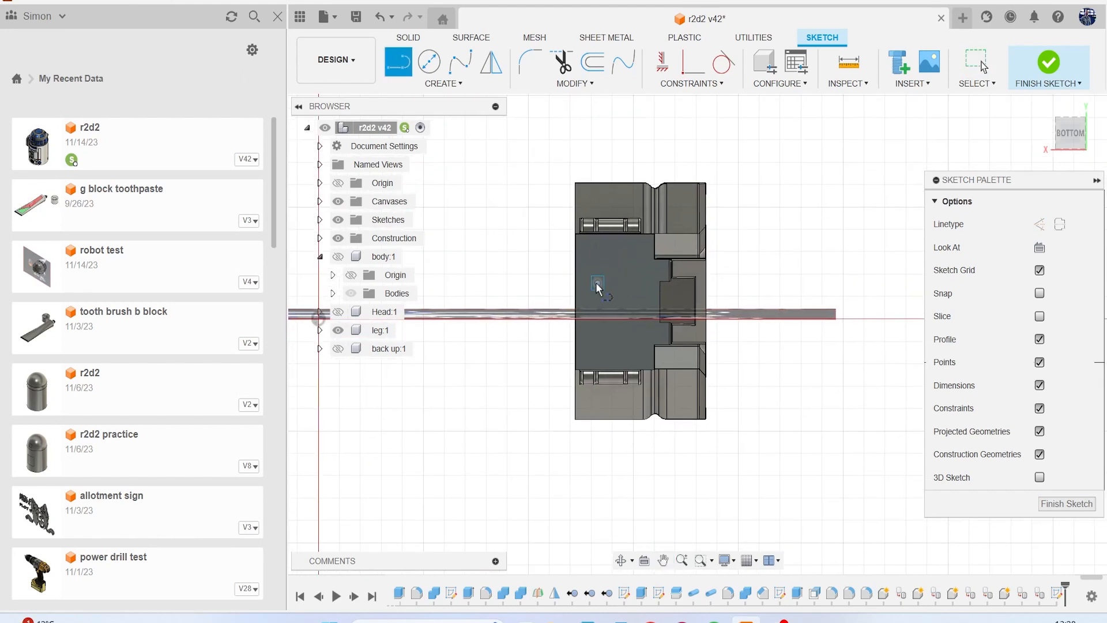
scroll(577, 300, up, 4)
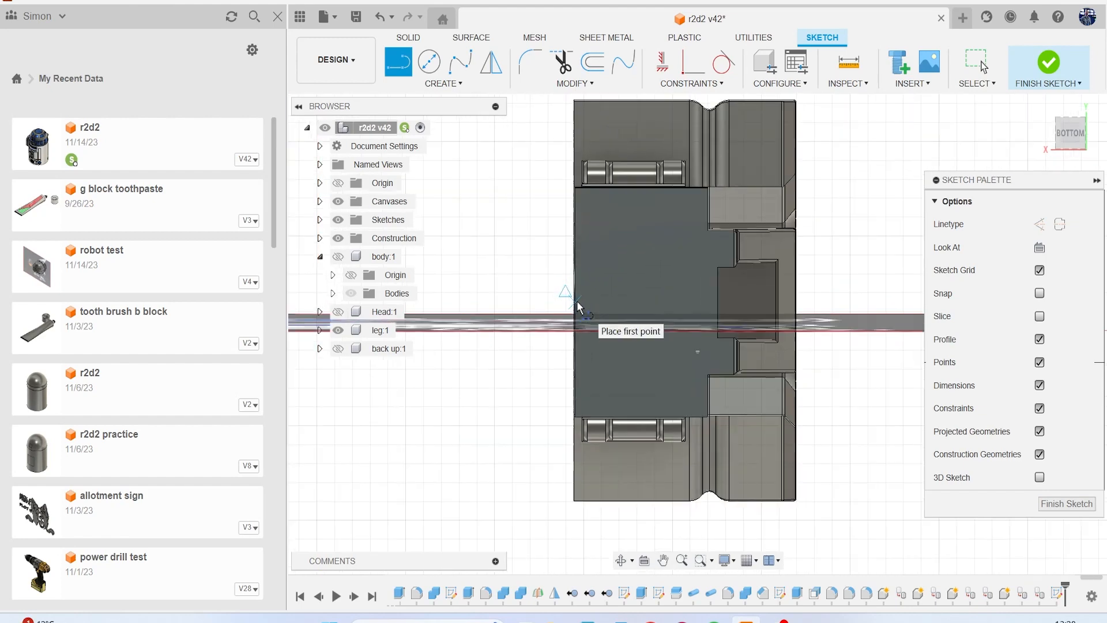
click(577, 300)
scroll(577, 299, down, 4)
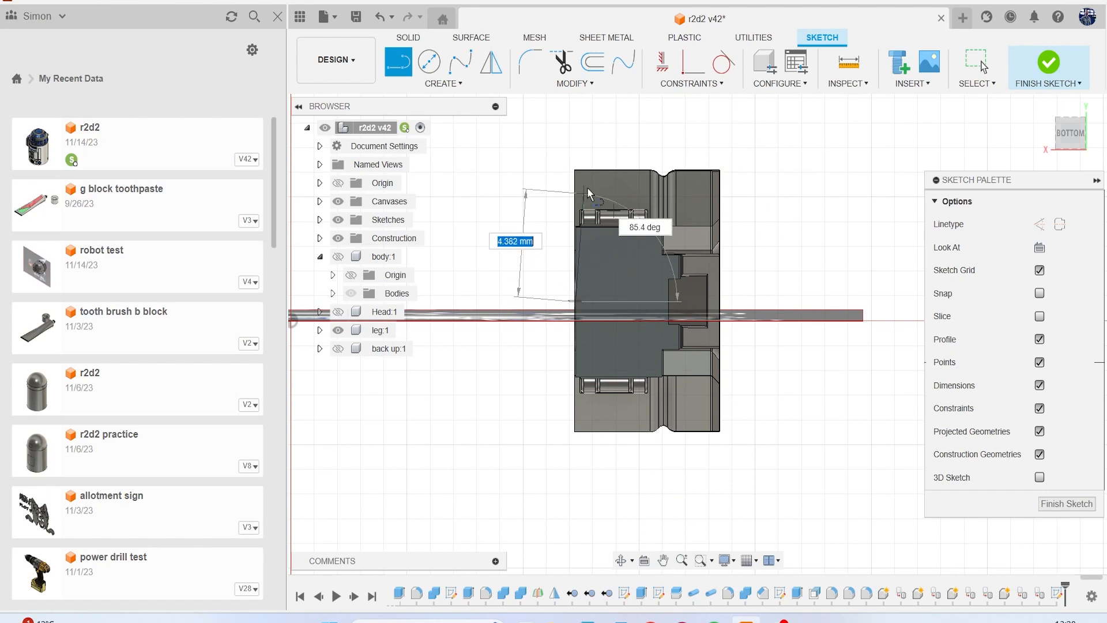
click(578, 154)
key(Escape)
Draw a perpendicular line about 1 mm long from the midpoint of the leg's flat edge inward across the face.
key(l)
scroll(603, 342, up, 5)
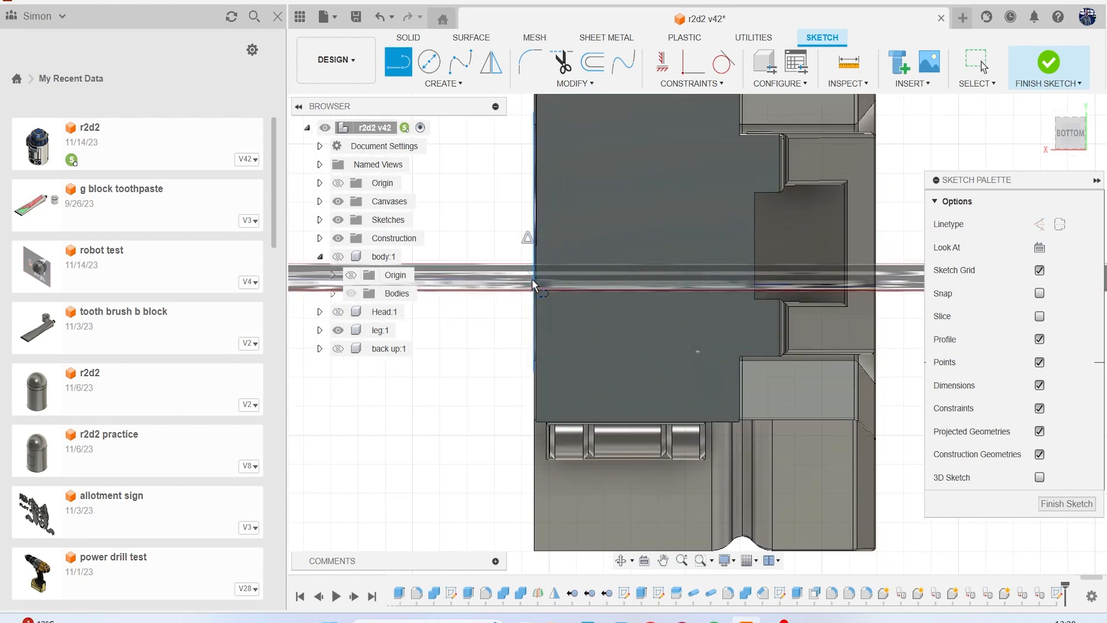
click(533, 242)
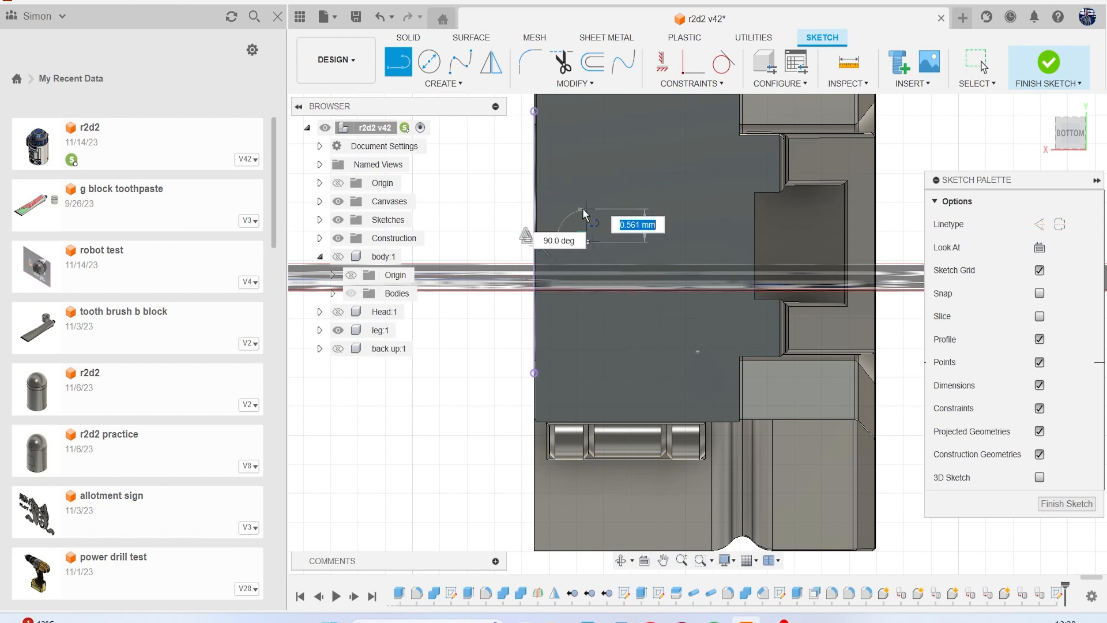
click(586, 241)
key(Escape)
Mirror the long edge line about the short perpendicular line.
click(444, 84)
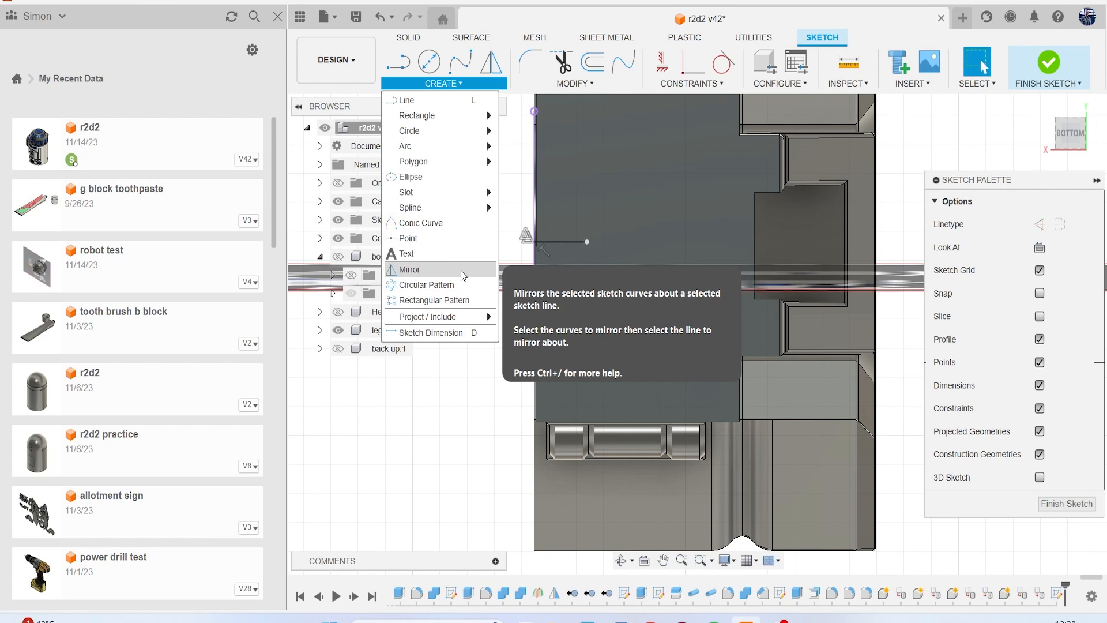
click(484, 268)
click(535, 211)
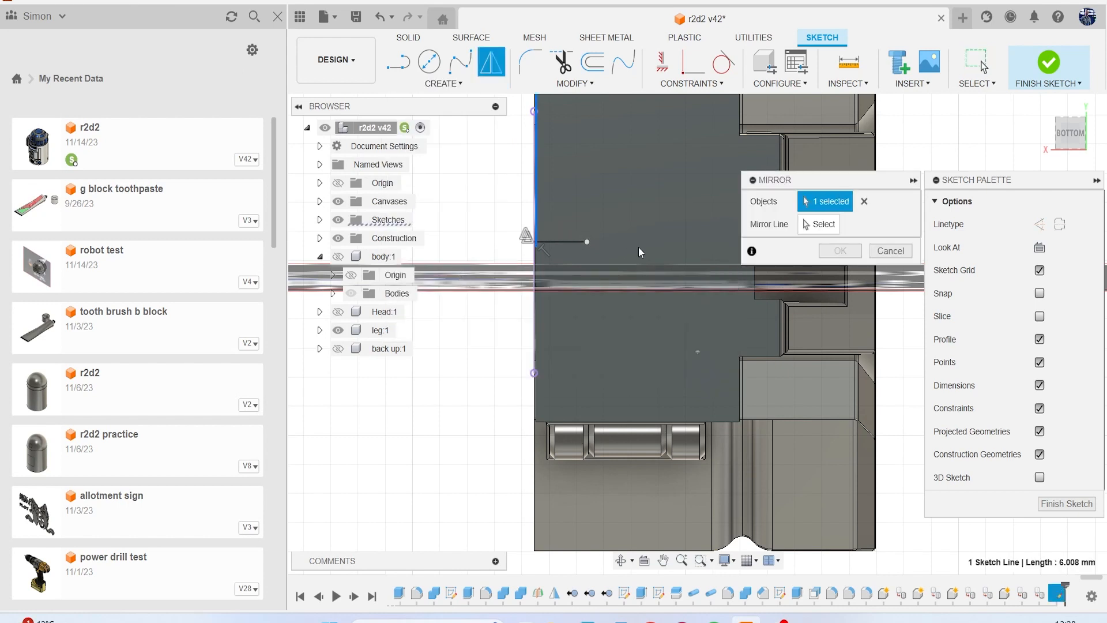
click(817, 224)
click(571, 242)
click(840, 250)
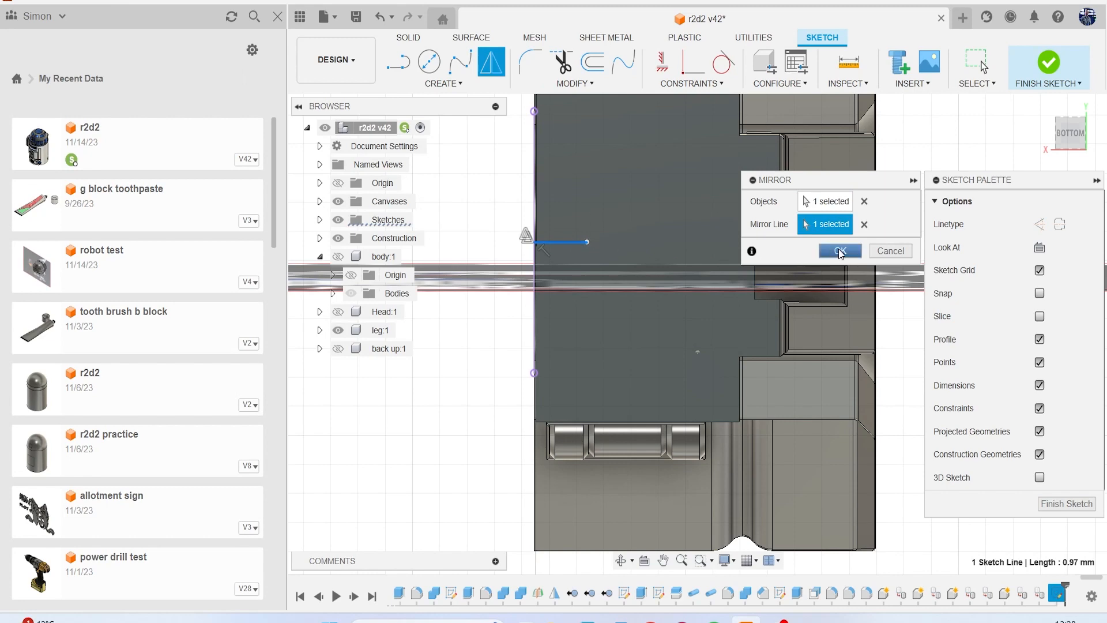
scroll(611, 334, down, 3)
scroll(614, 330, down, 2)
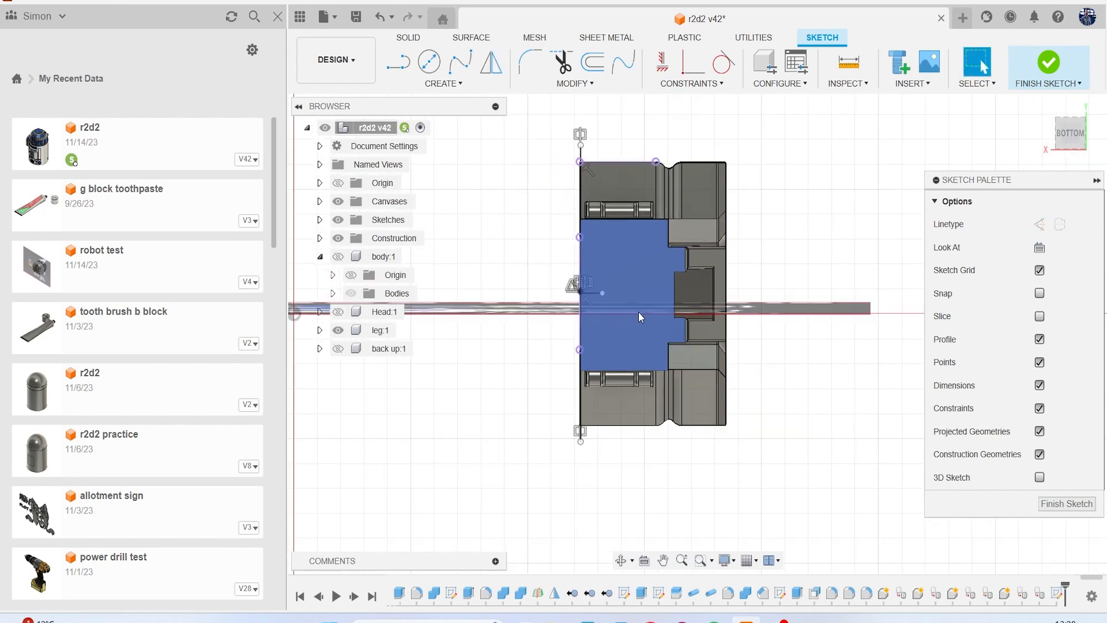
Draw a three-point arc joining the outer ends of the two edge lines and bulging across the leg, with the canvases hidden.
click(443, 83)
mouse_move(453, 144)
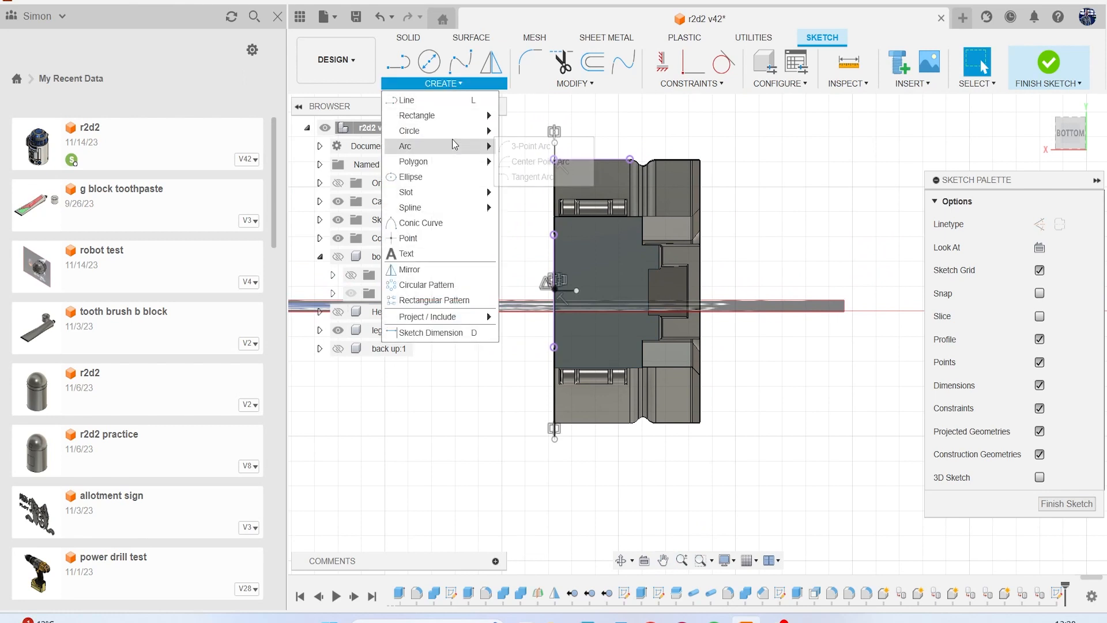
click(527, 146)
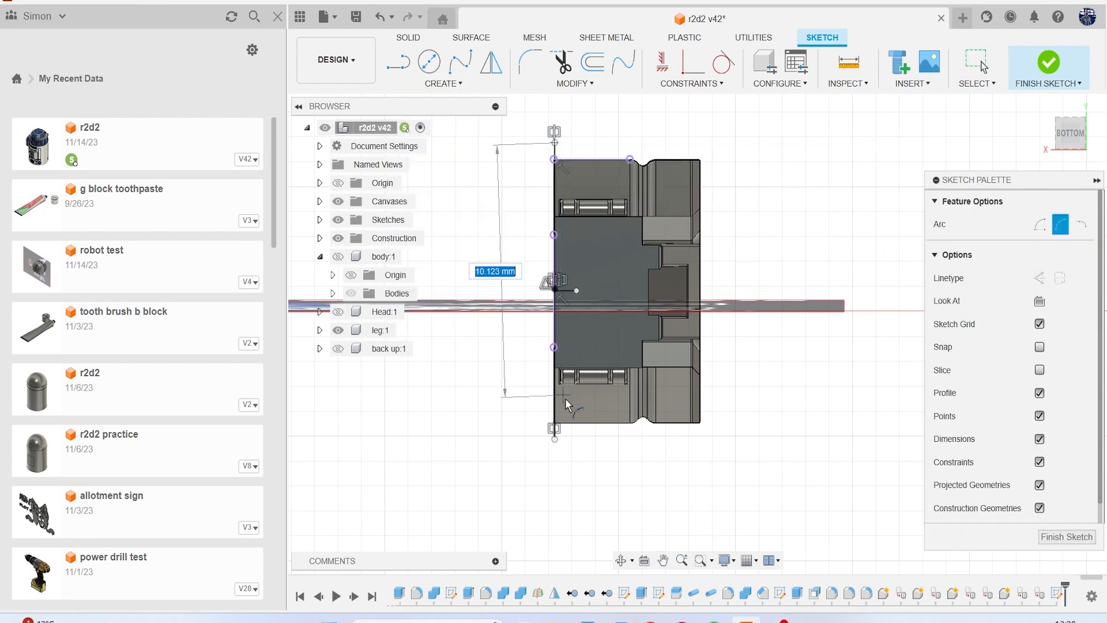
click(555, 439)
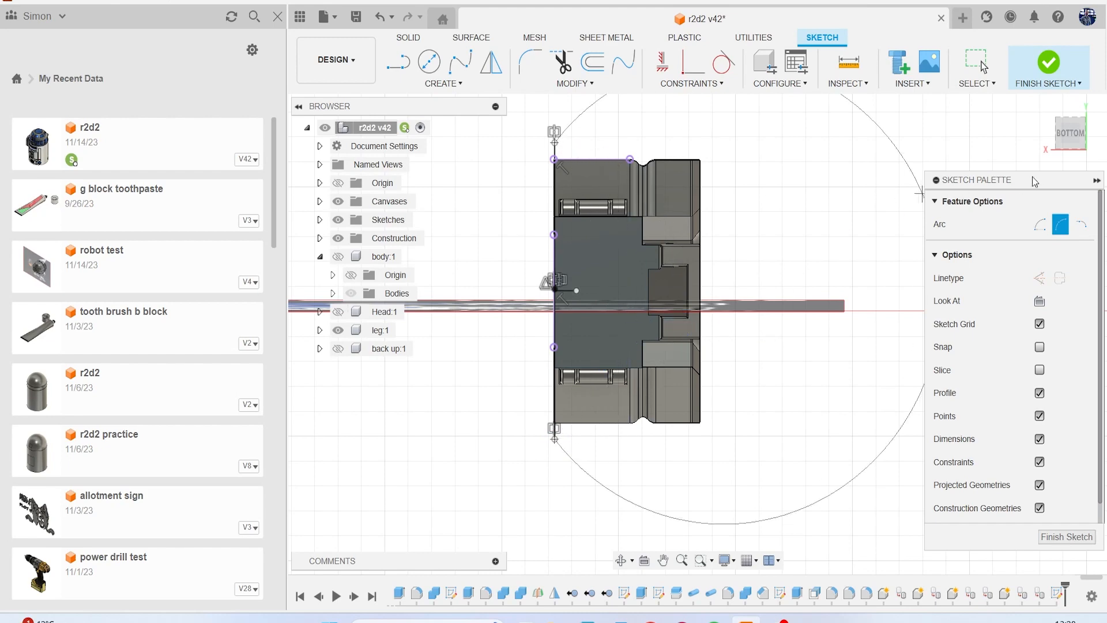
drag(1067, 145, 1048, 173)
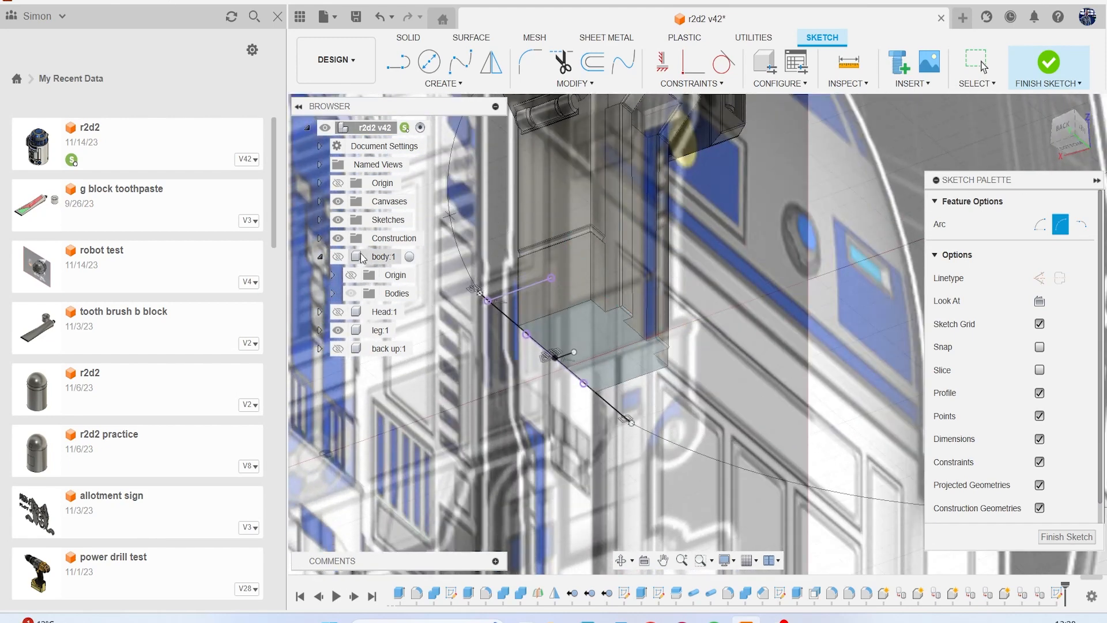
click(338, 201)
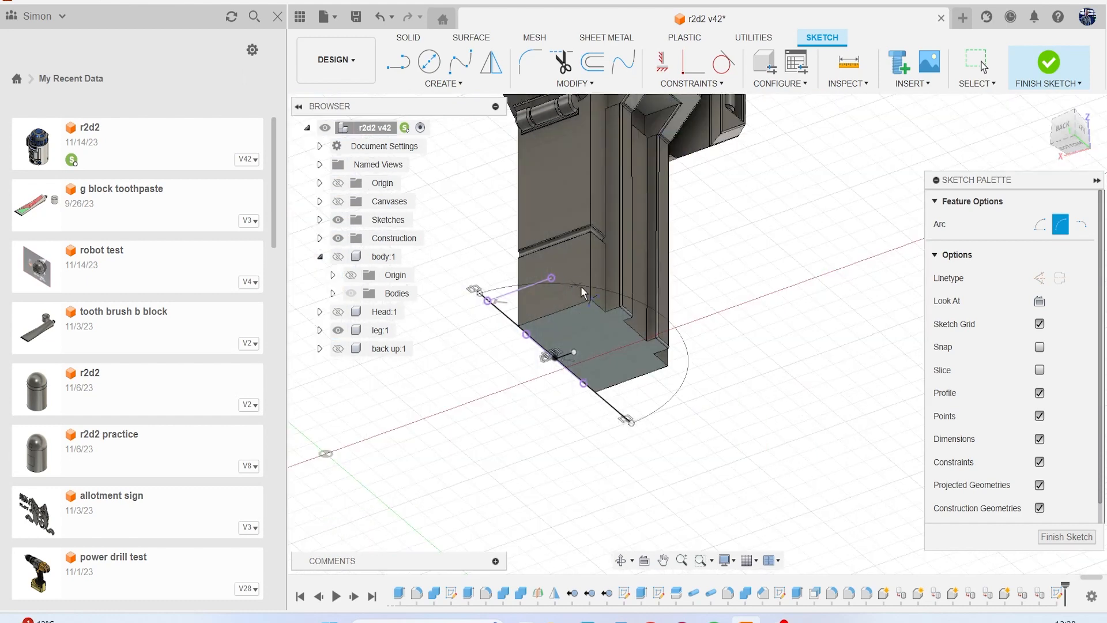
click(642, 313)
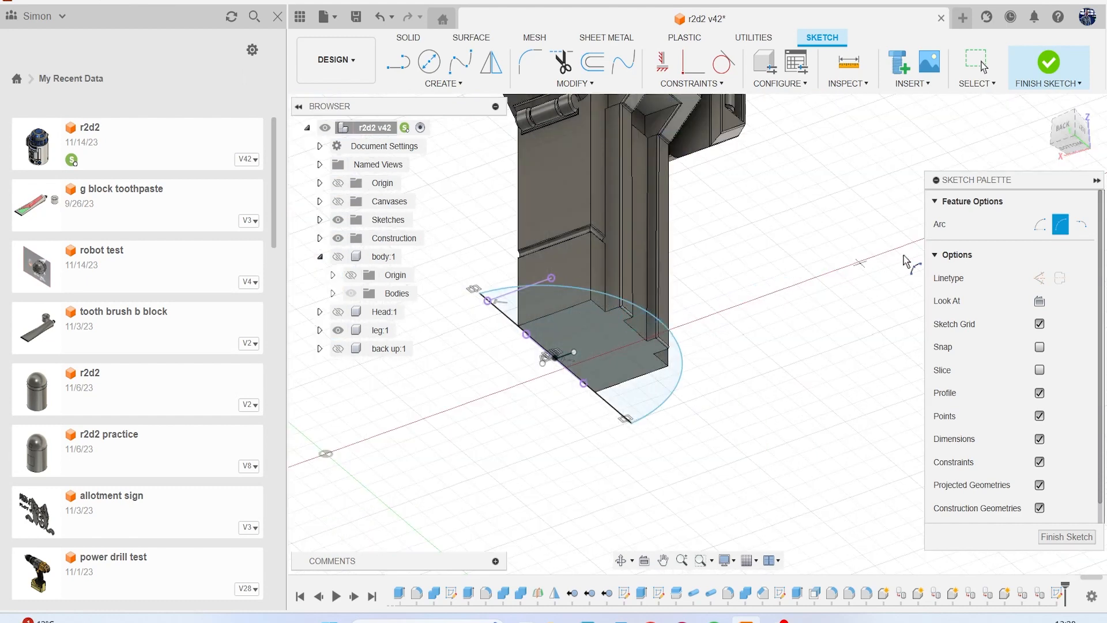
Extrude the half-round profiles about 2.6 mm downward from the leg as a new body.
key(e)
click(562, 317)
drag(599, 359, 626, 410)
click(1015, 370)
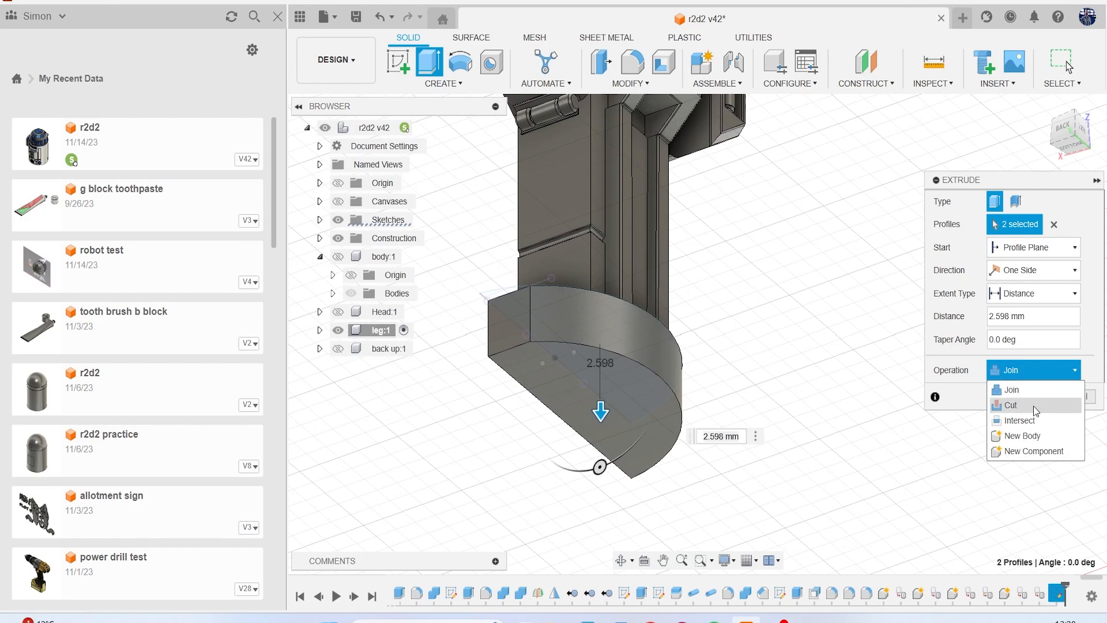
click(1020, 440)
click(1023, 396)
Show the reference canvases and compare the half-round block with the lower leg in the left view.
mouse_move(1085, 140)
mouse_down()
mouse_move(1056, 154)
mouse_move(1042, 180)
mouse_move(1023, 177)
mouse_up()
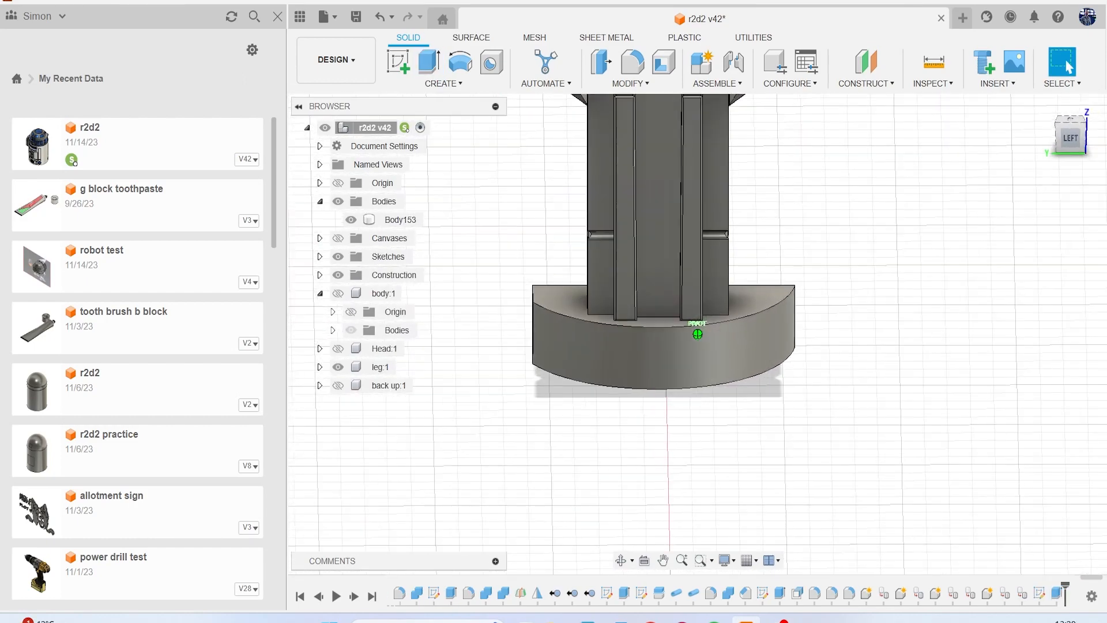
click(337, 237)
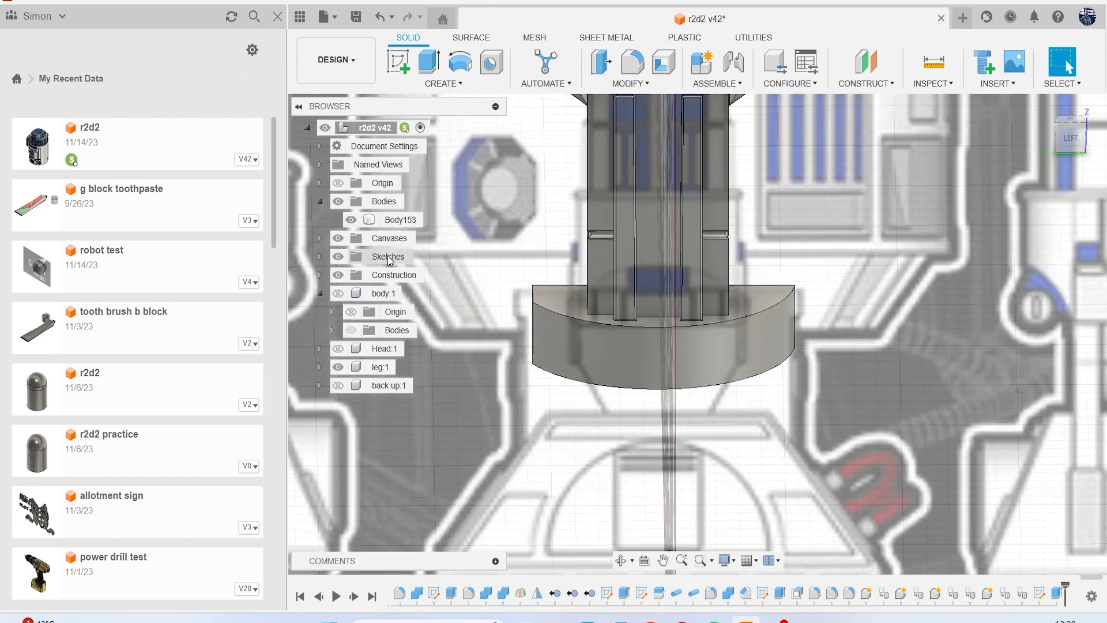
scroll(505, 283, down, 5)
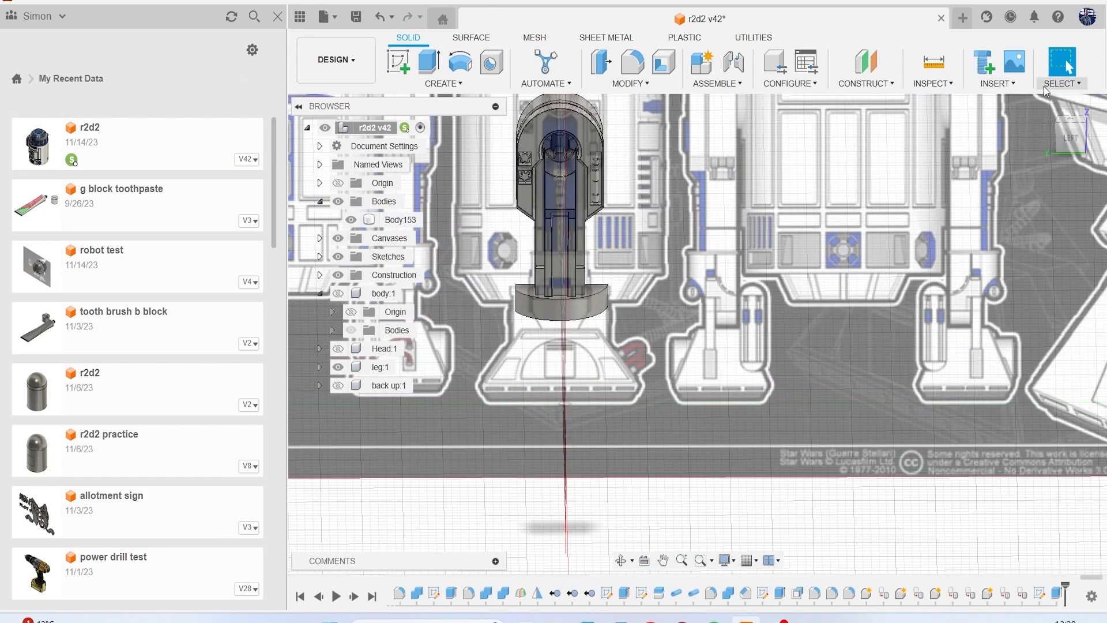
click(1070, 140)
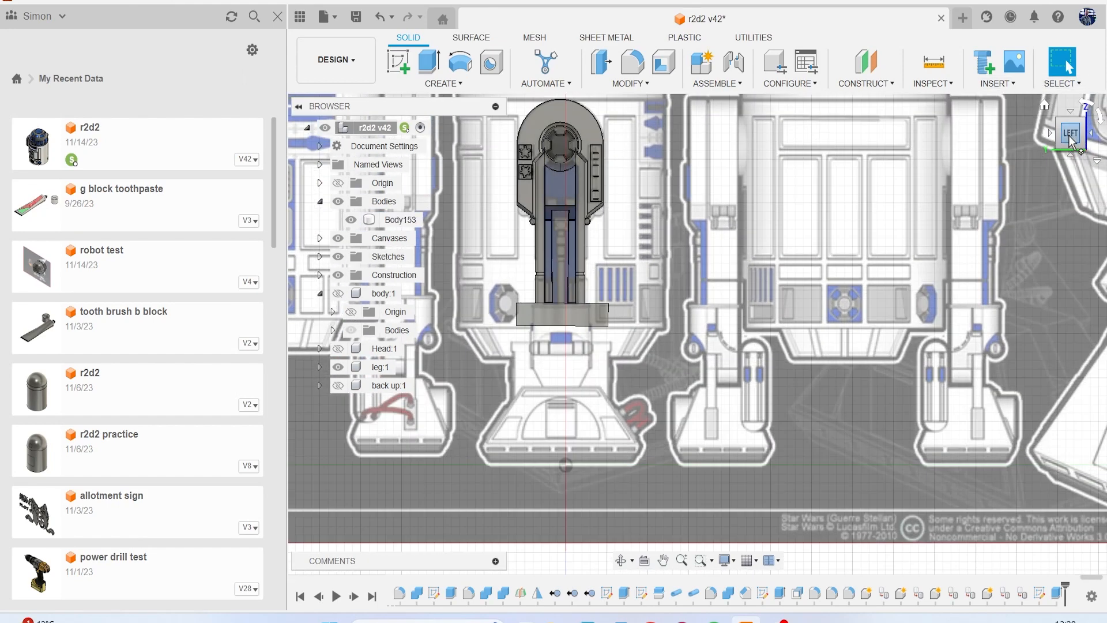
scroll(669, 287, up, 7)
middle_drag(548, 326, 612, 283)
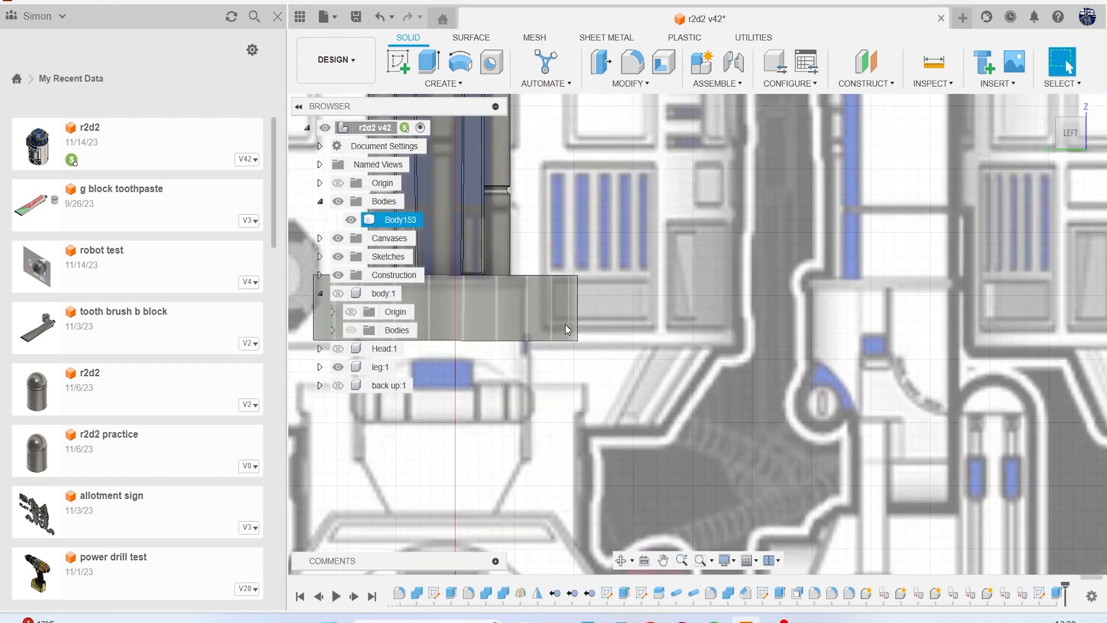
scroll(565, 324, up, 2)
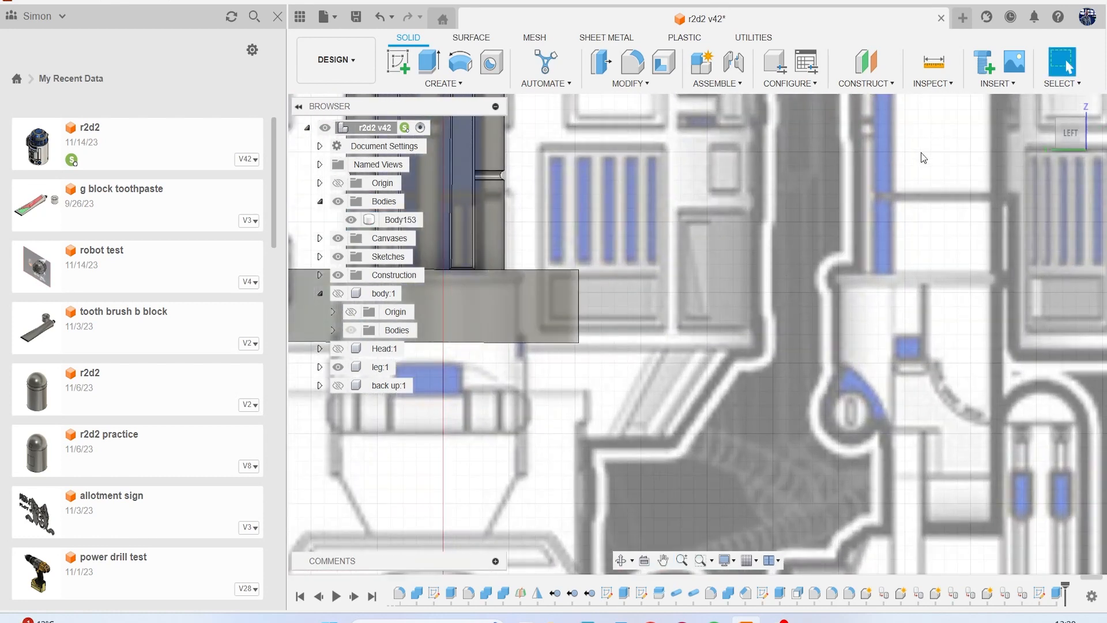
drag(1063, 138, 1054, 109)
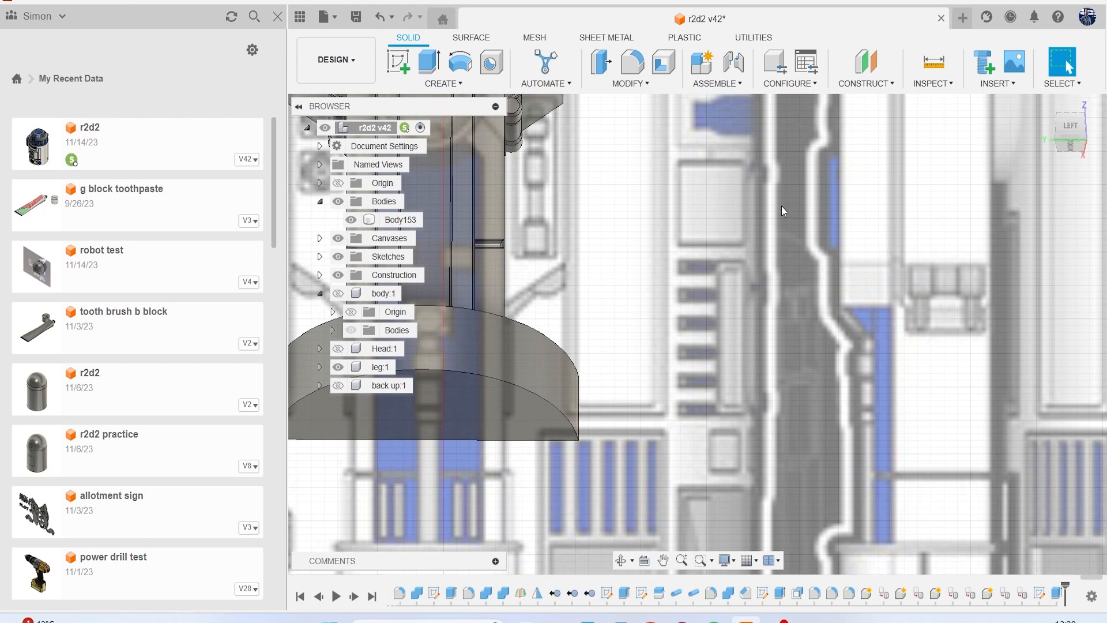
Edit the half-round sketch so both arc ends meet the corners of the leg's flat side, and finish the sketch.
right_click(1045, 601)
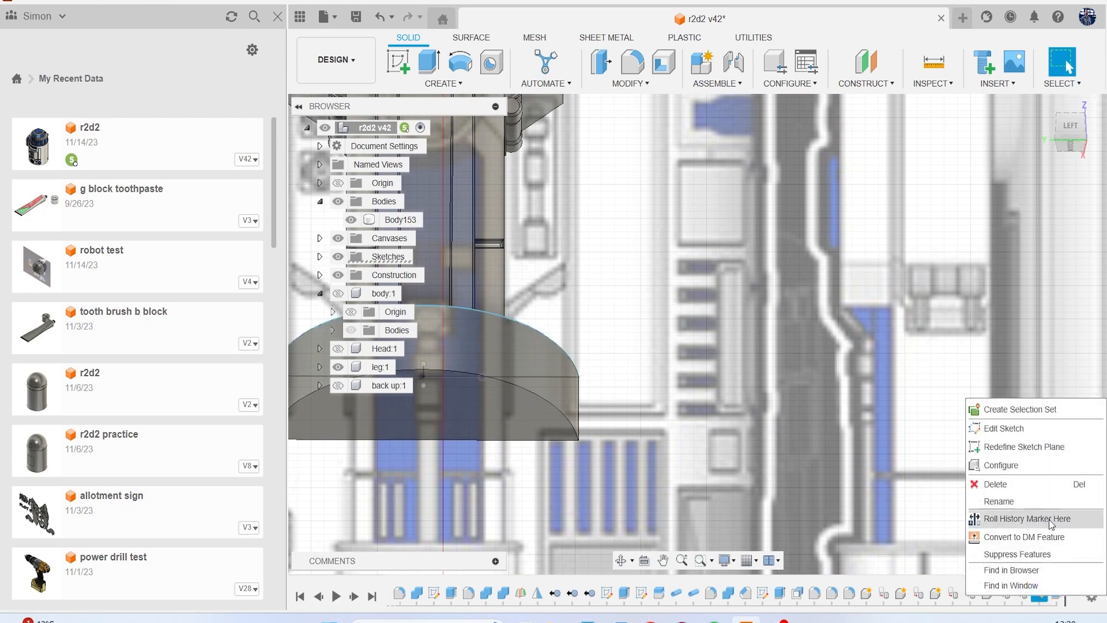
click(1033, 431)
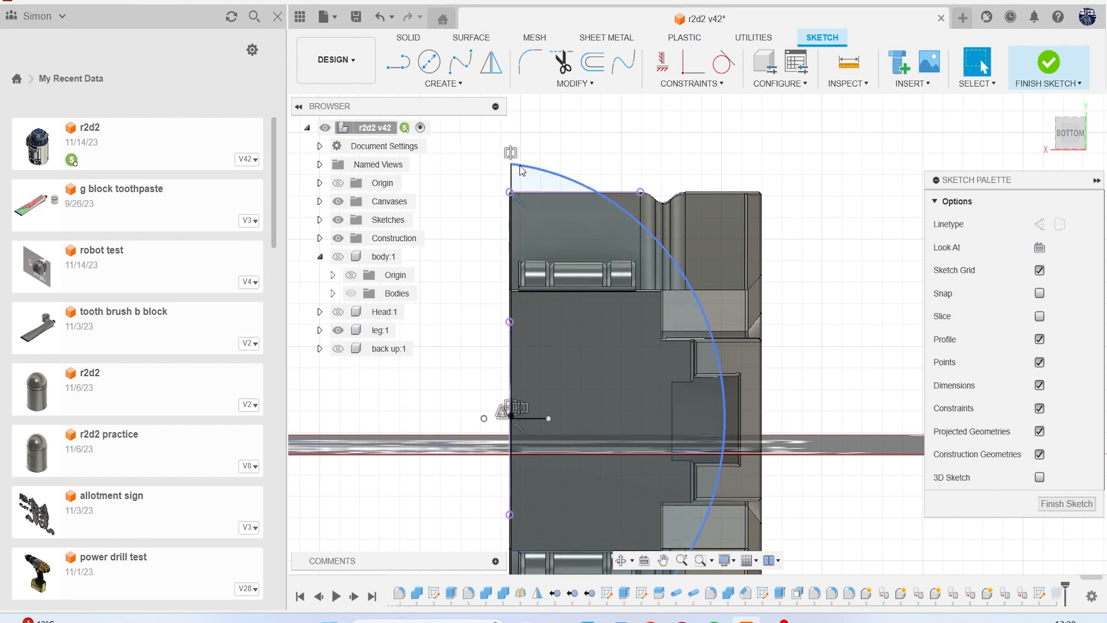
scroll(520, 163, up, 1)
mouse_move(508, 165)
mouse_down()
mouse_move(517, 301)
mouse_move(529, 247)
mouse_up()
scroll(596, 346, down, 4)
middle_drag(598, 352, 594, 231)
middle_drag(594, 402, 595, 323)
scroll(637, 379, up, 4)
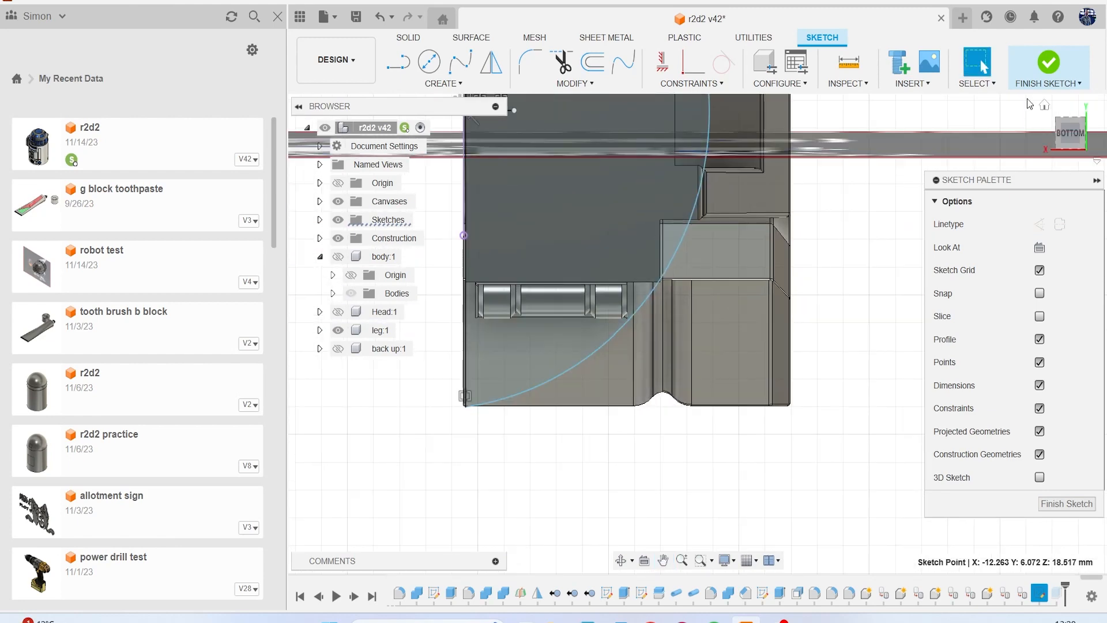
click(1049, 62)
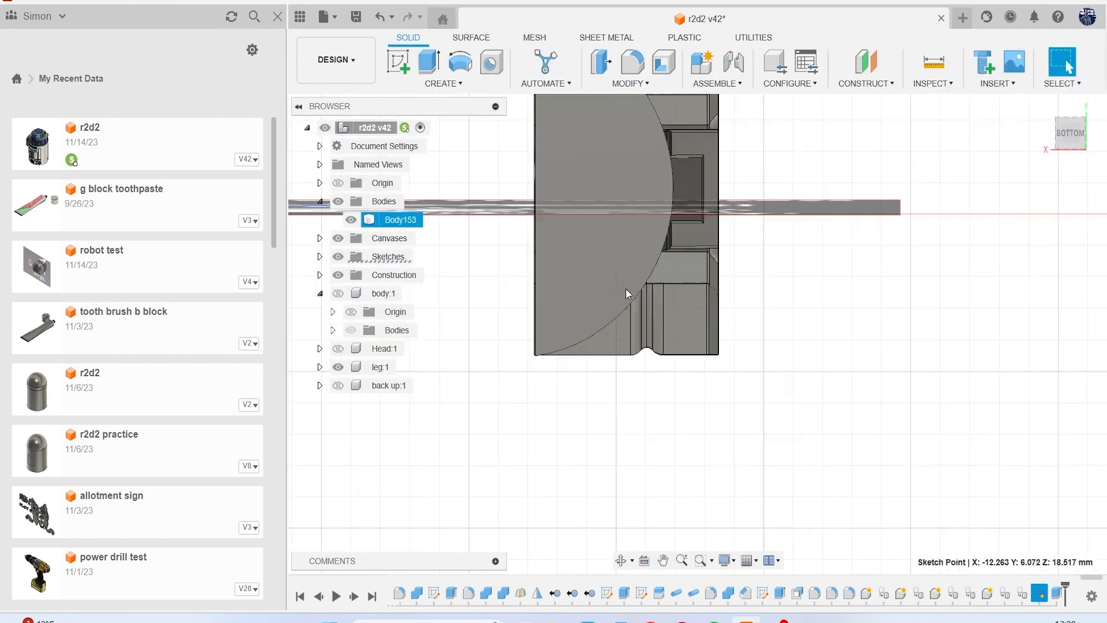
Check the resized half-round block's width against the reference canvas in the left view and from below.
scroll(626, 289, down, 2)
middle_drag(626, 289, 610, 332)
mouse_move(1064, 135)
mouse_down()
mouse_move(1025, 219)
mouse_move(1070, 138)
mouse_up()
click(1070, 138)
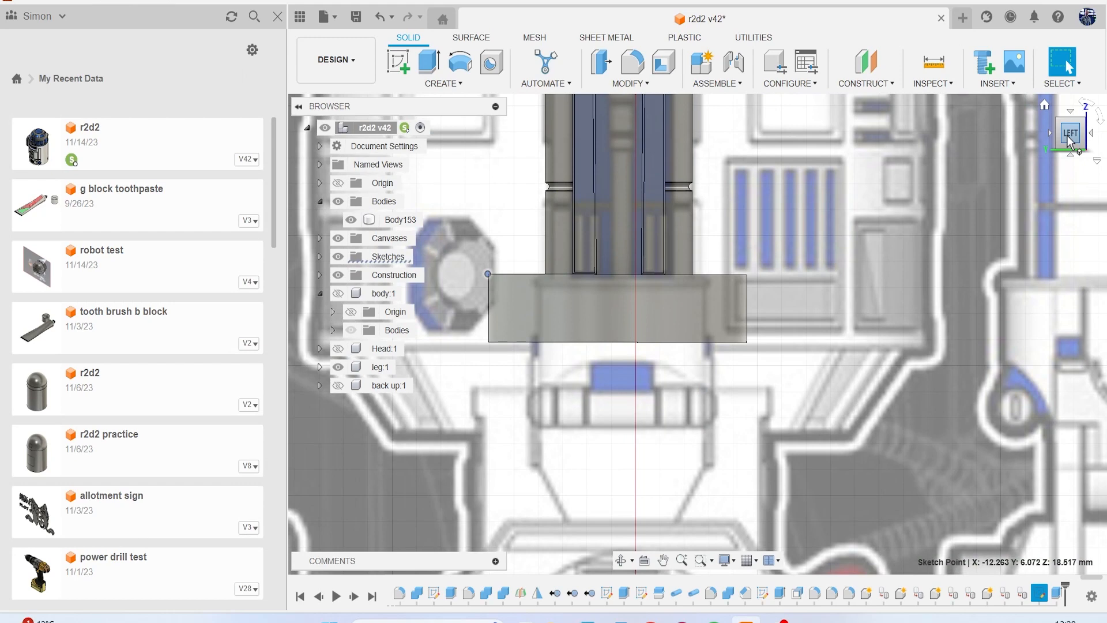
drag(1070, 141, 1071, 95)
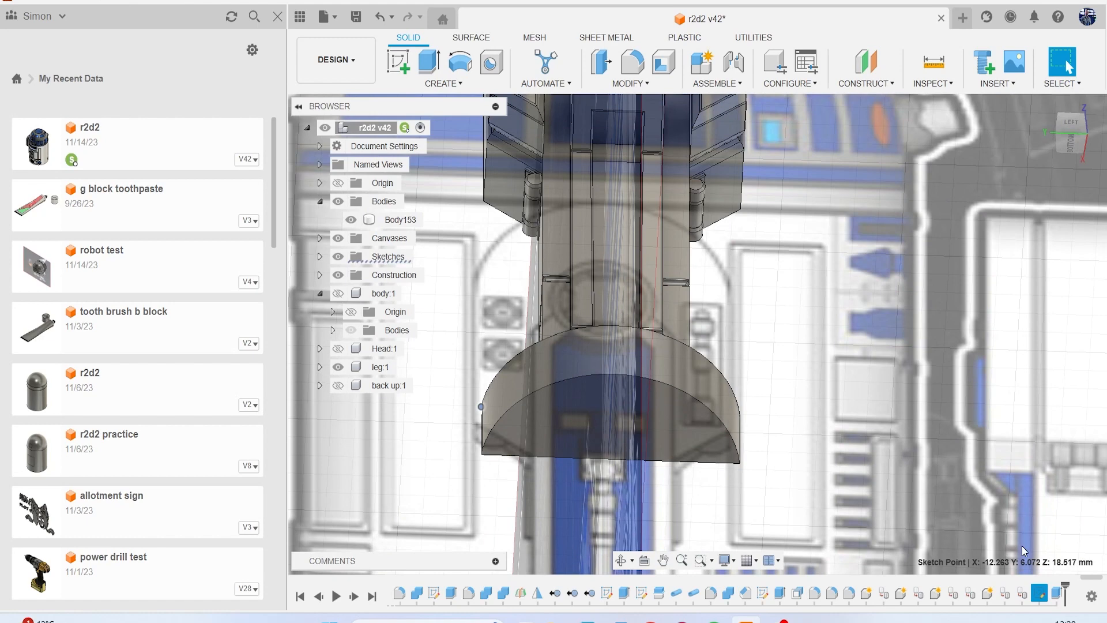
Reopen the half-round sketch and pull the arc's ends inward from the leg's corners to narrow the profile.
right_click(1040, 594)
click(1014, 531)
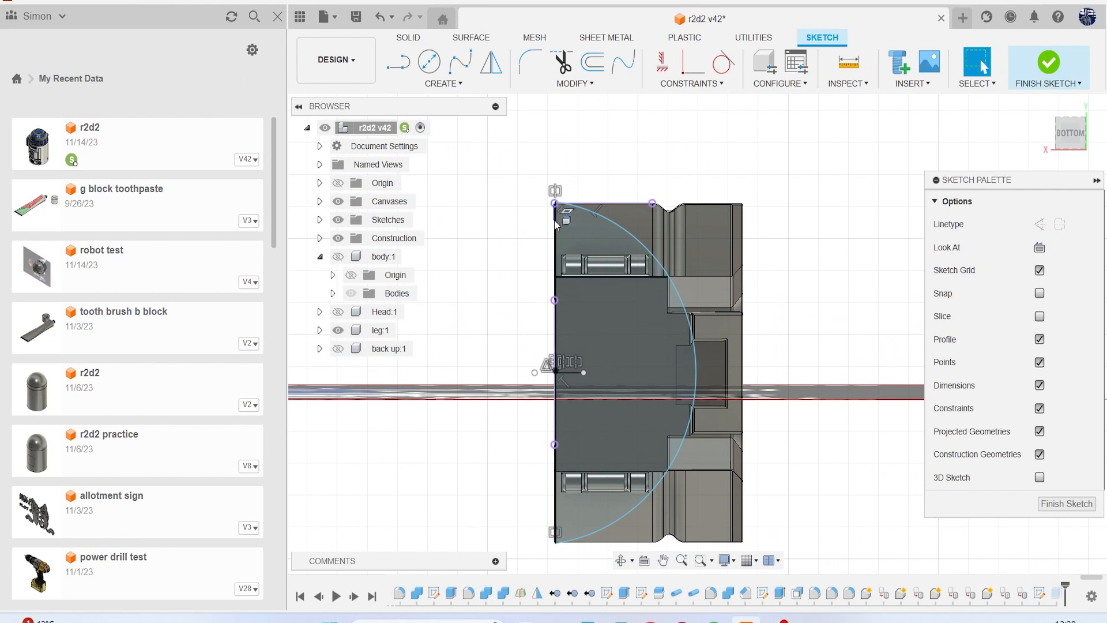
middle_drag(584, 346, 579, 255)
drag(552, 452, 555, 421)
drag(665, 287, 669, 289)
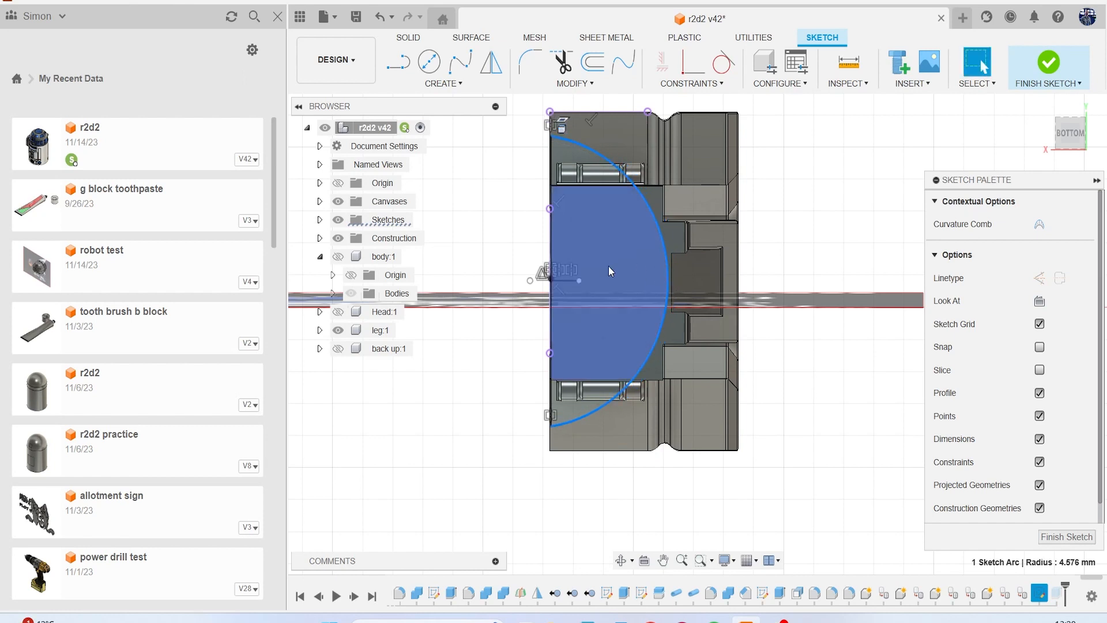
drag(552, 424, 555, 414)
Trim away the half-round sketch's old arc and replace it with a fuller three-point arc between the same two end points.
key(t)
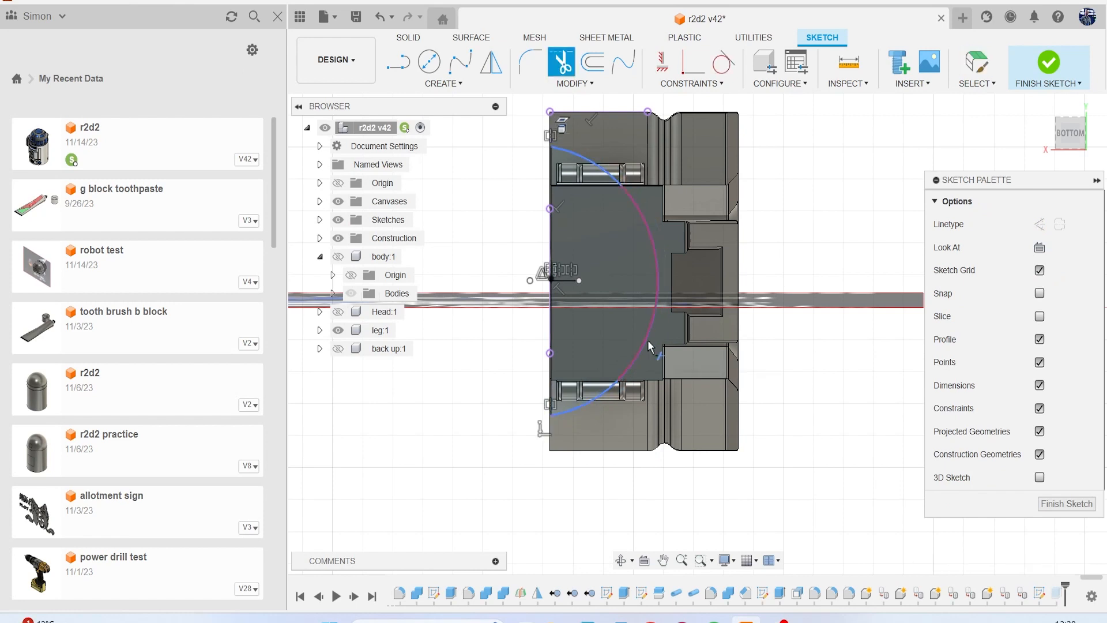
click(638, 217)
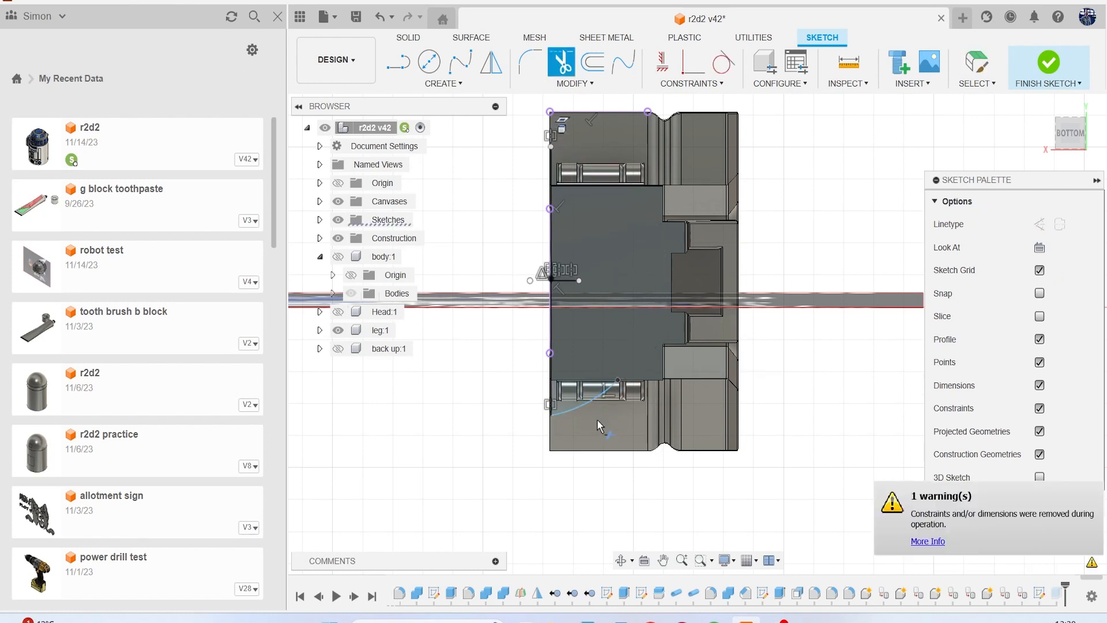
click(441, 83)
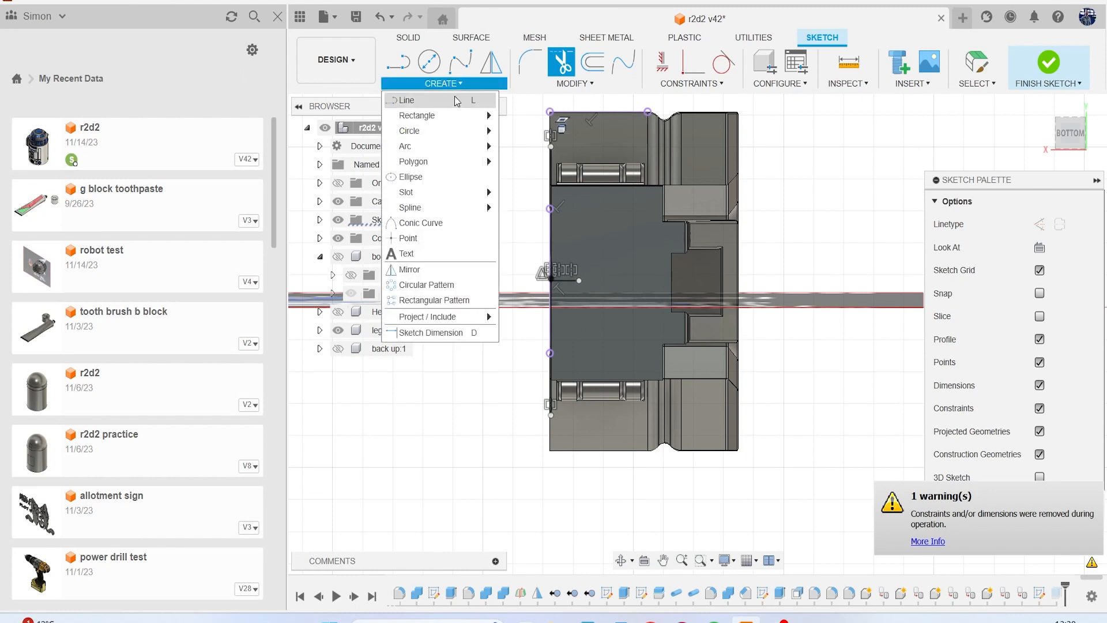
mouse_move(448, 139)
click(507, 143)
click(553, 148)
click(556, 413)
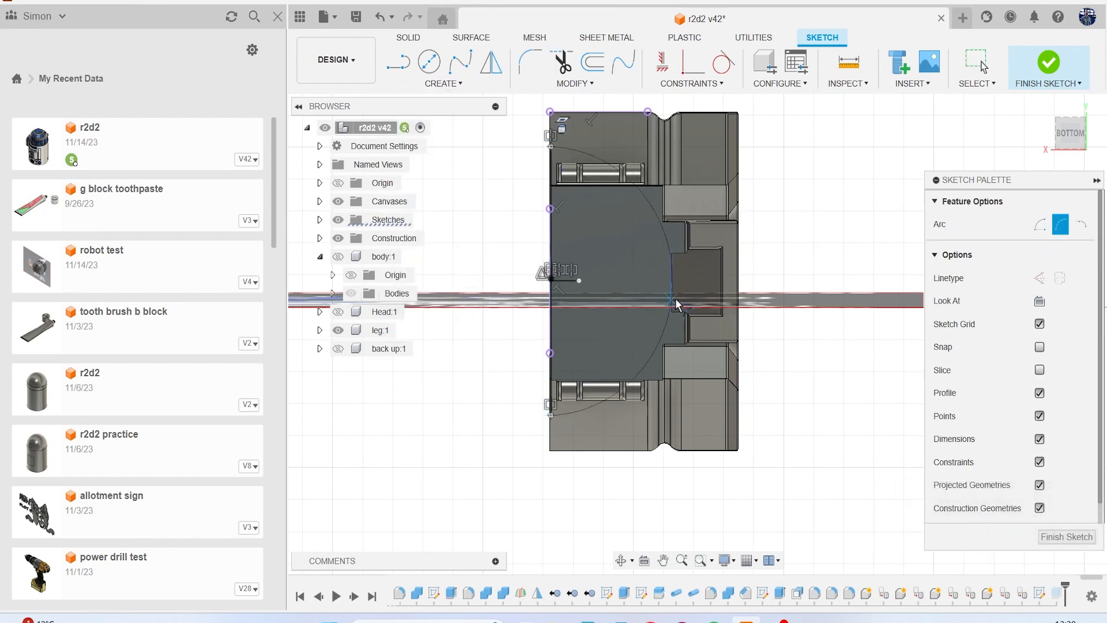
click(710, 290)
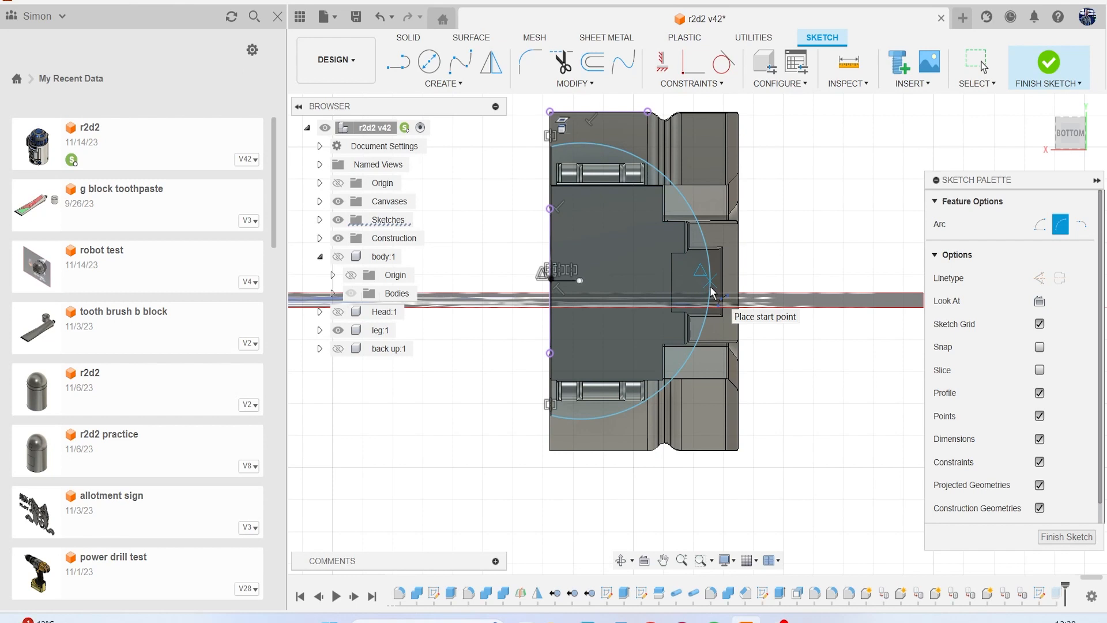
Finish the sketch and compare the rebuilt half-round block's width with the reference canvas in the left view.
key(Escape)
key(e)
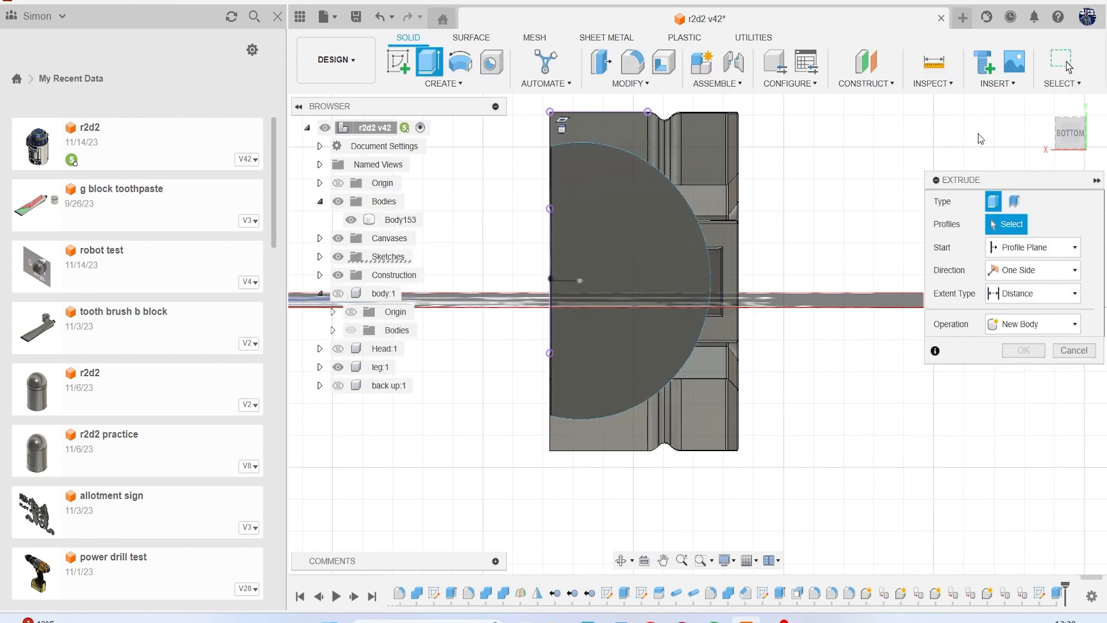
click(1067, 353)
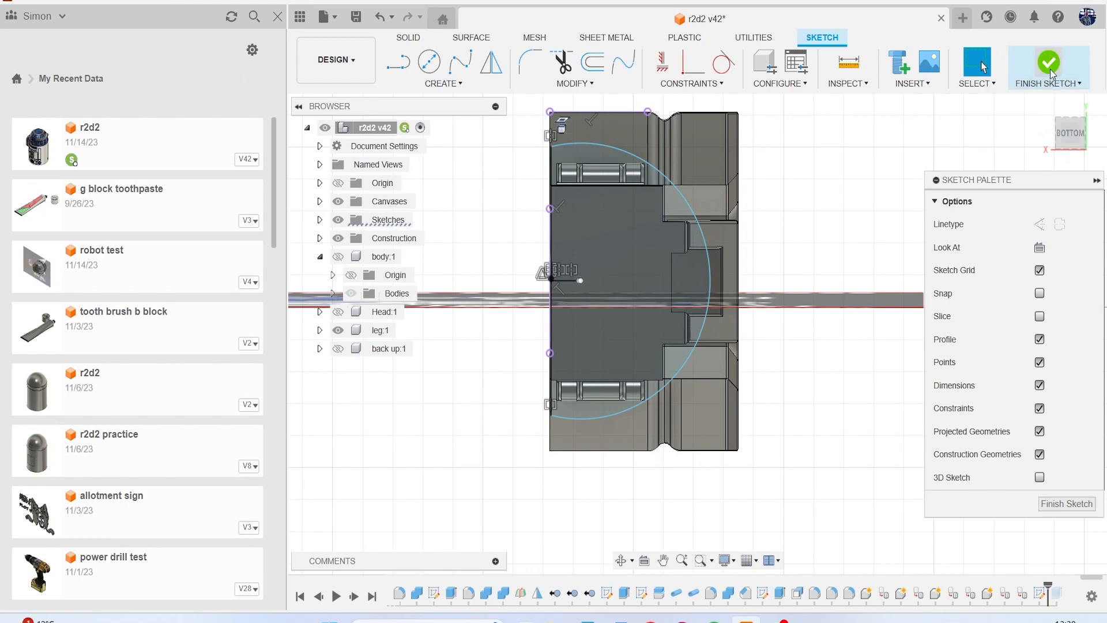
click(1049, 63)
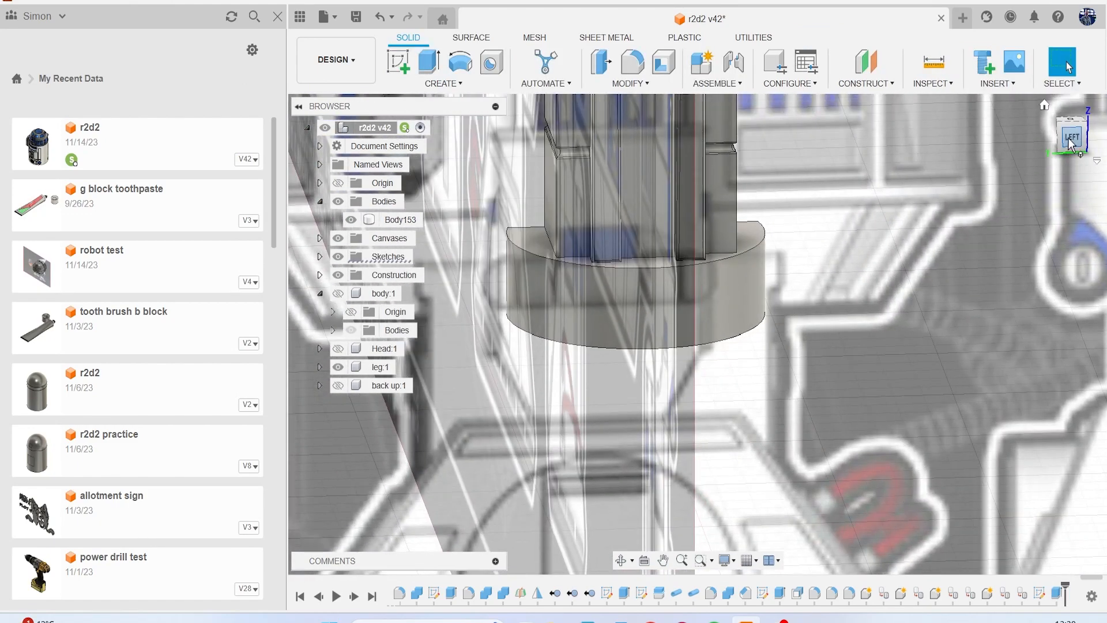
click(1070, 138)
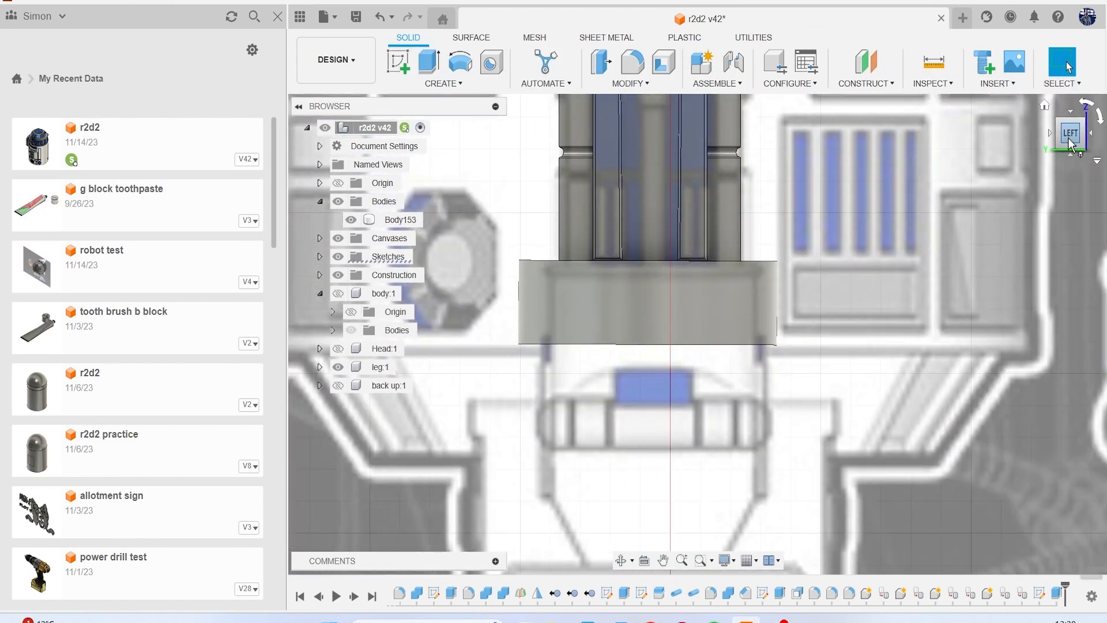
drag(1070, 149, 1078, 122)
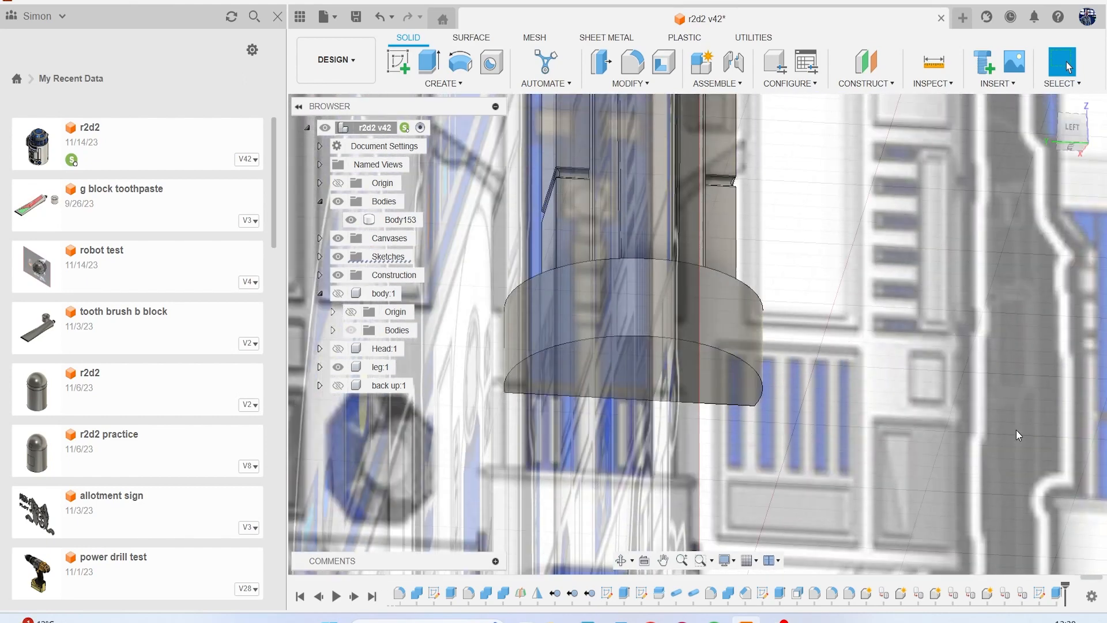
Reopen the half-round sketch, pull the arc's ends slightly inward along the flat side, and finish the sketch.
right_click(1040, 595)
click(1033, 425)
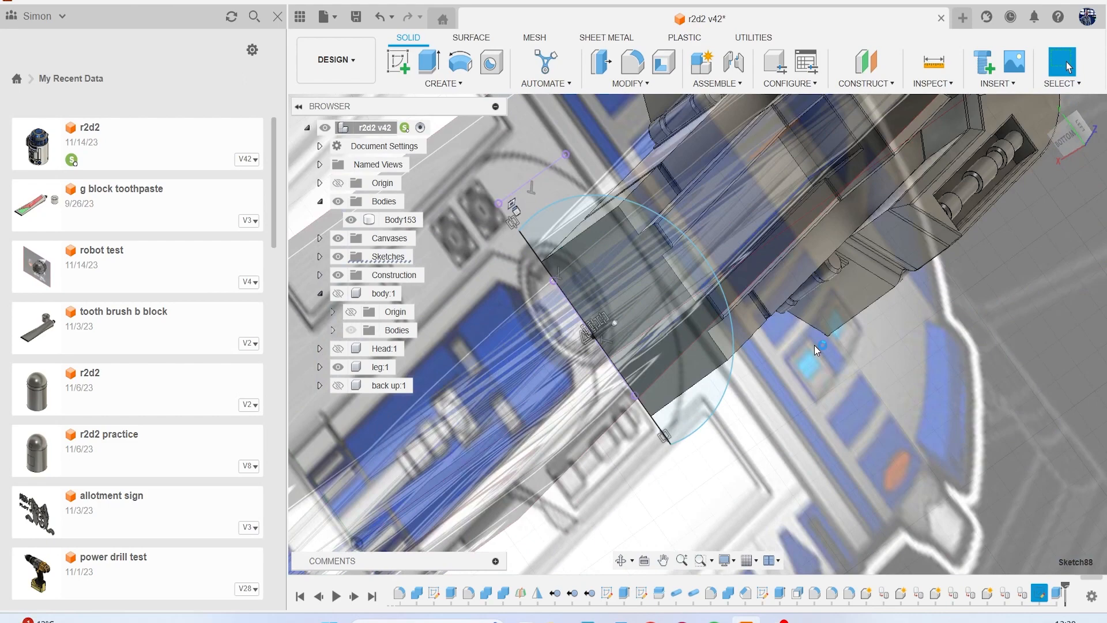
drag(552, 150, 552, 160)
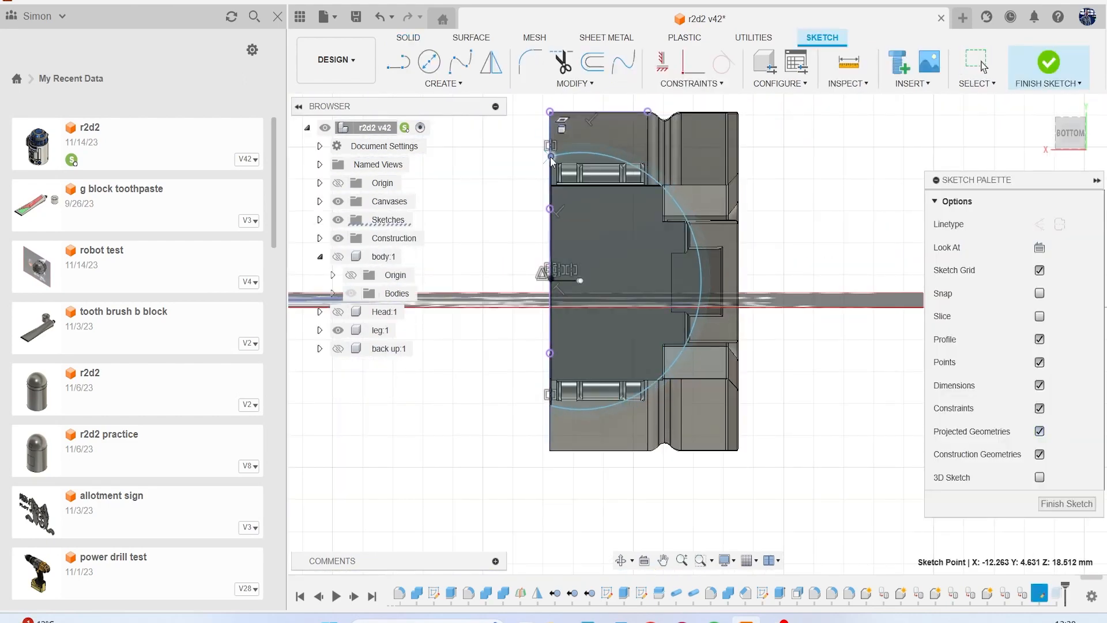
click(1045, 62)
Edit the block's extrusion to include both side regions and the outer curved region of the half-round profile.
mouse_move(1073, 136)
mouse_down()
mouse_move(1060, 169)
mouse_move(1059, 151)
mouse_up()
right_click(1058, 601)
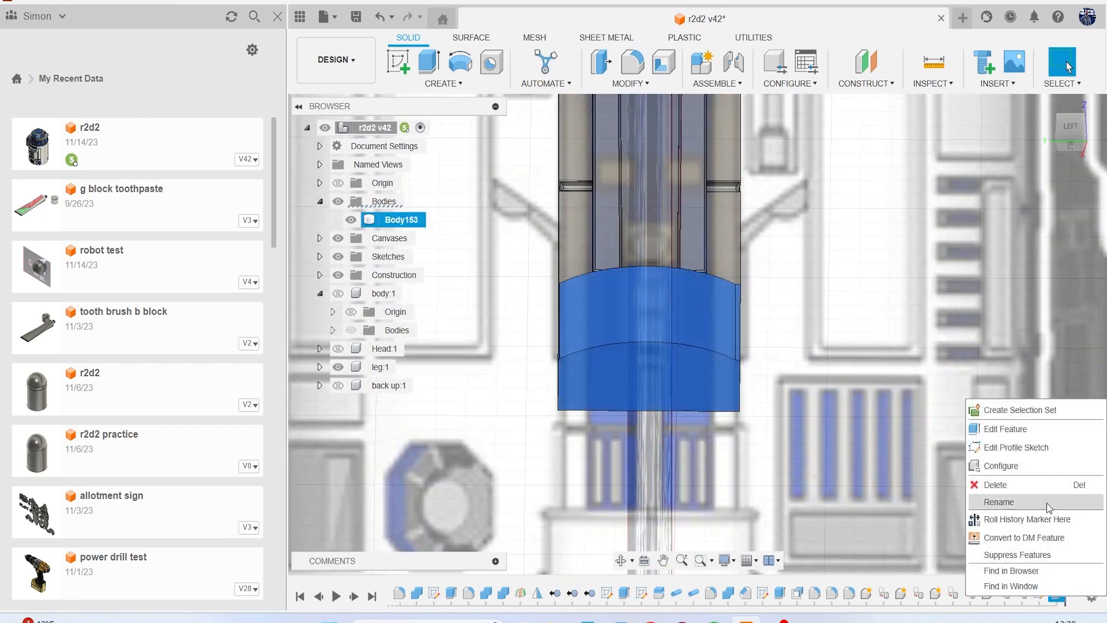
click(1025, 424)
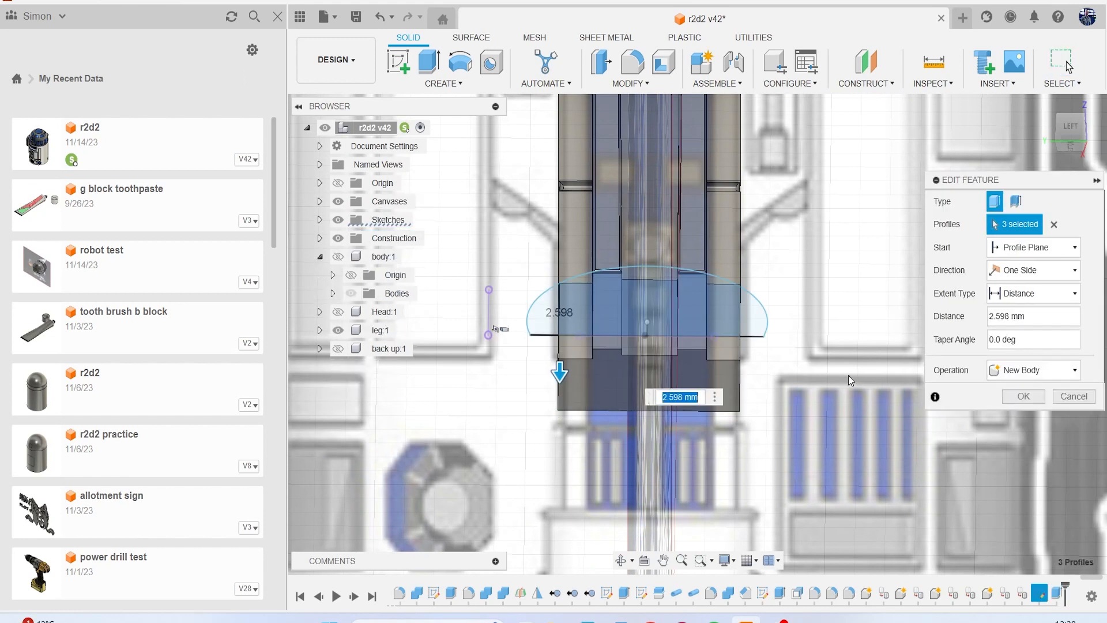
click(541, 312)
click(751, 314)
click(645, 268)
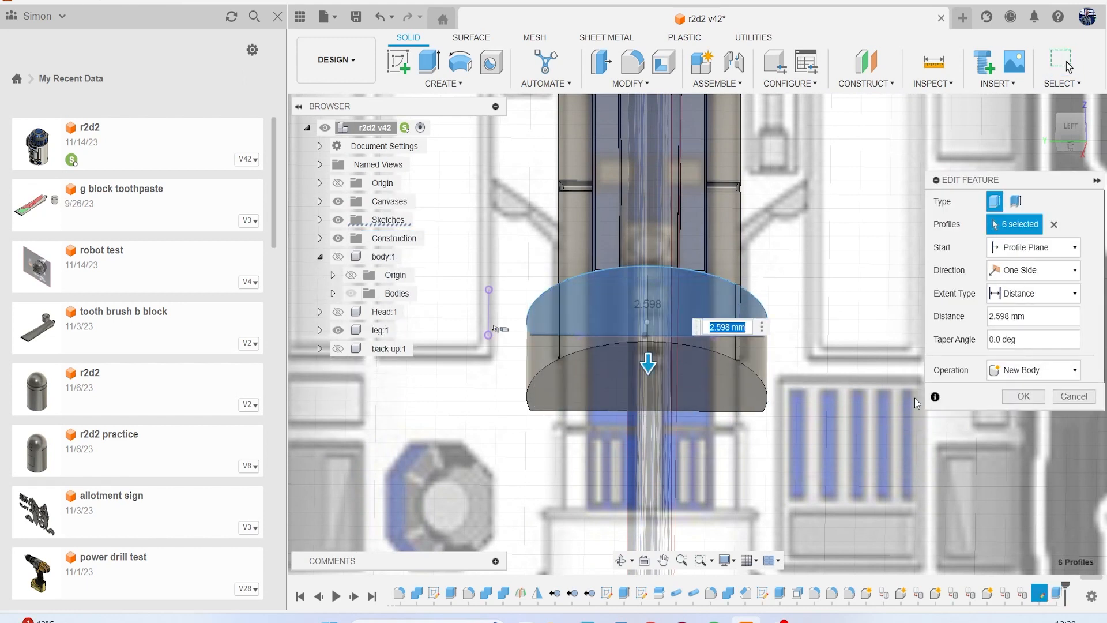
click(1032, 399)
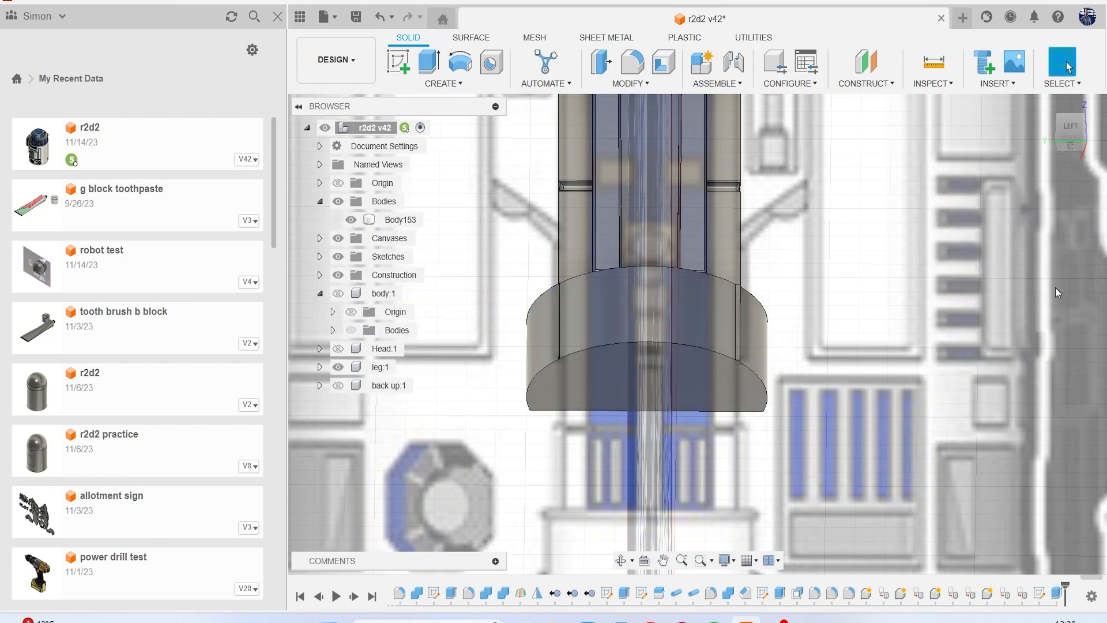
Hide the reference canvases and examine the half-round block from below where it meets the leg's corners.
click(1071, 128)
mouse_move(1071, 132)
mouse_down()
mouse_move(1070, 147)
mouse_move(1069, 112)
mouse_up()
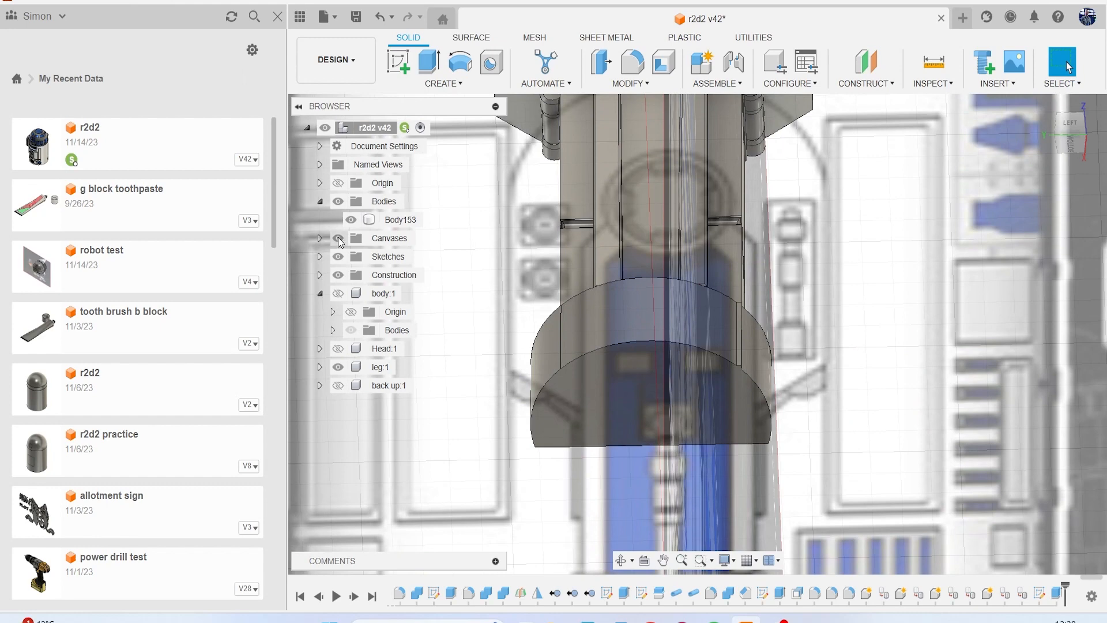
click(339, 242)
scroll(746, 367, up, 5)
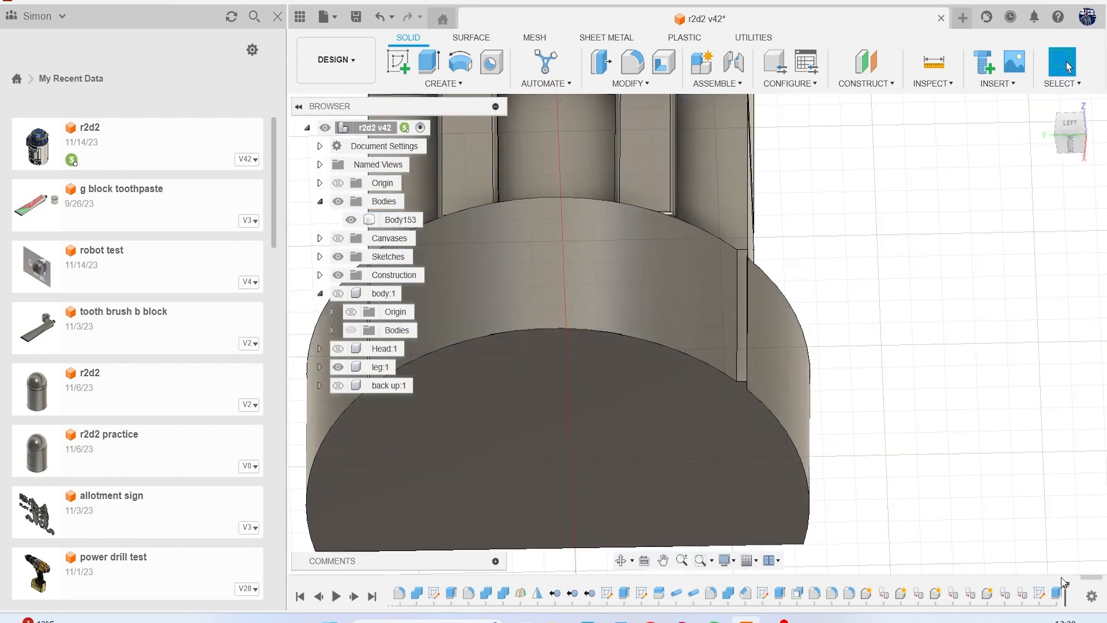
Edit the block's extrusion to add the missing small profile regions at the leg's corners, filling the notches in the curved side.
right_click(1039, 593)
click(1018, 417)
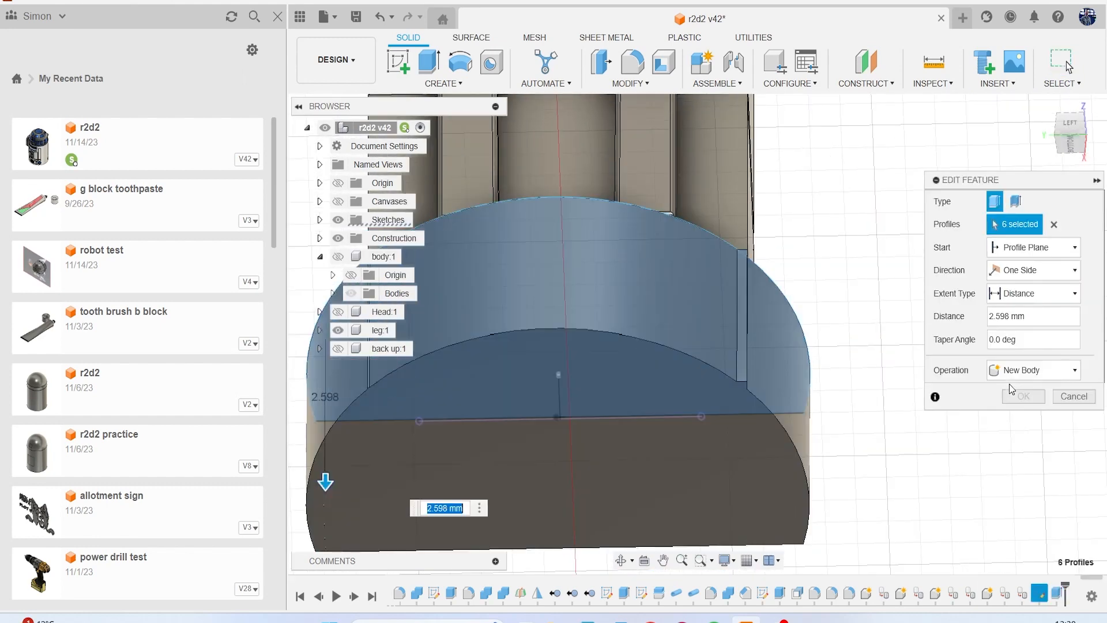
click(1073, 144)
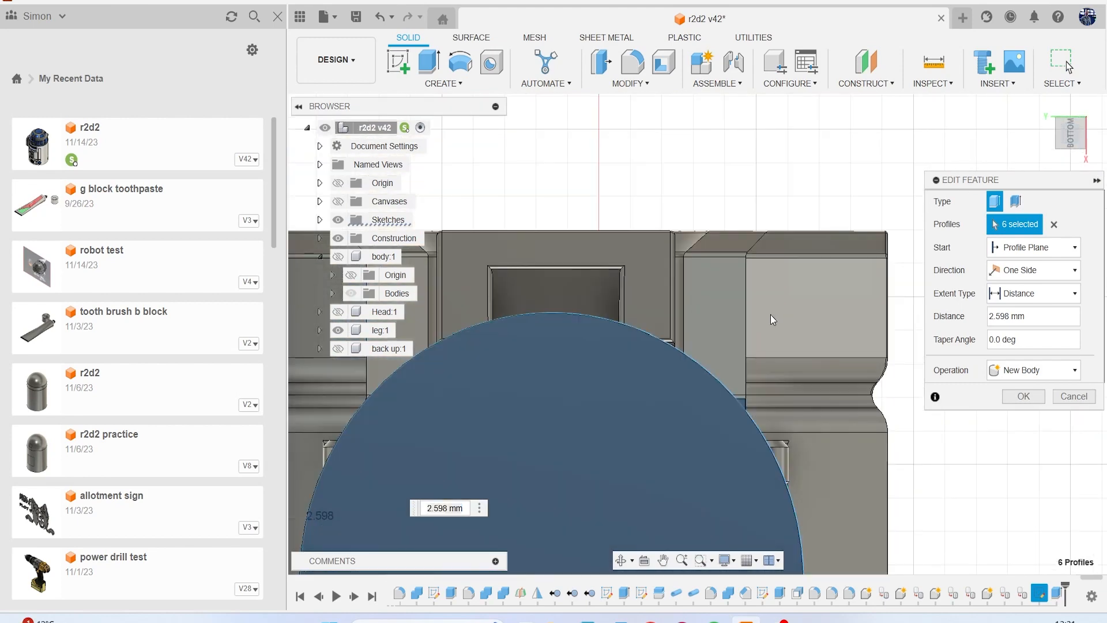
click(762, 339)
scroll(784, 347, down, 4)
middle_drag(752, 314, 812, 273)
scroll(536, 331, up, 2)
scroll(513, 295, up, 2)
scroll(522, 300, down, 2)
scroll(490, 286, up, 5)
click(464, 226)
scroll(507, 243, up, 2)
scroll(513, 254, down, 3)
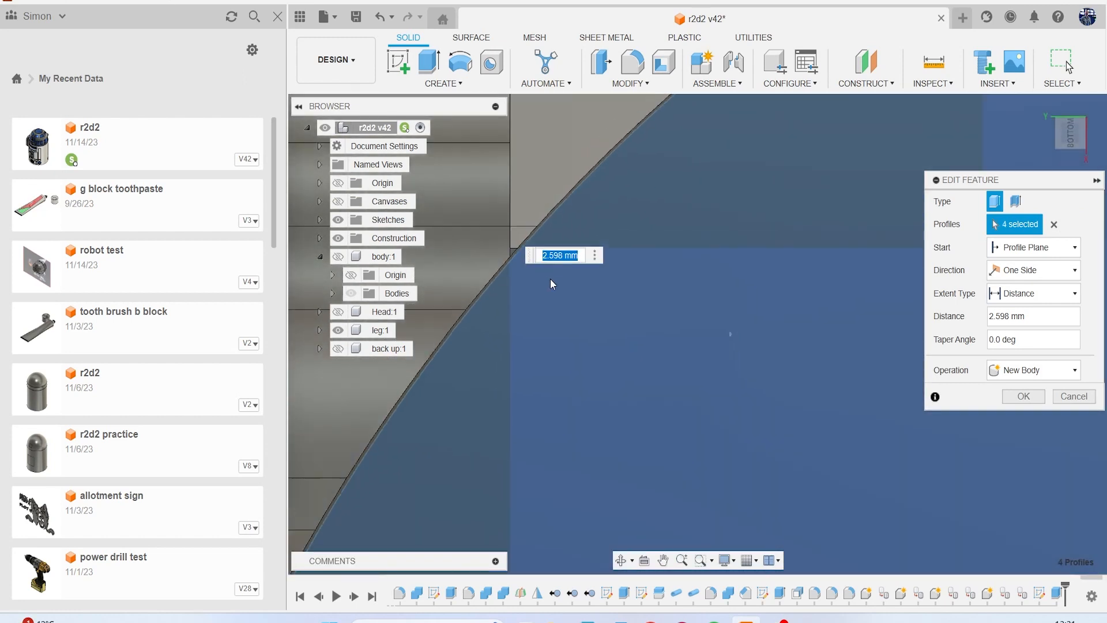
click(1024, 396)
Inspect the filled block, show the reference canvases, and compare the block with the lower leg in the left view.
scroll(853, 344, down, 5)
middle_drag(863, 345, 702, 263)
mouse_move(1073, 151)
mouse_down()
mouse_move(1081, 247)
mouse_move(1080, 225)
mouse_up()
middle_drag(800, 270, 721, 279)
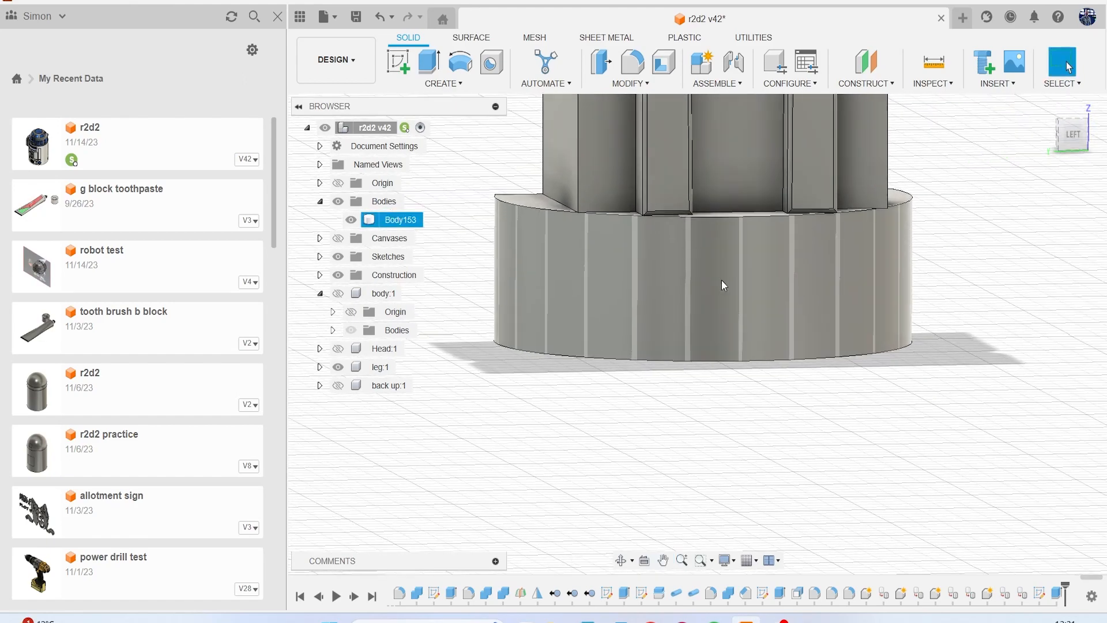
click(340, 239)
scroll(556, 276, down, 4)
scroll(587, 282, down, 5)
middle_drag(586, 282, 641, 322)
scroll(642, 320, down, 3)
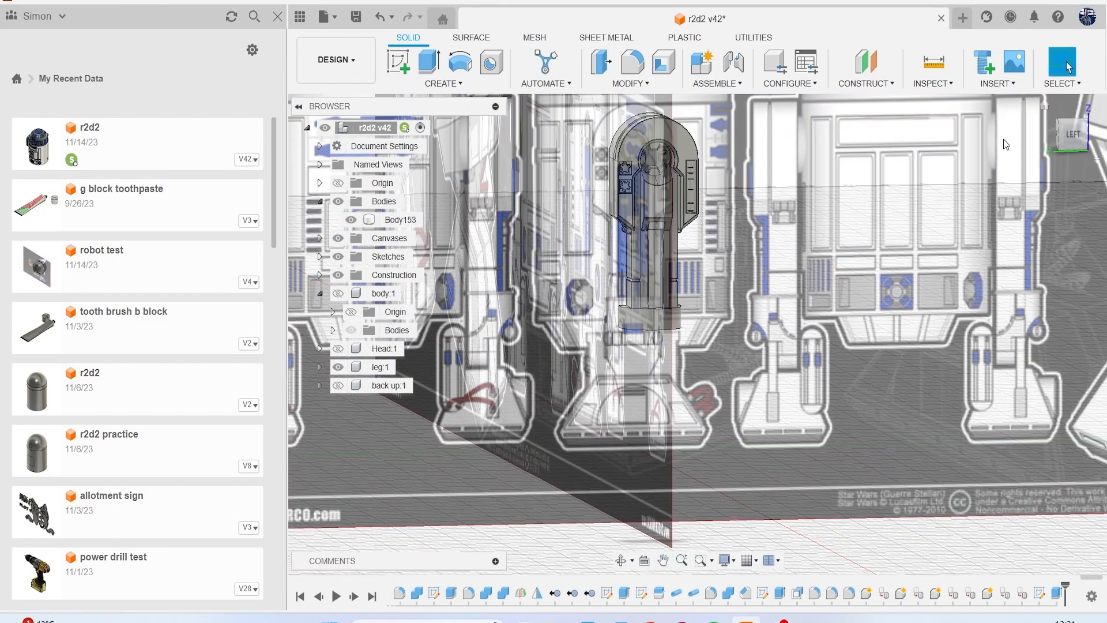
click(1071, 137)
scroll(653, 306, up, 5)
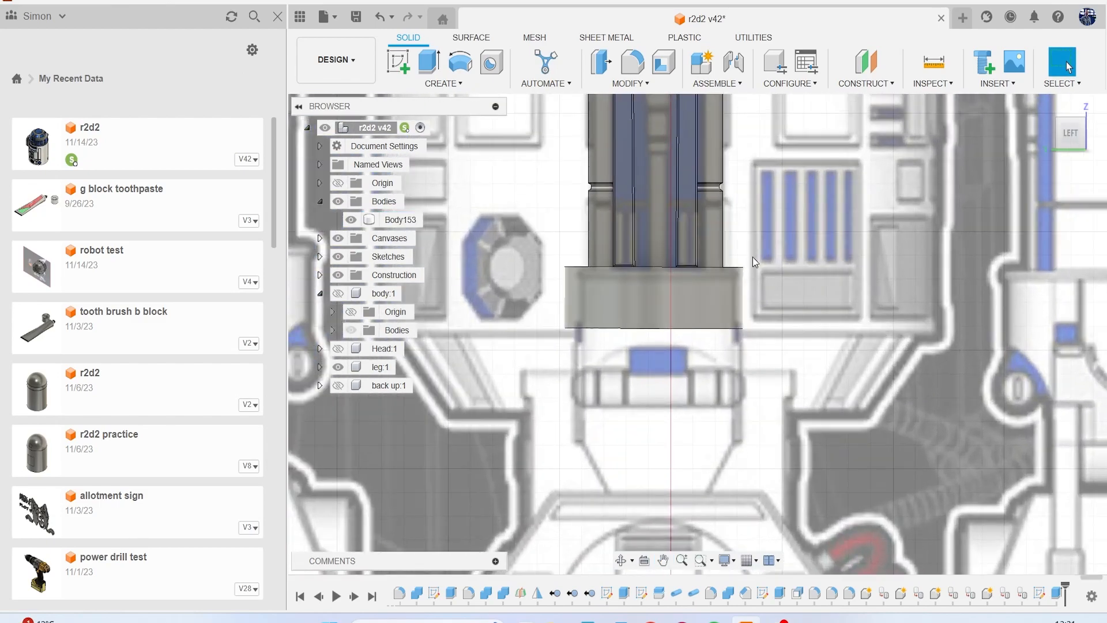
scroll(751, 248, up, 2)
Create a circular 0.3 mm pipe as a new body along the curved upper edge of the half-round block.
drag(1071, 142, 1072, 154)
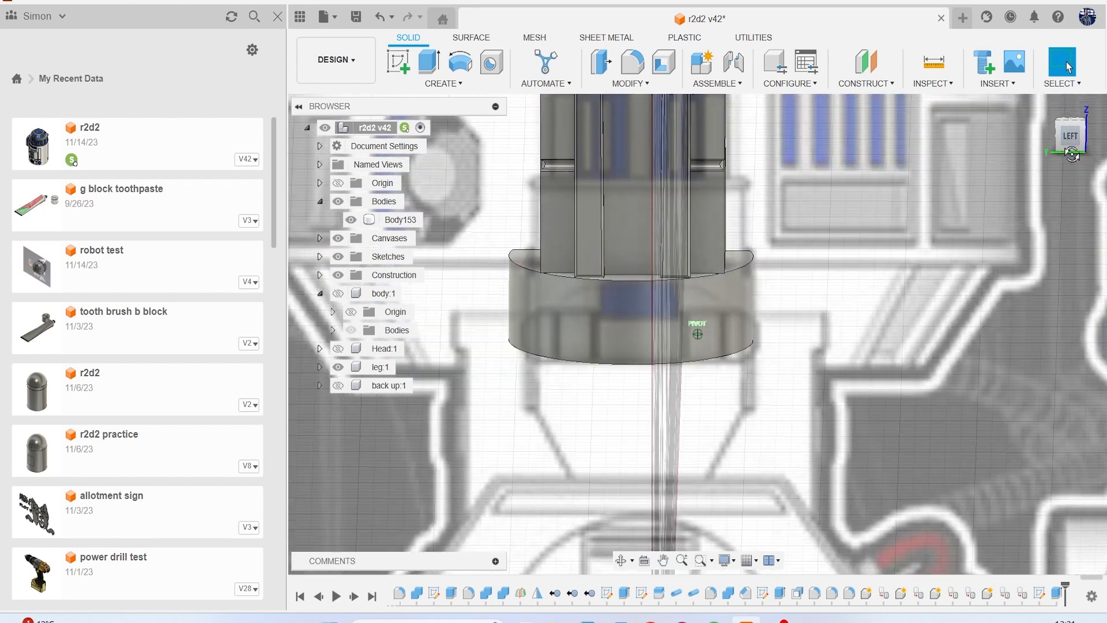
click(460, 83)
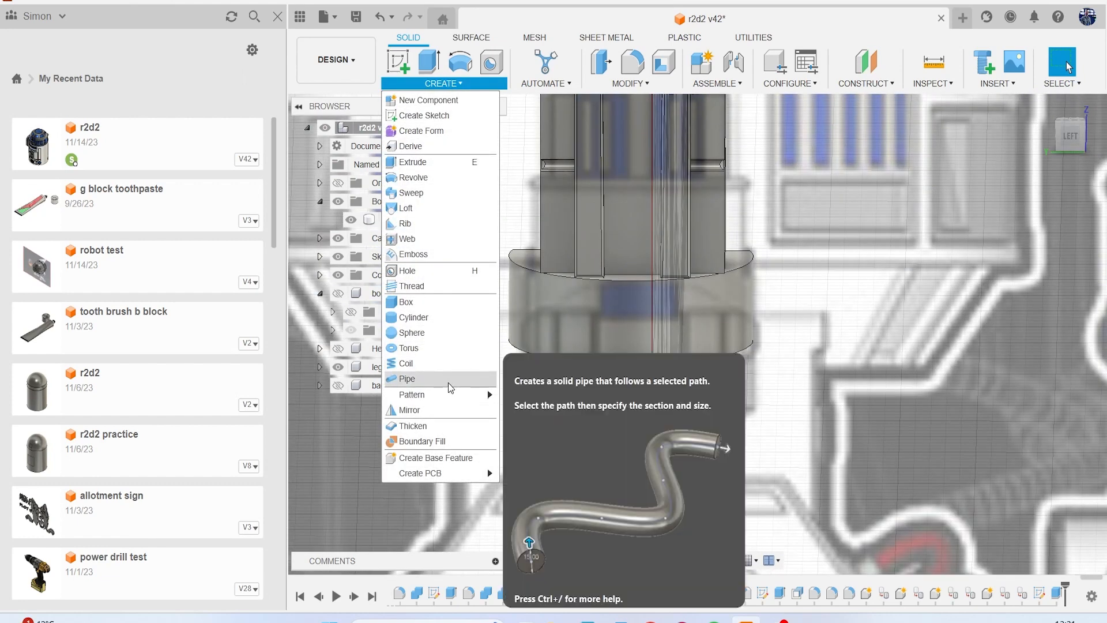
click(465, 360)
click(580, 248)
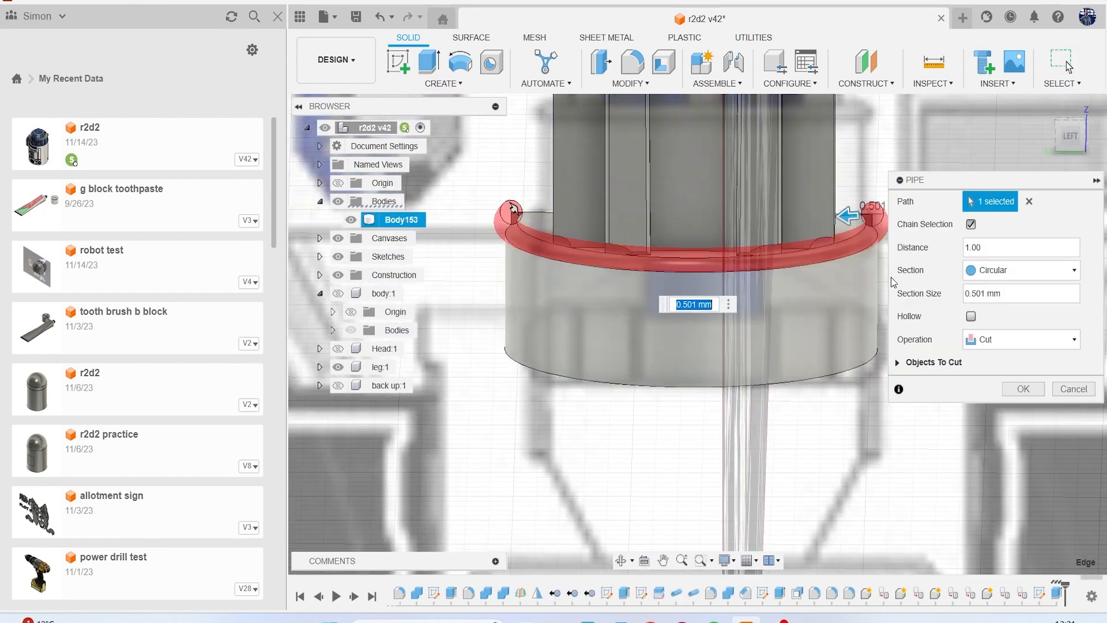
click(1043, 338)
click(1006, 401)
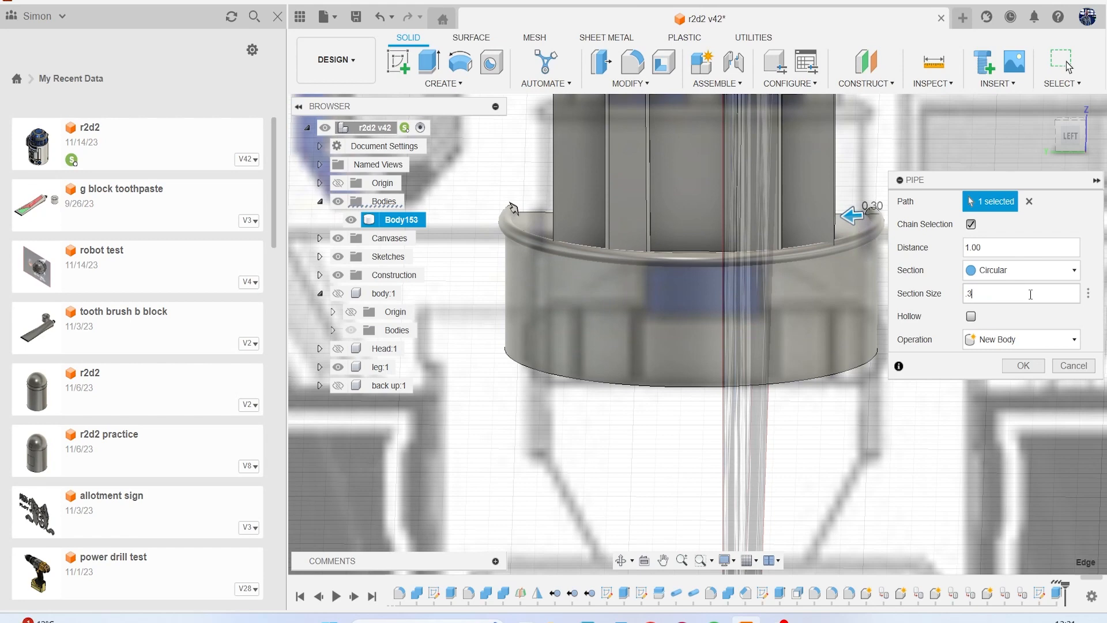
scroll(545, 206, up, 5)
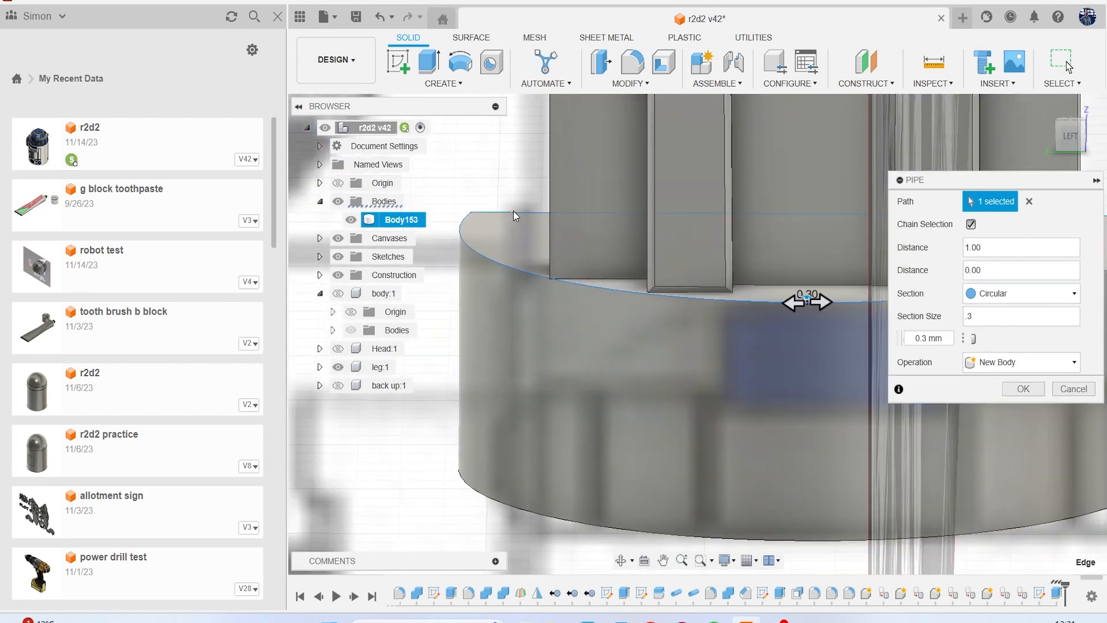
scroll(568, 268, down, 5)
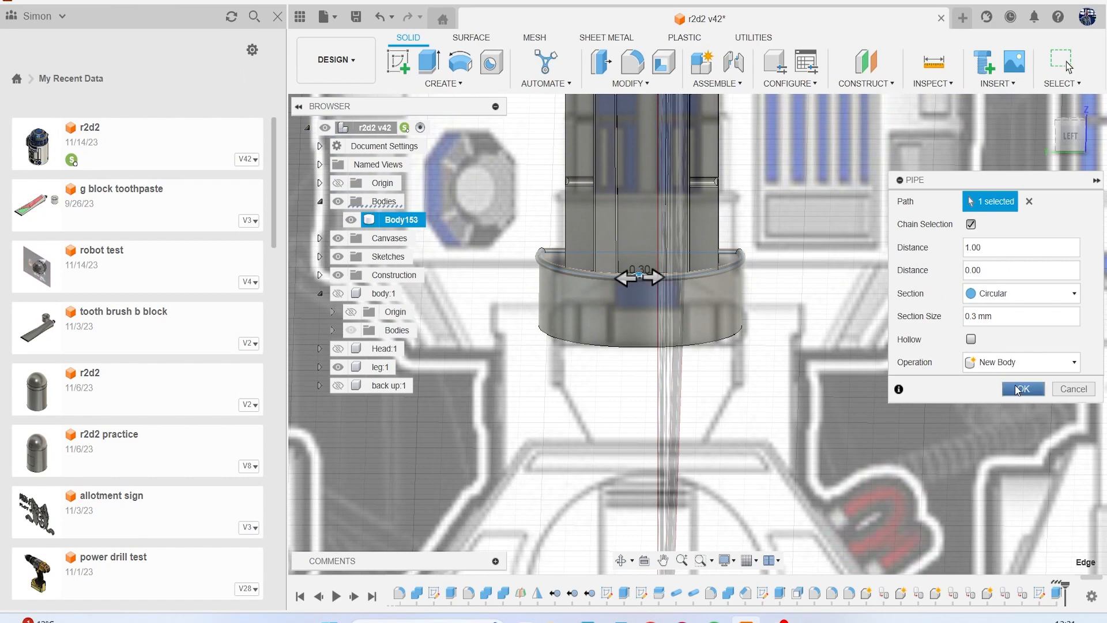
click(1017, 391)
Hide the reference canvases and close the project data panel to clear the view of the block and its rim.
drag(1068, 147, 939, 166)
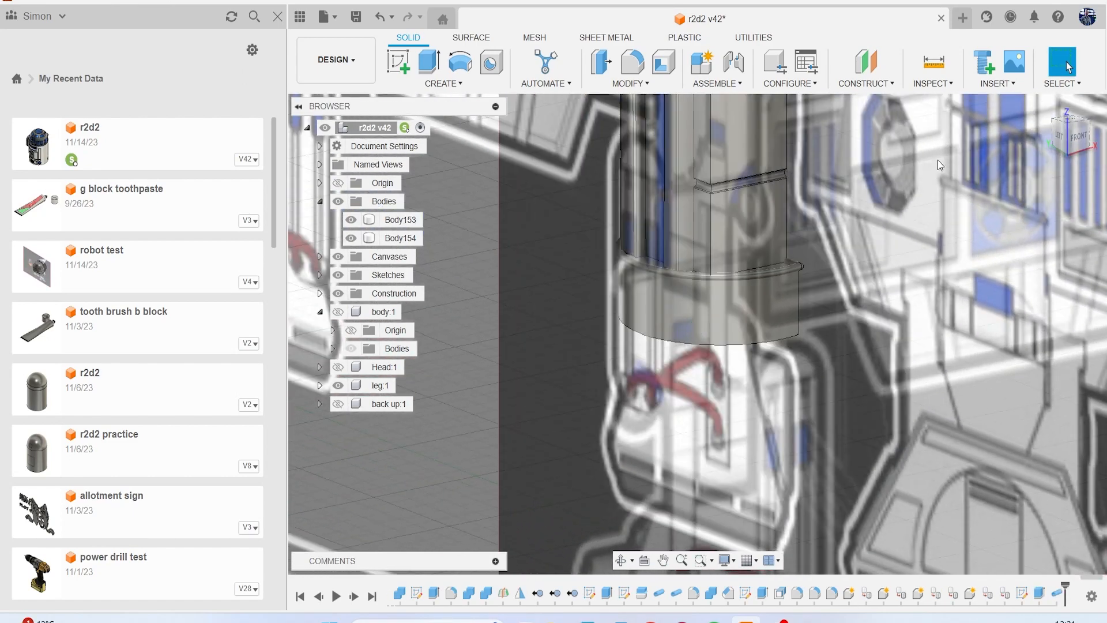
click(338, 256)
scroll(749, 268, up, 5)
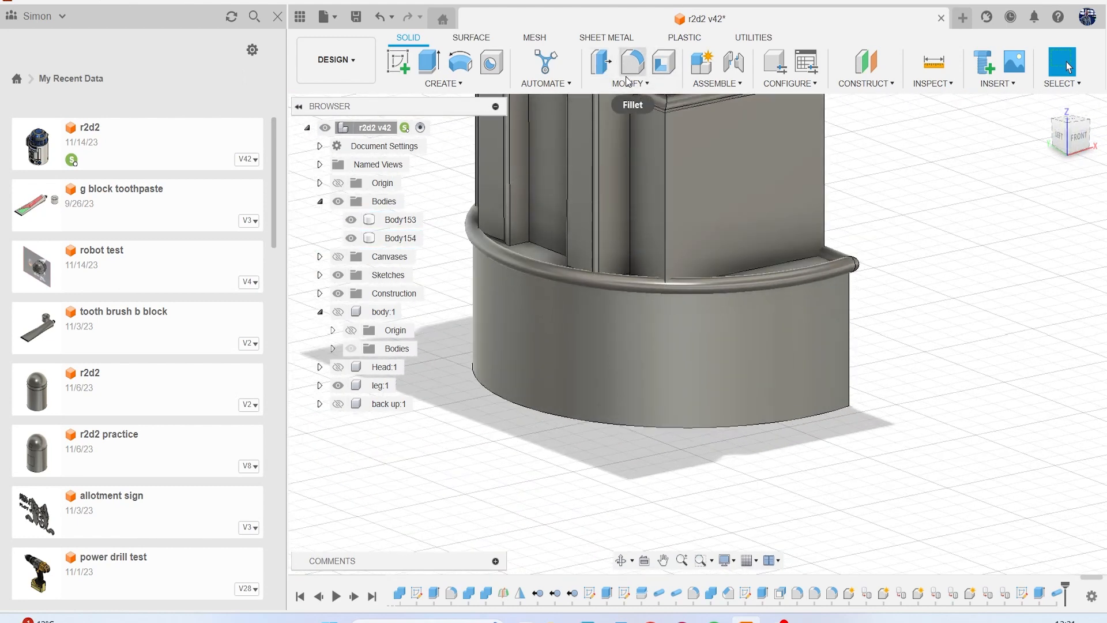
click(276, 18)
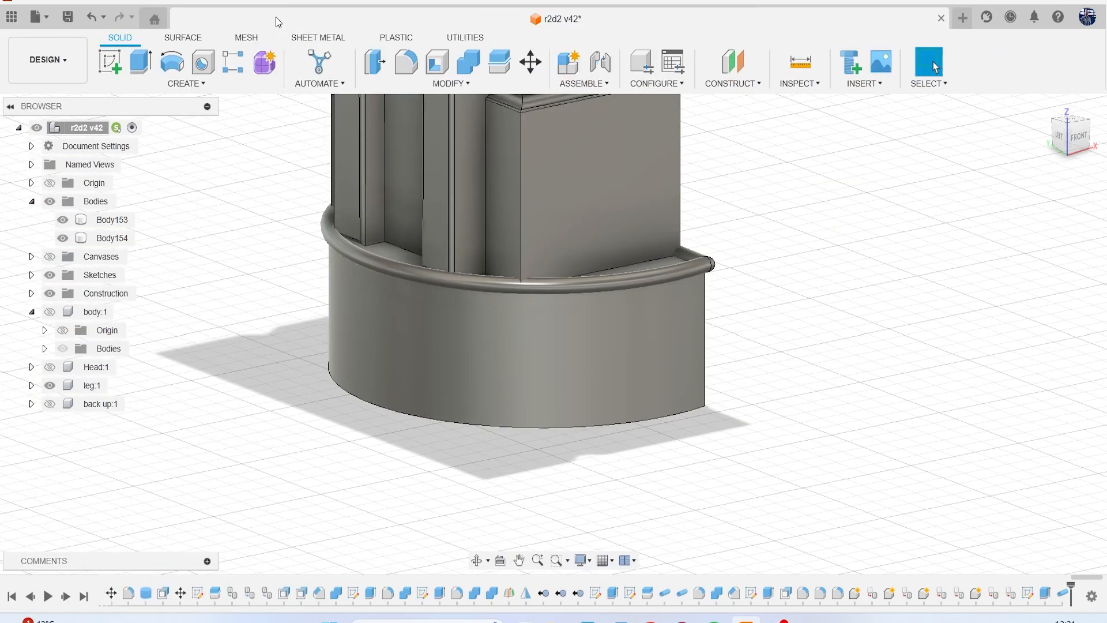
Combine the rim pipe and the half-round block into a single body.
click(468, 62)
click(639, 275)
click(645, 305)
click(1041, 320)
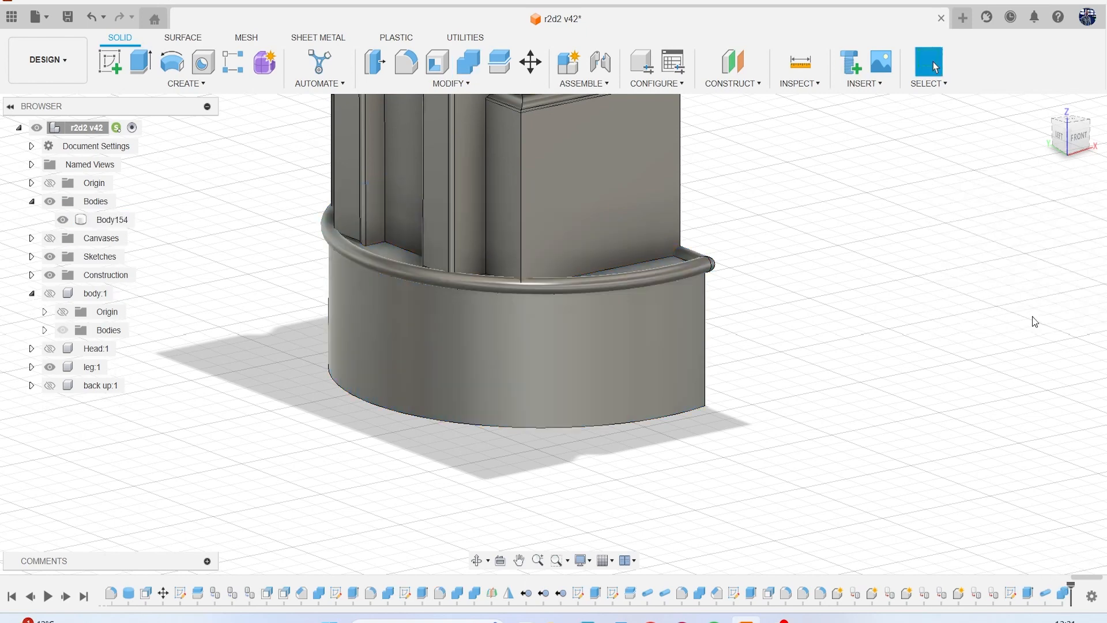
scroll(534, 279, down, 6)
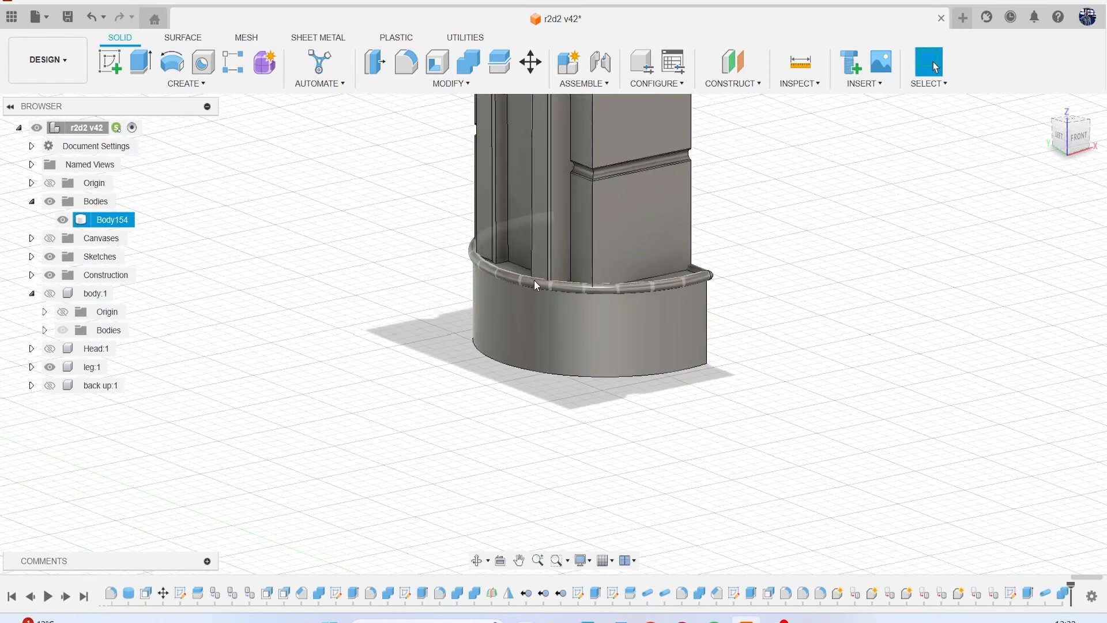
Show the reference canvases and compare the half-round block with the lower leg from the left view.
click(49, 238)
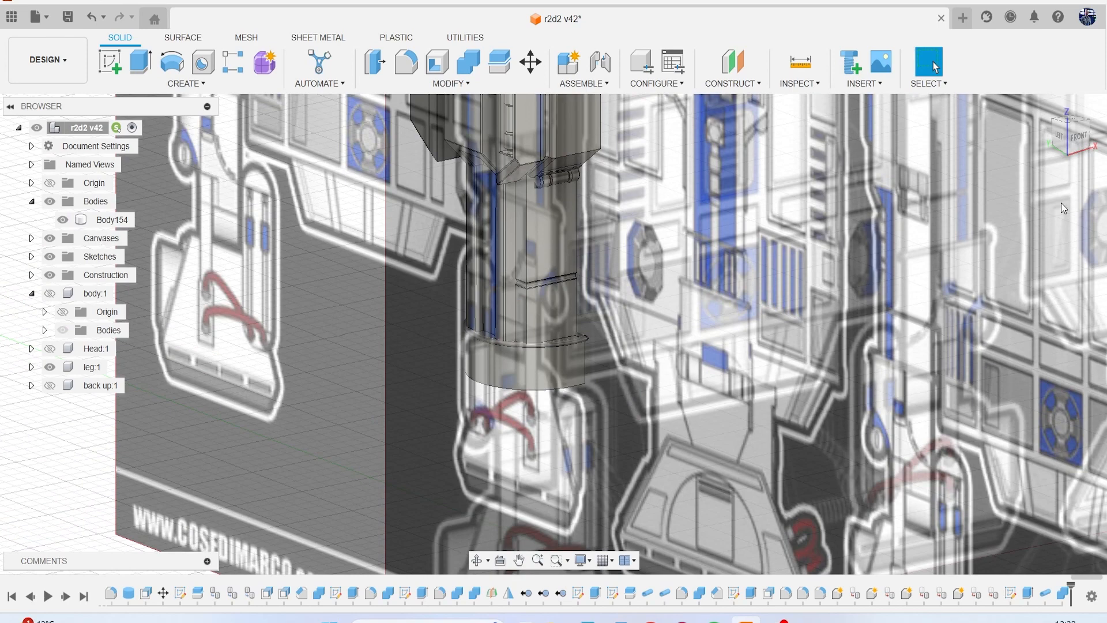
click(1058, 136)
middle_drag(664, 358, 554, 296)
scroll(589, 314, down, 4)
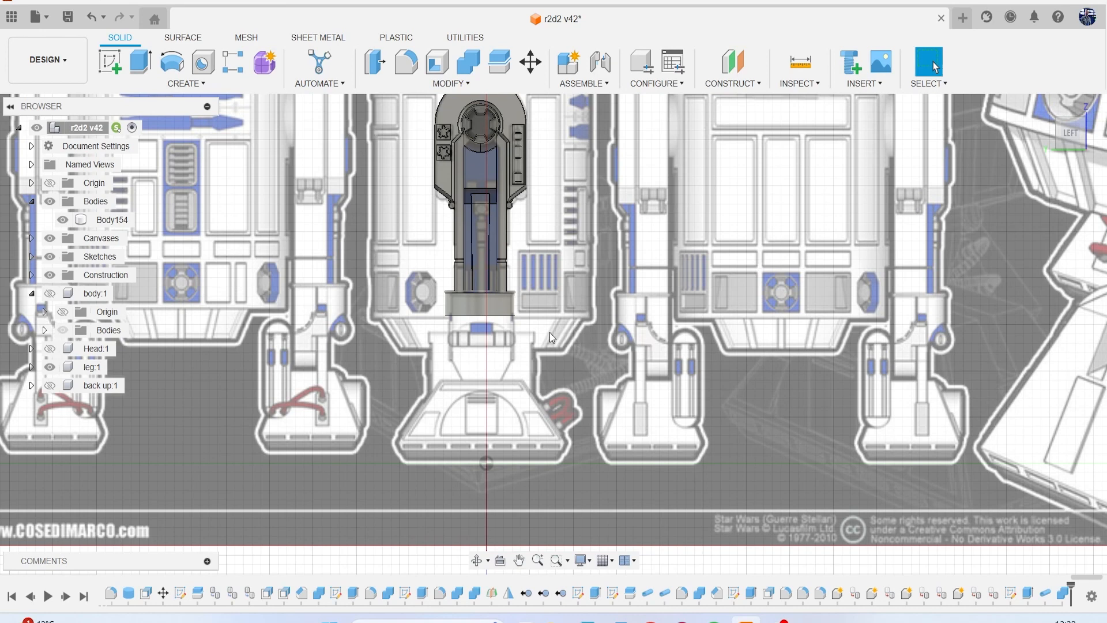
scroll(496, 331, up, 3)
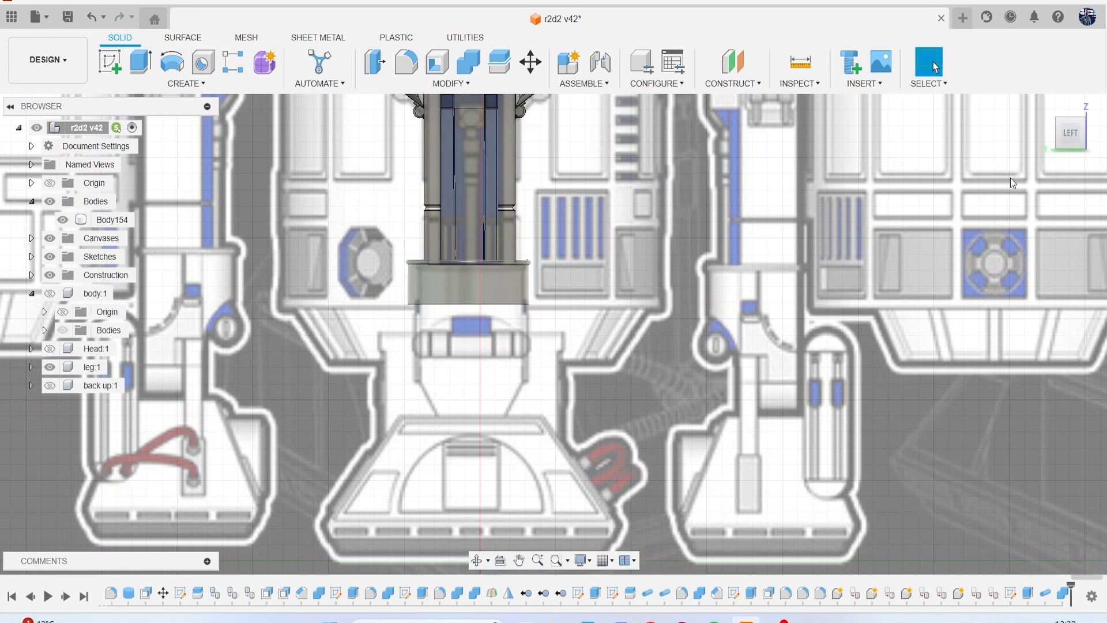
Offset the block's bottom face 6.855 mm downward to the top of the foot in the reference canvas.
drag(1067, 138, 1065, 118)
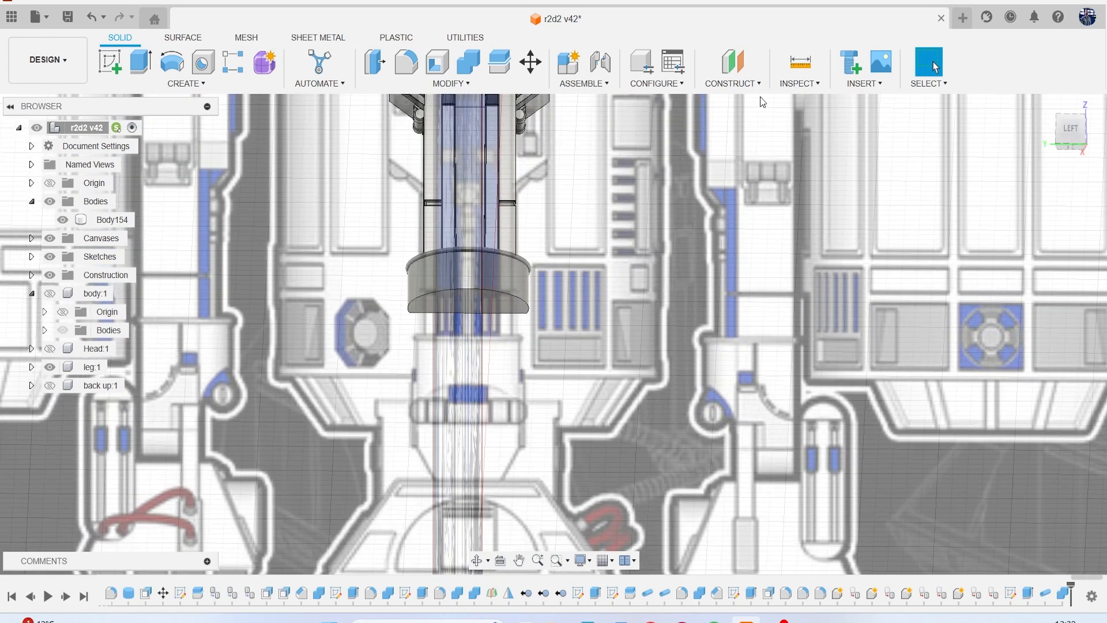
click(428, 69)
click(486, 298)
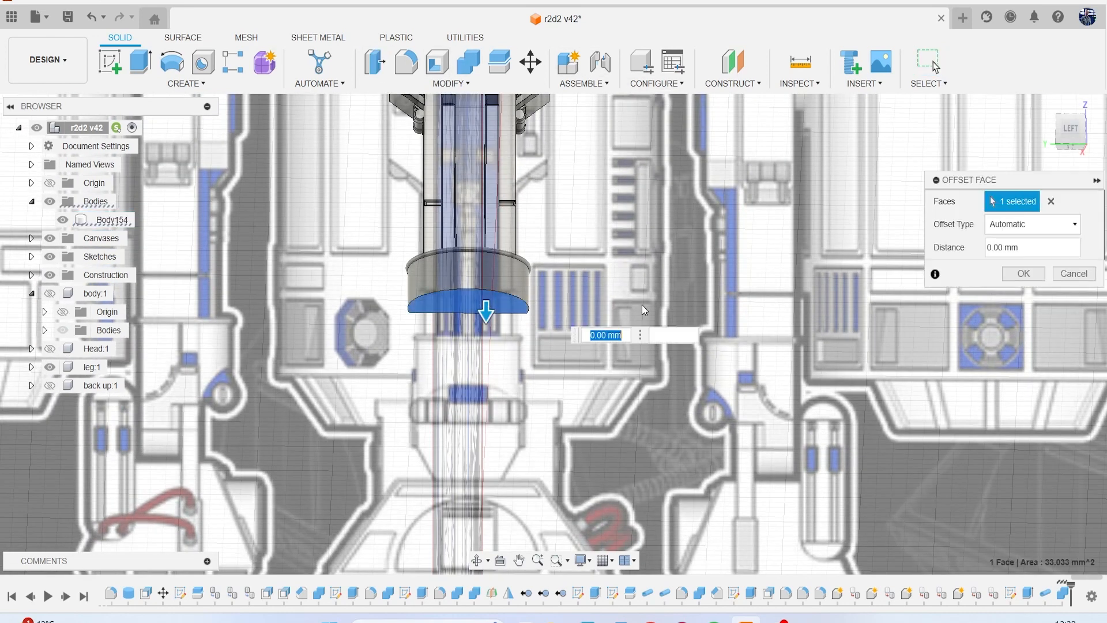
click(1070, 130)
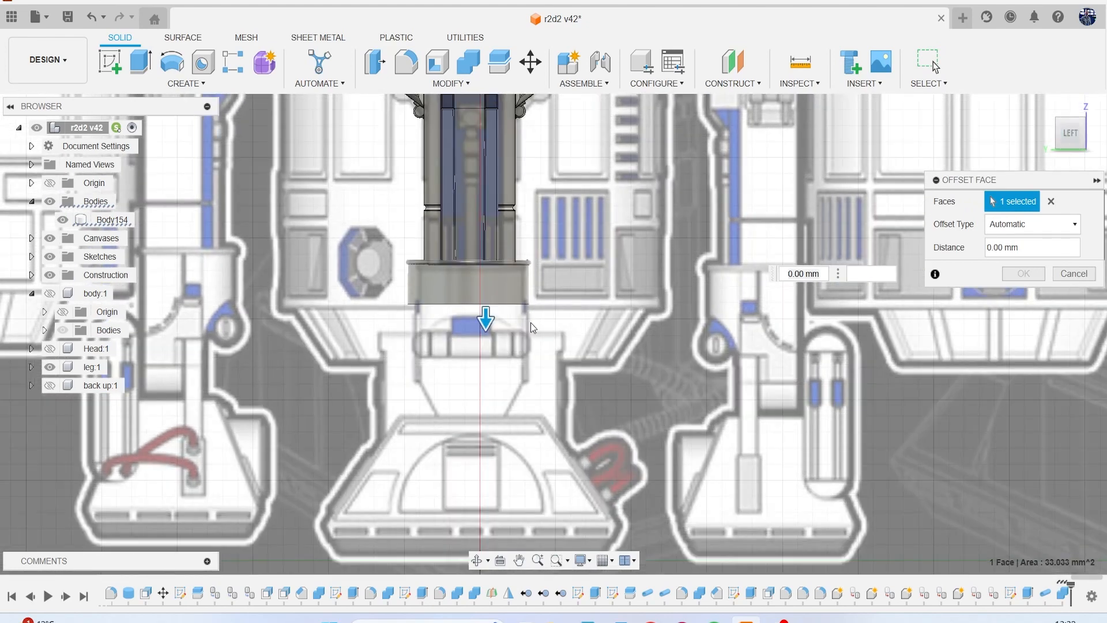
scroll(478, 322, up, 5)
drag(485, 319, 484, 346)
scroll(576, 378, down, 5)
middle_drag(574, 378, 450, 281)
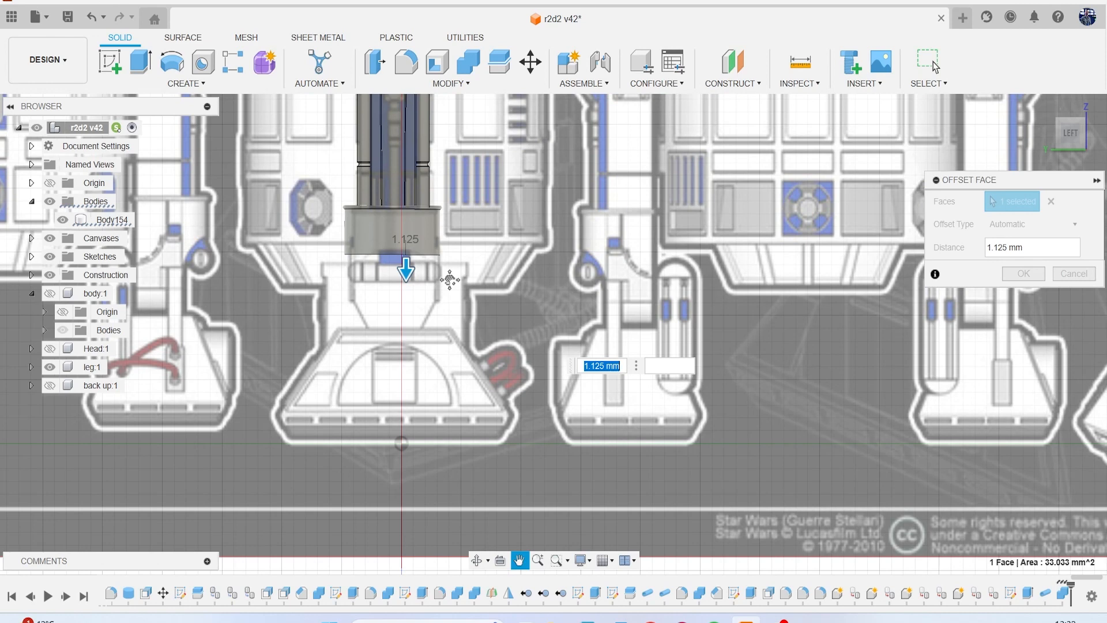
middle_drag(450, 281, 469, 275)
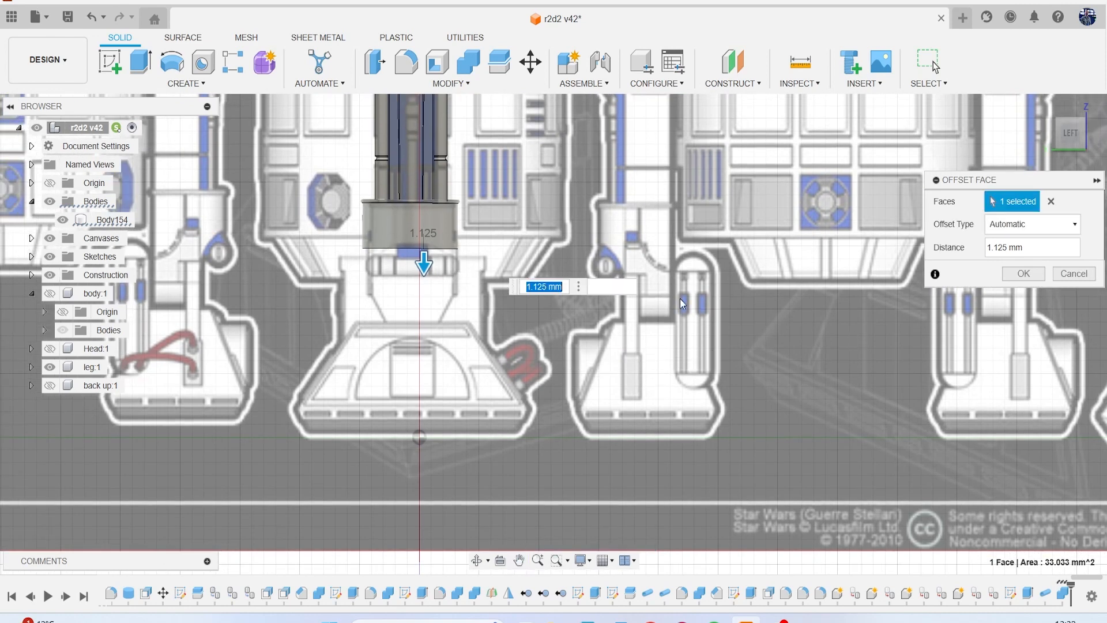
scroll(456, 279, up, 2)
drag(406, 255, 413, 361)
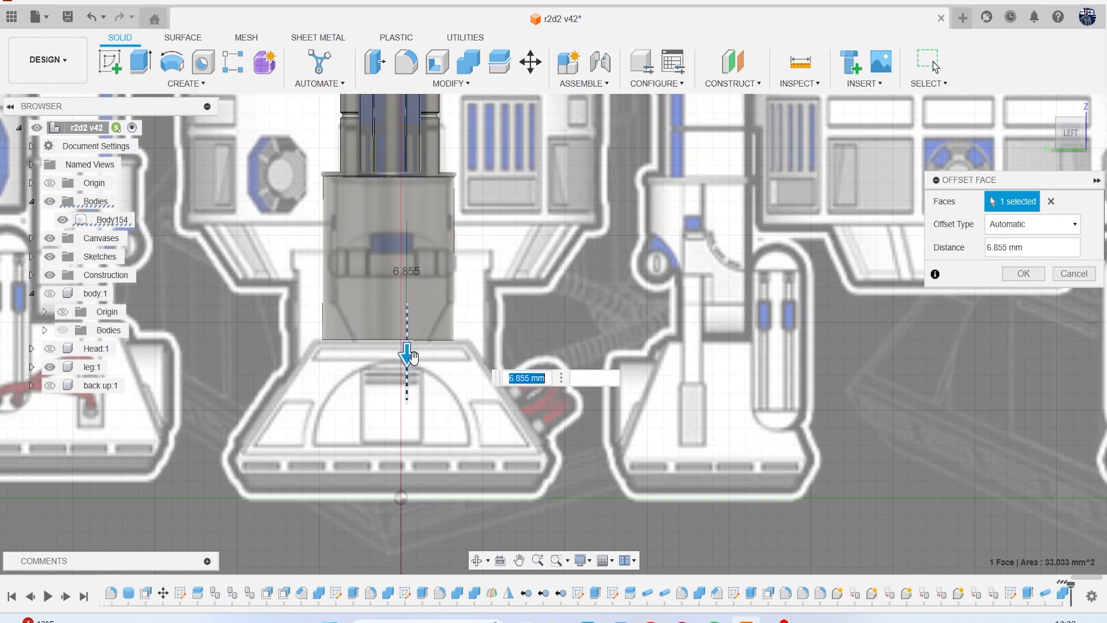
click(1023, 273)
Examine the leg and foot drawings on the reference canvas around the extended ankle block.
scroll(921, 352, down, 5)
middle_drag(920, 353, 596, 403)
scroll(707, 396, down, 3)
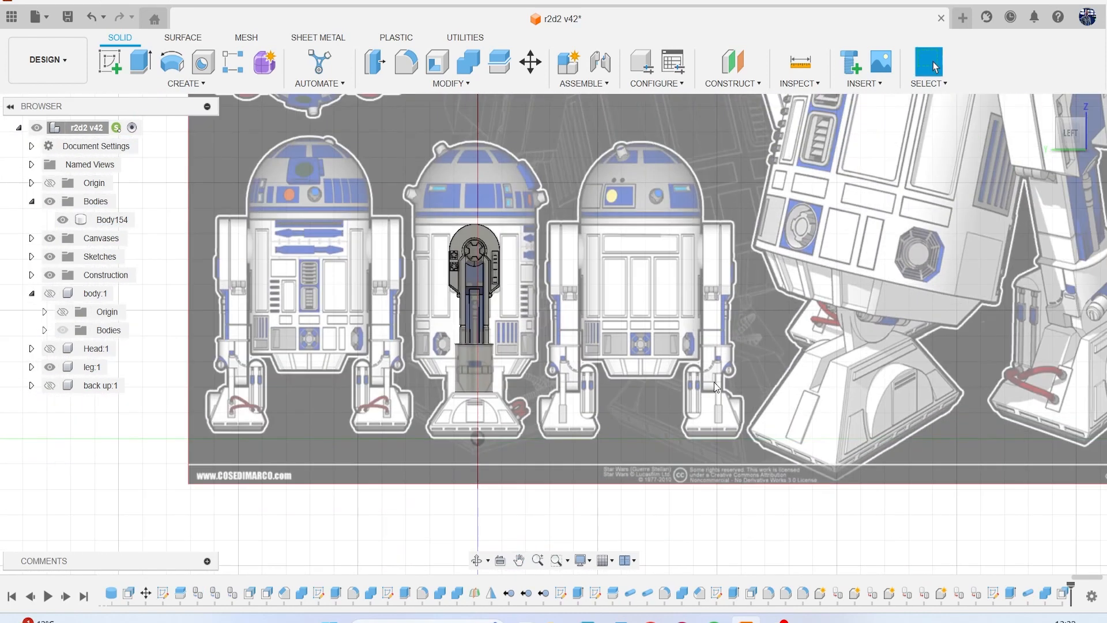
middle_drag(738, 352, 589, 379)
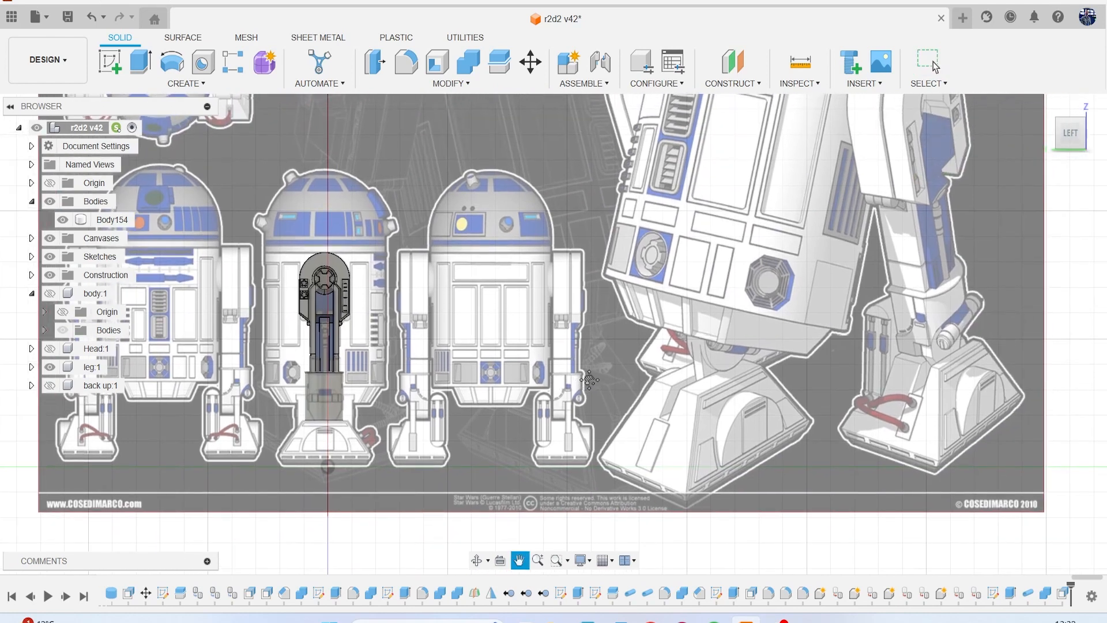
middle_drag(588, 379, 669, 317)
scroll(554, 264, up, 3)
middle_drag(576, 318, 646, 226)
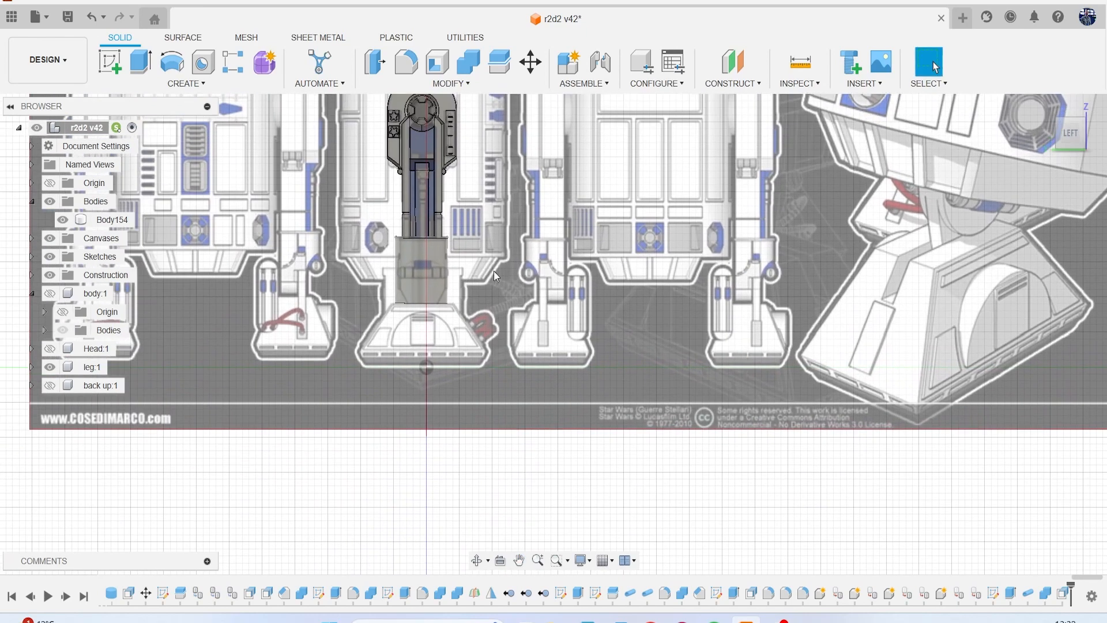
scroll(399, 292, up, 3)
scroll(506, 288, down, 2)
scroll(510, 284, up, 3)
drag(1070, 138, 1066, 135)
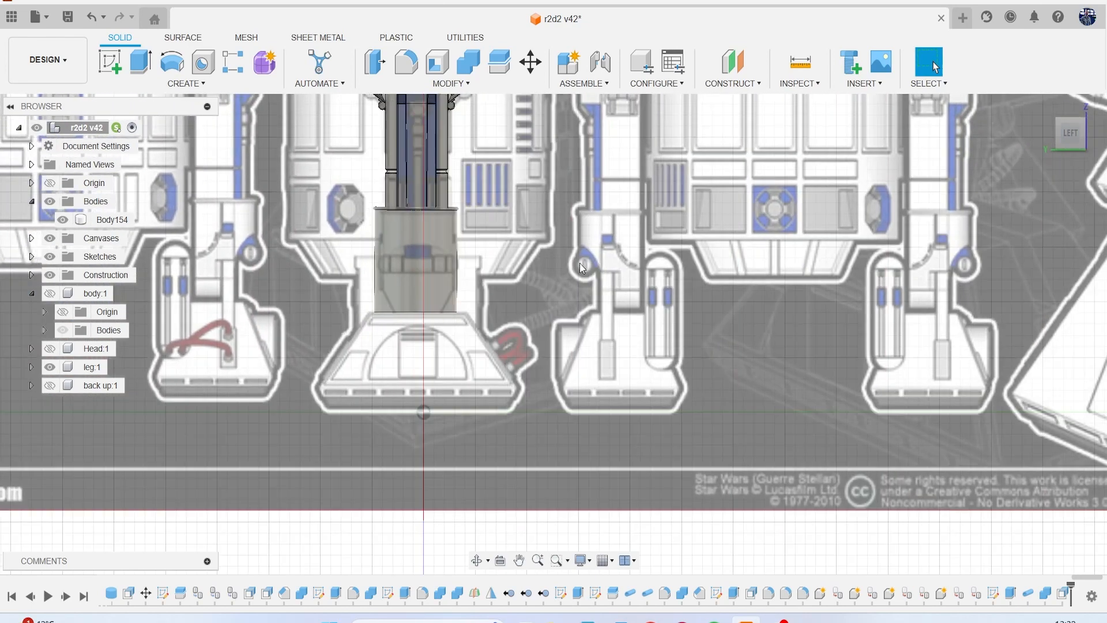
Start a sketch in the left view and project the whole ankle block body into it.
click(110, 61)
click(381, 360)
mouse_move(381, 361)
middle_down()
mouse_move(511, 282)
mouse_move(479, 314)
middle_up()
key(p)
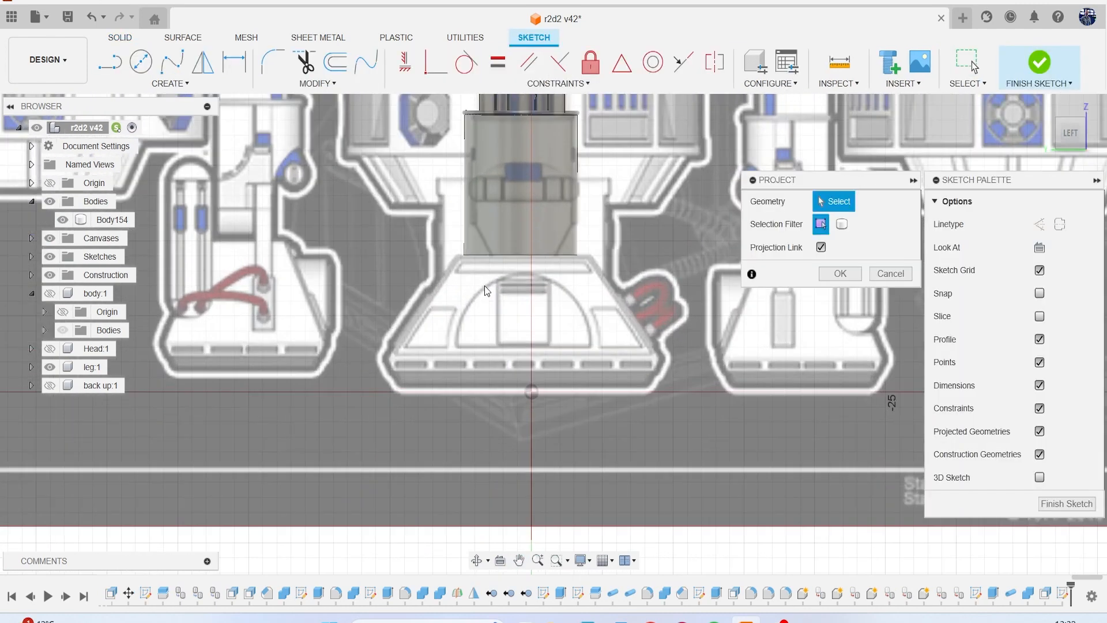
scroll(484, 286, up, 3)
click(497, 214)
click(842, 226)
click(598, 218)
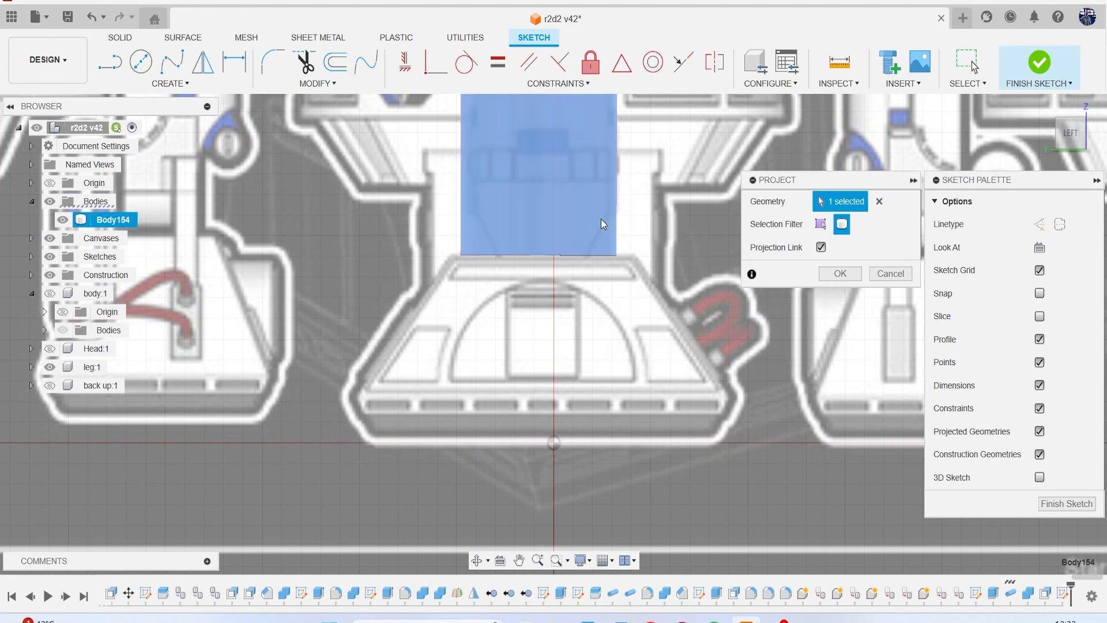
click(840, 273)
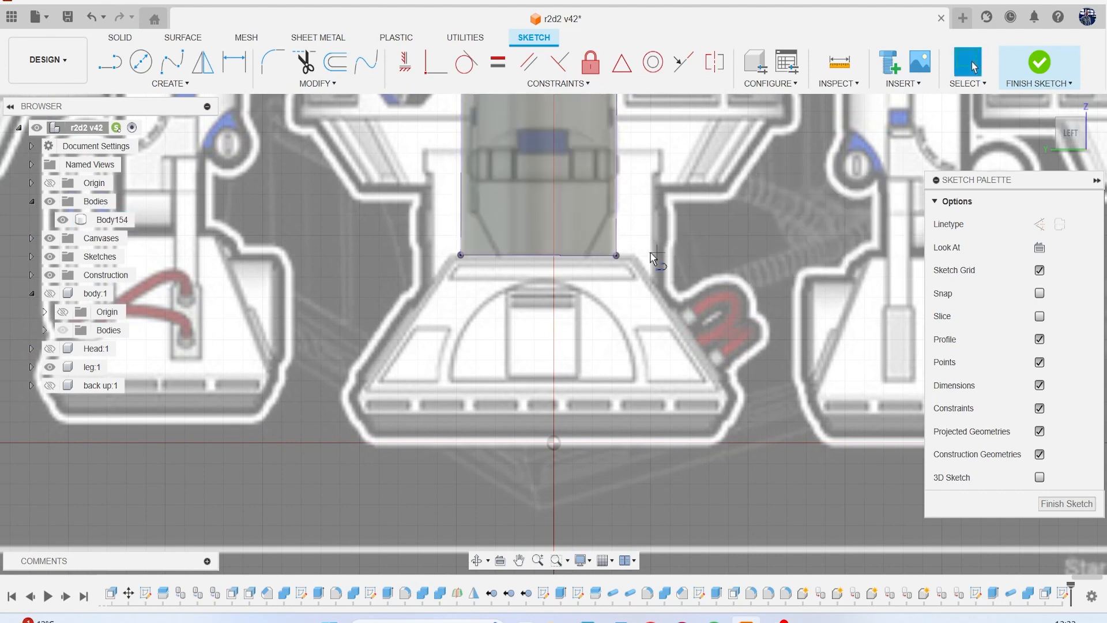
Draw a slanted line from the block's bottom edge past its right side, following the angled corner in the reference.
key(l)
scroll(642, 260, up, 4)
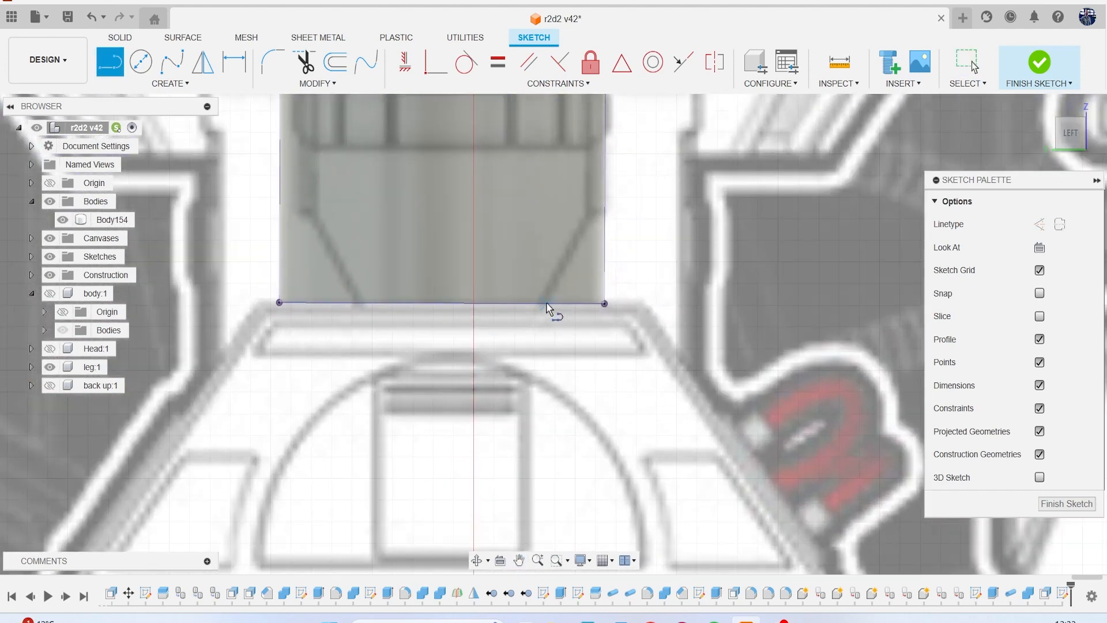
click(542, 302)
click(617, 185)
key(Escape)
Draw a vertical line about 0.7 mm long downward from the midpoint of the block's bottom edge.
click(530, 285)
key(l)
click(442, 303)
click(441, 335)
key(Escape)
click(312, 113)
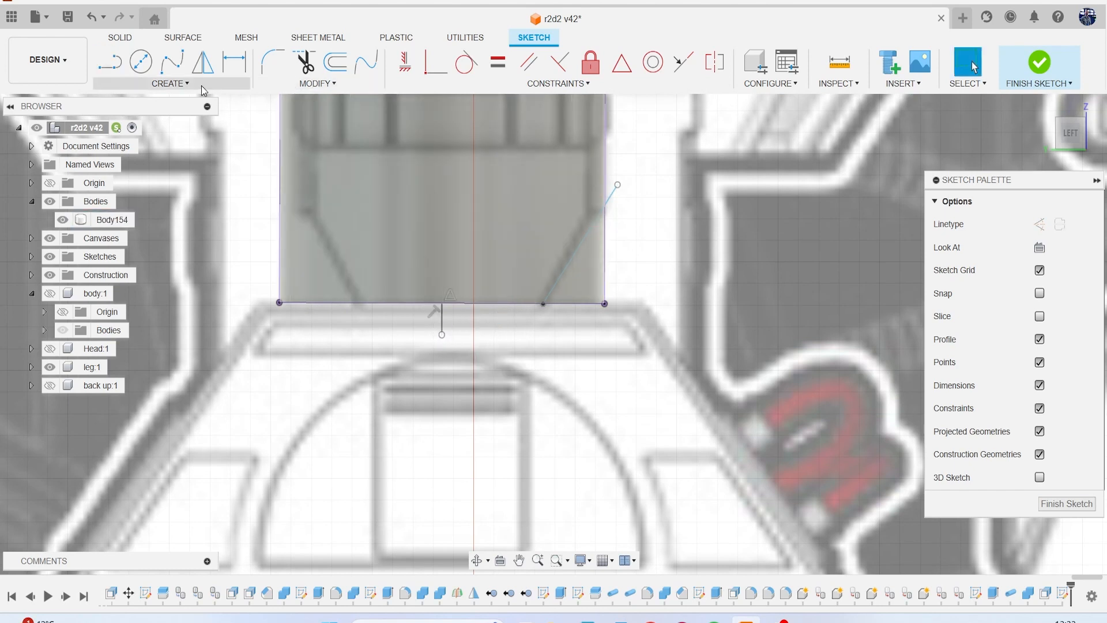
Mirror the slanted line across the short vertical line and finish the sketch.
click(170, 84)
click(156, 269)
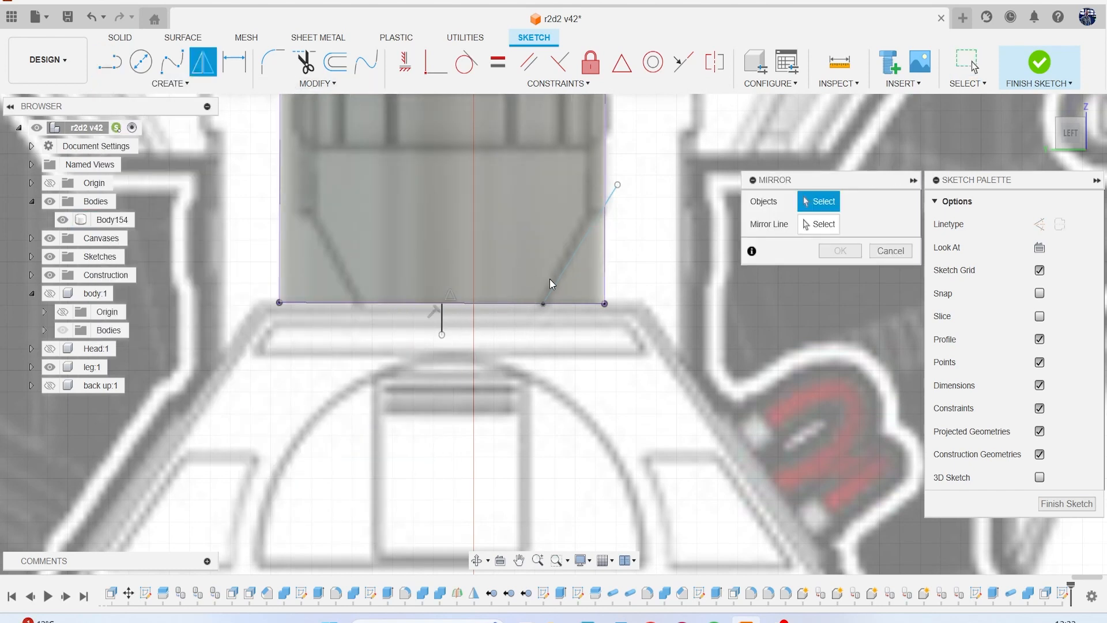
click(557, 271)
click(817, 225)
click(444, 324)
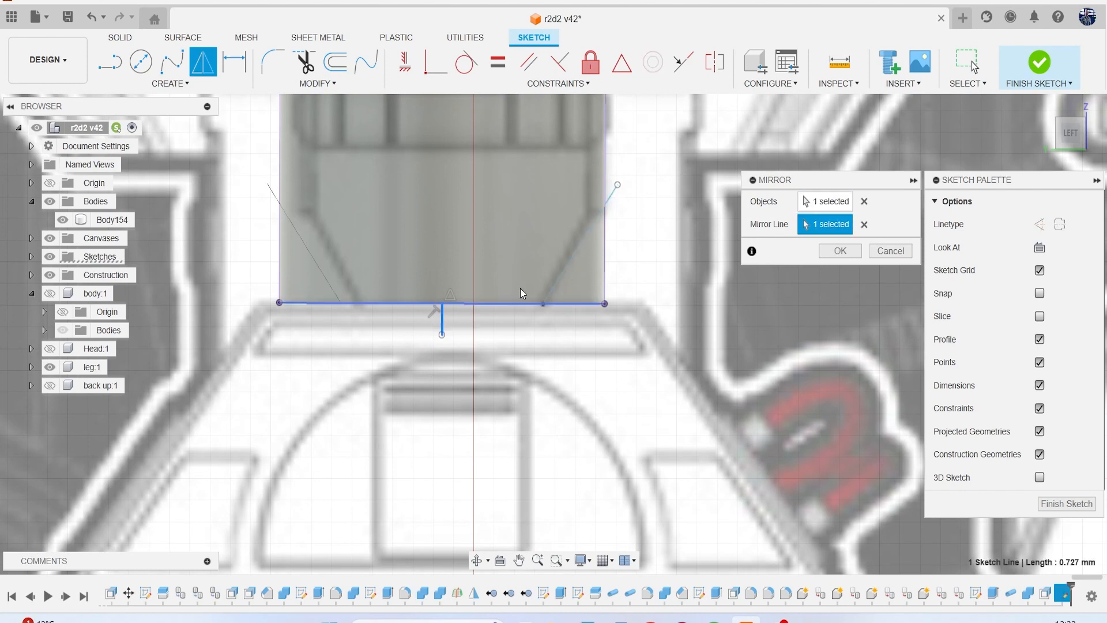
click(843, 252)
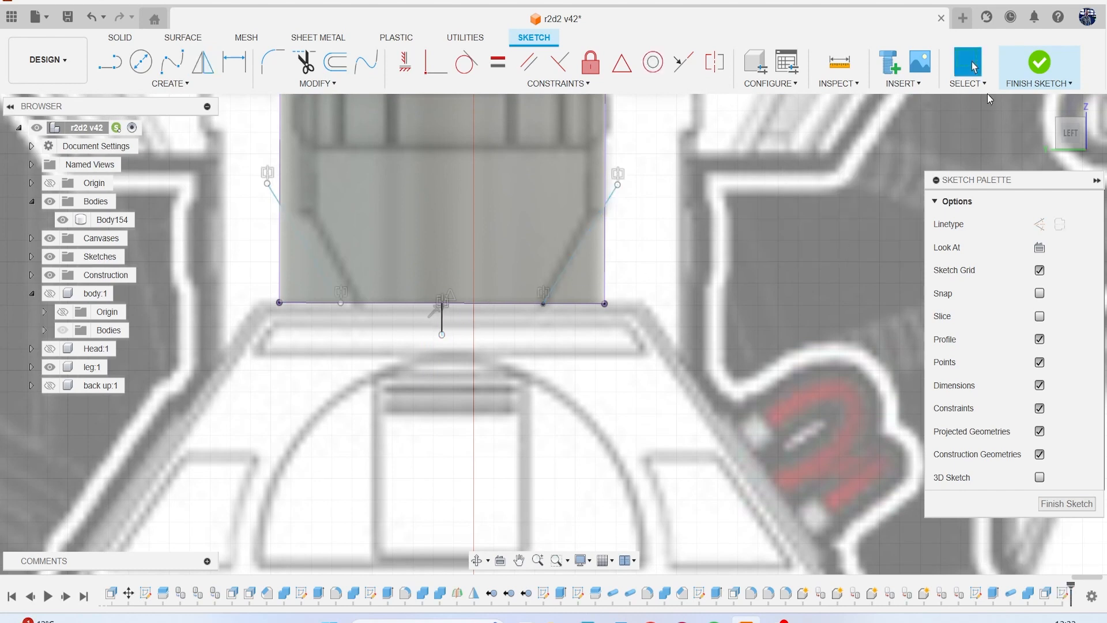
click(1040, 61)
Split the ankle block body with the two slanted sketch lines, keeping the splitting tools extended.
click(500, 61)
click(558, 184)
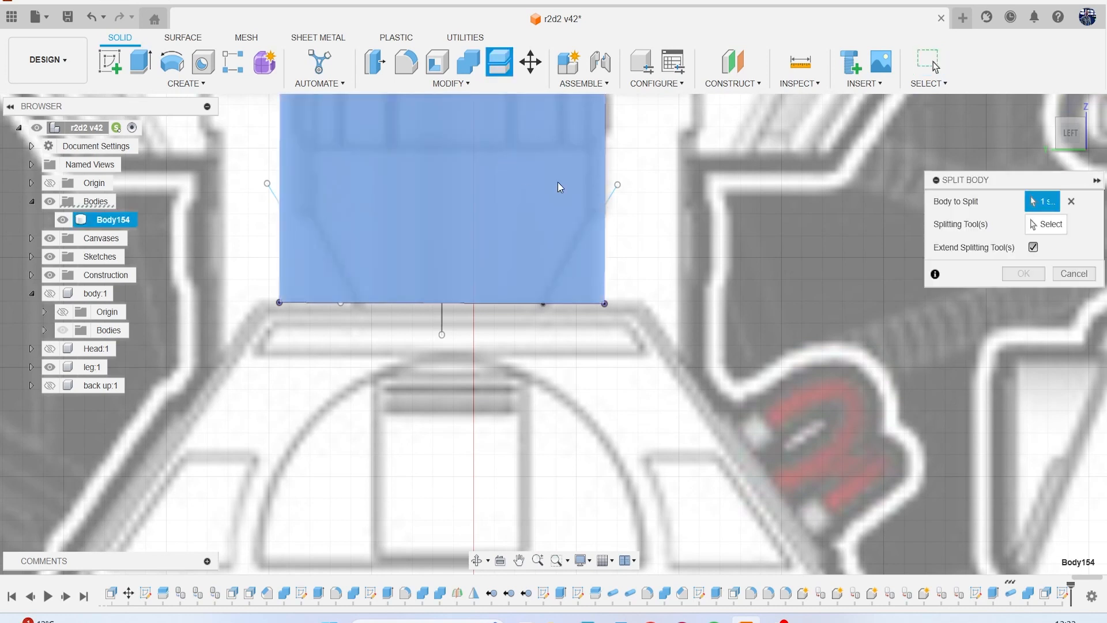
click(612, 194)
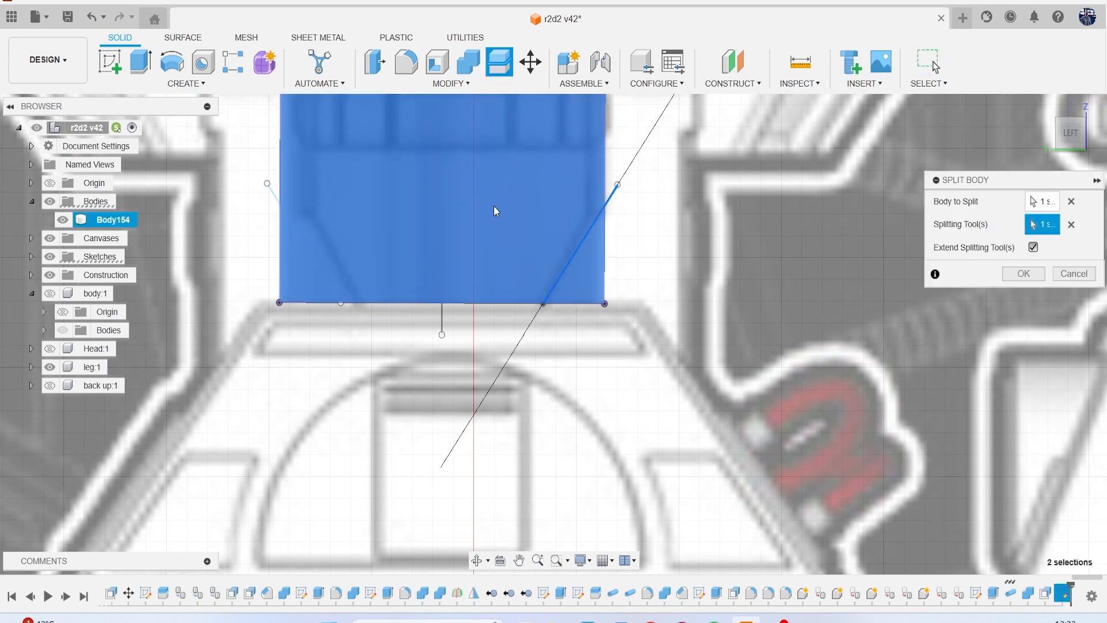
click(276, 196)
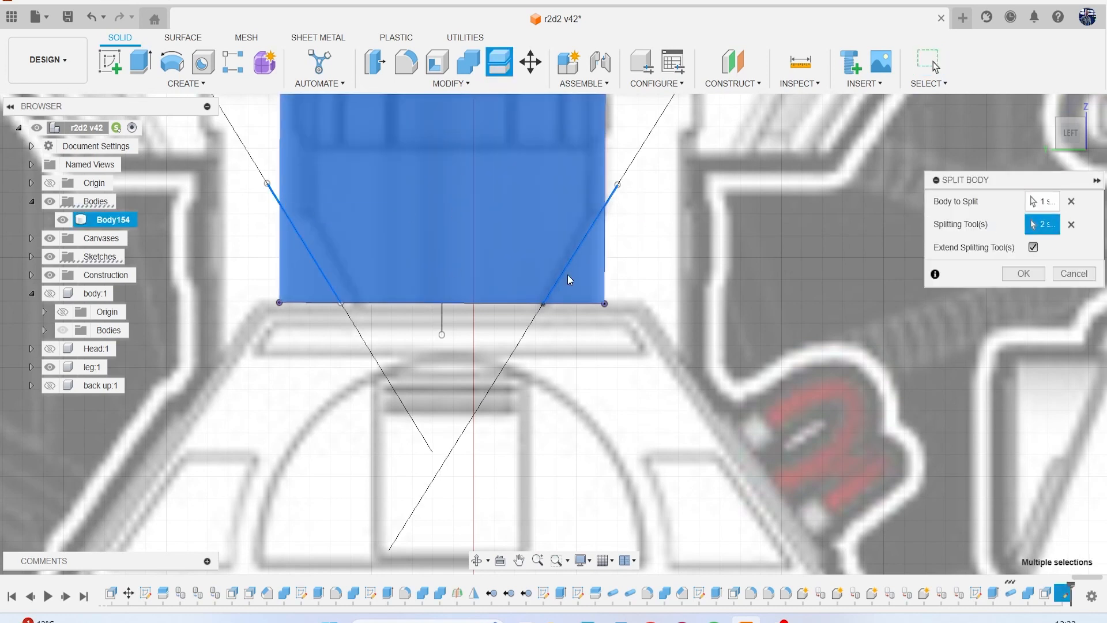
click(1010, 275)
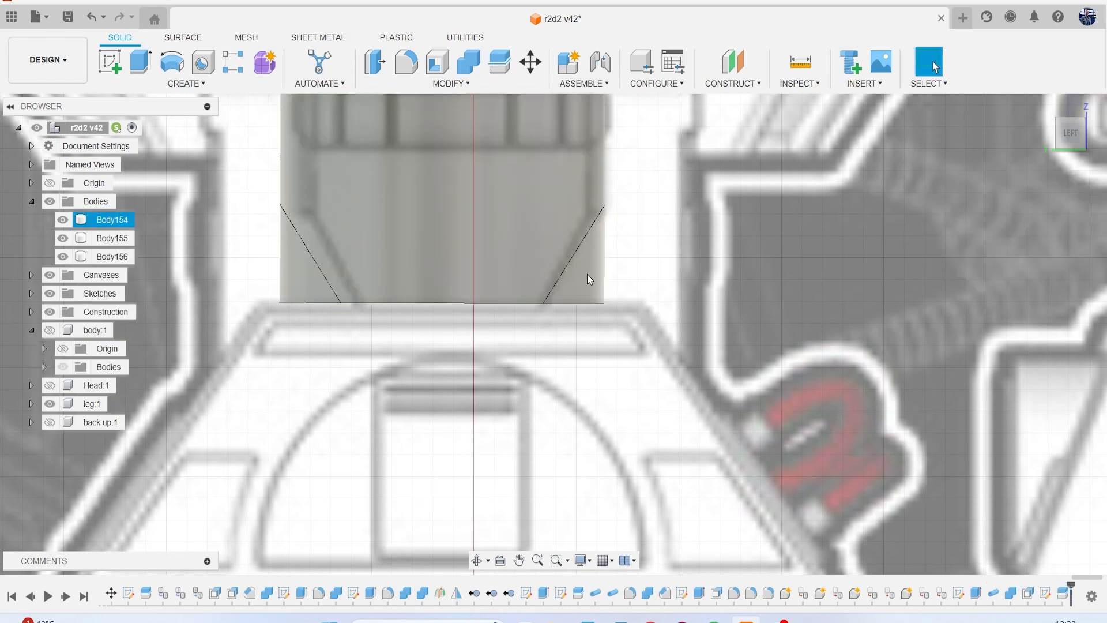
Hide and remove the two triangular corner bodies cut from the block's lower end.
click(587, 275)
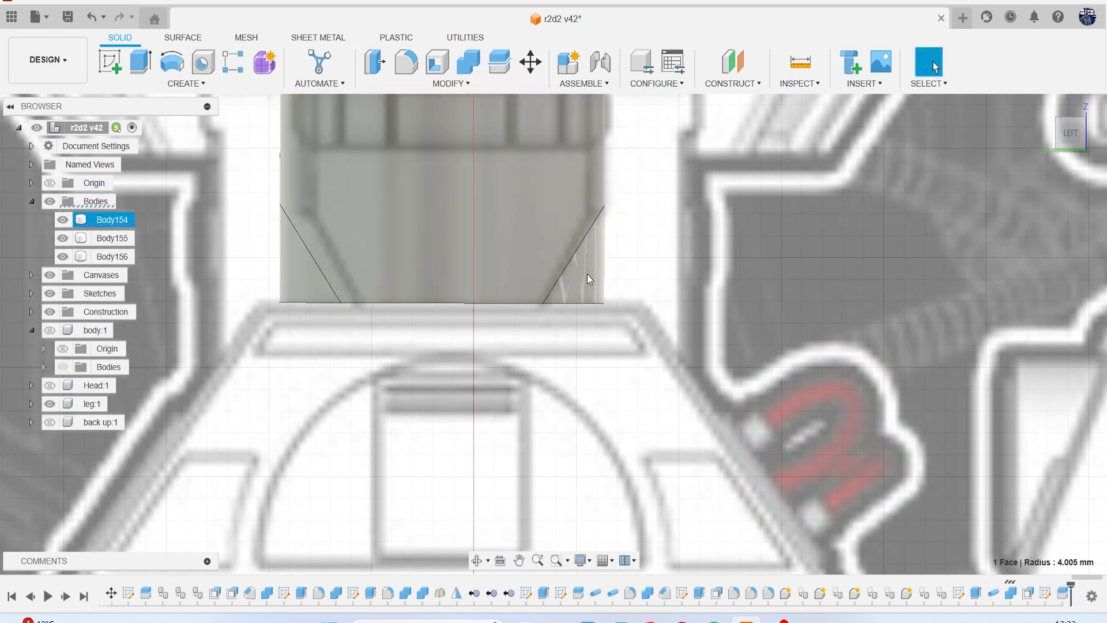
click(63, 220)
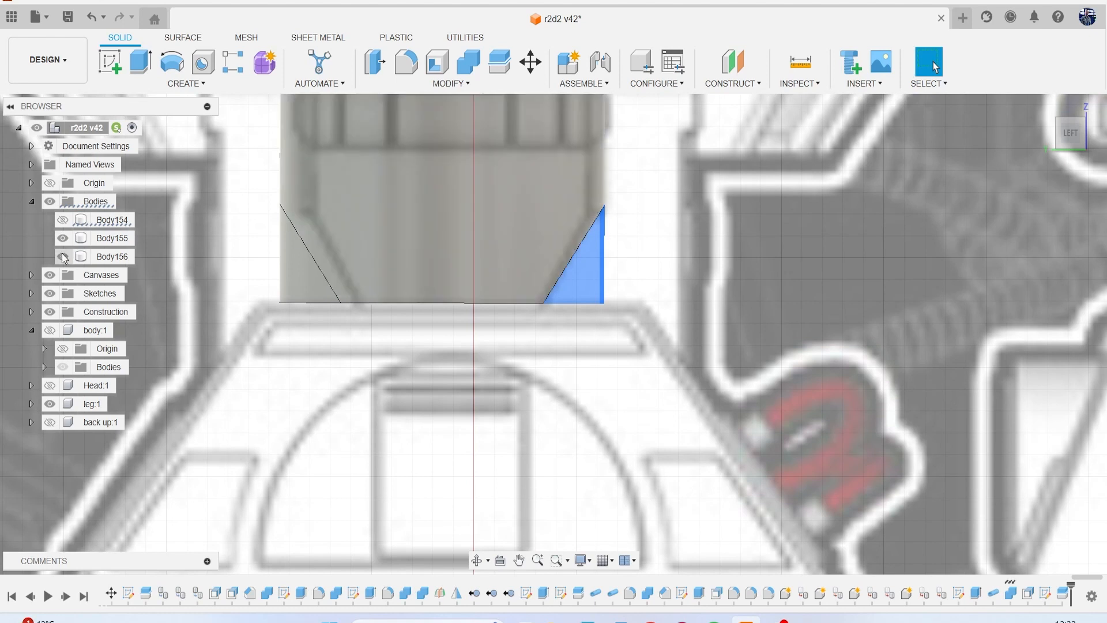
click(62, 257)
click(105, 221)
right_click(104, 223)
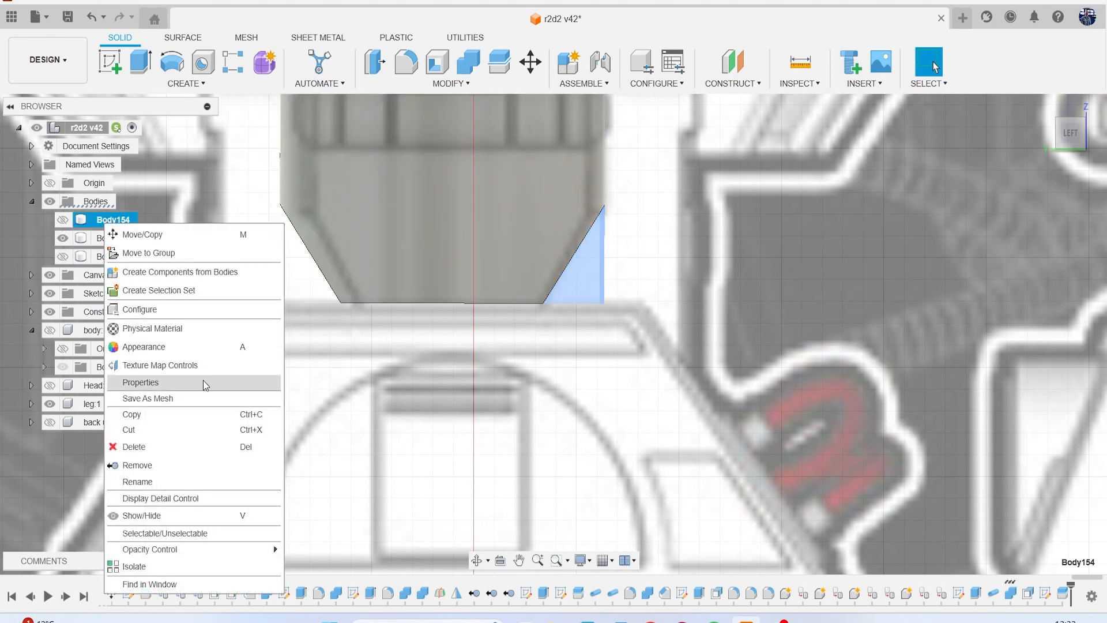
click(185, 461)
click(111, 238)
right_click(111, 240)
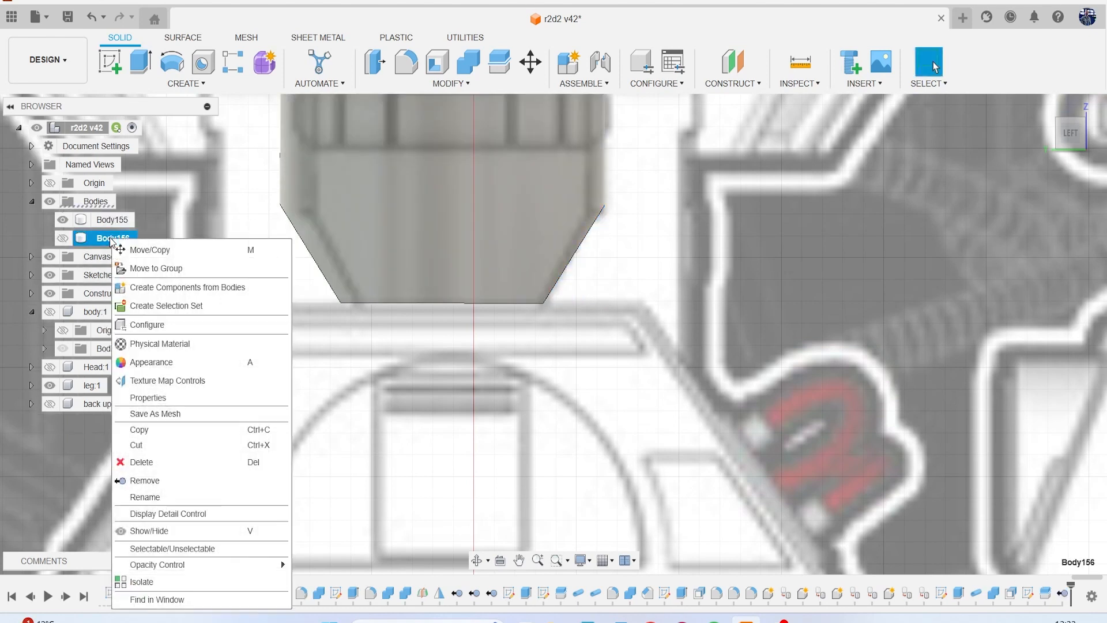
click(195, 482)
Compare the tapered ankle block with the reference lower leg in the left and front views.
scroll(366, 381, down, 4)
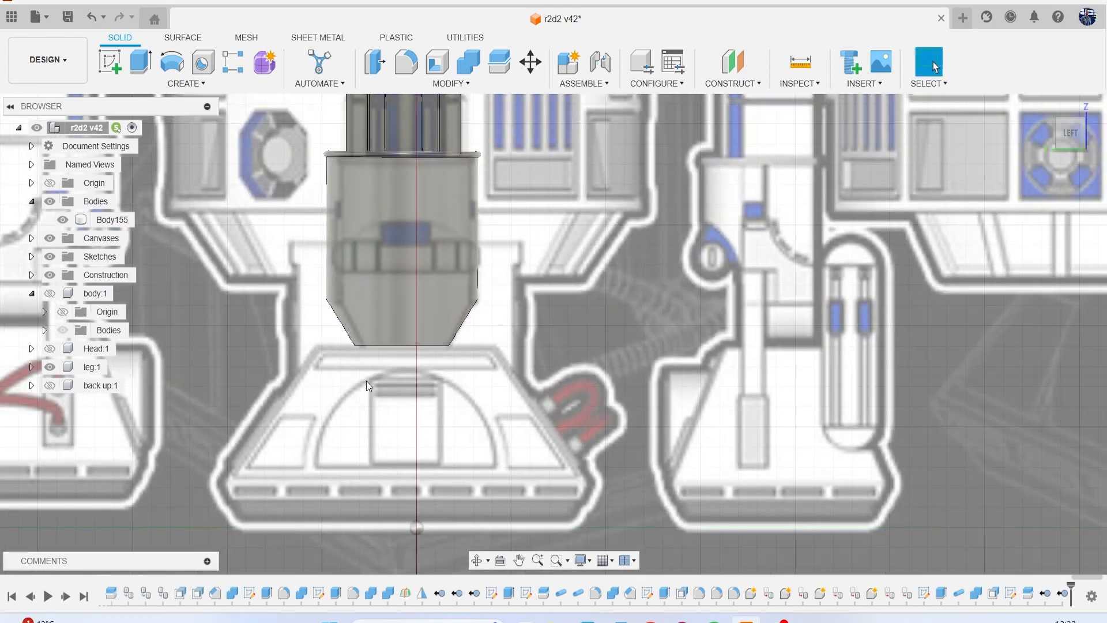
scroll(365, 381, down, 2)
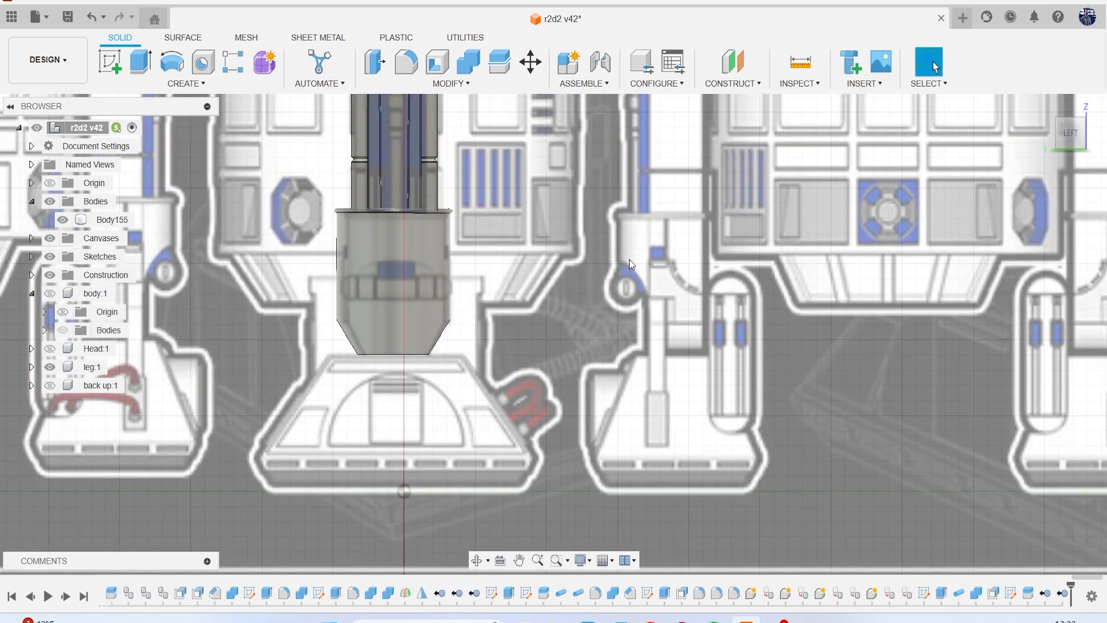
click(1049, 135)
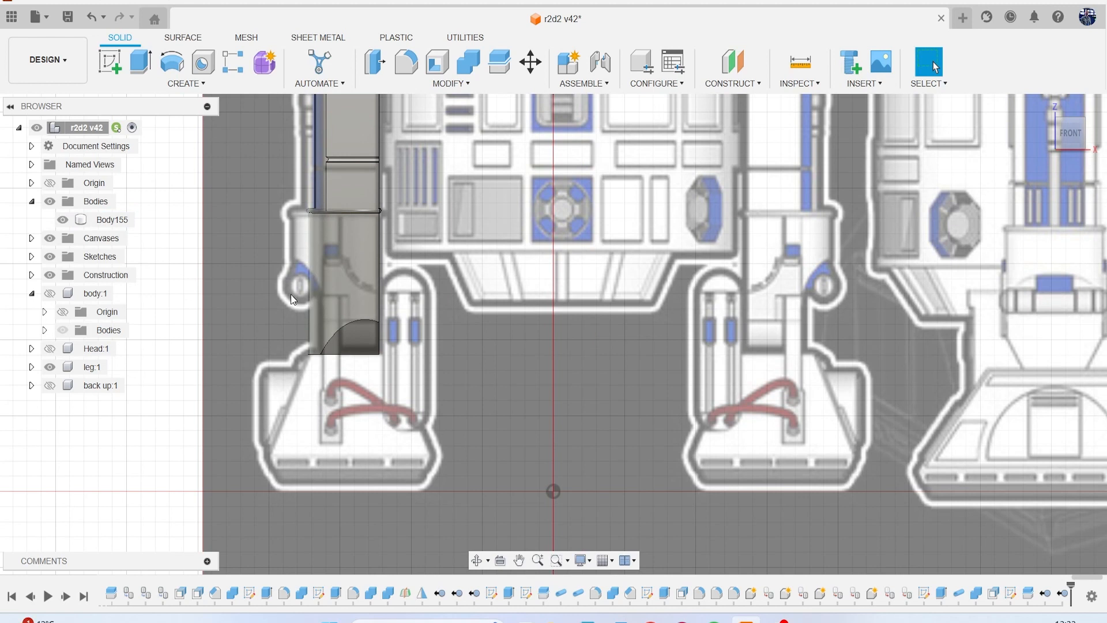
scroll(290, 294, up, 1)
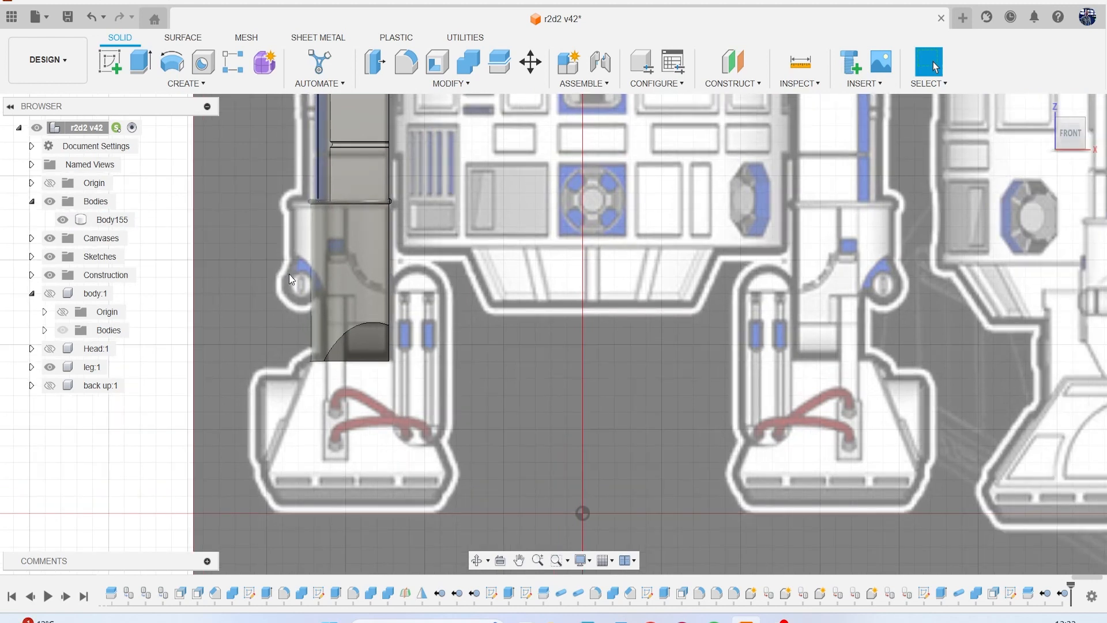
click(311, 293)
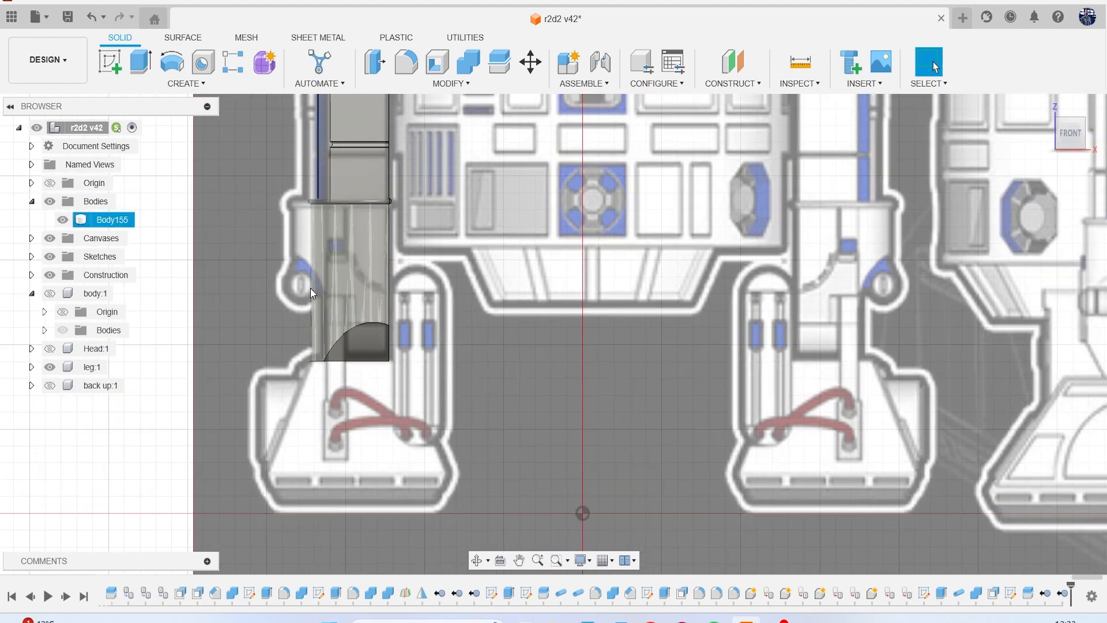
key(Escape)
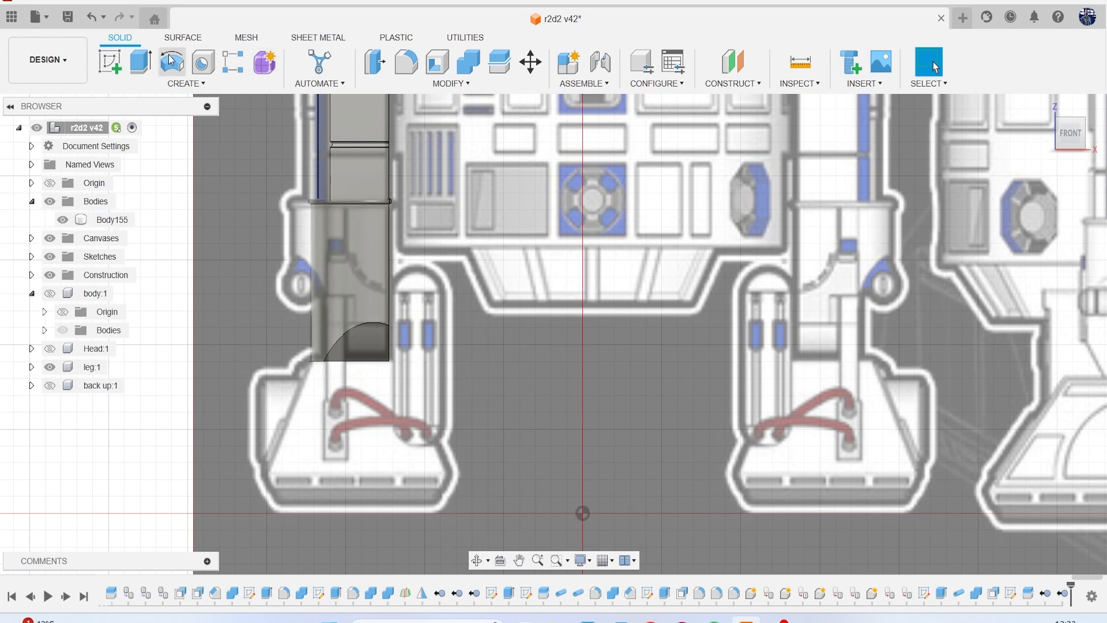
Start a sketch on the front plane and draw a slanted line about 3.1 mm long across the ankle block's outer edge, following the canvas.
click(109, 60)
click(636, 472)
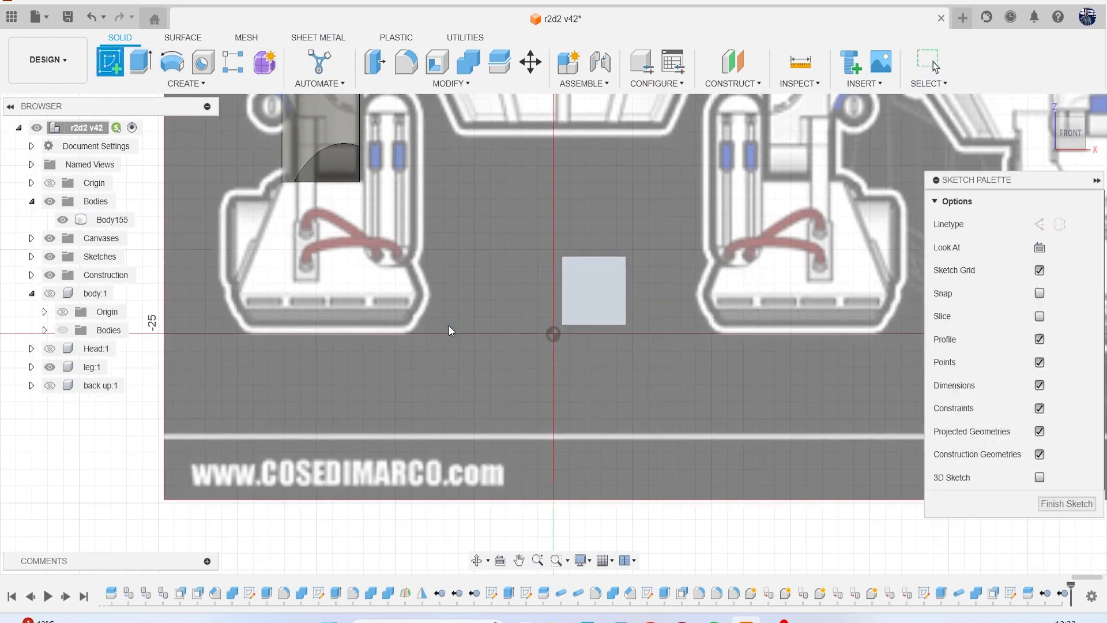
scroll(406, 260, up, 1)
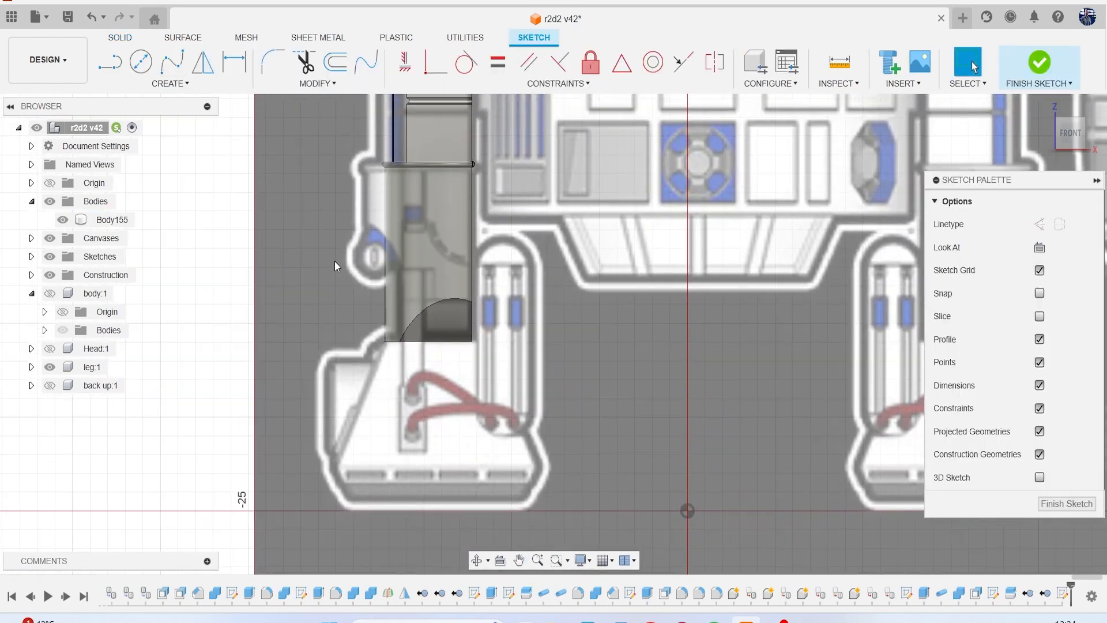
scroll(350, 282, up, 3)
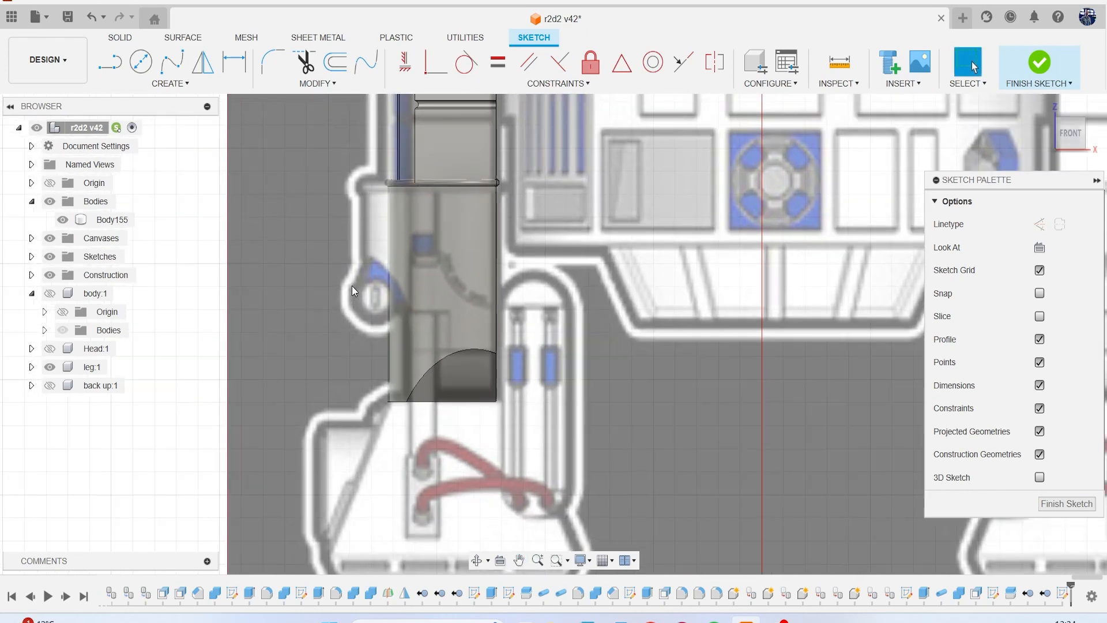
key(l)
scroll(351, 285, up, 3)
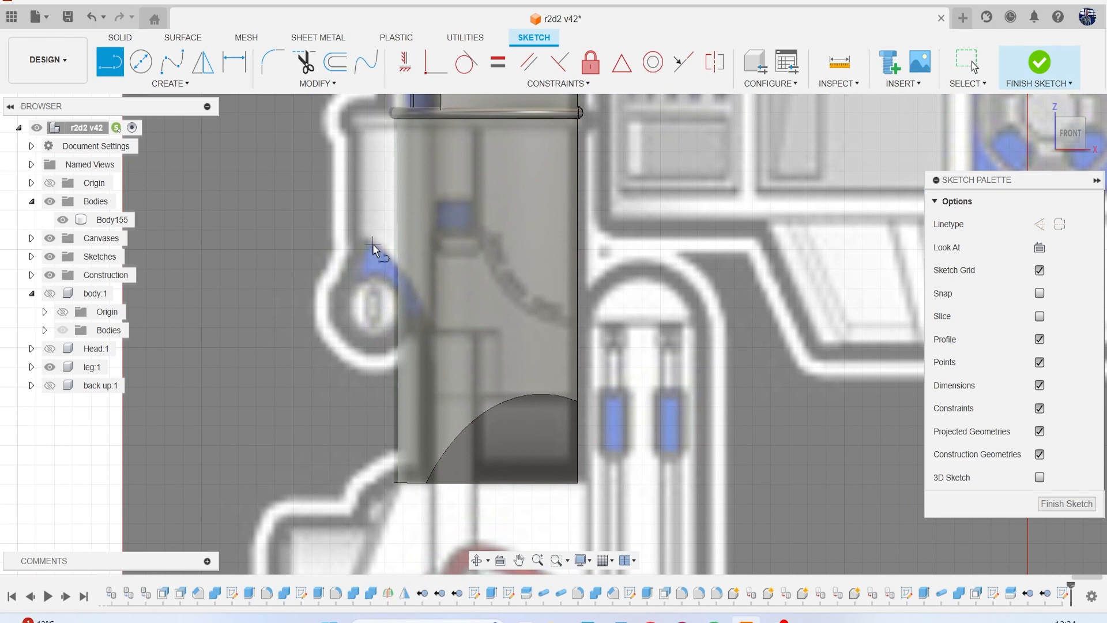
click(368, 236)
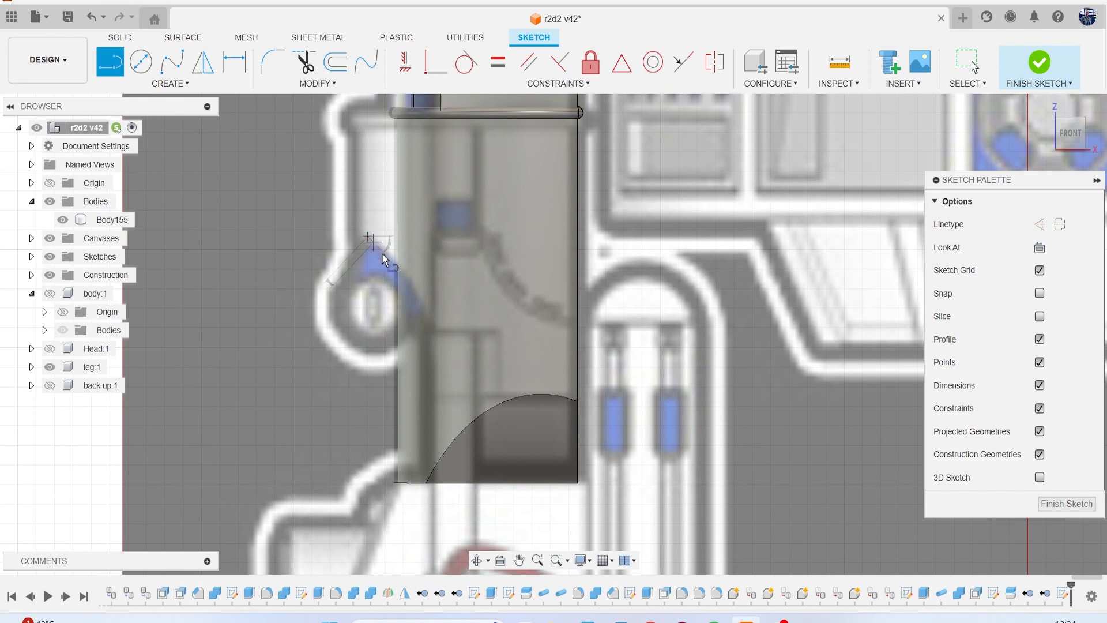
click(448, 320)
middle_drag(441, 220, 439, 268)
click(447, 221)
key(Escape)
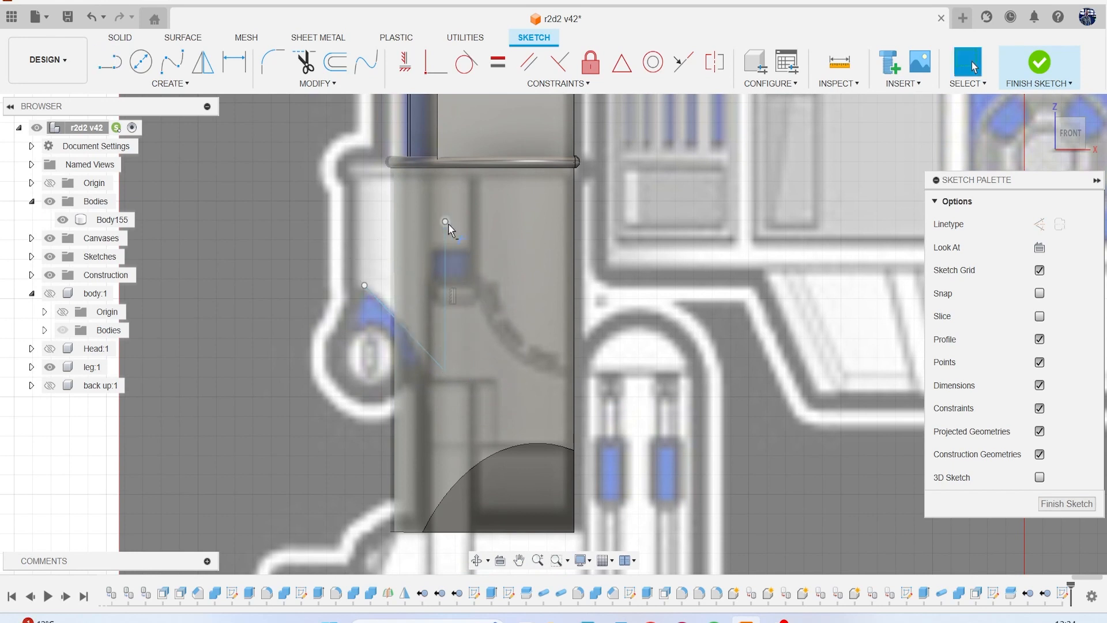
key(t)
click(448, 250)
Draw a vertical line about 10.2 mm long down through the block, crossing the slanted line and passing its lower edge, and finish the sketch.
key(l)
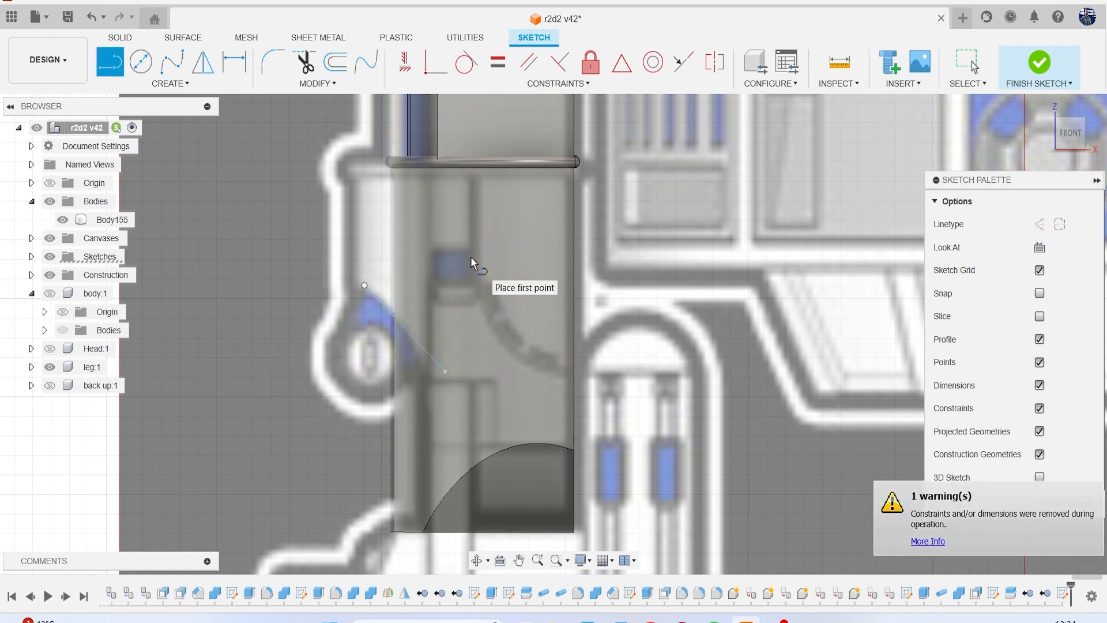
click(428, 169)
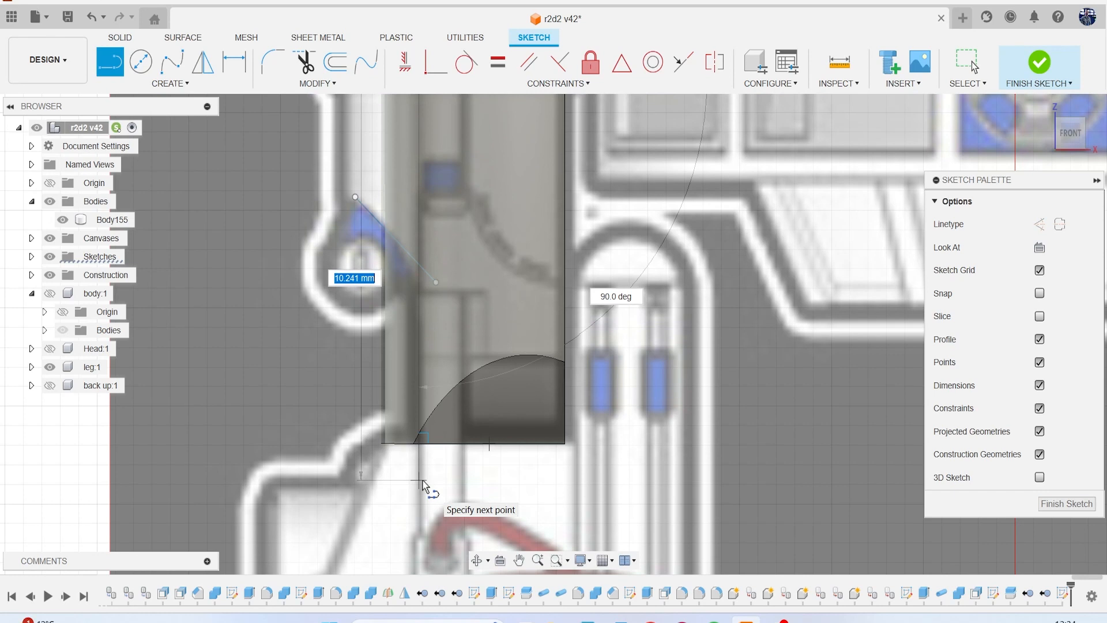
click(420, 481)
key(Escape)
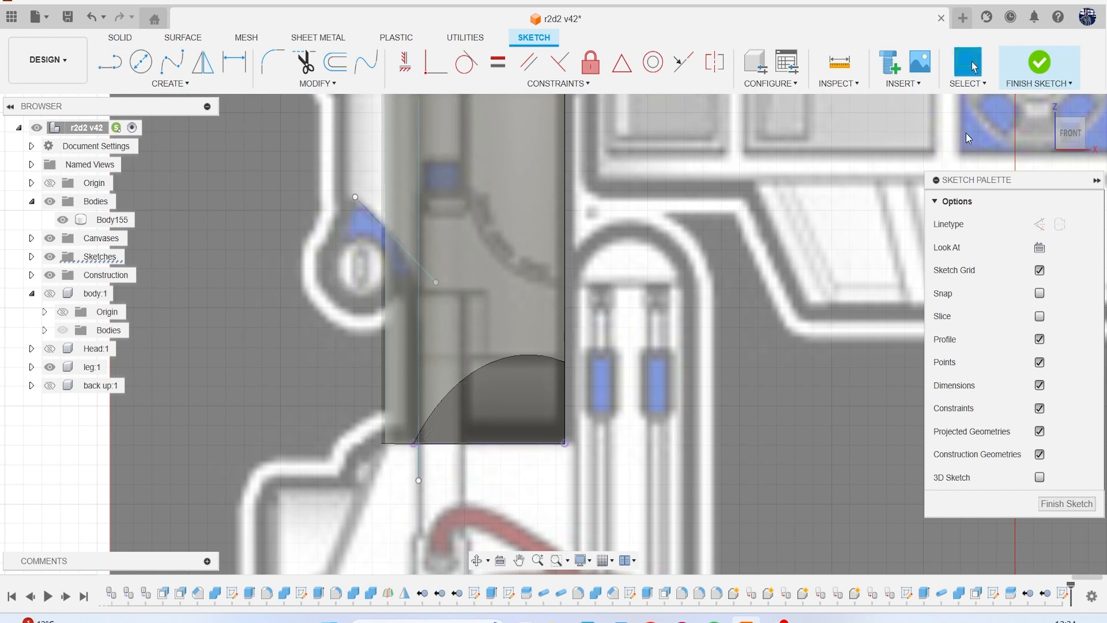
click(1037, 64)
Hide the canvases and split the ankle block body with the vertical sketch line, keeping the splitting tool extended.
click(50, 238)
scroll(440, 340, down, 2)
mouse_move(1064, 136)
mouse_down()
mouse_move(1032, 141)
mouse_move(1054, 154)
mouse_move(1079, 140)
mouse_move(1071, 120)
mouse_up()
key(ctrl+a)
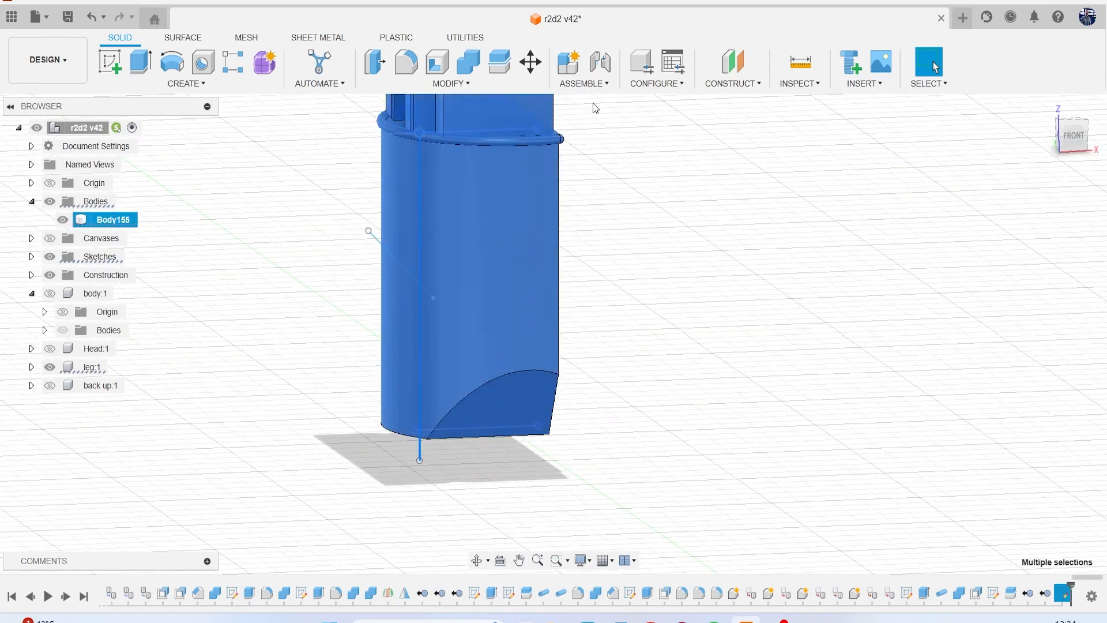
click(699, 216)
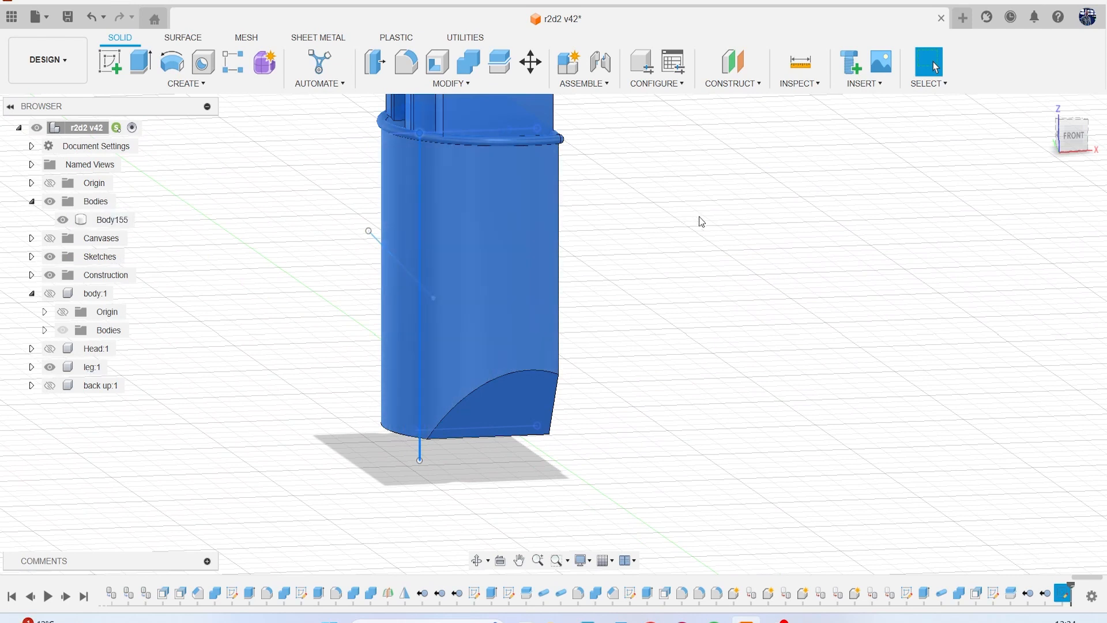
click(489, 75)
click(517, 228)
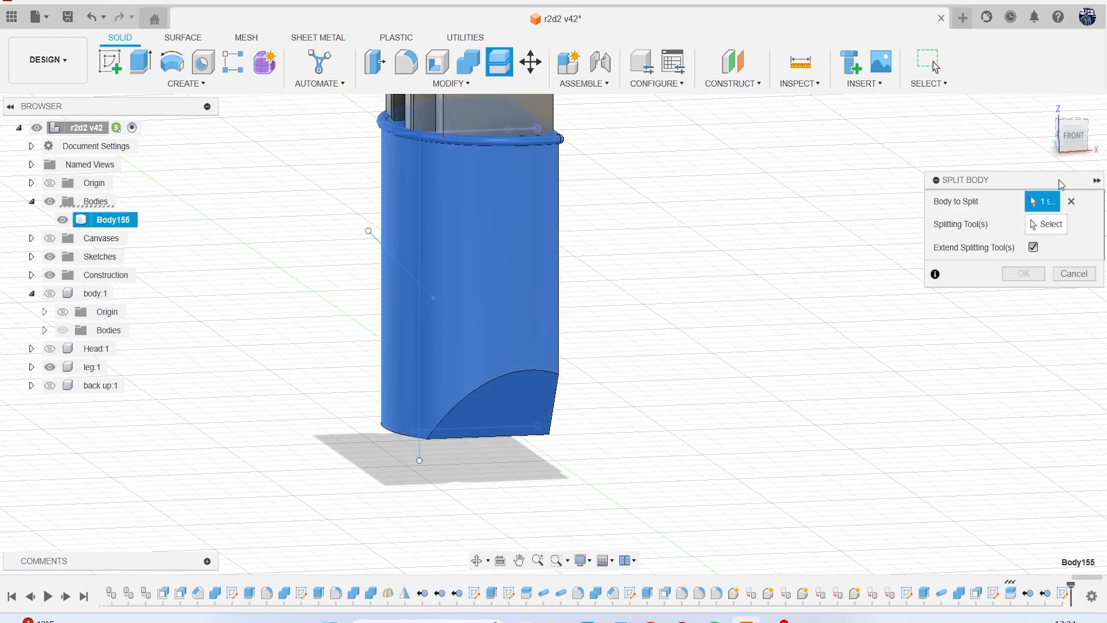
click(1055, 227)
click(419, 210)
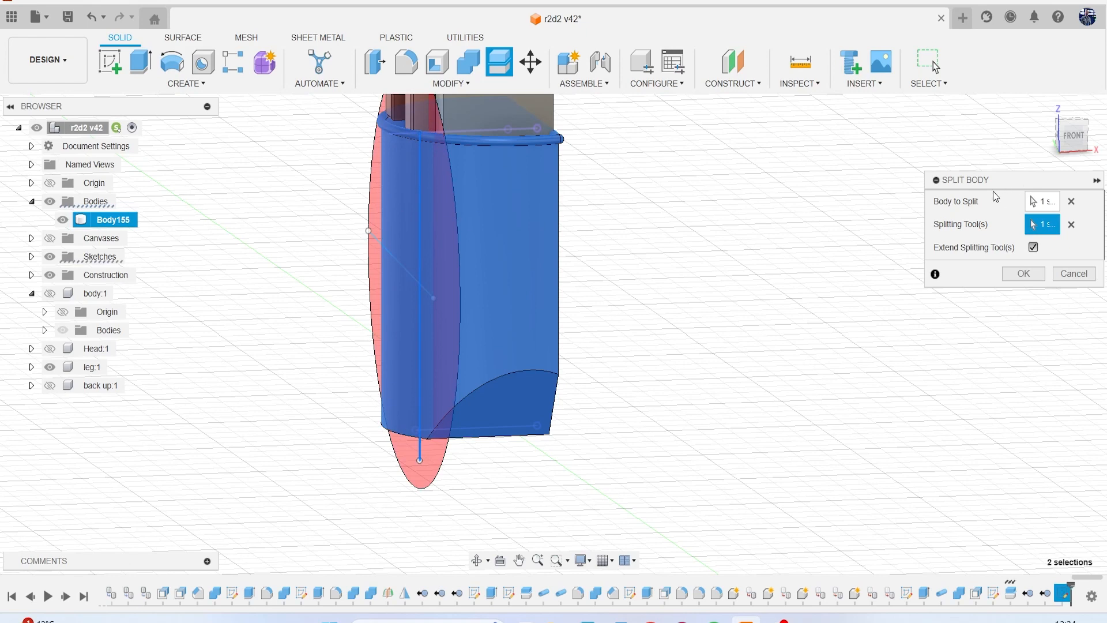
click(1017, 275)
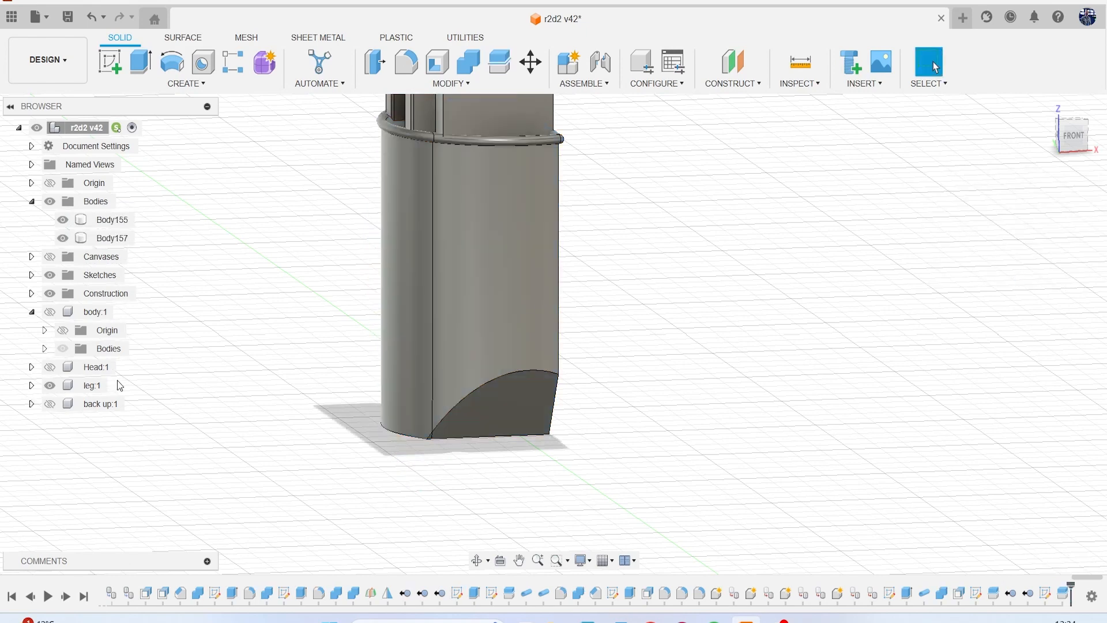
Show Sketch90 again and split the block's outer strip with its slanted line, keeping the splitting tool extended.
click(32, 276)
scroll(30, 285, down, 12)
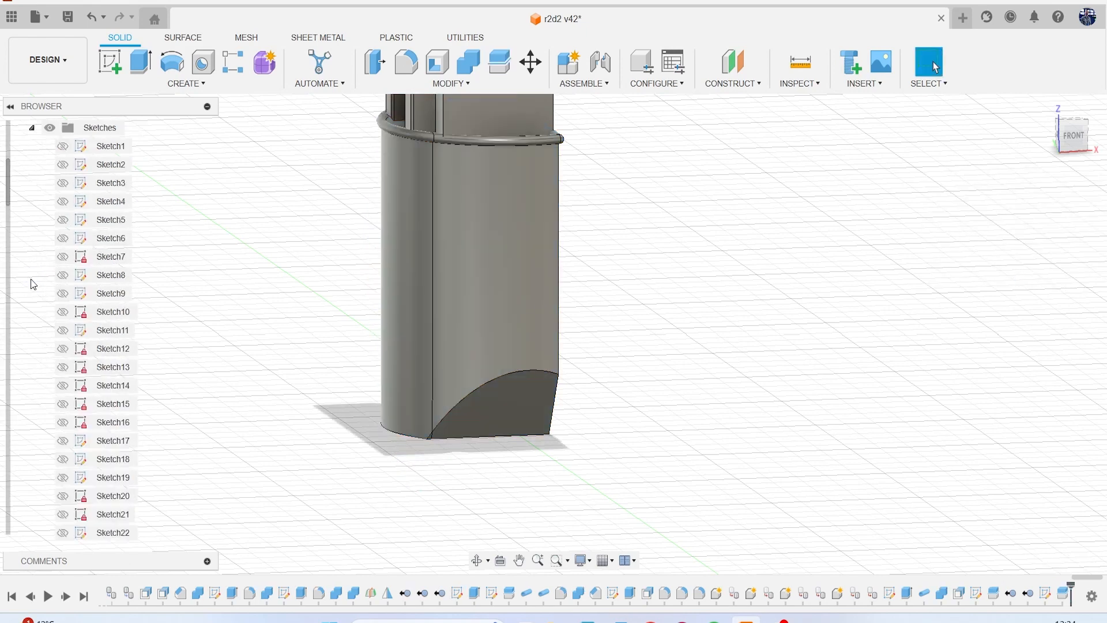
scroll(99, 442, down, 10)
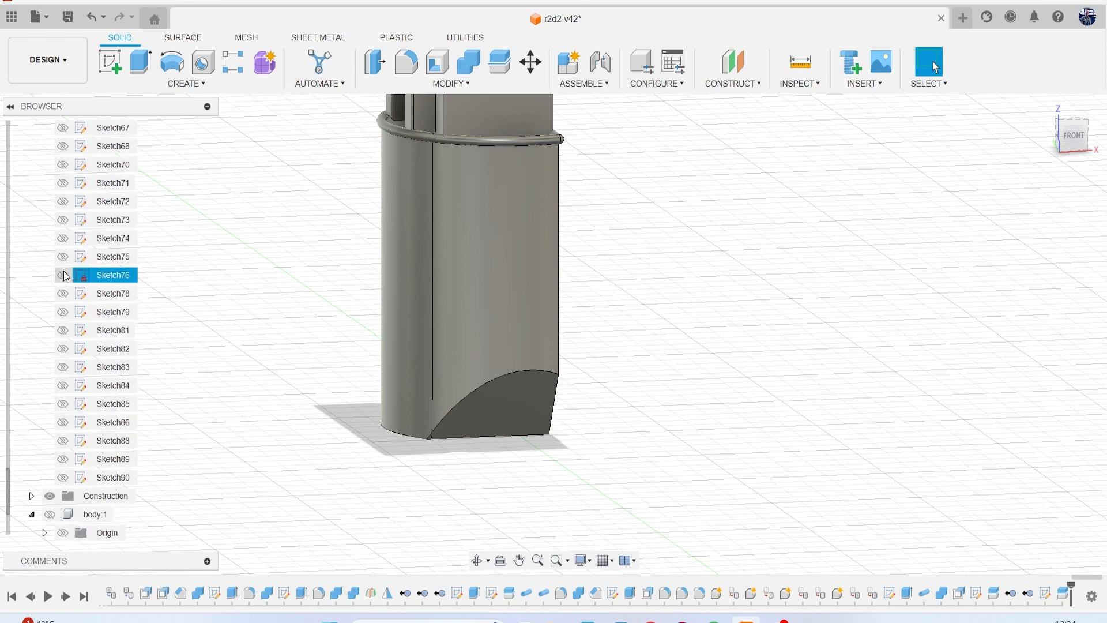
click(63, 477)
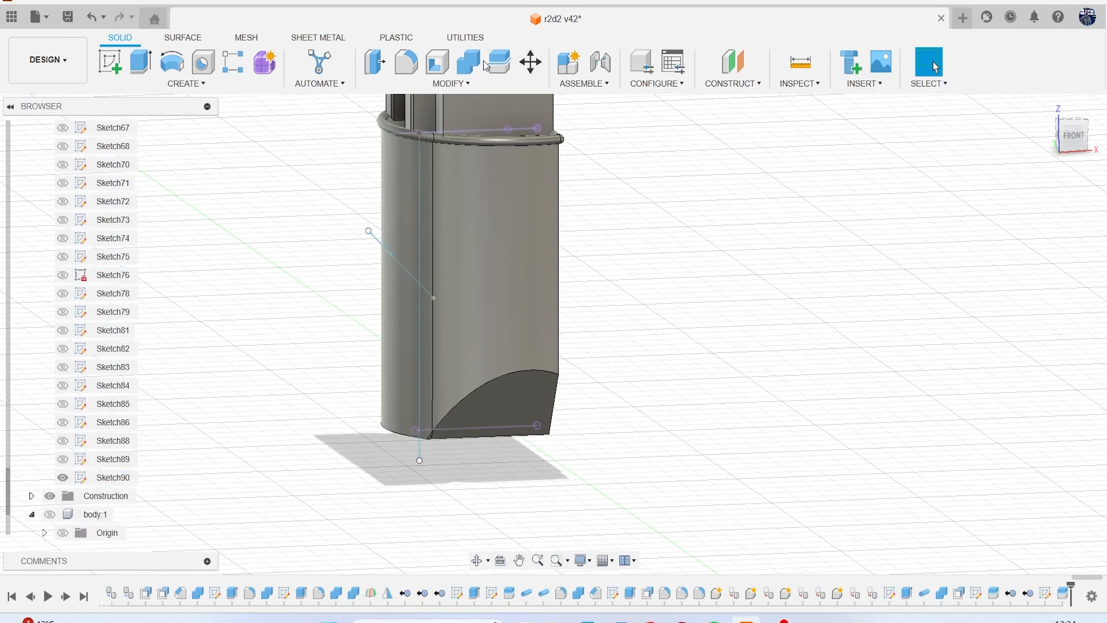
click(500, 66)
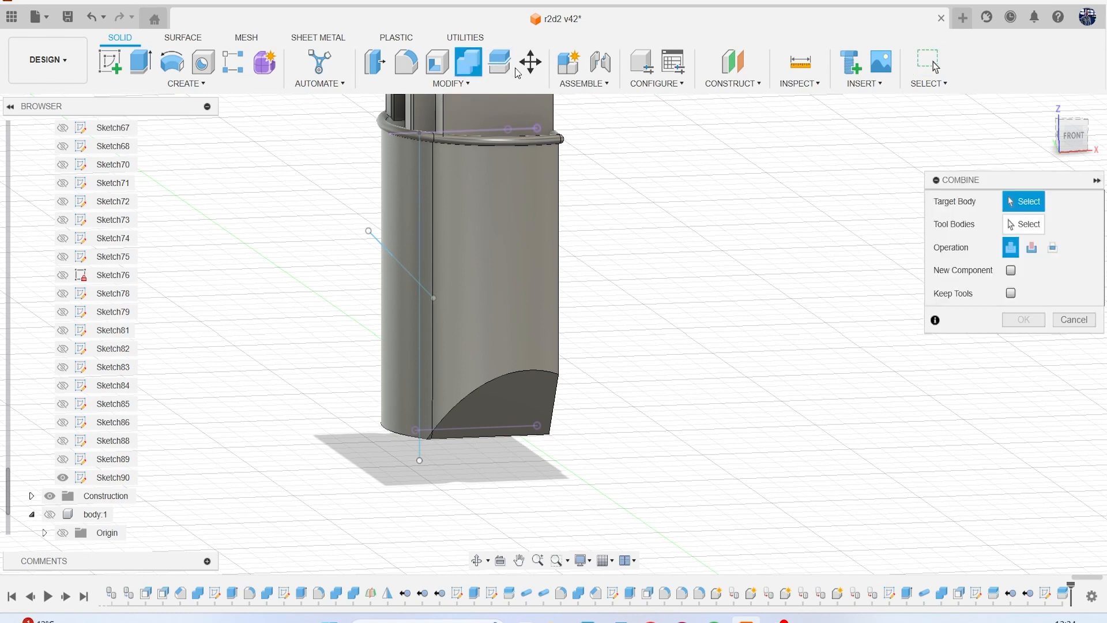
click(413, 187)
click(1046, 225)
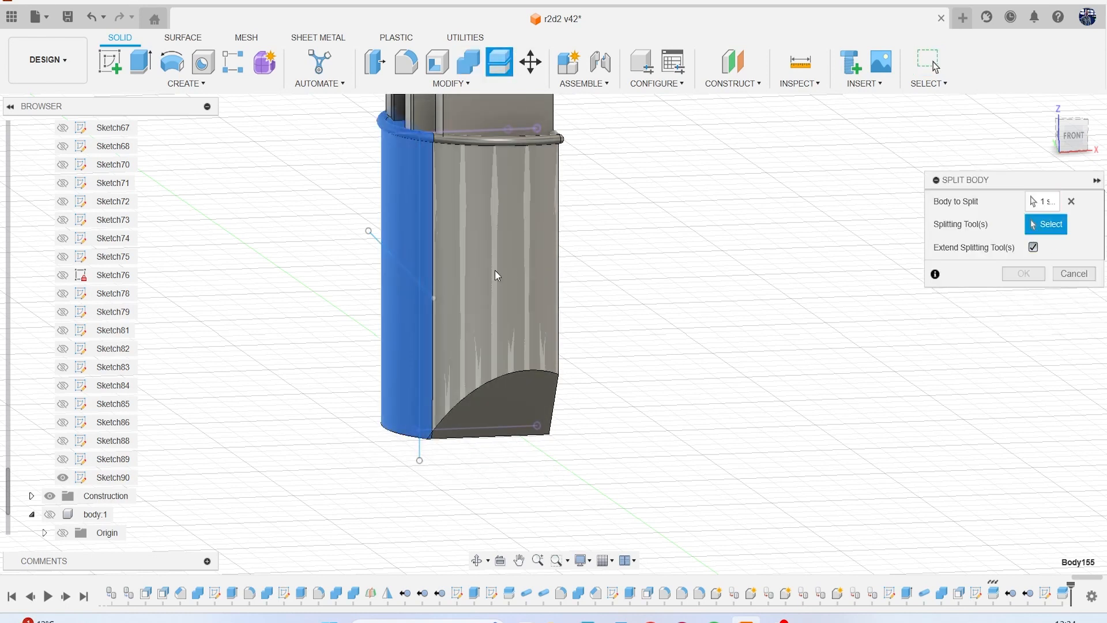
click(393, 259)
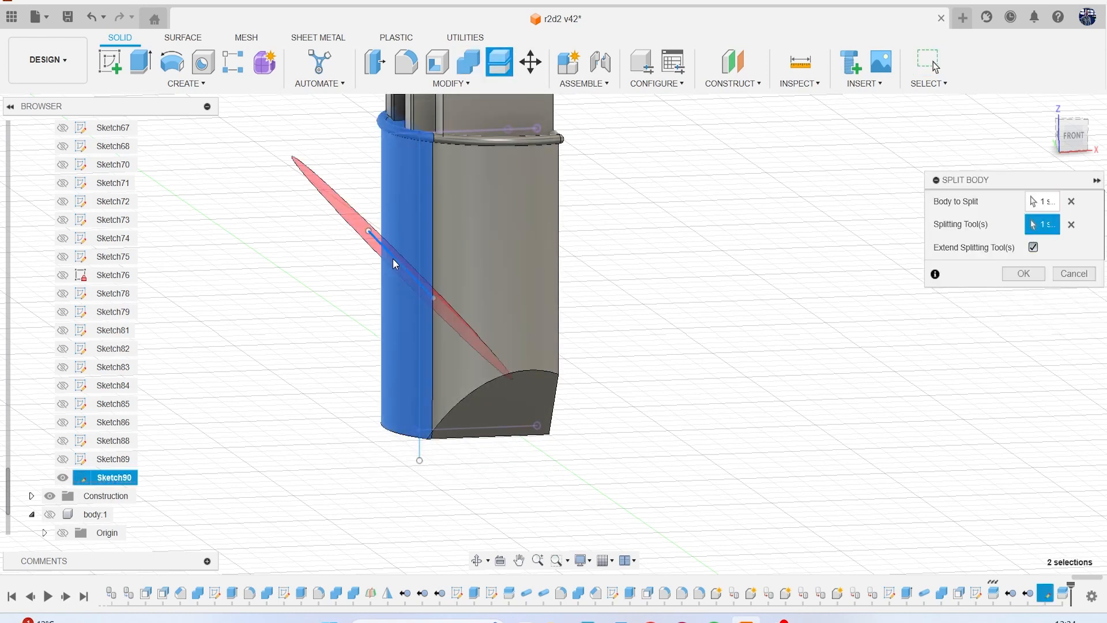
click(1021, 276)
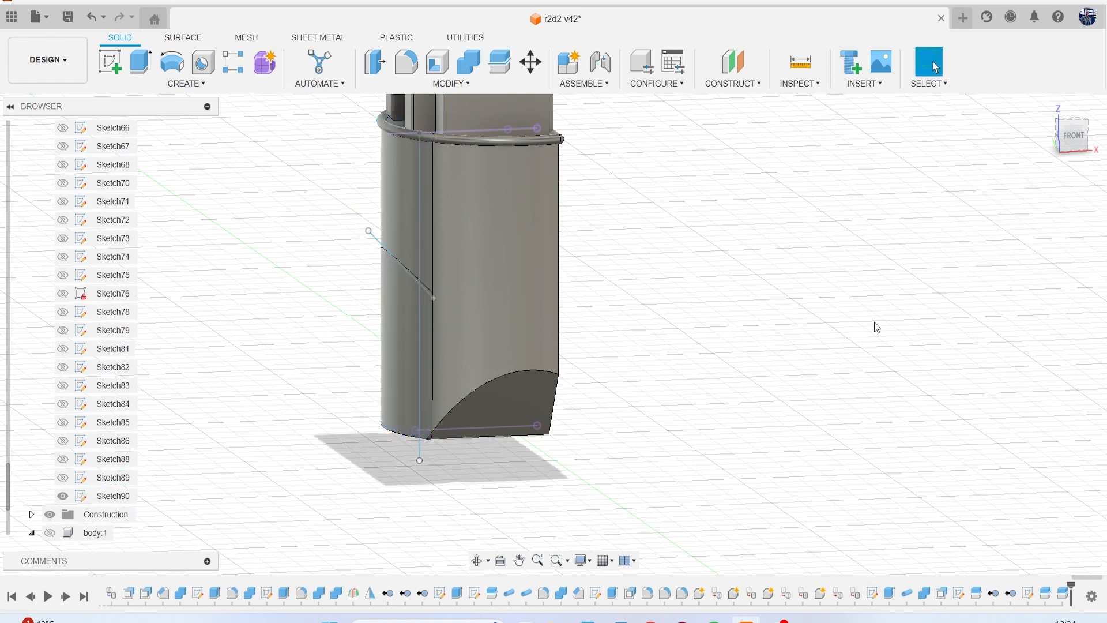
Hide Sketch90 and collapse the list of sketches.
click(63, 496)
scroll(77, 247, up, 10)
scroll(77, 247, up, 12)
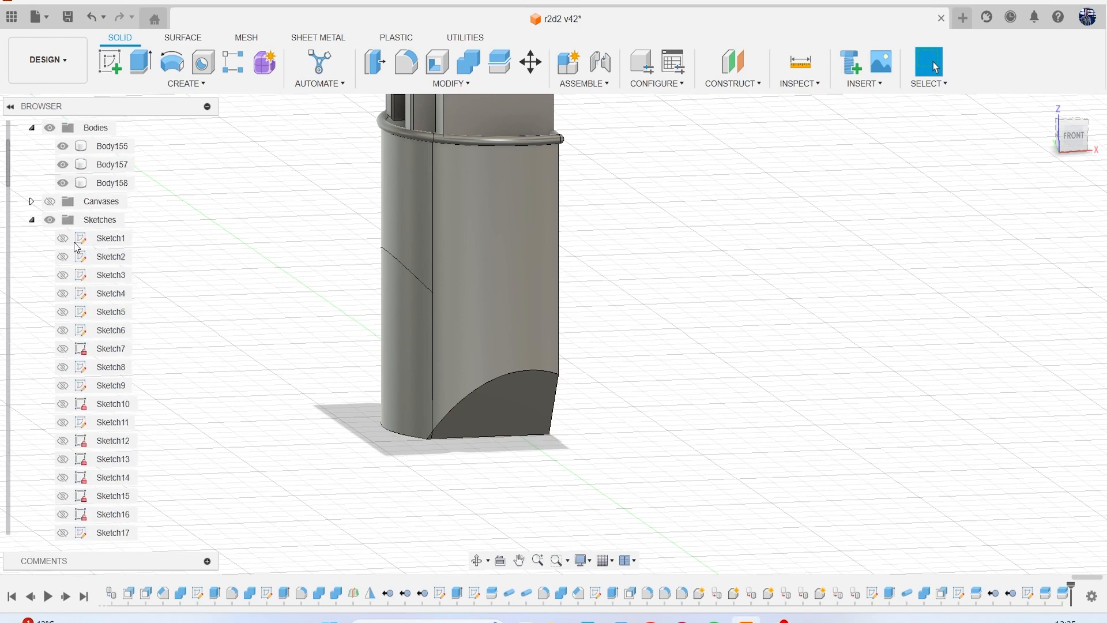
click(32, 221)
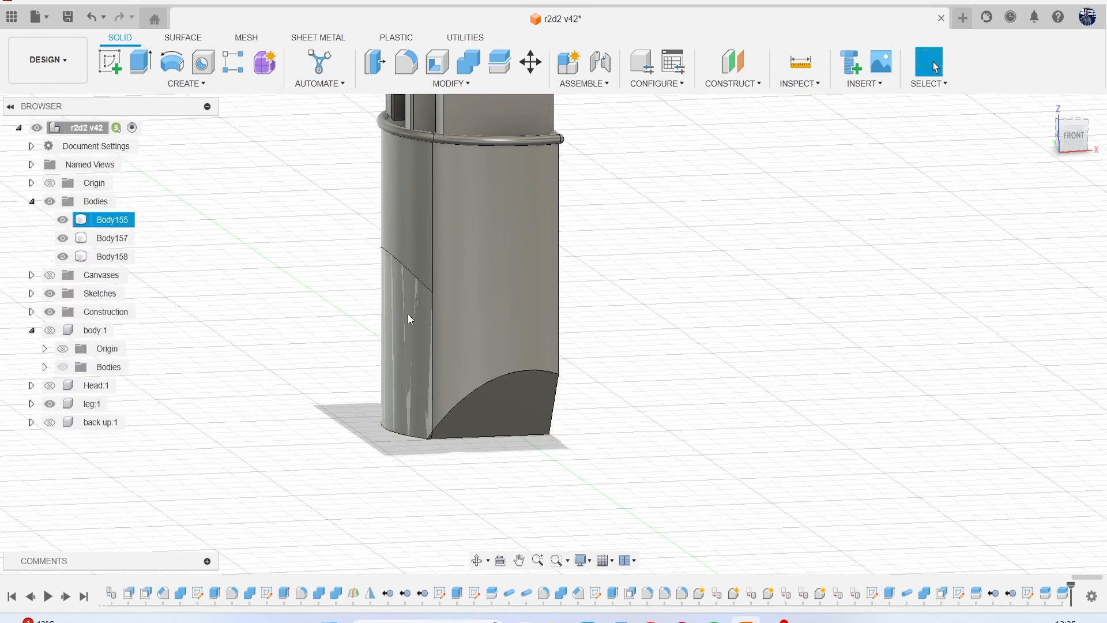
Show the canvases and compare the block with and without its lower outer piece against the reference in the front view.
click(63, 219)
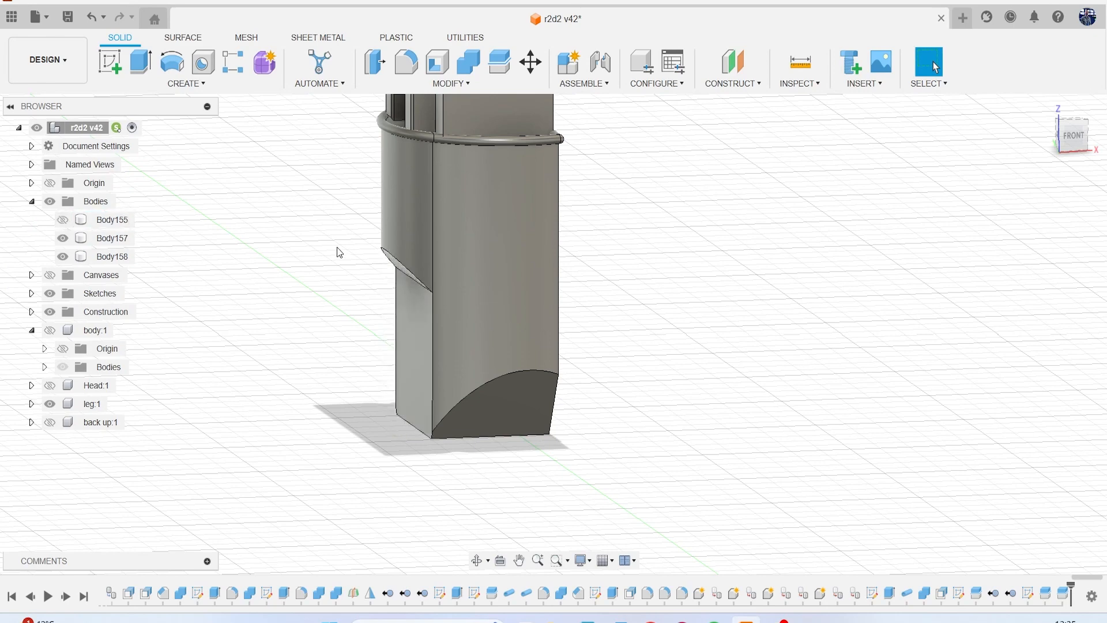
click(49, 275)
scroll(598, 253, down, 4)
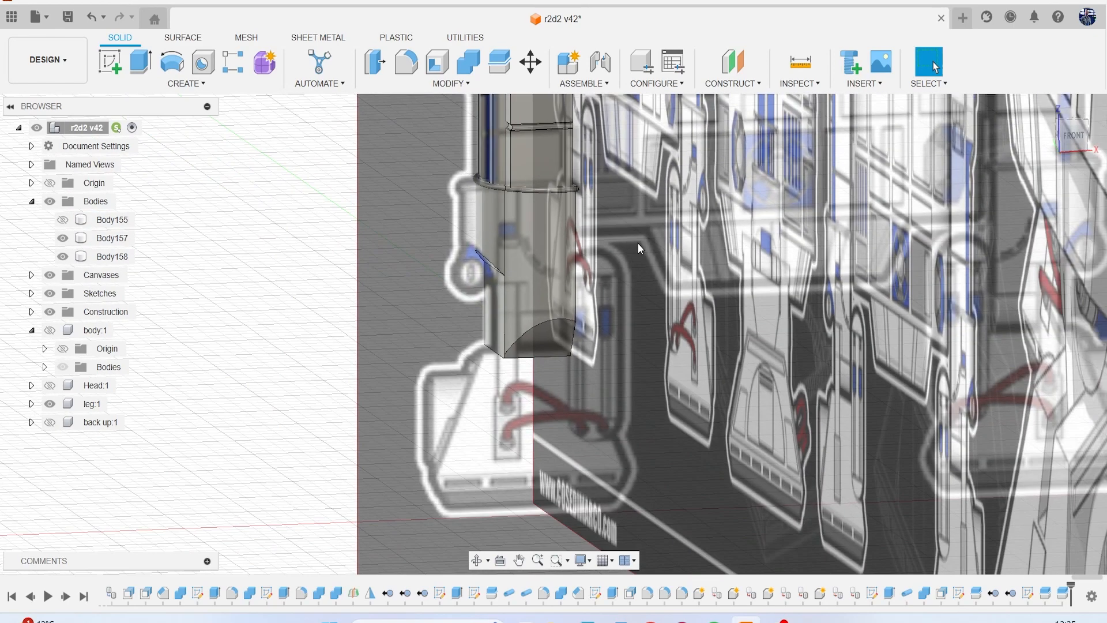
click(1073, 136)
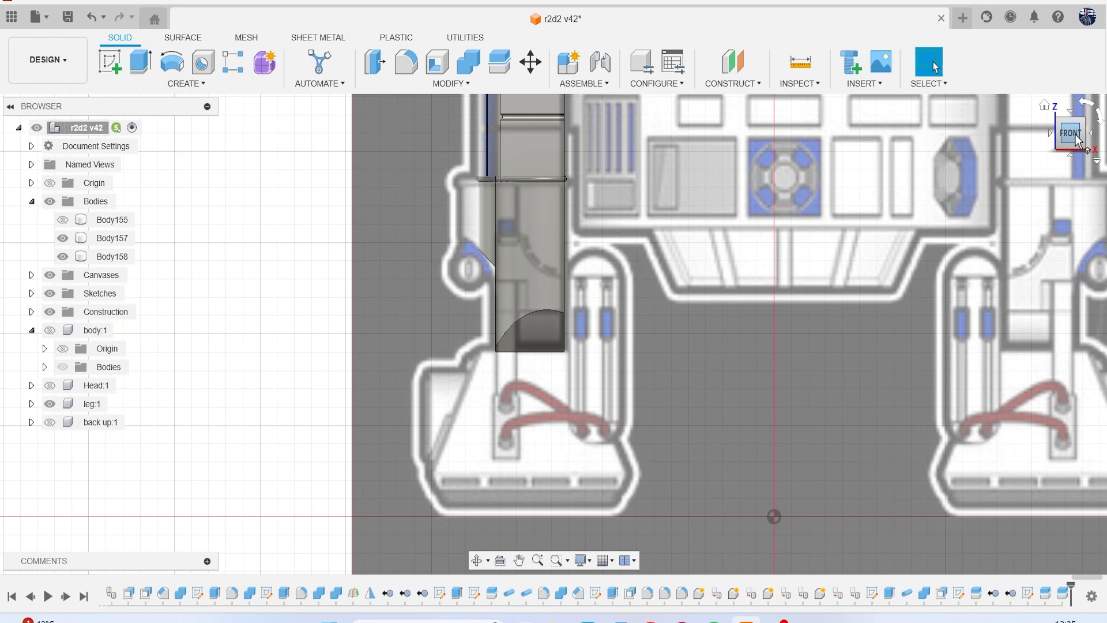
click(67, 220)
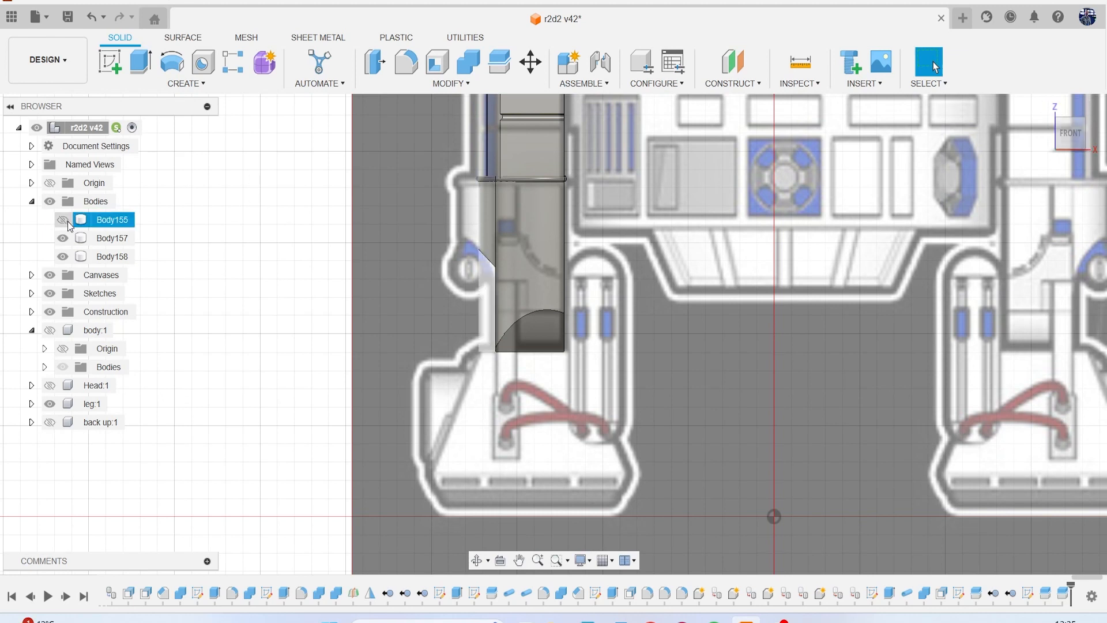
click(67, 220)
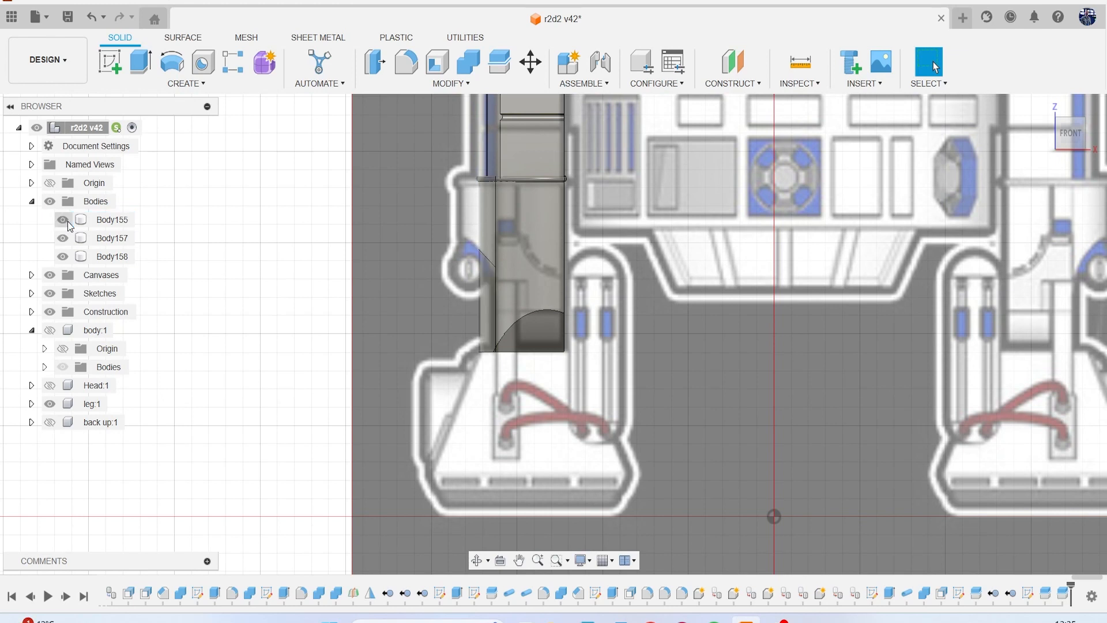
Sketch a three-point arc in the front view from the round ankle joint across the block's outer strip, below the slanted split.
middle_drag(437, 257, 348, 237)
scroll(399, 263, up, 5)
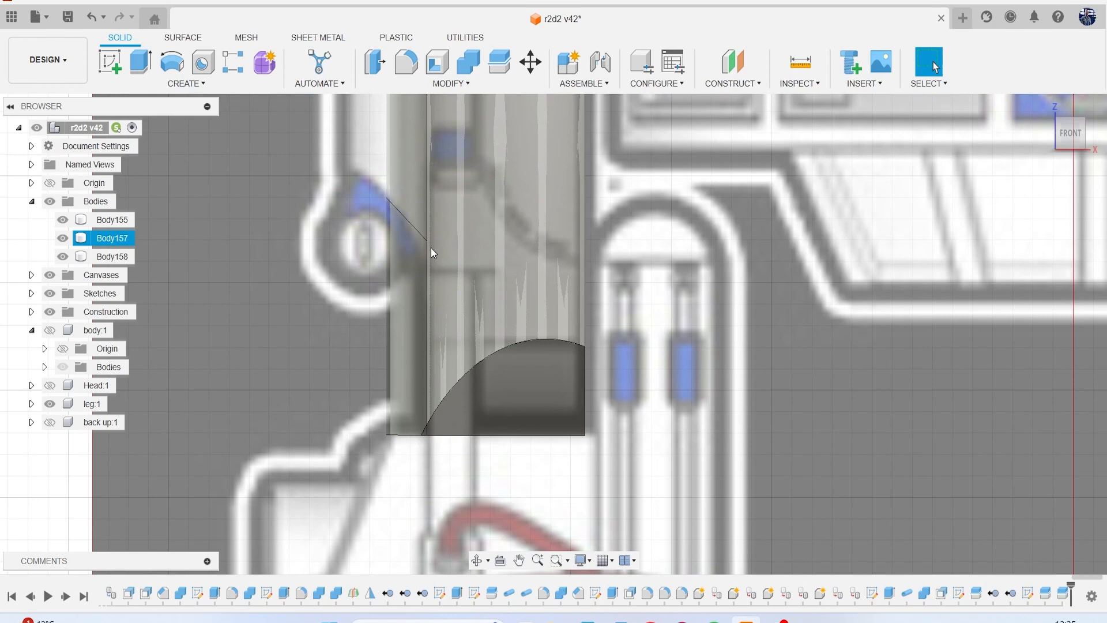
click(111, 65)
click(669, 302)
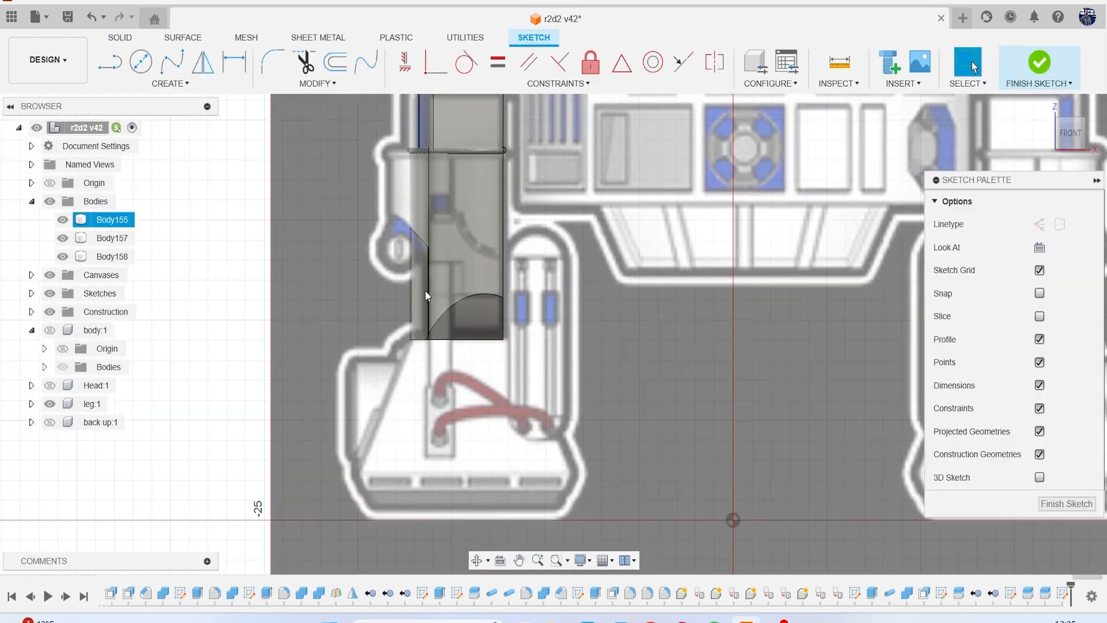
scroll(425, 289, up, 4)
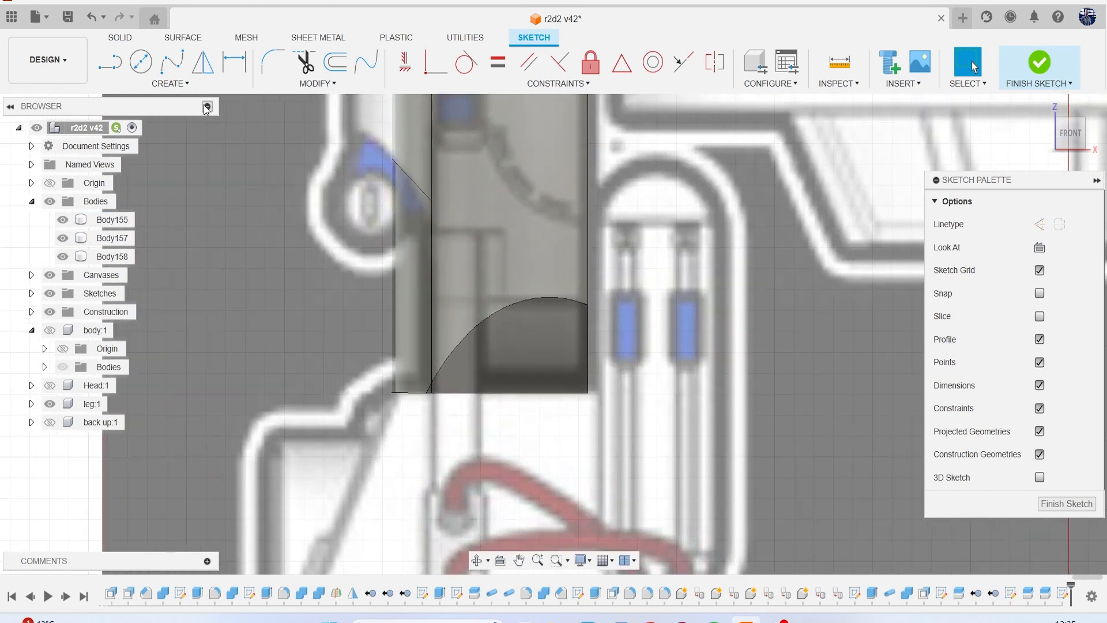
click(171, 83)
mouse_move(150, 144)
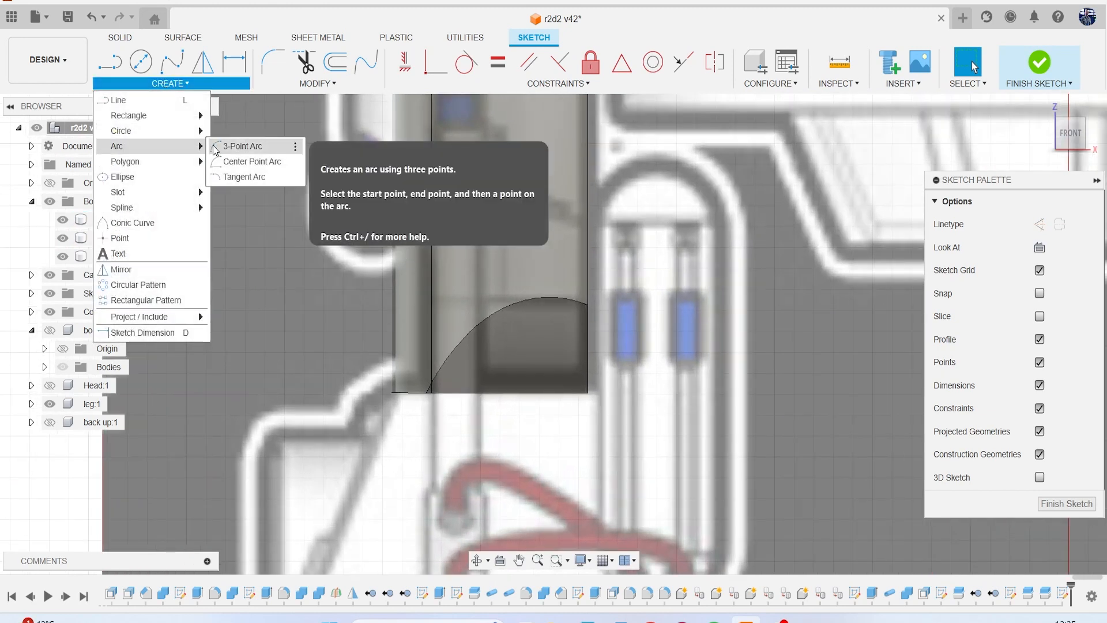
click(214, 149)
scroll(296, 183, up, 2)
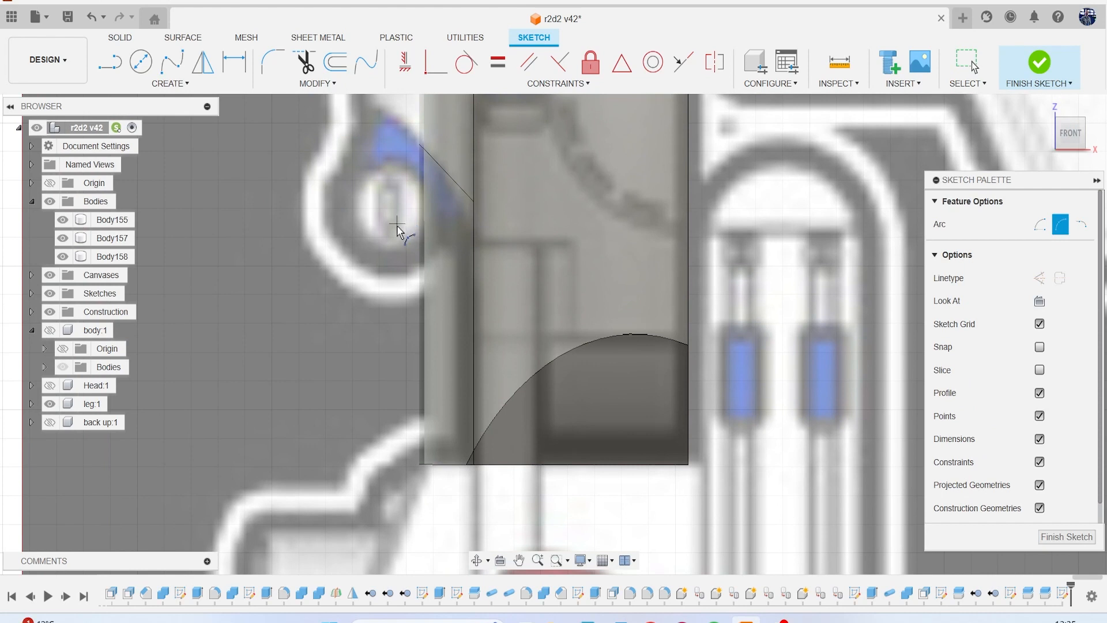
click(392, 210)
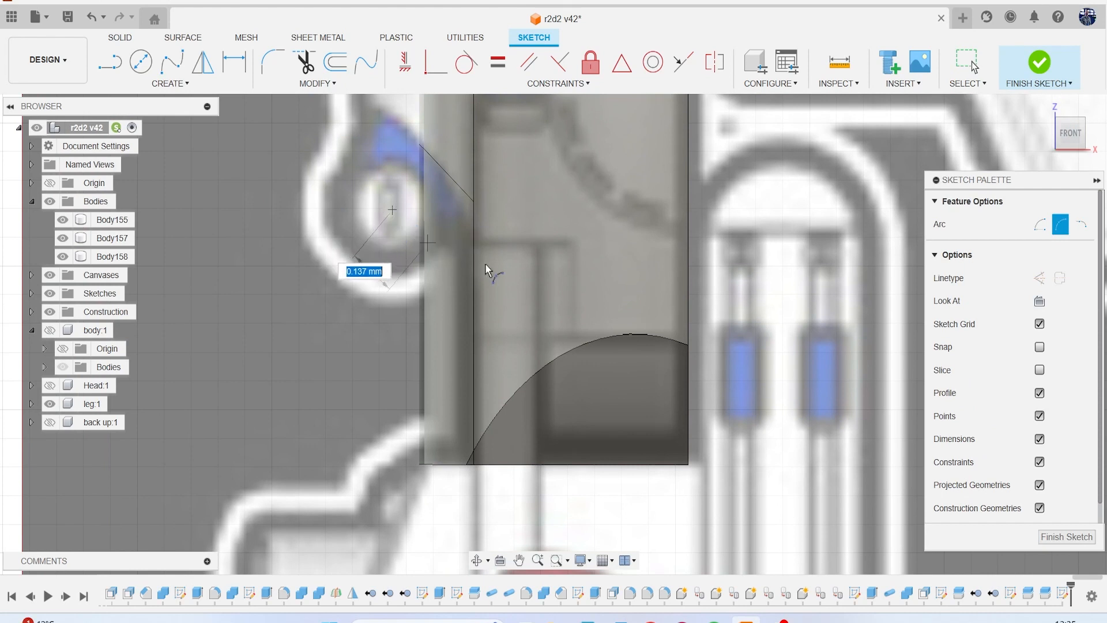
click(499, 288)
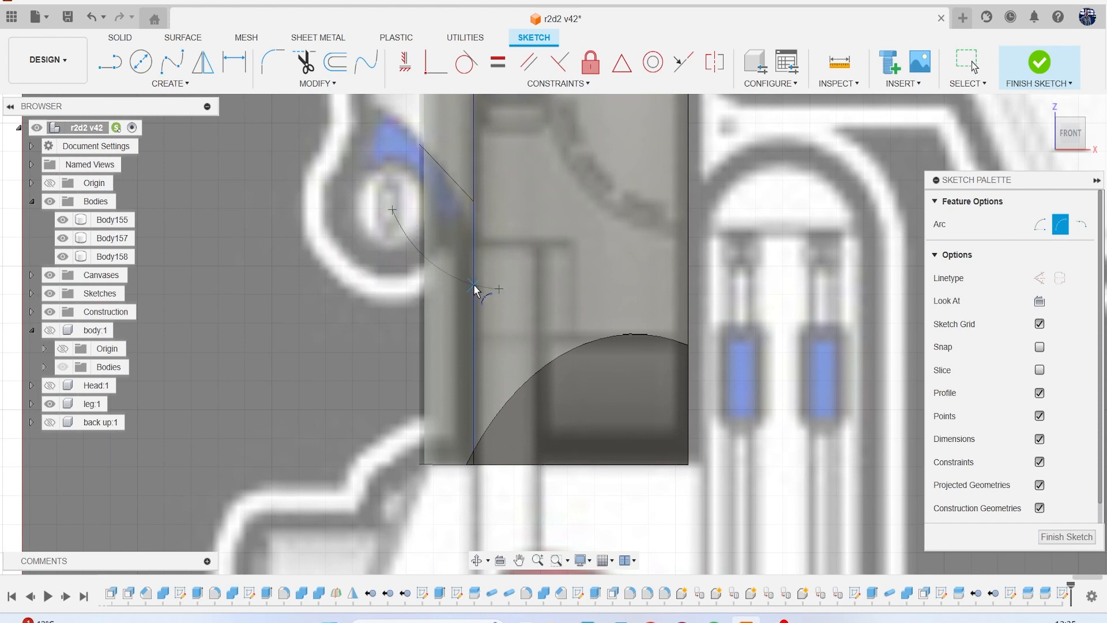
click(494, 289)
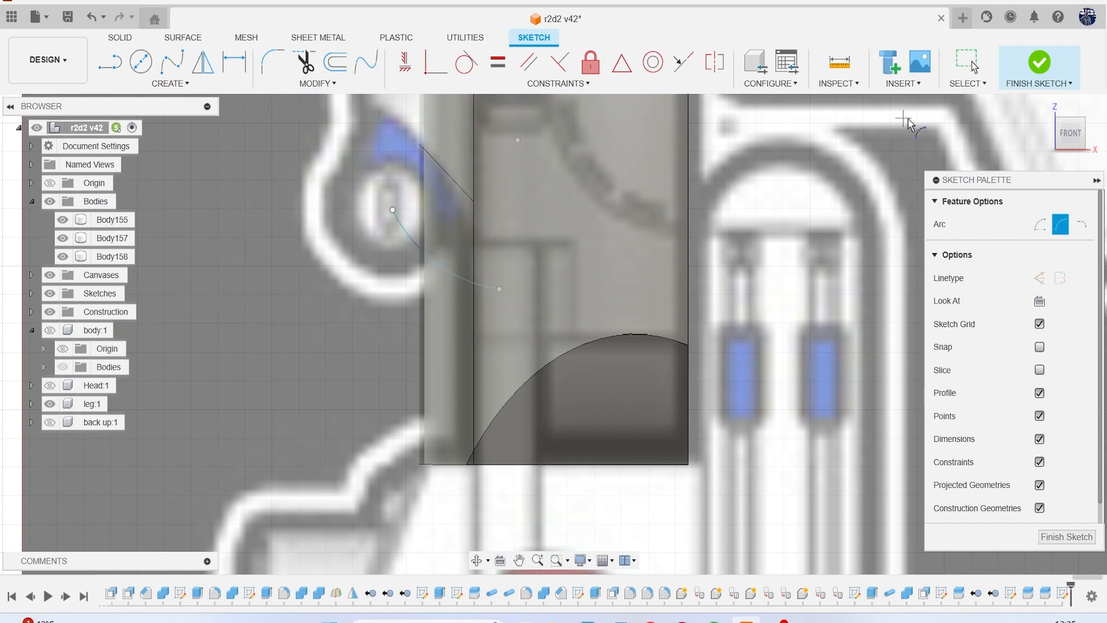
click(1039, 62)
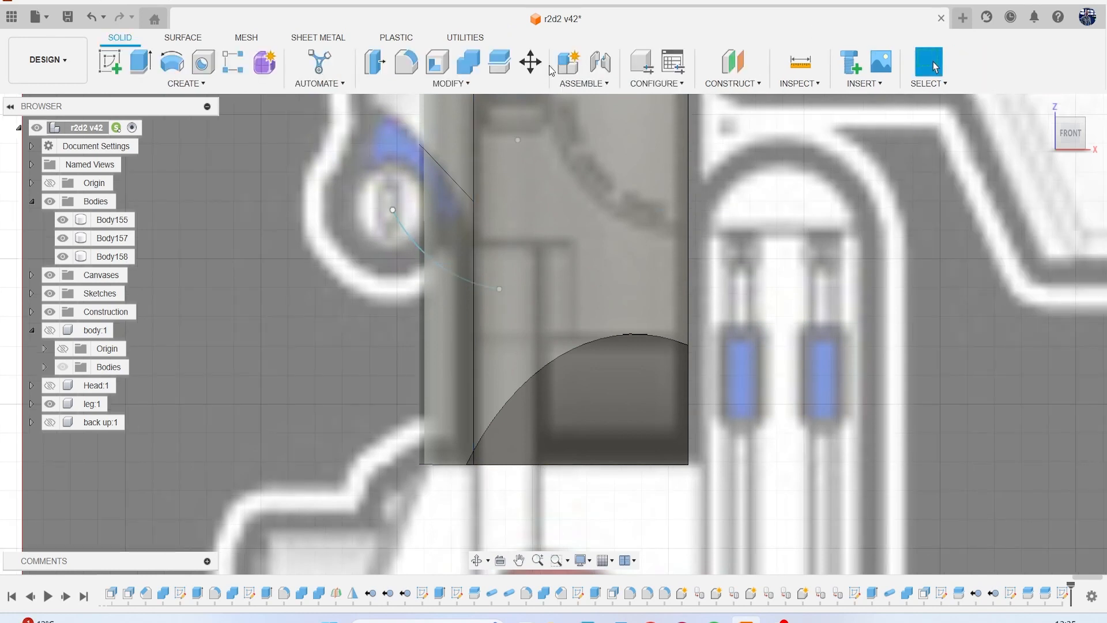
Split the lower outer piece of the ankle block with the sketched arc, keeping the splitting tool extended.
click(494, 61)
click(444, 202)
click(1043, 225)
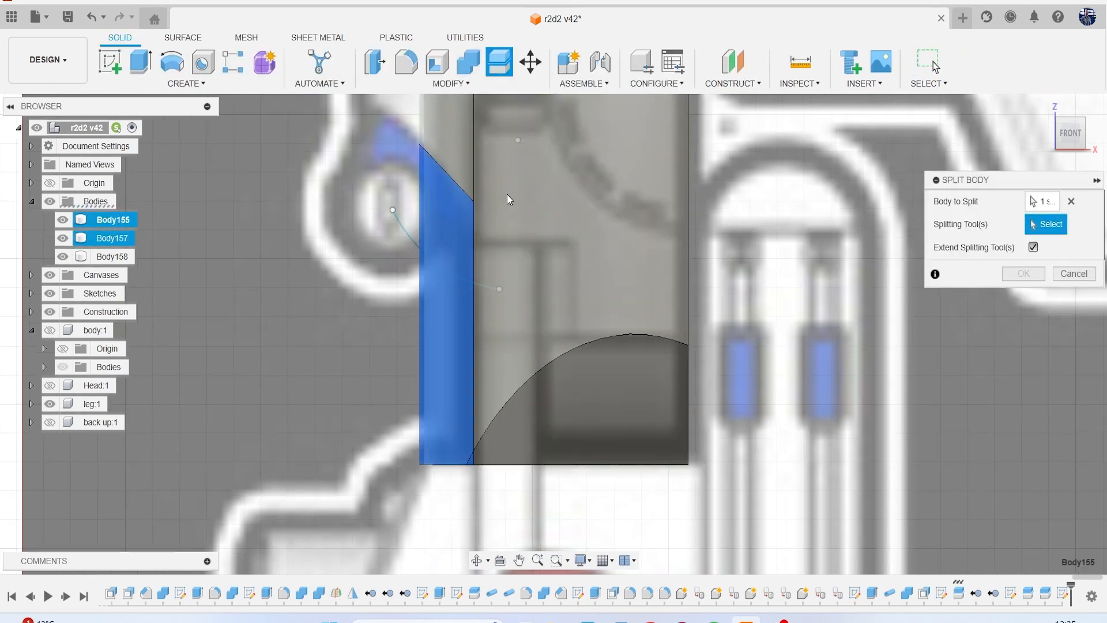
click(402, 231)
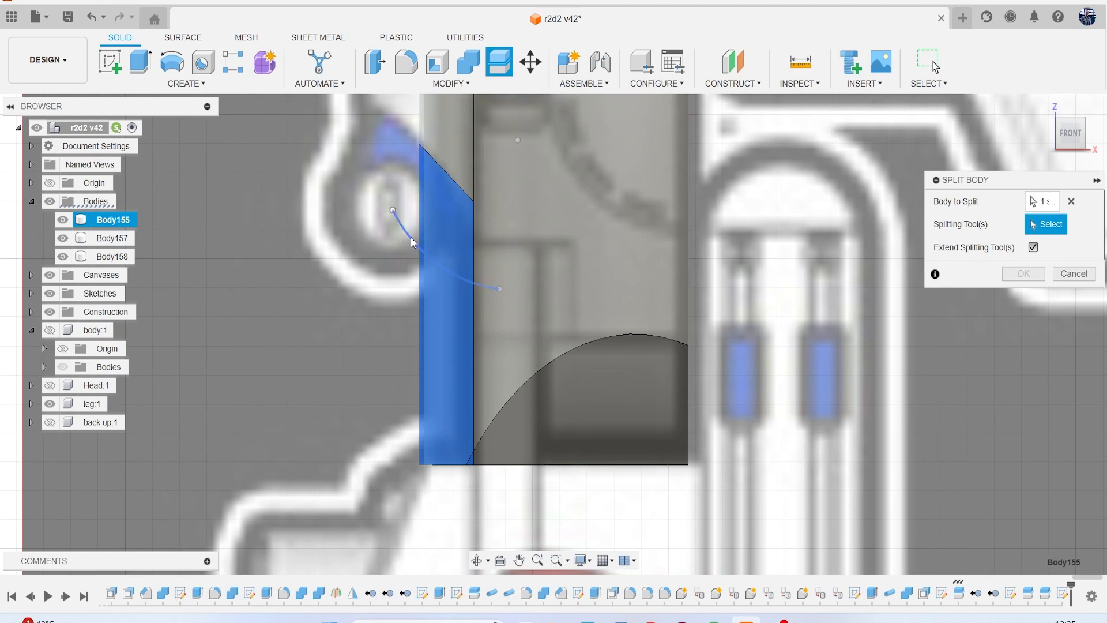
click(490, 285)
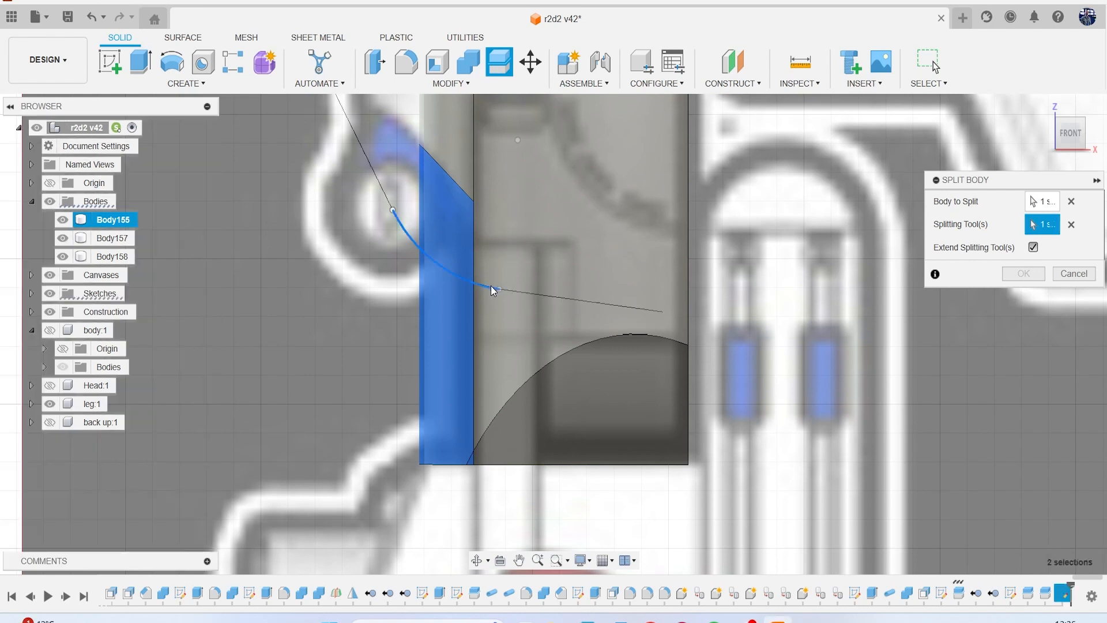
click(1024, 274)
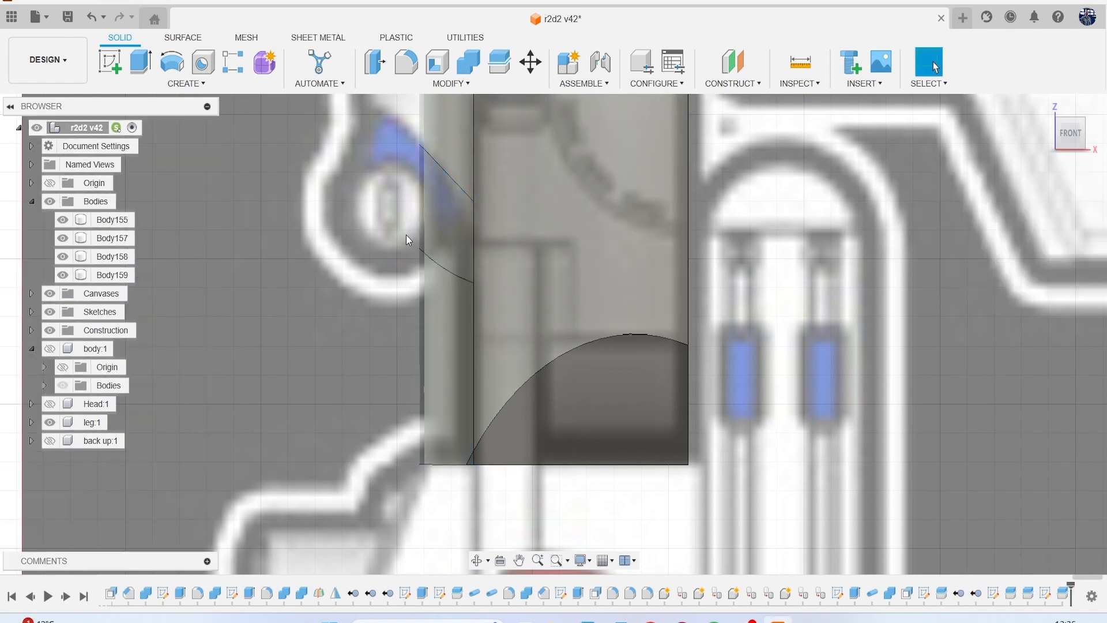
Hide Body159 below the arc cut, compare the block with the reference, and hide the canvases.
click(63, 275)
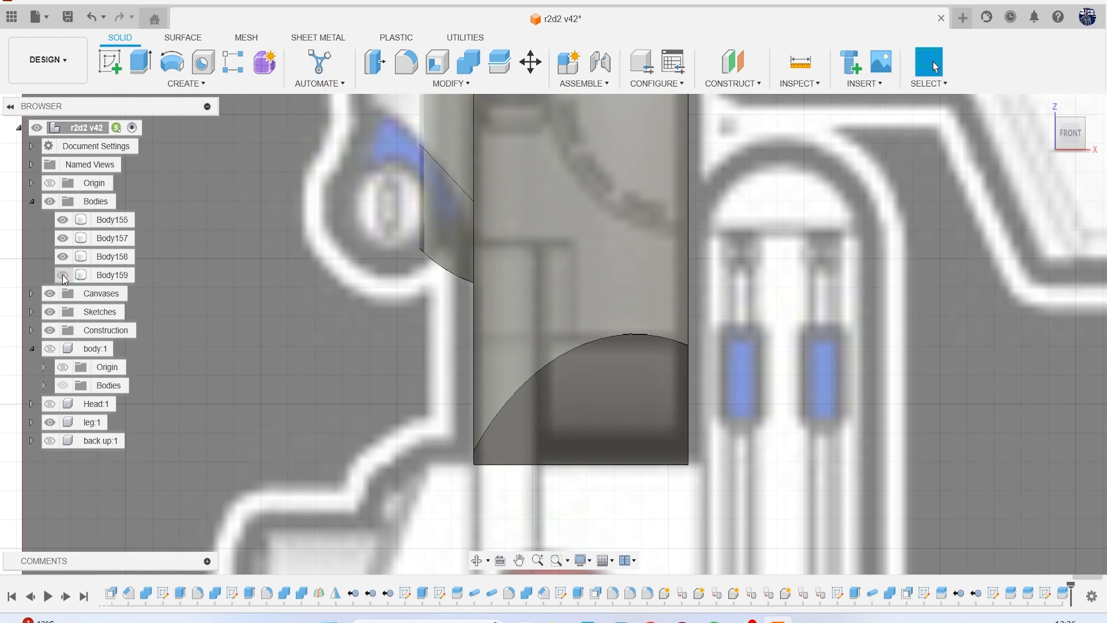
scroll(340, 287, down, 2)
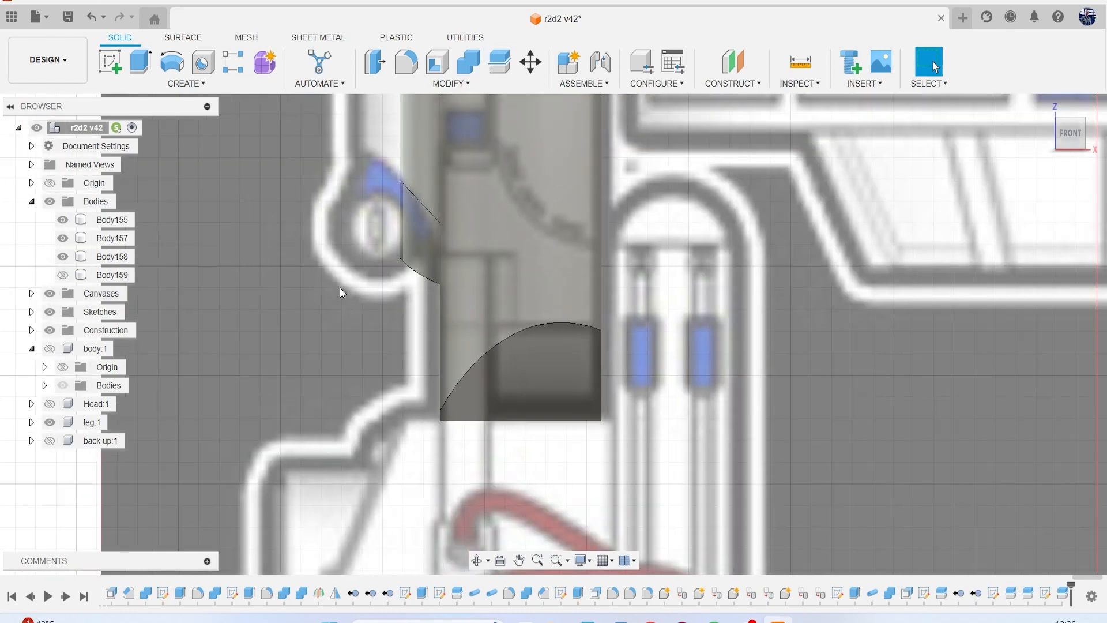
scroll(392, 275, down, 1)
click(395, 275)
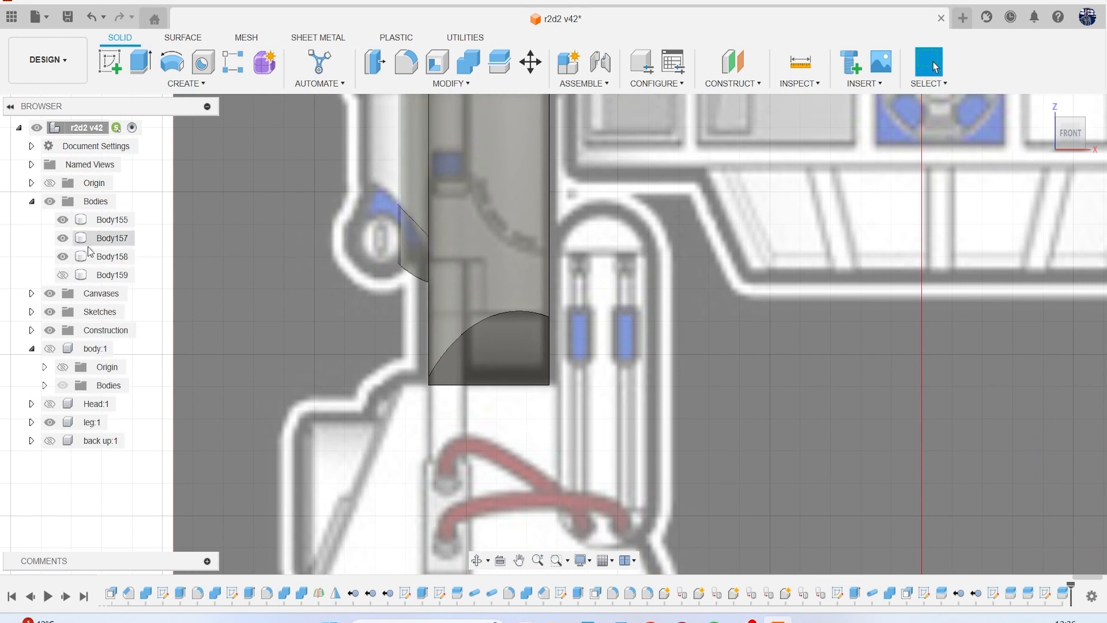
click(50, 294)
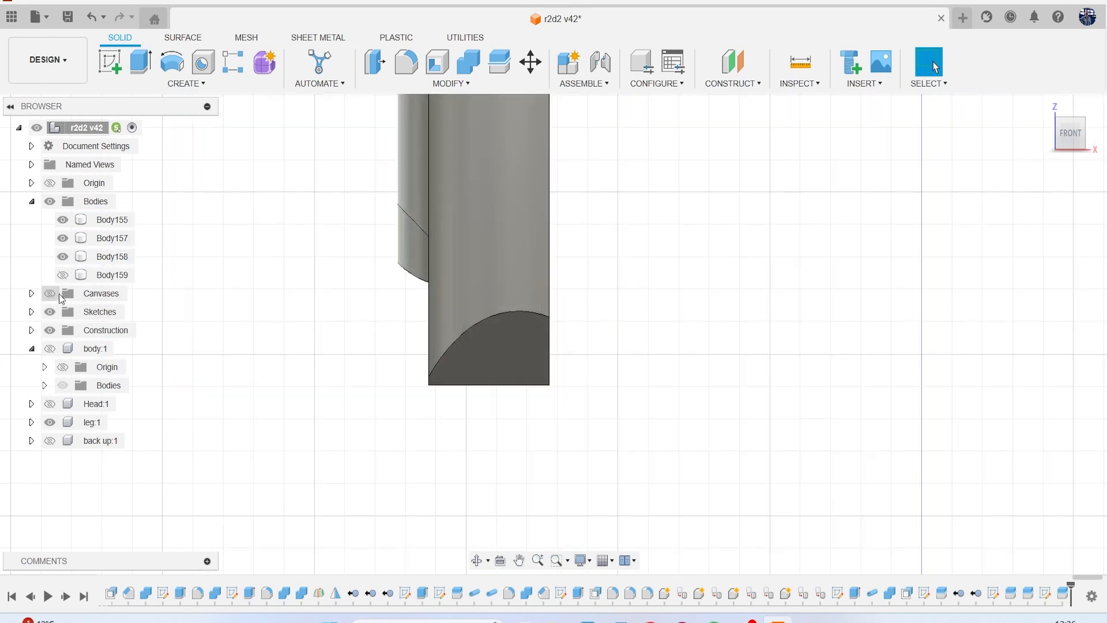
With Body155 temporarily hidden, fillet the curved lower edge of the upper outer piece, Body158, with a 0.2 mm radius.
scroll(416, 245, up, 2)
click(62, 219)
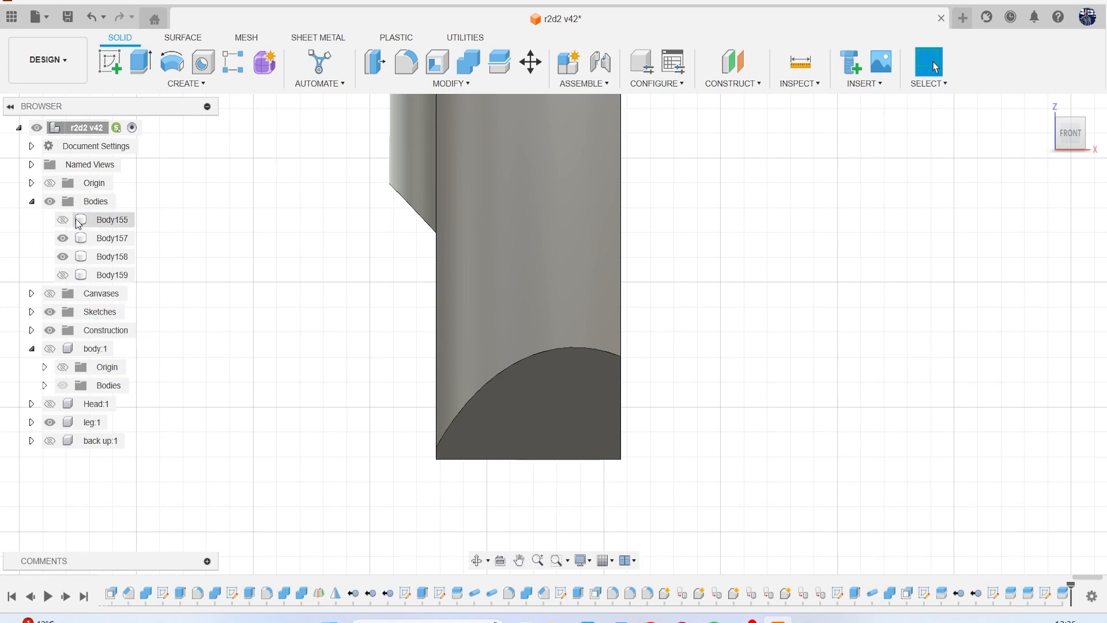
drag(1071, 141, 1092, 131)
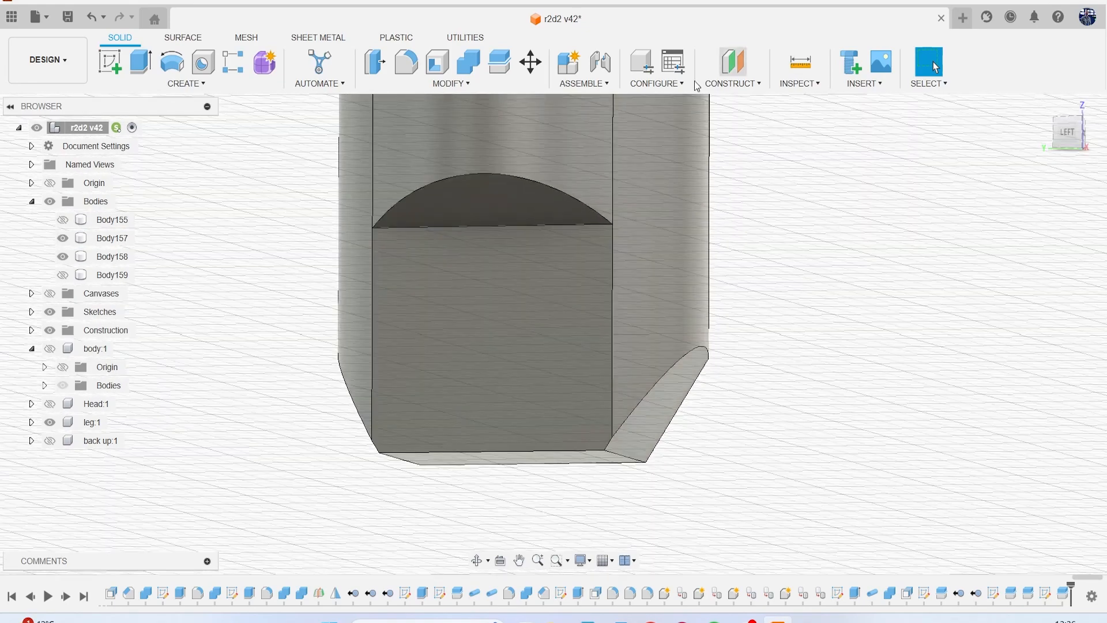
click(407, 61)
scroll(485, 150, up, 2)
click(508, 187)
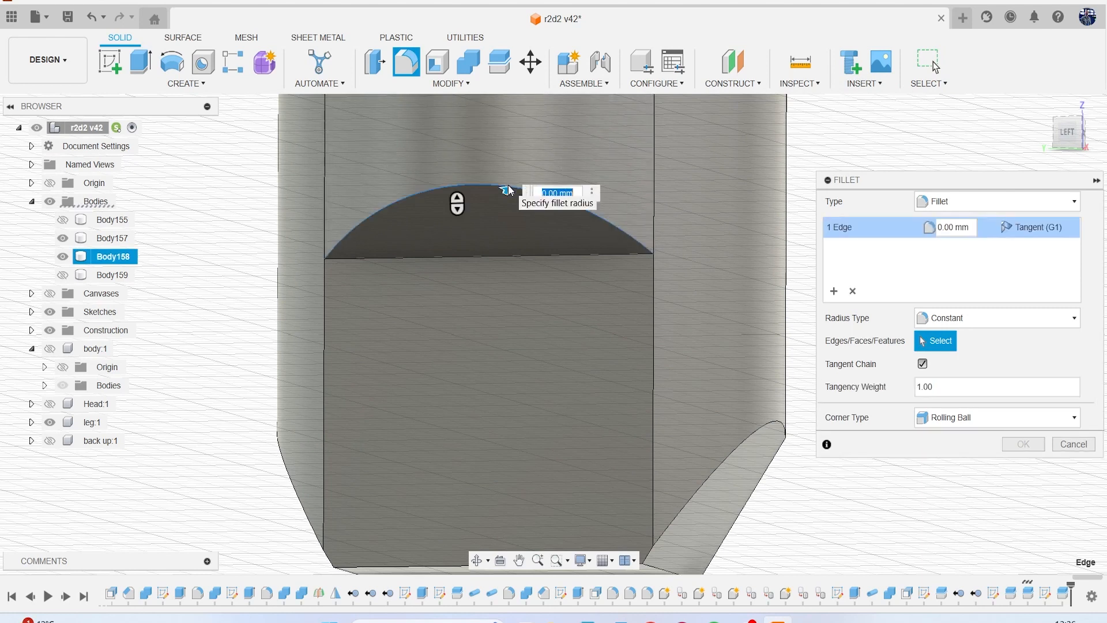
text(.2)
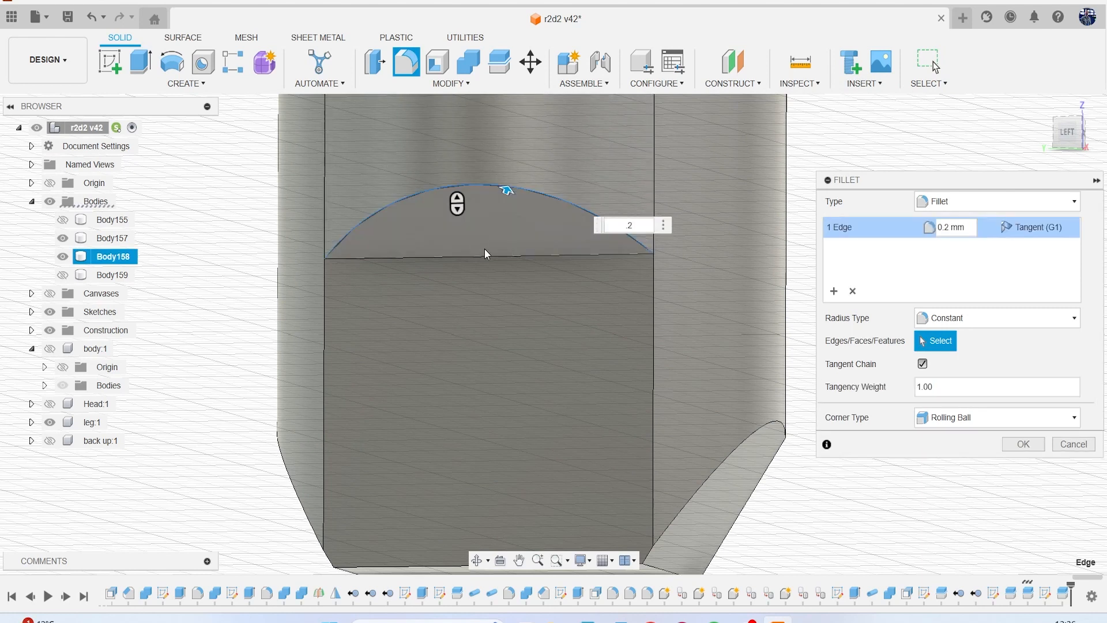
click(517, 239)
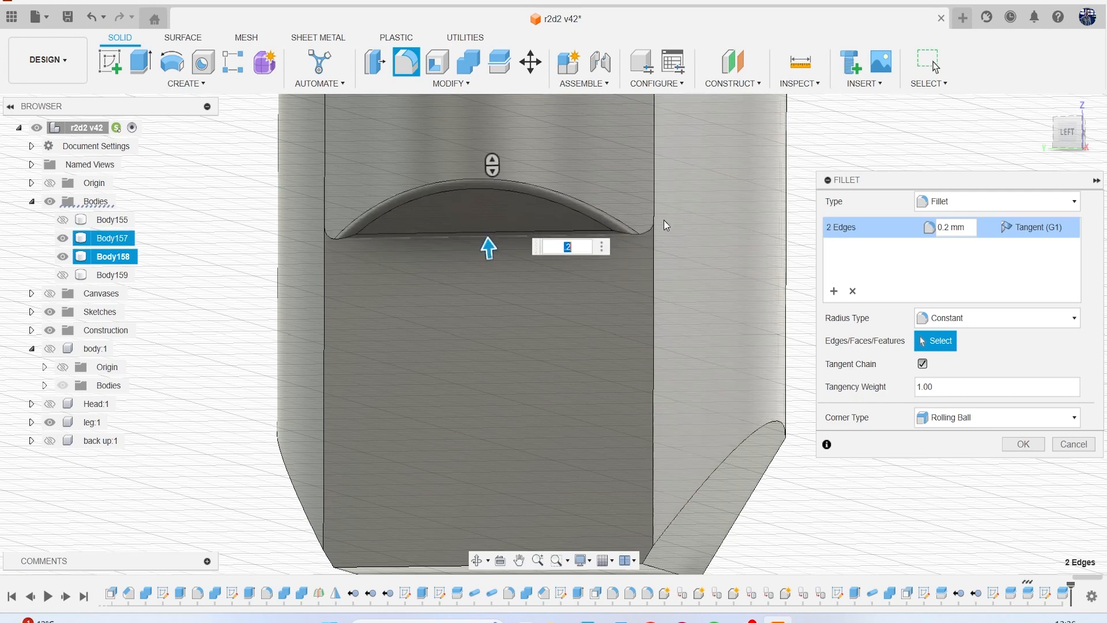
click(503, 254)
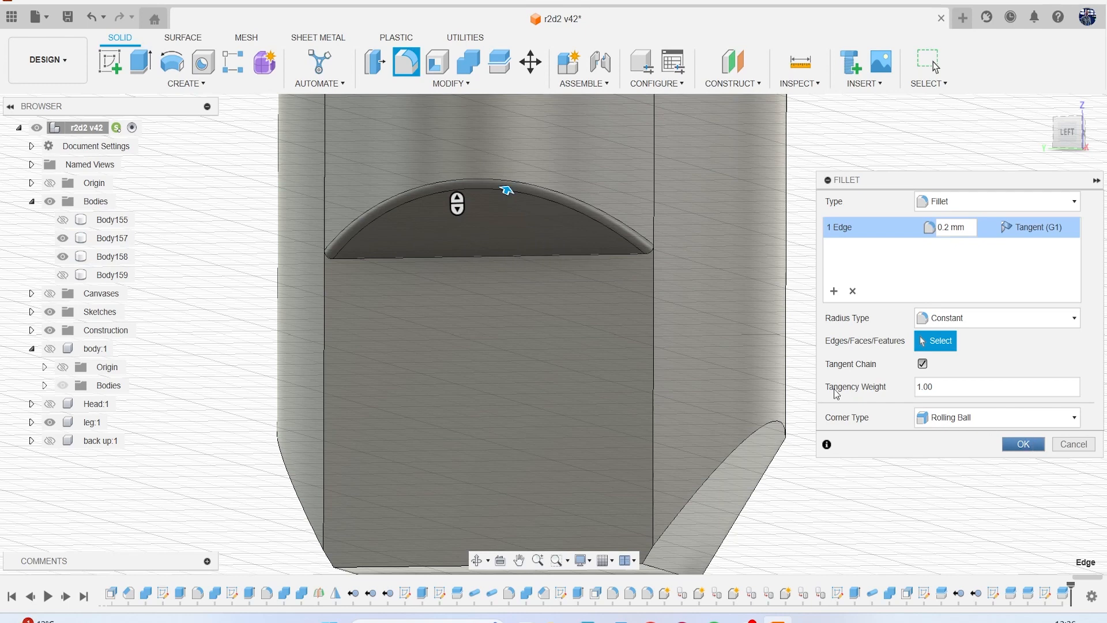
click(1024, 443)
click(63, 219)
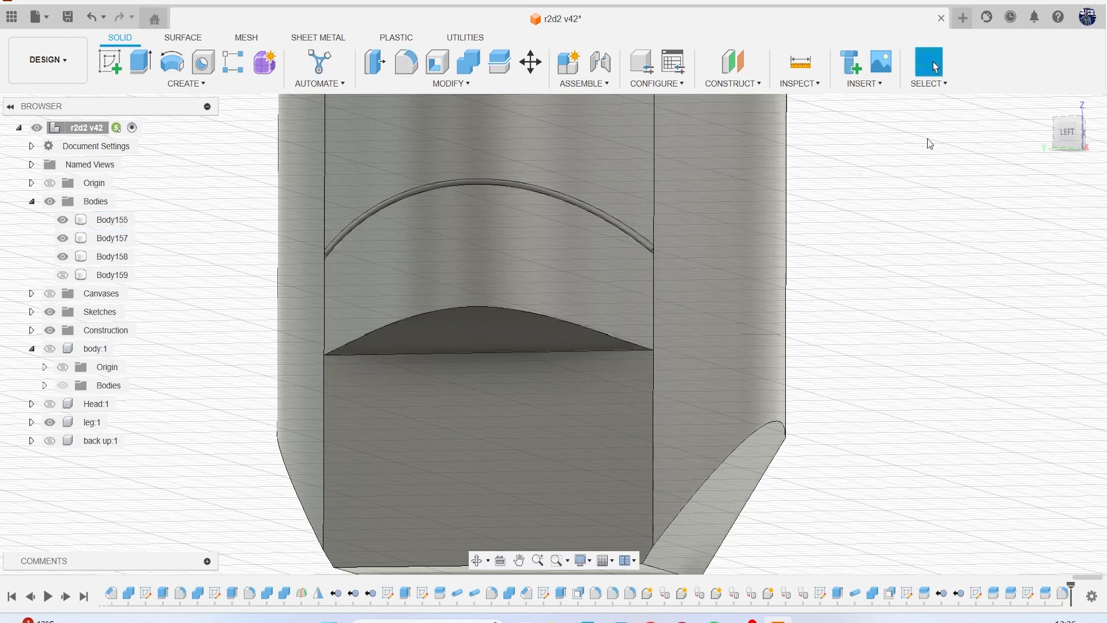
With Body158 temporarily hidden, fillet the curved upper edge of the middle outer piece, Body155, with a 0.02 mm radius.
drag(1068, 136, 1057, 153)
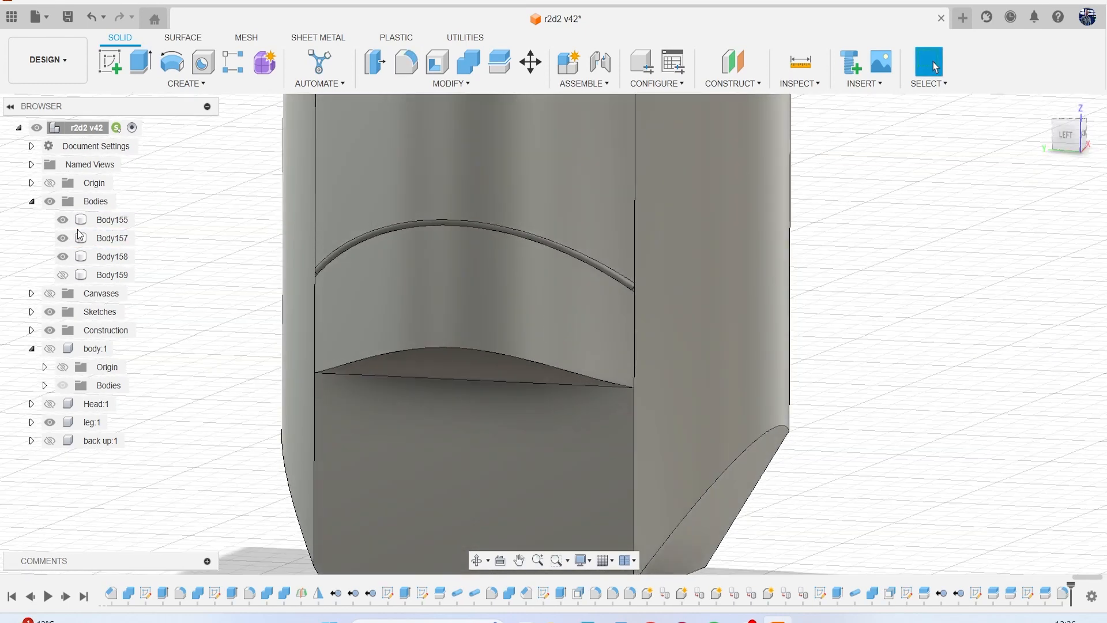
click(63, 238)
click(64, 238)
click(64, 256)
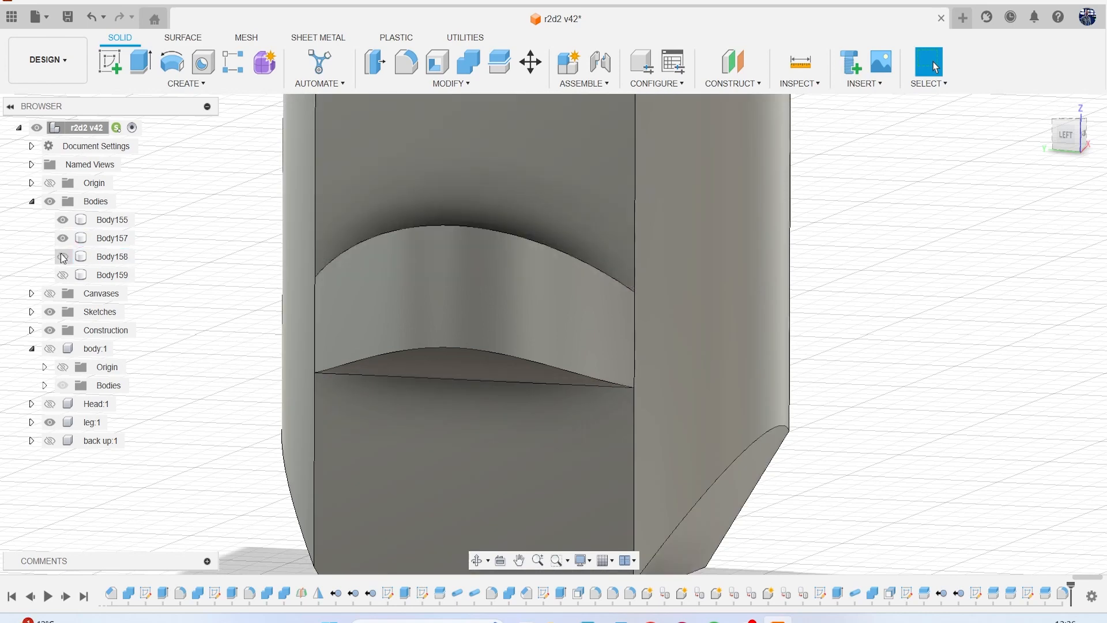
key(f)
click(462, 226)
text(.2)
key(BackSpace)
text(02)
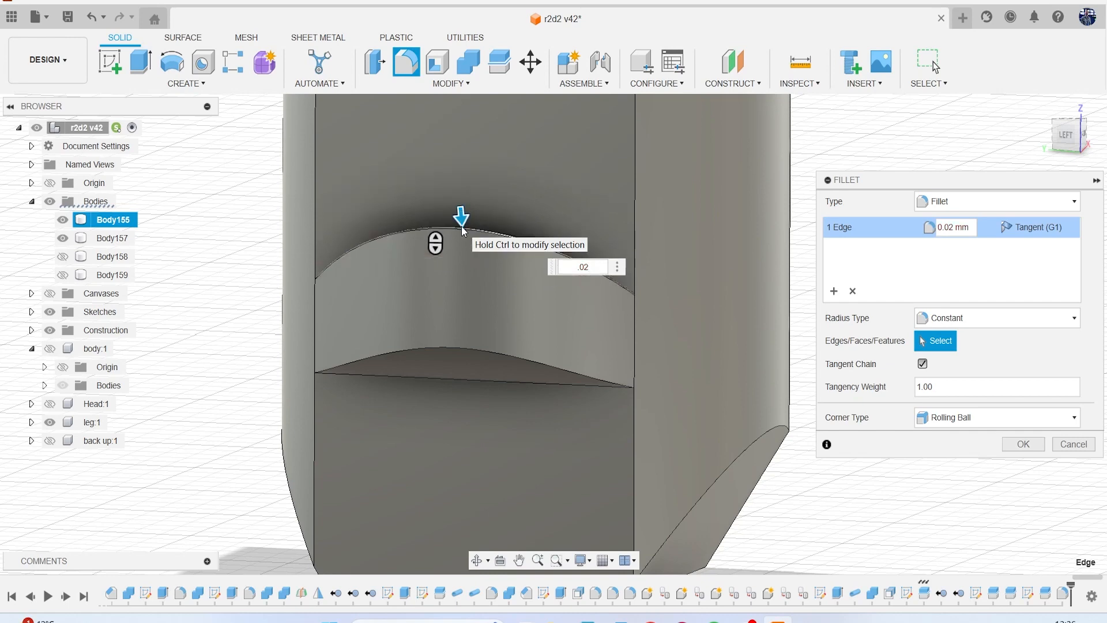
key(Return)
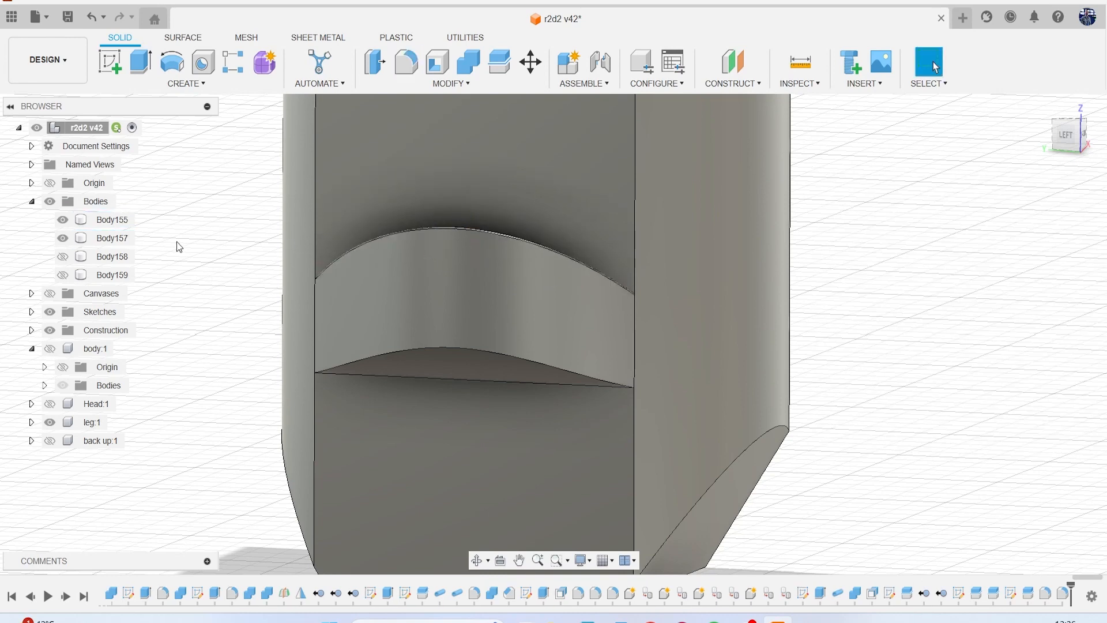
click(62, 256)
Fillet the curved lower edge of the middle outer piece, Body155, with a 0.10 mm radius.
scroll(361, 278, down, 5)
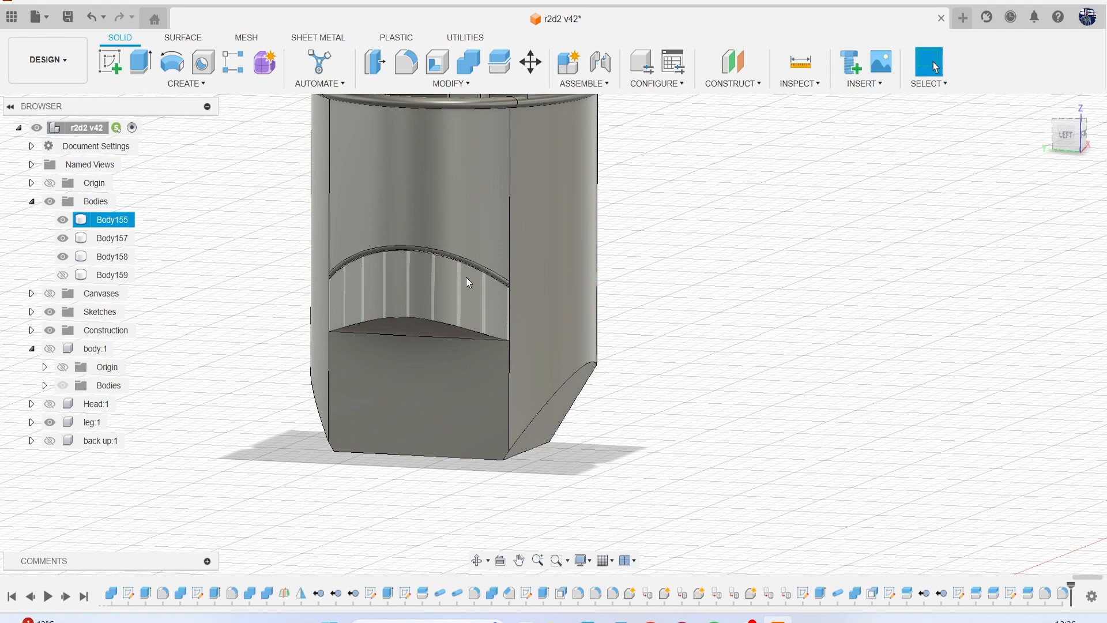
mouse_move(1066, 141)
mouse_down()
mouse_move(1017, 134)
mouse_move(1055, 134)
mouse_up()
scroll(454, 323, up, 5)
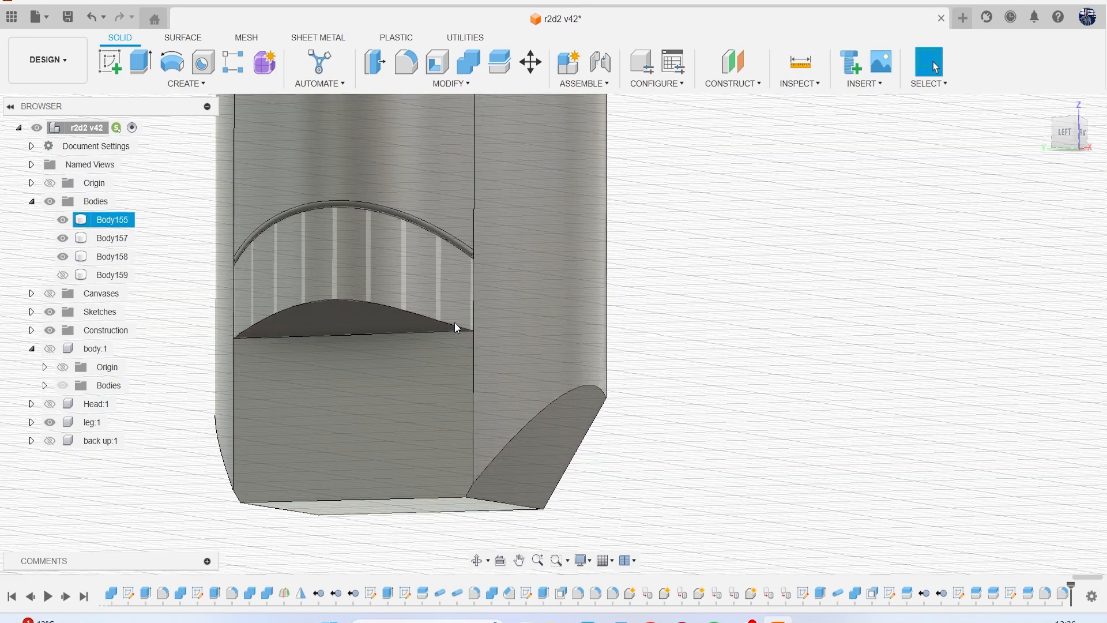
key(f)
click(340, 293)
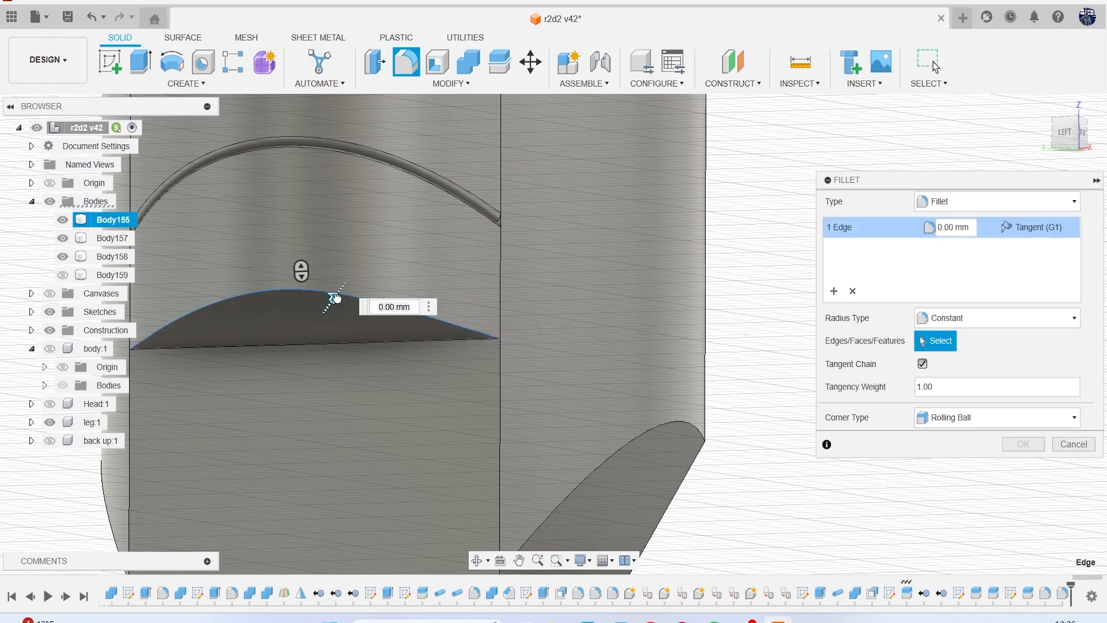
drag(337, 293, 337, 294)
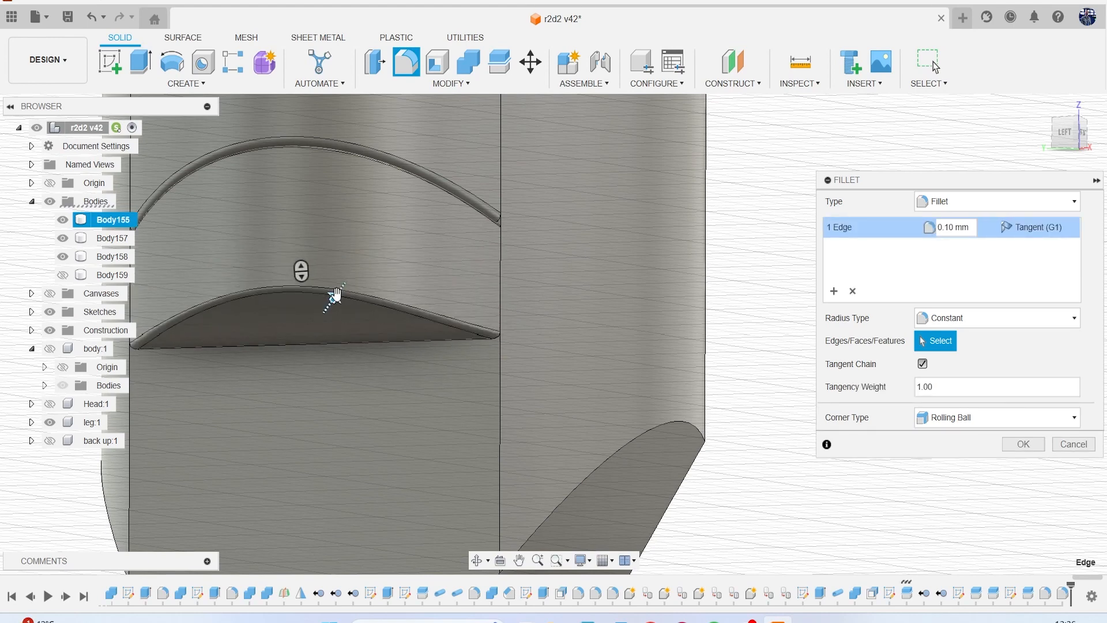
key(Return)
Check the filleted ankle block from the front corner and save the r2d2 design.
scroll(485, 321, down, 5)
scroll(729, 255, down, 1)
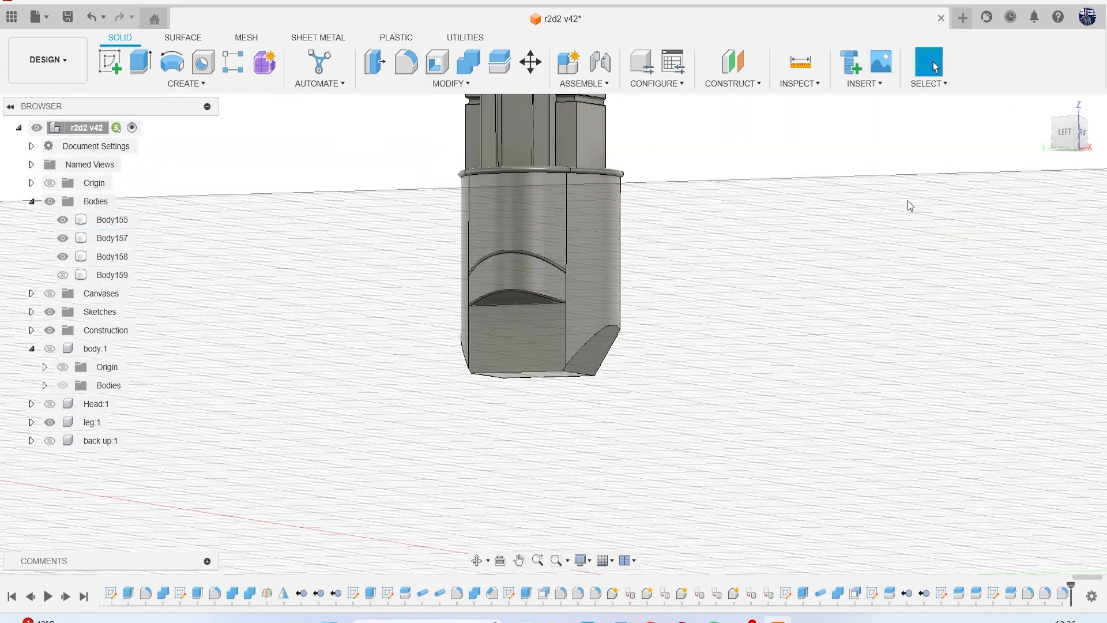
mouse_move(1071, 141)
mouse_down()
mouse_move(1076, 149)
mouse_move(1057, 151)
mouse_up()
mouse_move(730, 255)
shift+middle_down()
mouse_move(695, 241)
mouse_move(684, 221)
mouse_move(713, 242)
shift+middle_up()
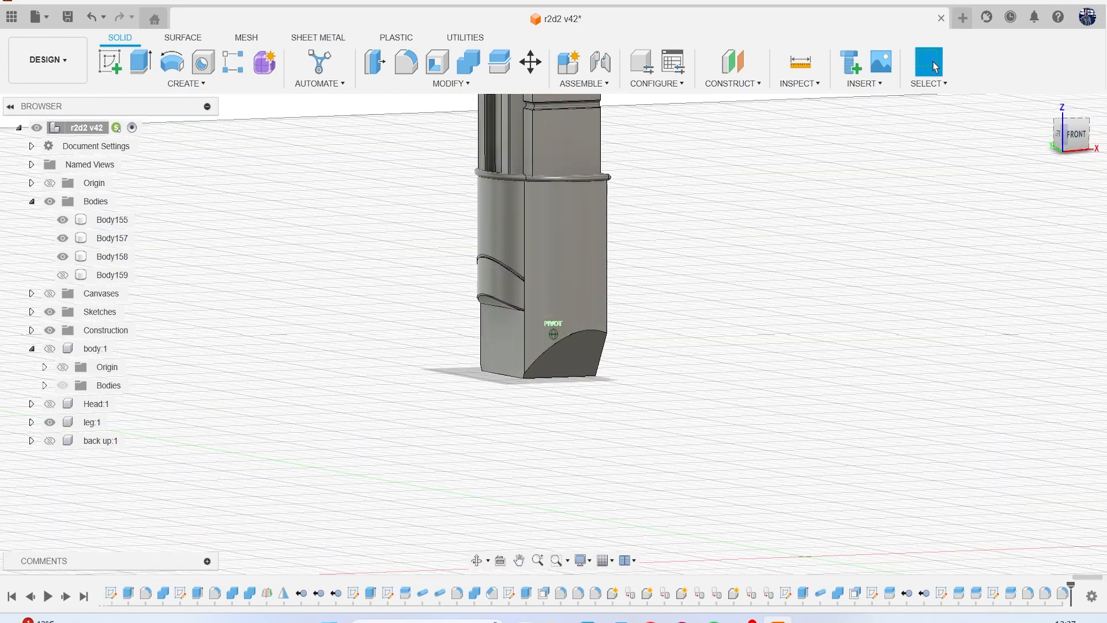
click(68, 17)
click(562, 342)
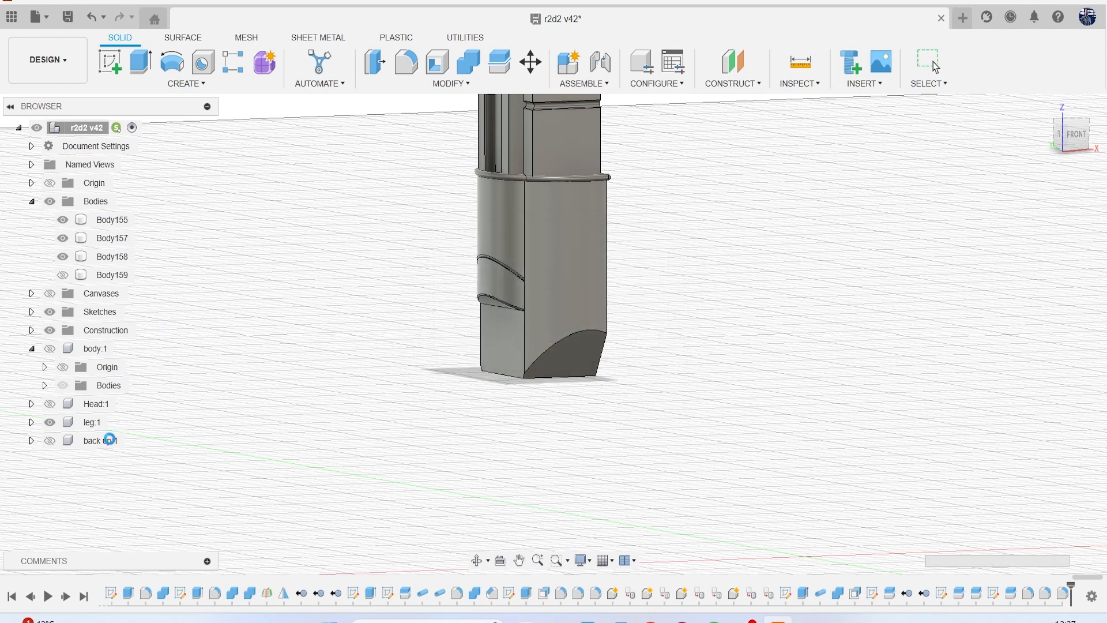
Display the reference canvases and examine the ankle block against the drawn leg from the left side.
scroll(476, 289, down, 5)
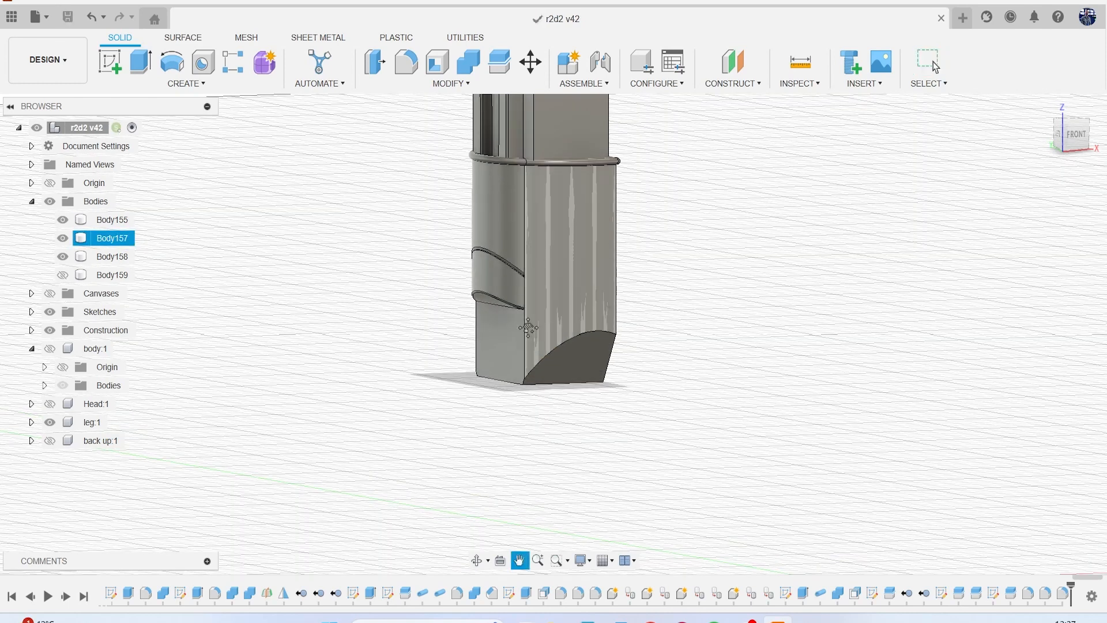
scroll(330, 377, up, 3)
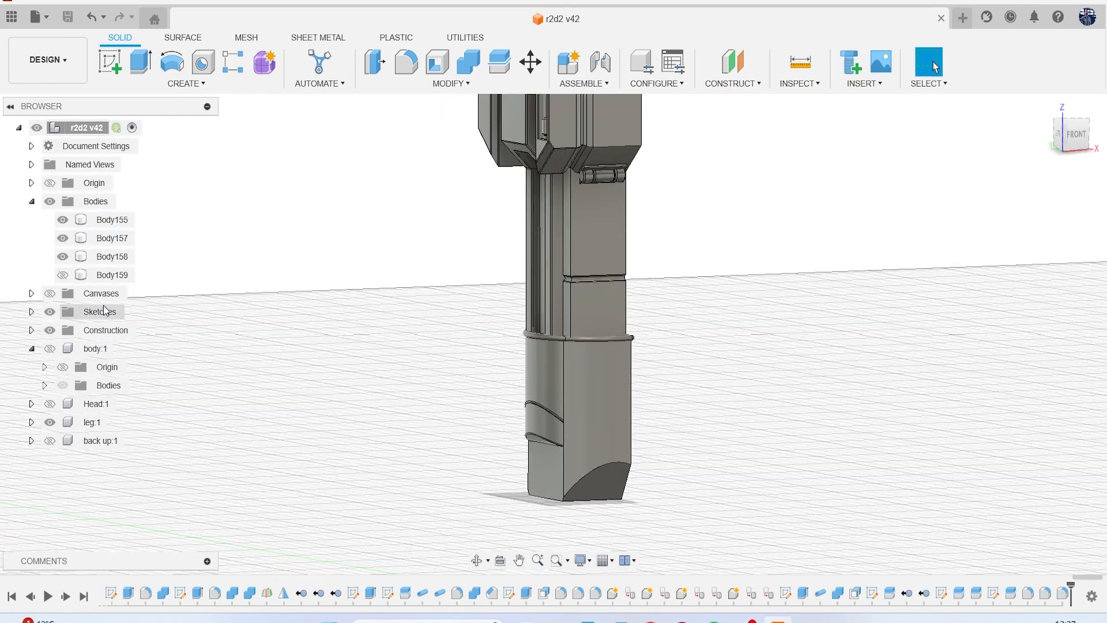
click(63, 275)
click(63, 275)
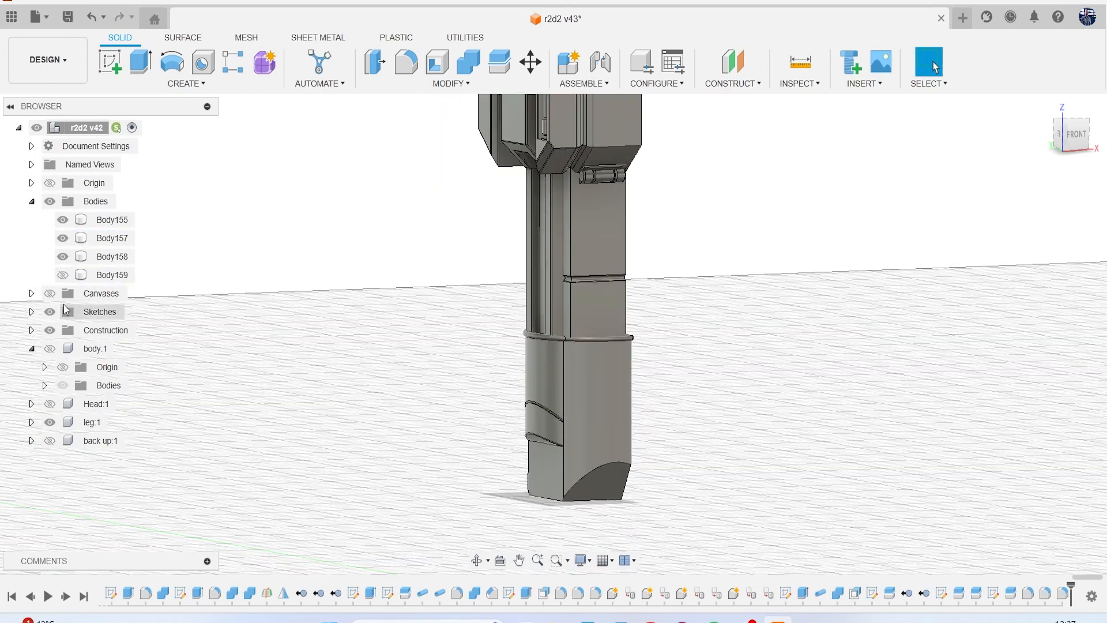
click(50, 293)
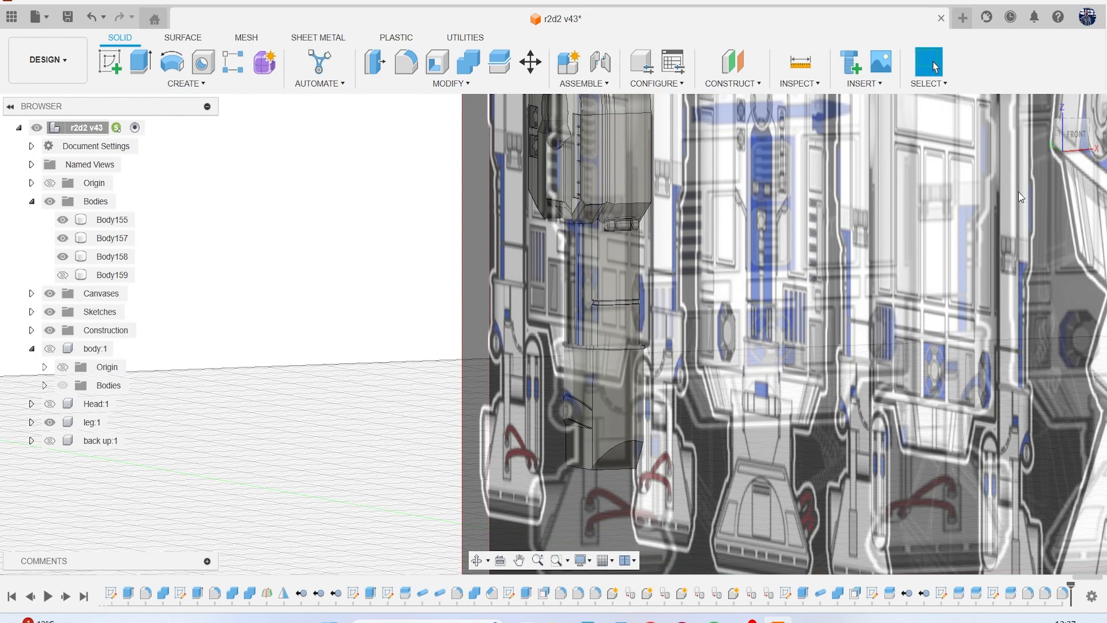
drag(1077, 136, 1063, 139)
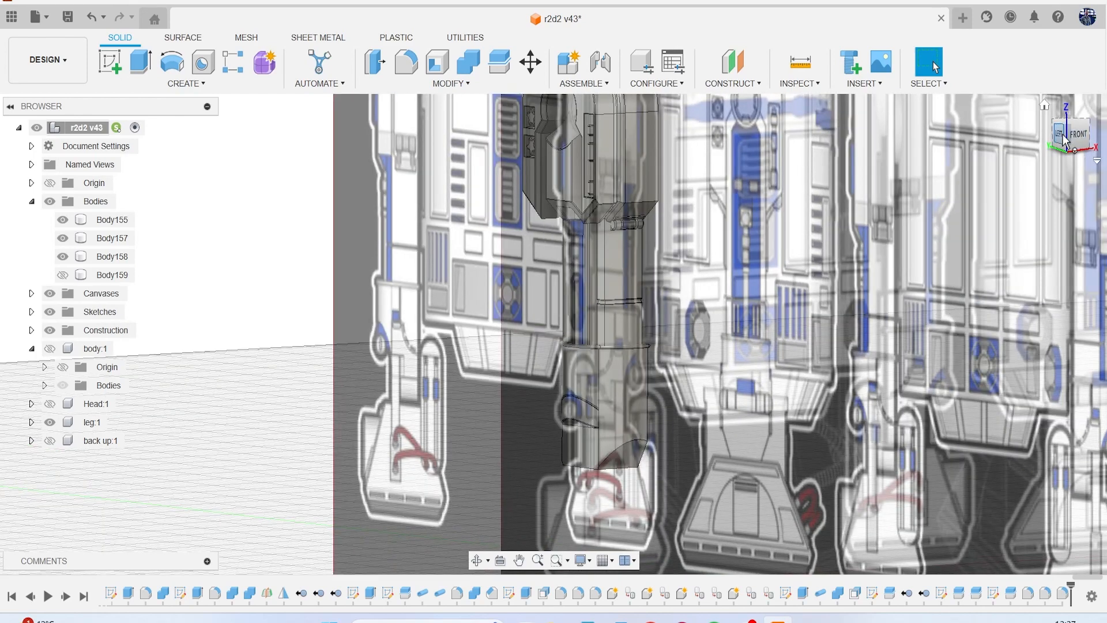
click(1063, 136)
middle_drag(744, 362, 732, 268)
scroll(621, 320, up, 2)
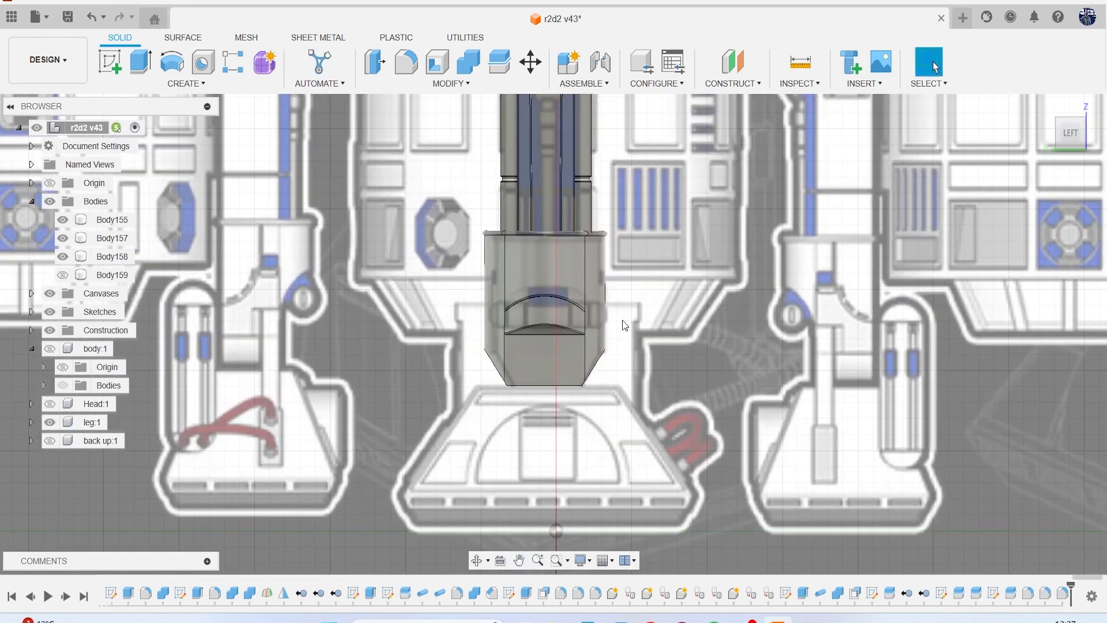
scroll(620, 319, up, 3)
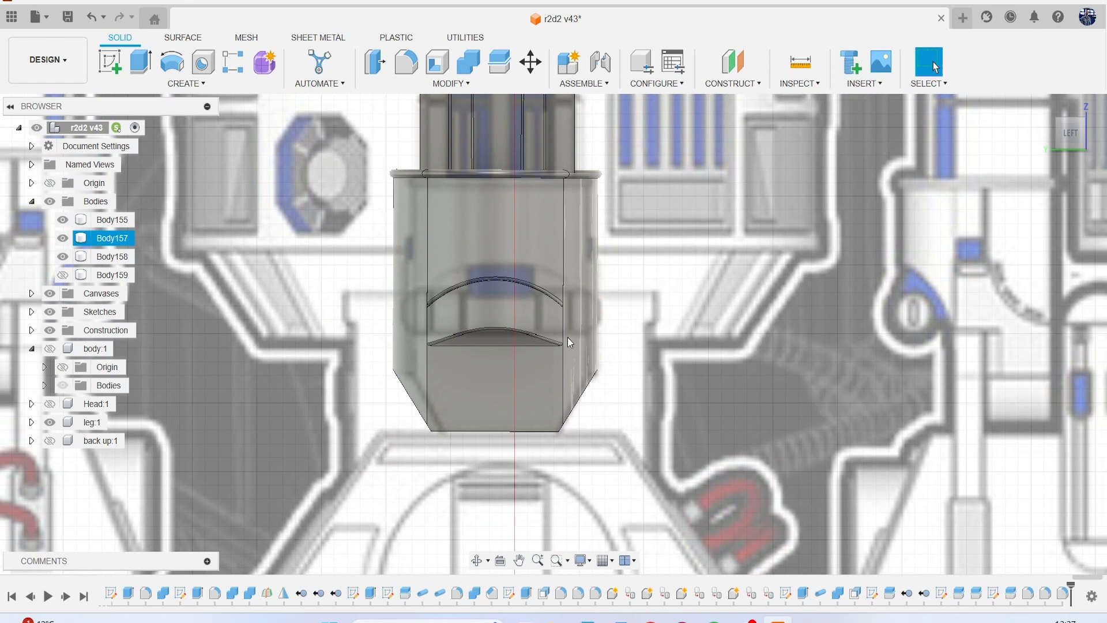
scroll(567, 337, down, 10)
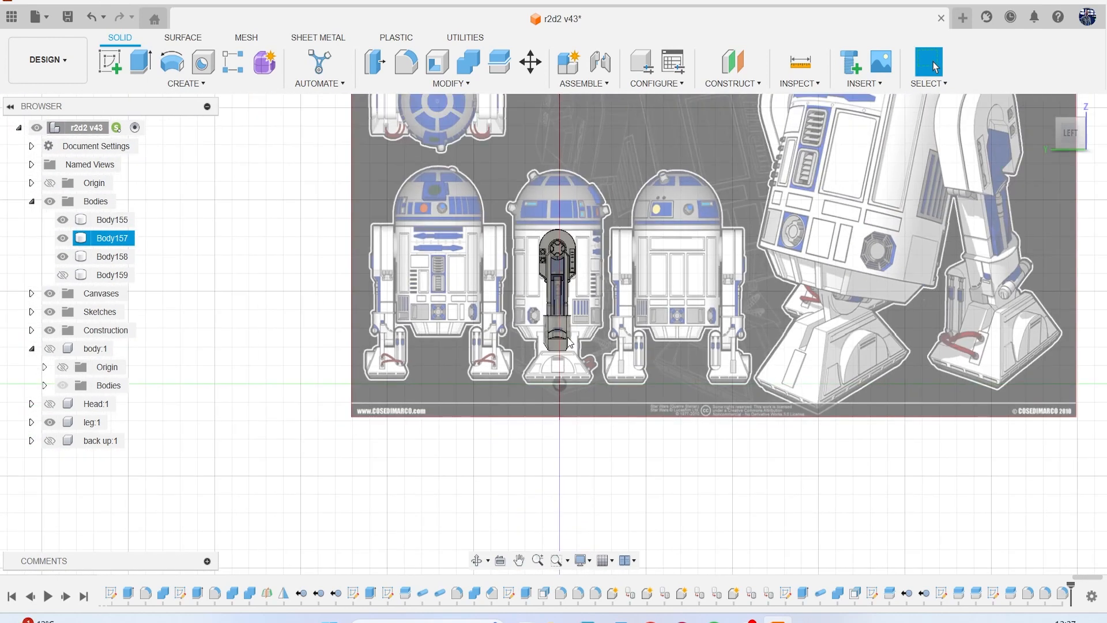
scroll(568, 341, up, 12)
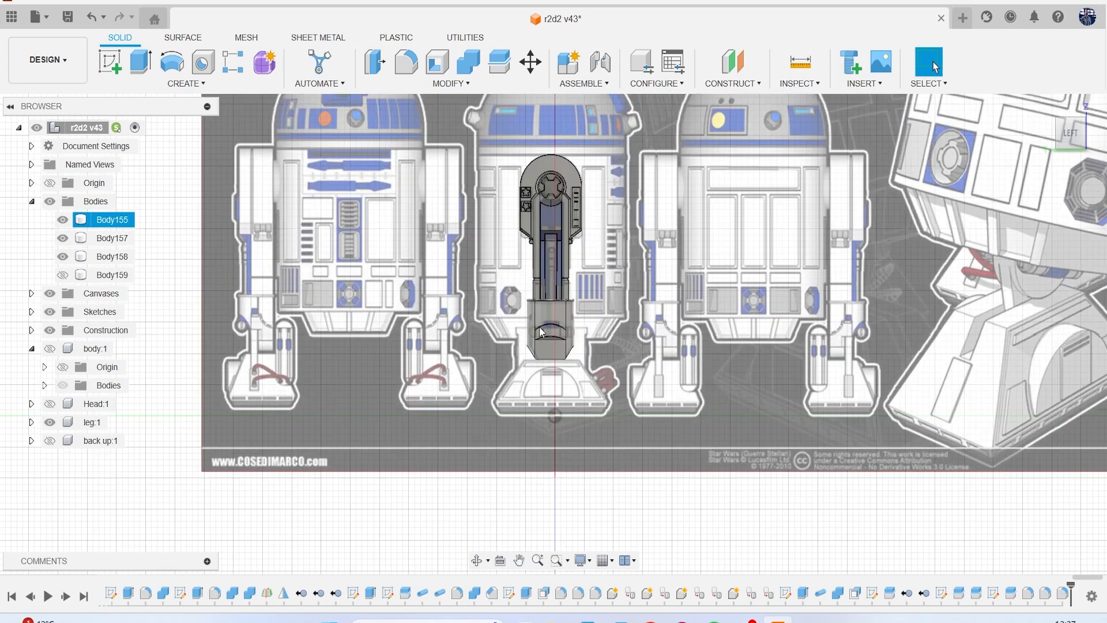
scroll(600, 330, down, 4)
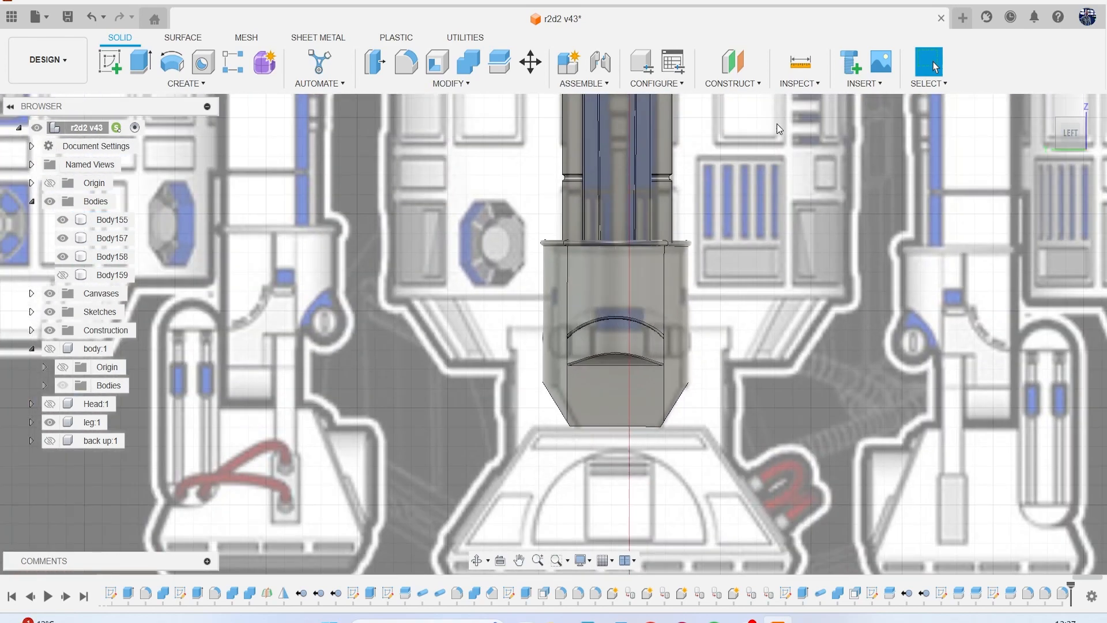
Create a tangent plane at 0 degrees on the curved outer face of the middle piece, Body155, and start a sketch on it.
click(732, 90)
click(750, 129)
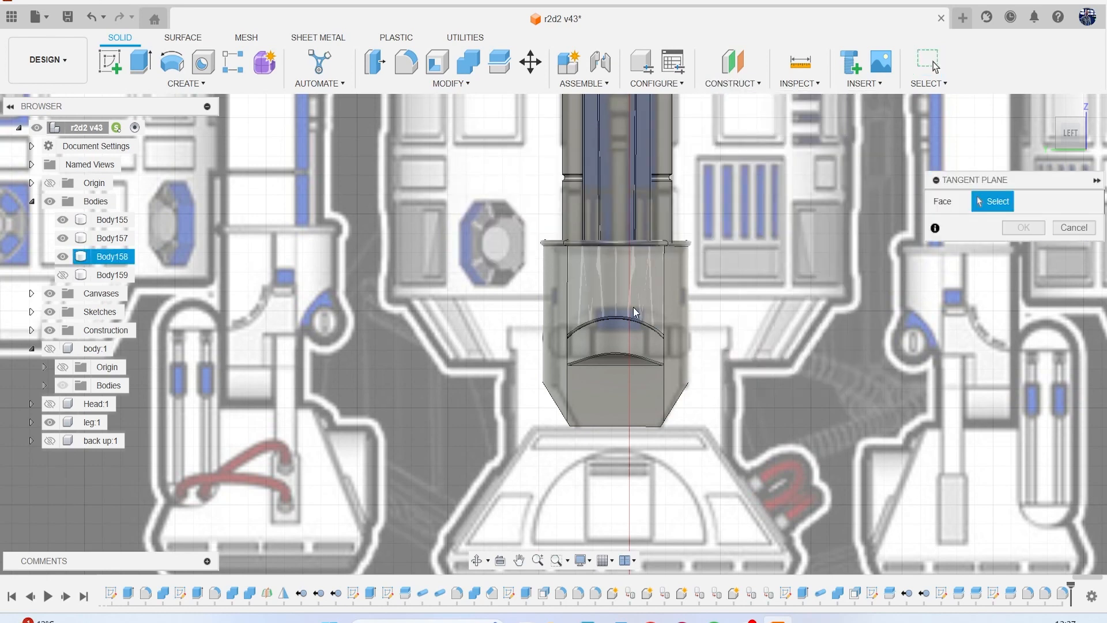
click(625, 336)
click(1021, 274)
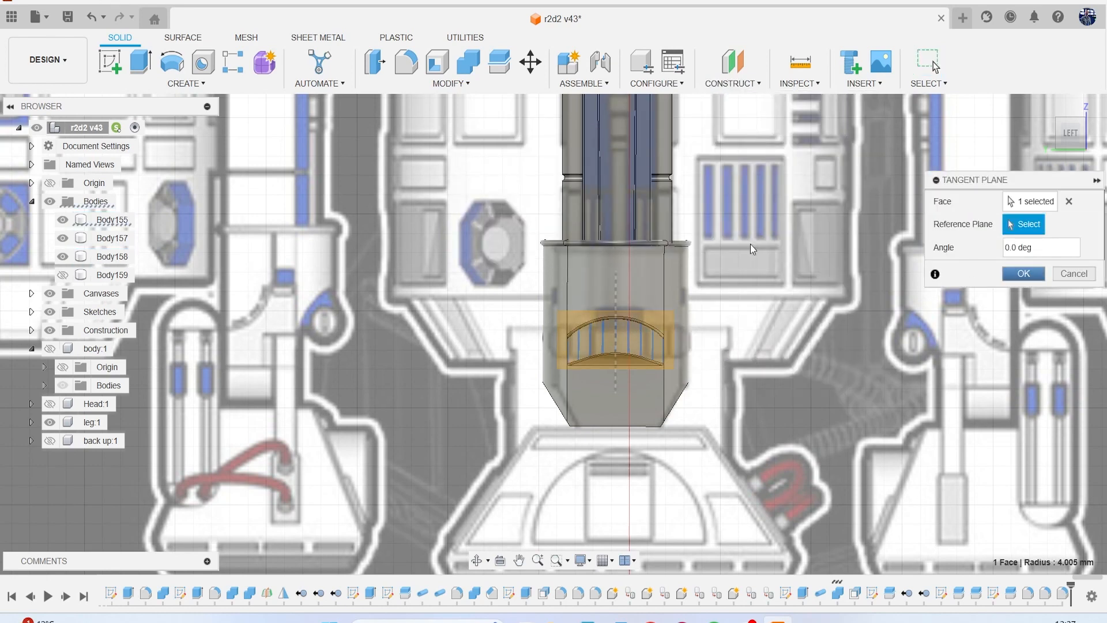
click(621, 341)
scroll(481, 275, up, 5)
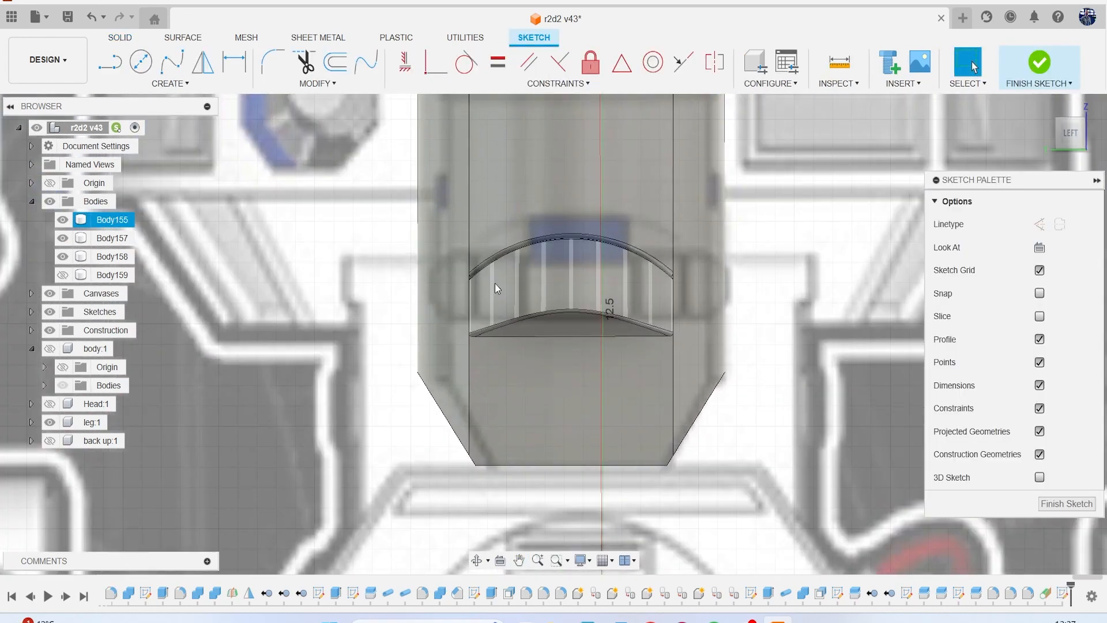
key(l)
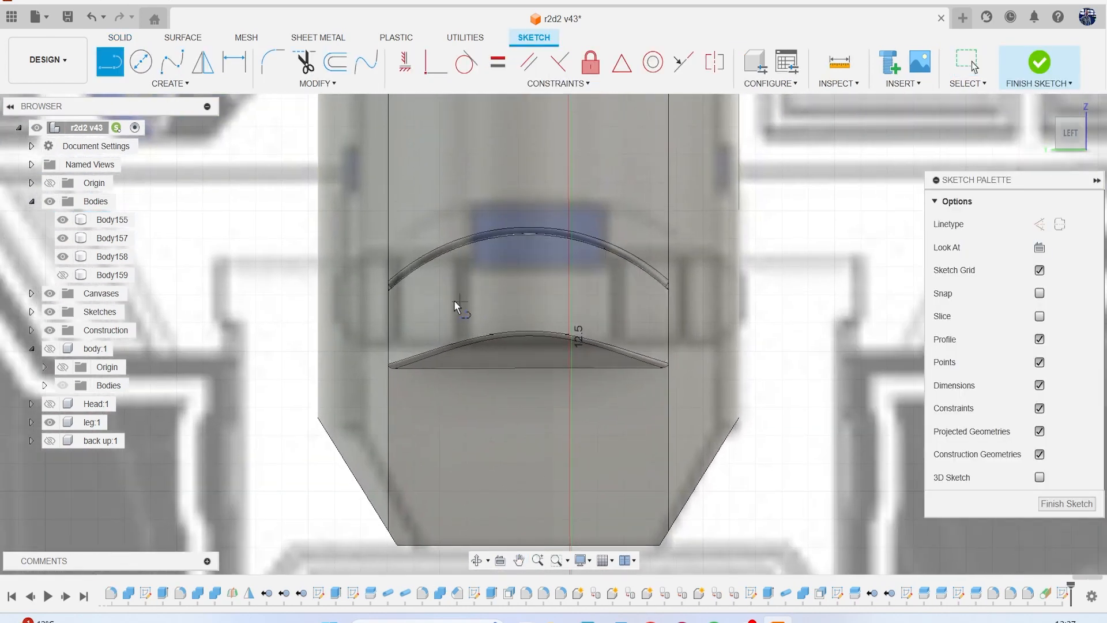
scroll(438, 308, up, 2)
click(306, 298)
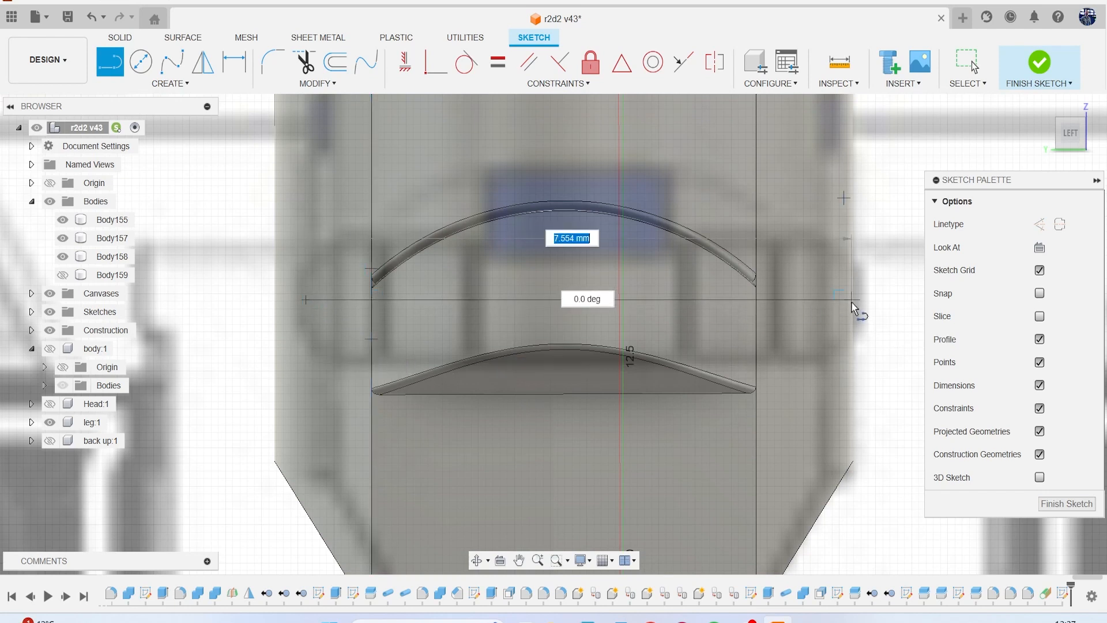
key(Escape)
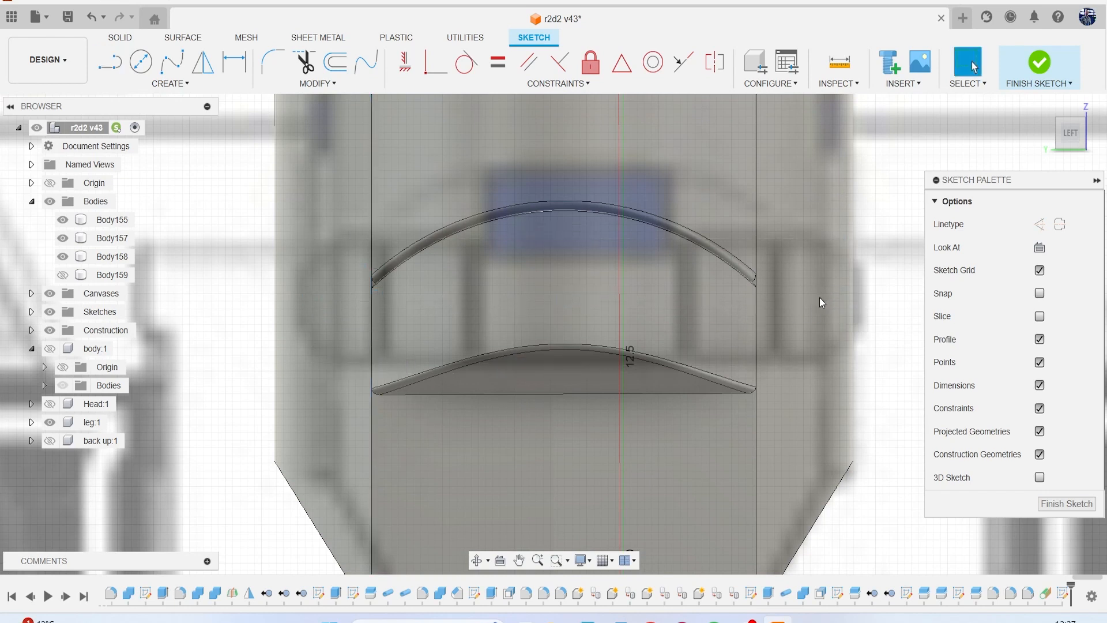
Project the outline of Body157 into the sketch and draw a horizontal line across it from edge to edge.
click(822, 301)
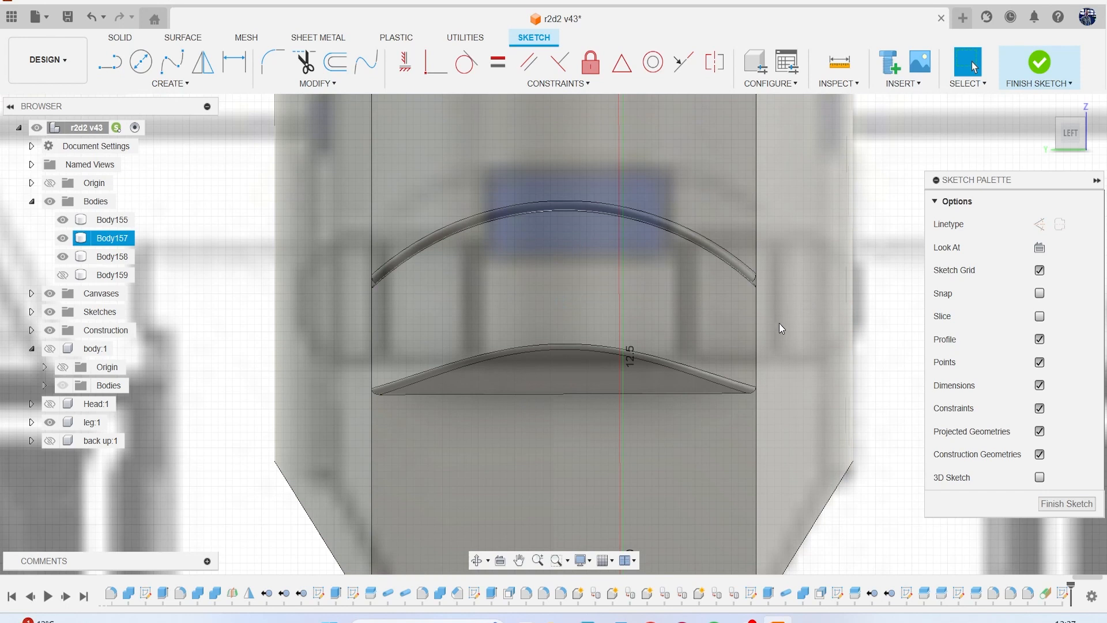
key(p)
click(787, 342)
click(839, 274)
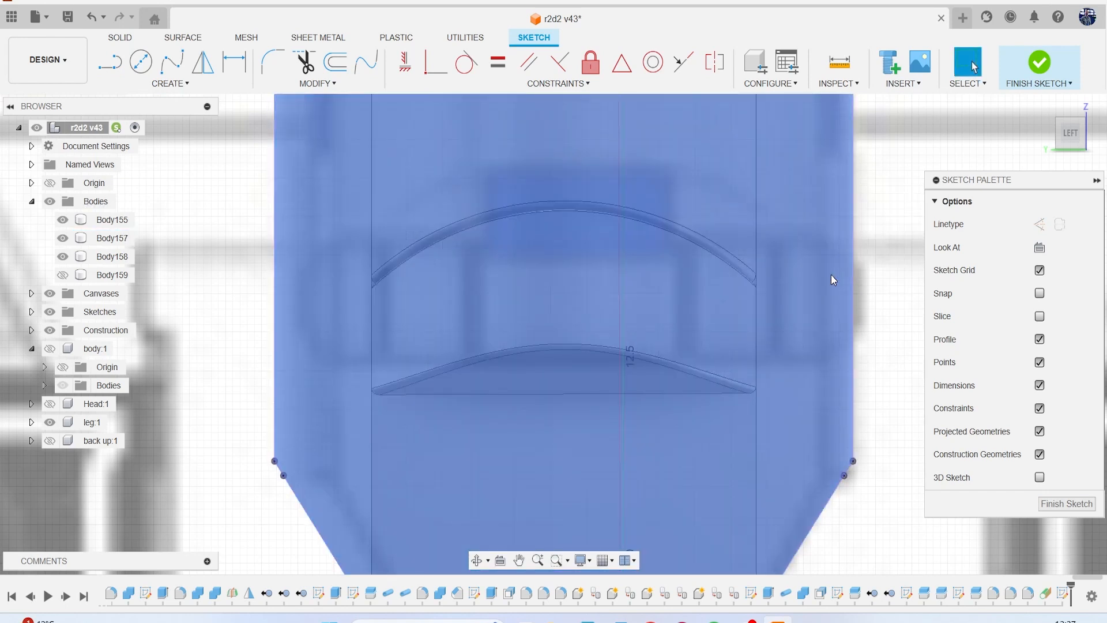
key(l)
click(852, 316)
click(276, 317)
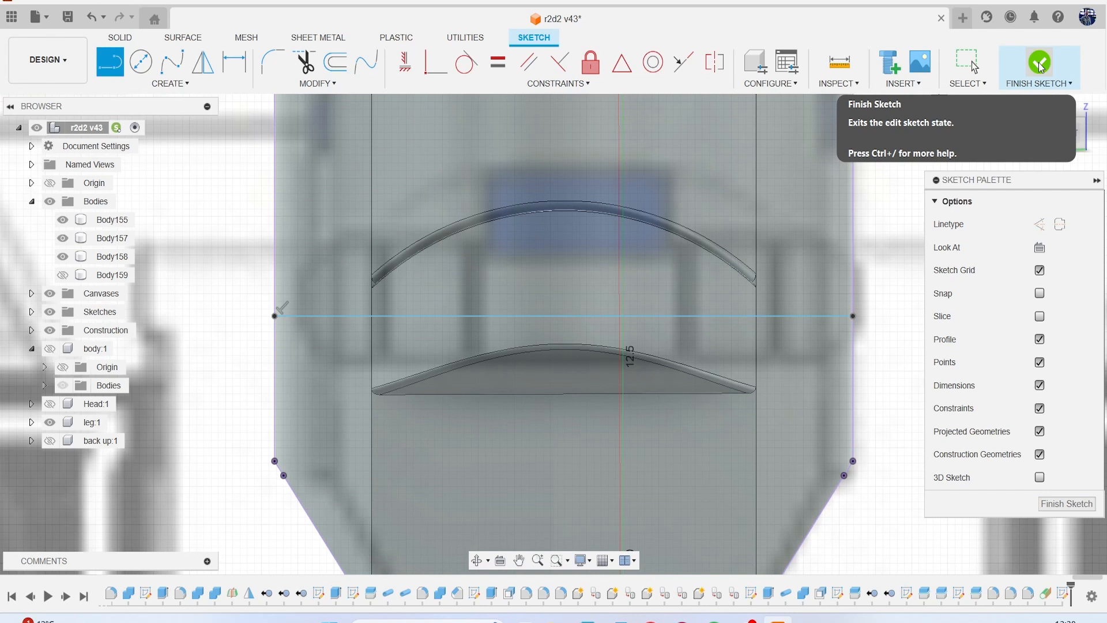
Sketch a horizontal center-to-center slot about 6.8 mm between centres and 1.6 mm wide, shifting it sideways to centre it on the ankle block.
click(164, 83)
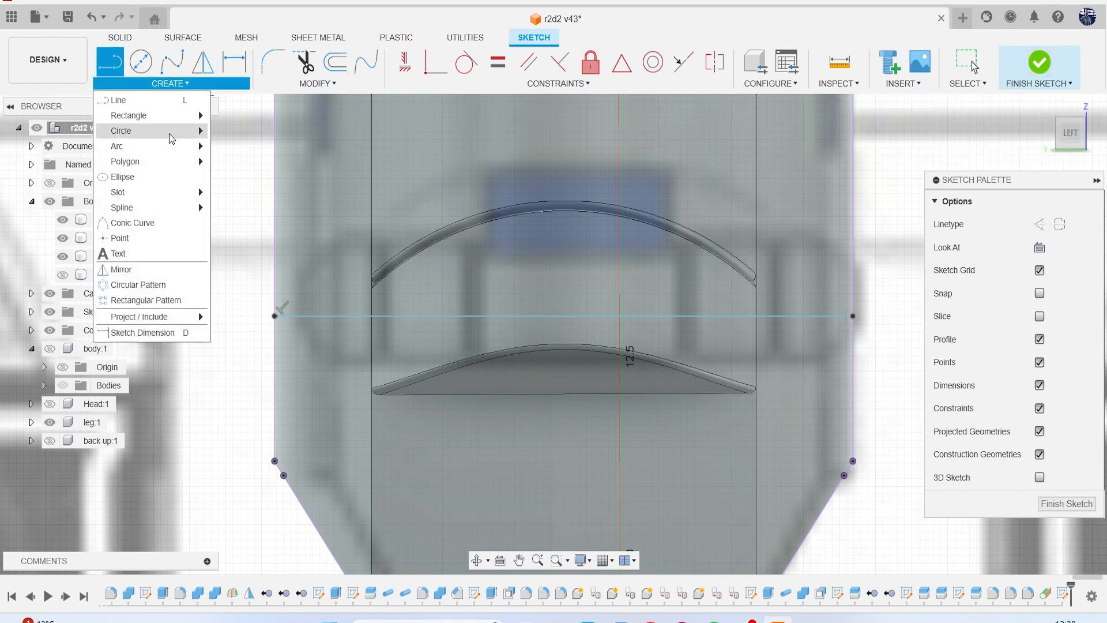
mouse_move(148, 192)
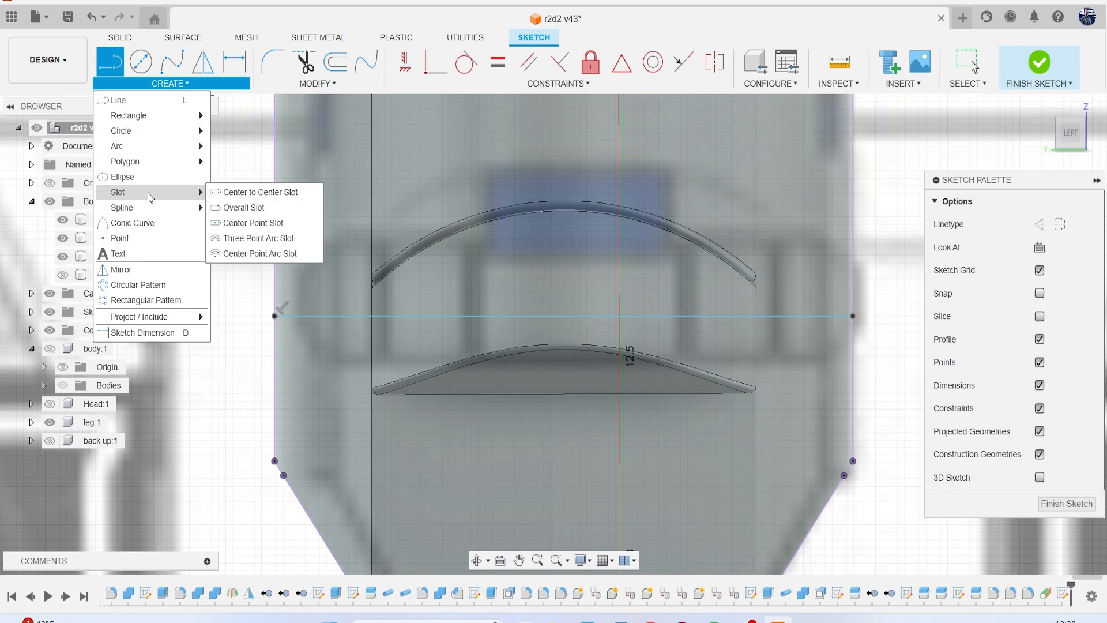
click(253, 192)
click(331, 298)
click(819, 297)
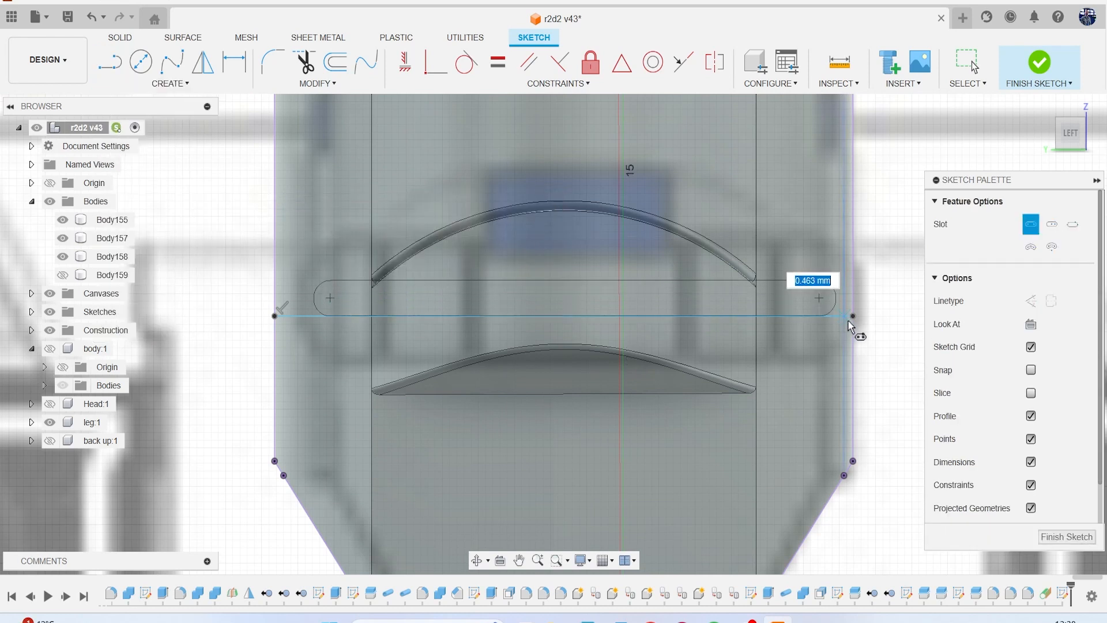
click(857, 364)
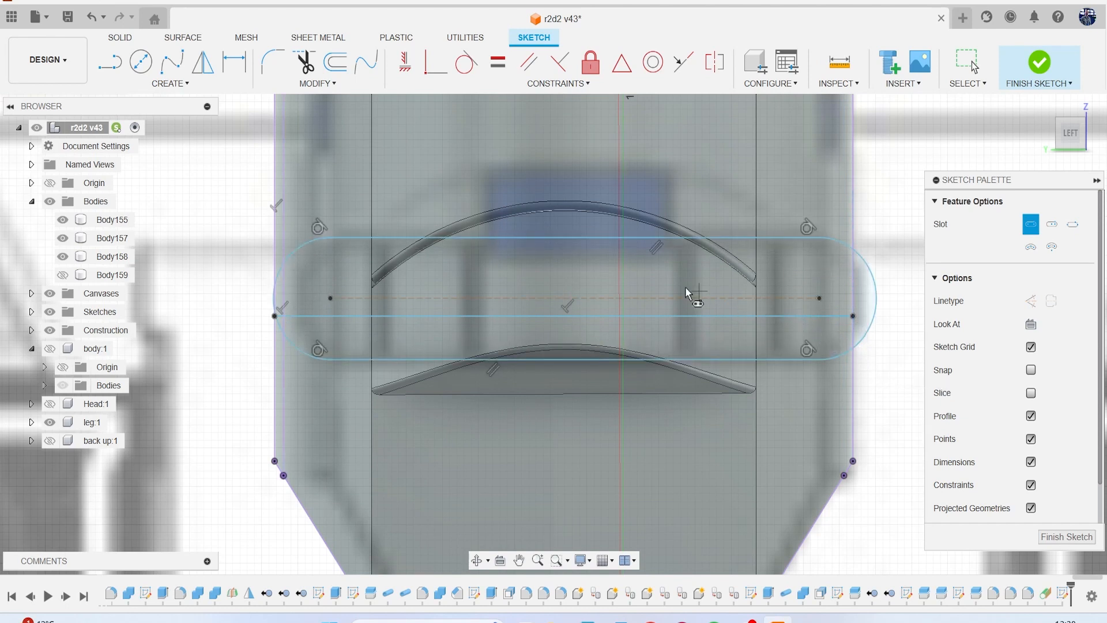
key(Escape)
click(627, 239)
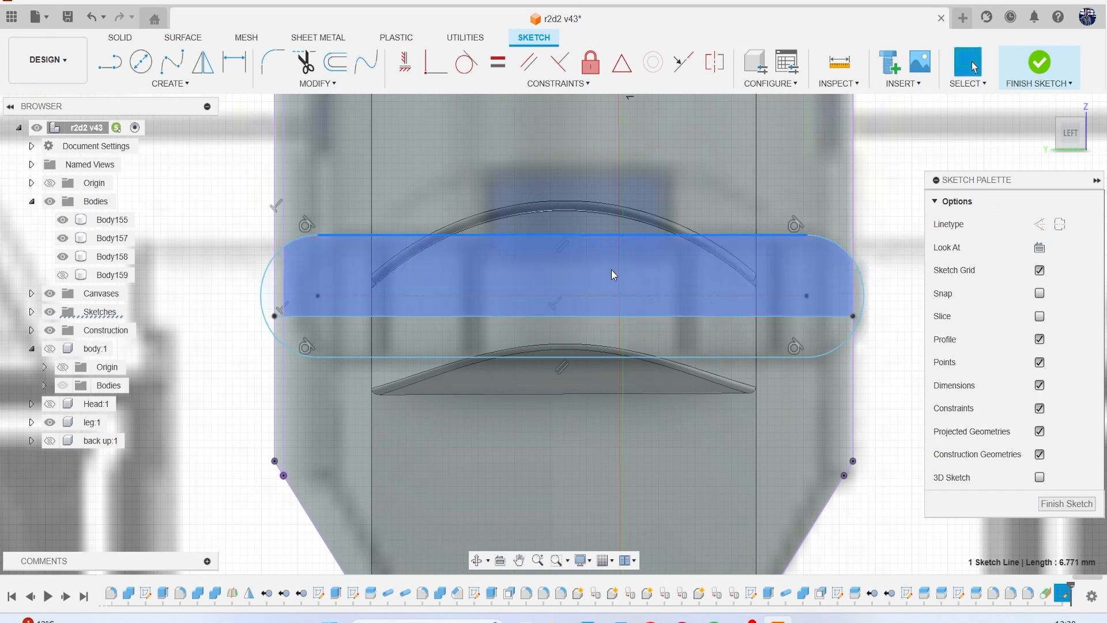
With the reference canvases hidden, extrude all six regions of the slot 0.802 mm outward as a new body.
key(e)
click(617, 284)
click(591, 321)
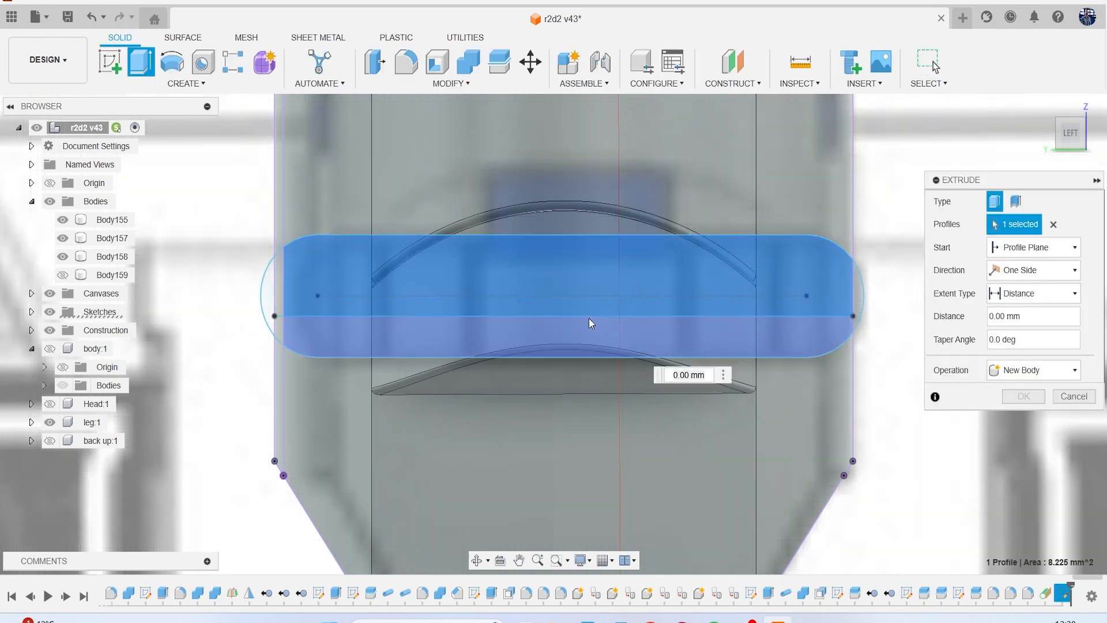
click(281, 283)
click(270, 287)
click(281, 323)
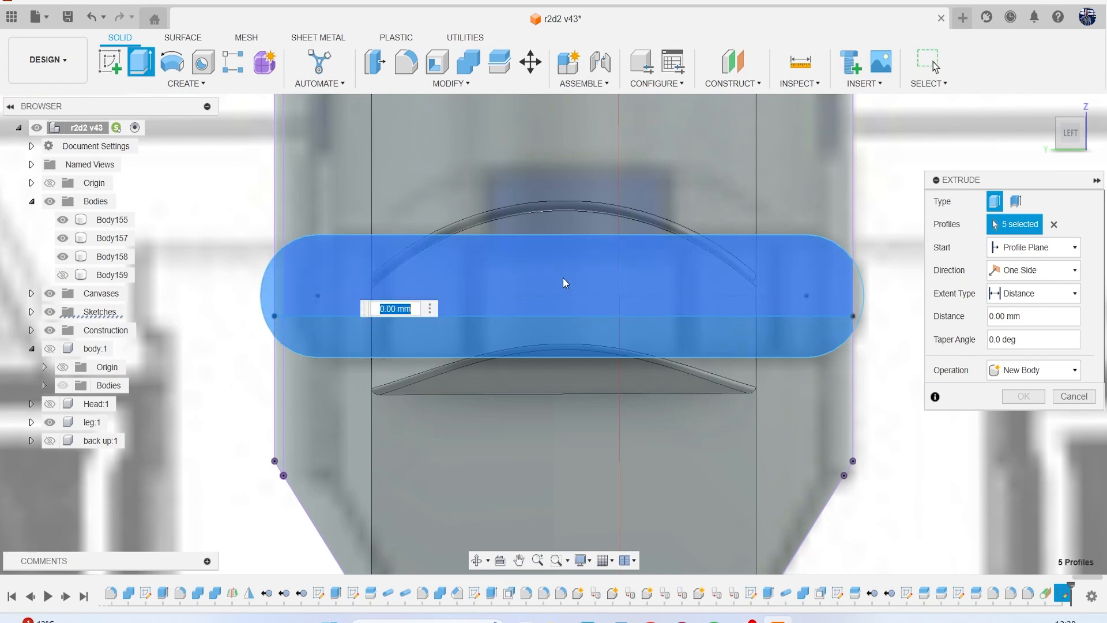
scroll(574, 279, down, 2)
click(790, 295)
shift+middle_drag(790, 295, 744, 297)
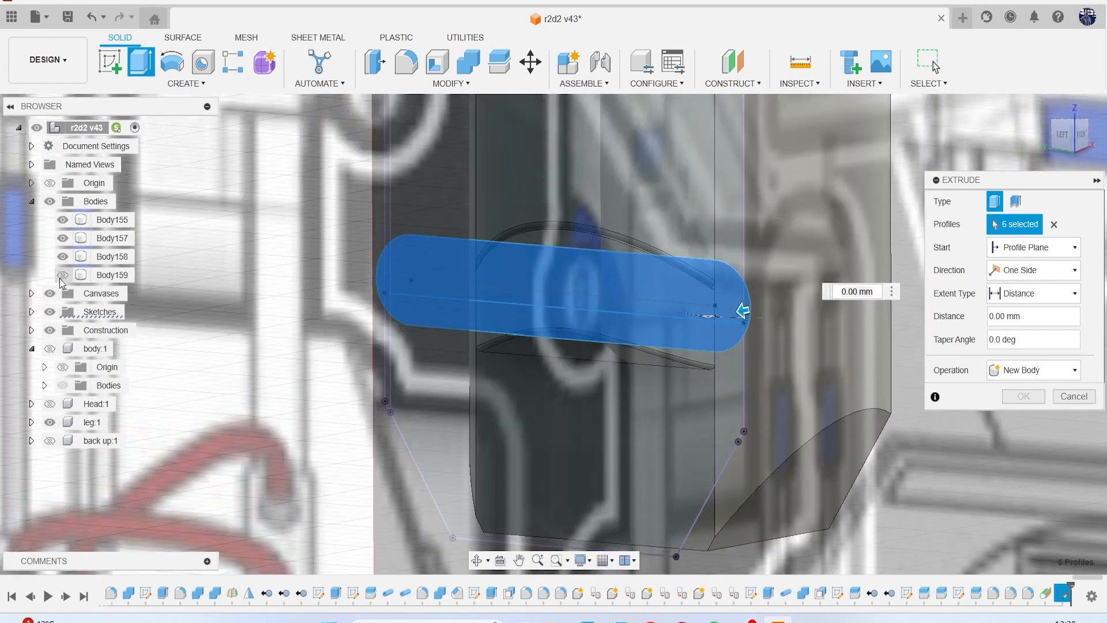
click(50, 294)
drag(1059, 136, 983, 133)
drag(563, 323, 539, 323)
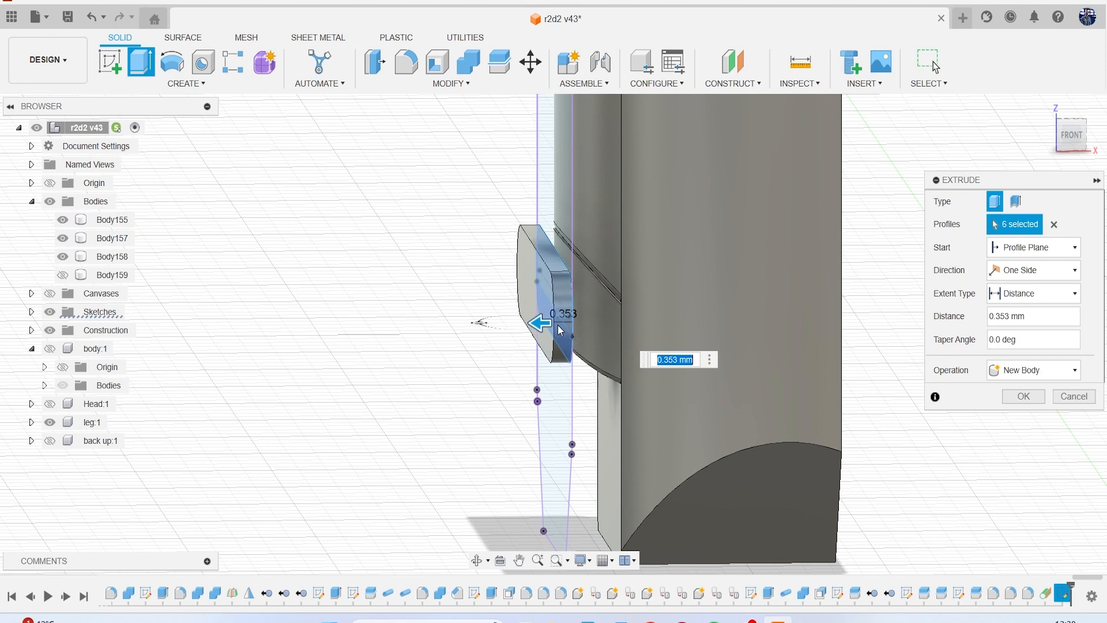
drag(546, 322, 521, 326)
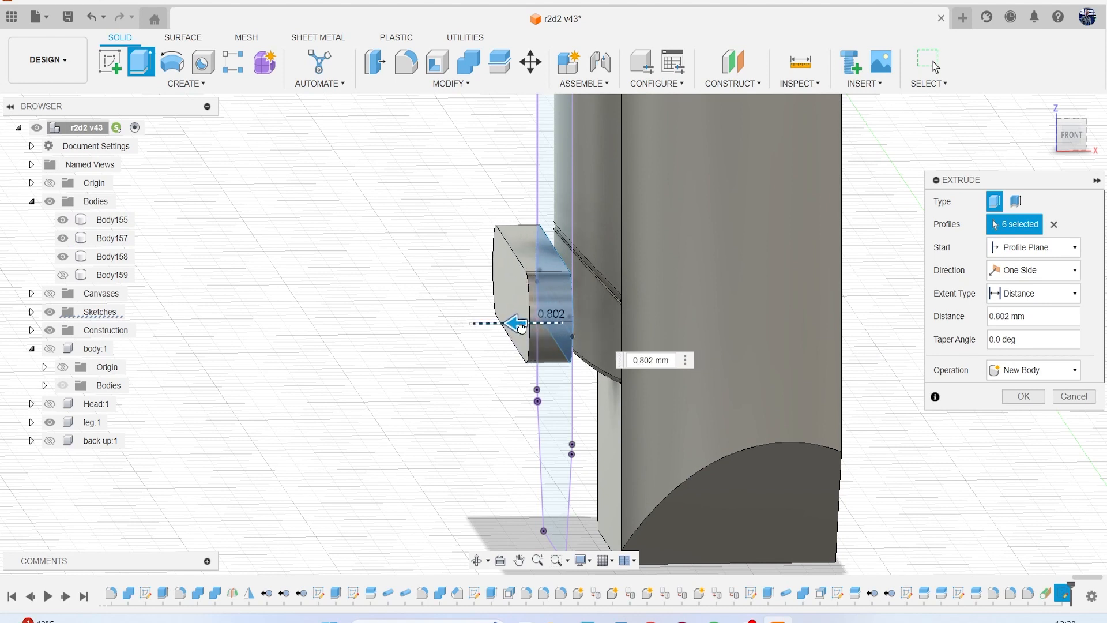
click(1023, 396)
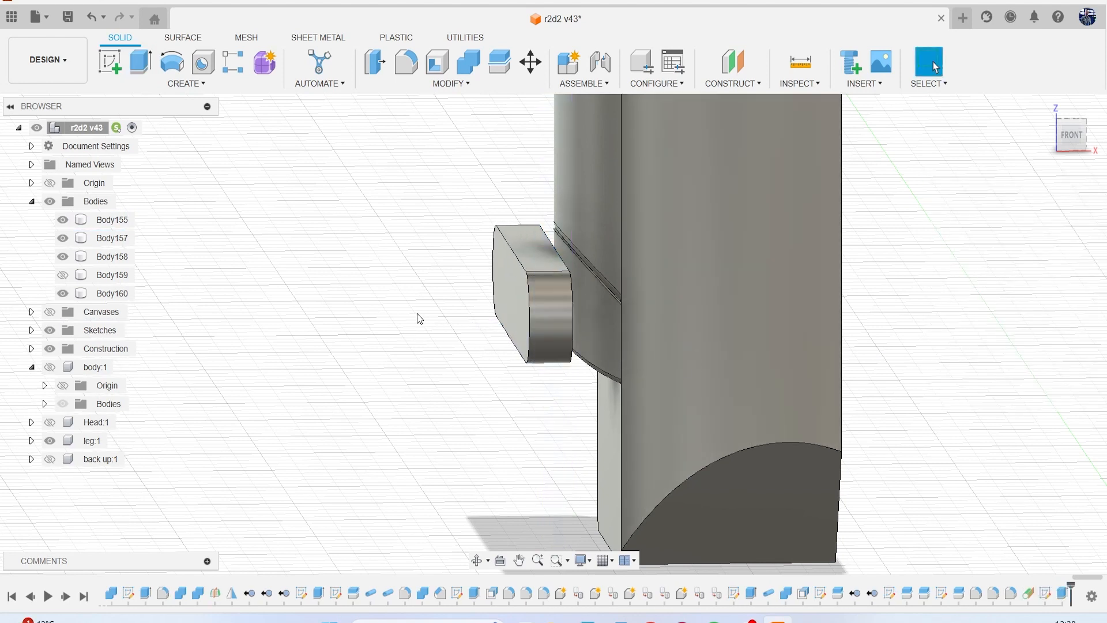
Try to round both flat faces of the extruded slot block with a 0.421 mm fillet.
key(f)
click(518, 307)
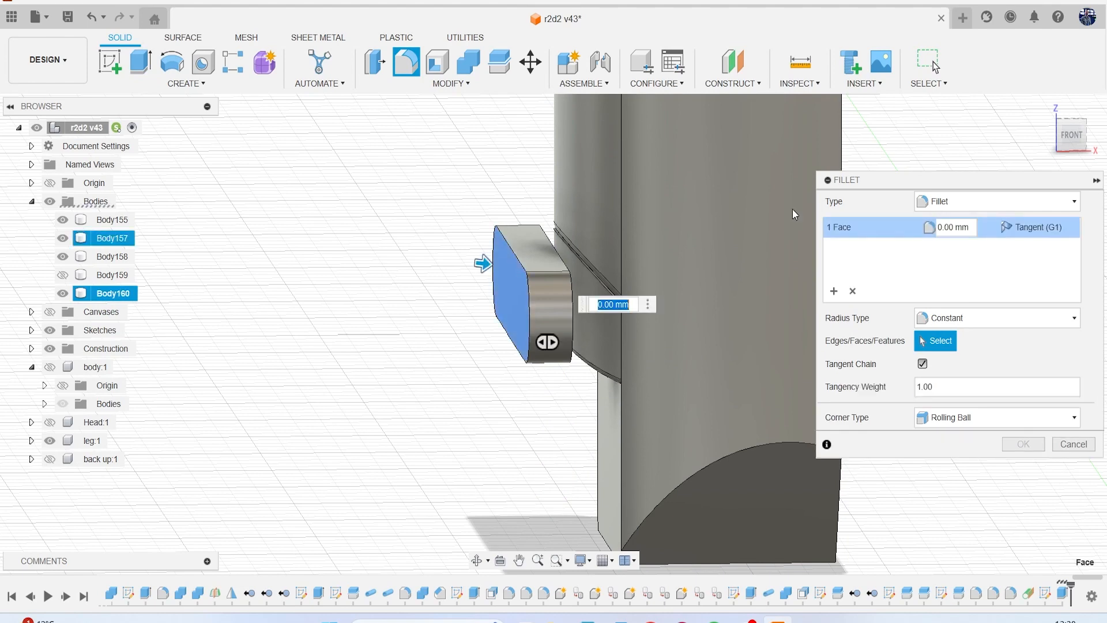
click(1071, 135)
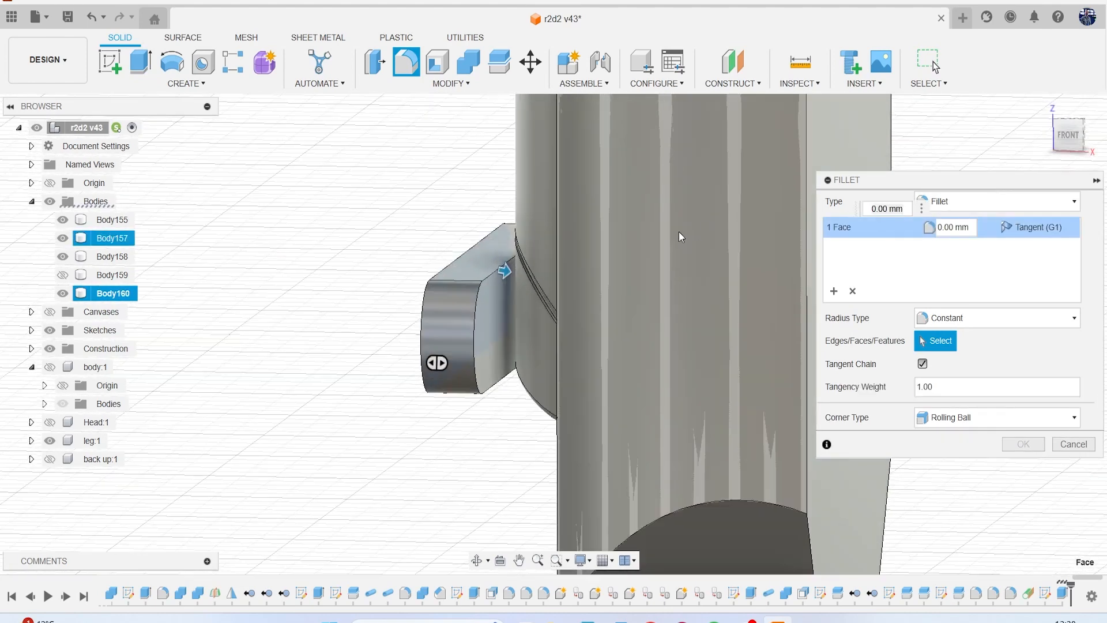
click(497, 327)
drag(569, 278, 560, 278)
mouse_move(1068, 141)
mouse_down()
mouse_move(1106, 142)
mouse_move(1045, 144)
mouse_move(1067, 151)
mouse_up()
shift+middle_drag(506, 411, 541, 355)
drag(522, 282, 524, 291)
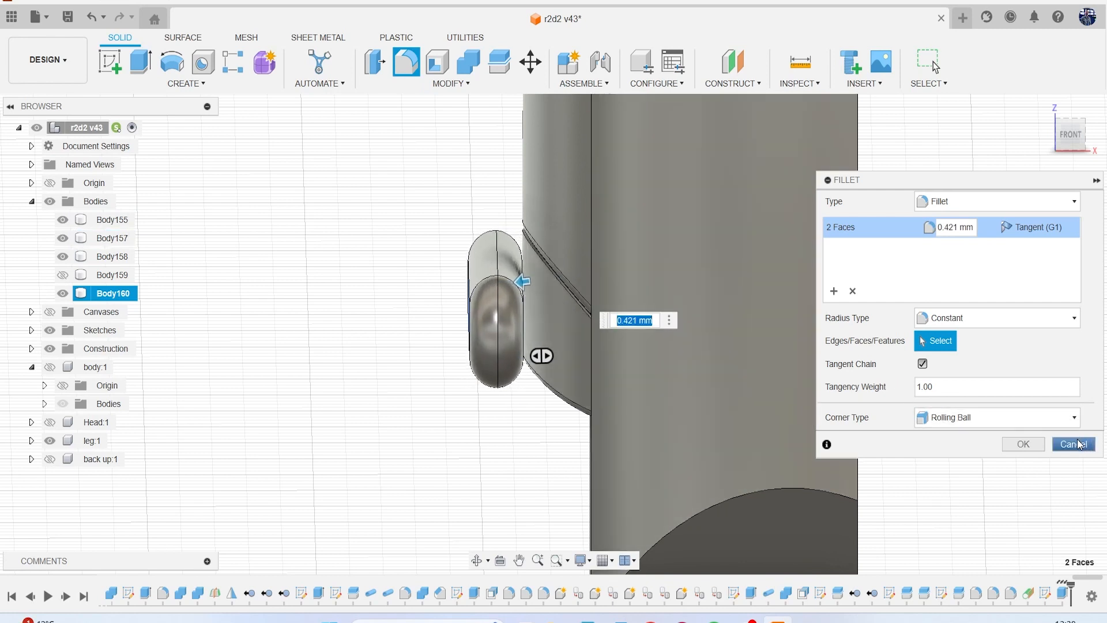
click(1074, 444)
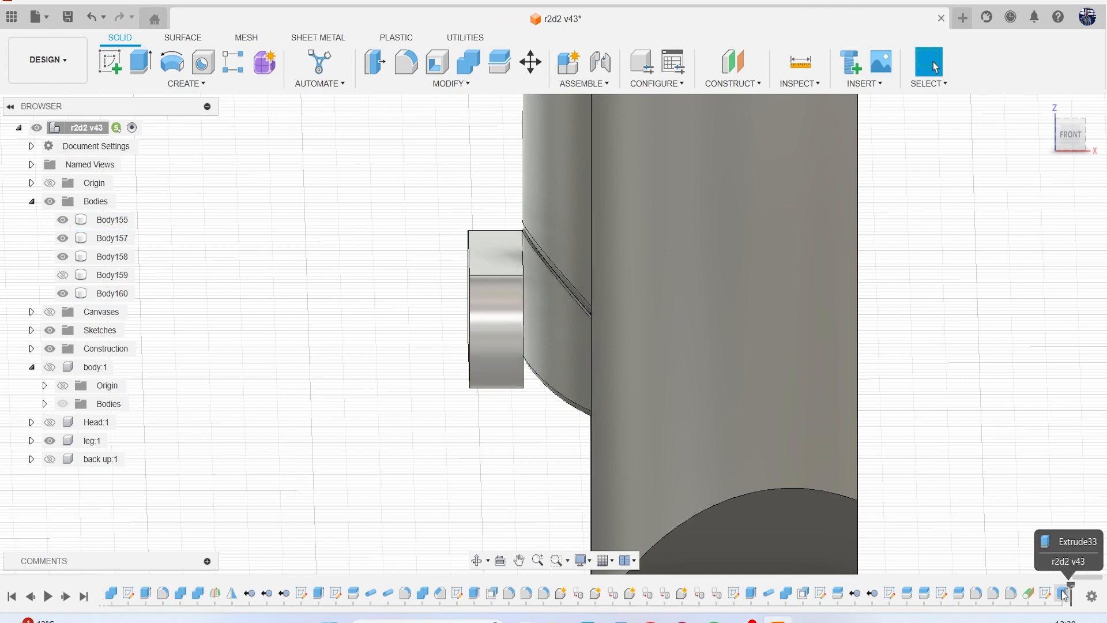
Delete the slot's extrusion from the model history and reopen its sketch for editing.
click(1064, 594)
key(Delete)
click(1062, 594)
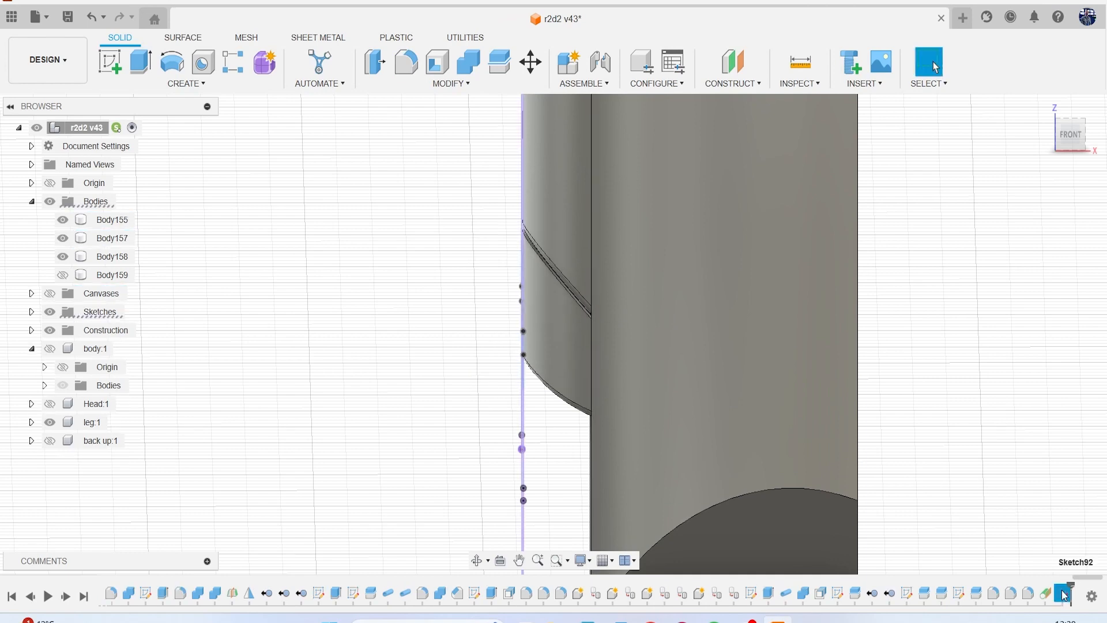
right_click(1062, 594)
click(1032, 422)
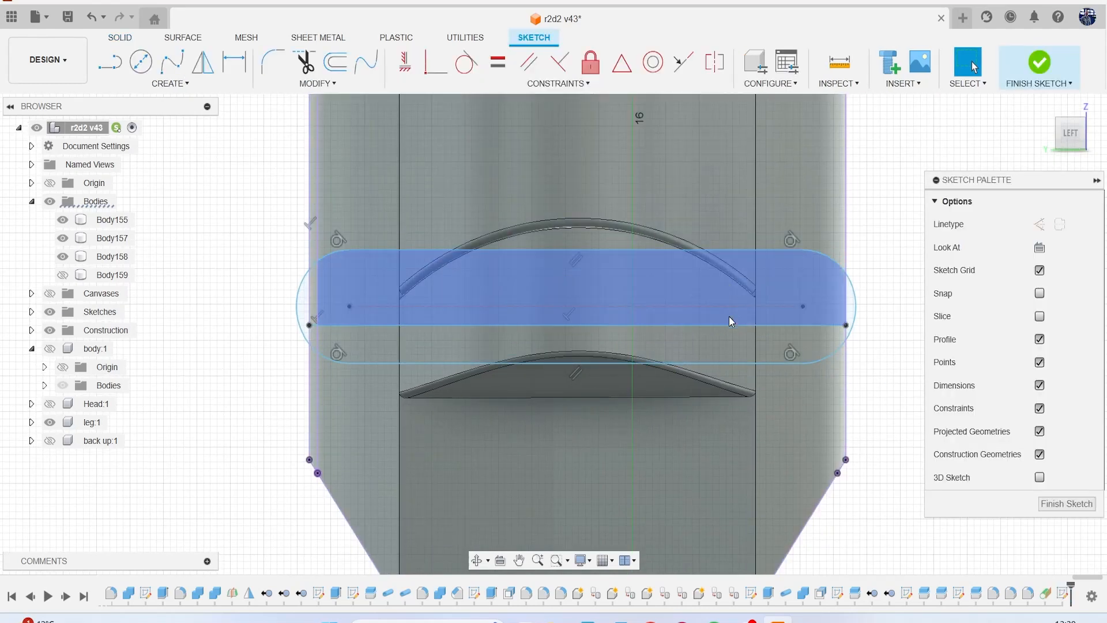
key(l)
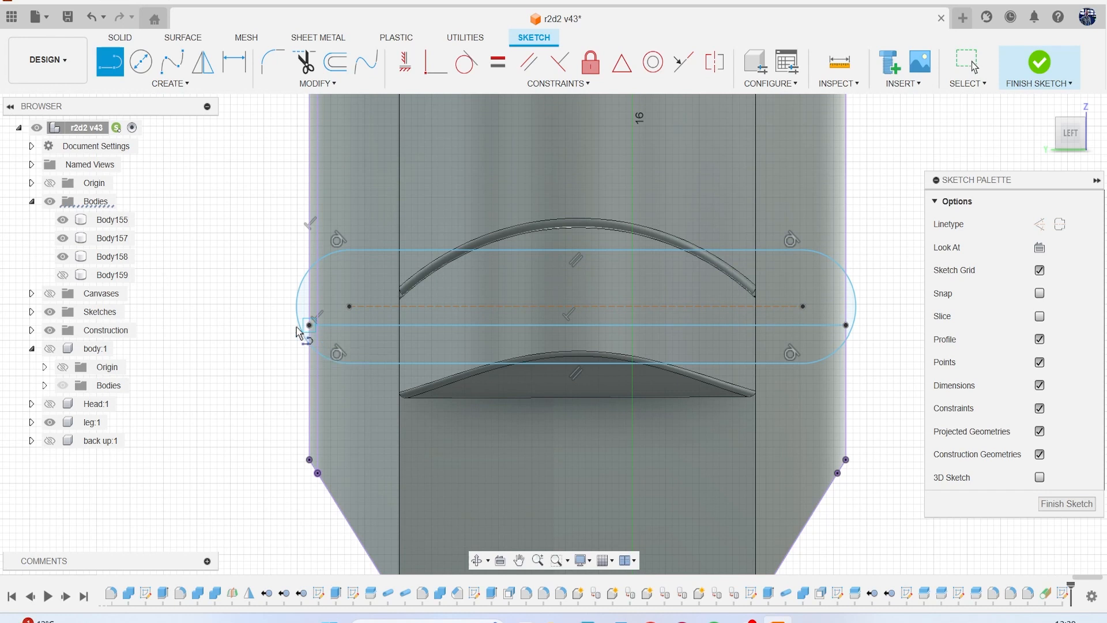
click(50, 294)
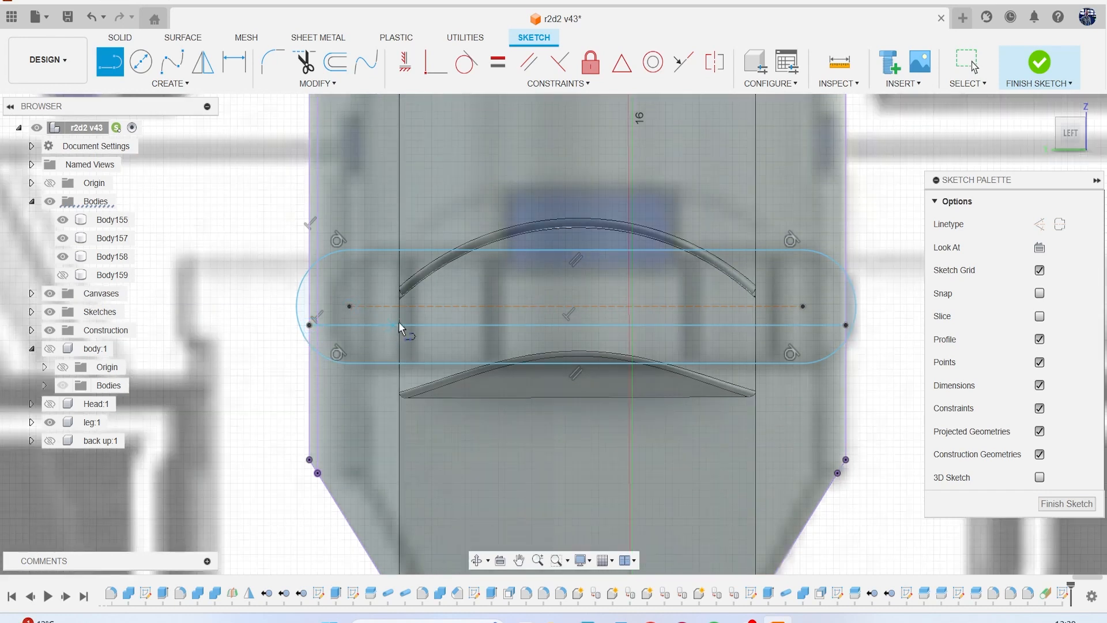
click(349, 307)
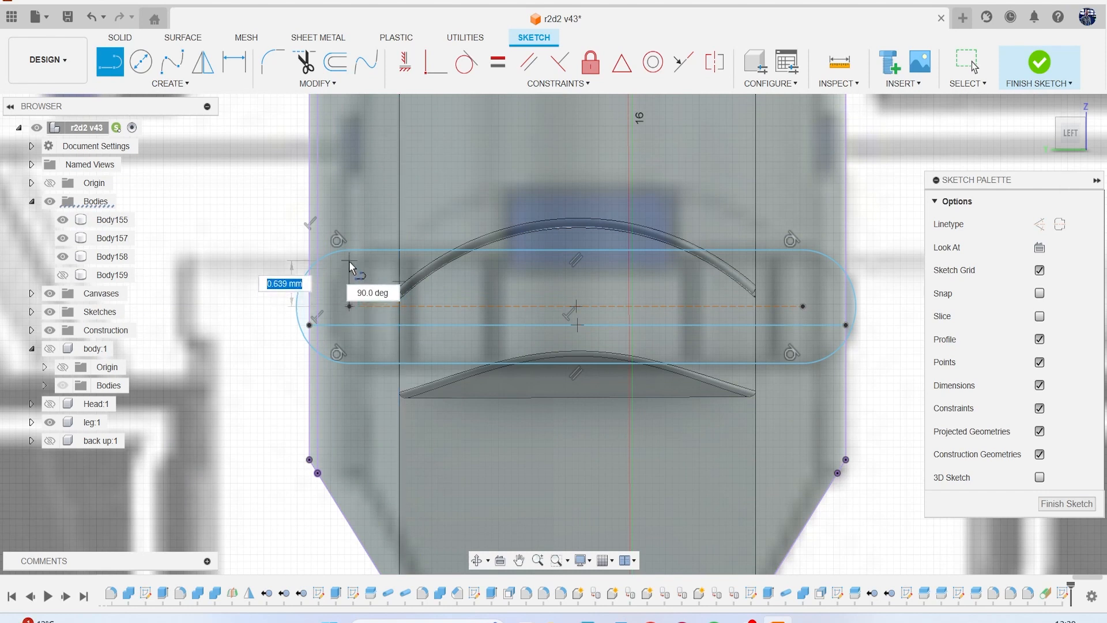
Trim away the slot outline and the horizontal line across it, keeping the projected leg outline.
key(t)
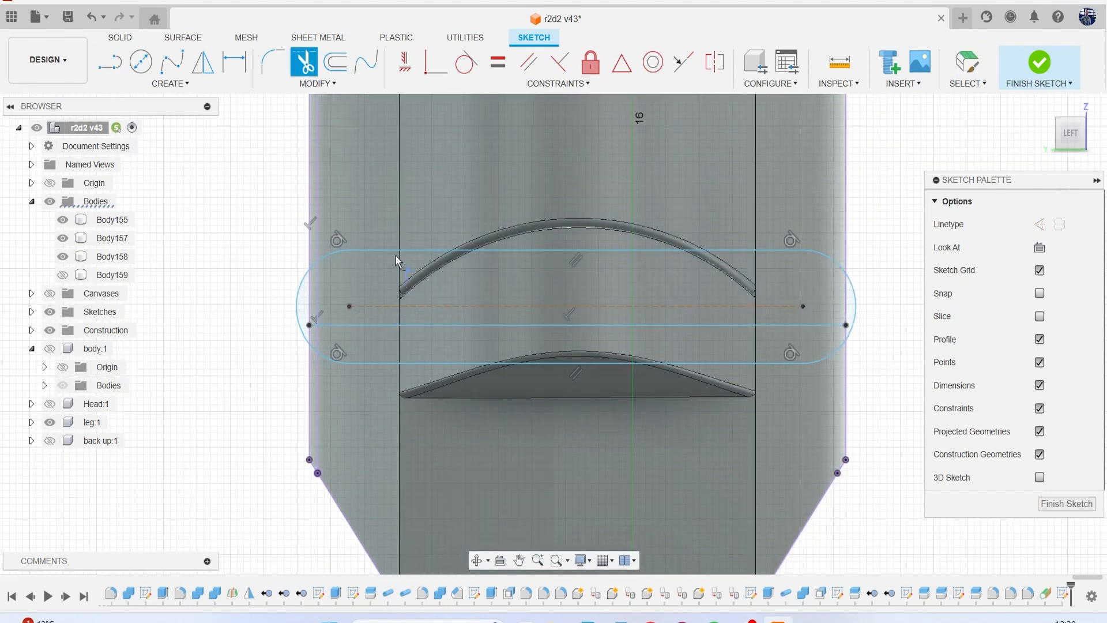
click(396, 250)
click(334, 257)
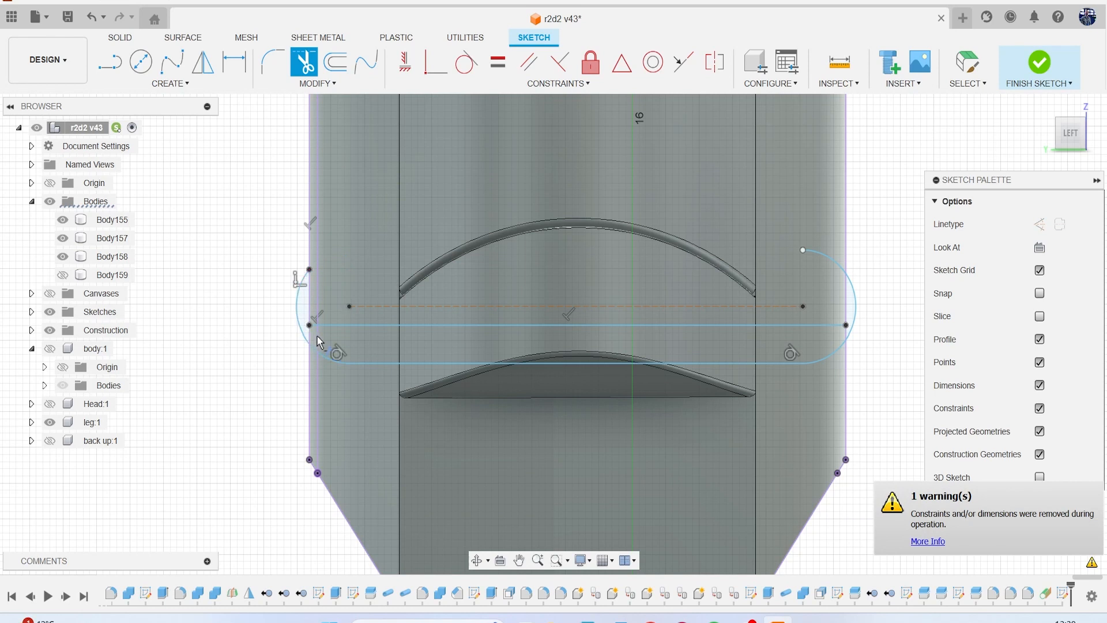
click(337, 362)
click(338, 325)
click(379, 364)
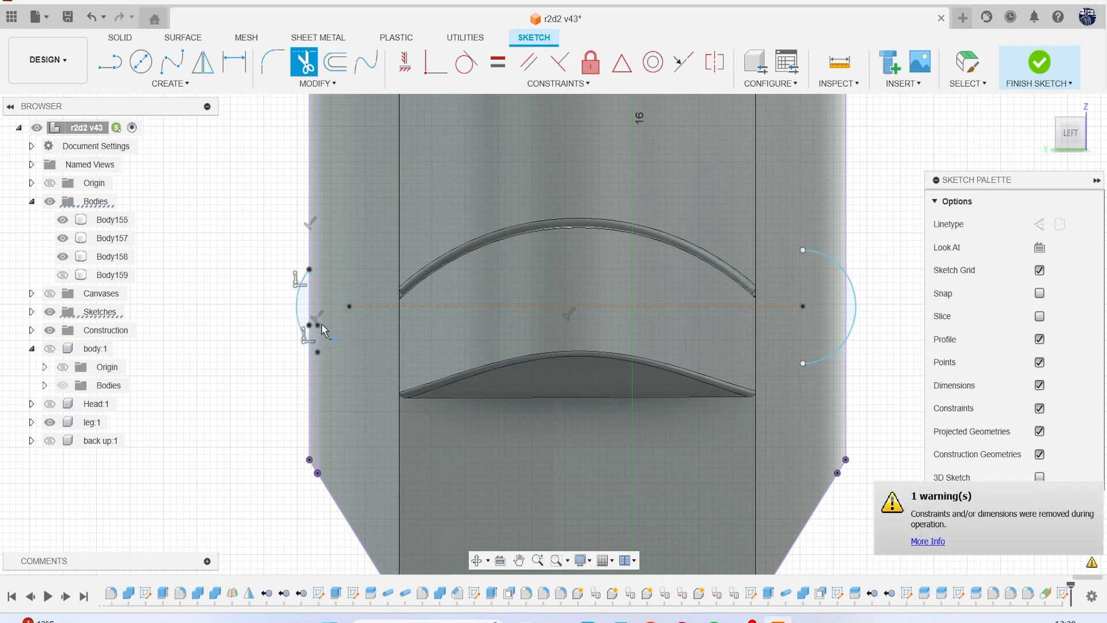
click(856, 301)
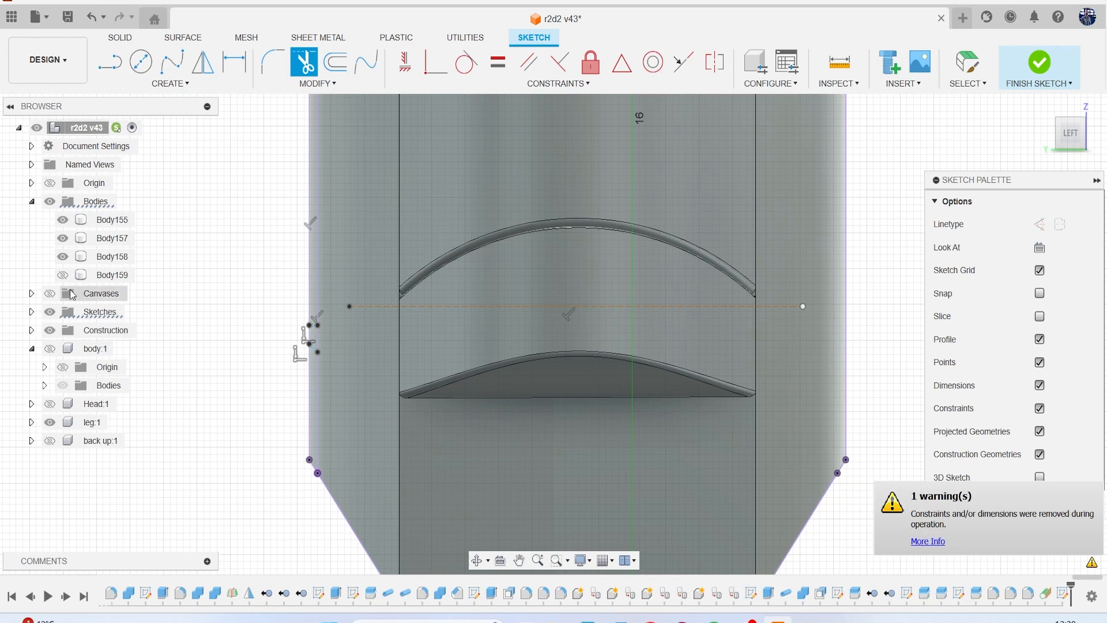
key(Escape)
Show the reference canvases and sketch a horizontal line about 7.8 mm long across the ankle block along the slot's former centreline.
click(50, 294)
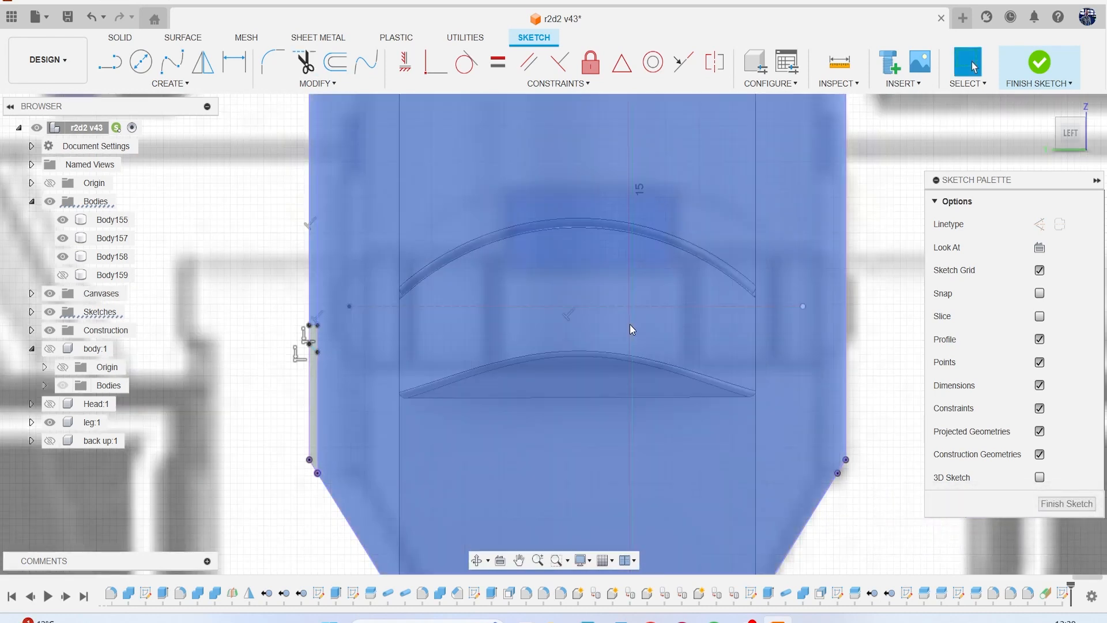
click(631, 329)
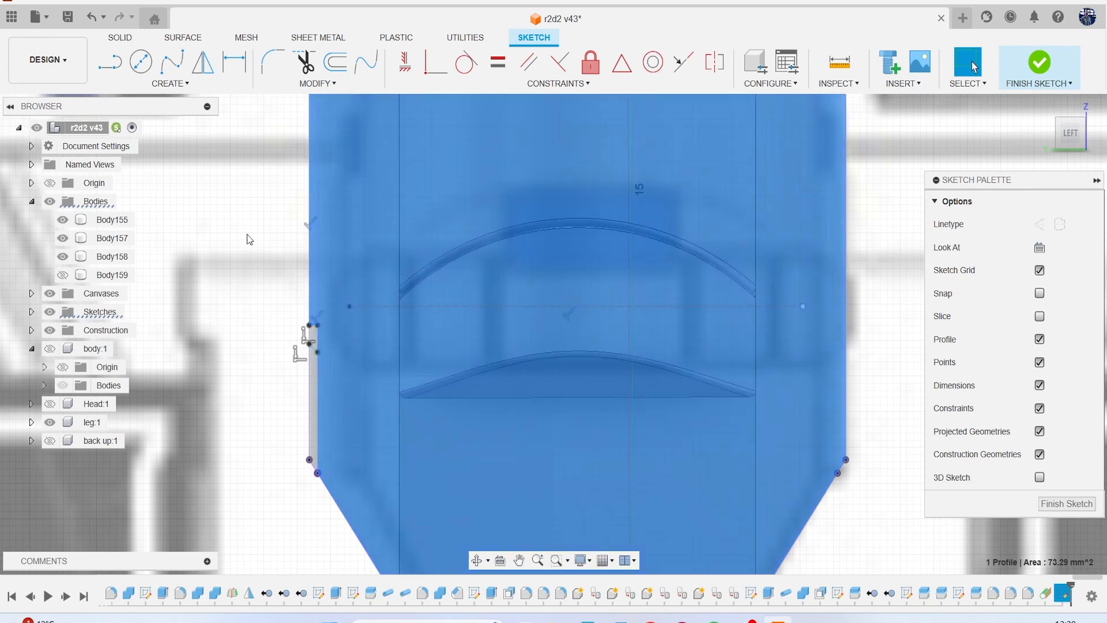
key(l)
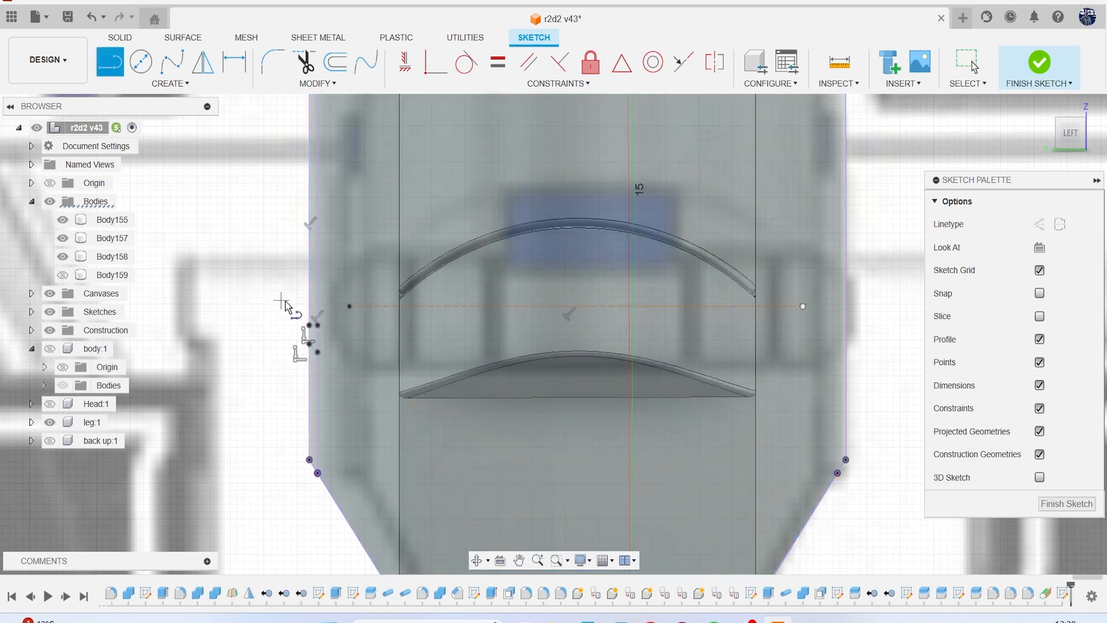
scroll(380, 309, up, 1)
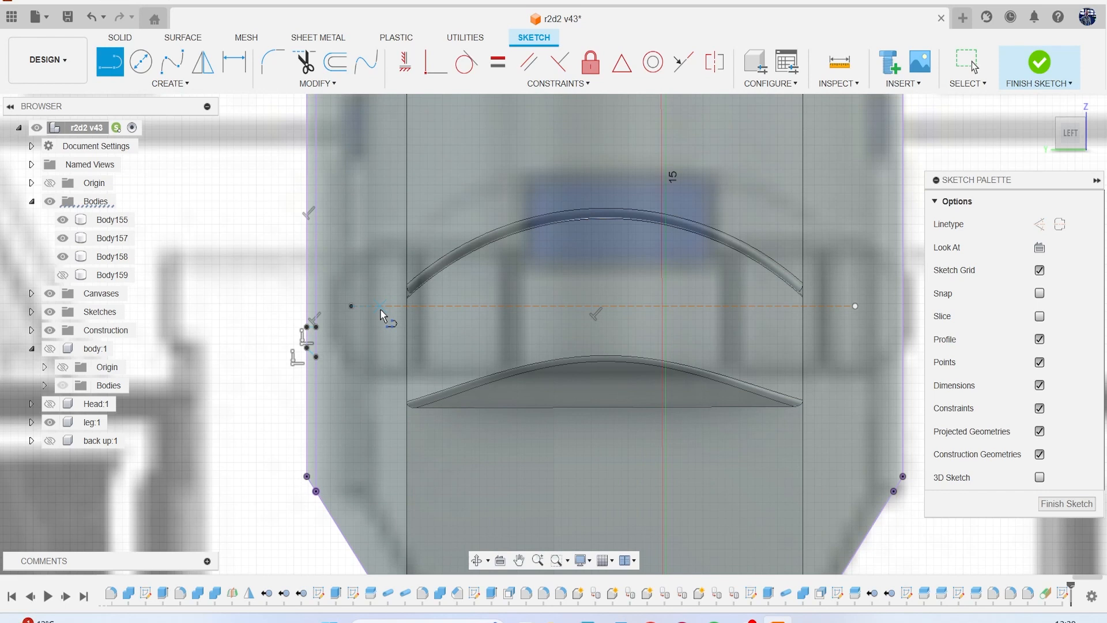
click(352, 305)
scroll(692, 312, up, 1)
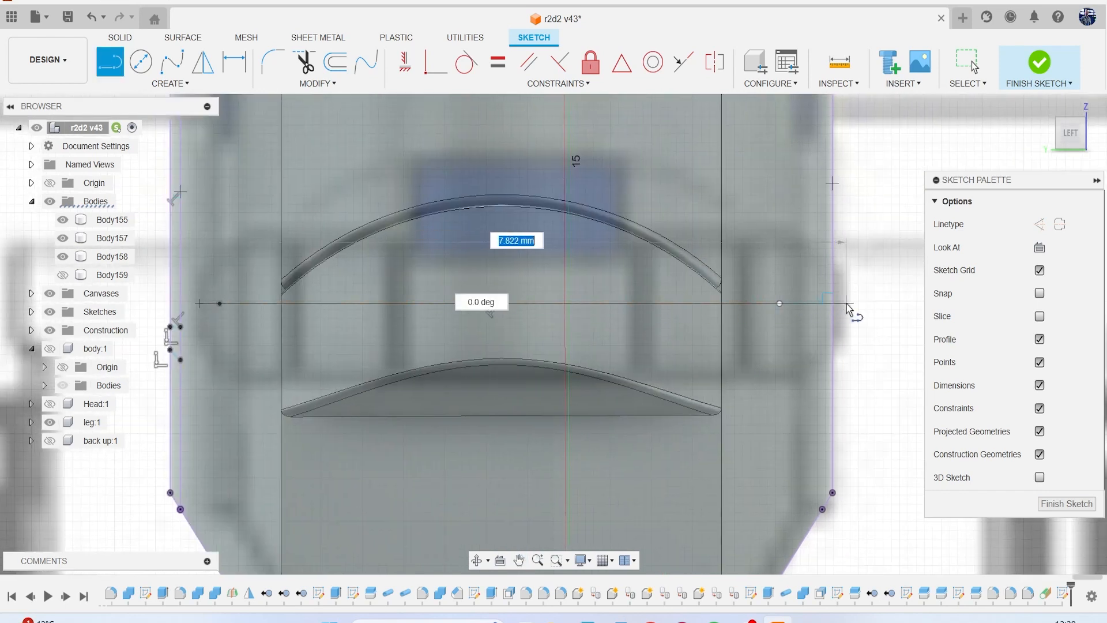
click(846, 304)
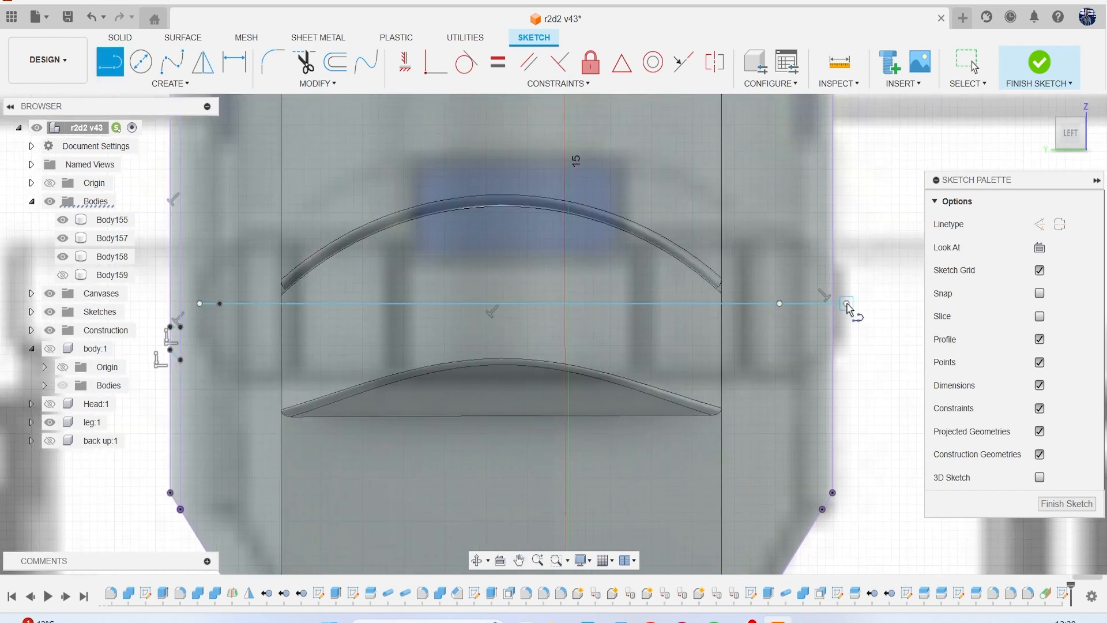
Sketch a 2-point circle about 1.72 mm in diameter on the horizontal line, starting at the line's left end.
click(165, 84)
mouse_move(150, 130)
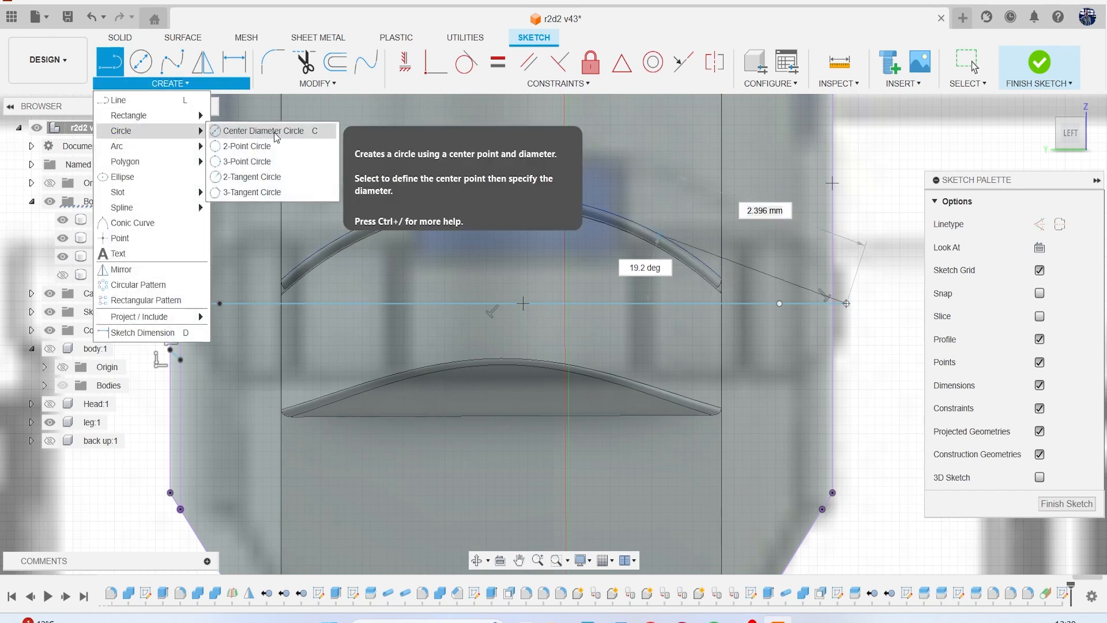
click(256, 138)
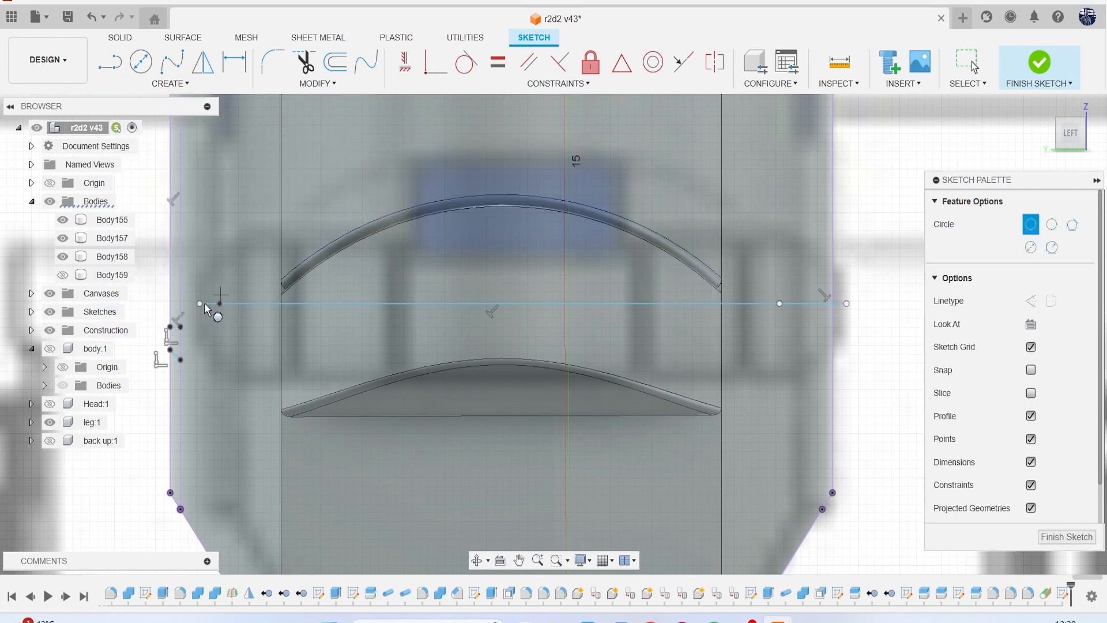
scroll(197, 306, up, 6)
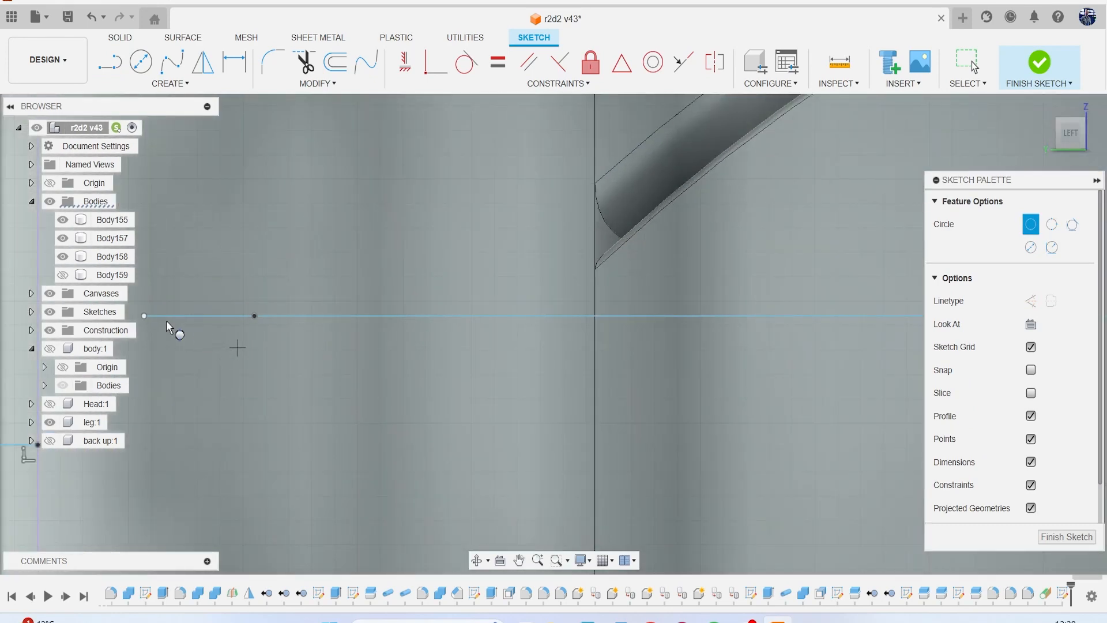
middle_drag(167, 321, 235, 318)
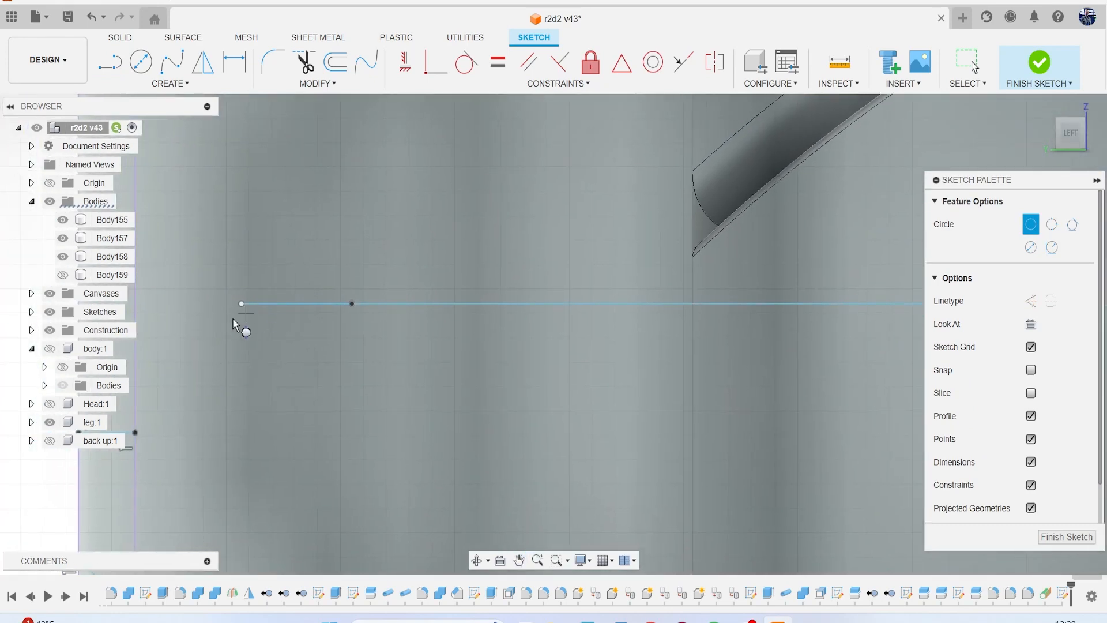
scroll(324, 307, up, 5)
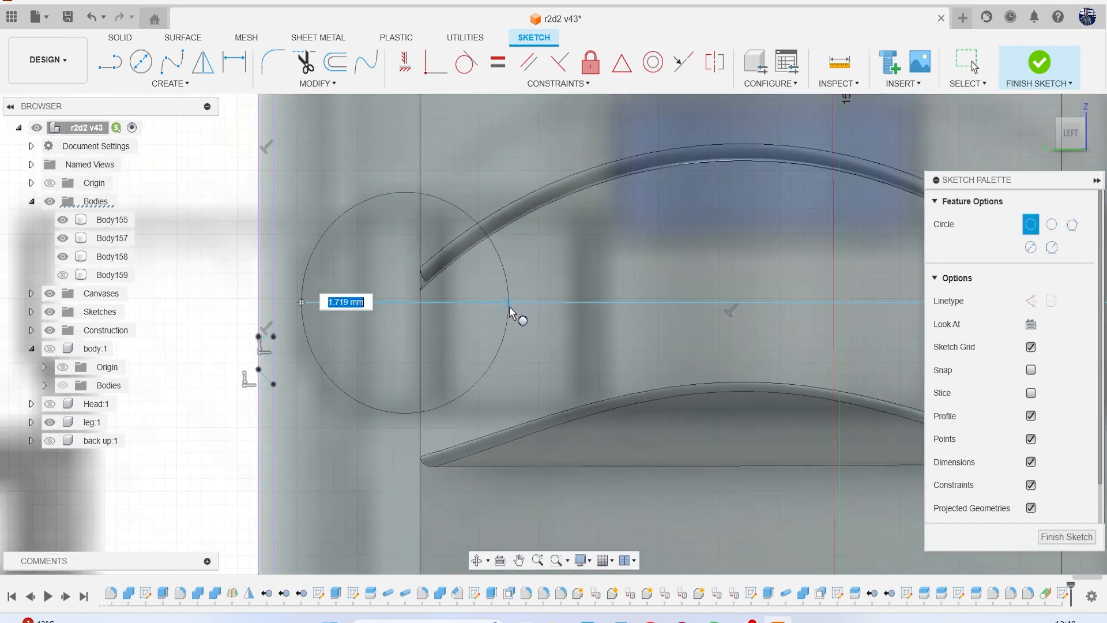
click(509, 308)
scroll(565, 320, down, 2)
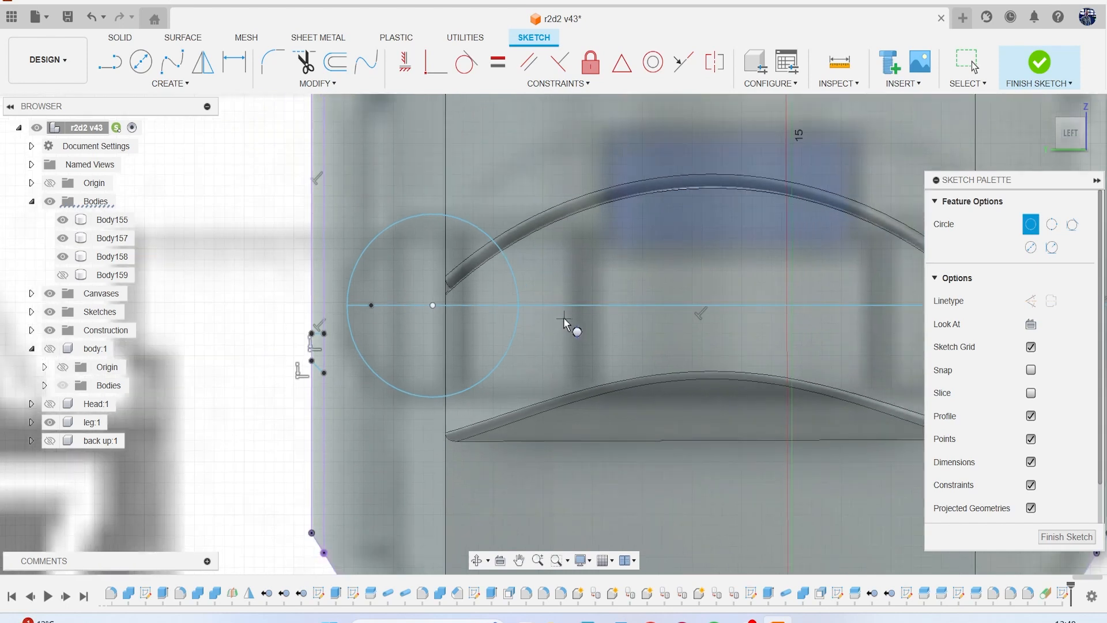
scroll(593, 289, down, 1)
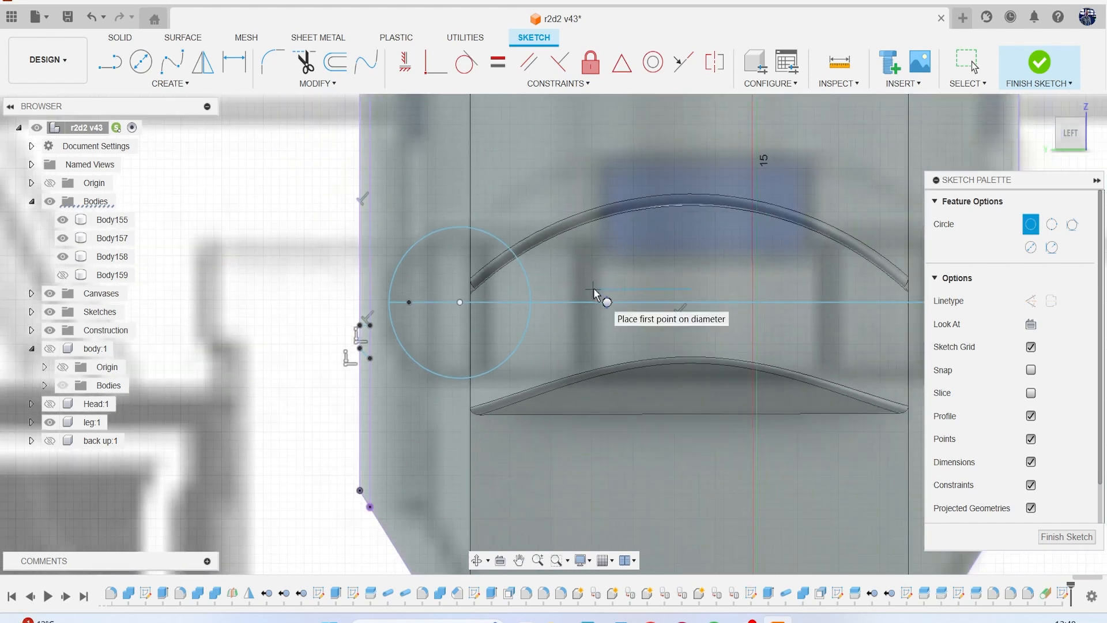
key(Escape)
Draw a short vertical line upward from the midpoint of the horizontal line.
key(l)
middle_drag(613, 296, 540, 282)
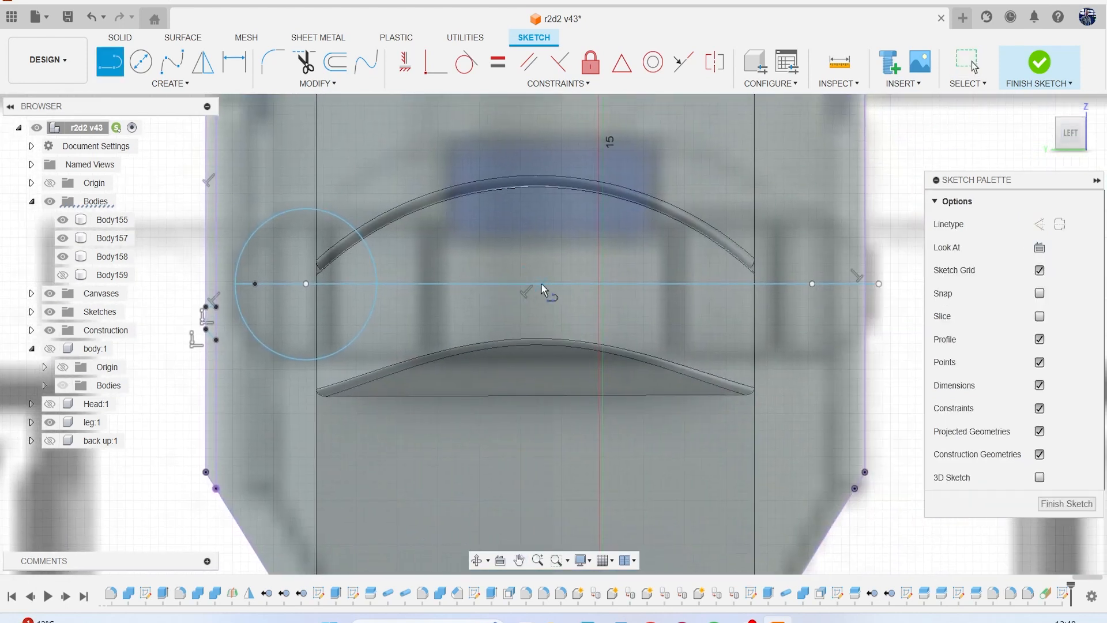
click(535, 282)
click(533, 248)
key(Escape)
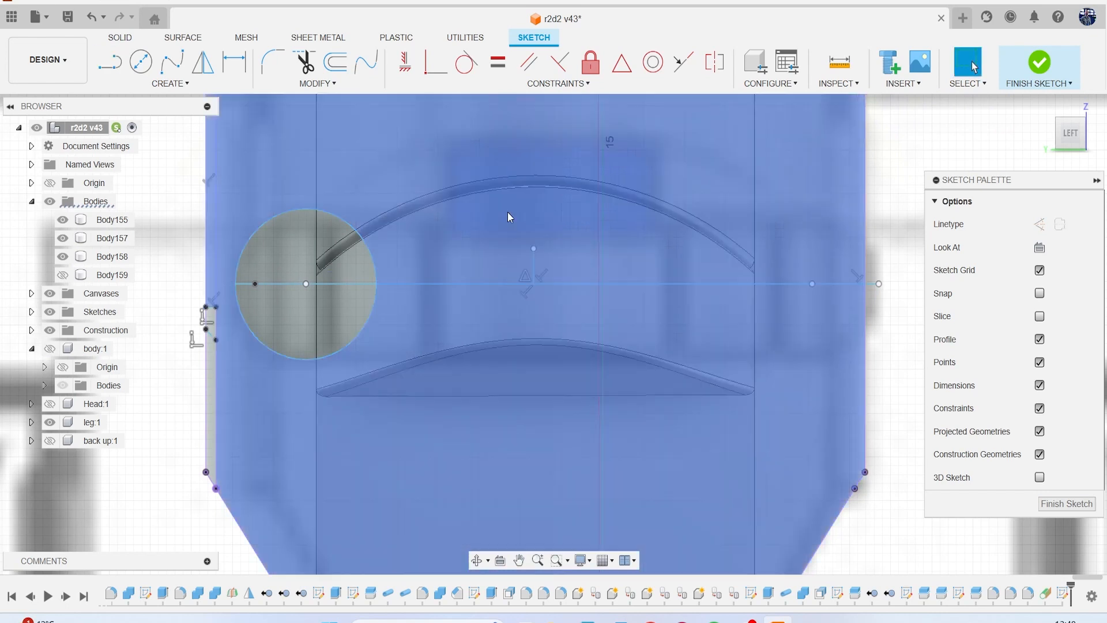
Mirror the circle about the short vertical line to the opposite end of the horizontal line.
click(170, 83)
click(119, 267)
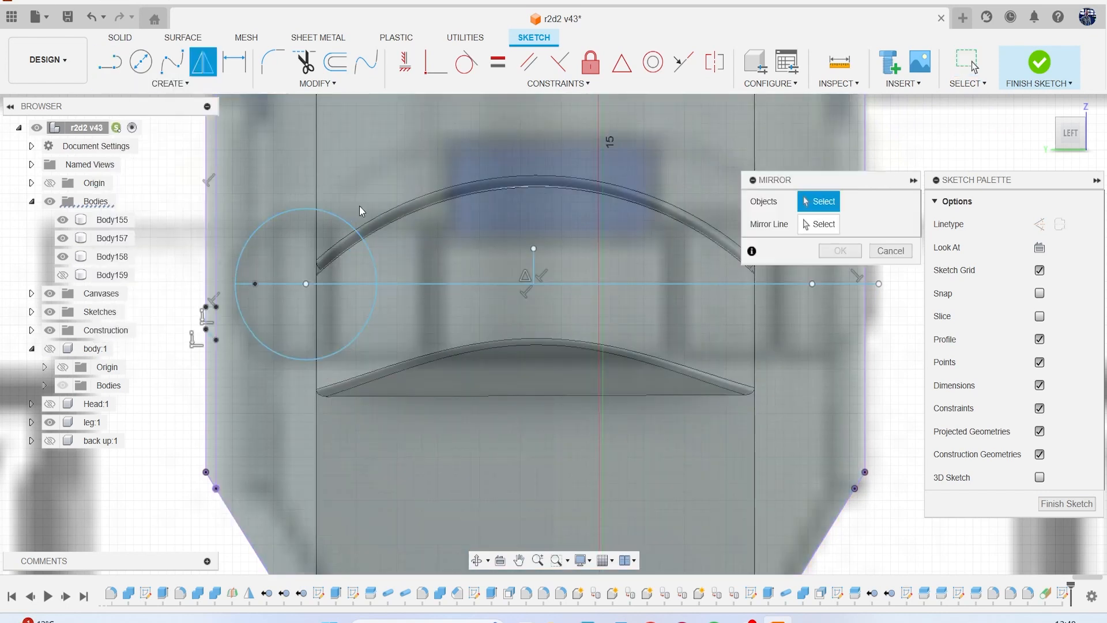
click(326, 214)
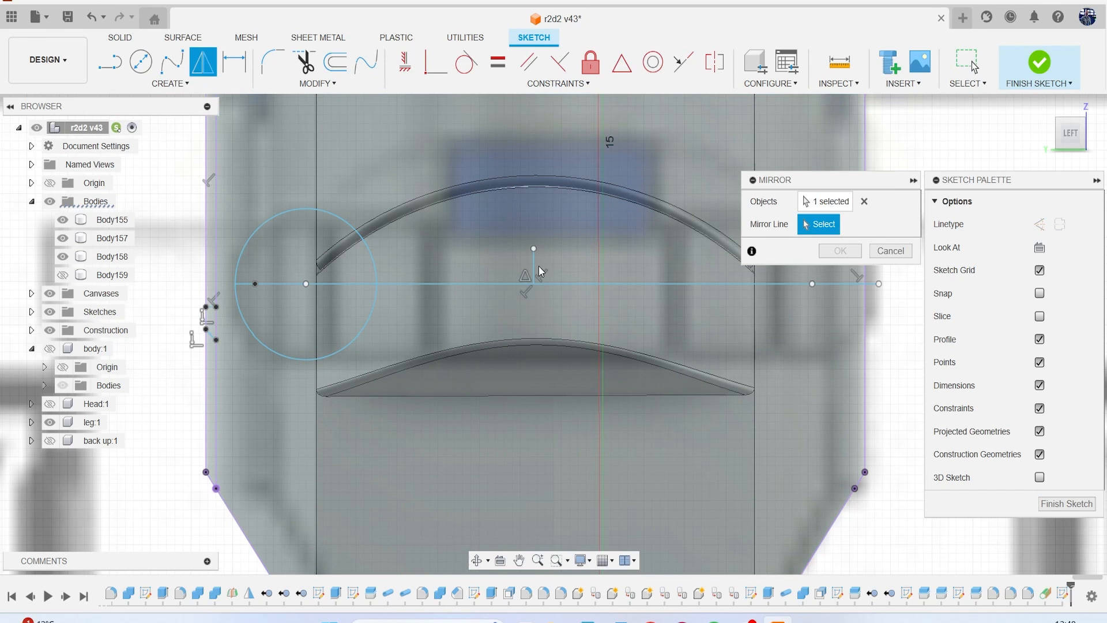
click(534, 264)
click(840, 251)
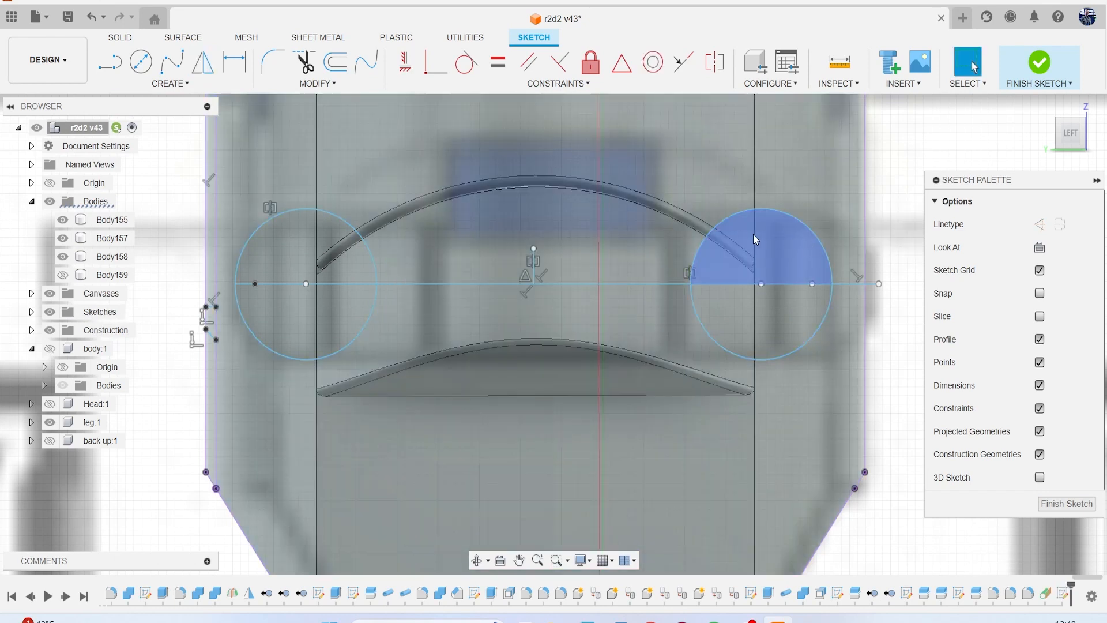
Draw a 0.860 mm vertical line from the original circle's centre to its top, and a horizontal line joining the tops of both circles.
key(l)
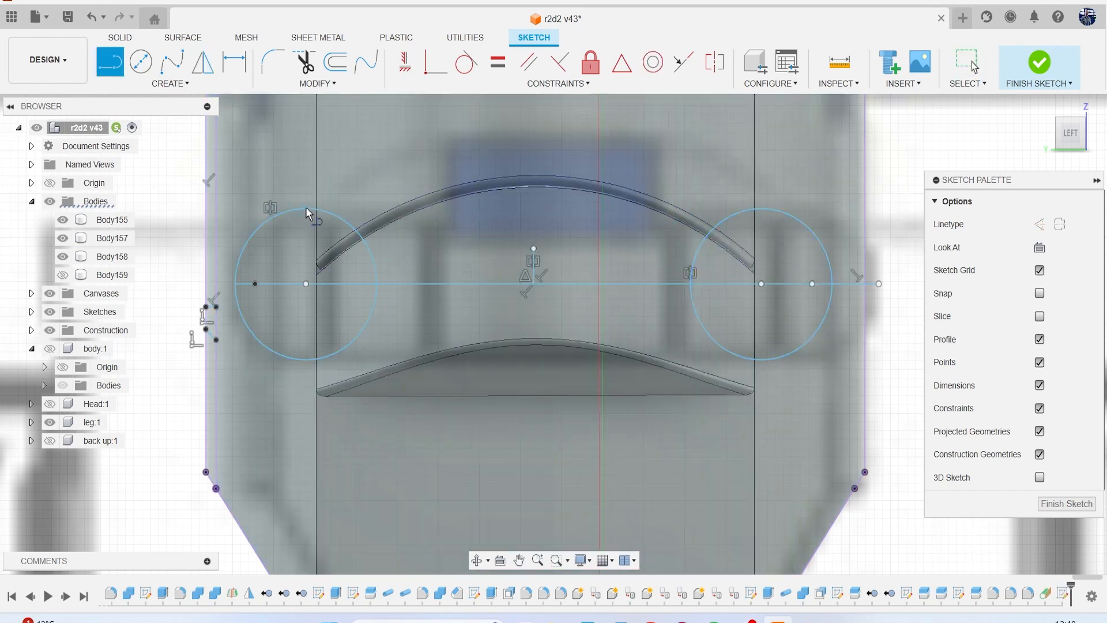
click(306, 283)
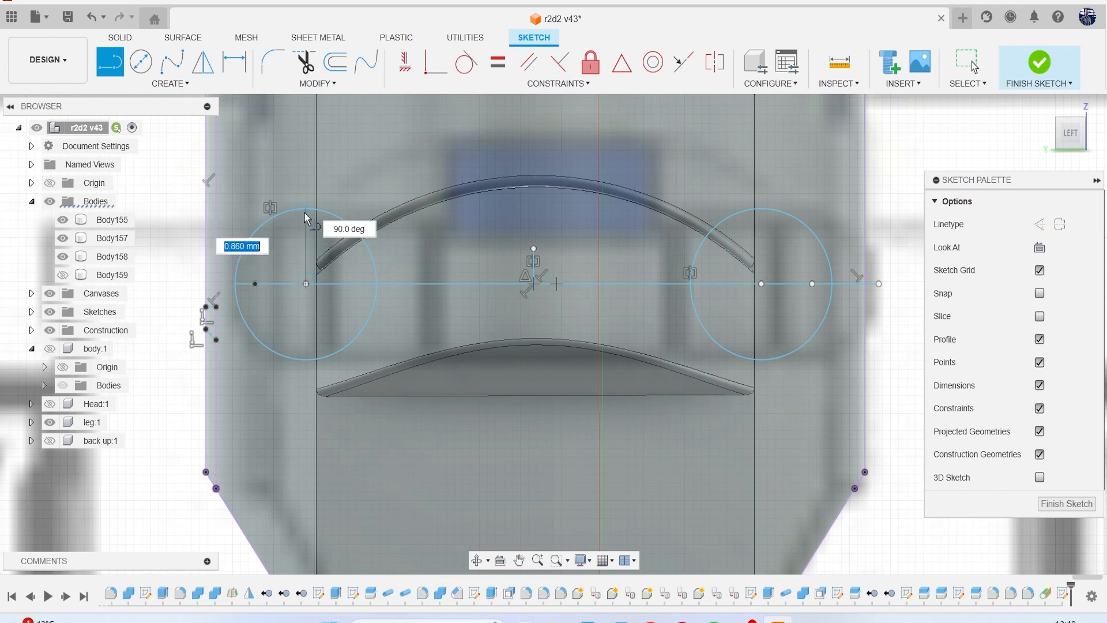
click(306, 209)
key(Escape)
key(l)
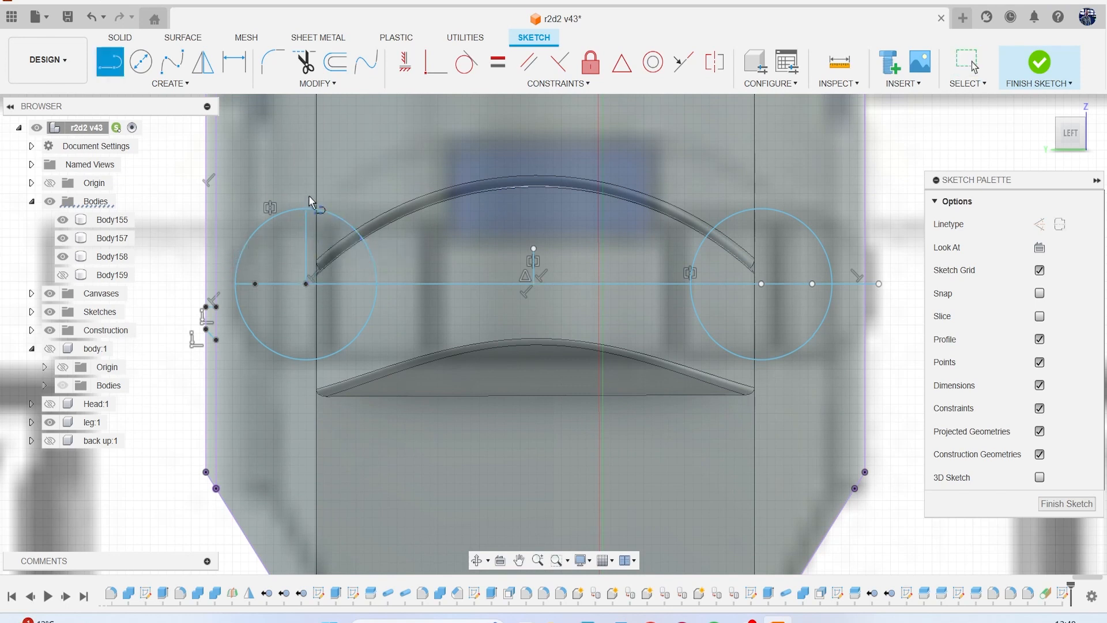
click(306, 208)
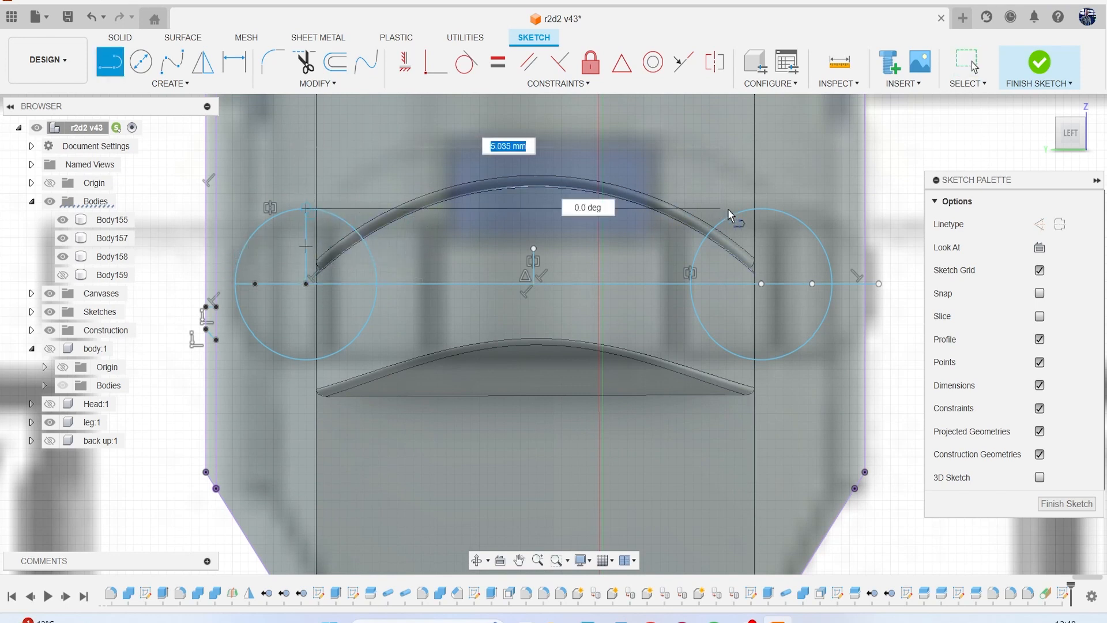
click(762, 208)
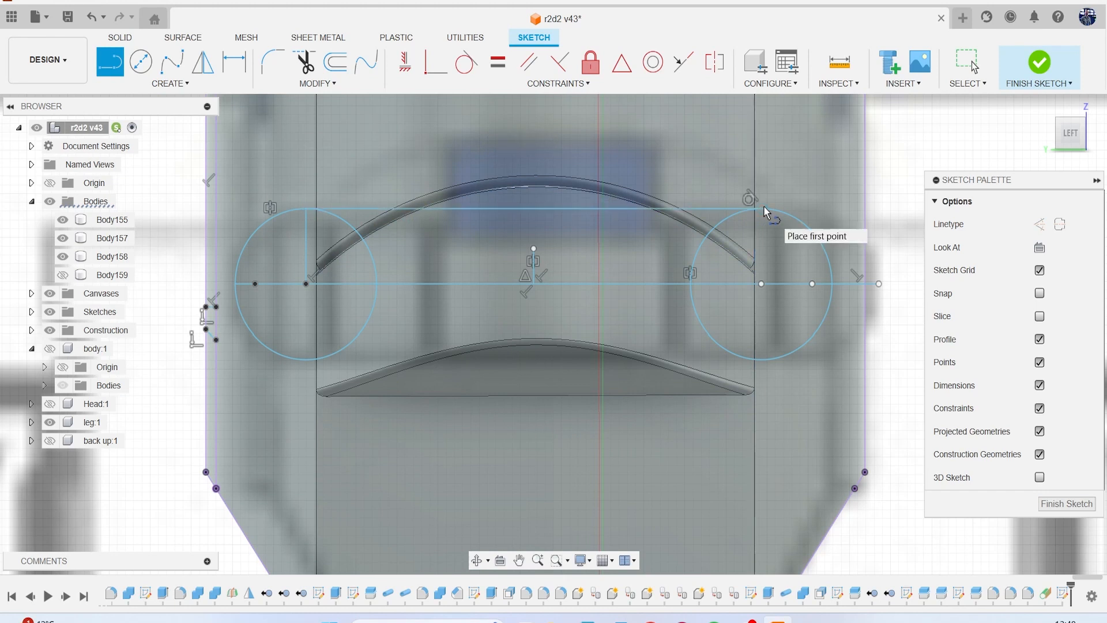
key(Escape)
Trim the vertical radius line and the circles' inner and lower arcs down to a half-slot profile, and finish the sketch.
key(t)
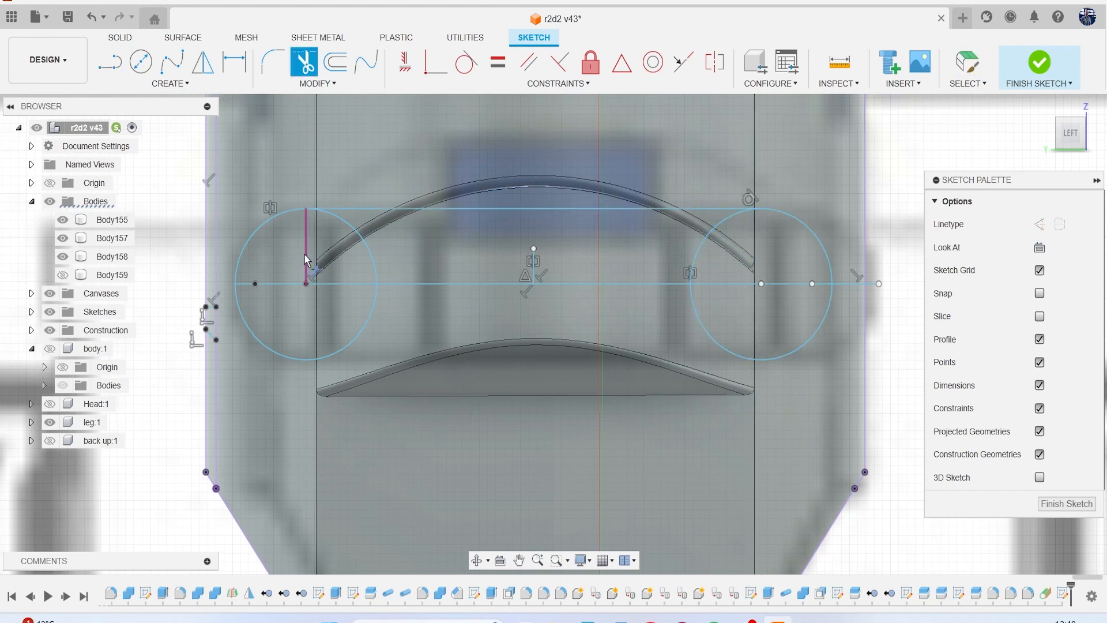
click(306, 258)
click(700, 243)
click(705, 322)
click(352, 339)
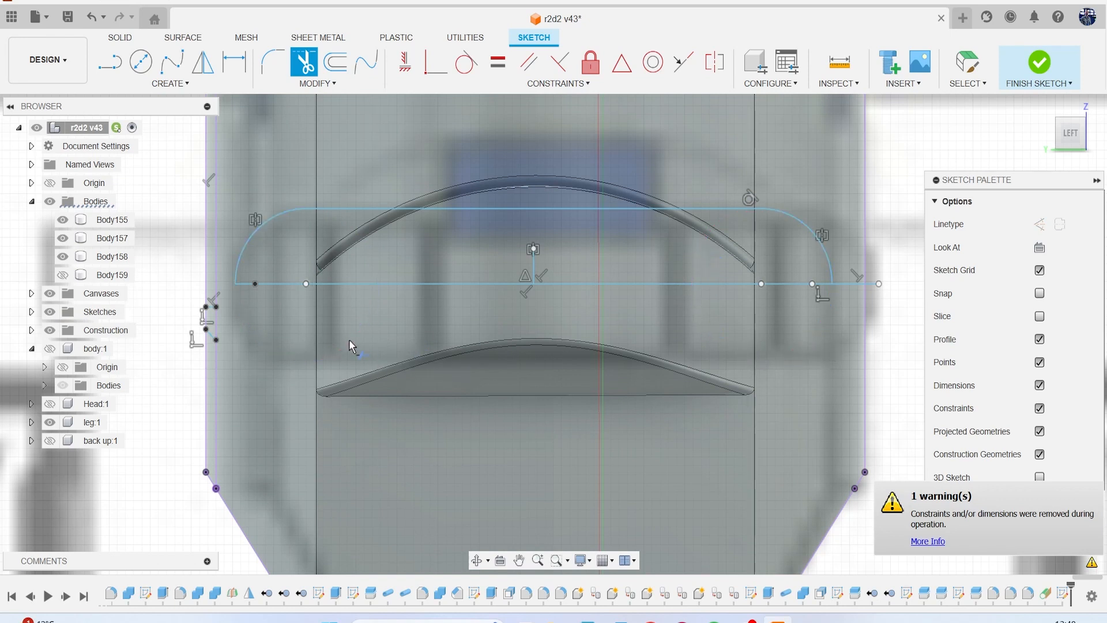
click(1038, 64)
Show the half-slot sketch and revolve its profile 360 degrees about its long straight edge as a new body.
click(172, 62)
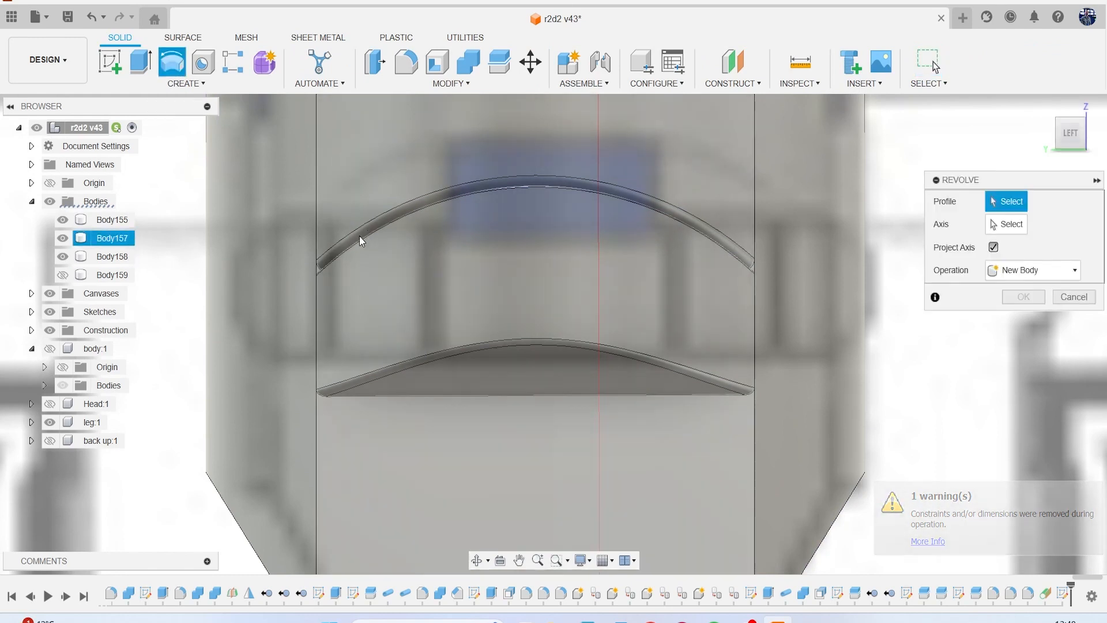
click(31, 312)
scroll(94, 379, down, 10)
scroll(94, 380, down, 5)
click(63, 404)
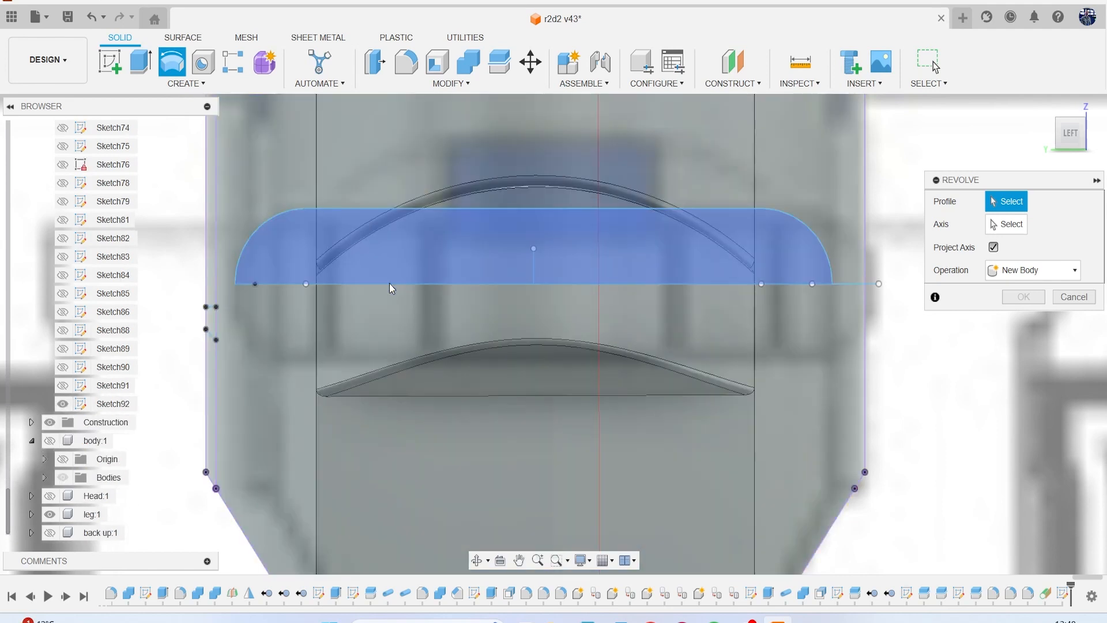
click(427, 270)
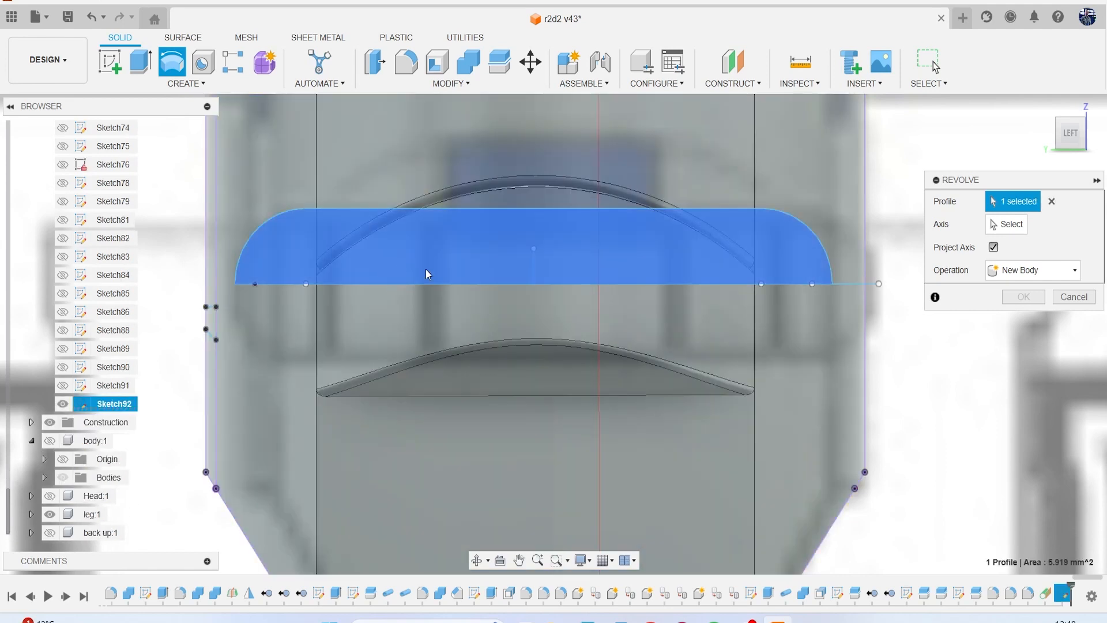
click(726, 284)
click(1045, 351)
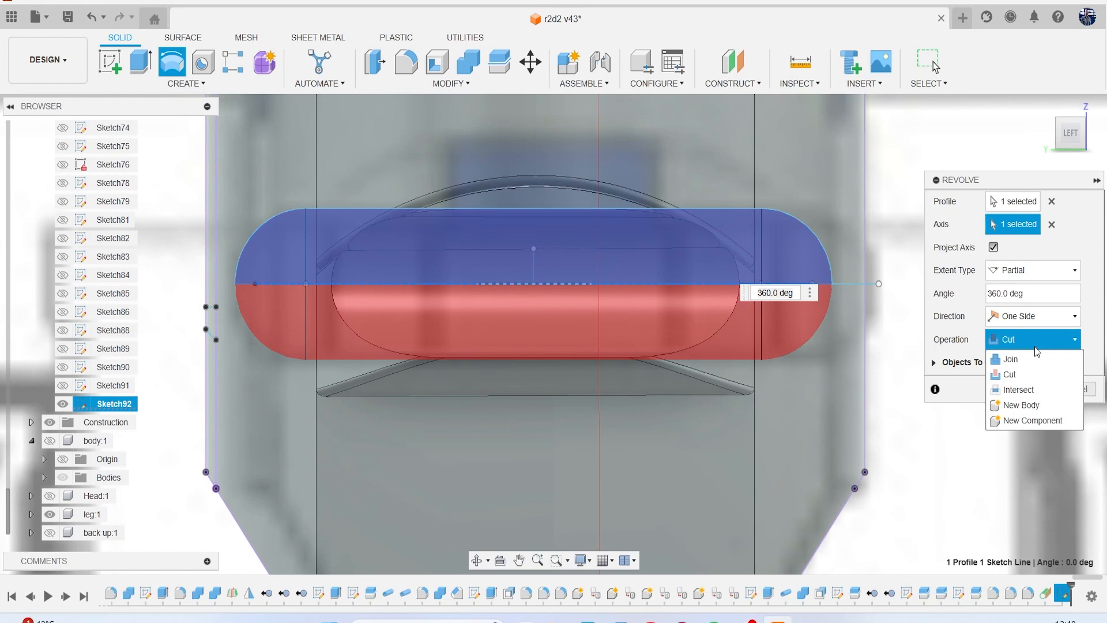
click(1049, 407)
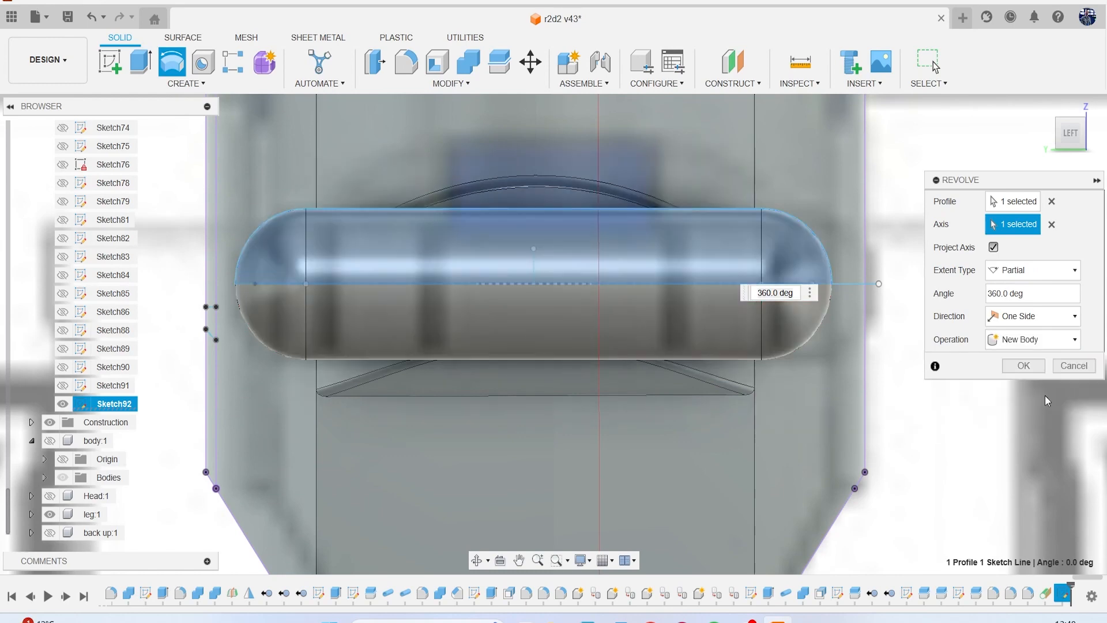
click(1026, 365)
Hide the construction geometry and the reference canvases, and turn the leg to the front view.
scroll(864, 371, down, 5)
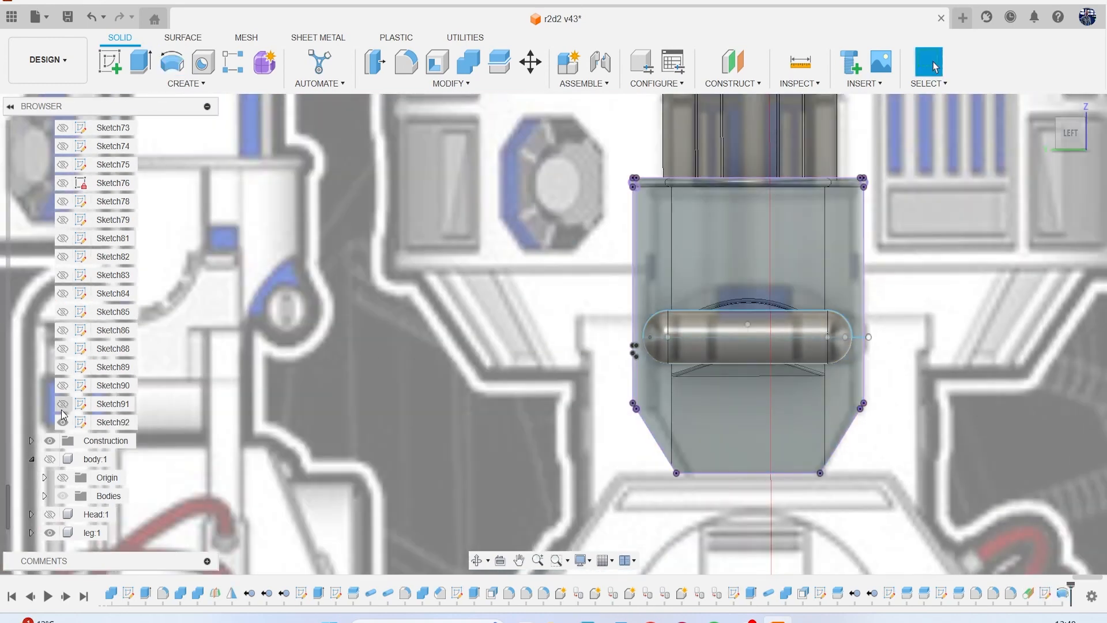
click(50, 440)
mouse_move(1057, 139)
mouse_down()
mouse_move(979, 139)
mouse_move(1035, 147)
mouse_up()
scroll(102, 259, up, 20)
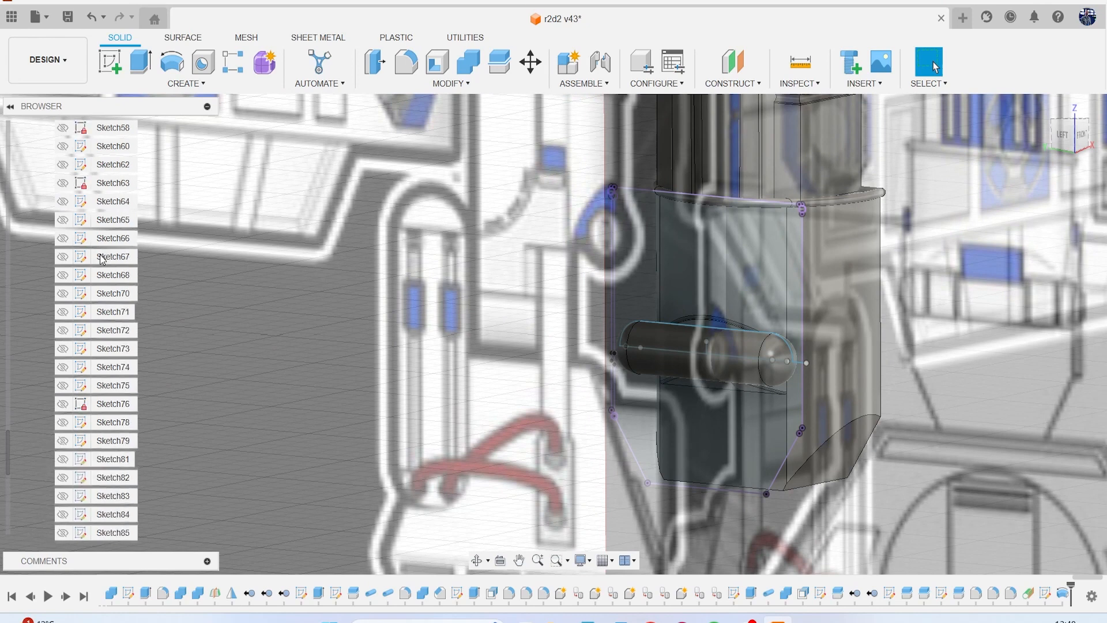
scroll(103, 260, up, 15)
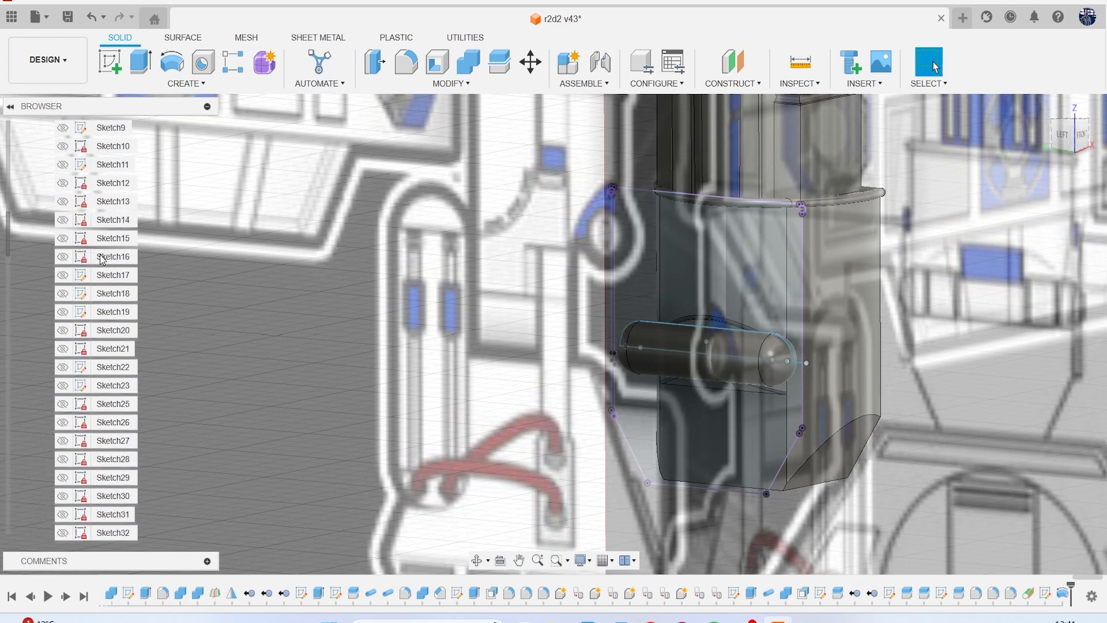
click(31, 277)
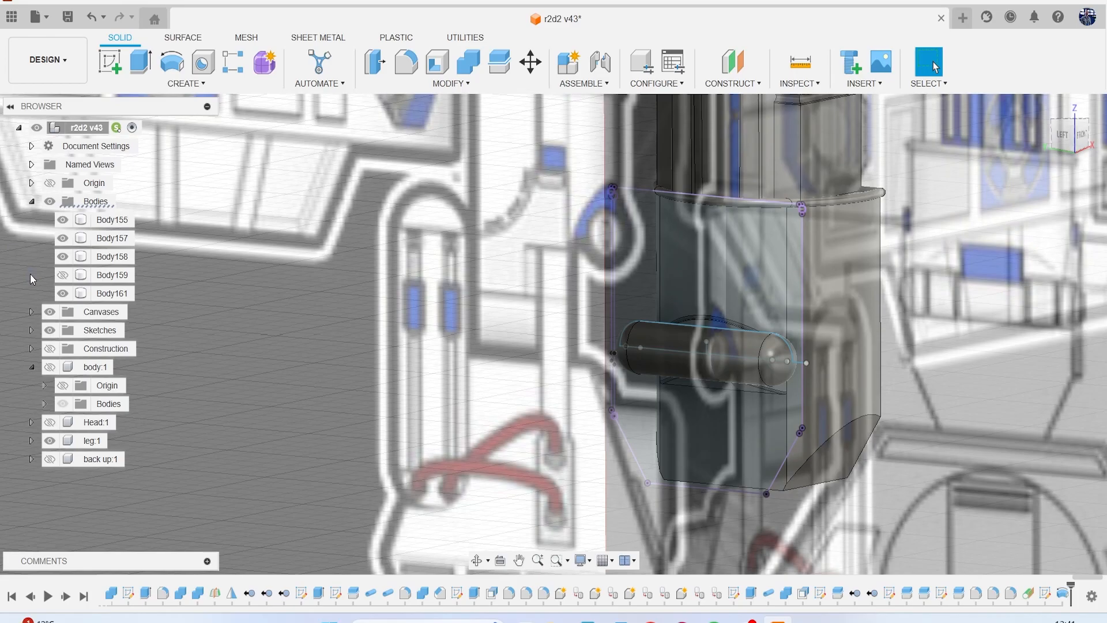
click(50, 312)
scroll(415, 303, down, 10)
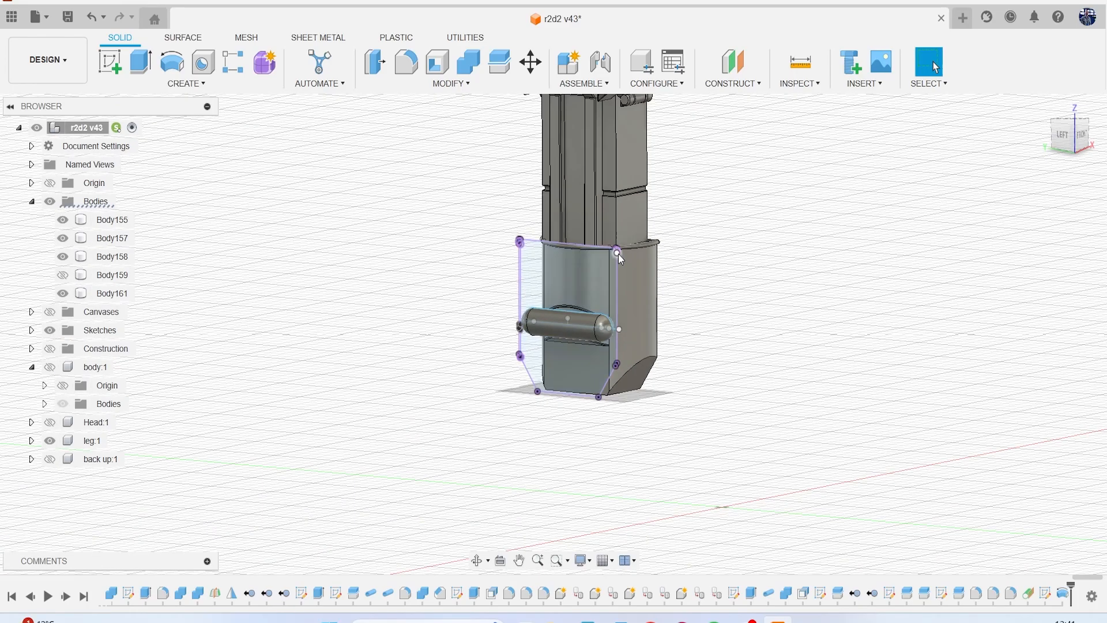
click(1081, 135)
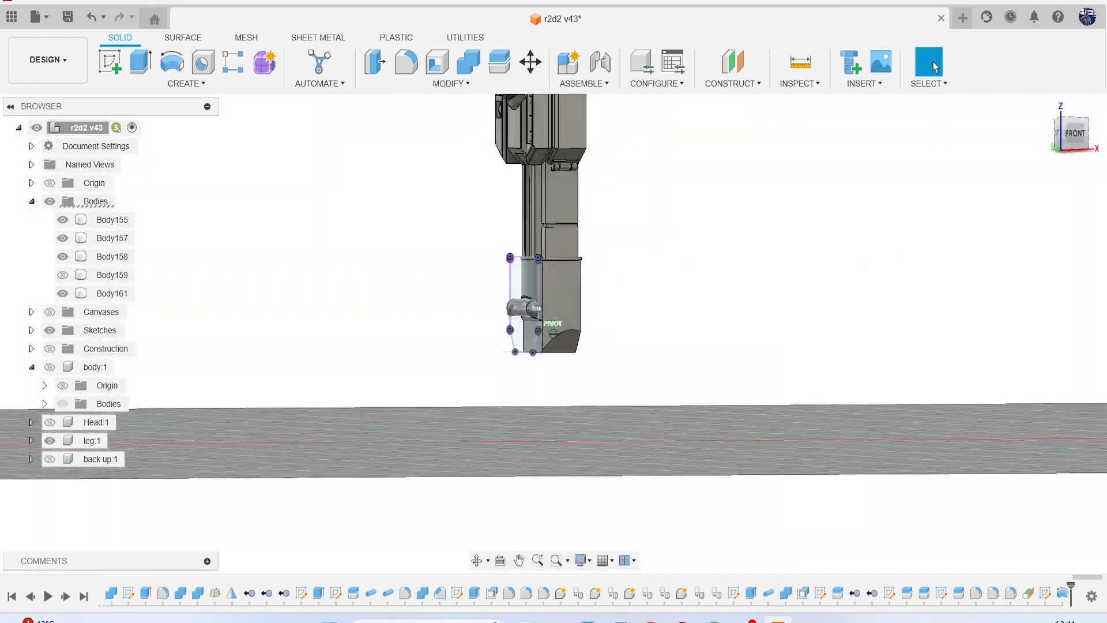
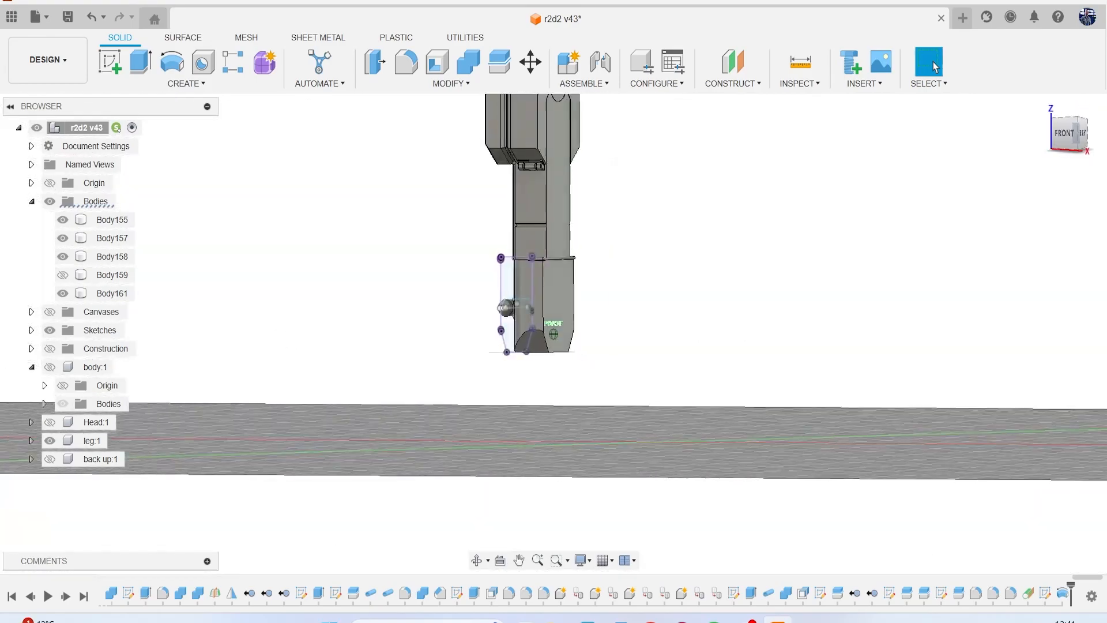
Hide Sketch92 so only the solid bodies of the lower leg are displayed.
shift+middle_drag(522, 342, 557, 350)
scroll(557, 350, up, 5)
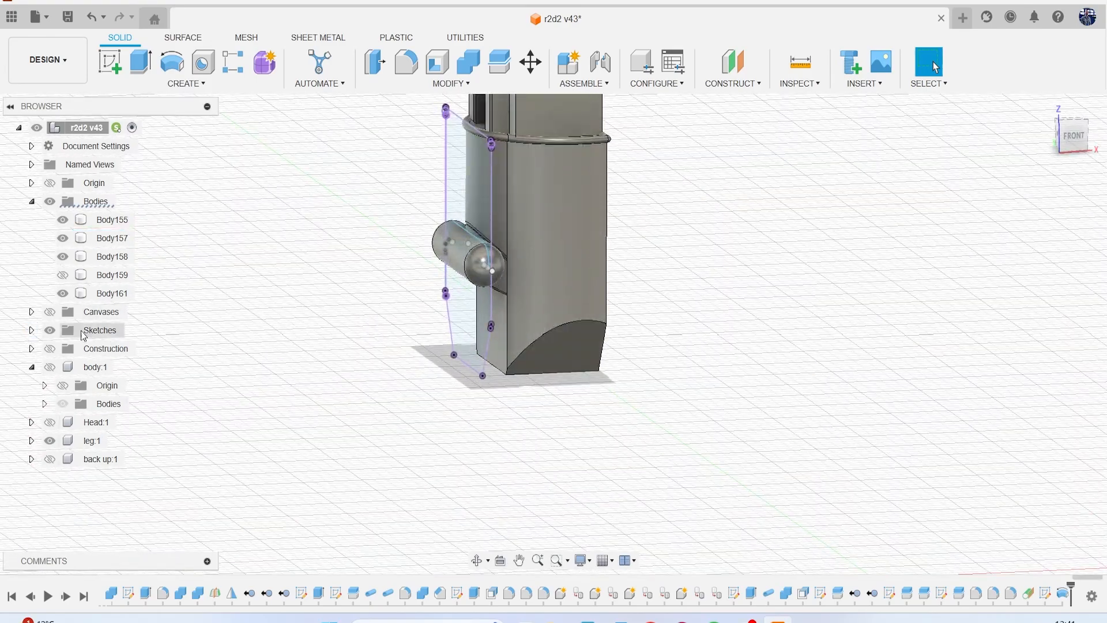
click(32, 330)
scroll(87, 398, down, 15)
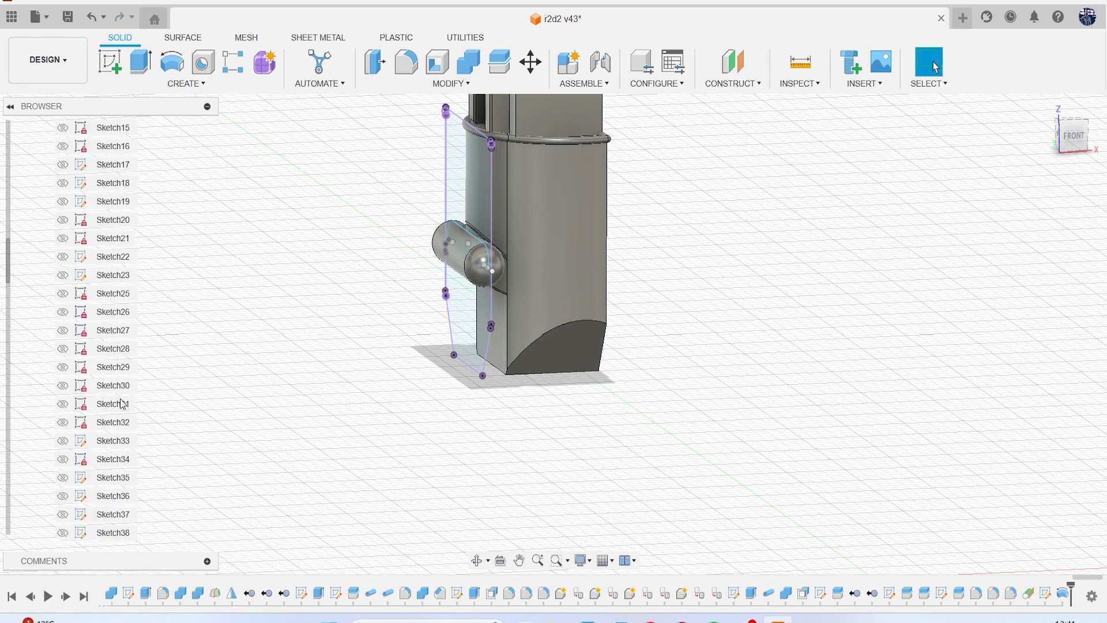
scroll(104, 425, down, 8)
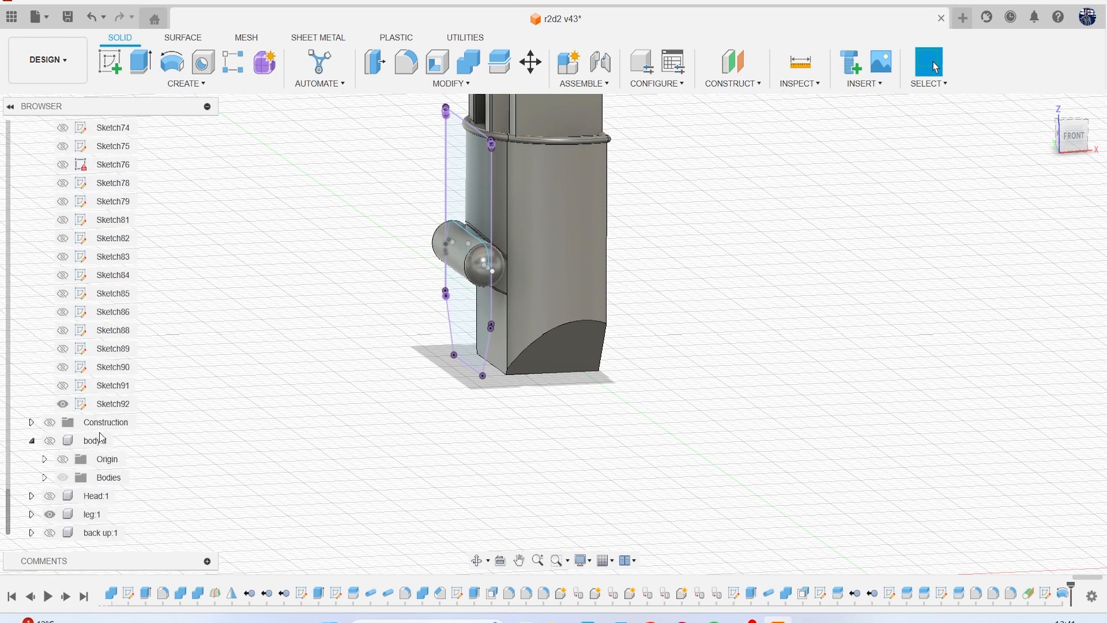
click(64, 405)
click(64, 405)
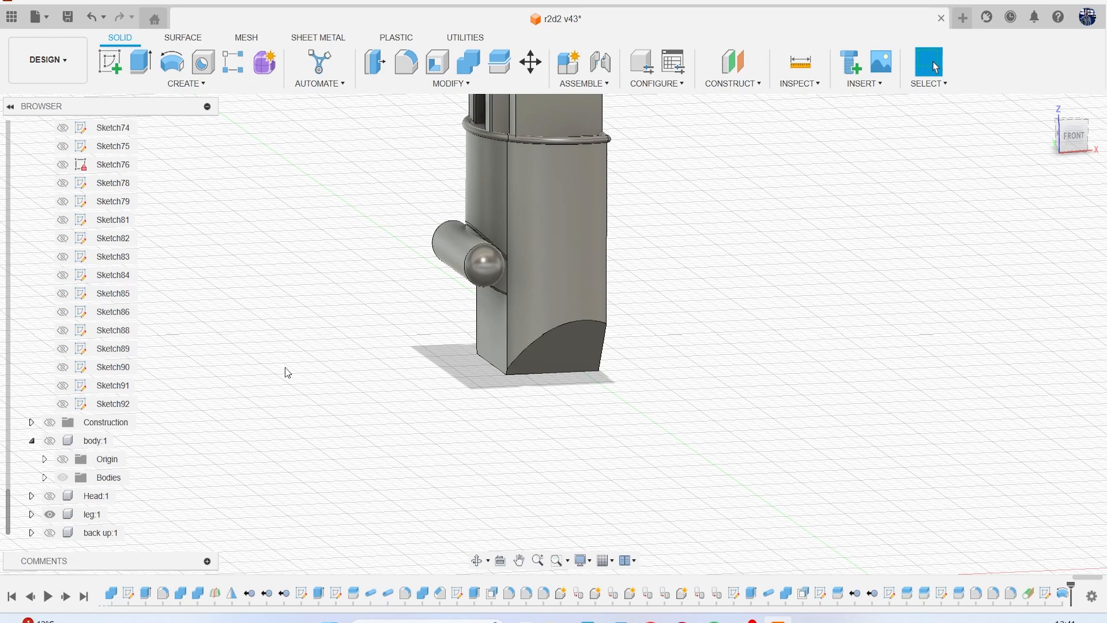
scroll(400, 344, up, 5)
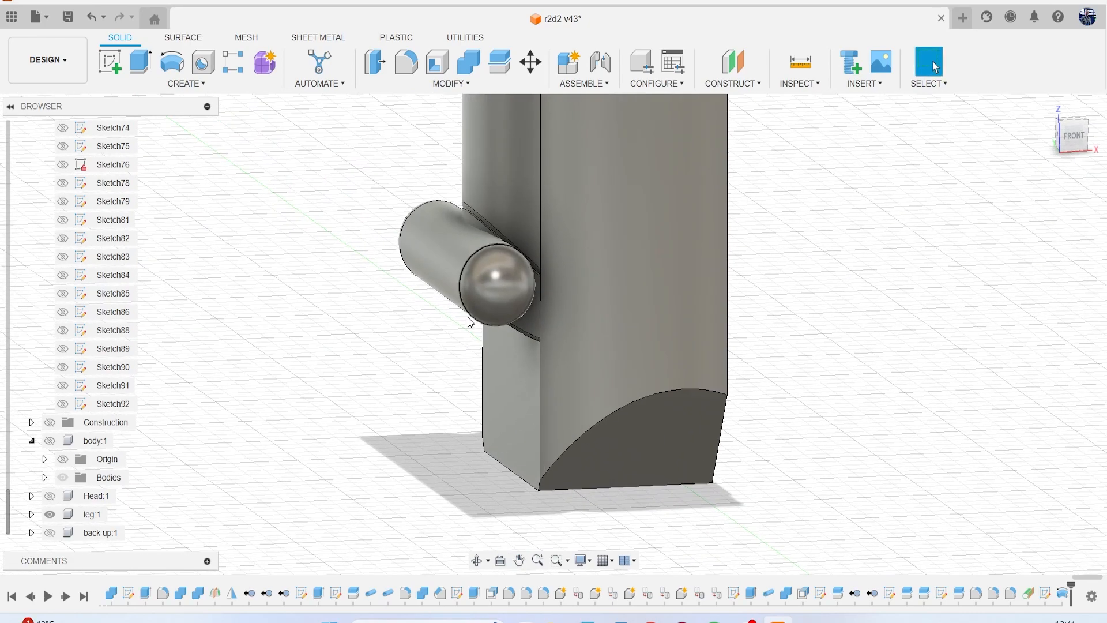
scroll(468, 318, down, 5)
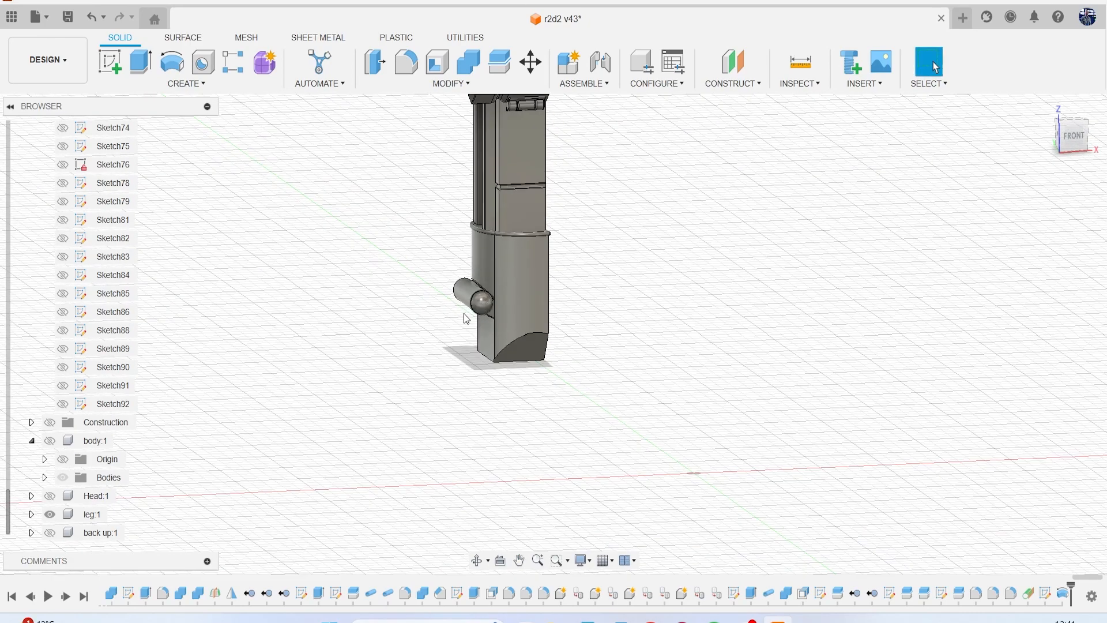
Show the reference canvases behind the leg and look at the model straight from the front.
scroll(107, 285, up, 10)
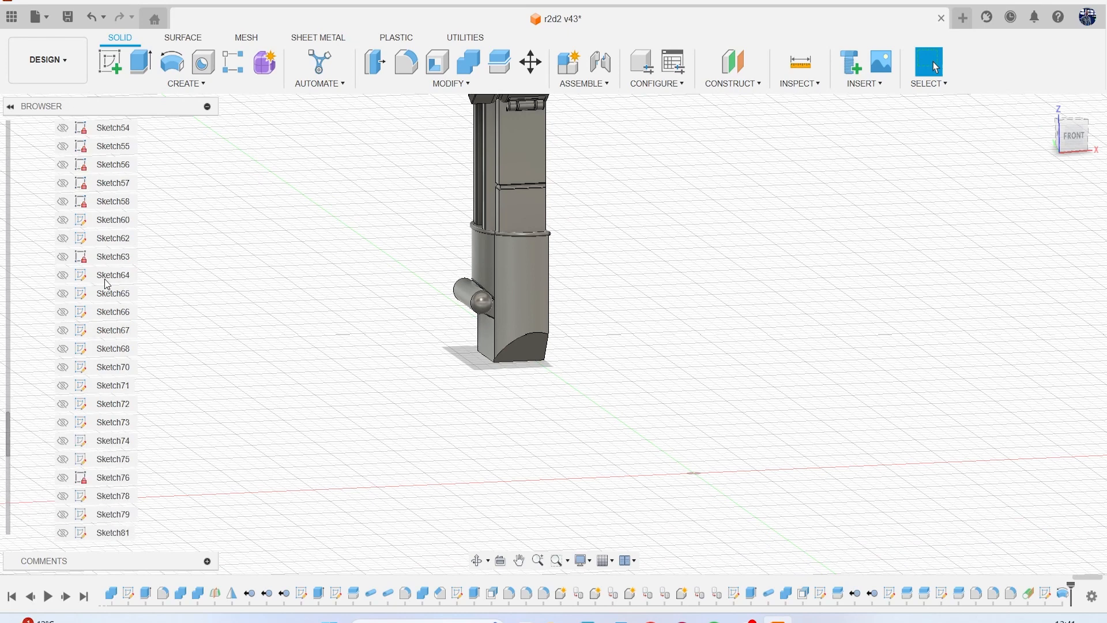
scroll(106, 284, up, 10)
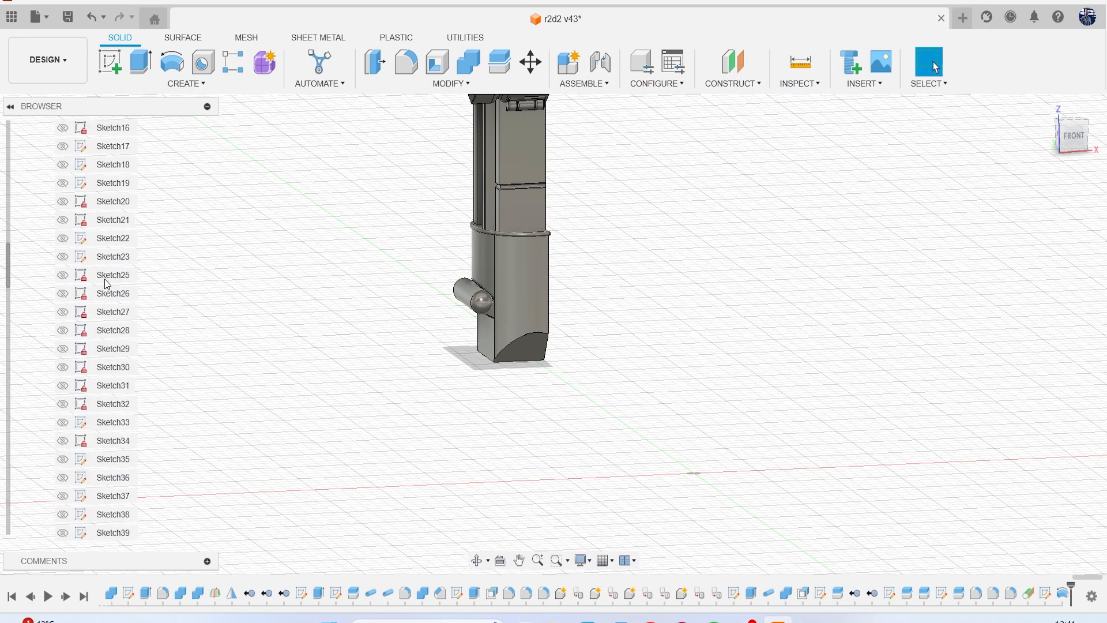
scroll(107, 284, up, 2)
click(32, 220)
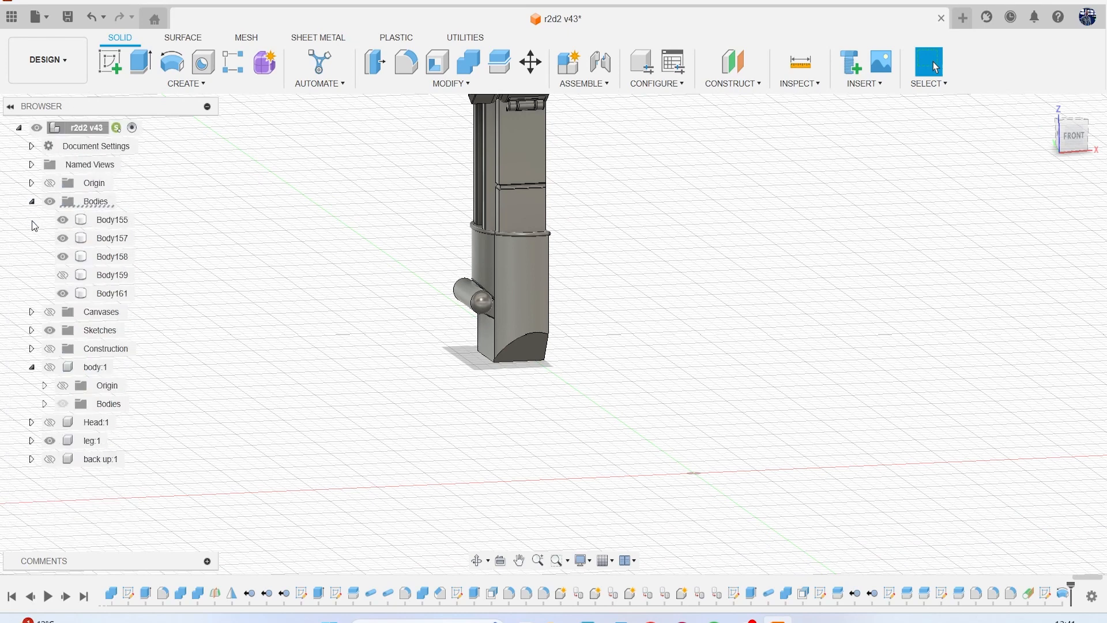
click(51, 313)
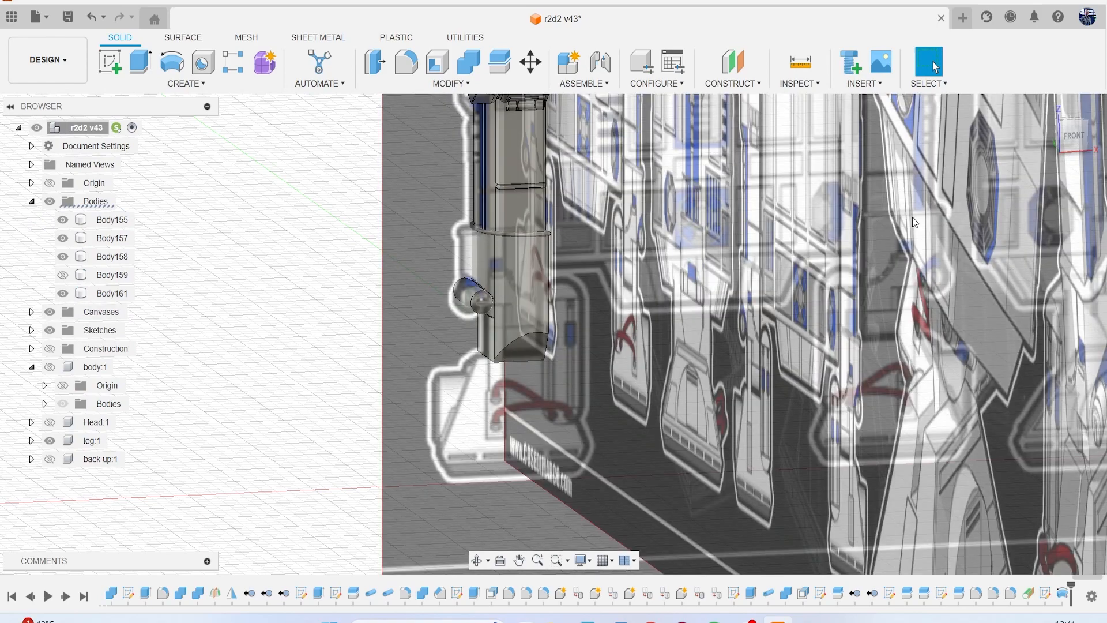
click(1072, 144)
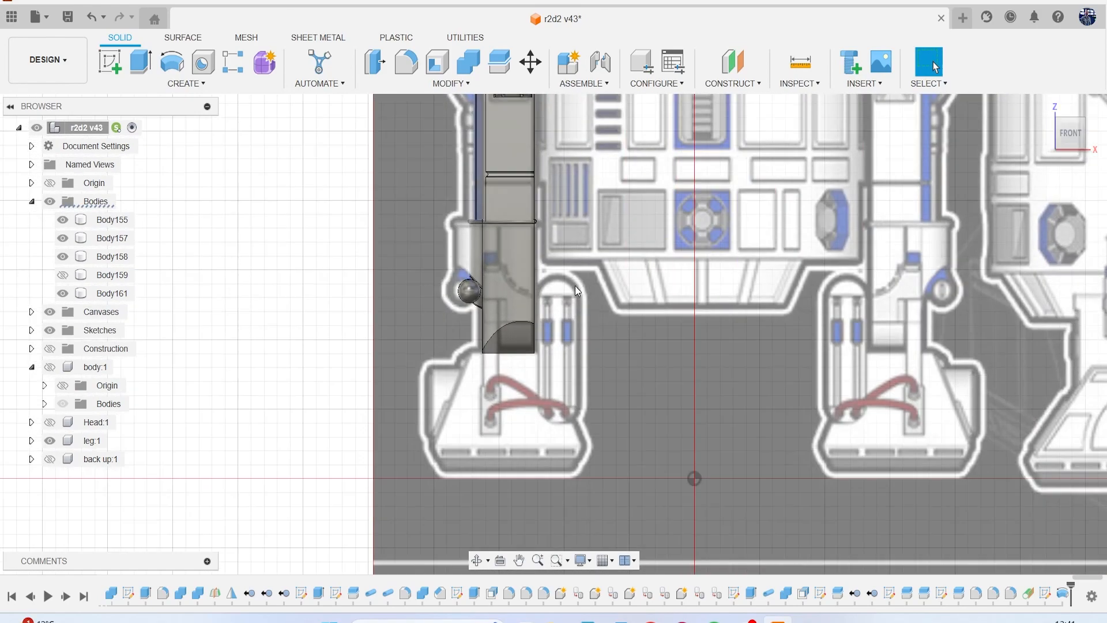
Start a sketch in the front view and draw a vertical line down the lower leg from the collar, following the reference panel edge.
middle_drag(605, 302, 571, 309)
scroll(534, 293, down, 3)
scroll(534, 292, up, 5)
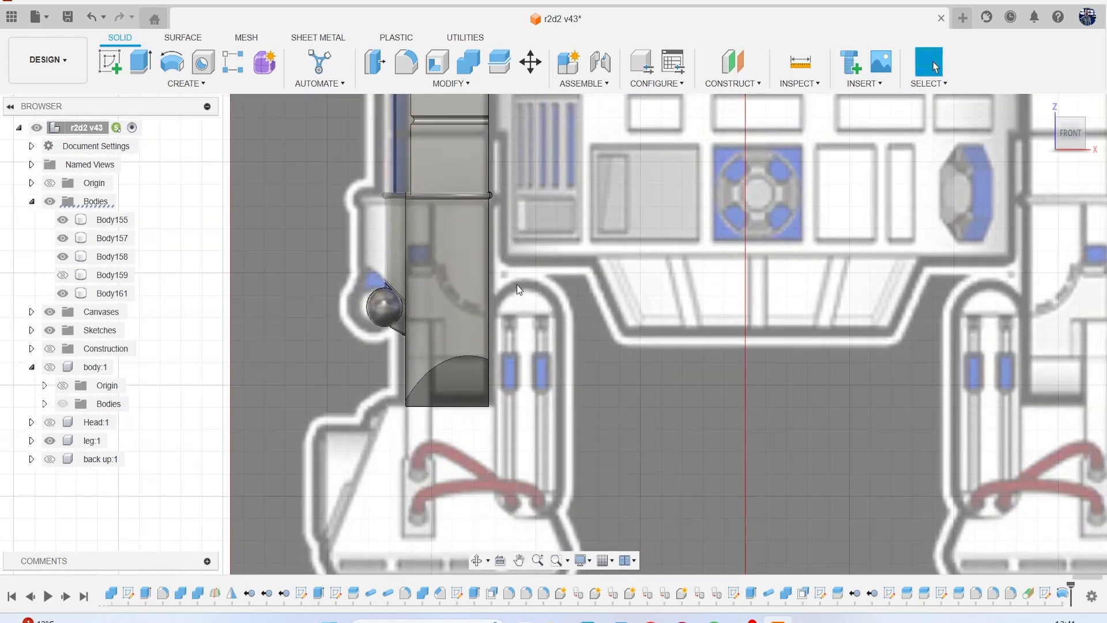
click(111, 68)
click(625, 337)
scroll(556, 246, down, 5)
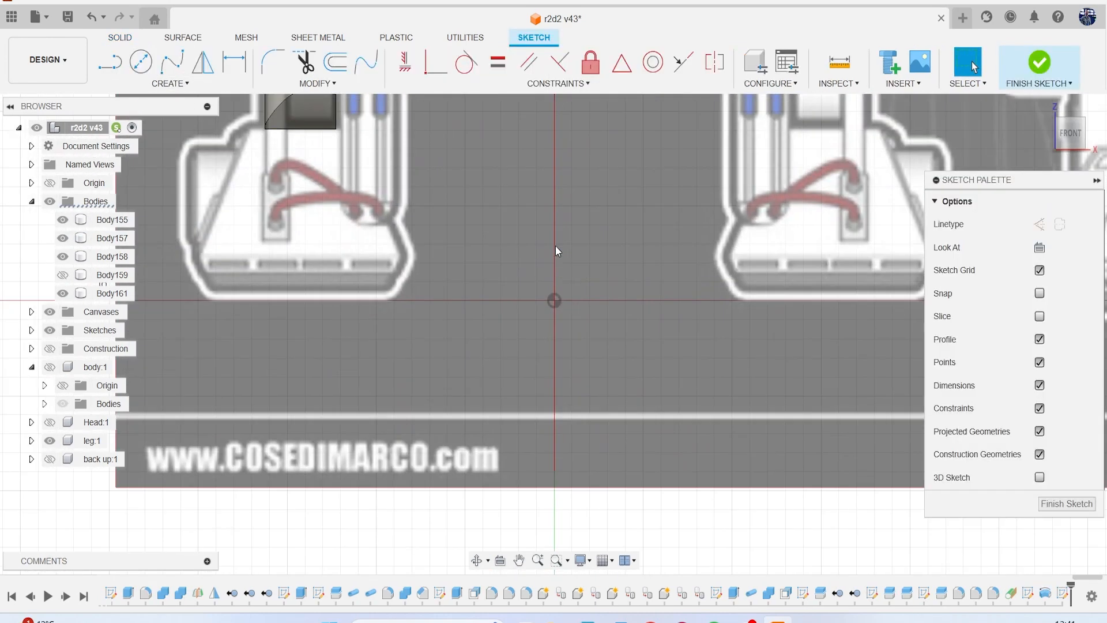
middle_drag(556, 247, 572, 397)
scroll(435, 324, up, 3)
key(l)
scroll(434, 324, up, 3)
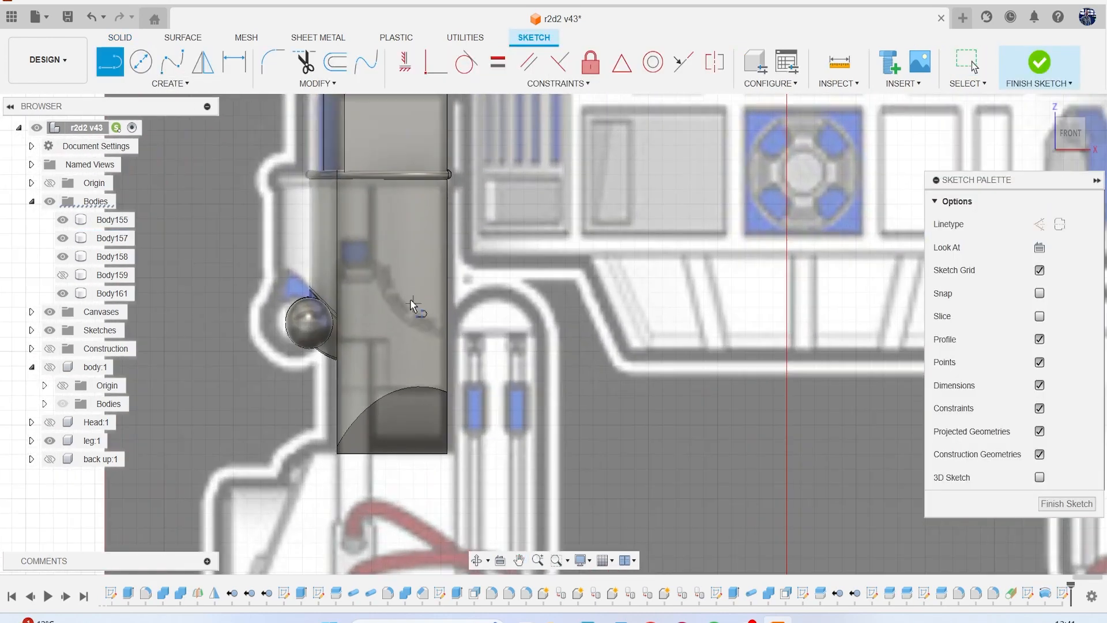
click(362, 138)
click(362, 265)
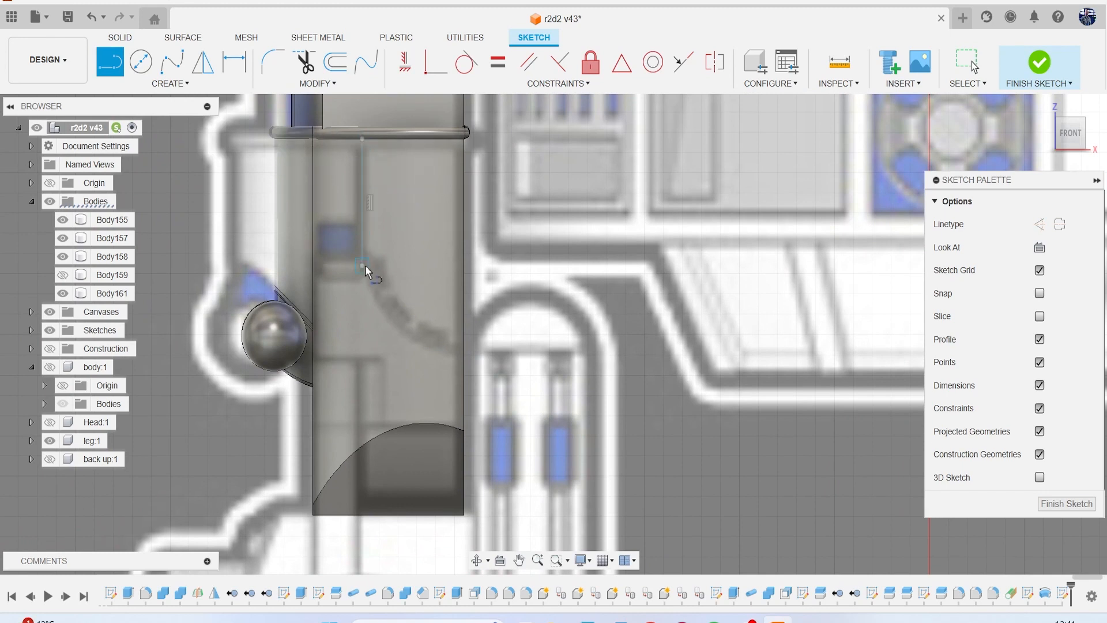
Draw an arc of about 3.35 mm radius from the vertical line's lower end to just past the leg's inner edge.
click(170, 85)
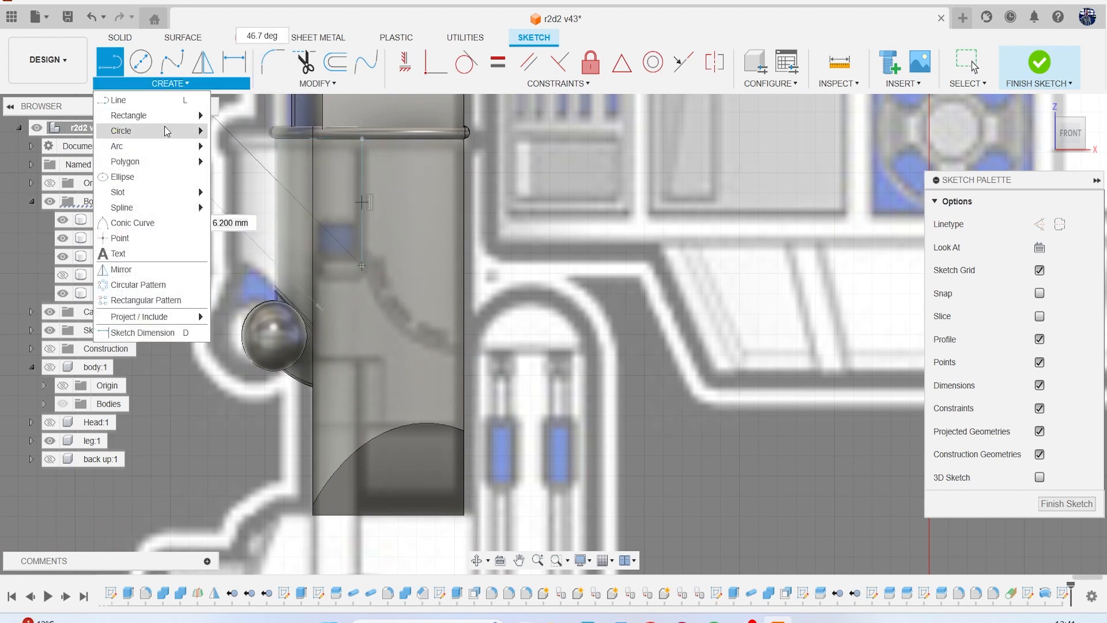
mouse_move(161, 143)
click(220, 155)
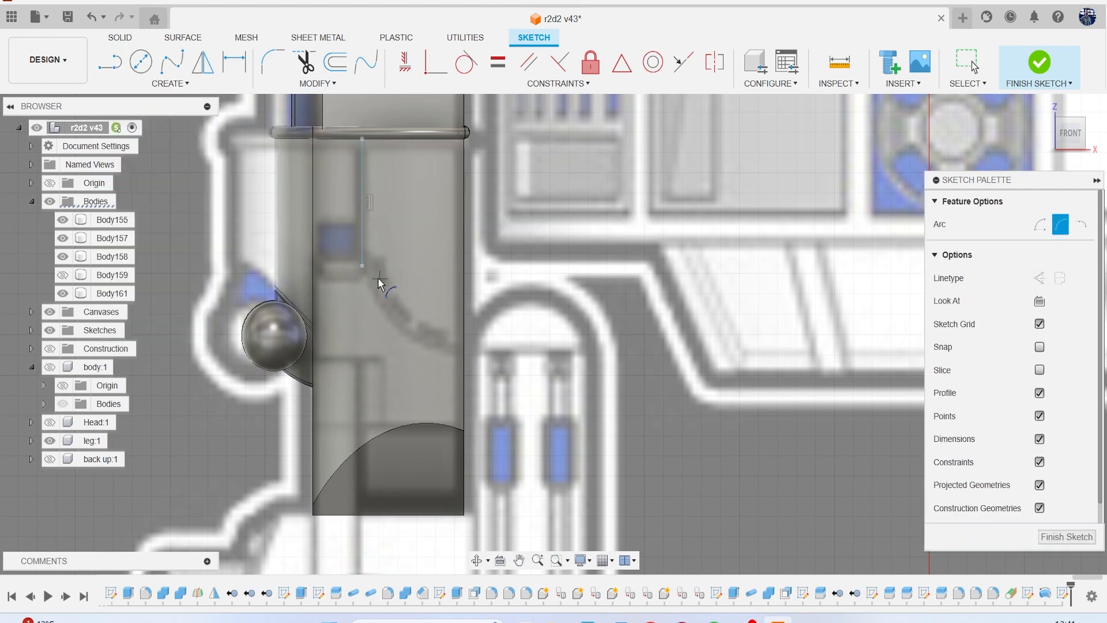
click(362, 266)
click(449, 352)
Fillet the corner where the vertical line meets the arc and finish the sketch.
click(272, 62)
scroll(351, 219, up, 5)
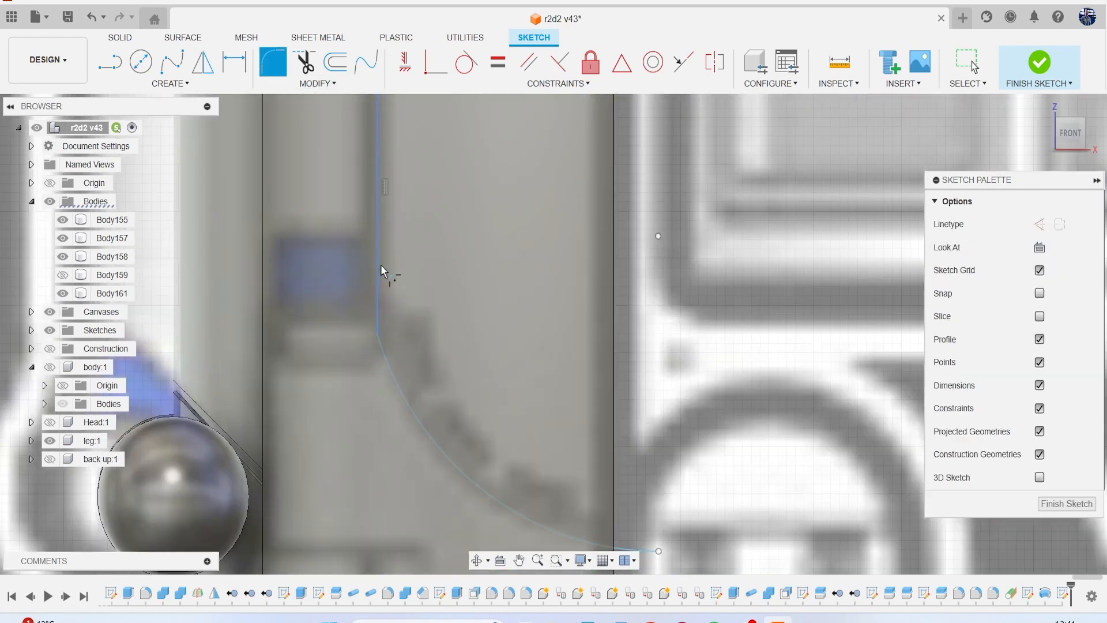
click(379, 318)
key(Return)
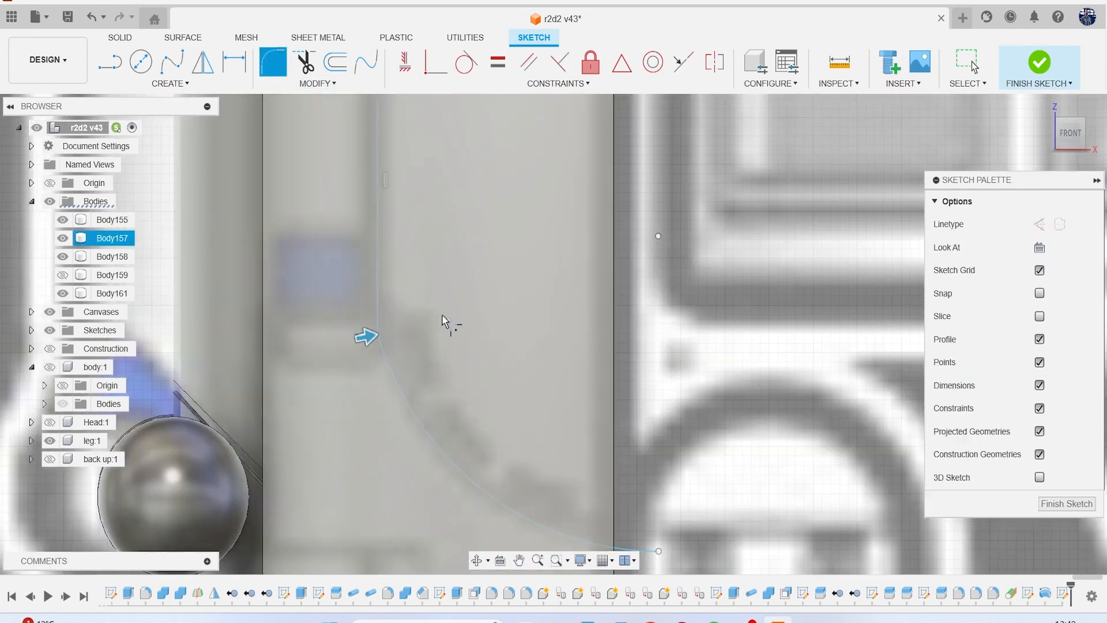
click(1039, 62)
Split the lower leg body along the sketched line and arc with extended splitting tools, and hide the canvases.
scroll(431, 317, down, 5)
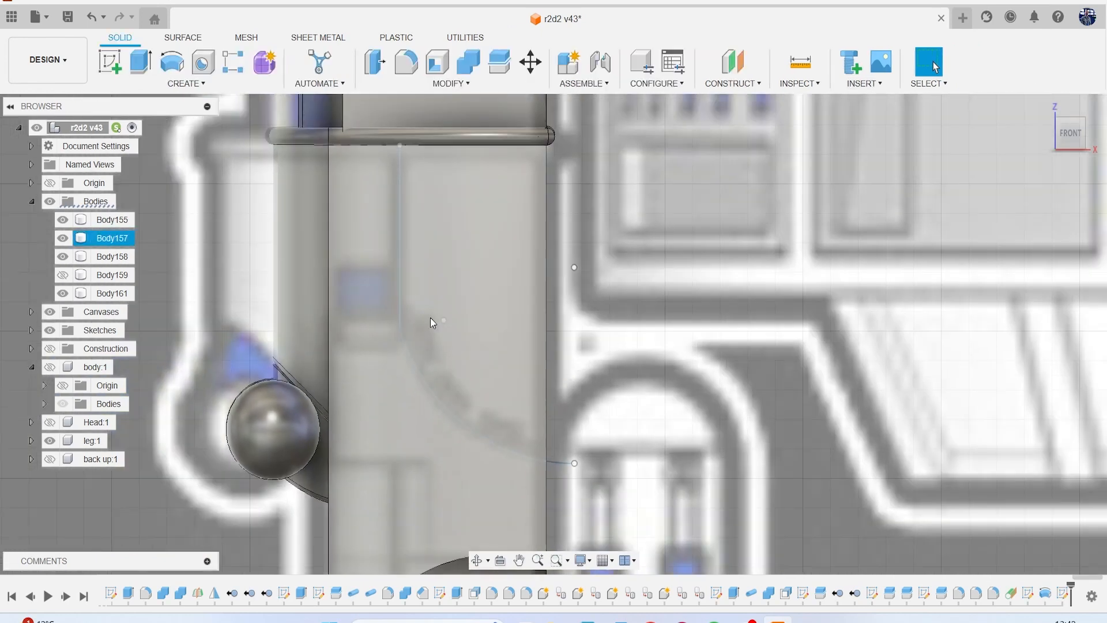
click(496, 68)
click(448, 283)
click(1038, 225)
scroll(645, 328, up, 3)
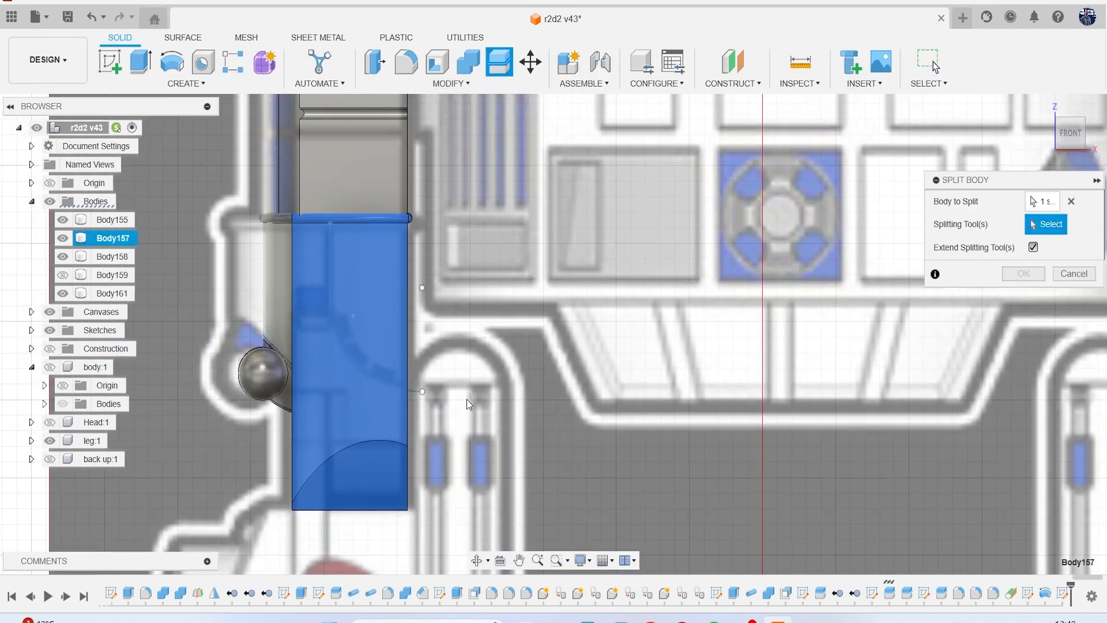
click(417, 394)
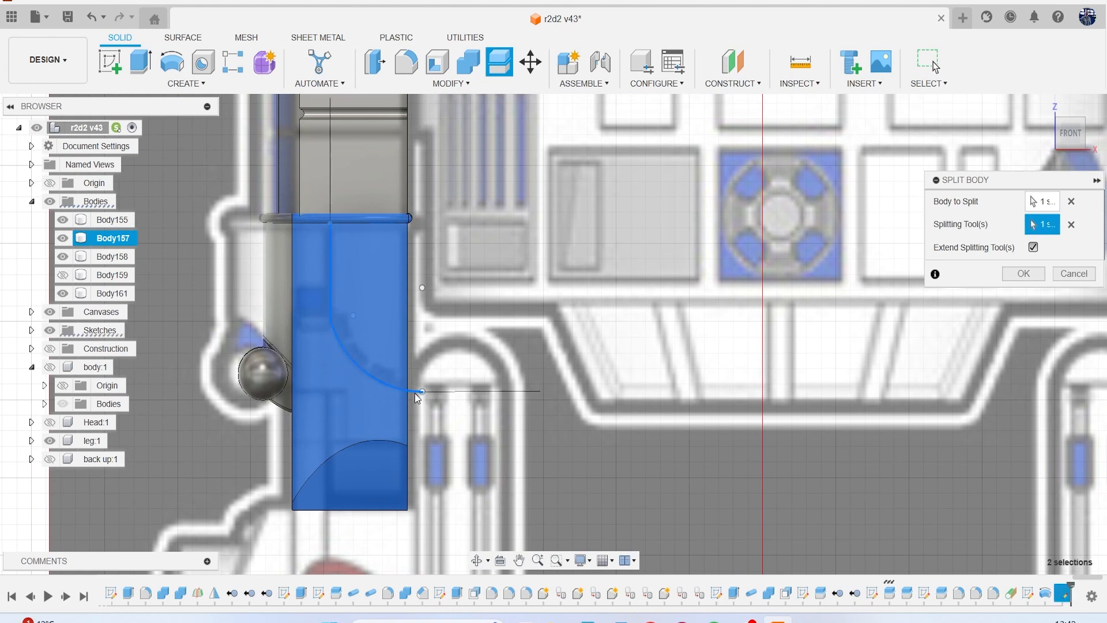
click(1024, 274)
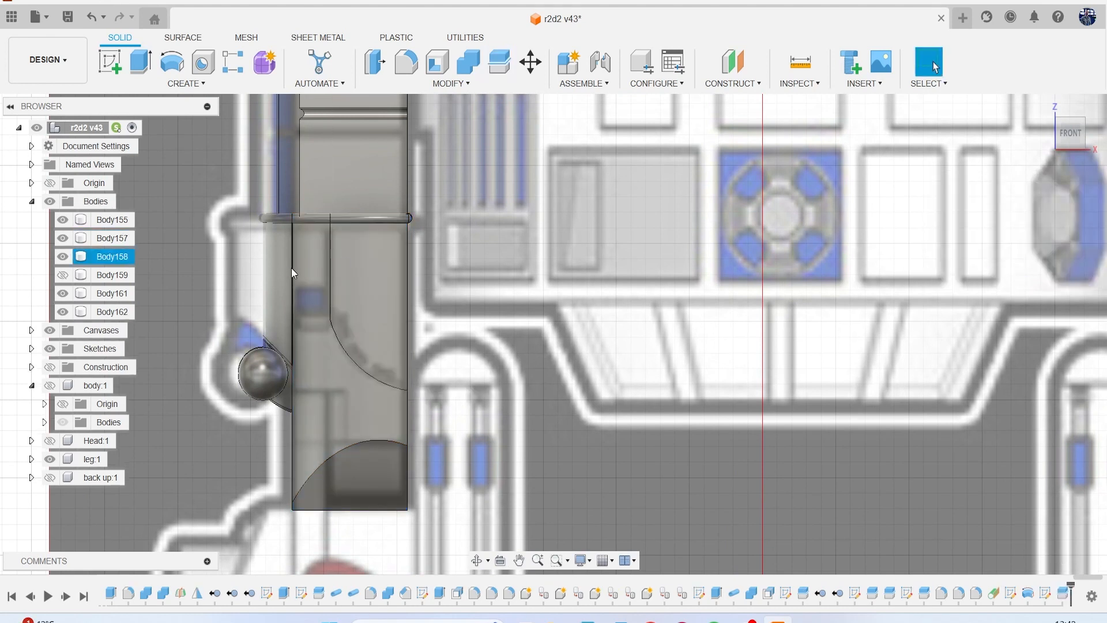
click(50, 330)
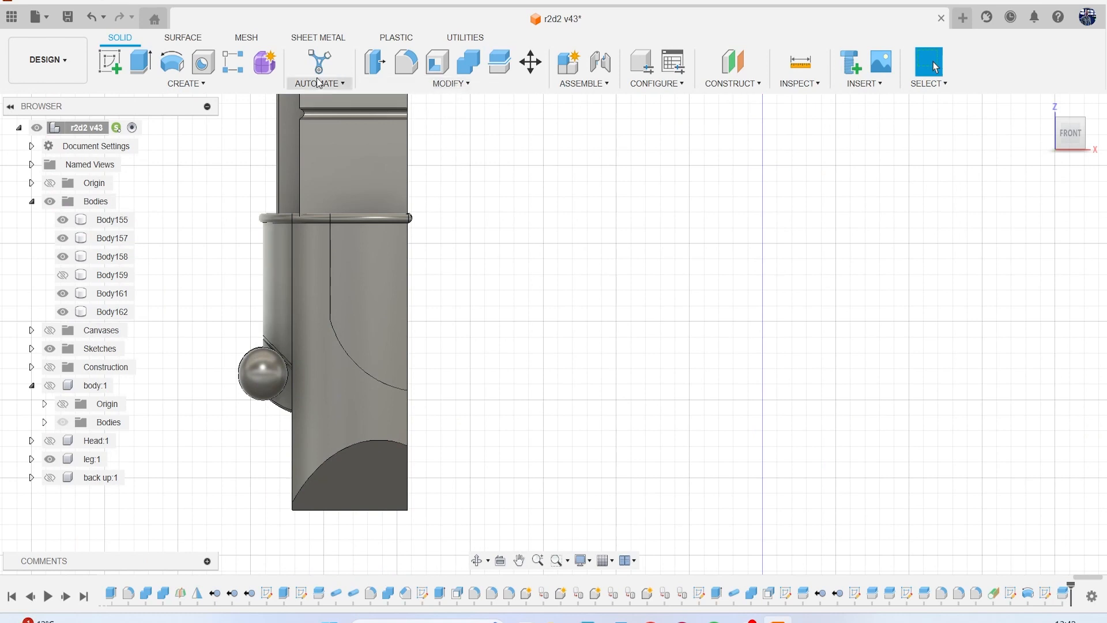
Cut a groove along the split edges on the leg's front, side and back using Pipe with a circular 0.30 mm section.
click(186, 83)
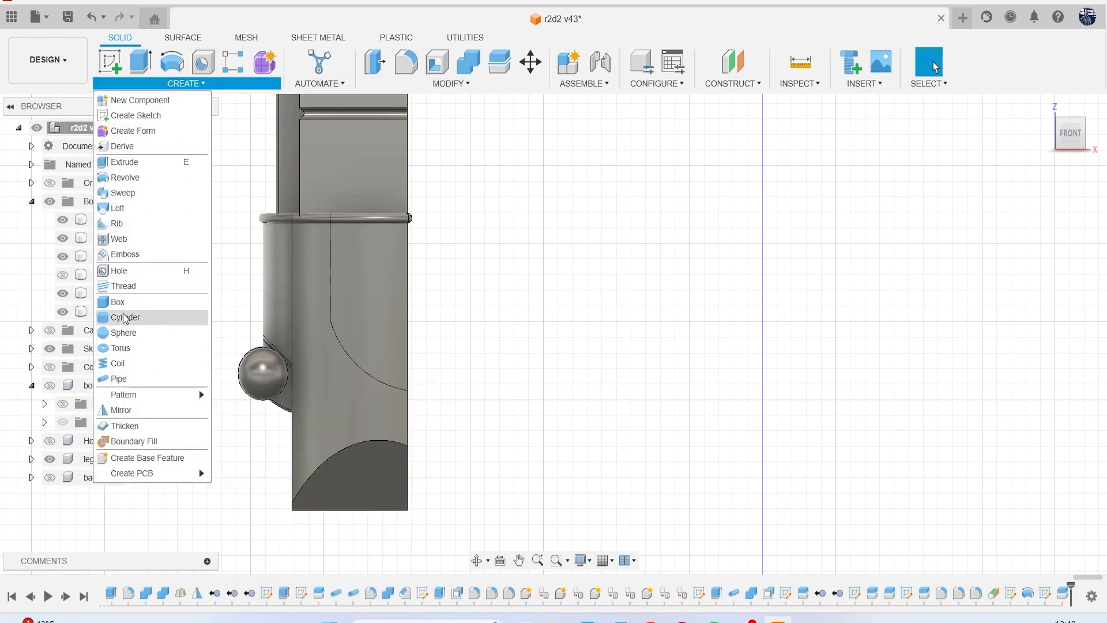
click(138, 378)
click(331, 265)
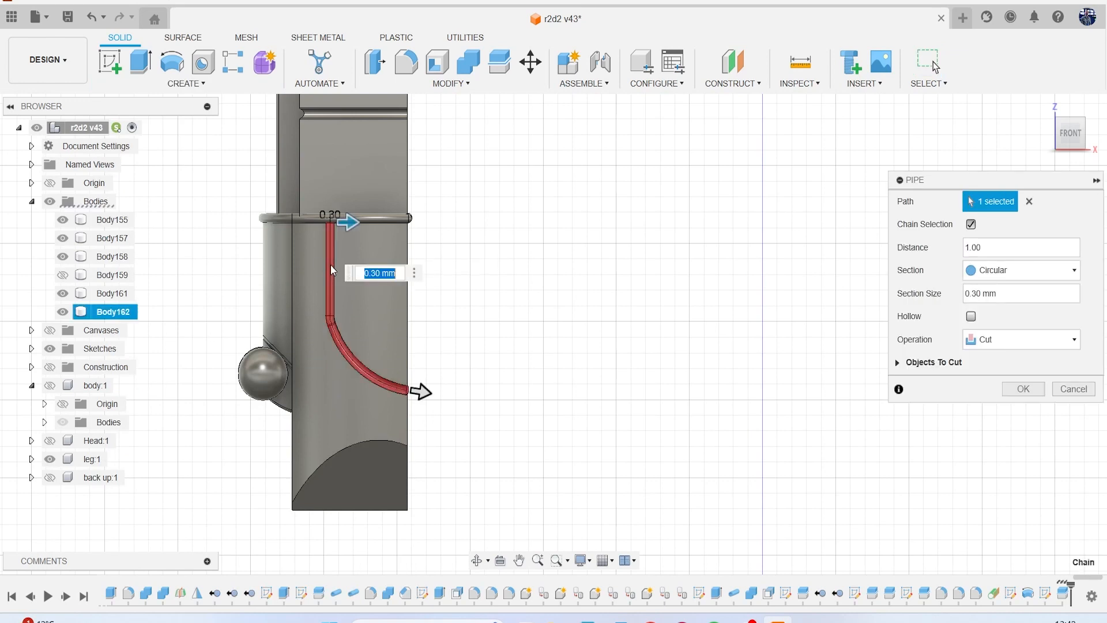
drag(1071, 137, 1046, 140)
scroll(427, 416, up, 6)
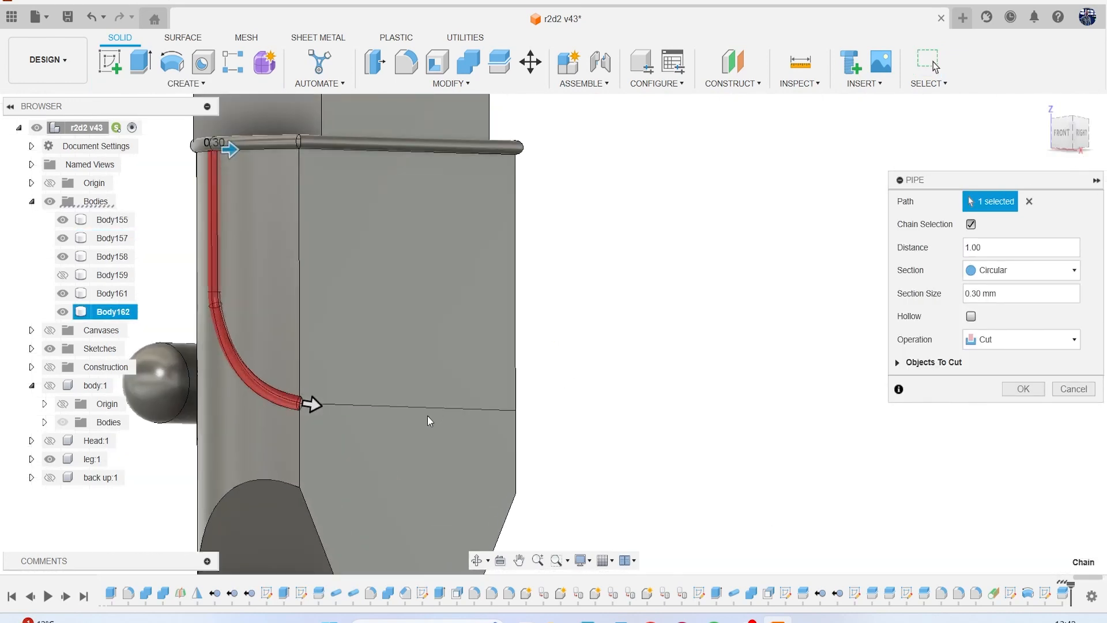
scroll(486, 362, down, 5)
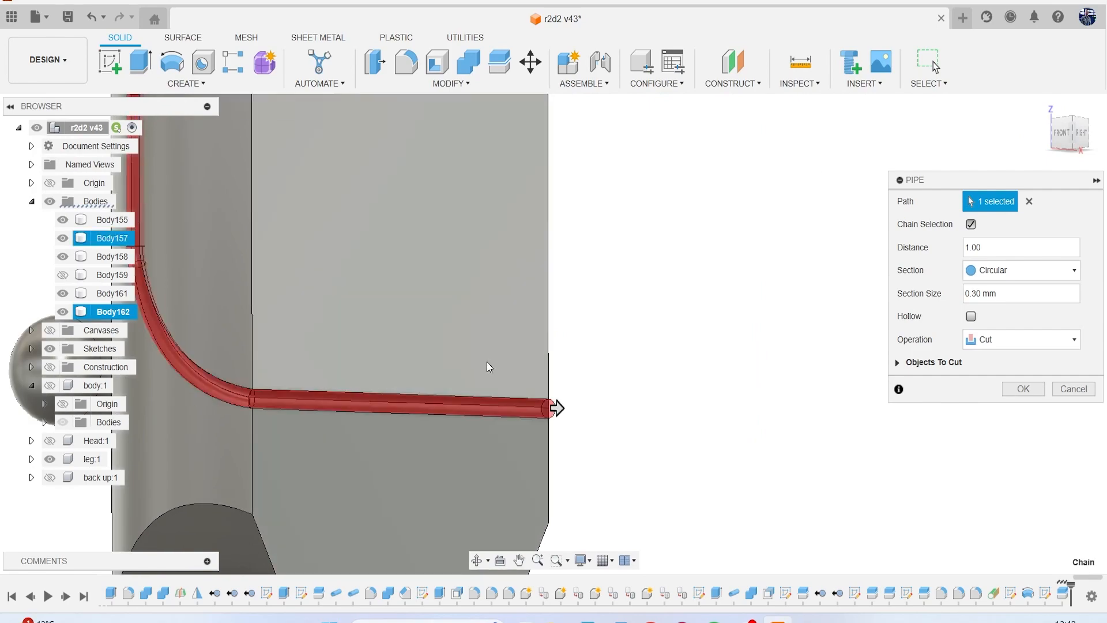
drag(1075, 141, 941, 157)
middle_drag(816, 308, 735, 282)
scroll(708, 309, up, 3)
click(673, 347)
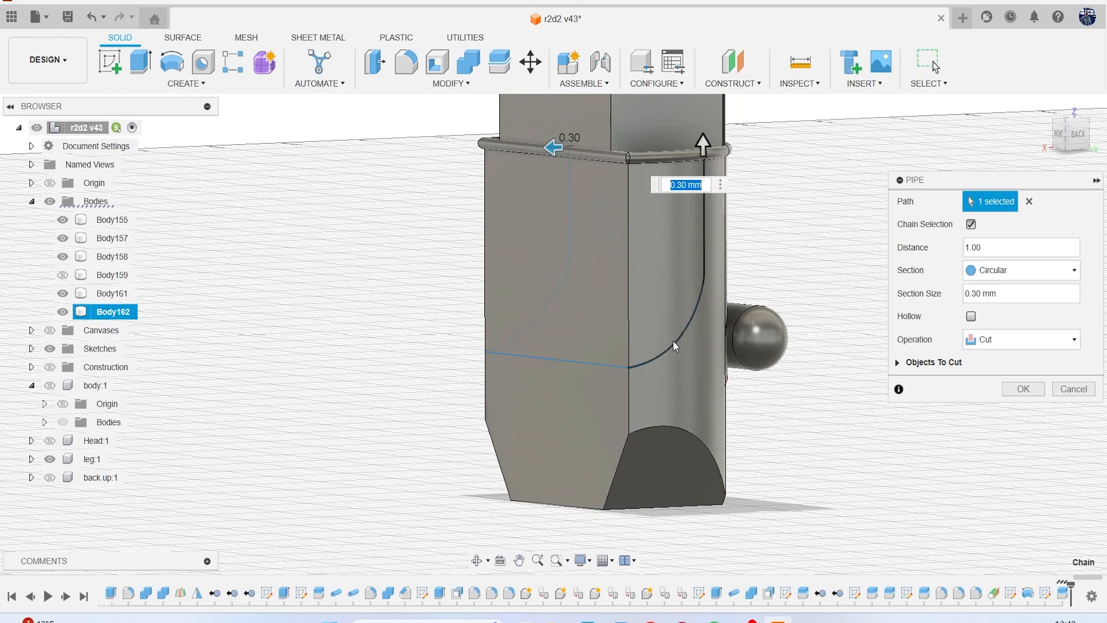
drag(1072, 139, 1045, 138)
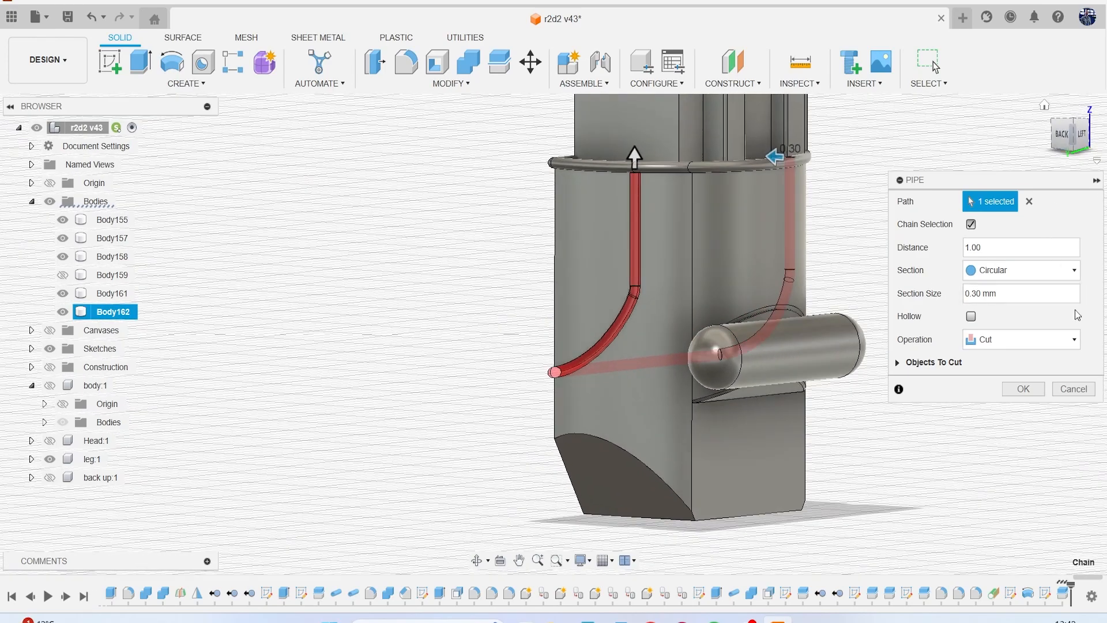
click(1018, 388)
Start a fillet on the groove's edges along the leg's front and side faces.
middle_drag(978, 256, 786, 254)
drag(1065, 140, 964, 136)
drag(1069, 143, 1068, 144)
key(f)
scroll(530, 262, up, 5)
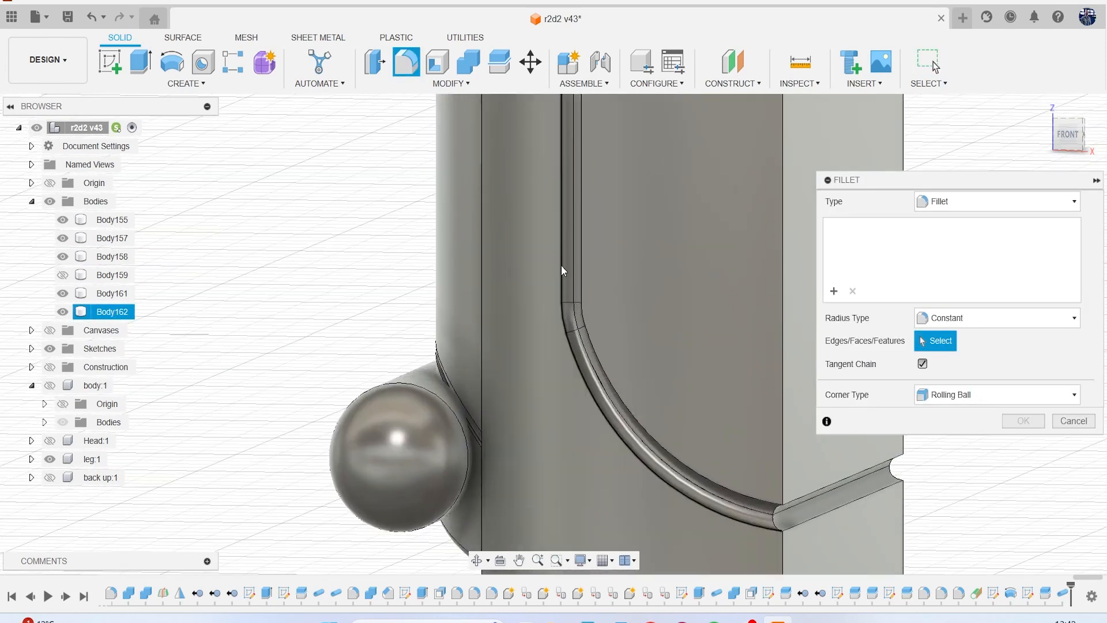
click(561, 266)
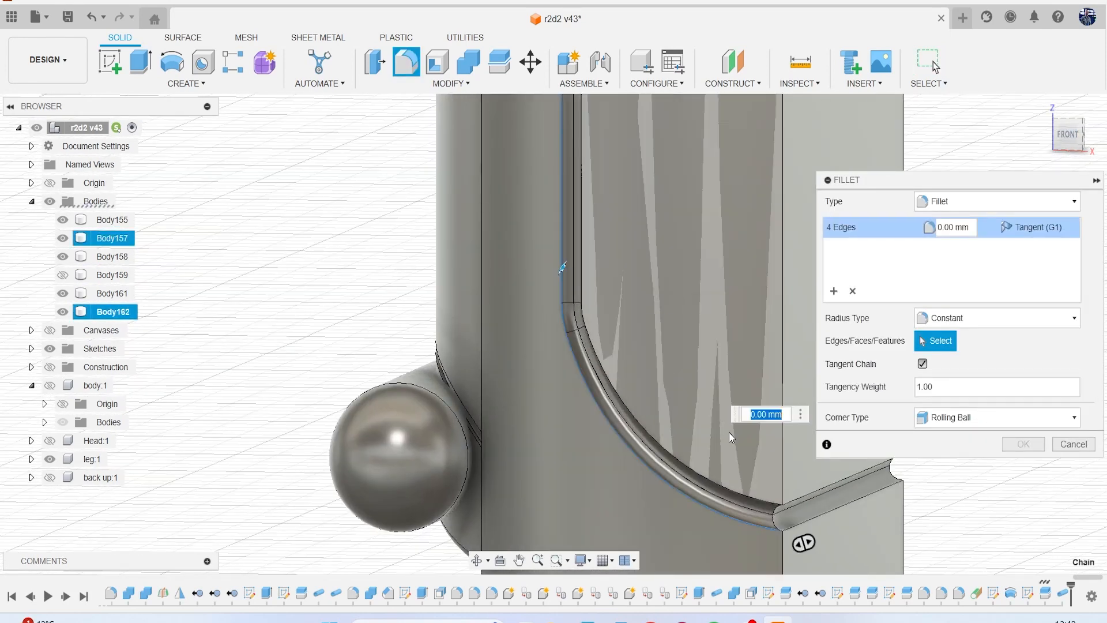
click(739, 490)
click(783, 378)
middle_drag(777, 441, 593, 403)
click(597, 378)
click(620, 486)
scroll(770, 380, down, 3)
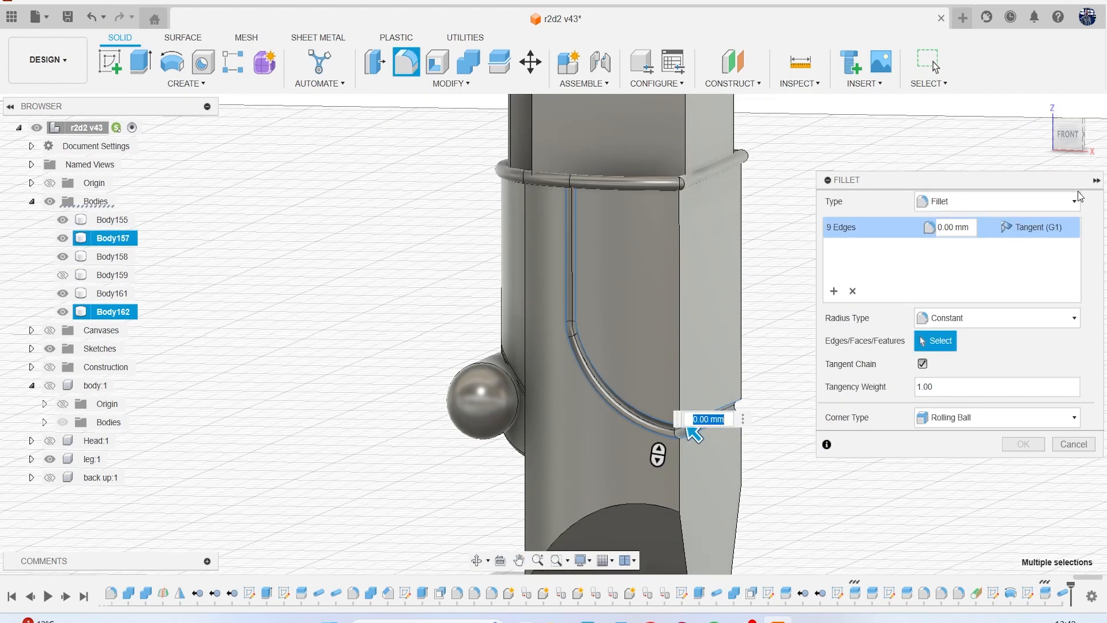
Add the groove edges on the leg's back to the fillet and try a 0.01 mm radius.
drag(1082, 141, 933, 132)
scroll(433, 396, up, 8)
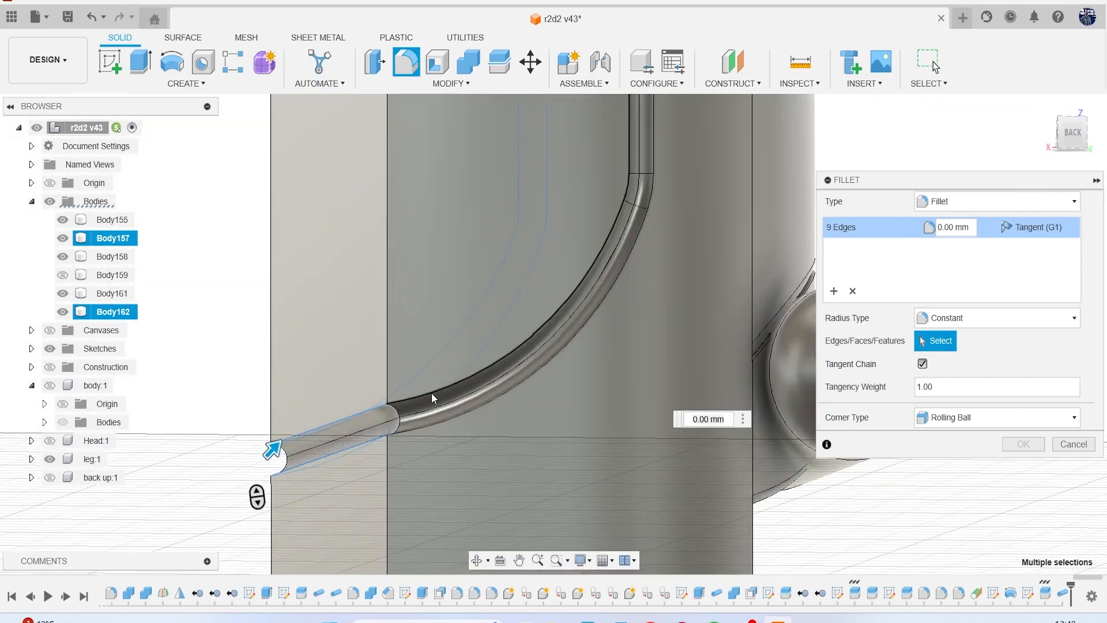
click(432, 421)
text(.01)
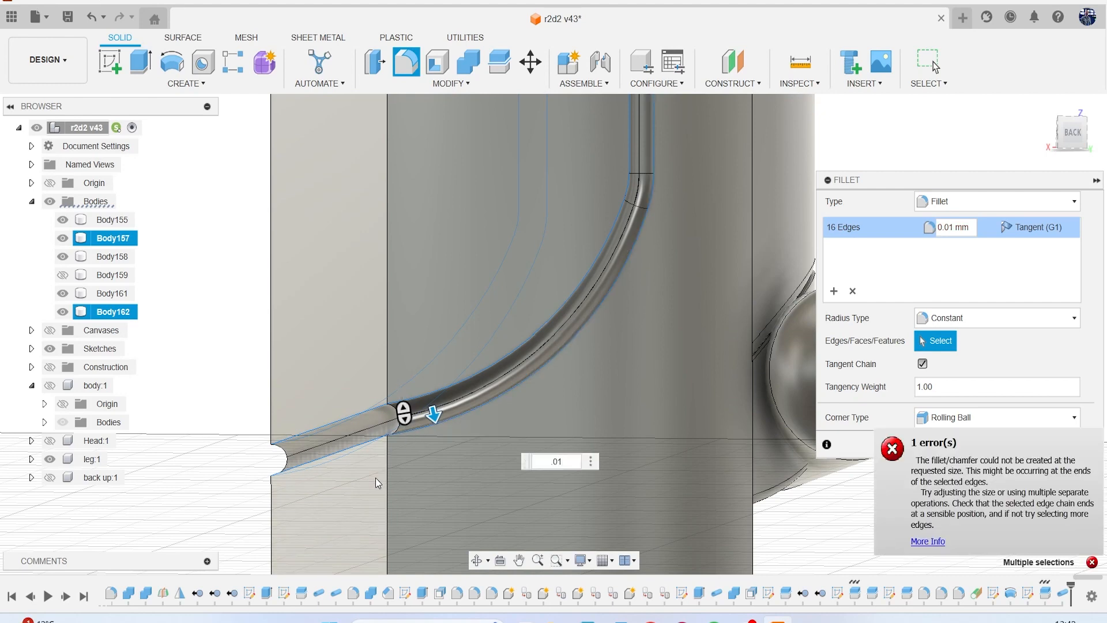
Try a 0.001 mm radius for the groove edge fillet and cancel the fillet.
scroll(425, 456, down, 5)
scroll(456, 413, up, 6)
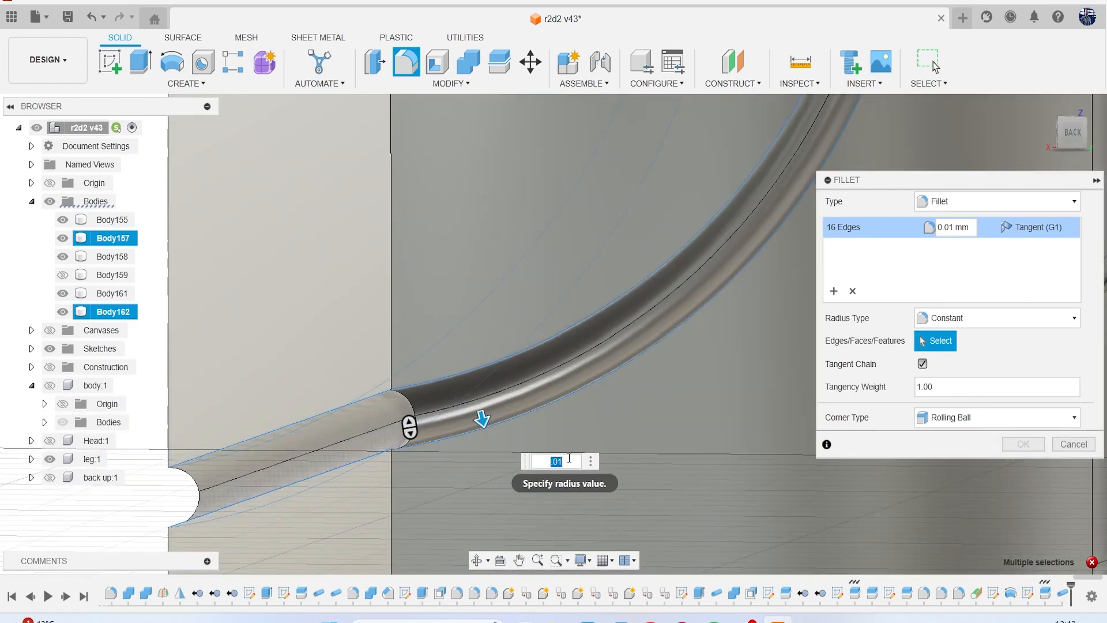
key(Return)
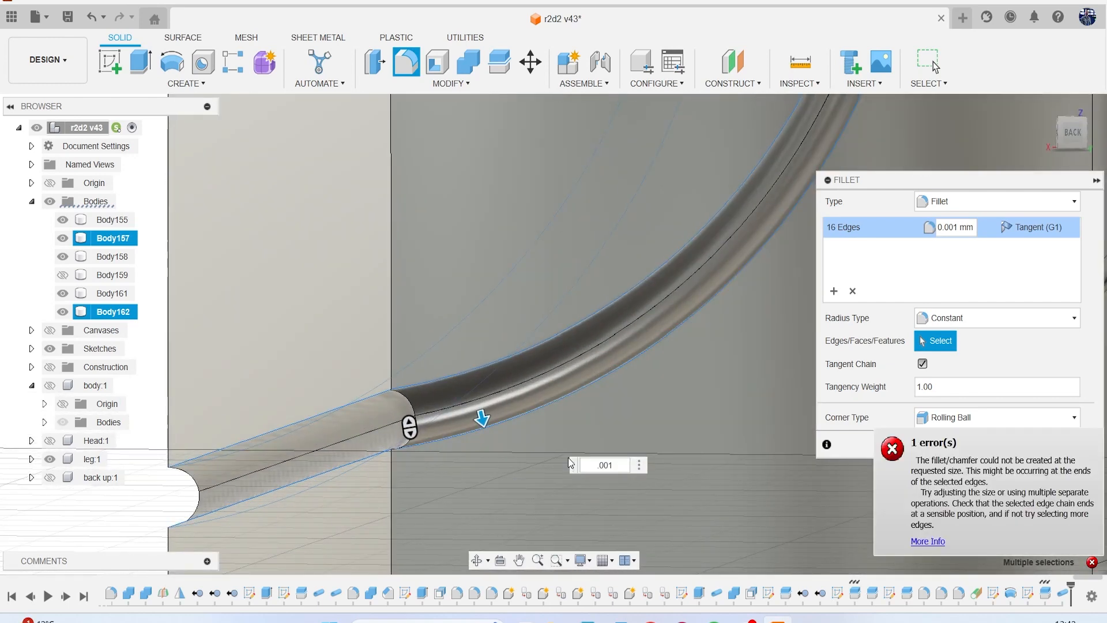
key(BackSpace)
key(BackSpace)
key(BackSpace)
key(BackSpace)
scroll(626, 402, down, 4)
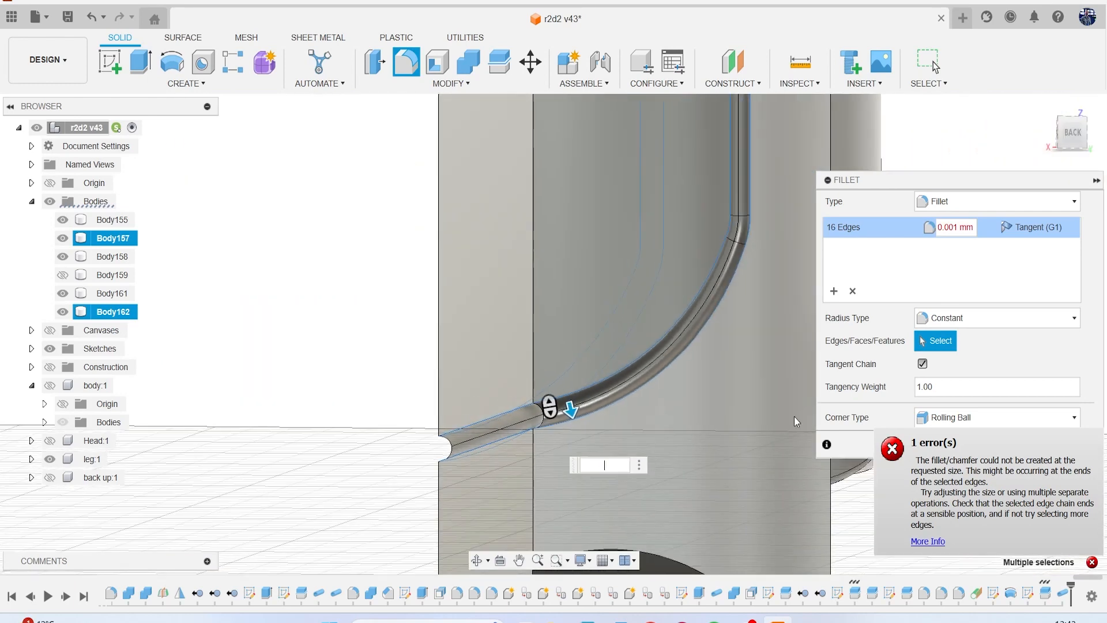
drag(849, 173, 726, 127)
click(950, 399)
scroll(764, 315, down, 5)
shift+middle_drag(763, 315, 466, 336)
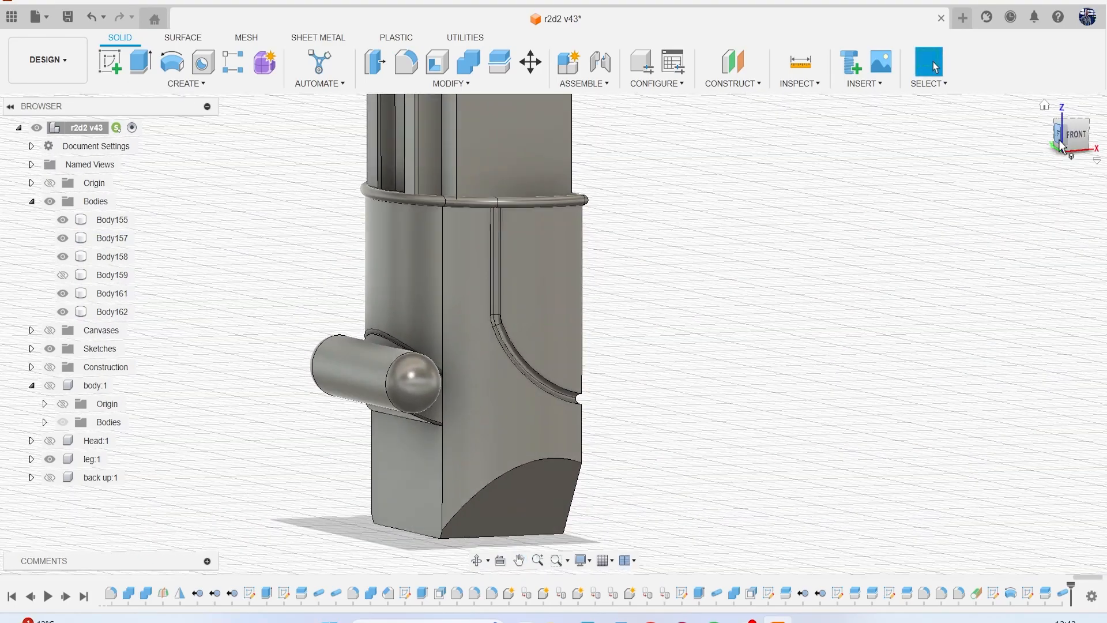
Show the reference canvases and examine the lower leg details on them in the front view.
click(50, 331)
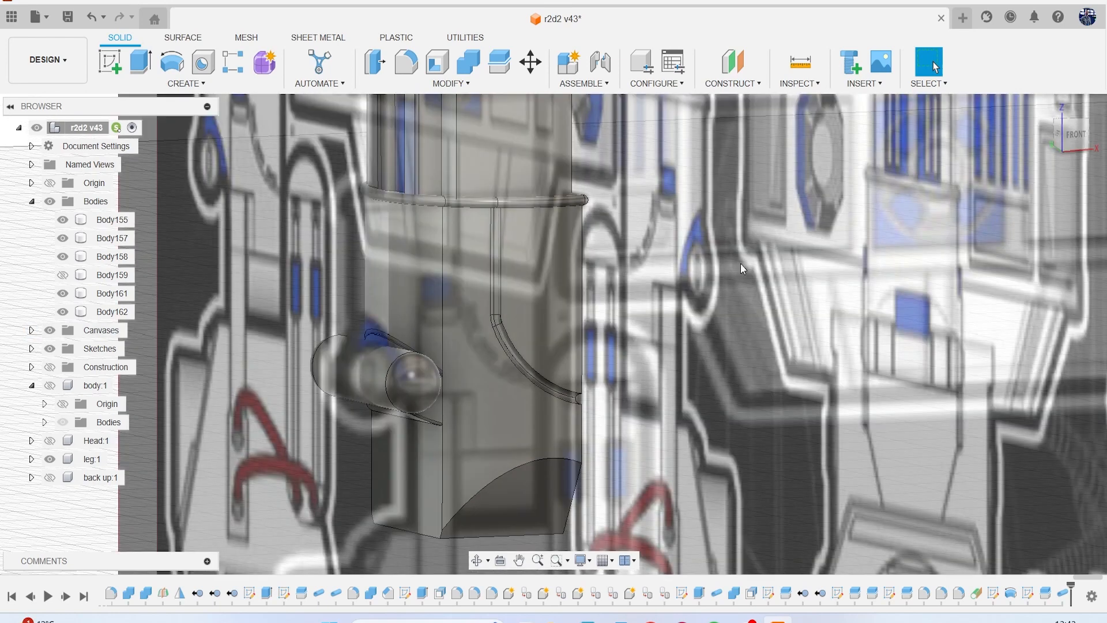
click(1073, 138)
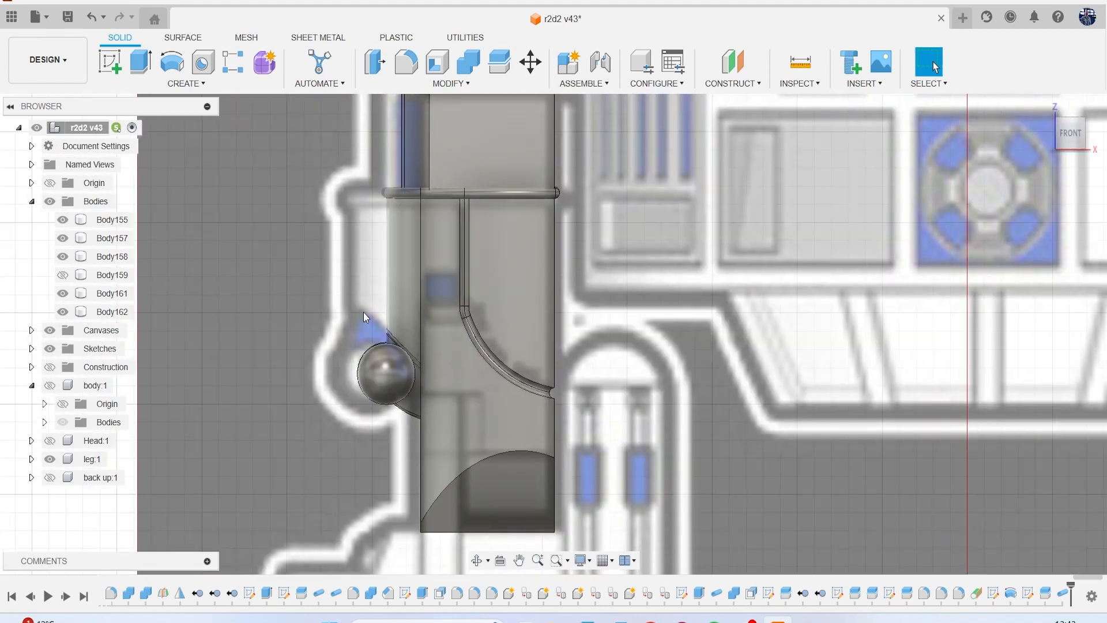
click(513, 340)
scroll(519, 340, down, 3)
scroll(517, 382, up, 6)
scroll(517, 382, down, 5)
middle_drag(516, 372, 393, 369)
scroll(822, 305, down, 3)
middle_drag(785, 302, 445, 287)
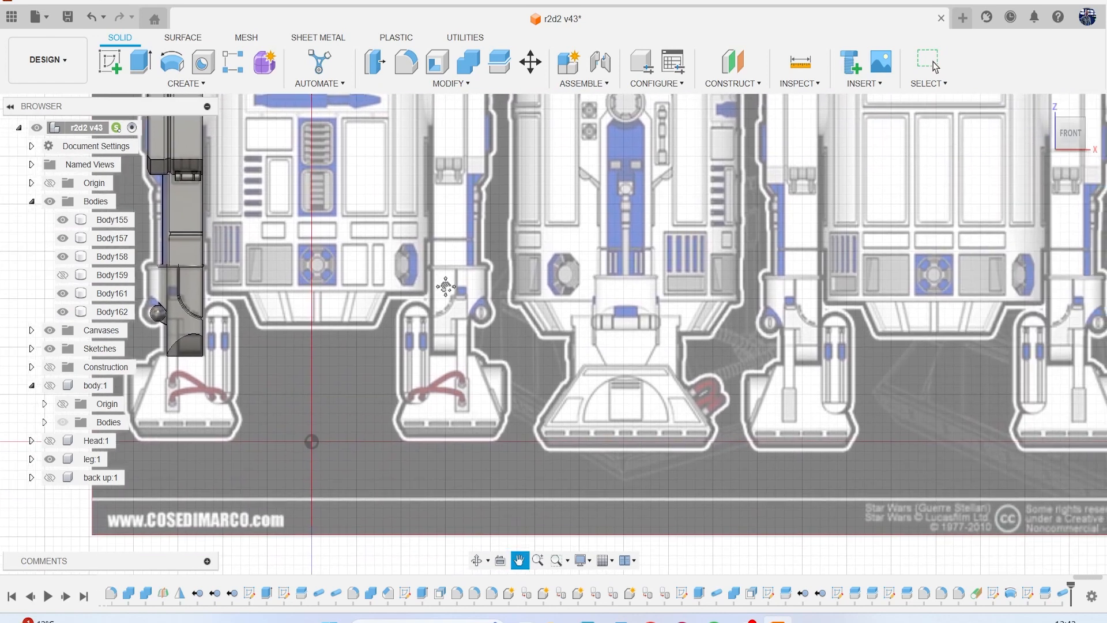
scroll(798, 324, up, 6)
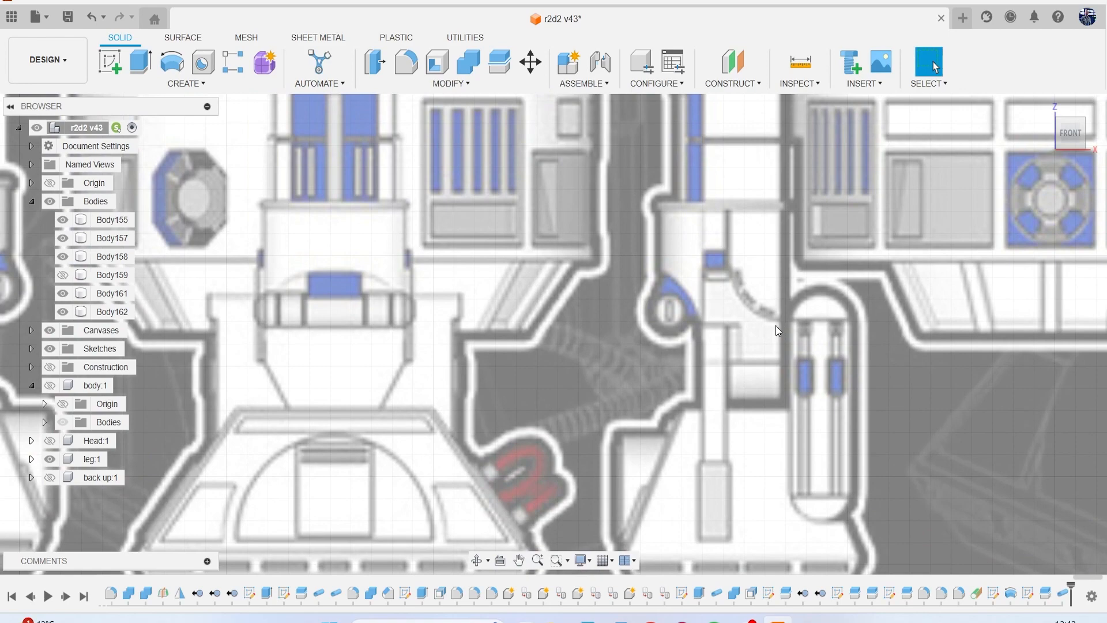
scroll(775, 325, down, 10)
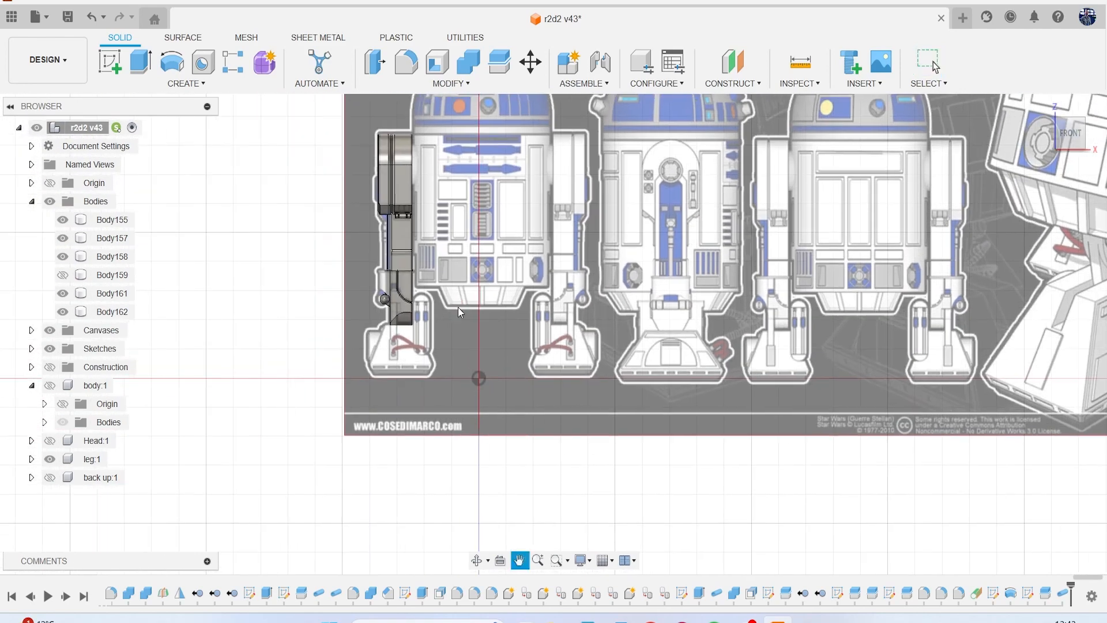
scroll(370, 306, up, 8)
Start a sketch facing the leg's outer side, where the horizontal rounded cylinder sits.
mouse_move(1077, 142)
mouse_down()
mouse_move(1023, 145)
mouse_move(1088, 147)
mouse_move(1031, 139)
mouse_up()
click(1076, 137)
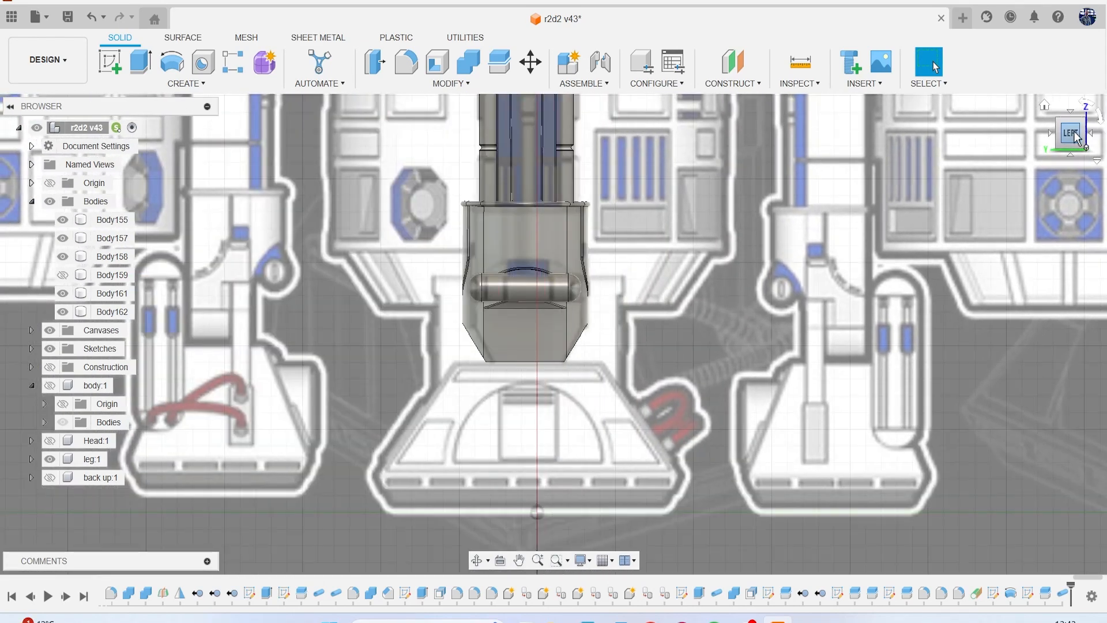
scroll(471, 275, up, 4)
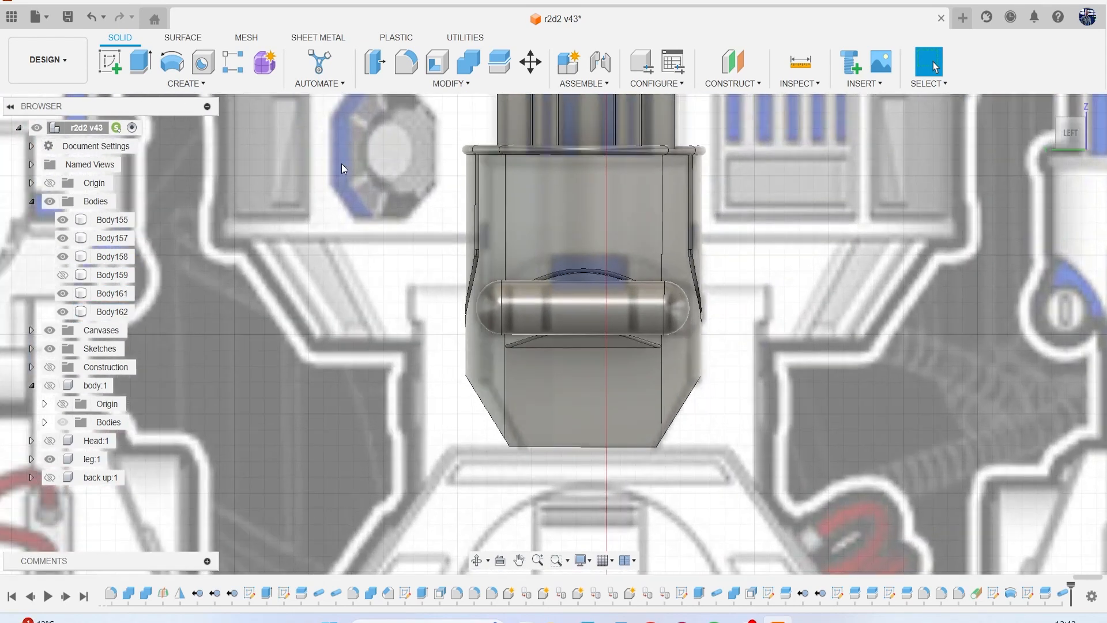
click(107, 68)
scroll(690, 427, down, 2)
click(714, 473)
middle_drag(601, 238, 516, 452)
scroll(515, 452, down, 1)
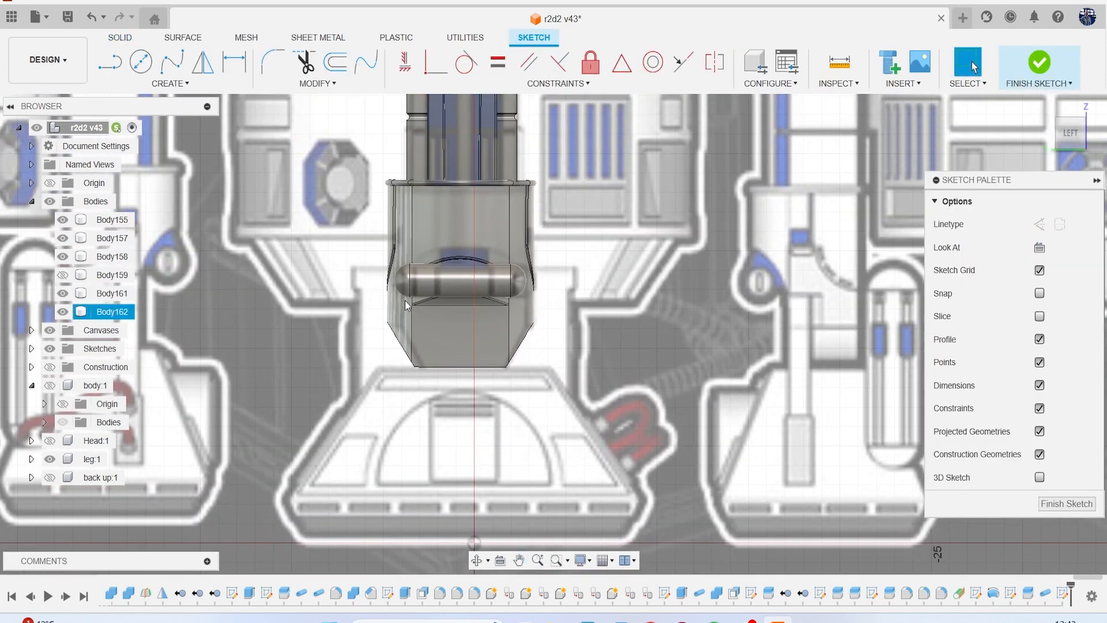
Sketch a roughly vertical line about 2.69 mm long crossing the cylinder near one rounded end, matching the dark band on the canvas.
scroll(406, 297, up, 4)
key(l)
scroll(406, 288, up, 3)
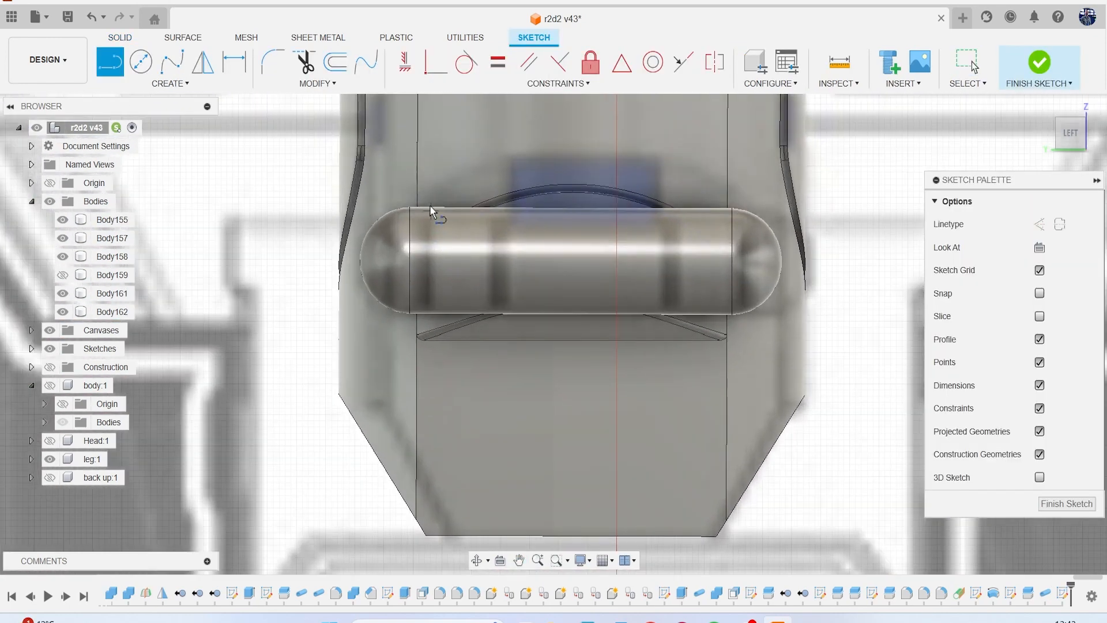
click(423, 184)
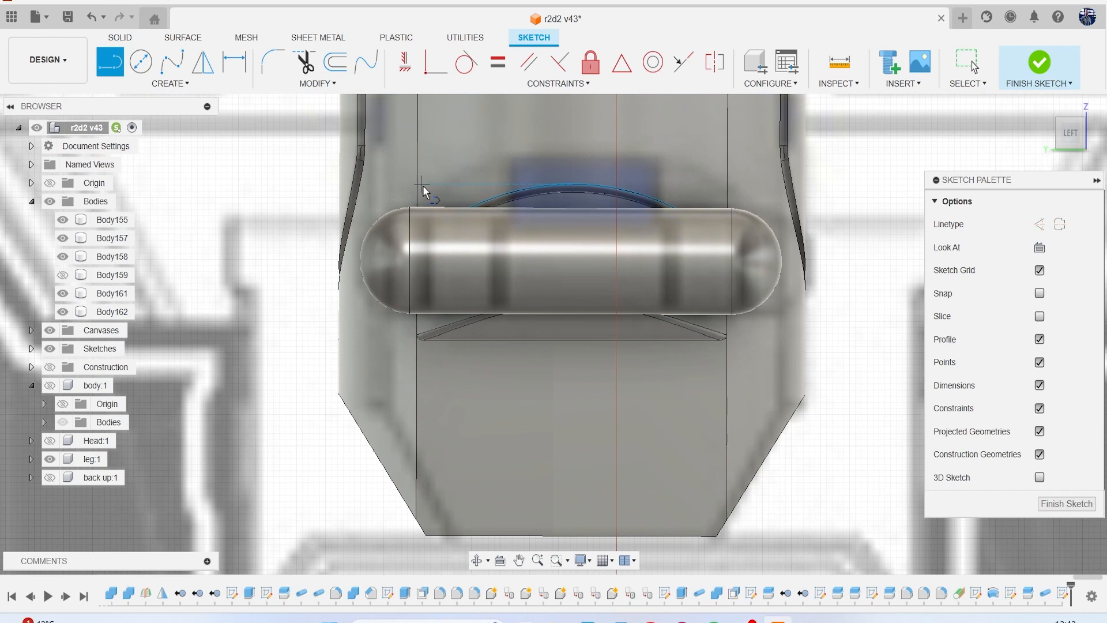
click(427, 351)
key(Escape)
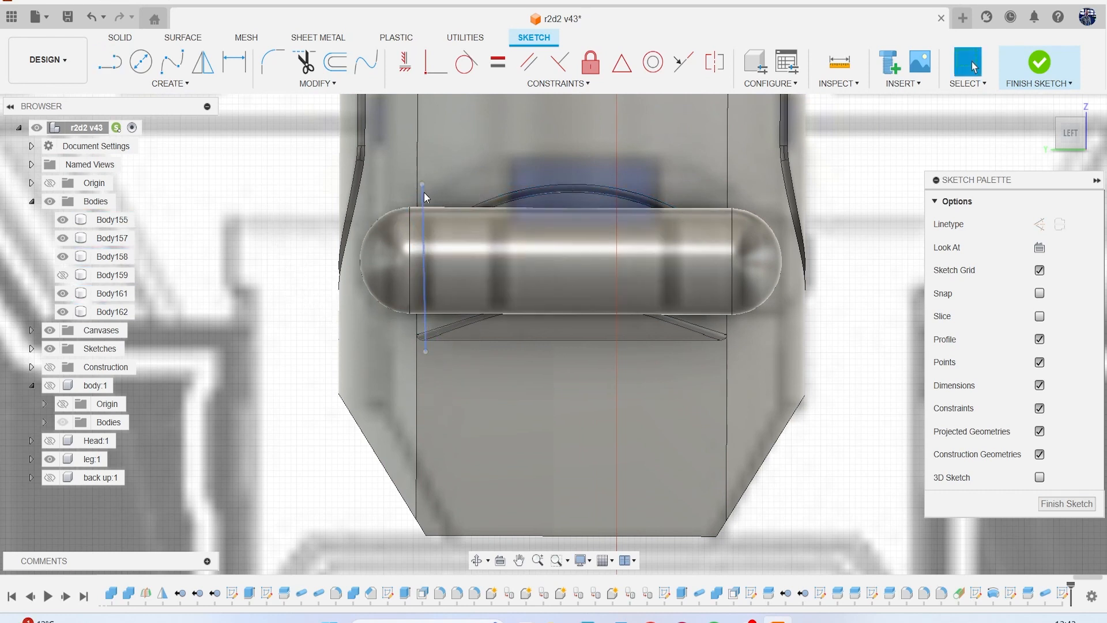
Copy the line along the cylinder toward its middle with an X distance of -1.297 mm.
click(424, 192)
key(m)
drag(387, 264, 464, 269)
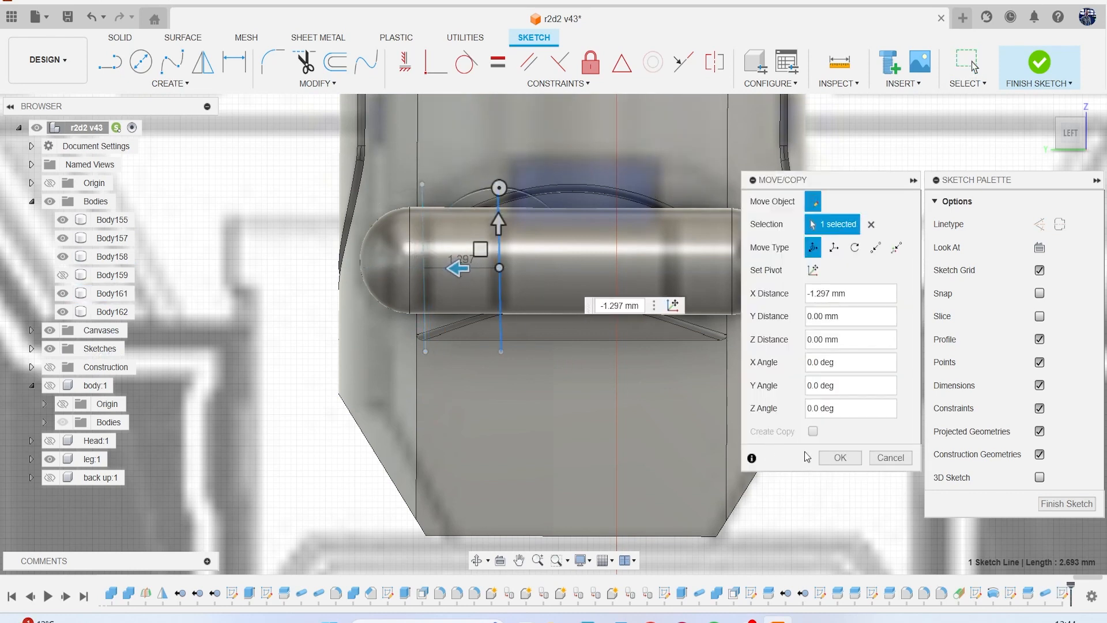
click(836, 458)
Copy both lines toward the cylinder's other end with an X distance of -3.763 mm and finish the sketch.
click(421, 192)
key(m)
drag(460, 267, 611, 268)
middle_drag(476, 288, 317, 275)
mouse_move(449, 257)
mouse_down()
mouse_move(529, 272)
mouse_move(517, 274)
mouse_up()
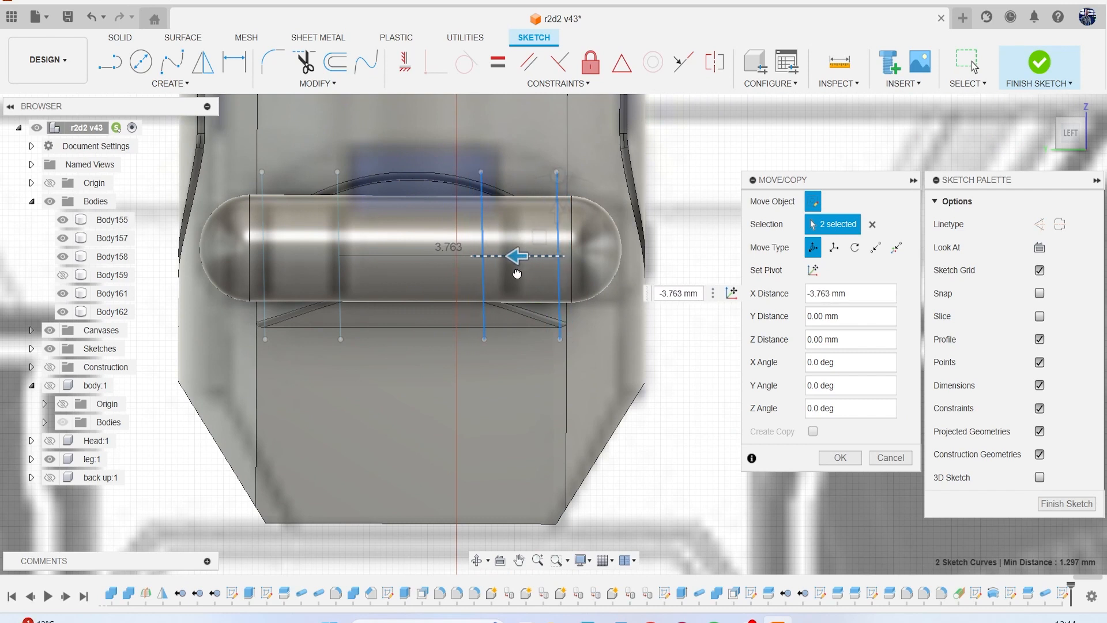
drag(517, 273, 517, 274)
click(839, 457)
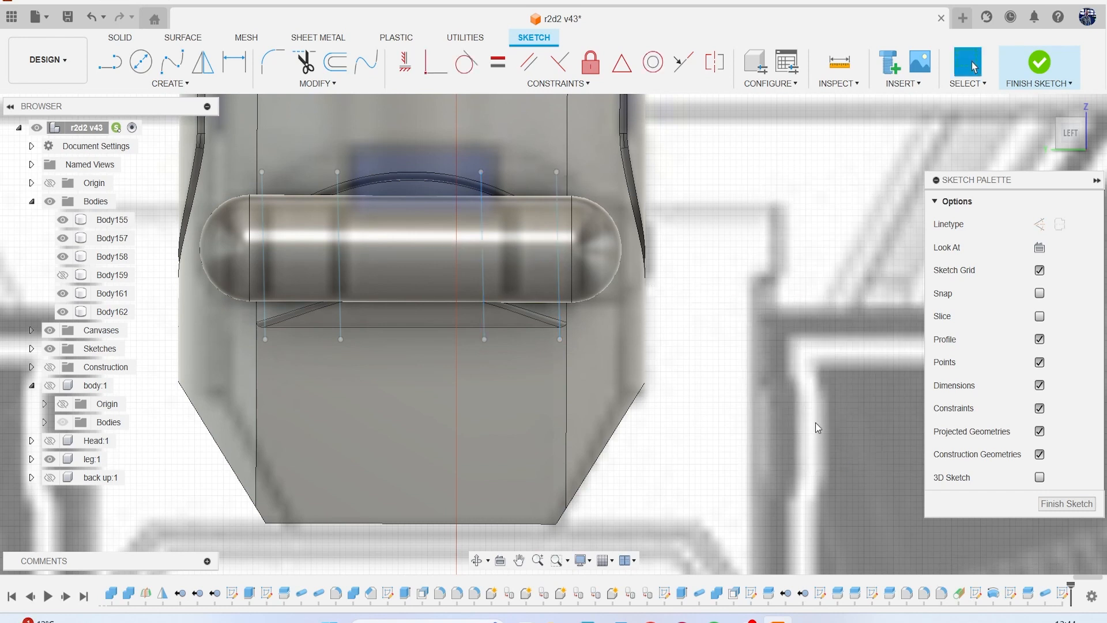
click(1028, 74)
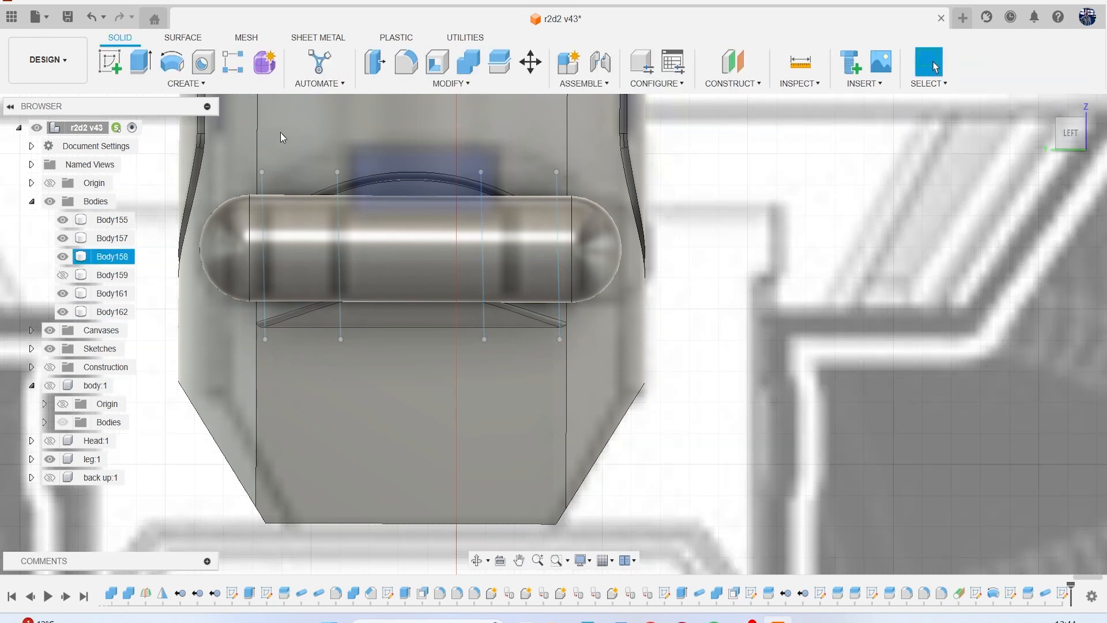
Split the rounded cylinder body with the four sketched lines, using extended splitting tools.
click(489, 66)
click(516, 217)
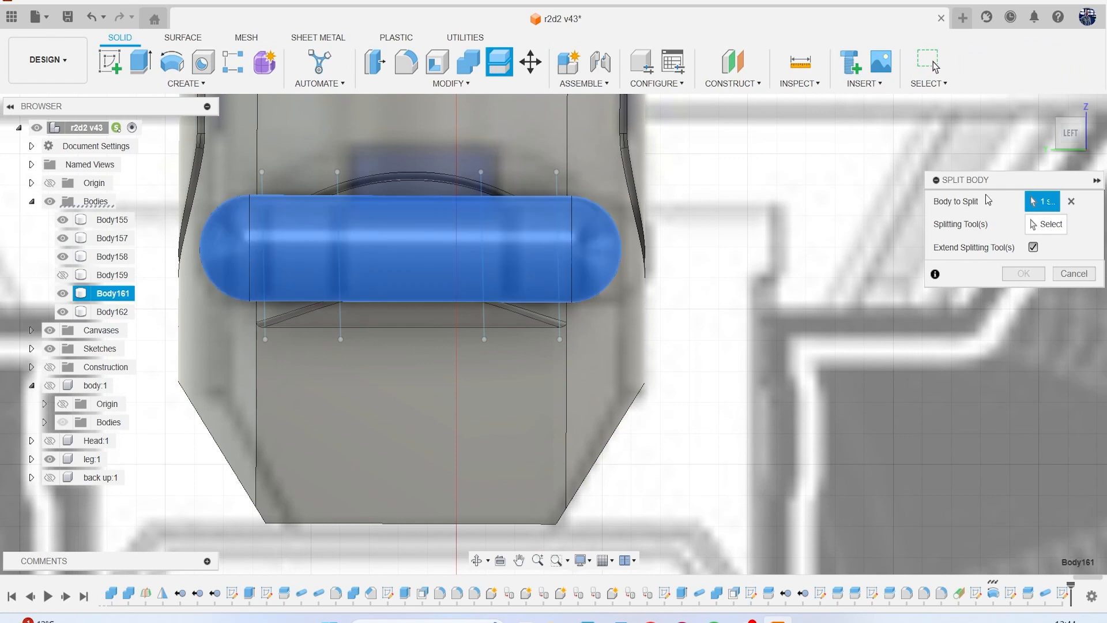
click(1045, 223)
click(556, 186)
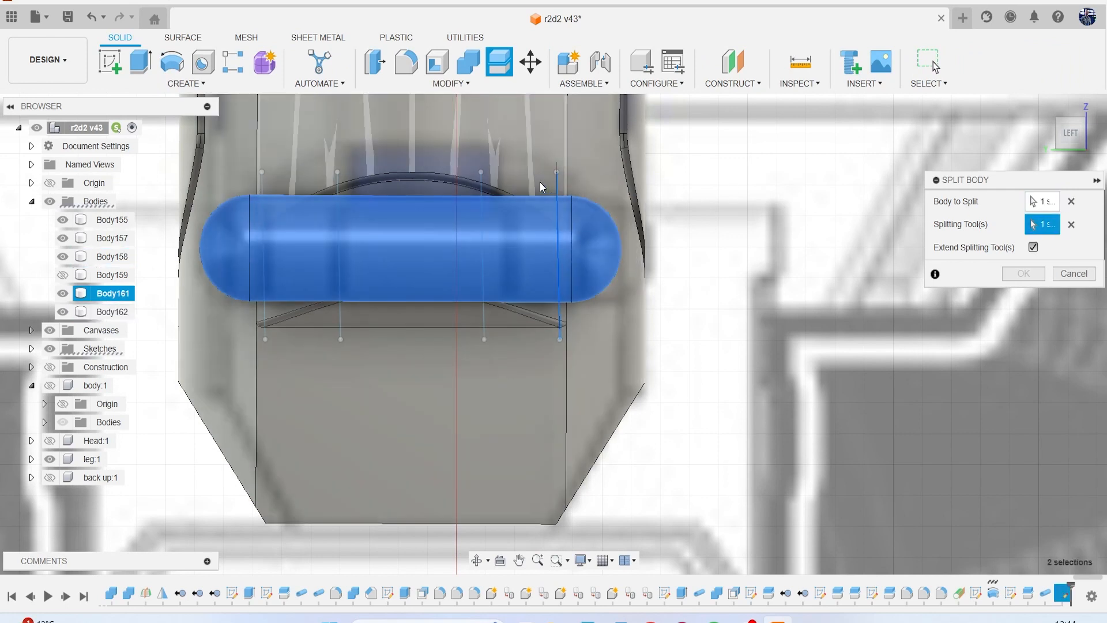
click(480, 186)
click(339, 185)
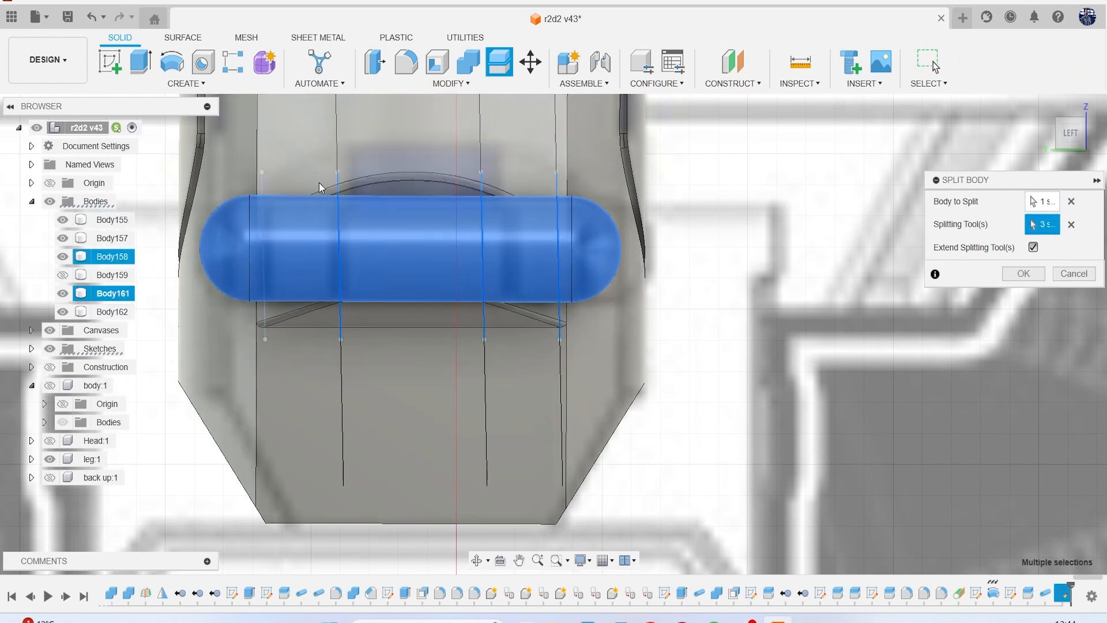
click(265, 183)
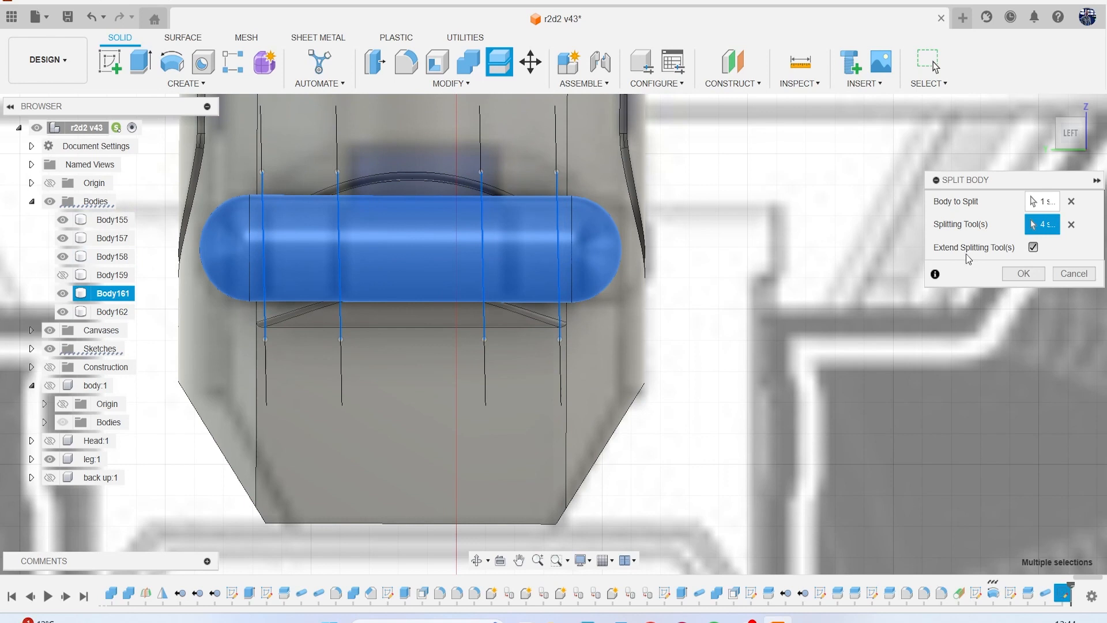
click(1021, 273)
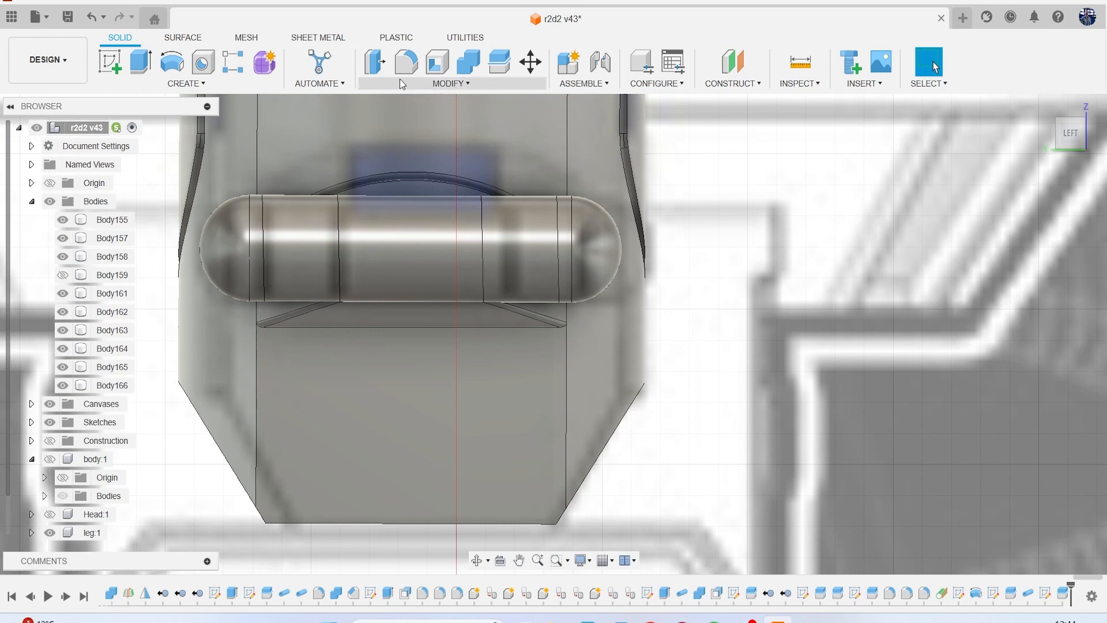
Try to offset the face of the cylinder's middle section by 1 mm and by -1 mm, and cancel the operation.
click(384, 64)
click(423, 243)
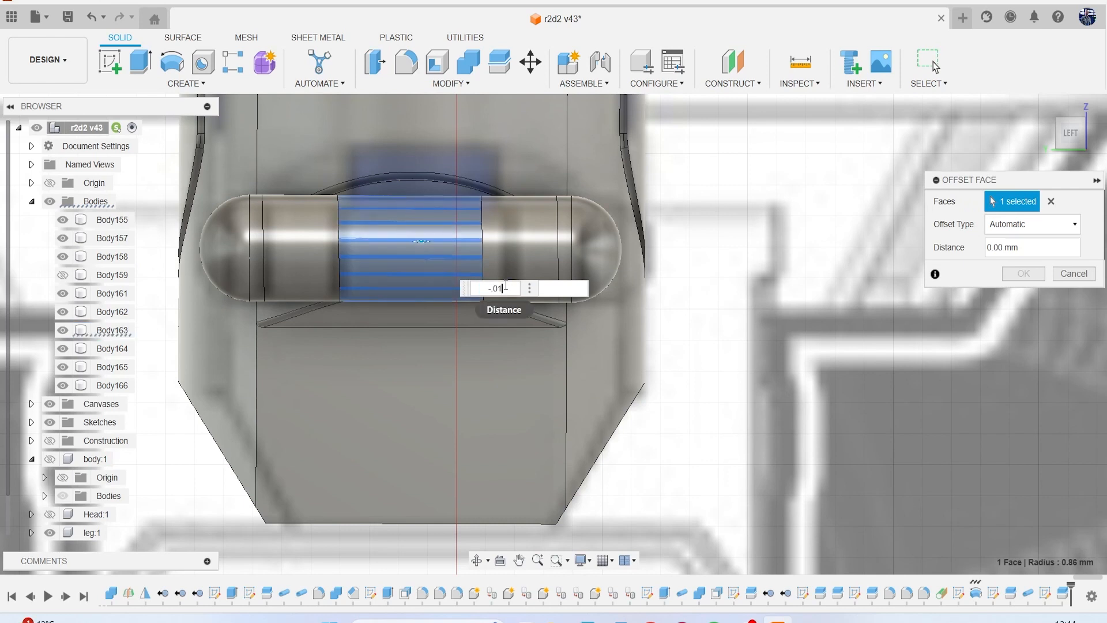
key(BackSpace)
key(BackSpace)
key(BackSpace)
key(BackSpace)
text(1)
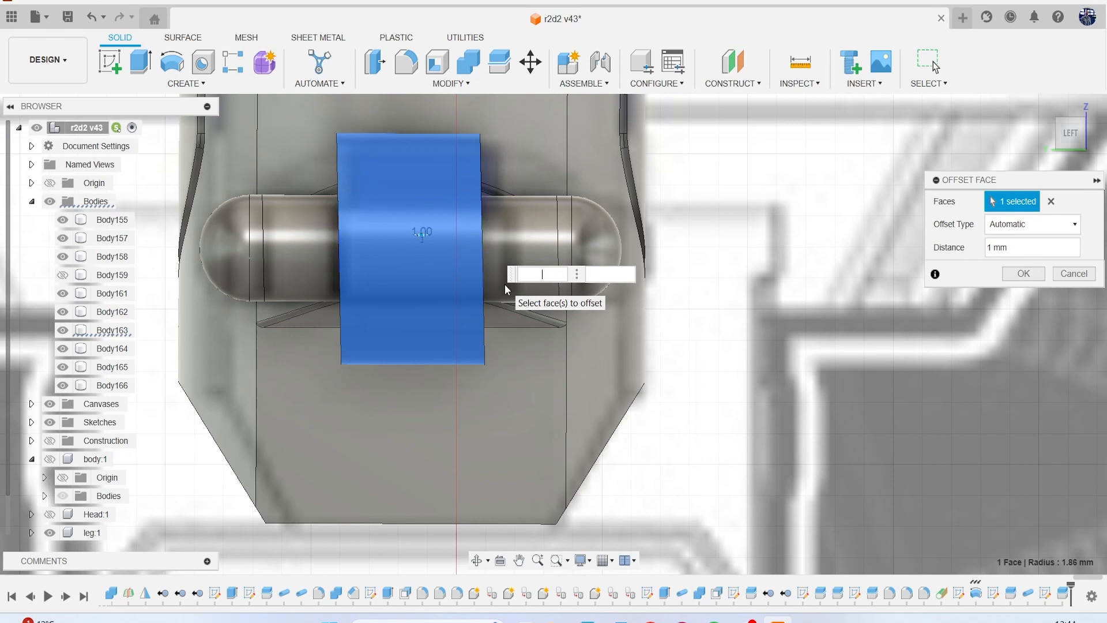
text(-1)
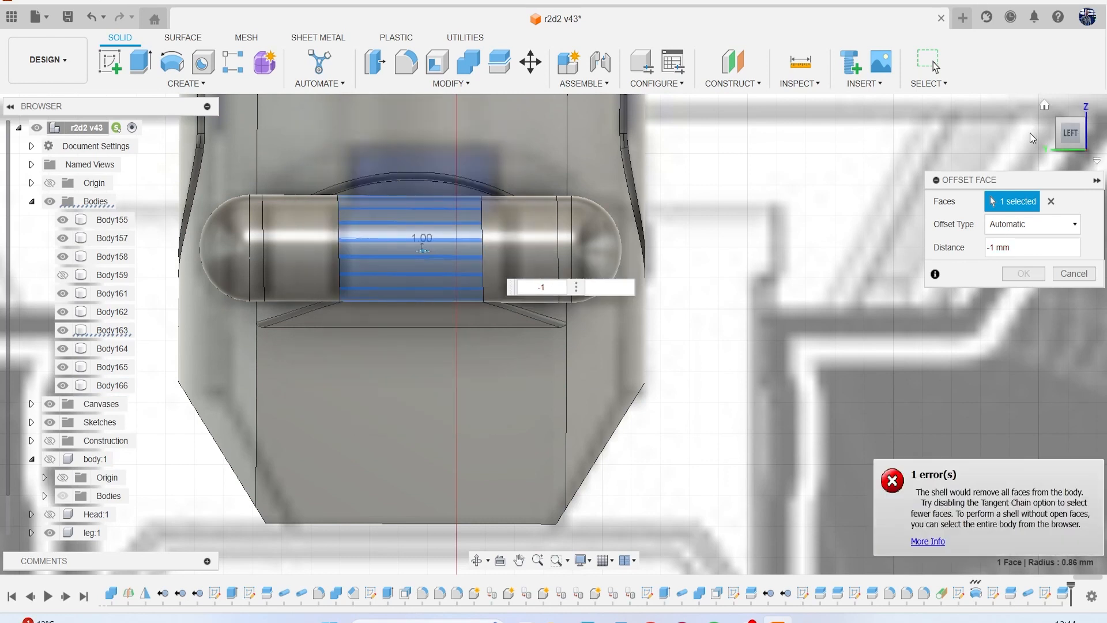
click(1065, 140)
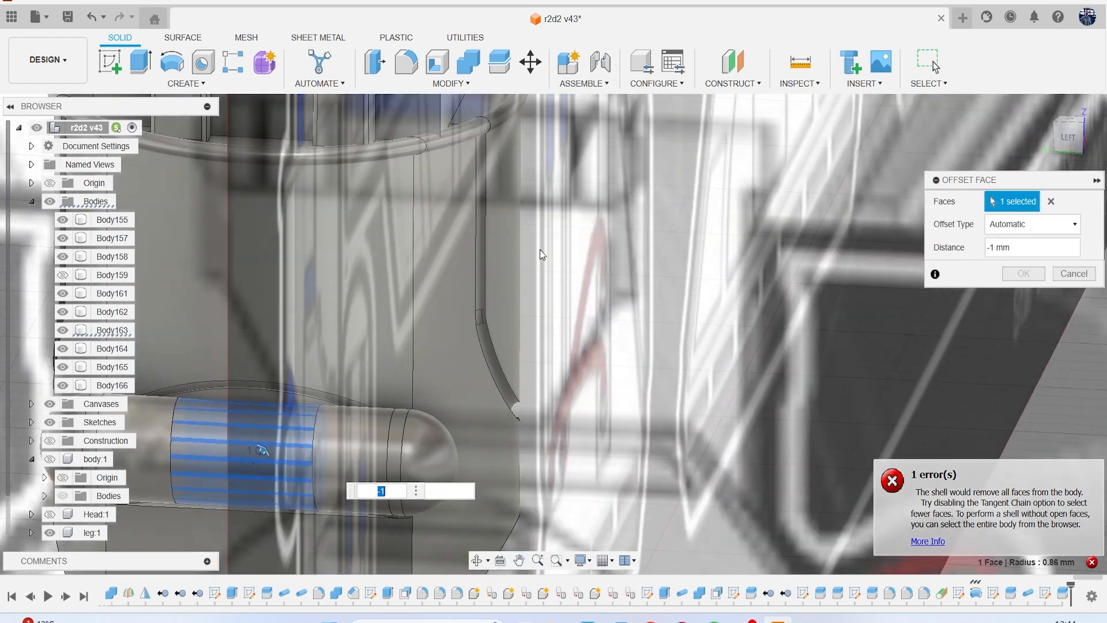
click(1074, 273)
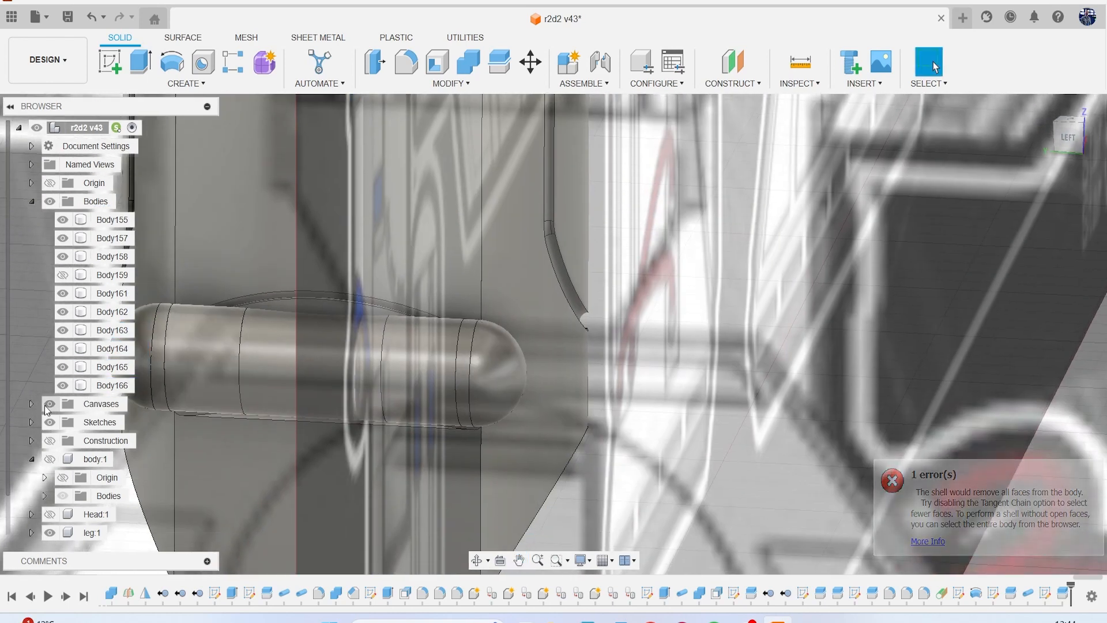
Hide the reference canvases.
click(88, 256)
scroll(380, 380, up, 3)
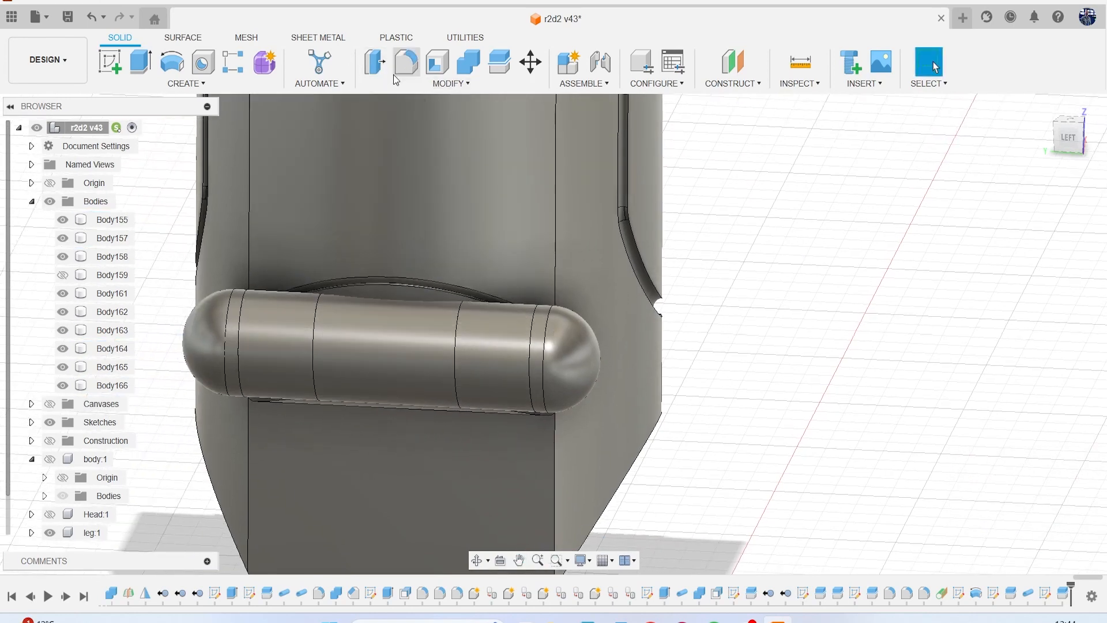
Offset the faces of the cylinder's middle section and both rounded end sections by -0.077 mm.
click(396, 72)
scroll(309, 331, up, 4)
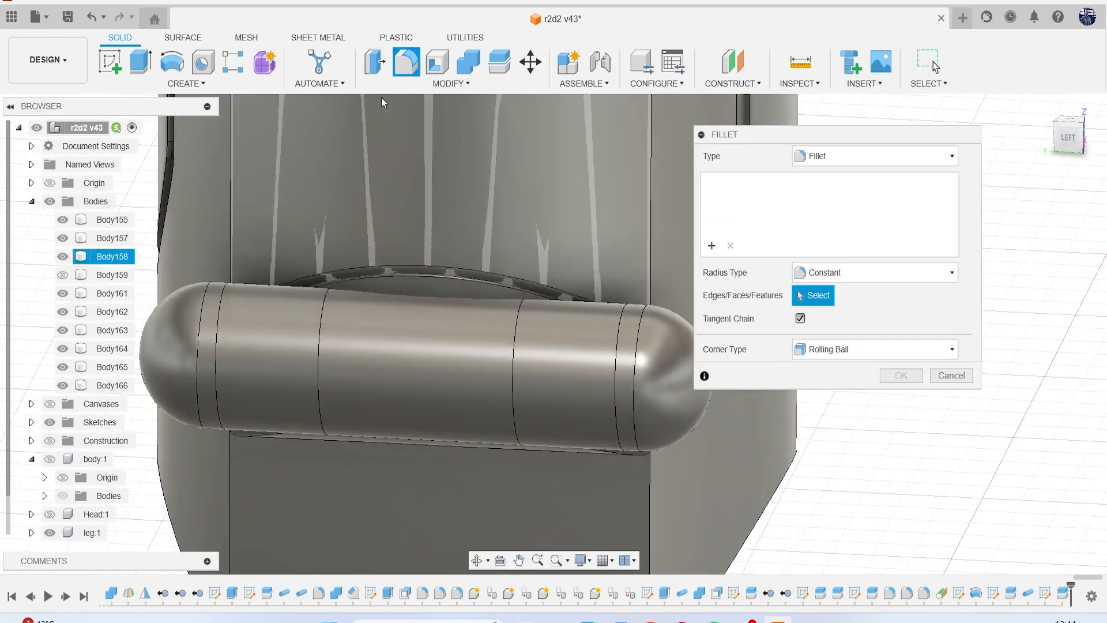
click(375, 63)
click(399, 323)
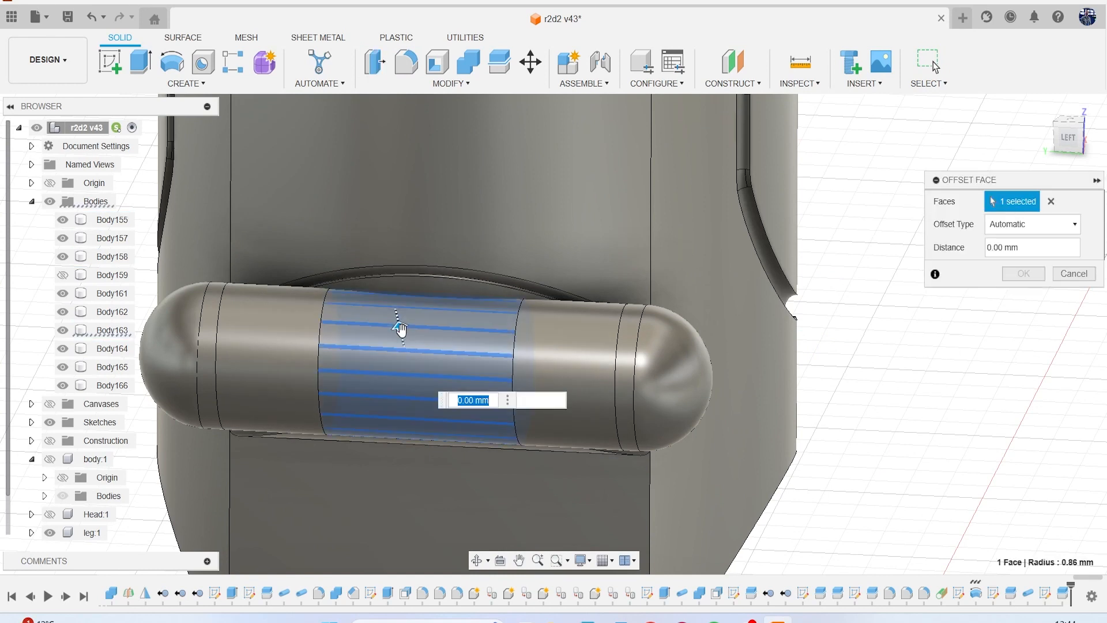
drag(403, 332, 401, 329)
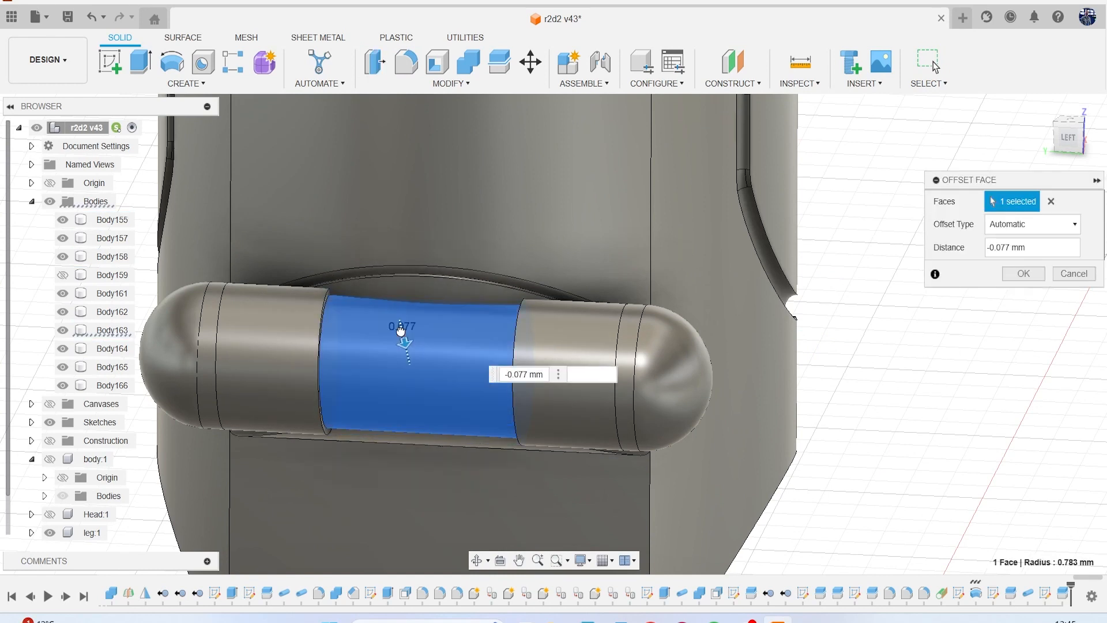
click(211, 346)
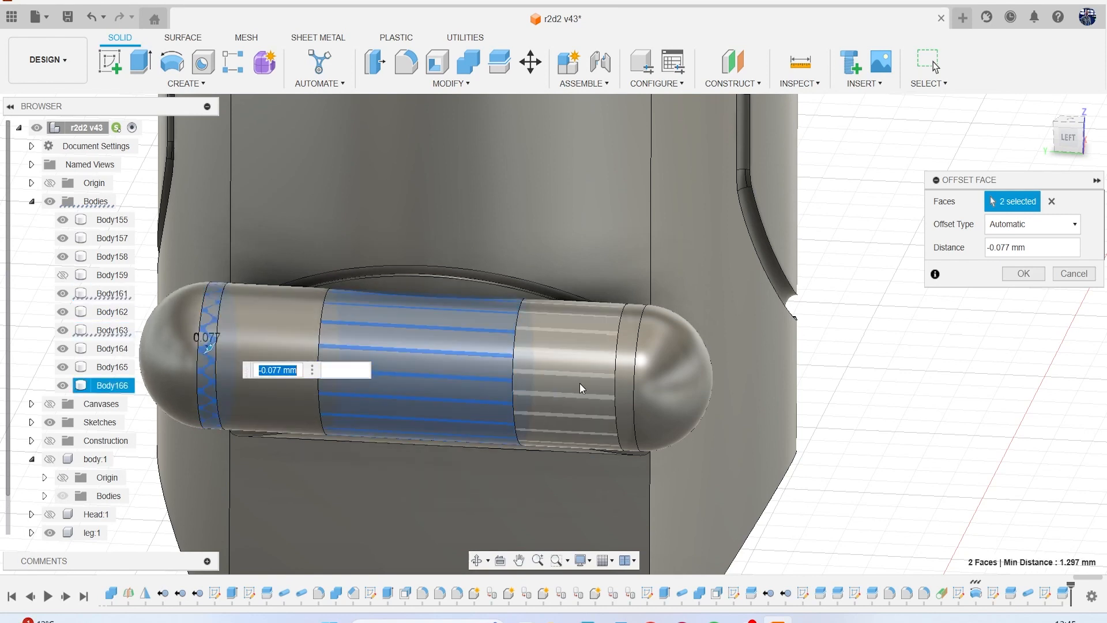
click(635, 403)
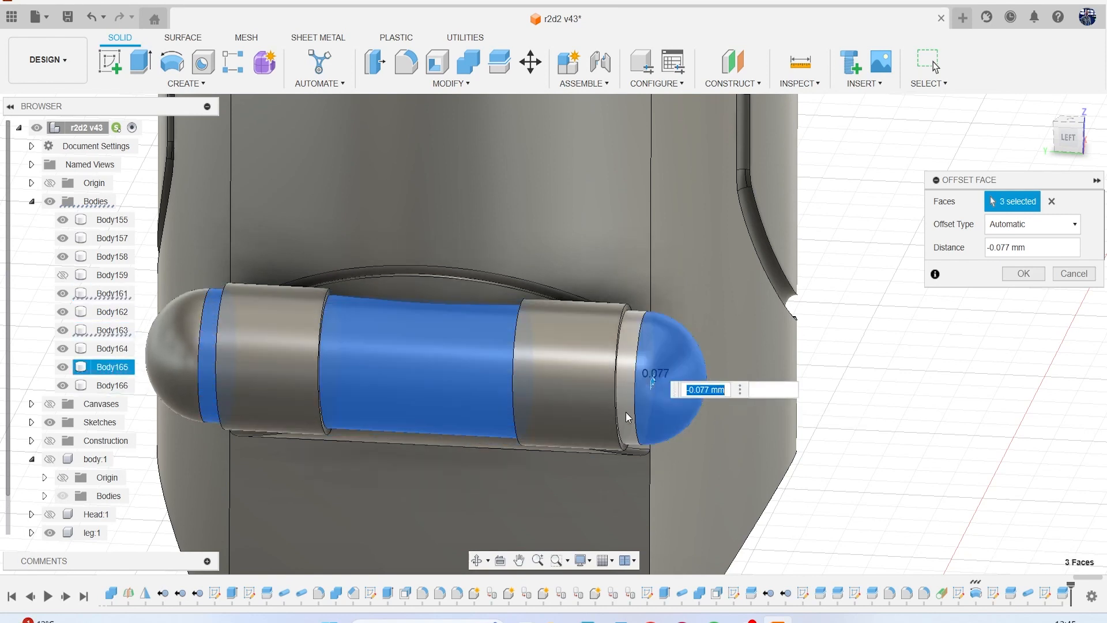
click(1021, 275)
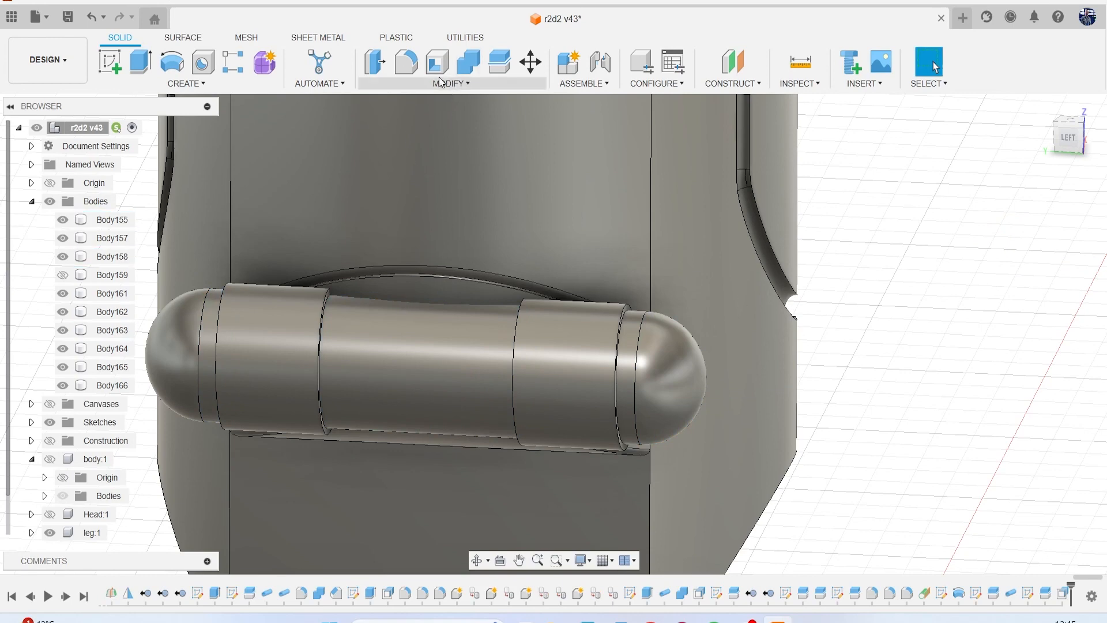
Fillet the four outer edges of the cylinder's two raised bands with a 0.1 mm radius.
click(406, 61)
scroll(271, 294, up, 3)
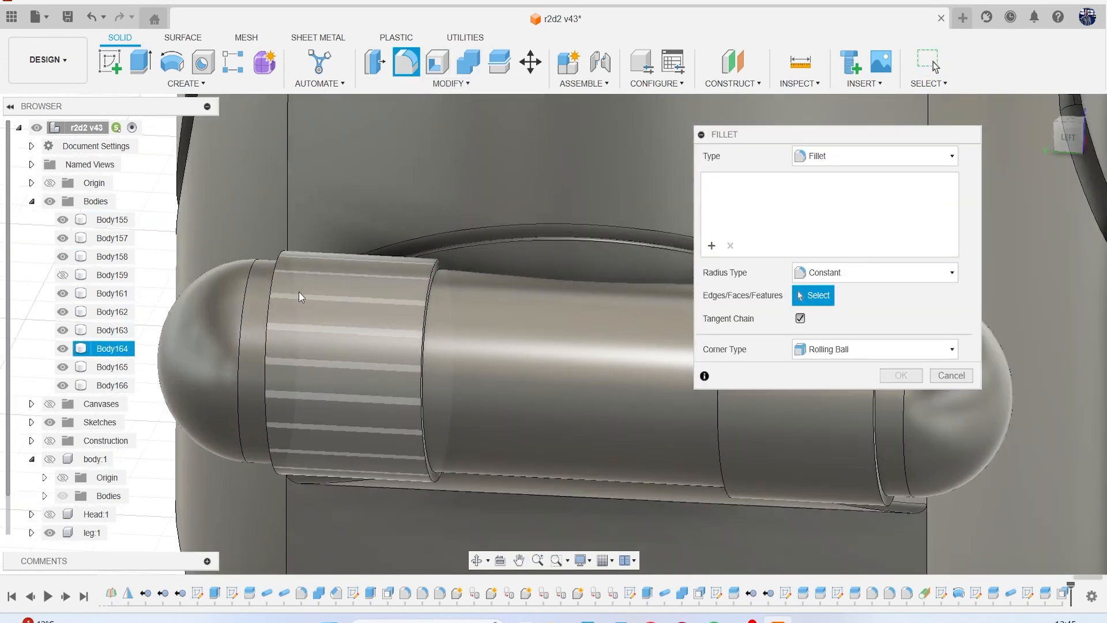
click(268, 324)
click(429, 282)
middle_drag(486, 333, 302, 296)
click(539, 286)
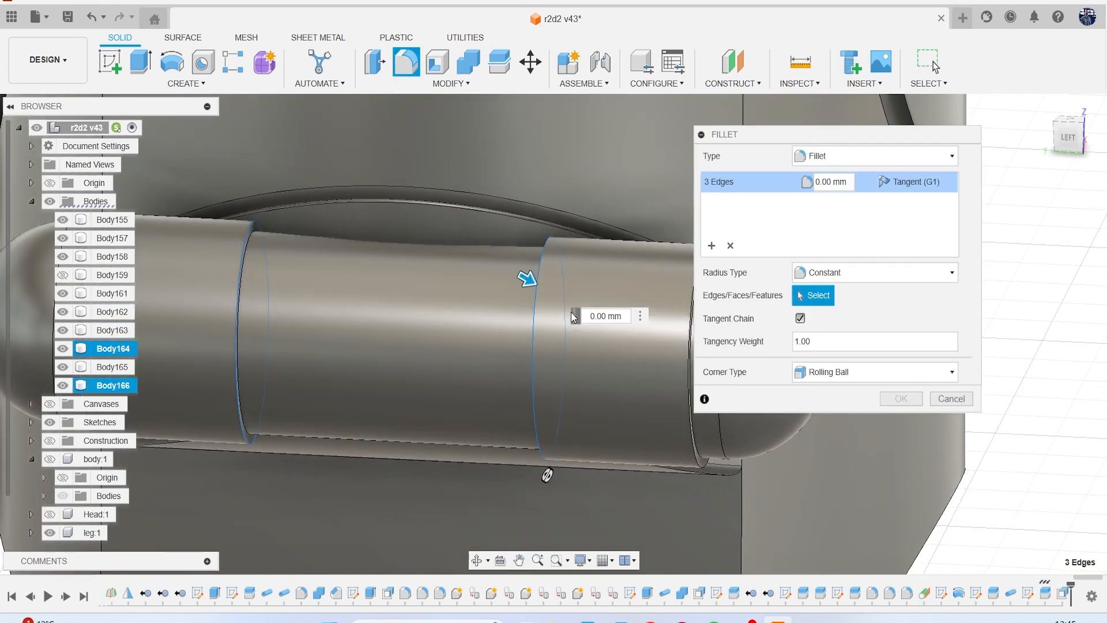
middle_drag(596, 302, 493, 333)
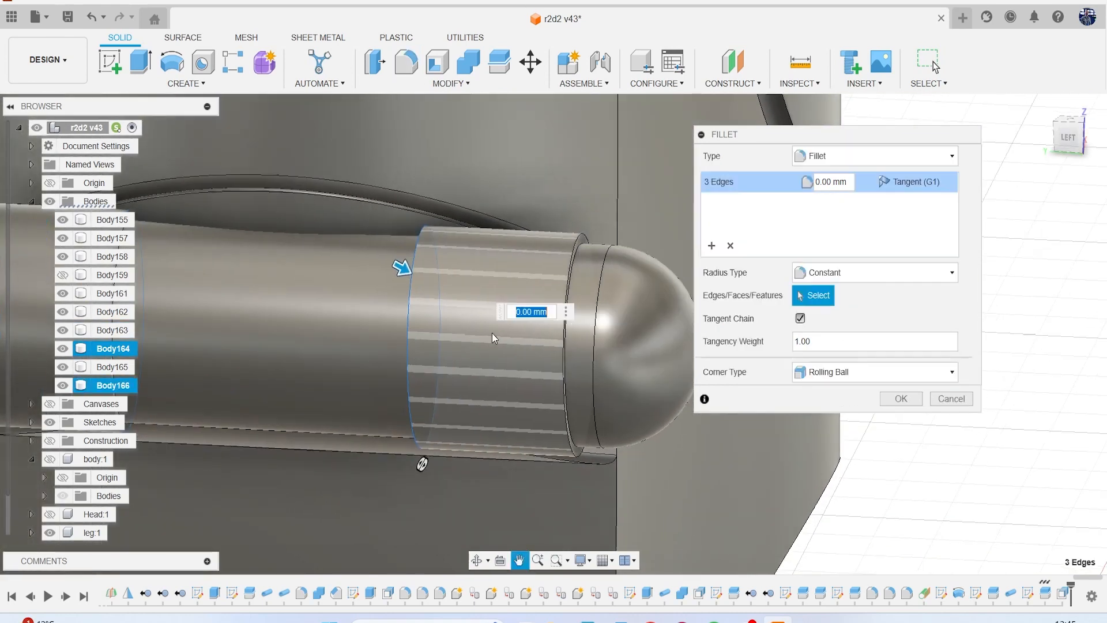
click(569, 275)
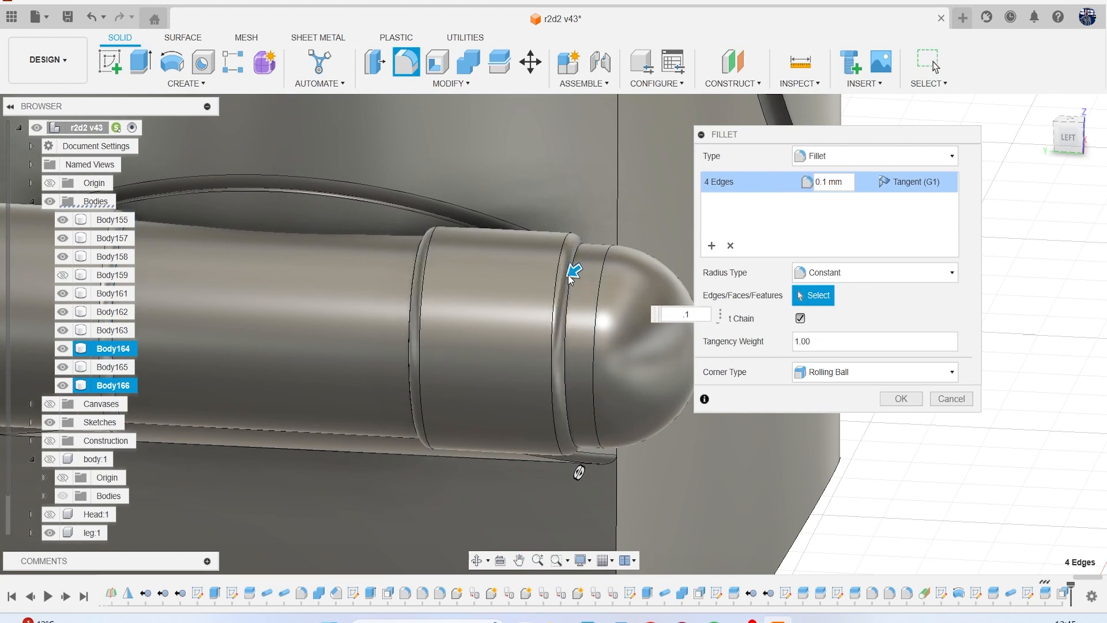
key(Return)
Join the five cylinder sections into a single body with Combine.
scroll(463, 303, down, 5)
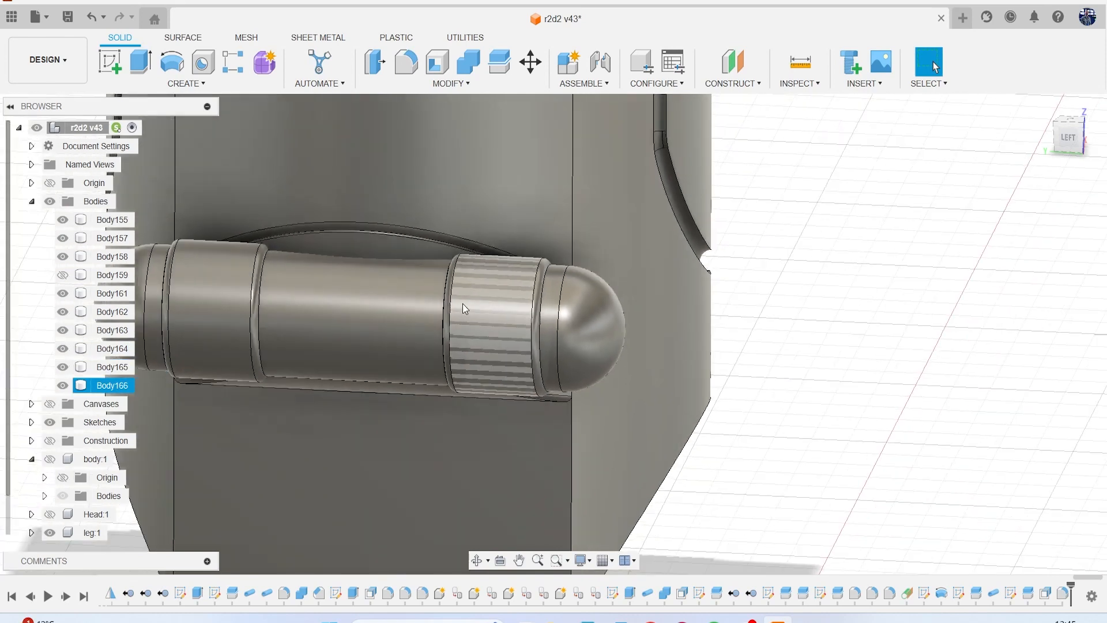
click(481, 70)
click(540, 286)
click(499, 303)
click(392, 309)
click(298, 303)
click(235, 303)
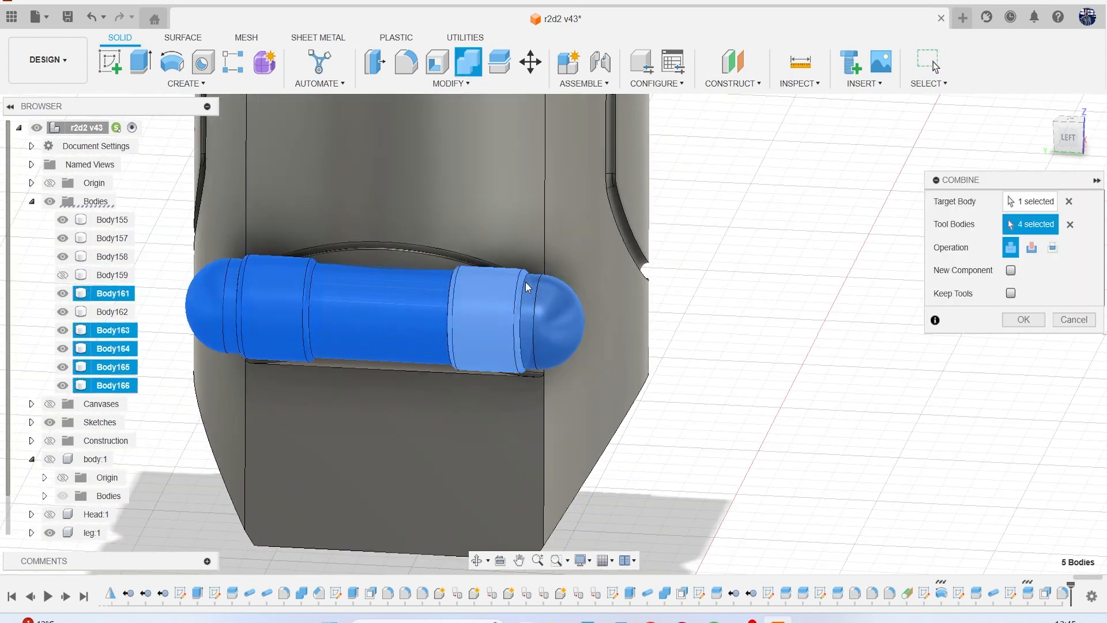
click(1013, 324)
Cut the overlap between the cylinder and the curved panel behind it with Combine, keeping the tool body.
mouse_move(1070, 141)
mouse_down()
mouse_move(1034, 137)
mouse_move(1068, 149)
mouse_up()
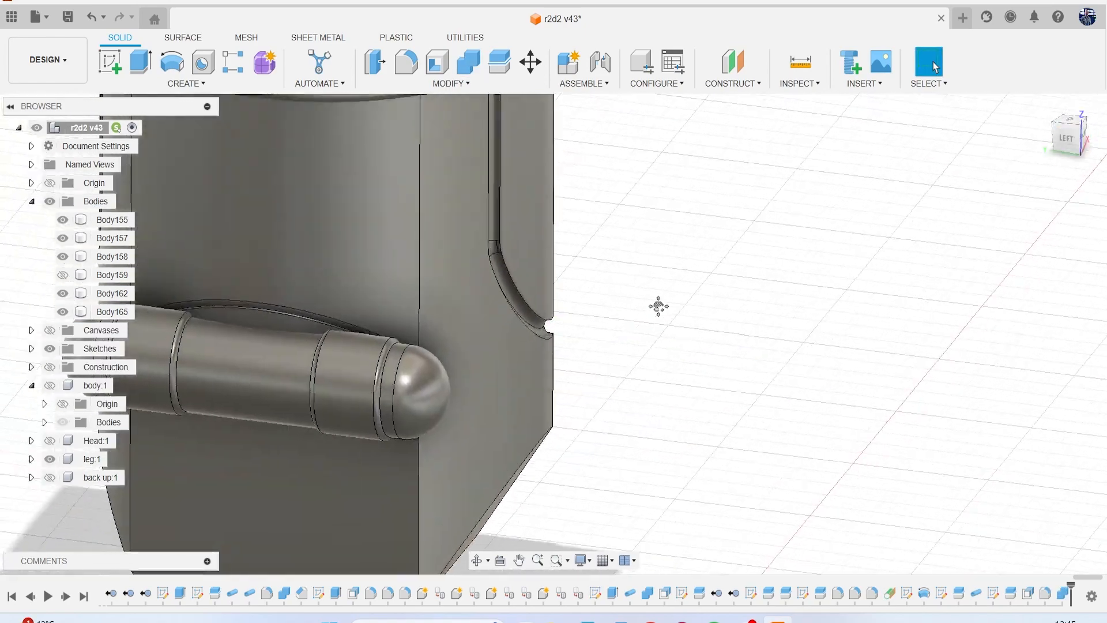
middle_drag(650, 317, 692, 274)
click(467, 75)
scroll(438, 246, up, 2)
click(379, 291)
scroll(378, 291, up, 2)
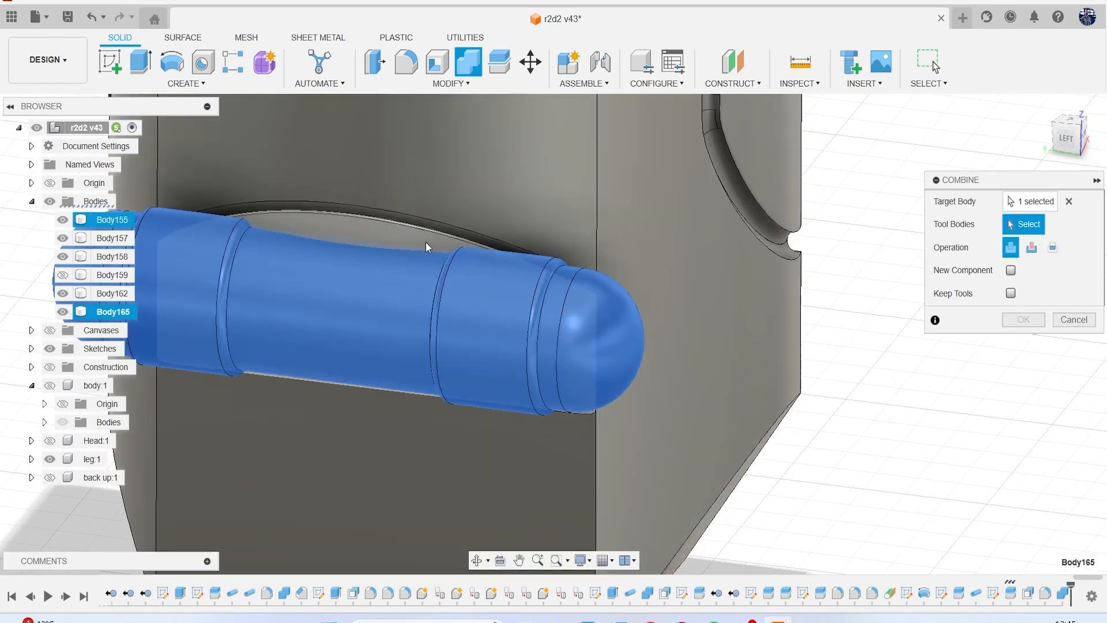
click(379, 241)
click(1032, 248)
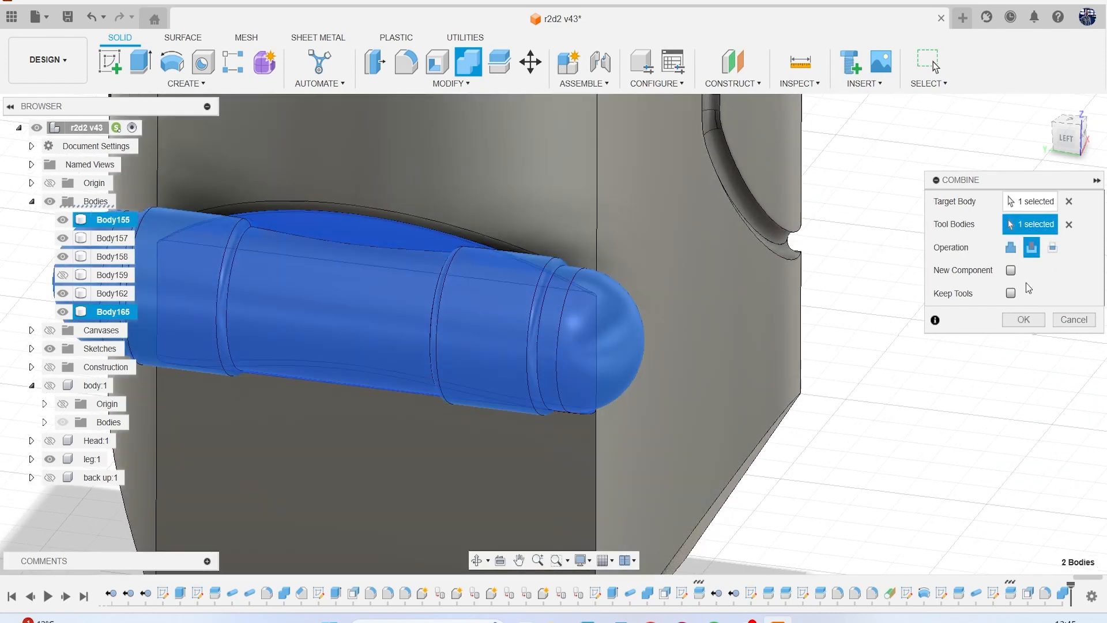
click(1021, 320)
Hide every other root-level body and examine the joined cylinder and its cut-out from several angles.
scroll(356, 303, down, 3)
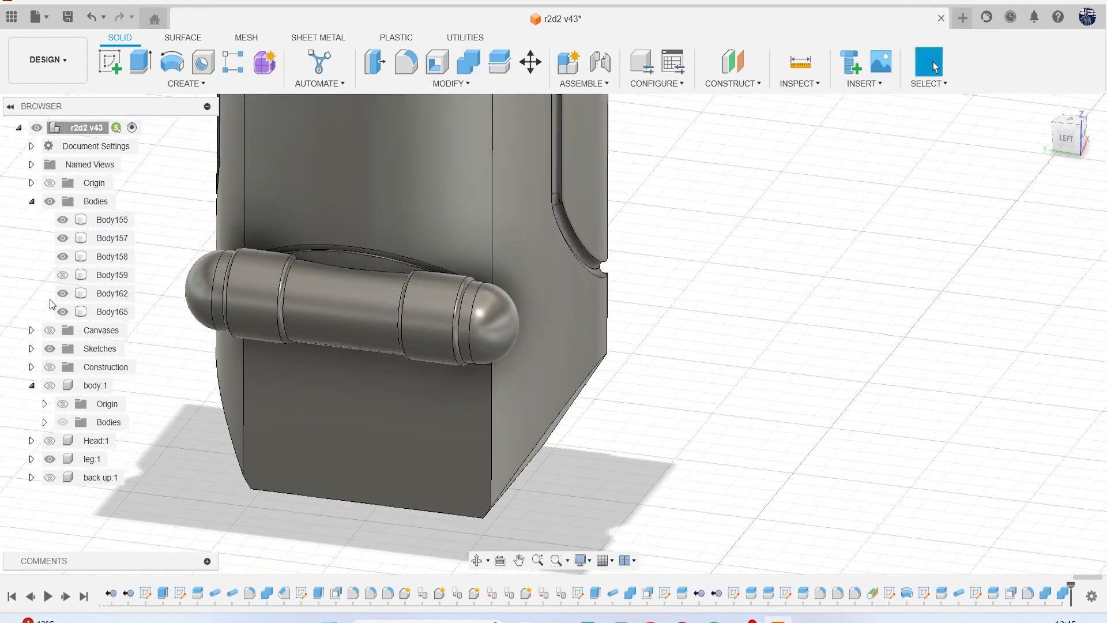
click(62, 311)
click(63, 312)
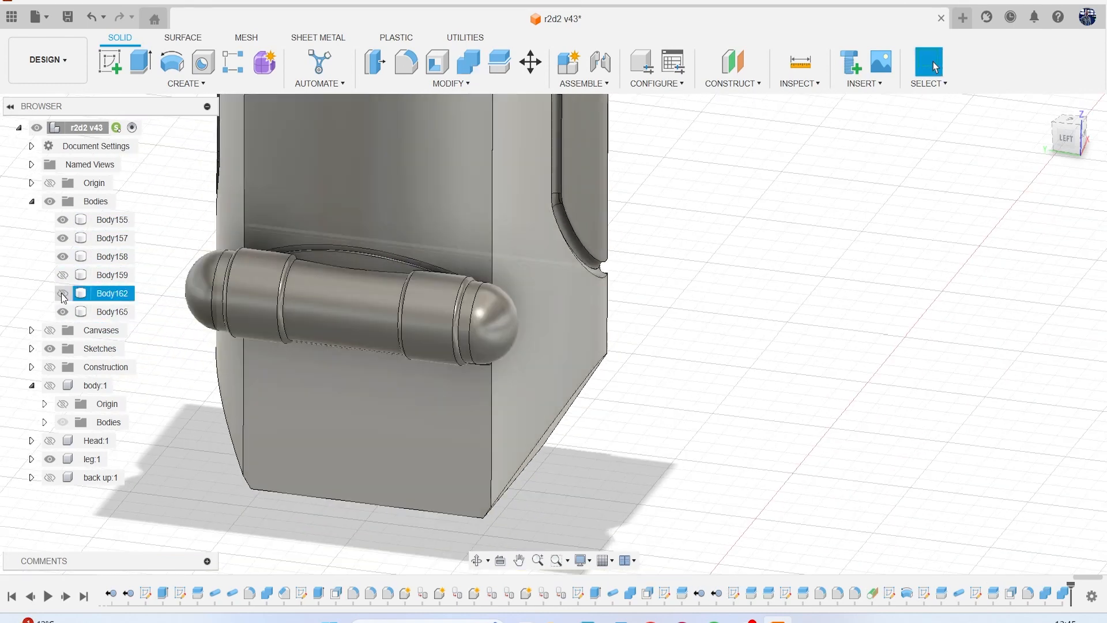
click(63, 293)
click(62, 256)
click(63, 237)
click(63, 219)
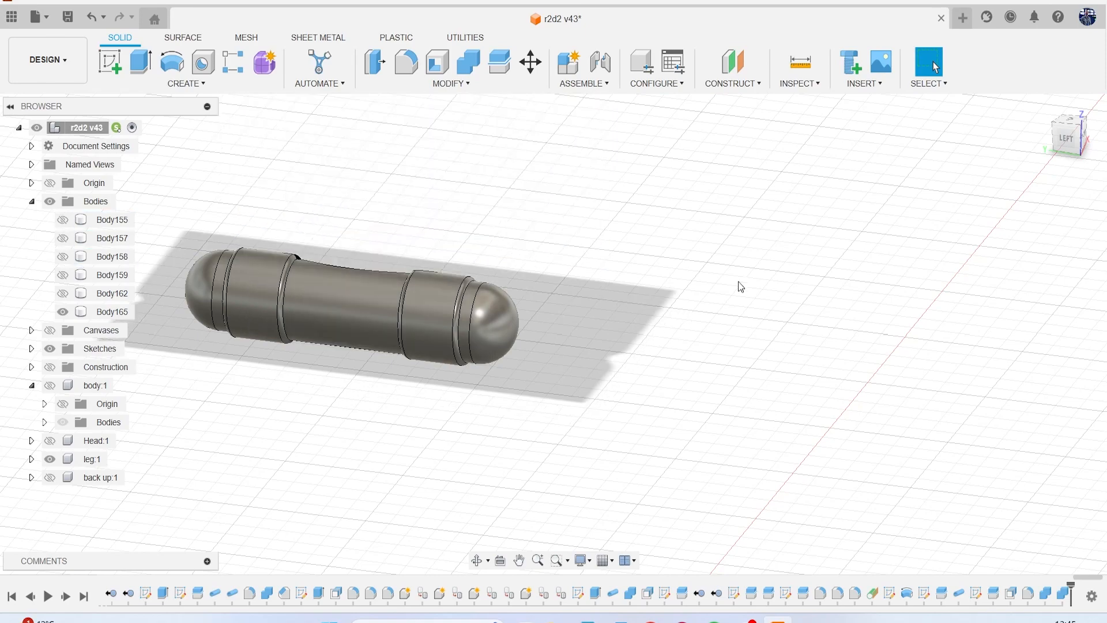
click(1084, 148)
middle_drag(865, 200, 1061, 466)
middle_drag(639, 328, 790, 293)
scroll(459, 282, down, 2)
scroll(443, 271, up, 5)
middle_drag(442, 272, 641, 287)
mouse_move(1069, 151)
mouse_down()
mouse_move(1042, 145)
mouse_move(1021, 102)
mouse_move(1021, 177)
mouse_move(1066, 176)
mouse_move(980, 177)
mouse_move(1086, 179)
mouse_up()
Show all the hidden bodies in the root Bodies folder again, including Body159.
click(62, 220)
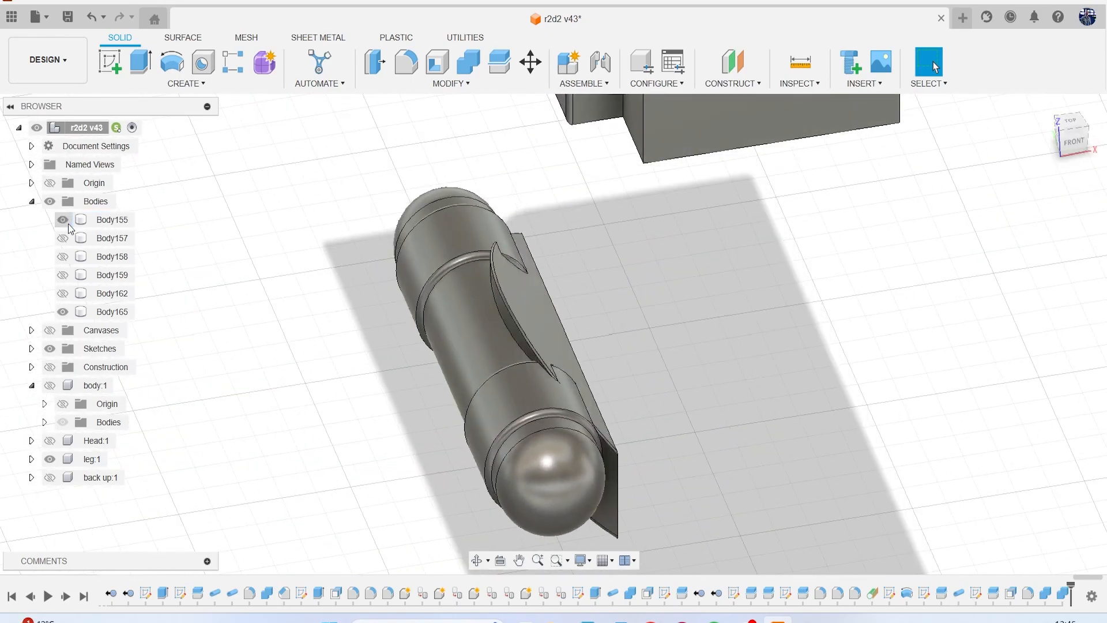
click(63, 238)
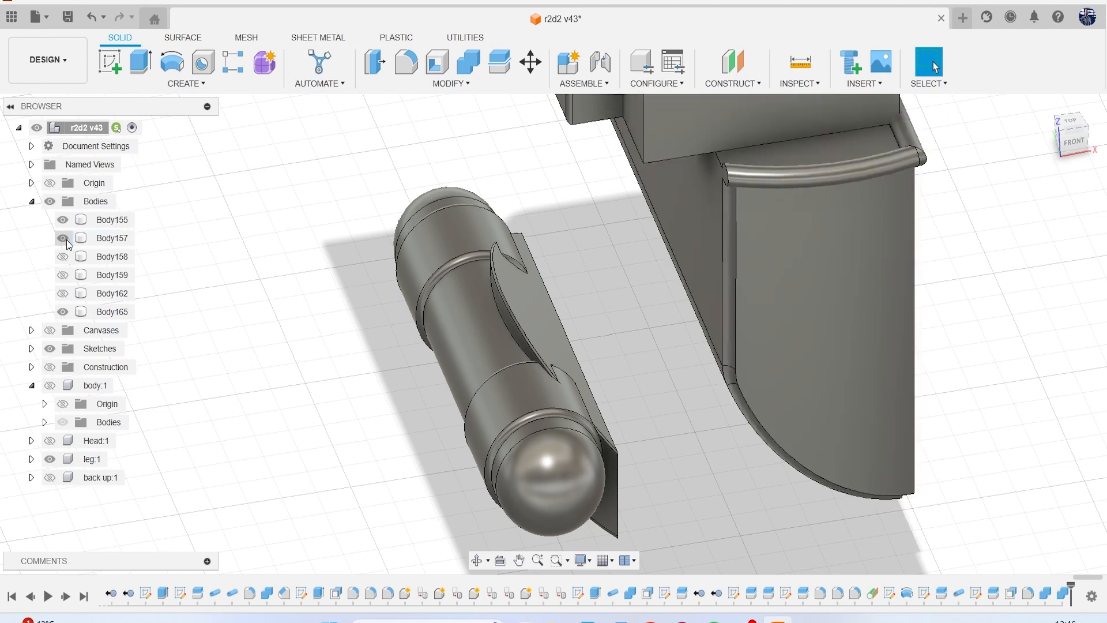
click(63, 238)
click(63, 257)
click(63, 257)
click(63, 275)
click(62, 293)
click(63, 256)
click(63, 238)
scroll(304, 275, down, 8)
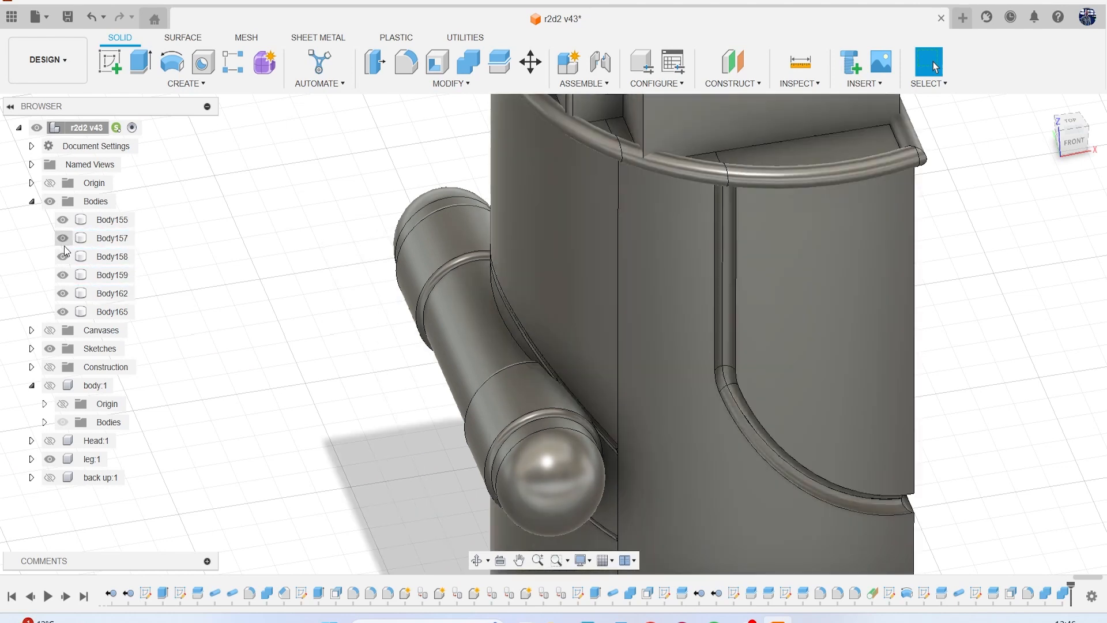
Save the design as a new version.
mouse_move(1073, 140)
mouse_down()
mouse_move(1058, 119)
mouse_move(1018, 130)
mouse_move(1102, 142)
mouse_move(1052, 130)
mouse_up()
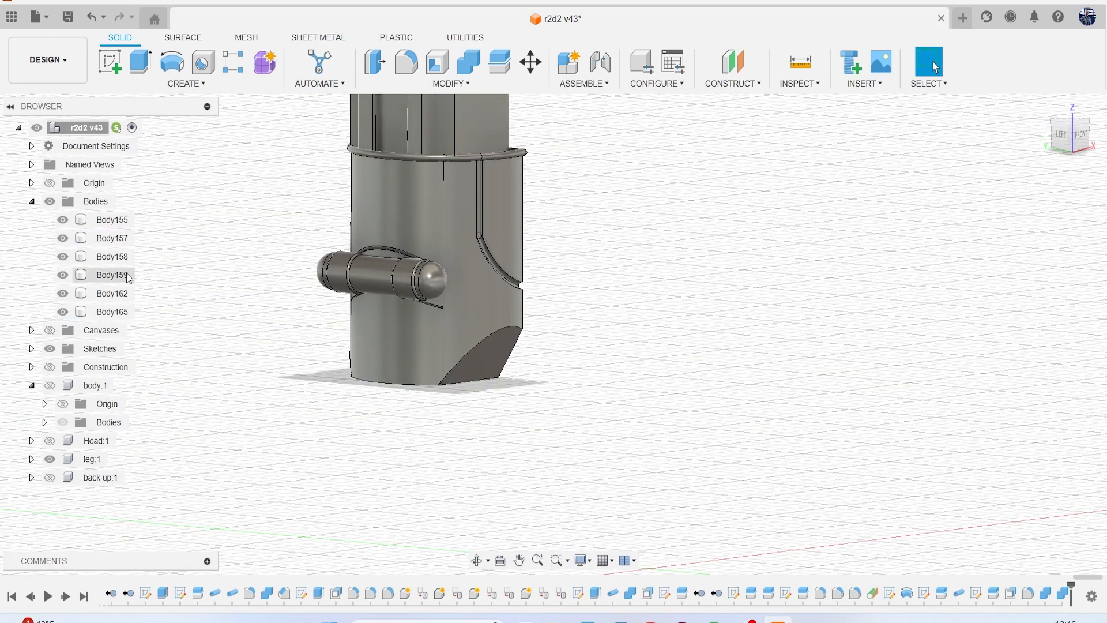
scroll(469, 308, down, 6)
scroll(469, 307, up, 5)
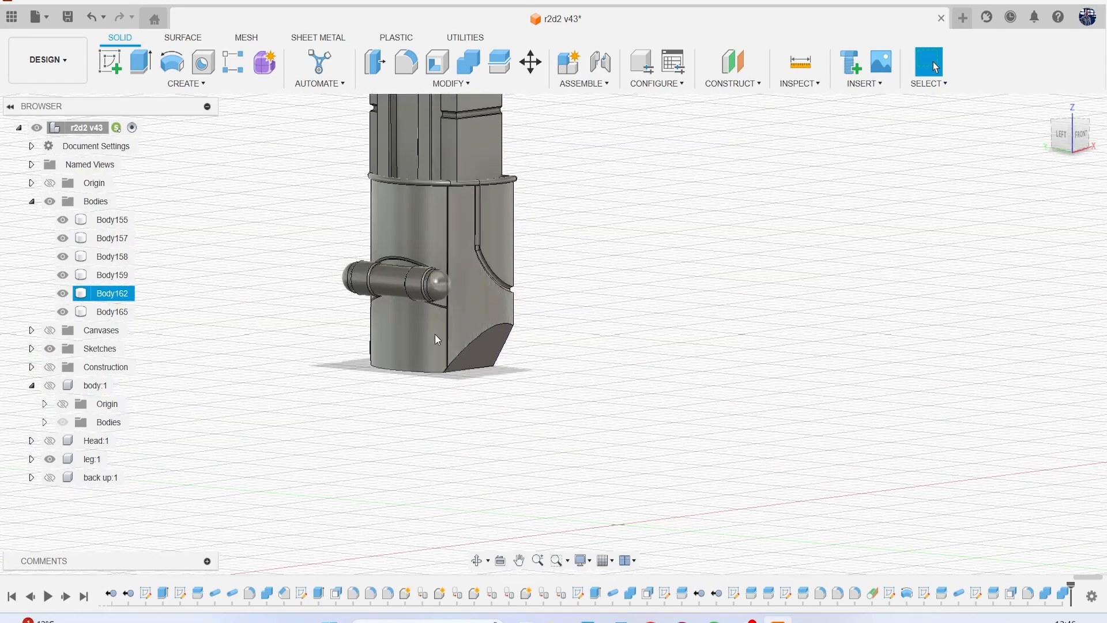
click(69, 19)
click(549, 343)
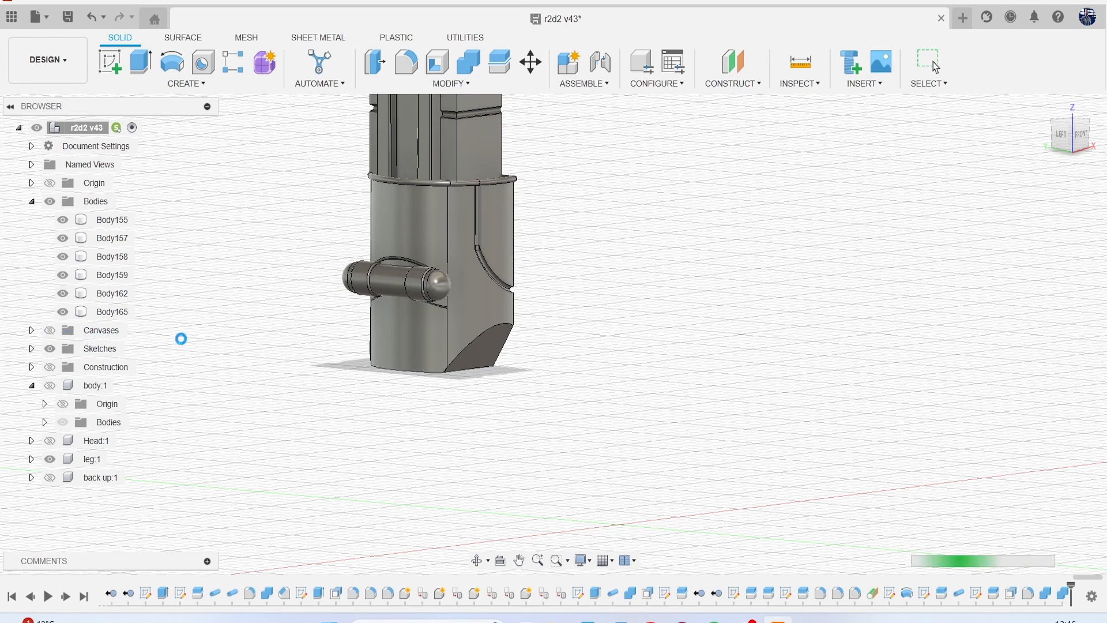
Show the reference canvases and compare the lower leg with the foot drawing in the left view.
click(49, 331)
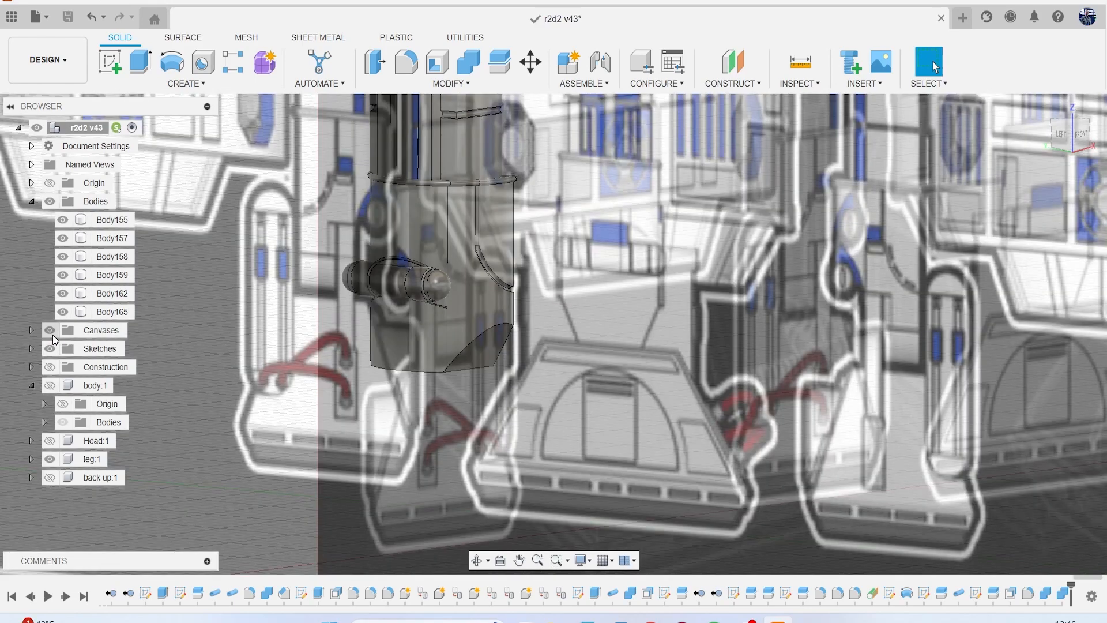
click(1059, 138)
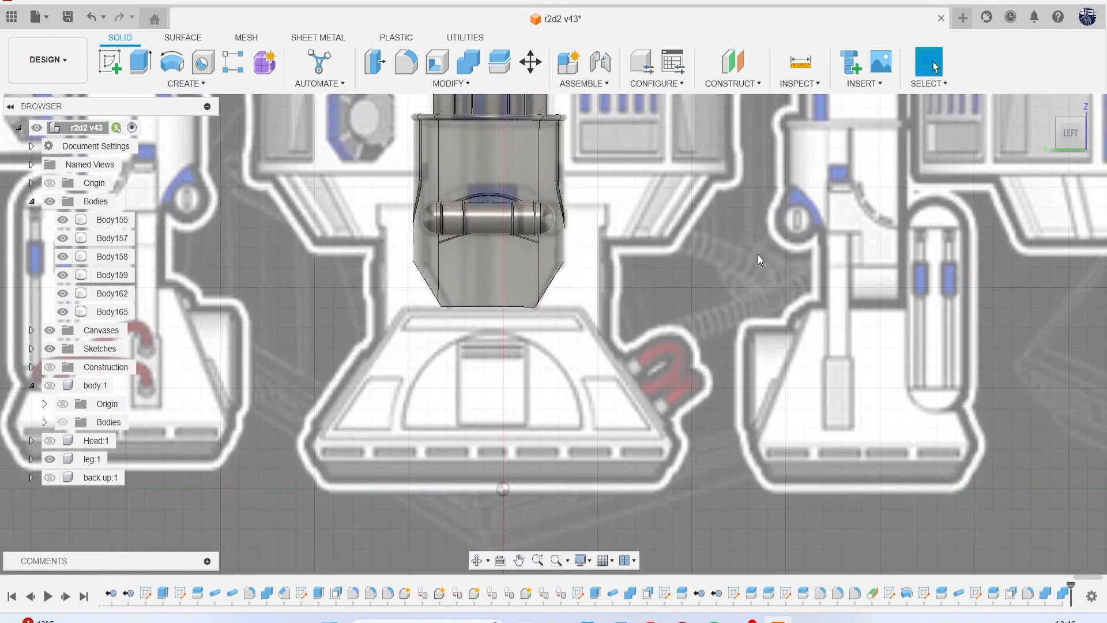
scroll(746, 279, down, 5)
middle_drag(746, 279, 515, 275)
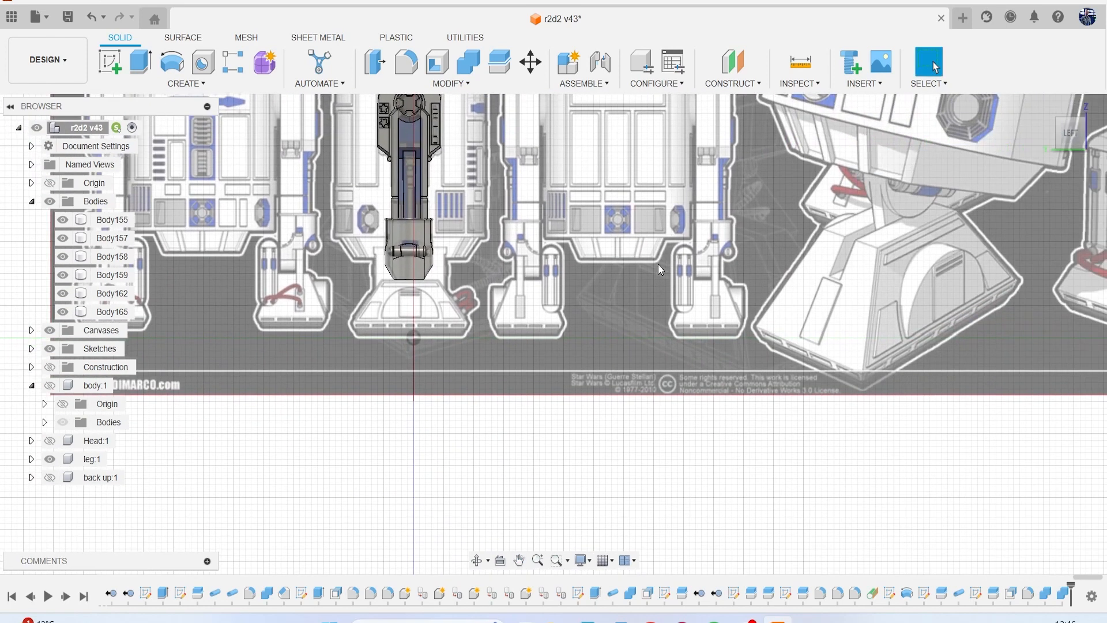
scroll(659, 264, down, 4)
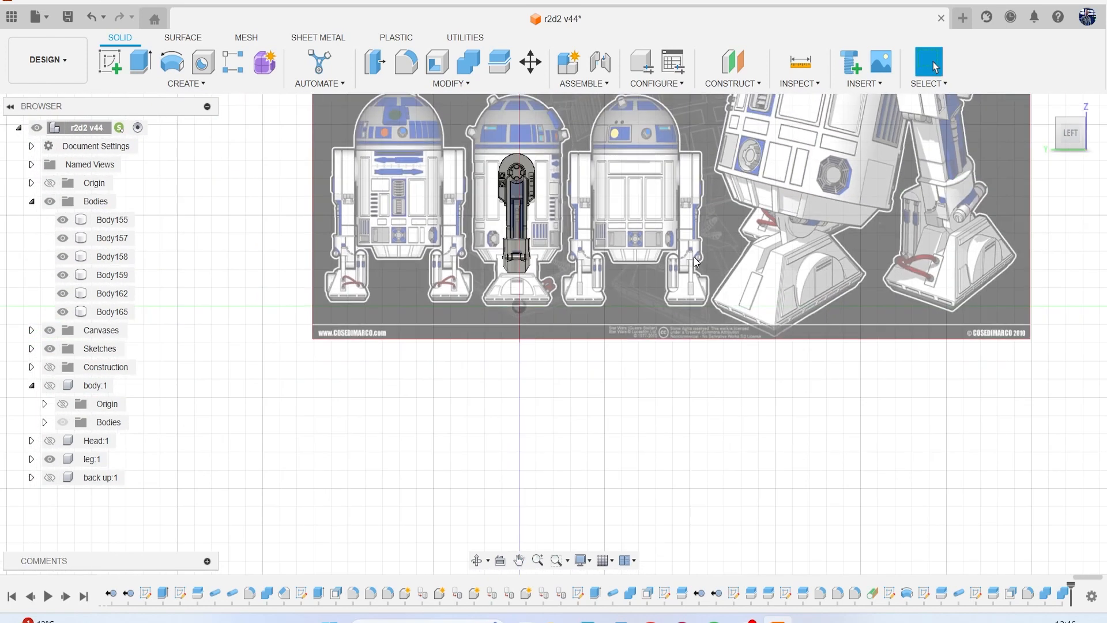
scroll(507, 272, up, 6)
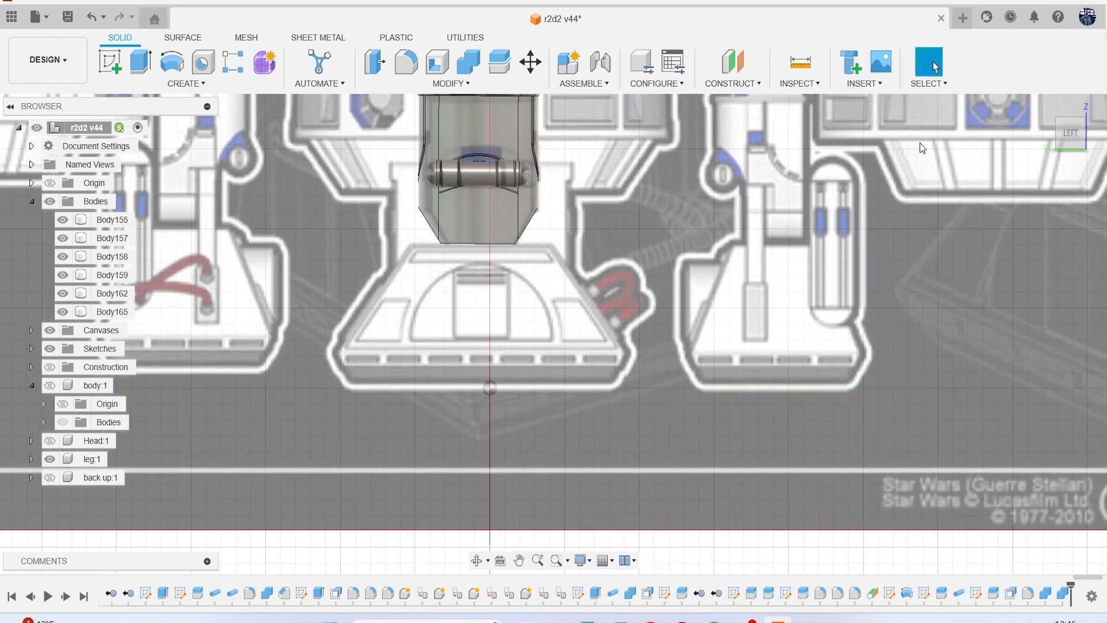
Start a sketch on the leg's bottom face and draw two crossing diagonal lines between the corners of its central rectangular area.
shift+middle_drag(1055, 136, 1065, 126)
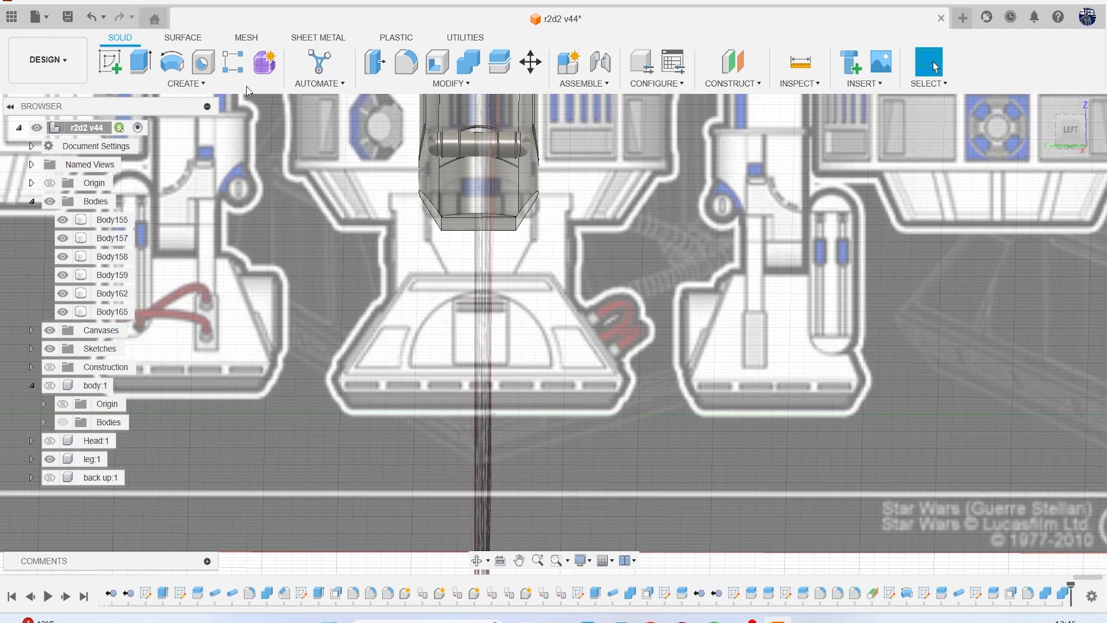
click(104, 66)
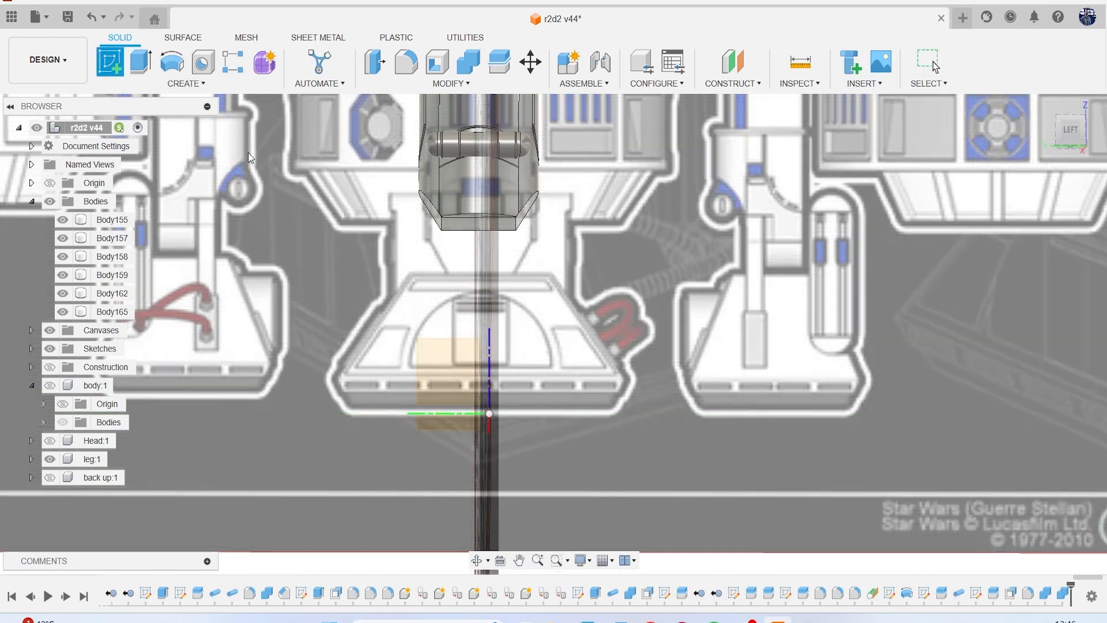
click(455, 224)
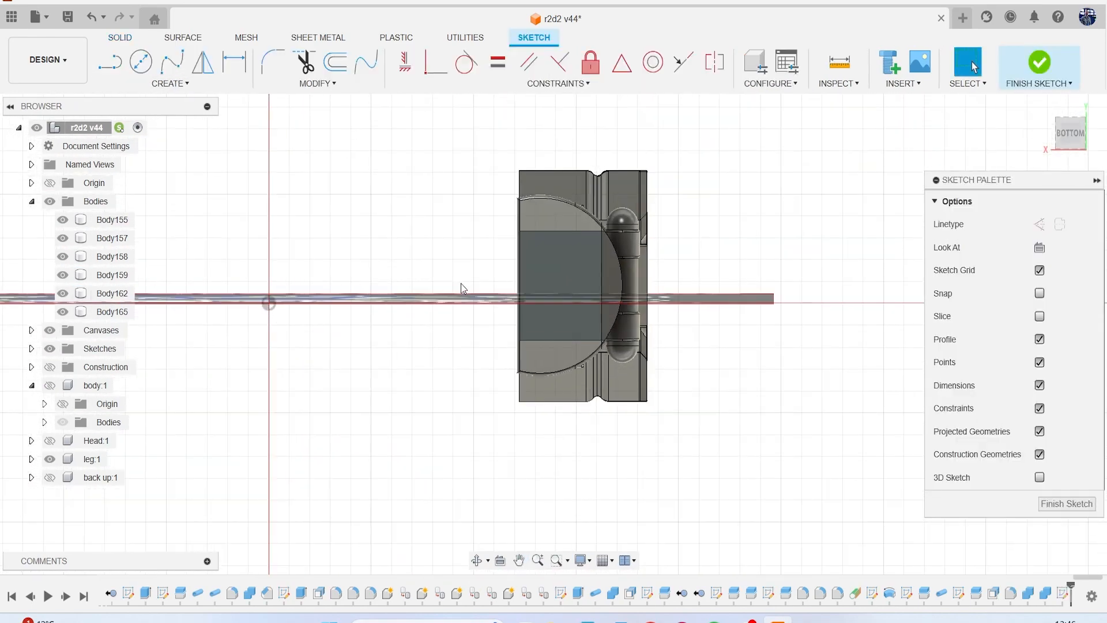
key(l)
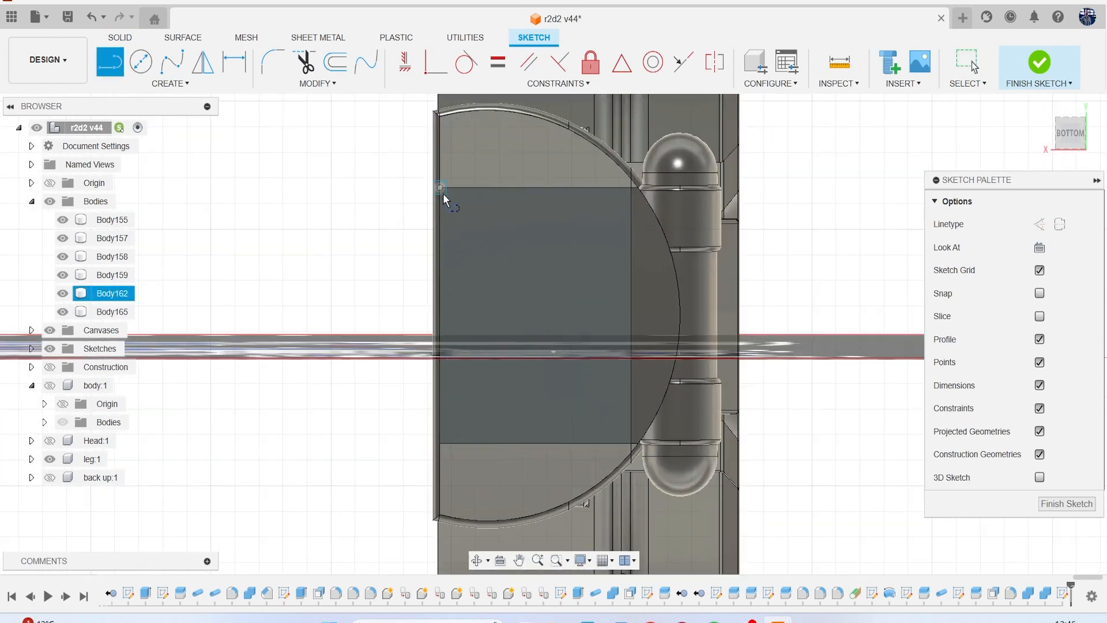
click(443, 194)
key(Escape)
key(l)
click(441, 188)
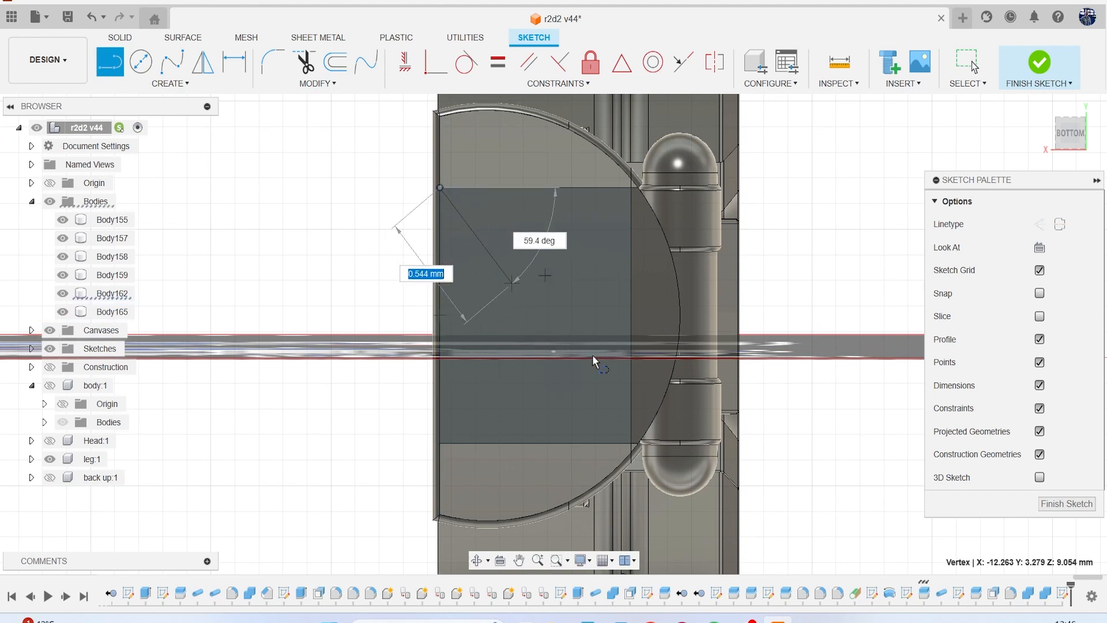
click(631, 443)
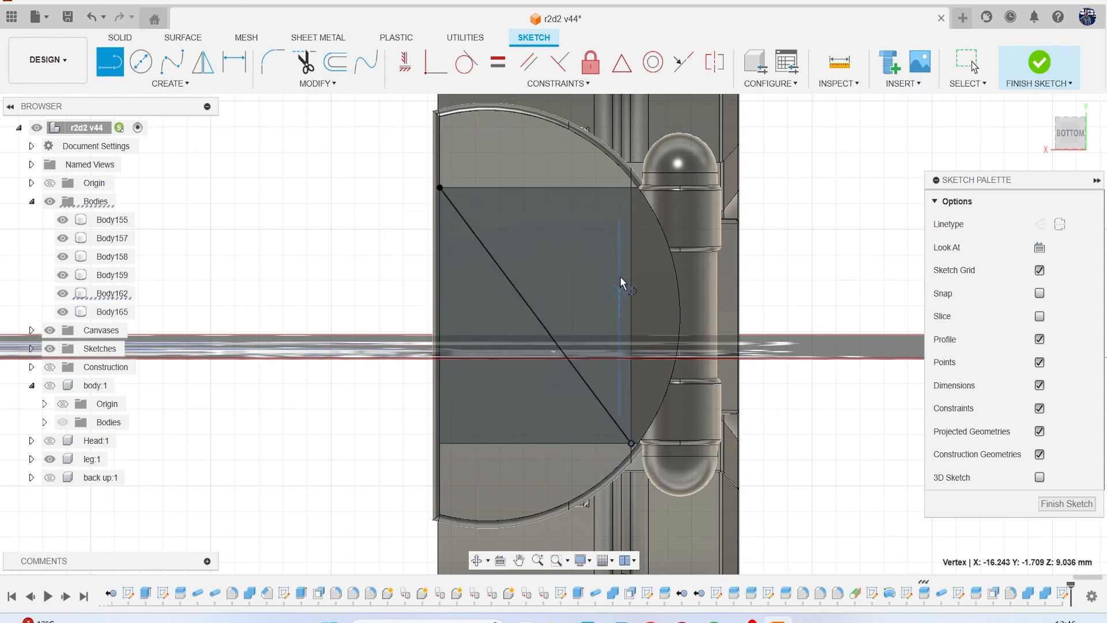
click(631, 188)
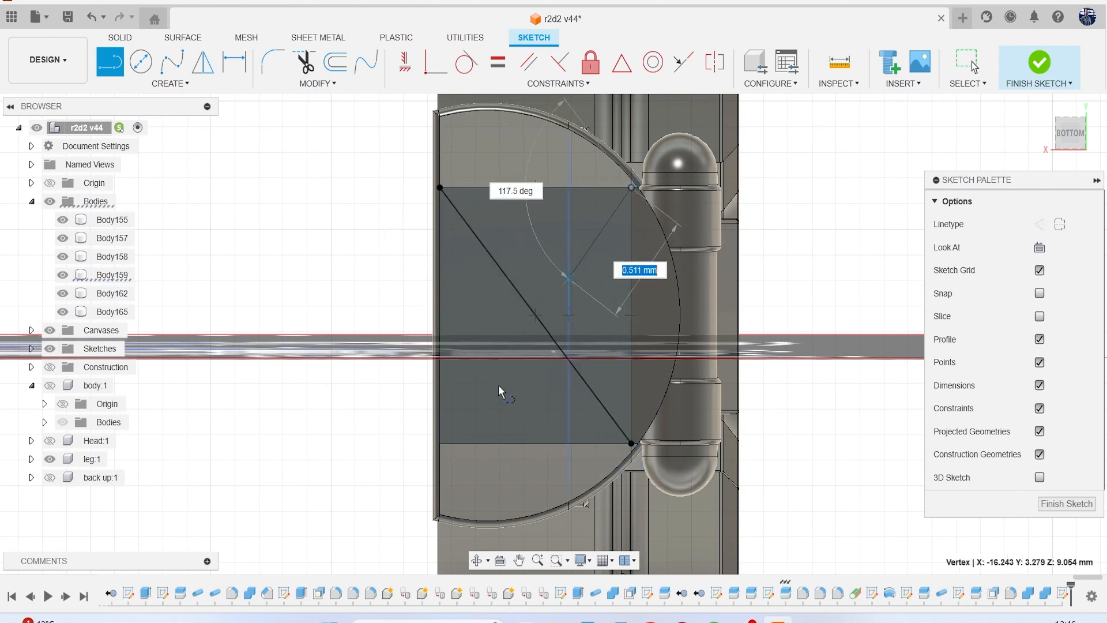
click(447, 443)
Draw a center rectangle about 6 mm wide from the crossing of the two diagonals, extending past the rounded bottom face, and finish the sketch.
key(r)
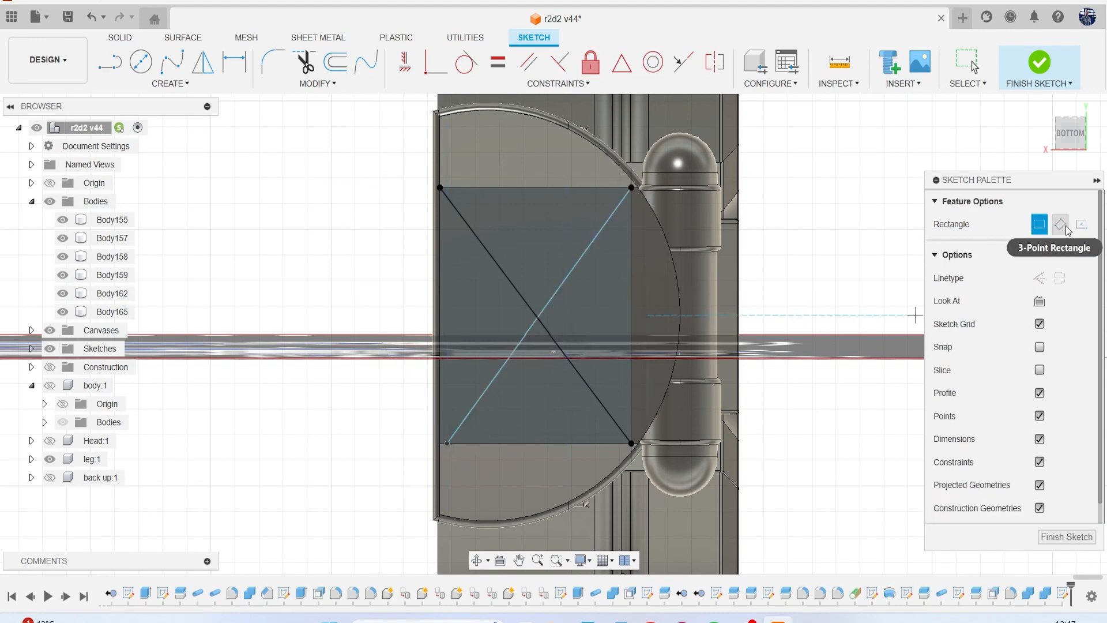
click(1081, 224)
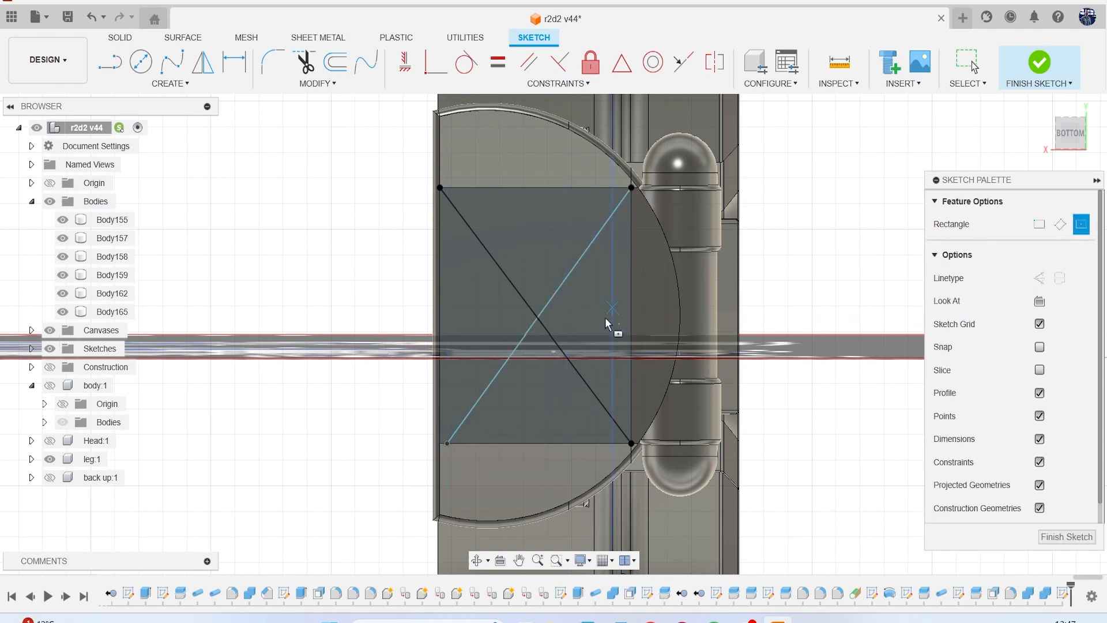
click(536, 316)
key(Escape)
key(r)
click(1080, 225)
scroll(567, 316, up, 5)
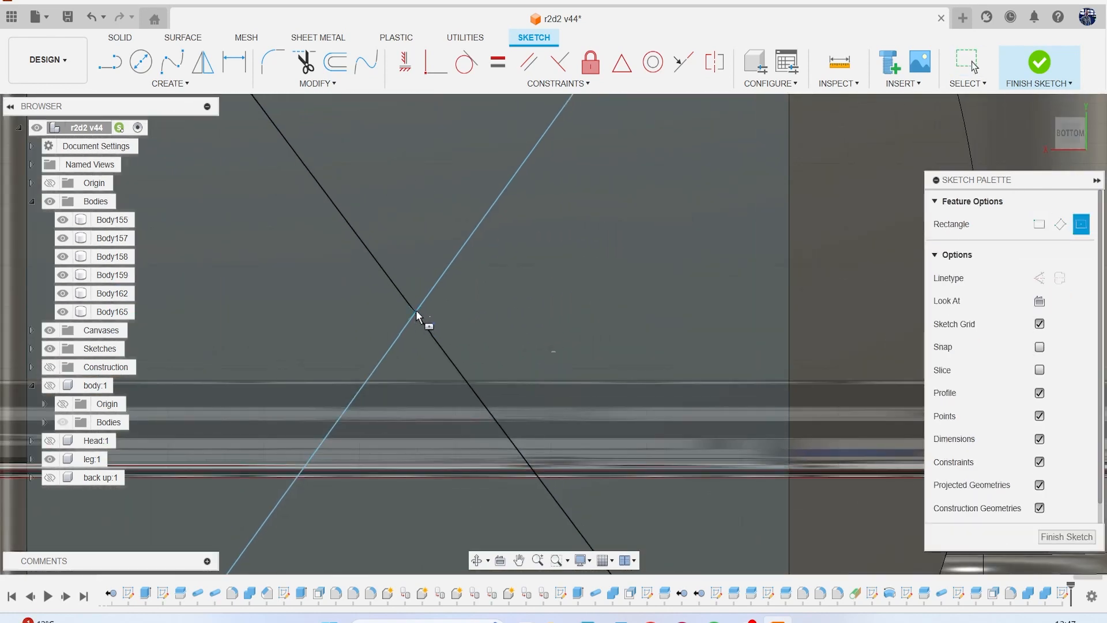
click(419, 318)
scroll(473, 317, down, 5)
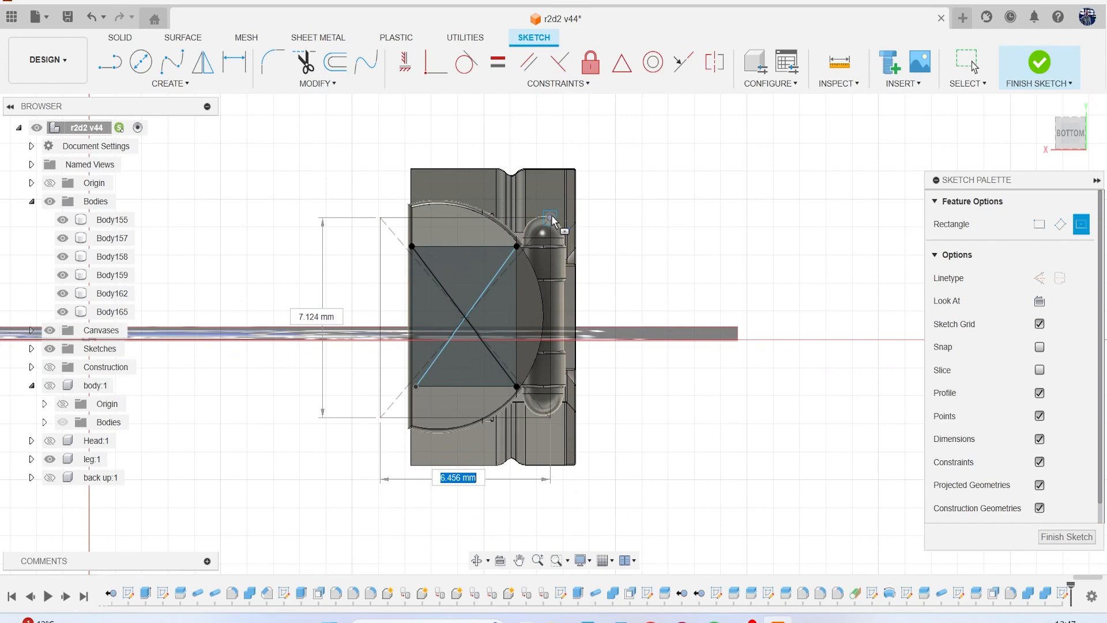
click(554, 205)
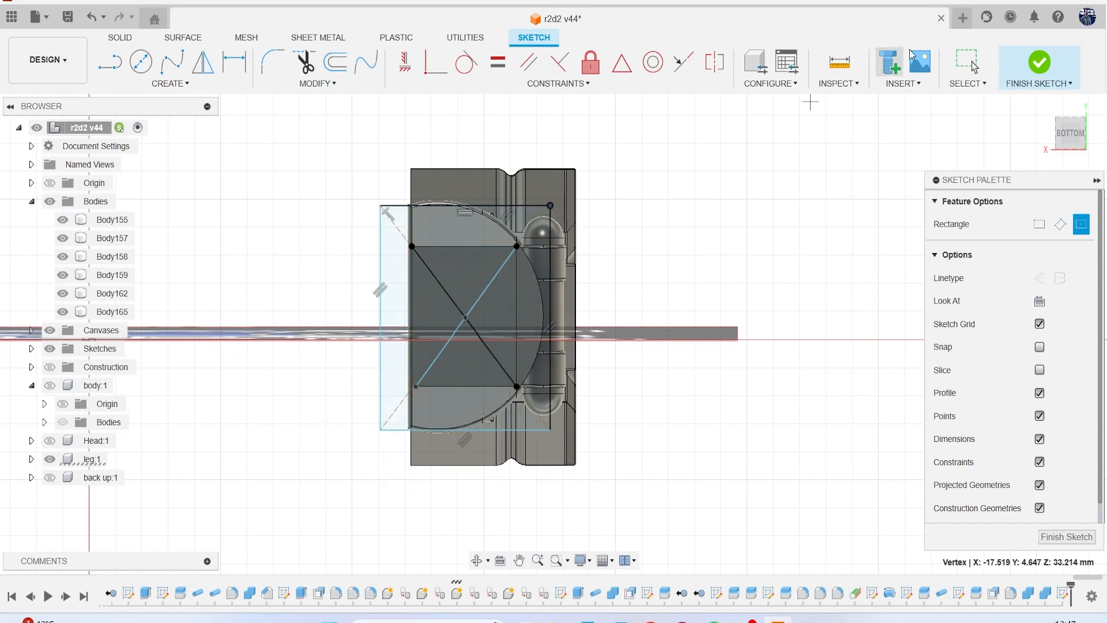
click(1066, 68)
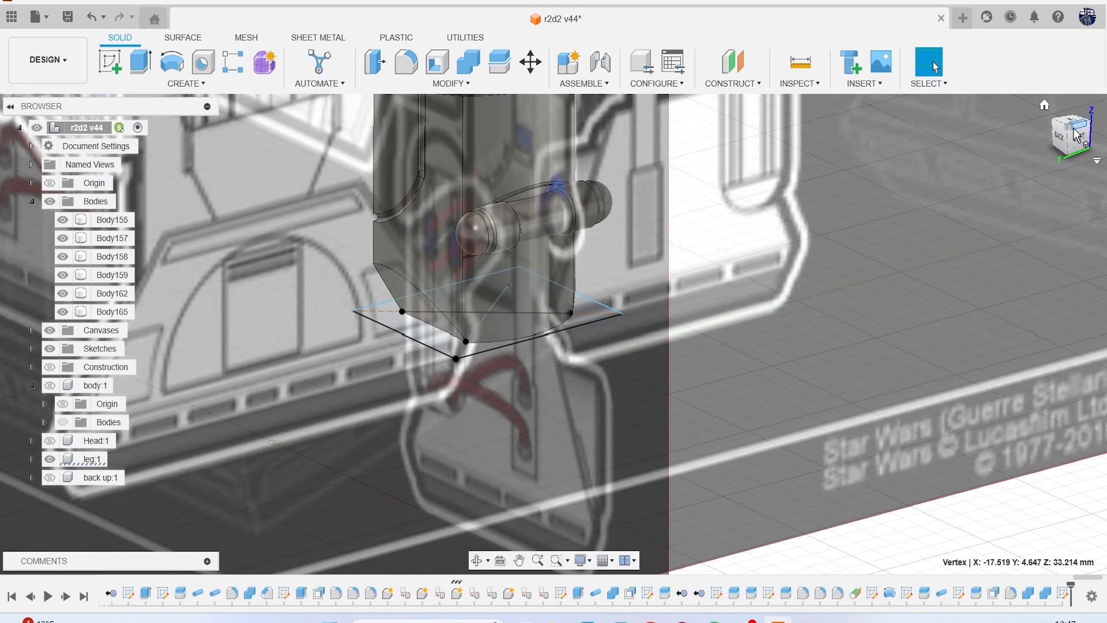
Compare the new rectangle with the foot drawings on the canvases in the left and front views, ending at the bottom view.
click(1075, 134)
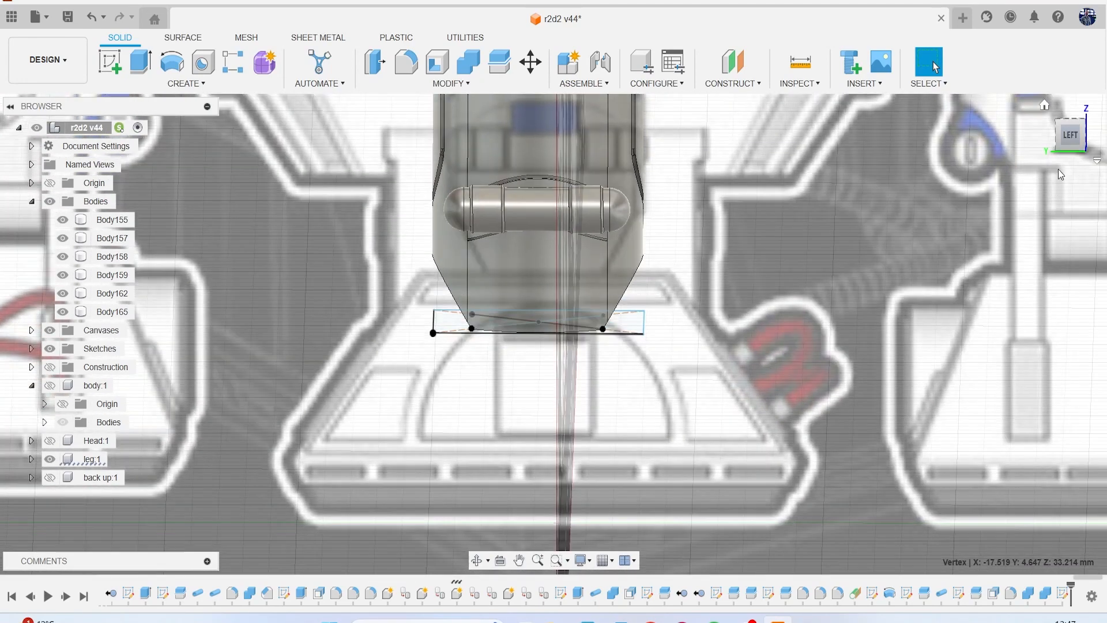
scroll(651, 334, up, 4)
drag(633, 325, 664, 329)
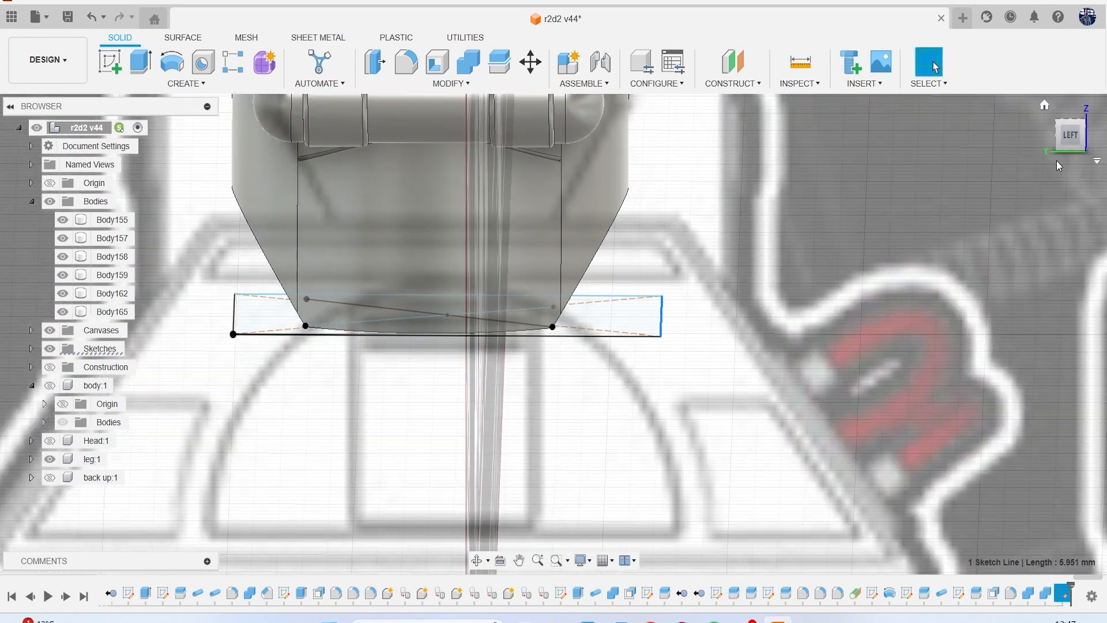
click(1071, 138)
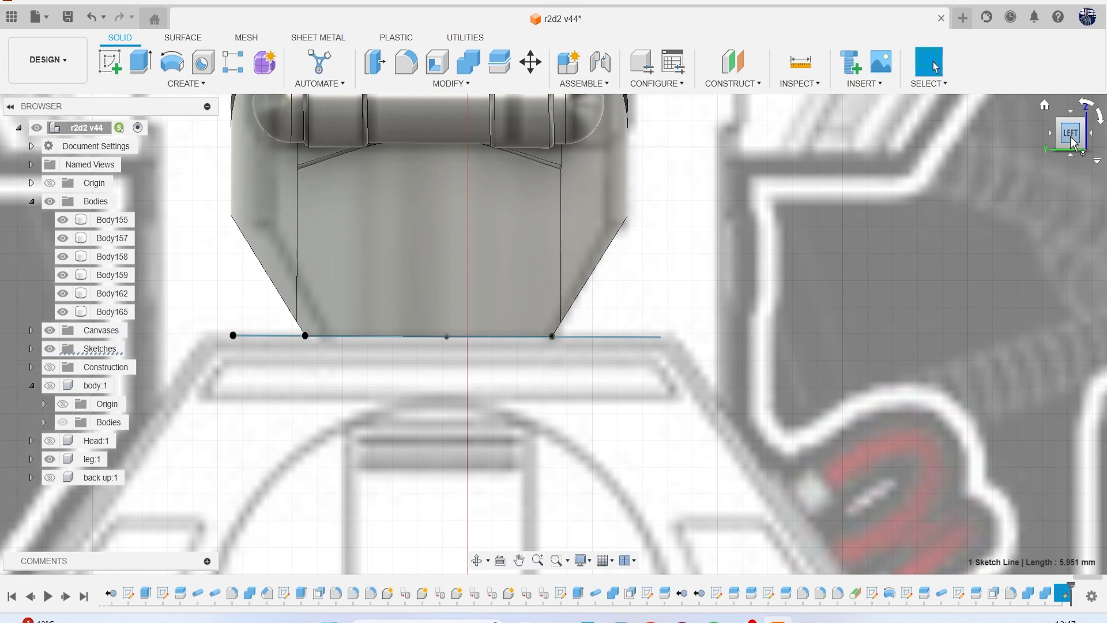
drag(1070, 137, 1064, 136)
click(1082, 140)
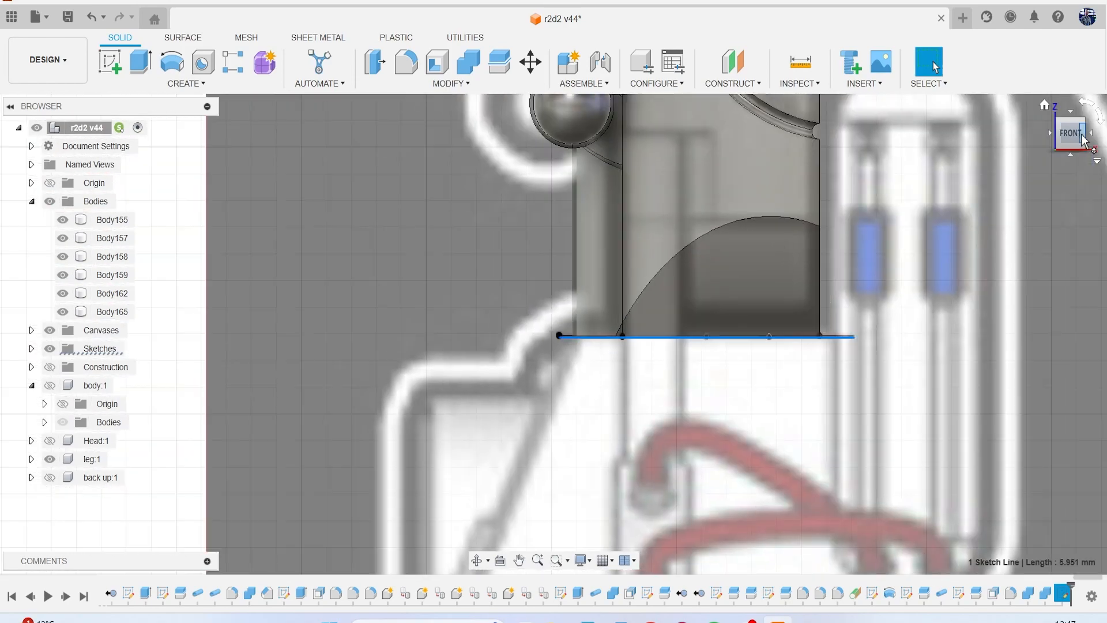
scroll(745, 306, down, 2)
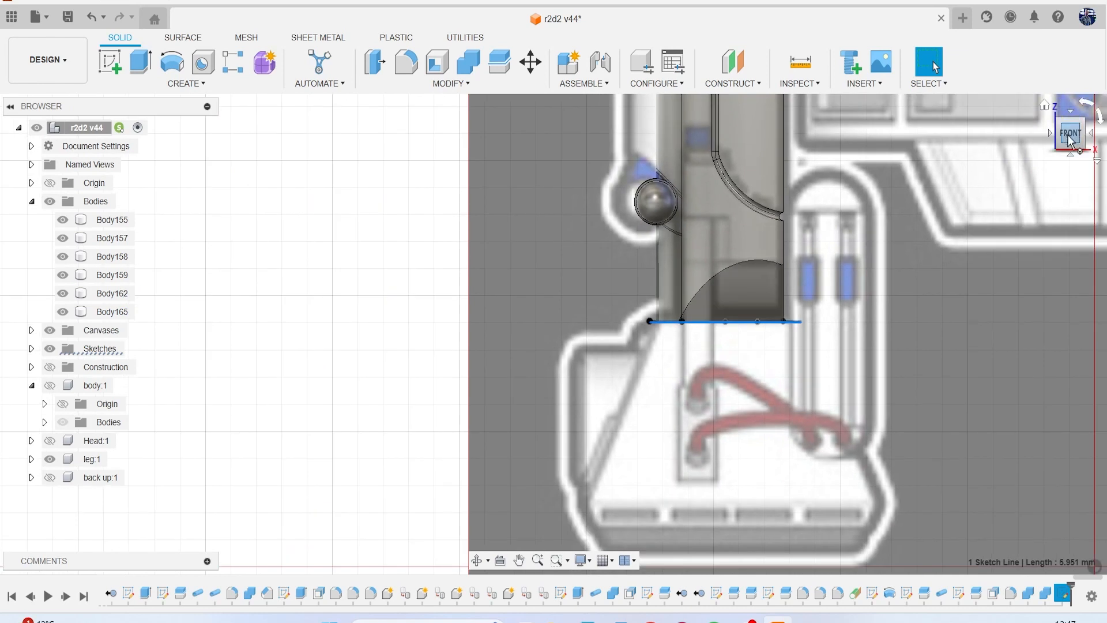
drag(1069, 139, 1068, 140)
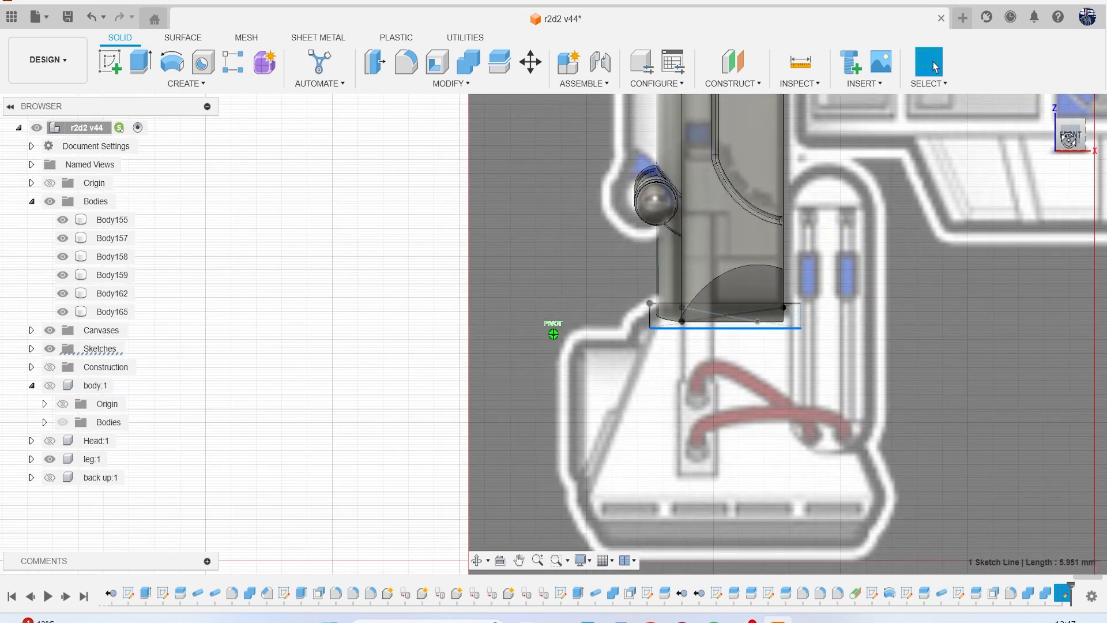
middle_drag(837, 295, 717, 271)
scroll(758, 276, down, 1)
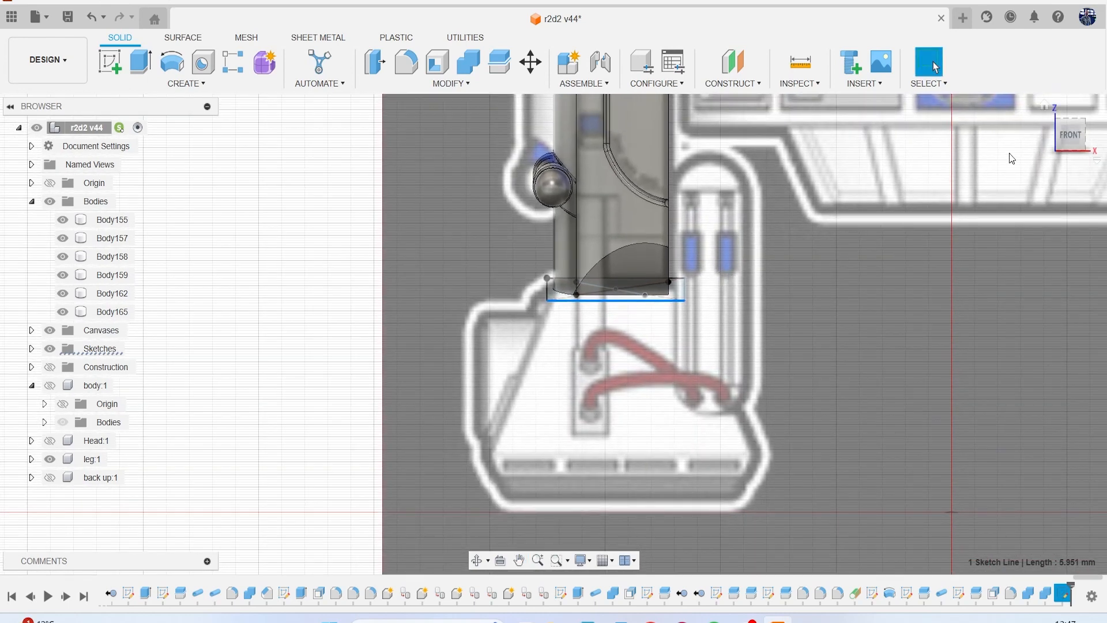
drag(1068, 144, 1089, 171)
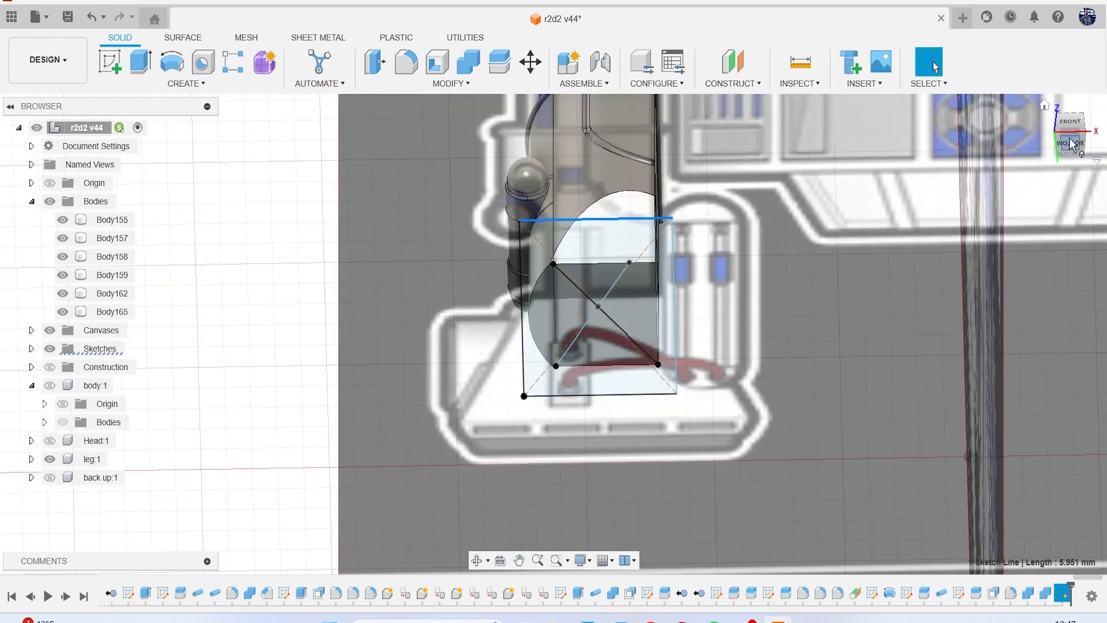
click(1070, 145)
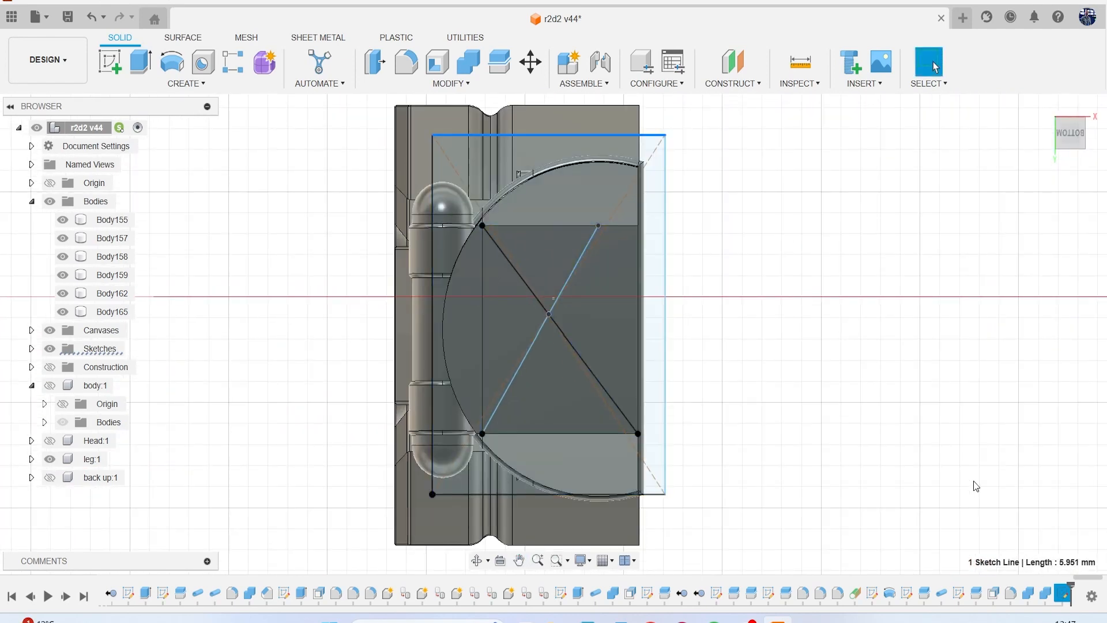
Reopen the rectangle sketch and draw a line along the leg's straight edge, from the arc's lower end to the rectangle's opposite side.
right_click(1065, 600)
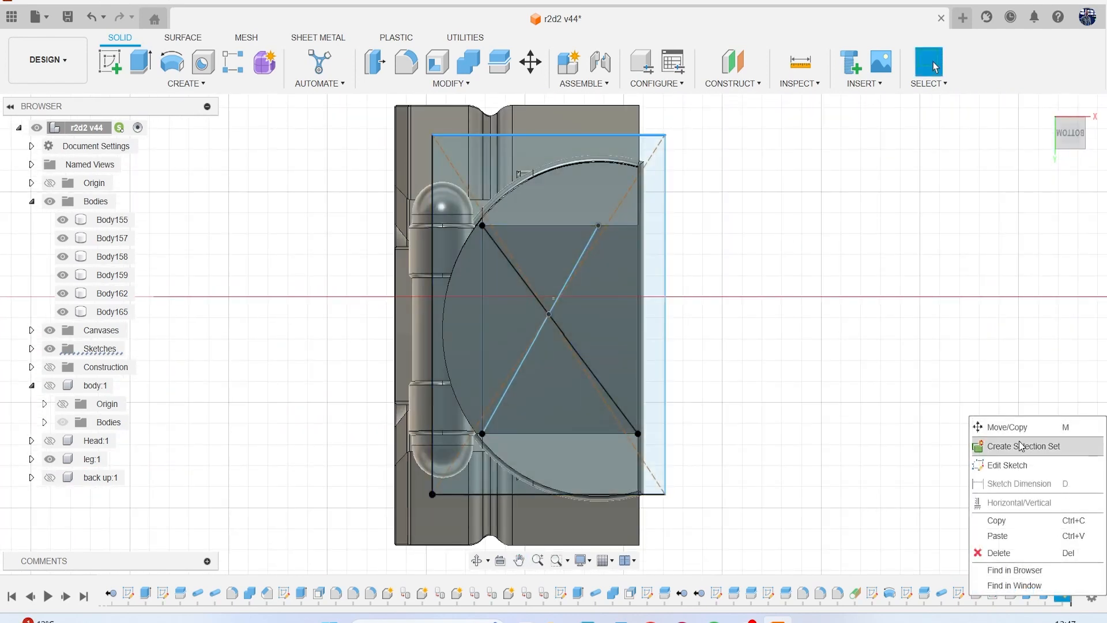
click(1021, 464)
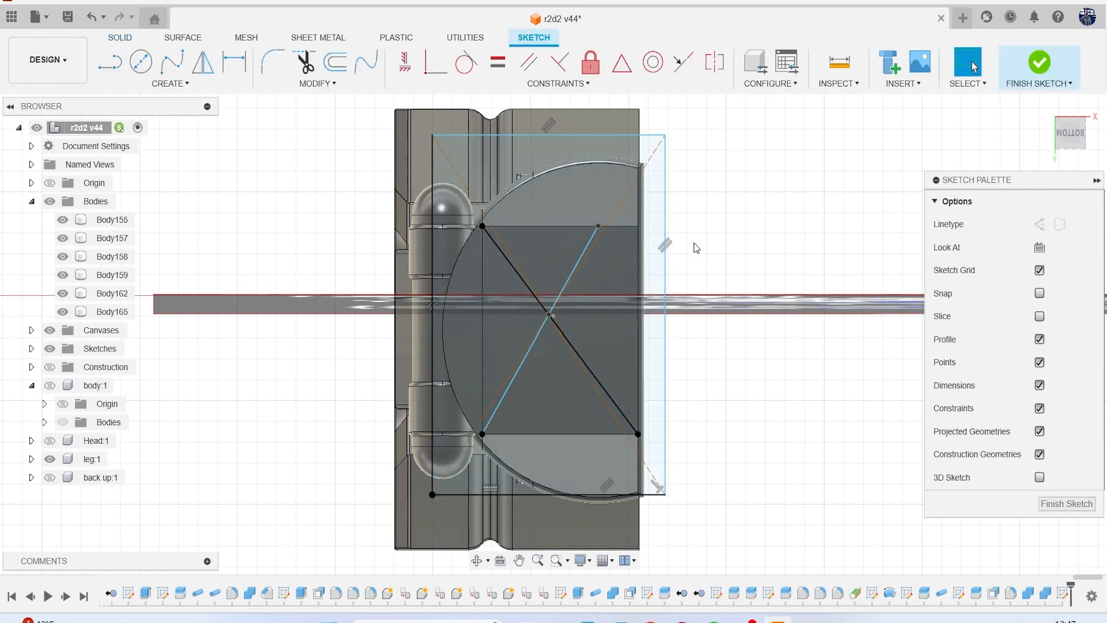
key(l)
click(639, 492)
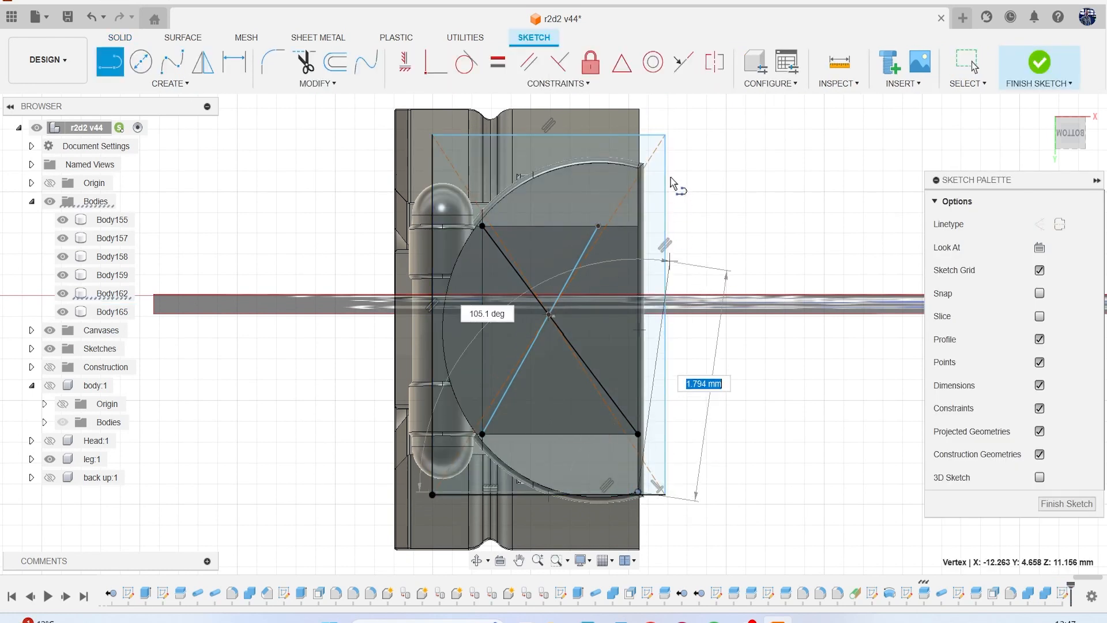
click(641, 138)
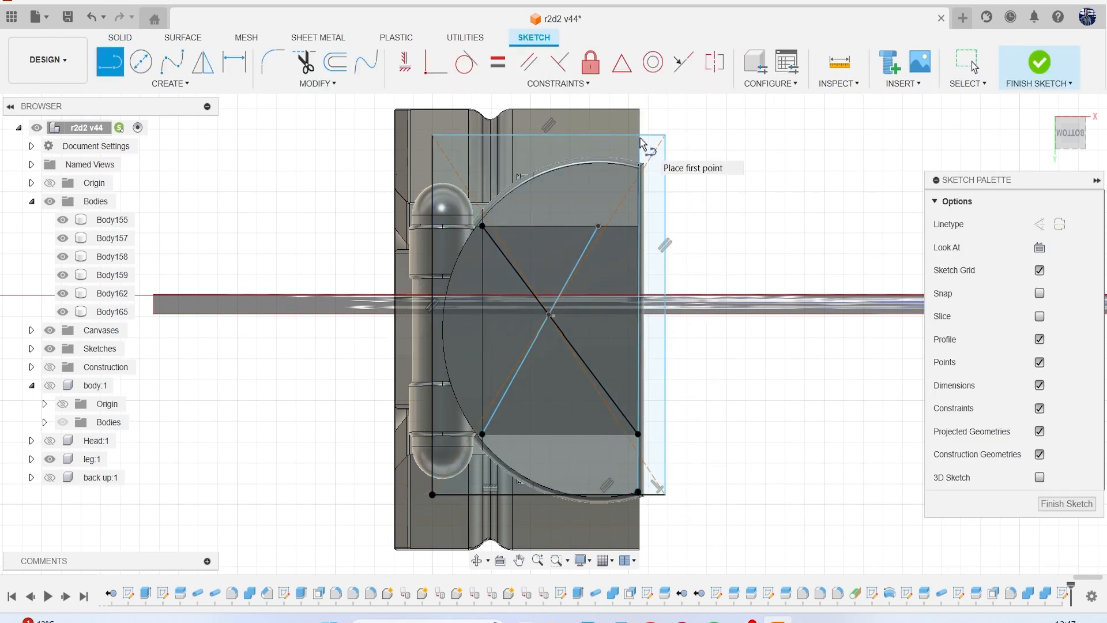
key(Escape)
Draw a short line from the rectangle's upper side to the nearby end of the arc on the leg's straight edge.
scroll(656, 197, up, 3)
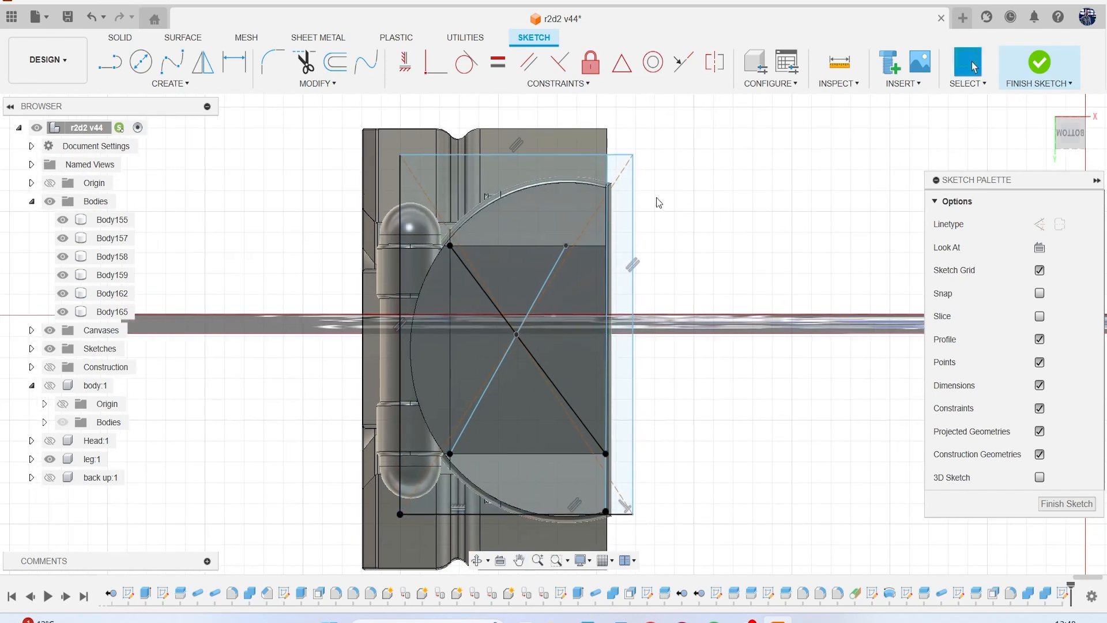
key(l)
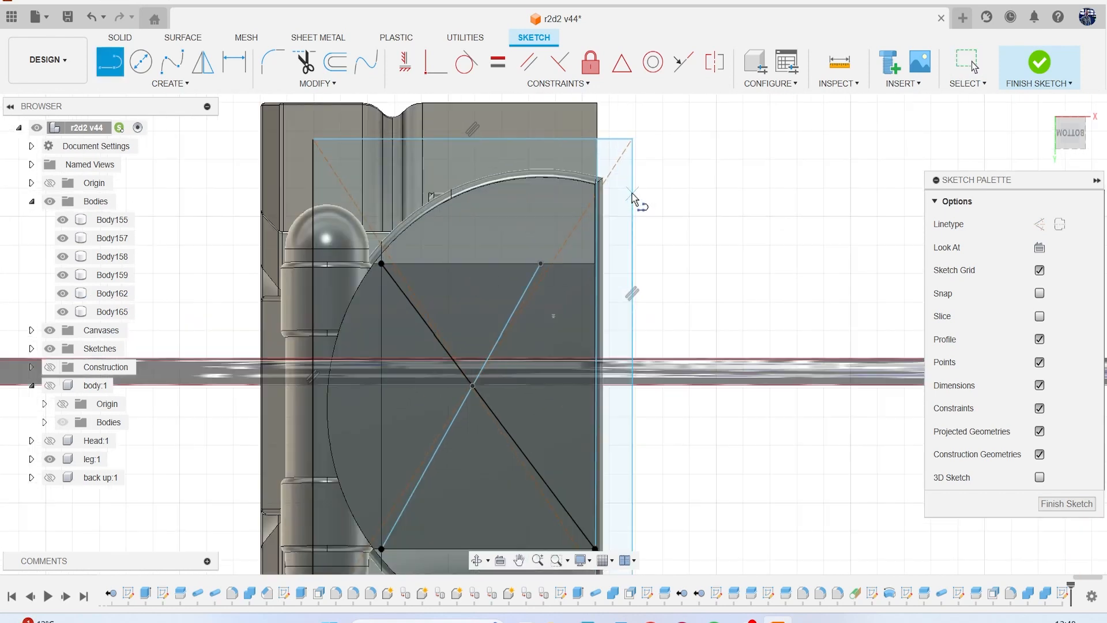
click(596, 139)
click(599, 181)
key(Escape)
middle_drag(560, 221, 537, 175)
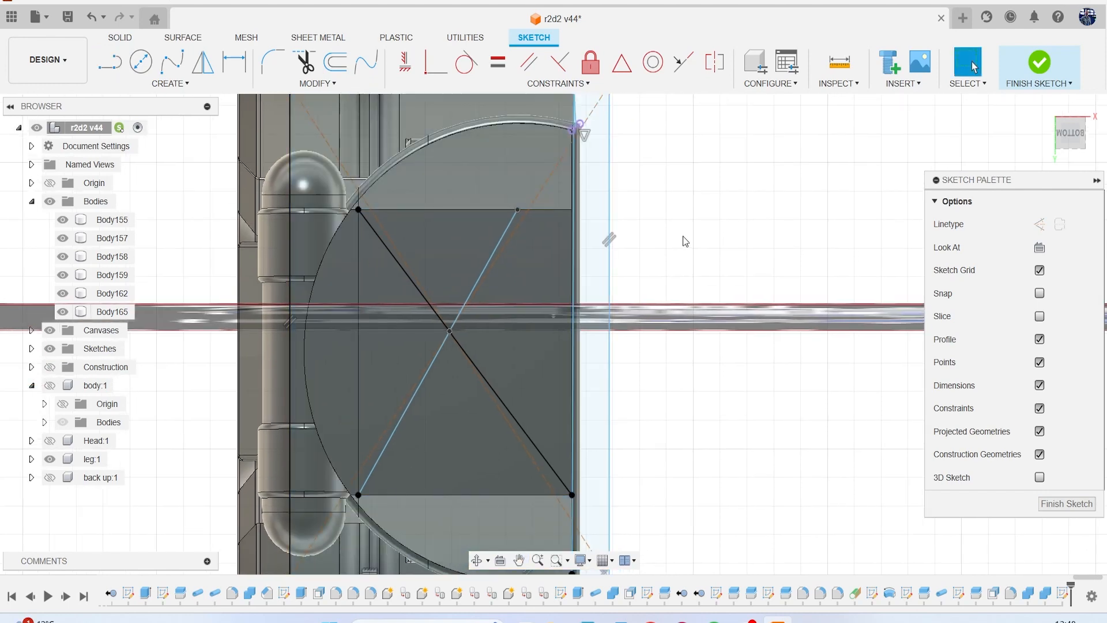
Draw another line down the leg's straight edge from the rectangle's upper side to its lower side, and finish the sketch.
key(l)
middle_drag(592, 106, 546, 180)
click(531, 160)
scroll(545, 247, down, 2)
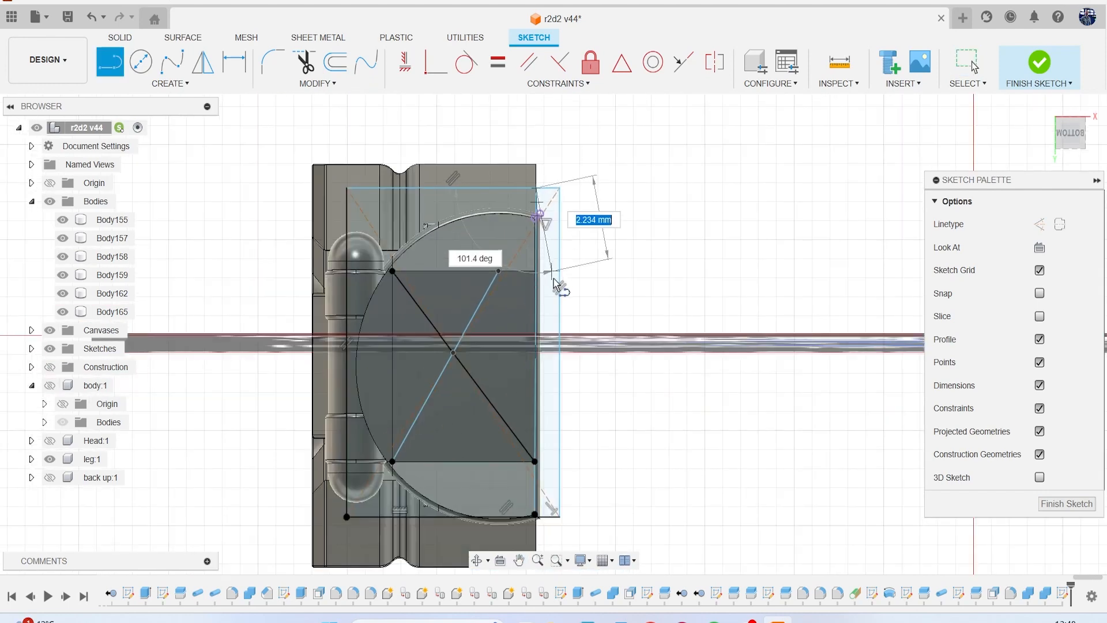
middle_drag(559, 300, 553, 173)
scroll(561, 349, up, 6)
middle_drag(536, 402, 554, 285)
scroll(502, 383, up, 5)
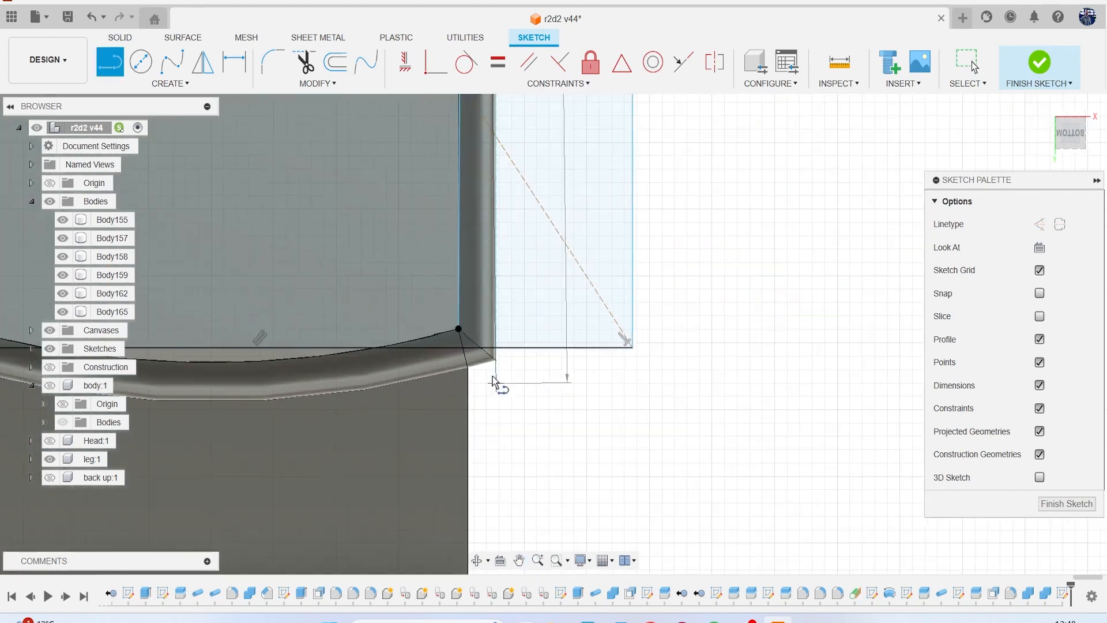
click(459, 345)
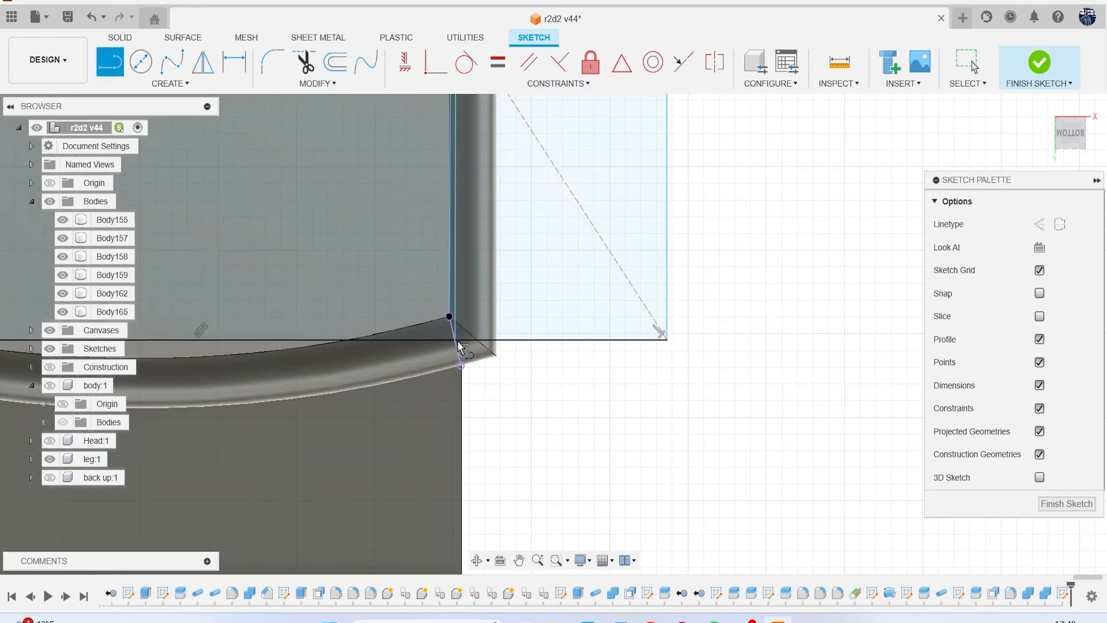
scroll(504, 359, down, 6)
key(Escape)
scroll(448, 306, down, 3)
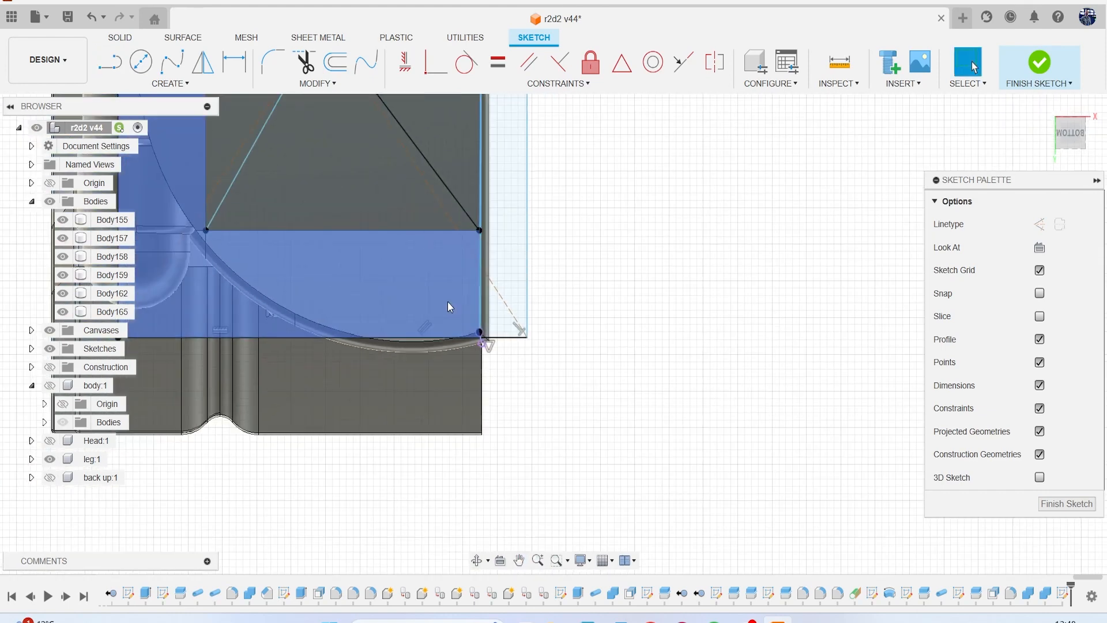
middle_drag(446, 308, 436, 341)
scroll(421, 288, down, 5)
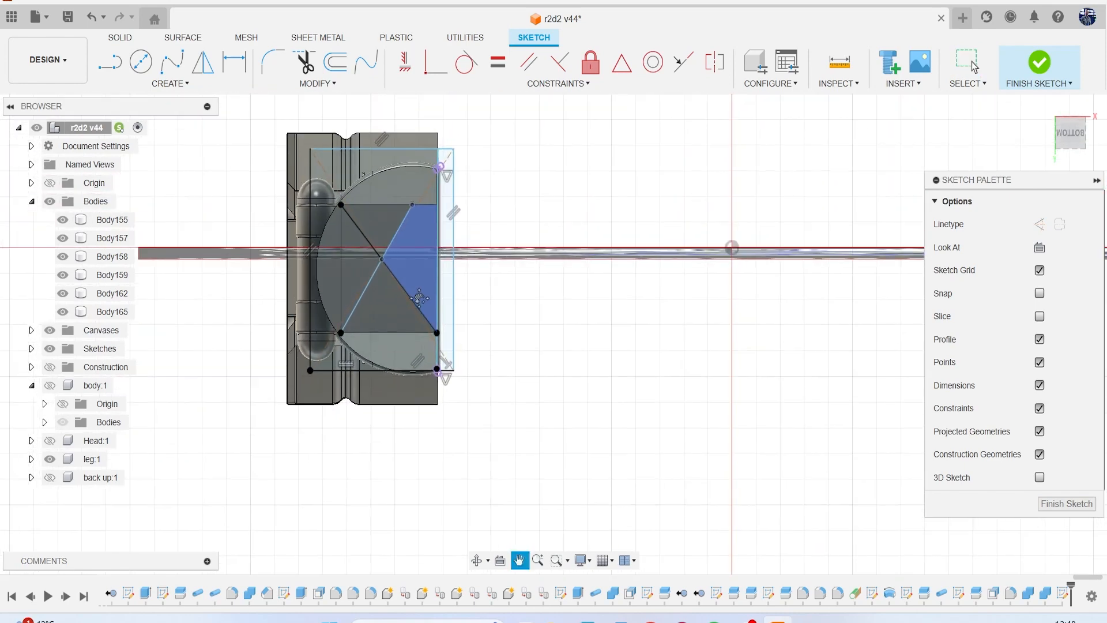
click(1039, 64)
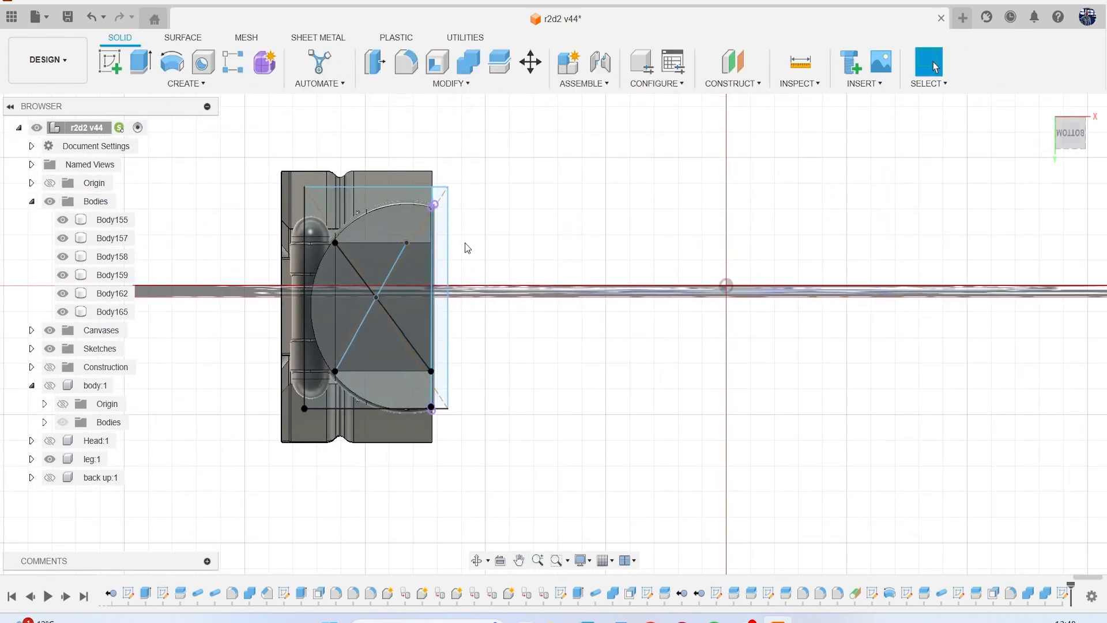
Extrude the five sketch regions inside the foot rectangle up to the leg's straight edge 8.389 mm downward, judging the height in the left view.
click(141, 62)
scroll(199, 255, up, 4)
click(419, 213)
scroll(458, 233, up, 1)
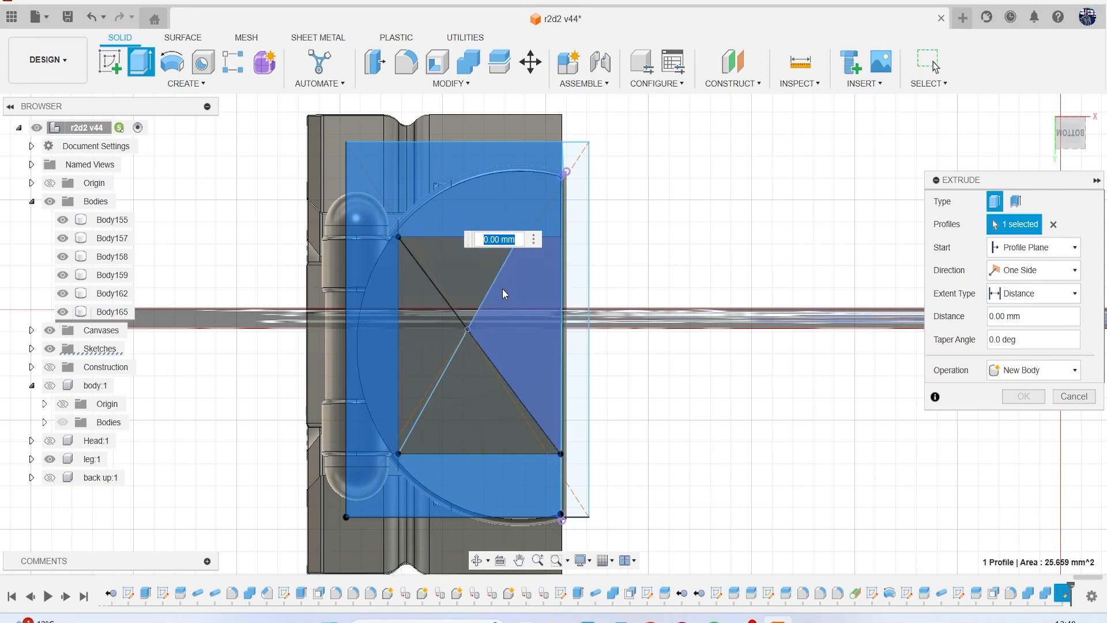
click(503, 289)
click(438, 267)
click(418, 323)
click(457, 376)
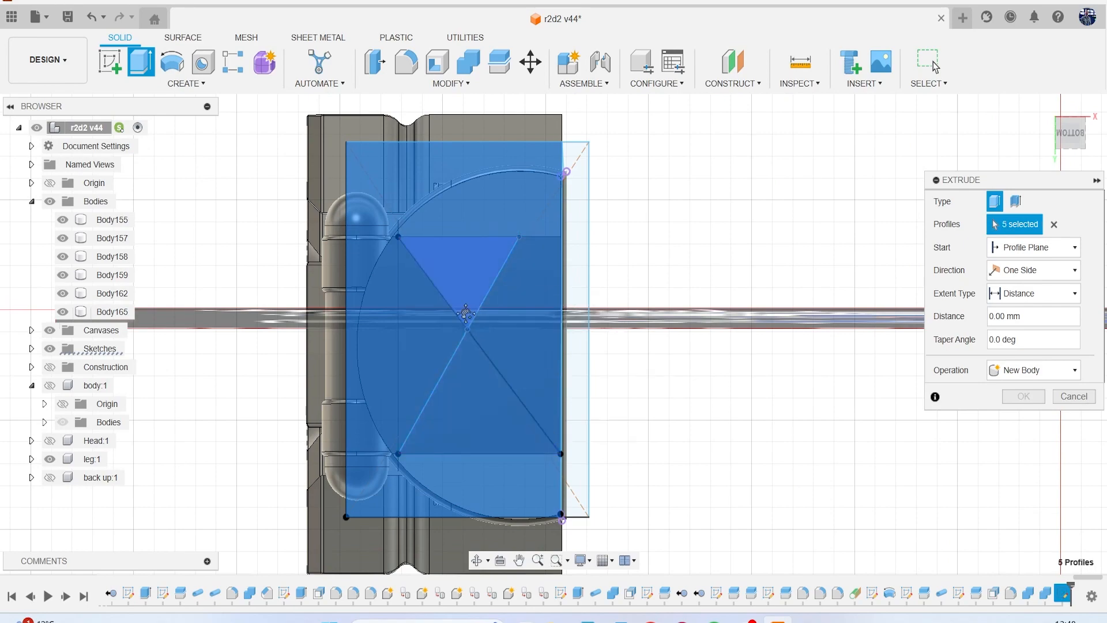
middle_drag(470, 314, 404, 307)
mouse_move(1066, 138)
mouse_down()
mouse_move(1068, 199)
mouse_move(1102, 202)
mouse_up()
shift+middle_drag(498, 290, 413, 299)
drag(1070, 123, 1073, 132)
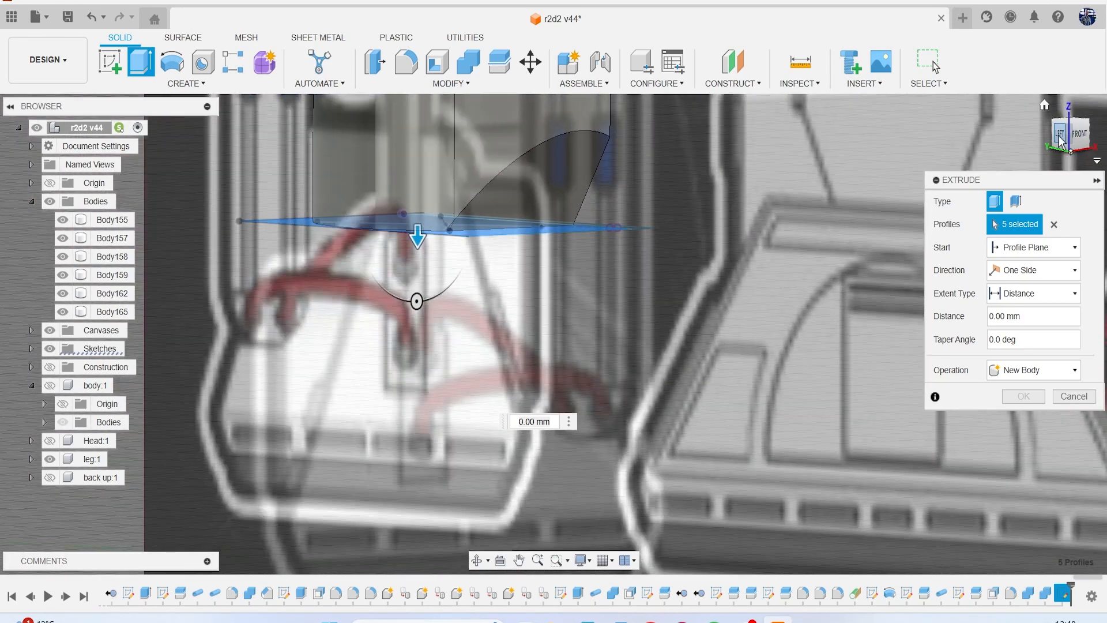
click(1060, 137)
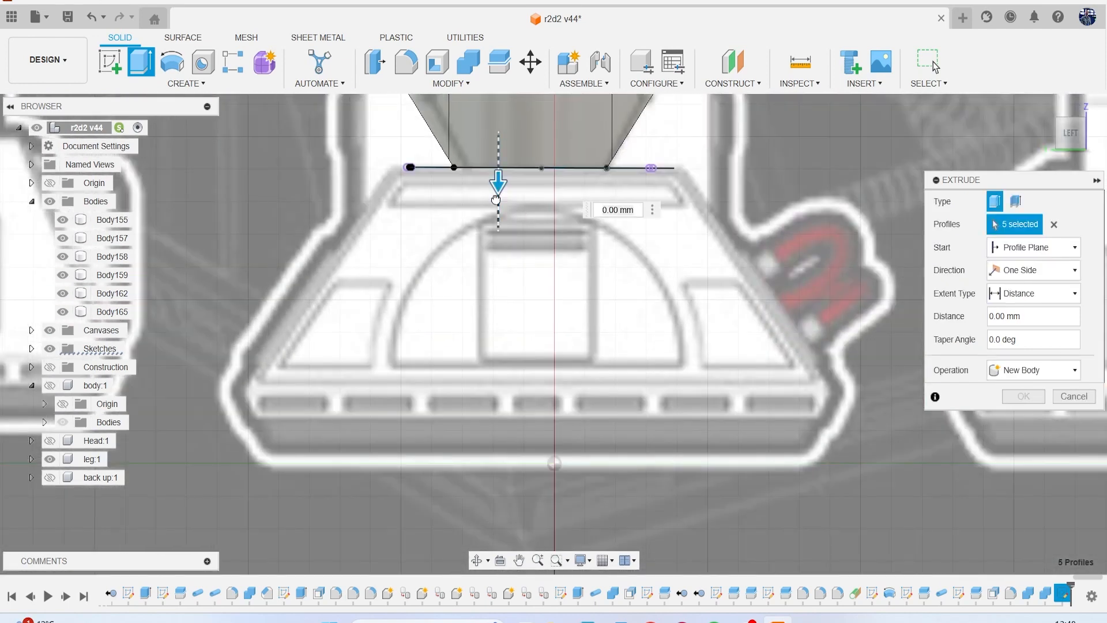
drag(495, 200, 519, 462)
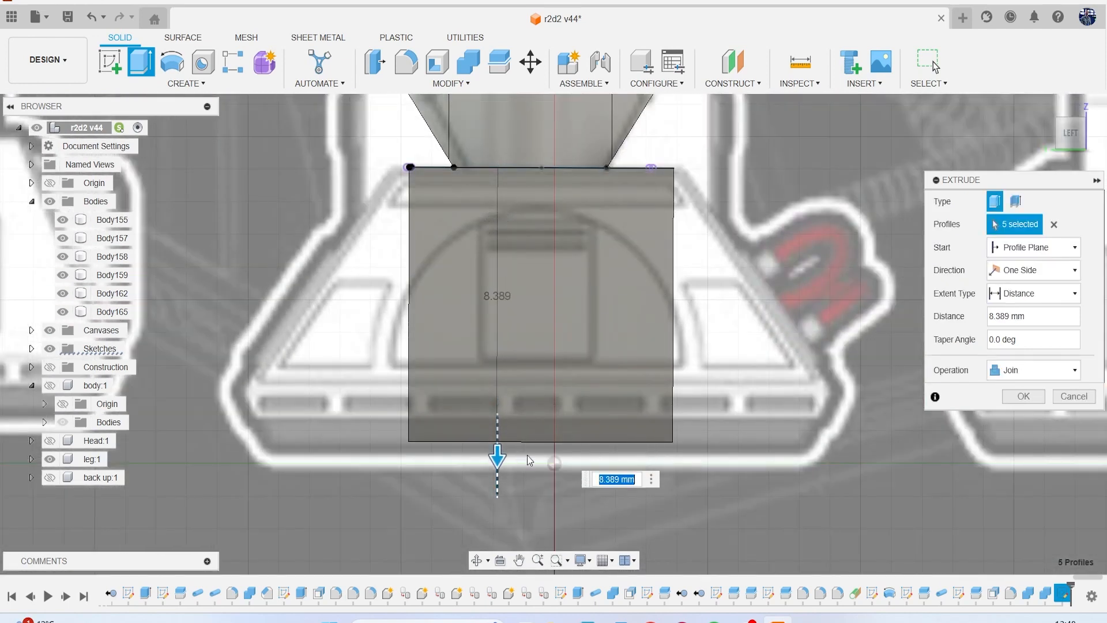
Set the foot extrusion's operation to New Body and taper its sides outward by 30 degrees.
click(1073, 141)
middle_drag(853, 315, 781, 274)
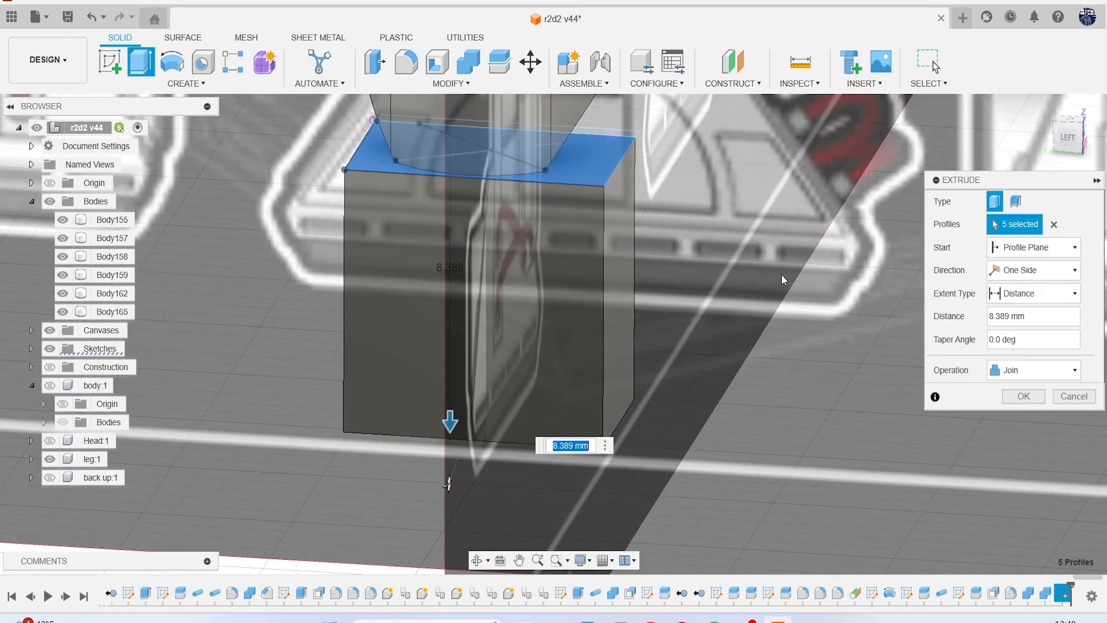
click(1032, 369)
click(1050, 434)
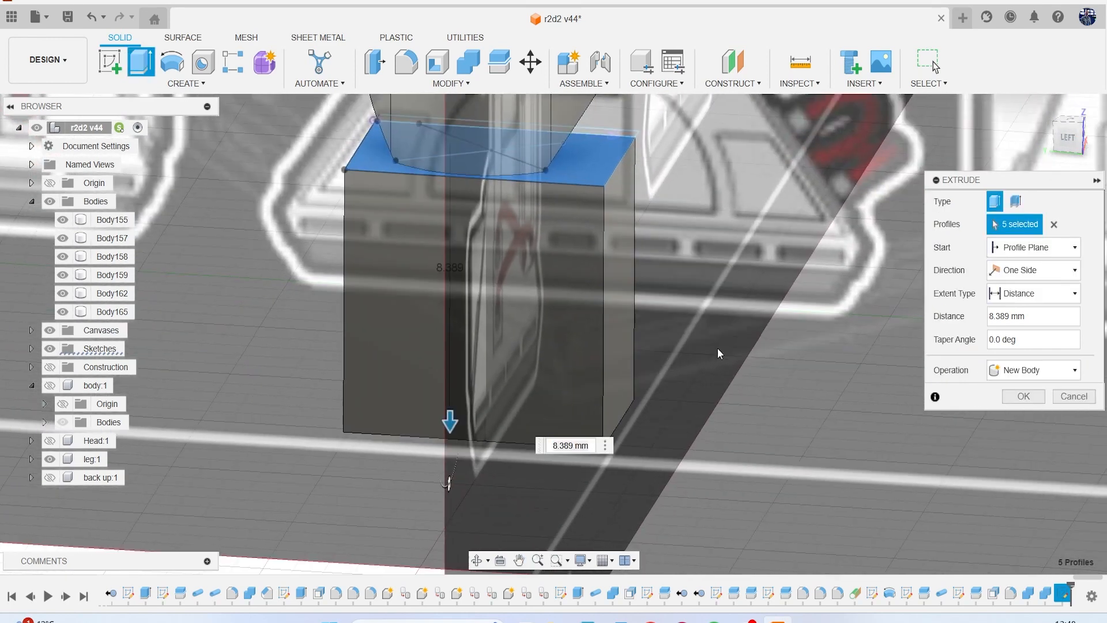
scroll(727, 355, down, 2)
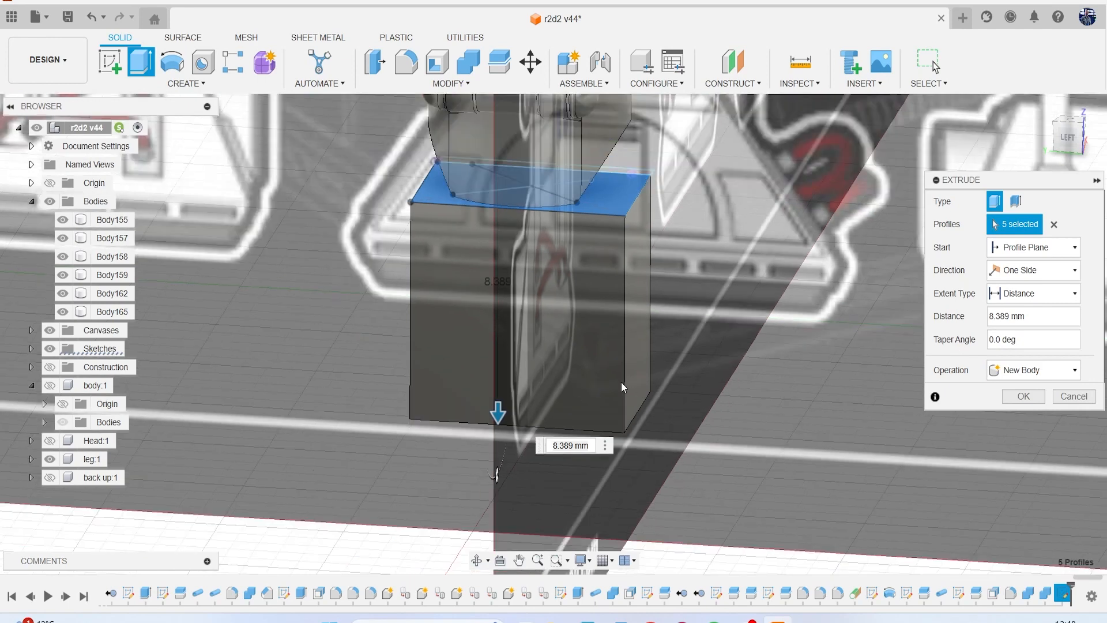
drag(497, 472, 505, 473)
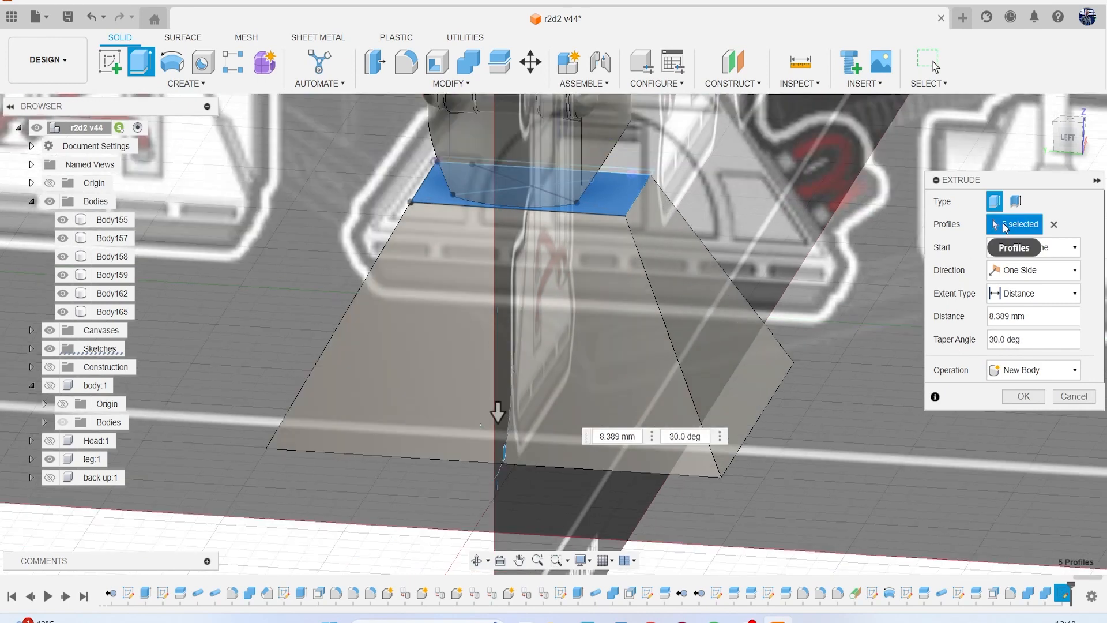
Compare the tapered foot with the canvases, set its taper angle to 32.5 degrees and finish the extrusion.
click(1076, 141)
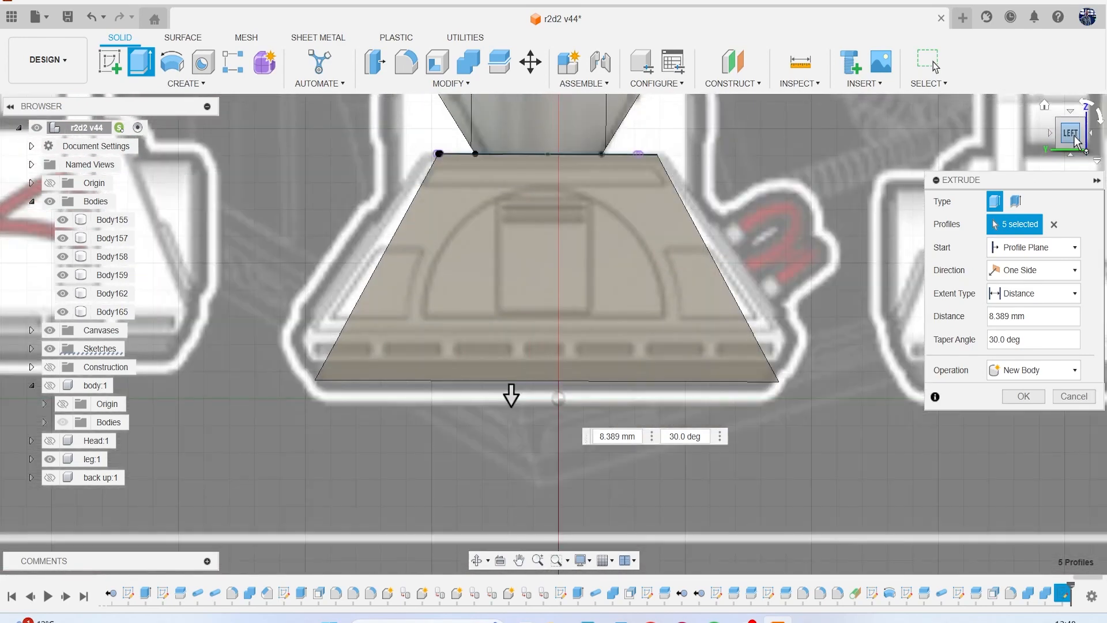
mouse_move(1076, 141)
mouse_down()
mouse_move(1020, 141)
mouse_move(1066, 143)
mouse_move(1041, 142)
mouse_up()
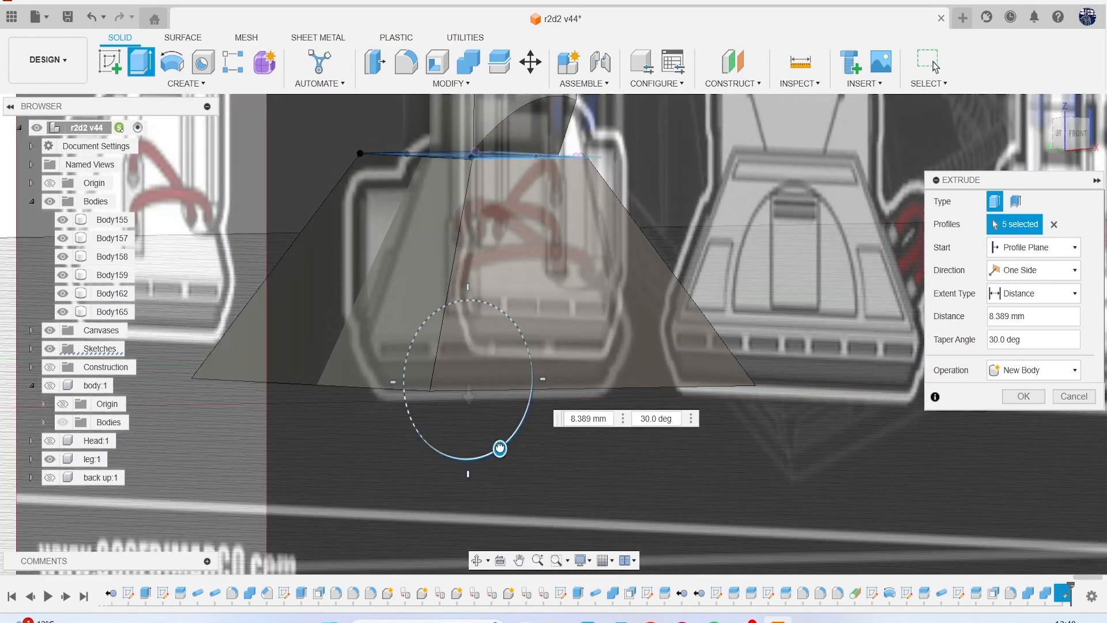
drag(499, 447, 502, 447)
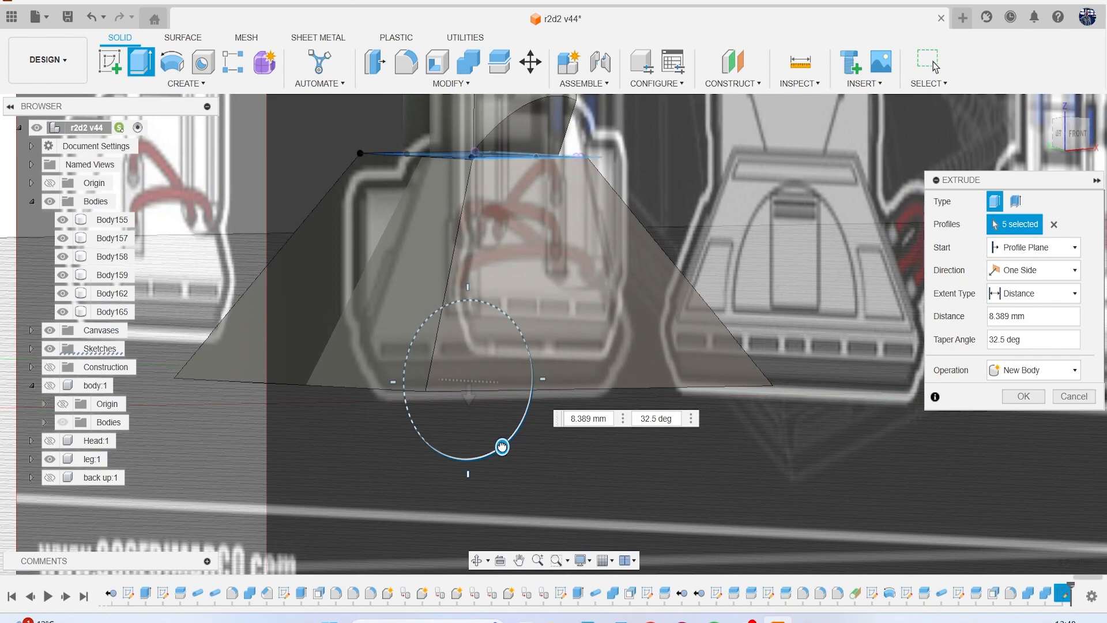
click(1059, 137)
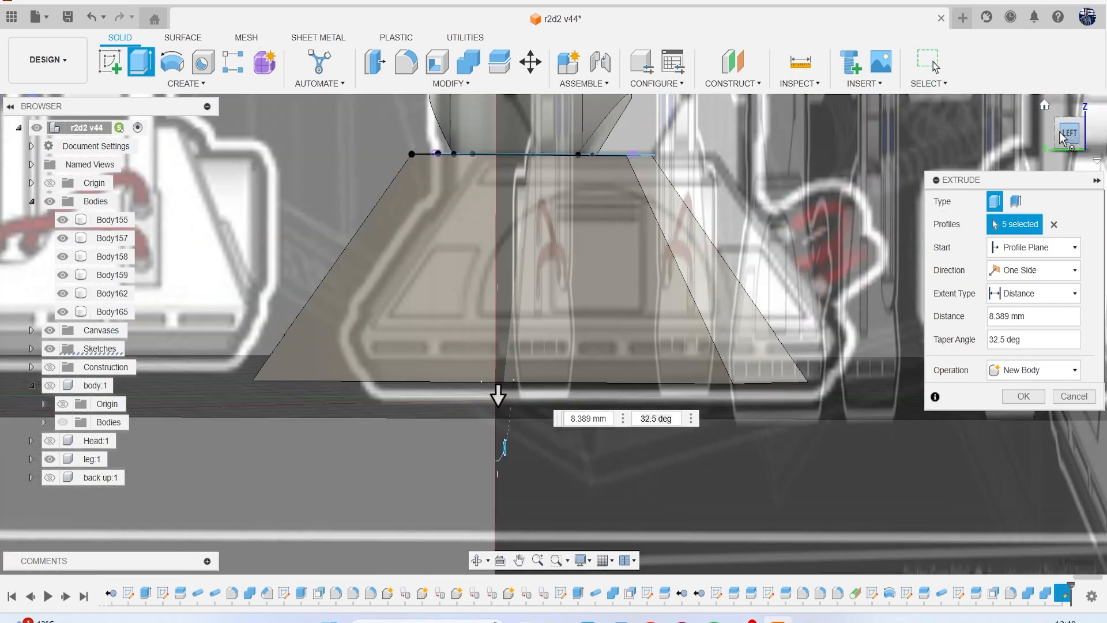
click(1051, 133)
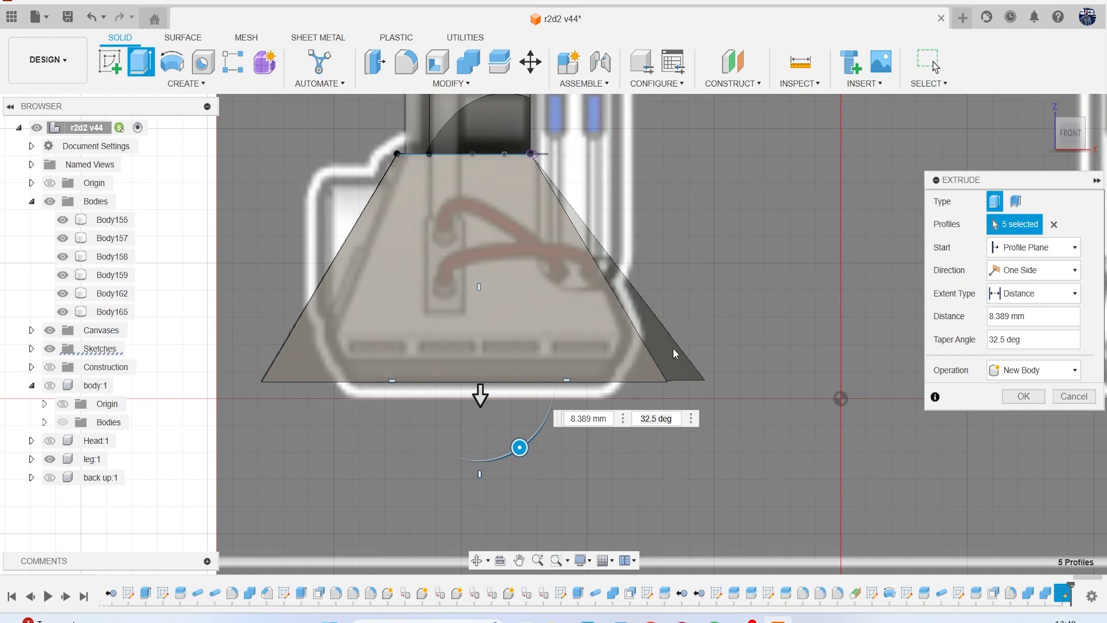
click(1010, 398)
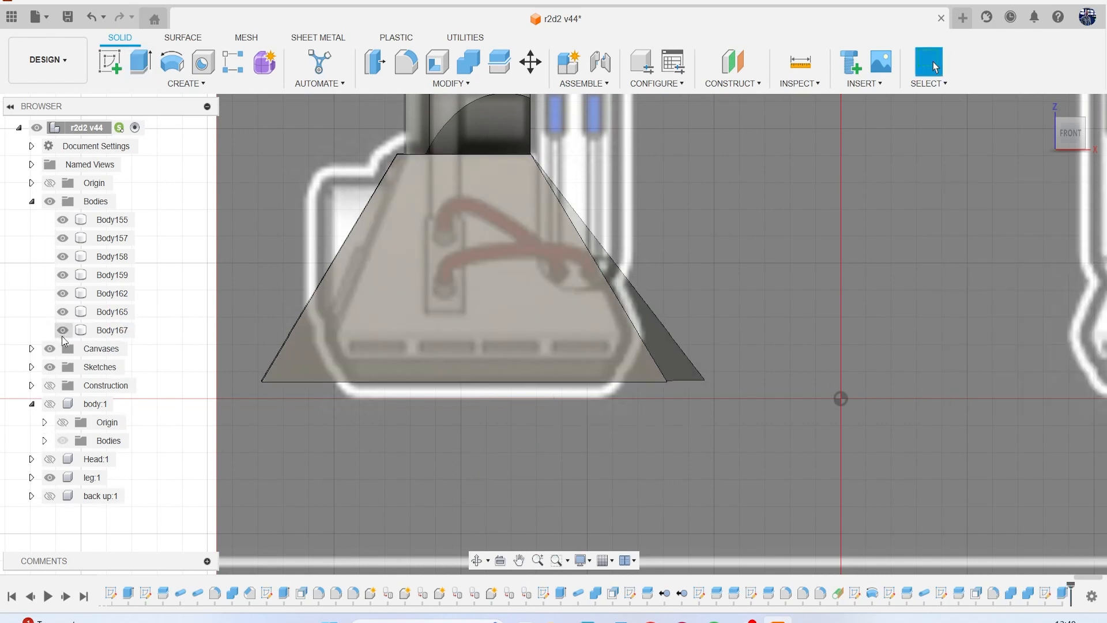
Hide the canvases and delete the extra sloped triangular face on the foot body's inner side.
click(50, 348)
mouse_move(1072, 149)
mouse_down()
mouse_move(1040, 163)
mouse_move(995, 144)
mouse_move(976, 63)
mouse_move(974, 116)
mouse_up()
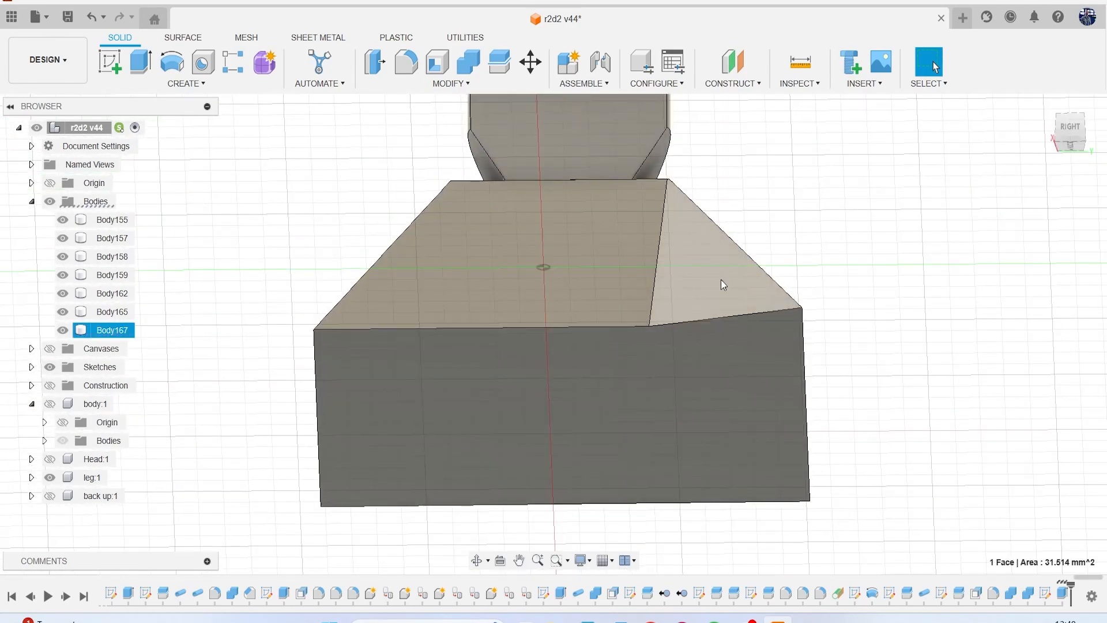
key(Delete)
mouse_move(1062, 142)
mouse_down()
mouse_move(1064, 174)
mouse_move(1063, 160)
mouse_move(1098, 154)
mouse_move(1009, 143)
mouse_move(1104, 164)
mouse_up()
scroll(836, 252, down, 3)
middle_drag(835, 252, 795, 299)
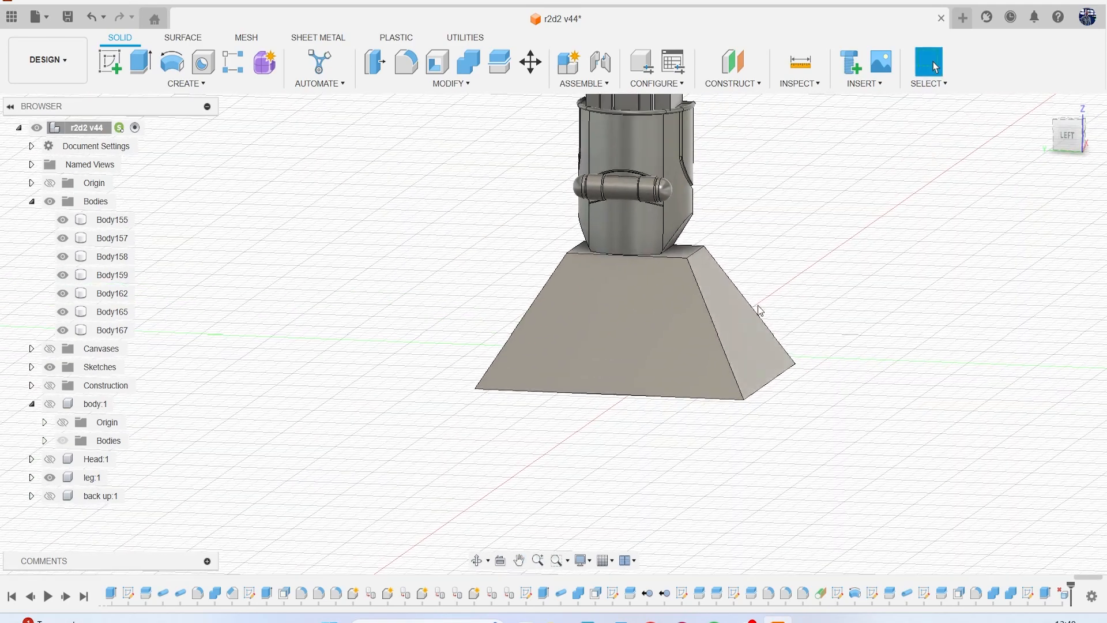
Move the foot body slightly sideways in the left view to centre it beneath the leg.
click(113, 329)
right_click(359, 263)
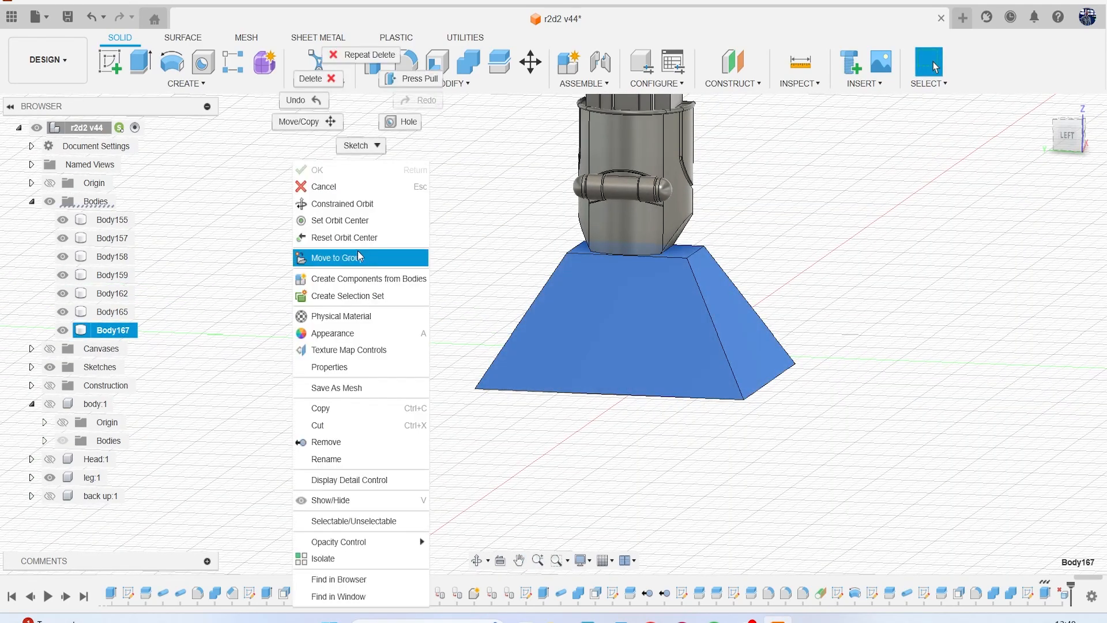
click(303, 120)
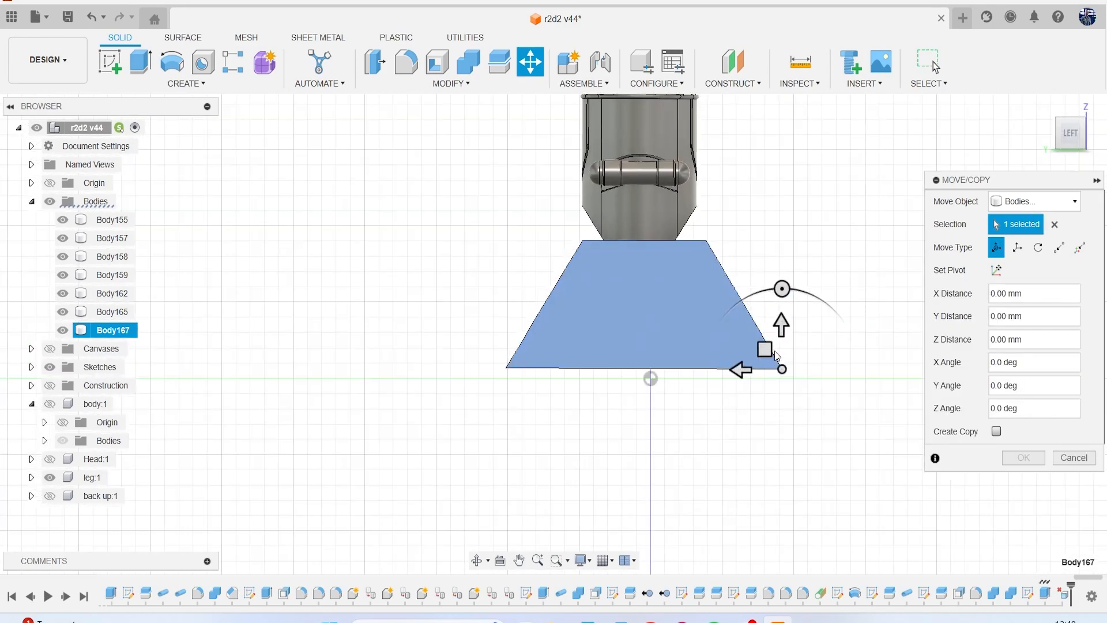
scroll(773, 351, up, 2)
drag(752, 377, 744, 377)
click(1013, 460)
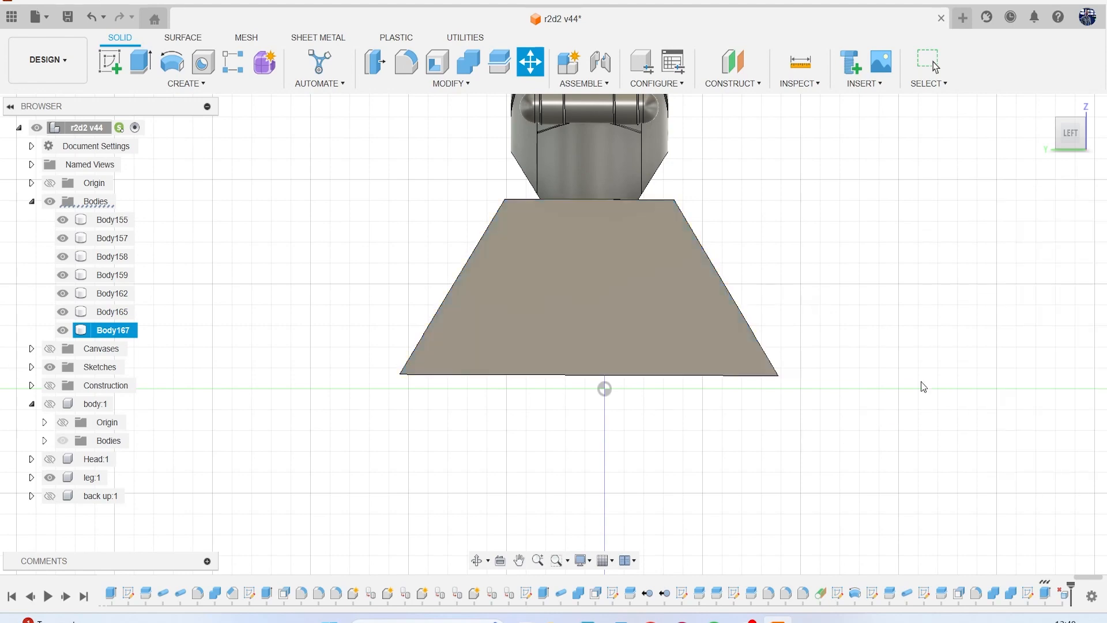
Show the canvases again and compare the foot body with the foot drawing in the front view.
scroll(894, 352, down, 8)
mouse_move(1068, 135)
mouse_down()
mouse_move(1048, 148)
mouse_move(1005, 134)
mouse_move(1024, 142)
mouse_up()
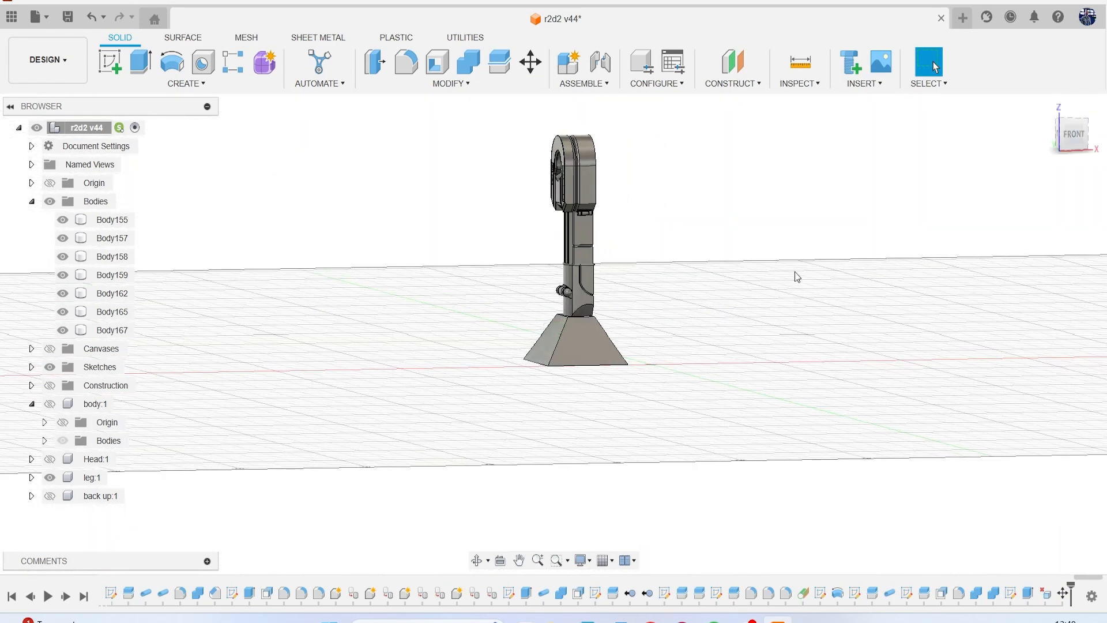
click(50, 350)
middle_drag(748, 403, 484, 328)
click(1085, 149)
scroll(357, 323, up, 5)
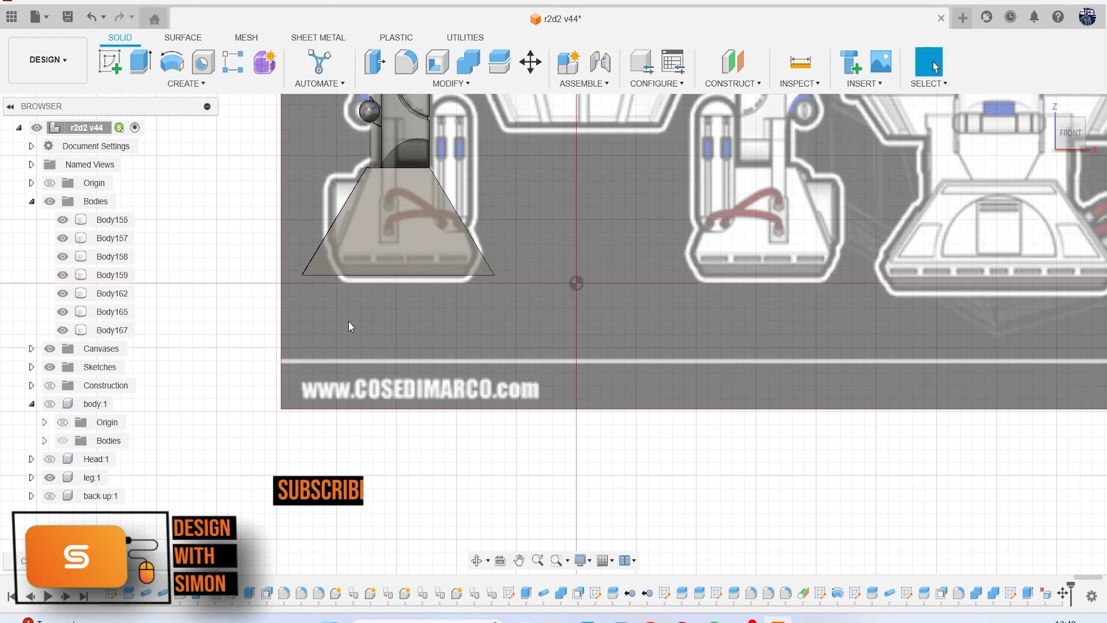
scroll(364, 290, up, 2)
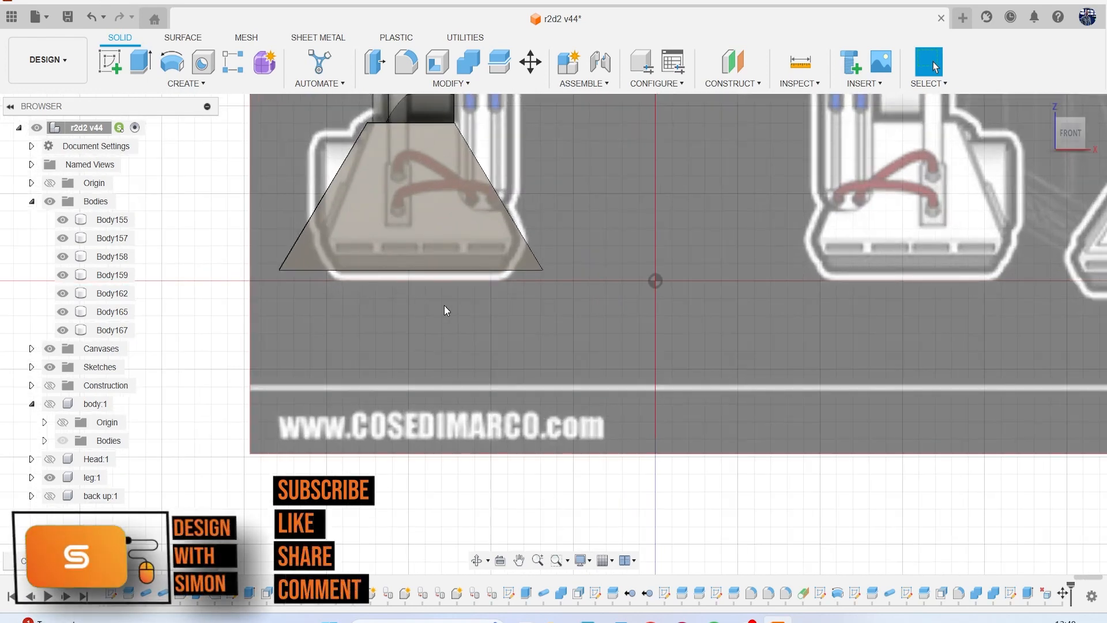
Offset the foot body's bottom face by -1.079 mm to shorten the tapered part.
drag(1070, 141, 1054, 126)
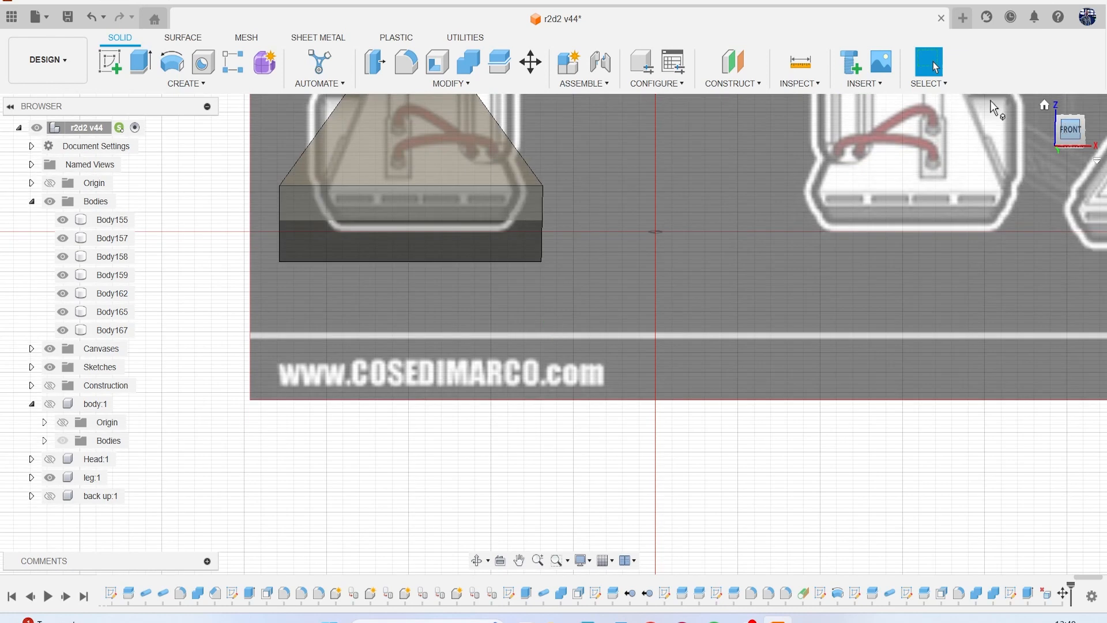
click(391, 65)
click(428, 227)
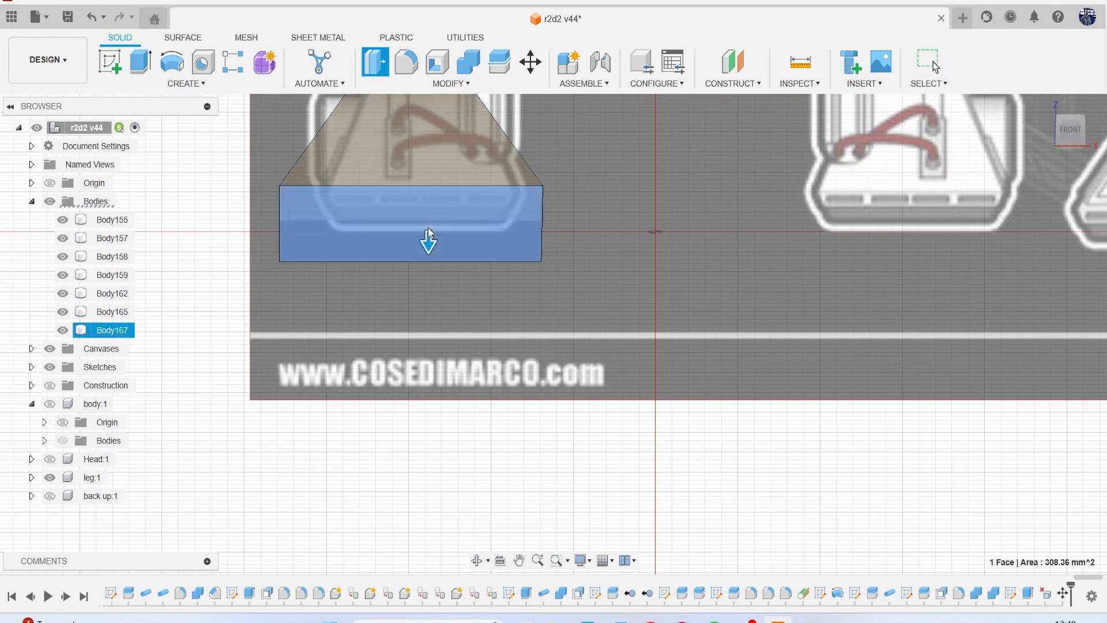
drag(428, 241, 426, 224)
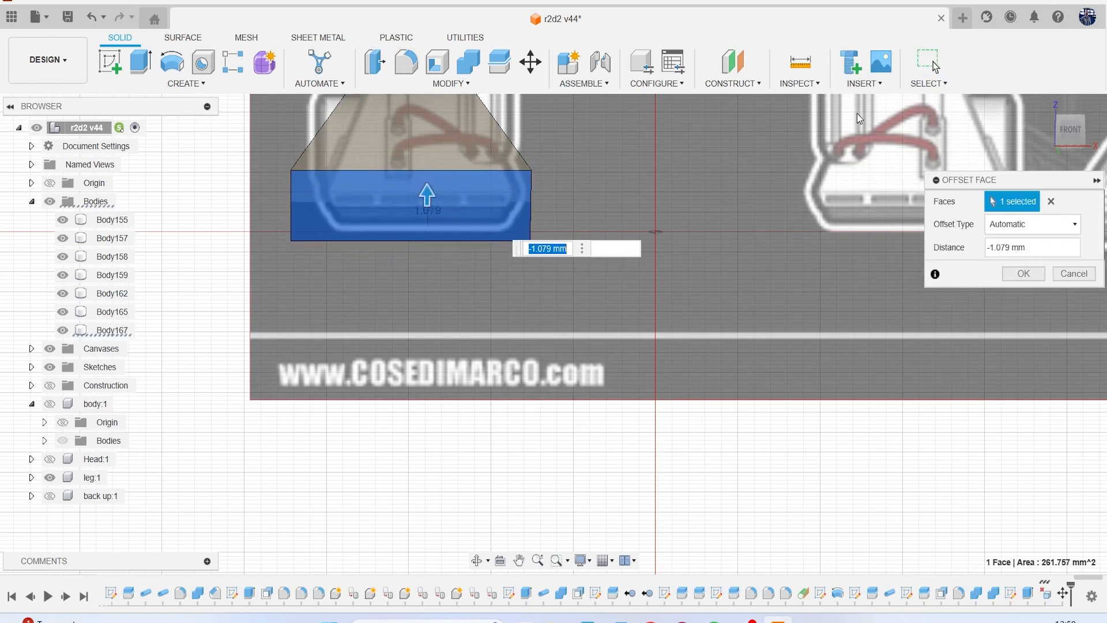
click(1008, 276)
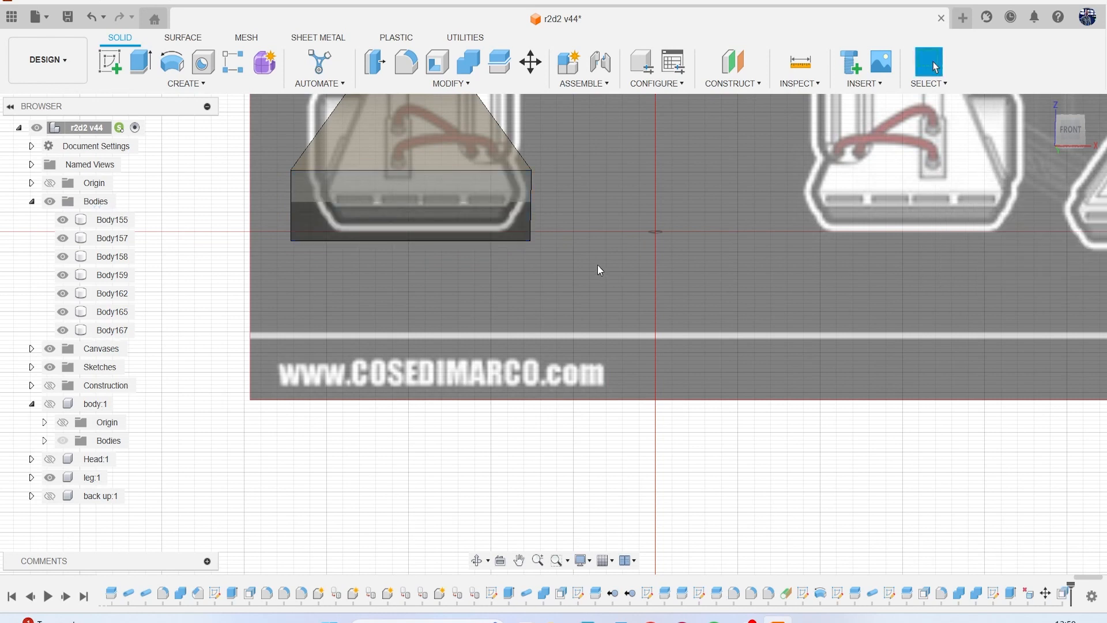
Extrude the foot's bottom face straight down 1.276 mm and join it to the foot body.
key(e)
click(515, 231)
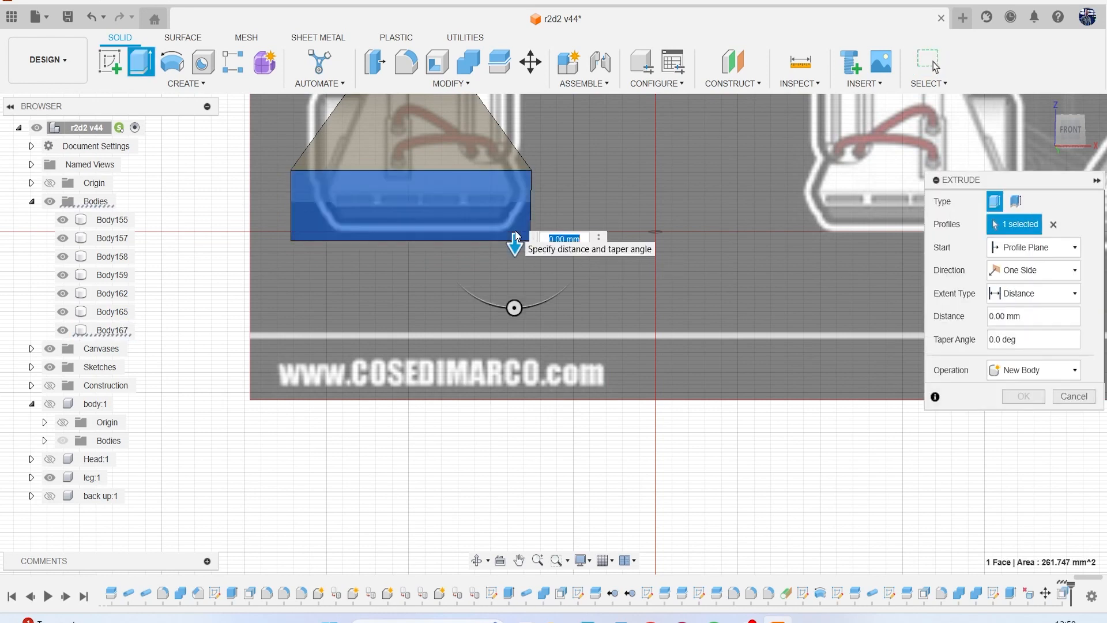
drag(513, 245, 515, 254)
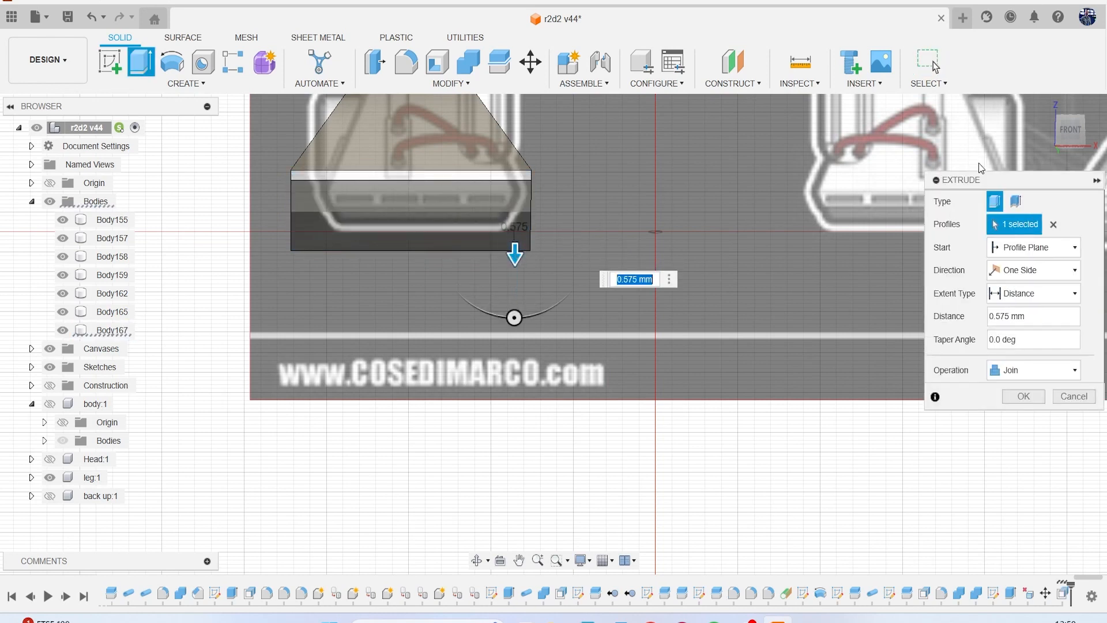
middle_drag(452, 251, 452, 302)
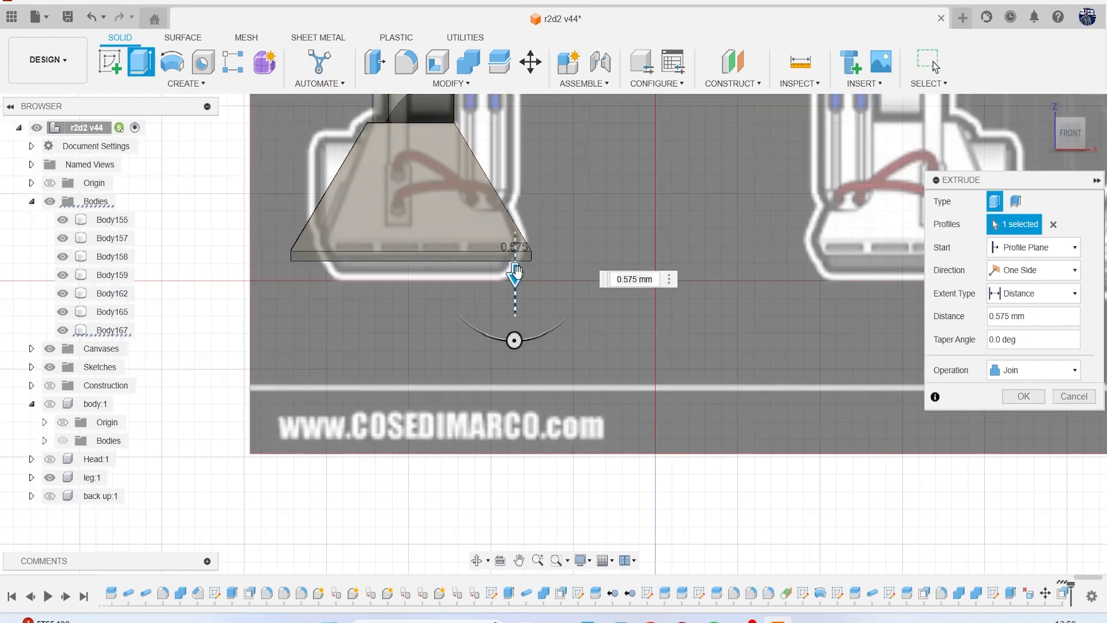
drag(515, 271, 514, 283)
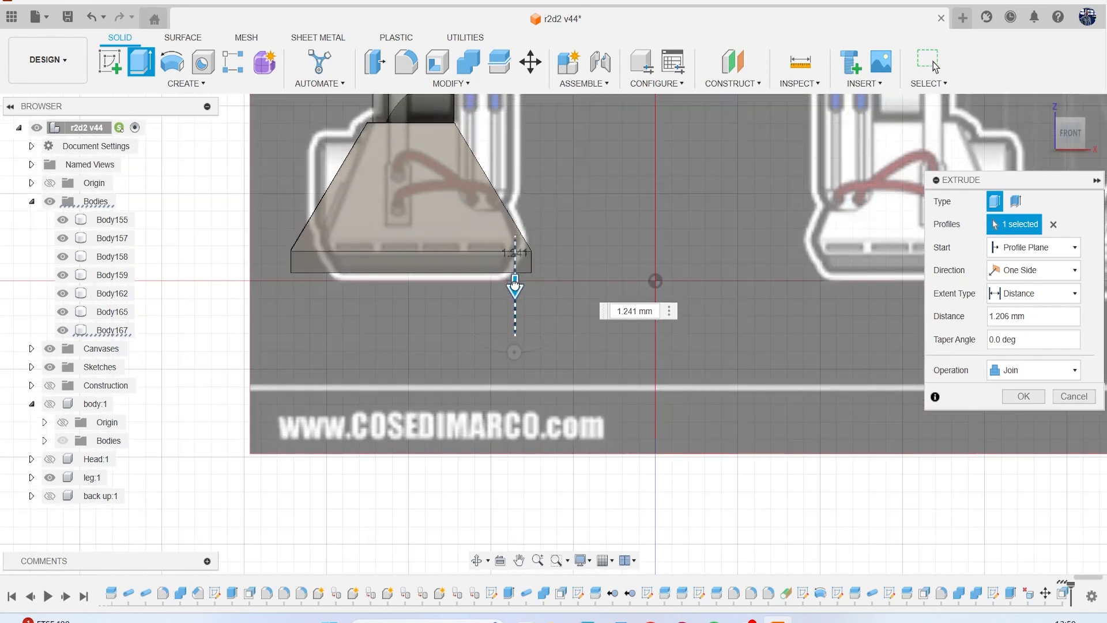
click(1021, 397)
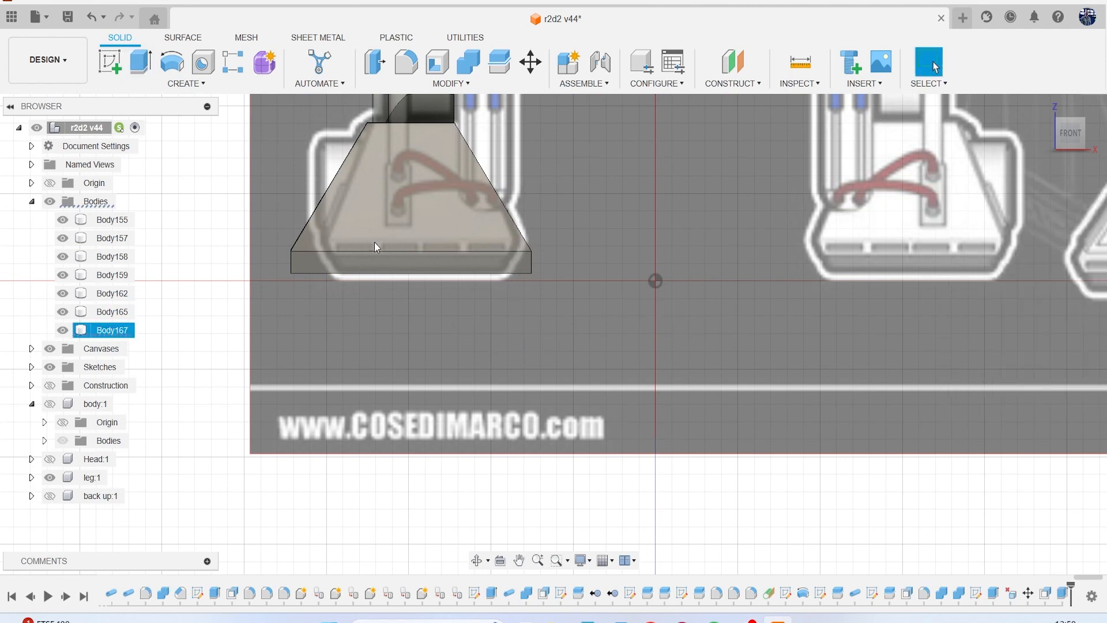
Compare the foot body's outline with the foot drawings on the canvases in the front and left views.
click(101, 333)
scroll(345, 338, down, 2)
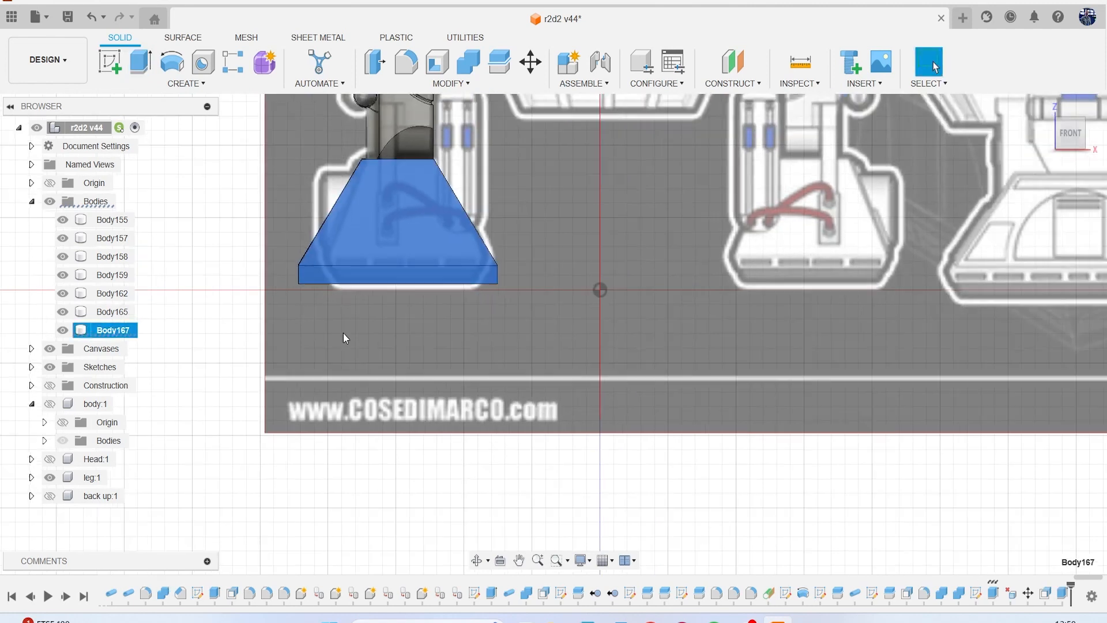
click(247, 255)
scroll(593, 313, down, 5)
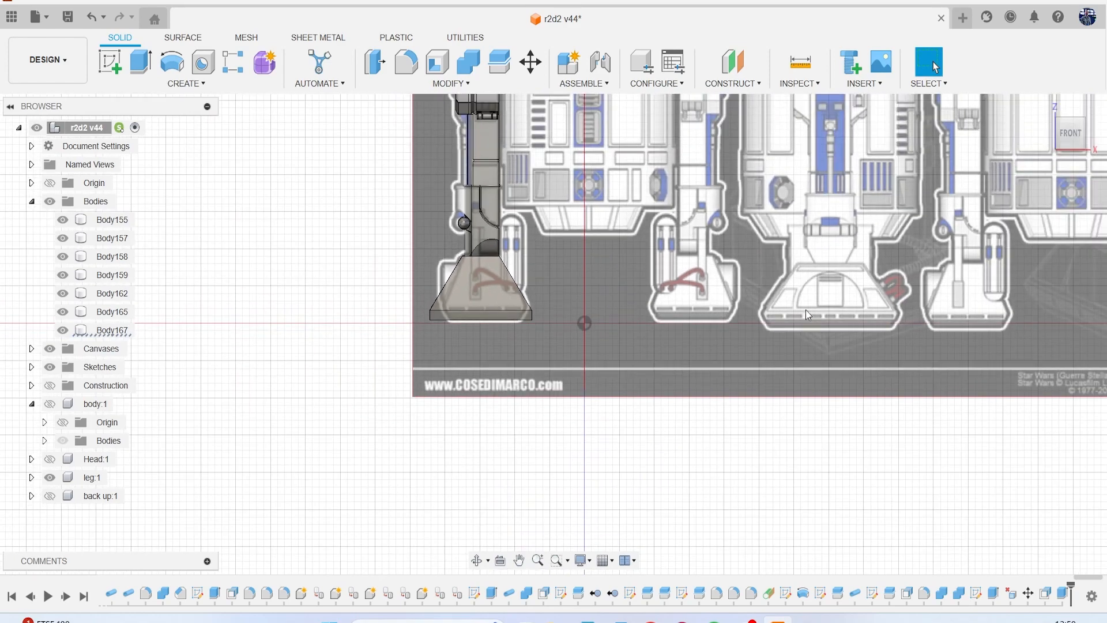
click(1071, 136)
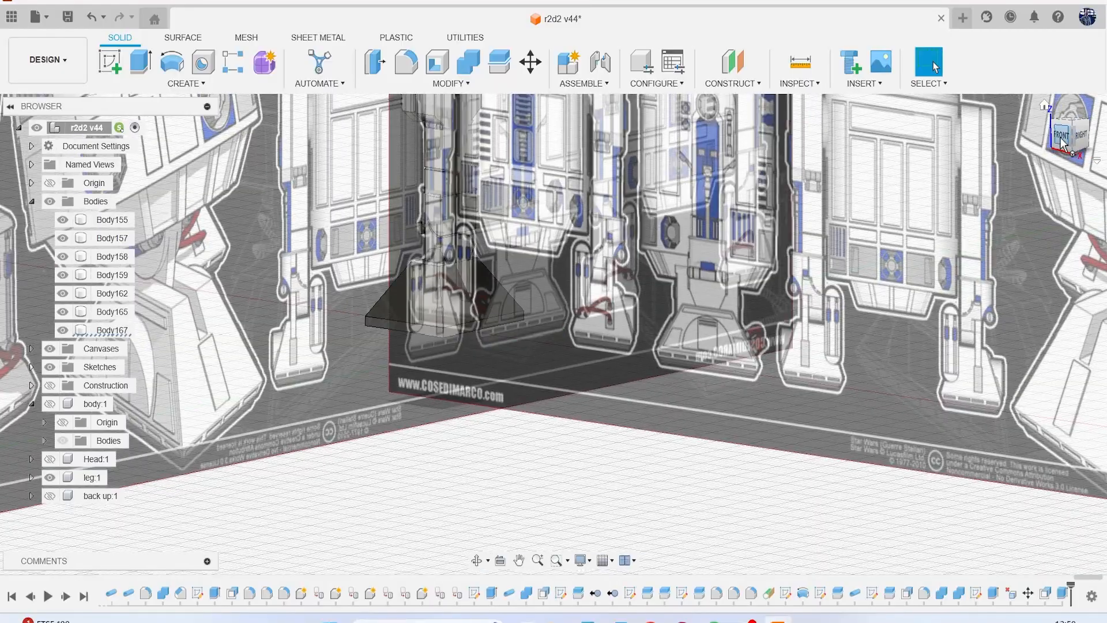
click(1064, 144)
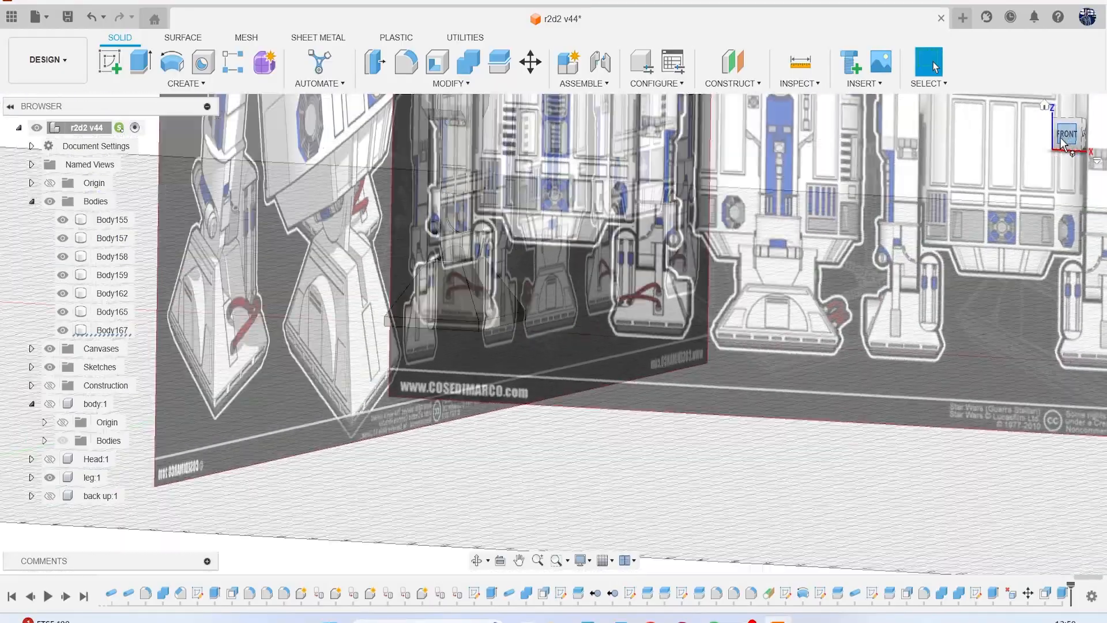
mouse_move(1065, 141)
mouse_down()
mouse_move(995, 136)
mouse_move(1093, 145)
mouse_move(960, 162)
mouse_up()
click(1077, 134)
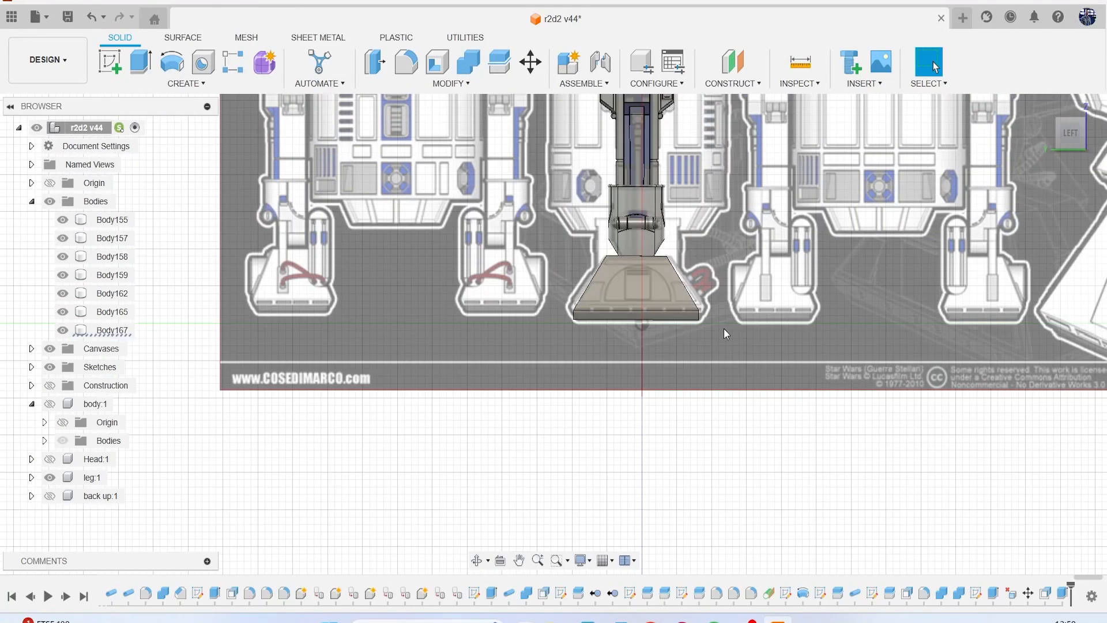
middle_drag(725, 328, 643, 281)
scroll(579, 271, up, 4)
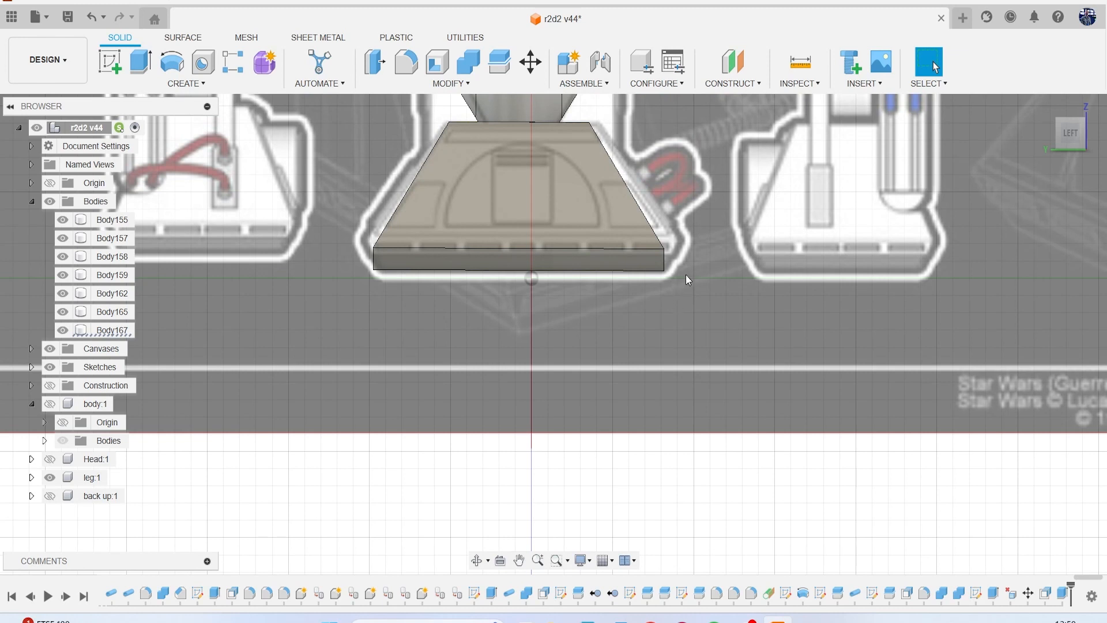
click(132, 331)
middle_drag(453, 324, 411, 396)
scroll(411, 396, down, 1)
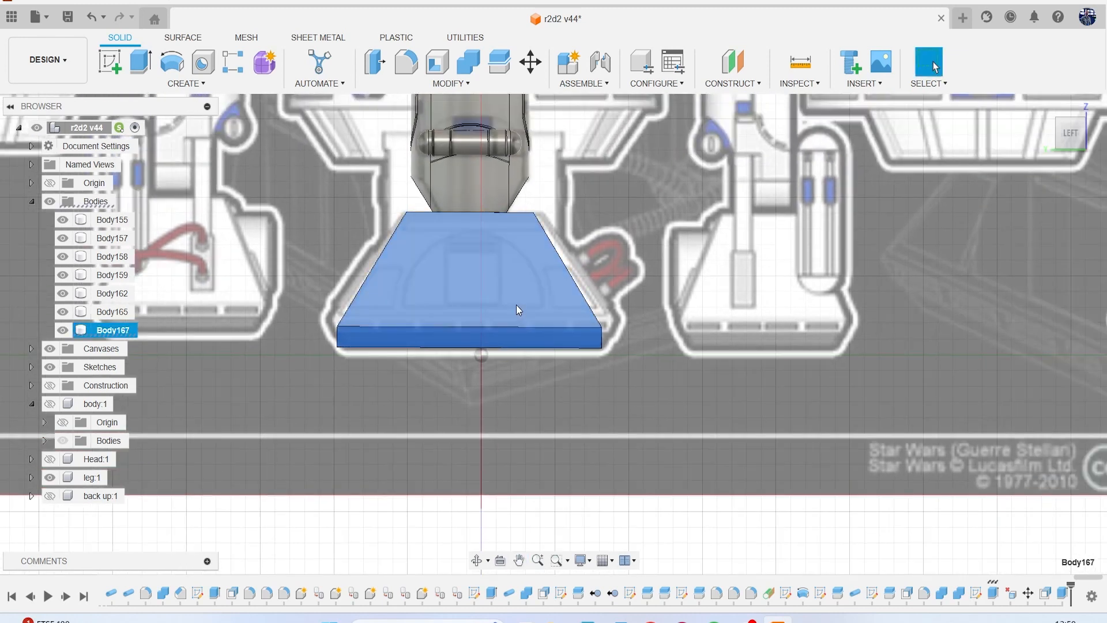
Start a fillet on the foot body with the top, slanted, corner and bottom edges bordering its left face.
key(f)
scroll(421, 260, up, 3)
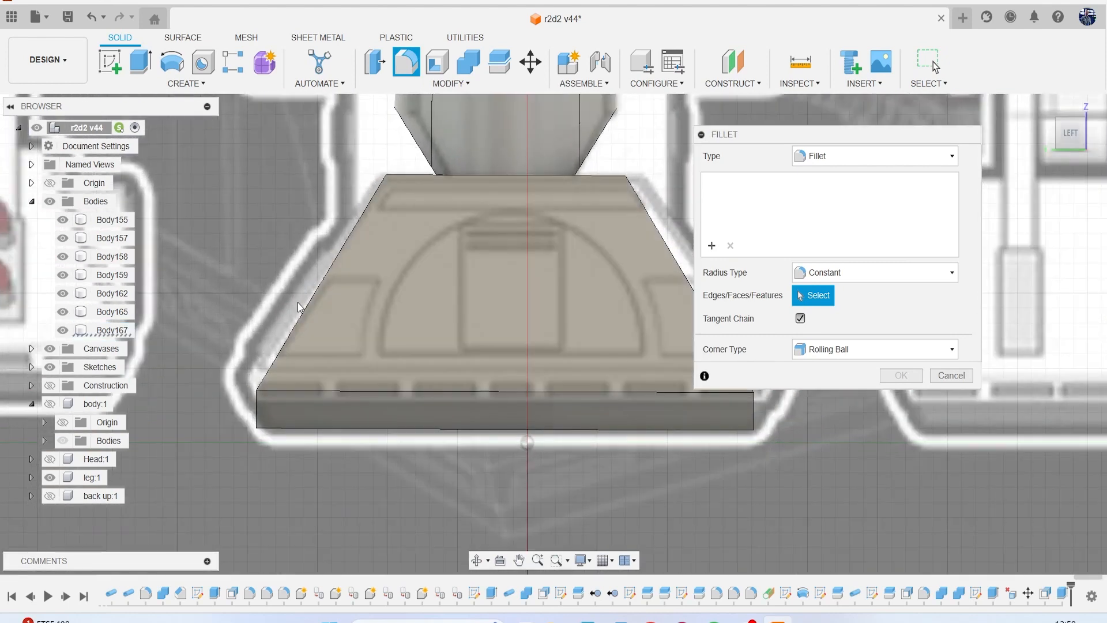
click(300, 313)
click(258, 407)
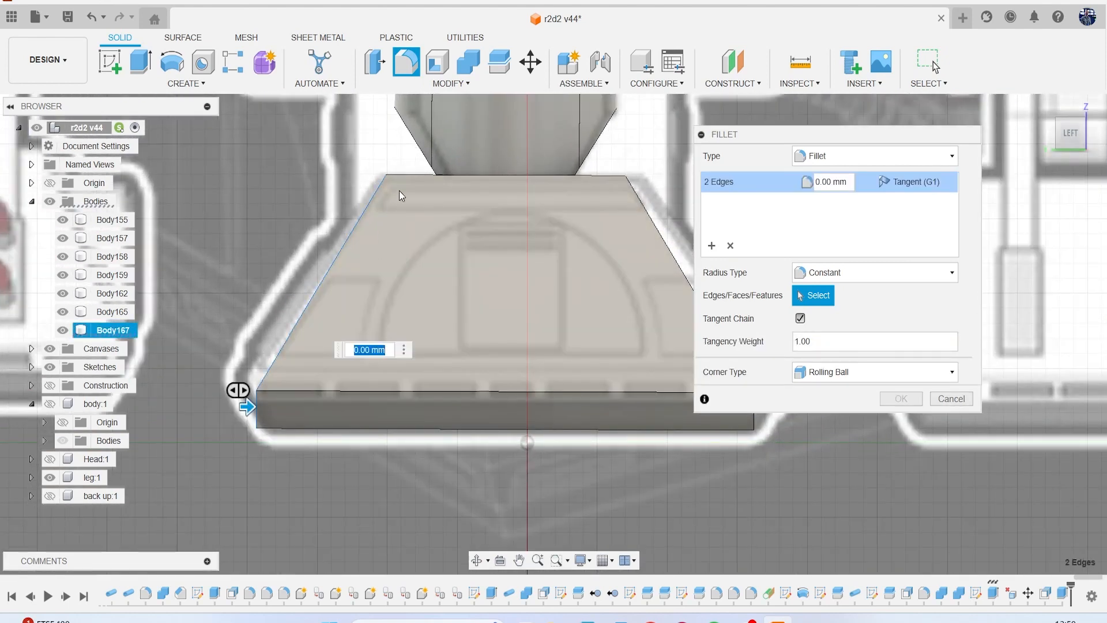
click(402, 175)
middle_drag(465, 252, 406, 240)
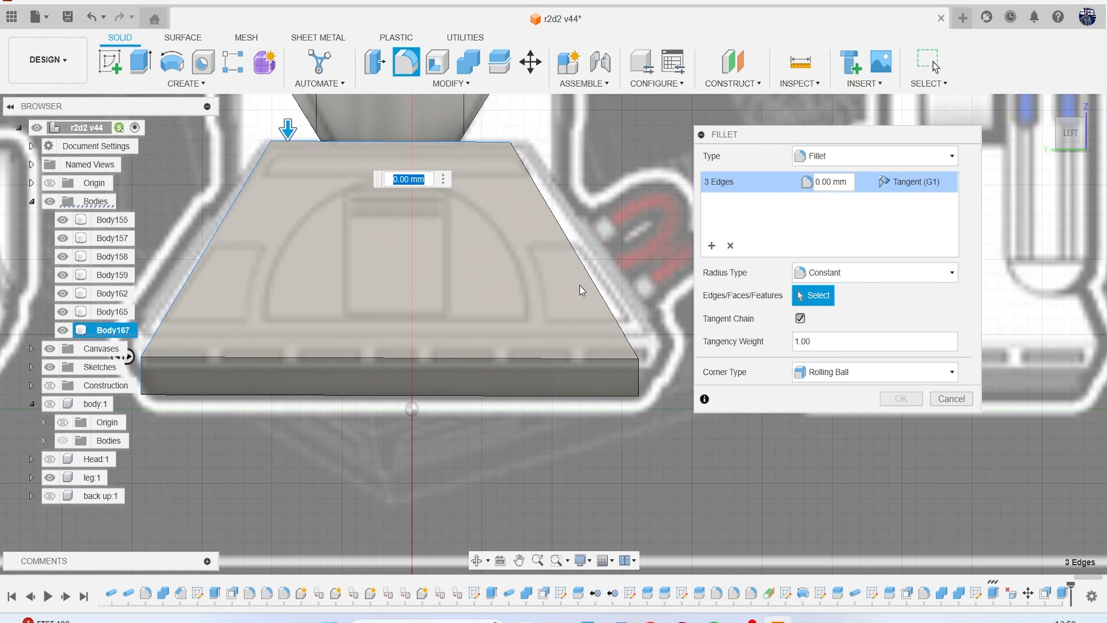
click(607, 305)
click(638, 390)
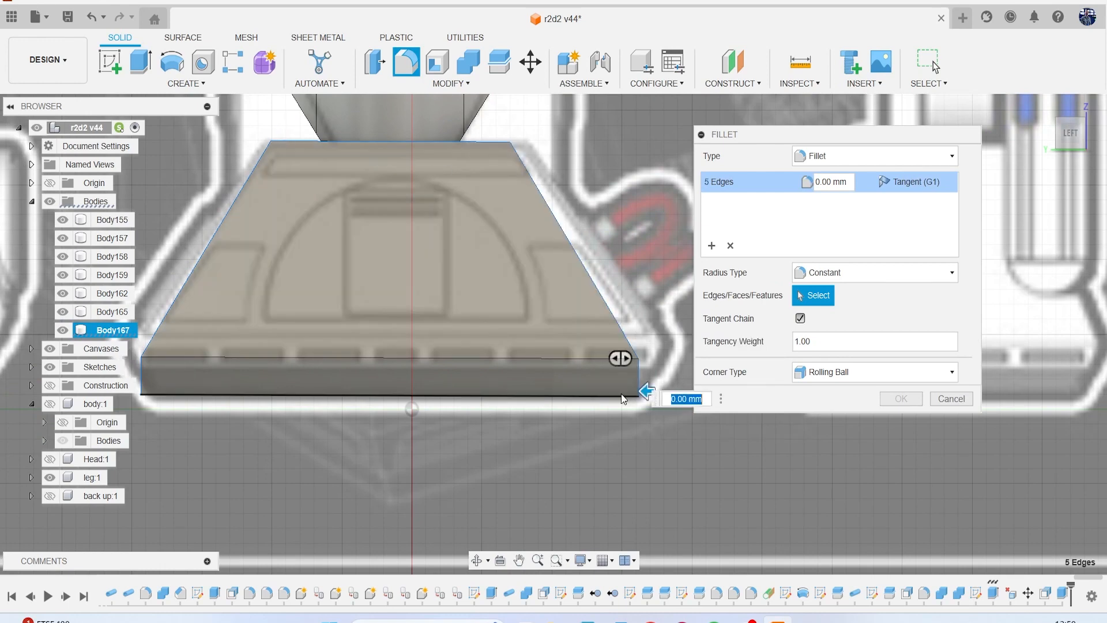
click(621, 394)
Add the remaining edges around the foot's top, front corner and front bottom to the fillet selection.
scroll(630, 384, down, 3)
drag(1061, 140, 1016, 155)
scroll(276, 231, up, 2)
click(276, 231)
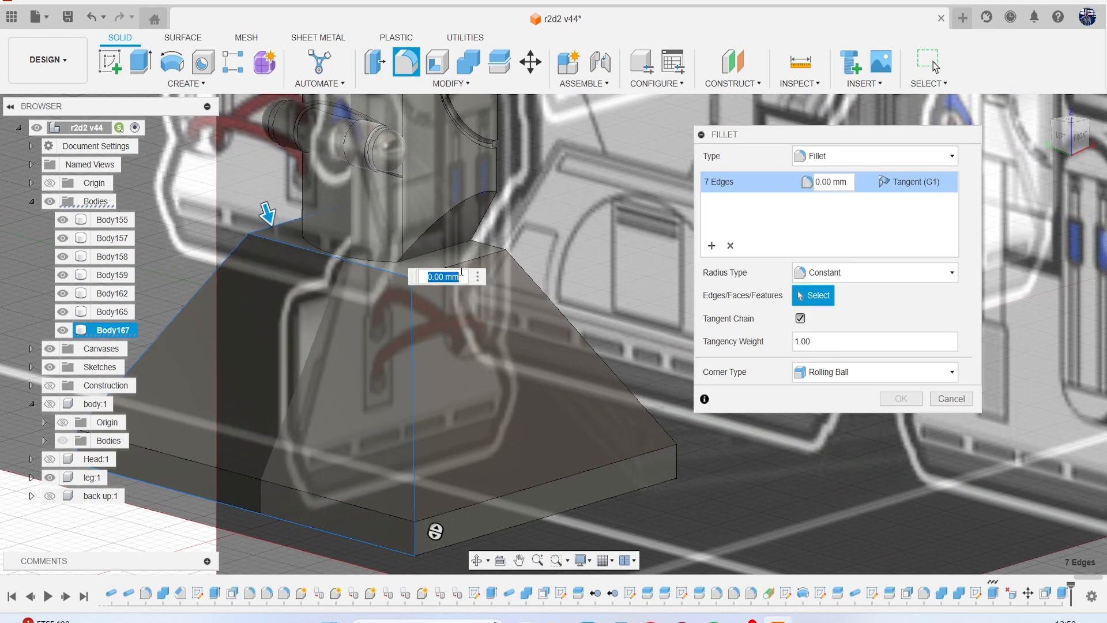
click(489, 249)
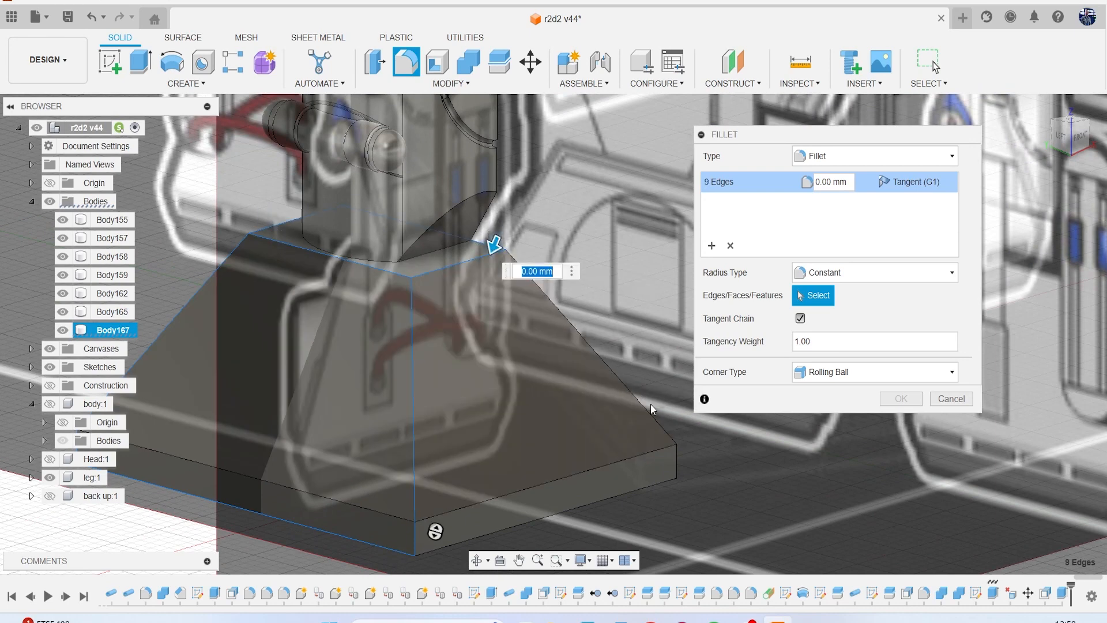
click(674, 458)
scroll(611, 473, down, 2)
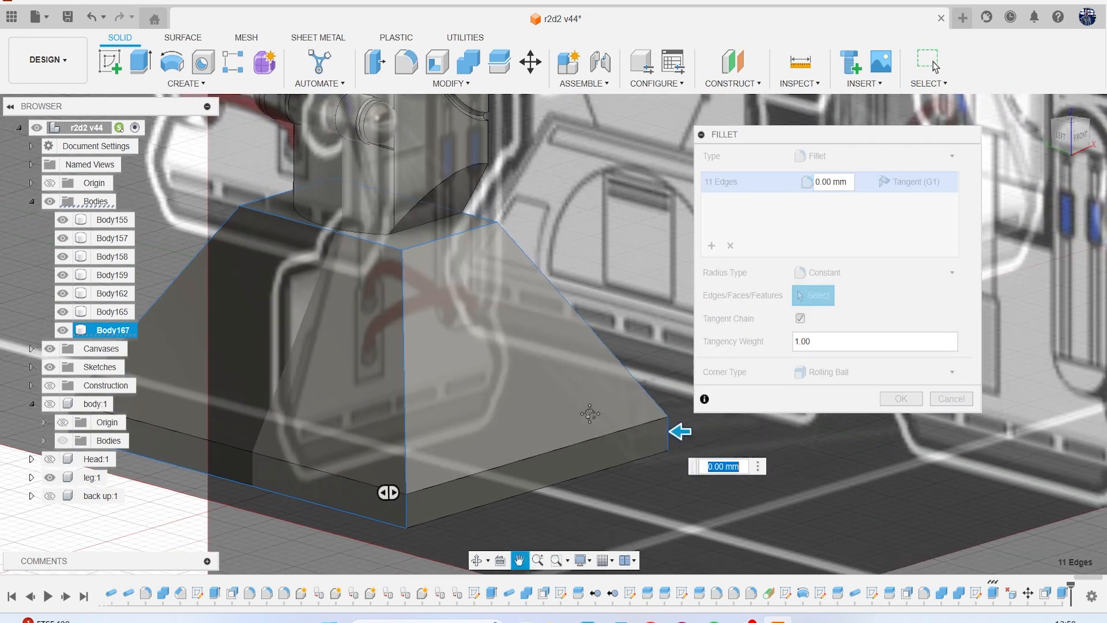
click(556, 469)
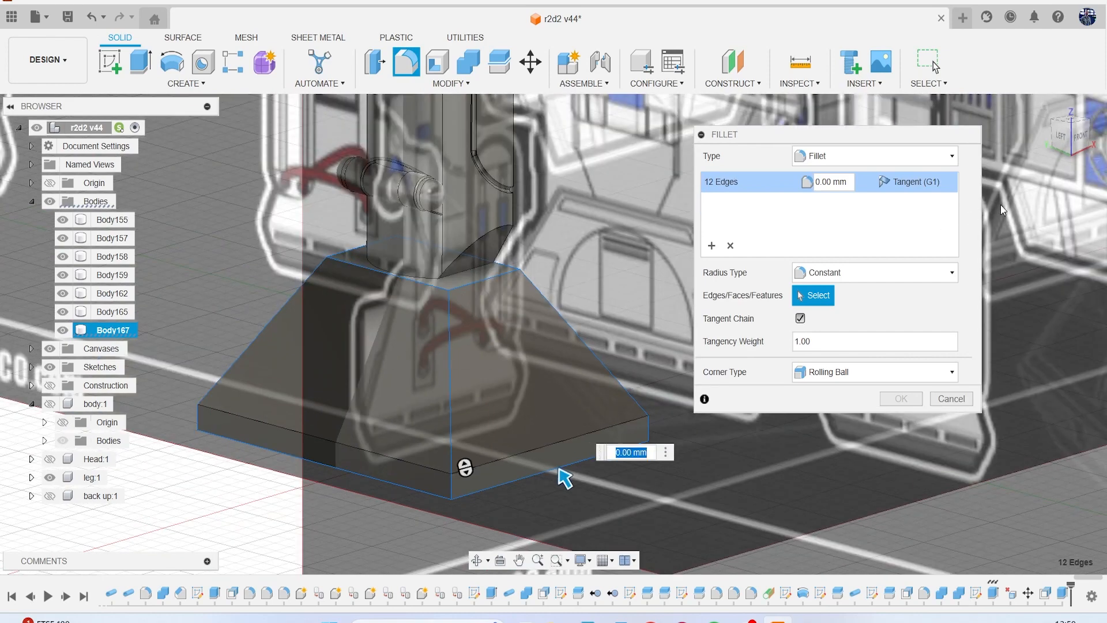
Hide the canvases and add the unselected bottom, slanted and vertical corner edges seen from beneath the foot to the fillet.
shift+middle_drag(565, 477, 350, 391)
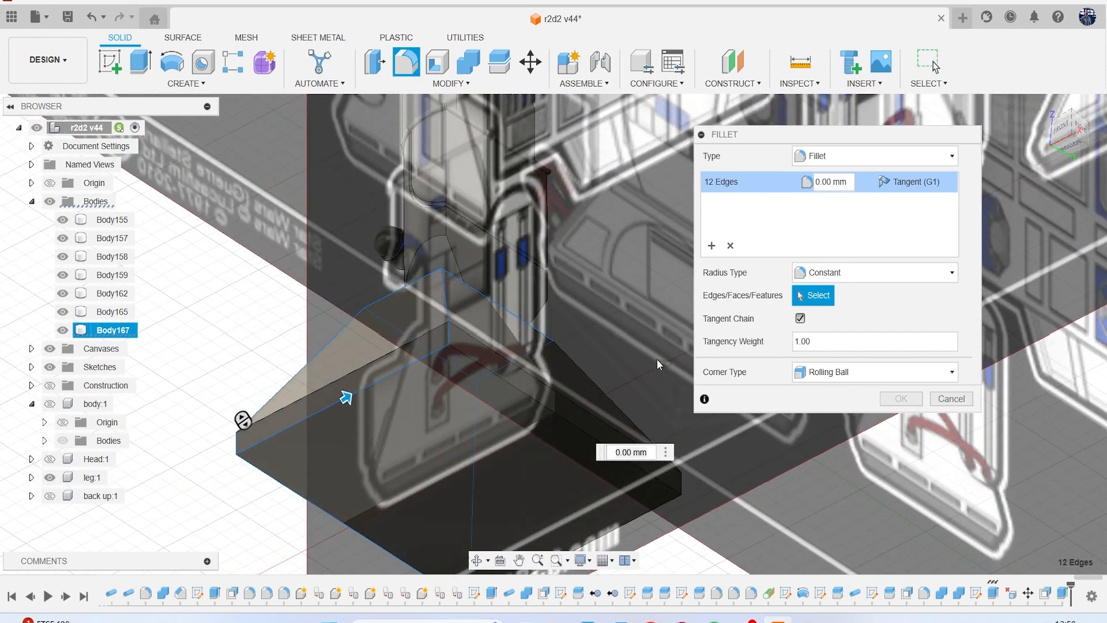
shift+middle_drag(553, 334, 534, 302)
click(49, 348)
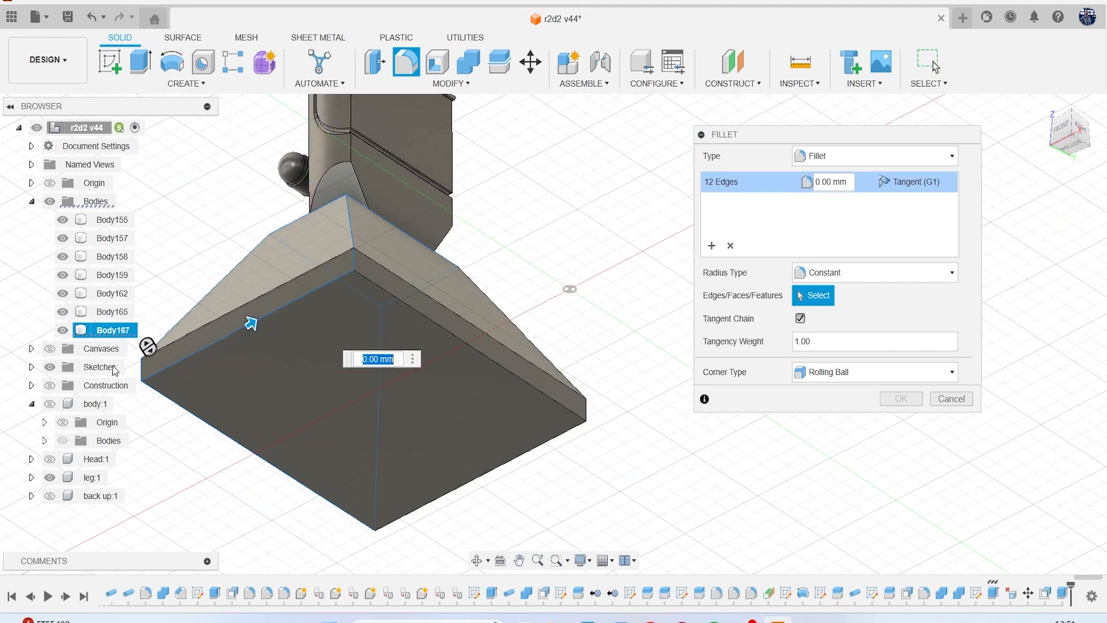
scroll(451, 355, up, 3)
click(417, 307)
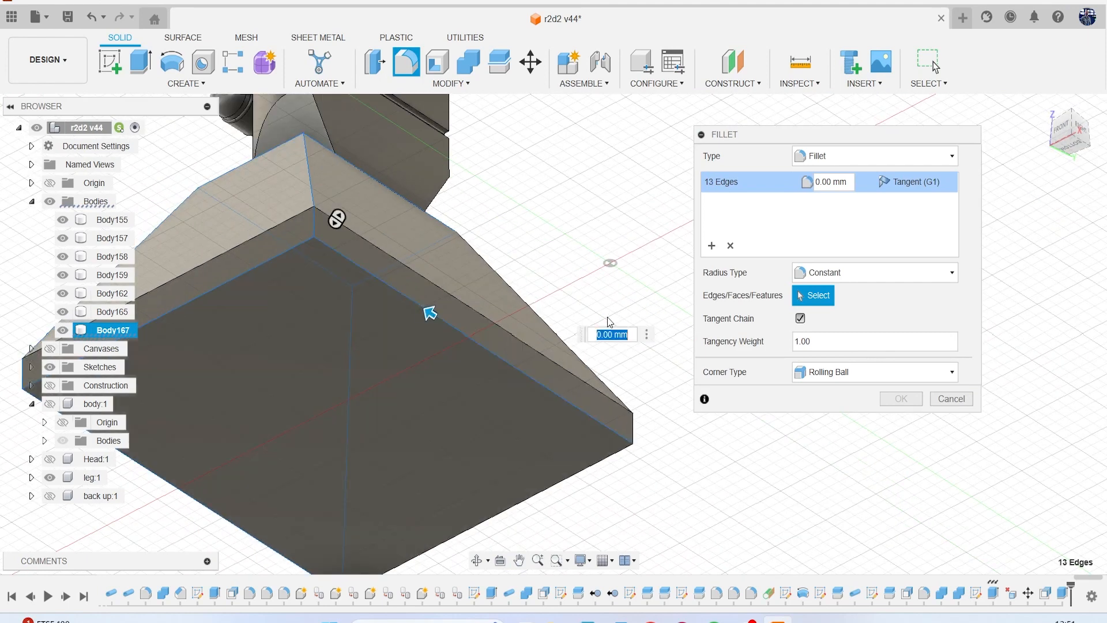
click(562, 334)
click(632, 432)
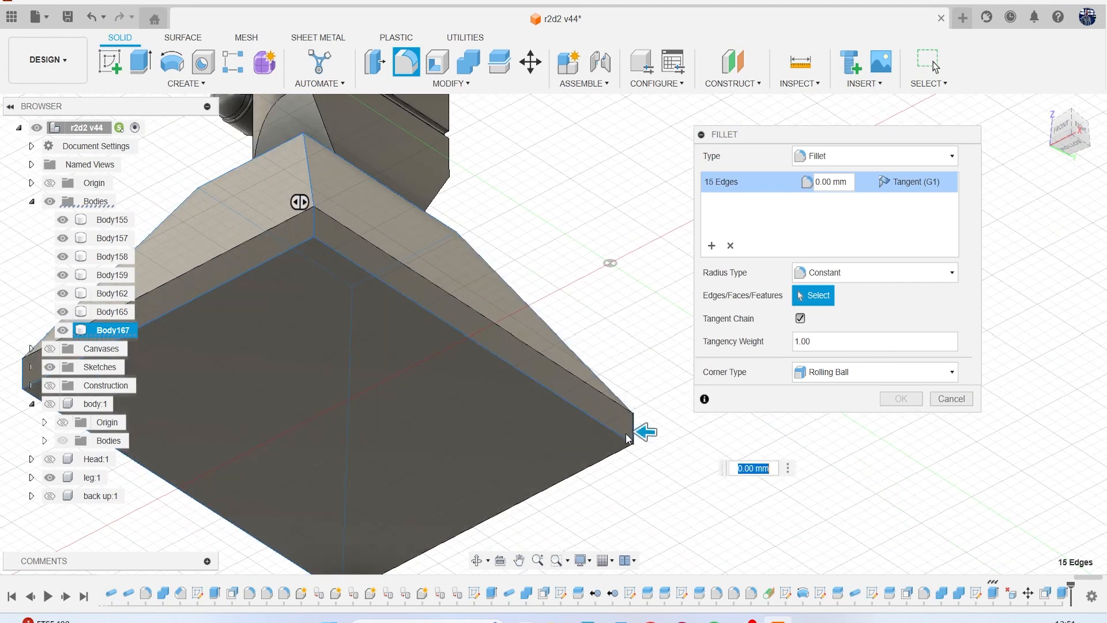
click(597, 464)
Add the edges where the foot's tapered part meets its base block to the fillet selection on all four sides.
scroll(602, 466, down, 3)
drag(1073, 137, 734, 189)
middle_drag(676, 222, 449, 204)
scroll(588, 274, up, 4)
click(589, 372)
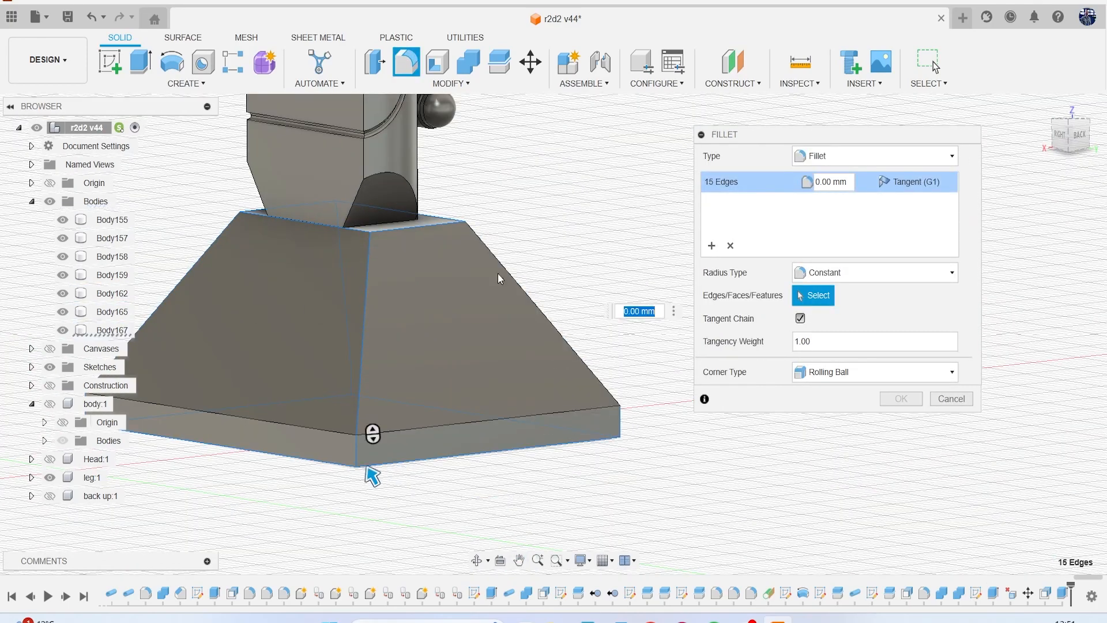
click(305, 424)
click(274, 372)
click(422, 373)
click(428, 426)
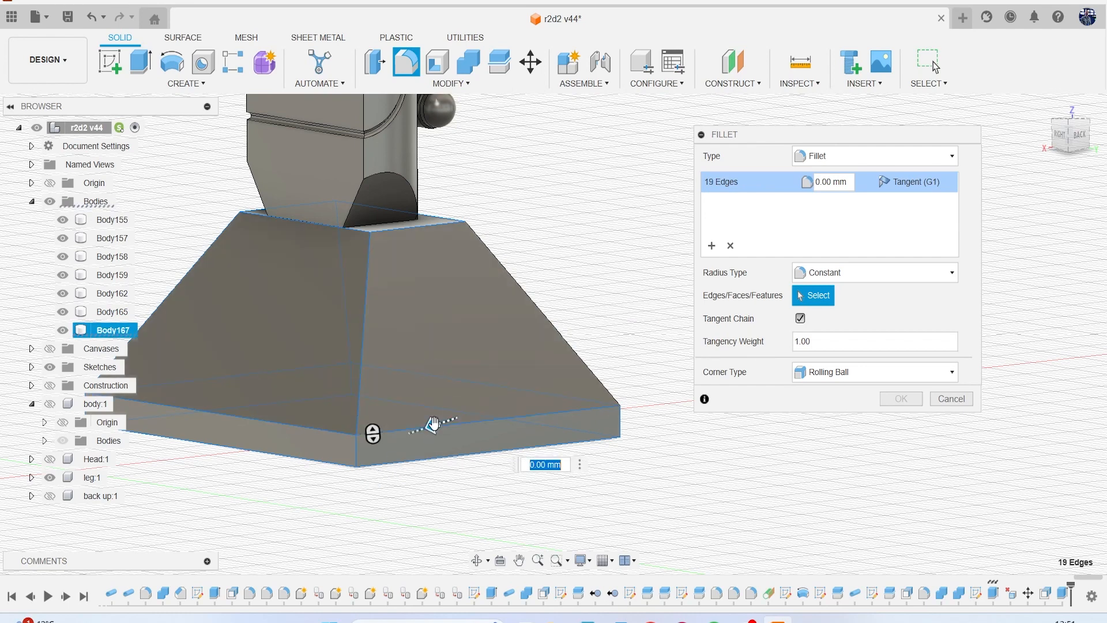
Fillet the selected foot edges with a 0.5 mm radius.
text(.1)
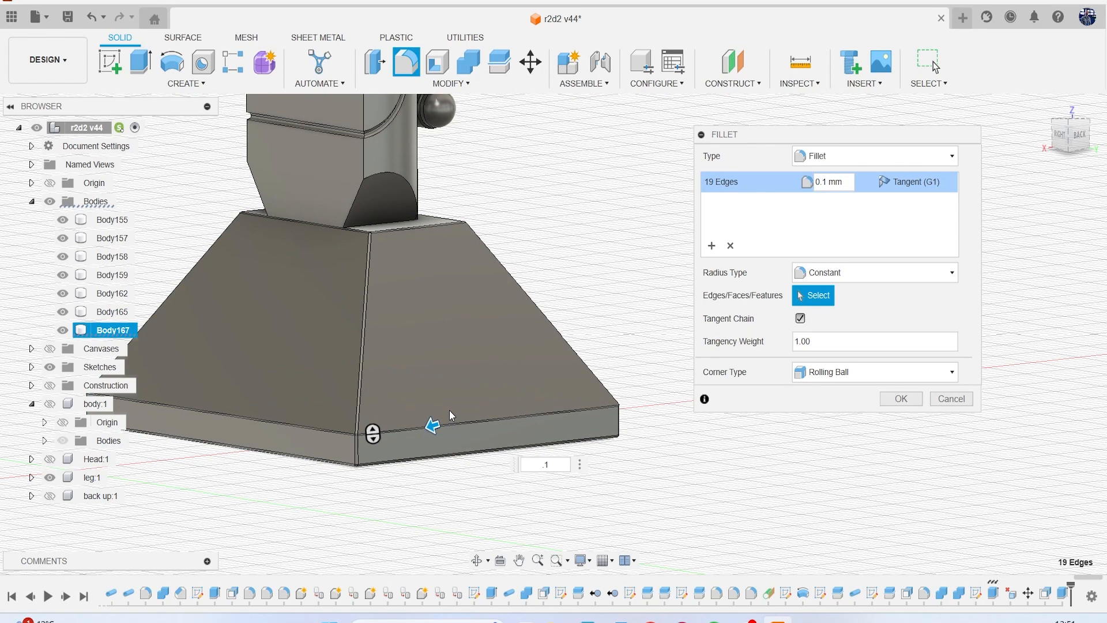
key(BackSpace)
key(BackSpace)
text(1)
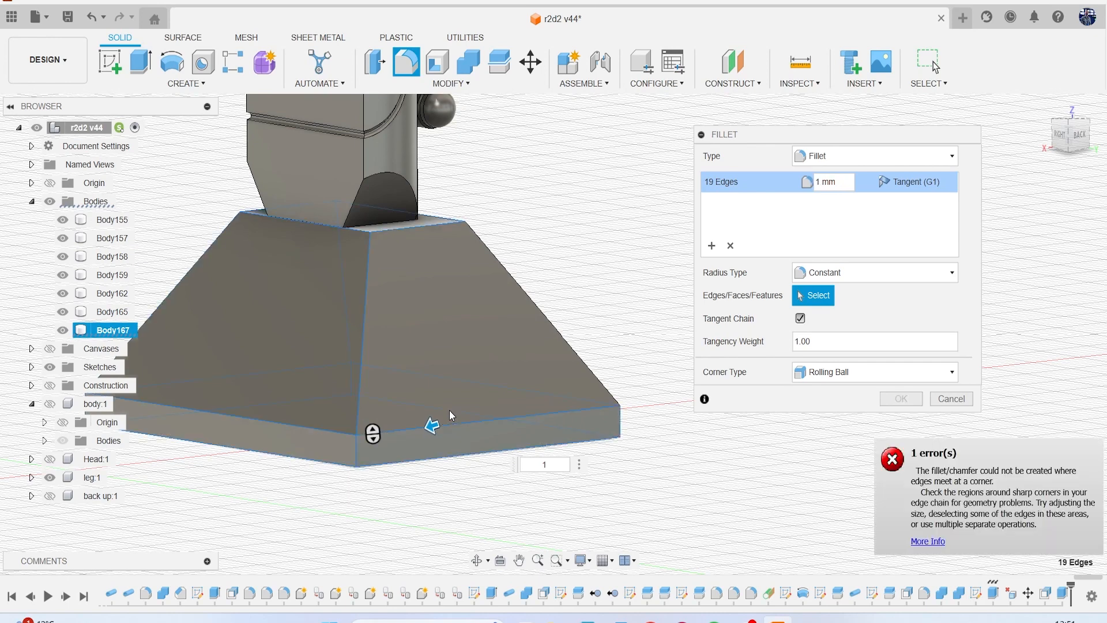
key(BackSpace)
text(.5)
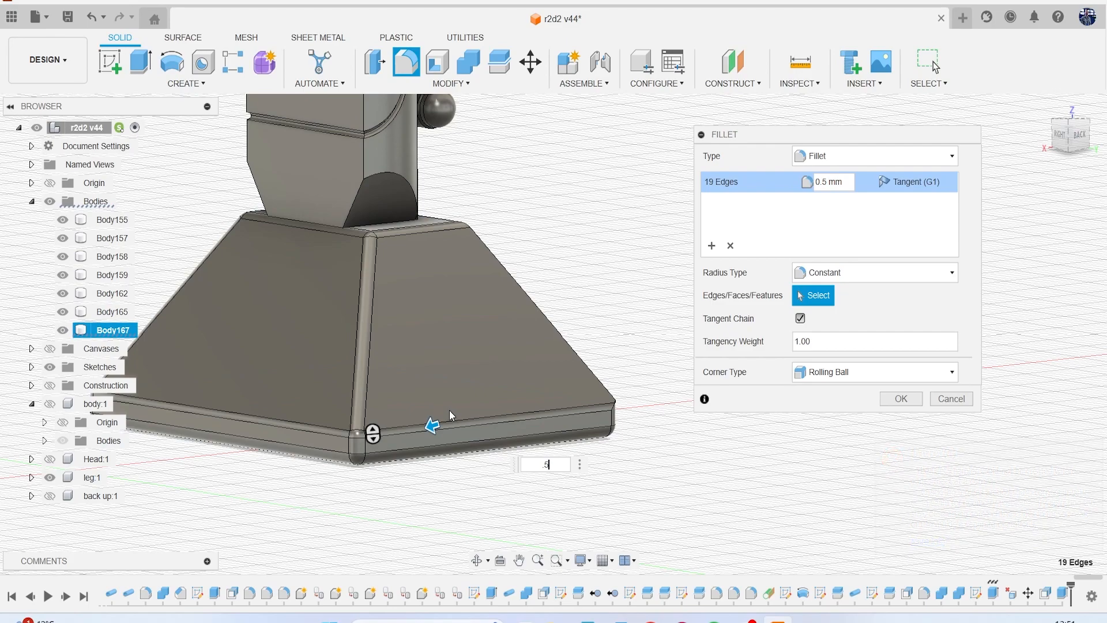
key(Return)
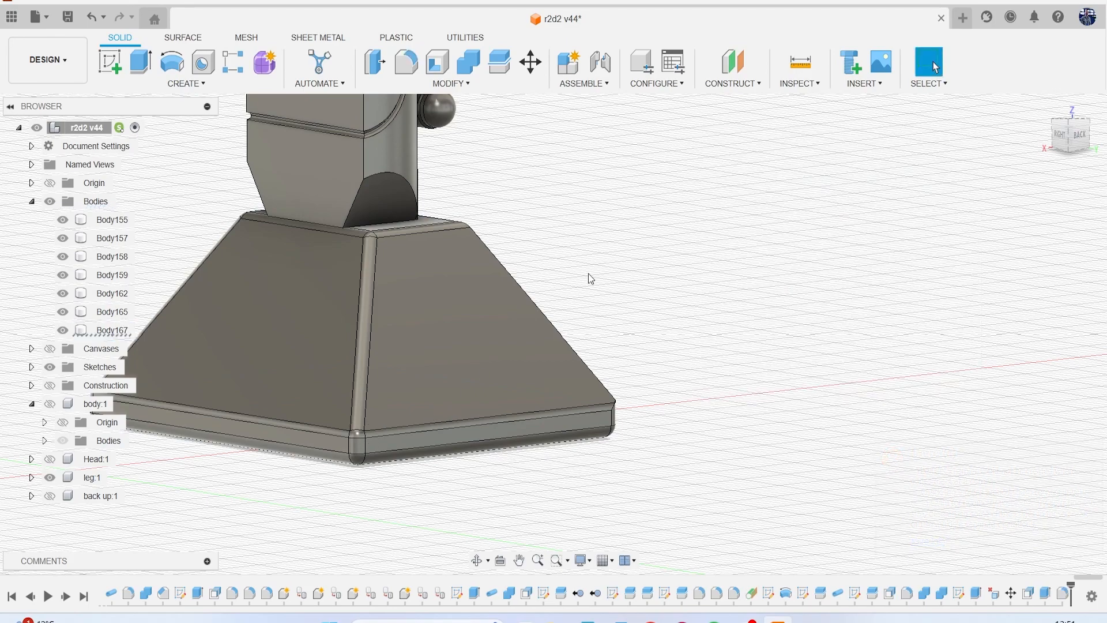
Edit the foot's fillet to include the missed slanted corner edge beside the left face, keeping the 0.5 mm radius.
scroll(652, 271, down, 3)
drag(1079, 138, 1010, 147)
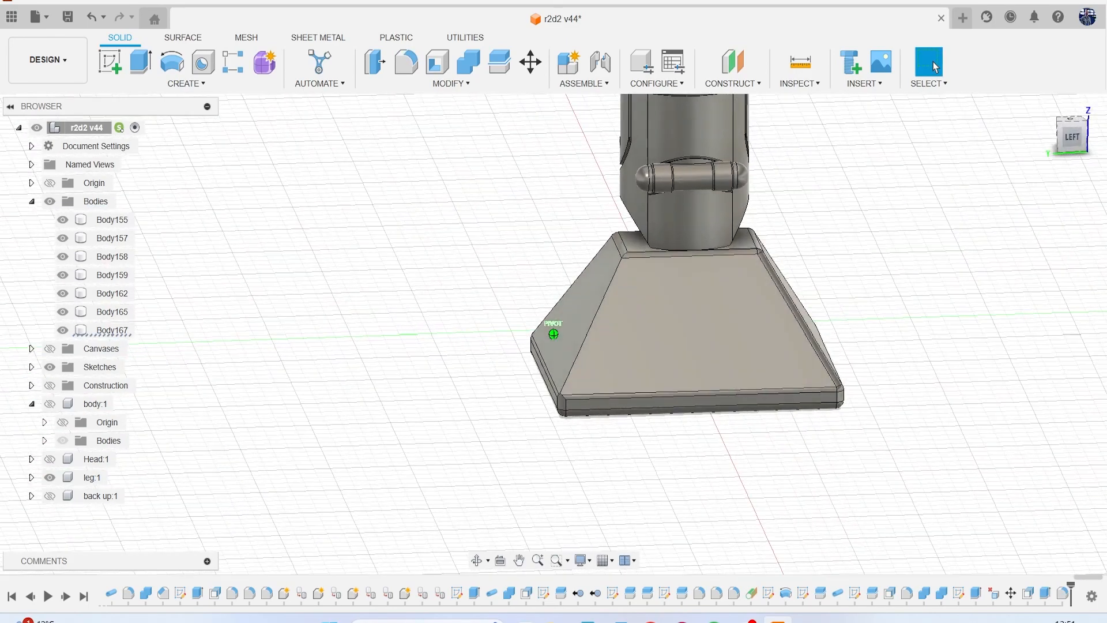
right_click(1065, 594)
click(991, 446)
scroll(571, 334, up, 3)
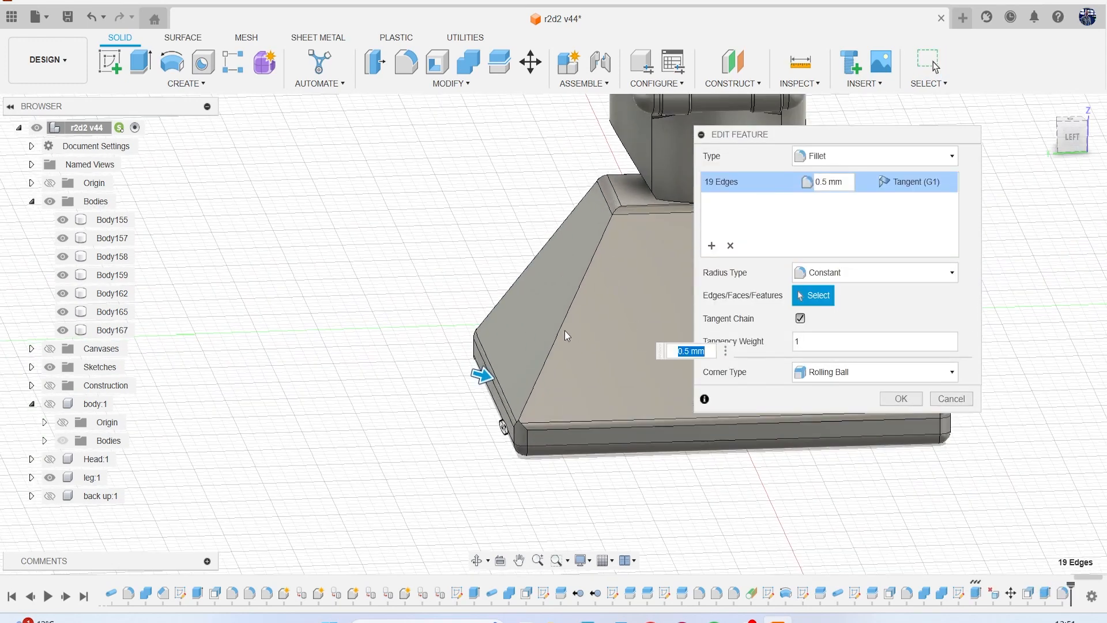
click(557, 335)
scroll(593, 323, down, 1)
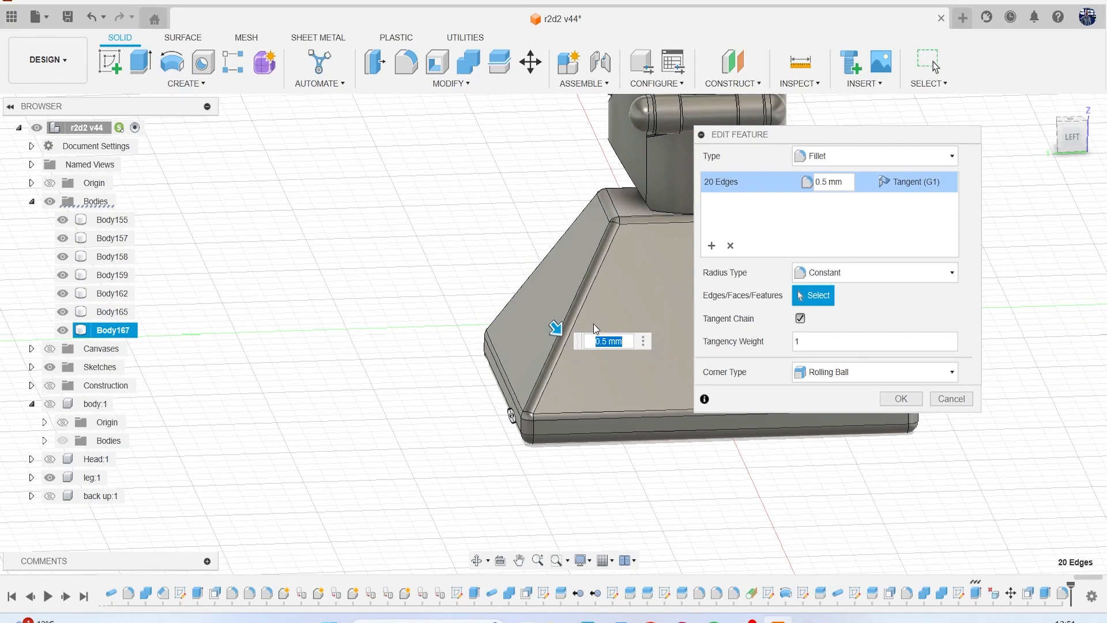
scroll(594, 324, down, 2)
click(901, 399)
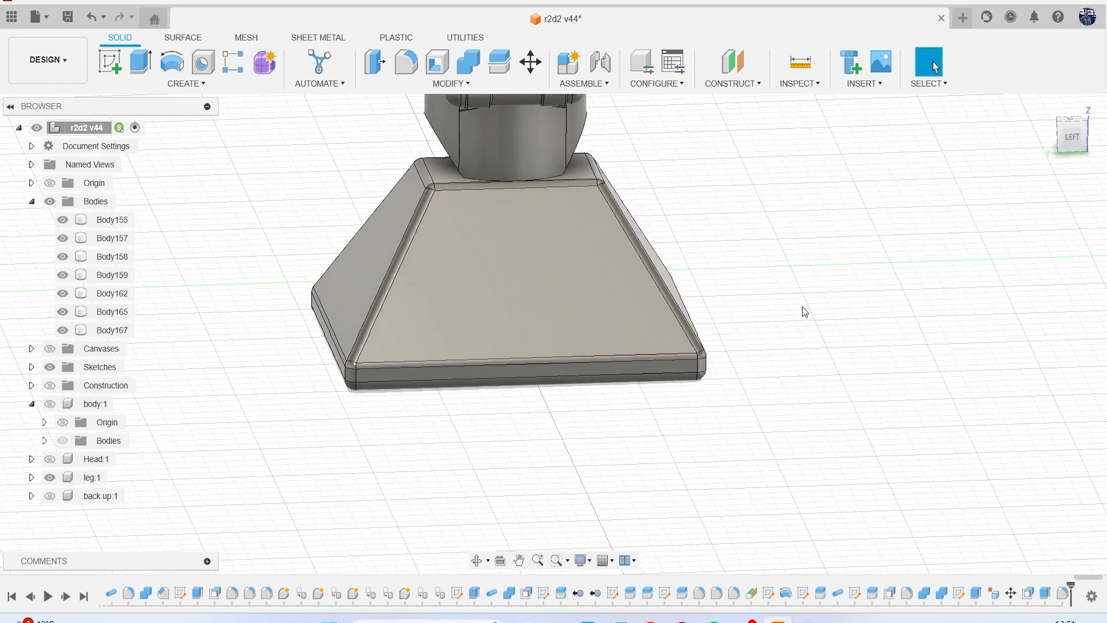
Review the whole leg, show the canvases again and compare the filleted foot with the drawing in the left view.
scroll(801, 309, down, 3)
middle_drag(801, 303, 585, 347)
scroll(611, 346, down, 3)
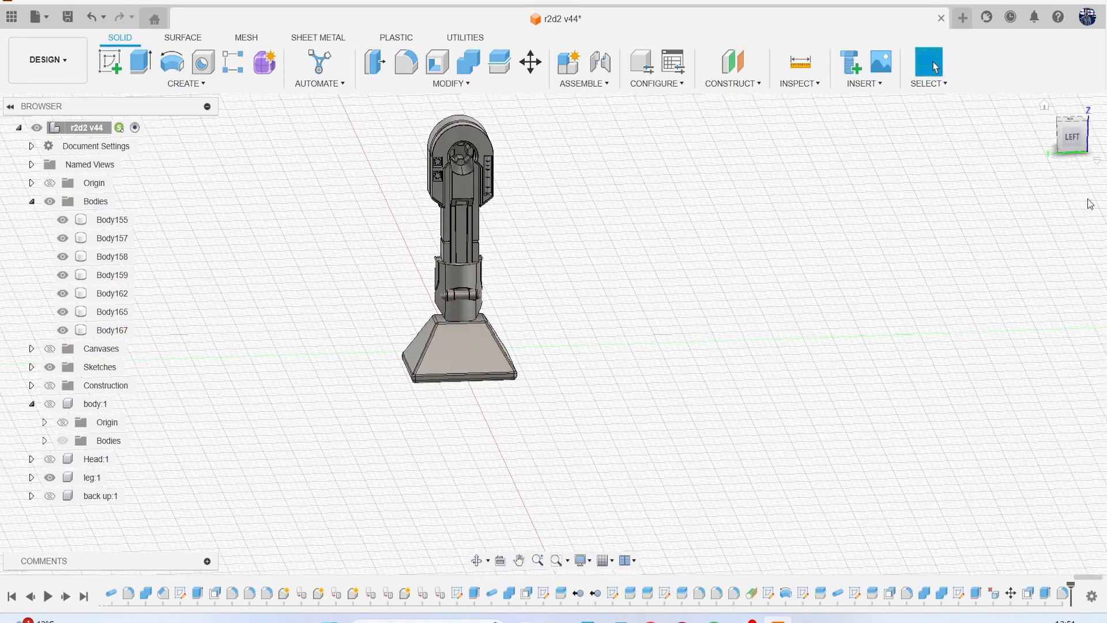
mouse_move(1078, 156)
mouse_down()
mouse_move(1026, 126)
mouse_move(1020, 137)
mouse_up()
mouse_move(455, 271)
shift+middle_down()
mouse_move(470, 323)
mouse_move(513, 340)
mouse_move(559, 337)
shift+middle_up()
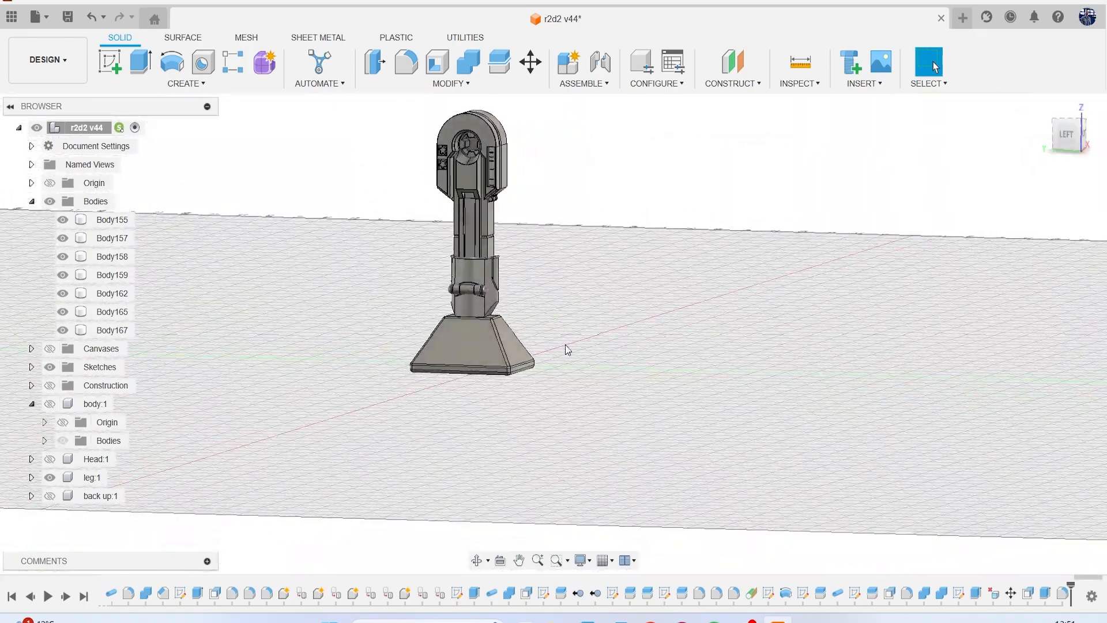
click(51, 349)
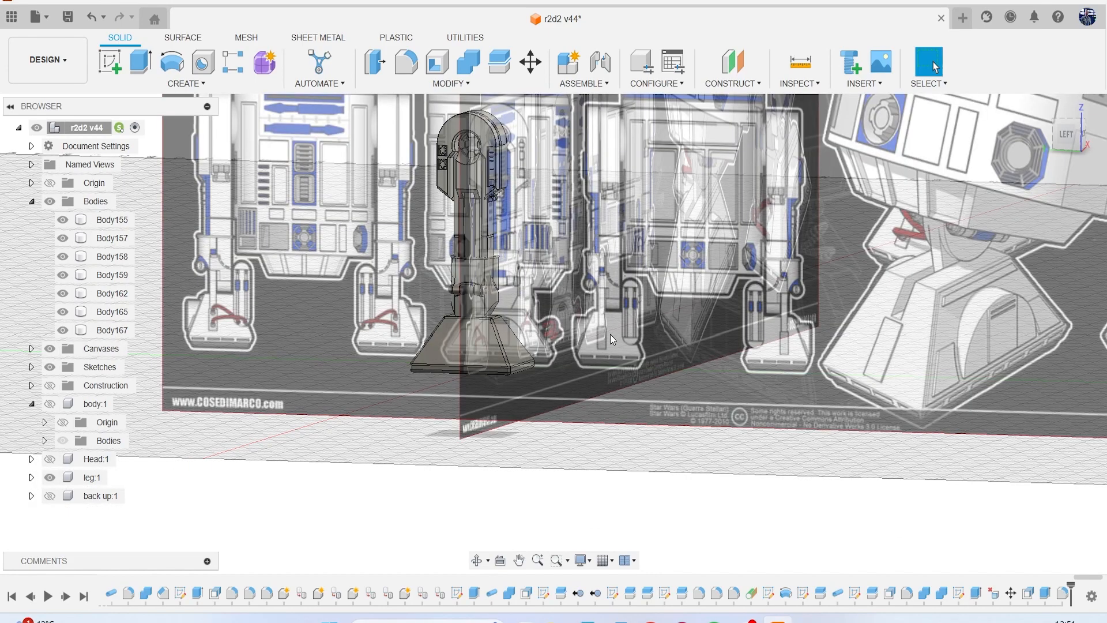
click(1068, 145)
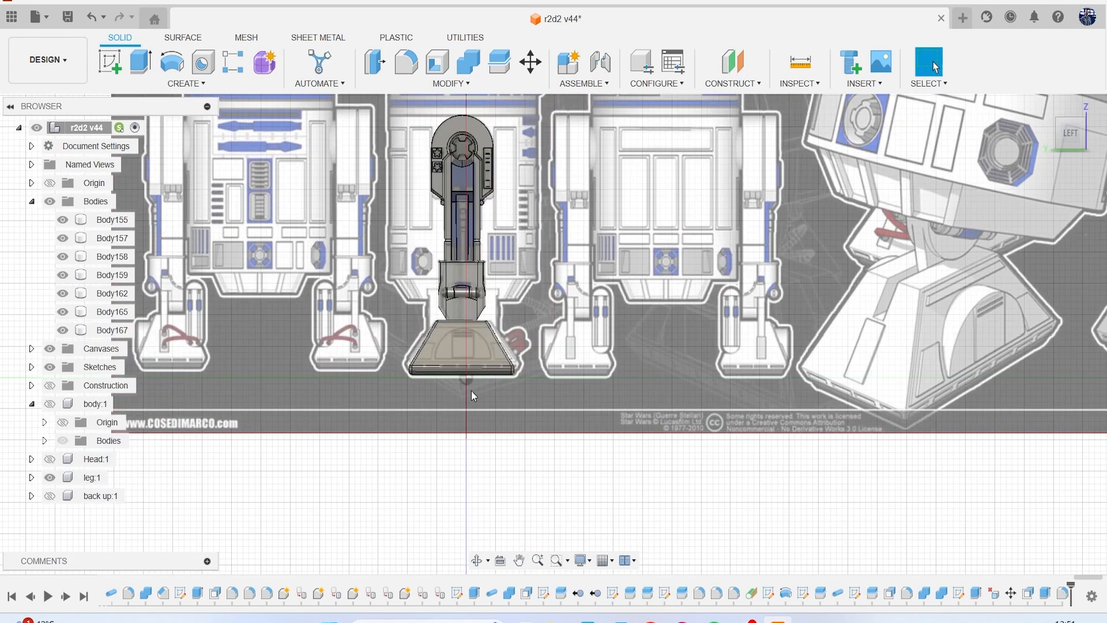
scroll(472, 374, up, 3)
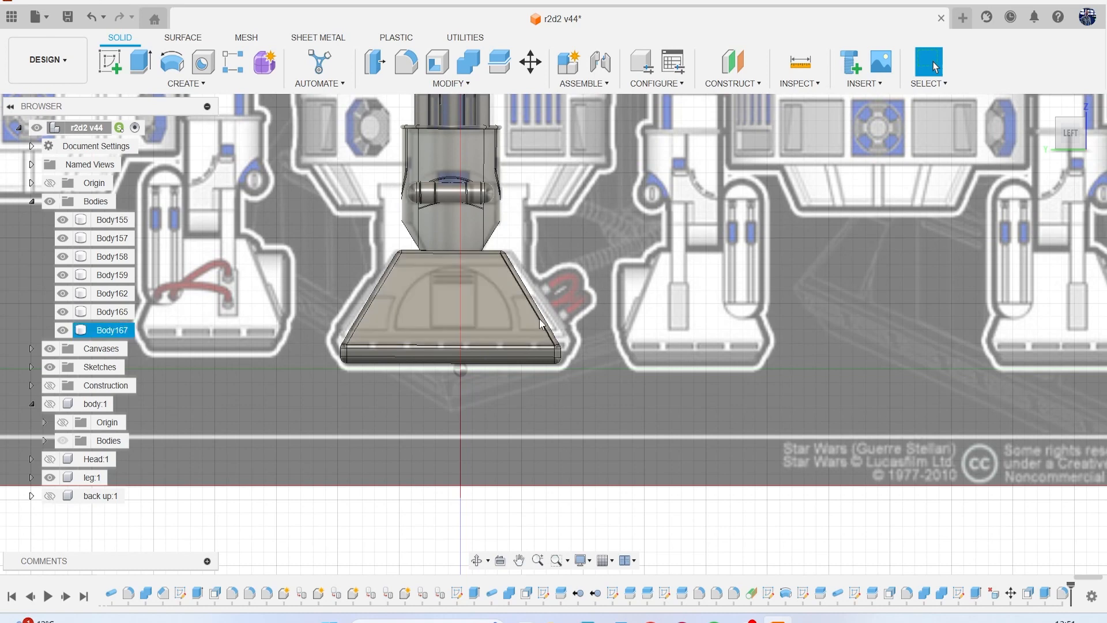
scroll(483, 364, down, 1)
scroll(482, 361, down, 2)
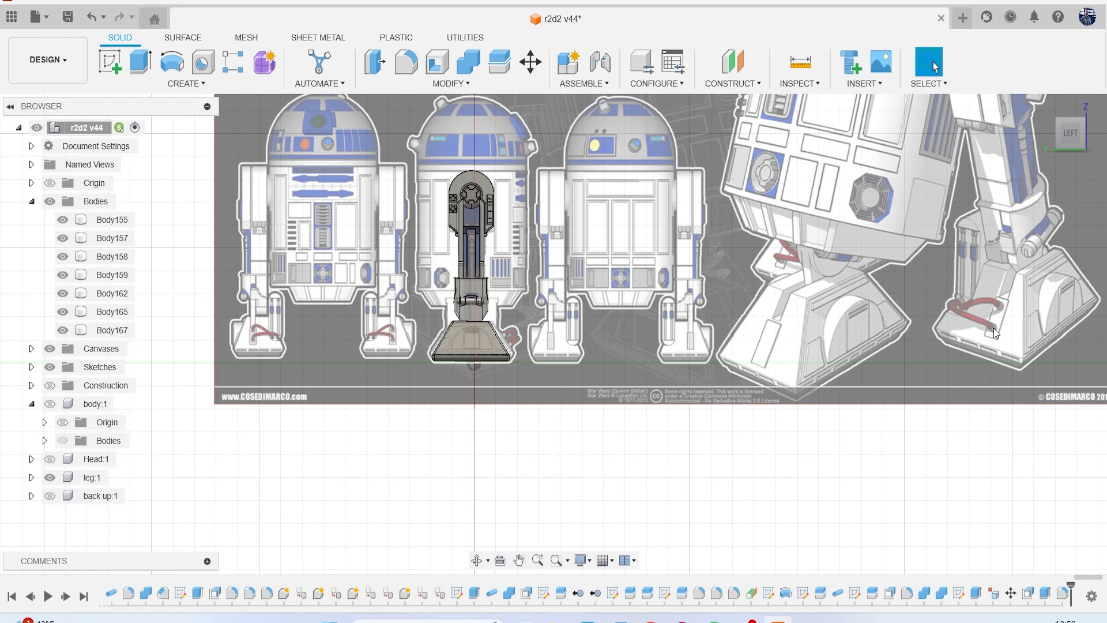
Examine the foot's side details in the reference drawings and hide the canvases.
scroll(663, 316, up, 8)
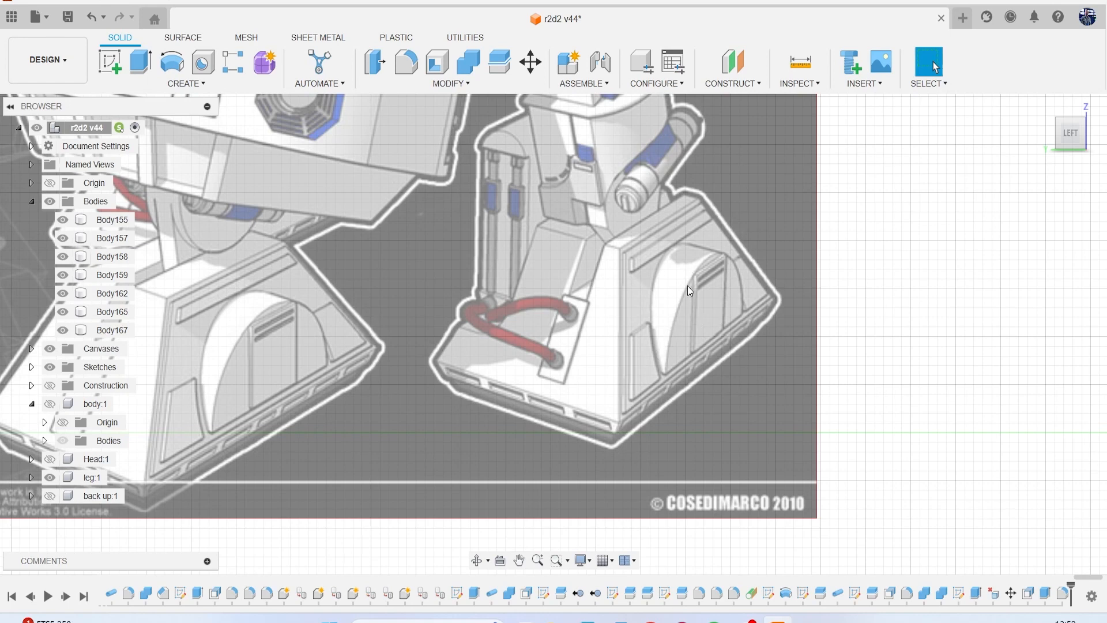
scroll(684, 294, down, 6)
scroll(540, 294, down, 2)
scroll(462, 269, up, 5)
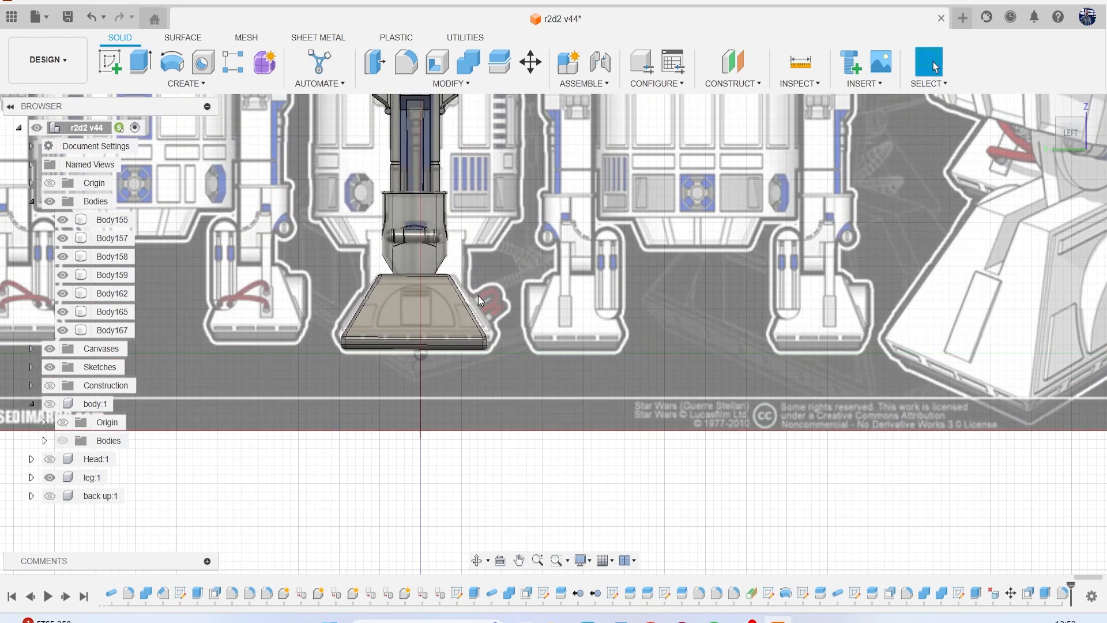
scroll(538, 303, down, 1)
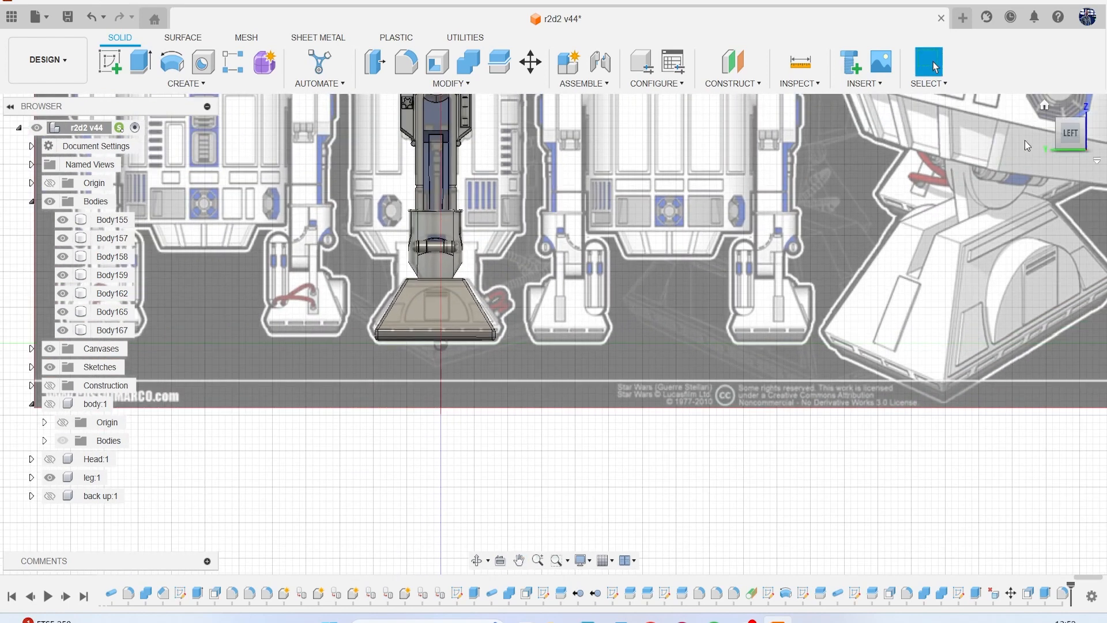
click(1070, 134)
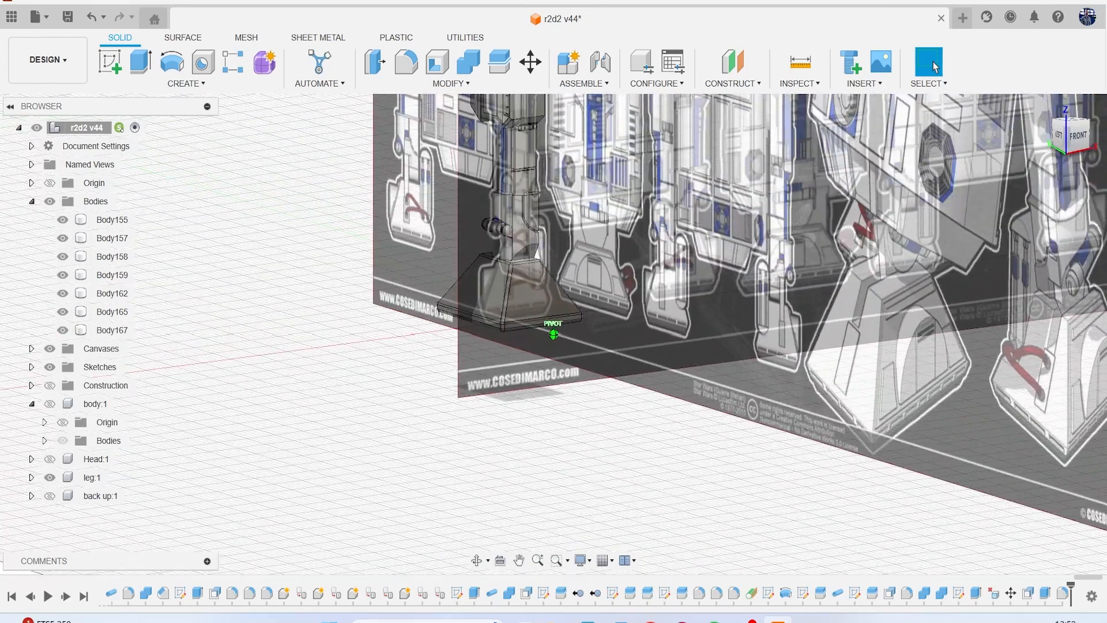
click(50, 349)
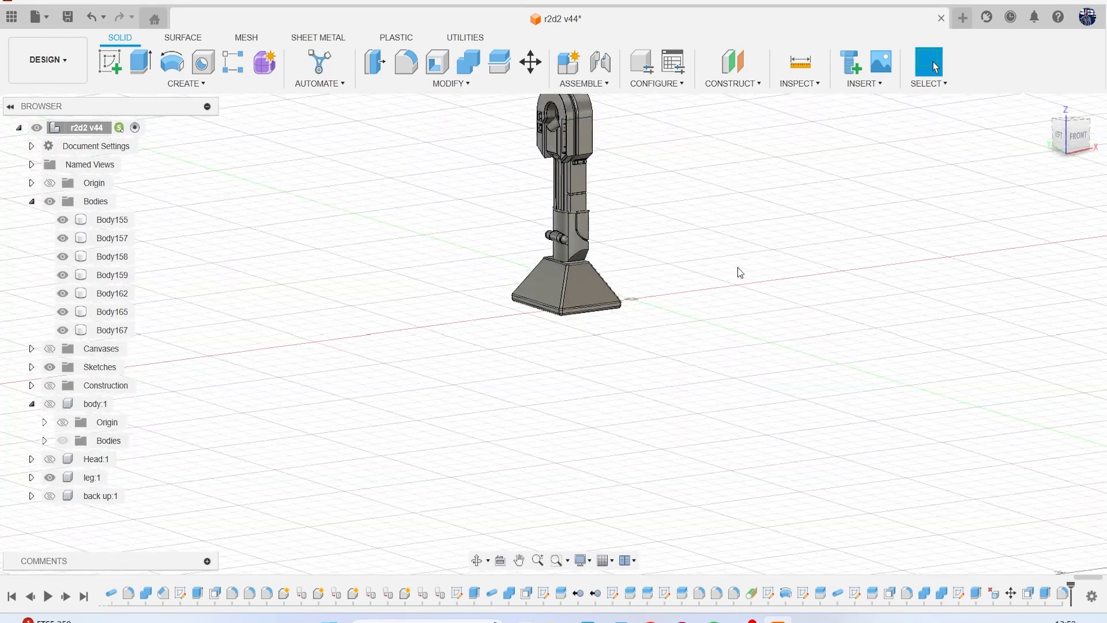
Create a construction plane offset -22.511 mm from the YZ plane, just outside the foot, with construction geometry shown.
scroll(738, 268, down, 3)
click(732, 71)
scroll(667, 249, up, 2)
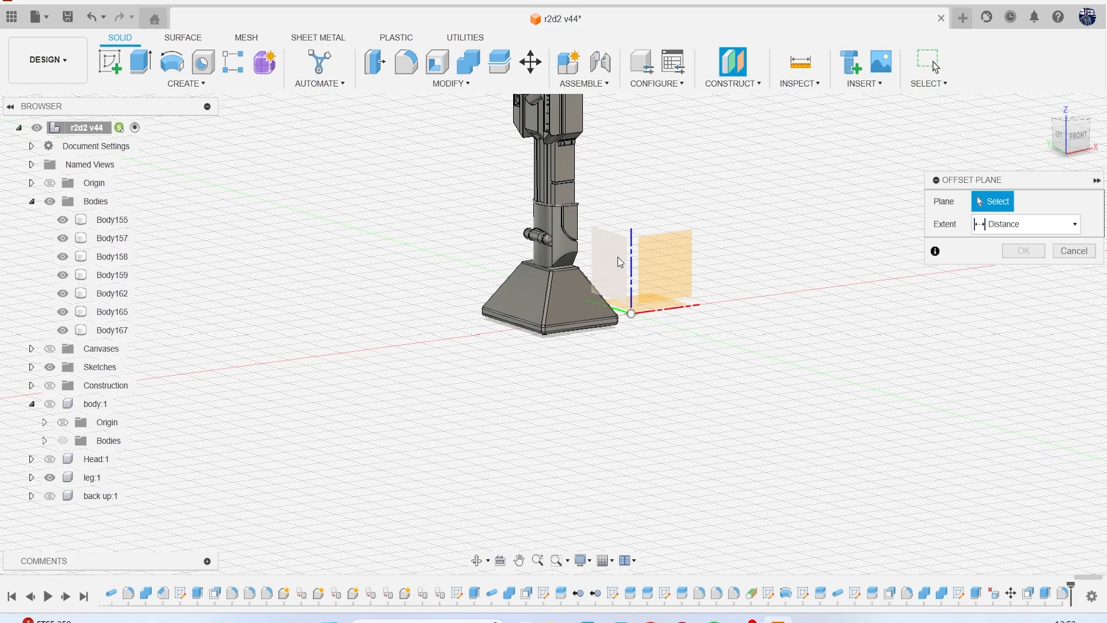
click(618, 257)
click(1074, 138)
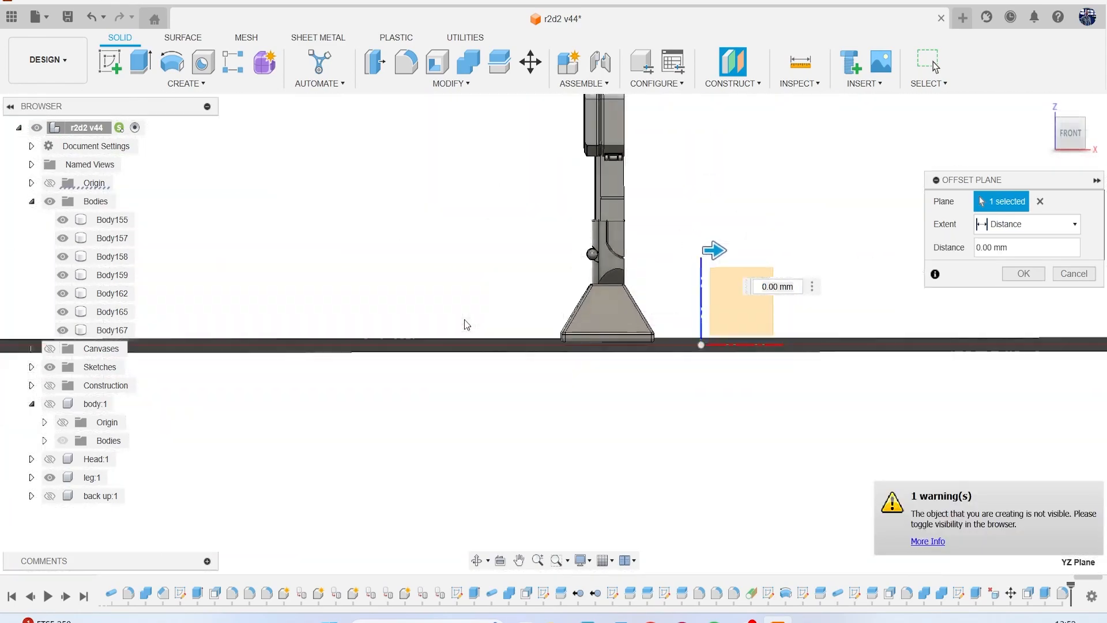
click(51, 385)
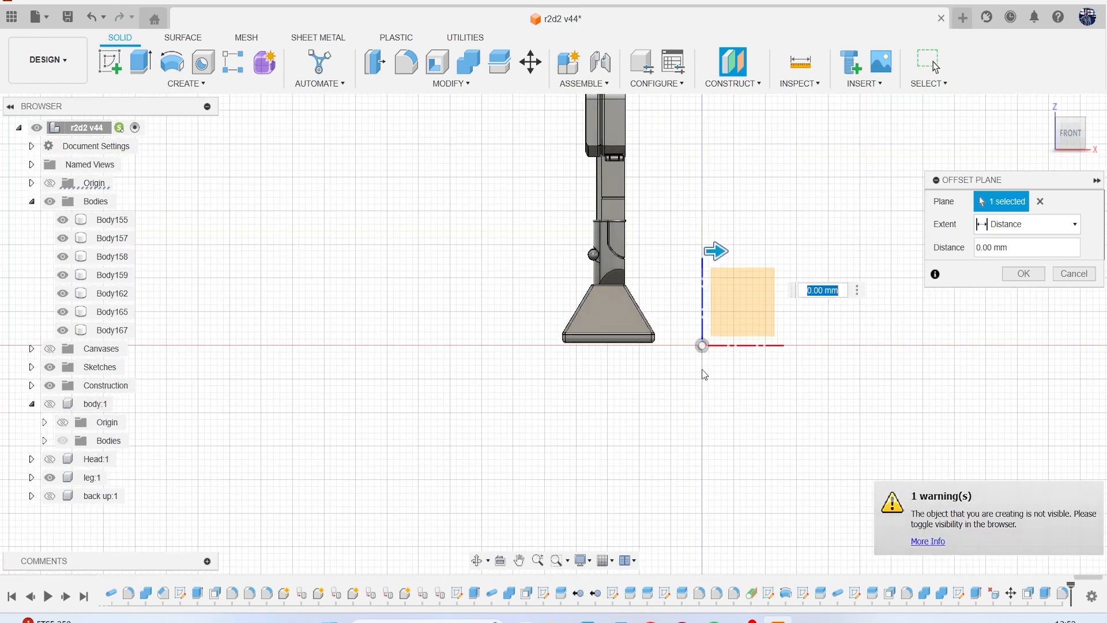
scroll(702, 369, up, 2)
drag(714, 192, 493, 218)
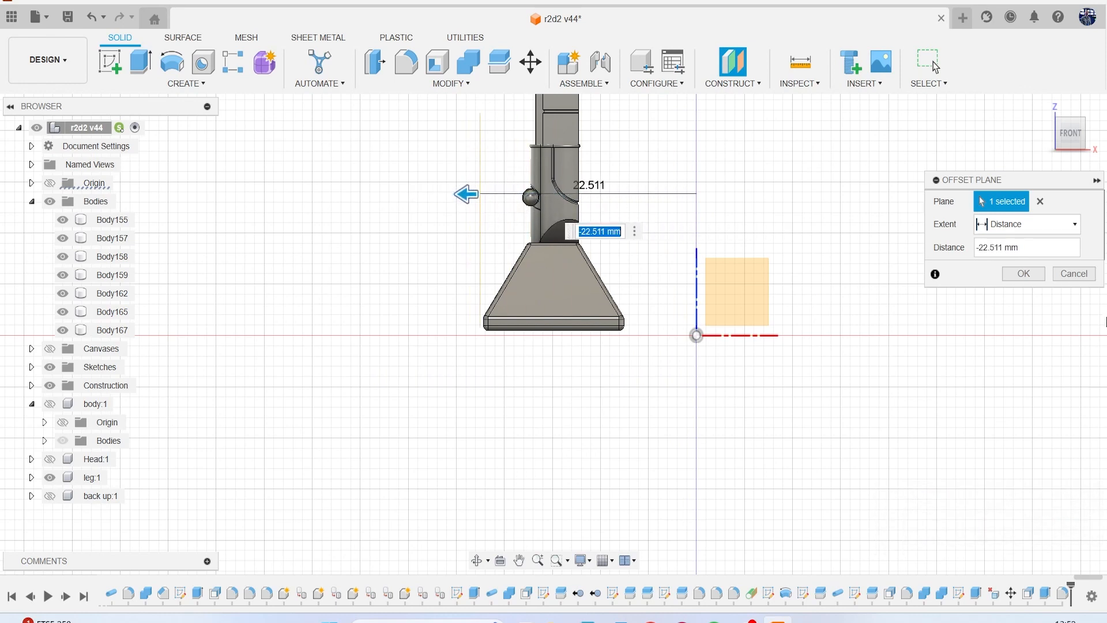
click(1023, 274)
Start a sketch on the new offset plane in the left view and show the canvases behind the foot.
drag(1061, 140, 1077, 161)
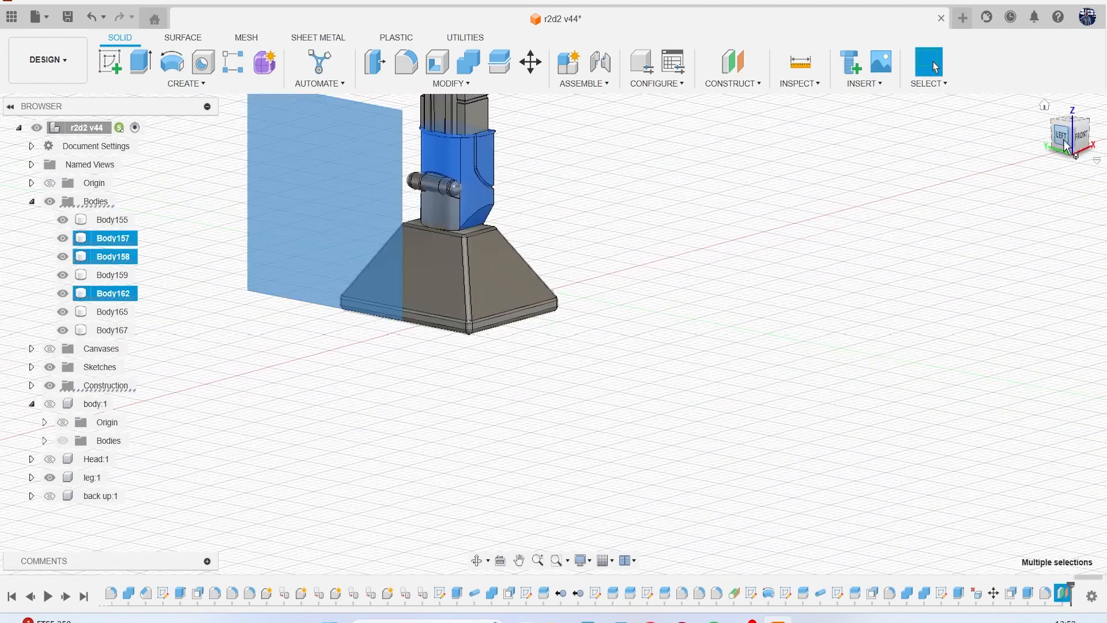
click(1064, 144)
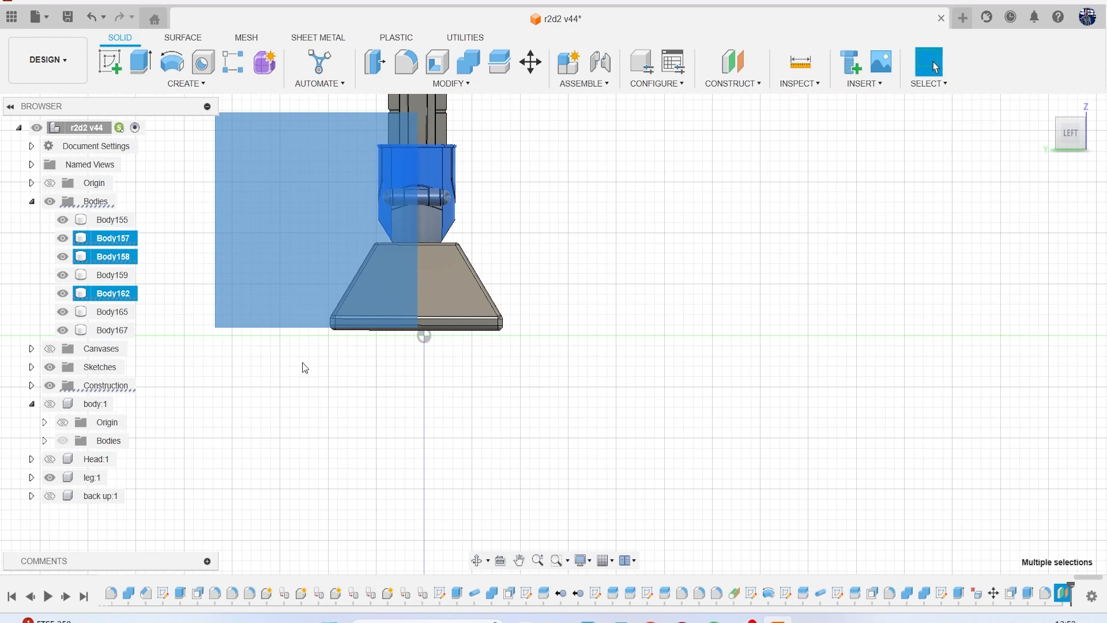
scroll(472, 363, up, 5)
click(430, 278)
scroll(451, 324, down, 5)
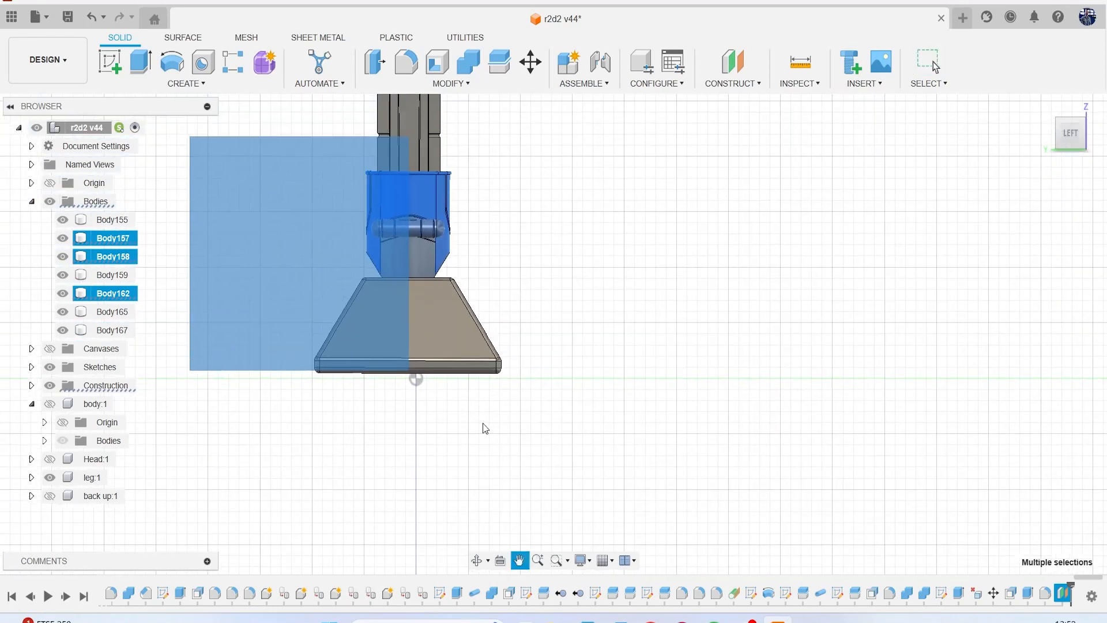
click(109, 61)
click(252, 240)
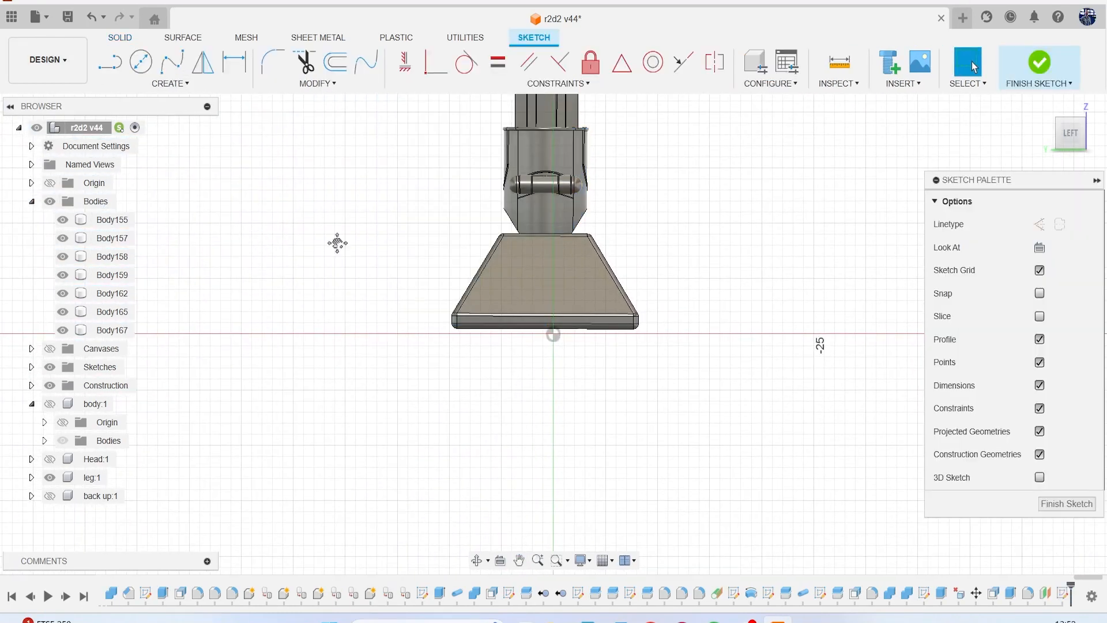
click(51, 348)
scroll(278, 407, up, 4)
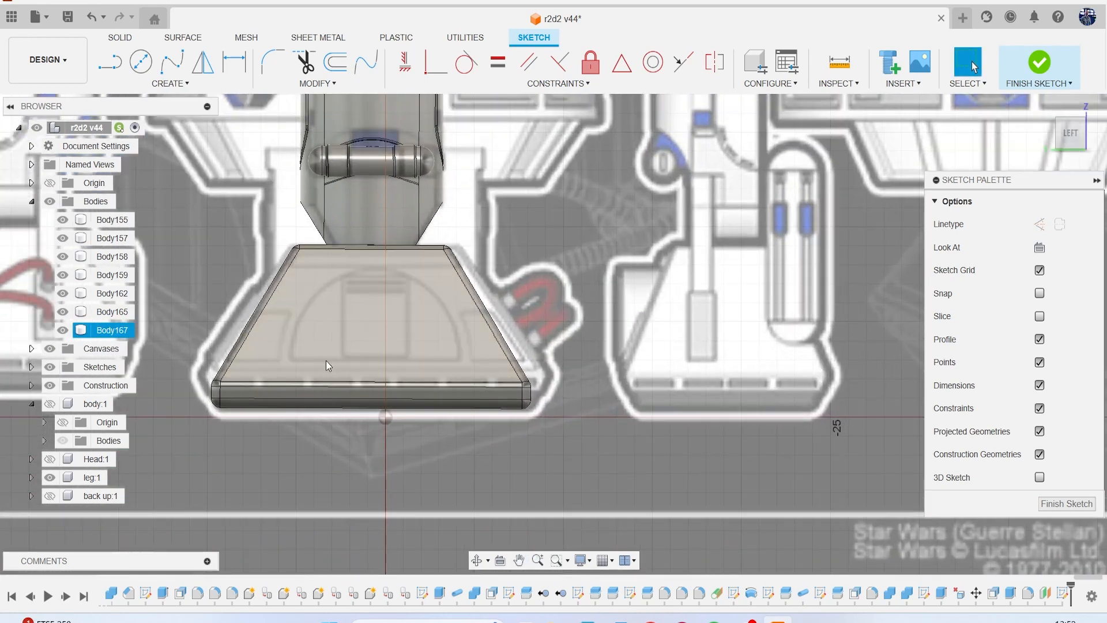
Project the outline of the whole foot body into the sketch.
key(l)
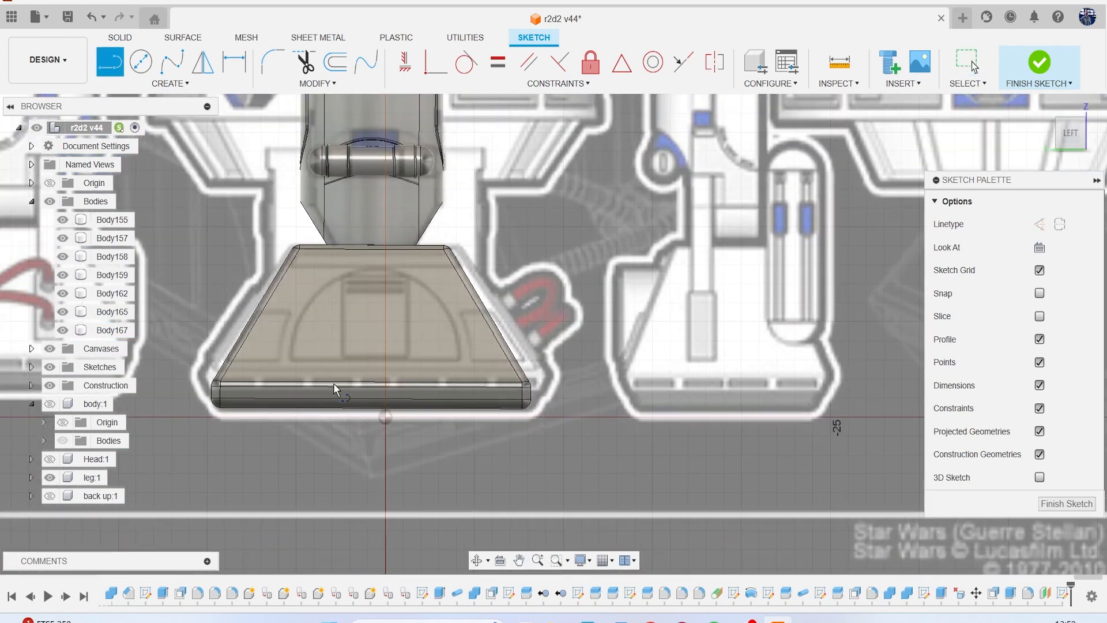
key(p)
click(376, 354)
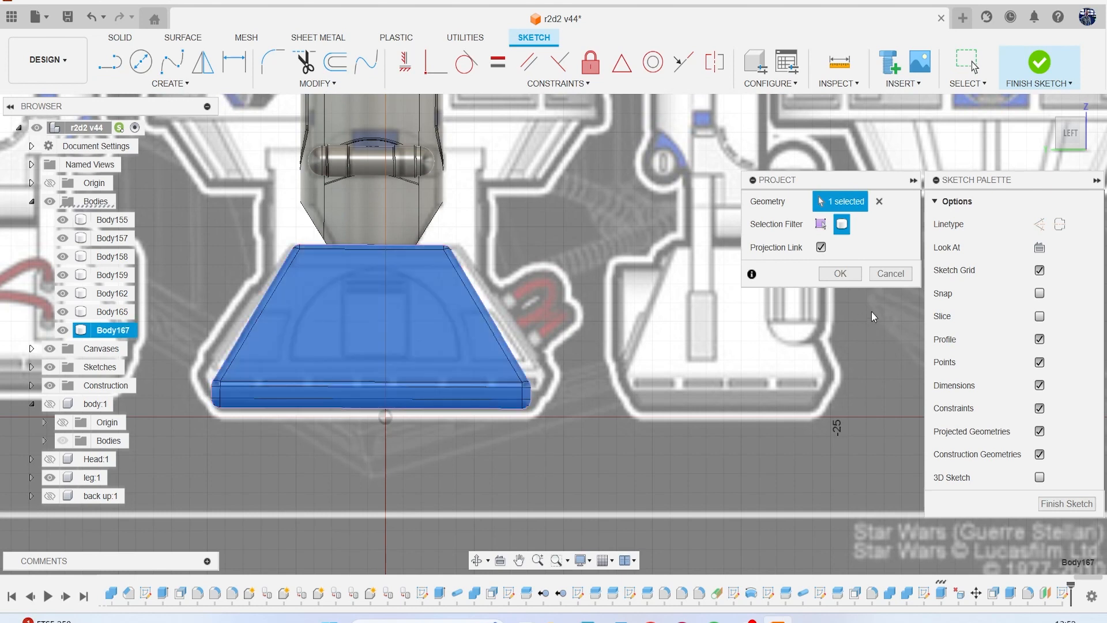
click(836, 275)
Draw a vertical centre line from the midpoint of the foot's top edge down past its base.
key(l)
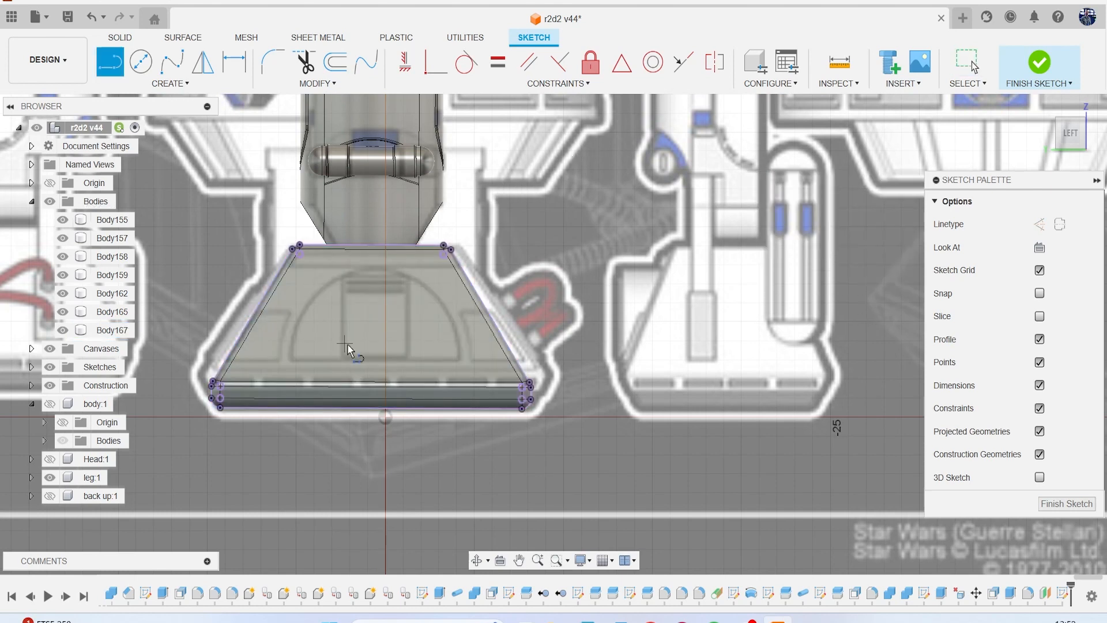
click(373, 244)
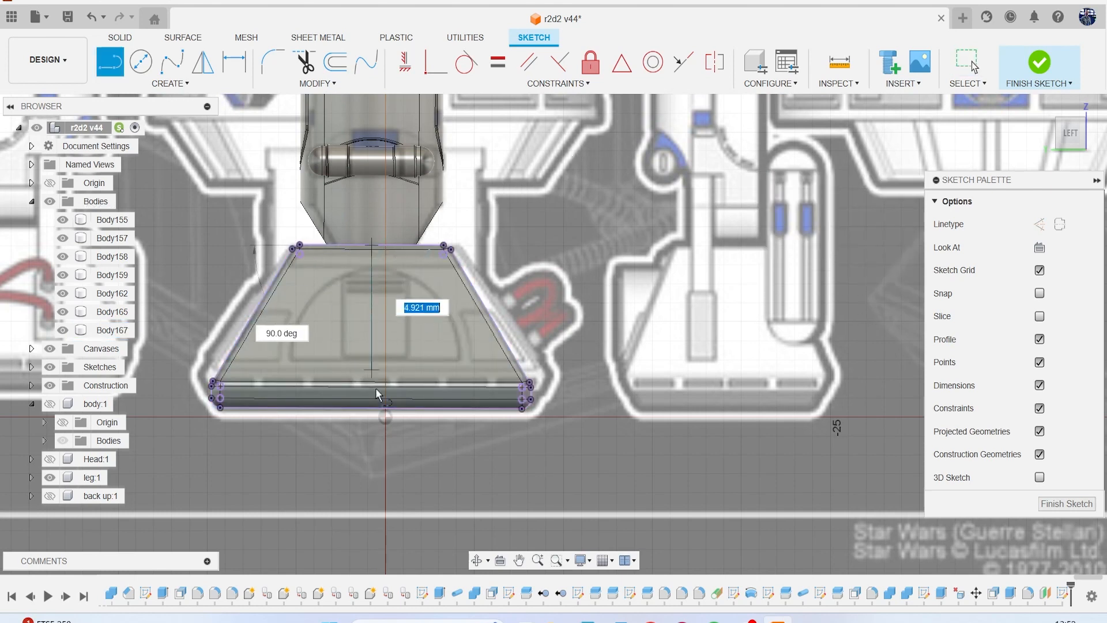
click(372, 479)
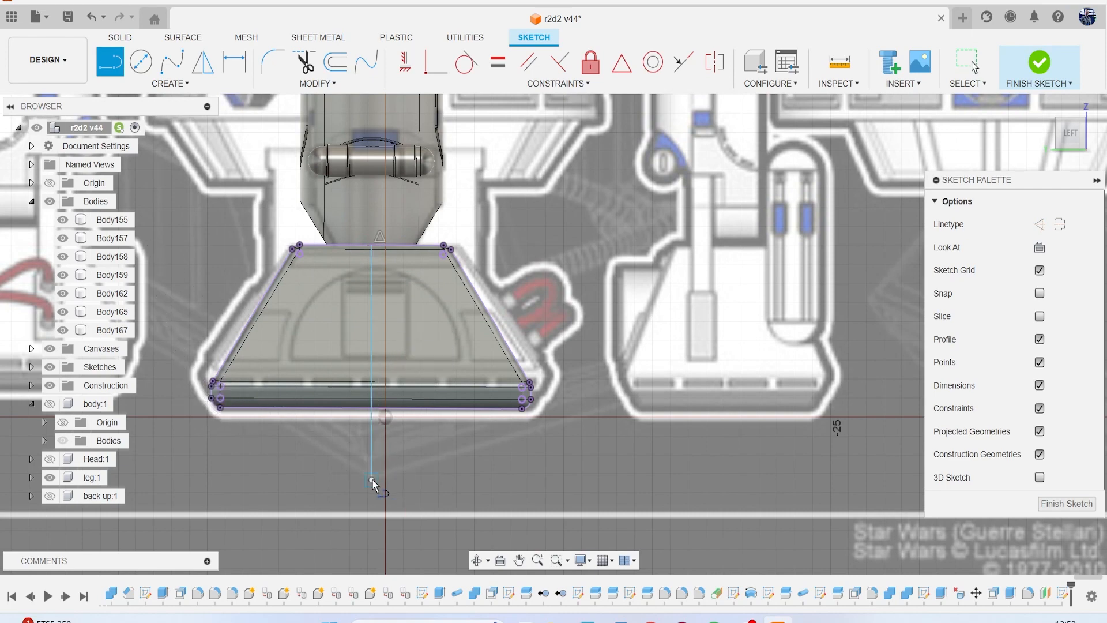
key(Escape)
Sketch a closed slanted four-sided panel over the drawing's side panel left of the centre line, its inner edge about 2.8 mm long.
scroll(275, 430, up, 2)
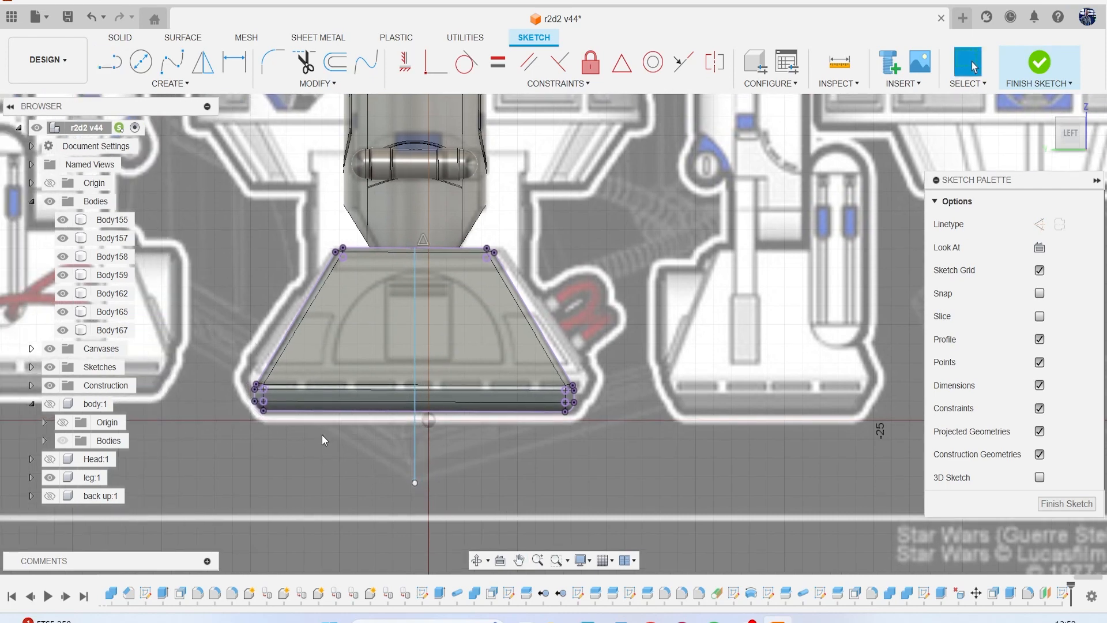
scroll(291, 375, up, 3)
scroll(286, 355, up, 1)
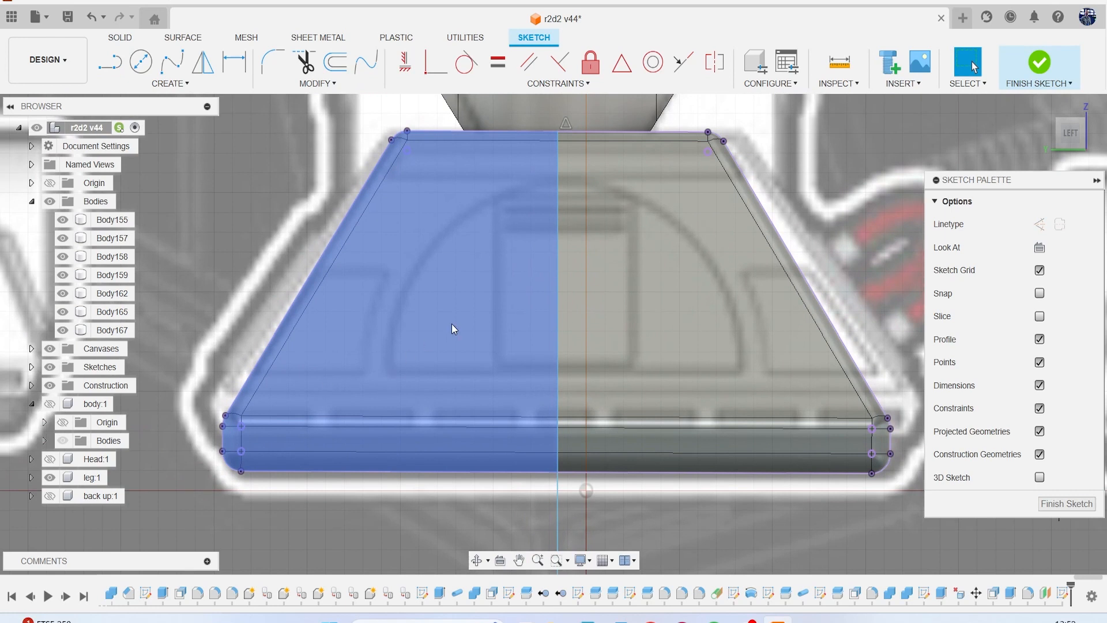
key(l)
scroll(375, 372, up, 1)
click(283, 375)
click(407, 374)
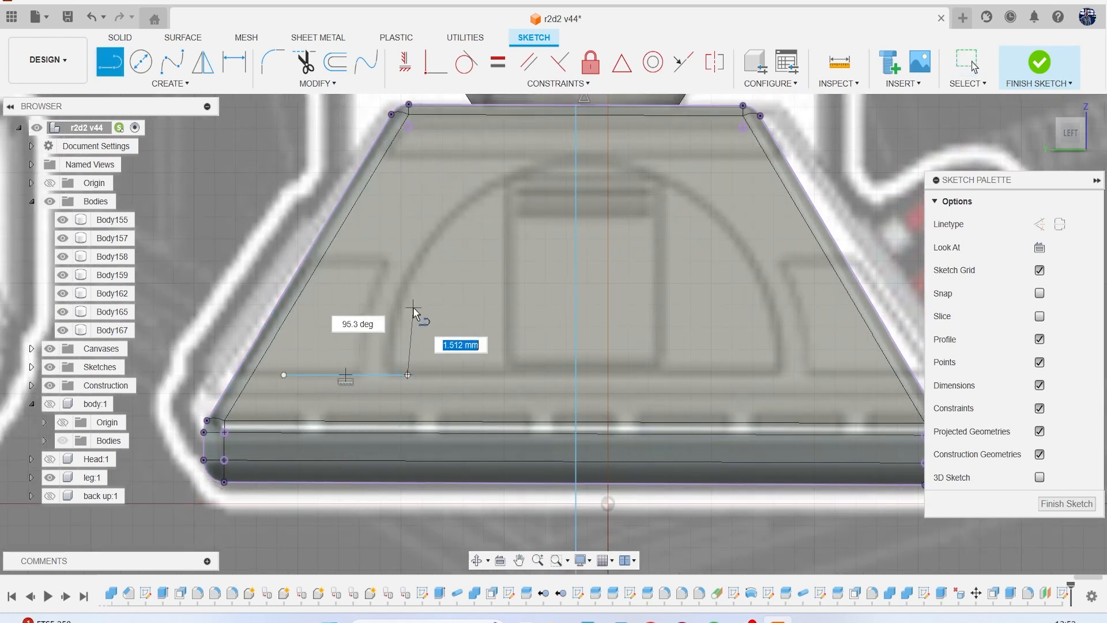
click(440, 258)
click(351, 259)
click(283, 375)
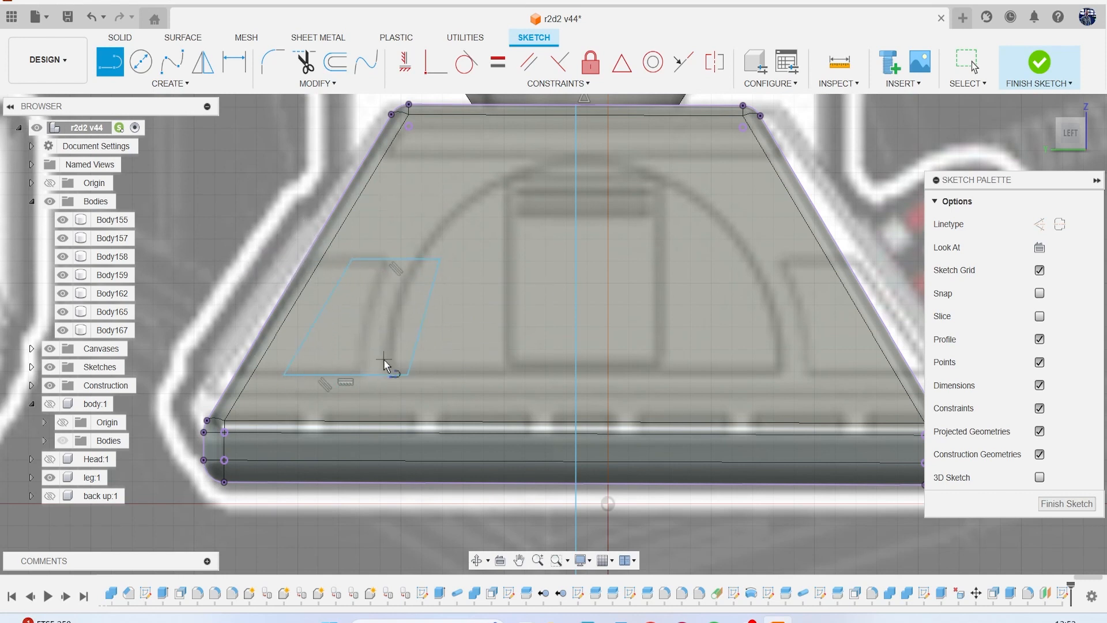
Fillet all four corners of the slanted panel profile with a 0.2 mm radius.
middle_drag(382, 358, 281, 353)
click(273, 62)
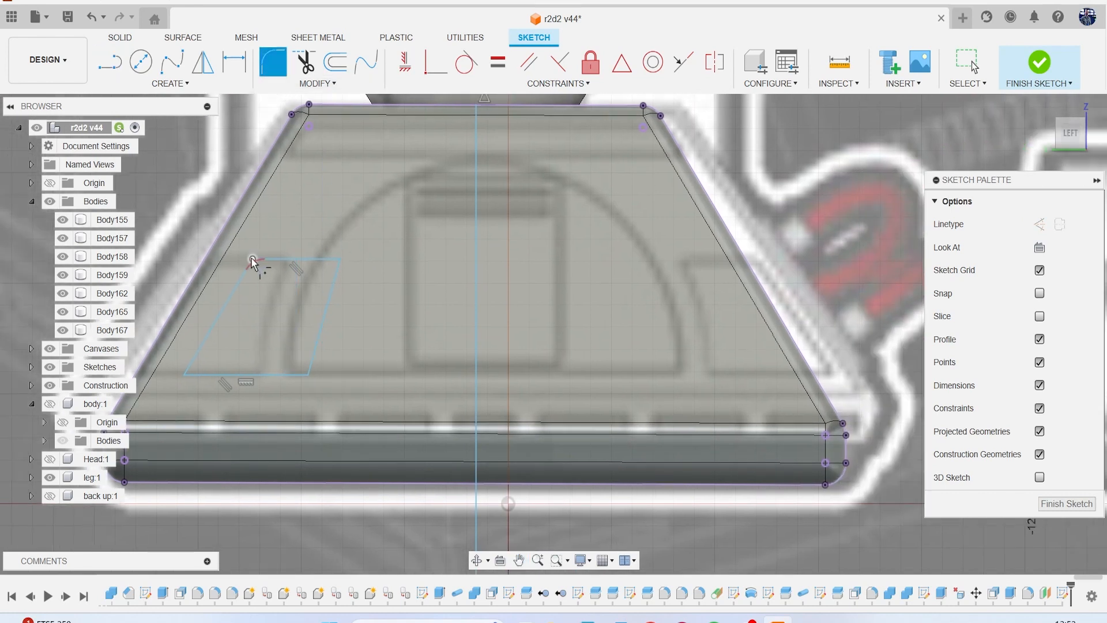
click(252, 259)
click(339, 261)
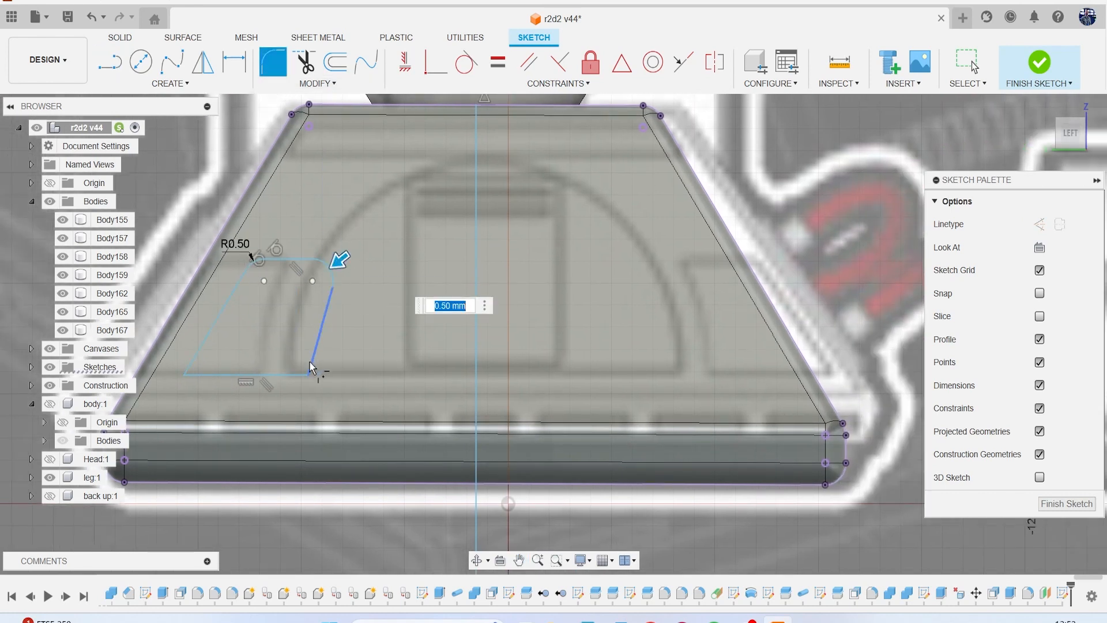
click(309, 375)
click(184, 378)
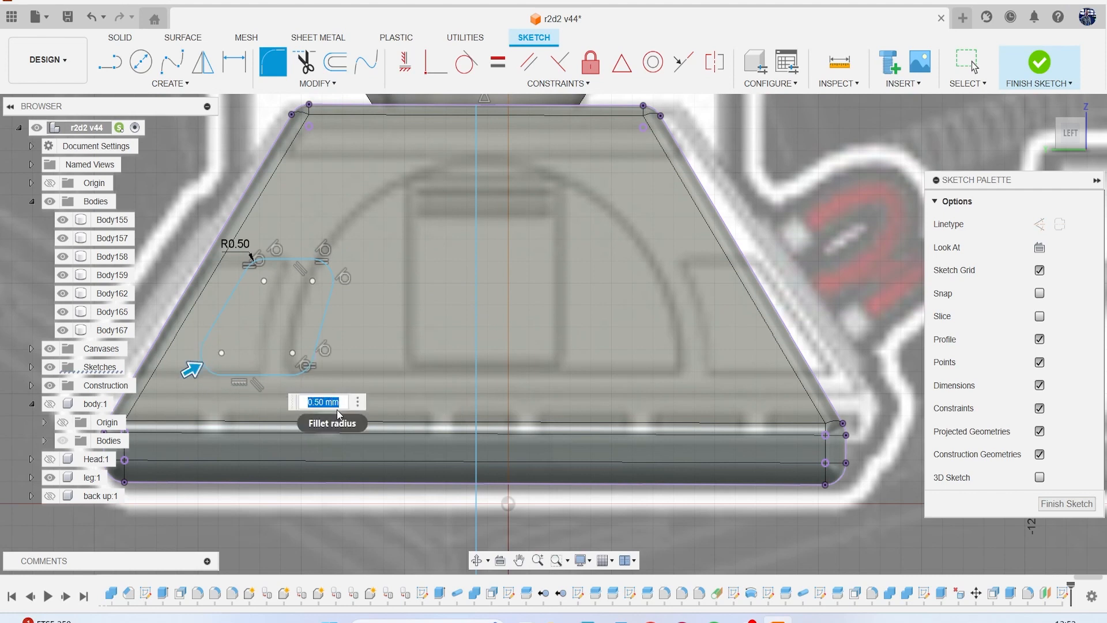
text(.2)
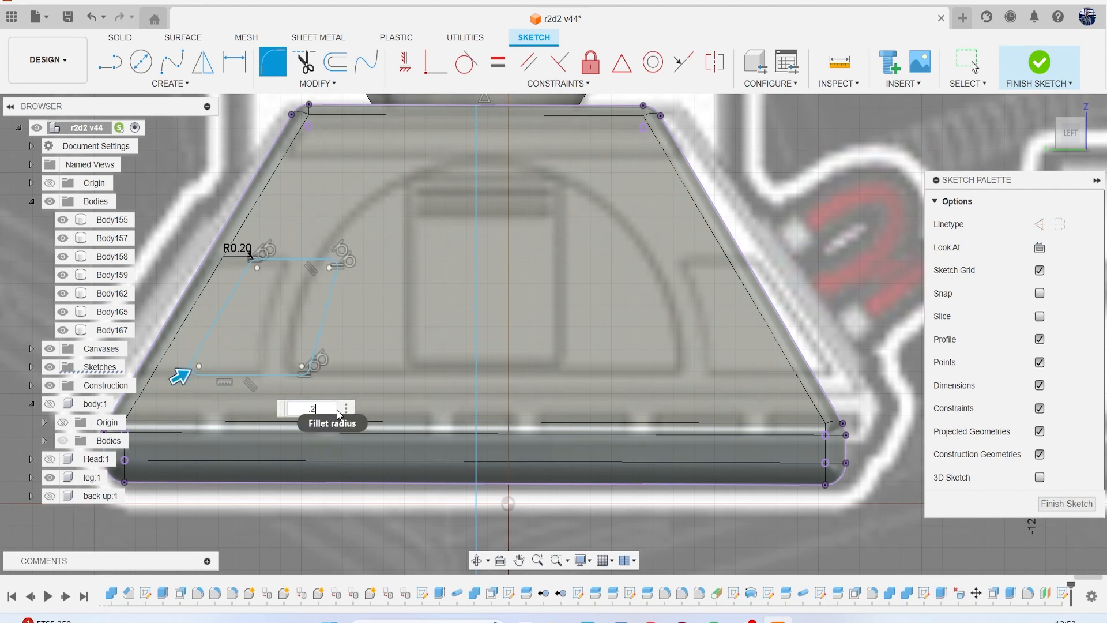
key(Return)
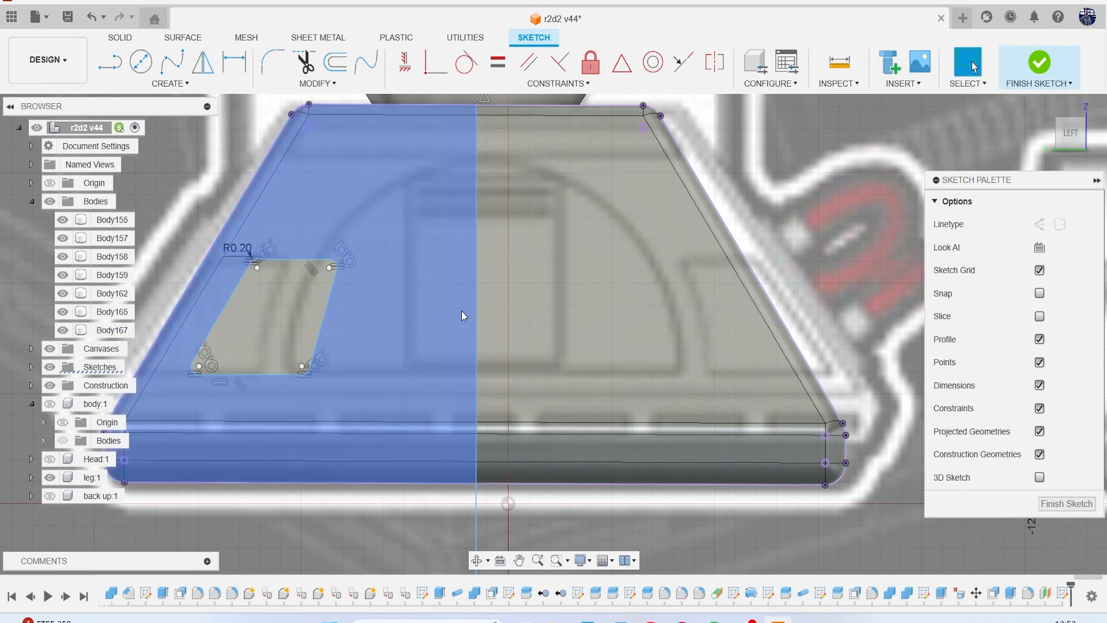
Mirror the rounded panel profile across the vertical centre line.
scroll(418, 300, down, 2)
scroll(418, 300, down, 2)
click(170, 83)
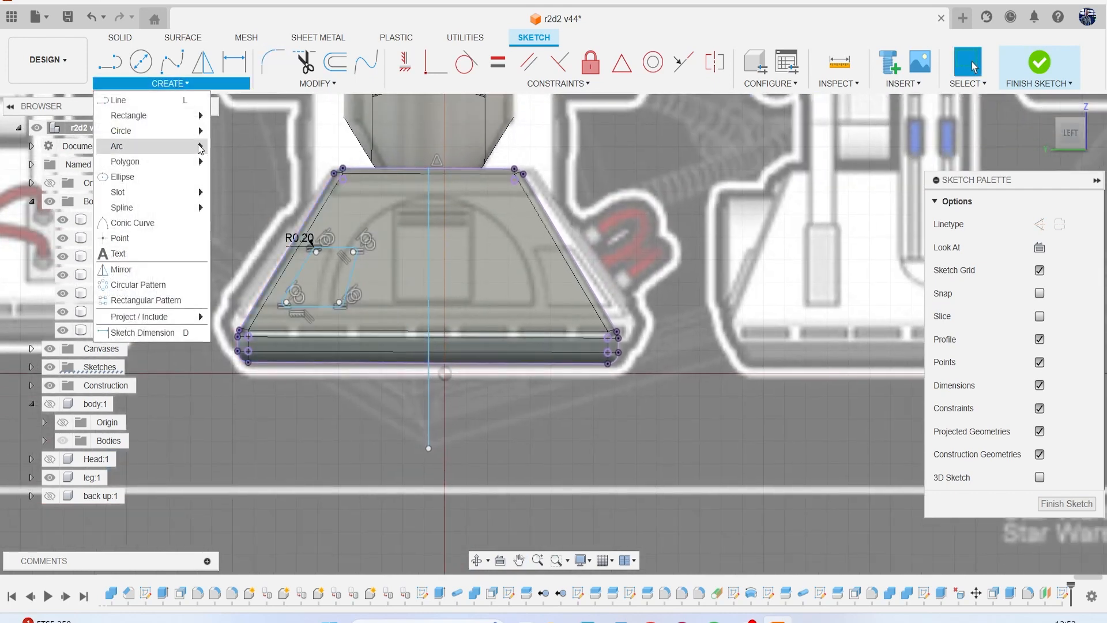
click(153, 270)
double_click(311, 308)
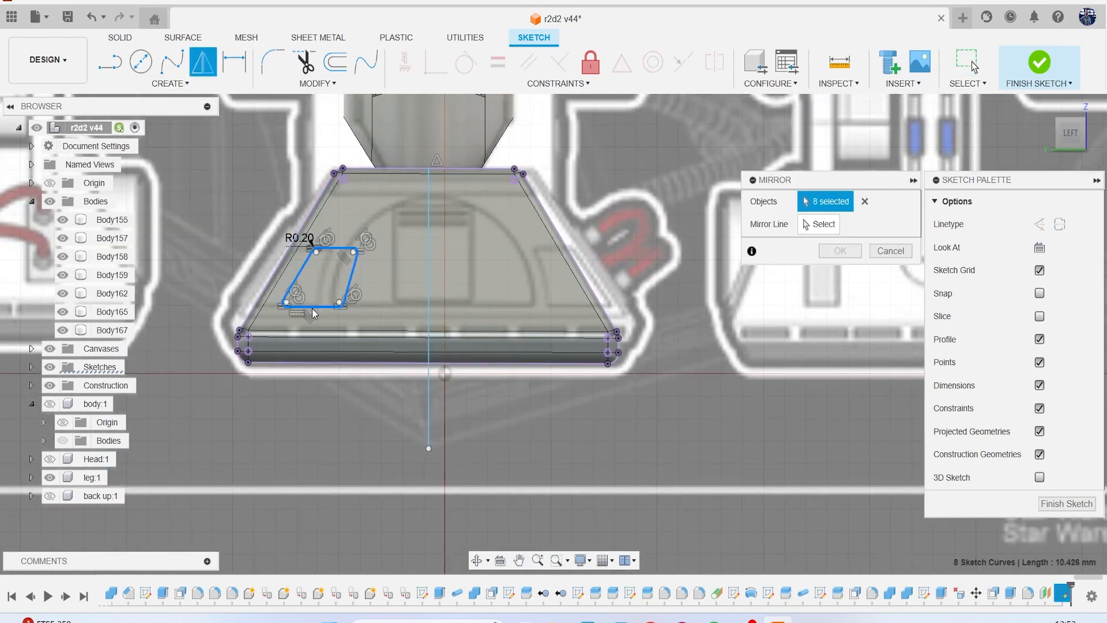
click(770, 222)
click(427, 286)
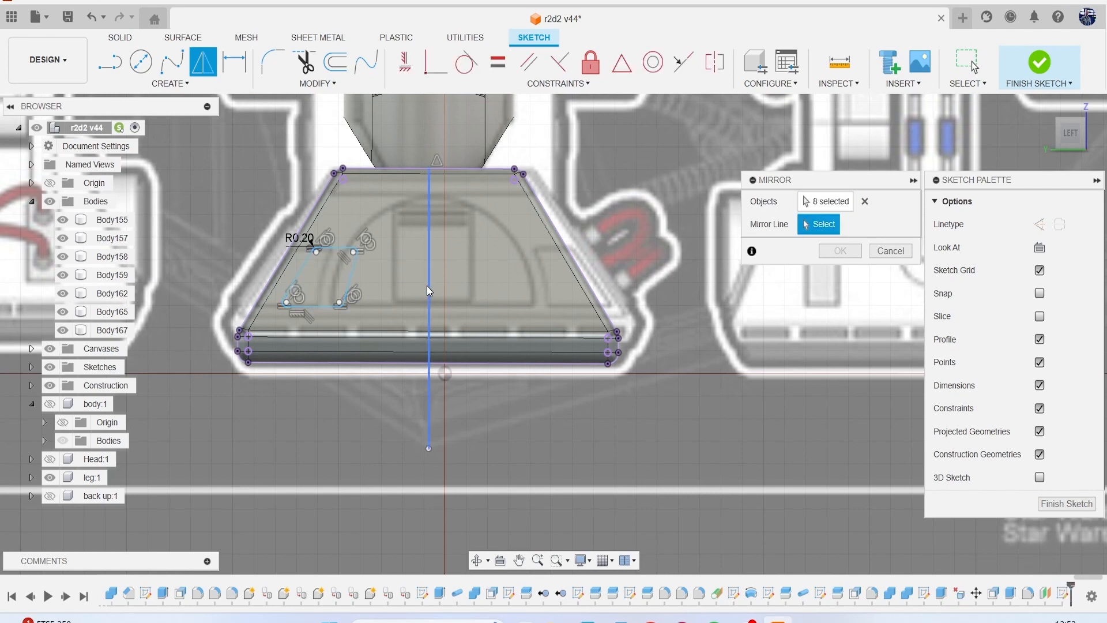
click(839, 250)
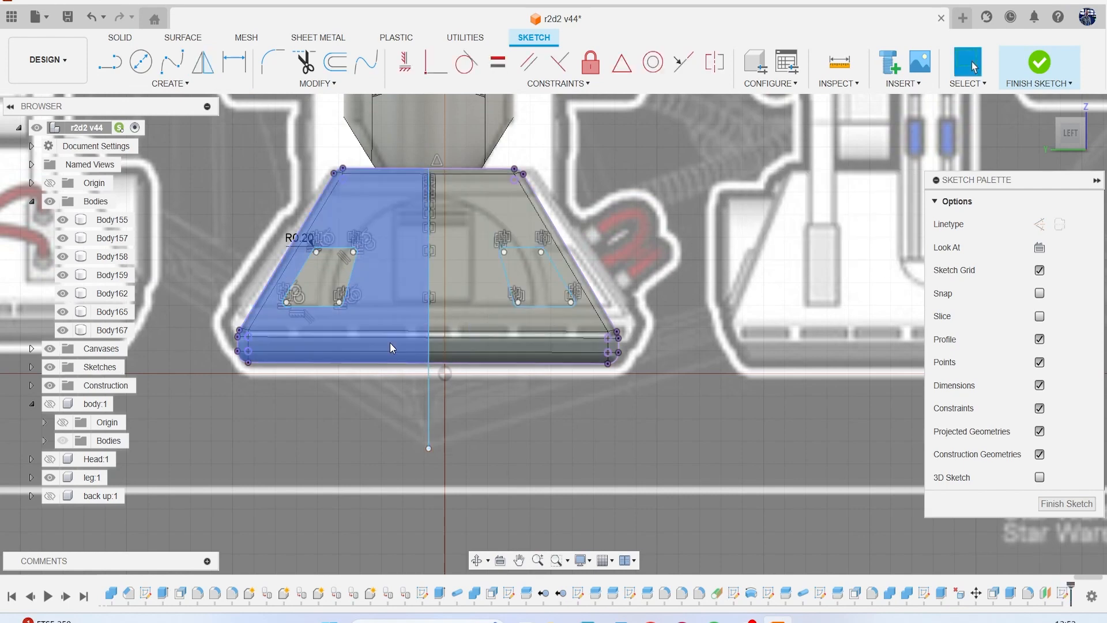
Draw a horizontal line about 3 mm long from the vertical centre line towards the right-hand panel, along the arched detail's base.
key(l)
scroll(421, 350, up, 4)
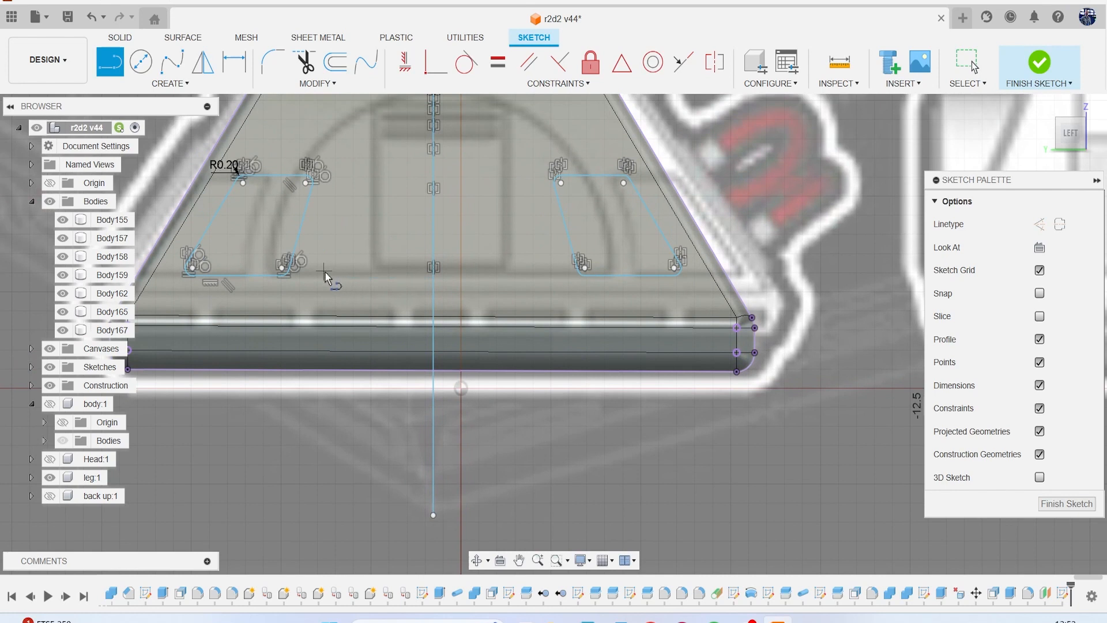
click(433, 270)
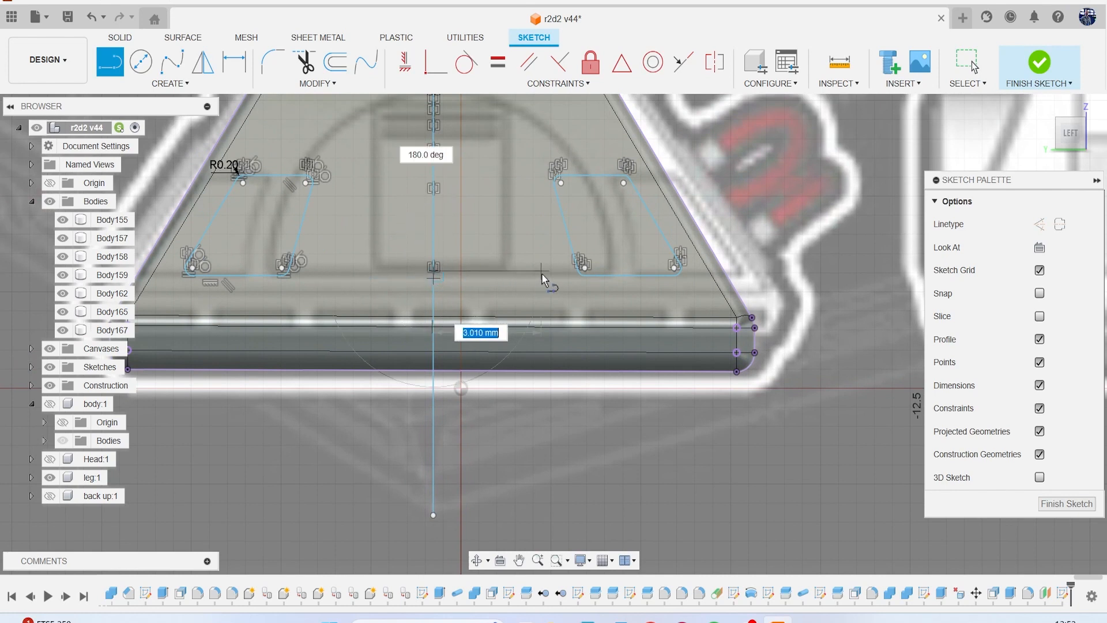
click(547, 271)
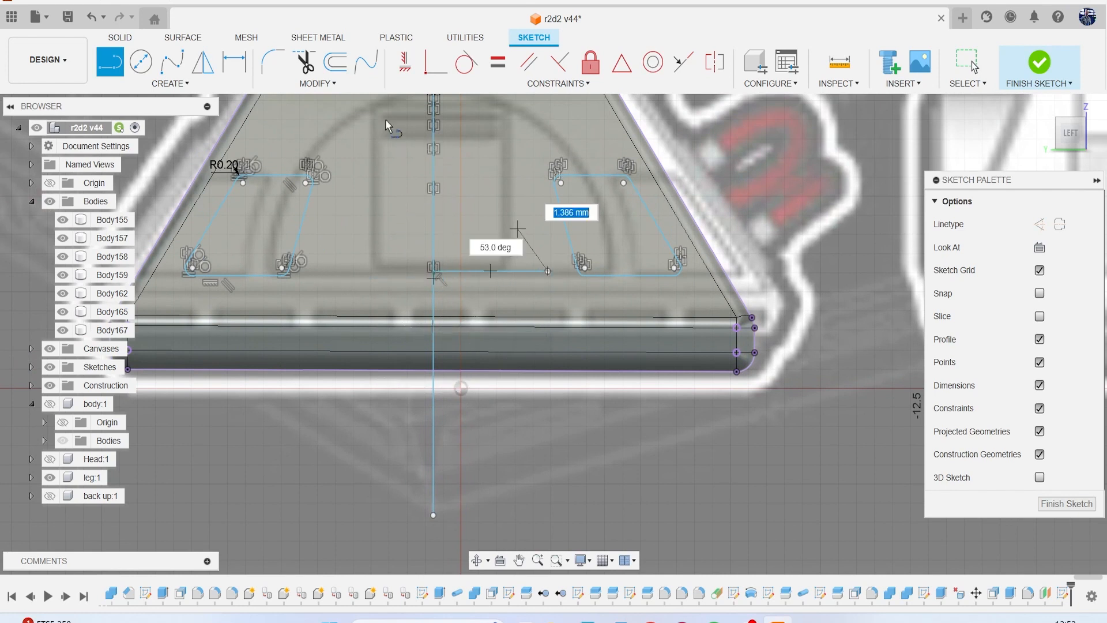
Mirror the short horizontal base line across the vertical centre line.
click(176, 84)
click(179, 269)
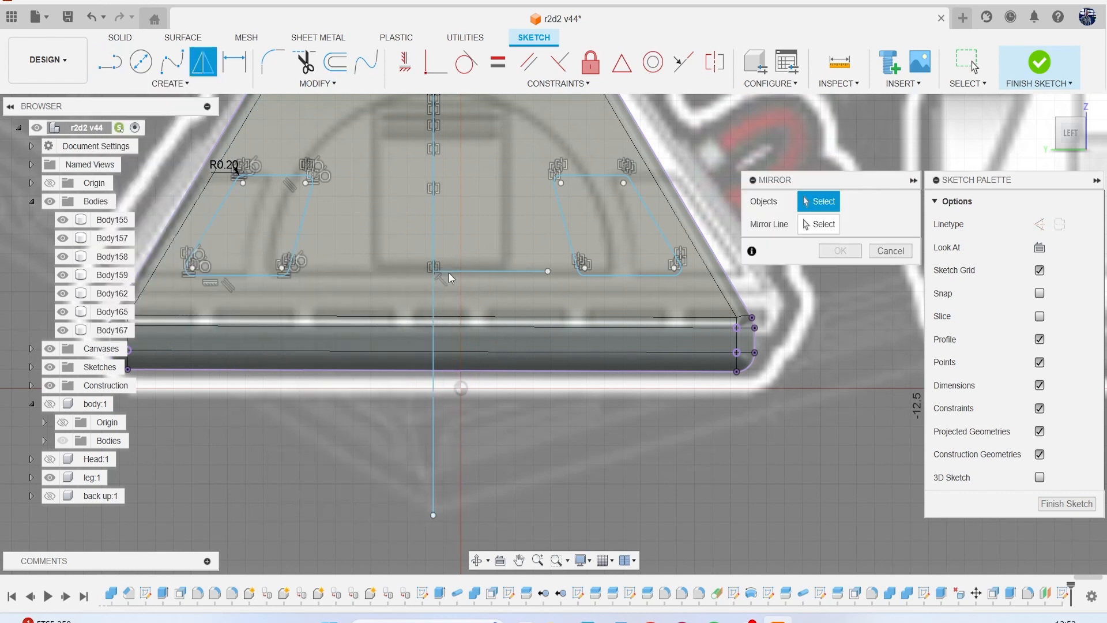
click(510, 274)
click(811, 225)
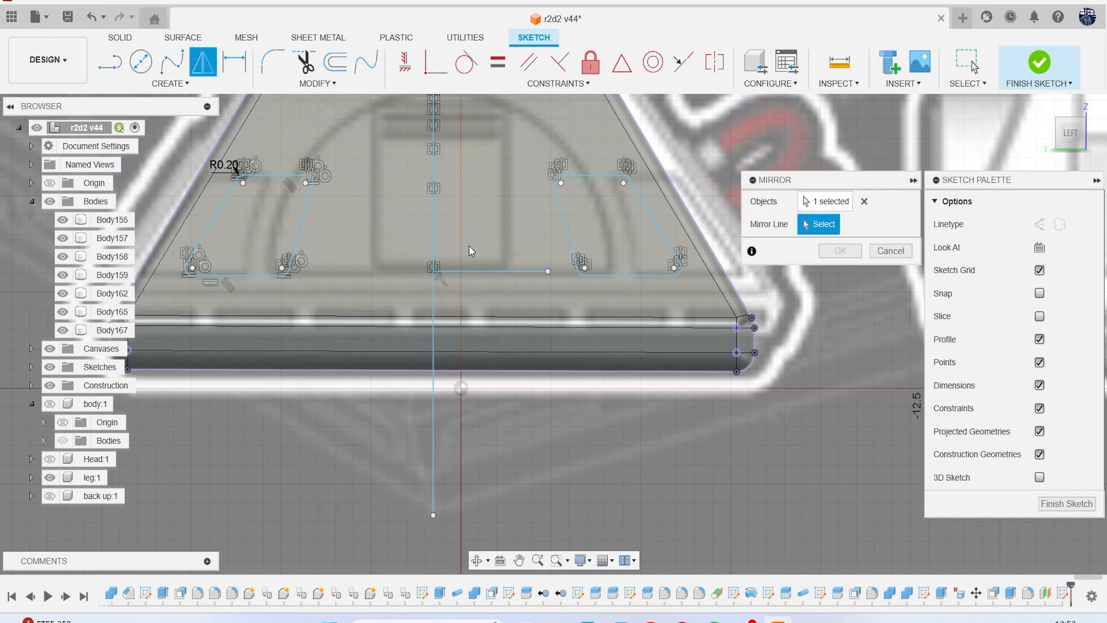
click(432, 246)
click(840, 251)
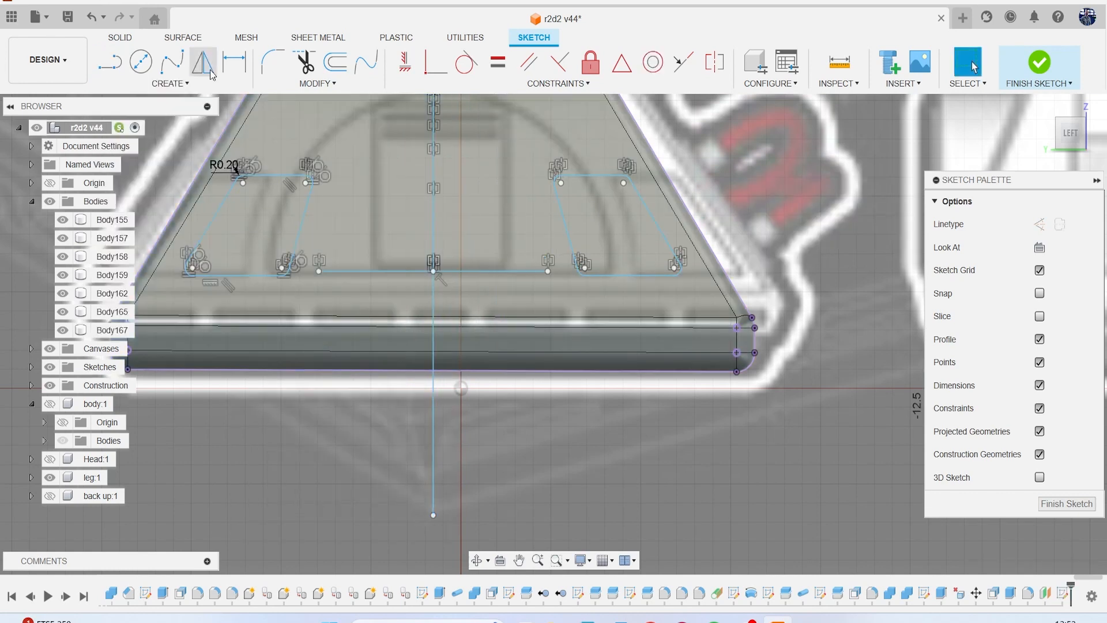
Draw a three-point arc between the outer ends of the two base lines, arching over the central panel detail.
click(171, 83)
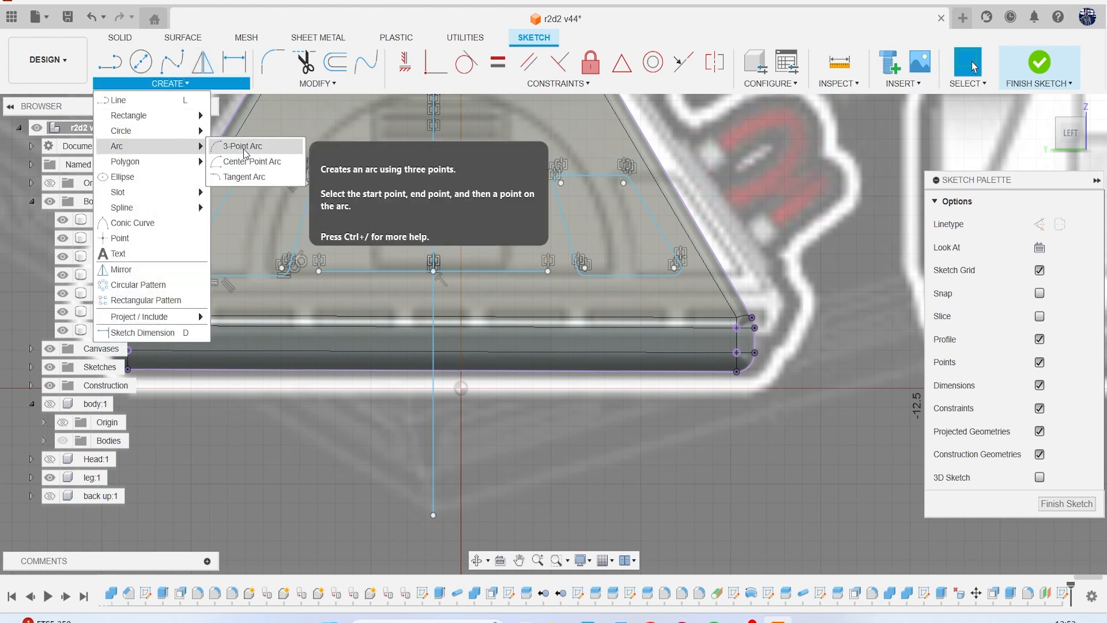
click(242, 146)
click(303, 354)
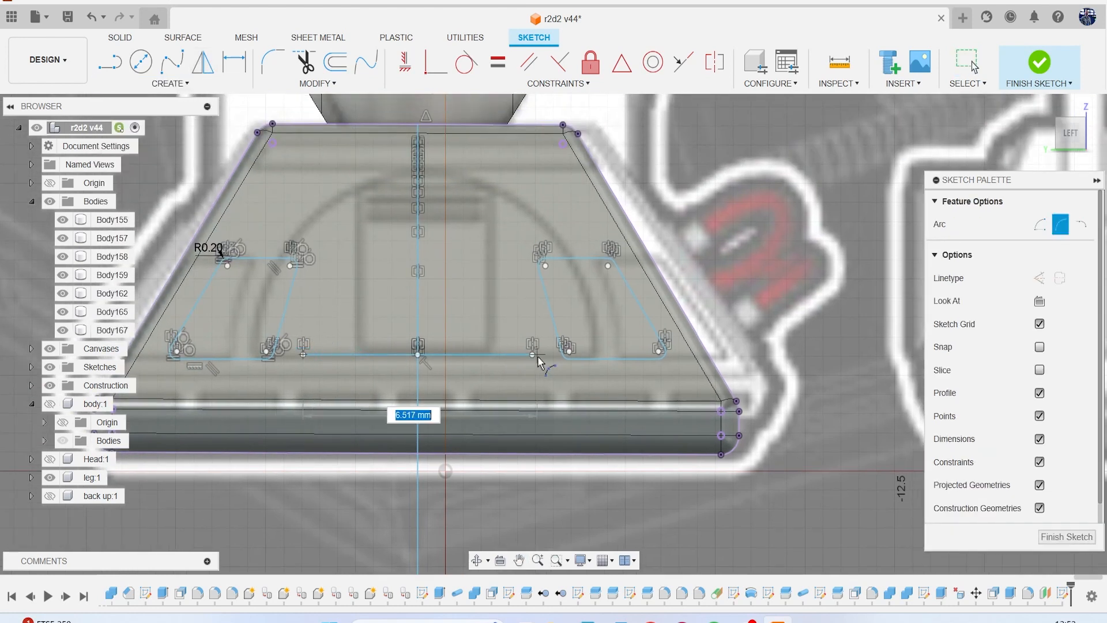
click(532, 354)
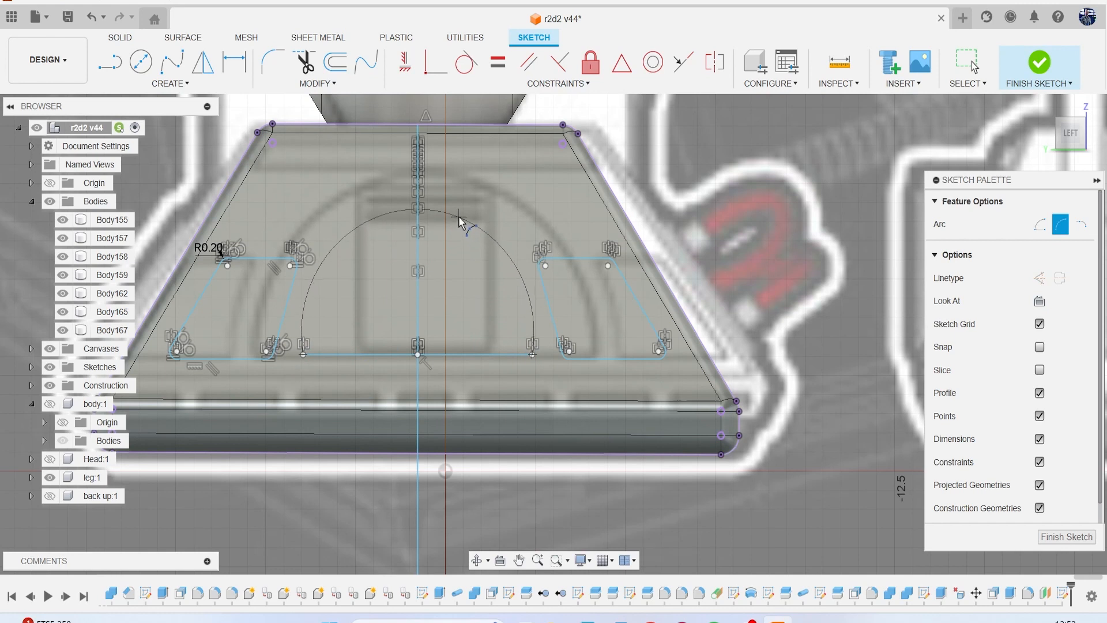
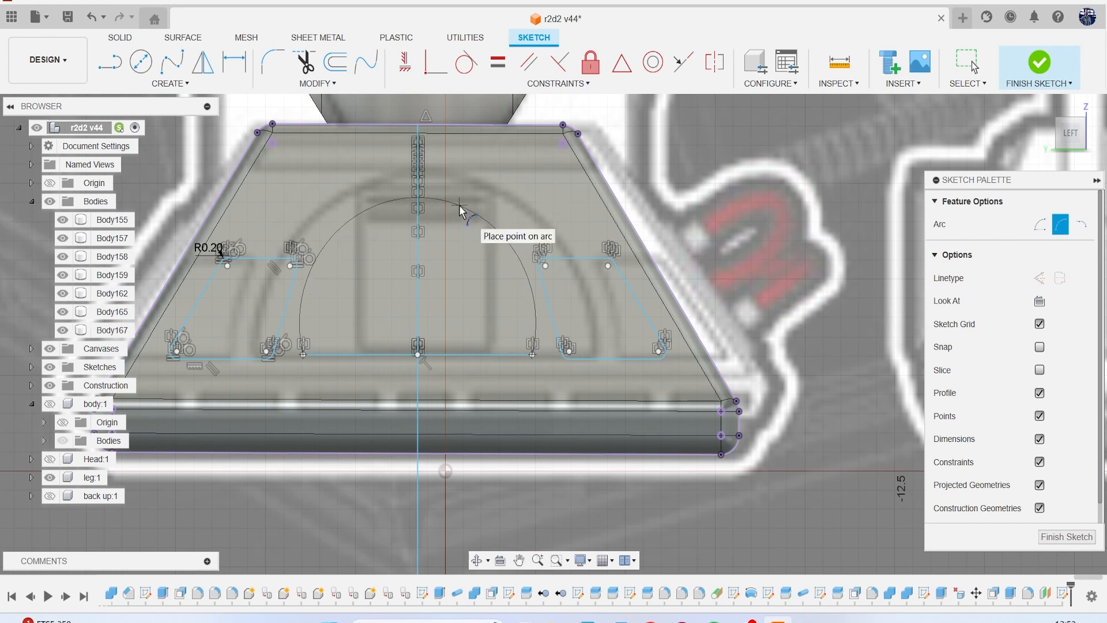
Complete the three-point arc by placing its crown point so it arches over the central panel detail.
click(459, 210)
middle_drag(519, 228, 539, 279)
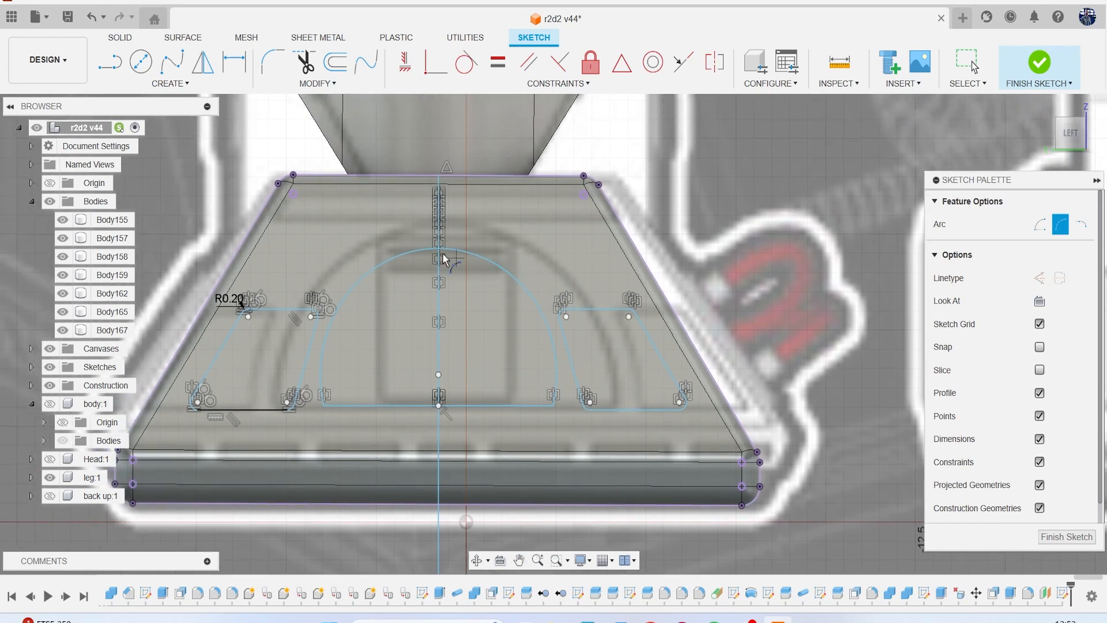
key(r)
Draw half of the upper strip's outline: a slanted end about 0.8 mm long and two horizontal lines to the vertical centre line.
scroll(361, 221, up, 2)
key(l)
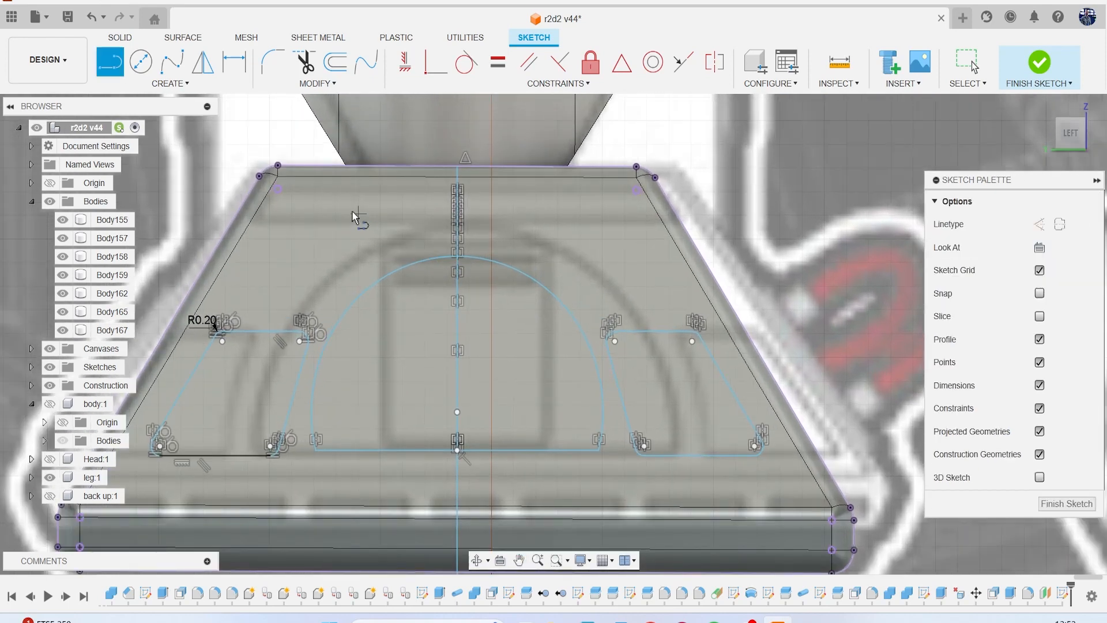
scroll(358, 220, up, 1)
click(243, 222)
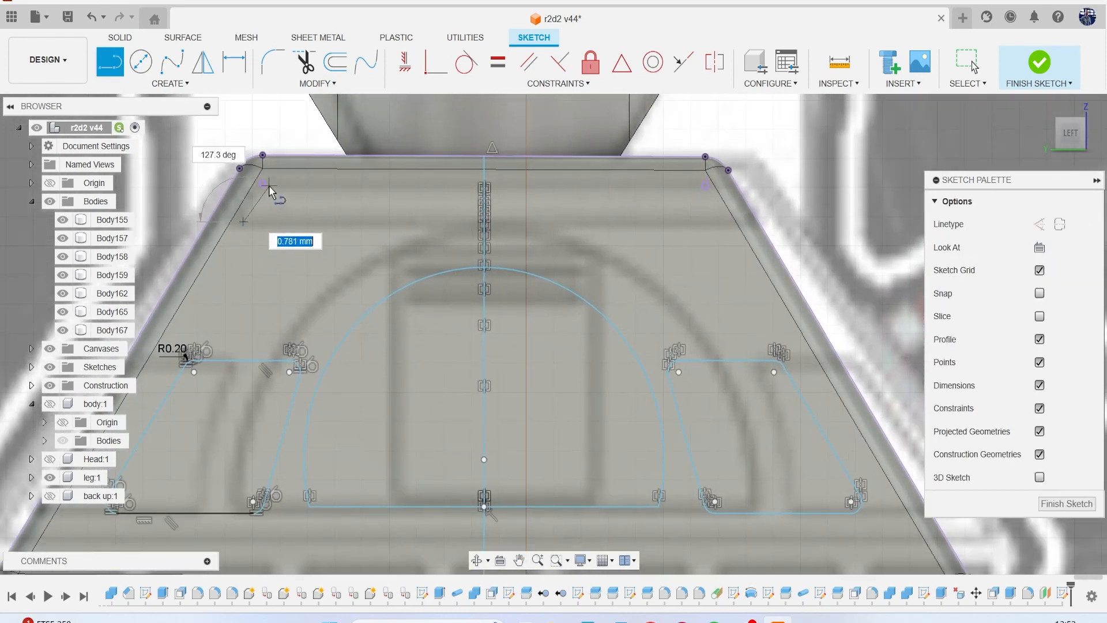
click(269, 184)
double_click(479, 187)
click(245, 223)
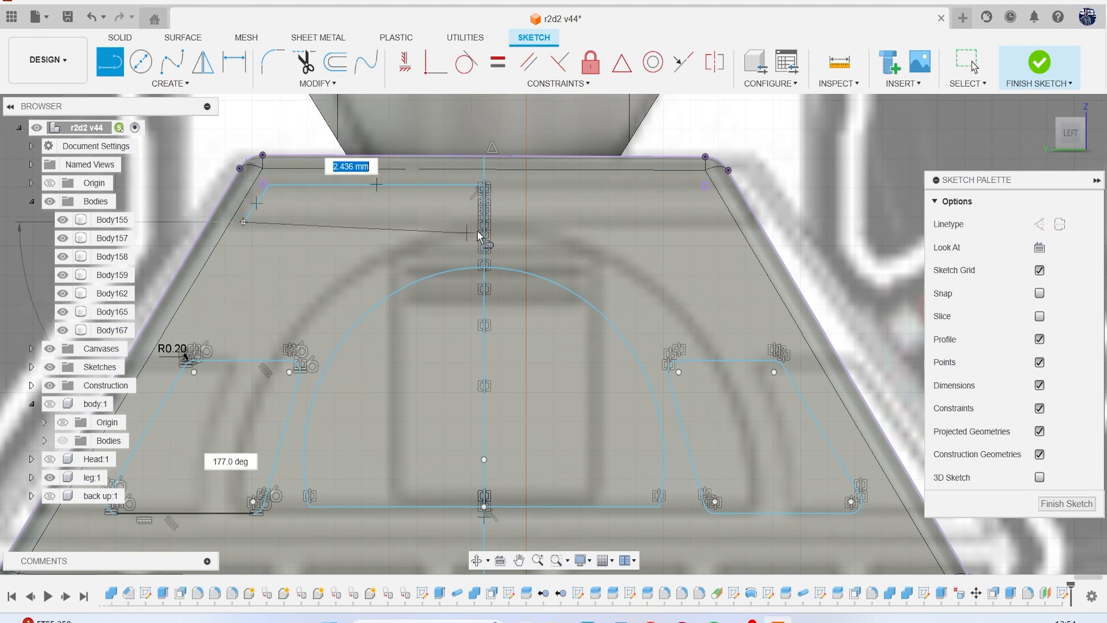
double_click(486, 224)
Round both outer corners of the half-strip outline with 0.1 mm sketch fillets.
click(277, 74)
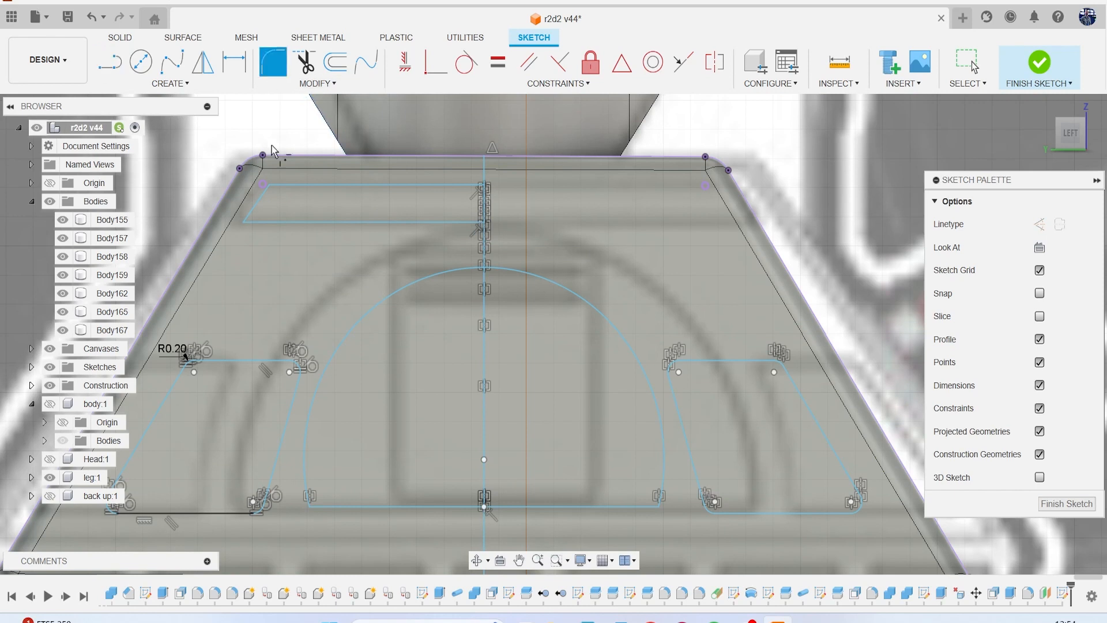
click(269, 185)
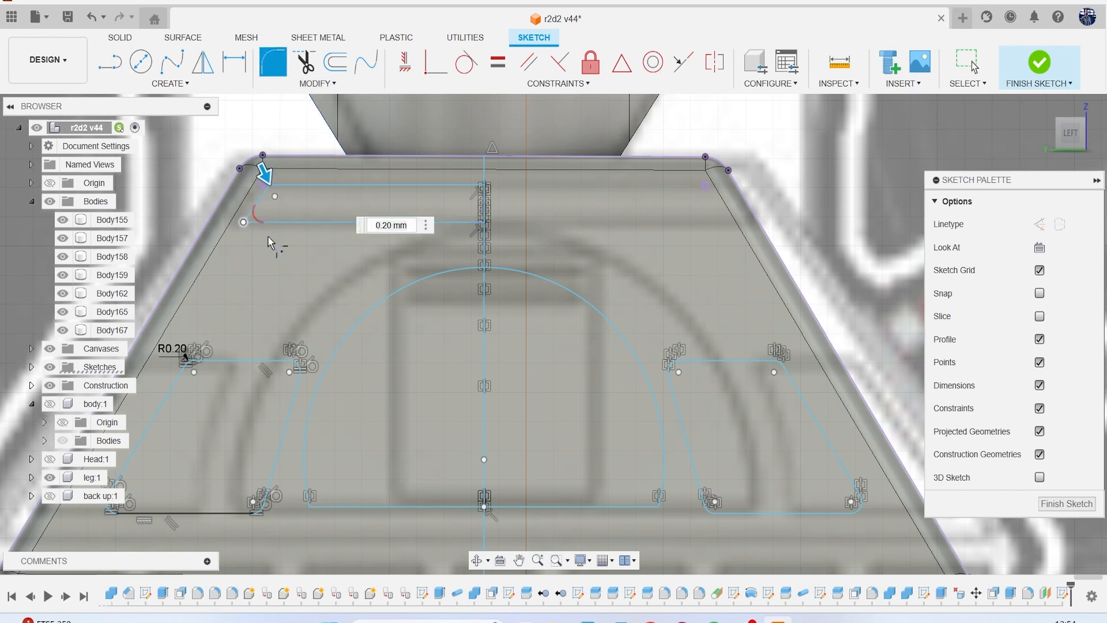
key(Return)
text(.1)
key(Return)
key(Escape)
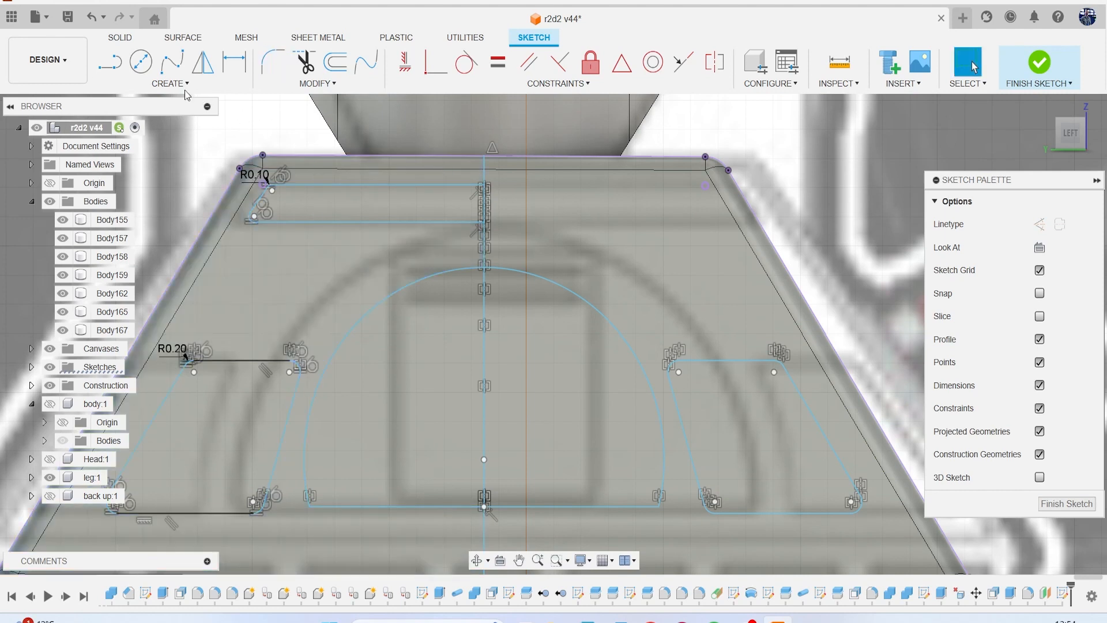
Mirror the five curves of the half-strip outline across the vertical centre line.
click(182, 88)
click(192, 270)
double_click(318, 222)
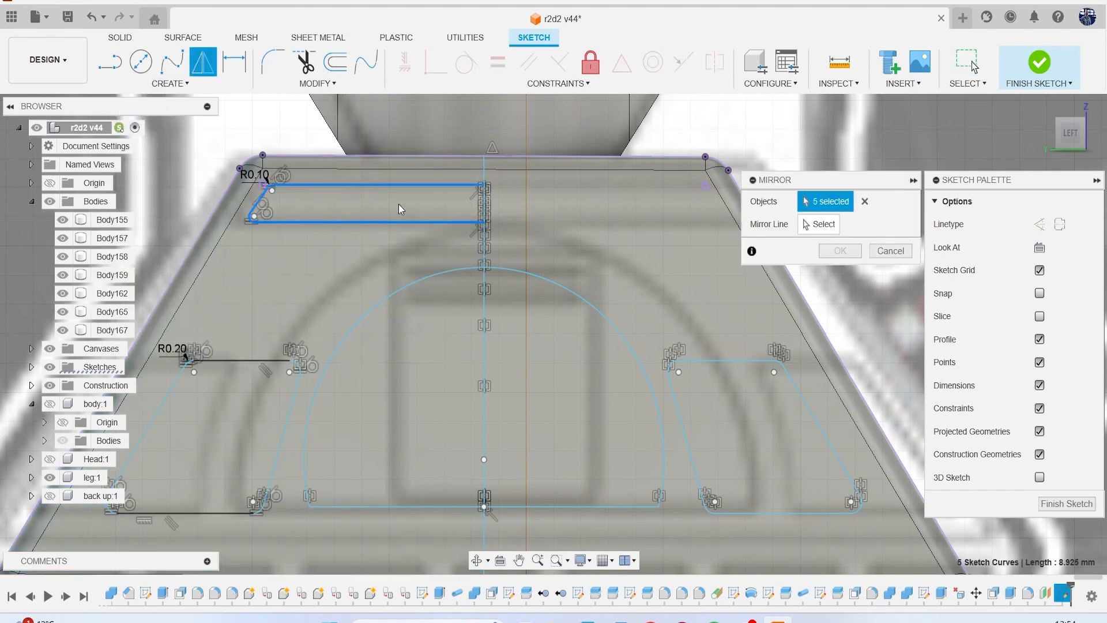
click(783, 227)
click(484, 256)
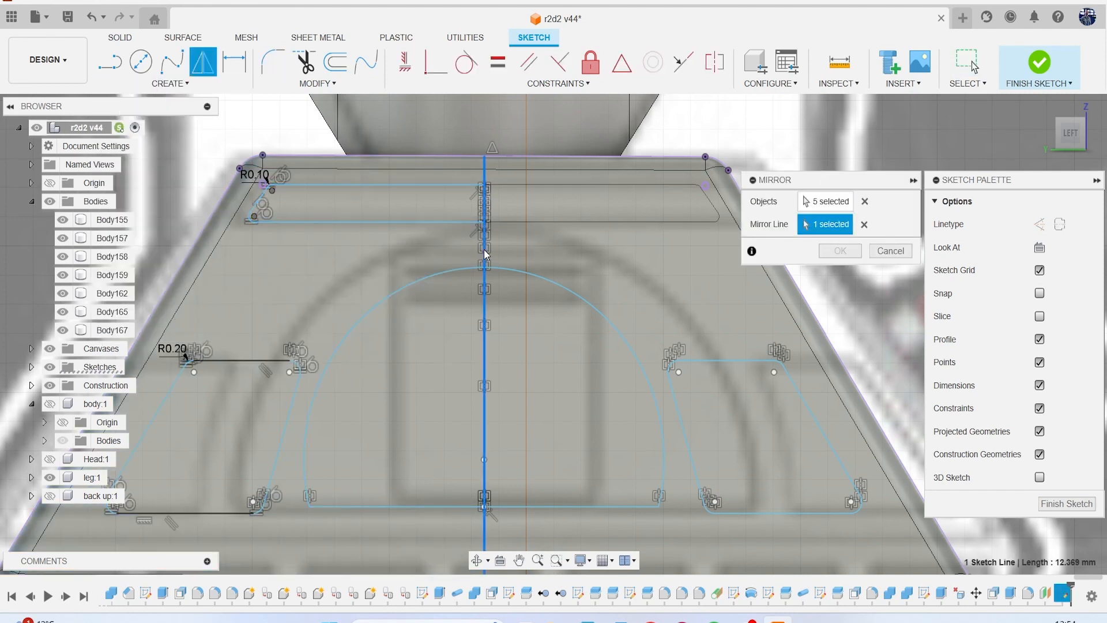
click(840, 250)
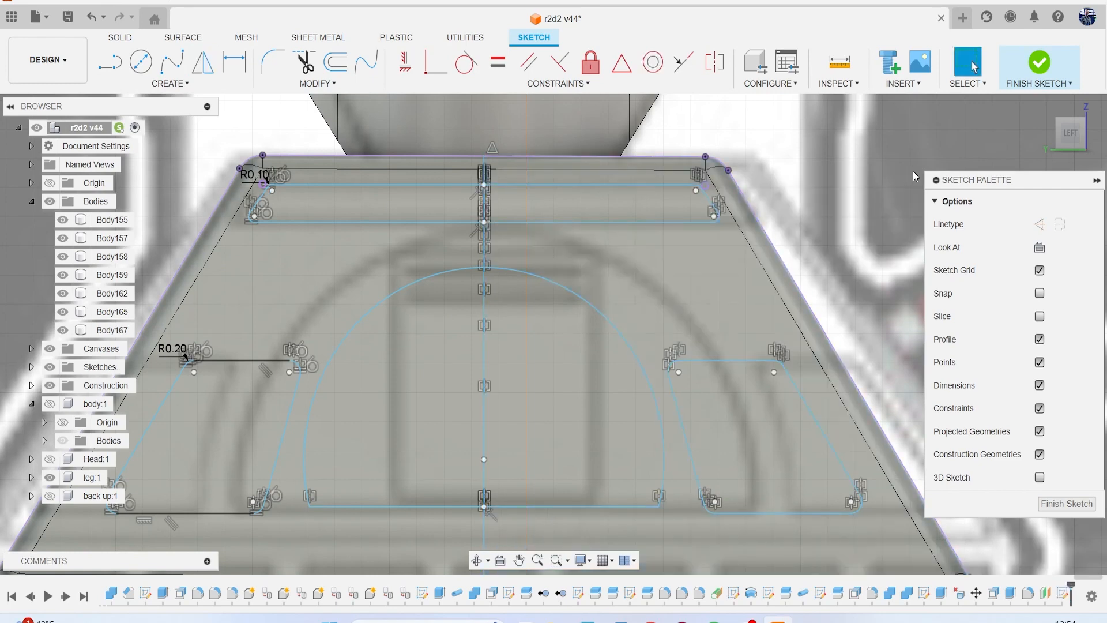
key(e)
scroll(631, 276, down, 3)
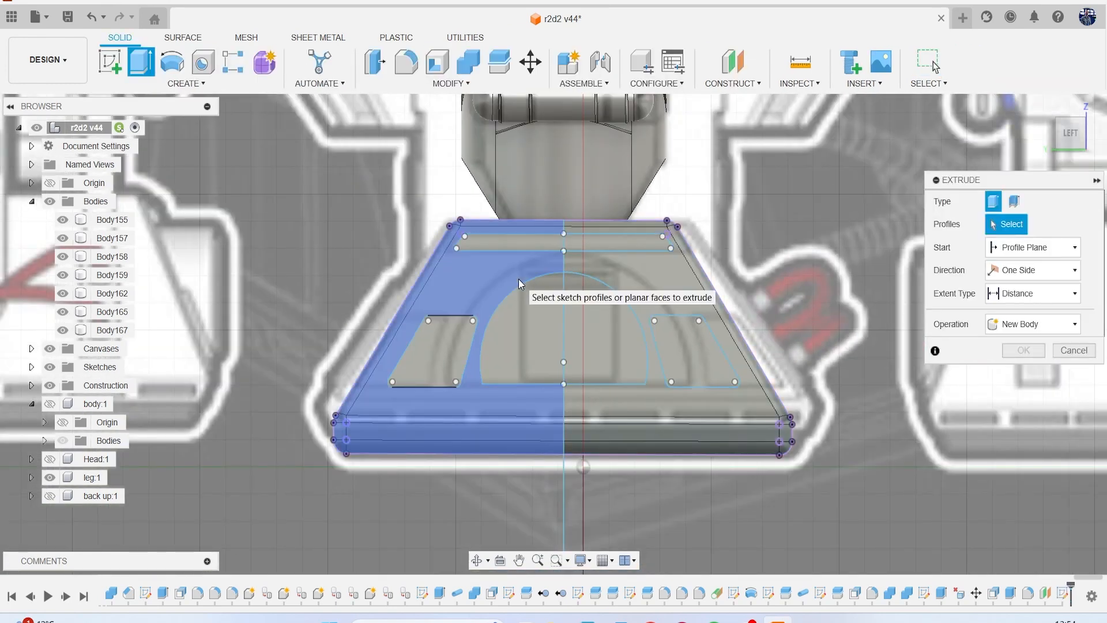
click(50, 348)
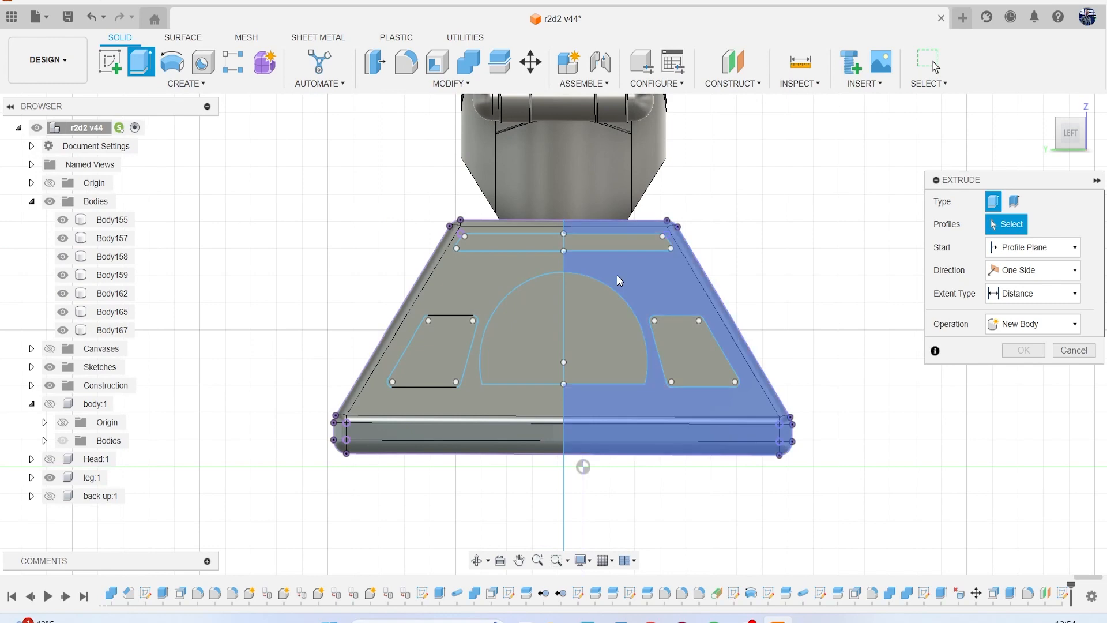
click(535, 244)
click(605, 242)
click(444, 337)
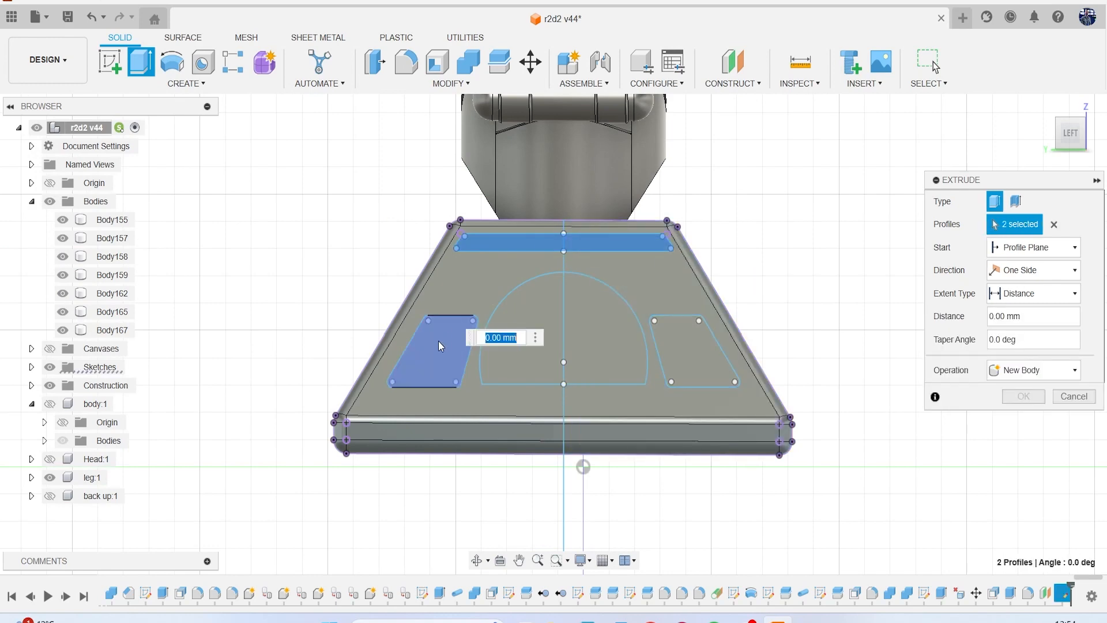
click(697, 361)
scroll(825, 277, down, 2)
shift+middle_drag(1033, 156, 618, 240)
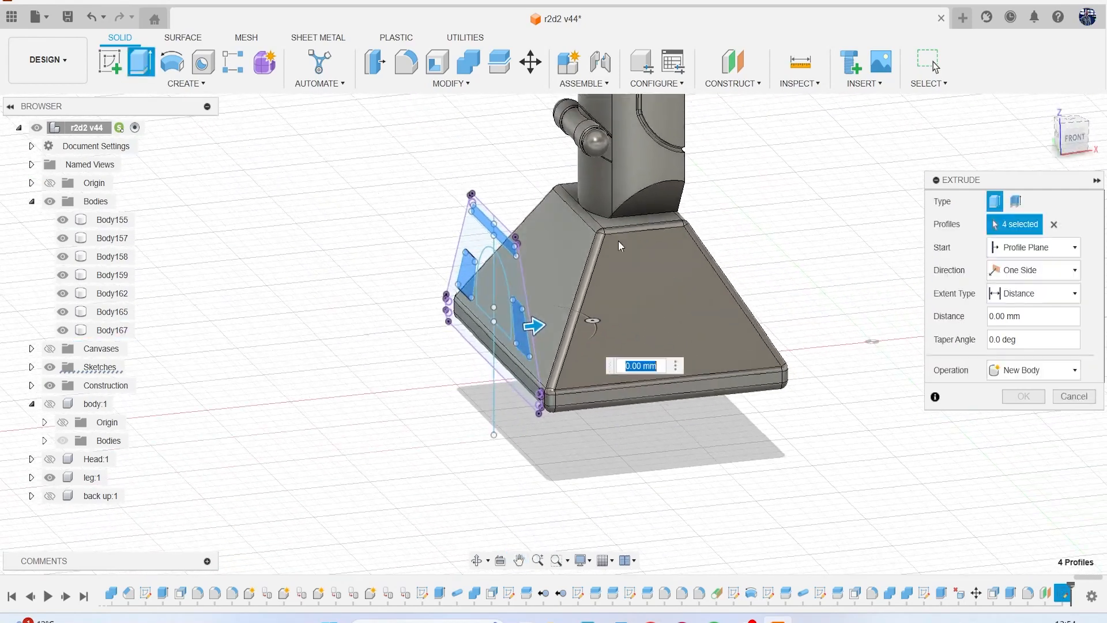
scroll(618, 241, up, 2)
drag(519, 347, 681, 335)
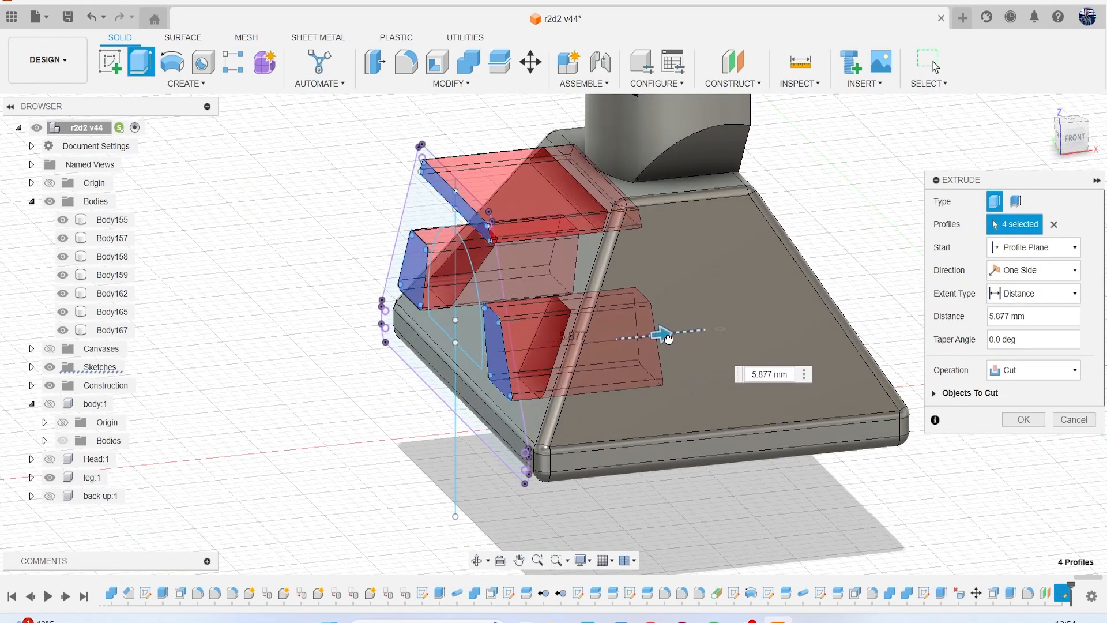
click(1039, 269)
click(1017, 293)
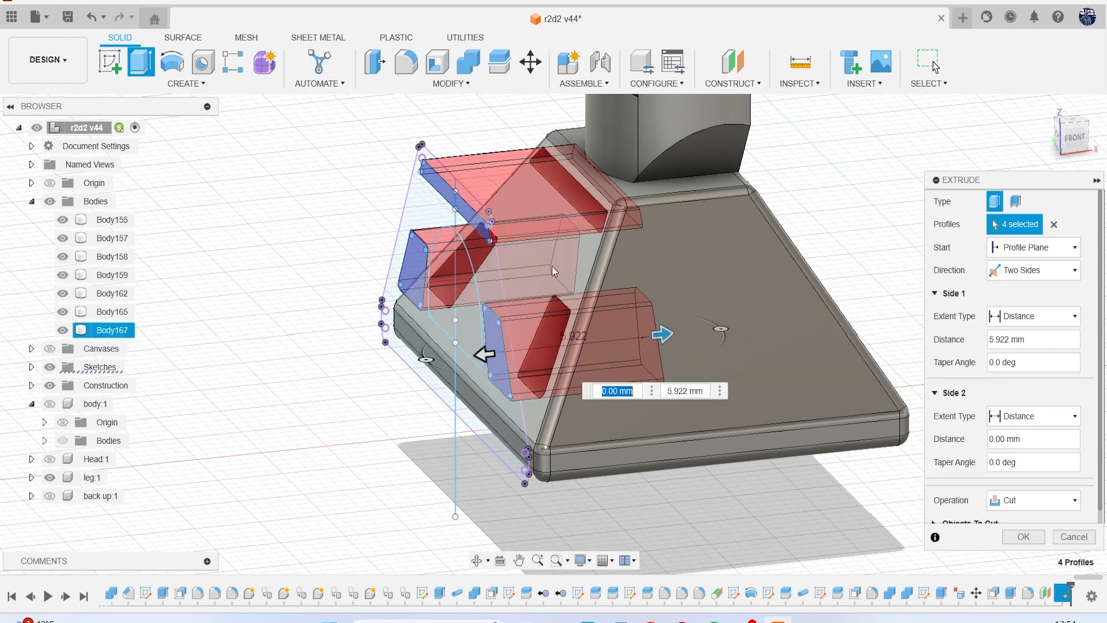
drag(488, 353, 545, 347)
click(1029, 509)
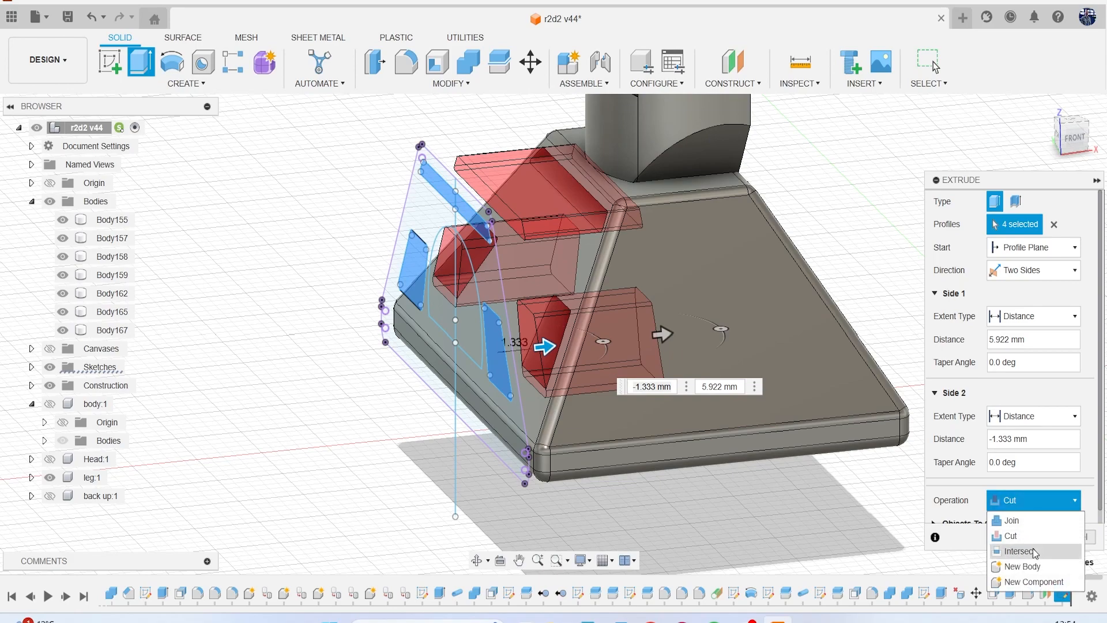
click(1018, 553)
click(1074, 139)
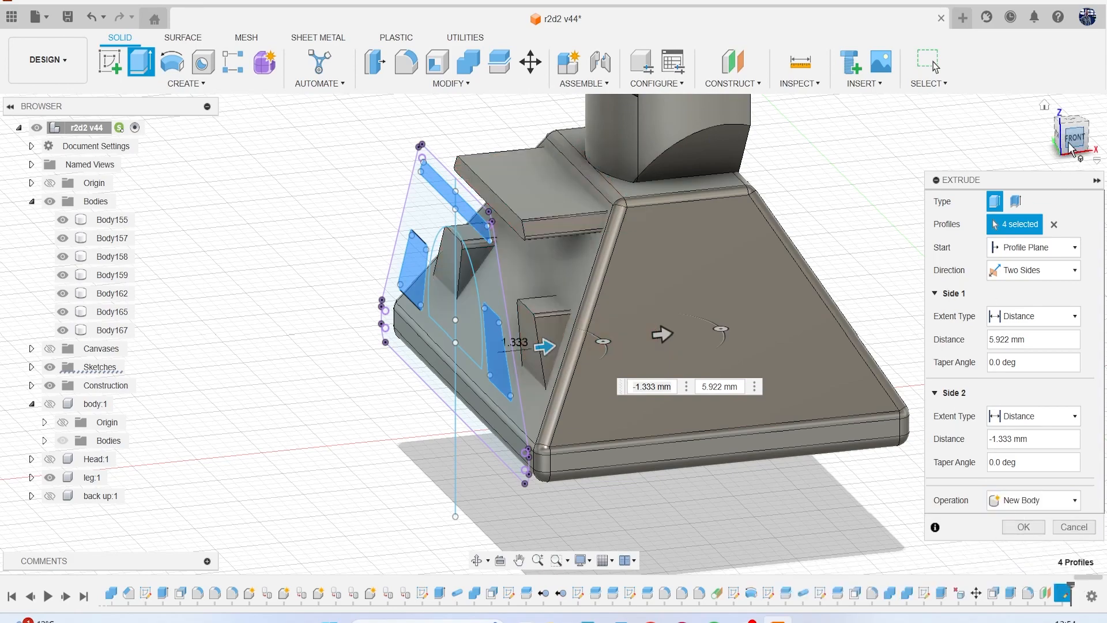
middle_drag(594, 245, 625, 300)
scroll(626, 301, up, 2)
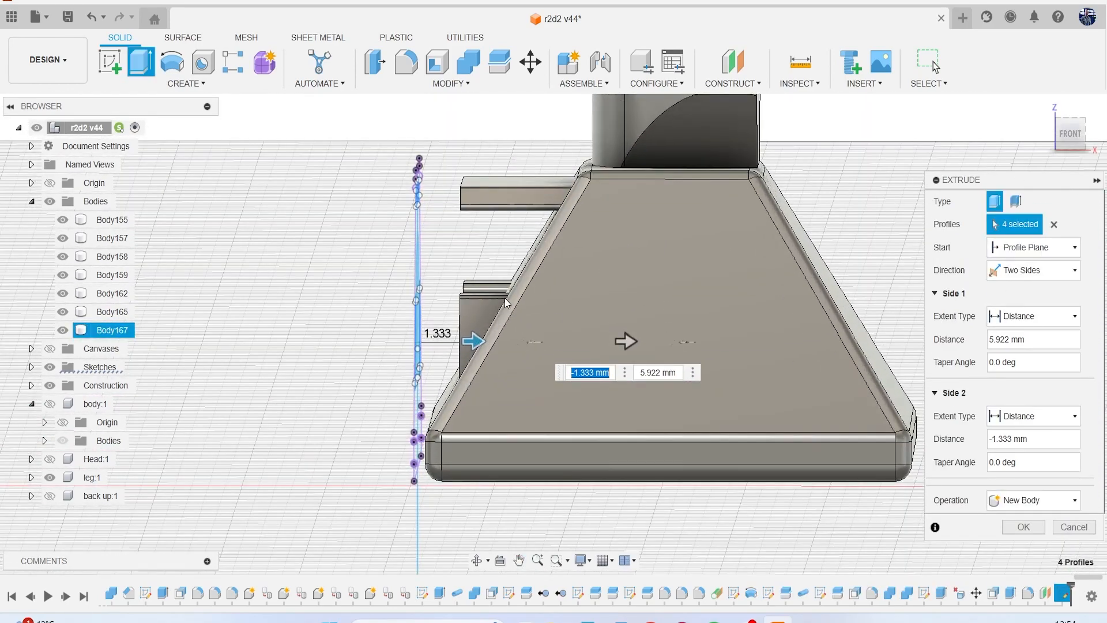
drag(487, 343, 572, 350)
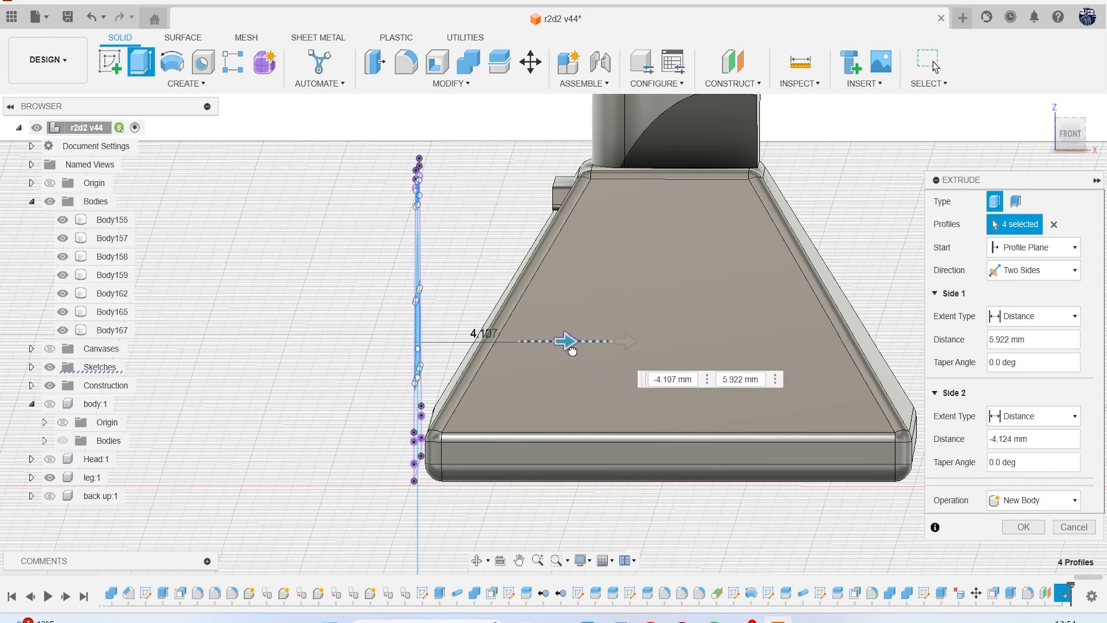
click(1075, 527)
Finish the sketch and hide the reference canvases.
click(1041, 64)
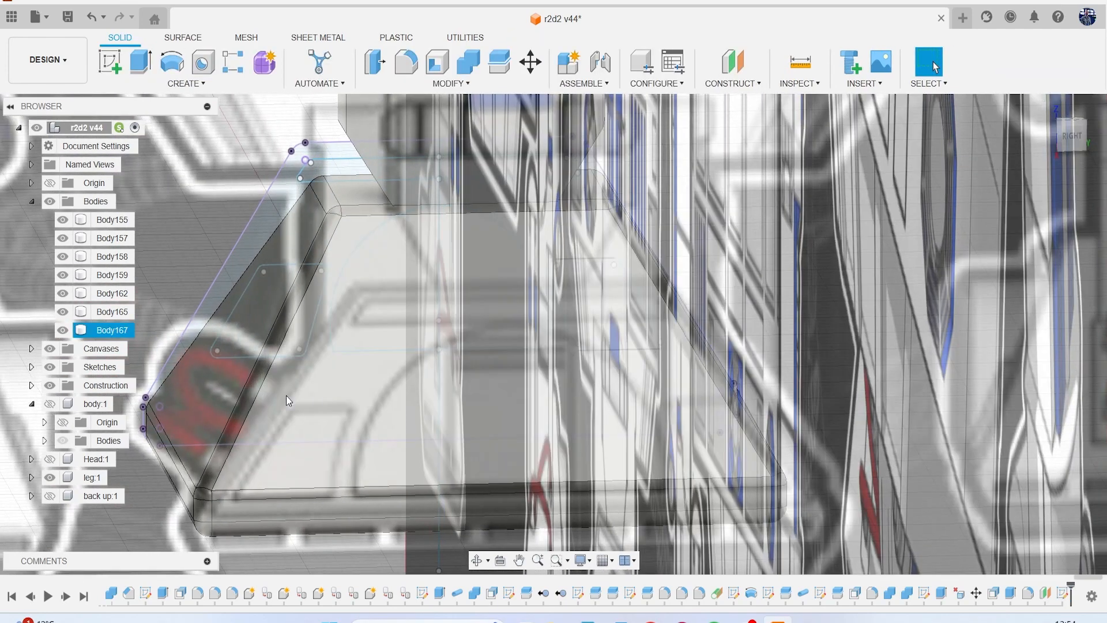
click(50, 348)
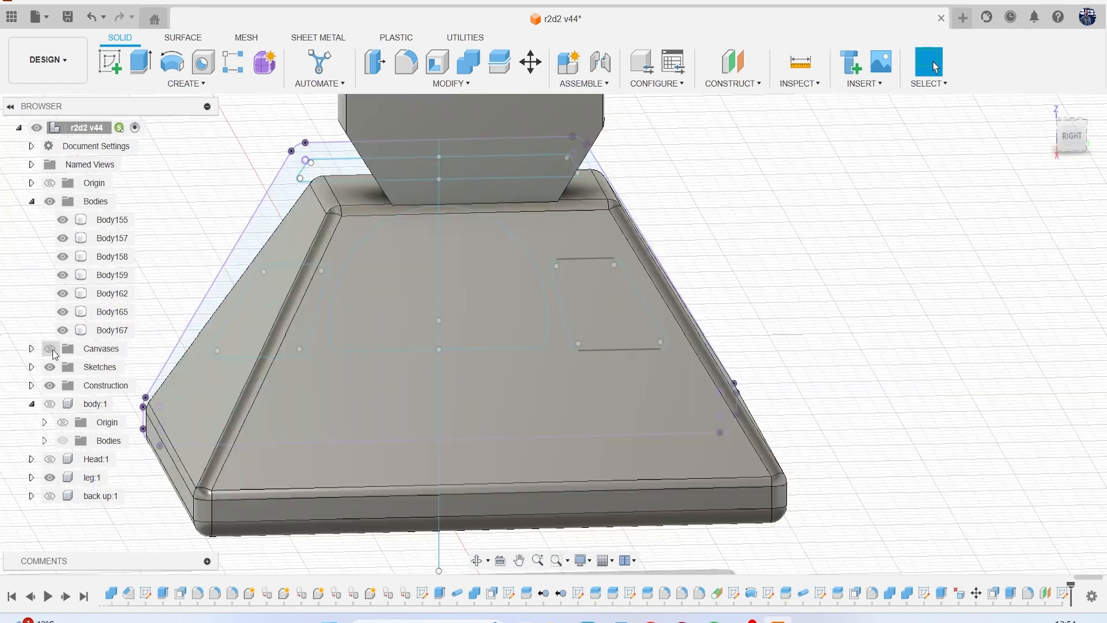
Emboss the upper strip and both side-panel profiles onto the foot's tapered face with a depth of 0.2 mm.
click(190, 84)
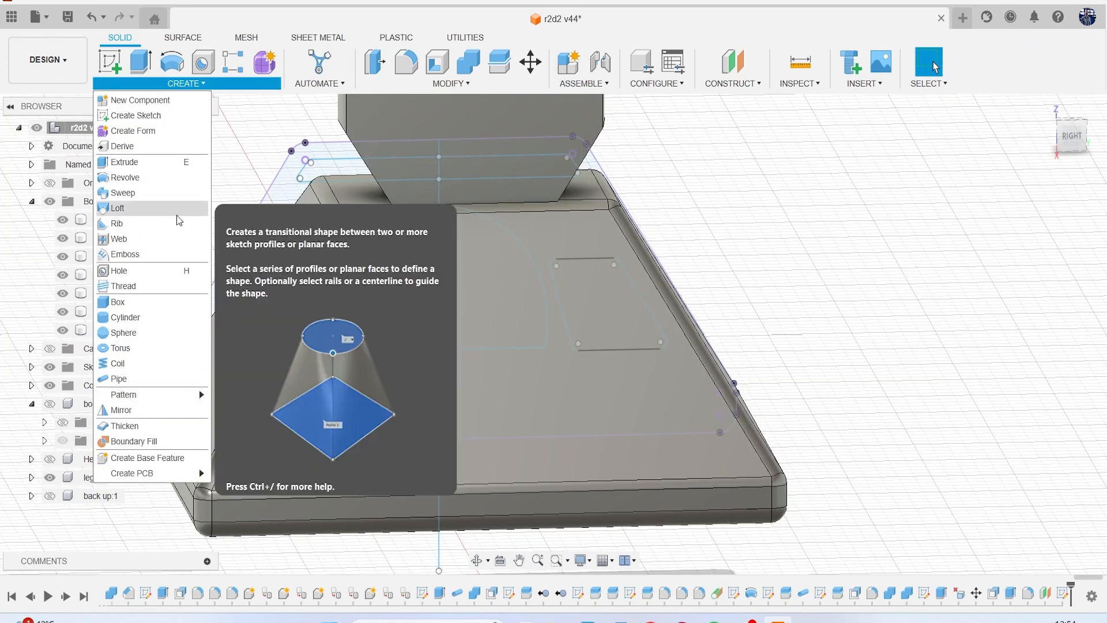
click(188, 252)
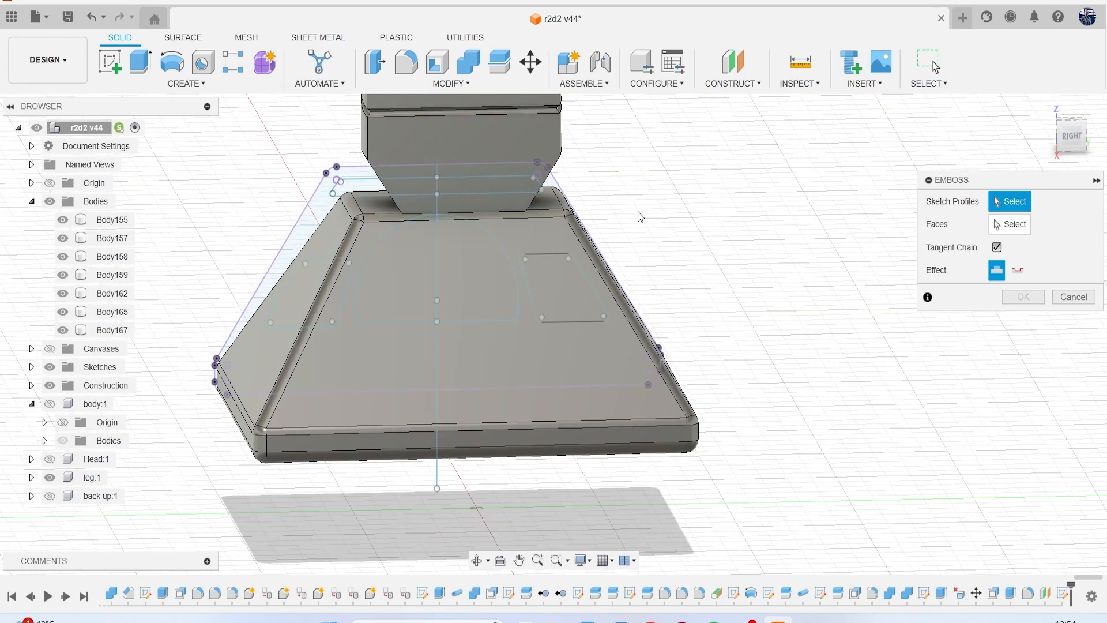
click(378, 184)
click(306, 288)
click(475, 303)
click(582, 313)
drag(1056, 150, 659, 193)
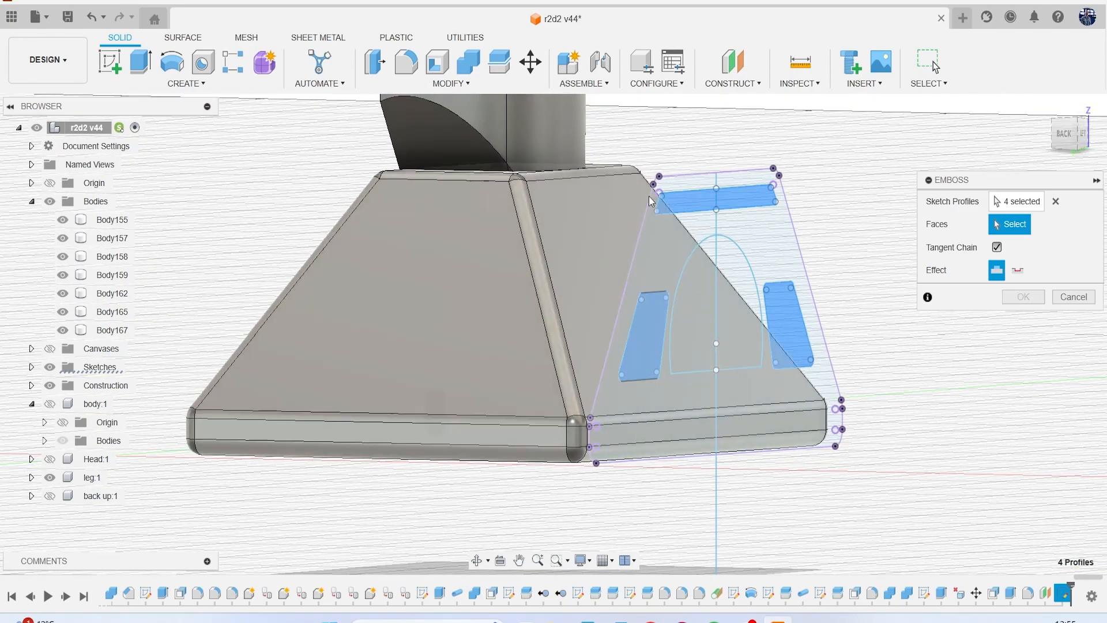
click(588, 247)
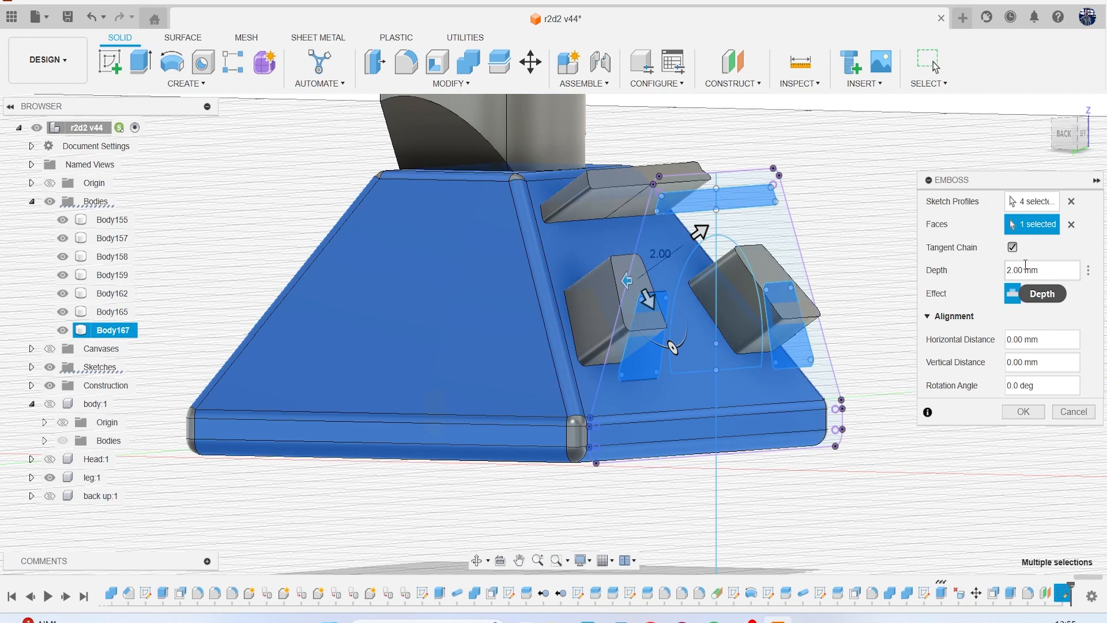
click(1053, 270)
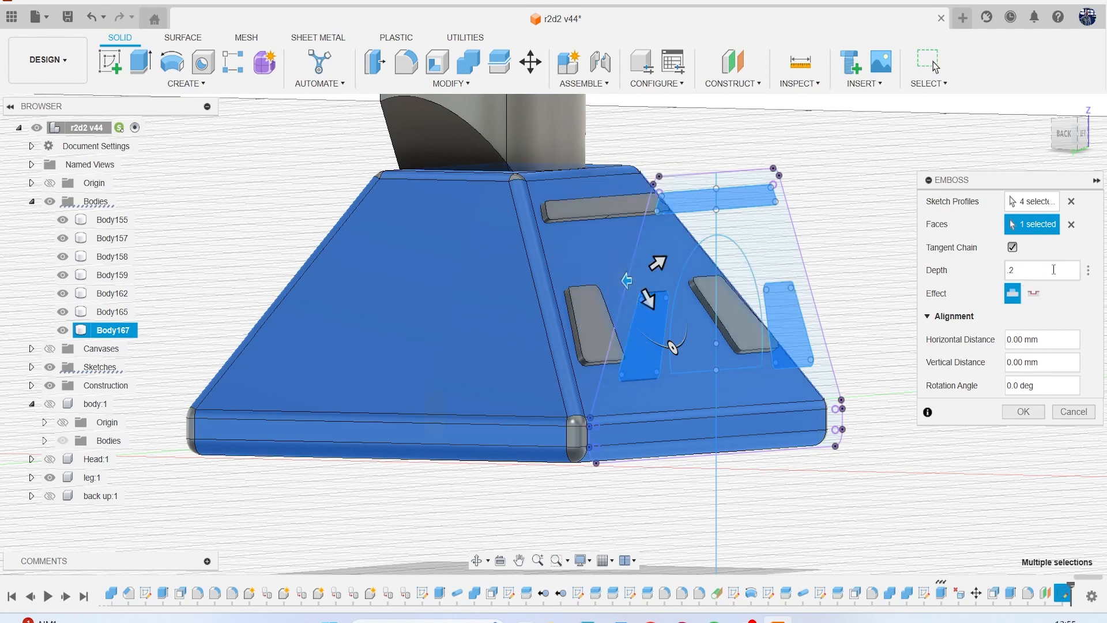
key(Return)
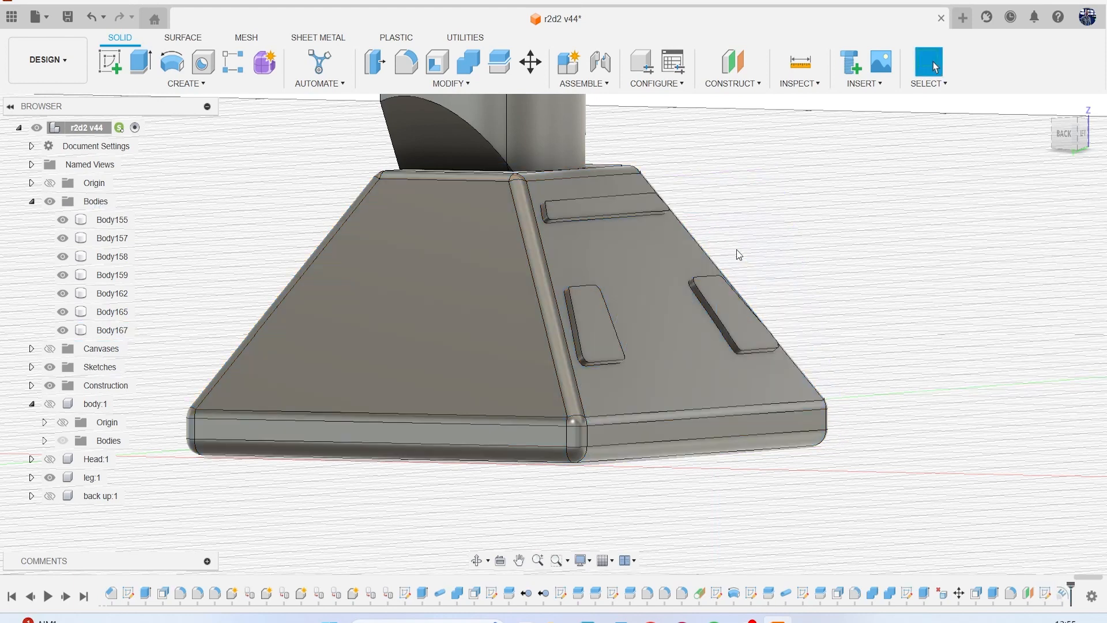
Fillet the edges around the front faces of the three embossed panels with a 0.05 mm radius.
key(f)
scroll(597, 314, up, 5)
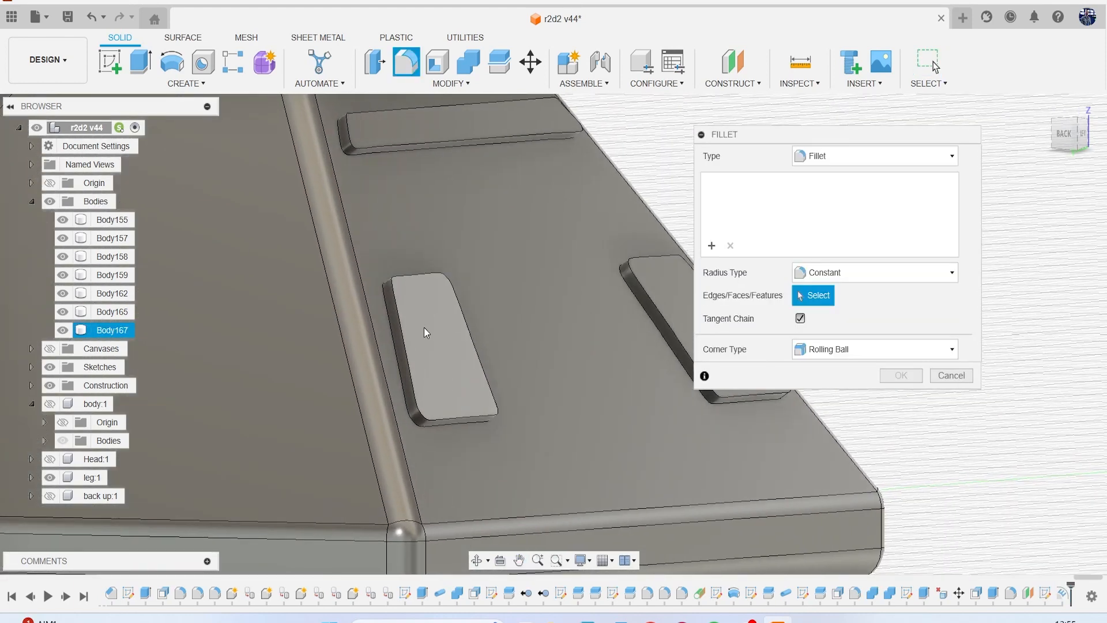
click(424, 327)
click(476, 133)
click(659, 279)
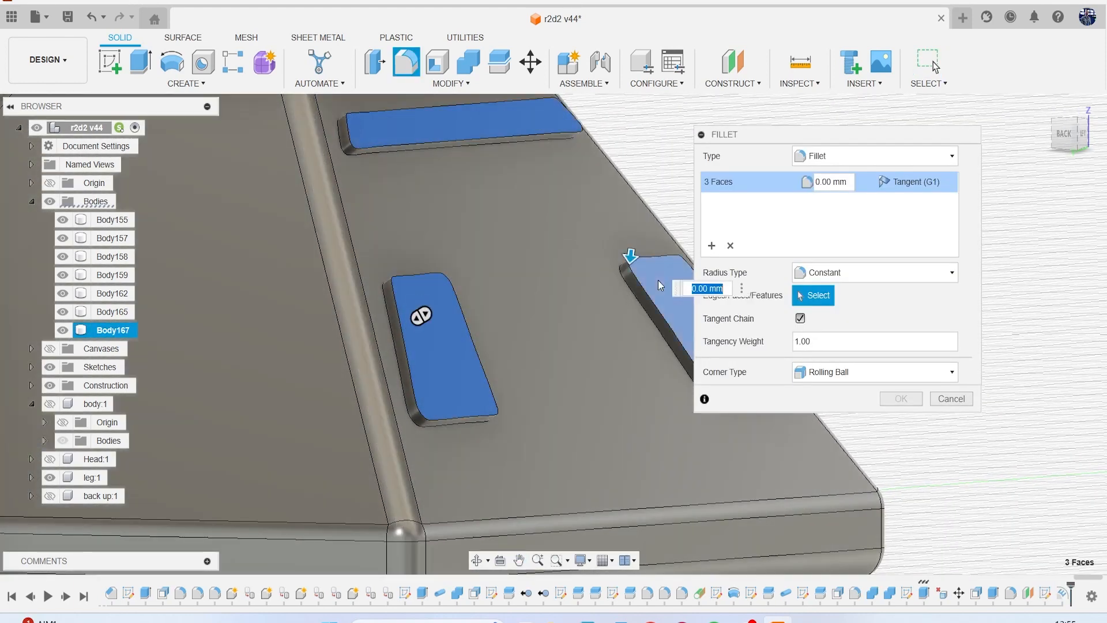
key(BackSpace)
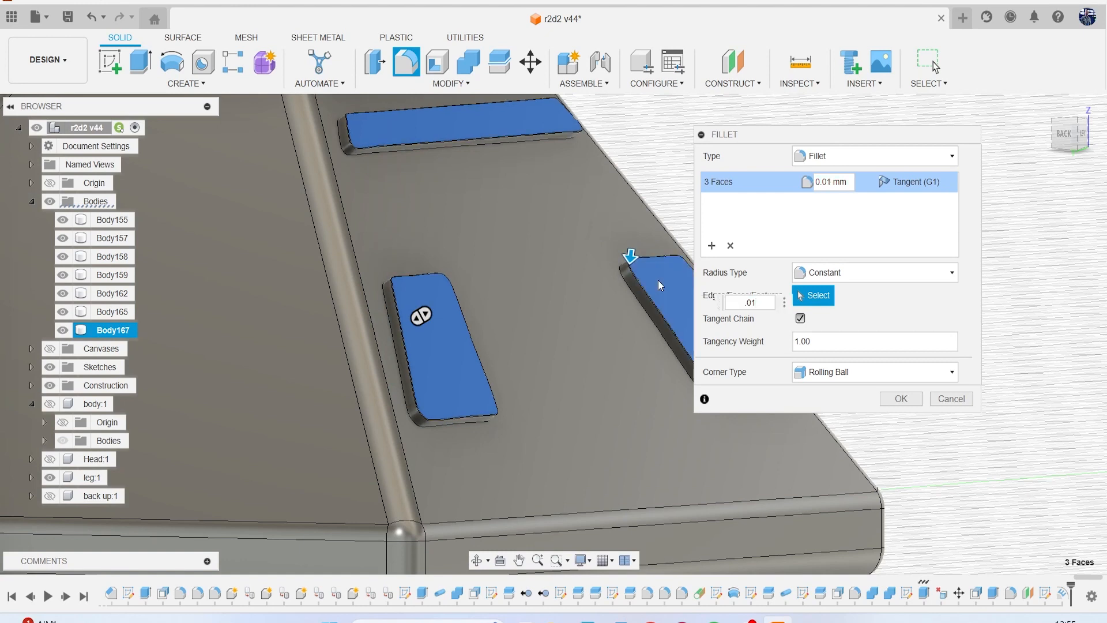
key(BackSpace)
key(BackSpace)
text(1)
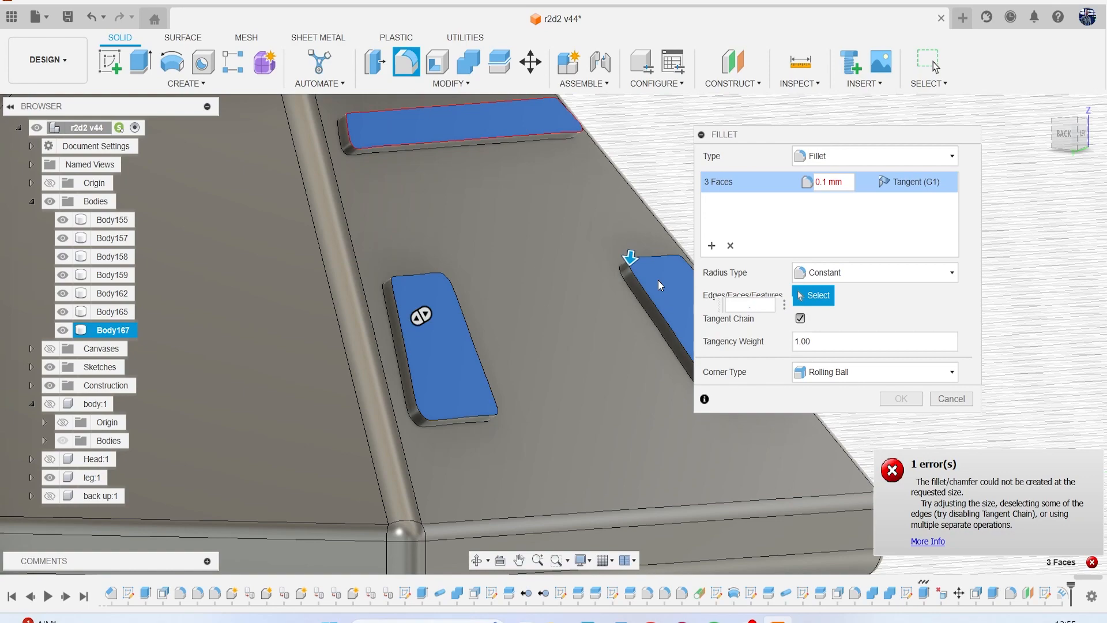
key(BackSpace)
text(05)
key(Return)
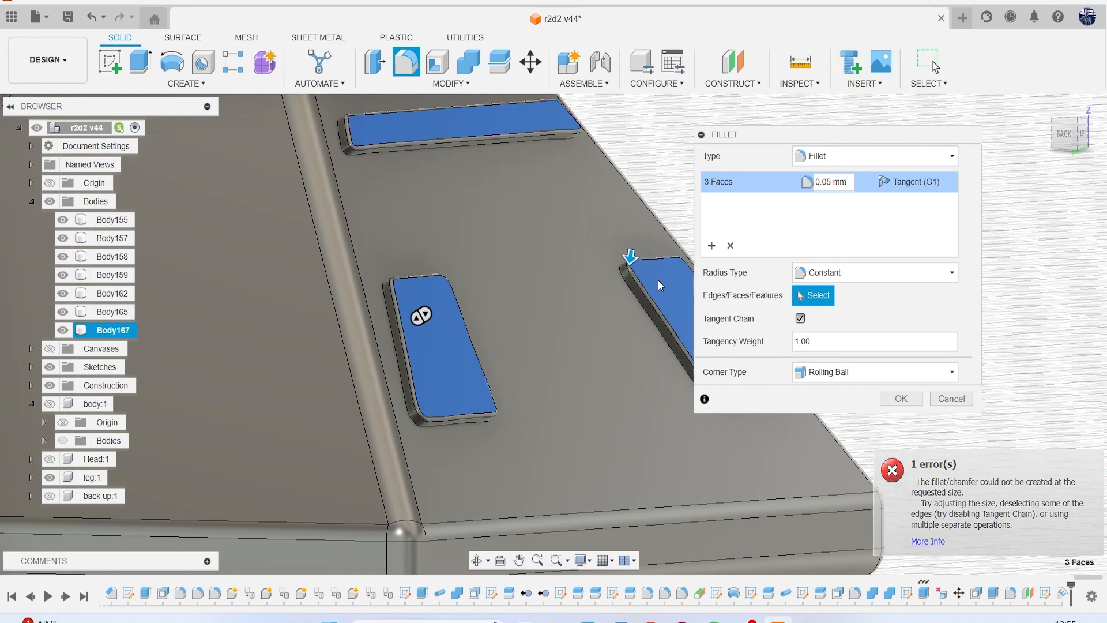
key(Return)
Show Sketch96 with the foot's panel and arch profiles.
scroll(658, 279, down, 6)
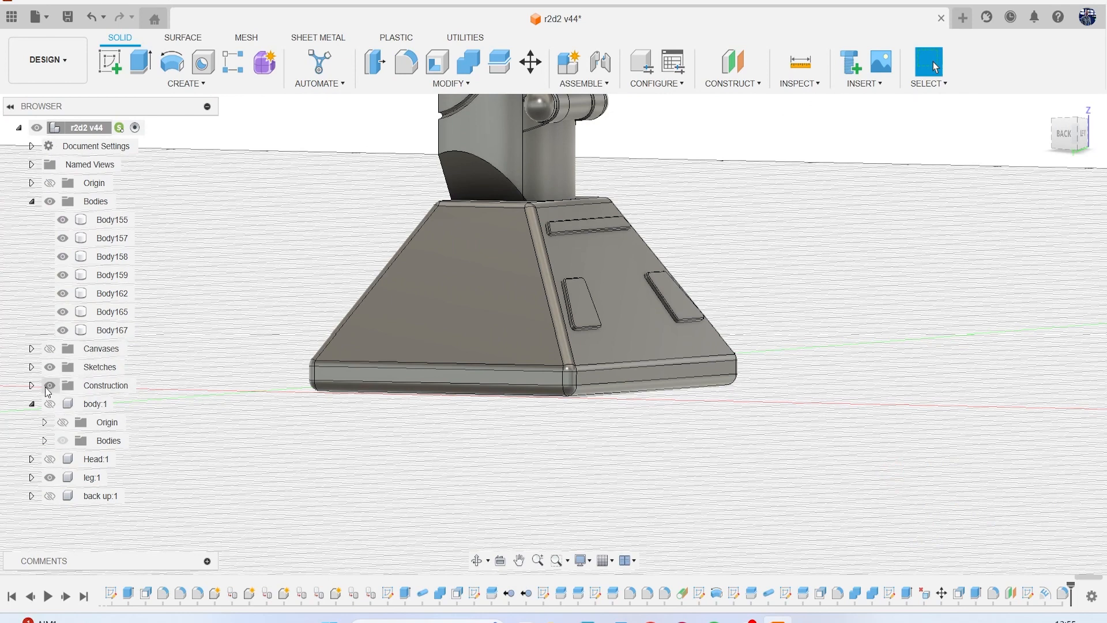
click(31, 367)
scroll(101, 427, down, 12)
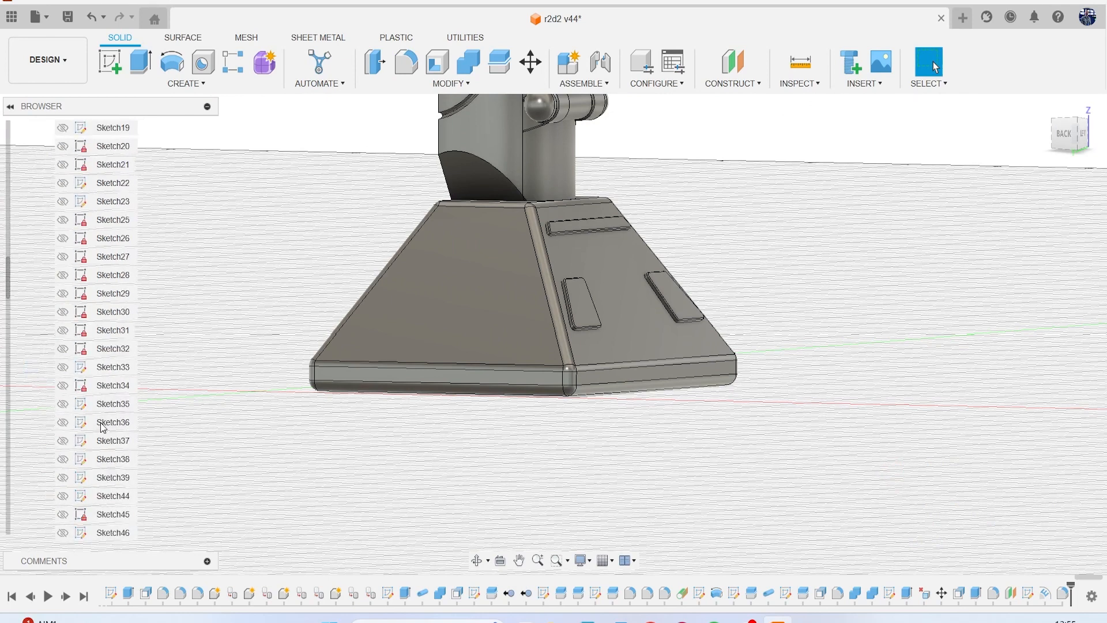
scroll(100, 427, down, 10)
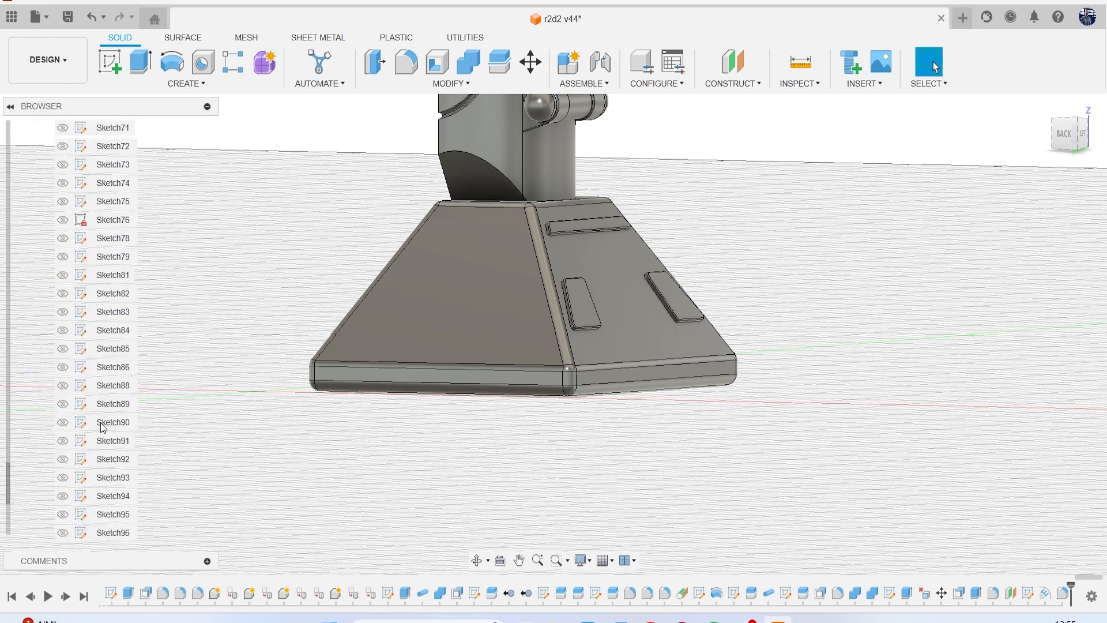
click(63, 403)
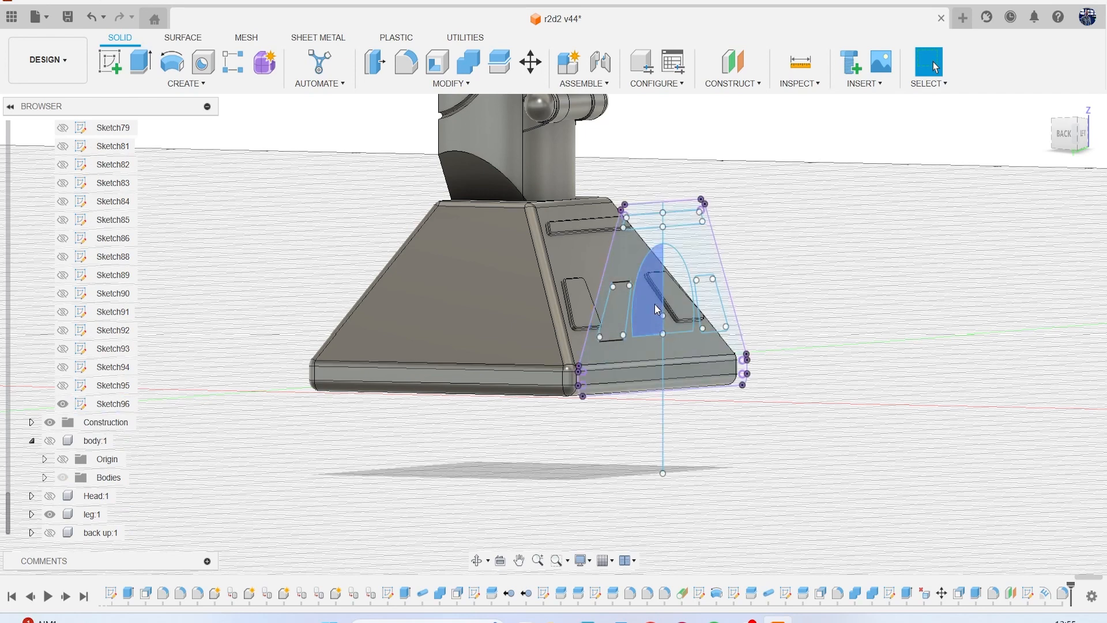
Extrude both halves of the arch profile about 3.885 mm into the foot, with the operation set to New Body.
scroll(655, 310, up, 2)
click(684, 307)
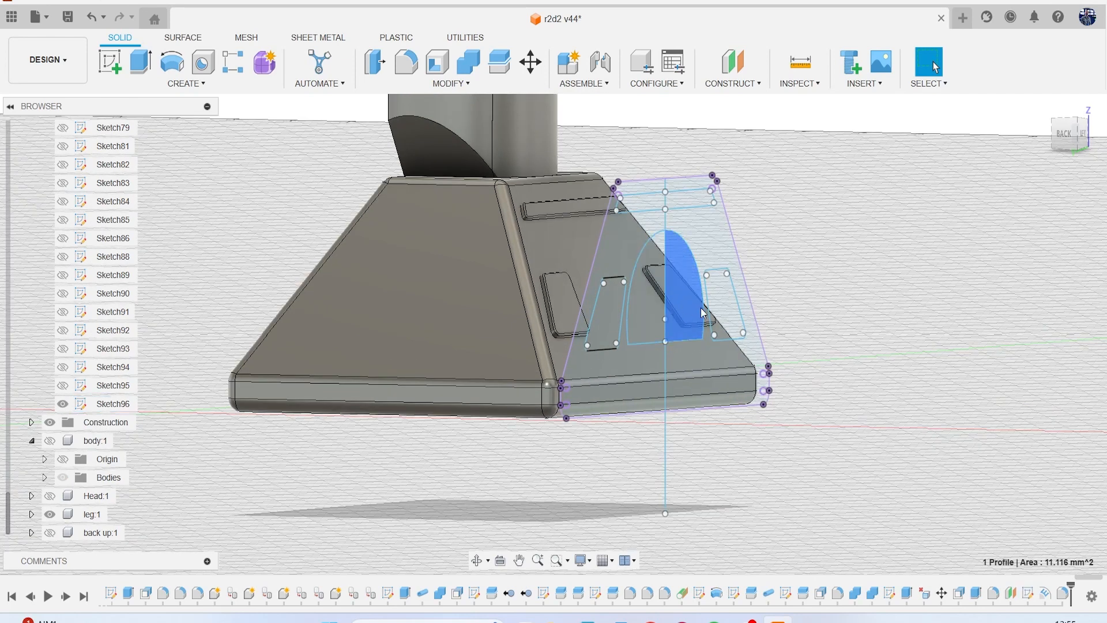
key(e)
scroll(713, 308, up, 2)
click(649, 309)
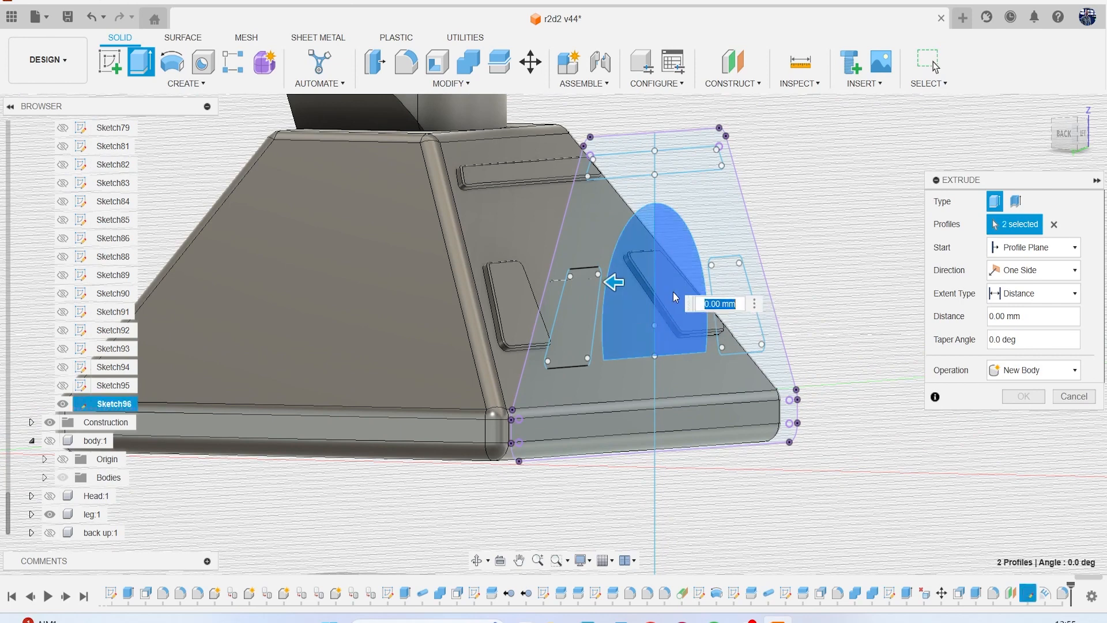
drag(618, 281, 499, 312)
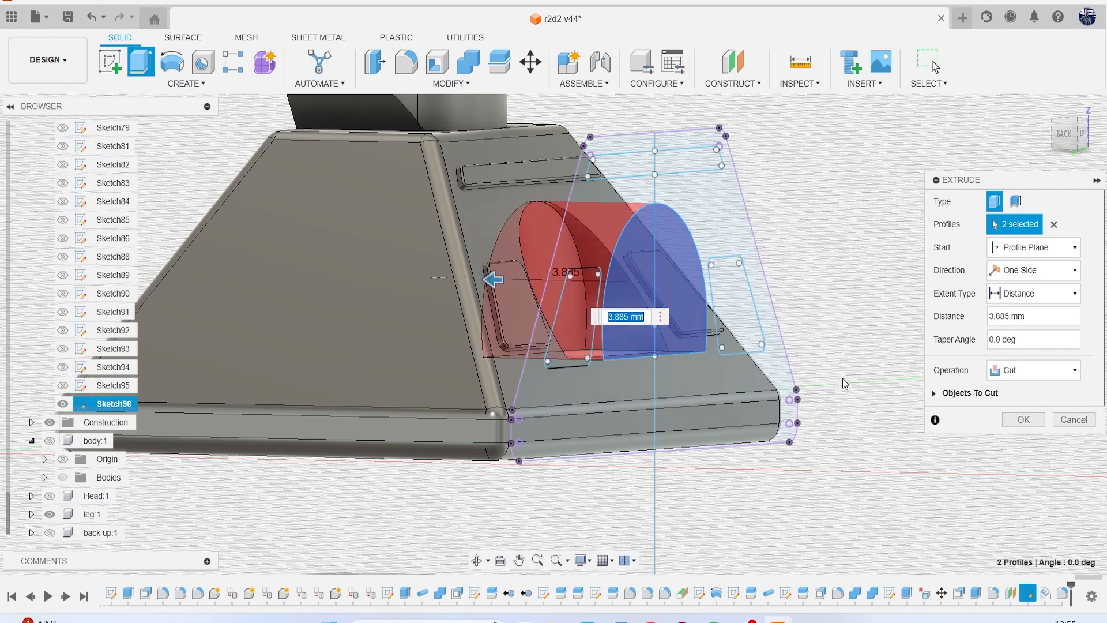
click(995, 373)
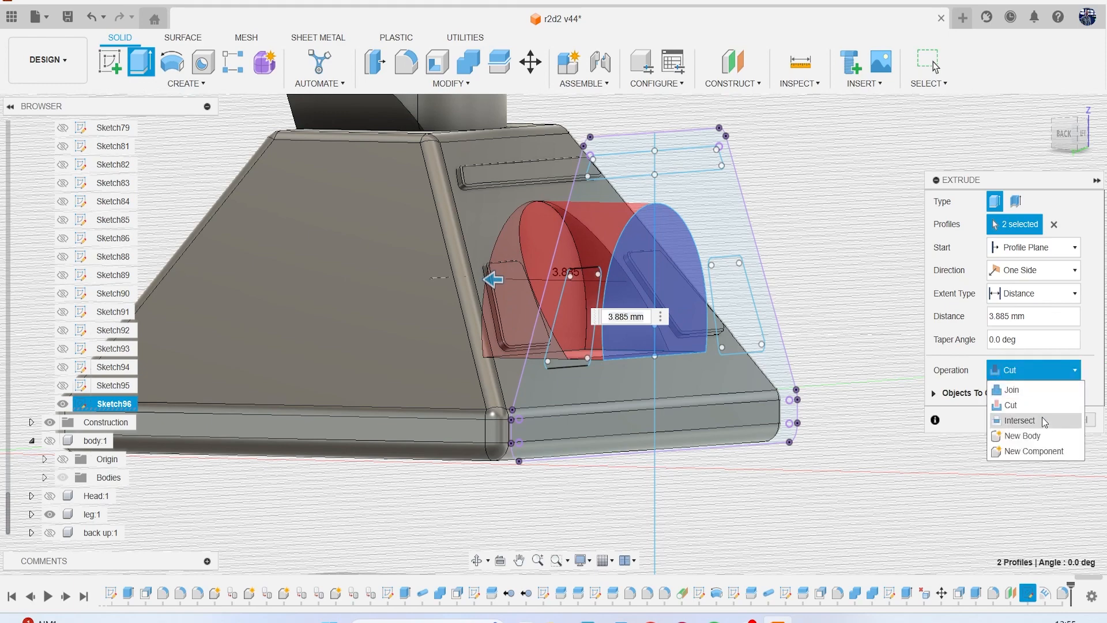
click(1038, 437)
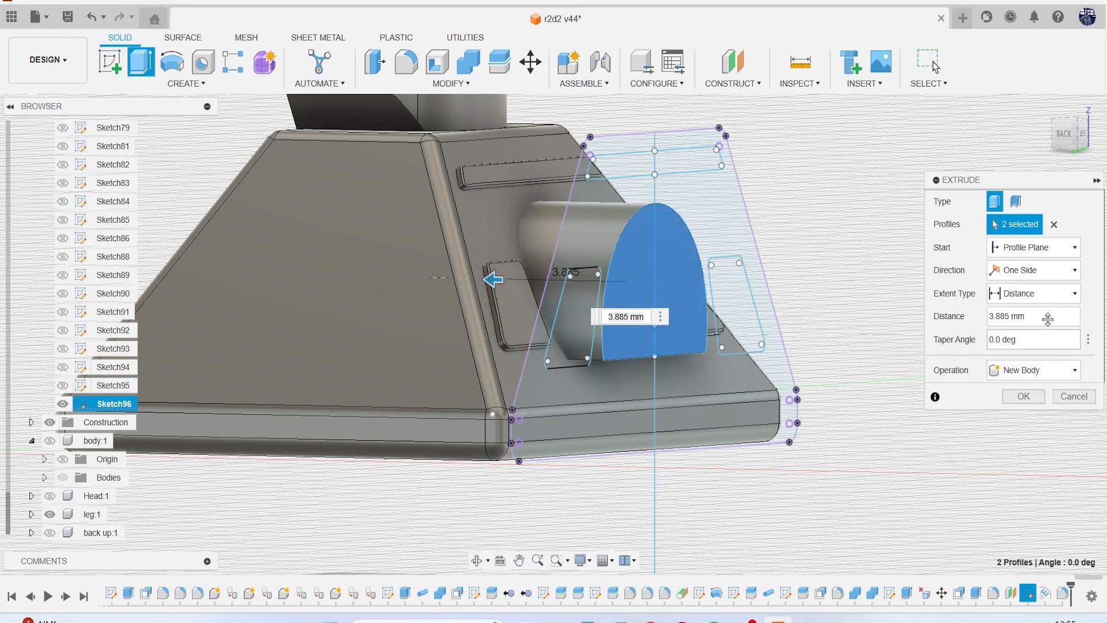
Make the arch extrusion two-sided with a second-side distance of about -1.01 mm, and create the body.
click(1063, 138)
scroll(843, 350, up, 3)
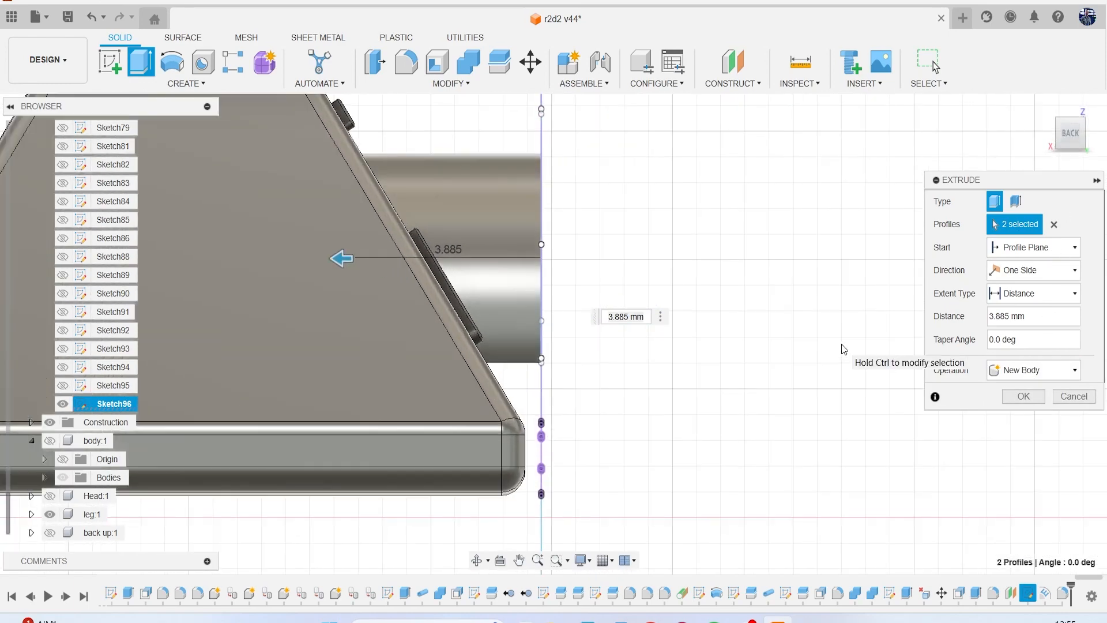
click(1043, 296)
click(1039, 271)
click(1030, 287)
scroll(629, 263, up, 2)
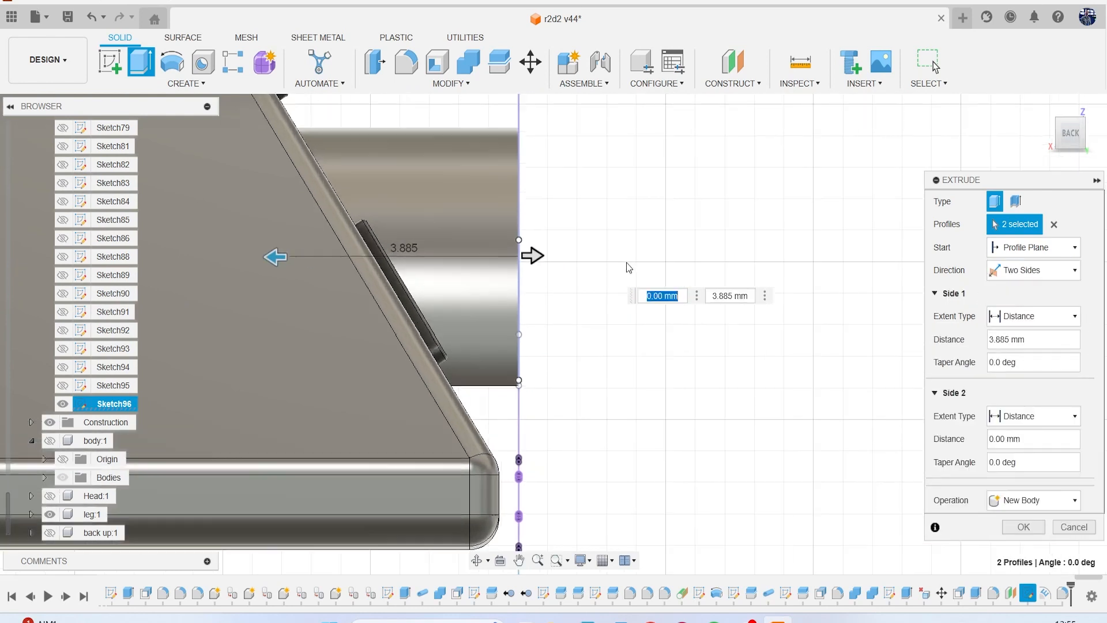
drag(526, 261, 452, 258)
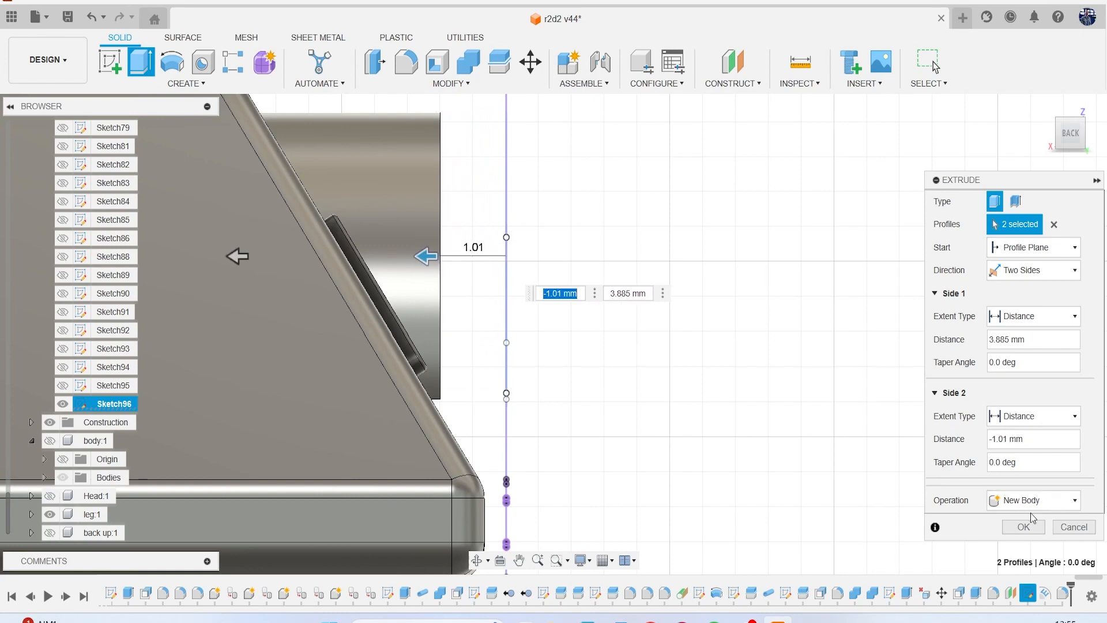
click(1023, 526)
Hide Sketch96 so only the solid bodies of the leg and foot remain displayed.
scroll(827, 358, down, 5)
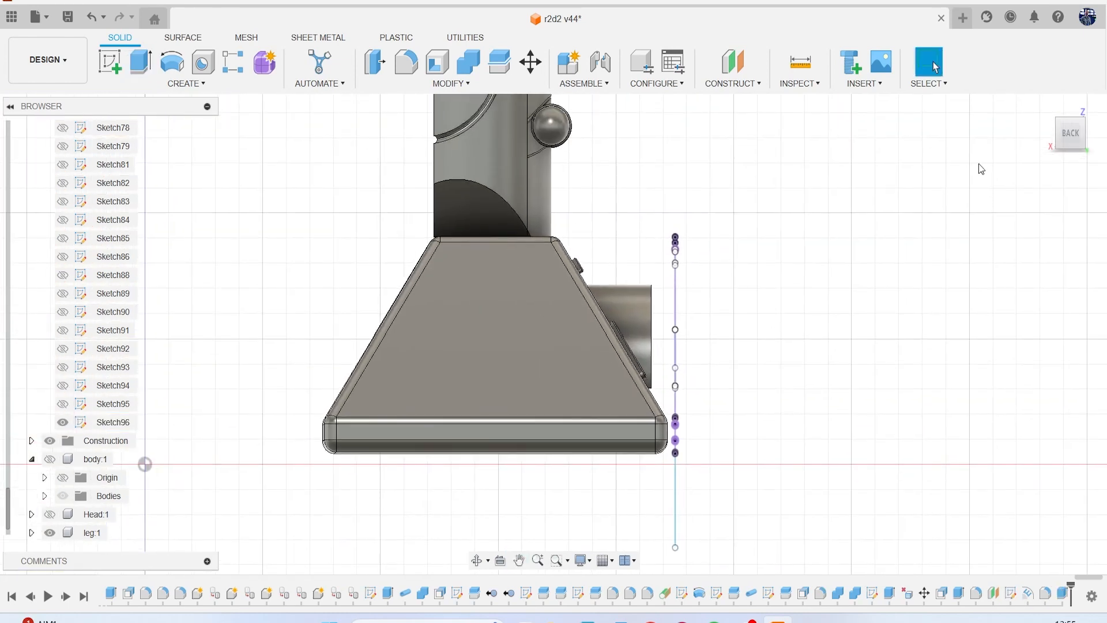
click(1067, 130)
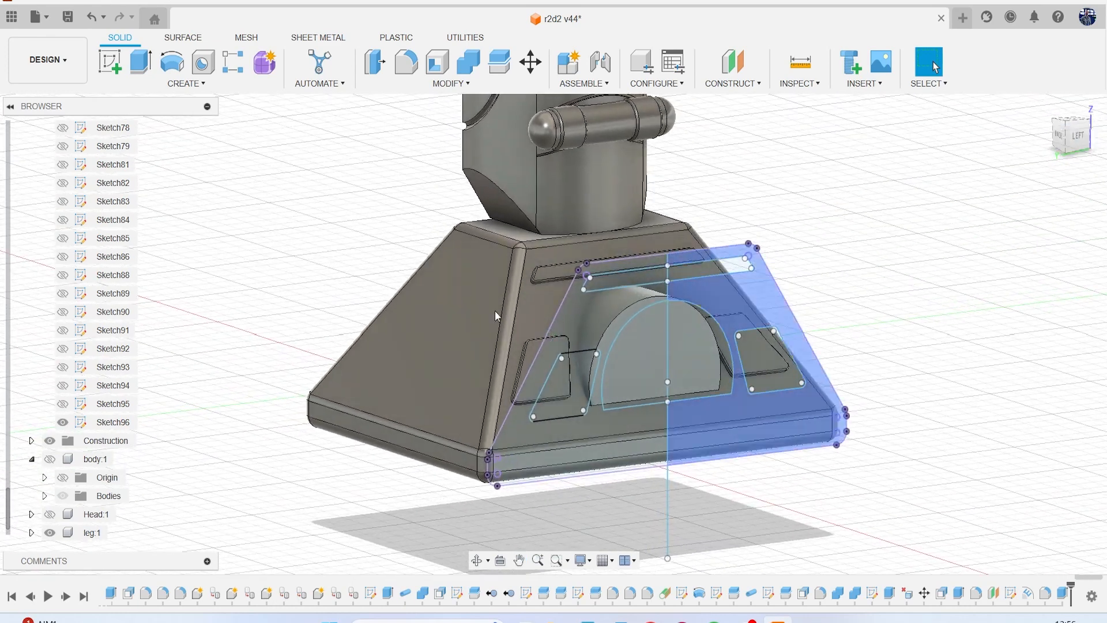
click(63, 423)
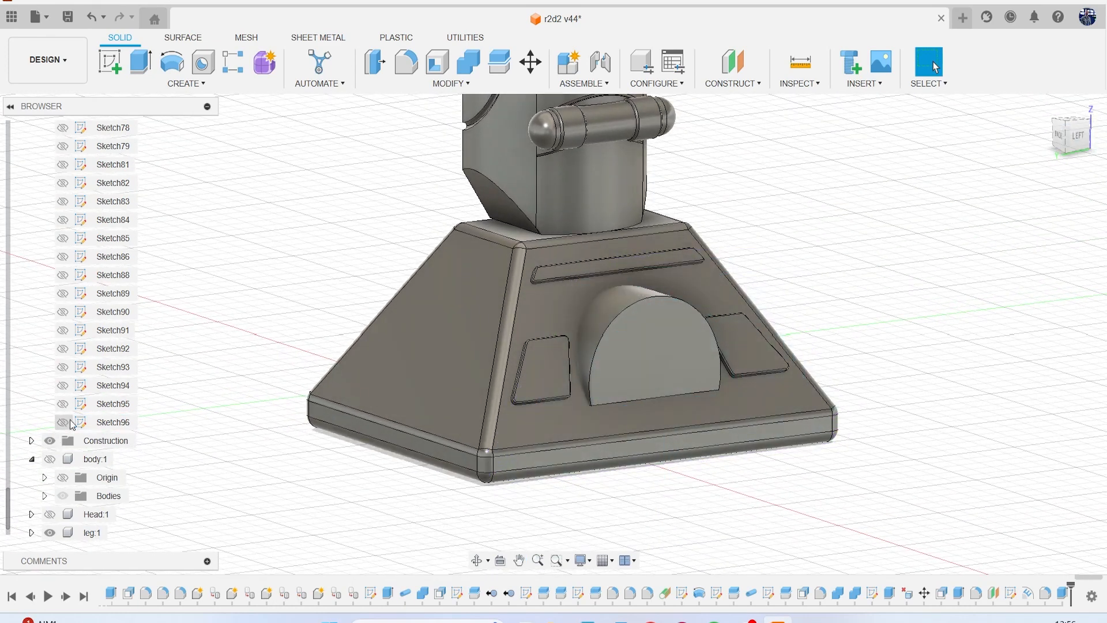
Show the reference canvases, examine how the arch detail on the foot is shaped, and hide them again.
scroll(92, 375, up, 6)
scroll(92, 369, up, 12)
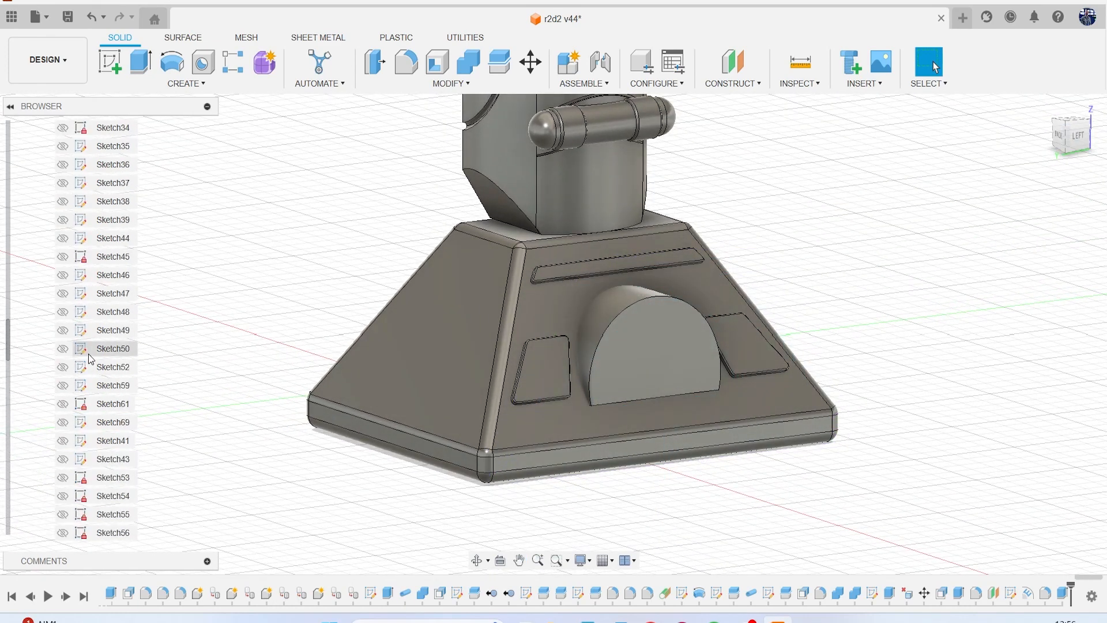
scroll(87, 349, up, 5)
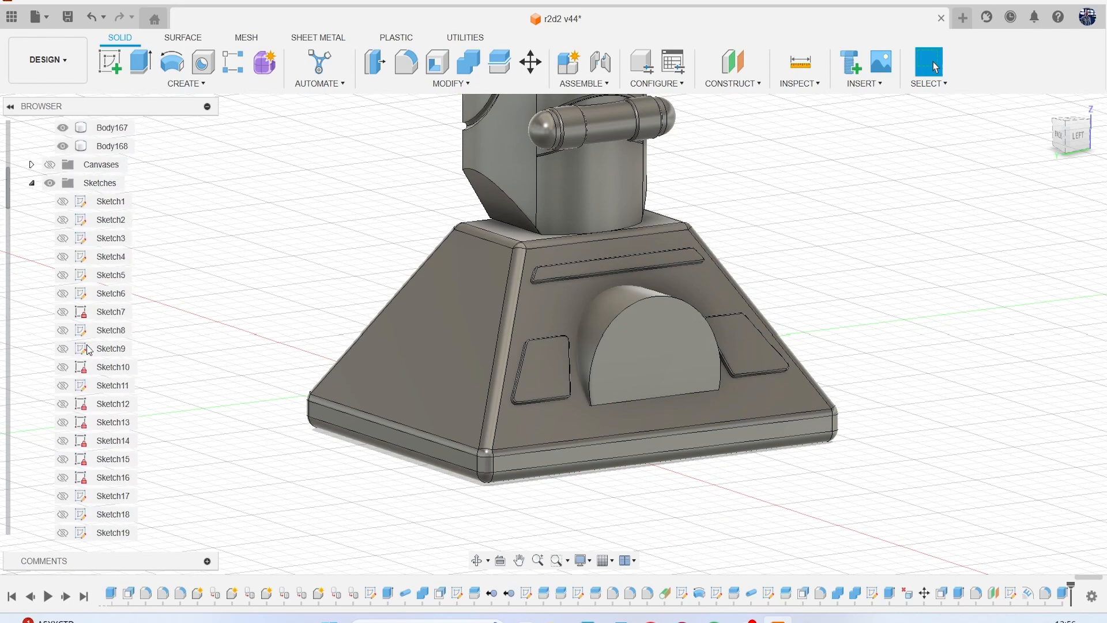
click(49, 164)
scroll(424, 338, down, 6)
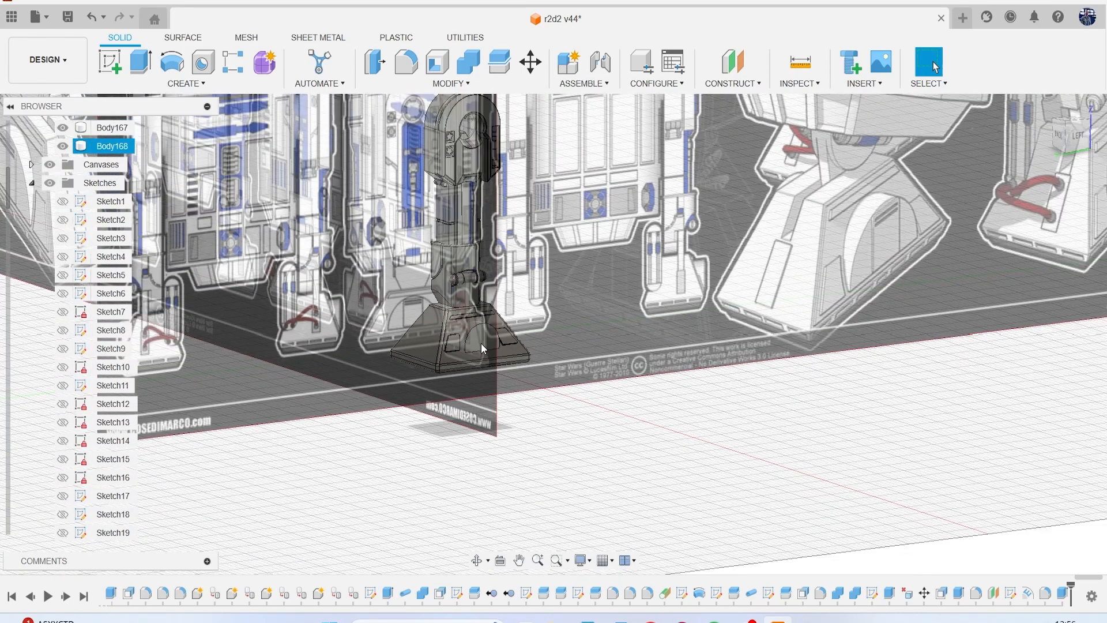
middle_drag(482, 342, 246, 379)
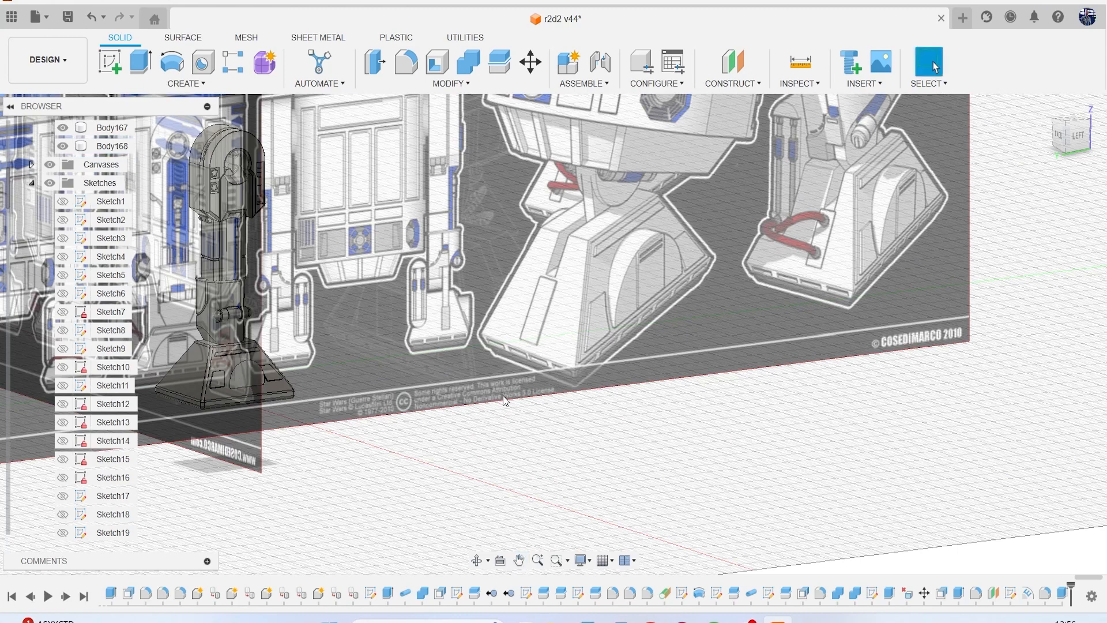
scroll(504, 400, down, 4)
middle_drag(519, 397, 663, 371)
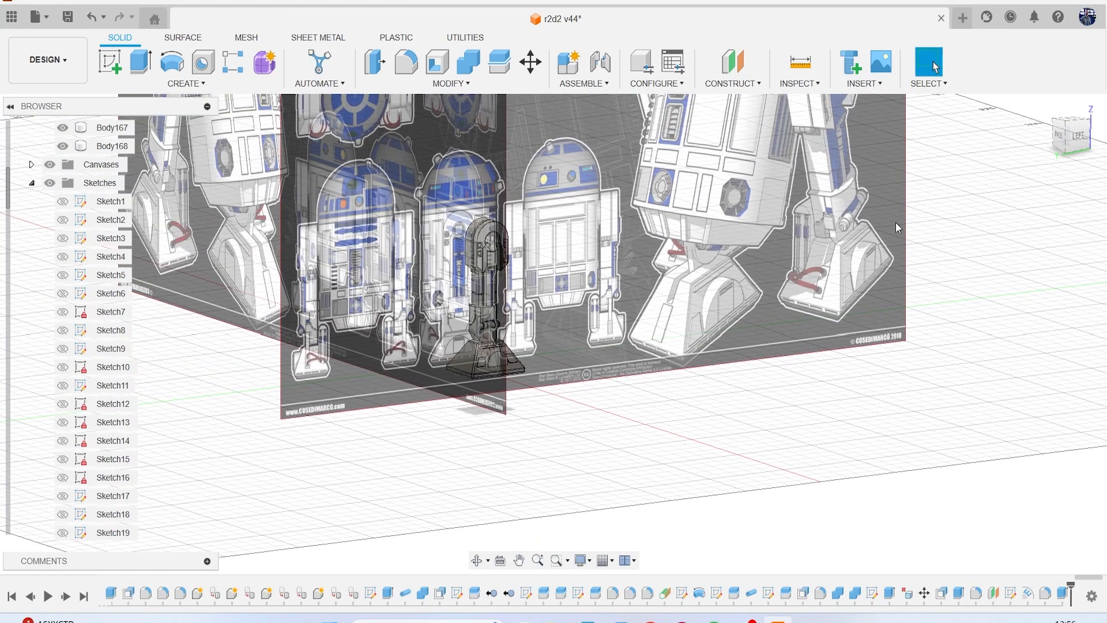
click(1081, 154)
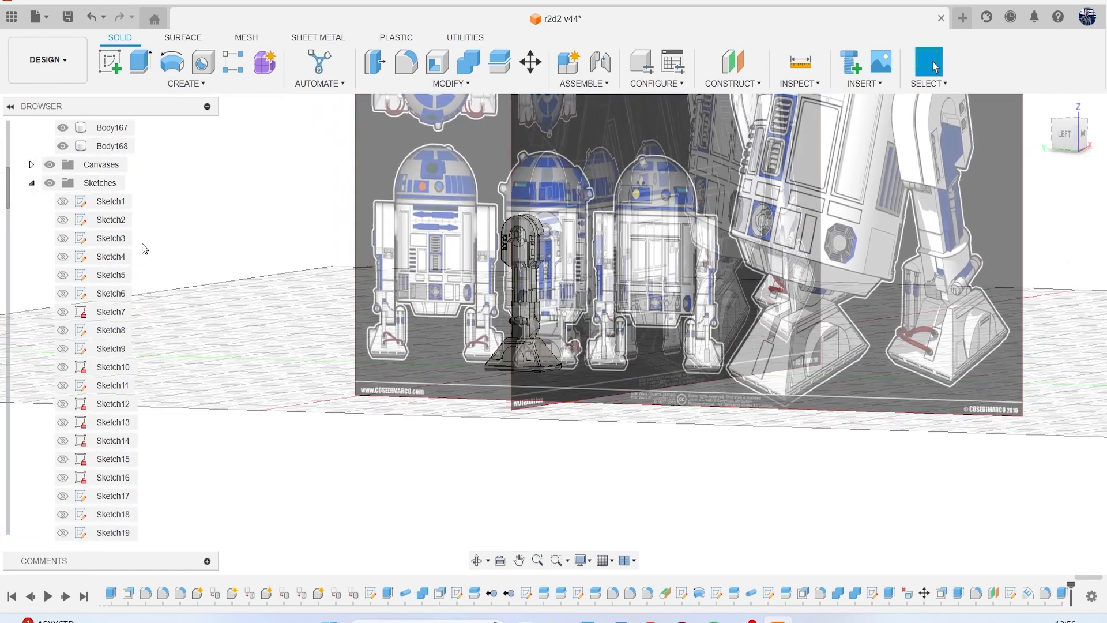
click(63, 167)
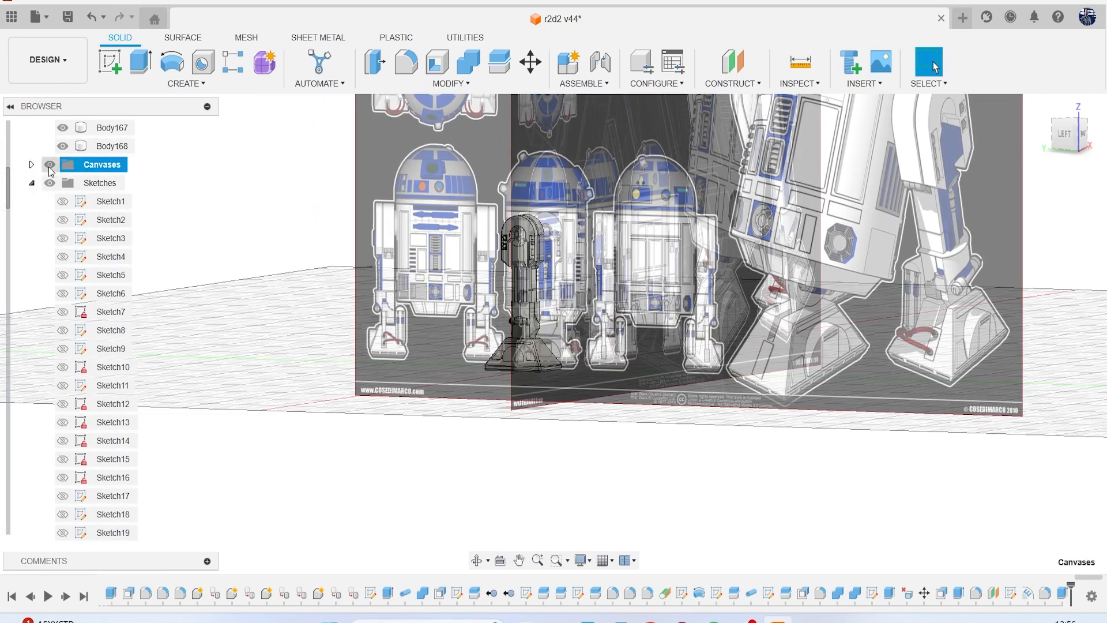
click(49, 165)
Combine with Cut to subtract the foot from the arch body, keeping the tool body.
mouse_move(1082, 138)
mouse_down()
mouse_move(1044, 138)
mouse_move(1082, 153)
mouse_up()
click(600, 353)
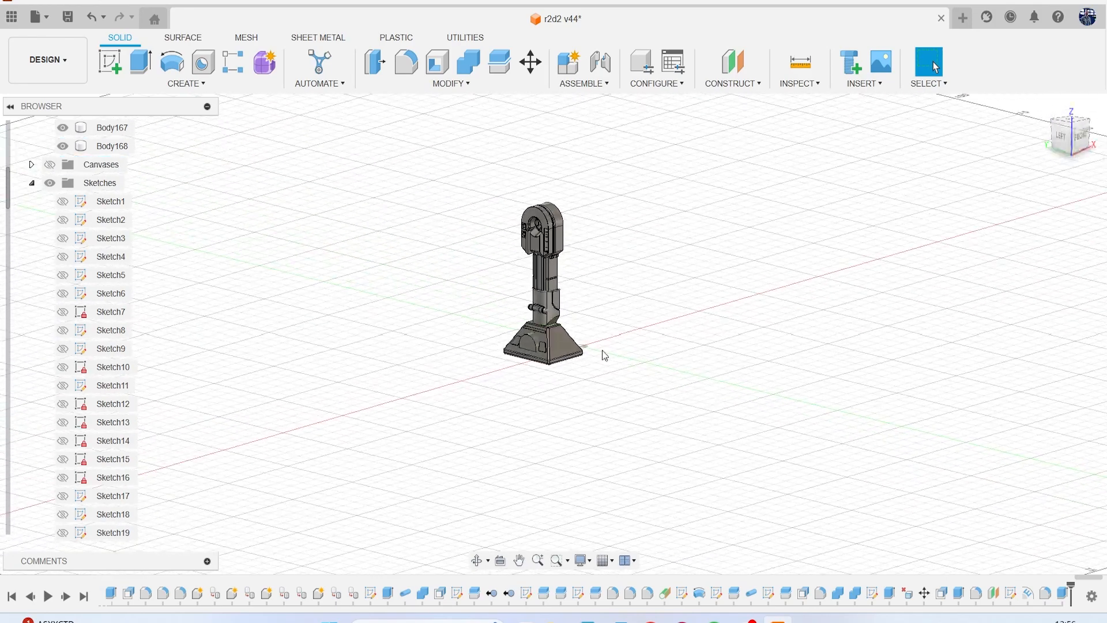
scroll(556, 350, up, 7)
scroll(557, 330, up, 5)
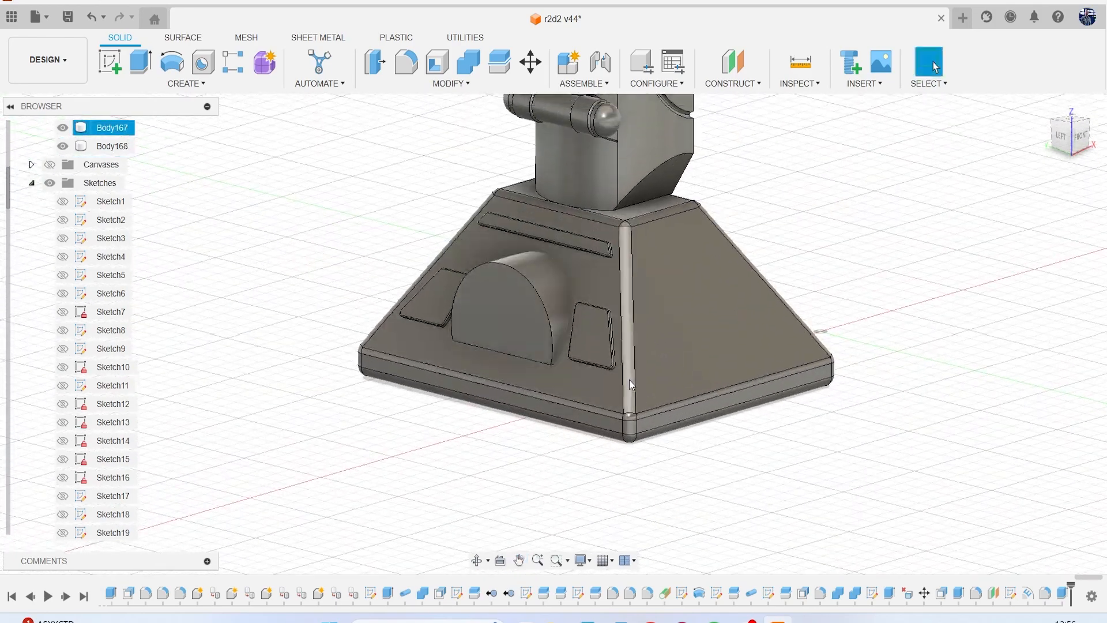
click(478, 74)
click(482, 270)
click(596, 244)
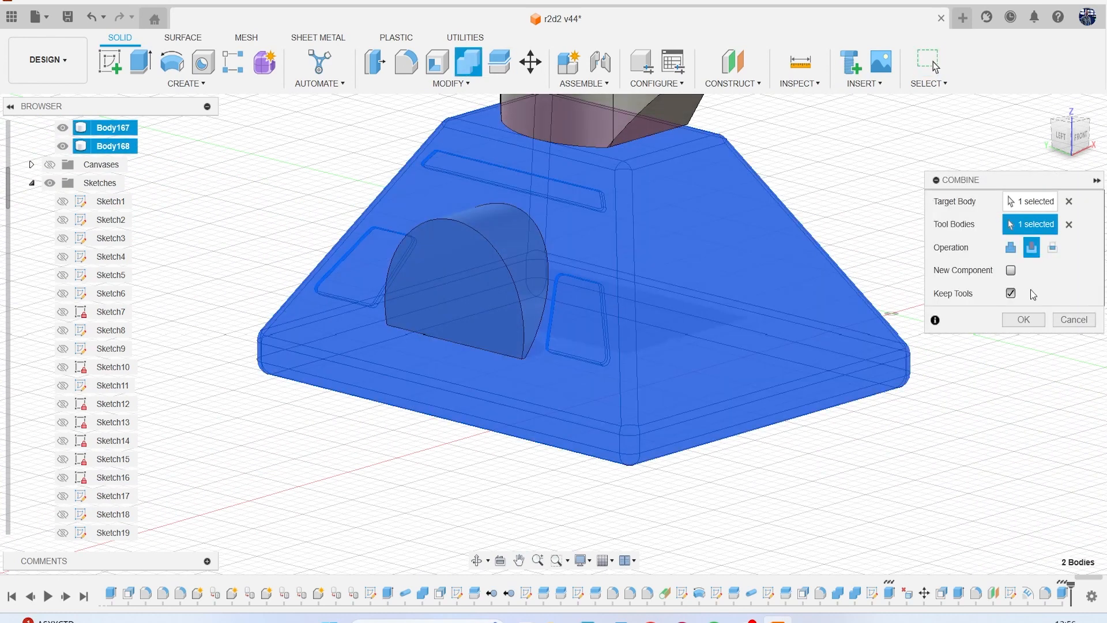
click(1025, 317)
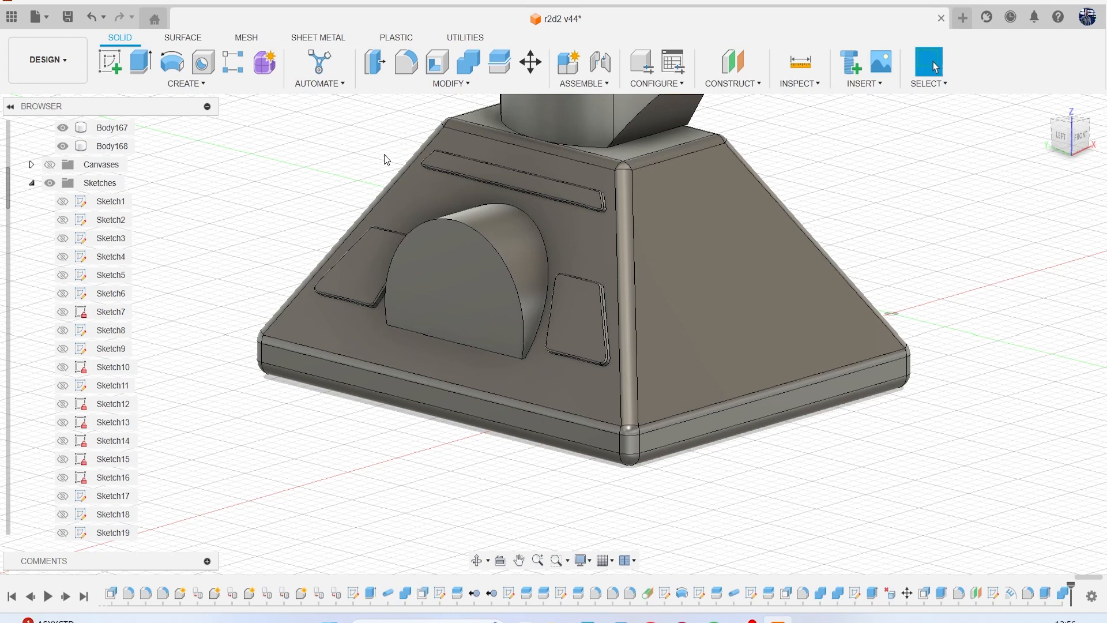
Chamfer the curved and straight edges of the arch's front face with an equal-distance chamfer.
click(451, 91)
click(436, 126)
click(450, 257)
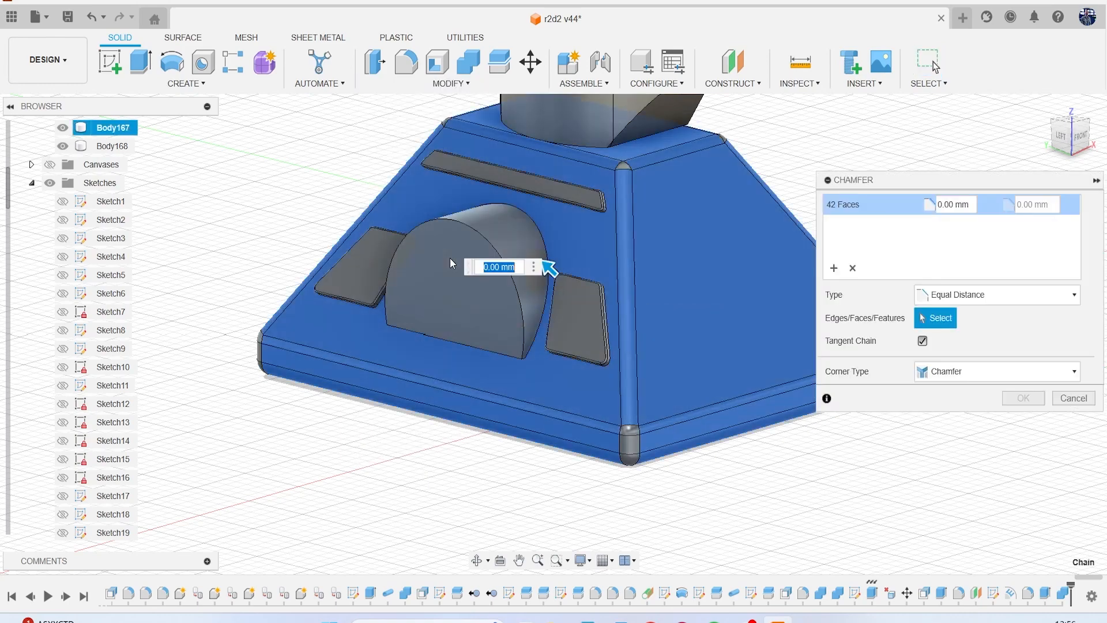
scroll(470, 253, up, 3)
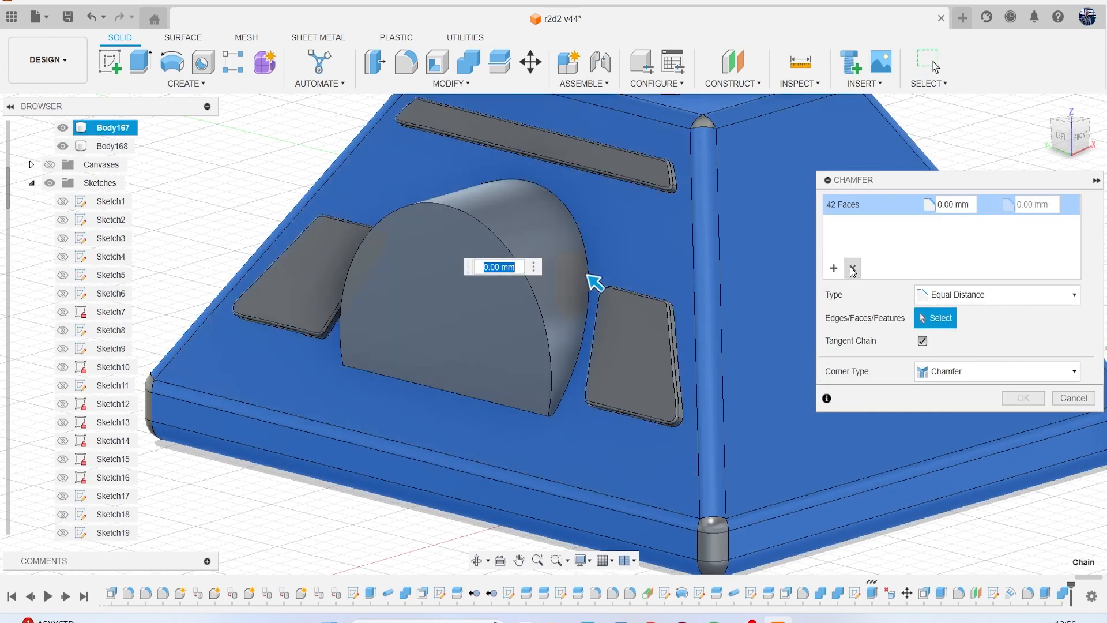
click(852, 268)
click(496, 237)
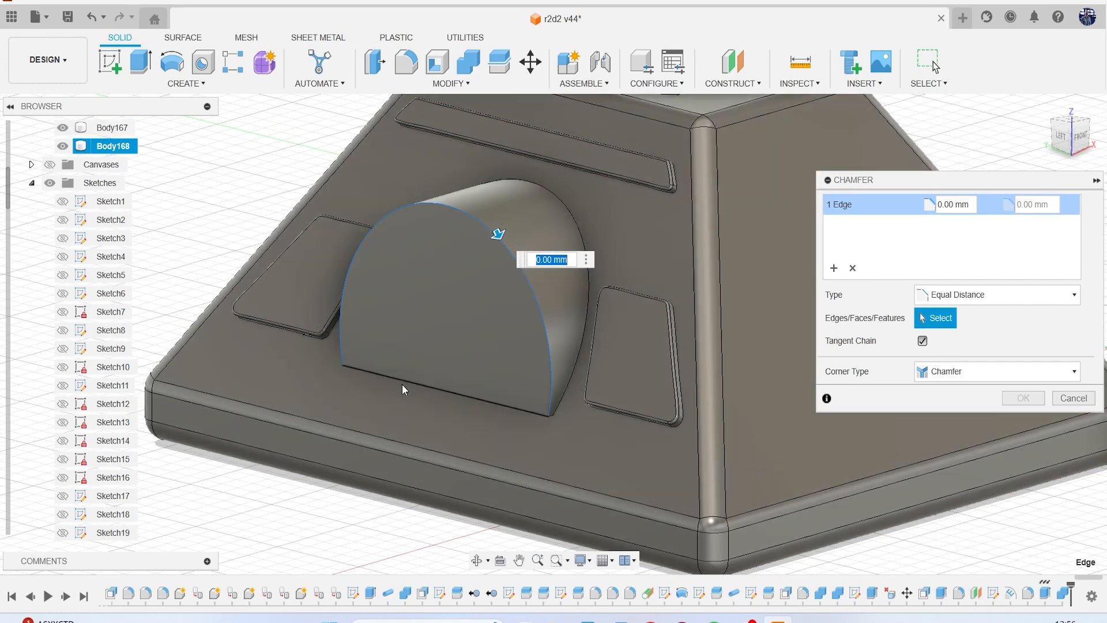
click(402, 382)
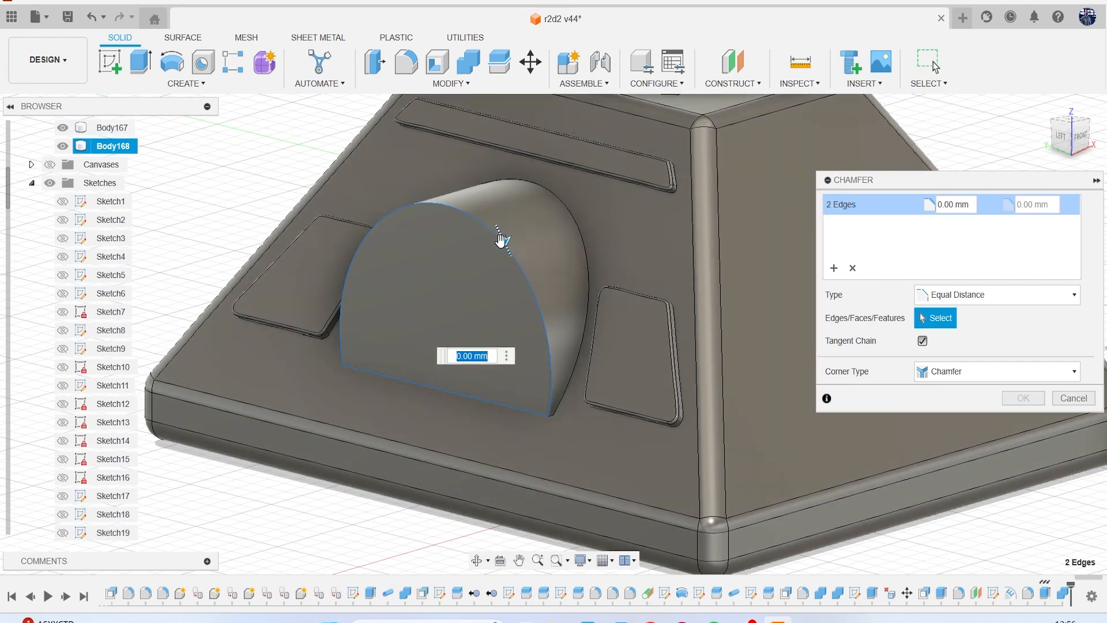
drag(500, 240, 500, 244)
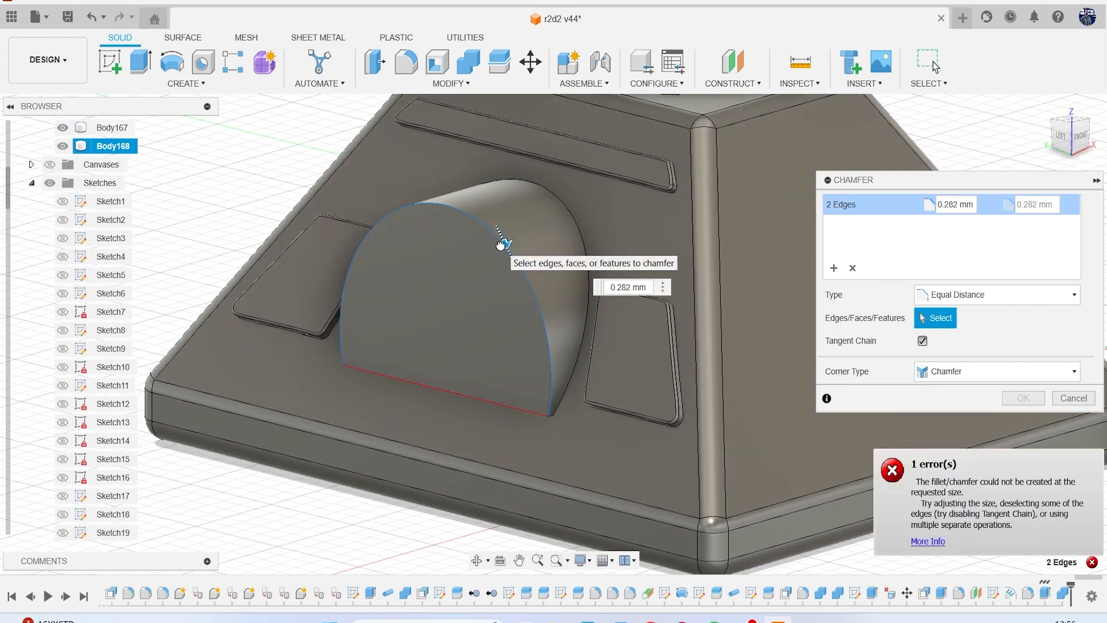
click(1024, 398)
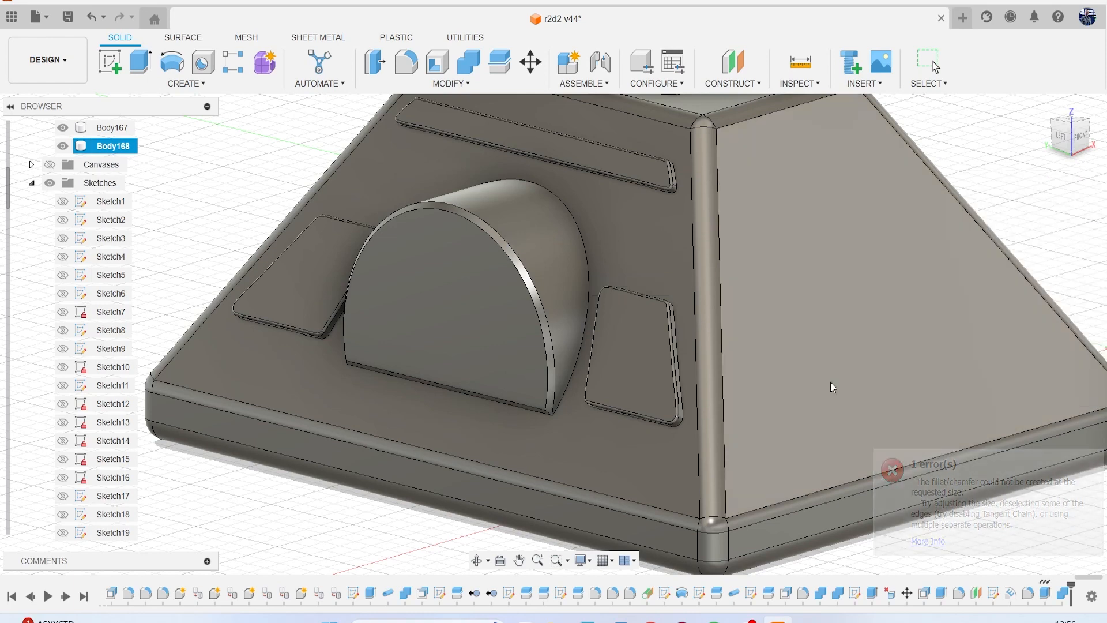
Fillet the two curved edges along the arch's chamfer with a 0.1 mm radius.
key(f)
scroll(507, 248, up, 3)
click(497, 232)
click(496, 238)
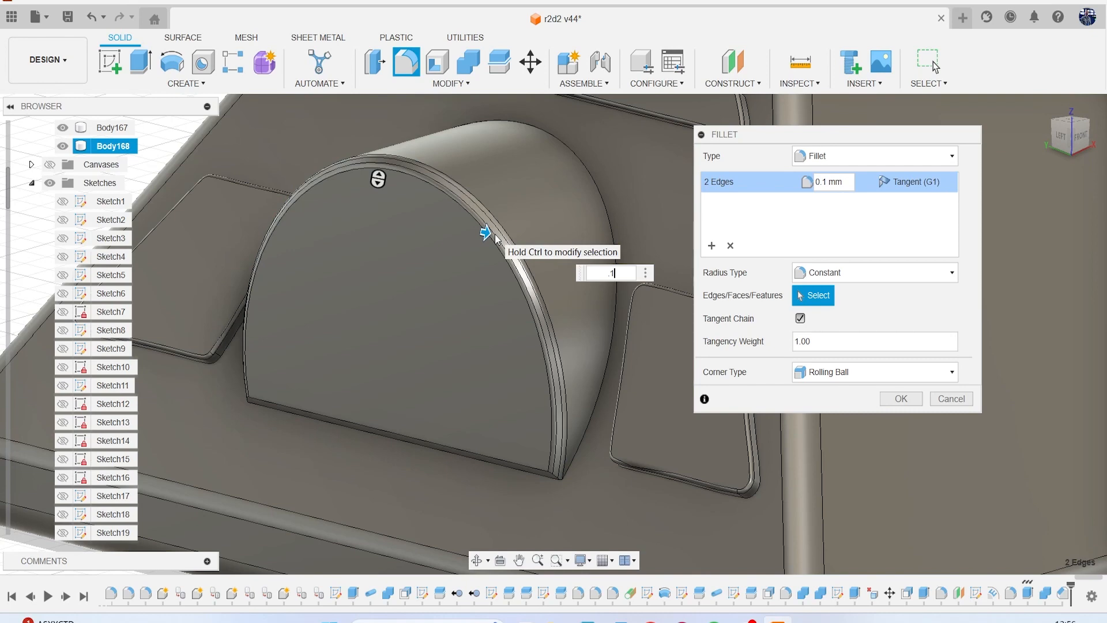
key(Return)
scroll(639, 292, down, 8)
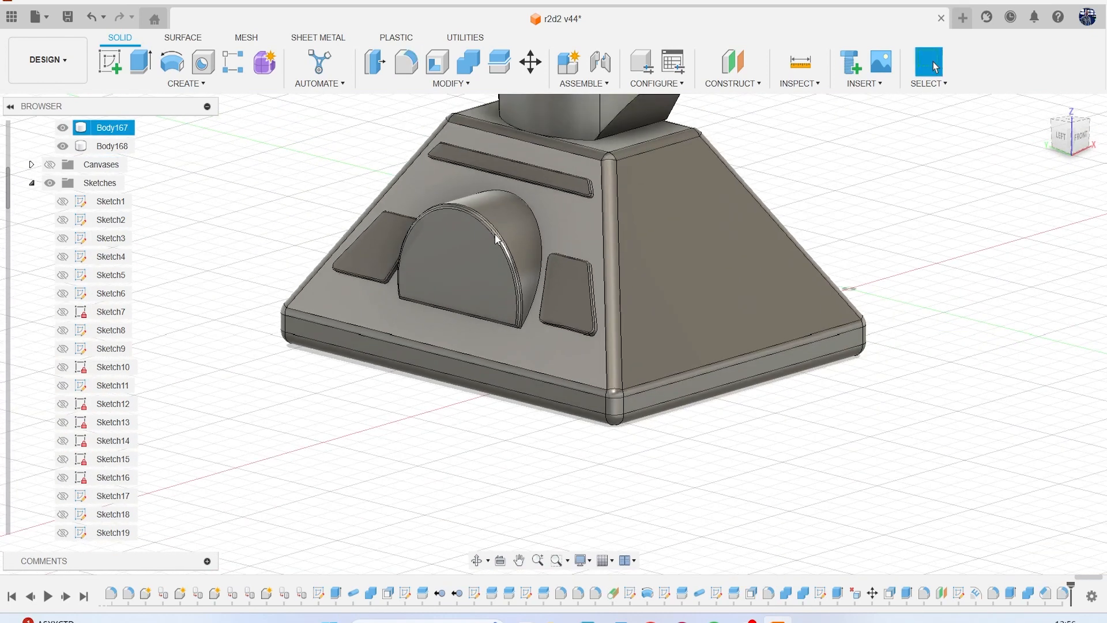
middle_drag(580, 271, 550, 303)
click(241, 280)
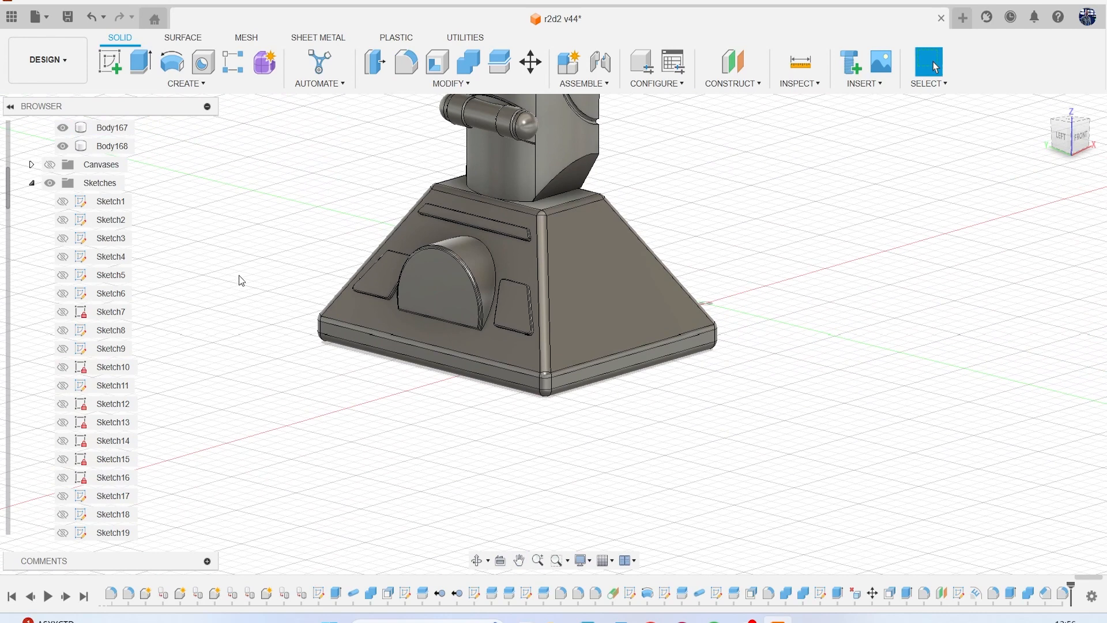
Save the design as a new version and show the reference canvases.
click(67, 16)
click(556, 342)
click(50, 164)
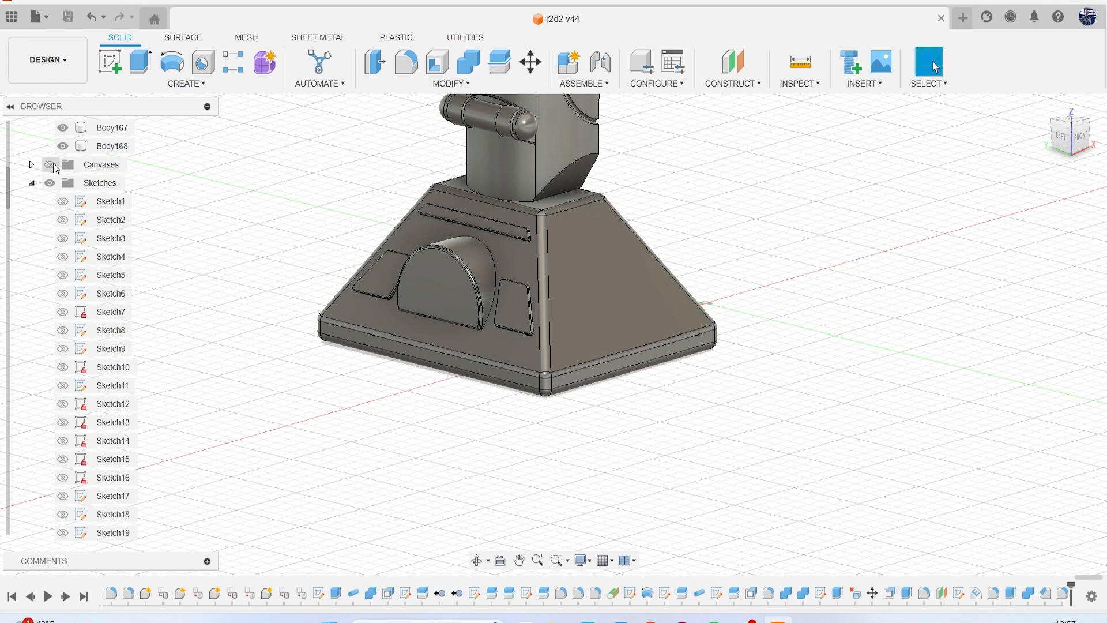
Examine the foot's slot and panel details on the reference canvases, then compare the foot and ankle with the front reference.
scroll(672, 404, down, 5)
scroll(672, 403, up, 3)
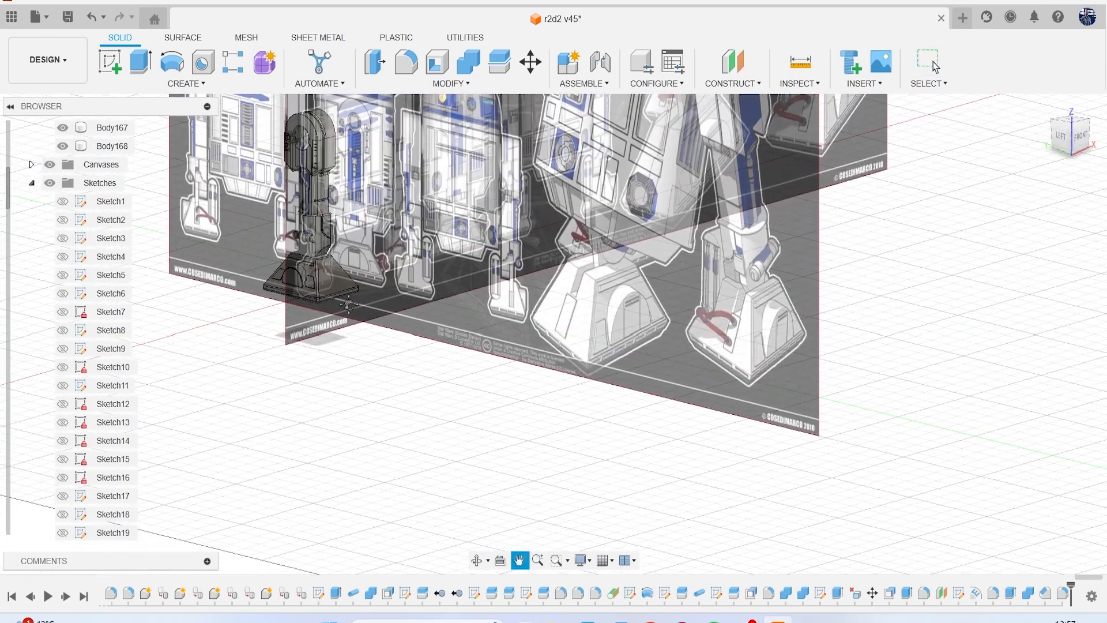
scroll(787, 352, up, 3)
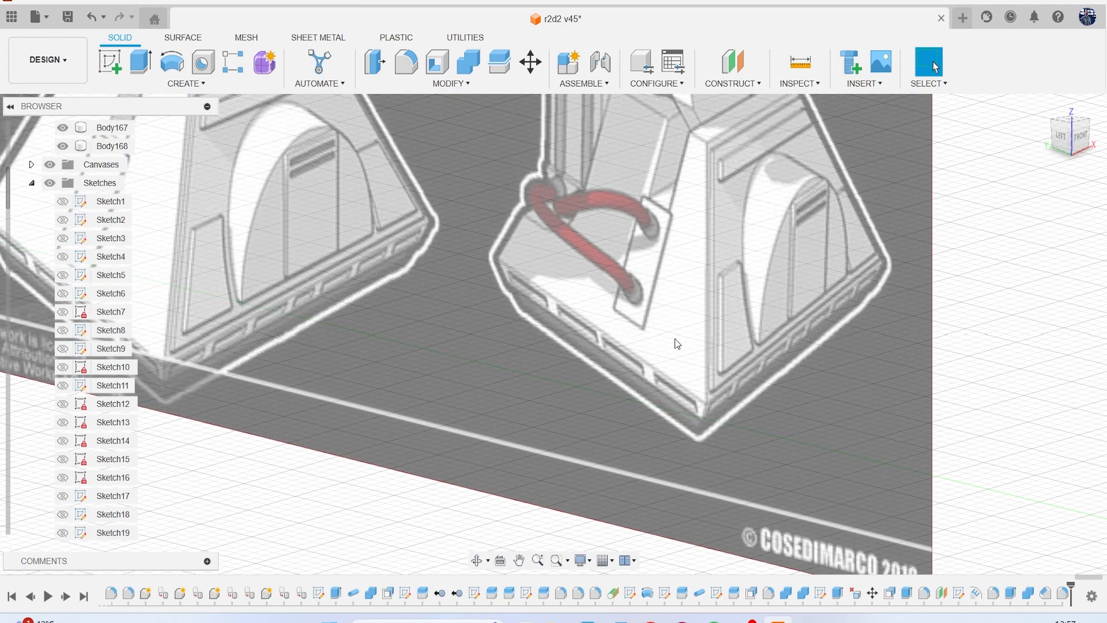
scroll(634, 346, down, 1)
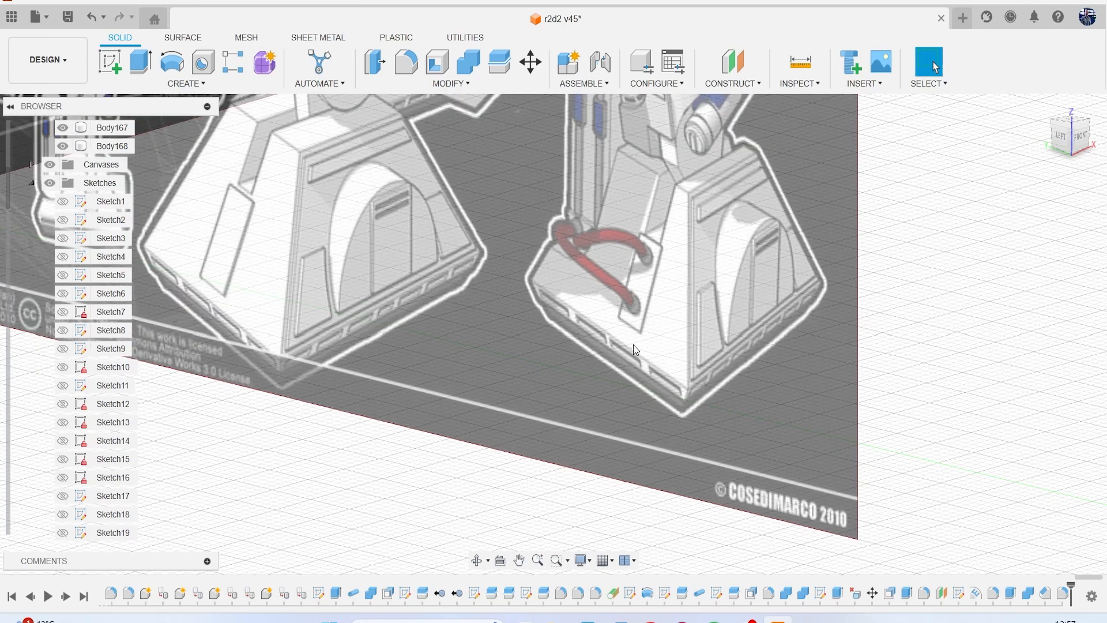
scroll(633, 345, down, 1)
middle_drag(633, 345, 647, 424)
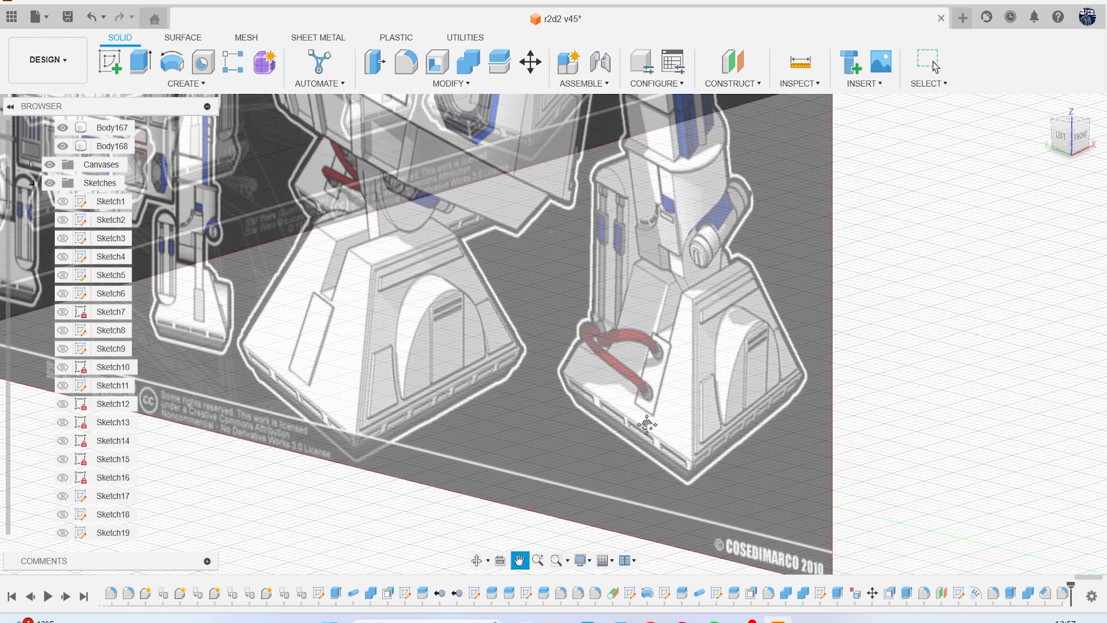
middle_drag(647, 424, 828, 466)
scroll(393, 290, down, 3)
middle_drag(418, 308, 687, 372)
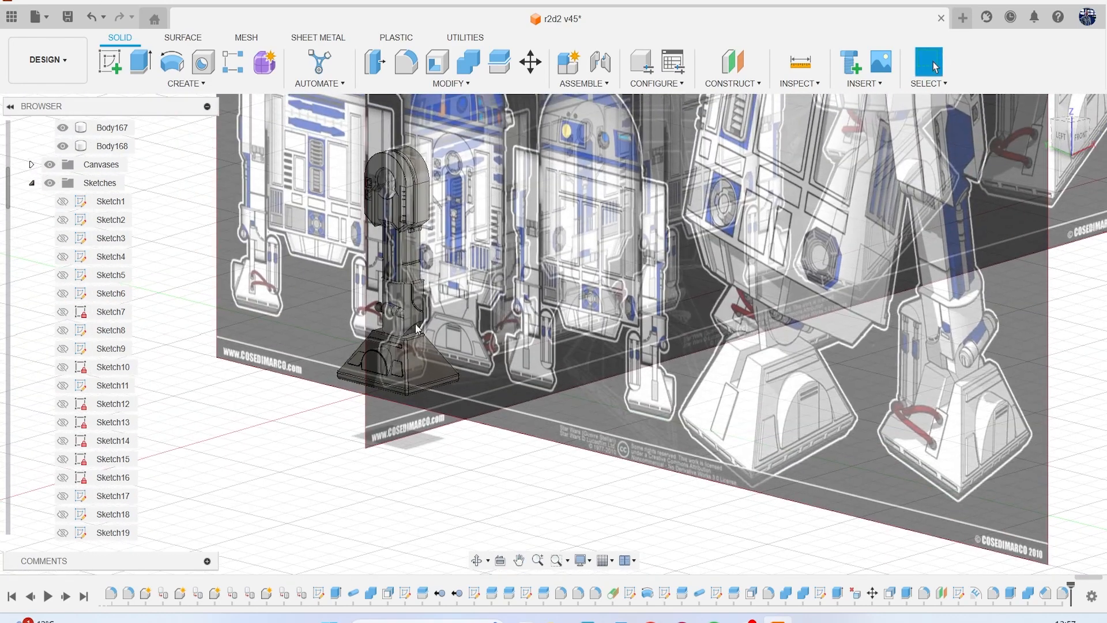
drag(1081, 140, 1061, 134)
click(503, 392)
scroll(541, 367, up, 5)
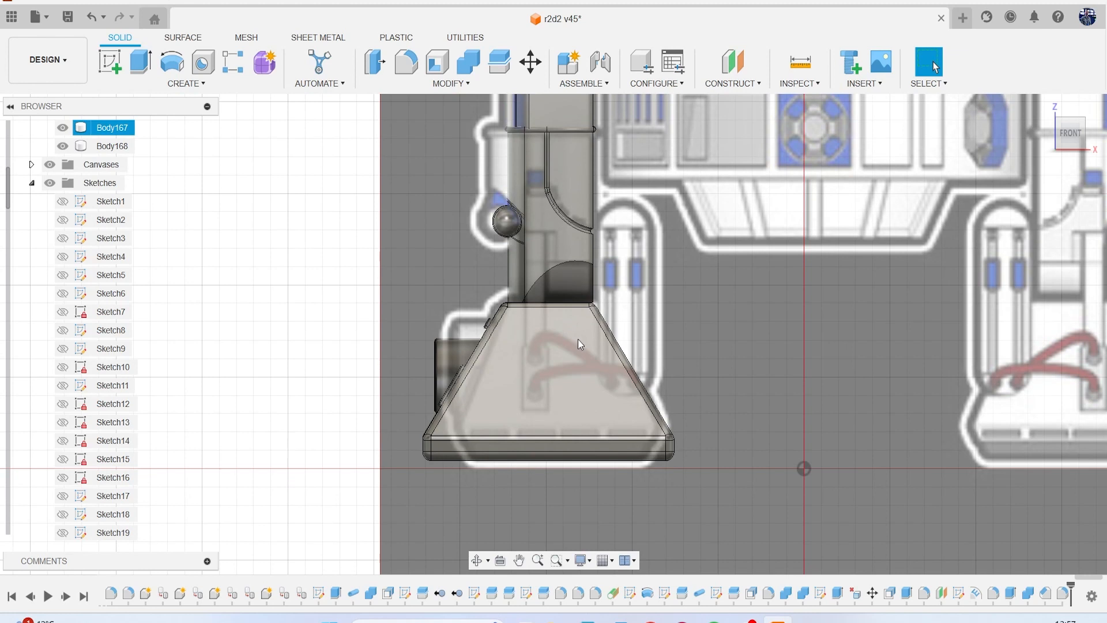
key(Escape)
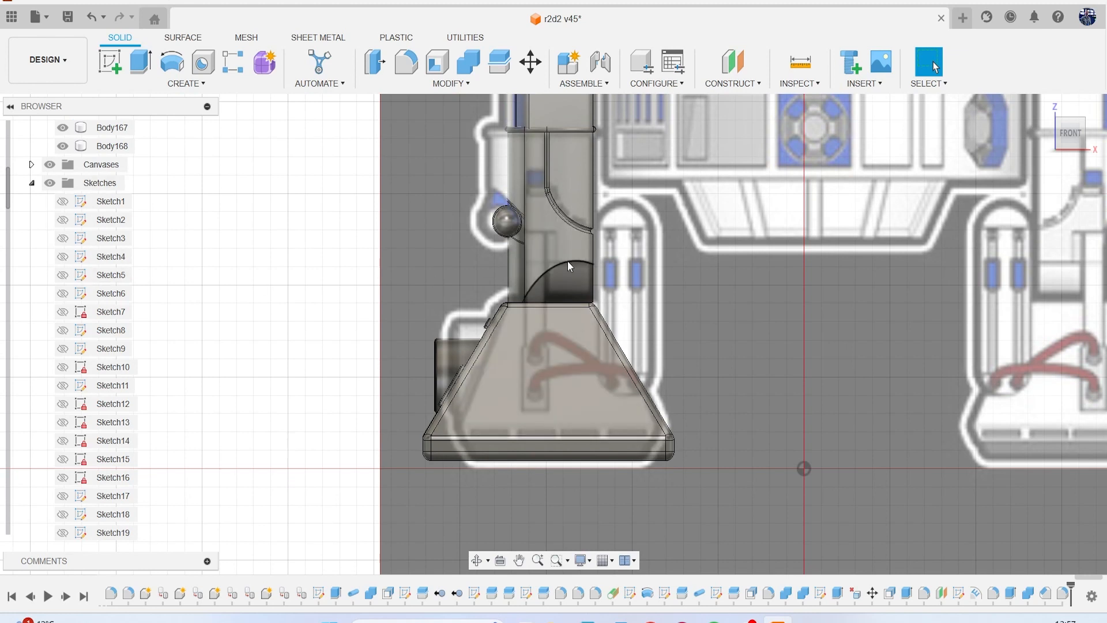
scroll(573, 283, up, 2)
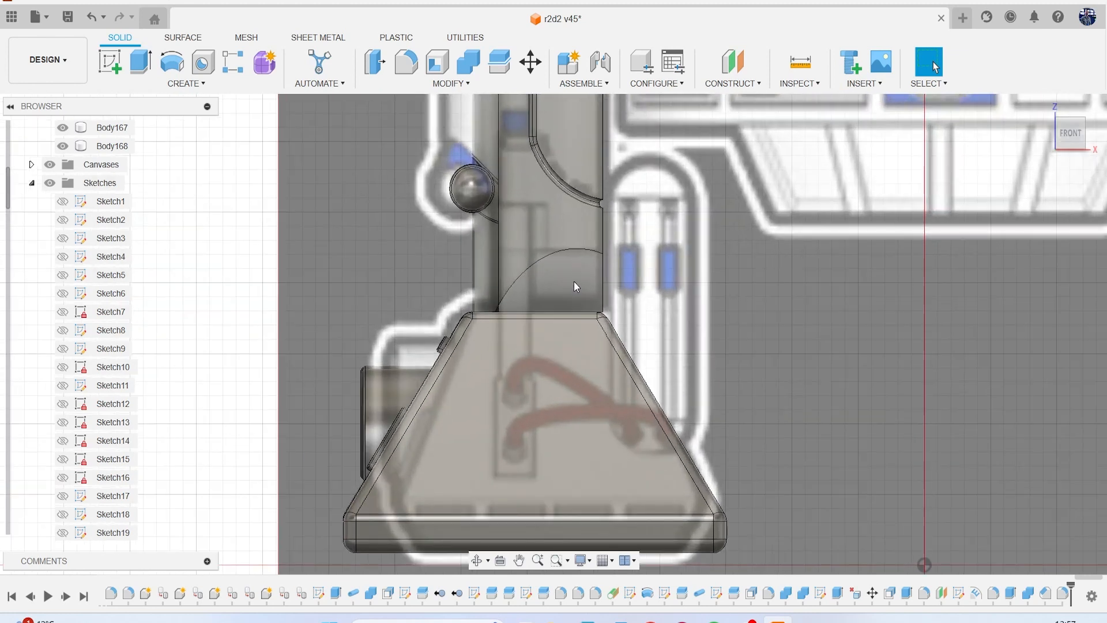
middle_drag(573, 281, 545, 375)
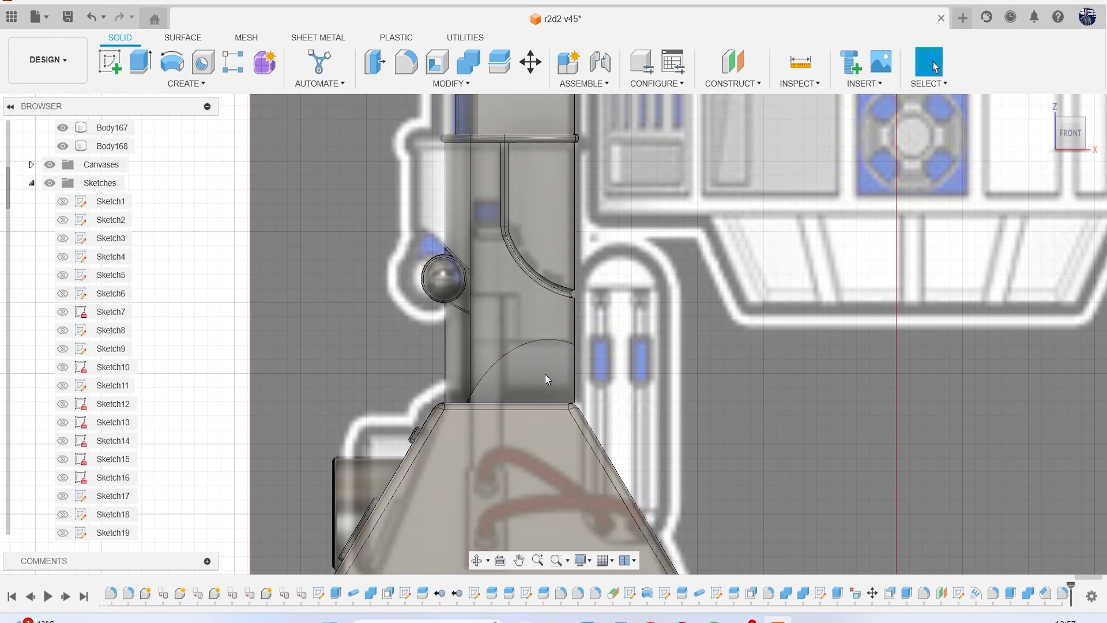
Identify the lower-leg bodies by toggling their visibility and remove Body159.
scroll(141, 210, up, 5)
click(68, 207)
click(63, 202)
click(63, 220)
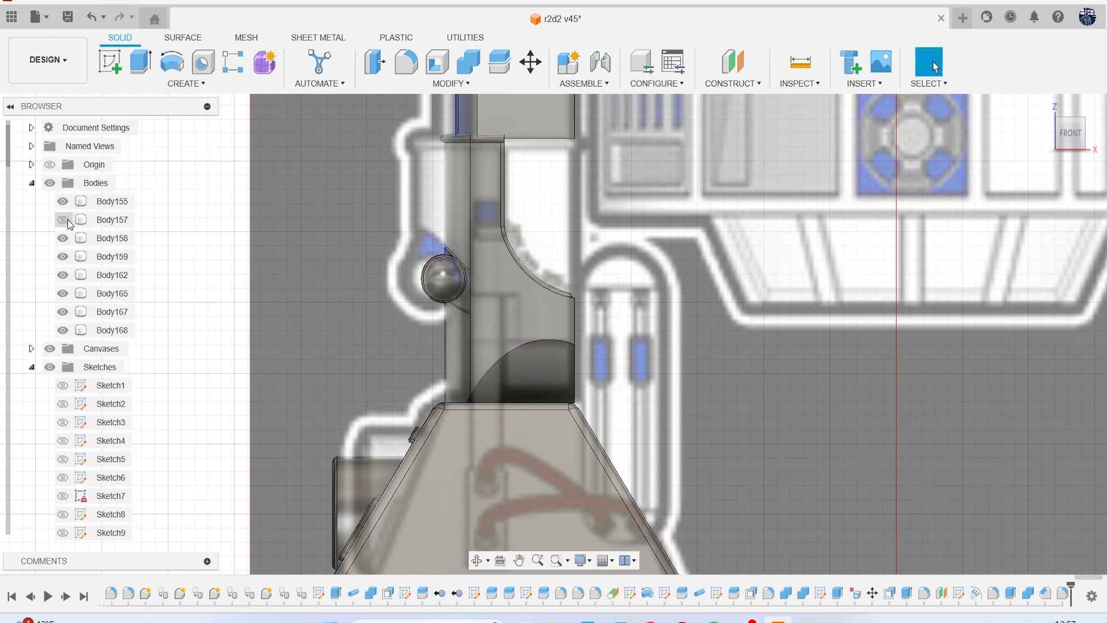
click(63, 220)
click(63, 239)
click(63, 238)
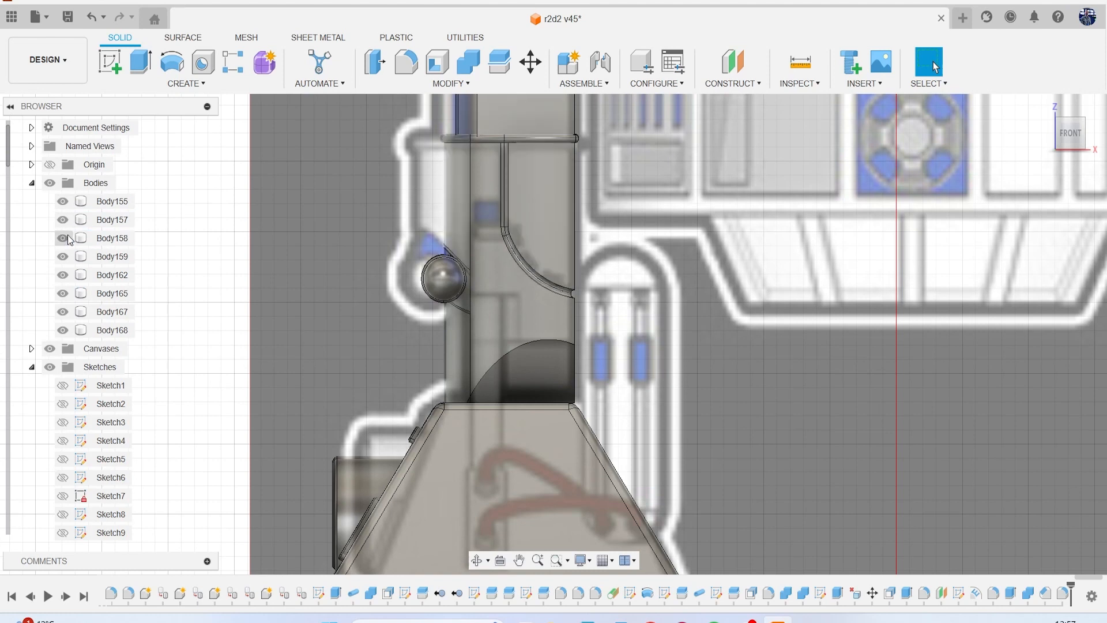
click(64, 257)
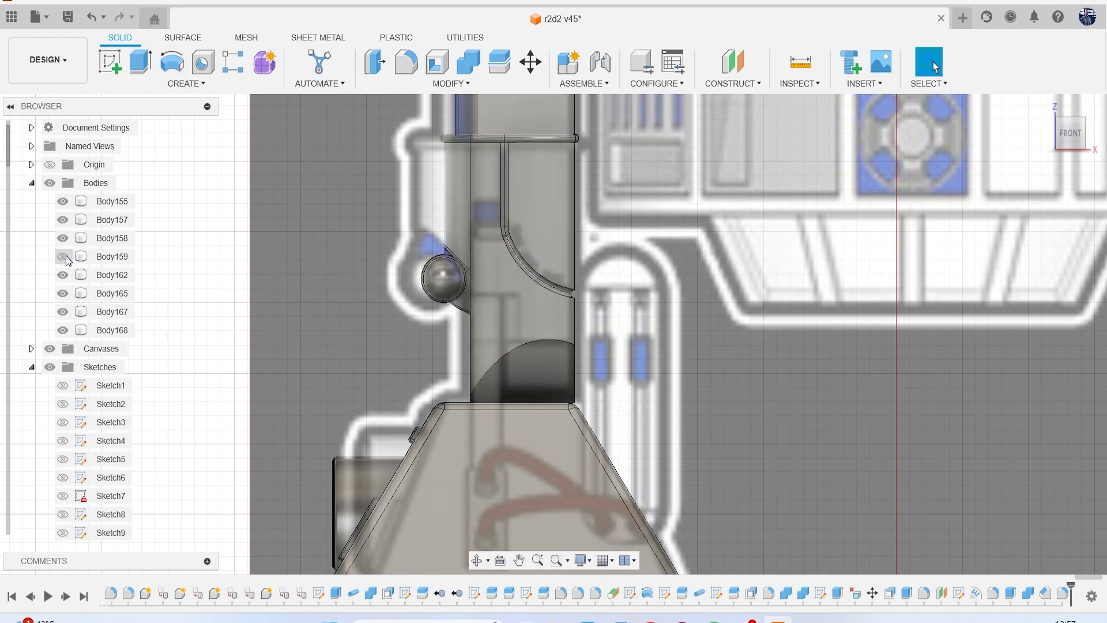
right_click(102, 259)
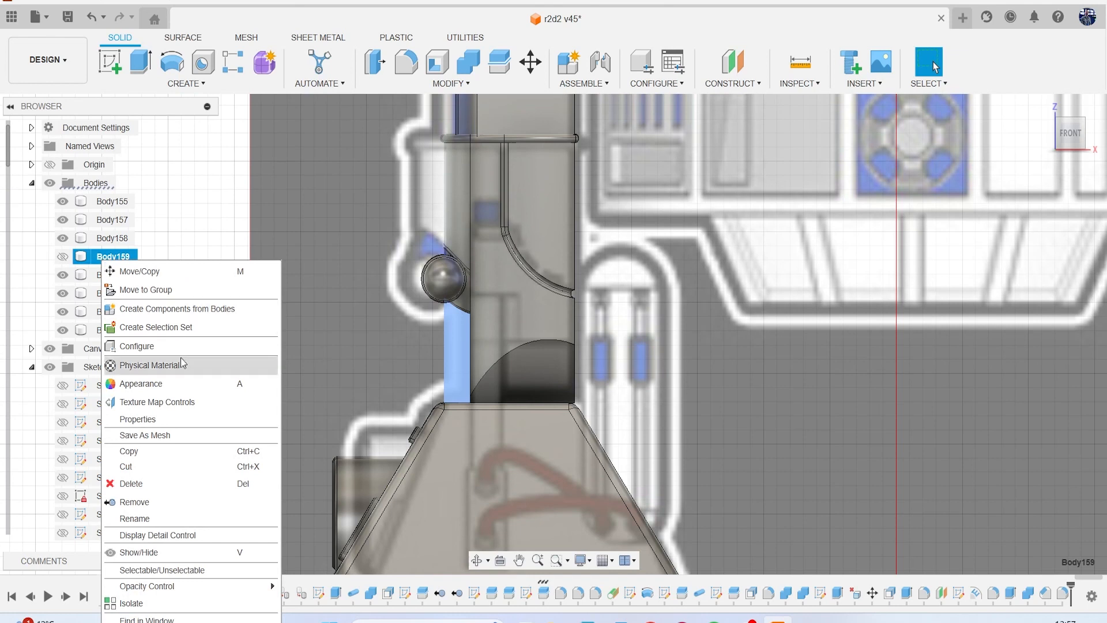
click(193, 501)
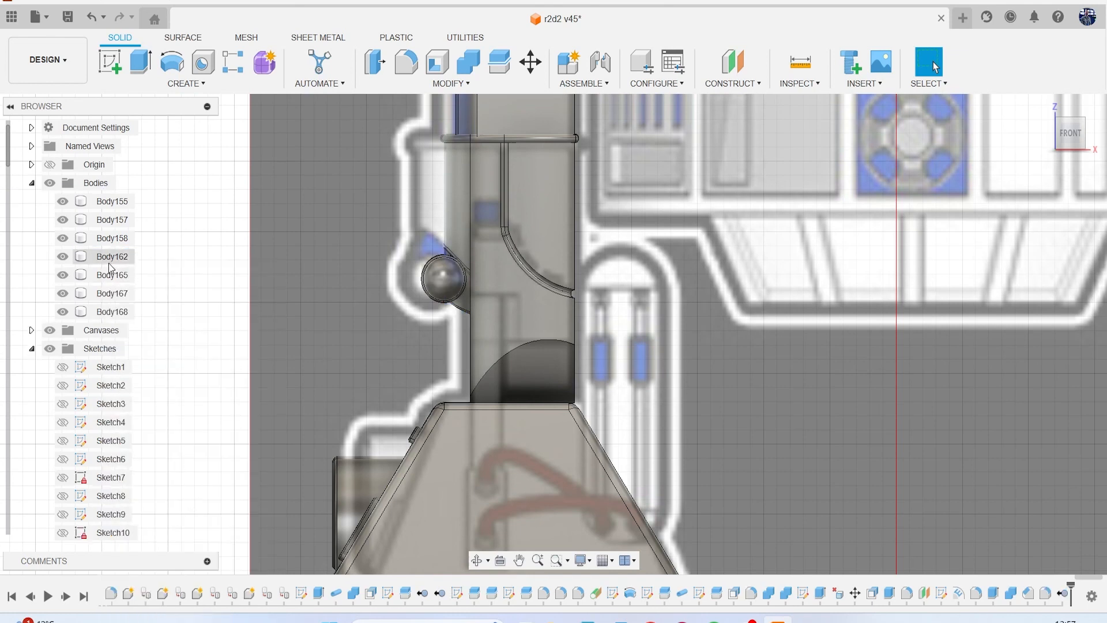
Identify the remaining bodies and hide Body162, the ankle body directly above the foot.
click(107, 294)
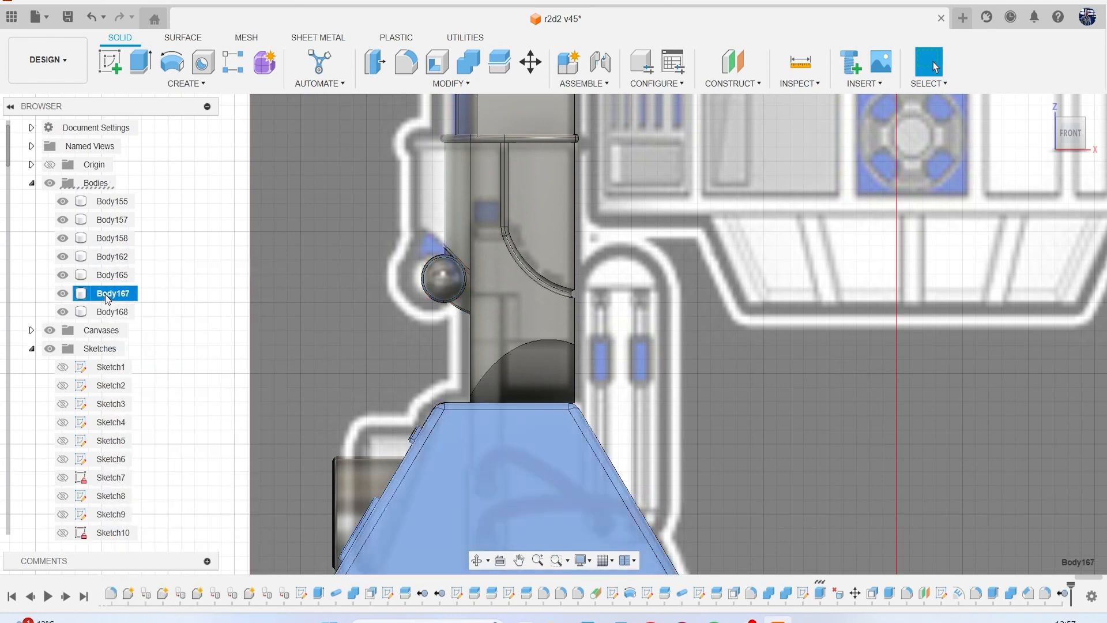
click(106, 313)
click(107, 293)
click(108, 275)
click(109, 258)
click(62, 256)
middle_drag(271, 305, 265, 235)
click(219, 292)
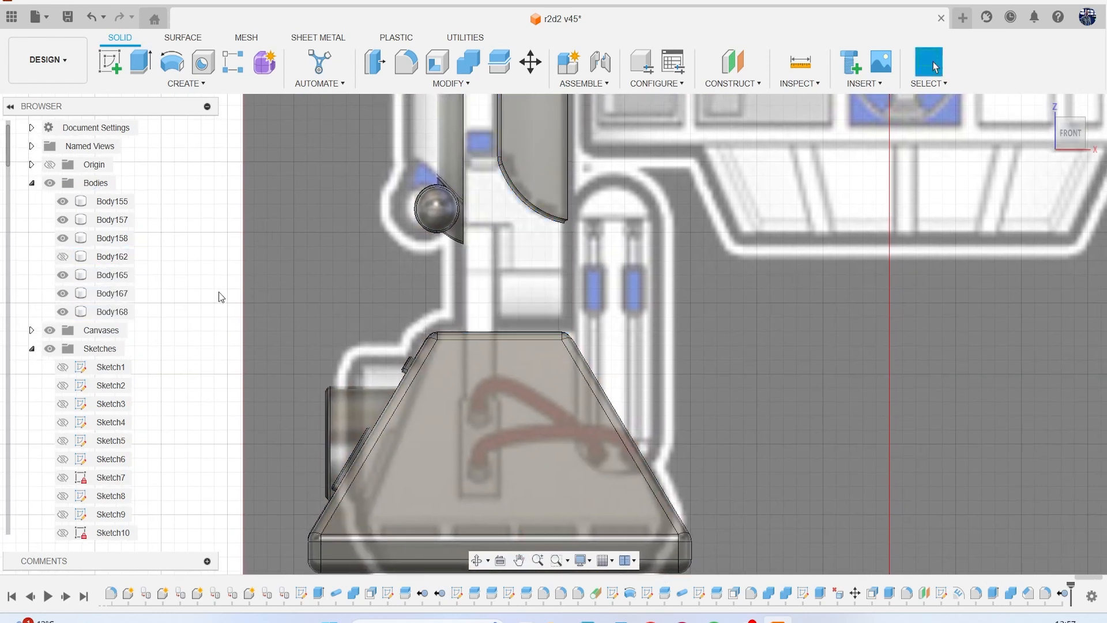
Sketch a rectangle about 1.3 mm wide in the front view, following the reference strip and overlapping the top of the foot.
click(115, 66)
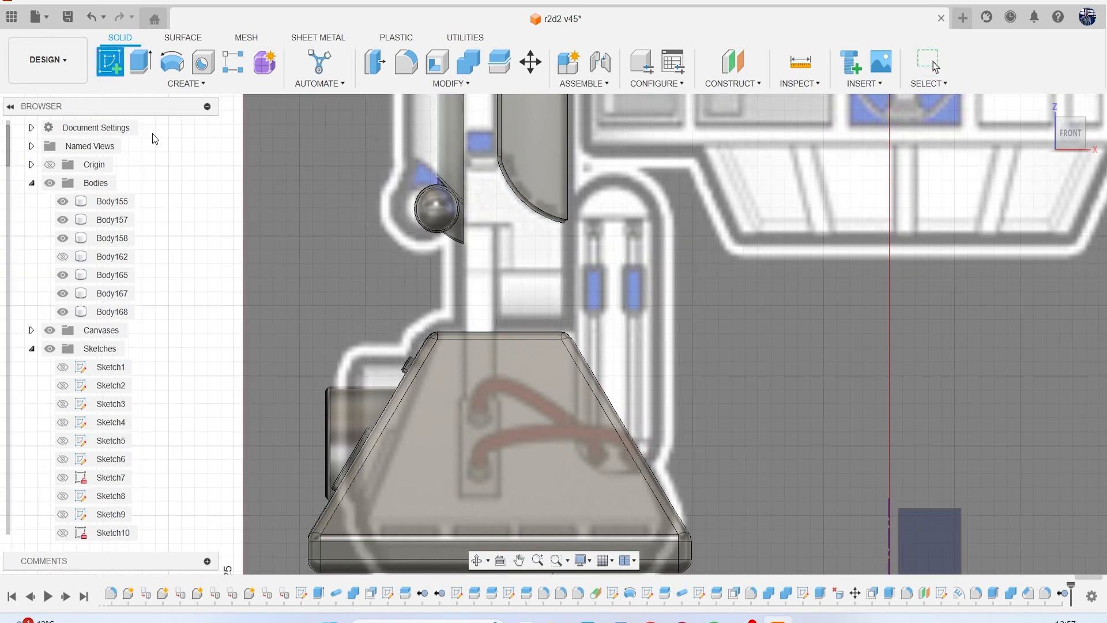
click(320, 280)
middle_drag(311, 269, 482, 427)
scroll(413, 368, down, 1)
key(r)
scroll(299, 320, up, 3)
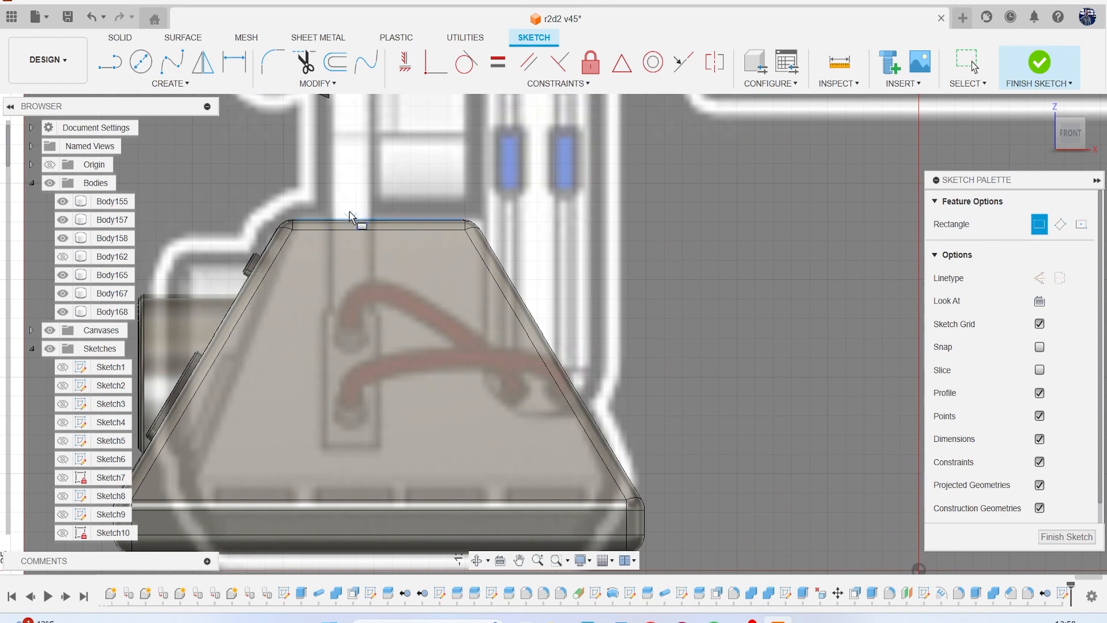
click(330, 192)
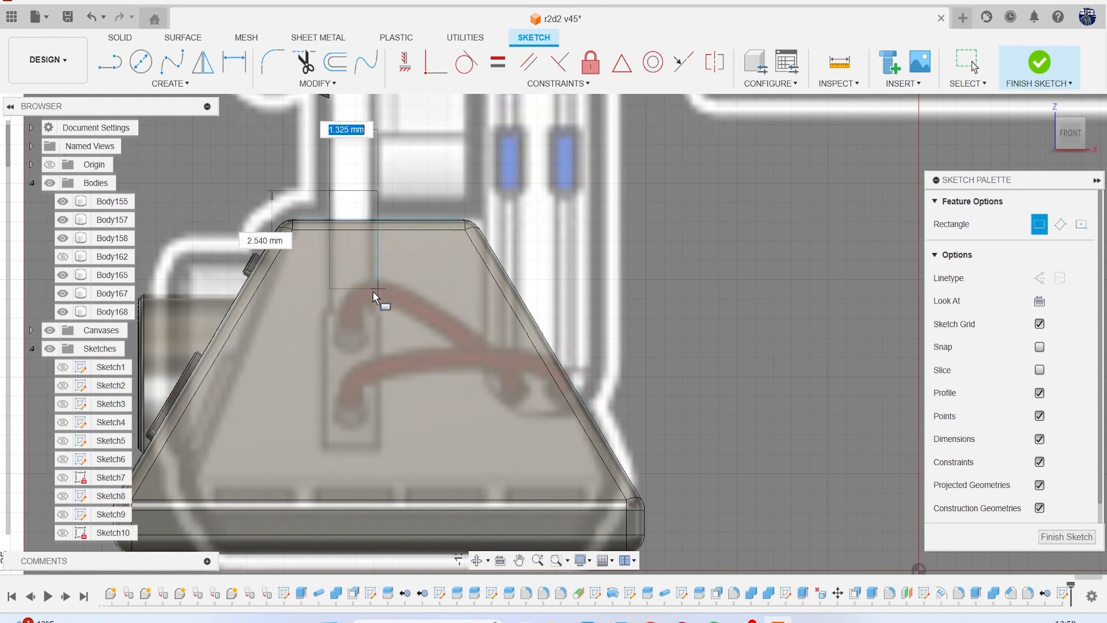
click(375, 309)
Hide the canvases and extrude the rectangle as a two-sided cut through the foot's top, 8.10 mm on one side and 7.027 mm on the other.
key(e)
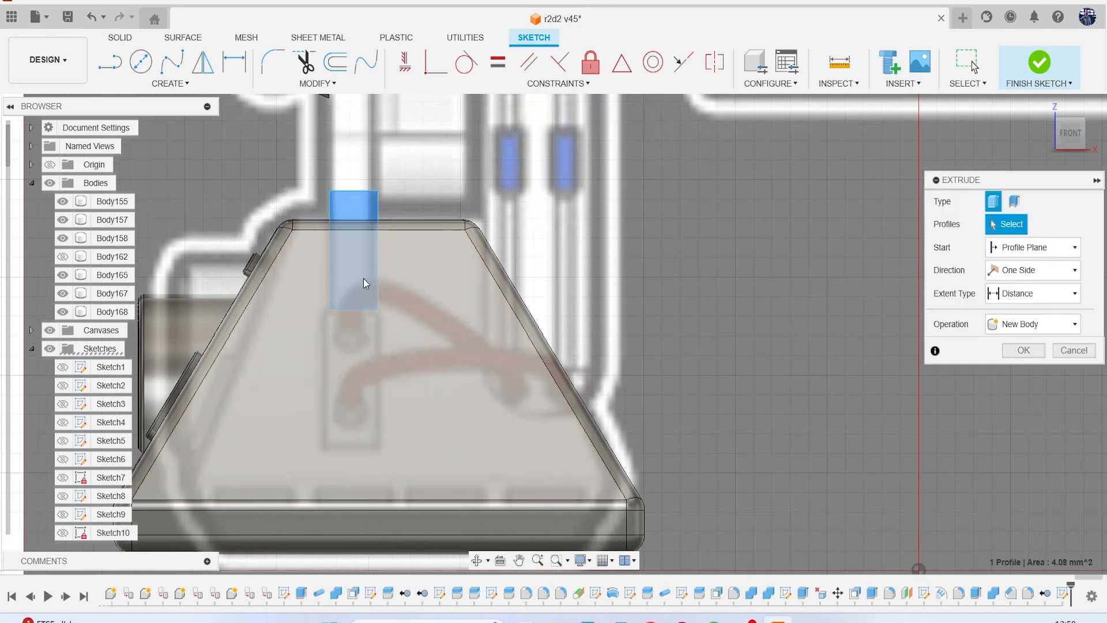
scroll(451, 247, down, 3)
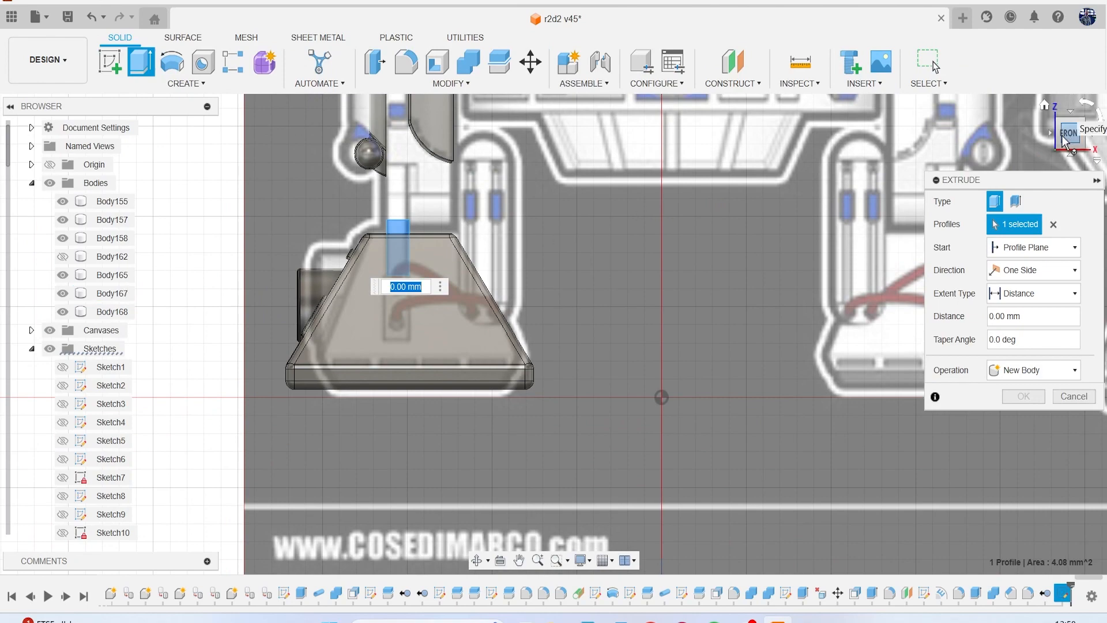
click(1088, 136)
drag(1065, 138, 997, 160)
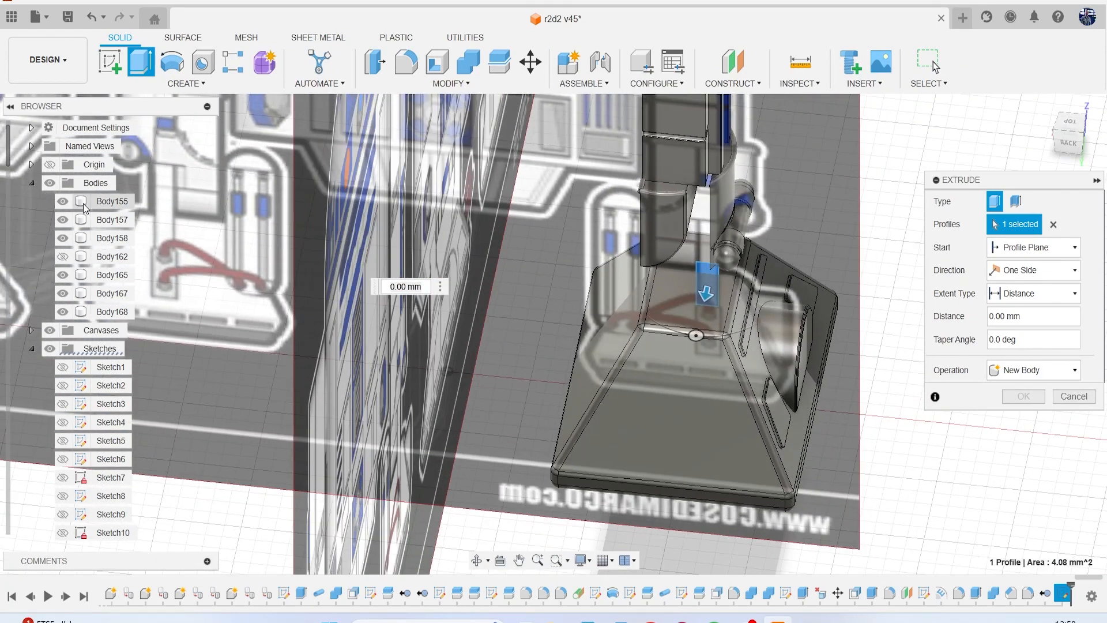
click(50, 330)
middle_drag(715, 315, 579, 315)
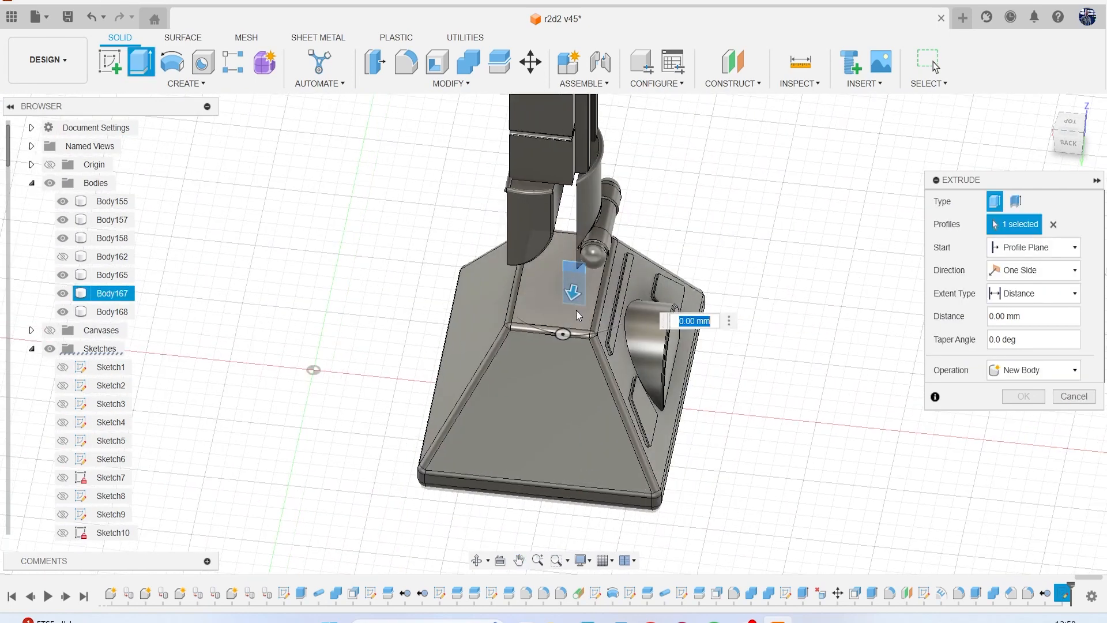
scroll(580, 314, up, 2)
drag(571, 288, 551, 403)
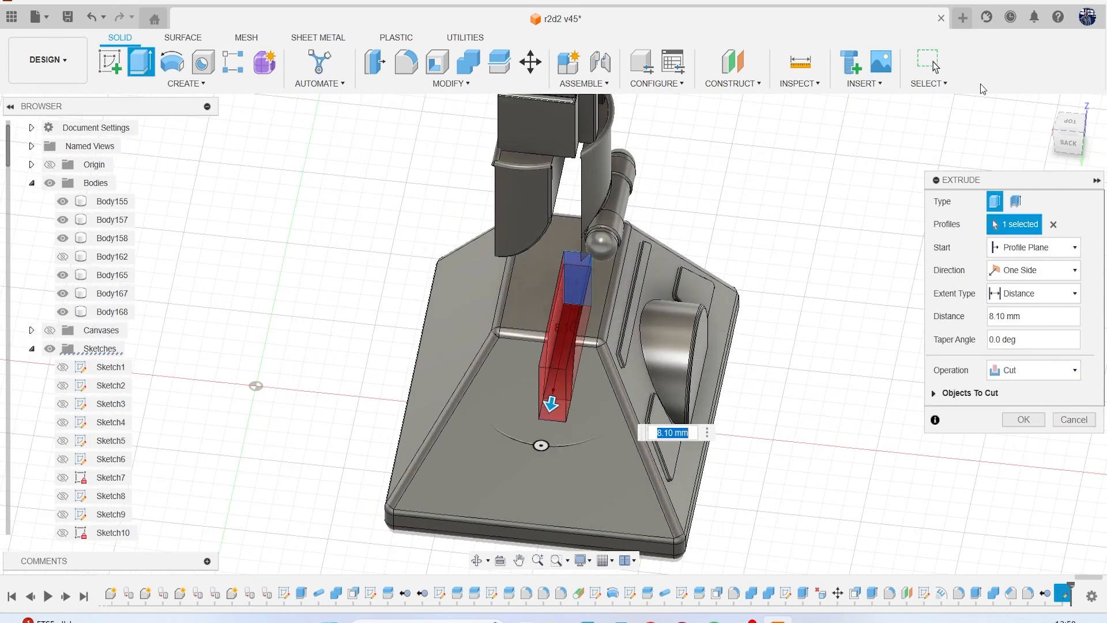
drag(1071, 141, 1019, 147)
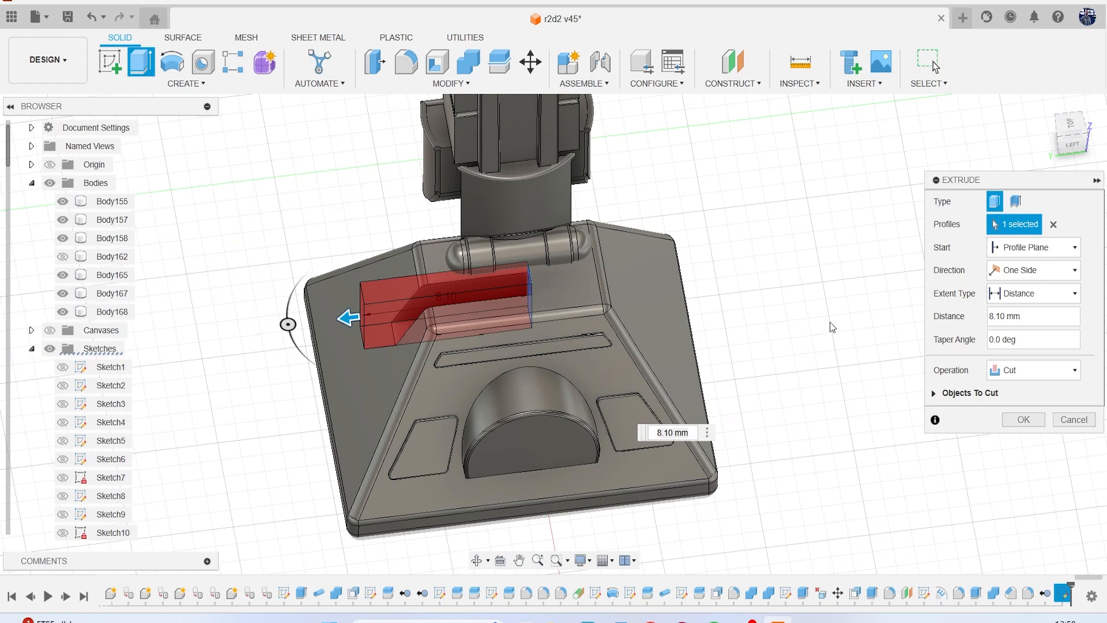
click(1032, 270)
click(1015, 296)
drag(553, 293, 692, 275)
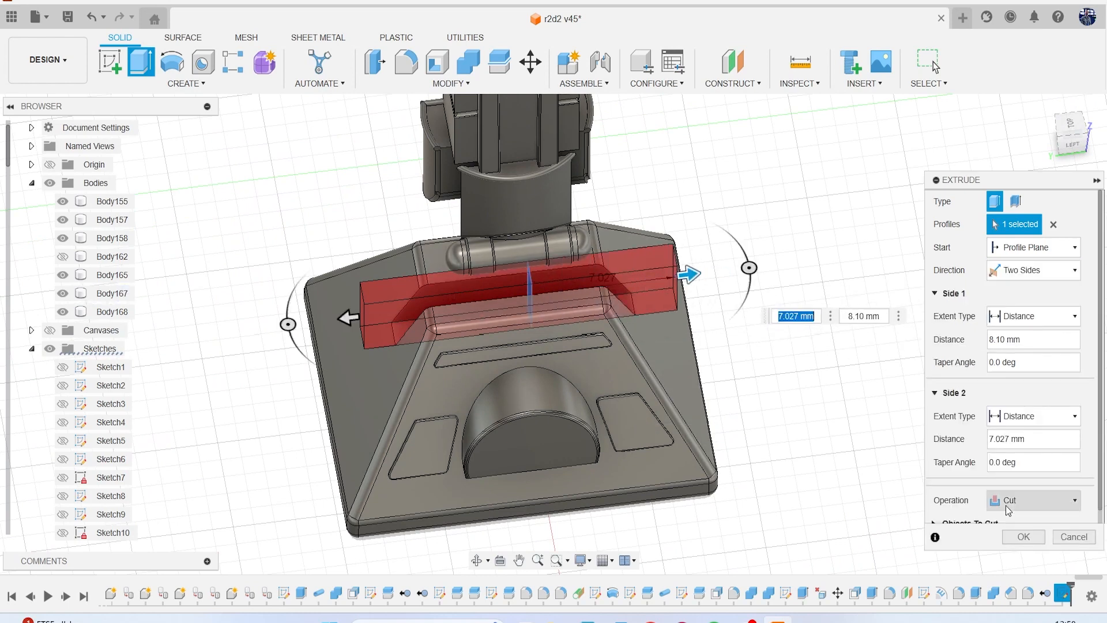
click(1013, 541)
Chamfer the outer edges of the foot's new slot, including both end edges, with an equal distance of 0.409 mm.
click(417, 307)
scroll(404, 307, up, 5)
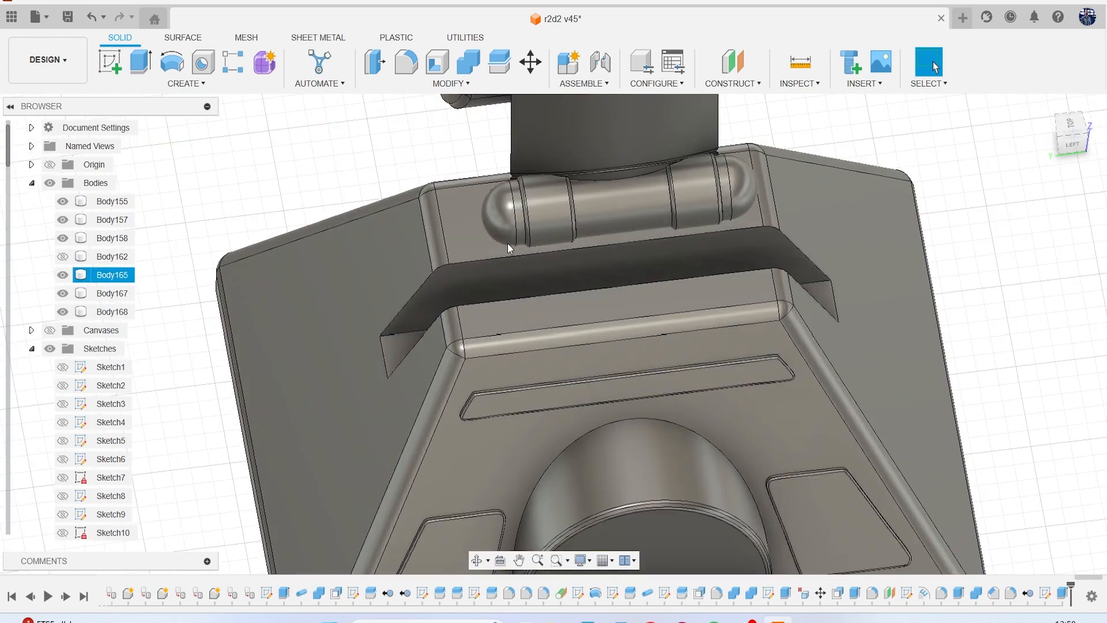
key(Escape)
click(443, 84)
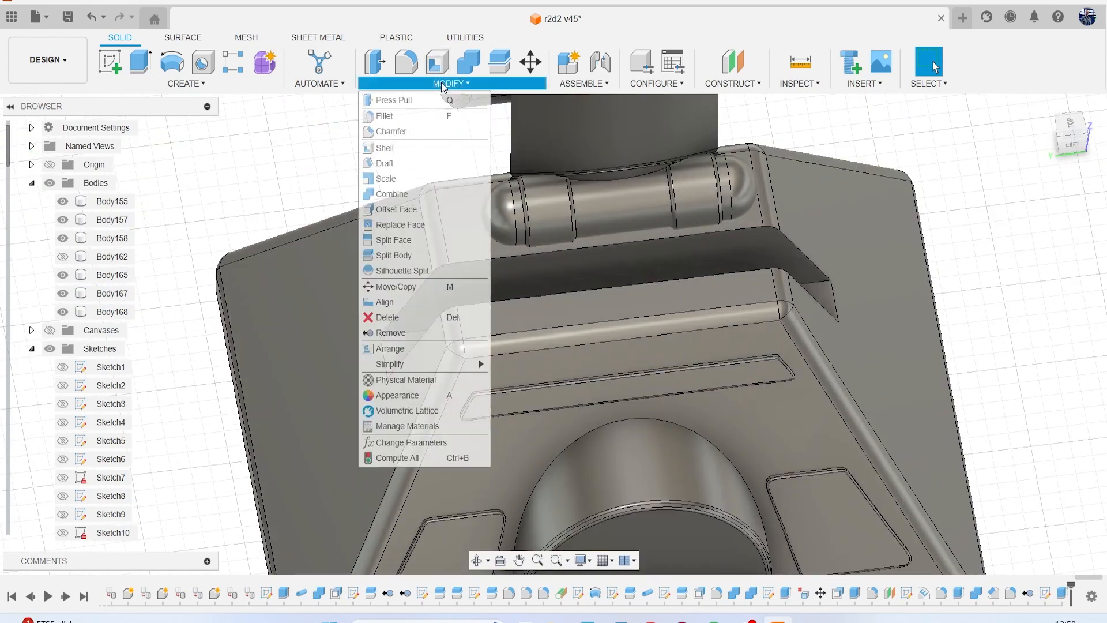
click(392, 132)
middle_drag(492, 277, 414, 268)
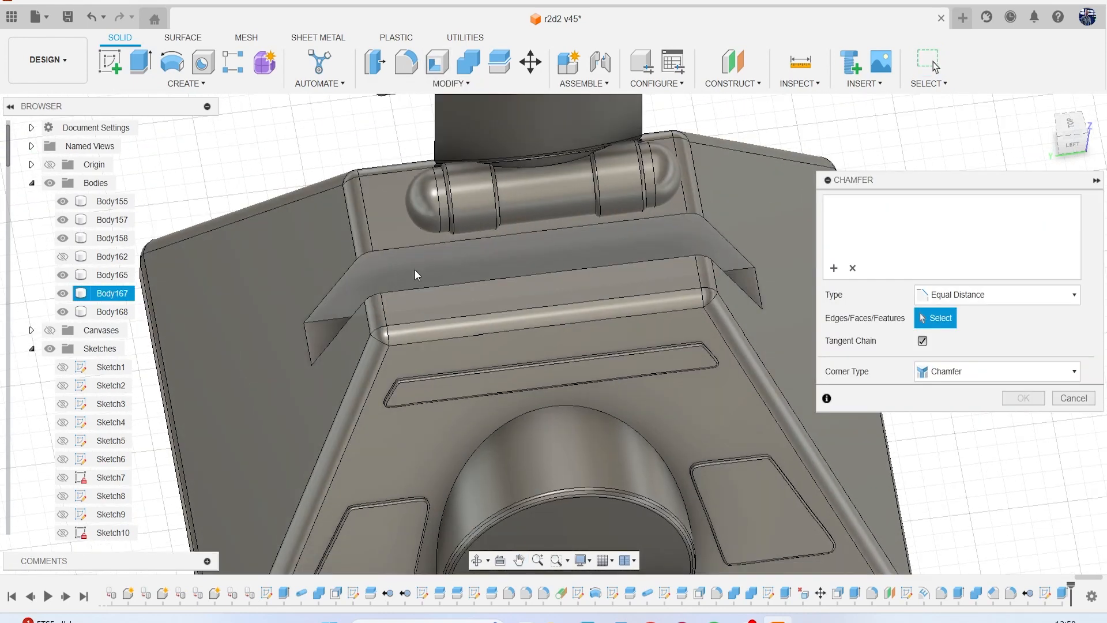
scroll(403, 245, up, 2)
click(403, 245)
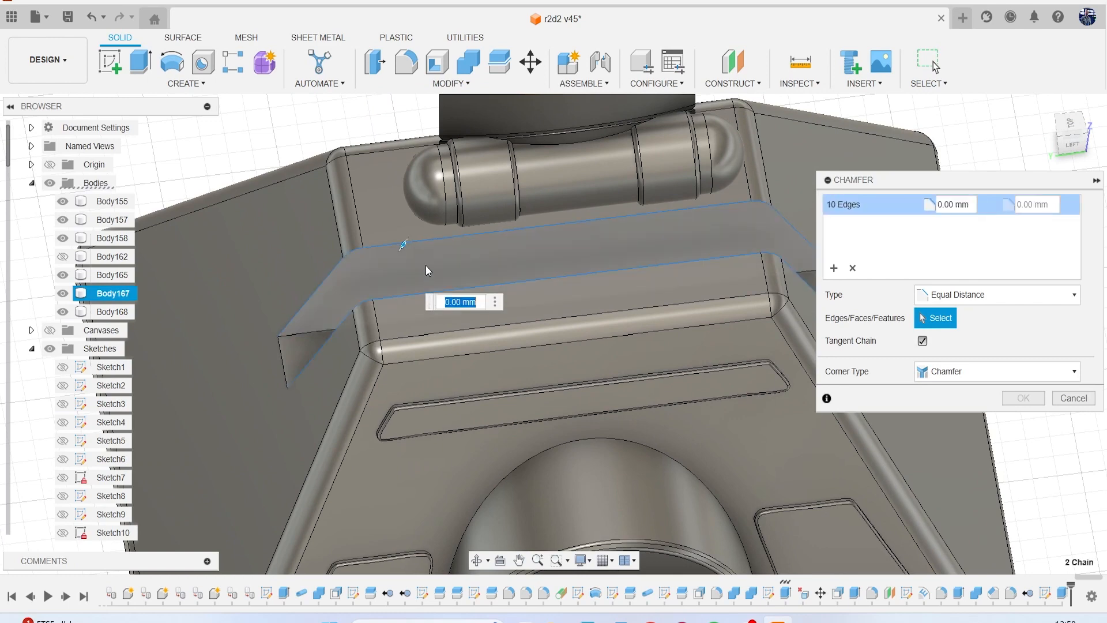
drag(400, 247, 398, 247)
scroll(438, 281, down, 2)
middle_drag(420, 279, 336, 246)
click(243, 306)
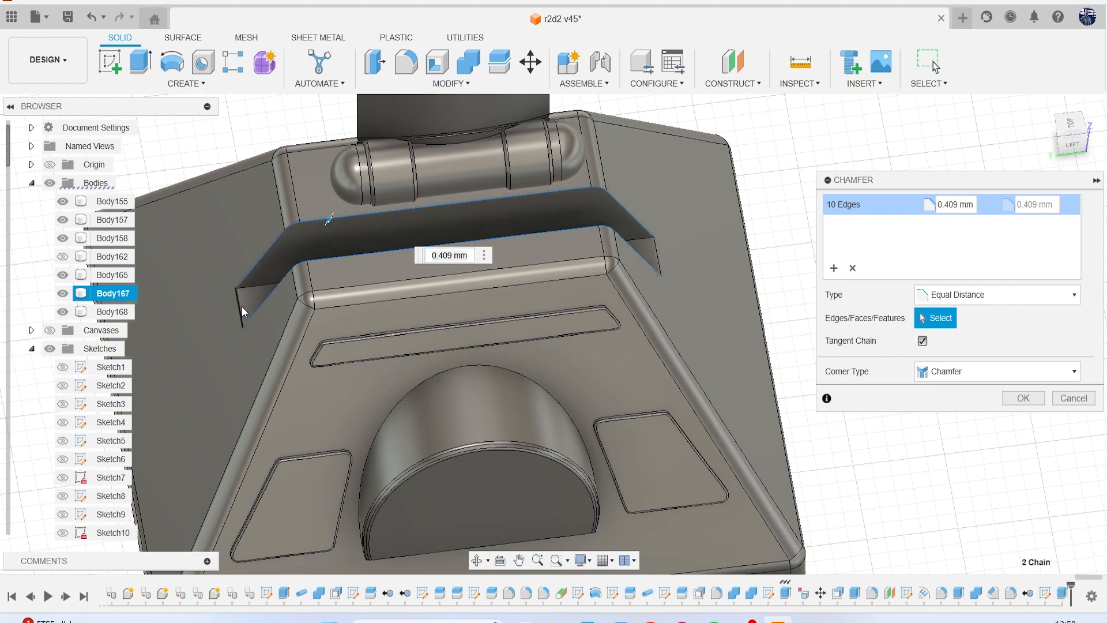
click(658, 246)
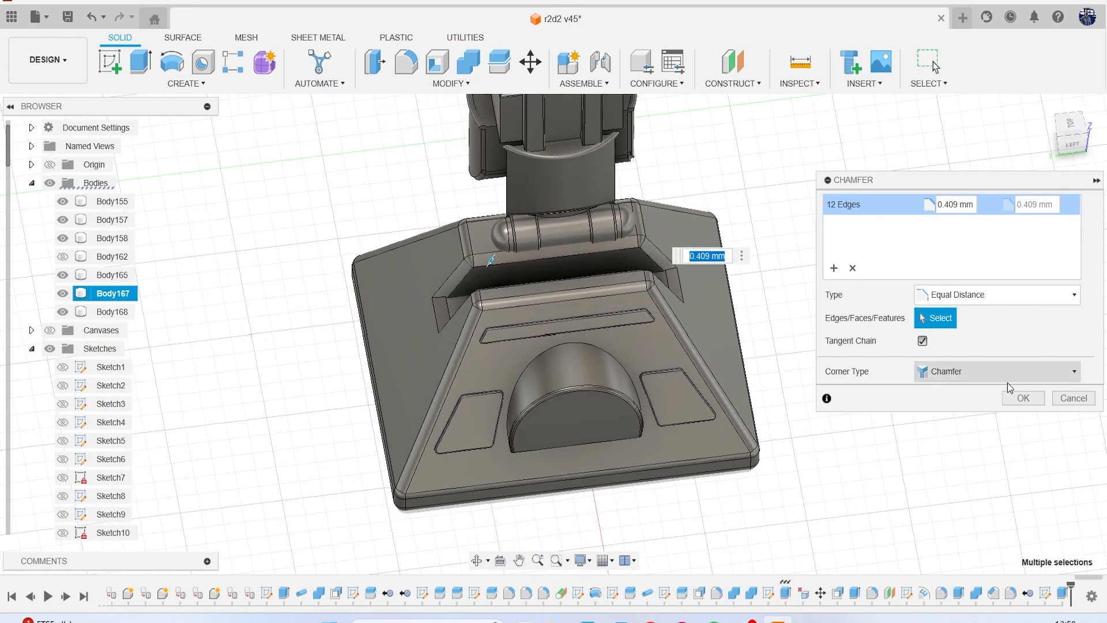
click(1022, 398)
Start a fillet on the foot's slot, selecting the inner and outer chamfer edges along its sides and at both ends.
mouse_move(1080, 144)
mouse_down()
mouse_move(1004, 119)
mouse_move(986, 138)
mouse_up()
scroll(581, 239, up, 4)
key(f)
scroll(405, 247, up, 3)
click(388, 215)
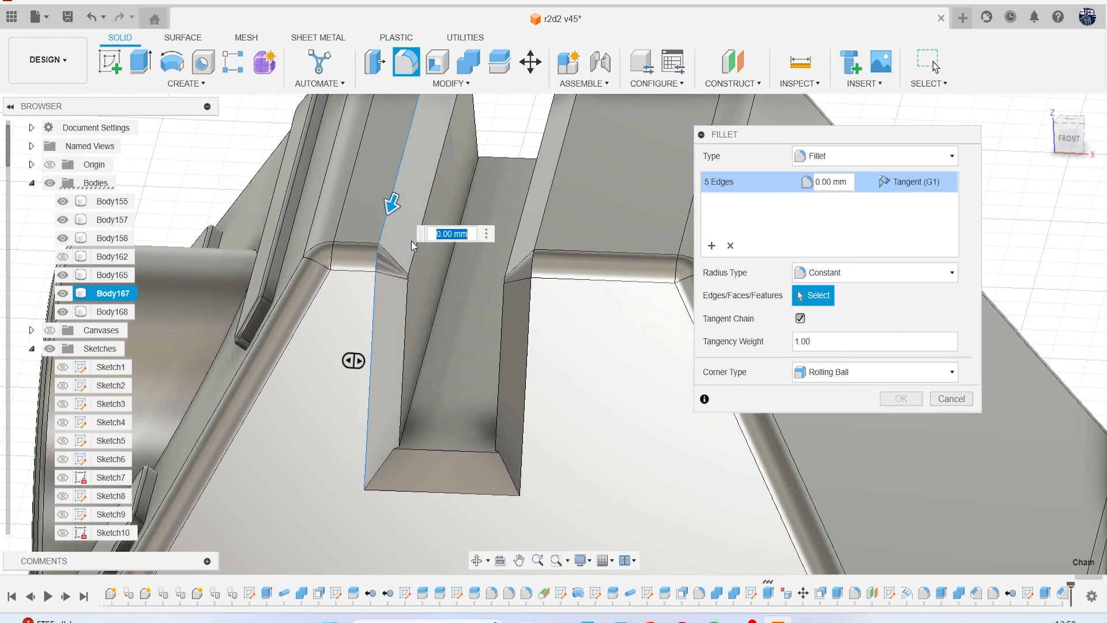
click(412, 254)
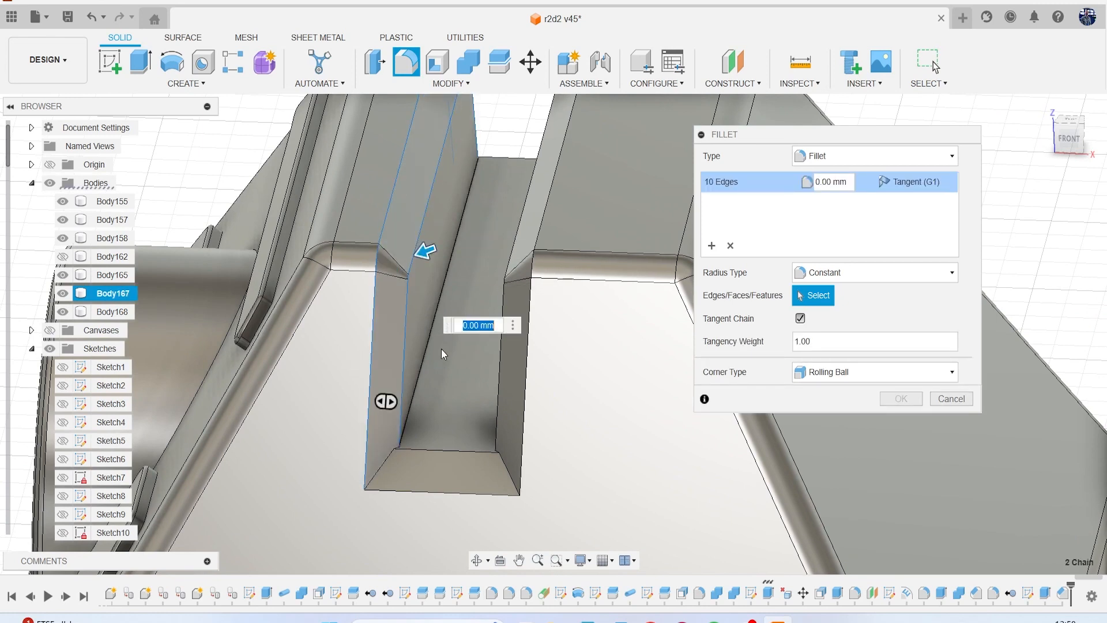
click(435, 450)
click(500, 358)
click(528, 325)
middle_drag(529, 269, 500, 380)
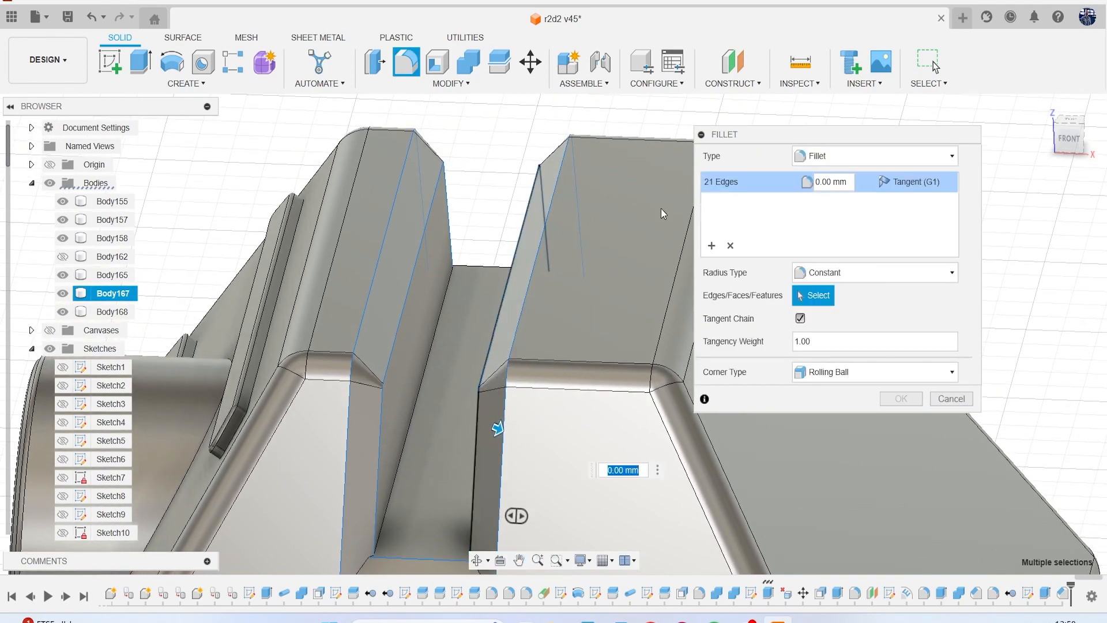
mouse_move(1065, 145)
mouse_down()
mouse_move(1029, 159)
mouse_move(946, 151)
mouse_up()
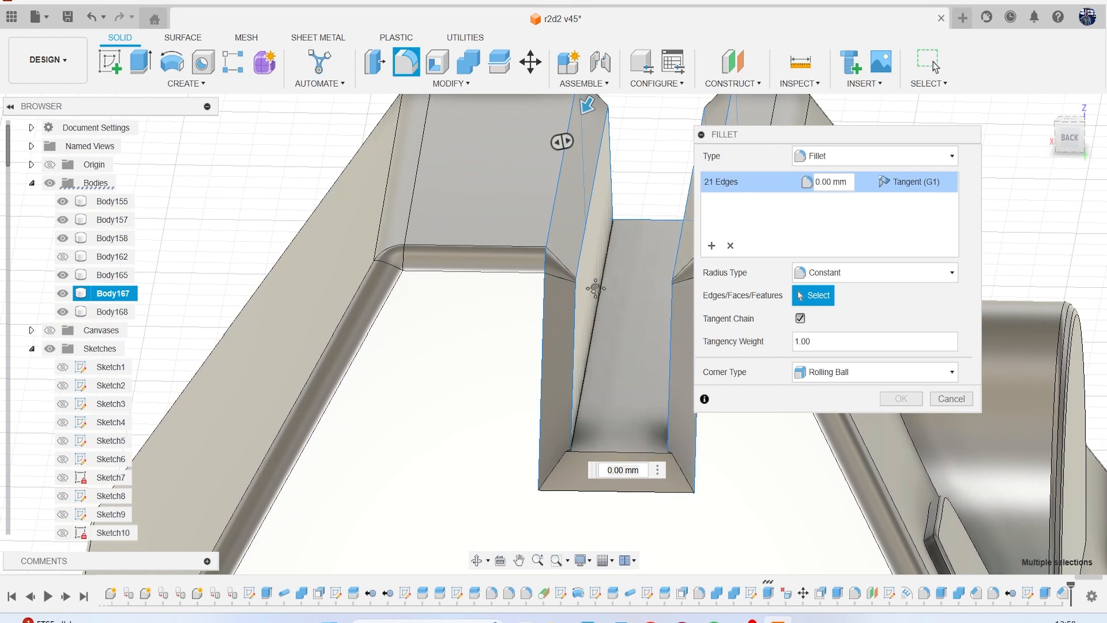
middle_drag(606, 365, 564, 314)
click(549, 401)
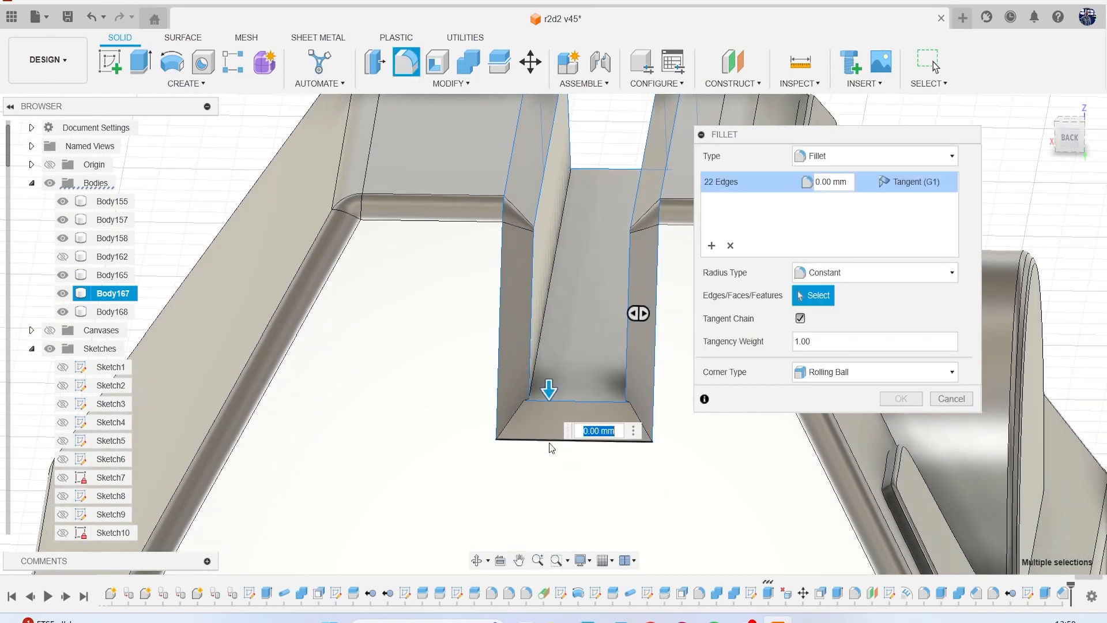
Set the radius of the slot's edge fillet to 0.5 mm and apply it.
text(.1)
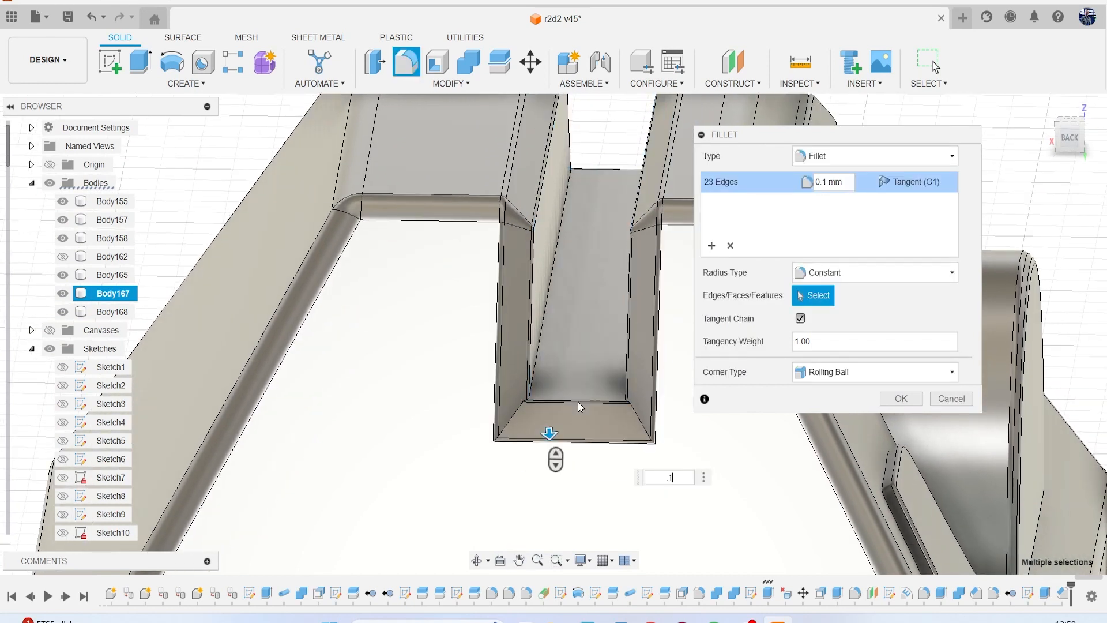
key(BackSpace)
text(05)
key(BackSpace)
key(BackSpace)
key(BackSpace)
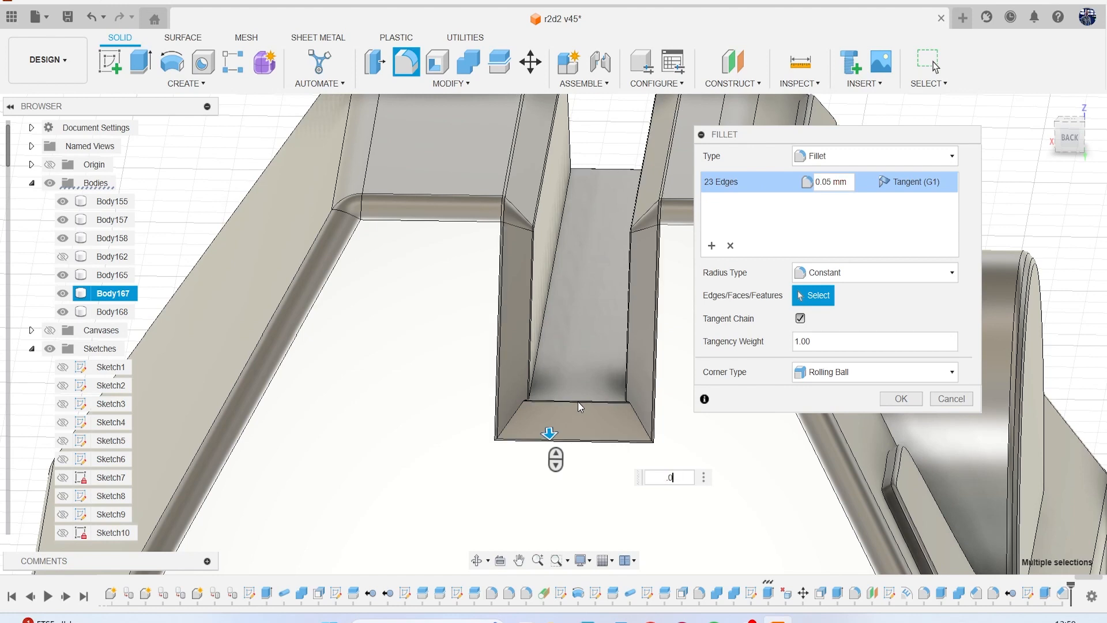
text(..5)
key(BackSpace)
text(5)
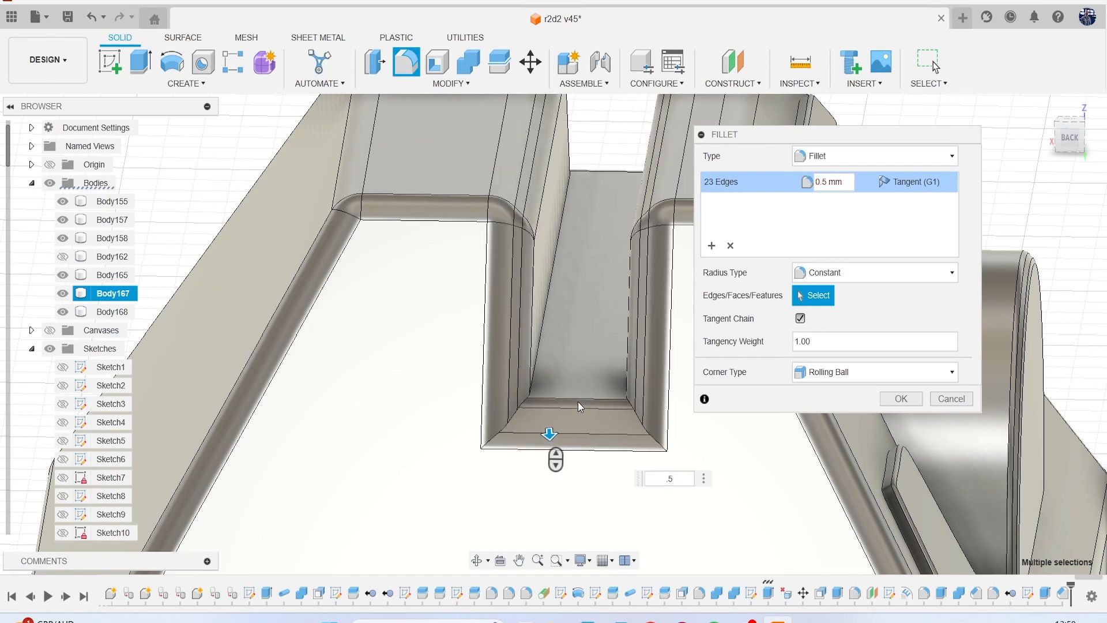
key(Return)
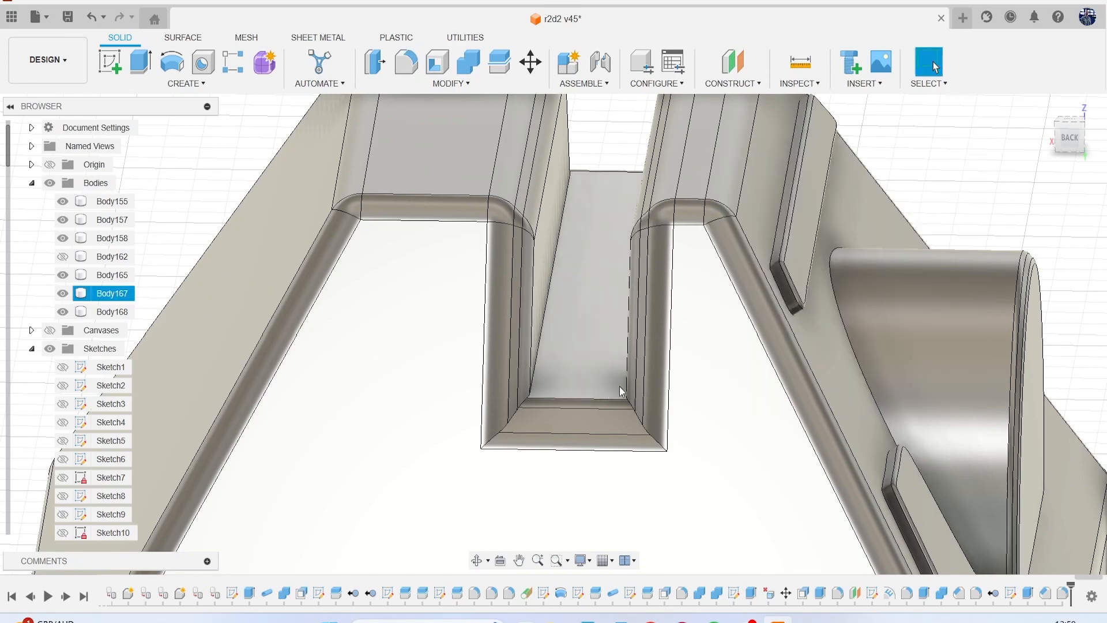
Show Body162, the ankle body above the foot, again and check the leg and foot from the front.
scroll(621, 387, down, 6)
middle_drag(623, 388, 501, 350)
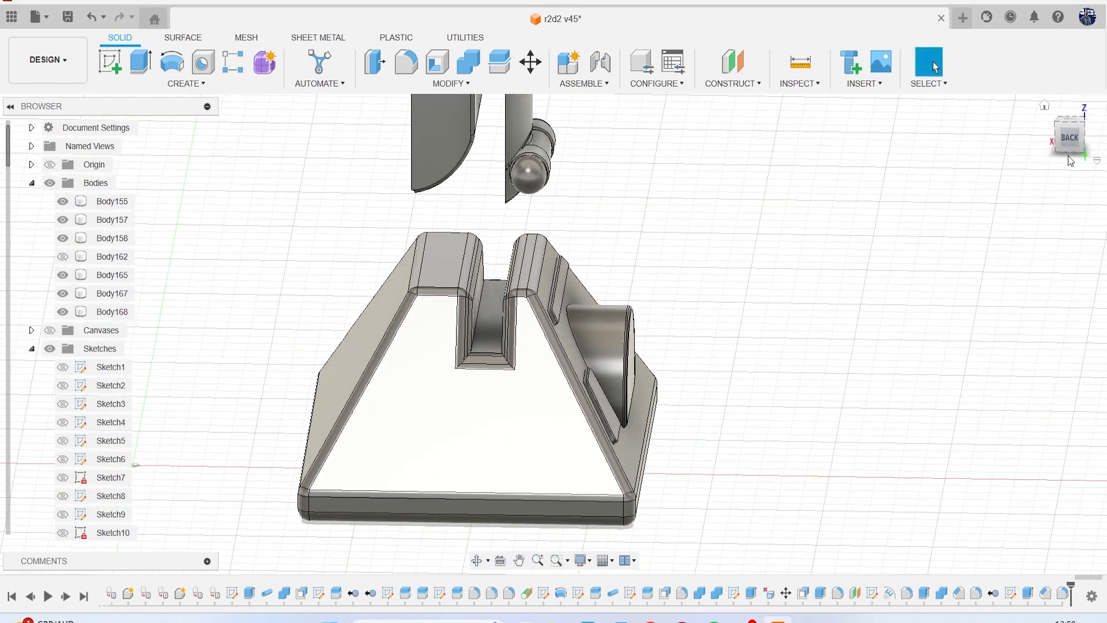
drag(1068, 151, 963, 139)
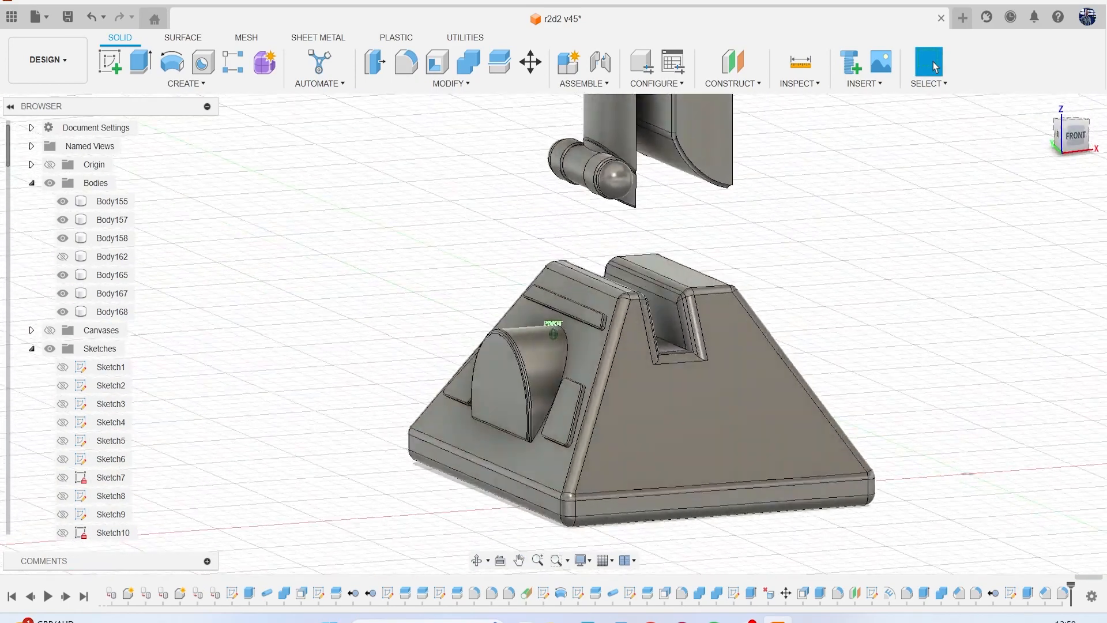
click(70, 257)
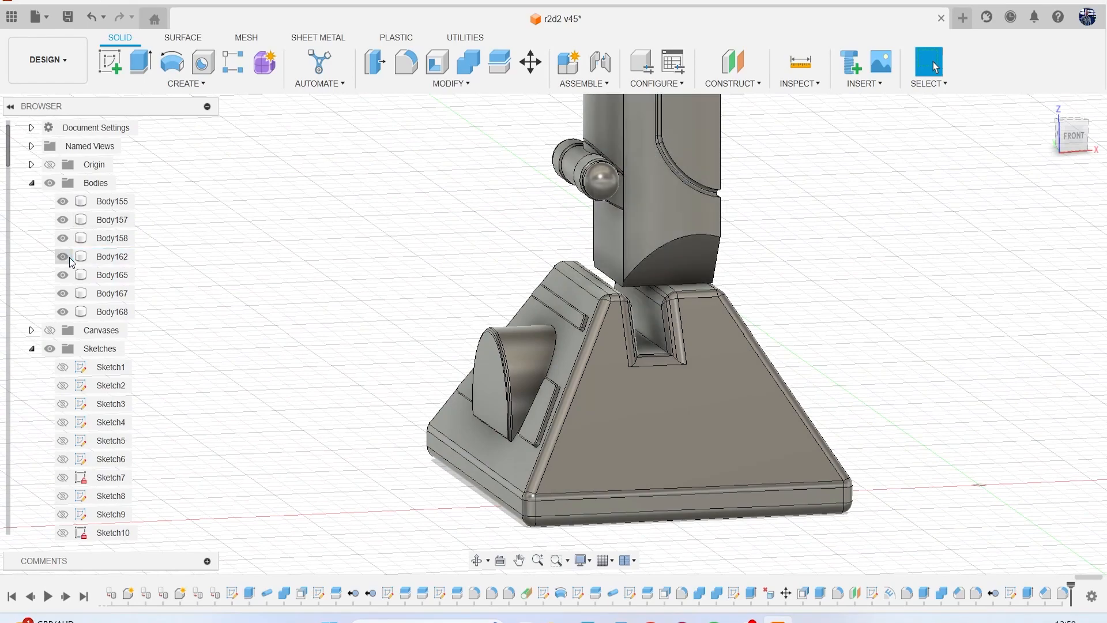
scroll(419, 237, down, 2)
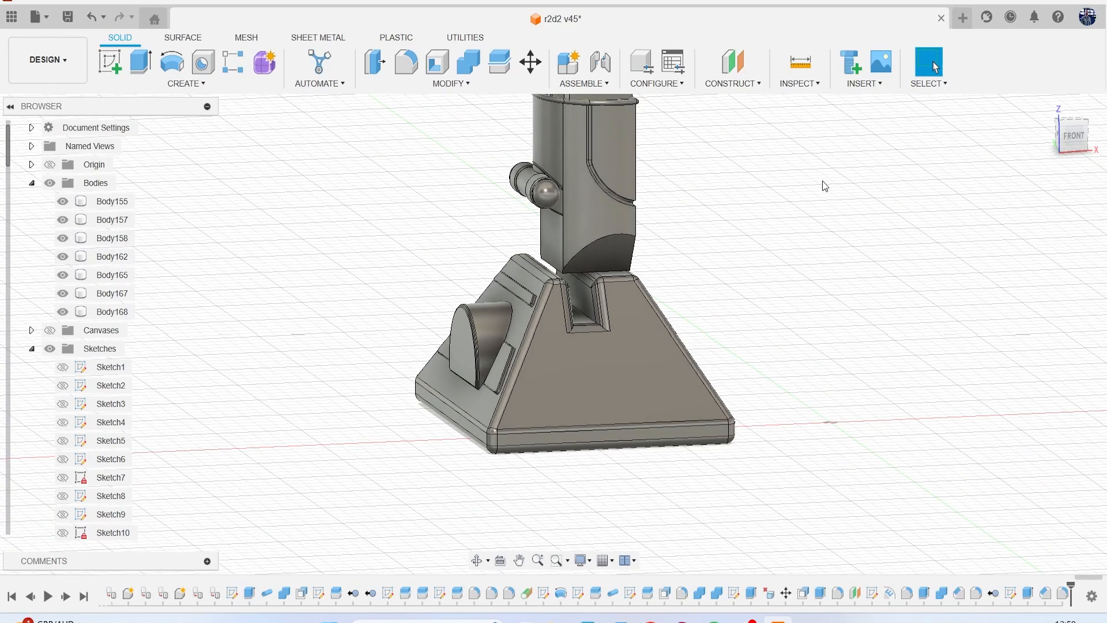
scroll(822, 182, down, 3)
middle_drag(804, 216, 671, 286)
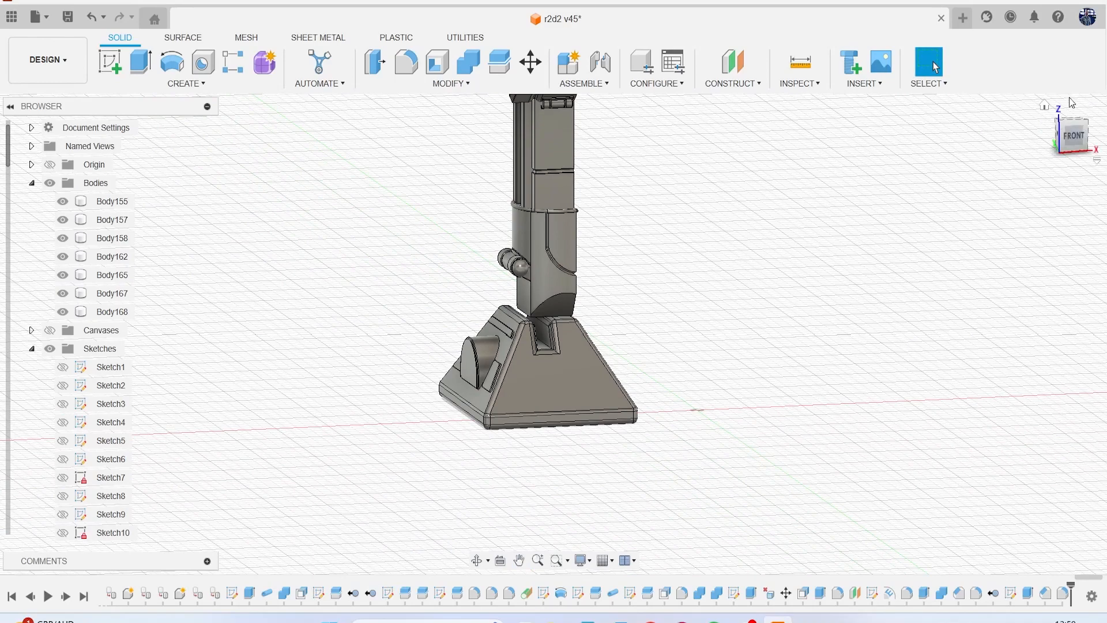
click(1072, 136)
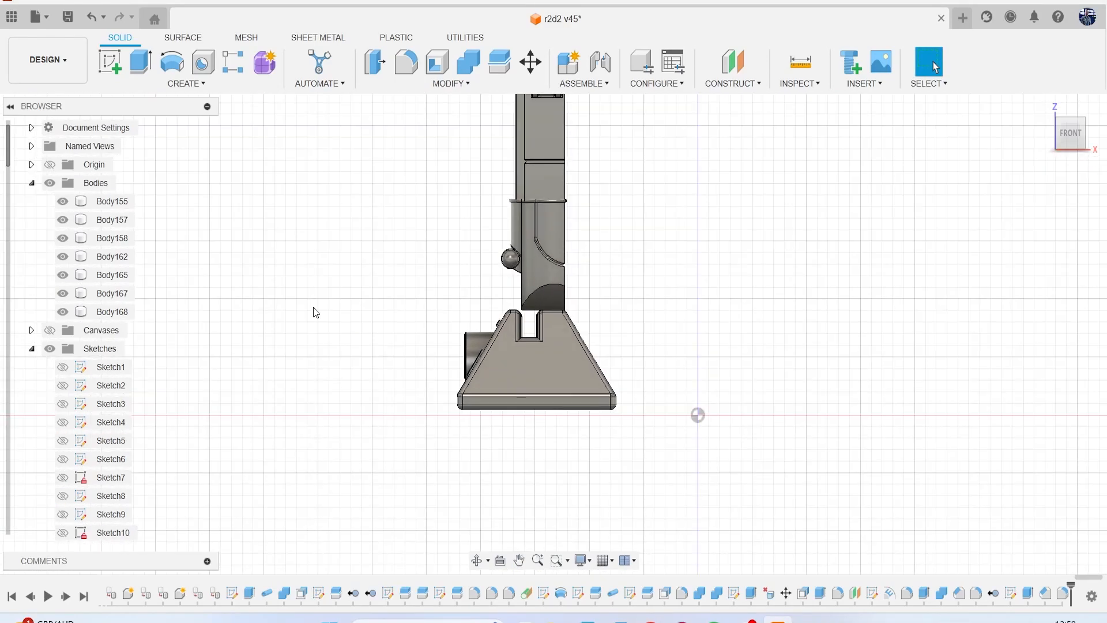
Show the canvases and sketch an upright rectangle in the front view over the reference hose plate, just below the slot.
click(49, 330)
scroll(489, 379, up, 4)
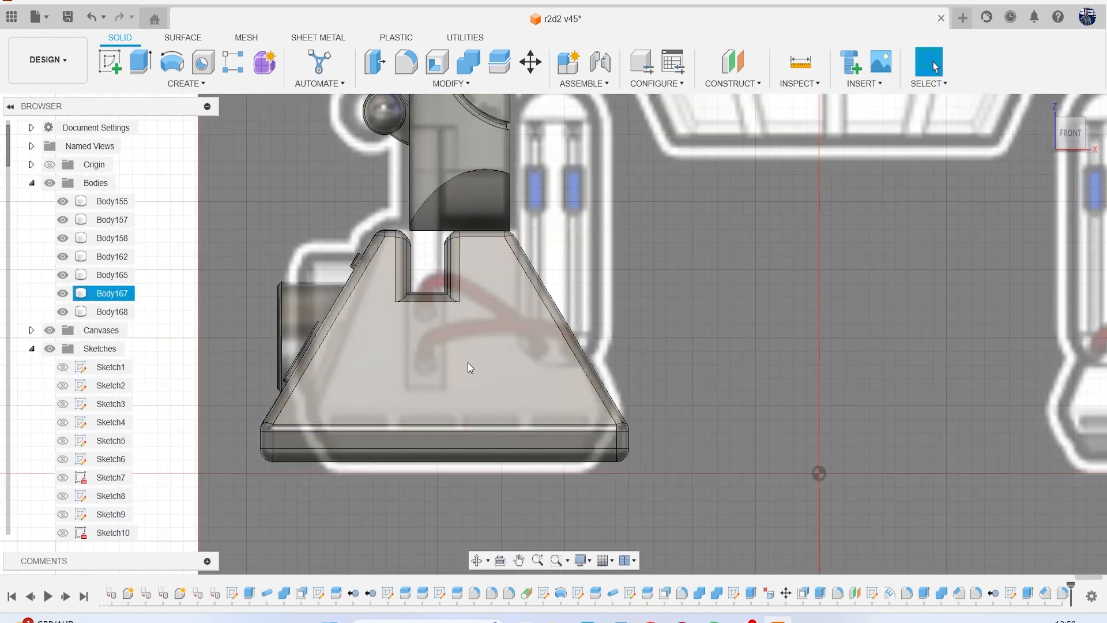
click(110, 62)
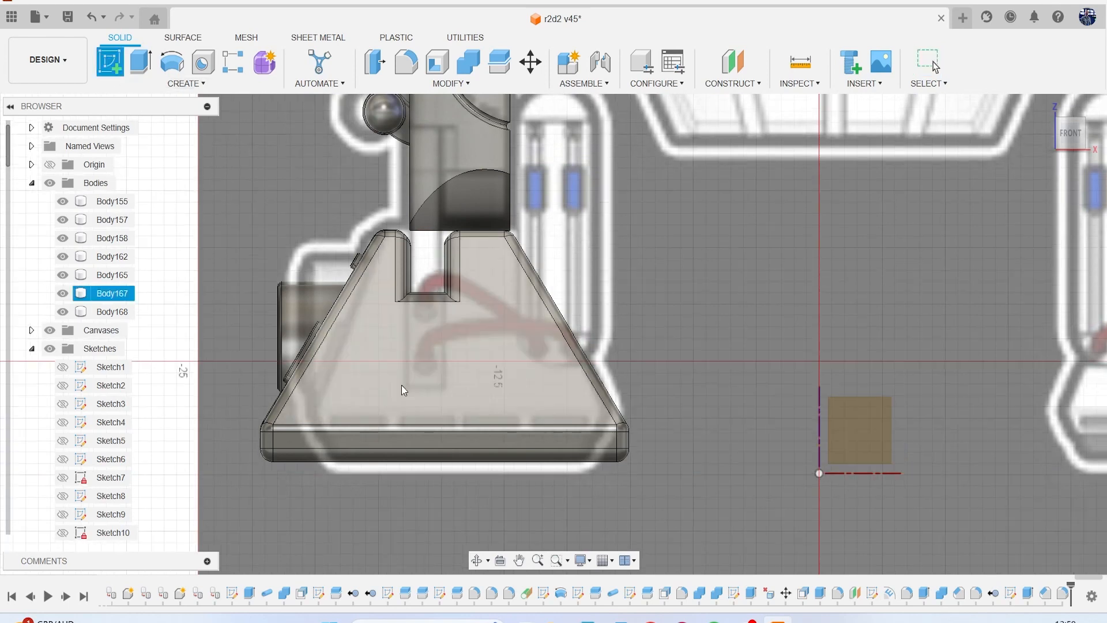
click(435, 388)
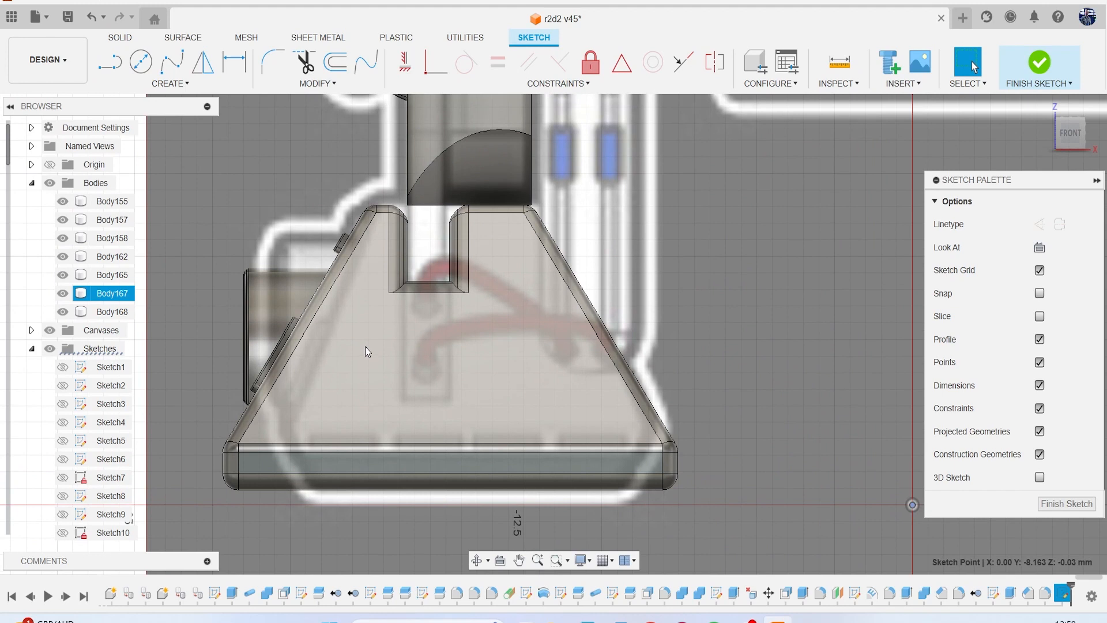
key(r)
scroll(380, 334, up, 3)
click(423, 260)
click(520, 452)
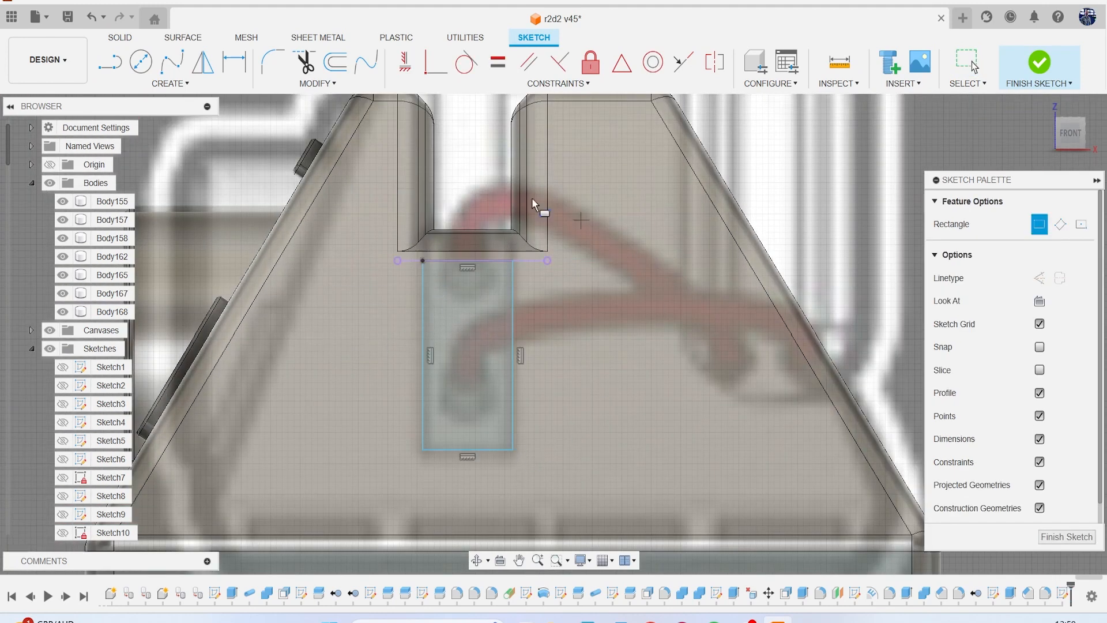
click(1039, 62)
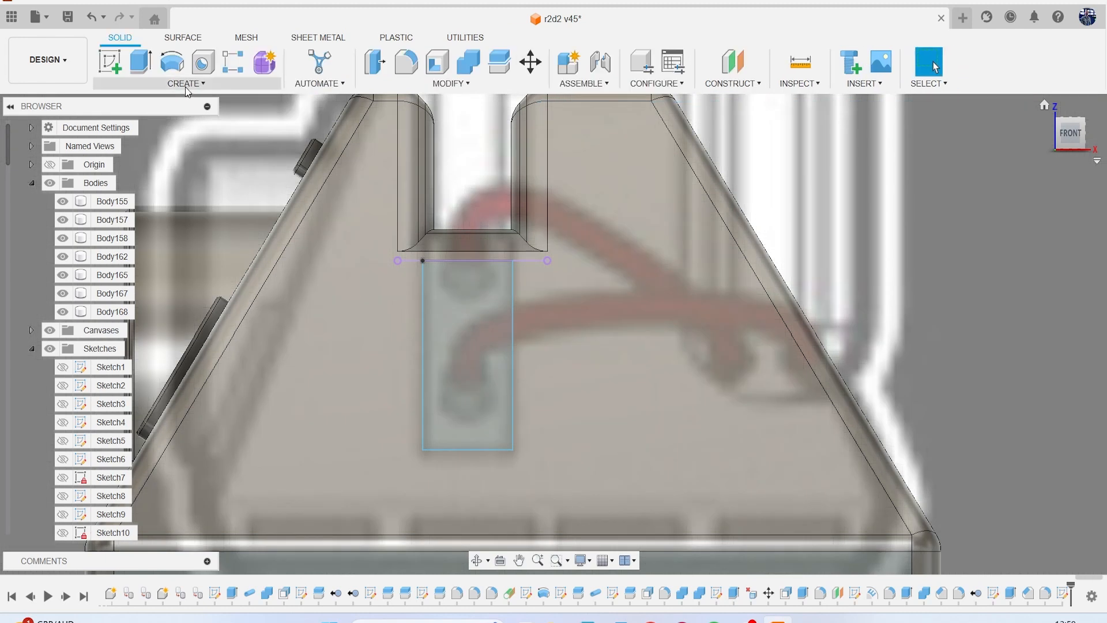
Emboss the rectangle 0.20 mm outward onto the foot's sloped front face, hiding the canvases to check it.
click(272, 84)
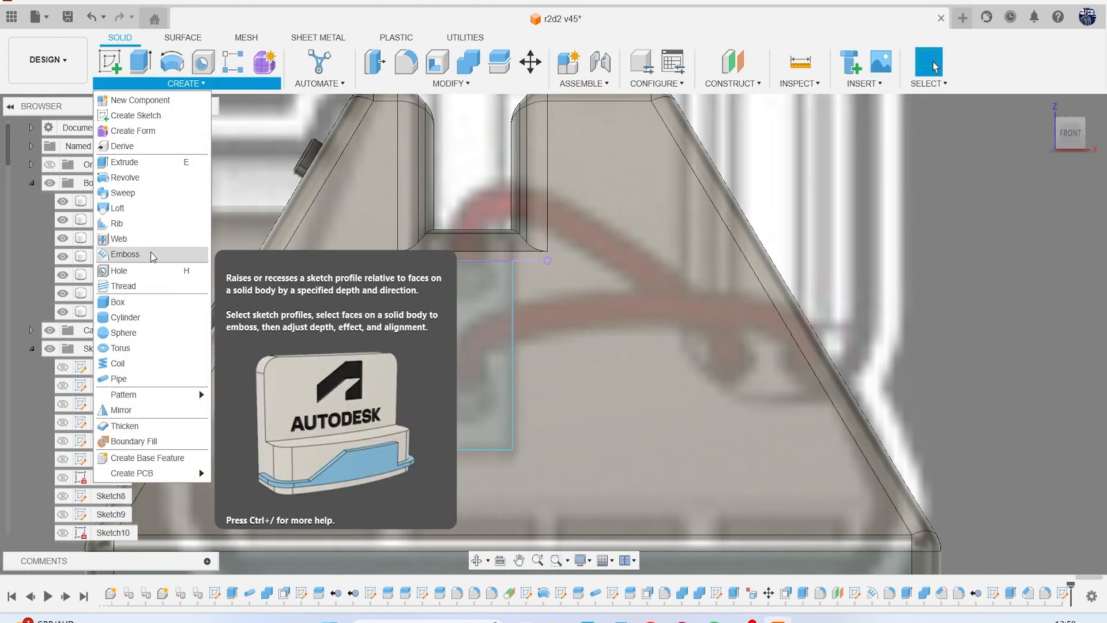
click(151, 254)
click(476, 348)
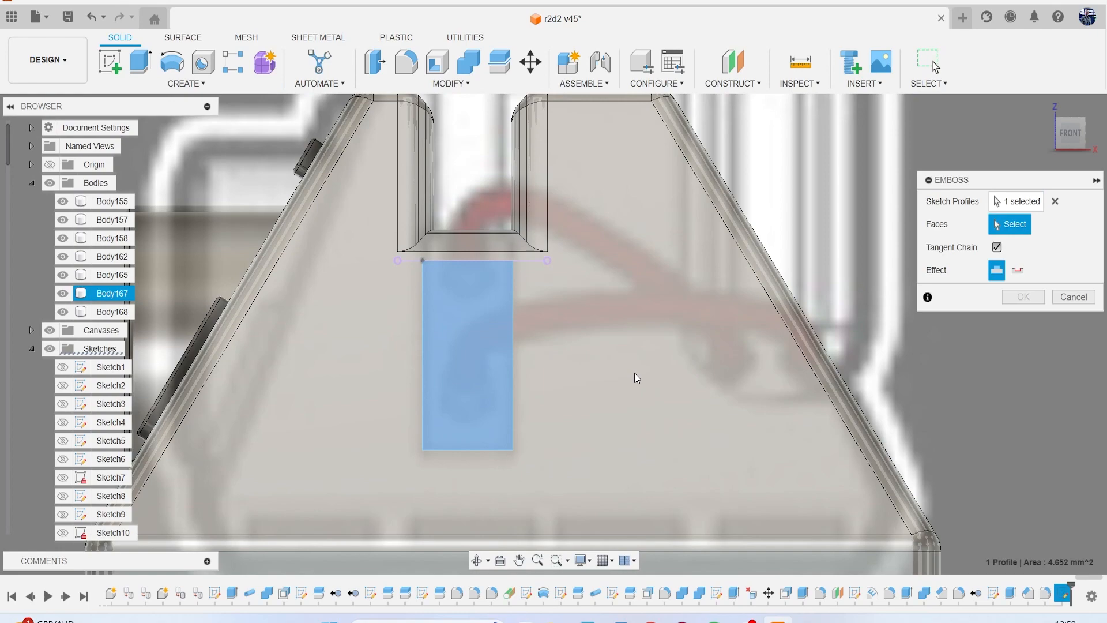
click(634, 373)
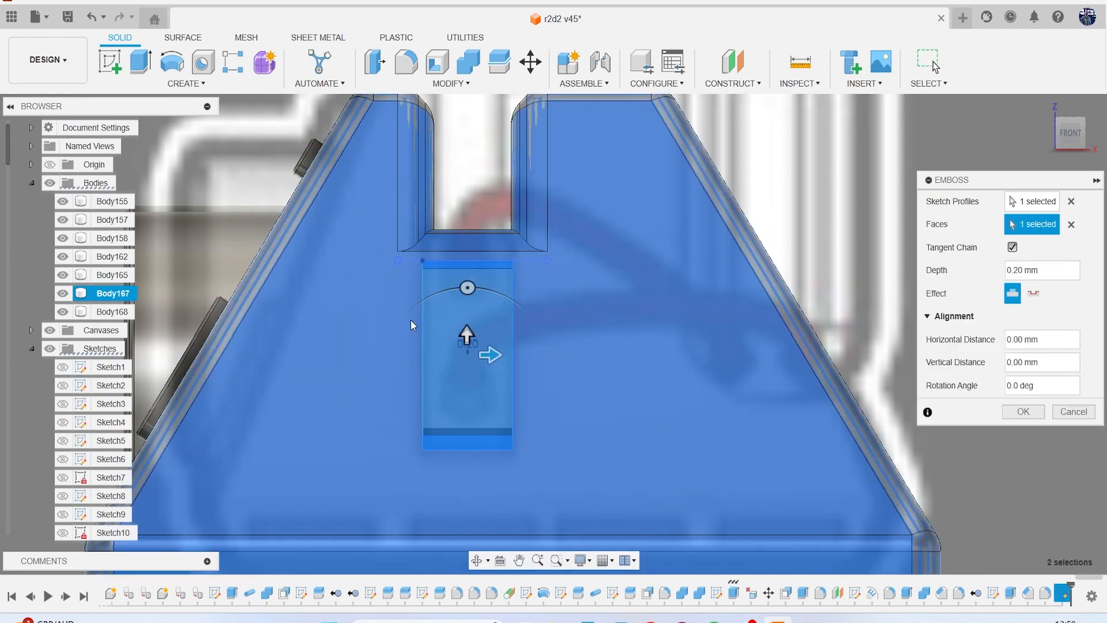
click(48, 332)
scroll(574, 341, down, 4)
mouse_move(1082, 151)
mouse_down()
mouse_move(1102, 146)
mouse_move(999, 150)
mouse_move(1008, 159)
mouse_up()
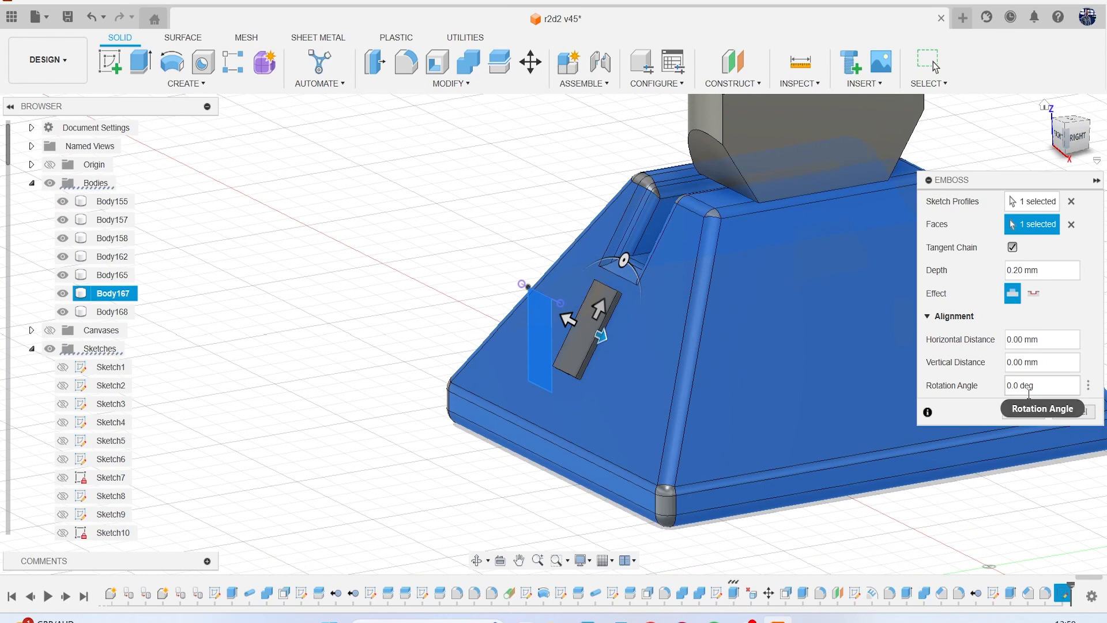
click(1030, 412)
Chamfer all edges of the embossed plate's outer face with a small equal distance.
scroll(663, 320, up, 2)
click(453, 83)
click(429, 133)
scroll(611, 329, up, 5)
scroll(610, 326, up, 2)
click(549, 265)
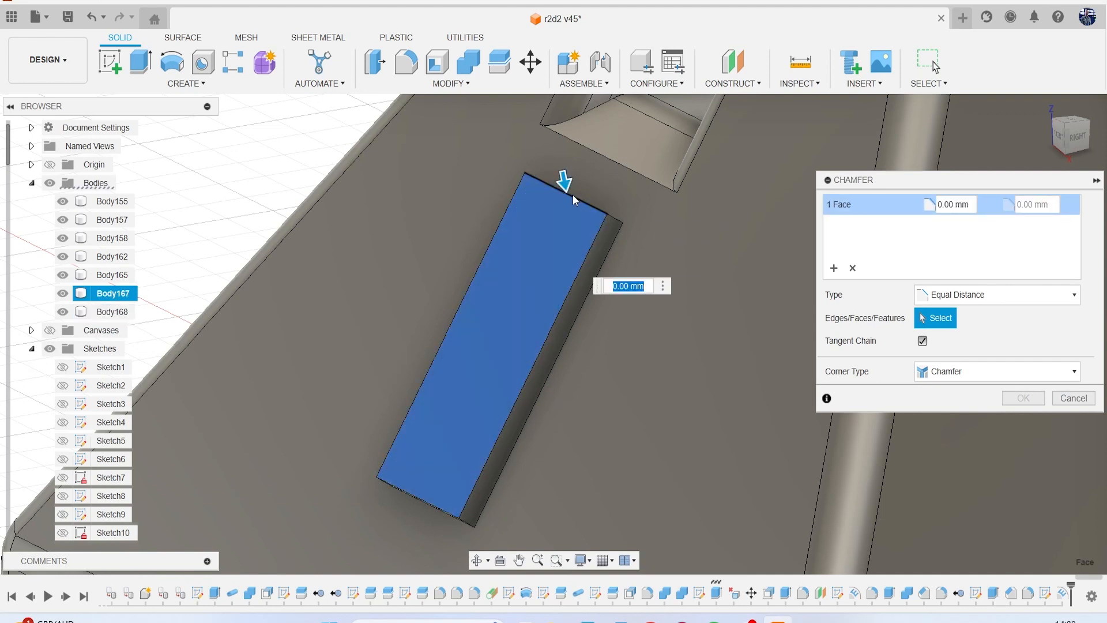
drag(565, 181, 566, 188)
click(1023, 398)
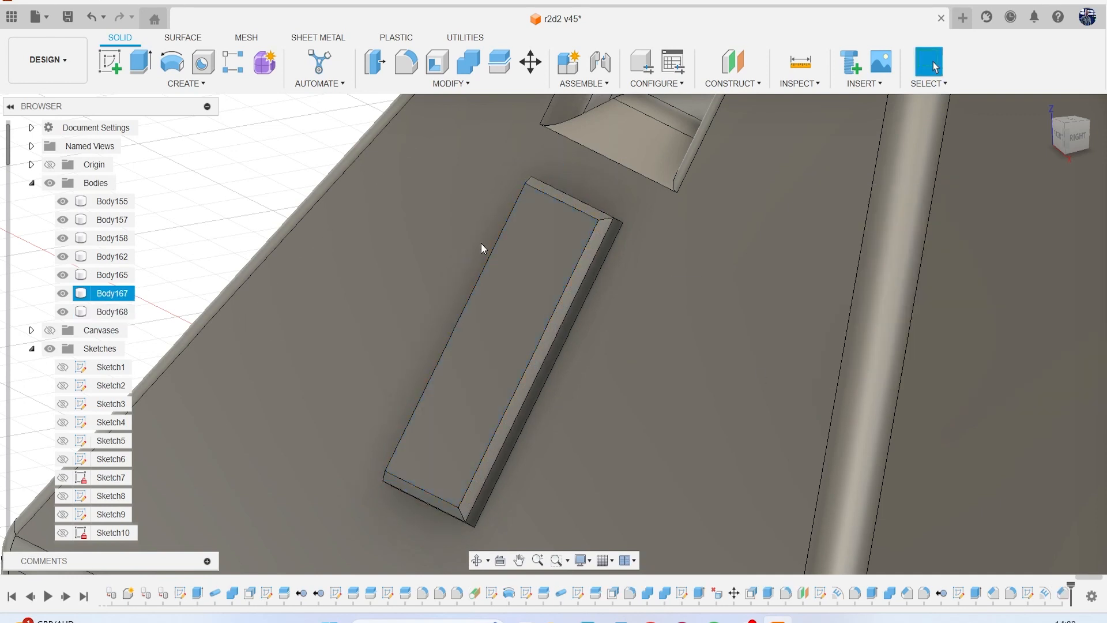
Try a 0.1 mm fillet on the plate's outer face, one chamfer face and an upper edge, and clear that selection.
key(f)
scroll(548, 236, up, 2)
click(585, 231)
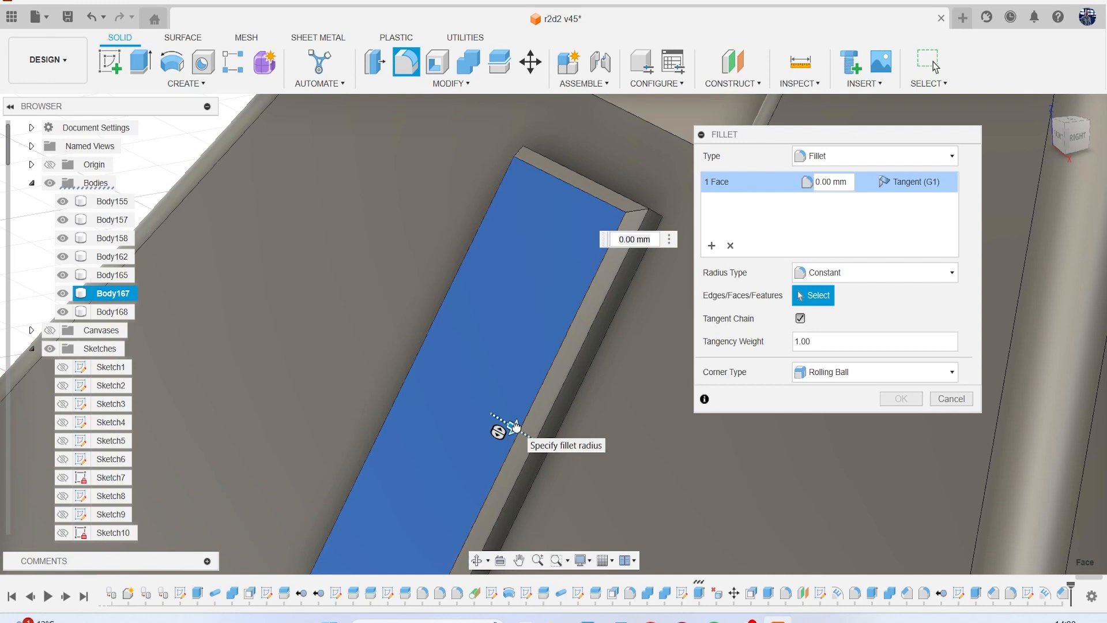
drag(516, 426, 514, 427)
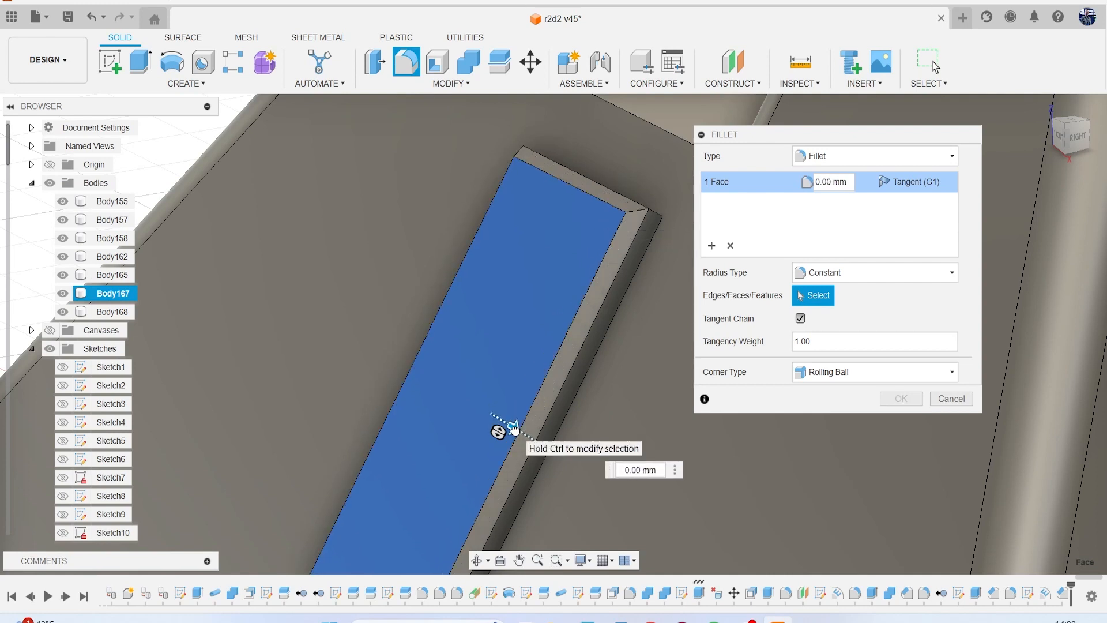
text(0.01)
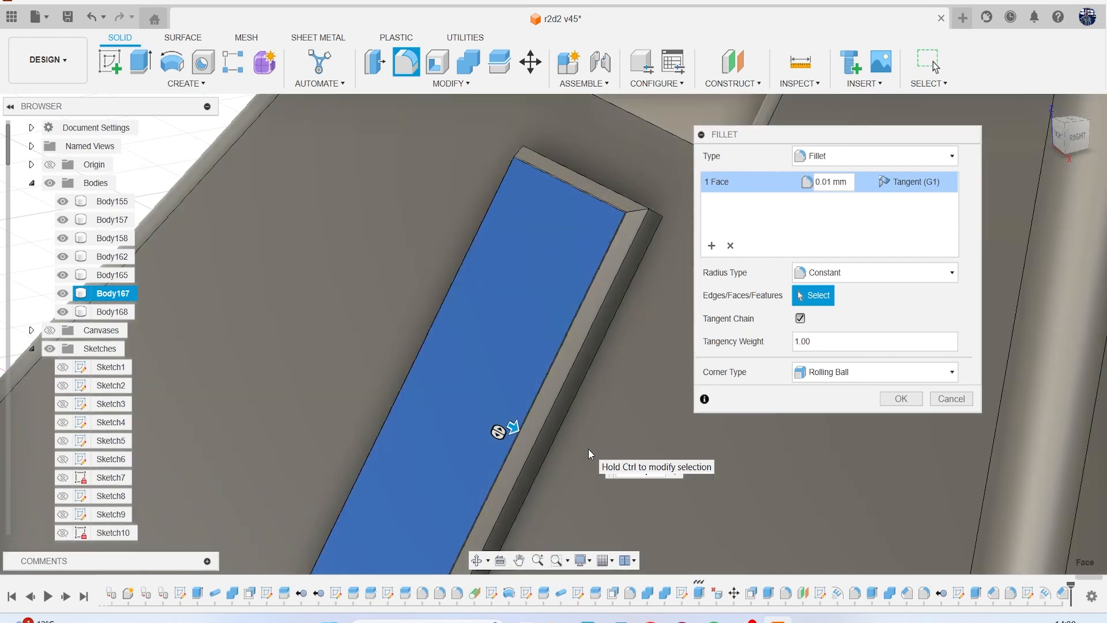
key(BackSpace)
key(BackSpace)
text(1)
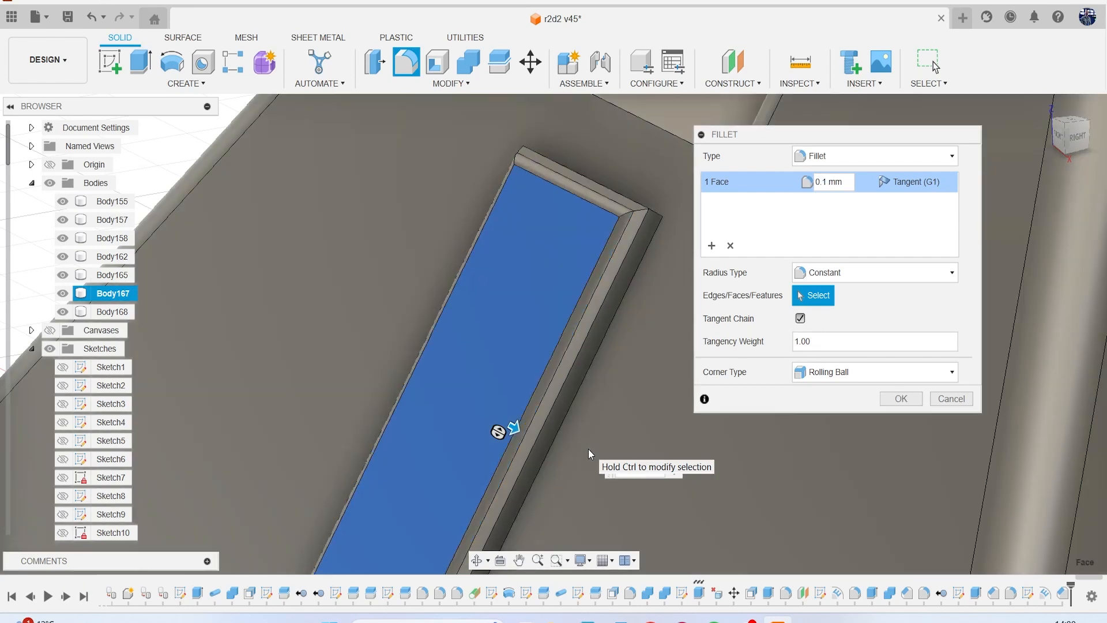
scroll(621, 282, down, 5)
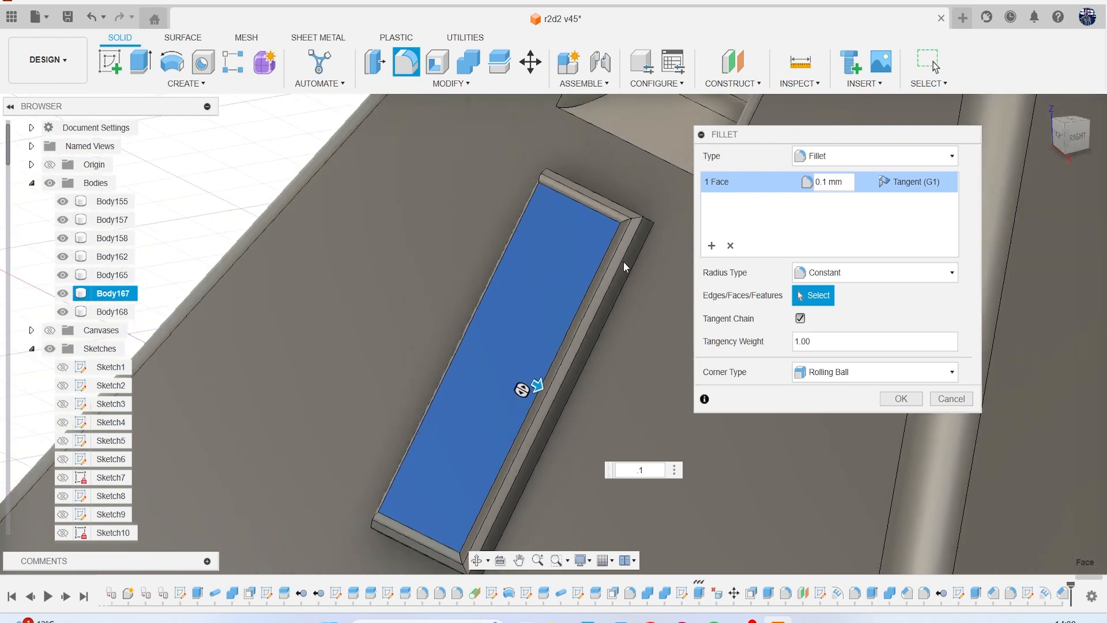
click(618, 252)
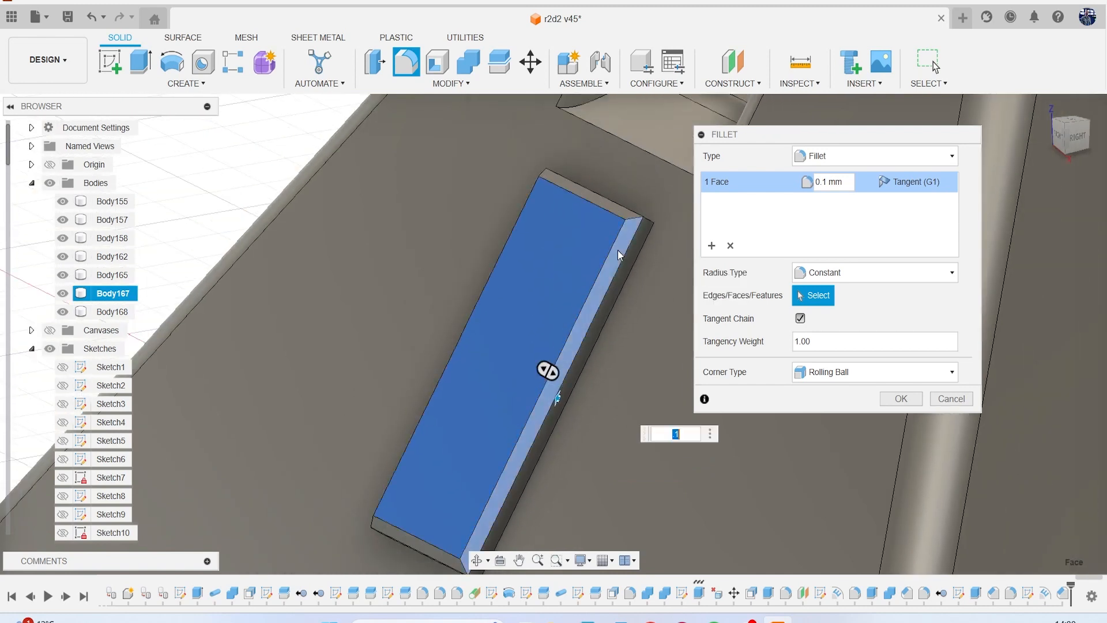
click(597, 199)
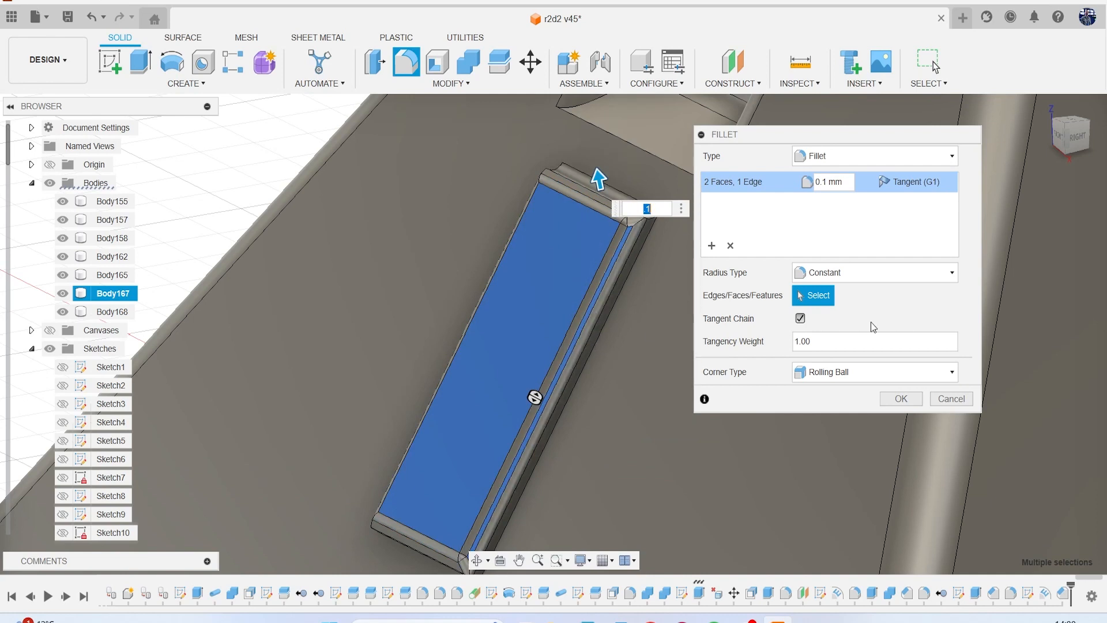
click(730, 246)
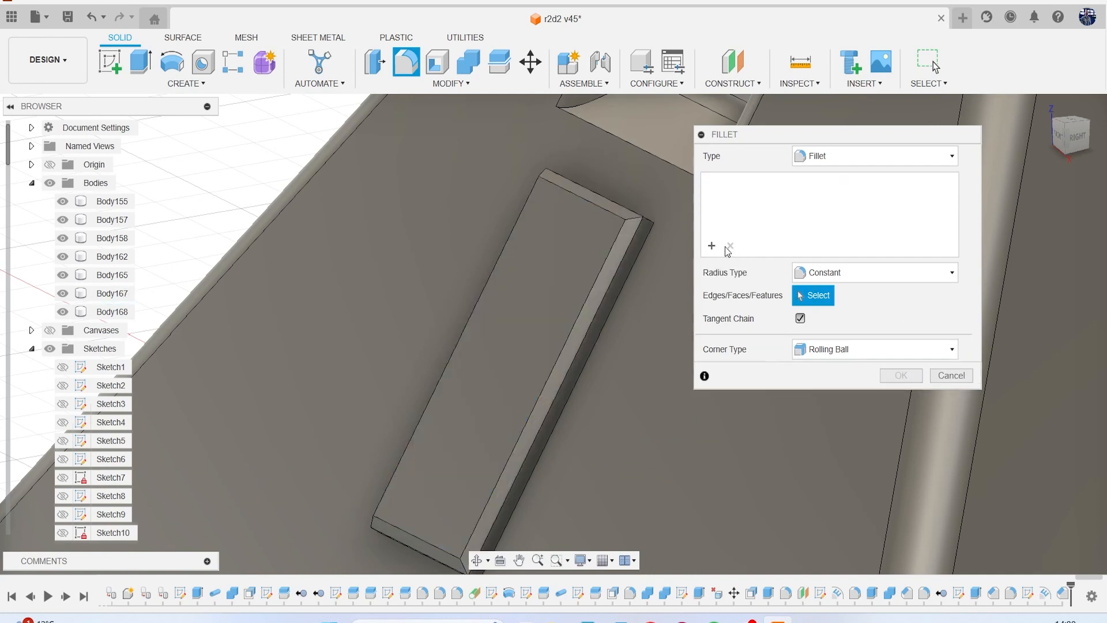
Fillet the edges of the embossed plate's outer face with a 0.1 mm radius.
click(555, 252)
text(0.1)
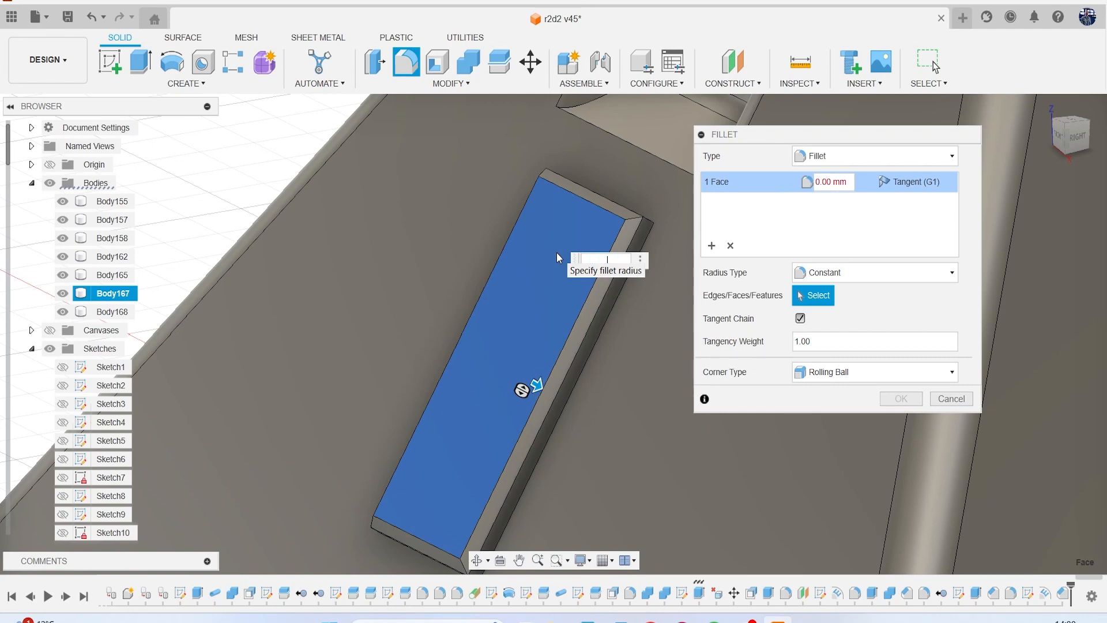
key(Return)
scroll(556, 255, down, 5)
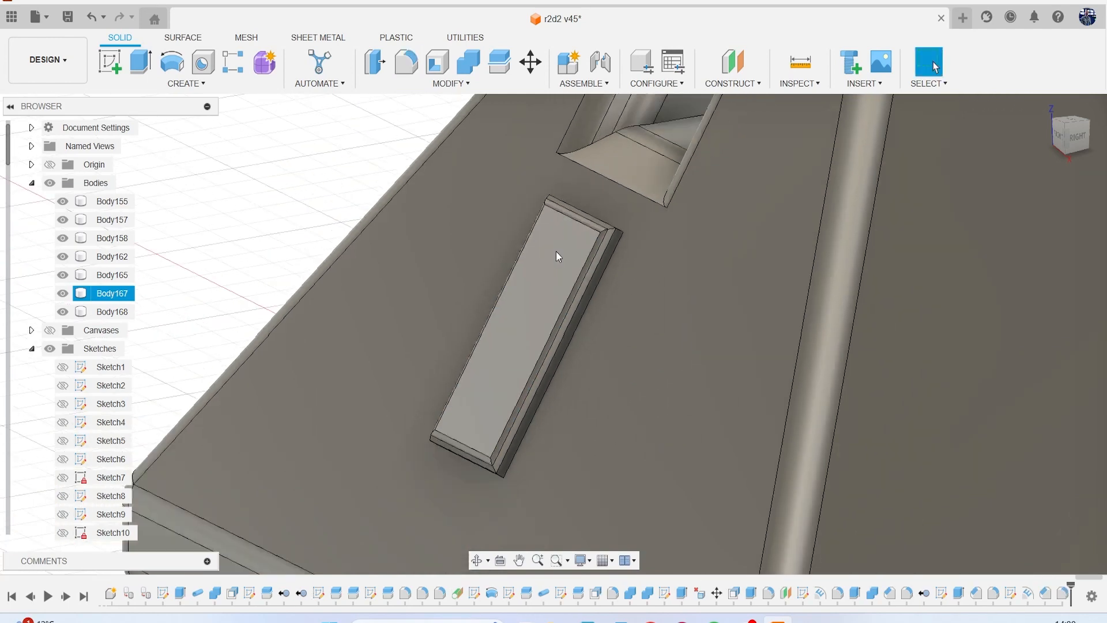
Show the reference canvases and compare the foot with the side-view drawings of the robot.
click(51, 330)
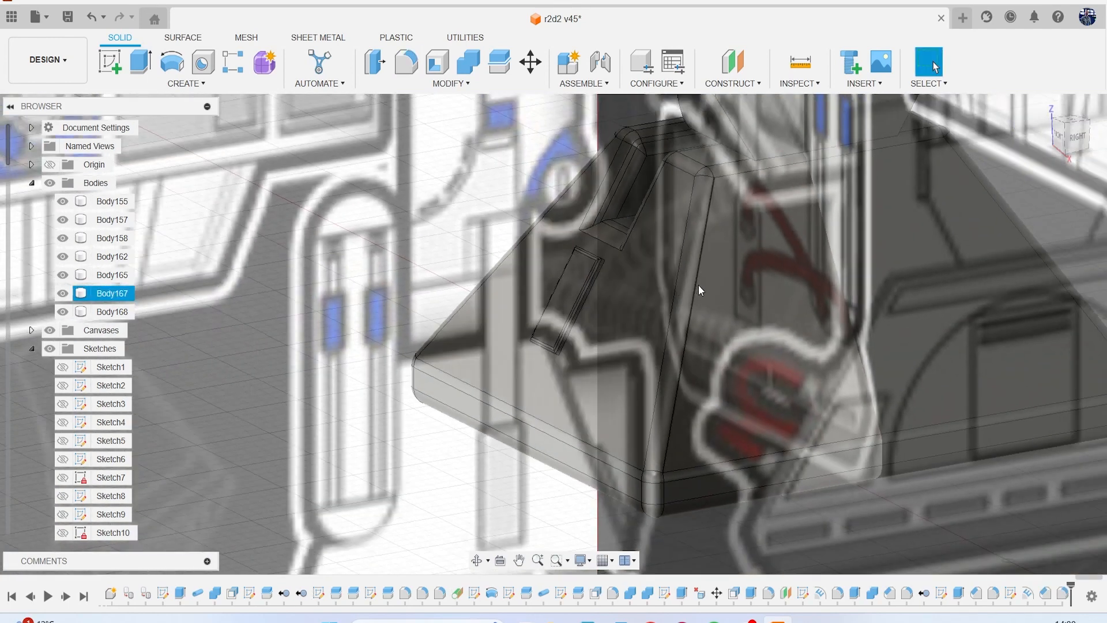
scroll(700, 284, down, 6)
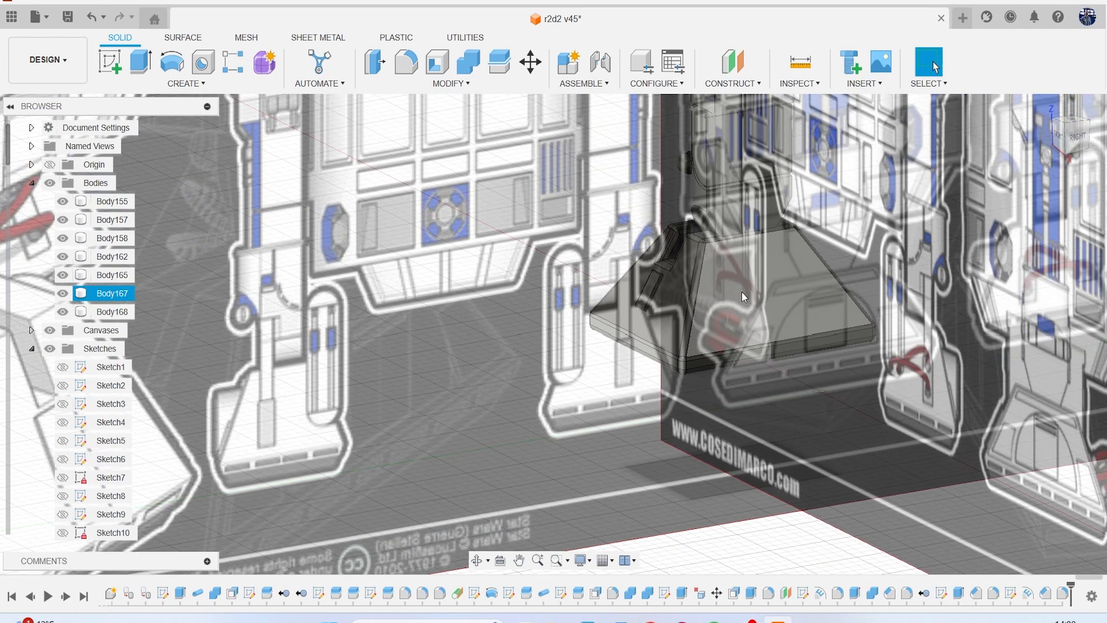
click(1074, 138)
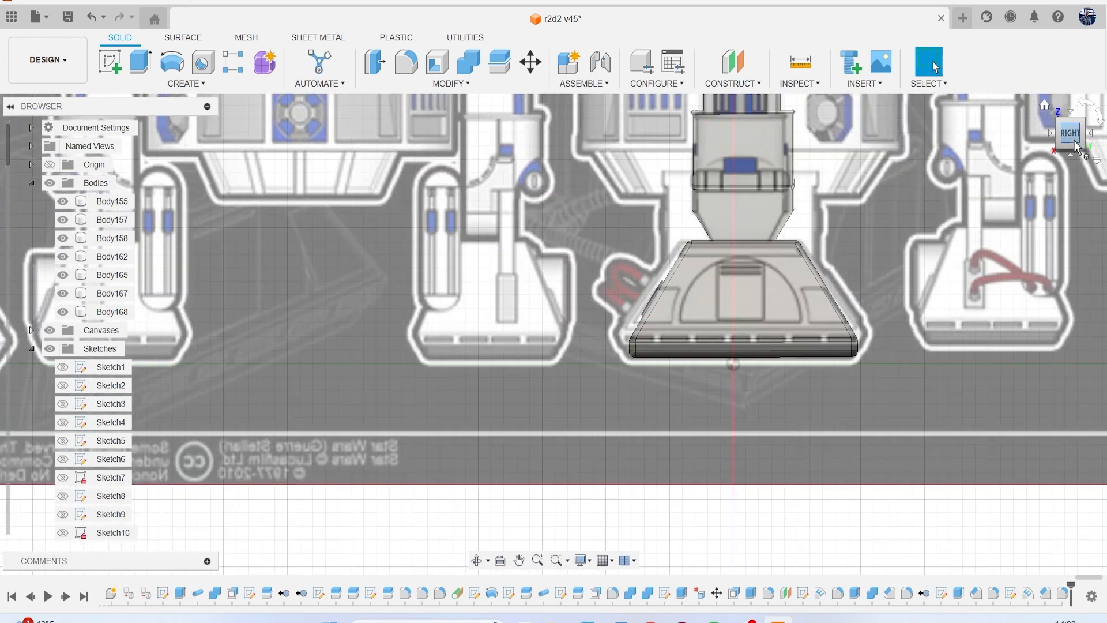
scroll(1006, 215, down, 3)
scroll(859, 286, down, 1)
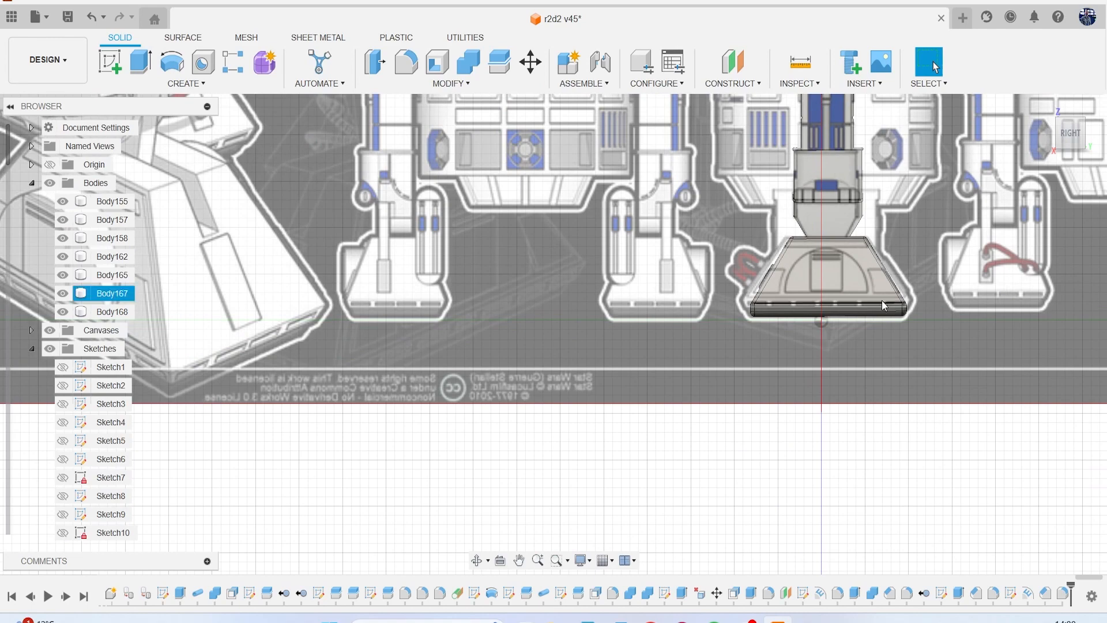
middle_drag(495, 286, 967, 342)
scroll(625, 322, down, 4)
middle_drag(671, 314, 553, 347)
key(Escape)
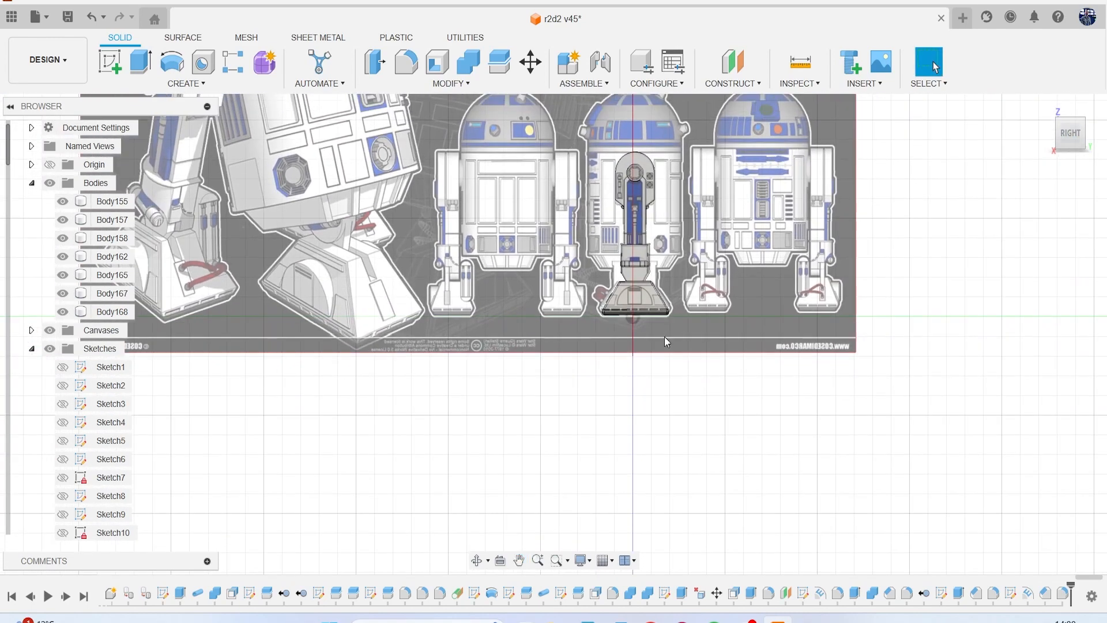
scroll(777, 247, up, 5)
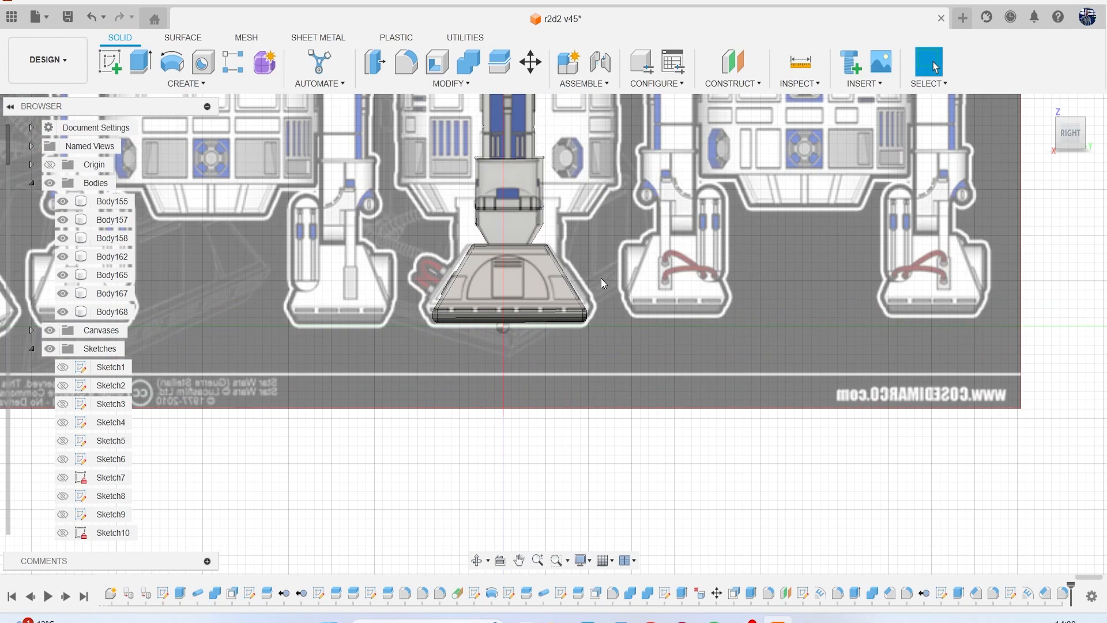
scroll(573, 244, down, 5)
scroll(548, 259, up, 4)
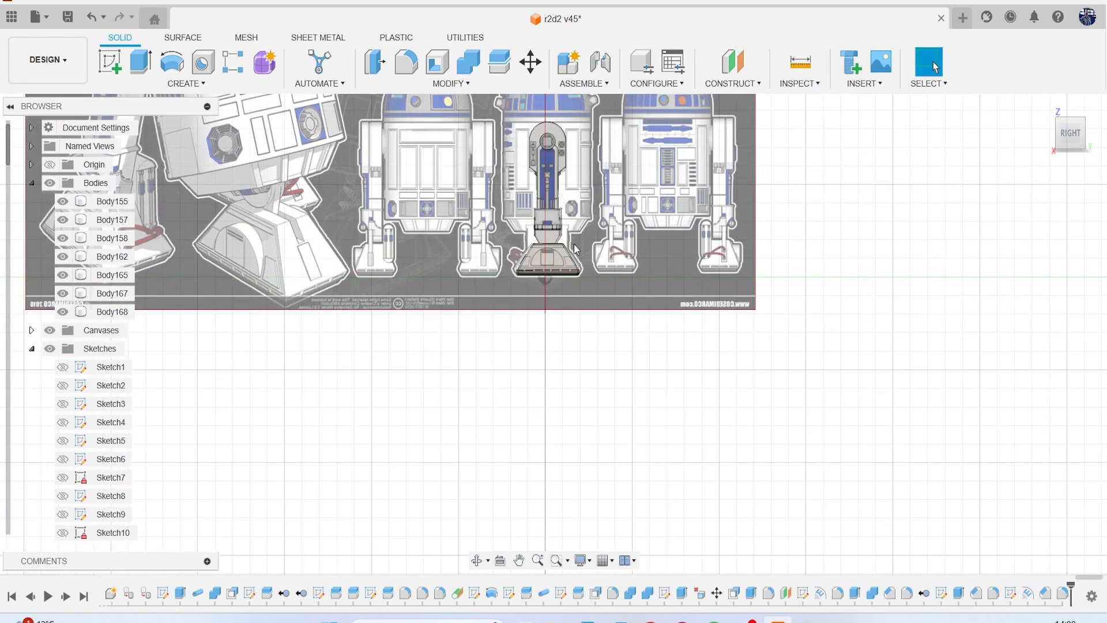
scroll(542, 264, up, 3)
Compare the foot with the reference from the opposite side and the front, and examine the perspective drawings of the feet and hoses.
mouse_move(1071, 137)
mouse_down()
mouse_move(988, 151)
mouse_move(893, 137)
mouse_up()
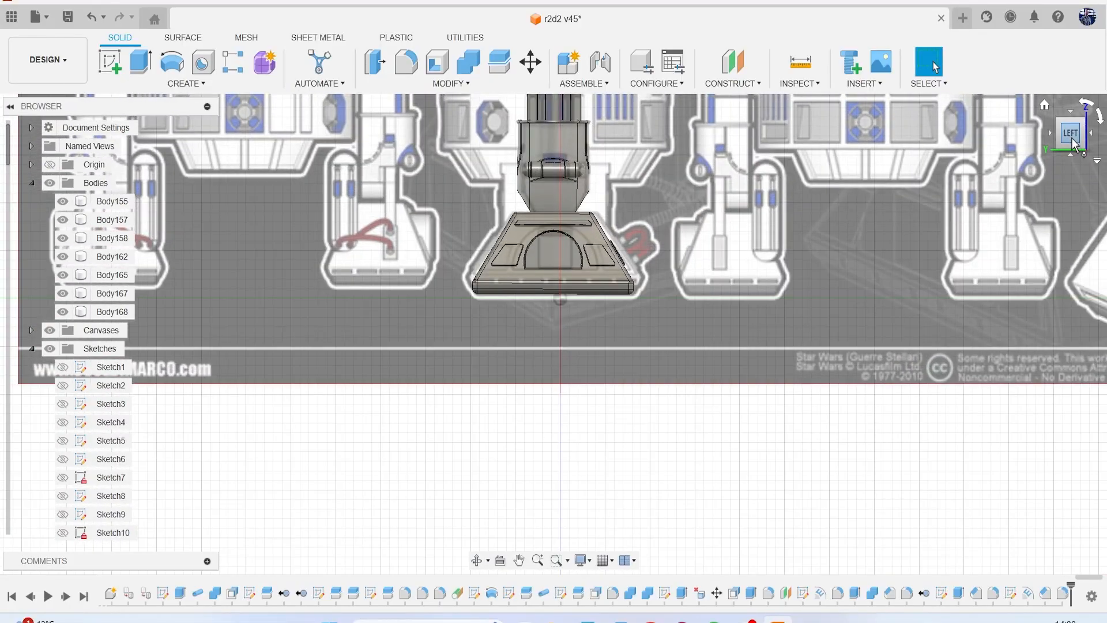
mouse_move(1048, 129)
mouse_down()
mouse_move(1052, 146)
mouse_move(1082, 146)
mouse_up()
click(1080, 143)
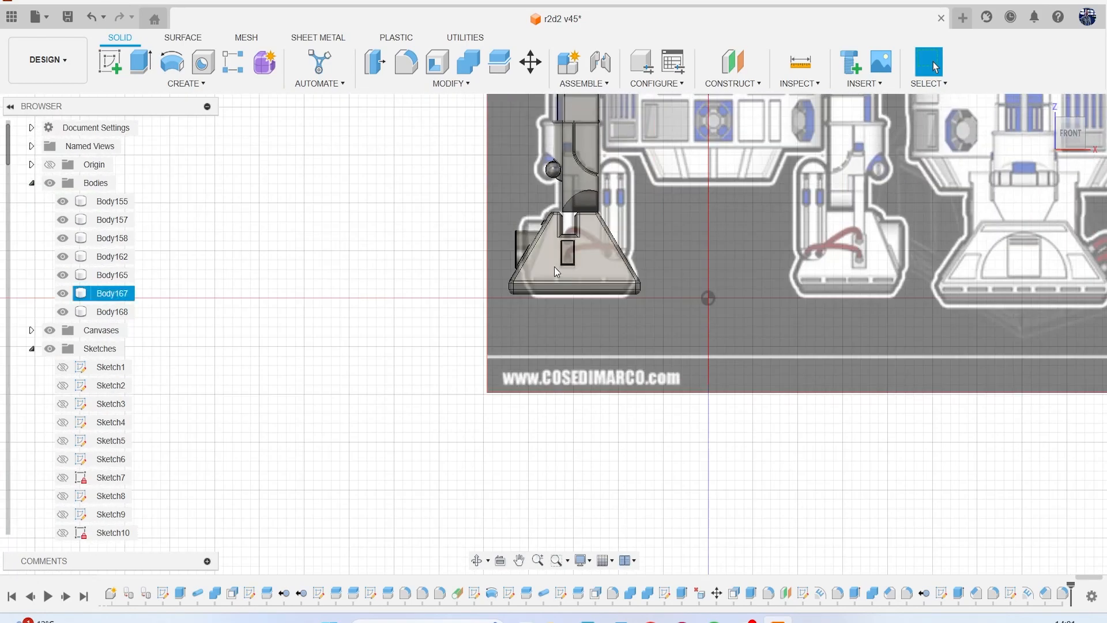
scroll(624, 218, up, 5)
mouse_move(679, 211)
middle_down()
mouse_move(642, 309)
mouse_move(593, 358)
middle_up()
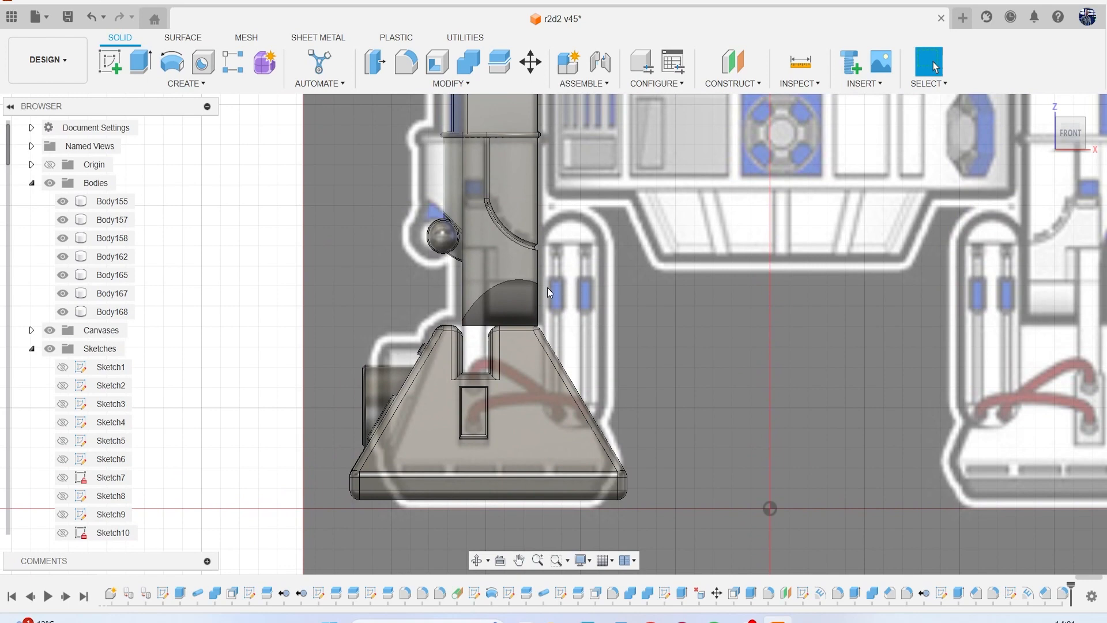
middle_drag(556, 306, 562, 275)
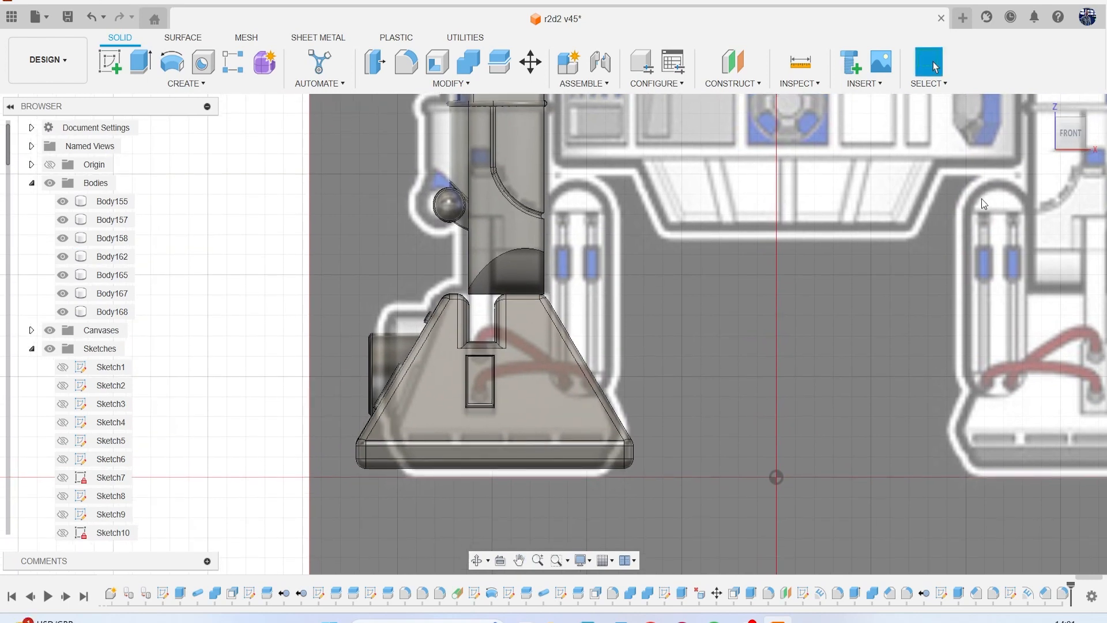
scroll(890, 319, down, 8)
middle_drag(888, 319, 269, 247)
middle_drag(728, 203, 710, 247)
scroll(751, 249, up, 5)
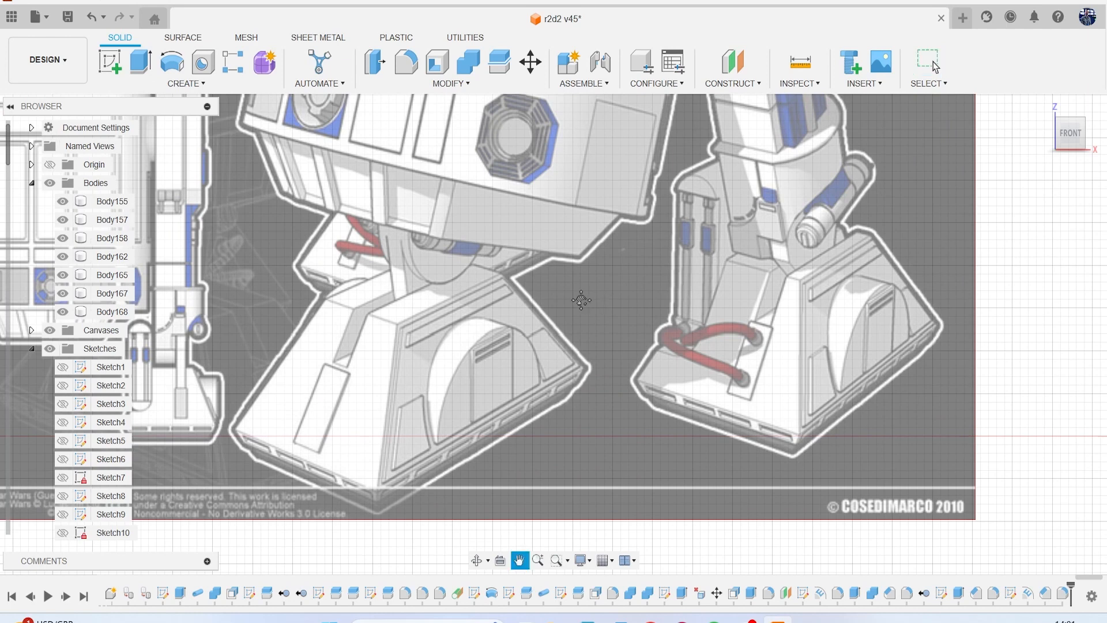
middle_drag(582, 306, 743, 308)
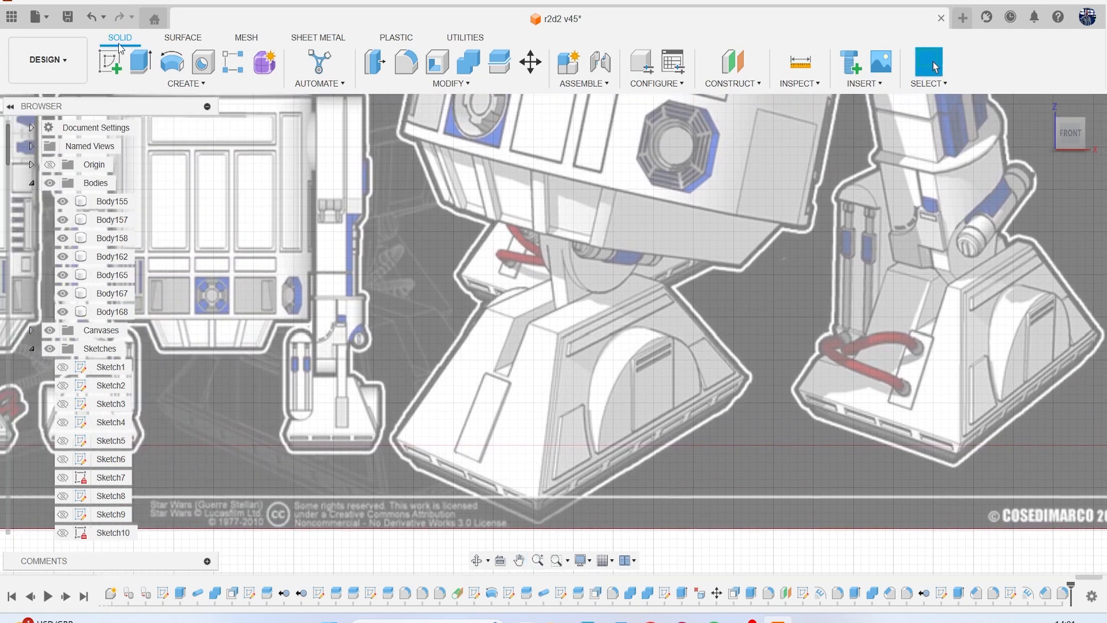
Save the design as a new version with the description "User Saved".
click(67, 16)
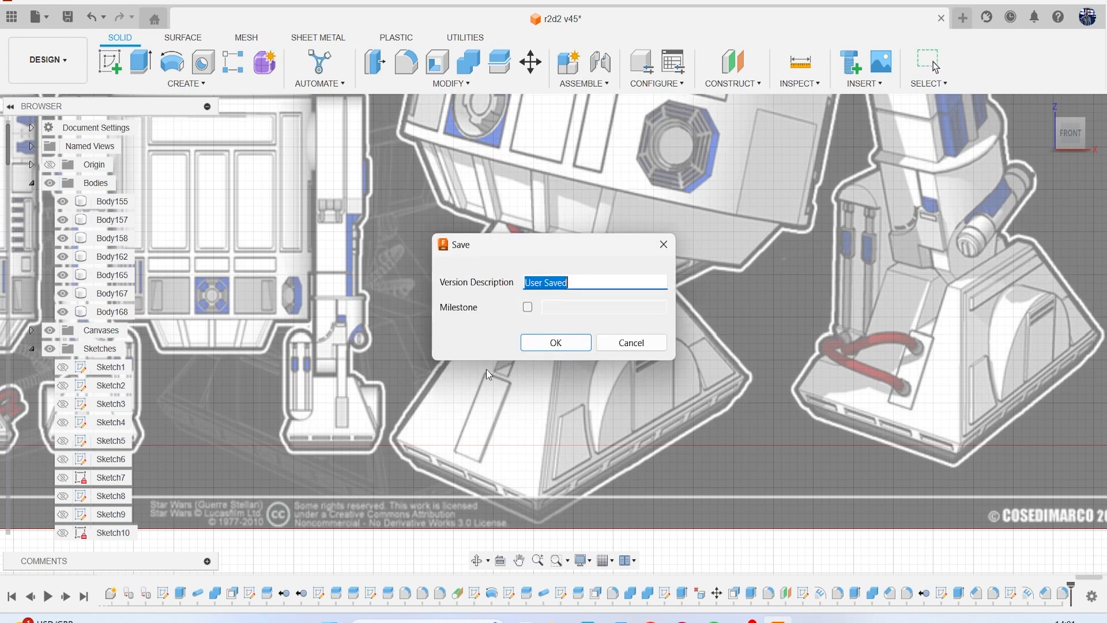
click(556, 342)
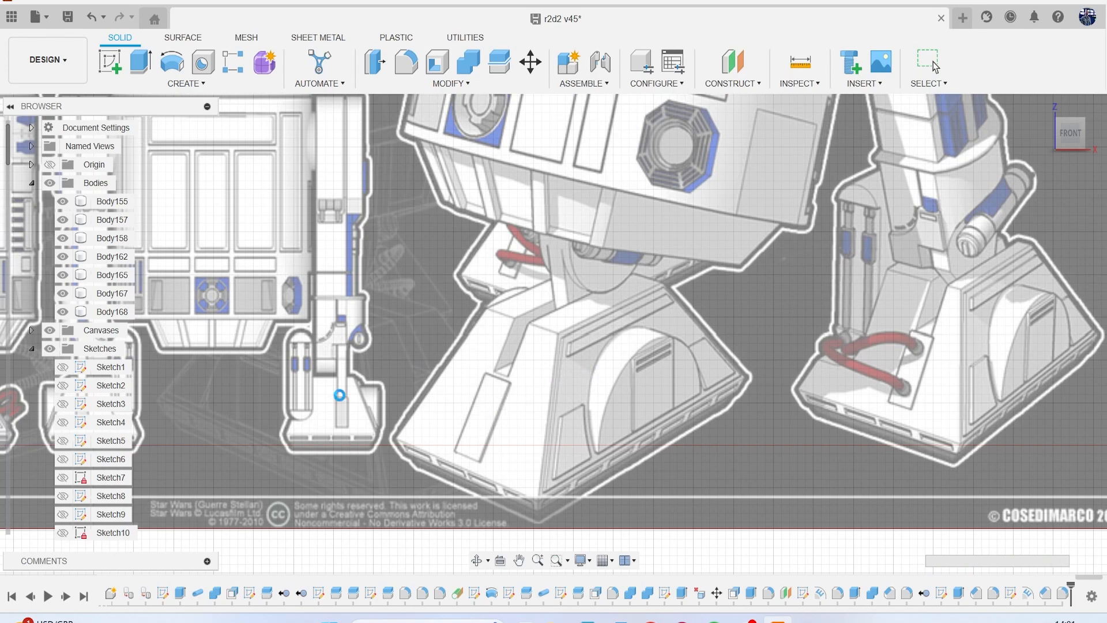
scroll(332, 396, down, 5)
scroll(322, 398, up, 8)
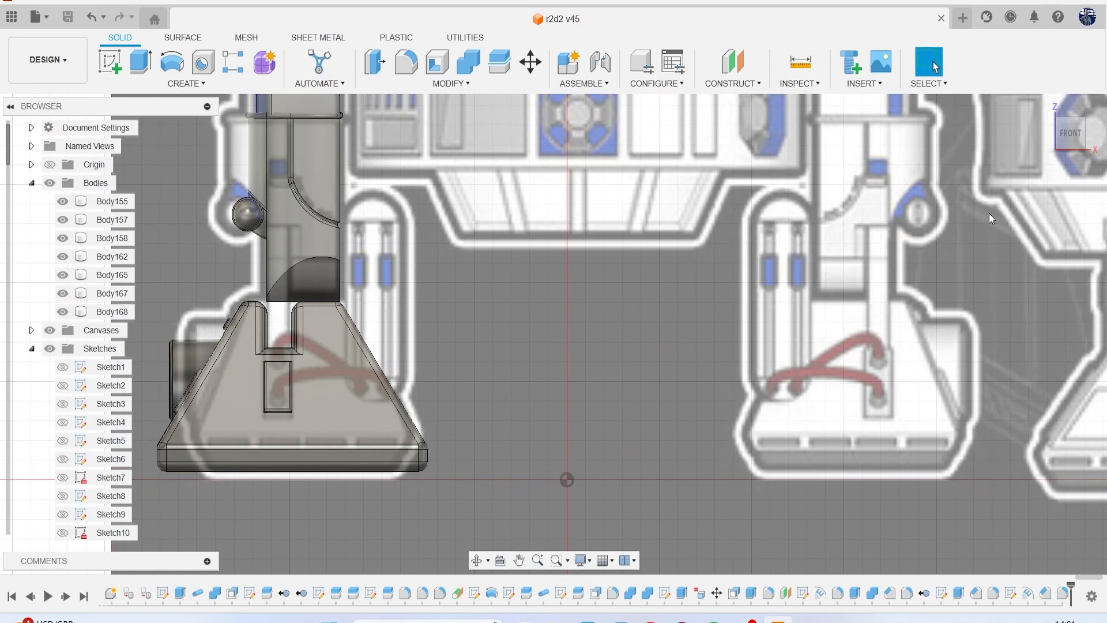
Hide the lower leg body above the foot, then isolate the foot body.
click(1068, 142)
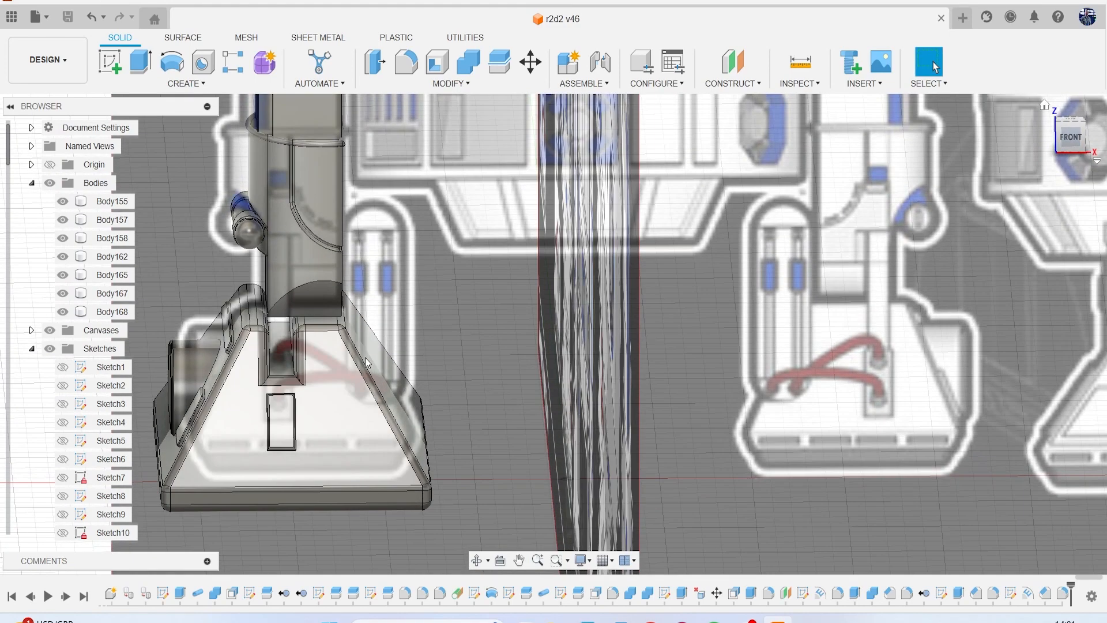
scroll(277, 341, up, 5)
scroll(300, 348, down, 5)
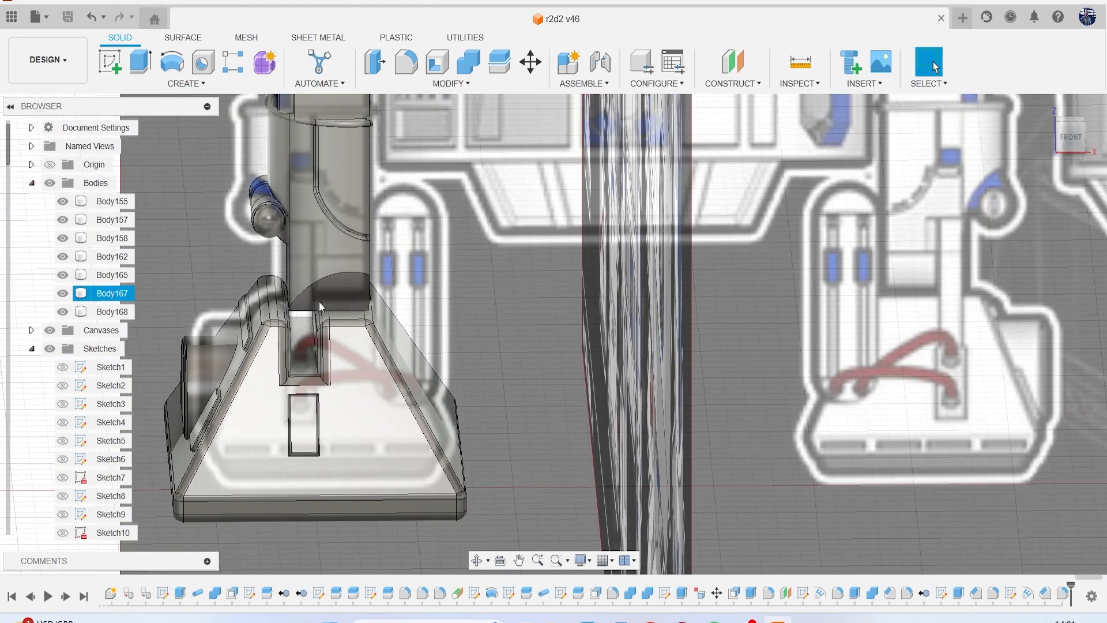
click(63, 257)
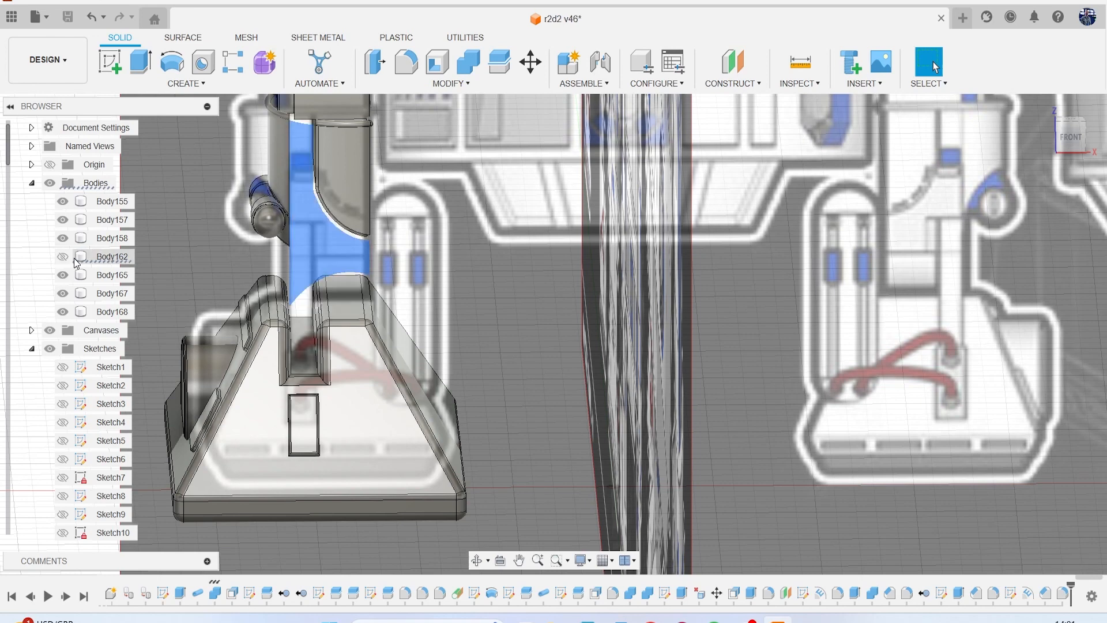
click(376, 421)
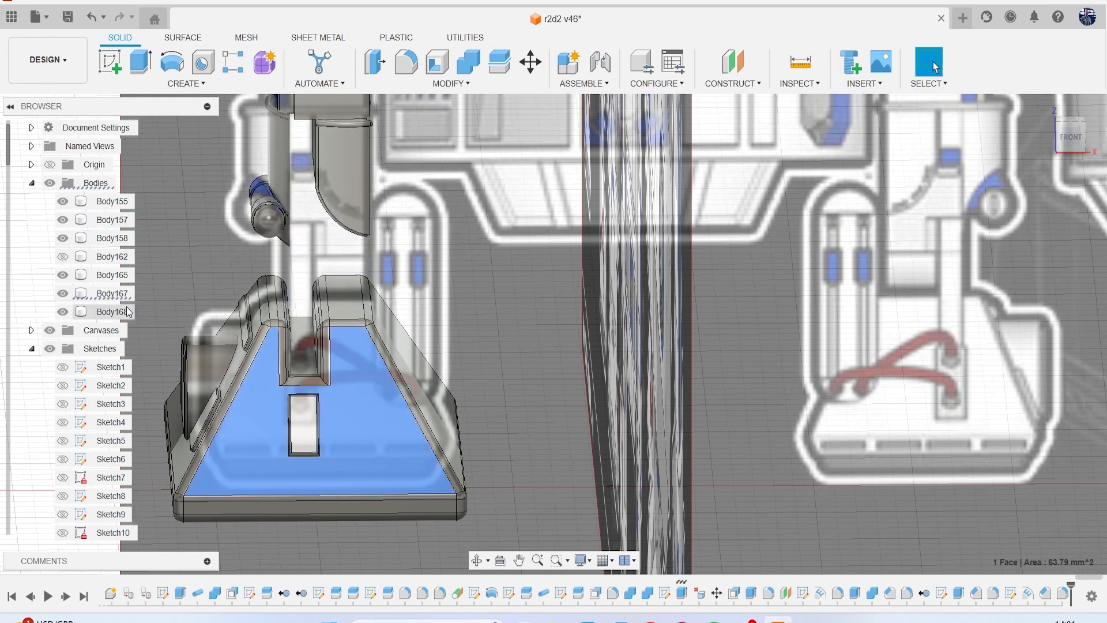
right_click(111, 296)
click(155, 333)
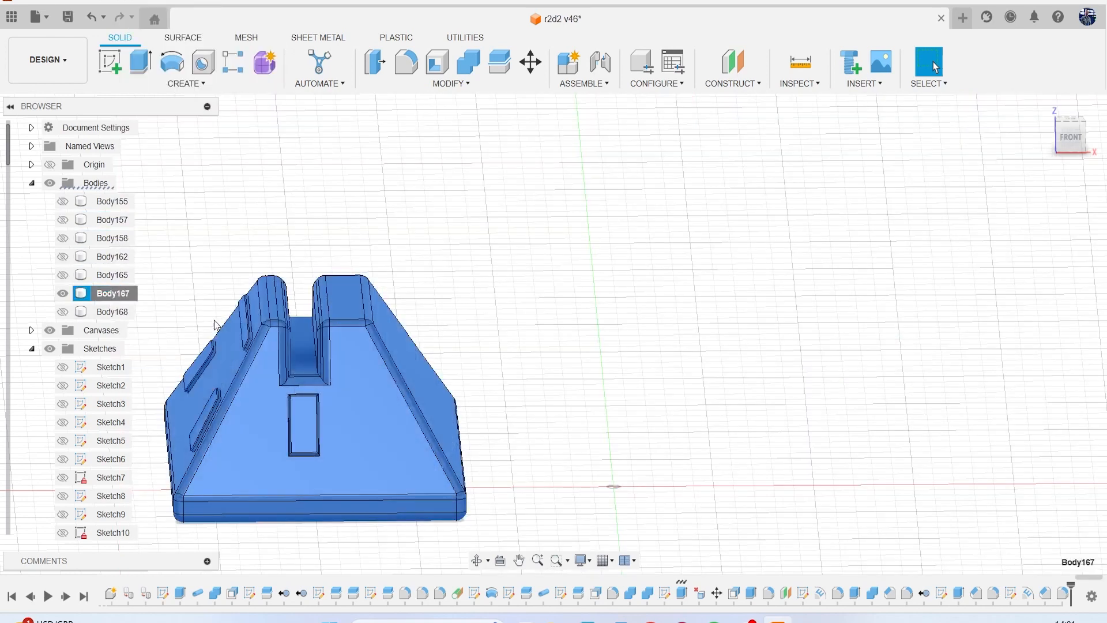
Sketch a narrow center rectangle about 6 mm long on the floor of the foot's slot, running lengthwise along it.
click(113, 63)
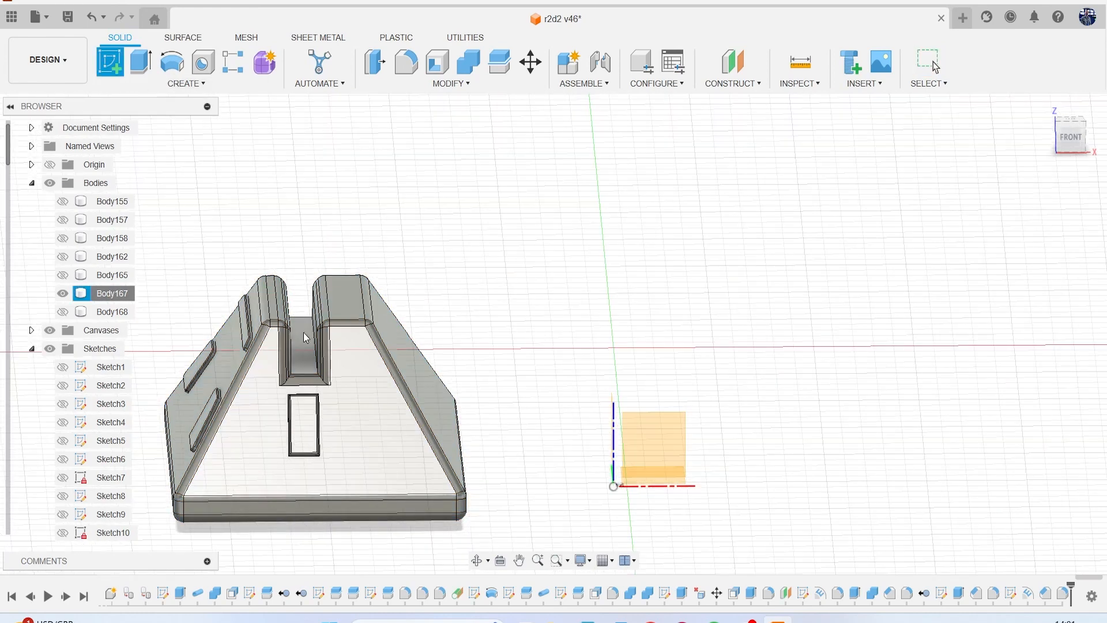
click(303, 332)
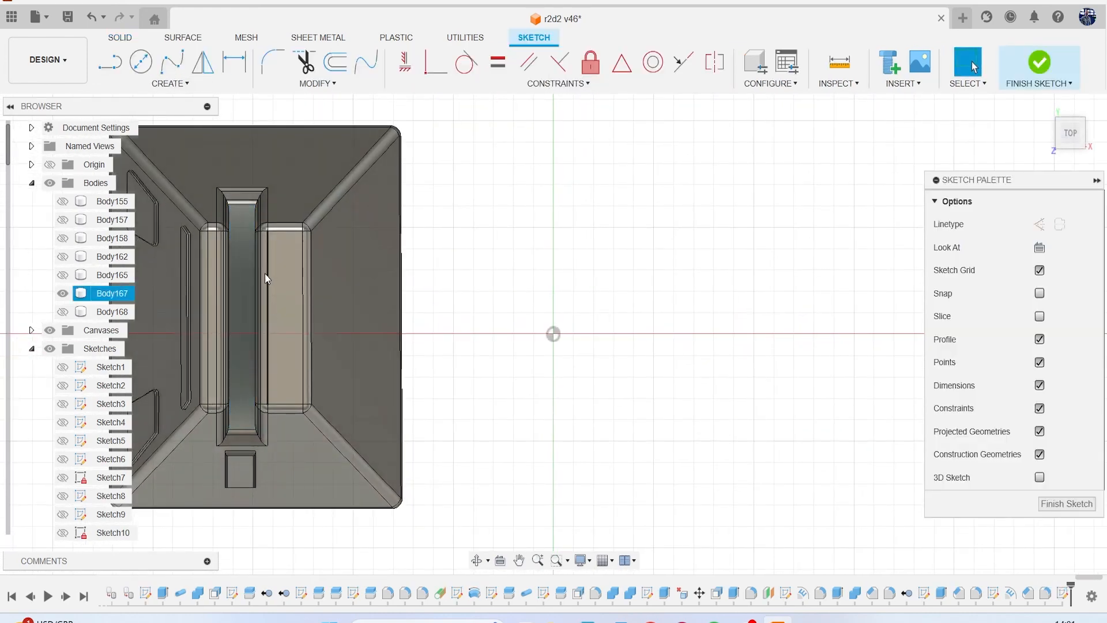
key(r)
scroll(236, 305, up, 2)
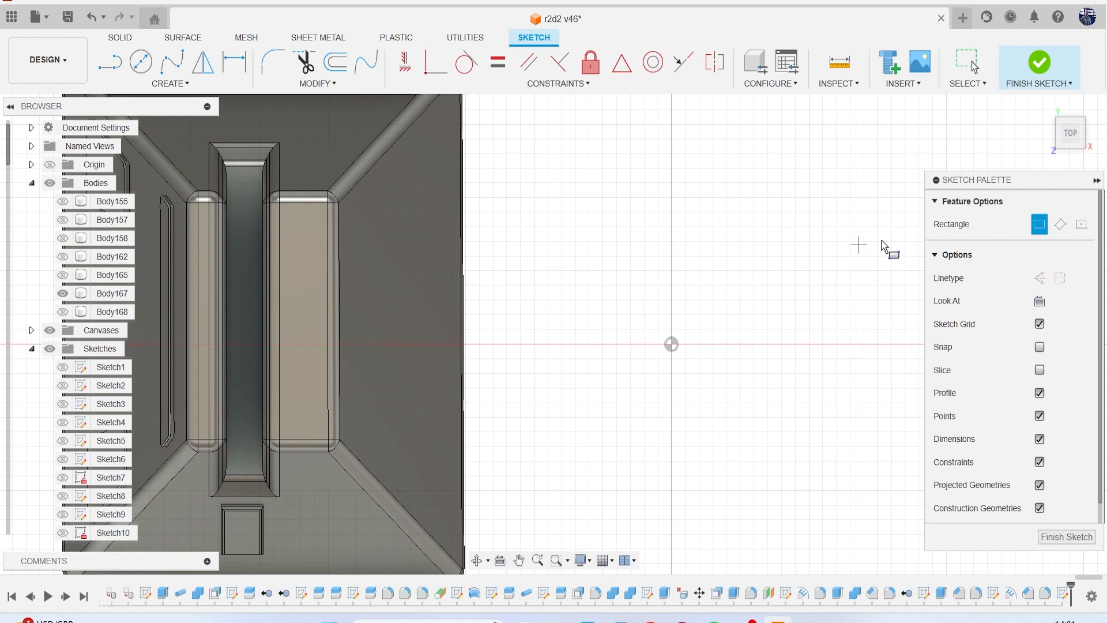
click(1080, 225)
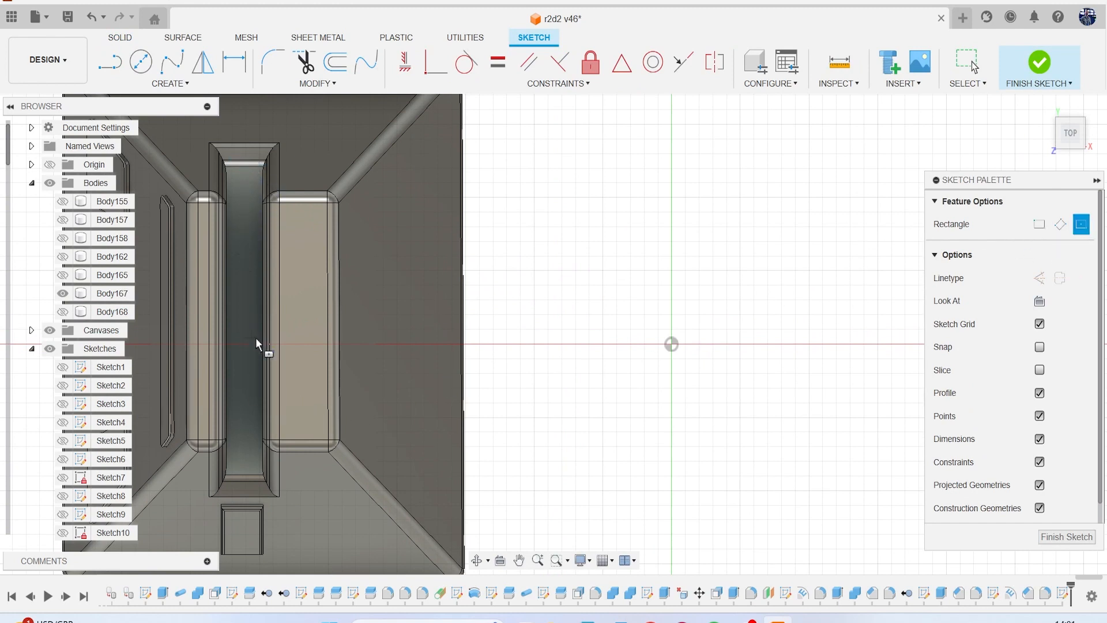
click(244, 320)
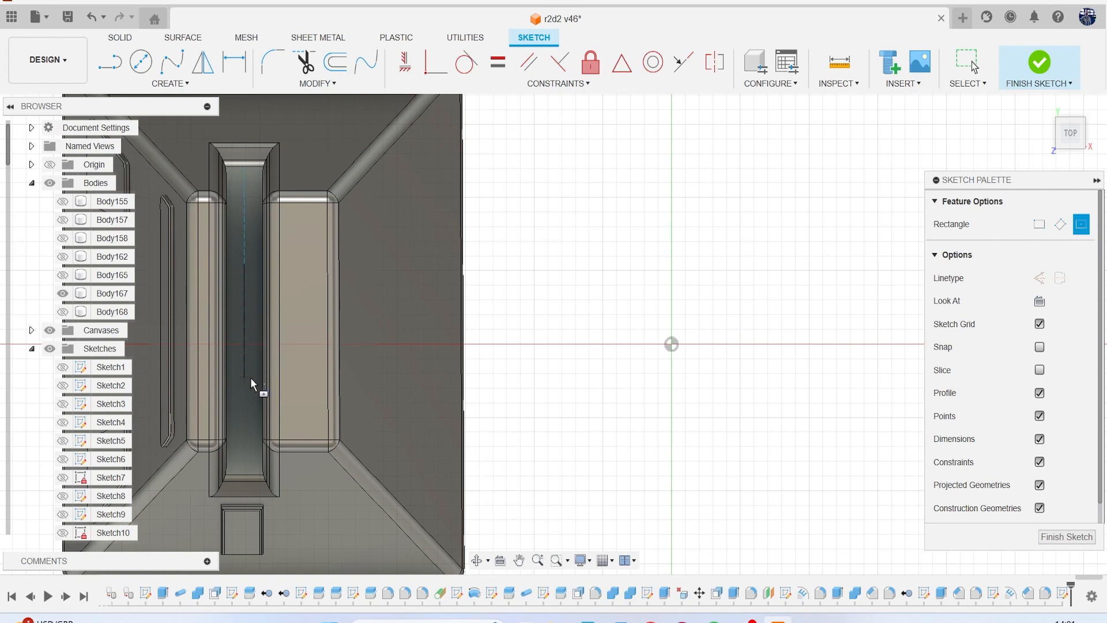
click(257, 413)
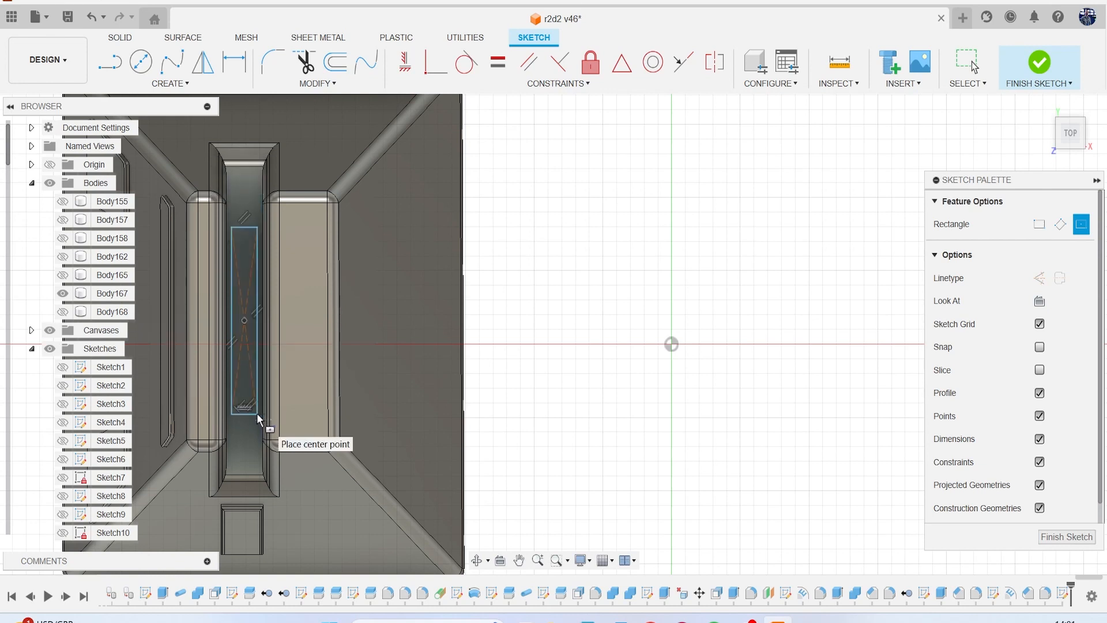
Begin extruding the slot rectangle and show all hidden leg bodies as height reference.
key(e)
drag(1073, 125, 1087, 72)
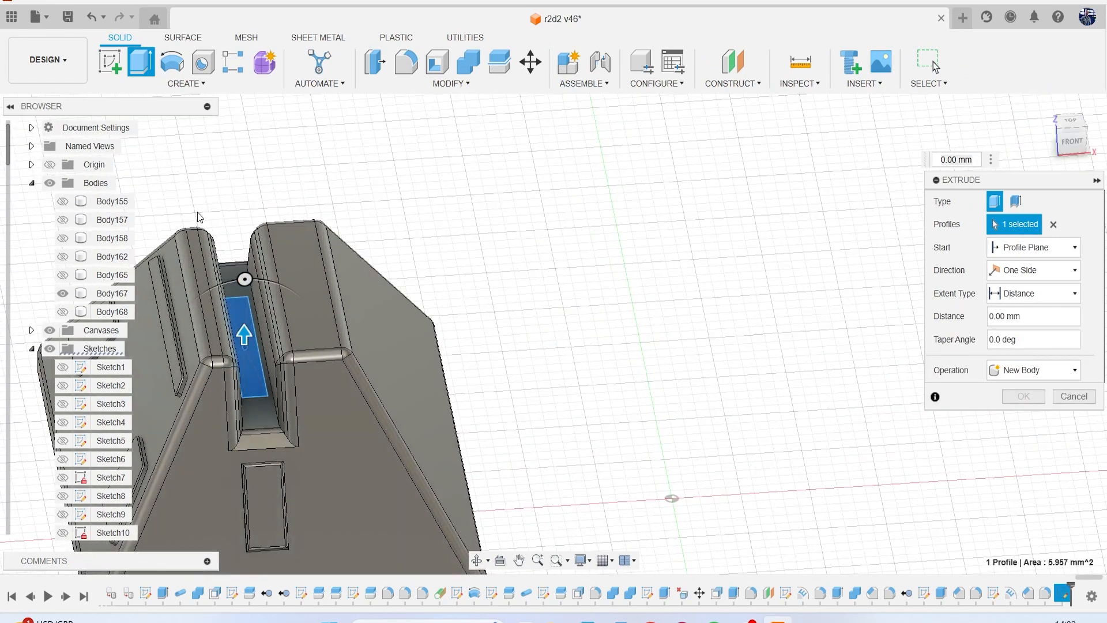
click(62, 201)
click(62, 220)
click(63, 239)
click(63, 257)
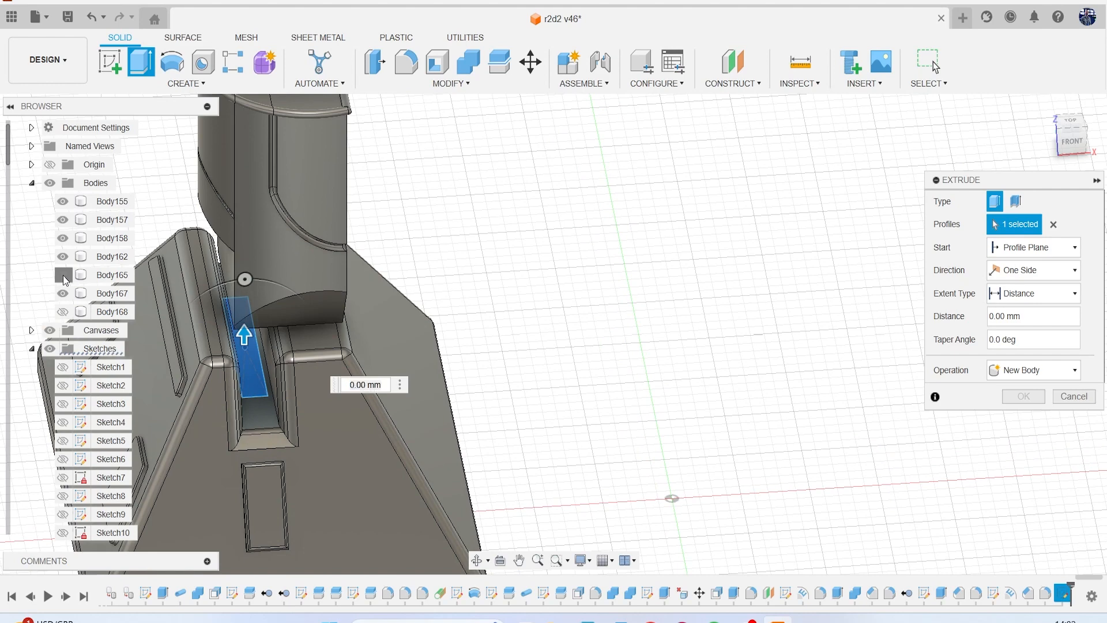
click(63, 275)
click(63, 311)
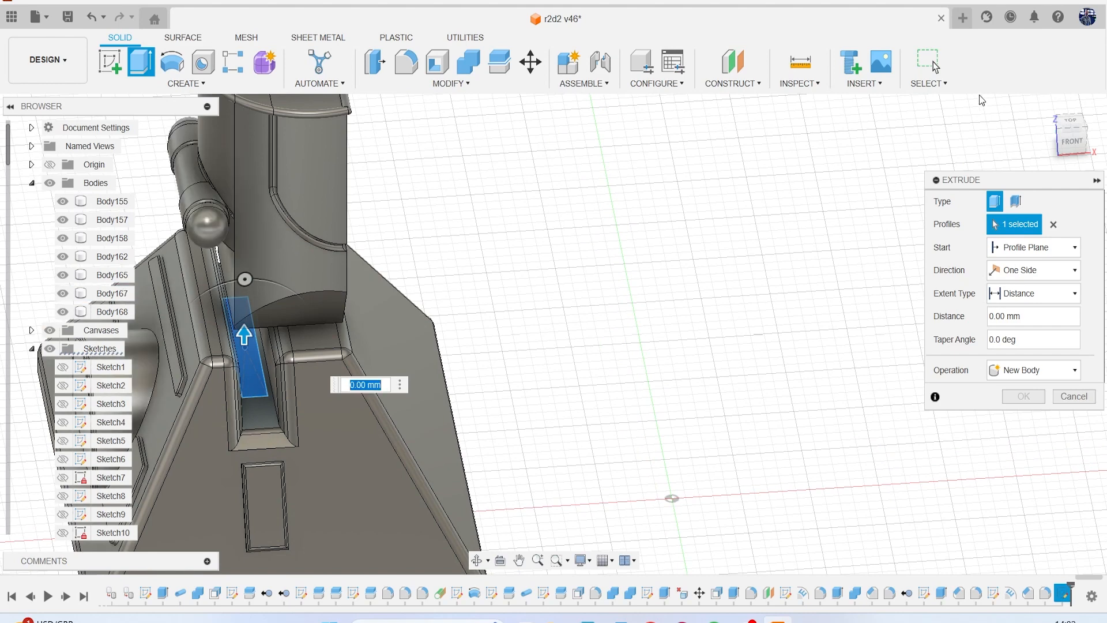
Extrude the slot rectangle 3.131 mm upward toward the leg as a new body.
click(1076, 141)
drag(226, 312, 253, 205)
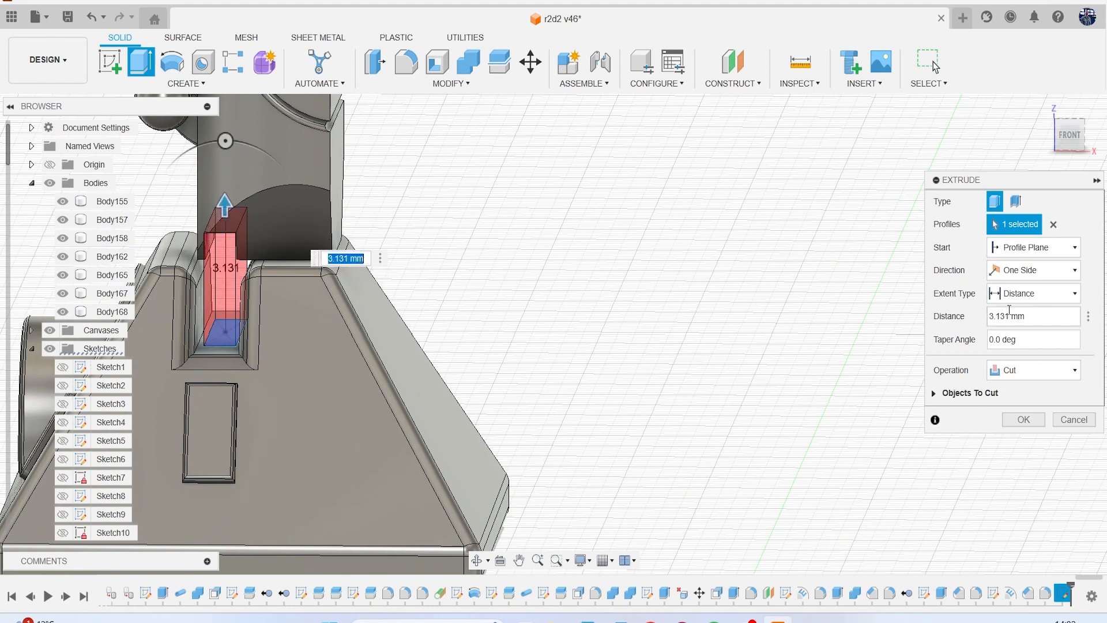
click(1023, 374)
click(1035, 431)
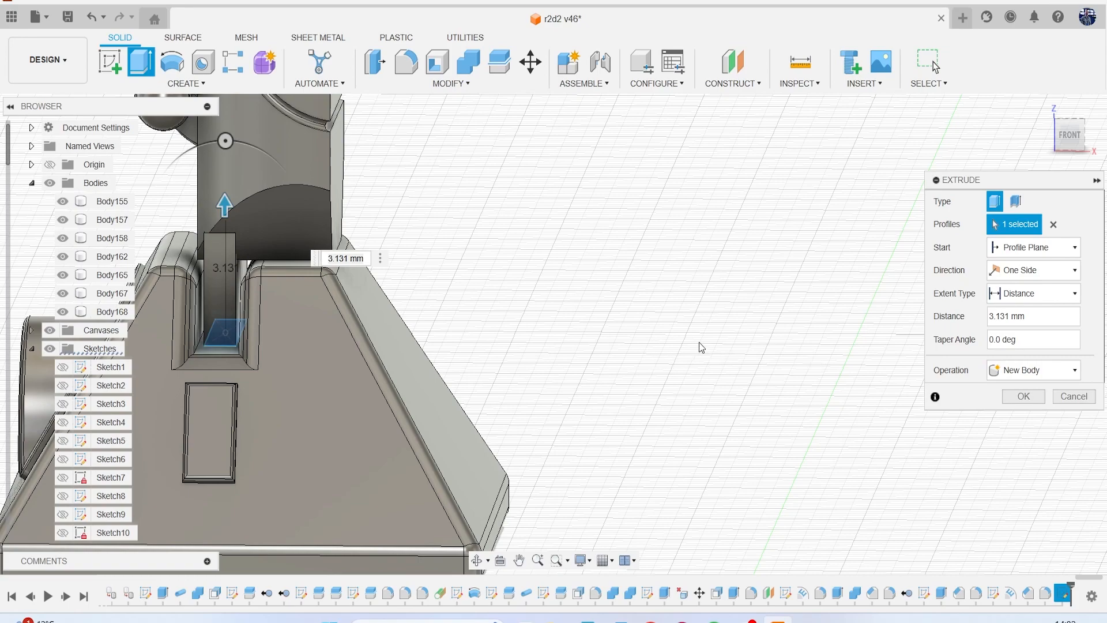
click(1024, 396)
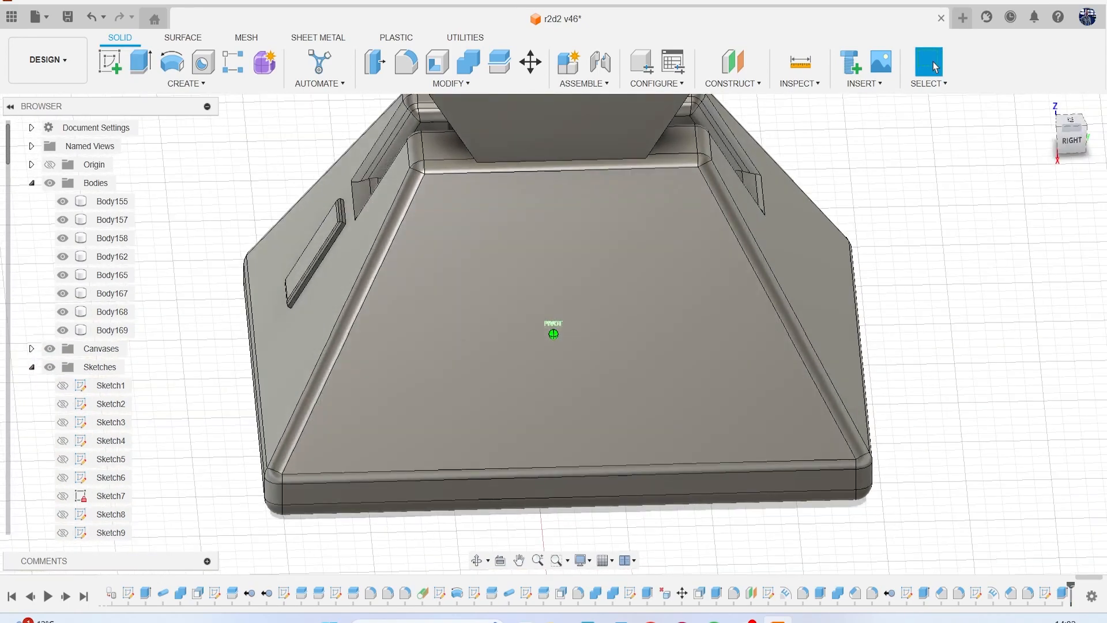
Offset the front face of the slot block by -0.792 mm to pull it back under the leg.
mouse_move(744, 438)
shift+middle_down()
mouse_move(751, 460)
mouse_move(711, 363)
mouse_move(749, 521)
shift+middle_up()
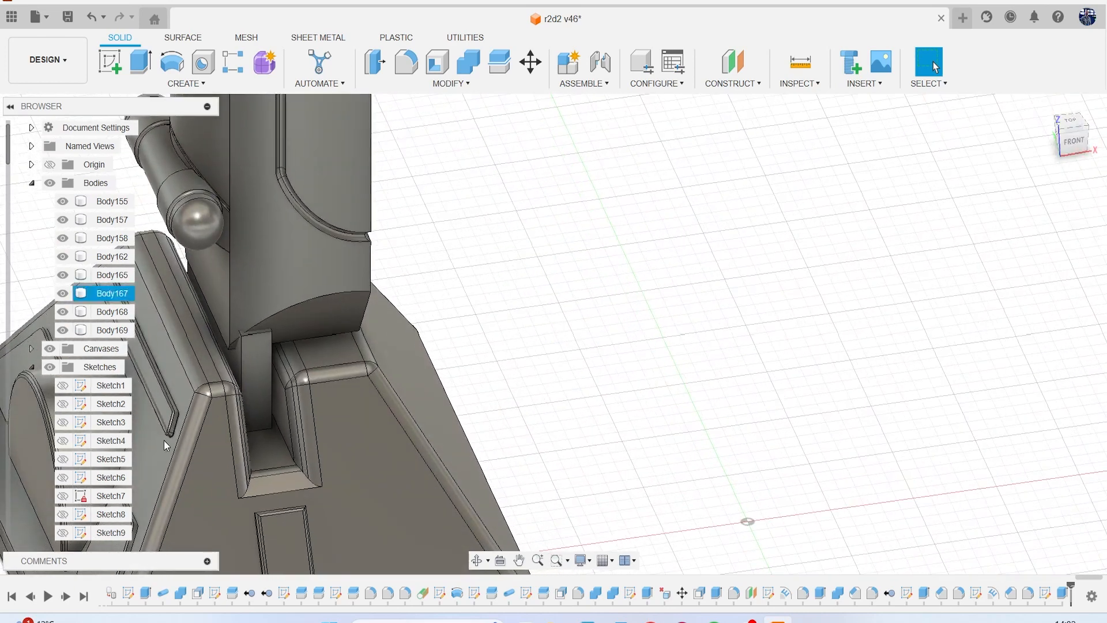
scroll(102, 442, down, 5)
scroll(102, 442, down, 15)
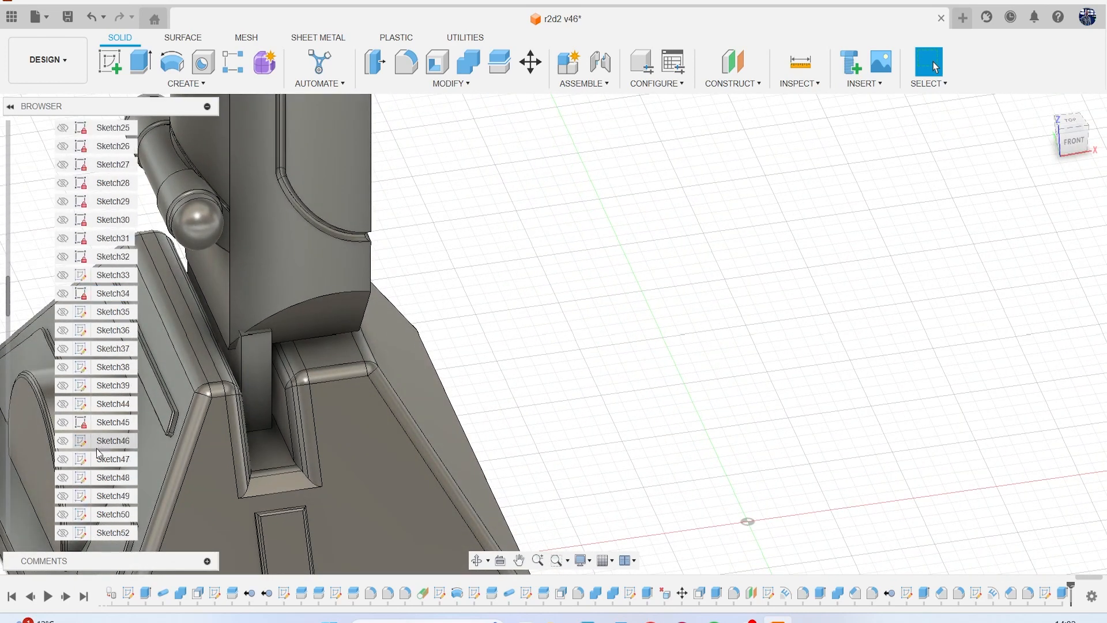
scroll(85, 468, down, 3)
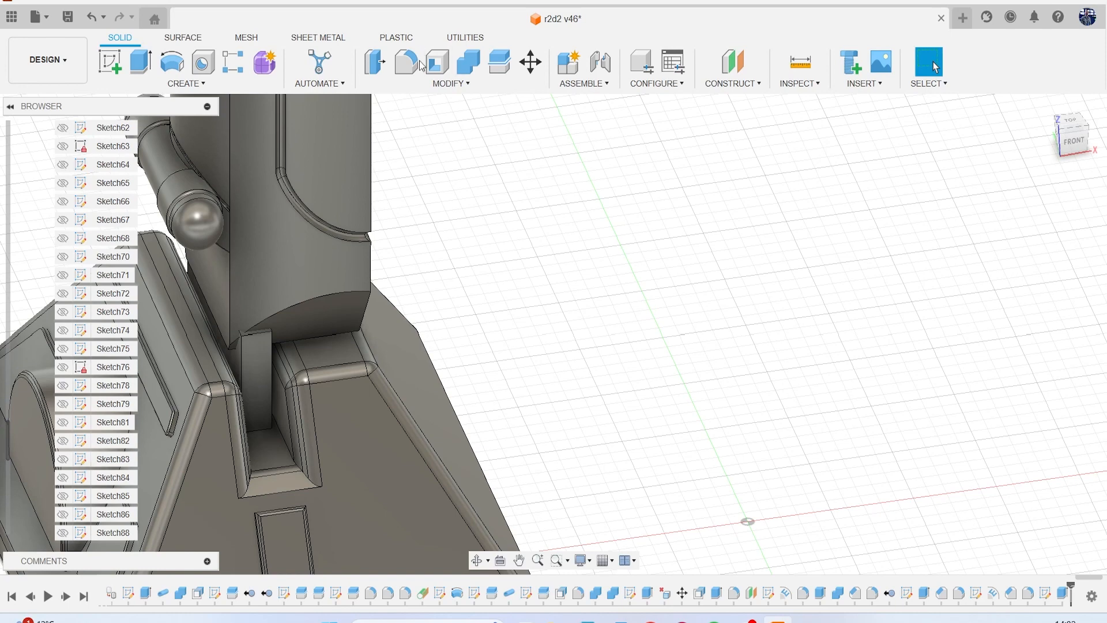
click(374, 68)
click(249, 361)
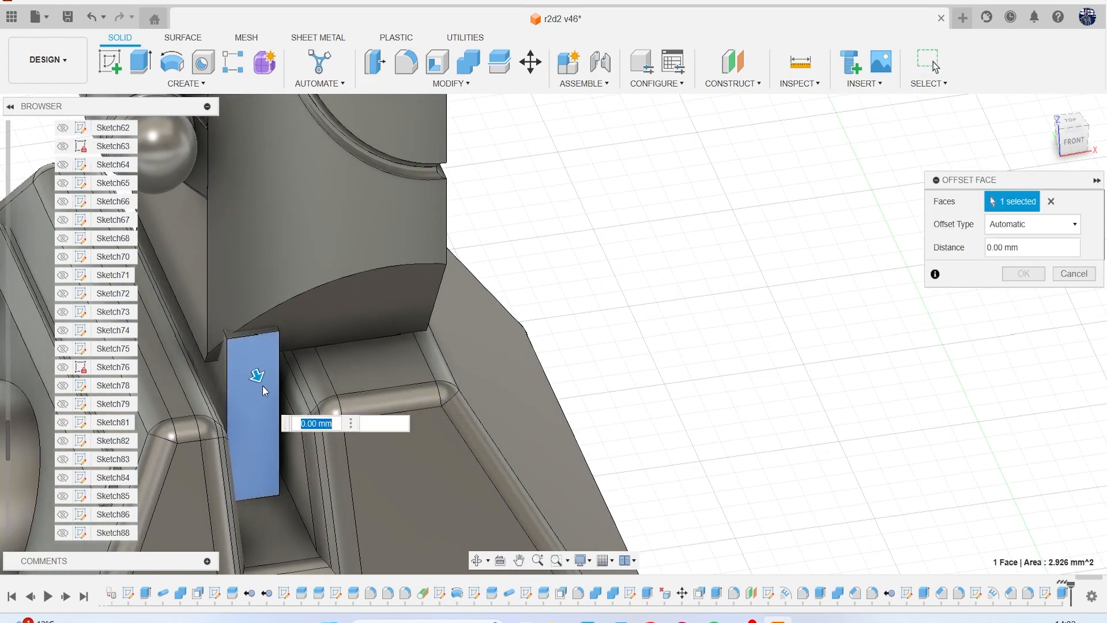
drag(257, 375, 252, 353)
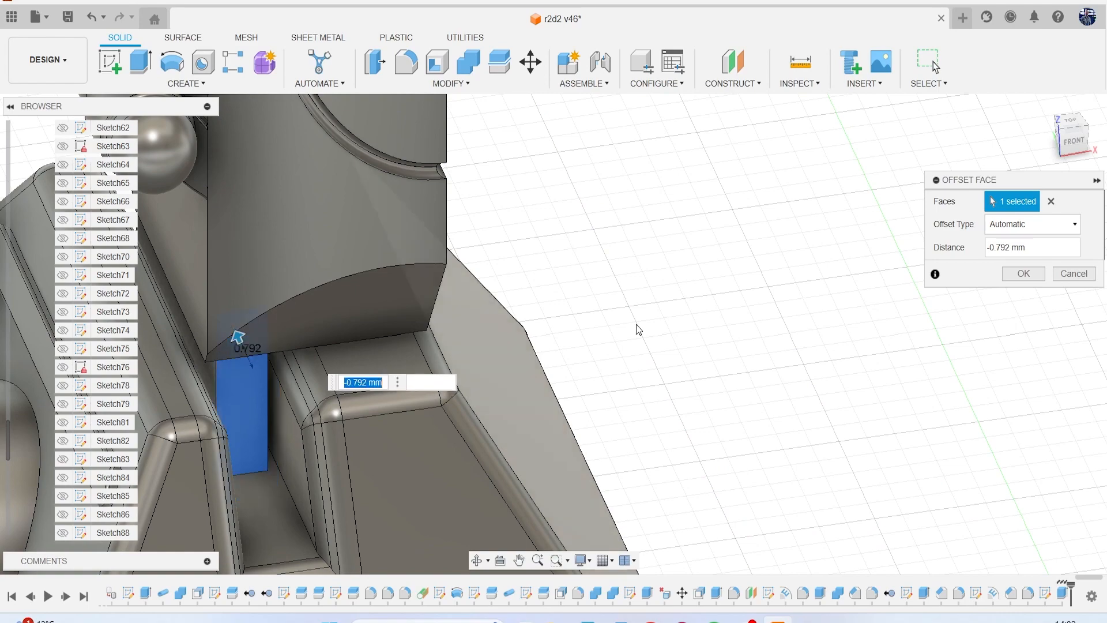
click(1023, 274)
Offset the rear face of the slot block by -0.831 mm to pull it in under the leg.
mouse_move(1084, 153)
mouse_down()
mouse_move(1043, 136)
mouse_move(934, 141)
mouse_move(767, 124)
mouse_move(680, 144)
mouse_up()
middle_drag(915, 258, 660, 245)
click(385, 68)
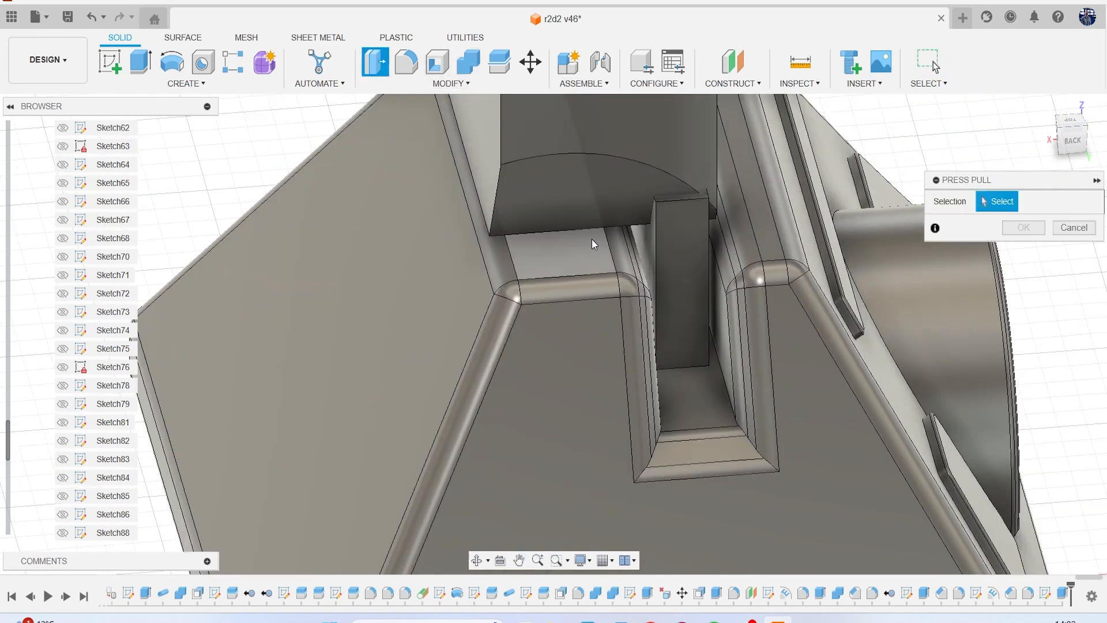
scroll(591, 238, up, 3)
middle_drag(591, 238, 479, 272)
click(529, 282)
mouse_move(530, 283)
mouse_down()
mouse_move(514, 248)
mouse_move(532, 263)
mouse_up()
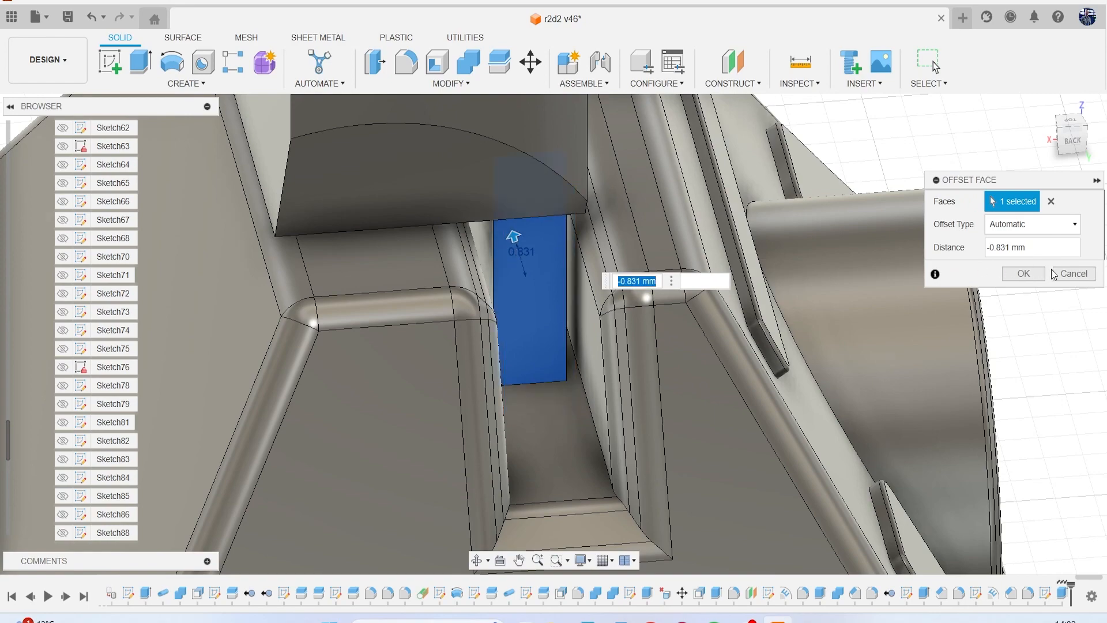
click(1023, 274)
Cut the slot block with the leg and foot bodies using Combine, keeping the tool bodies.
scroll(883, 315, down, 5)
middle_drag(883, 315, 730, 297)
mouse_move(1071, 143)
mouse_down()
mouse_move(1045, 113)
mouse_move(996, 128)
mouse_move(1040, 138)
mouse_up()
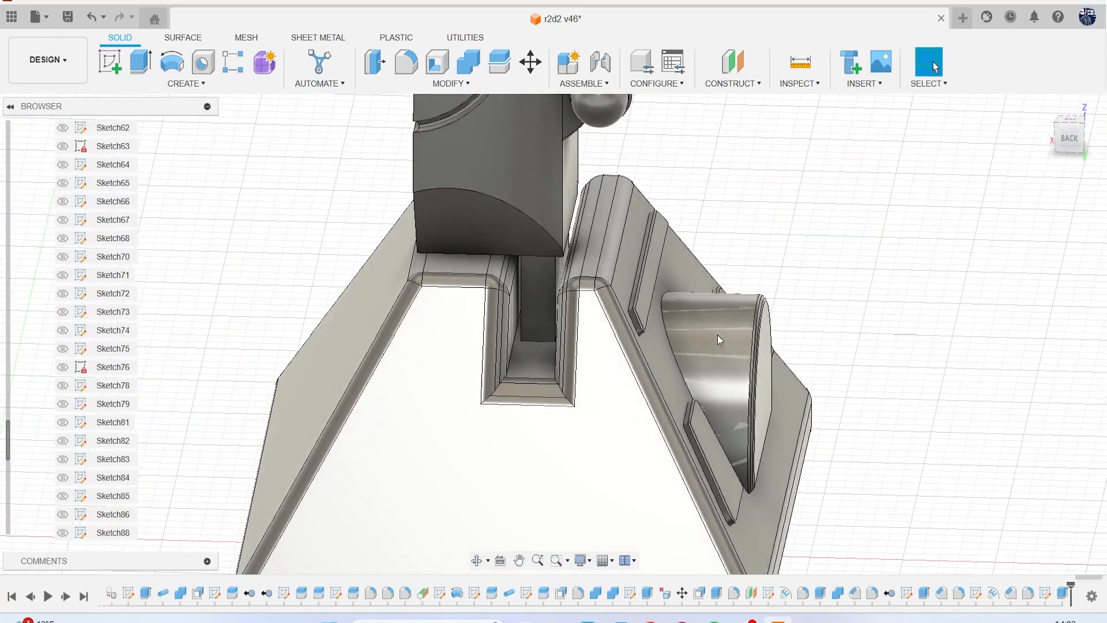
click(459, 70)
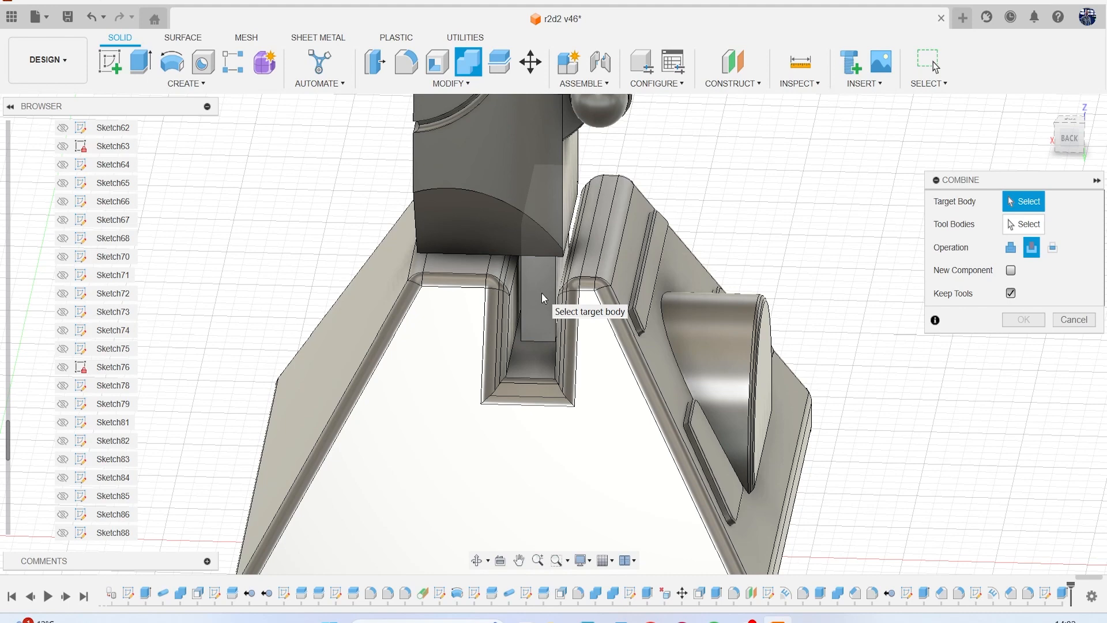
click(541, 294)
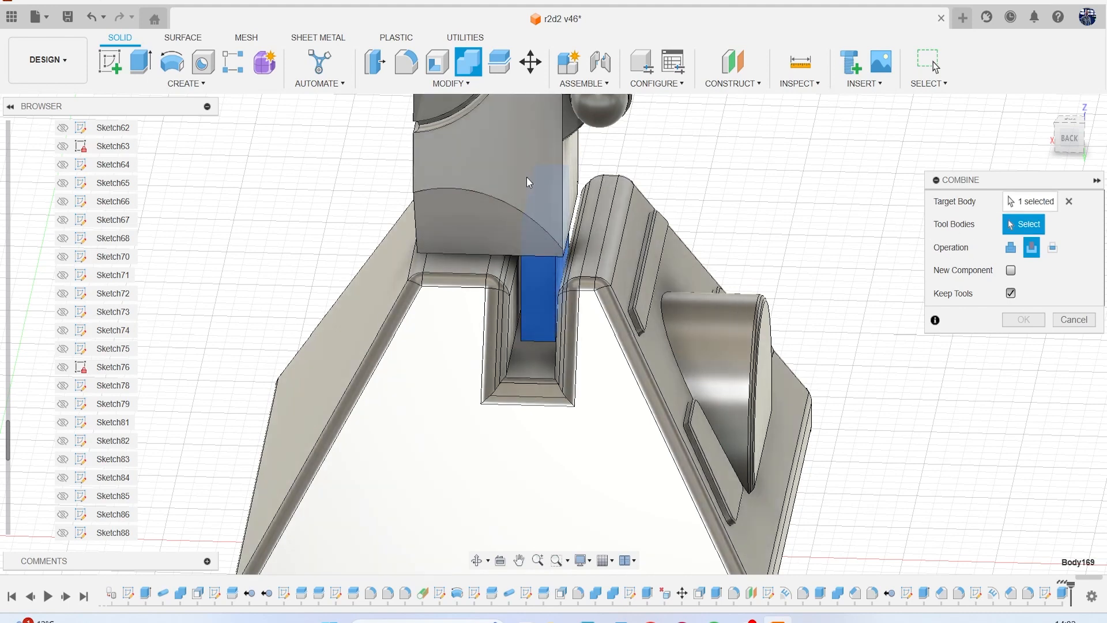
click(527, 177)
click(593, 390)
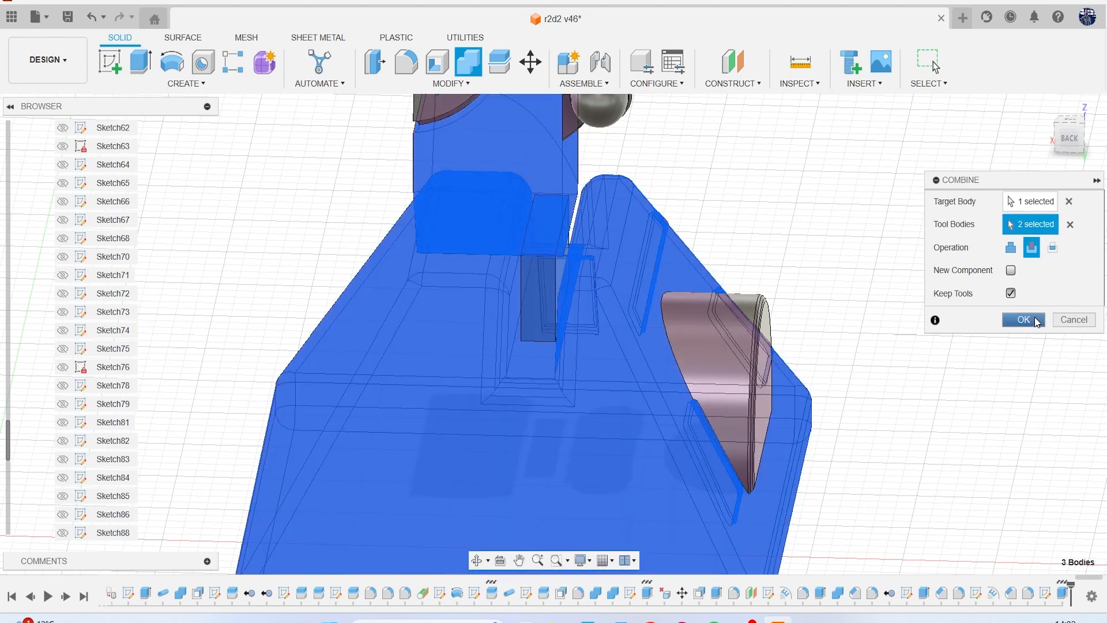
click(1017, 319)
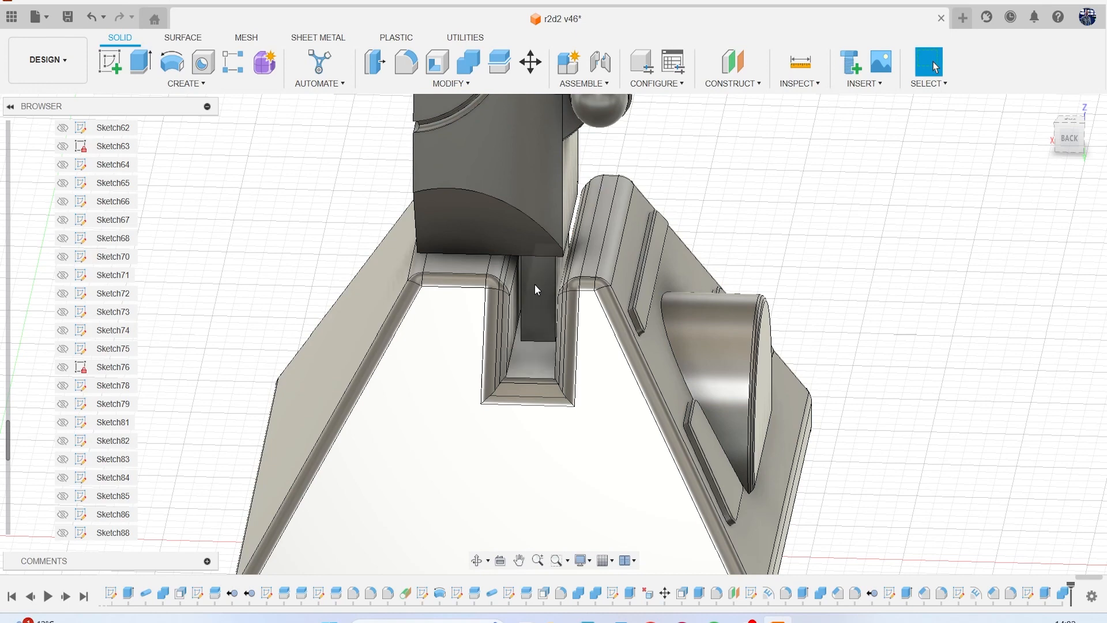
Hide the foot body and the half-round body on its side to expose the slot block.
scroll(534, 284, up, 6)
click(554, 256)
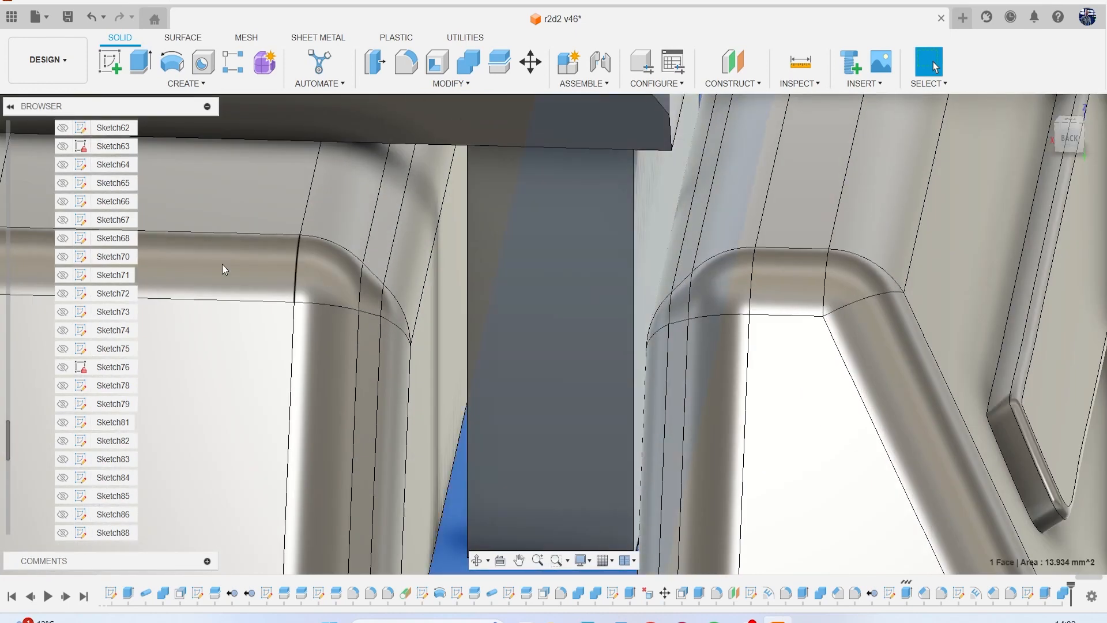
scroll(35, 246, down, 4)
scroll(83, 217, up, 9)
scroll(83, 219, up, 10)
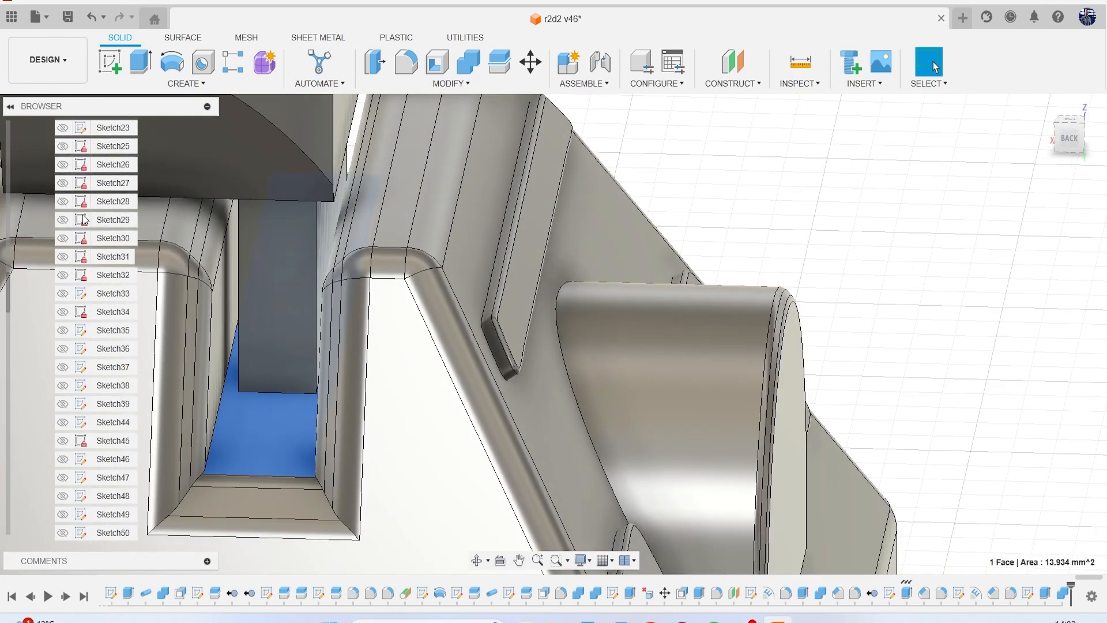
scroll(83, 219, up, 2)
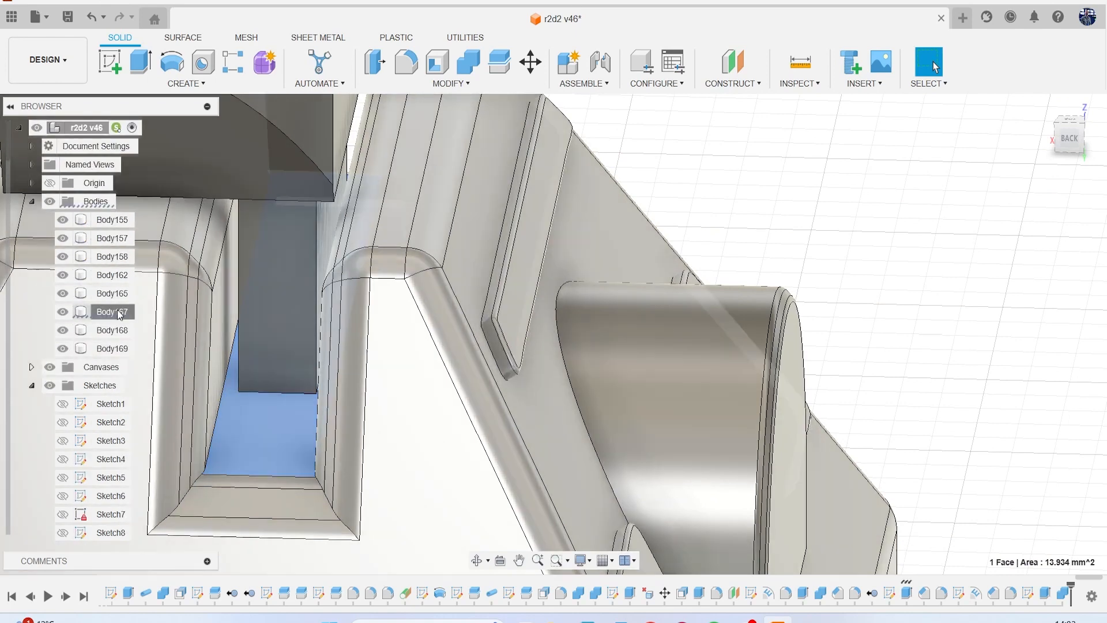
click(116, 312)
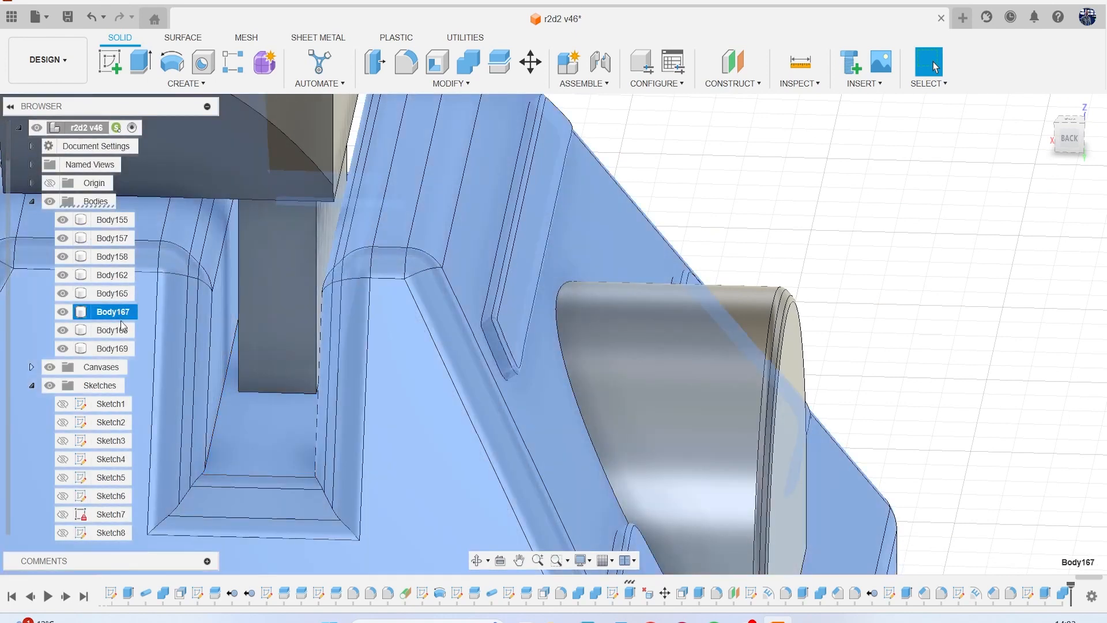
click(67, 312)
click(65, 330)
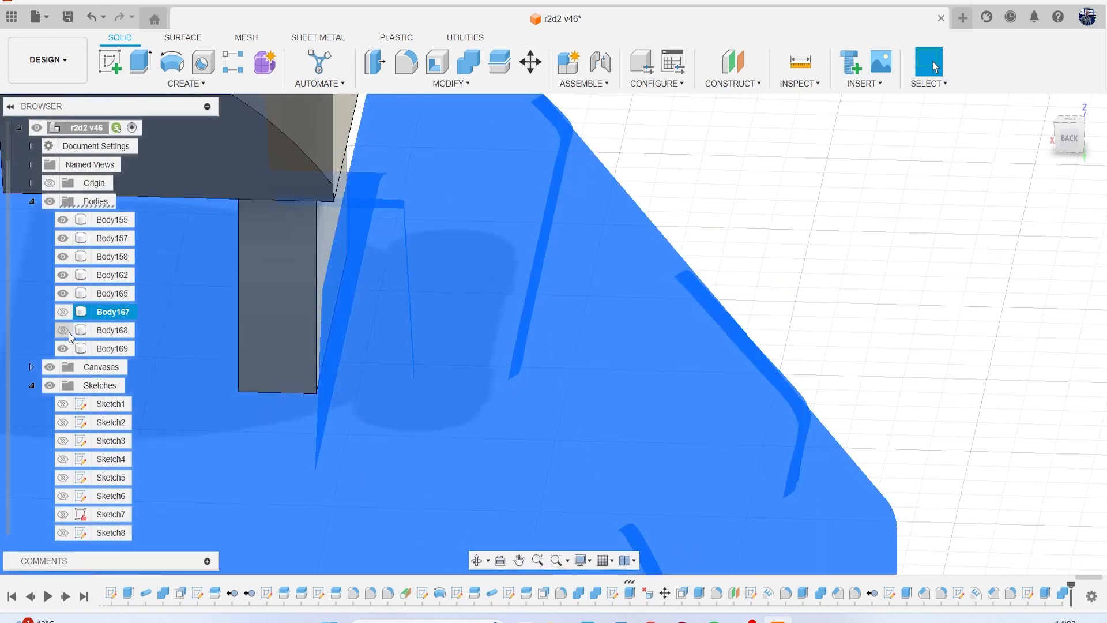
click(724, 220)
scroll(658, 252, down, 3)
click(1066, 141)
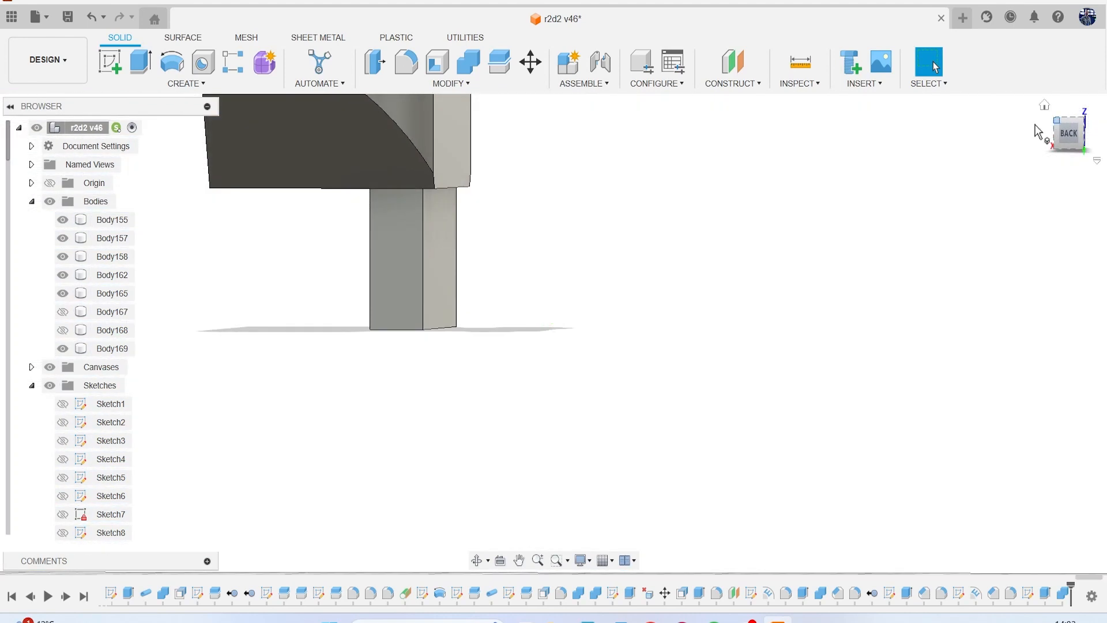
click(452, 83)
click(439, 129)
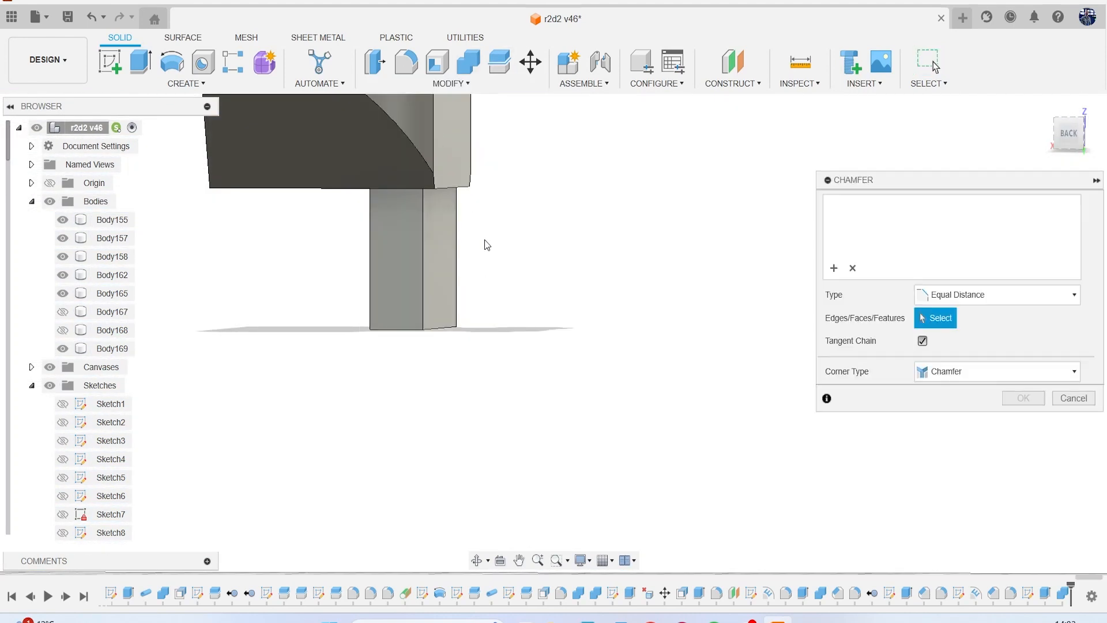
drag(536, 361, 338, 278)
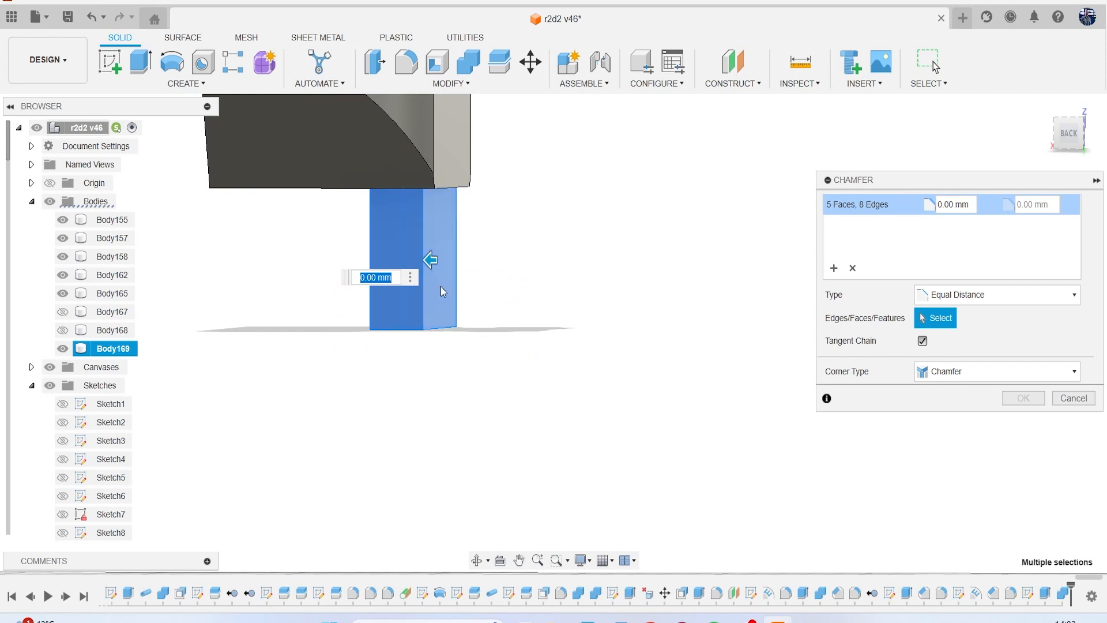
text(1)
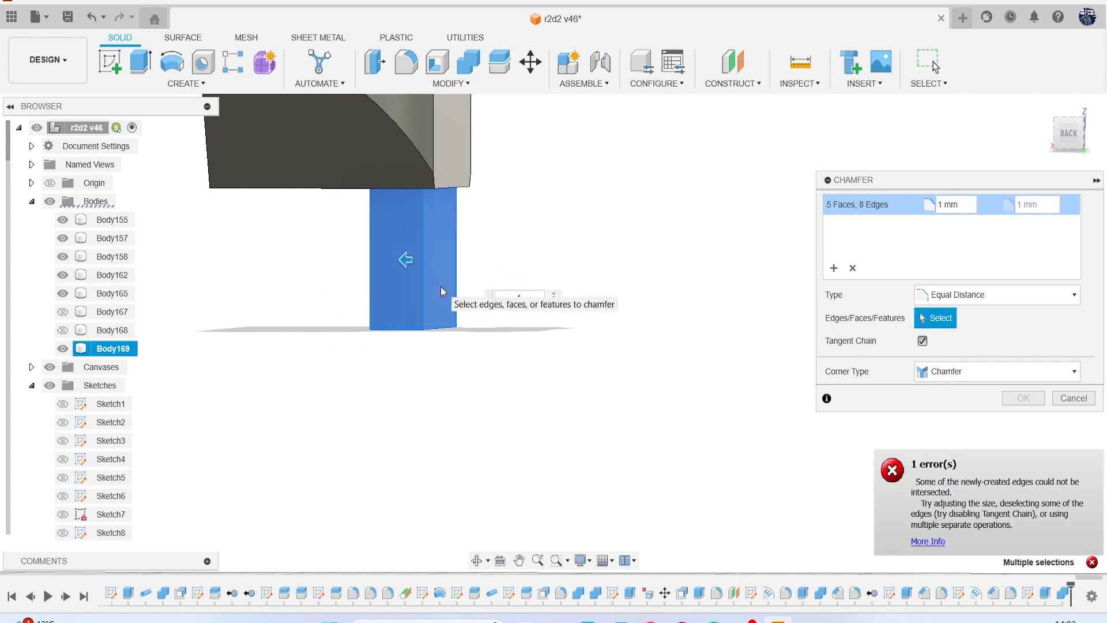
text(.1)
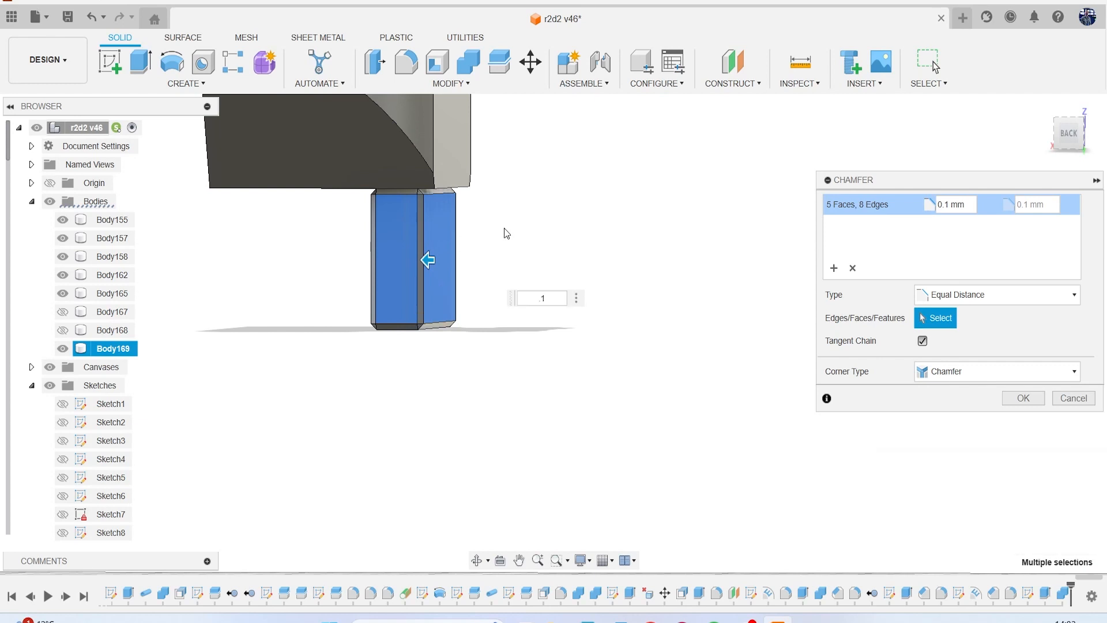
scroll(458, 255, up, 2)
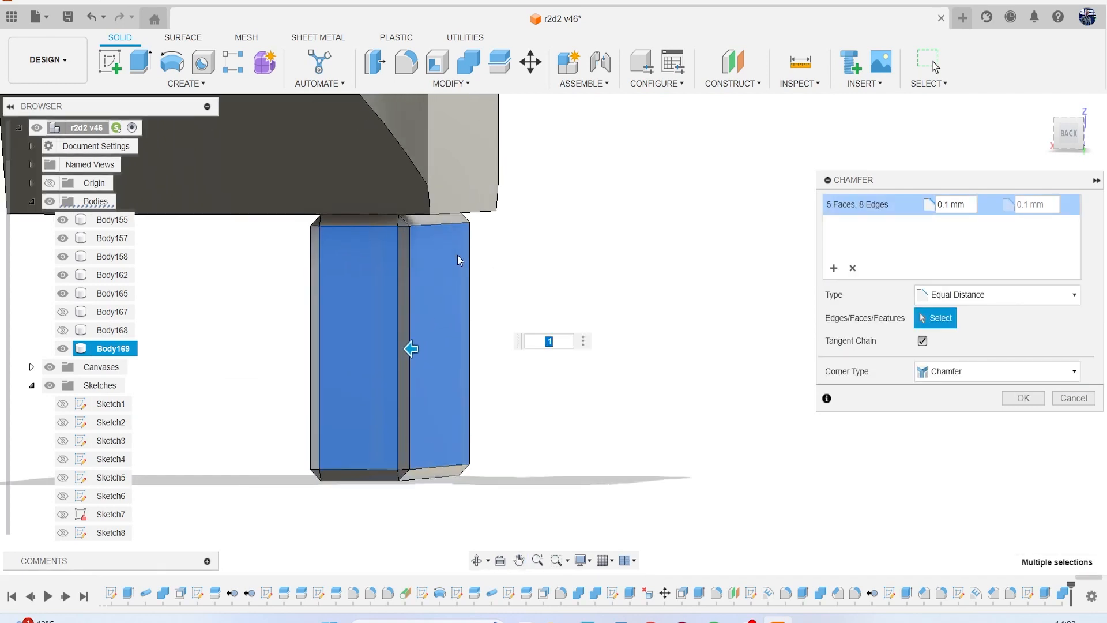
click(1088, 401)
Chamfer the four vertical edges of the slot block with an equal distance of 0.1 mm.
click(445, 84)
click(410, 128)
click(369, 282)
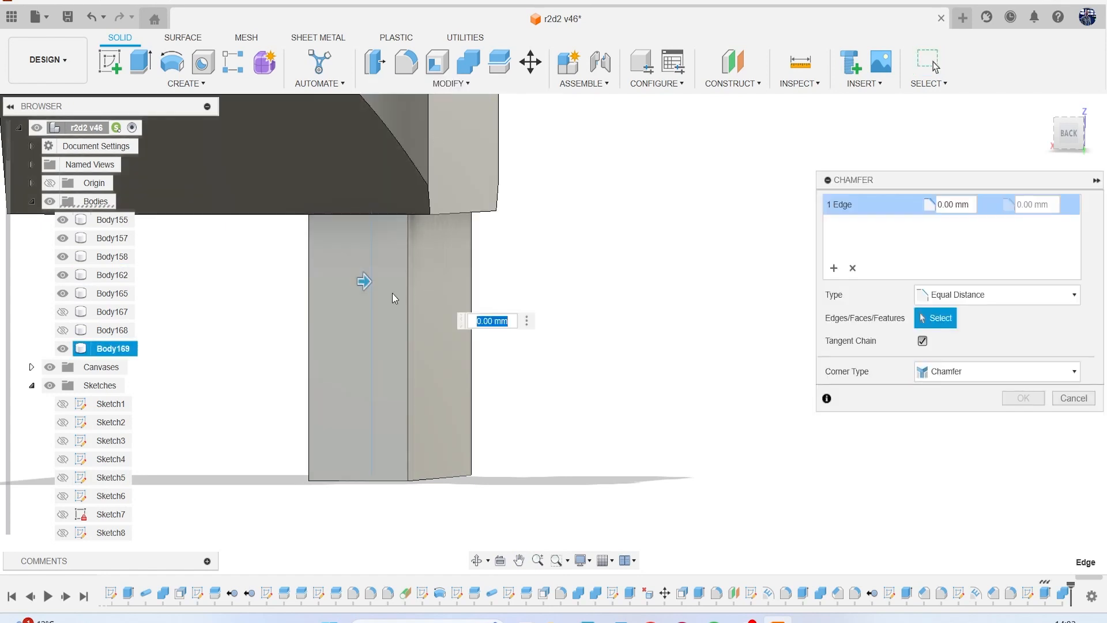
click(407, 302)
click(471, 257)
click(310, 303)
text(.11)
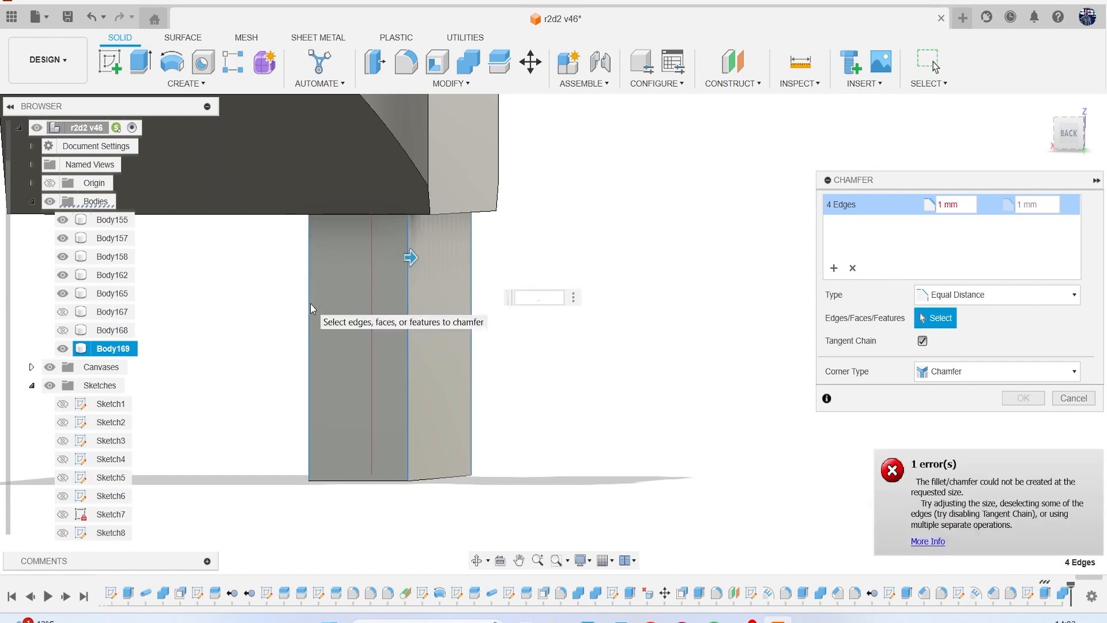
key(Return)
text(.1)
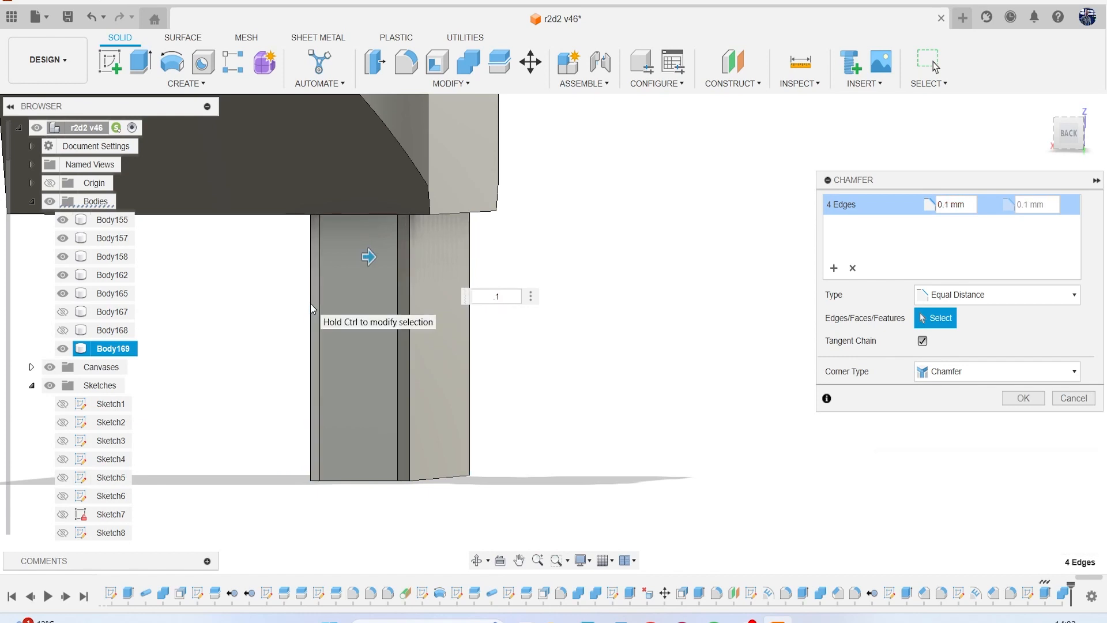
key(Return)
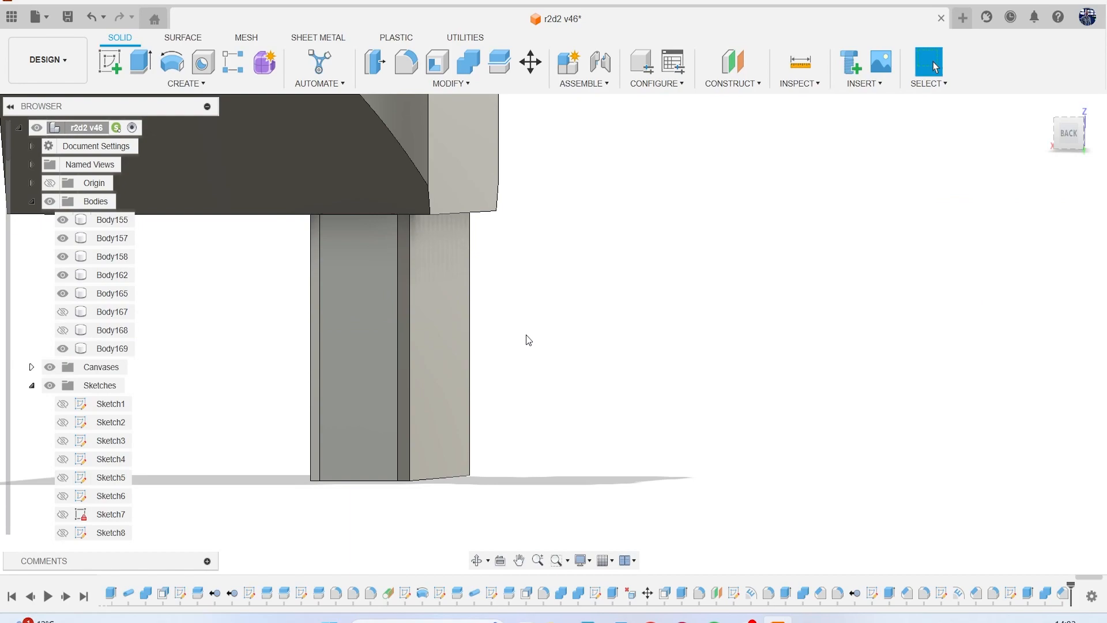
Show the foot and its half-round body again, and save the design as a new version described as User Saved.
scroll(526, 335, down, 3)
click(63, 312)
click(63, 329)
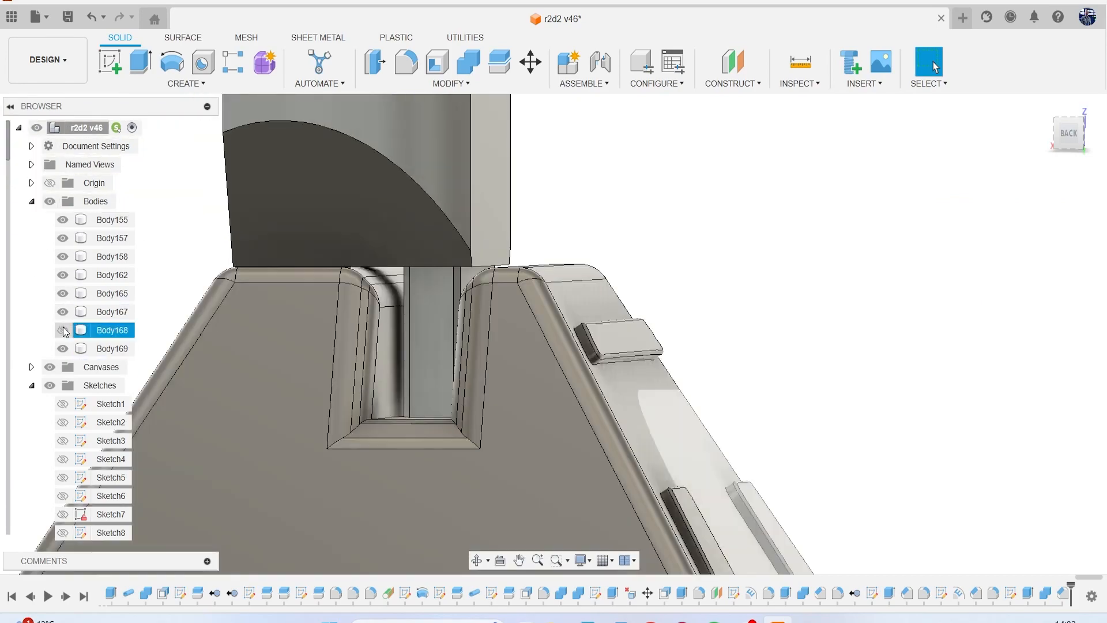
click(418, 293)
drag(1059, 145, 945, 162)
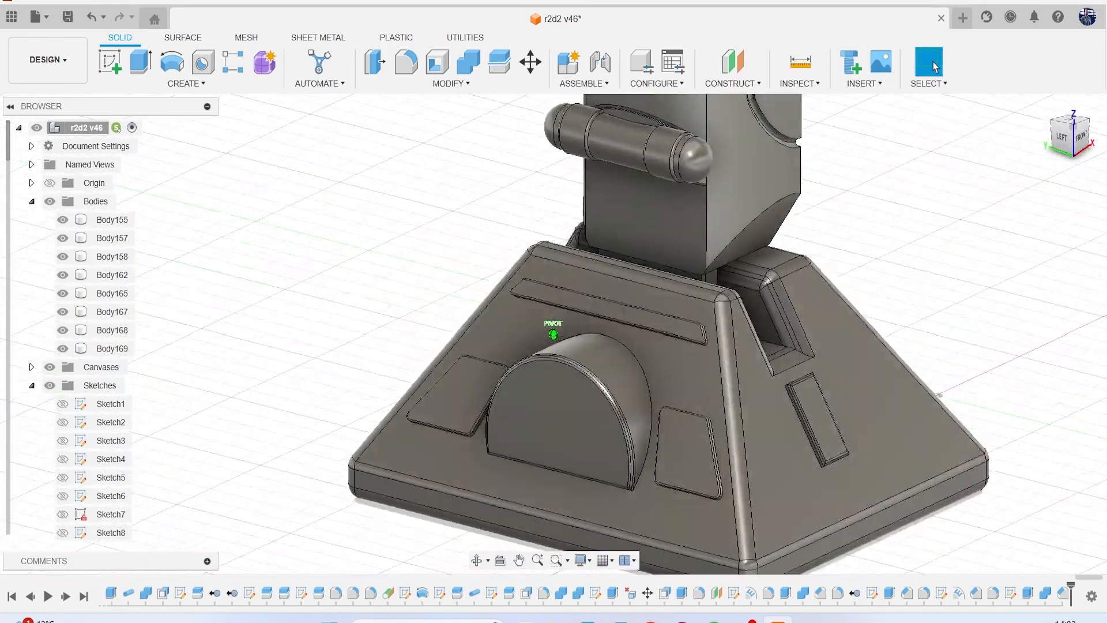
scroll(985, 265, down, 5)
middle_drag(985, 264, 859, 316)
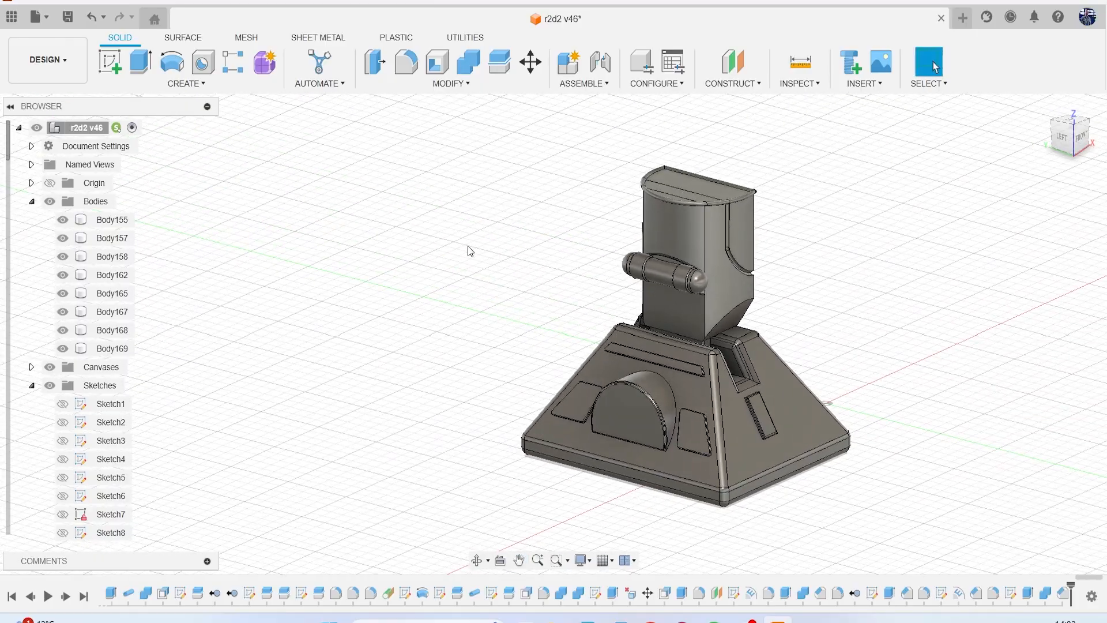
drag(1062, 139, 989, 127)
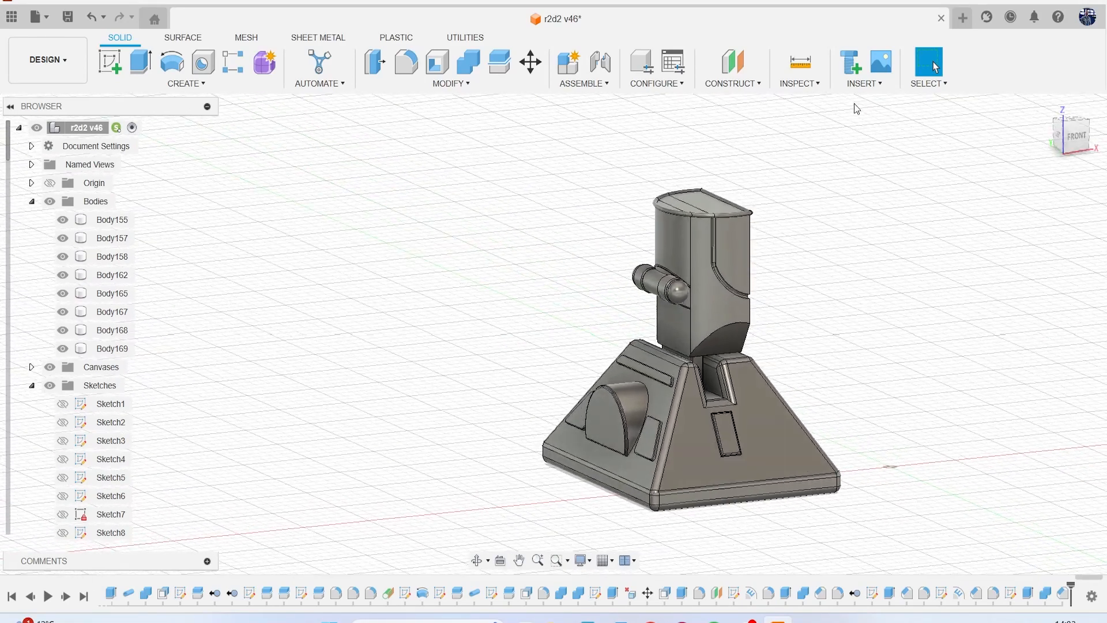
click(68, 17)
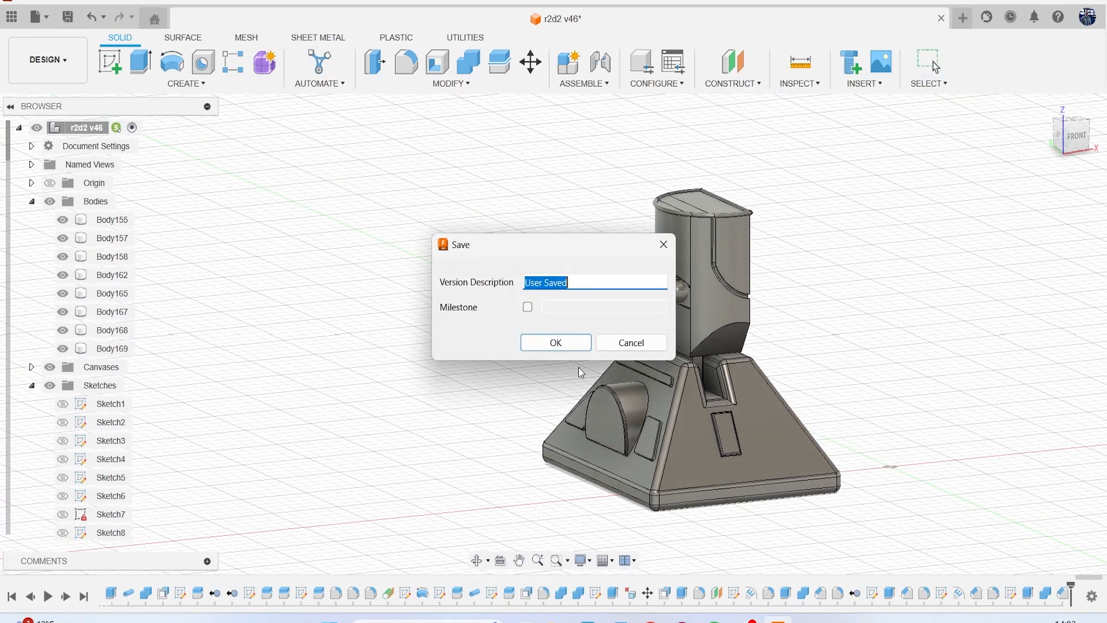
click(551, 344)
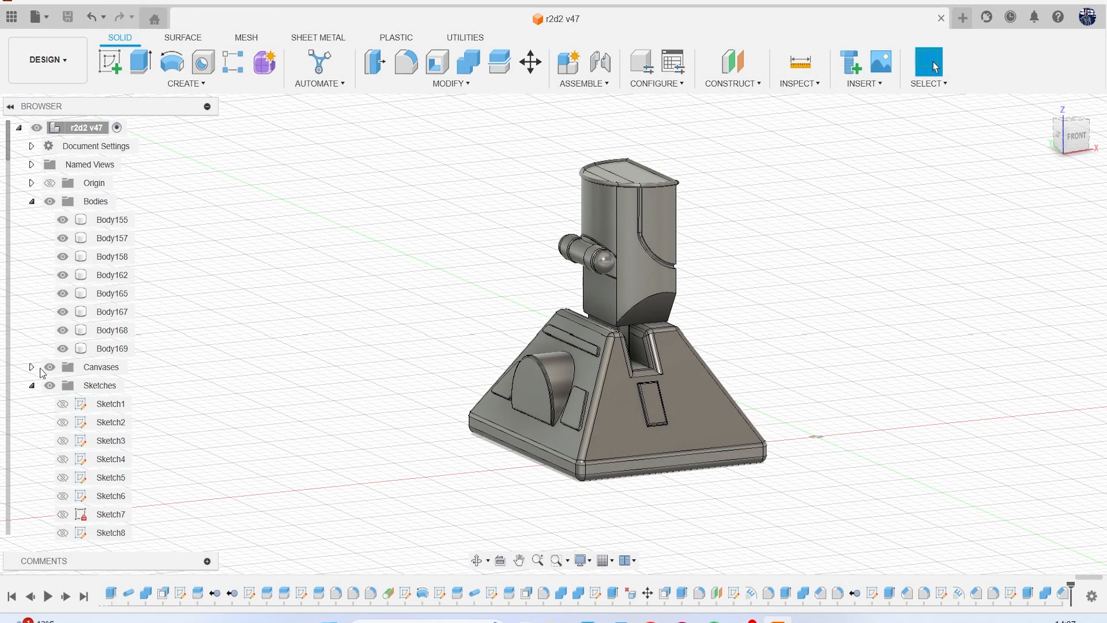
Show both R2-D2 reference canvases and face the model from the front.
click(32, 367)
click(62, 385)
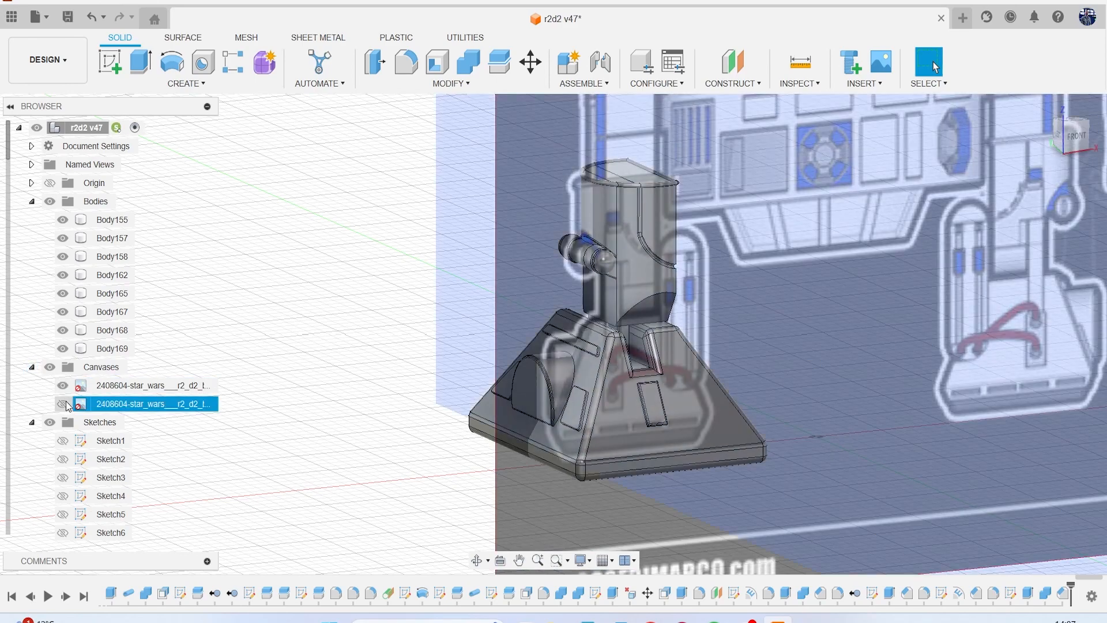
click(62, 404)
click(1075, 138)
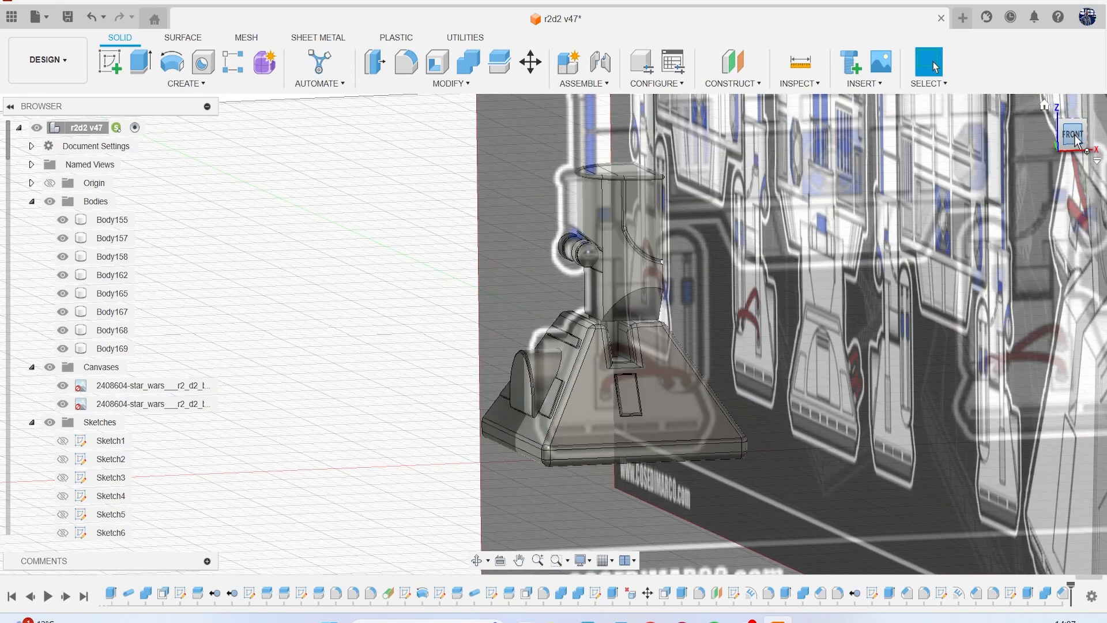
Start a new sketch on the front plane over the reference canvas.
middle_drag(702, 289, 581, 274)
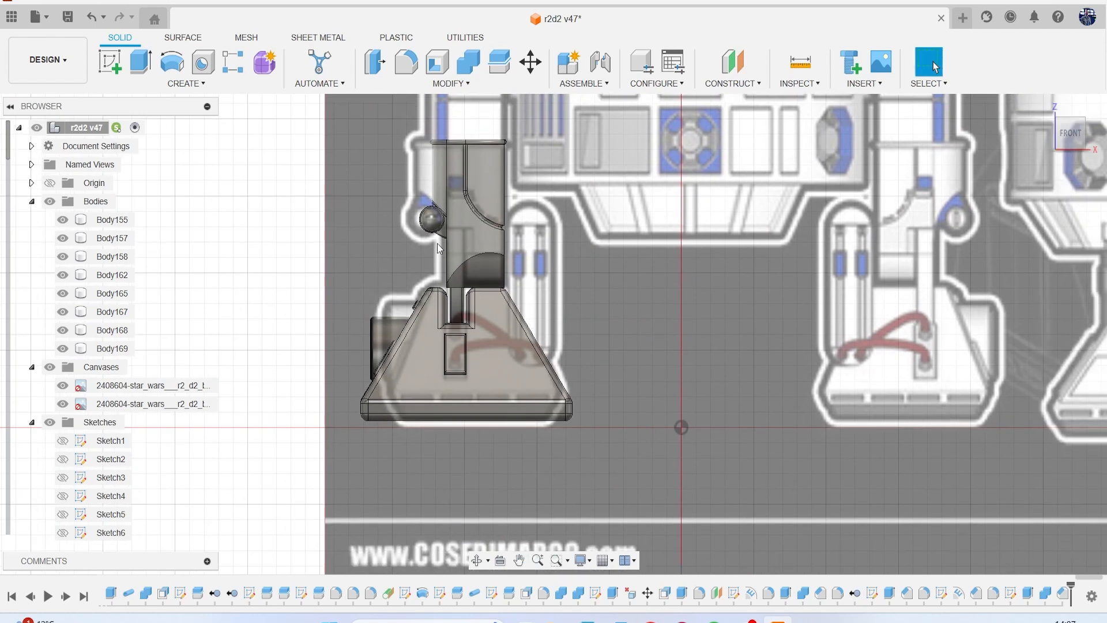
click(116, 74)
click(704, 364)
mouse_move(624, 292)
middle_down()
mouse_move(519, 216)
mouse_move(524, 247)
middle_up()
scroll(447, 242, up, 2)
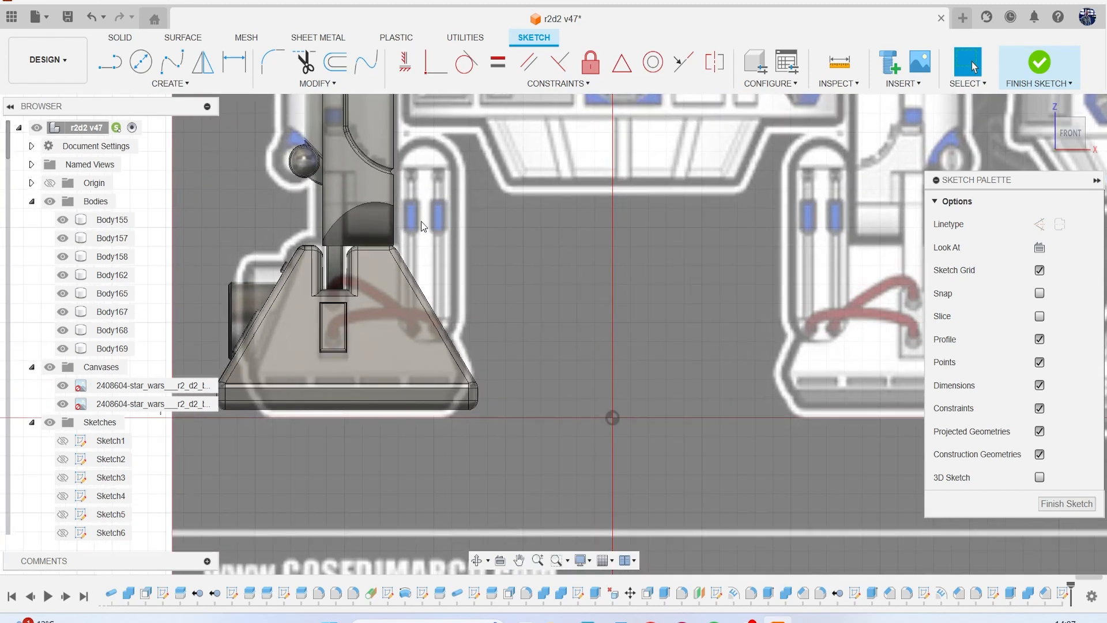
Examine how the cylinder housing and red hoses meet the foot in the reference's perspective and front views.
scroll(489, 241, down, 6)
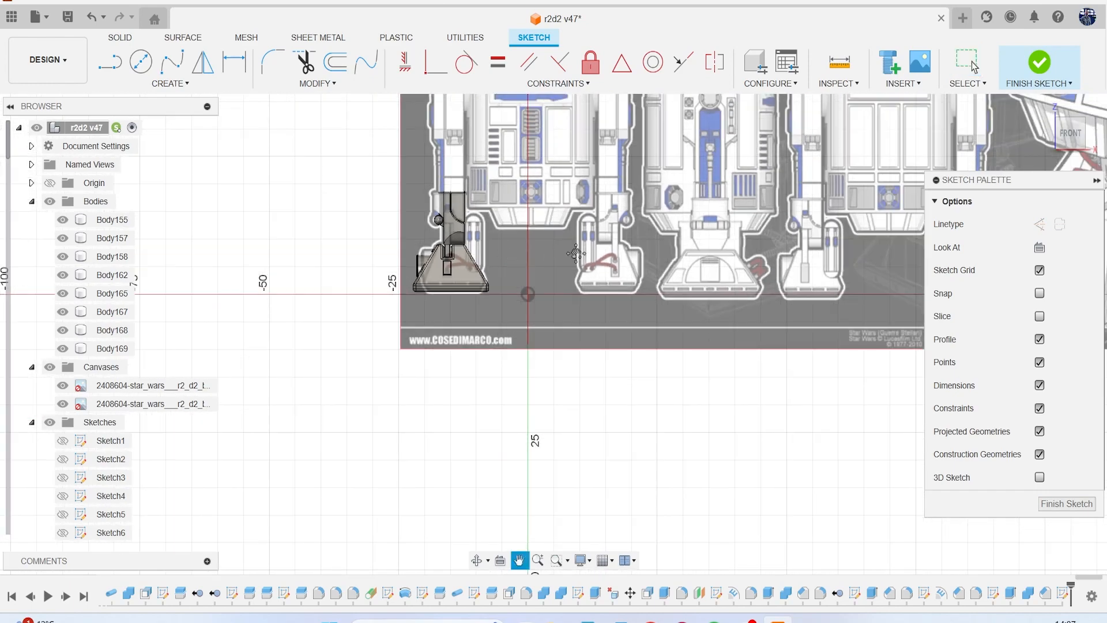
middle_drag(728, 257, 434, 254)
scroll(562, 252, down, 1)
middle_drag(583, 252, 390, 312)
scroll(678, 272, up, 8)
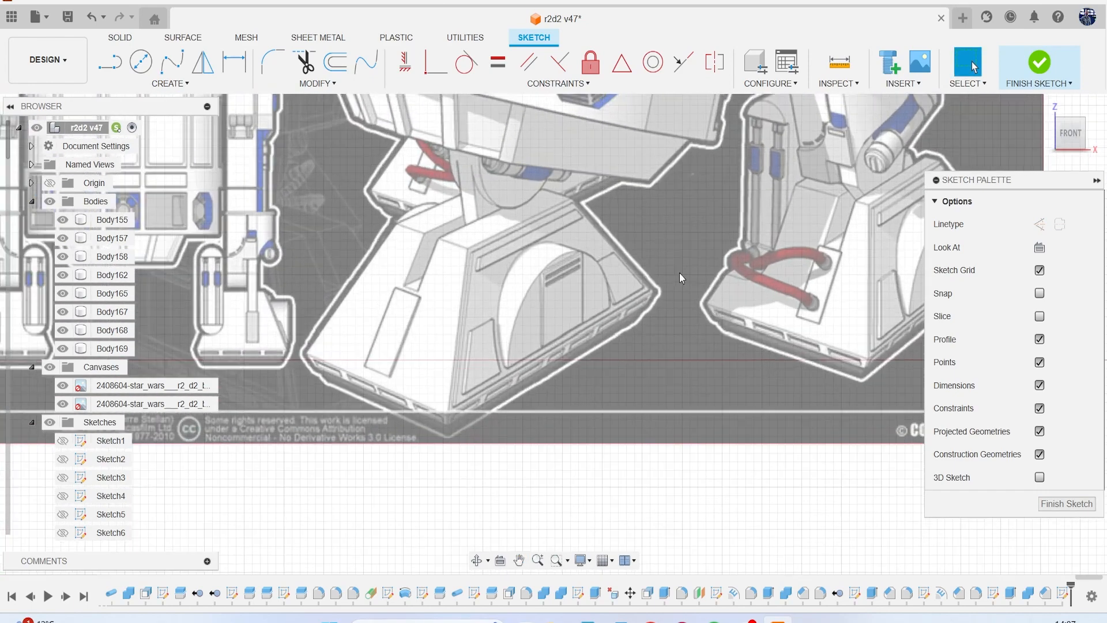
key(Escape)
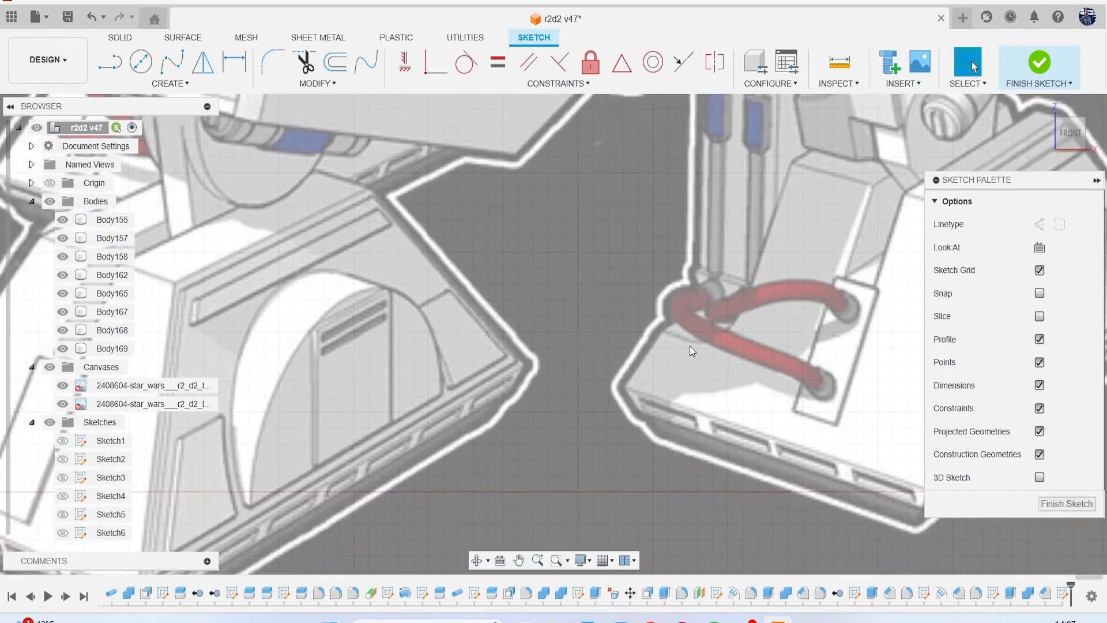
scroll(653, 340, down, 5)
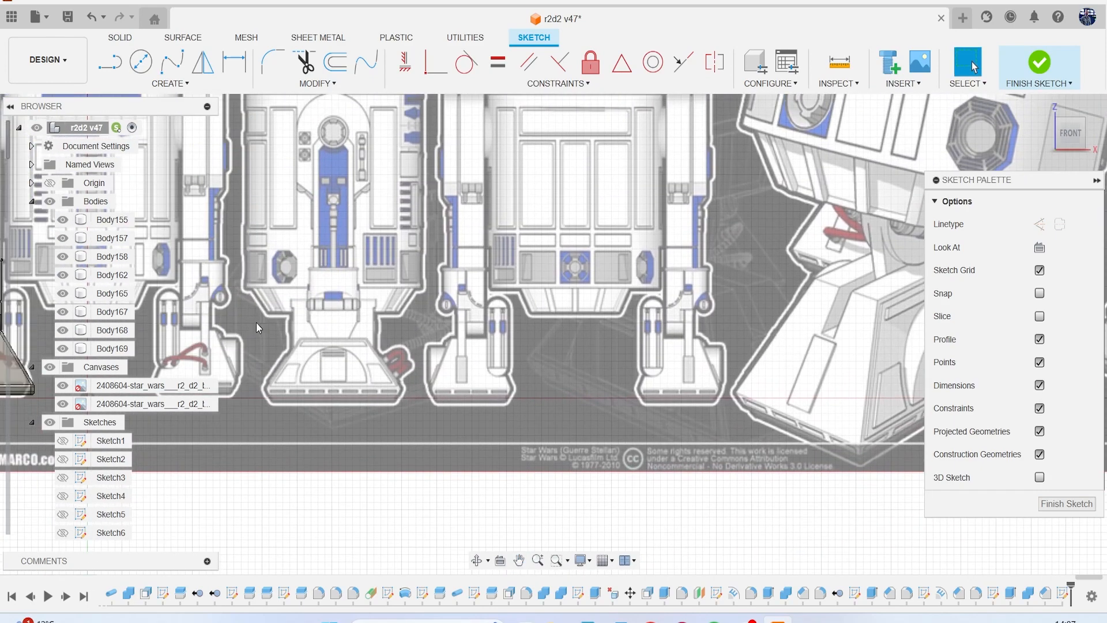
scroll(257, 327, up, 6)
middle_drag(358, 317, 445, 312)
key(Escape)
scroll(430, 311, up, 2)
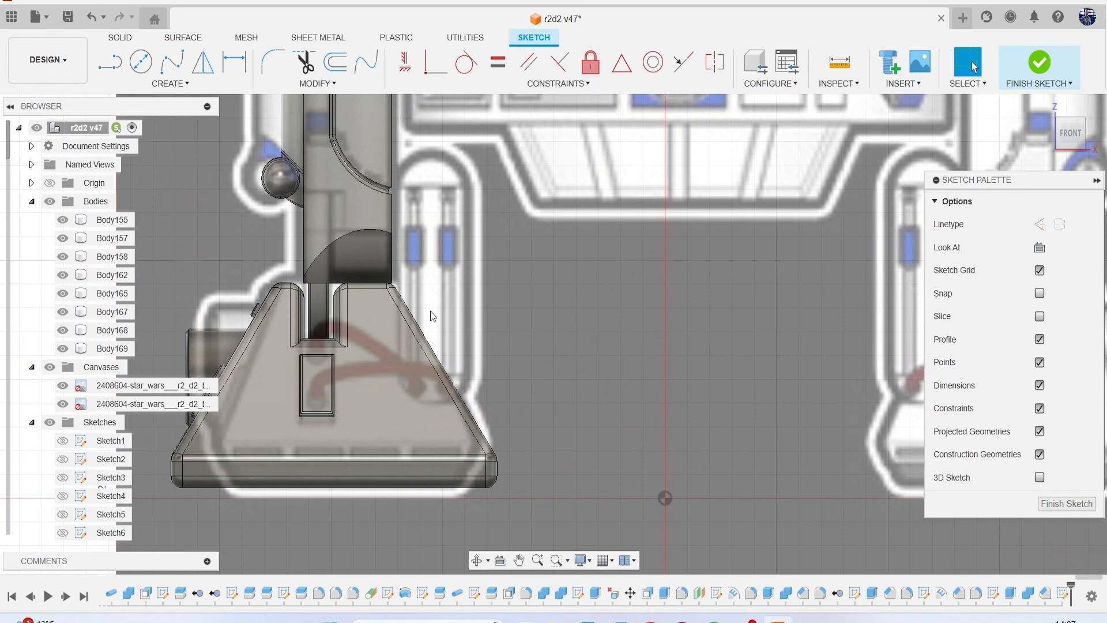
Sketch a vertical line along the leg-side edge of the referenced cylinder housing, from beside the leg down into the foot.
key(l)
scroll(414, 313, up, 4)
middle_drag(412, 299, 426, 272)
click(405, 224)
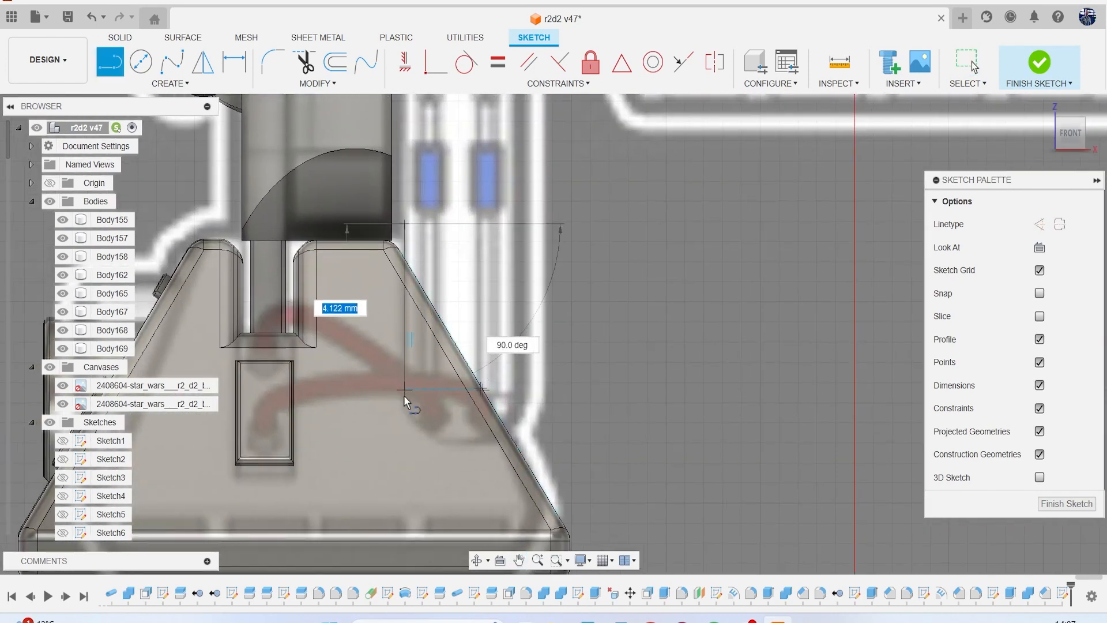
click(405, 406)
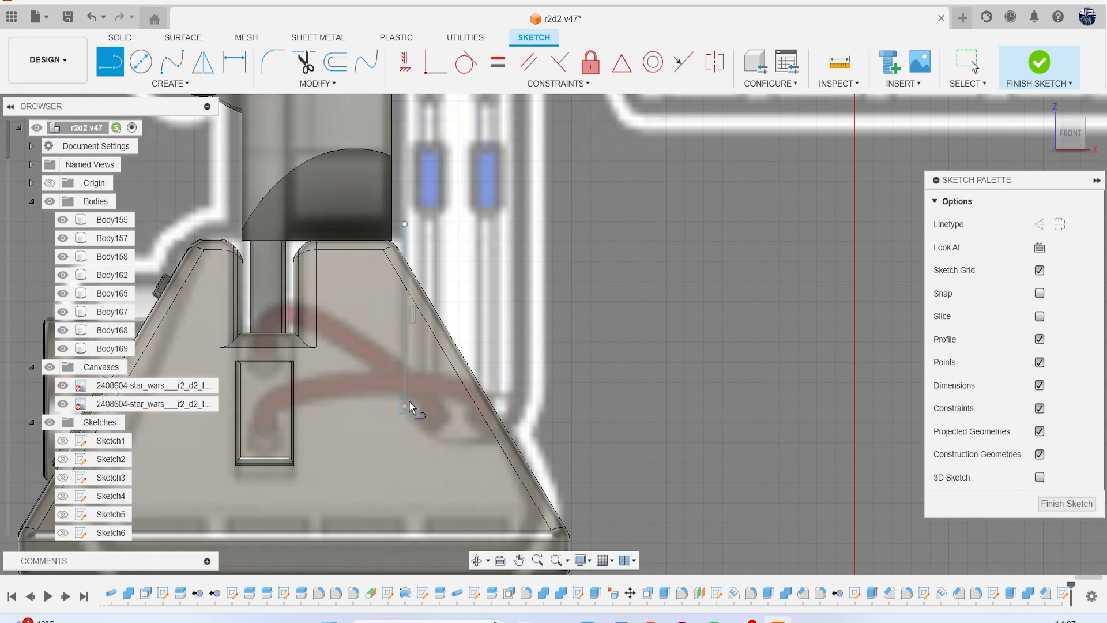
Add a three-point arc of about 1.9 mm radius from the line's lower end, following the rounded underside of the cylinder housing.
click(170, 83)
mouse_move(188, 152)
click(252, 162)
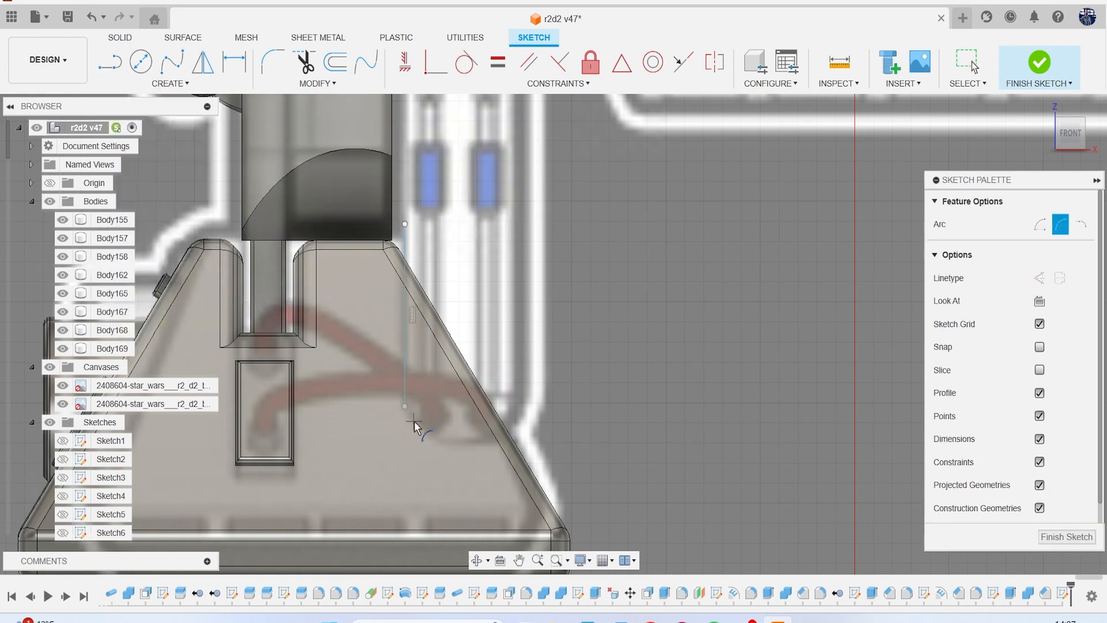
click(531, 406)
click(481, 443)
Fillet the sketch corner between the vertical line and the arc with a 0.5 mm radius.
click(268, 60)
click(423, 428)
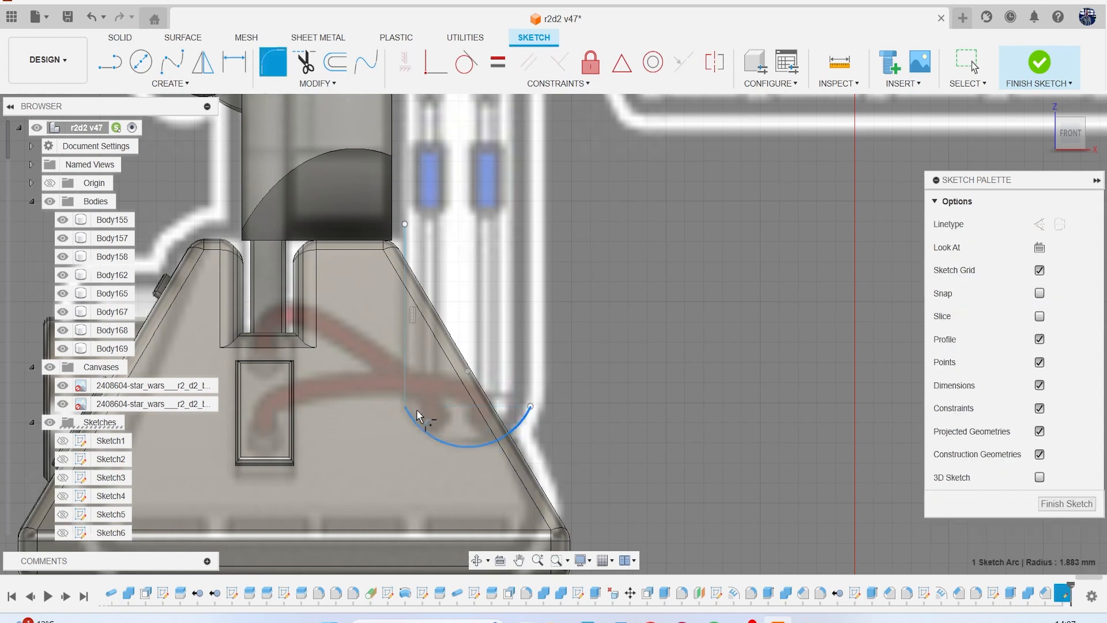
click(406, 392)
key(Return)
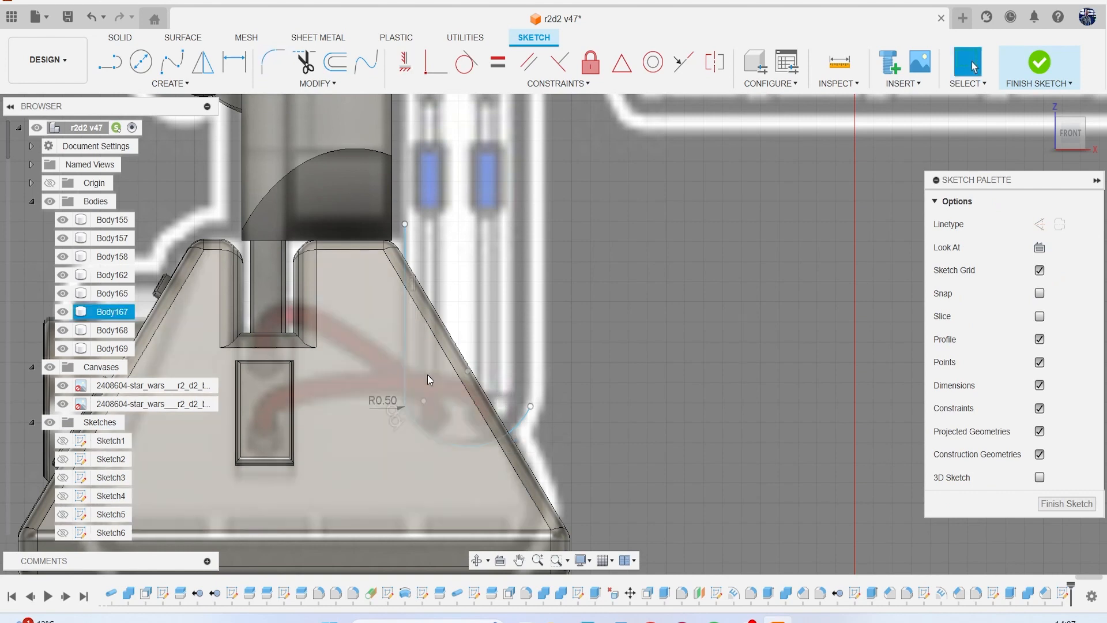
Finish the sketch and split the foot body with the line-and-arc profile, extending the splitting tool.
click(1046, 64)
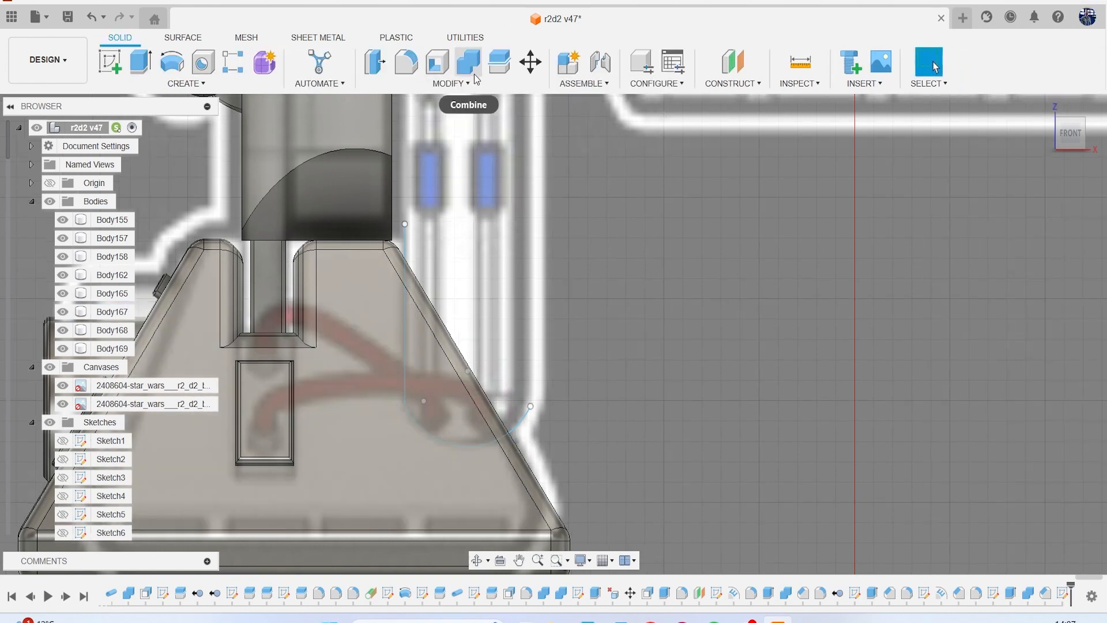
click(499, 62)
click(371, 302)
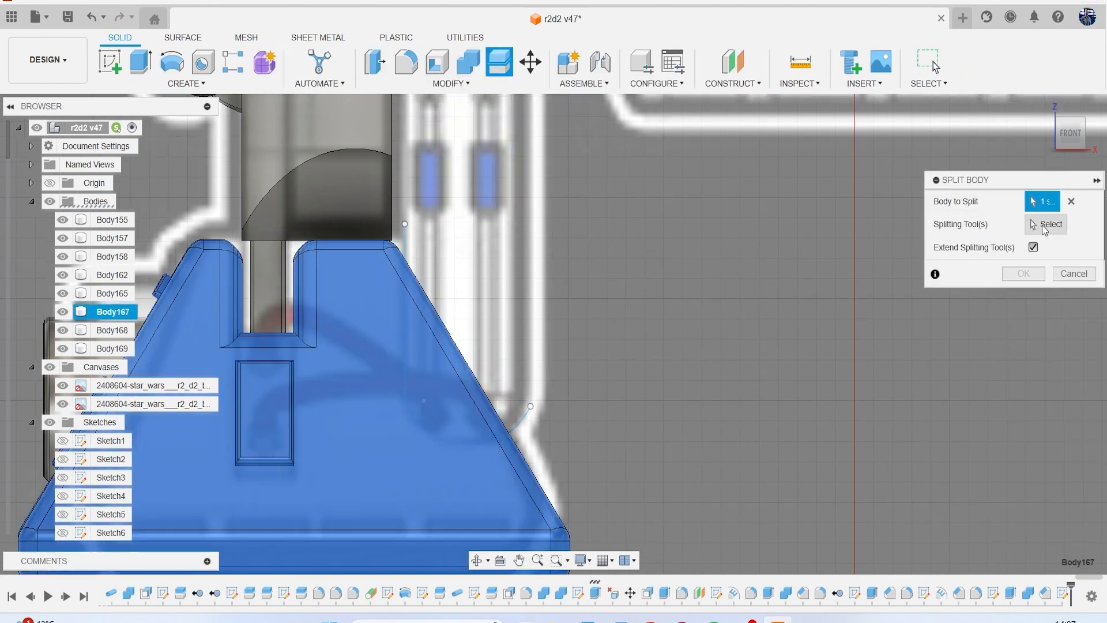
click(521, 427)
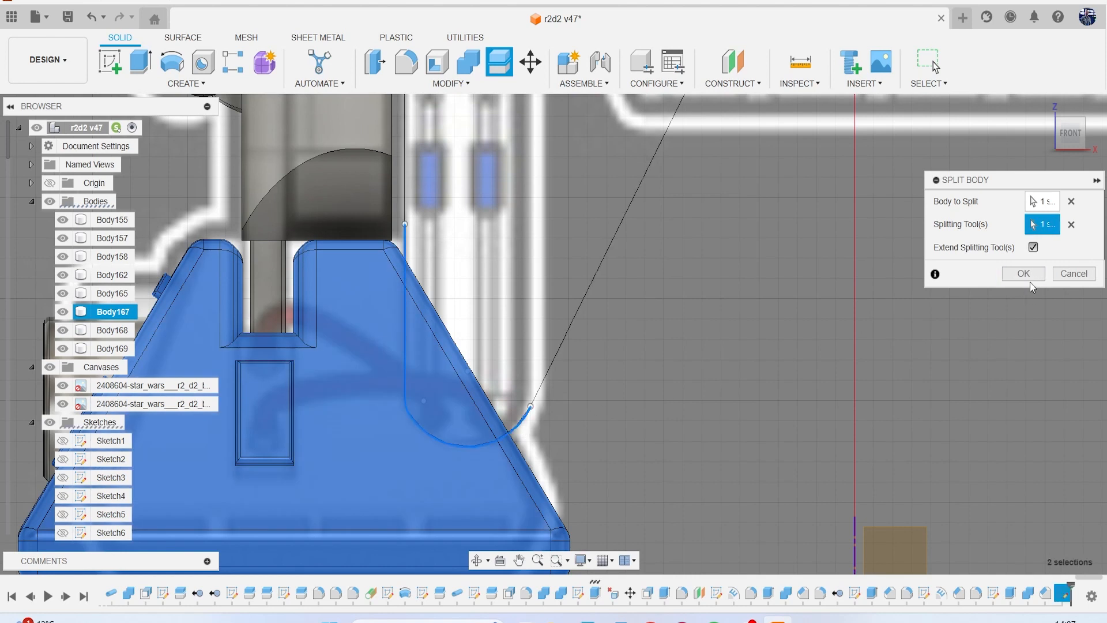
click(1023, 274)
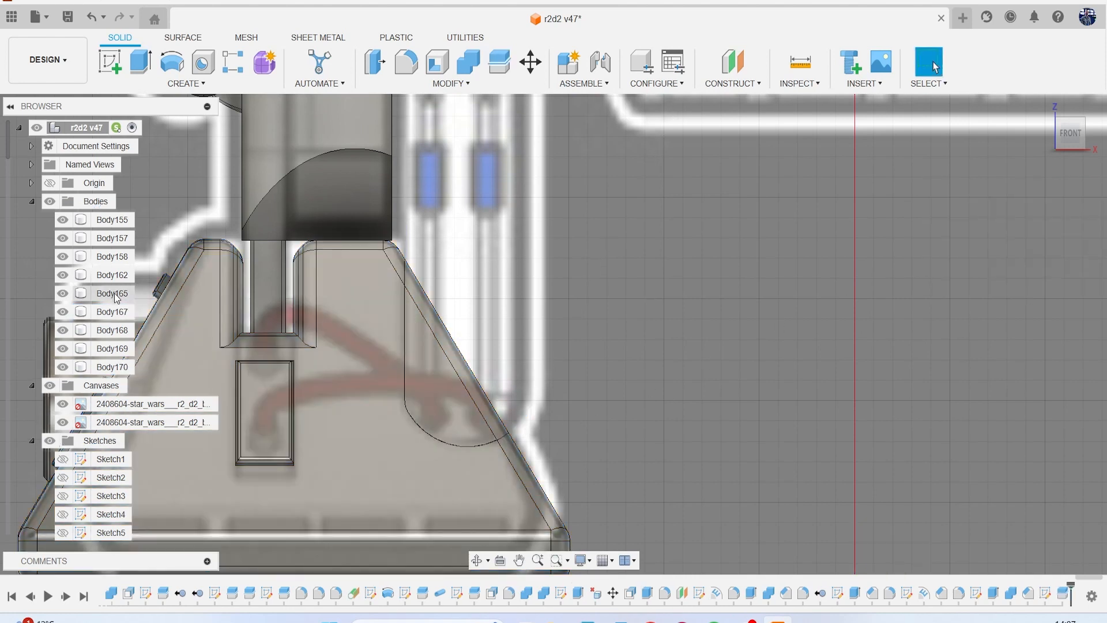
Remove the split-off sloped corner body from the foot.
click(63, 312)
right_click(114, 316)
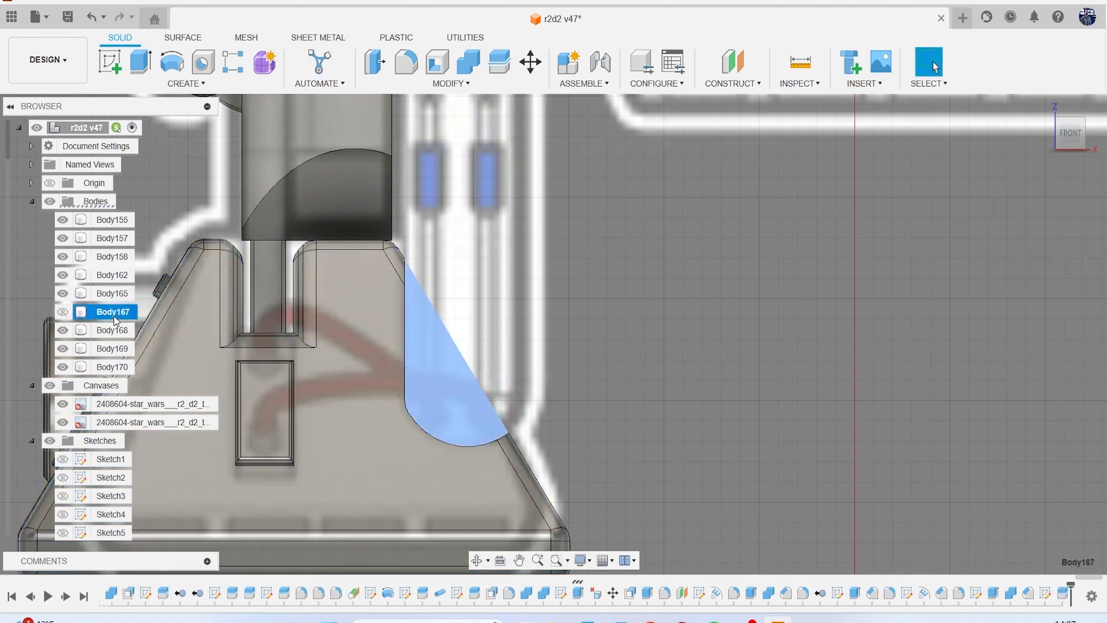
click(164, 230)
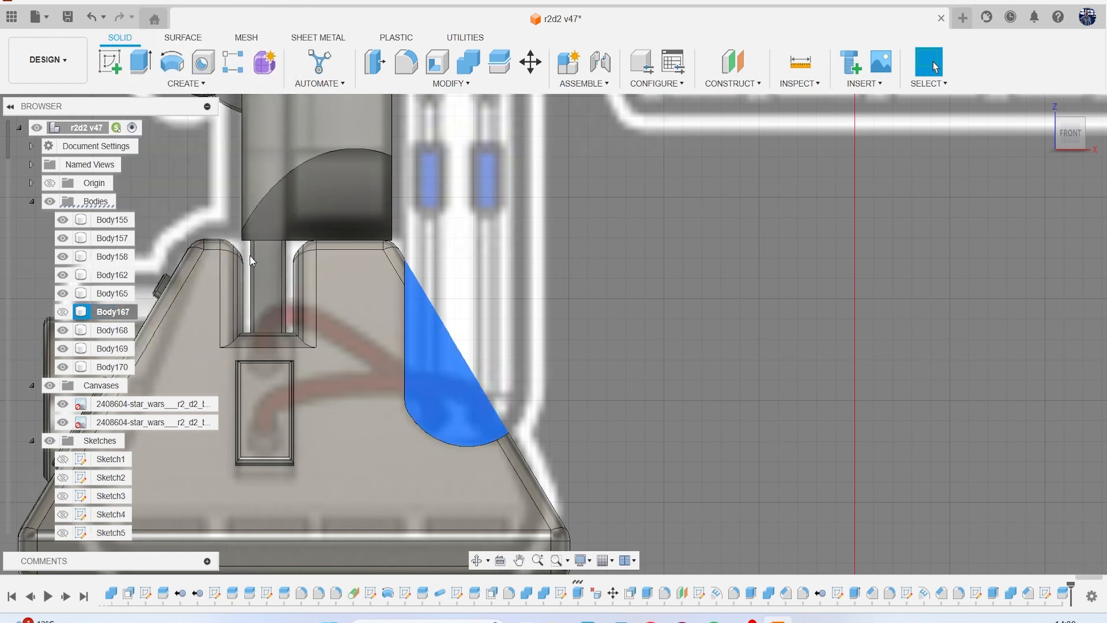
scroll(664, 365, down, 2)
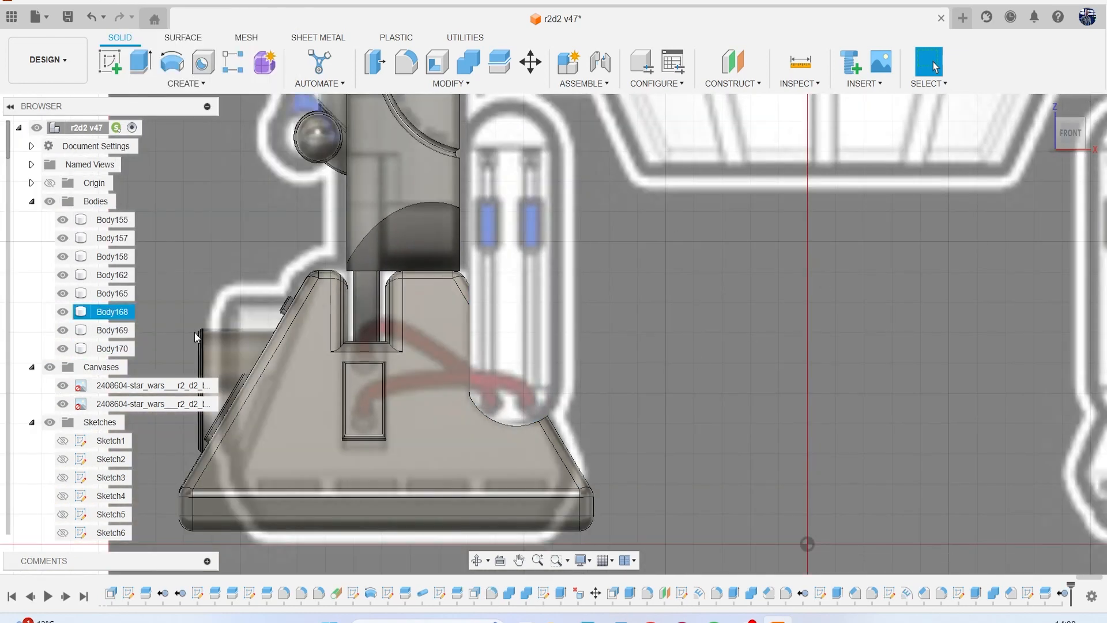
Hide both reference canvases and inspect the foot's new cutout at an angle.
click(51, 367)
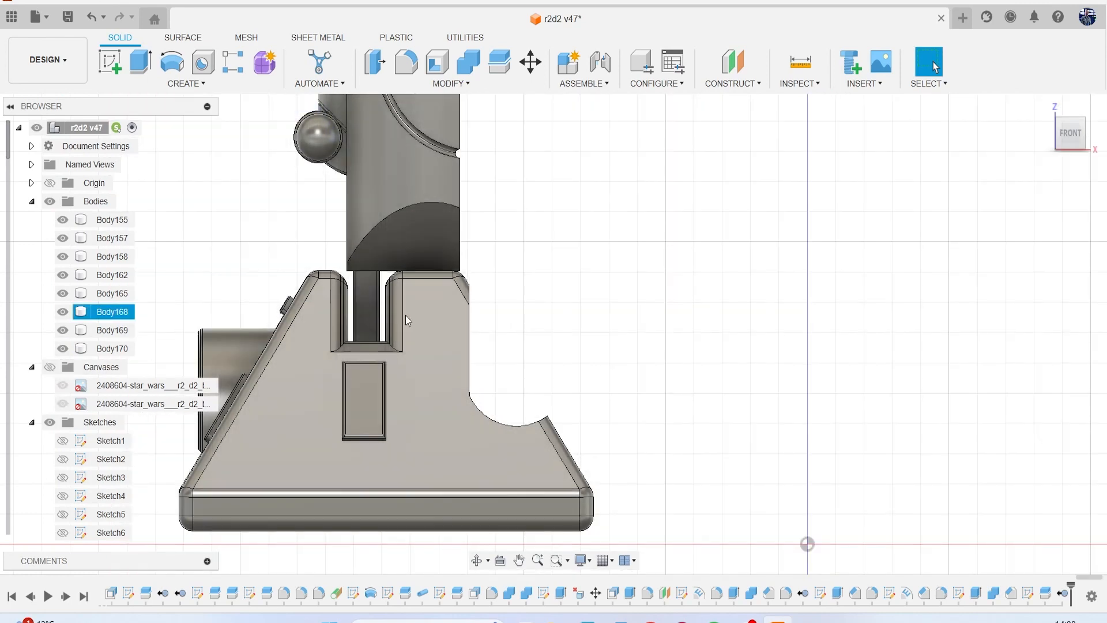
drag(1054, 133, 1036, 142)
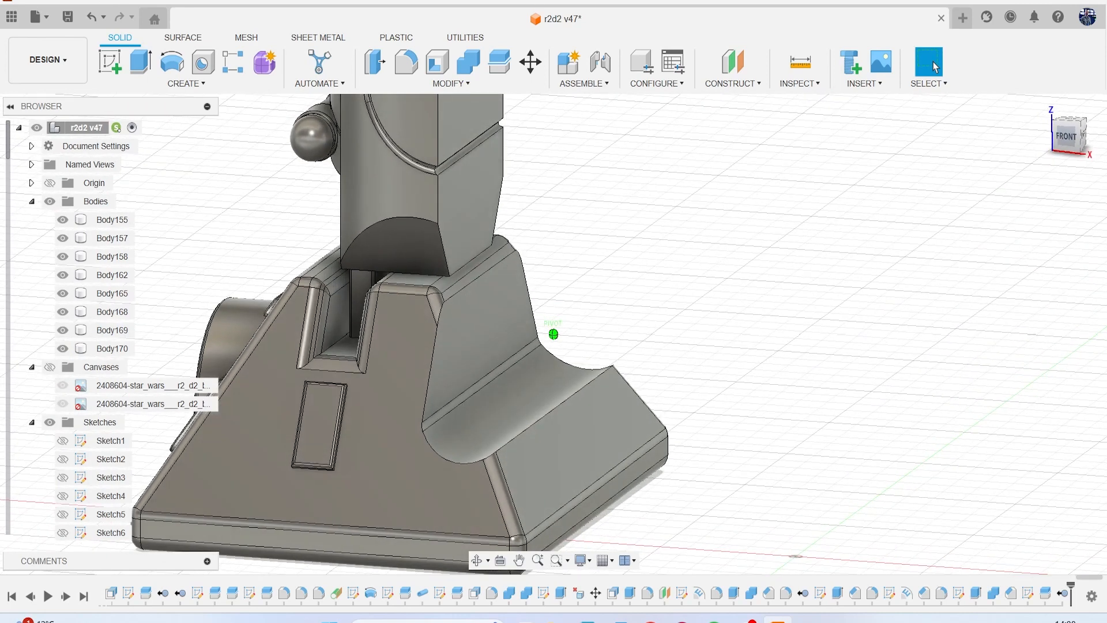
middle_drag(673, 333, 678, 302)
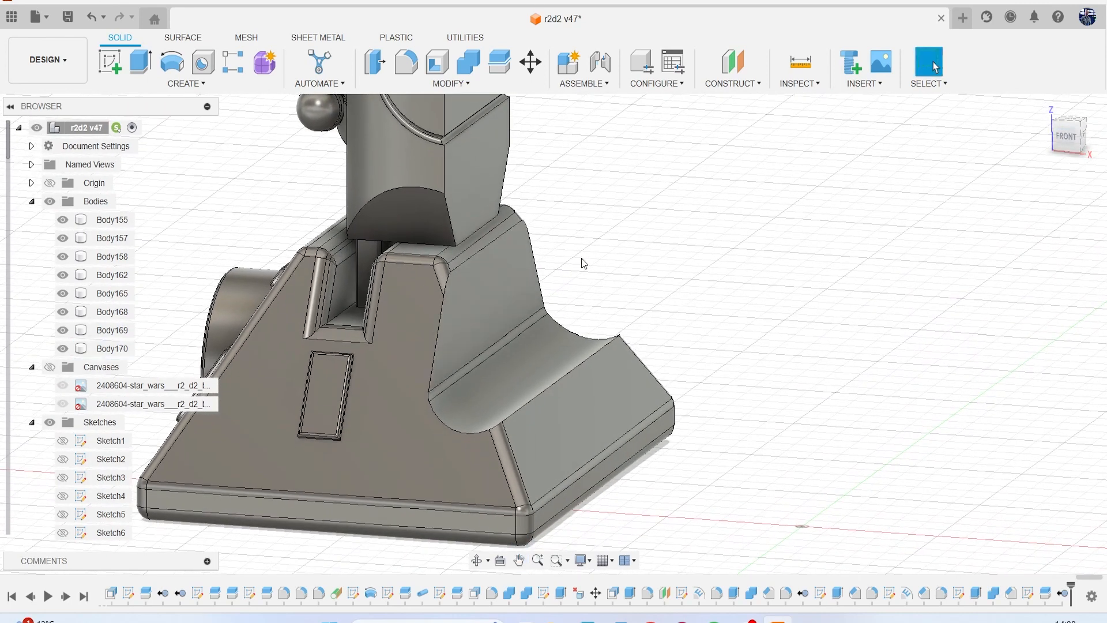
Fillet the tangent edge chain around the foot's curved cutout with a constant 0.5 mm radius.
click(475, 338)
scroll(488, 354, up, 2)
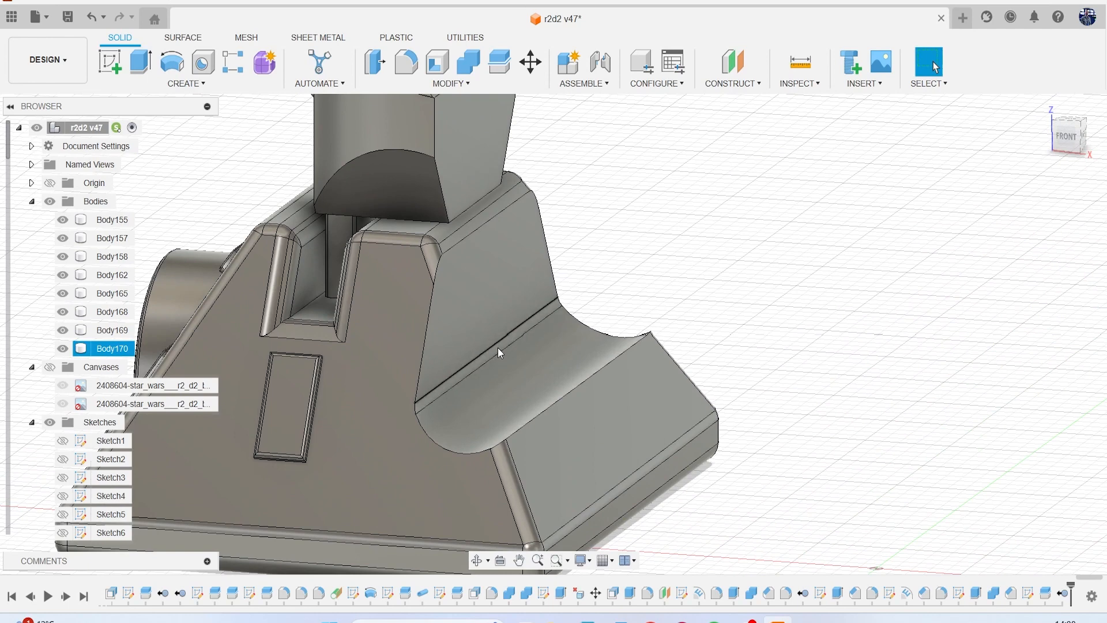
scroll(497, 344, up, 2)
key(f)
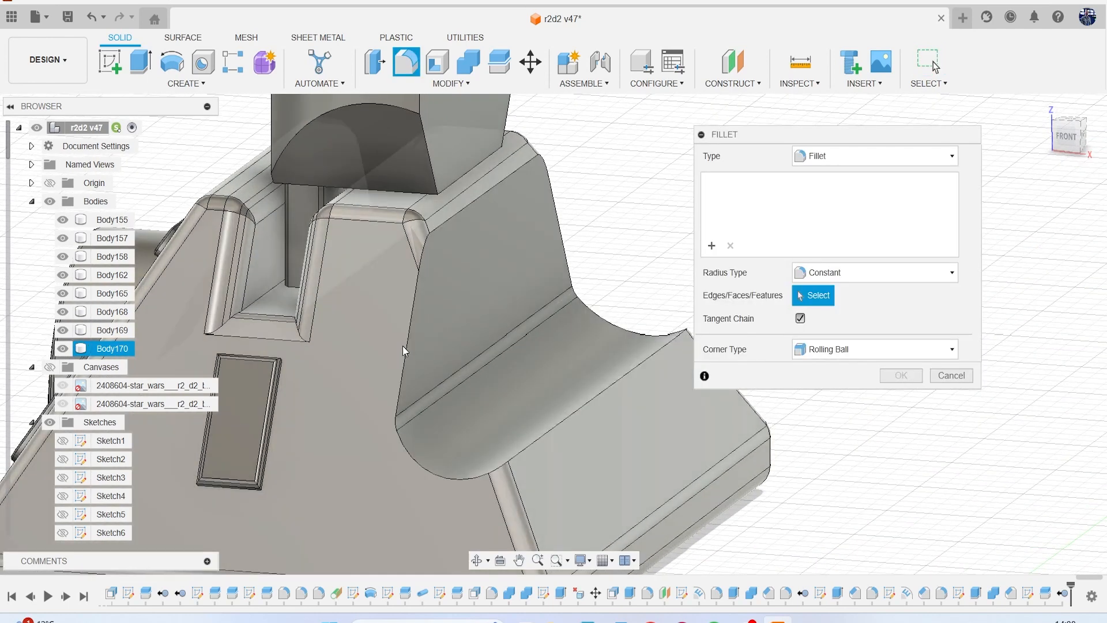
click(404, 345)
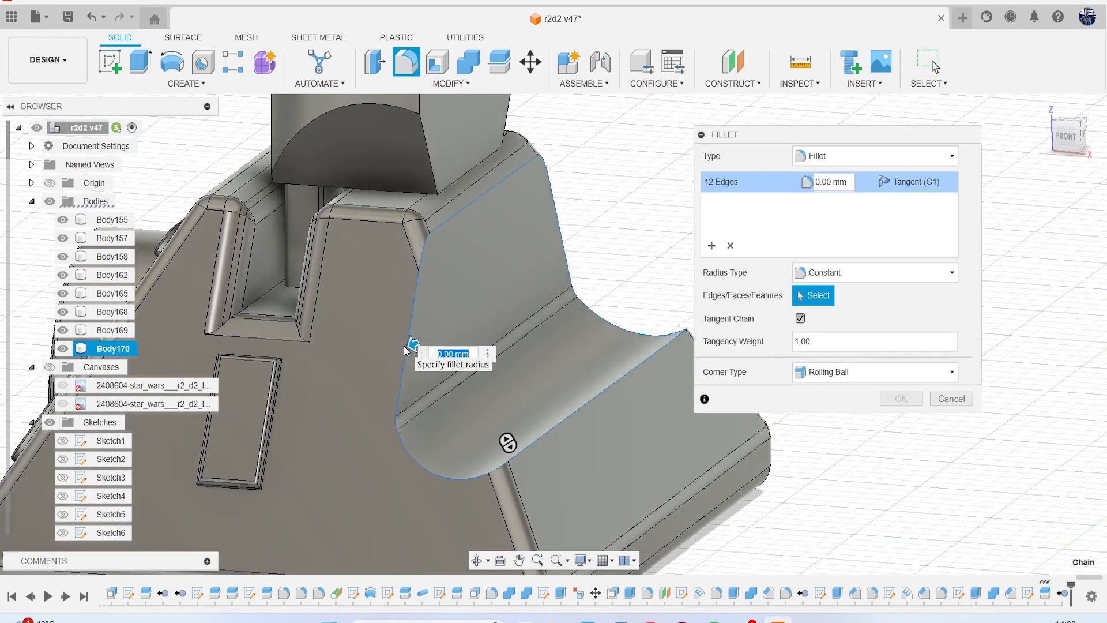
key(Return)
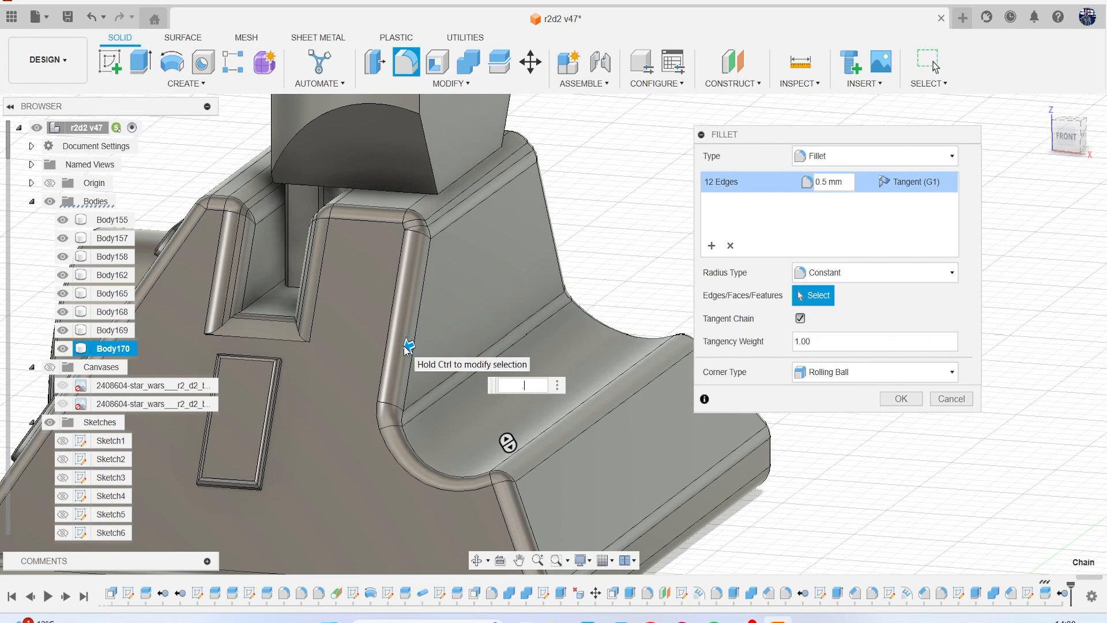
key(Return)
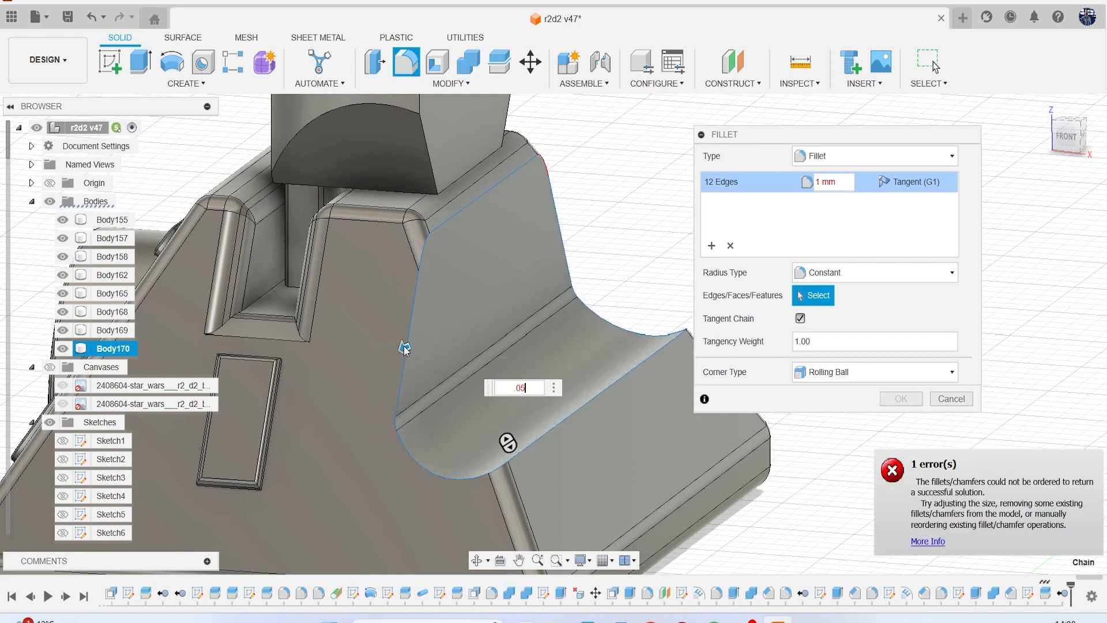
key(Return)
text(.)
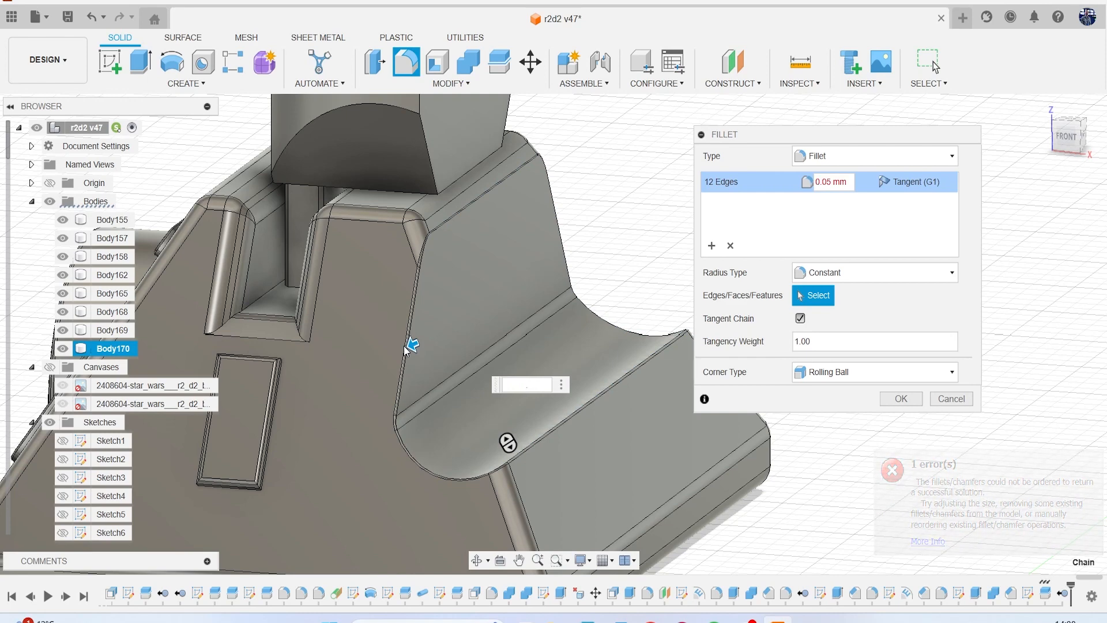
text(5)
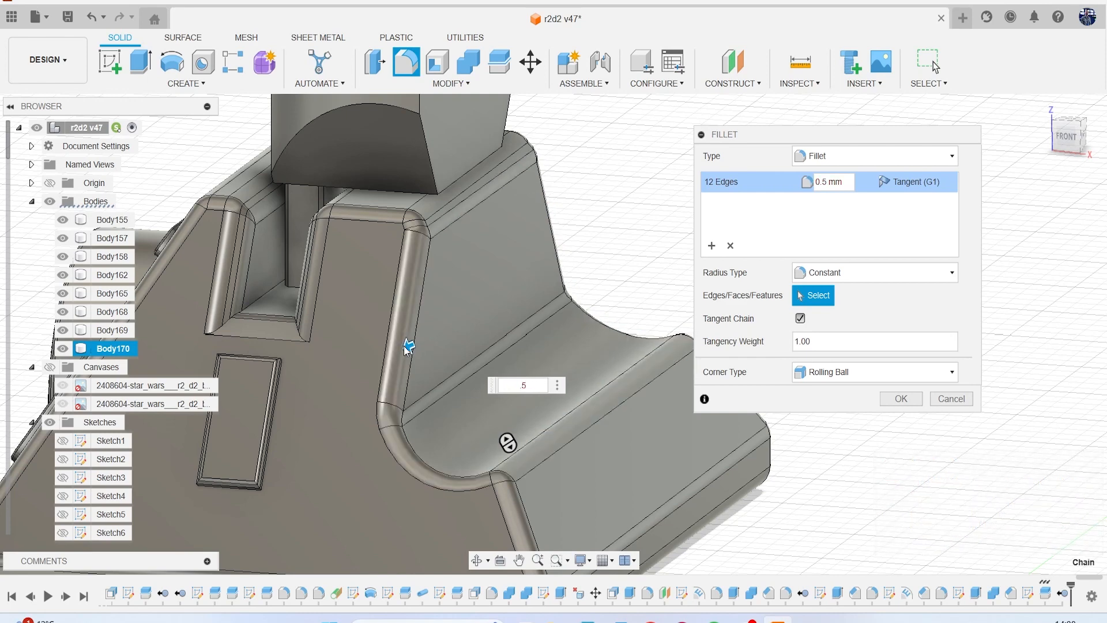
key(Return)
scroll(408, 346, down, 5)
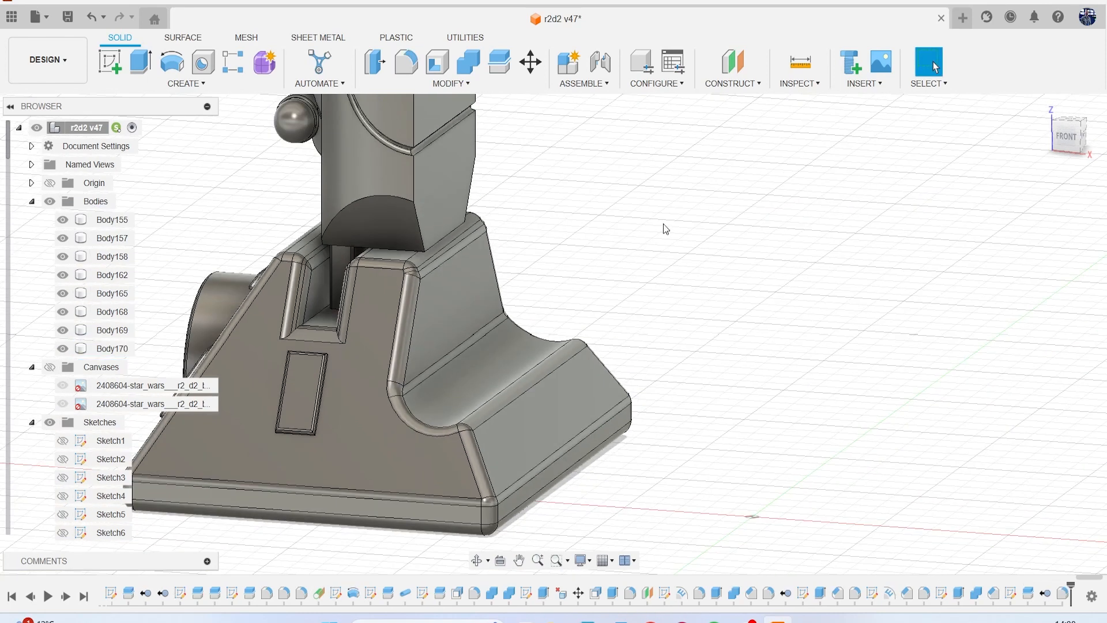
Show the reference canvases again and face the model from the front.
click(1066, 136)
mouse_move(1095, 128)
mouse_down()
mouse_move(1018, 158)
mouse_move(957, 155)
mouse_move(906, 130)
mouse_move(1003, 159)
mouse_move(1067, 143)
mouse_move(1055, 145)
mouse_up()
click(50, 367)
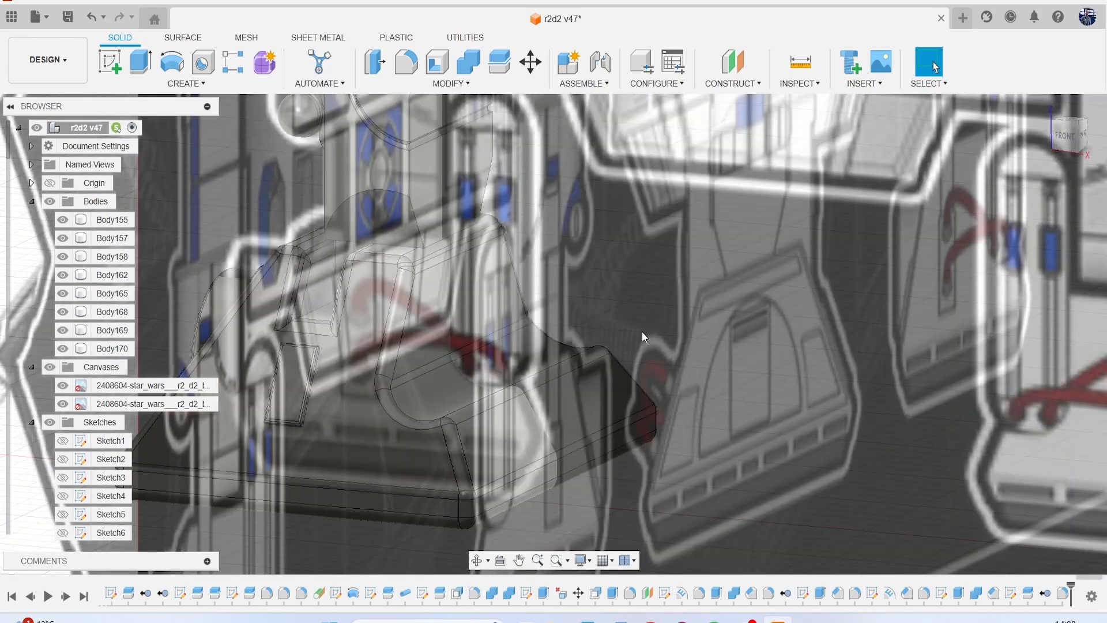
click(1071, 144)
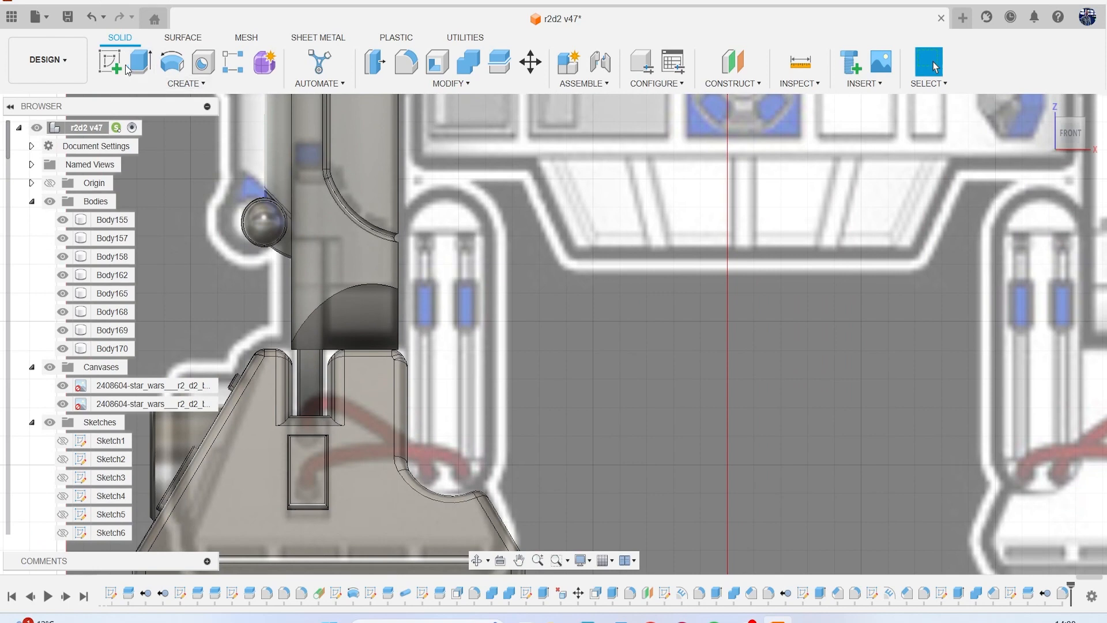
Start a sketch on the front plane and examine the cylinder housing in the canvas's other reference views.
click(125, 65)
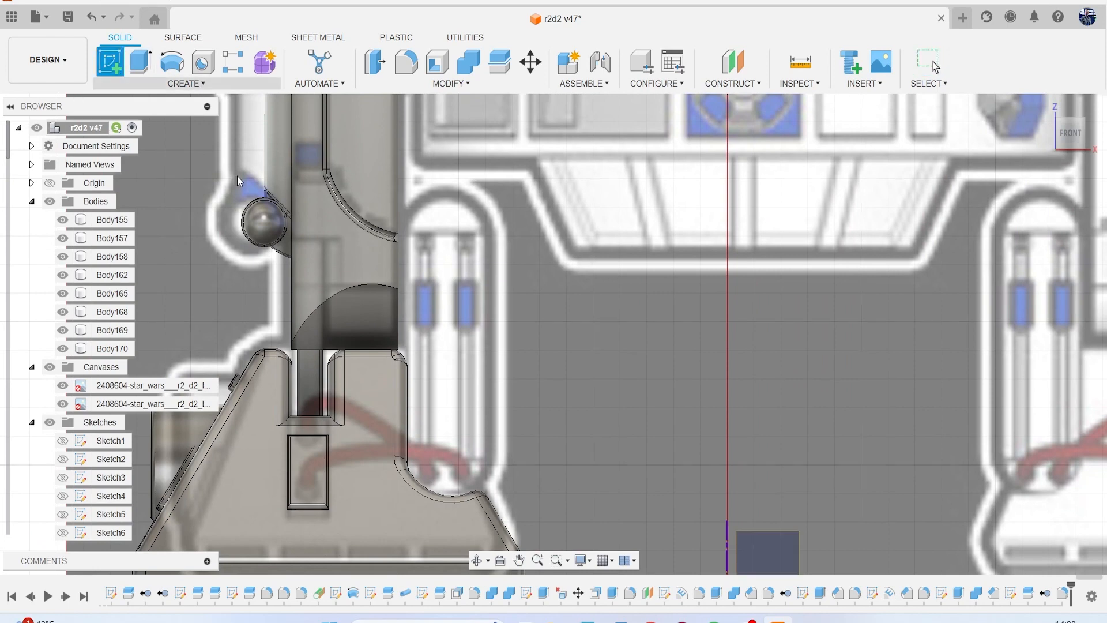
click(509, 354)
scroll(526, 329, down, 4)
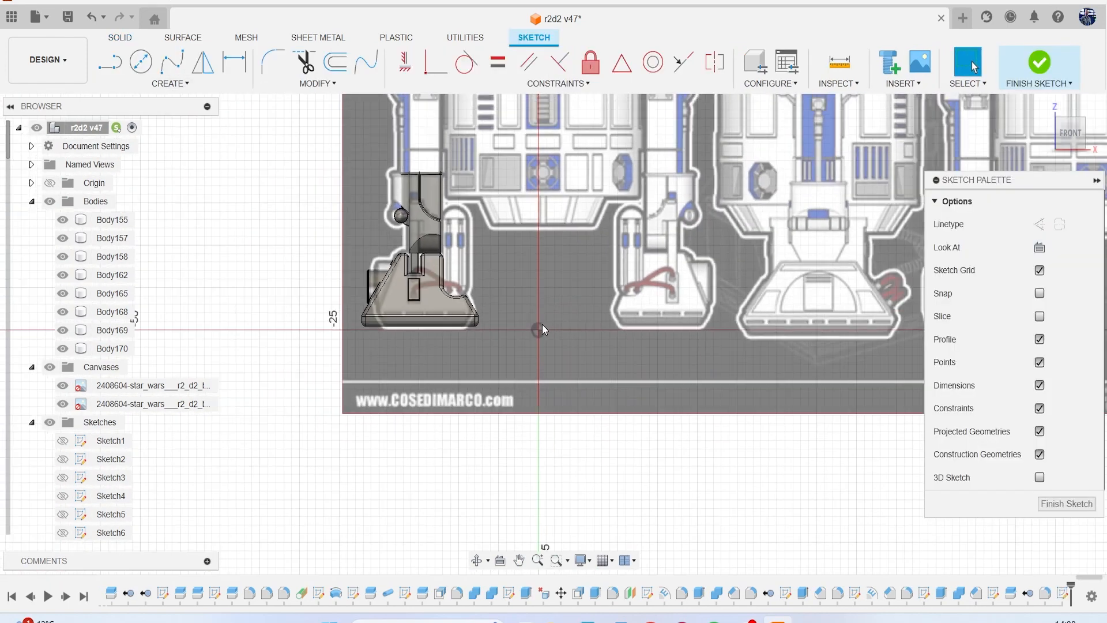
middle_drag(582, 314, 278, 309)
scroll(314, 314, down, 2)
mouse_move(863, 274)
middle_down()
mouse_move(548, 265)
mouse_move(486, 345)
middle_up()
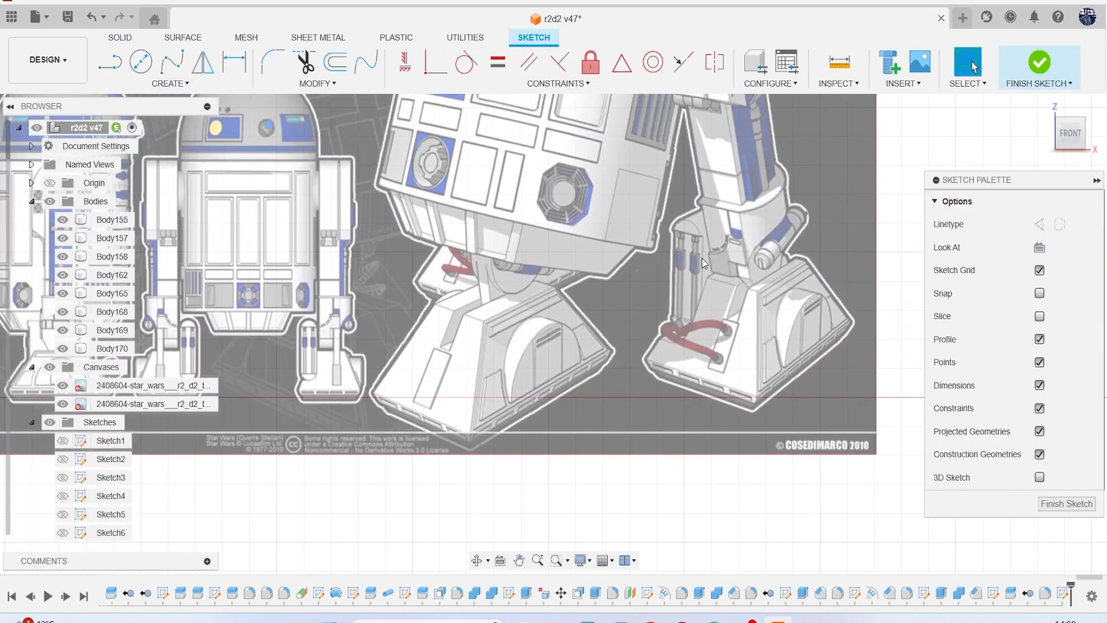
middle_drag(534, 315, 922, 317)
scroll(923, 317, down, 3)
middle_drag(923, 317, 937, 343)
scroll(399, 303, up, 3)
scroll(368, 369, up, 6)
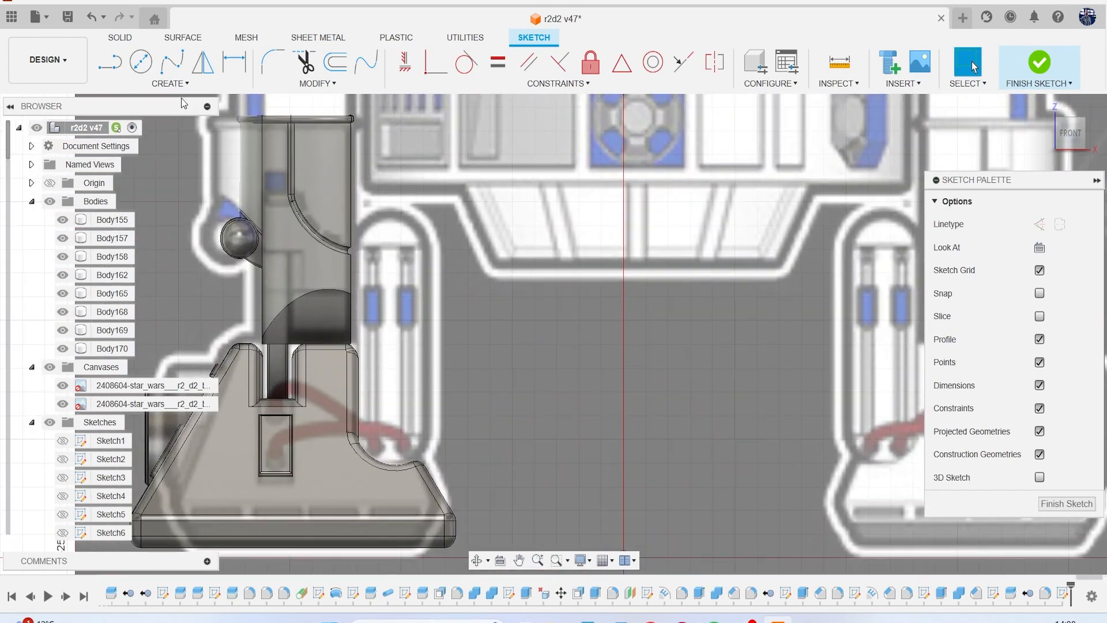
Try sketching a vertical center-to-center slot over the cylinder housing, with straight sides about 8.4 mm long, and adjusting its edge.
click(170, 84)
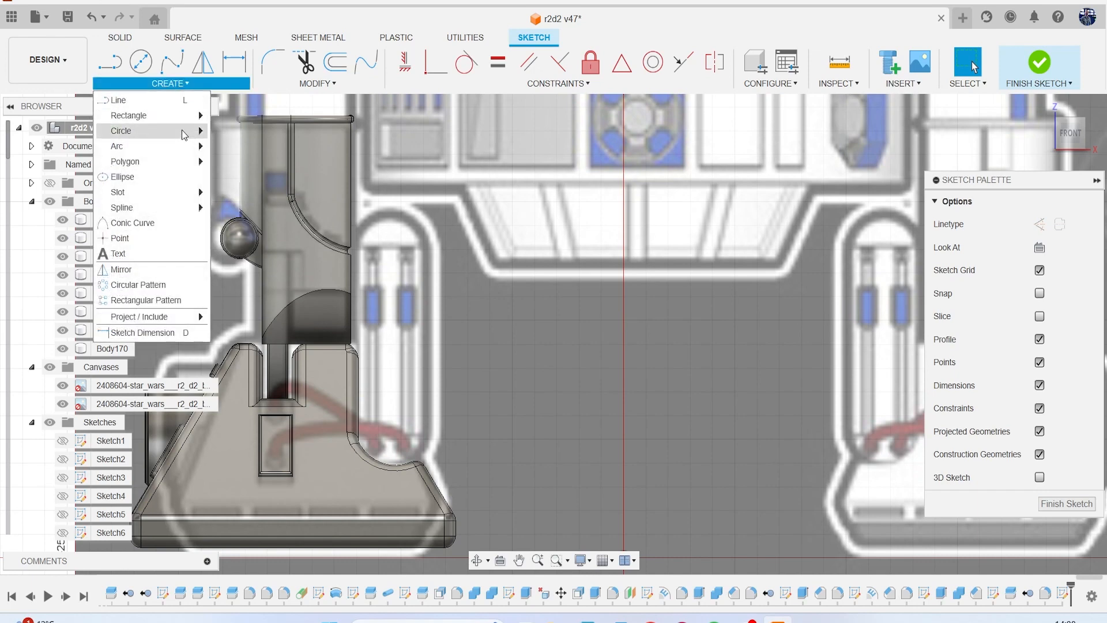
click(248, 192)
middle_drag(336, 266, 324, 223)
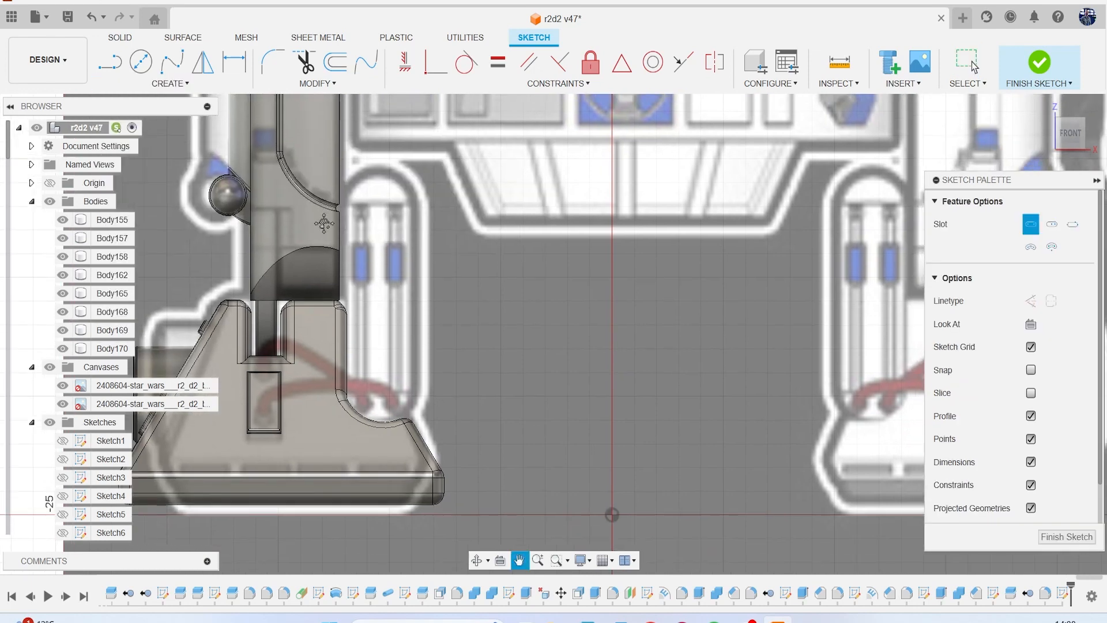
scroll(398, 381, up, 2)
click(372, 406)
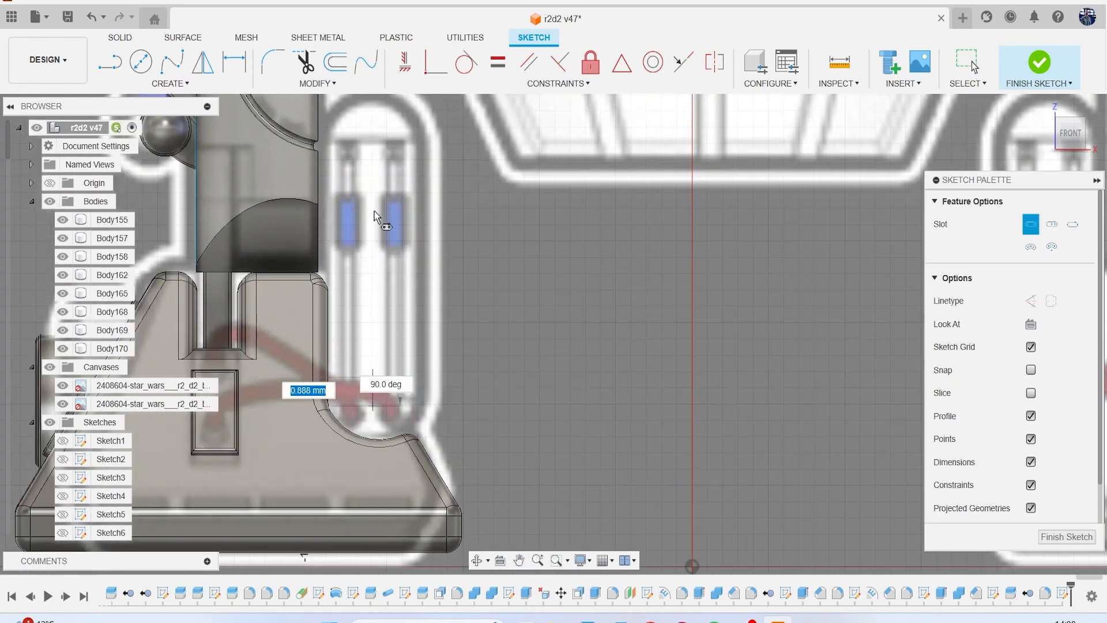
click(373, 132)
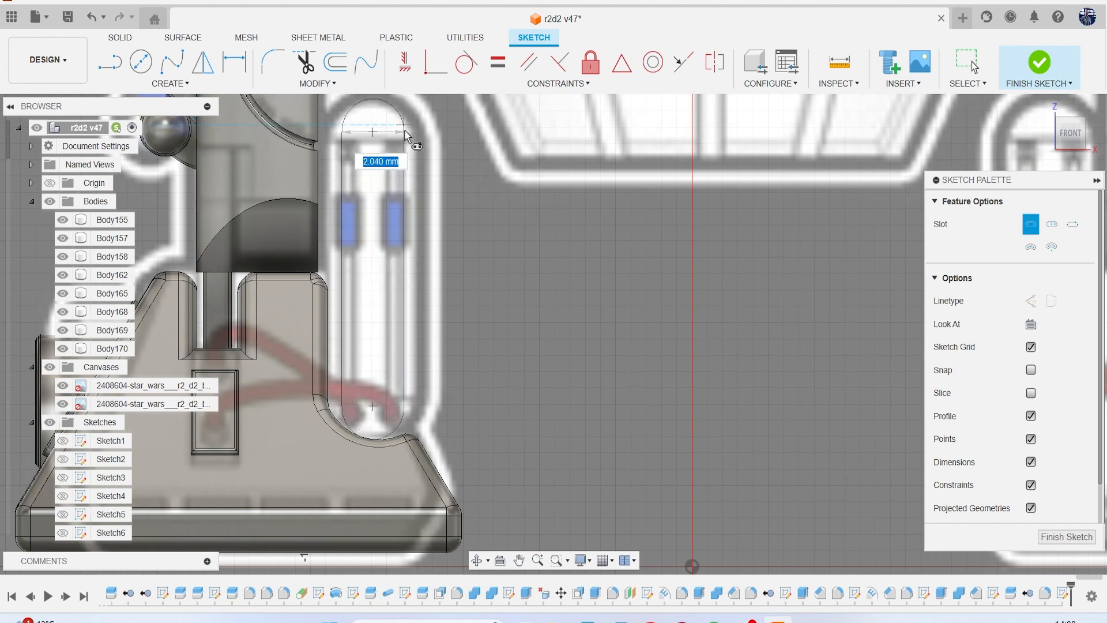
click(416, 140)
key(Escape)
mouse_move(409, 420)
mouse_down()
mouse_move(392, 384)
mouse_move(413, 383)
mouse_up()
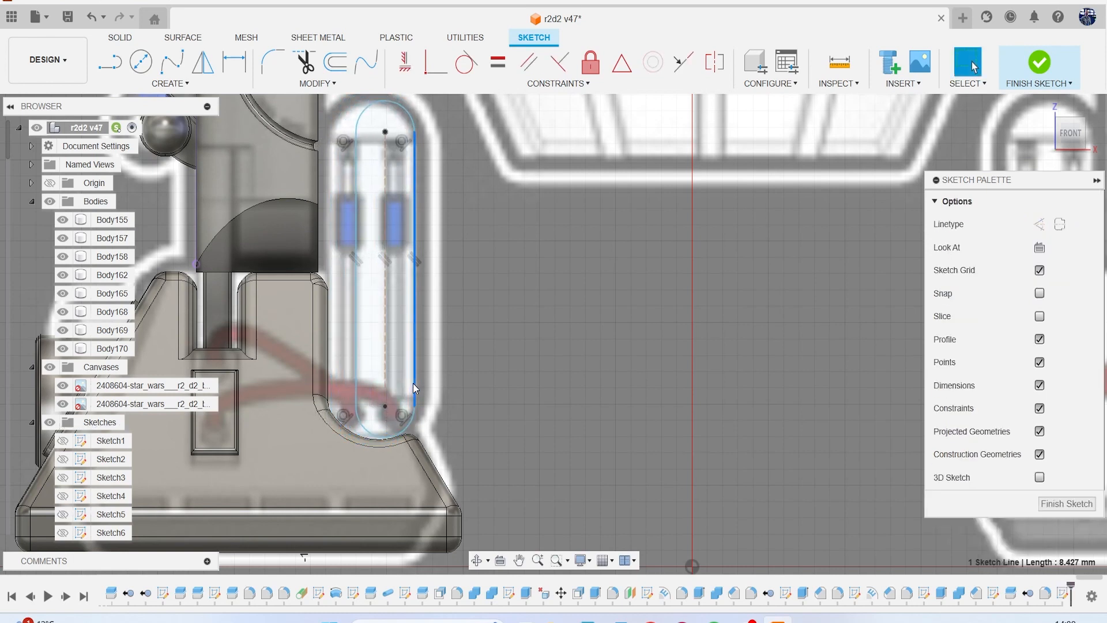
Undo the slot drawn over the cylinder housing.
key(ctrl+z)
key(ctrl+z)
key(ctrl+z)
Sketch a 2-point circle over the housing's lower end, starting just above the foot's curved cutout.
mouse_move(433, 362)
middle_down()
mouse_move(431, 395)
mouse_move(411, 401)
middle_up()
mouse_move(369, 350)
middle_down()
mouse_move(388, 395)
mouse_move(374, 346)
middle_up()
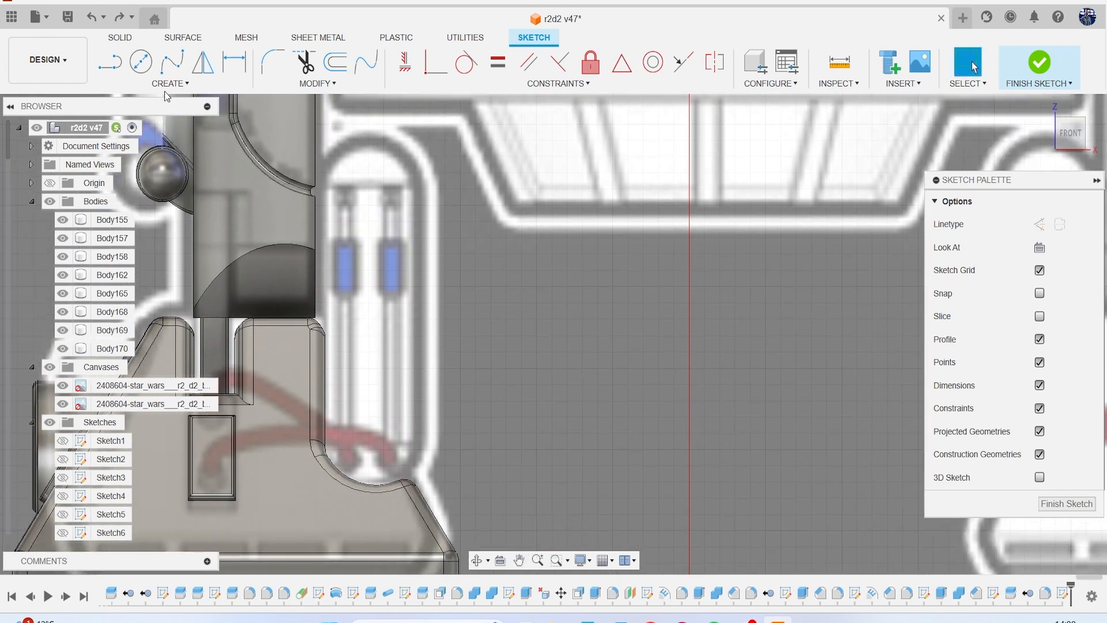
click(142, 72)
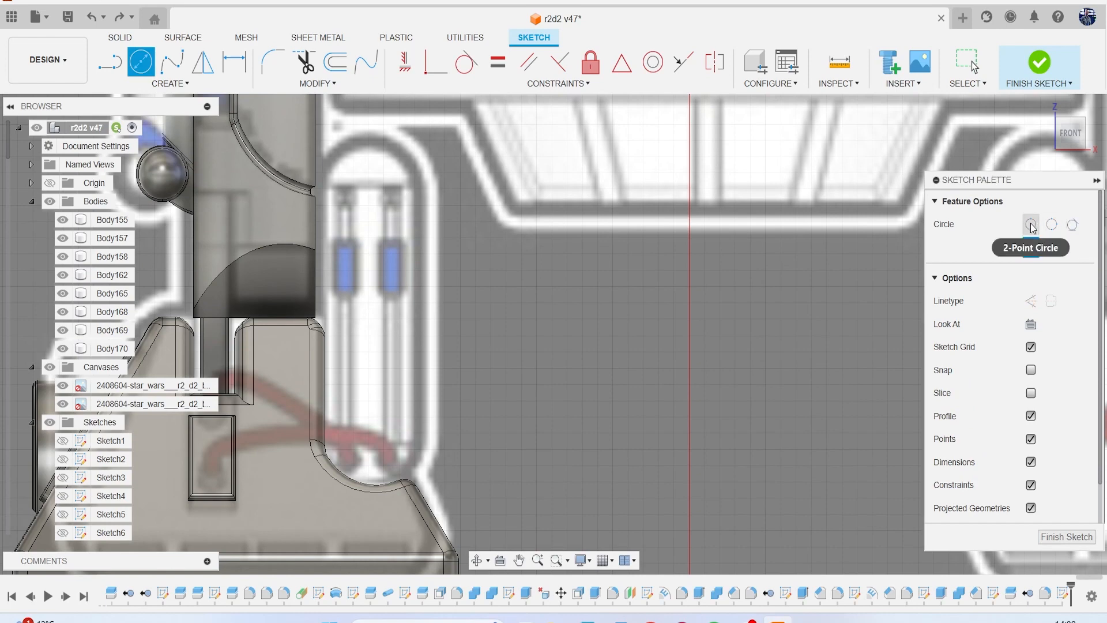
middle_drag(645, 393, 683, 333)
scroll(411, 426, up, 3)
click(402, 390)
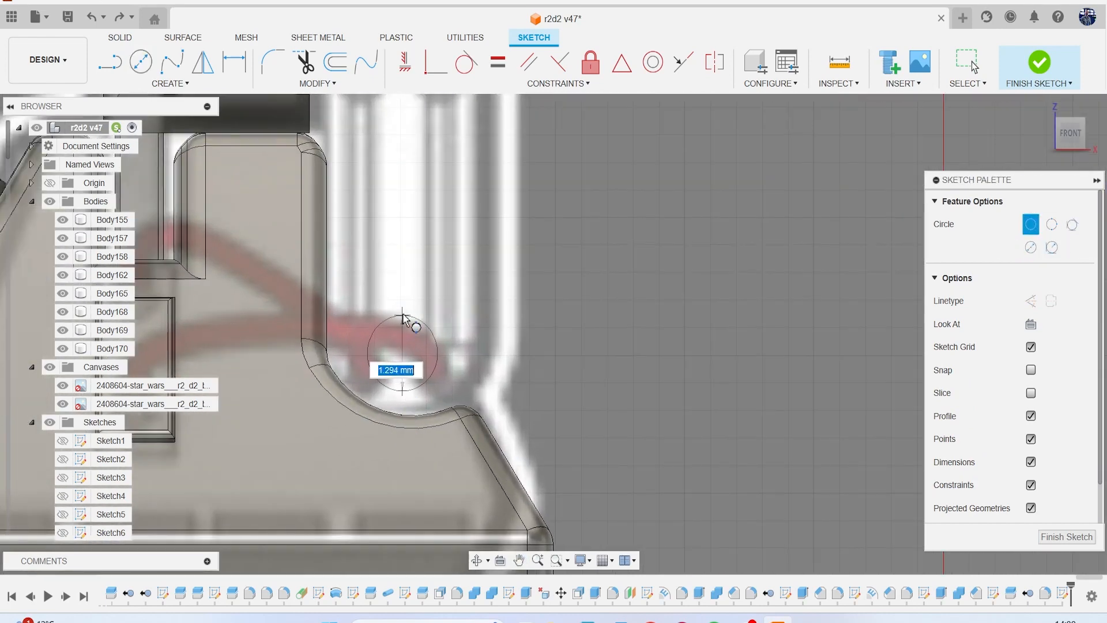
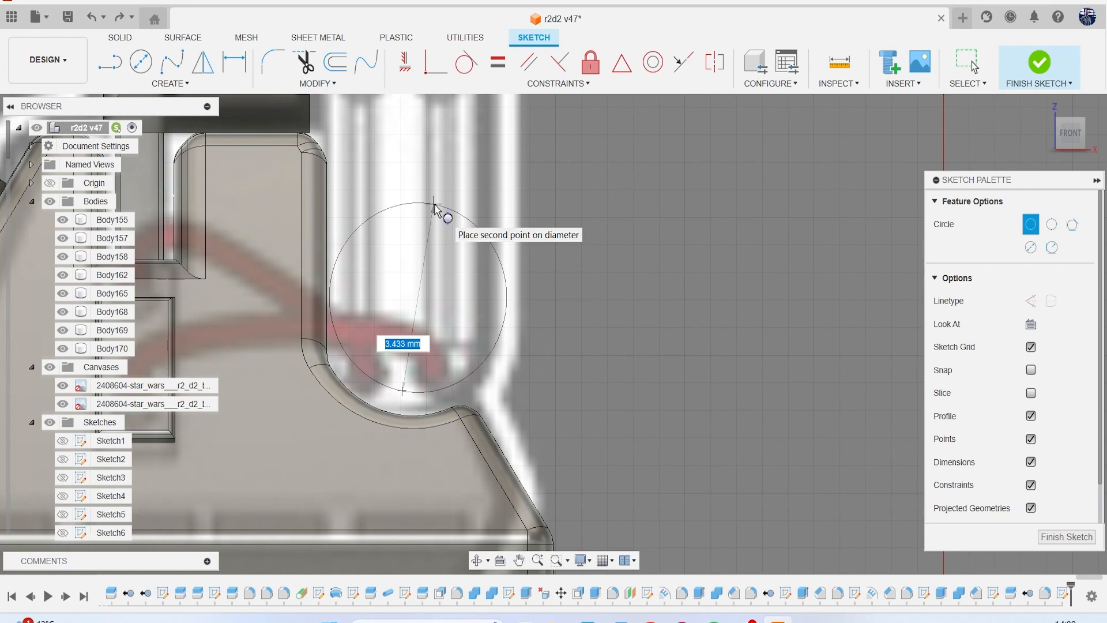
Finish the lower-end circle at about 3.4 mm diameter and move its center so it sits in the foot's curved cutout.
click(434, 208)
scroll(522, 276, down, 2)
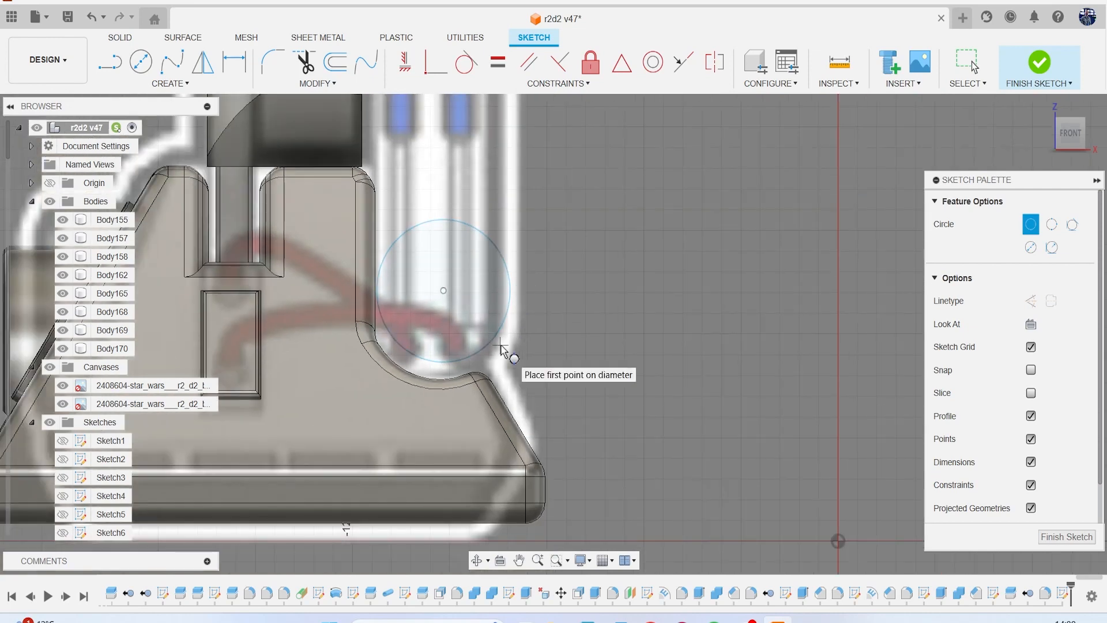
scroll(502, 349, up, 3)
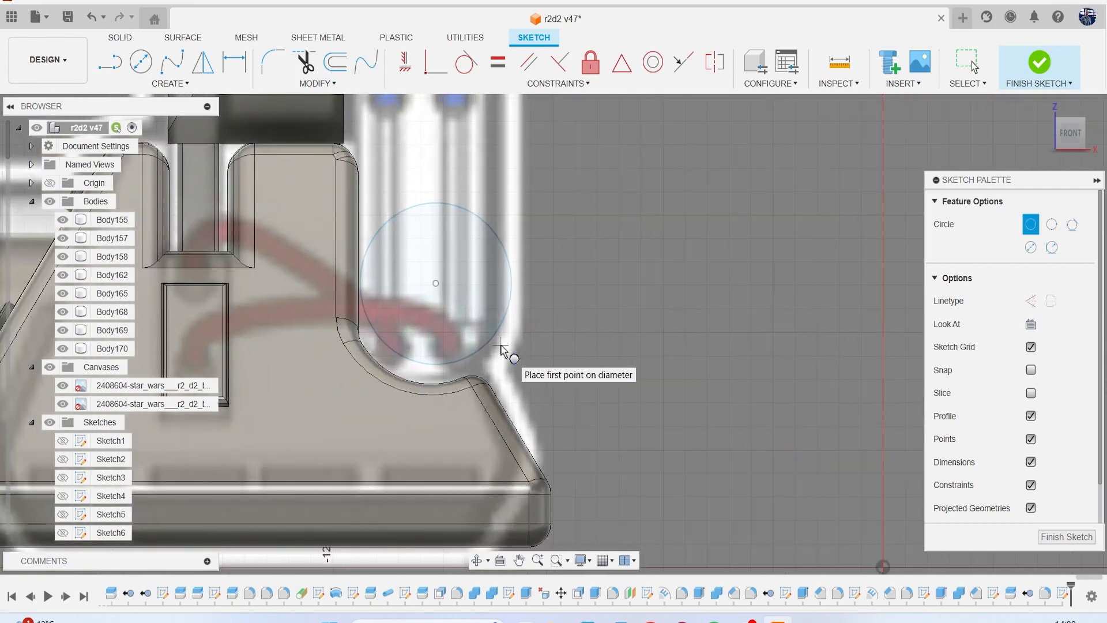
key(Escape)
drag(402, 252, 403, 279)
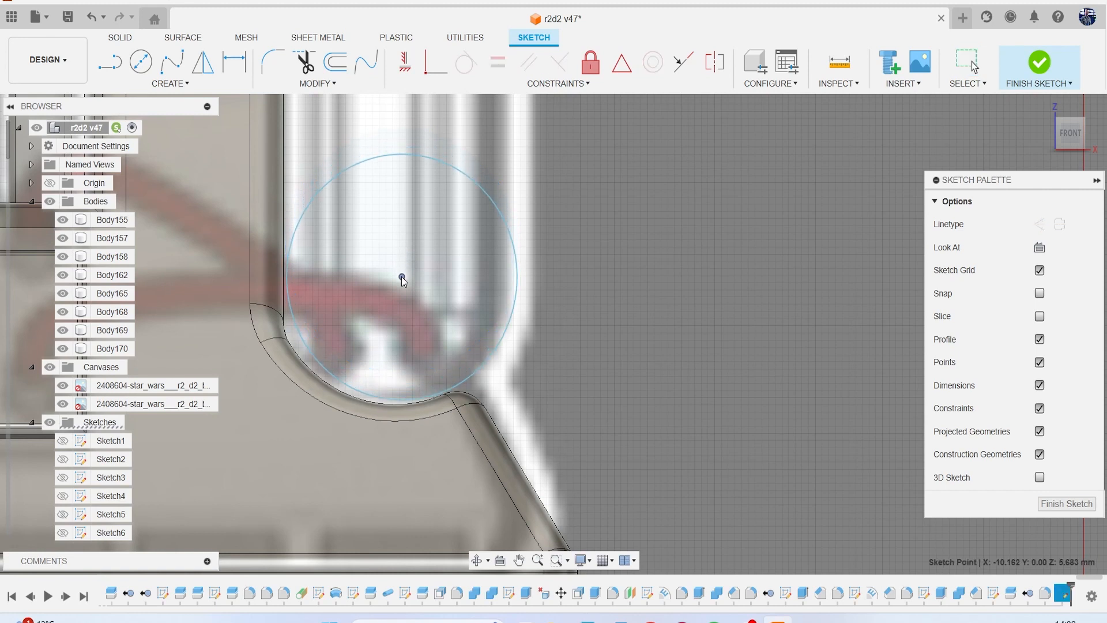
scroll(469, 306, down, 6)
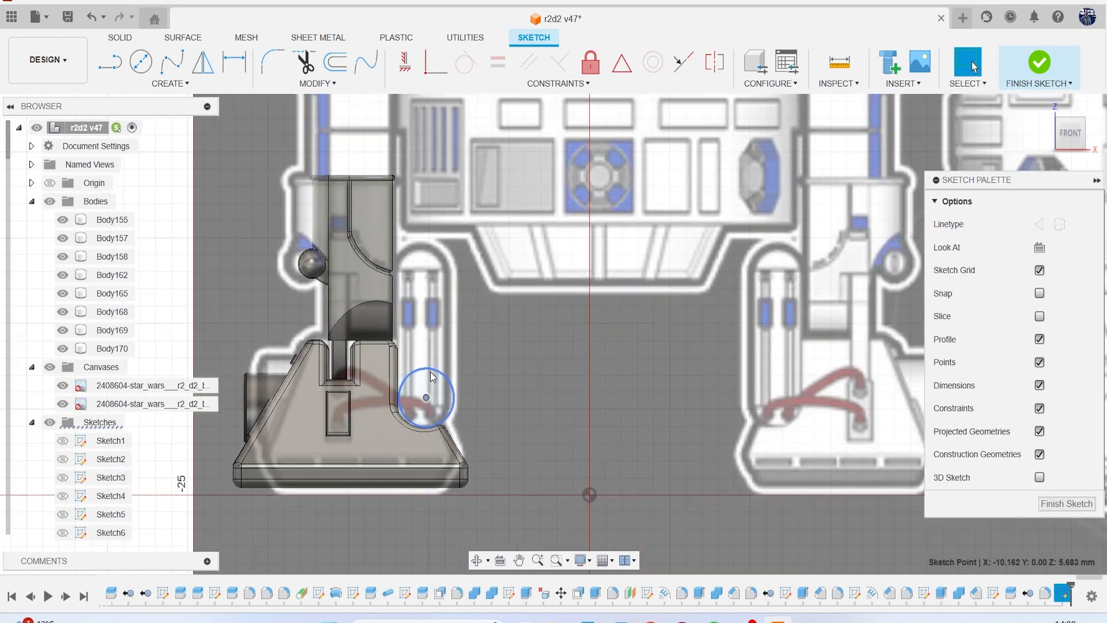
scroll(430, 371, up, 2)
Copy the circle and move the copy about 7.02 mm straight up to the housing's upper end.
click(428, 366)
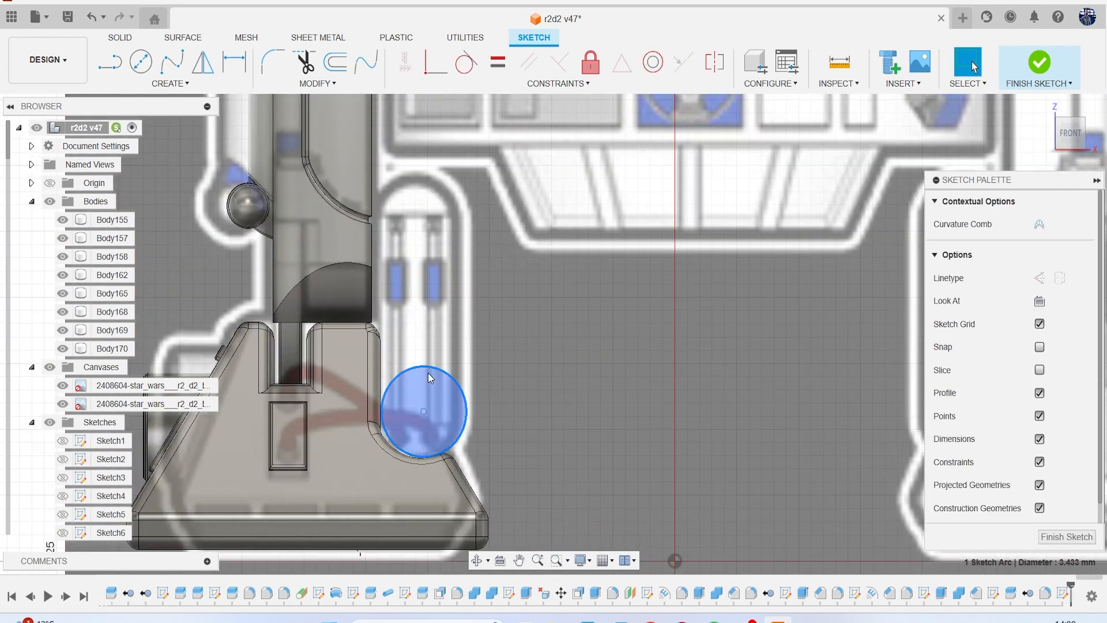
scroll(429, 378, up, 1)
key(m)
scroll(432, 404, down, 1)
drag(429, 442, 428, 334)
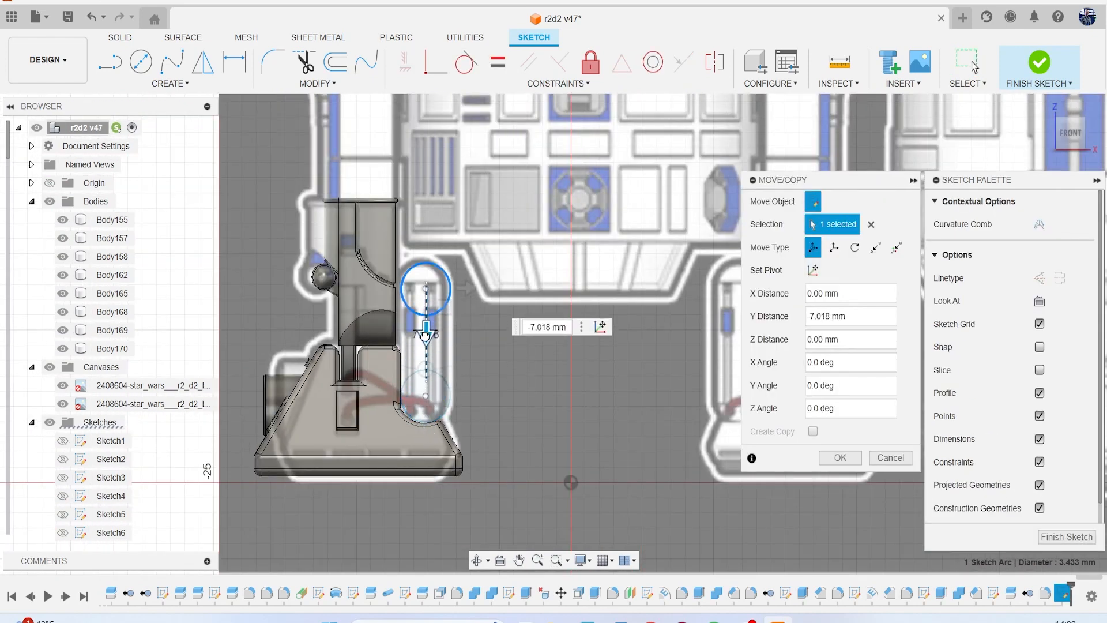
click(840, 457)
scroll(405, 376, down, 1)
scroll(401, 346, up, 6)
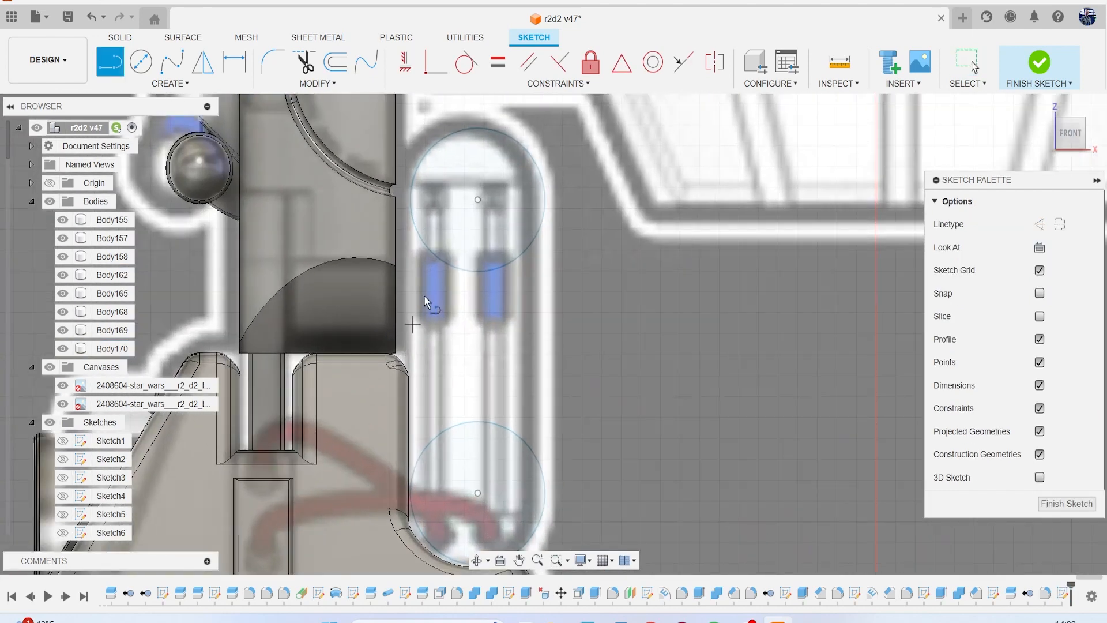
Draw straight lines between the upper and lower circles along both sides of the cylinder housing.
key(l)
click(411, 199)
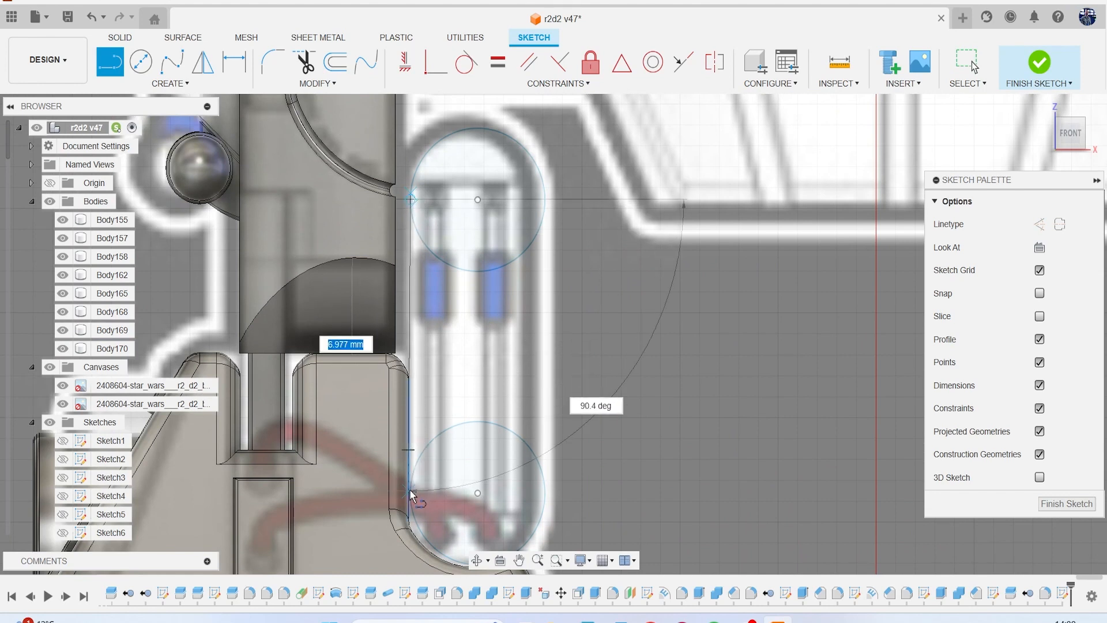
click(444, 490)
key(Escape)
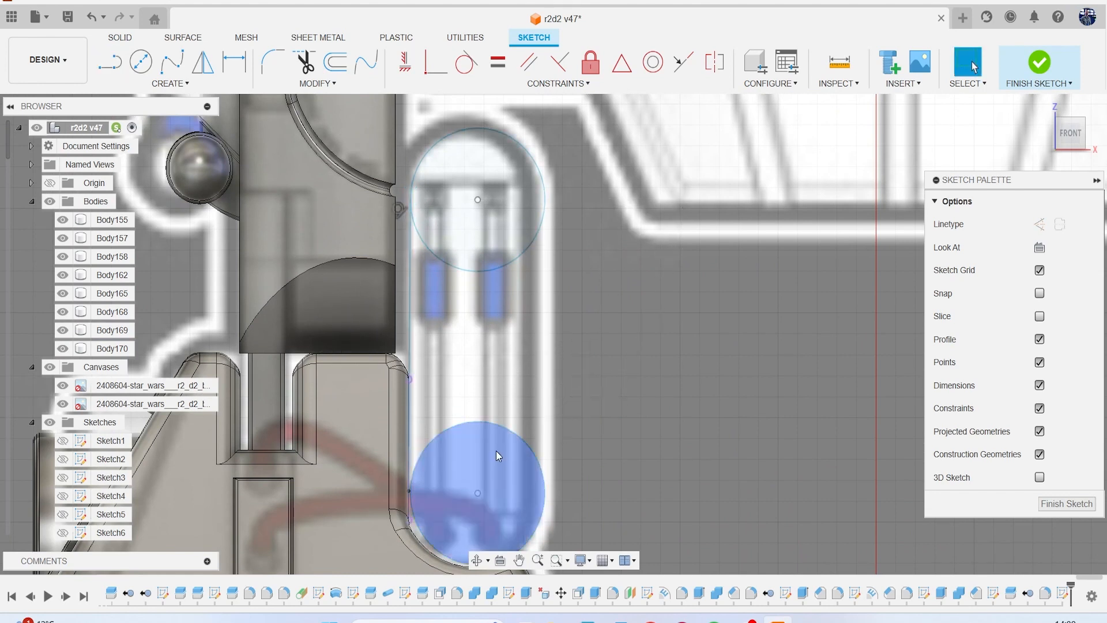
key(l)
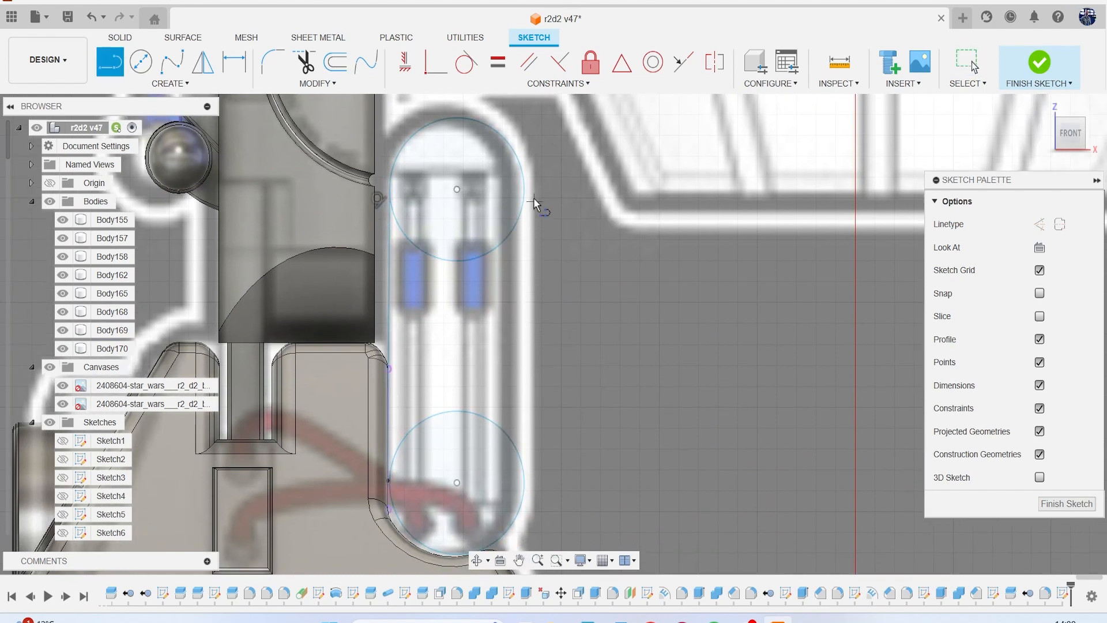
drag(524, 199, 526, 496)
click(524, 492)
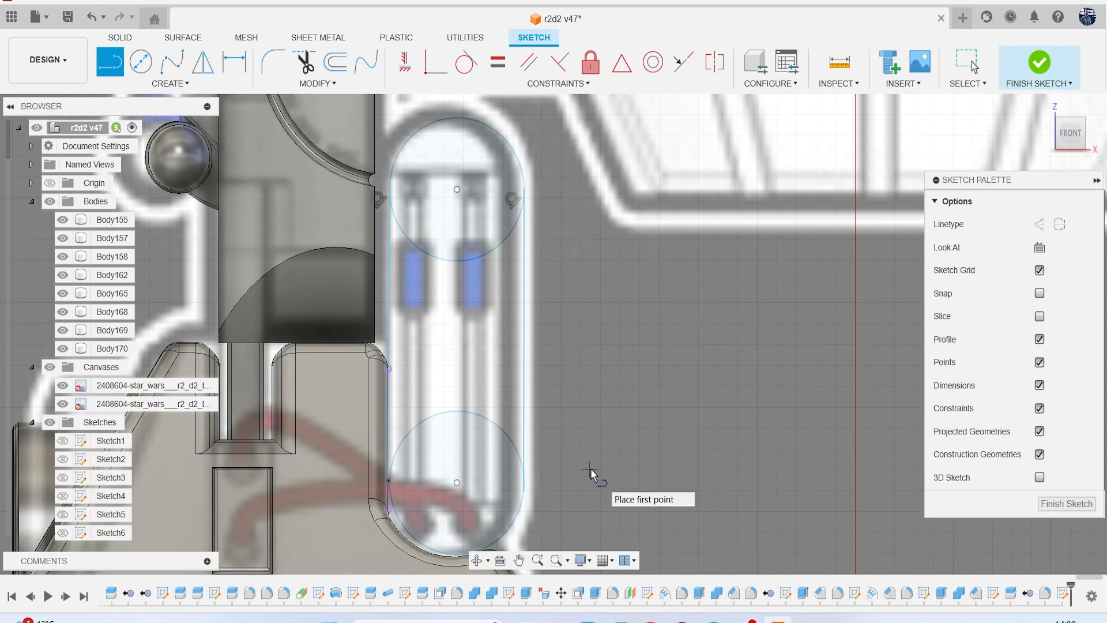
key(Escape)
key(e)
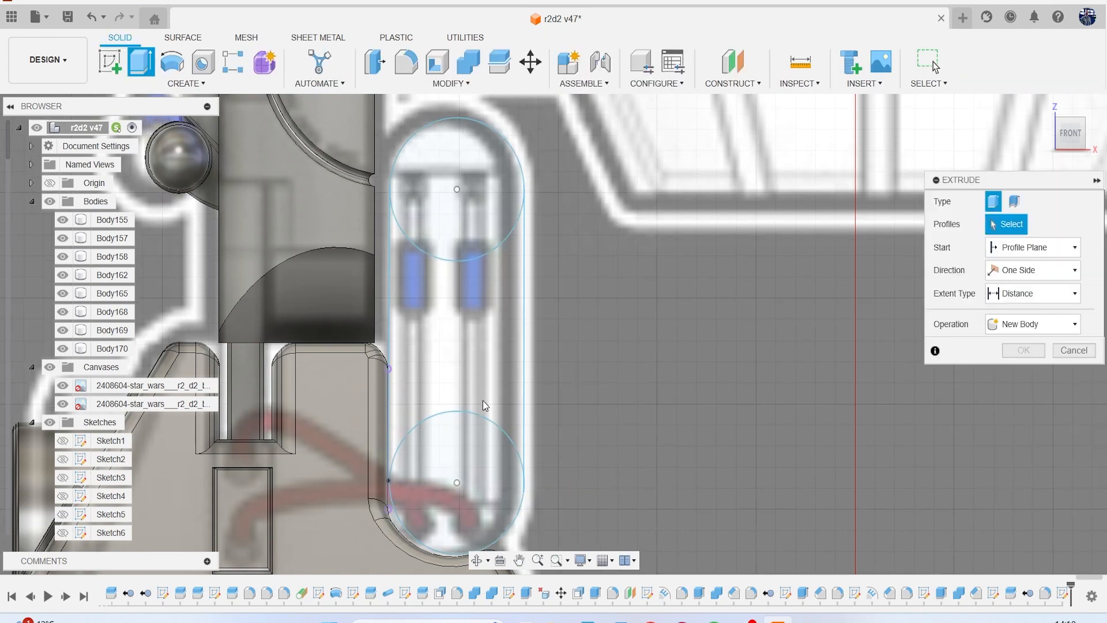
scroll(510, 476, up, 4)
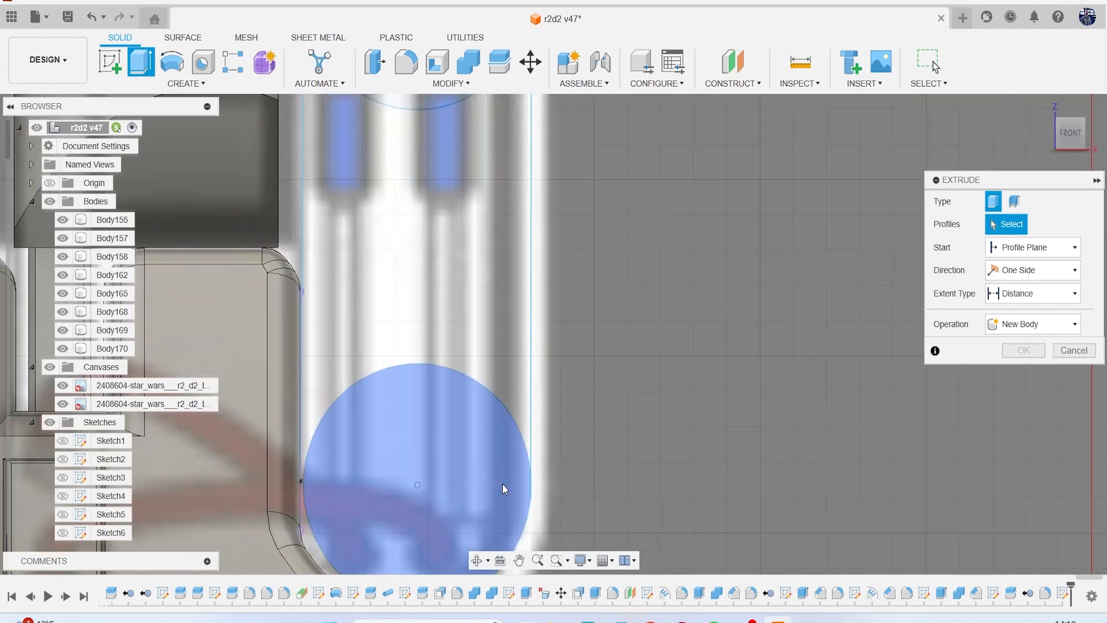
click(502, 486)
scroll(479, 361, down, 2)
scroll(482, 355, down, 2)
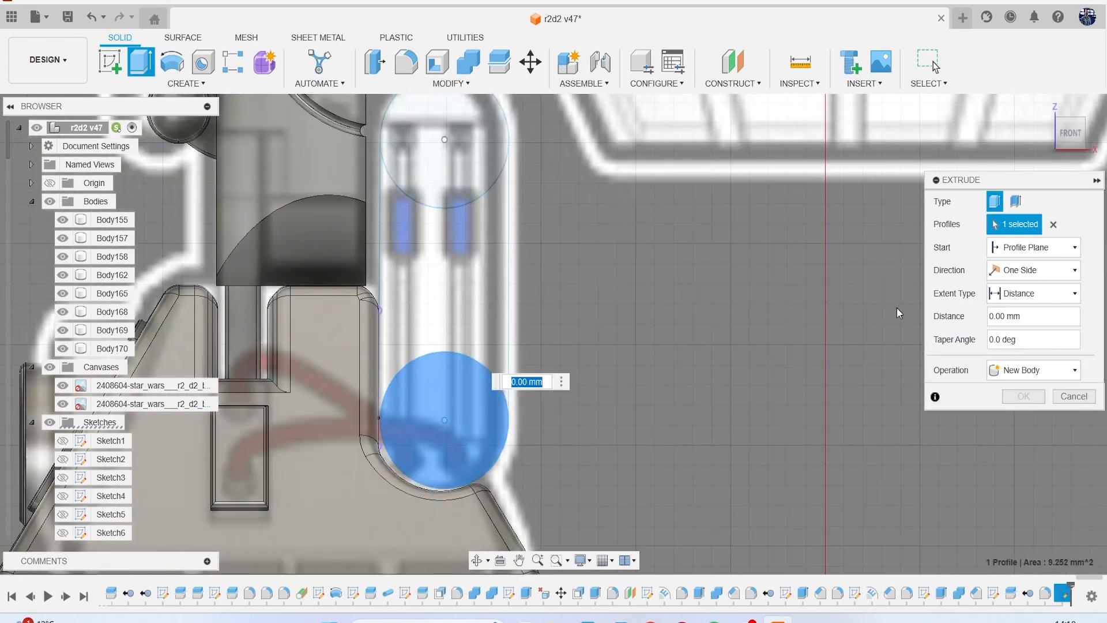
click(1074, 397)
Draw another line joining the left edges of the lower and upper circles to close the housing's outline.
scroll(427, 374, up, 2)
scroll(475, 445, up, 6)
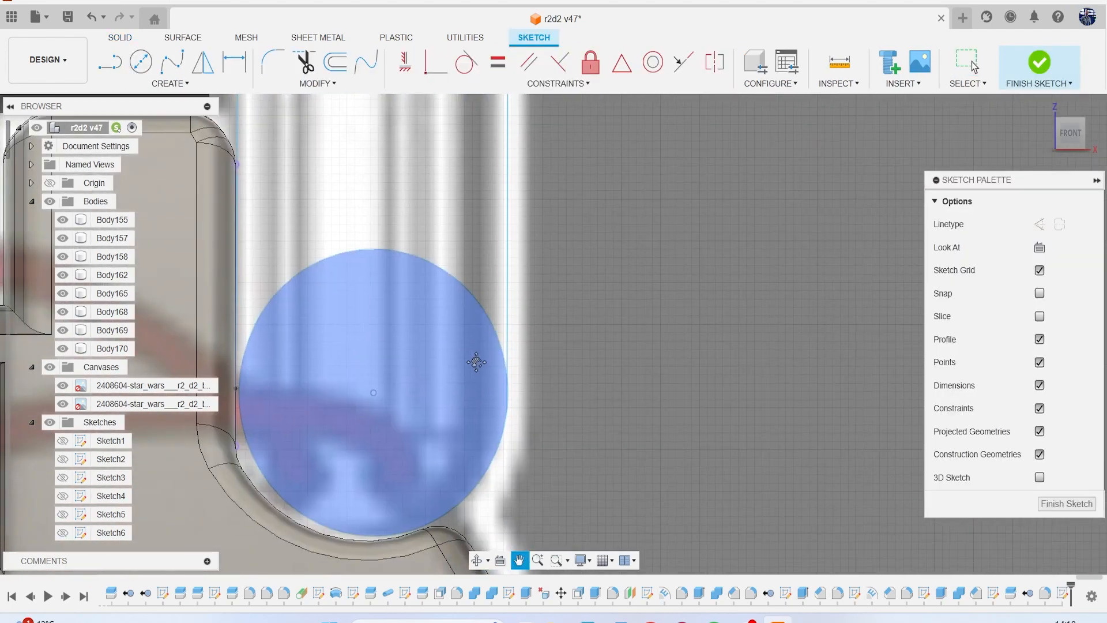
scroll(480, 404, up, 2)
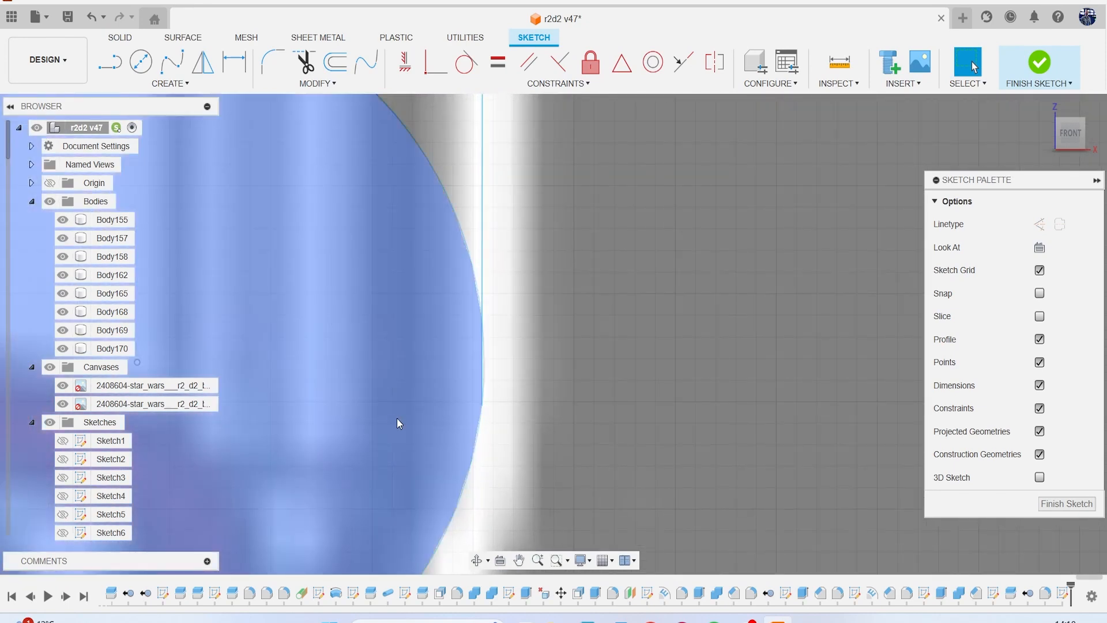
scroll(391, 421, down, 2)
scroll(391, 420, down, 3)
scroll(292, 372, up, 6)
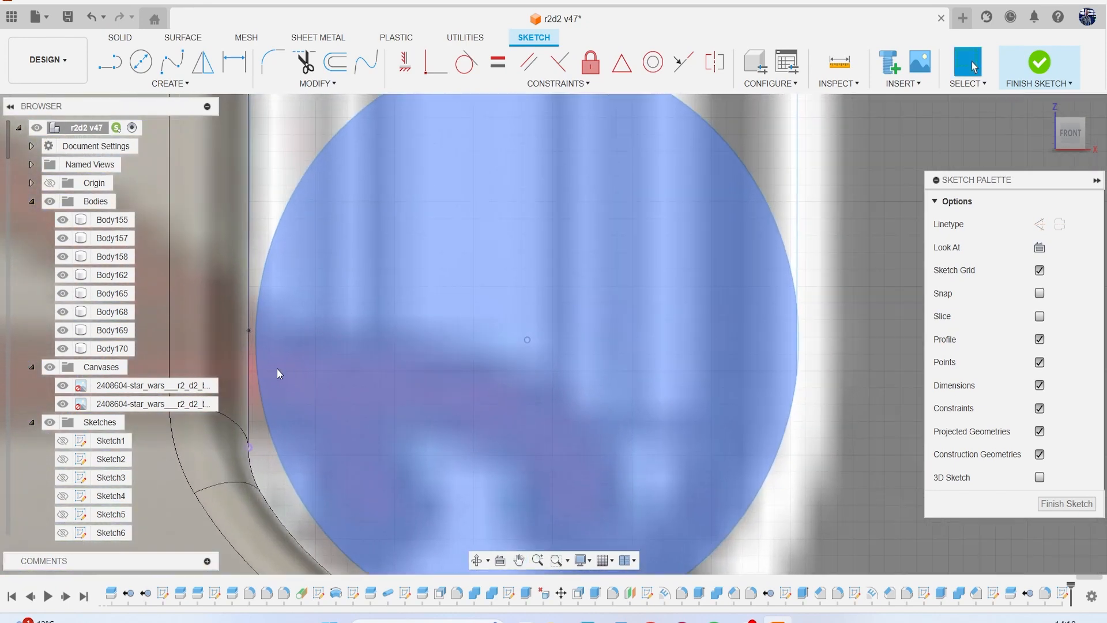
scroll(247, 313, down, 8)
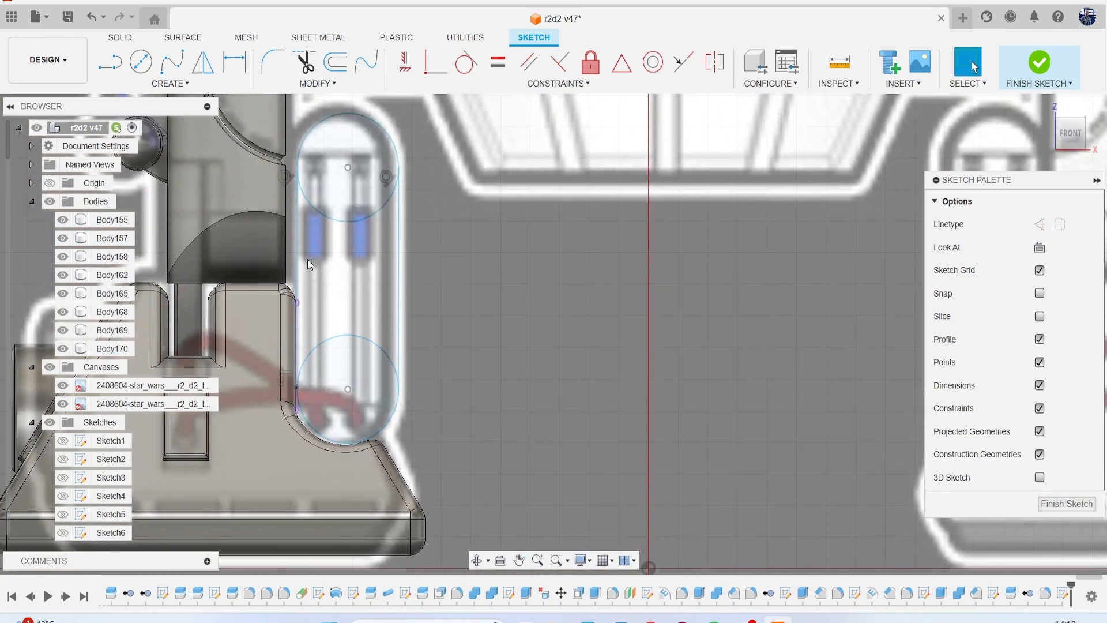
key(l)
scroll(297, 315, up, 5)
scroll(301, 485, up, 2)
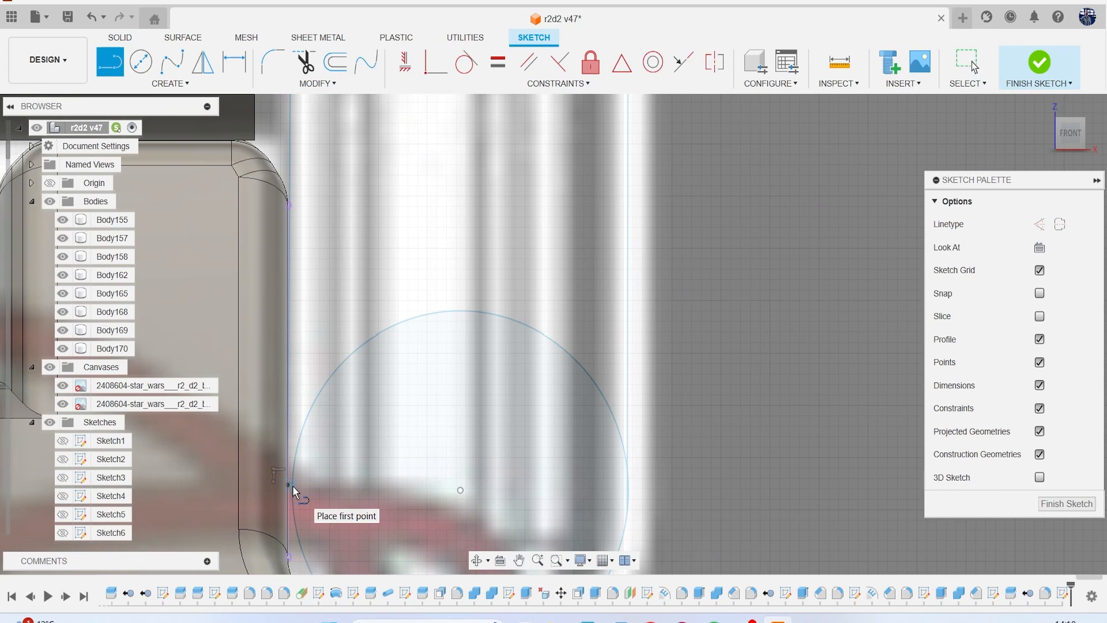
click(292, 485)
scroll(323, 329, down, 3)
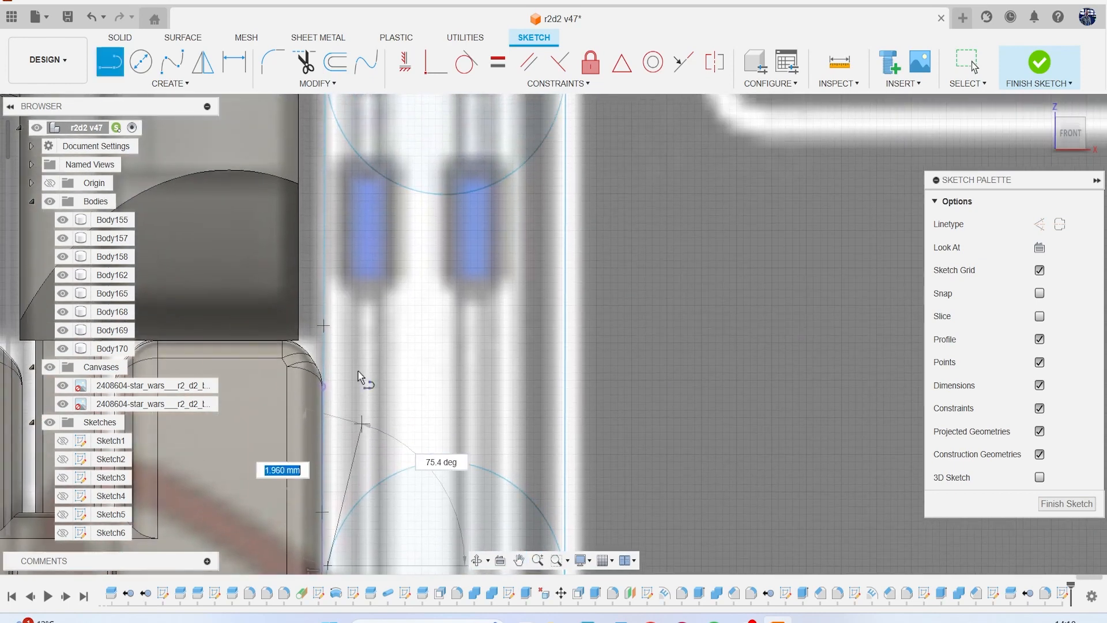
scroll(360, 376, down, 3)
scroll(360, 265, up, 6)
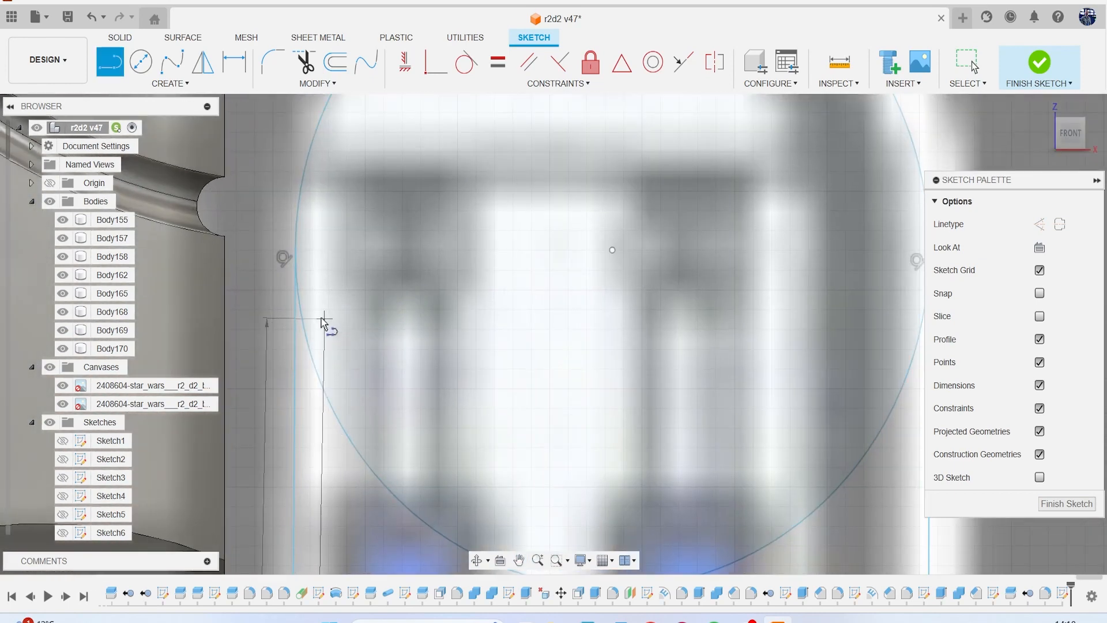
click(298, 251)
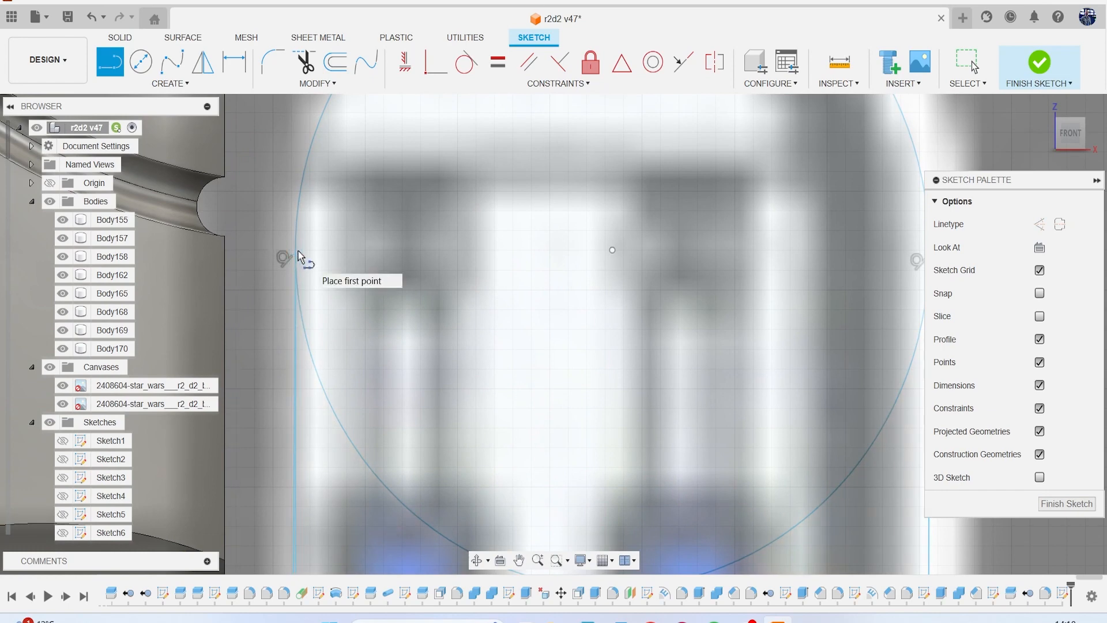
key(Escape)
Extrude all three regions of the housing outline about 6.3 mm toward the front.
scroll(357, 283, down, 5)
scroll(404, 306, down, 3)
middle_drag(443, 420, 355, 272)
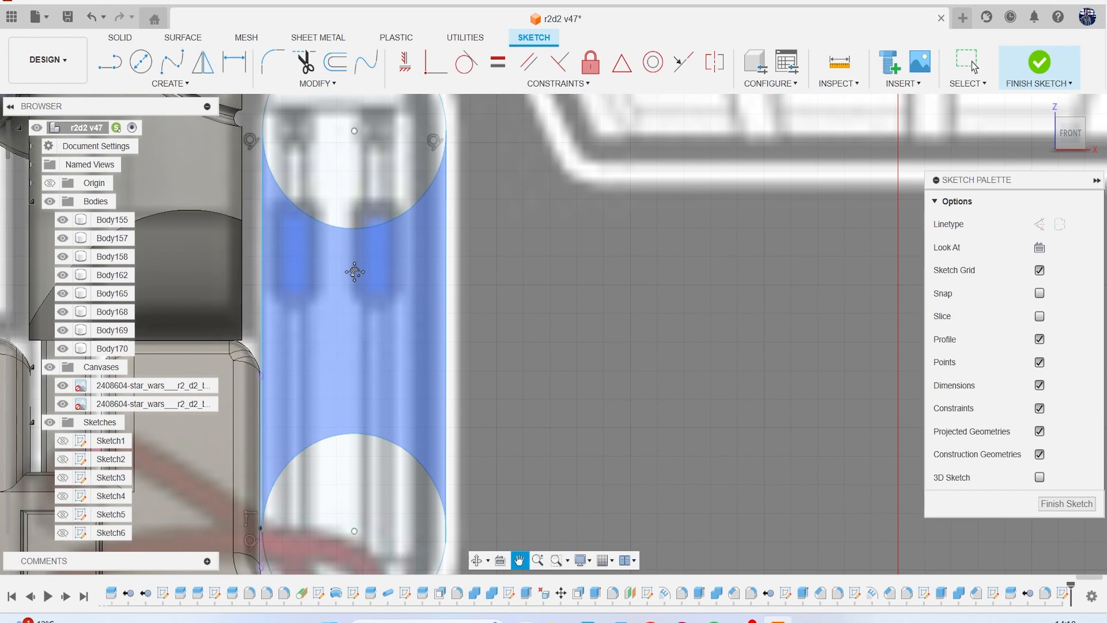
key(e)
click(397, 314)
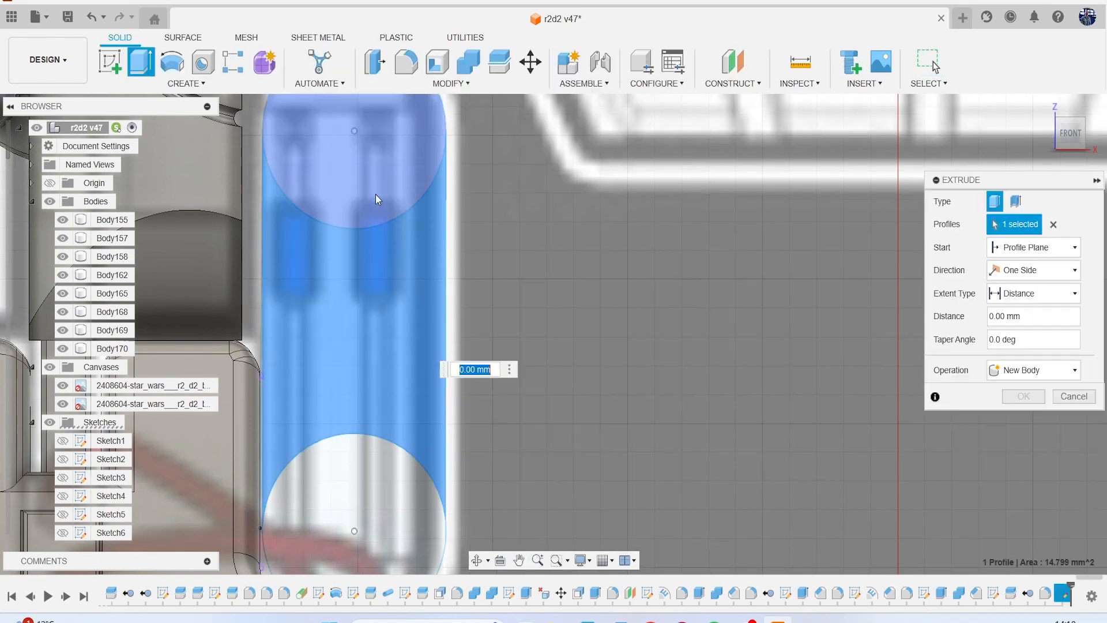
click(376, 195)
click(395, 440)
scroll(398, 439, down, 4)
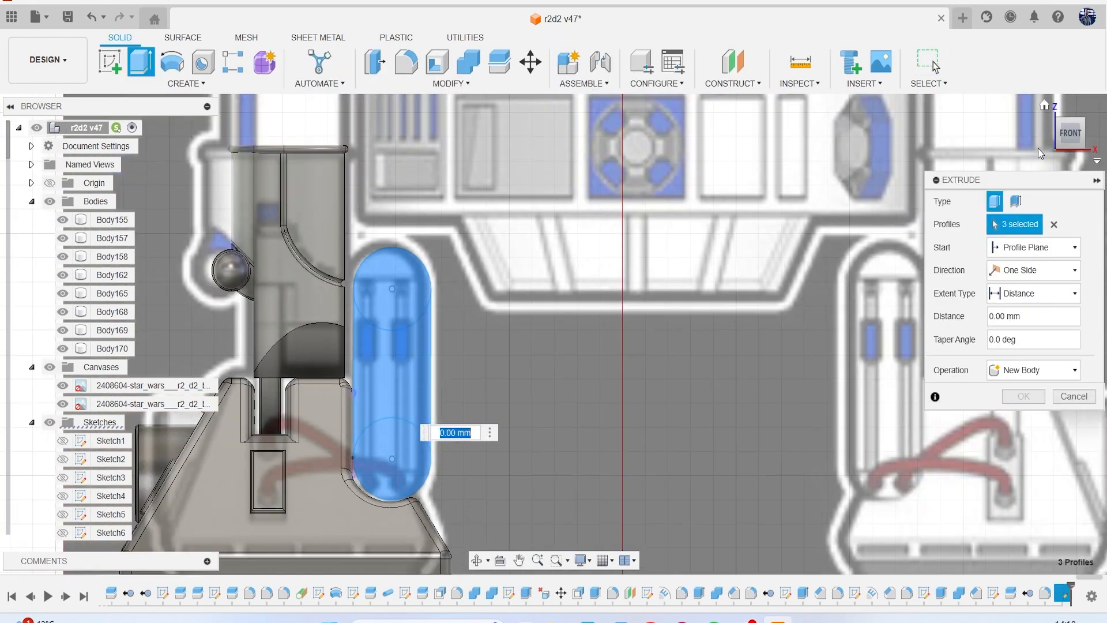
mouse_move(1075, 146)
mouse_down()
mouse_move(876, 161)
mouse_move(1093, 138)
mouse_up()
click(1080, 140)
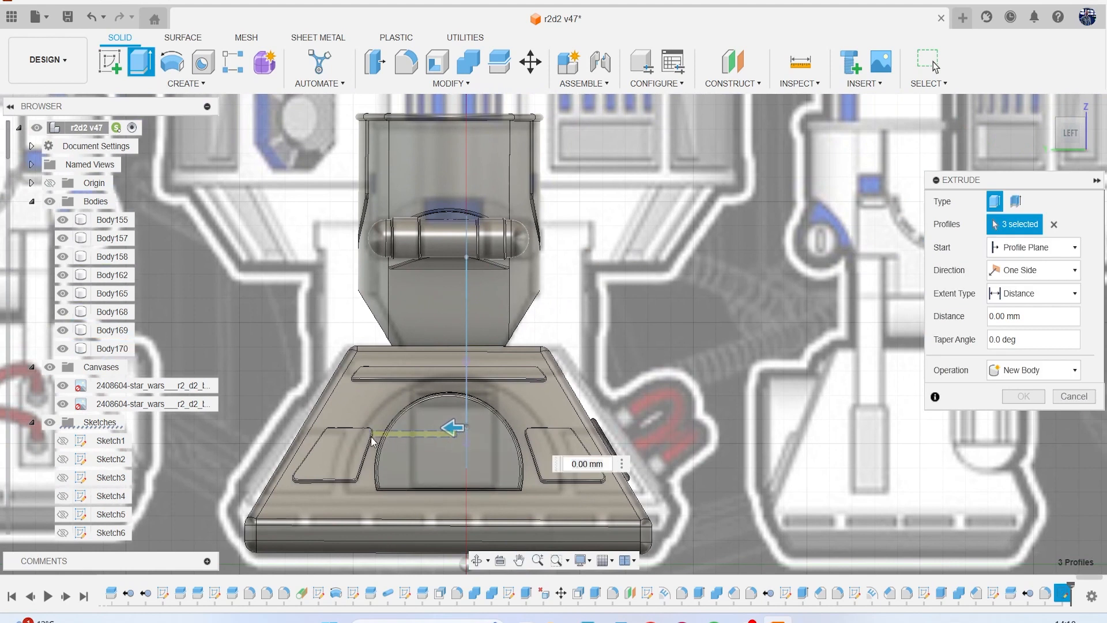
drag(453, 428, 311, 436)
Make the housing extrusion two-sided, extend the second side about 5.03 mm, and create it as a new body.
click(1032, 270)
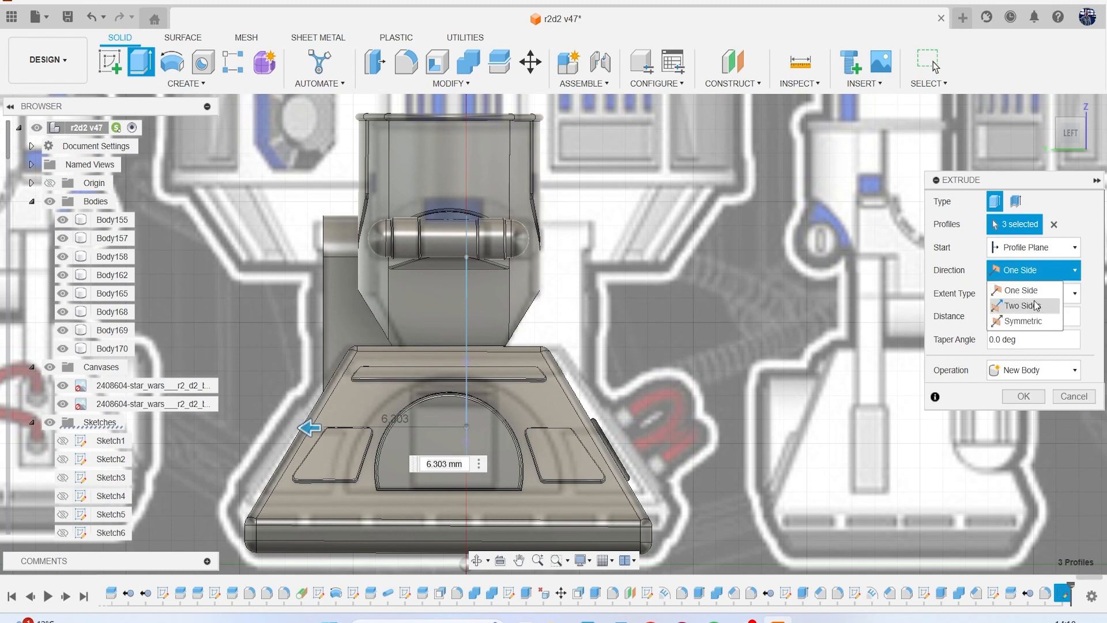
click(1020, 305)
drag(479, 426, 604, 424)
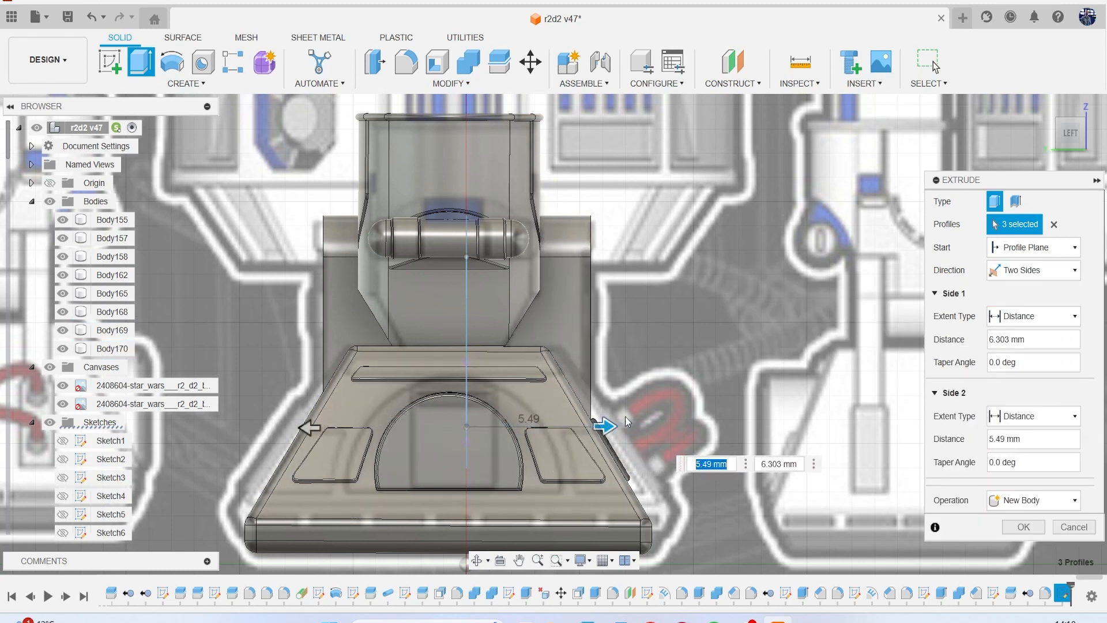
drag(602, 425, 596, 431)
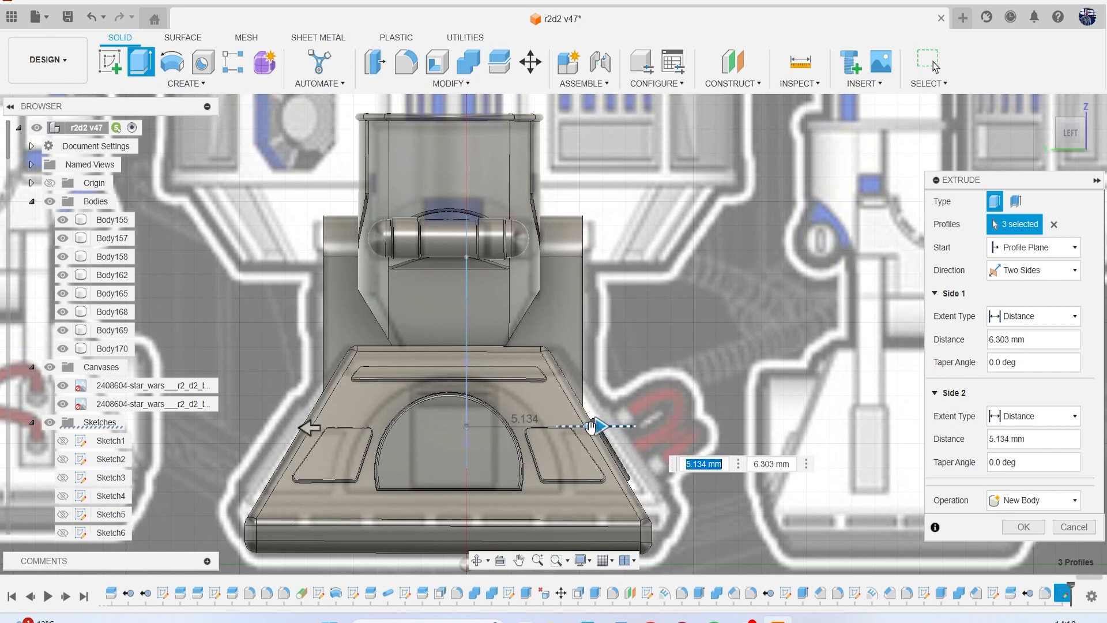
drag(591, 427, 589, 429)
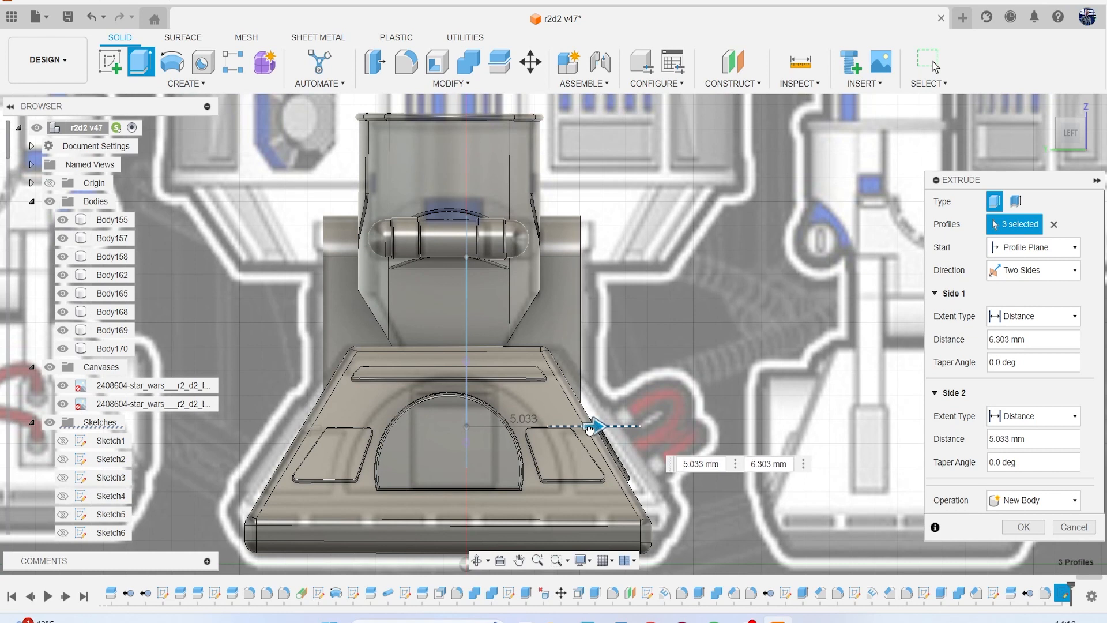
click(1023, 527)
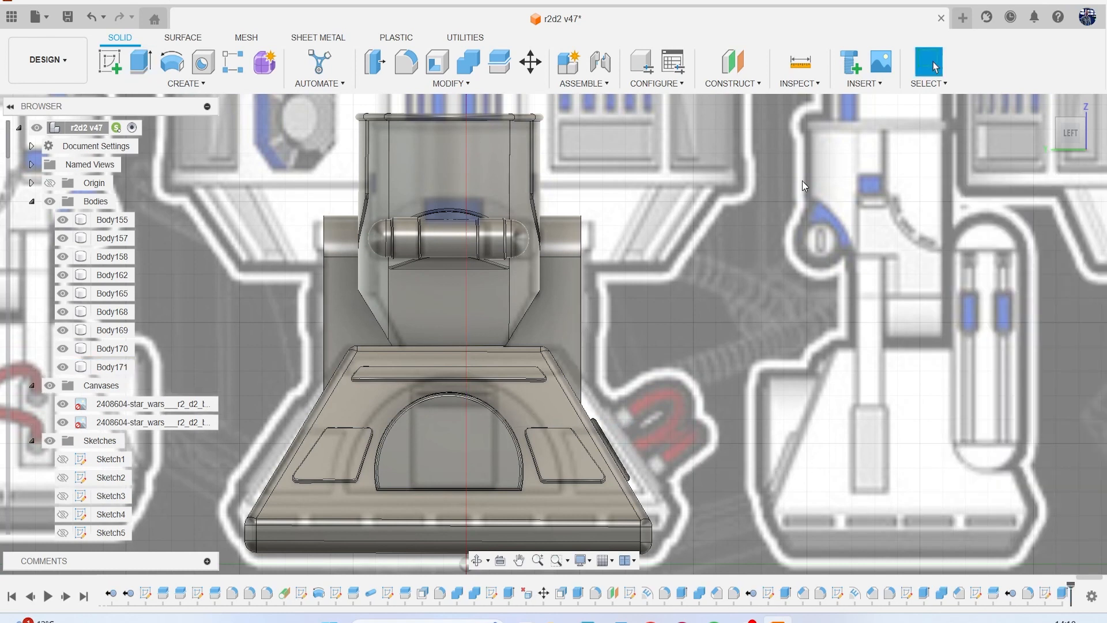
Examine the housing in the canvas's perspective reference and hide the canvases to view the modeled housing from an angle.
mouse_move(1079, 140)
mouse_down()
mouse_move(951, 140)
mouse_move(1065, 150)
mouse_up()
scroll(983, 233, down, 5)
mouse_move(984, 233)
middle_down()
mouse_move(685, 186)
mouse_move(388, 205)
middle_up()
mouse_move(725, 208)
middle_down()
mouse_move(565, 276)
mouse_move(286, 333)
middle_up()
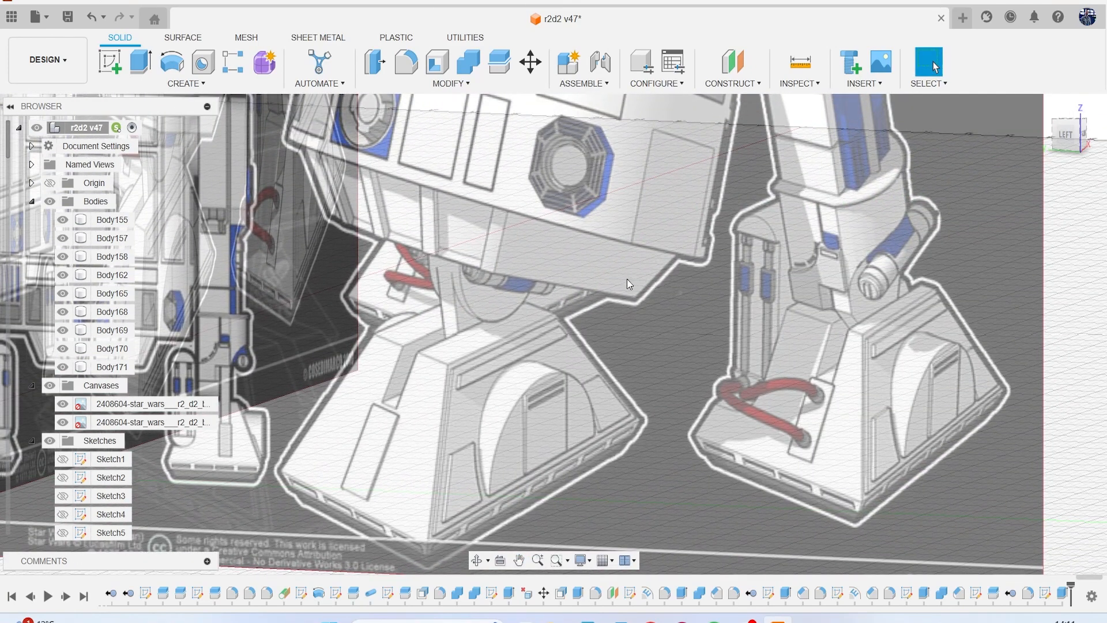
middle_drag(339, 302, 762, 224)
click(49, 386)
middle_drag(558, 238, 819, 218)
scroll(819, 217, up, 3)
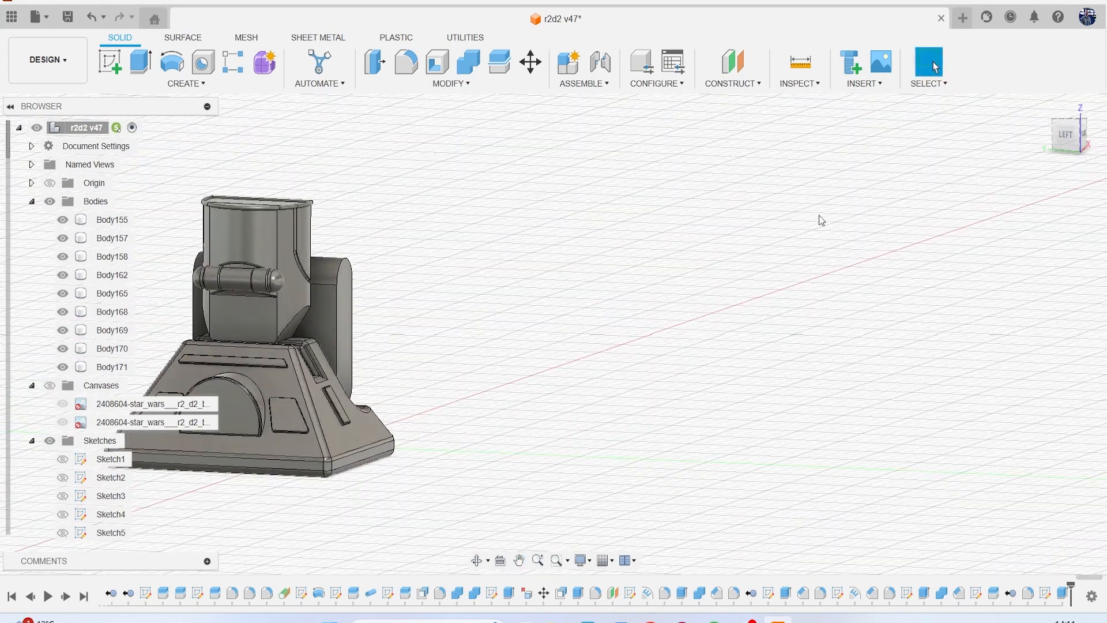
Start a sketch on the front face of the cylinder housing and show the reference canvases again.
click(96, 68)
click(346, 297)
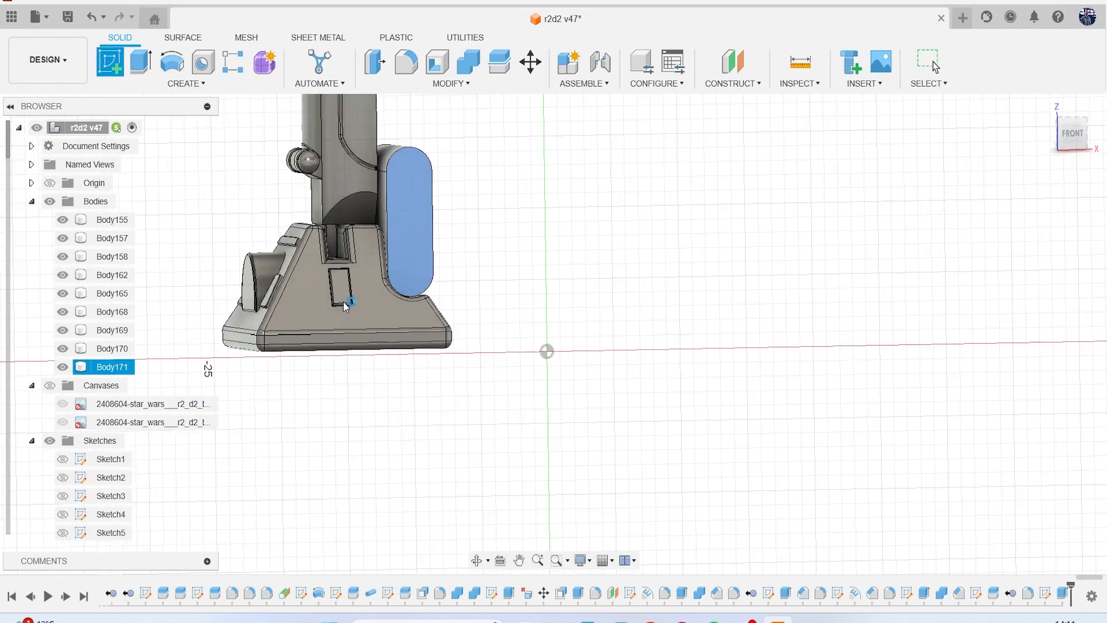
click(49, 386)
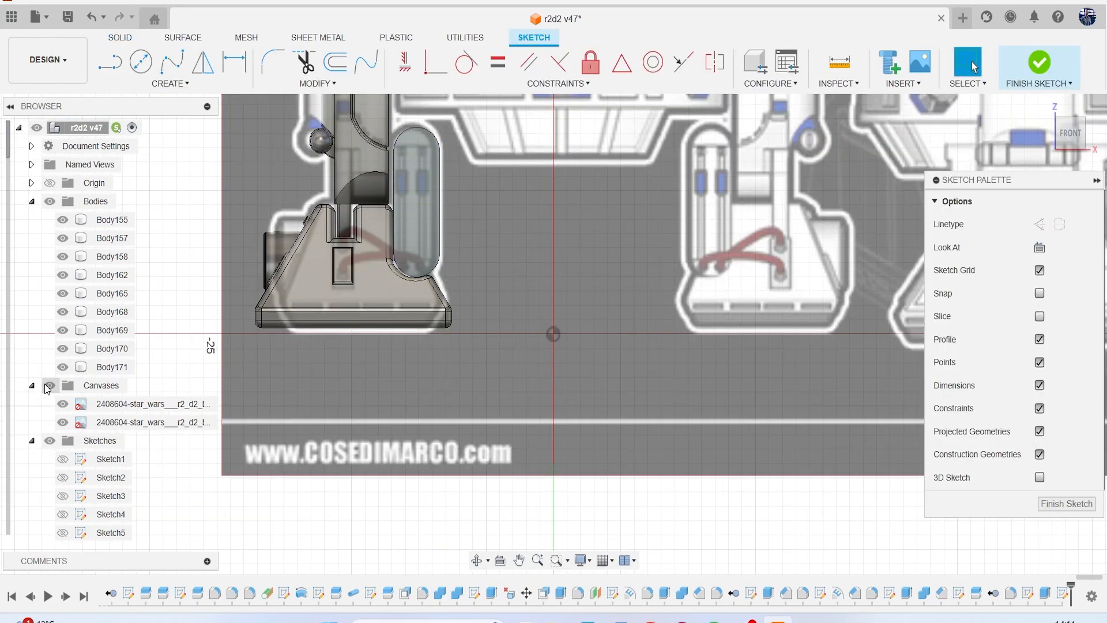
Hide the reference canvases so the housing's front face is unobstructed for sketching.
click(49, 386)
click(112, 274)
scroll(332, 271, up, 5)
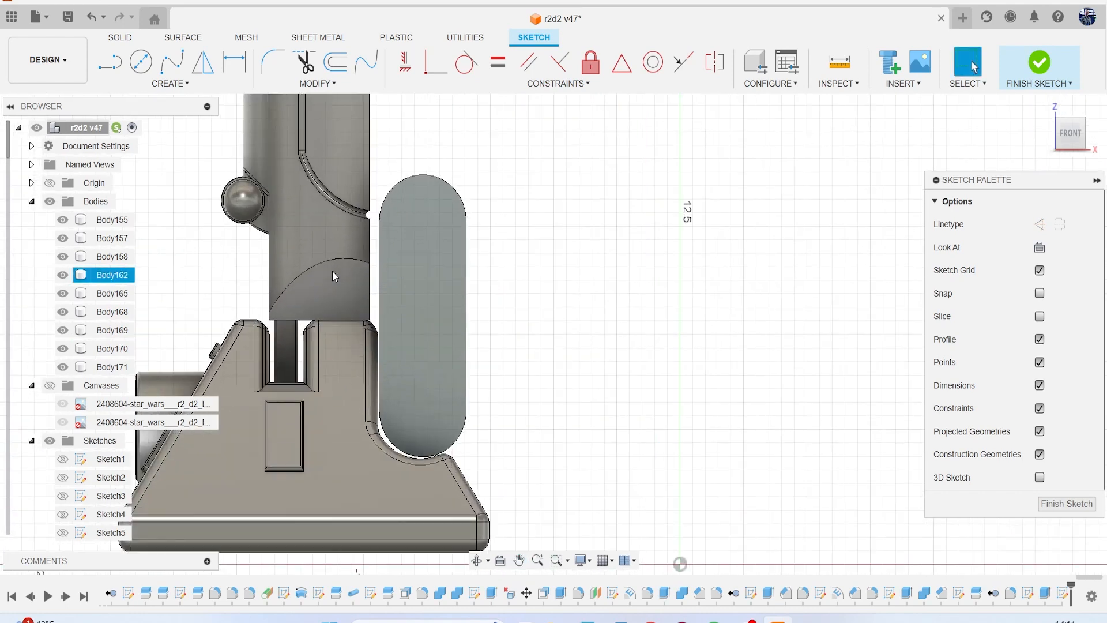
scroll(332, 271, up, 3)
key(r)
scroll(424, 220, up, 2)
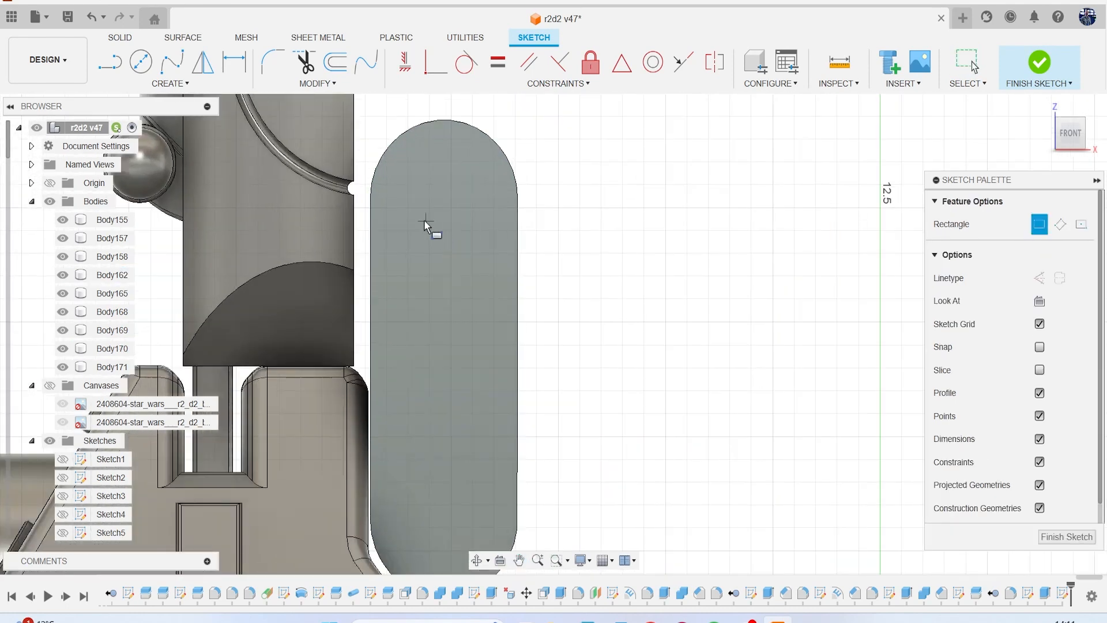
click(375, 199)
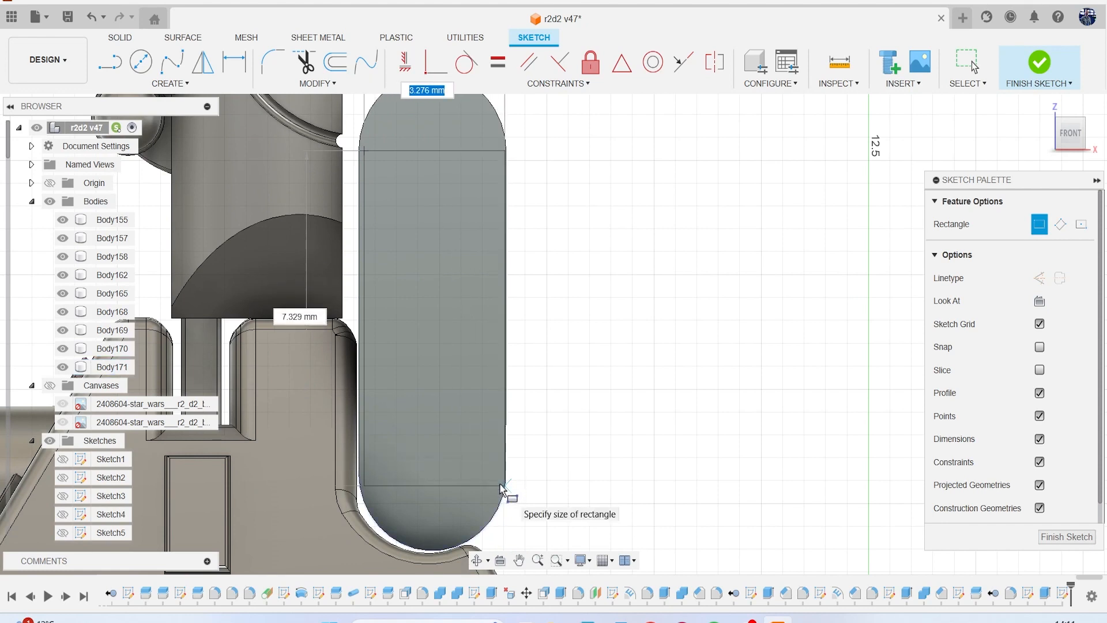
click(501, 489)
key(Escape)
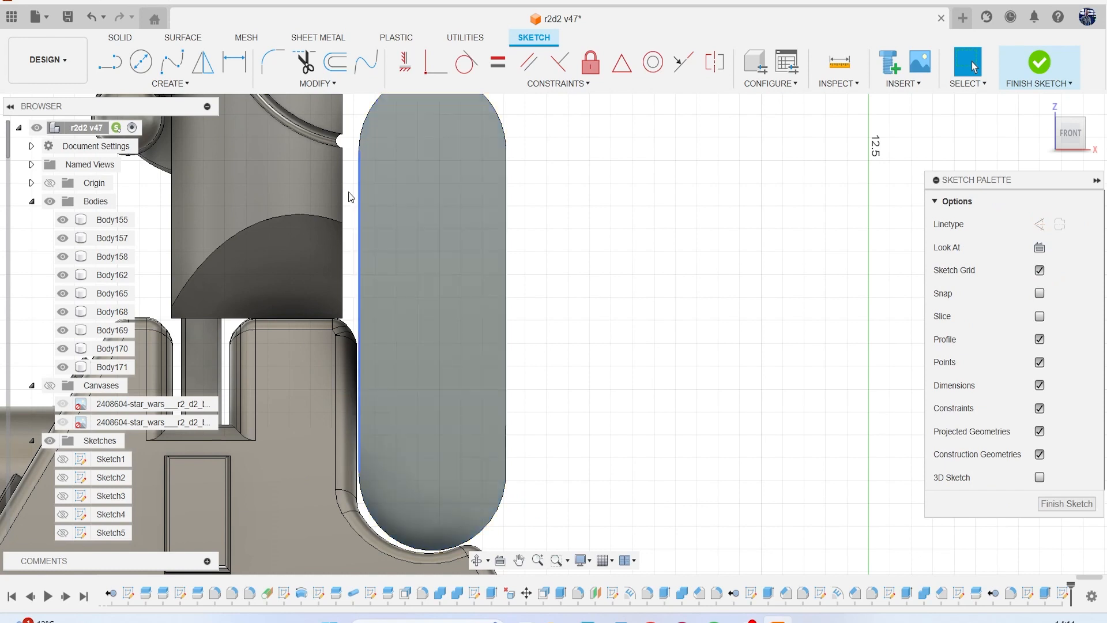
Project the housing body's outline into the sketch and offset it inward by about 0.355 mm.
key(p)
click(445, 287)
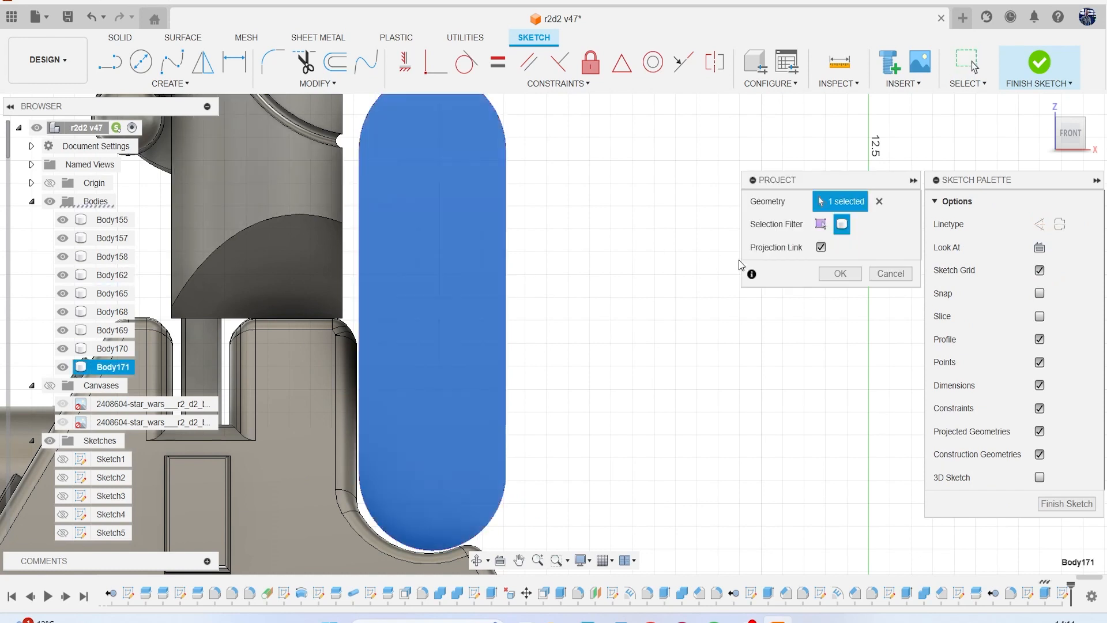
click(841, 274)
click(335, 62)
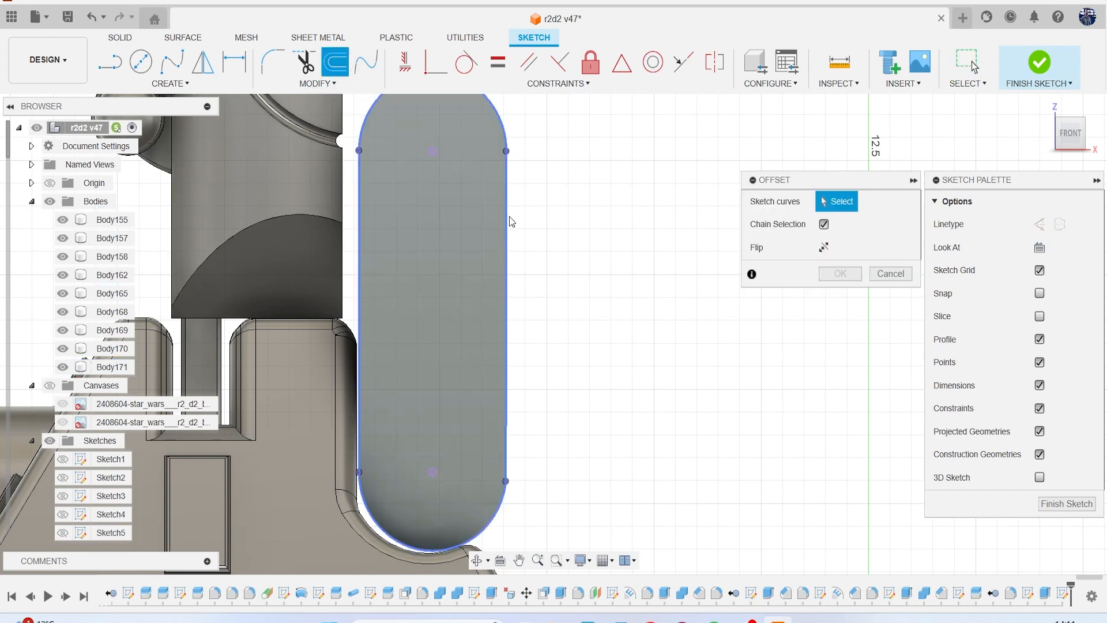
click(508, 221)
drag(469, 214, 494, 220)
key(Return)
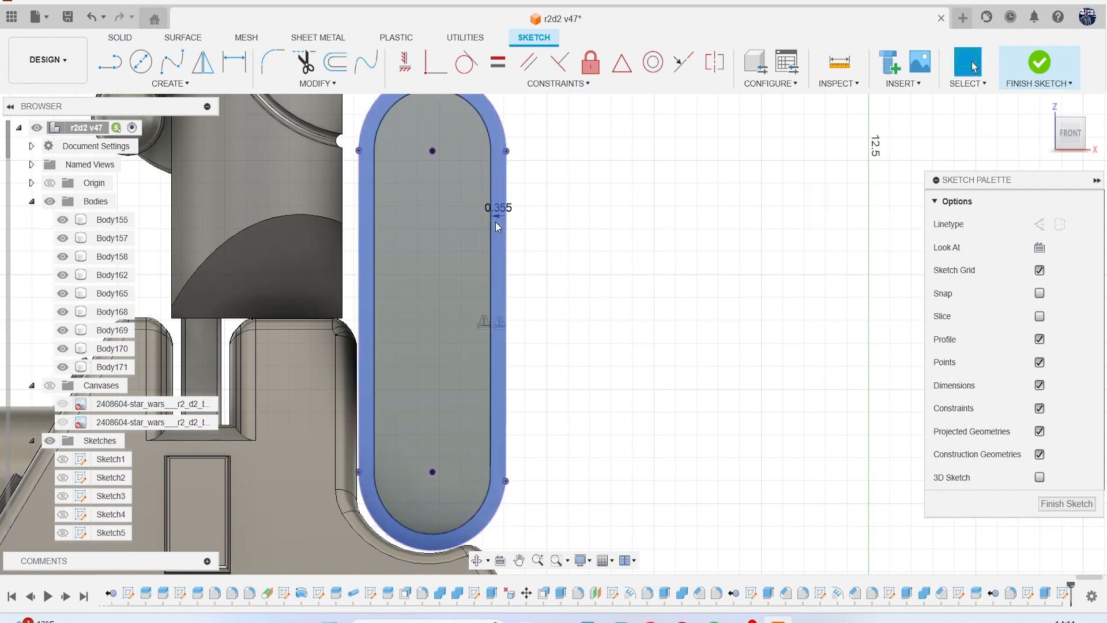
key(l)
click(375, 153)
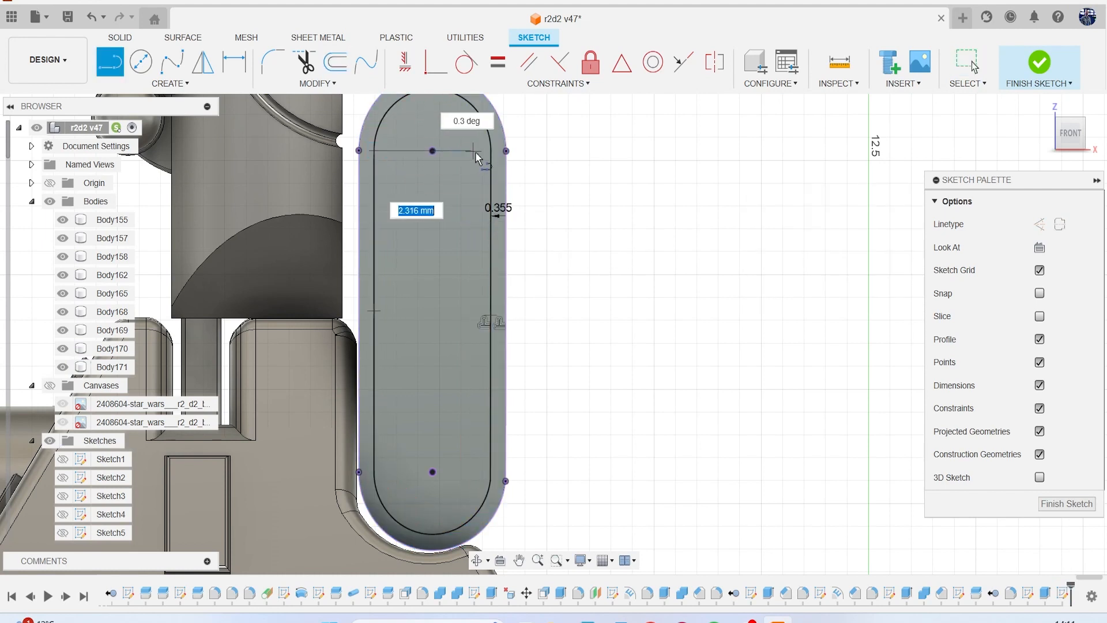
key(Escape)
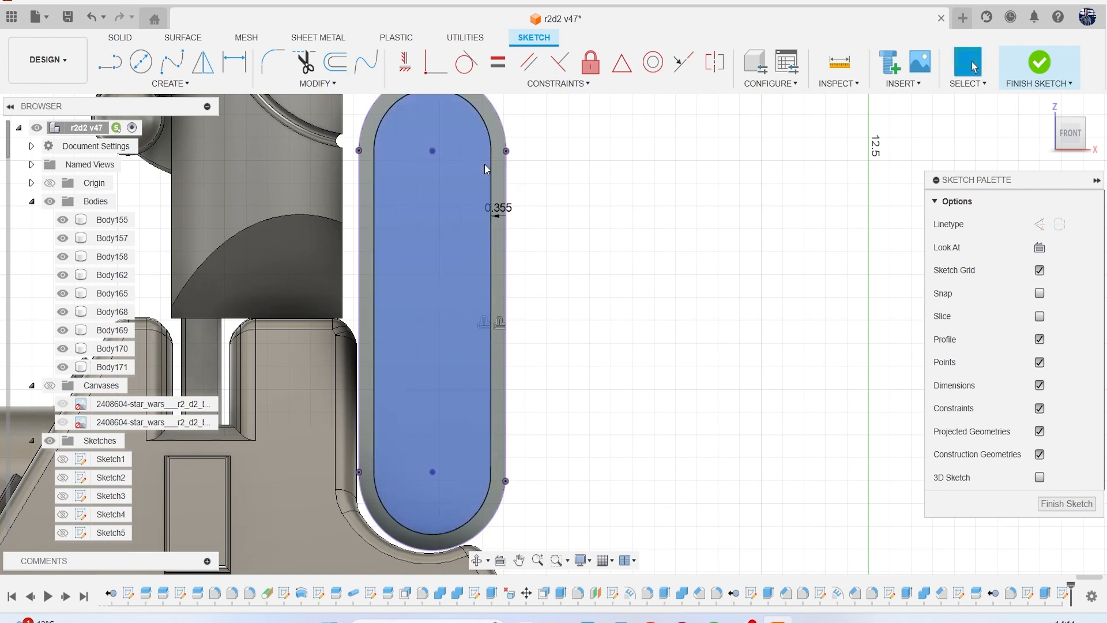
Draw two lines about 3.4 mm long across the housing outline, joining the ends of the upper and lower arcs.
click(506, 151)
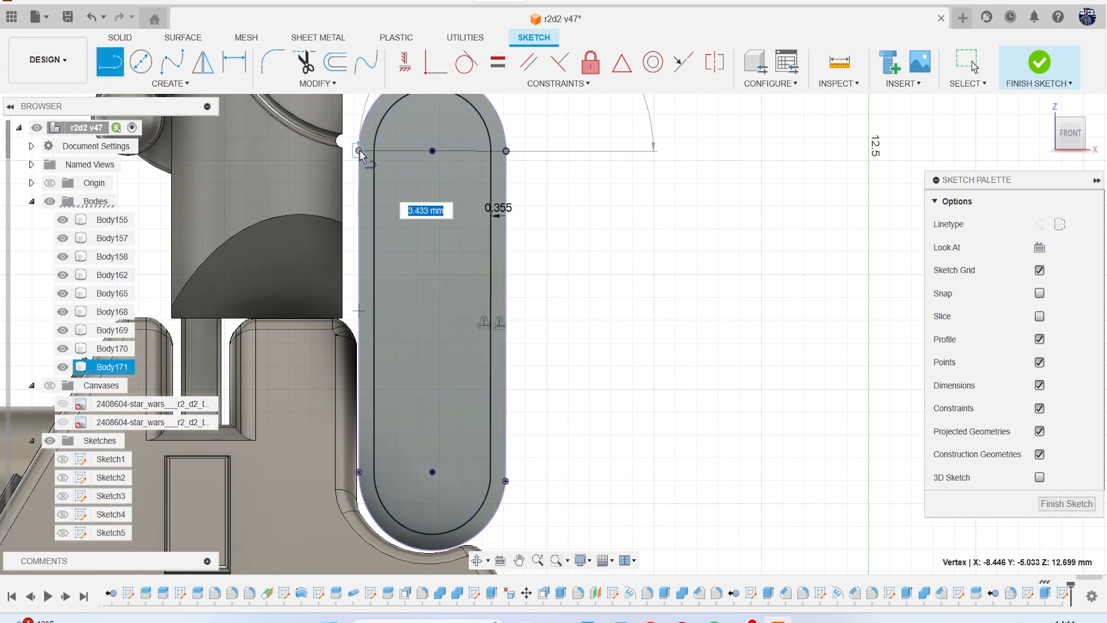
click(361, 153)
middle_drag(423, 245, 403, 170)
scroll(404, 170, down, 1)
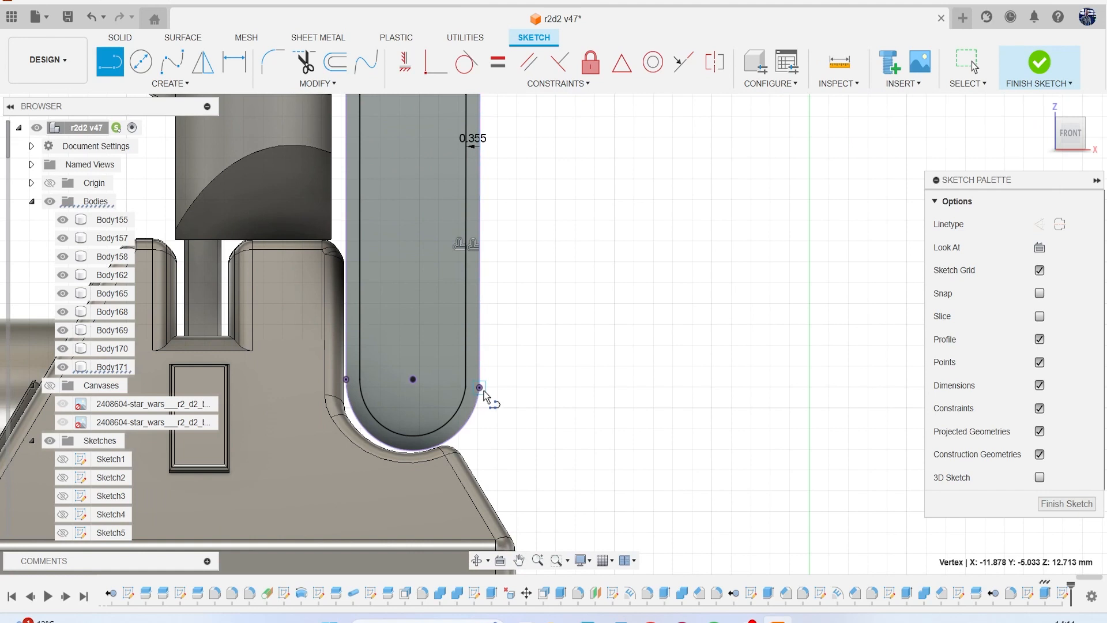
click(481, 388)
click(347, 387)
scroll(349, 385, down, 3)
Extrude the central rectangular region of the housing face as a cut about 0.667 mm deep.
key(e)
click(389, 285)
drag(1066, 144, 1039, 156)
scroll(479, 288, up, 4)
drag(397, 273, 407, 270)
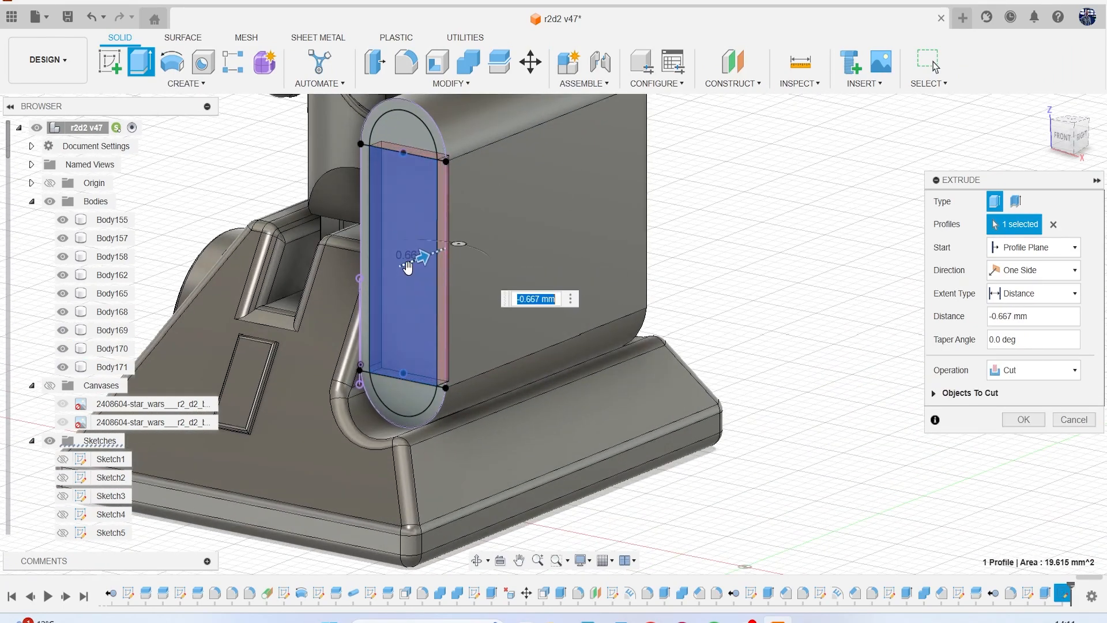
click(1017, 420)
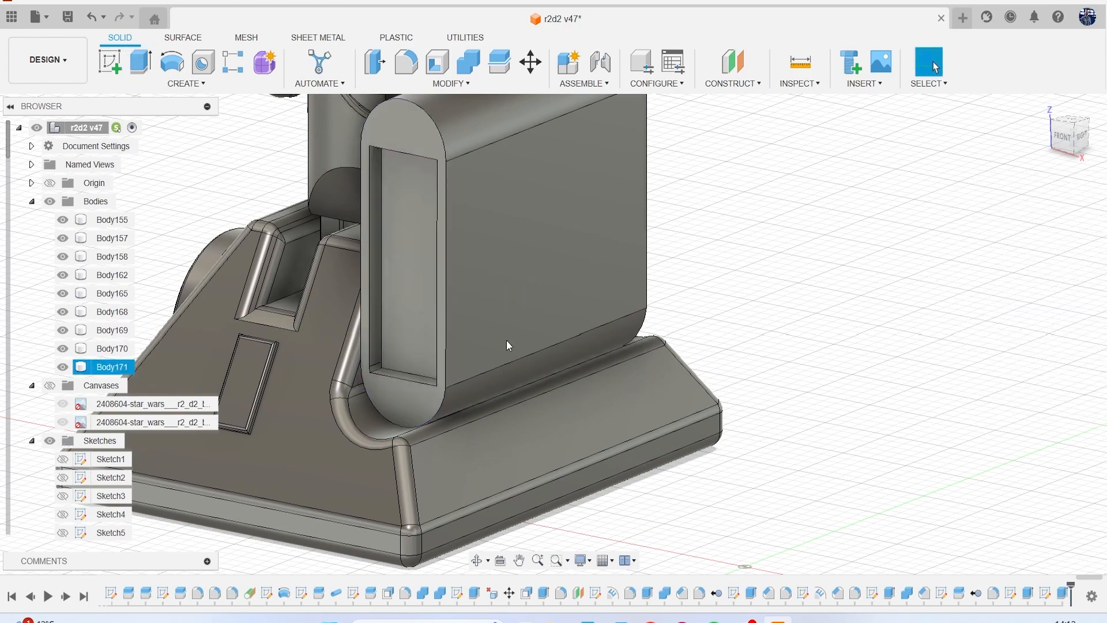
Show the reference canvases to examine the housing detail in the perspective drawing, and hide them again.
click(51, 386)
scroll(480, 303, down, 8)
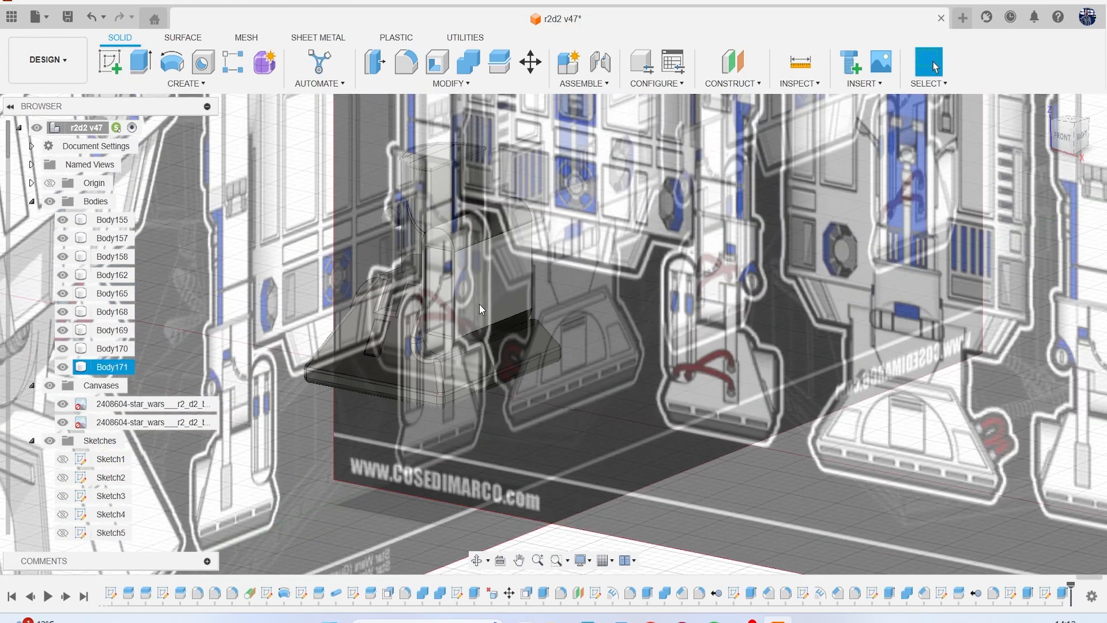
middle_drag(576, 283, 305, 280)
scroll(640, 297, up, 3)
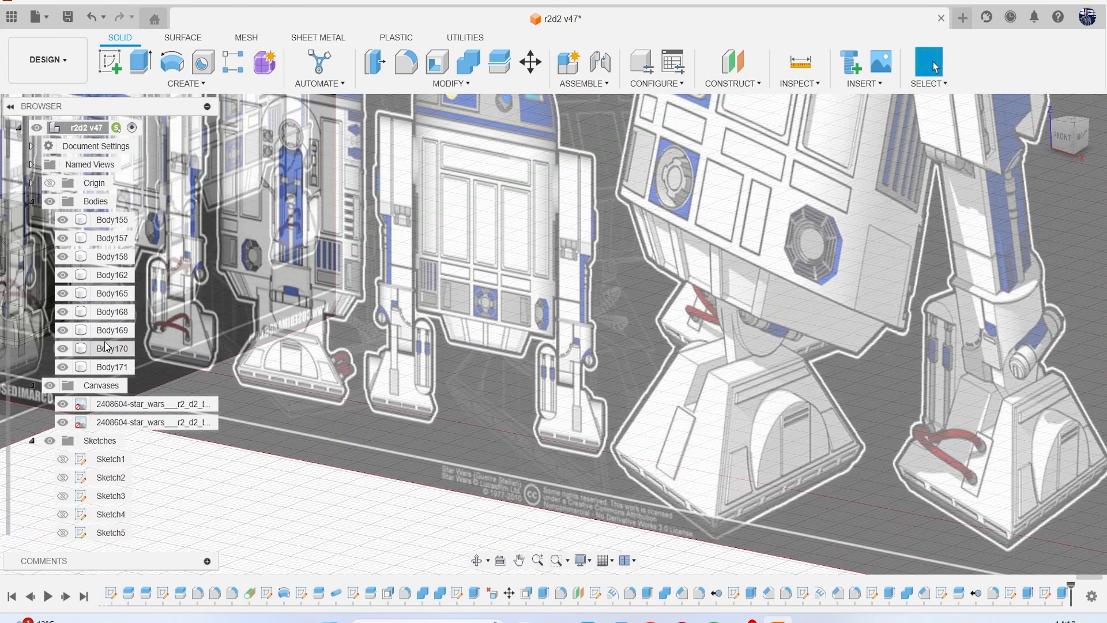
click(50, 385)
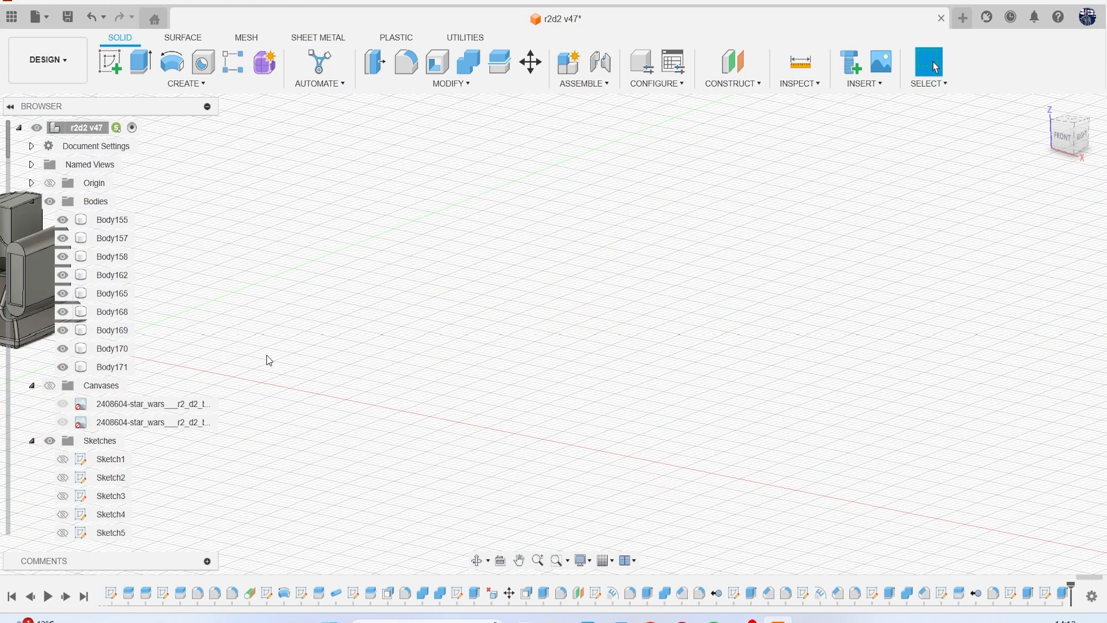
middle_drag(269, 361, 494, 354)
scroll(296, 300, up, 5)
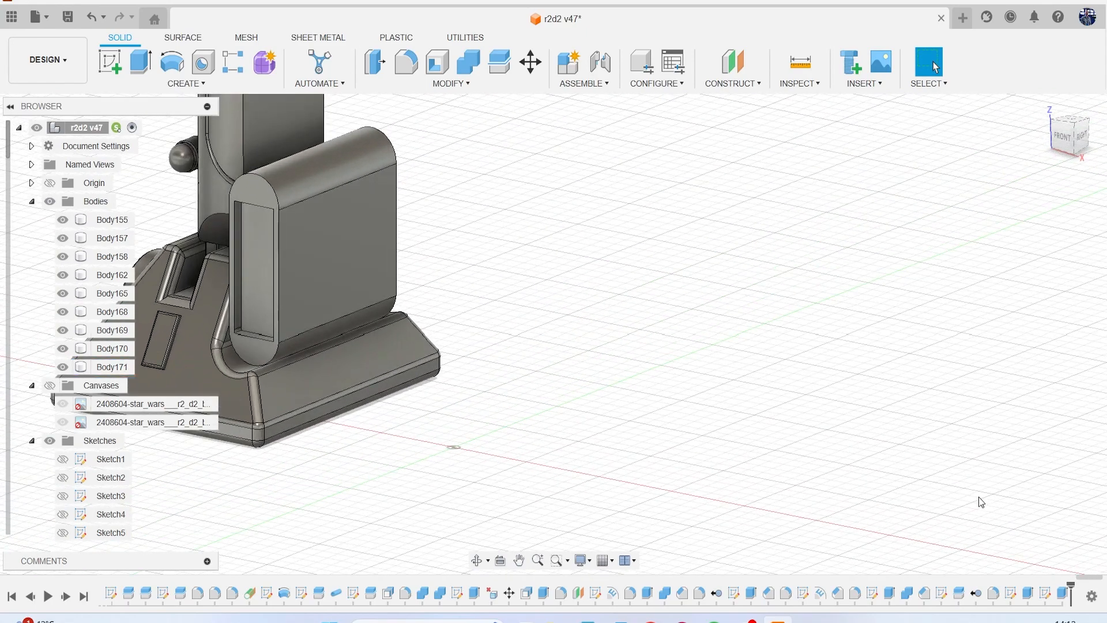
right_click(1044, 592)
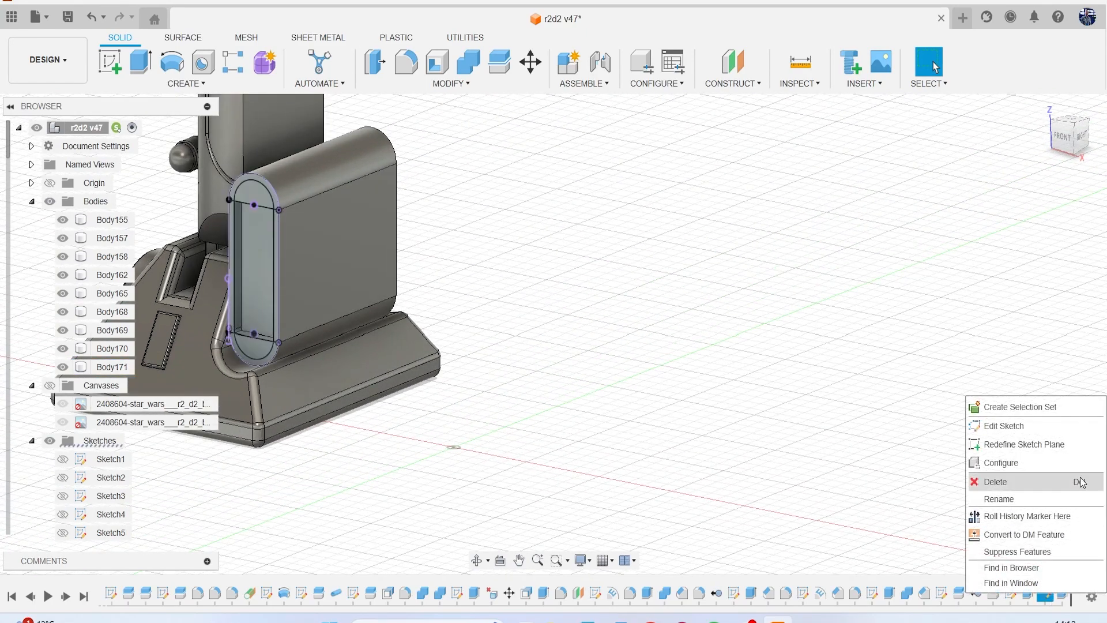
click(1063, 425)
scroll(212, 241, up, 4)
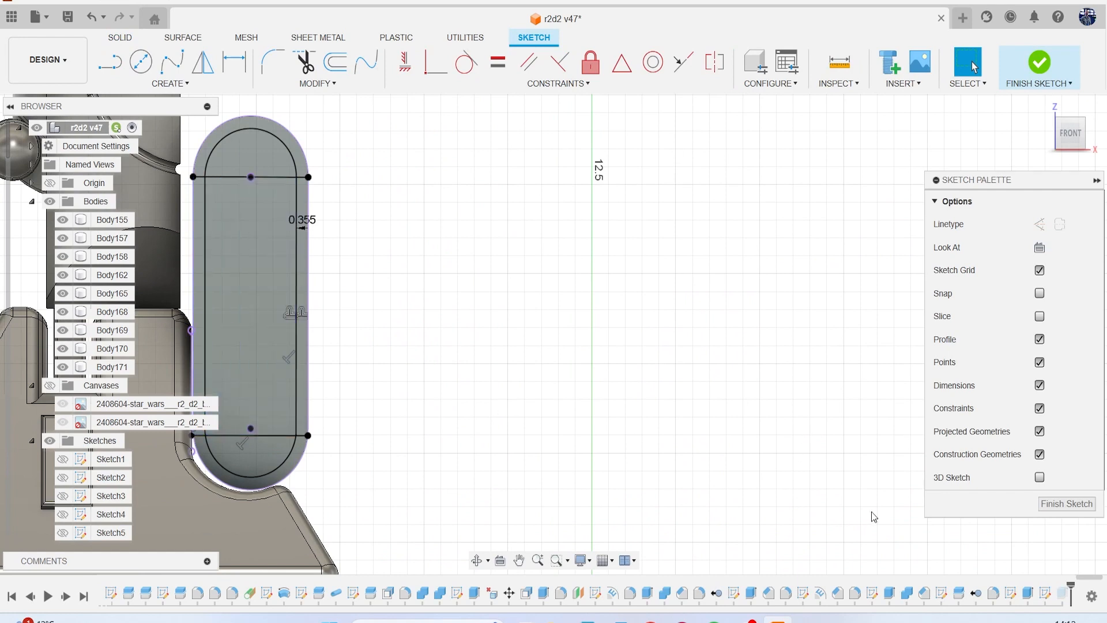
right_click(1062, 593)
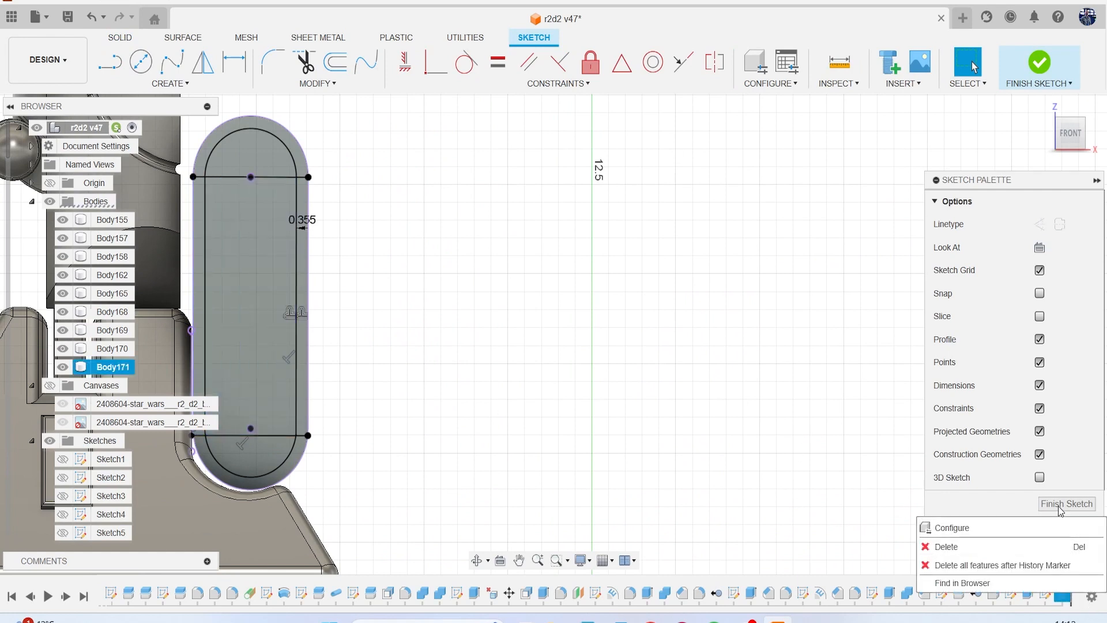
click(1058, 508)
Edit the housing cut to include the two narrow side strips, so it spans the full width between the rounded ends.
right_click(1062, 593)
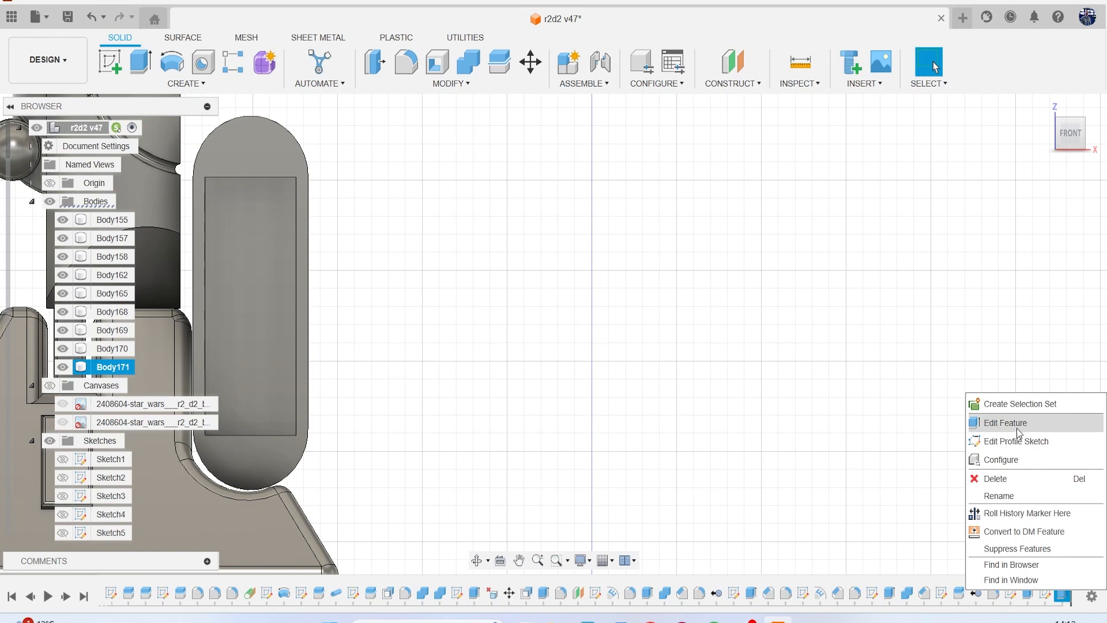
click(989, 423)
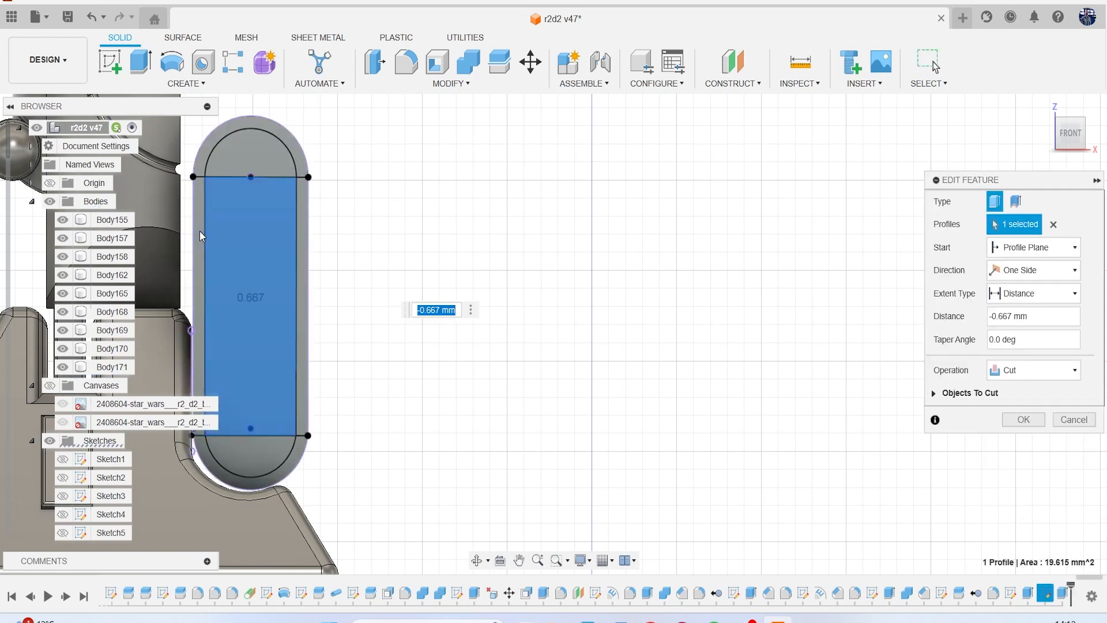
click(197, 351)
click(296, 209)
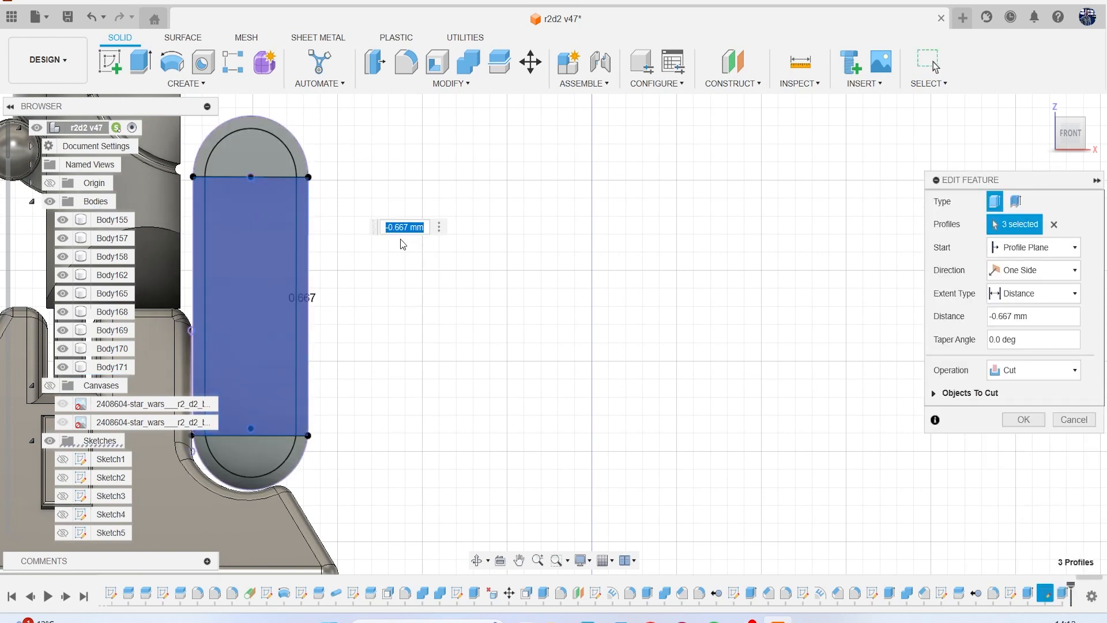
shift+middle_drag(553, 334, 373, 327)
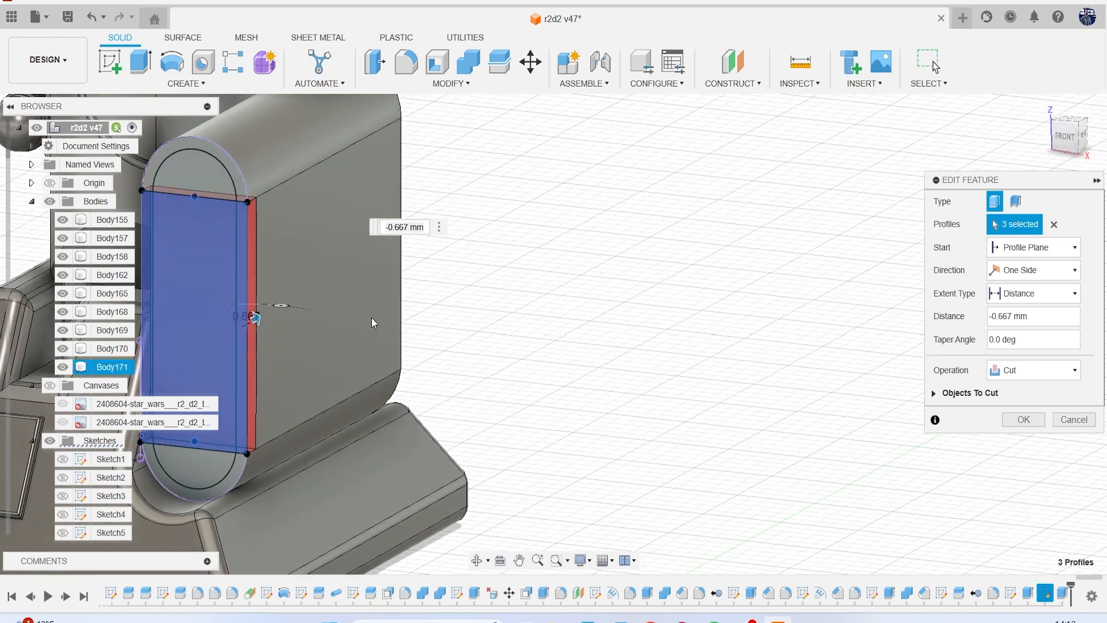
click(1023, 420)
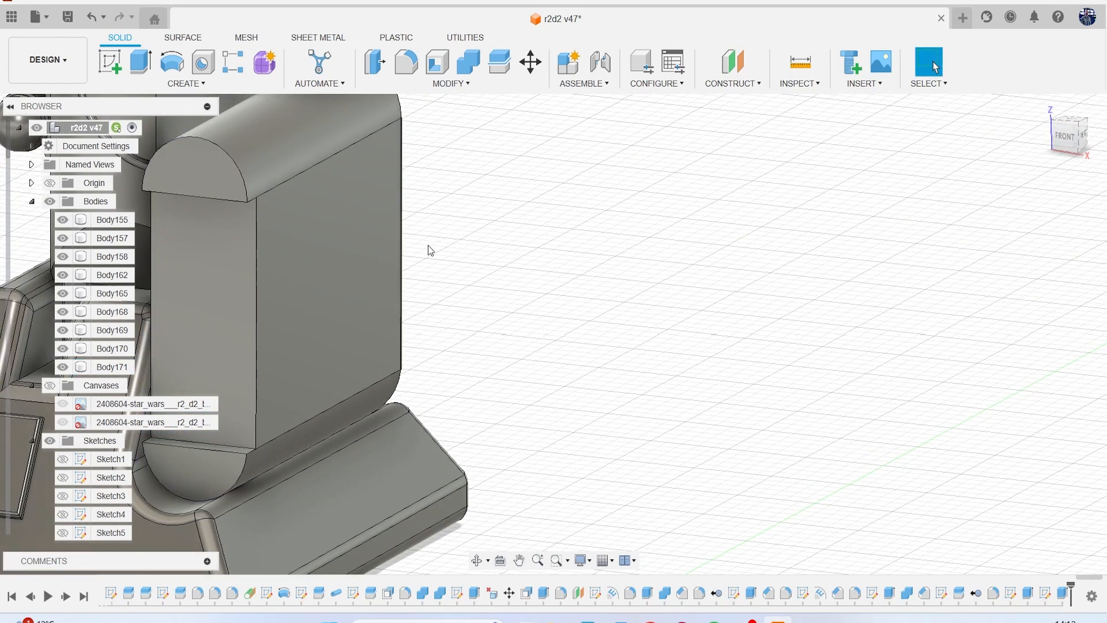
Construct a midplane between the front and back end faces of the housing.
click(727, 84)
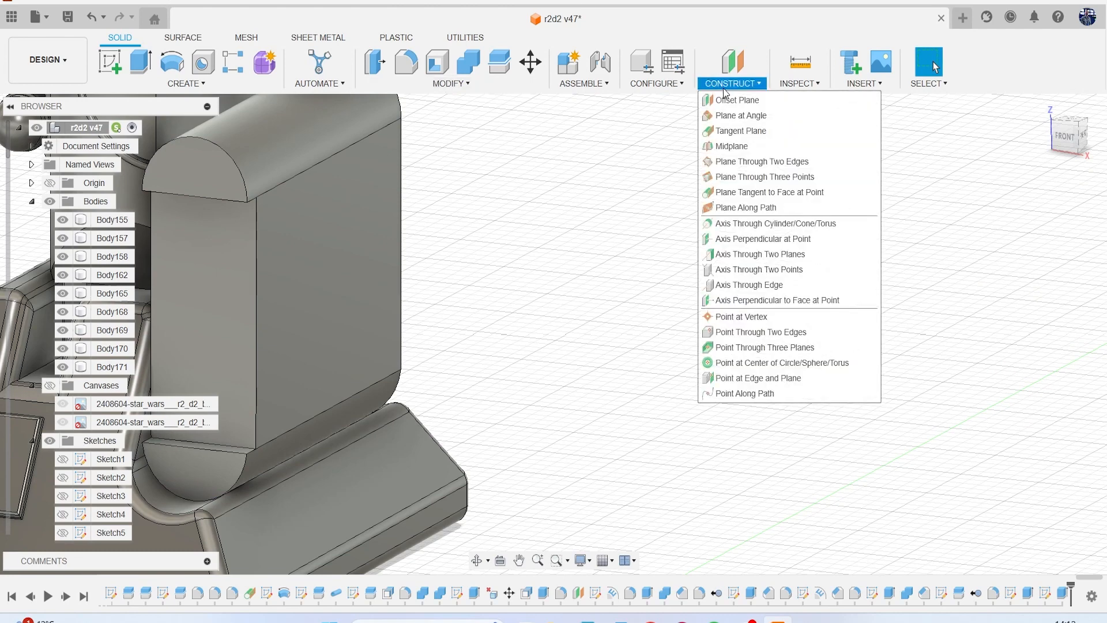
click(766, 147)
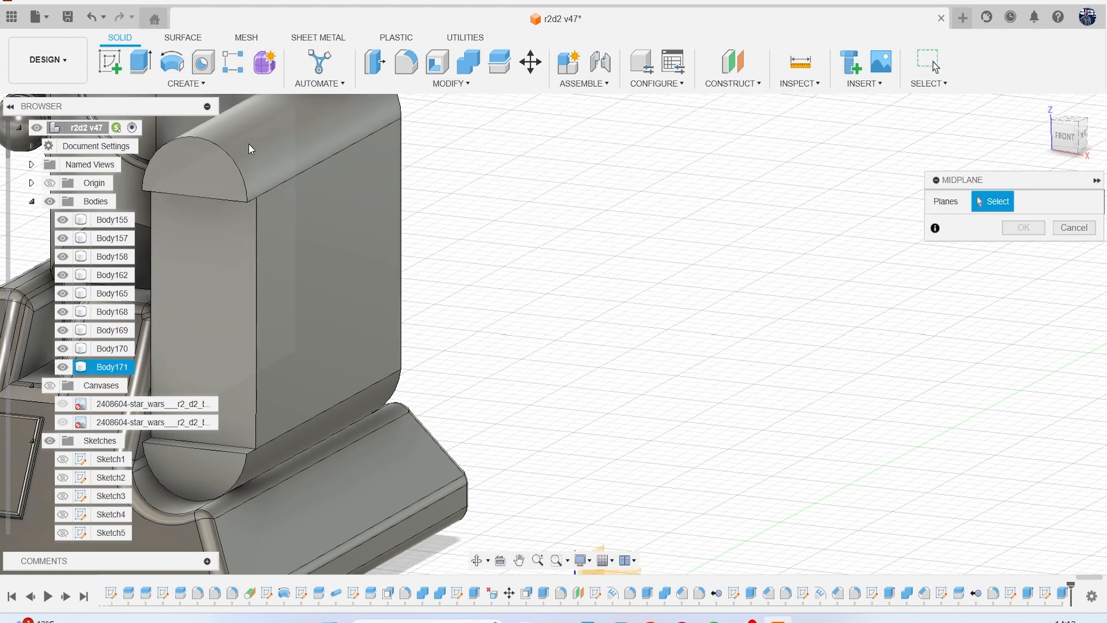
click(196, 178)
scroll(196, 178, down, 2)
drag(1063, 133, 1006, 126)
middle_drag(891, 173, 735, 263)
click(649, 238)
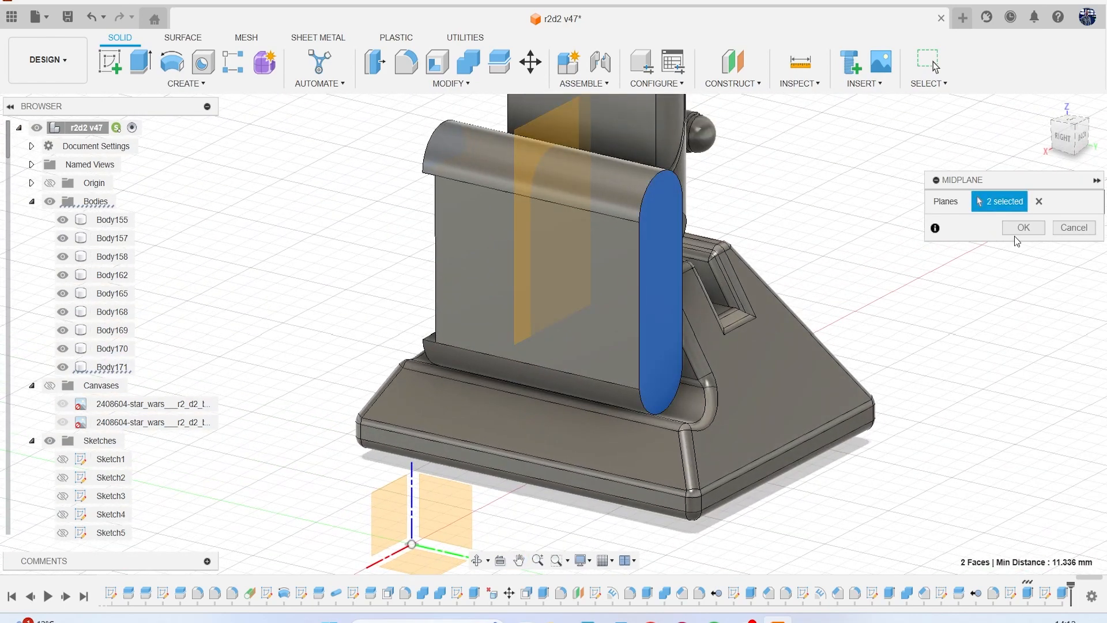
key(Return)
Mirror the cut feature across the midplane to the back end of the housing, using the Adjust compute type.
click(186, 83)
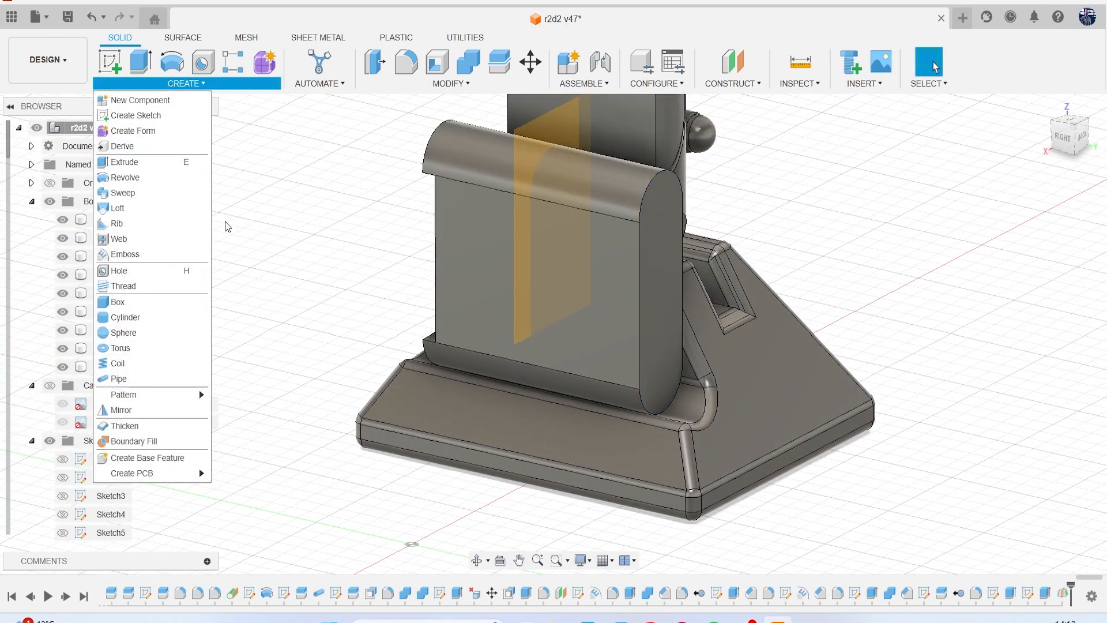
click(121, 410)
click(1068, 203)
click(1047, 252)
click(1044, 592)
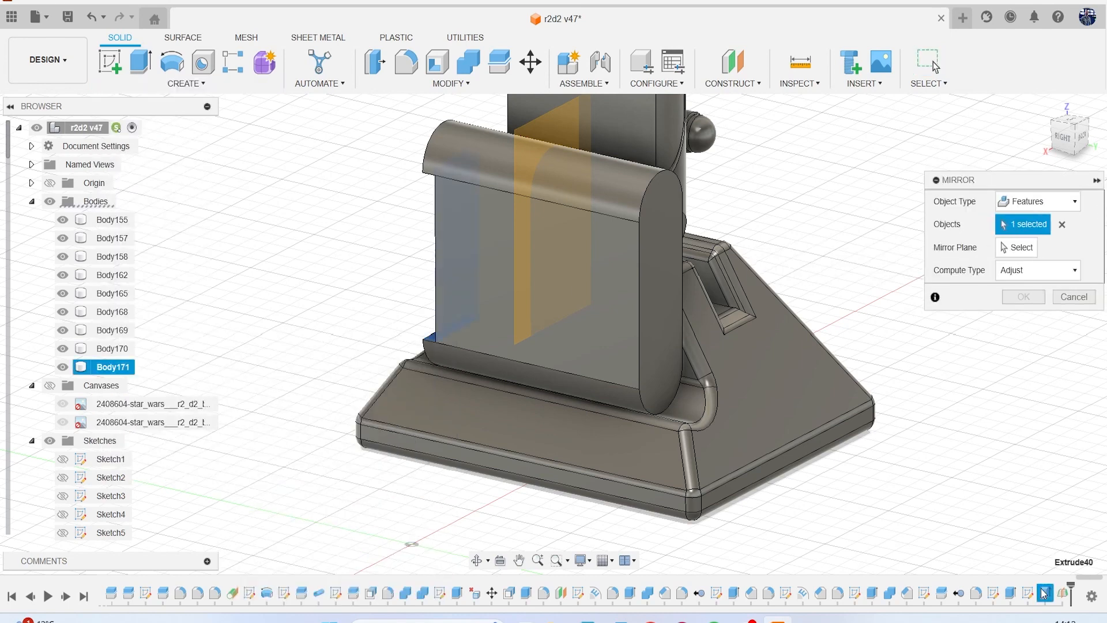
click(1025, 248)
click(536, 137)
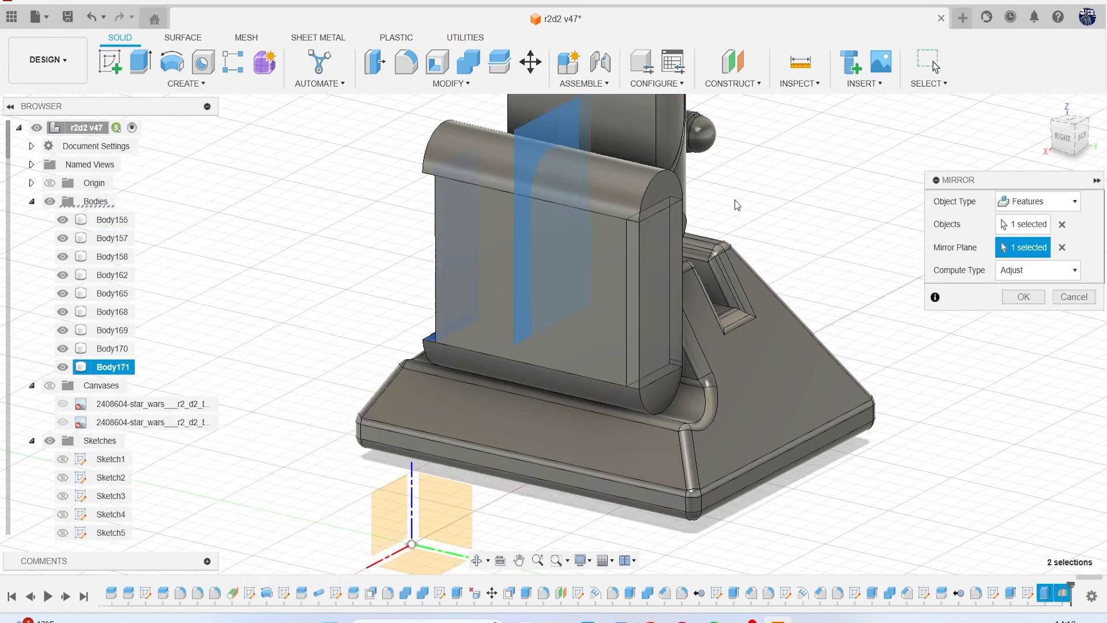
click(1021, 297)
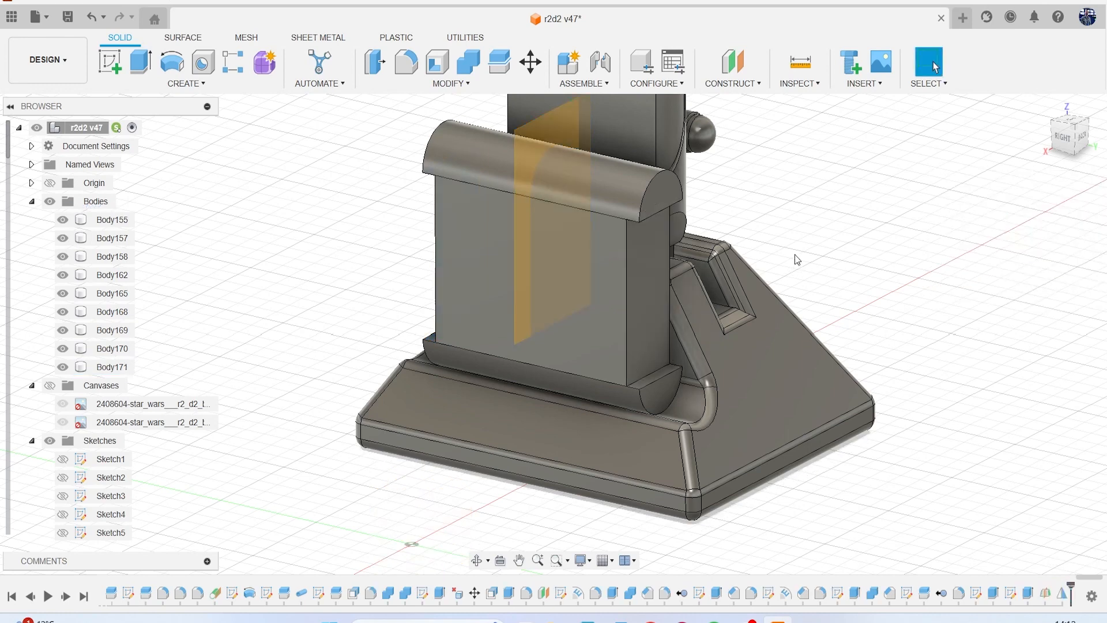
Hide the construction midplane that runs through the housing.
scroll(498, 173, up, 3)
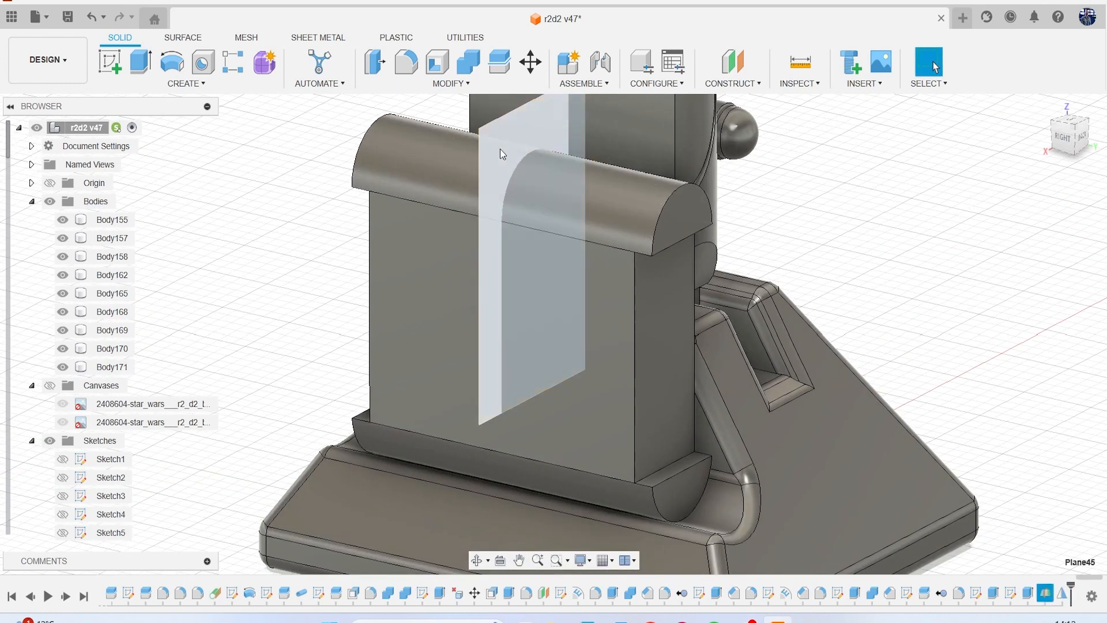
click(500, 149)
key(v)
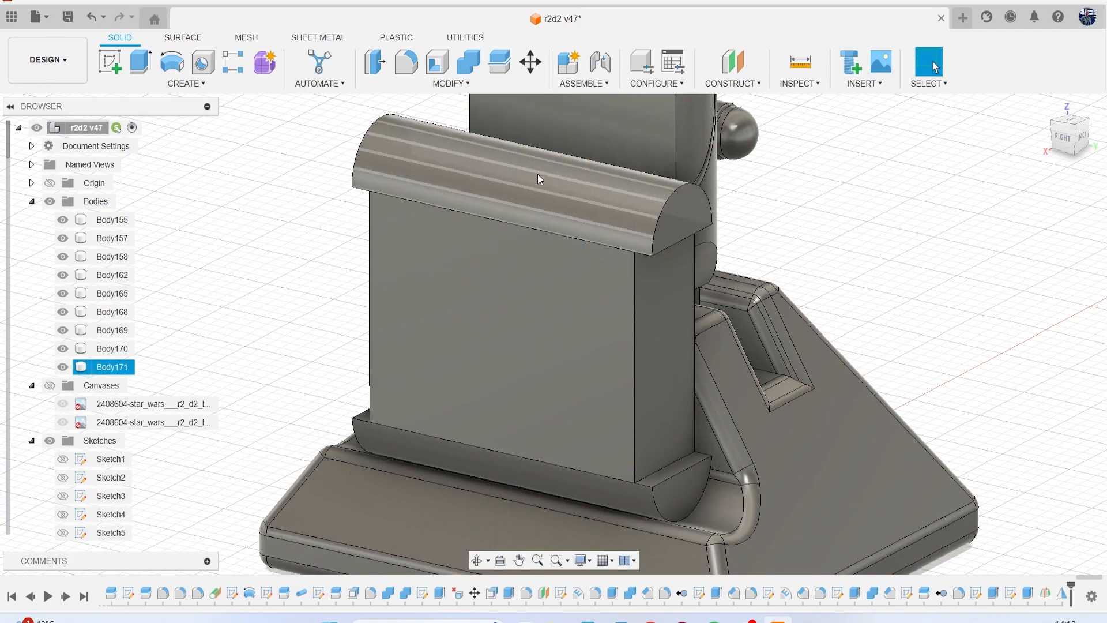
click(1081, 136)
drag(1075, 137, 1056, 130)
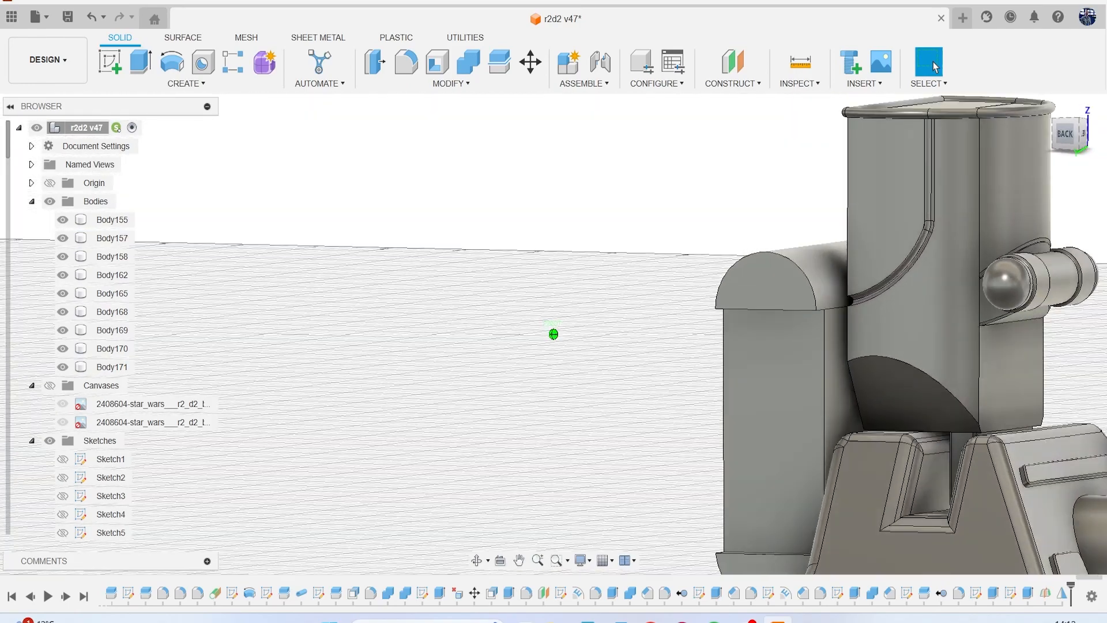
Show the reference canvases and compare the leg and the housing's lower end with them in the side and front views.
click(50, 385)
scroll(525, 334, down, 10)
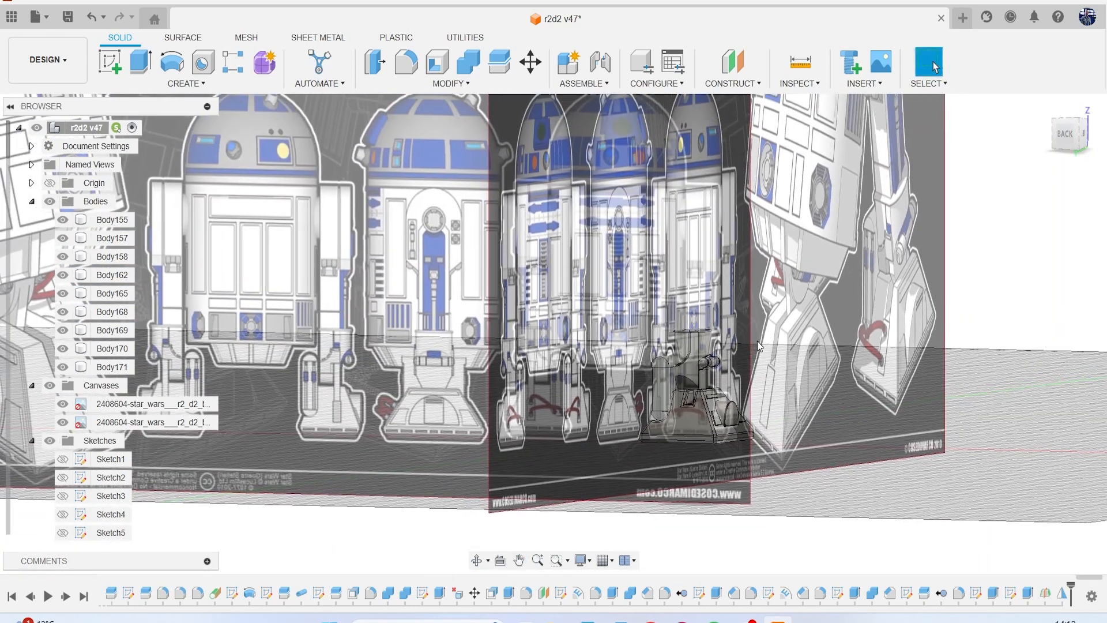
drag(1057, 134, 1038, 133)
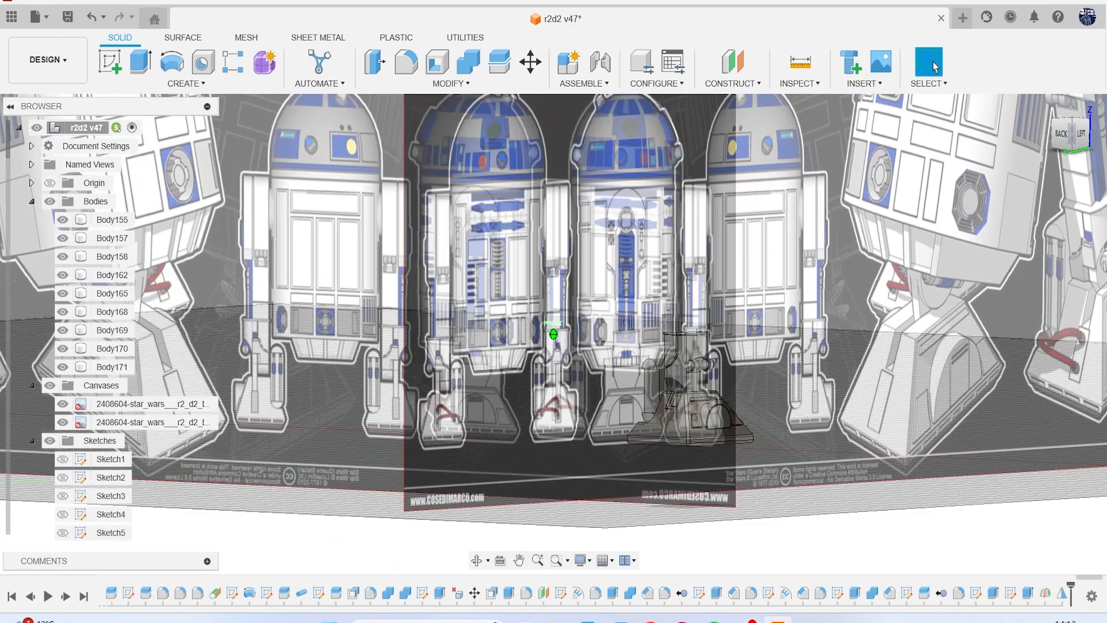
scroll(971, 195, up, 5)
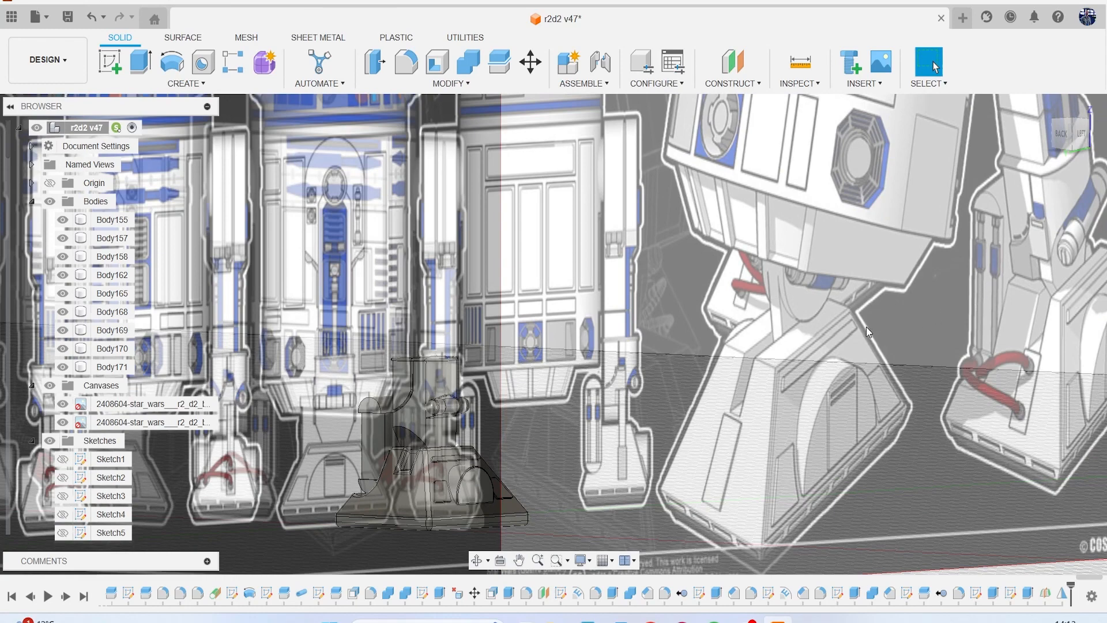
scroll(830, 331, down, 3)
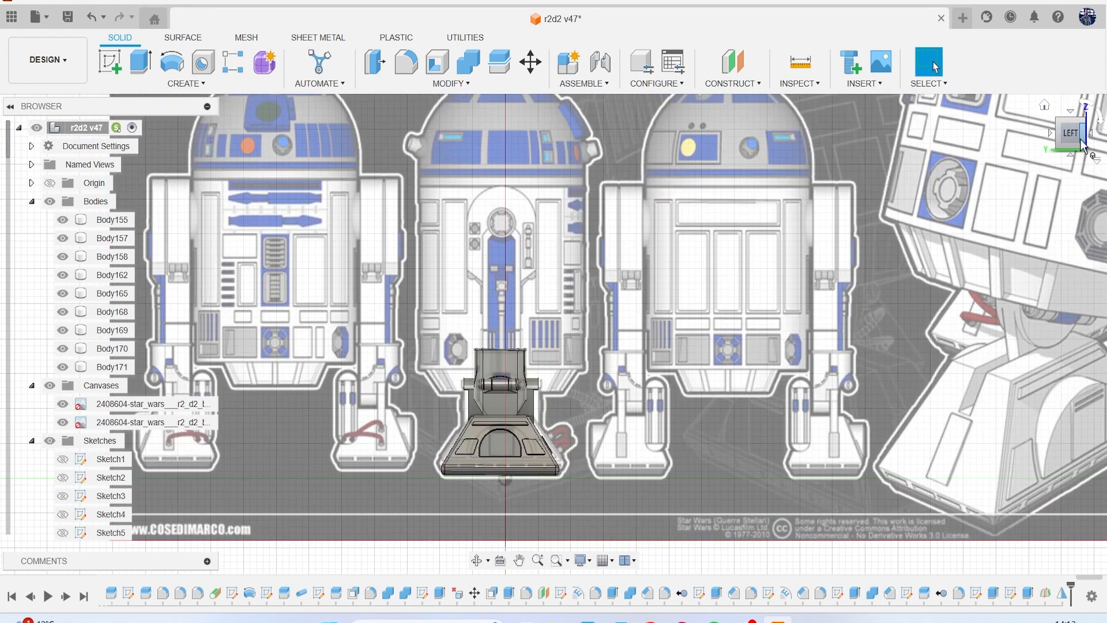
middle_drag(774, 286, 854, 194)
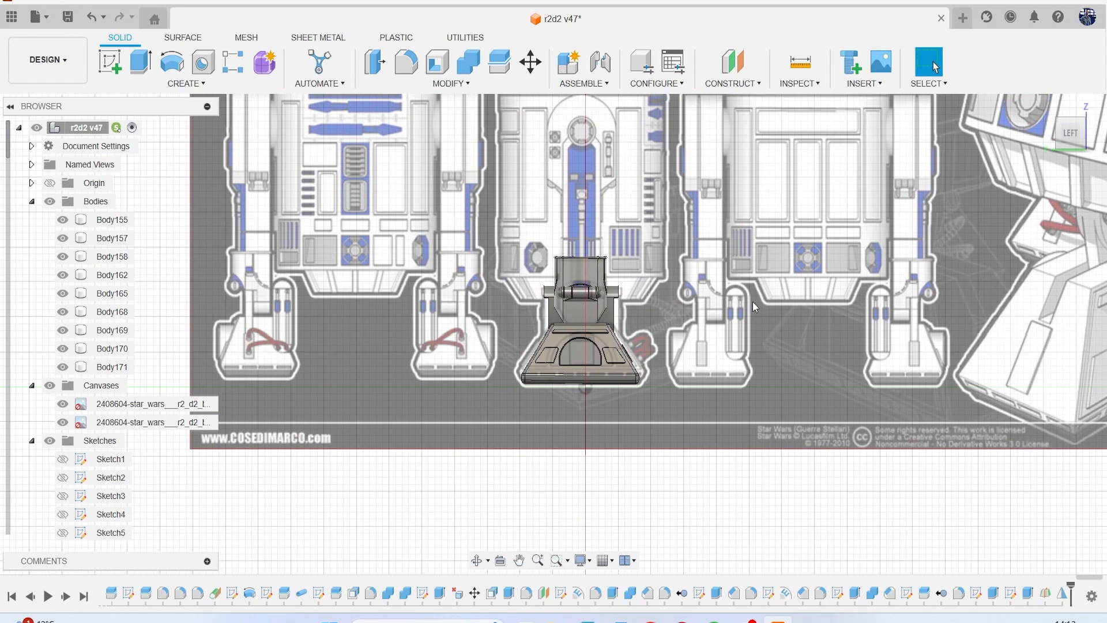
scroll(754, 318, up, 2)
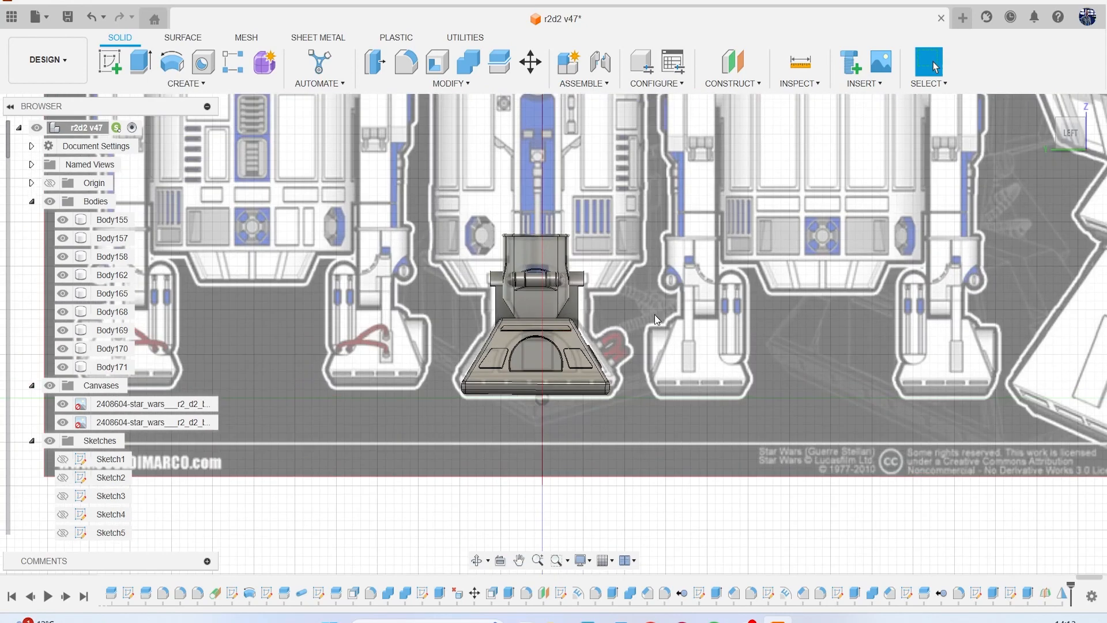
scroll(655, 314, up, 2)
click(1064, 144)
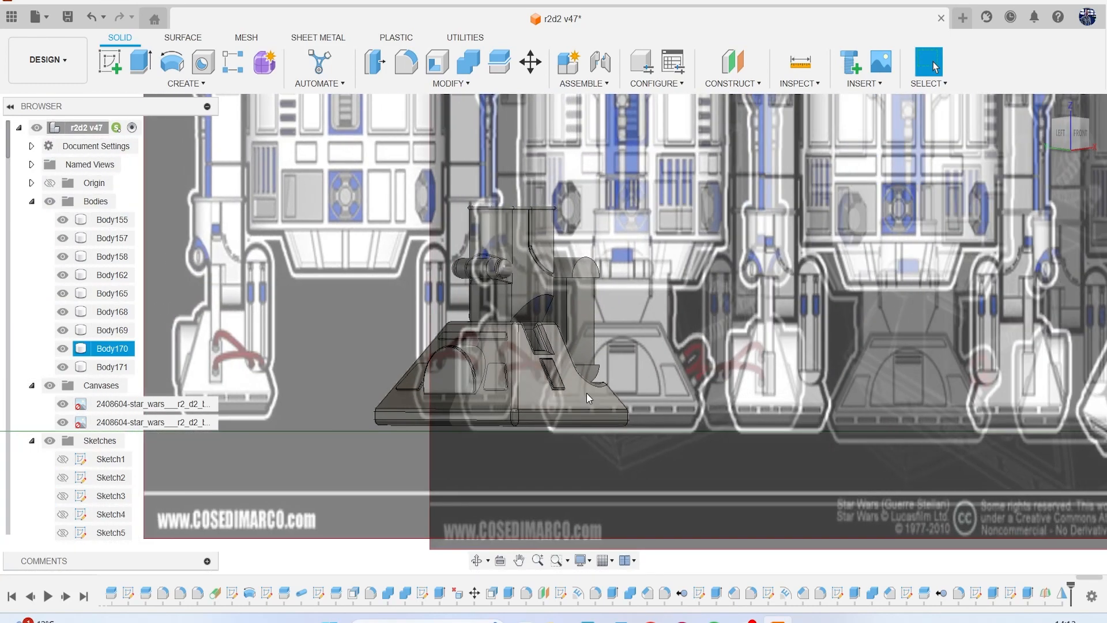
click(1079, 135)
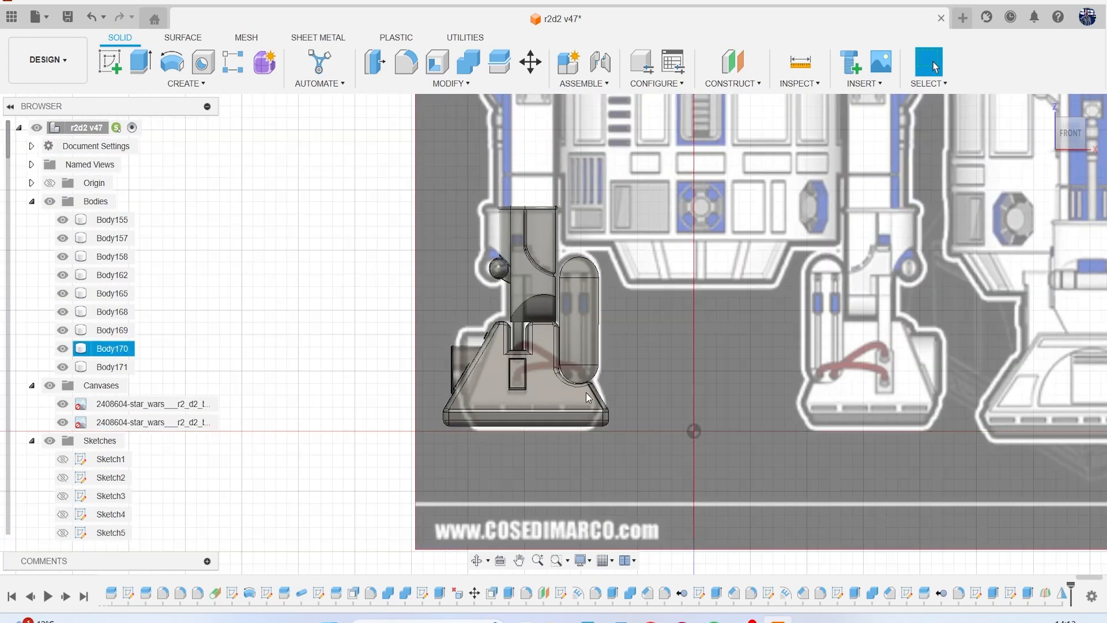
scroll(583, 390, up, 7)
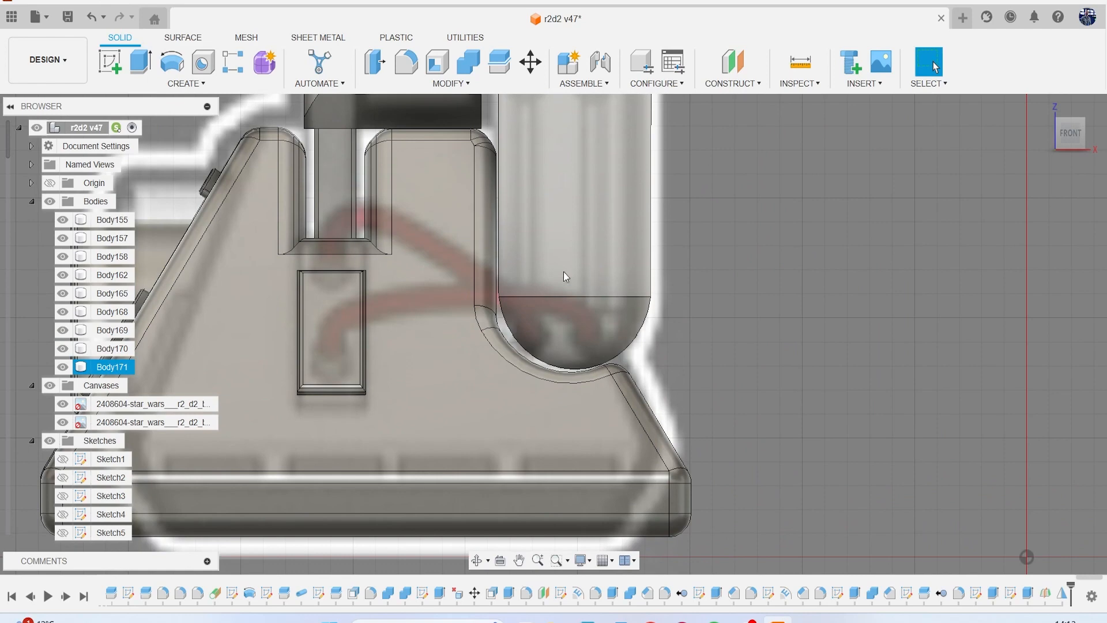
Sketch a circle about 0.83 mm in diameter on the left half of the housing's rounded lower end face.
click(112, 61)
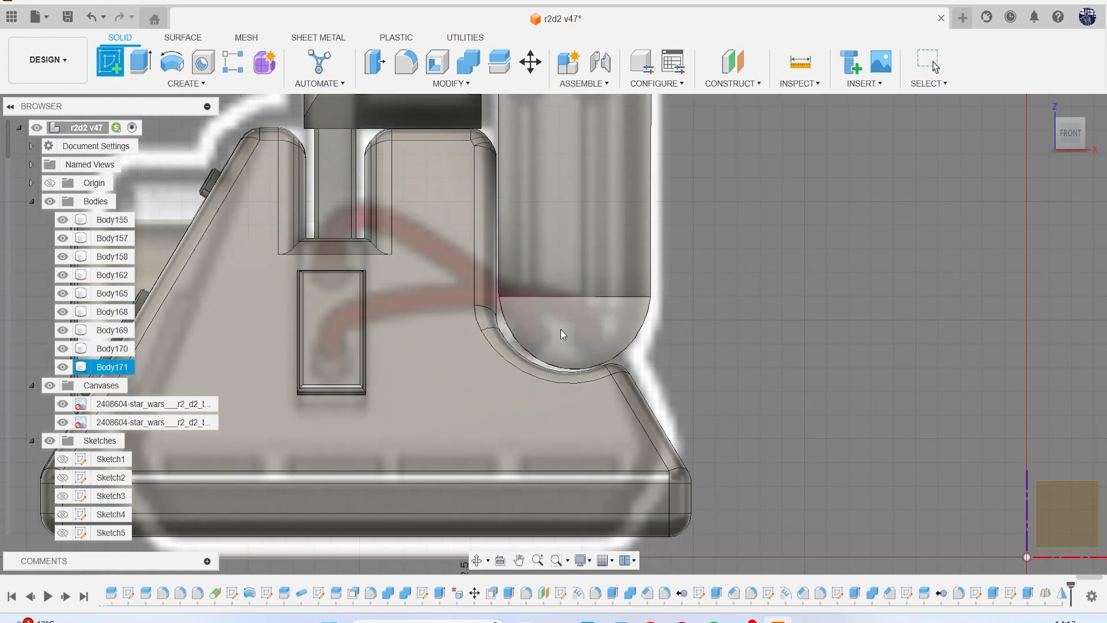
click(561, 334)
scroll(355, 288, up, 5)
key(c)
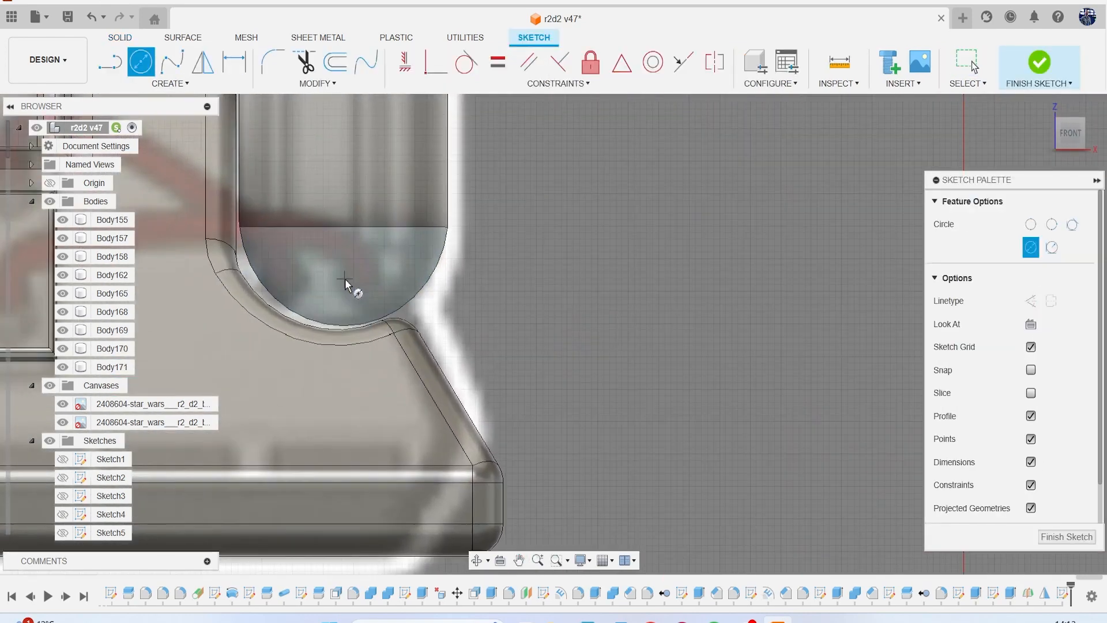
scroll(345, 283, up, 3)
click(316, 276)
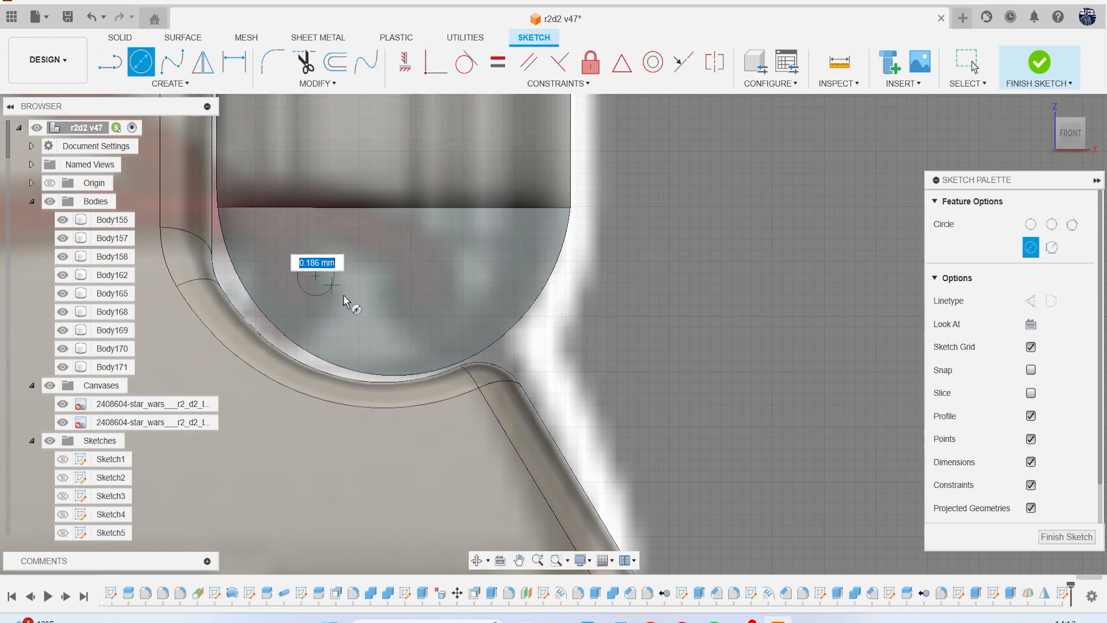
click(352, 302)
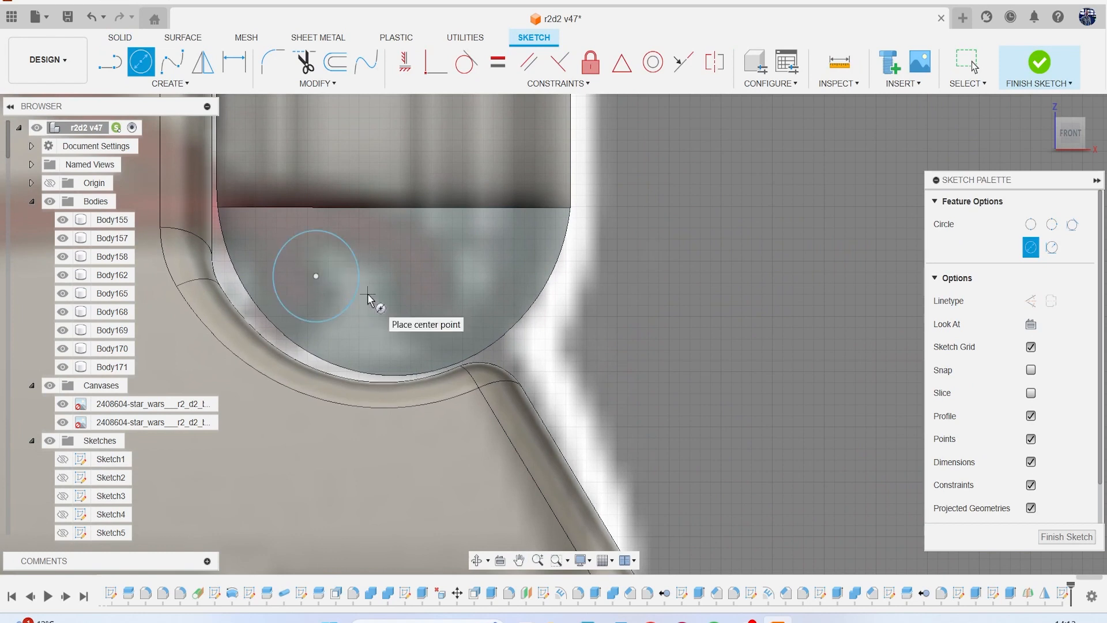
key(Escape)
Copy the circle about 1.389 mm along X to the other side of the rounded face.
click(357, 288)
key(m)
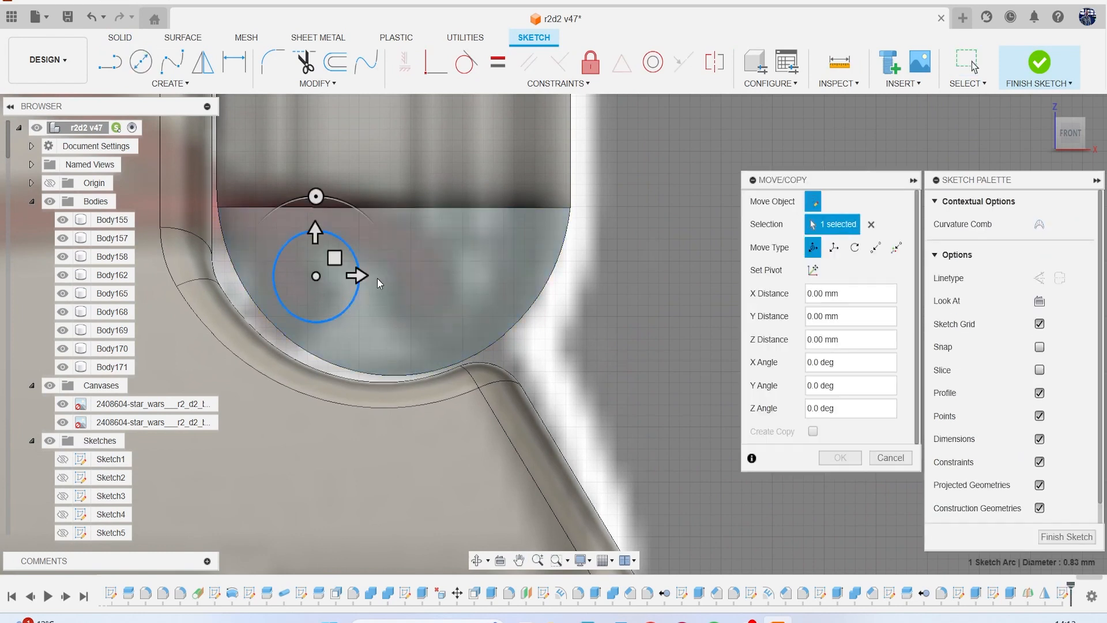
drag(358, 276, 501, 276)
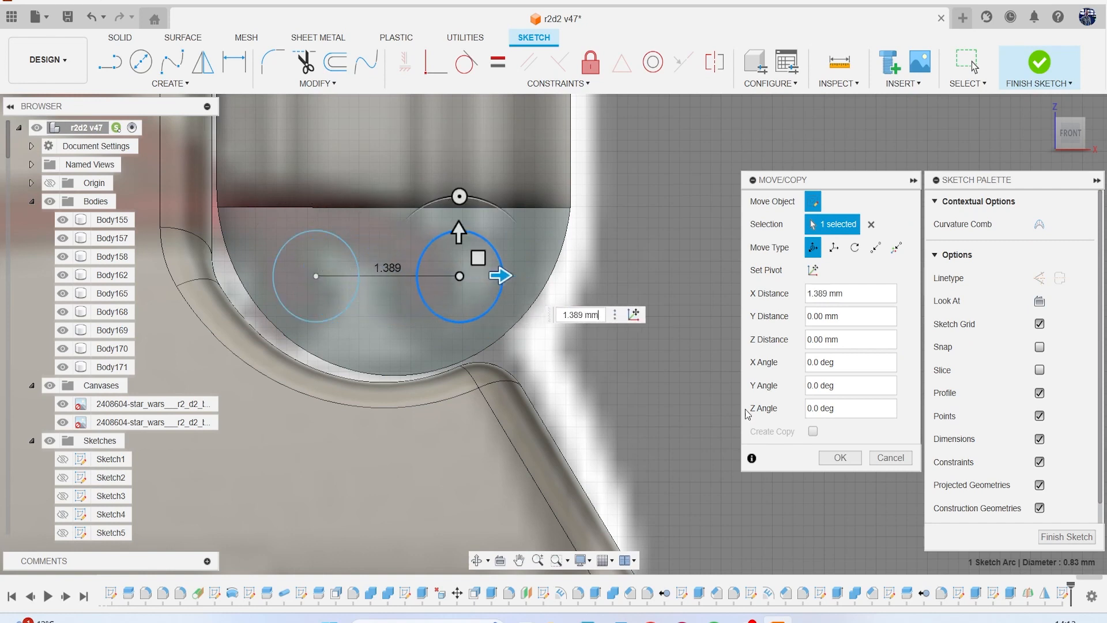
click(840, 457)
Extrude both circles about 0.314 mm outward from the housing face, joining them to the body.
key(e)
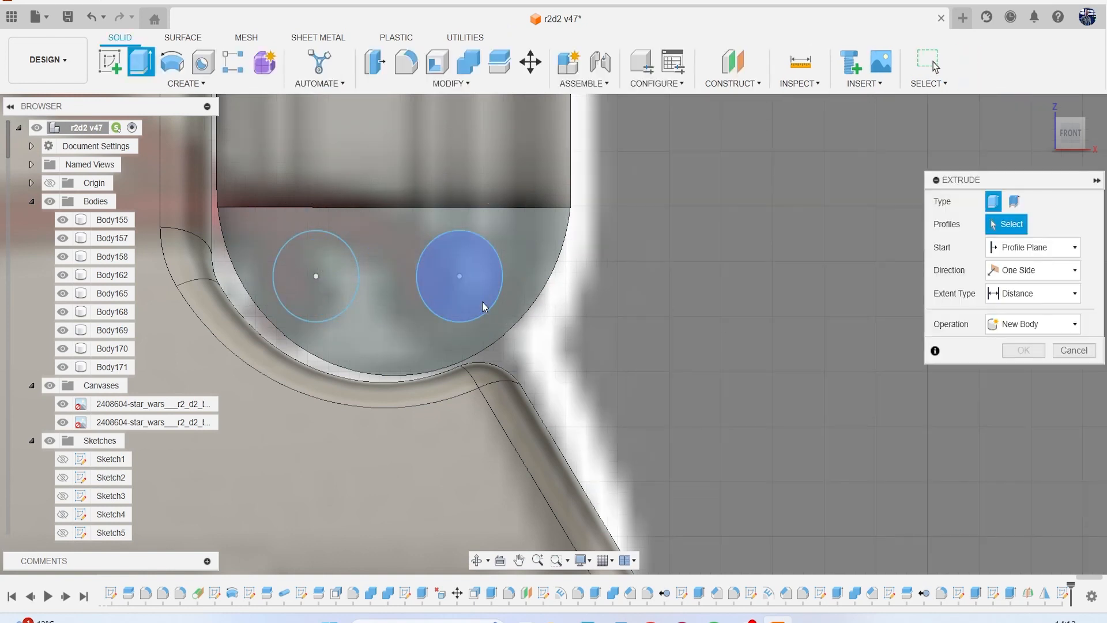
click(346, 299)
click(453, 289)
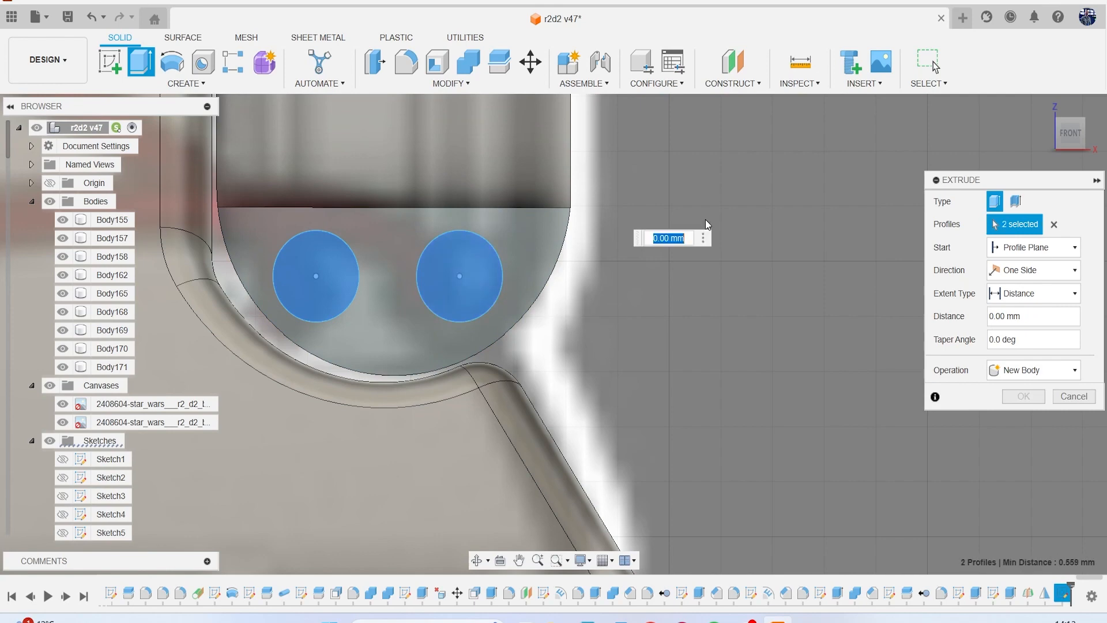
shift+middle_drag(454, 248, 455, 283)
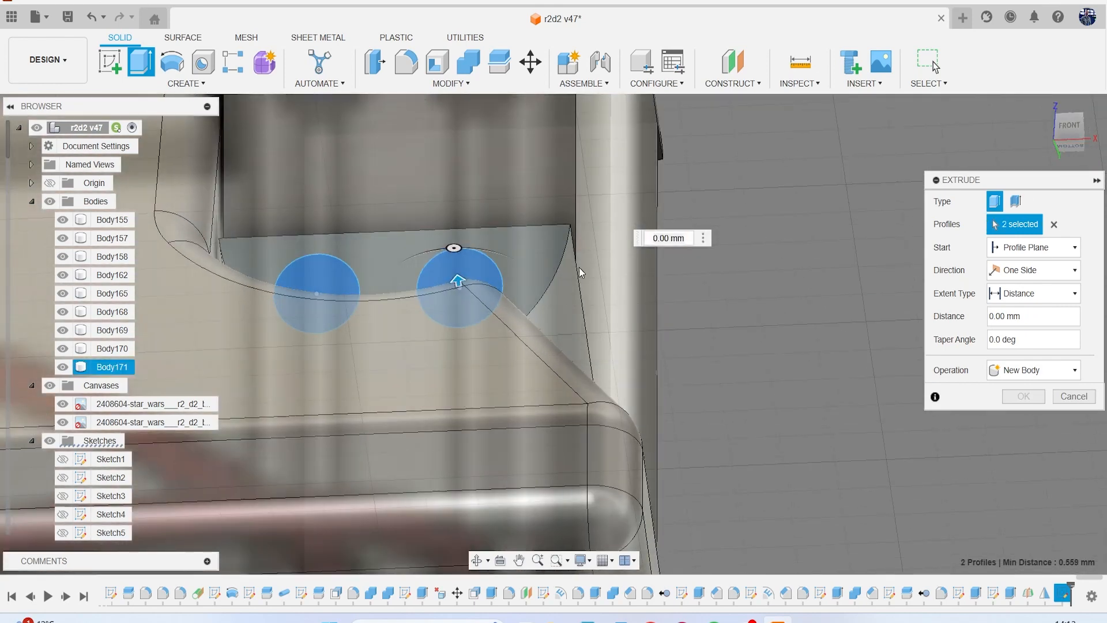
drag(458, 281, 456, 264)
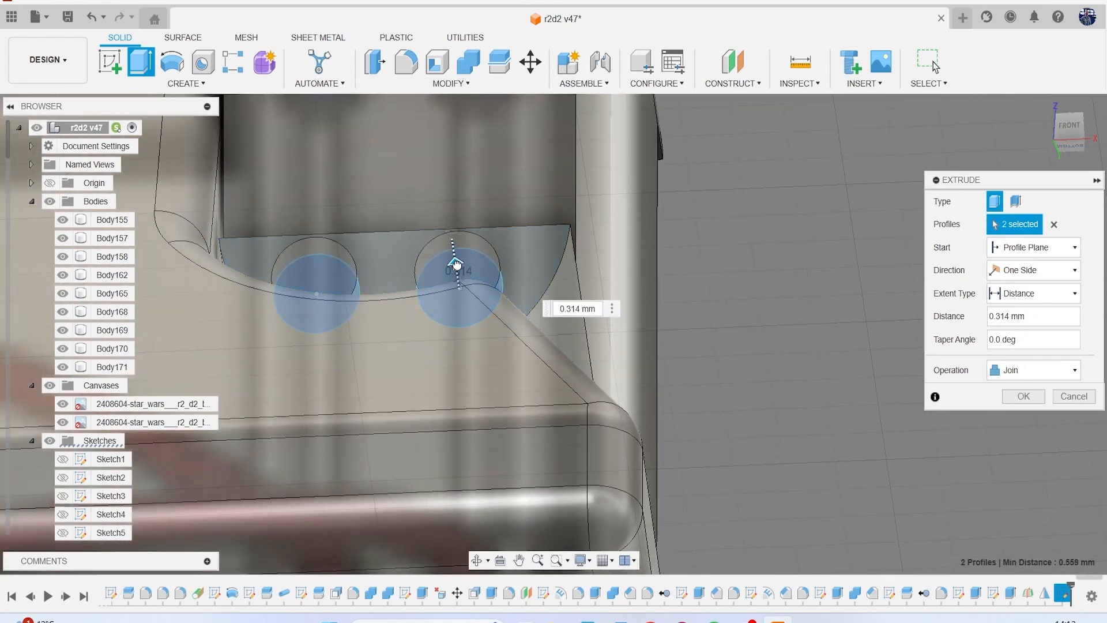
click(1022, 397)
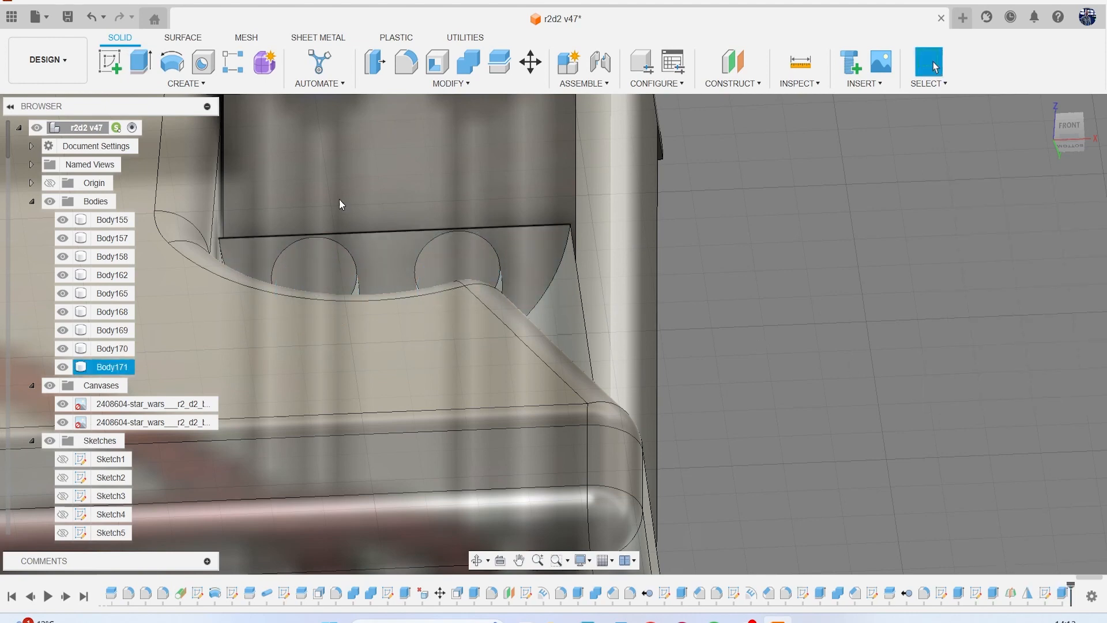
Sketch on the left round boss's end face and offset its outline inward by 0.08 mm.
click(106, 70)
click(321, 257)
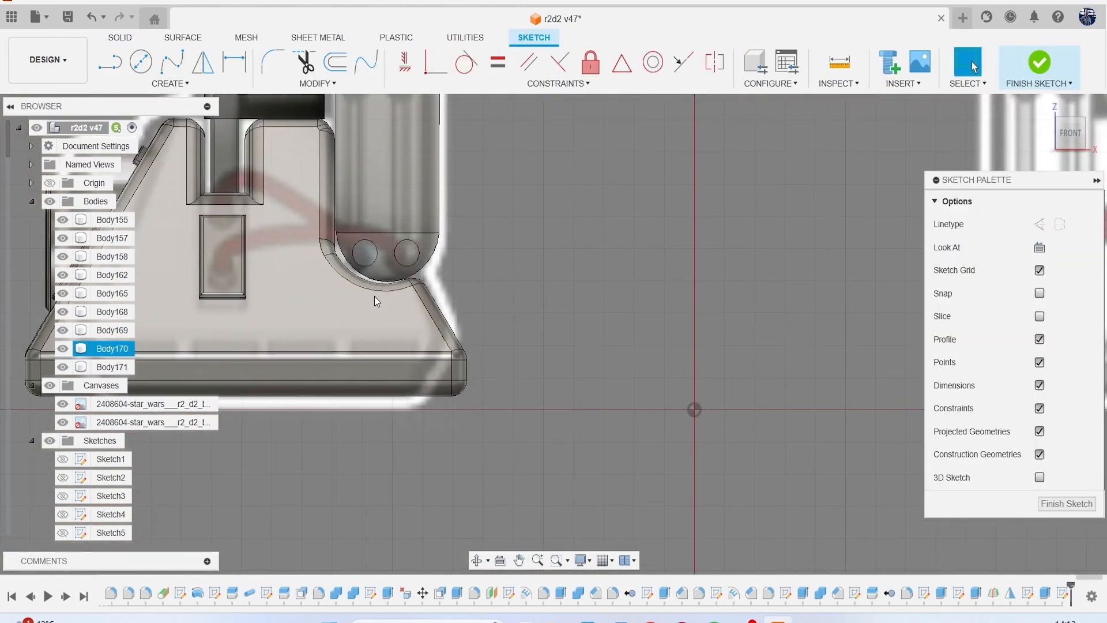
click(327, 65)
click(364, 235)
scroll(365, 248, up, 5)
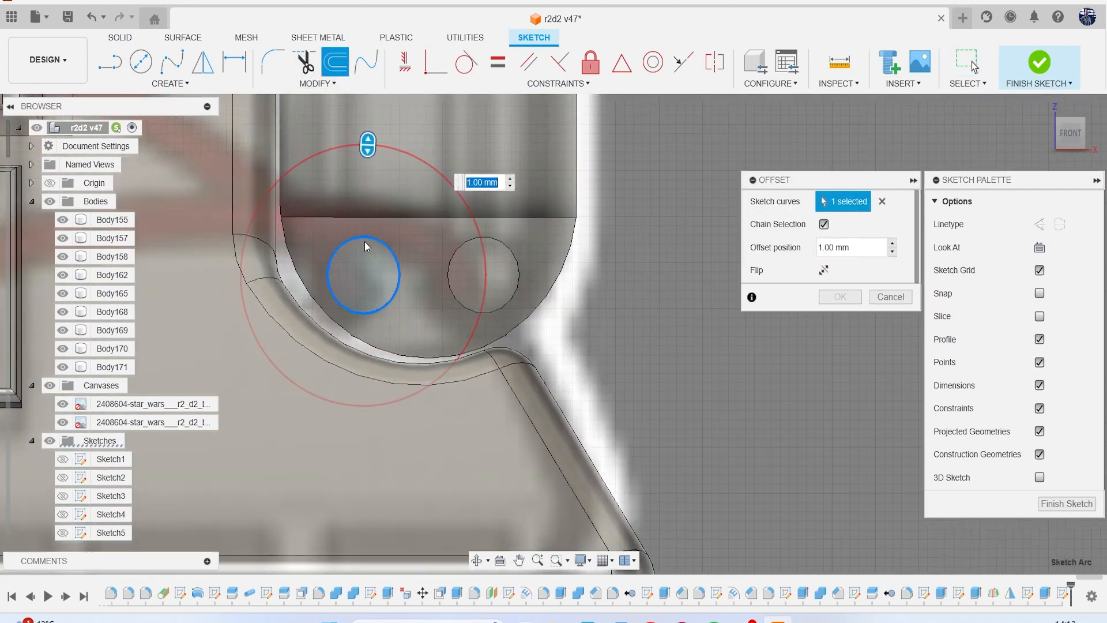
drag(367, 146, 366, 249)
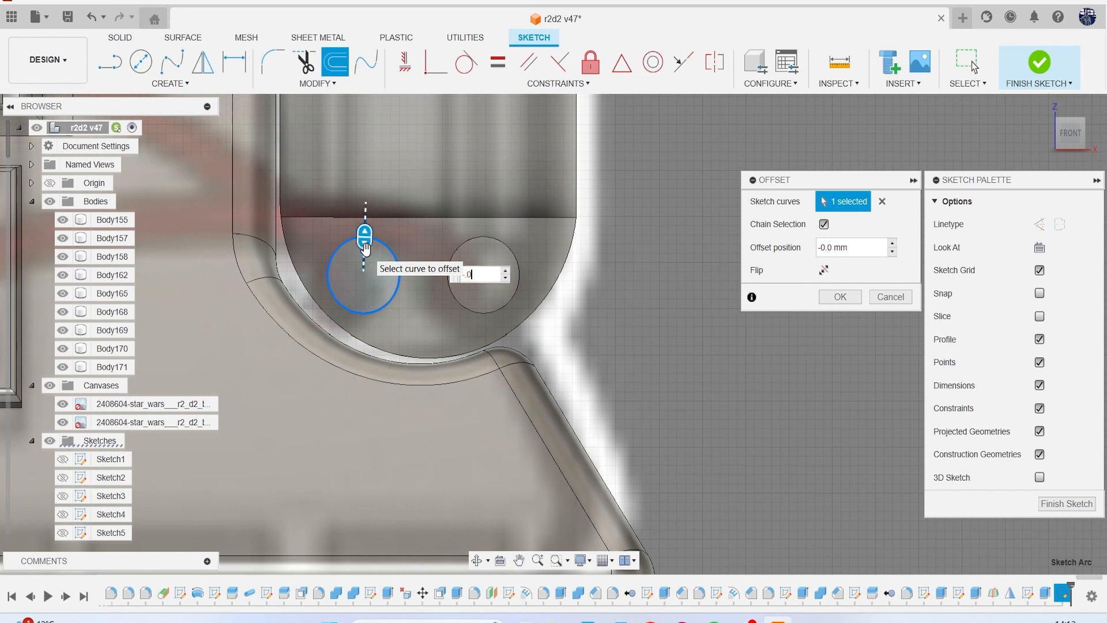
key(Return)
key(o)
scroll(485, 240, down, 1)
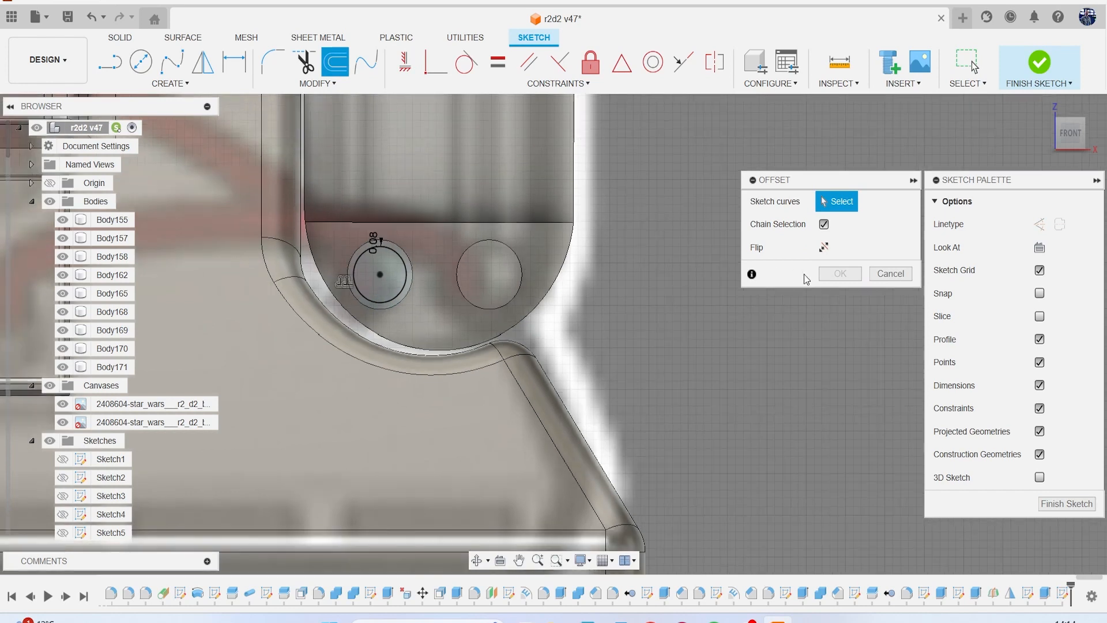
click(891, 274)
click(1032, 80)
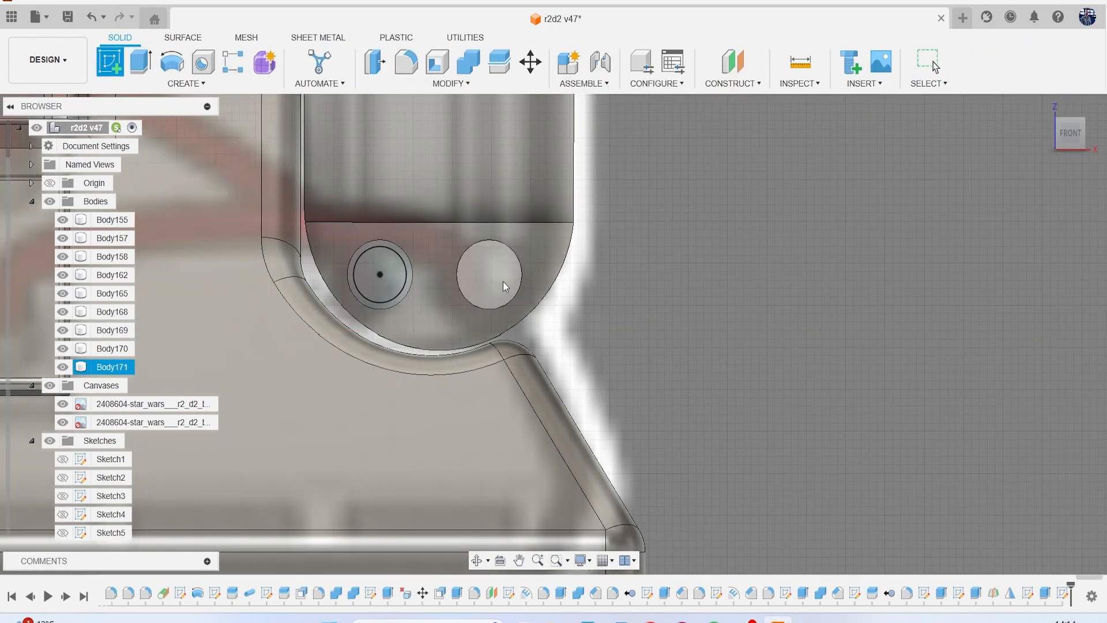
Sketch on the right round boss's end face and offset its outline inward by 0.08 mm.
key(ctrl+z)
mouse_move(432, 205)
middle_down()
mouse_move(537, 320)
mouse_move(692, 436)
middle_up()
scroll(369, 249, up, 4)
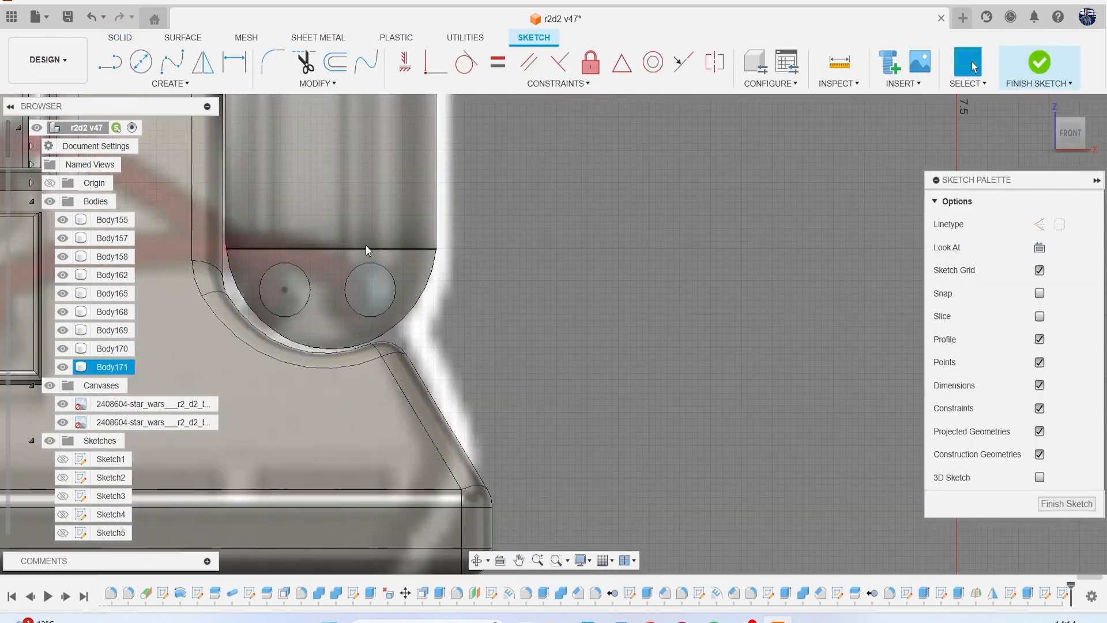
click(335, 62)
scroll(347, 283, up, 3)
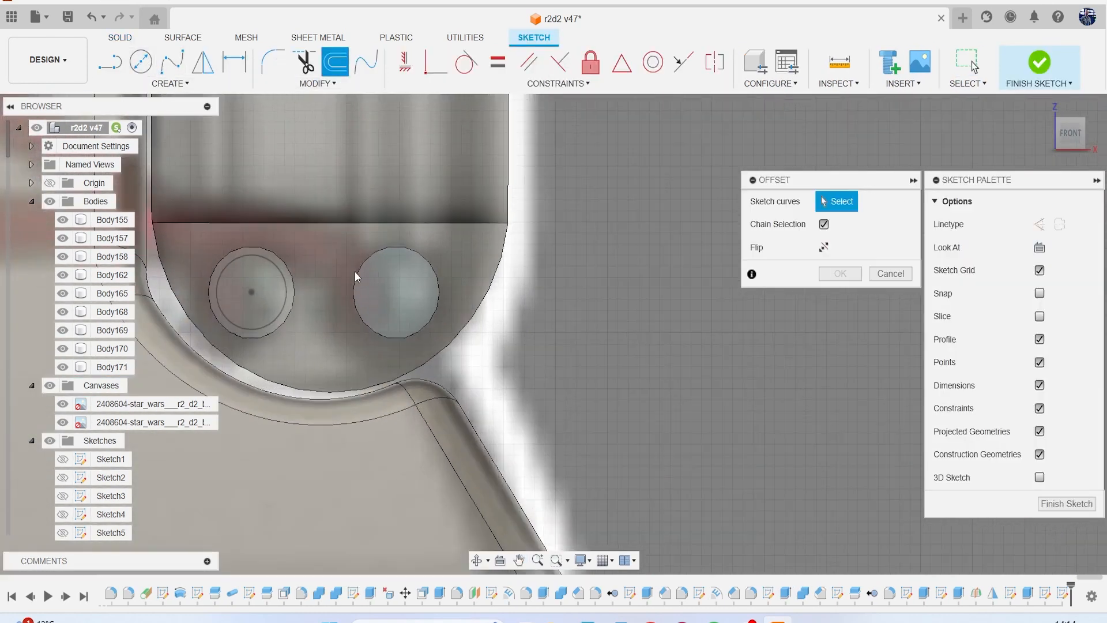
click(386, 256)
text(-.0)
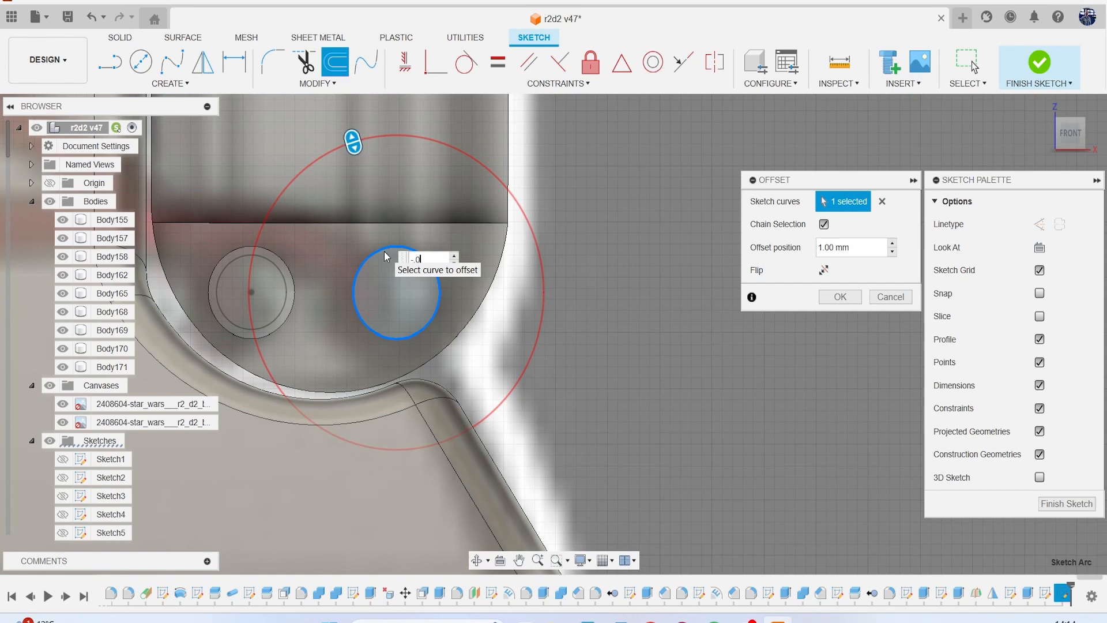
text(8)
key(Return)
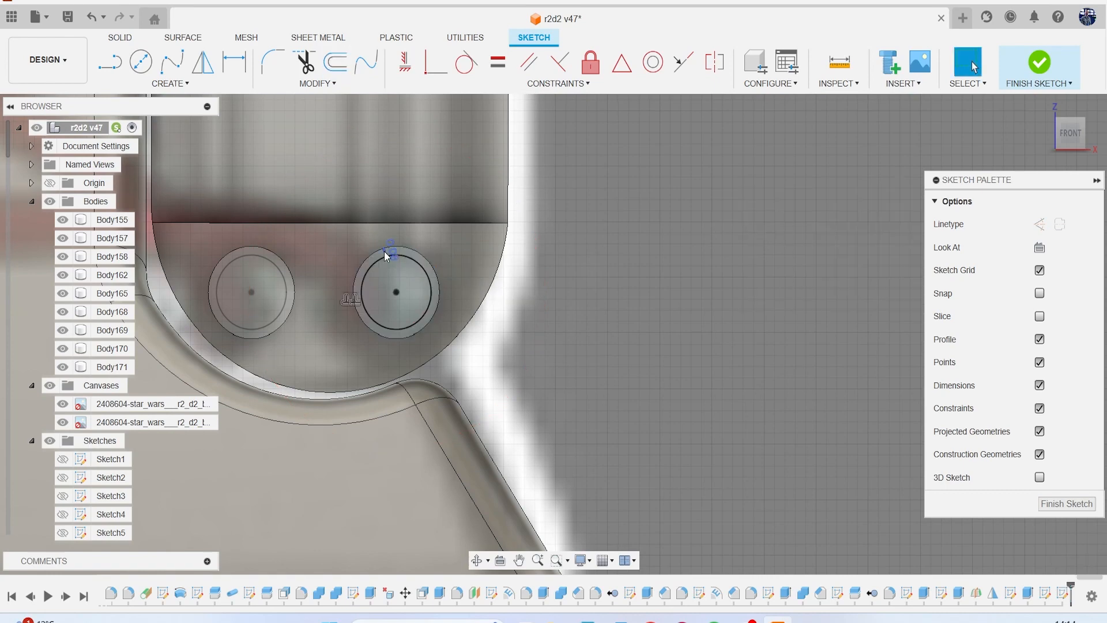
Extrude the two inner circles inward as a cut, hollowing both bosses into open rings.
key(e)
click(260, 294)
click(398, 300)
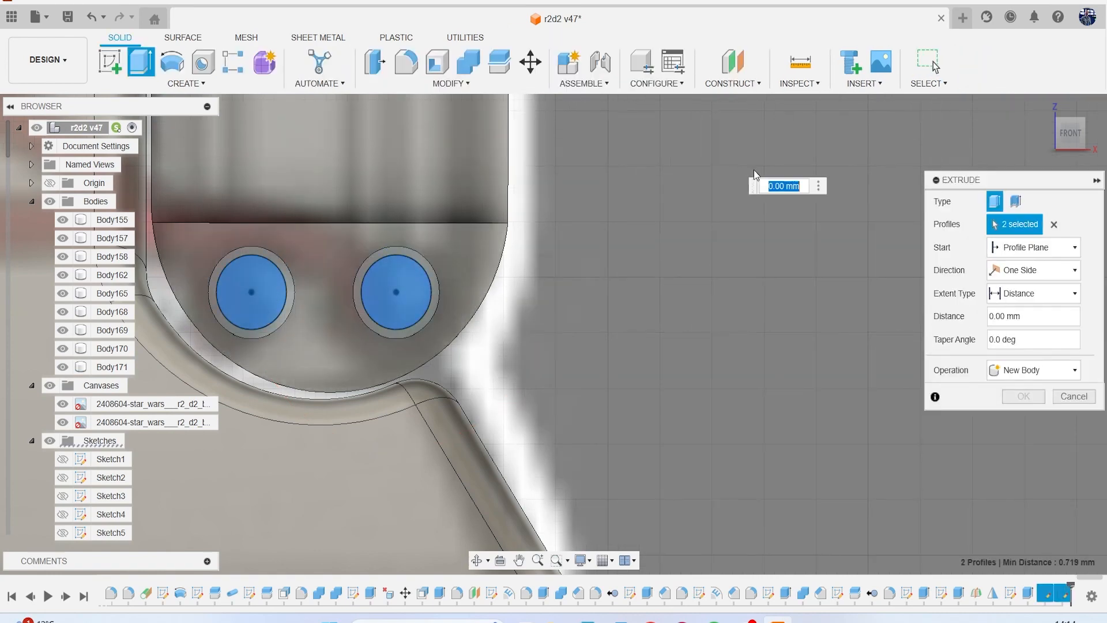
click(1070, 134)
drag(397, 292, 398, 302)
click(1023, 420)
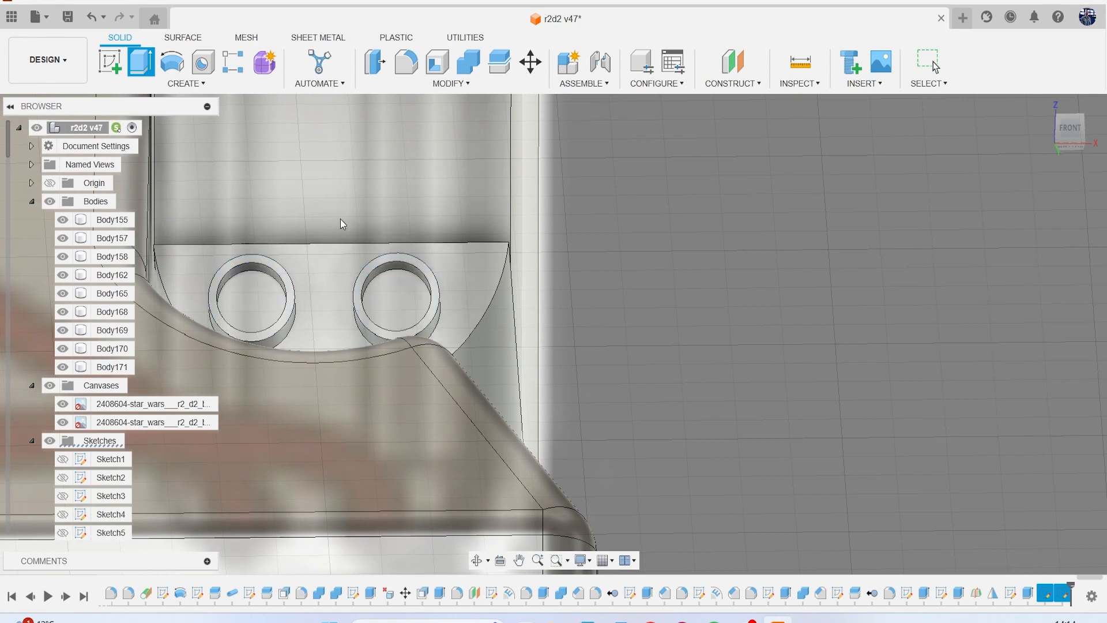
Chamfer the inner and outer rim edges of both ring sockets on the side housing by about 0.022 mm.
click(451, 84)
click(431, 132)
scroll(273, 267, up, 3)
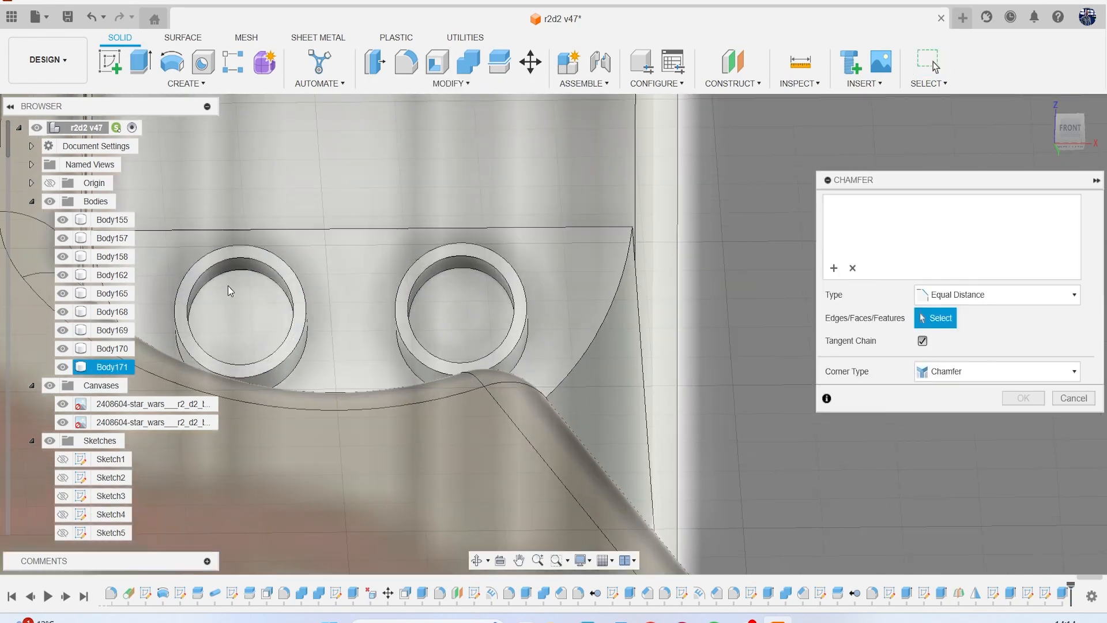
middle_drag(283, 270, 397, 241)
scroll(394, 237, up, 2)
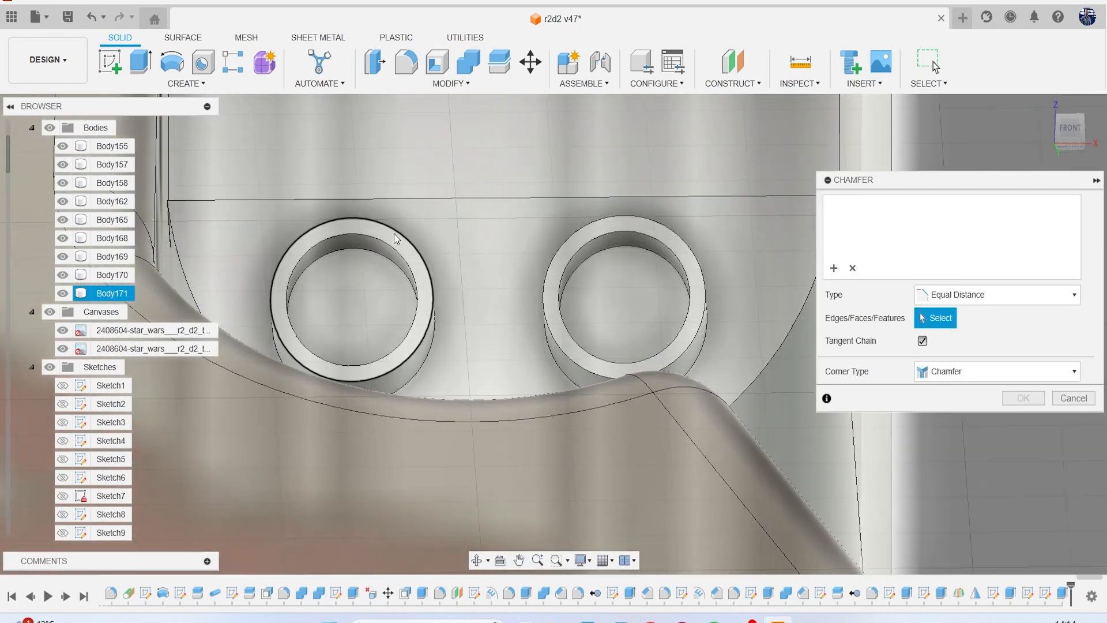
click(396, 232)
click(392, 246)
click(644, 225)
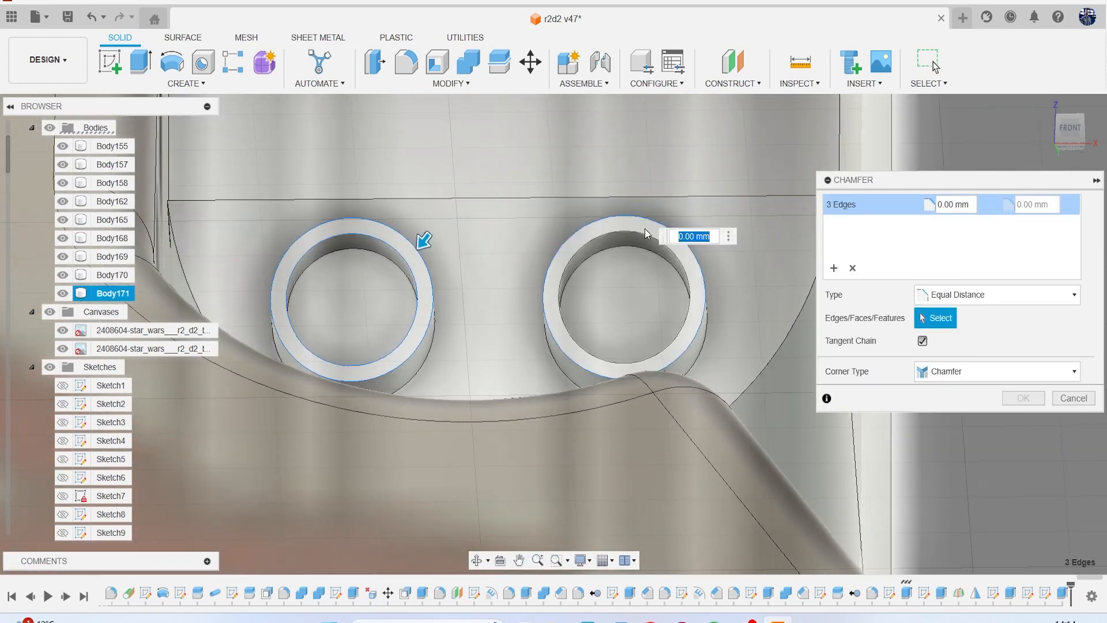
click(630, 238)
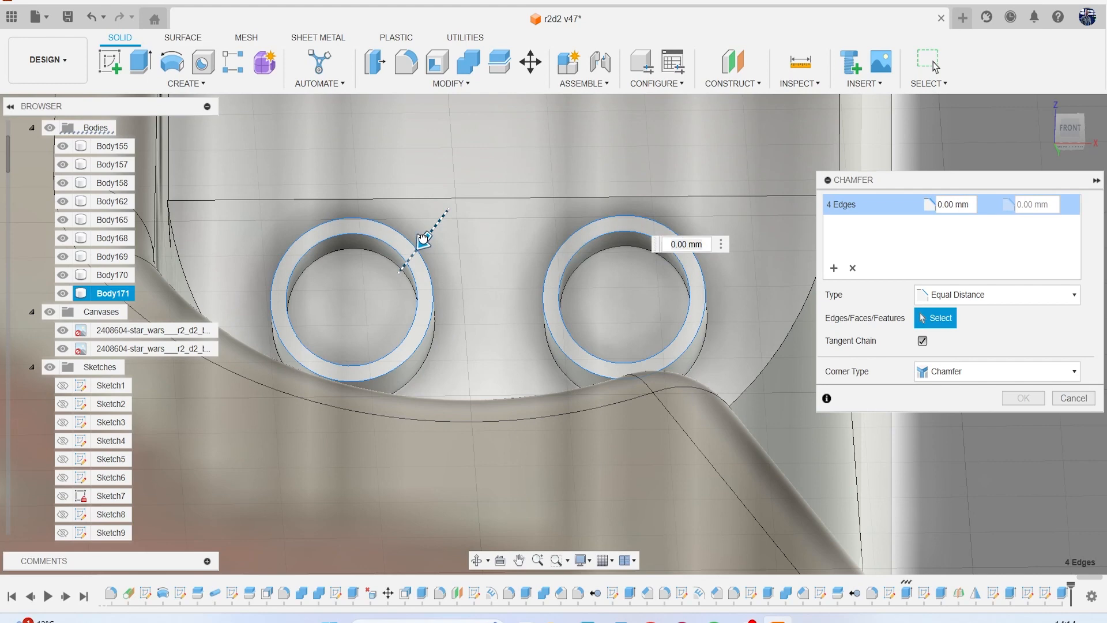
drag(424, 238, 421, 241)
click(1010, 403)
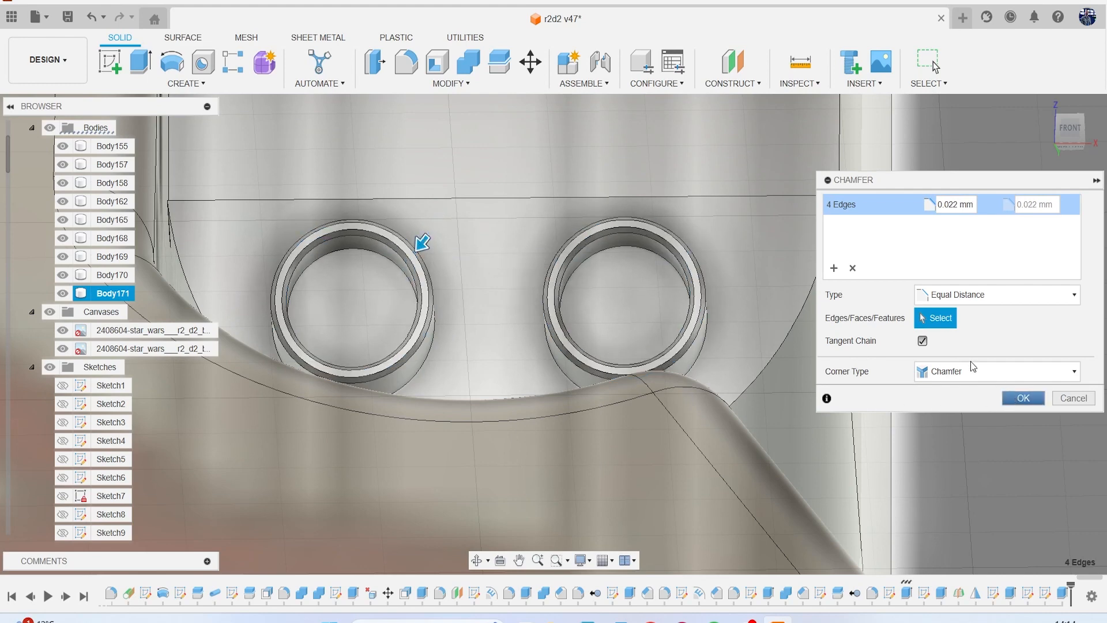
Fillet all eight chamfer edges around the rims of both ring sockets with a 0.01 mm radius.
key(f)
scroll(344, 195, up, 5)
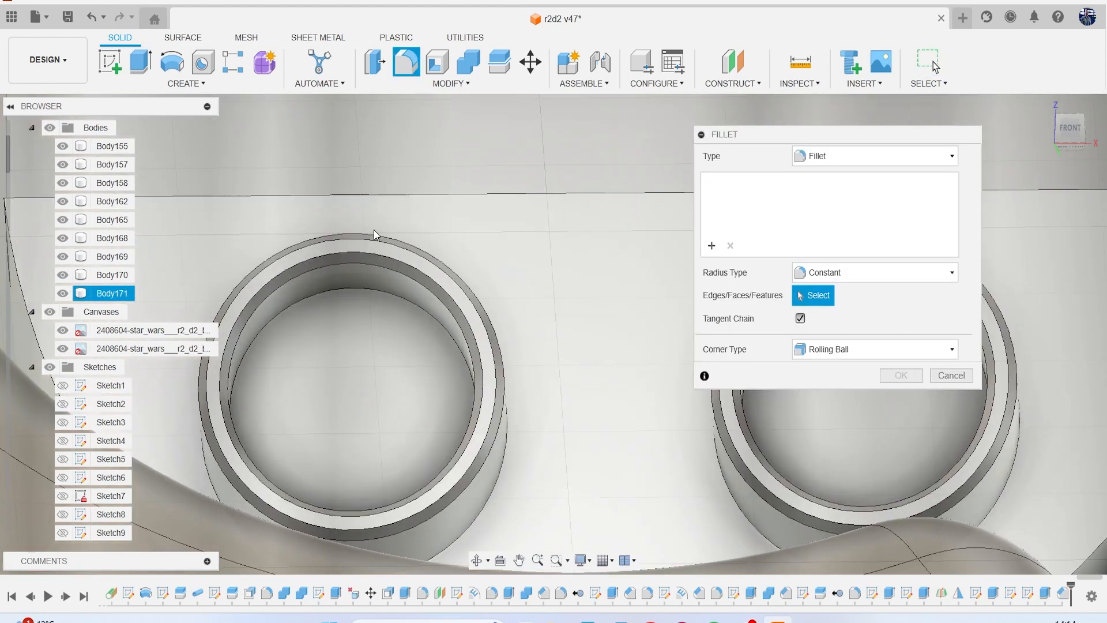
click(384, 265)
click(382, 254)
click(378, 234)
click(348, 232)
middle_drag(629, 273, 475, 233)
middle_drag(578, 224, 416, 228)
click(535, 222)
click(535, 210)
click(534, 200)
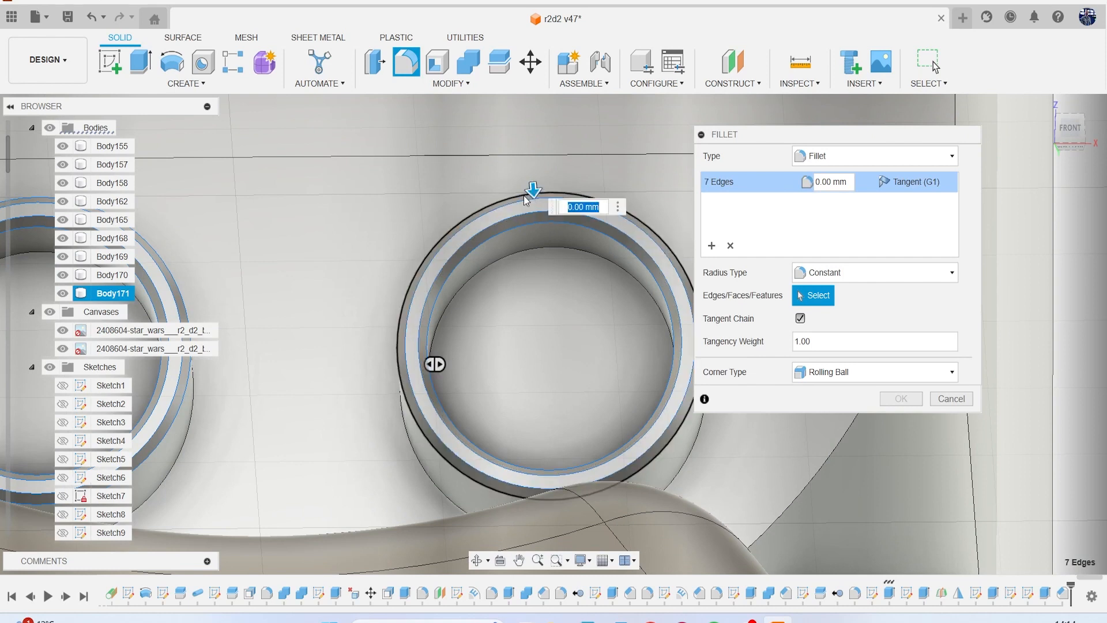
click(527, 193)
drag(523, 184, 524, 188)
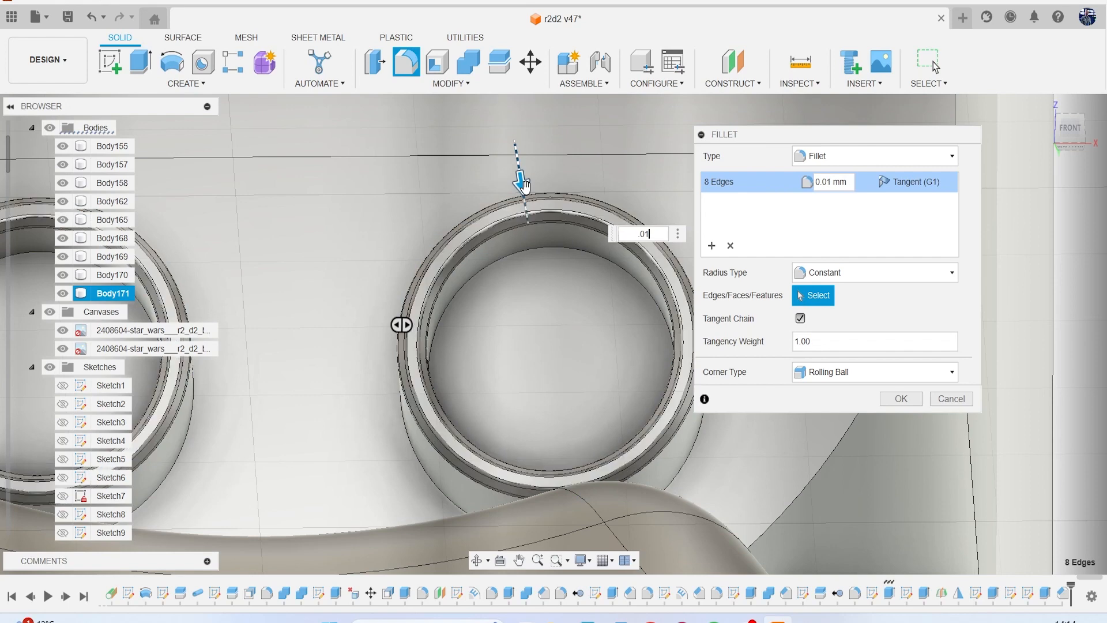
key(Return)
Fillet the base edges where both ring sockets meet the housing face with a 0.04 mm radius.
scroll(561, 237, down, 2)
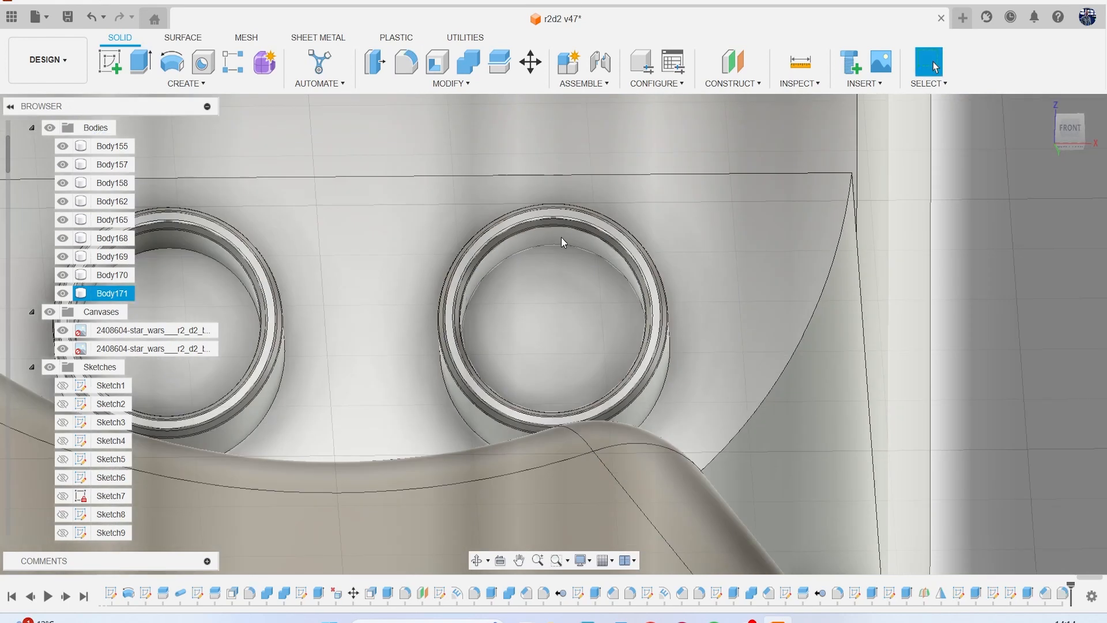
key(f)
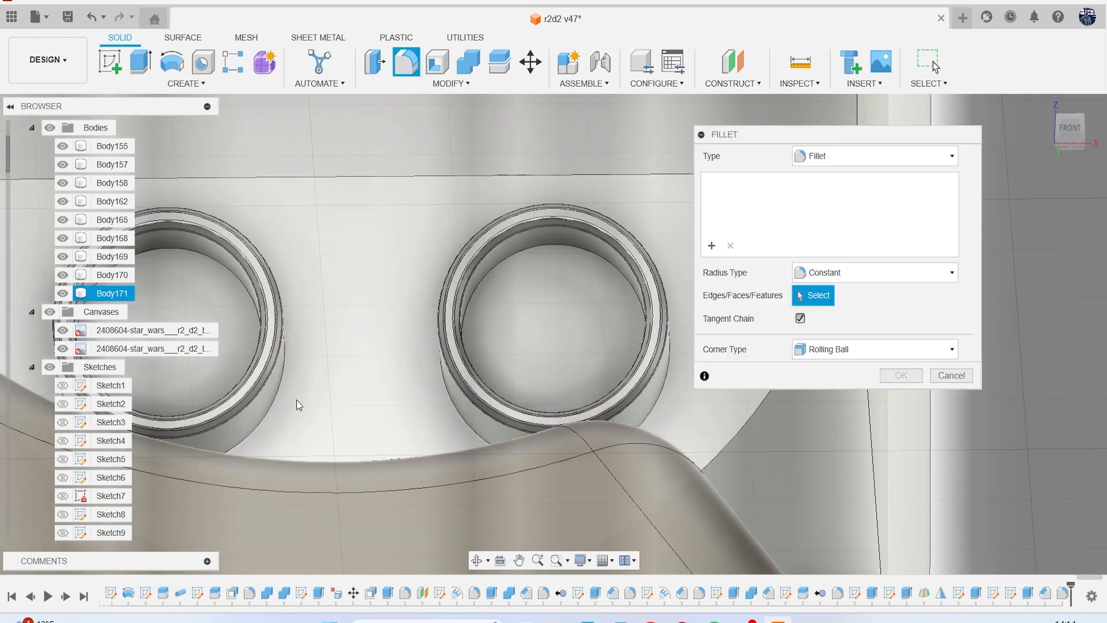
click(277, 408)
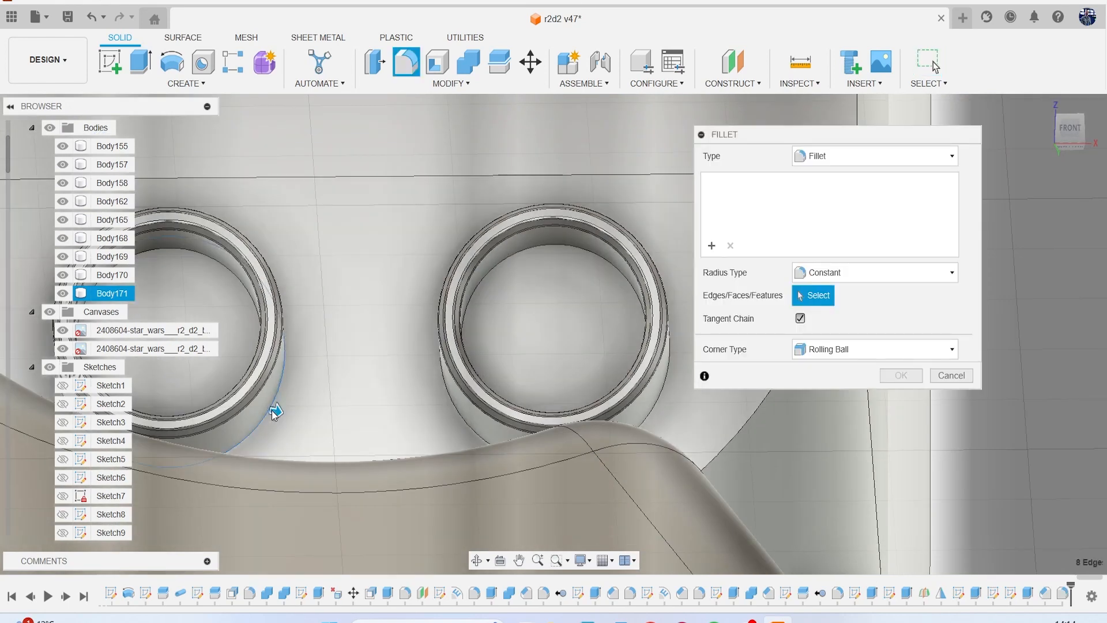
click(650, 414)
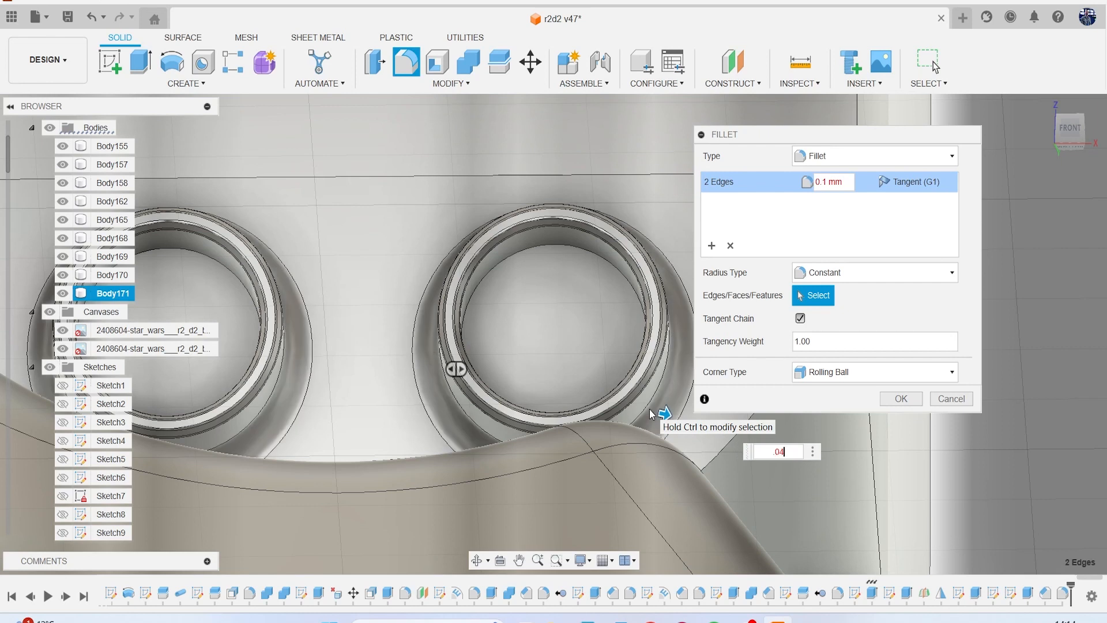
key(Return)
Sketch a circle about 0.77 mm in diameter in the upper half of the foot's raised rectangular plate.
scroll(650, 410, down, 4)
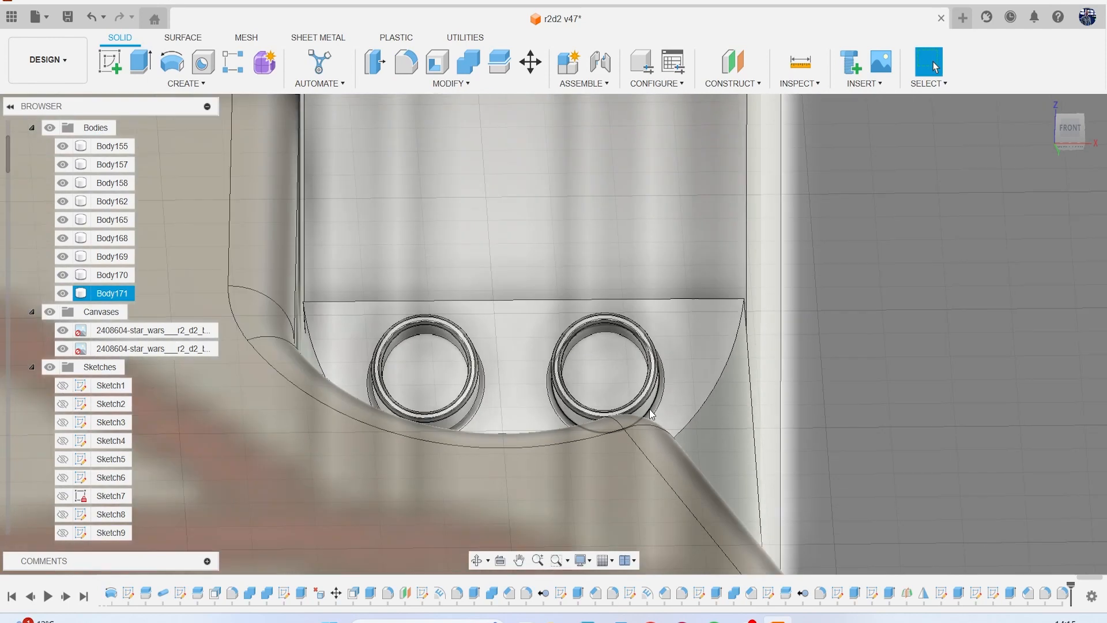
scroll(649, 410, down, 5)
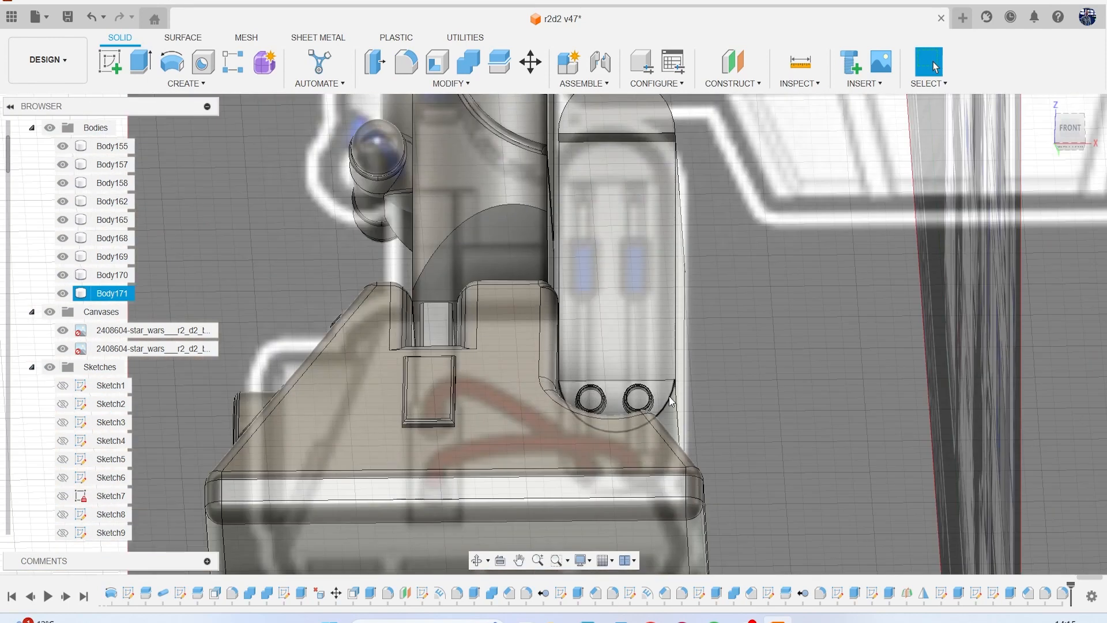
middle_drag(673, 394, 672, 298)
scroll(735, 333, down, 3)
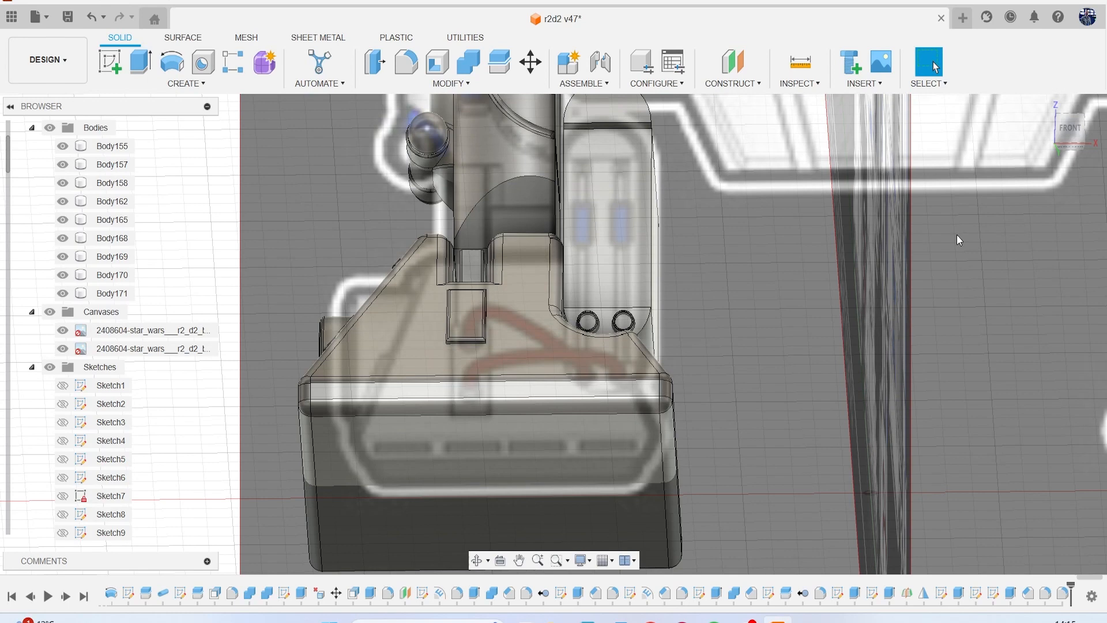
click(1069, 137)
scroll(488, 323, up, 5)
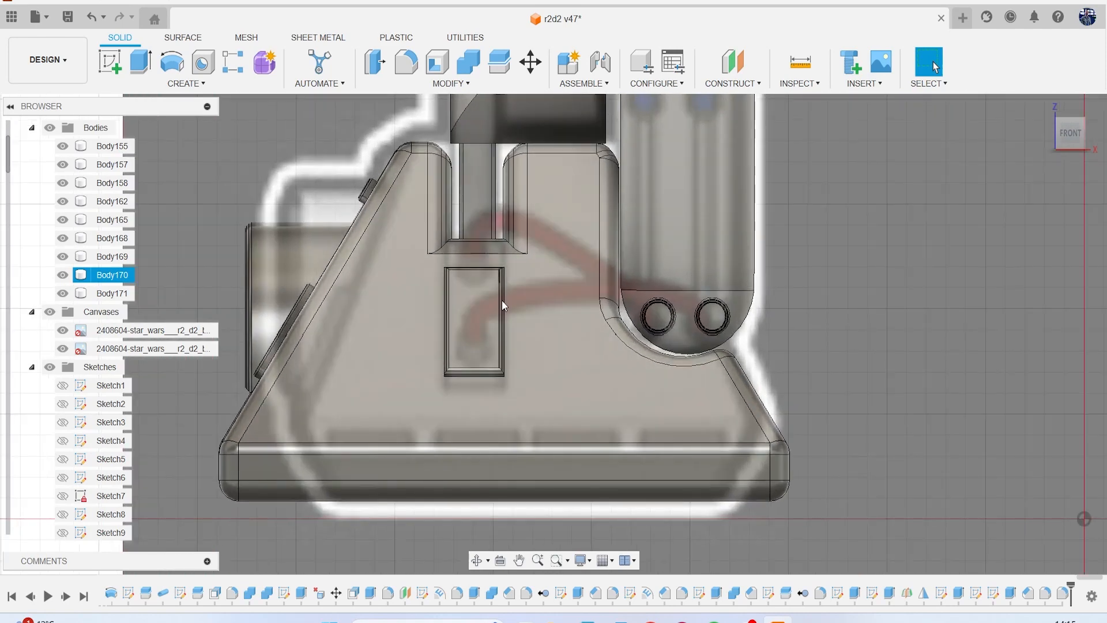
click(109, 62)
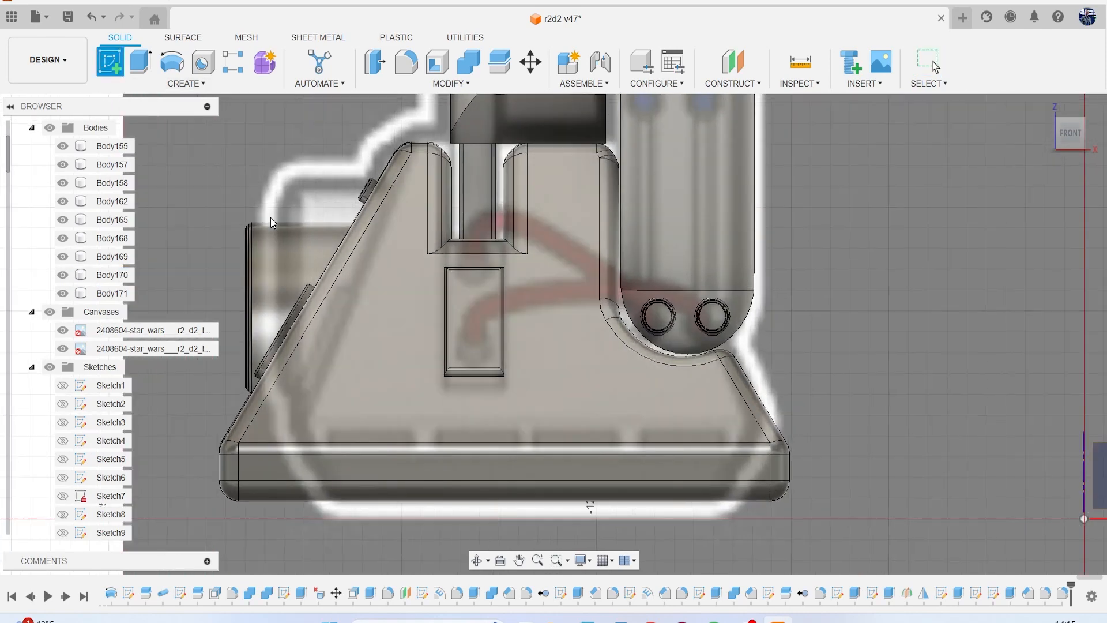
click(490, 341)
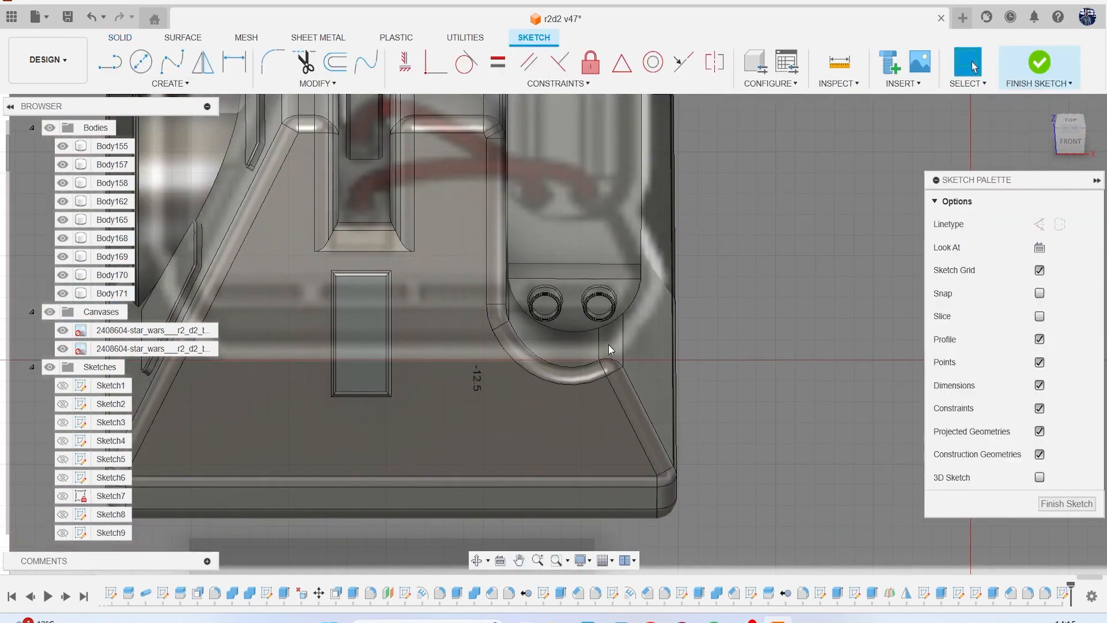
key(c)
scroll(340, 300, up, 4)
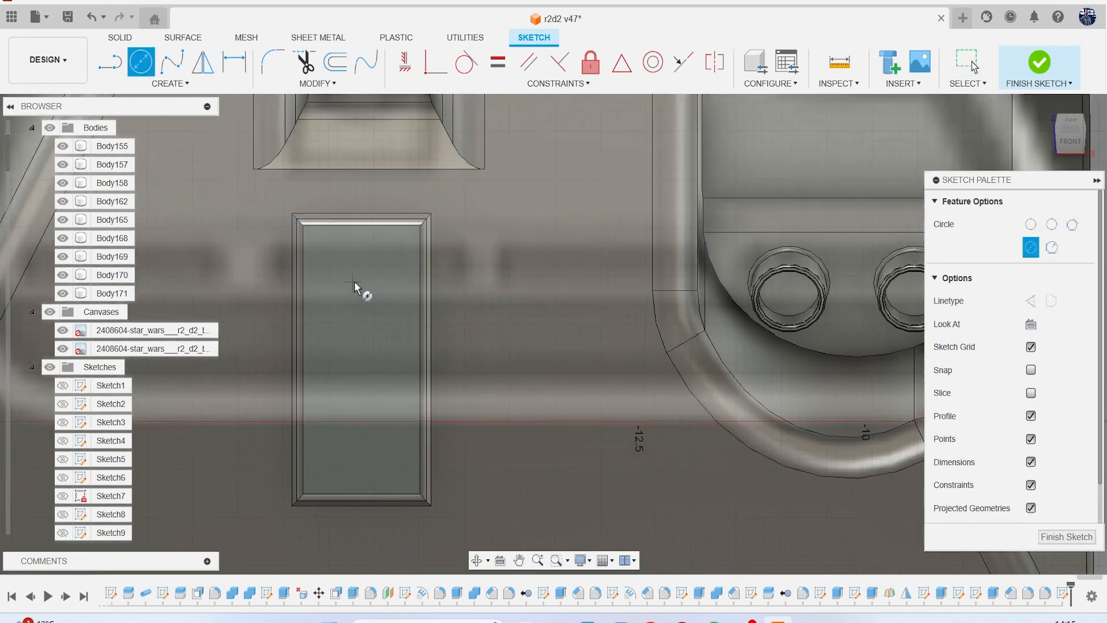
click(358, 283)
click(381, 312)
key(Escape)
Copy the circle straight down into the lower half of the rectangular plate.
click(372, 316)
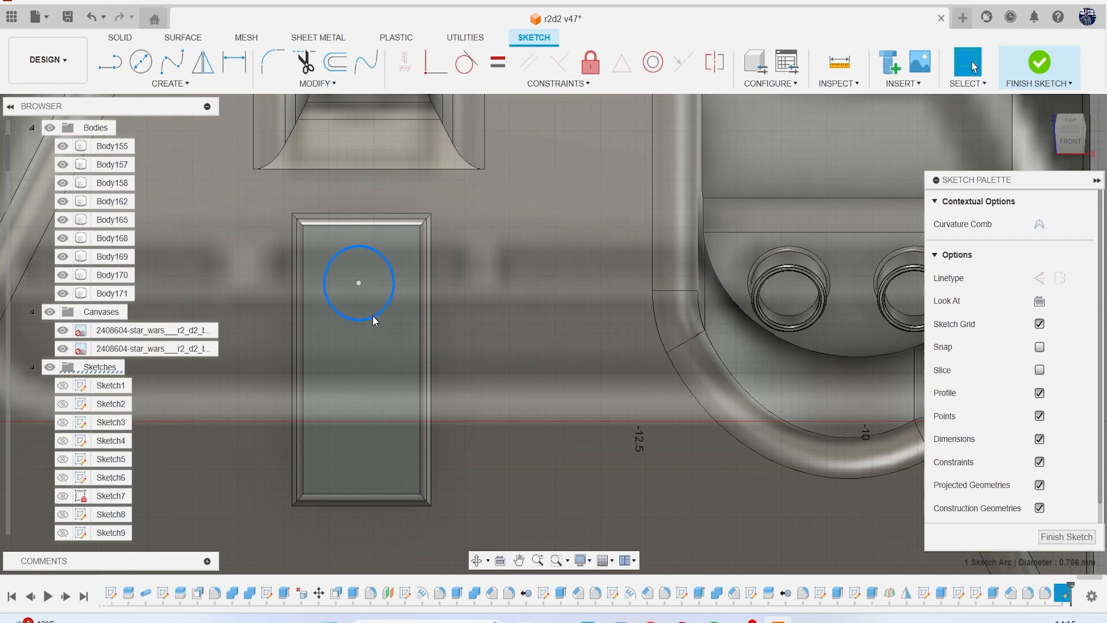
key(m)
drag(369, 257, 374, 385)
click(840, 457)
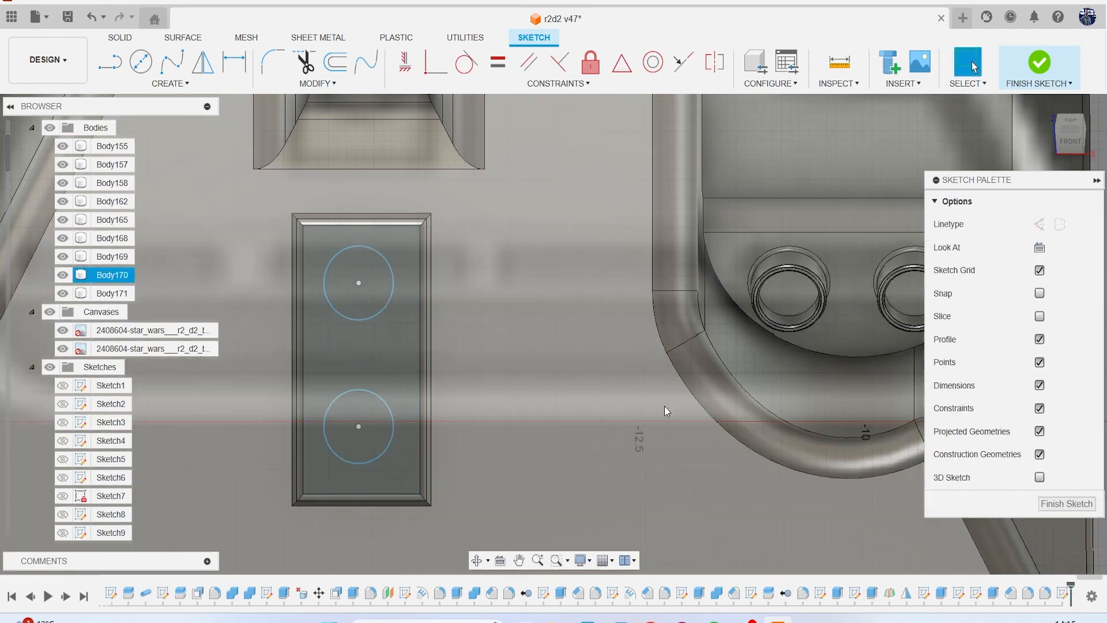
Extrude both circles about 0.259 mm outward from the rectangular plate, joining them to the body.
key(e)
click(358, 302)
click(358, 430)
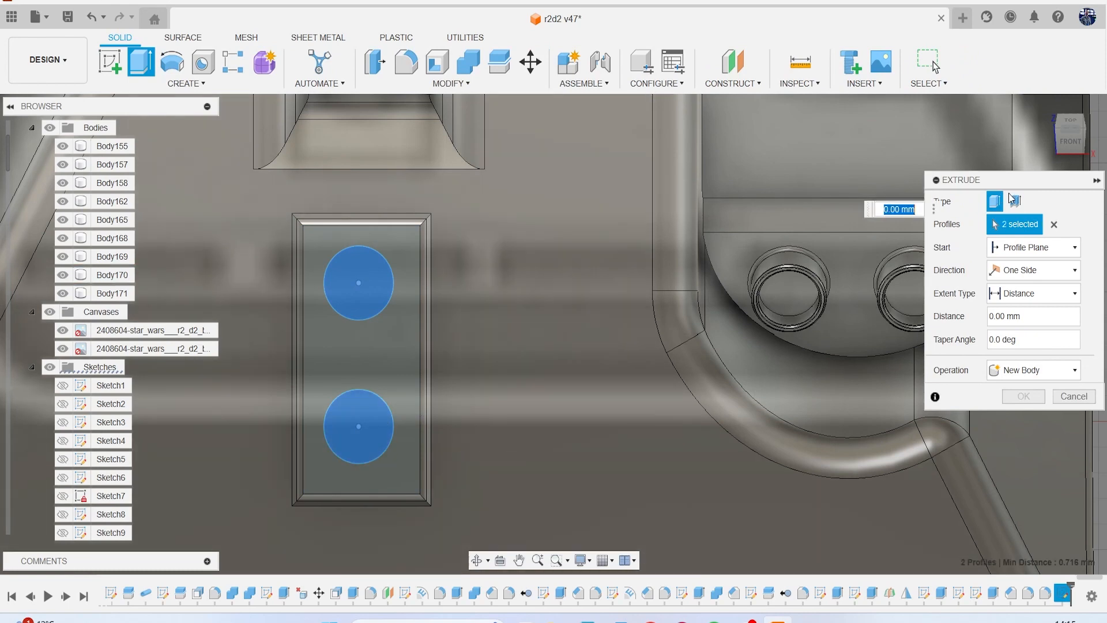
click(1071, 153)
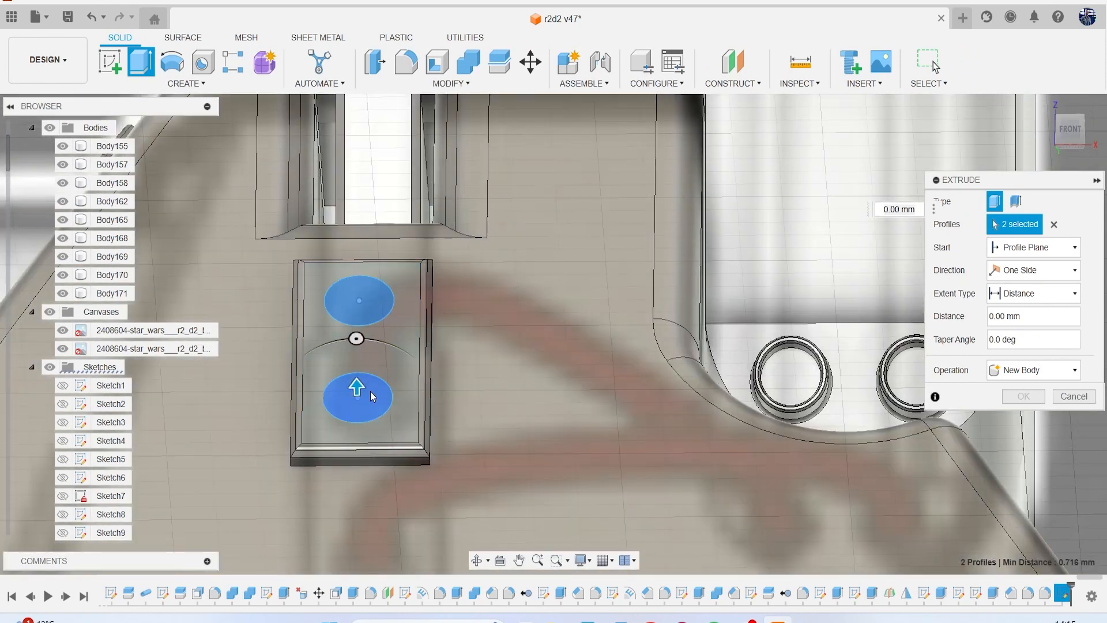
drag(358, 390, 358, 376)
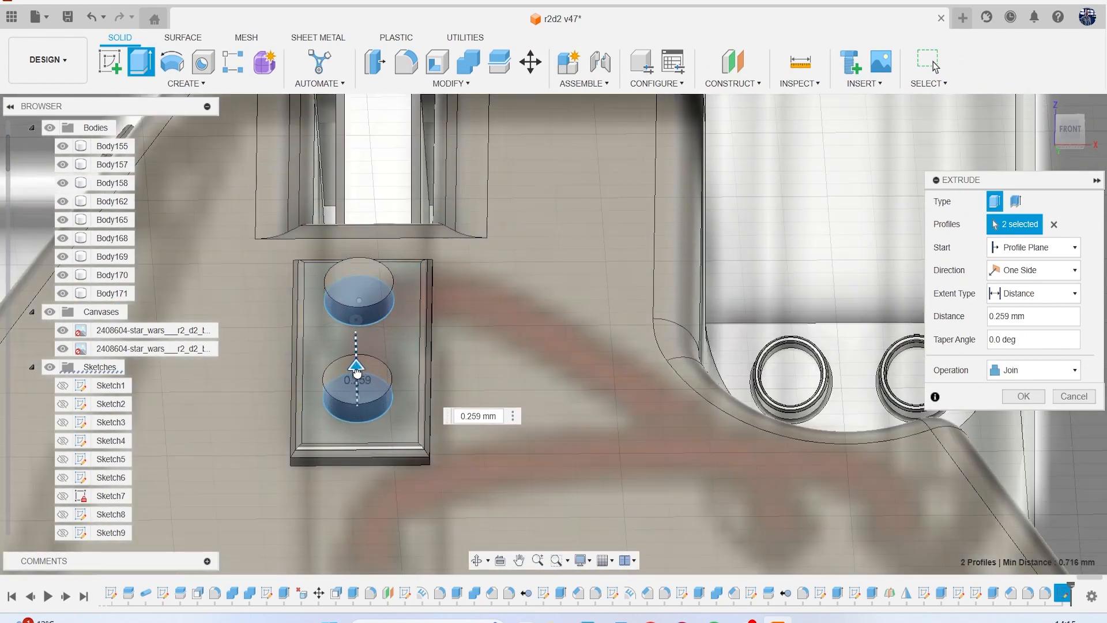
click(1023, 396)
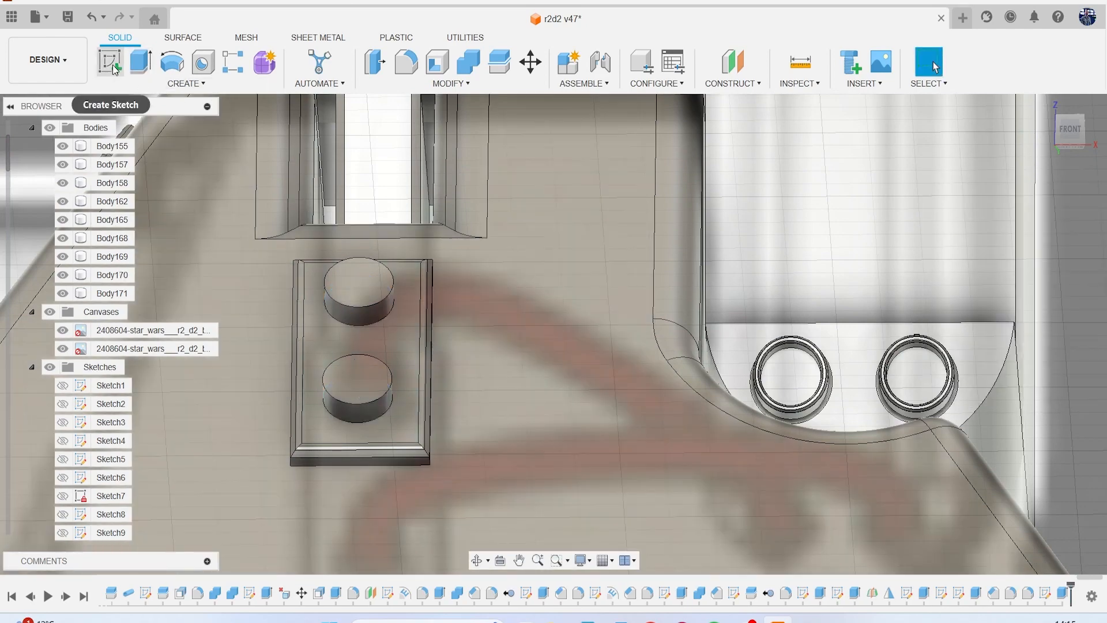
Sketch on the upper round boss's end face and offset its outline inward by 0.08 mm.
click(111, 62)
click(348, 294)
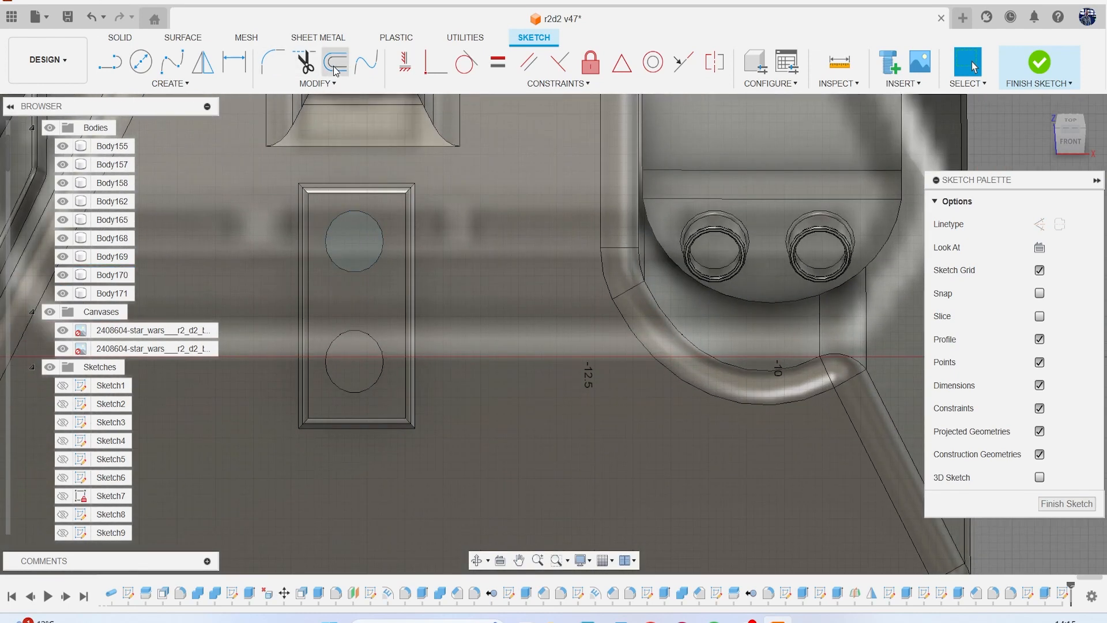
click(336, 72)
scroll(365, 199, up, 4)
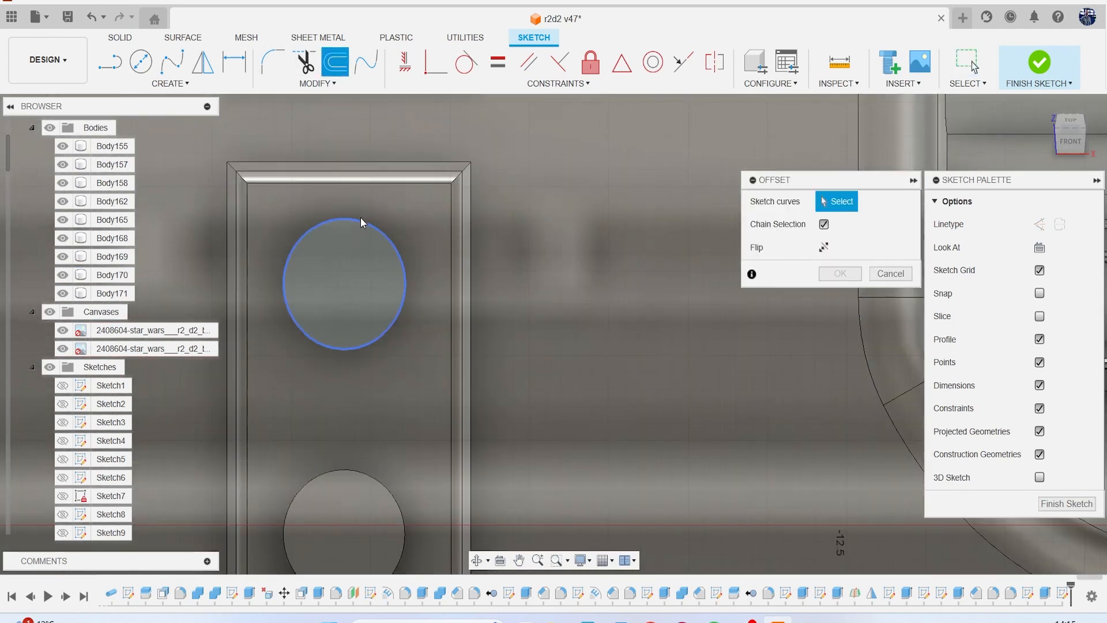
click(360, 218)
text(0.08)
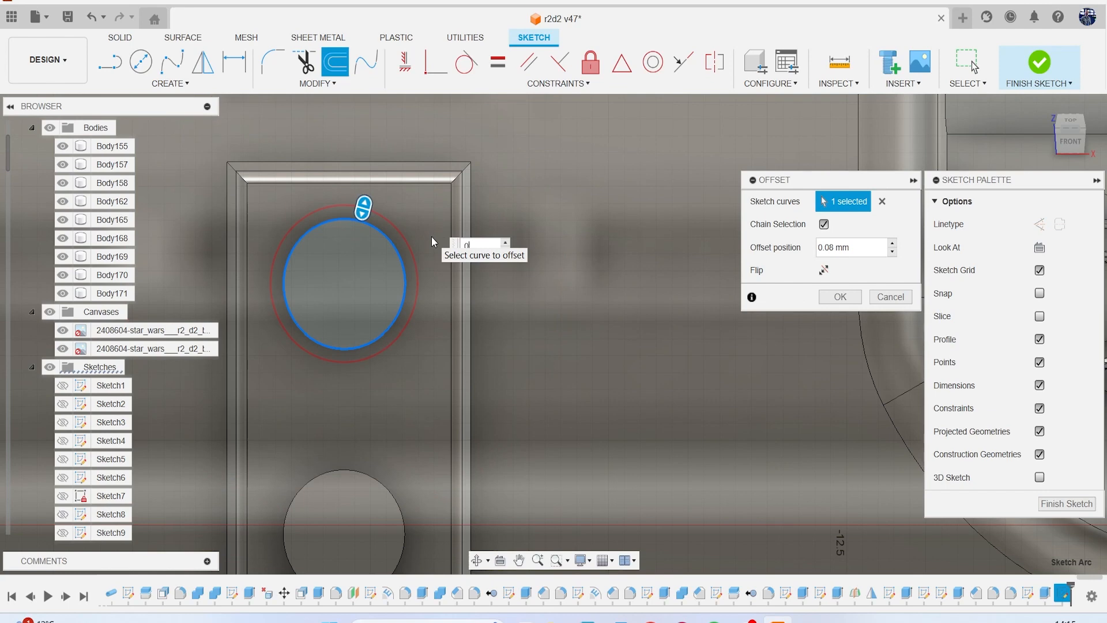
text(-0.08)
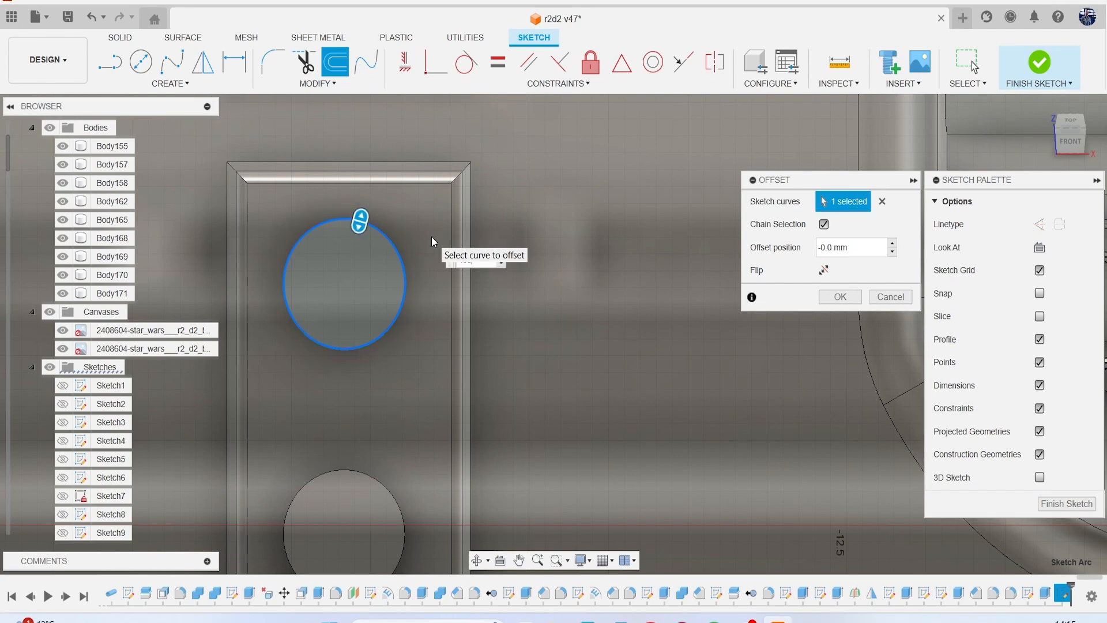
key(Return)
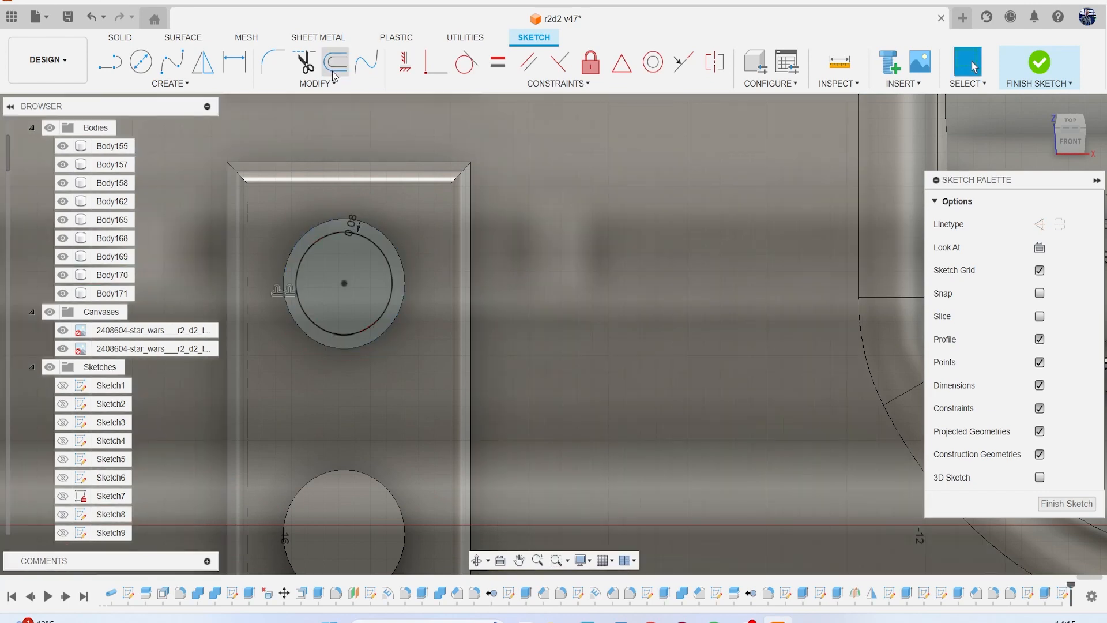
click(1015, 58)
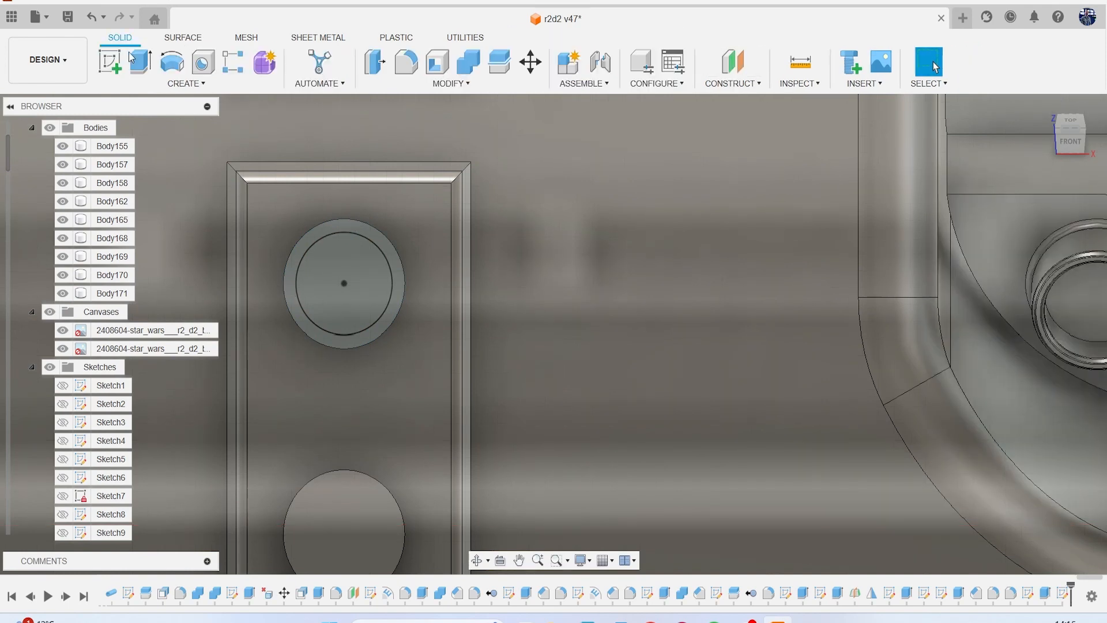
Sketch on the lower round boss's end face and offset its outline inward by 0.08 mm.
click(111, 275)
click(346, 503)
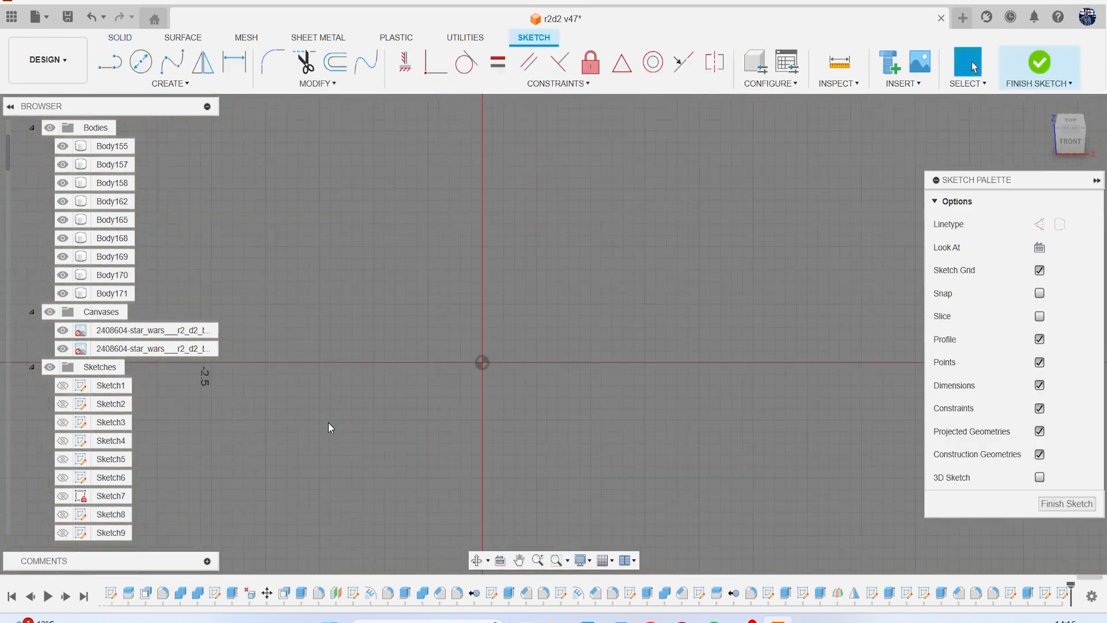
scroll(328, 422, down, 6)
middle_drag(328, 421, 492, 392)
scroll(372, 375, up, 5)
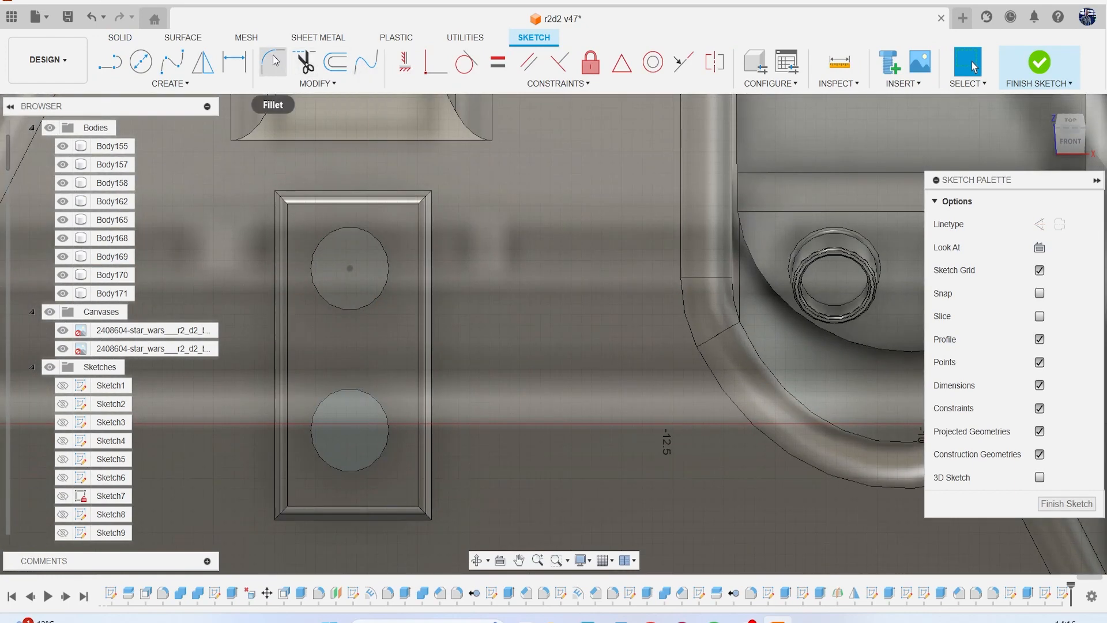
click(333, 61)
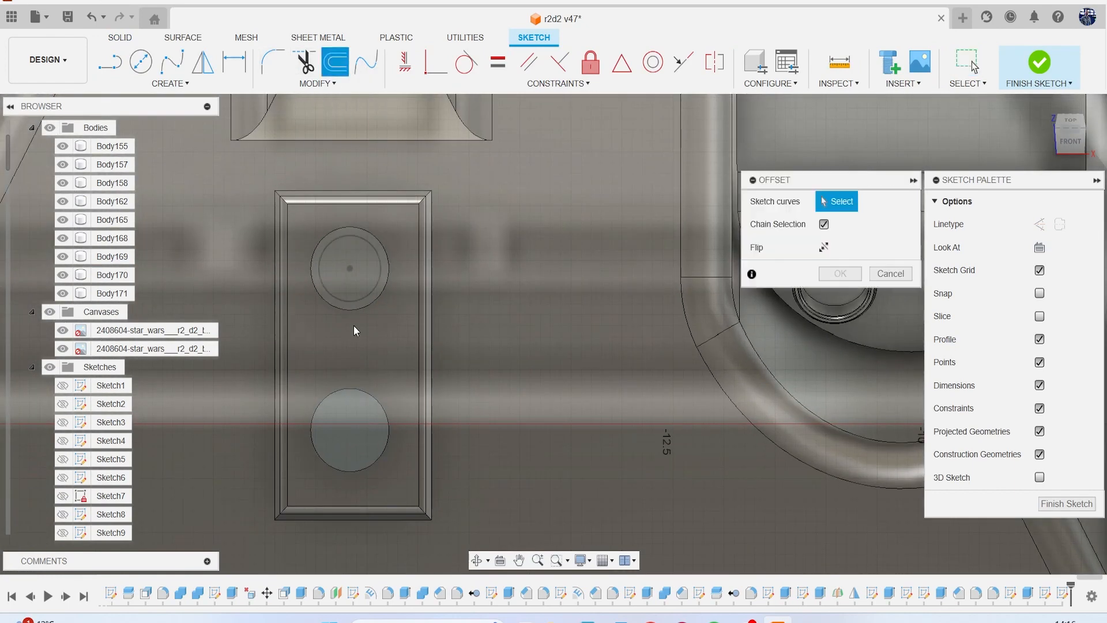
click(376, 289)
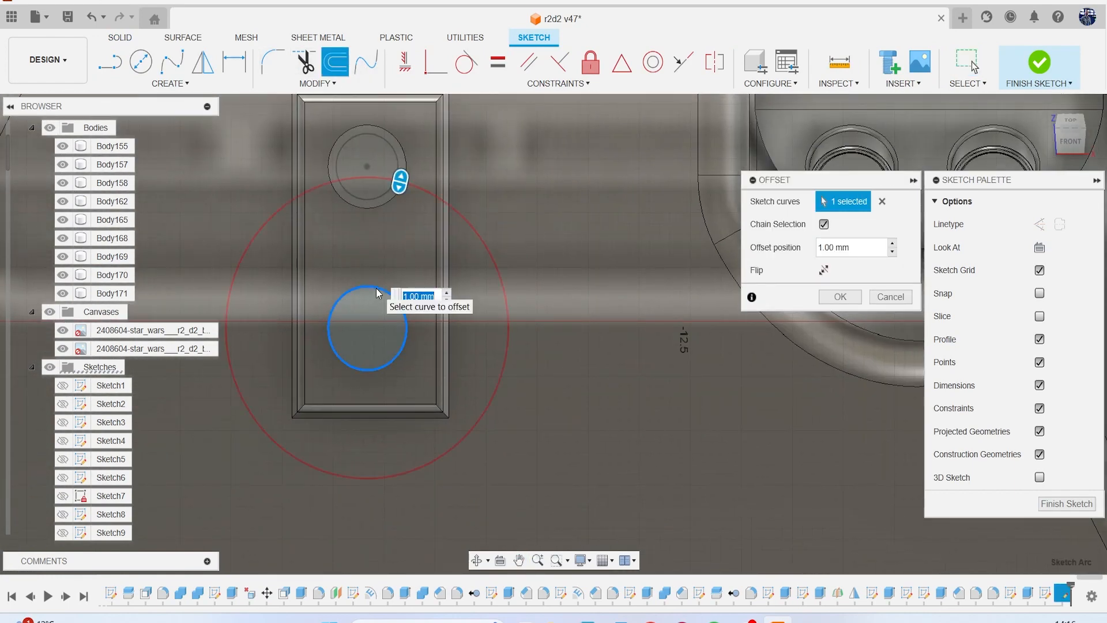
text(-08)
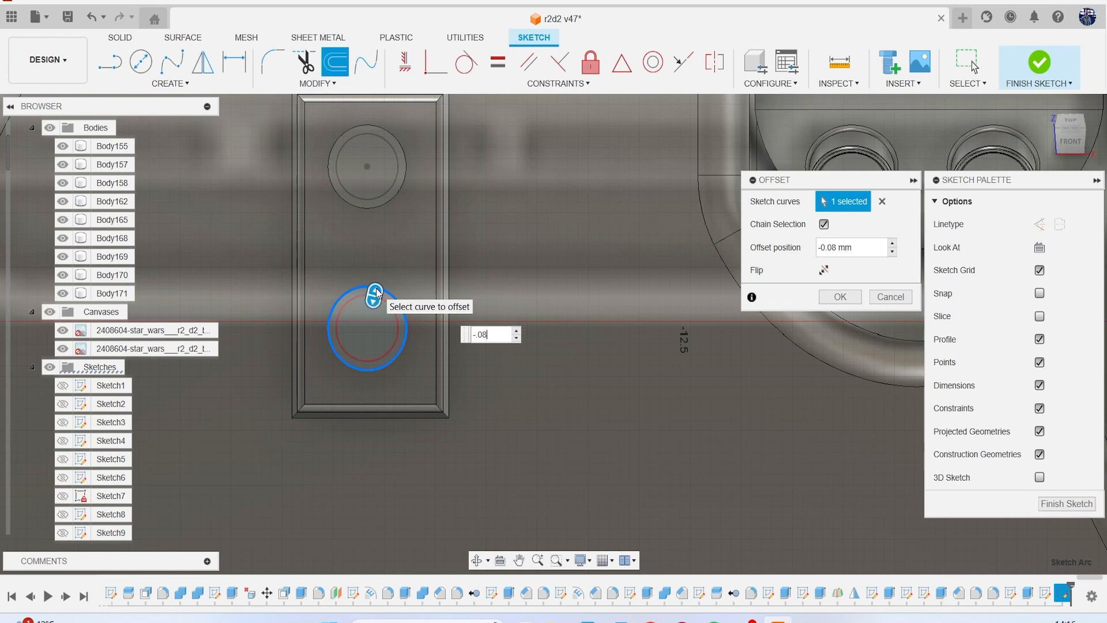
key(Return)
Cut the inner circles of both round bosses 0.121 mm deep to hollow them into rings.
key(e)
click(361, 178)
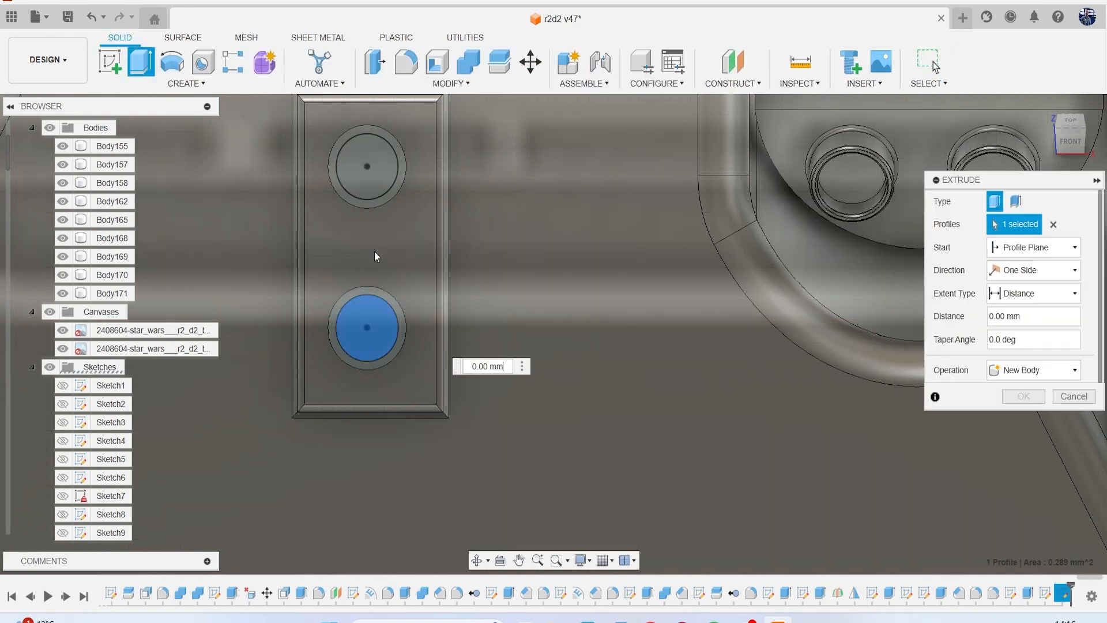
click(1071, 139)
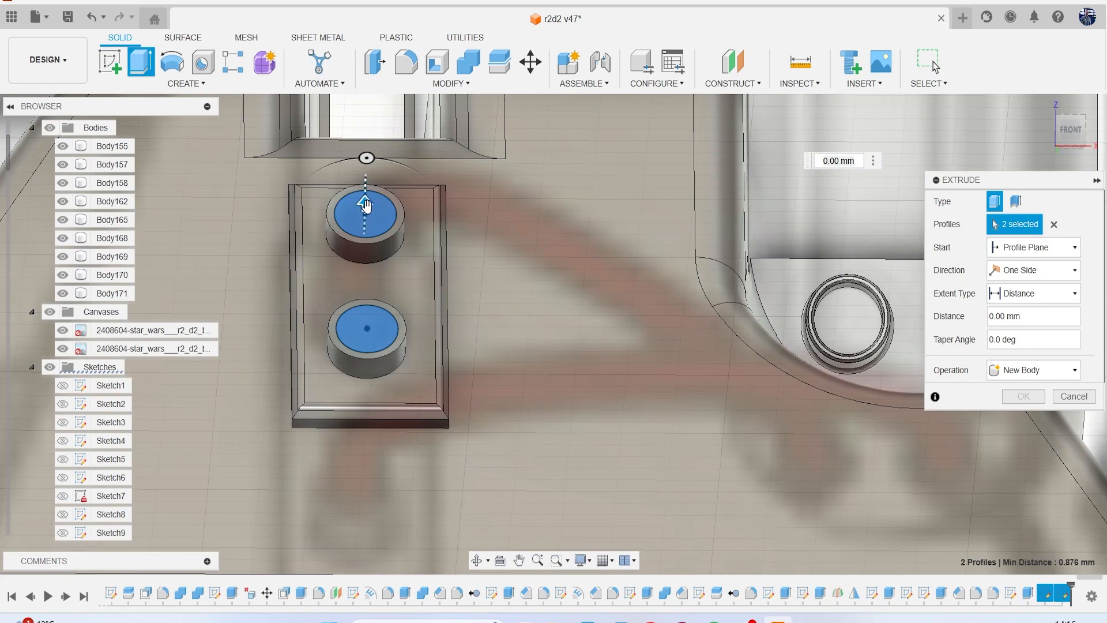
drag(365, 205, 365, 233)
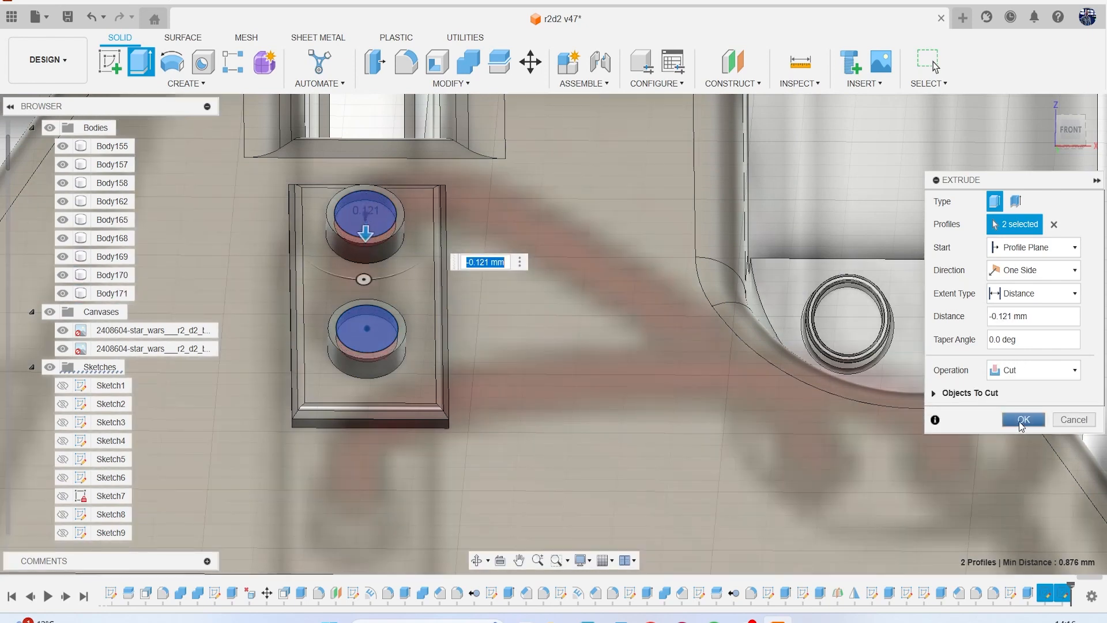
click(1020, 420)
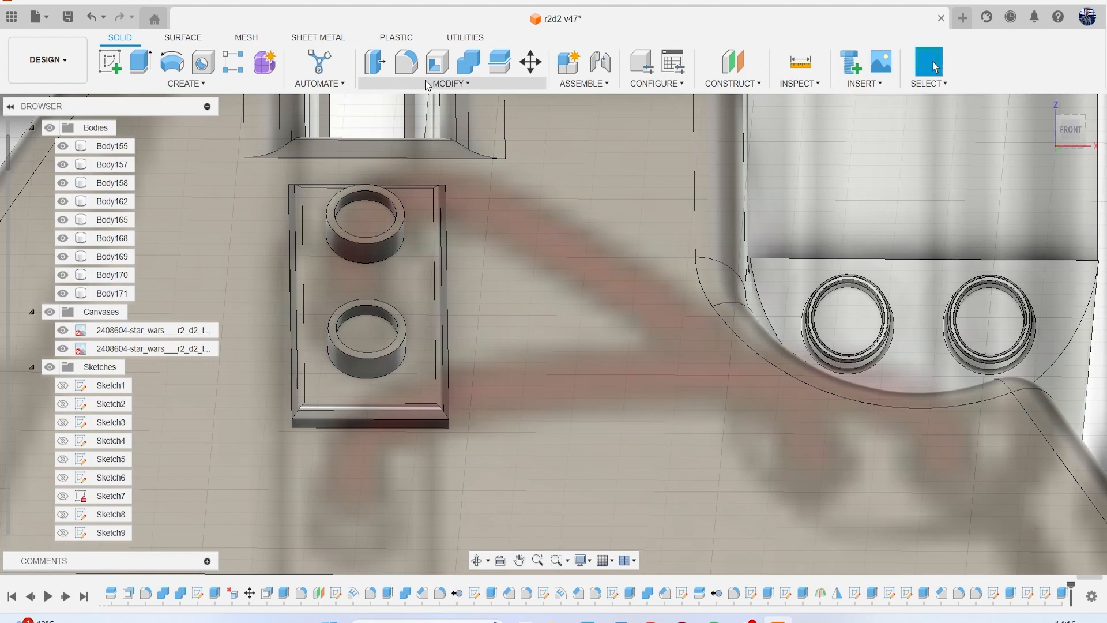
Chamfer the inner and outer rim edges of both rings on the plate by 0.02 mm.
click(424, 84)
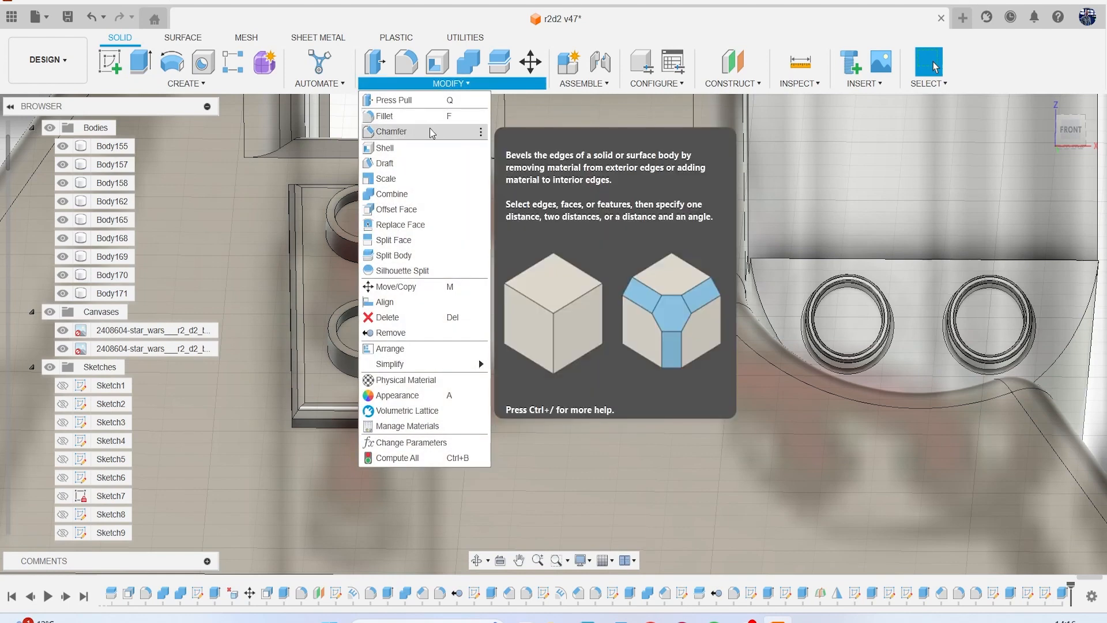
click(436, 130)
scroll(381, 233, up, 2)
click(358, 258)
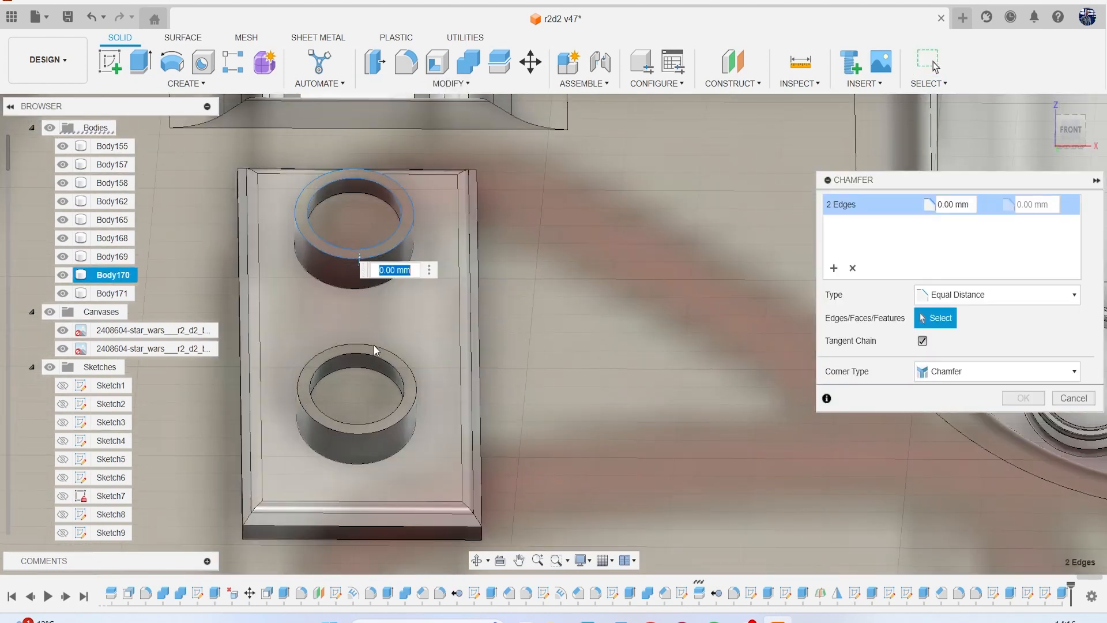
click(366, 345)
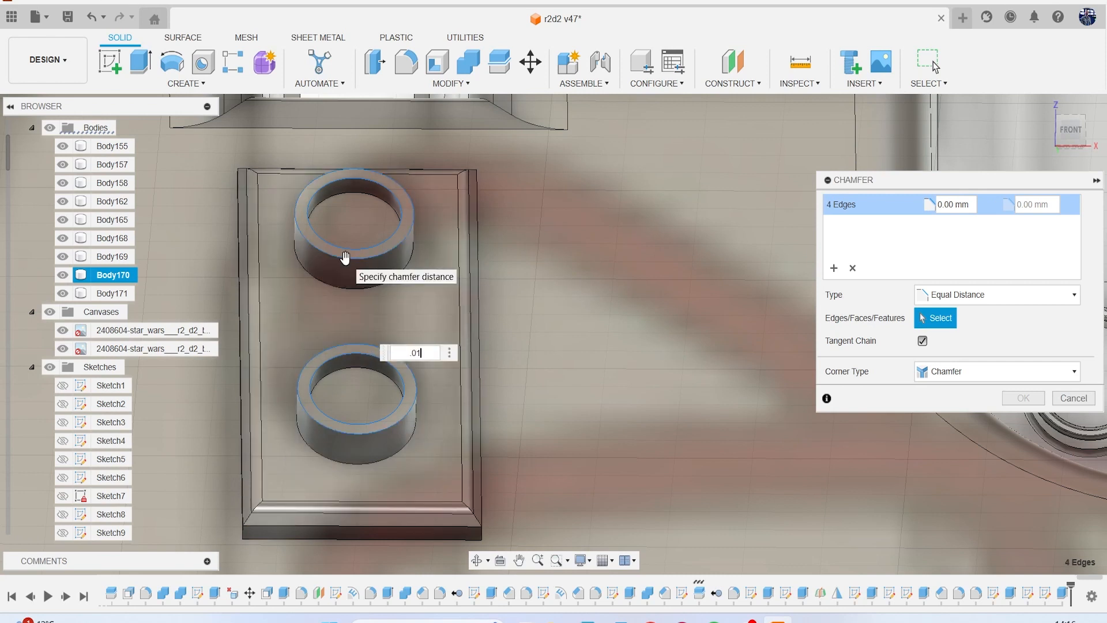
key(Return)
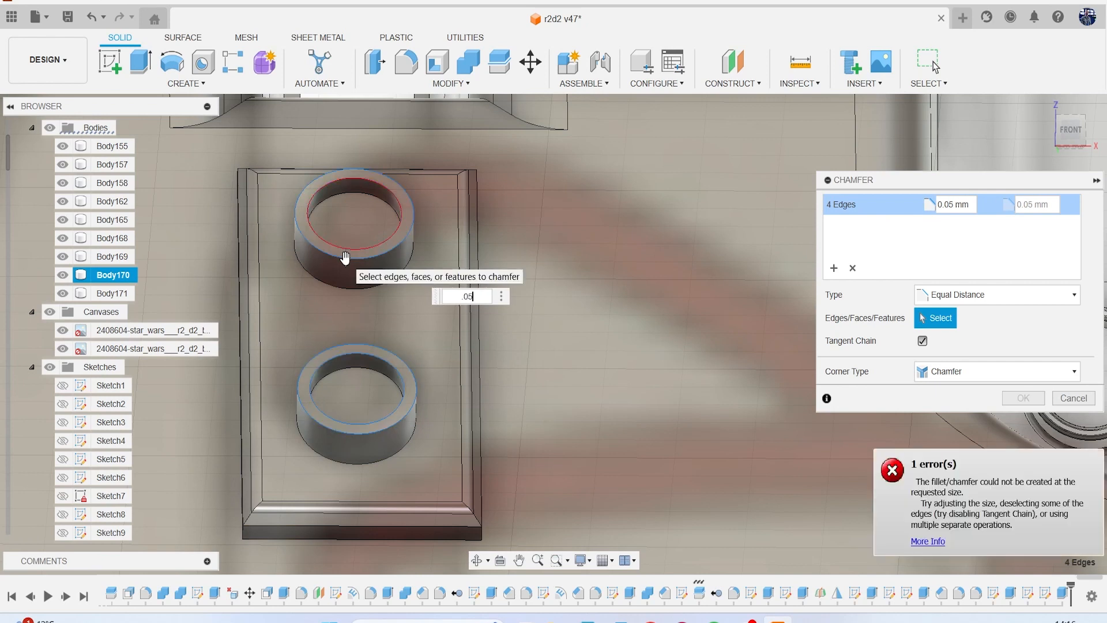
key(BackSpace)
text(2)
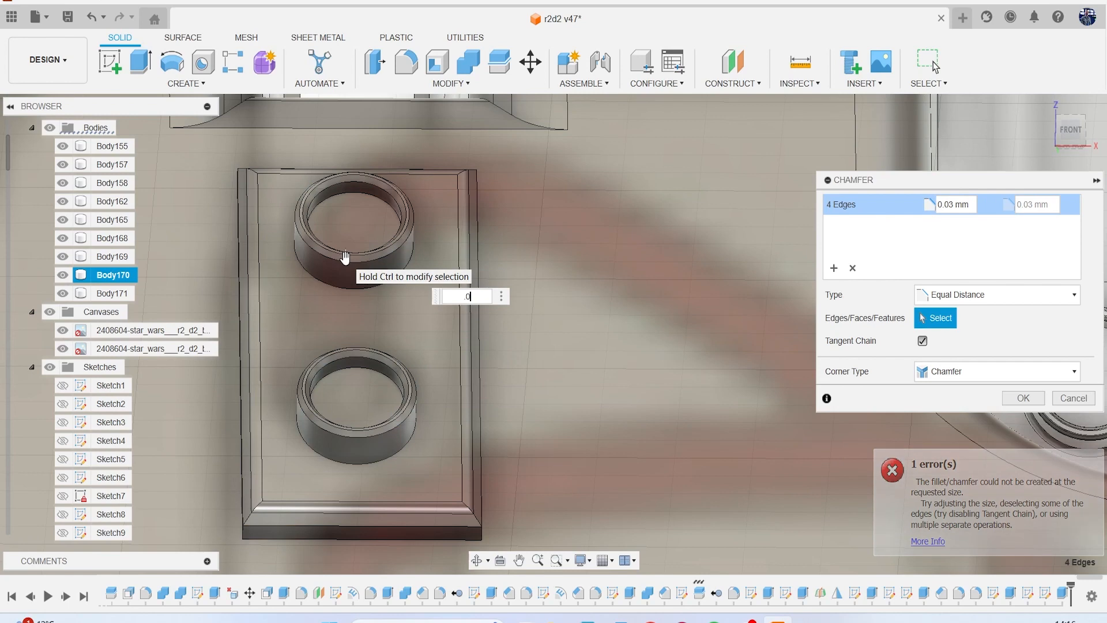
key(Return)
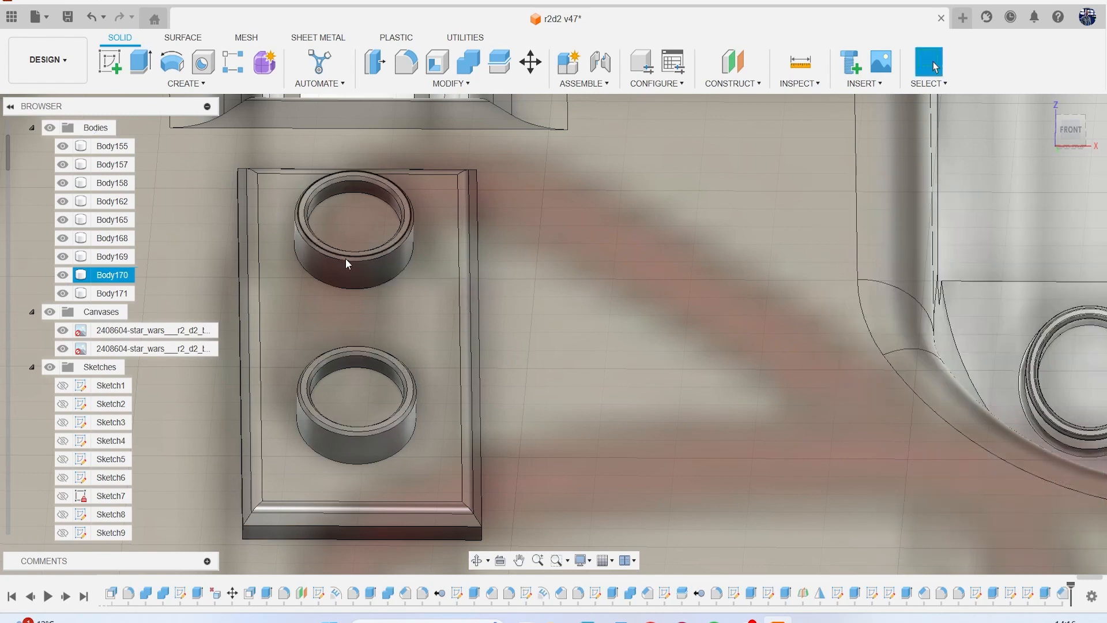
Fillet the chamfered rim edges of both plate rings with a 0.01 mm radius.
scroll(351, 268, up, 3)
key(f)
click(330, 241)
click(310, 222)
click(301, 212)
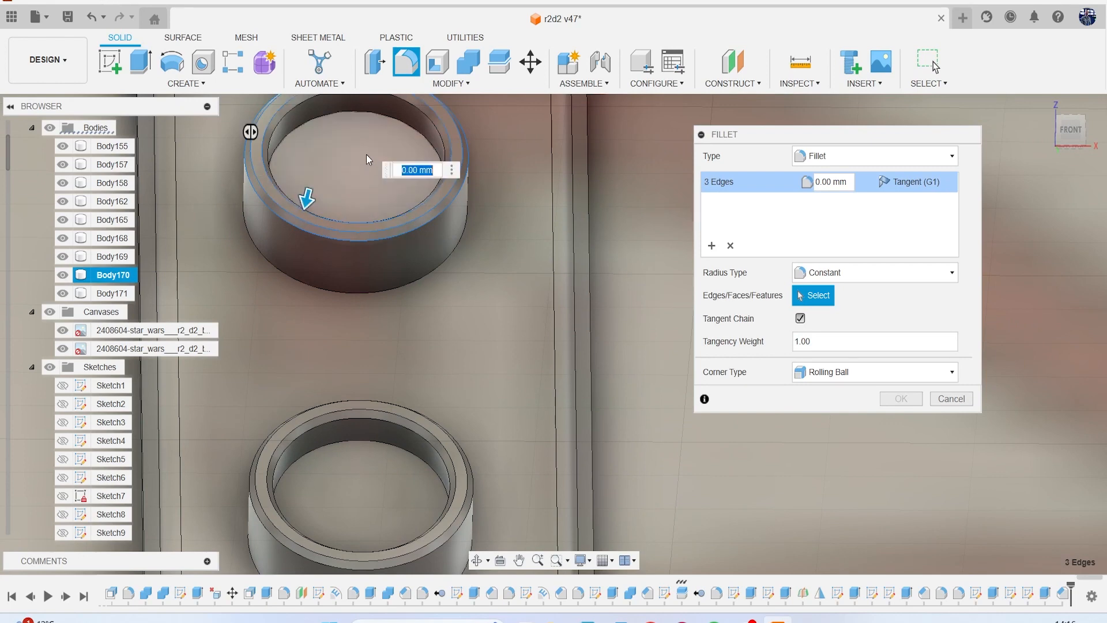
click(408, 108)
middle_drag(380, 225, 396, 157)
scroll(388, 354, up, 2)
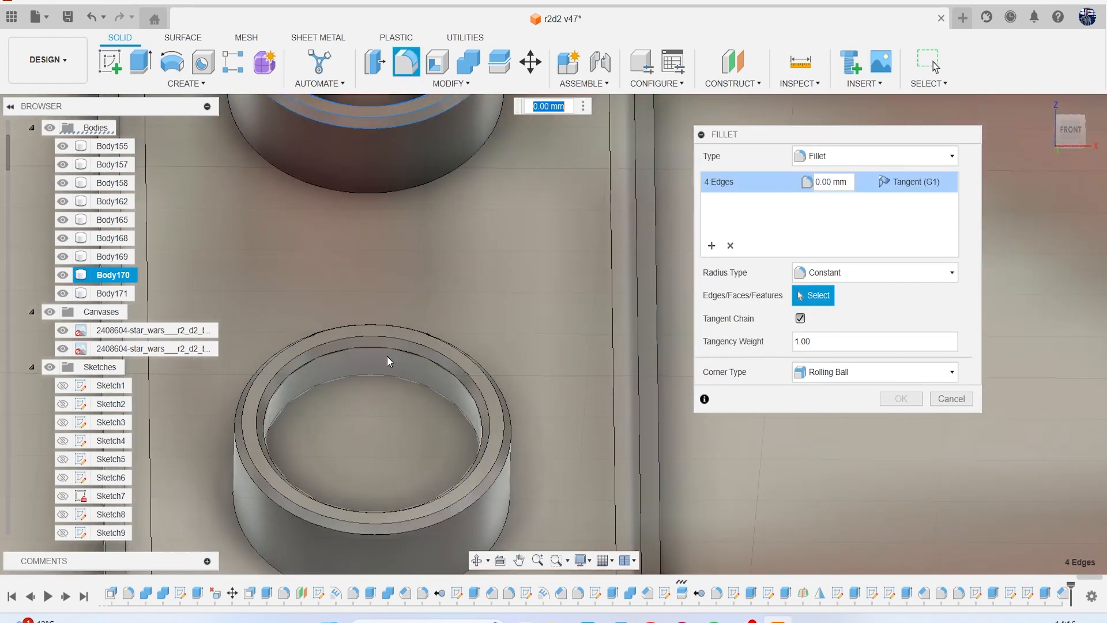
click(354, 331)
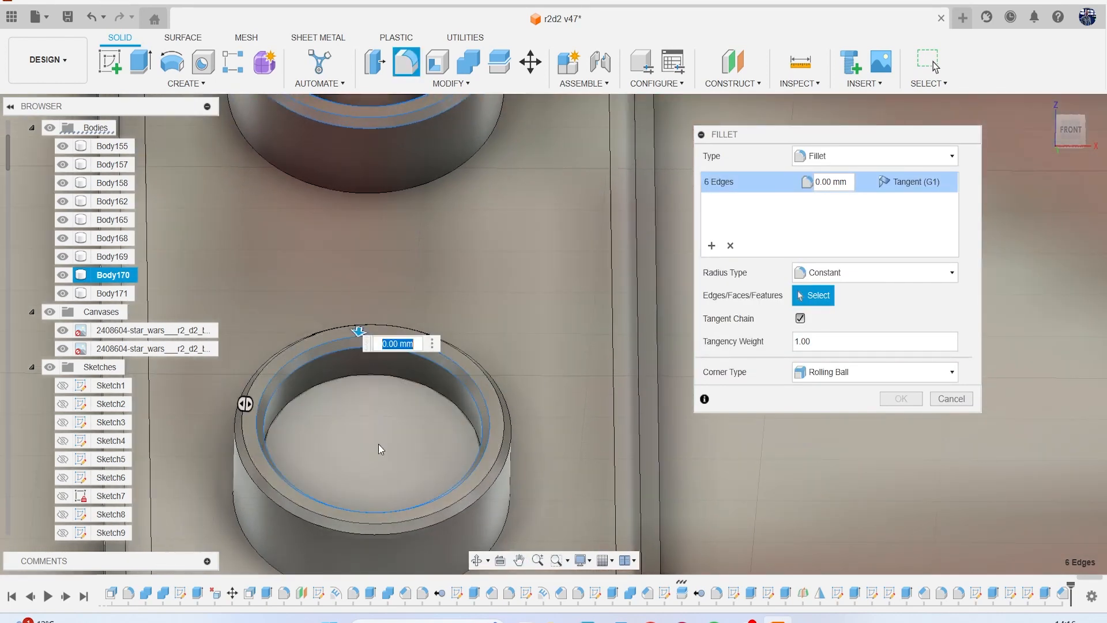
click(373, 522)
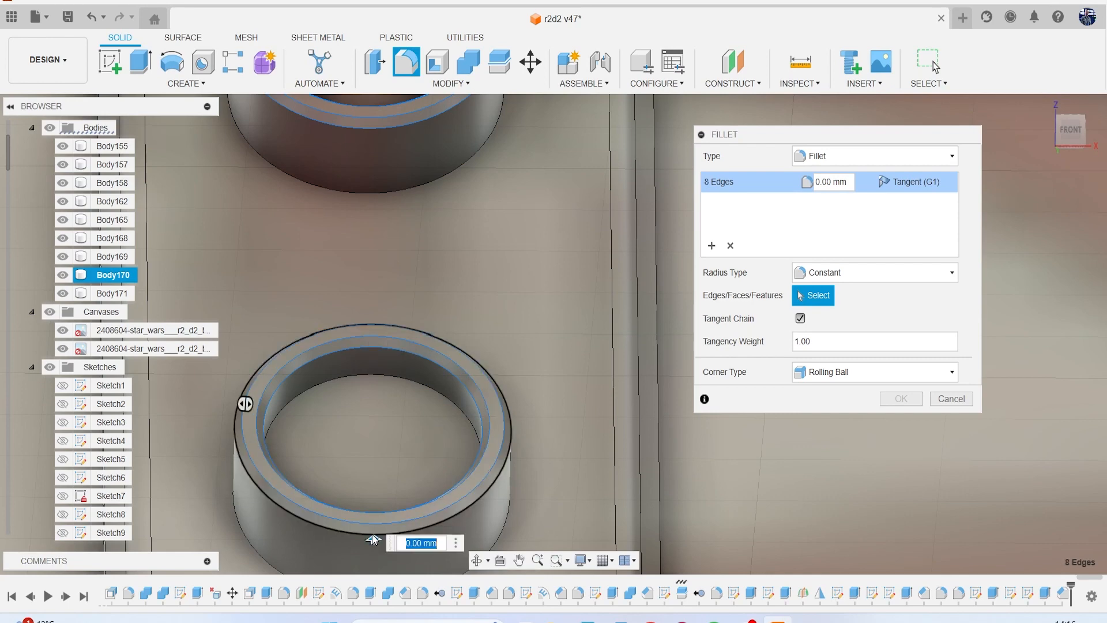
click(372, 532)
text(1)
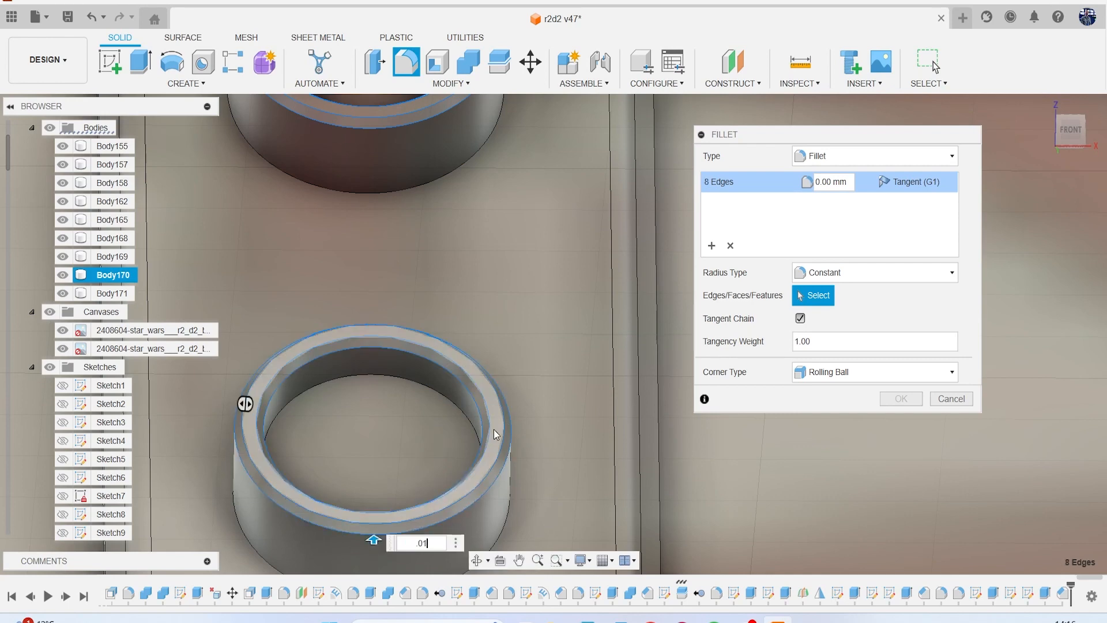
key(Return)
Hide the reference canvases and view the foot and its new sockets from the right side.
scroll(490, 427, down, 10)
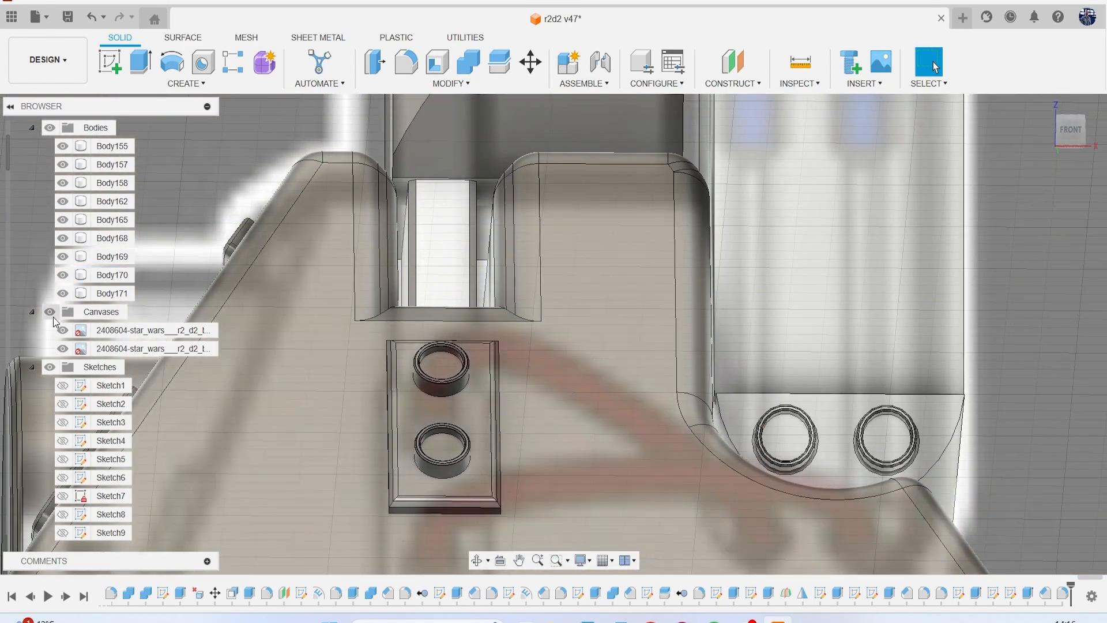
click(50, 312)
scroll(566, 349, down, 3)
mouse_move(1071, 130)
mouse_down()
mouse_move(1066, 162)
mouse_move(983, 176)
mouse_move(1042, 195)
mouse_move(977, 172)
mouse_up()
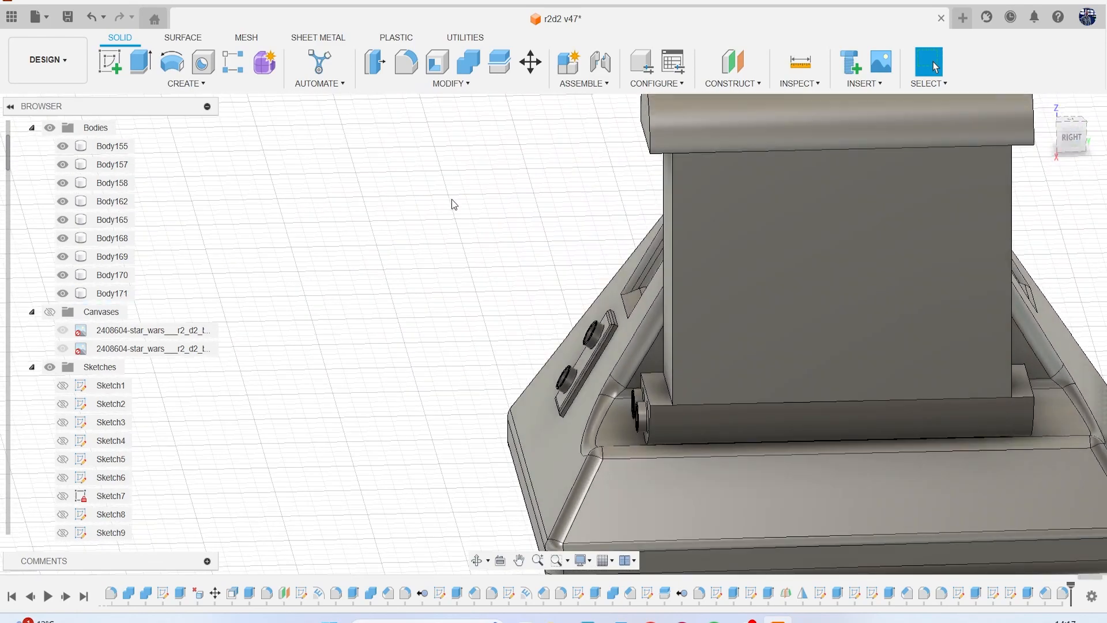
Sketch a looping fit-point spline about 5.2 mm long on the bar's side face, from the bar's end socket to the plate's upper ring.
click(109, 61)
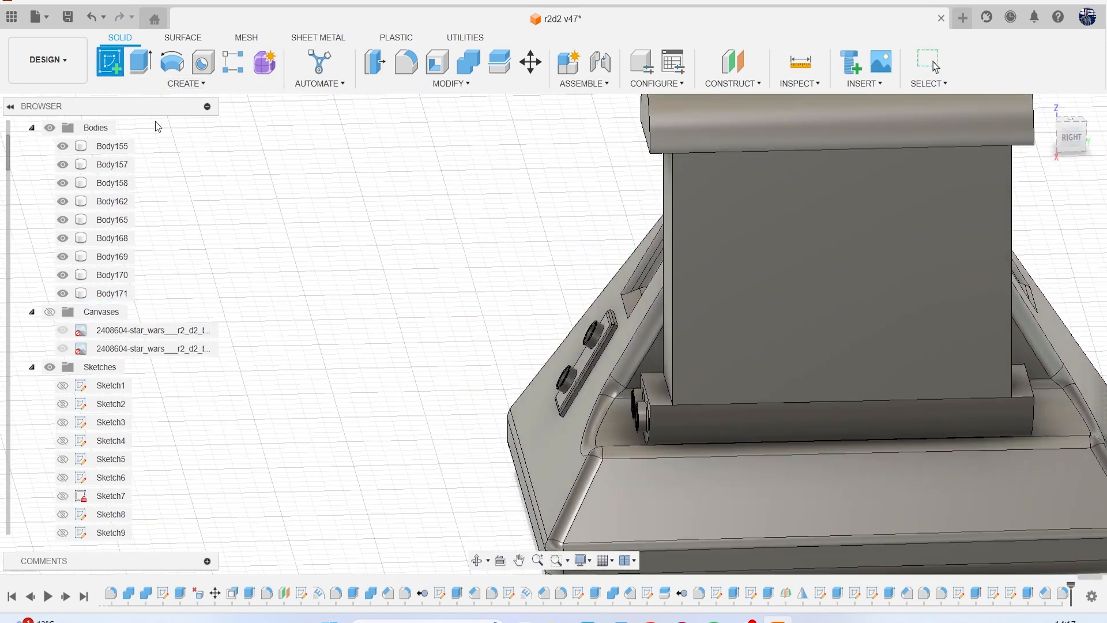
click(692, 417)
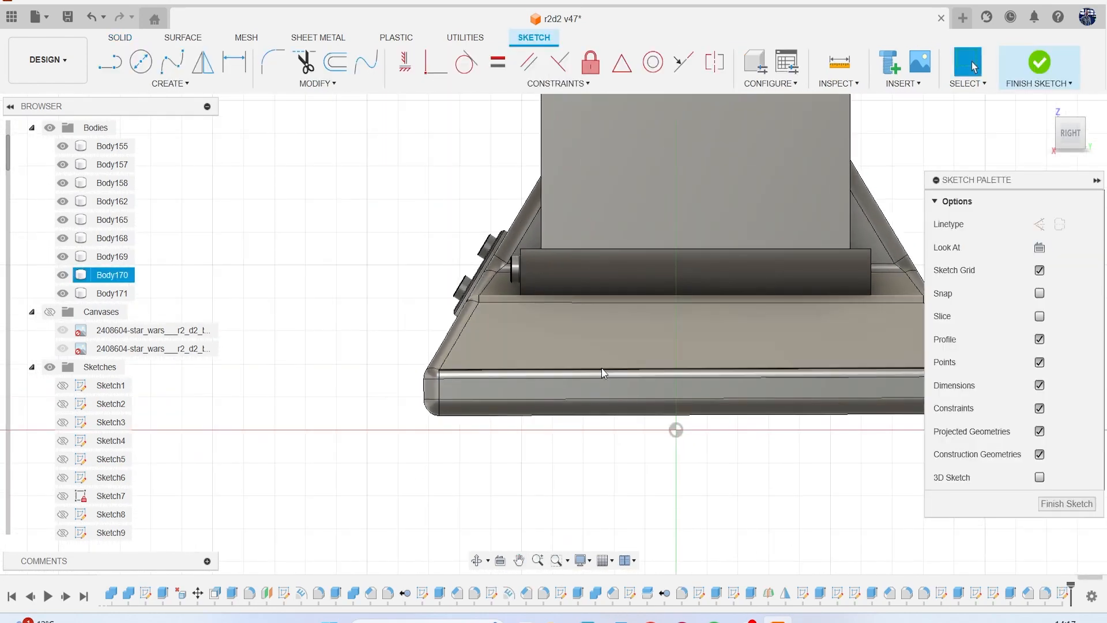
click(183, 84)
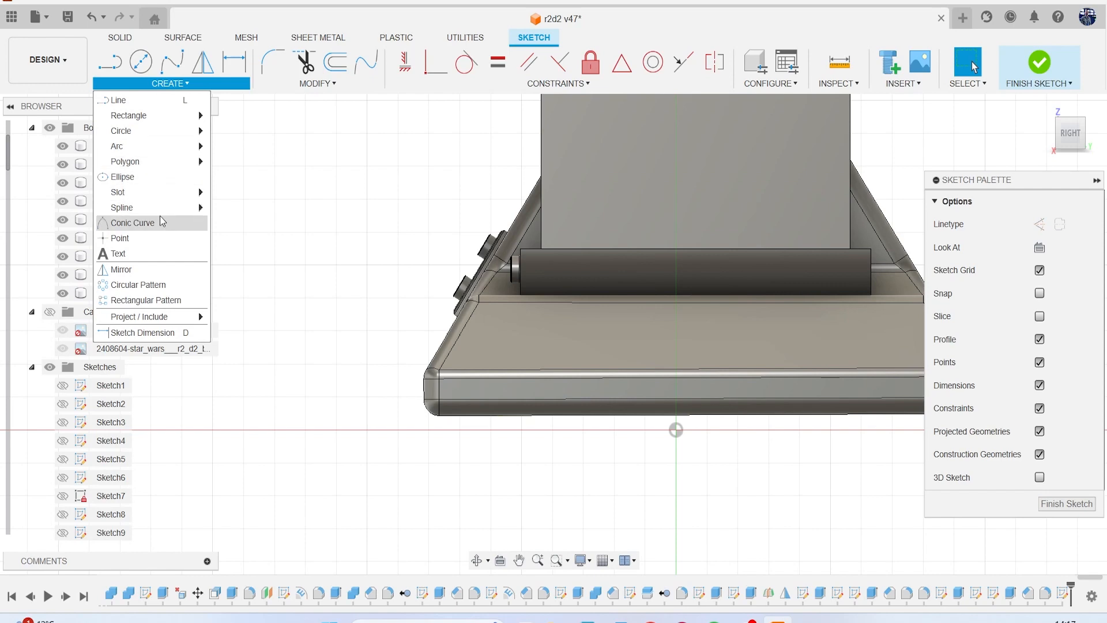
mouse_move(149, 209)
click(247, 208)
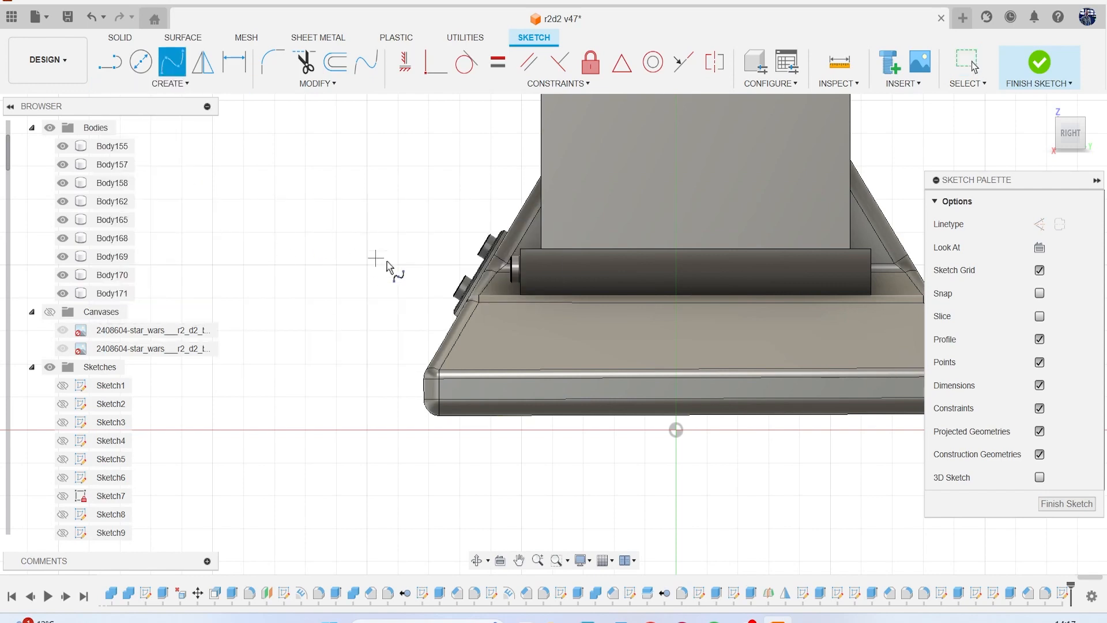
scroll(375, 248, up, 3)
scroll(581, 277, up, 5)
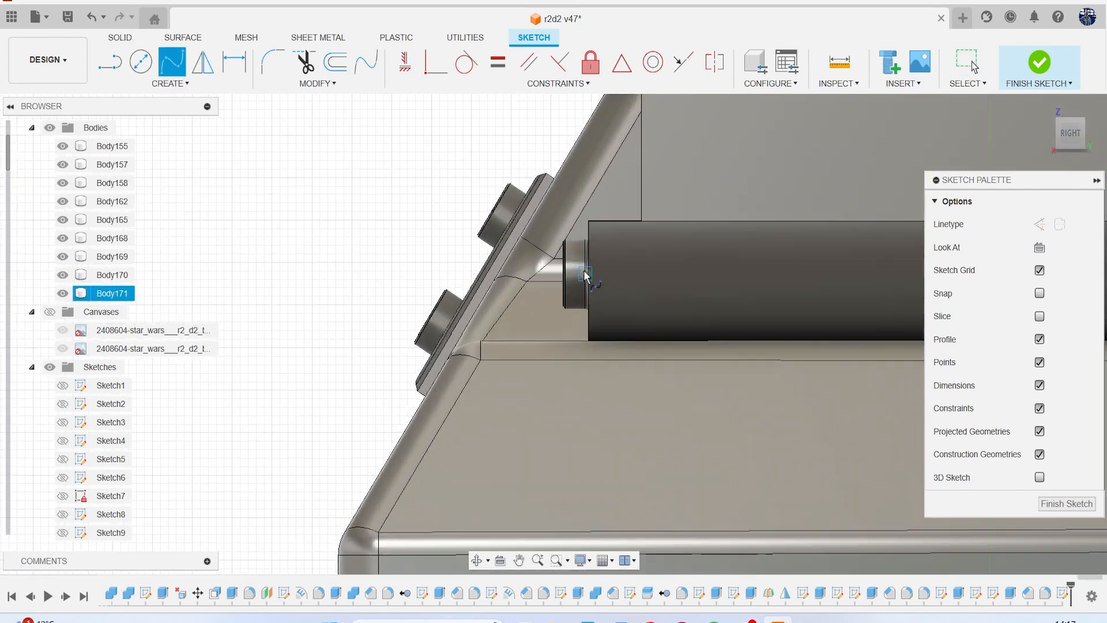
click(579, 275)
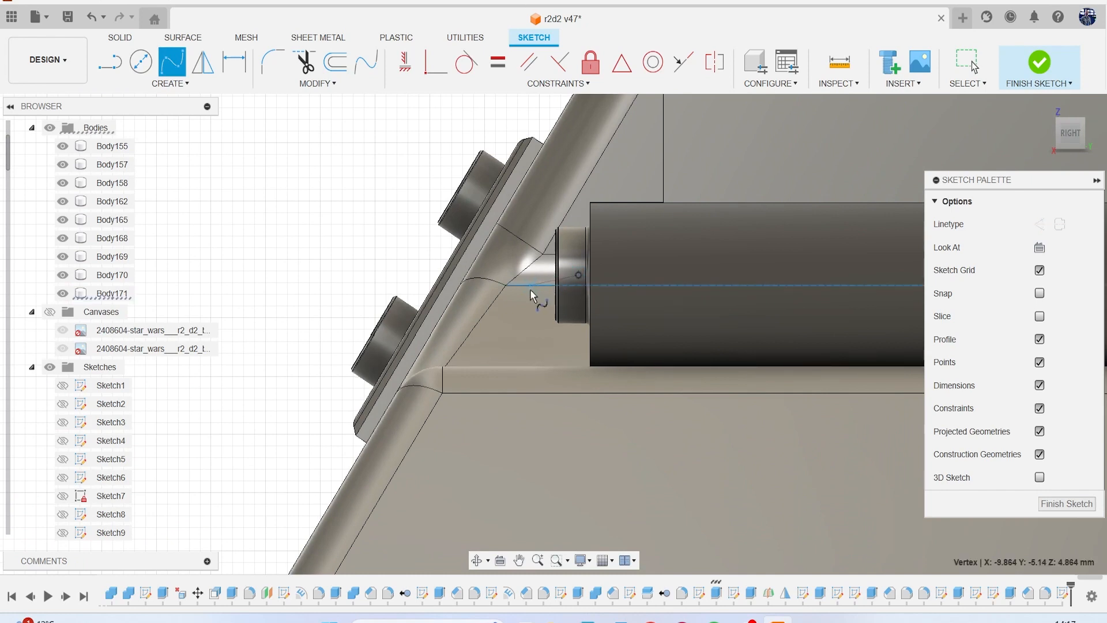
click(518, 284)
click(421, 275)
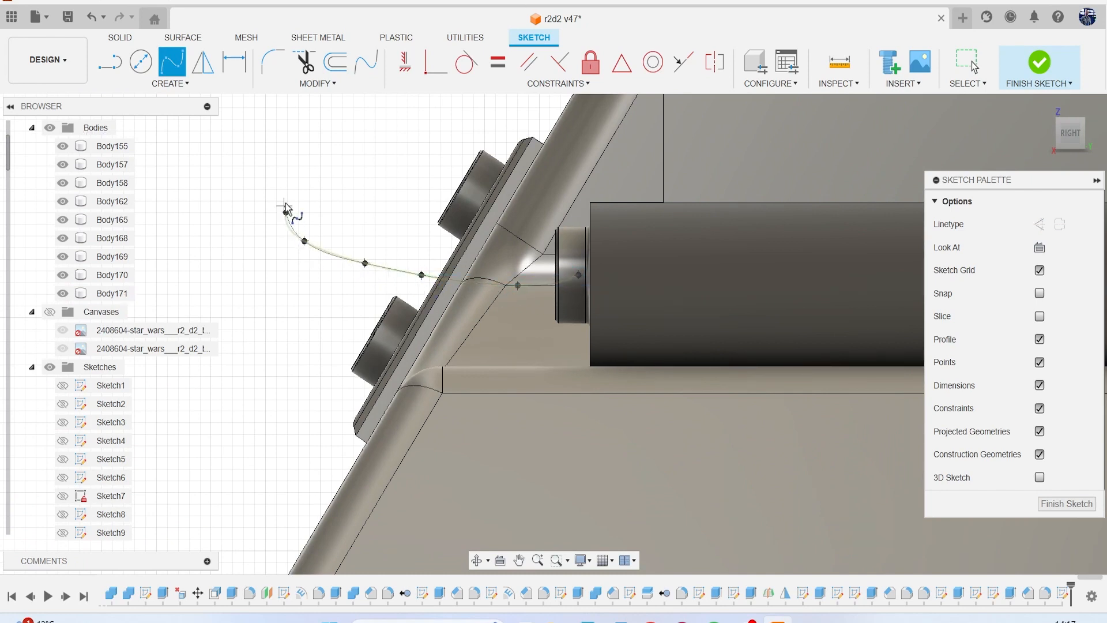
click(448, 177)
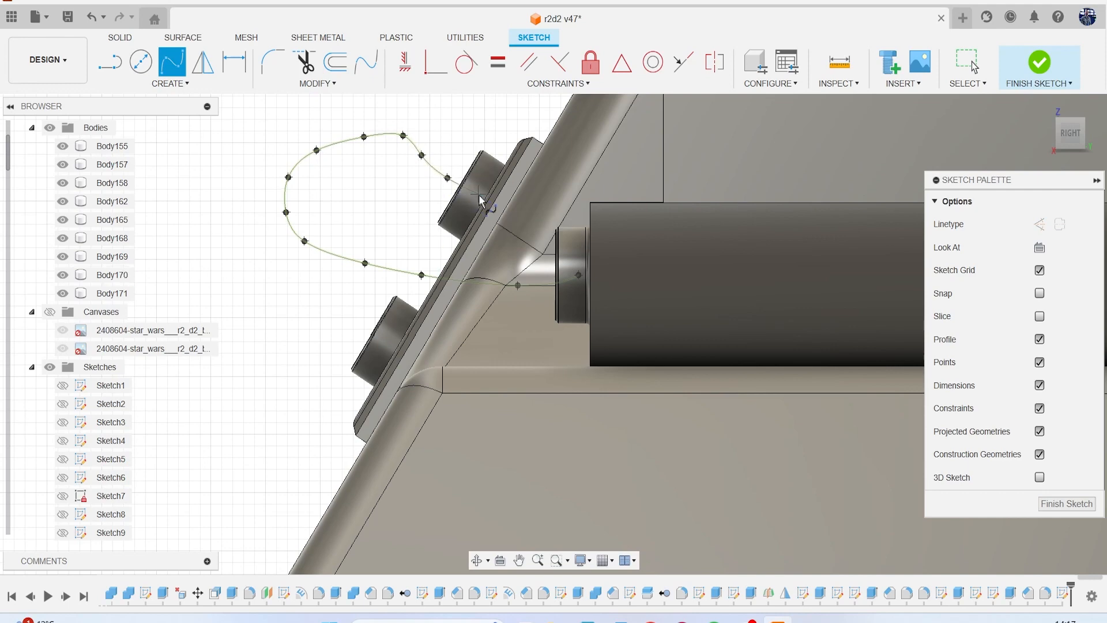
double_click(479, 199)
click(1044, 84)
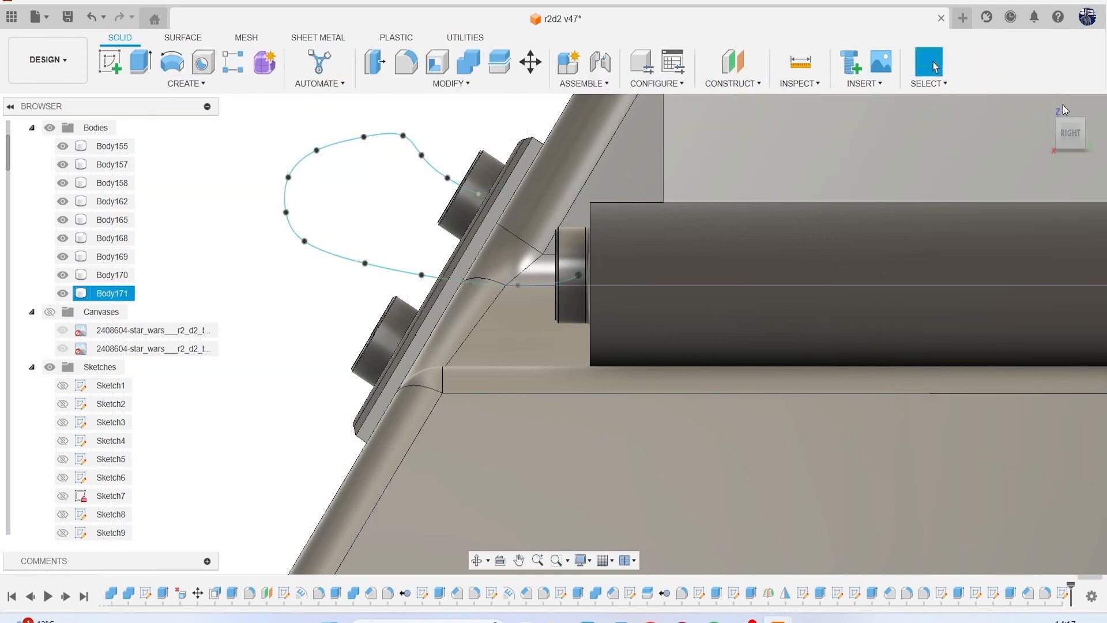
click(1070, 128)
scroll(932, 217, down, 5)
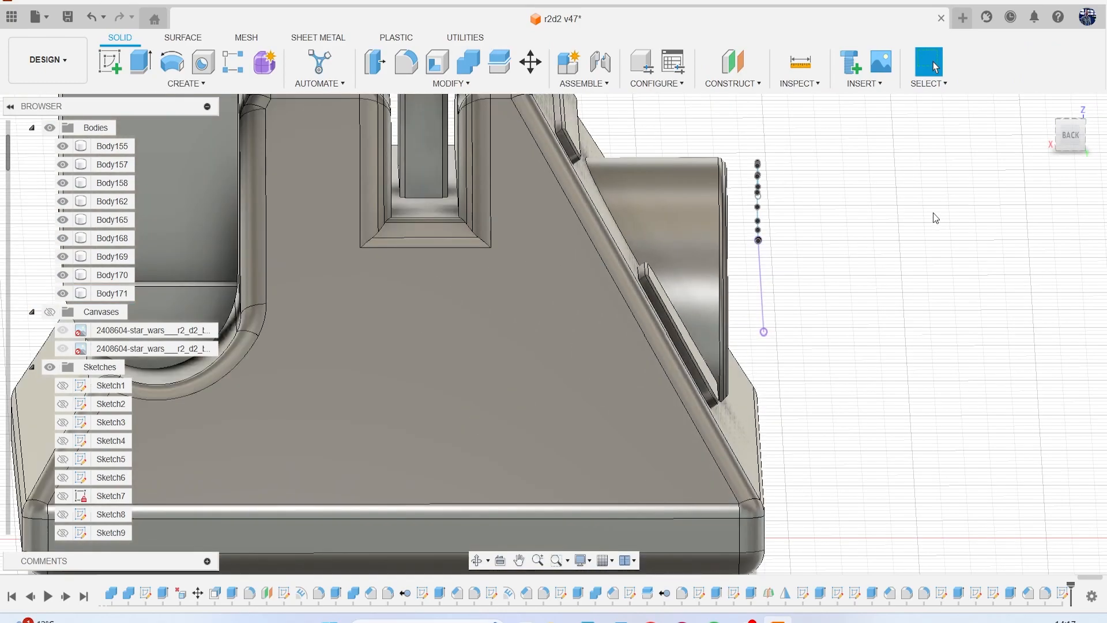
mouse_move(1068, 144)
mouse_down()
mouse_move(970, 173)
mouse_move(862, 166)
mouse_move(922, 196)
mouse_up()
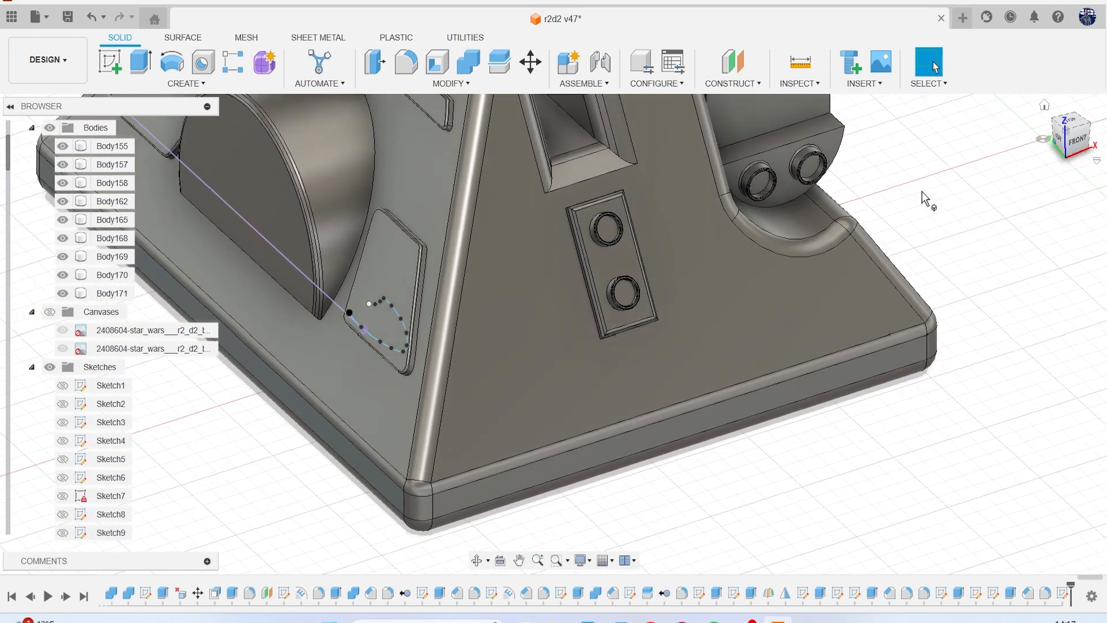
click(355, 327)
right_click(218, 463)
click(157, 485)
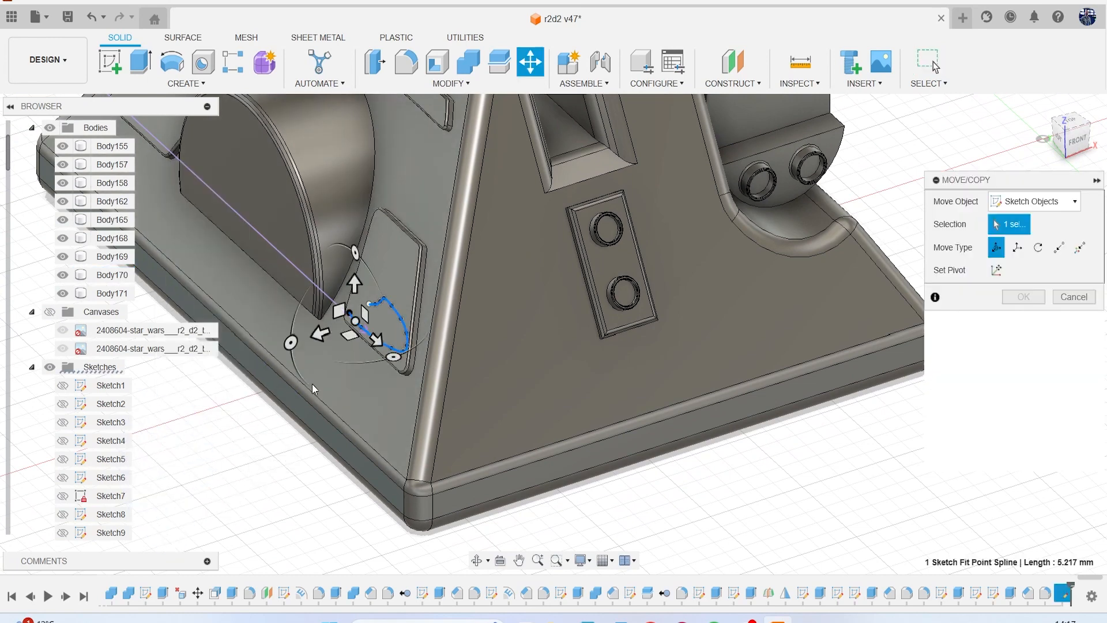
drag(320, 333, 458, 288)
click(1072, 457)
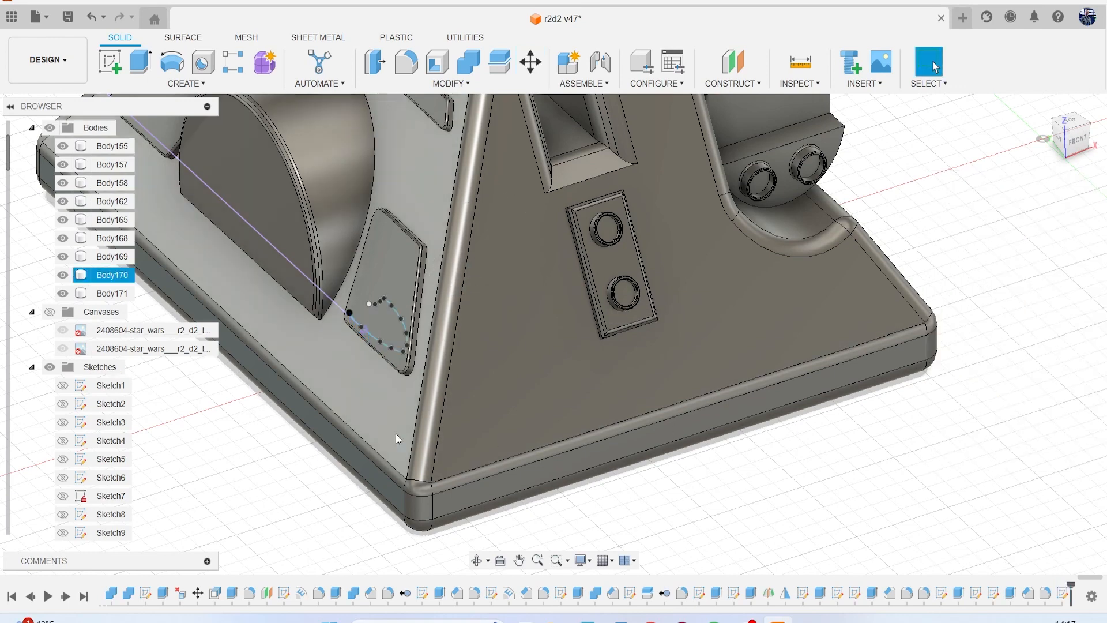
Delete the straight projected line that runs through the start of the looping spline.
click(396, 348)
scroll(358, 348, up, 4)
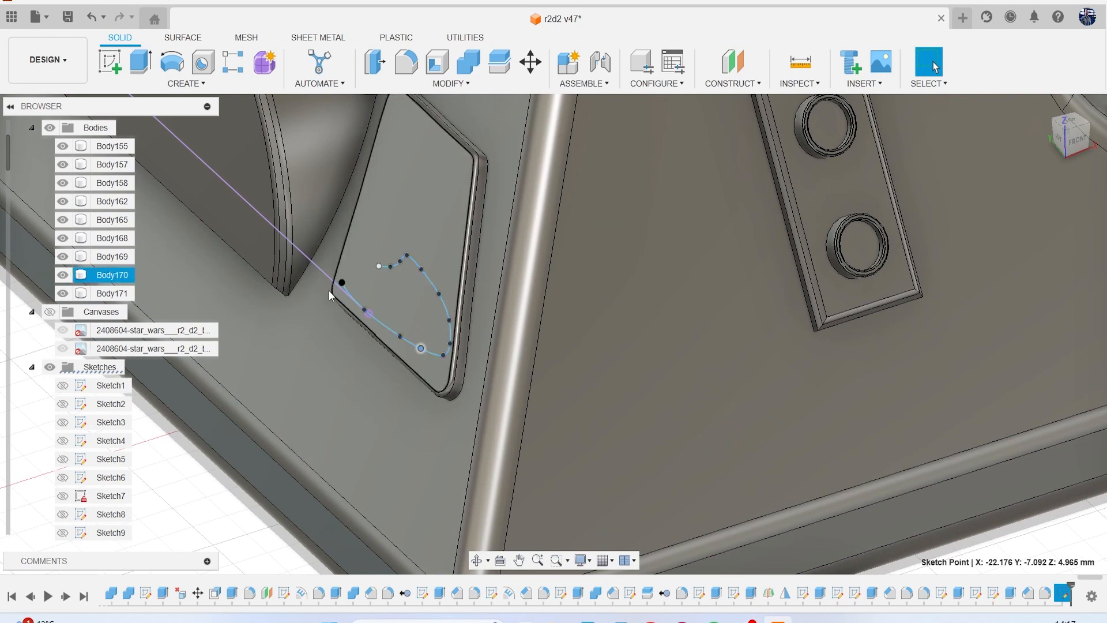
click(320, 272)
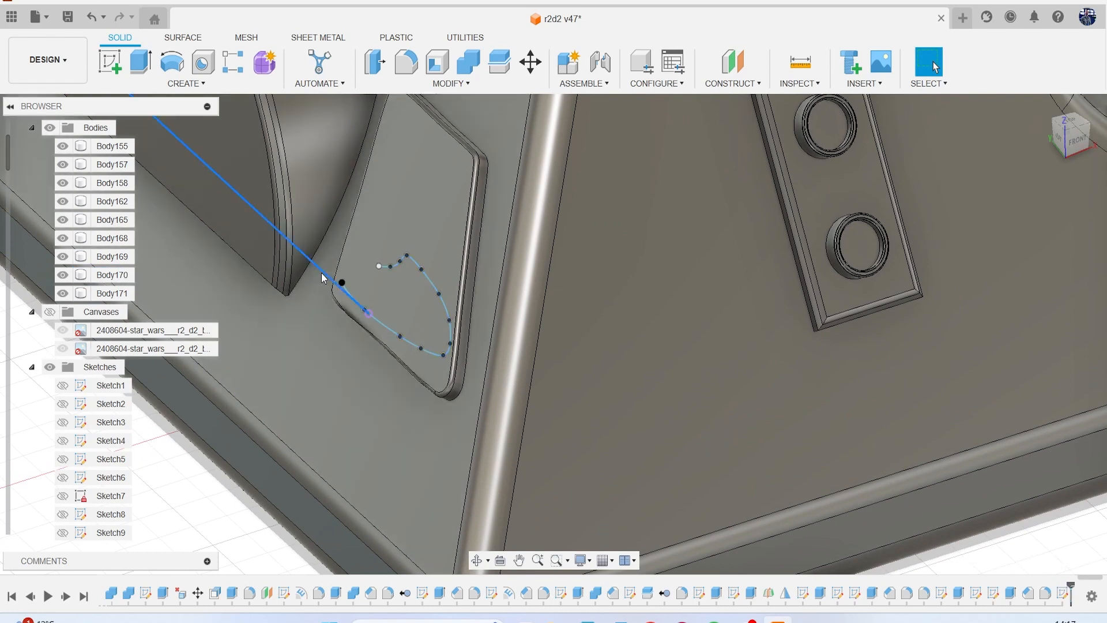
key(Delete)
Try to move the whole looping spline sideways, out of its sketch plane.
click(378, 320)
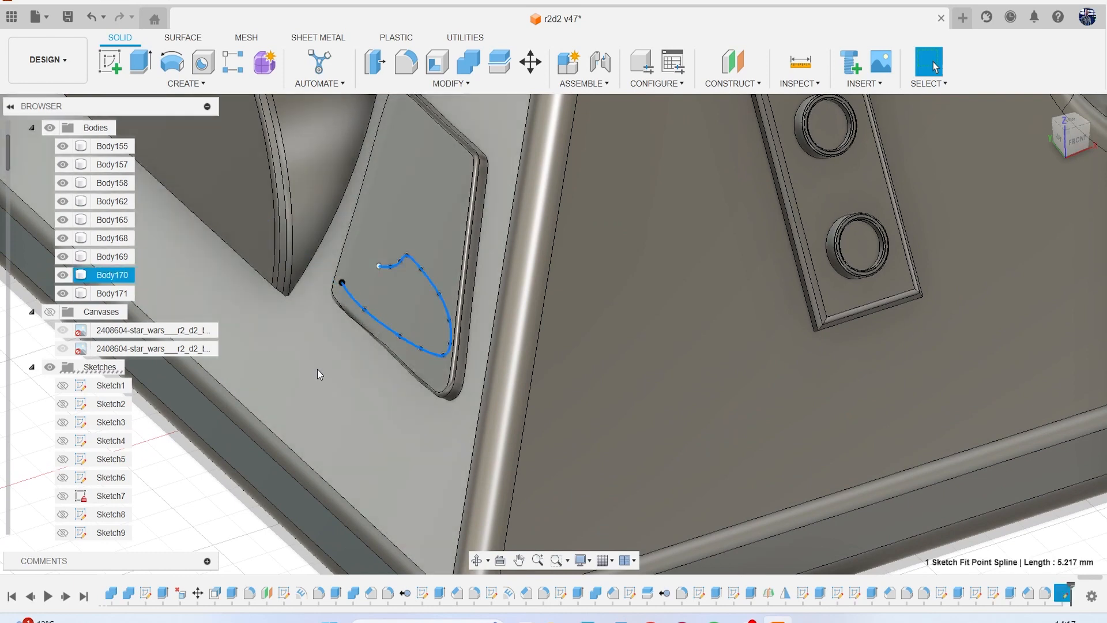
right_click(193, 487)
click(133, 507)
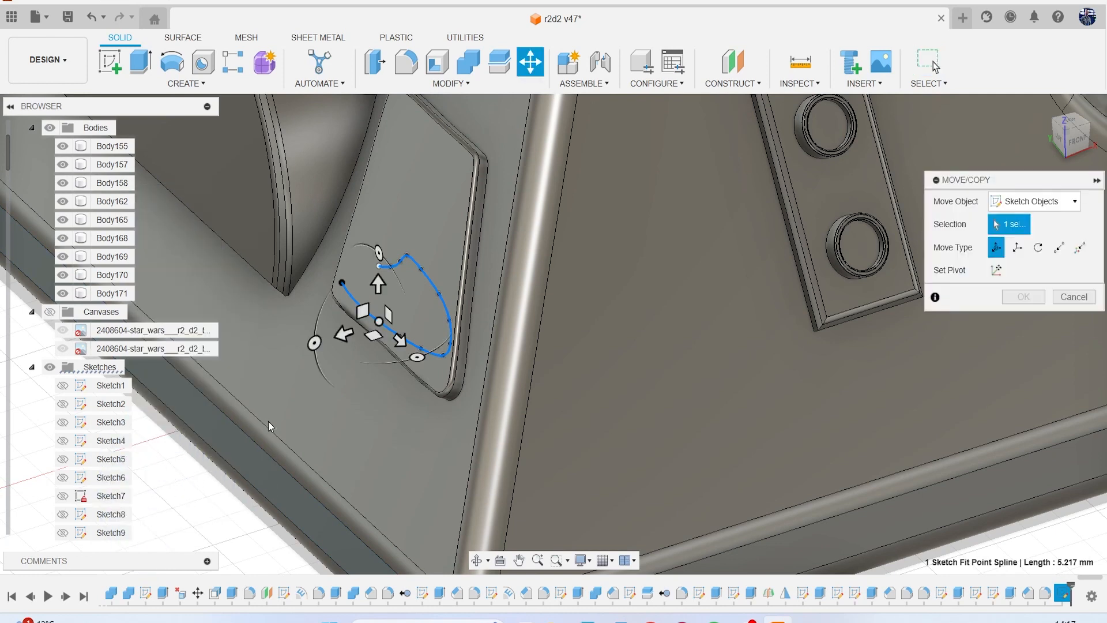
drag(337, 344, 395, 316)
key(Return)
scroll(848, 407, down, 6)
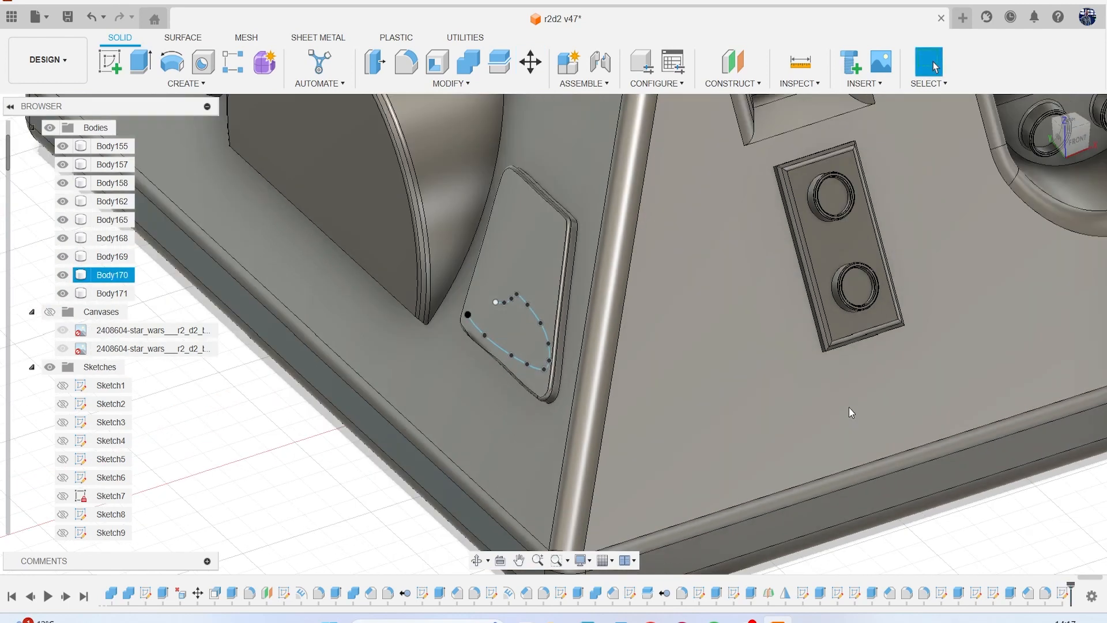
Try to pull the spline's free end point toward the ring plate, and undo the change.
scroll(635, 344, up, 8)
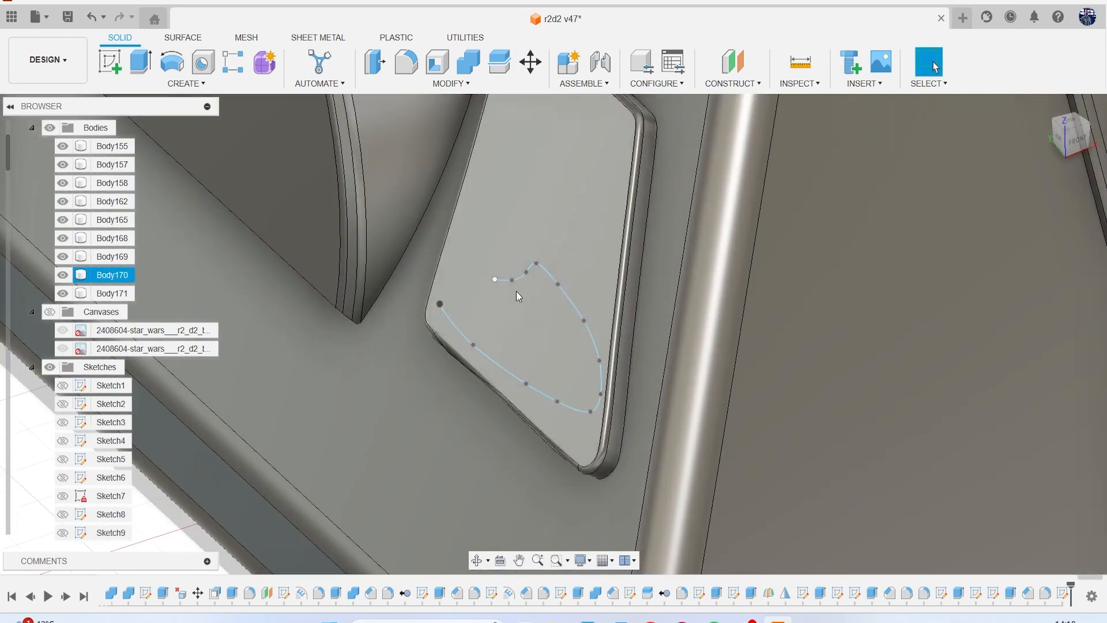
scroll(687, 250, down, 5)
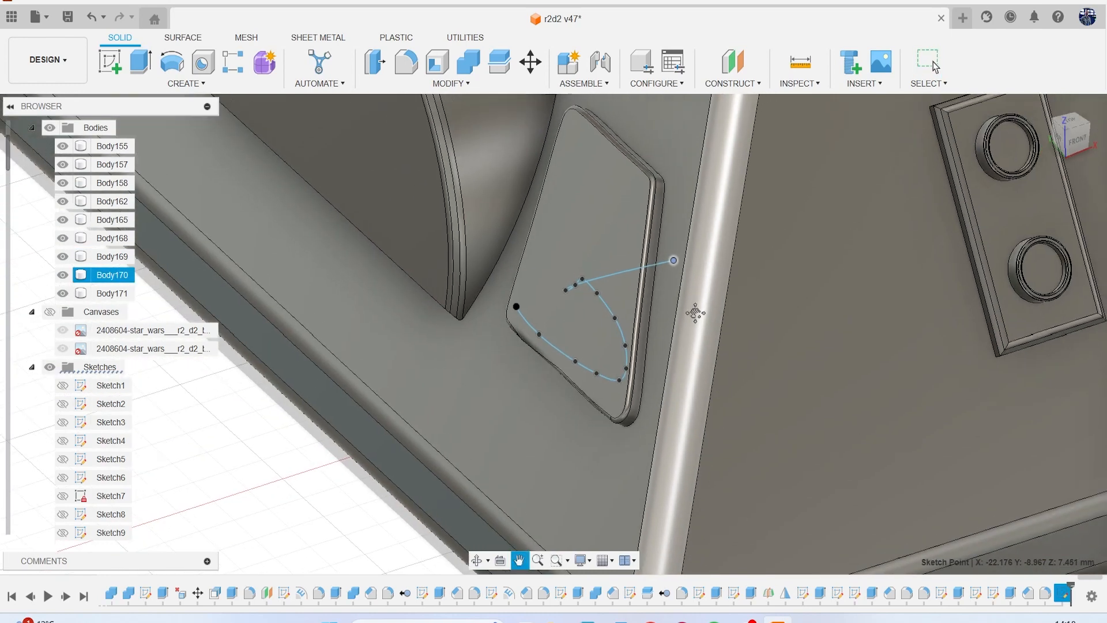
key(ctrl+z)
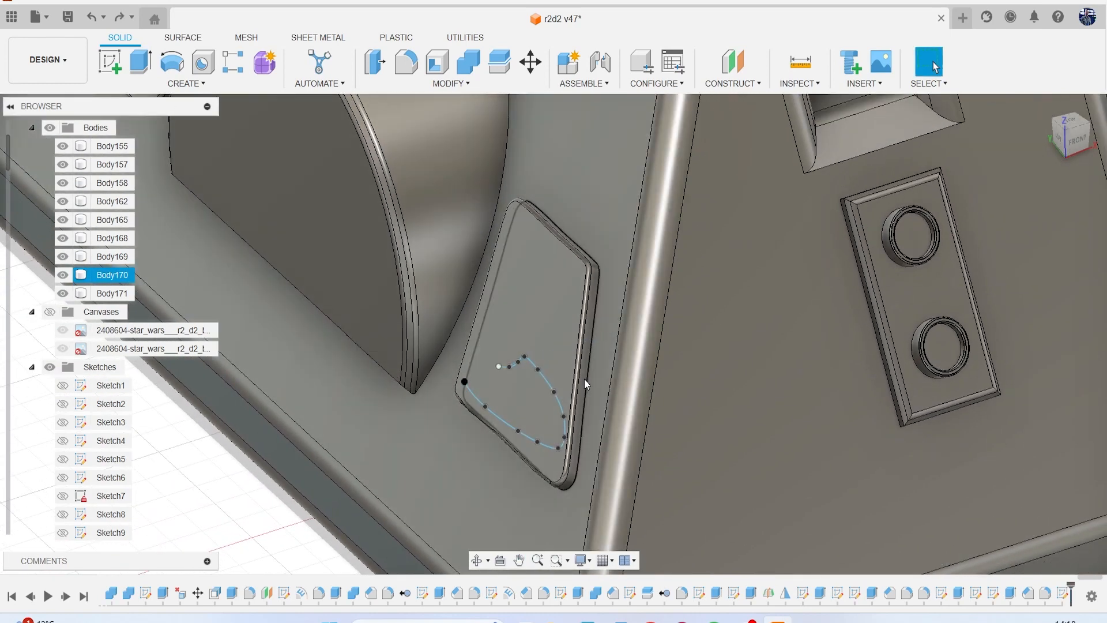
In the top view, try to move individual points of the looping spline perpendicular to the foot's side face, starting with about 0.689 mm along Z.
scroll(583, 378, up, 3)
drag(1070, 140, 1093, 153)
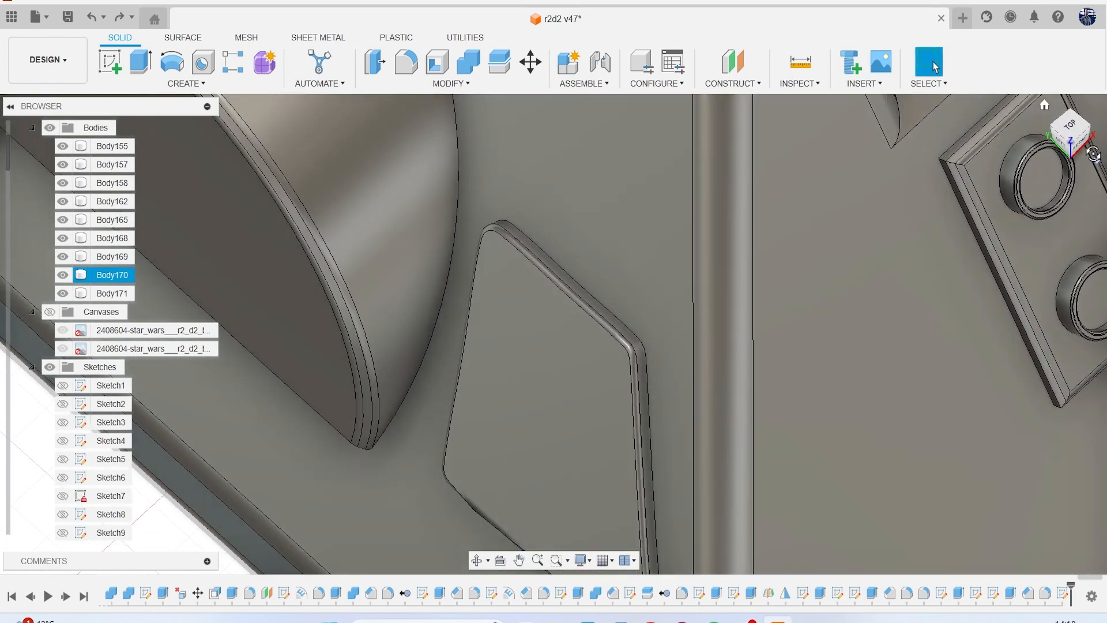
click(1077, 138)
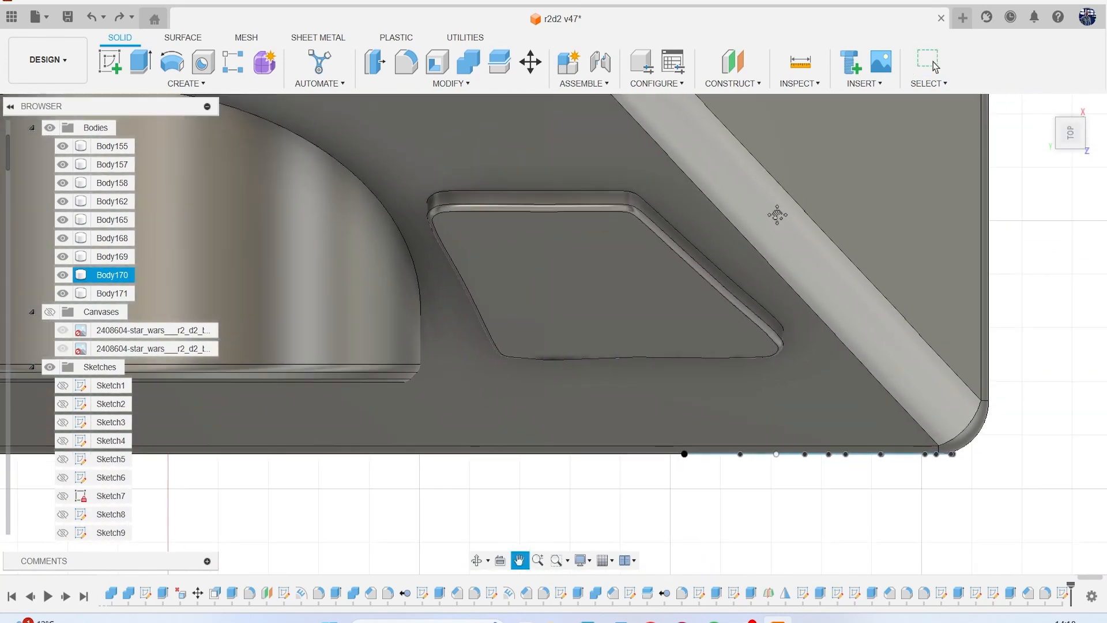
drag(788, 483, 619, 430)
click(669, 468)
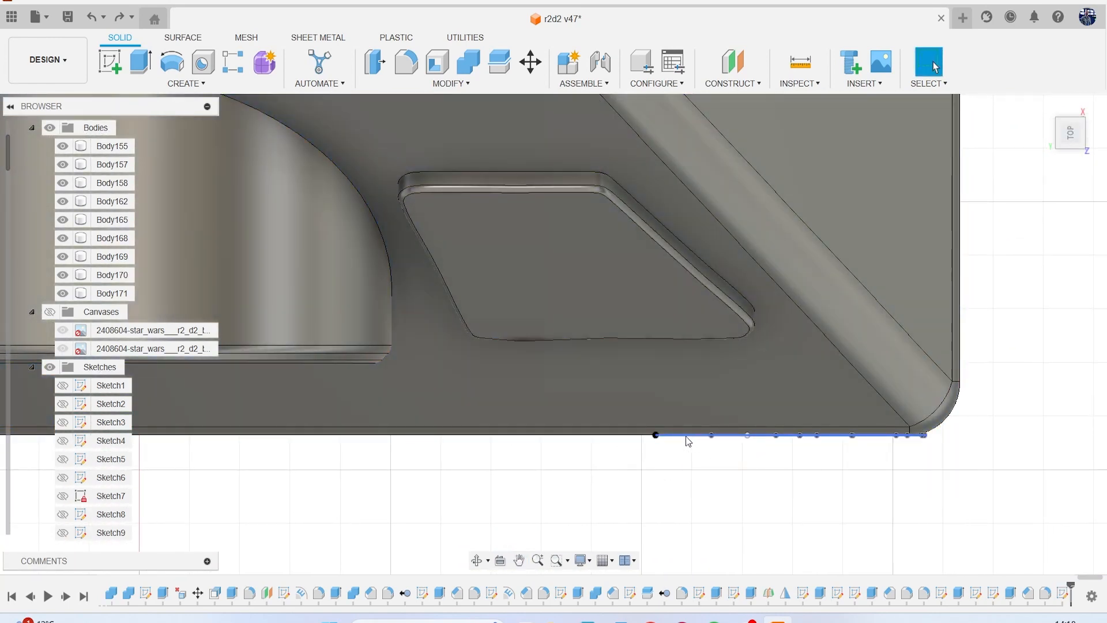
click(244, 423)
scroll(109, 461, down, 15)
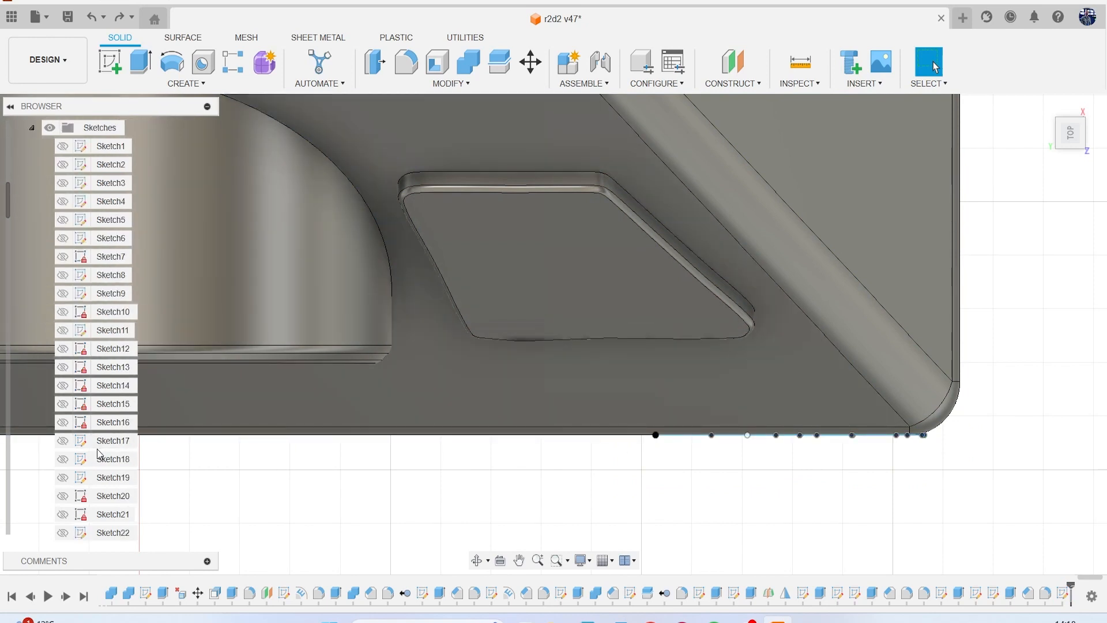
scroll(108, 464, down, 15)
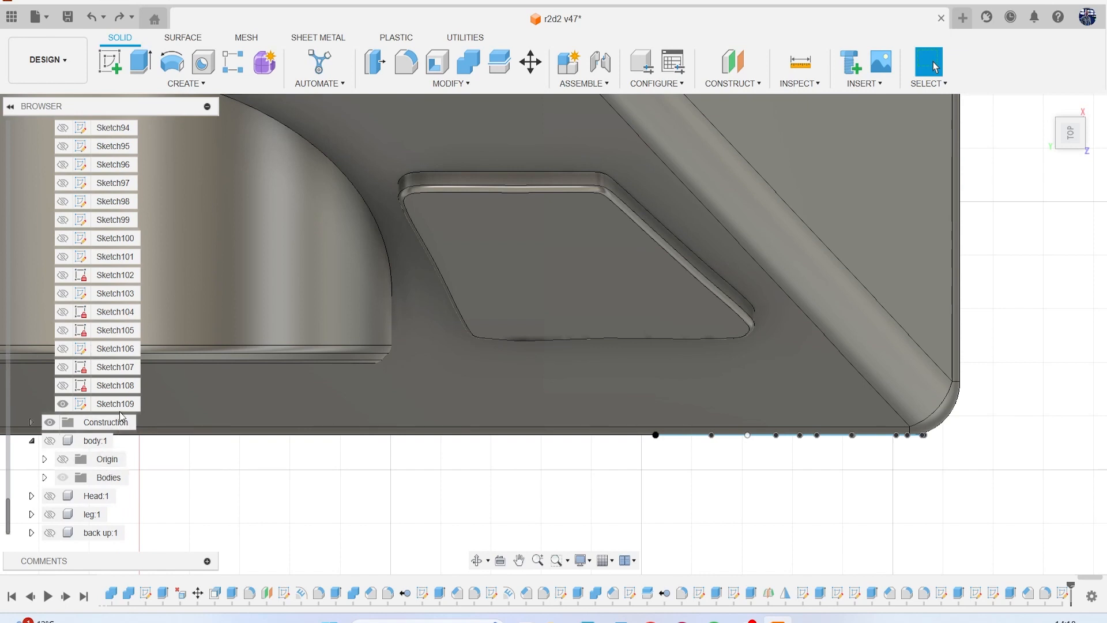
right_click(250, 483)
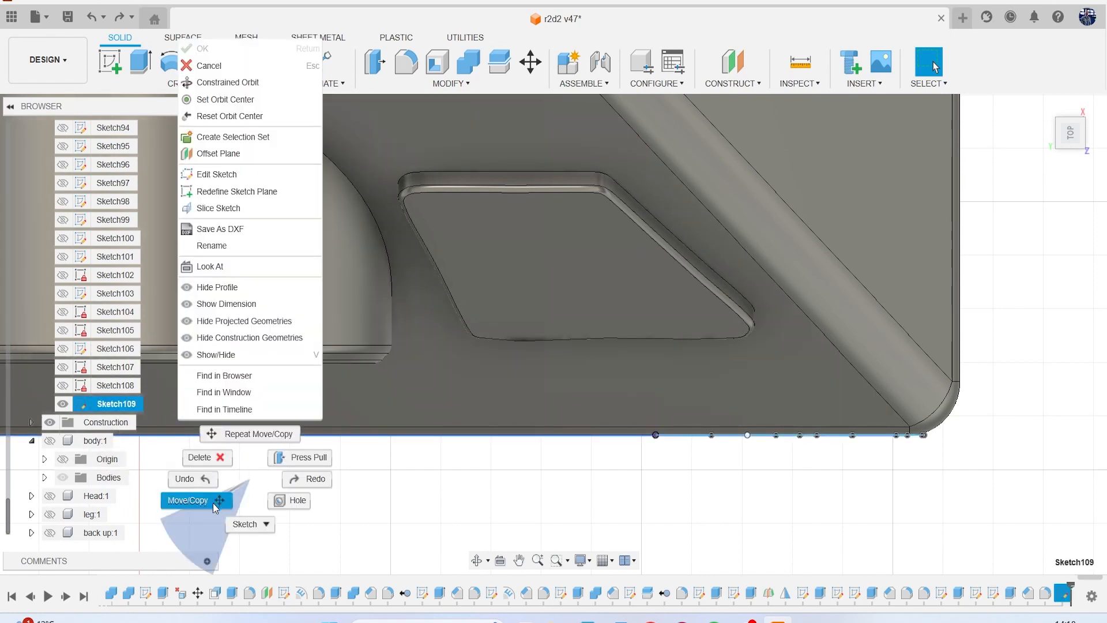
click(191, 499)
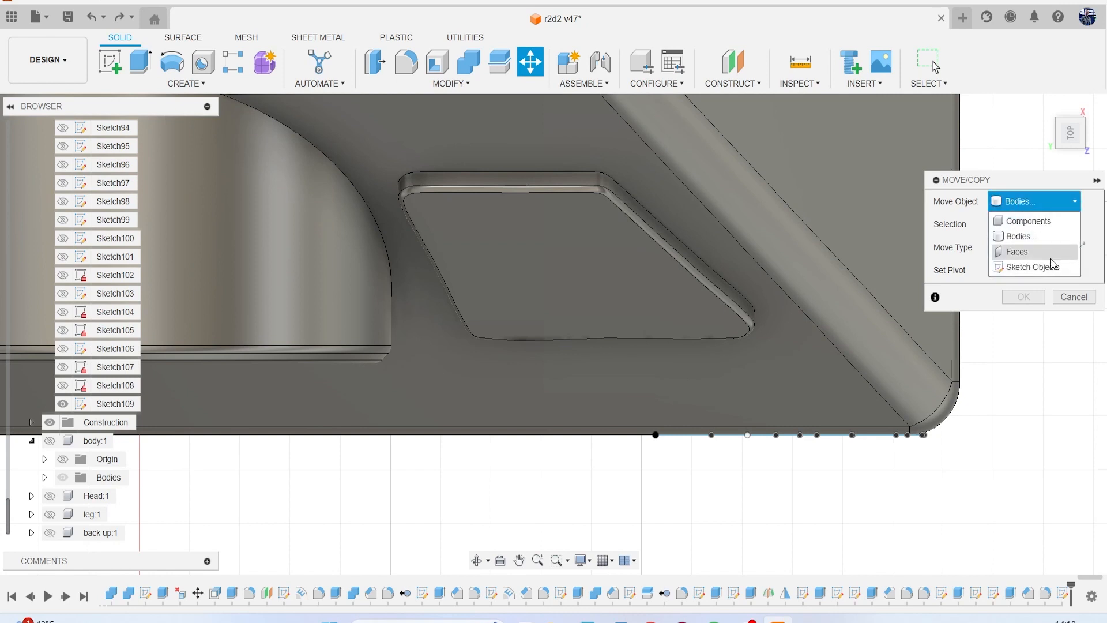
click(1032, 267)
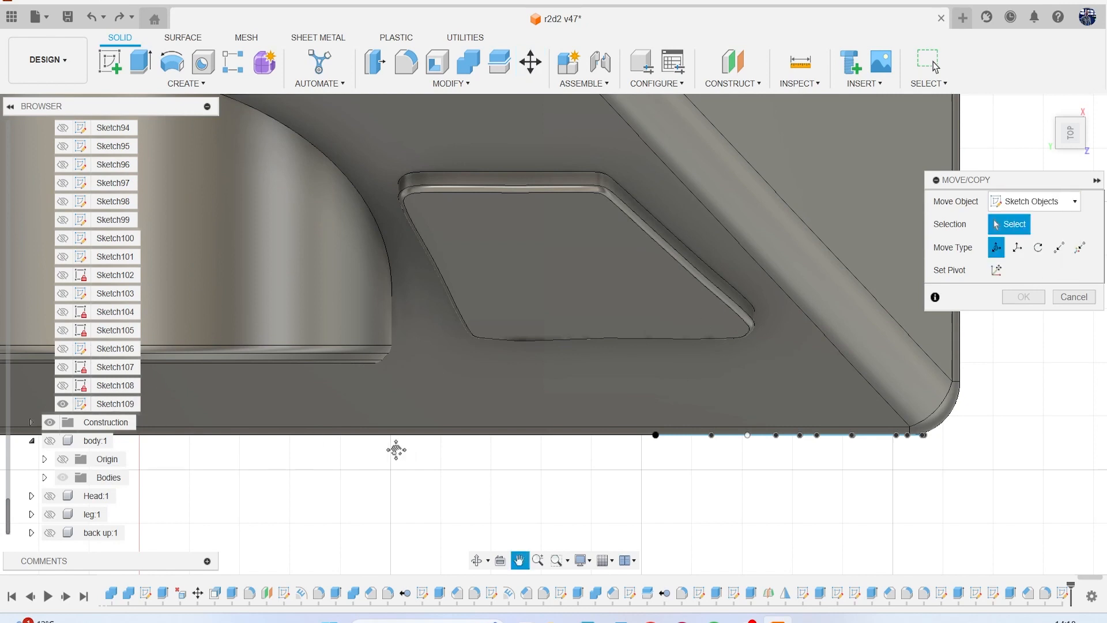
middle_drag(405, 449, 233, 439)
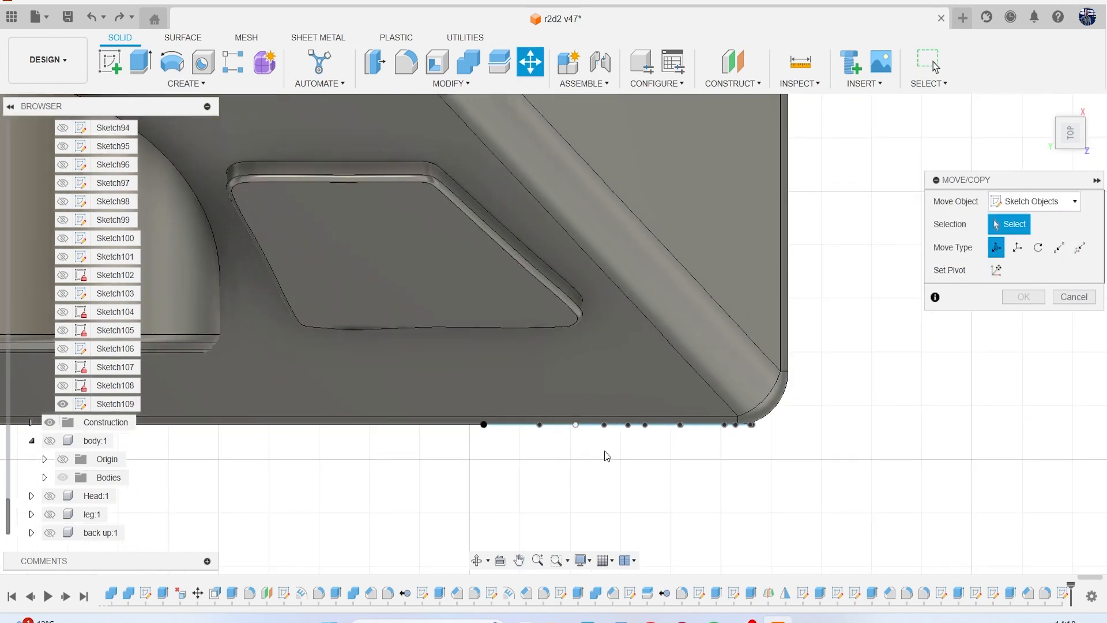
click(511, 426)
drag(508, 468, 528, 548)
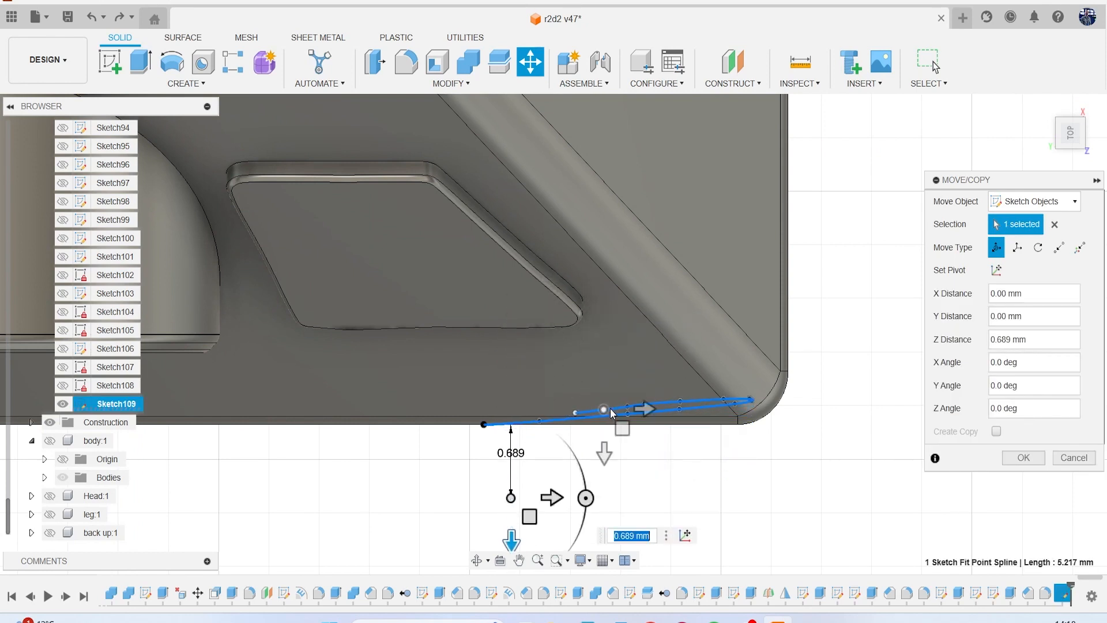
click(578, 413)
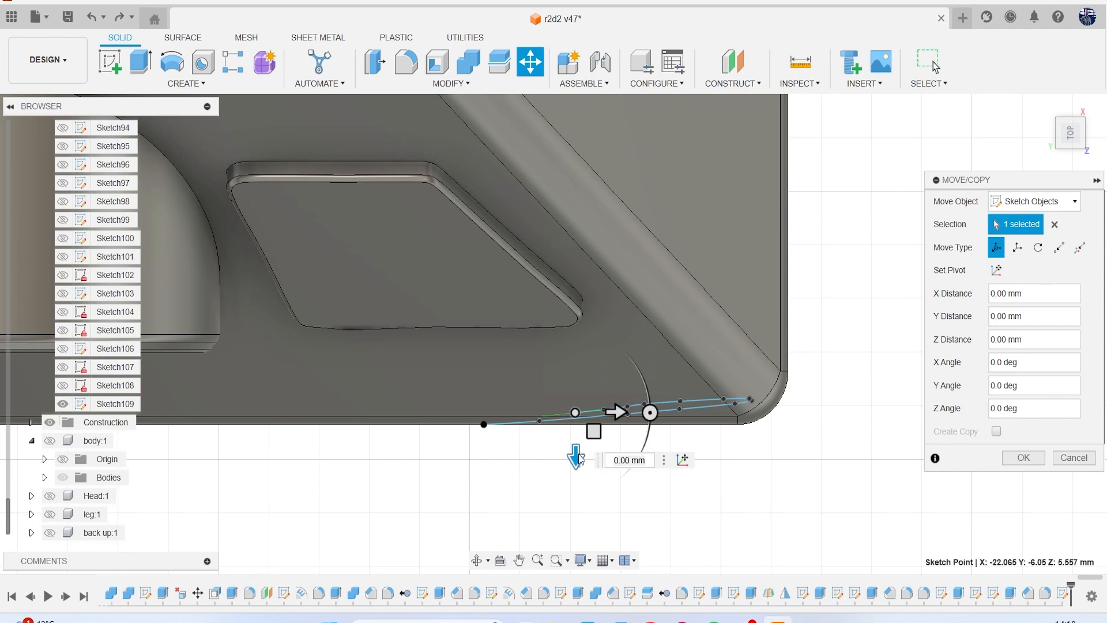
click(1087, 463)
Hide the sketch containing the looping spline beside the foot.
drag(1063, 125, 1026, 98)
click(62, 404)
scroll(690, 339, down, 5)
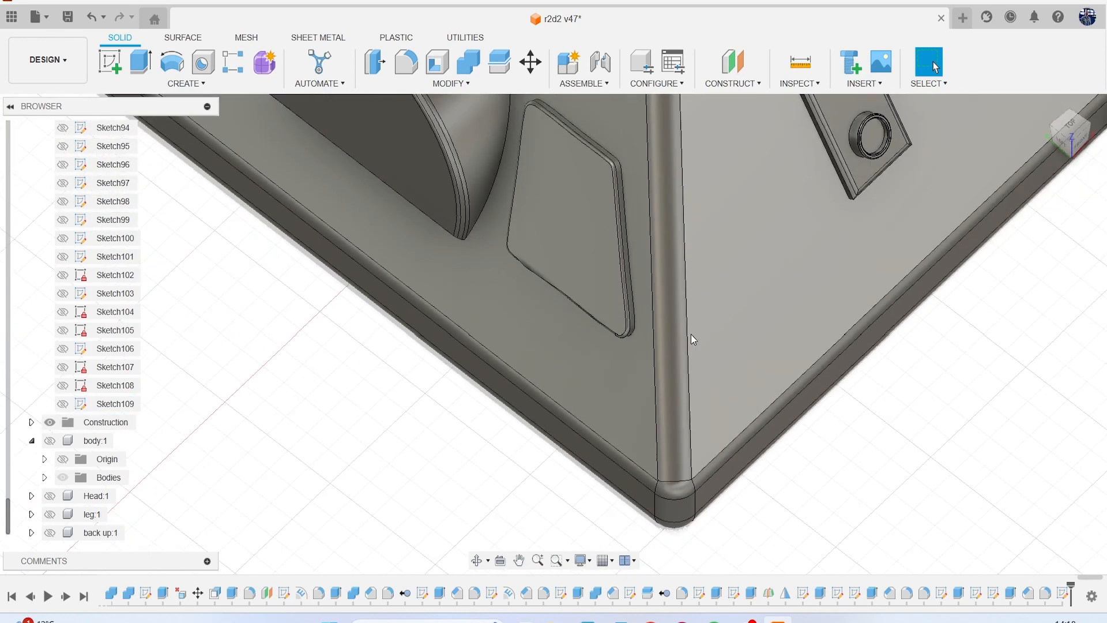
Create a construction axis through the outer cylindrical face of the plate's upper ring.
middle_drag(671, 304, 603, 388)
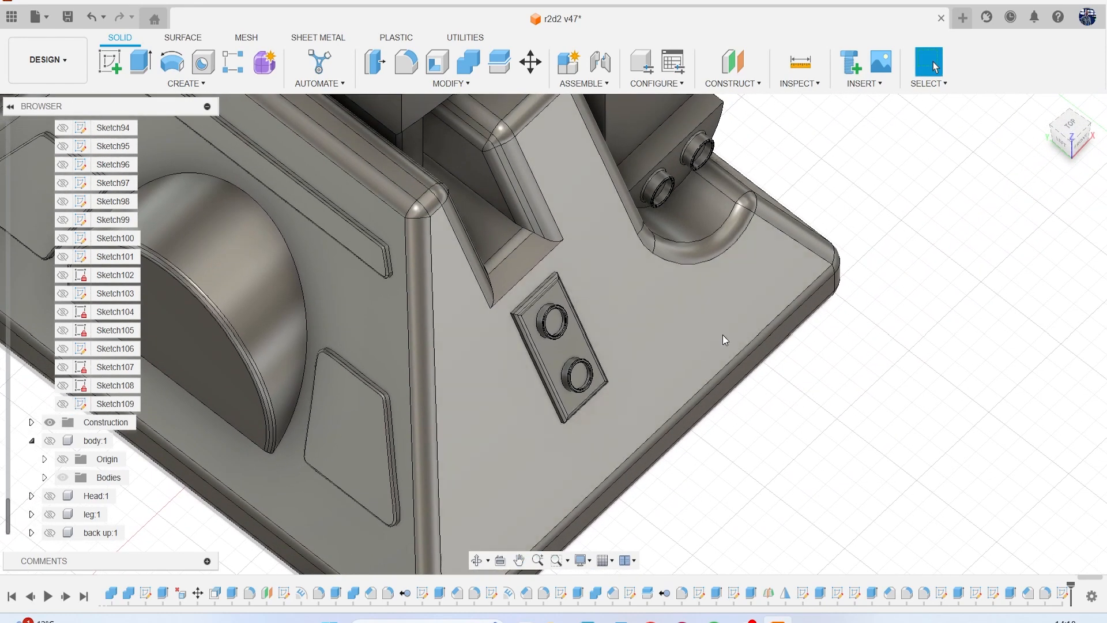
click(733, 84)
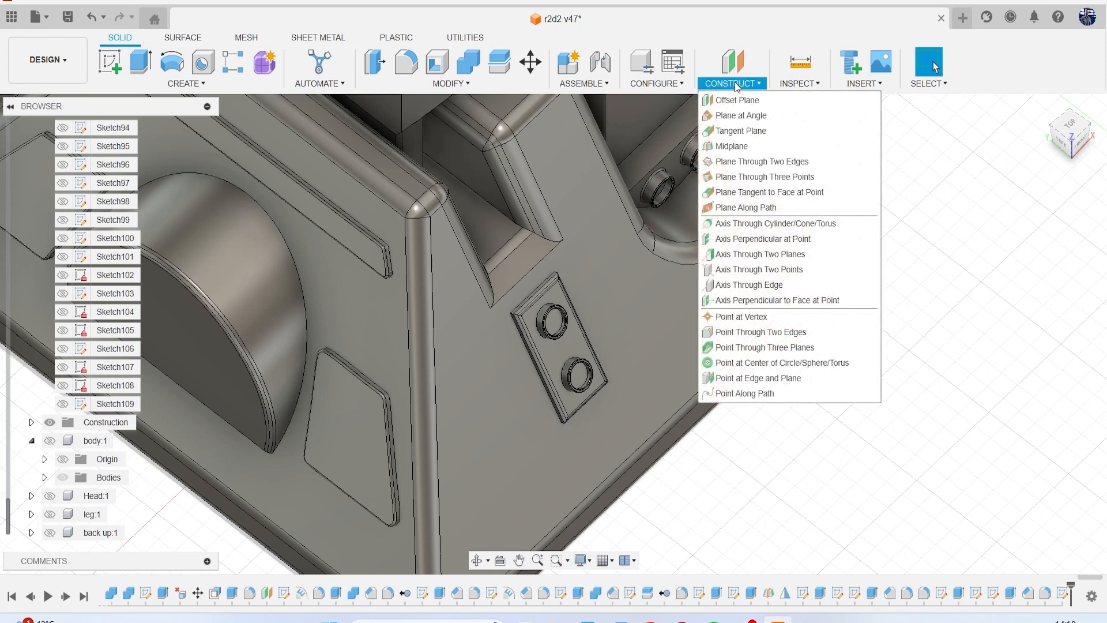
click(784, 223)
scroll(535, 348, up, 5)
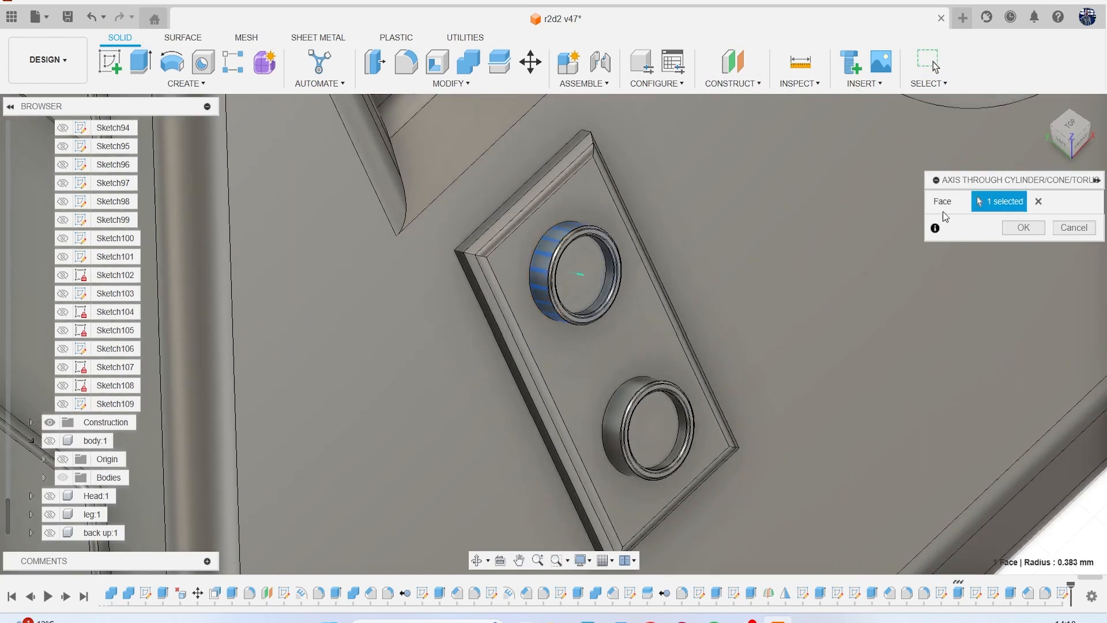
click(1025, 228)
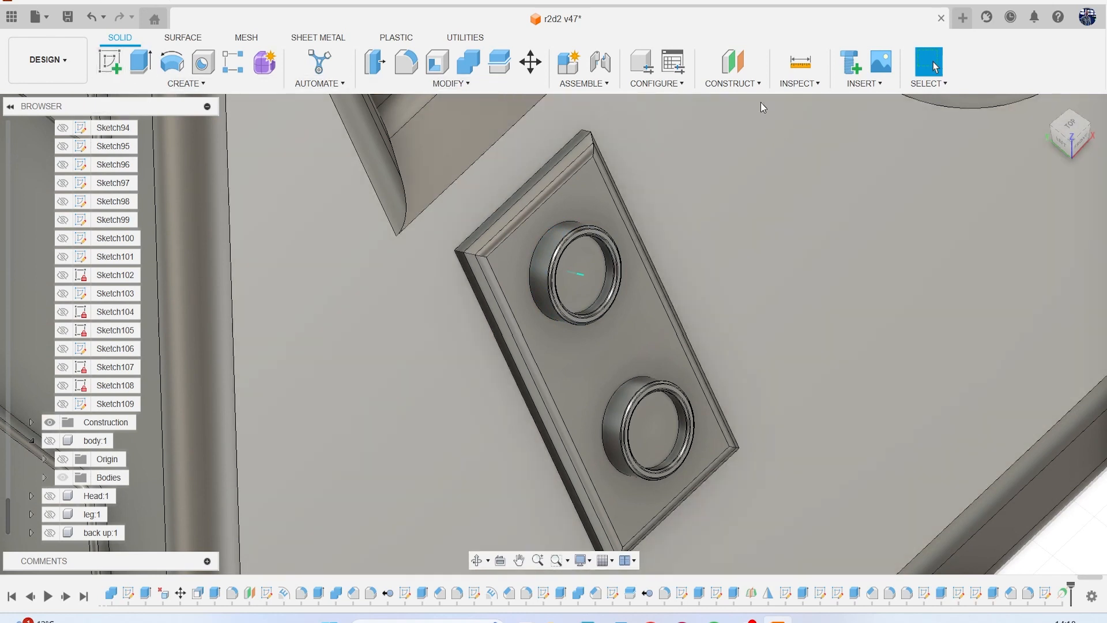
Create a construction plane at 0 degrees through the upper ring's axis.
click(733, 85)
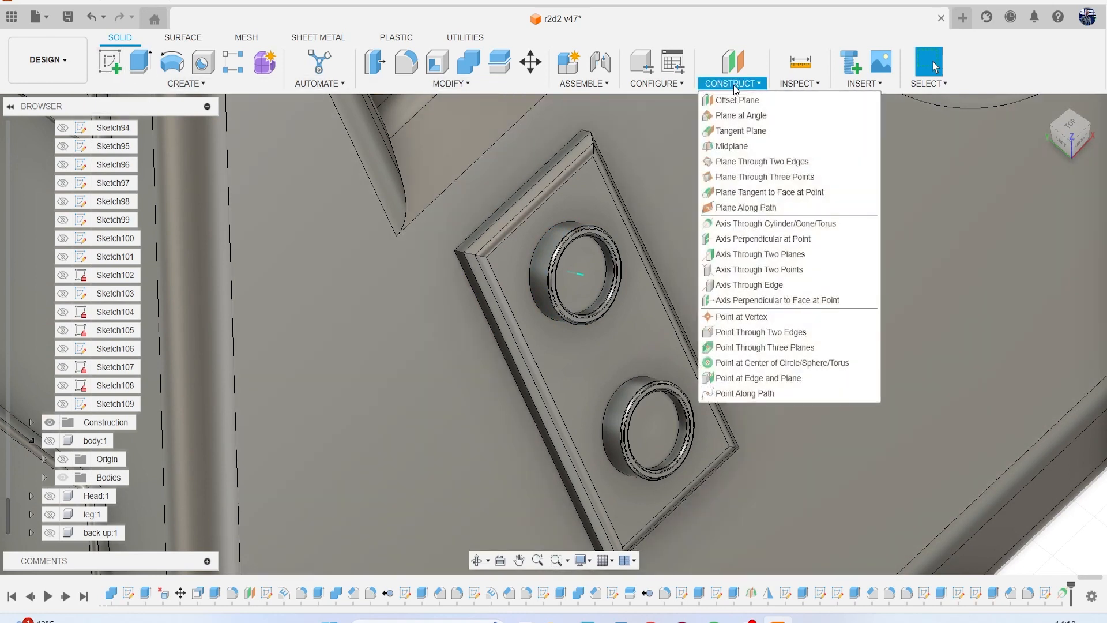
click(751, 116)
click(580, 278)
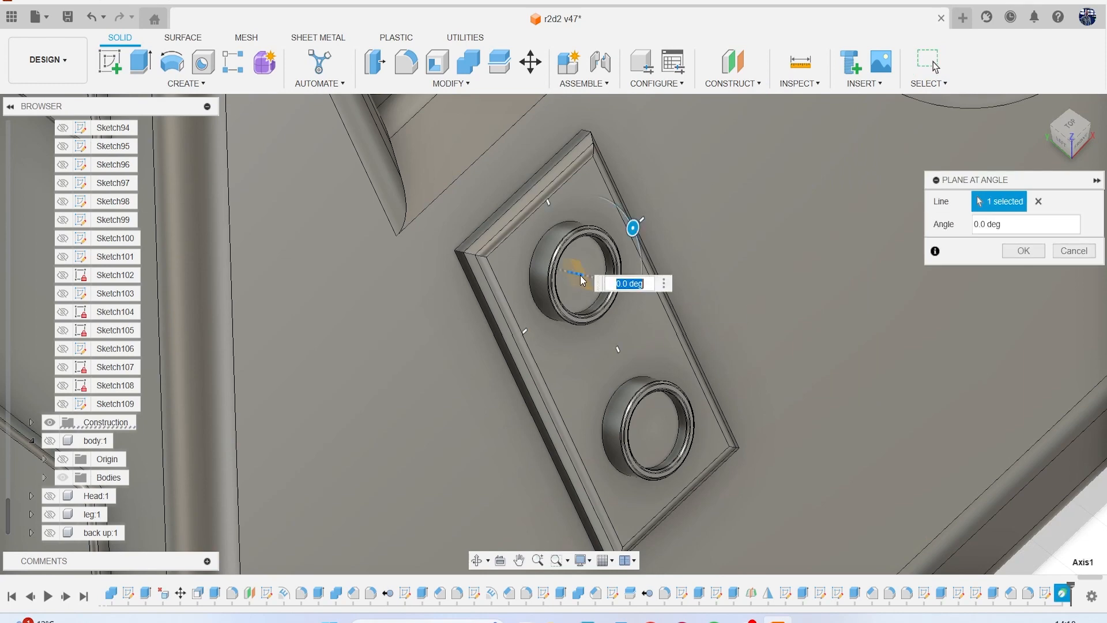
click(1018, 253)
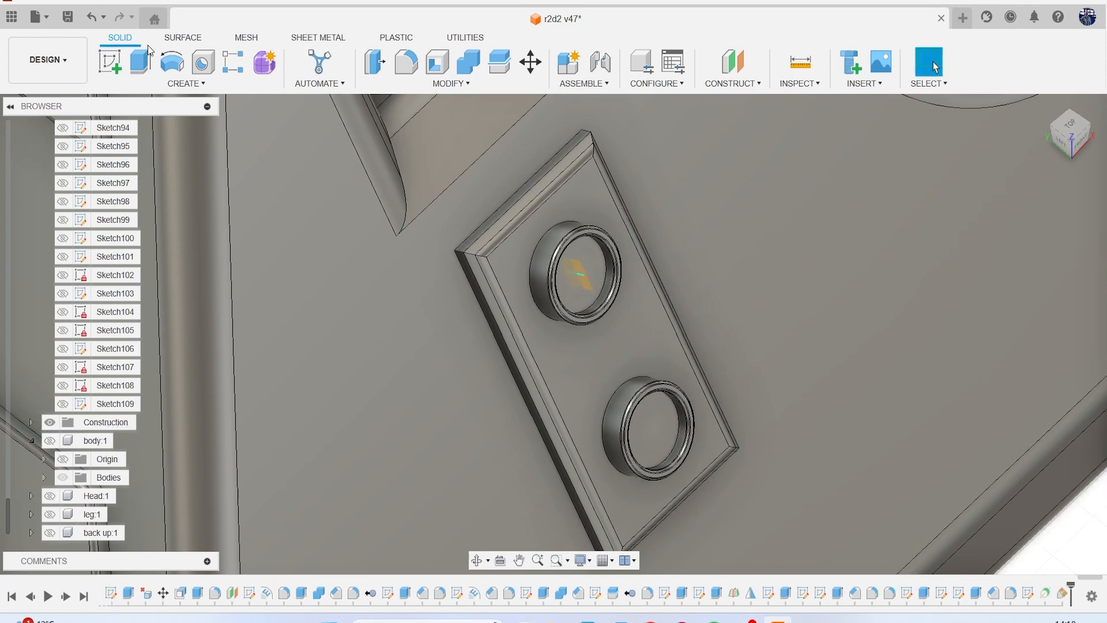
Sketch a looping fit-point spline on the new angled plane, starting inside the upper ring, bulging outward from the plate and curving back above the ring.
click(111, 60)
click(580, 282)
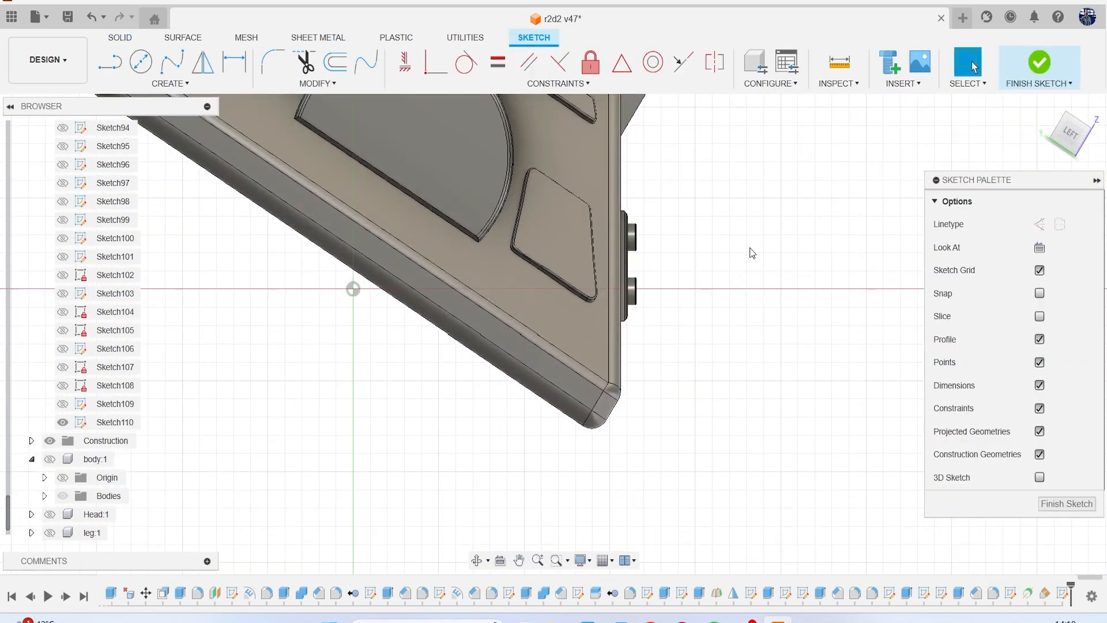
scroll(622, 210, up, 3)
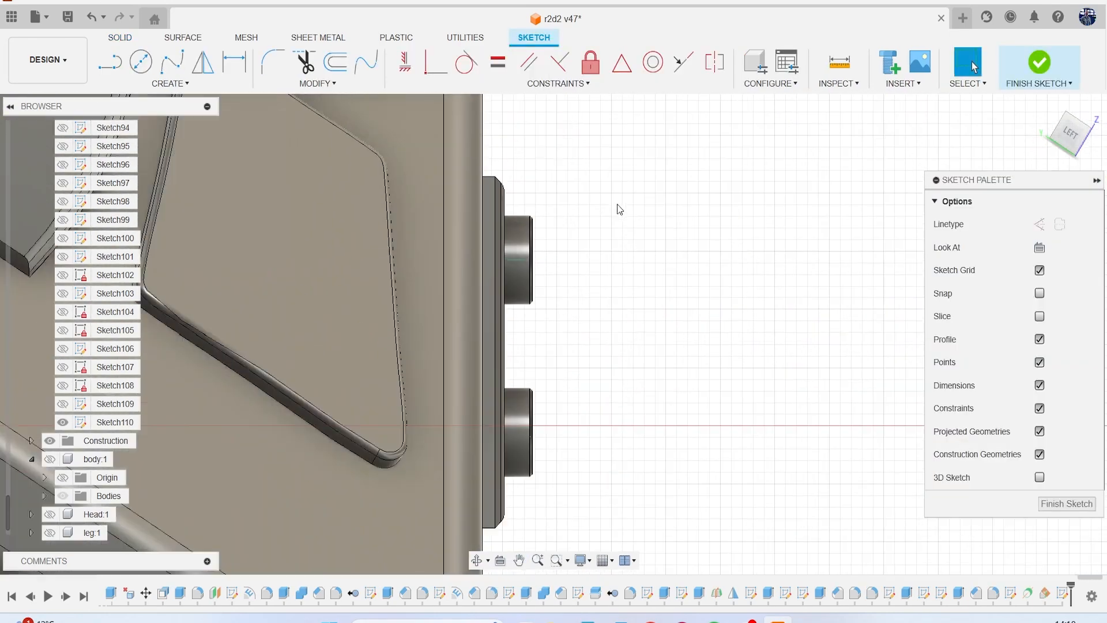
click(165, 71)
scroll(520, 269, up, 2)
click(512, 256)
click(578, 313)
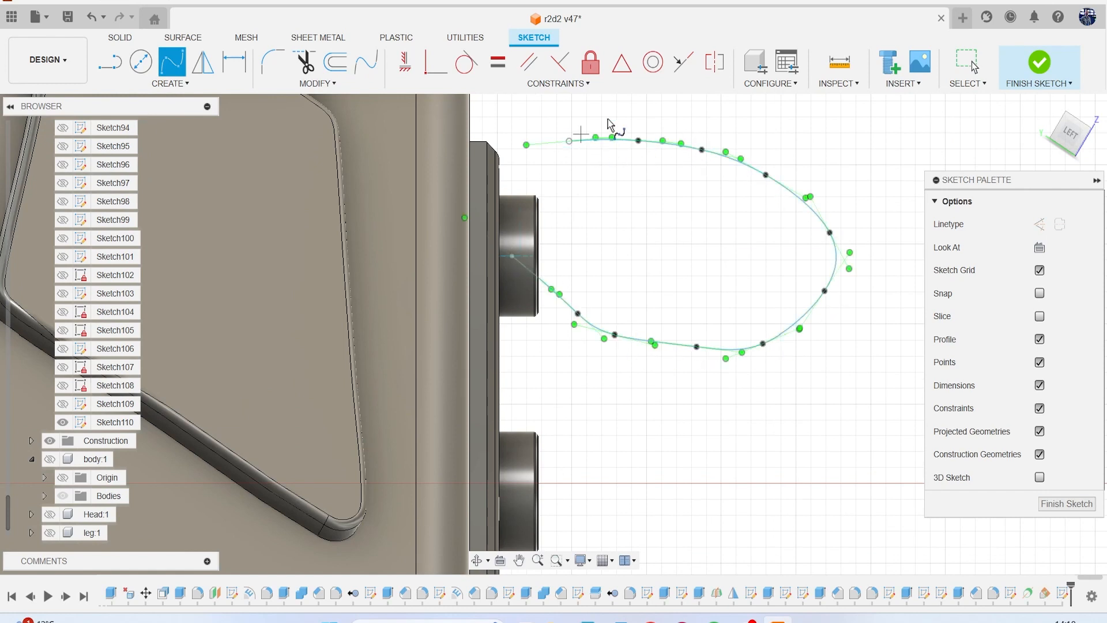
click(1027, 66)
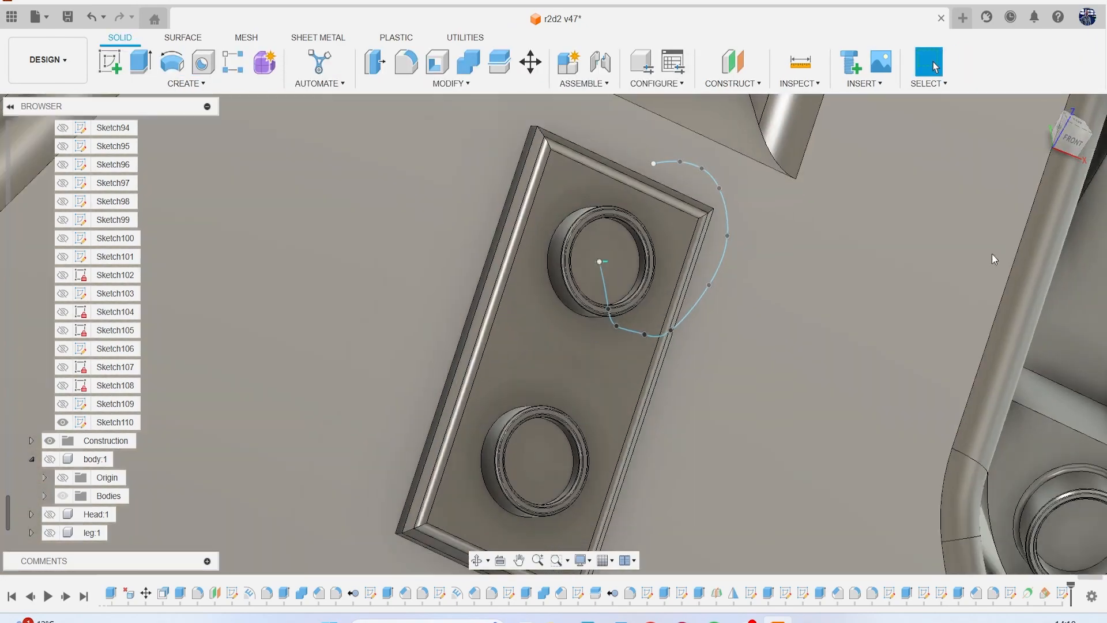
Move the looping spline's free upper end point about 3.6 mm sideways from the plate toward the leg's end sockets.
scroll(987, 257, down, 3)
middle_drag(987, 257, 761, 261)
scroll(923, 228, down, 3)
mouse_move(1077, 143)
mouse_down()
mouse_move(1056, 130)
mouse_move(1038, 138)
mouse_move(1045, 186)
mouse_up()
middle_drag(650, 224, 456, 316)
scroll(456, 317, up, 4)
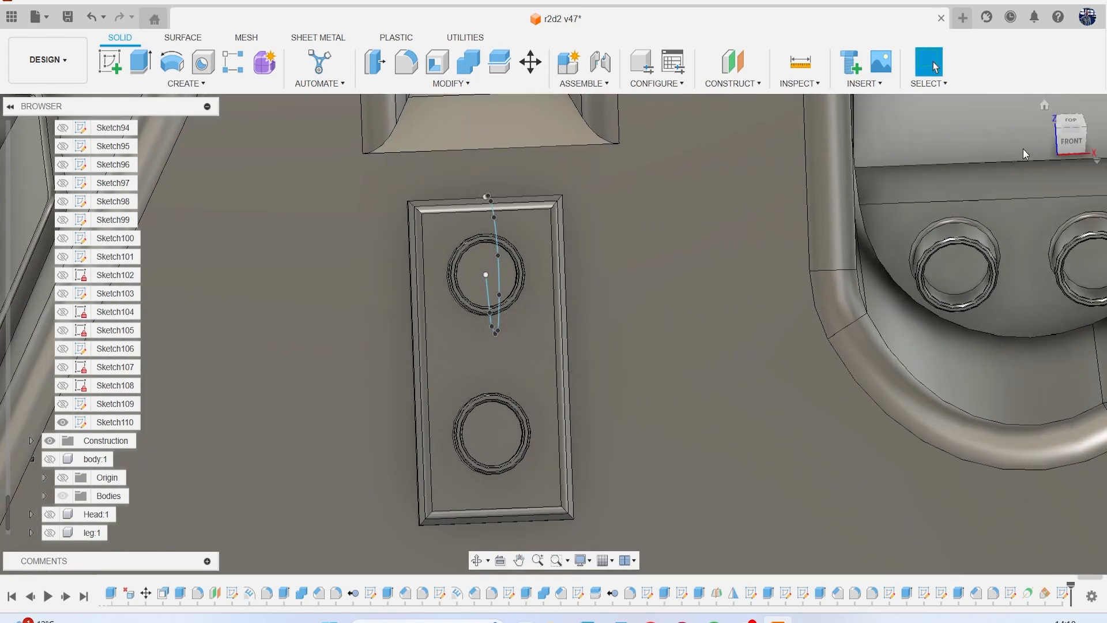
drag(1075, 150, 1086, 151)
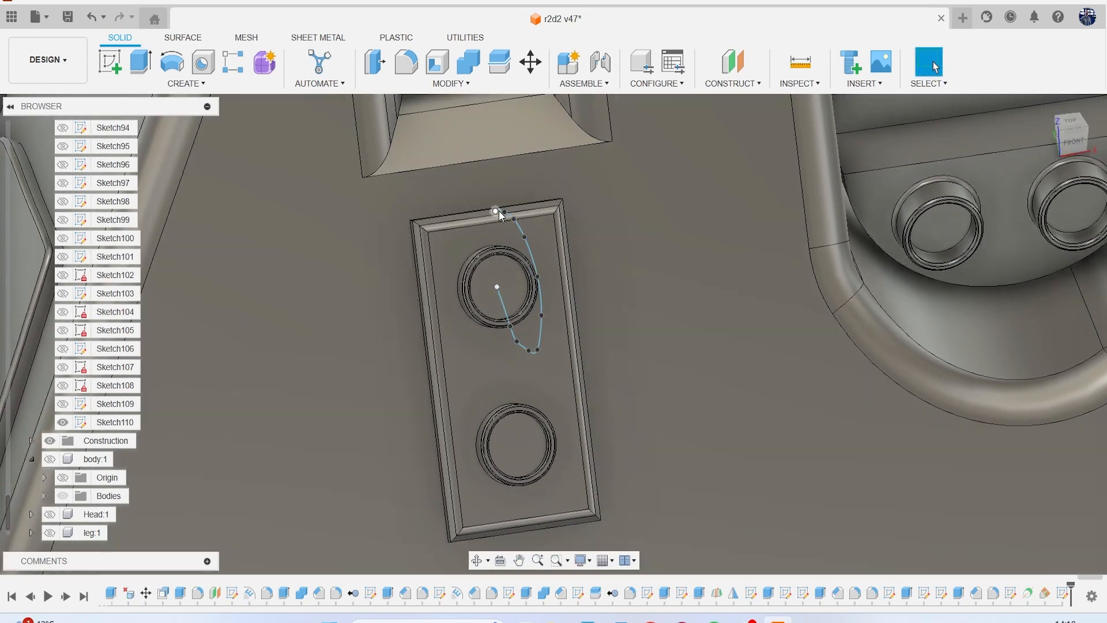
click(500, 210)
right_click(609, 216)
click(533, 227)
middle_drag(591, 276, 410, 319)
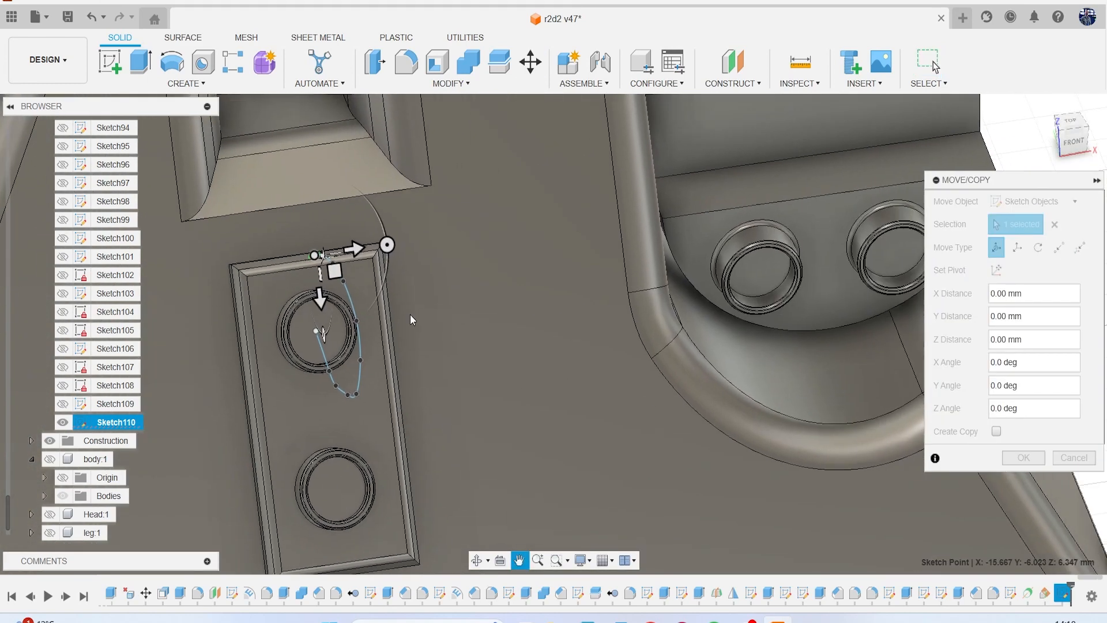
drag(388, 260, 775, 270)
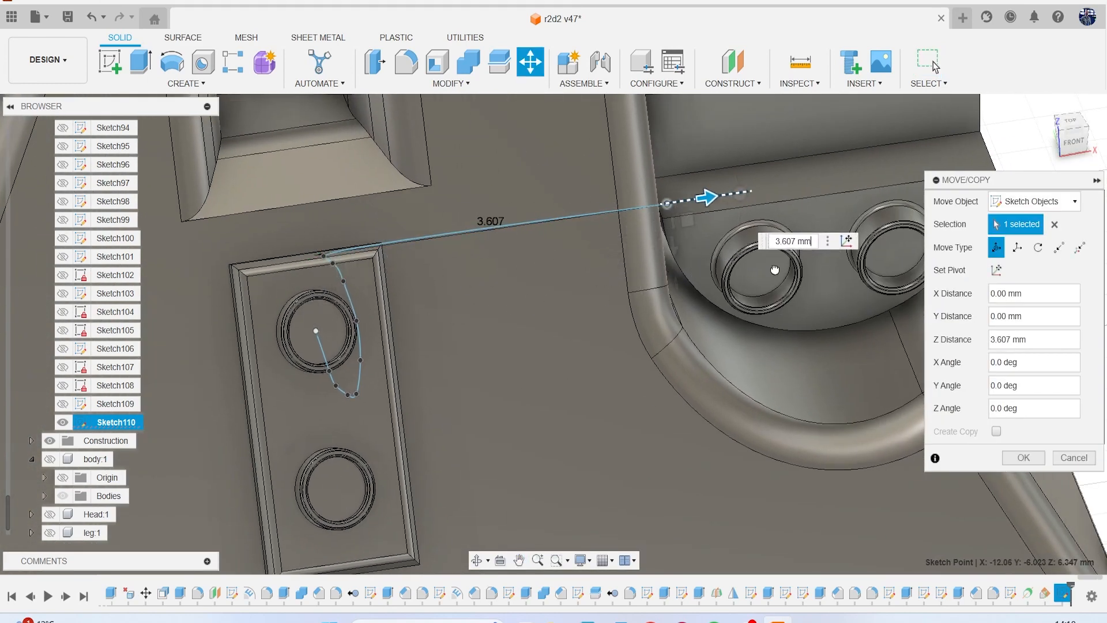
Move the same spline end point further across and down to the leg's nearer end socket.
drag(1074, 152, 1066, 153)
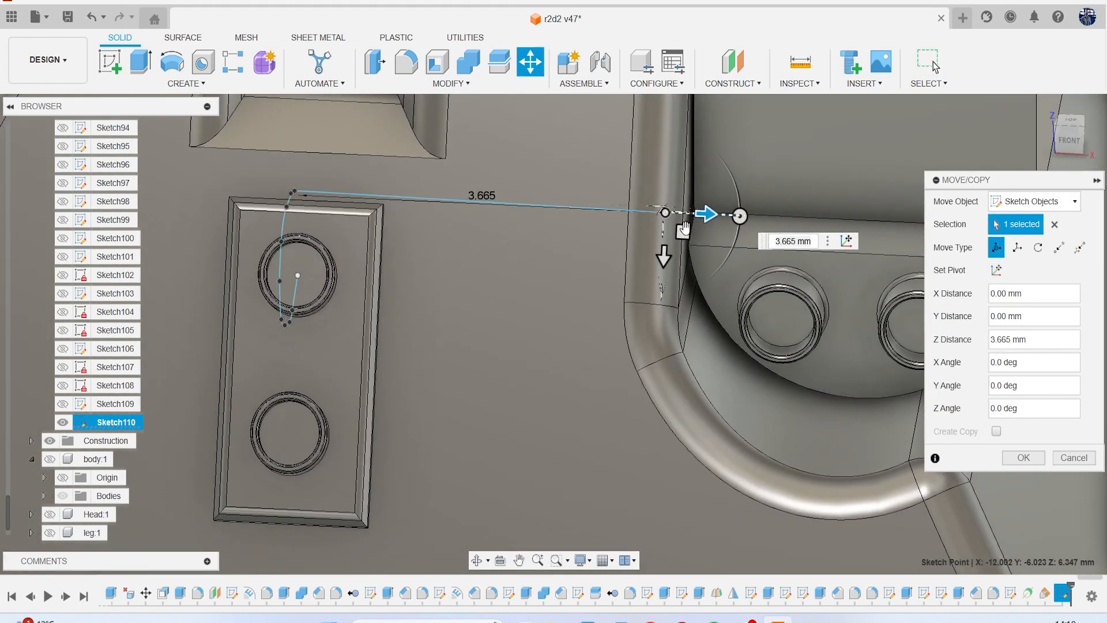
mouse_move(683, 230)
mouse_down()
mouse_move(795, 242)
mouse_move(928, 233)
mouse_up()
drag(1063, 145, 1035, 140)
mouse_move(452, 329)
mouse_down()
mouse_move(571, 420)
mouse_move(579, 441)
mouse_up()
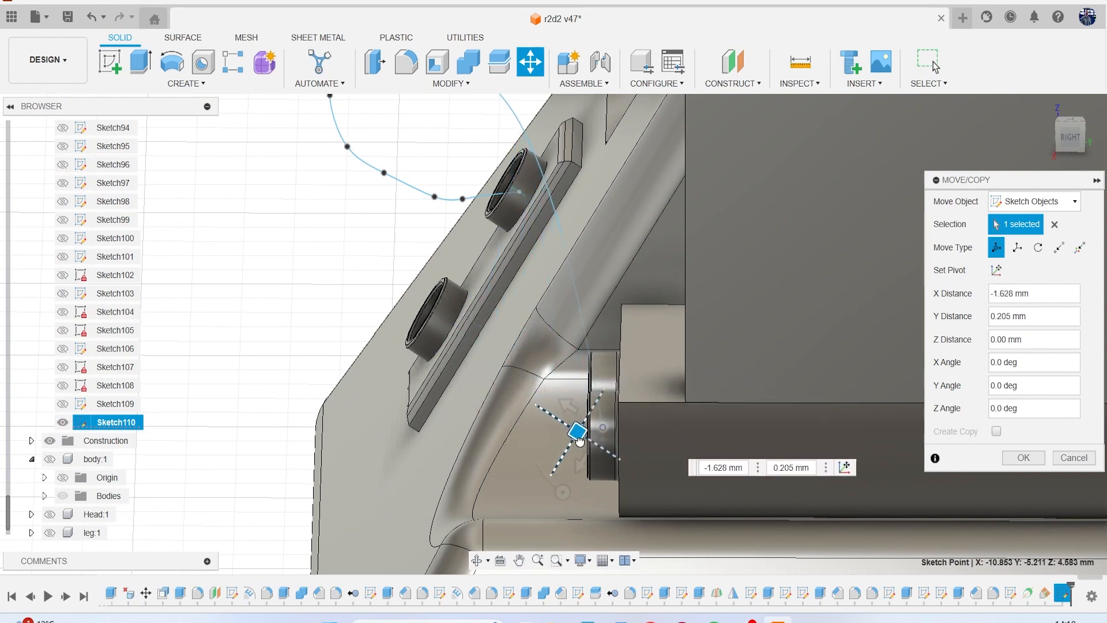
middle_drag(515, 269, 563, 340)
Move one fit point about 0.46 mm in X and 2.87 mm in Z toward the leg, and its neighbour 0.08 mm and -0.42 mm.
scroll(563, 340, down, 1)
mouse_move(1065, 128)
mouse_down()
mouse_move(1026, 161)
mouse_move(1055, 182)
mouse_move(1082, 167)
mouse_move(1057, 199)
mouse_move(1046, 187)
mouse_up()
mouse_move(496, 254)
shift+middle_down()
mouse_move(452, 279)
mouse_move(428, 240)
shift+middle_up()
click(383, 229)
mouse_move(372, 234)
mouse_down()
mouse_move(496, 363)
mouse_move(549, 385)
mouse_up()
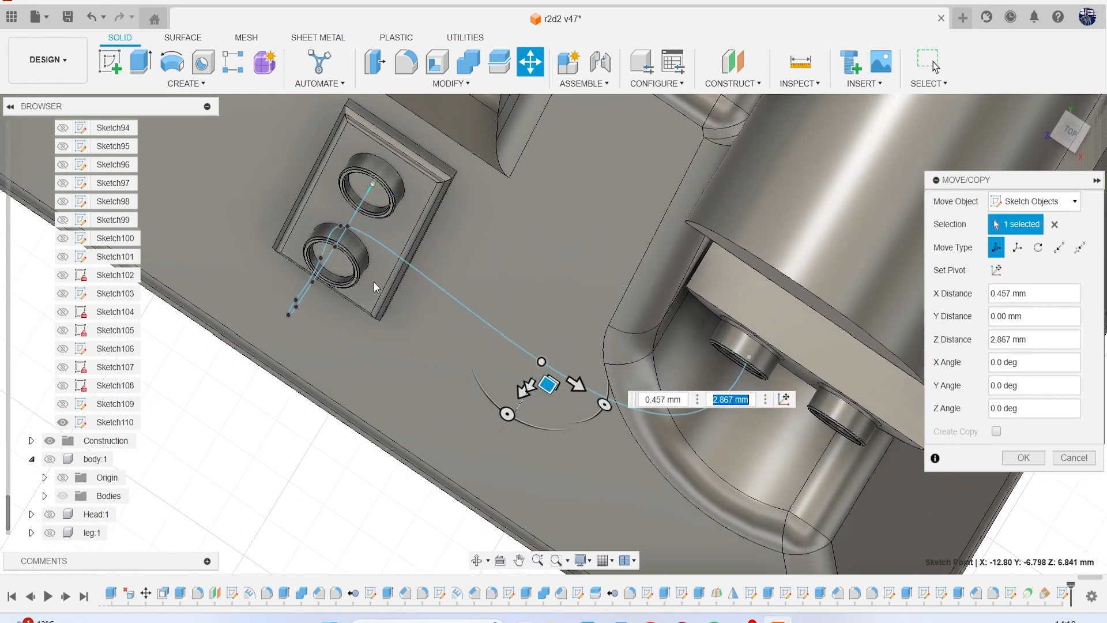
click(348, 228)
mouse_move(348, 241)
mouse_down()
mouse_move(400, 329)
mouse_move(371, 279)
mouse_move(322, 238)
mouse_up()
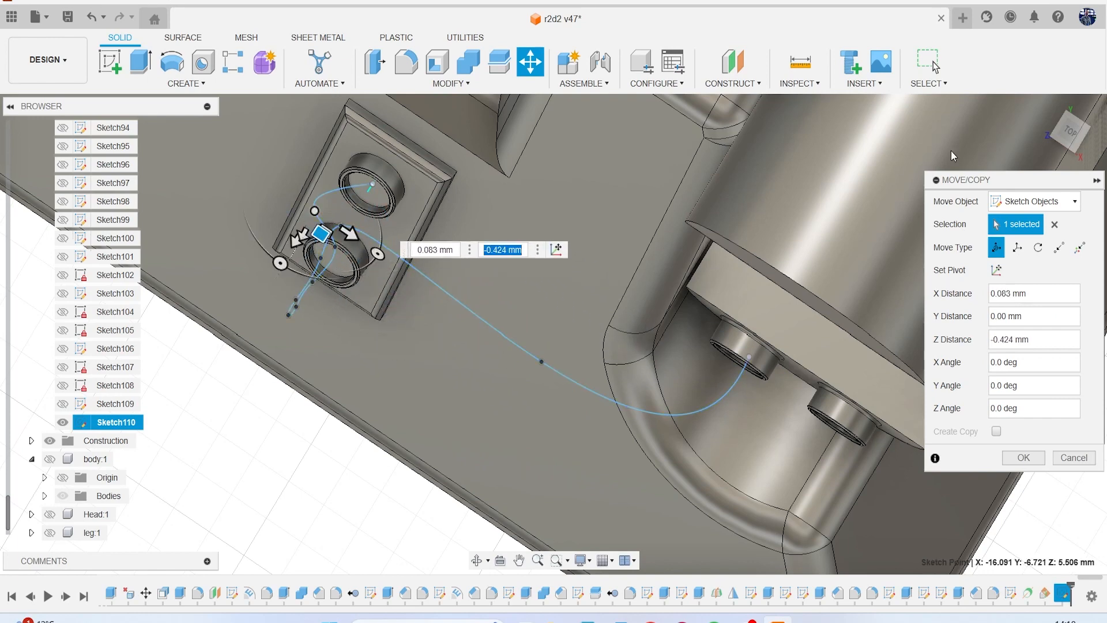
Move the fit point above the upper ring about 2.07 mm in X and 2.91 mm in Z, between plate and socket.
drag(1062, 138, 836, 136)
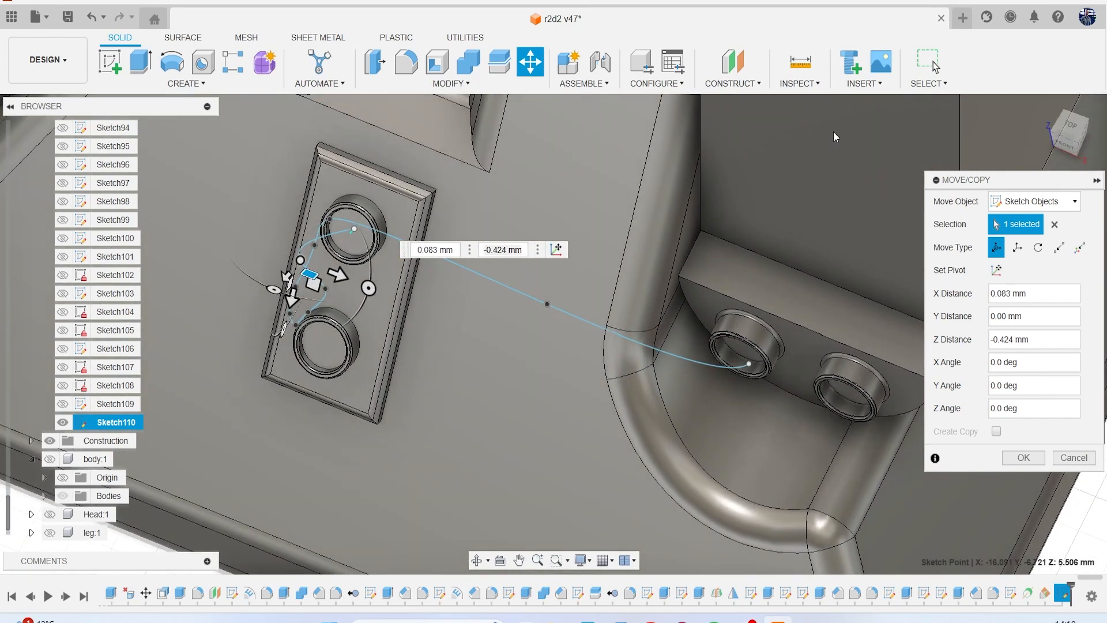
click(329, 221)
mouse_move(342, 241)
mouse_down()
mouse_move(438, 305)
mouse_move(506, 378)
mouse_up()
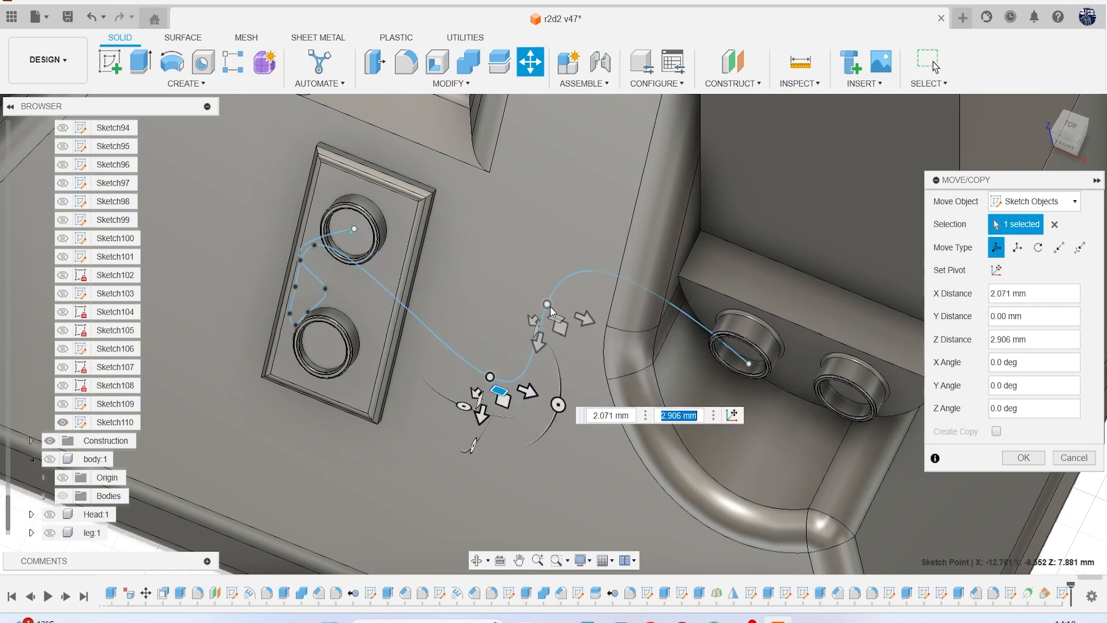
Move the fit point nearest the socket about 1.98 mm in X and 2.35 mm in Z, and shift the end point -0.32 mm in X.
click(550, 306)
drag(557, 319, 679, 458)
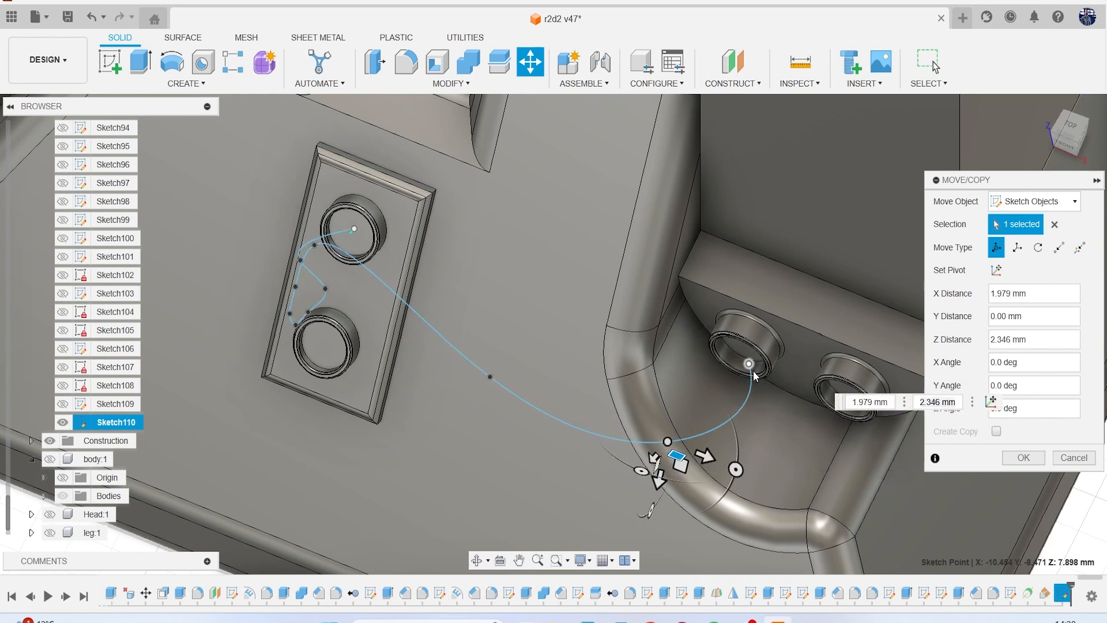
click(748, 369)
drag(747, 382, 742, 383)
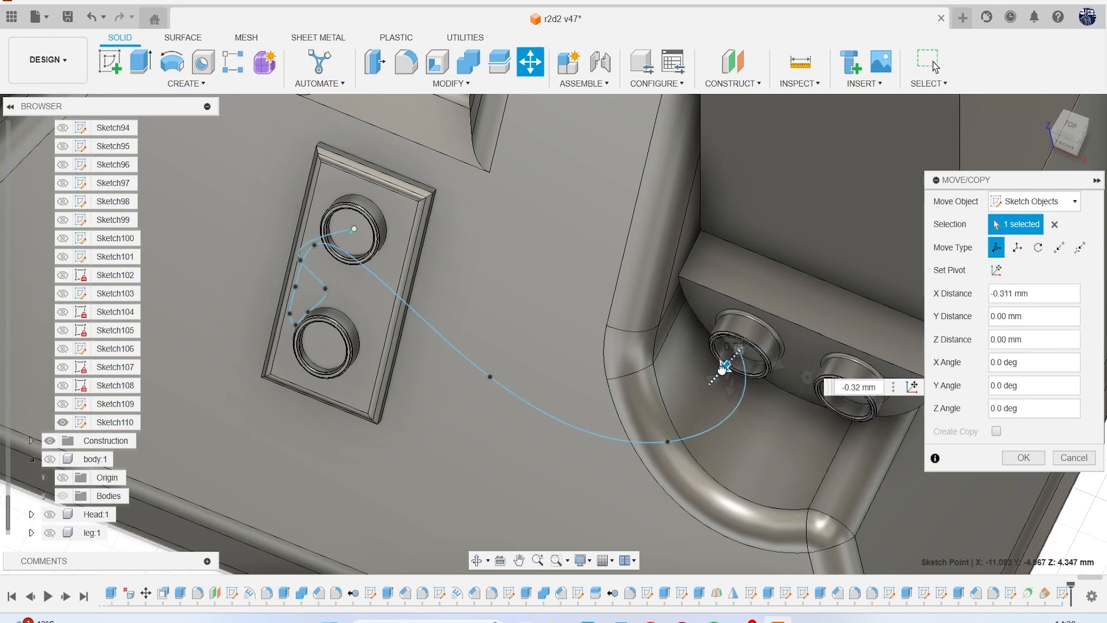
Move two fit points of the loop beside the plate further toward the leg to widen the spline's curve.
mouse_move(1073, 132)
mouse_down()
mouse_move(1010, 137)
mouse_move(1066, 138)
mouse_up()
middle_drag(462, 295, 625, 234)
scroll(692, 226, down, 4)
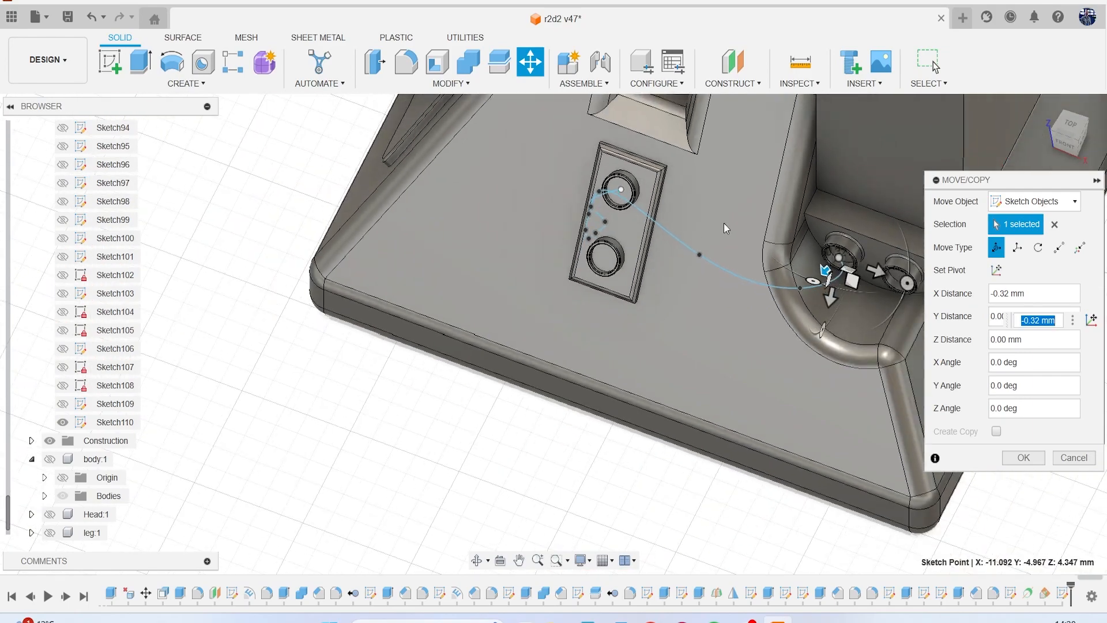
middle_drag(724, 223, 579, 288)
drag(1067, 120, 1099, 123)
scroll(489, 319, up, 3)
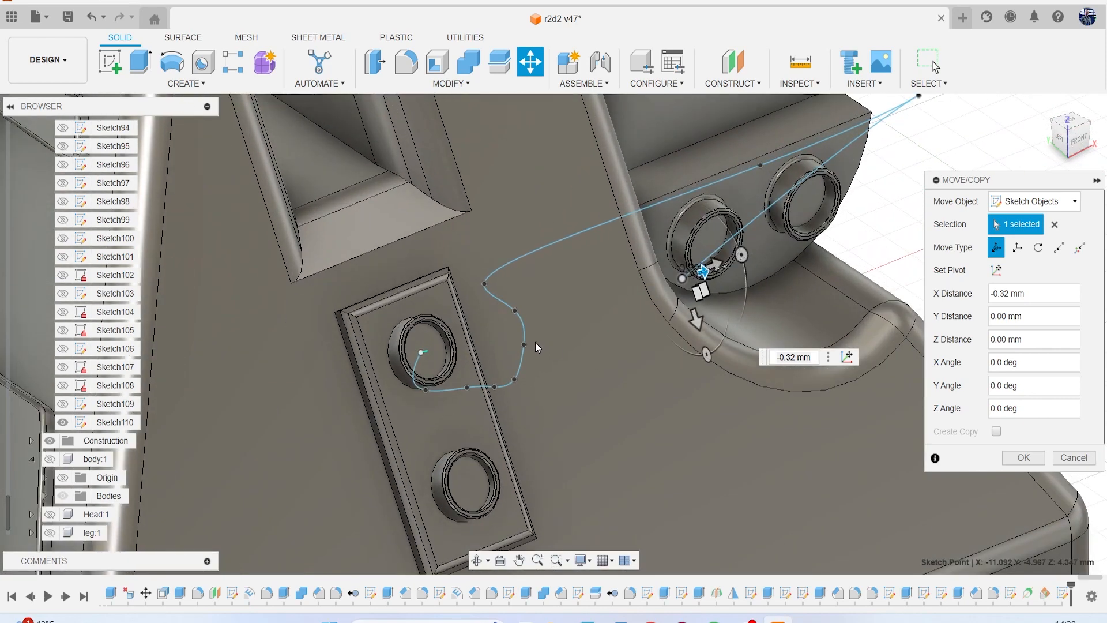
mouse_move(700, 291)
mouse_down()
mouse_move(538, 374)
mouse_move(592, 396)
mouse_up()
click(517, 311)
drag(530, 325, 606, 337)
click(503, 292)
mouse_move(518, 302)
mouse_down()
mouse_move(624, 259)
mouse_move(699, 309)
mouse_move(699, 275)
mouse_up()
scroll(699, 275, down, 1)
scroll(699, 275, down, 2)
mouse_move(1079, 139)
mouse_down()
mouse_move(1030, 113)
mouse_move(960, 168)
mouse_move(961, 155)
mouse_up()
scroll(480, 231, up, 2)
click(1022, 457)
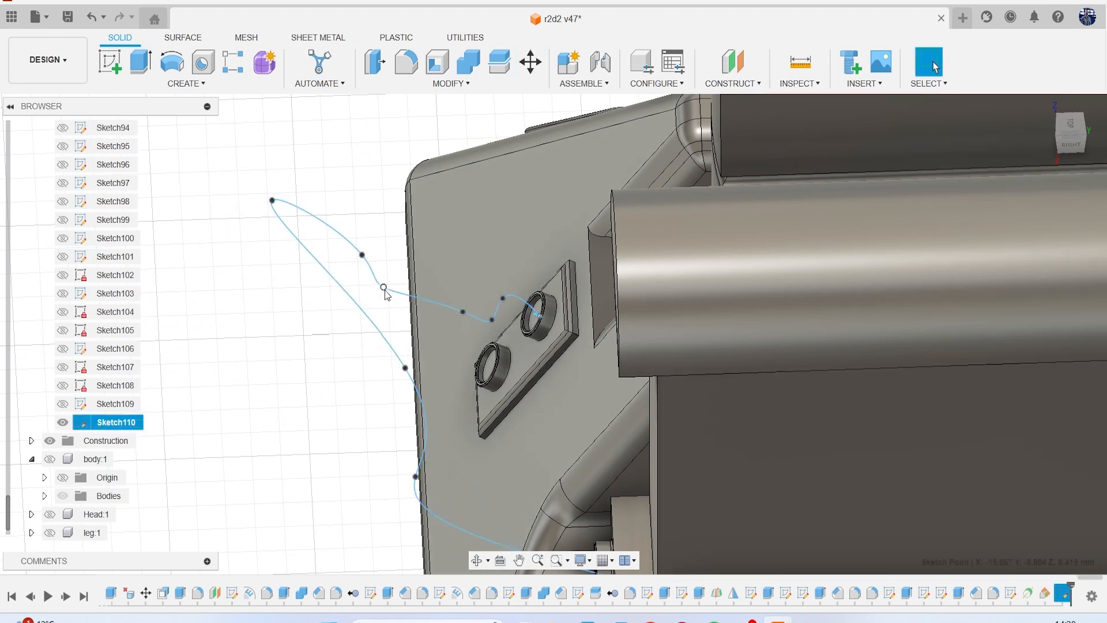
Delete the spline fit point that causes the kink just outside the plate's rings.
scroll(460, 314, down, 2)
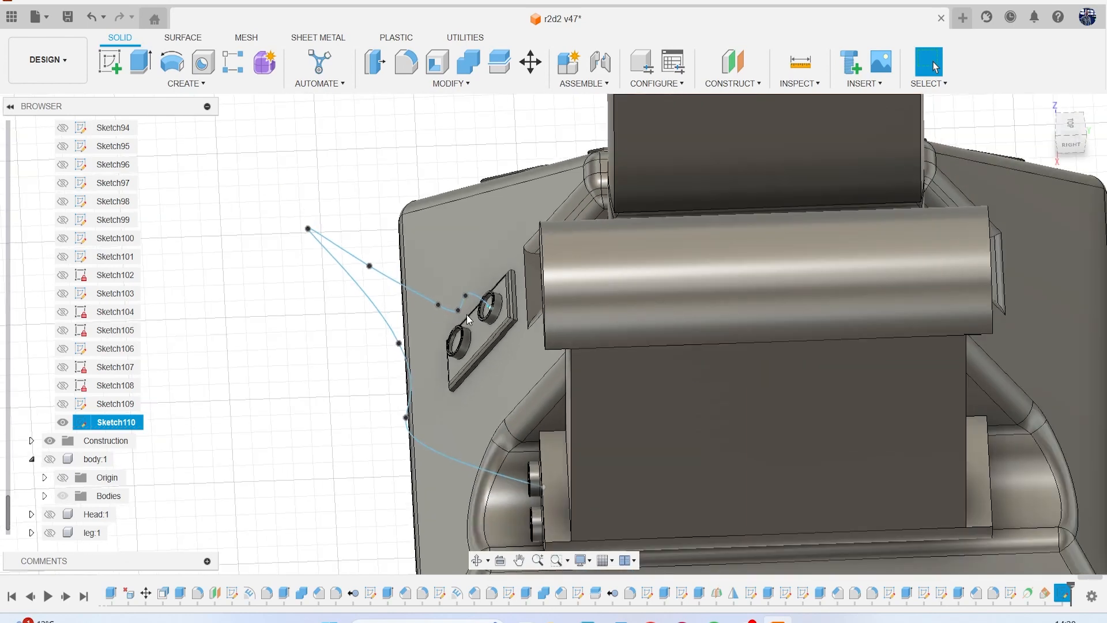
scroll(455, 314, up, 5)
click(452, 306)
key(Delete)
scroll(450, 305, down, 6)
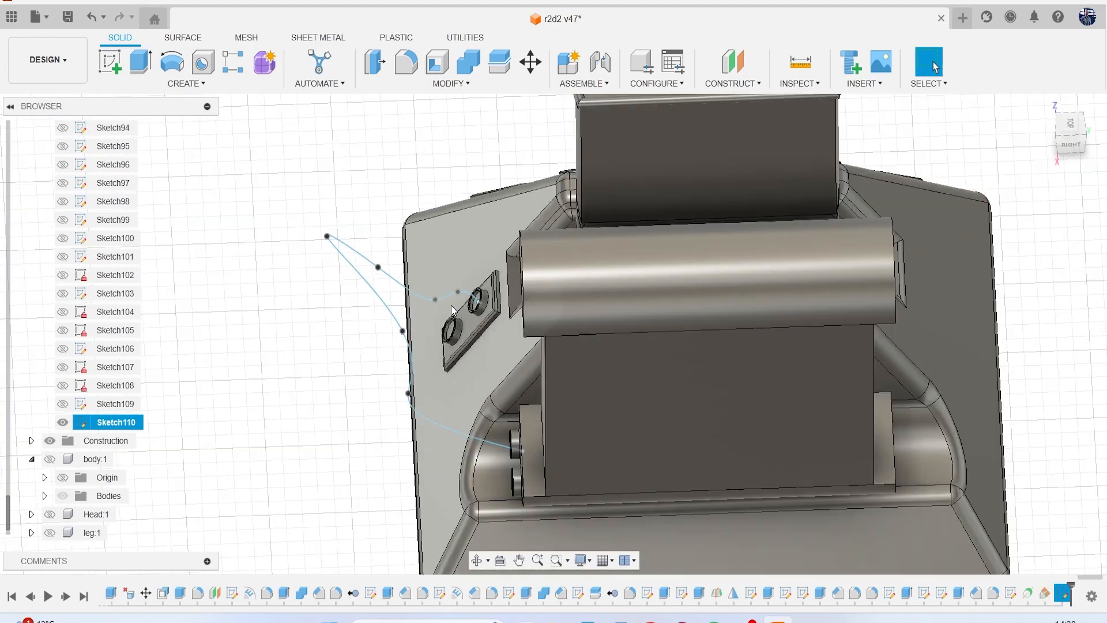
Move the spline's far end point in its transform plane back inside the leg's nearer end socket.
mouse_move(1083, 133)
mouse_down()
mouse_move(1063, 108)
mouse_move(1095, 118)
mouse_move(1032, 123)
mouse_move(1058, 75)
mouse_move(1084, 101)
mouse_move(1070, 148)
mouse_move(1038, 141)
mouse_up()
scroll(603, 395, up, 10)
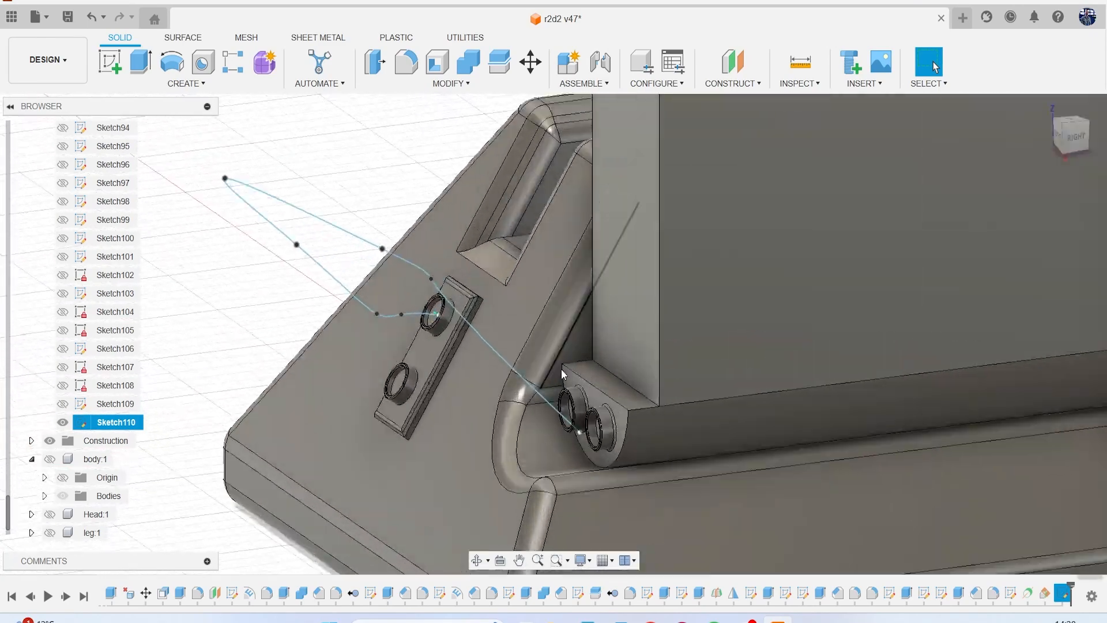
scroll(588, 371, up, 3)
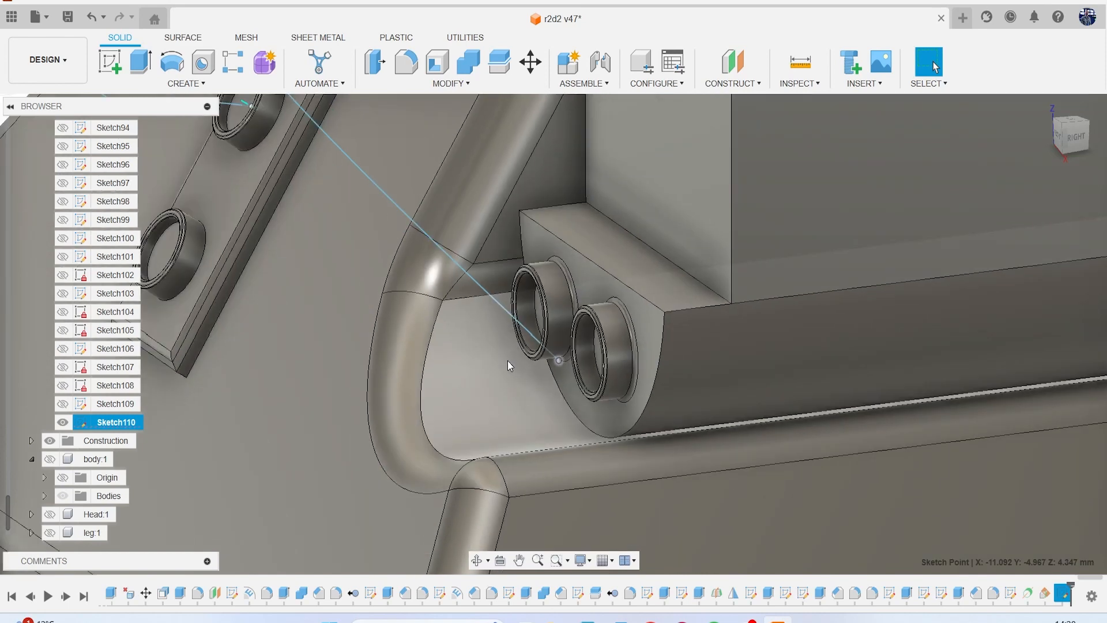
scroll(494, 357, down, 7)
right_click(202, 264)
click(194, 288)
scroll(522, 403, up, 10)
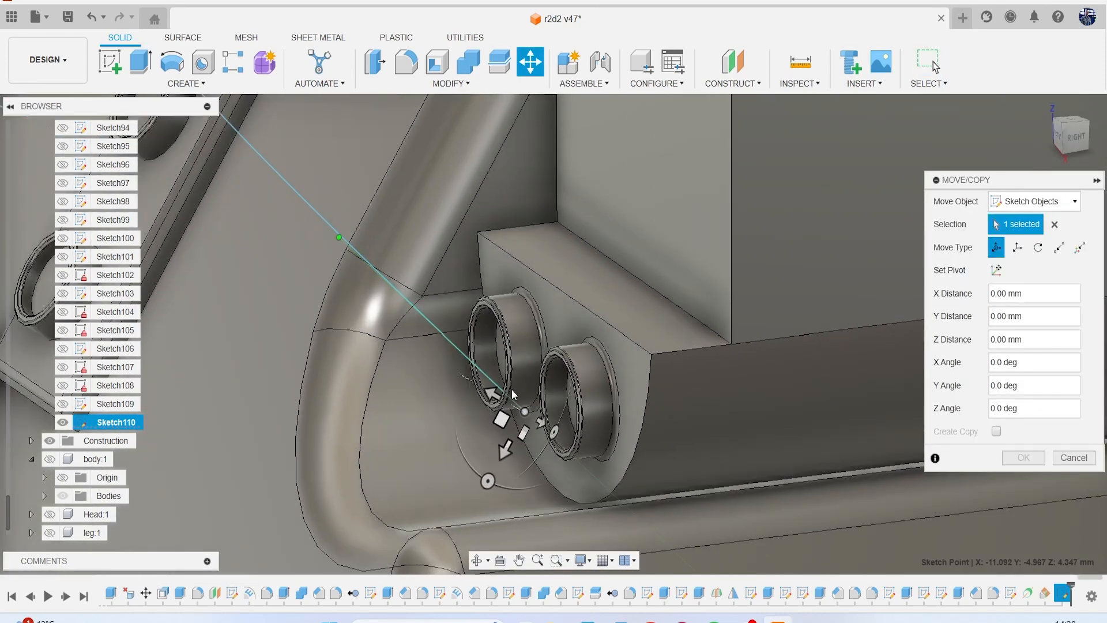
mouse_move(527, 432)
mouse_down()
mouse_move(494, 365)
mouse_move(507, 365)
mouse_up()
click(1020, 458)
scroll(779, 388, down, 6)
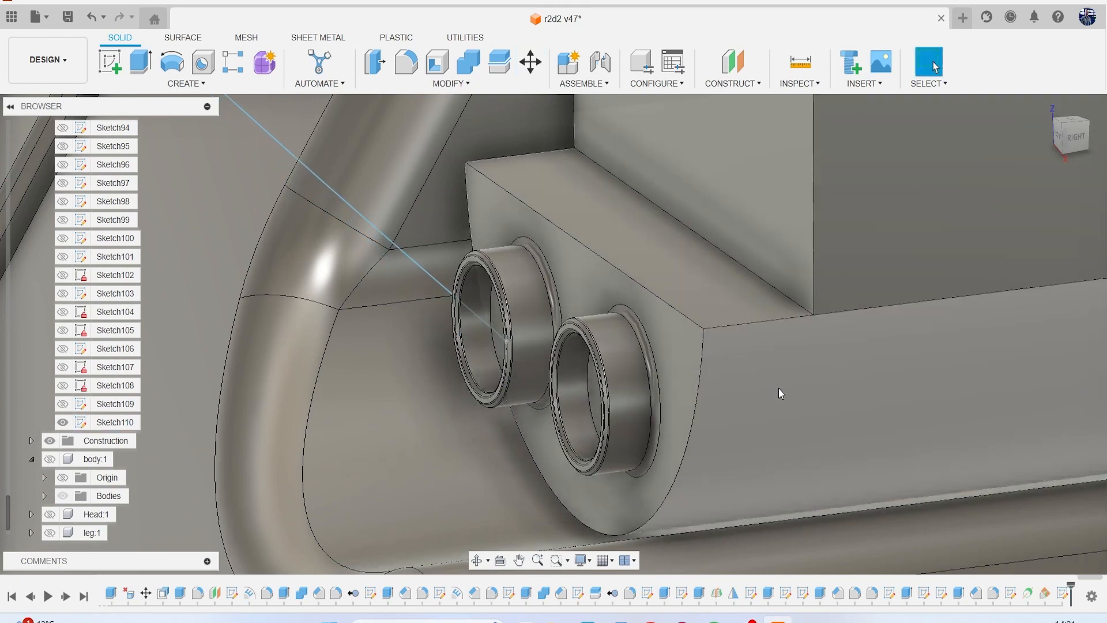
Shift the spline's far end point about 0.718 mm in Z so it sits inside the nearer end socket.
mouse_move(1066, 134)
mouse_down()
mouse_move(1083, 141)
mouse_move(1056, 144)
mouse_move(1092, 160)
mouse_up()
middle_drag(811, 278, 769, 238)
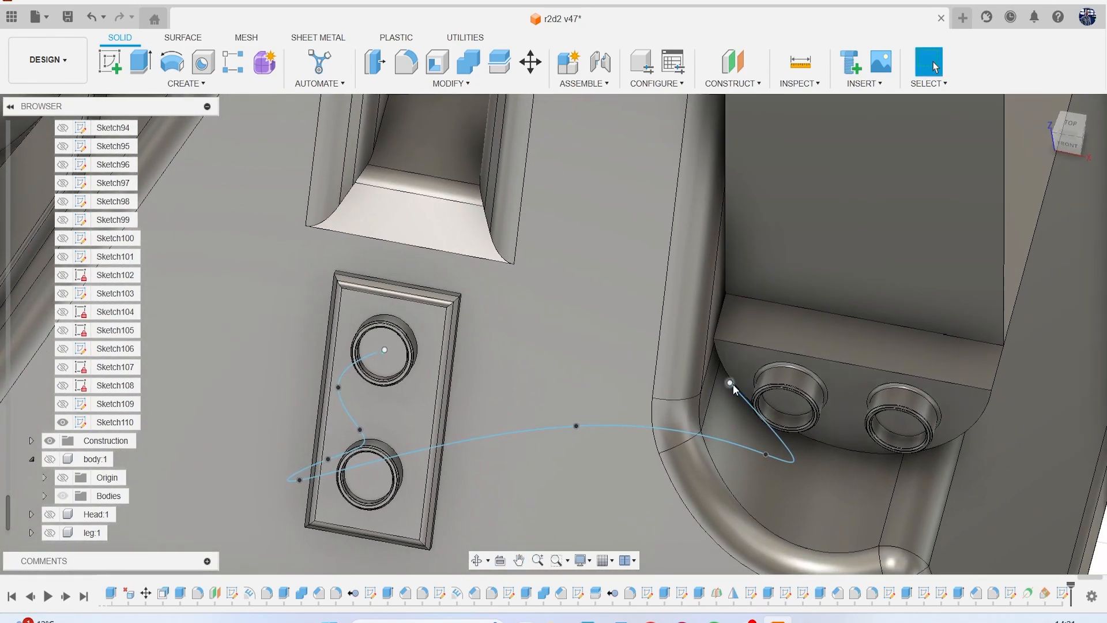
click(731, 384)
scroll(772, 374, down, 6)
right_click(1002, 324)
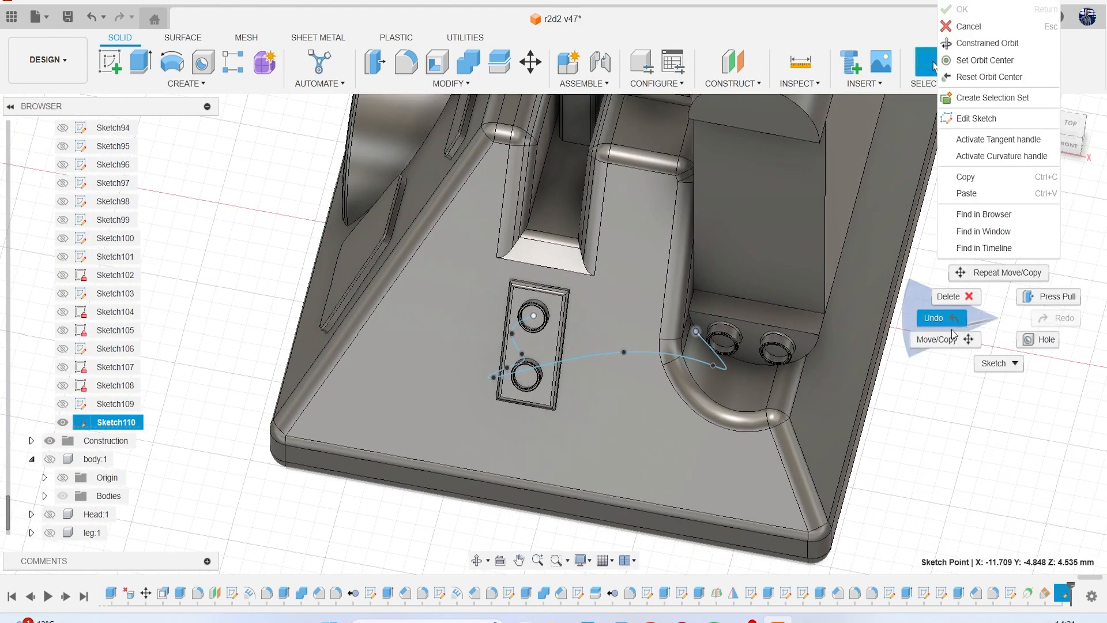
click(934, 336)
scroll(744, 367, up, 4)
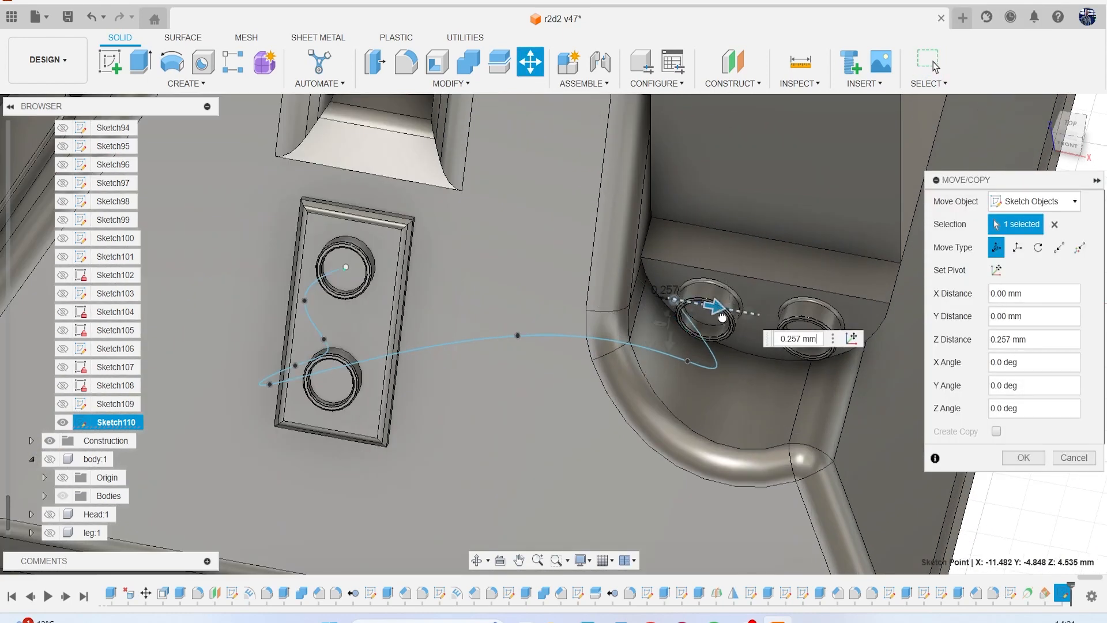
click(1023, 457)
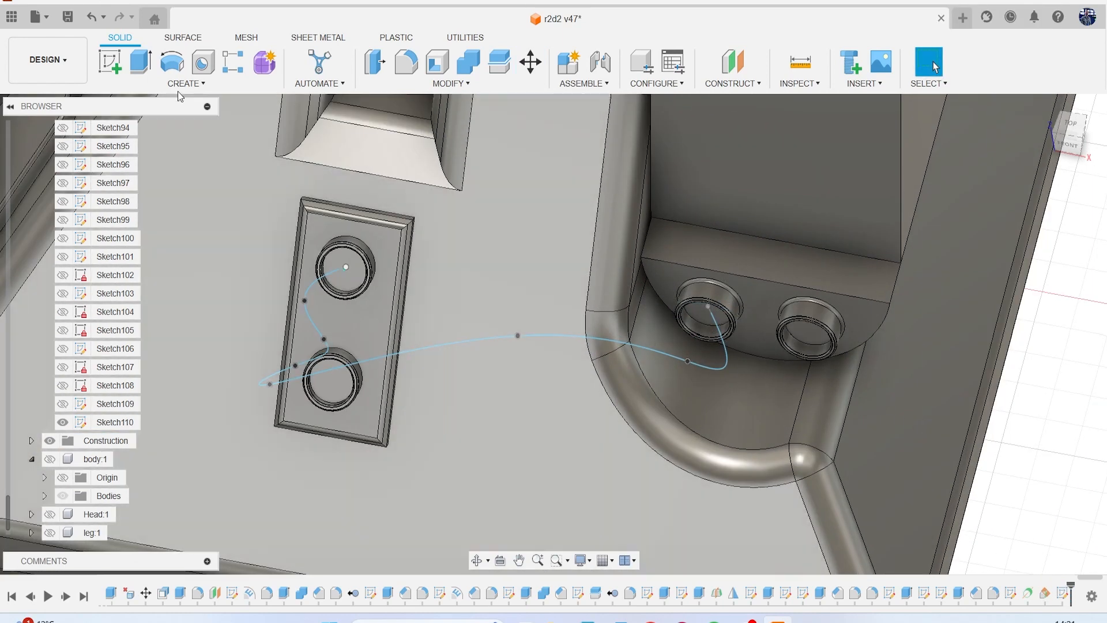
Create a solid circular pipe with a 0.30 mm section along the spline as a new body.
click(180, 84)
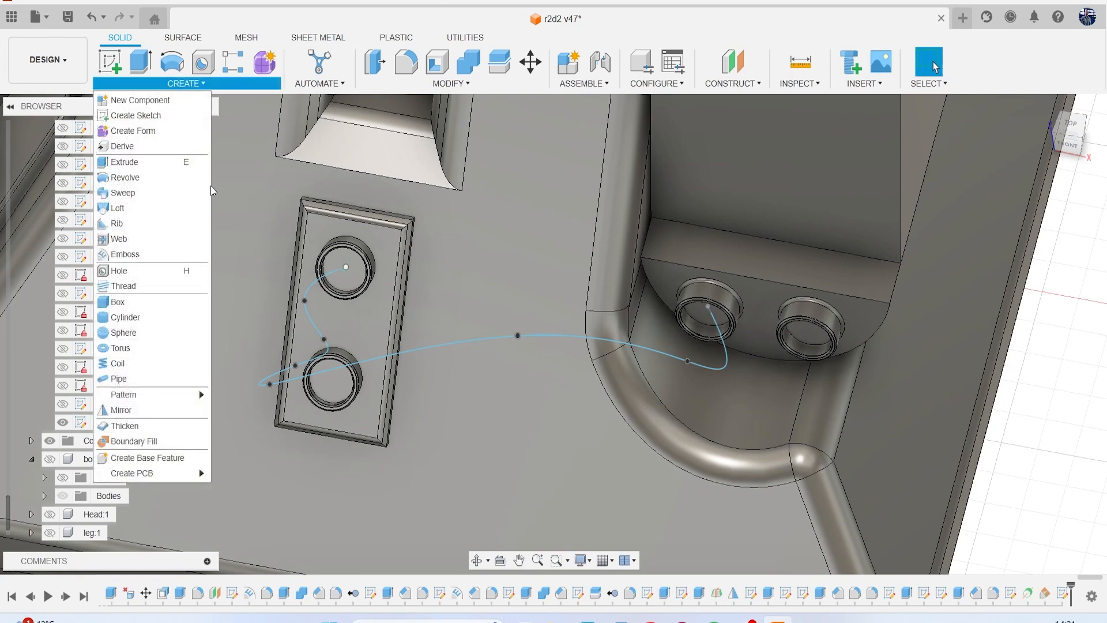
click(173, 379)
click(471, 339)
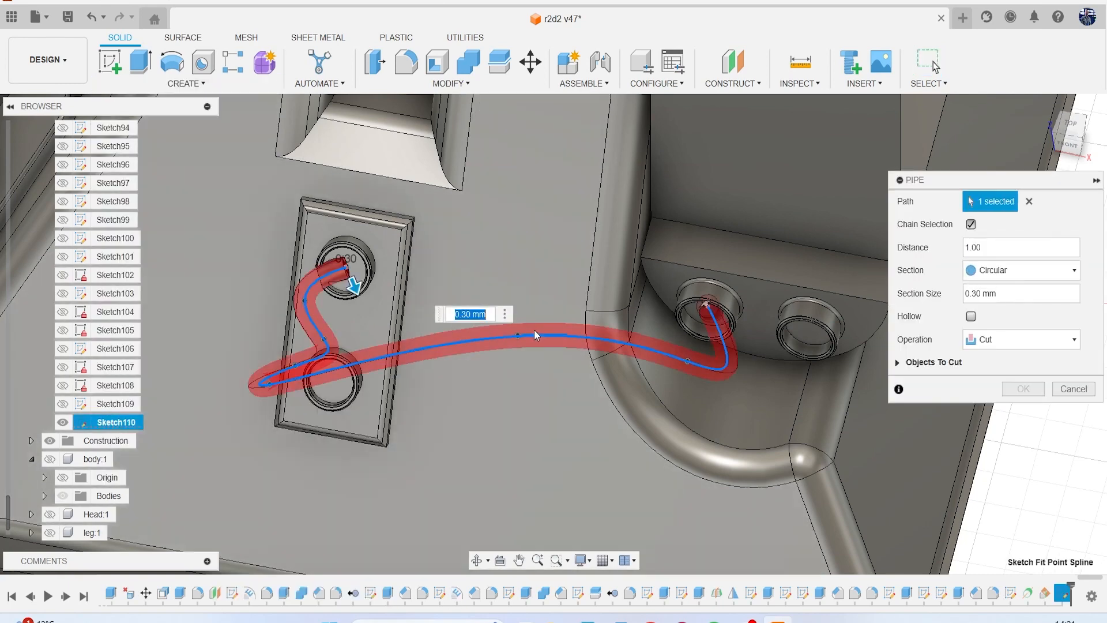
click(1009, 340)
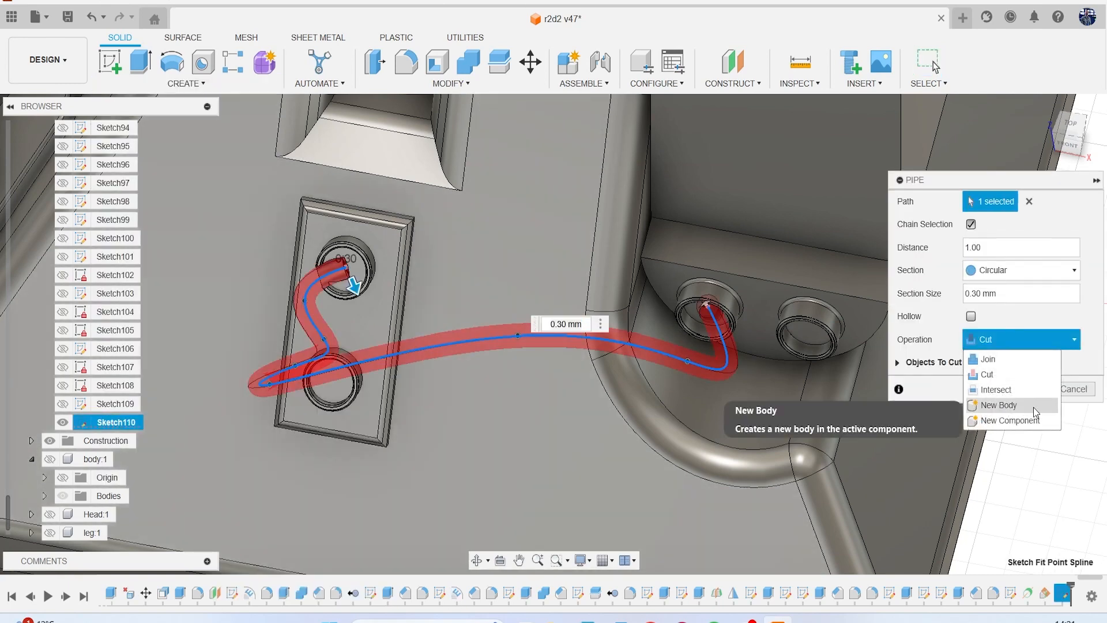
click(1034, 407)
scroll(785, 305, down, 3)
mouse_move(1063, 147)
mouse_down()
mouse_move(1048, 104)
mouse_move(1015, 113)
mouse_move(1035, 119)
mouse_up()
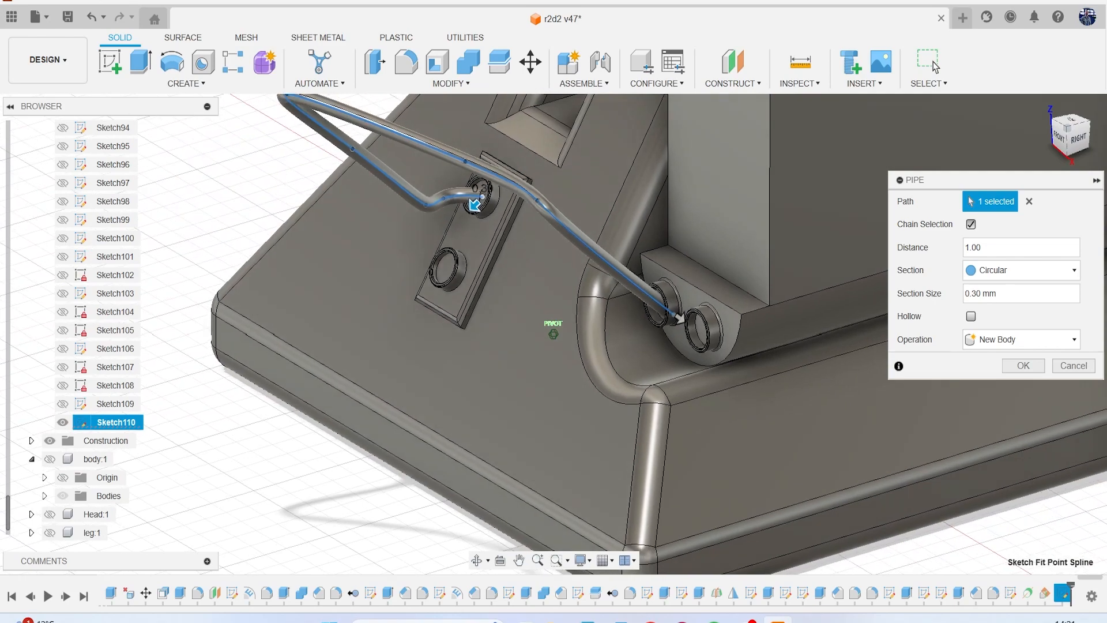
click(1021, 368)
Move the spline fit point on the hose's upper run about 0.19 mm in X and -0.78 mm in Y to round the bend.
scroll(1051, 171, down, 5)
mouse_move(1063, 144)
mouse_down()
mouse_move(1056, 111)
mouse_move(1018, 118)
mouse_move(1056, 161)
mouse_up()
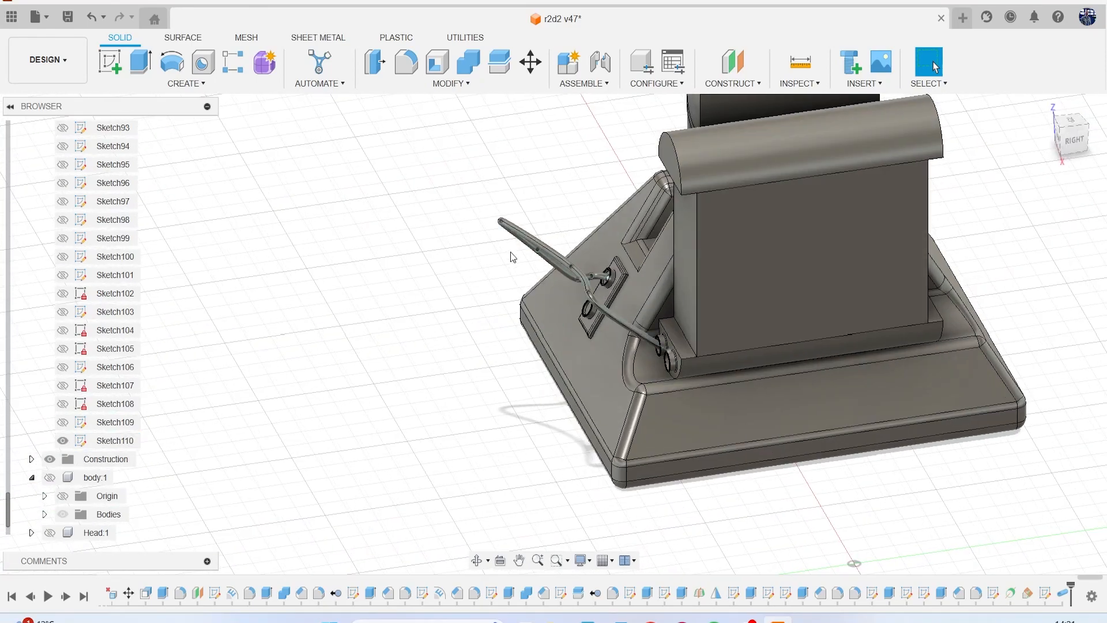
scroll(547, 270, up, 5)
right_click(609, 216)
click(585, 247)
drag(611, 297, 631, 232)
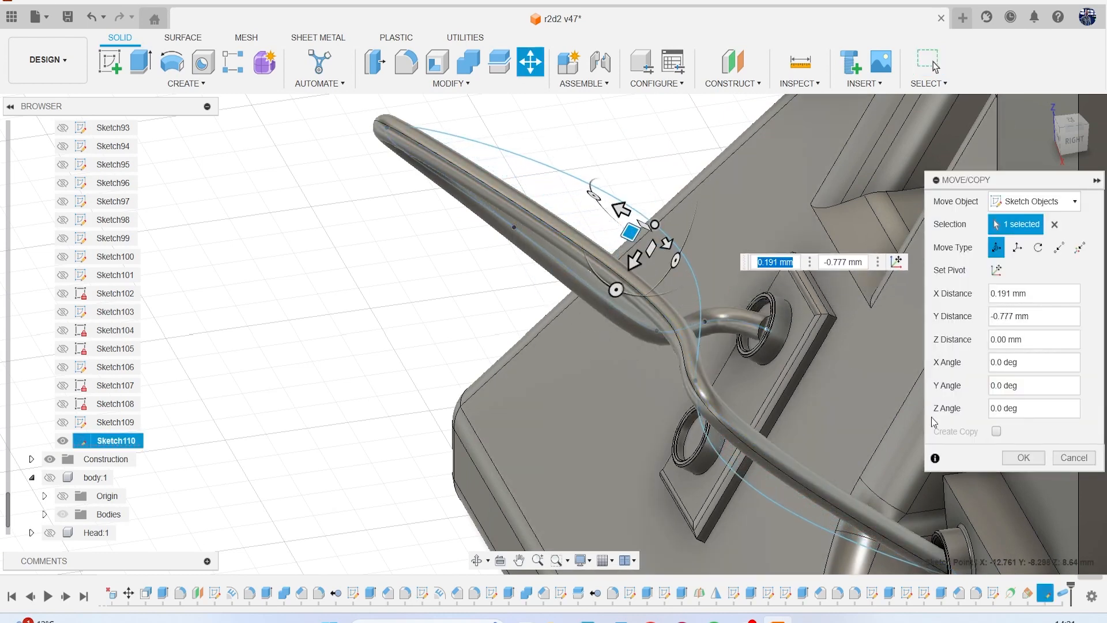
click(1016, 456)
scroll(639, 375, down, 4)
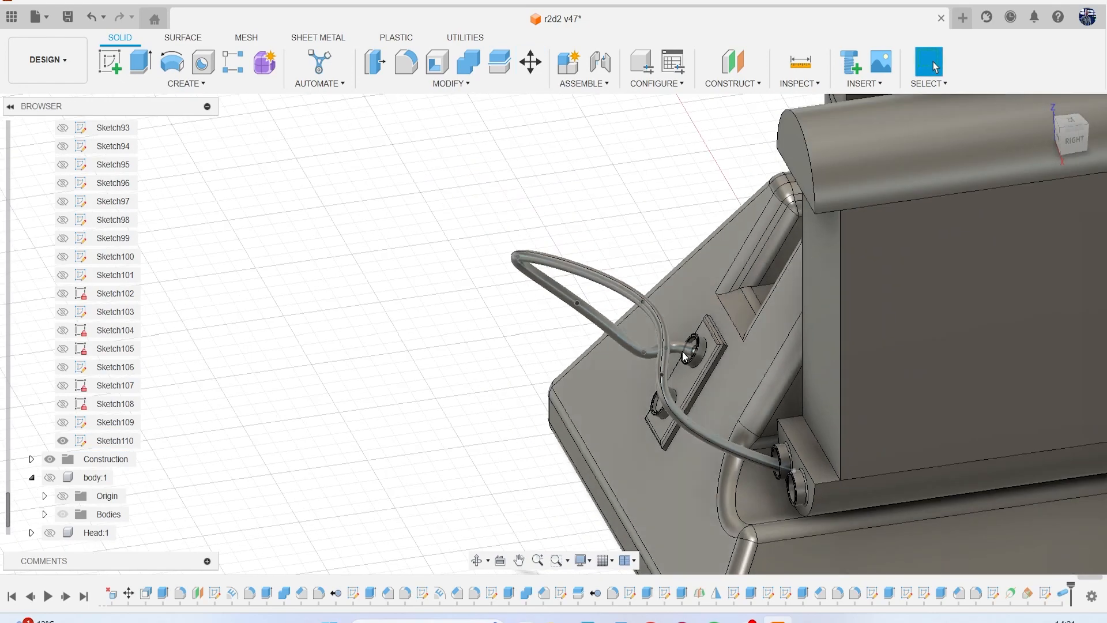
Move the spline's end point in the plate's upper ring -0.144 mm in X, deeper into the ring.
mouse_move(1067, 140)
mouse_down()
mouse_move(11, 129)
mouse_move(29, 139)
mouse_move(53, 131)
mouse_move(97, 173)
mouse_move(69, 196)
mouse_up()
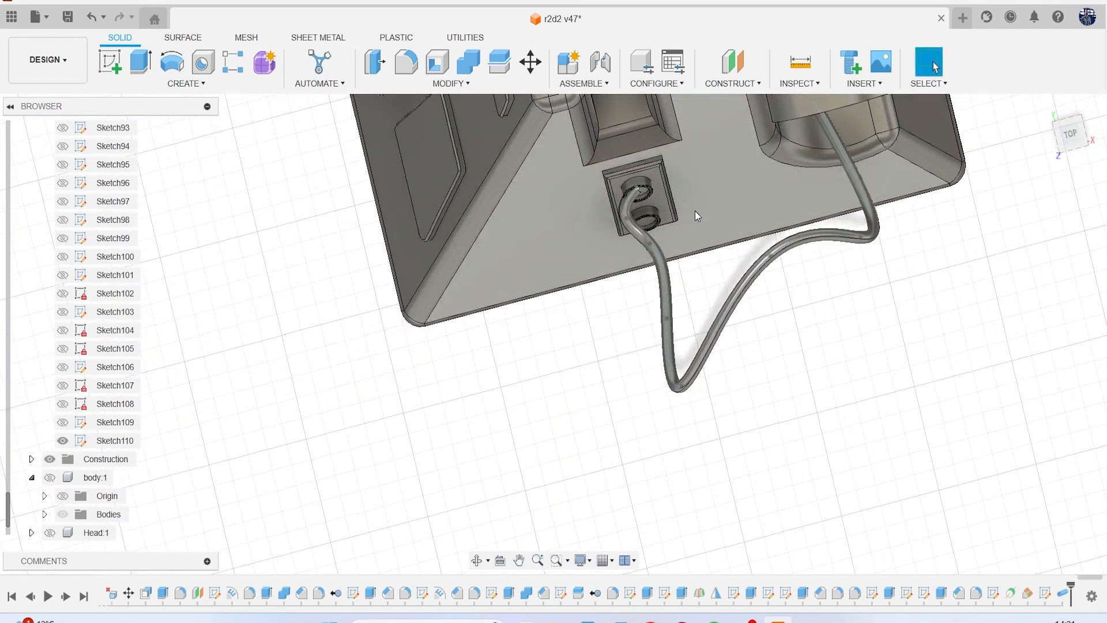
scroll(634, 185, up, 5)
scroll(576, 176, up, 4)
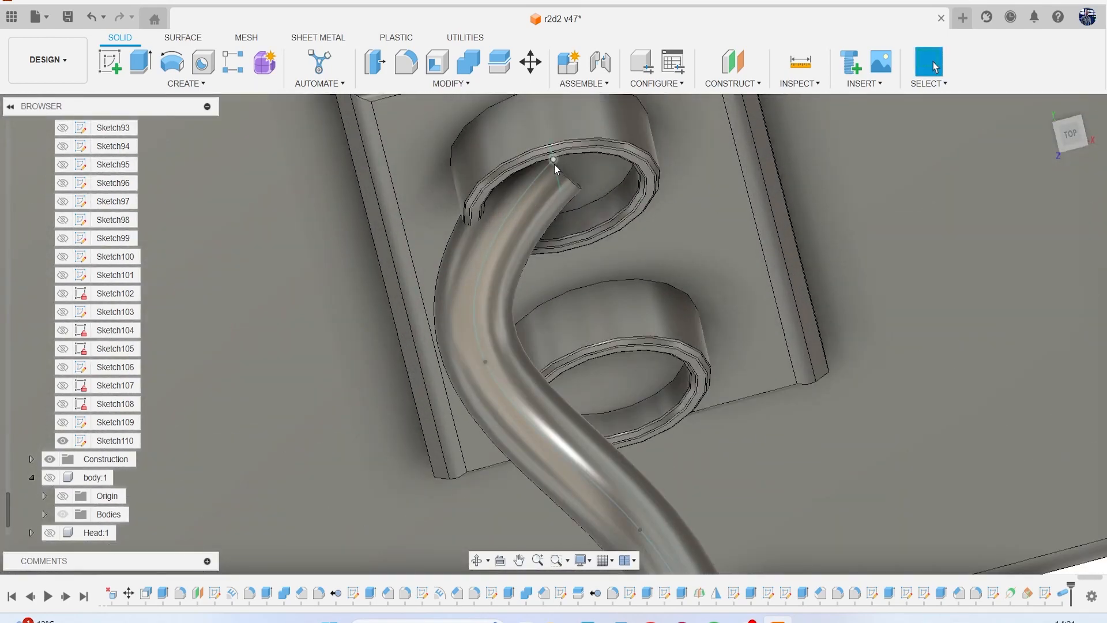
click(555, 164)
right_click(710, 202)
click(662, 222)
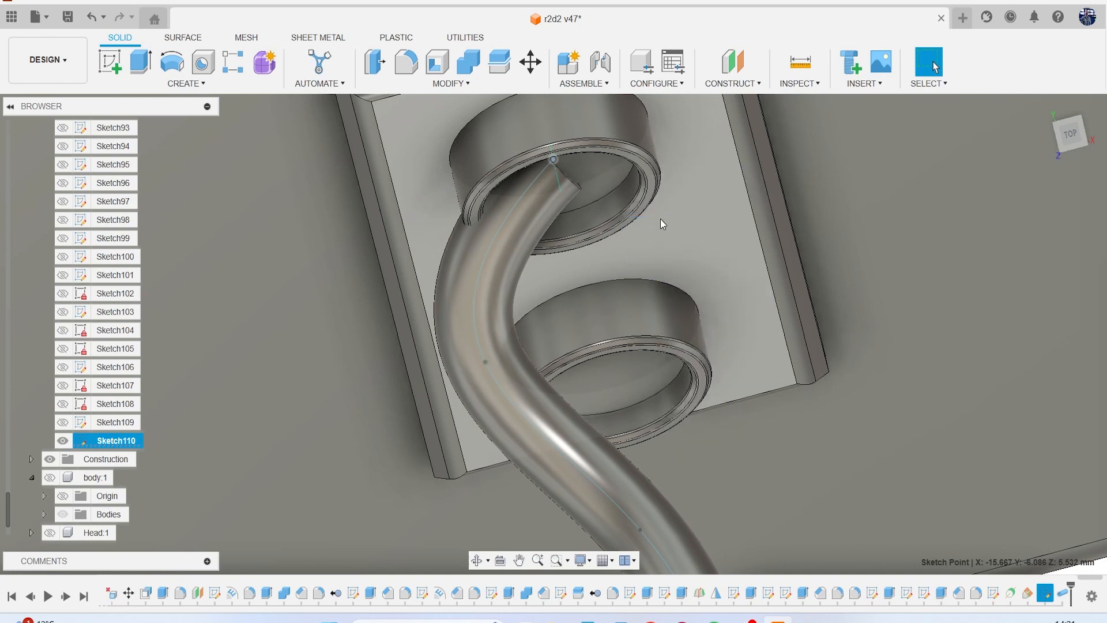
mouse_move(564, 197)
mouse_down()
mouse_move(559, 173)
mouse_move(568, 191)
mouse_up()
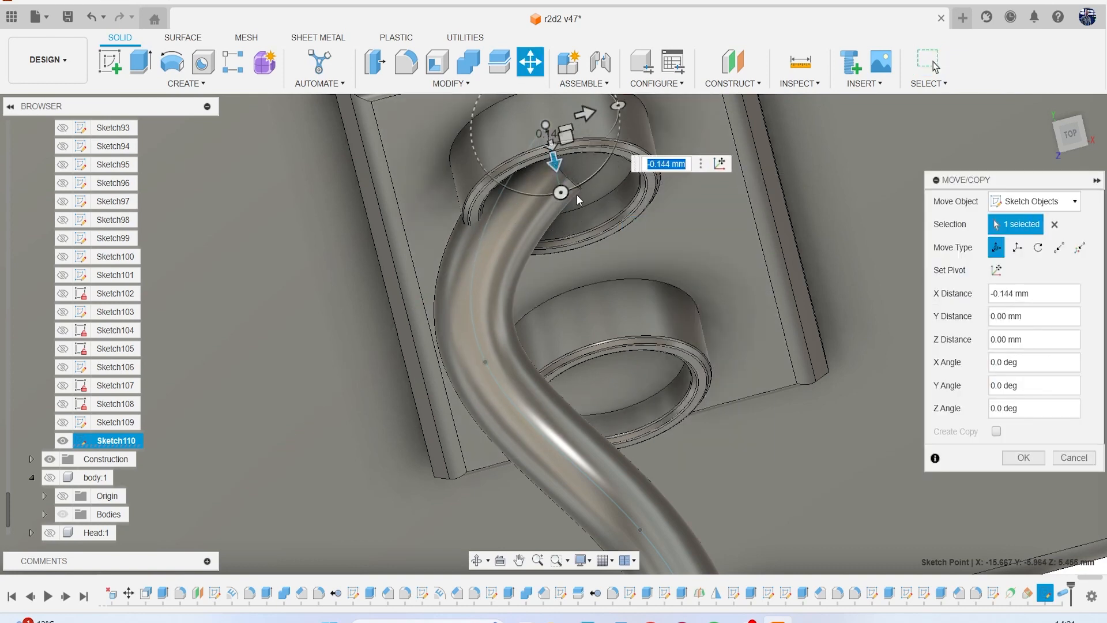
click(1020, 458)
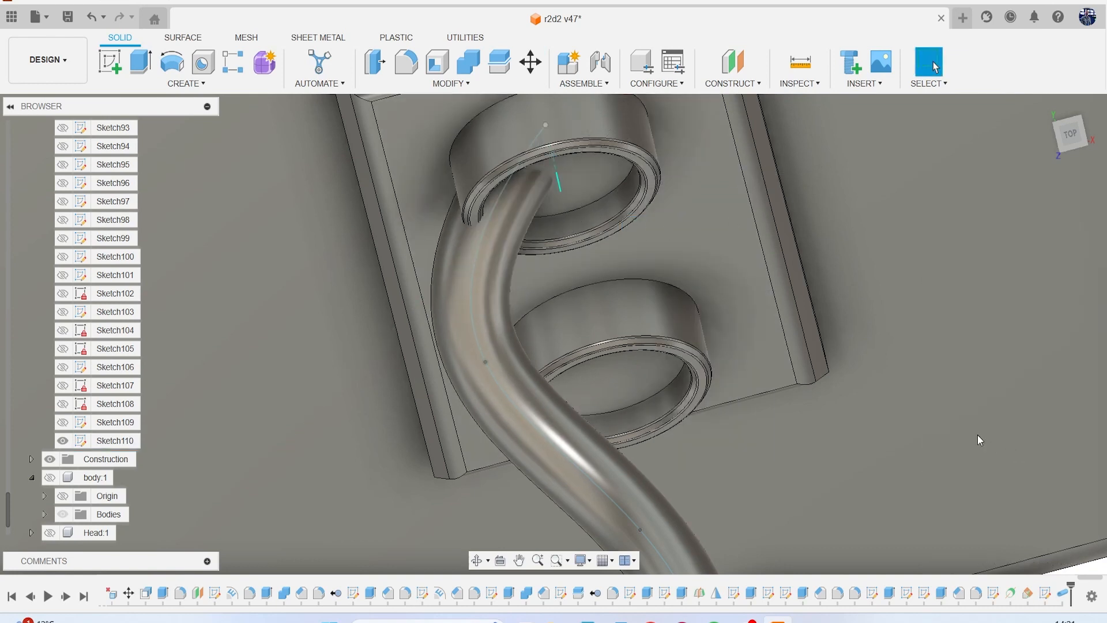
Move the spline fit point just outside the plate's upper ring about 0.39 mm sideways to align the hose with the ring.
click(486, 361)
right_click(634, 264)
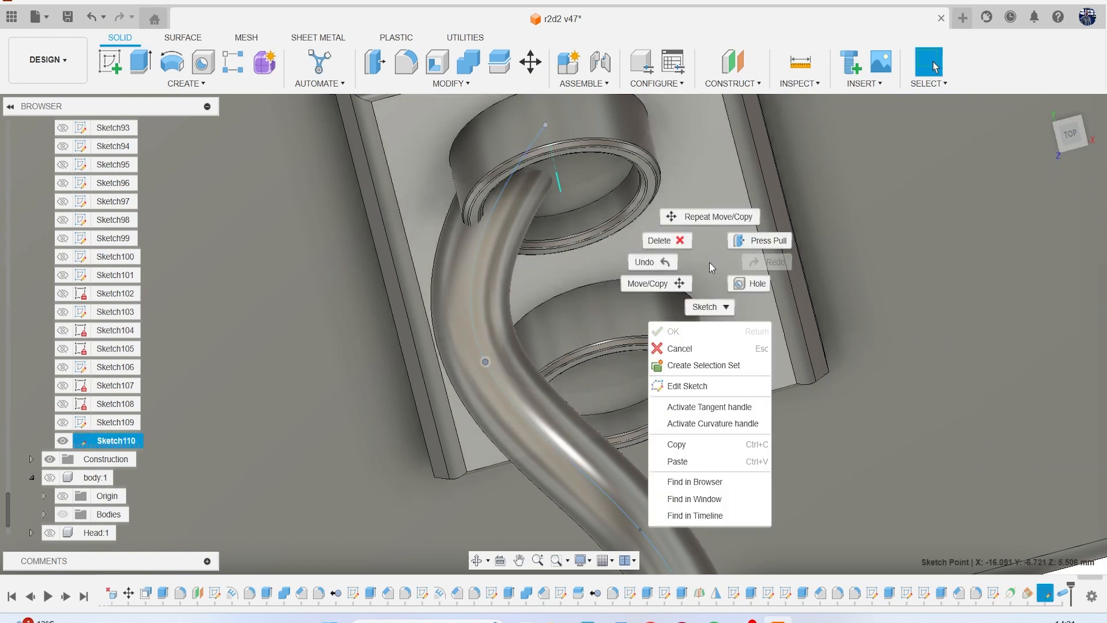
click(597, 284)
drag(528, 348, 628, 322)
click(1021, 459)
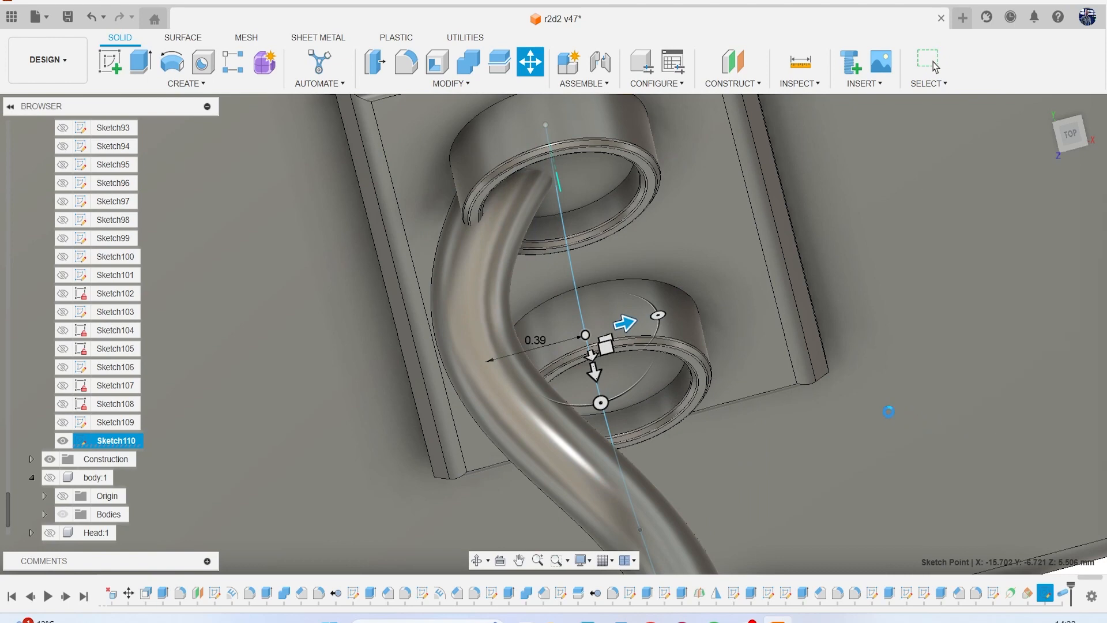
Move the spline's end point in the plate's upper ring -0.098 mm in Y to center it in the ring.
scroll(514, 318, down, 10)
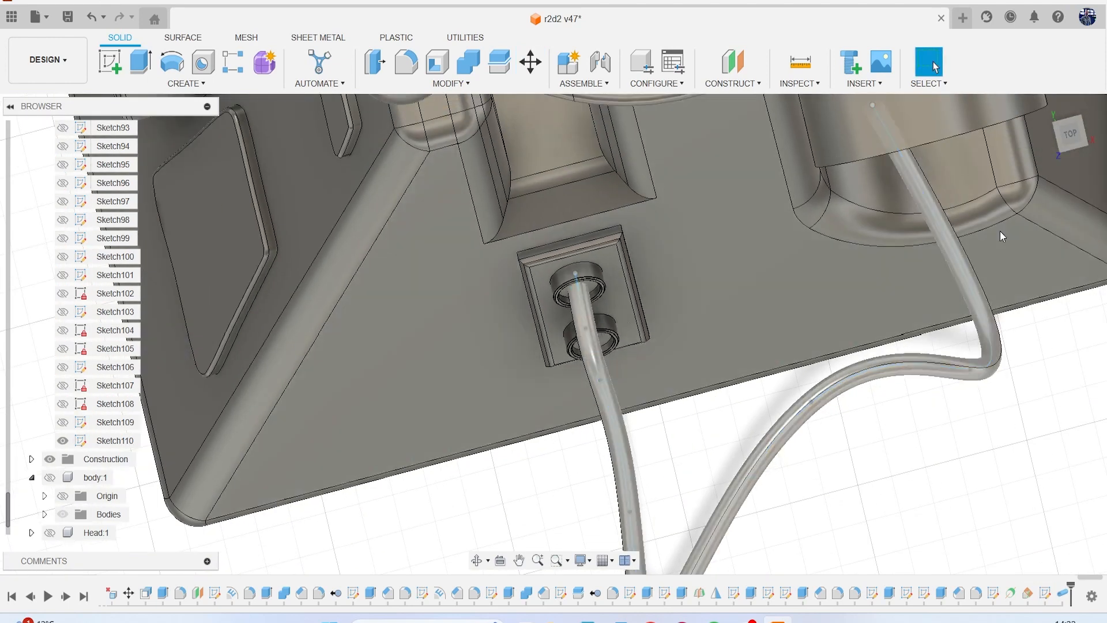
mouse_move(568, 323)
shift+middle_down()
mouse_move(554, 333)
mouse_move(600, 412)
shift+middle_up()
shift+middle_drag(1068, 148, 706, 229)
scroll(663, 193, up, 5)
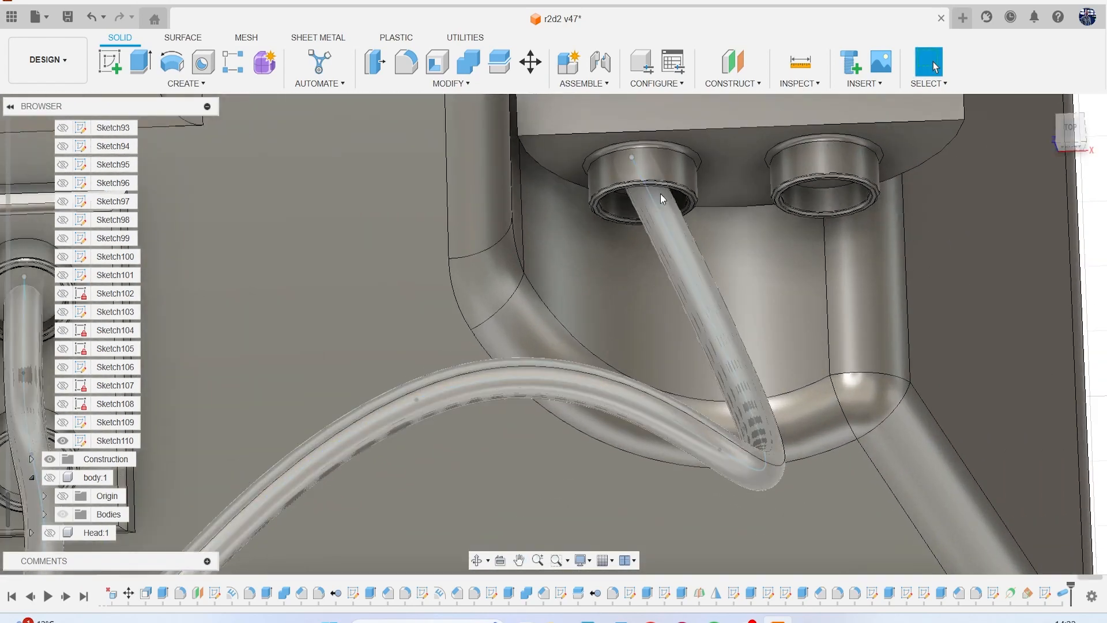
scroll(661, 195, down, 5)
drag(1073, 137, 1062, 89)
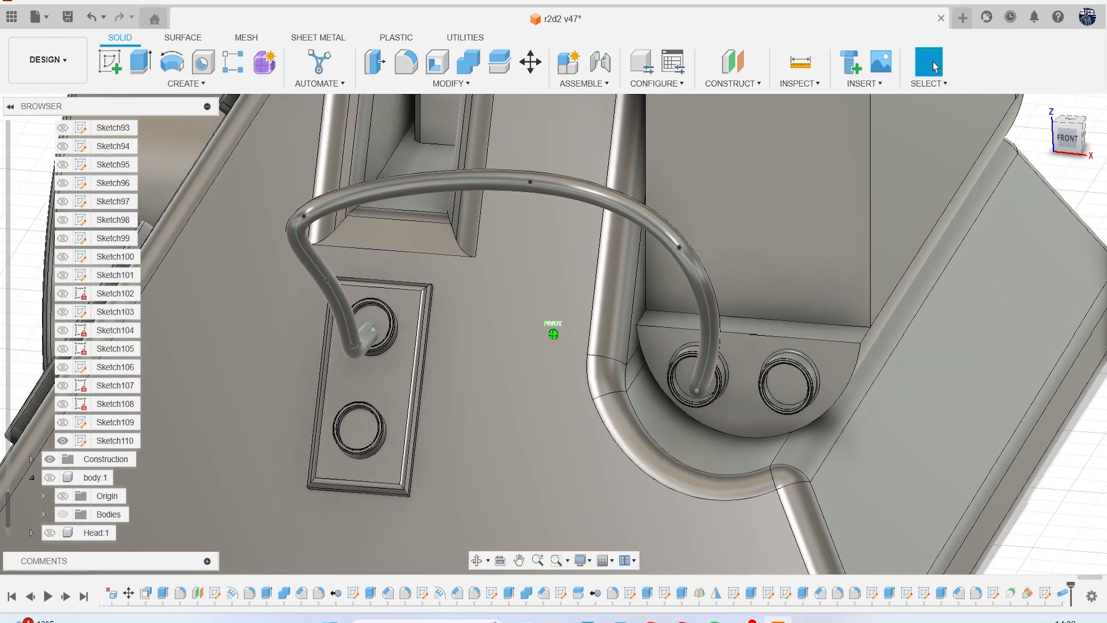
scroll(369, 317, up, 6)
click(351, 282)
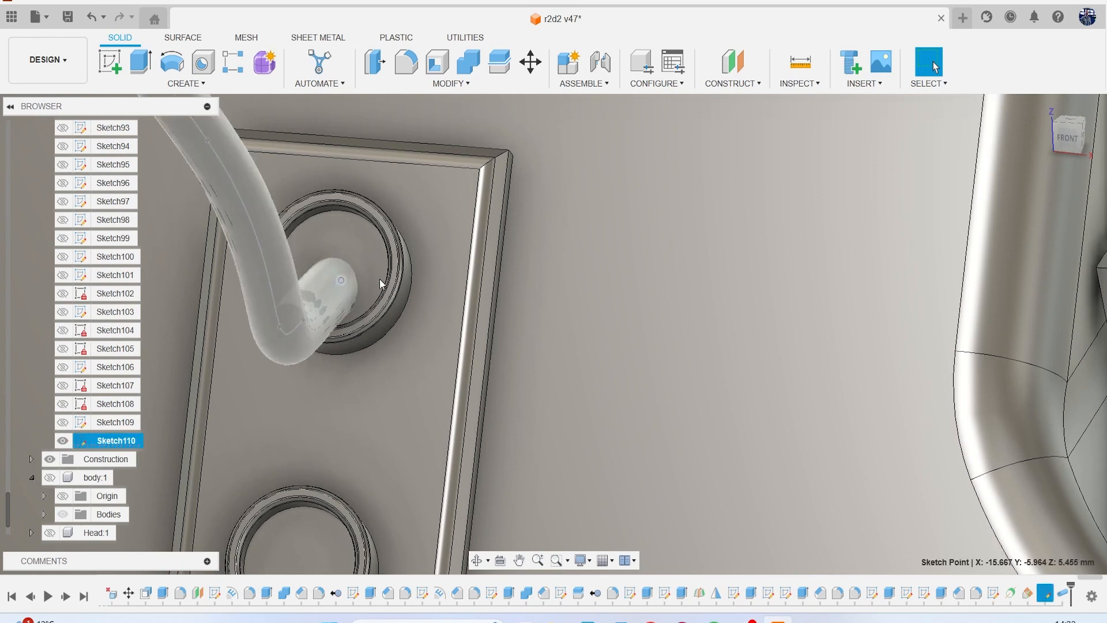
right_click(638, 296)
click(593, 316)
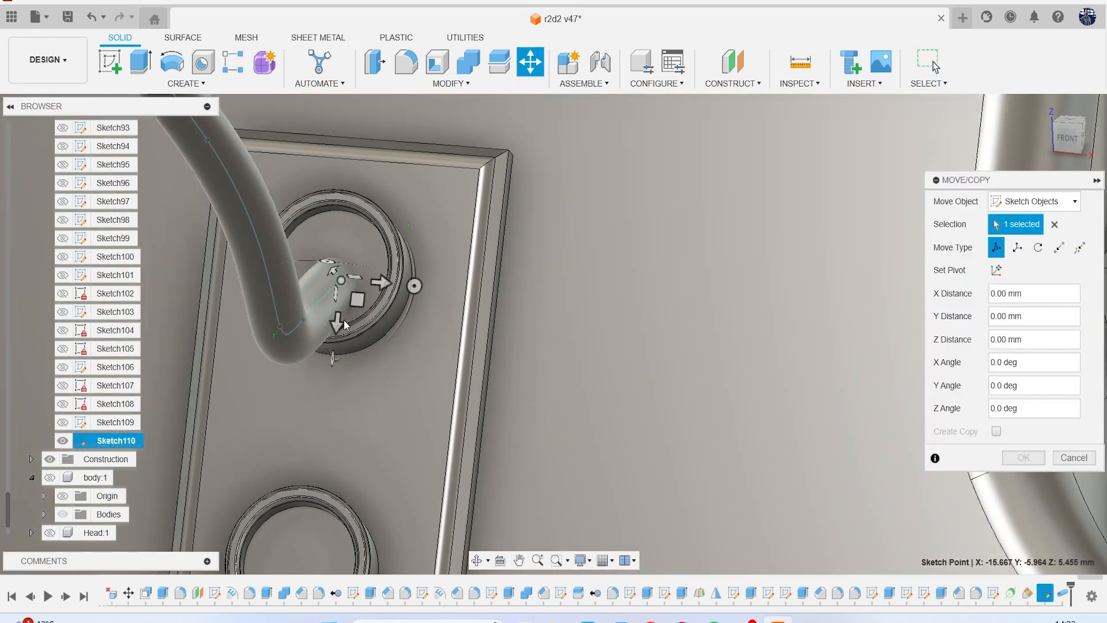
drag(339, 322, 469, 327)
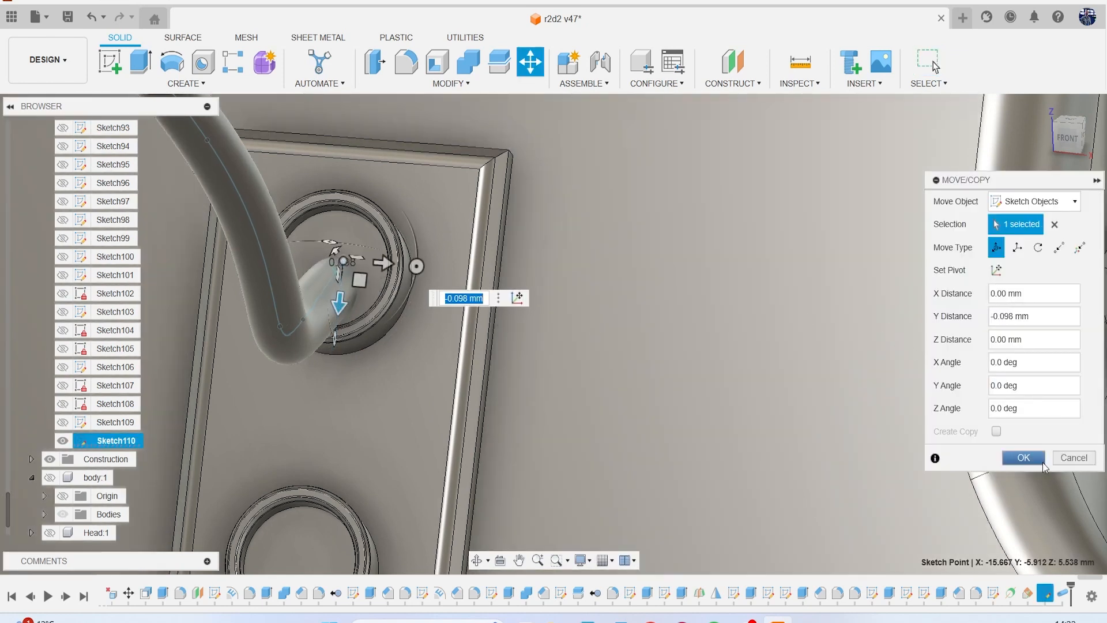
click(1025, 457)
Save the design as a new version with the description User Saved.
shift+middle_drag(862, 437, 723, 340)
drag(1062, 151, 992, 136)
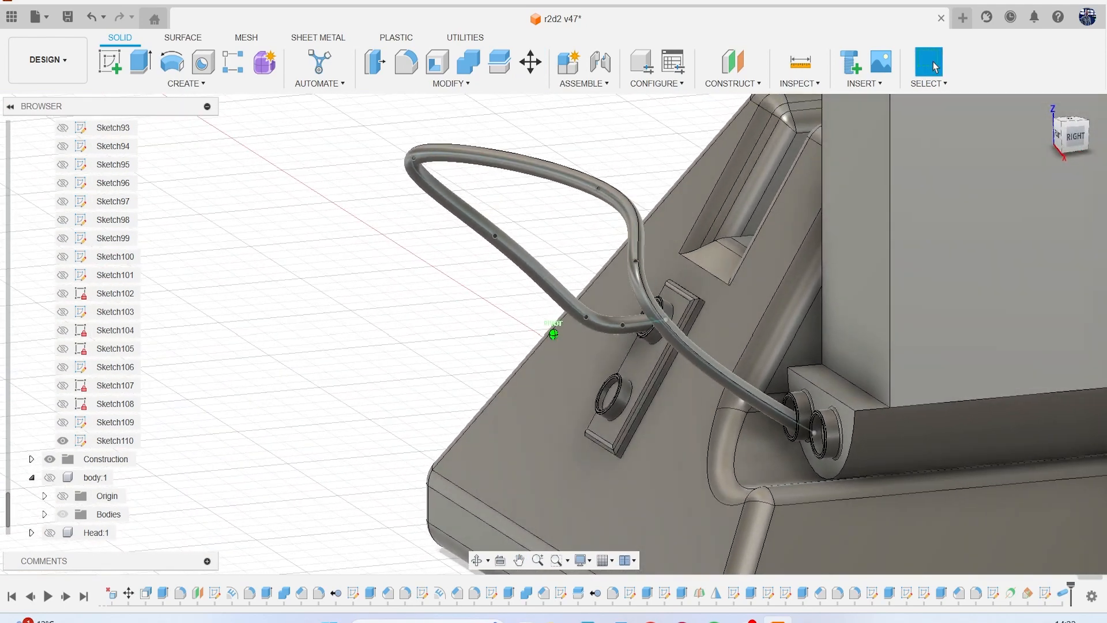
scroll(776, 366, up, 10)
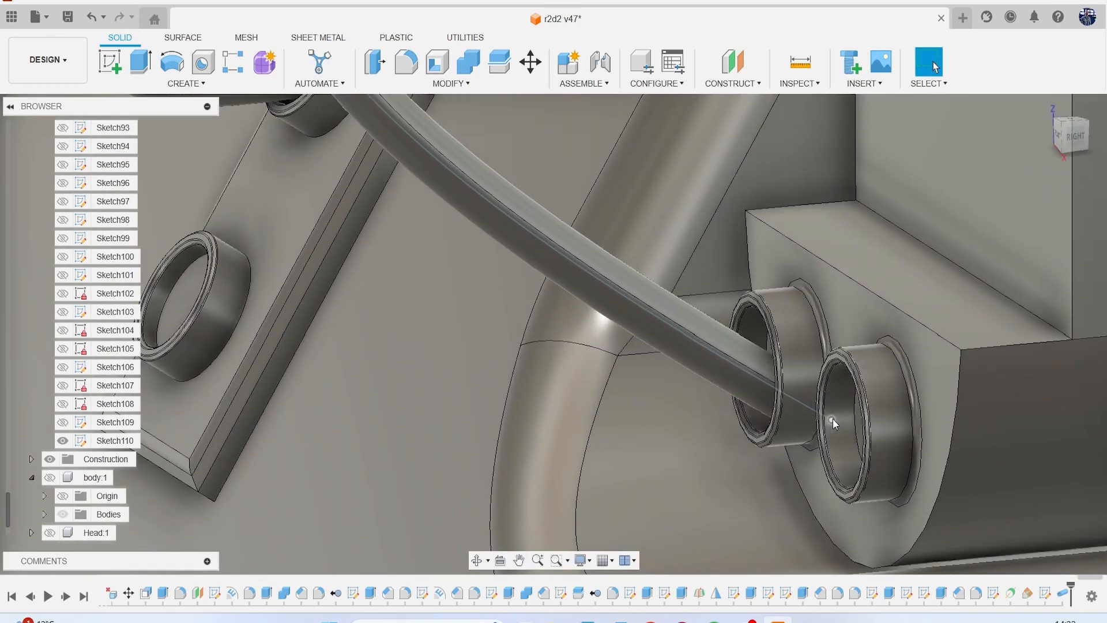
click(832, 419)
scroll(833, 418, down, 12)
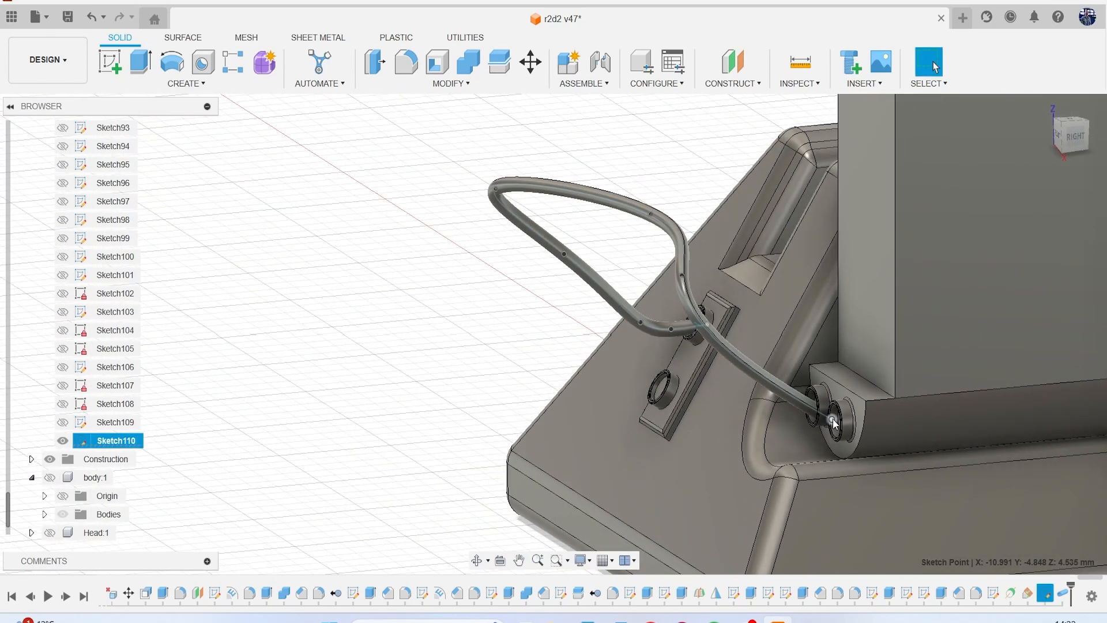
click(68, 25)
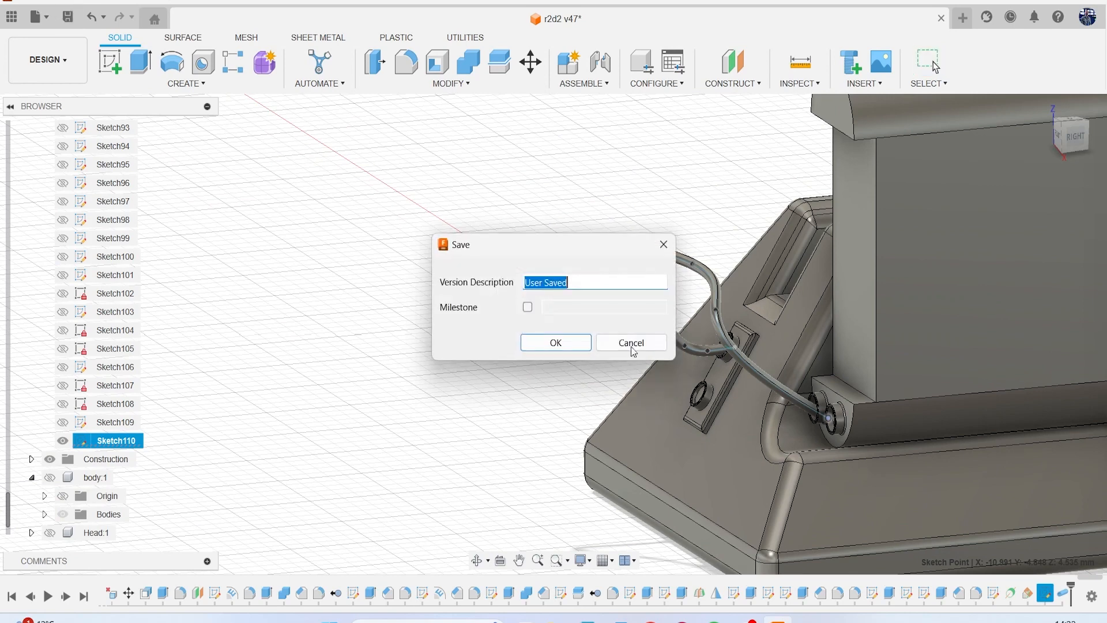
click(556, 344)
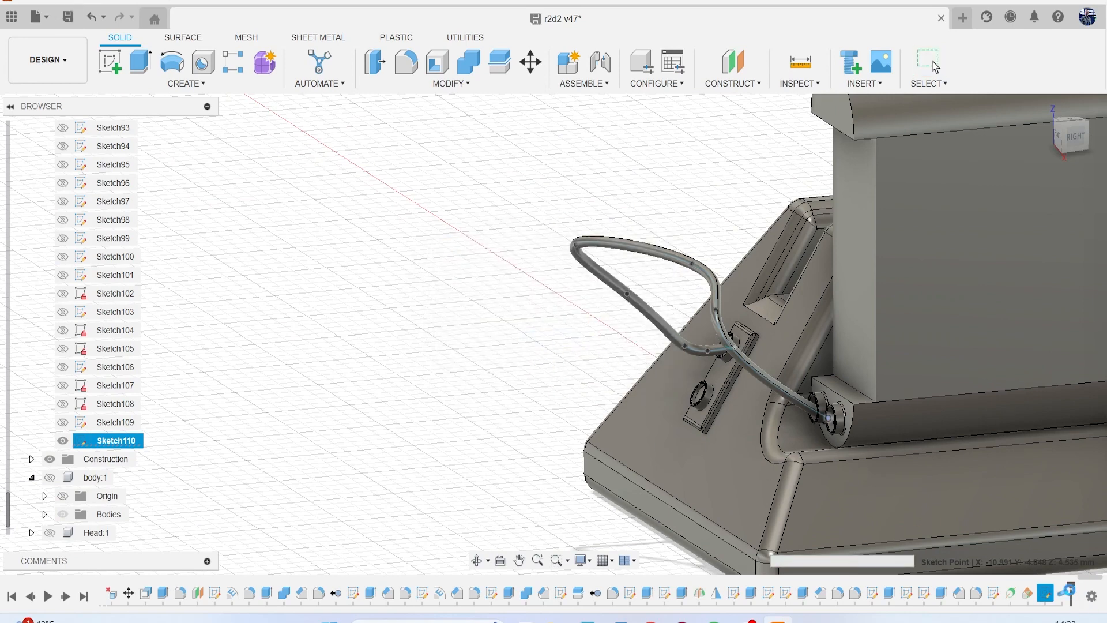
Edit the hose's pipe feature and set its circular section size to 0.4 mm.
right_click(1066, 592)
click(1024, 449)
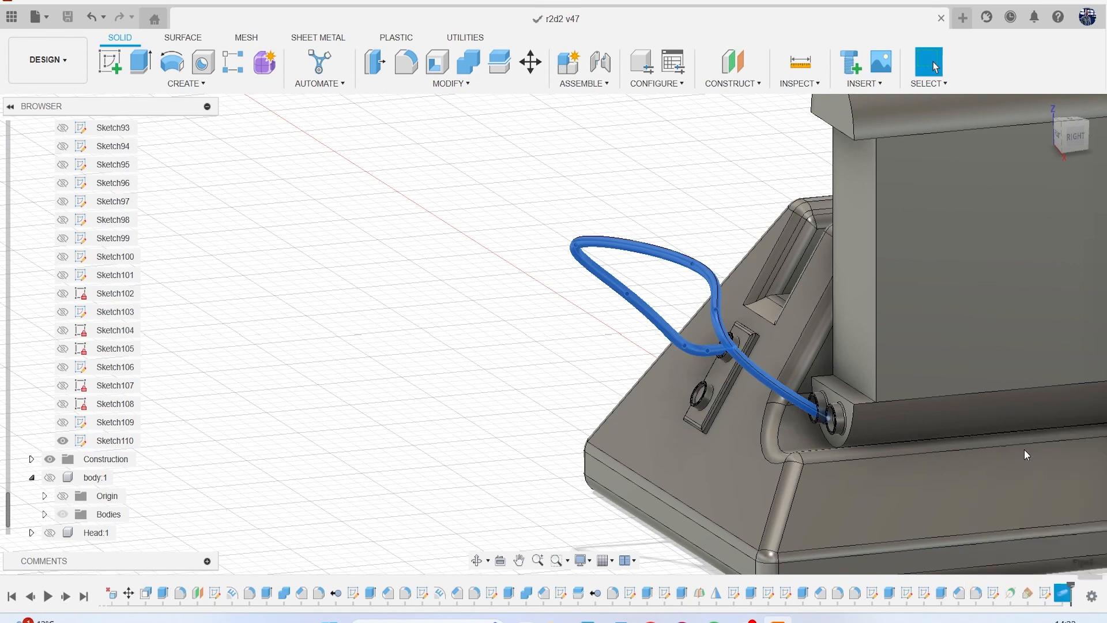
click(1007, 292)
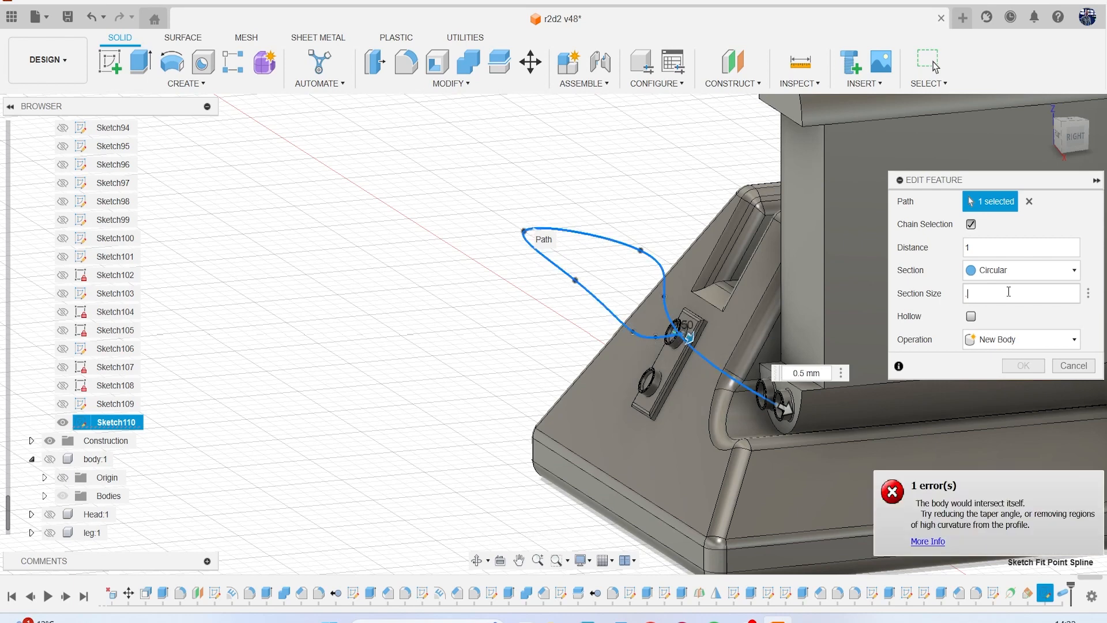
text(.4)
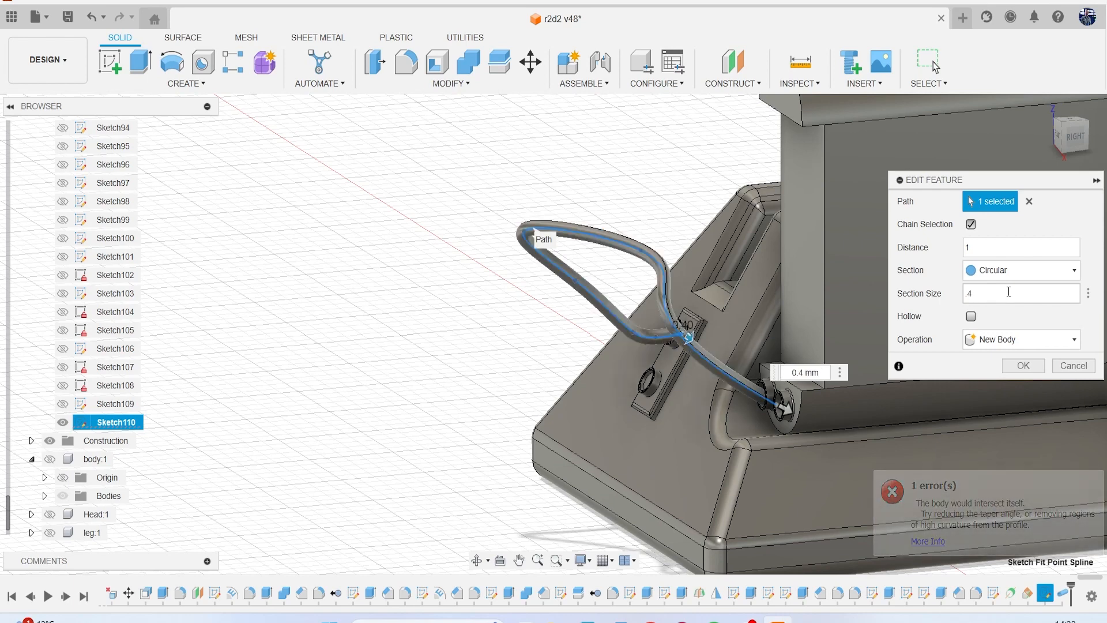
key(Return)
Save the design with the thickened hose as another new version.
scroll(786, 383, up, 3)
scroll(716, 355, down, 3)
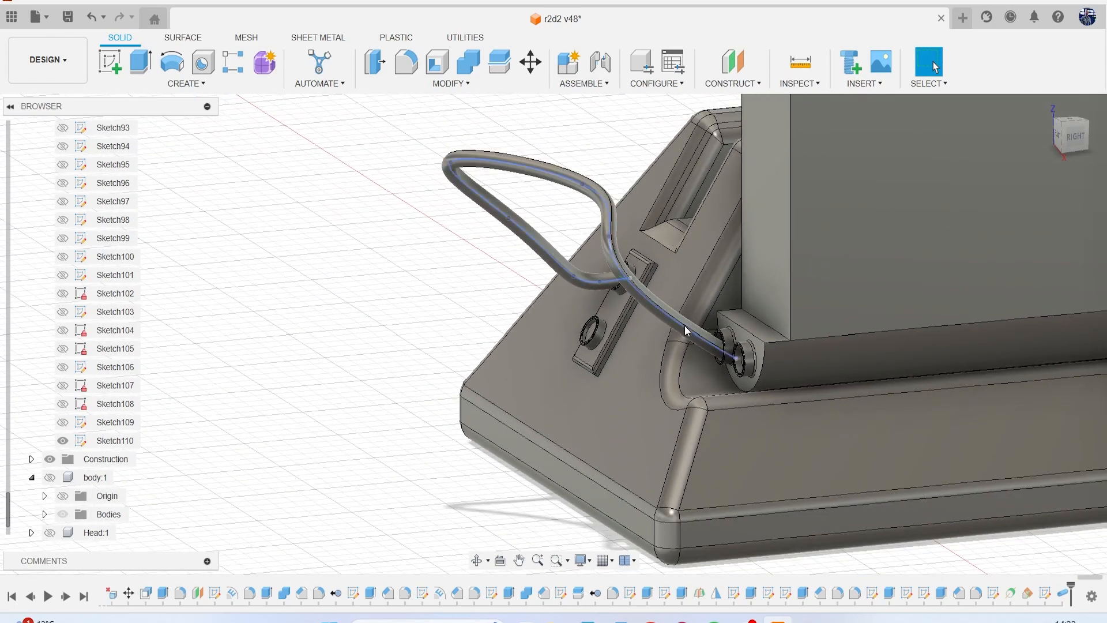
scroll(679, 326, down, 2)
middle_drag(679, 326, 604, 297)
shift+middle_drag(877, 528, 1001, 203)
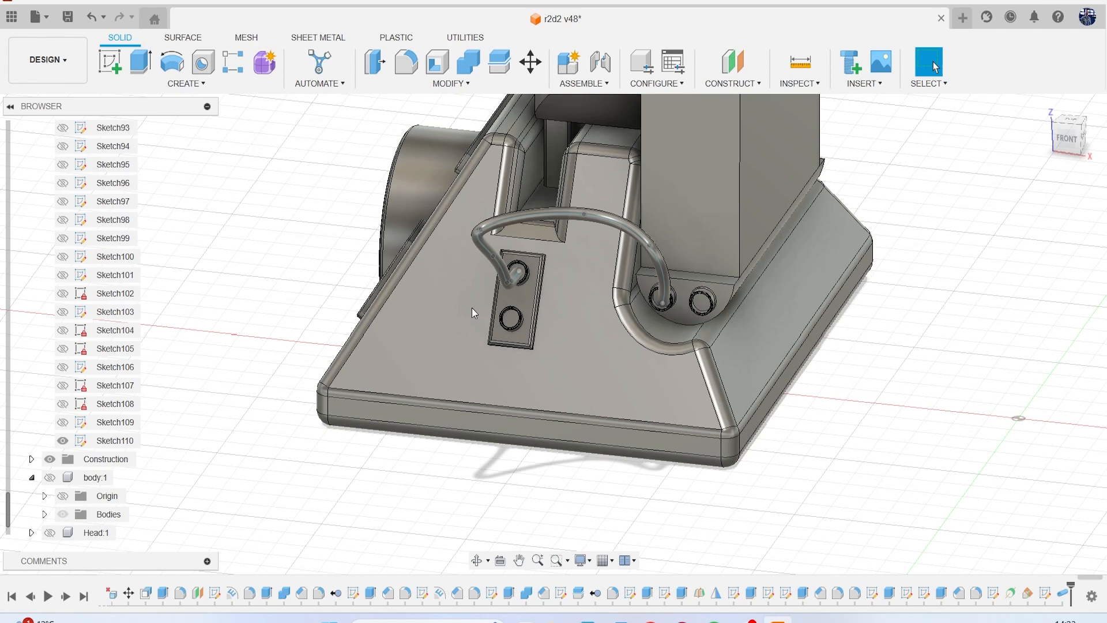
key(ctrl+s)
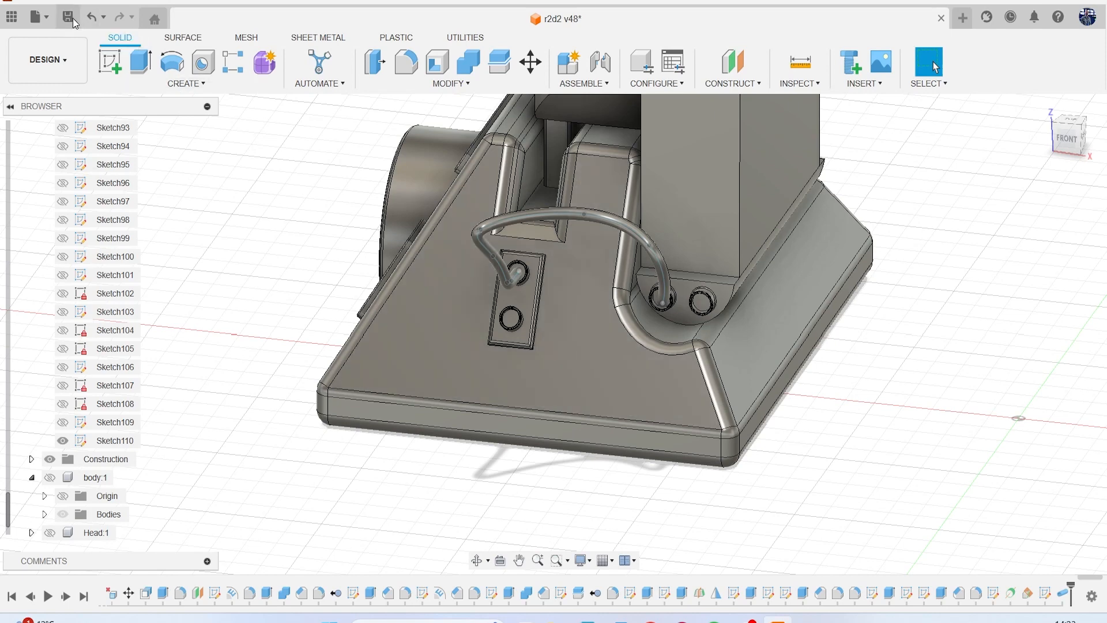
click(569, 343)
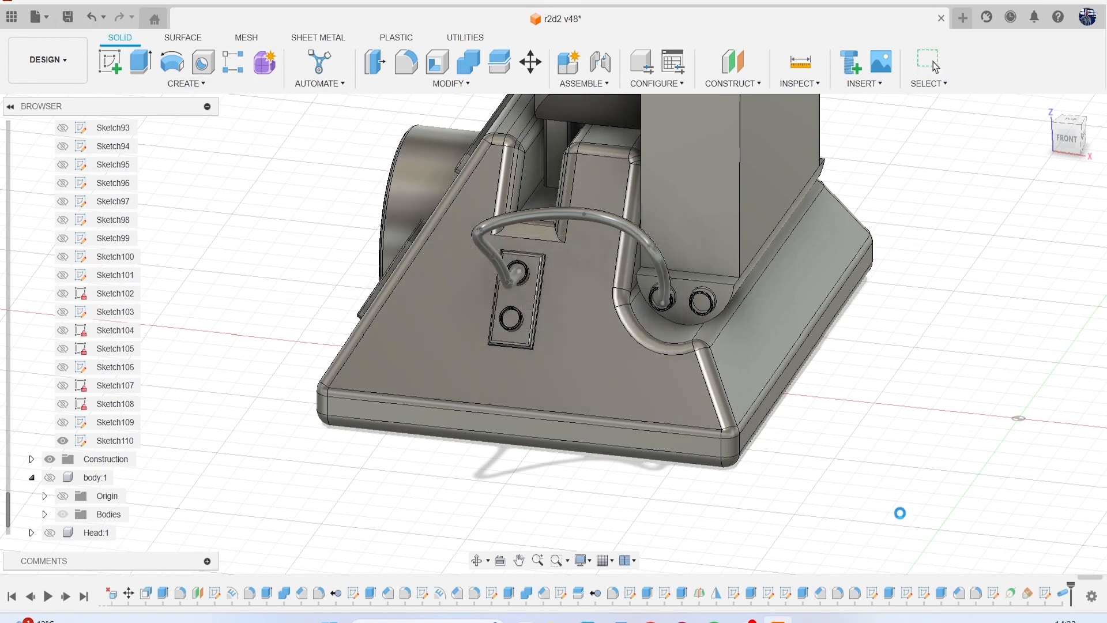
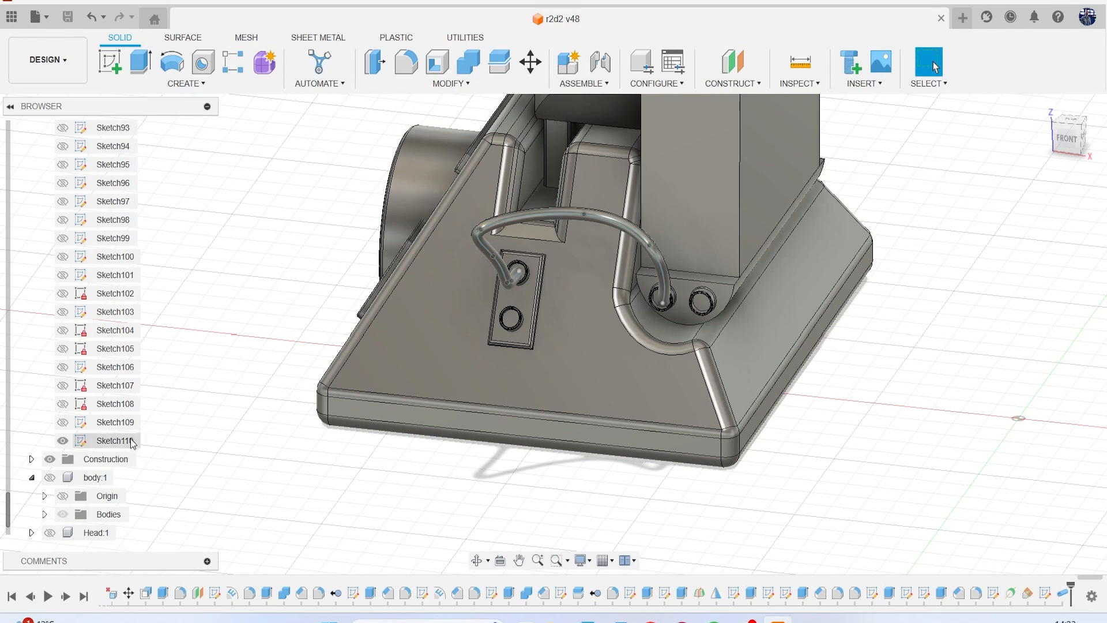
Try to duplicate the hose body and shift the copy -1.282 mm in Z down to the plate's lower ring.
mouse_move(862, 242)
shift+middle_down()
mouse_move(770, 190)
mouse_move(596, 282)
shift+middle_up()
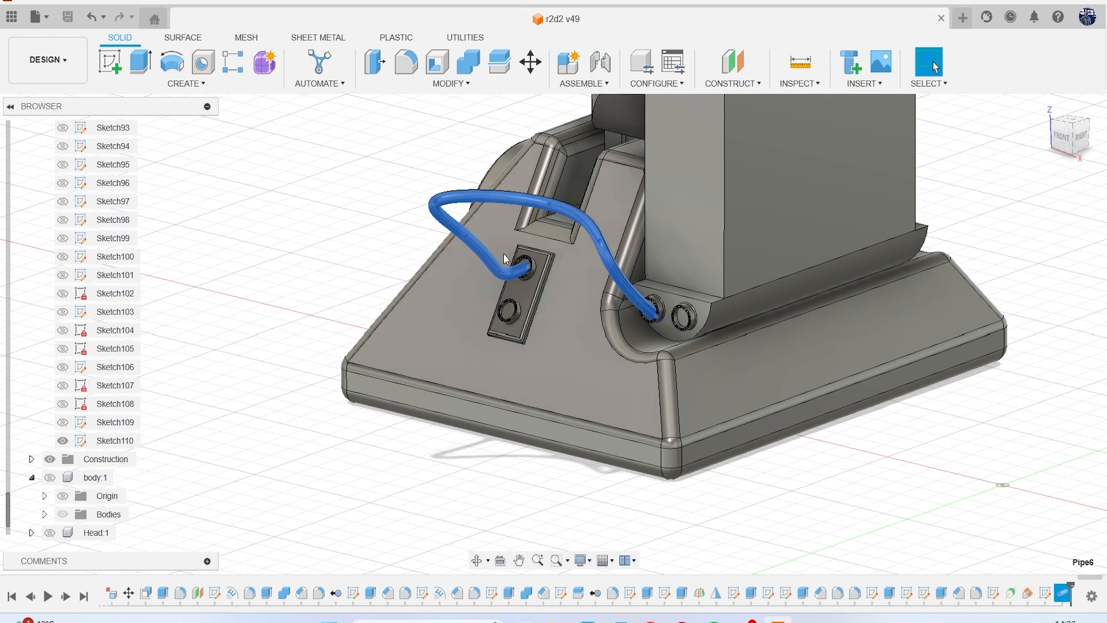
click(353, 206)
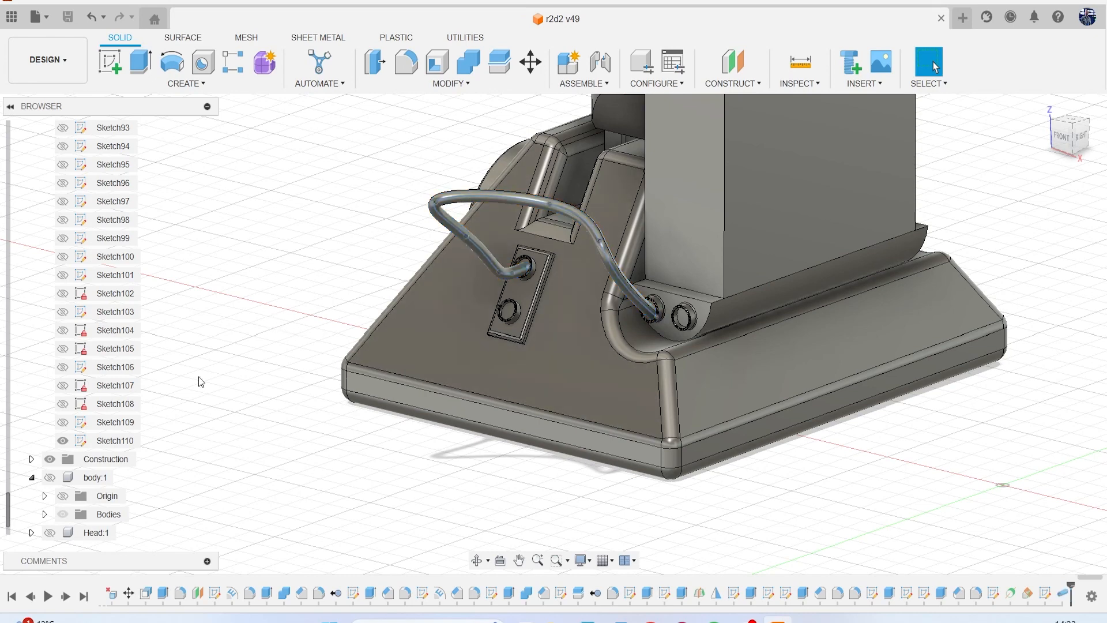
scroll(100, 314, up, 3)
scroll(100, 315, up, 20)
scroll(110, 300, up, 8)
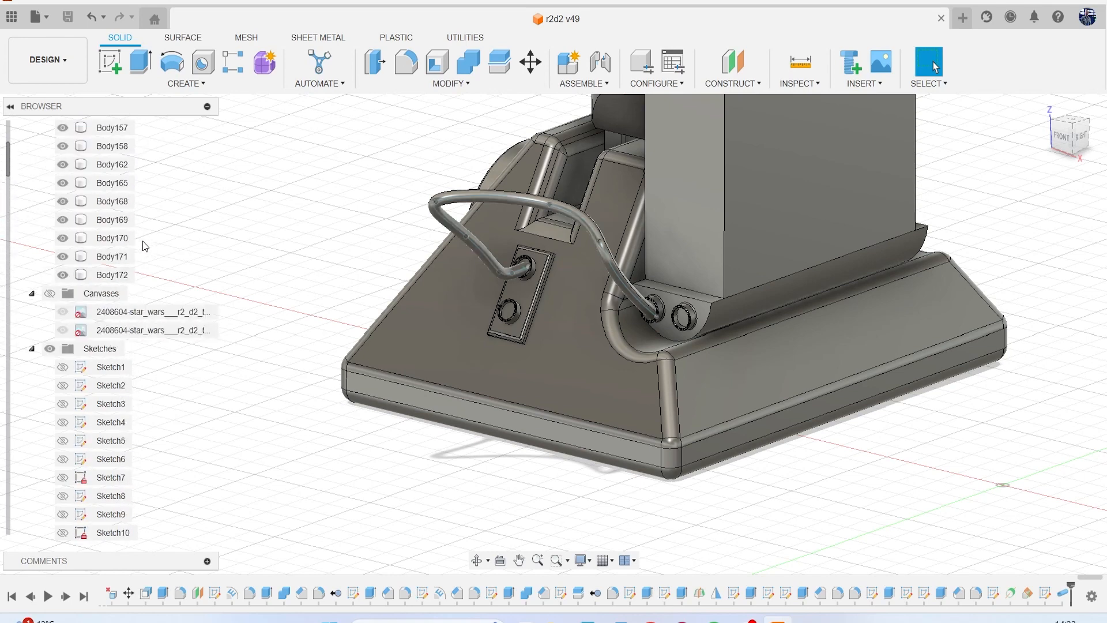
click(116, 275)
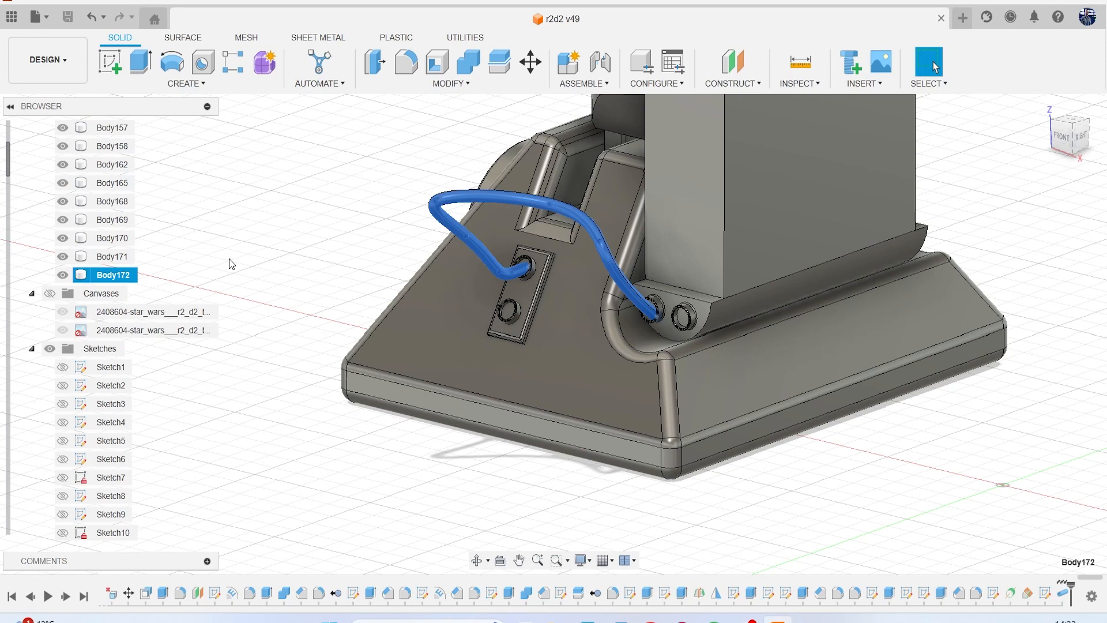
key(ctrl+v)
drag(422, 288, 415, 329)
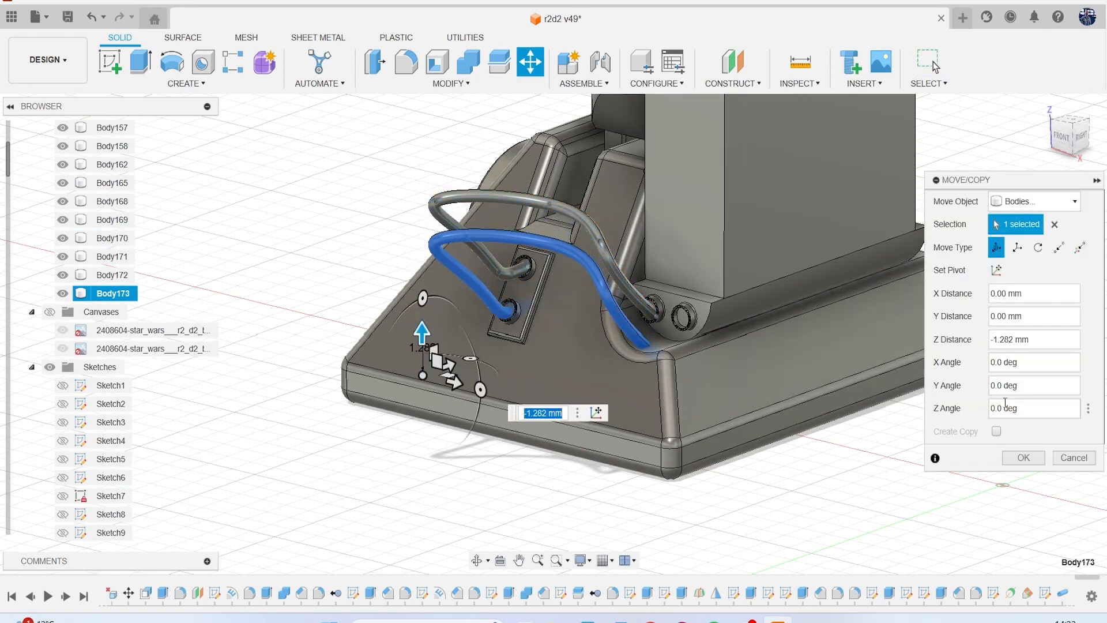
click(1023, 458)
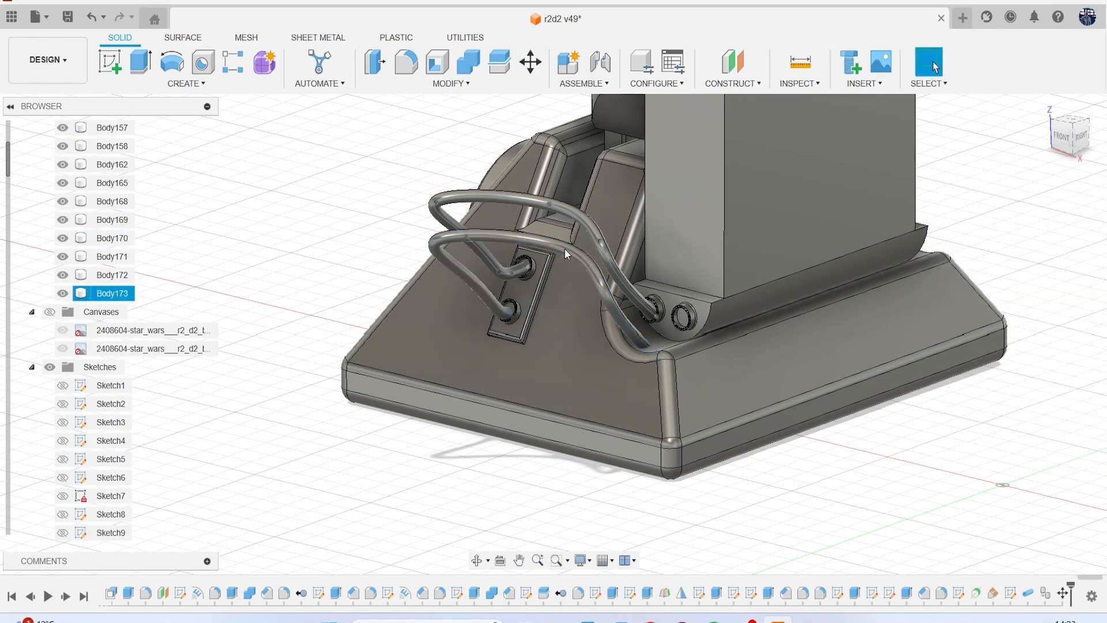
Delete the pasted copy of the hose.
scroll(671, 348, up, 5)
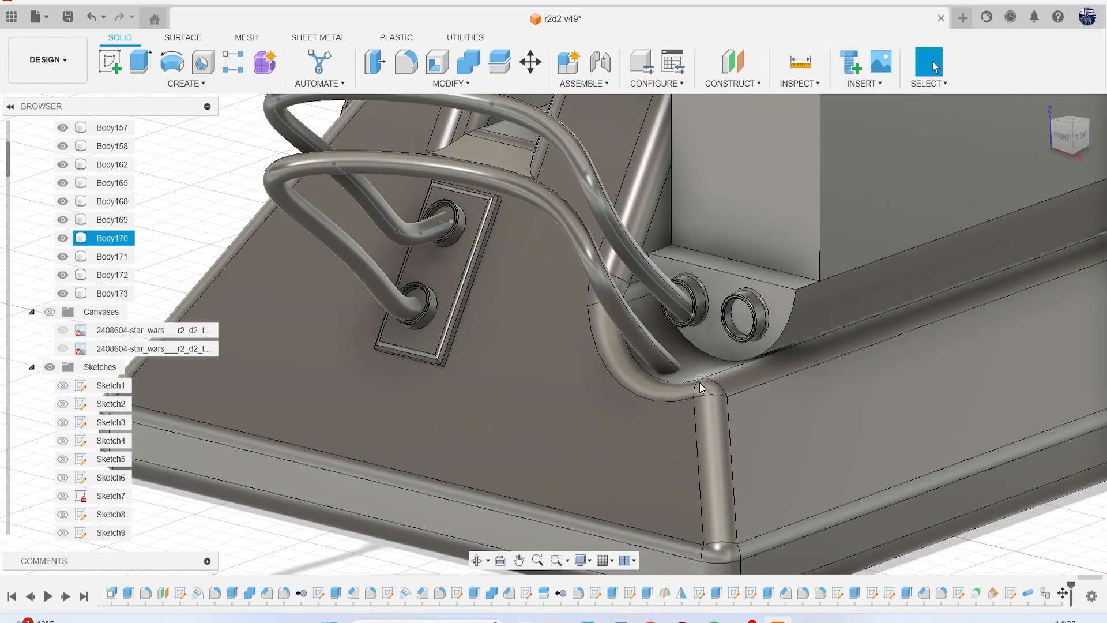
scroll(637, 353, down, 2)
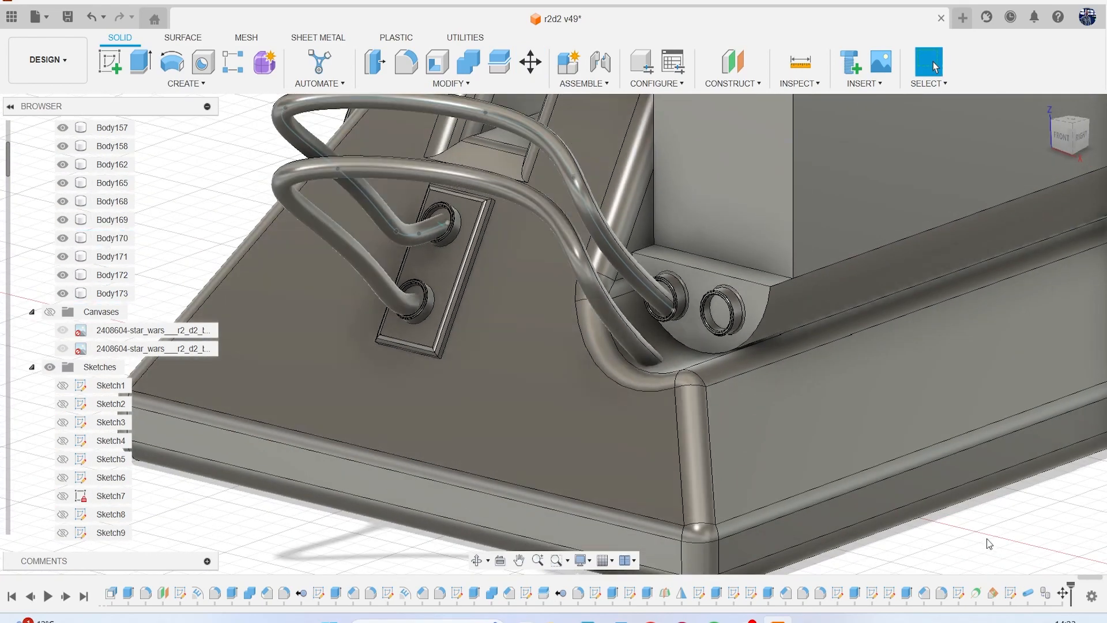
click(1047, 597)
key(Delete)
click(495, 339)
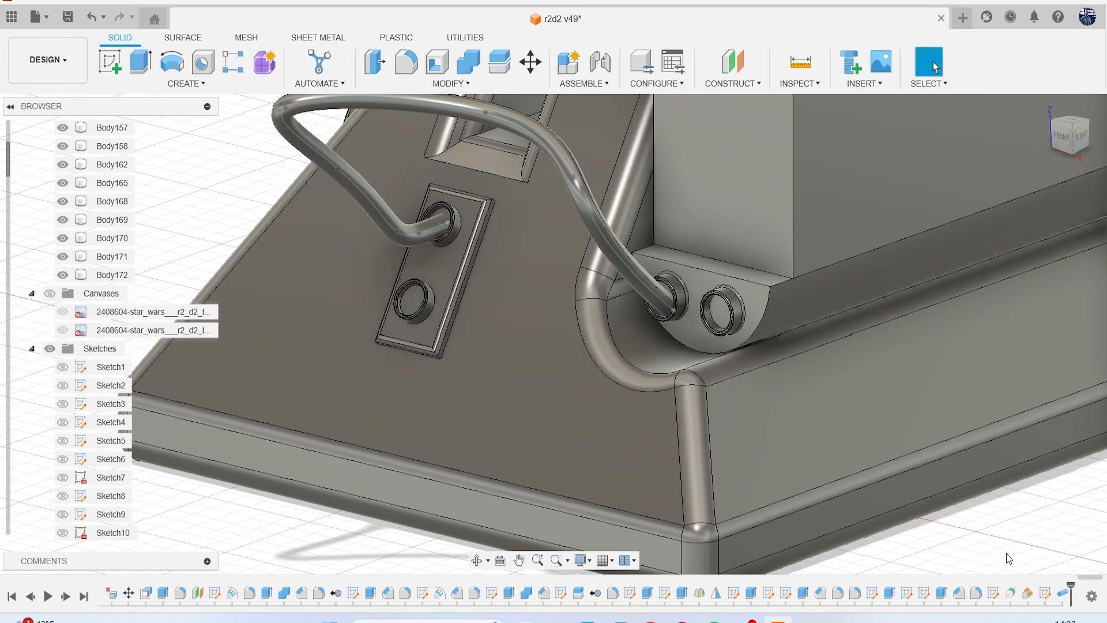
Construct an axis through the cylindrical outer face of the plate's lower ring.
scroll(368, 292, down, 5)
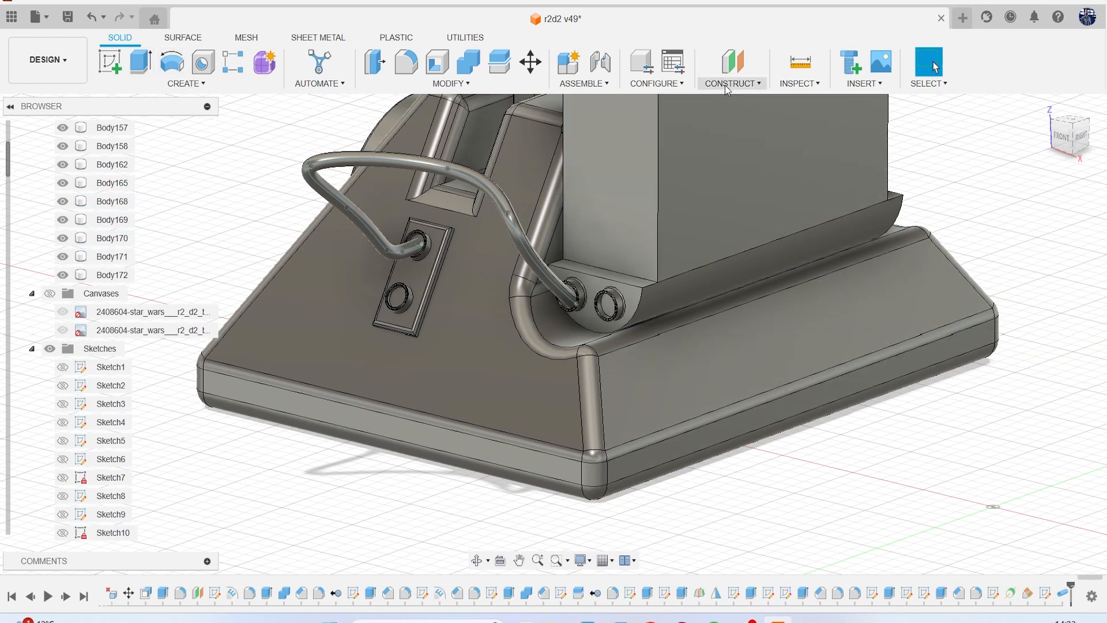
click(732, 82)
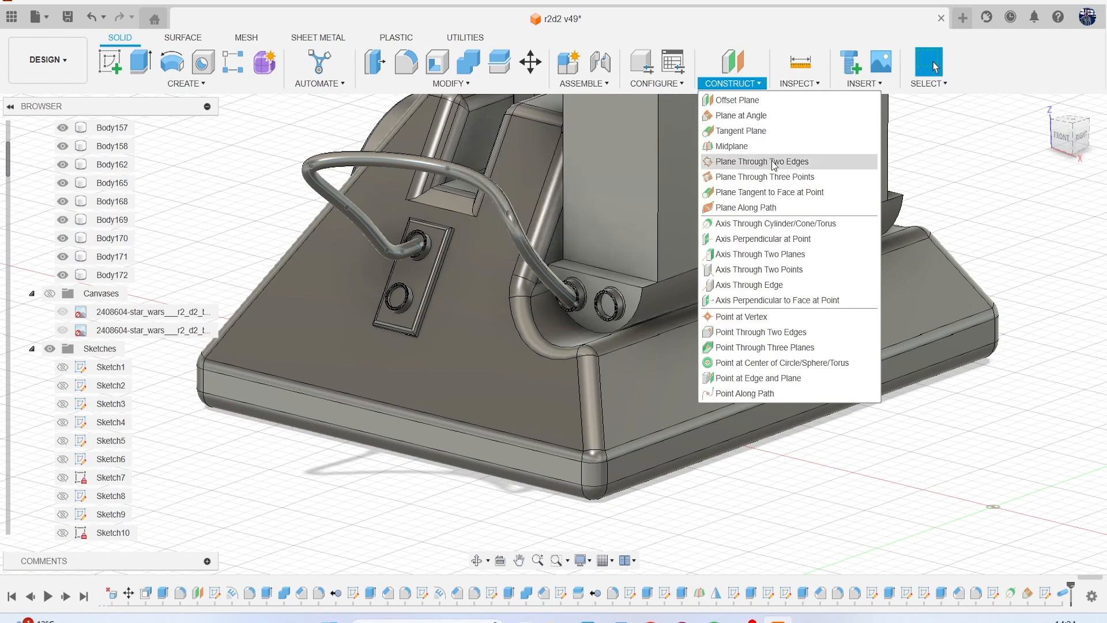
click(766, 224)
scroll(369, 303, up, 6)
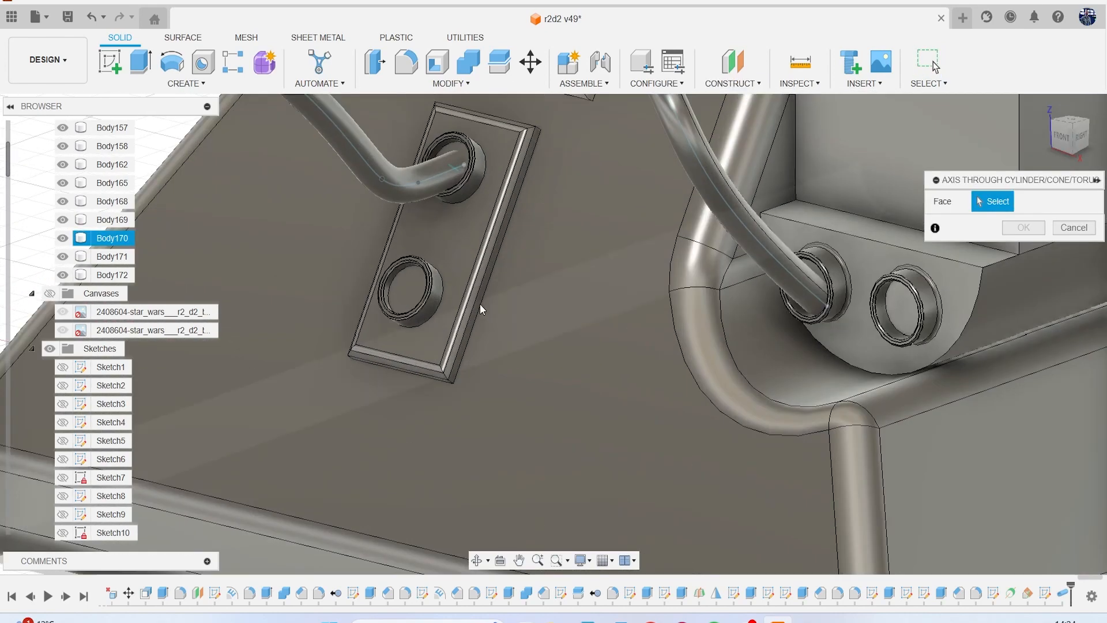
click(396, 306)
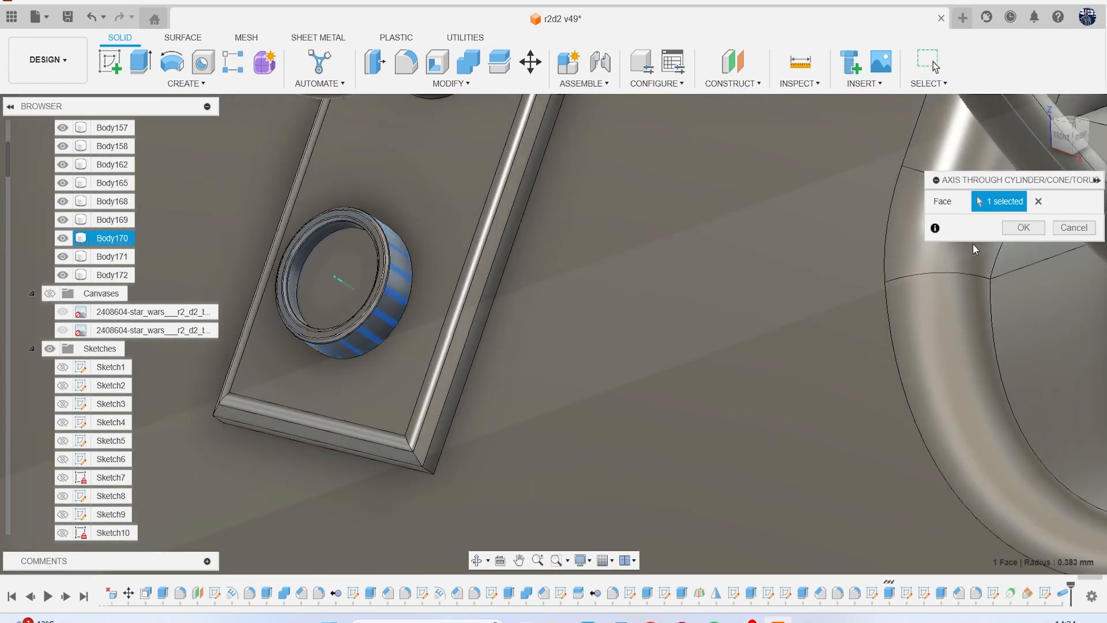
click(1014, 228)
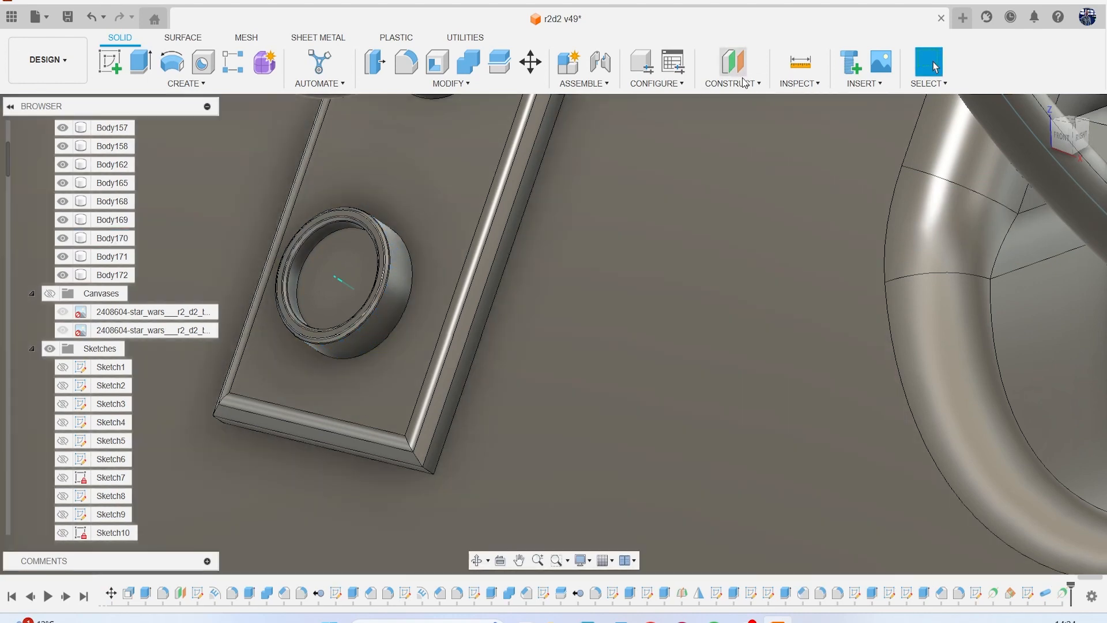
Construct a plane at a 0 deg angle through the lower ring's axis.
click(744, 83)
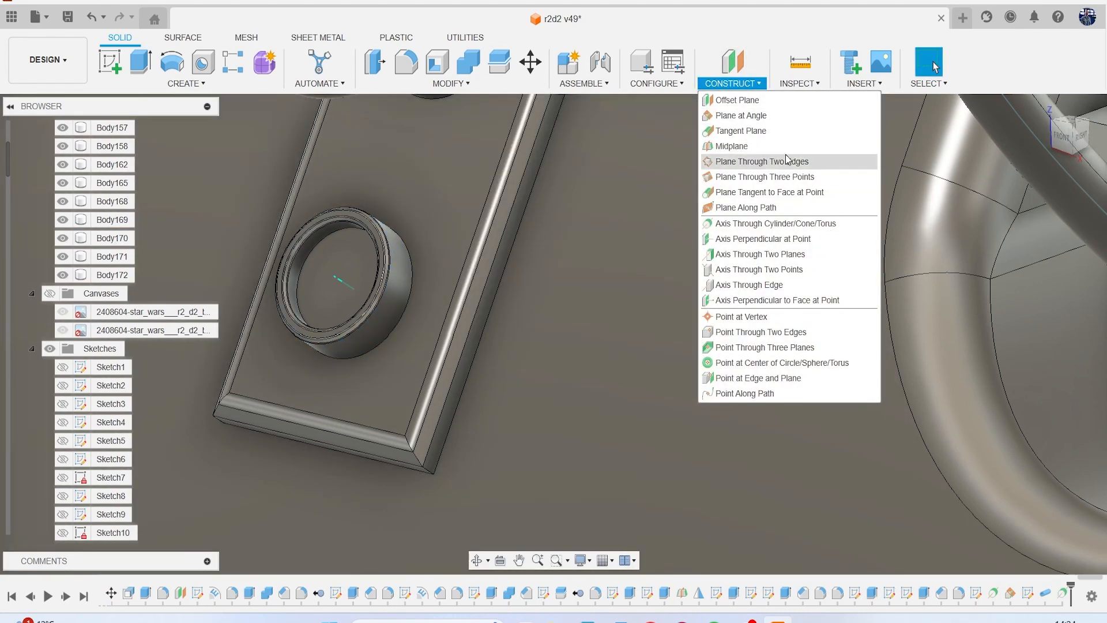
click(750, 116)
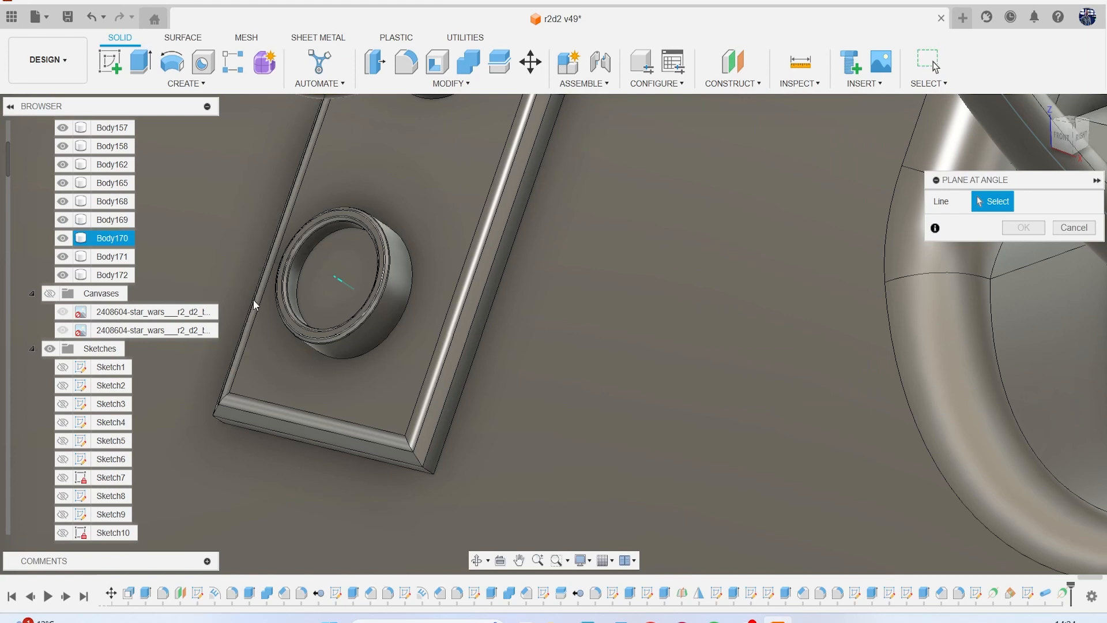
click(342, 284)
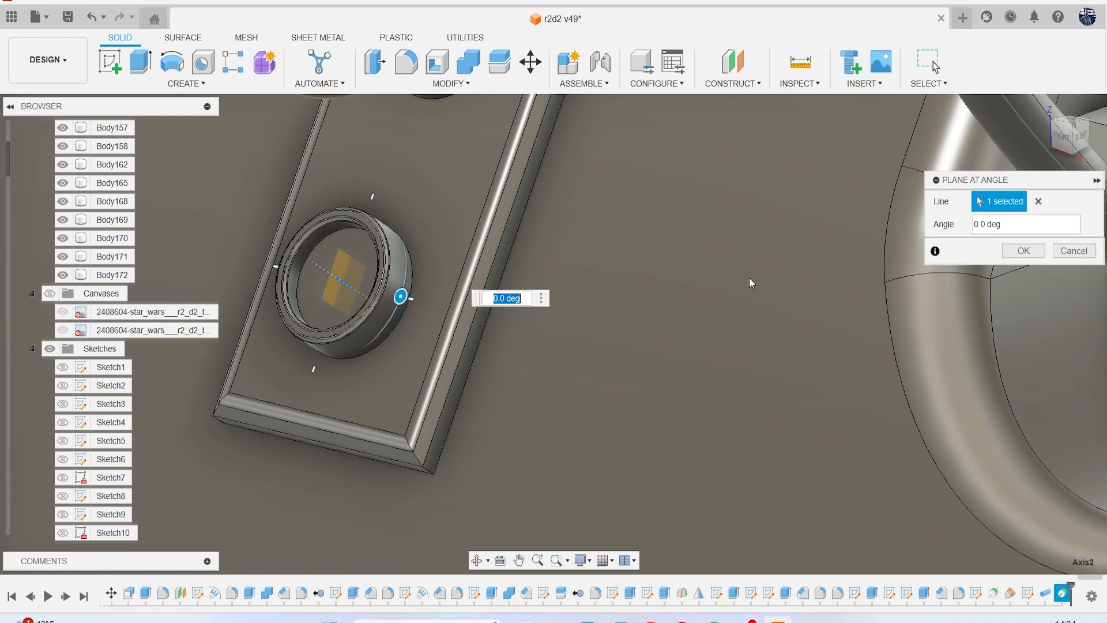
click(1025, 252)
Sketch a fit-point spline on the lower ring's plane, running from the leg's socket and looping in front of the plate back into the ring.
click(113, 56)
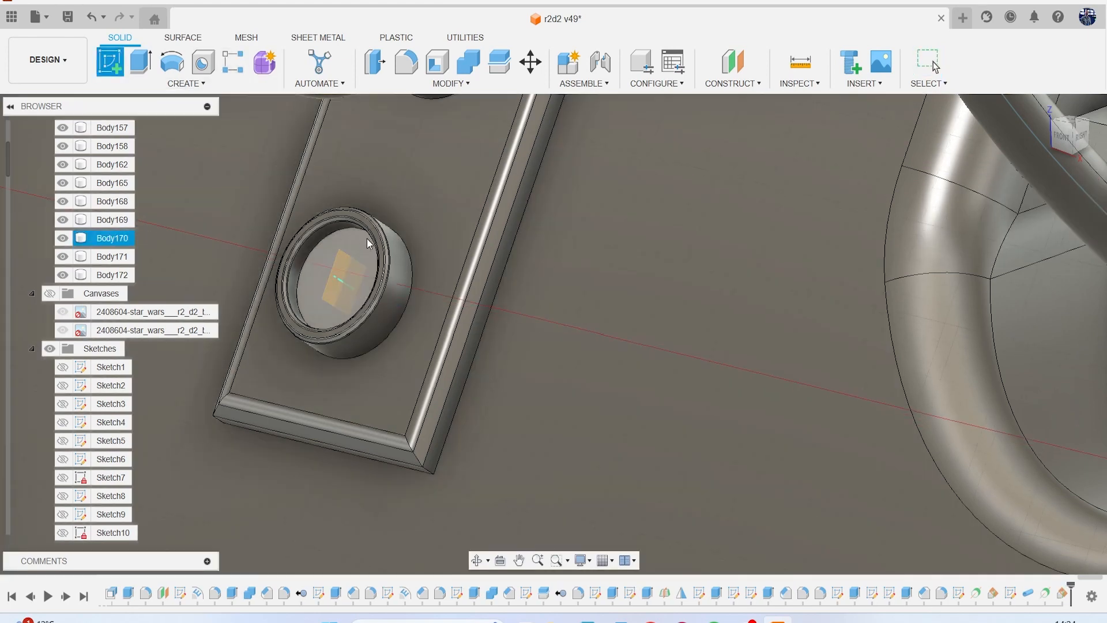
scroll(354, 269, down, 5)
click(348, 272)
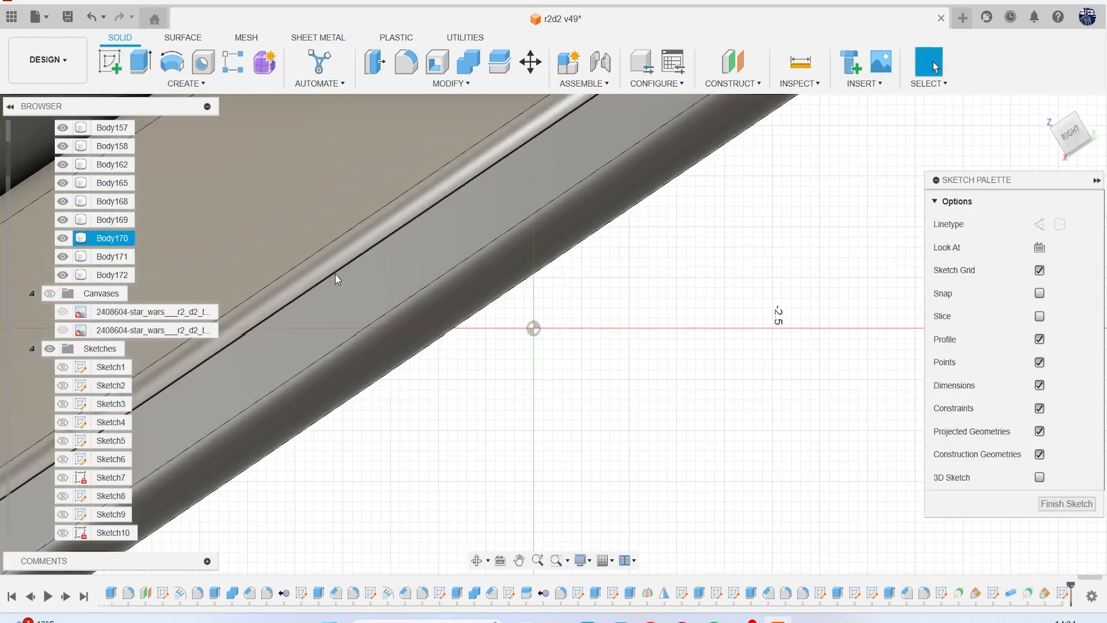
scroll(374, 315, up, 2)
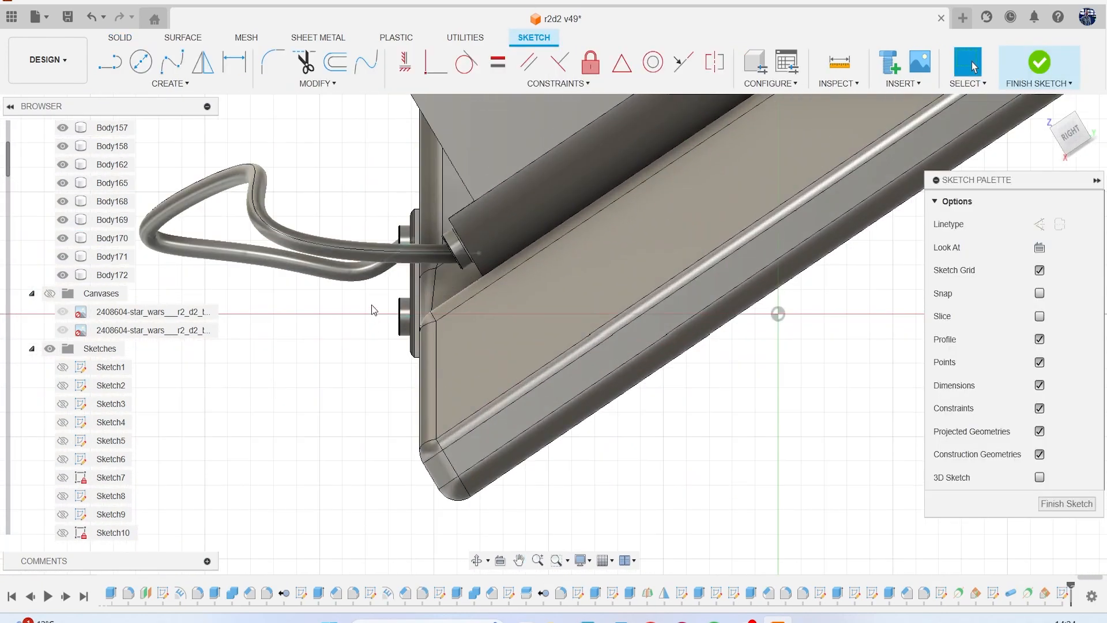
scroll(411, 264, up, 5)
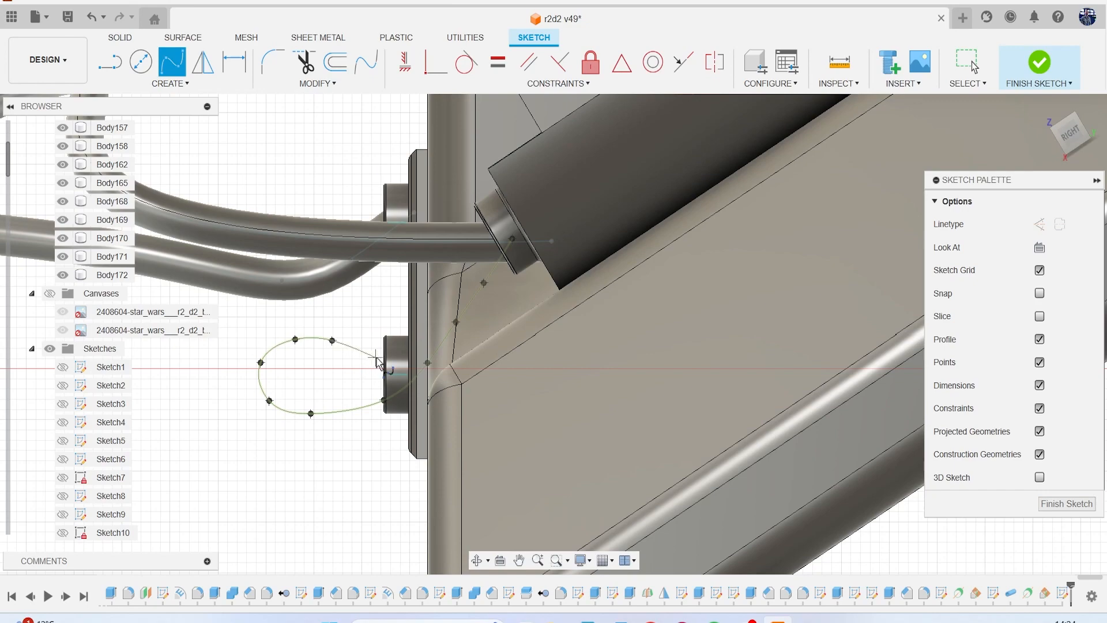
click(1041, 64)
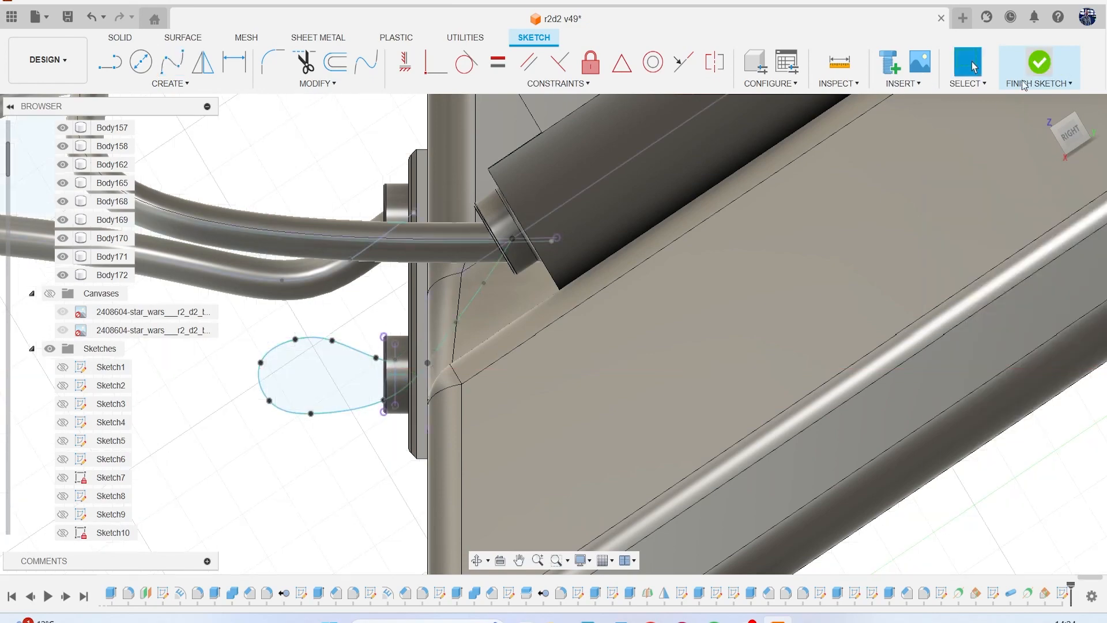
mouse_move(1097, 137)
mouse_down()
mouse_move(1072, 151)
mouse_move(1093, 138)
mouse_move(1105, 149)
mouse_move(1059, 129)
mouse_up()
middle_drag(614, 271, 596, 337)
scroll(596, 337, down, 1)
scroll(588, 328, up, 6)
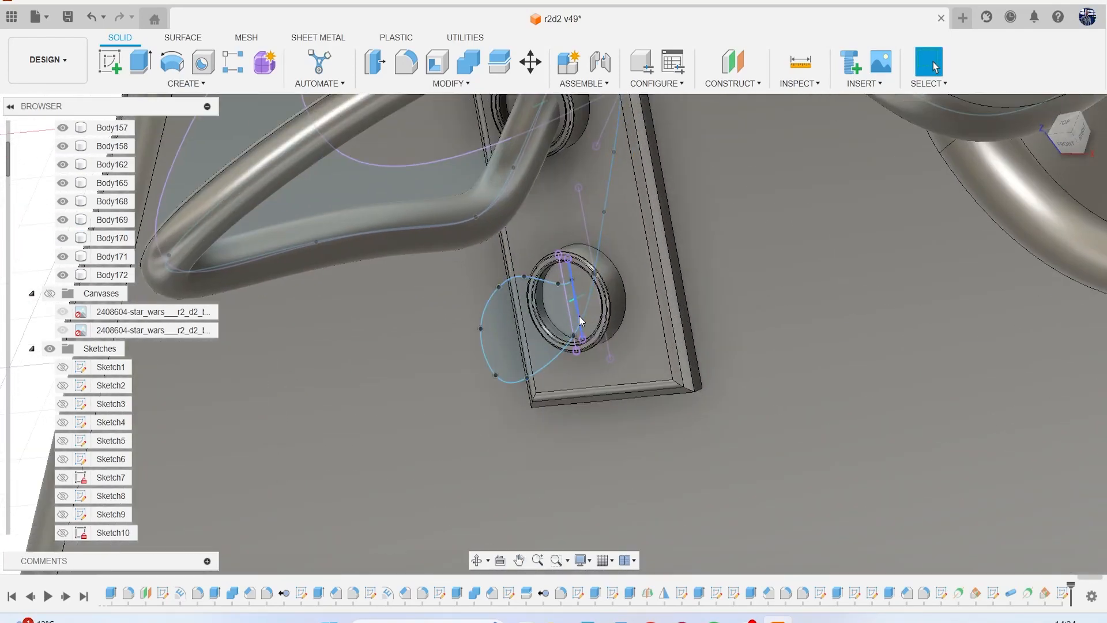
scroll(634, 282, down, 5)
middle_drag(661, 265, 614, 349)
scroll(610, 330, down, 1)
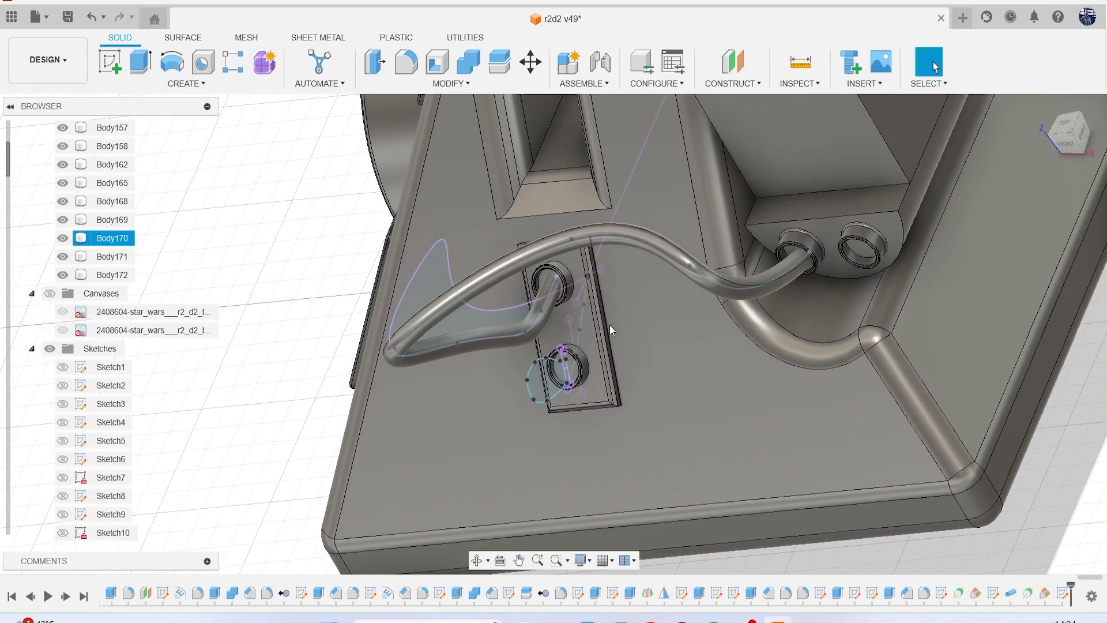
scroll(611, 330, up, 1)
right_click(304, 233)
click(266, 257)
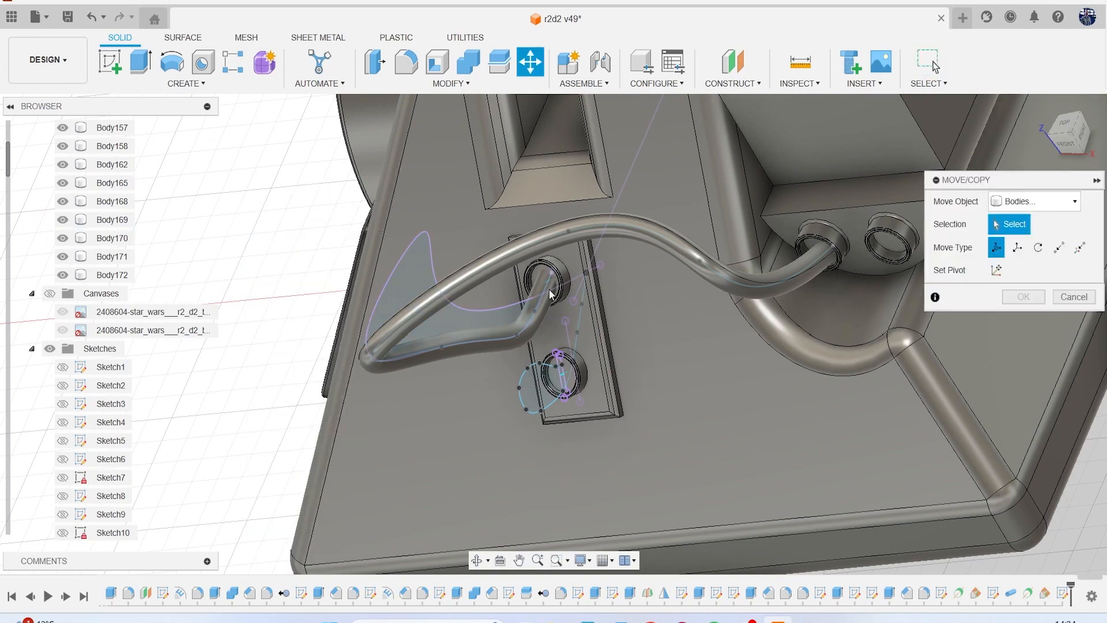
scroll(618, 279, up, 4)
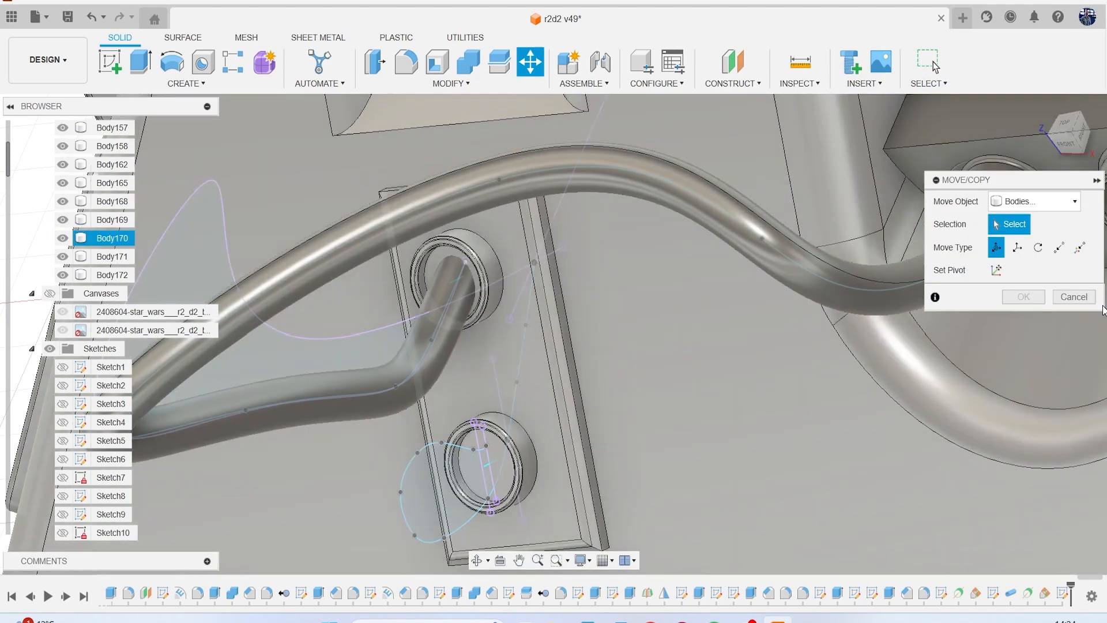
click(1064, 296)
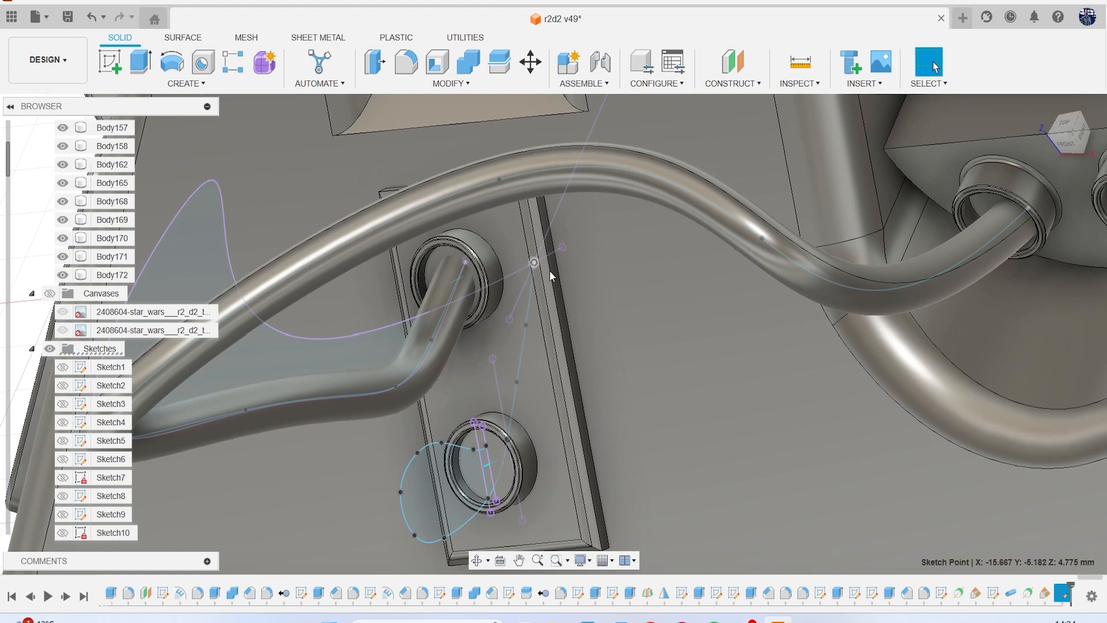
Try to move the new spline's upper end point sideways toward the leg's empty socket.
click(532, 263)
right_click(664, 290)
click(622, 309)
scroll(663, 318, down, 3)
middle_drag(694, 317, 551, 364)
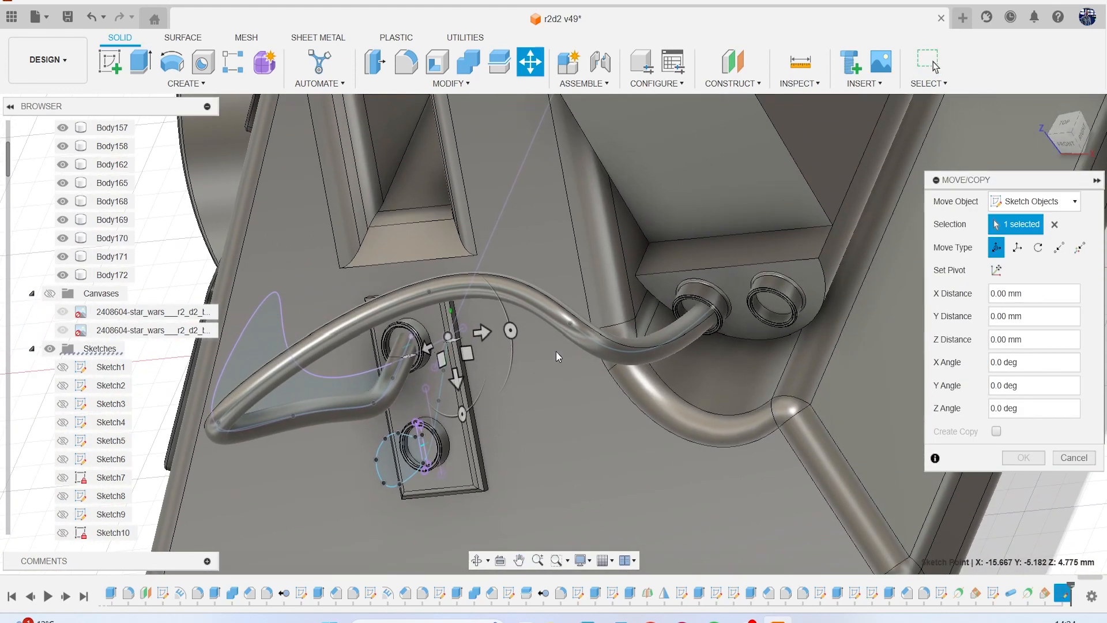
mouse_move(480, 333)
mouse_down()
mouse_move(506, 372)
mouse_move(776, 348)
mouse_up()
click(1023, 457)
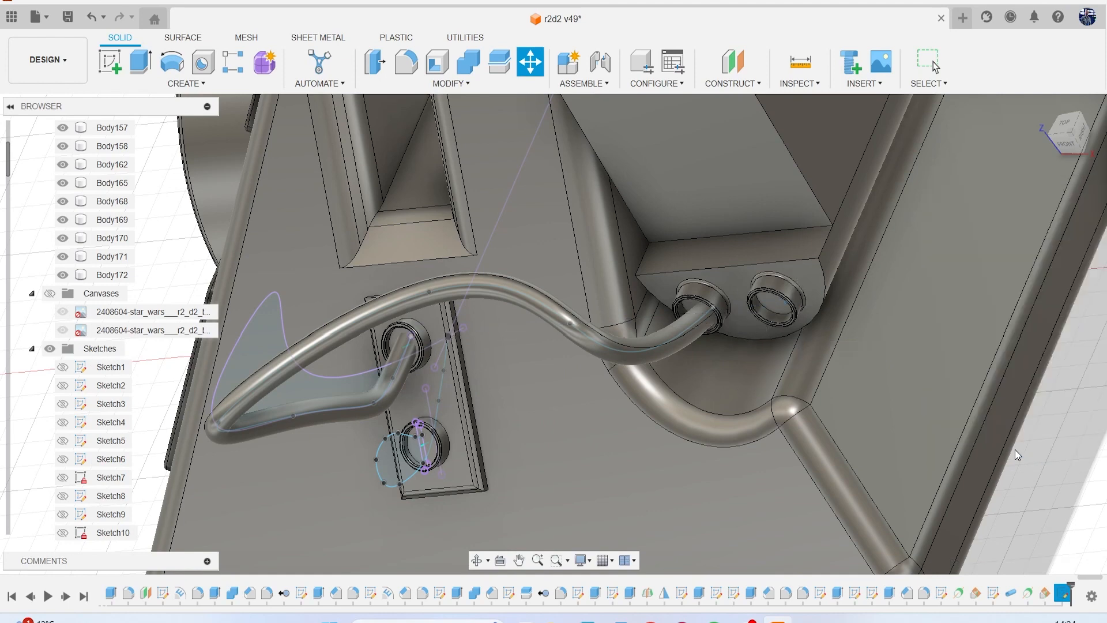
Delete the projected control point spline and the leftover projected lines around the plate's rings from the new sketch.
scroll(445, 358, up, 5)
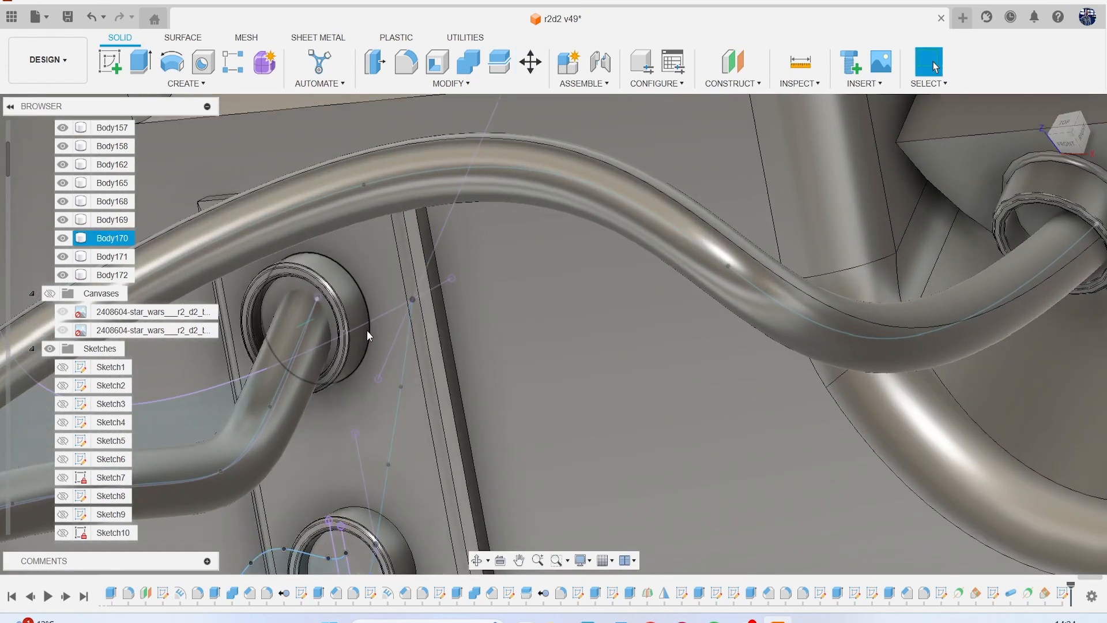
click(372, 326)
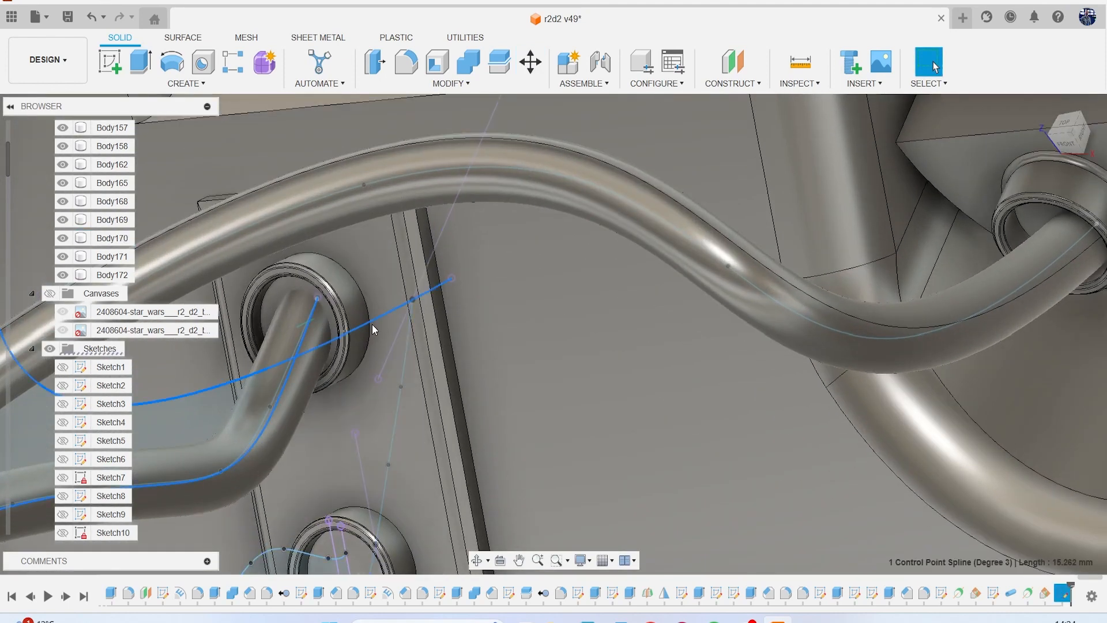
click(388, 360)
key(Delete)
middle_drag(487, 403, 531, 328)
click(407, 399)
key(Delete)
click(388, 460)
key(Delete)
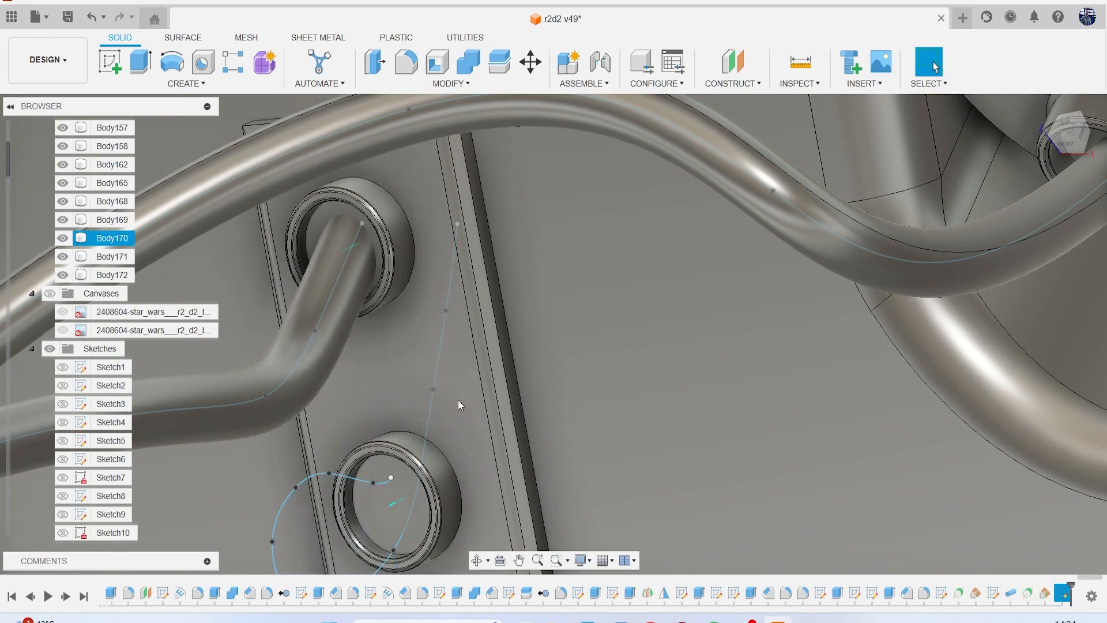
Move the new spline's upper end point about 5.75 mm in Z into the leg's empty socket.
scroll(459, 398, down, 4)
scroll(517, 290, down, 2)
right_click(515, 290)
click(457, 307)
middle_drag(533, 383, 400, 398)
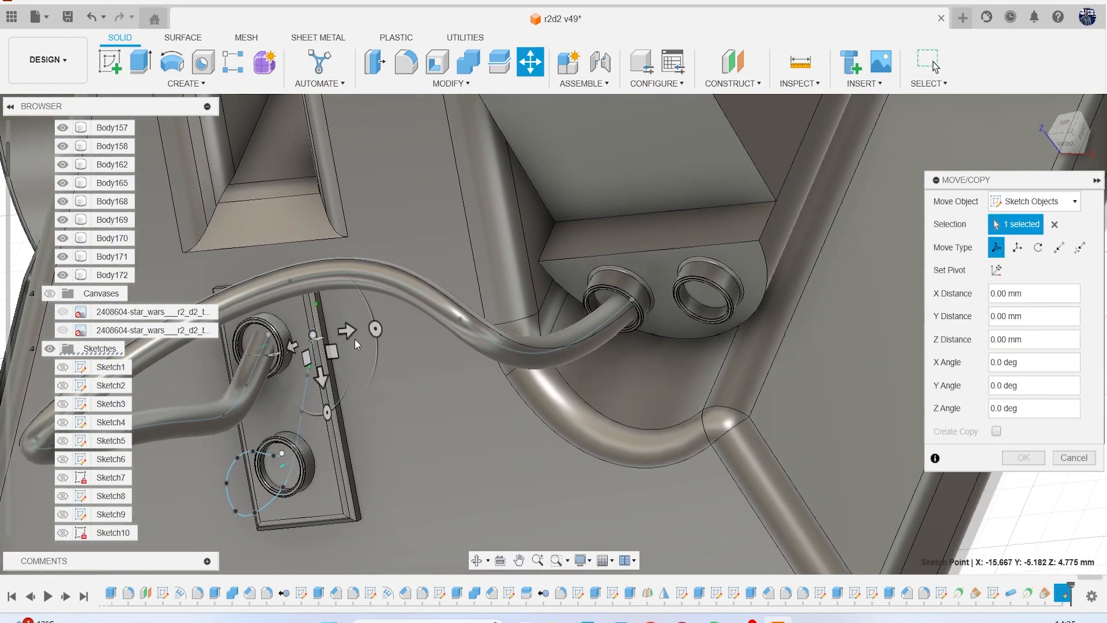
mouse_move(353, 332)
mouse_down()
mouse_move(393, 373)
mouse_move(726, 345)
mouse_up()
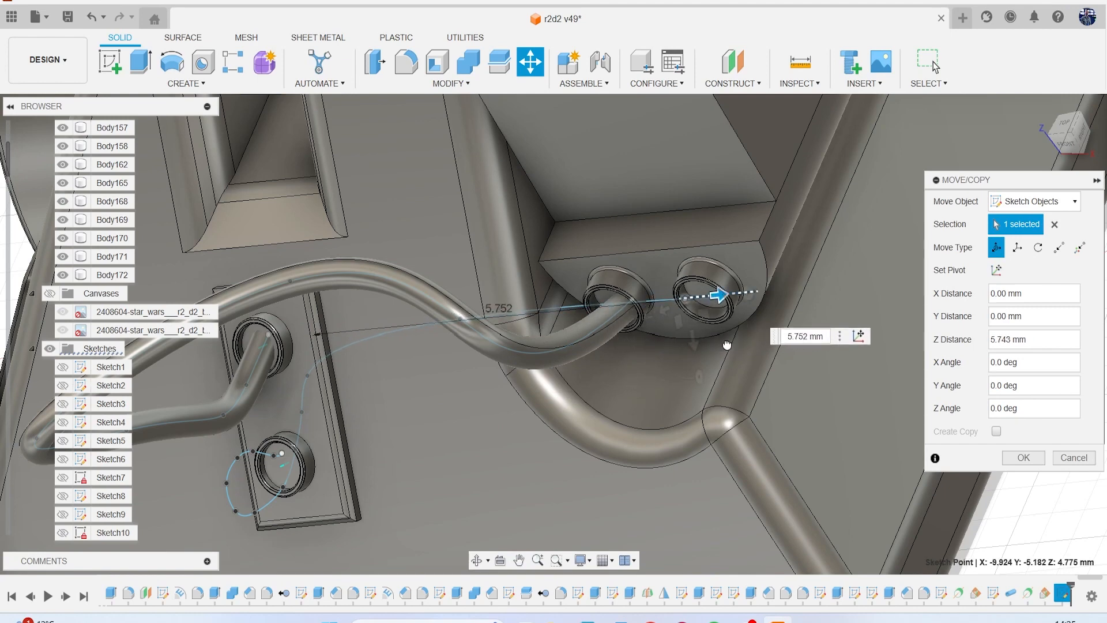
click(1006, 457)
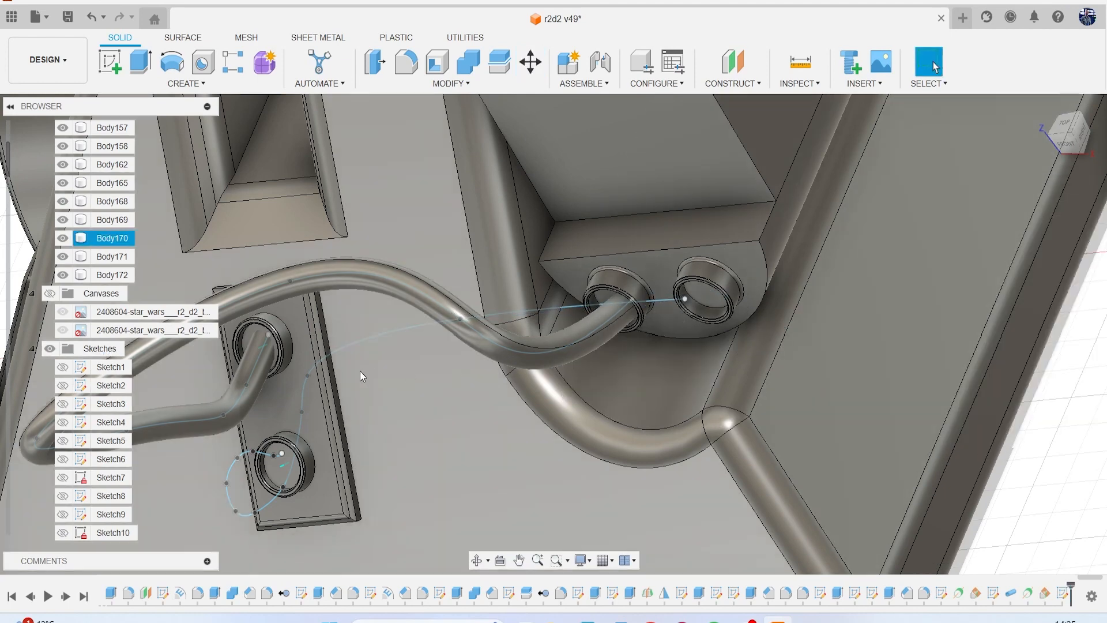
Move the spline fit point nearest the upper end point in Z toward the leg's second socket.
right_click(394, 382)
click(339, 396)
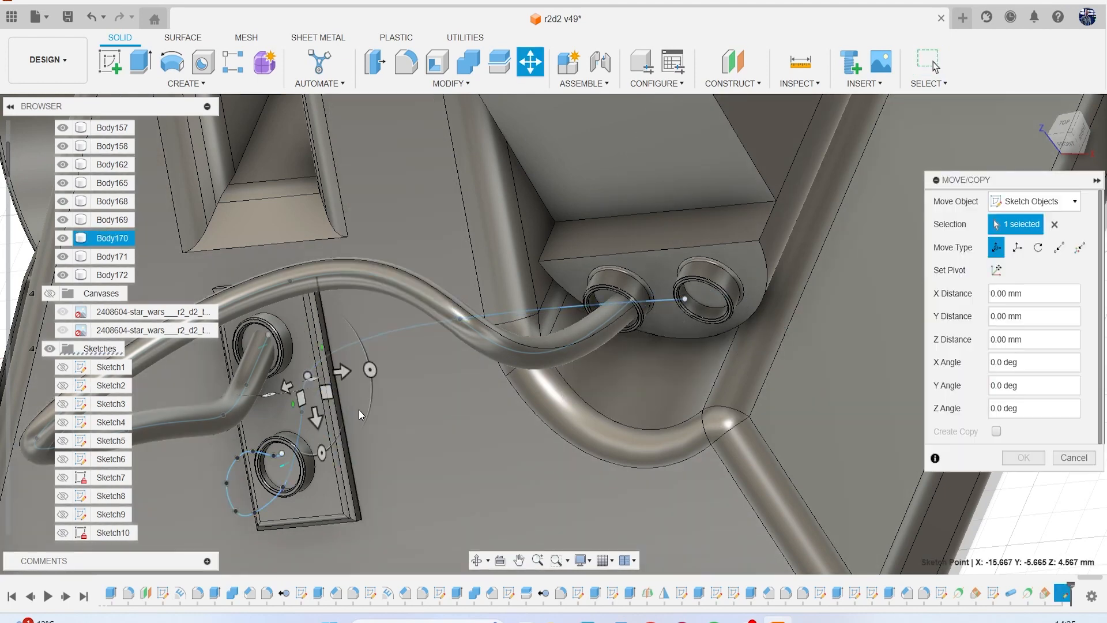
mouse_move(384, 383)
mouse_down()
mouse_move(663, 444)
mouse_move(741, 444)
mouse_up()
click(1019, 459)
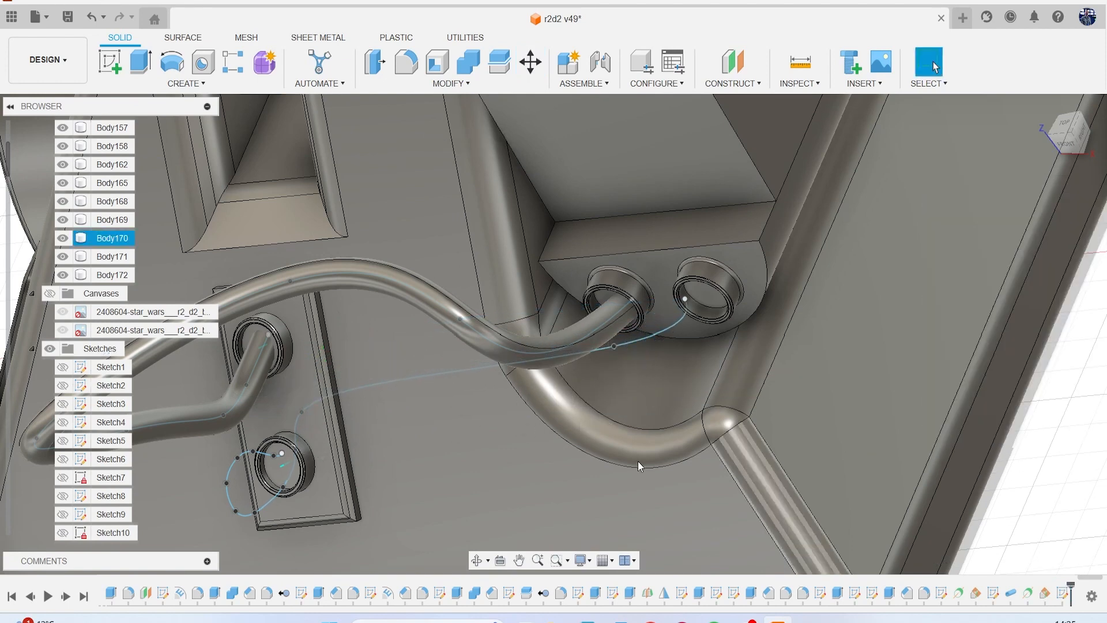
Move the following fit point above the plate's lower ring about 4.95 mm in Z toward the leg's sockets.
click(305, 413)
click(304, 410)
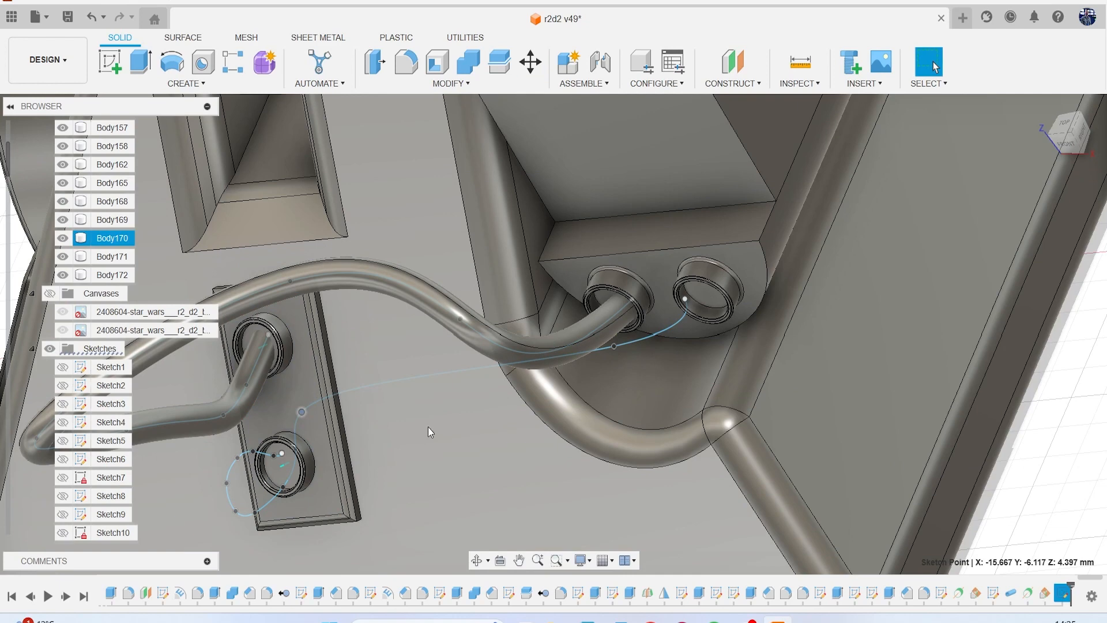
right_click(429, 427)
click(369, 448)
mouse_move(332, 409)
mouse_down()
mouse_move(495, 423)
mouse_move(659, 465)
mouse_up()
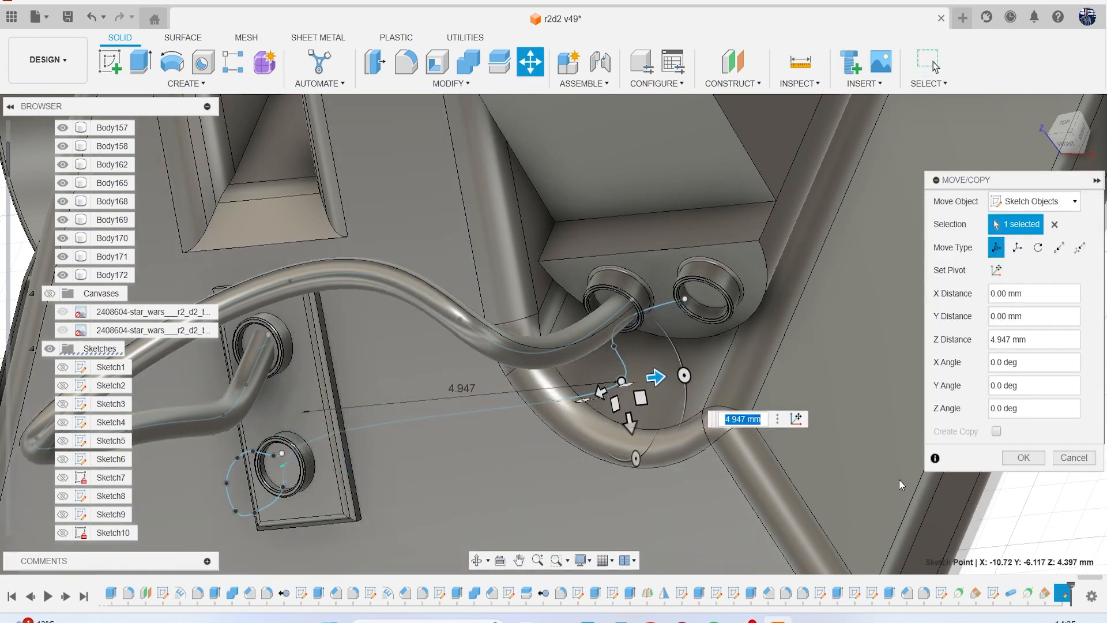
click(1020, 458)
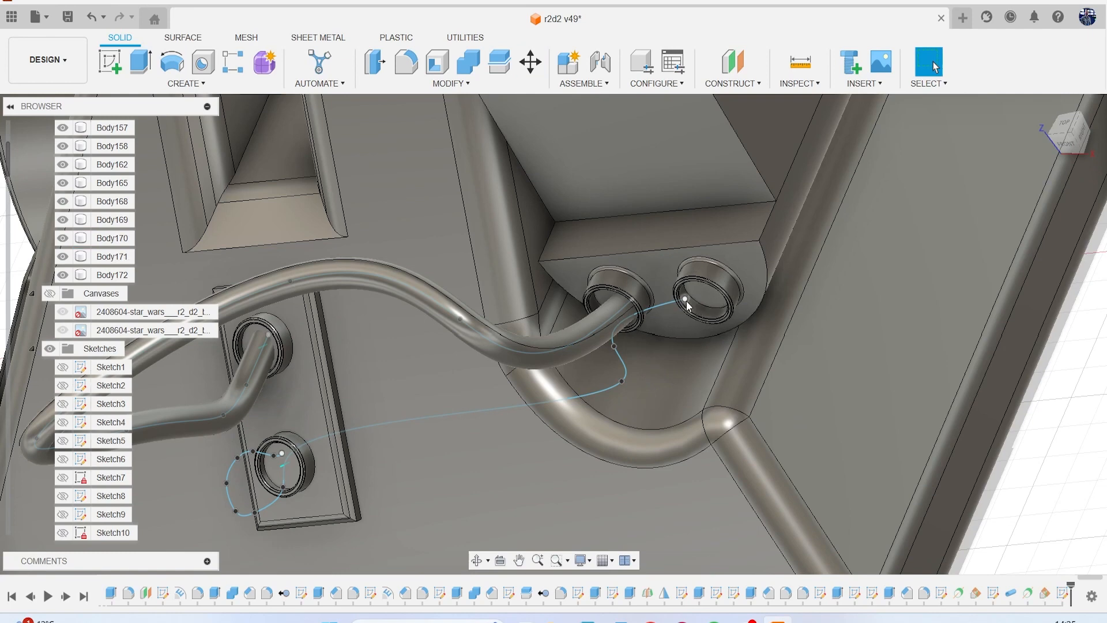
Shift the fit point nearest the spline's upper end further in Z, placing it just below the second socket.
right_click(700, 365)
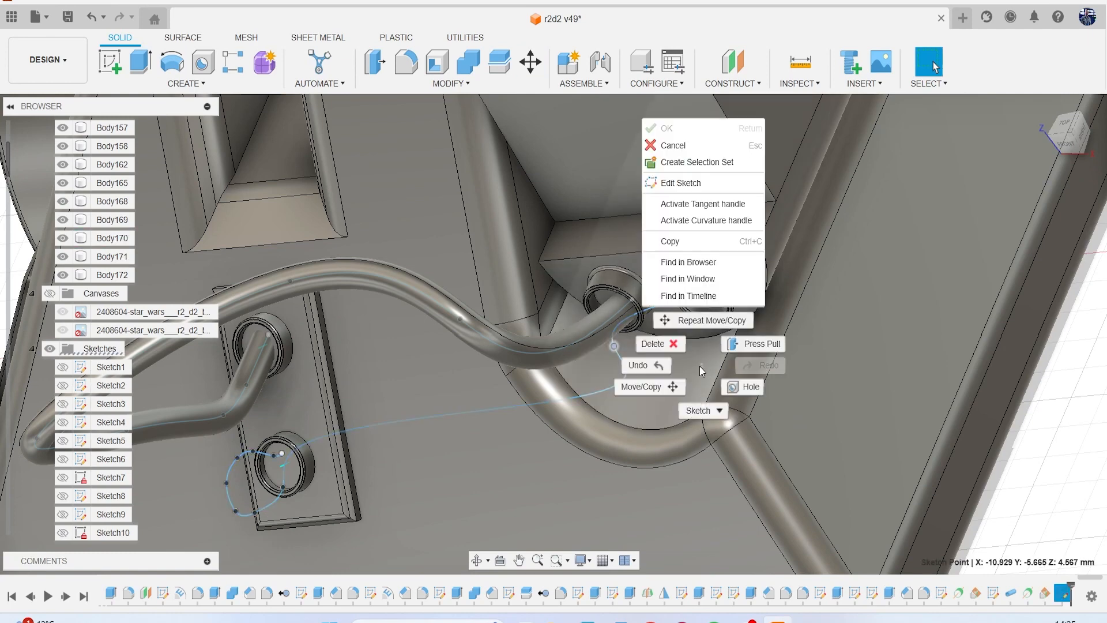
click(651, 391)
drag(701, 343, 736, 385)
click(1023, 457)
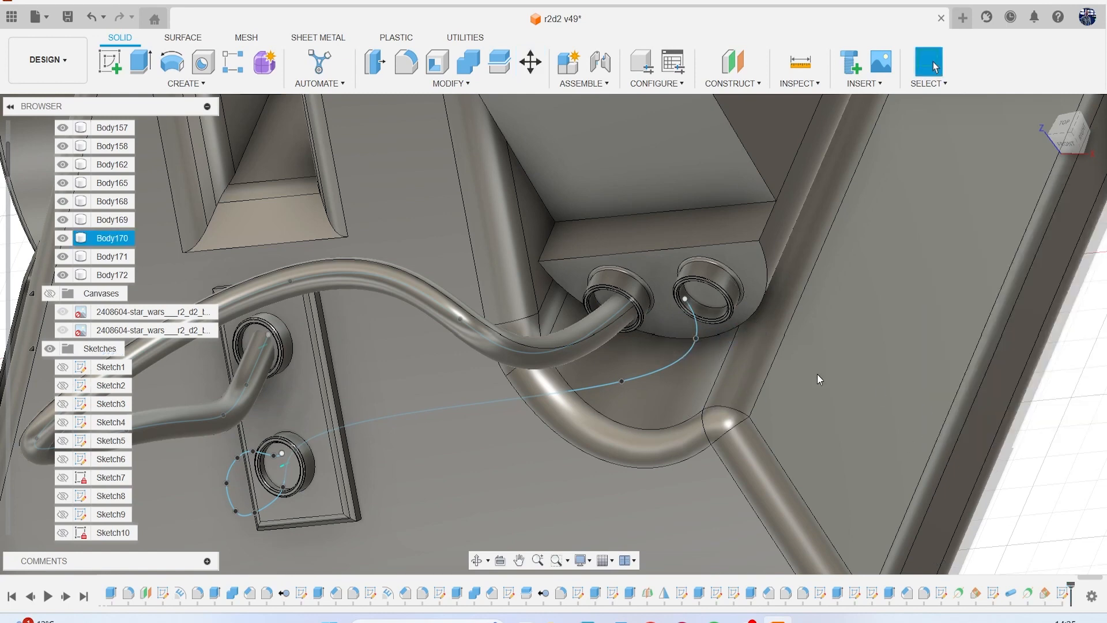
Move the spline's upper end point about 0.25 mm in Z toward the centre of the second socket.
scroll(689, 293, up, 3)
click(677, 287)
right_click(625, 389)
click(588, 410)
drag(714, 281, 727, 282)
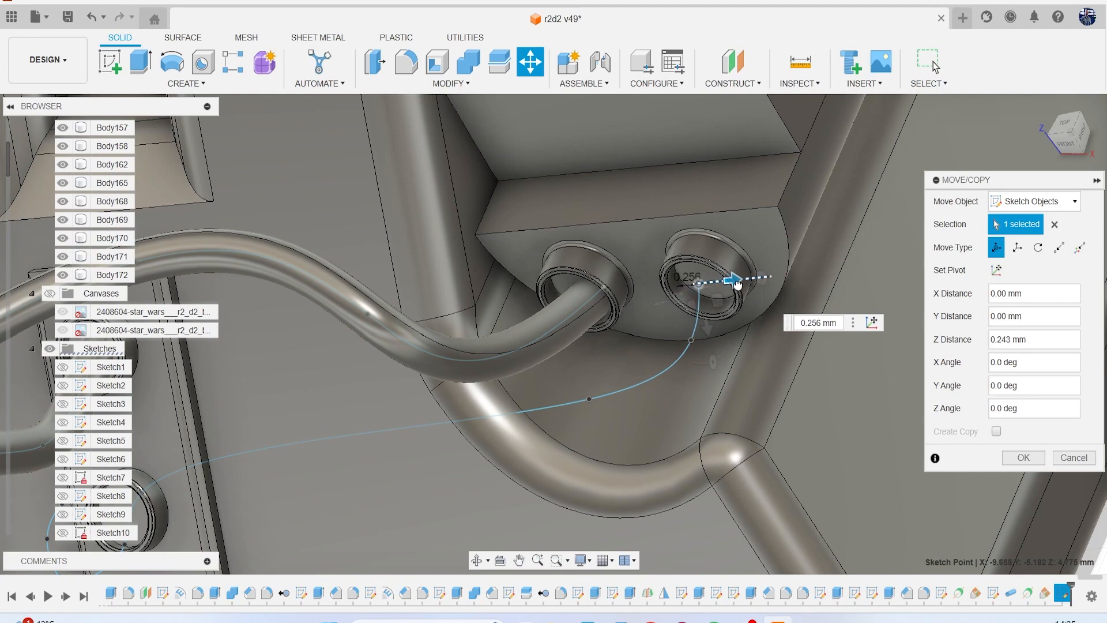
click(1020, 458)
Move two fit points beside the lower ring in Z toward the leg, one about 2.24 mm and the other about 3.37 mm.
scroll(611, 430, down, 3)
middle_drag(640, 421, 823, 322)
scroll(497, 410, up, 2)
middle_drag(493, 413, 546, 367)
right_click(602, 373)
click(567, 388)
drag(505, 378, 683, 361)
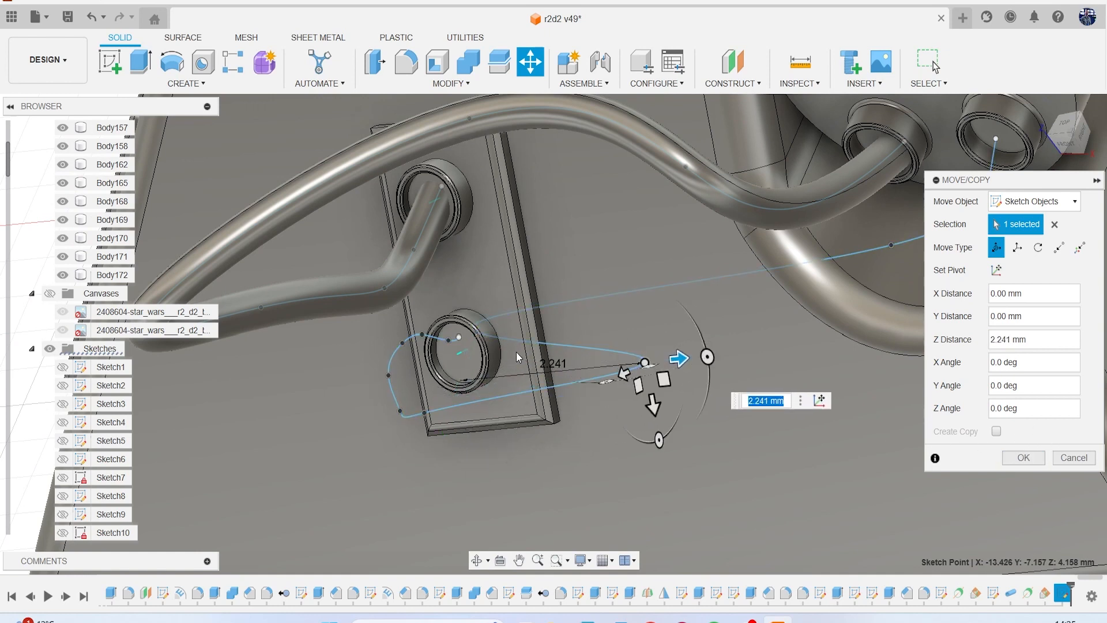
mouse_move(480, 337)
mouse_down()
mouse_move(576, 334)
mouse_move(785, 375)
mouse_move(760, 385)
mouse_up()
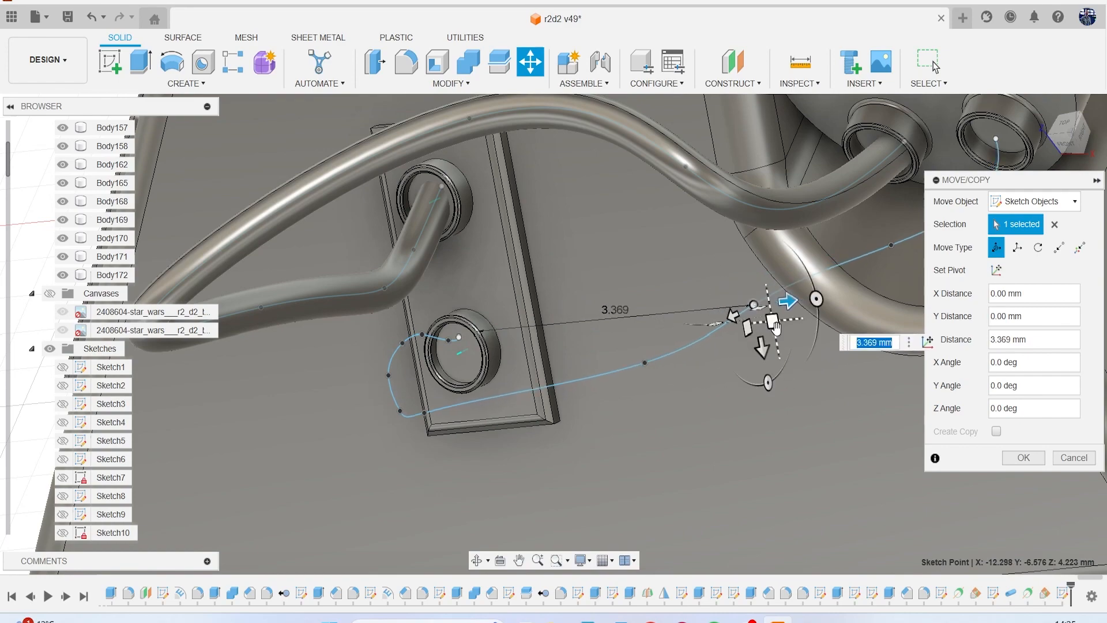
Move the fit point near the plate's lower corner about 0.91 mm in Y down the foot's slope.
scroll(494, 398, down, 5)
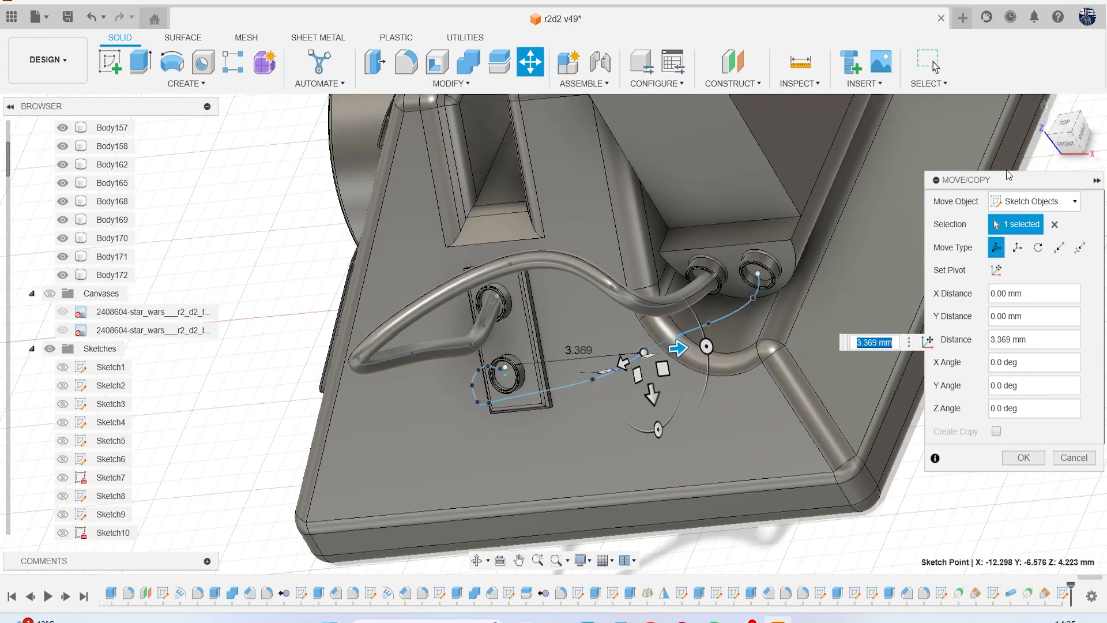
click(1072, 136)
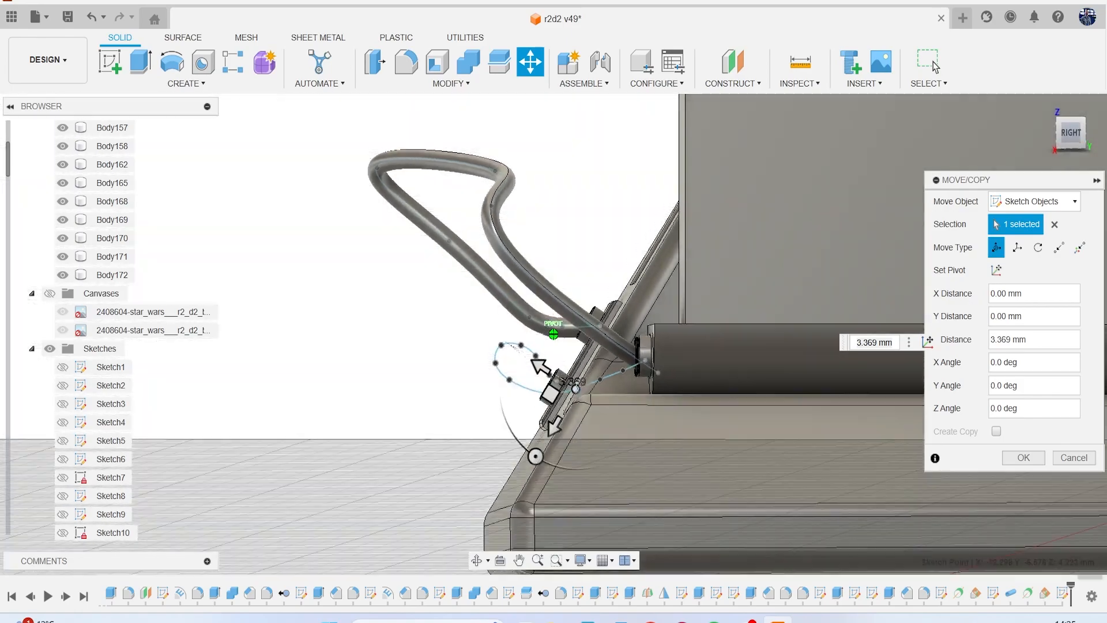
mouse_move(1072, 136)
mouse_down()
mouse_move(1095, 148)
mouse_move(1053, 145)
mouse_move(1083, 143)
mouse_move(1095, 157)
mouse_up()
scroll(562, 236, up, 2)
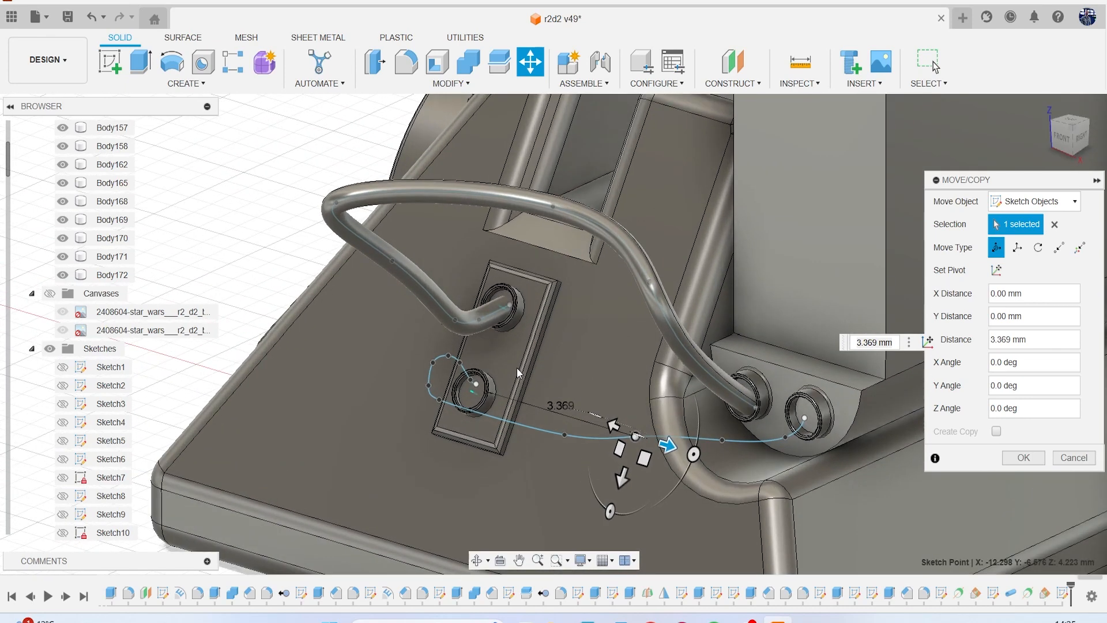
middle_drag(503, 368, 526, 284)
scroll(526, 285, up, 1)
scroll(526, 284, up, 2)
click(436, 317)
drag(427, 358, 401, 439)
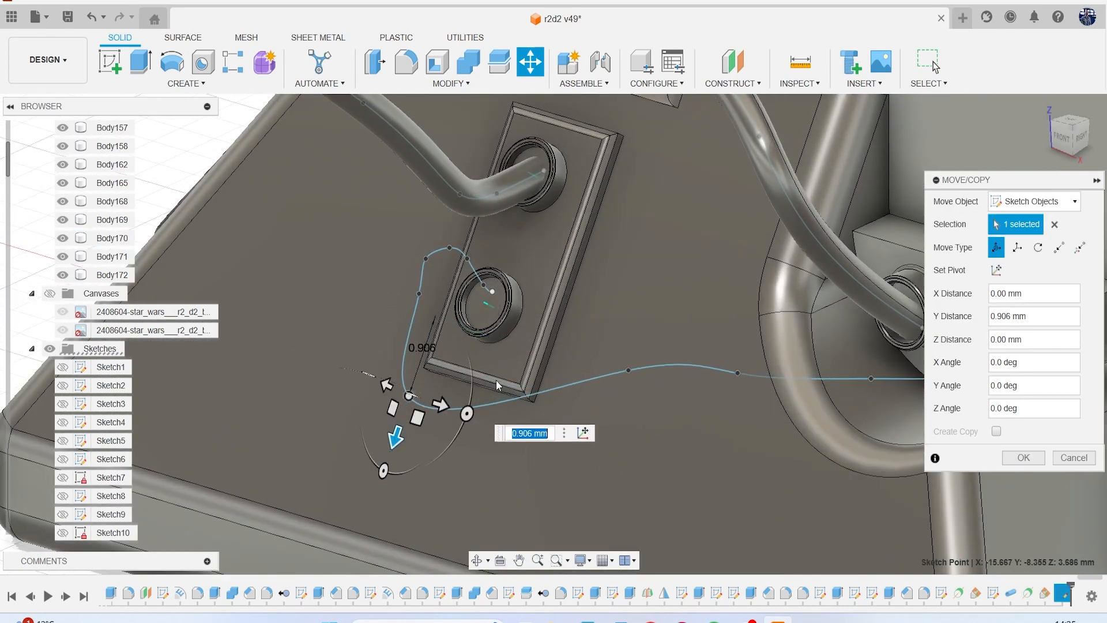
Move the fit point midway between plate and leg down the slope in Y, and offset it 0.657 mm in X.
middle_drag(695, 390, 615, 367)
click(660, 350)
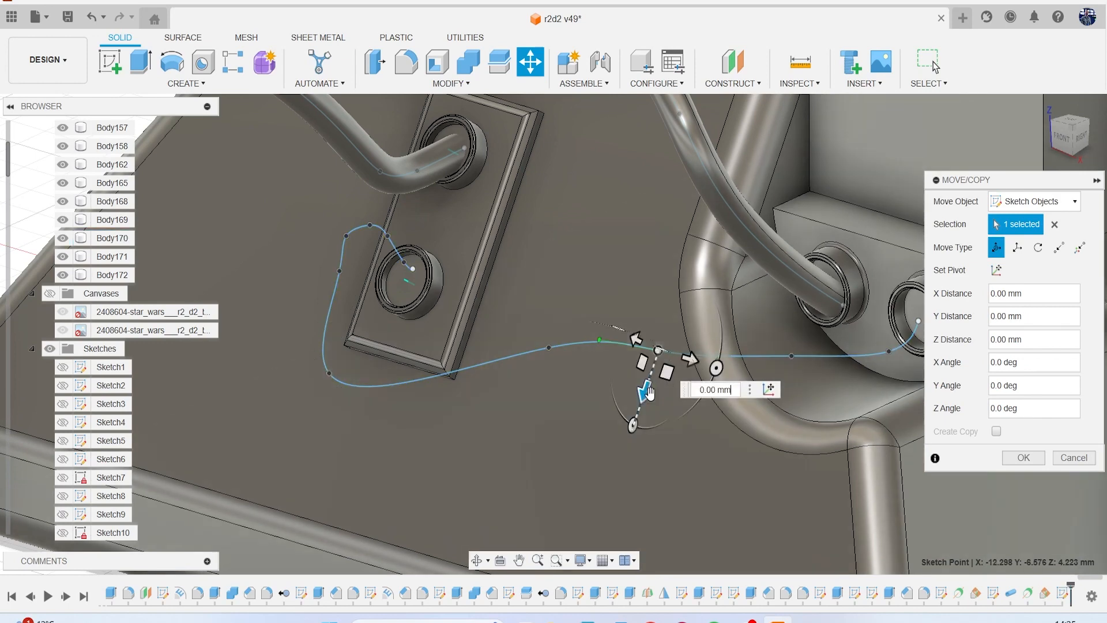
drag(641, 405, 640, 441)
shift+middle_drag(1048, 136, 661, 308)
middle_drag(571, 413, 537, 339)
drag(528, 320, 496, 277)
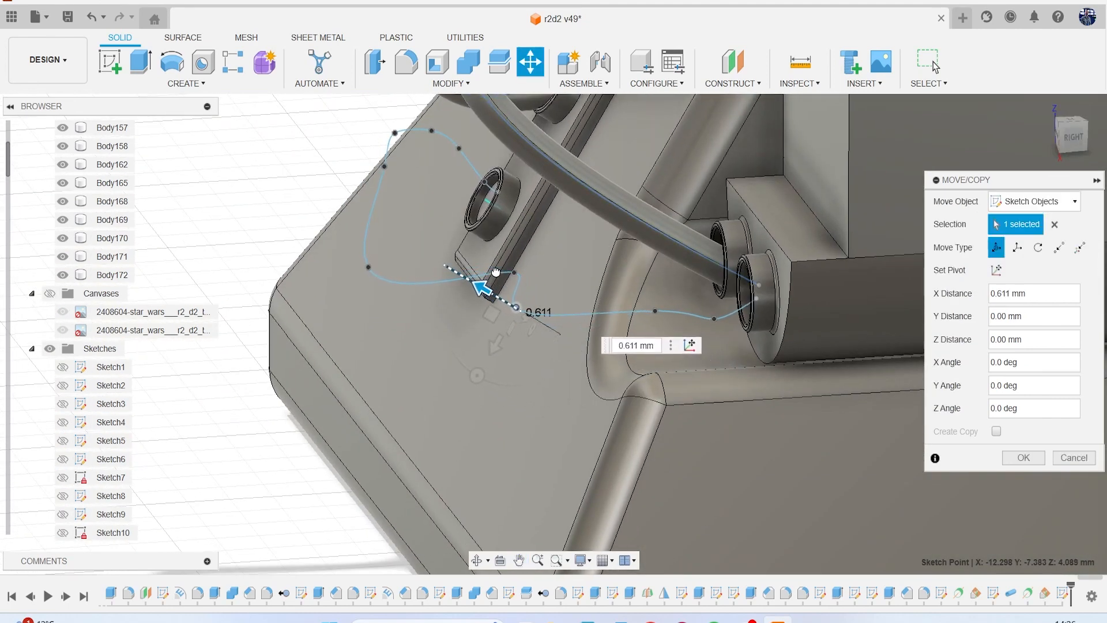
mouse_move(1070, 143)
mouse_down()
mouse_move(1040, 118)
mouse_move(1050, 137)
mouse_move(1085, 151)
mouse_move(1026, 144)
mouse_move(1092, 140)
mouse_up()
scroll(567, 221, down, 3)
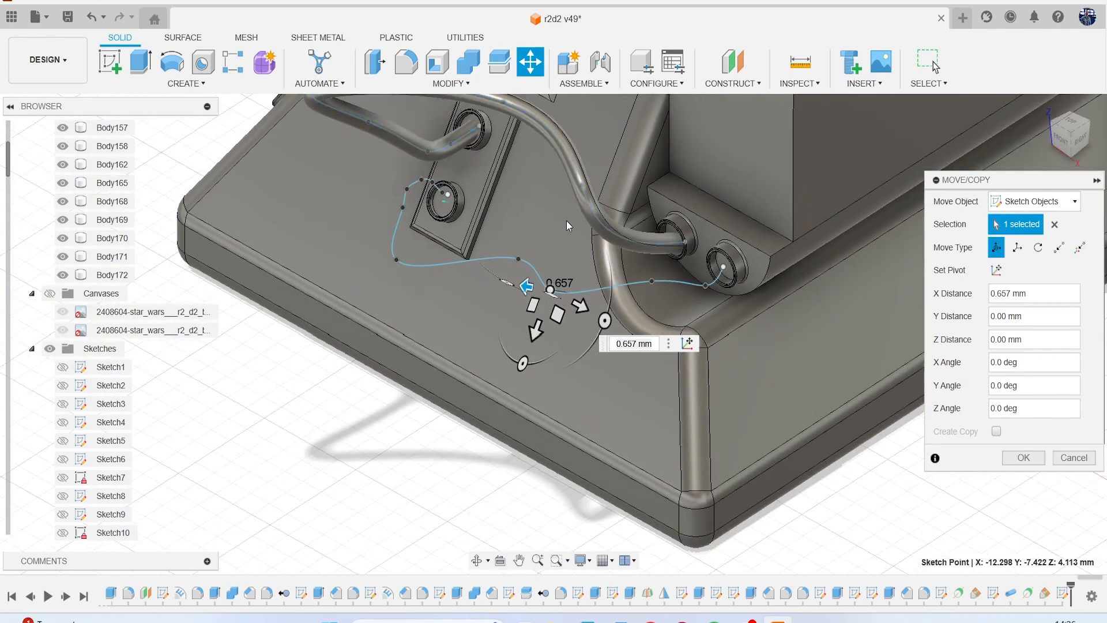
click(1022, 458)
Try to create a circular pipe as a new body along the spline with section sizes of 0.1 and 0.2 mm.
click(179, 83)
click(124, 379)
click(496, 257)
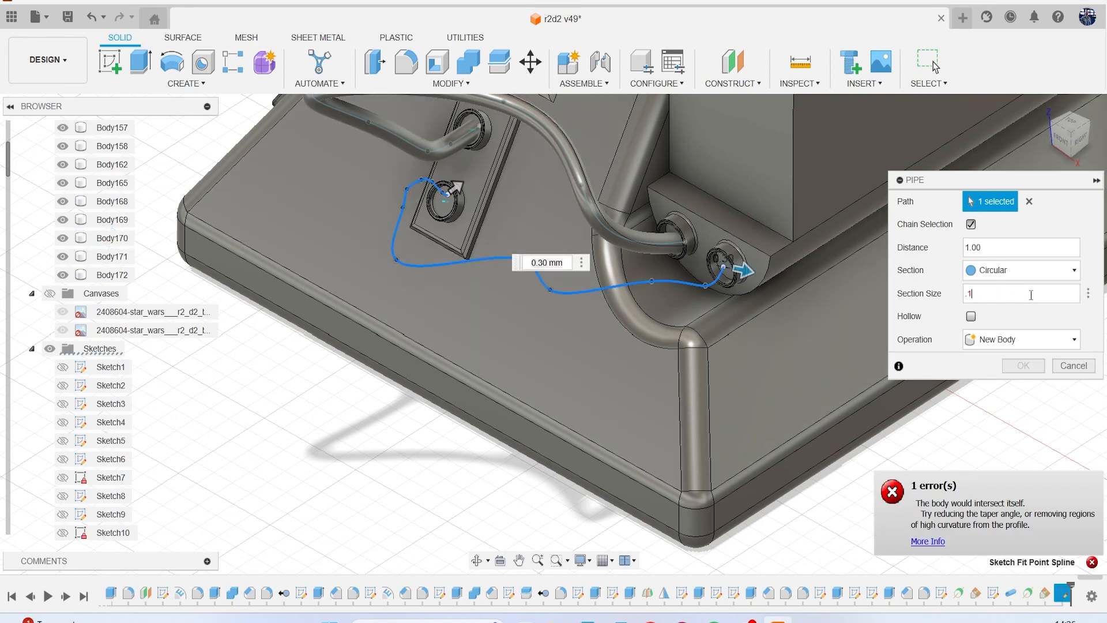
click(1031, 295)
text(.1)
key(Return)
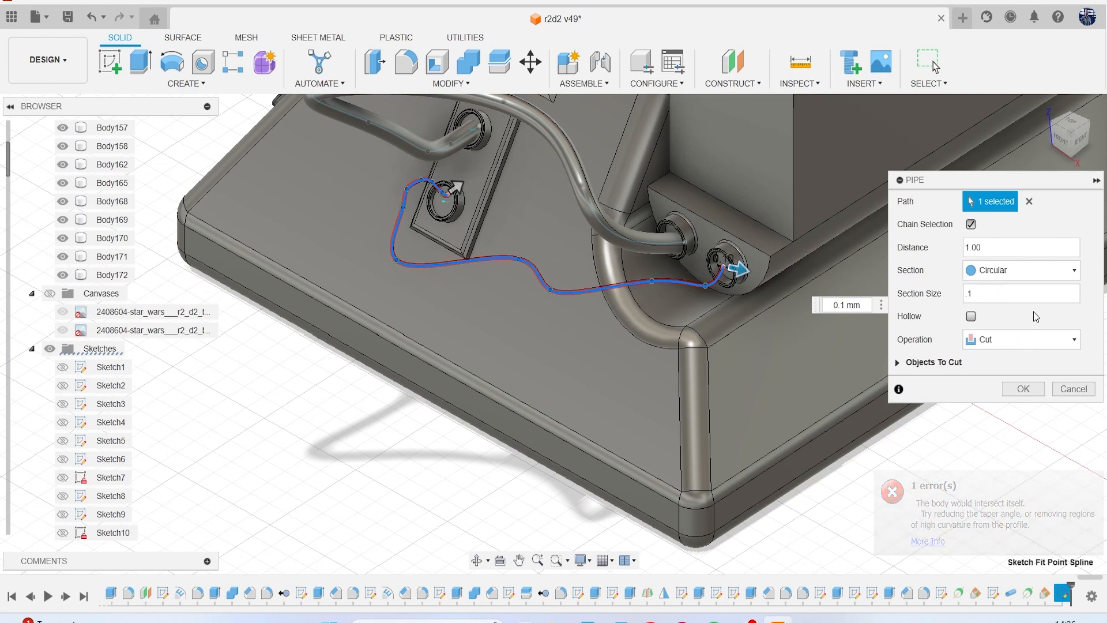
click(1030, 339)
click(1030, 406)
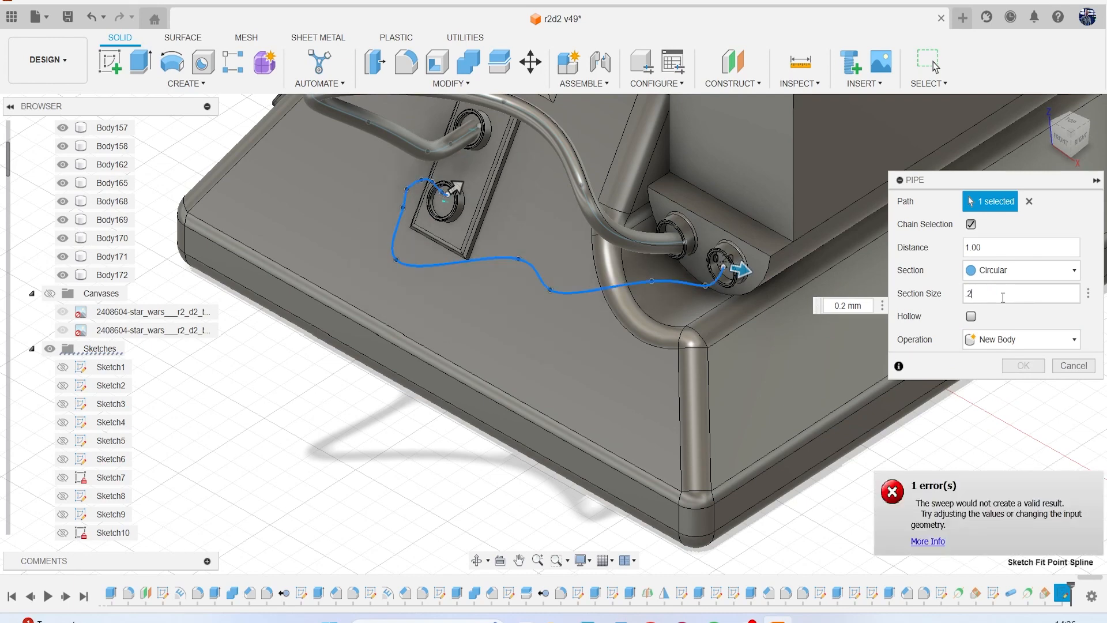
scroll(415, 167, up, 5)
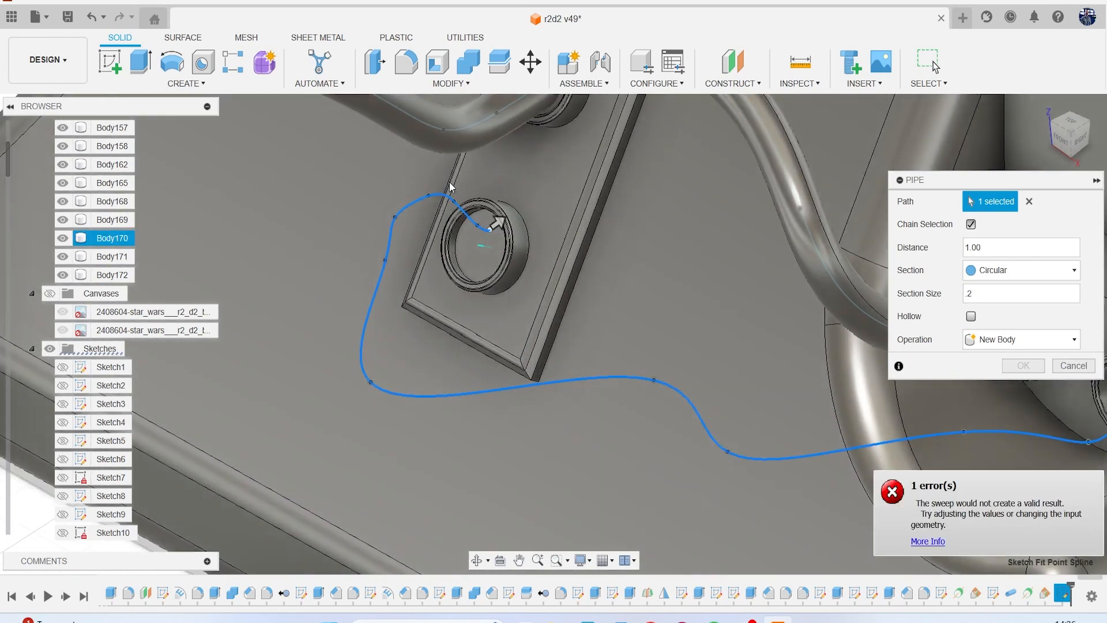
key(Escape)
Delete three closely spaced fit points from the spline's loop at the plate's lower ring.
scroll(444, 199, up, 4)
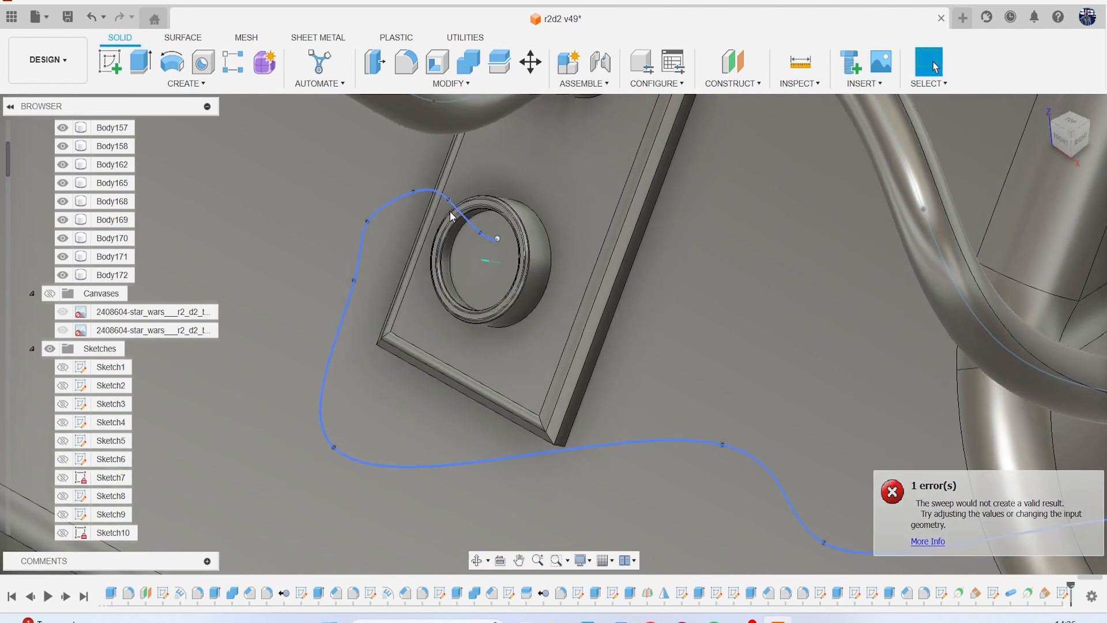
click(452, 198)
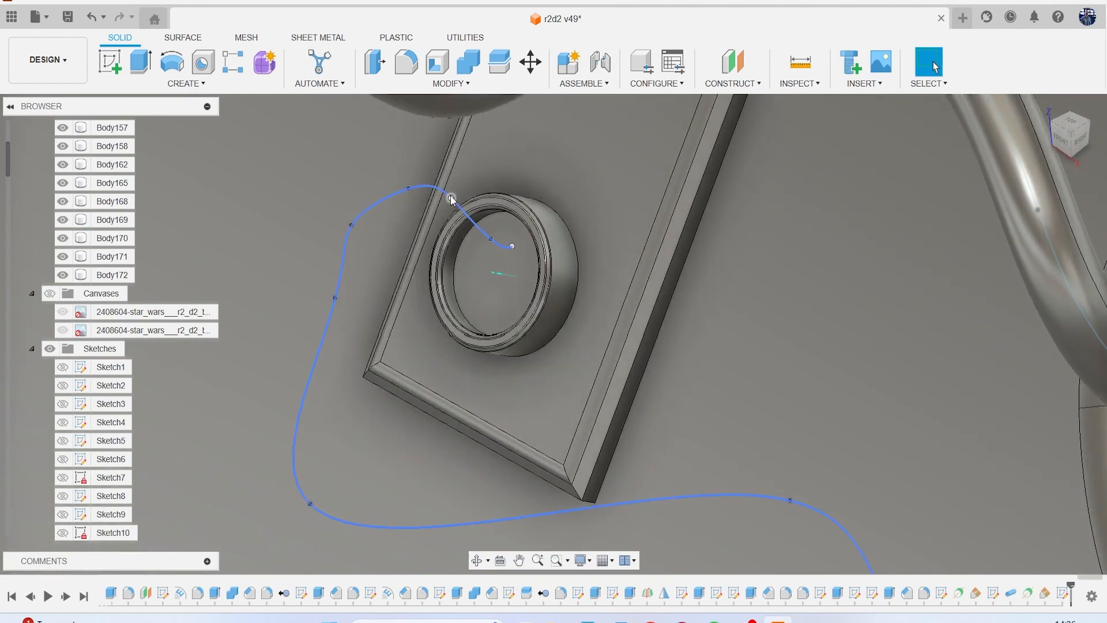
key(Delete)
click(351, 226)
key(Delete)
scroll(446, 269, down, 2)
click(477, 248)
scroll(508, 304, down, 5)
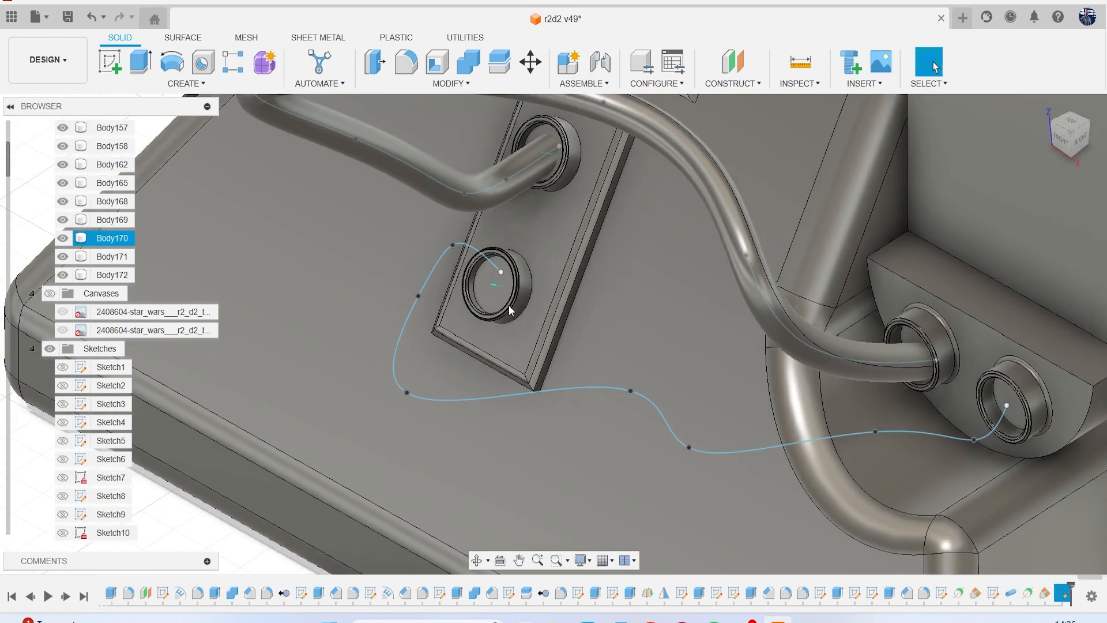
Delete the fit point beyond the plate's lower corner to smooth the kink in the spline.
middle_drag(509, 306, 445, 245)
scroll(594, 338, up, 3)
click(612, 377)
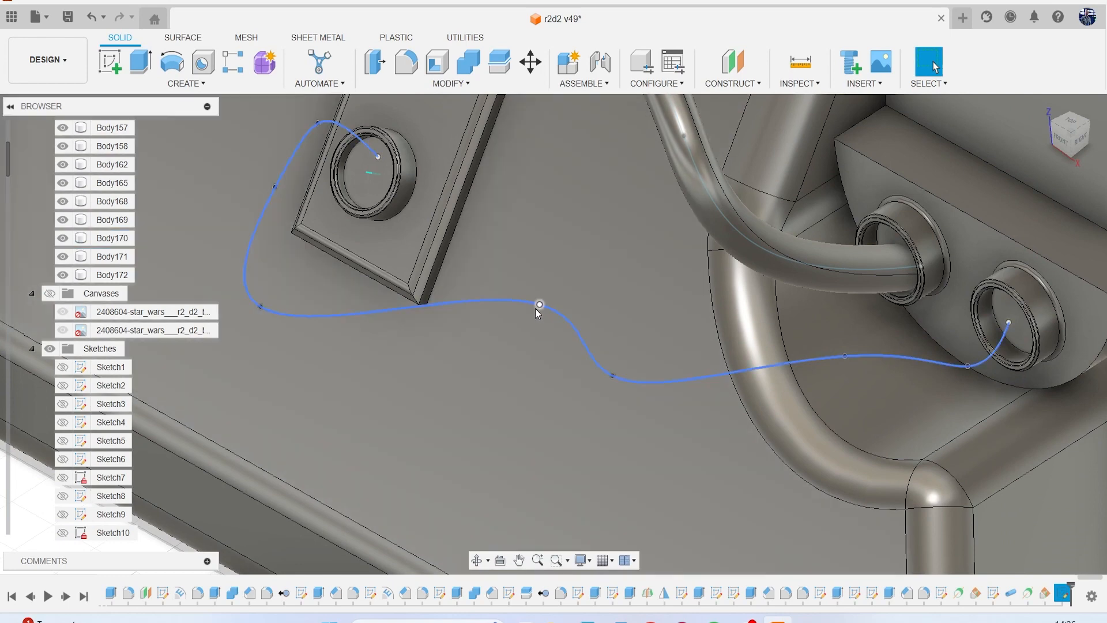
click(539, 305)
key(Delete)
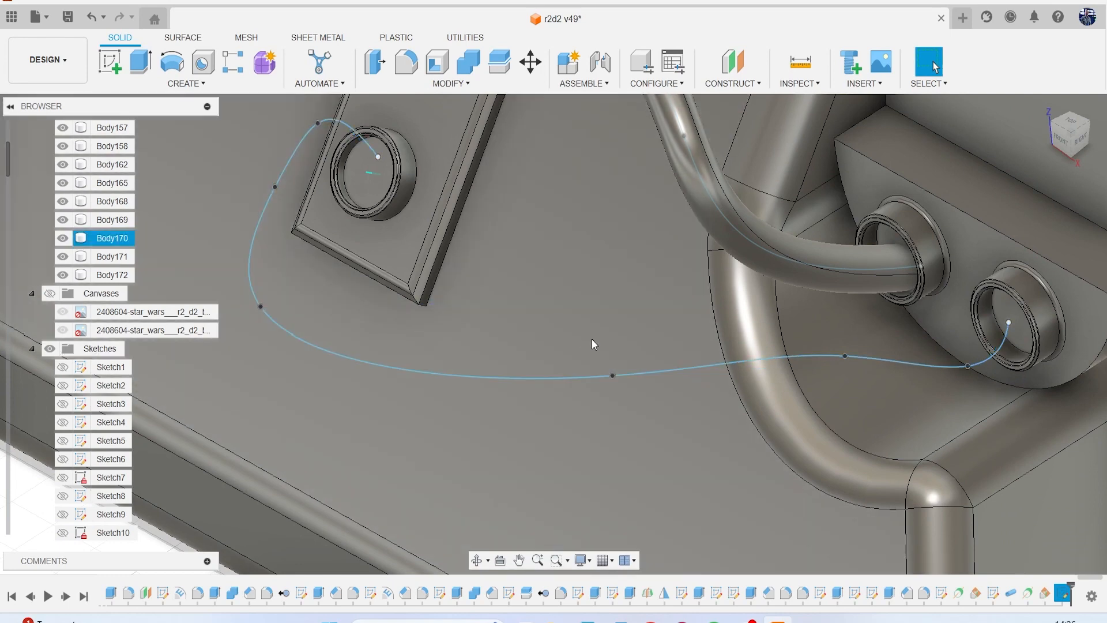
Create a circular pipe with a 0.30 mm section along the smoothed spline as a new body.
scroll(432, 269, down, 3)
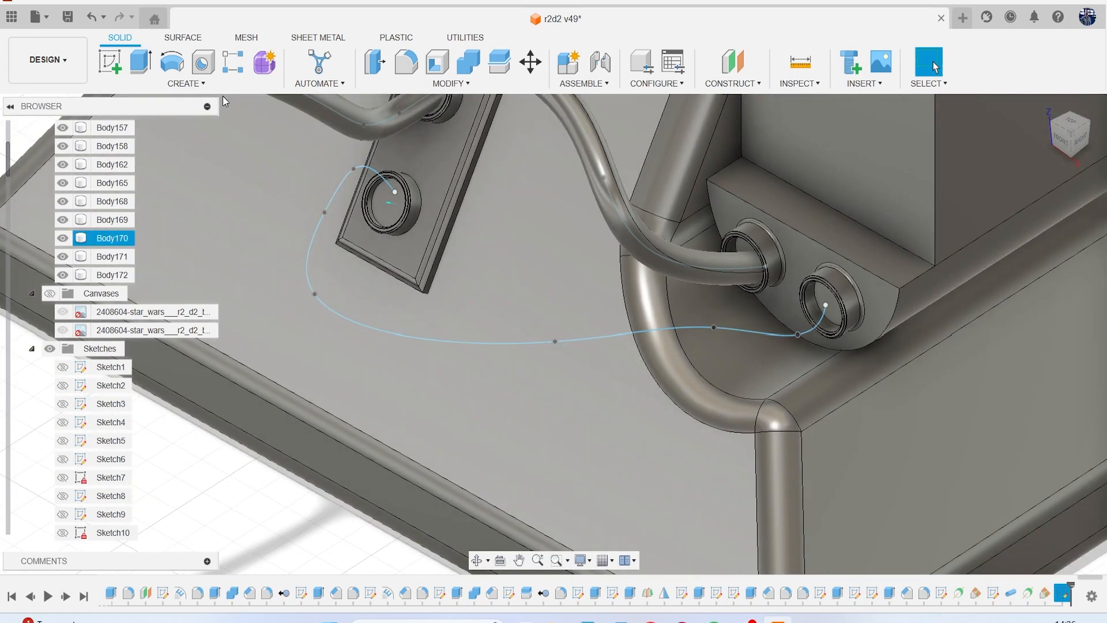
click(193, 84)
click(162, 380)
click(397, 337)
scroll(676, 309, up, 3)
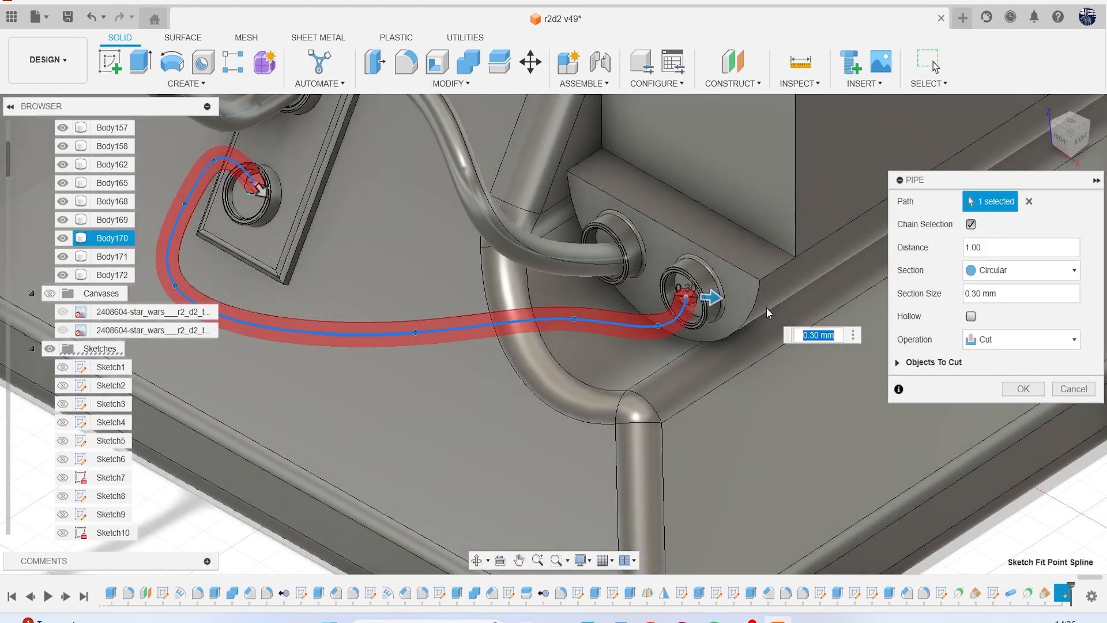
click(1021, 339)
click(1016, 397)
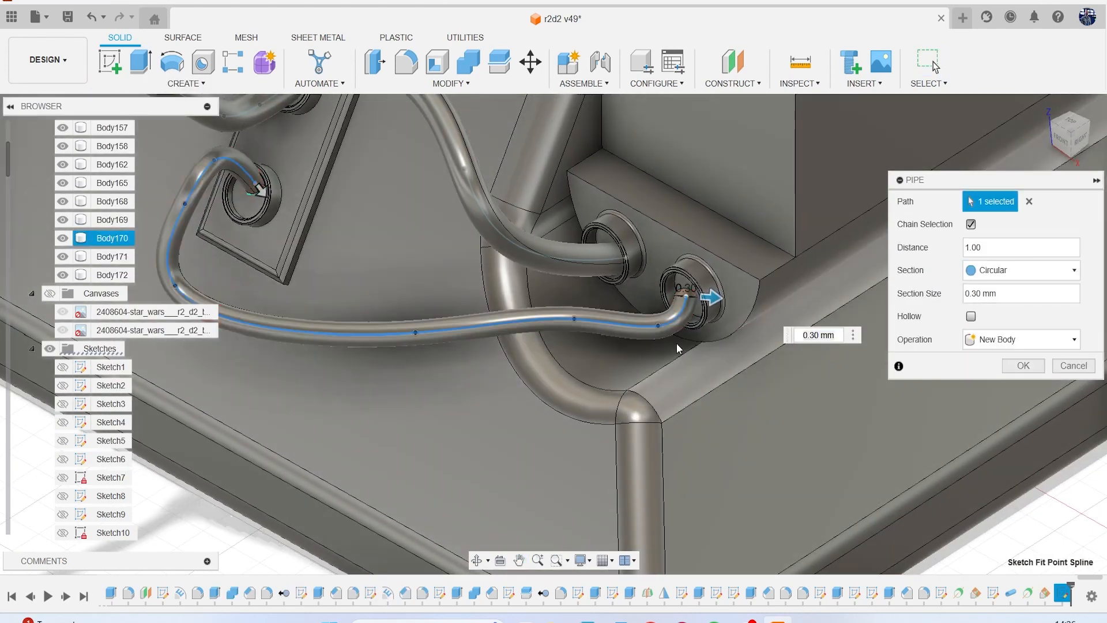
scroll(616, 338, down, 2)
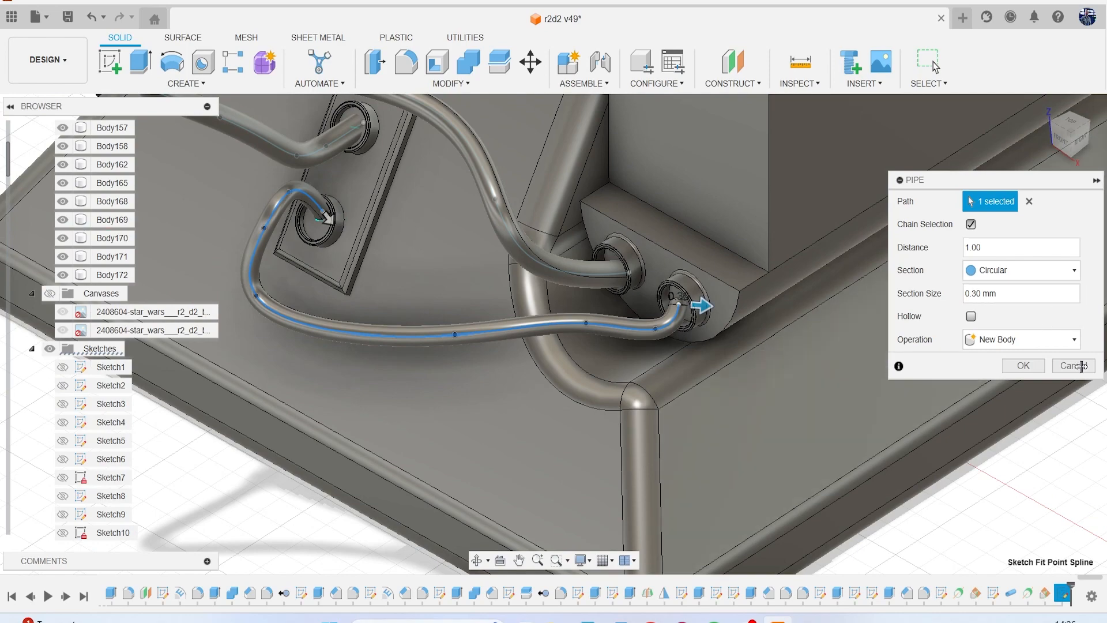
click(1023, 365)
Hide Sketch110, which holds the upper hose's spline path.
scroll(868, 354, down, 3)
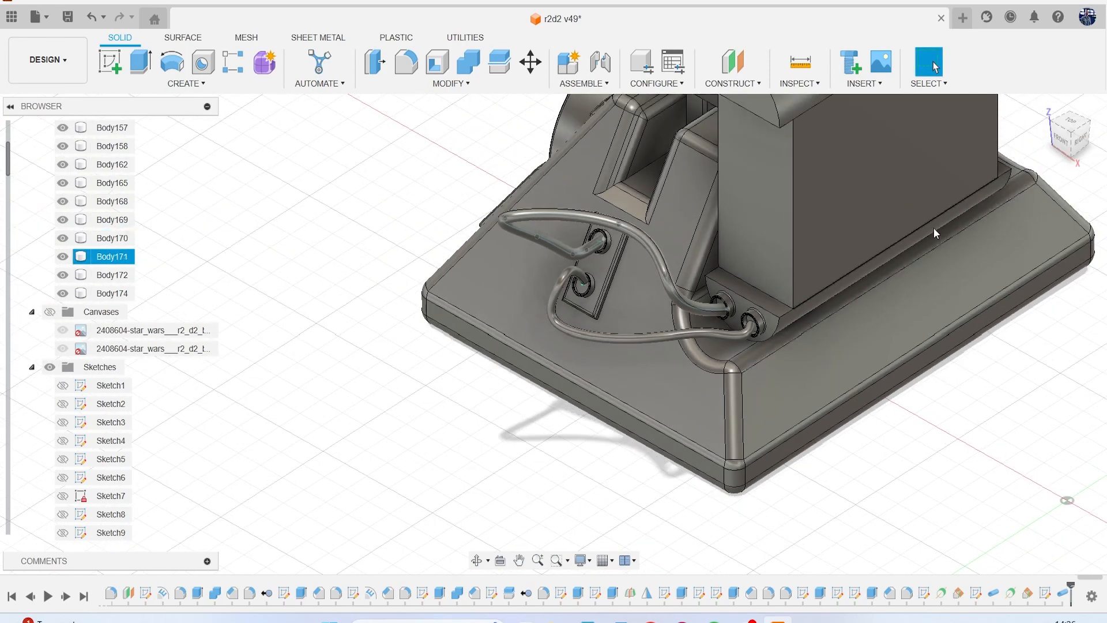
shift+middle_drag(868, 354, 750, 329)
shift+middle_drag(449, 322, 592, 297)
scroll(558, 291, up, 6)
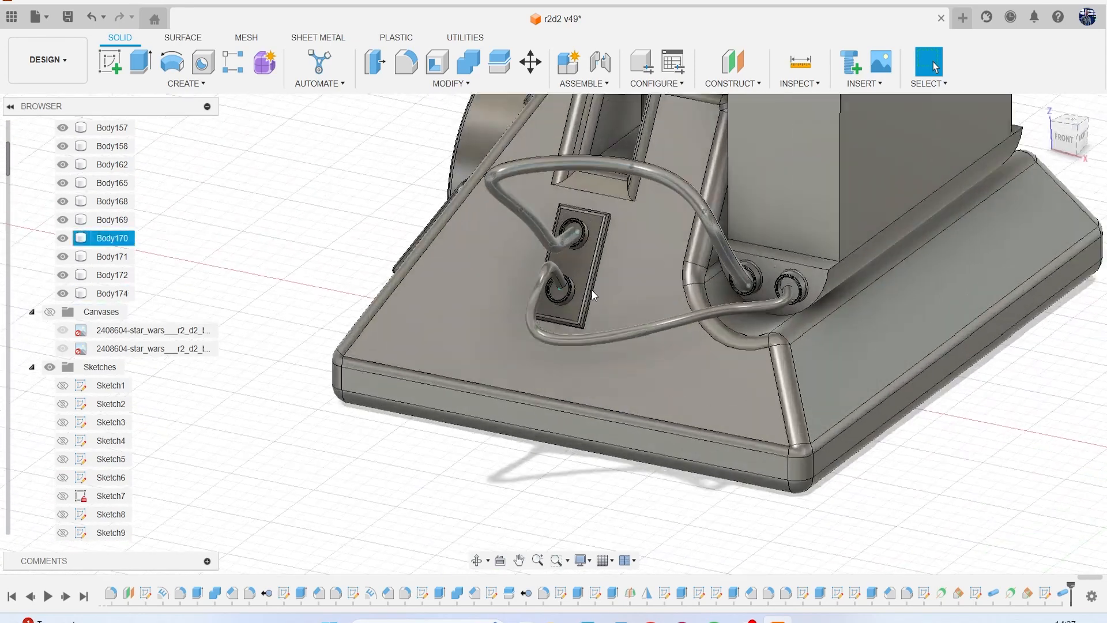
scroll(94, 404, down, 10)
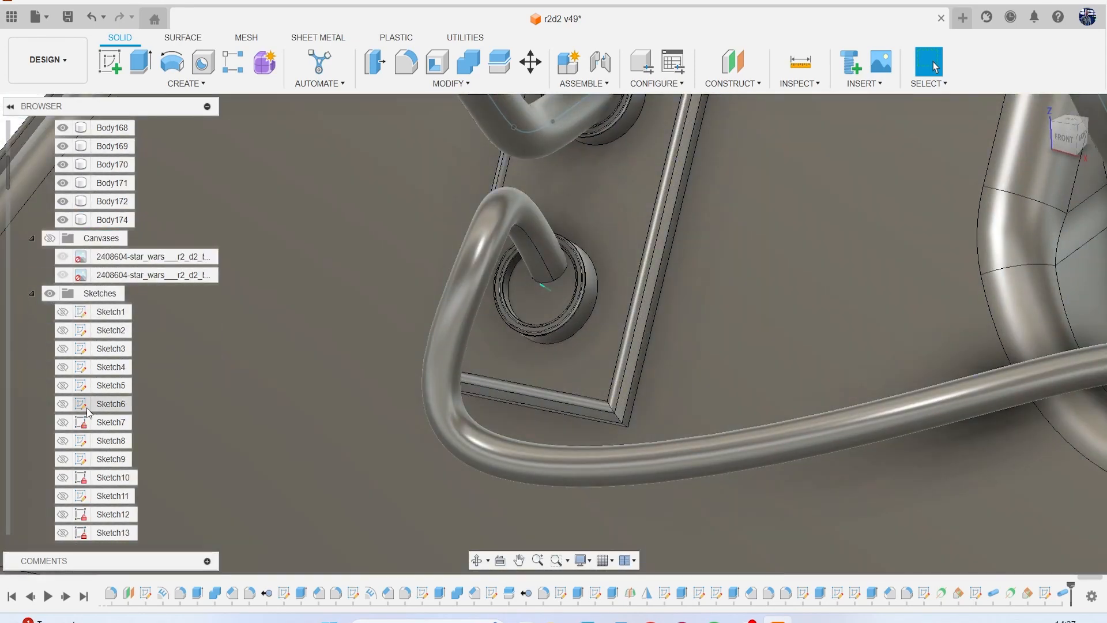
scroll(94, 411, down, 5)
scroll(91, 428, down, 4)
scroll(84, 454, down, 5)
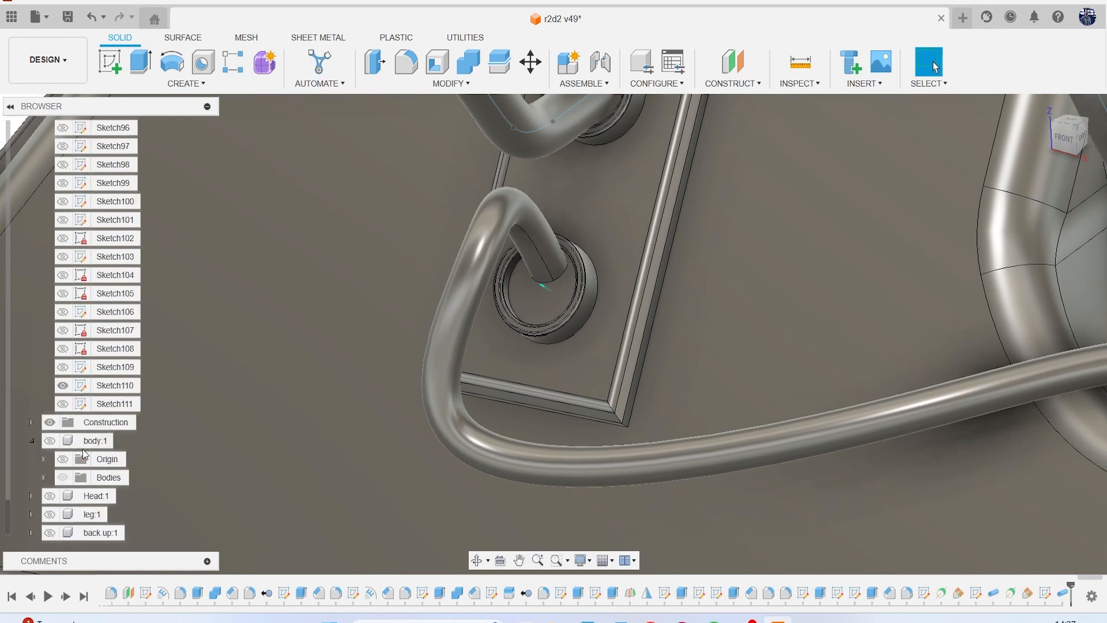
click(64, 395)
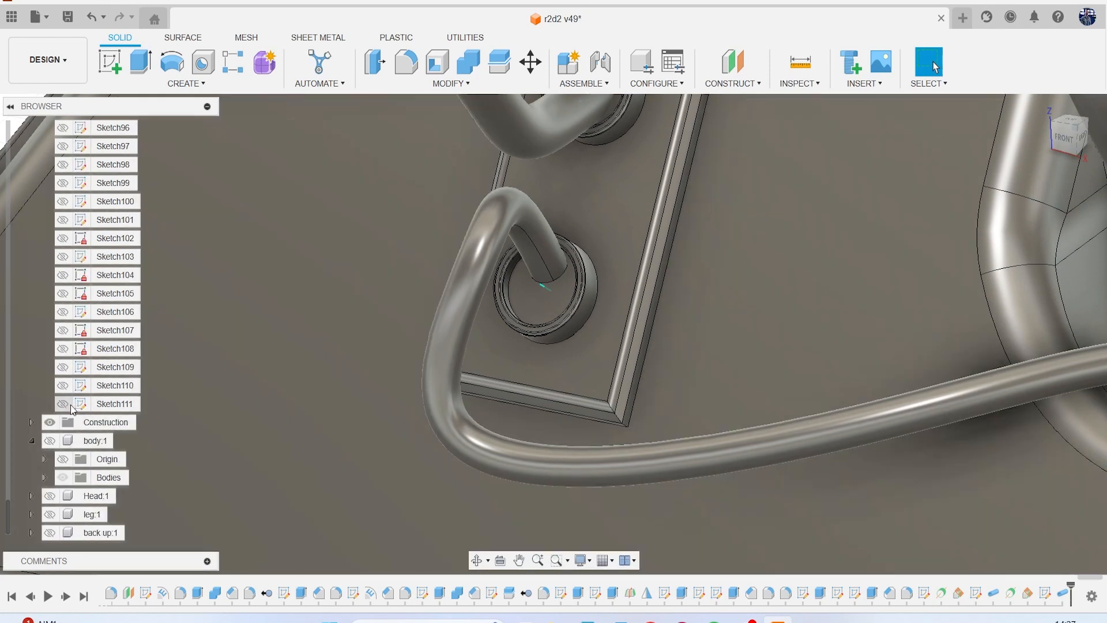
Show Sketch111 and move the spline's end point inside the plate's lower ring 0.194 mm along Y.
click(64, 405)
middle_drag(225, 319, 142, 344)
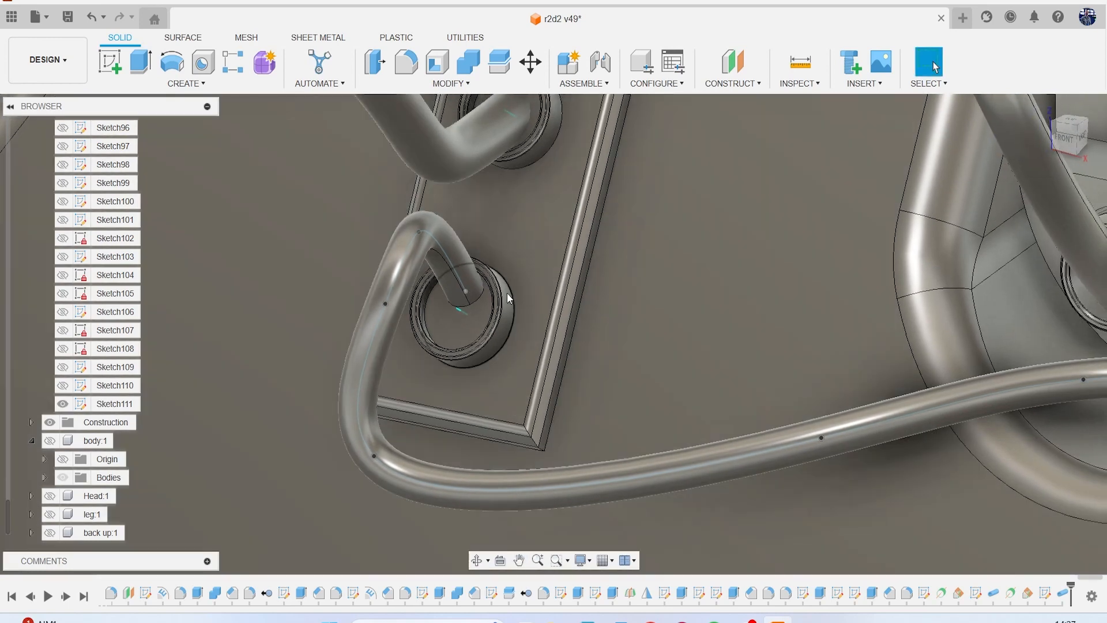
click(465, 291)
right_click(640, 301)
click(583, 316)
drag(459, 332, 455, 341)
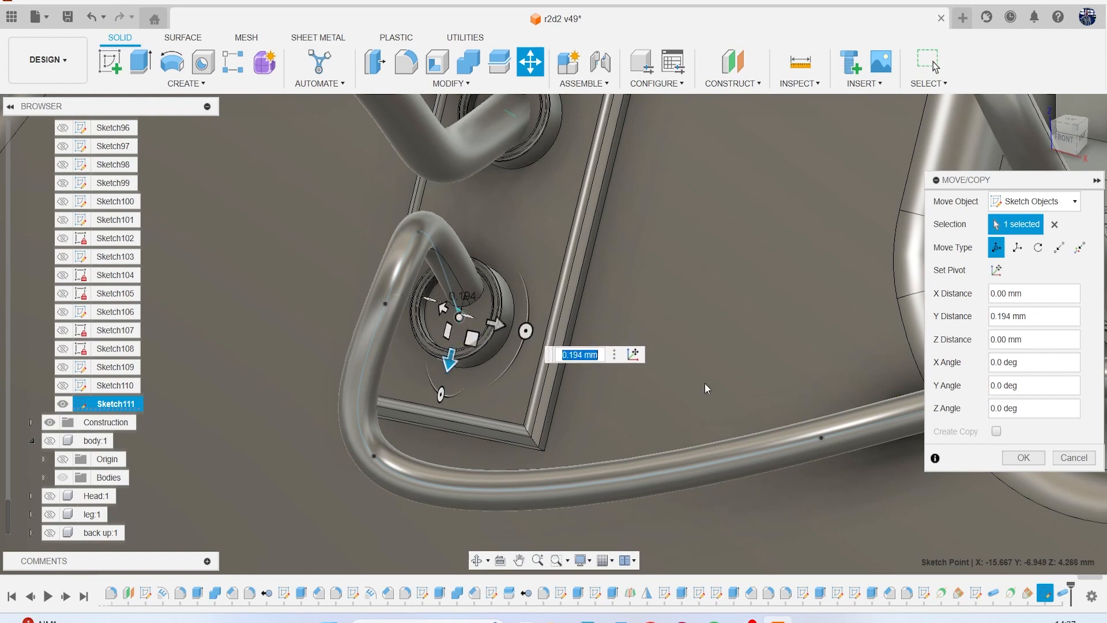
click(1027, 458)
Move the spline's end point in the leg's second socket 0.127 mm in Z, -0.05 mm in X and -0.097 mm in Y.
scroll(838, 433, down, 5)
middle_drag(814, 414, 371, 382)
scroll(578, 386, up, 5)
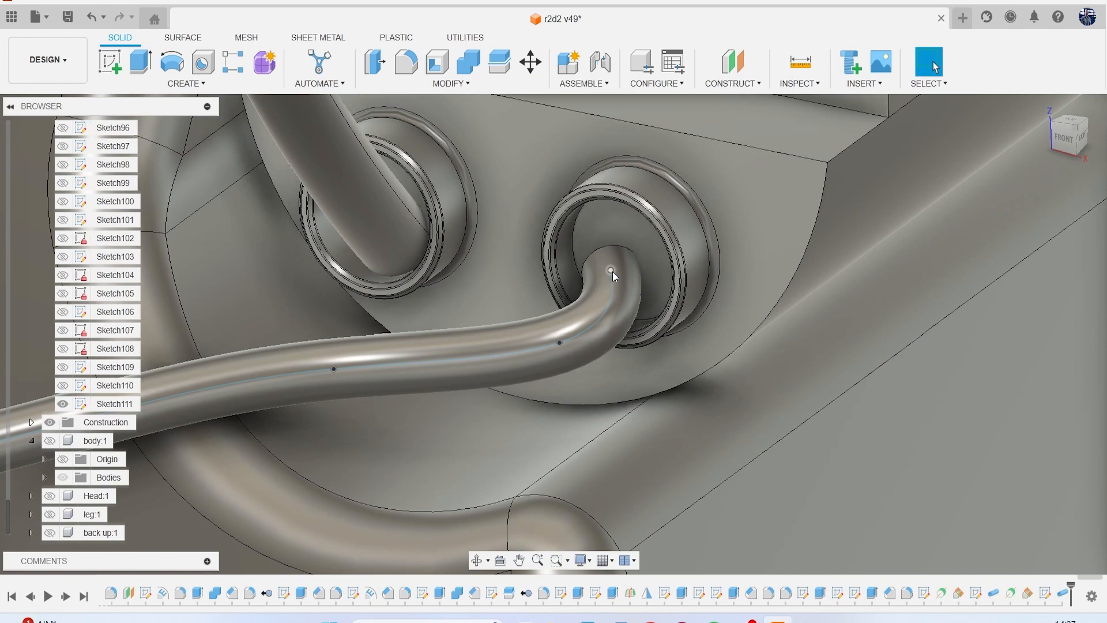
click(611, 271)
right_click(773, 280)
click(662, 289)
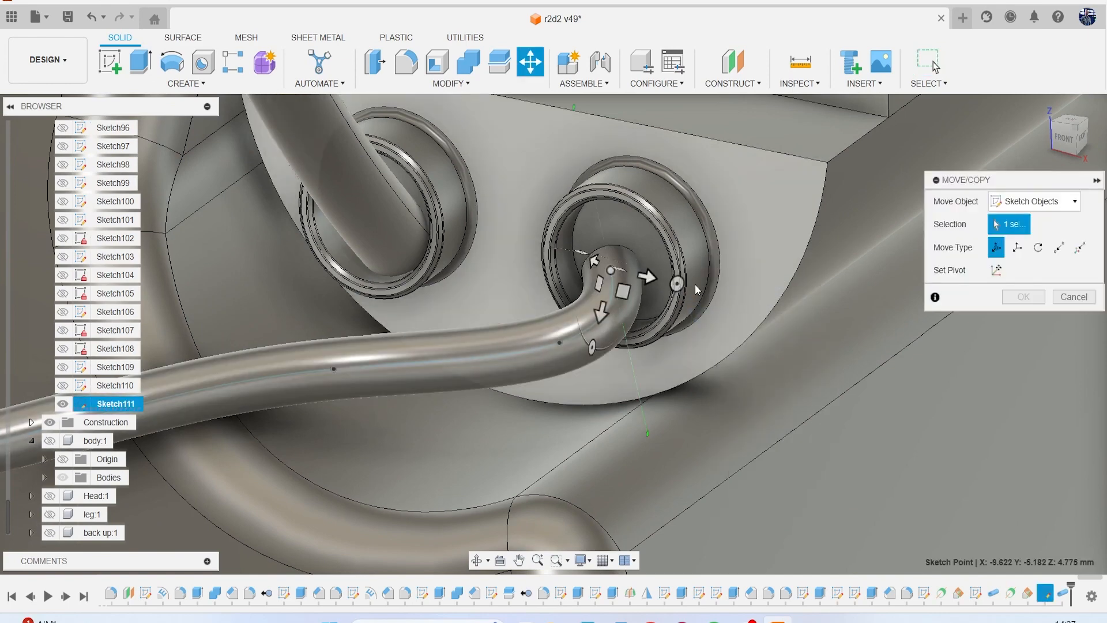
drag(650, 279, 667, 282)
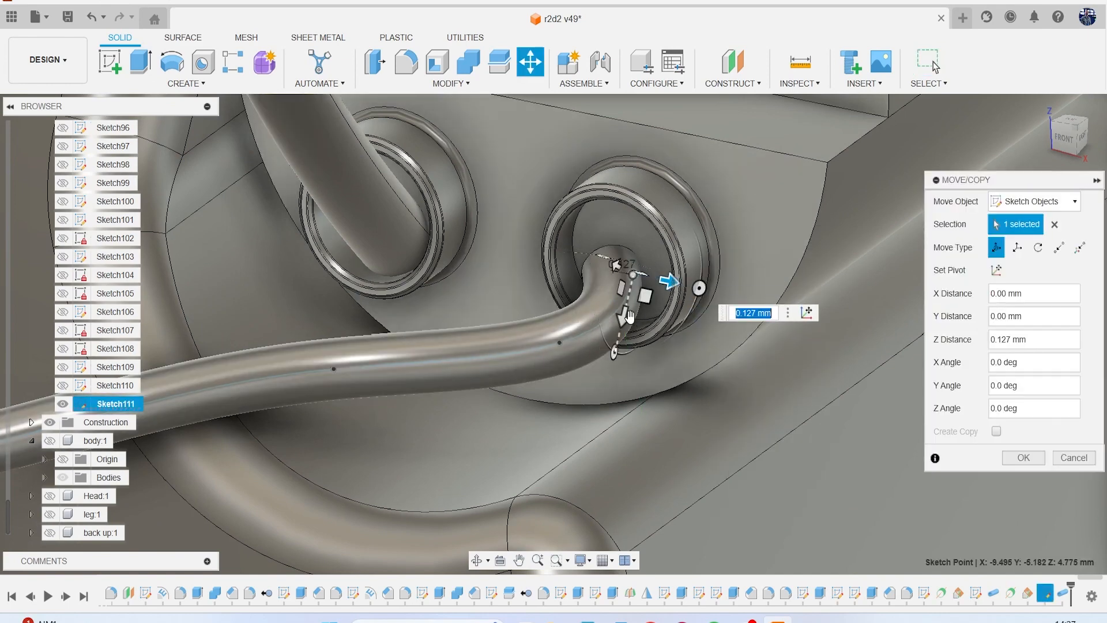
click(1067, 144)
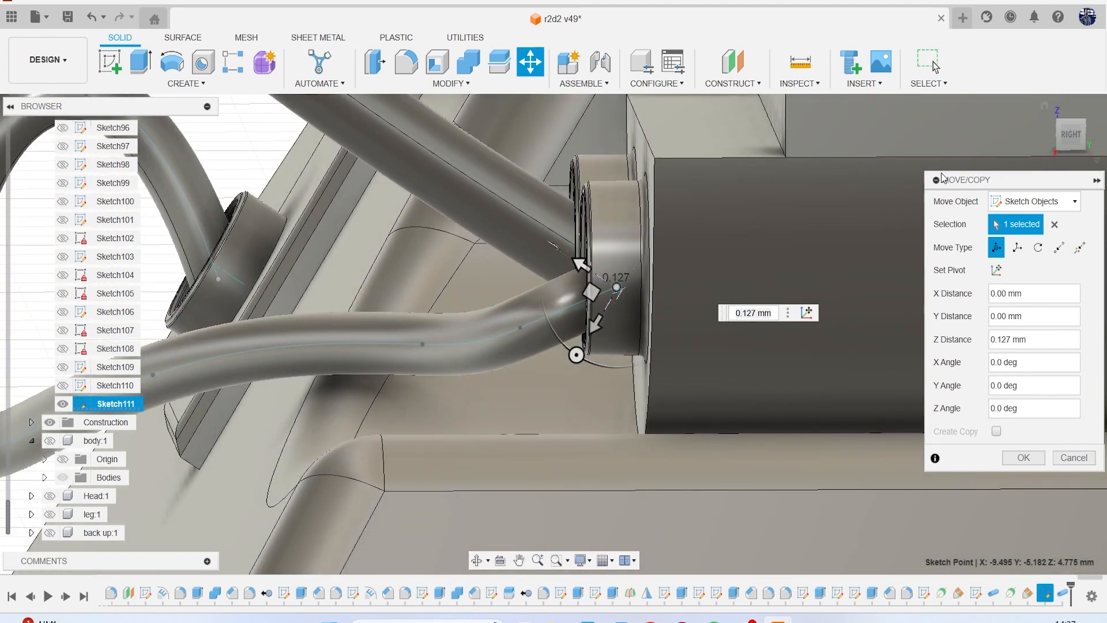
drag(592, 291, 610, 283)
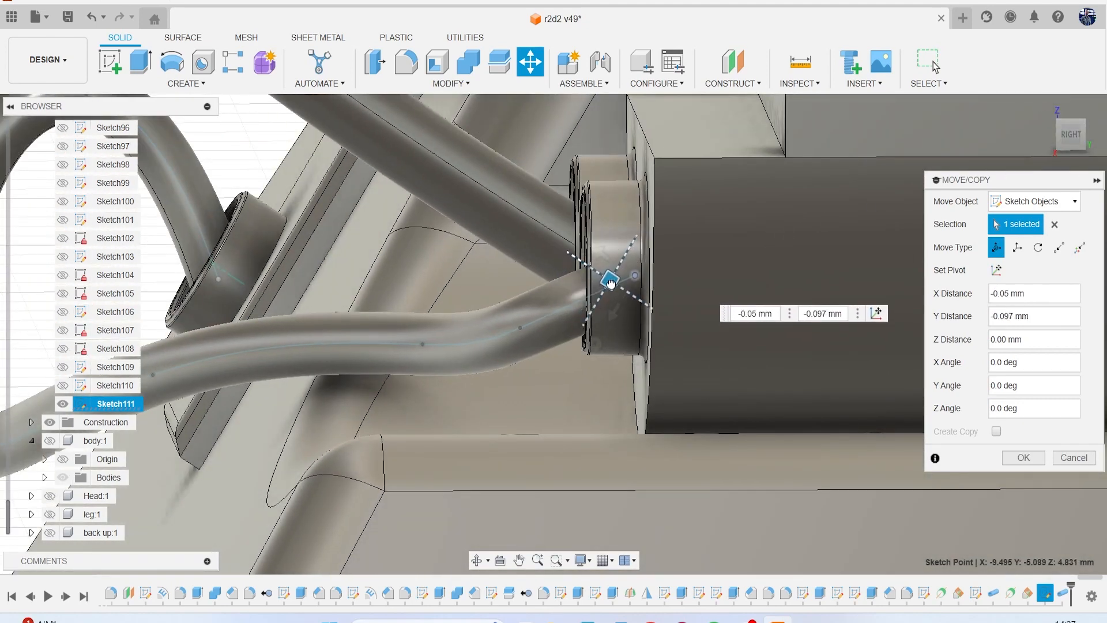
click(1040, 461)
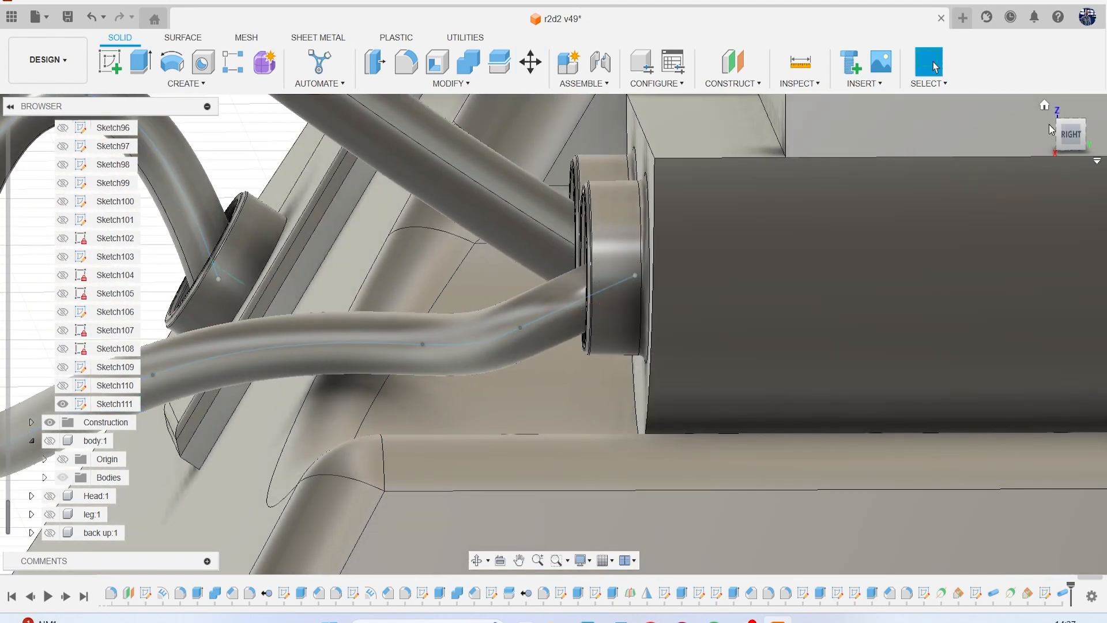
Hide Sketch111 and save the design with the version description "User Saved".
mouse_move(1070, 145)
mouse_down()
mouse_move(1024, 142)
mouse_move(1038, 159)
mouse_move(1084, 161)
mouse_move(1102, 149)
mouse_up()
scroll(627, 277, up, 3)
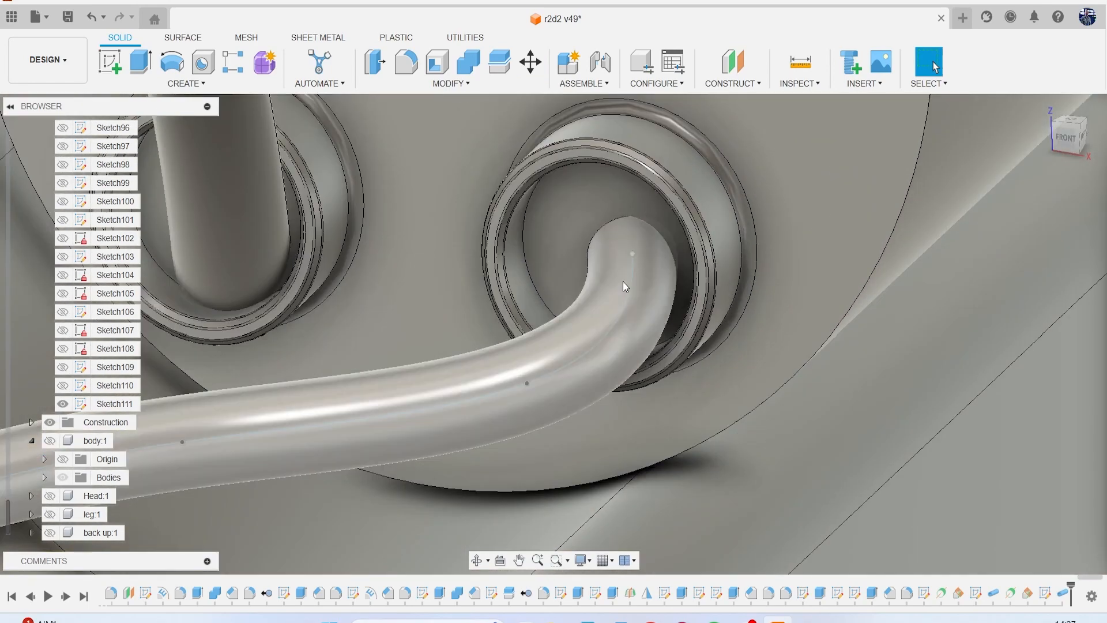
scroll(577, 305, down, 6)
scroll(554, 316, down, 5)
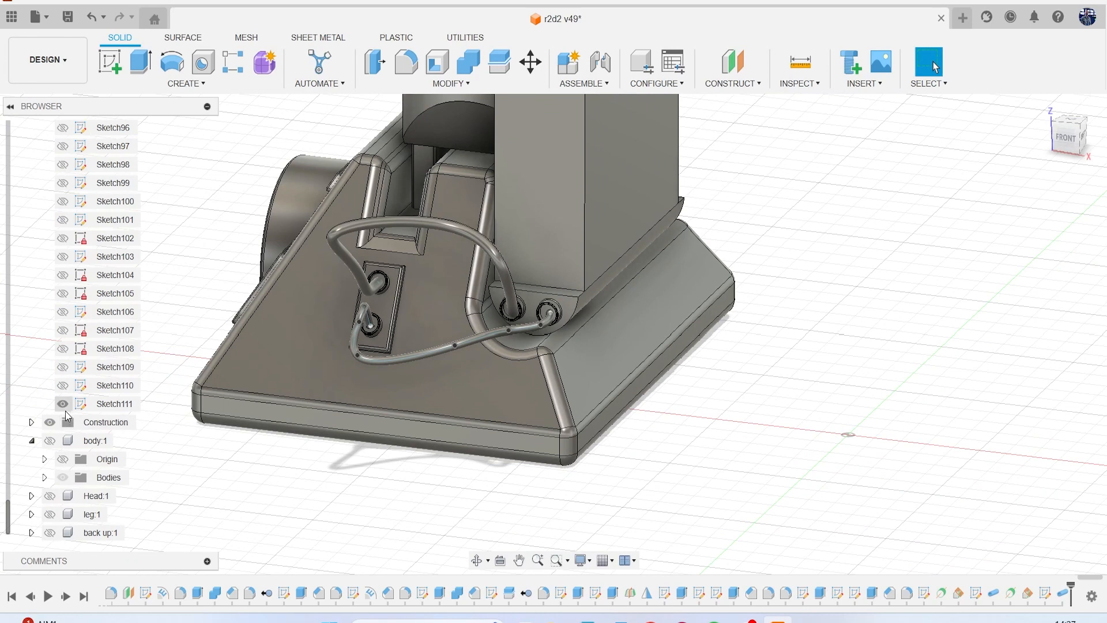
scroll(312, 337, down, 8)
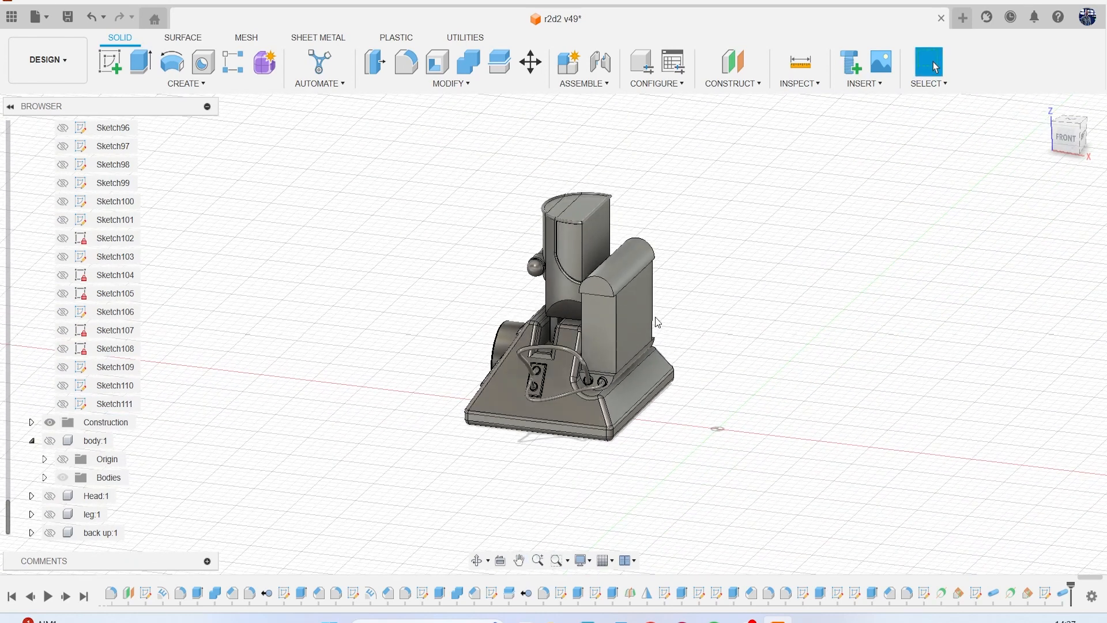
click(68, 18)
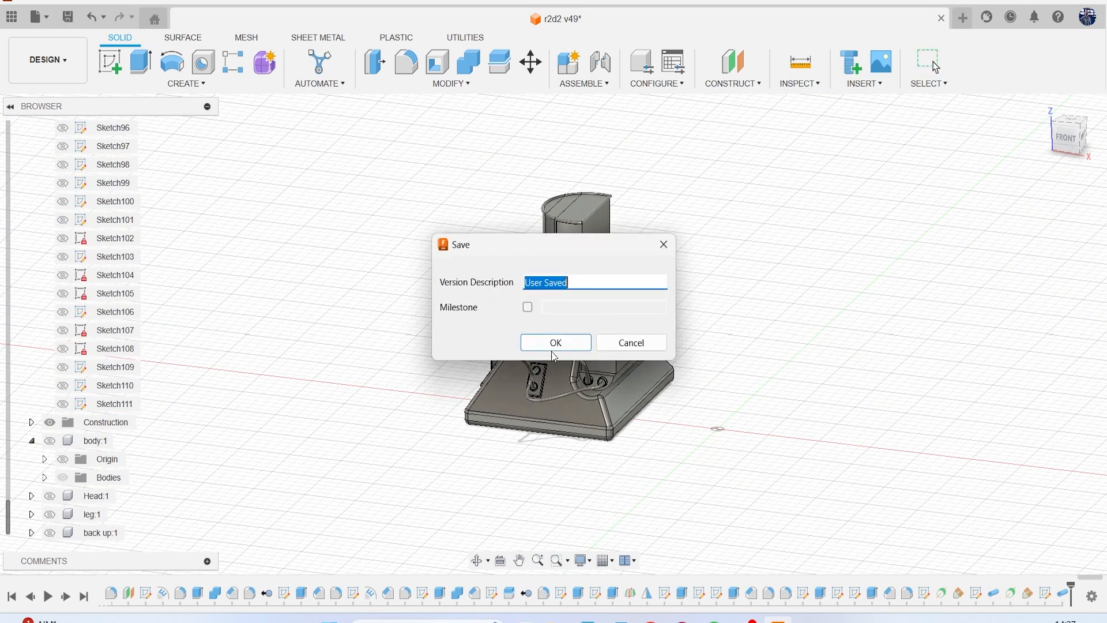
click(553, 344)
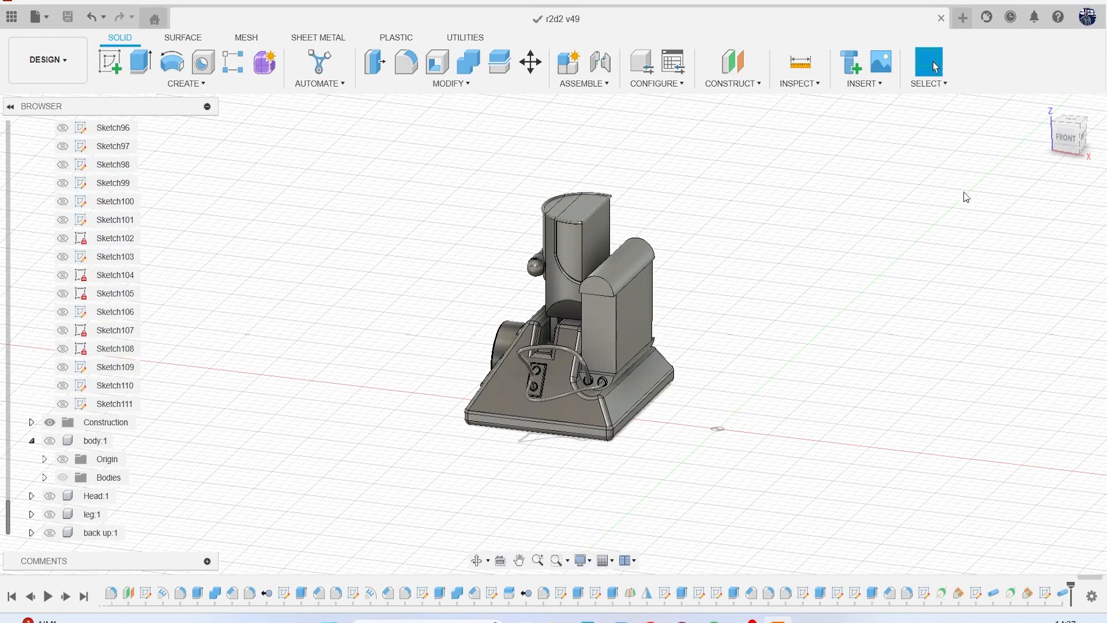
Show the body, Head and leg components and examine the whole robot with the new foot and hoses.
mouse_move(1074, 141)
mouse_down()
mouse_move(1035, 143)
mouse_move(980, 118)
mouse_move(859, 164)
mouse_move(827, 151)
mouse_move(752, 151)
mouse_move(686, 120)
mouse_move(646, 122)
mouse_move(647, 144)
mouse_move(691, 150)
mouse_up()
scroll(698, 367, up, 6)
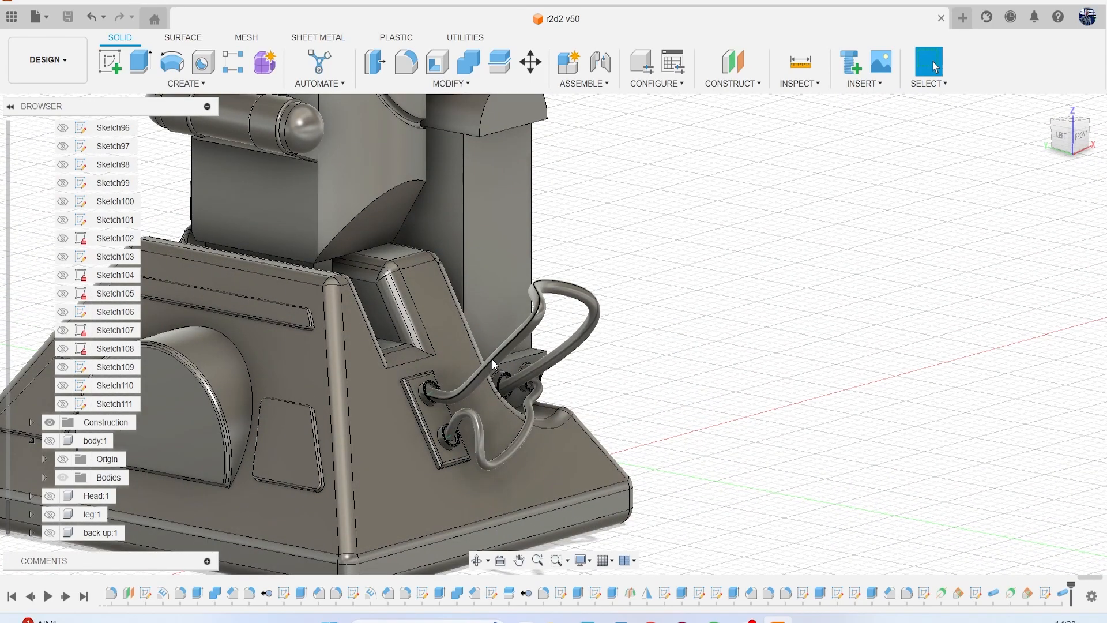
scroll(493, 359, down, 6)
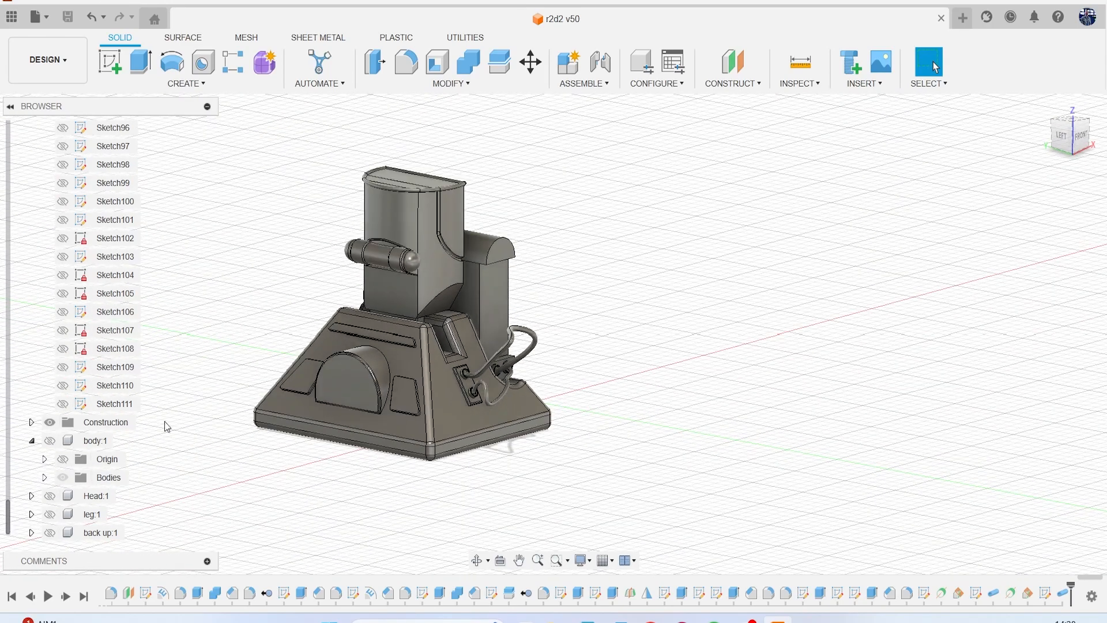
click(50, 440)
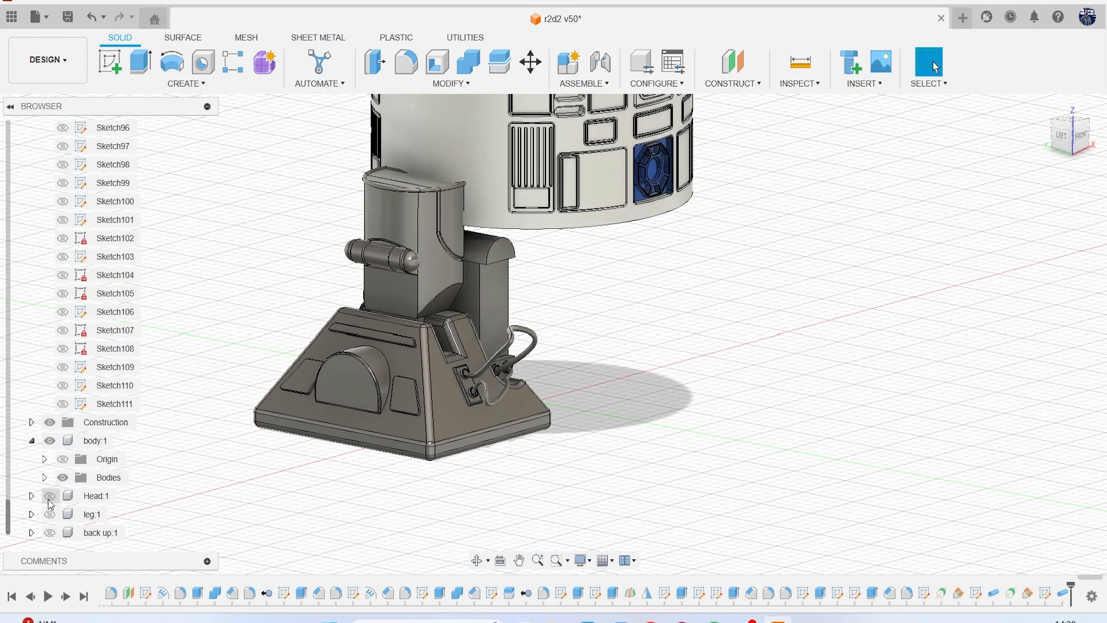
click(49, 516)
scroll(326, 439, down, 5)
middle_drag(504, 392, 687, 372)
mouse_move(1065, 143)
mouse_down()
mouse_move(1077, 130)
mouse_move(1036, 129)
mouse_move(1058, 160)
mouse_move(1085, 148)
mouse_move(1084, 130)
mouse_move(1049, 144)
mouse_move(1045, 130)
mouse_up()
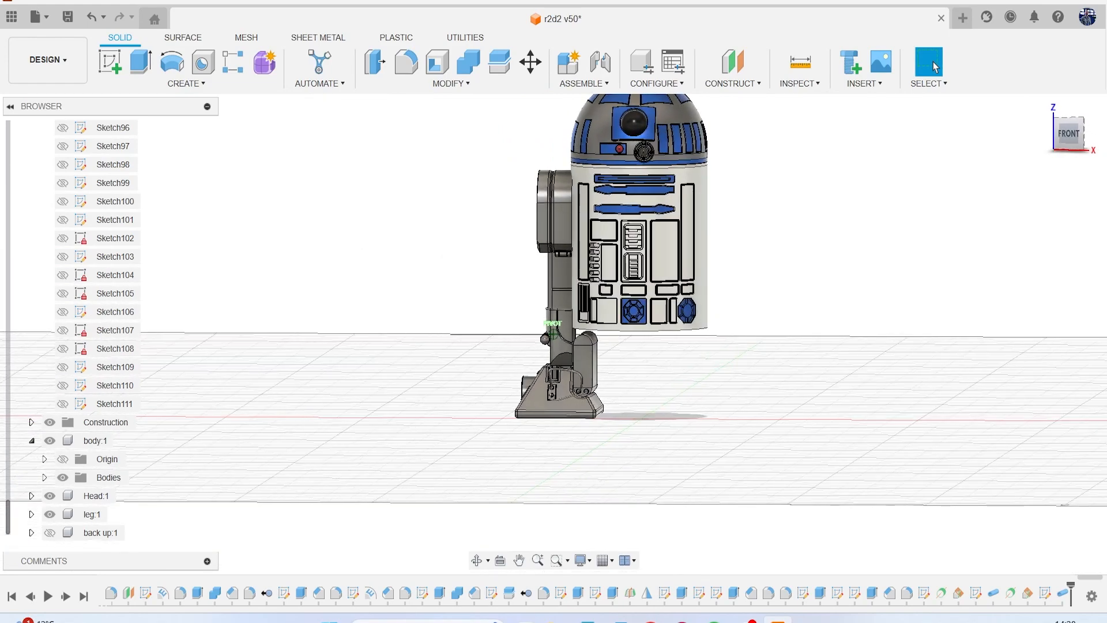
mouse_move(945, 309)
shift+middle_down()
mouse_move(945, 290)
mouse_move(890, 348)
shift+middle_up()
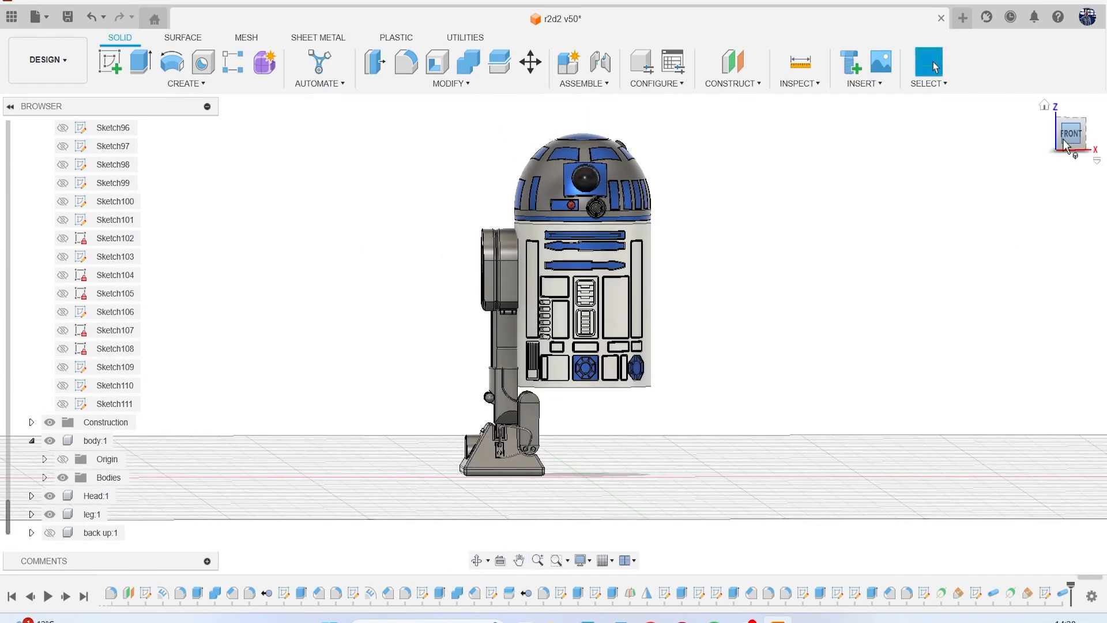
shift+middle_drag(1065, 147, 1054, 141)
mouse_move(1054, 142)
mouse_down()
mouse_move(7, 146)
mouse_move(1000, 157)
mouse_move(1059, 145)
mouse_up()
Hide the Head and body components, leaving the leg component shown with the foot.
click(49, 496)
click(50, 514)
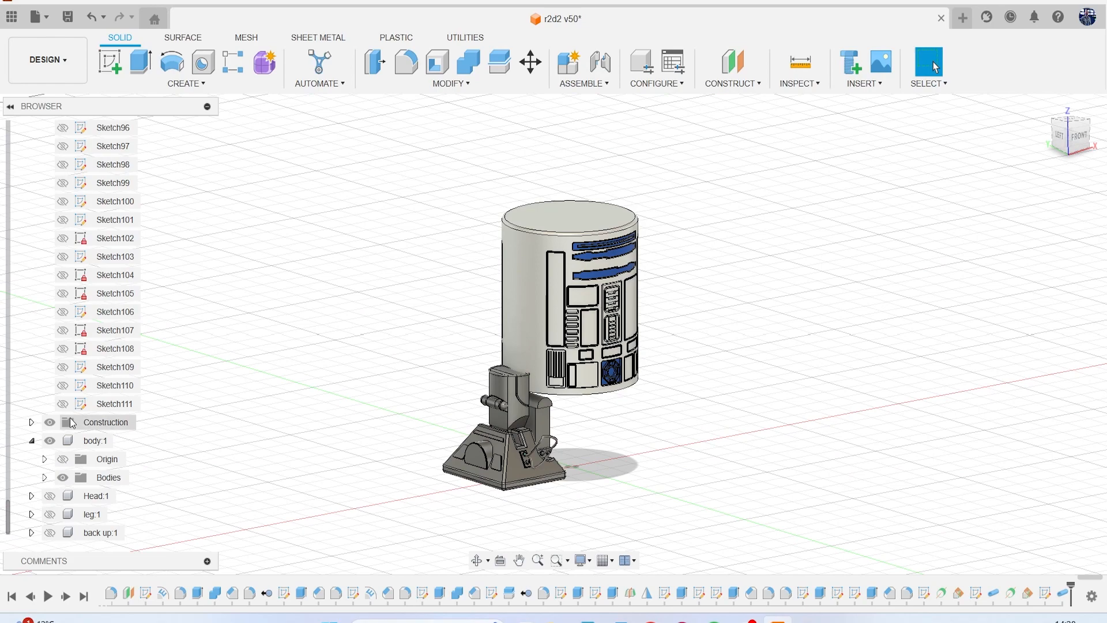
click(49, 440)
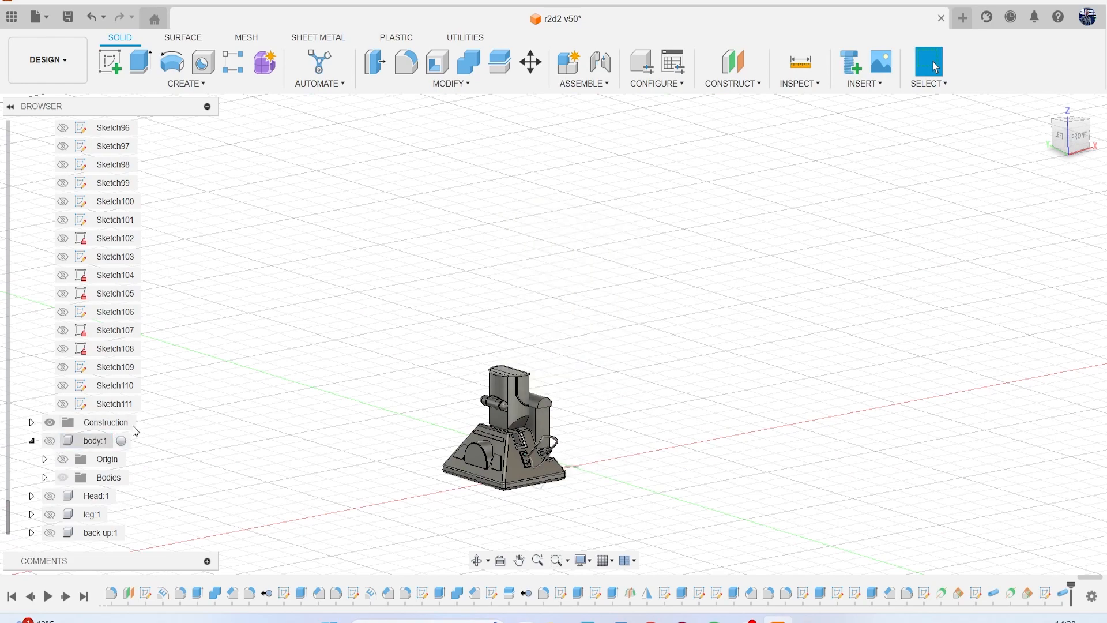
click(50, 514)
scroll(345, 389, up, 5)
scroll(423, 397, up, 2)
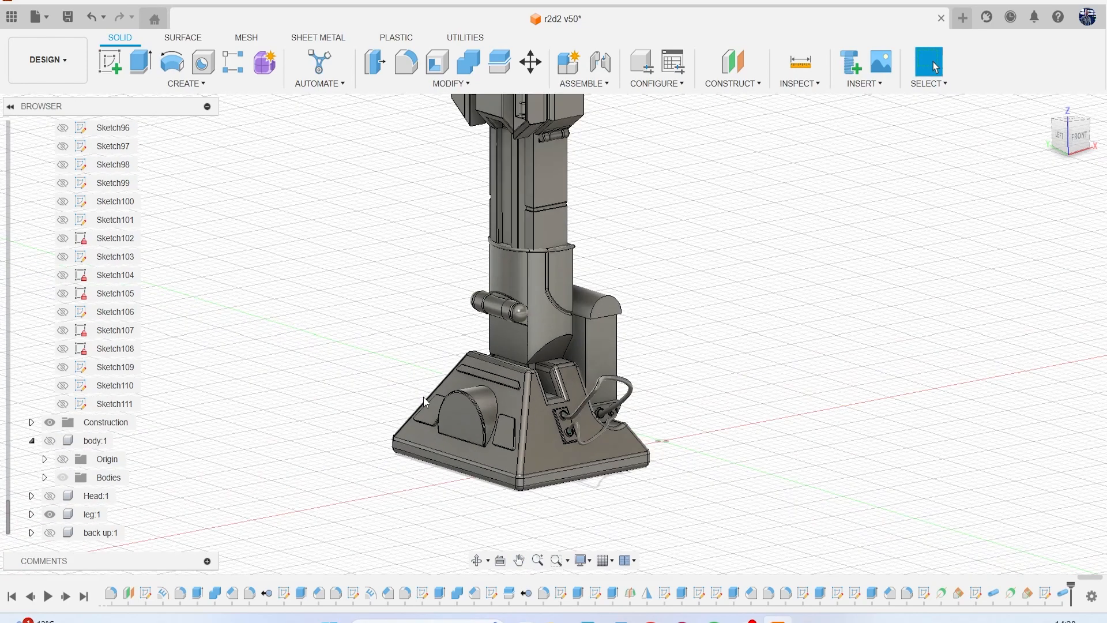
Display the reference canvases, examine the foot, hoses and cylinders beside the lower leg, and hide the canvases again.
scroll(115, 323, up, 5)
scroll(116, 311, up, 3)
scroll(113, 296, up, 10)
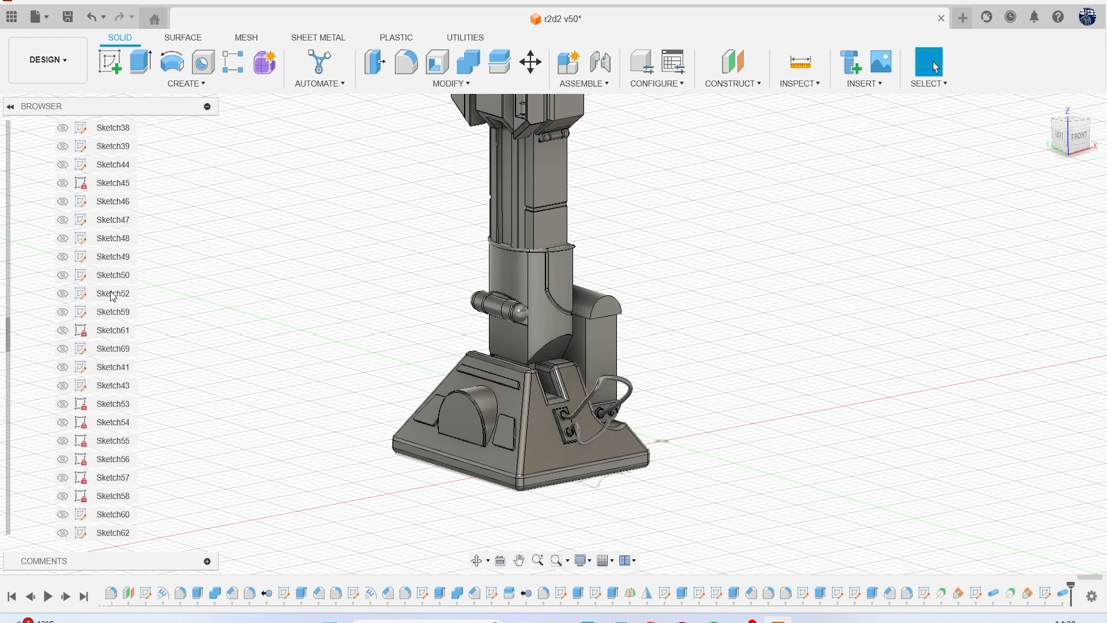
scroll(109, 291, up, 7)
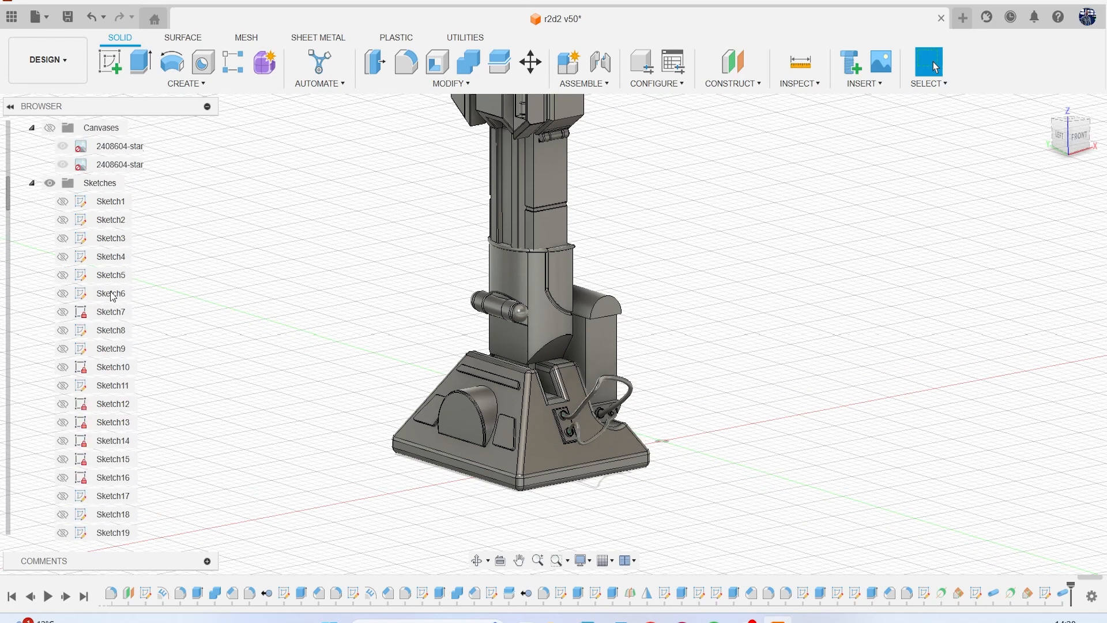
click(33, 277)
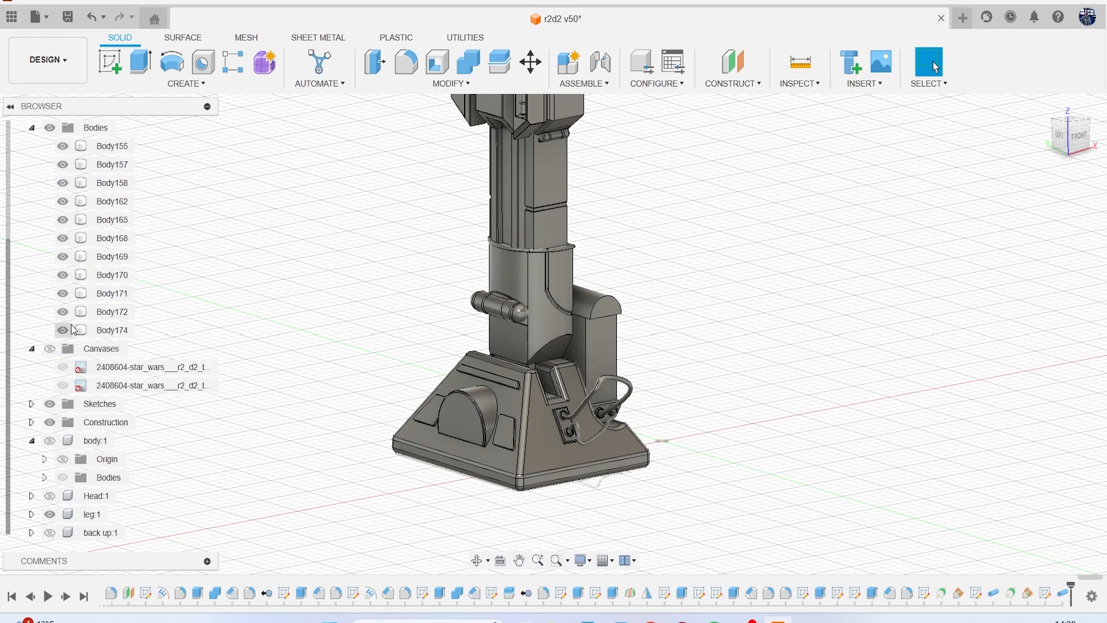
click(51, 350)
scroll(411, 286, down, 5)
middle_drag(410, 286, 294, 332)
scroll(299, 331, down, 3)
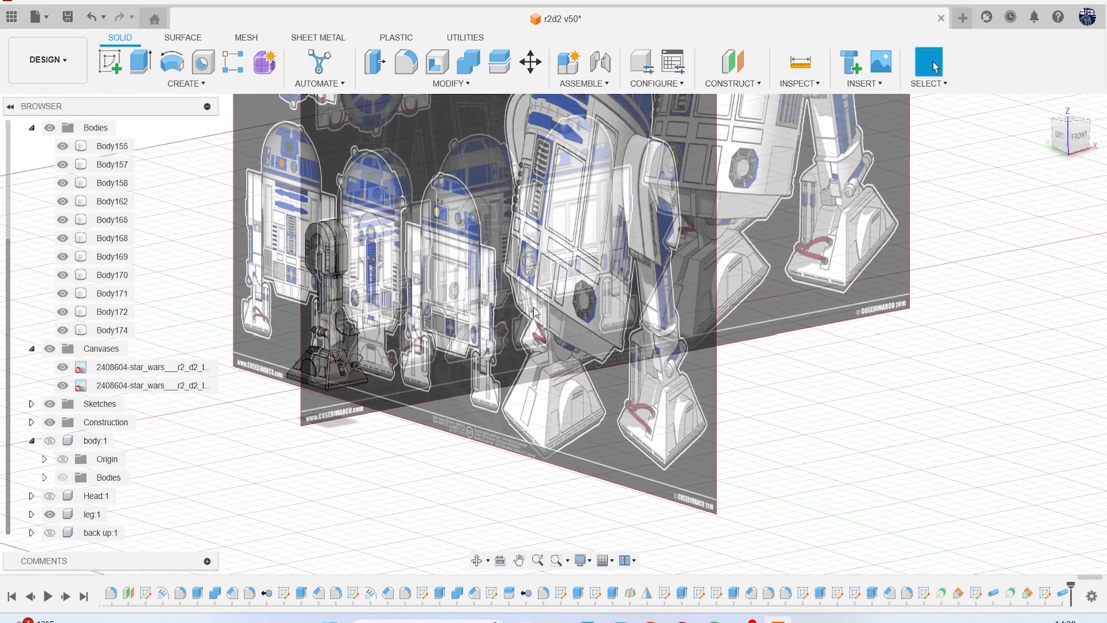
middle_drag(532, 305, 389, 347)
scroll(750, 271, up, 8)
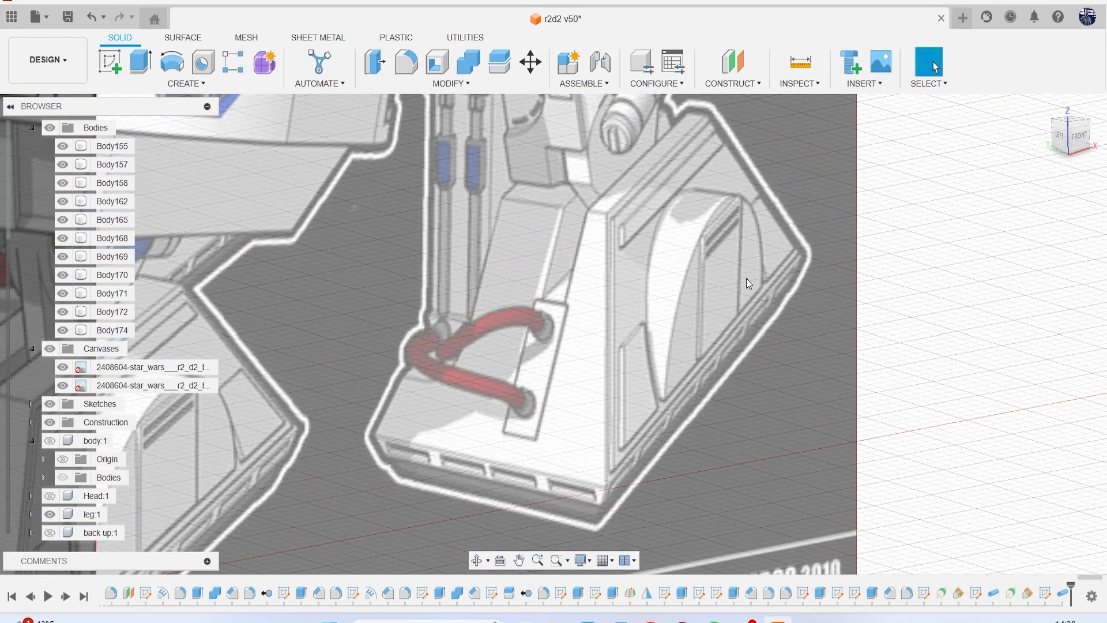
scroll(694, 264, down, 3)
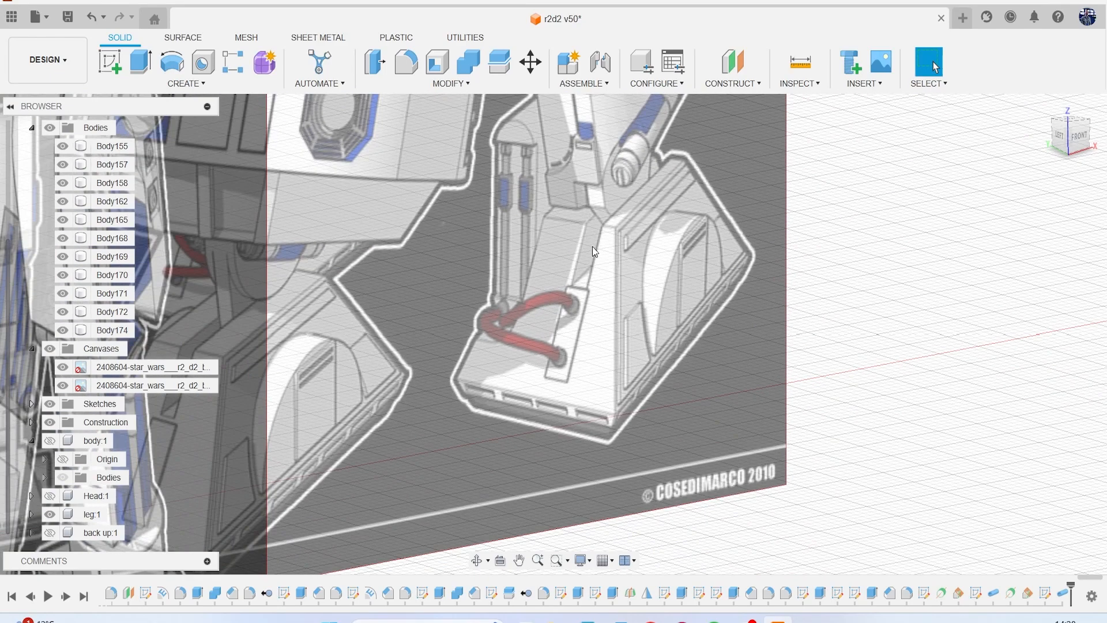
scroll(520, 217, down, 5)
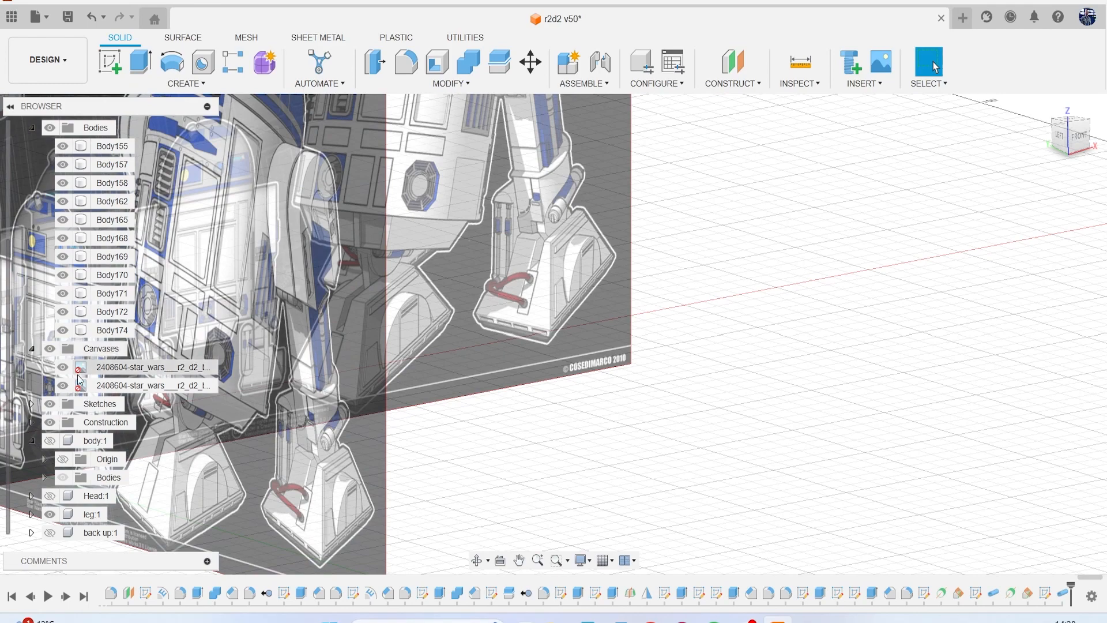
click(50, 349)
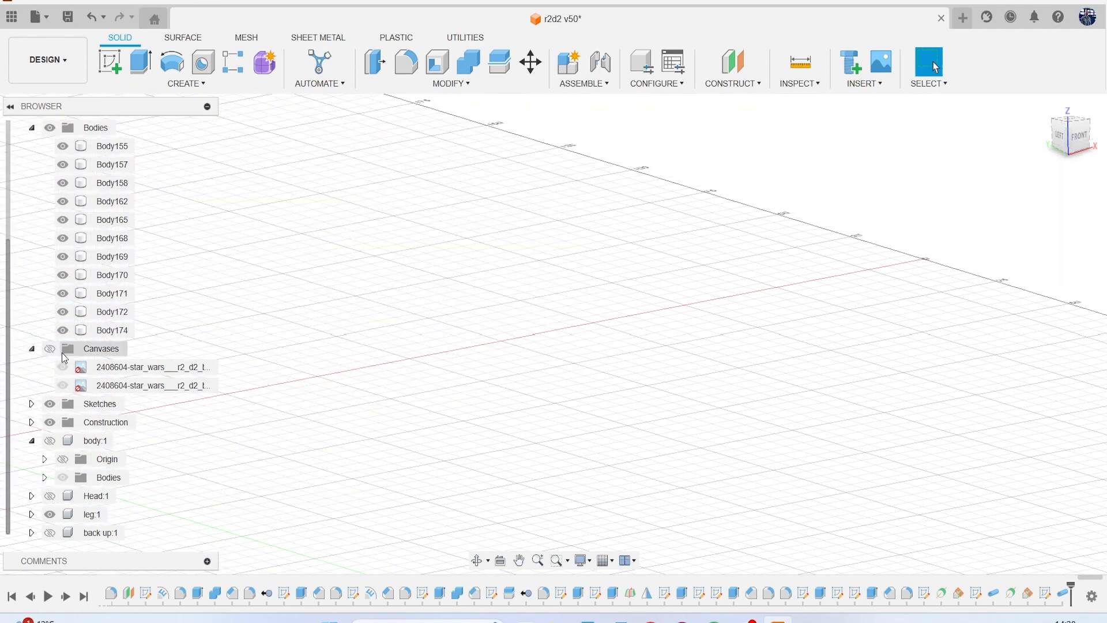
scroll(145, 369, up, 3)
scroll(277, 371, up, 10)
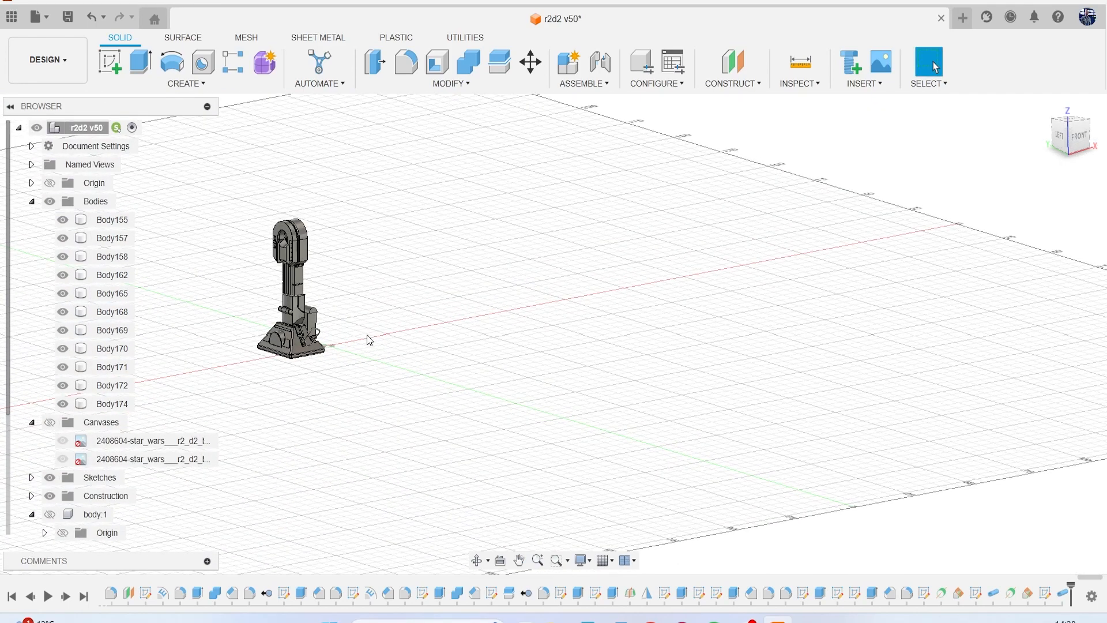
click(102, 65)
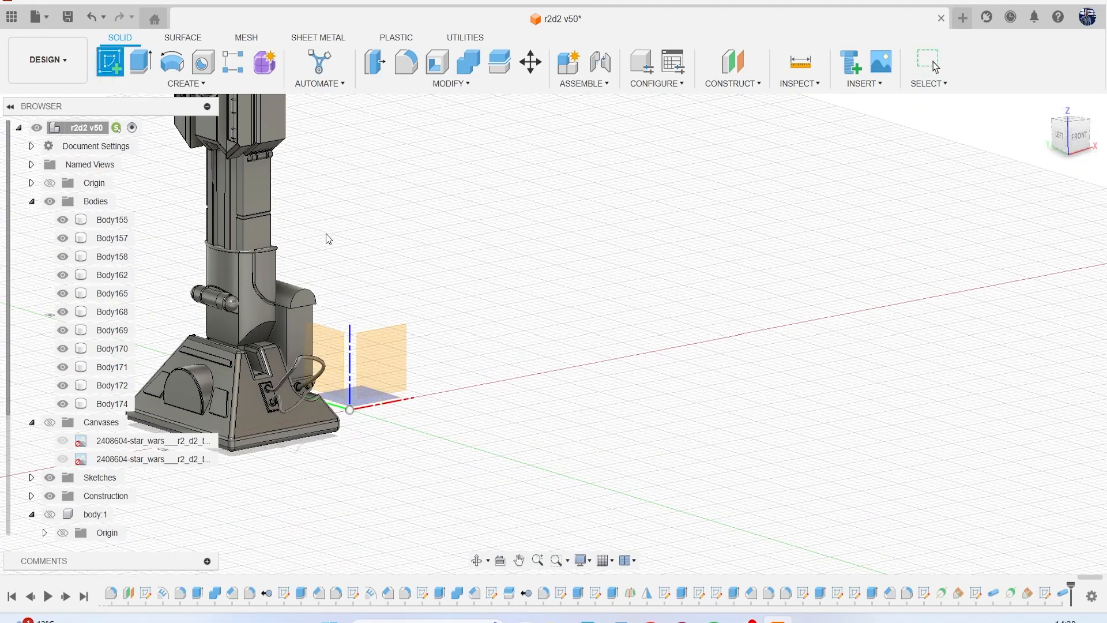
scroll(410, 269, up, 4)
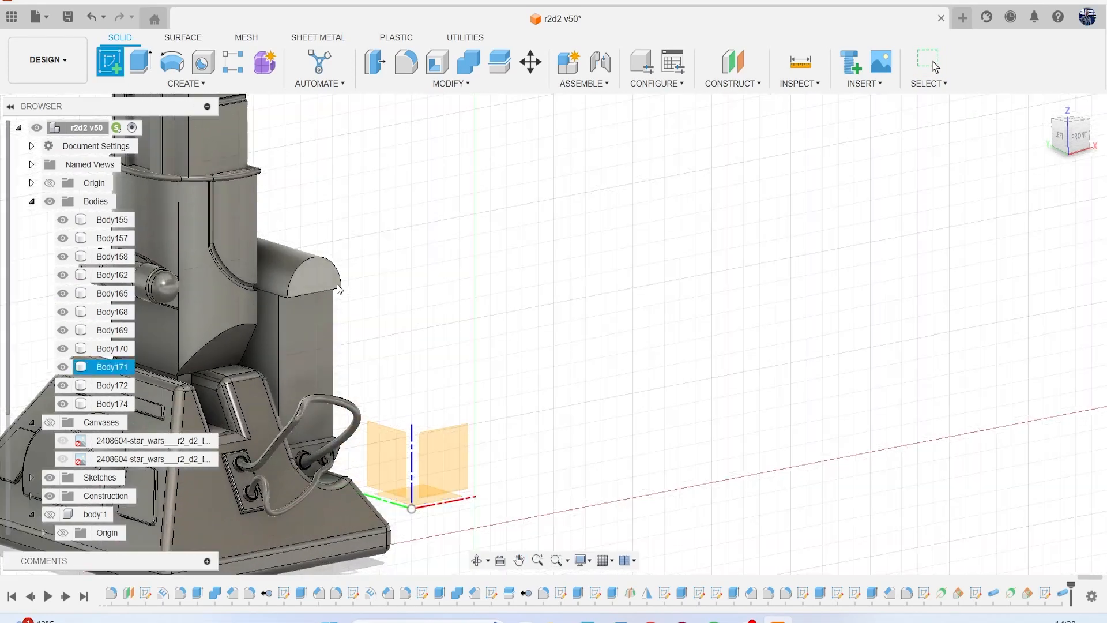
mouse_move(1059, 138)
mouse_down()
mouse_move(1053, 116)
mouse_move(1037, 113)
mouse_up()
click(493, 160)
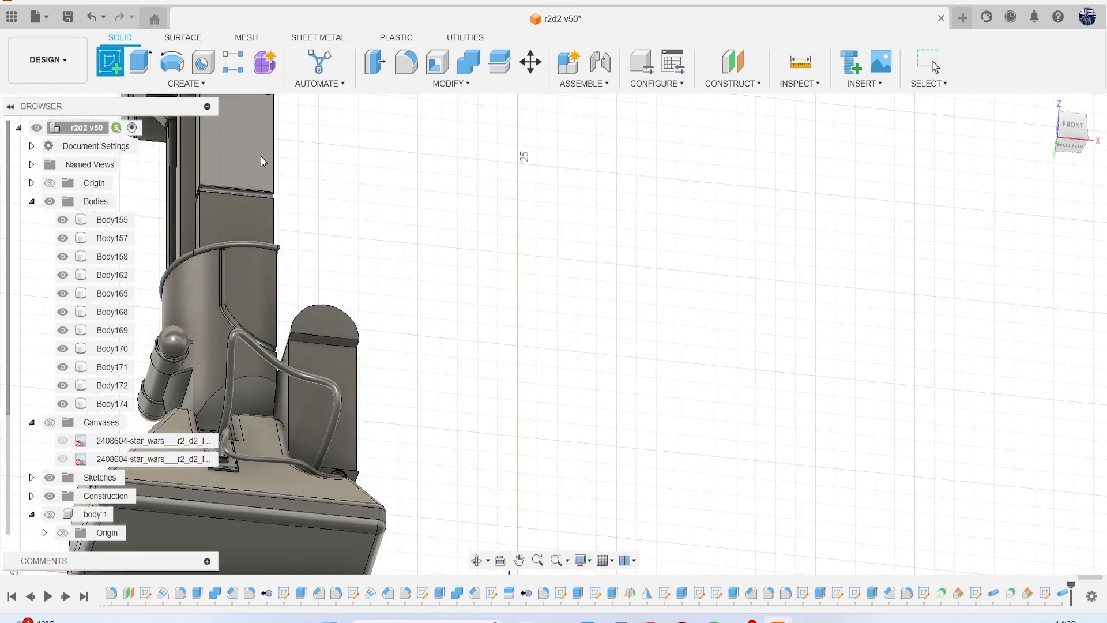
click(345, 347)
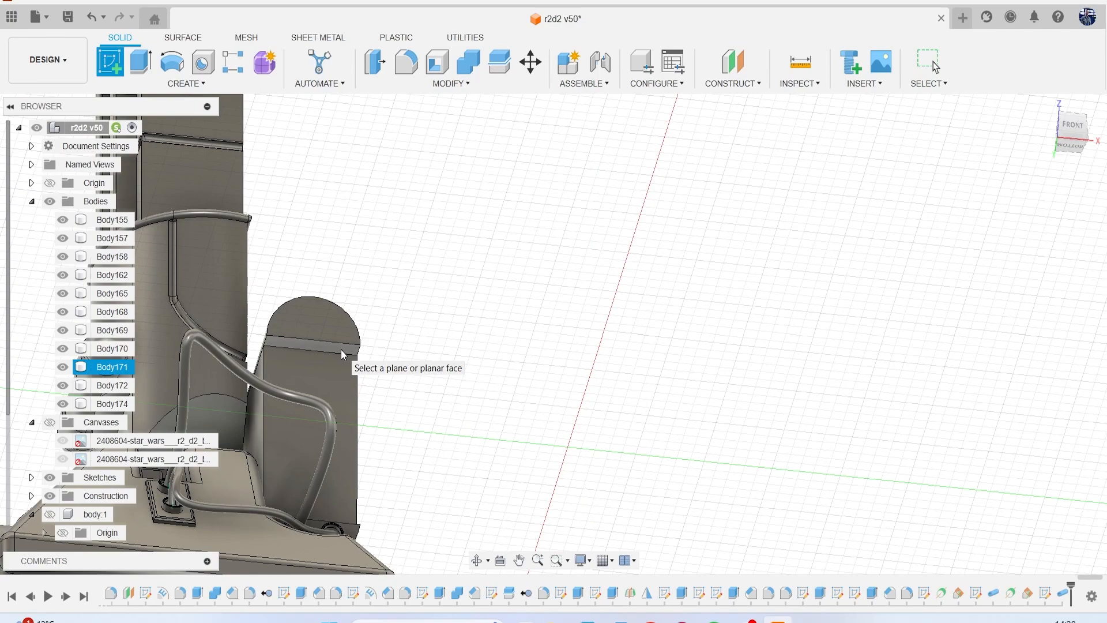
Start a Cylinder on the downward-facing ledge beneath the block's rounded top, with a base circle about 0.495 mm in diameter.
click(186, 84)
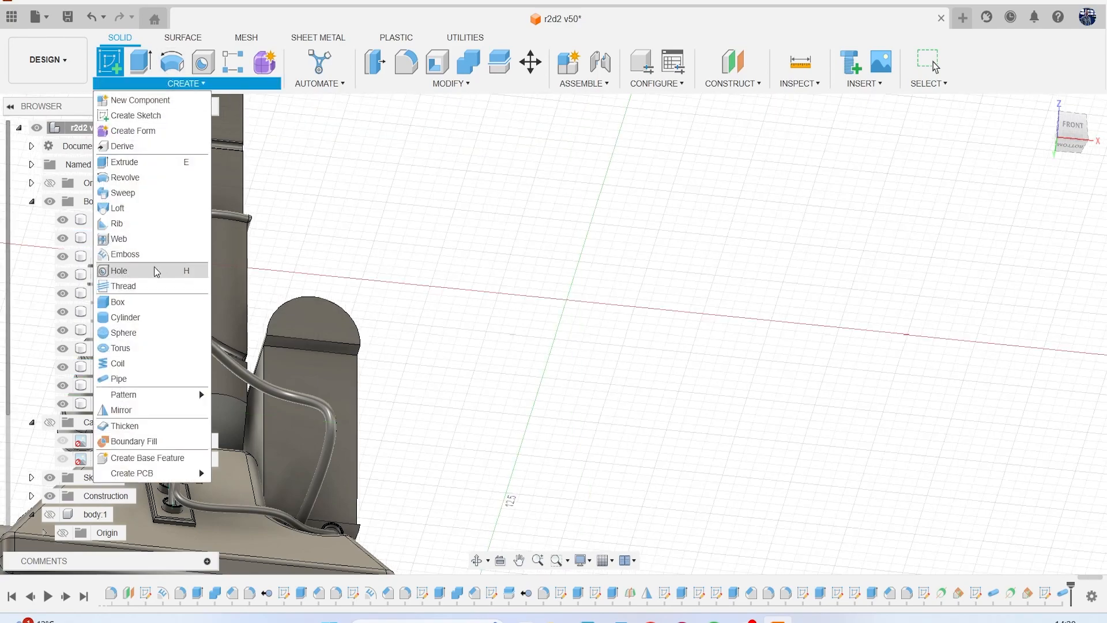
click(168, 316)
scroll(347, 374, up, 5)
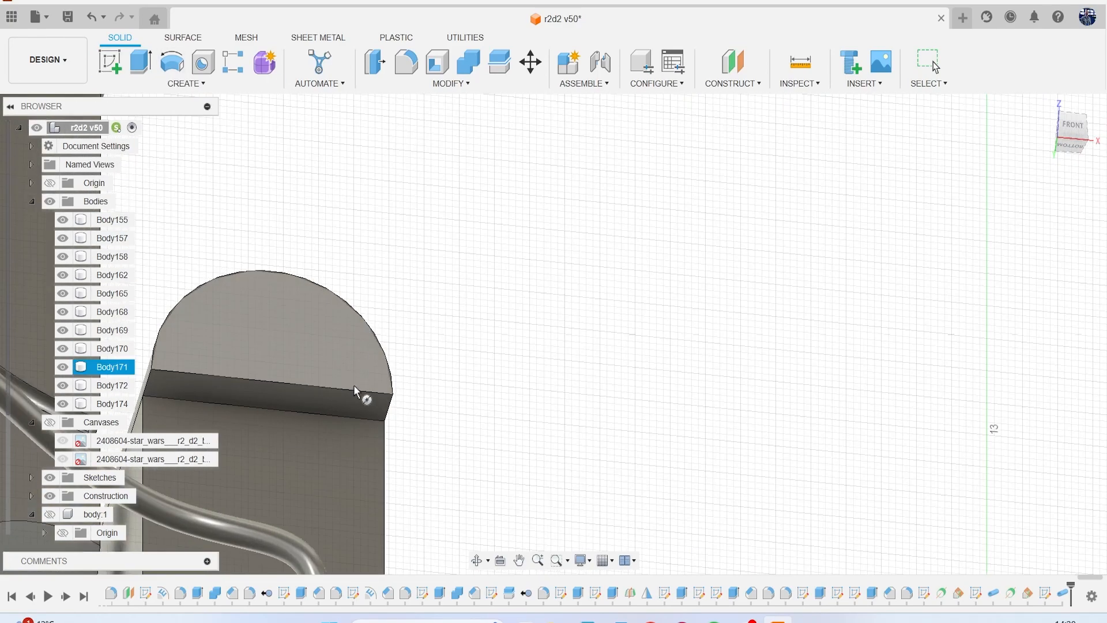
scroll(336, 369, up, 5)
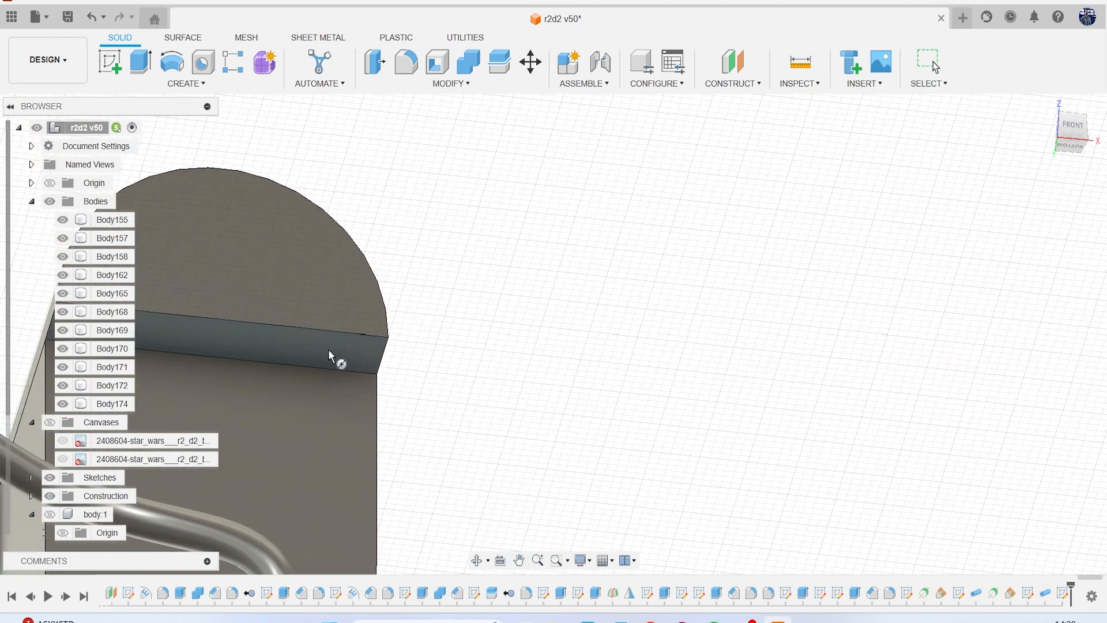
click(328, 352)
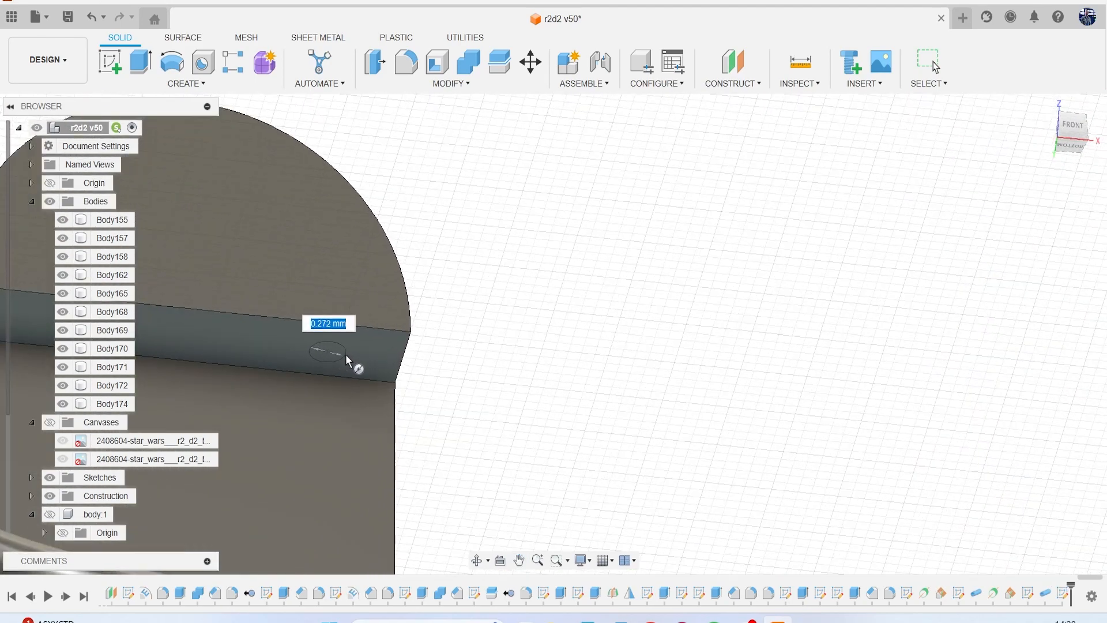
click(360, 359)
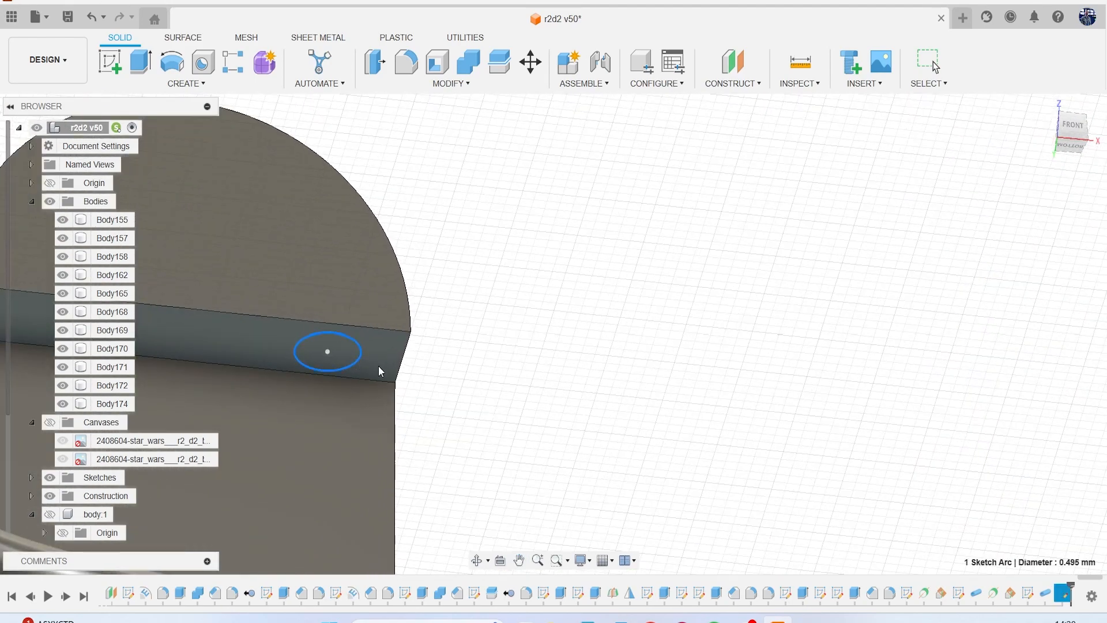
Extend the cylinder down the block's recess to a height of about 7.297 mm and create it as a New Body.
click(1070, 118)
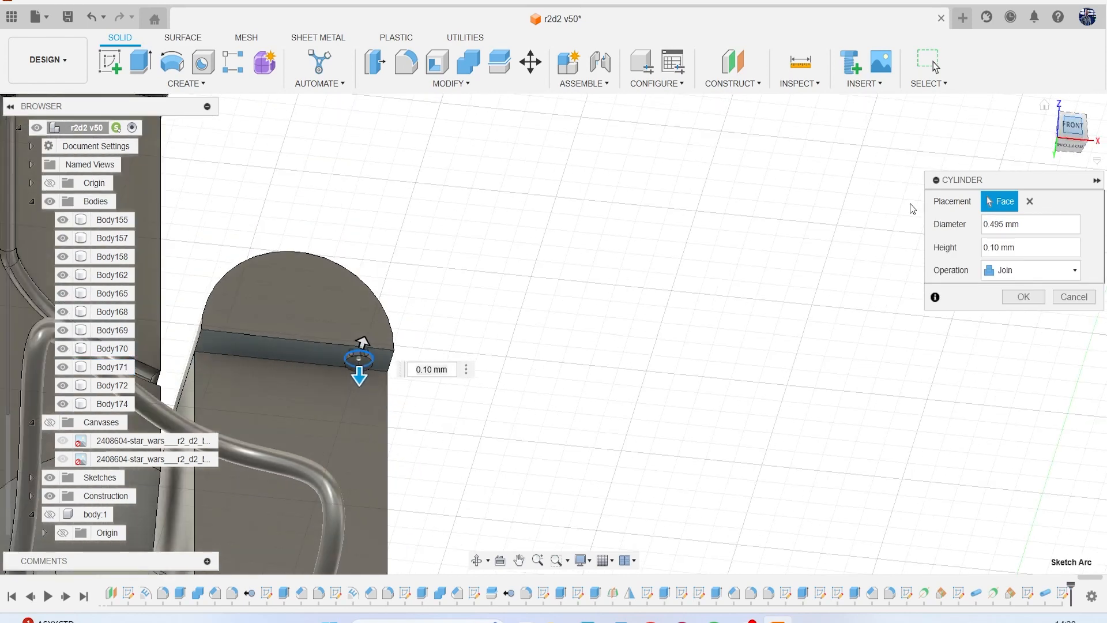
scroll(432, 267, up, 2)
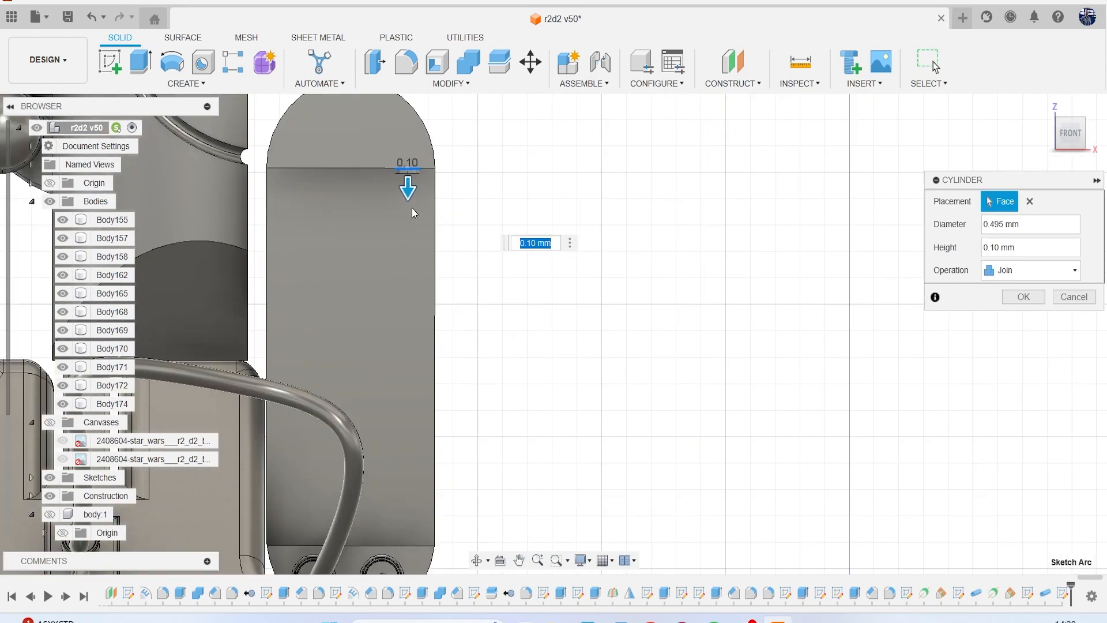
drag(407, 192, 475, 566)
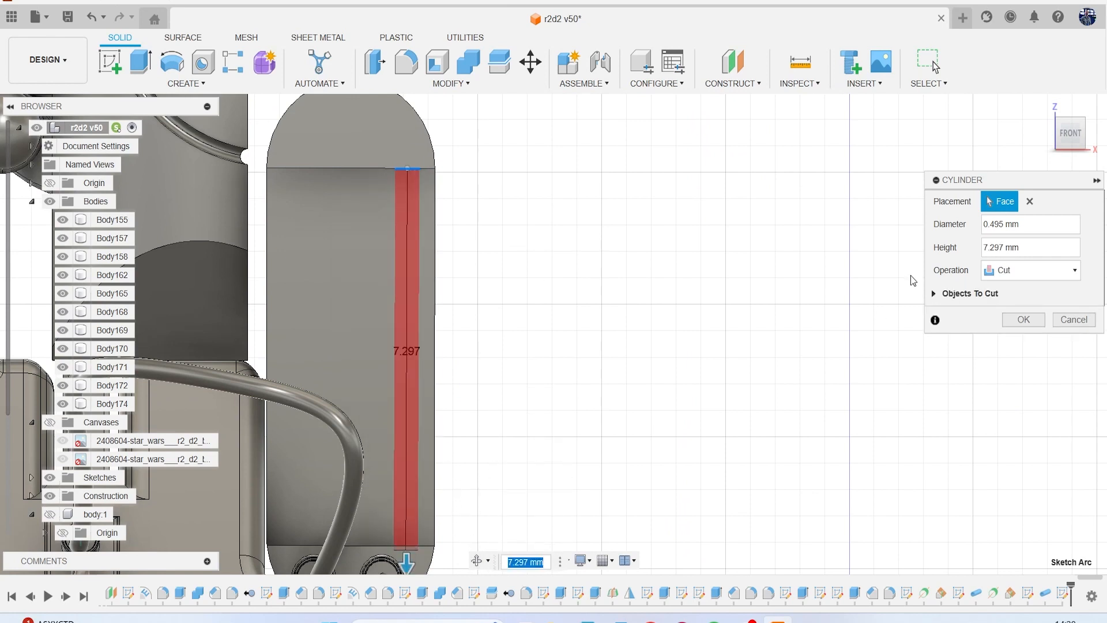
click(1019, 271)
click(1012, 336)
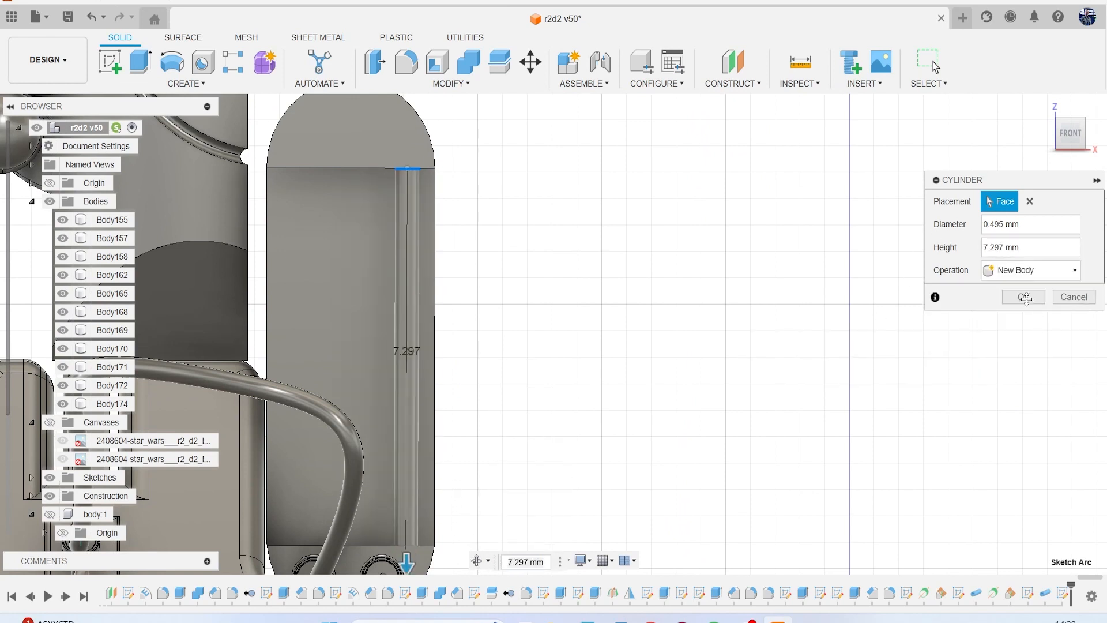
click(1024, 297)
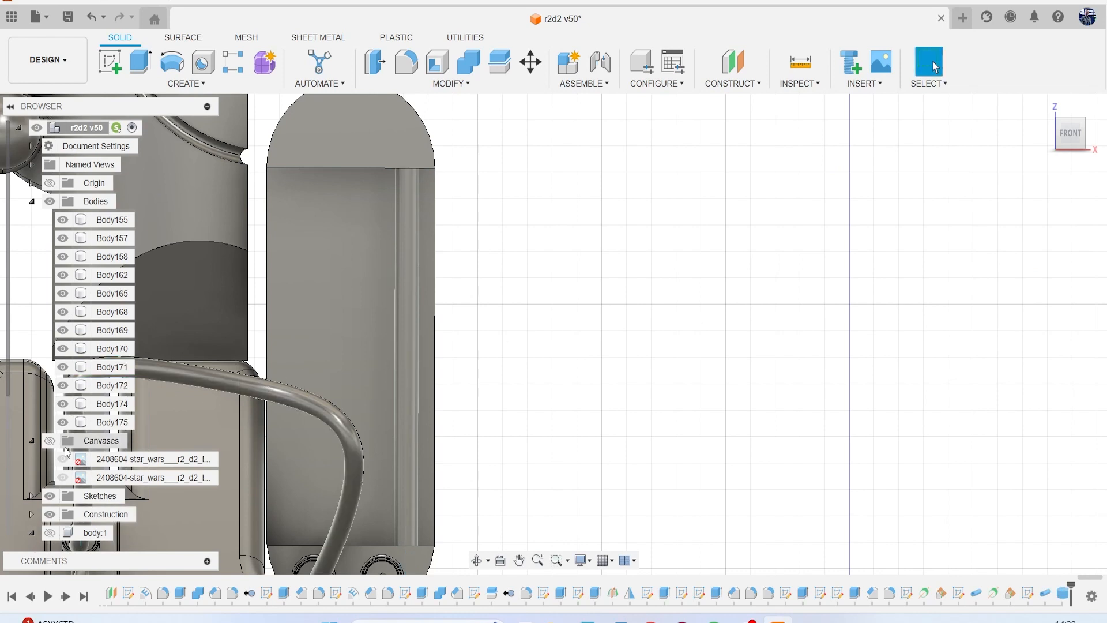
Check the rods on the reference canvases, then sketch two horizontal lines about 2 mm long across the upper rod on the front plane.
click(51, 440)
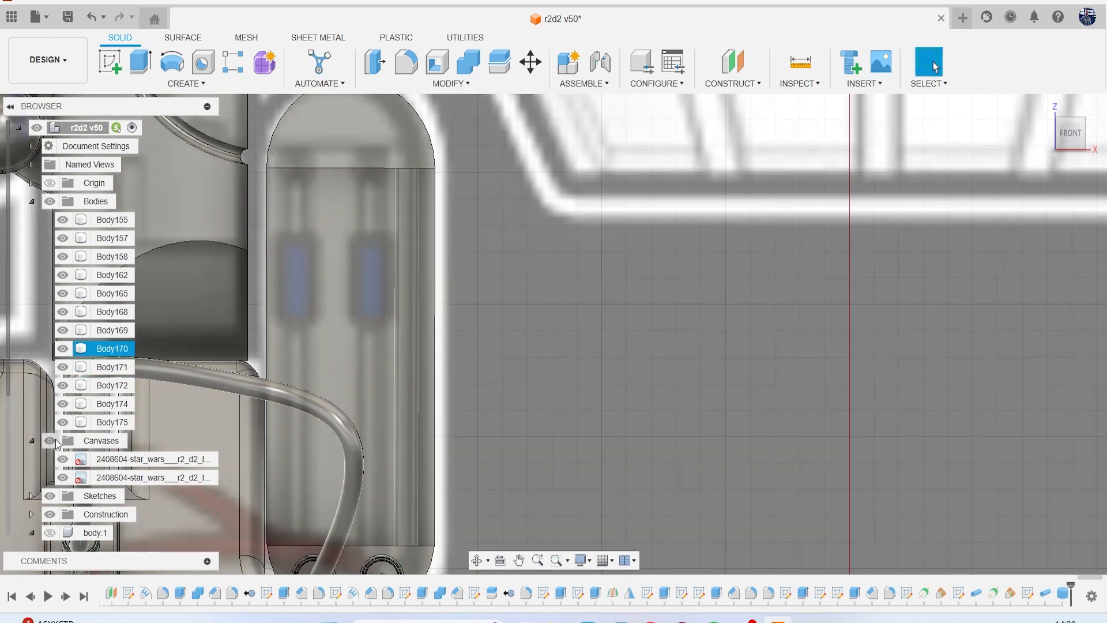
click(51, 439)
click(109, 61)
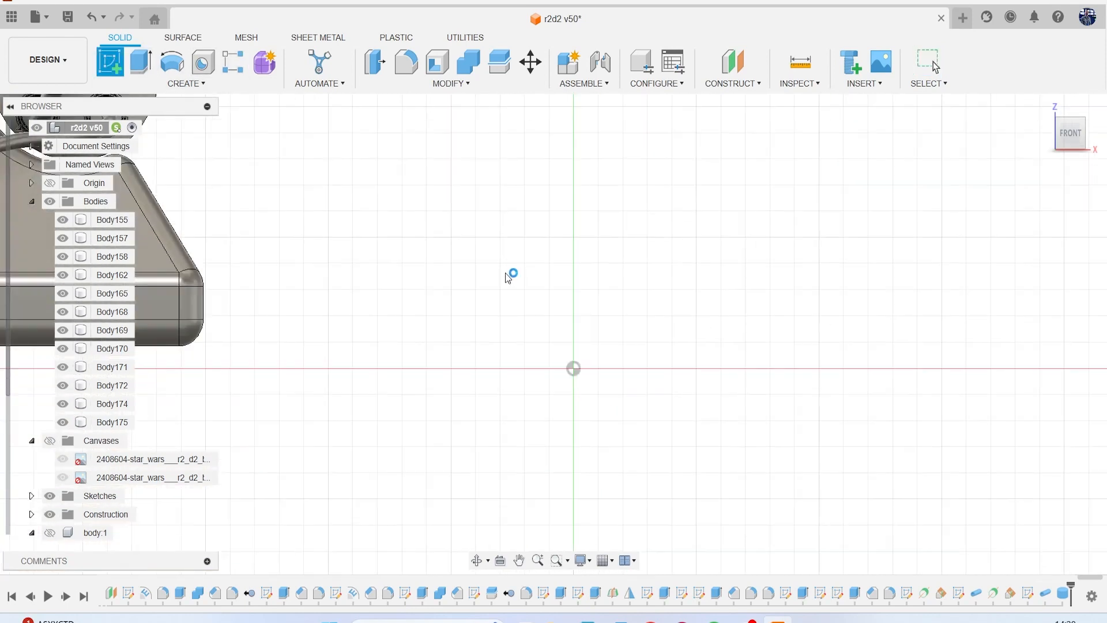
click(517, 278)
scroll(496, 272, down, 4)
middle_drag(434, 199, 510, 348)
middle_drag(466, 230, 484, 291)
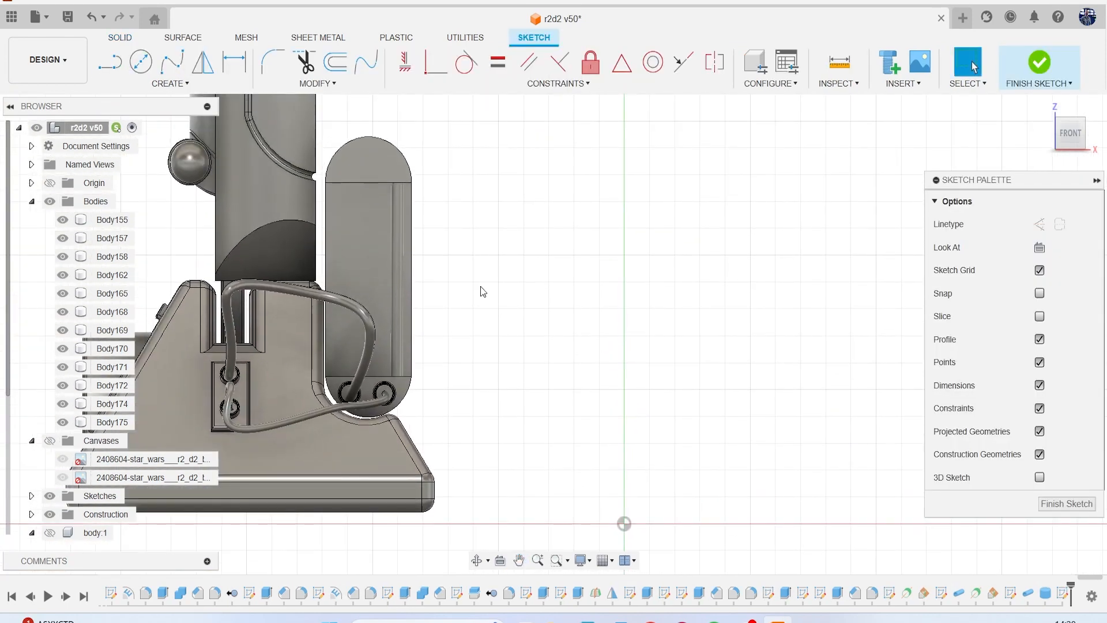
key(l)
scroll(398, 231, up, 5)
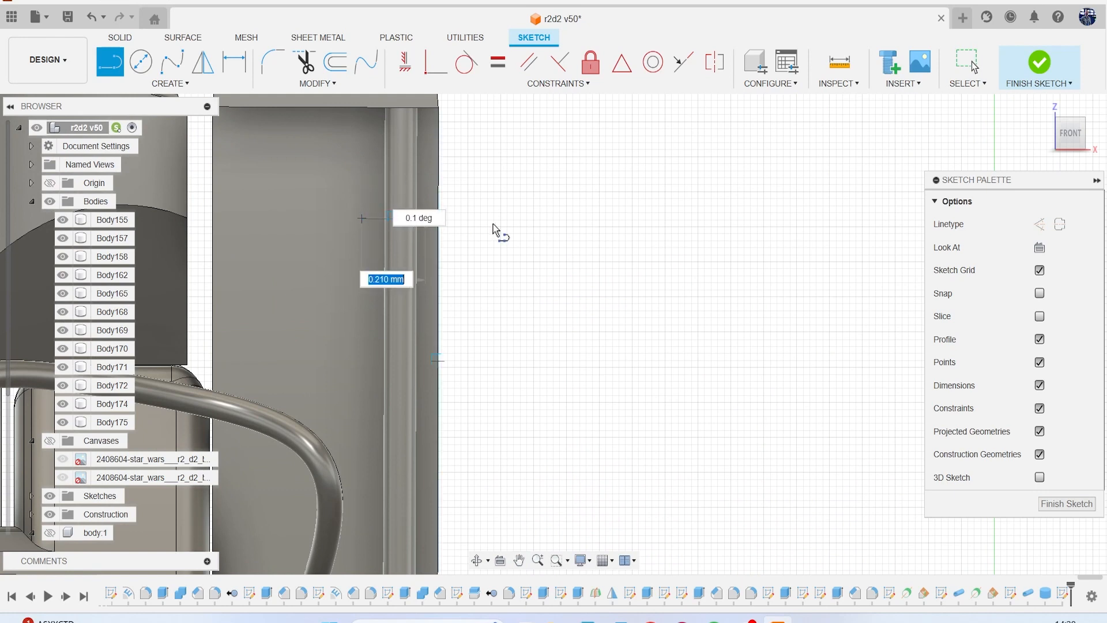
click(495, 219)
key(Escape)
key(l)
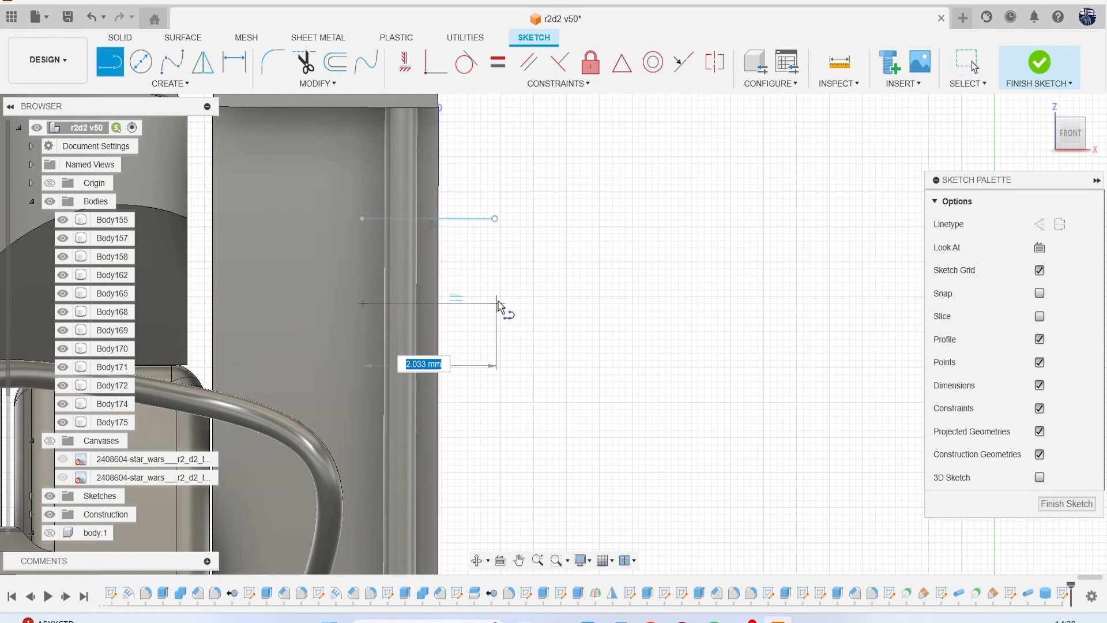
key(Escape)
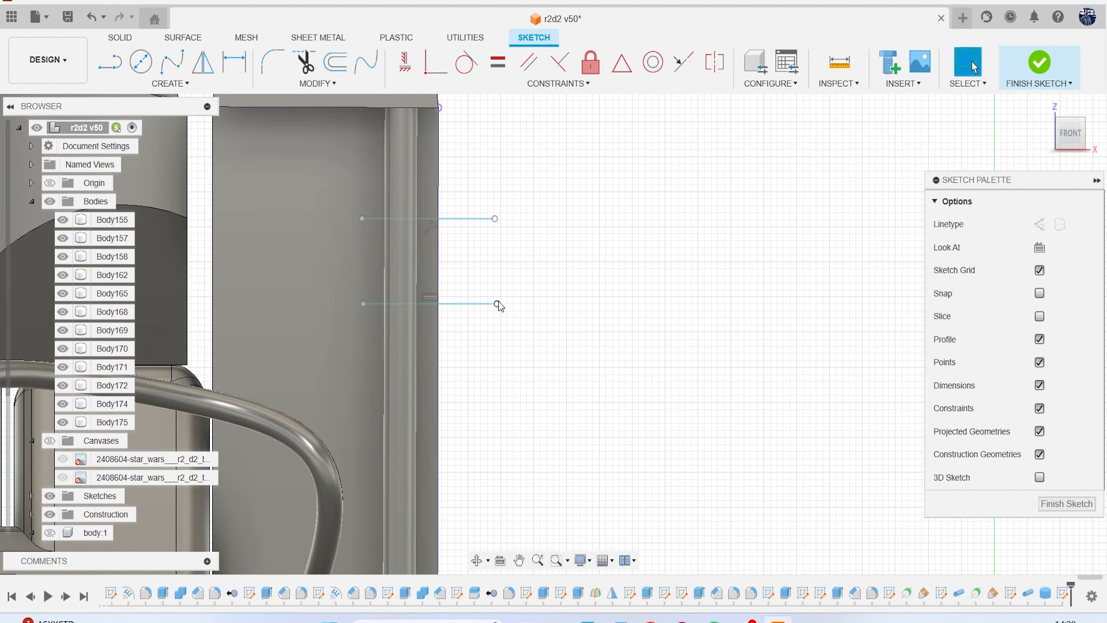
click(1039, 63)
Split the rod body with the two sketched horizontal lines, using Split Body.
click(497, 61)
click(406, 164)
click(476, 309)
click(1016, 274)
drag(1074, 140, 1069, 114)
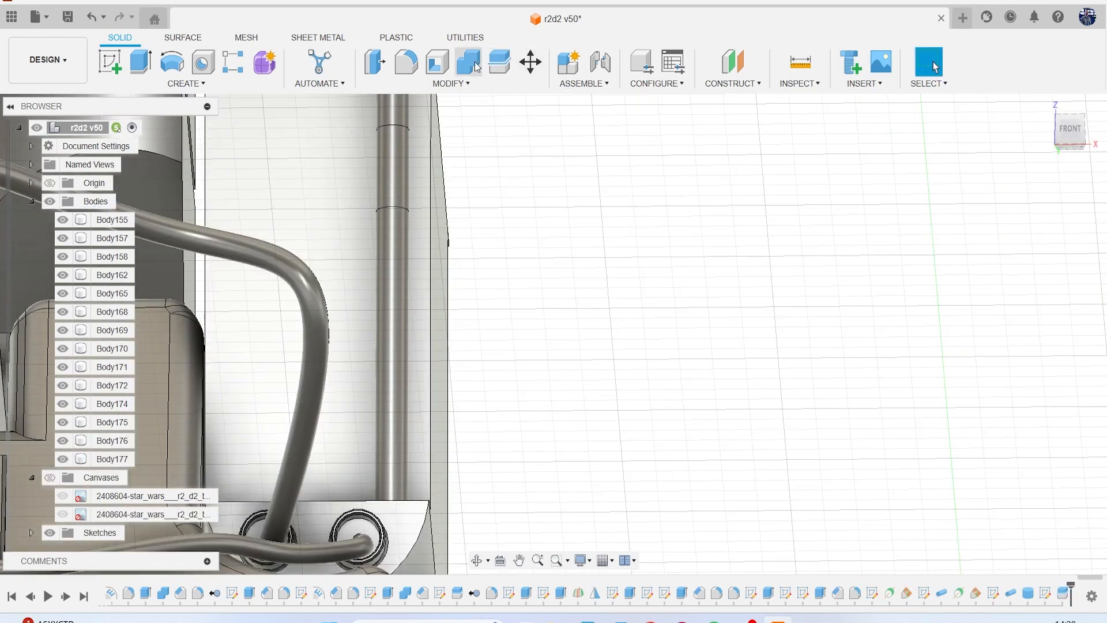
click(375, 62)
scroll(427, 171, up, 2)
click(397, 171)
drag(392, 171, 380, 168)
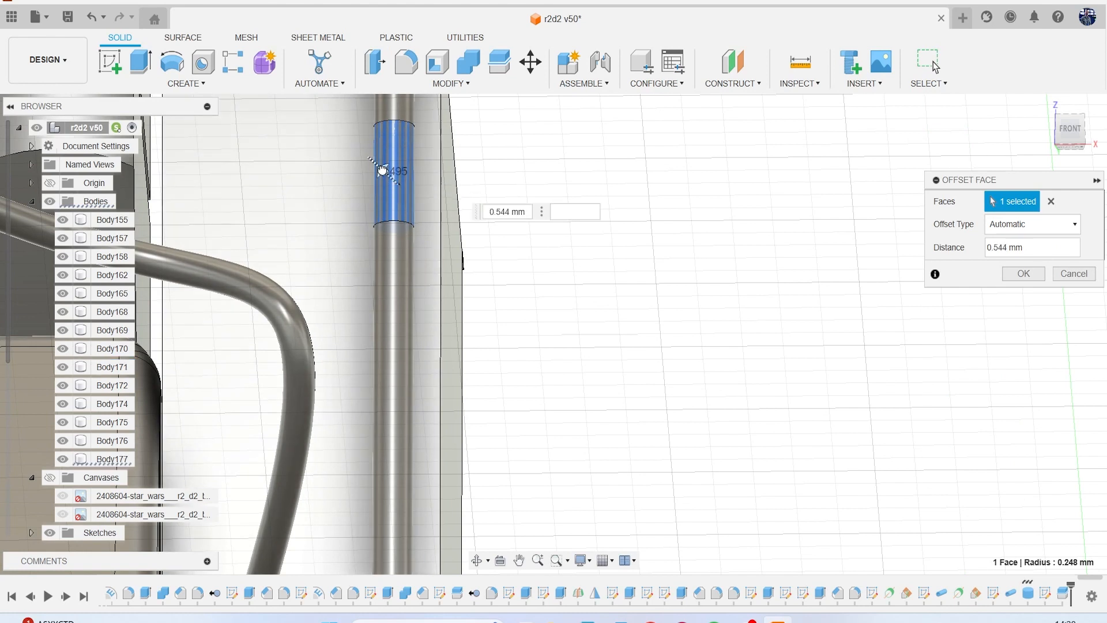
click(1075, 273)
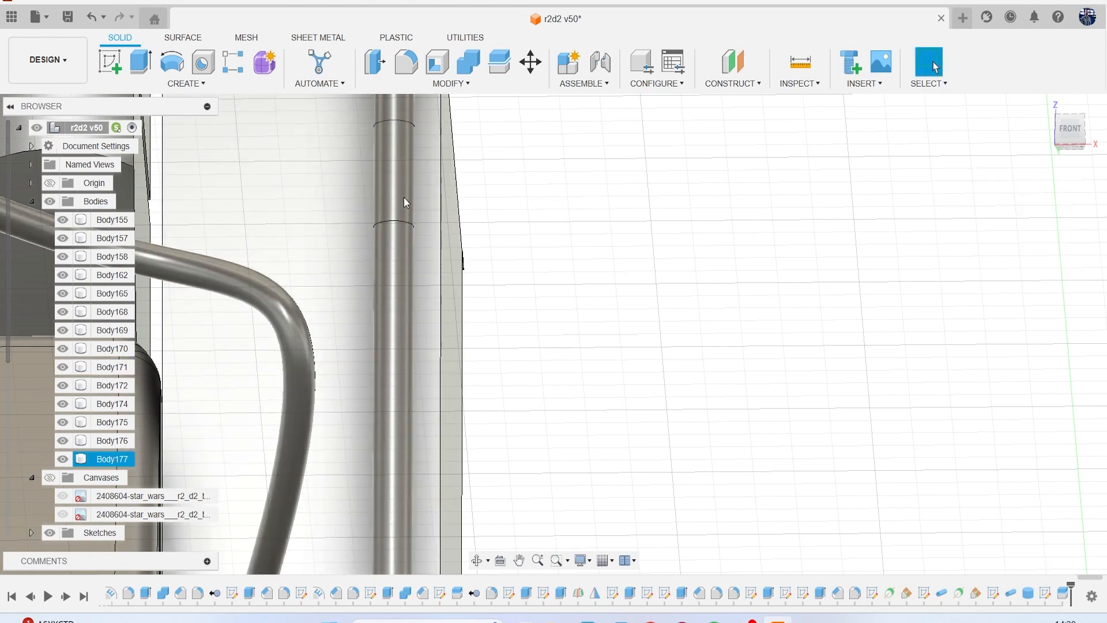
Paste a copy of the rod's middle segment in place and hide the original segment.
click(119, 459)
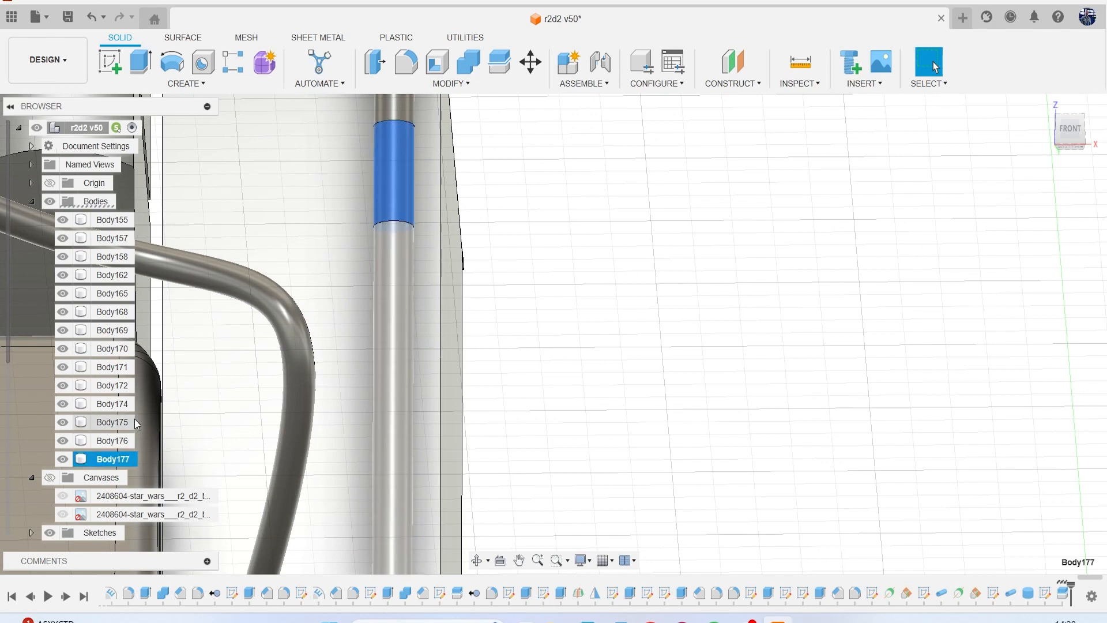
key(ctrl+v)
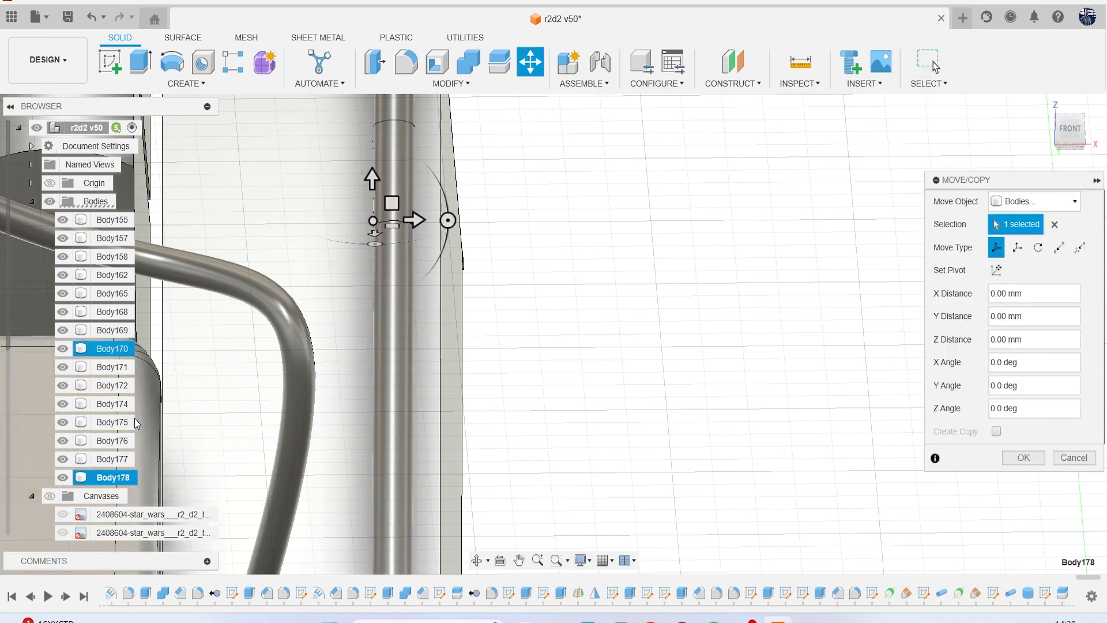
key(Return)
click(62, 458)
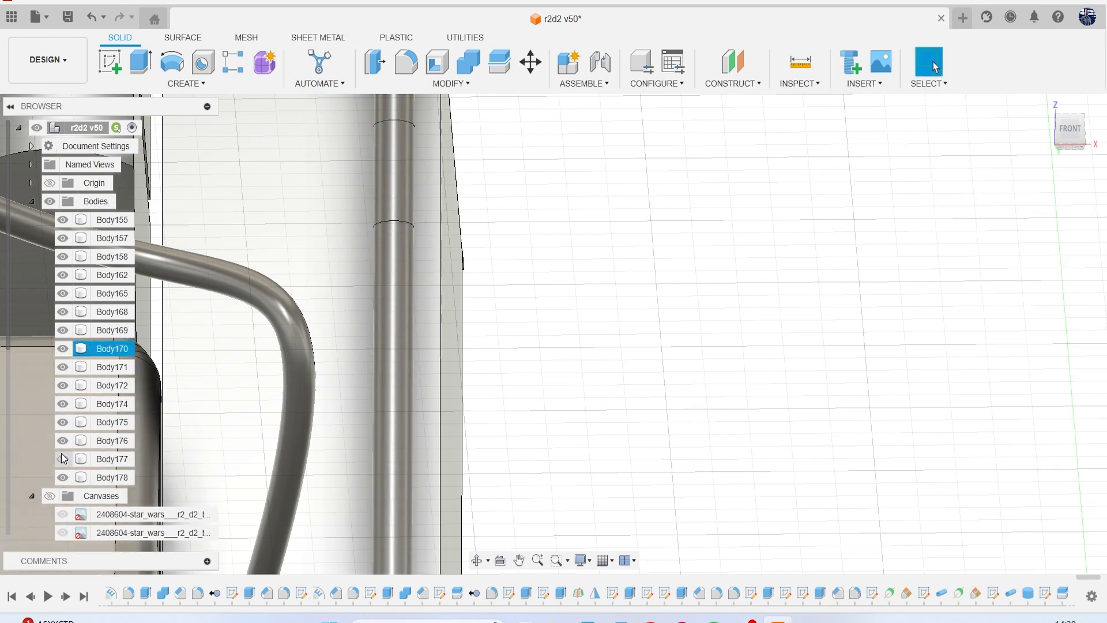
Offset the copied segment's cylindrical face outward by 0.138 mm to form a collar, and remove the hidden original segment.
click(381, 67)
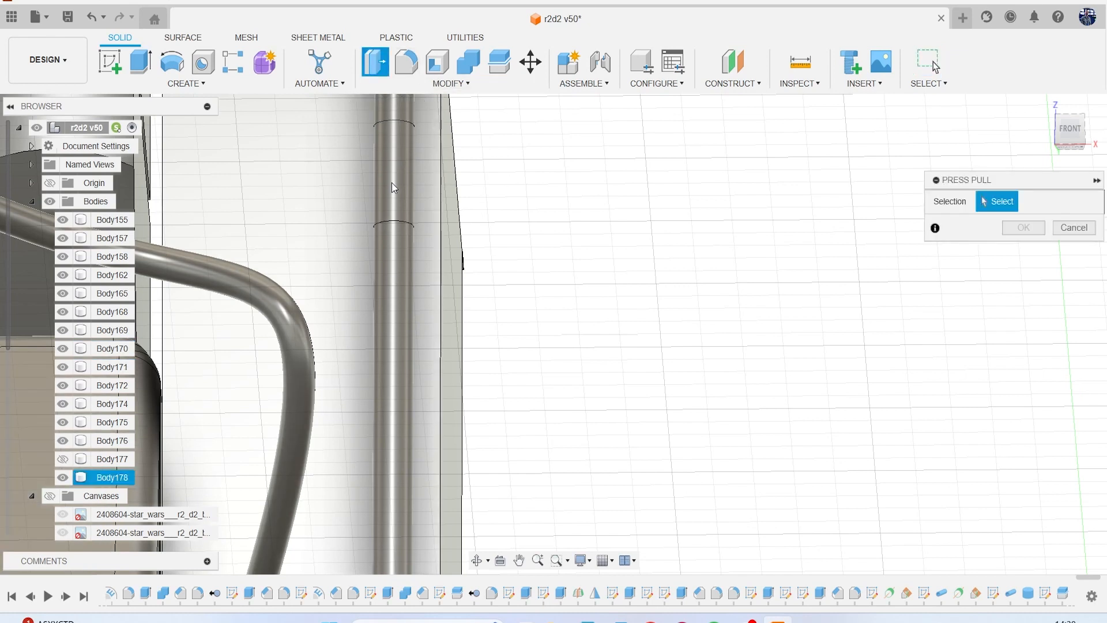
click(395, 184)
drag(386, 179, 429, 190)
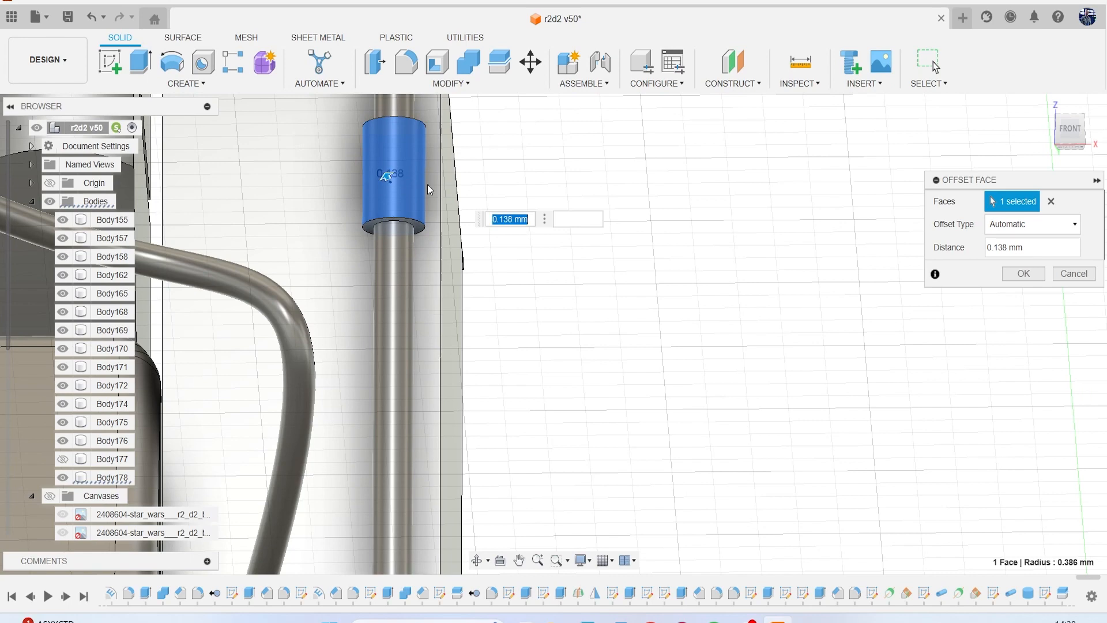
click(1023, 273)
right_click(114, 458)
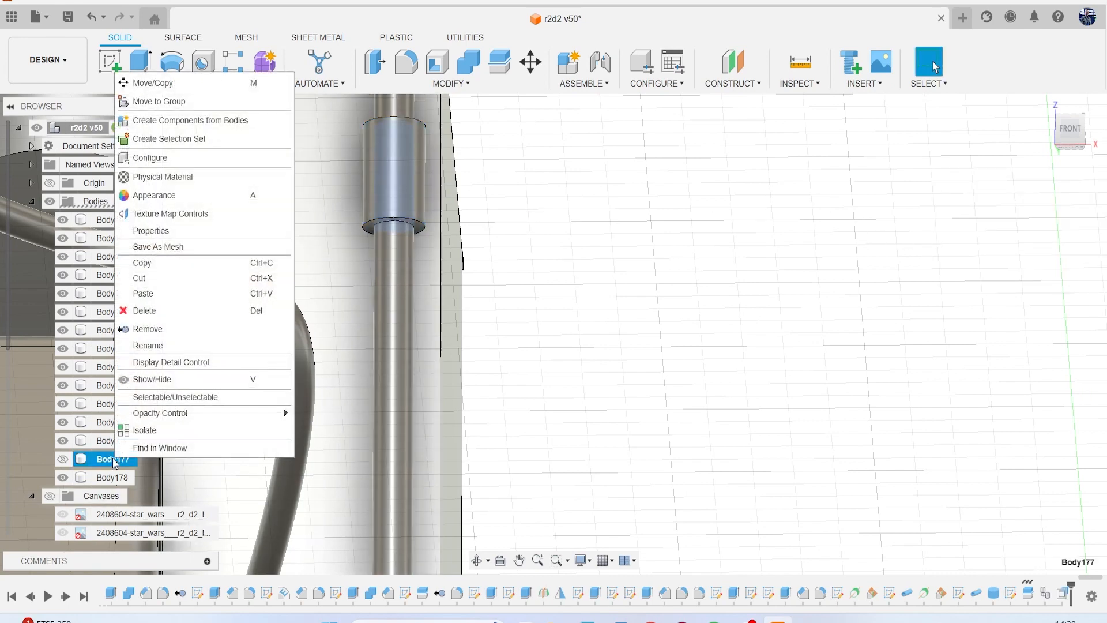
click(164, 332)
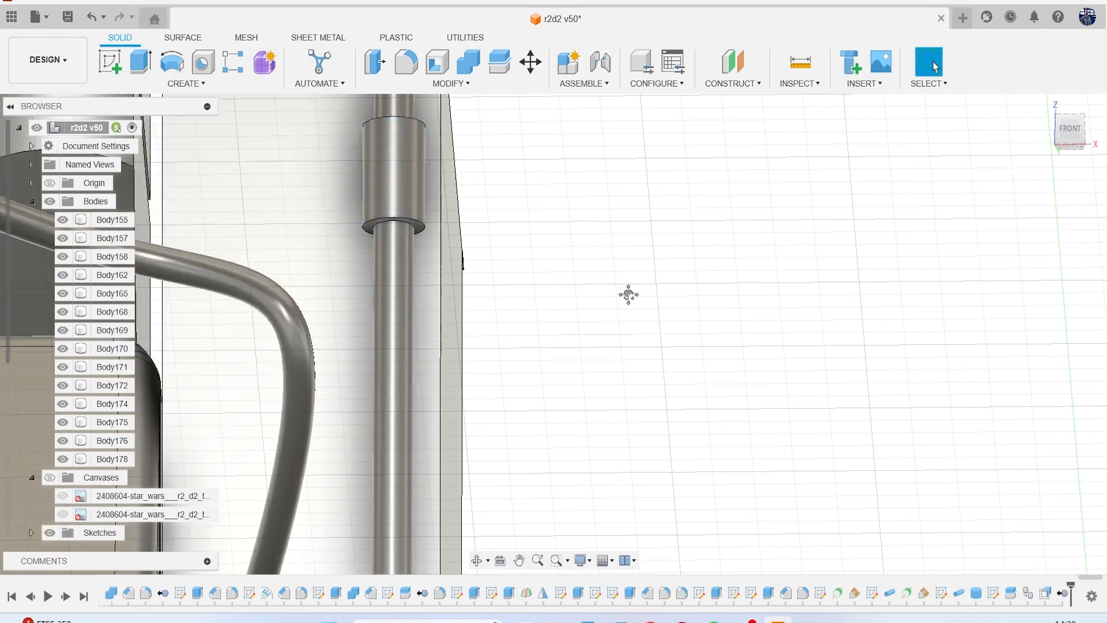
Chamfer the upper and lower outer edges of the rod's collar with a small equal distance.
click(448, 83)
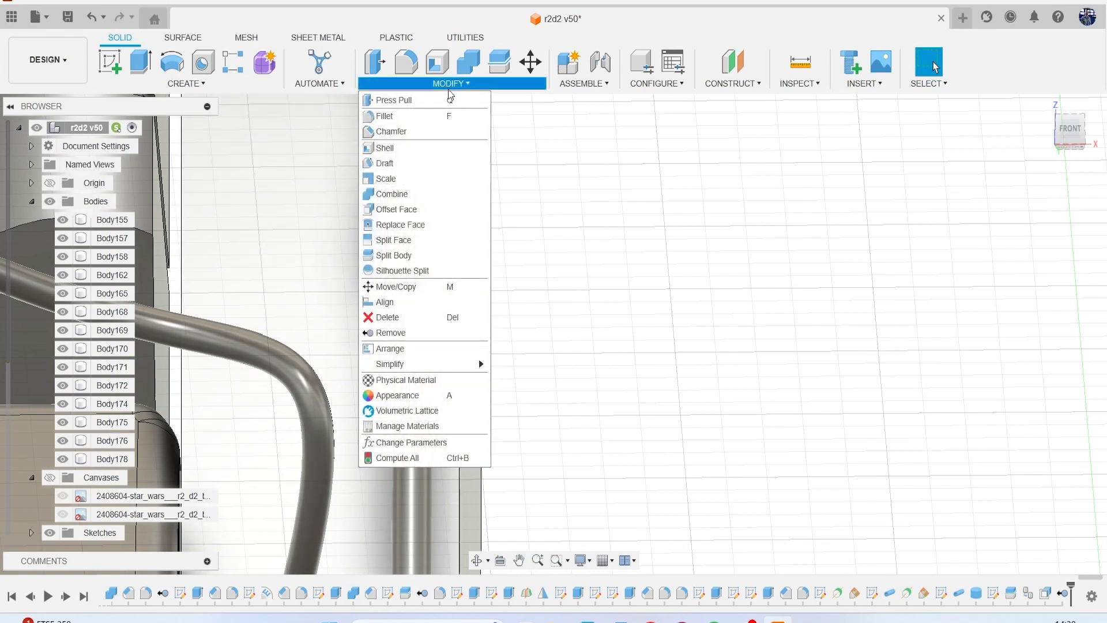
click(434, 131)
click(420, 196)
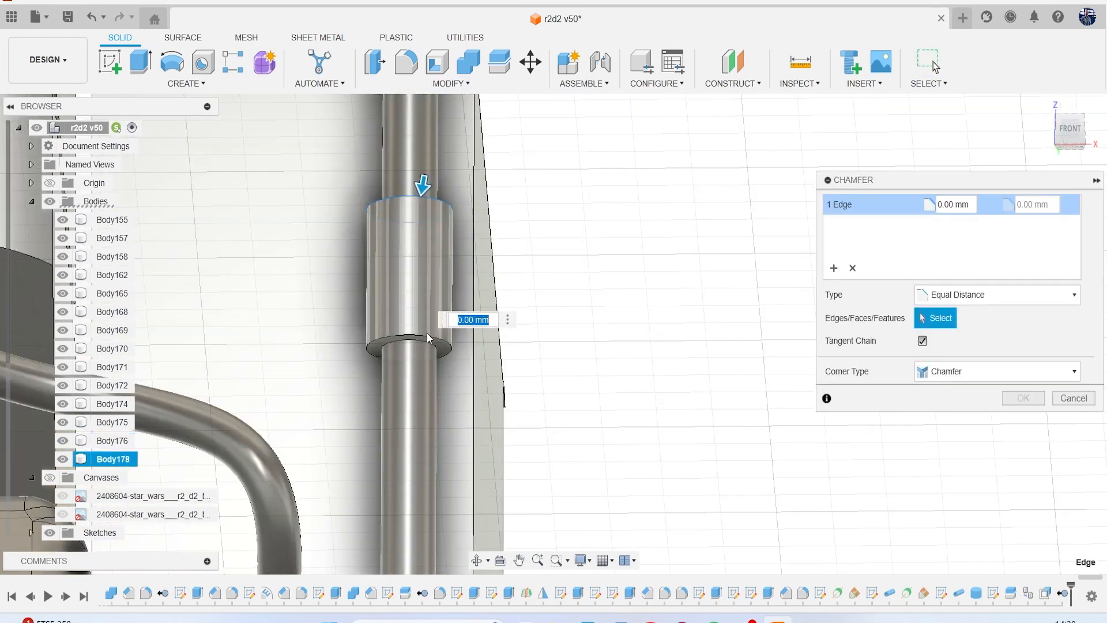
click(427, 340)
drag(423, 185, 421, 193)
click(1021, 399)
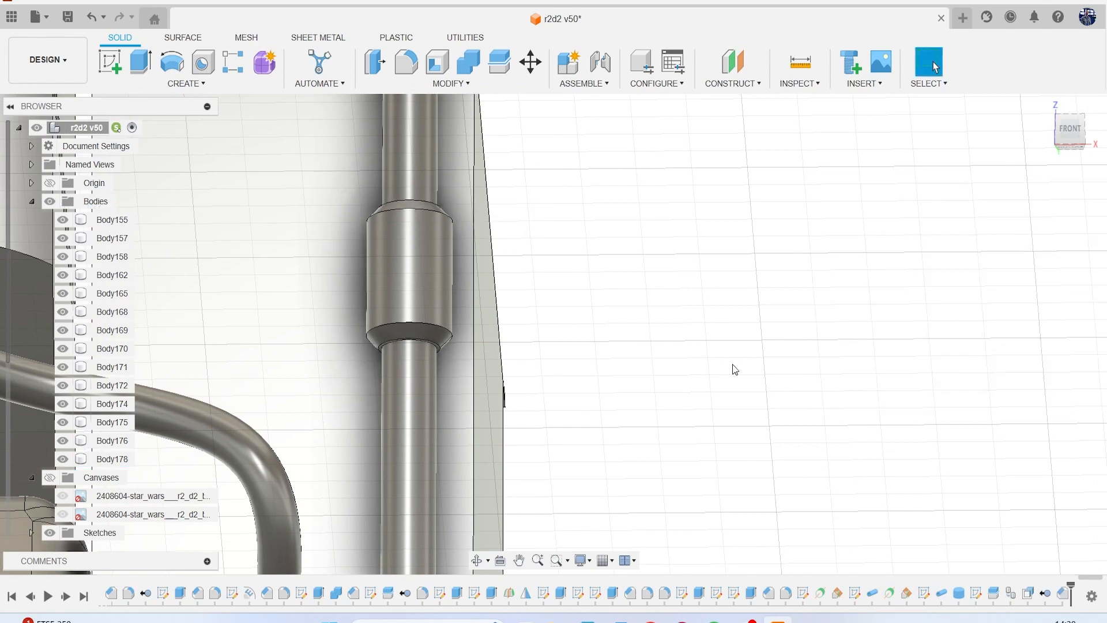
scroll(731, 368, up, 6)
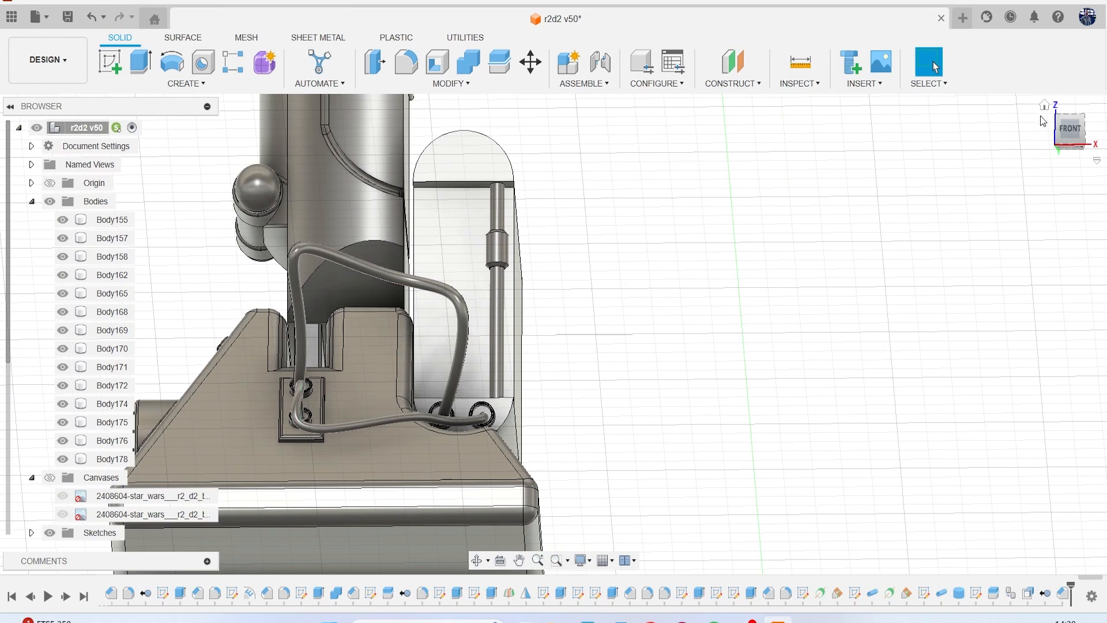
drag(1063, 134, 1059, 147)
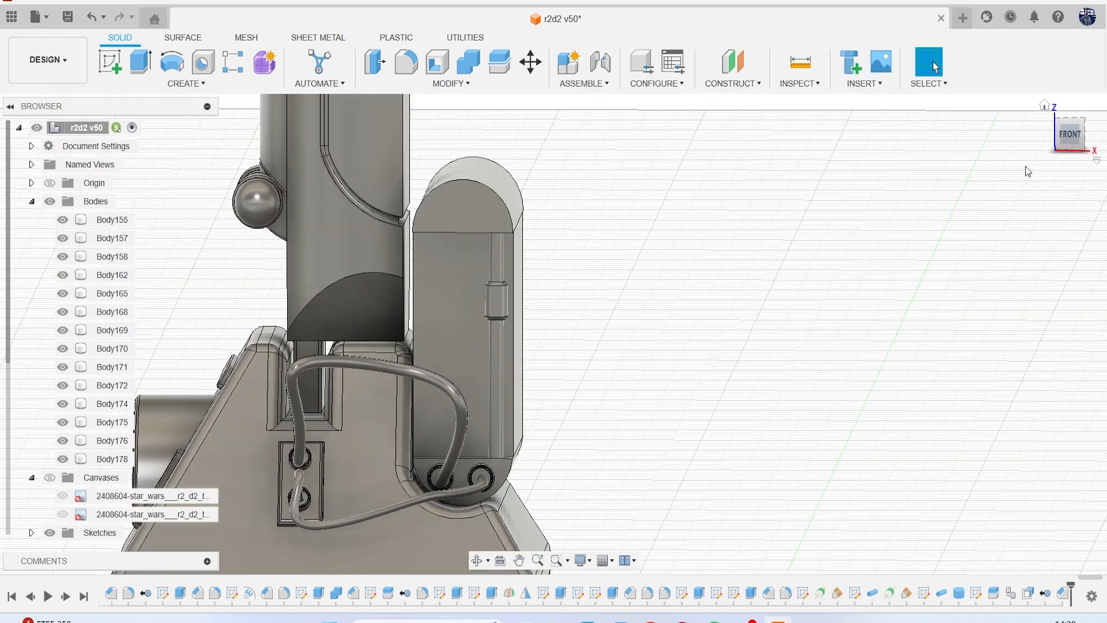
scroll(530, 296, down, 4)
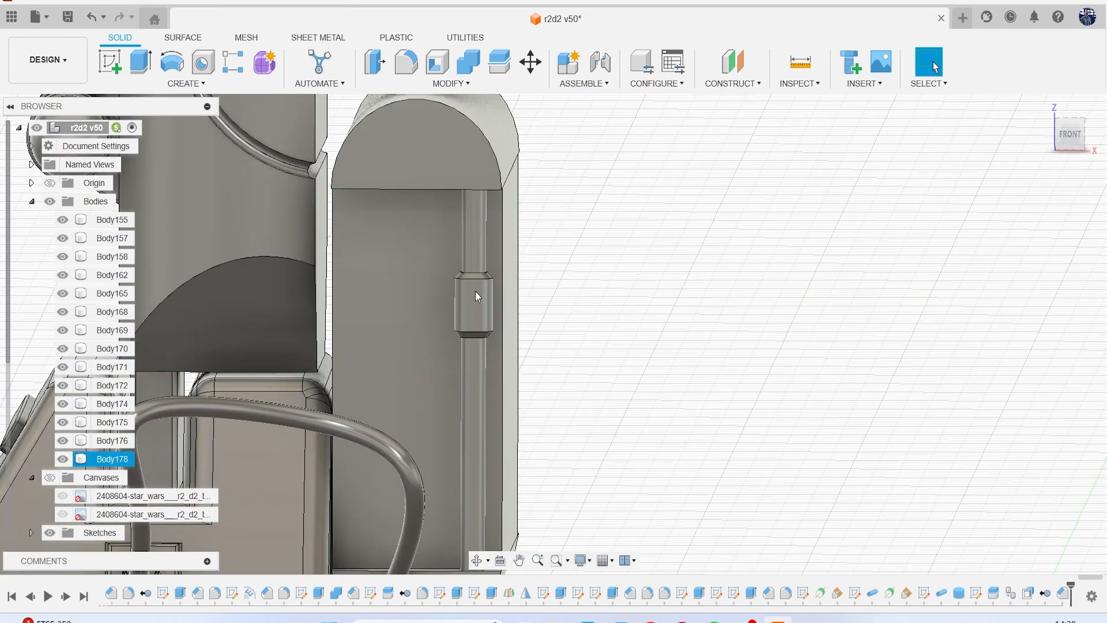
click(515, 321)
click(475, 372)
ctrl+click(479, 317)
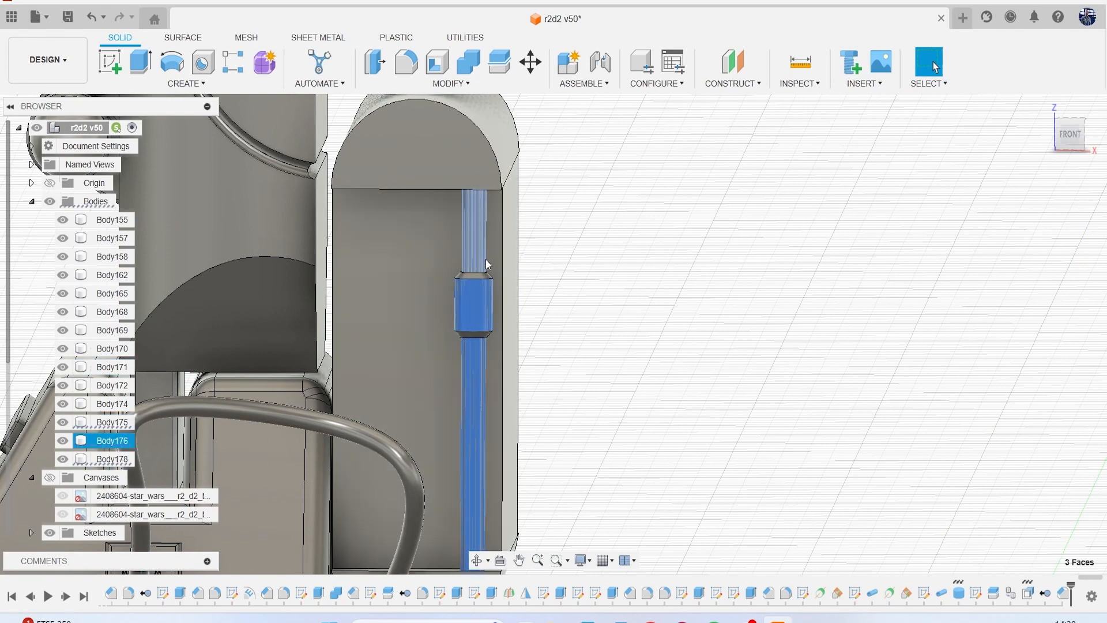
ctrl+click(485, 259)
scroll(605, 322, down, 2)
click(607, 323)
Copy the collared rod's three bodies and move the copy -2.086 mm along X to the recess's other side.
click(111, 425)
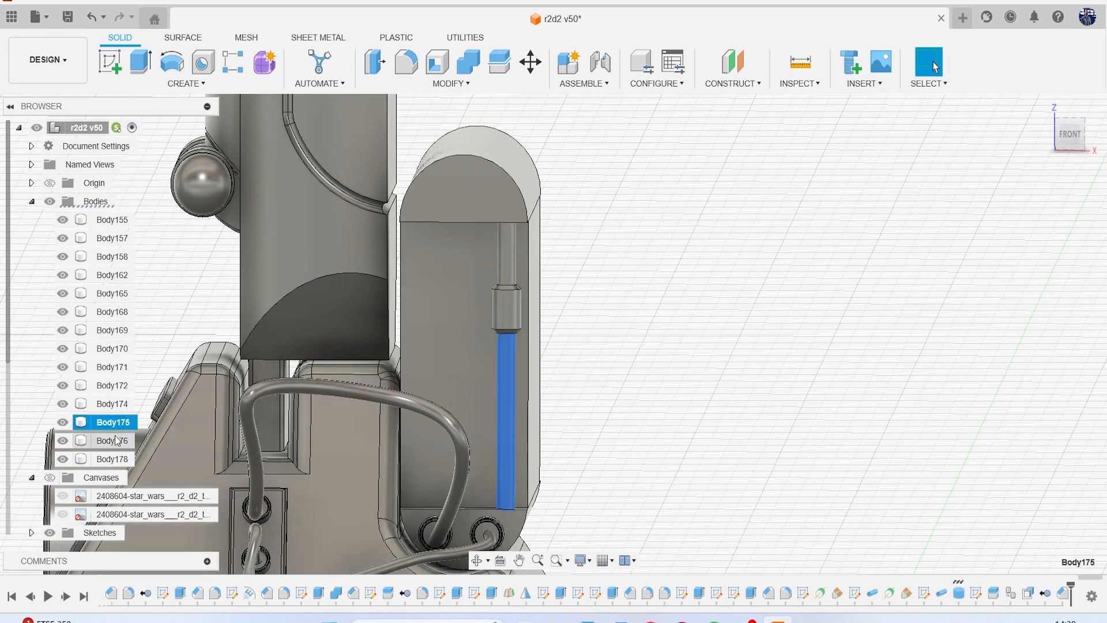
ctrl+click(113, 440)
ctrl+click(112, 459)
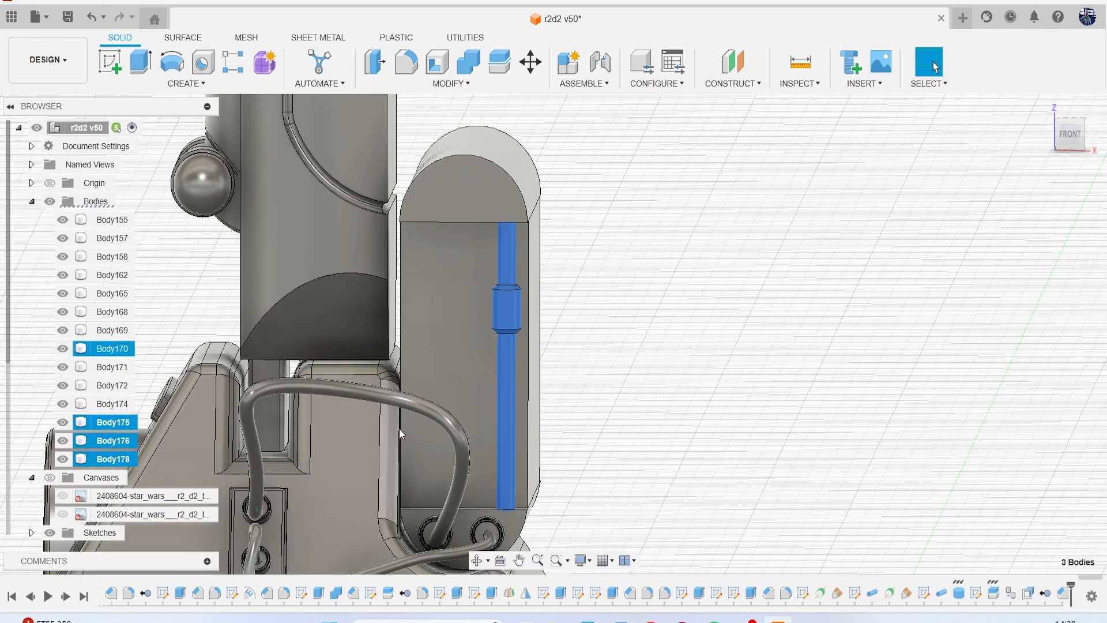
key(ctrl+c)
key(ctrl+v)
drag(535, 509, 460, 508)
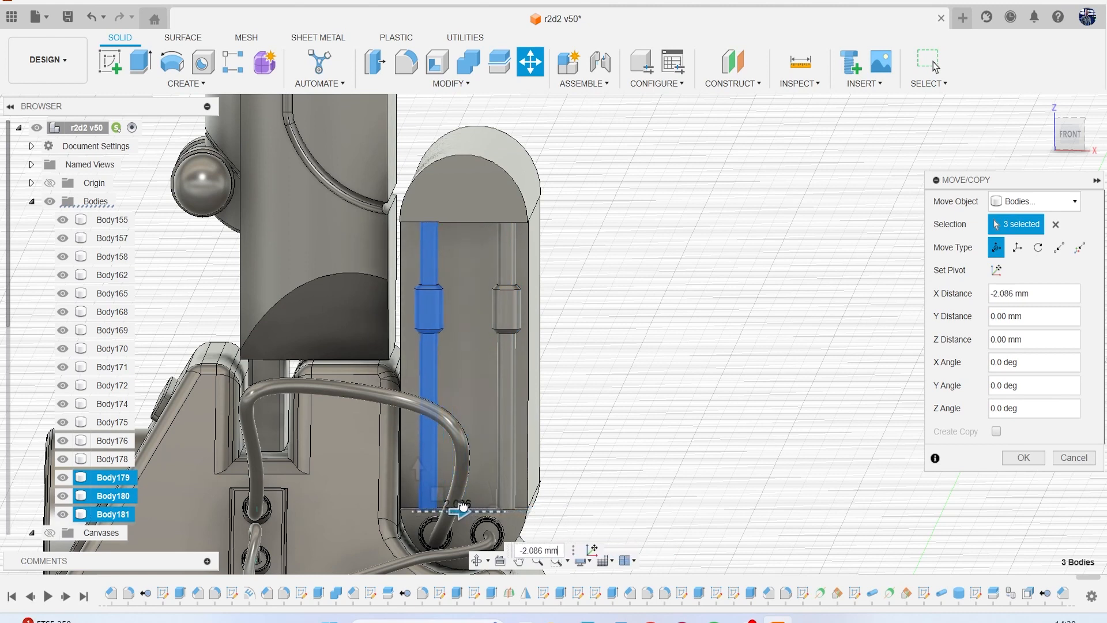
key(Return)
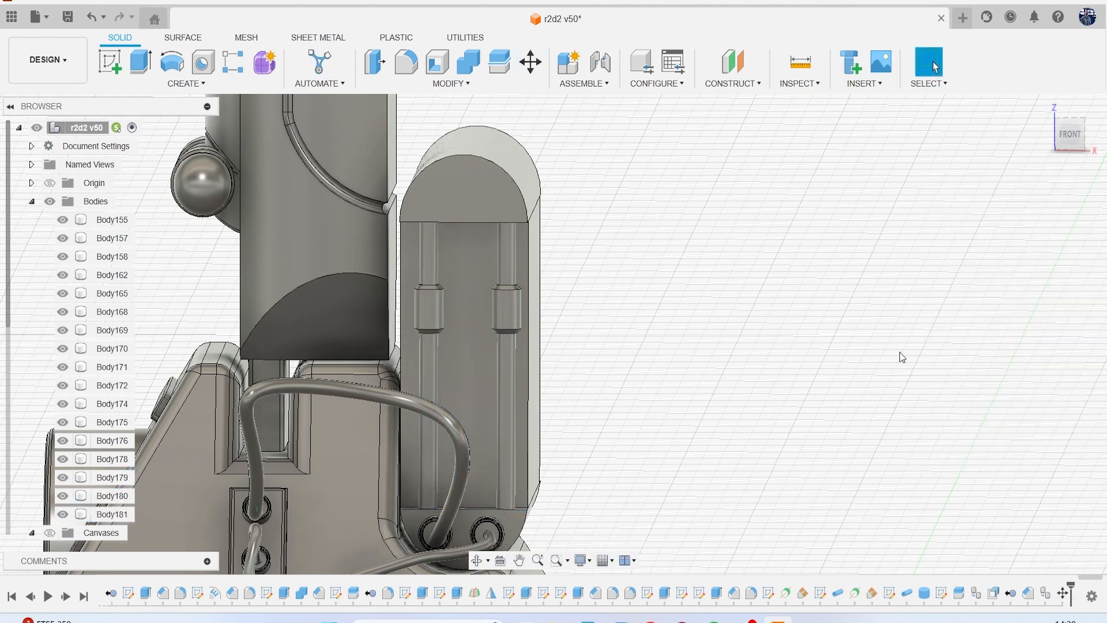
Copy the six bodies of both front collared rods and move the copies to the recess at the block's back end.
mouse_move(1085, 139)
mouse_down()
mouse_move(1042, 113)
mouse_move(1037, 138)
mouse_up()
click(112, 514)
shift+click(112, 425)
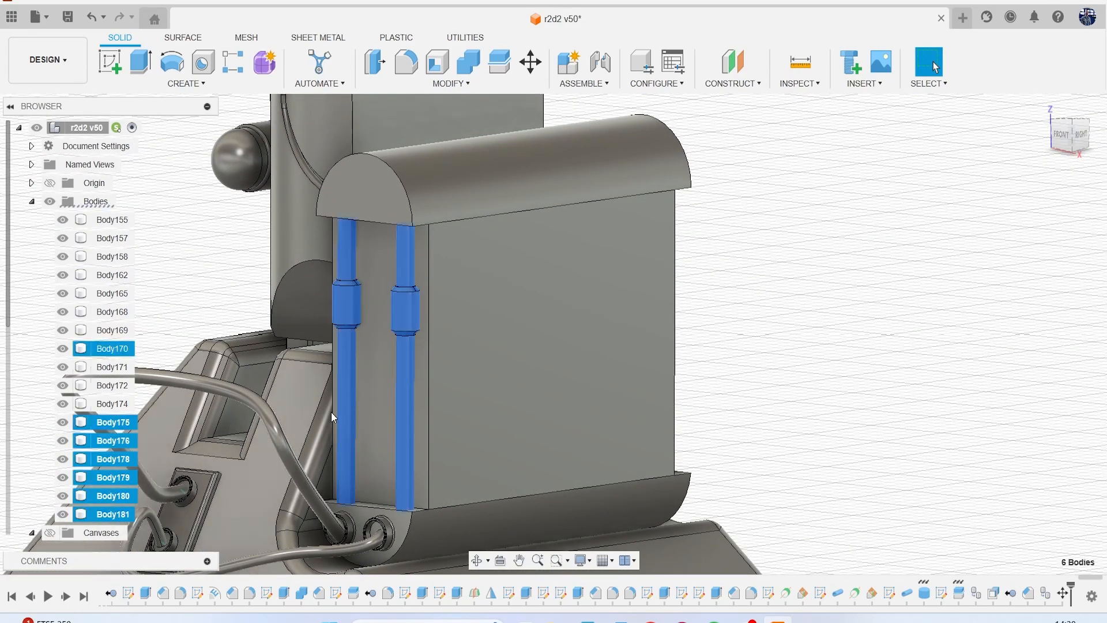
key(m)
drag(1072, 133, 1035, 135)
drag(479, 291, 829, 376)
click(1022, 457)
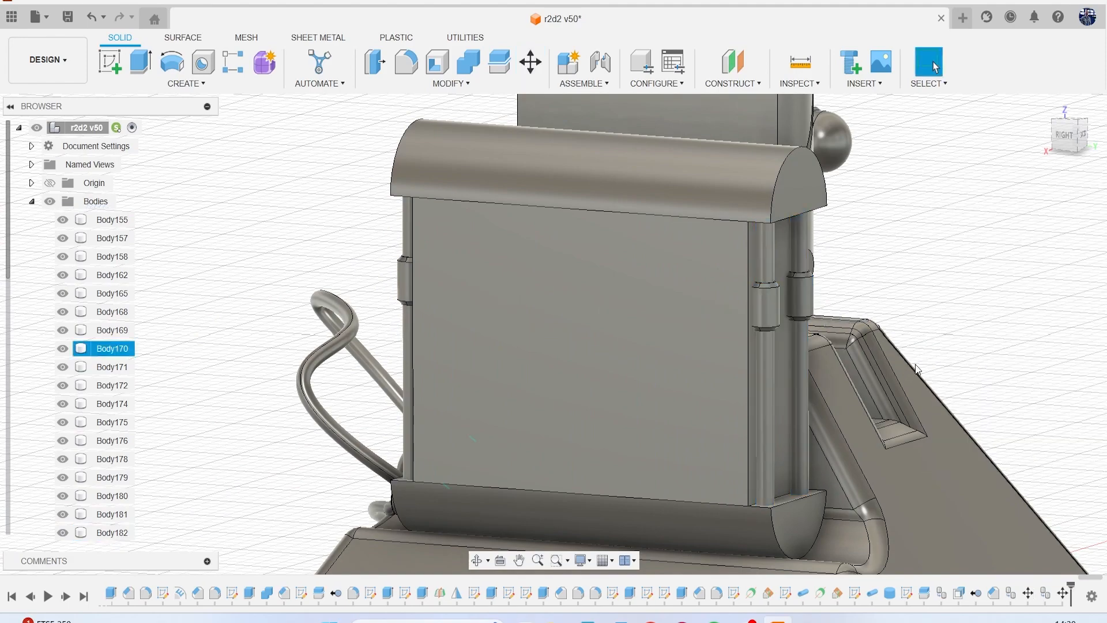
Examine the lower leg and foot against the R2-D2 reference canvases, hiding the canvases again when done.
scroll(978, 324, down, 3)
scroll(978, 324, up, 1)
mouse_move(1084, 144)
mouse_down()
mouse_move(1052, 146)
mouse_move(1031, 126)
mouse_move(1010, 137)
mouse_up()
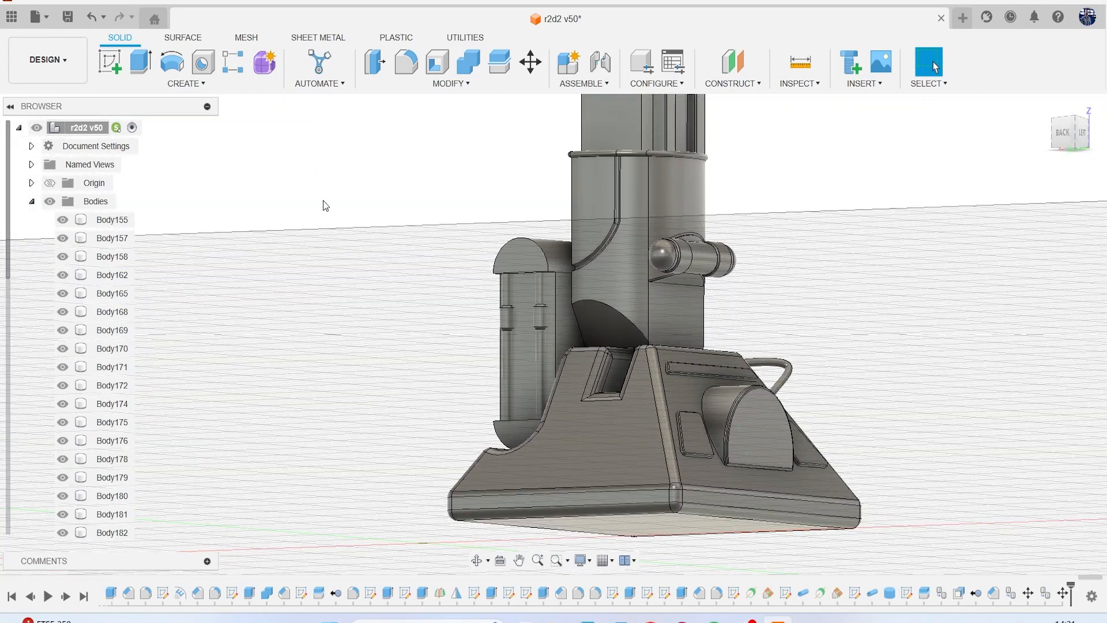
click(32, 201)
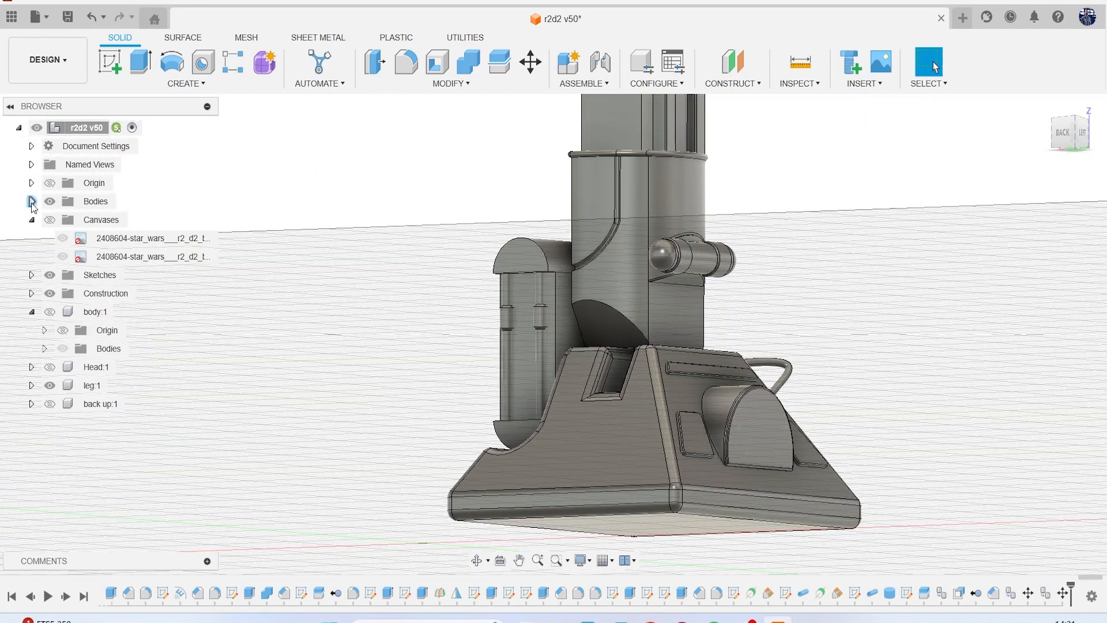
click(53, 311)
click(50, 220)
scroll(496, 327, down, 3)
middle_drag(1068, 313, 849, 321)
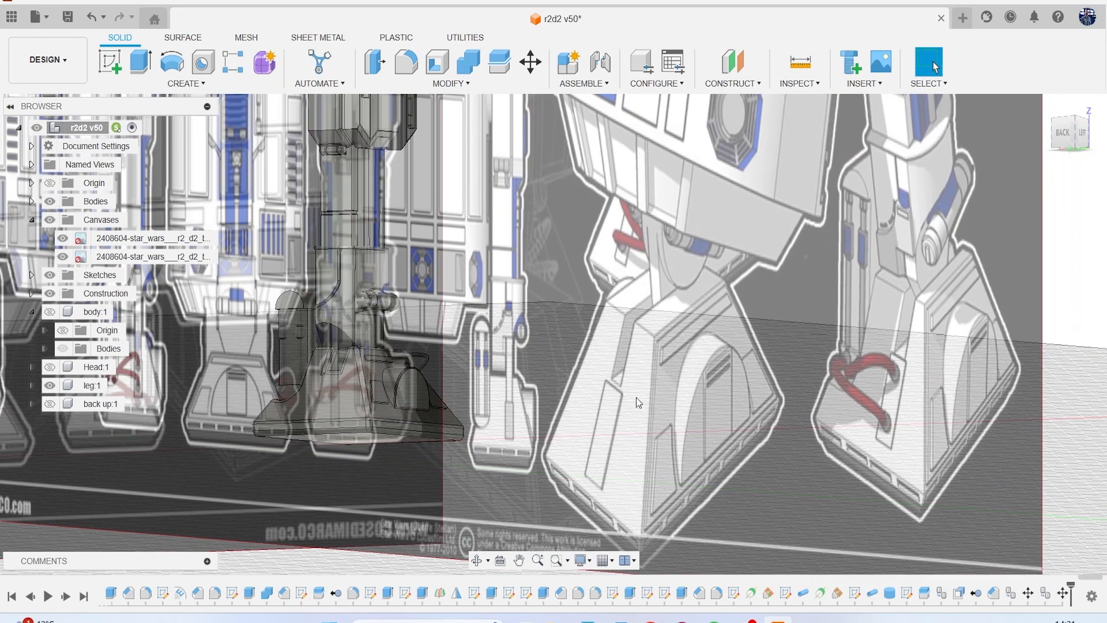
scroll(631, 397, down, 10)
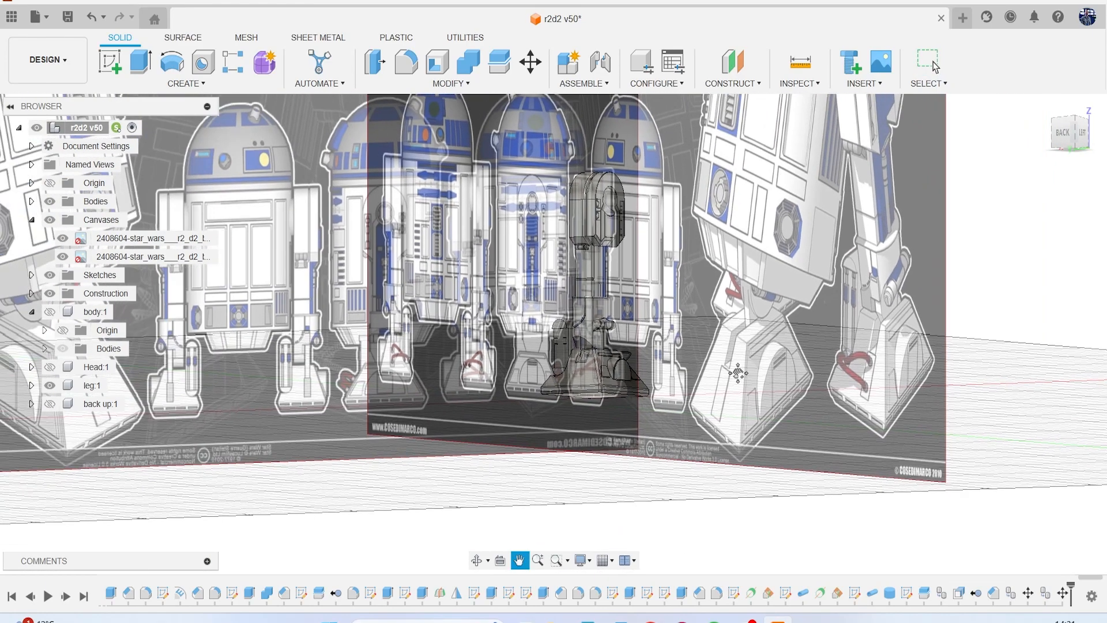
scroll(448, 344, up, 5)
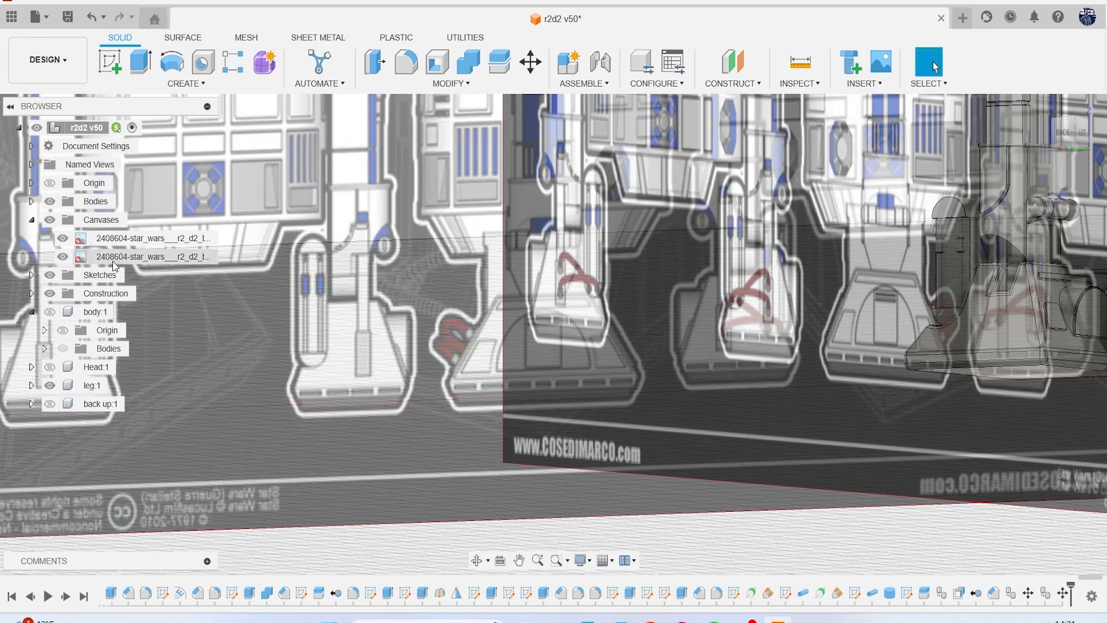
click(32, 220)
click(49, 221)
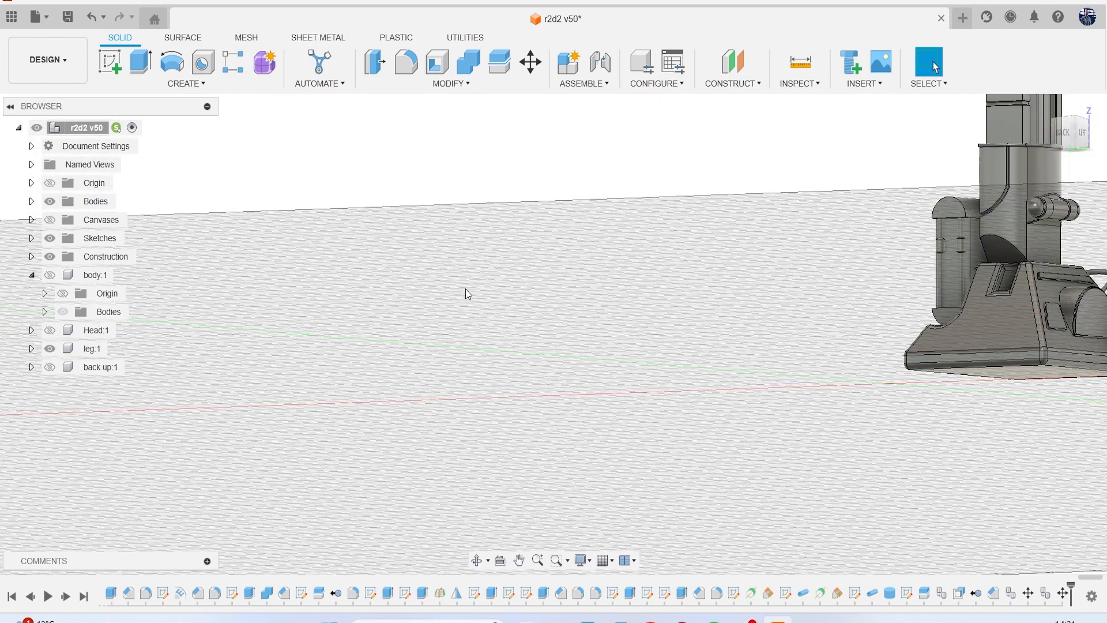
Start a 0.1 mm constant-radius fillet on the curved end edges of the block's rounded cap and rounded base.
middle_drag(952, 259, 629, 294)
scroll(694, 293, up, 3)
mouse_move(1084, 137)
mouse_down()
mouse_move(492, 380)
mouse_move(500, 433)
mouse_move(397, 464)
mouse_up()
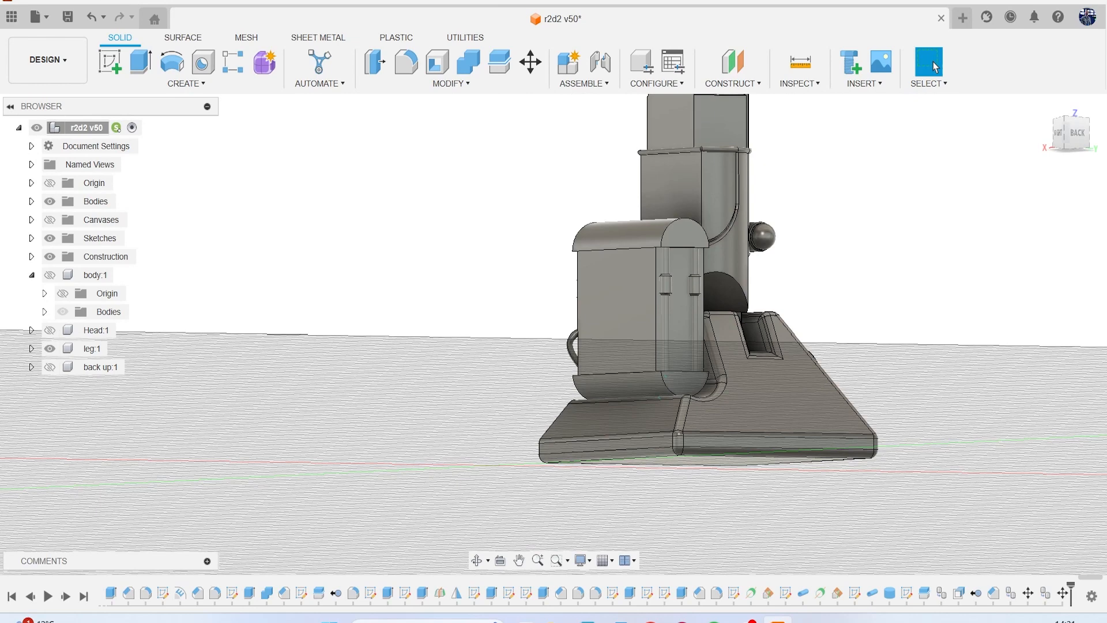
key(f)
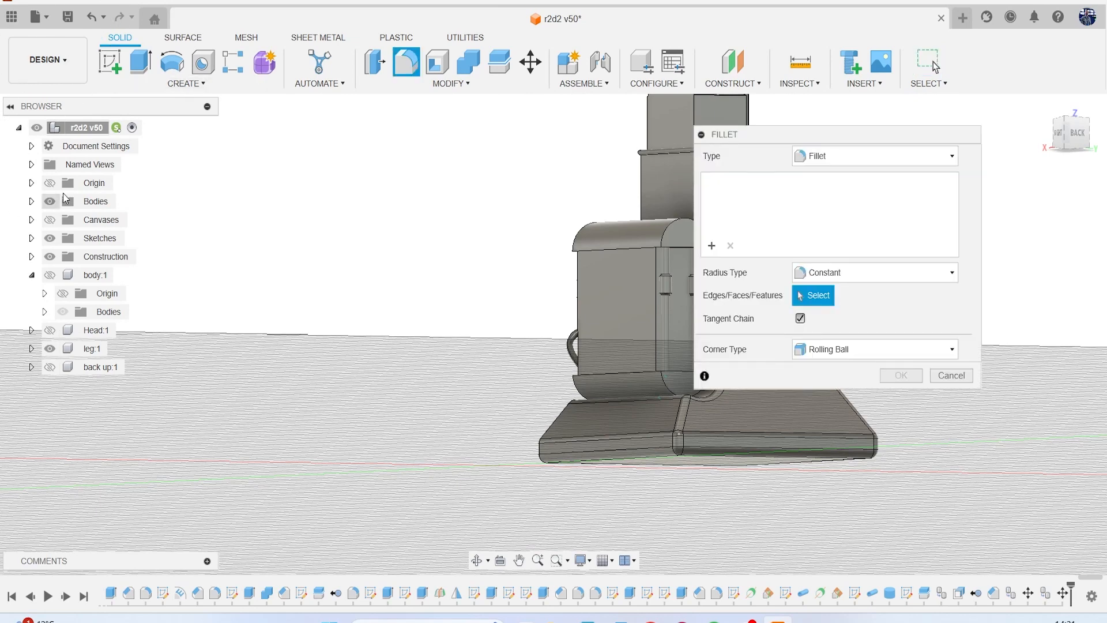
scroll(534, 230, up, 5)
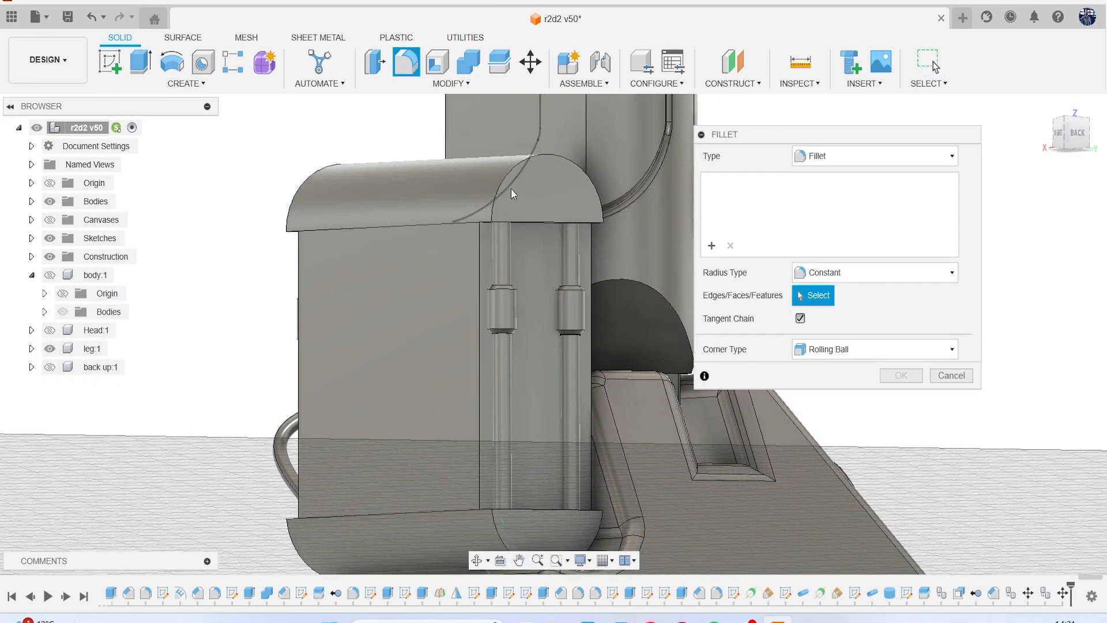
scroll(522, 195, up, 2)
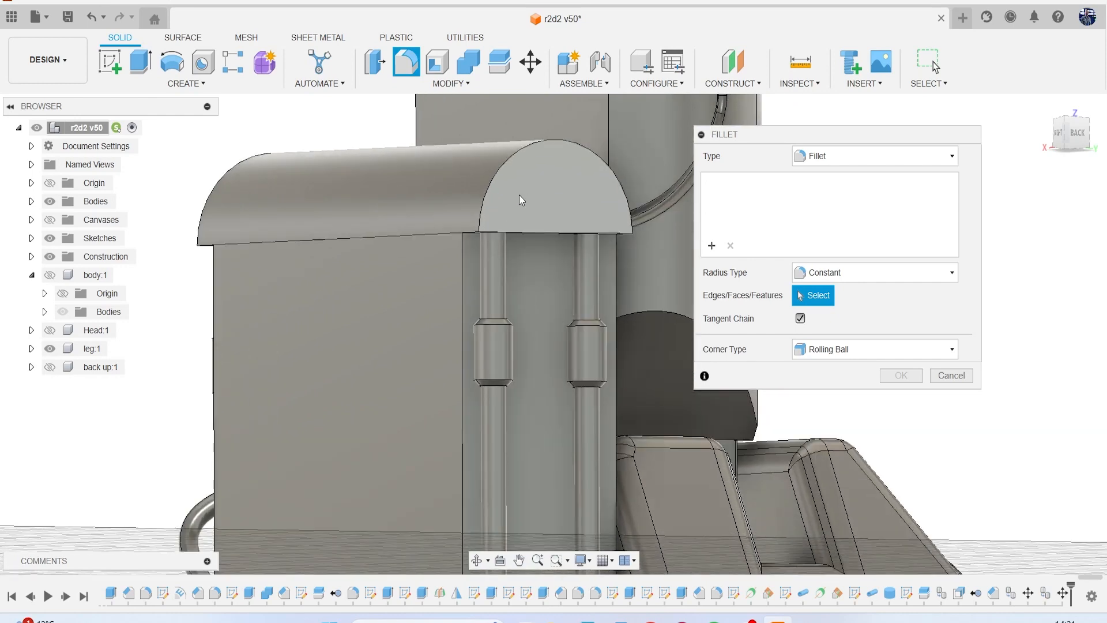
click(482, 191)
click(202, 218)
middle_drag(272, 220, 292, 47)
click(498, 486)
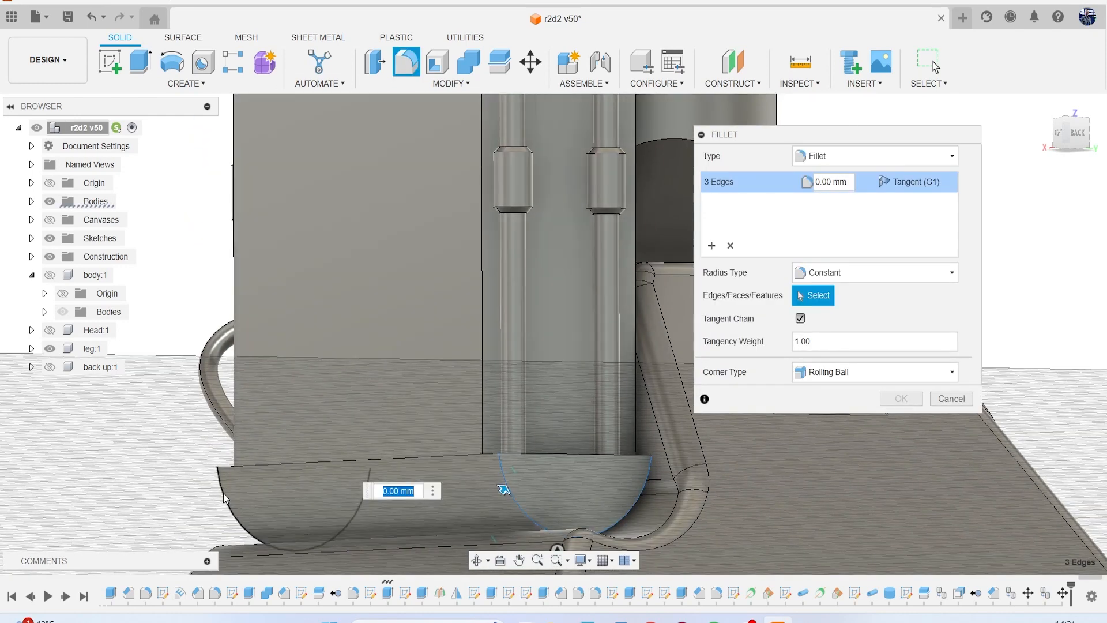
text(.1)
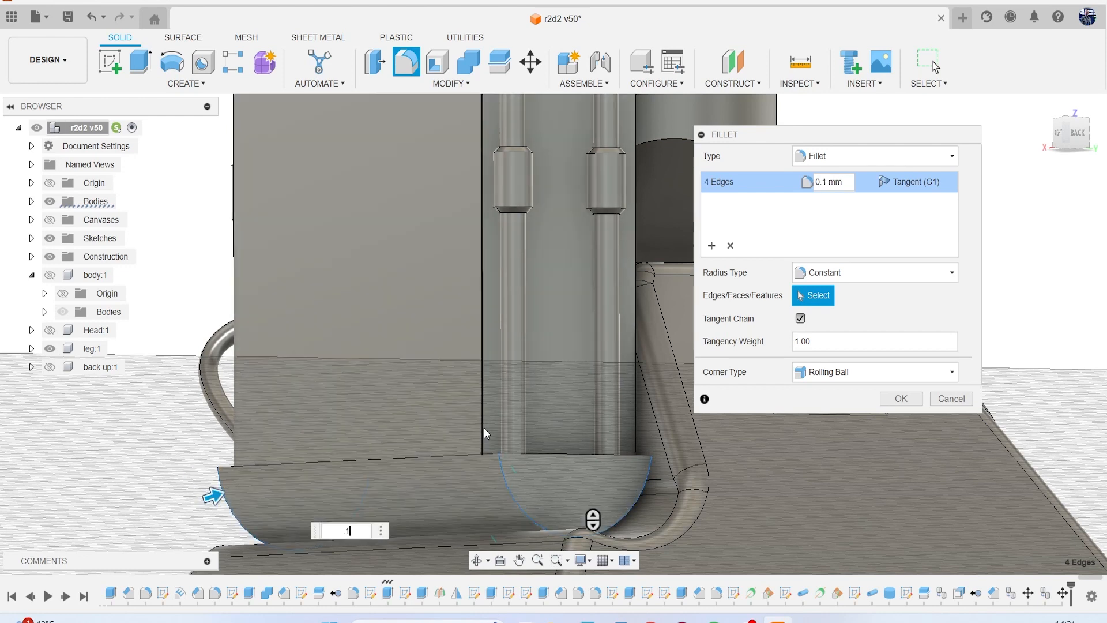
Add the back recess's outer vertical edge and the straight upper edge of the base's back end to the 0.1 mm fillet.
click(483, 428)
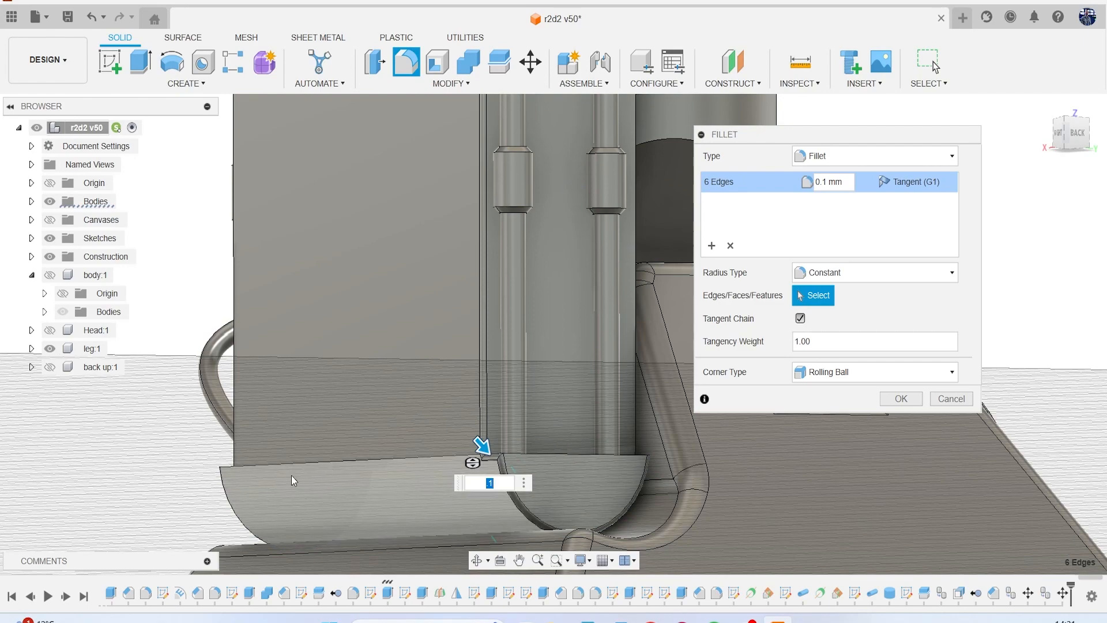
scroll(480, 456, up, 5)
middle_drag(412, 445, 398, 339)
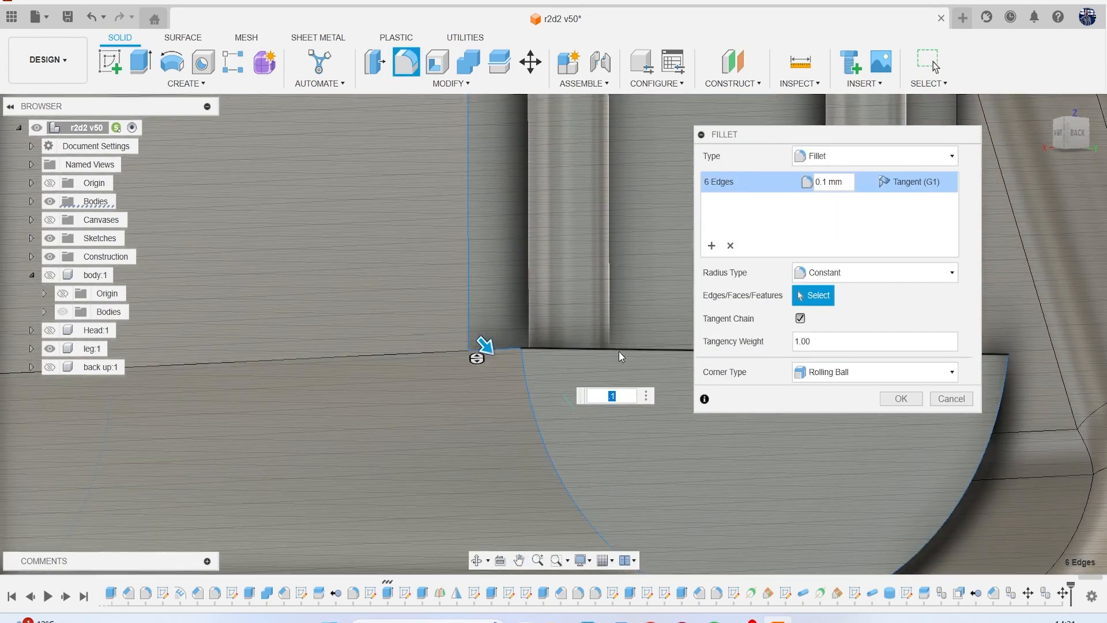
click(618, 351)
scroll(529, 403, down, 2)
scroll(494, 395, down, 5)
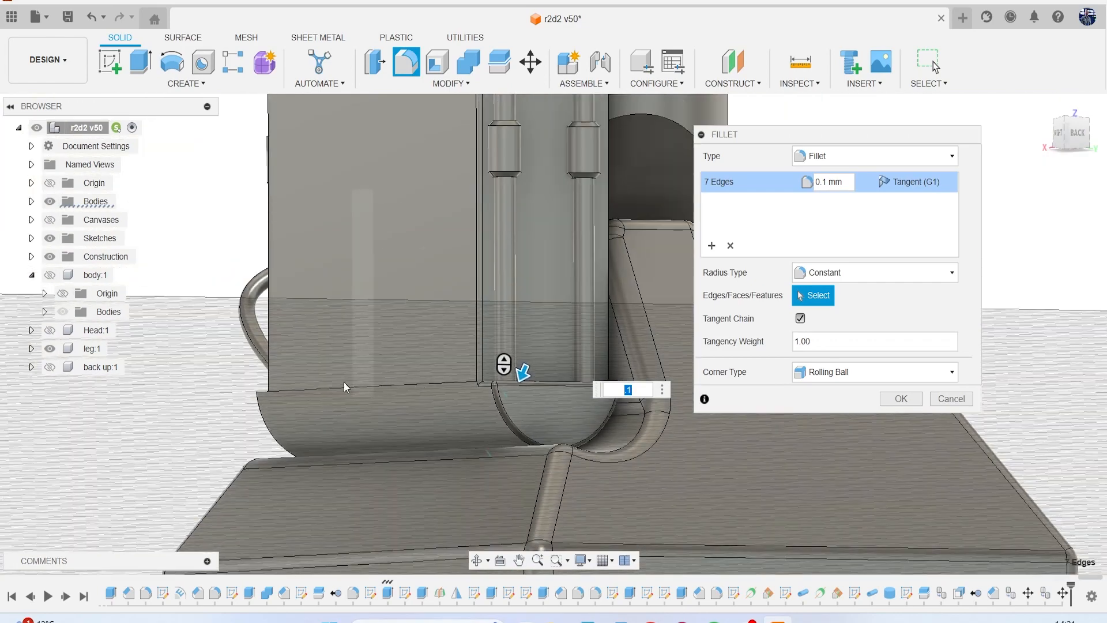
Add the straight lower edge of the cap's back face and the neighbouring corner edge to the 0.1 mm fillet.
scroll(353, 387, up, 2)
scroll(353, 386, down, 3)
drag(1076, 132, 1034, 153)
scroll(503, 286, up, 5)
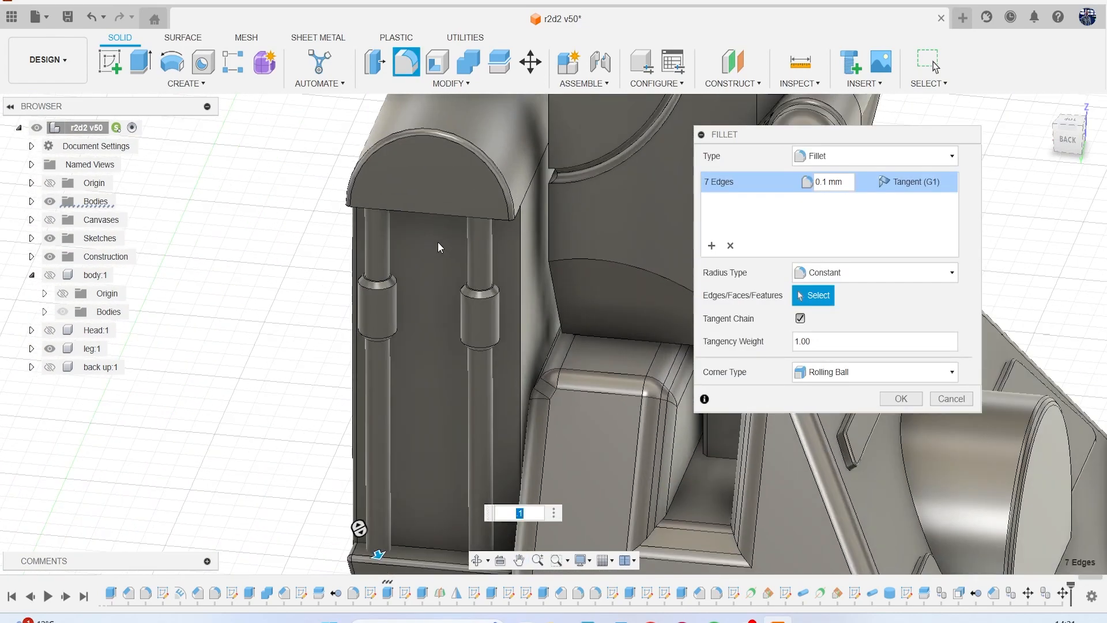
click(431, 206)
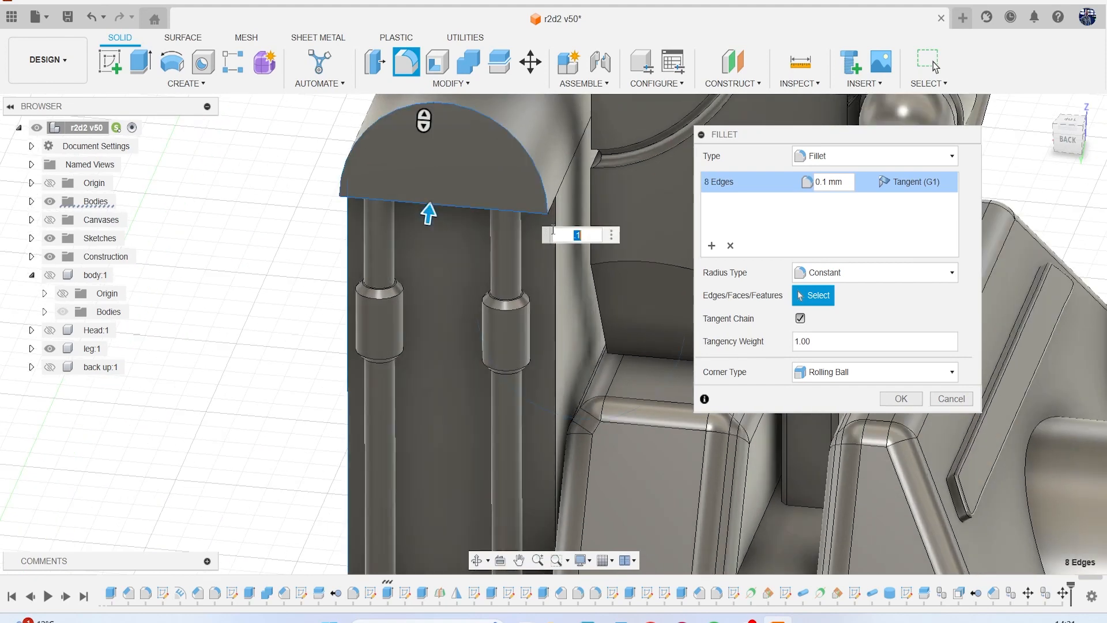
click(551, 209)
scroll(571, 282, down, 5)
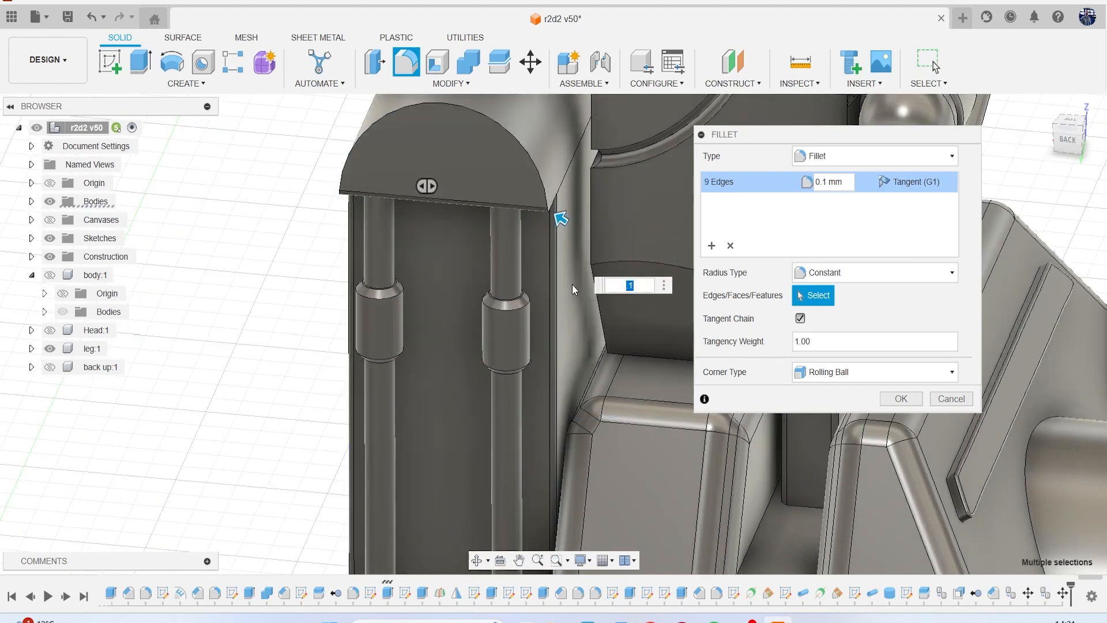
Add the short edge under the cap beside the outer back rod to the 0.1 mm fillet.
mouse_move(1077, 143)
mouse_down()
mouse_move(1093, 103)
mouse_move(1037, 124)
mouse_move(1085, 143)
mouse_move(1102, 124)
mouse_move(1095, 117)
mouse_up()
scroll(611, 203, up, 6)
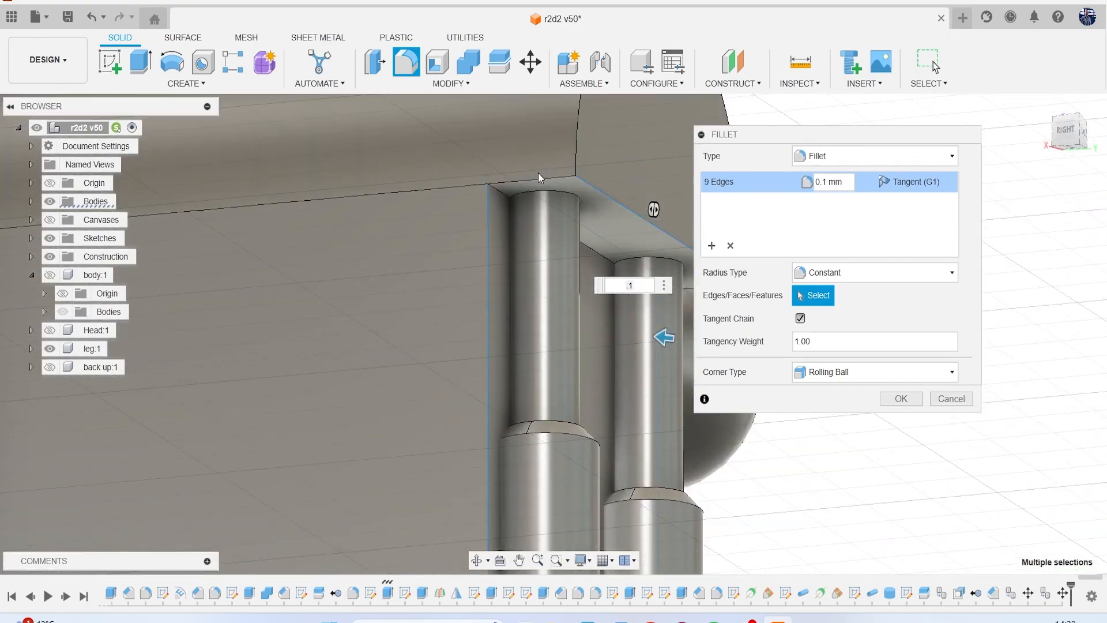
click(542, 177)
scroll(447, 234, down, 4)
scroll(423, 260, down, 4)
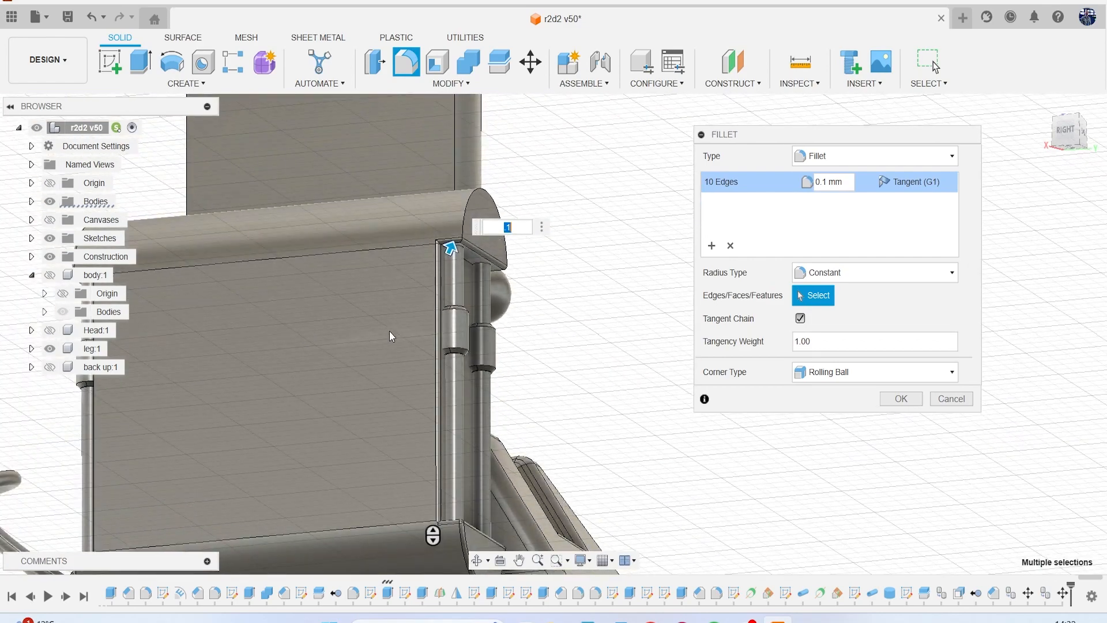
Add the short upper edge at the base's front end and the adjoining edge beside the outer rod to the 0.1 mm fillet.
scroll(414, 272, up, 2)
scroll(358, 313, up, 6)
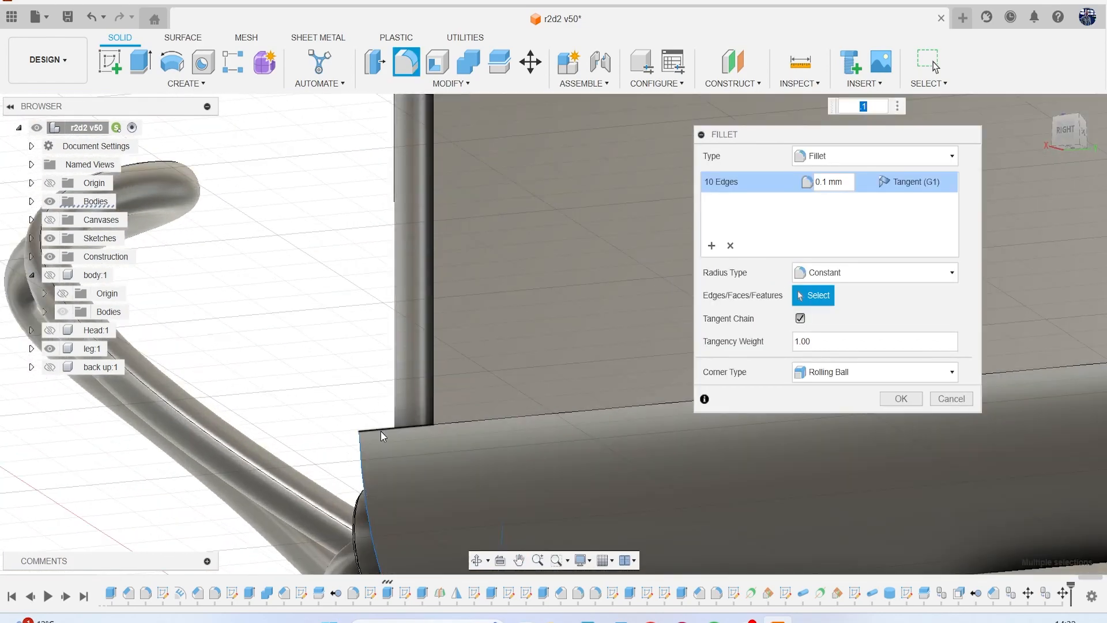
click(381, 430)
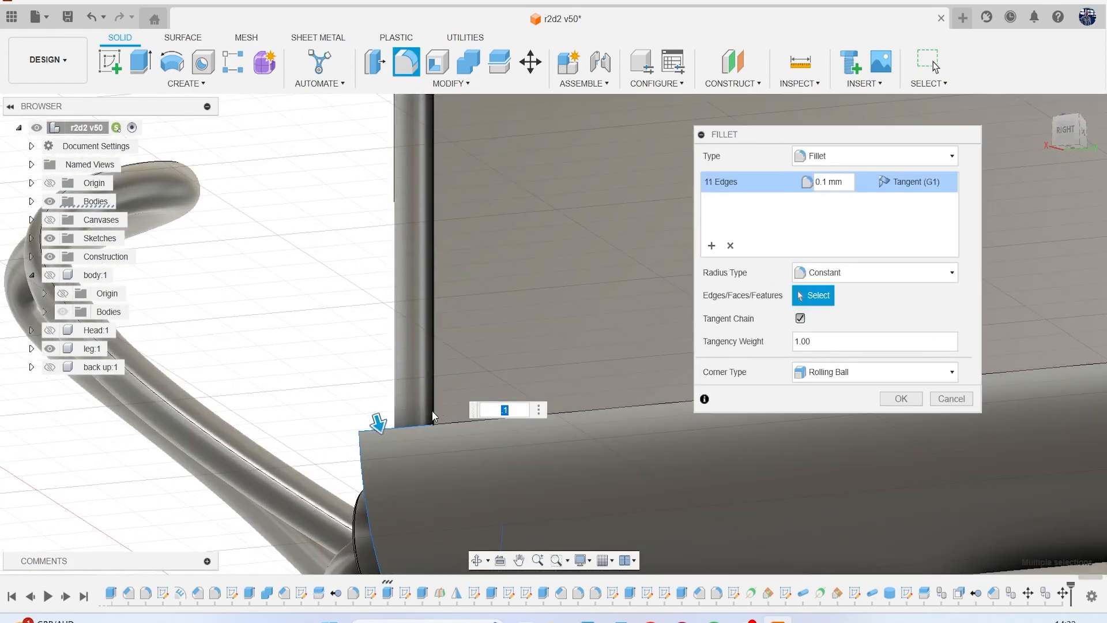
scroll(461, 354, down, 2)
scroll(465, 349, down, 3)
scroll(536, 323, up, 2)
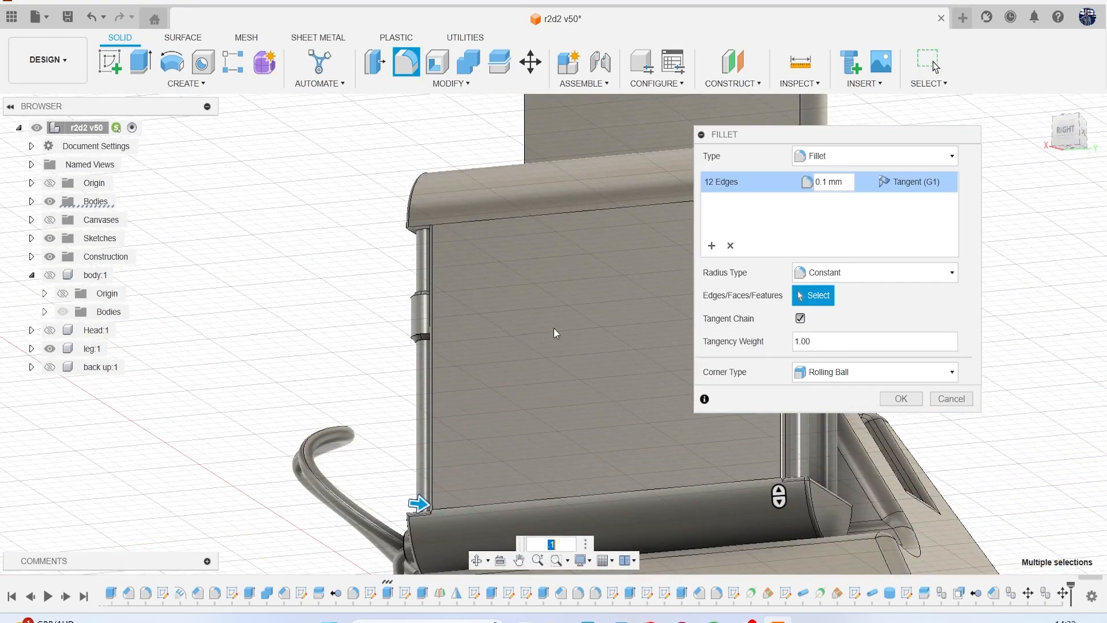
Add the straight lower edge of the cap's front face and its neighbouring corner edges to the 0.1 mm fillet.
mouse_move(420, 503)
shift+middle_down()
mouse_move(438, 487)
mouse_move(536, 488)
shift+middle_up()
mouse_move(605, 159)
shift+middle_down()
mouse_move(632, 183)
mouse_move(624, 160)
shift+middle_up()
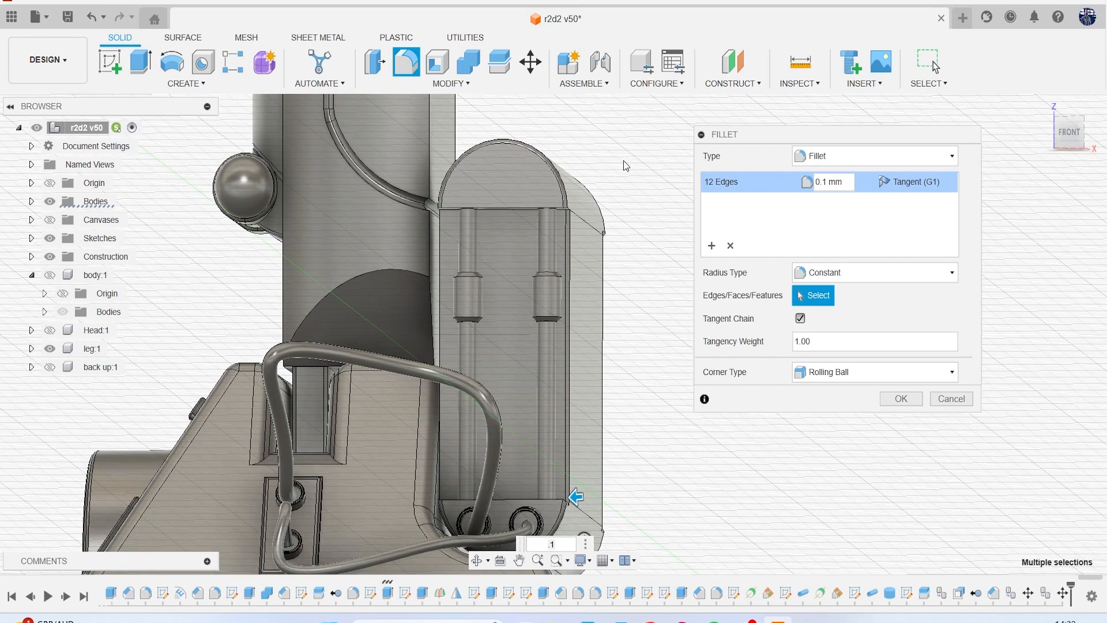
scroll(576, 186, up, 4)
scroll(501, 236, up, 2)
click(424, 234)
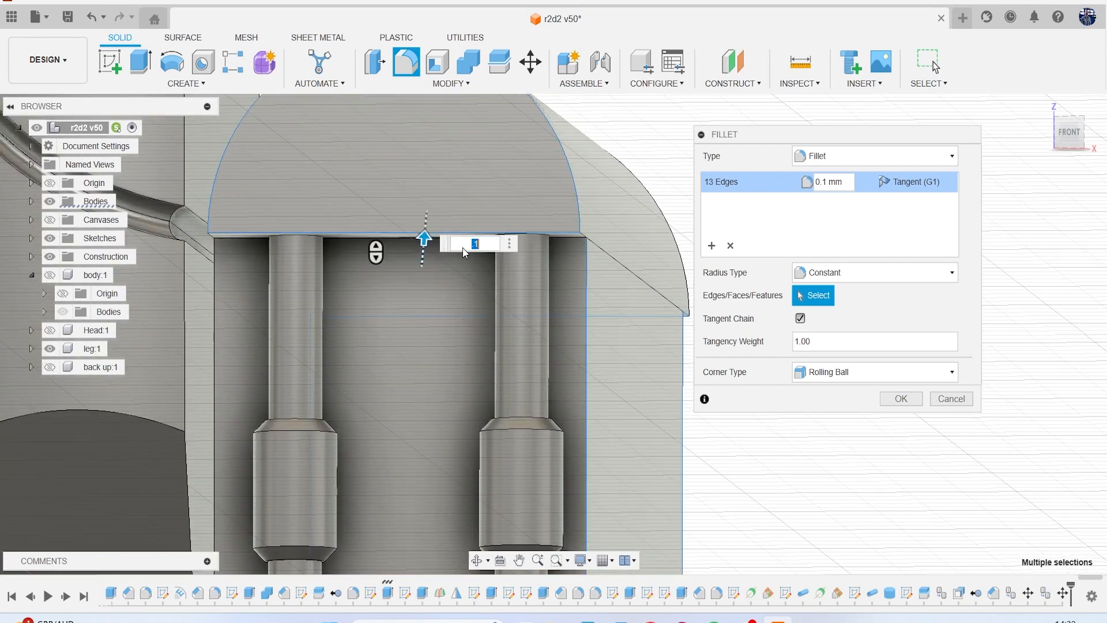
scroll(597, 232, up, 2)
click(576, 234)
middle_drag(133, 288, 380, 210)
scroll(312, 182, up, 2)
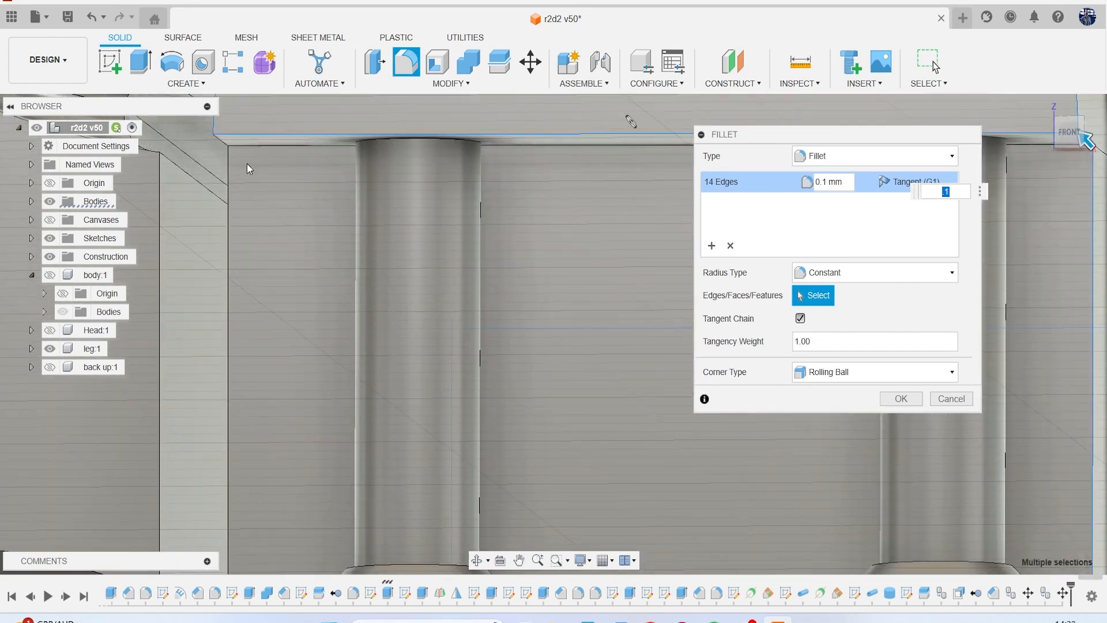
click(221, 141)
scroll(280, 245, down, 3)
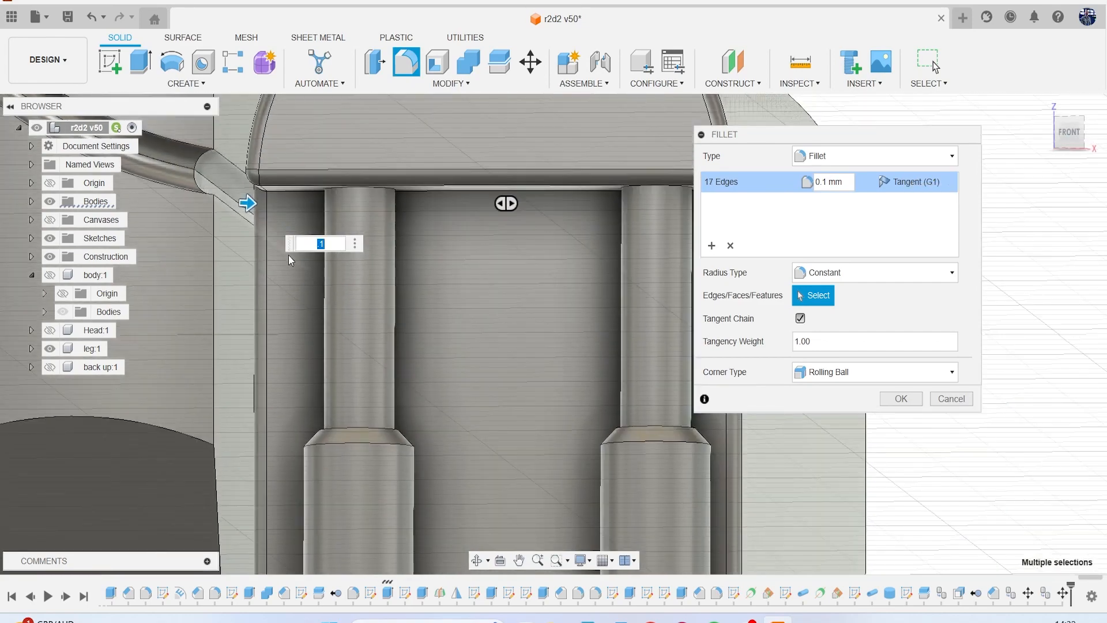
Add the upper edge of the base's front end and its adjoining corner edge to the 0.1 mm fillet and apply it.
scroll(294, 260, down, 6)
middle_drag(326, 286, 396, 149)
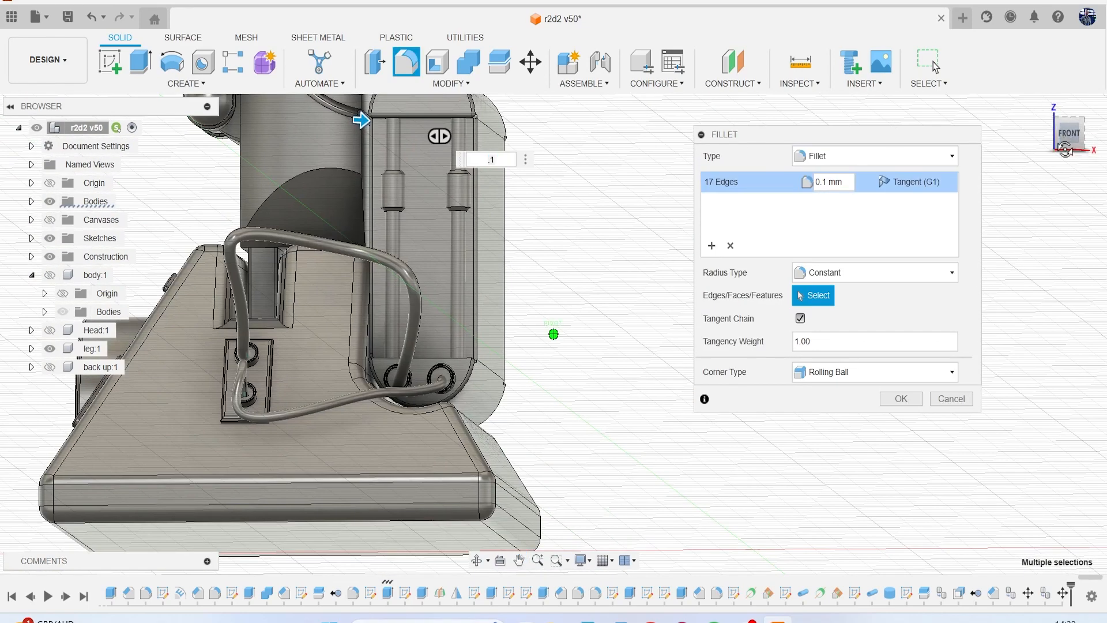
shift+middle_drag(1067, 147, 1062, 160)
scroll(411, 406, up, 5)
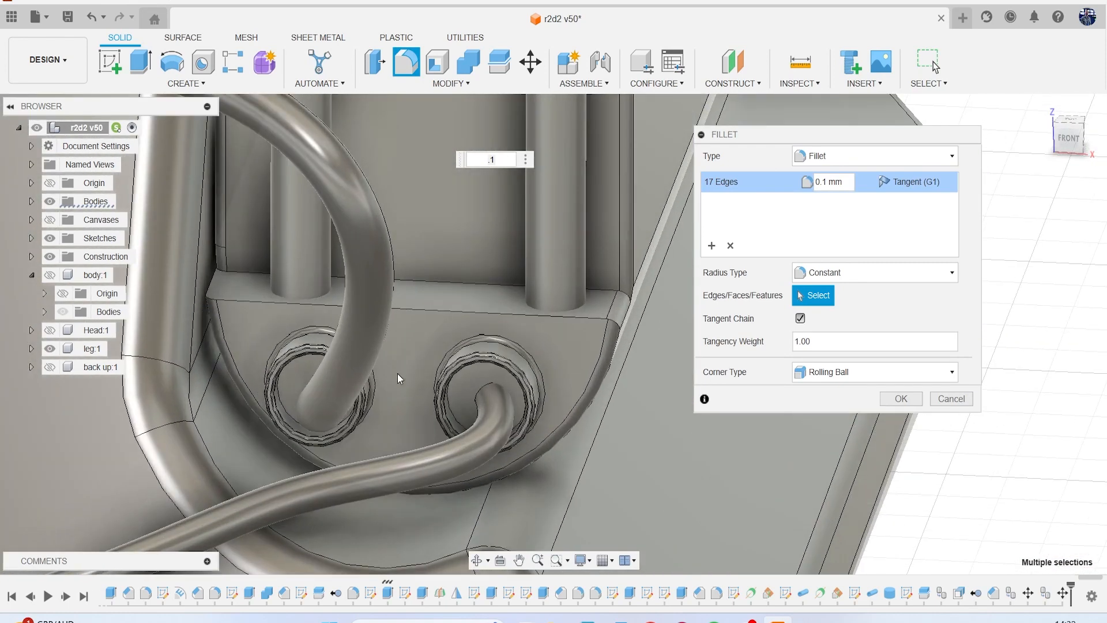
click(211, 288)
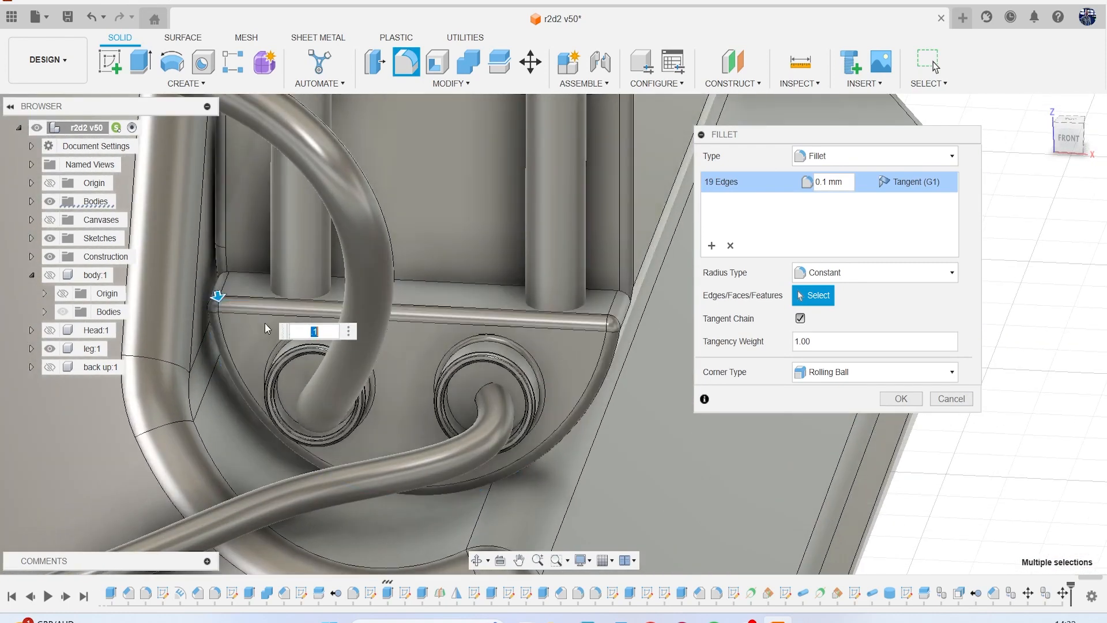
key(Return)
scroll(572, 360, down, 10)
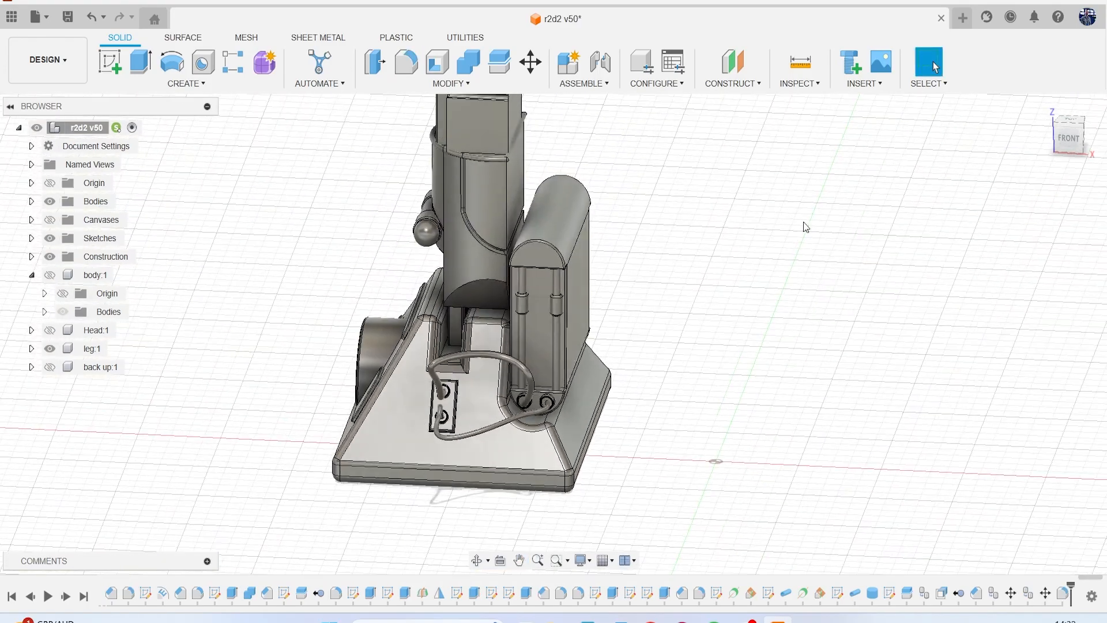
Edit the block's 0.1 mm fillet, adding the cap's back arched edge and deselecting its front arched edge.
drag(1085, 153, 964, 136)
scroll(620, 358, up, 5)
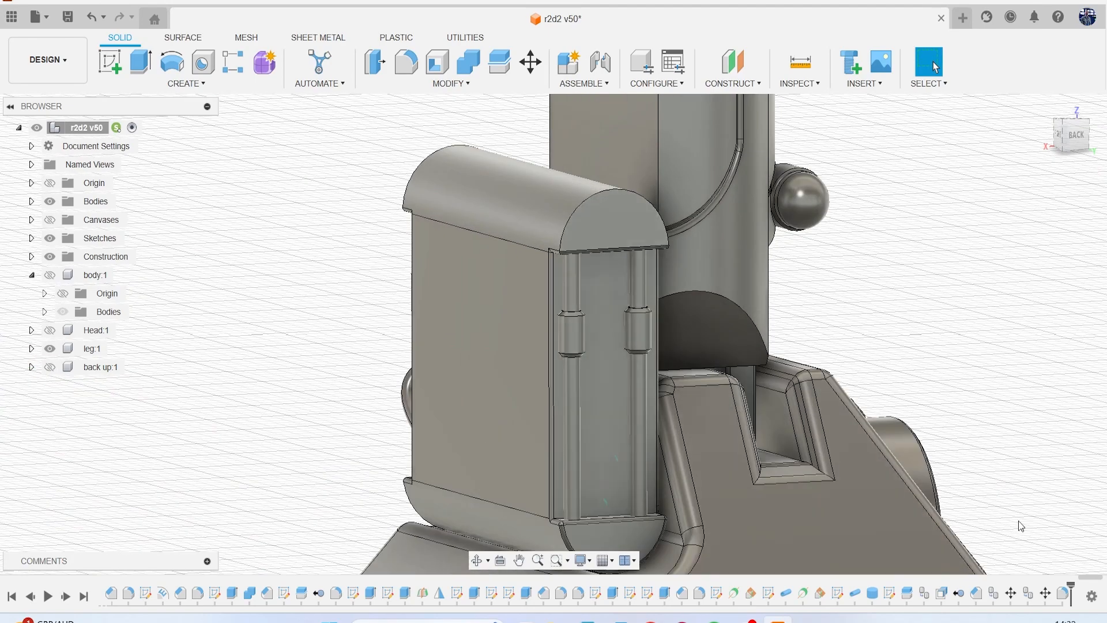
right_click(1060, 591)
click(1046, 439)
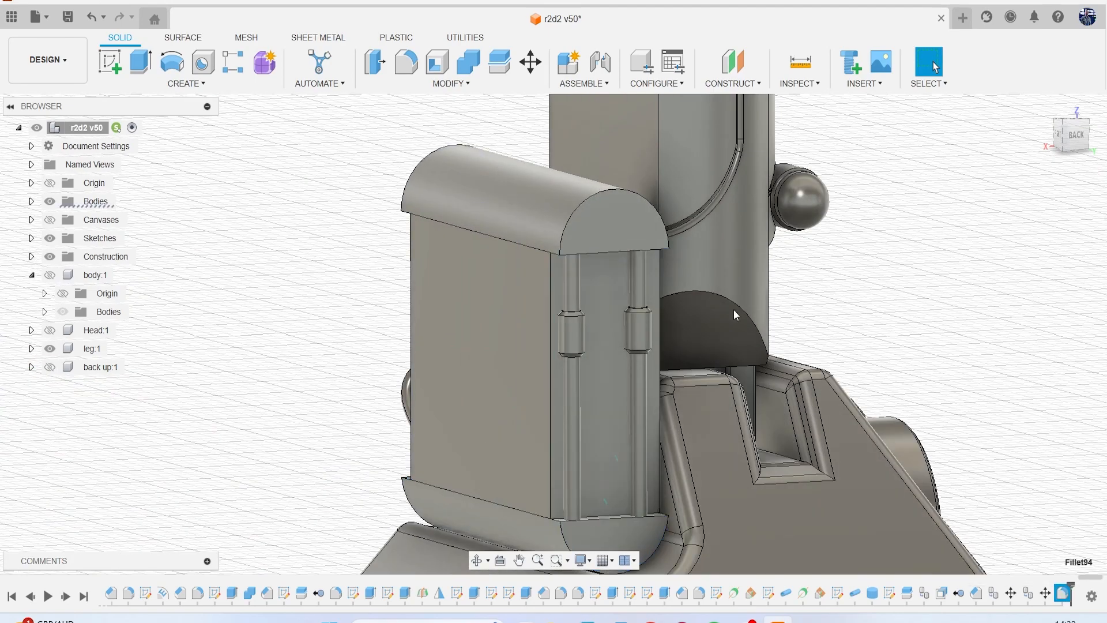
click(573, 213)
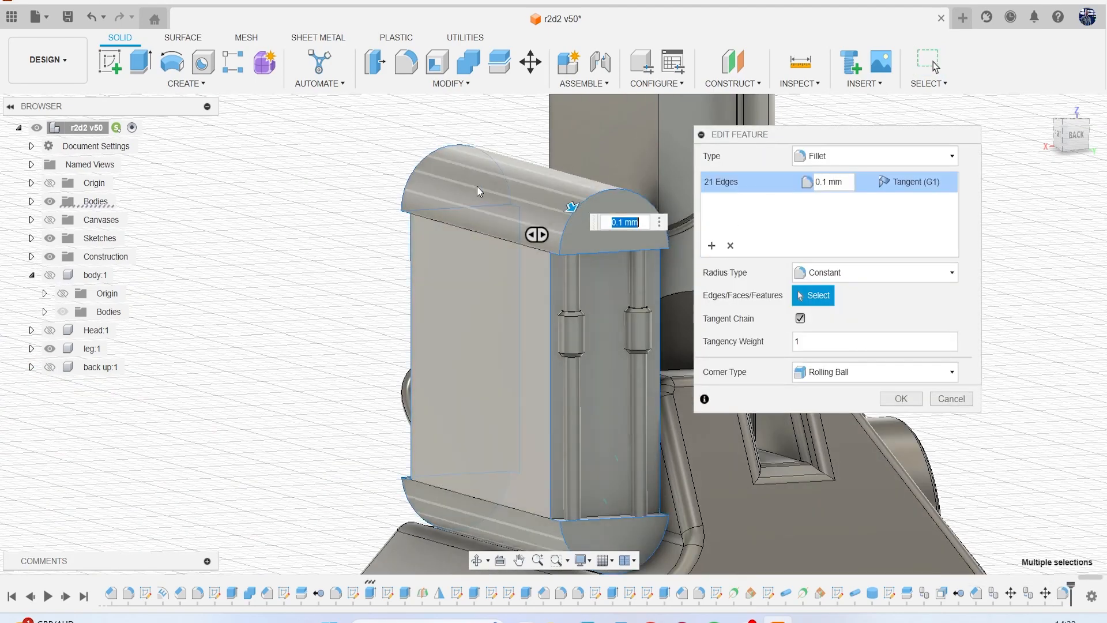
click(406, 195)
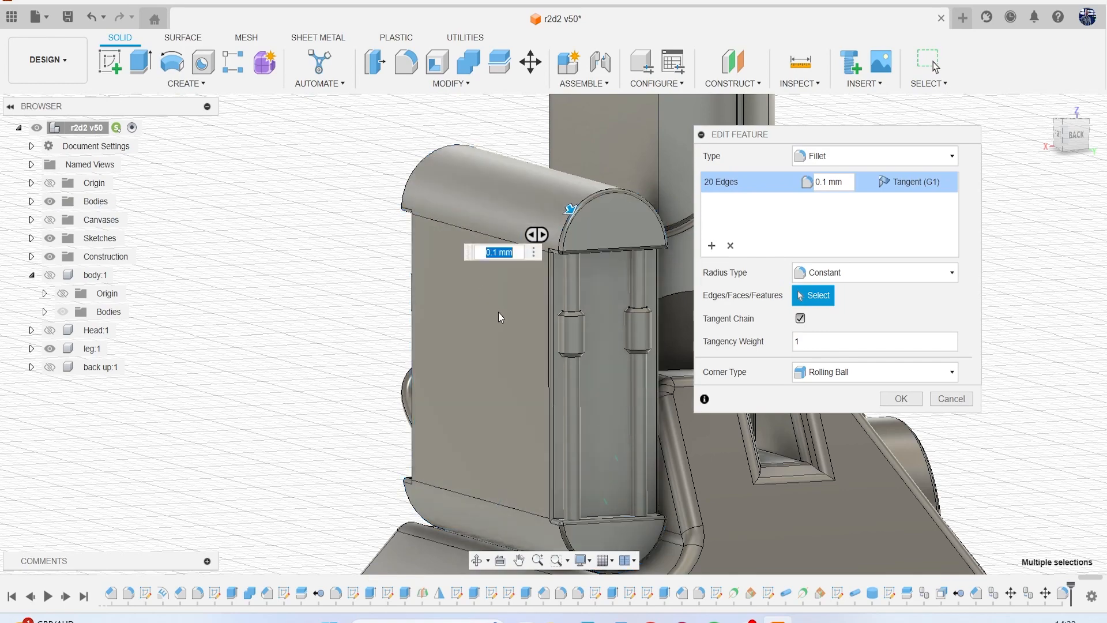
middle_drag(498, 312, 473, 209)
scroll(390, 363, up, 5)
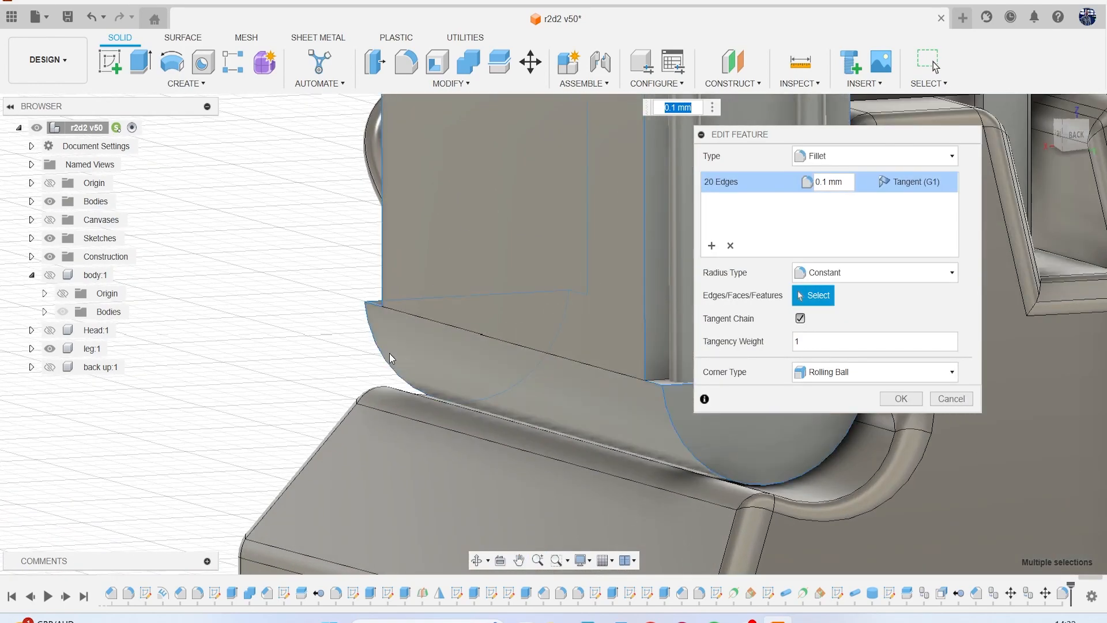
click(900, 399)
Sketch a center rectangle about 6.8 mm tall on the foot's half-round housing face, centred on the midpoint of its straight lower edge.
scroll(884, 392, down, 5)
shift+middle_drag(1026, 147, 539, 148)
middle_drag(734, 272, 842, 269)
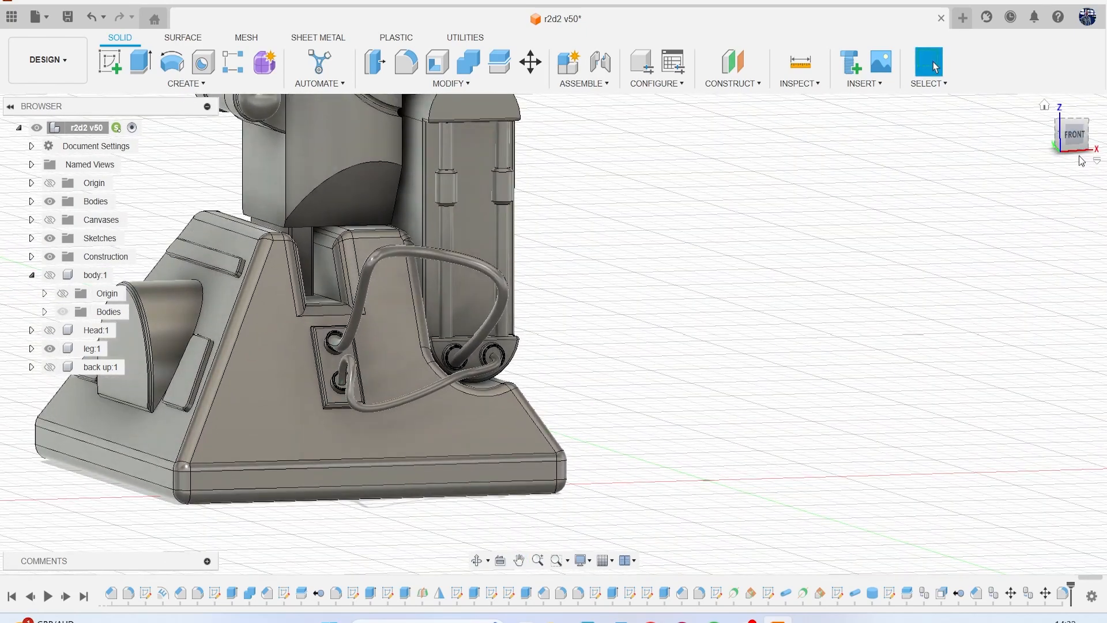
drag(1079, 143, 1079, 128)
middle_drag(937, 241, 1056, 237)
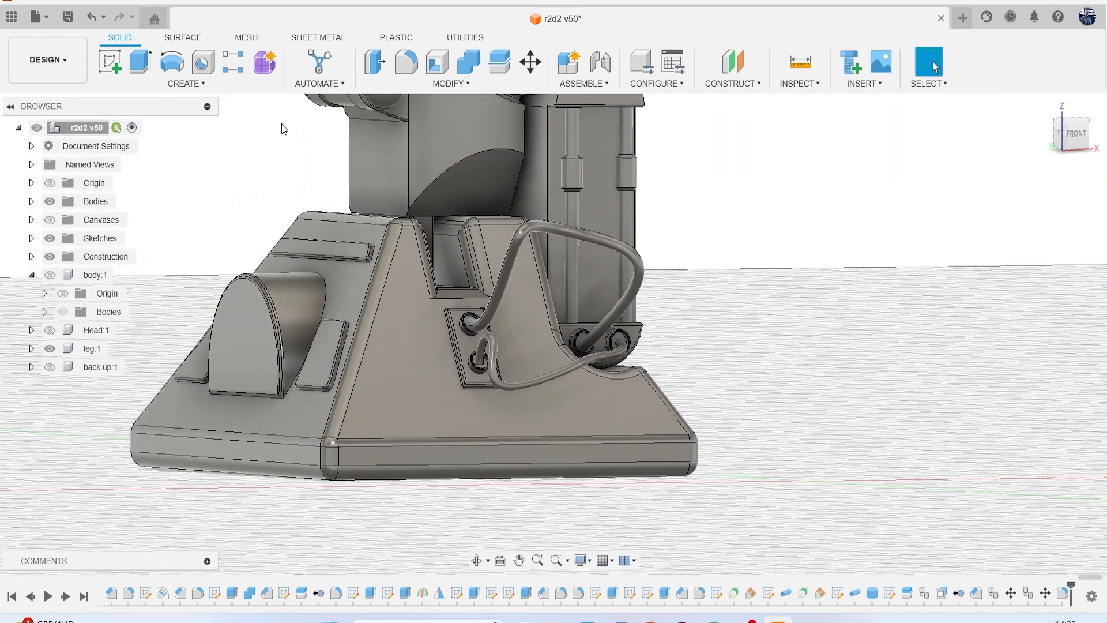
click(95, 61)
click(261, 331)
key(r)
scroll(459, 282, up, 5)
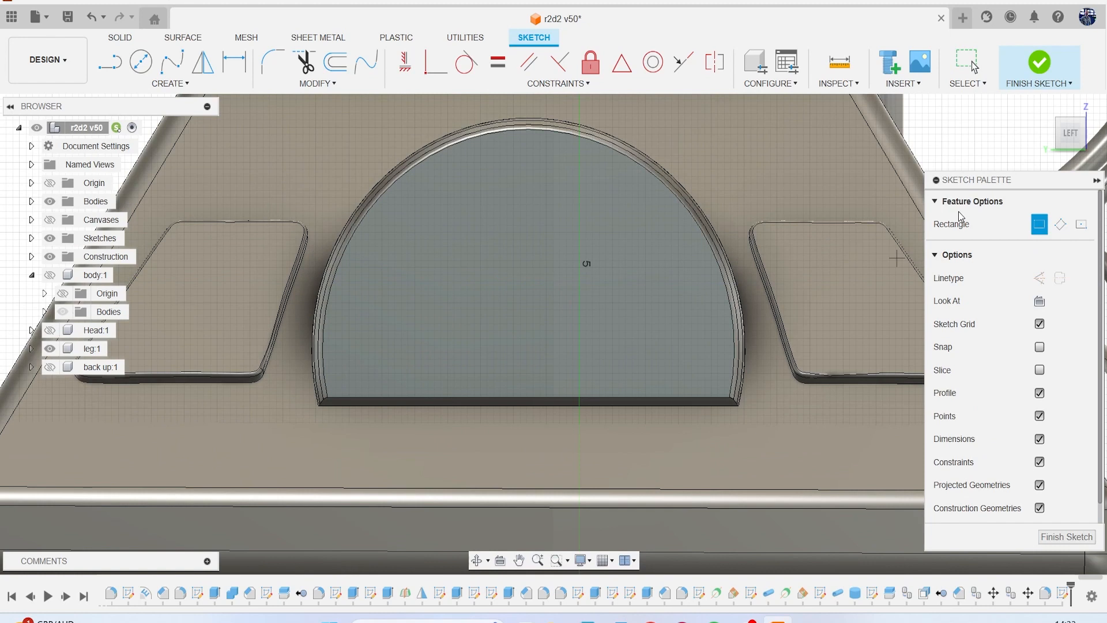
click(528, 398)
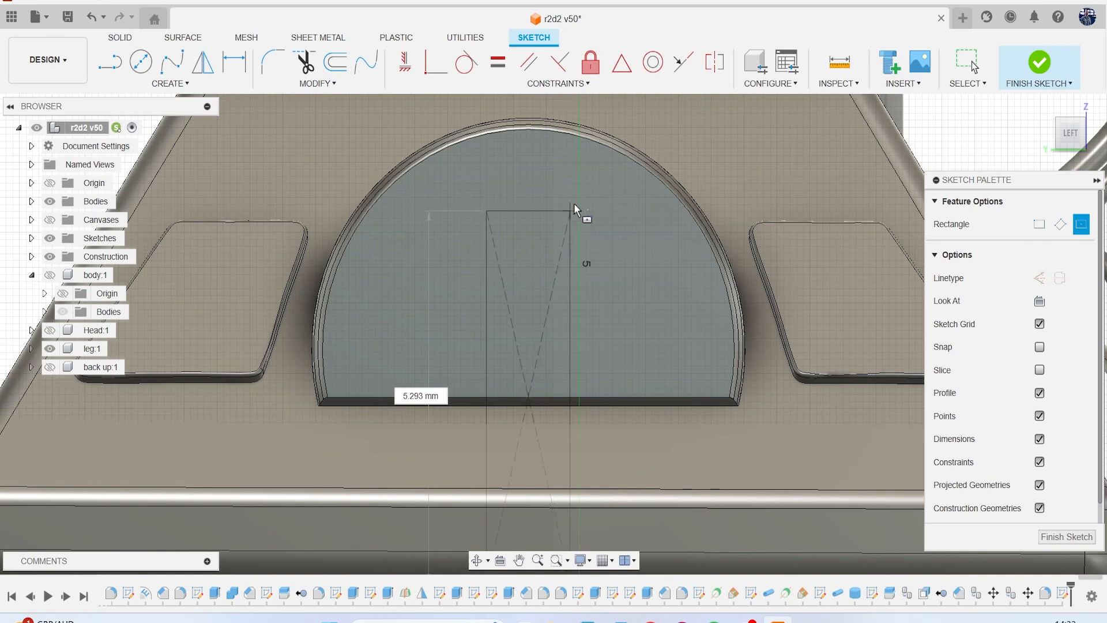
click(590, 157)
Extrude the part of the rectangle on the half-round face outward by 0.184 mm, joining it to the body.
key(e)
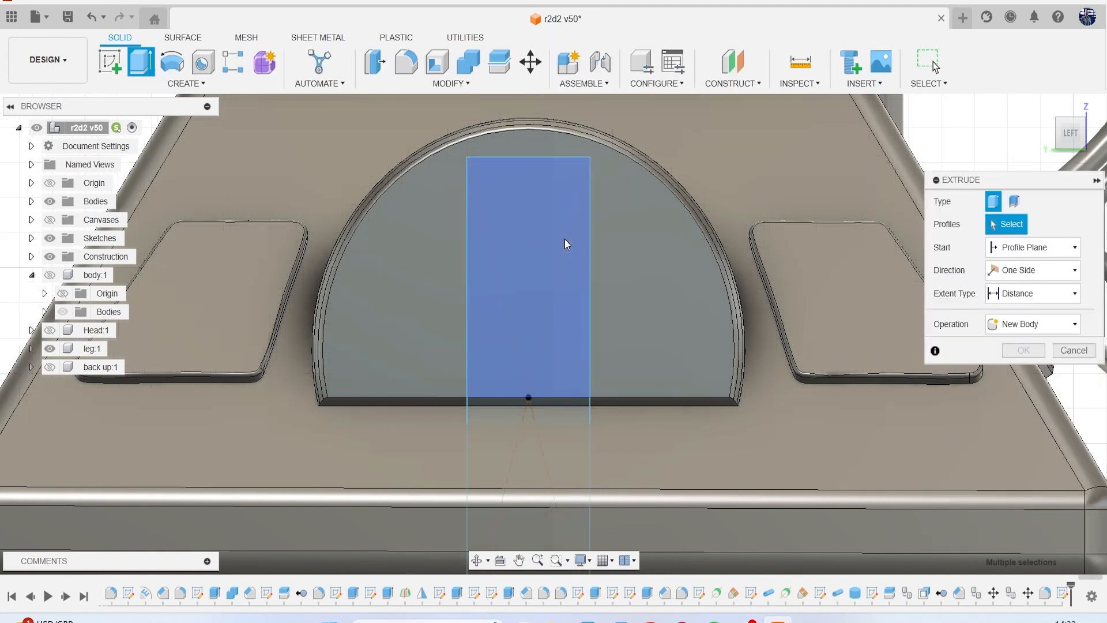
click(567, 239)
click(1066, 140)
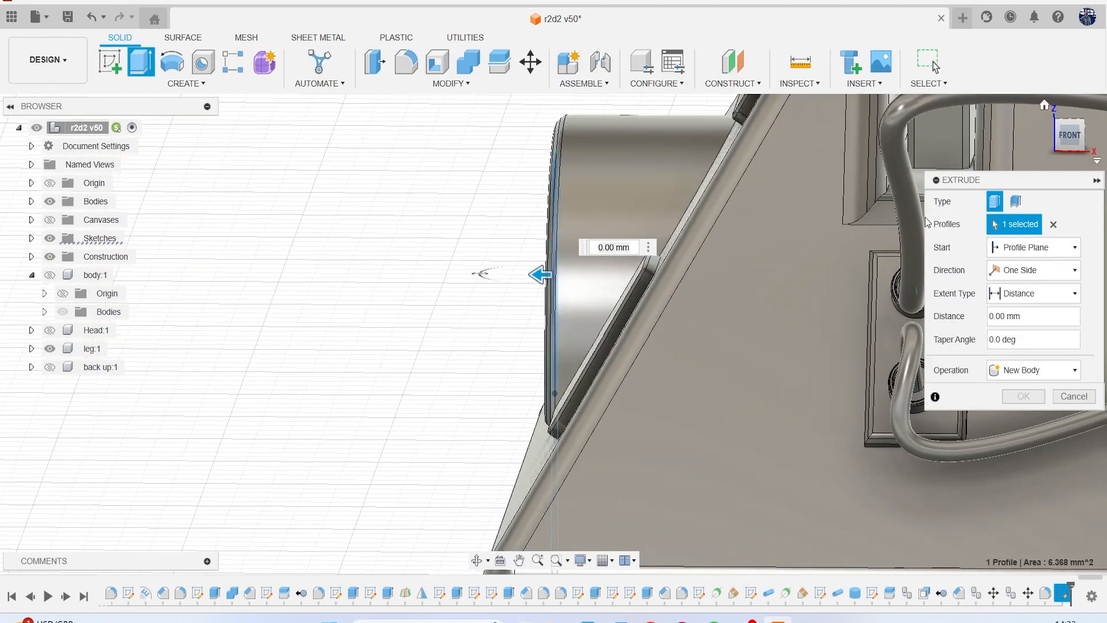
drag(543, 274, 532, 276)
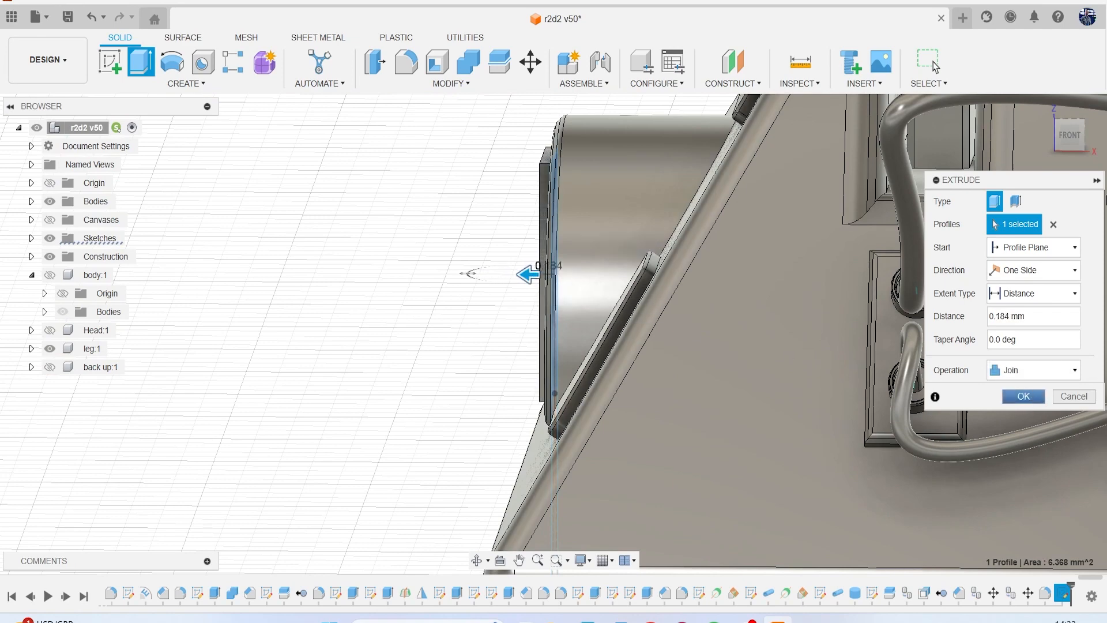
key(Return)
Chamfer the raised rectangular panel's outer face by 0.066 mm with equal distances.
mouse_move(1073, 146)
mouse_down()
mouse_move(1023, 164)
mouse_move(1100, 168)
mouse_move(1104, 147)
mouse_up()
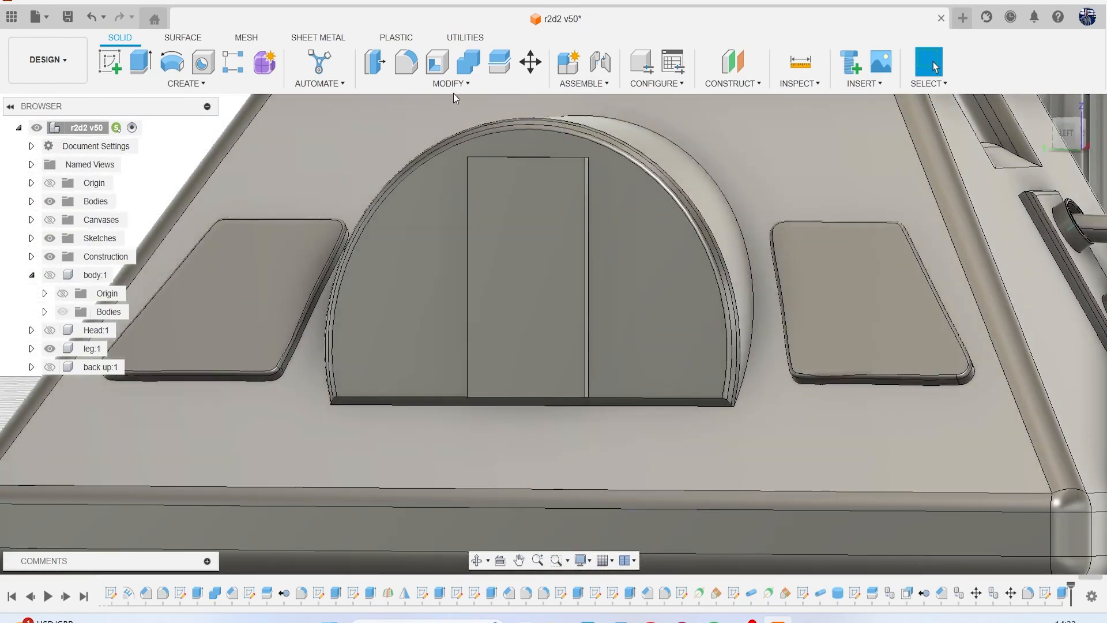
click(452, 85)
click(369, 131)
click(521, 242)
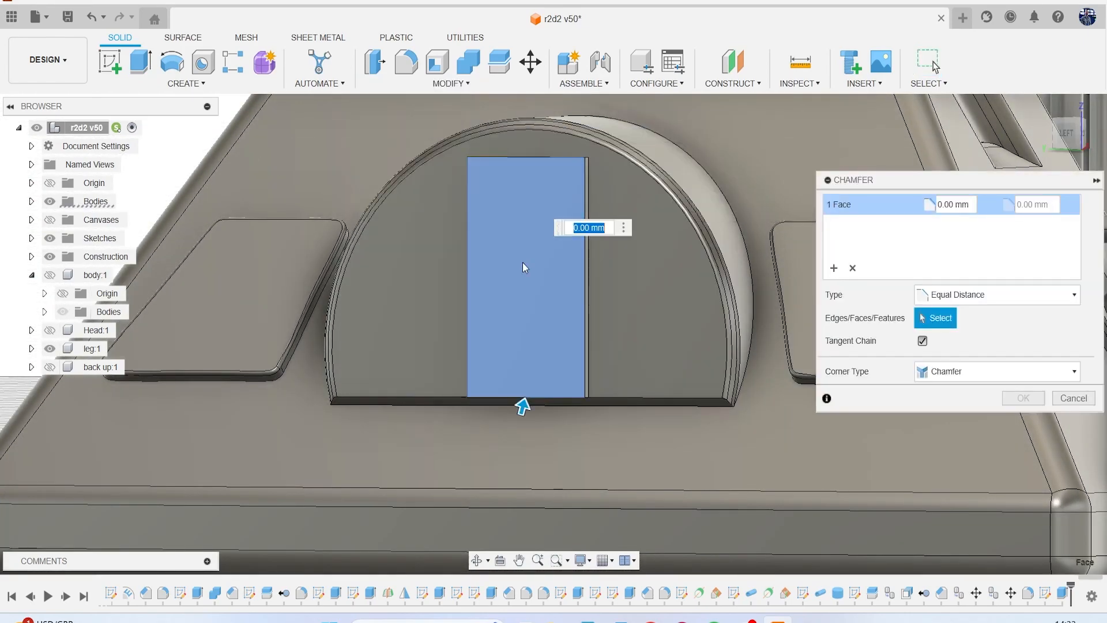
drag(525, 402, 527, 400)
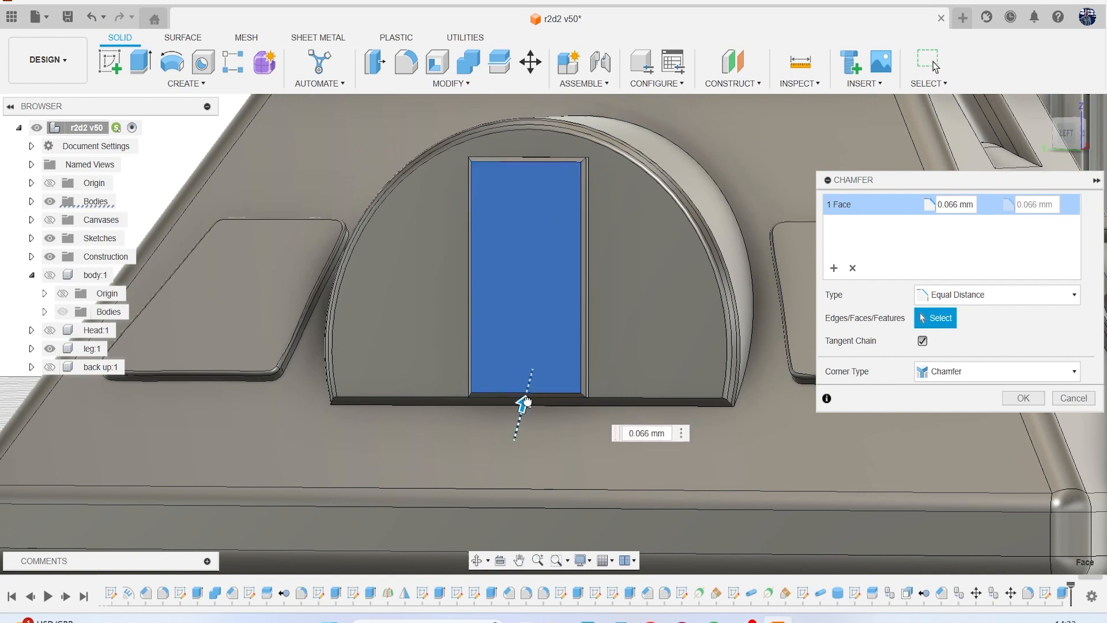
key(Return)
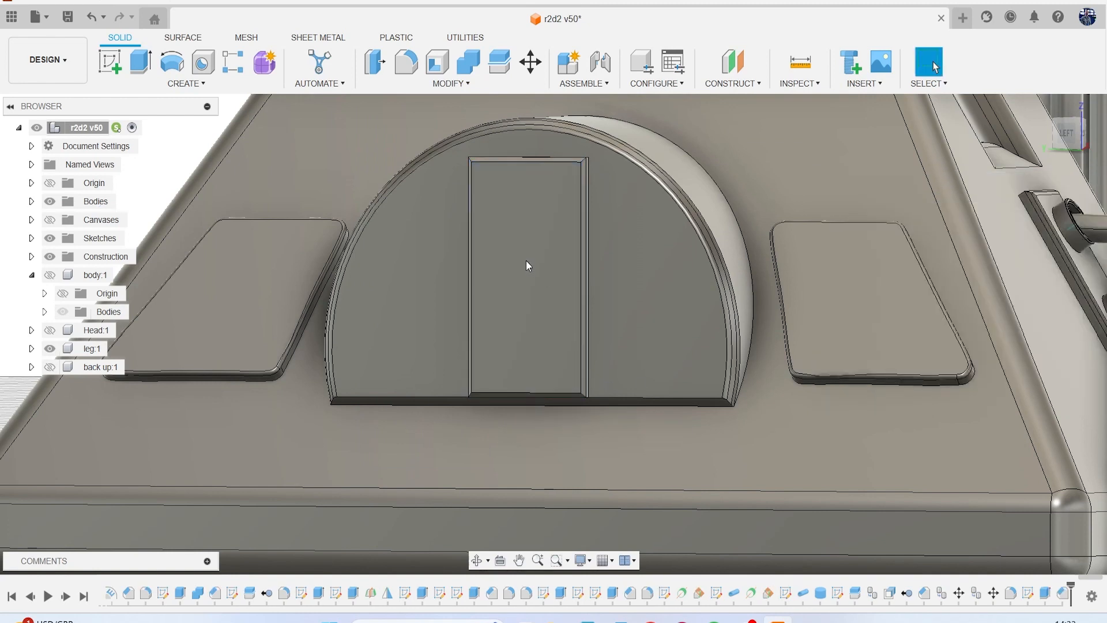
Fillet the edges of the raised panel's outer face with a 0.1 mm radius.
scroll(527, 255, up, 3)
key(f)
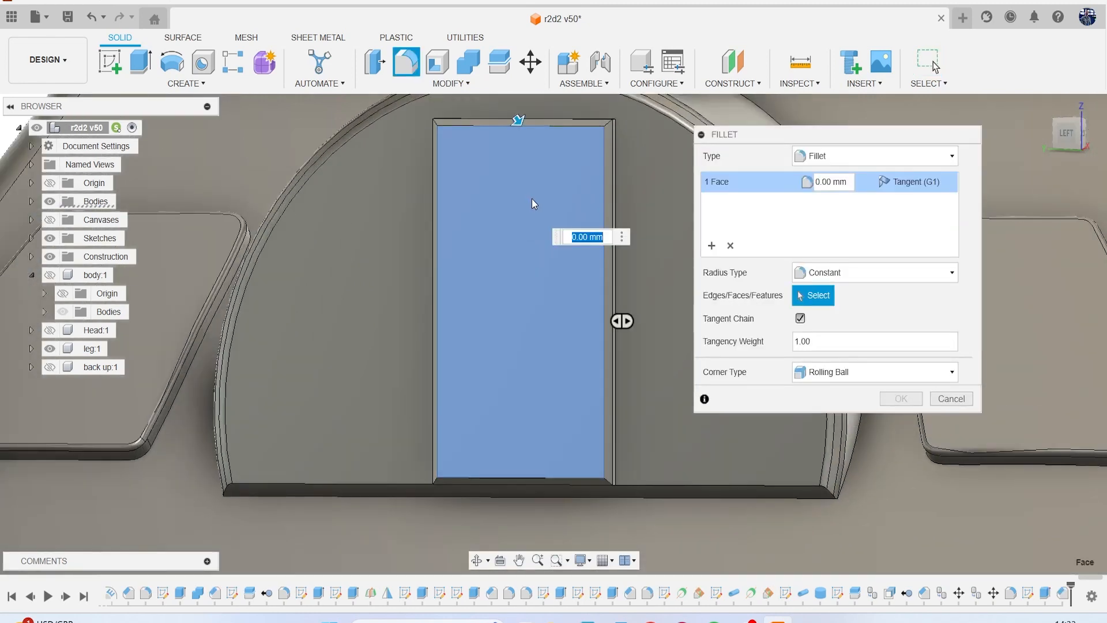
text(1)
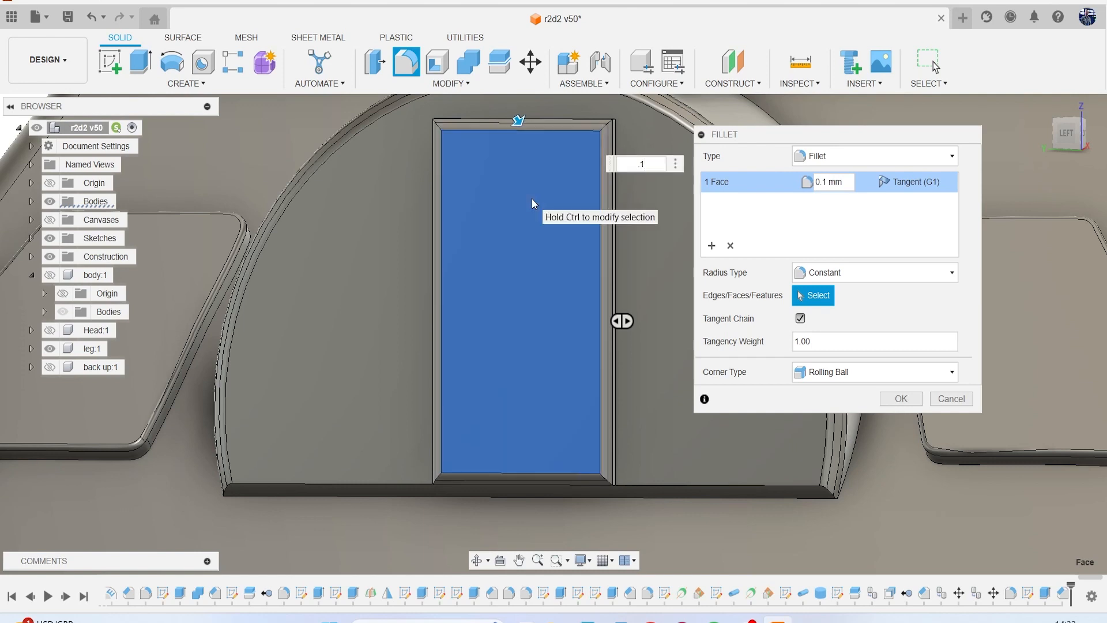
key(Return)
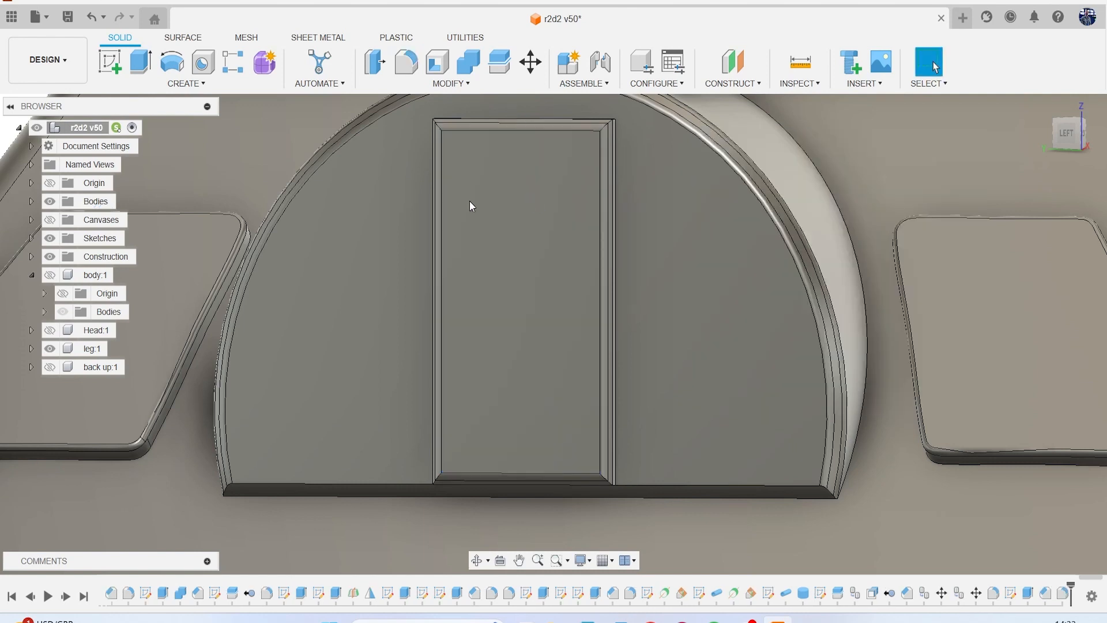
Sketch a thin horizontal rectangle across the full width of the raised panel's face, just below its upper edge.
click(111, 66)
click(504, 217)
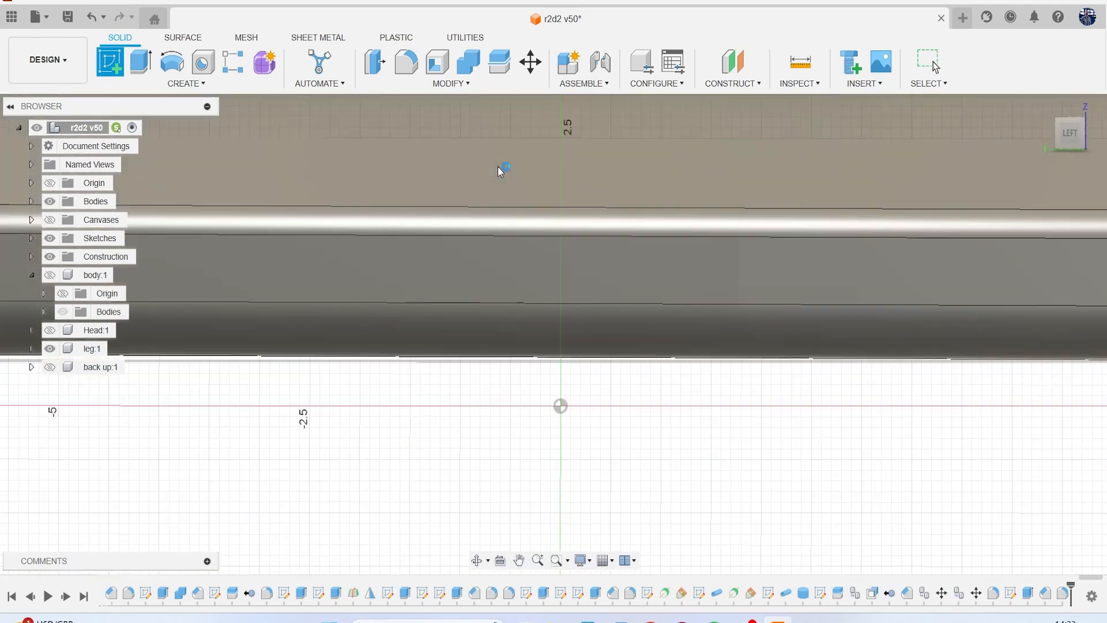
scroll(458, 284, up, 8)
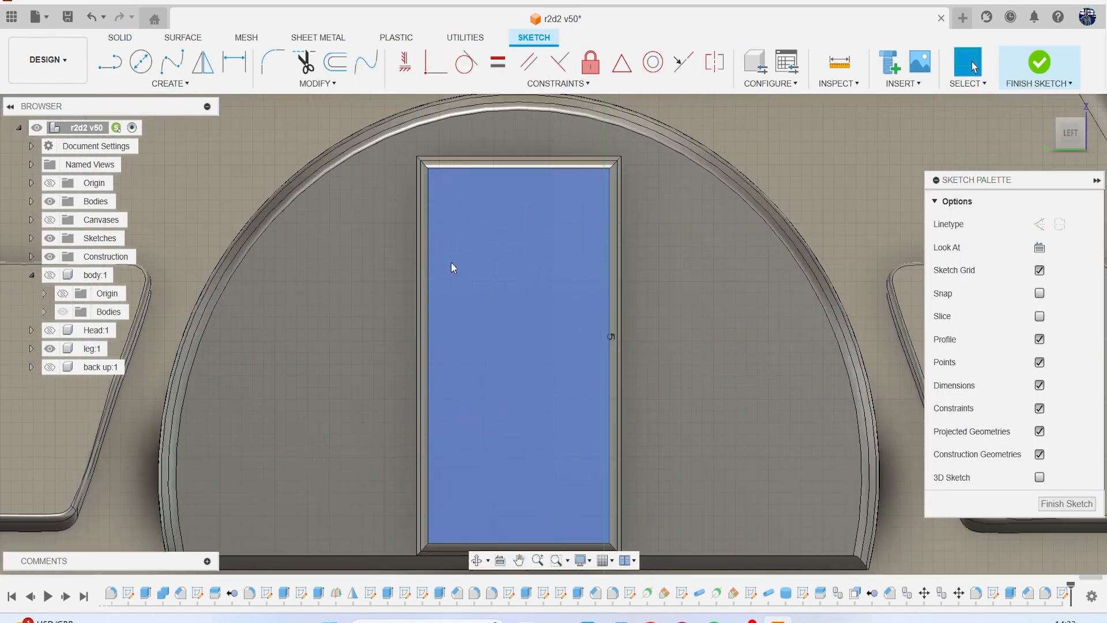
key(r)
click(415, 139)
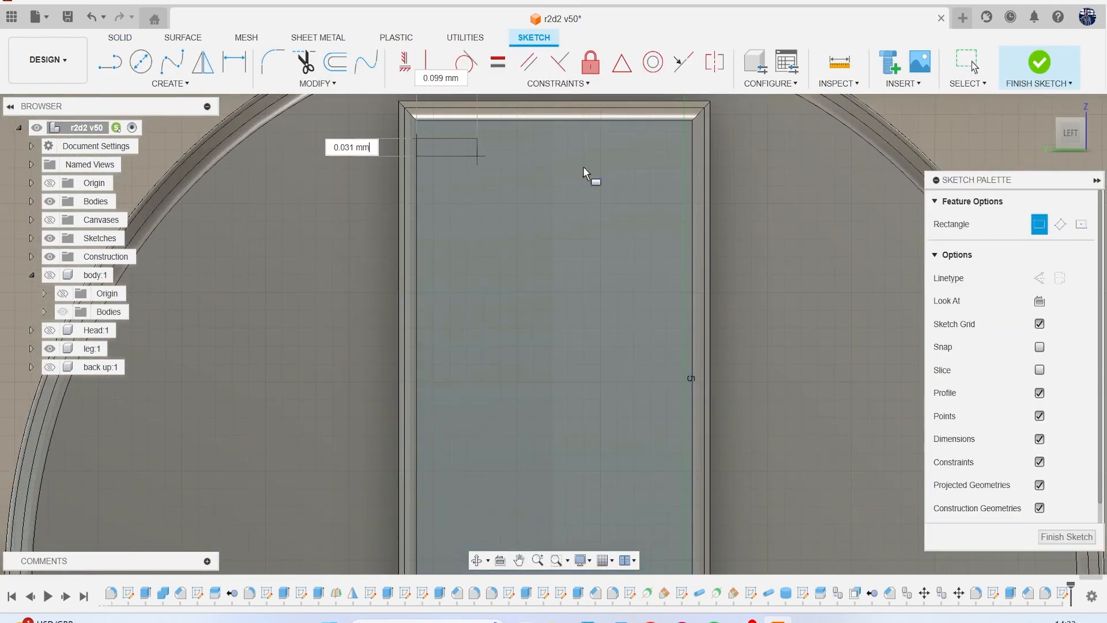
click(691, 160)
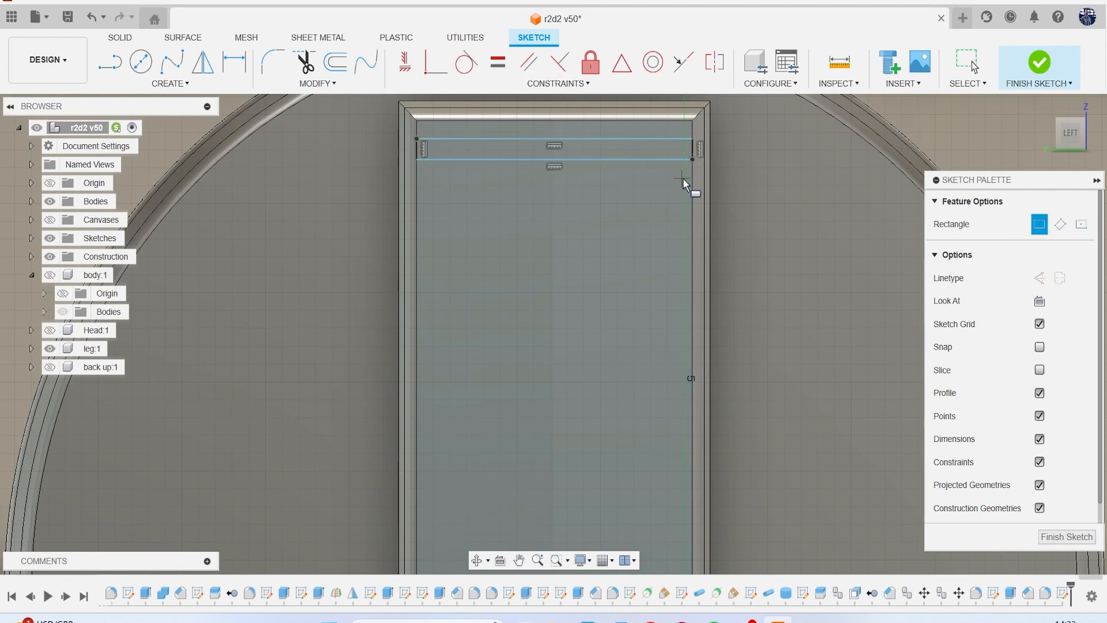
Extrude the thin rectangle -0.063 mm as a cut to form a shallow slot in the panel.
key(e)
click(611, 156)
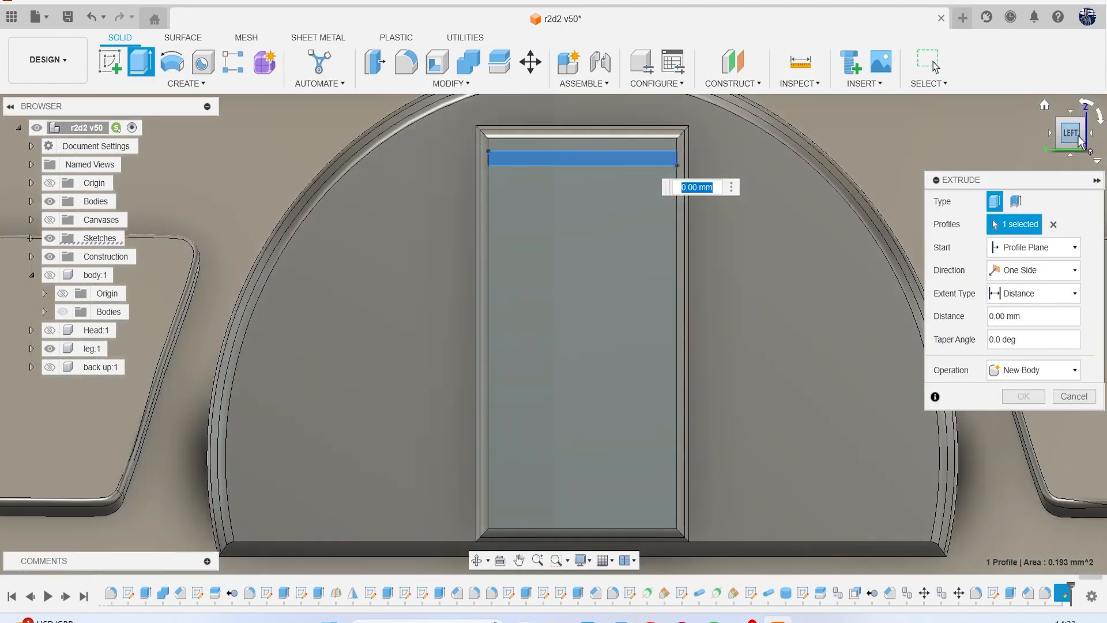
drag(1072, 133, 987, 168)
drag(571, 181, 573, 182)
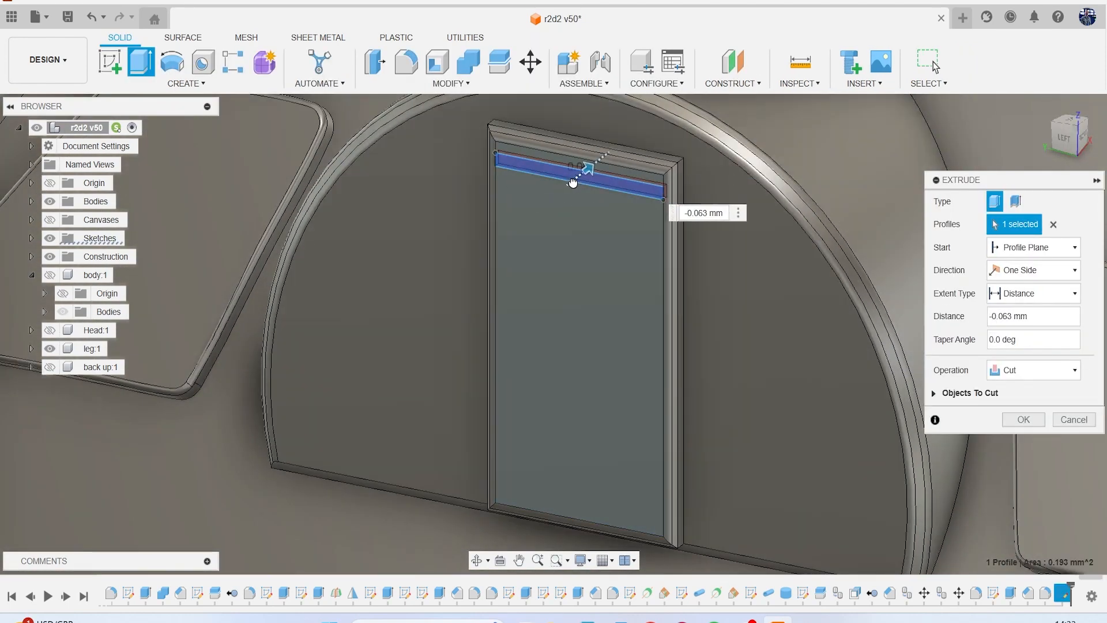
key(Return)
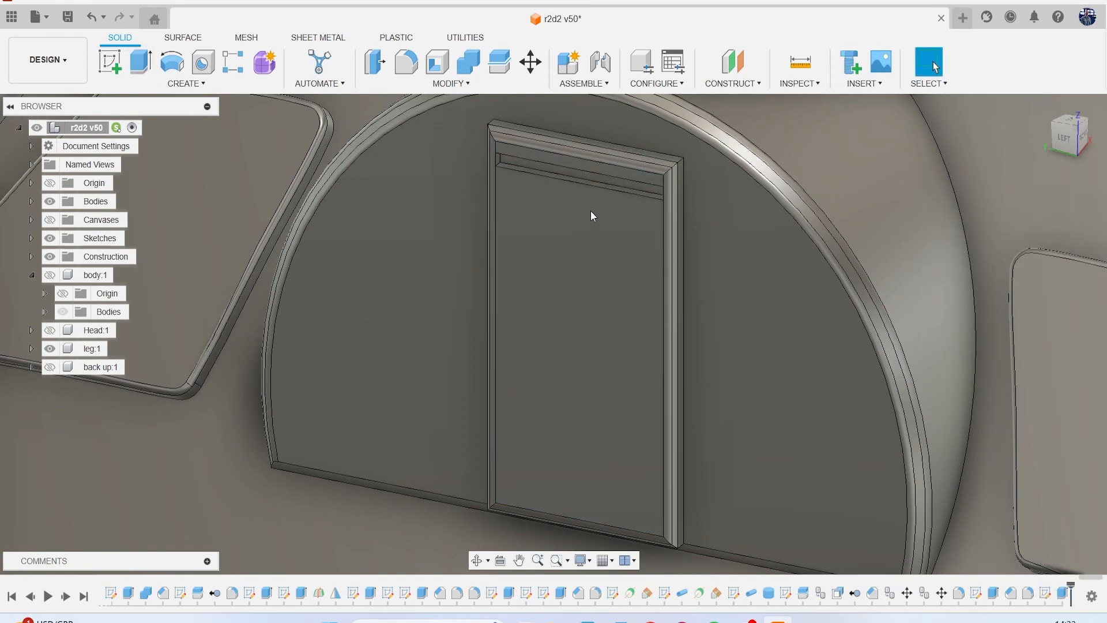
Fillet the four edges of the shallow slot's opening in the raised panel with a 0.01 mm radius.
scroll(591, 210, up, 5)
scroll(590, 196, up, 4)
key(f)
scroll(373, 255, down, 4)
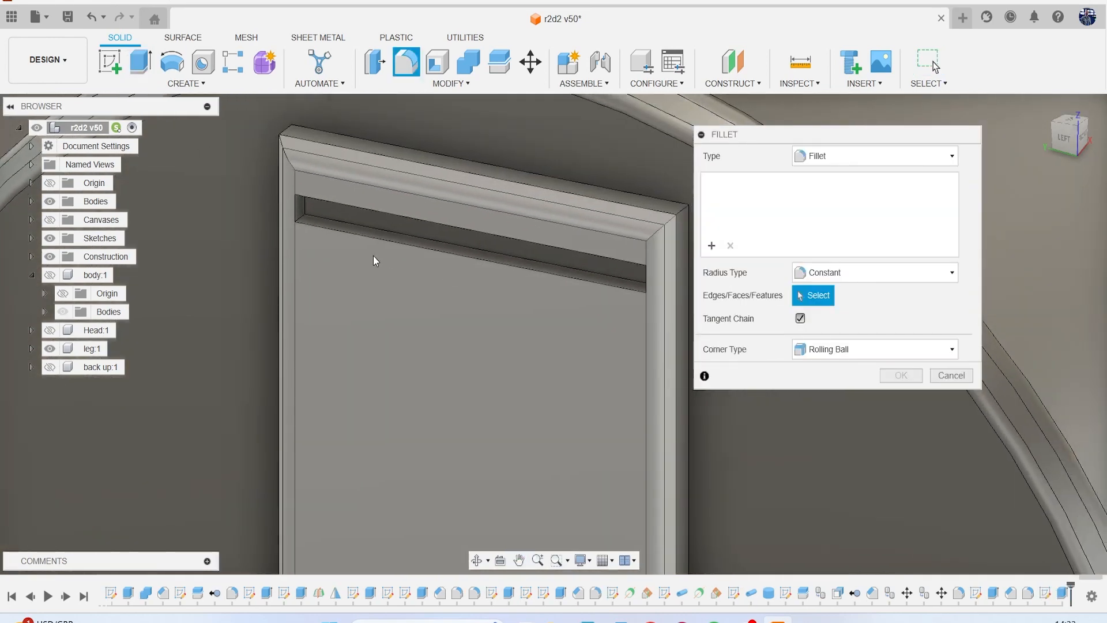
click(371, 234)
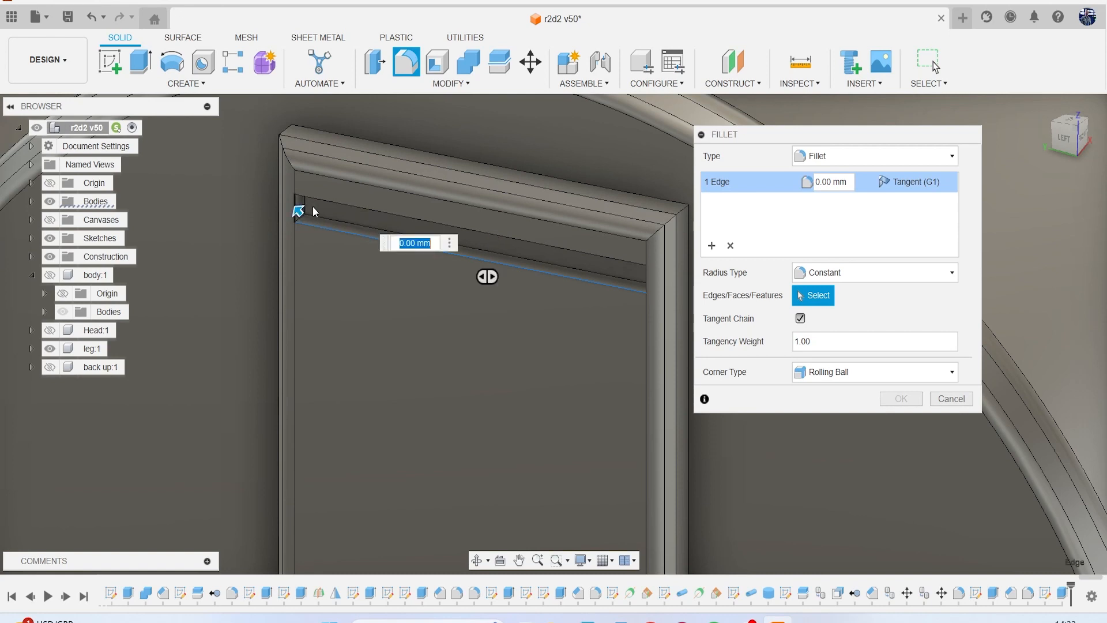
click(305, 206)
click(505, 237)
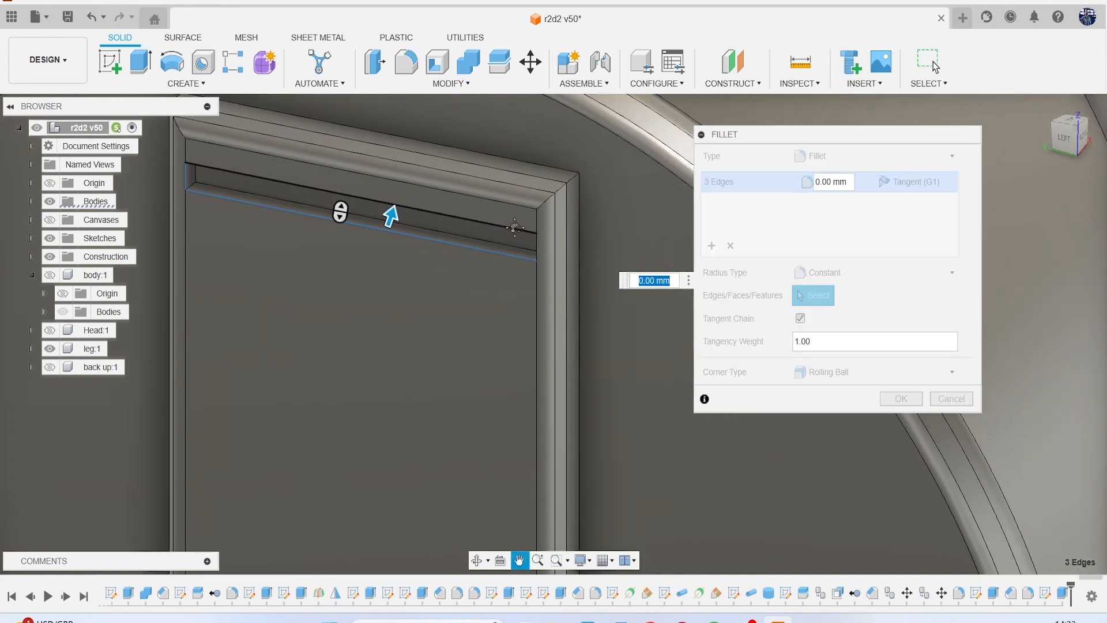
scroll(535, 271, up, 5)
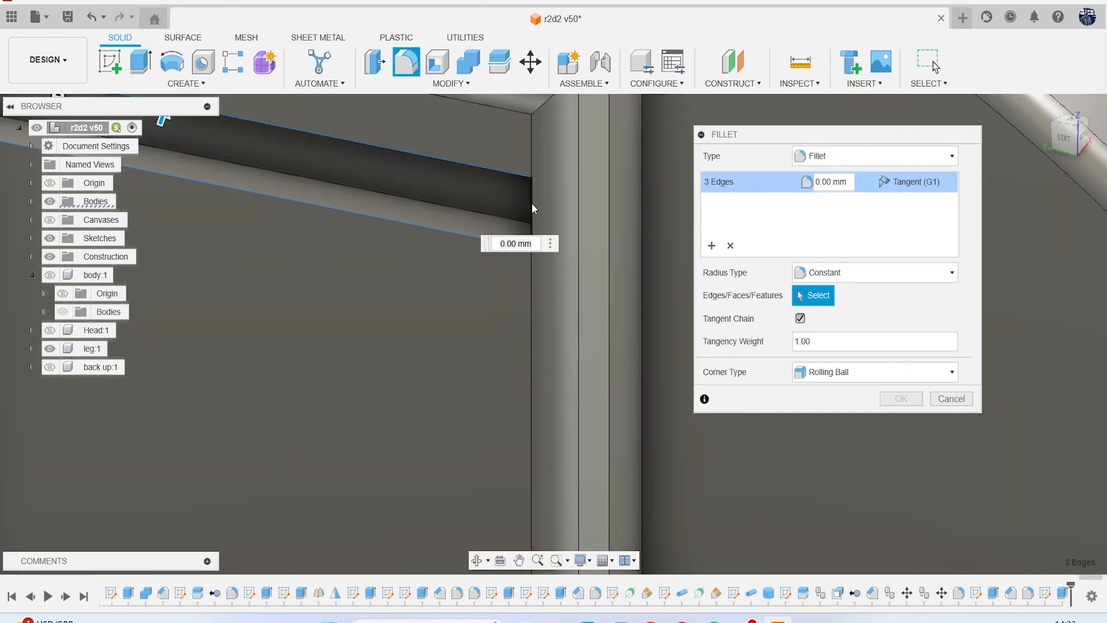
click(531, 204)
key(Return)
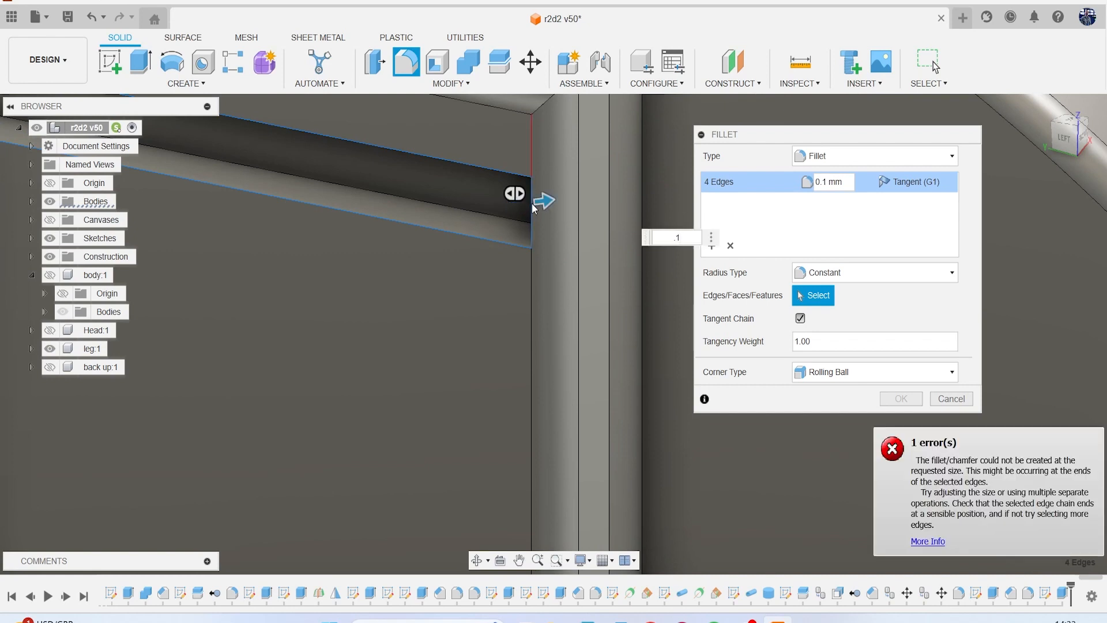
scroll(531, 159, up, 2)
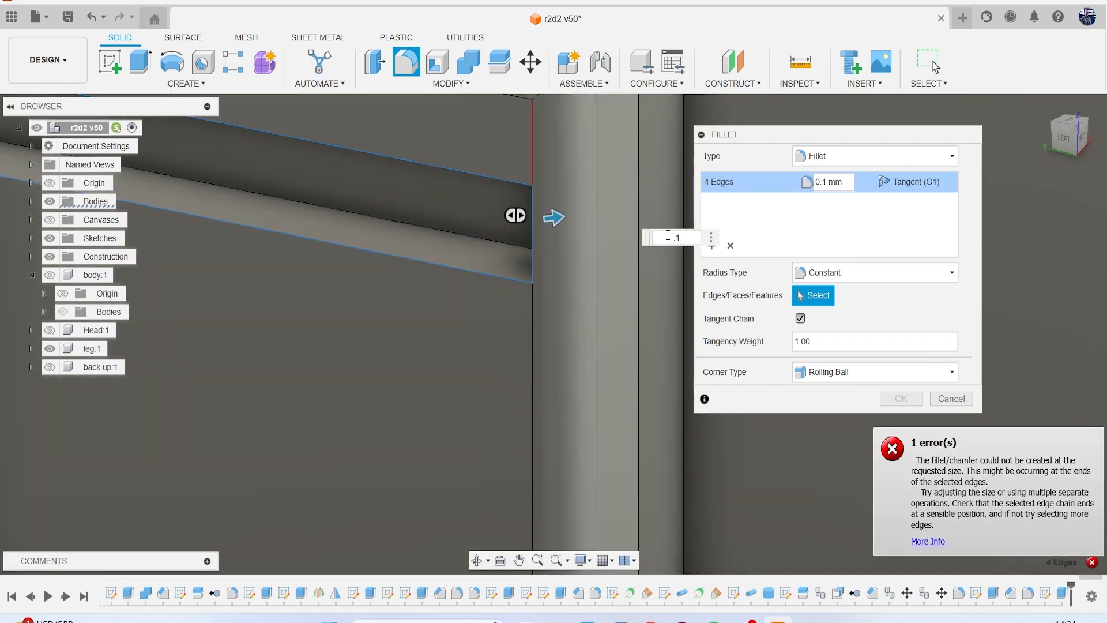
text(0.01)
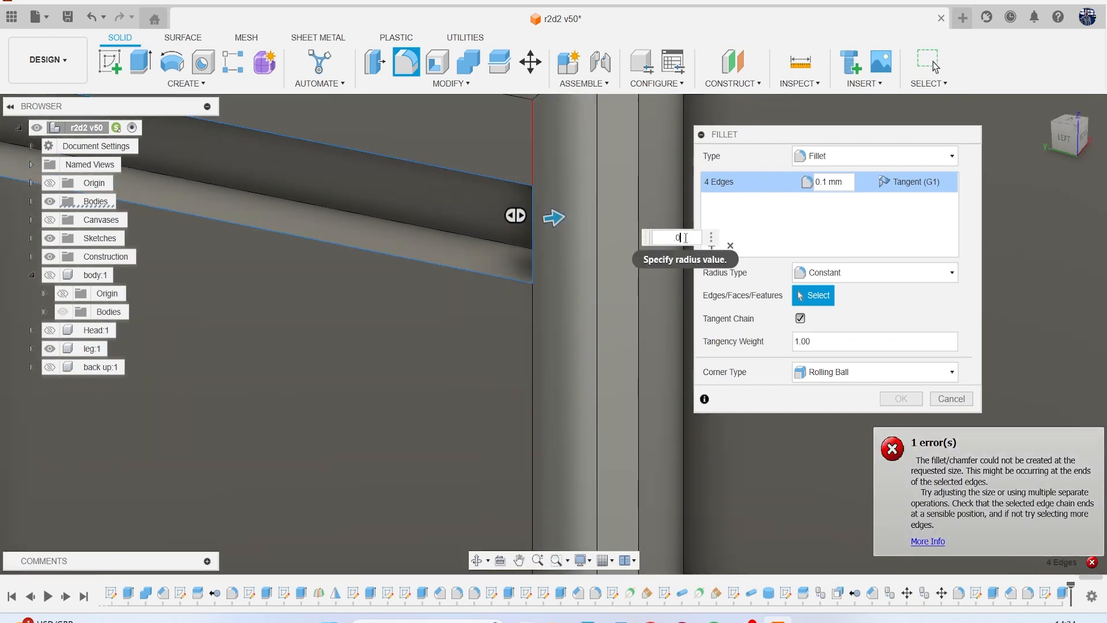
key(Return)
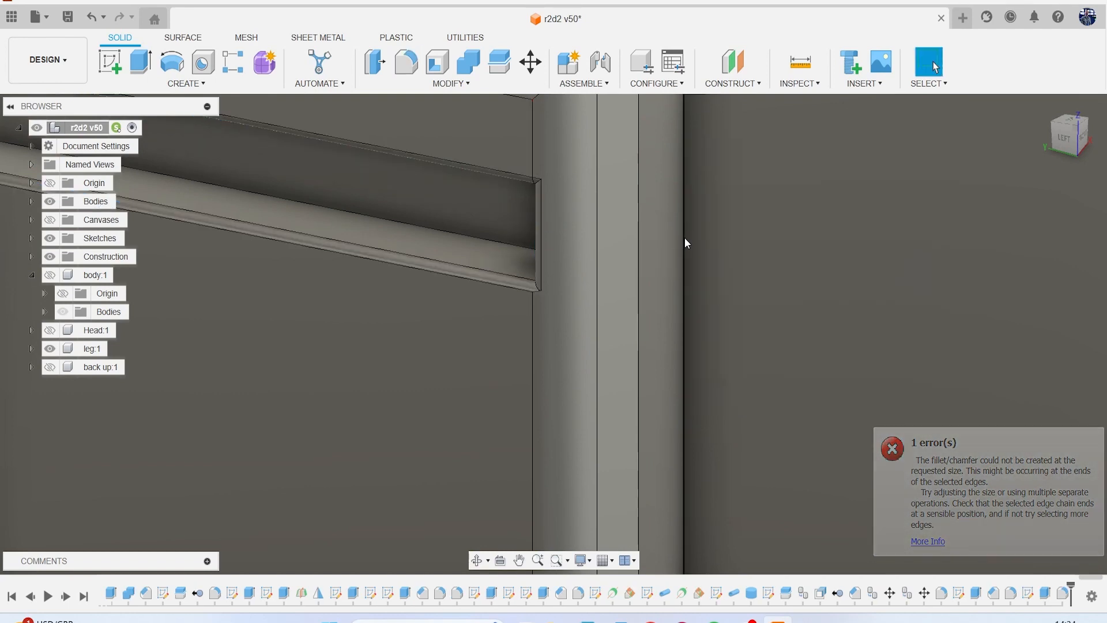
scroll(682, 238, down, 6)
scroll(605, 273, down, 4)
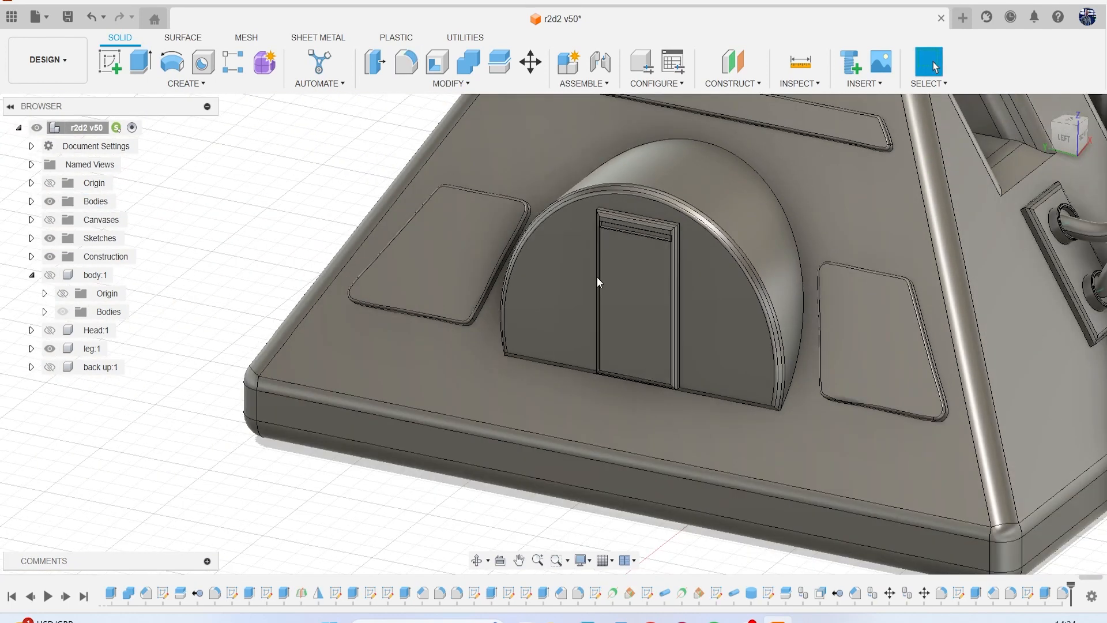
Show the reference canvases, examine the recesses along the foot's base edge, and hide the canvases again.
middle_drag(646, 285, 425, 219)
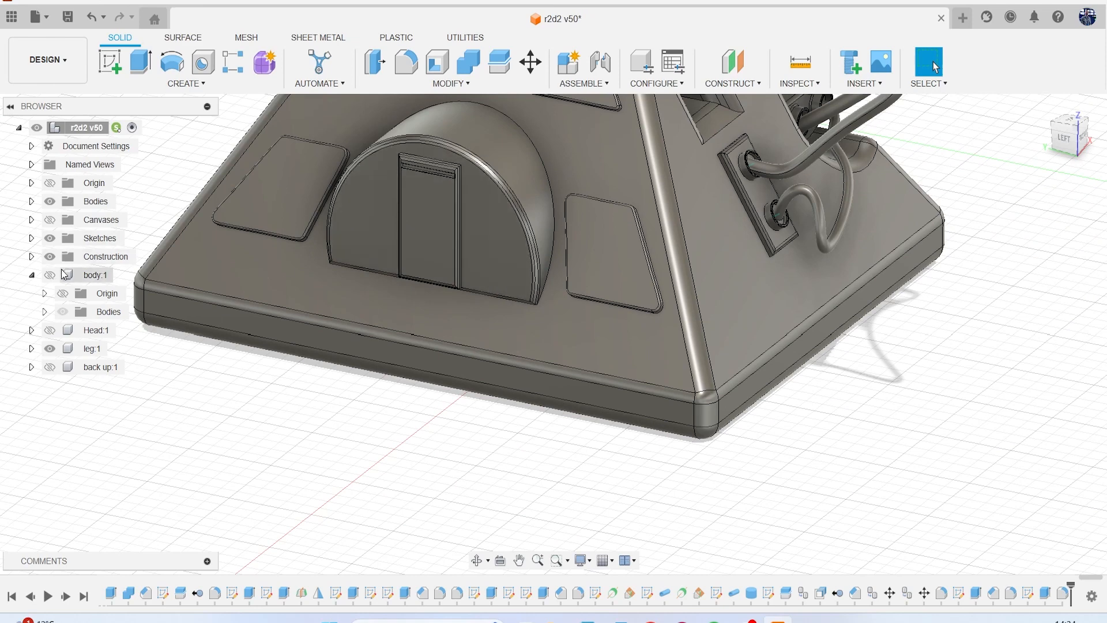
scroll(289, 345, down, 6)
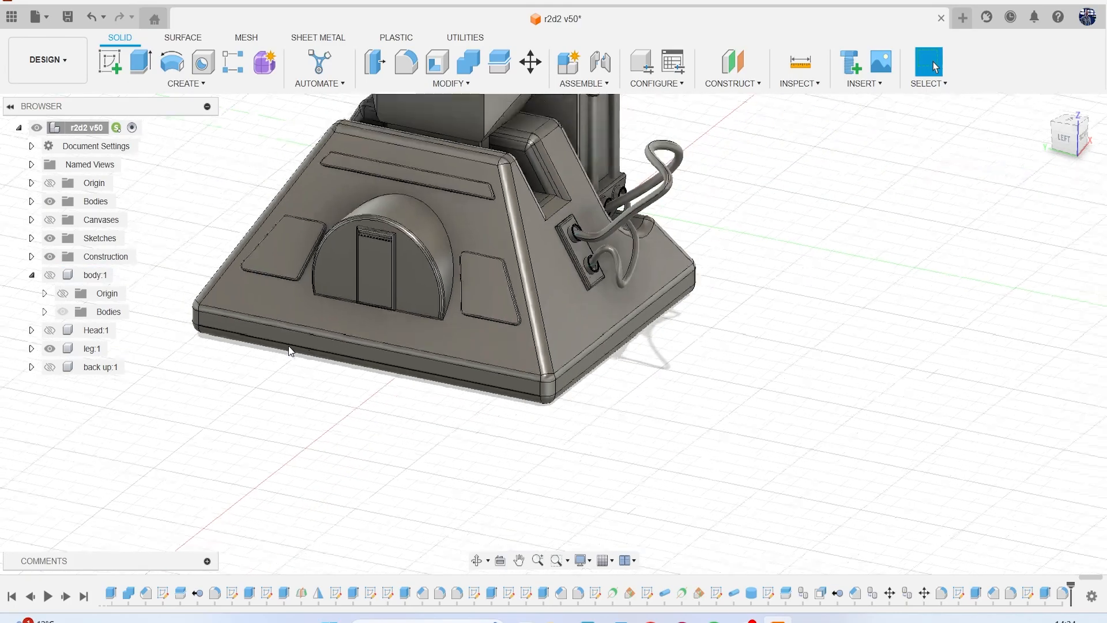
middle_drag(302, 343, 409, 429)
scroll(392, 450, down, 3)
drag(1074, 150, 998, 137)
shift+middle_drag(507, 346, 809, 329)
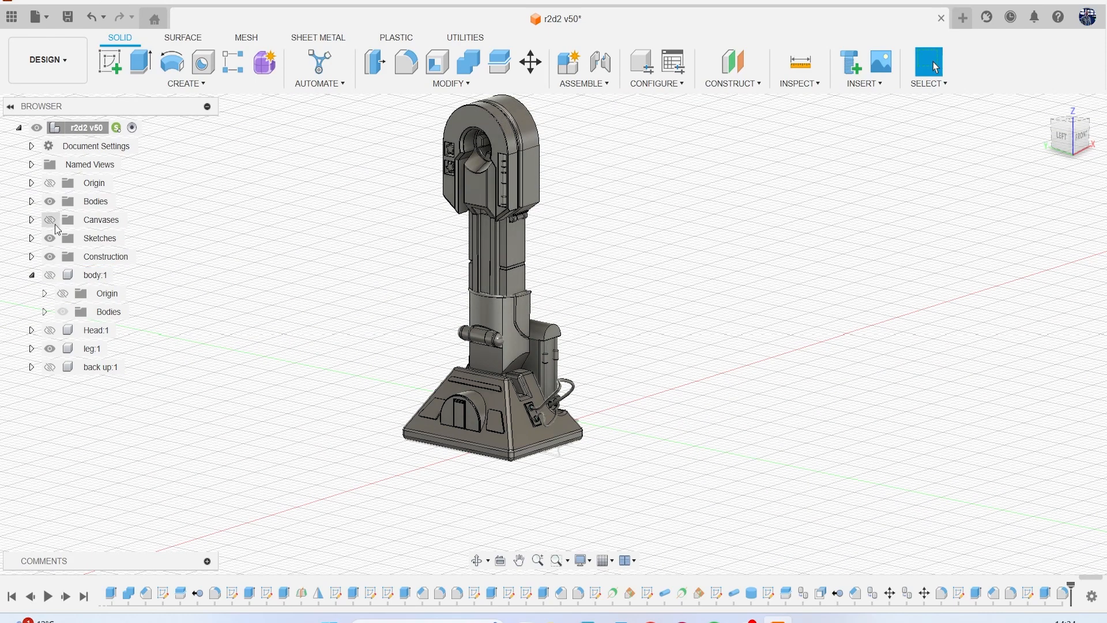
click(55, 223)
scroll(836, 426, down, 2)
middle_drag(934, 456, 725, 403)
scroll(772, 339, up, 3)
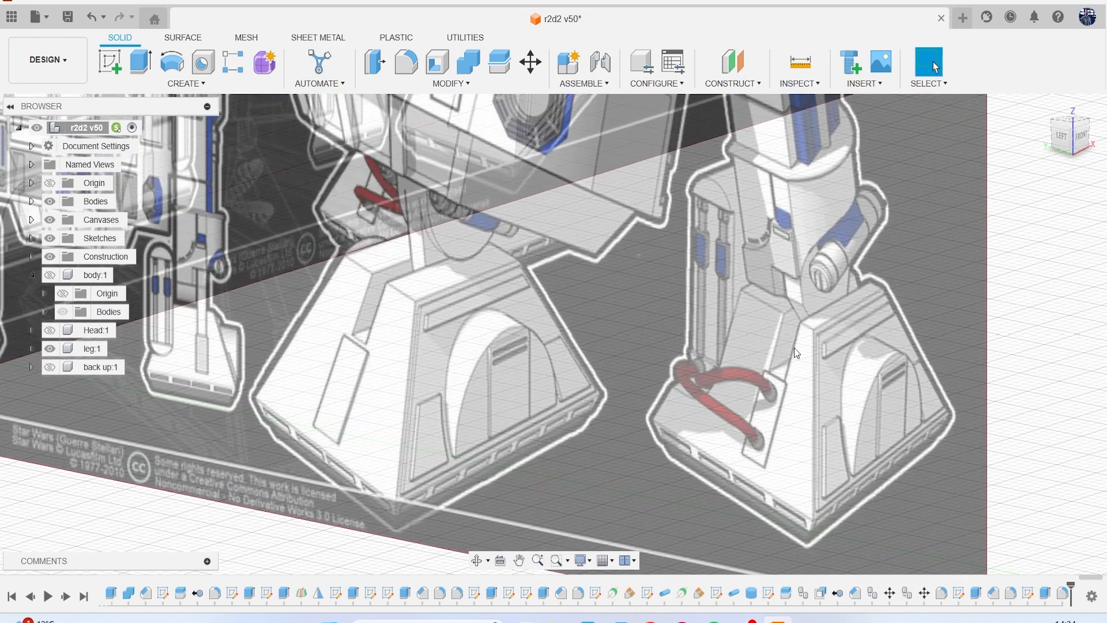
scroll(659, 341, down, 2)
middle_drag(660, 341, 664, 312)
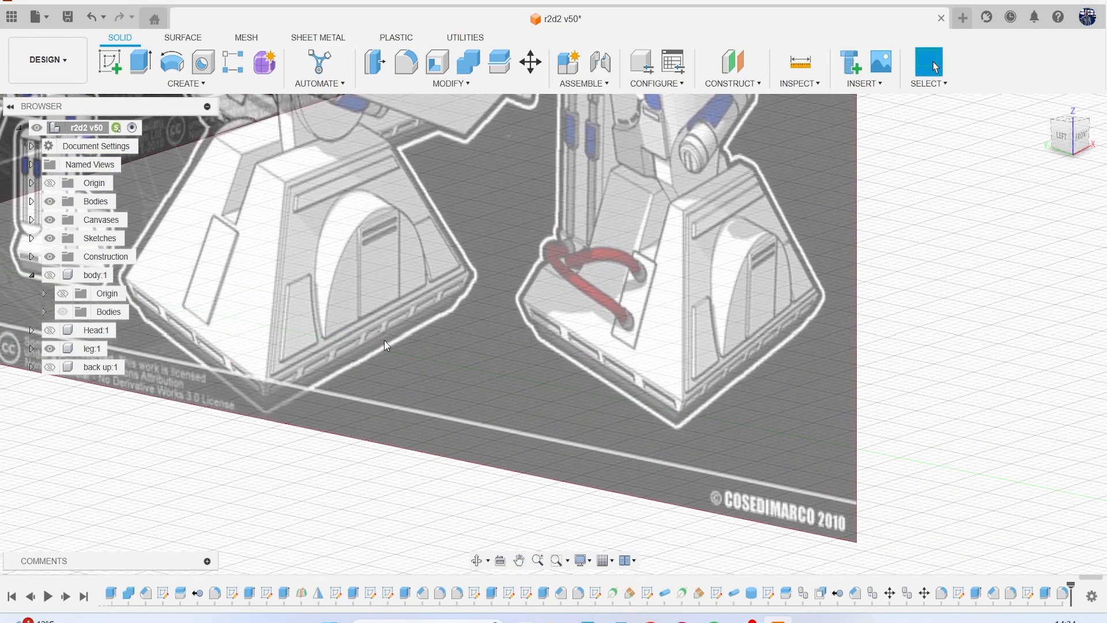
middle_drag(352, 377, 377, 384)
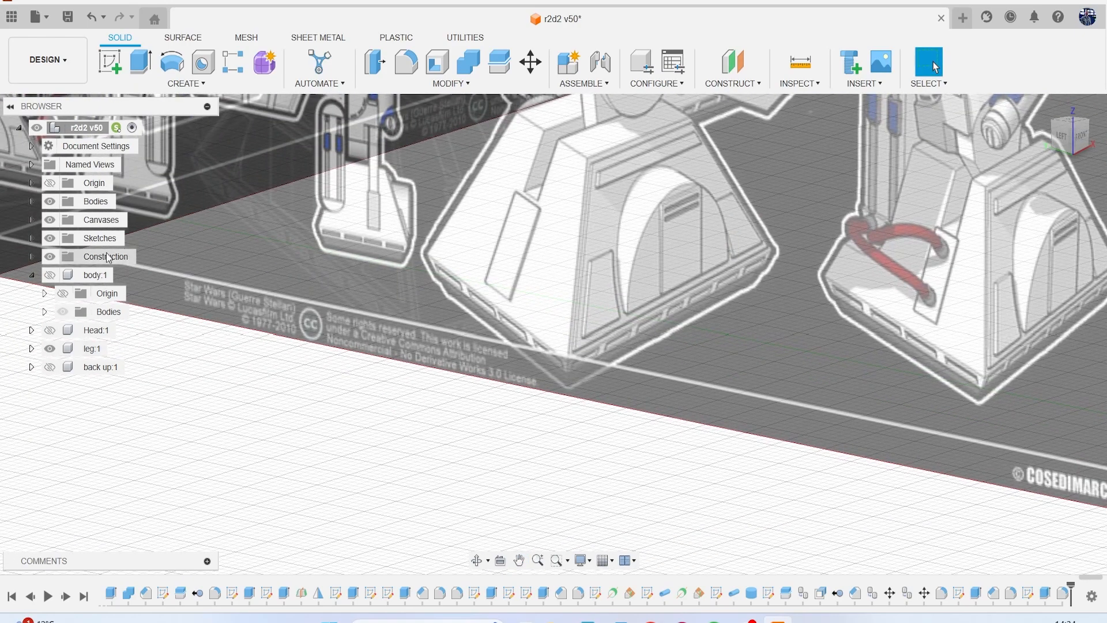
click(48, 223)
scroll(403, 368, down, 6)
middle_drag(368, 372, 392, 369)
scroll(421, 326, up, 5)
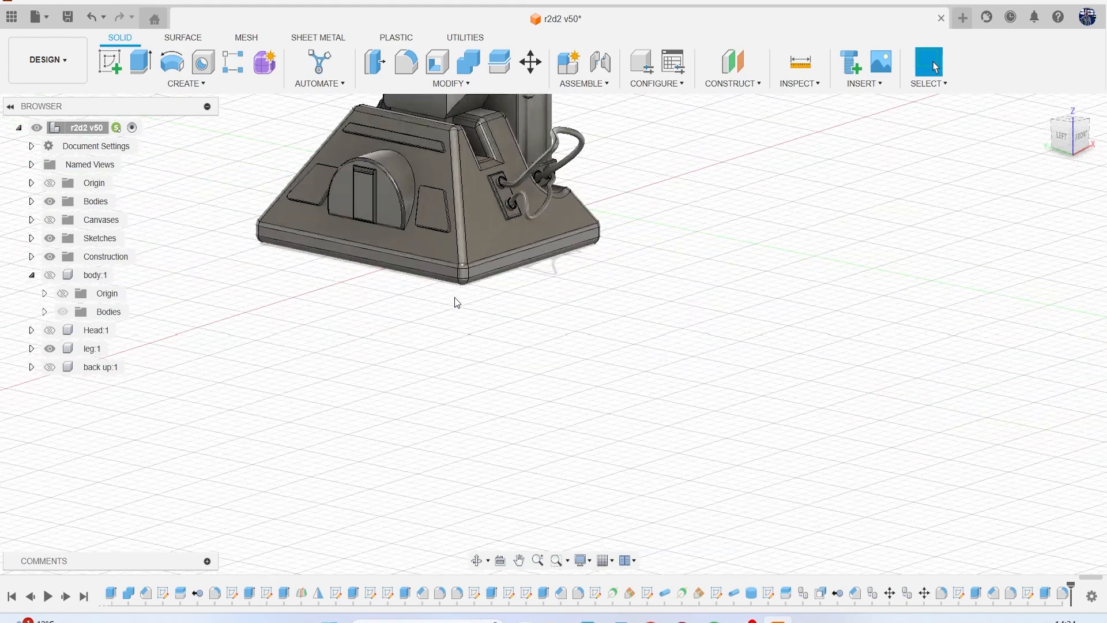
Sketch a rectangle about 1.5 mm by 0.33 mm on the foot base's narrow side face, near the corner on the half-round housing side.
scroll(554, 294, down, 1)
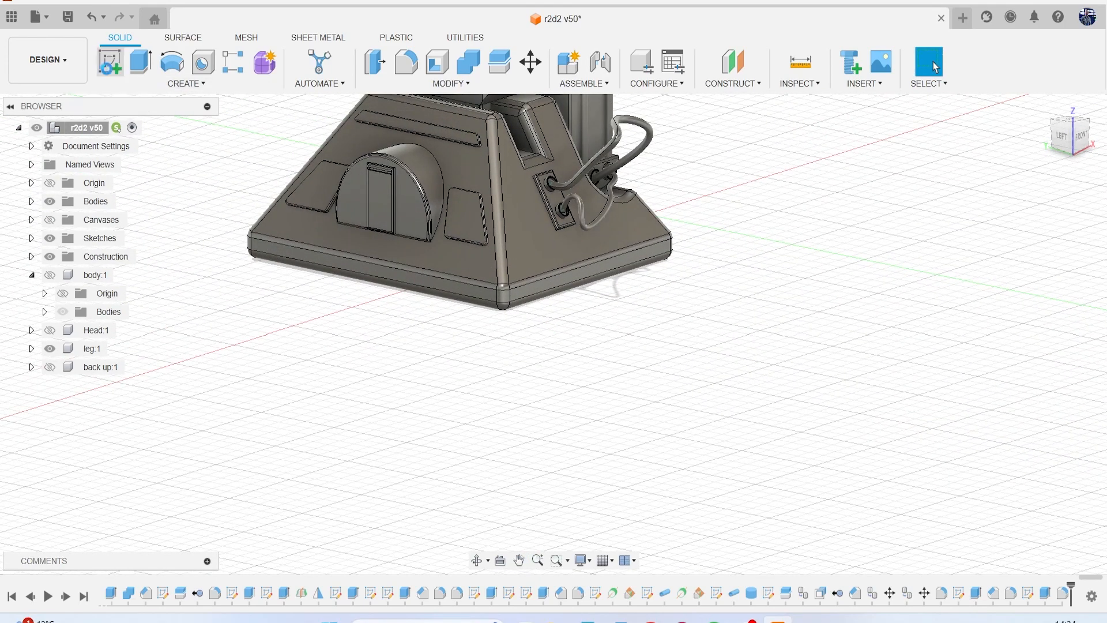
click(392, 277)
key(r)
scroll(383, 308, up, 5)
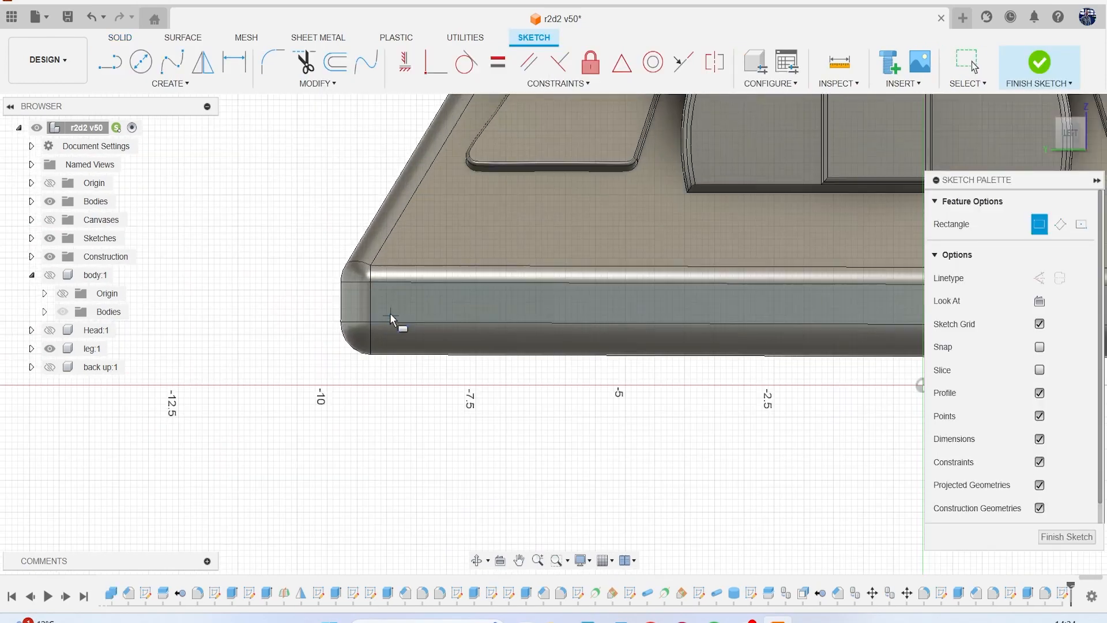
scroll(387, 306, up, 2)
scroll(375, 282, up, 1)
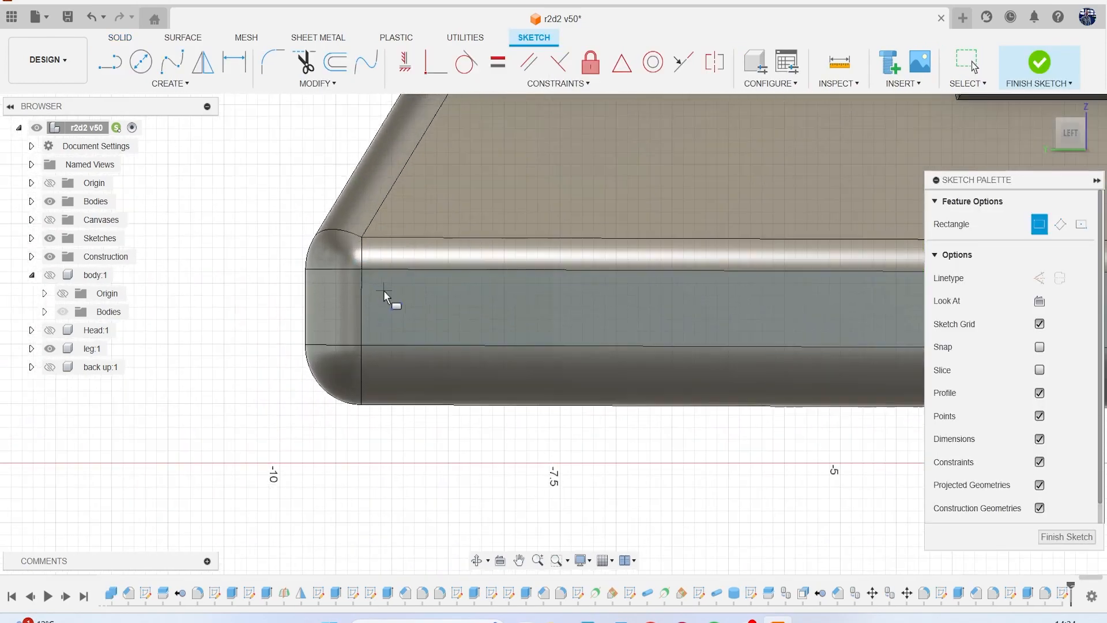
scroll(380, 289, down, 1)
click(375, 286)
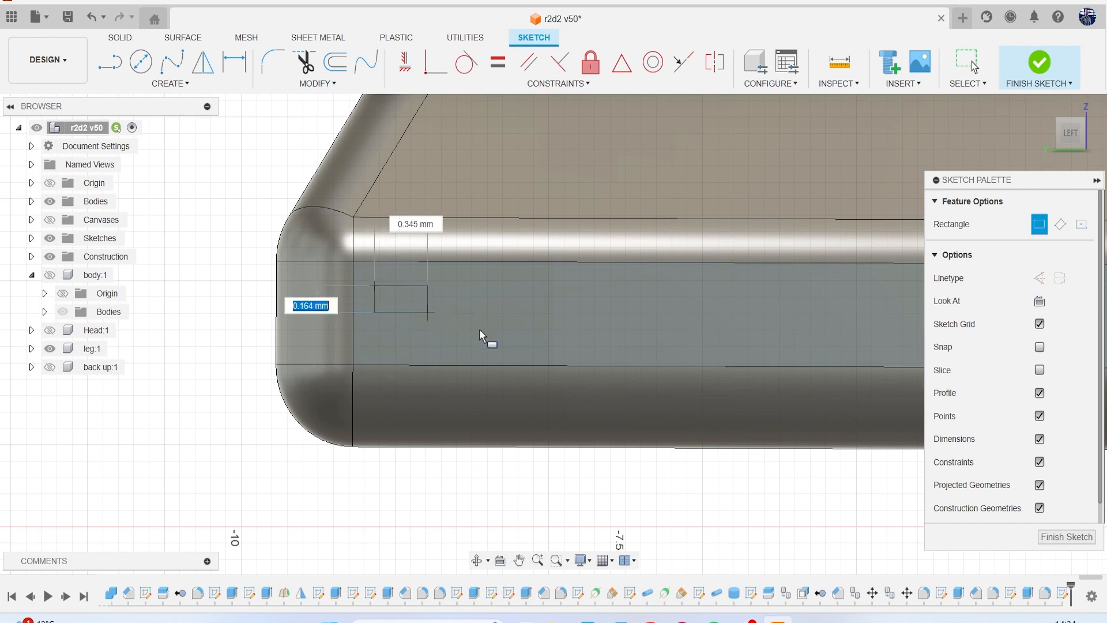
click(608, 340)
Extrude the small rectangle -0.35 mm as a cut to form a pocket in the foot base's side face.
key(e)
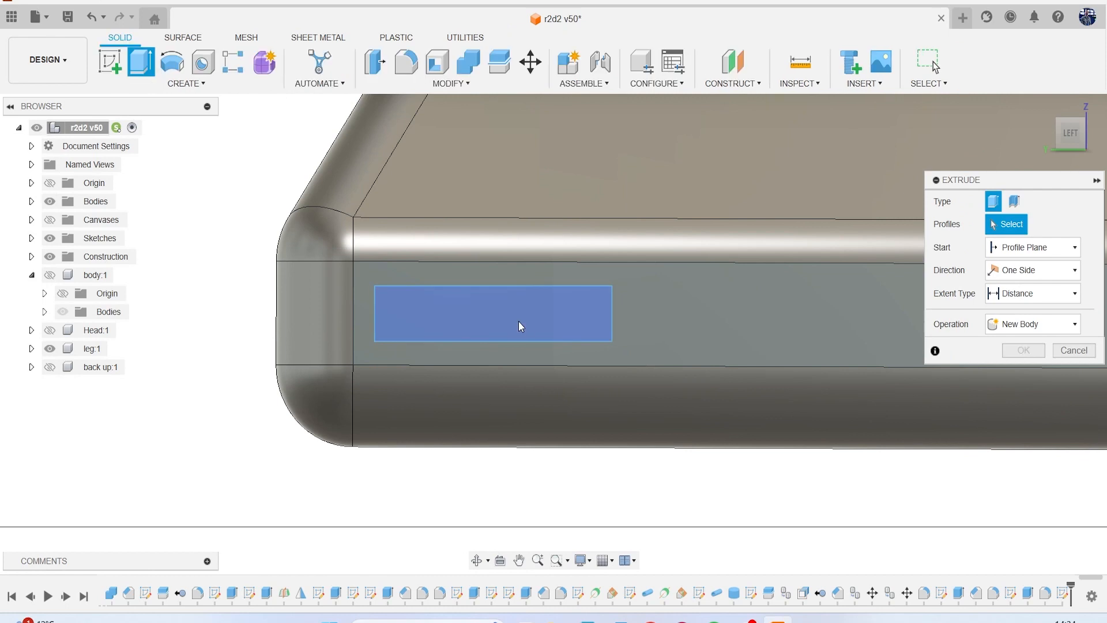
click(521, 326)
scroll(545, 323, down, 2)
click(1075, 136)
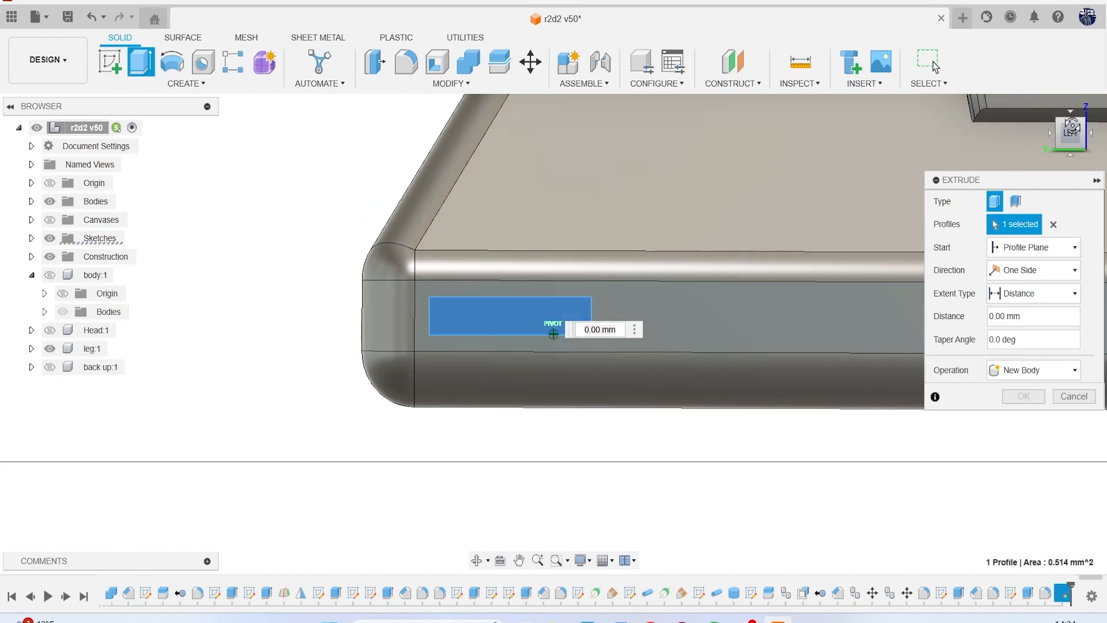
drag(510, 315, 510, 326)
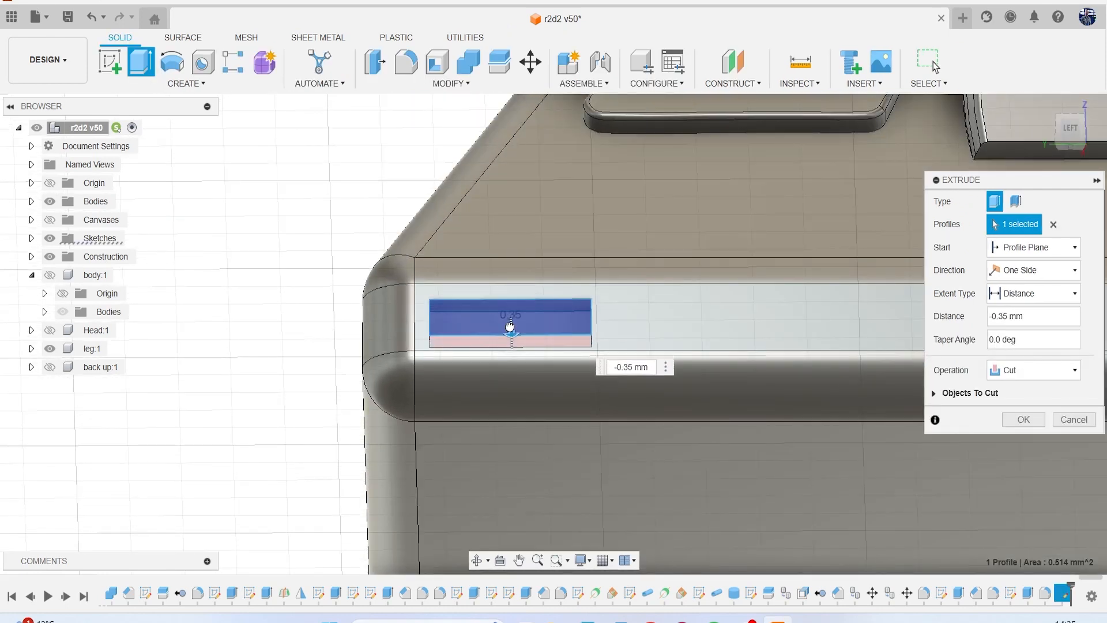
click(1024, 420)
Chamfer the four outer edges of the base pocket by a small equal distance.
click(424, 84)
click(429, 132)
scroll(438, 253, up, 5)
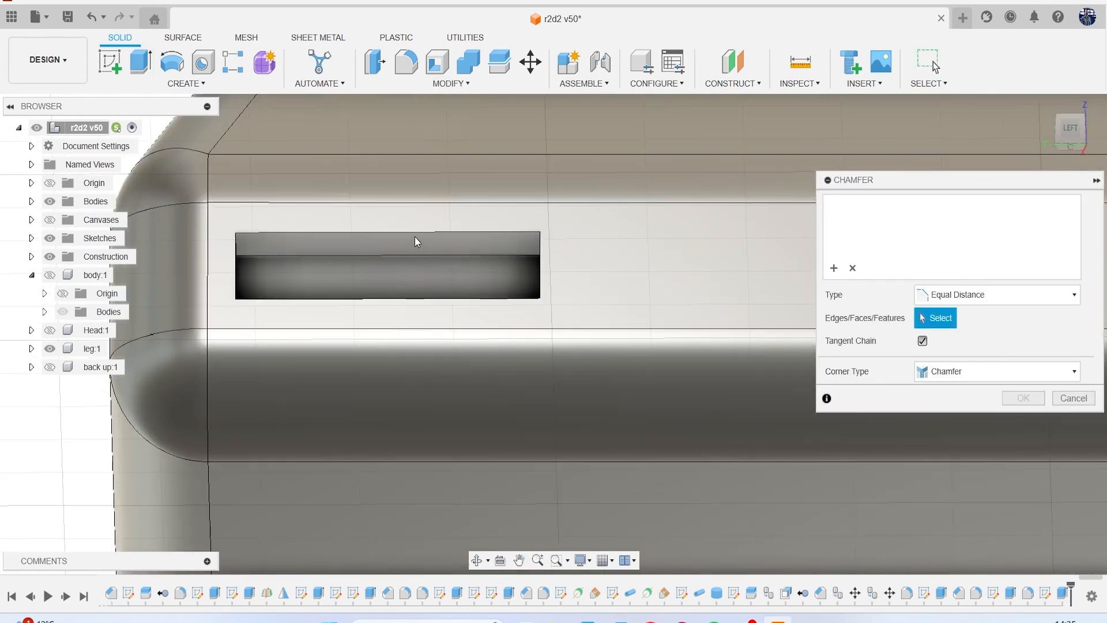
click(416, 232)
click(540, 286)
click(514, 298)
click(235, 270)
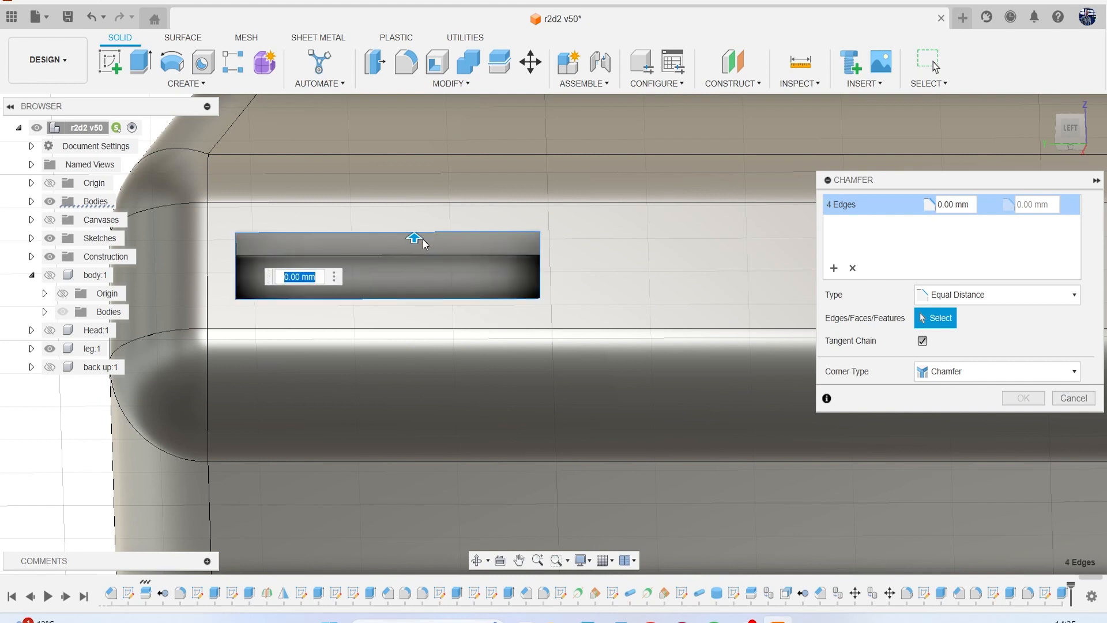
drag(415, 236, 413, 235)
click(1023, 398)
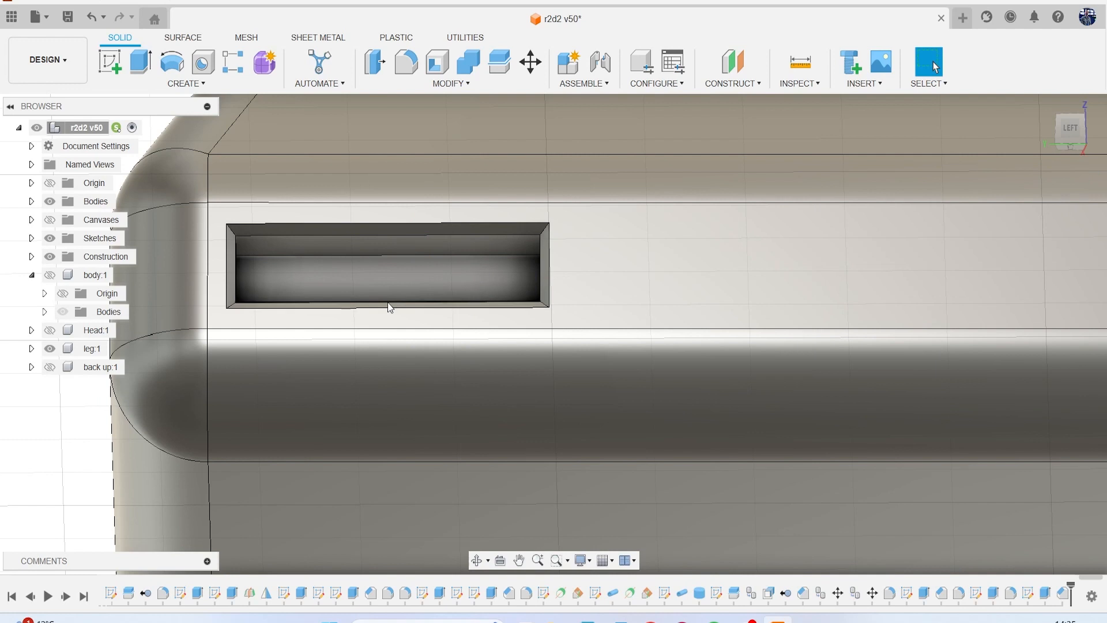
Fillet the four chamfer faces around the base pocket with a 0.066 mm radius.
key(f)
scroll(387, 302, up, 3)
click(203, 198)
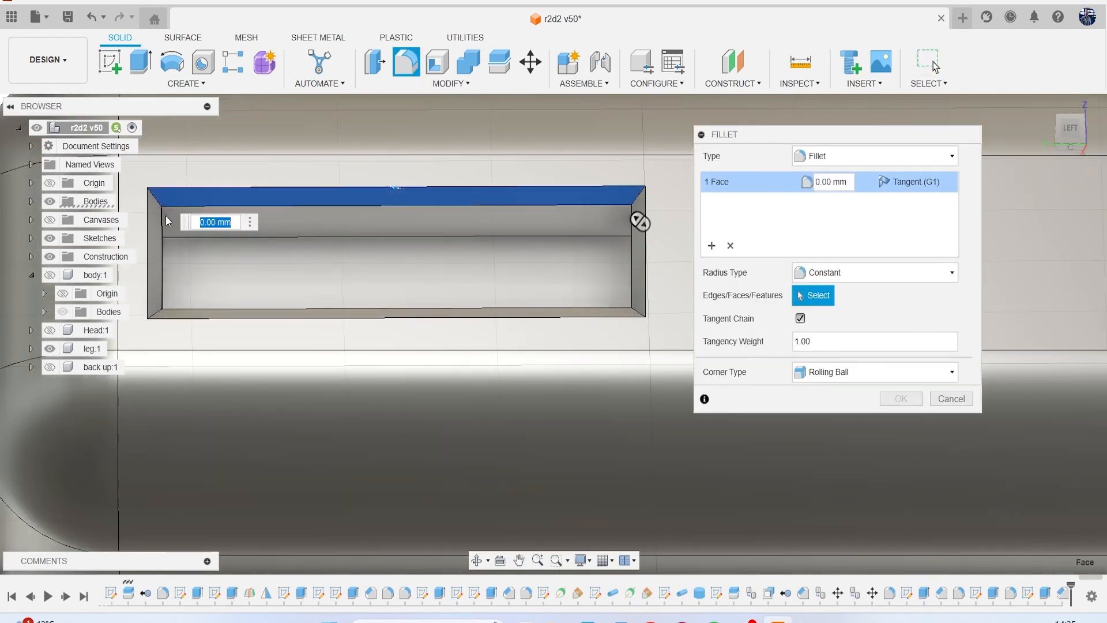
click(154, 257)
click(198, 313)
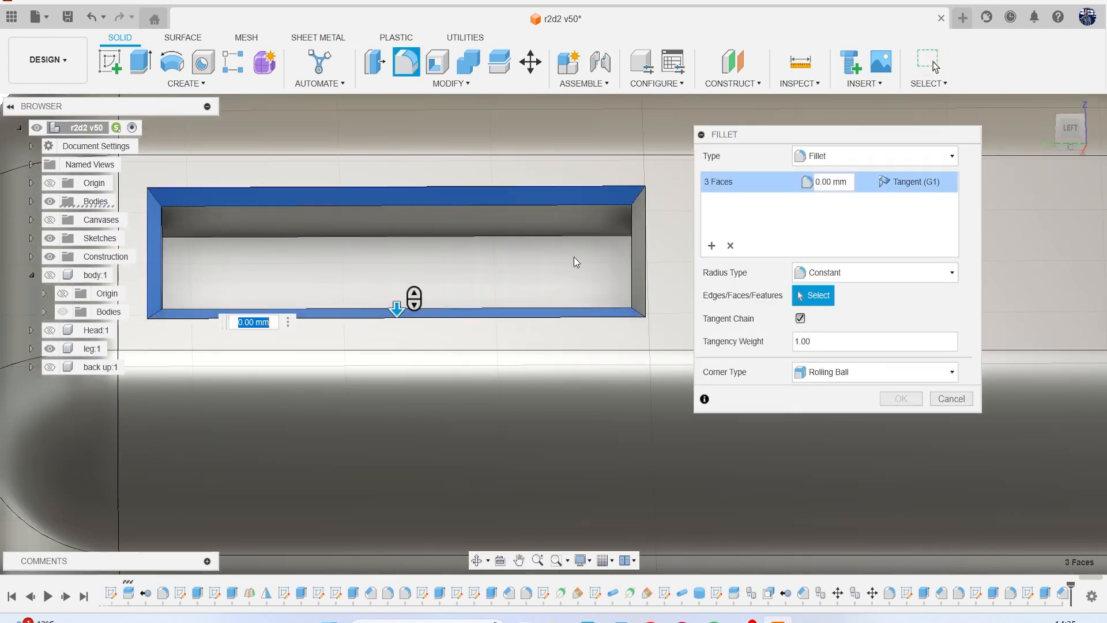
click(635, 240)
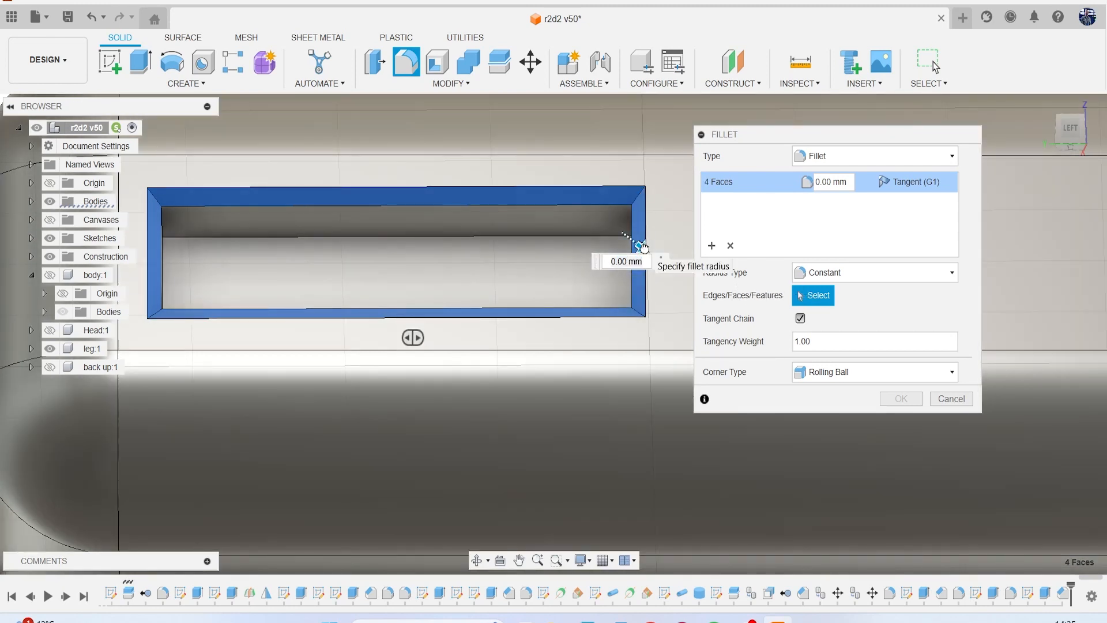
drag(643, 247, 644, 248)
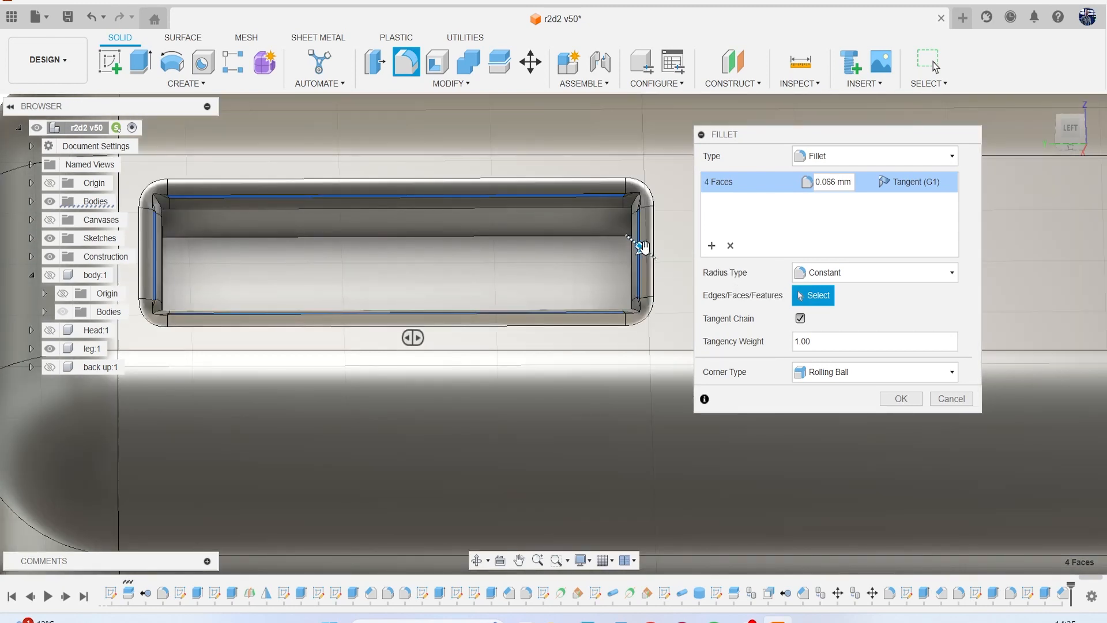
key(Return)
Start a rectangular pattern of features with the base pocket's extrude cut, chamfer and fillet as its objects.
click(186, 83)
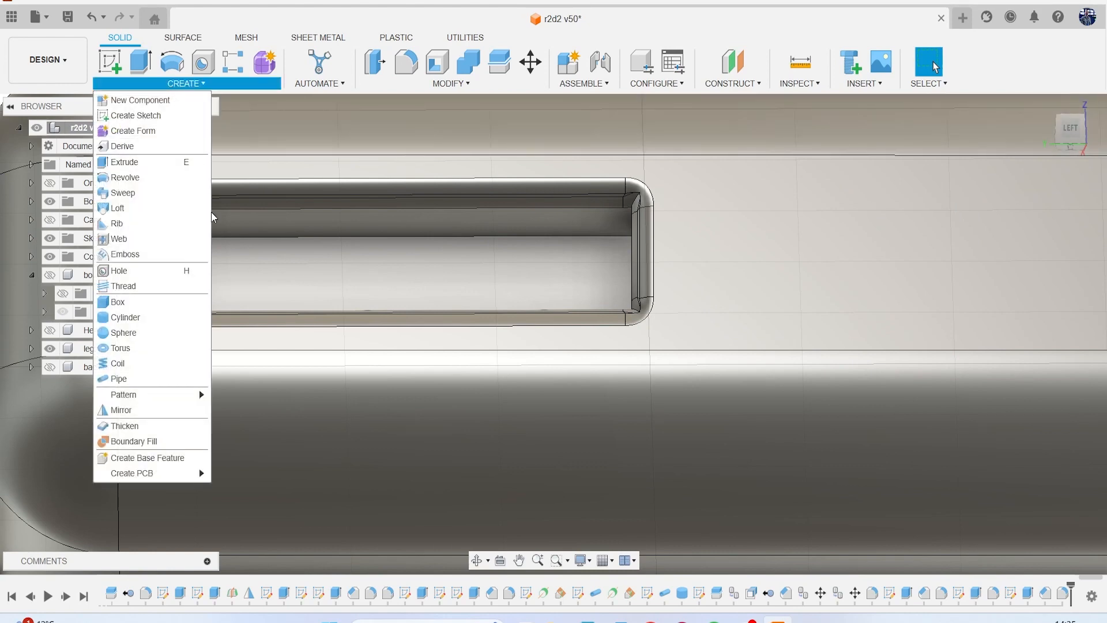
mouse_move(153, 396)
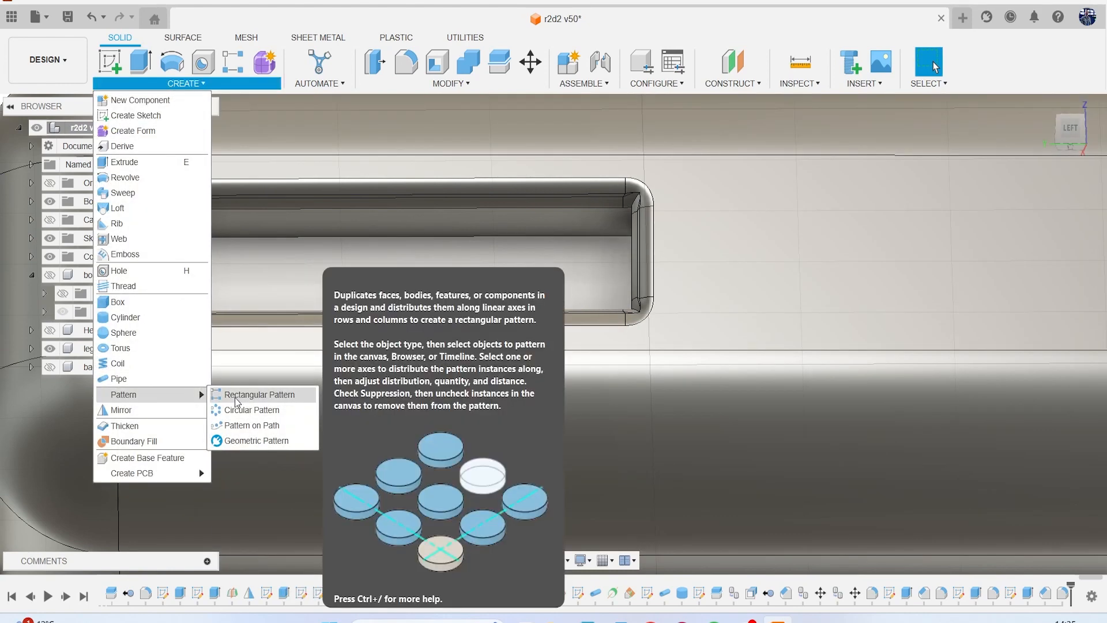
click(277, 388)
click(1048, 223)
click(1050, 266)
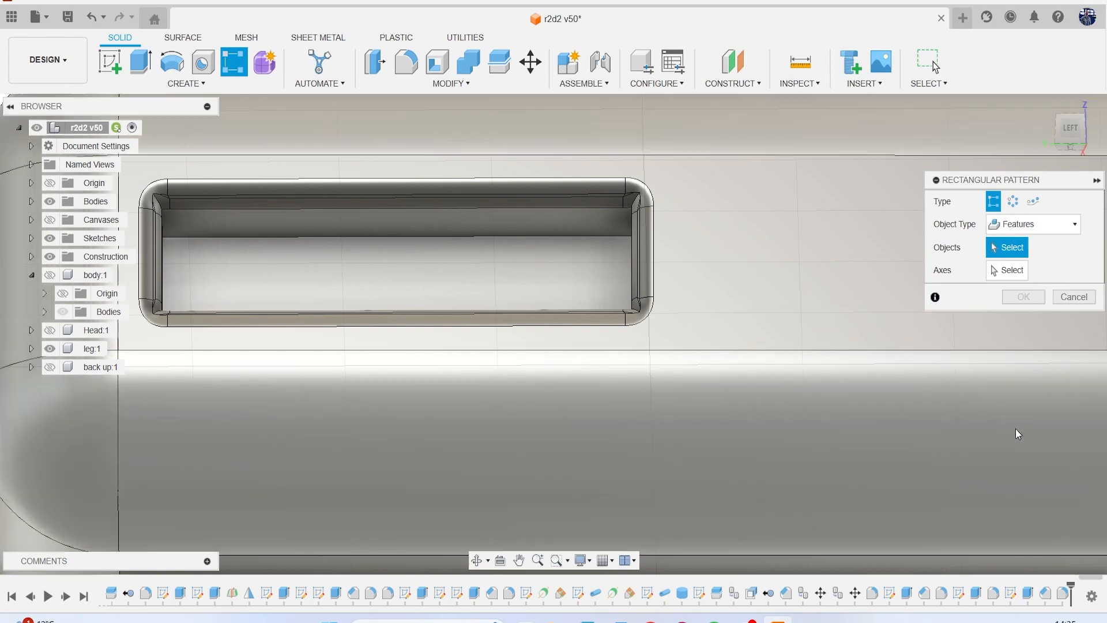
click(1045, 592)
ctrl+click(1027, 593)
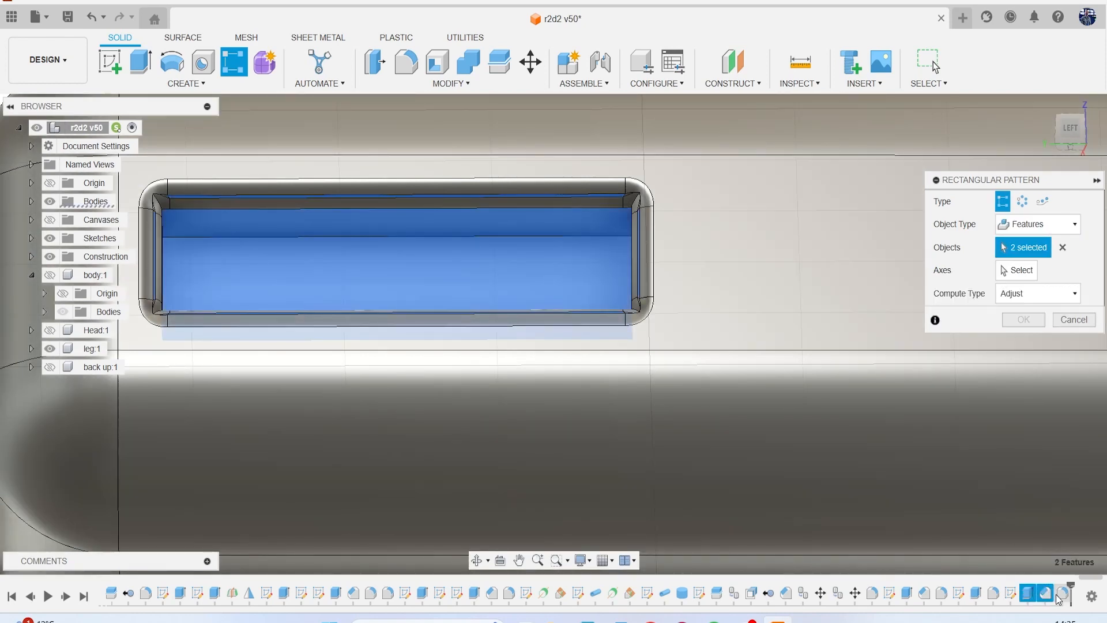
ctrl+click(1062, 593)
Set the pattern's axis to the long edge of the foot base's side face below the pocket.
scroll(836, 471, down, 4)
scroll(838, 471, down, 2)
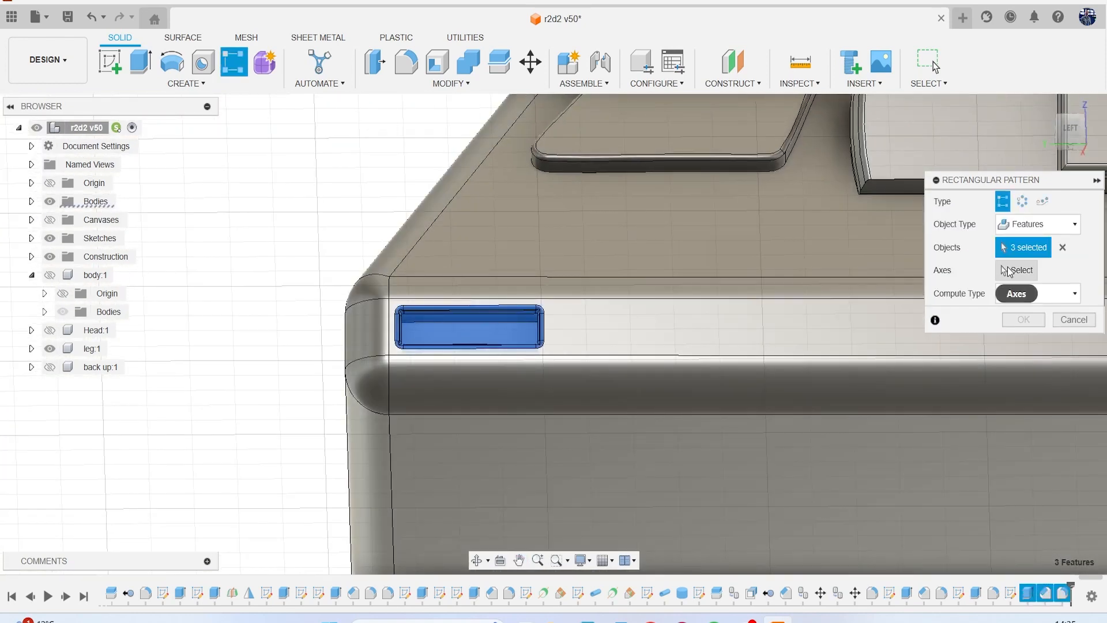
click(1016, 270)
click(825, 359)
scroll(828, 388, down, 2)
middle_drag(756, 388, 445, 326)
scroll(444, 325, down, 2)
scroll(484, 331, down, 2)
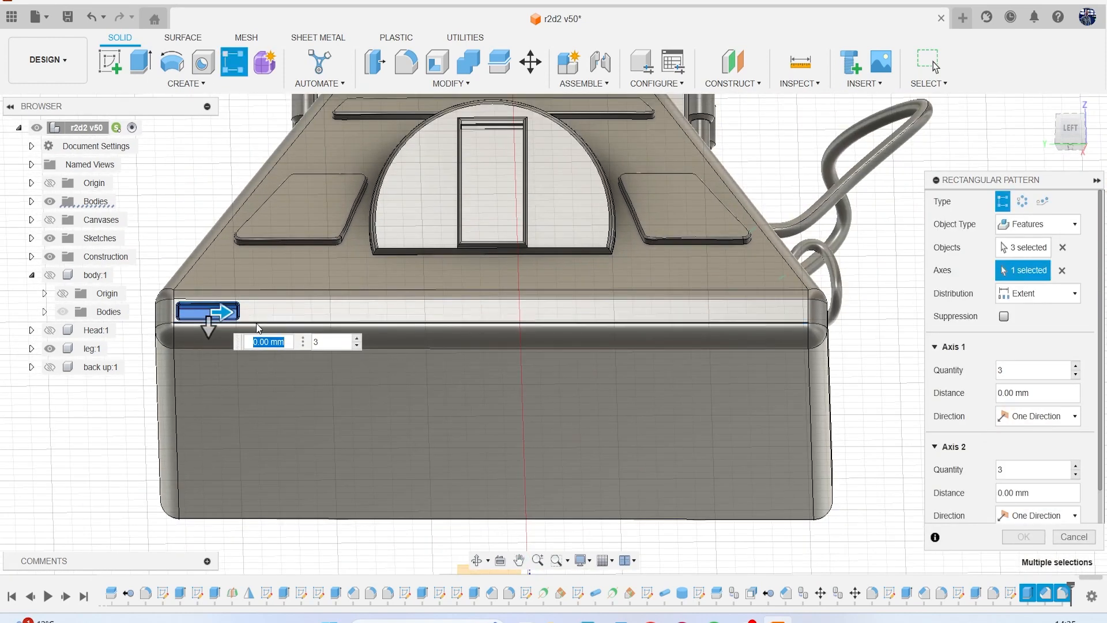
Spread 6 pockets over an extent of about 14.747 mm along the foot's base and create the pattern.
drag(234, 311, 778, 335)
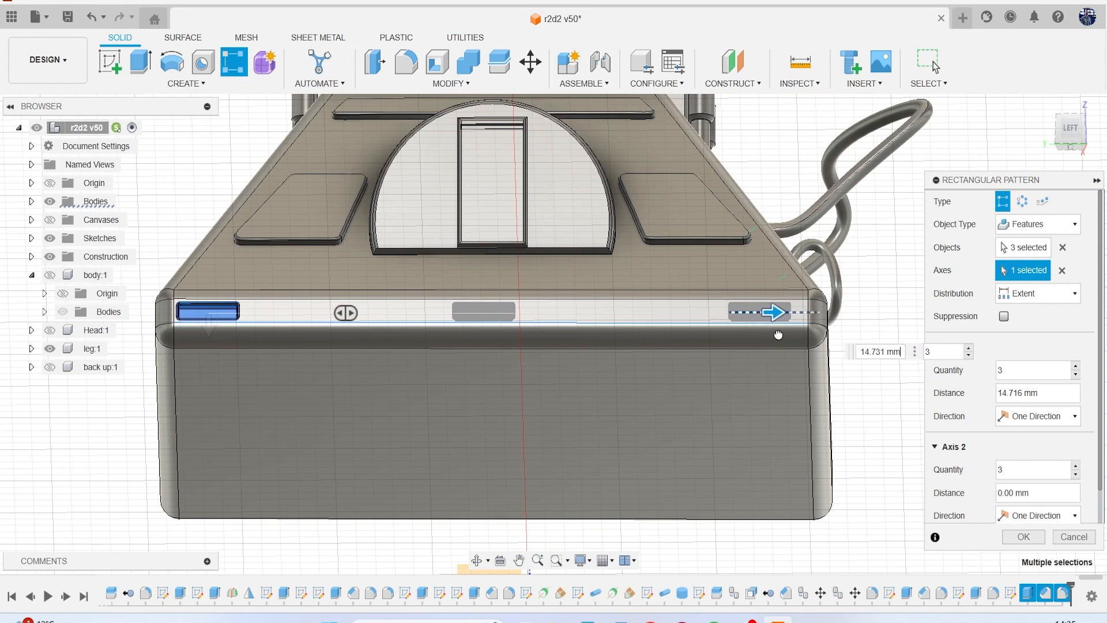
click(969, 349)
click(969, 349)
click(970, 350)
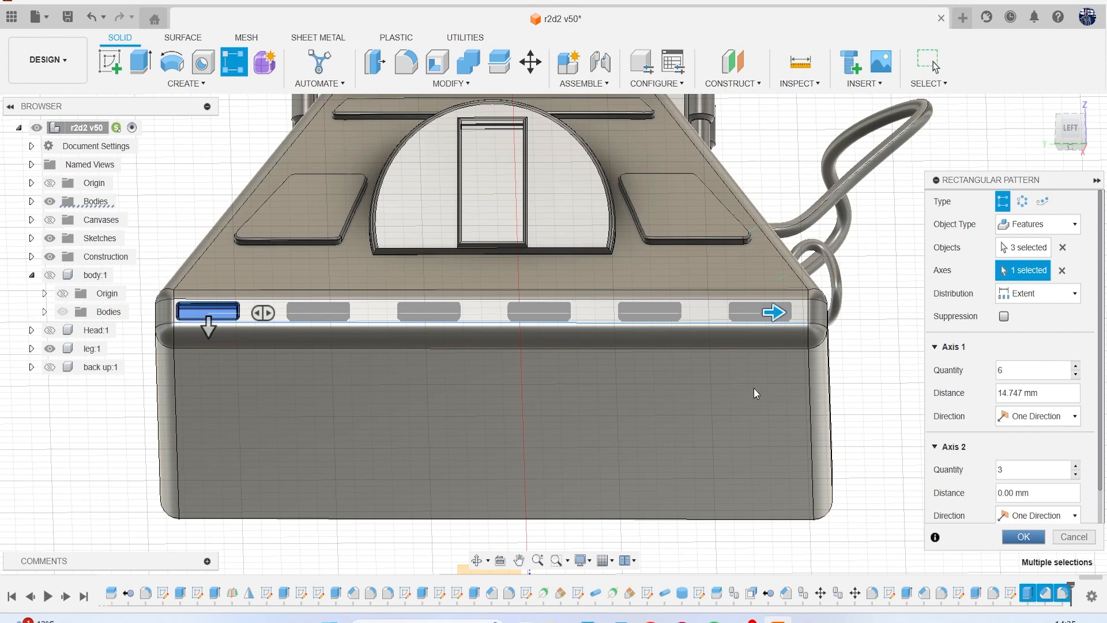
key(Return)
Save the design as a new version with the default version description.
scroll(511, 371, down, 2)
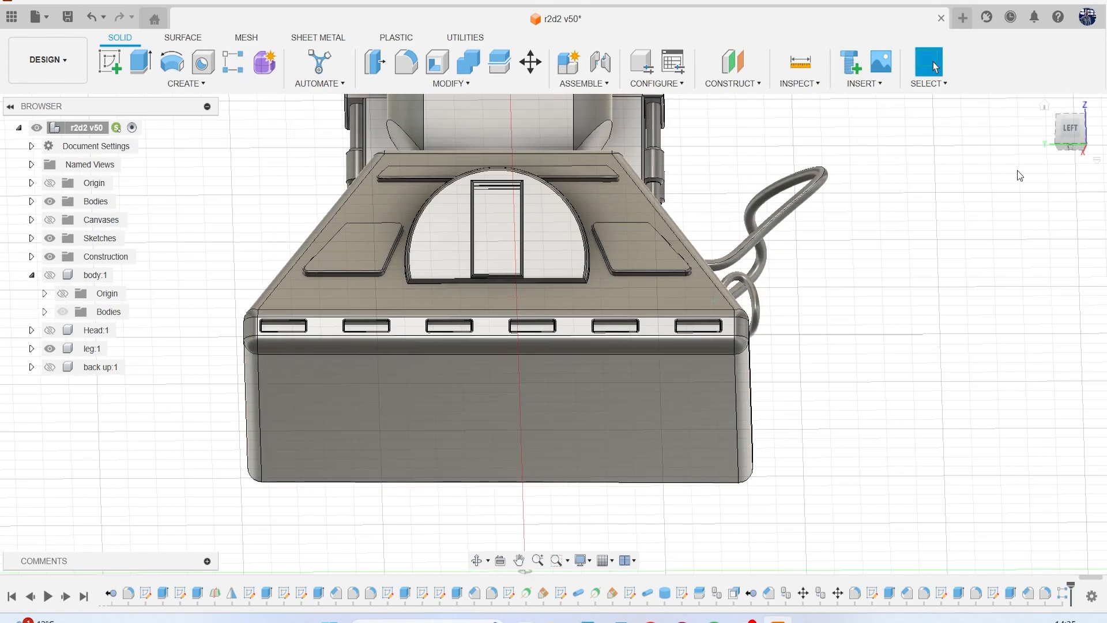
mouse_move(1063, 142)
mouse_down()
mouse_move(1057, 166)
mouse_move(1031, 158)
mouse_up()
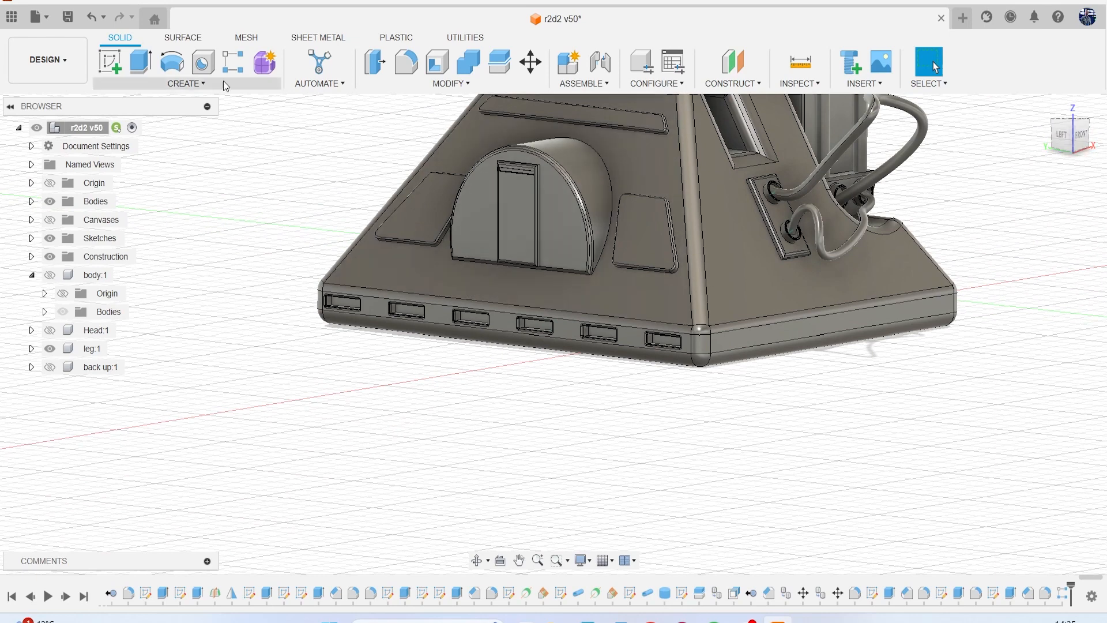
click(65, 17)
click(556, 341)
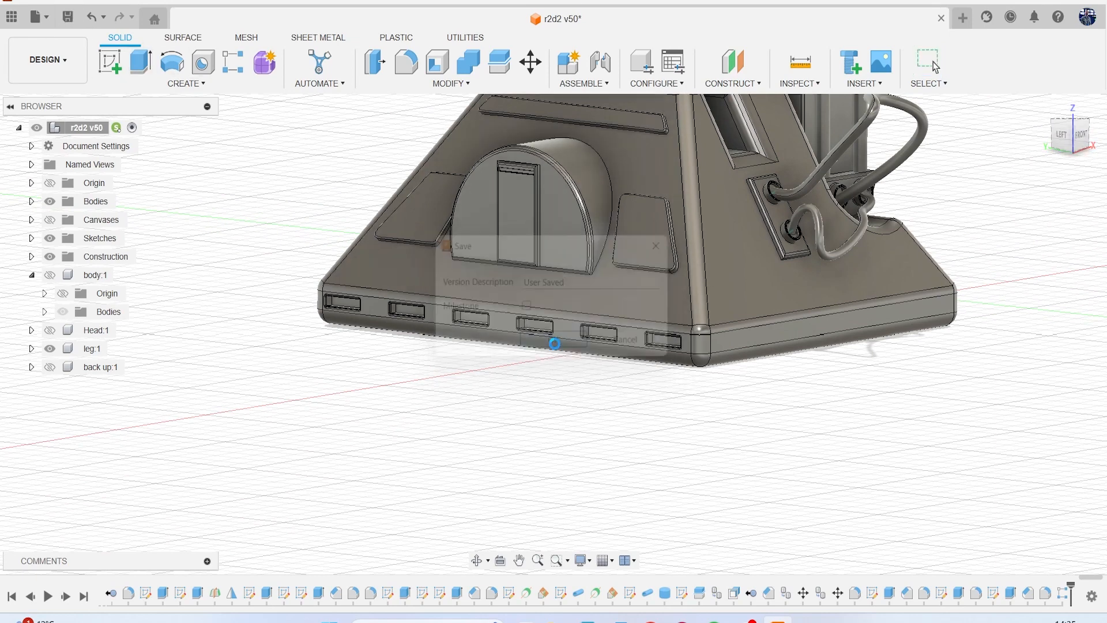
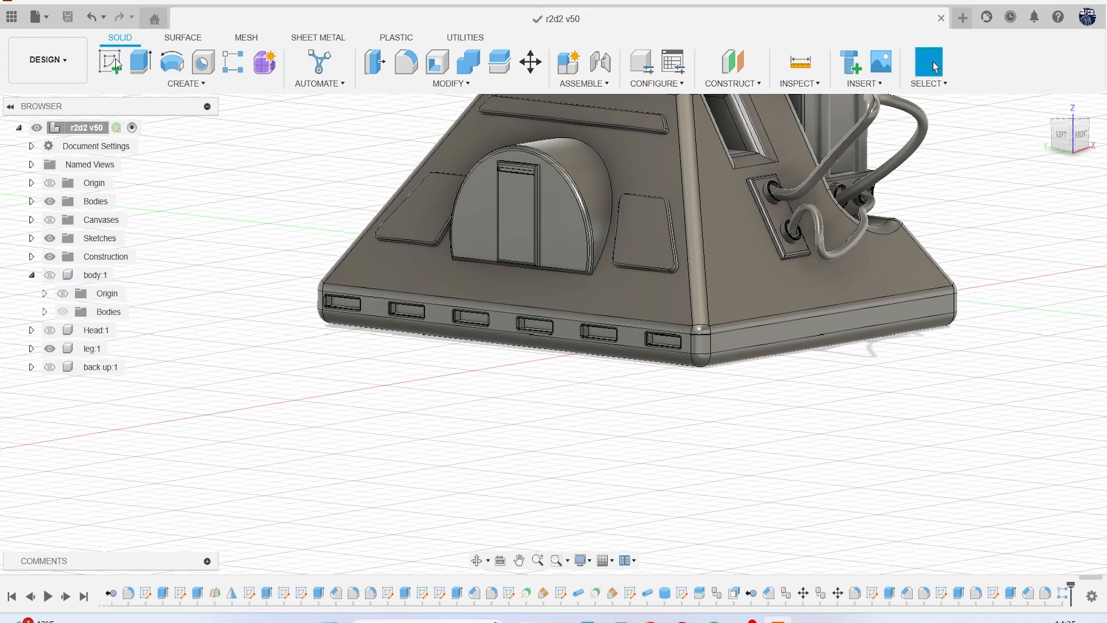
Sketch a rectangle about 1.67 mm by 0.37 mm on the front face of the foot's base band, near its left end.
click(109, 61)
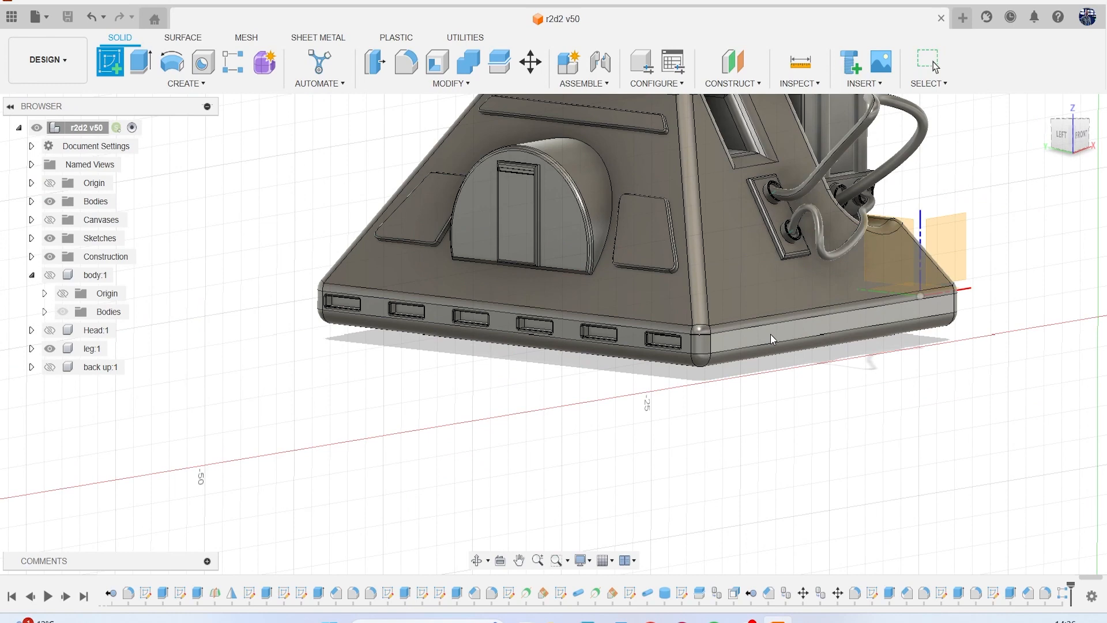
click(770, 333)
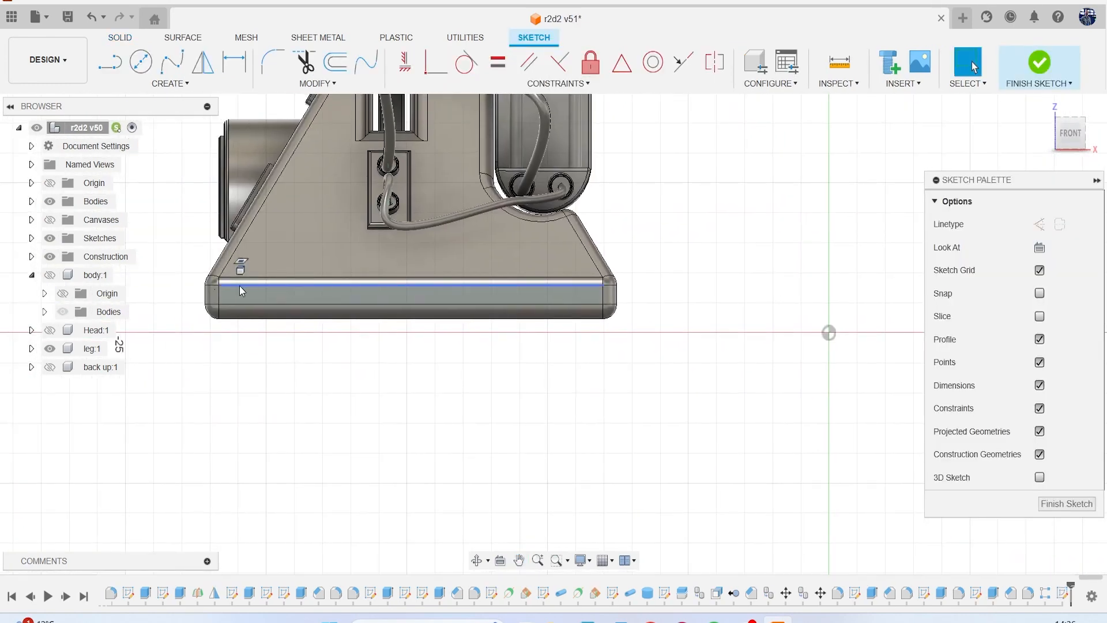
key(r)
scroll(240, 289, up, 4)
scroll(281, 282, up, 2)
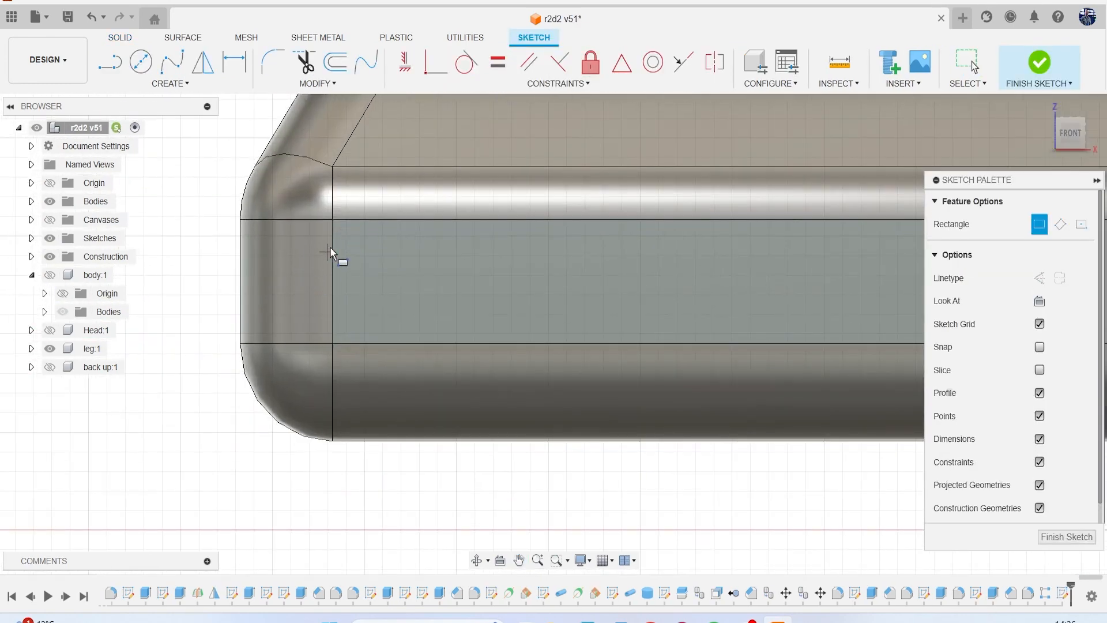
click(332, 241)
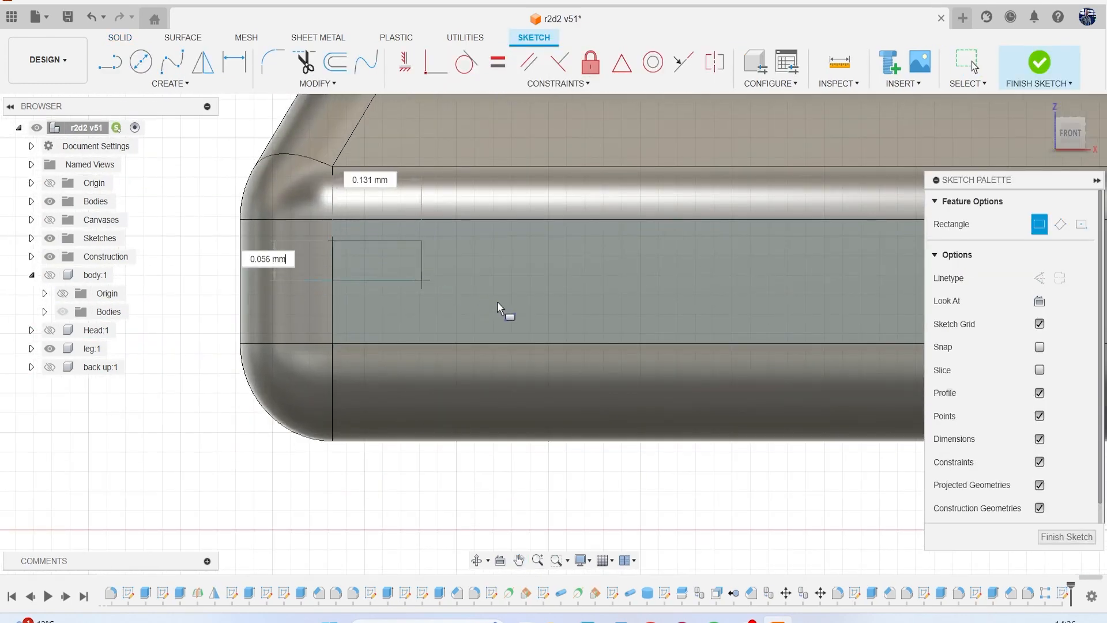
click(642, 312)
Extrude the rectangle inward about 0.174 mm as a cut to form a slot in the base band.
key(e)
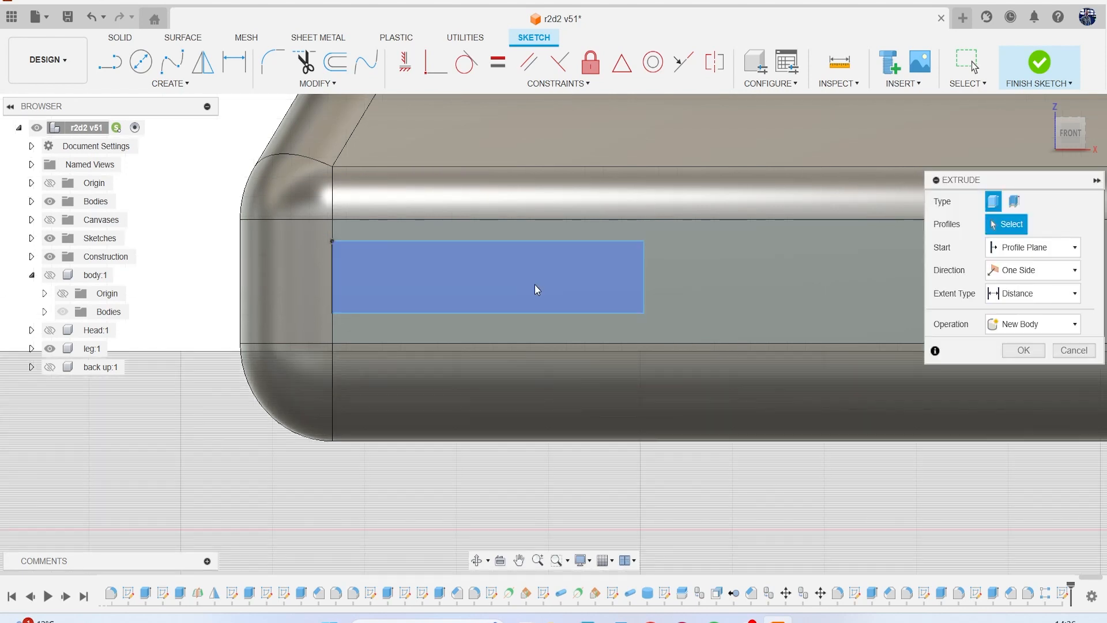
scroll(608, 273, down, 4)
drag(1075, 143, 1061, 109)
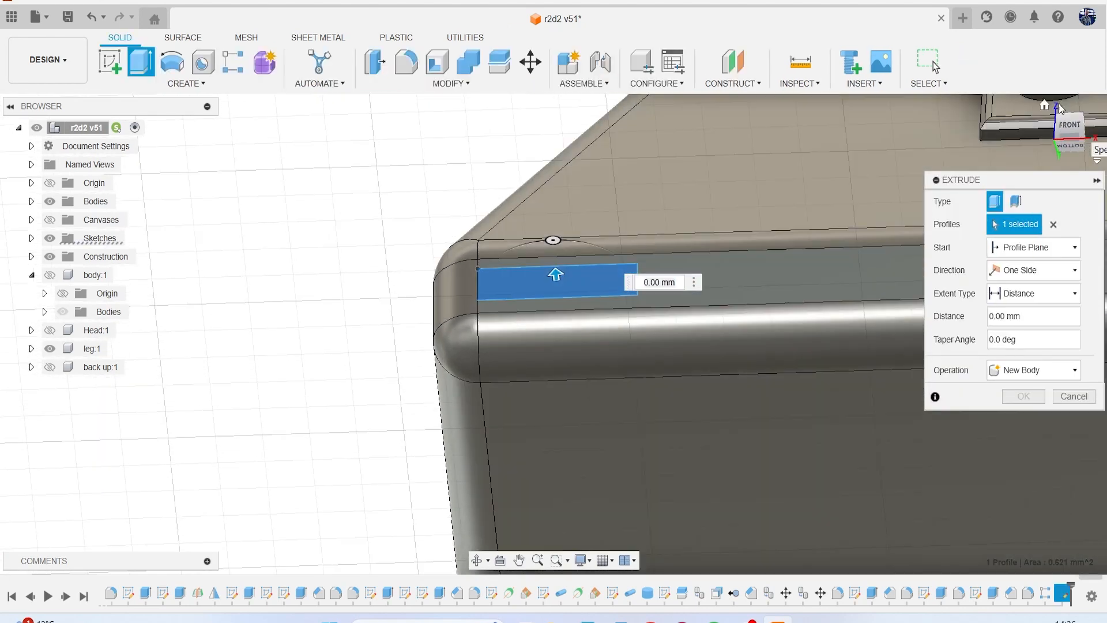
drag(556, 273, 559, 298)
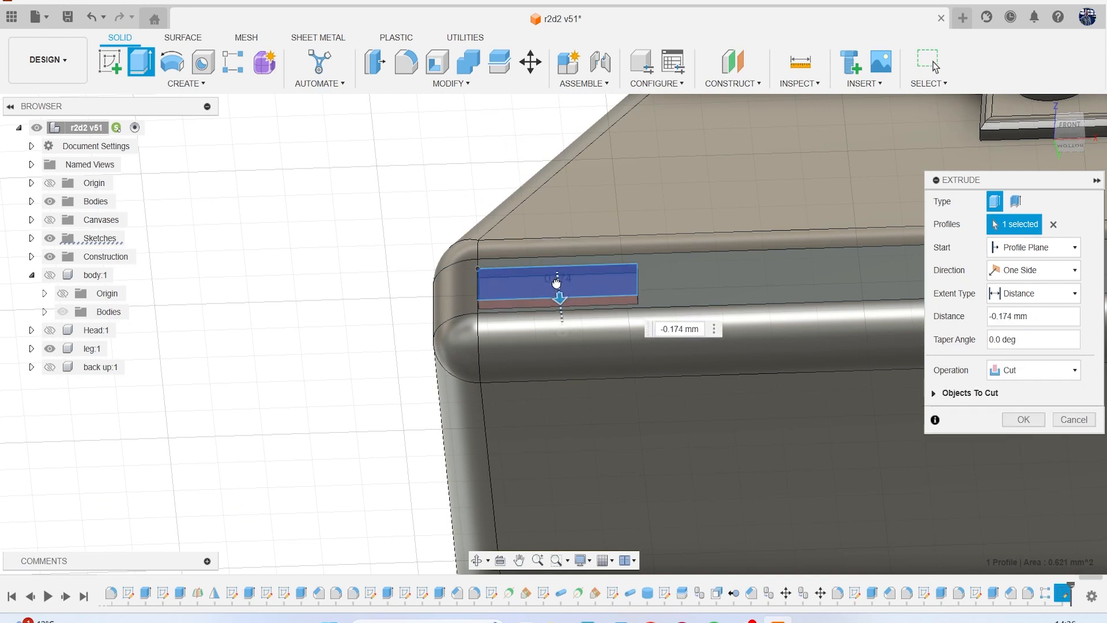
key(Return)
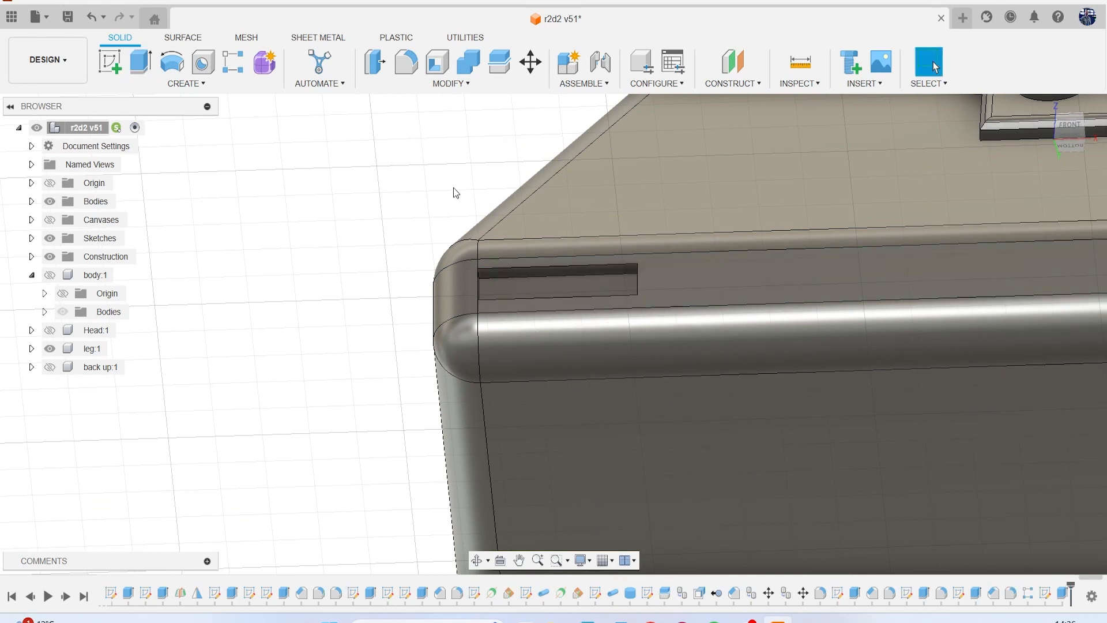
Chamfer the four outer edges of the new slot with an equal distance of 0.055 mm.
click(451, 83)
click(392, 127)
scroll(528, 252, up, 3)
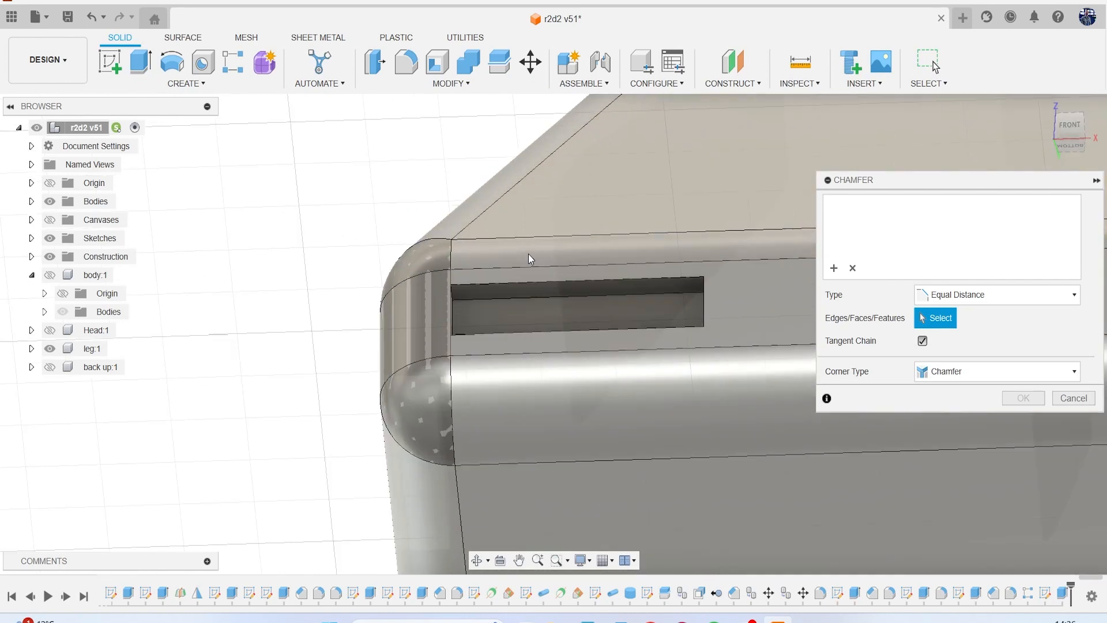
click(532, 285)
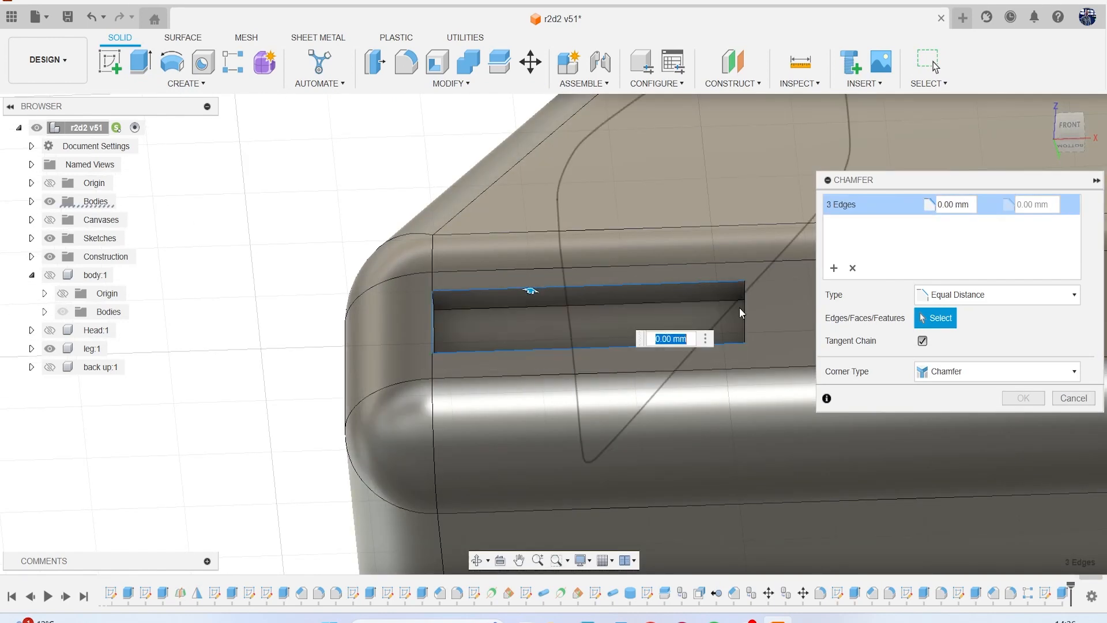
click(744, 315)
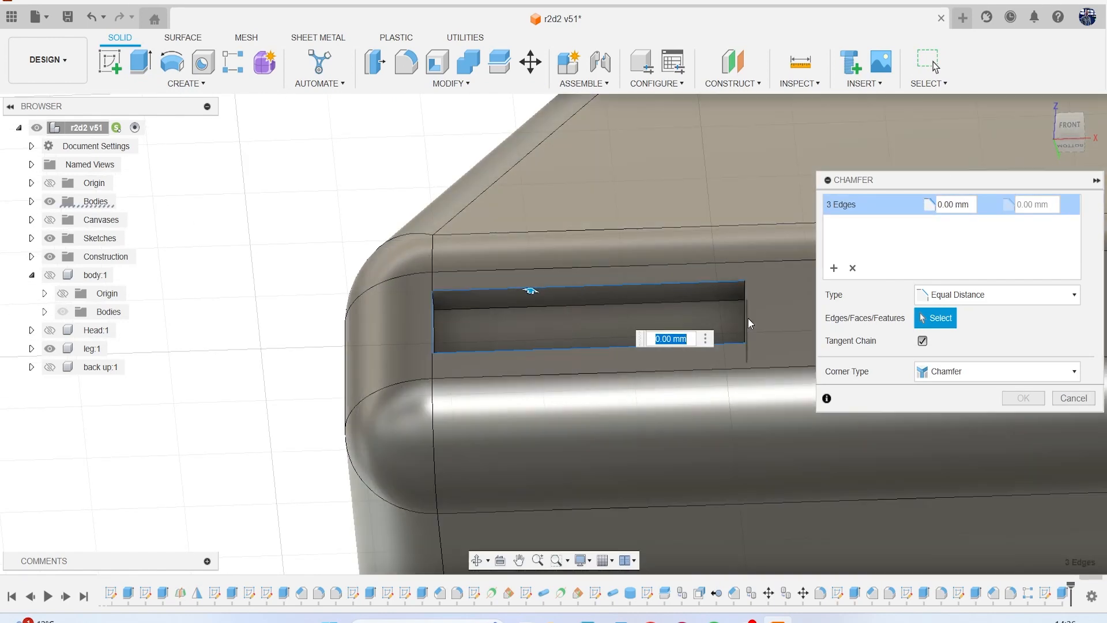
click(555, 289)
text(0.055)
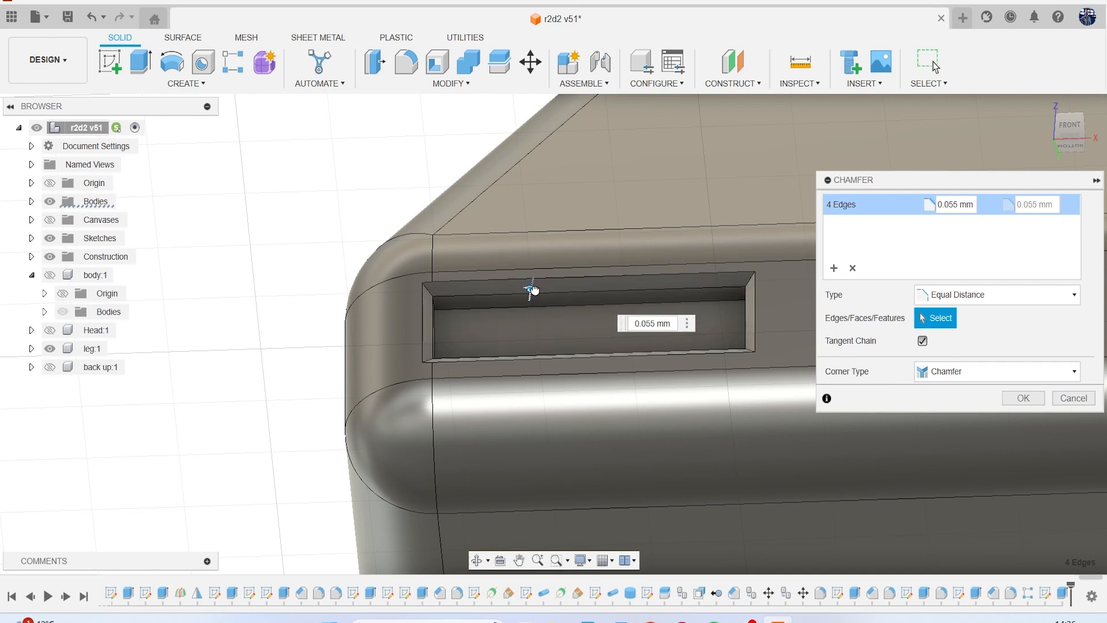
click(1018, 398)
Fillet the slot's four chamfer faces with a constant radius of 0.03 mm.
key(f)
scroll(497, 296, up, 3)
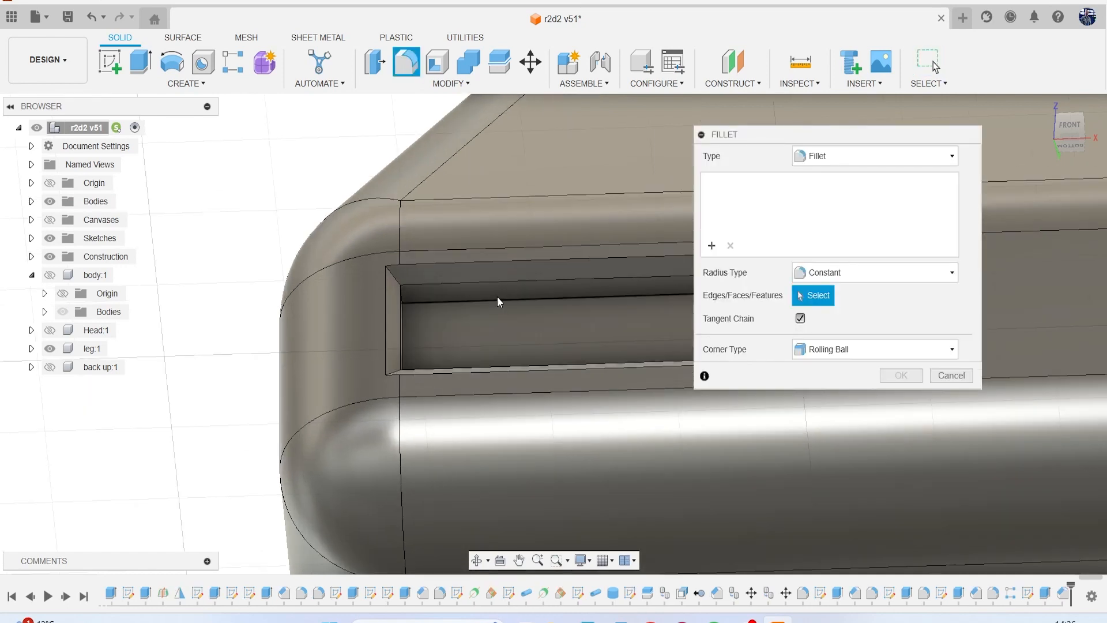
click(468, 268)
click(359, 316)
middle_drag(473, 325, 345, 293)
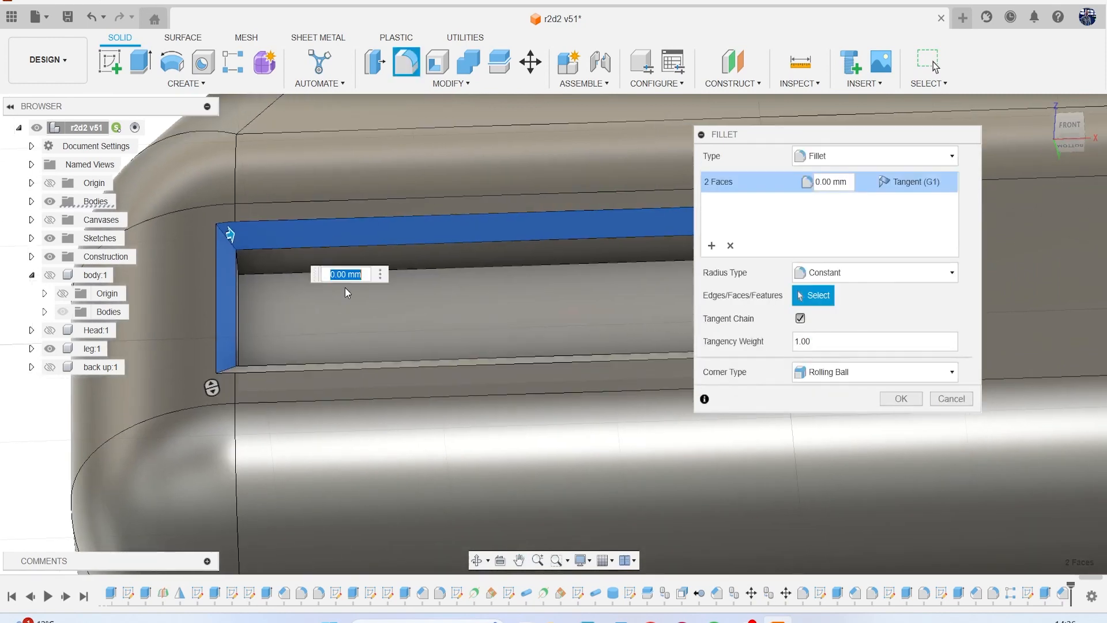
middle_drag(555, 337, 410, 316)
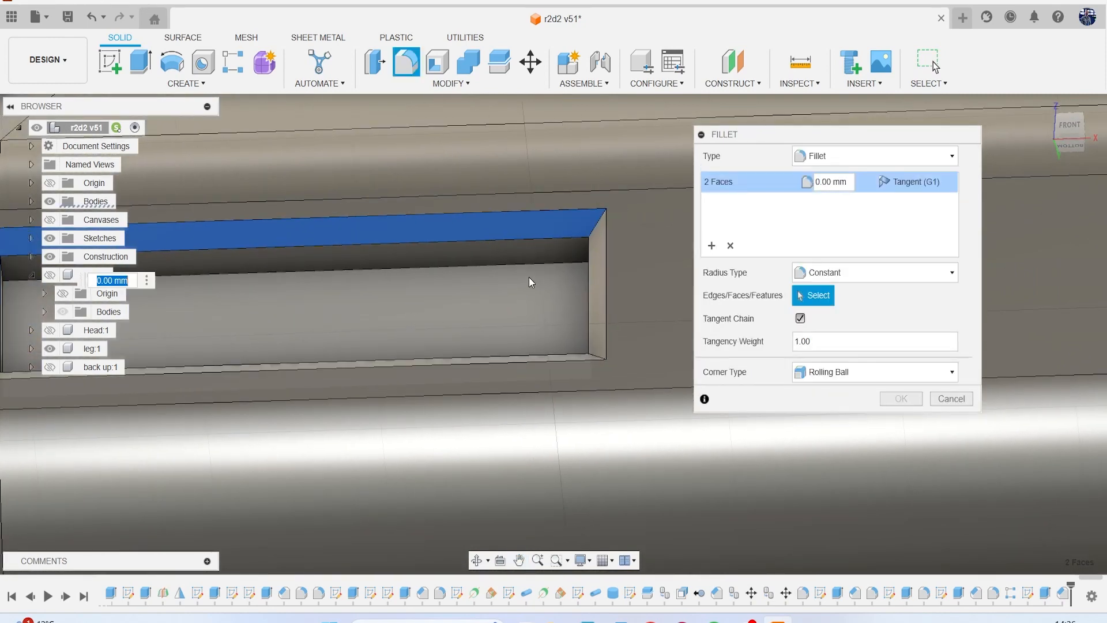
click(597, 305)
scroll(577, 344, up, 4)
click(559, 373)
scroll(561, 340, down, 4)
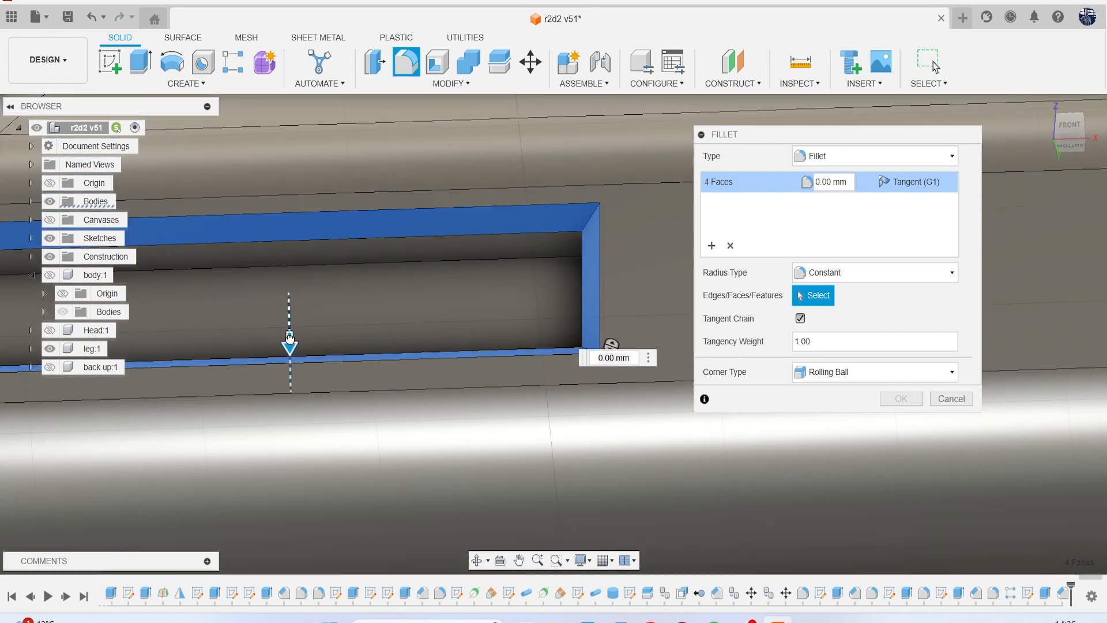
drag(290, 337, 289, 340)
text(.01)
key(BackSpace)
text(2)
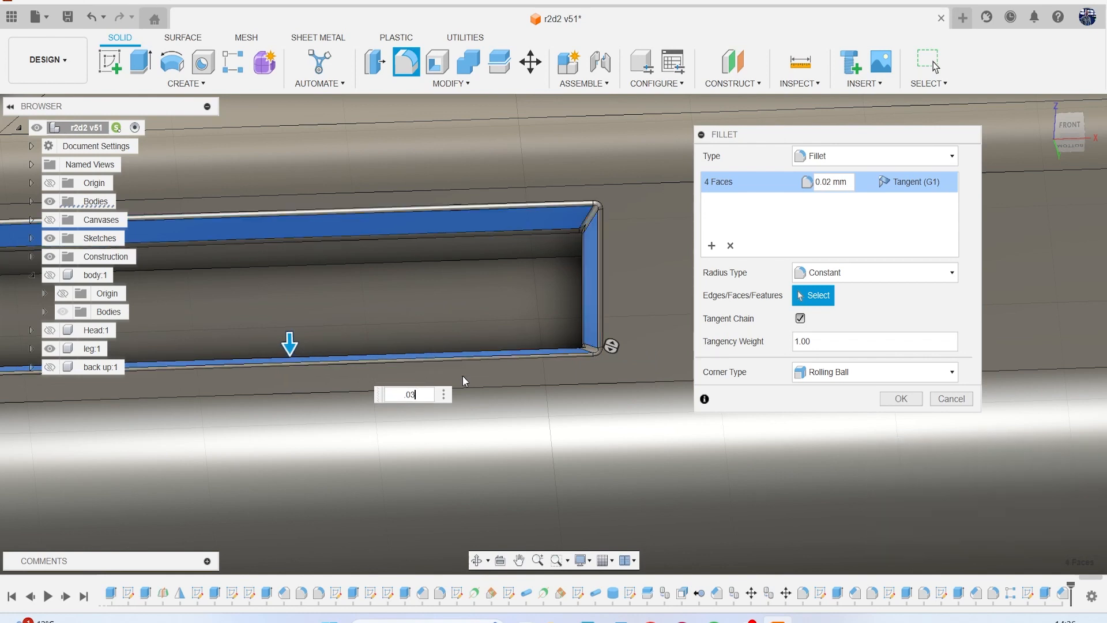
key(BackSpace)
text(3)
key(Return)
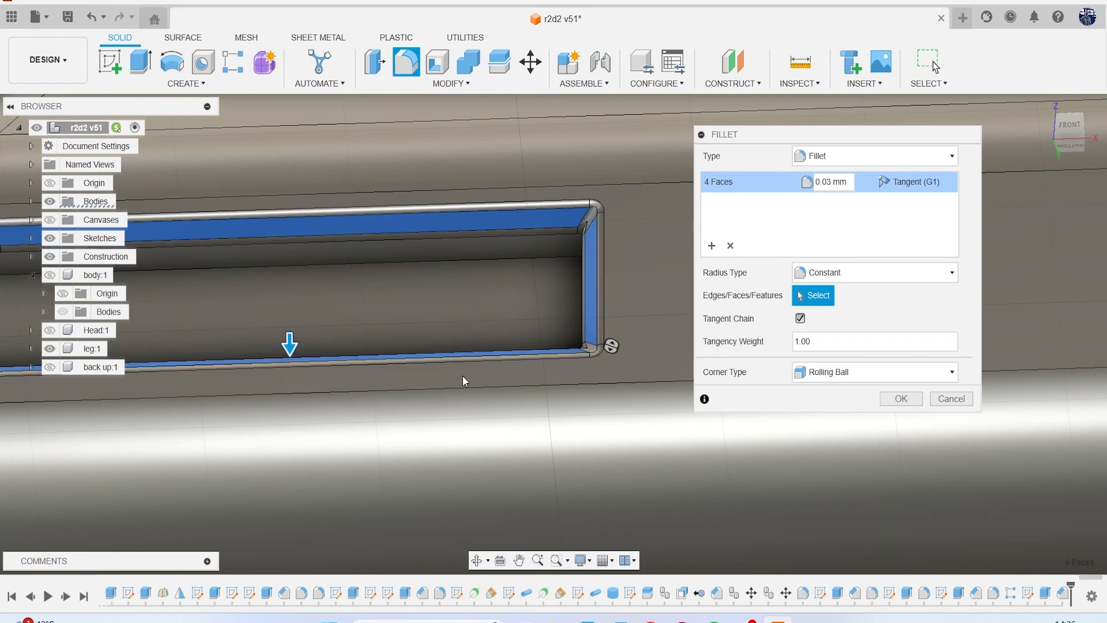
Create a rectangular pattern of the slot's extrude, chamfer and fillet along the base's front edge, with 5 instances over an extent of about 11.64 mm.
scroll(489, 366, down, 5)
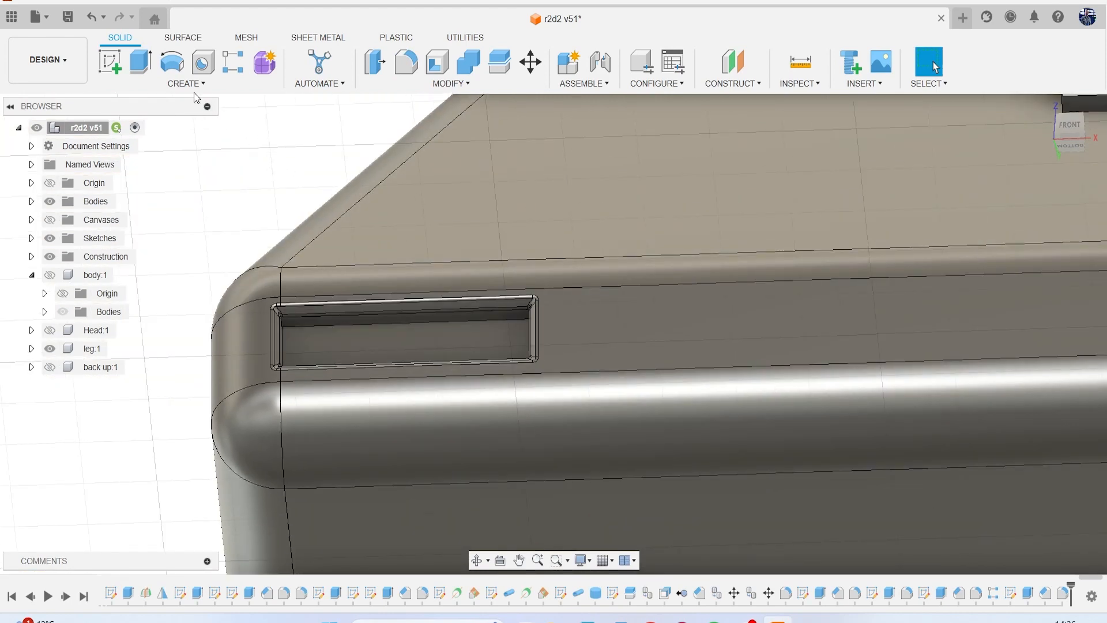
click(195, 85)
mouse_move(150, 395)
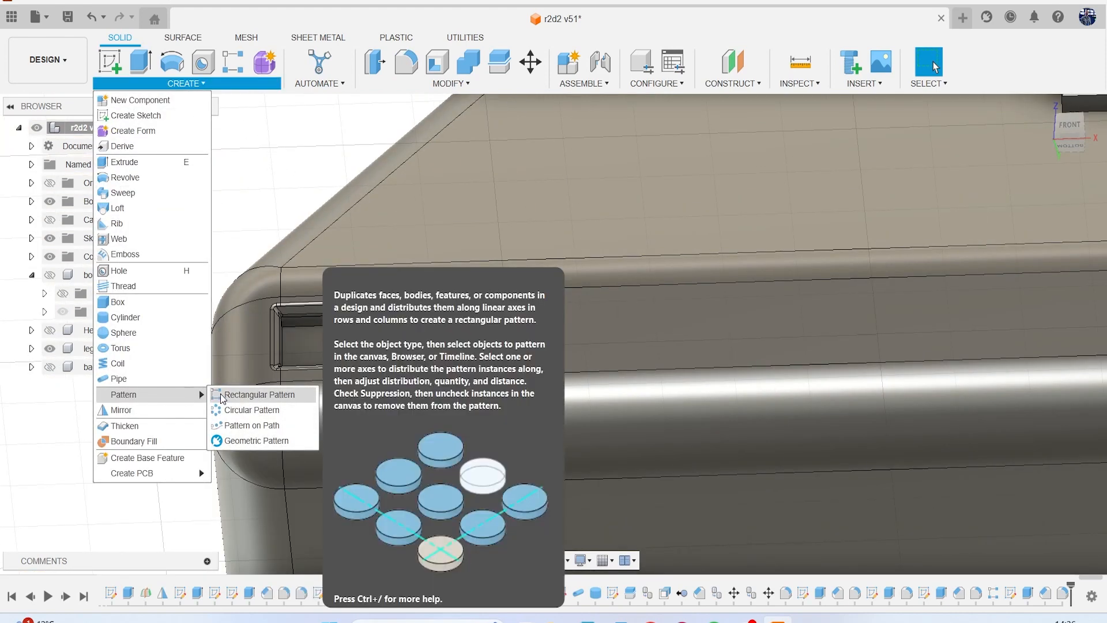
click(222, 398)
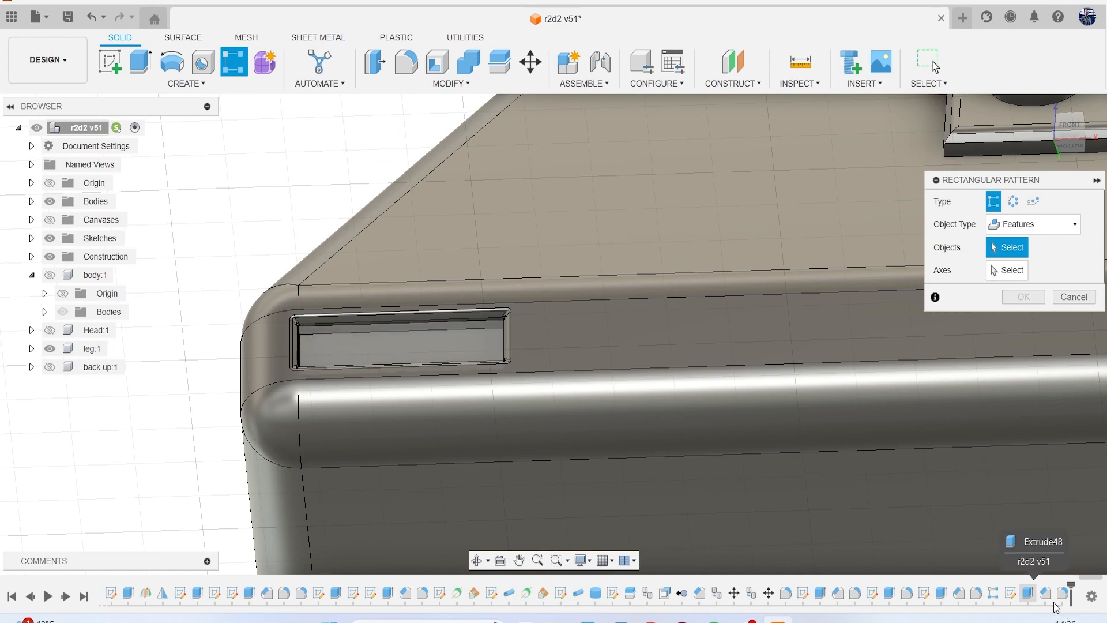
click(1029, 595)
click(1060, 595)
scroll(782, 479, down, 3)
middle_drag(782, 479, 617, 427)
click(1028, 274)
click(767, 363)
scroll(758, 378, down, 2)
middle_drag(759, 383, 448, 378)
scroll(447, 378, down, 2)
drag(263, 353, 800, 378)
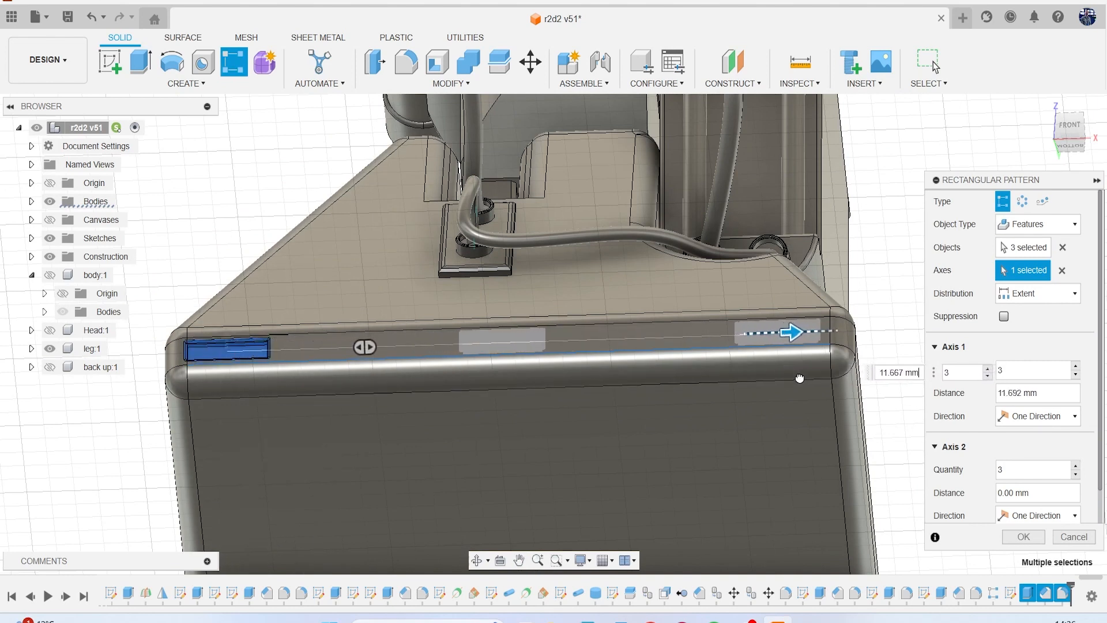
click(985, 367)
click(985, 368)
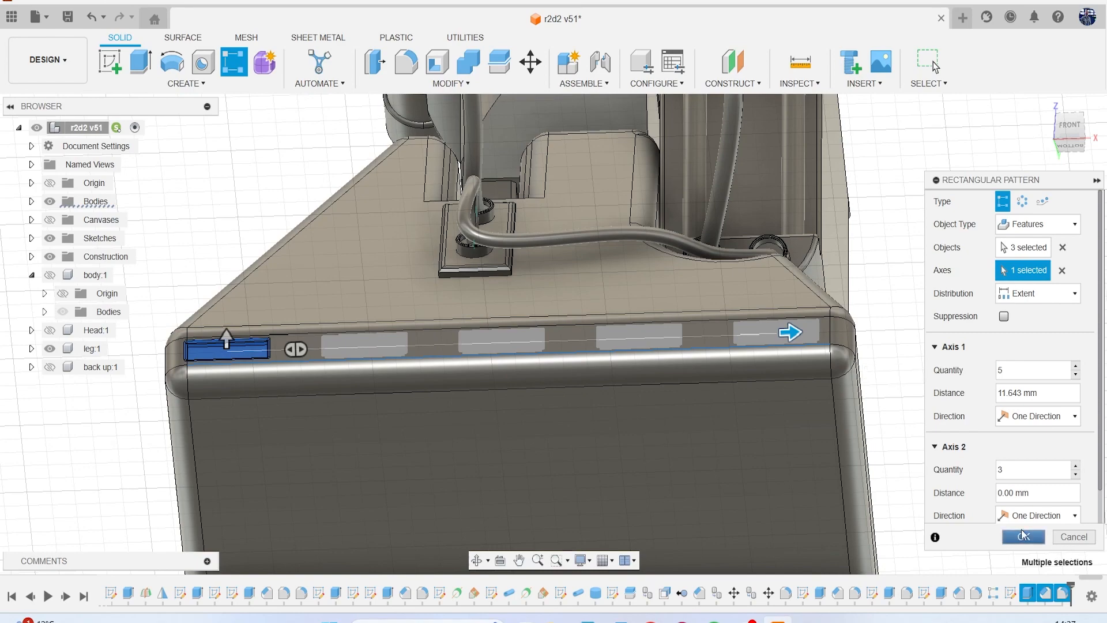
key(Return)
Save the design as a new version with the front row of slots.
scroll(828, 390, down, 5)
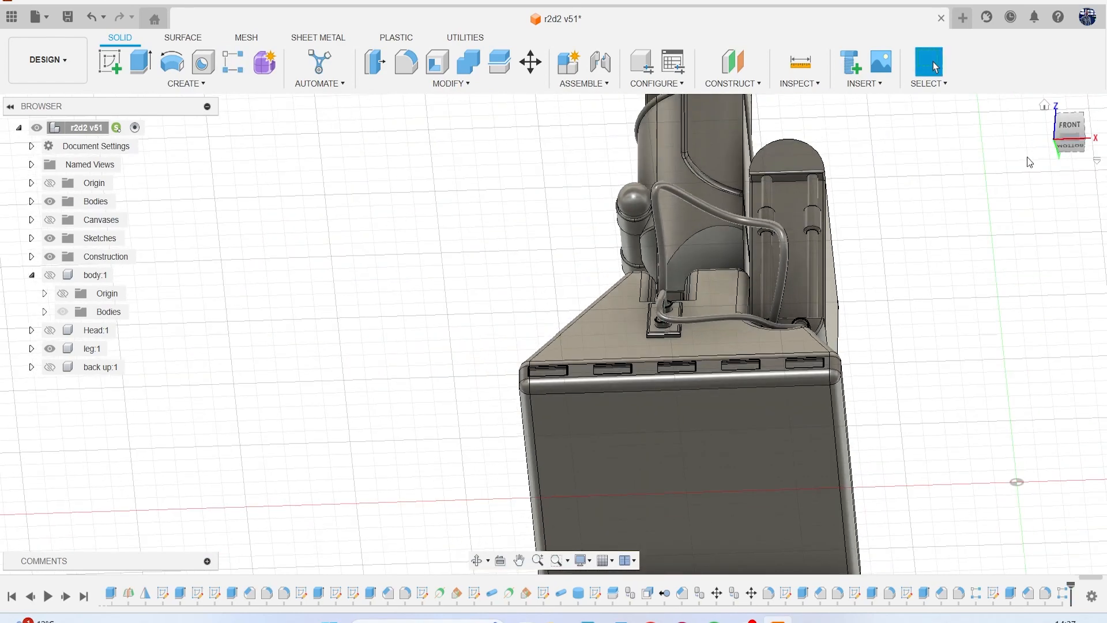
mouse_move(1078, 140)
mouse_down()
mouse_move(1082, 173)
mouse_move(1106, 162)
mouse_up()
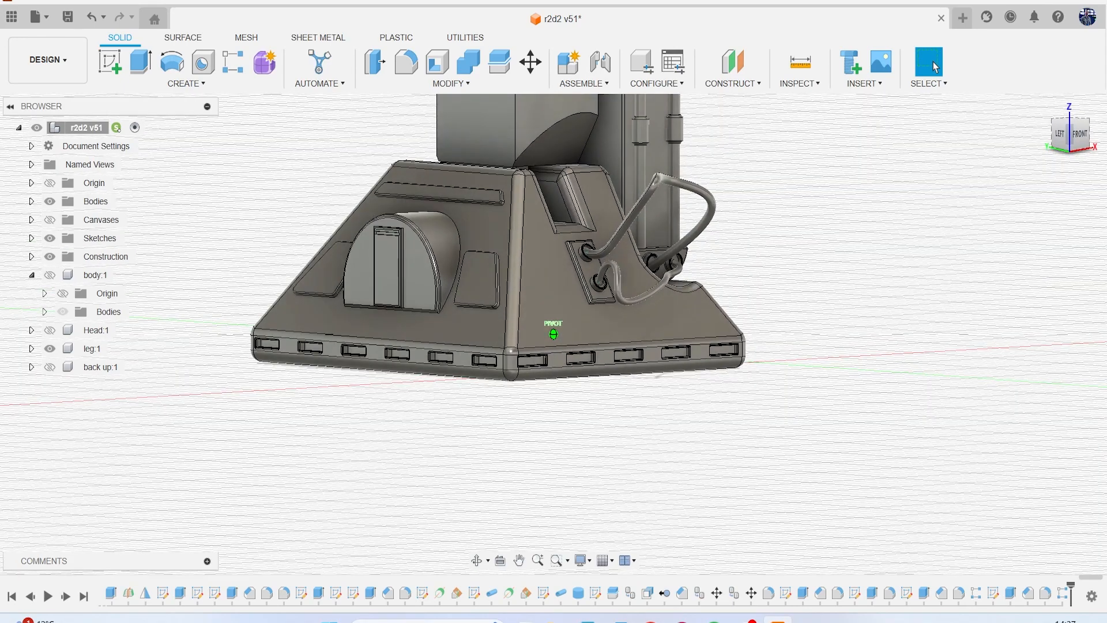
click(70, 21)
click(543, 340)
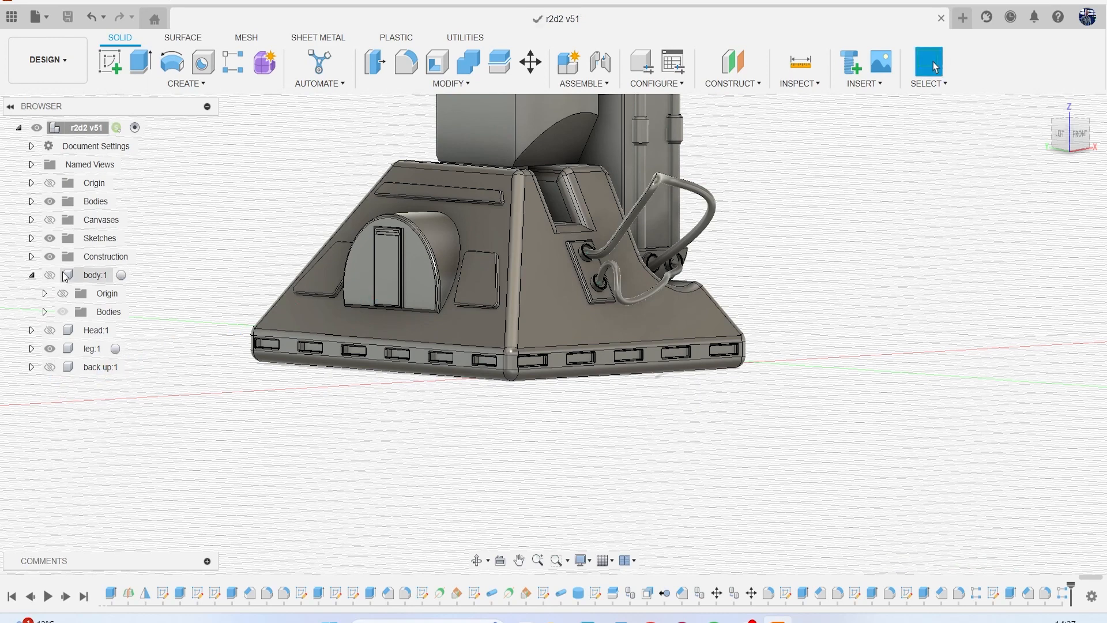
Show the construction plane Plane45.
click(31, 257)
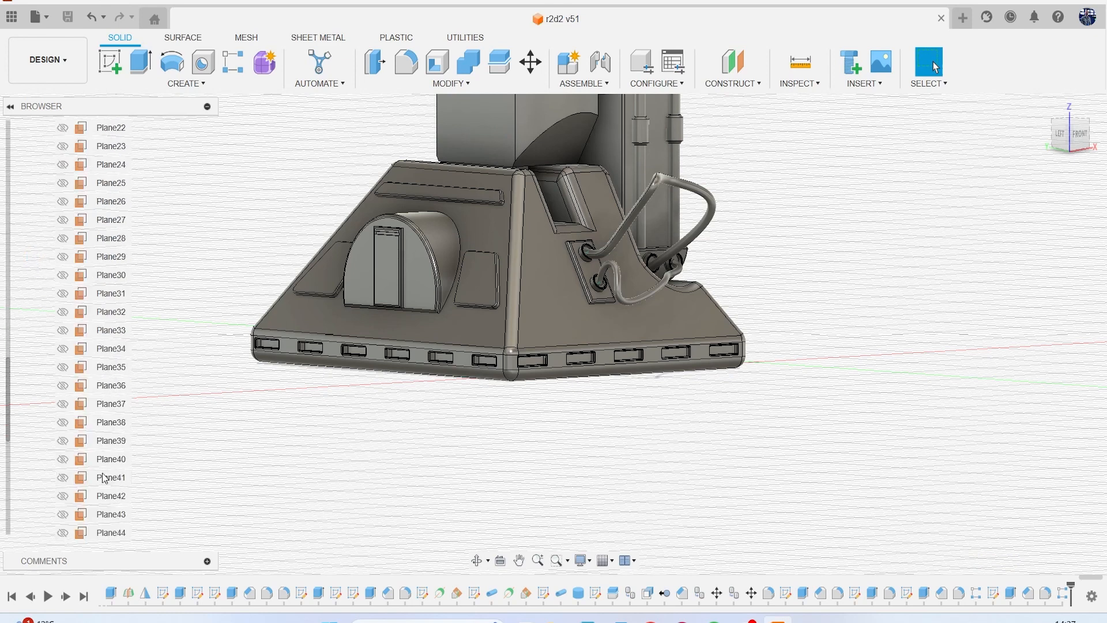
scroll(104, 477, down, 4)
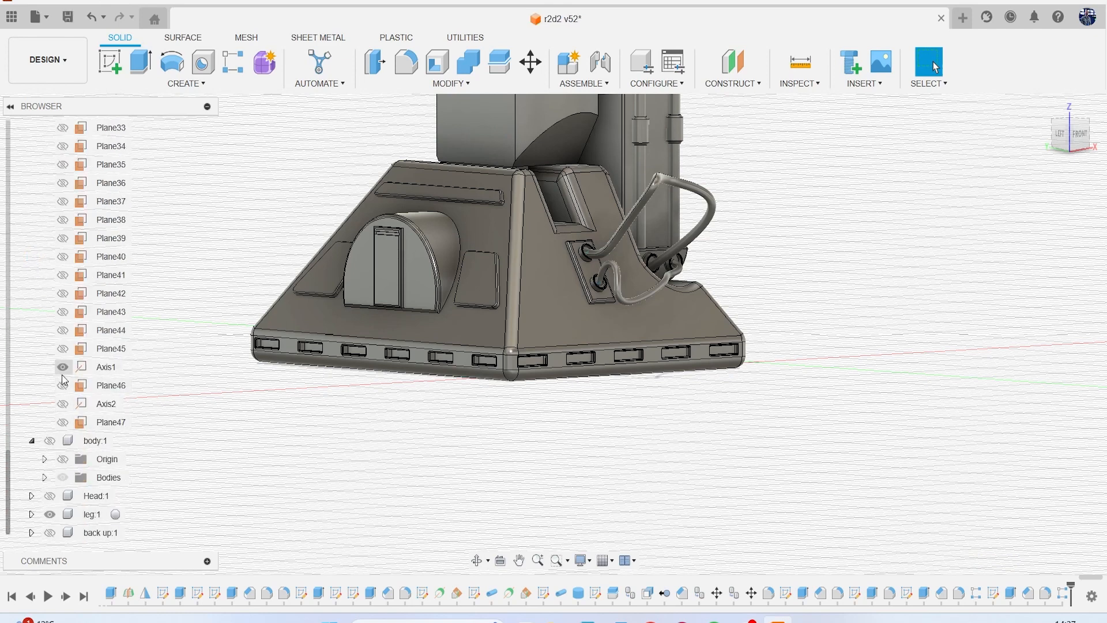
click(63, 348)
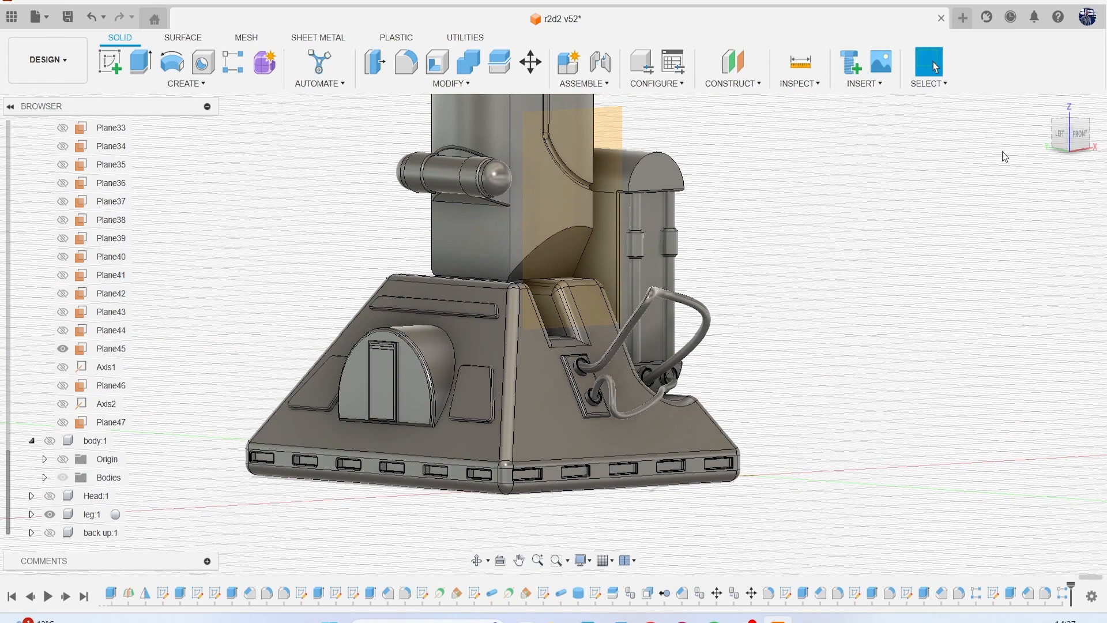
Try to mirror the slot's extrude, chamfer, fillet and pattern features about Plane45 to the back of the base, using the Adjust compute type.
drag(1046, 145, 1036, 155)
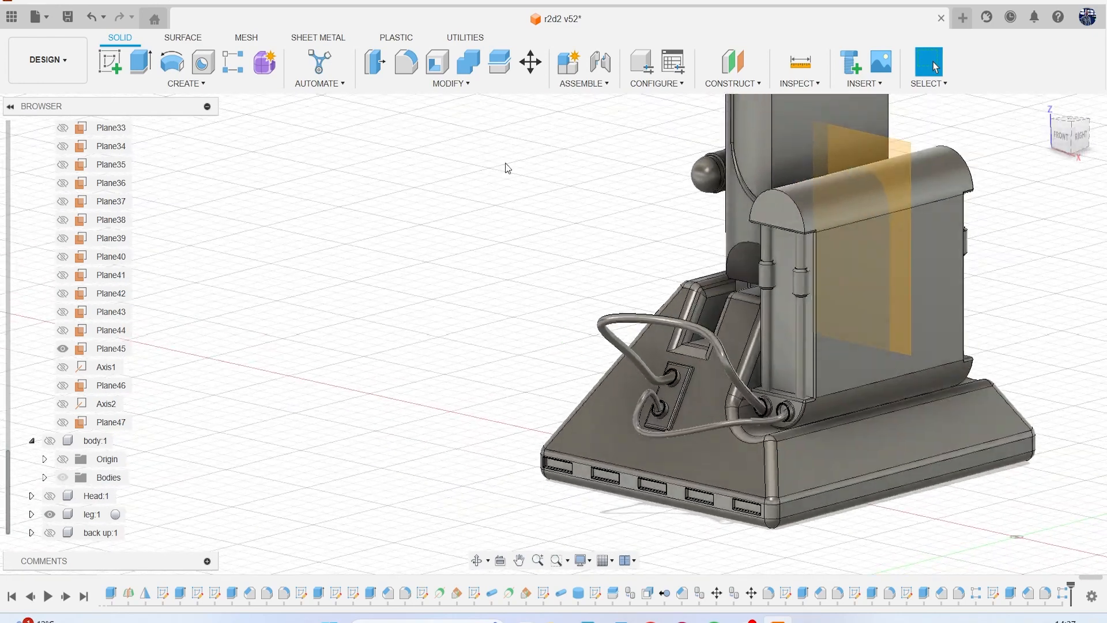
click(170, 86)
click(118, 410)
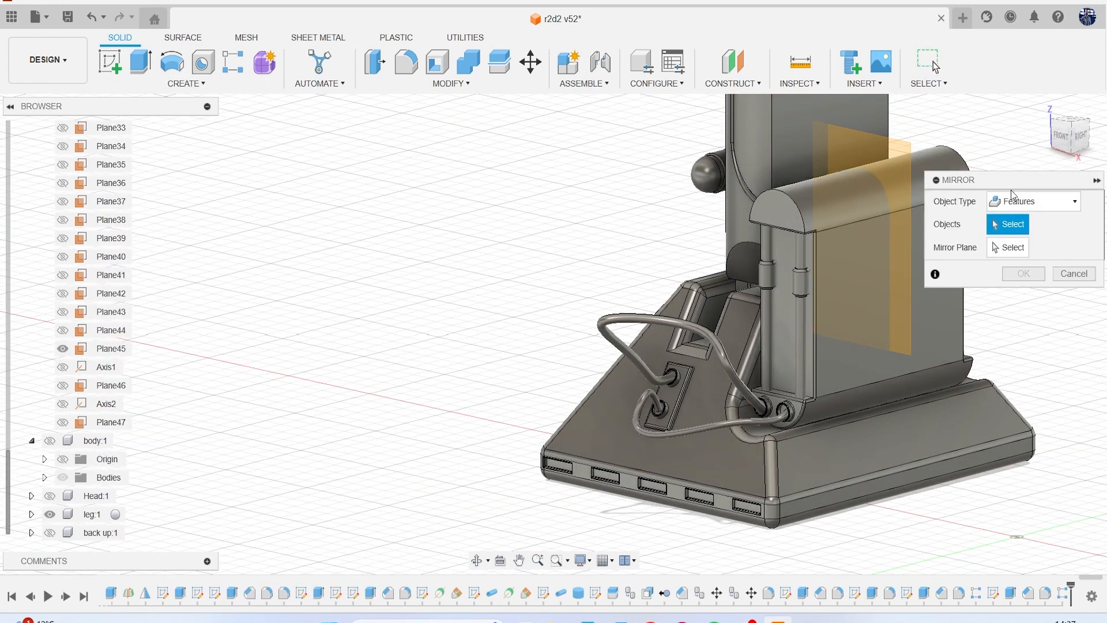
middle_drag(1053, 535, 970, 551)
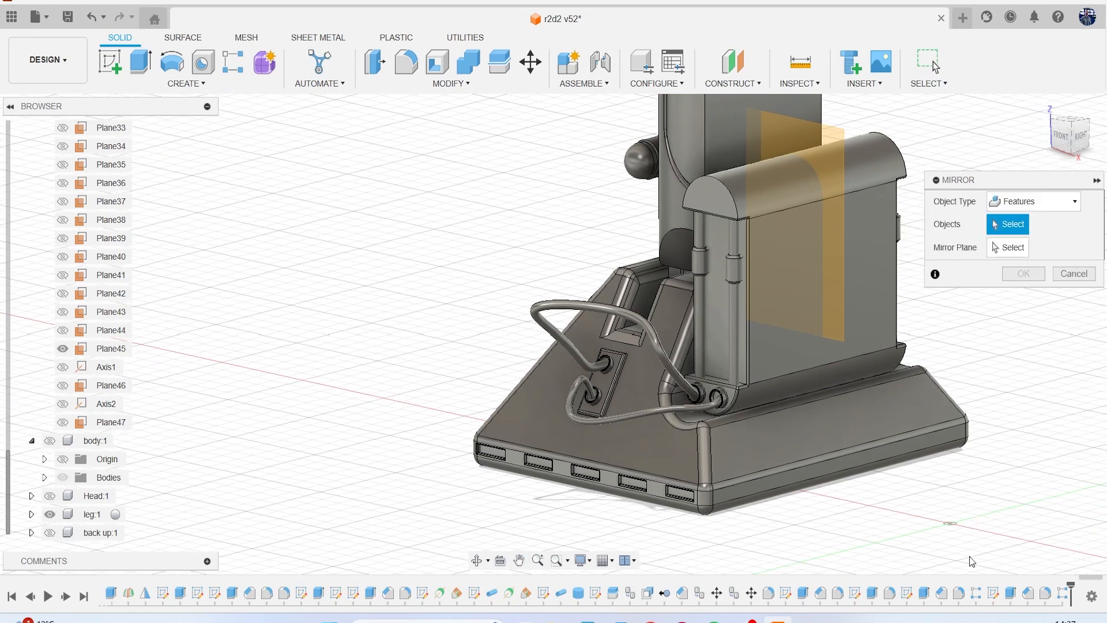
click(1013, 596)
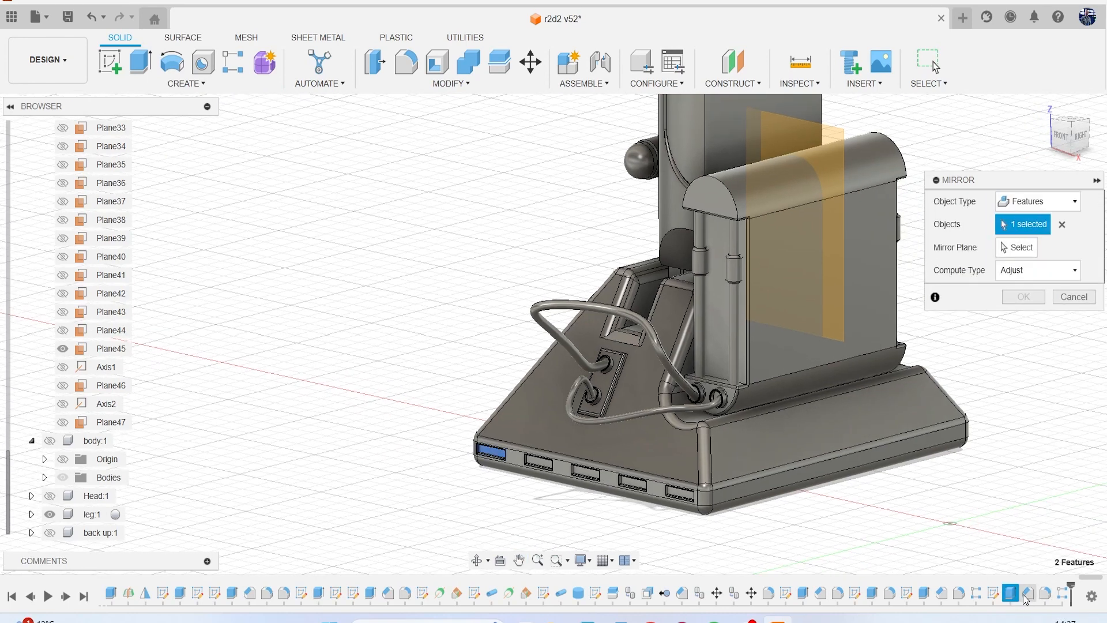
click(1021, 252)
click(821, 144)
click(1073, 136)
mouse_move(1064, 143)
mouse_down()
mouse_move(1008, 116)
mouse_move(1065, 108)
mouse_move(1064, 99)
mouse_up()
scroll(607, 237, up, 3)
middle_drag(802, 169, 705, 437)
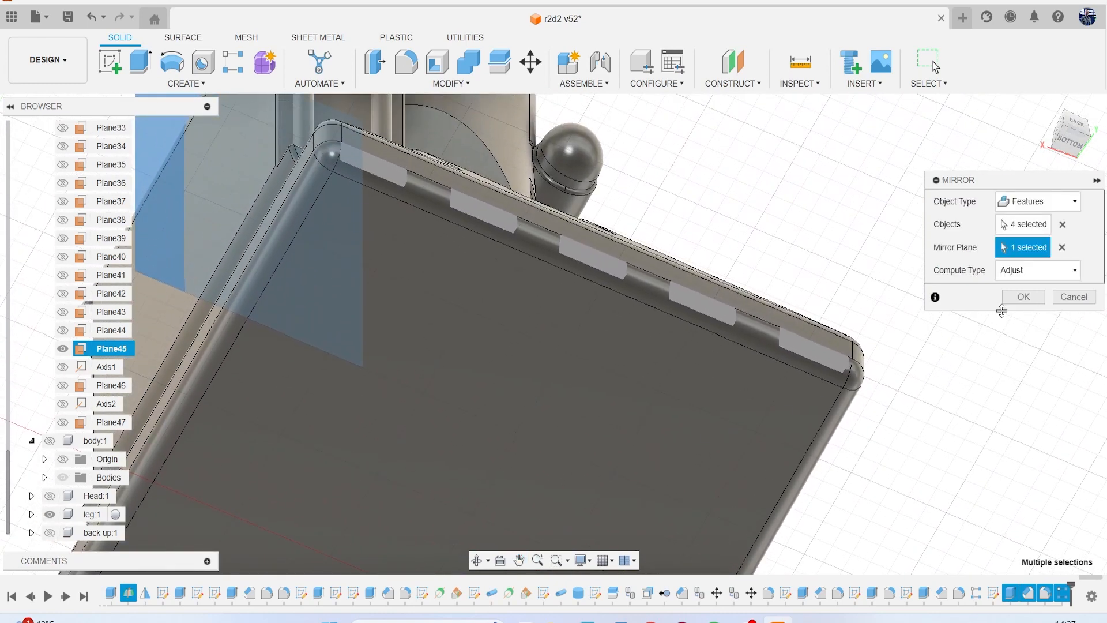
click(1019, 297)
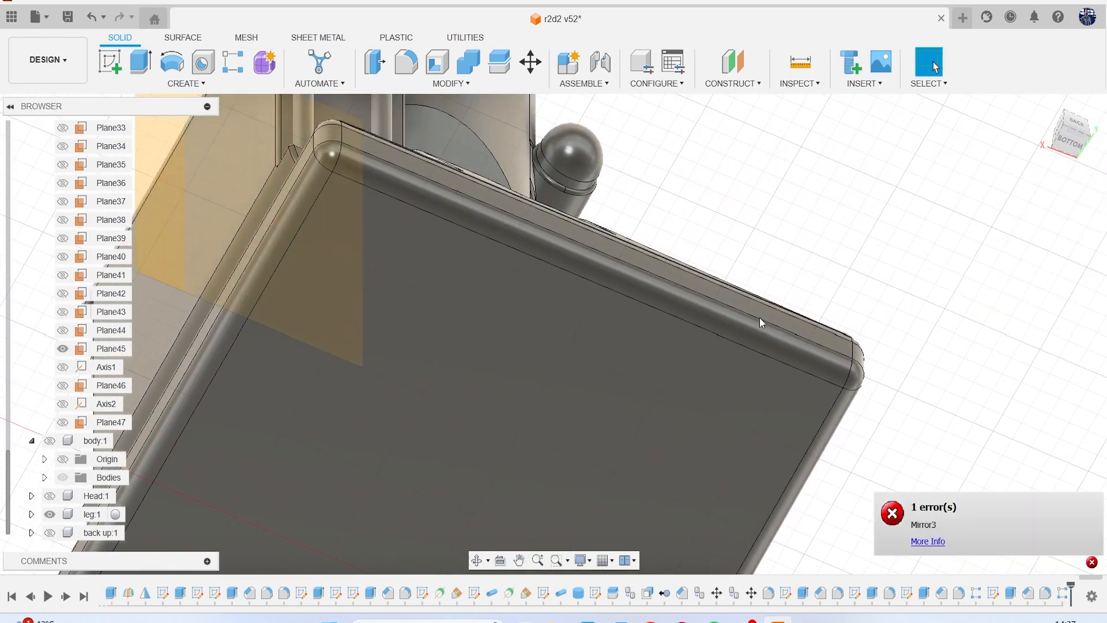
Hide the construction plane Plane45.
scroll(755, 315, down, 4)
scroll(433, 204, up, 3)
click(460, 179)
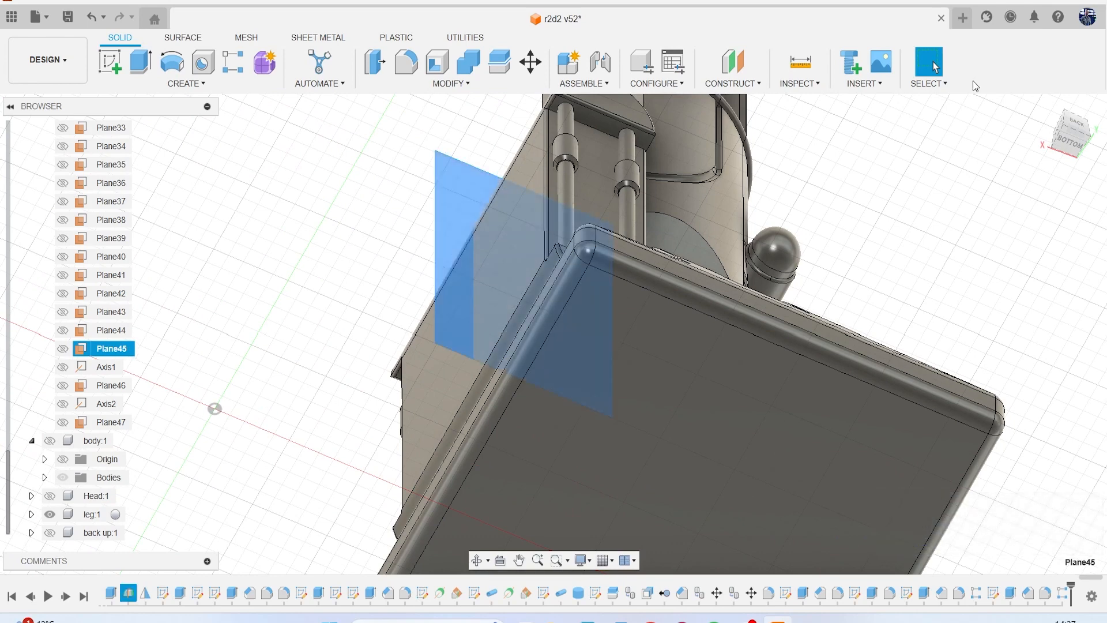
click(919, 210)
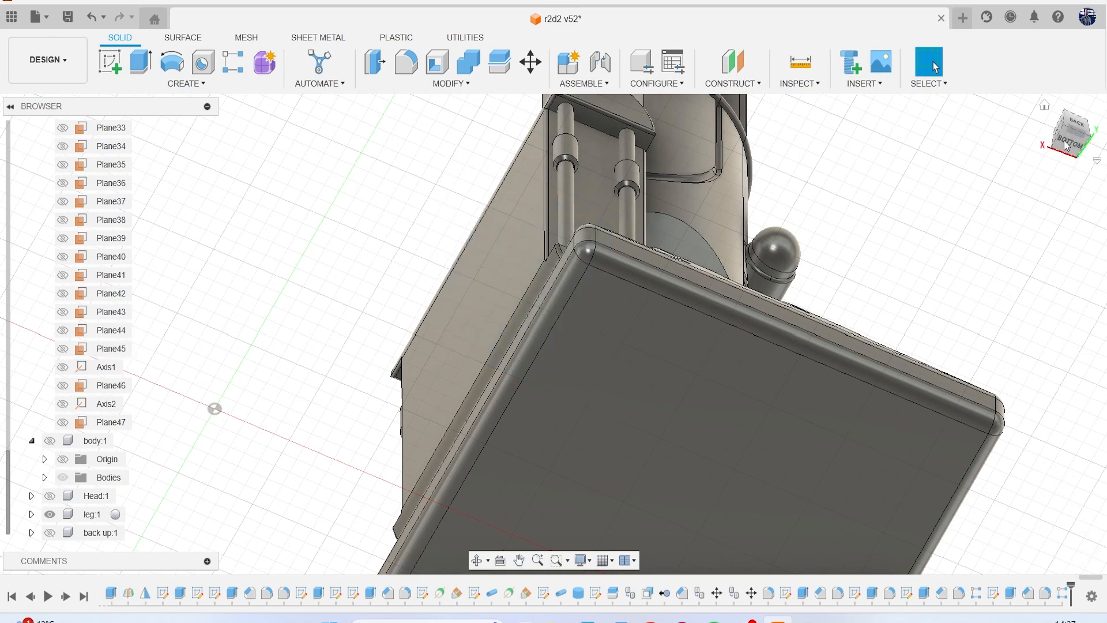
Sketch a rectangle about 1.82 by 0.38 mm on the back face of the base's lower band, starting at the outer corner edge.
click(1076, 129)
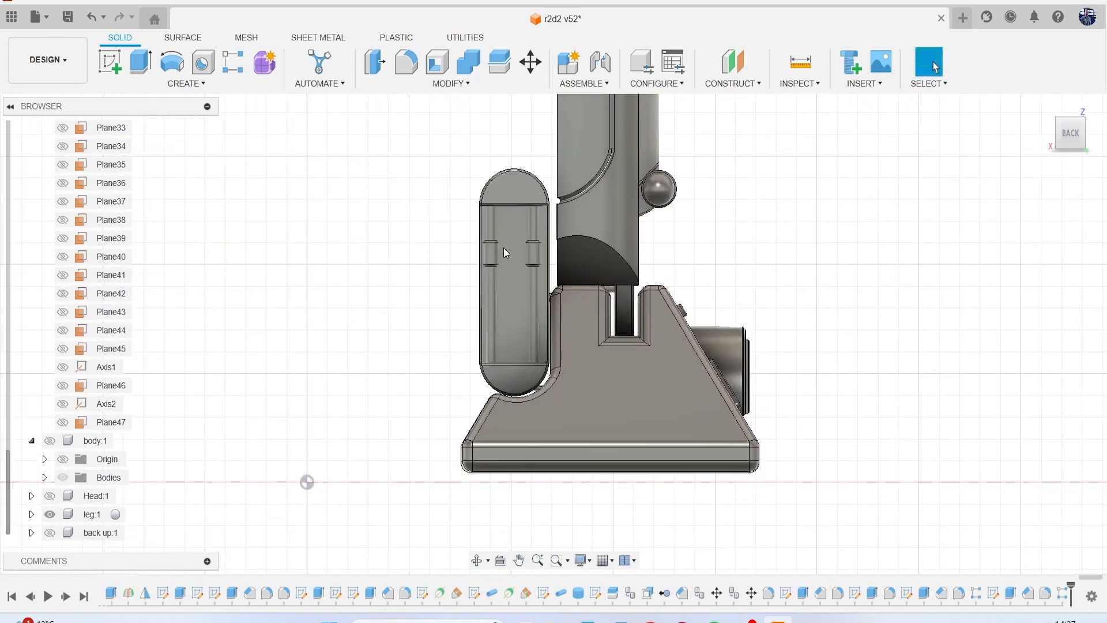
click(110, 61)
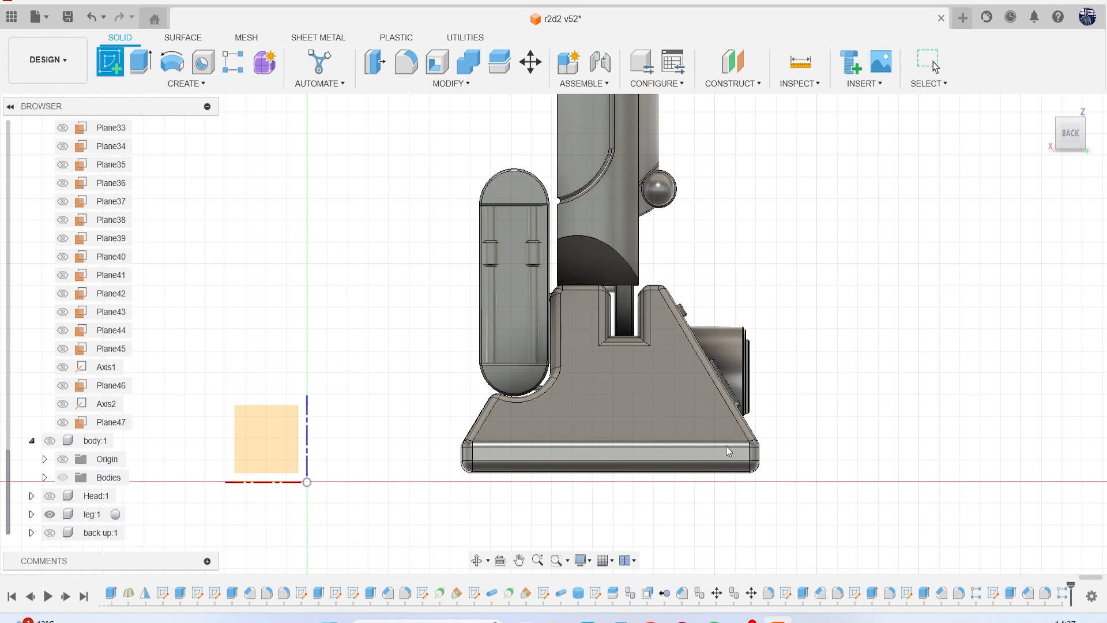
click(714, 453)
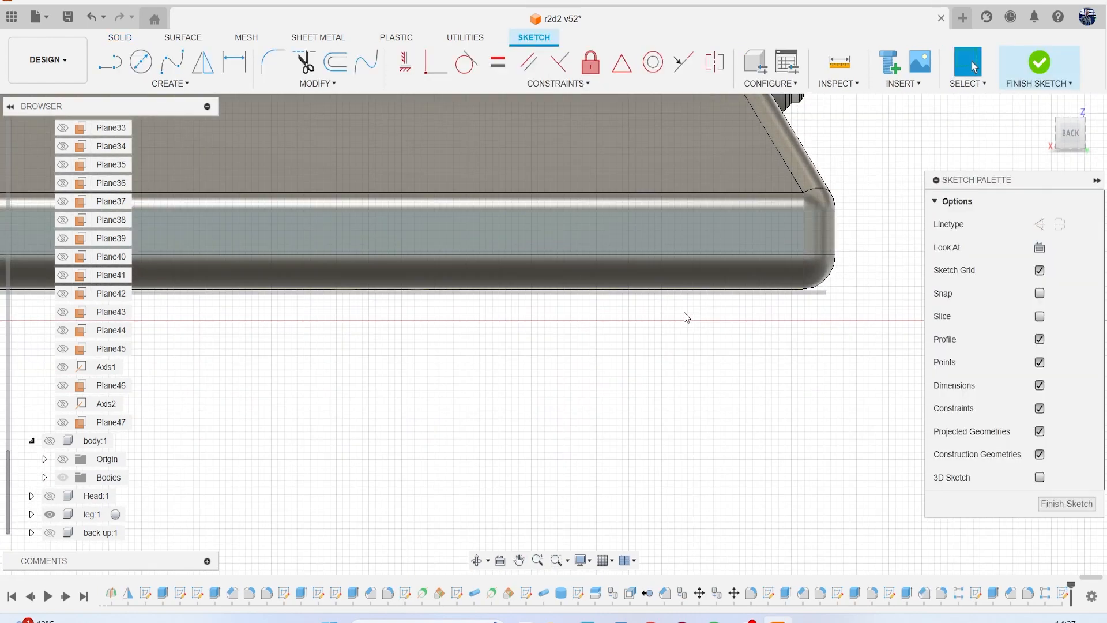
key(r)
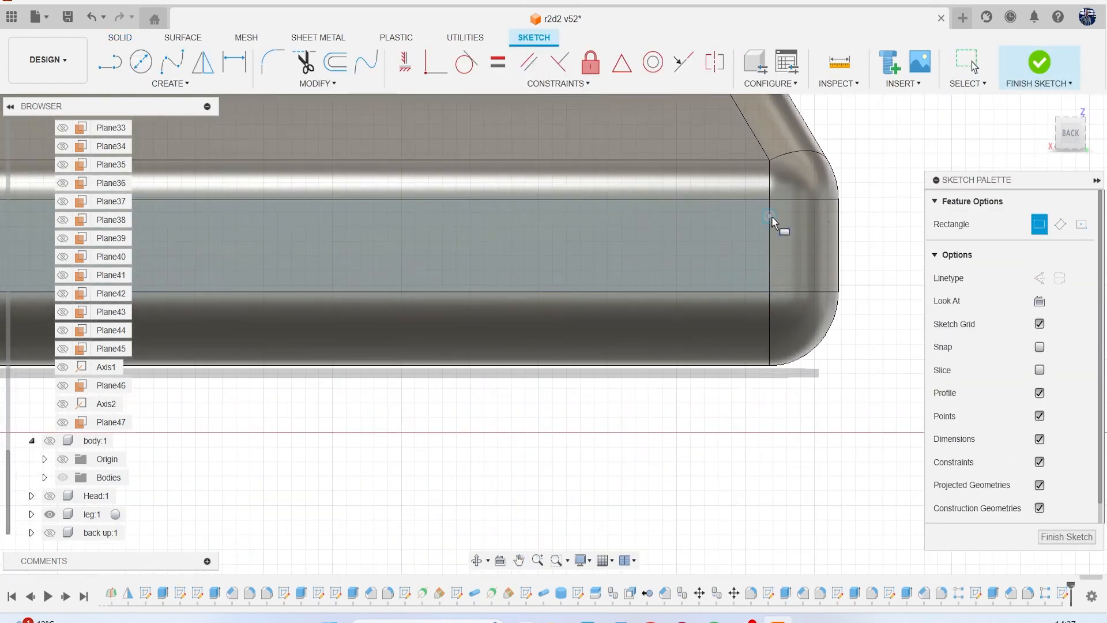
click(770, 216)
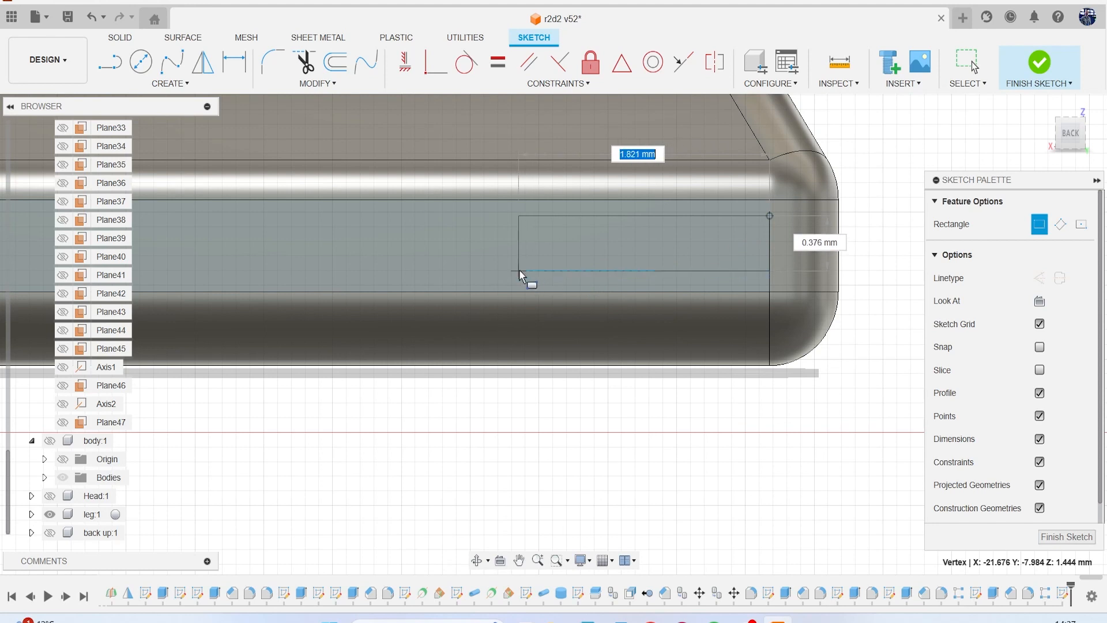
click(518, 268)
Extrude the rectangle about 0.225 mm into the base as a cut.
key(e)
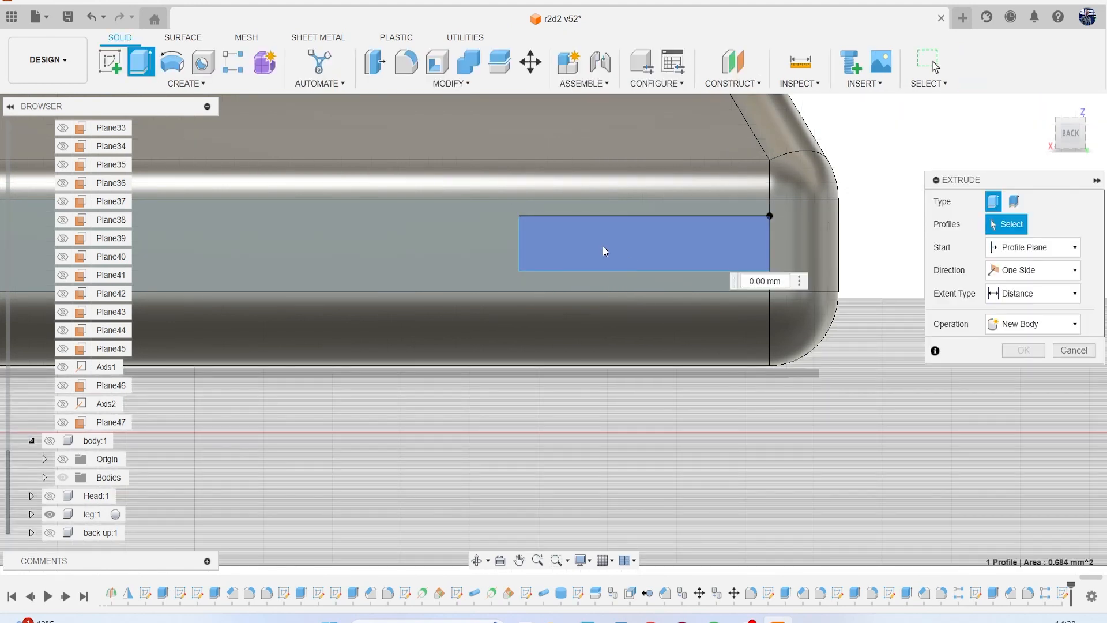
click(603, 245)
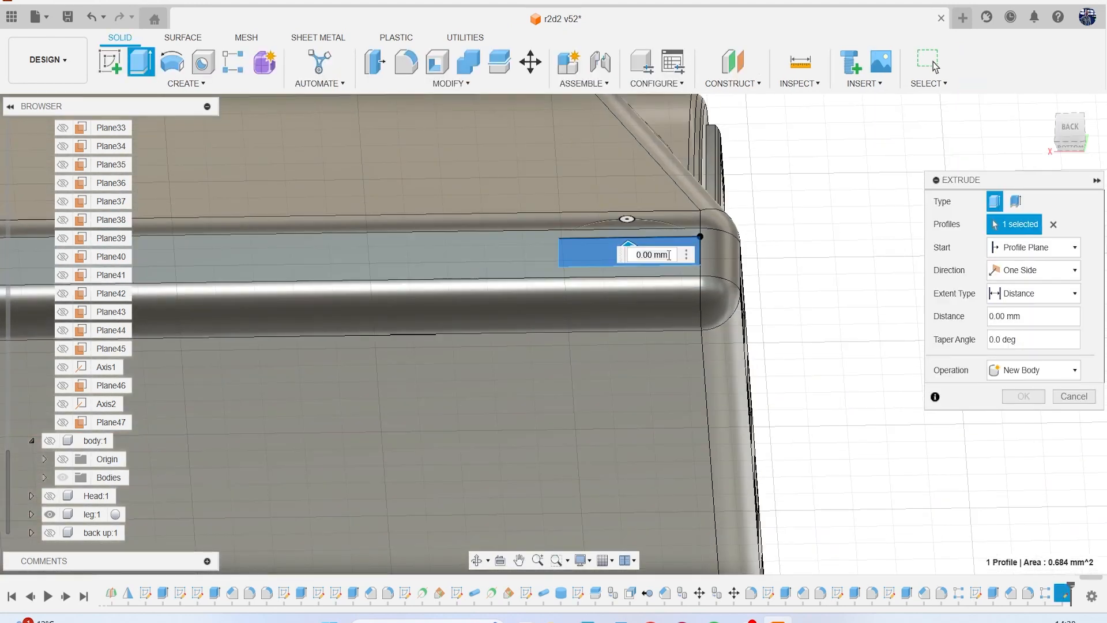
scroll(512, 283, up, 2)
middle_drag(512, 283, 427, 253)
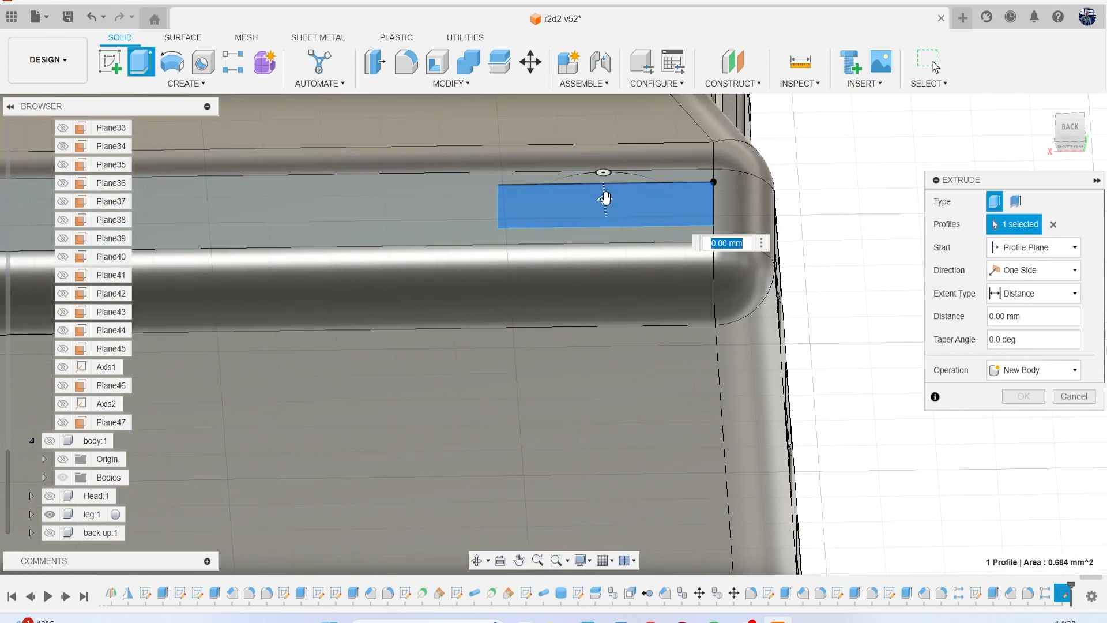
drag(604, 201, 605, 209)
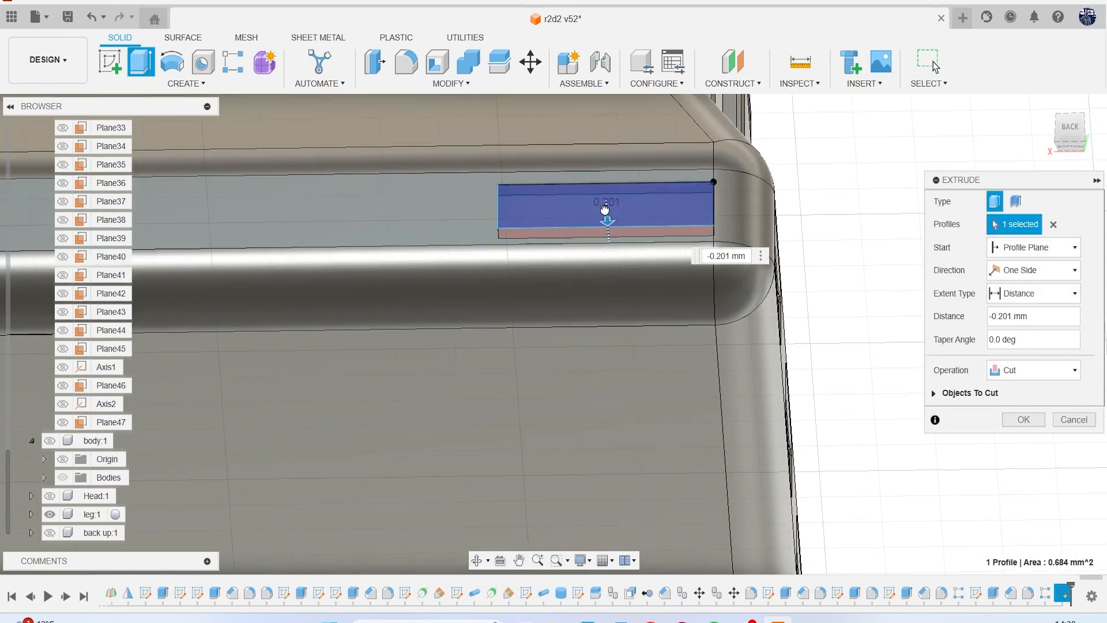
click(1022, 419)
Chamfer the four outer edges of the new back slot with an equal-distance chamfer.
click(404, 82)
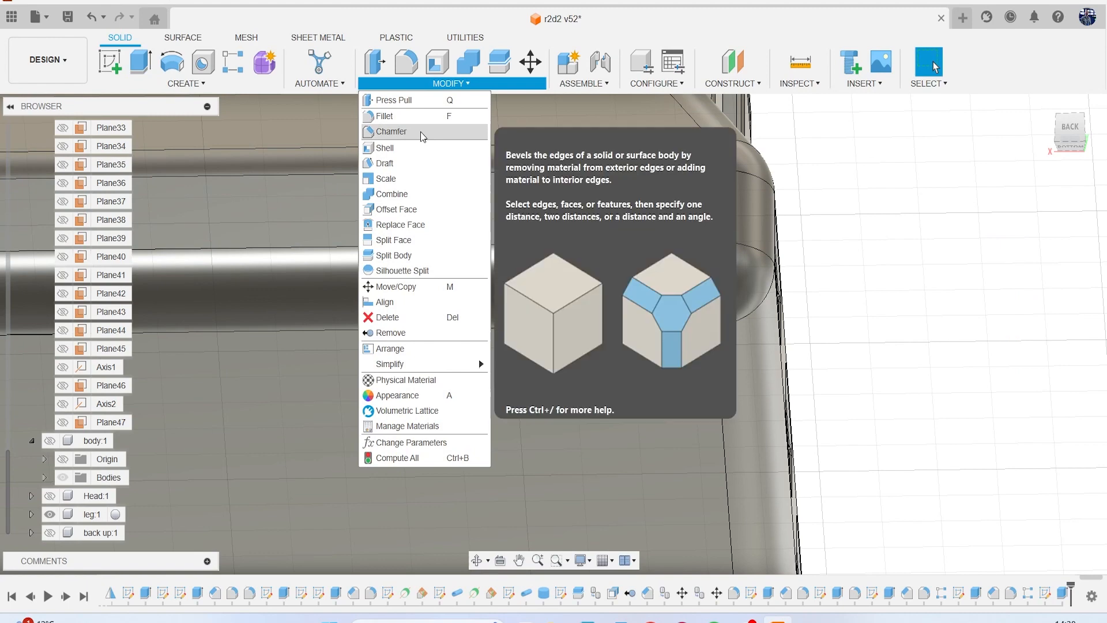
click(421, 132)
middle_drag(518, 170, 378, 167)
click(378, 164)
click(337, 191)
click(631, 190)
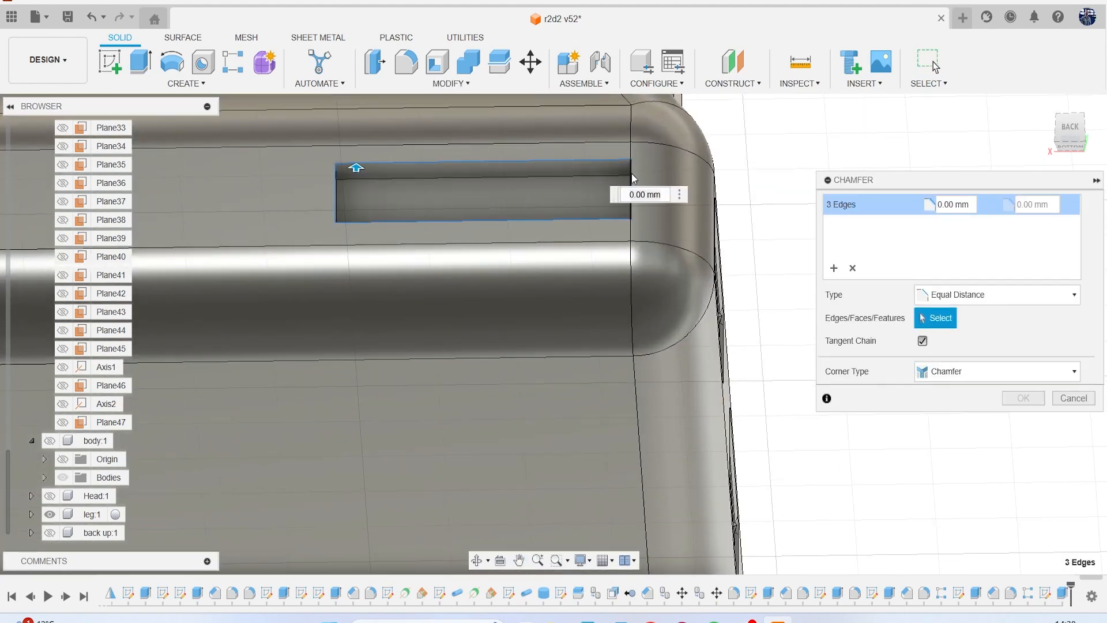
click(485, 163)
drag(357, 168, 358, 164)
click(1020, 398)
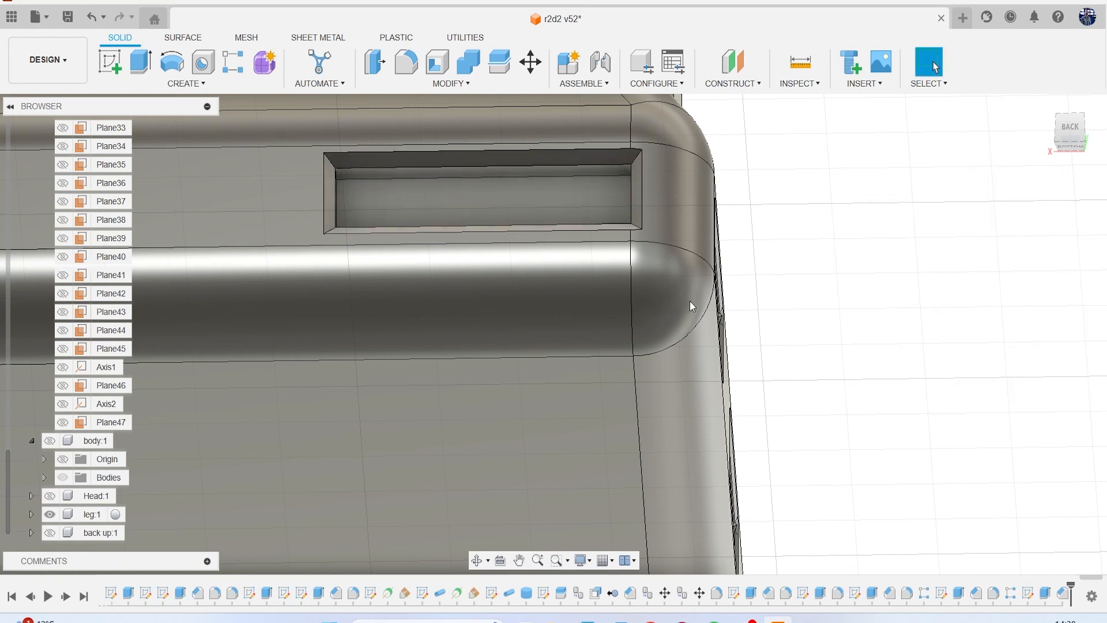
Fillet the four chamfer faces of the back slot with a 0.03 mm radius.
key(f)
scroll(495, 226, up, 2)
click(324, 125)
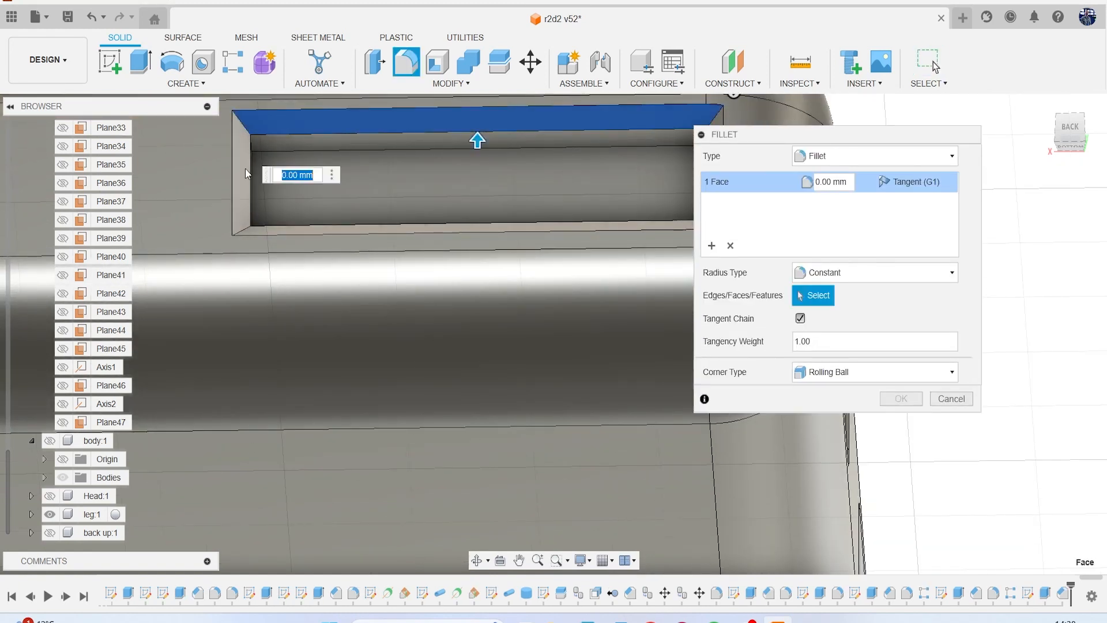
click(244, 168)
click(277, 229)
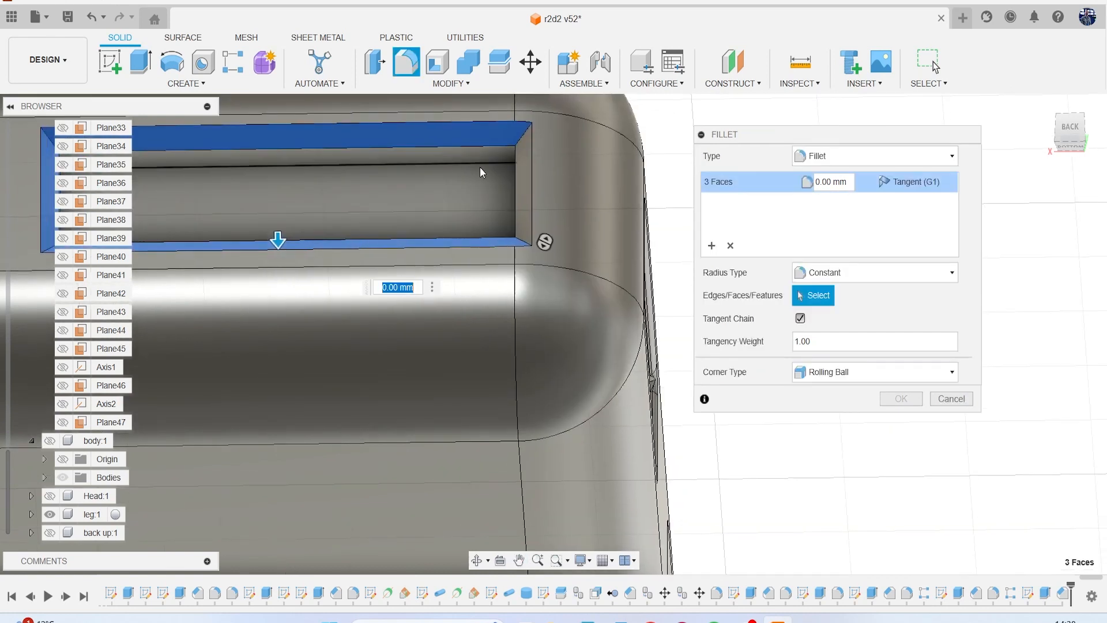
click(524, 188)
text(.03)
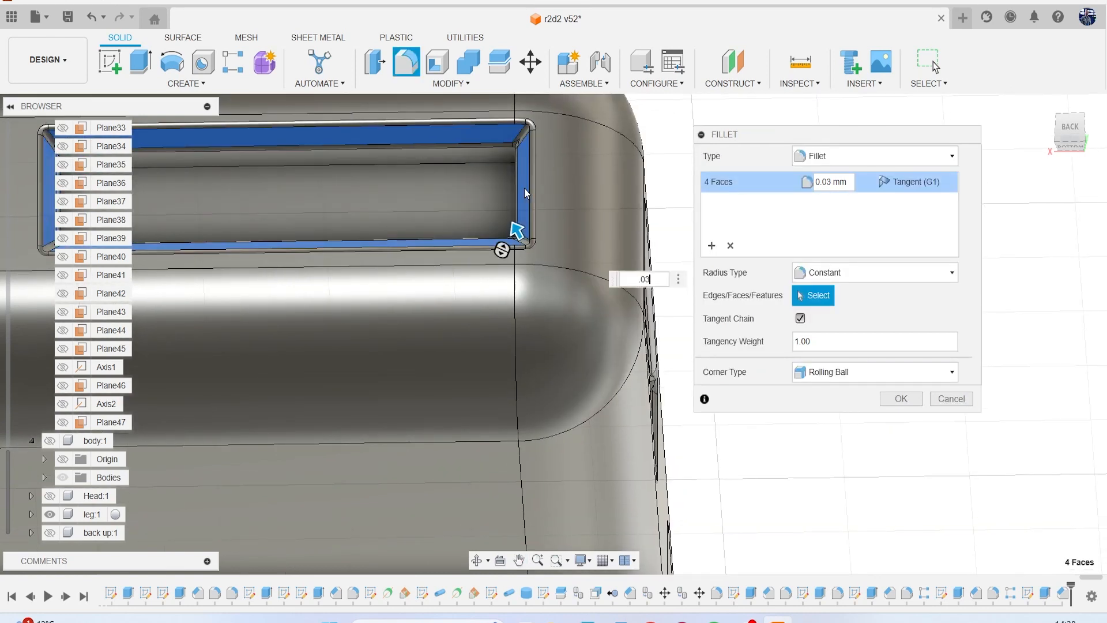
key(Return)
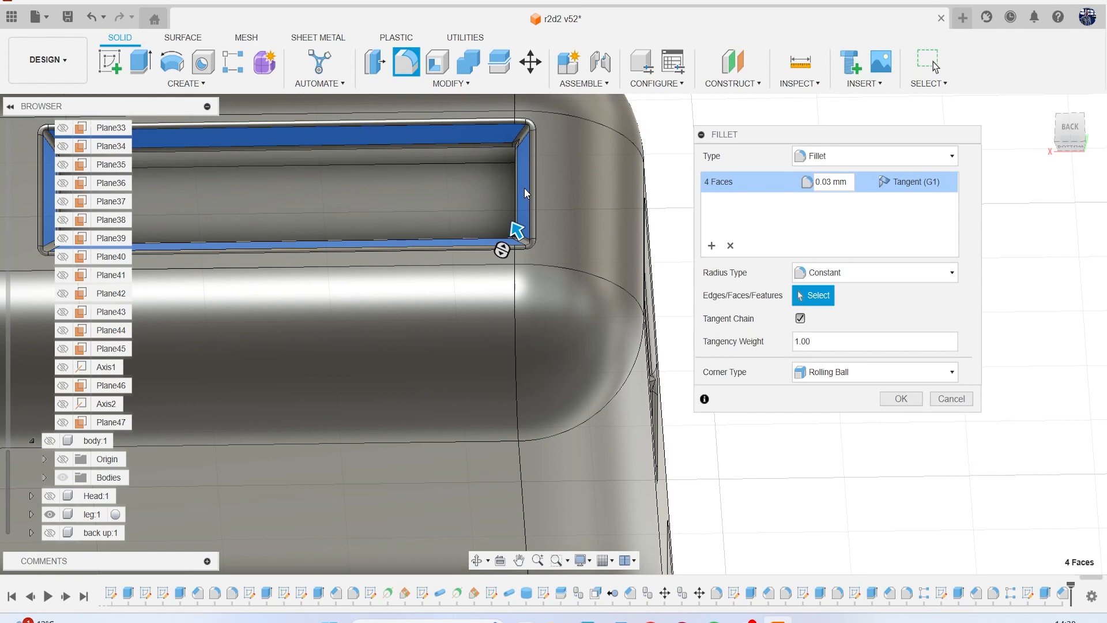
Create a rectangular pattern of the back slot's extrude, chamfer and fillet along the base's back edge, with 5 instances over an extent of about 10.858 mm.
click(189, 85)
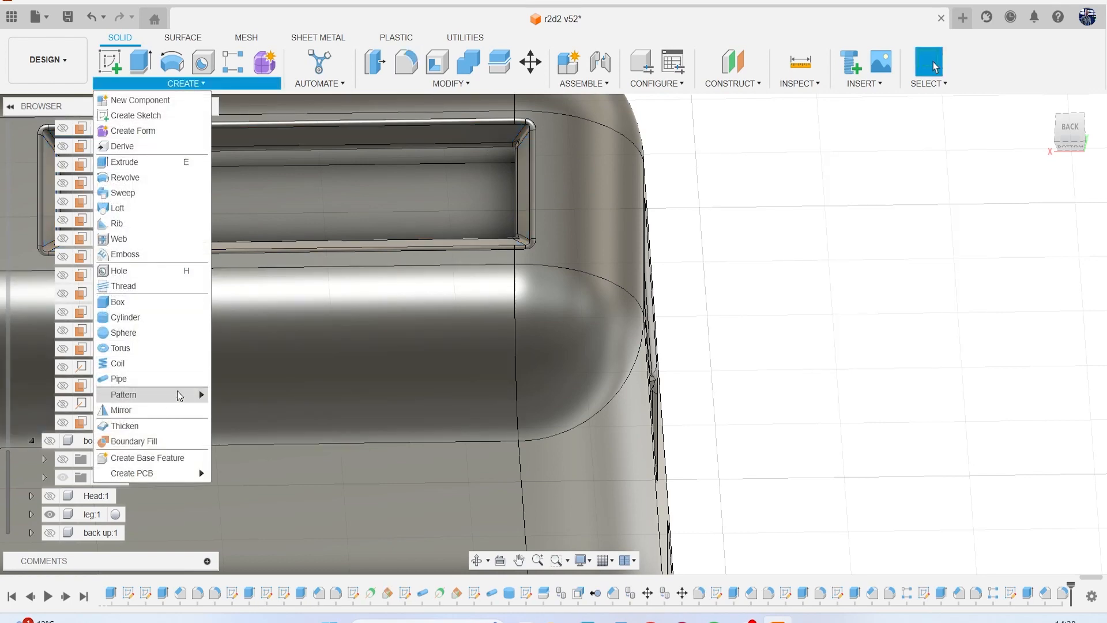
click(242, 394)
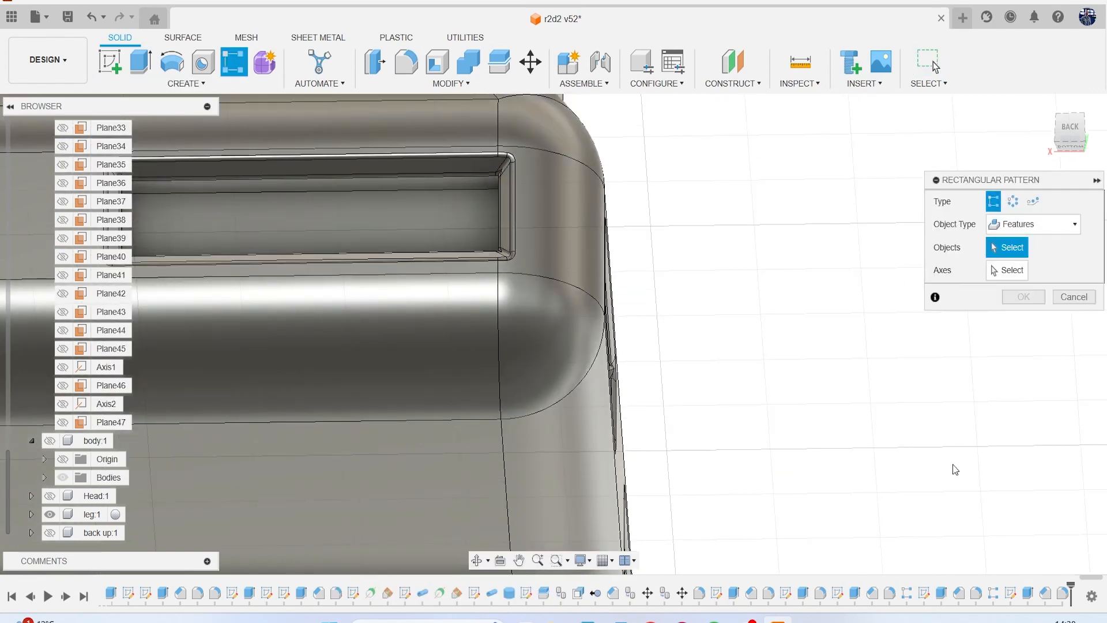
click(1028, 594)
click(1045, 593)
click(1062, 593)
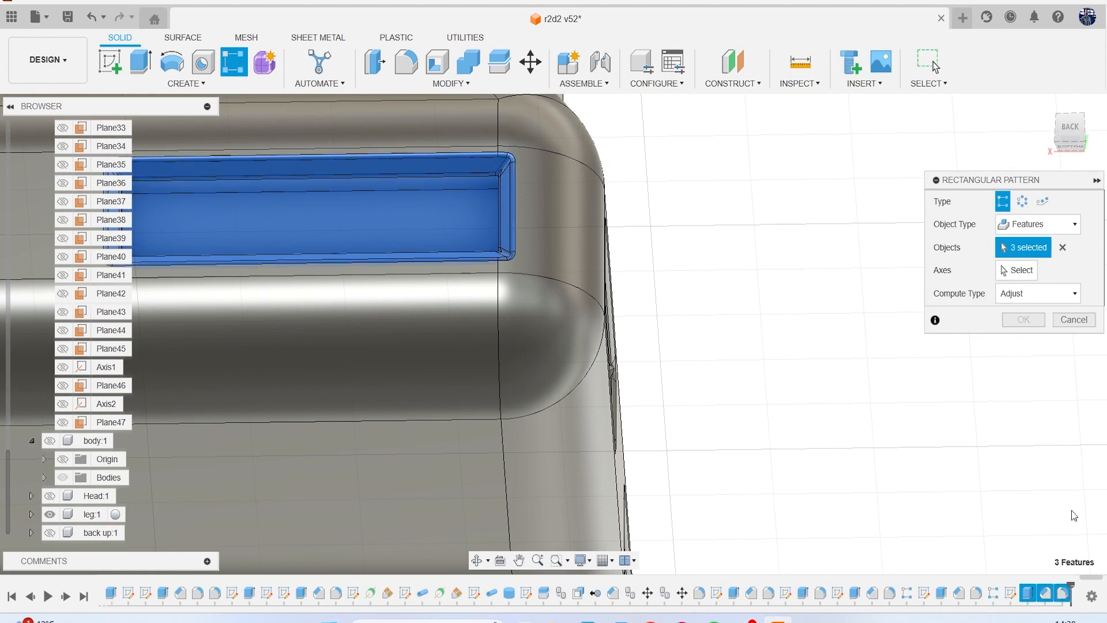
click(1016, 271)
click(463, 281)
scroll(458, 366, down, 5)
middle_drag(362, 403, 523, 298)
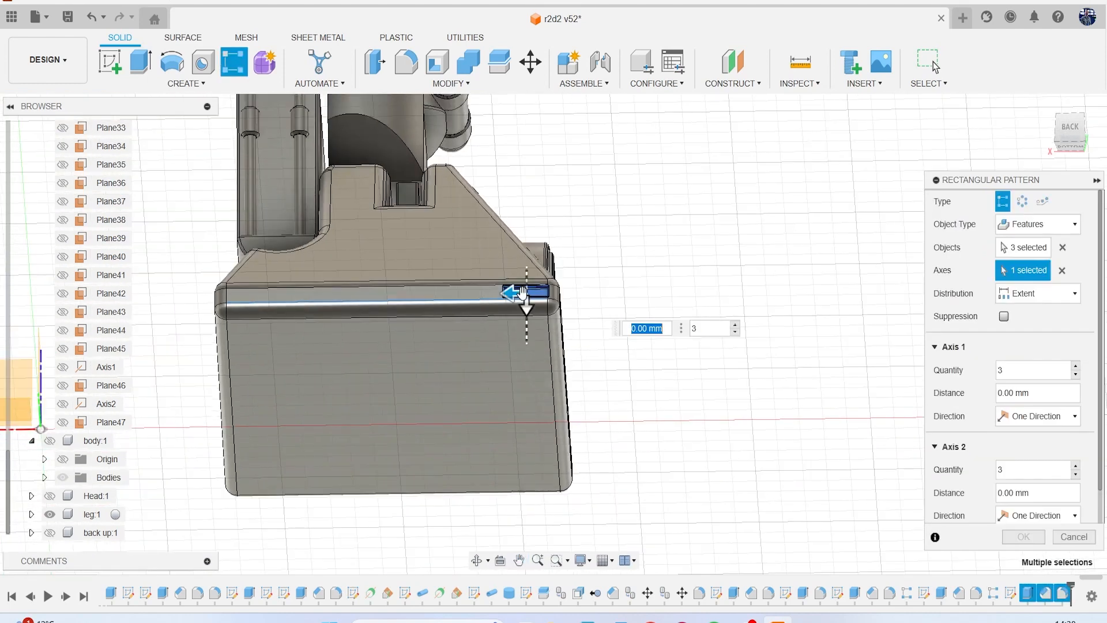
drag(511, 290, 253, 297)
scroll(431, 346, up, 3)
click(477, 331)
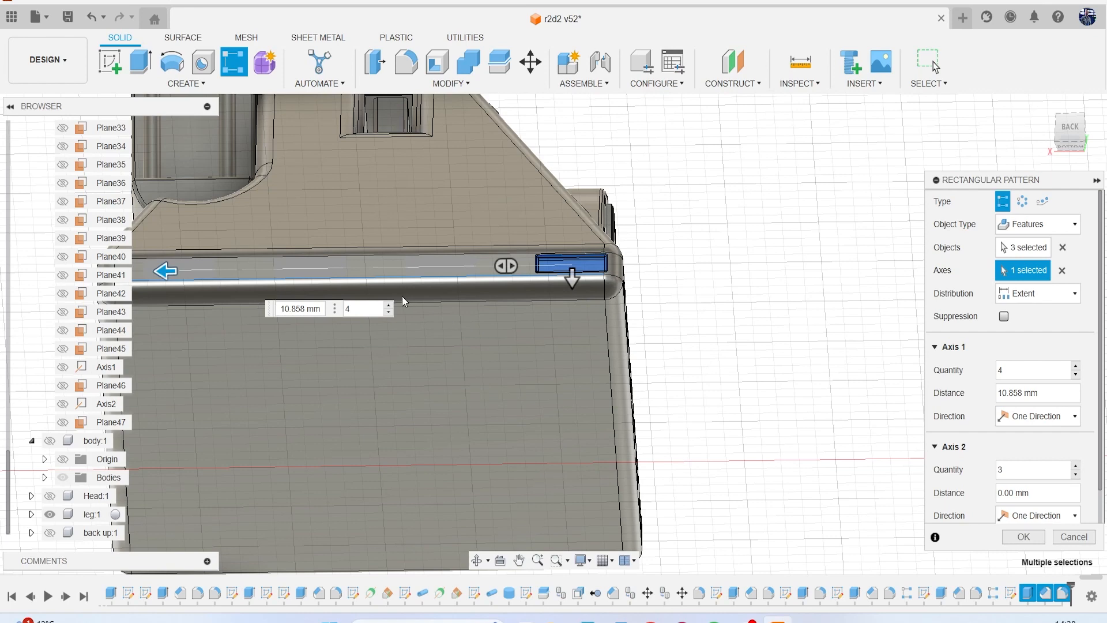
click(389, 305)
click(1026, 537)
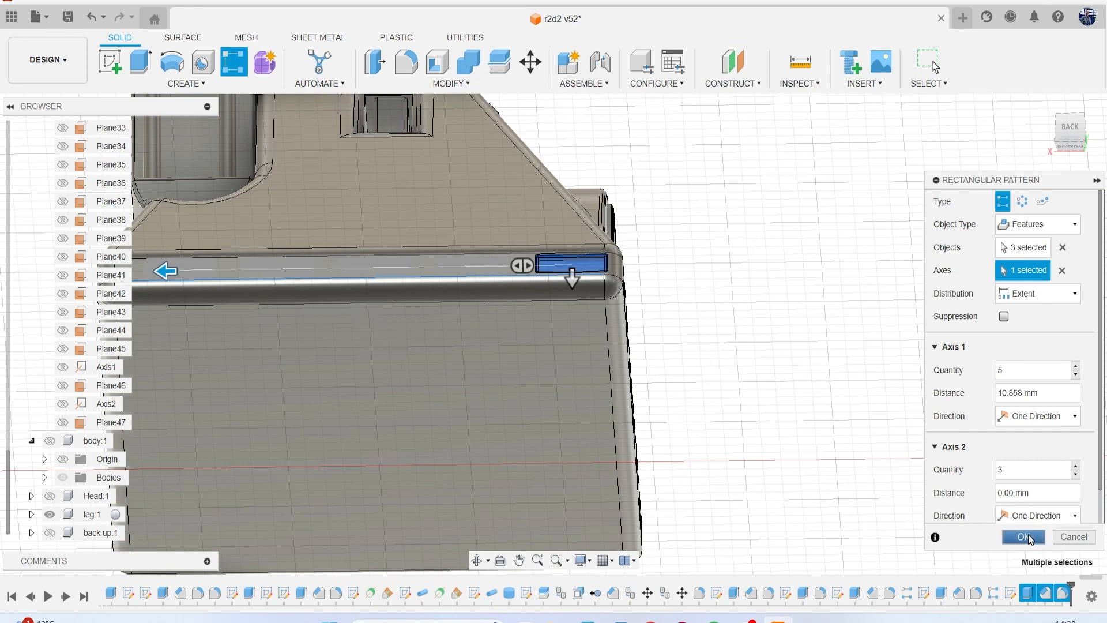
Save the design as a new version with the back row of slots.
scroll(538, 363, down, 3)
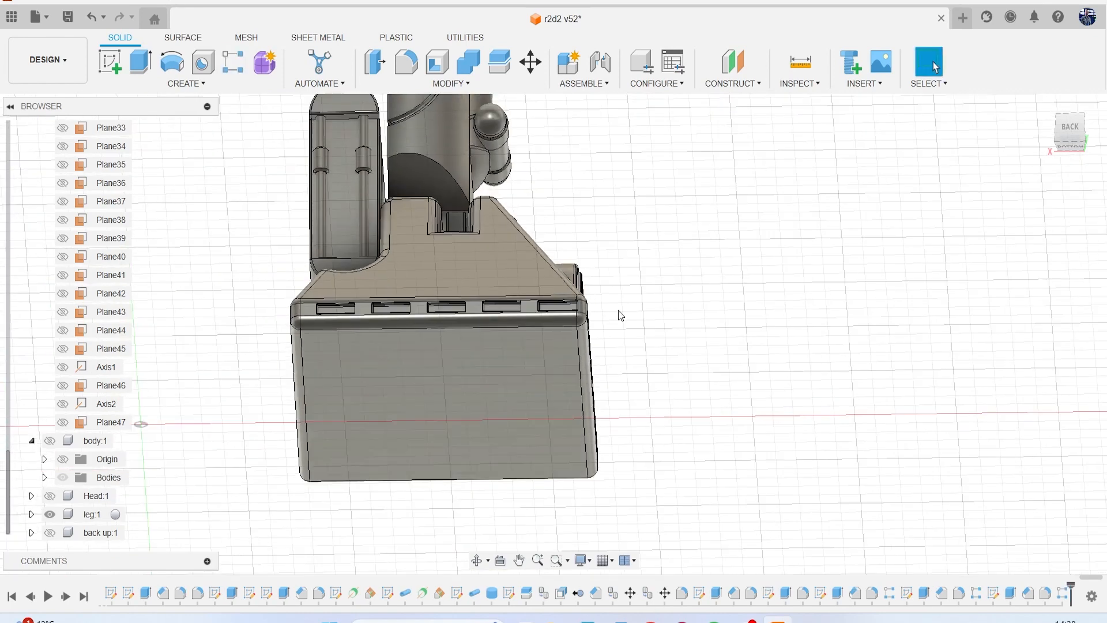
drag(1060, 140, 1015, 167)
scroll(924, 300, down, 1)
scroll(924, 300, down, 1)
middle_drag(924, 300, 728, 395)
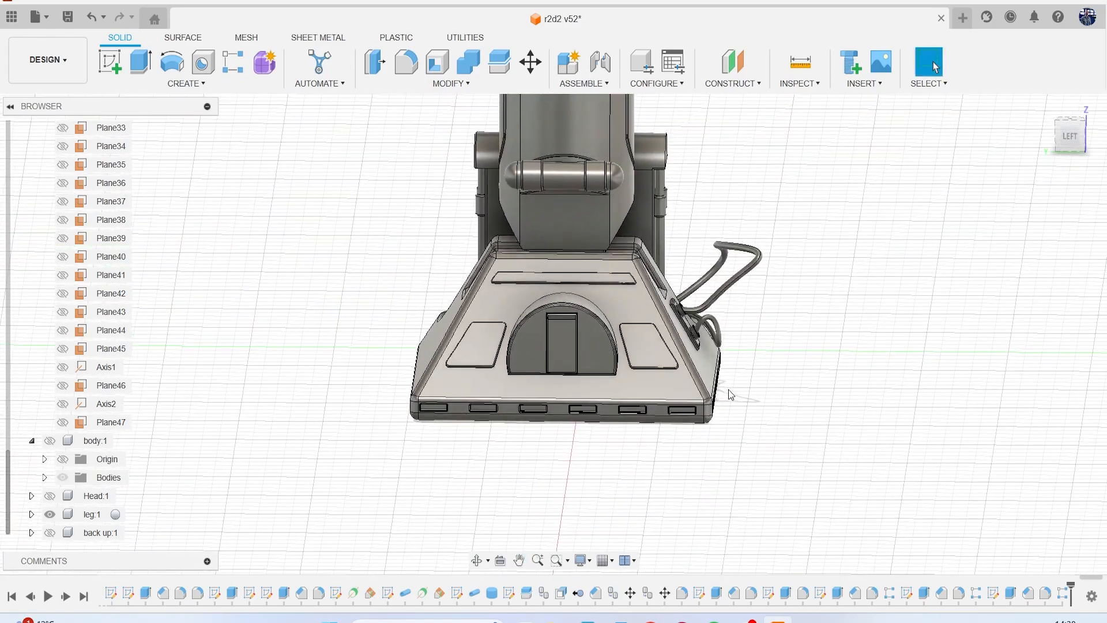
scroll(727, 394, down, 3)
click(1063, 155)
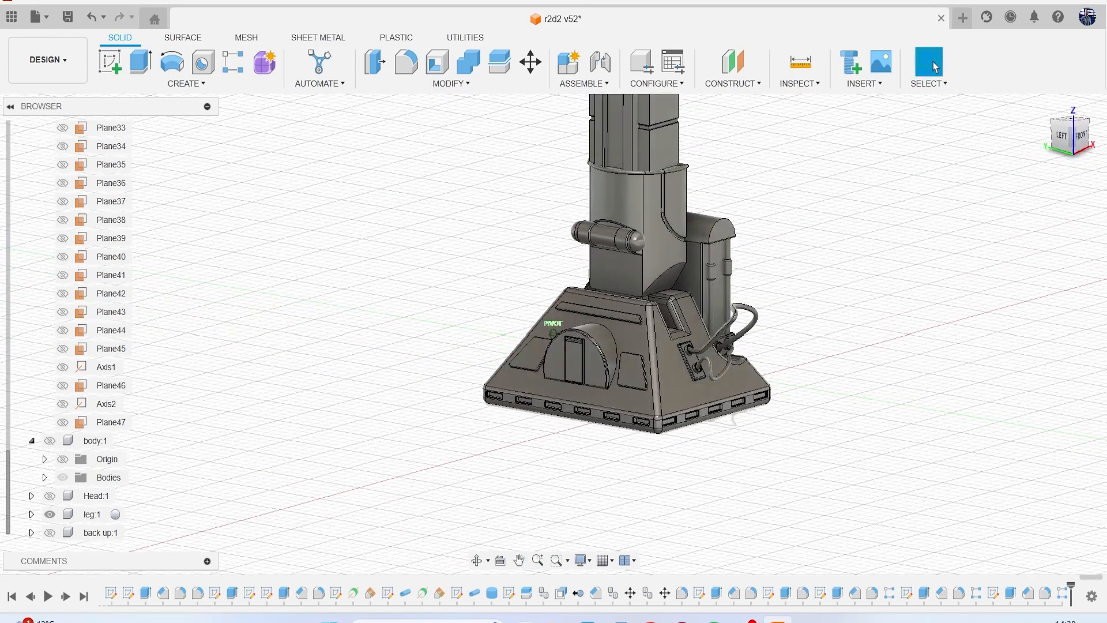
click(67, 16)
click(538, 345)
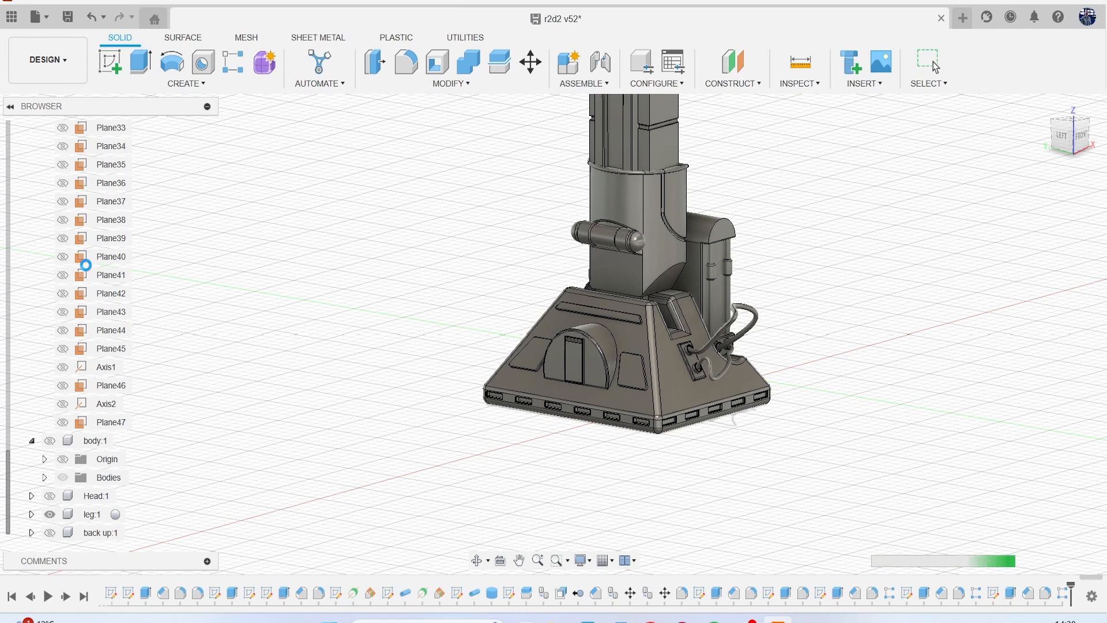
Collapse the construction folder and show the reference canvases to examine the foot and leg details in the drawing.
scroll(86, 268, up, 5)
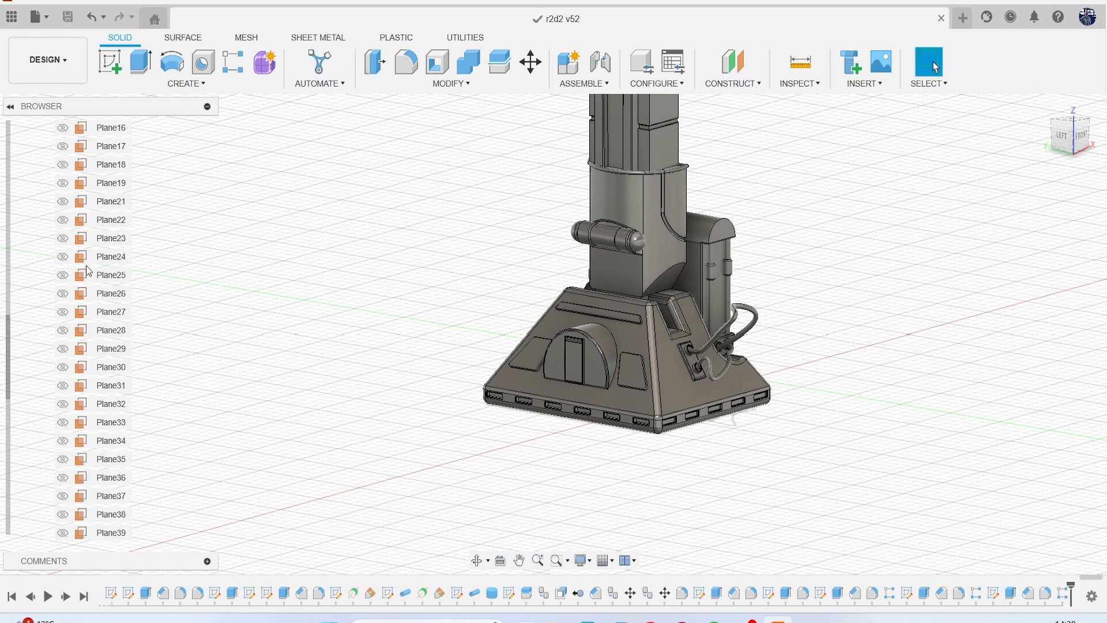
scroll(88, 271, up, 5)
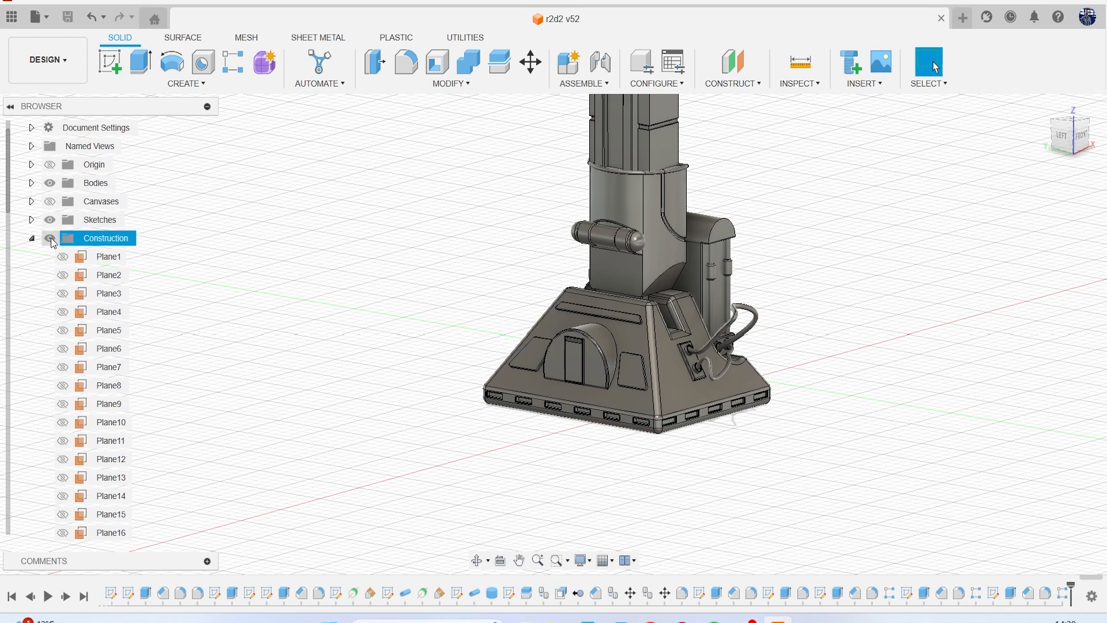
click(31, 238)
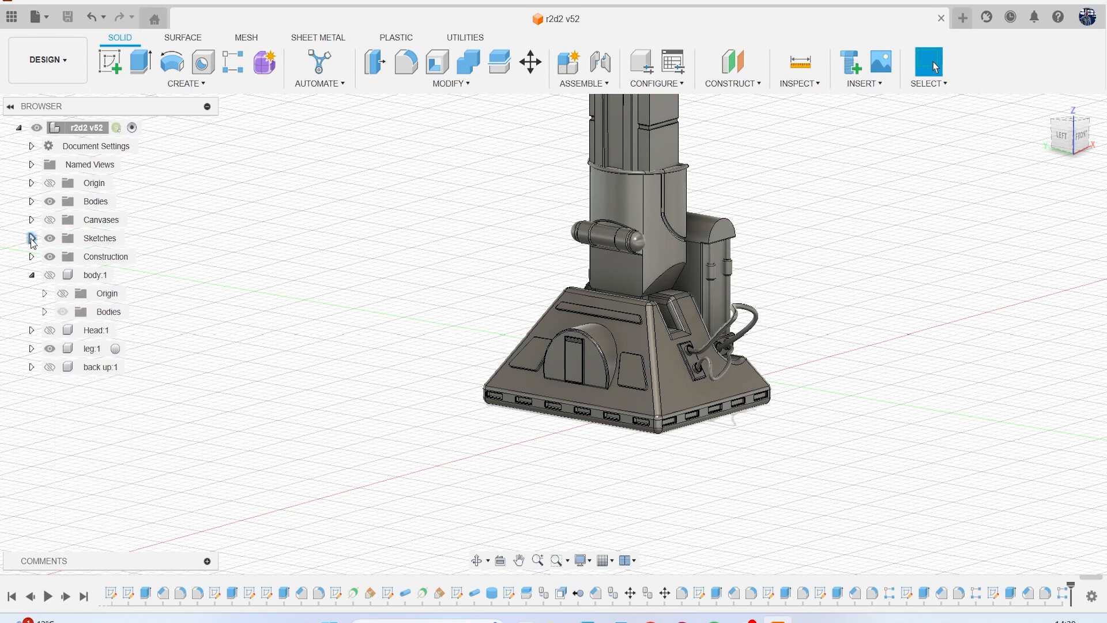
click(50, 220)
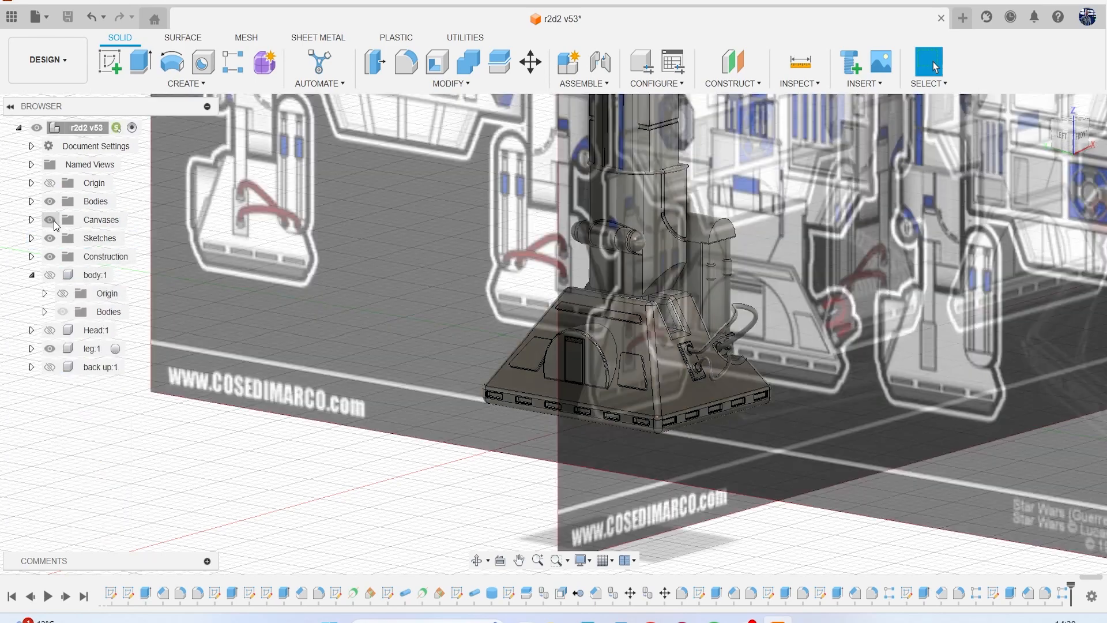
middle_drag(569, 269, 263, 98)
scroll(753, 305, up, 5)
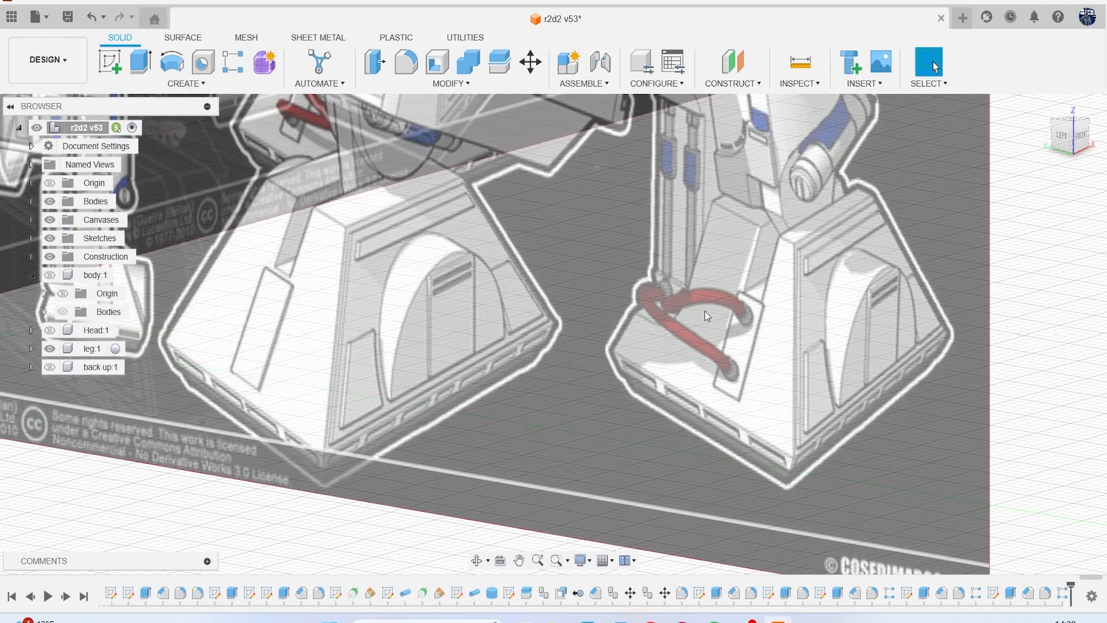
scroll(704, 311, down, 2)
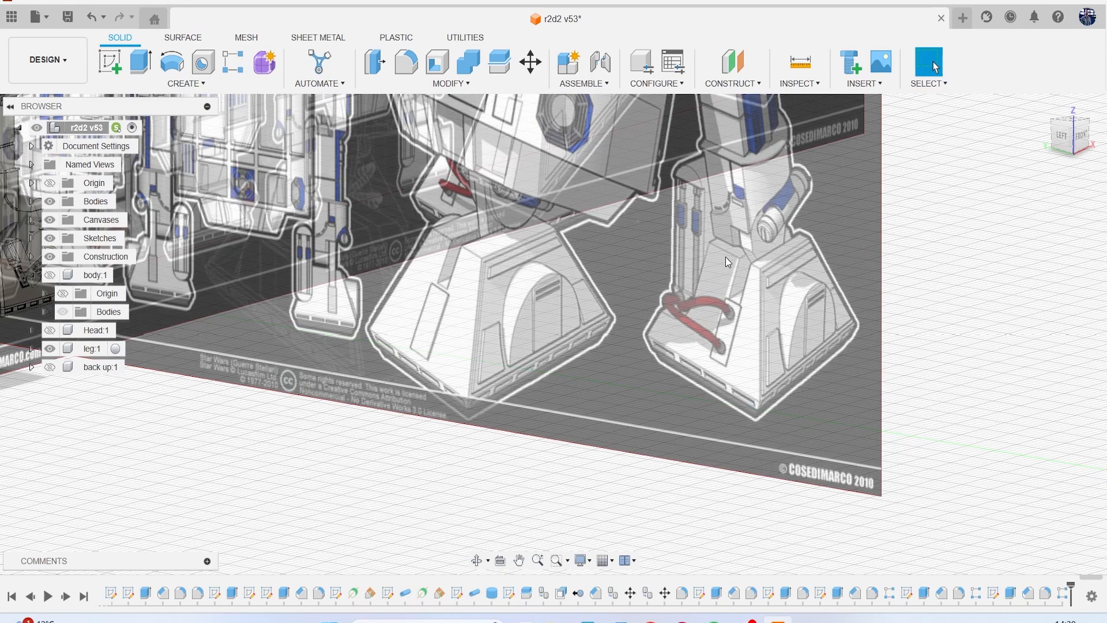
middle_drag(331, 309, 399, 360)
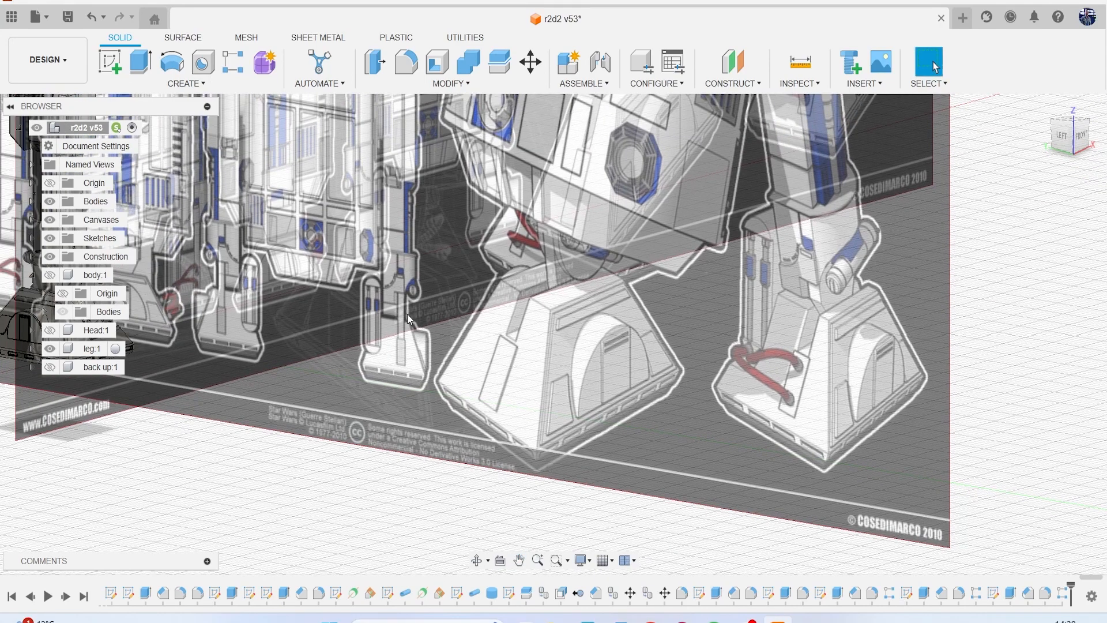
Hide the reference canvases so that the leg model stands alone.
scroll(407, 316, down, 3)
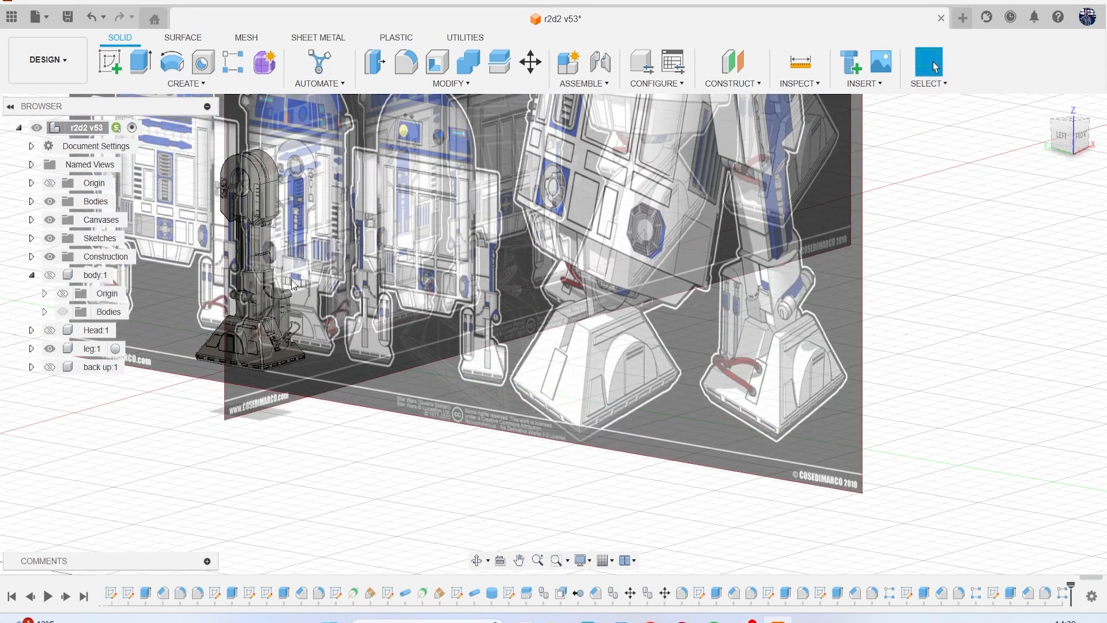
middle_drag(495, 226, 596, 241)
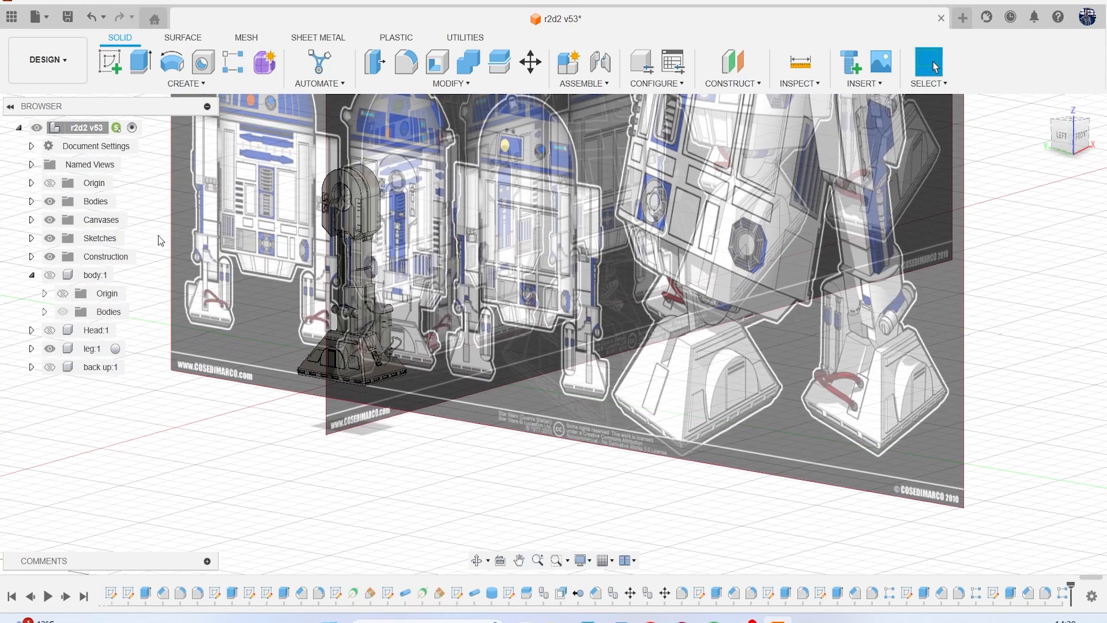
scroll(241, 256, up, 5)
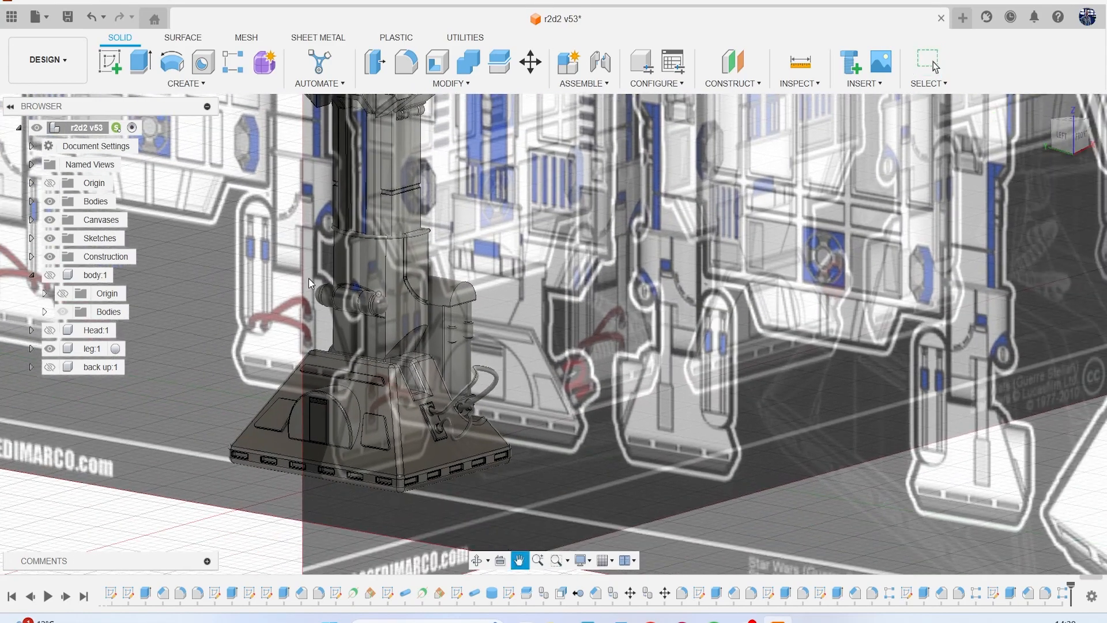
click(50, 219)
scroll(417, 313, up, 2)
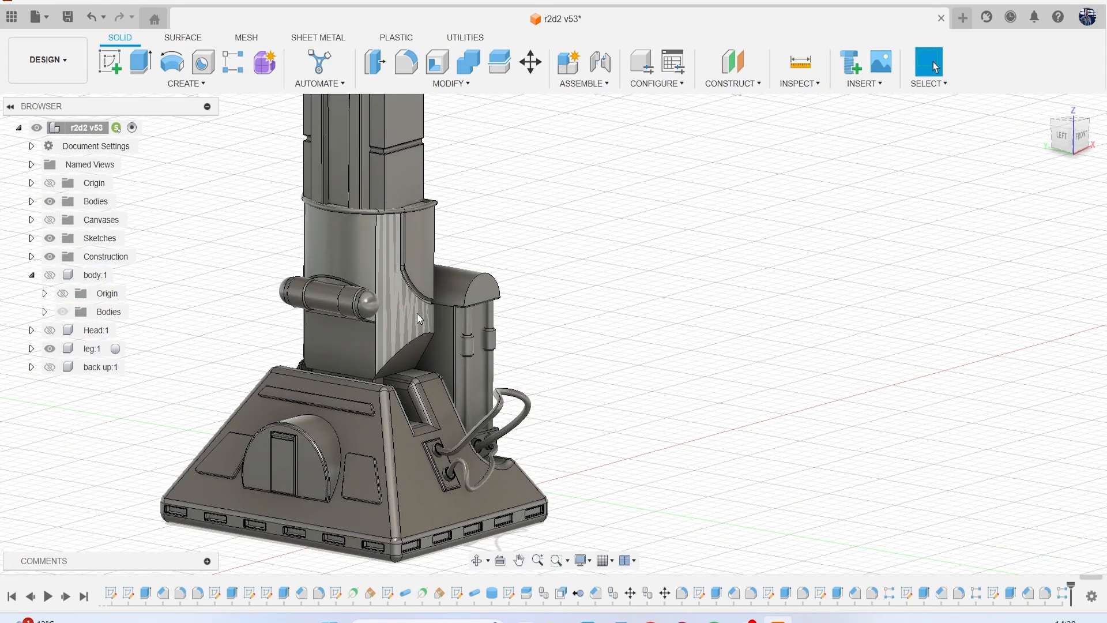
Start a fillet on the outer face's side and bottom edges and the front arched edge of the lower leg block above the foot.
mouse_move(1072, 142)
mouse_down()
mouse_move(1013, 129)
mouse_move(1036, 132)
mouse_up()
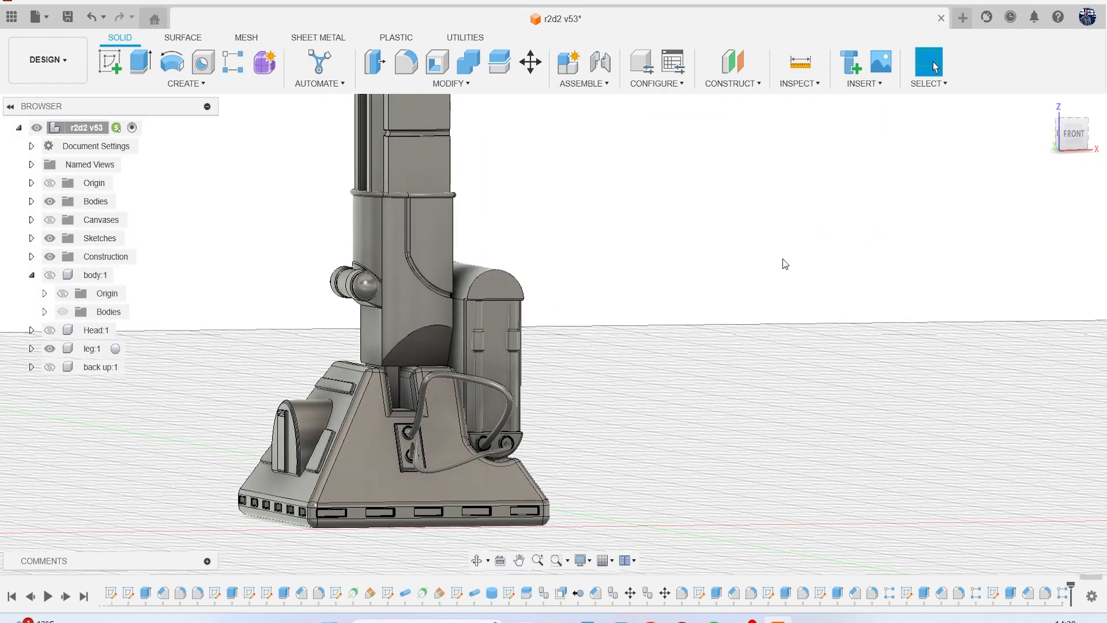
scroll(392, 364, up, 2)
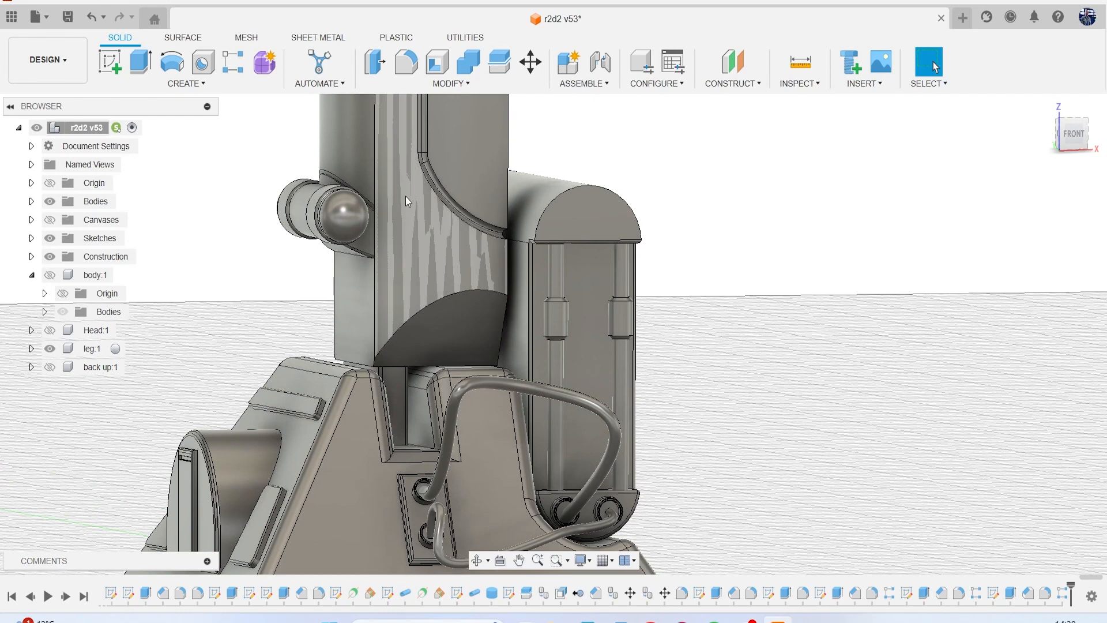
scroll(363, 289, up, 2)
click(410, 86)
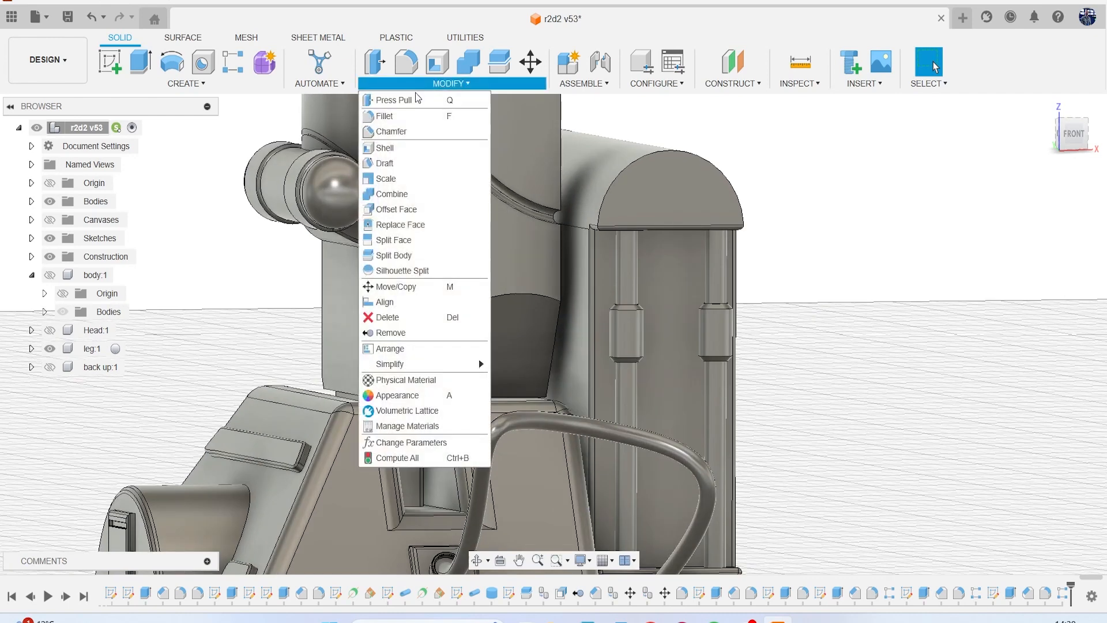
click(384, 116)
scroll(393, 220, up, 3)
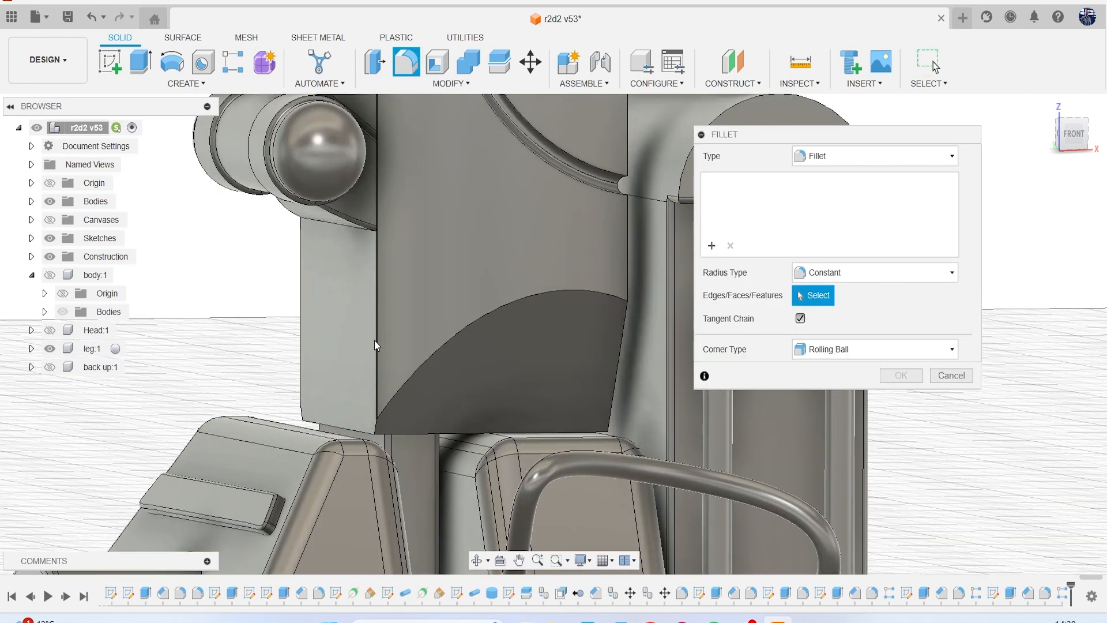
click(376, 340)
click(301, 354)
scroll(346, 398, up, 2)
click(285, 424)
click(447, 350)
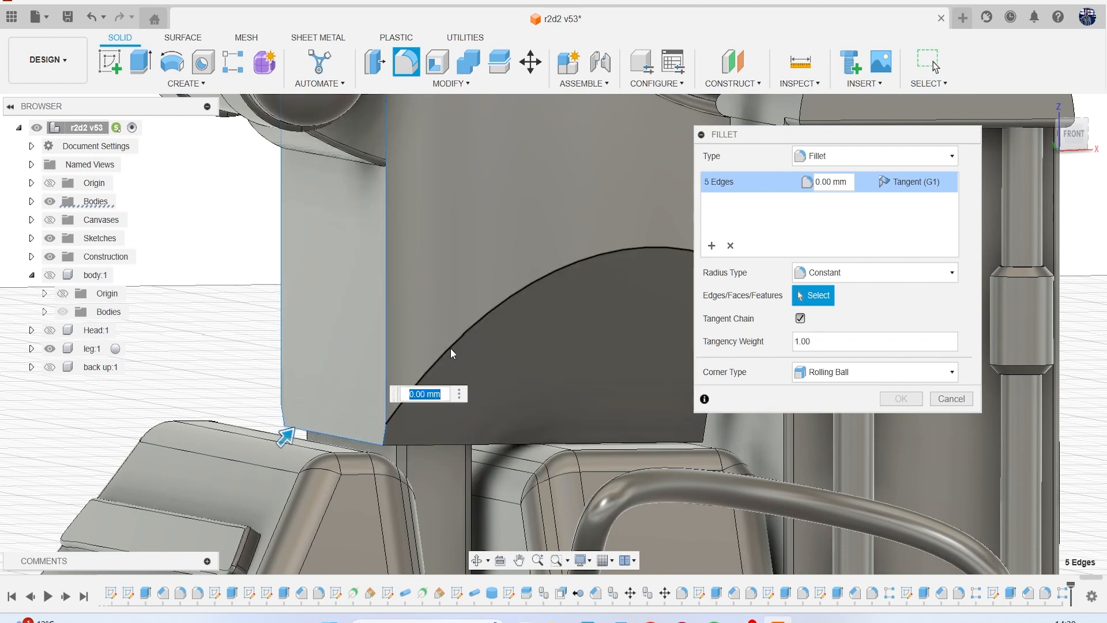
Set the fillet radius of the selected lower leg edges to 1 mm.
text(.1)
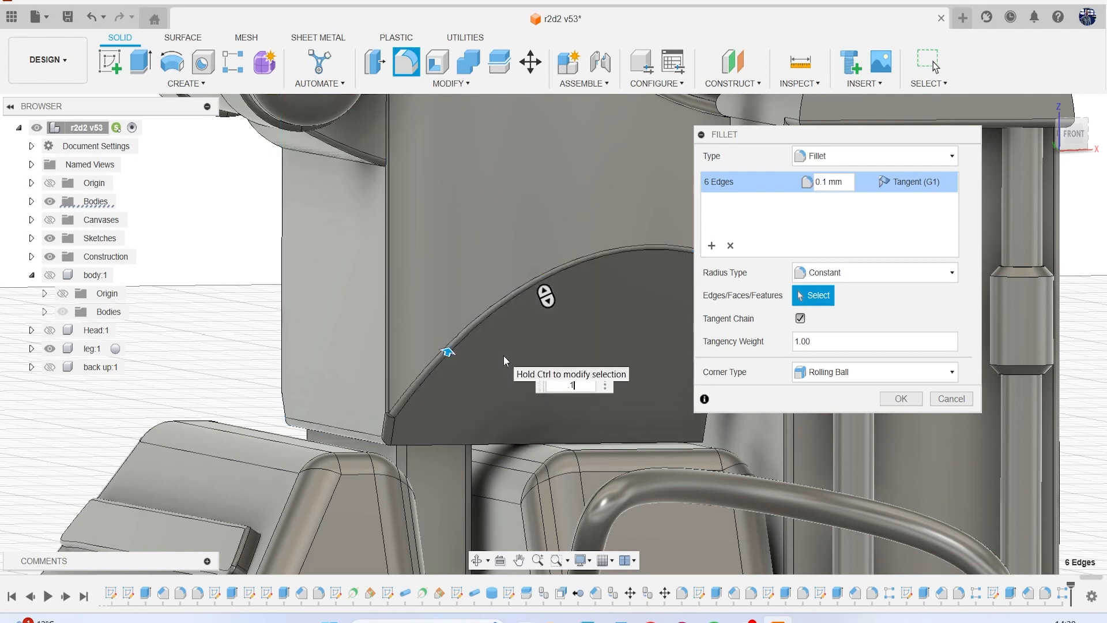
scroll(503, 355, down, 2)
scroll(503, 355, up, 1)
key(BackSpace)
key(BackSpace)
text(1)
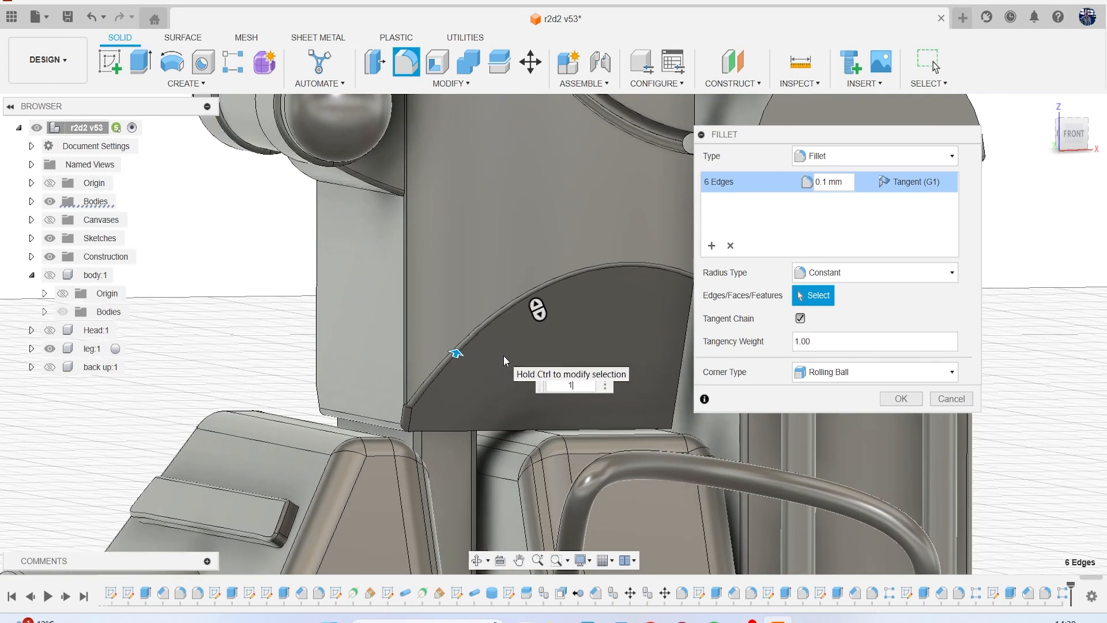
scroll(503, 355, down, 5)
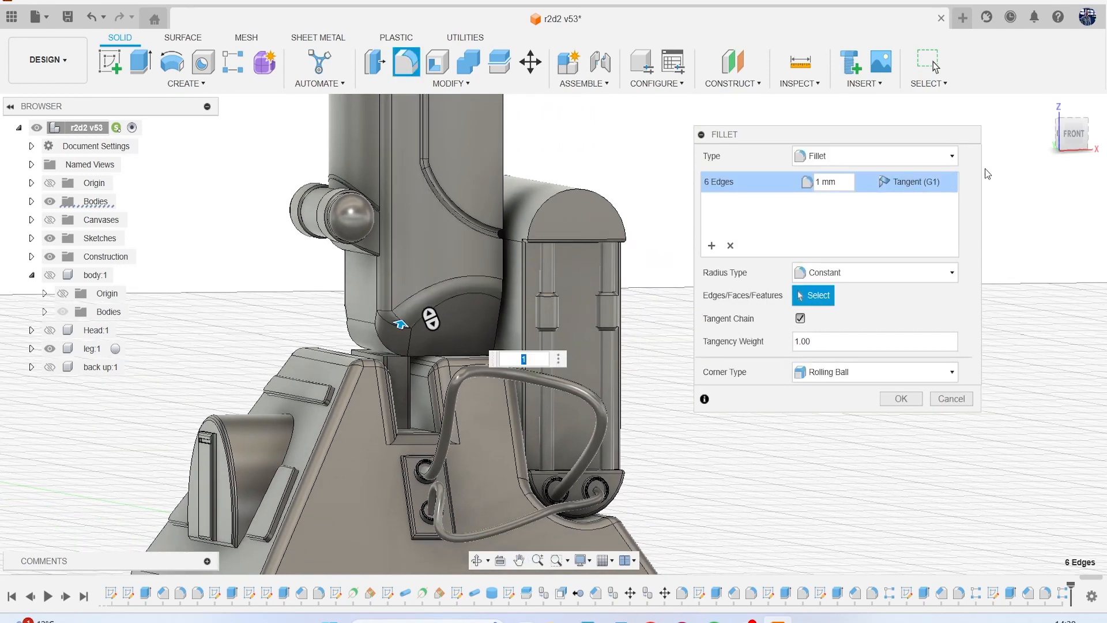
Add the matching arched edge on the back of the lower leg block to the 1 mm fillet and apply it.
drag(1071, 137, 714, 309)
scroll(503, 300, up, 3)
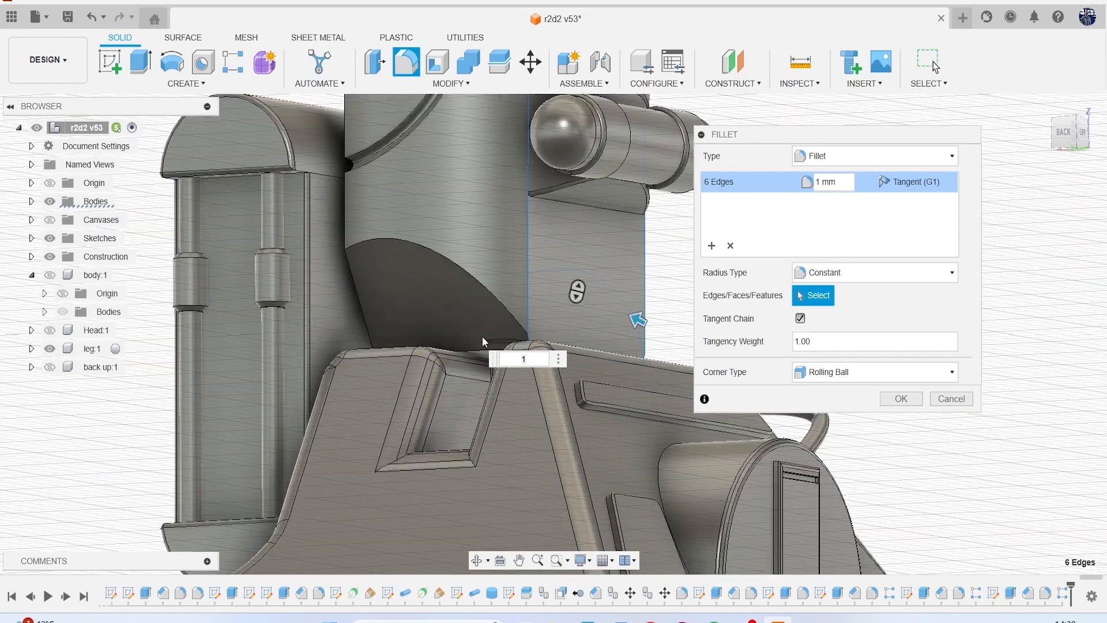
click(482, 279)
scroll(512, 296, down, 2)
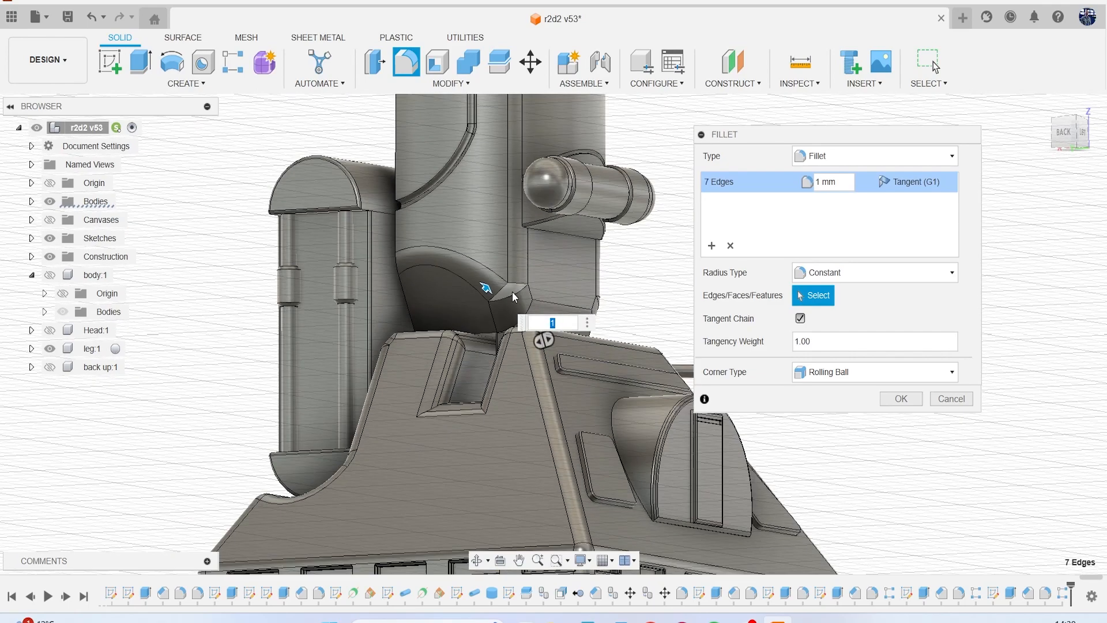
scroll(513, 296, down, 2)
click(1082, 134)
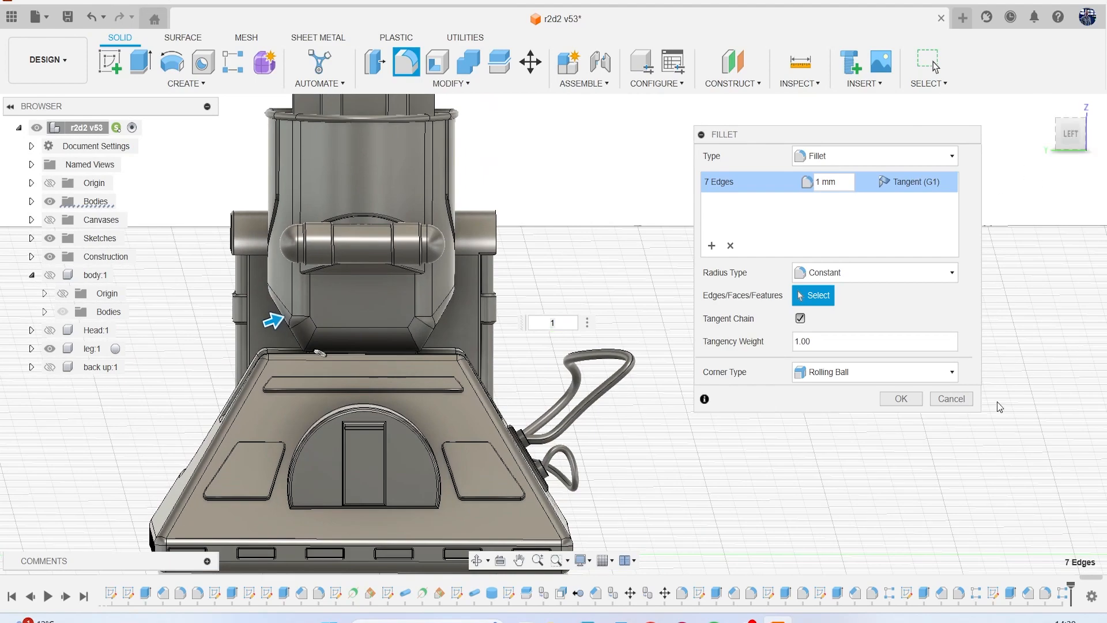
key(Return)
middle_drag(863, 341, 897, 352)
drag(1066, 142, 992, 151)
scroll(468, 319, up, 10)
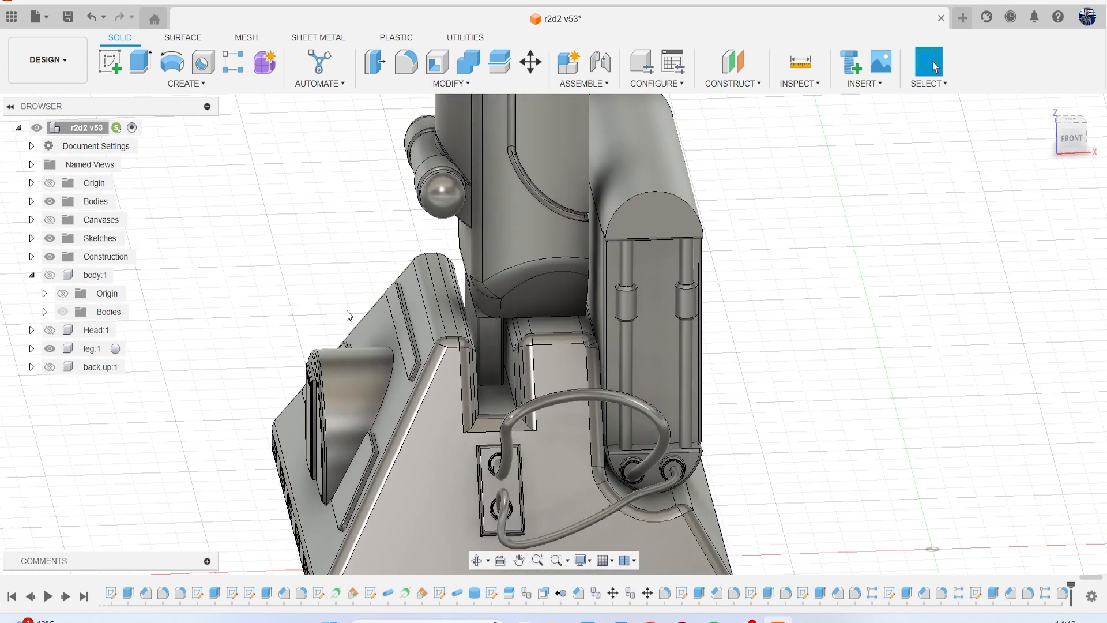
key(f)
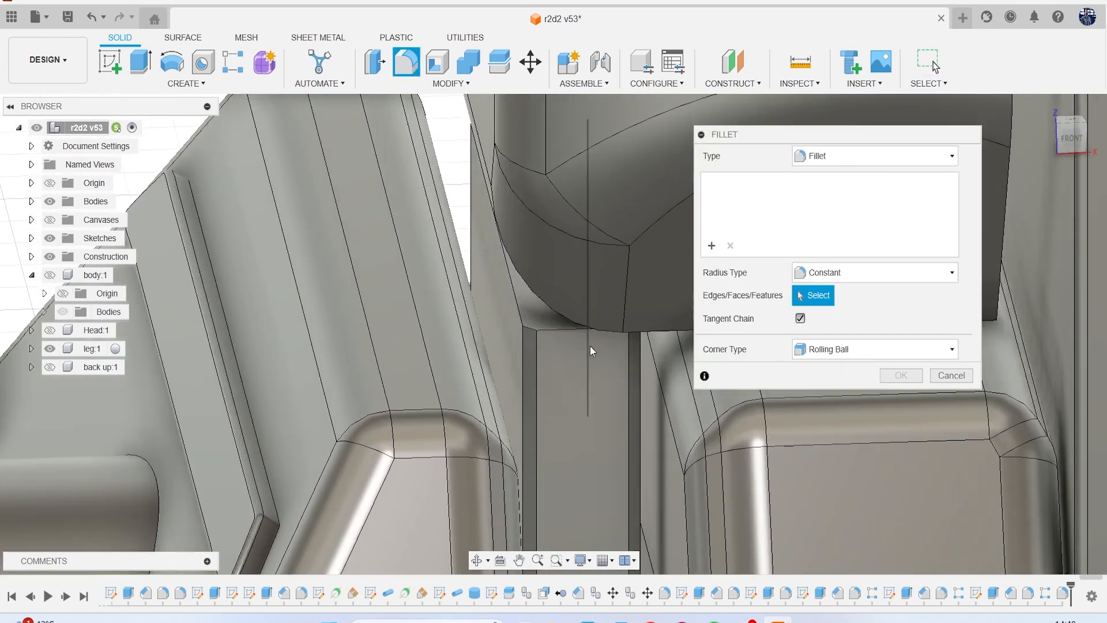
scroll(590, 348, up, 3)
click(508, 298)
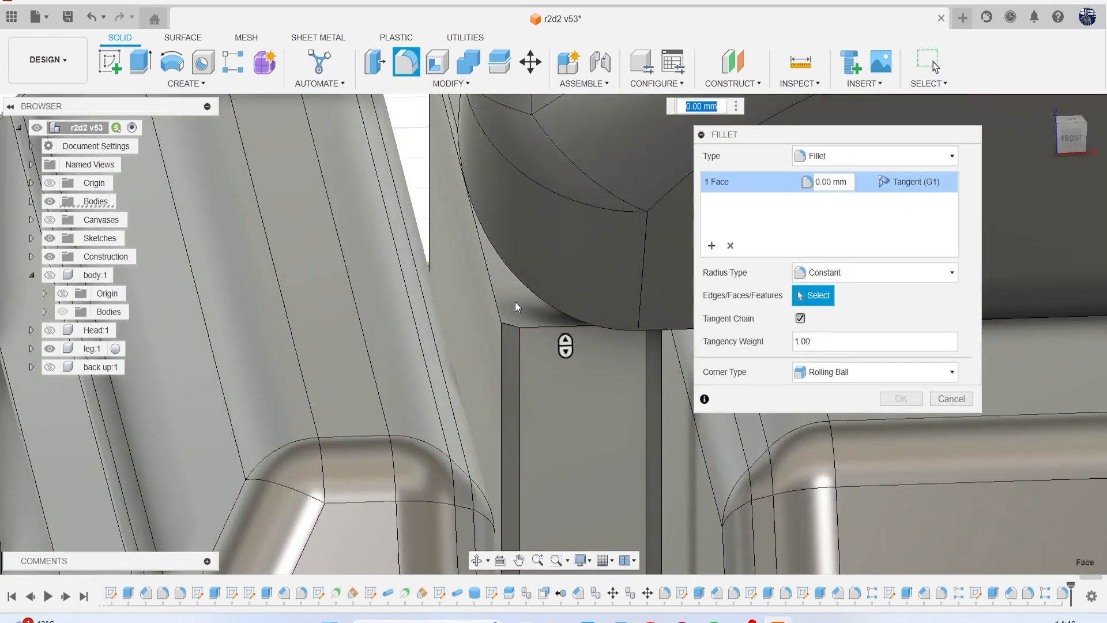
text(1)
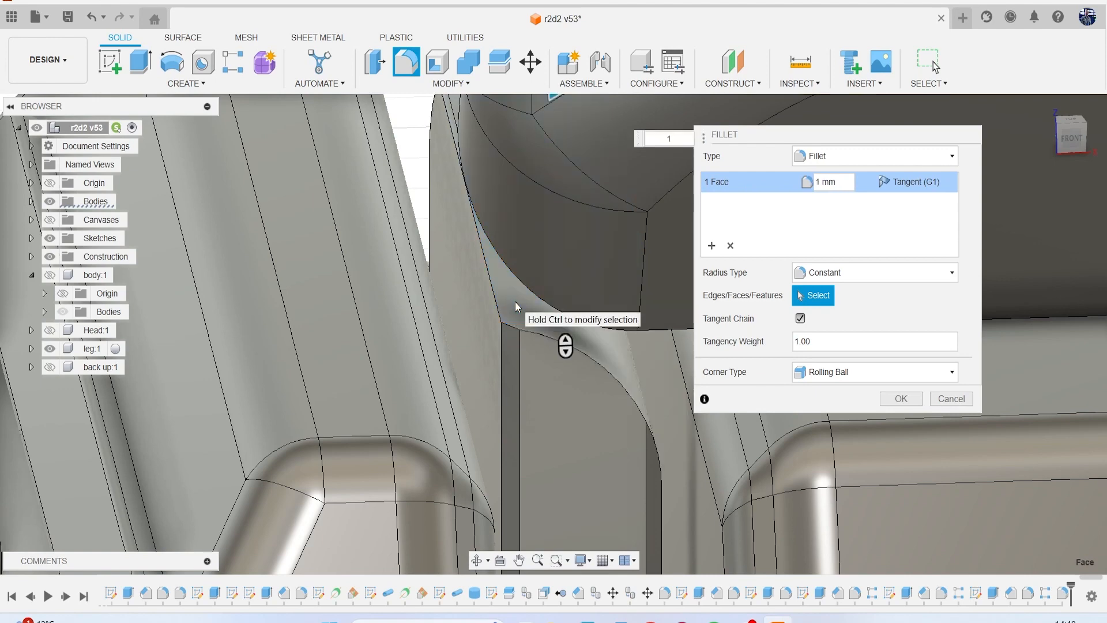
scroll(545, 301, down, 4)
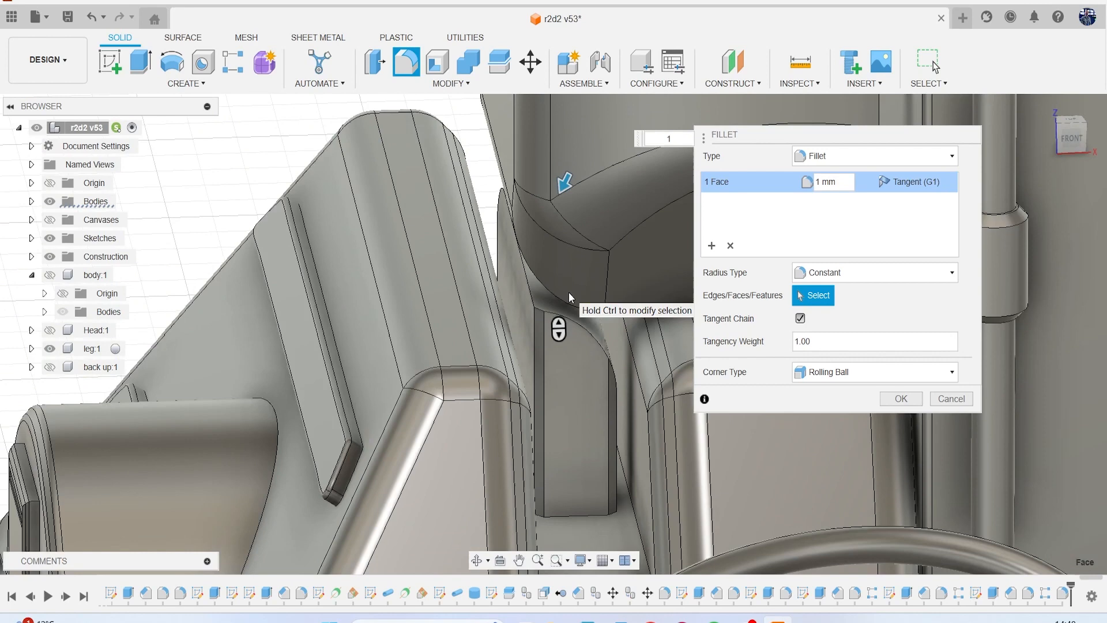
click(1070, 139)
drag(1070, 137, 1075, 143)
click(951, 398)
Press Pull the top face of the narrow connecting block in the foot's notch upward into the rounded lower leg.
scroll(702, 364, down, 3)
middle_drag(695, 341, 567, 275)
mouse_move(1065, 145)
mouse_down()
mouse_move(1094, 150)
mouse_move(1081, 149)
mouse_up()
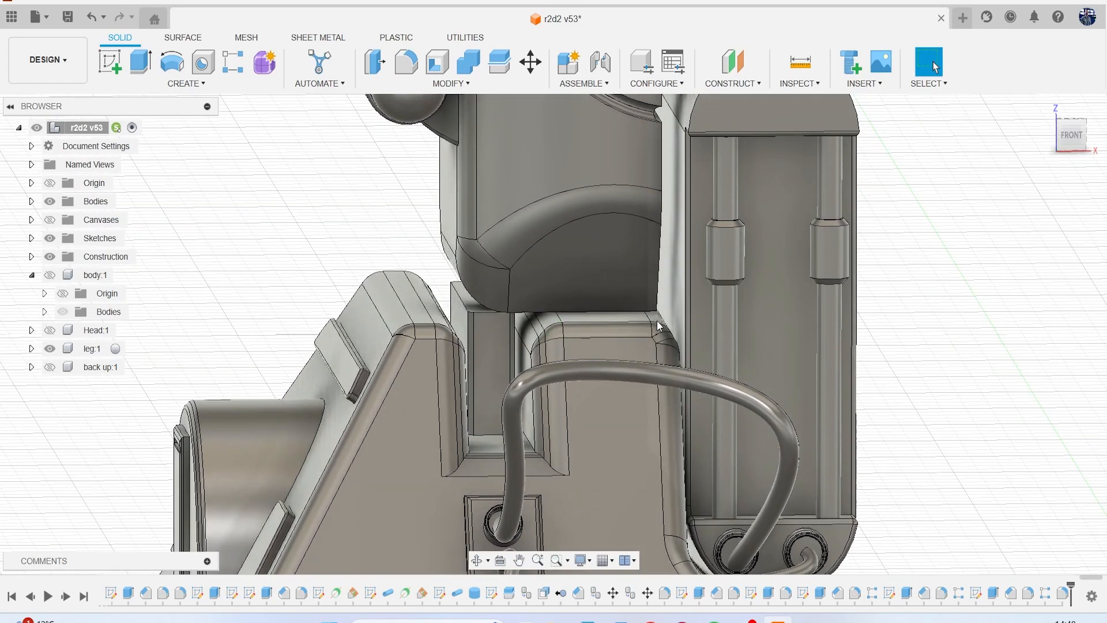
scroll(444, 292, up, 5)
click(427, 303)
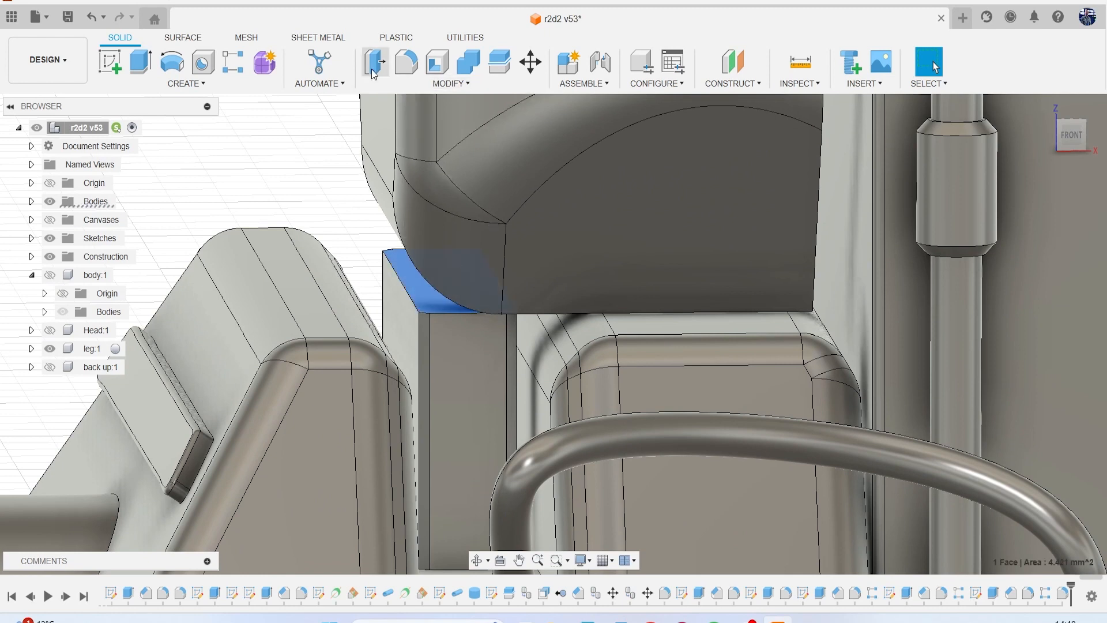
key(q)
drag(425, 287, 425, 197)
click(1024, 274)
scroll(620, 277, down, 5)
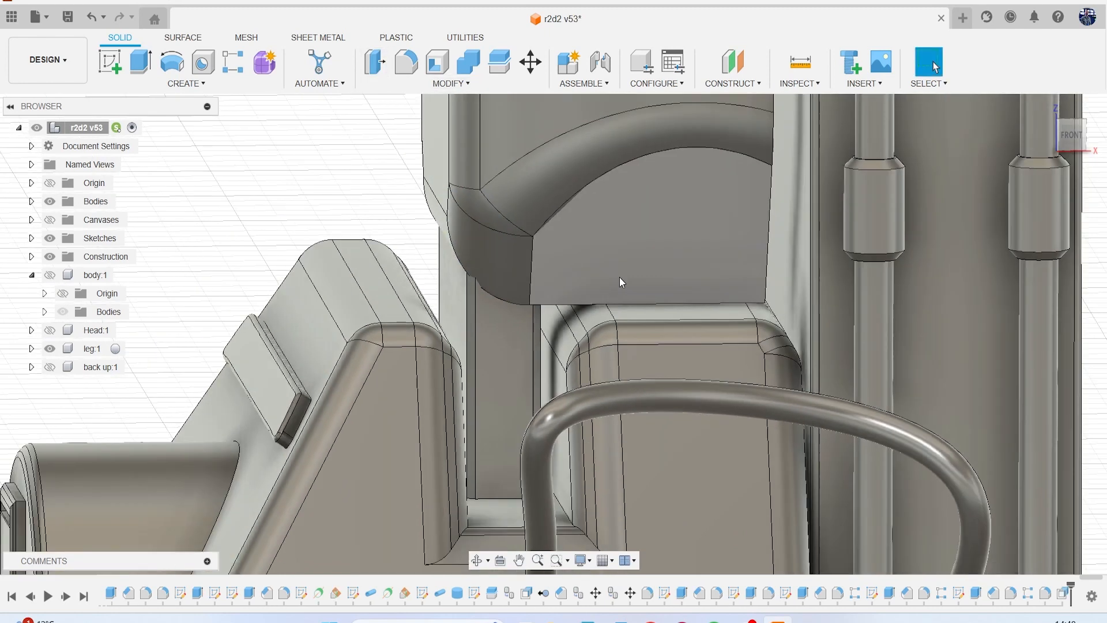
Combine with Cut, using the connecting block as target and the lower leg block as tool, keeping the tool body.
mouse_move(1072, 144)
mouse_down()
mouse_move(1038, 151)
mouse_move(1097, 159)
mouse_move(1083, 143)
mouse_up()
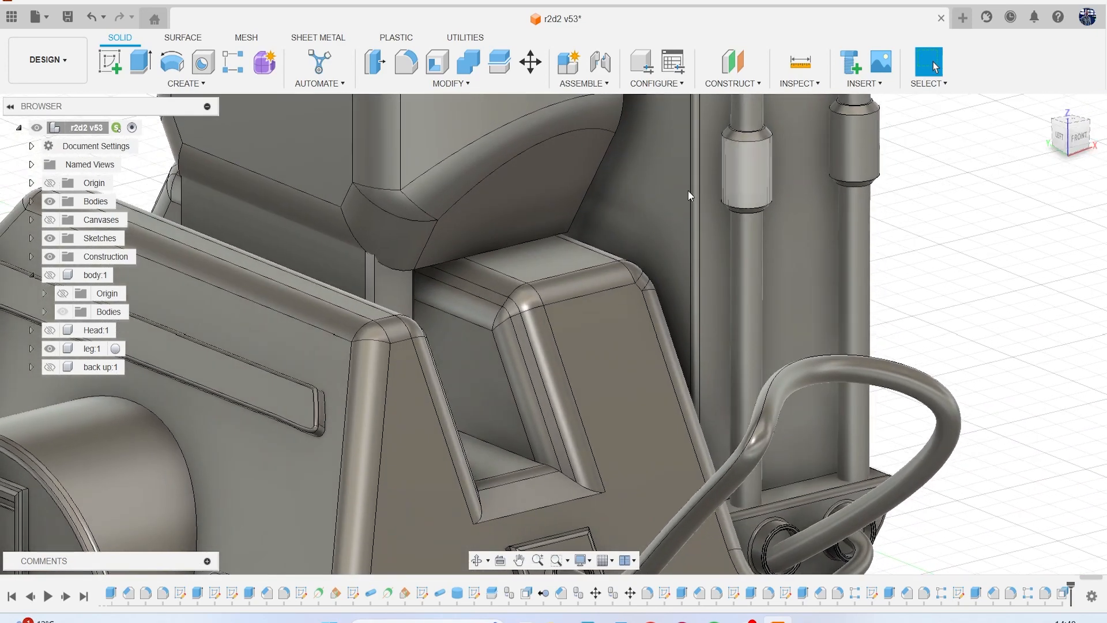
click(468, 62)
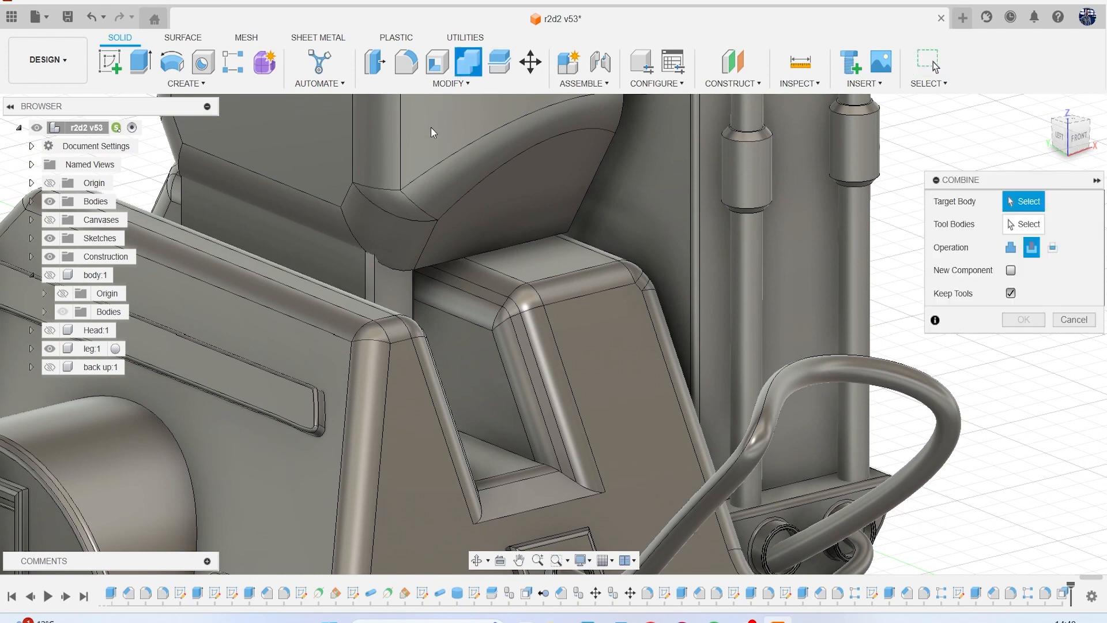
click(333, 264)
click(385, 170)
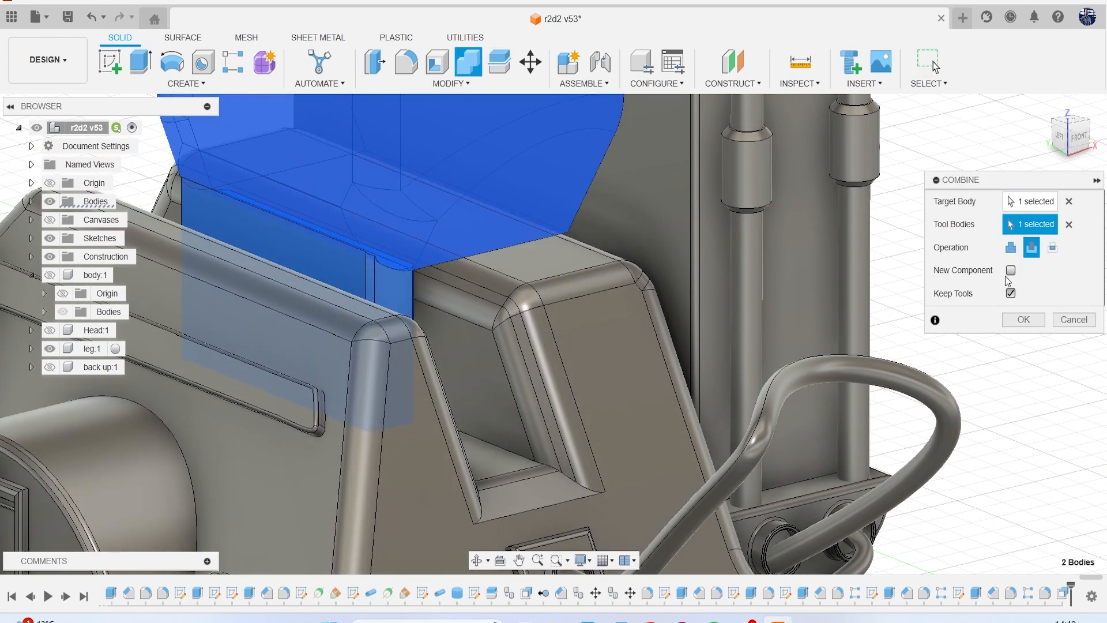
click(1024, 320)
scroll(592, 272, down, 4)
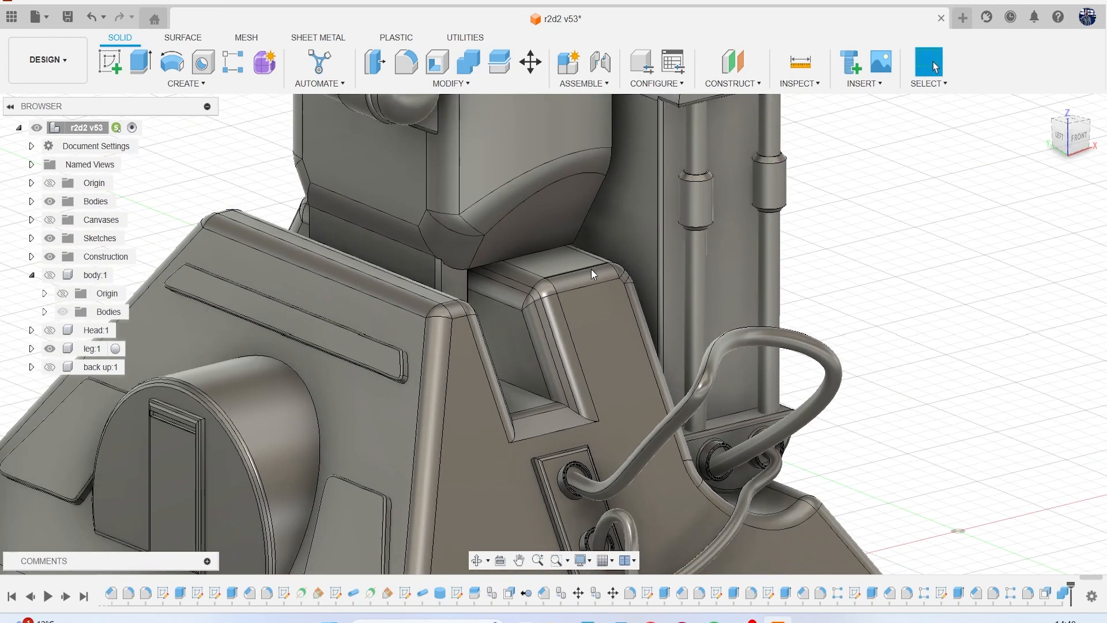
Show the reference canvases again and view the leg from the left side.
mouse_move(1077, 144)
mouse_down()
mouse_move(1041, 131)
mouse_move(1071, 138)
mouse_up()
scroll(850, 282, down, 5)
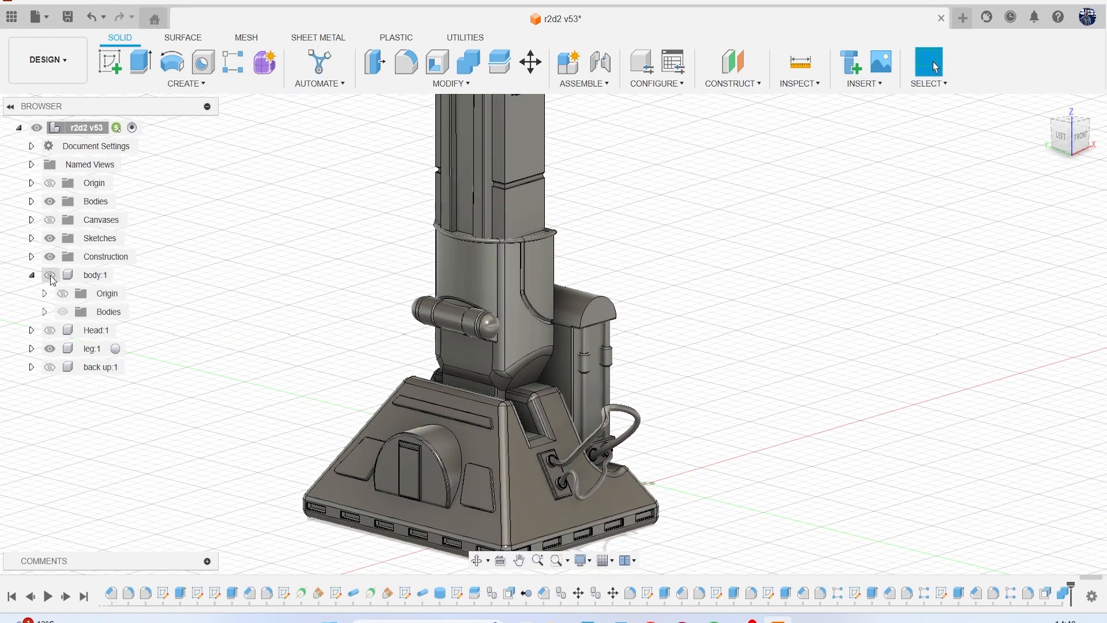
click(49, 220)
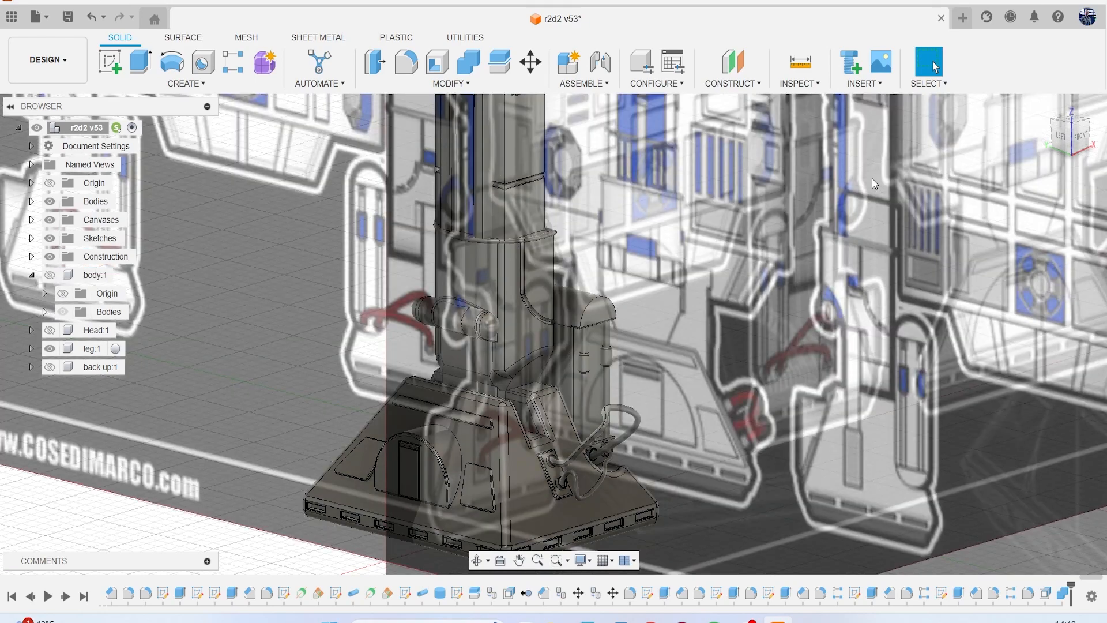
click(1063, 148)
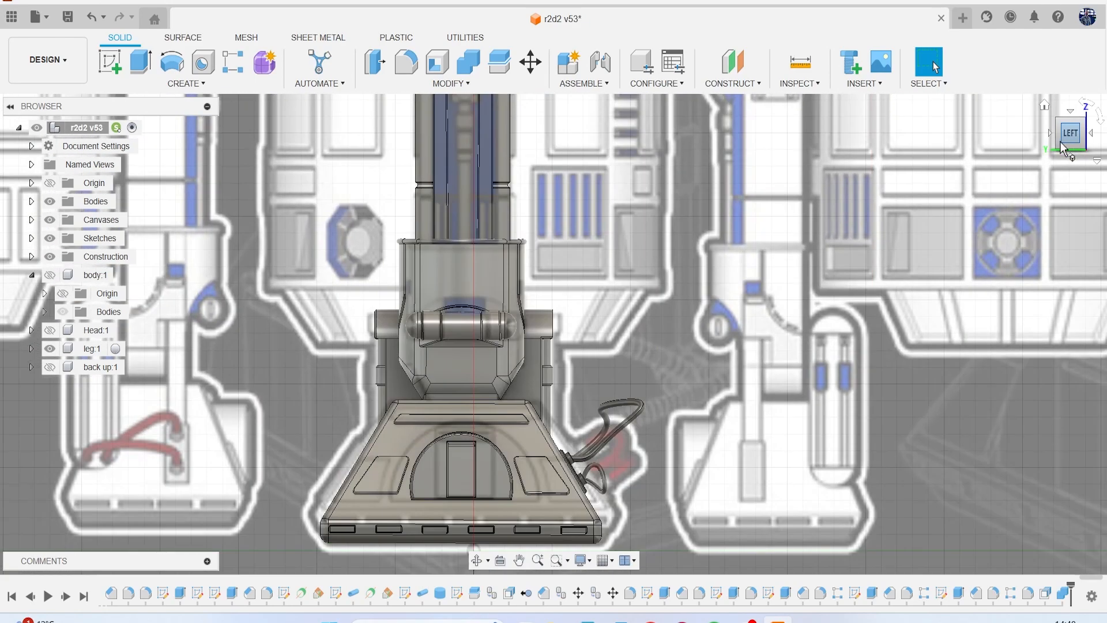
Examine the lower leg and foot details in the reference drawing and compare them with the model from the left and front.
scroll(748, 369, down, 3)
middle_drag(746, 365, 792, 398)
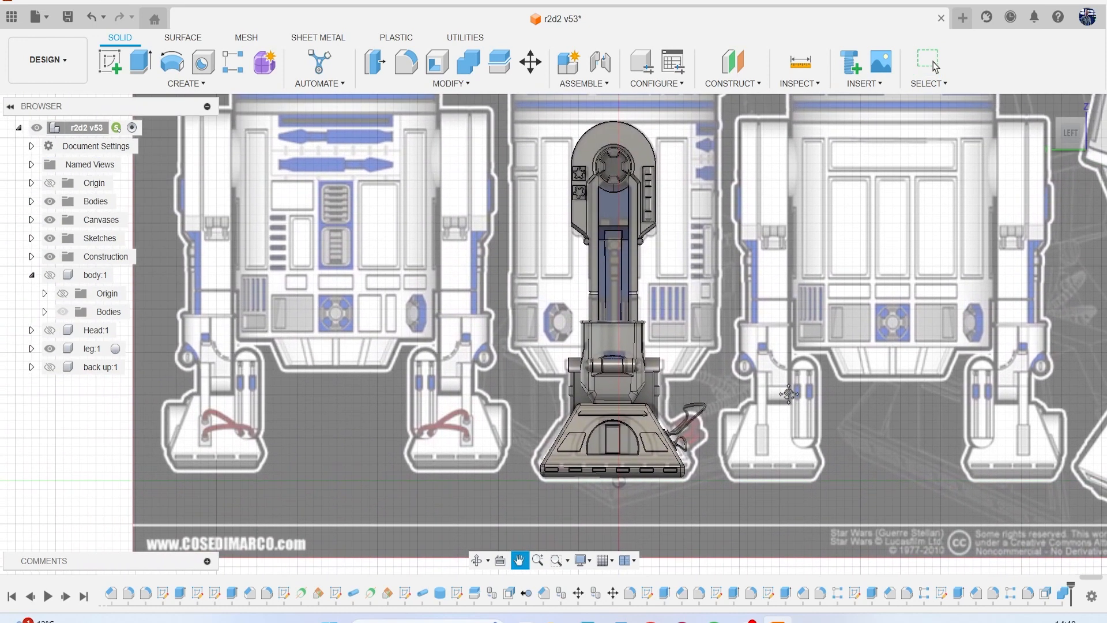
scroll(458, 363, up, 8)
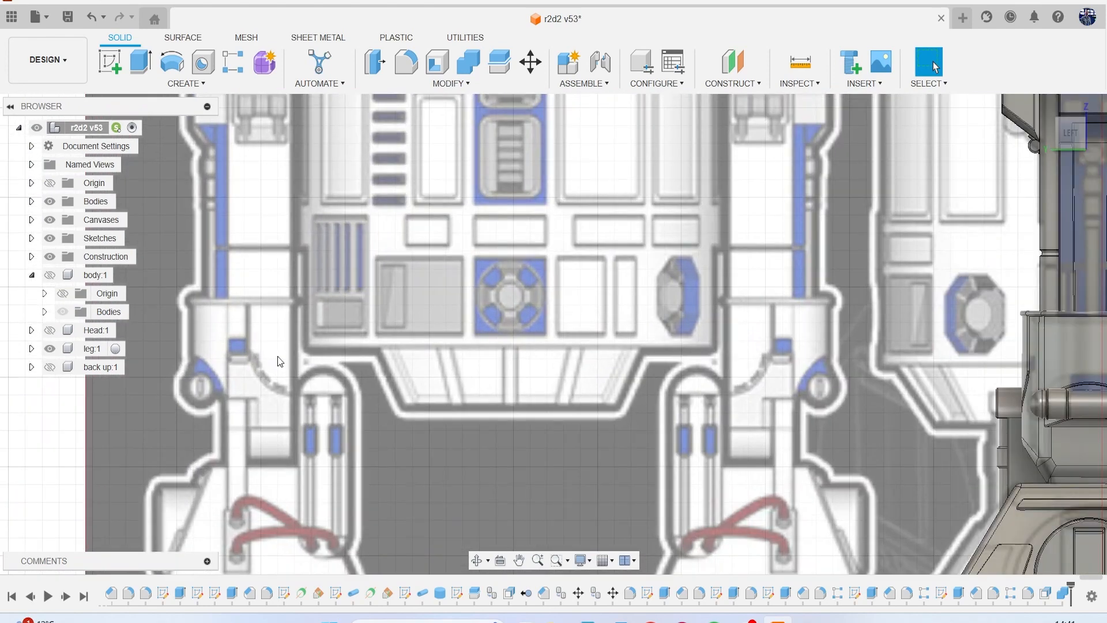
scroll(260, 377, down, 8)
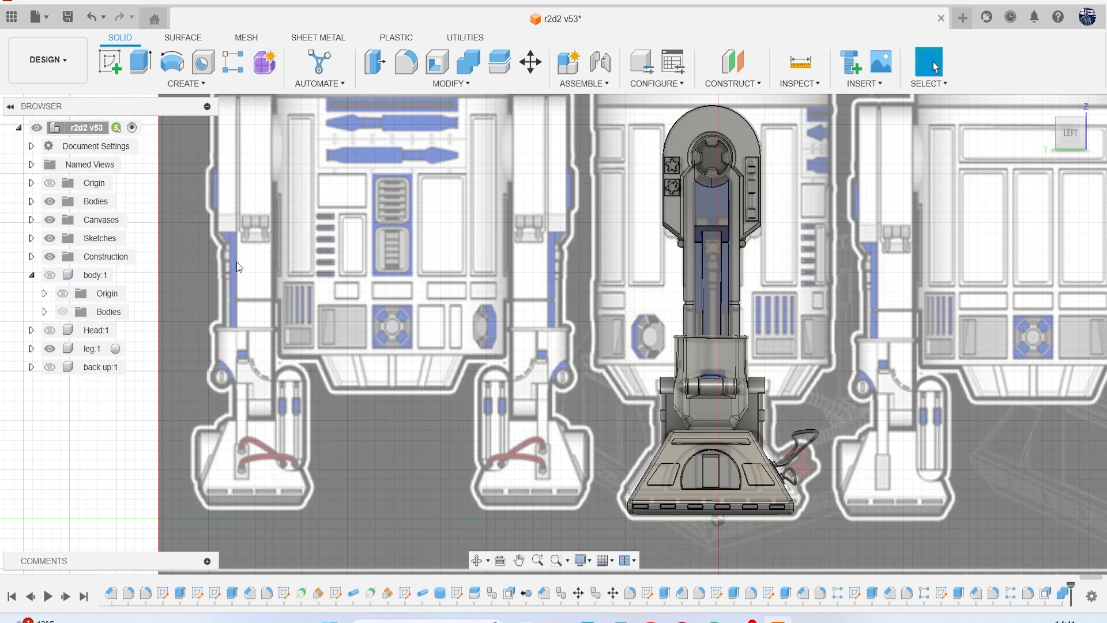
middle_drag(614, 329, 382, 297)
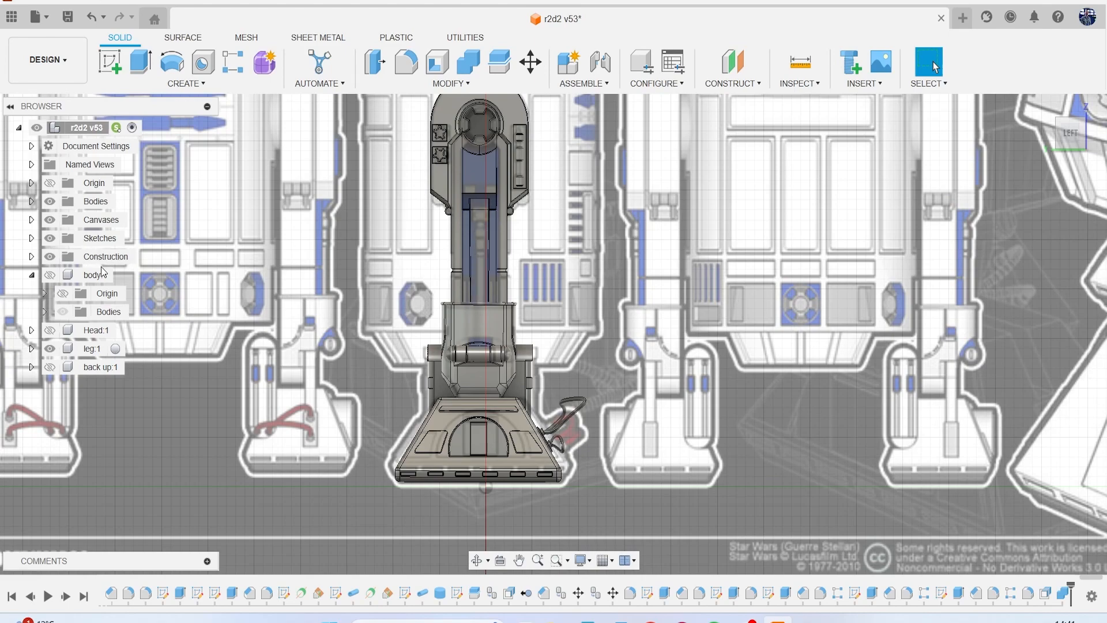
click(1053, 140)
click(1073, 136)
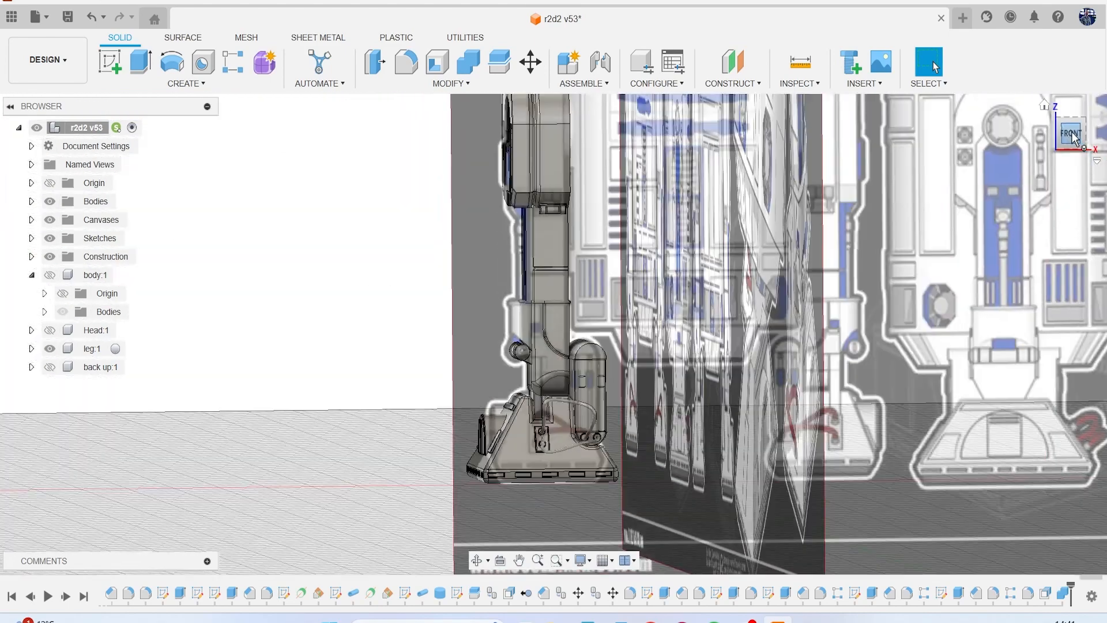
middle_drag(665, 346, 656, 261)
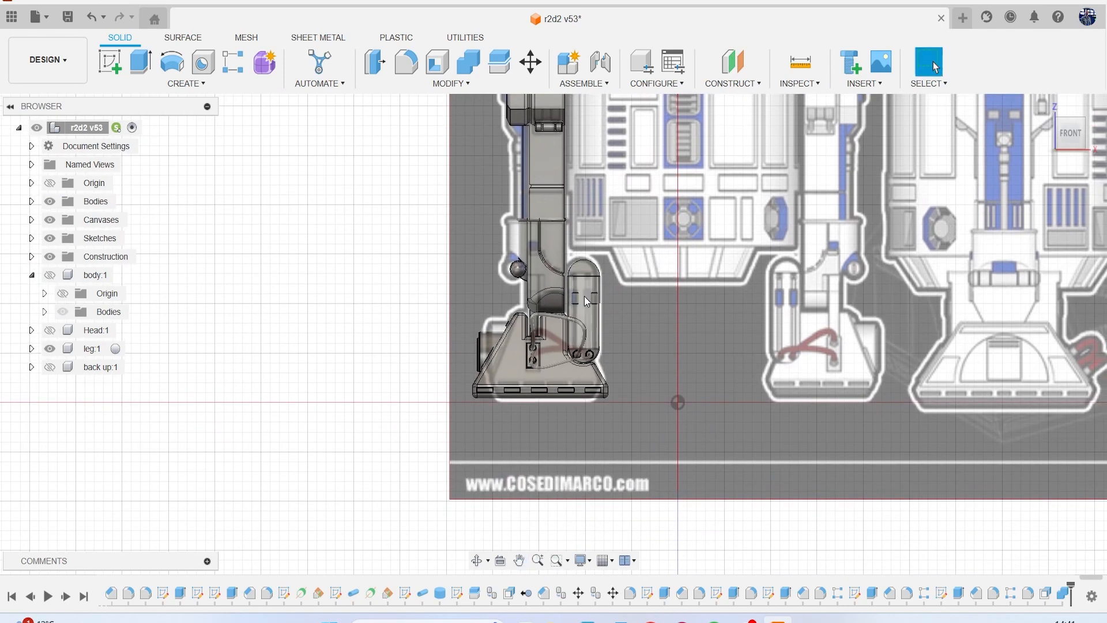
Compare the lower leg, ankle cylinder and foot with the front reference drawing by toggling the canvases.
scroll(584, 296, up, 4)
middle_drag(504, 250, 531, 303)
scroll(531, 303, up, 1)
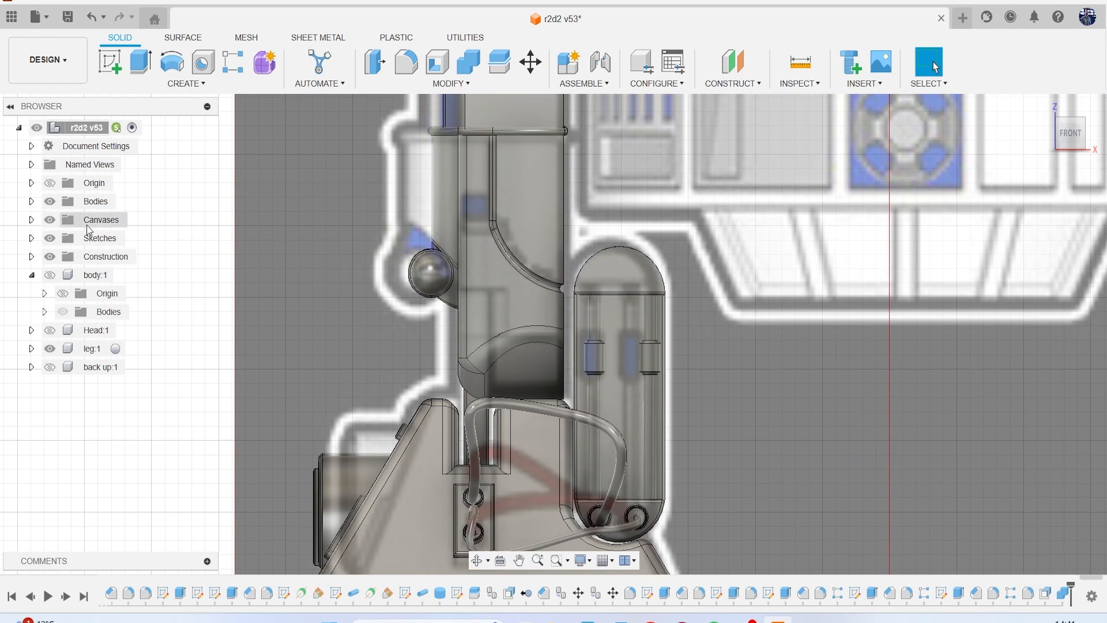
click(50, 220)
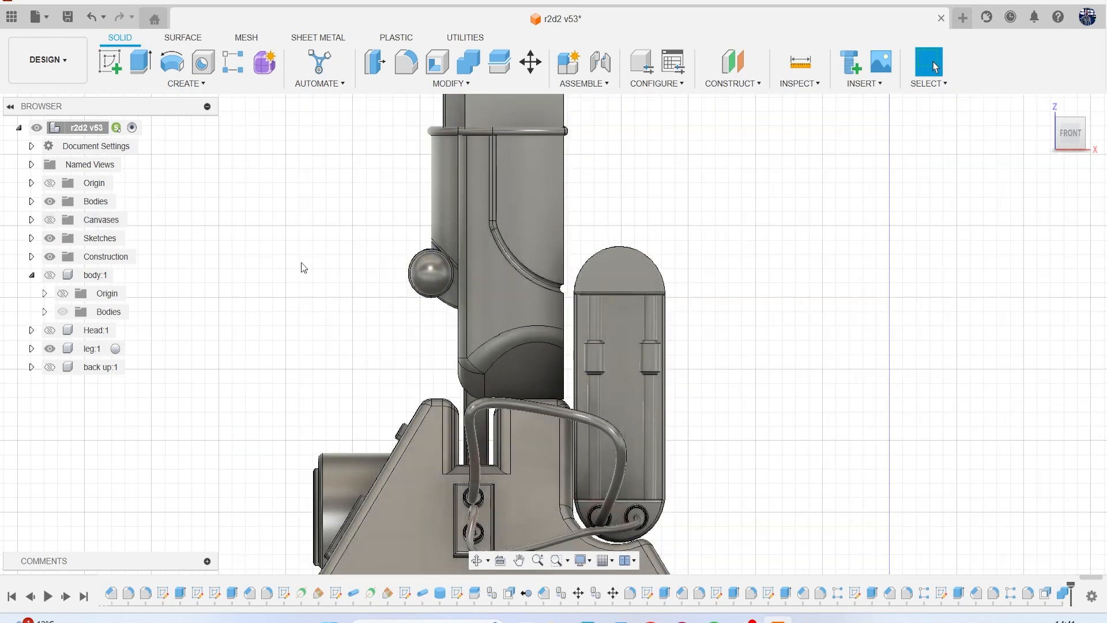
click(49, 219)
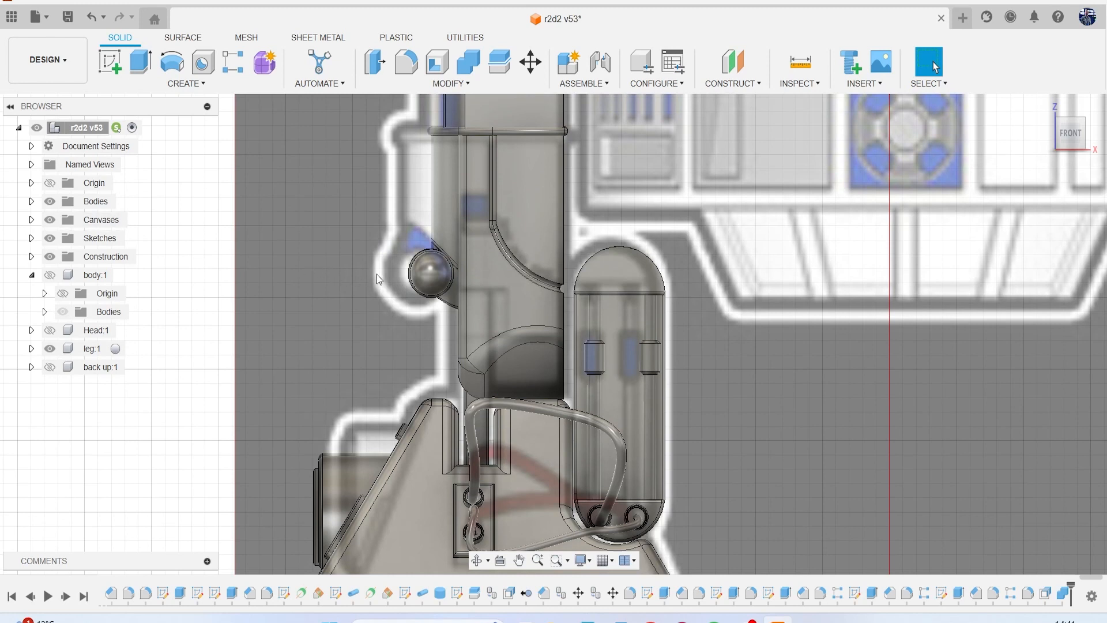
click(49, 219)
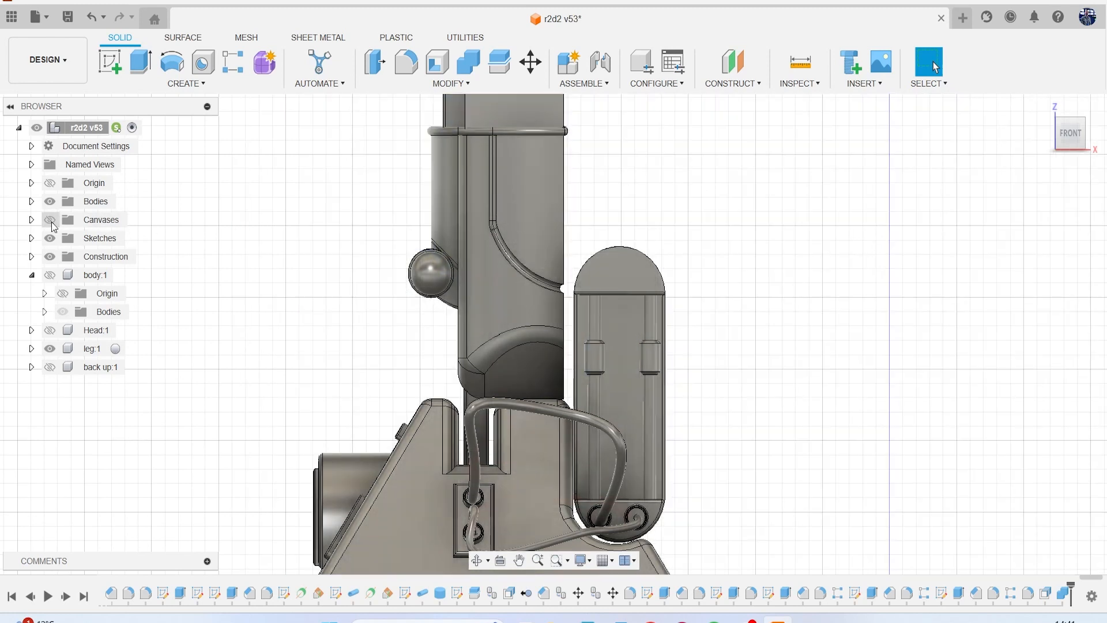
click(50, 220)
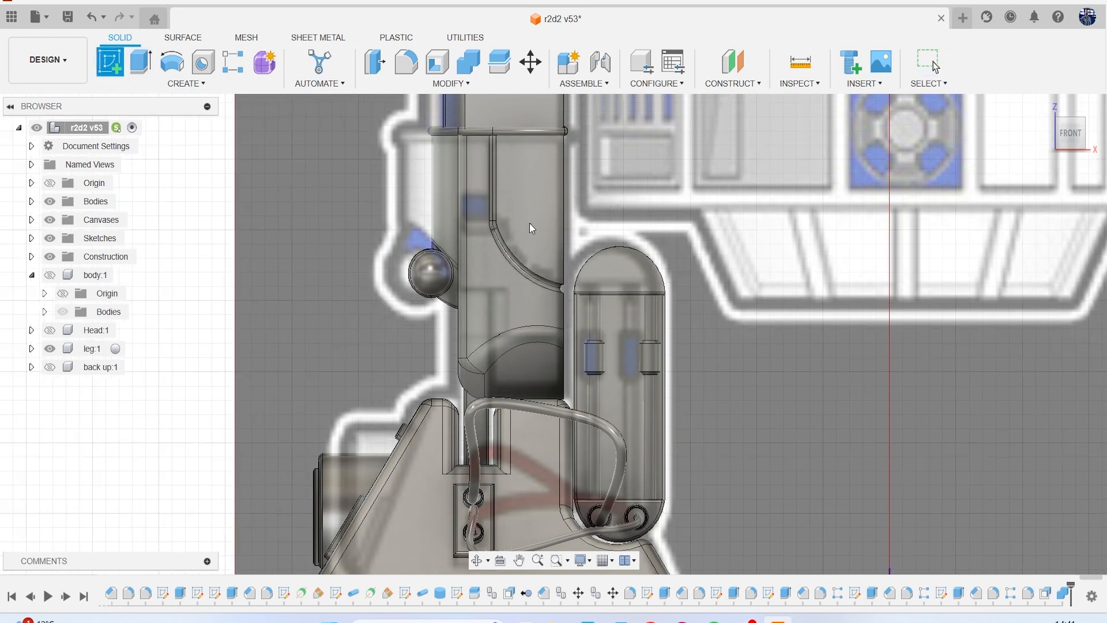
Hide the reference canvases and save a new version of the design with the default version description.
click(50, 220)
click(68, 16)
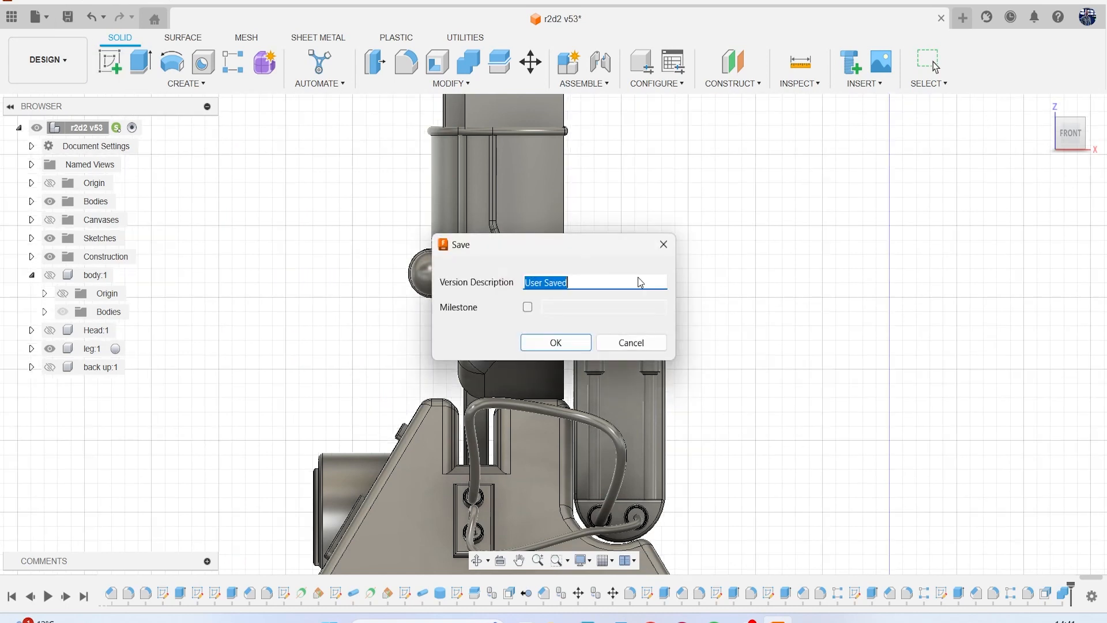
click(562, 343)
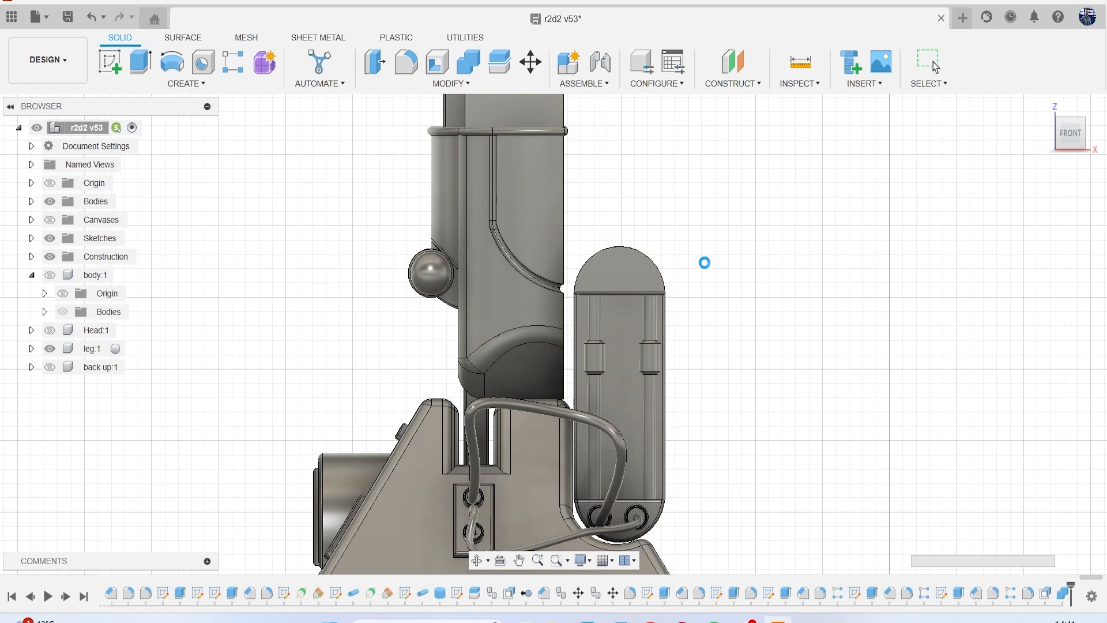
Show the reference canvases again and start a new sketch facing the front of the leg.
scroll(704, 263, down, 2)
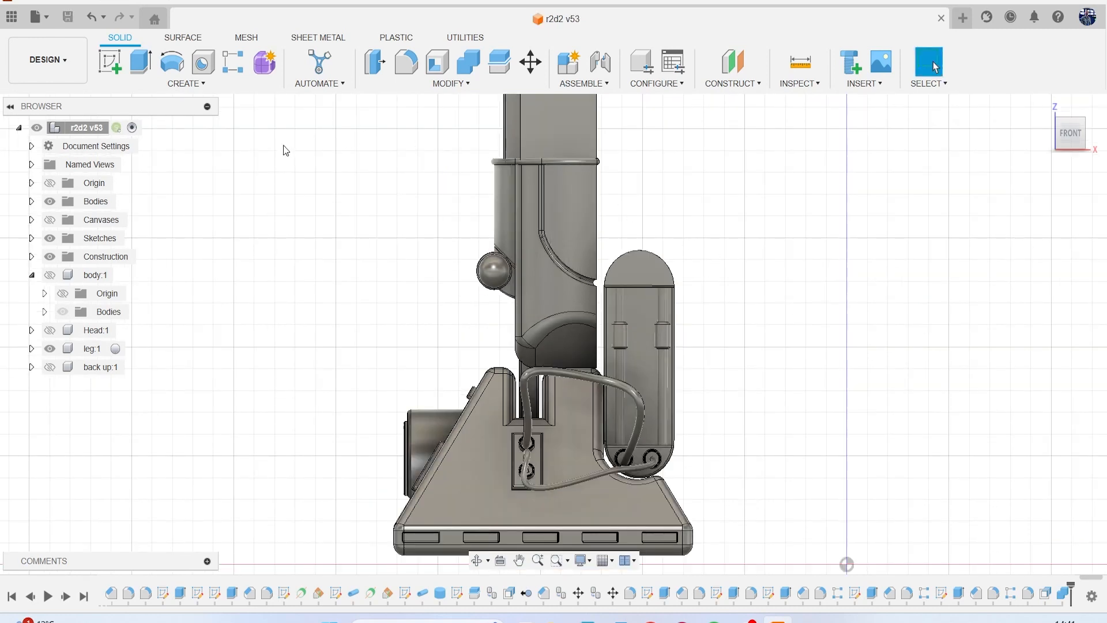
click(49, 220)
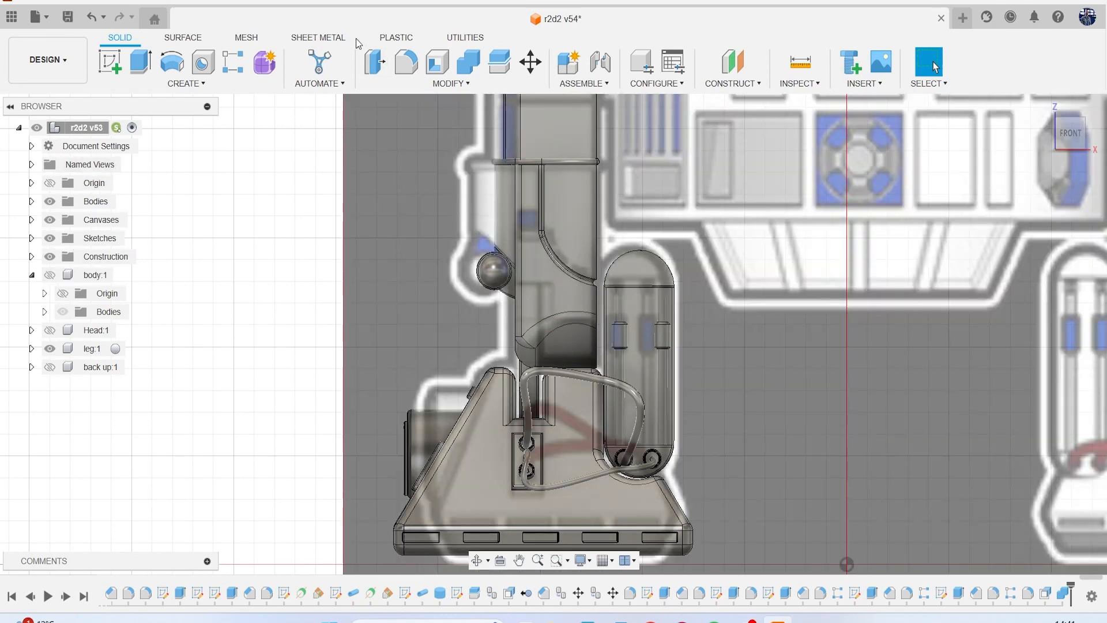
click(100, 65)
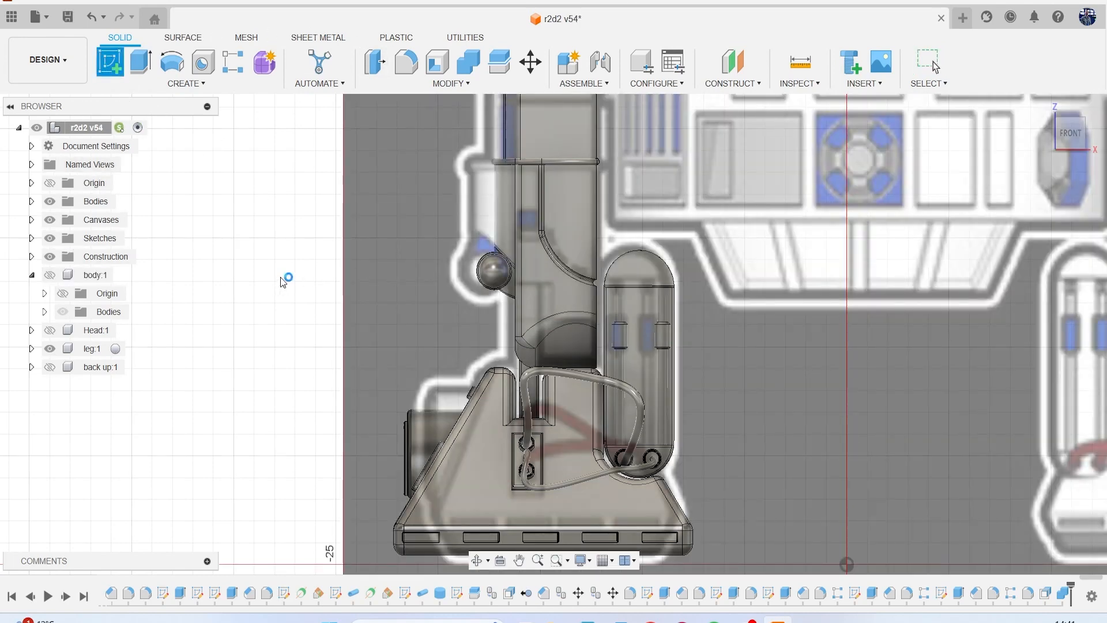
click(284, 279)
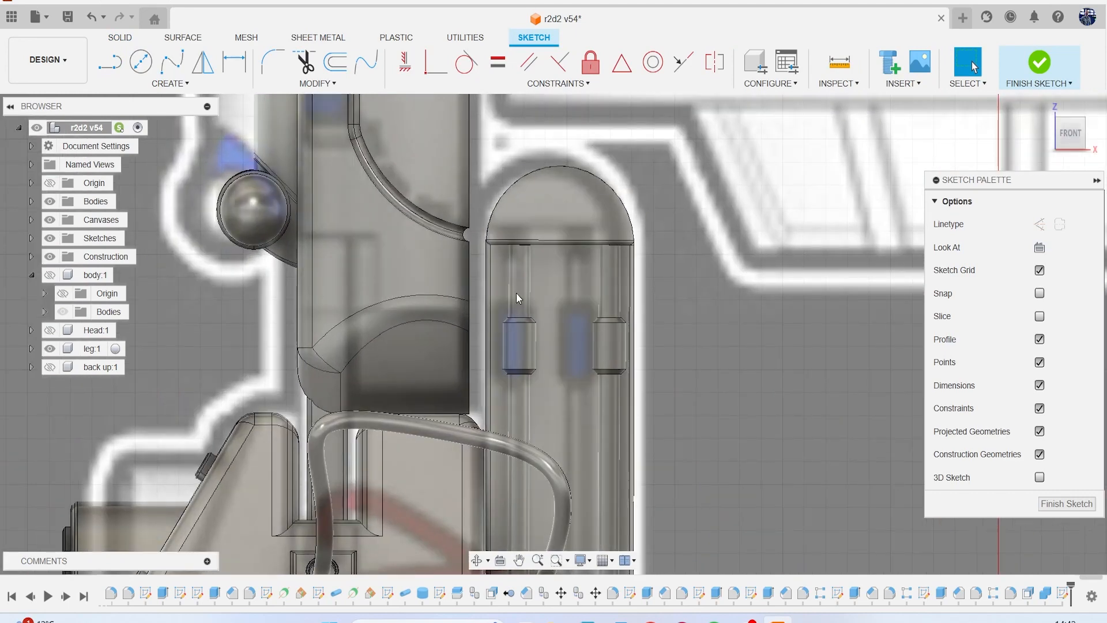
scroll(397, 258, up, 5)
key(l)
scroll(304, 251, down, 10)
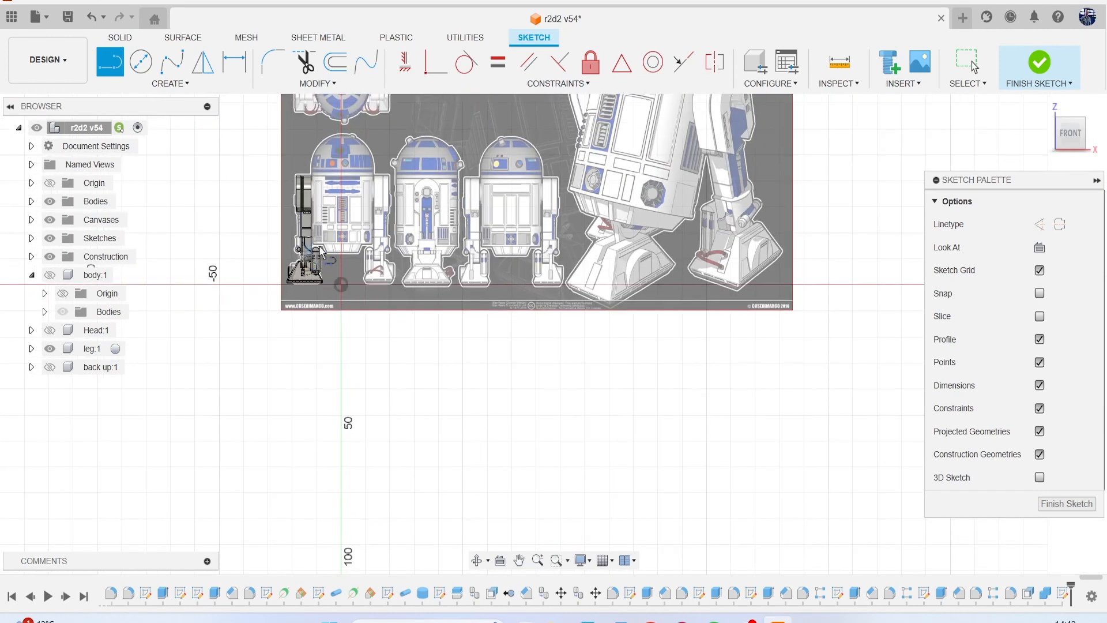
Examine the lower leg and foot details in the angled reference drawing and compare them with the front view.
middle_drag(378, 234, 374, 241)
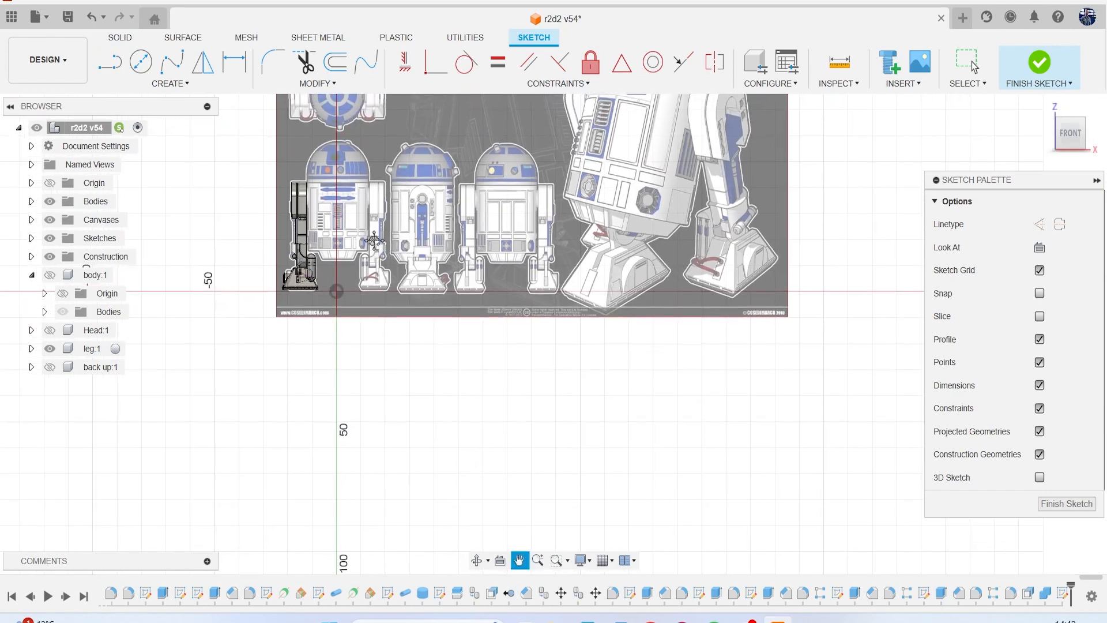
key(l)
scroll(743, 229, up, 8)
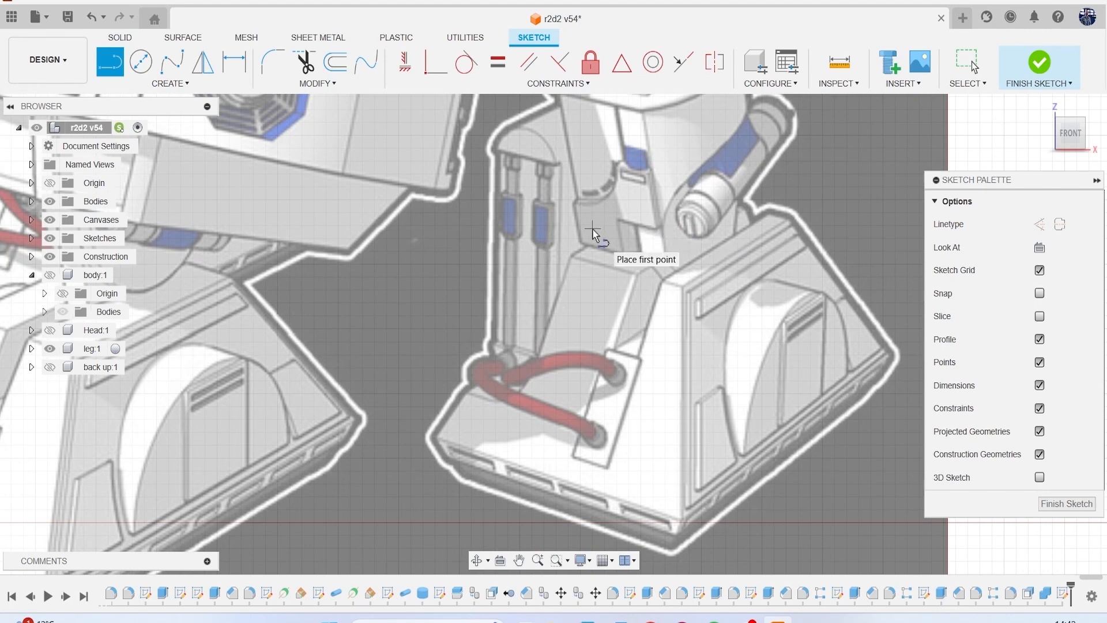
scroll(592, 233, down, 2)
scroll(592, 232, down, 6)
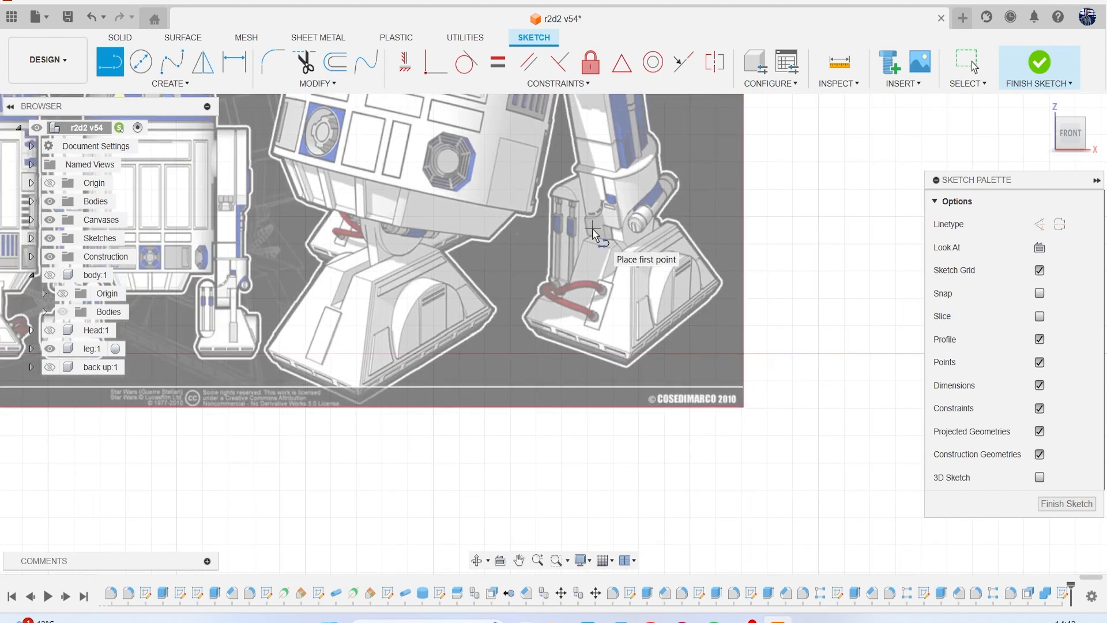
scroll(346, 236, up, 3)
scroll(309, 245, up, 5)
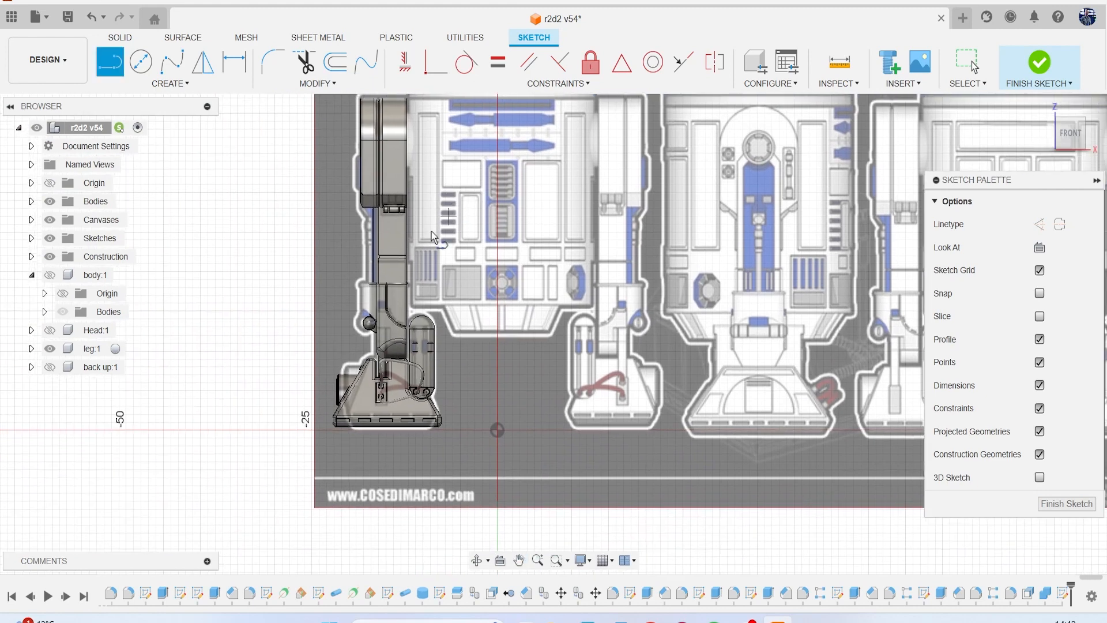
scroll(438, 260, up, 3)
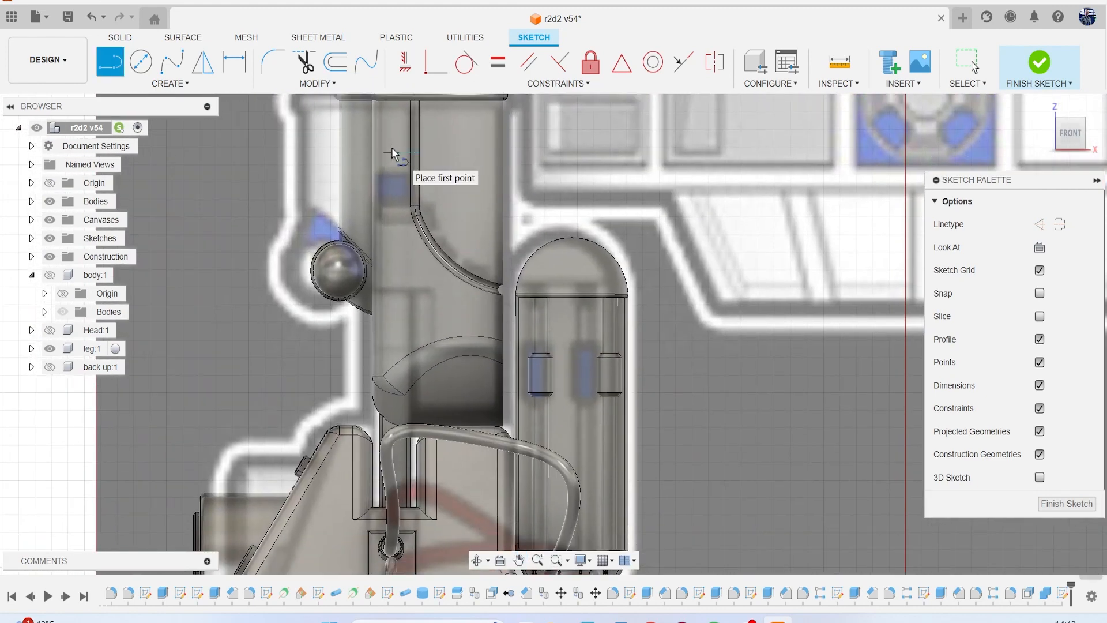
Project the lower leg body and its large curved face into the sketch.
key(p)
click(401, 282)
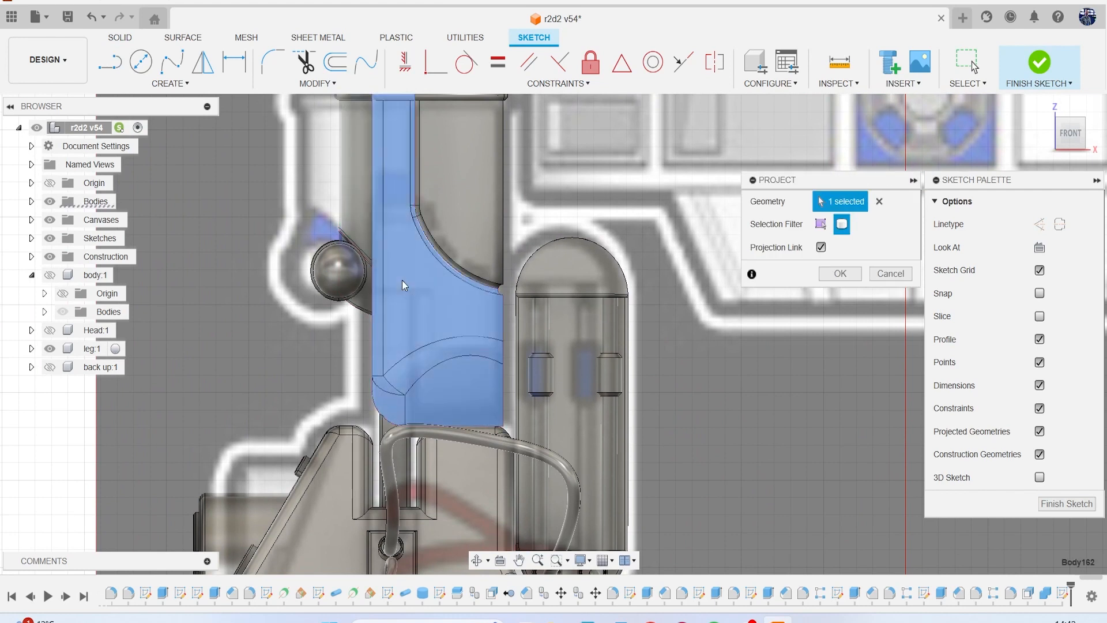
click(839, 274)
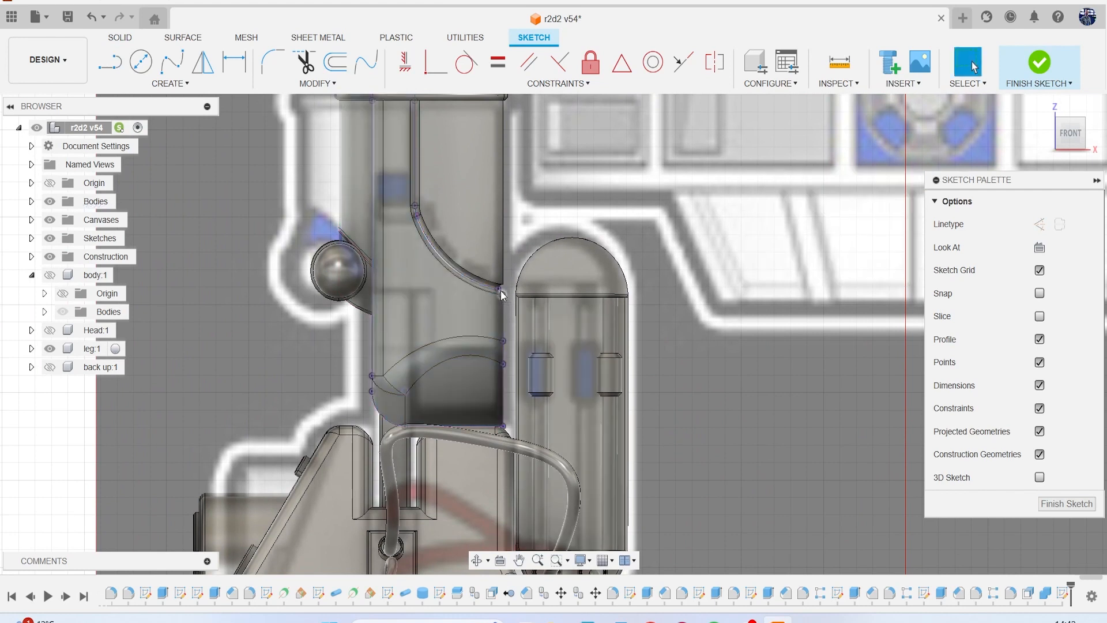
key(p)
click(819, 224)
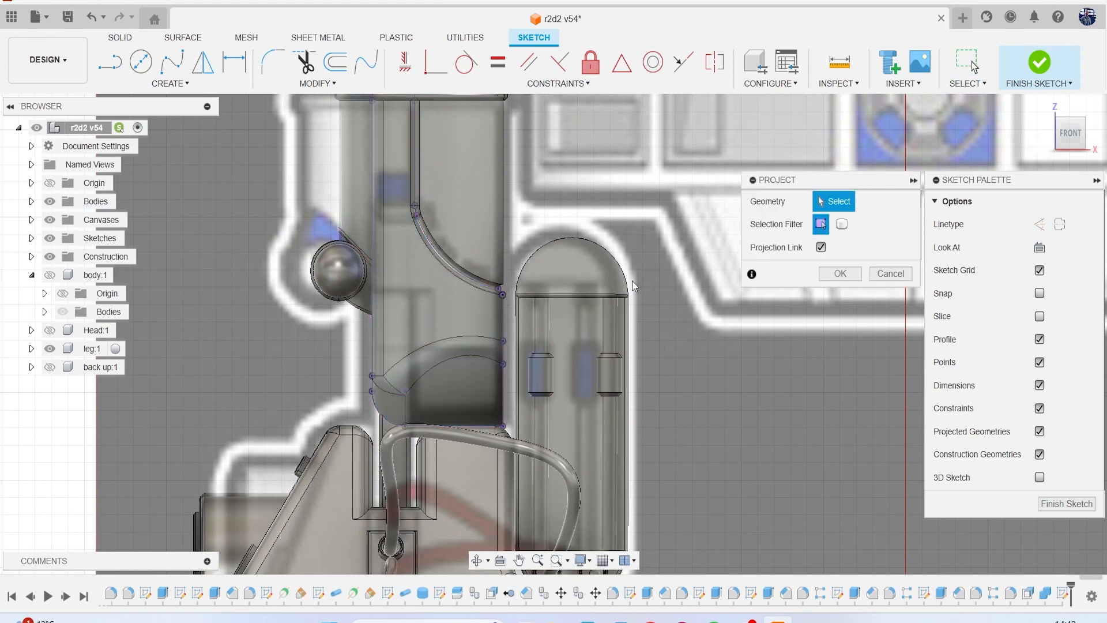
click(437, 306)
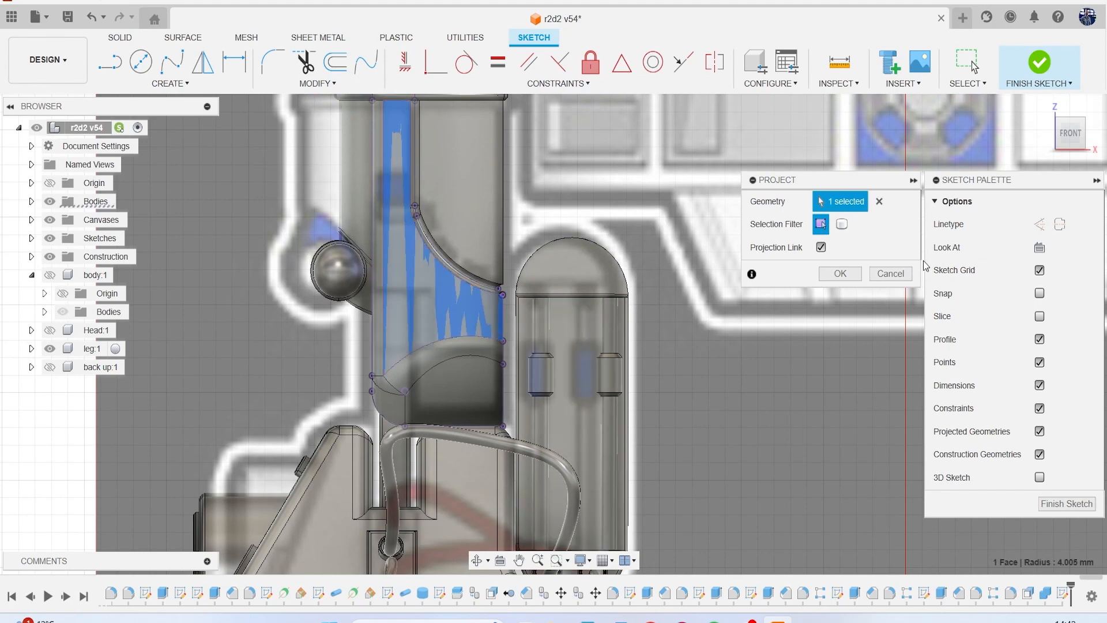
key(Return)
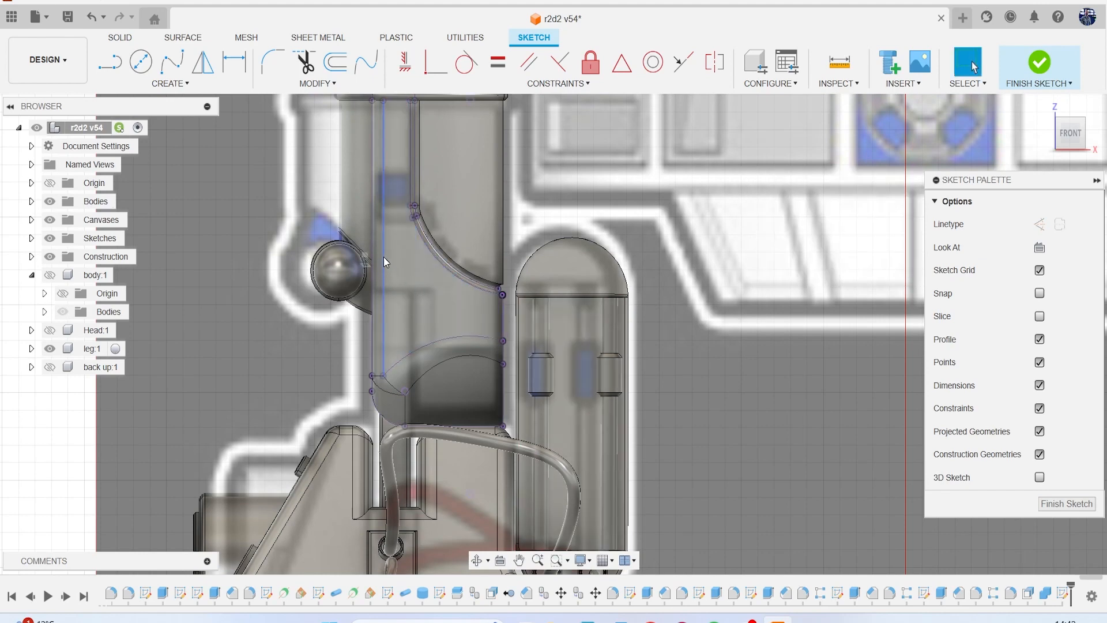
Draw a short horizontal line from the upper end of the projected curve to the projected vertical edge of the lower leg.
key(l)
scroll(386, 239, up, 4)
click(439, 198)
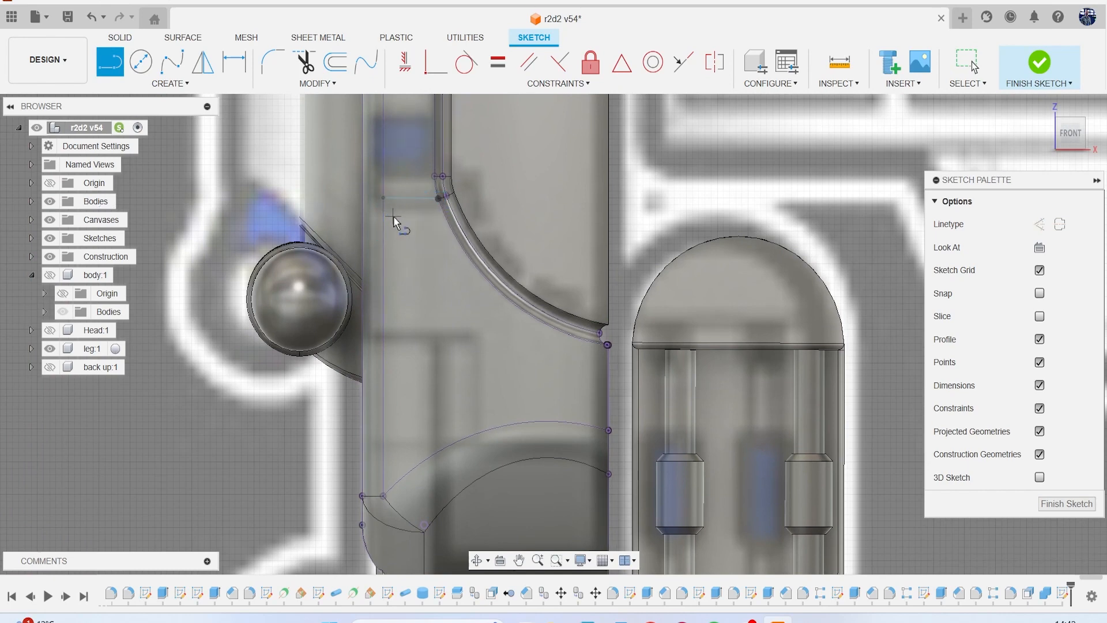
key(Escape)
Extrude the closed profile between the short line and the lower arch 0.521 mm as a new body, and hide the reference canvases.
scroll(448, 314, down, 3)
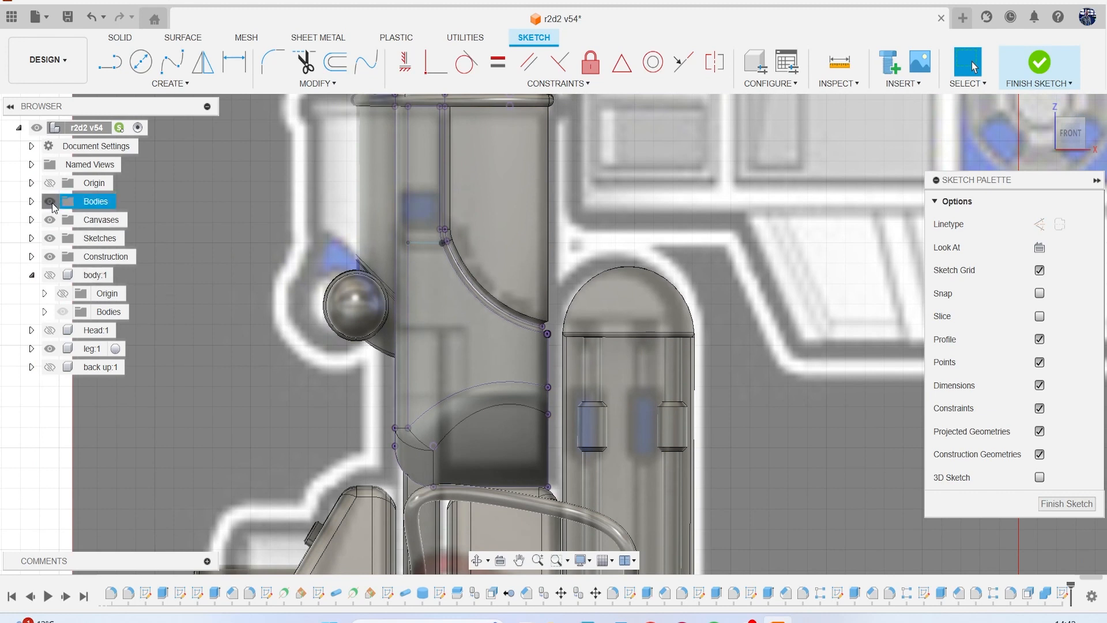
click(51, 202)
click(446, 332)
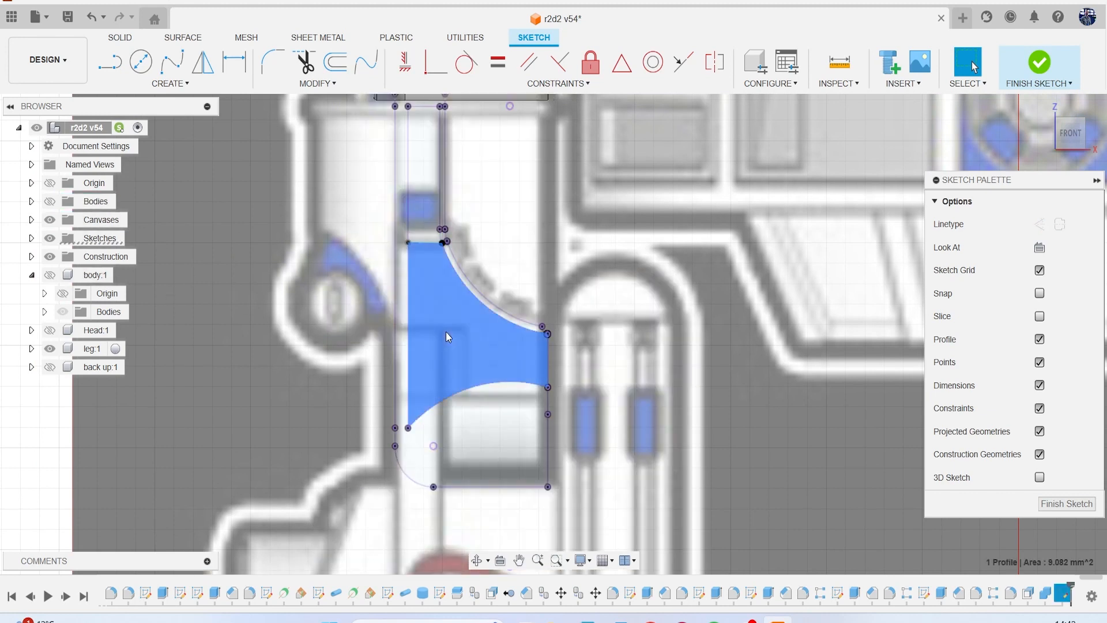
key(e)
click(50, 201)
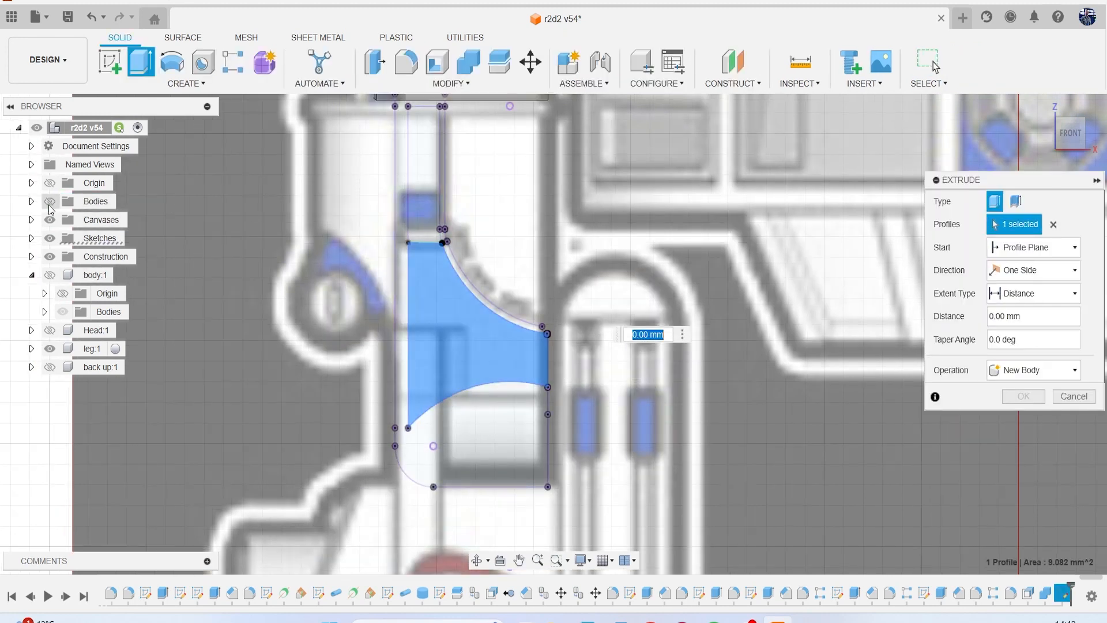
scroll(735, 275, down, 2)
drag(1075, 145, 222, 247)
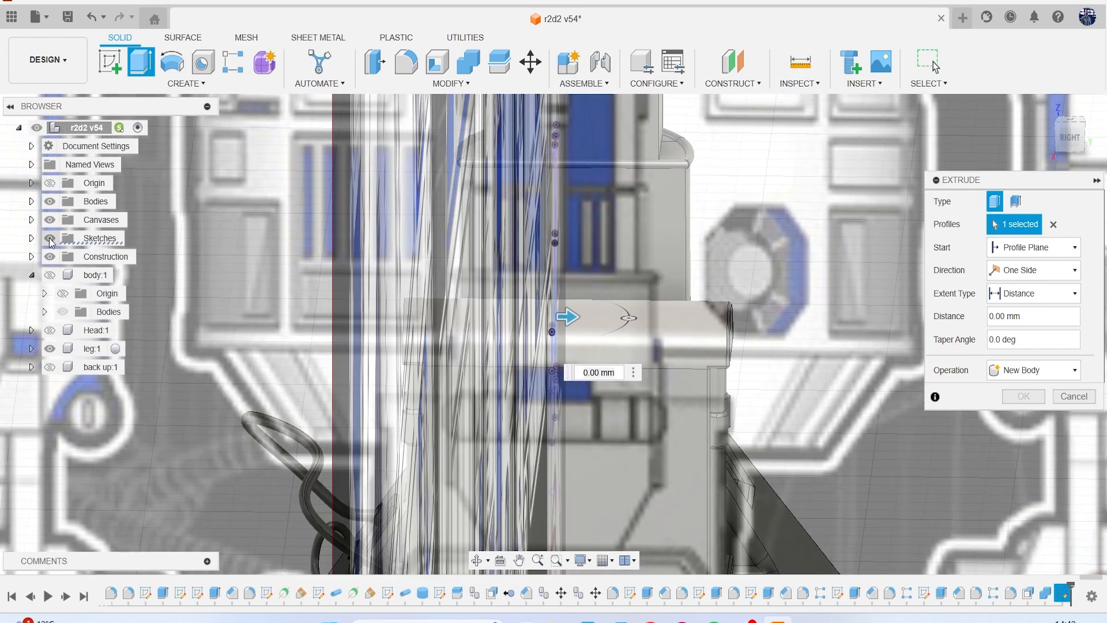
click(50, 220)
drag(571, 321, 586, 322)
click(1041, 381)
click(1032, 433)
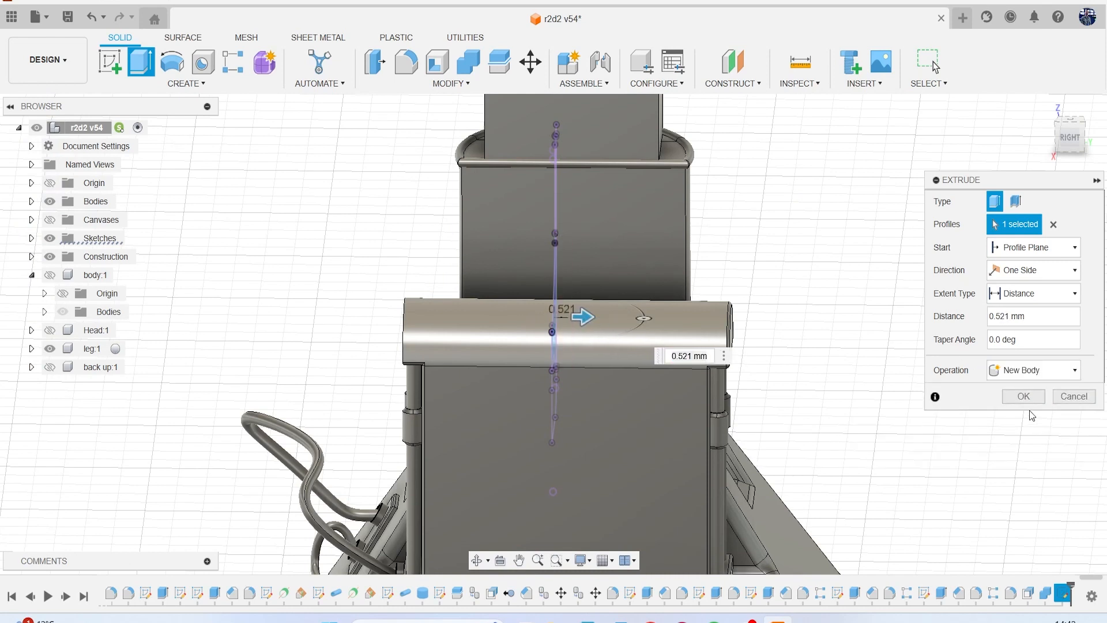
click(1021, 397)
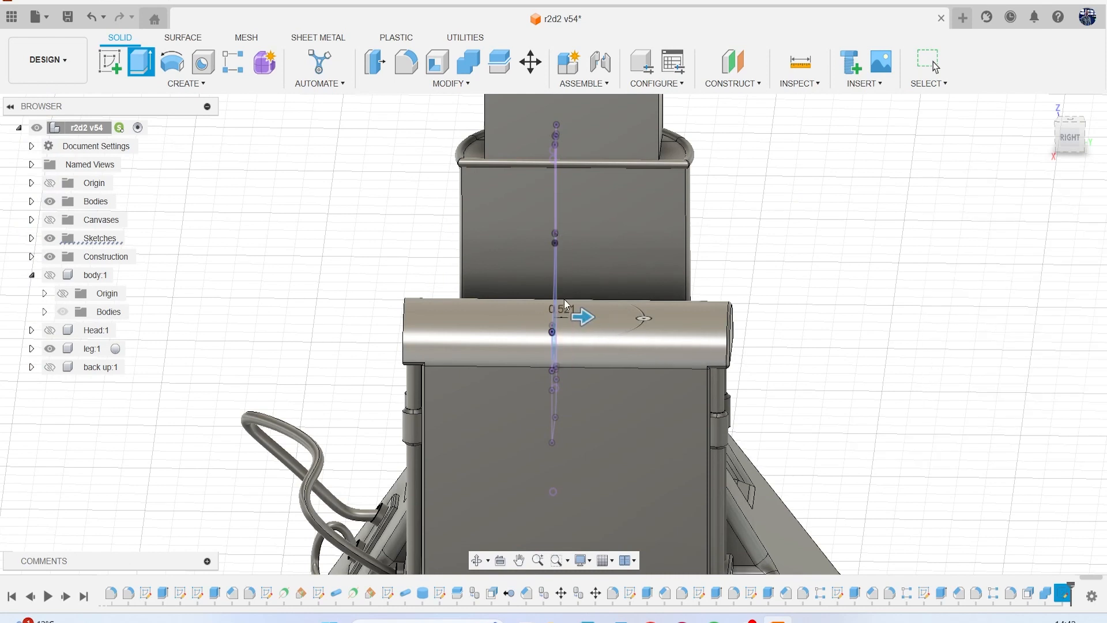
click(32, 201)
scroll(160, 407, down, 10)
click(112, 367)
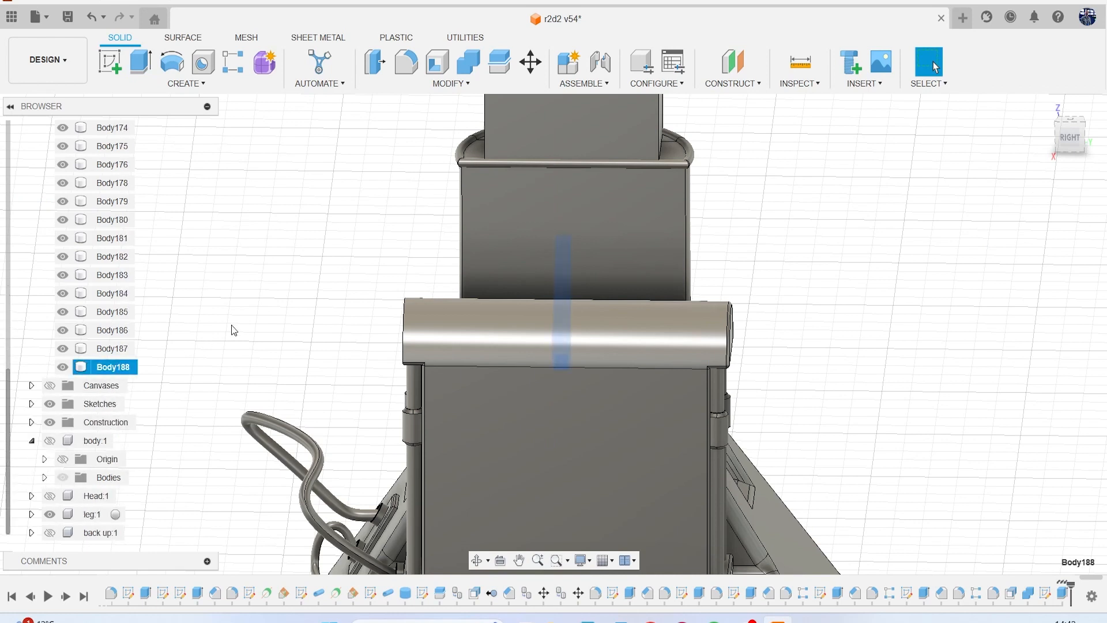
right_click(203, 344)
click(239, 119)
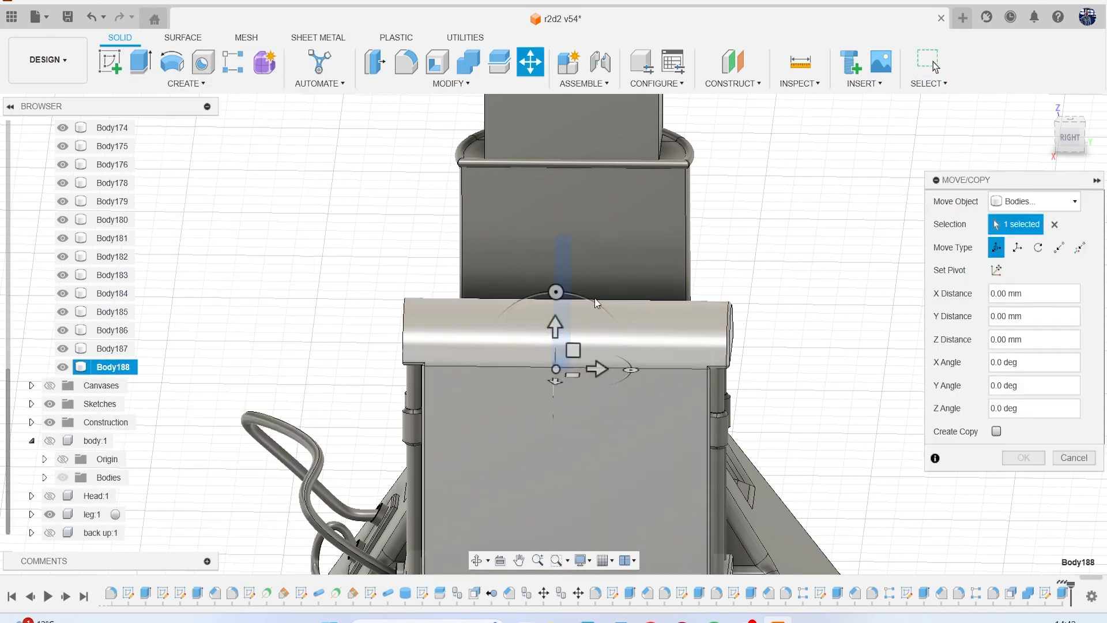
drag(601, 371, 492, 373)
mouse_move(1073, 147)
mouse_down()
mouse_move(1085, 155)
mouse_move(1046, 152)
mouse_move(1088, 150)
mouse_move(1032, 144)
mouse_up()
mouse_move(468, 311)
shift+middle_down()
mouse_move(513, 334)
mouse_move(706, 354)
shift+middle_up()
scroll(706, 354, up, 5)
drag(610, 415, 617, 443)
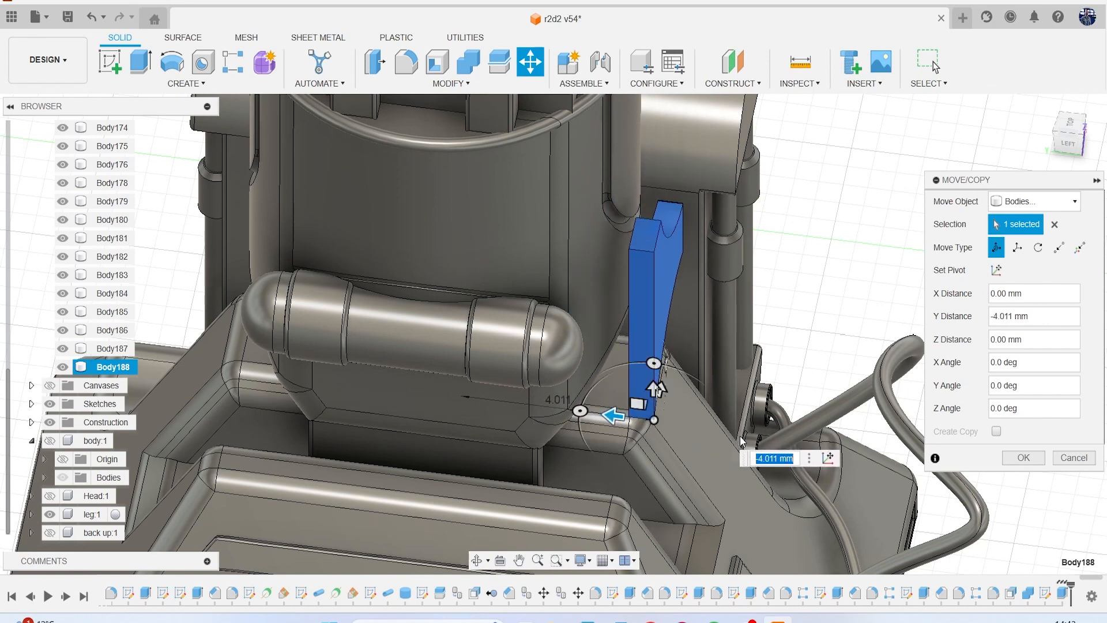
click(1081, 458)
Create a tangent plane at 0 degrees on the curved side face of the lower leg.
scroll(499, 363, down, 10)
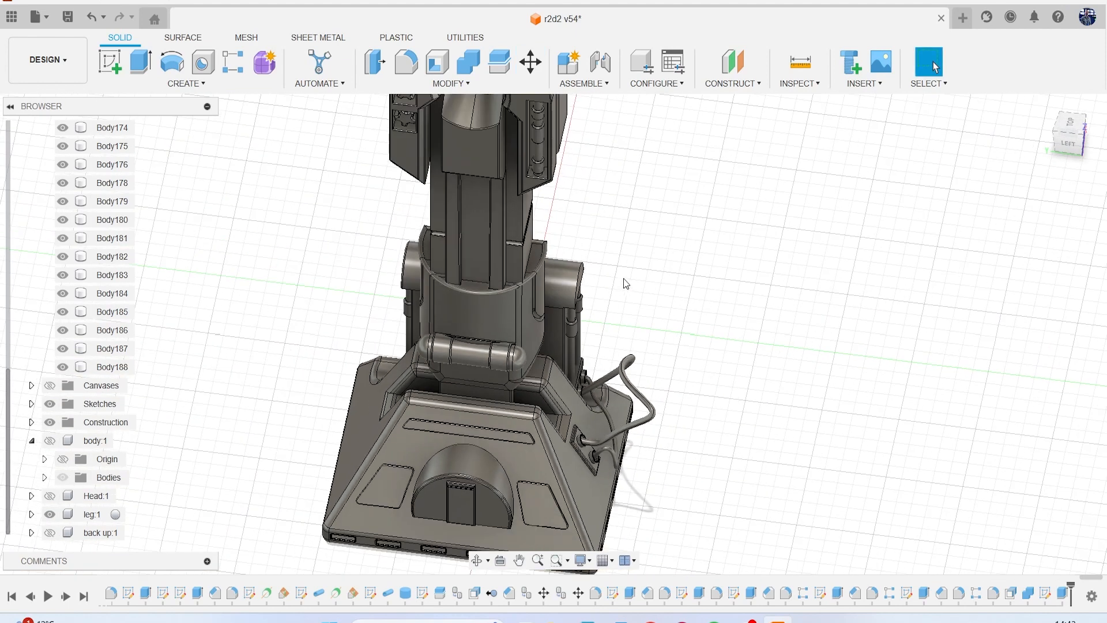
click(732, 83)
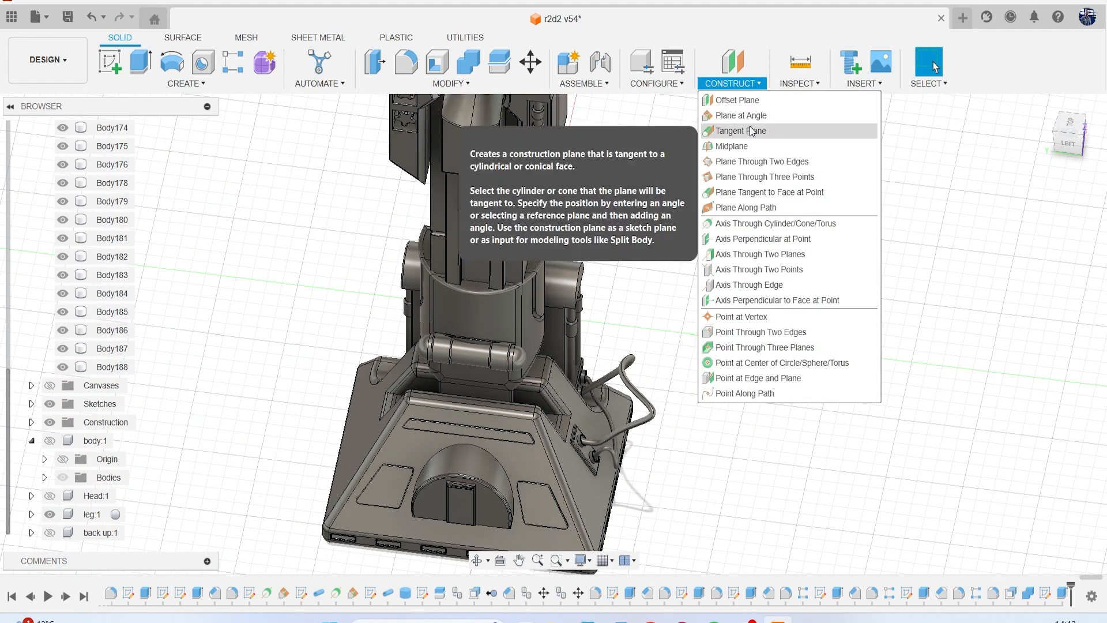
click(752, 129)
click(532, 326)
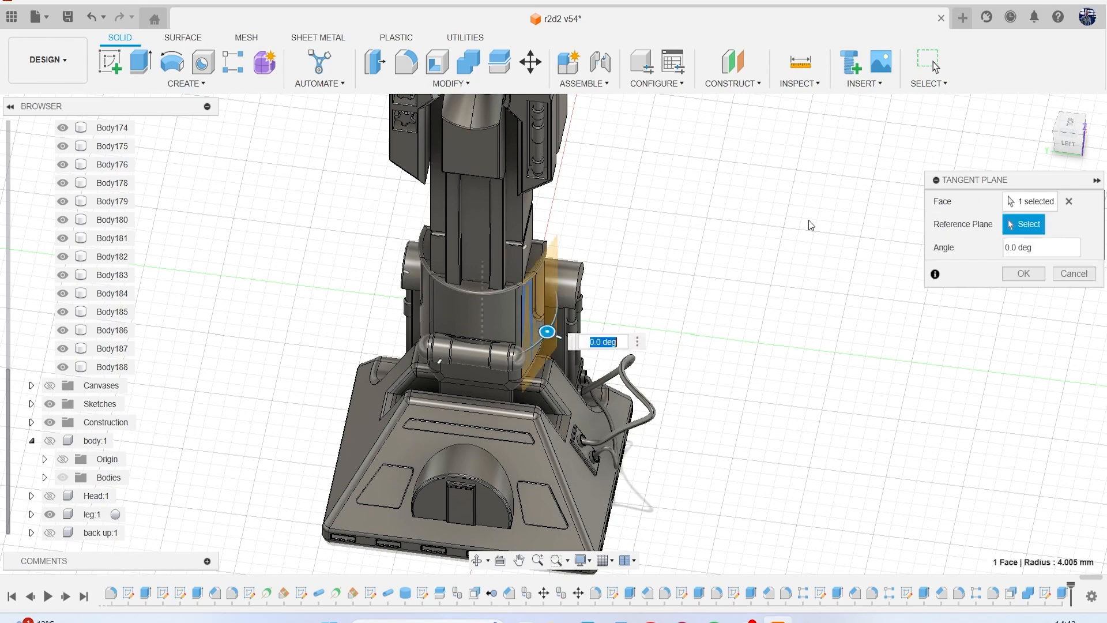
key(Return)
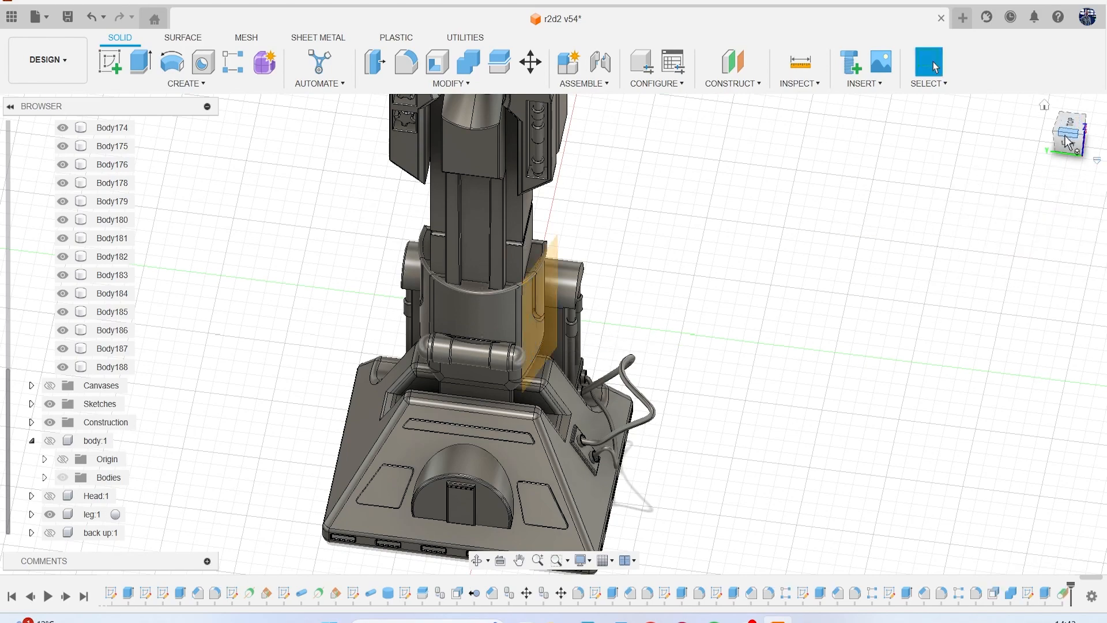
Start a sketch on the new tangent plane and project the lower leg's curved side face into it.
drag(1069, 143, 1092, 151)
click(1083, 142)
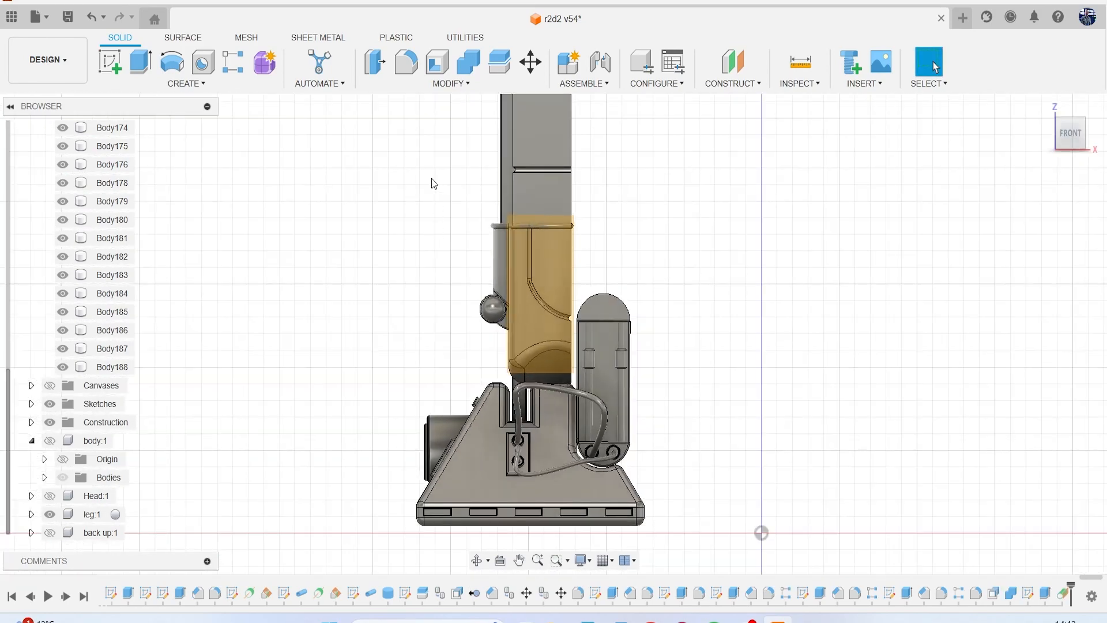
click(110, 65)
click(532, 314)
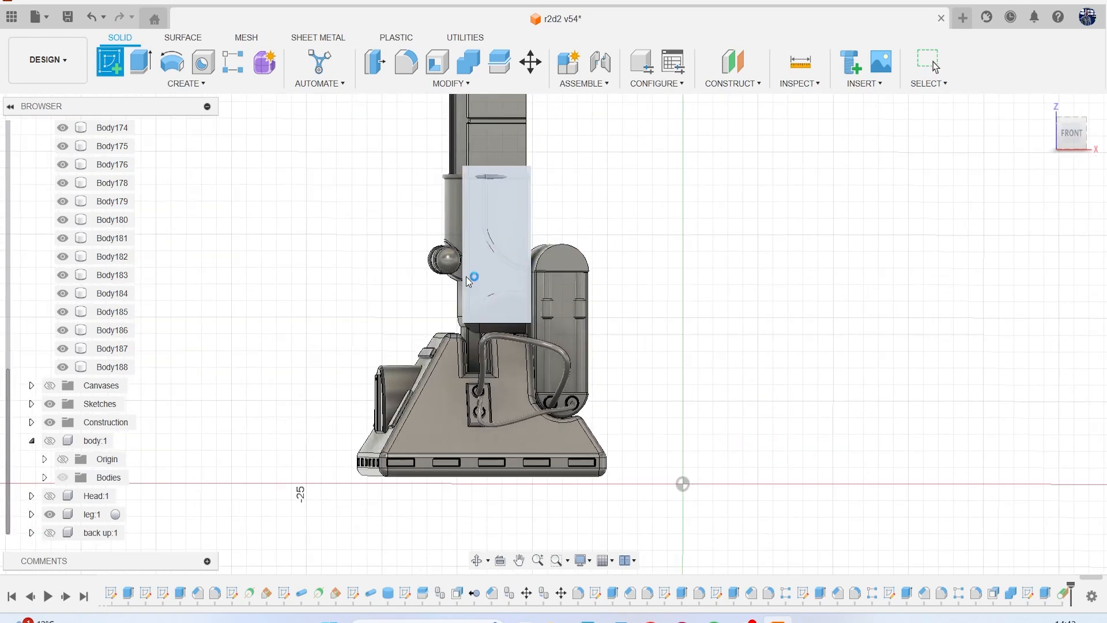
middle_drag(307, 141, 392, 261)
scroll(392, 262, up, 2)
key(p)
scroll(387, 253, up, 4)
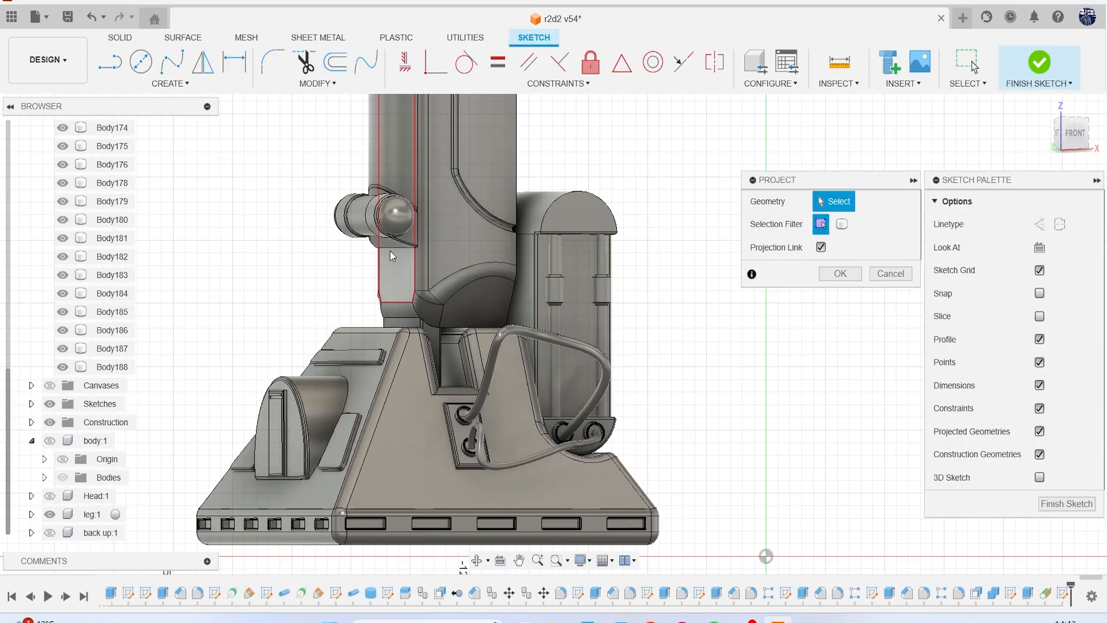
click(463, 237)
key(Return)
Draw a horizontal line from the lower end of the panel's short projected edge to the long vertical edge, and hide the reference canvases after finishing the sketch.
middle_drag(482, 257, 492, 384)
key(l)
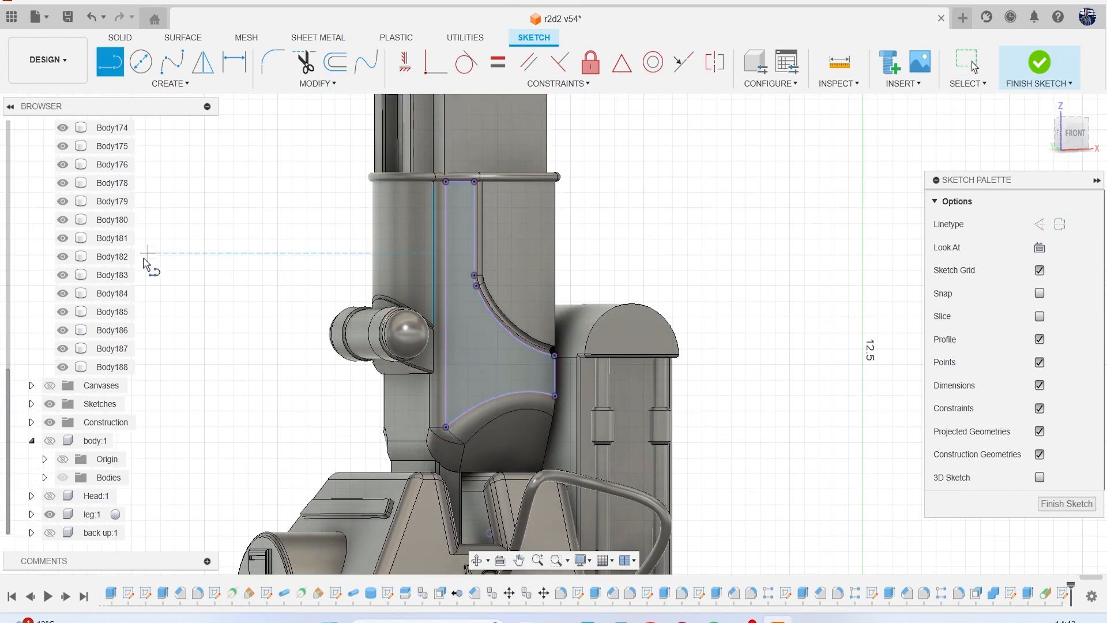
click(50, 385)
scroll(454, 237, up, 3)
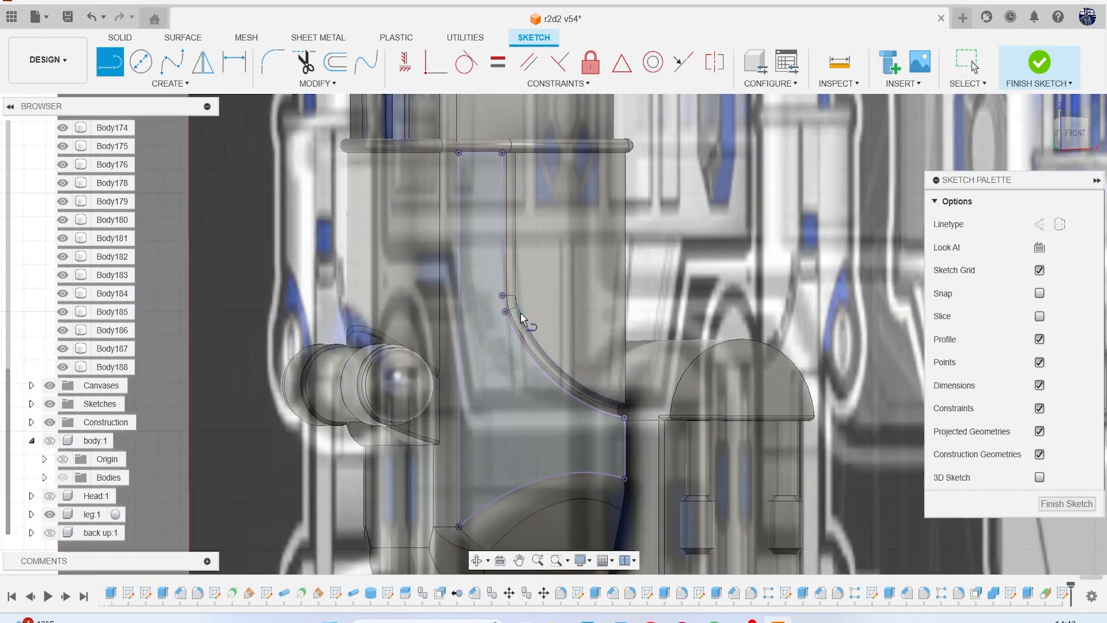
click(501, 295)
double_click(460, 295)
click(1040, 62)
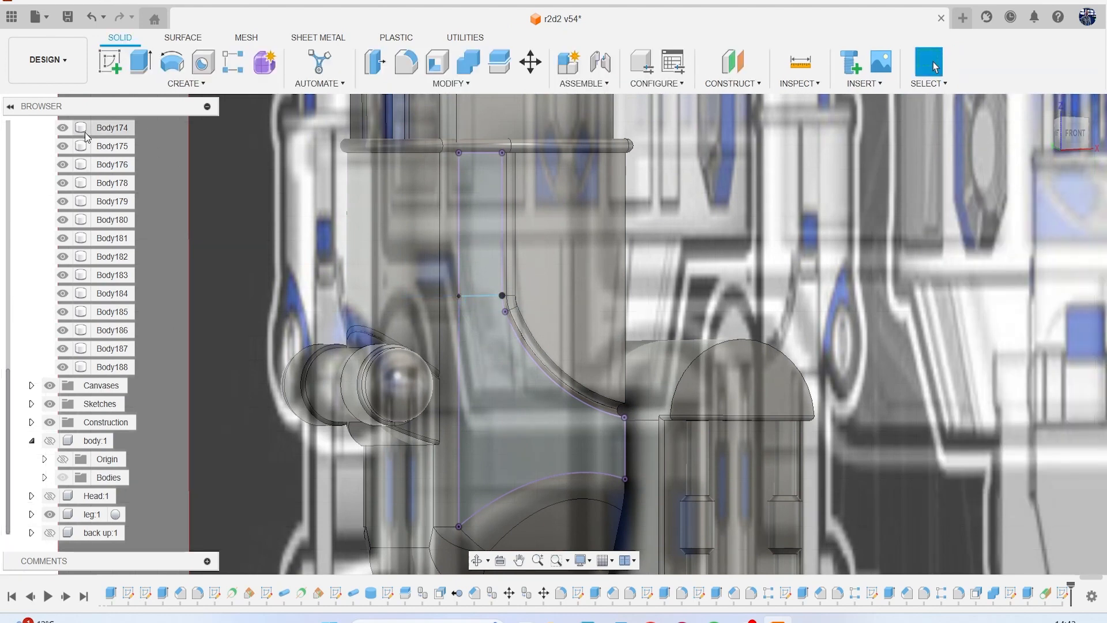
click(49, 386)
scroll(386, 274, down, 3)
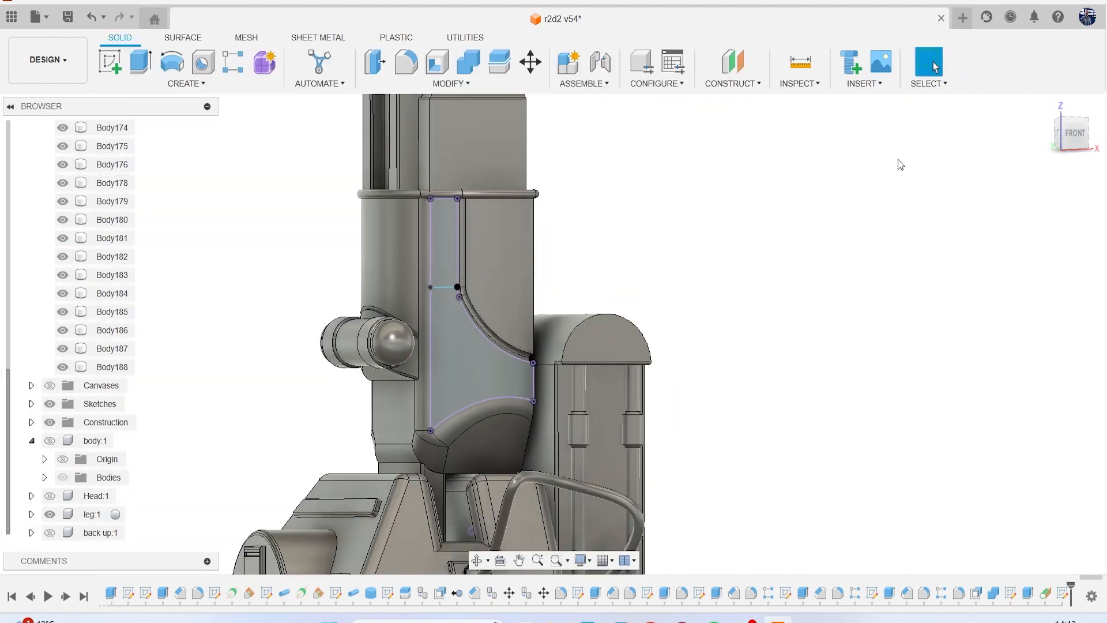
Try to emboss the profile below the short line 0.20 mm onto the curved leg face, with and without tangent chaining.
click(1077, 147)
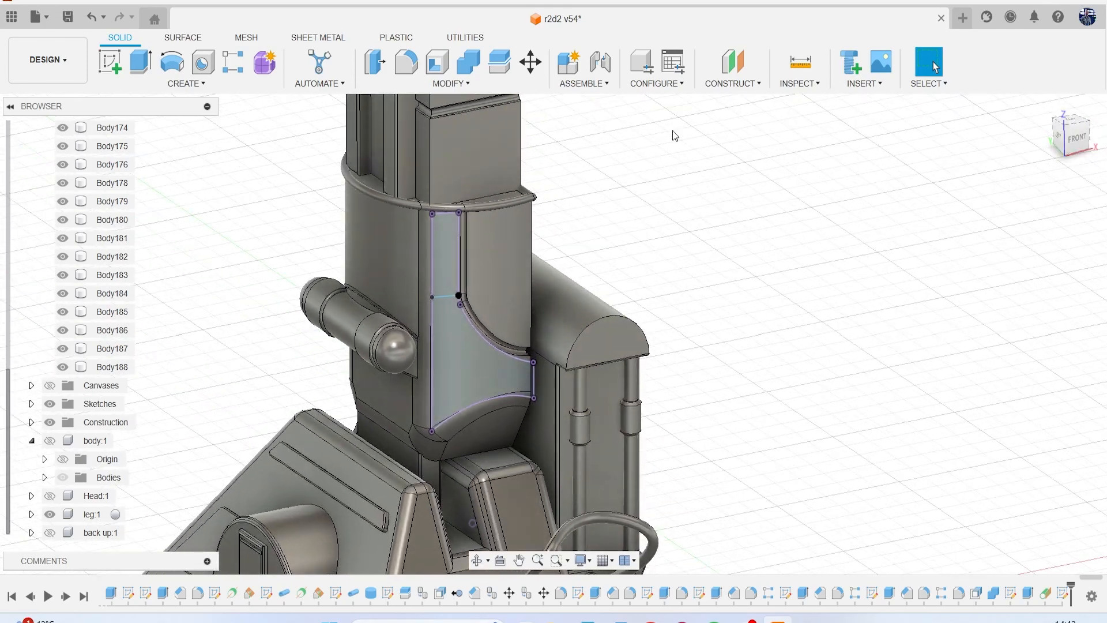
click(212, 82)
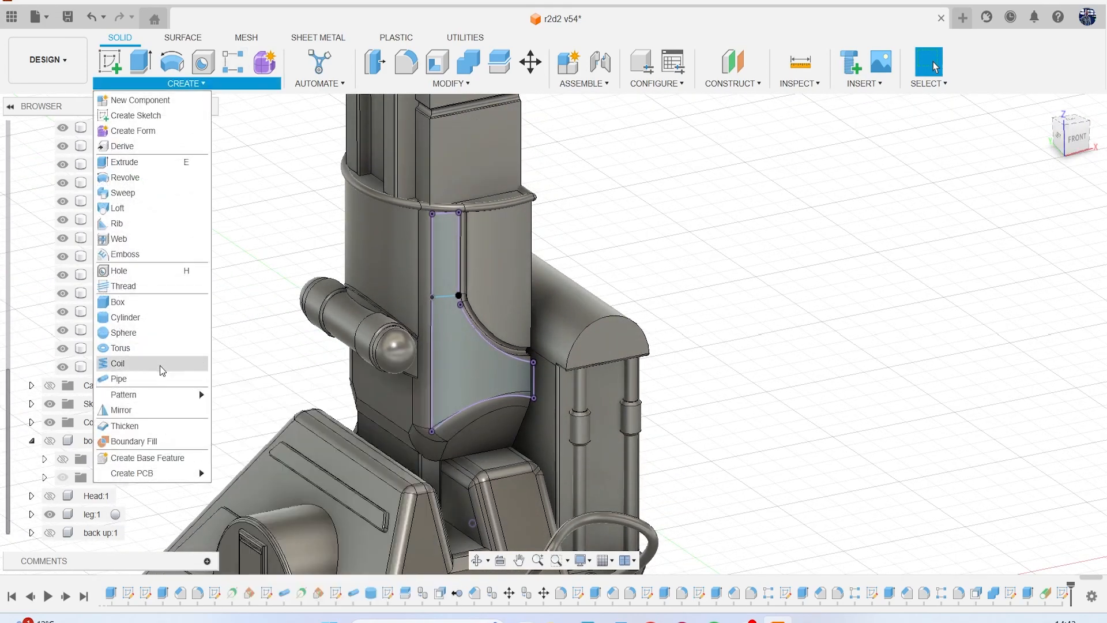
click(136, 256)
scroll(445, 392, up, 1)
click(478, 379)
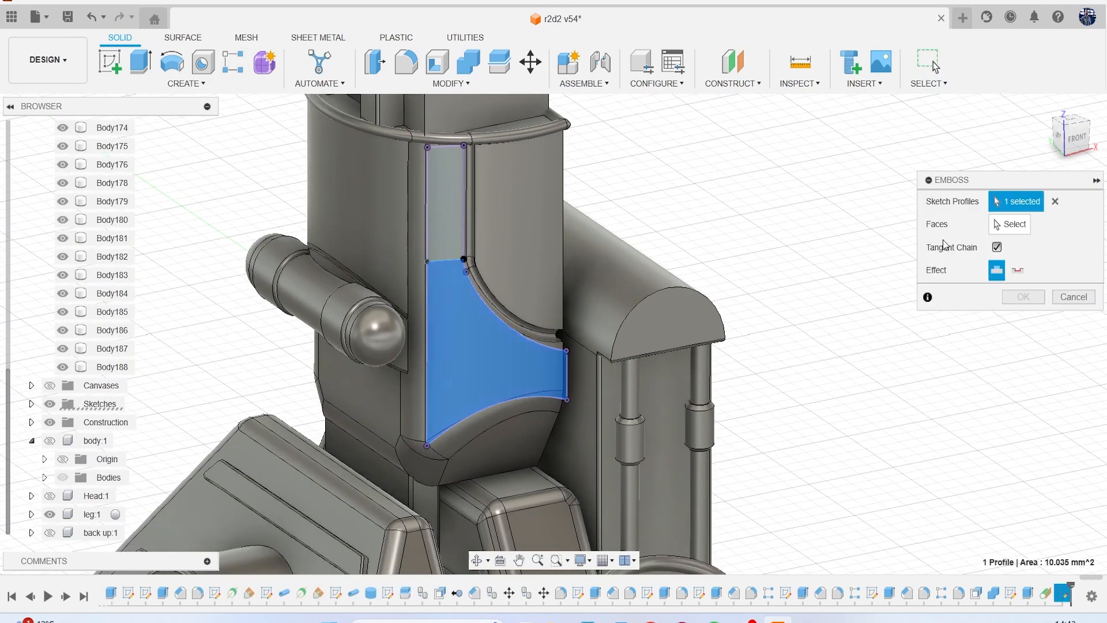
click(449, 235)
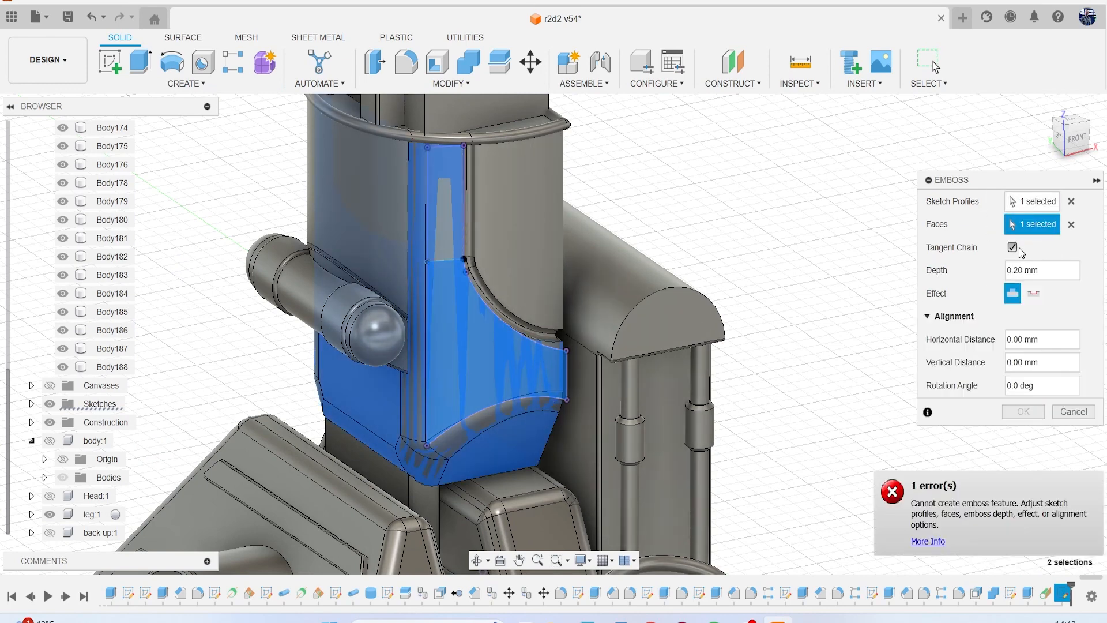
click(1080, 228)
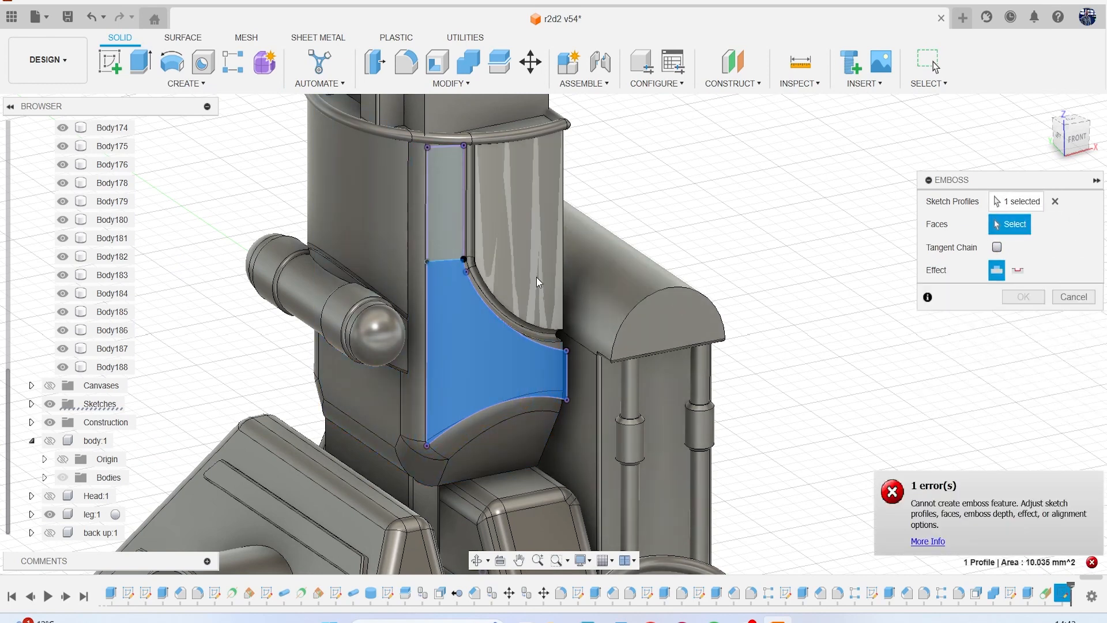
click(445, 238)
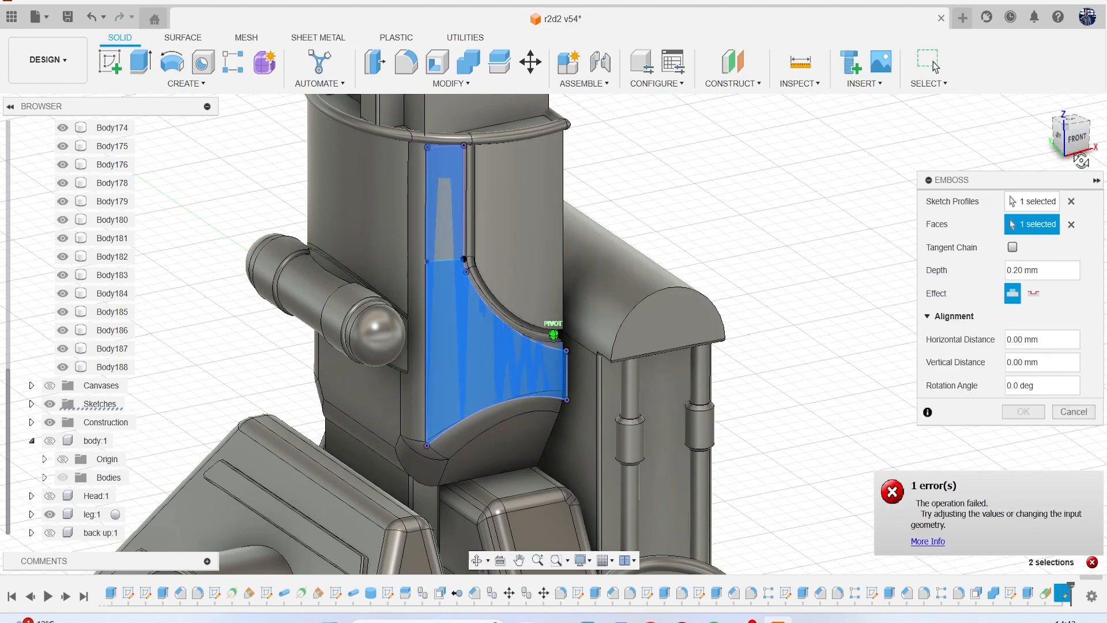
Try the deboss effect on the same profile and face, and discard the feature.
click(1070, 122)
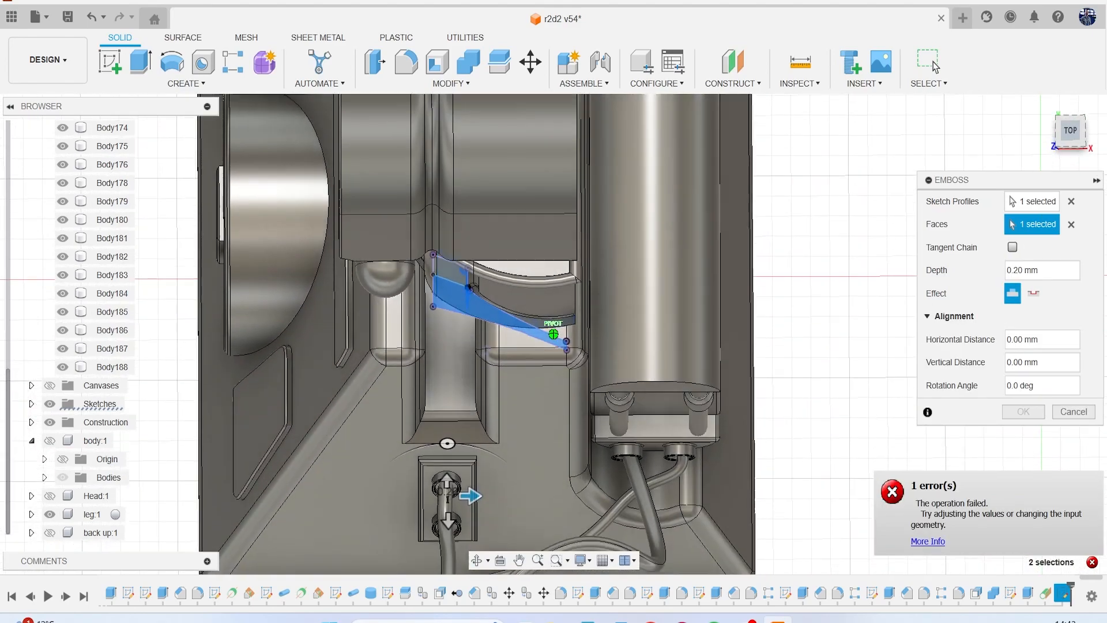
mouse_move(518, 415)
shift+middle_down()
mouse_move(542, 346)
mouse_move(534, 277)
mouse_move(539, 268)
mouse_move(606, 282)
shift+middle_up()
shift+middle_drag(817, 395, 823, 395)
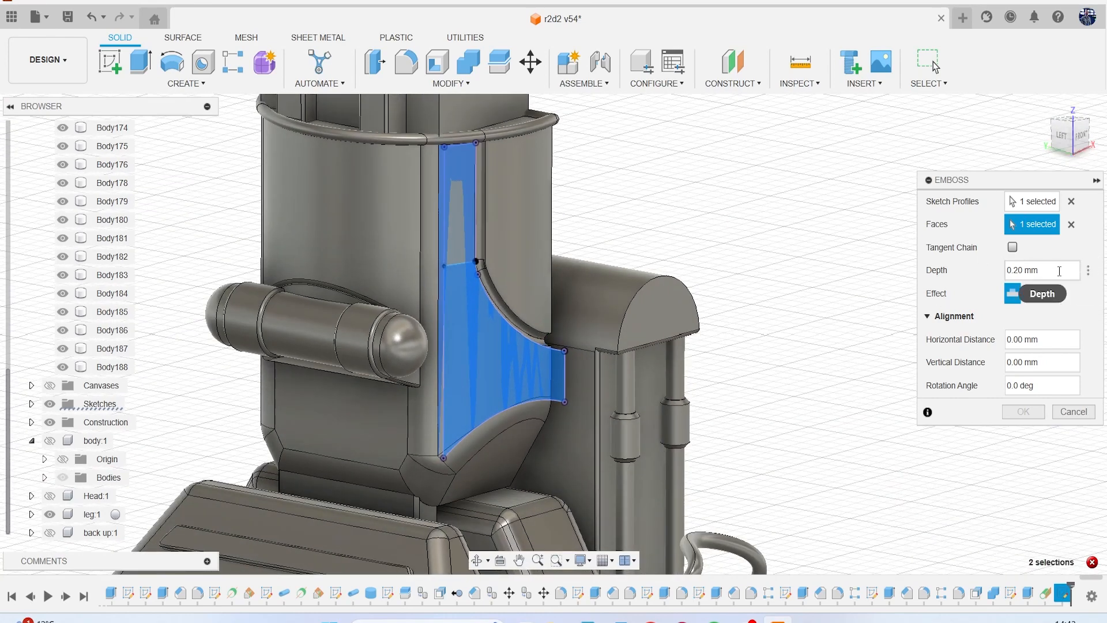
click(1040, 300)
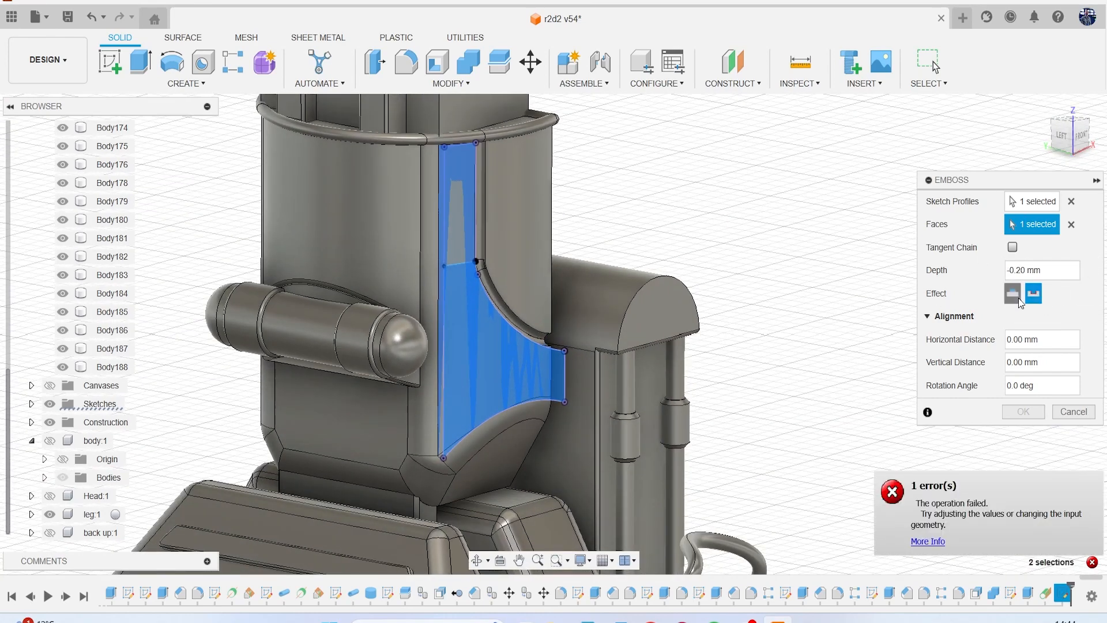
click(1049, 271)
click(1071, 413)
click(539, 379)
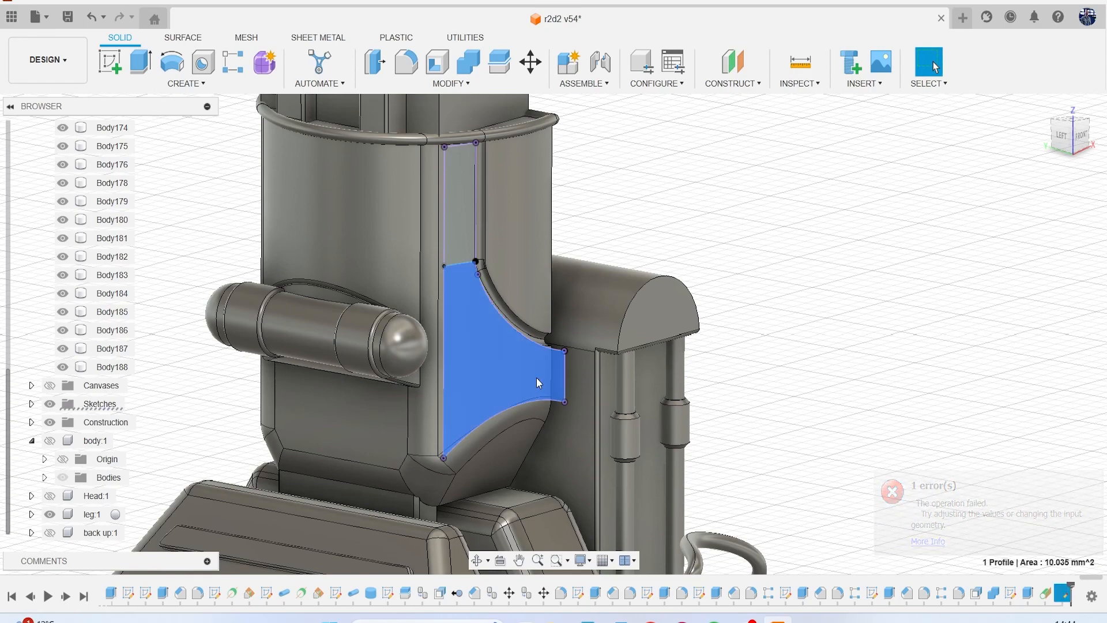
key(e)
mouse_move(1056, 142)
mouse_down()
mouse_move(1094, 161)
mouse_move(1053, 530)
mouse_move(1055, 488)
mouse_up()
drag(1065, 151, 1074, 143)
scroll(502, 288, up, 5)
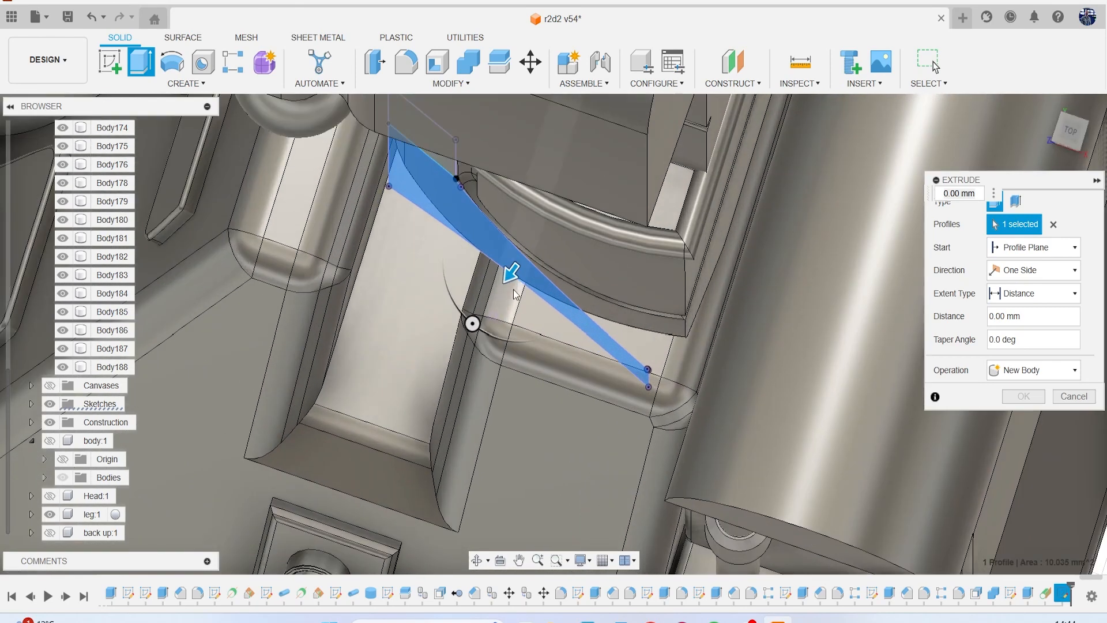
drag(523, 271, 544, 247)
mouse_move(1066, 142)
mouse_down()
mouse_move(1065, 103)
mouse_move(1066, 129)
mouse_up()
drag(541, 245, 513, 284)
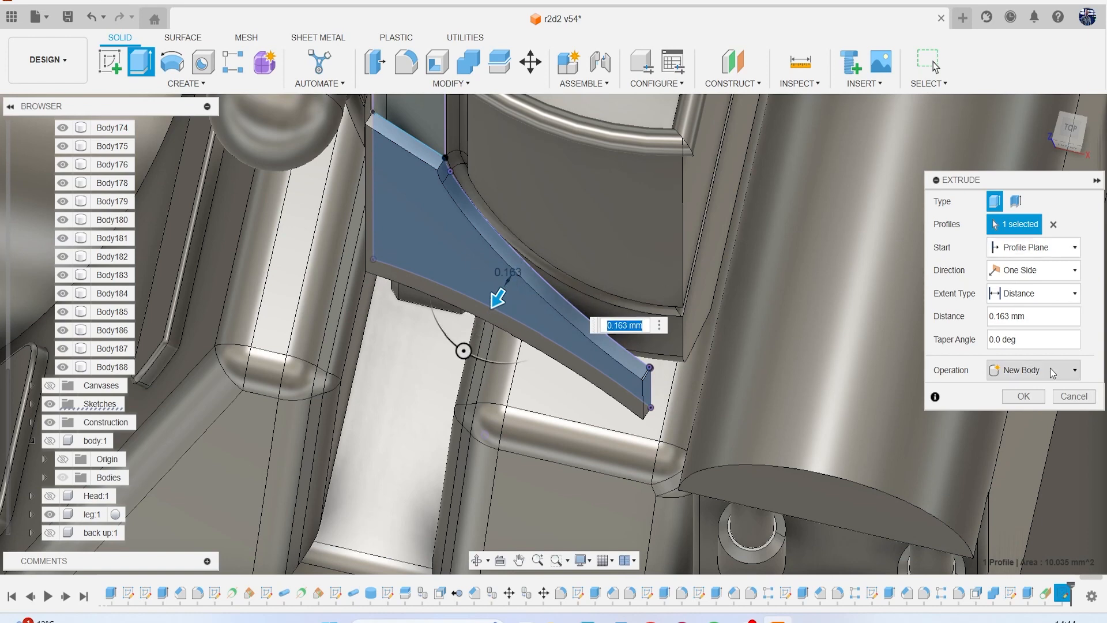
click(1074, 396)
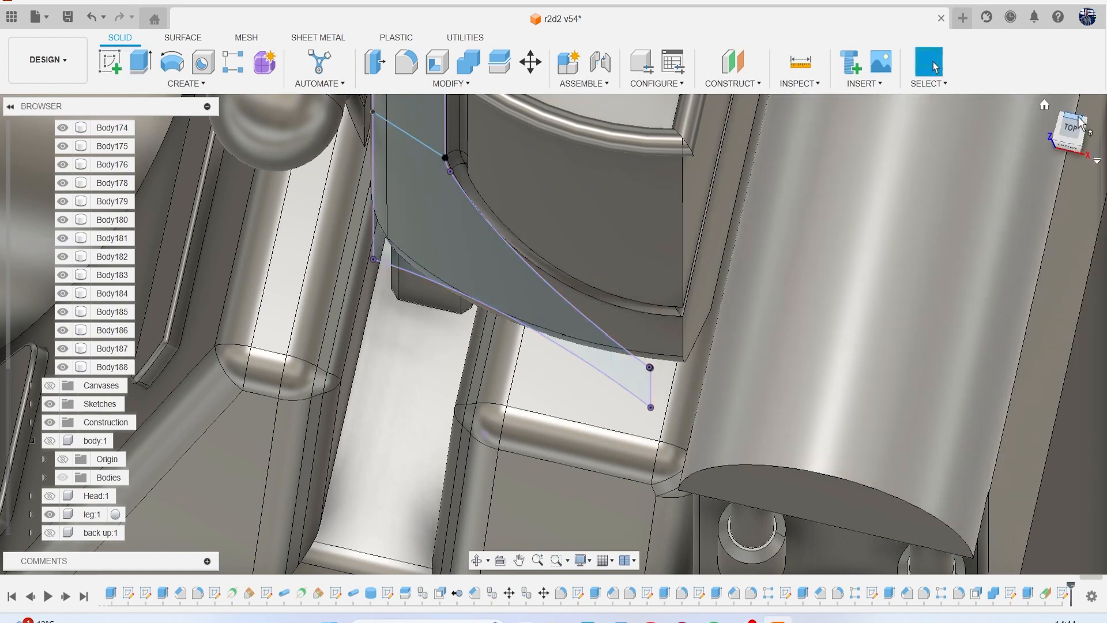
Reopen the tangent-plane sketch for editing in the front view.
drag(1073, 124, 1068, 131)
click(1070, 143)
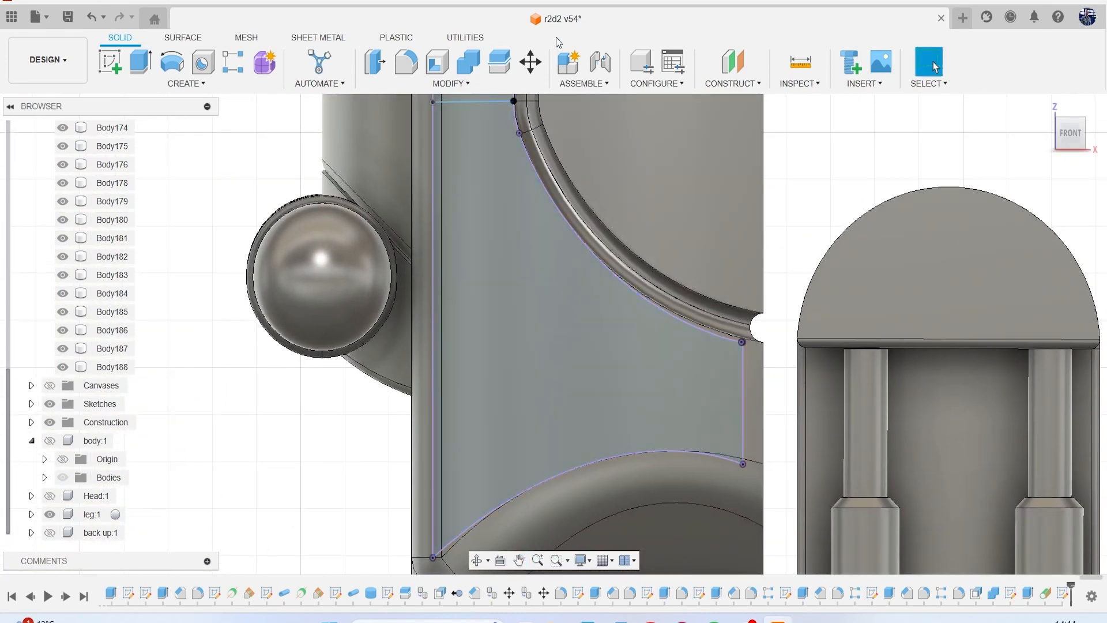
right_click(1063, 594)
click(1039, 430)
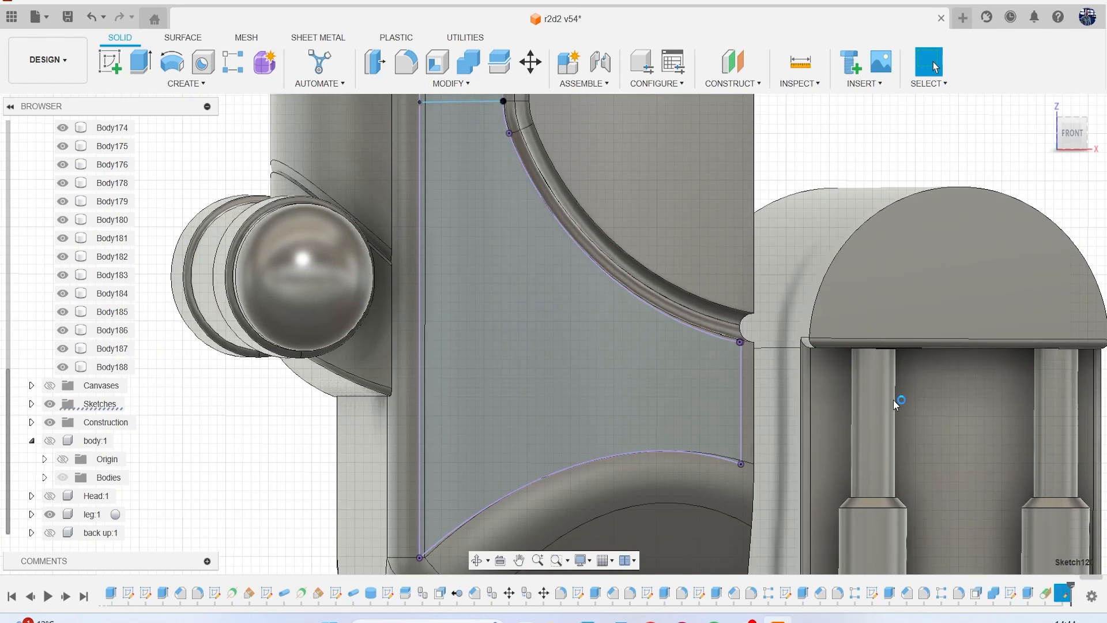
click(335, 62)
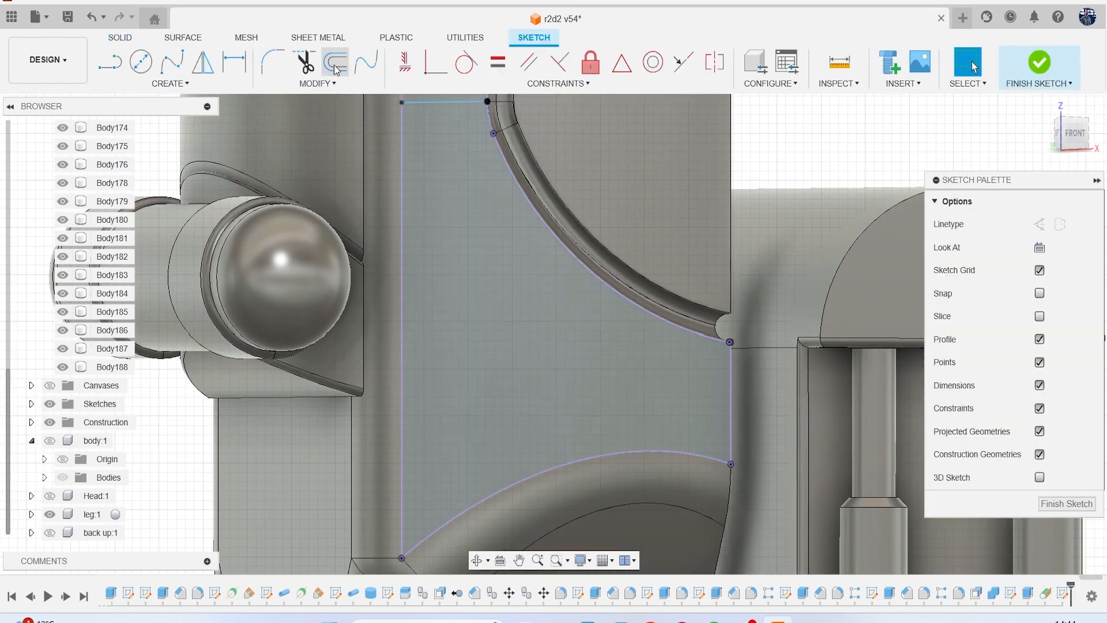
click(435, 103)
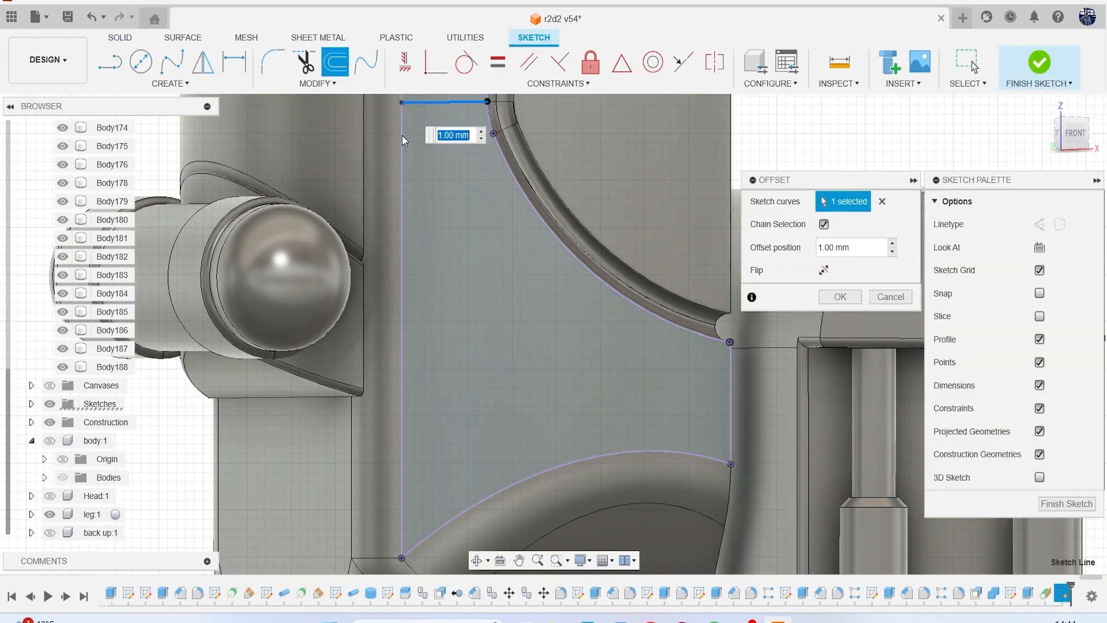
scroll(490, 272, down, 1)
scroll(566, 268, up, 1)
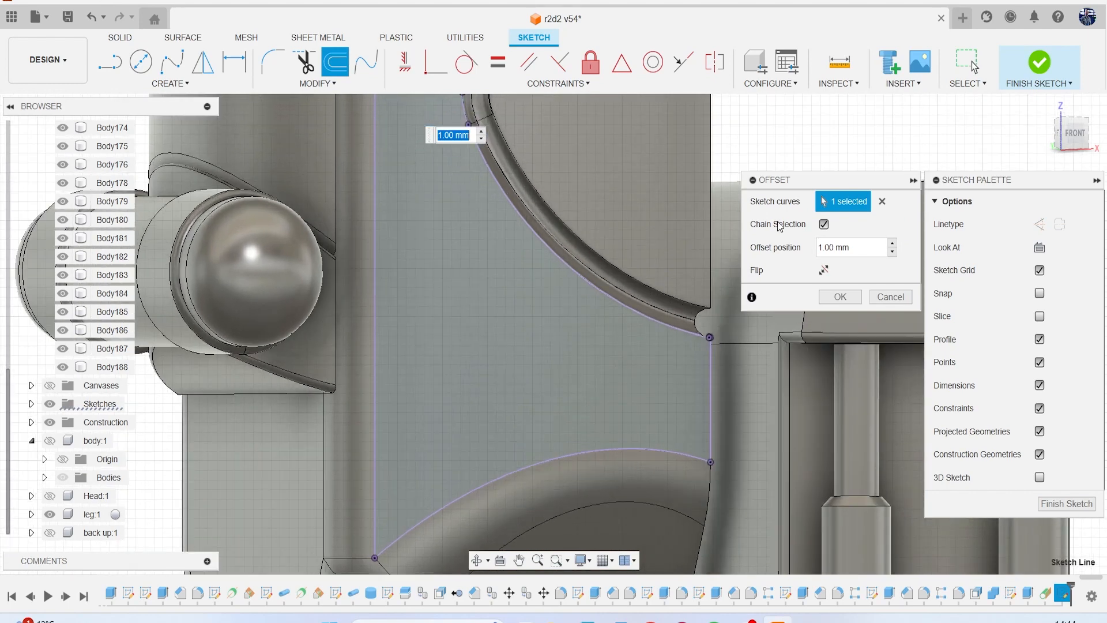
click(890, 297)
Offset the projected outline chain inward by 0.24 mm and finish the sketch.
scroll(485, 199, down, 1)
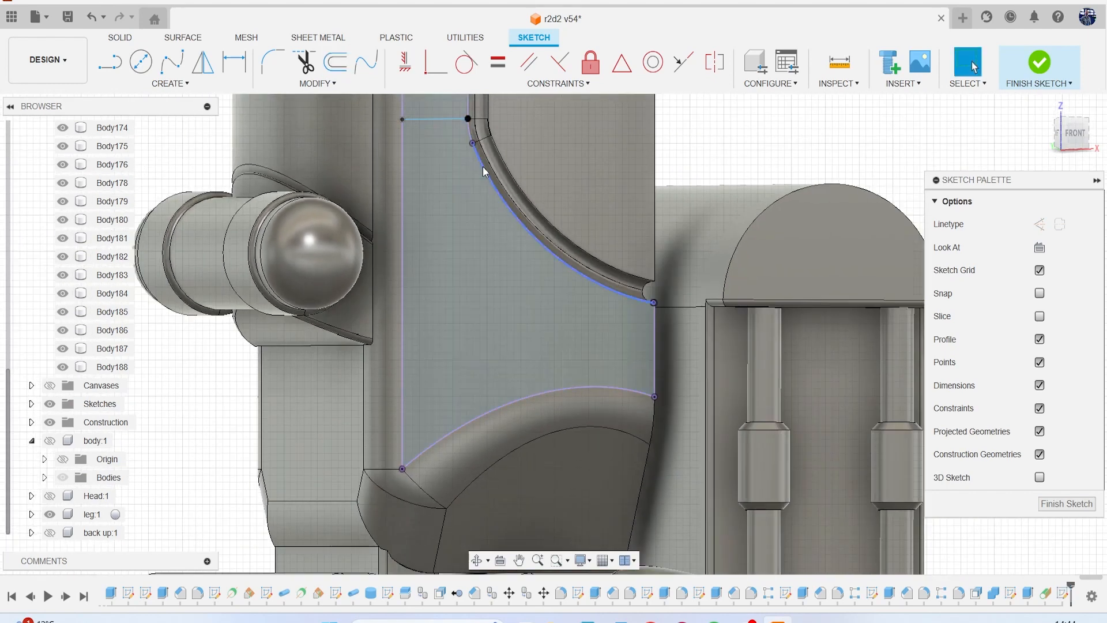
click(335, 62)
click(473, 145)
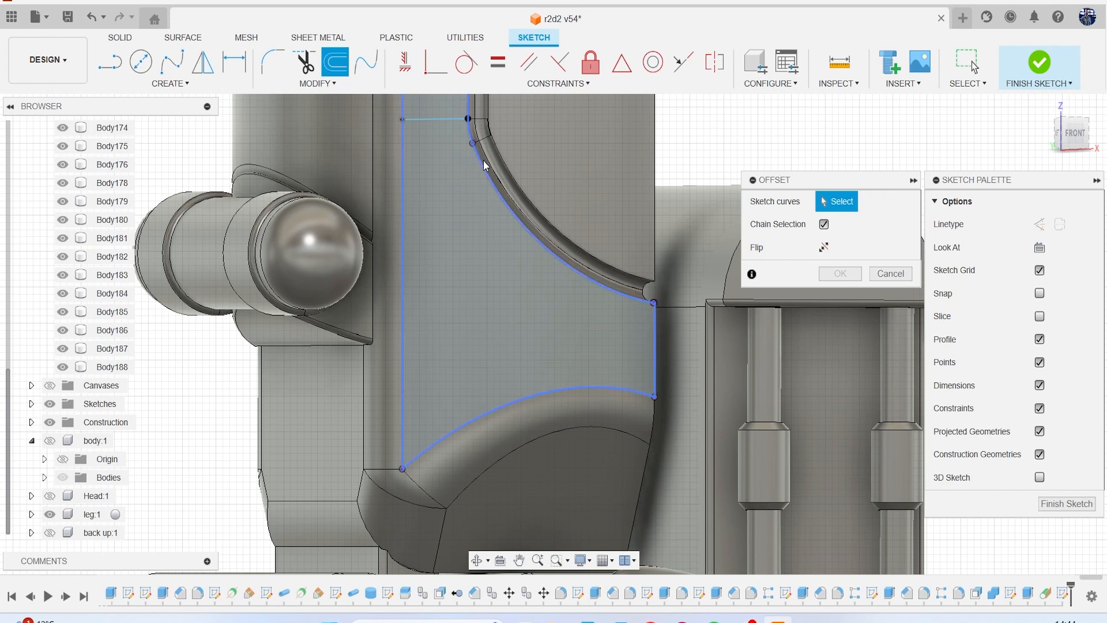
scroll(471, 184, down, 1)
drag(525, 146, 485, 217)
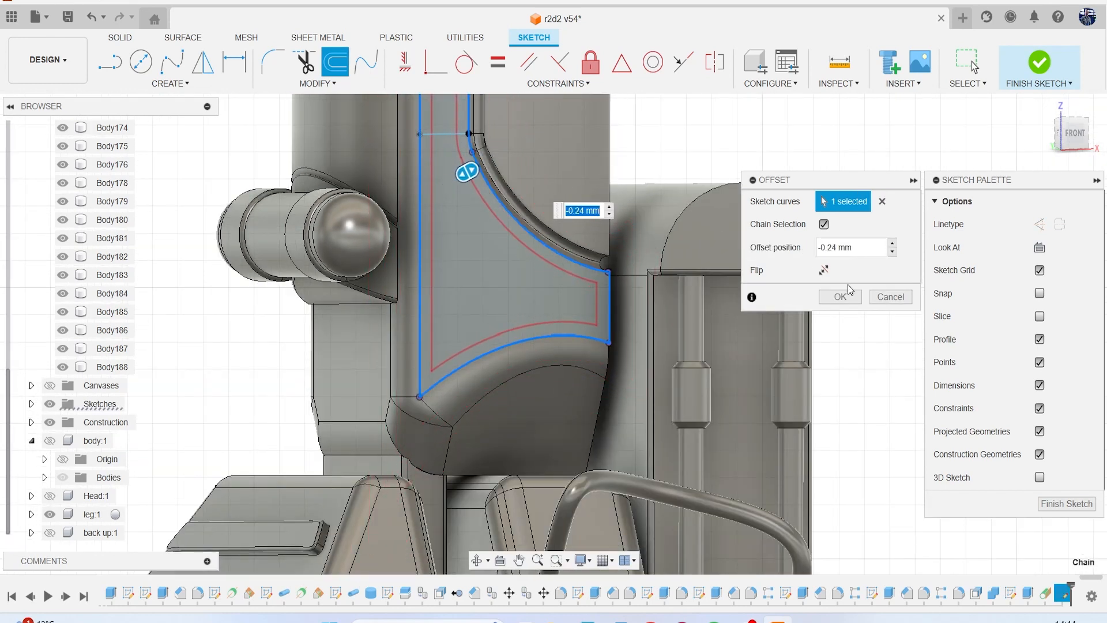
click(840, 297)
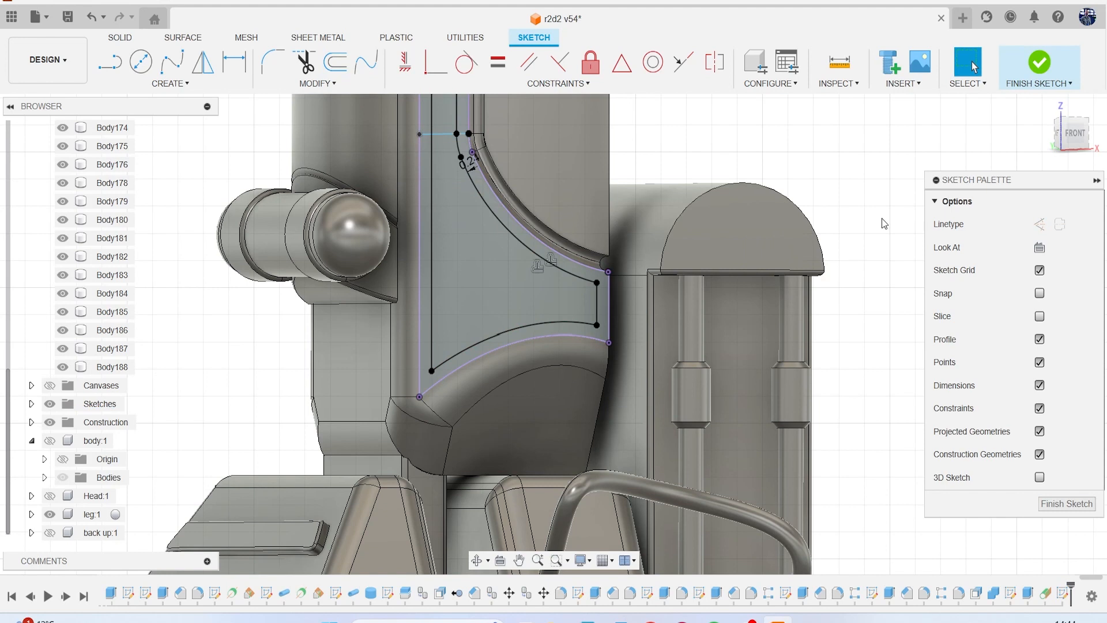
click(1037, 68)
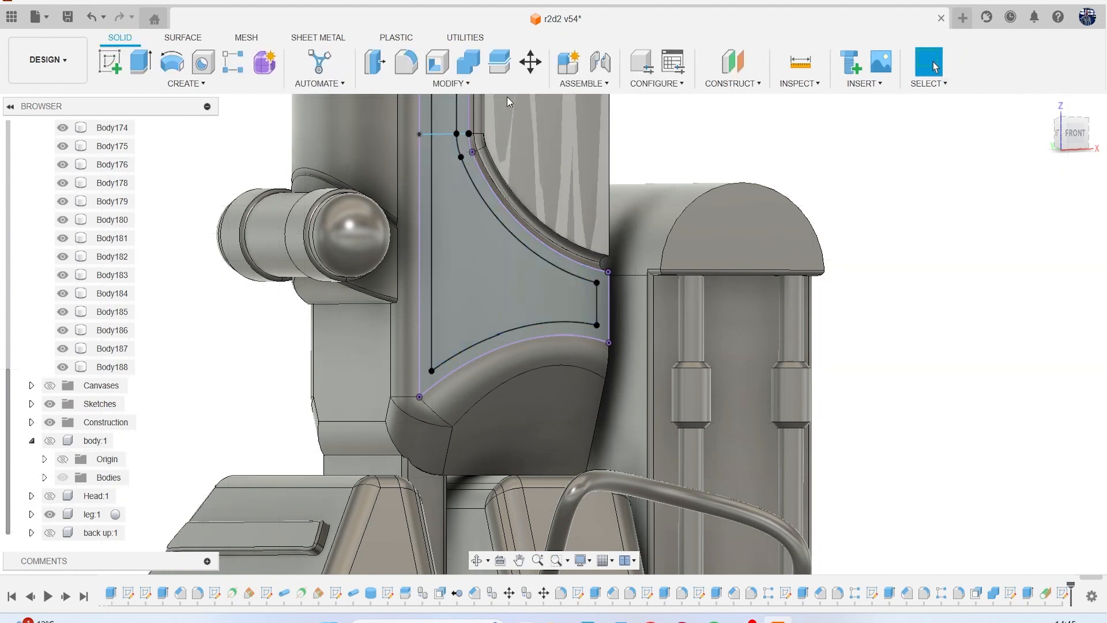
Split the lower leg body with the inner offset profile, keeping the splitting tool extended.
click(497, 63)
click(478, 217)
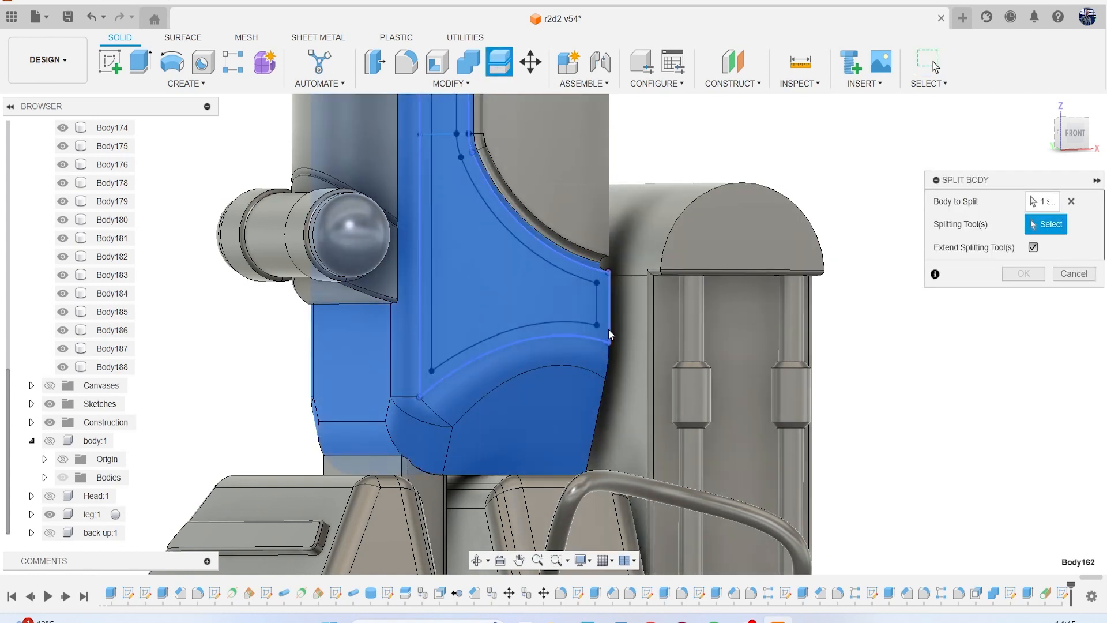
click(583, 324)
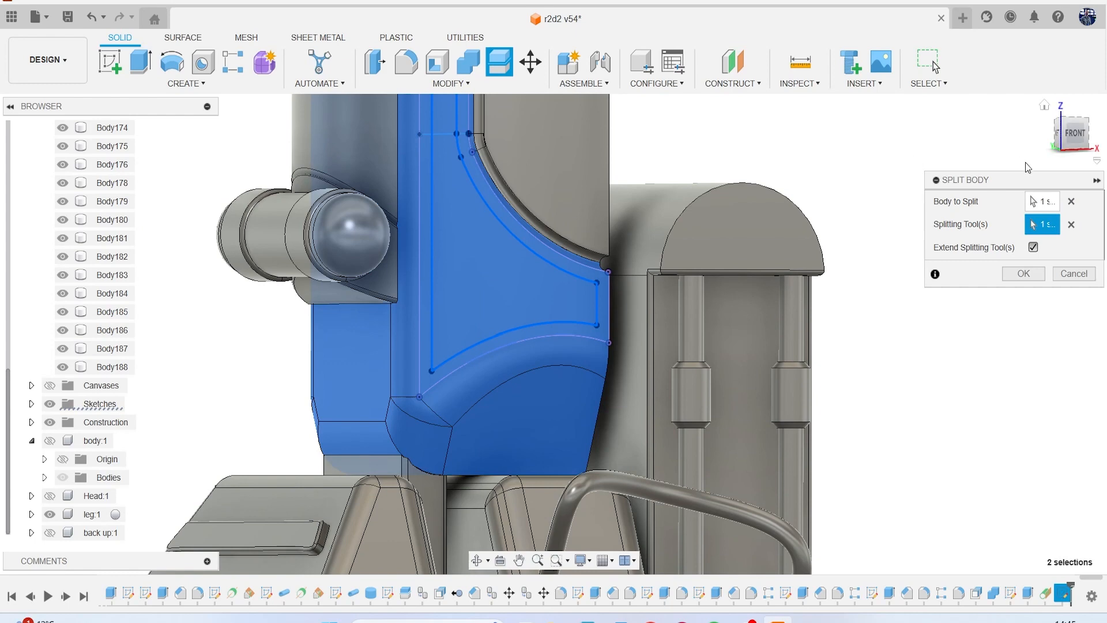
drag(1084, 153, 1051, 154)
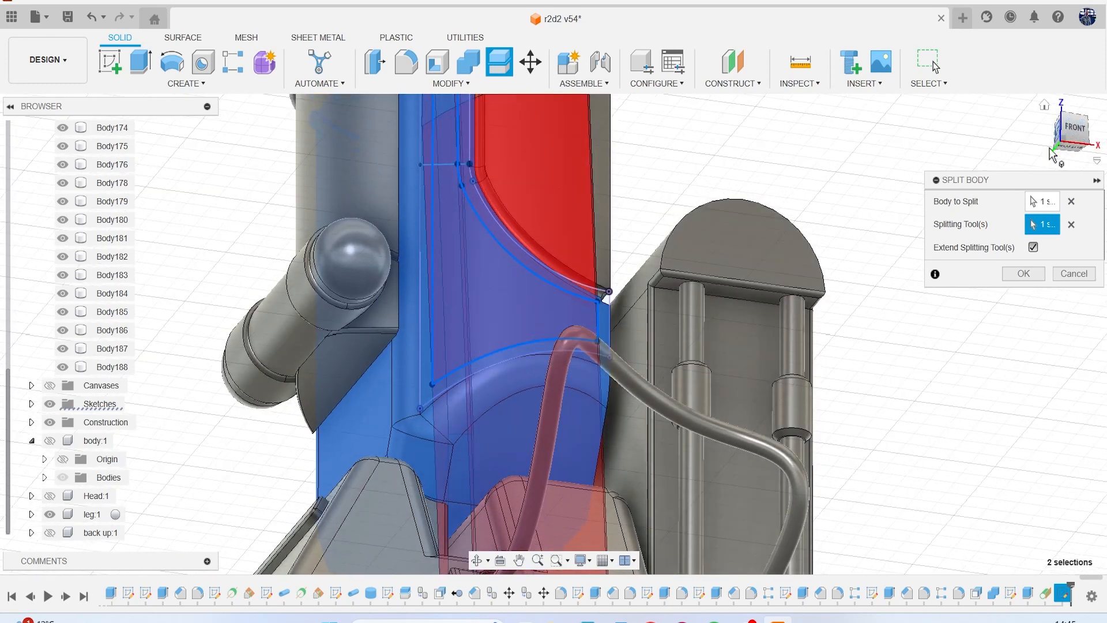
click(1026, 275)
scroll(877, 253, down, 5)
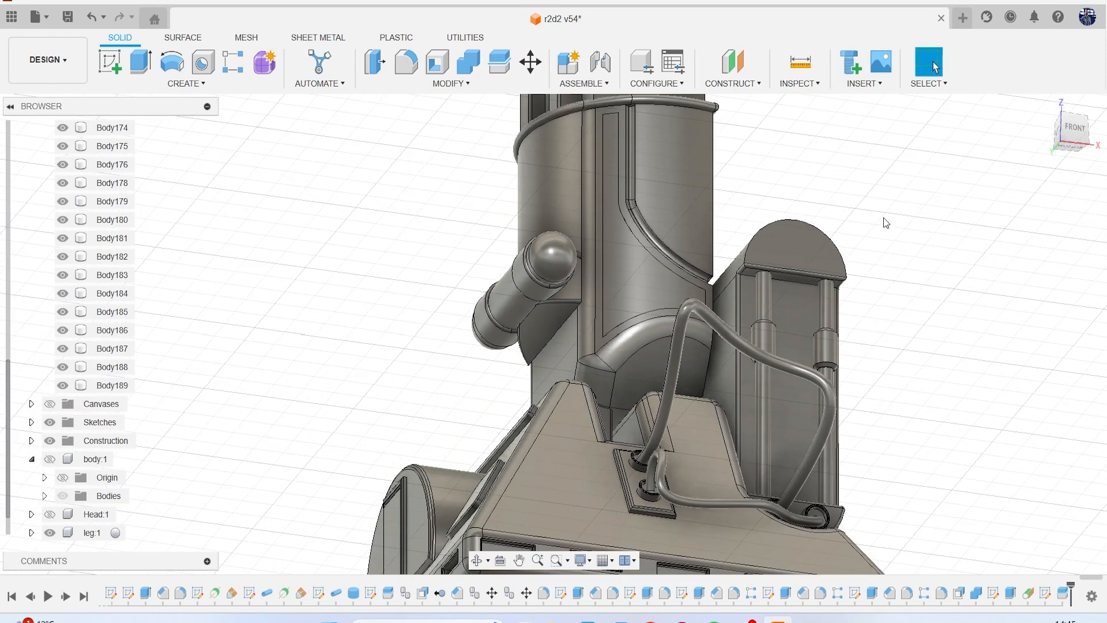
Offset the split panel's outer face outward by about 0.41 mm.
mouse_move(1074, 151)
mouse_down()
mouse_move(1044, 173)
mouse_move(904, 155)
mouse_move(865, 161)
mouse_up()
drag(1002, 193, 969, 199)
scroll(922, 211, down, 2)
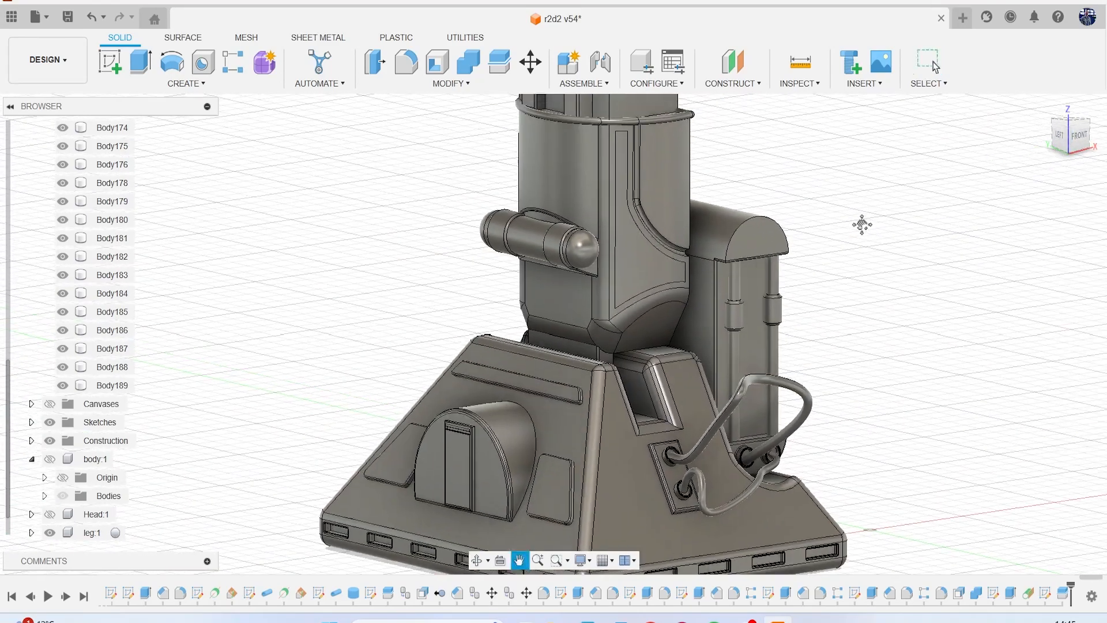
scroll(891, 218, up, 8)
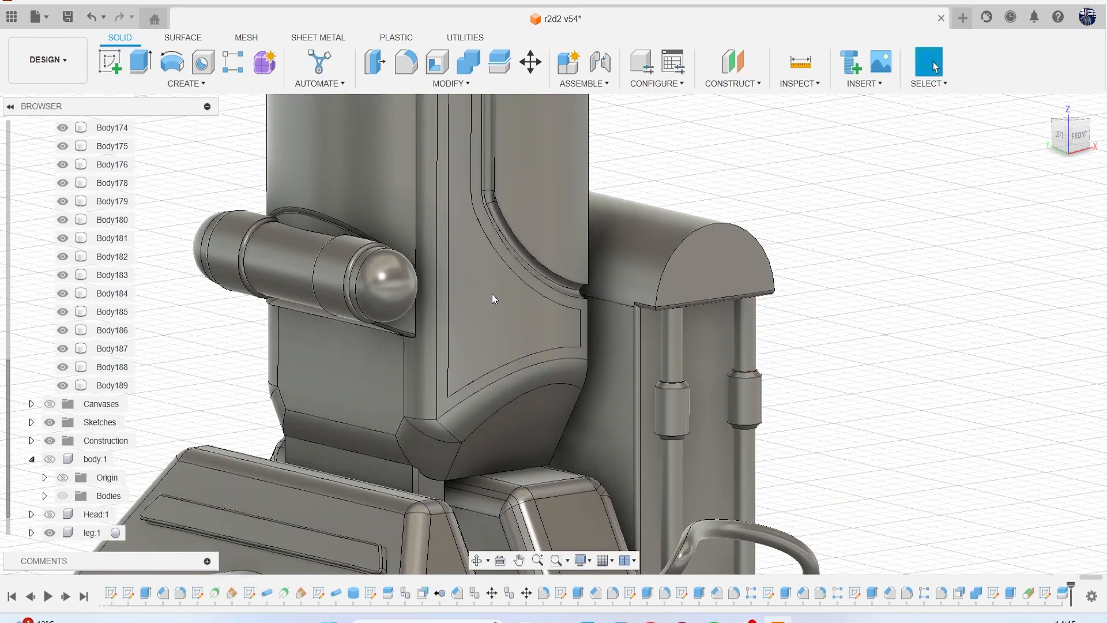
scroll(492, 293, down, 2)
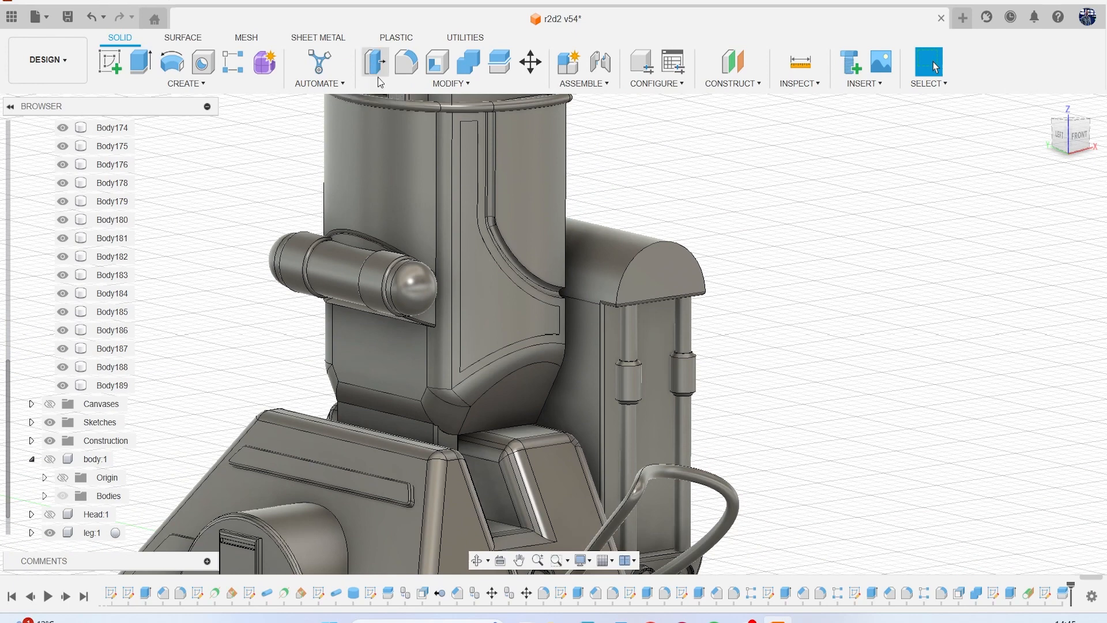
key(q)
click(503, 311)
drag(508, 311, 510, 314)
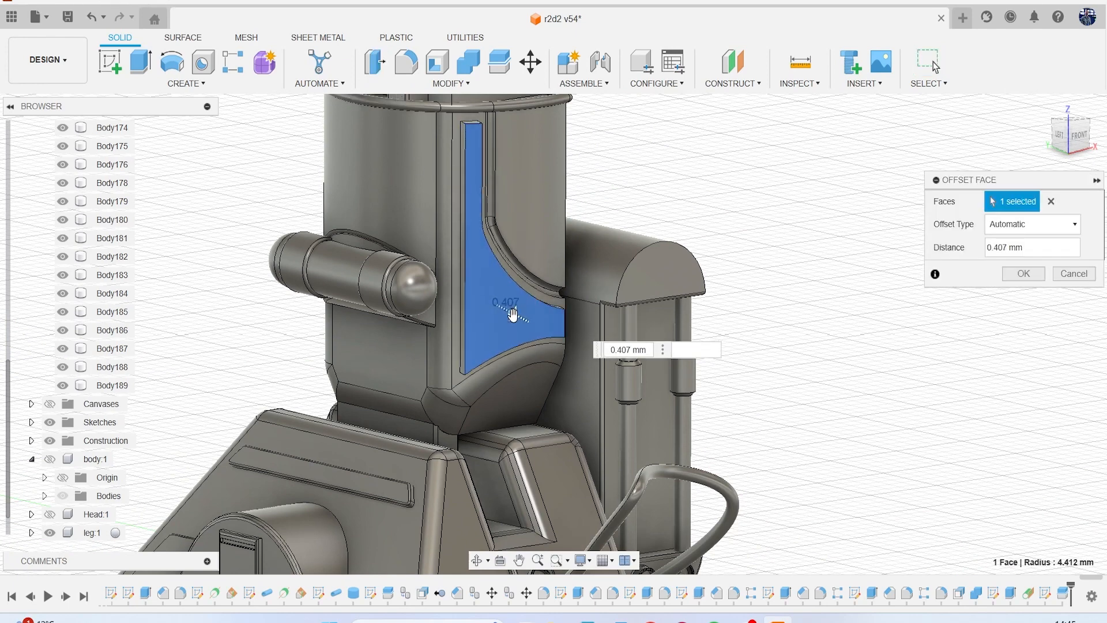
click(1023, 274)
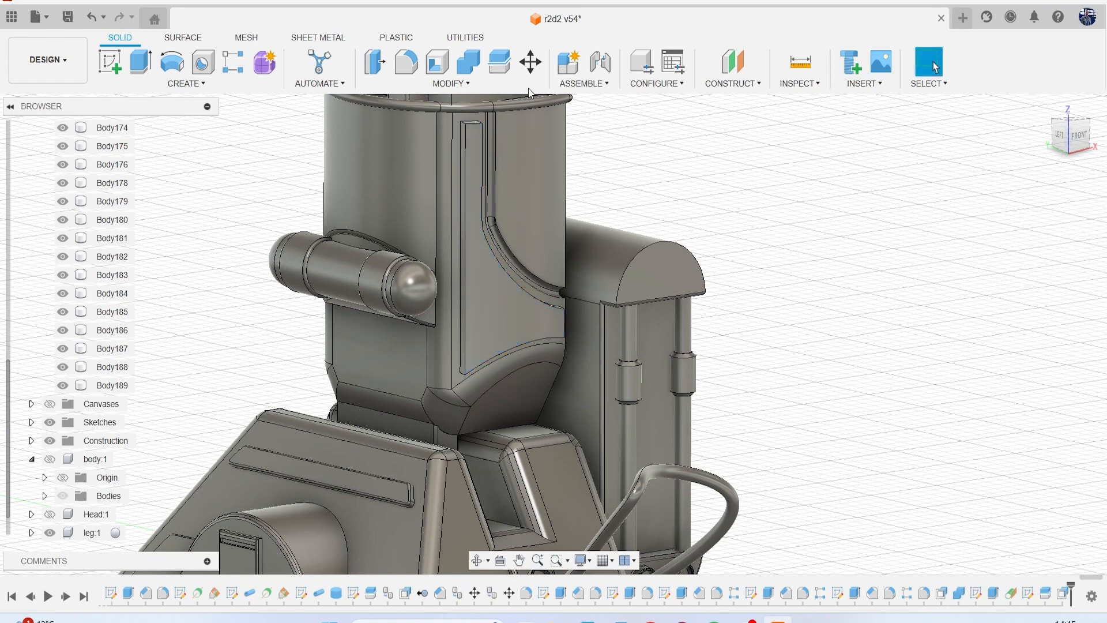
Chamfer the raised panel's outer face with an equal distance of 0.105 mm.
click(452, 83)
click(439, 127)
scroll(450, 150, up, 3)
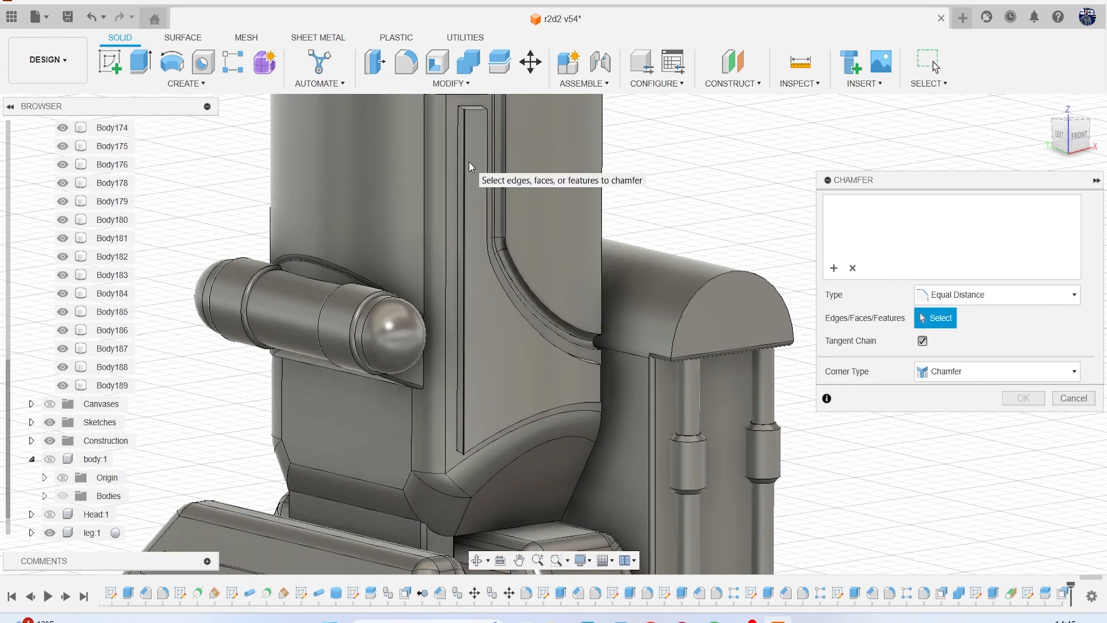
click(459, 280)
drag(462, 281, 463, 283)
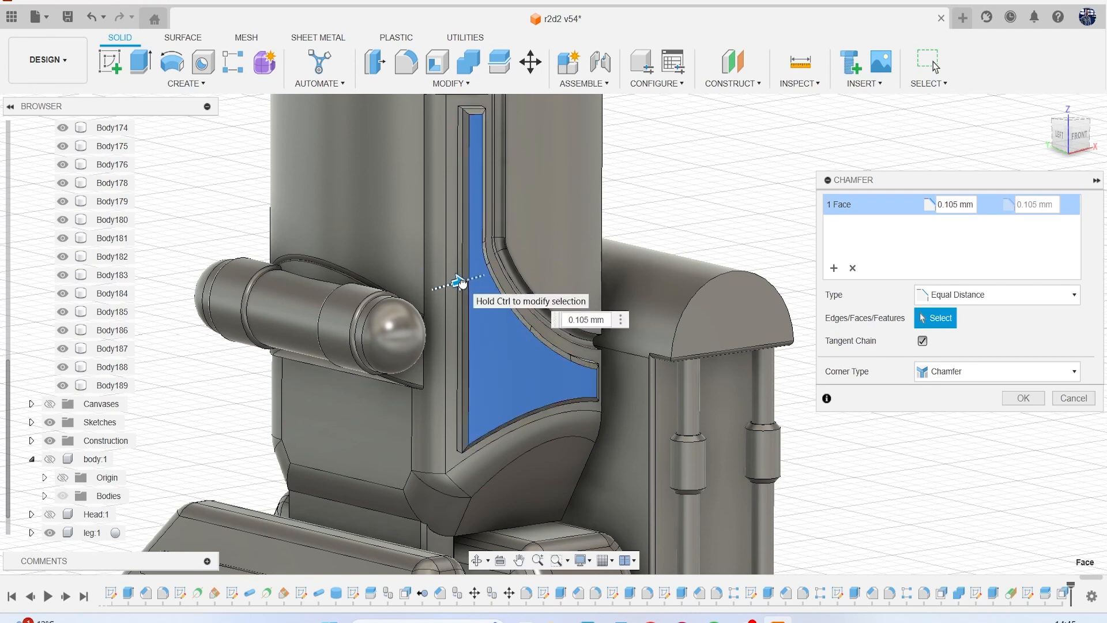
click(1021, 398)
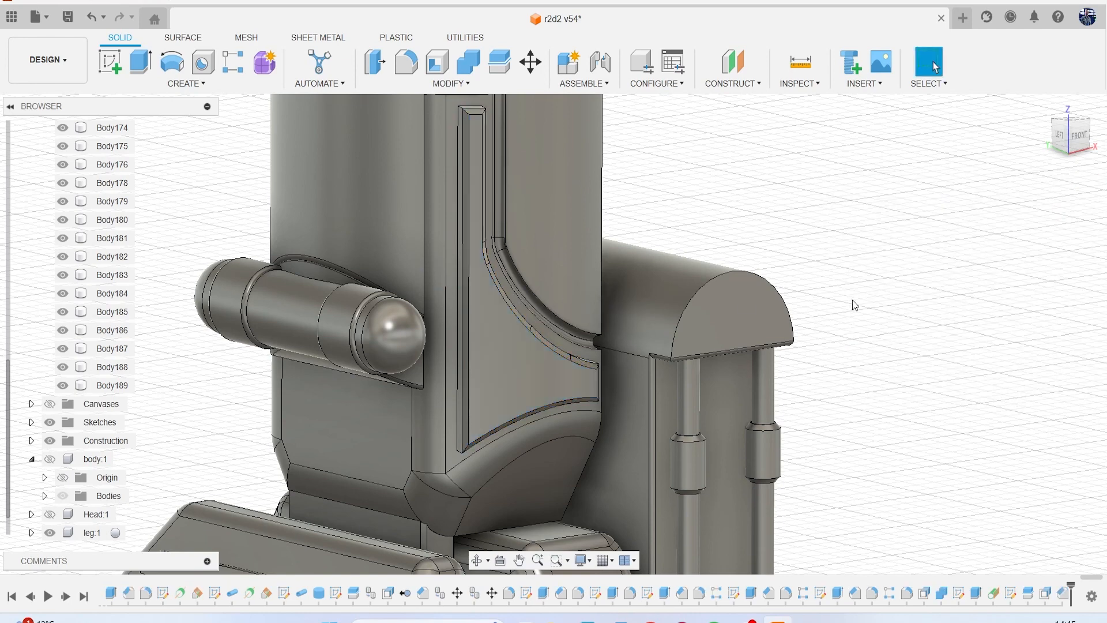
Combine the lower leg housing with its two adjoining curved bodies using Join, without keeping the tool bodies.
scroll(839, 293, down, 5)
mouse_move(1073, 143)
mouse_down()
mouse_move(1032, 151)
mouse_move(1105, 155)
mouse_move(960, 111)
mouse_up()
click(468, 62)
scroll(586, 198, up, 5)
click(597, 209)
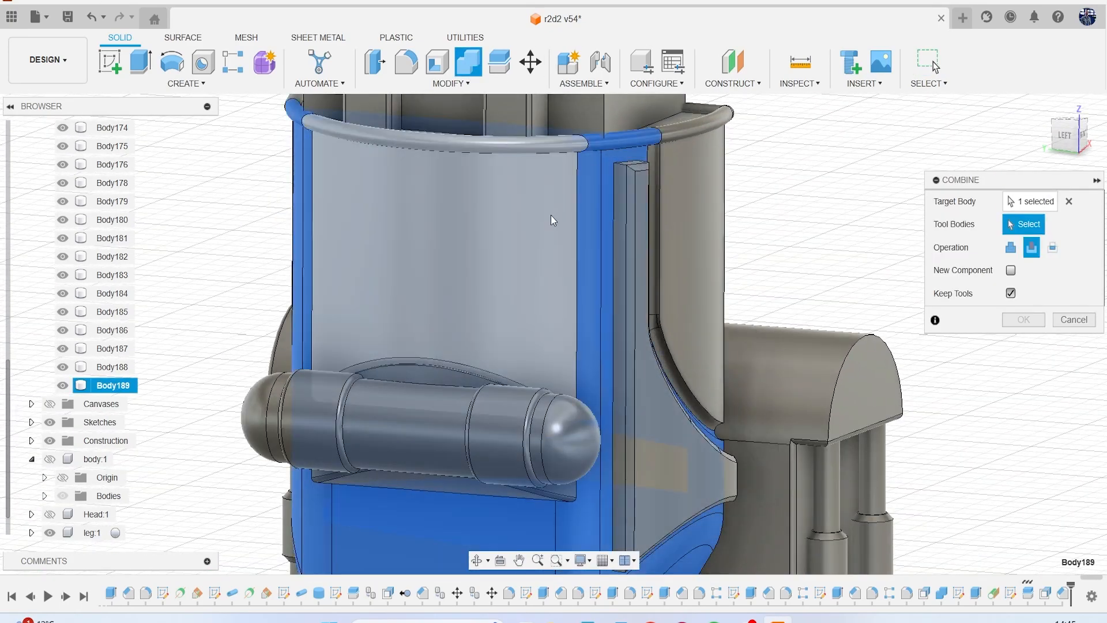
click(556, 212)
click(710, 208)
scroll(528, 199, down, 3)
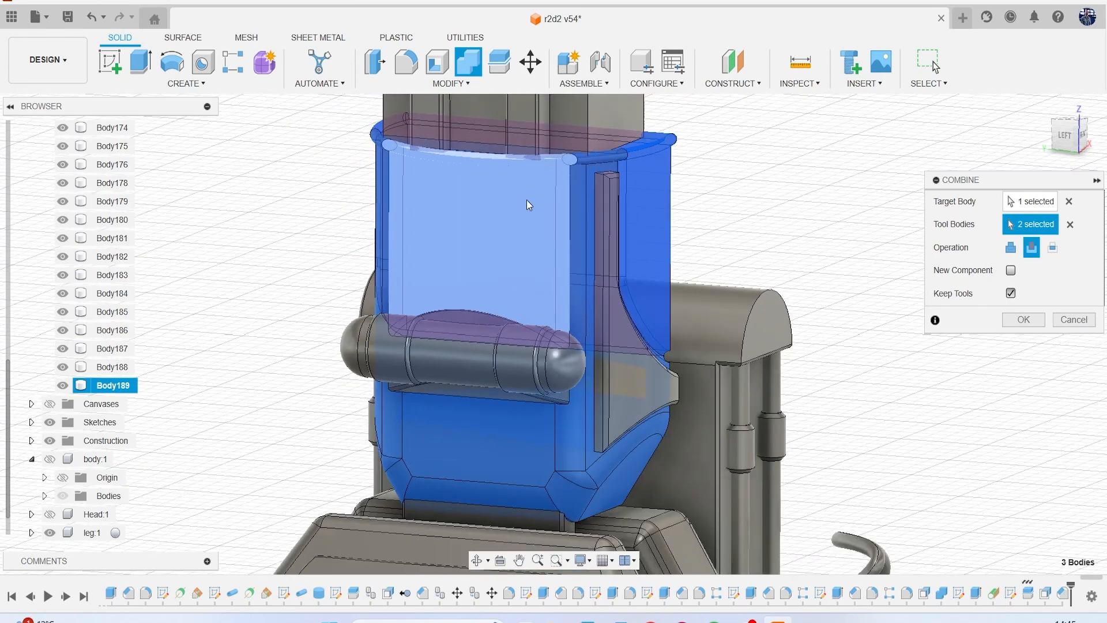
scroll(529, 202, down, 2)
click(1011, 248)
click(1010, 292)
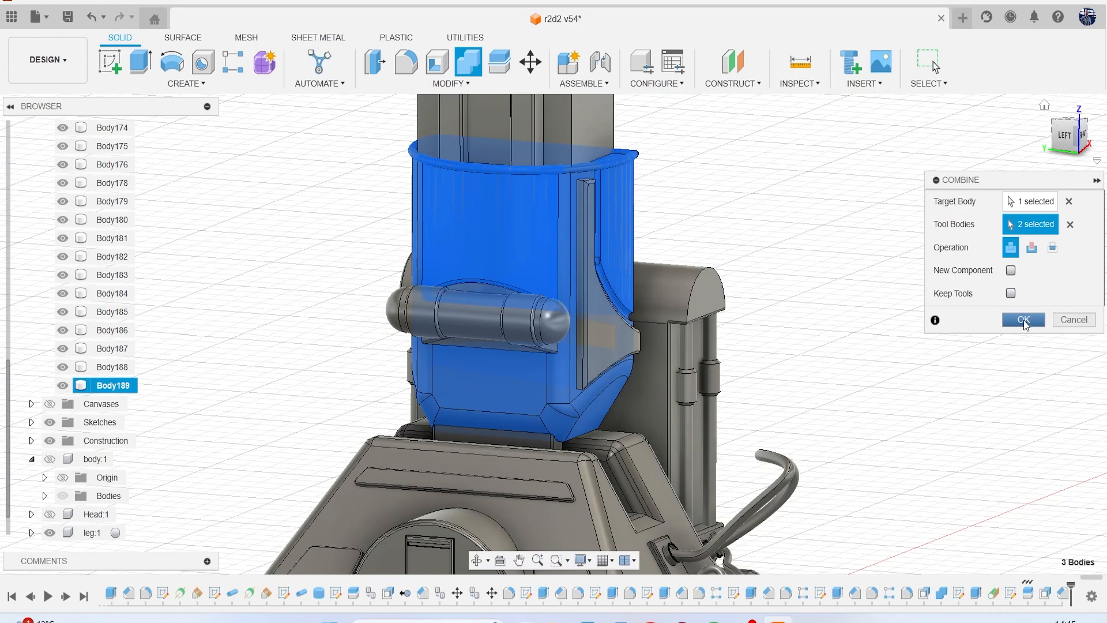
click(1023, 321)
Create a construction axis through the curved outer face of the lower leg housing.
click(1060, 148)
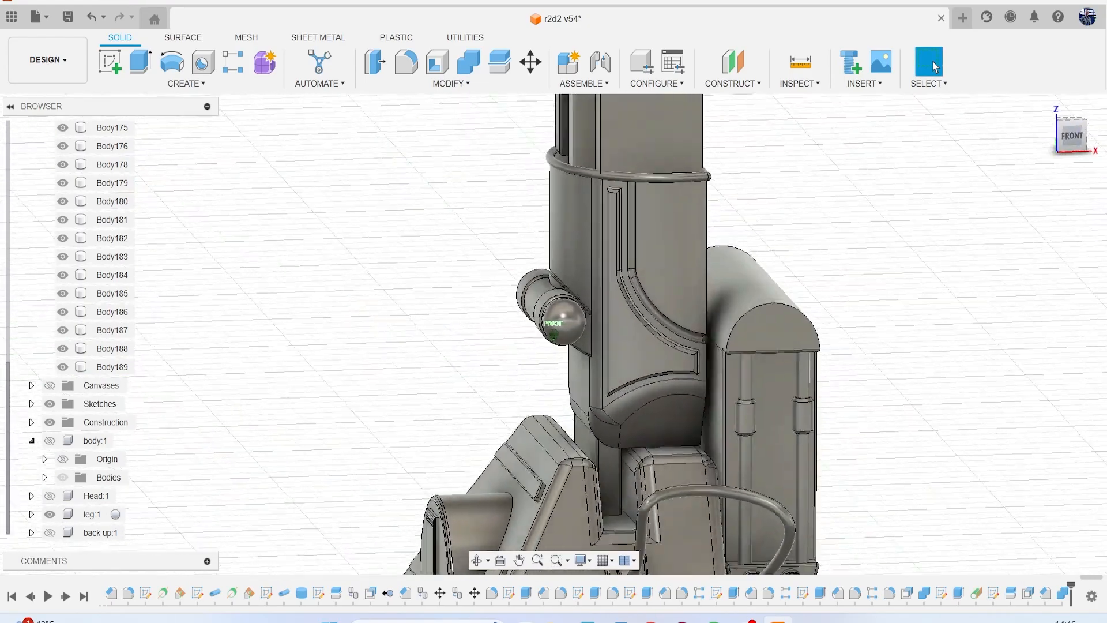
mouse_move(553, 334)
shift+middle_down()
mouse_move(663, 369)
mouse_move(588, 340)
mouse_move(692, 340)
mouse_move(733, 363)
mouse_move(795, 349)
mouse_move(694, 397)
mouse_move(694, 411)
shift+middle_up()
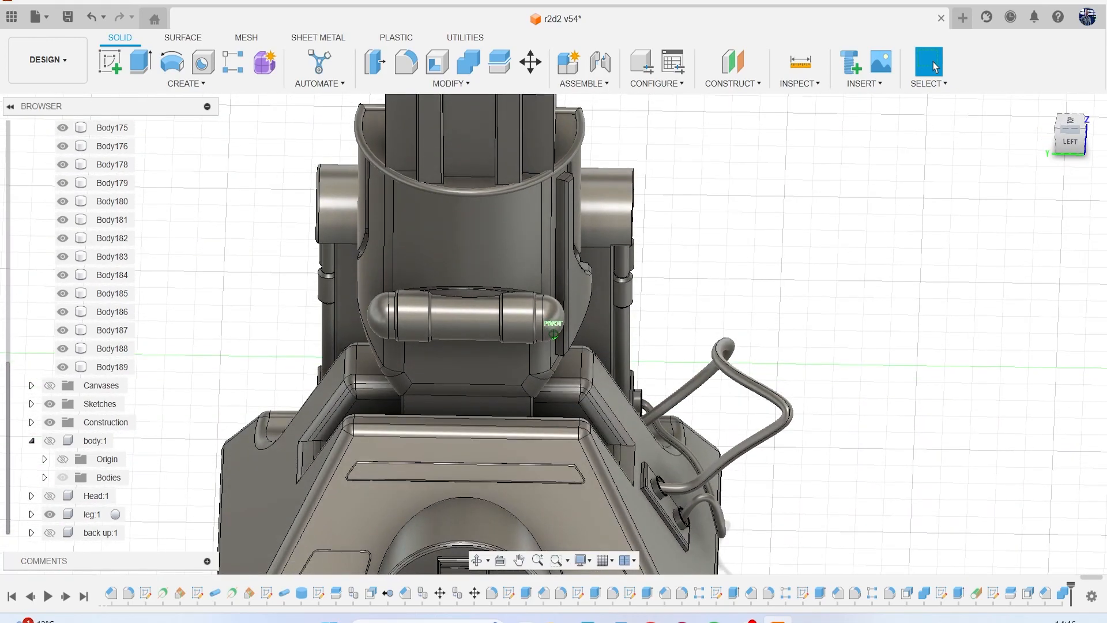
shift+middle_drag(695, 411, 693, 435)
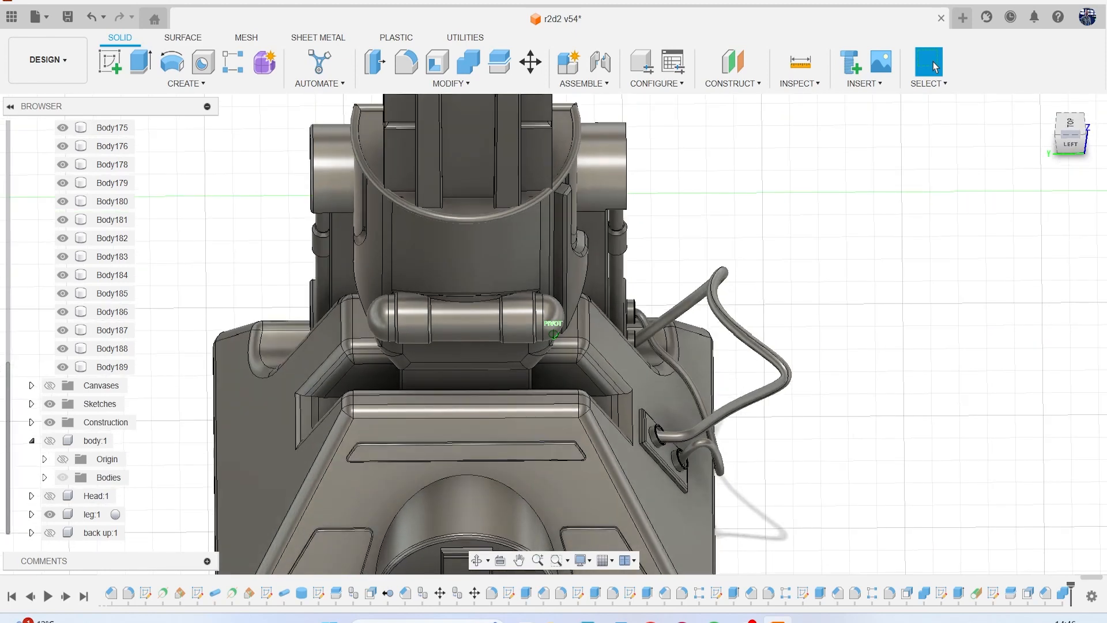
click(745, 83)
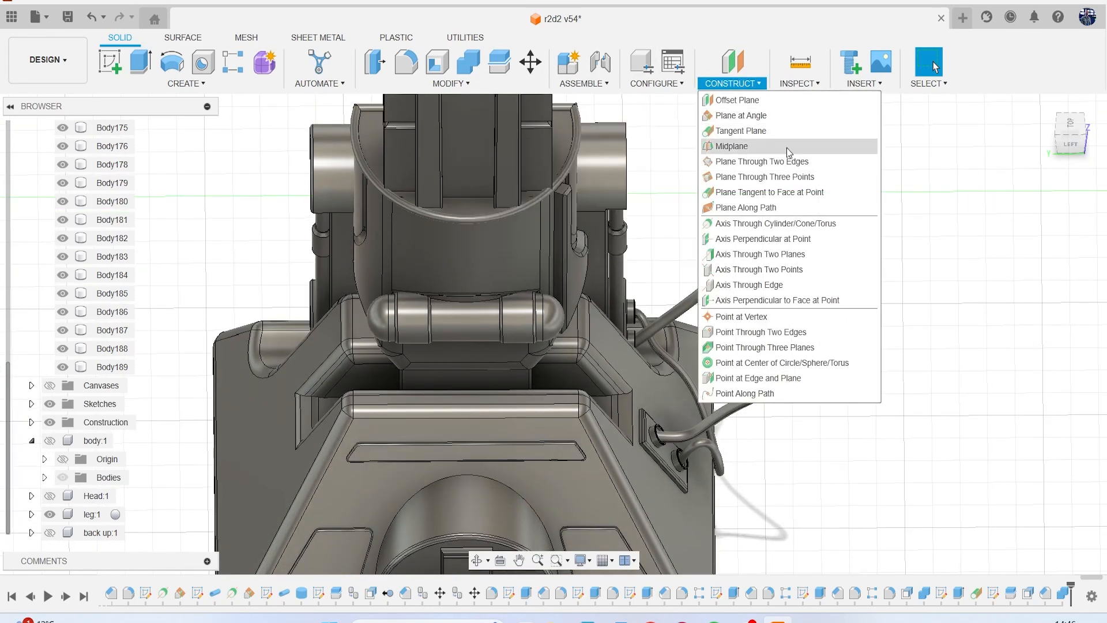
click(798, 224)
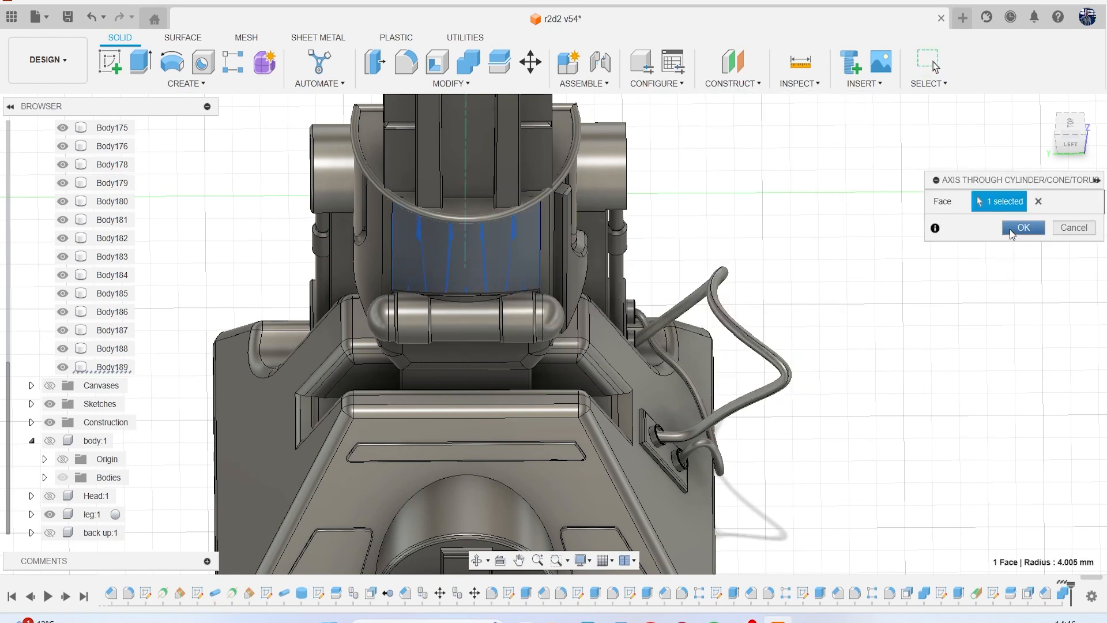
click(1009, 228)
Create a construction plane through the new axis at an angle of 90 degrees.
click(728, 83)
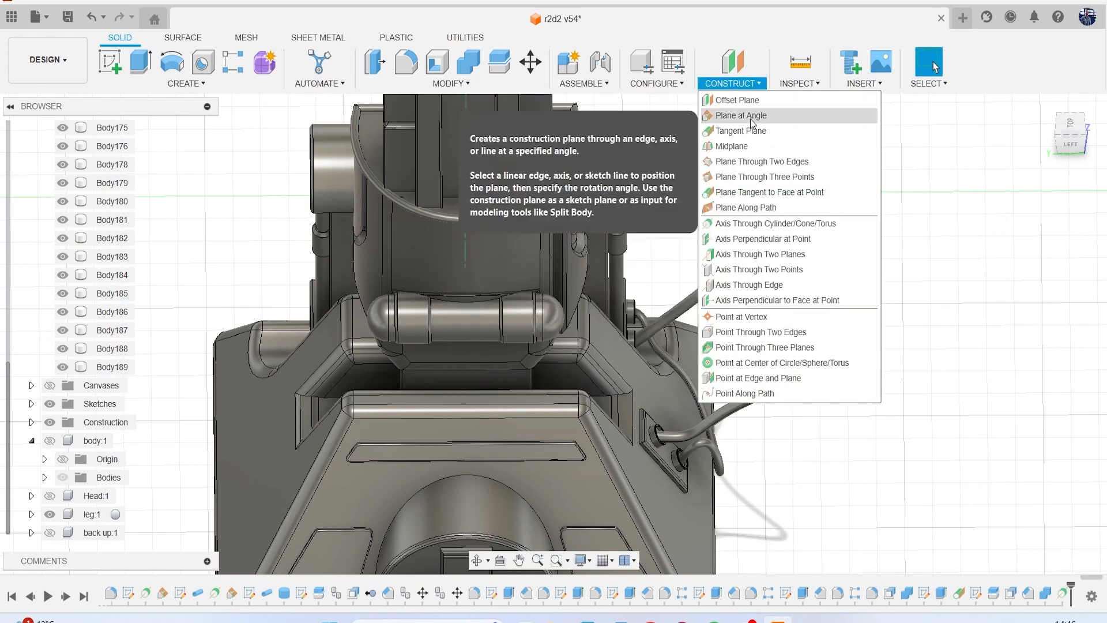
click(744, 115)
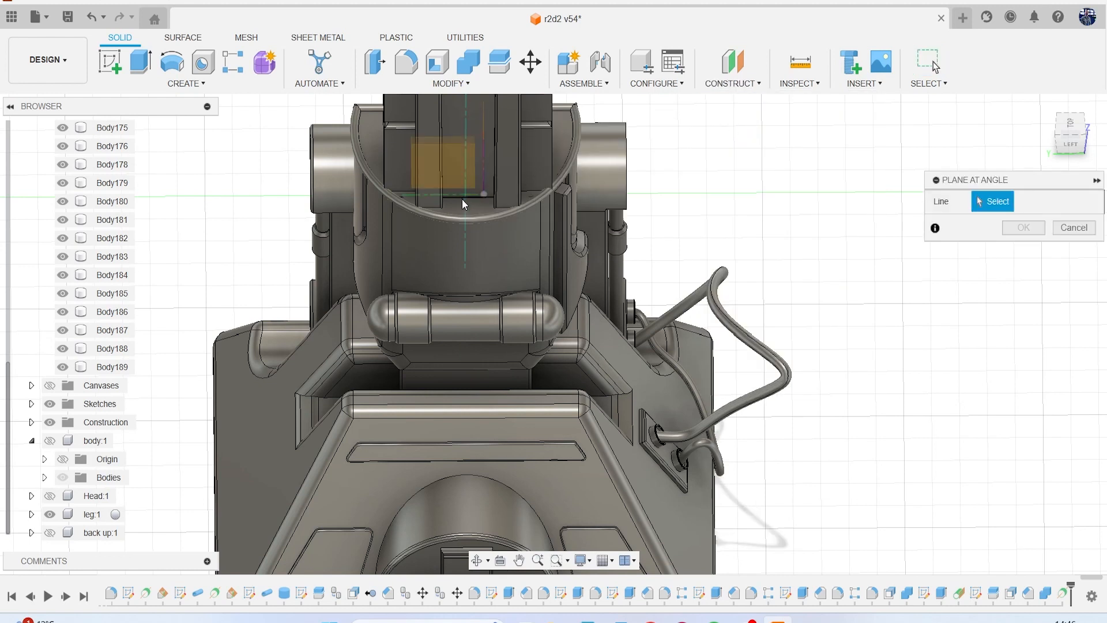
click(464, 201)
text(9)
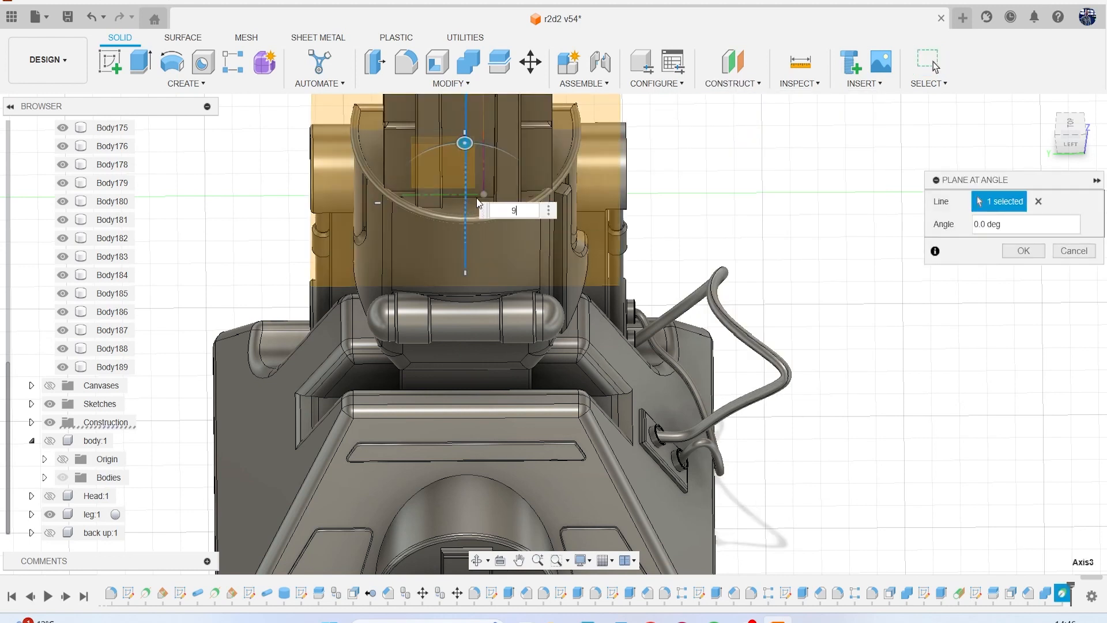
text(0)
key(Return)
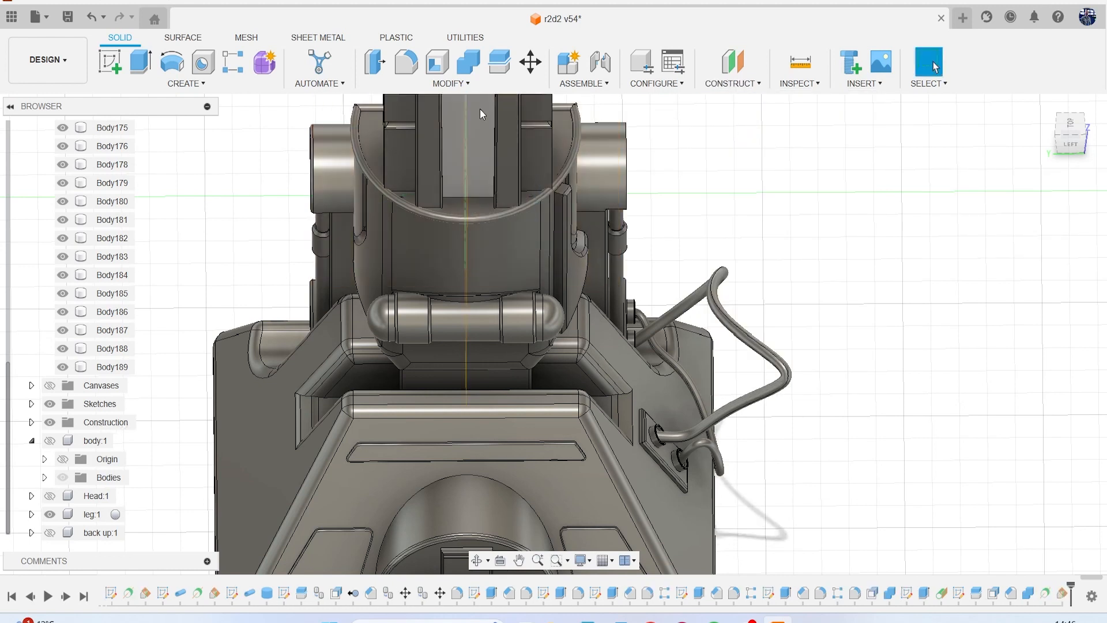
Mirror the raised side panel body across the 90-degree plane as a new body.
click(194, 83)
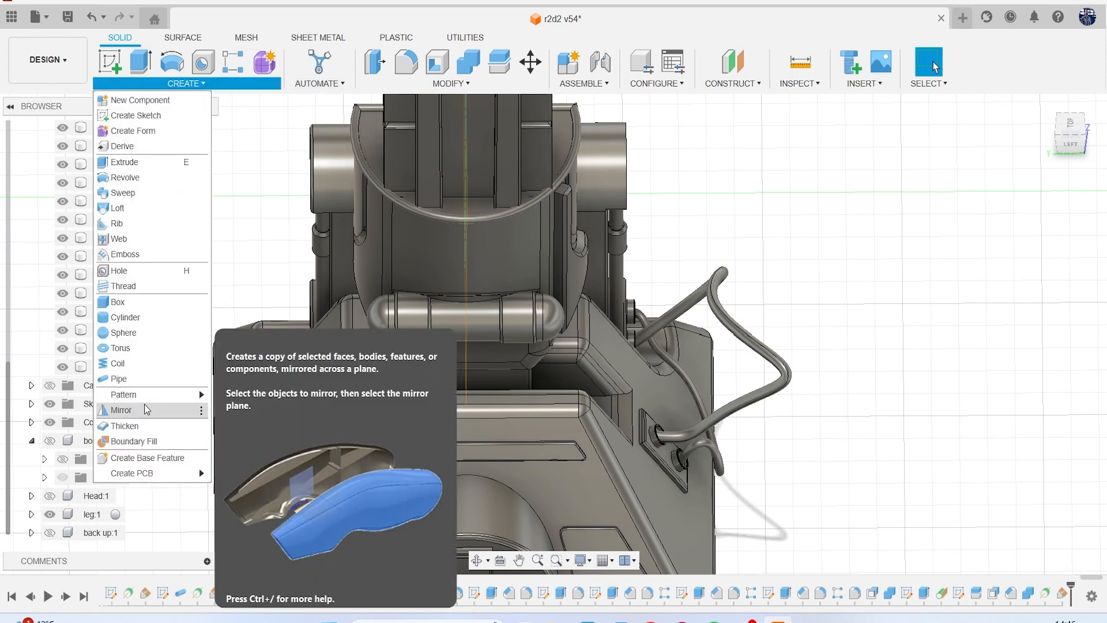
click(147, 409)
click(1033, 202)
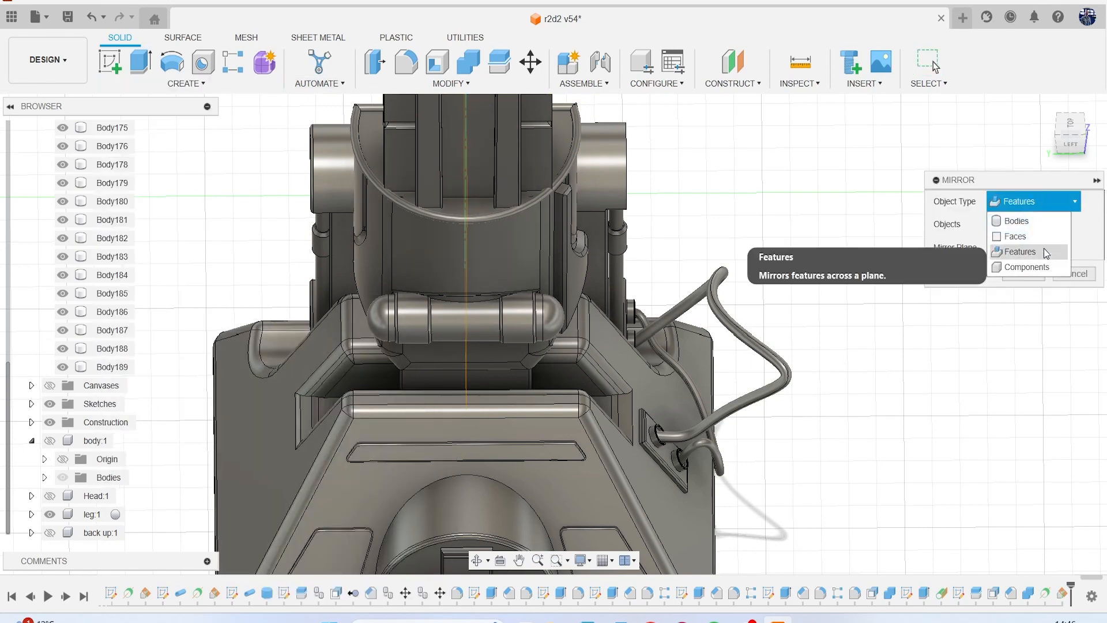
click(1033, 222)
scroll(555, 275, up, 2)
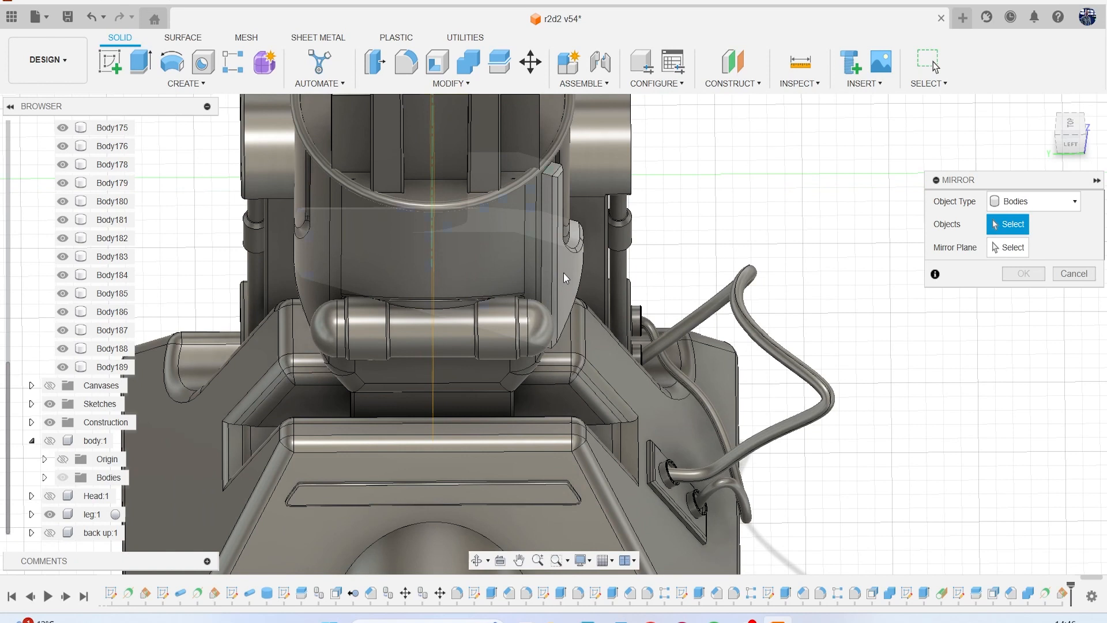
click(563, 273)
click(1009, 254)
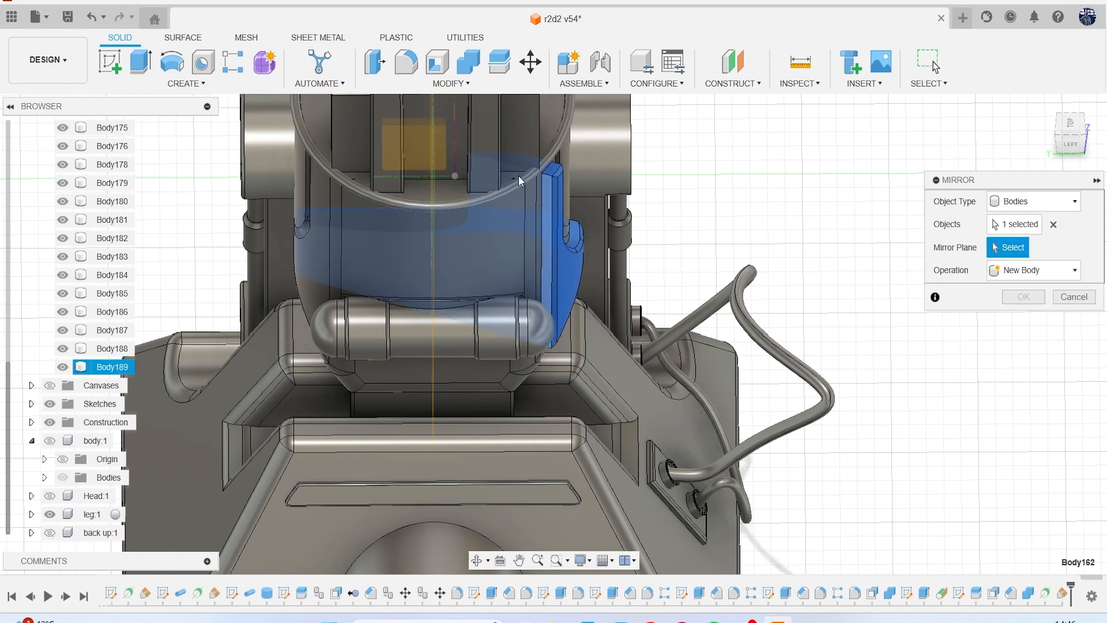
click(434, 196)
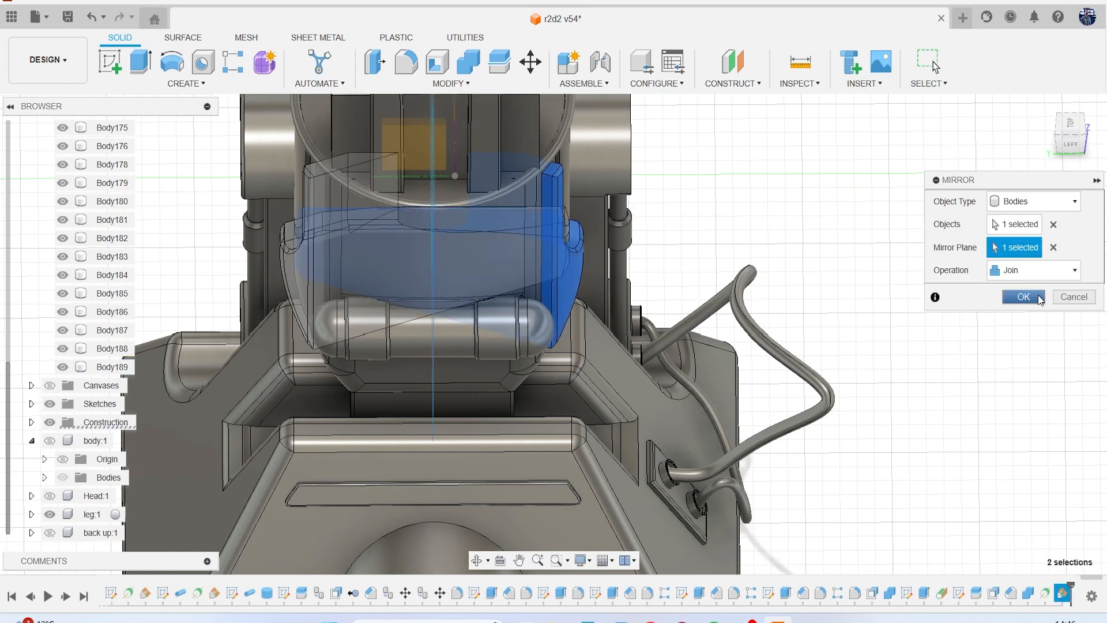
click(1029, 268)
click(1014, 290)
click(1023, 298)
Hide the construction plane used for mirroring the panel.
scroll(1031, 186, down, 1)
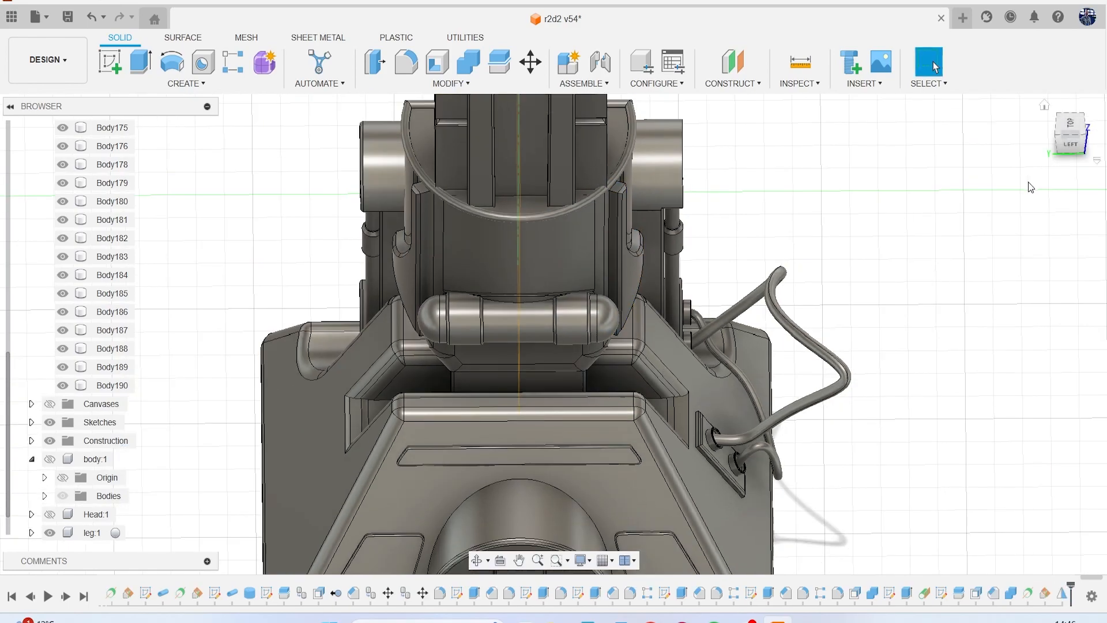
click(1071, 143)
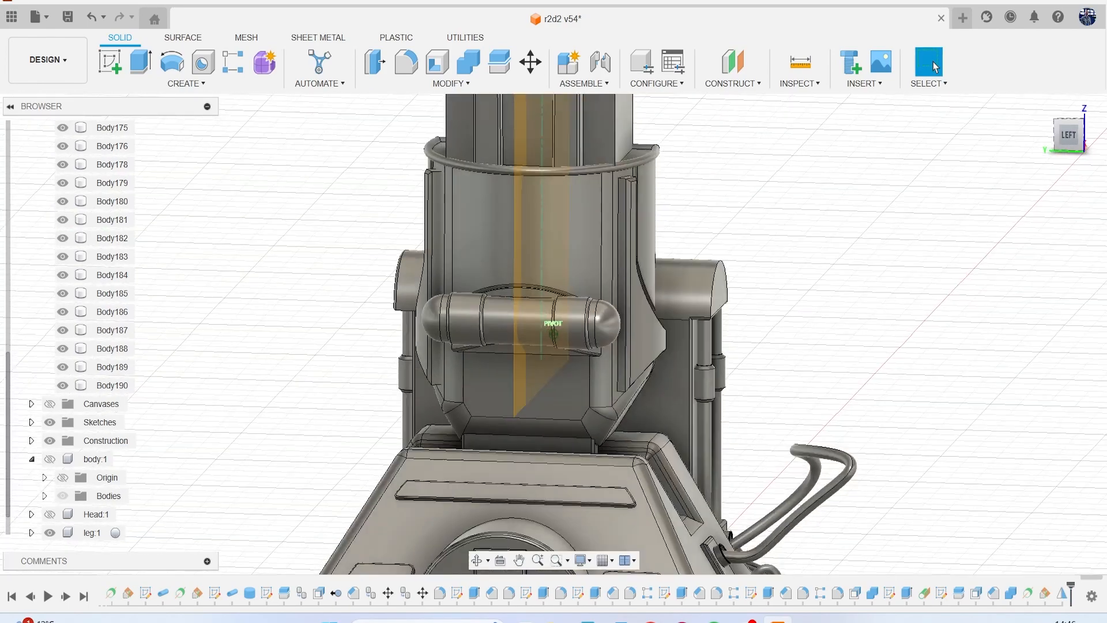
shift+middle_drag(173, 185, 162, 267)
click(661, 273)
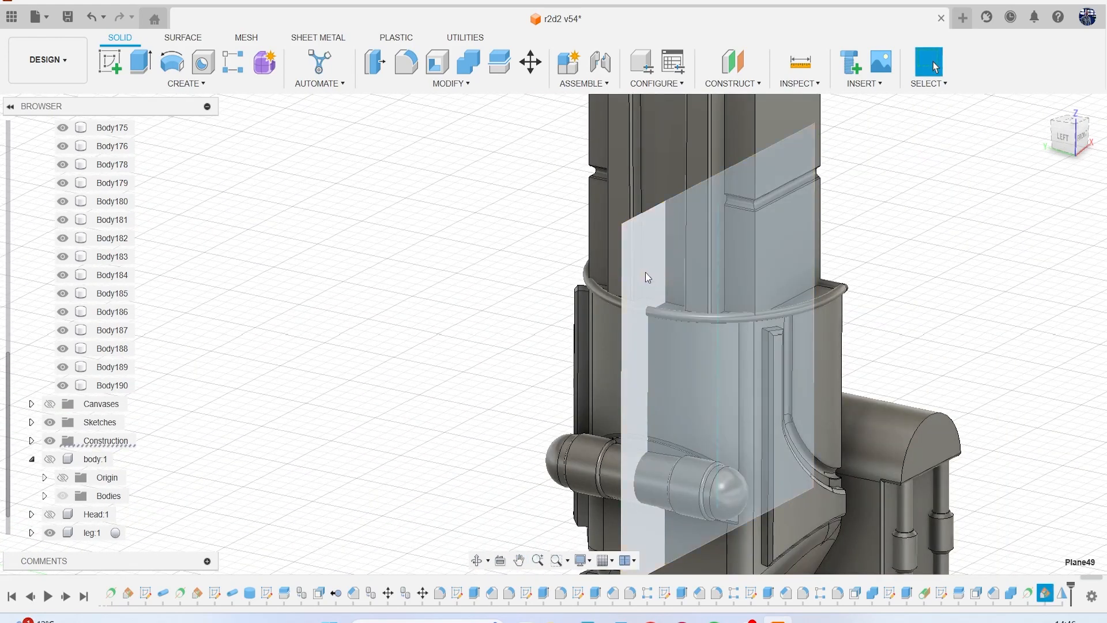
key(v)
scroll(446, 259, down, 3)
Cut the mirrored side panel body with the curved lower leg housing using Combine, keeping the tool body.
middle_drag(429, 258, 330, 228)
mouse_move(1042, 133)
shift+middle_down()
mouse_move(905, 75)
mouse_move(830, 113)
mouse_move(974, 124)
mouse_move(1044, 95)
shift+middle_up()
mouse_move(576, 346)
shift+middle_down()
mouse_move(473, 361)
mouse_move(571, 323)
mouse_move(668, 358)
shift+middle_up()
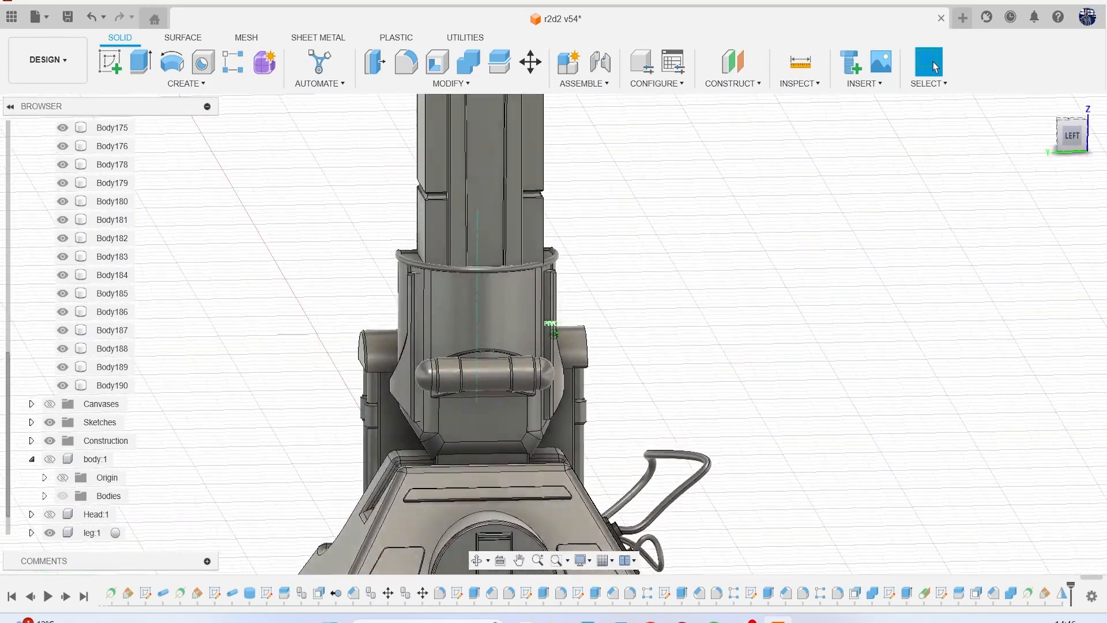
scroll(609, 330, down, 5)
middle_drag(600, 324, 540, 326)
scroll(459, 330, up, 3)
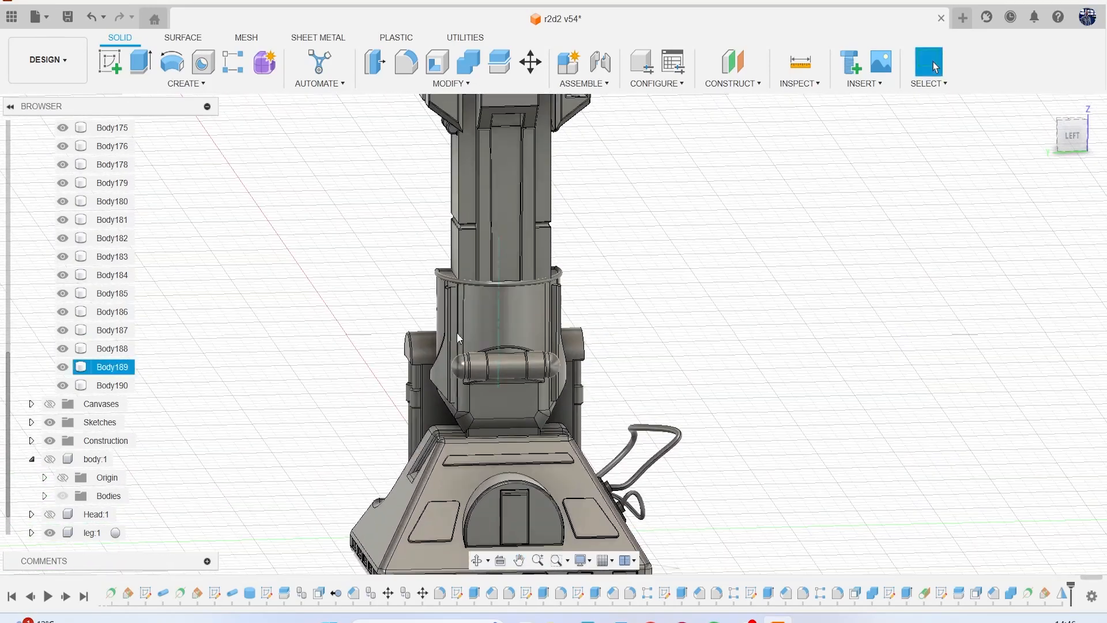
scroll(459, 331, up, 5)
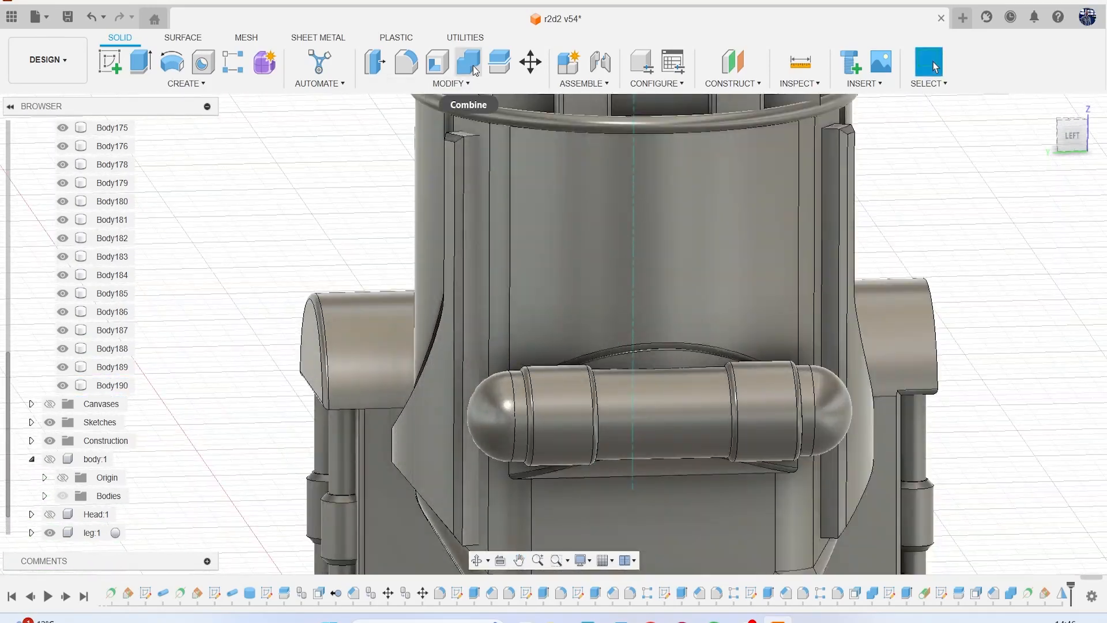
click(476, 71)
click(460, 165)
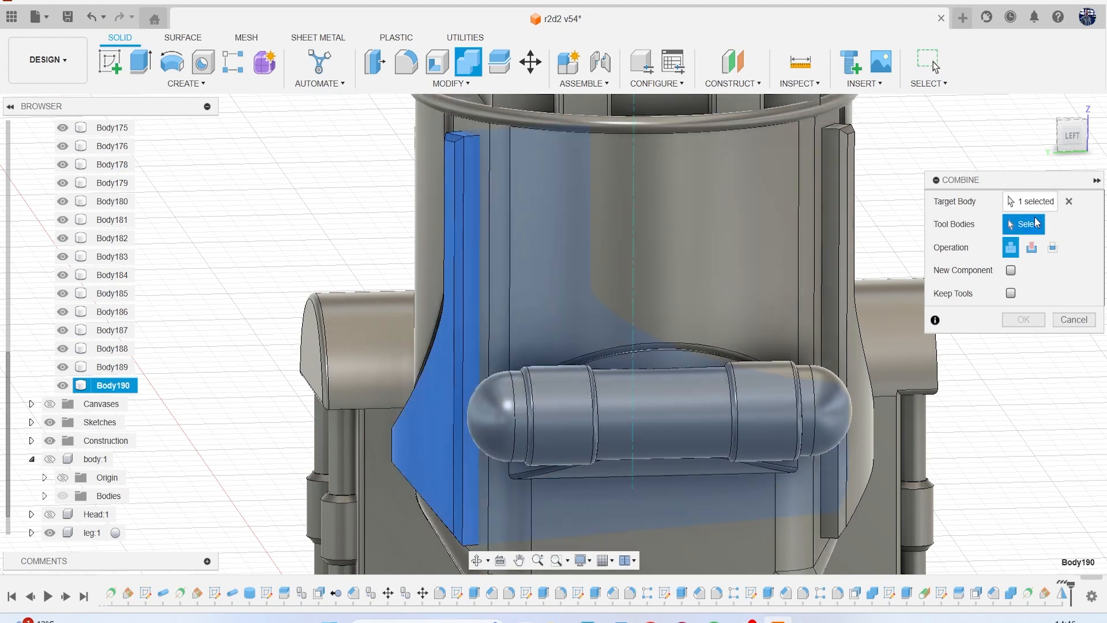
click(1032, 248)
click(1010, 293)
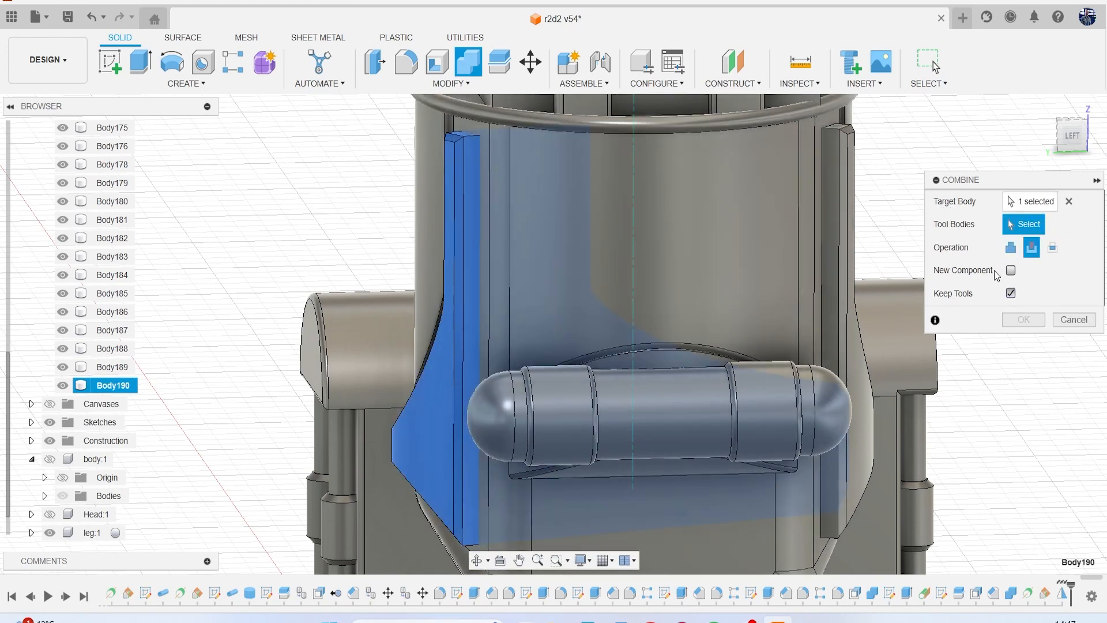
click(642, 227)
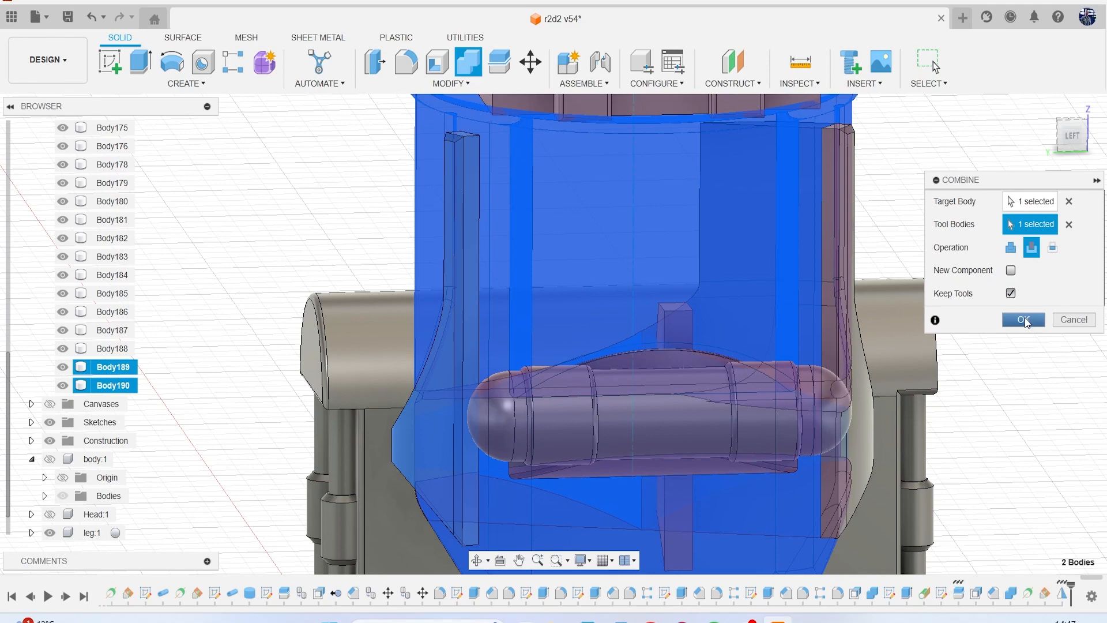
click(1024, 320)
Cut the original side panel body with the lower leg housing using Combine, keeping the tool body.
scroll(750, 267, down, 5)
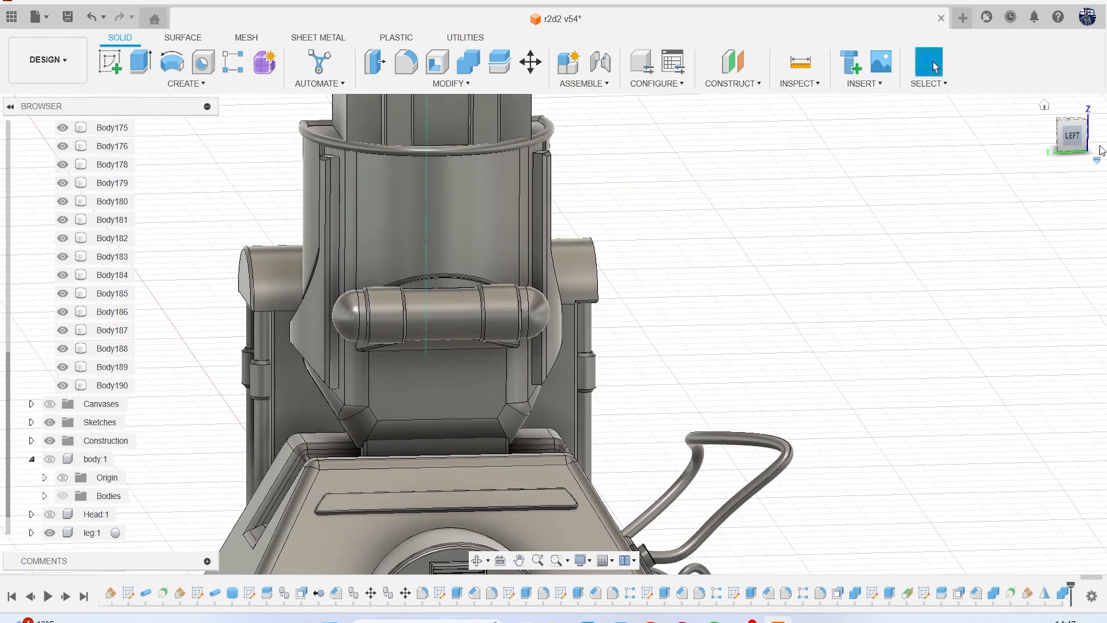
shift+middle_drag(554, 334, 559, 87)
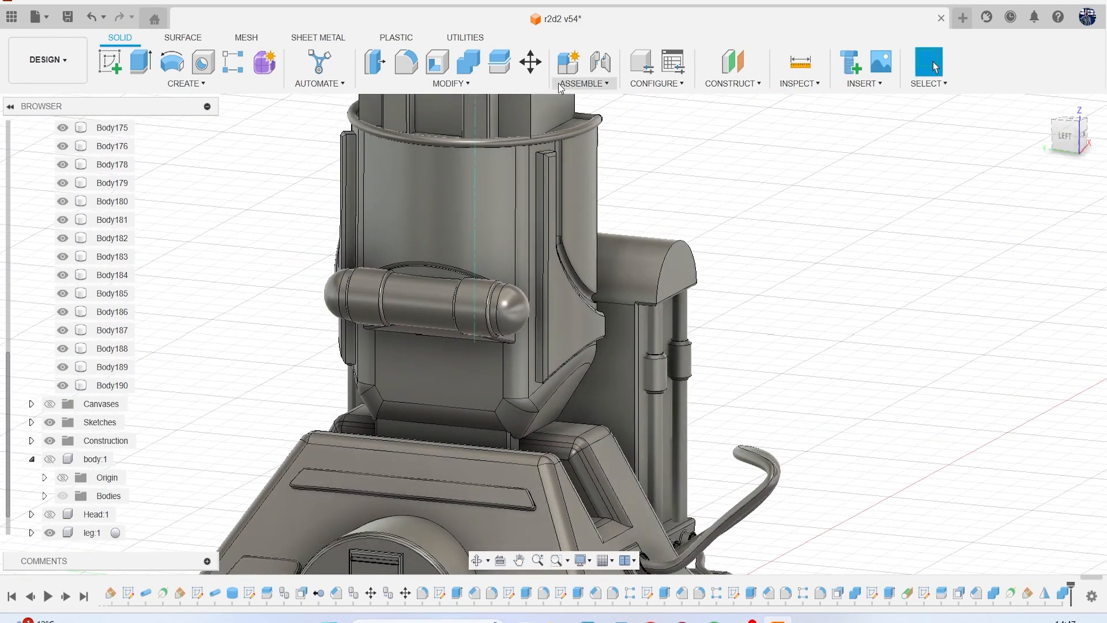
click(480, 70)
click(568, 242)
click(453, 195)
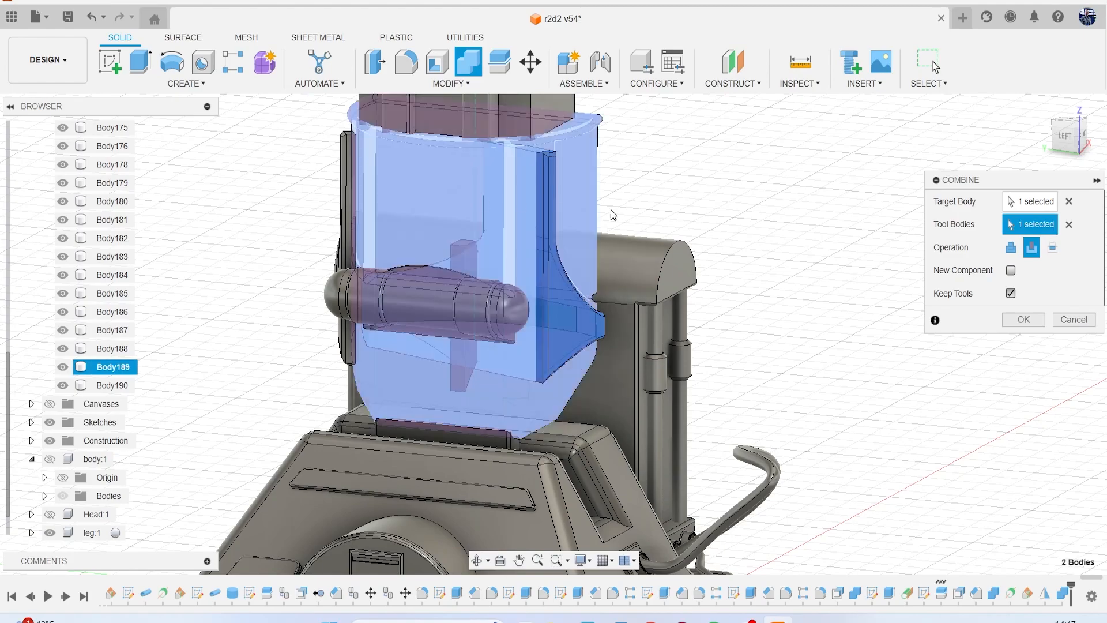
click(1023, 319)
Identify the most recent bodies in the lower leg and remove the leftover Body188.
scroll(780, 264, down, 6)
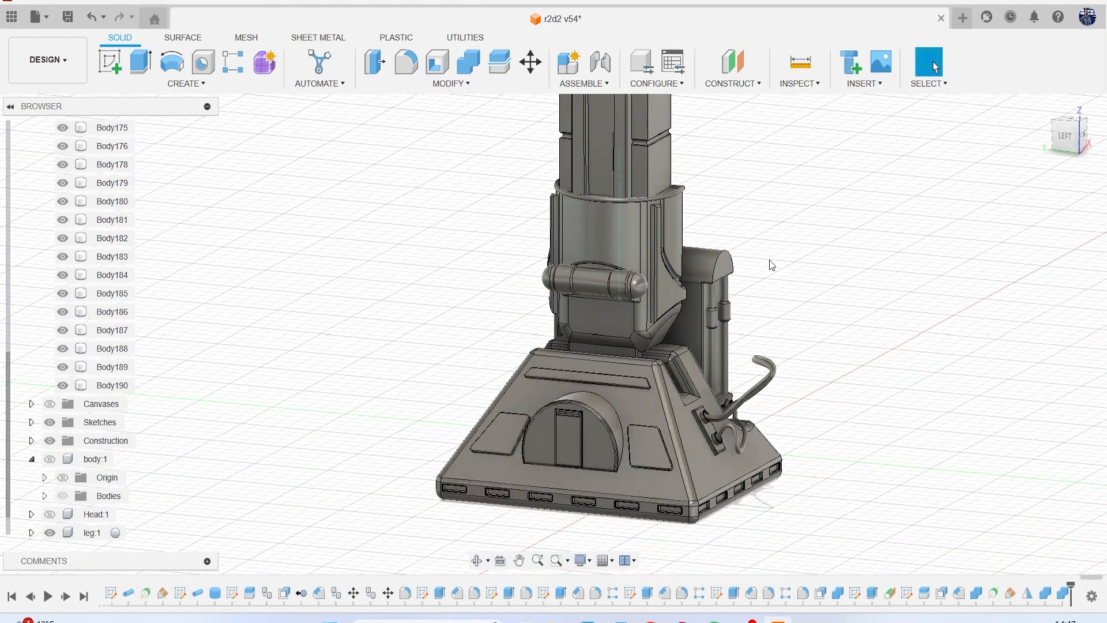
shift+middle_drag(720, 344, 392, 382)
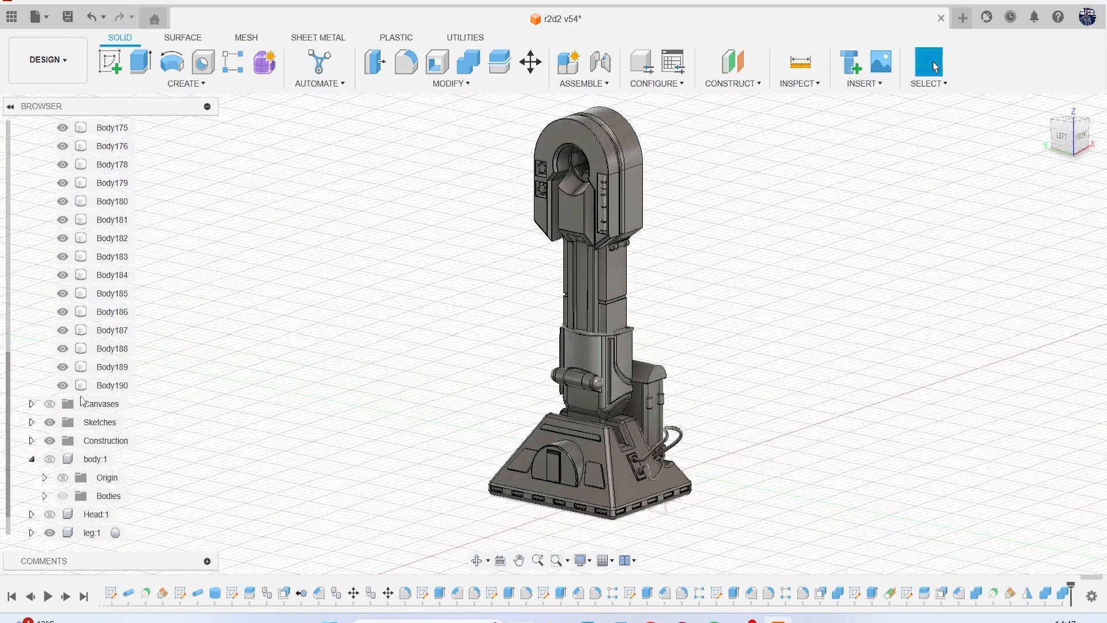
scroll(598, 302, up, 5)
click(120, 387)
scroll(427, 381, up, 1)
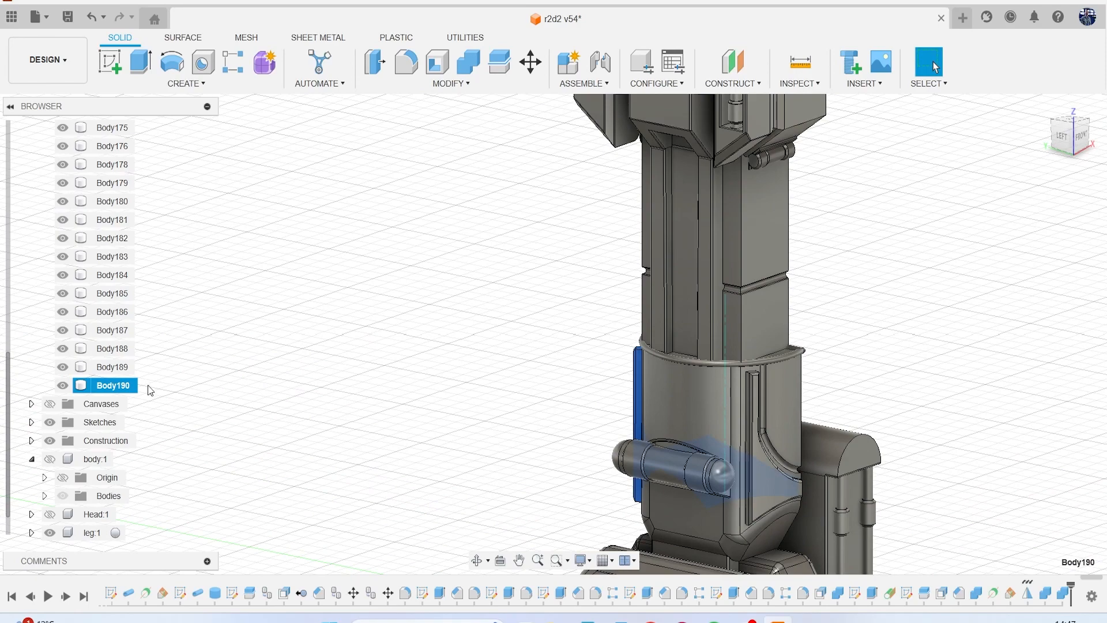
click(123, 373)
click(119, 351)
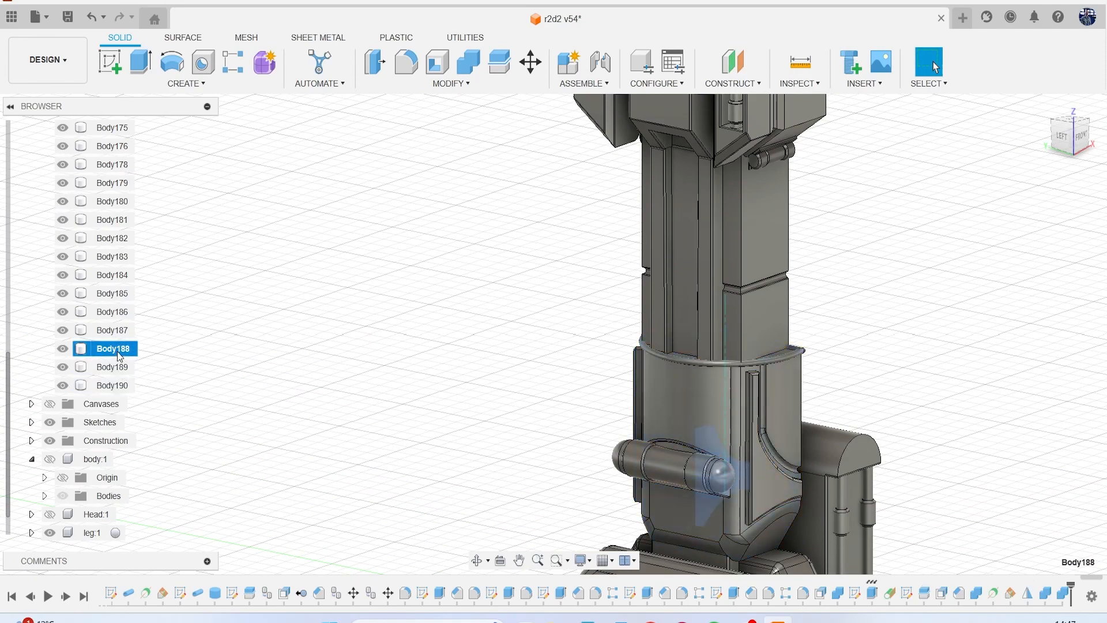
mouse_move(1077, 135)
mouse_down()
mouse_move(1100, 128)
mouse_move(1032, 136)
mouse_move(1077, 135)
mouse_up()
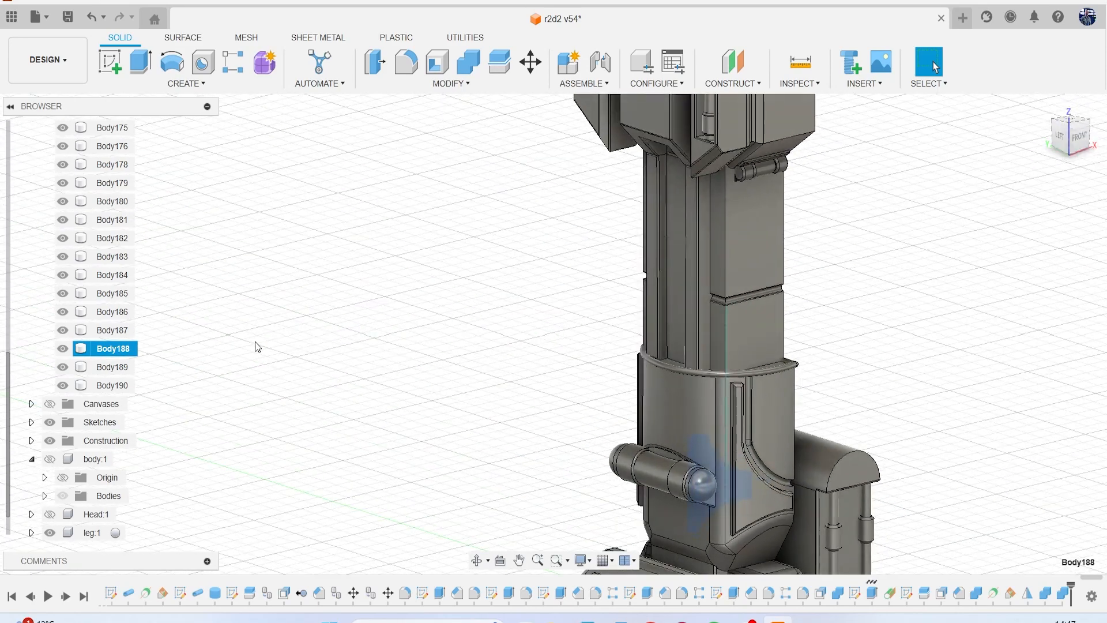
right_click(128, 354)
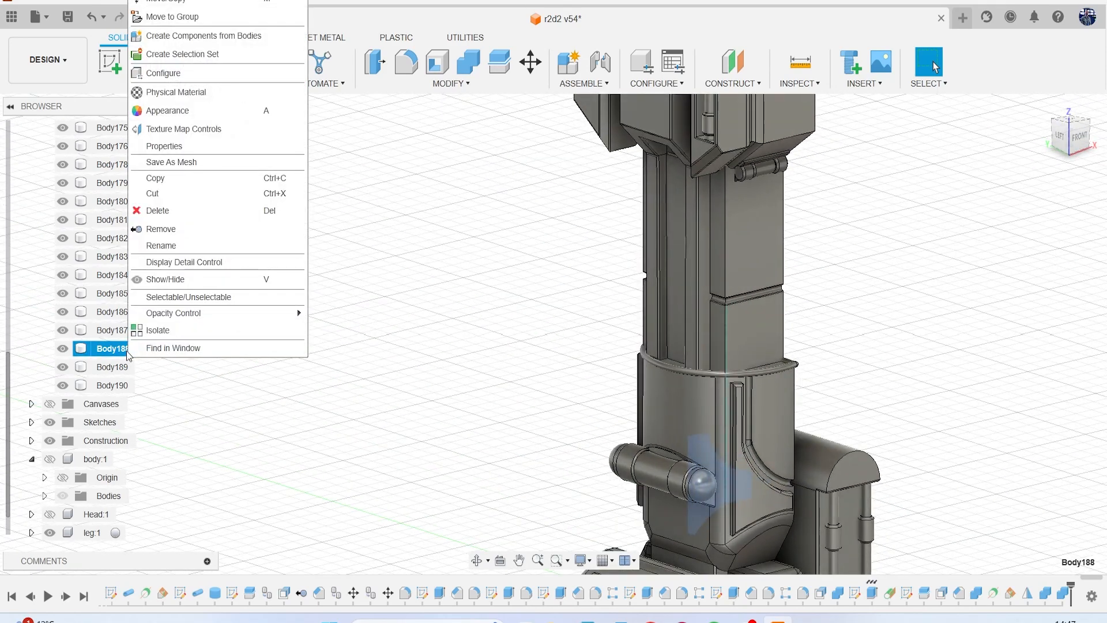
click(182, 236)
Check the remaining loose bodies one by one, up to Body155, to see which leg or foot part each represents.
middle_drag(931, 313, 686, 237)
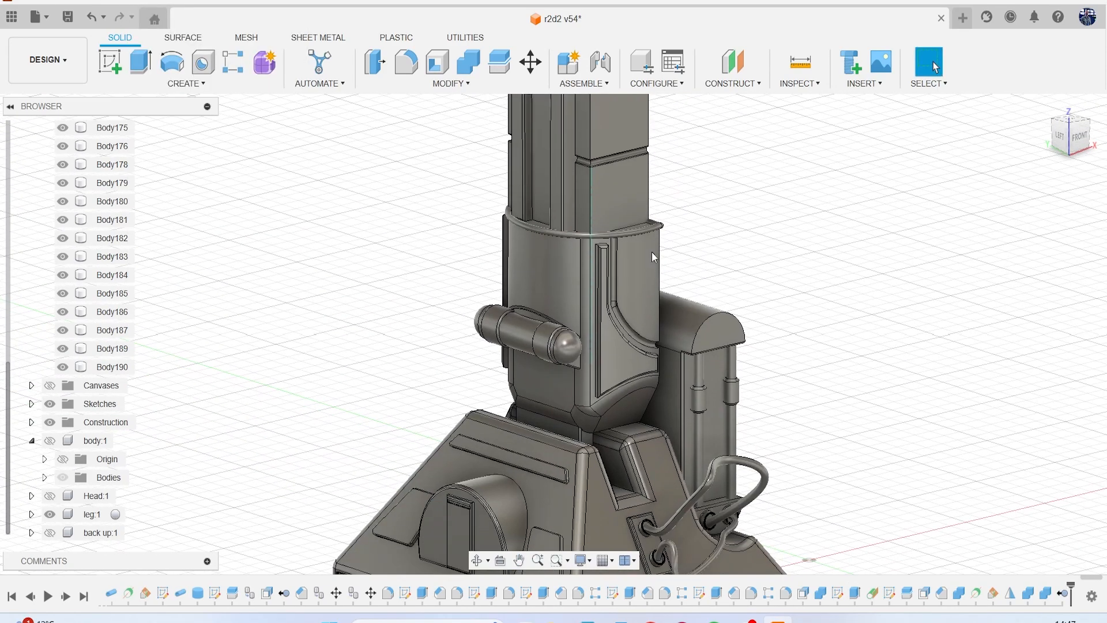
scroll(161, 338, up, 3)
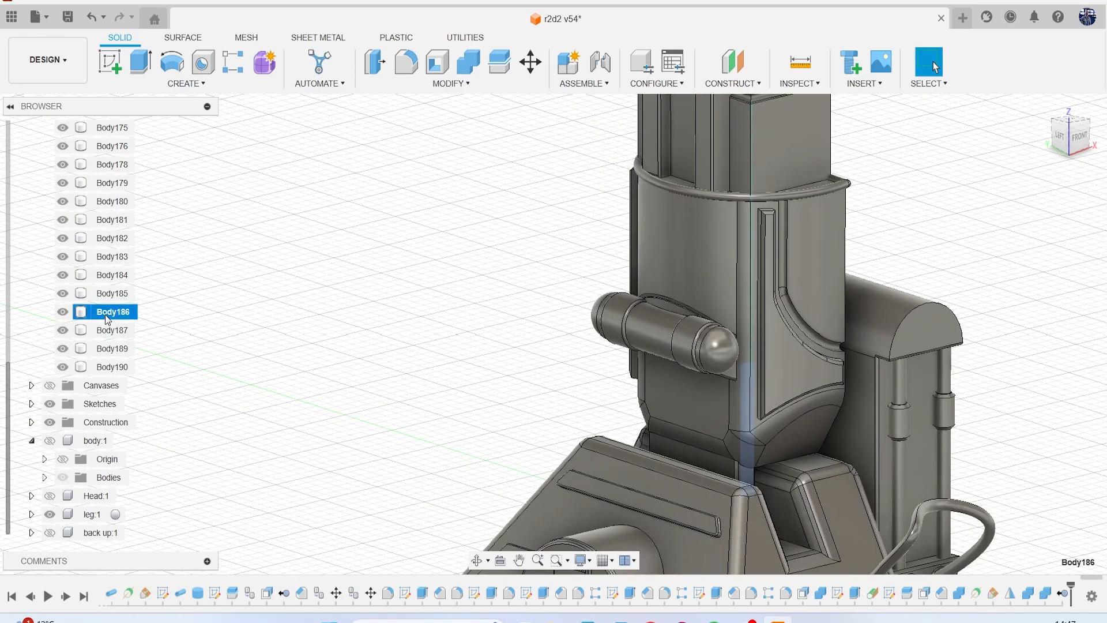
drag(1070, 139, 1028, 227)
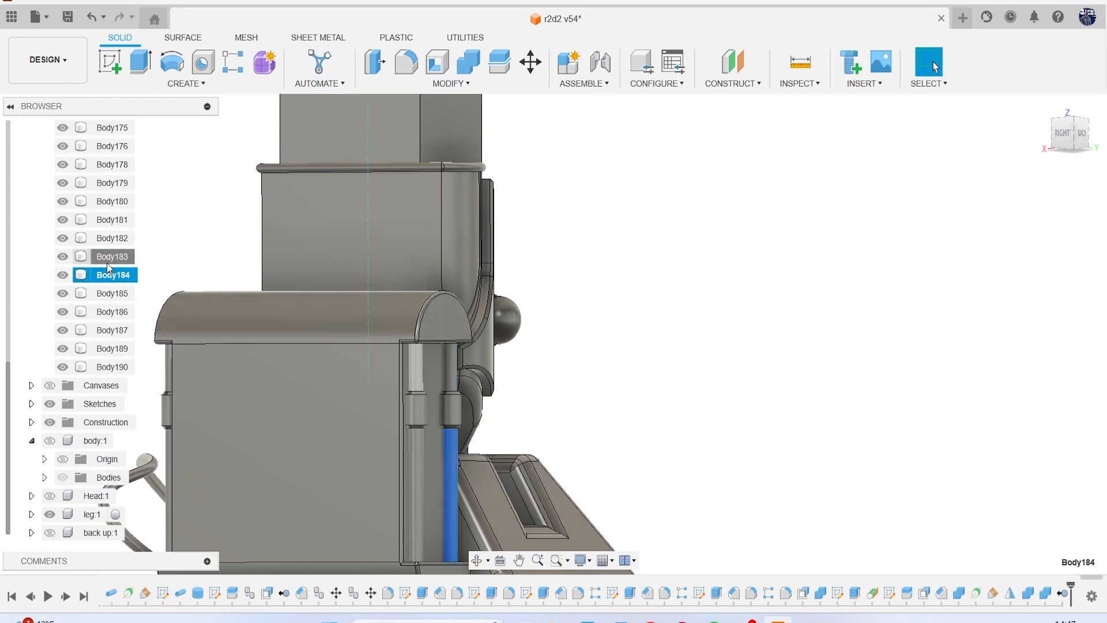
click(110, 239)
click(110, 220)
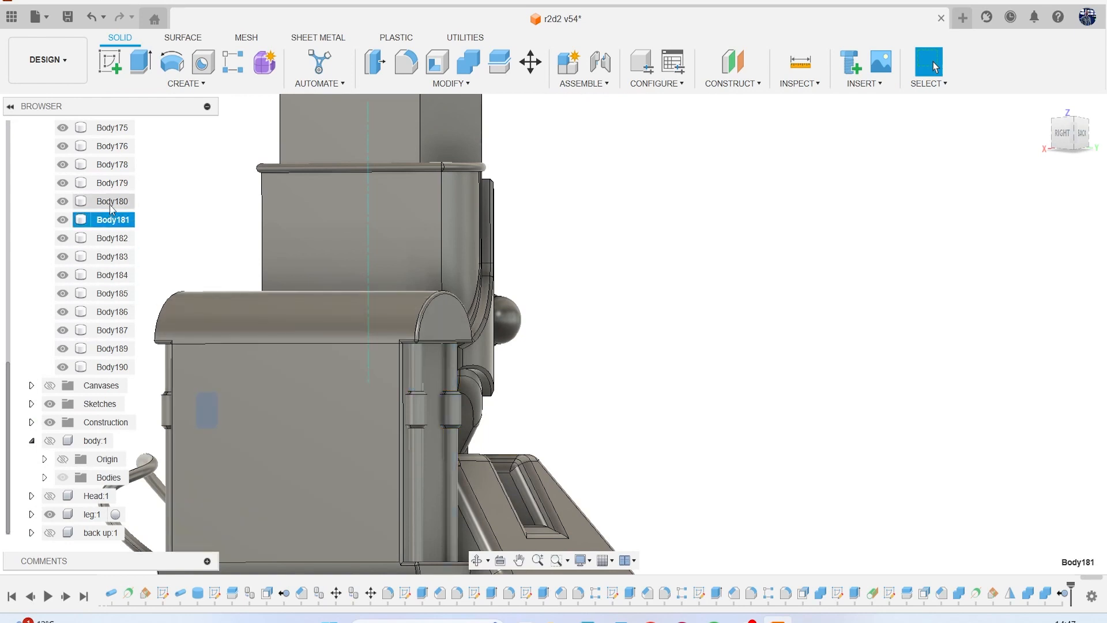
scroll(111, 171, up, 2)
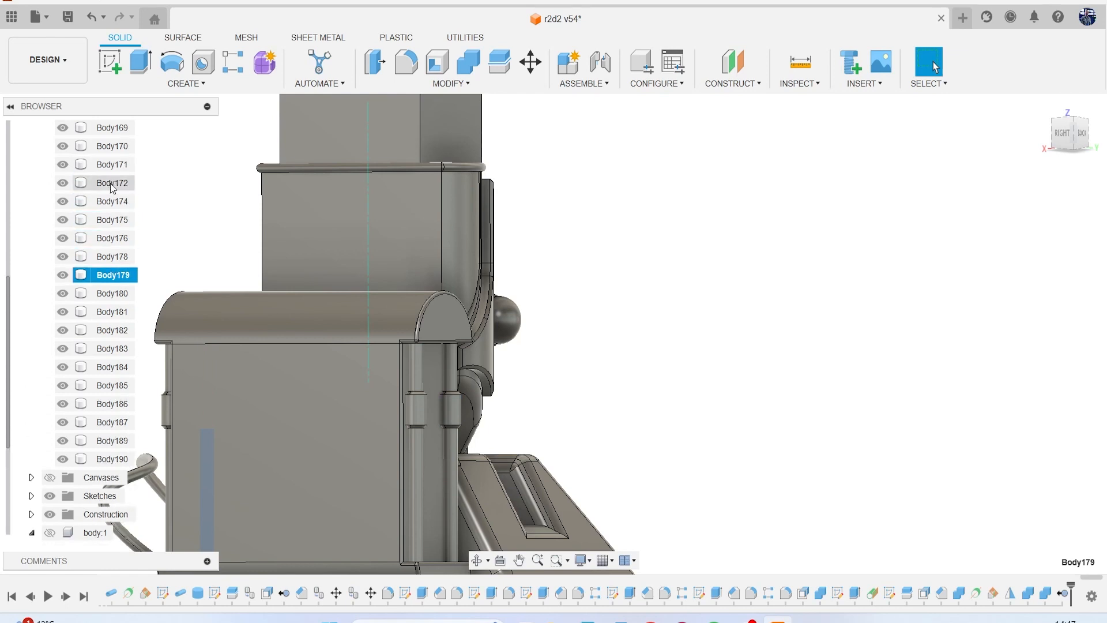
click(109, 257)
click(106, 240)
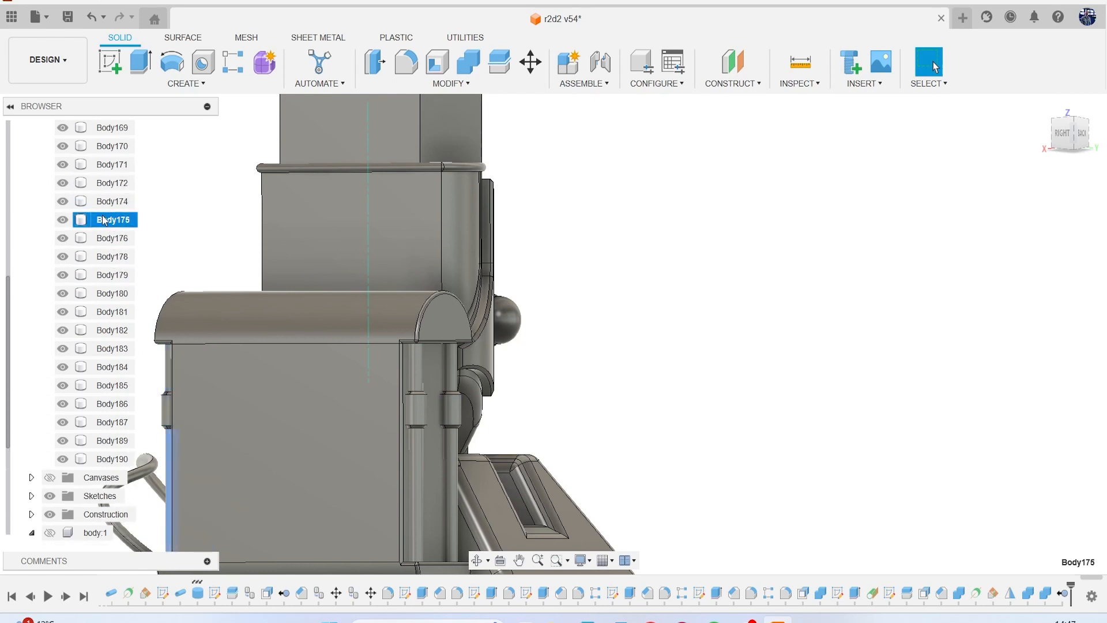
click(102, 209)
scroll(448, 290, down, 4)
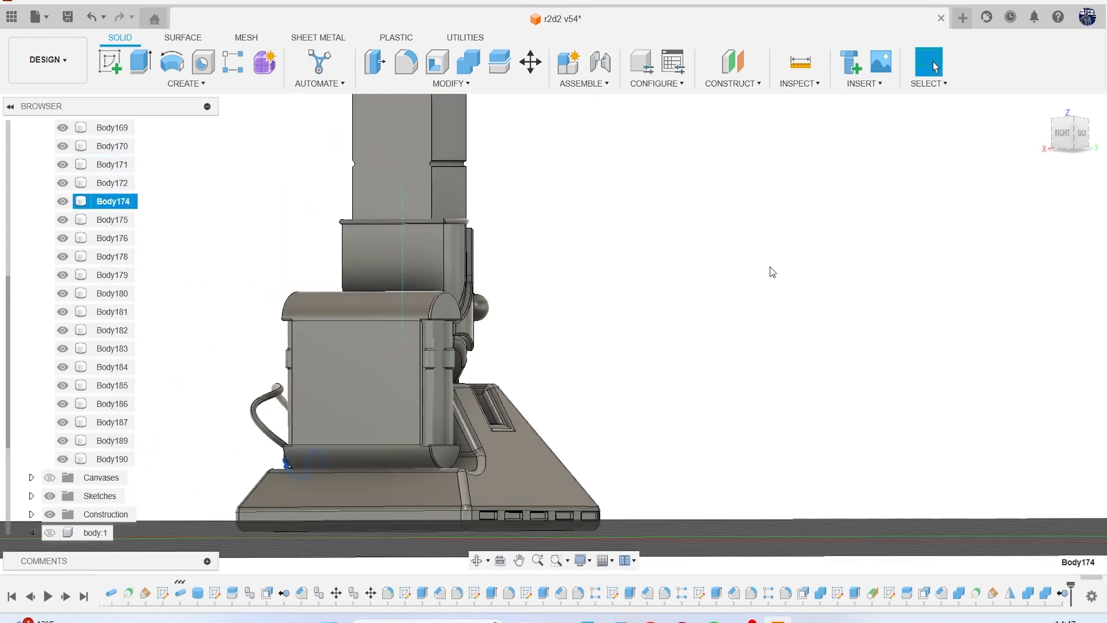
click(111, 182)
scroll(116, 226, up, 2)
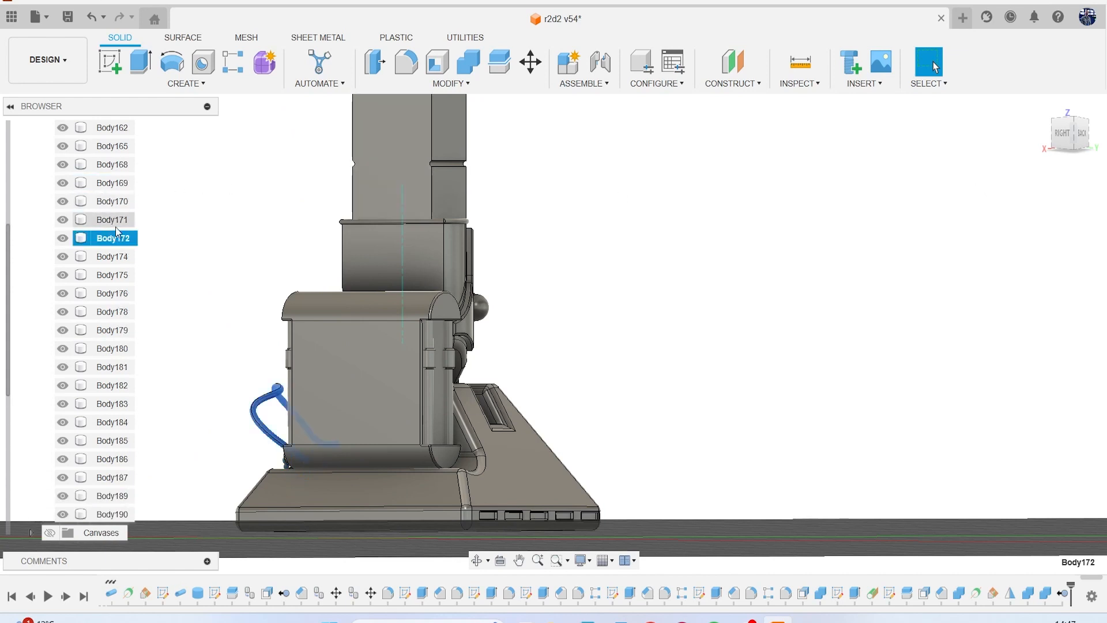
click(117, 222)
click(115, 207)
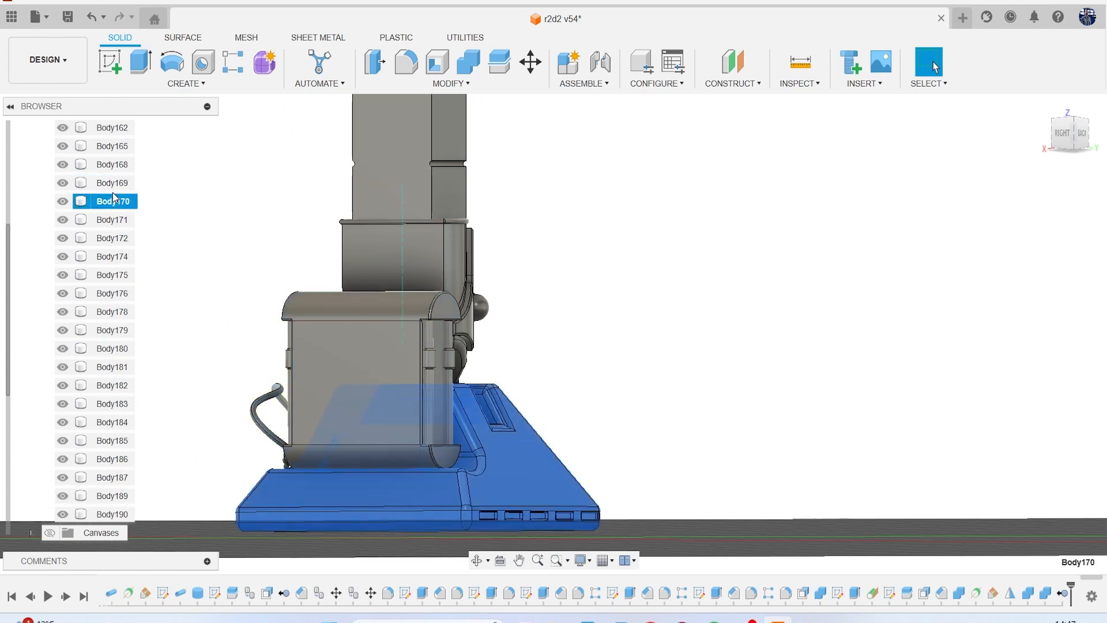
click(112, 189)
click(109, 168)
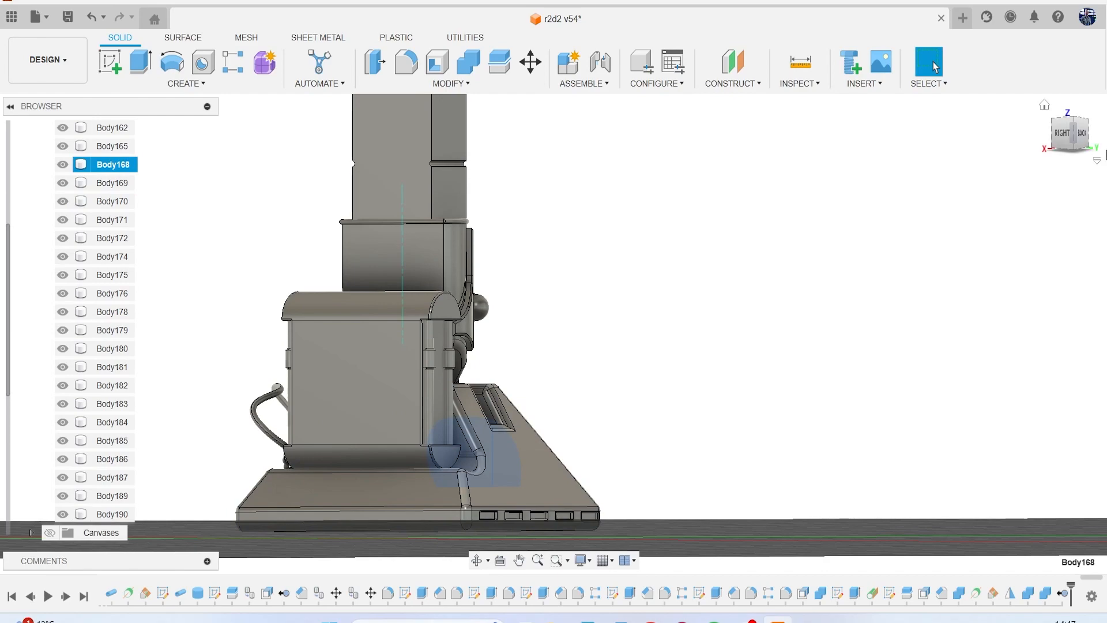
drag(1064, 138, 1044, 143)
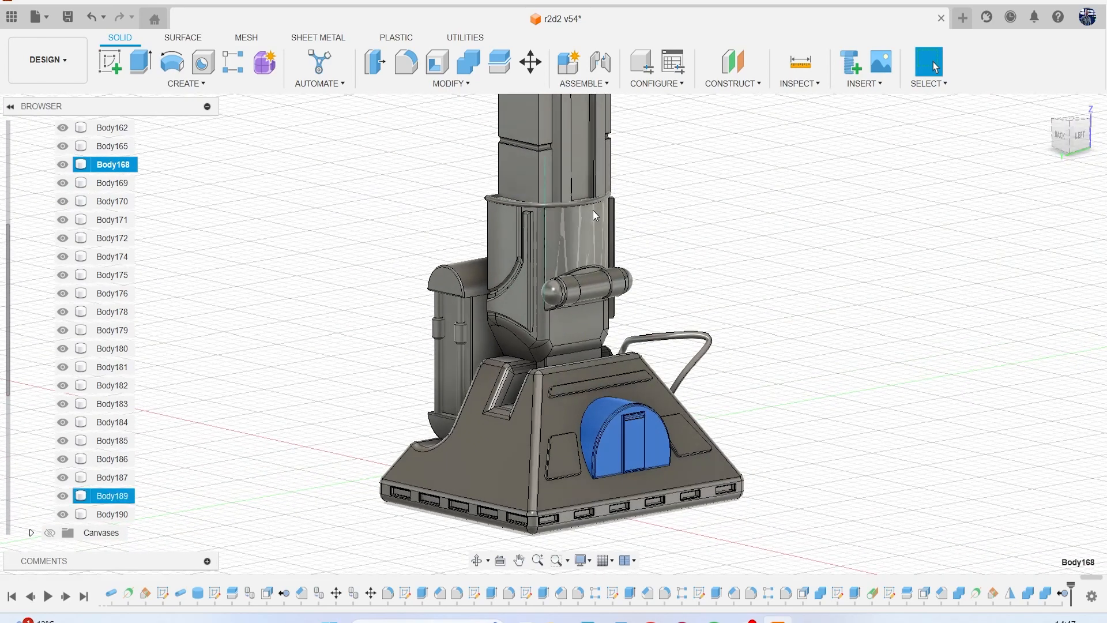
scroll(144, 233, up, 3)
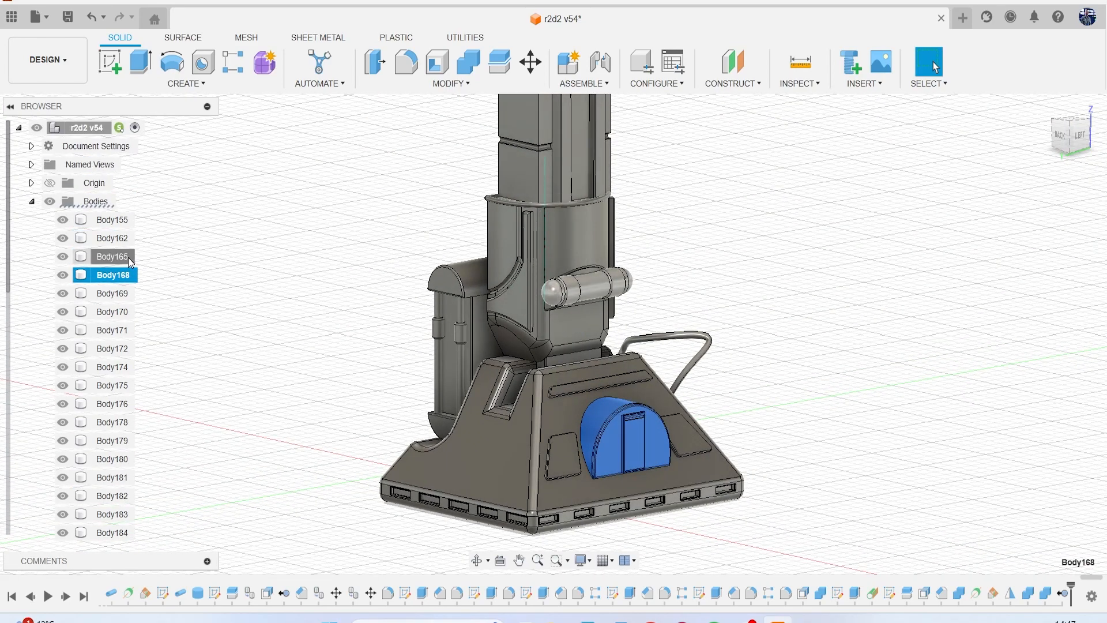
click(115, 254)
click(120, 242)
click(117, 224)
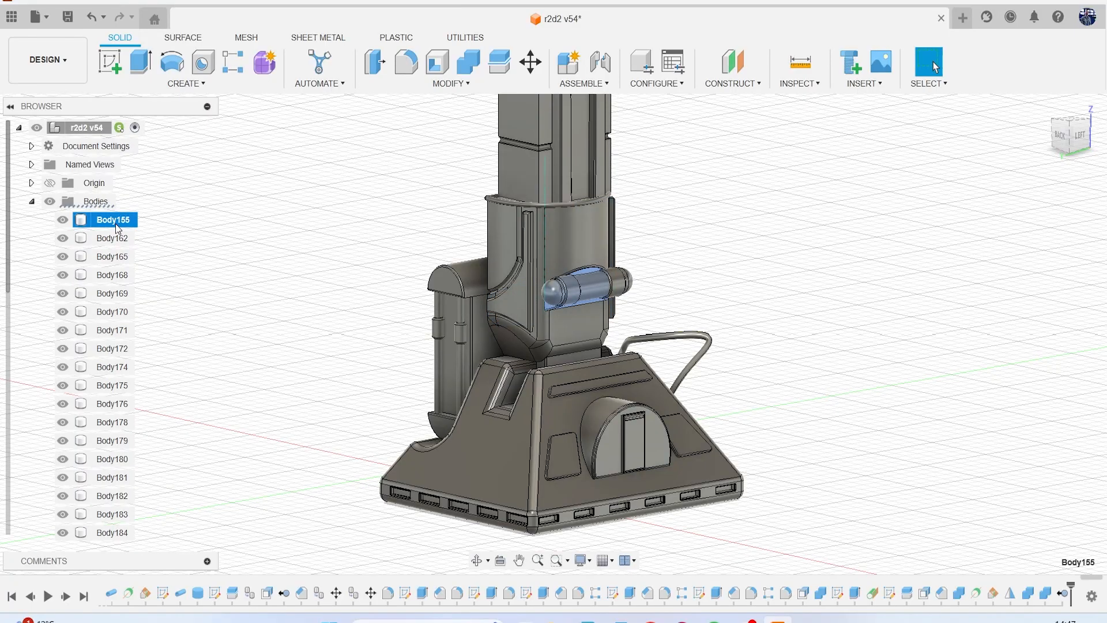
click(919, 299)
Move all the loose bodies from Body155 through Body190 into the leg component.
scroll(919, 299, down, 5)
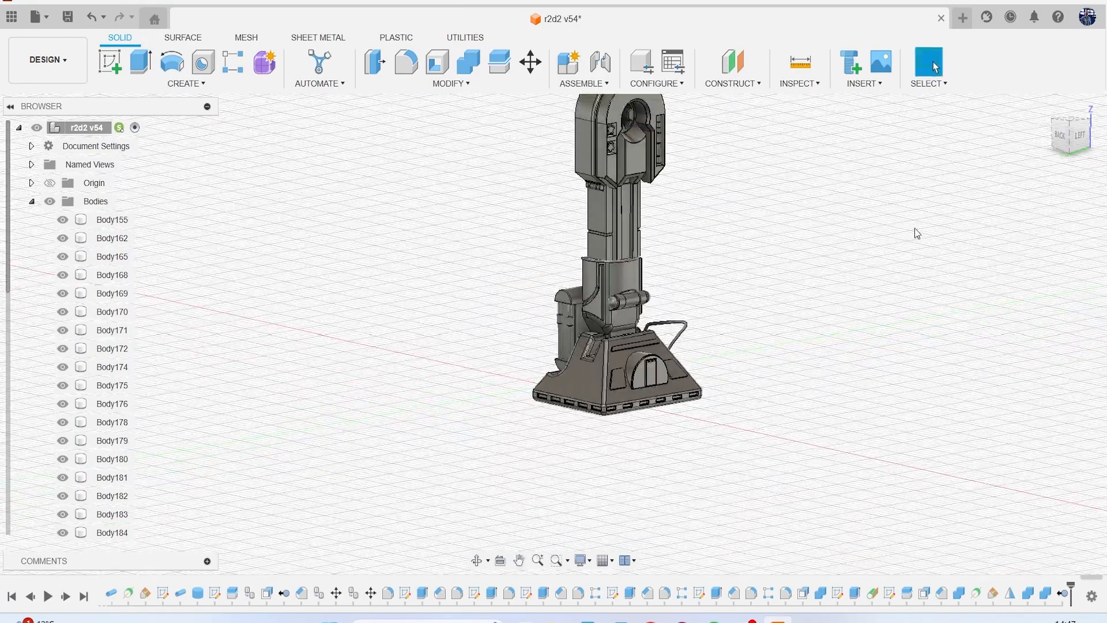
middle_drag(901, 242, 822, 295)
drag(1071, 150, 1035, 151)
shift+middle_drag(554, 334, 598, 337)
scroll(613, 279, up, 5)
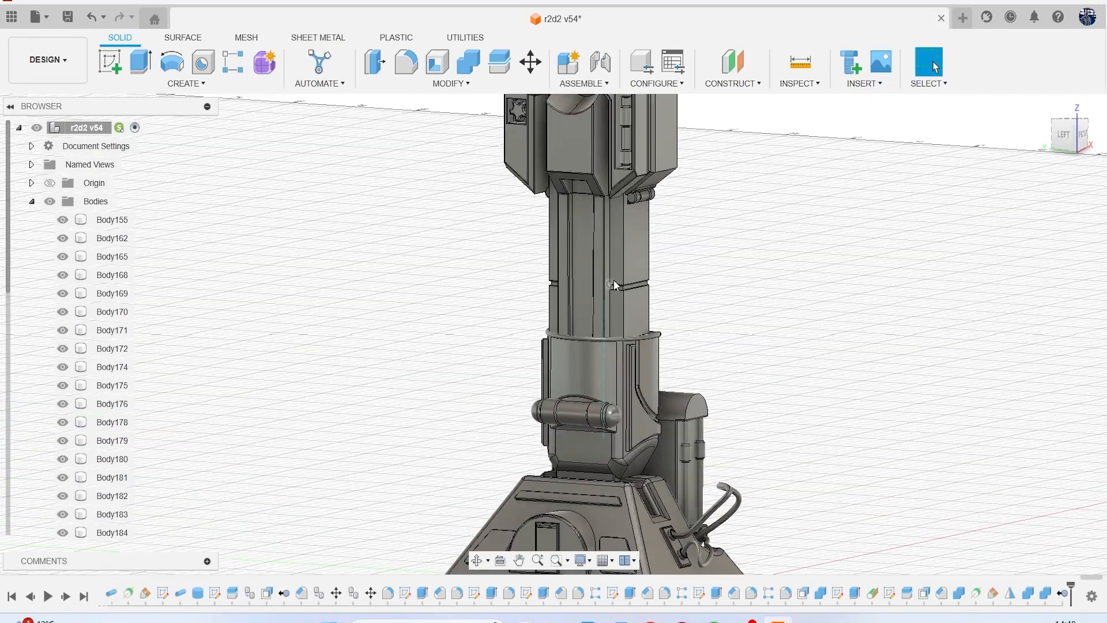
click(120, 226)
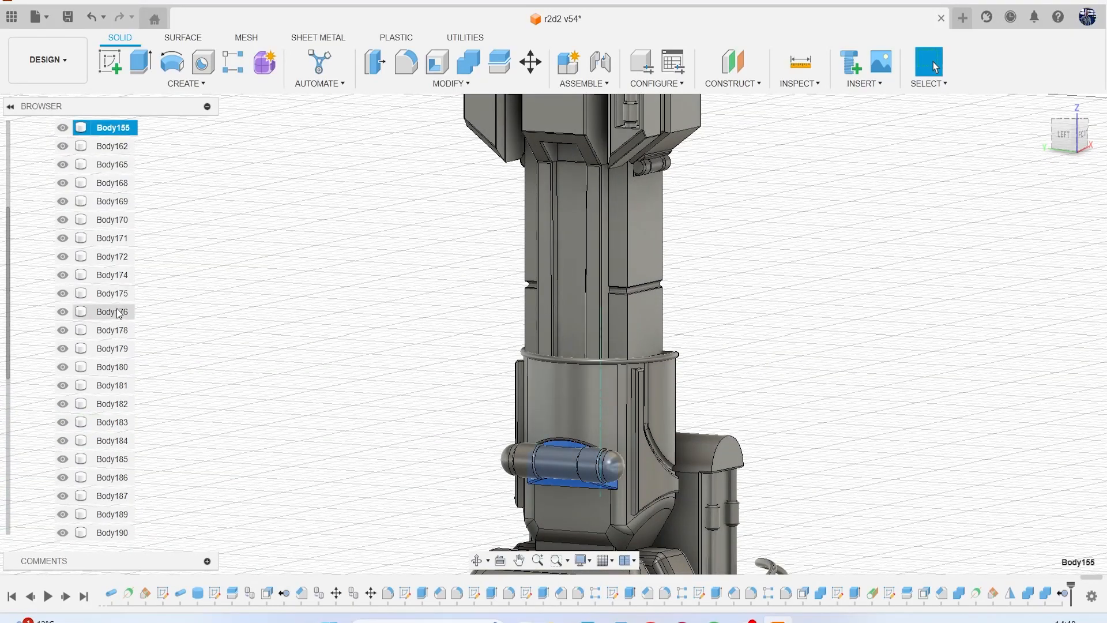
scroll(119, 314, down, 4)
shift+click(122, 427)
scroll(126, 403, down, 1)
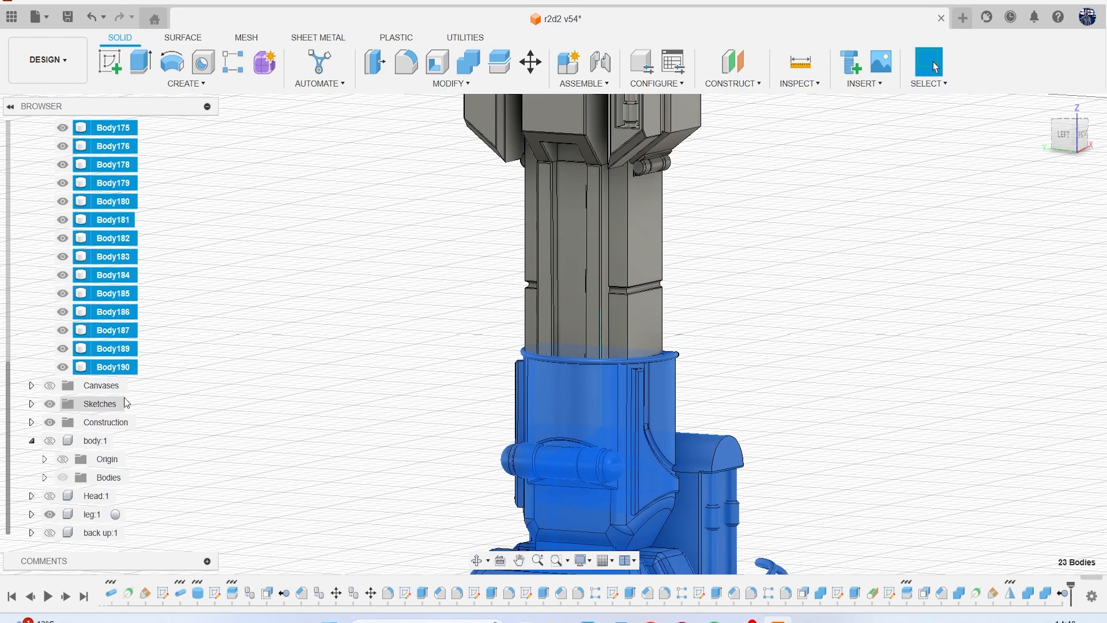
drag(118, 367, 89, 517)
Save the r2d2 design with the whole leg in view.
scroll(346, 366, down, 5)
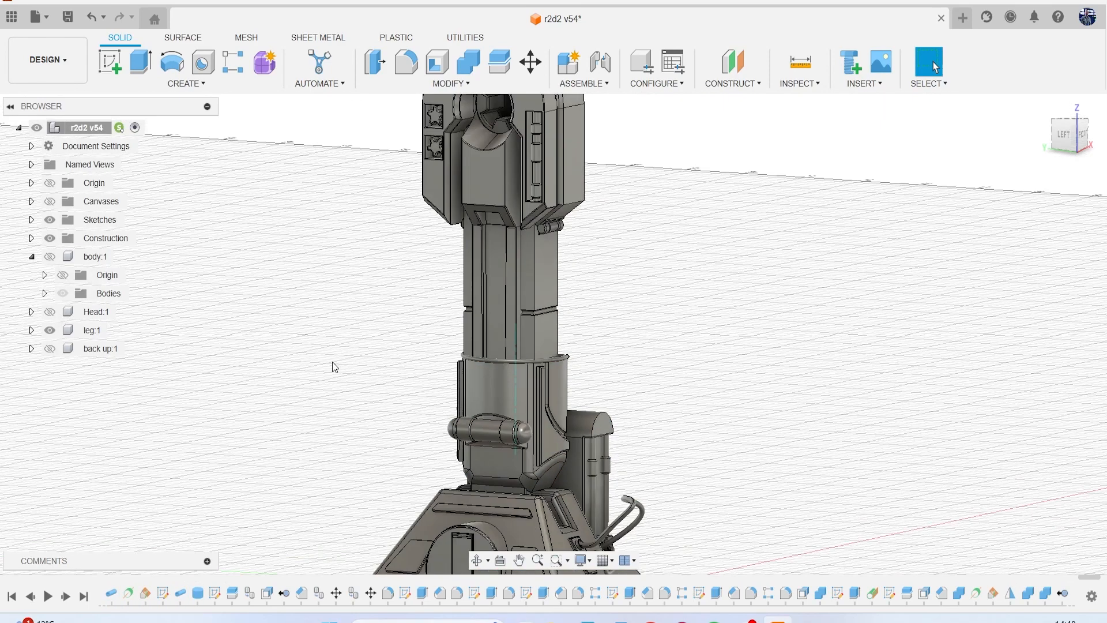
click(68, 19)
click(563, 344)
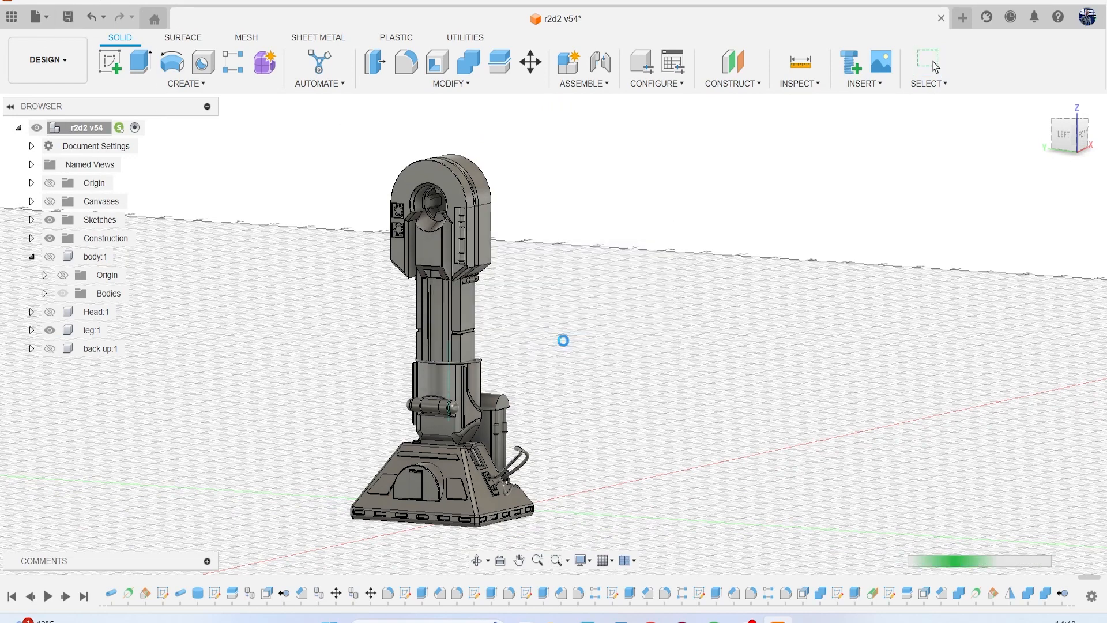
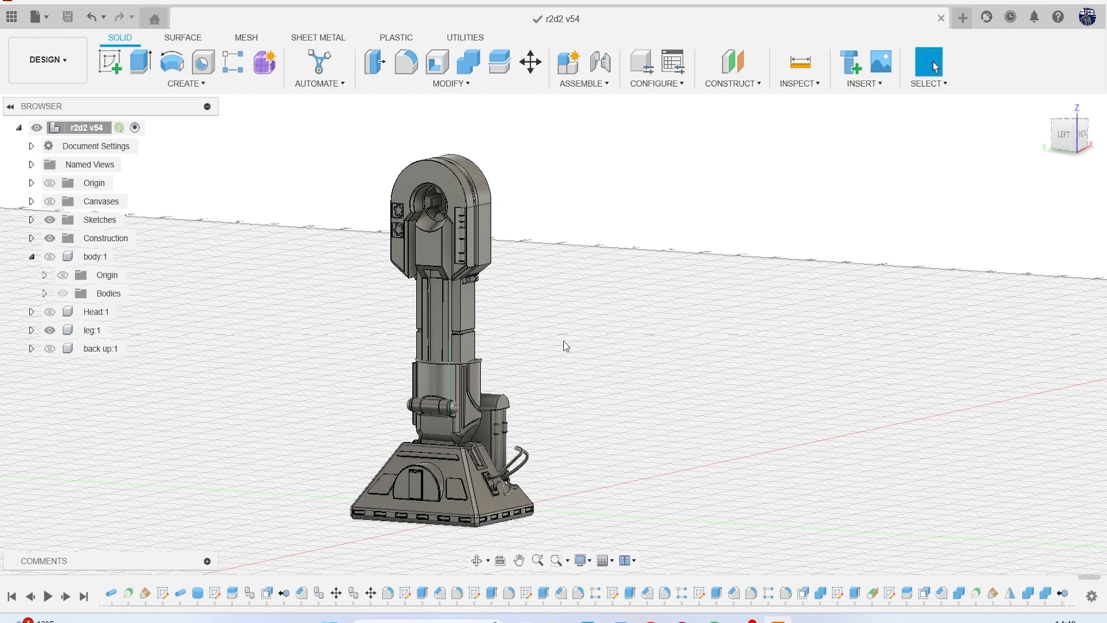
Show the body and head components alongside the leg and view the robot from the front.
middle_drag(610, 324, 587, 315)
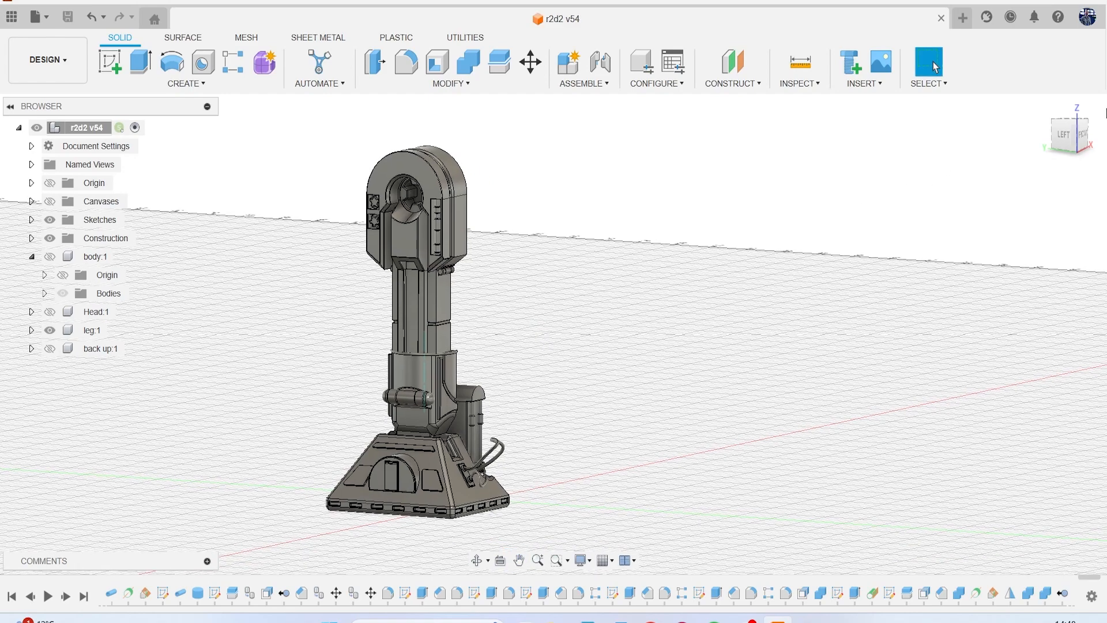
drag(1071, 137, 998, 154)
click(1072, 136)
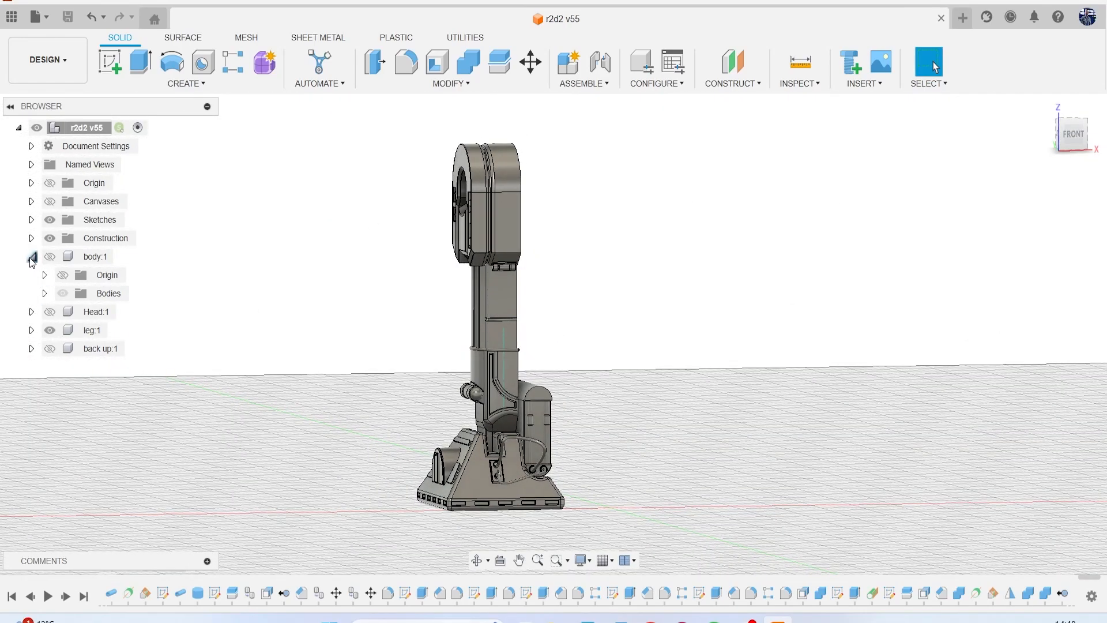
click(31, 257)
click(49, 256)
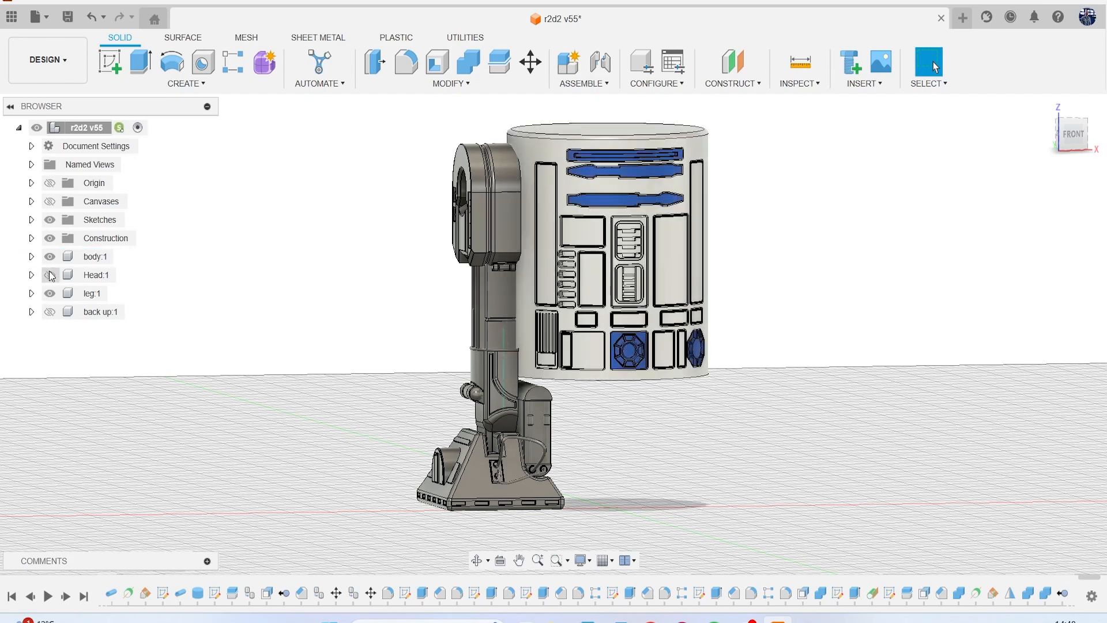
click(49, 274)
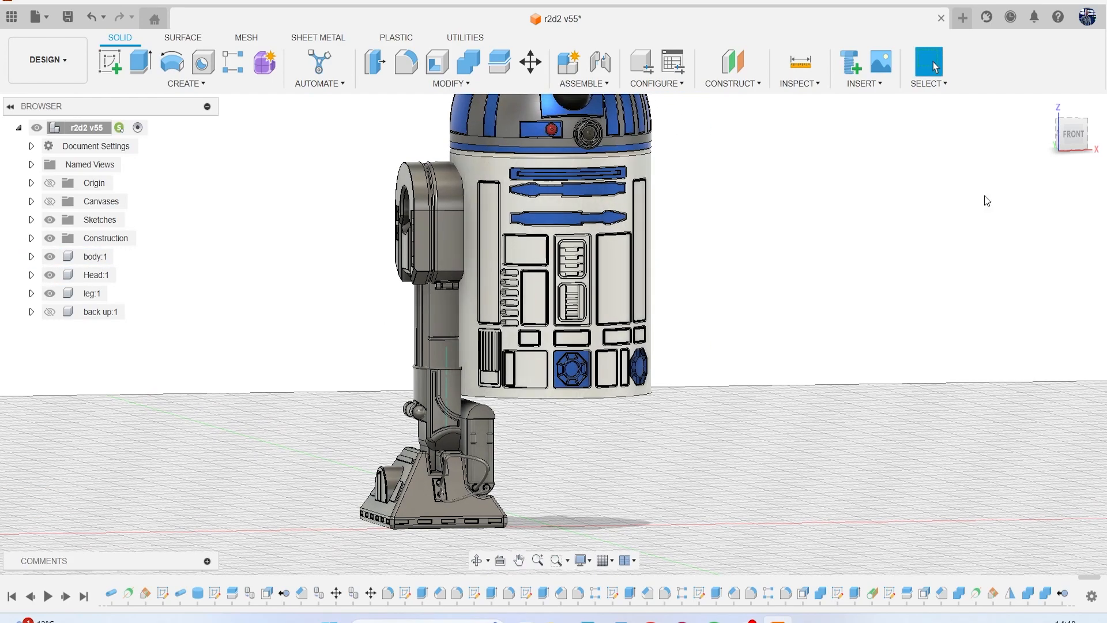
mouse_move(1070, 151)
mouse_down()
mouse_move(1041, 145)
mouse_move(1041, 116)
mouse_move(1038, 140)
mouse_up()
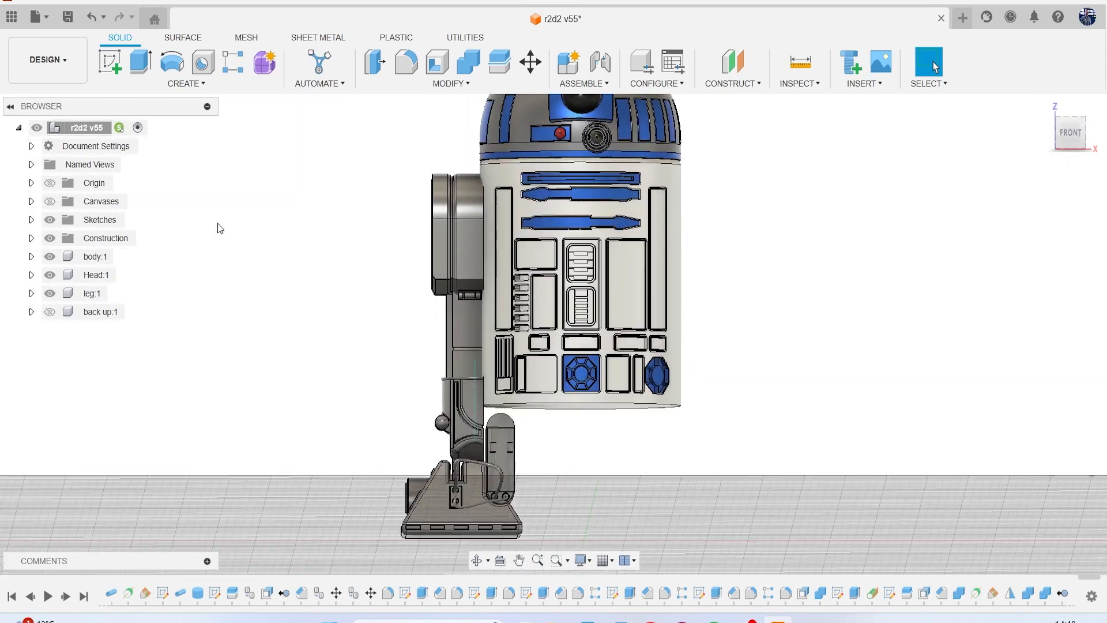
Compare the assembled robot with the reference canvas from the front, then examine the lower leg and the side cylinder housing up close.
click(49, 202)
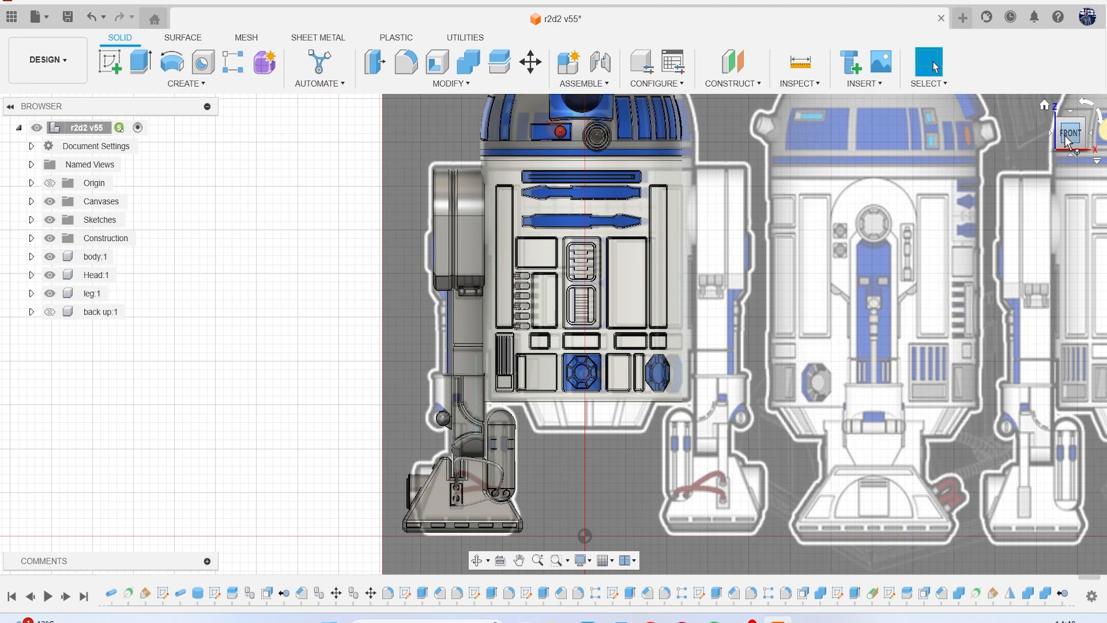
scroll(876, 348, down, 2)
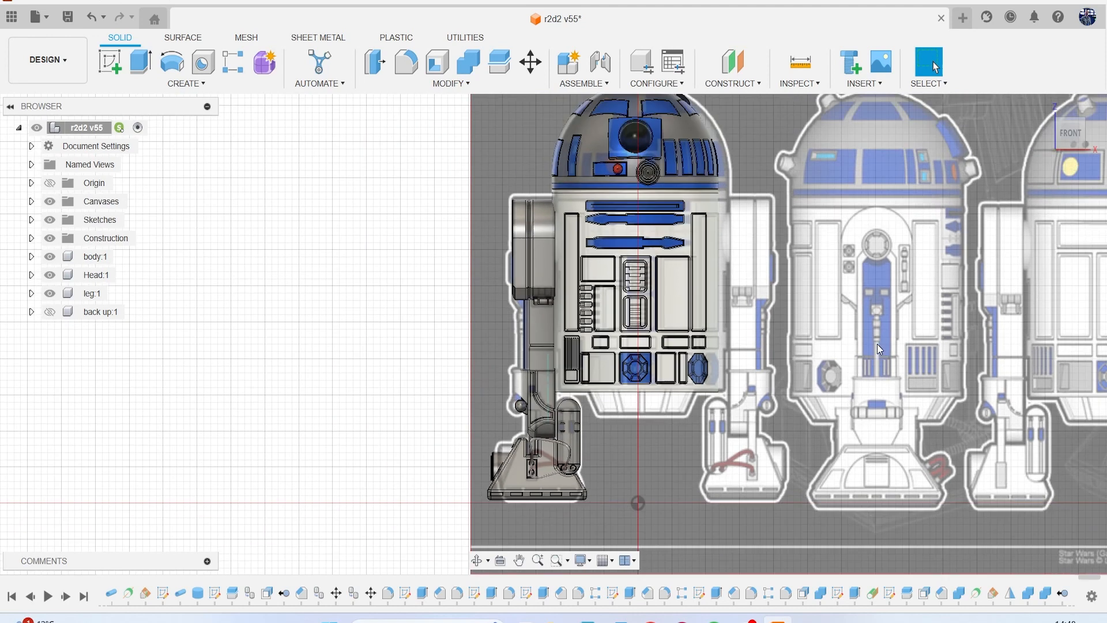
click(50, 239)
click(49, 238)
click(51, 201)
middle_drag(908, 346, 821, 350)
drag(1073, 143, 1076, 150)
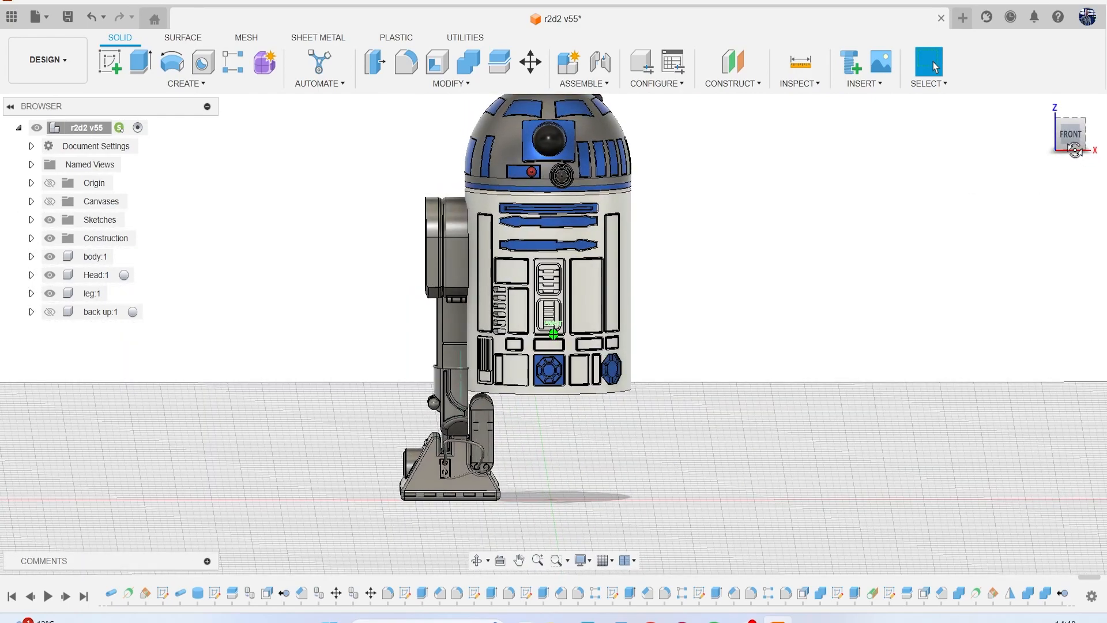
scroll(473, 430, up, 6)
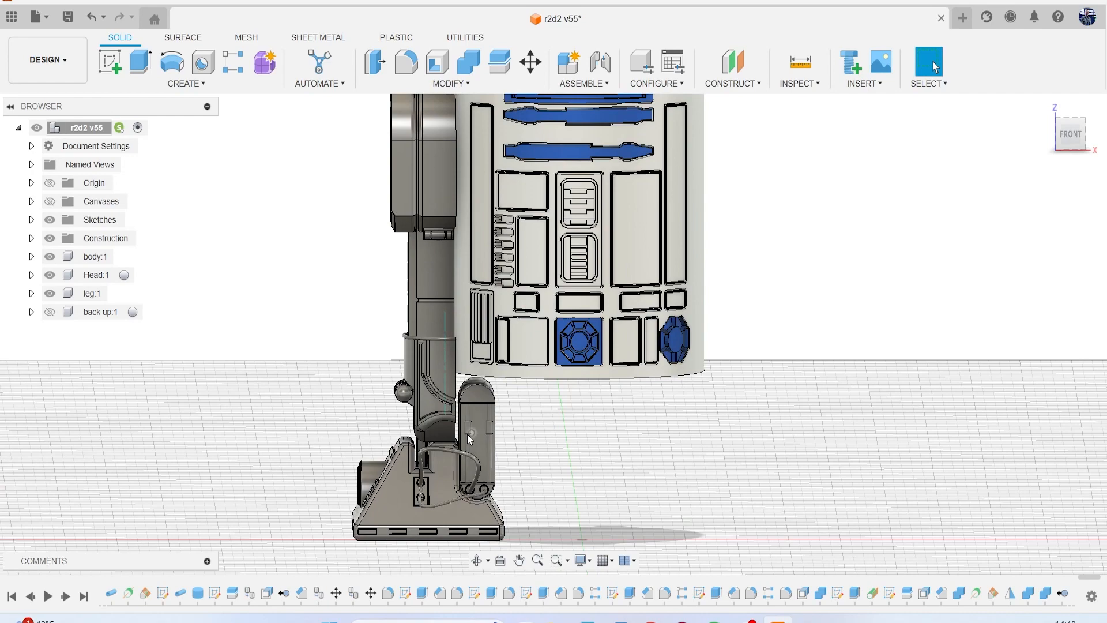
scroll(553, 331, up, 8)
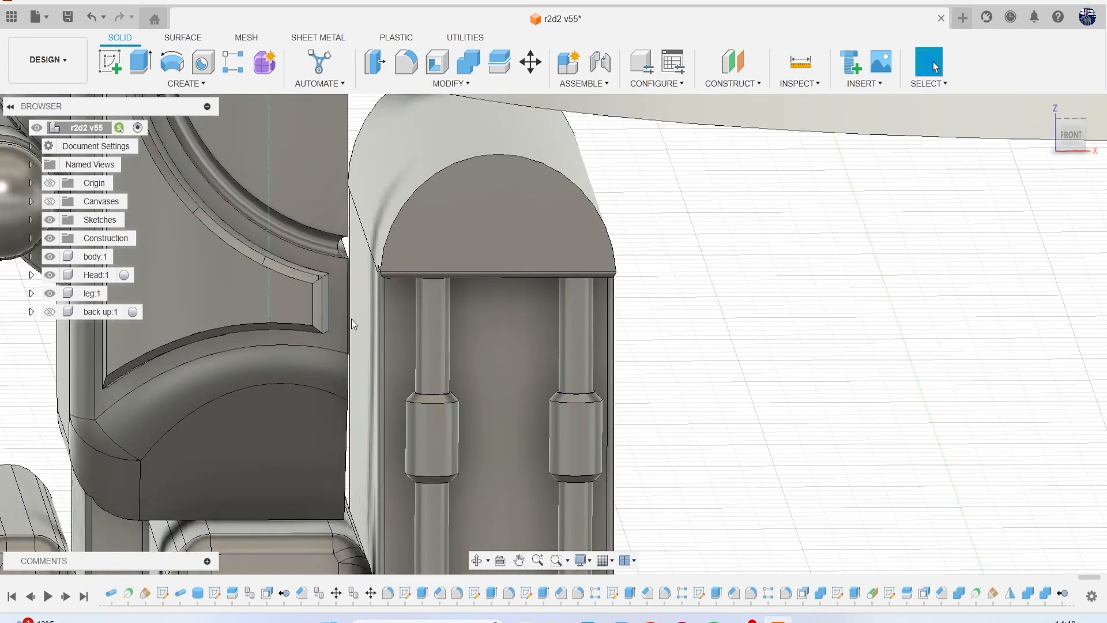
click(365, 319)
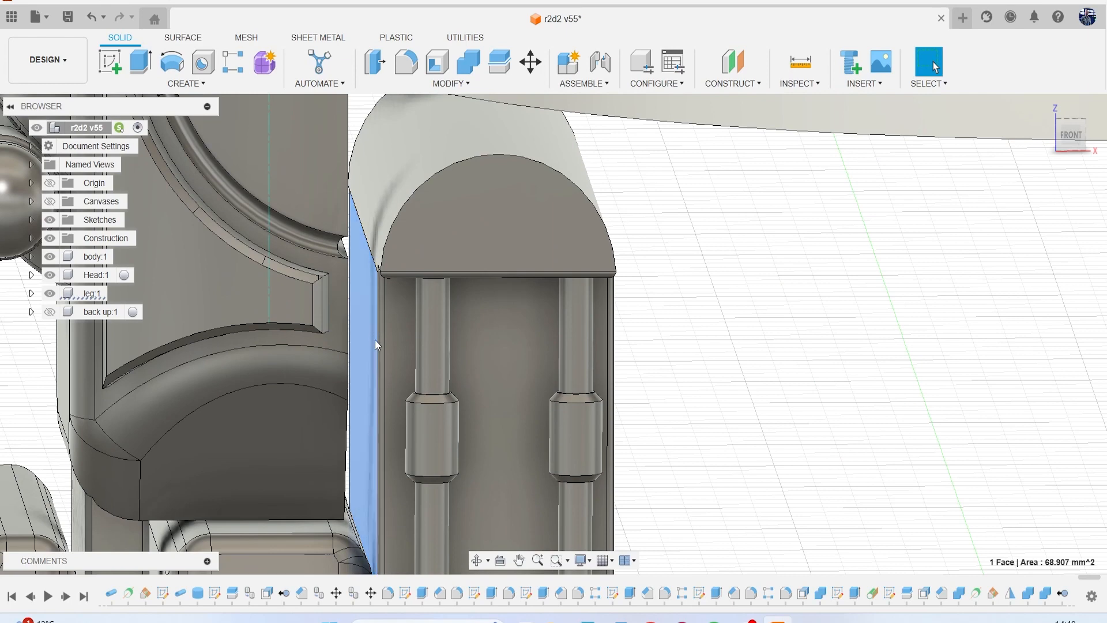
key(e)
drag(350, 319, 358, 334)
scroll(368, 349, down, 2)
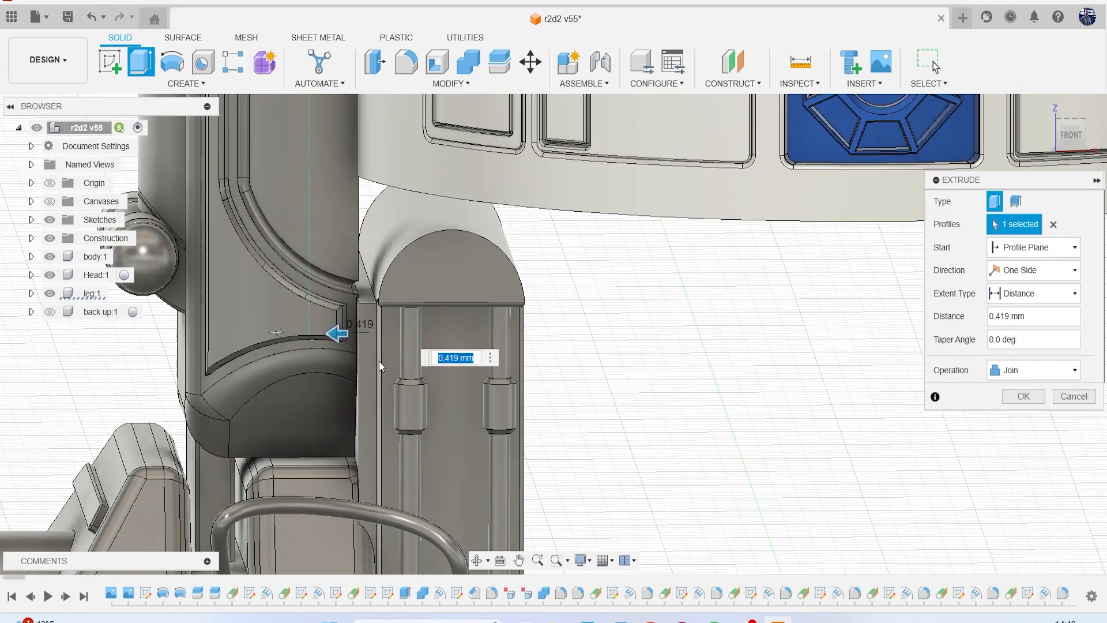
drag(1081, 132, 1026, 130)
scroll(734, 368, down, 3)
middle_drag(734, 368, 659, 341)
scroll(658, 343, down, 3)
drag(1077, 142, 1026, 152)
mouse_move(659, 341)
shift+middle_down()
mouse_move(522, 321)
mouse_move(516, 346)
mouse_move(747, 321)
shift+middle_up()
scroll(747, 321, up, 3)
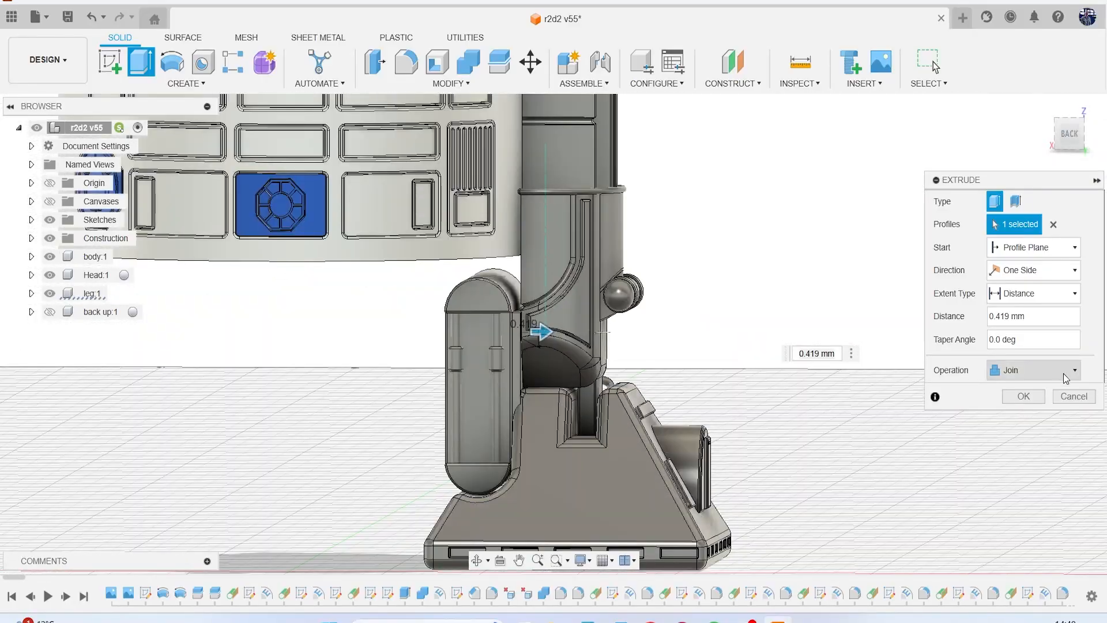
click(1073, 396)
Hide the body and head components so that only the leg is displayed from its outer side.
click(50, 256)
click(49, 274)
scroll(562, 358, down, 2)
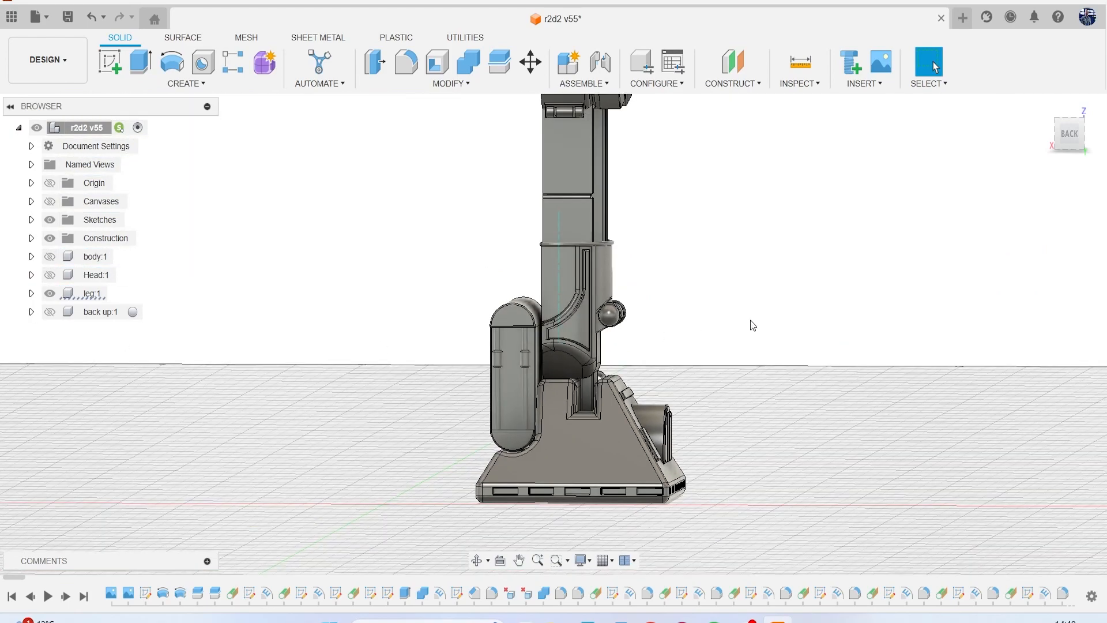
middle_drag(750, 321, 680, 403)
mouse_move(1085, 140)
mouse_down()
mouse_move(1038, 158)
mouse_move(977, 156)
mouse_up()
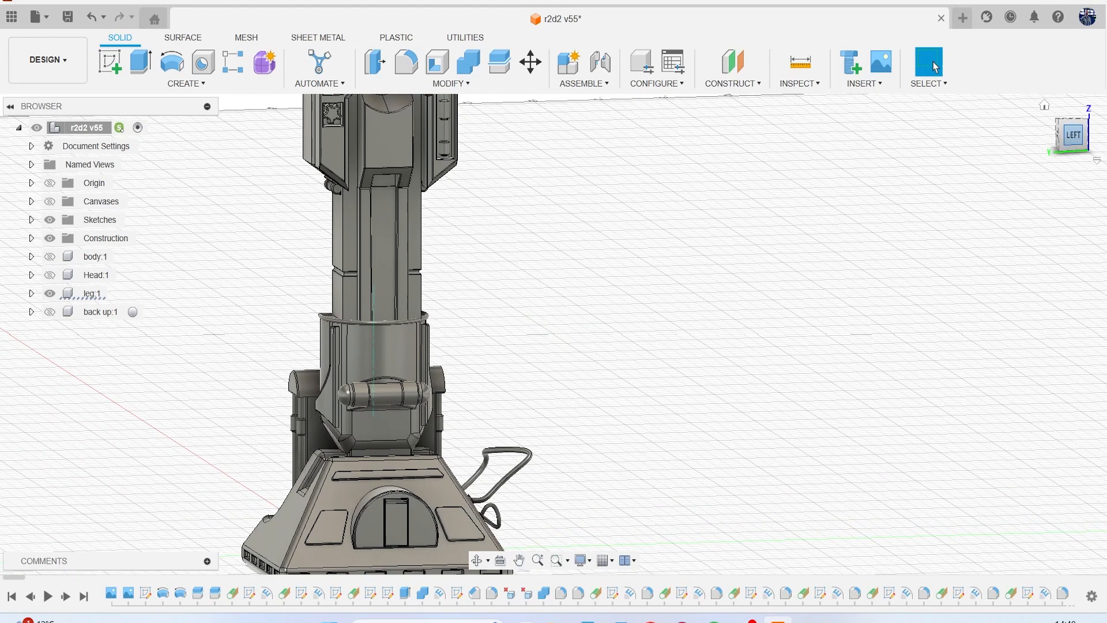
Compare the central channel of the leg column with the reference canvas in the left view, then hide the canvases.
click(50, 201)
scroll(512, 245, down, 5)
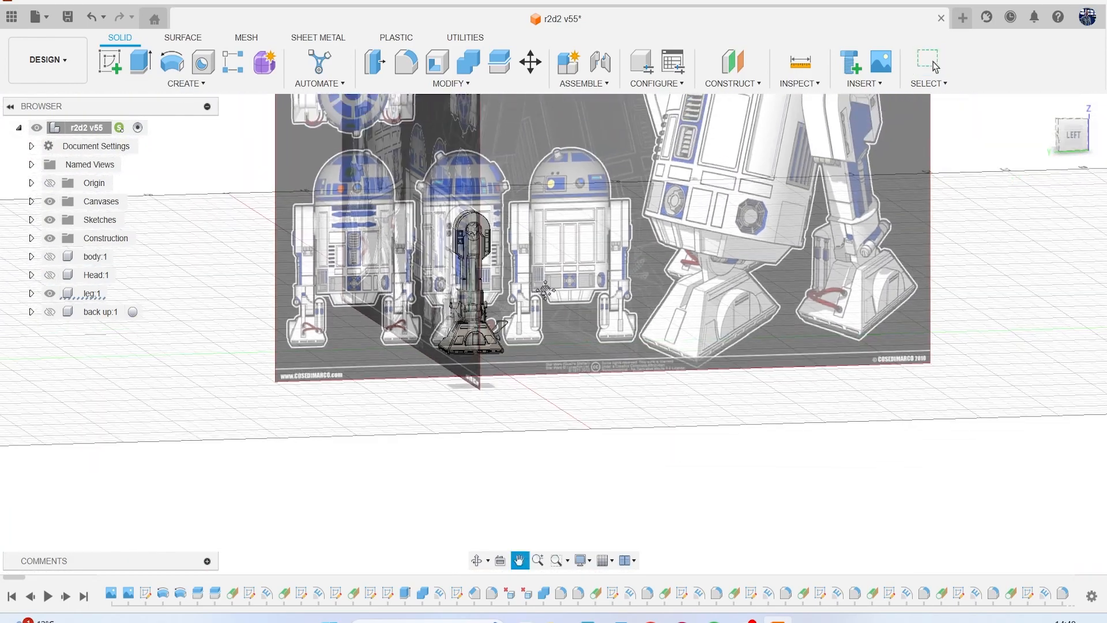
middle_drag(546, 290, 334, 380)
scroll(669, 248, up, 5)
scroll(604, 295, down, 8)
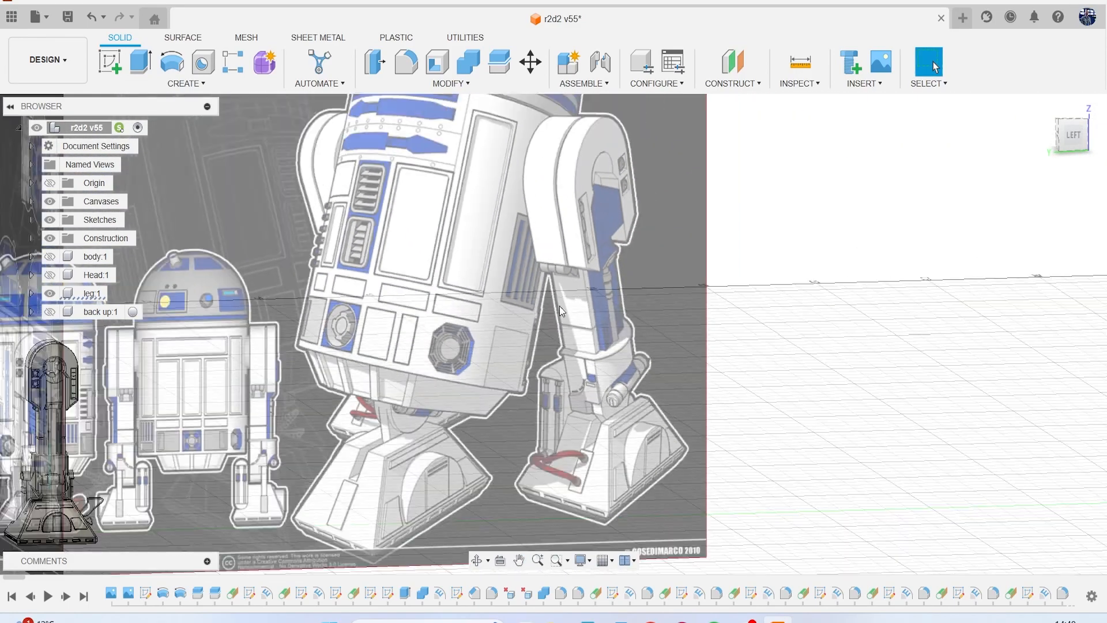
click(1074, 136)
scroll(282, 323, up, 10)
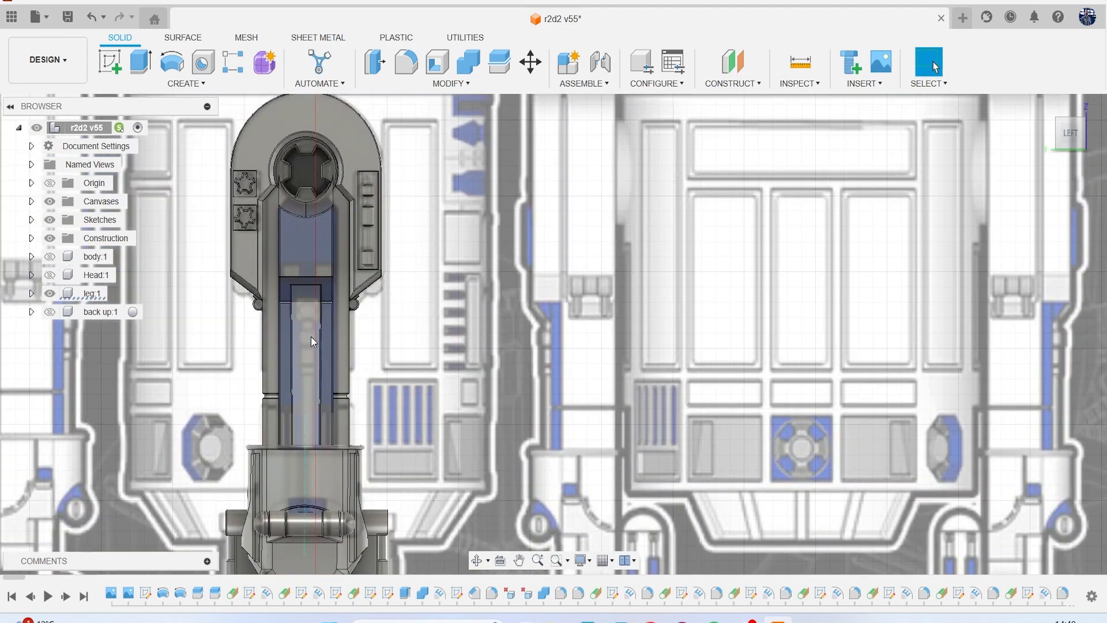
scroll(313, 355, up, 3)
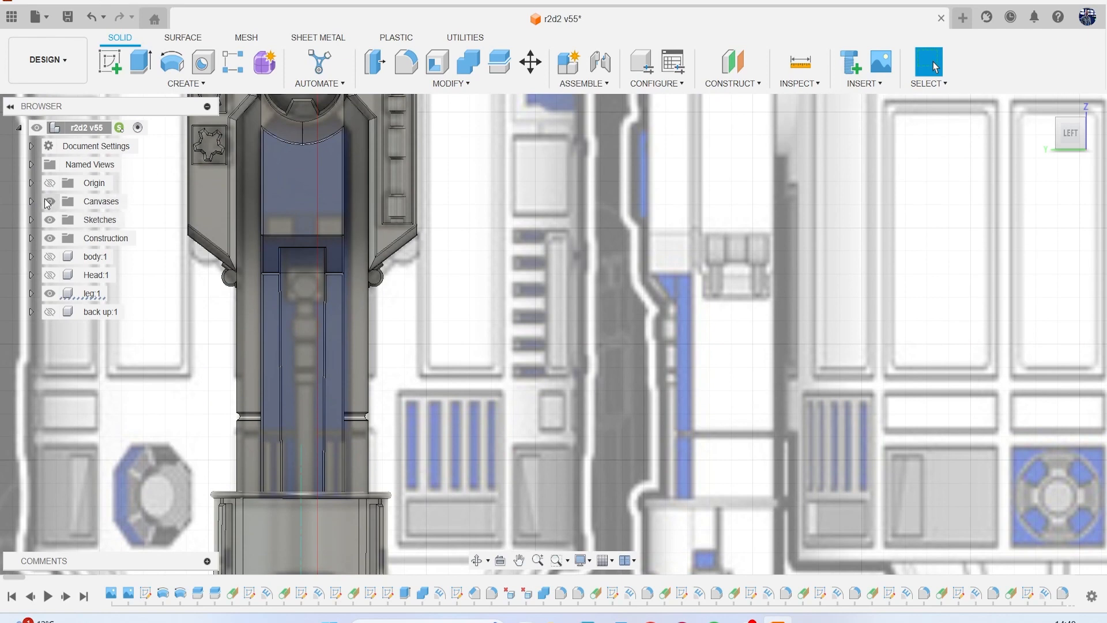
click(50, 201)
Place a cylinder about 1.251 mm in diameter on the downward-facing face at the upper end of the leg column's central channel.
shift+middle_drag(966, 141, 945, 221)
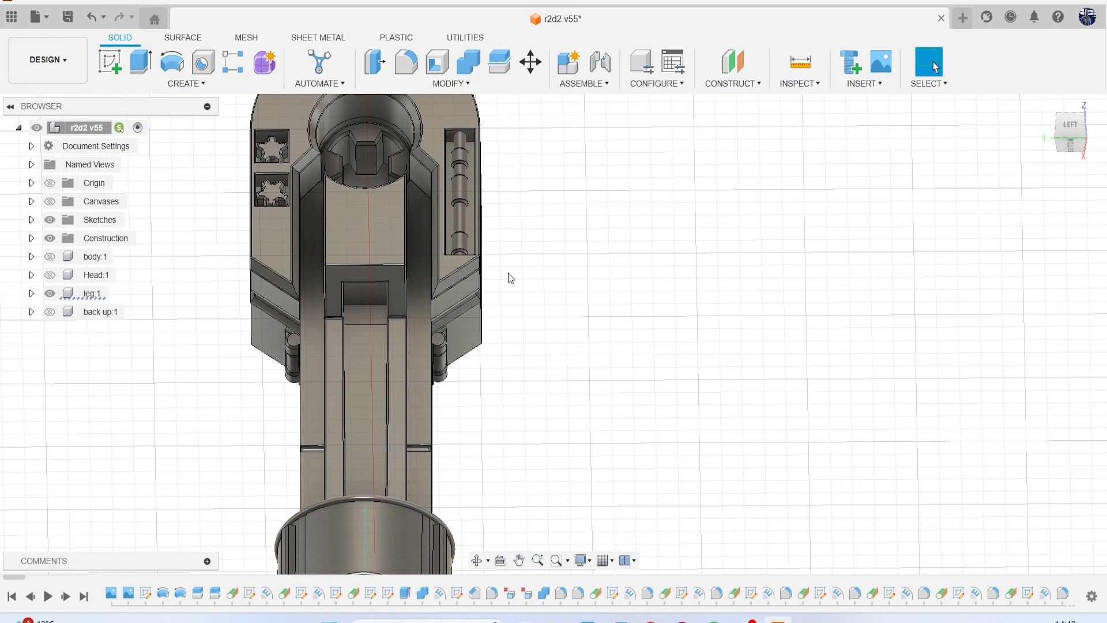
click(185, 83)
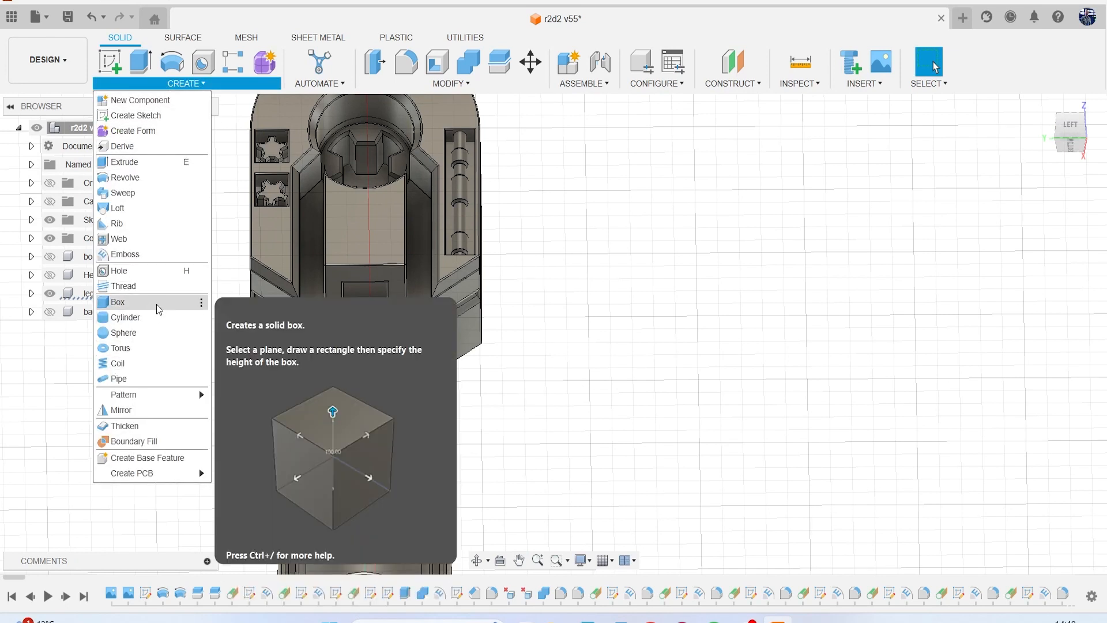
click(158, 309)
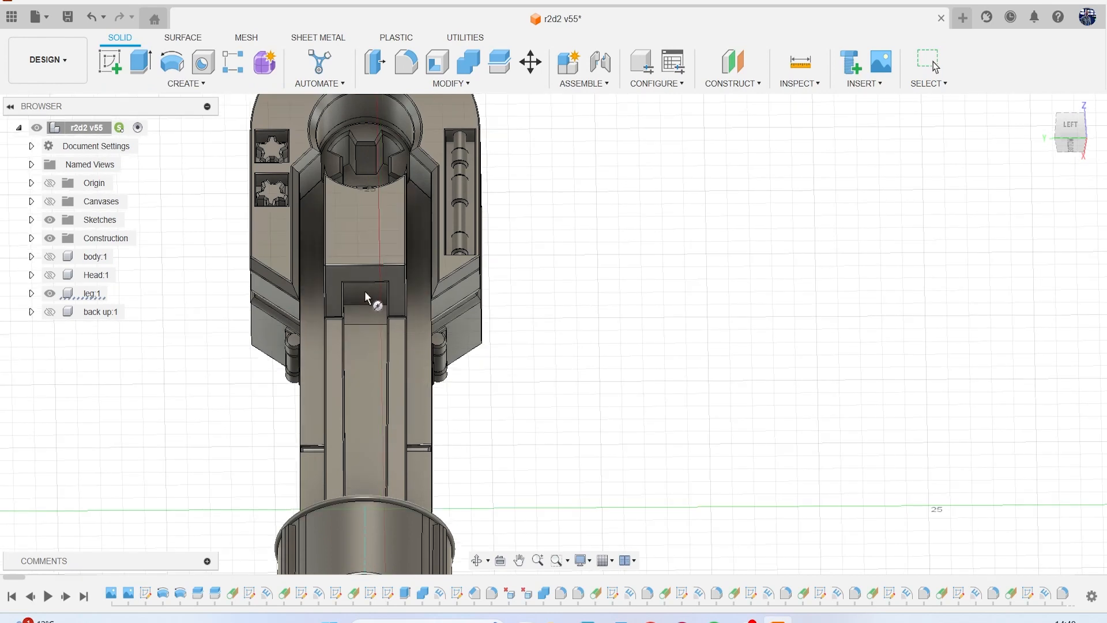
drag(1075, 150, 1071, 131)
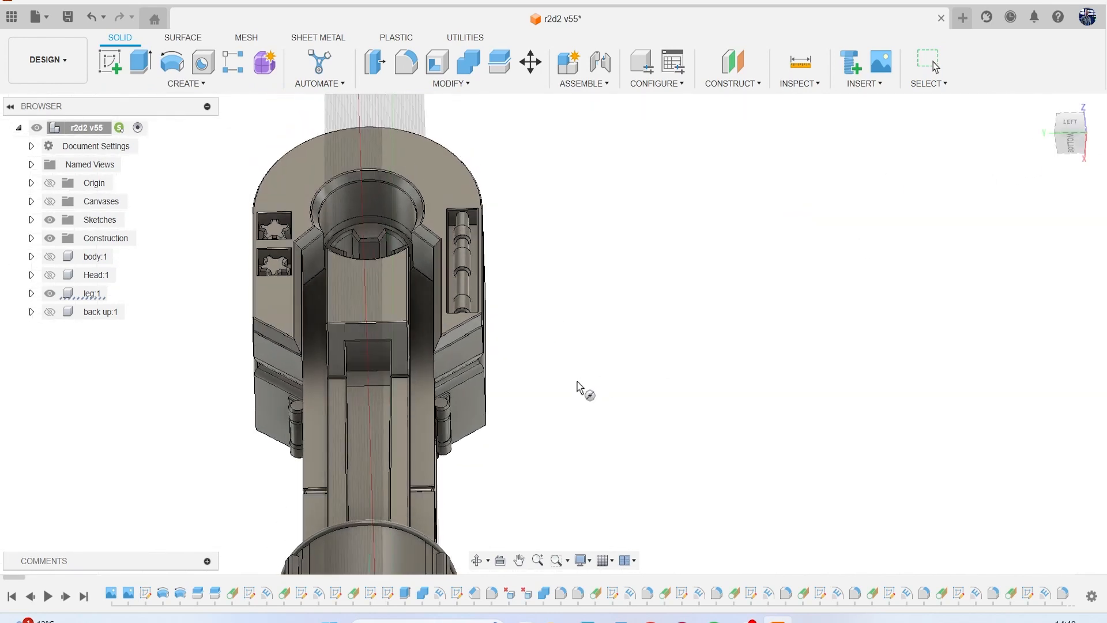
scroll(484, 372, up, 5)
click(191, 326)
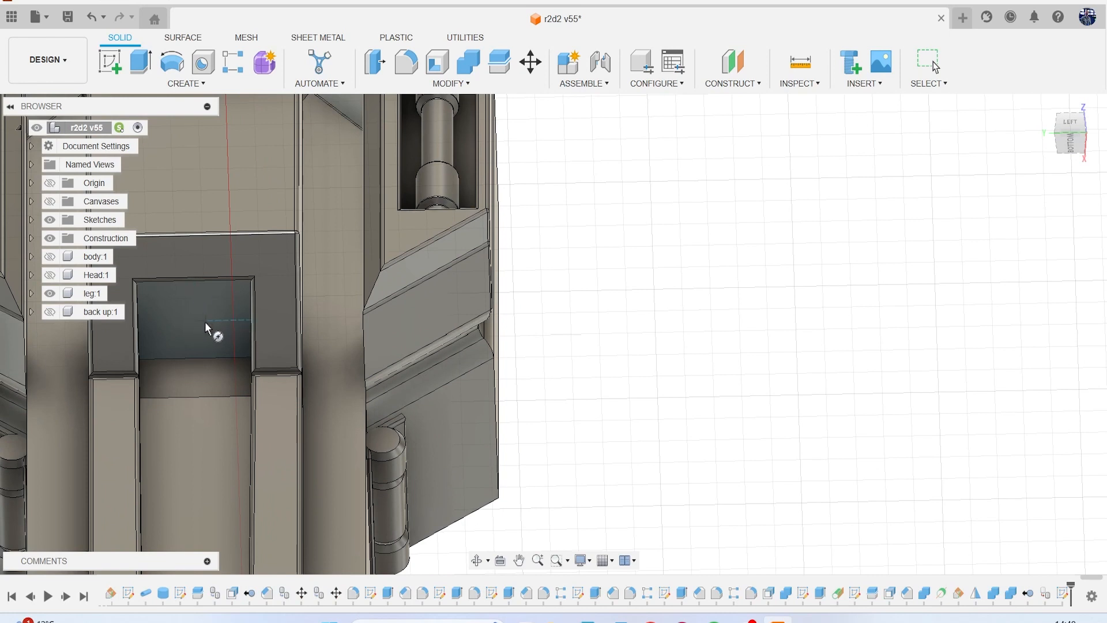
click(195, 320)
click(230, 323)
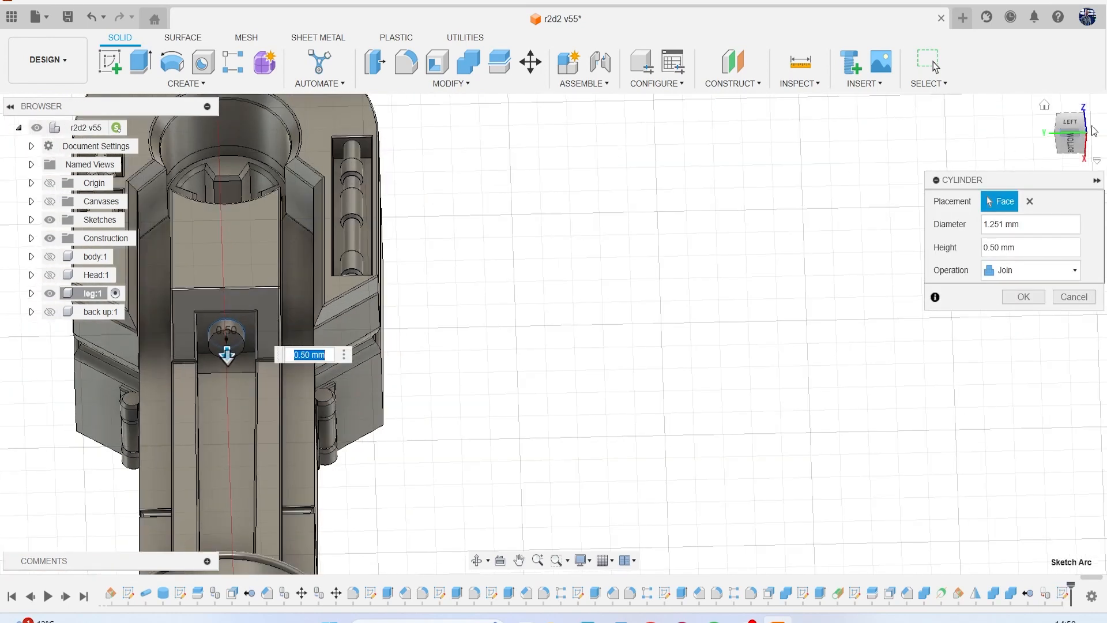
Extend the cylinder about 10.738 mm down the channel to the lower collar and create it as a new body.
click(1063, 128)
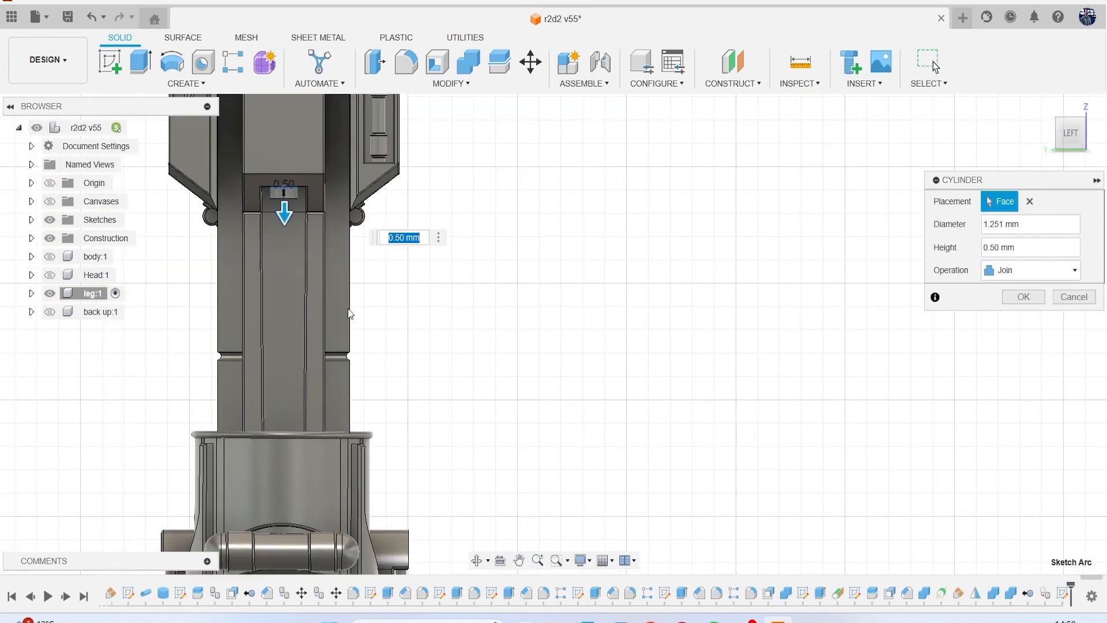
drag(285, 216, 295, 455)
click(1032, 270)
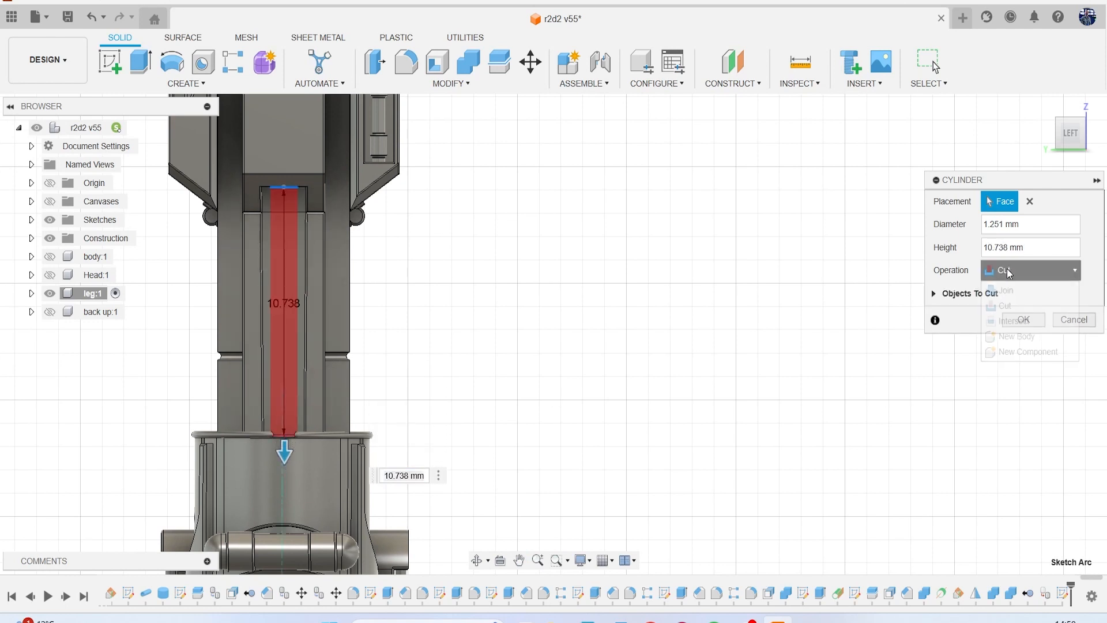
click(1038, 334)
click(1025, 297)
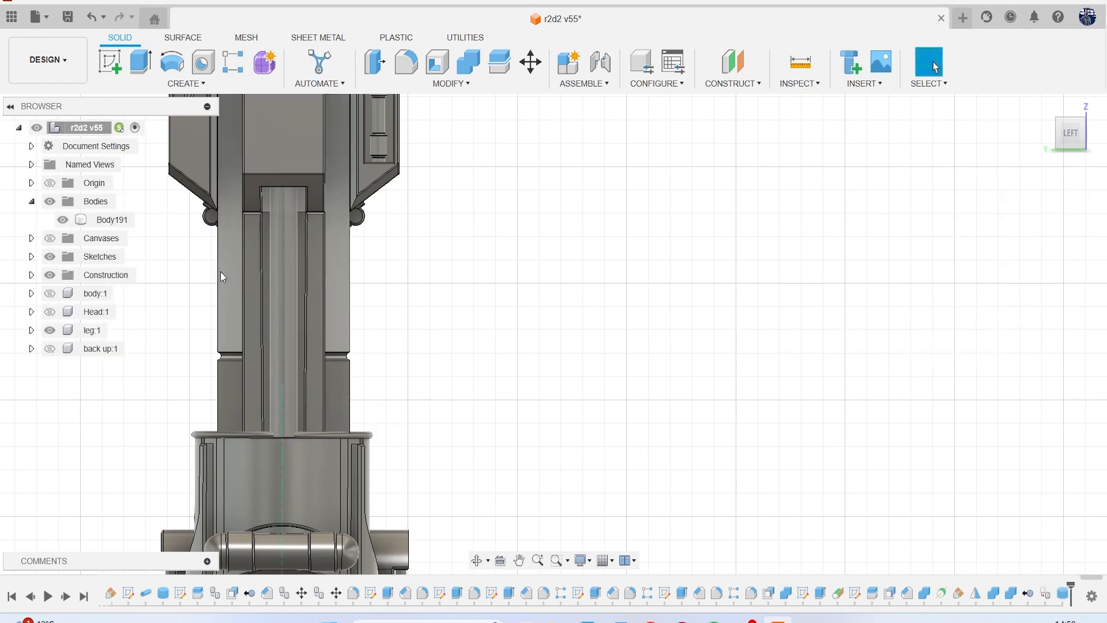
Show the reference canvases and start a sketch facing the leg's outer side for the rod details.
click(51, 239)
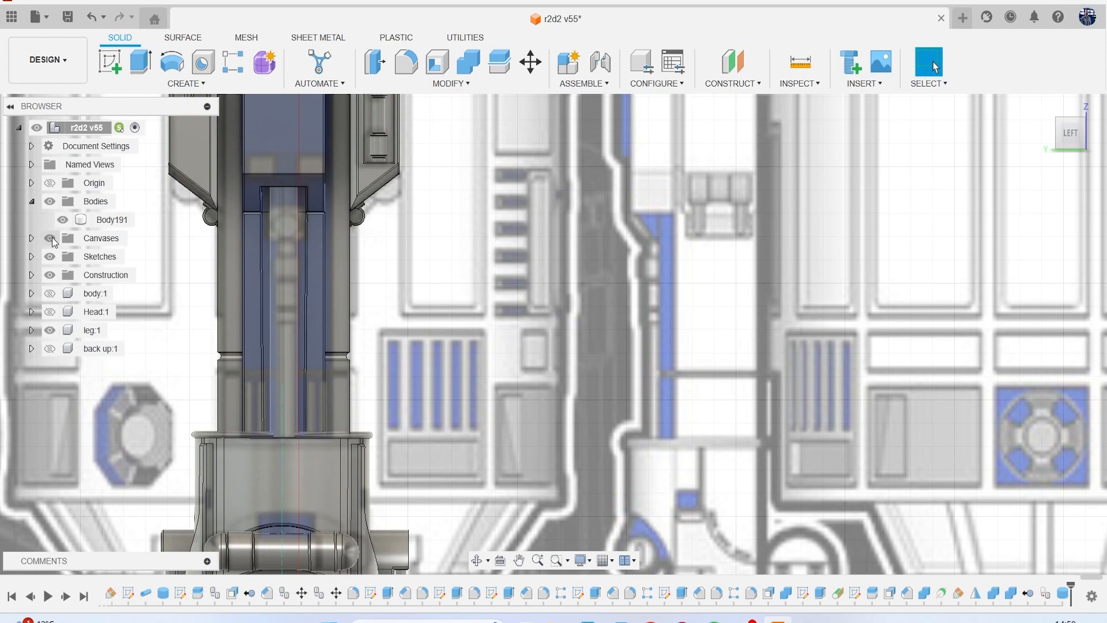
click(110, 62)
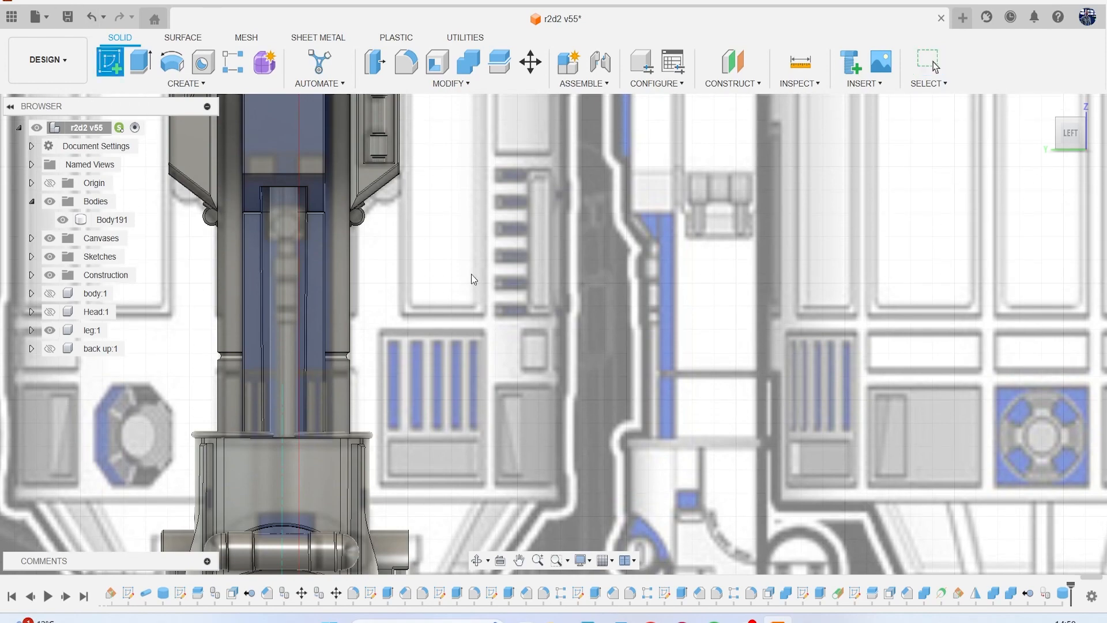
scroll(503, 273, down, 4)
middle_drag(346, 484, 373, 250)
click(375, 250)
scroll(386, 240, down, 3)
middle_drag(427, 110, 388, 285)
scroll(387, 285, up, 1)
scroll(387, 281, up, 1)
Sketch a nearly horizontal line about 2.637 mm long across the rod where the reference's upper fitting ends.
key(l)
scroll(380, 254, up, 3)
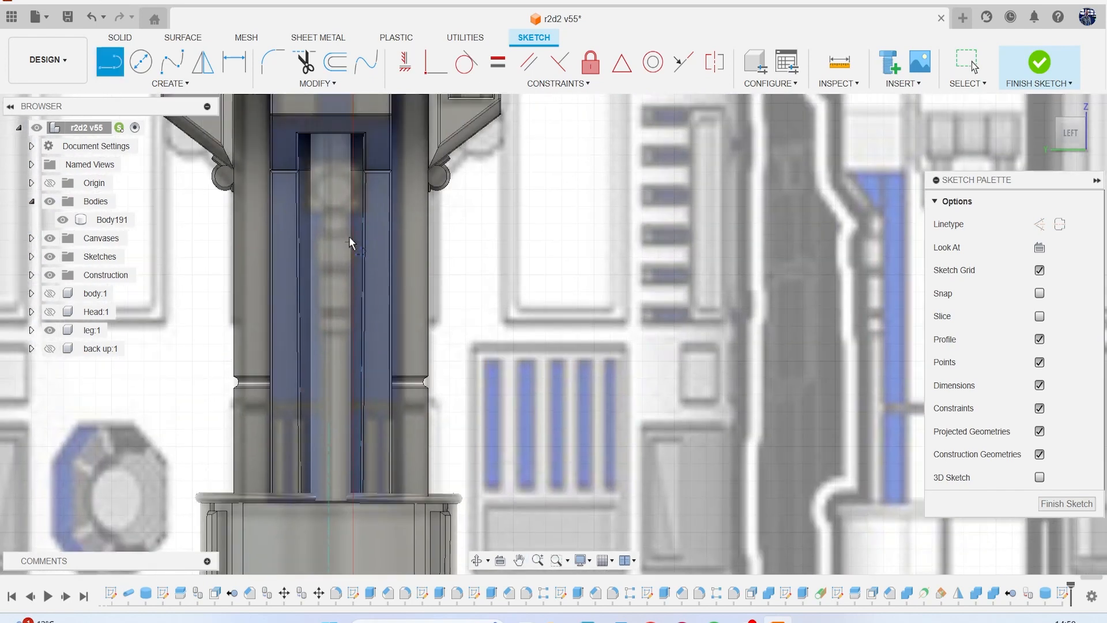
scroll(323, 231, up, 2)
click(287, 210)
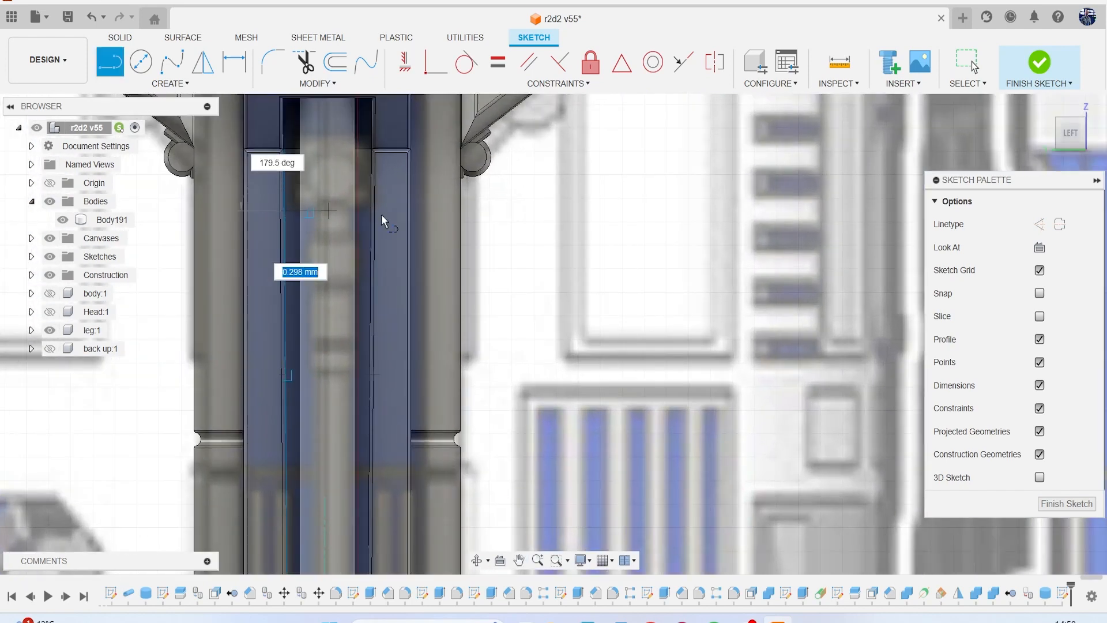
click(400, 214)
key(Escape)
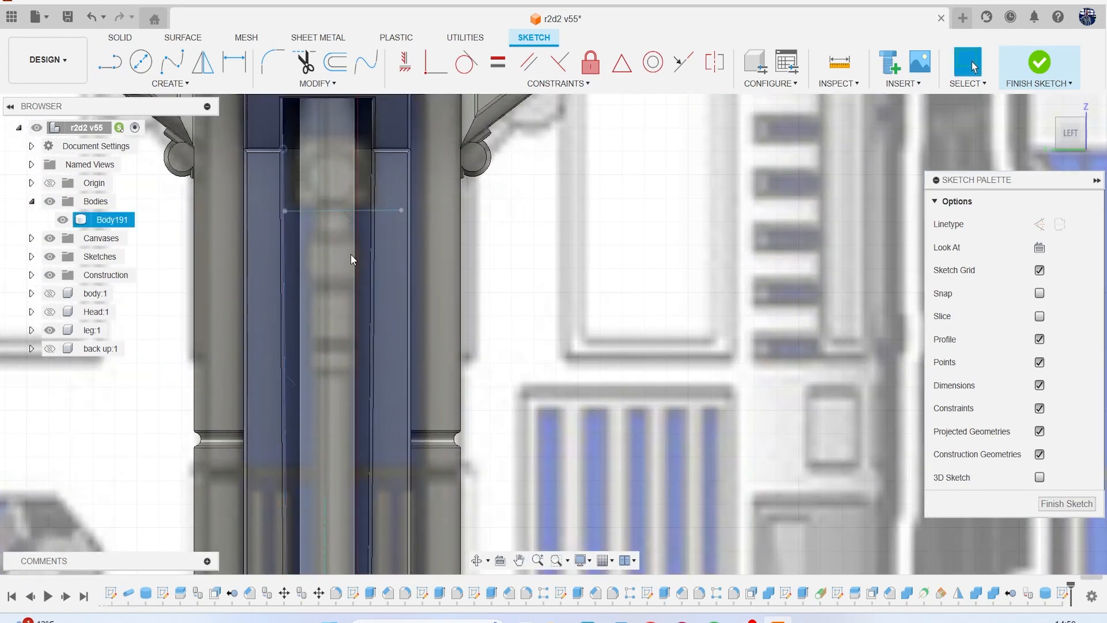
Copy the line across the rod a short distance straight down to mark the next section of the reference rod.
click(389, 211)
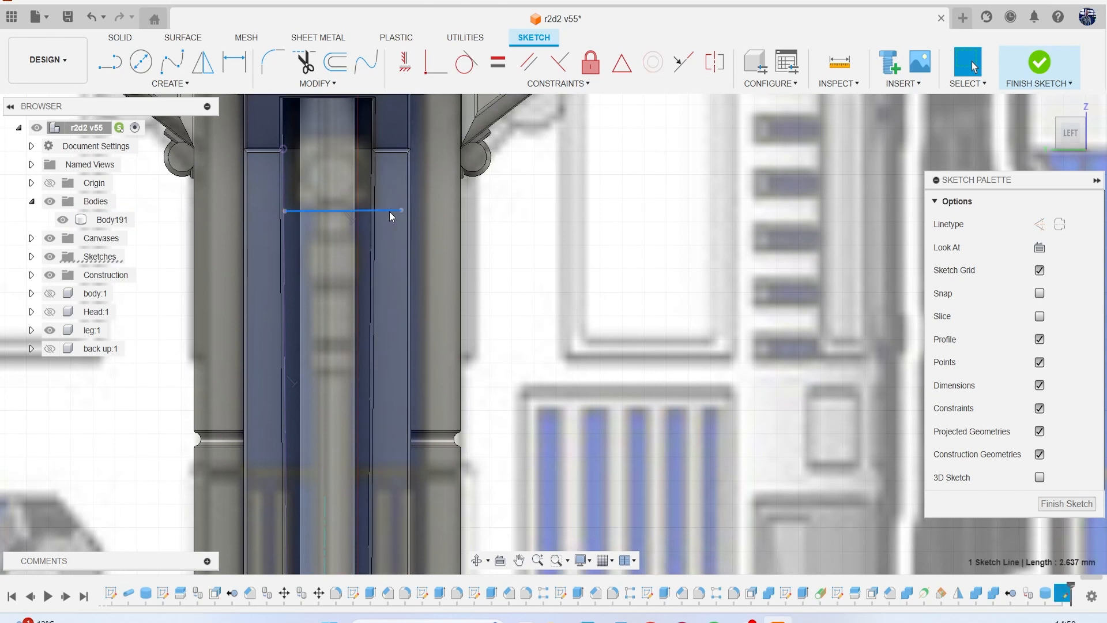
key(m)
drag(343, 173, 343, 200)
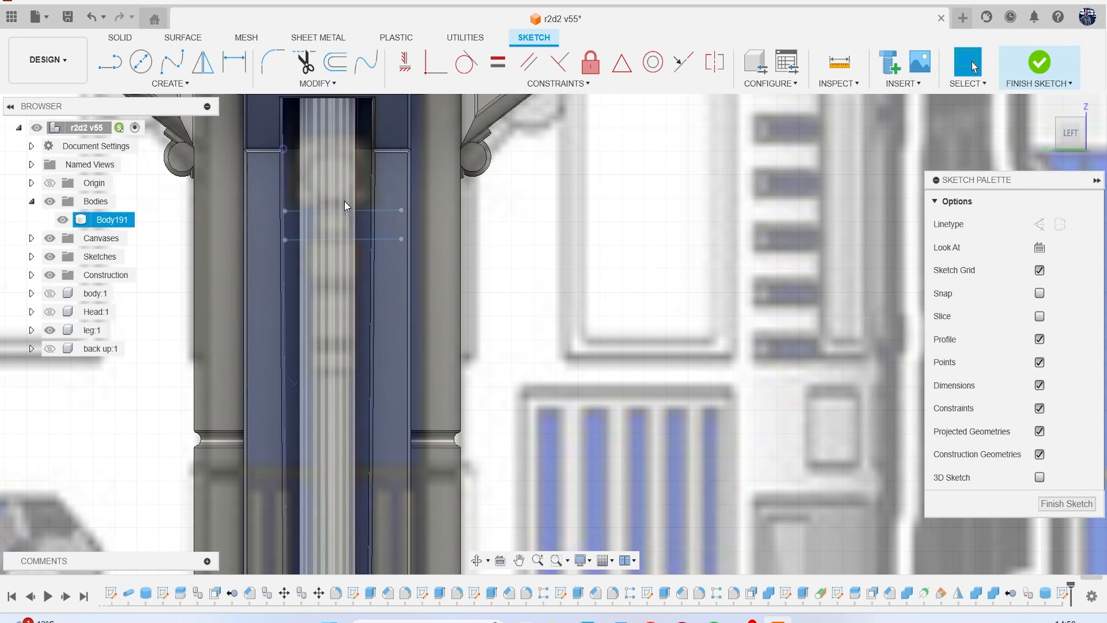
Paste three more copies of the line down the rod, moved -1.568 mm, -2.705 mm and -3.464 mm vertically, and finish the sketch.
drag(344, 200, 343, 238)
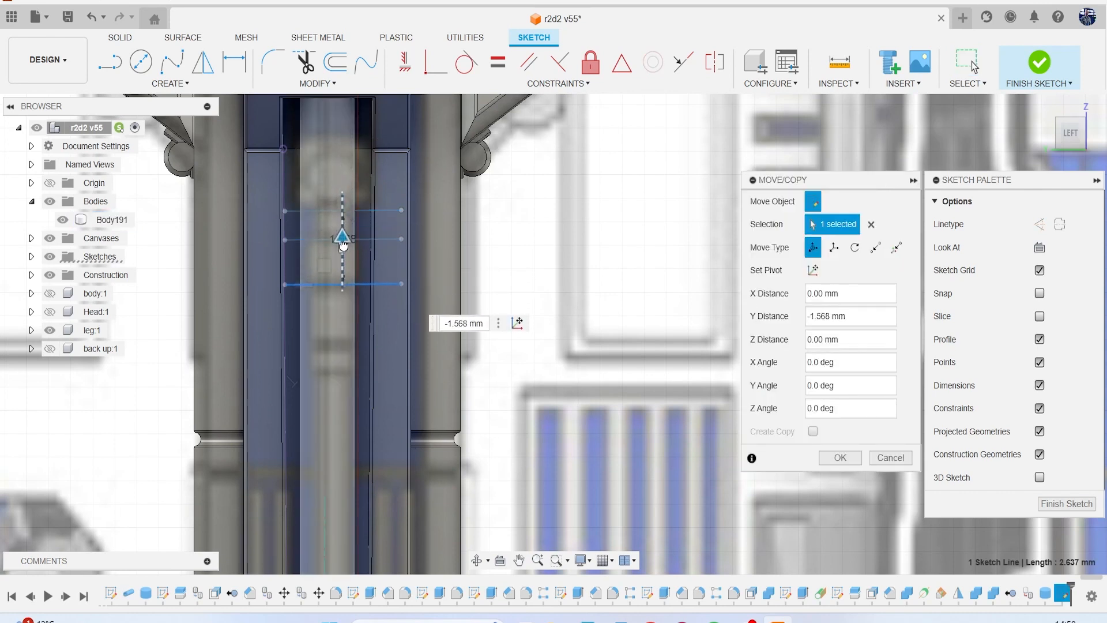
key(Return)
key(m)
drag(344, 165, 346, 298)
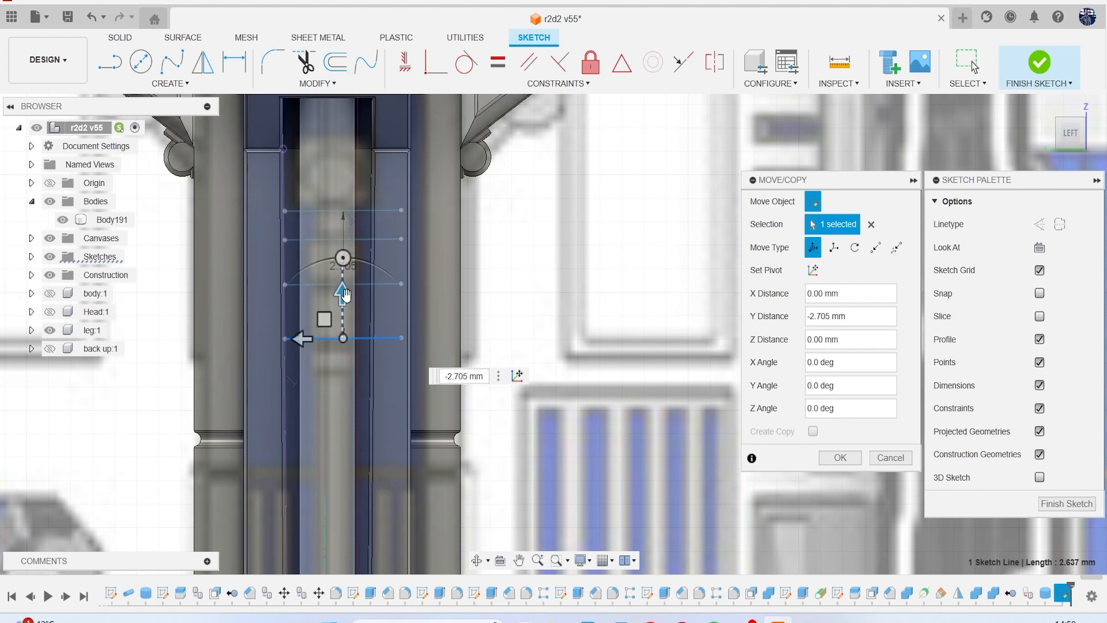
key(Return)
key(ctrl+v)
drag(342, 167, 341, 330)
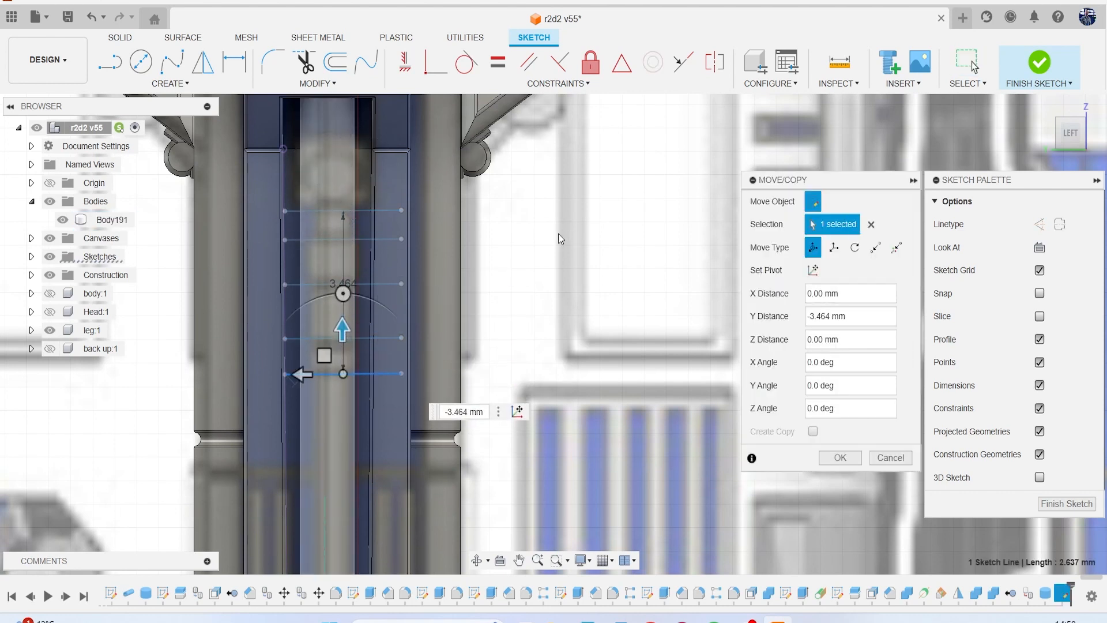
key(Return)
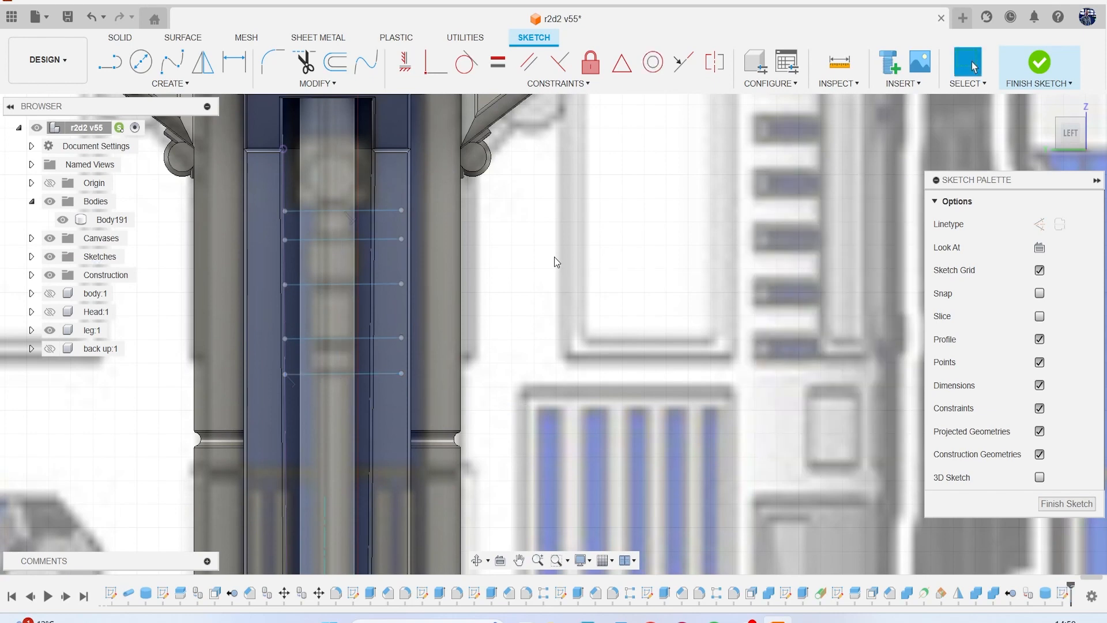
scroll(399, 352, down, 3)
scroll(424, 247, up, 2)
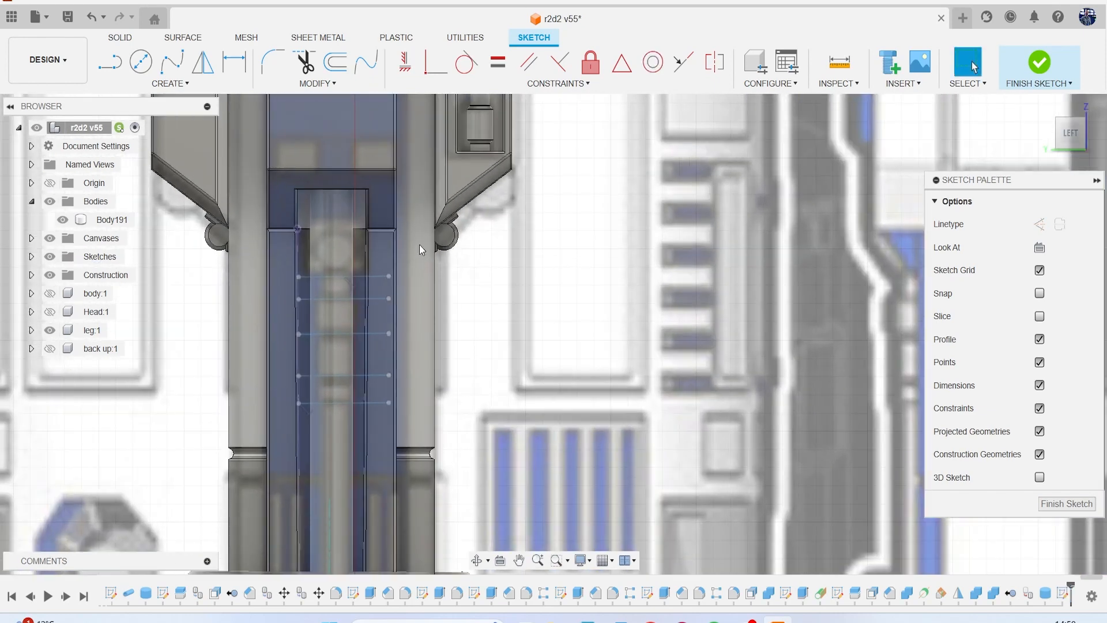
click(1041, 64)
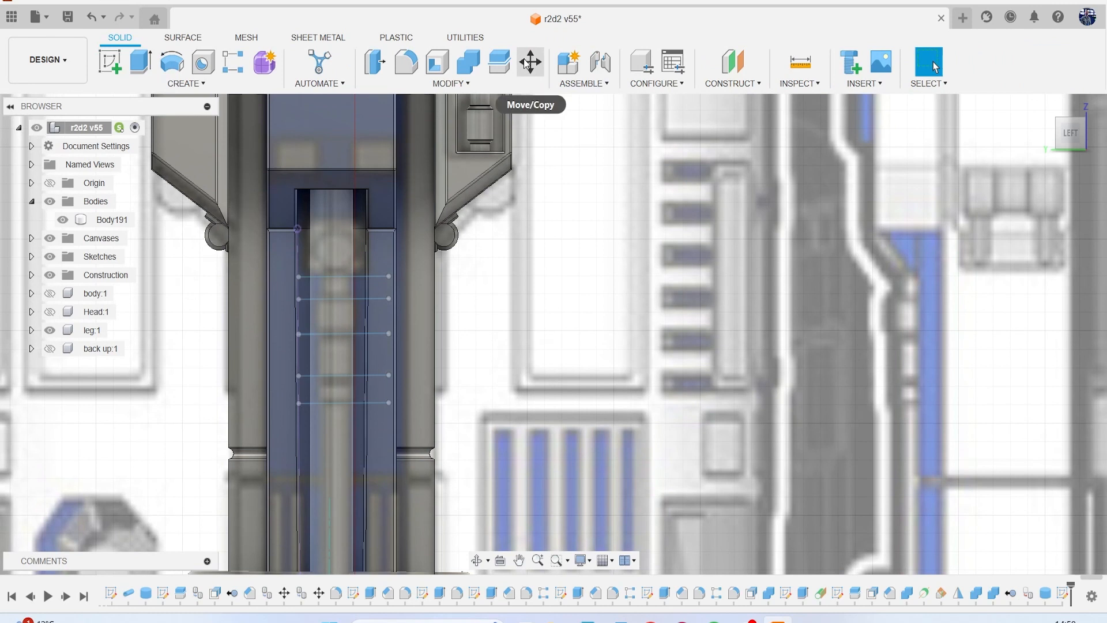
Split the rod body into sections using the five sketched lines as splitting tools.
click(503, 65)
click(340, 213)
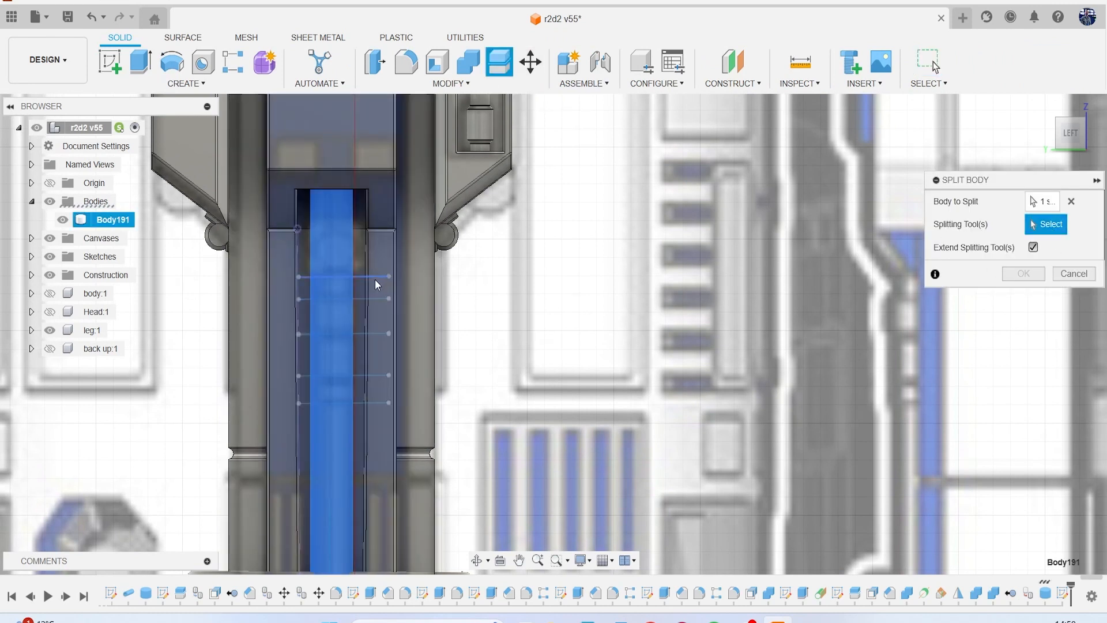
click(374, 296)
click(372, 333)
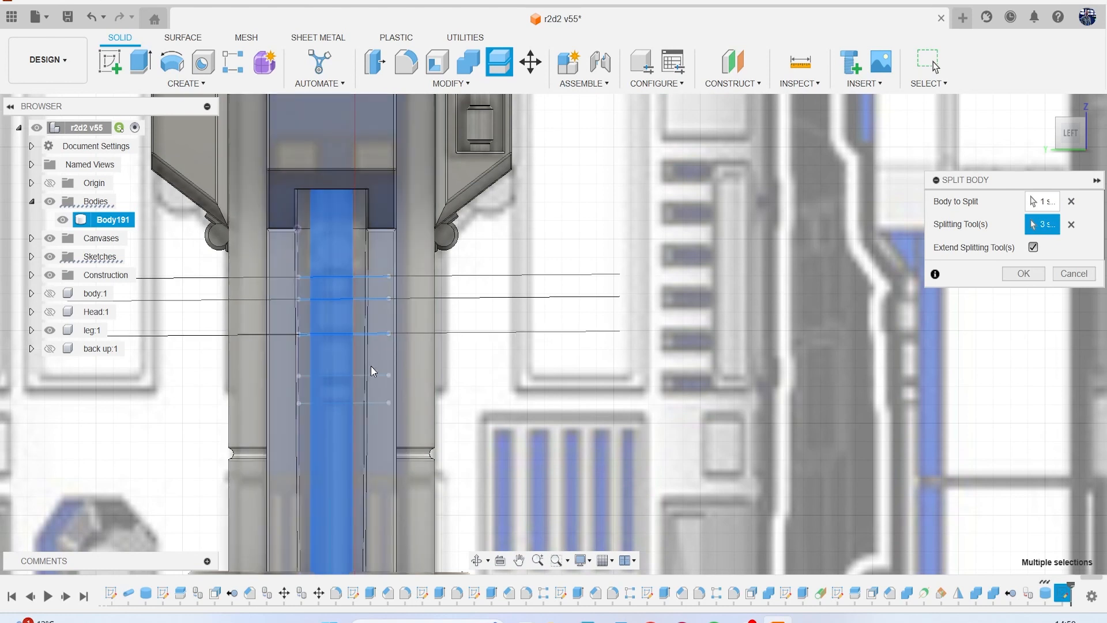
click(374, 374)
click(375, 402)
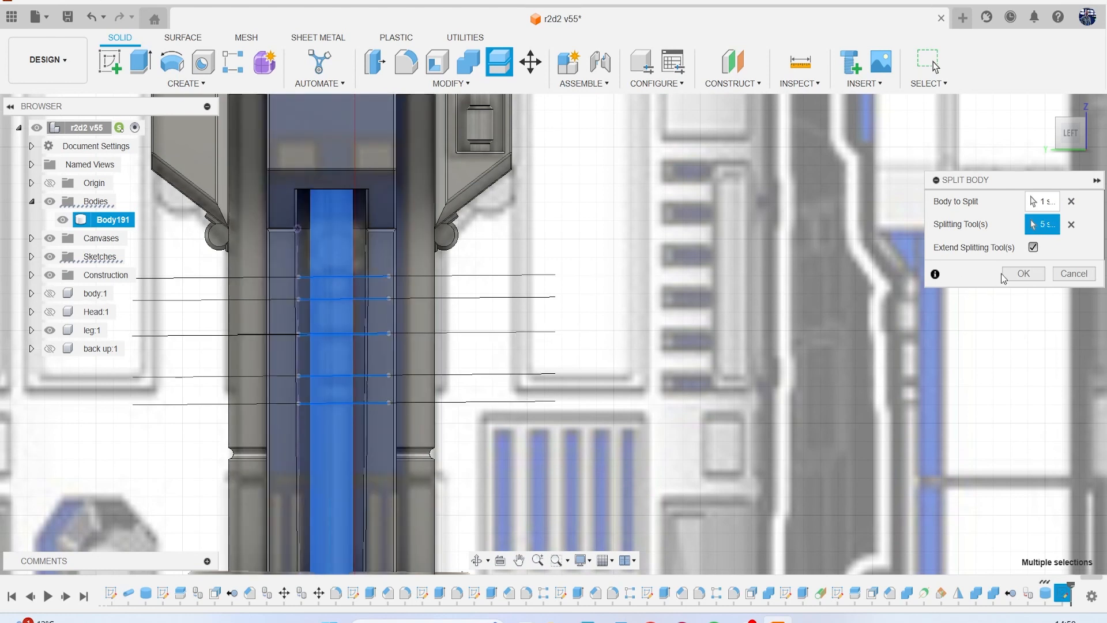
click(1023, 273)
middle_drag(449, 307, 461, 198)
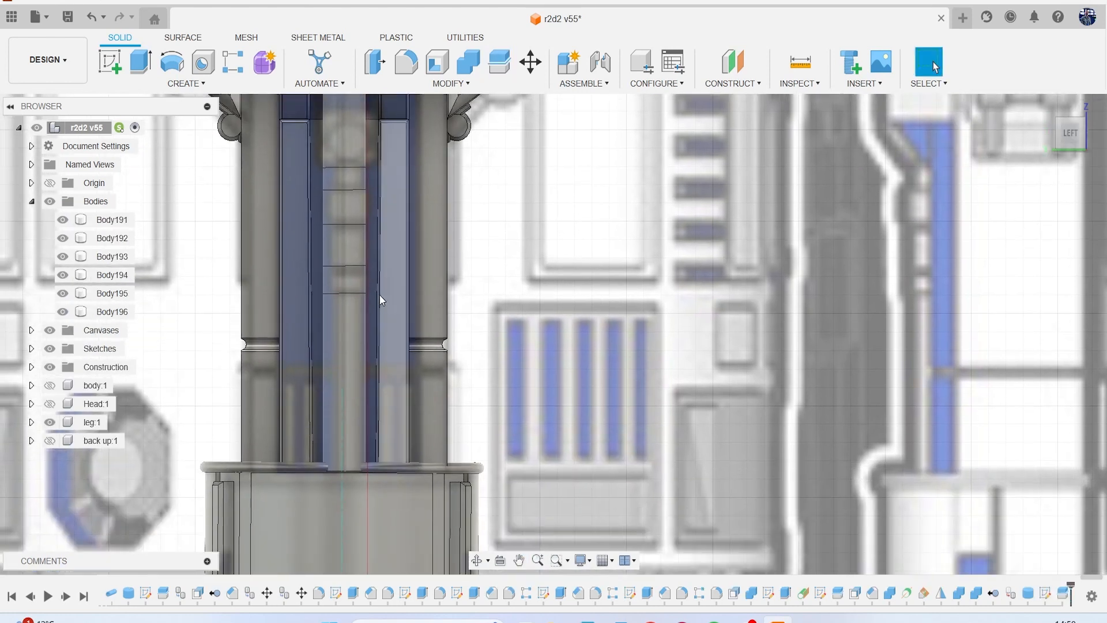
click(375, 62)
click(351, 332)
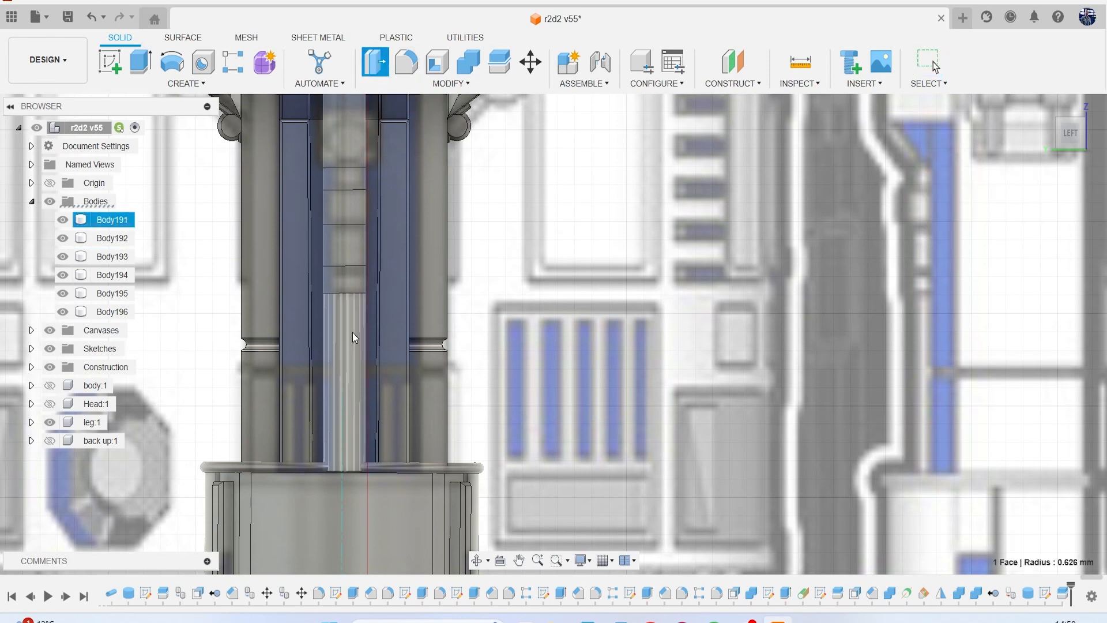
scroll(351, 332, up, 2)
drag(358, 324, 347, 324)
key(Return)
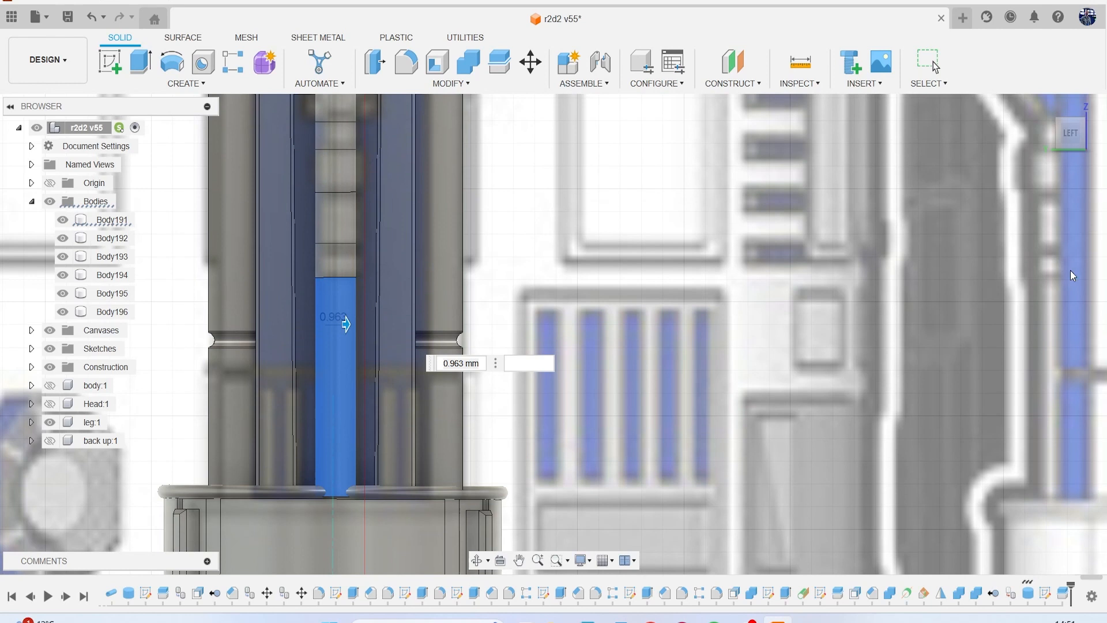
Duplicate the rod's long lowest section in place as a separate body and hide the original.
click(109, 219)
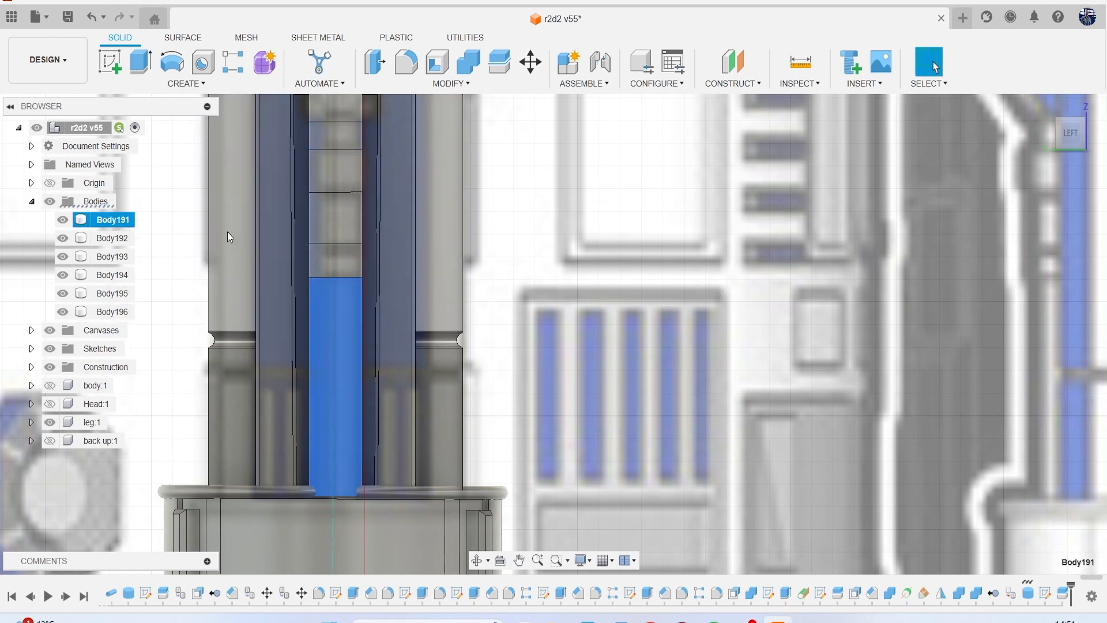
key(ctrl+c)
key(ctrl+v)
key(Return)
click(63, 220)
Offset the cylindrical face of the duplicated lowest section by -0.248 mm to match the thin reference rod.
click(330, 317)
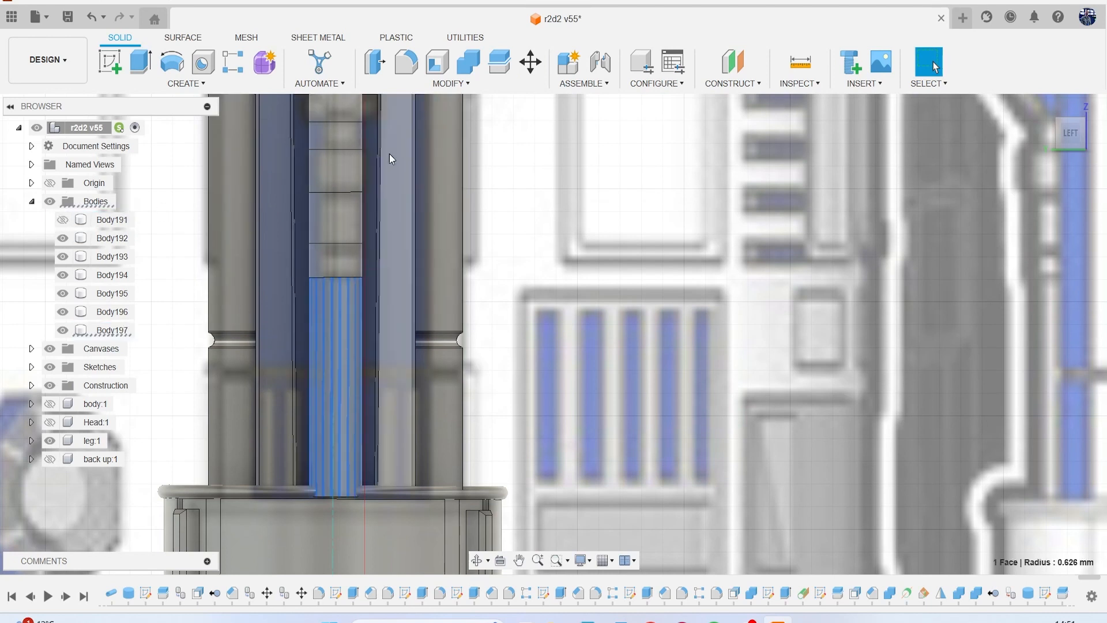
click(376, 63)
drag(323, 323, 328, 320)
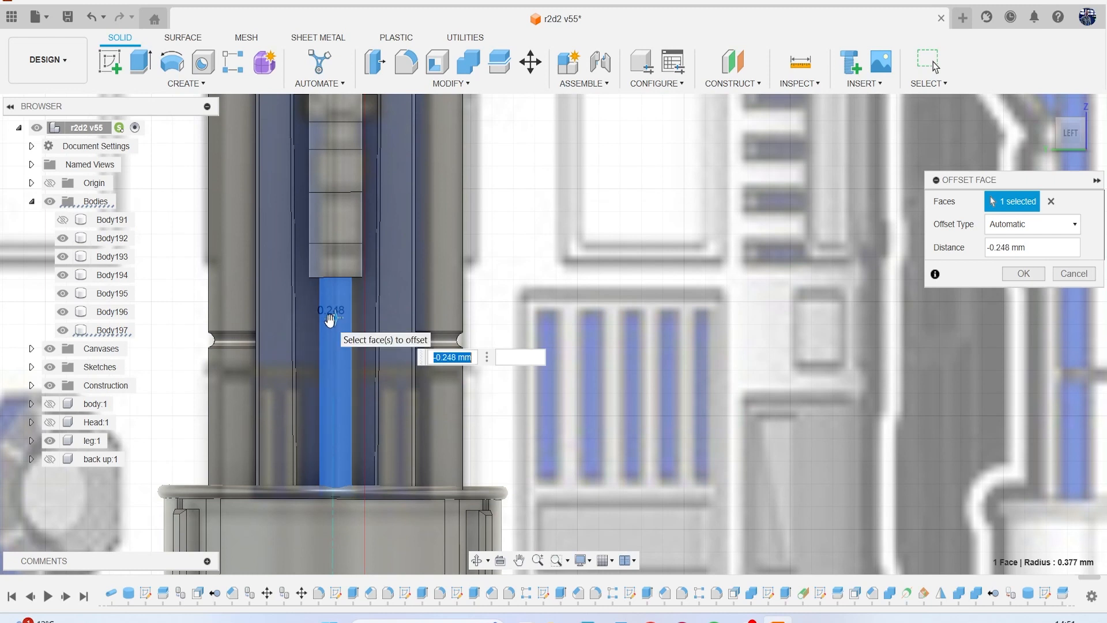
key(Return)
middle_drag(365, 271, 373, 339)
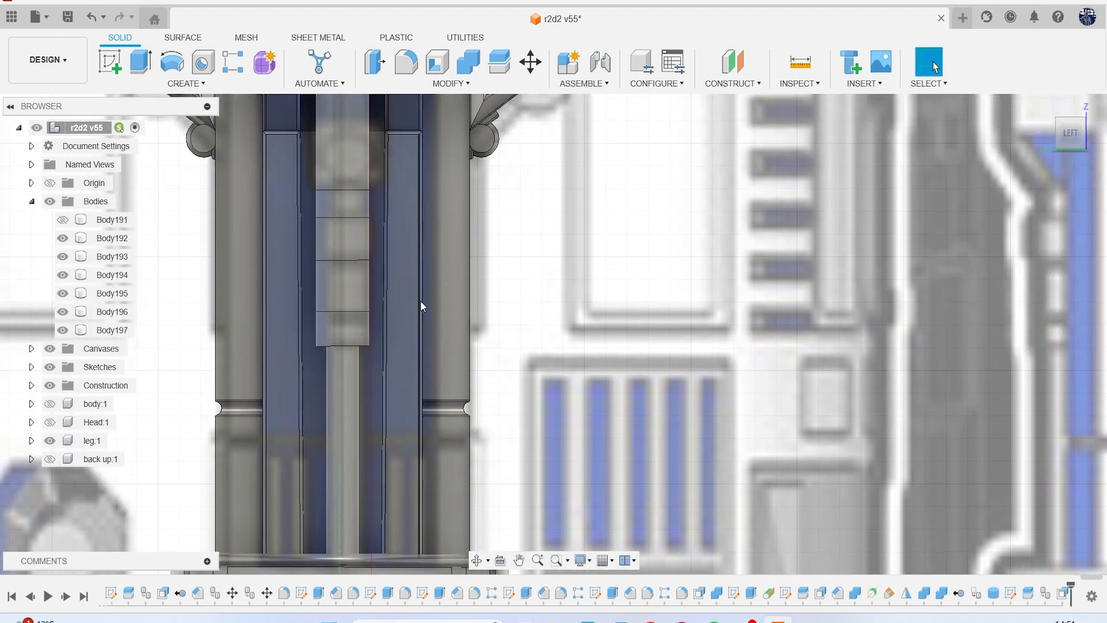
middle_drag(410, 241, 427, 306)
scroll(427, 306, up, 2)
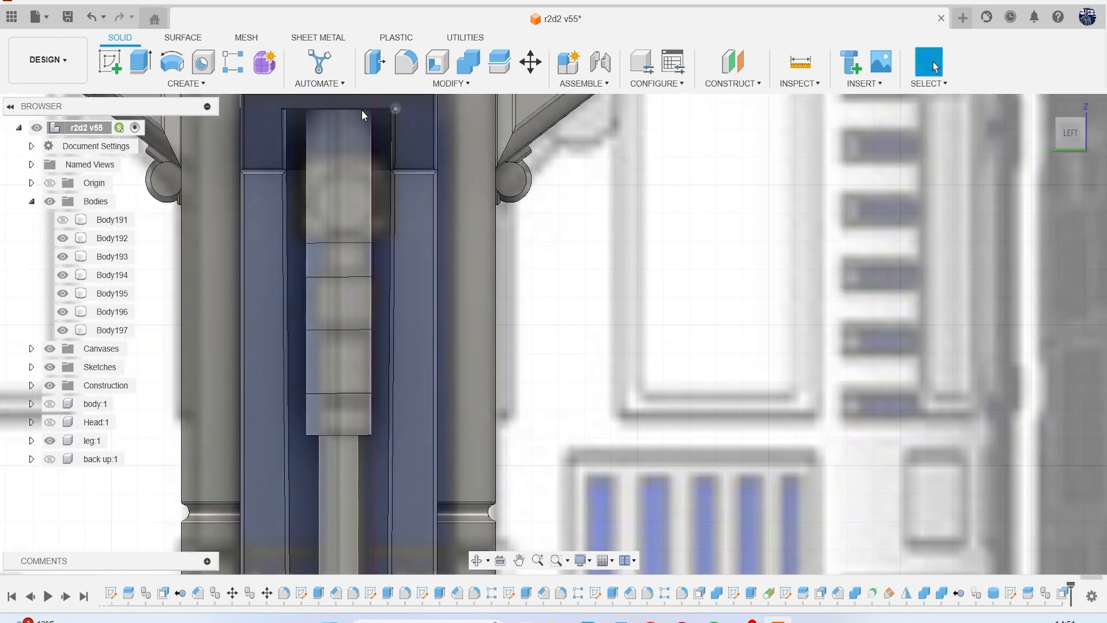
click(110, 257)
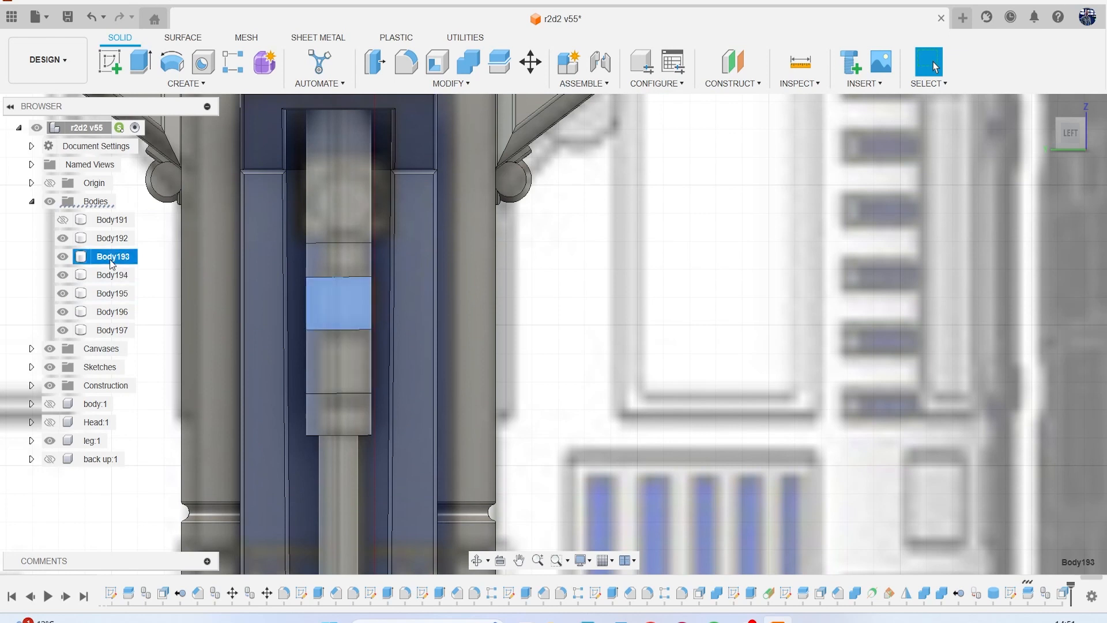
click(376, 62)
click(348, 299)
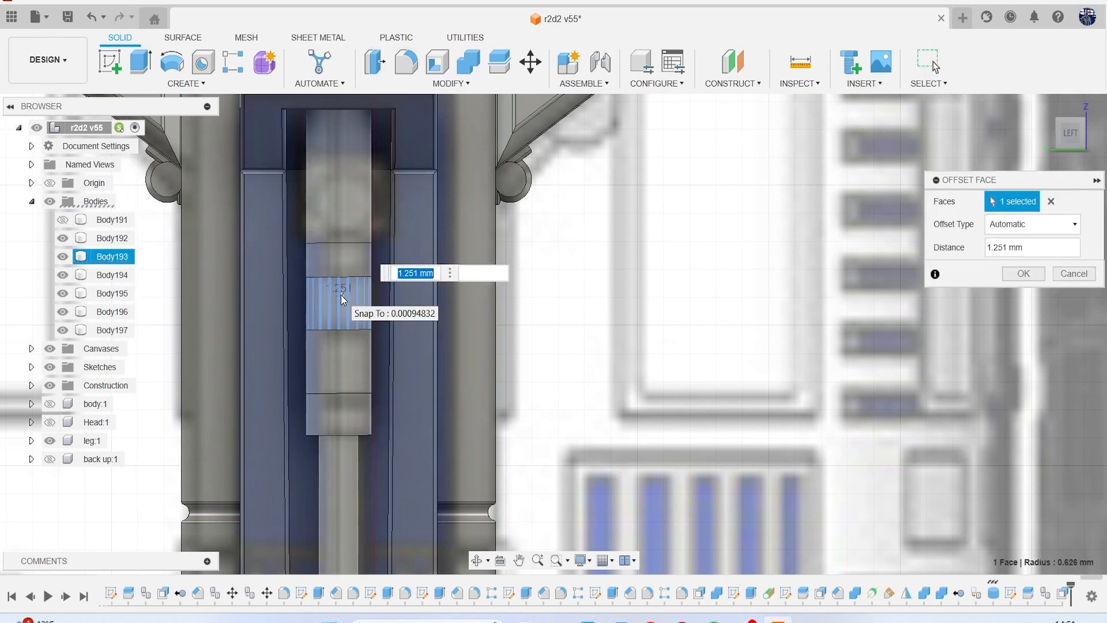
drag(341, 296, 344, 294)
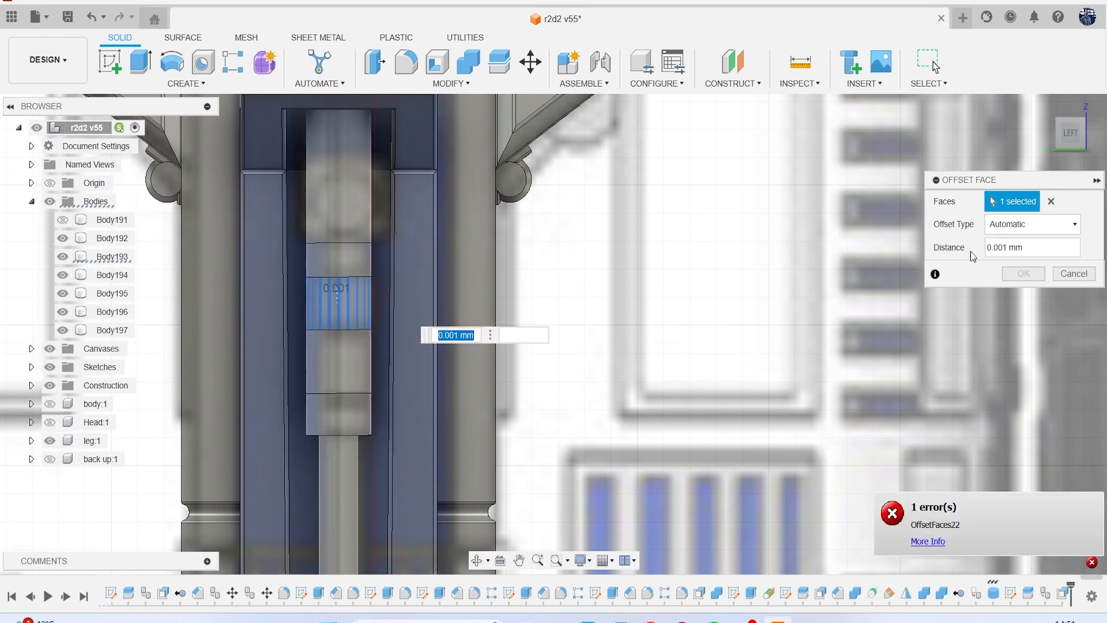
click(1074, 273)
Duplicate Body193, the middle rod section, in place and hide the original.
click(123, 258)
key(ctrl+c)
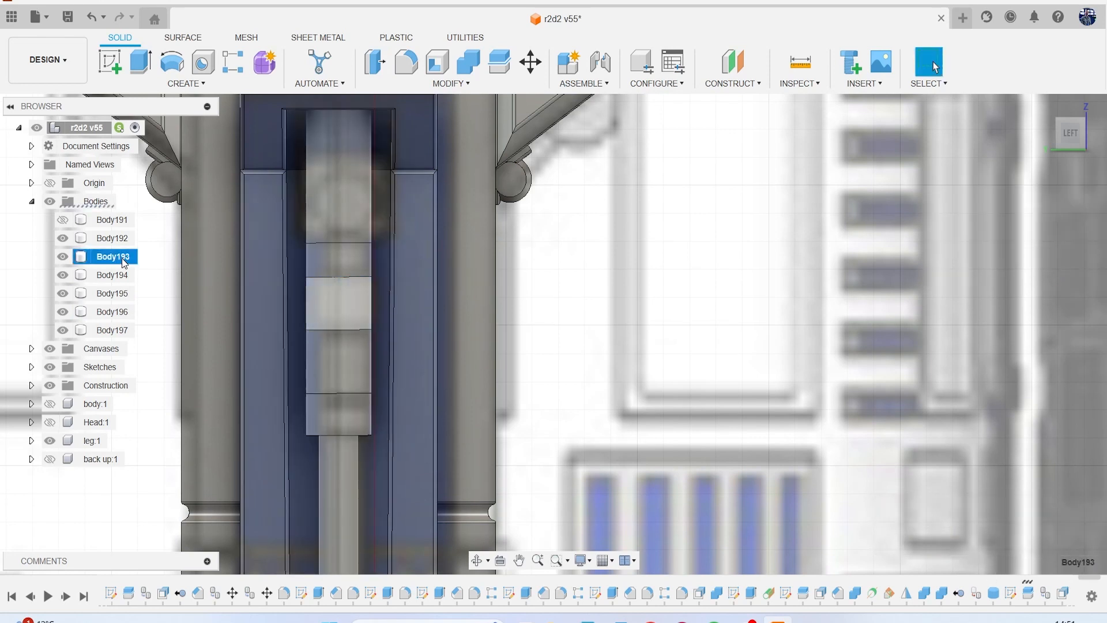
key(ctrl+v)
key(Return)
click(117, 257)
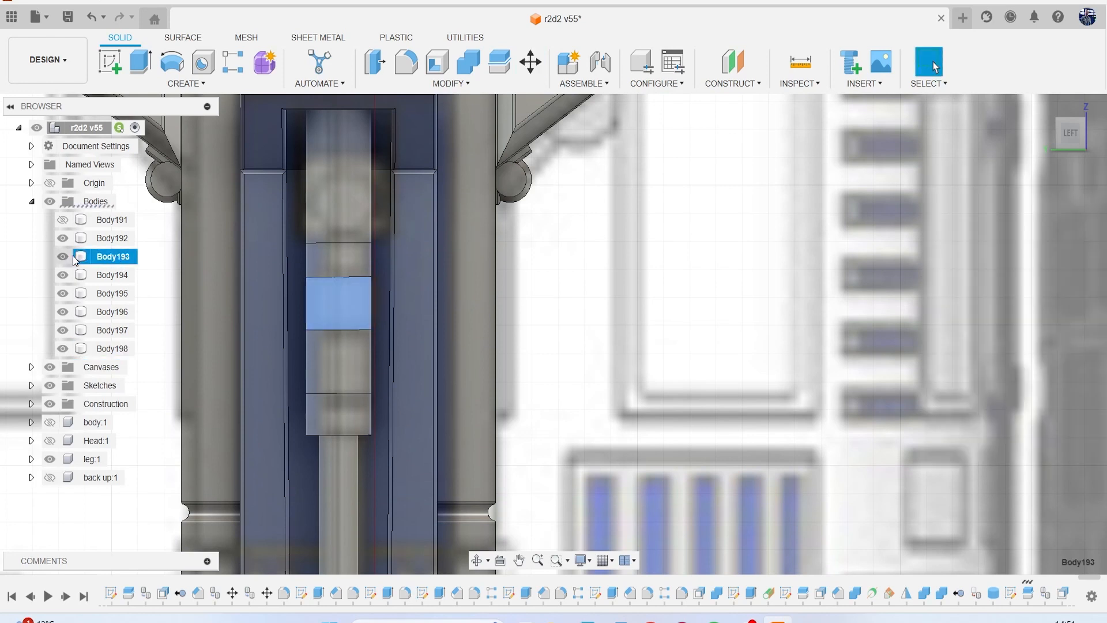
Offset the cylindrical face of the duplicated middle section by -0.271 mm to narrow it between the thicker collars.
click(112, 348)
click(375, 62)
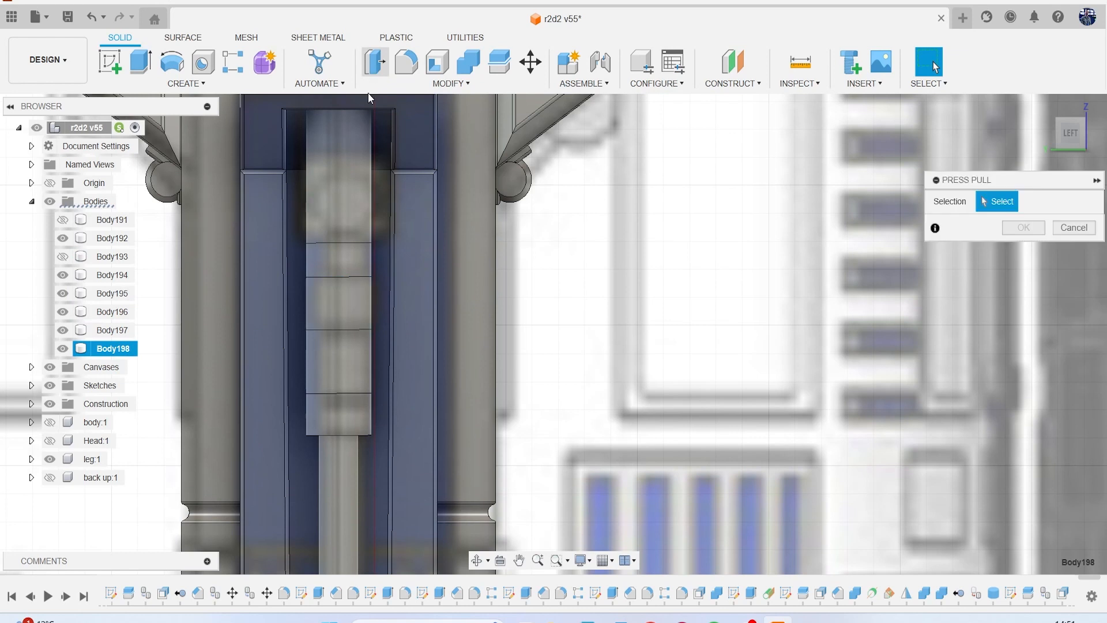
click(333, 297)
drag(331, 297, 333, 298)
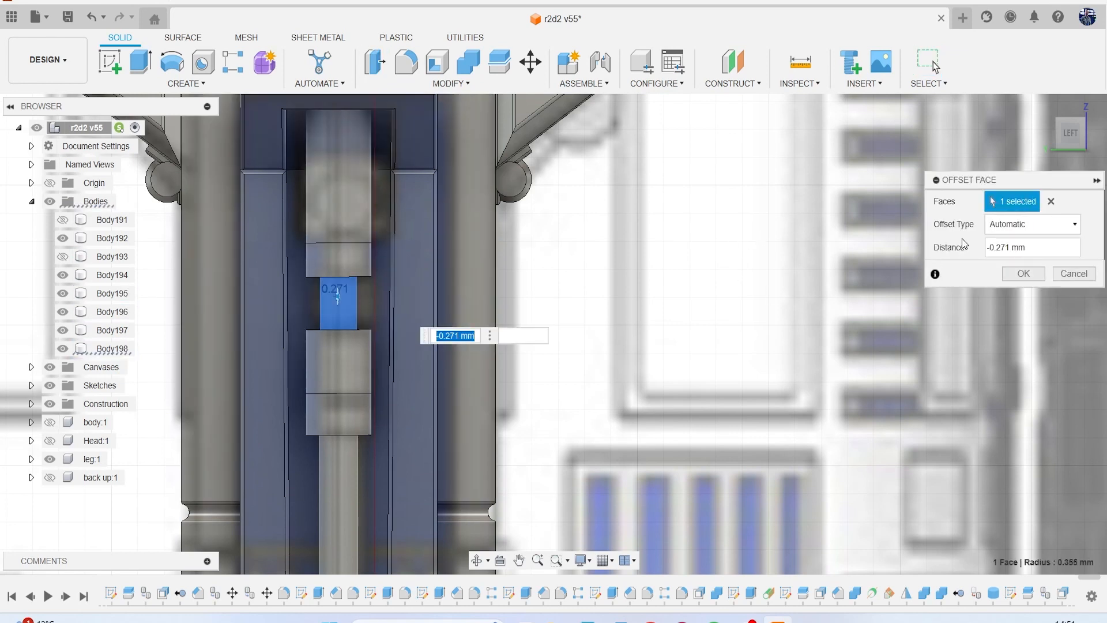
click(1016, 275)
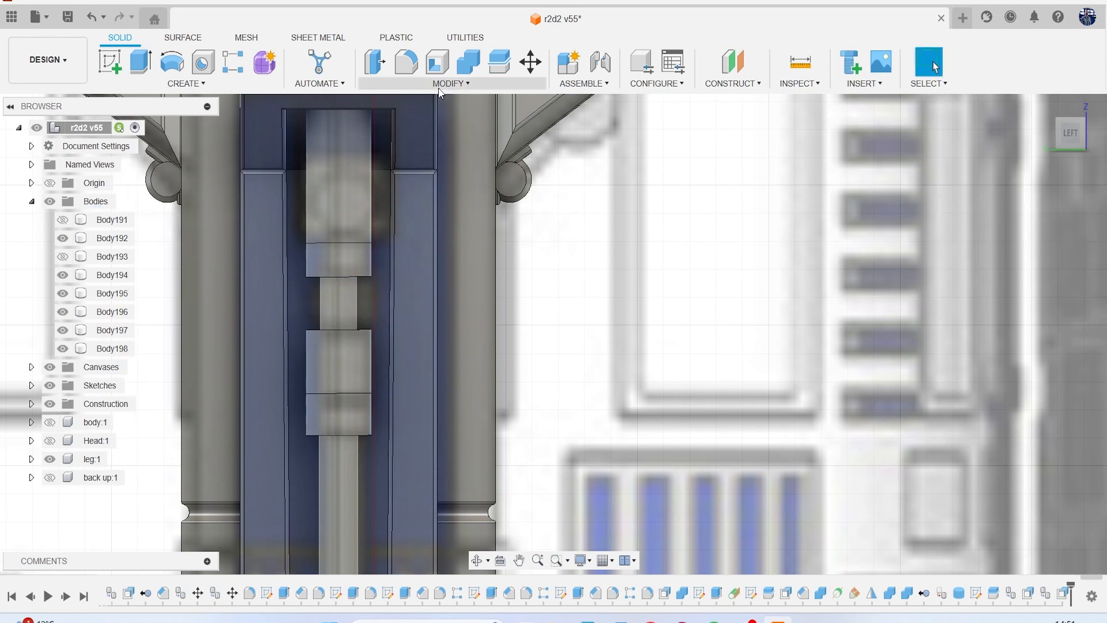
Cut a groove with a 0.30 mm circular pipe along the edge between the two lower thick sections.
click(191, 85)
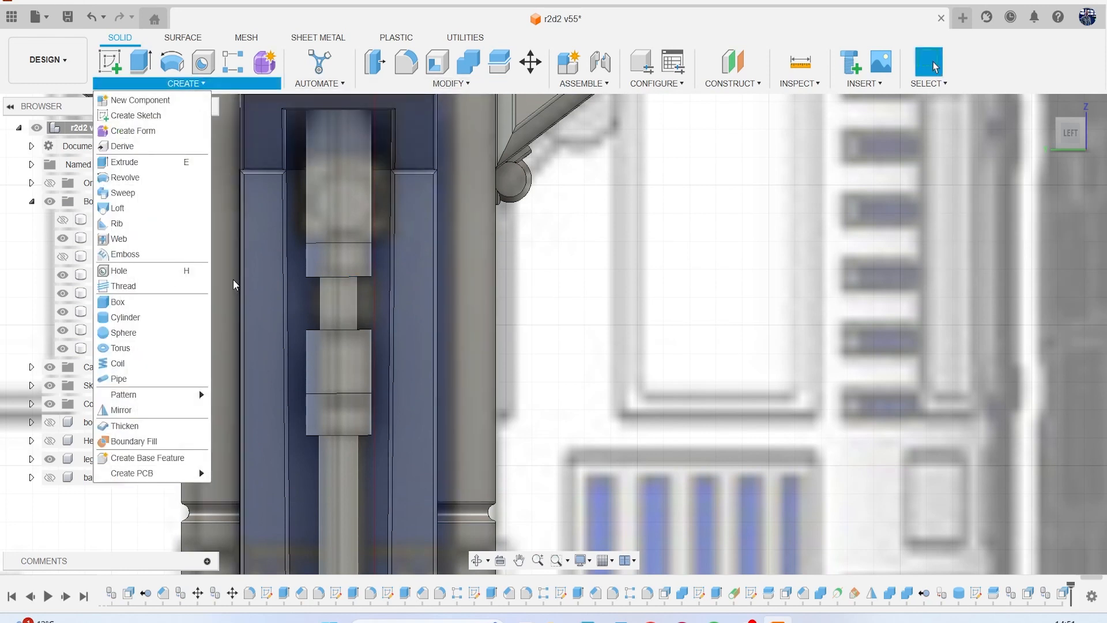
click(118, 378)
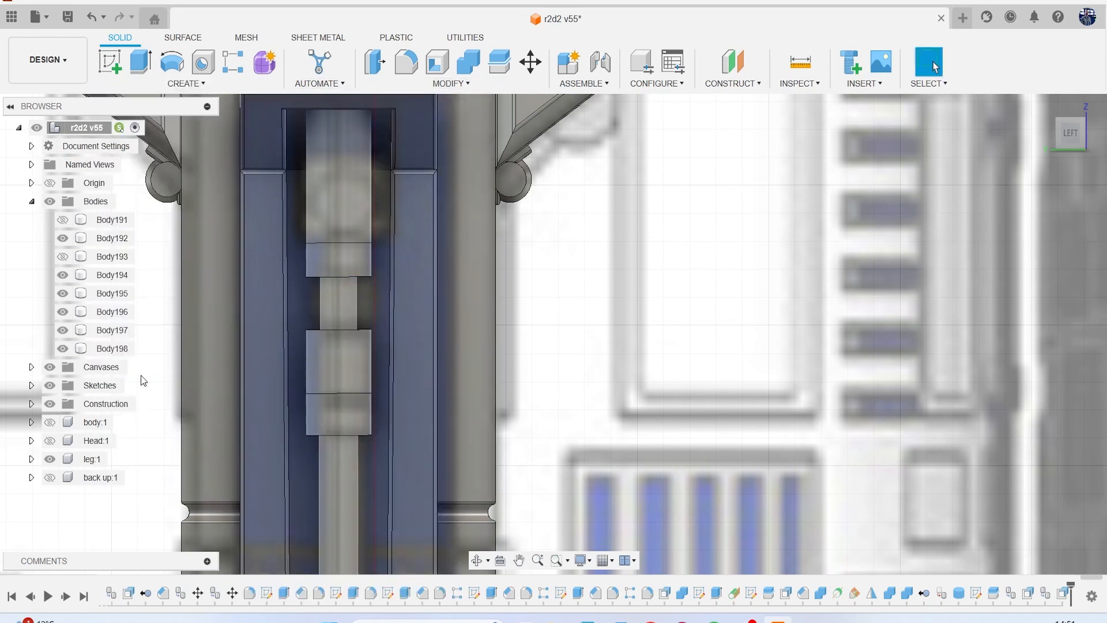
click(323, 393)
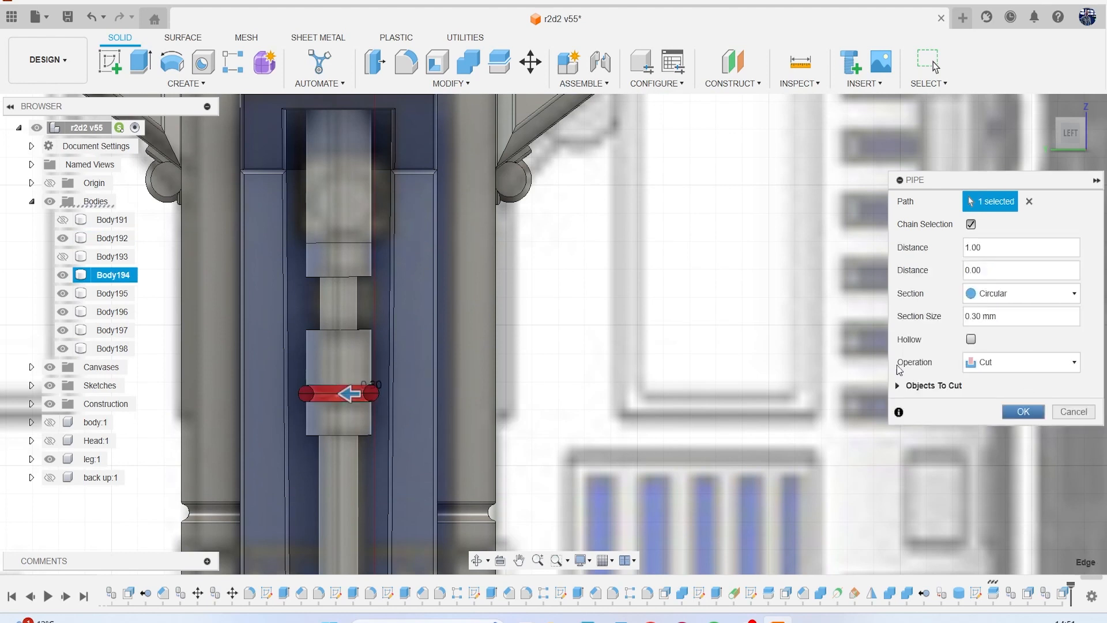
key(Return)
Repeat the 0.30 mm circular pipe cut along the edge between the top section and the collar below it.
right_click(234, 173)
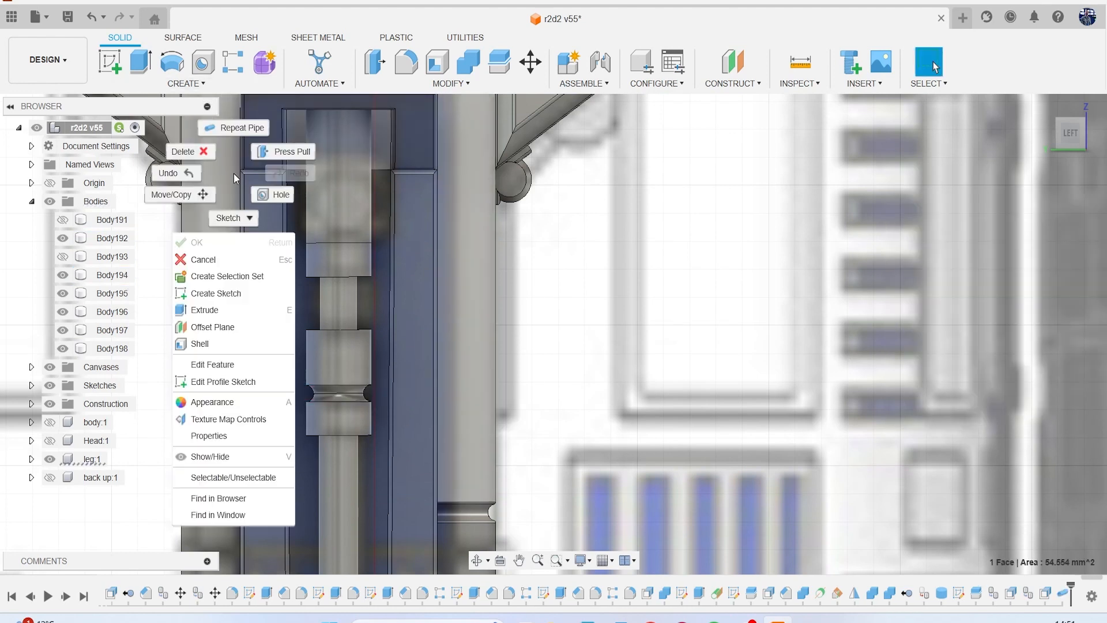
click(231, 127)
click(341, 243)
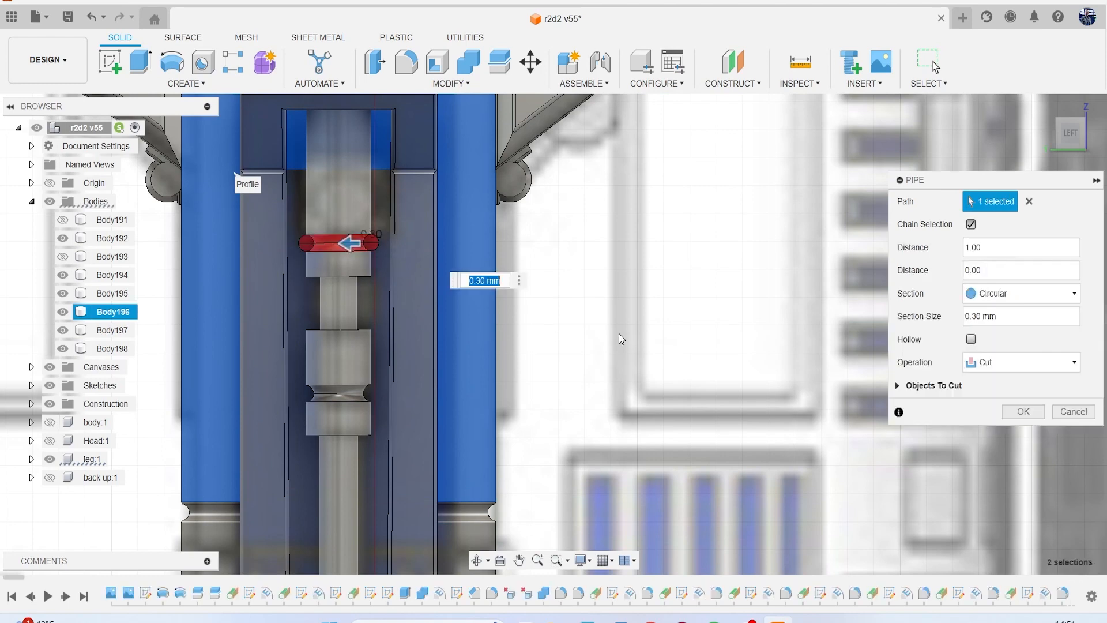
click(1024, 411)
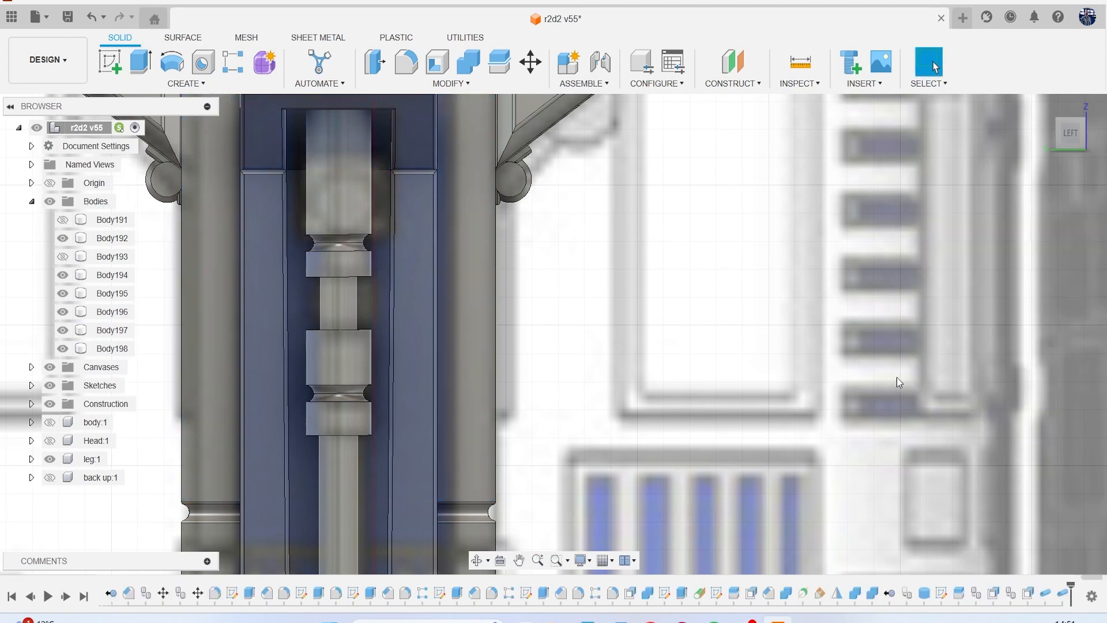
Hide the reference canvases and view the rod in the channel from a slight angle.
click(50, 366)
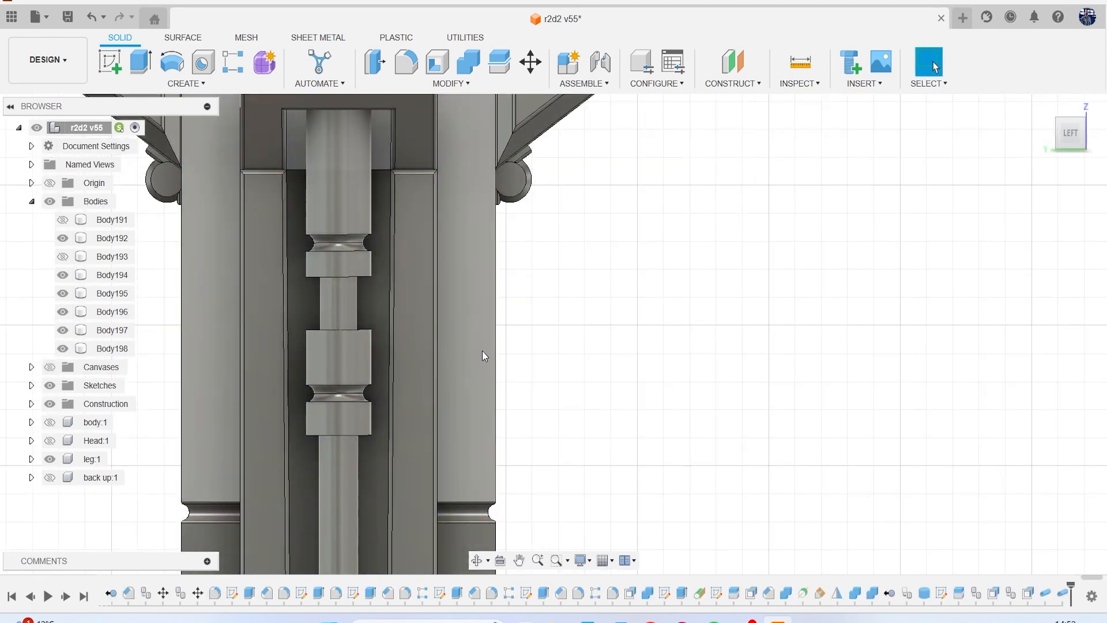
scroll(482, 351, down, 3)
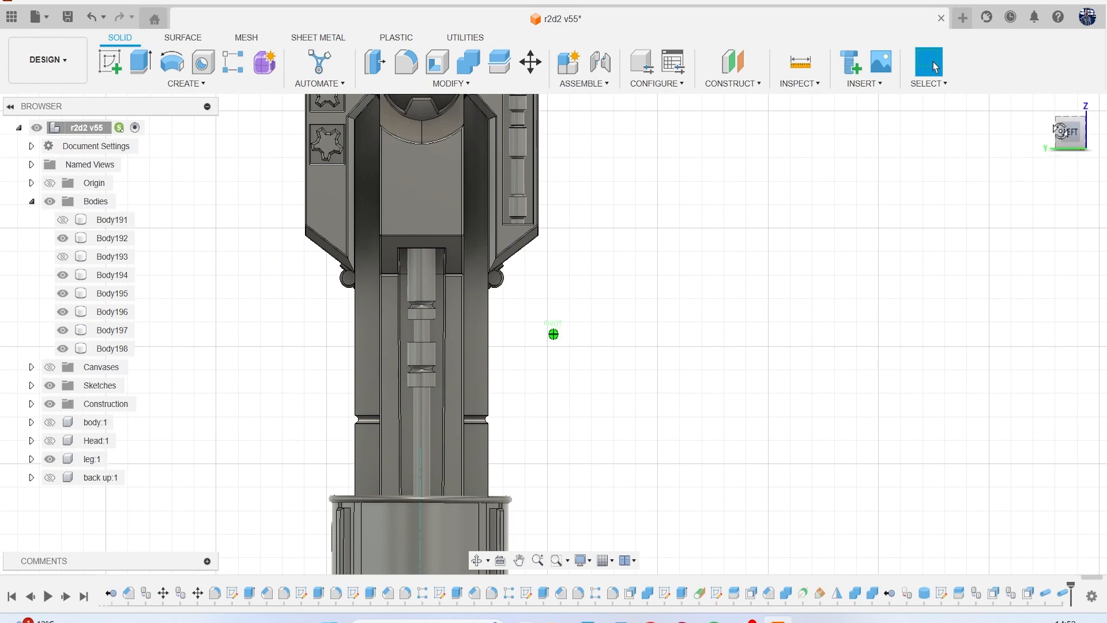
scroll(458, 226, up, 5)
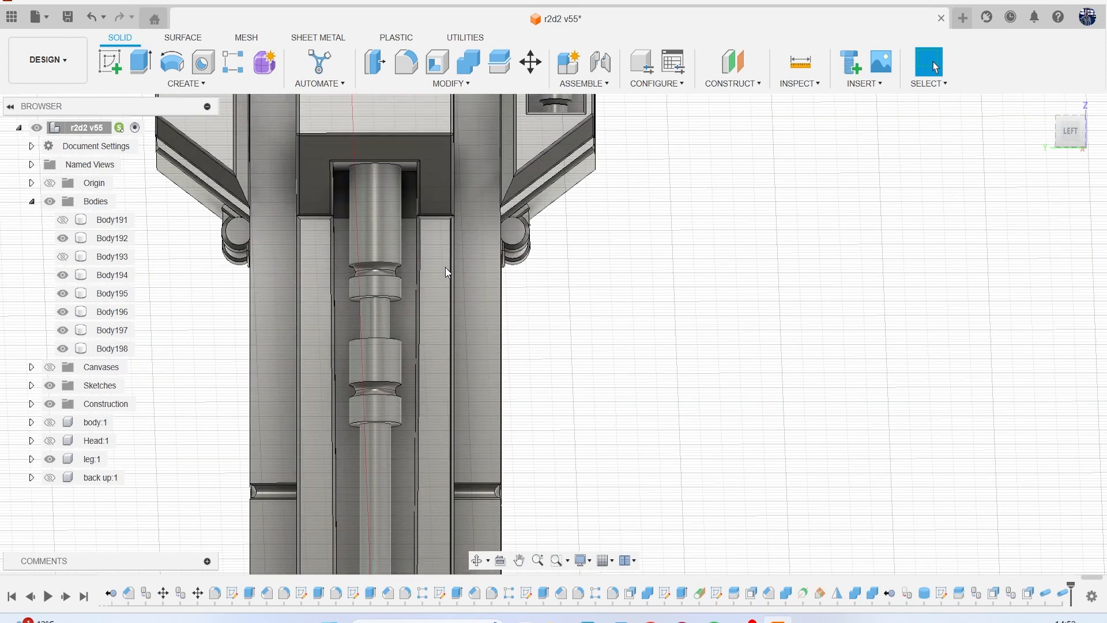
Chamfer the bottom edge of the rod's lowest collar with an equal distance of 0.147 mm.
key(f)
click(933, 375)
click(418, 81)
click(430, 128)
scroll(380, 434, up, 2)
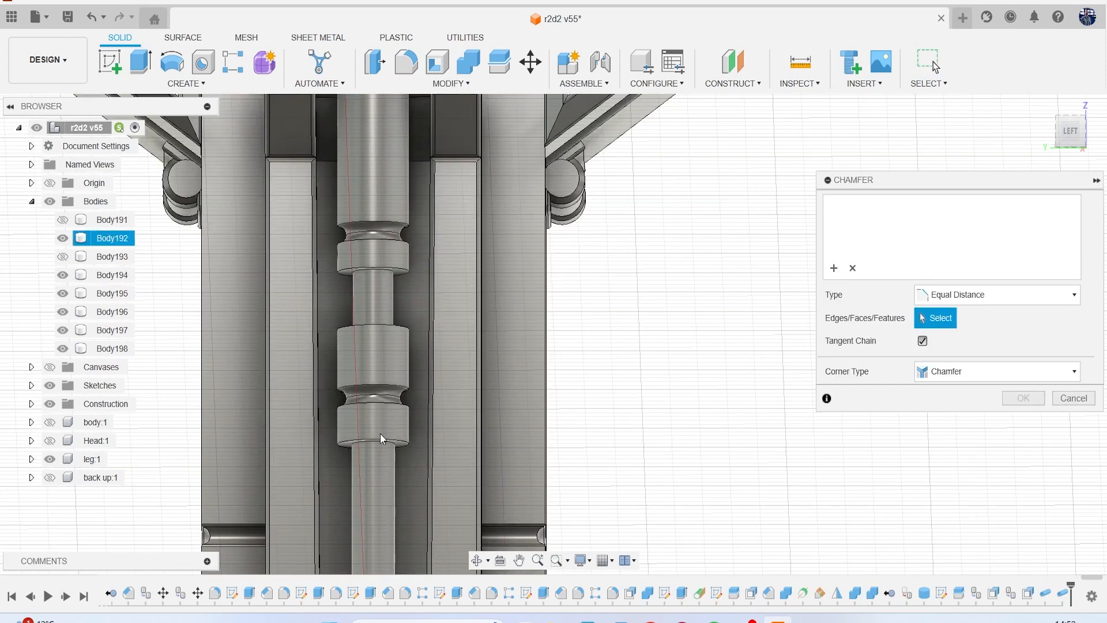
click(380, 440)
scroll(380, 439, up, 2)
drag(378, 449, 376, 445)
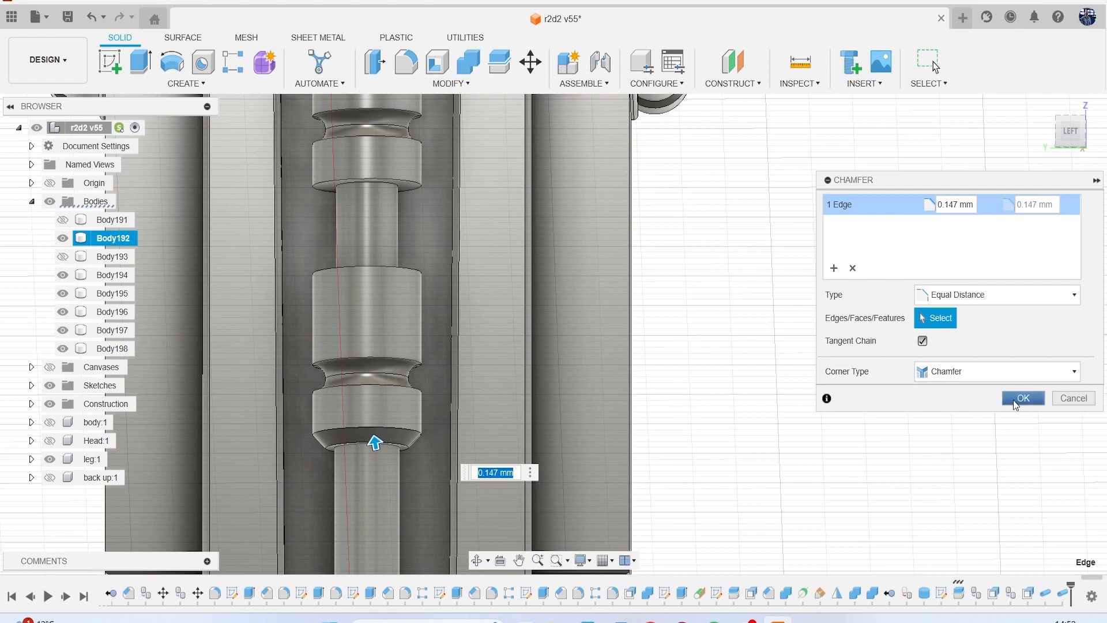
key(Return)
Chamfer the top edge of the lower thick section by 0.174 mm, just below the narrow middle section.
click(448, 82)
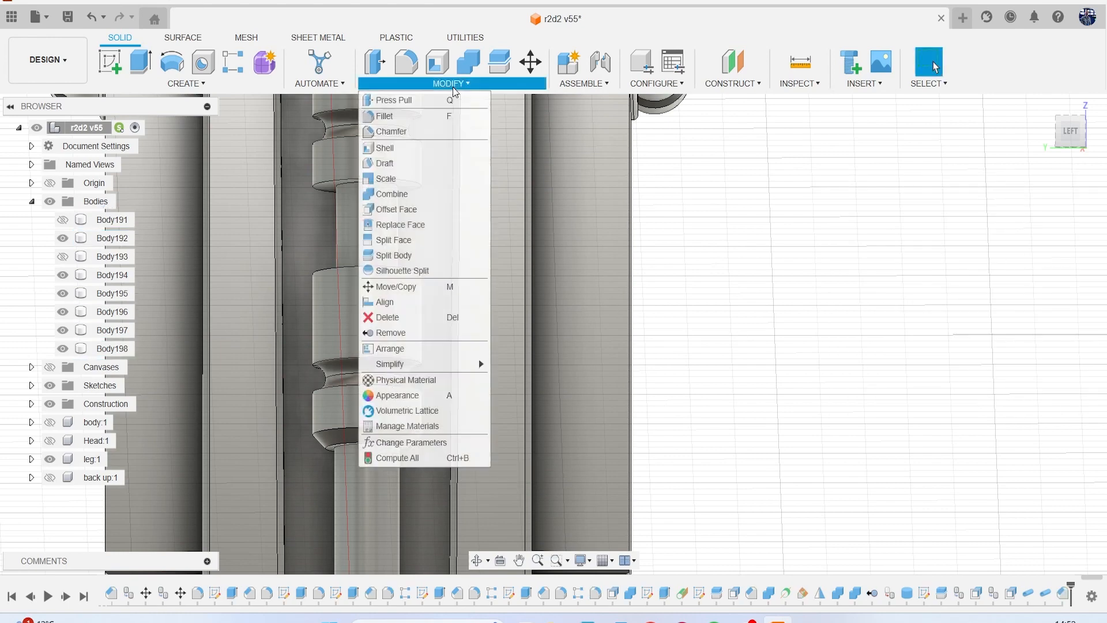
click(439, 132)
click(340, 267)
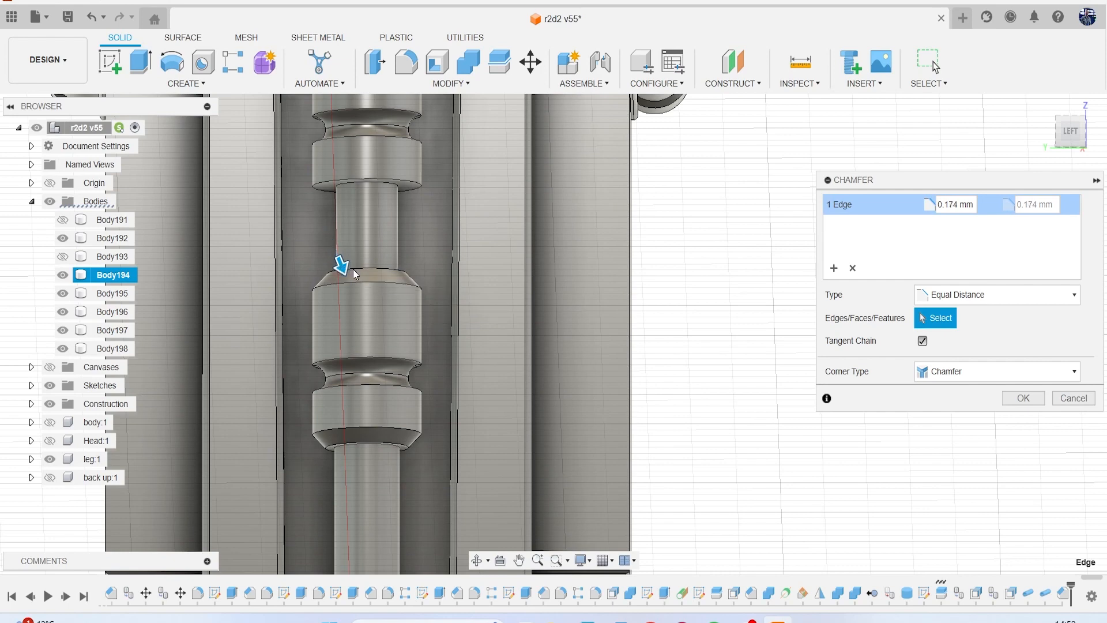
key(Return)
Chamfer the bottom edge of the upper collar, just above the narrow middle section.
click(436, 86)
click(440, 132)
click(375, 270)
scroll(376, 269, up, 2)
drag(359, 272, 361, 268)
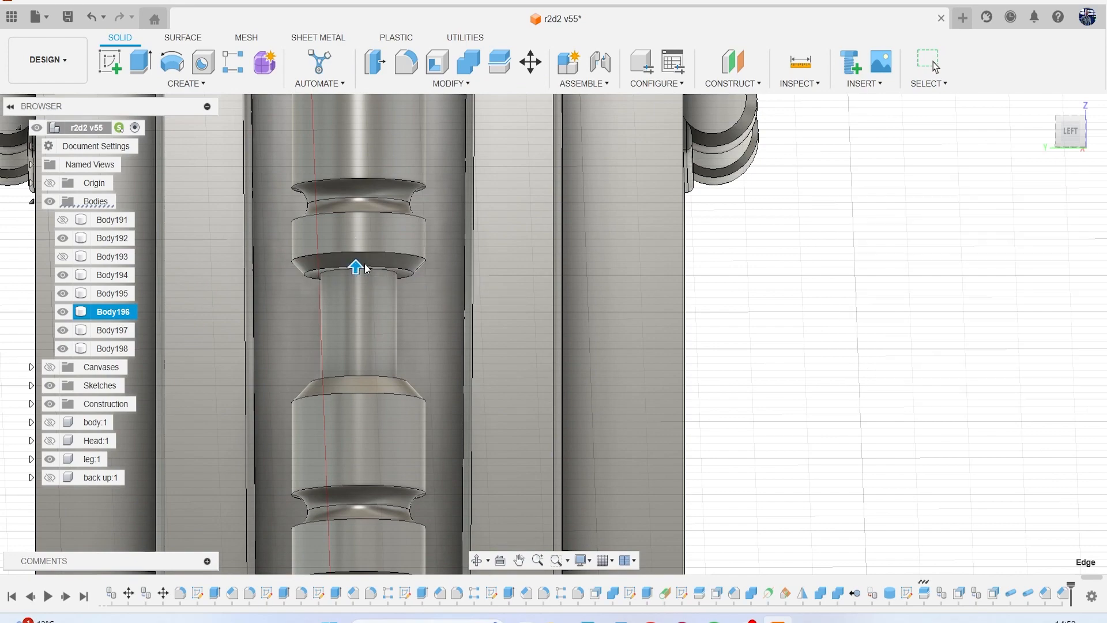
key(Return)
scroll(364, 264, down, 5)
scroll(406, 293, up, 6)
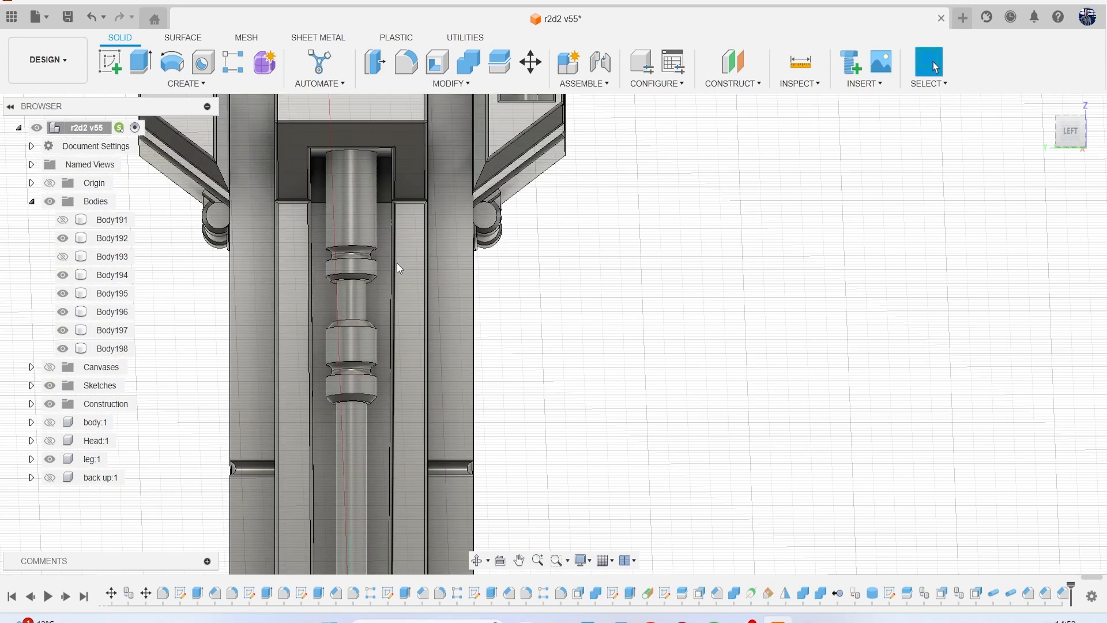
Fillet the lower rim of the rod's top section where it meets the groove.
key(f)
scroll(379, 248, up, 2)
scroll(379, 248, down, 3)
scroll(372, 228, up, 4)
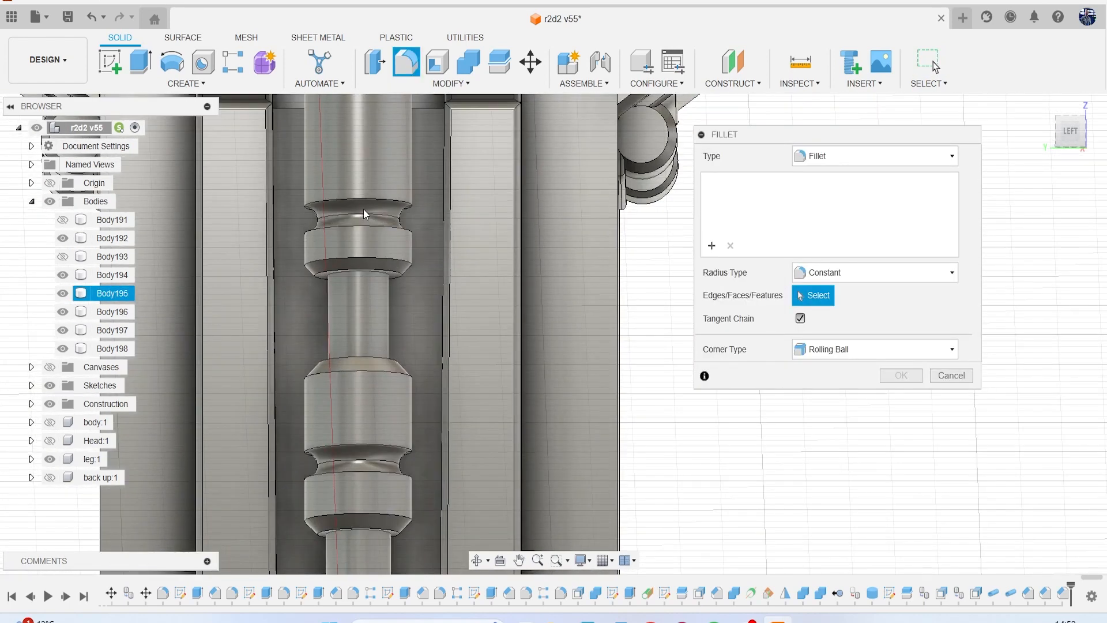
click(363, 197)
drag(363, 202, 363, 200)
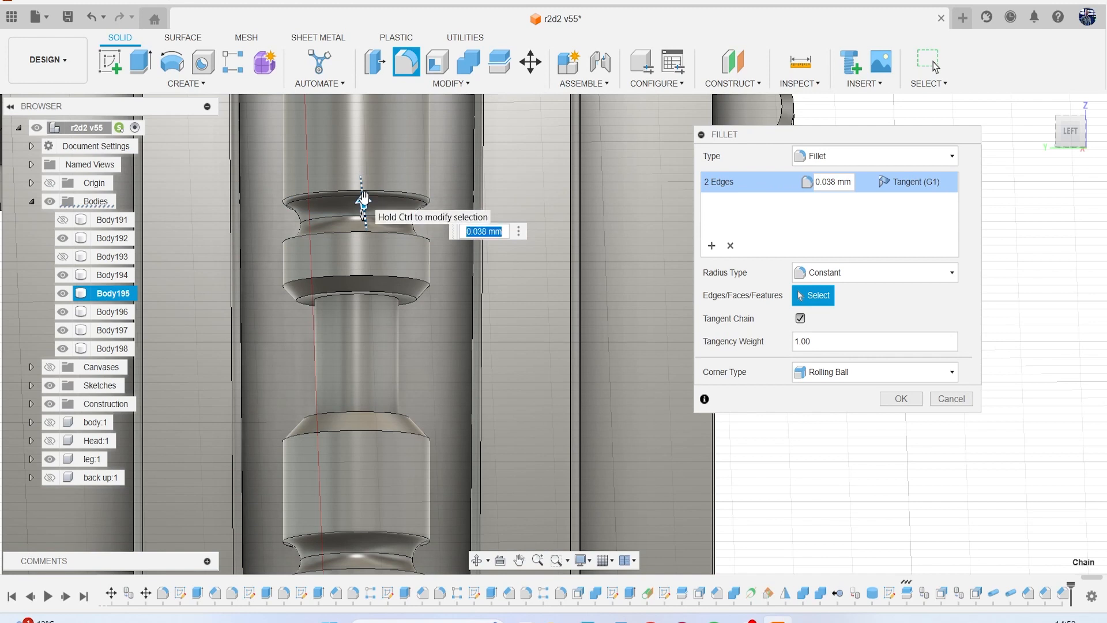
key(Return)
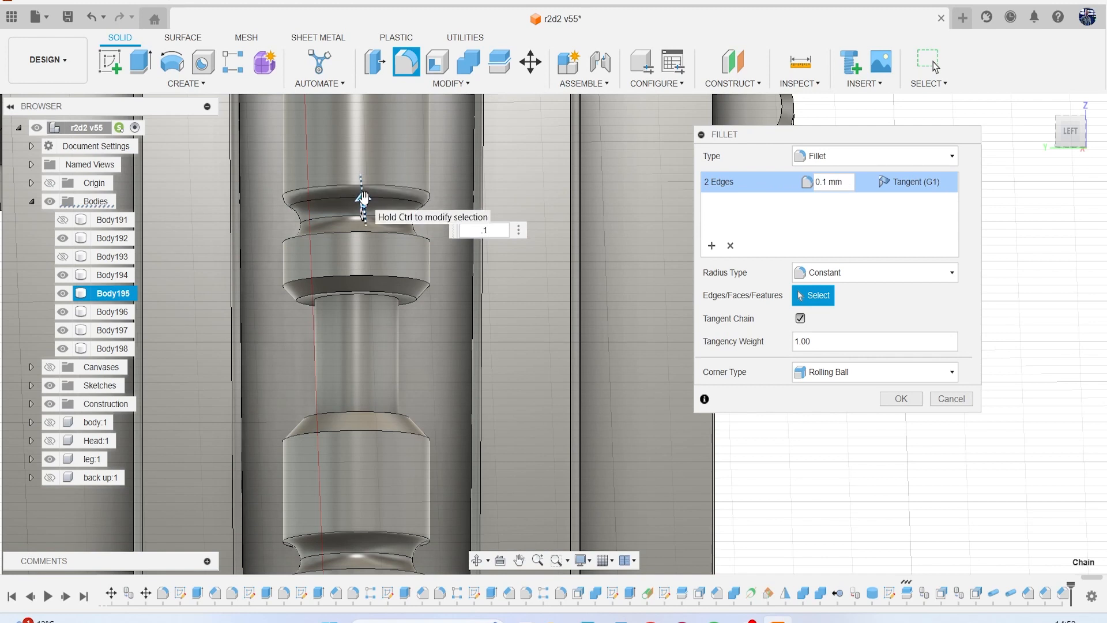
key(Return)
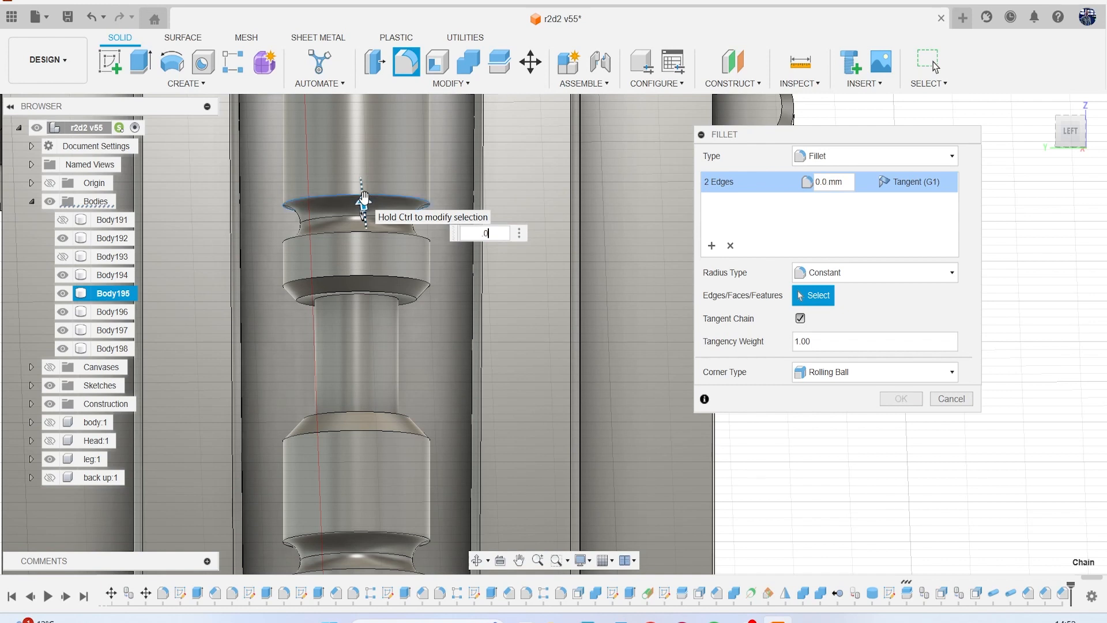
key(Return)
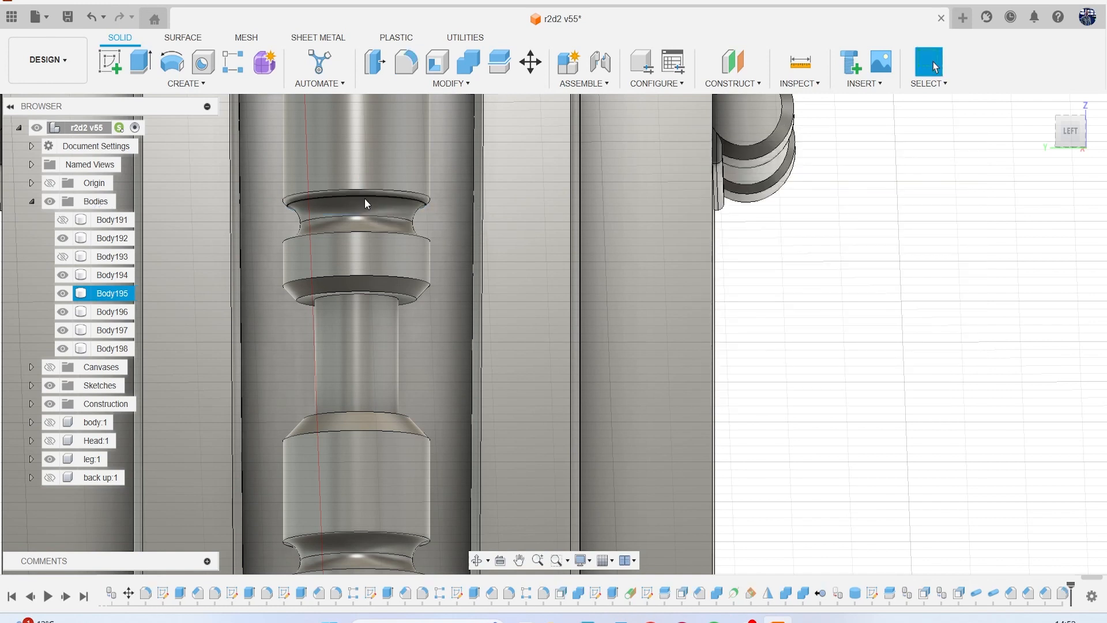
Fillet the edges of the upper collar's cylindrical face with a 0.05 mm radius.
key(f)
click(337, 258)
text(.05)
key(Return)
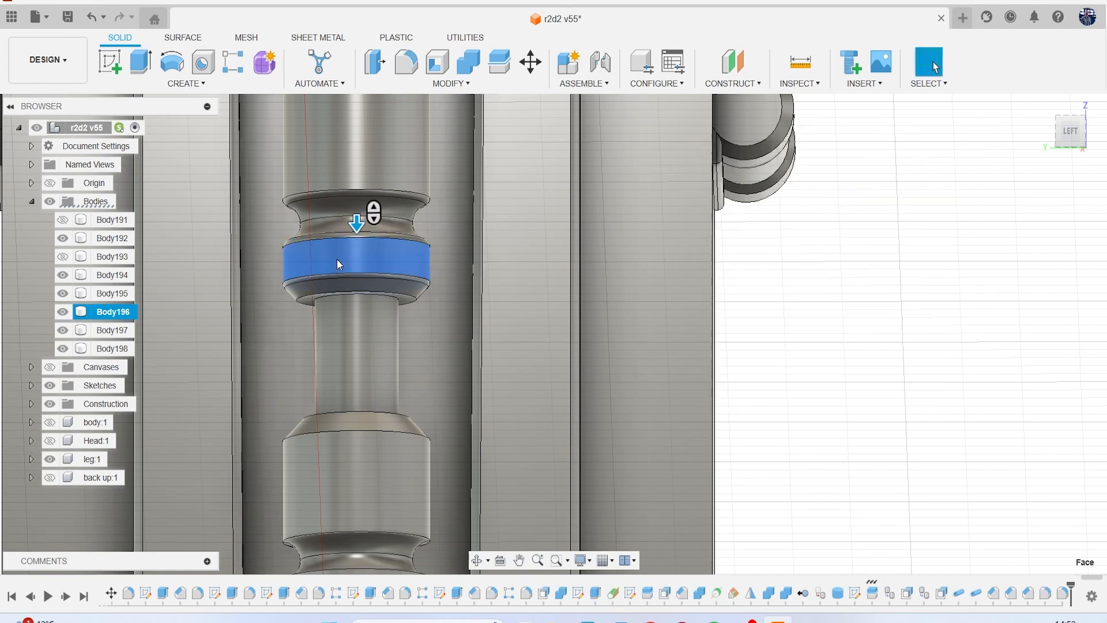
Round the inner lower edge of the upper collar's chamfer with a 0.05 mm fillet.
key(f)
middle_drag(393, 389, 396, 319)
scroll(326, 209, up, 3)
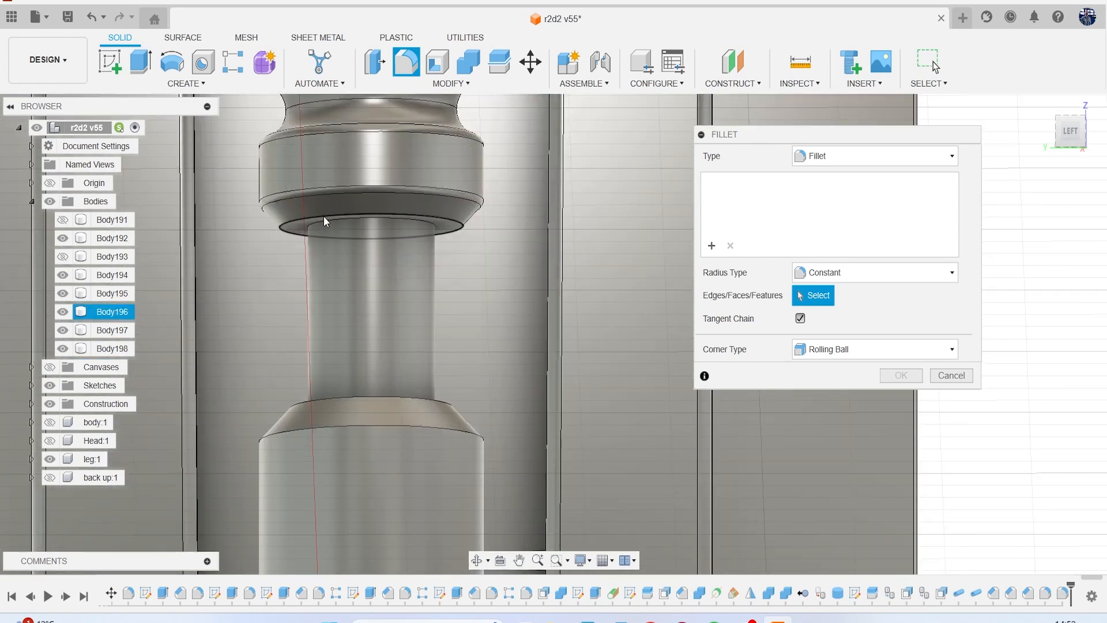
click(323, 217)
text(.05)
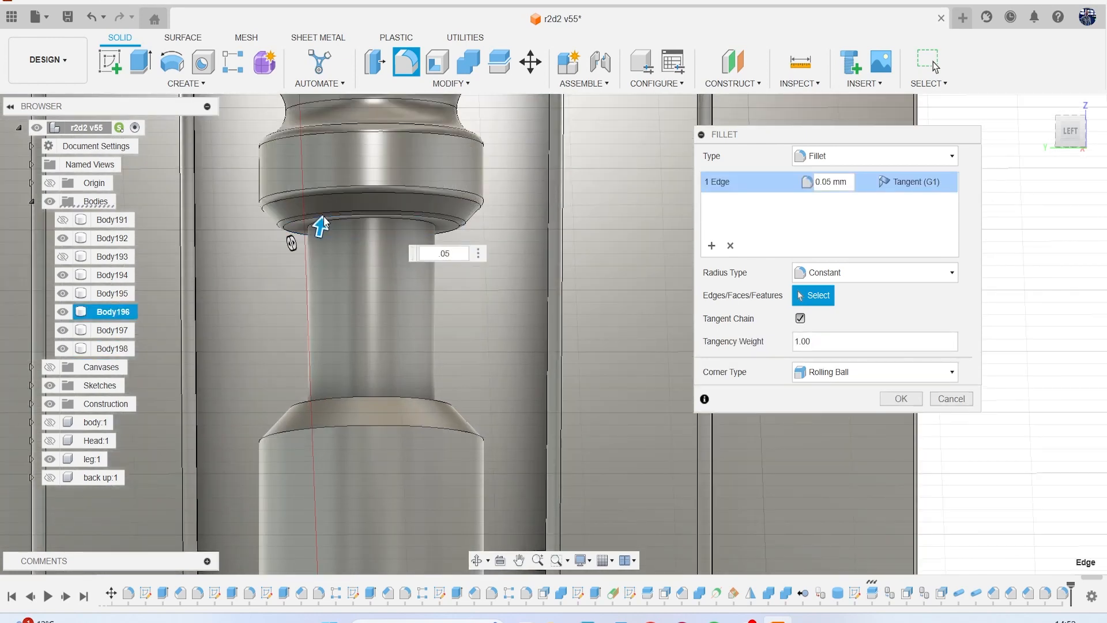
key(Return)
Set up a 0.05 mm fillet on the chamfered top face of the lower thick section.
key(f)
middle_drag(383, 274, 390, 198)
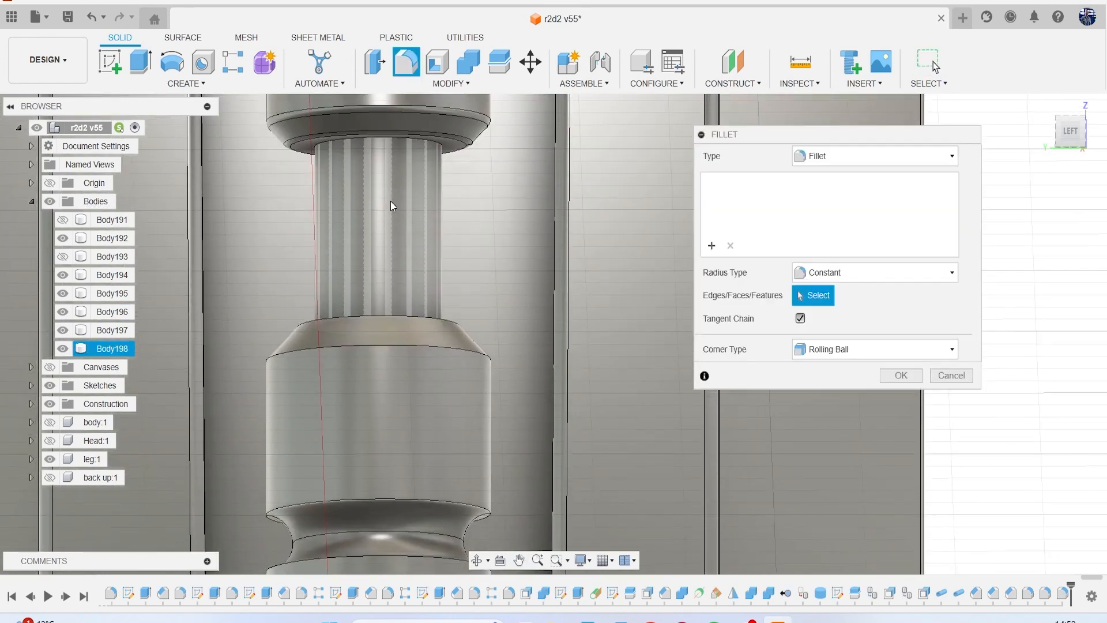
scroll(391, 271, up, 3)
click(393, 351)
middle_drag(402, 277, 405, 170)
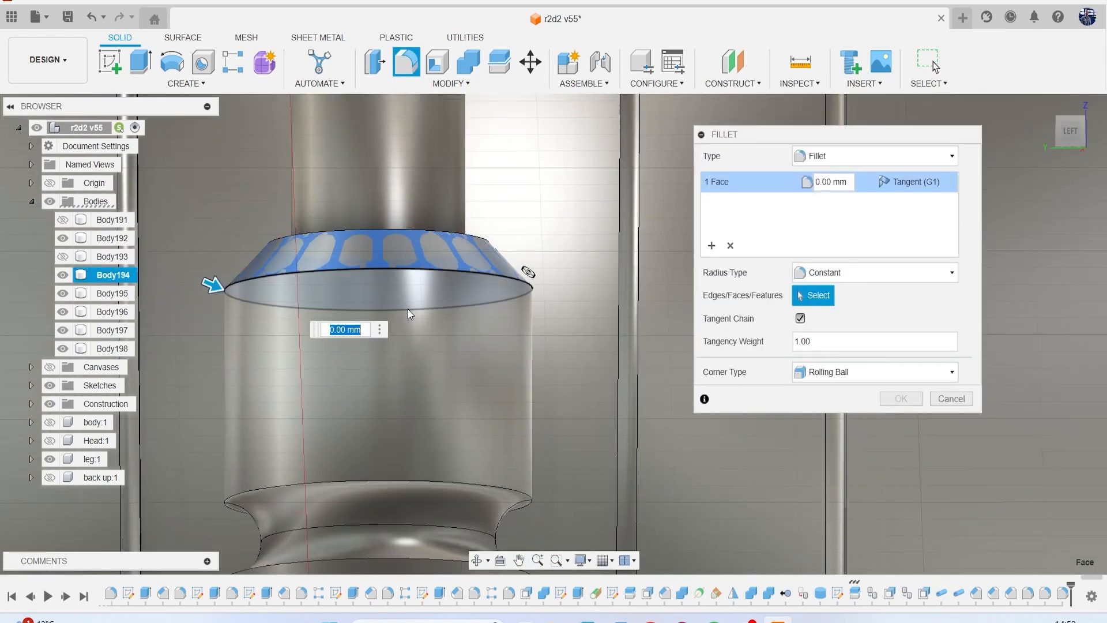
text(.05)
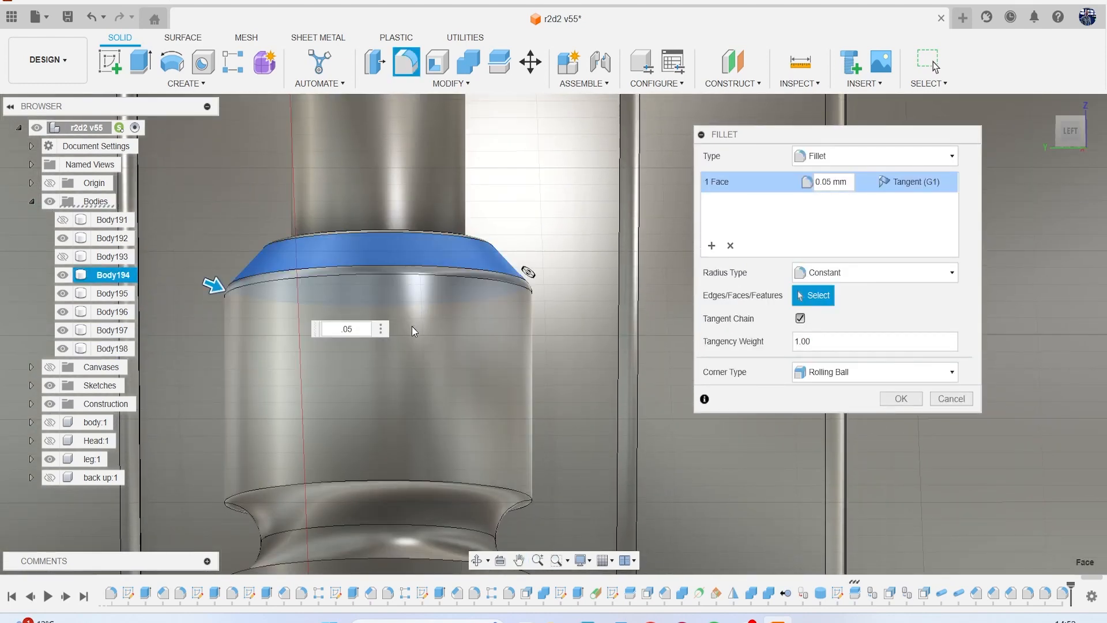
middle_drag(414, 326, 428, 242)
scroll(411, 379, up, 3)
scroll(409, 380, down, 4)
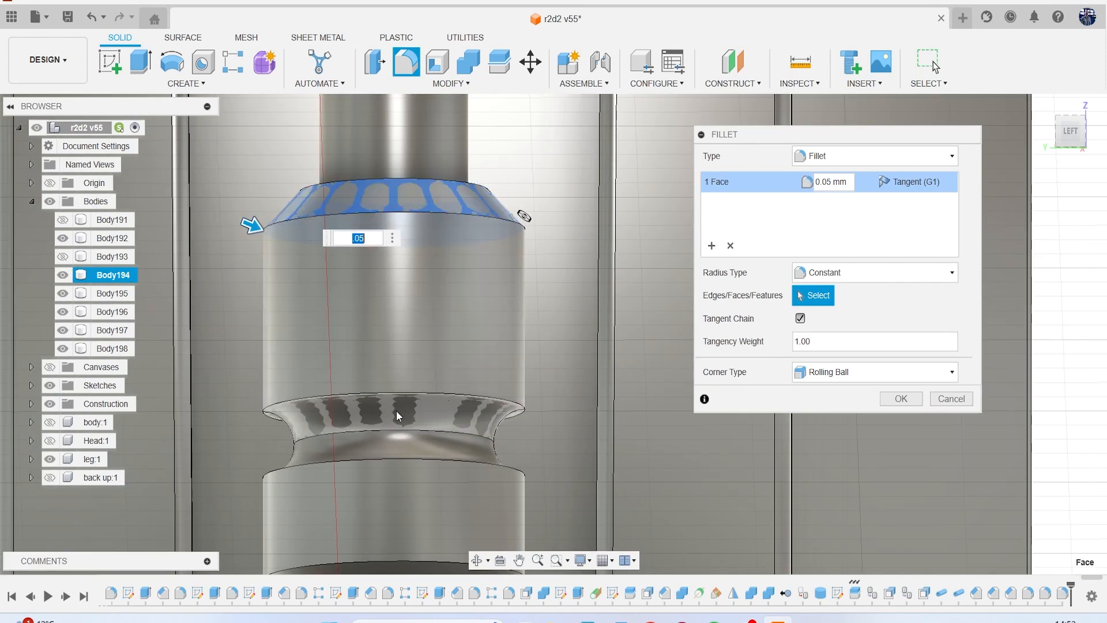
Add the groove faces between the two lower thick sections and the lowest collar's cylindrical face to the 0.05 mm fillet.
click(396, 410)
middle_drag(392, 398, 393, 330)
scroll(353, 388, up, 1)
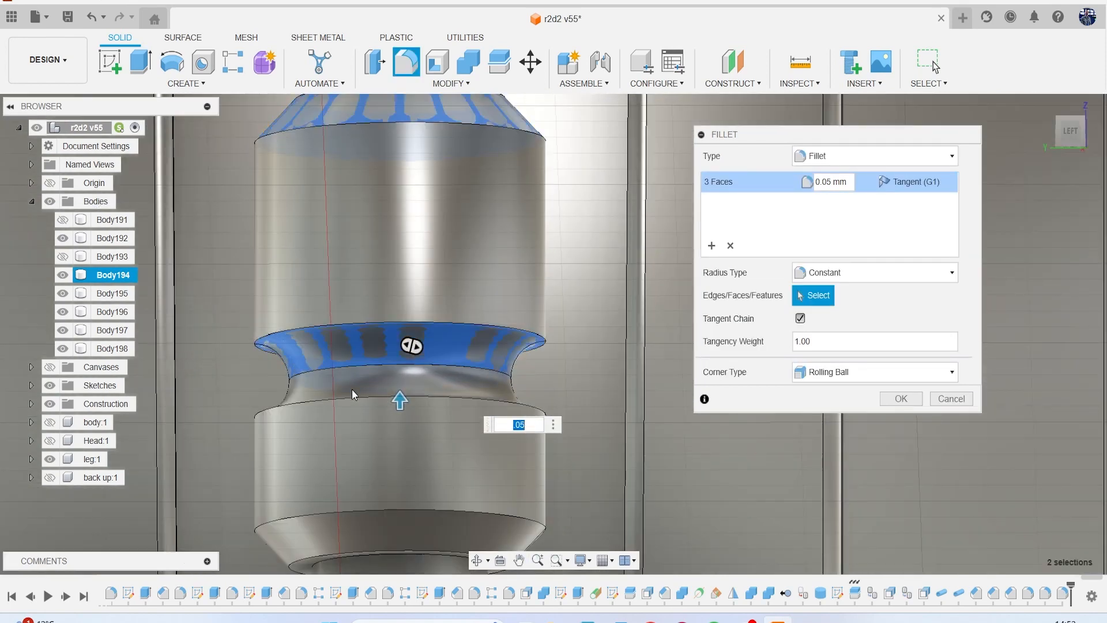
click(346, 392)
scroll(323, 398, up, 3)
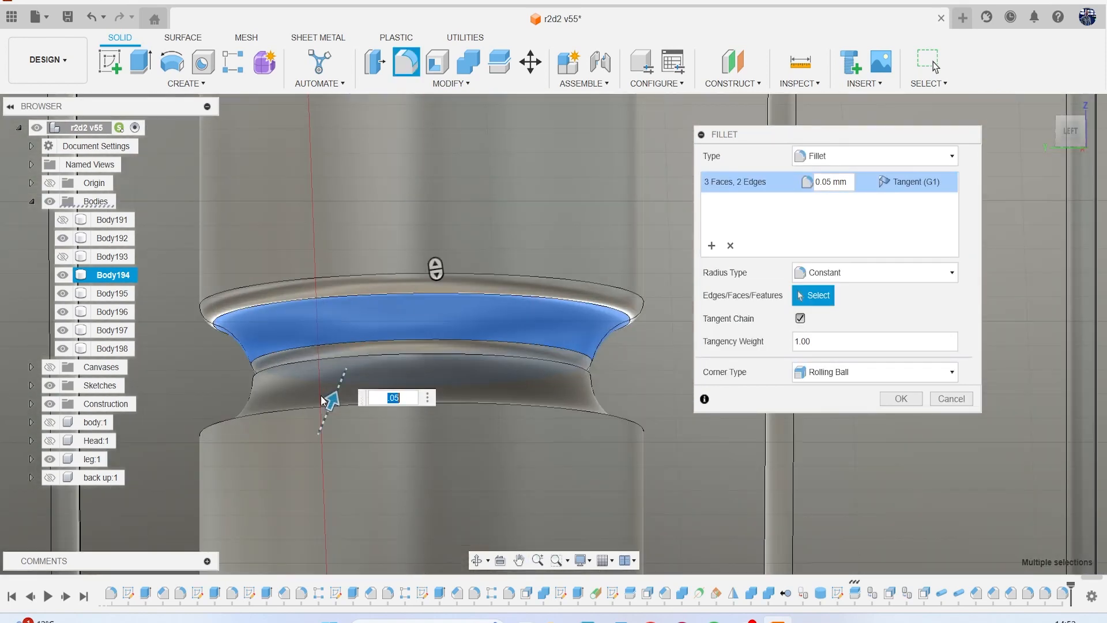
click(282, 392)
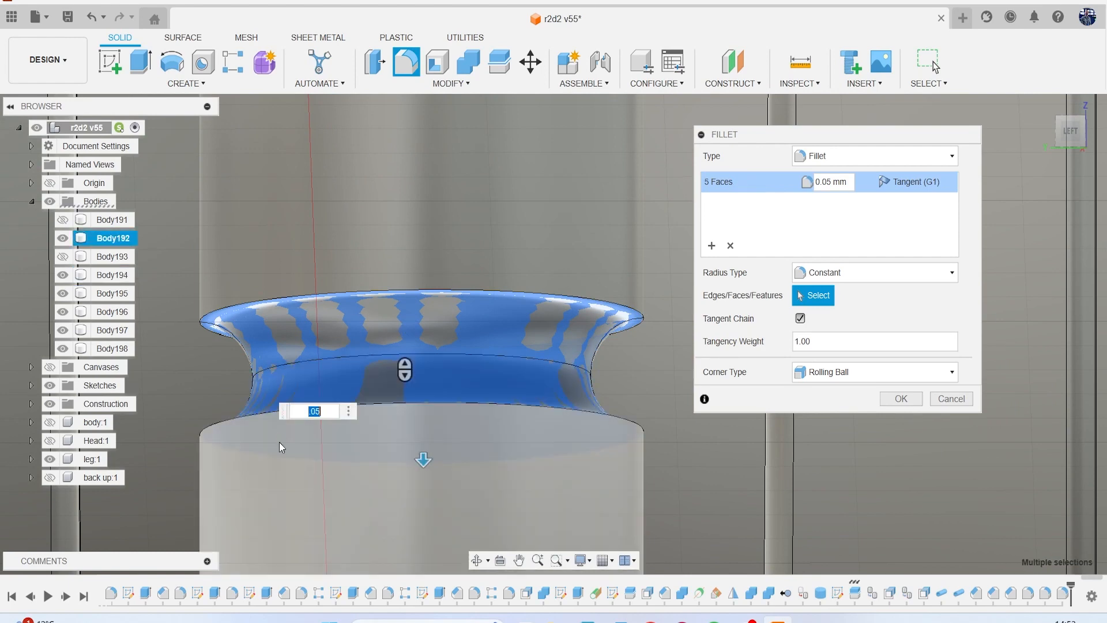
click(265, 386)
Include the lowest collar's chamfered bottom face in the selection and apply the 0.05 mm fillet.
scroll(264, 348, down, 5)
scroll(296, 344, up, 5)
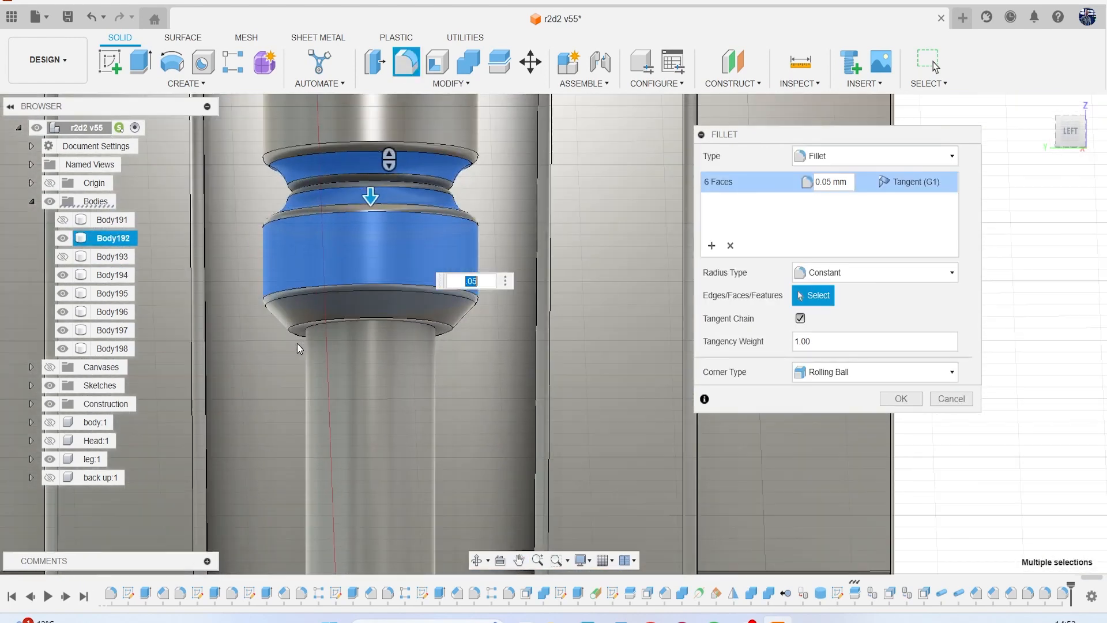
click(309, 289)
scroll(306, 342, down, 10)
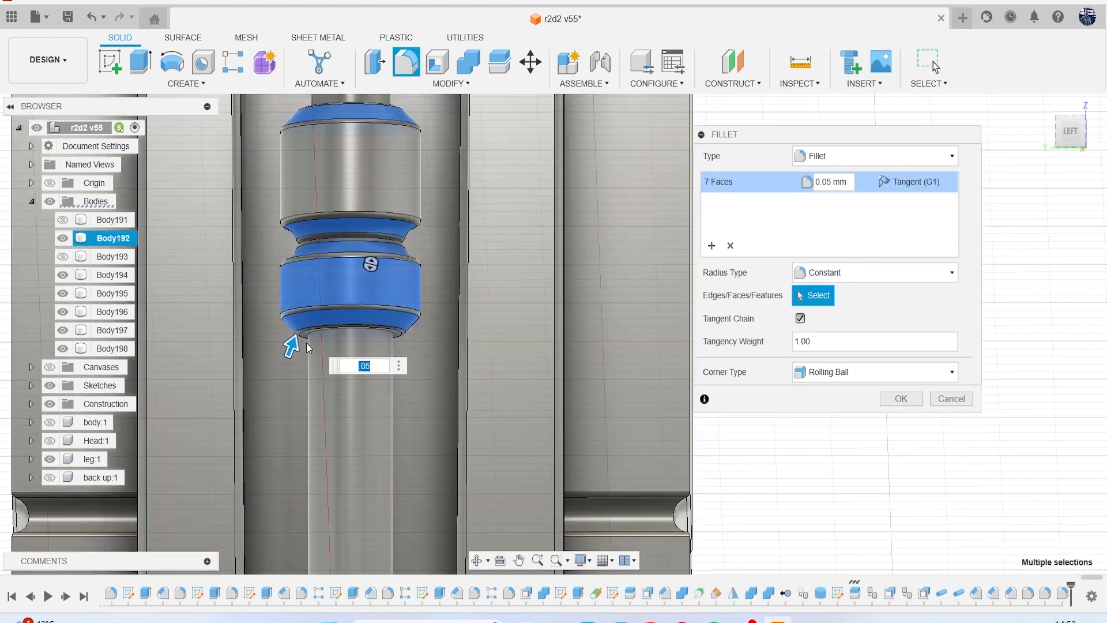
scroll(334, 301, up, 3)
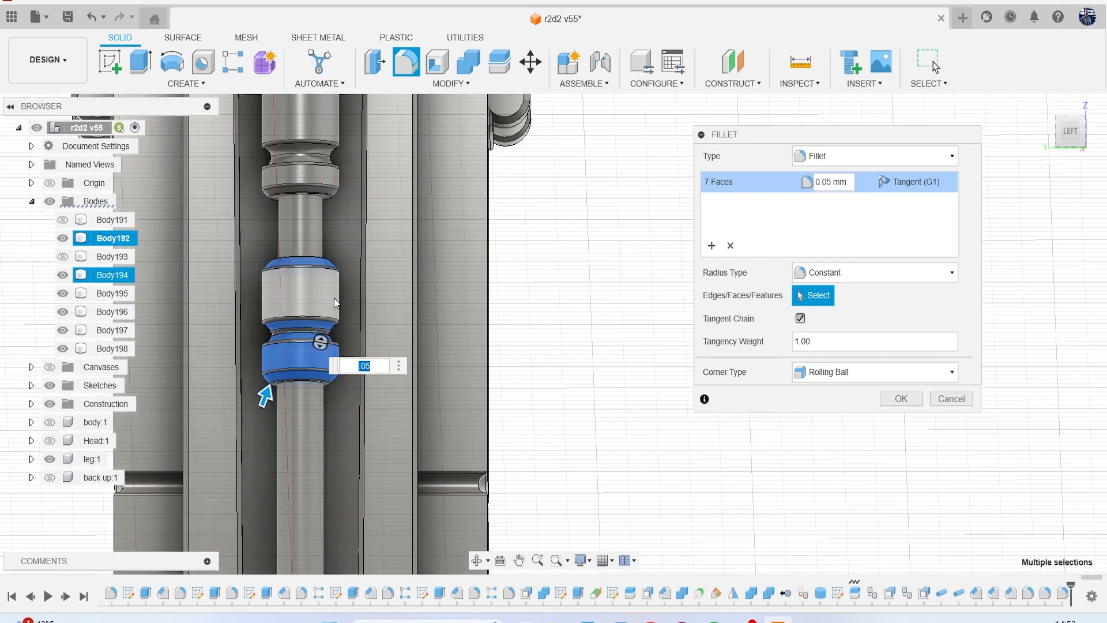
click(886, 400)
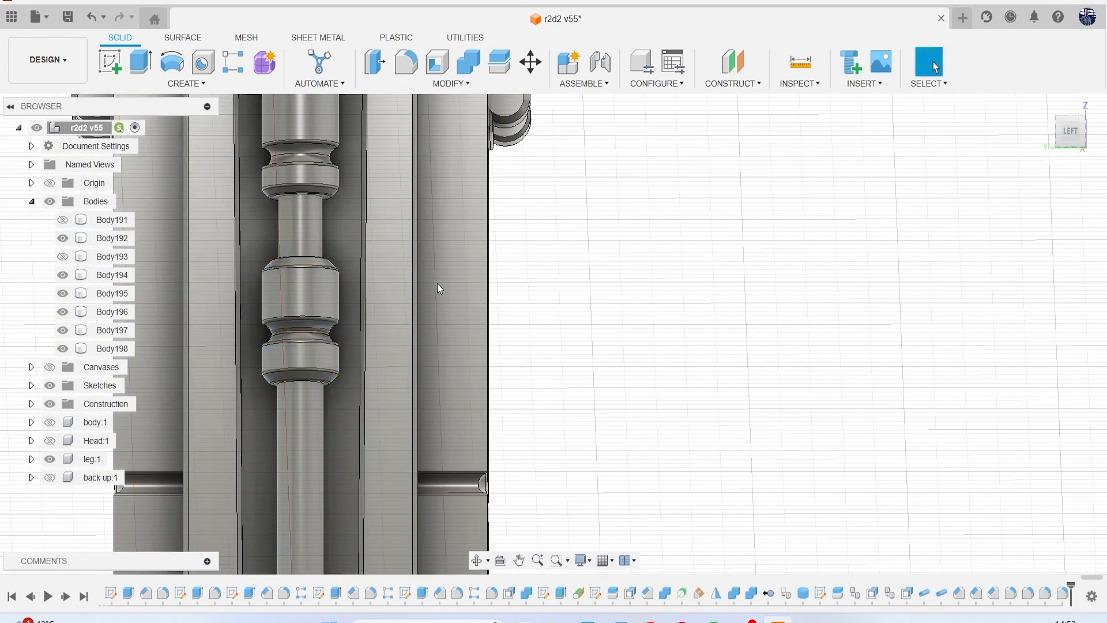
Combine all the rod sections into the top section with a Join operation, without keeping the tool bodies.
click(475, 71)
click(300, 149)
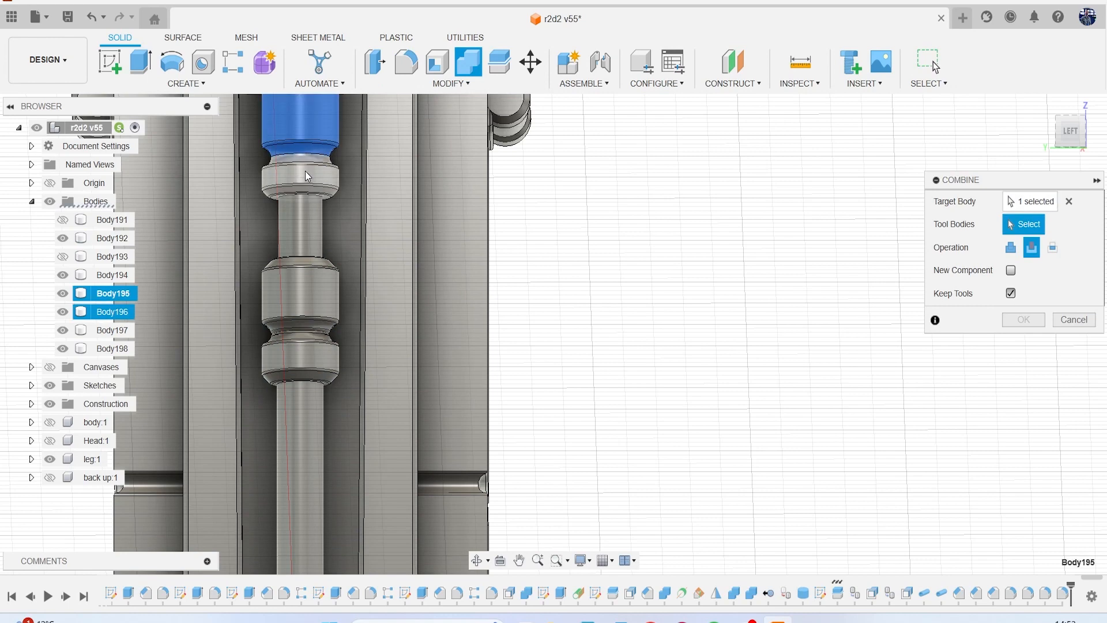
click(305, 171)
click(313, 272)
click(305, 233)
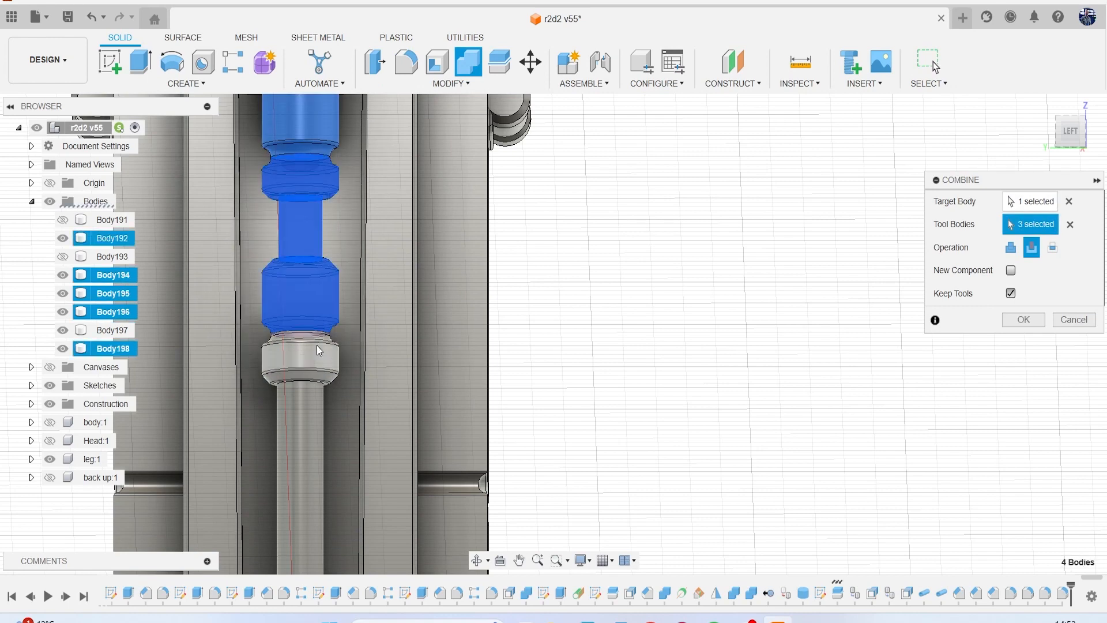
click(316, 346)
click(312, 398)
click(1010, 247)
click(1010, 293)
click(1024, 320)
scroll(783, 321, down, 6)
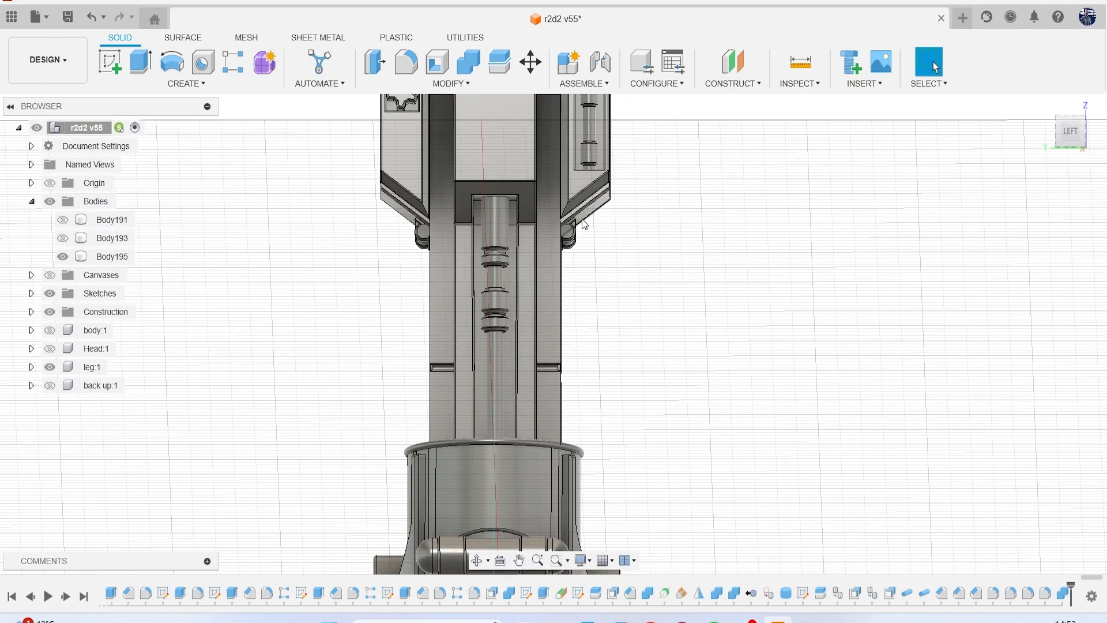
Chamfer the top edge of the joined rod with an equal distance of 0.347 mm.
scroll(531, 168, up, 5)
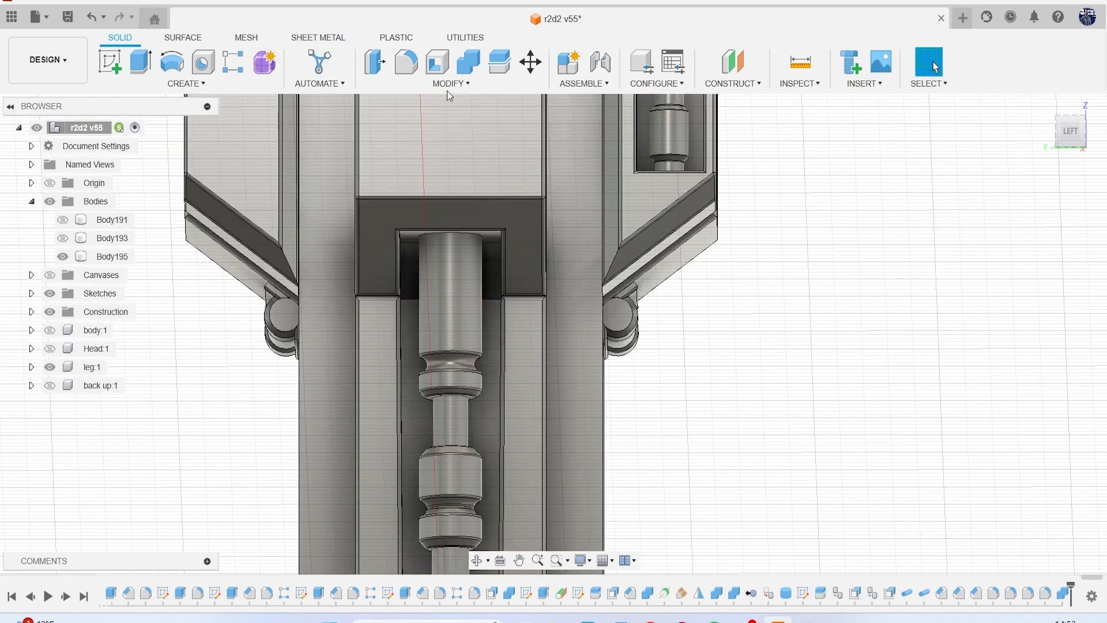
click(451, 83)
click(429, 131)
scroll(454, 237, up, 2)
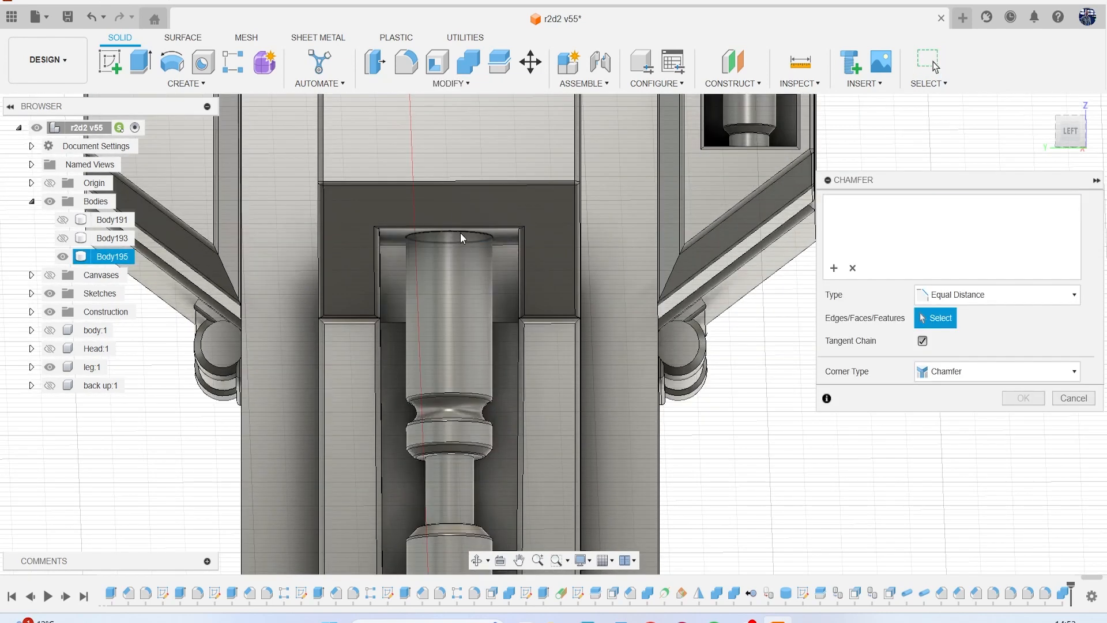
click(460, 236)
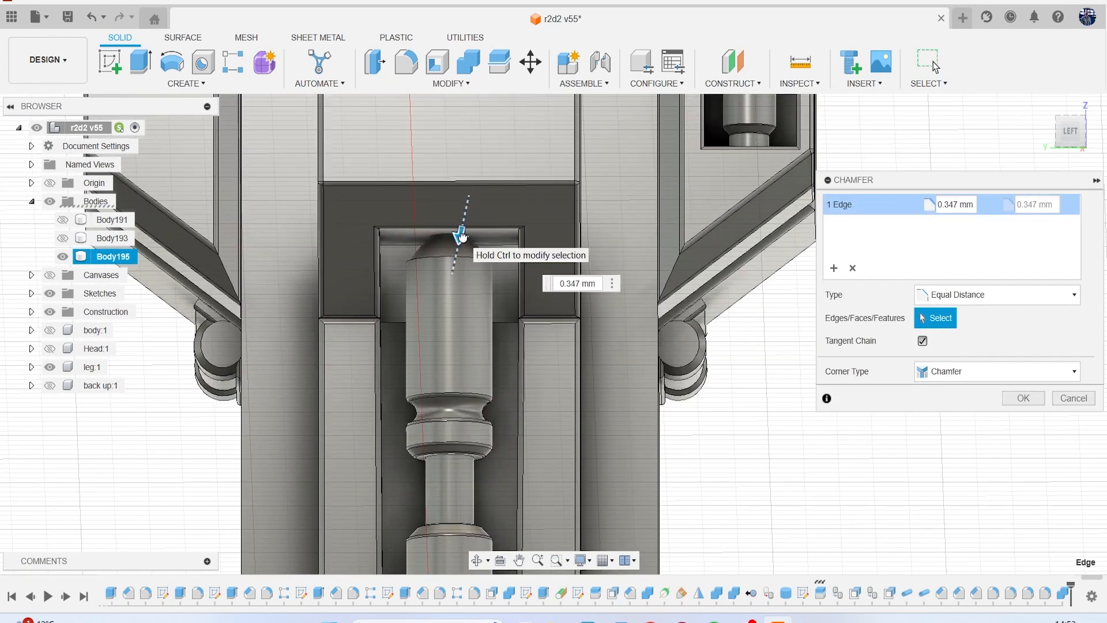
key(Return)
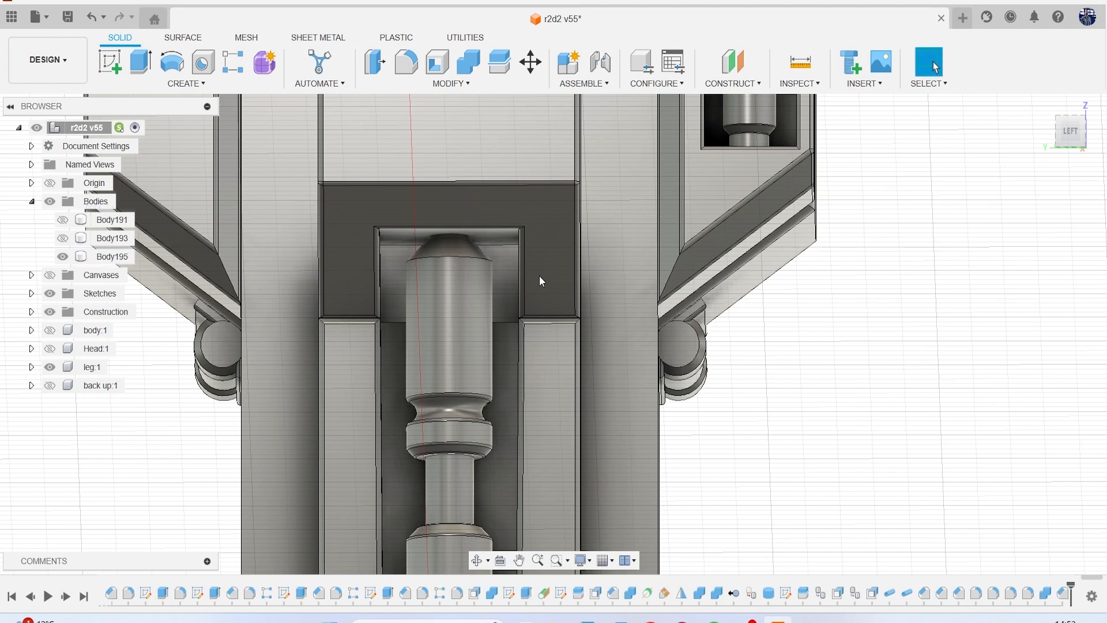
Fillet the edge between the rod's top chamfer and its cylindrical side.
scroll(533, 265, up, 4)
key(f)
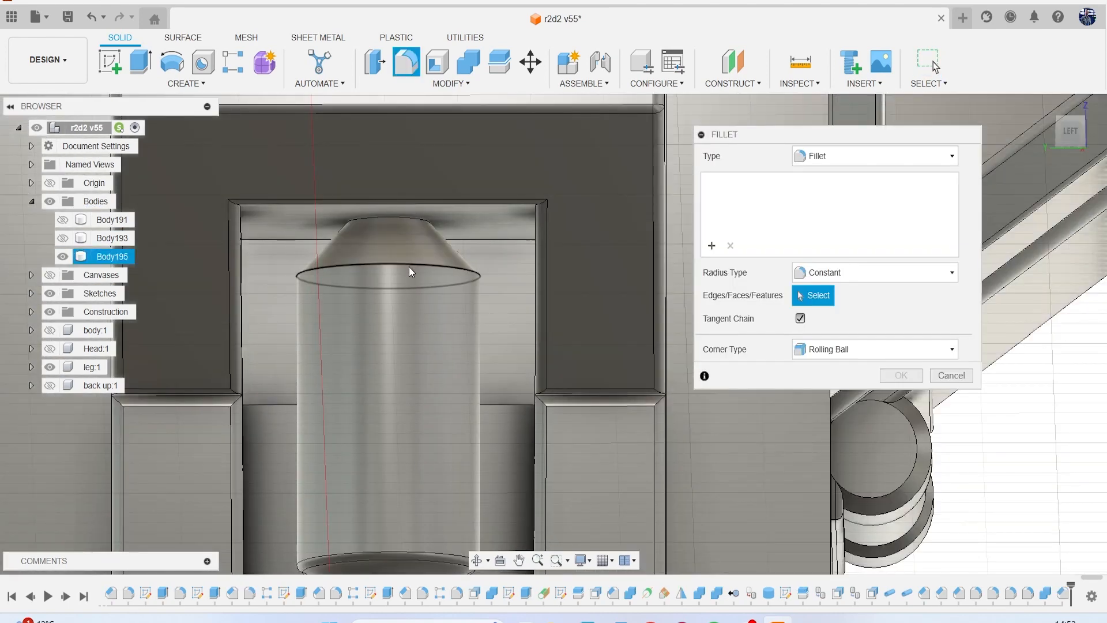
click(410, 267)
mouse_move(412, 257)
mouse_down()
mouse_move(410, 247)
mouse_move(413, 260)
mouse_up()
key(Return)
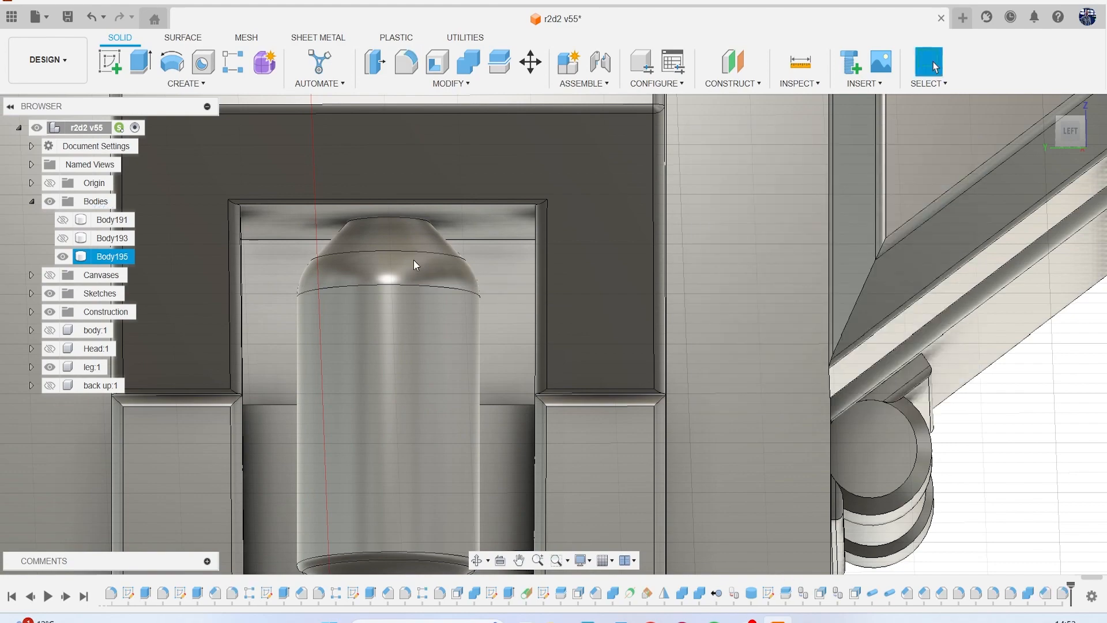
scroll(521, 334, down, 7)
middle_drag(521, 334, 542, 108)
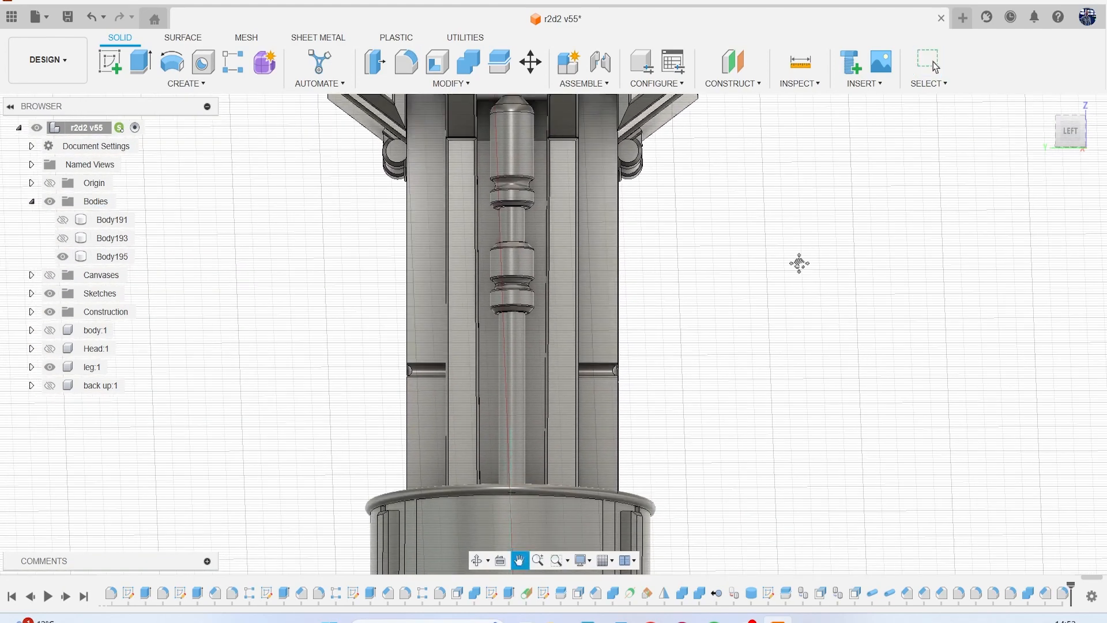
Cut the rod where it overlaps the lower sleeve, using Combine with the sleeve as the tool body and Keep Tools enabled.
middle_drag(800, 264, 804, 209)
drag(1063, 147, 1059, 193)
middle_drag(869, 431, 837, 239)
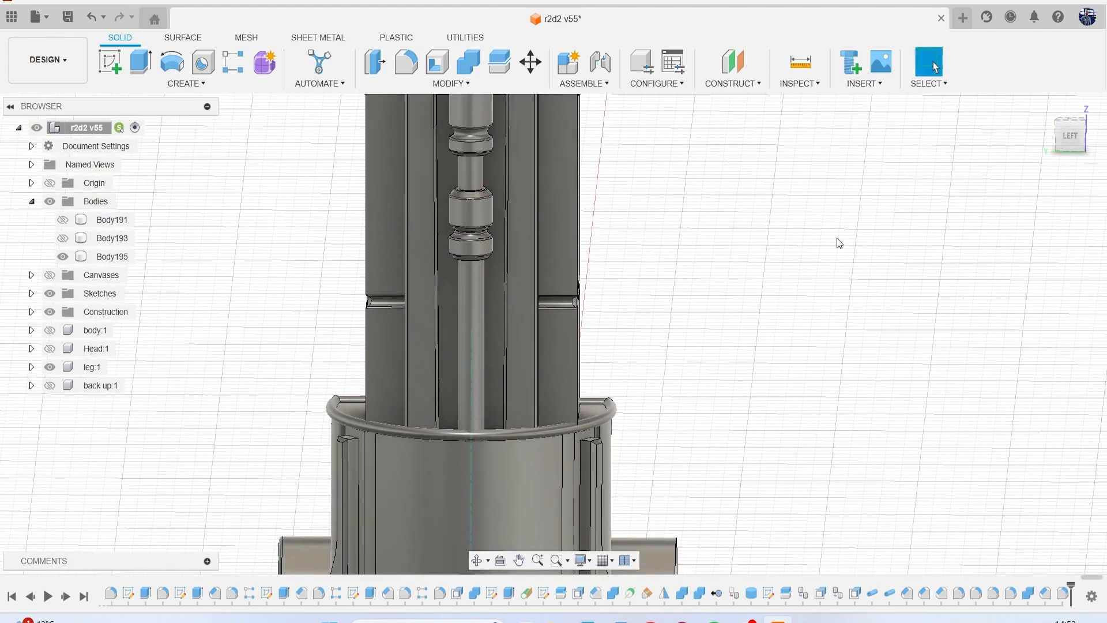
scroll(515, 390, up, 10)
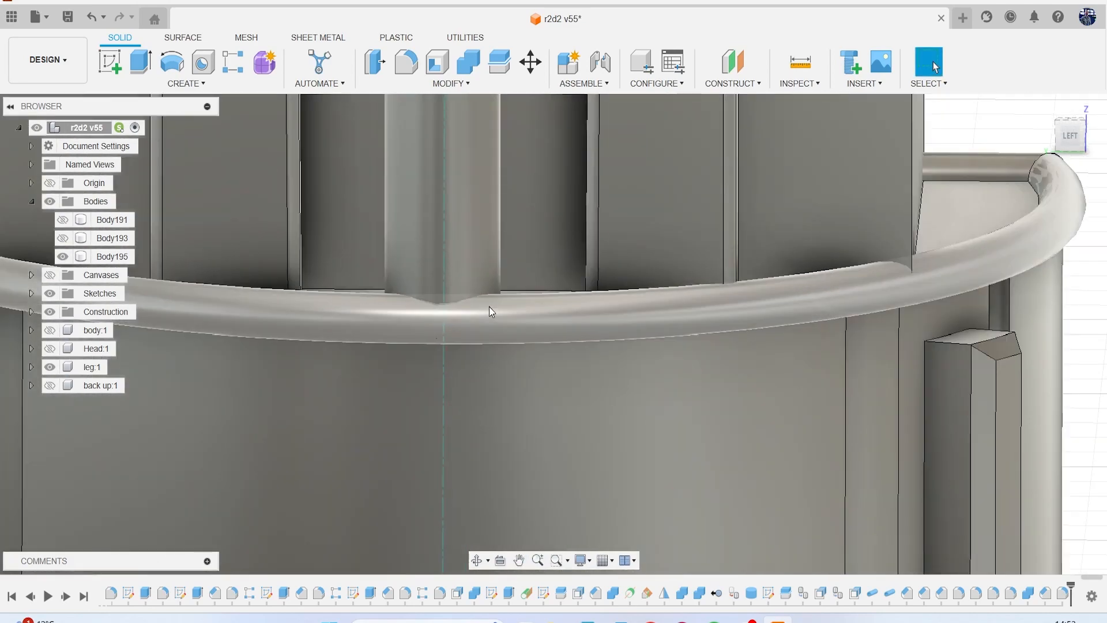
scroll(489, 306, down, 5)
drag(1070, 142, 1044, 155)
middle_drag(776, 339, 1097, 224)
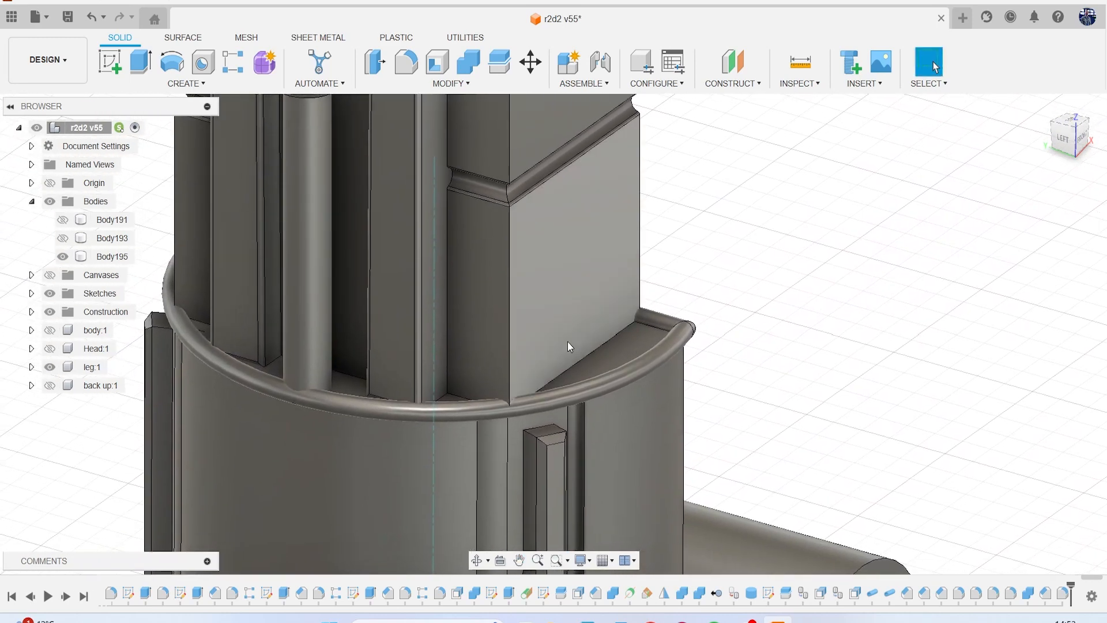
click(469, 62)
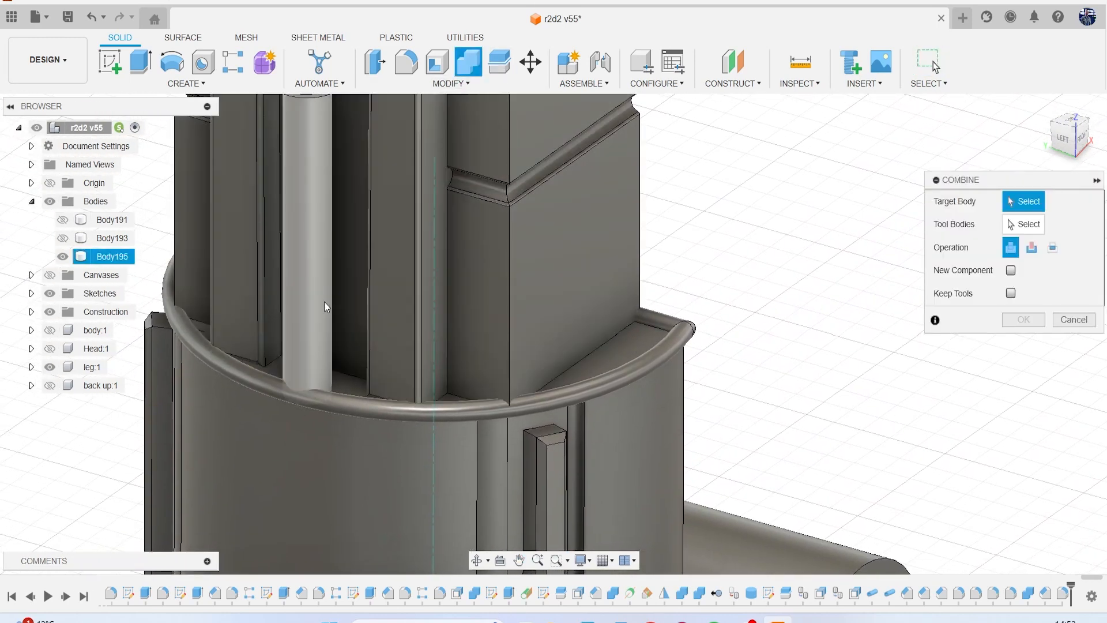
click(324, 304)
click(1010, 293)
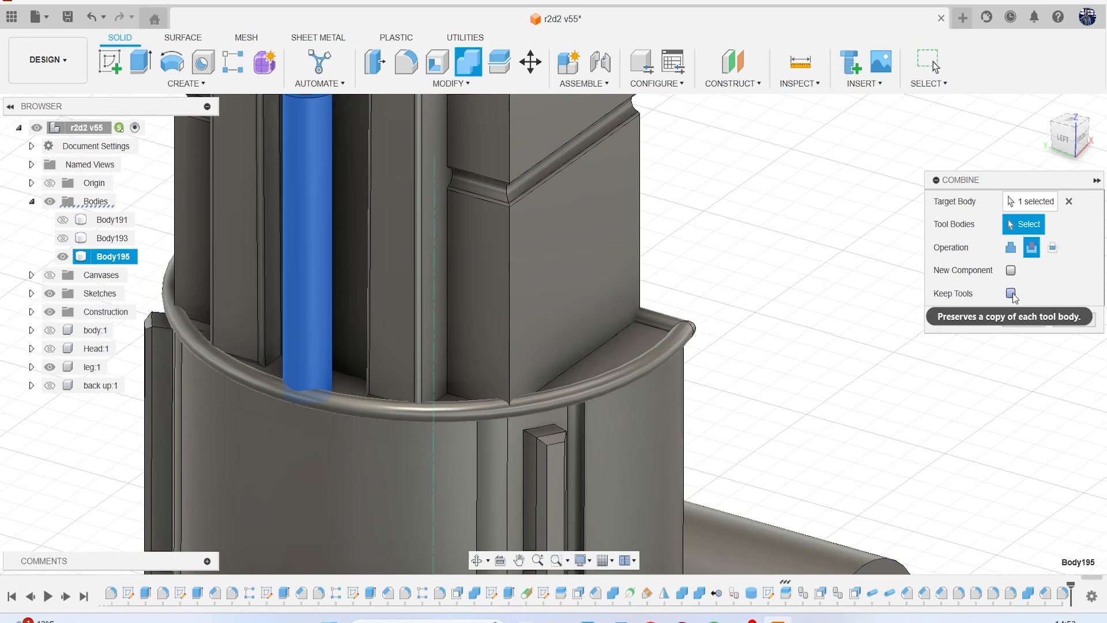
click(466, 430)
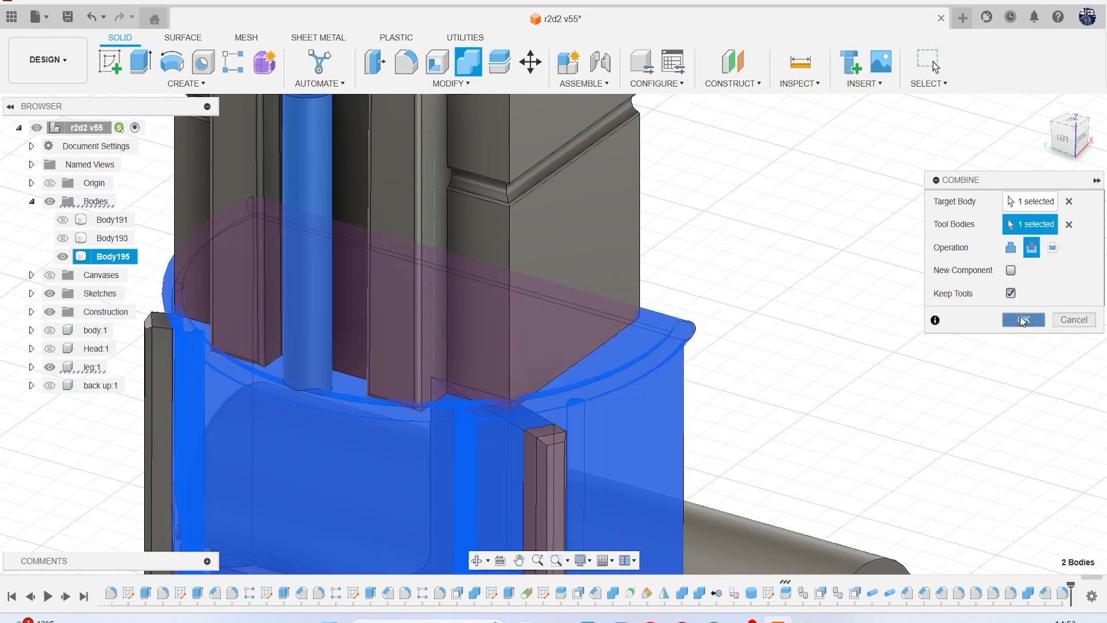
click(1022, 320)
Save the design as a new version with the description "User Saved".
scroll(838, 354, down, 2)
scroll(478, 392, up, 5)
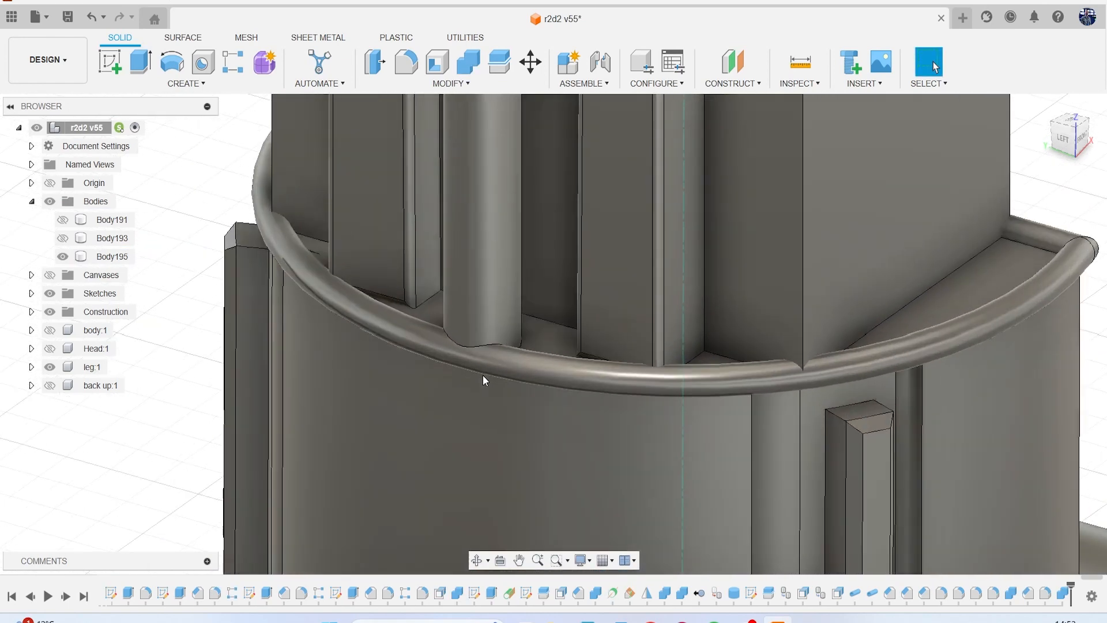
scroll(490, 352, up, 3)
scroll(560, 332, down, 6)
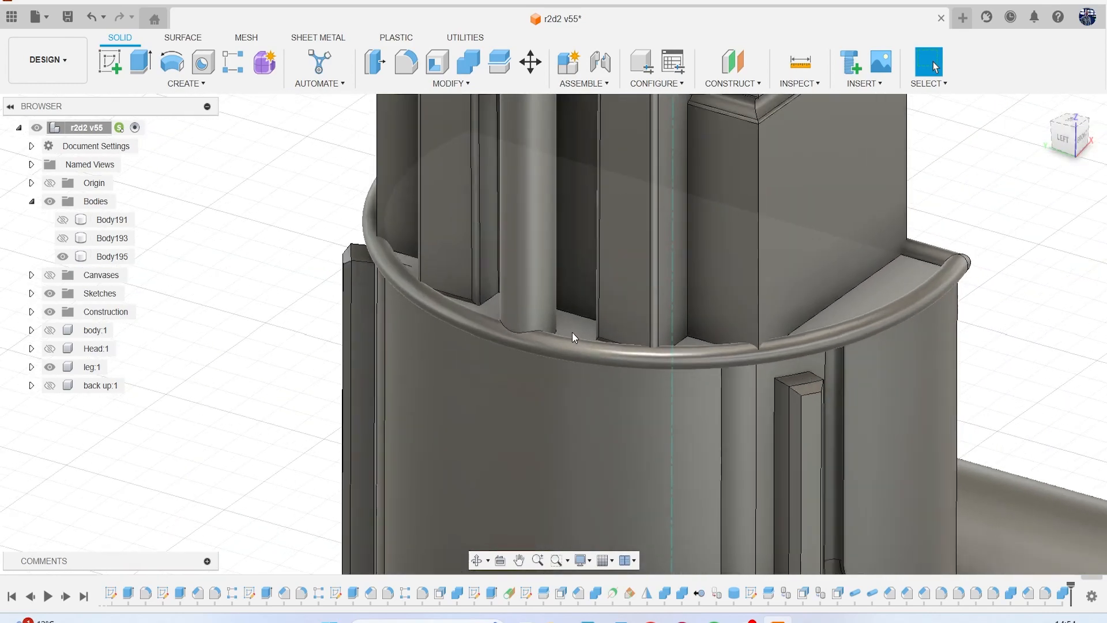
middle_drag(648, 293, 532, 359)
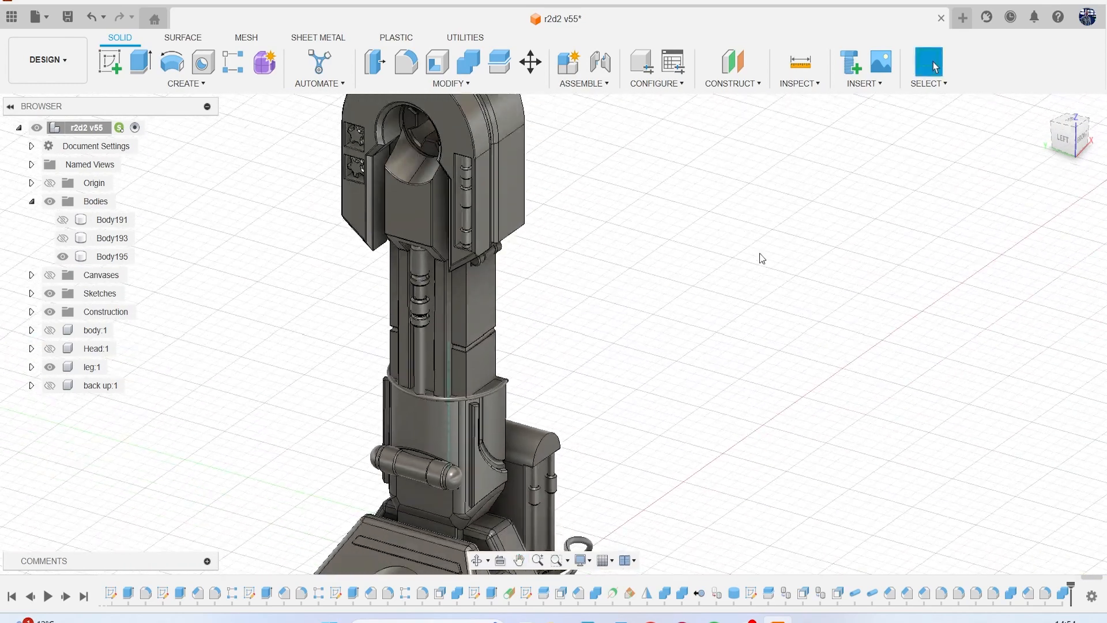
drag(1070, 146, 1023, 162)
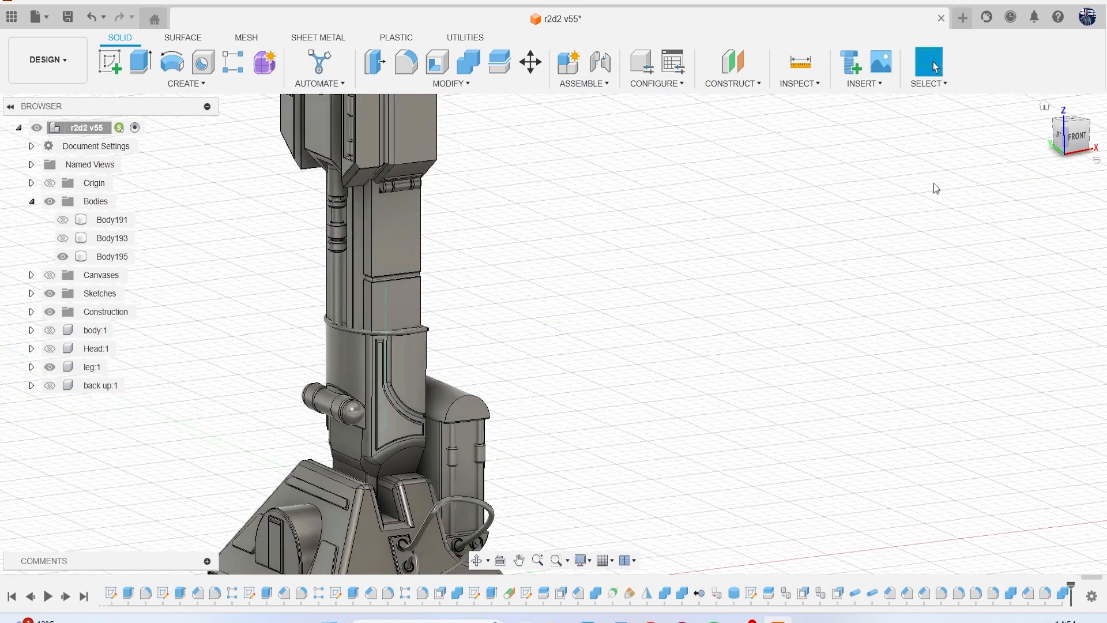
click(67, 16)
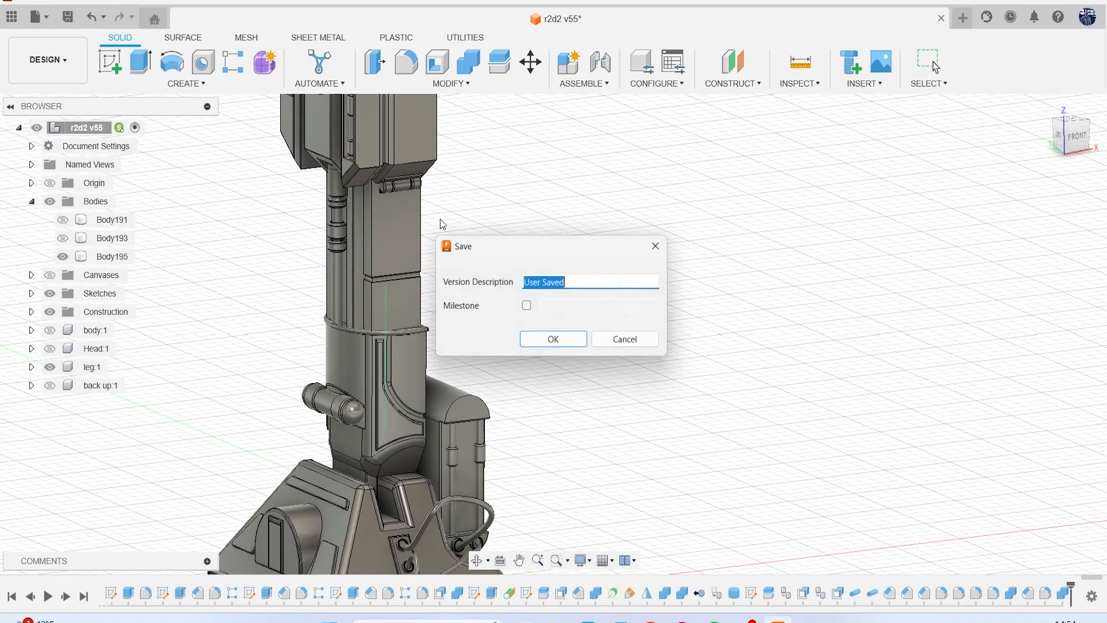
click(555, 344)
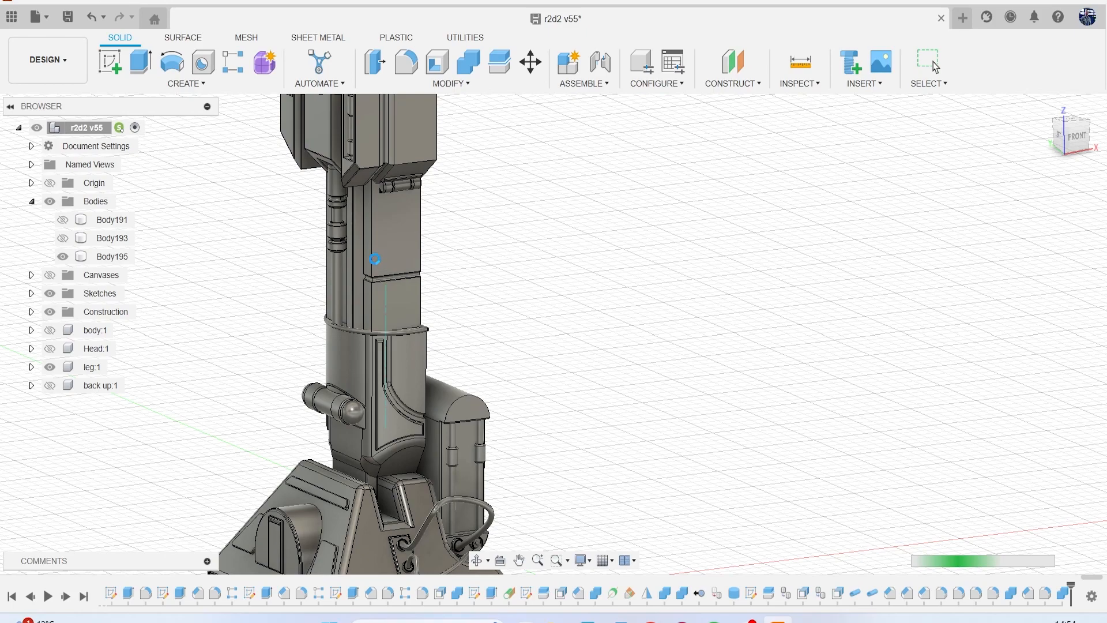
Start a 0.05 mm fillet on the column's vertical corner between its front face and its channel side.
scroll(411, 288, down, 5)
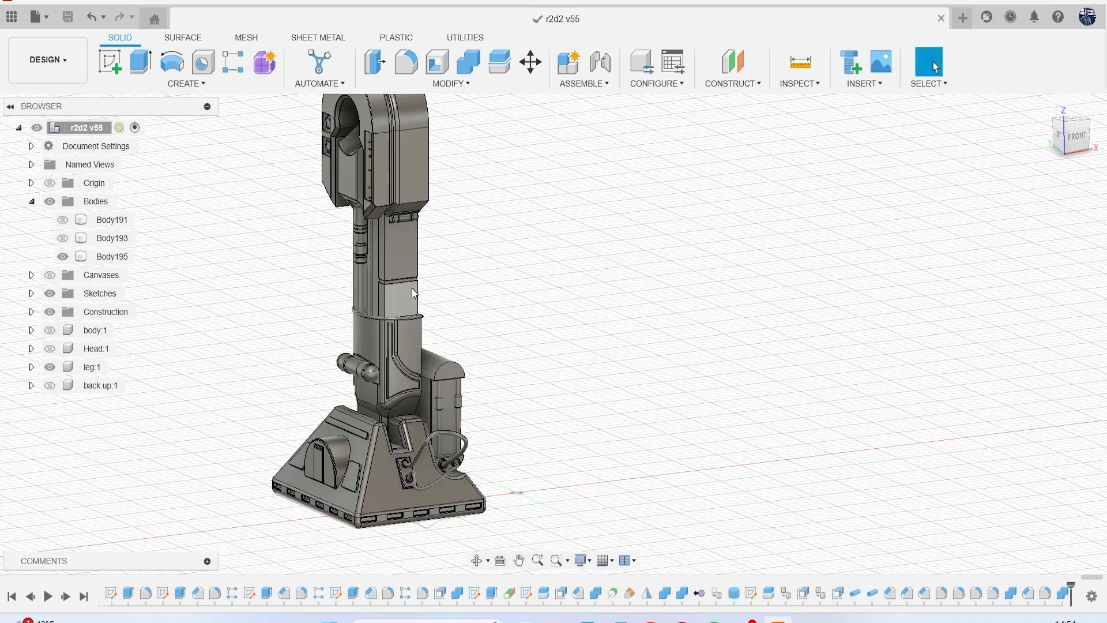
scroll(451, 291, up, 8)
scroll(461, 282, up, 3)
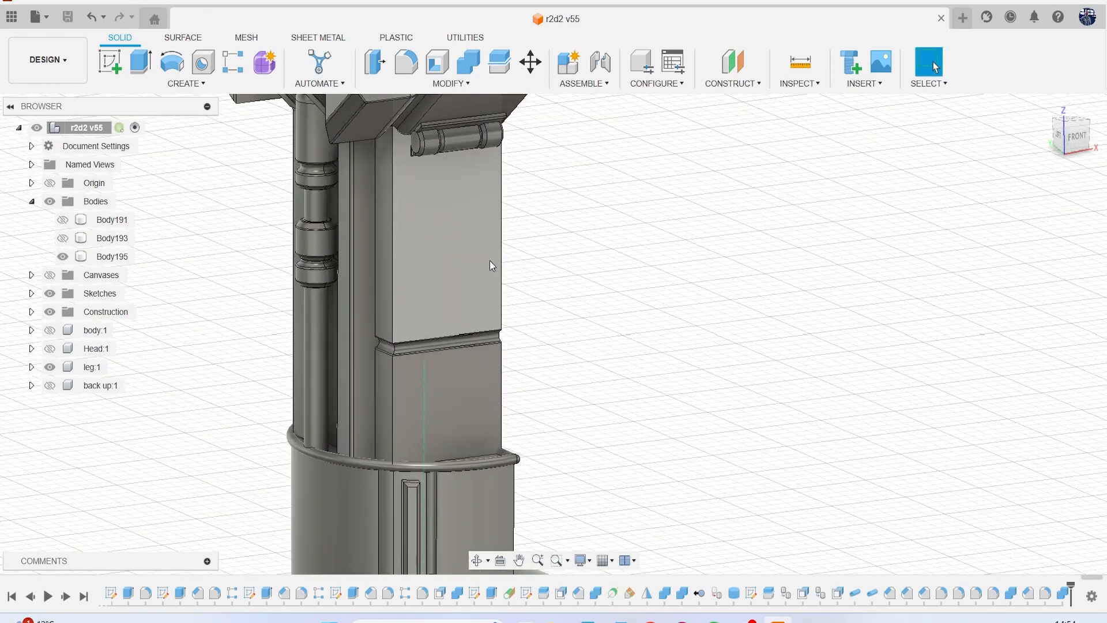
key(f)
scroll(461, 255, up, 4)
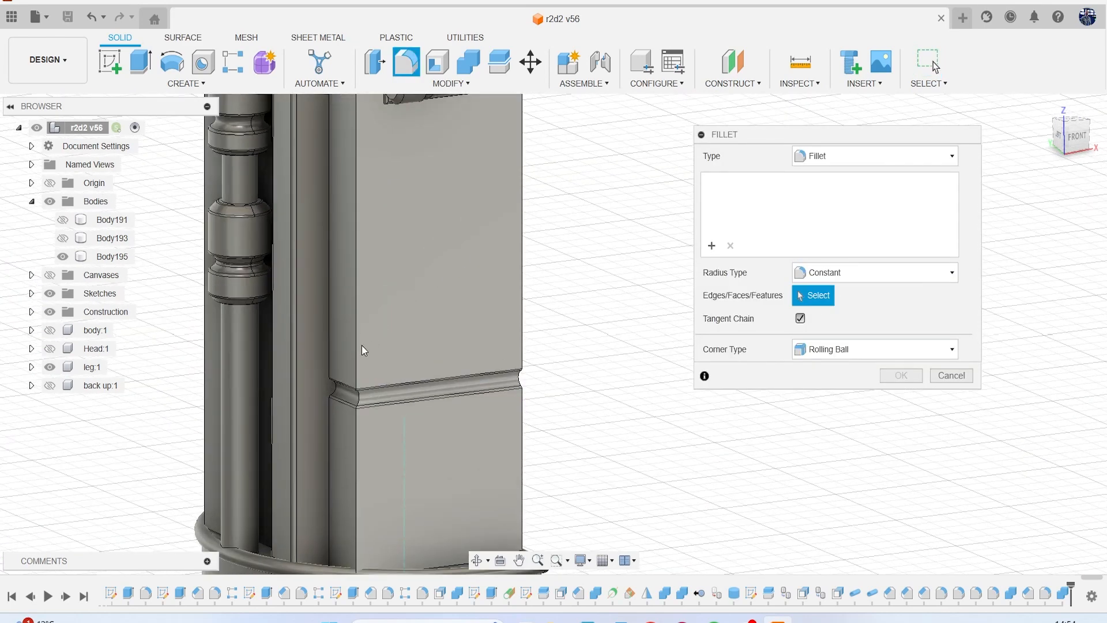
click(357, 348)
text(.05)
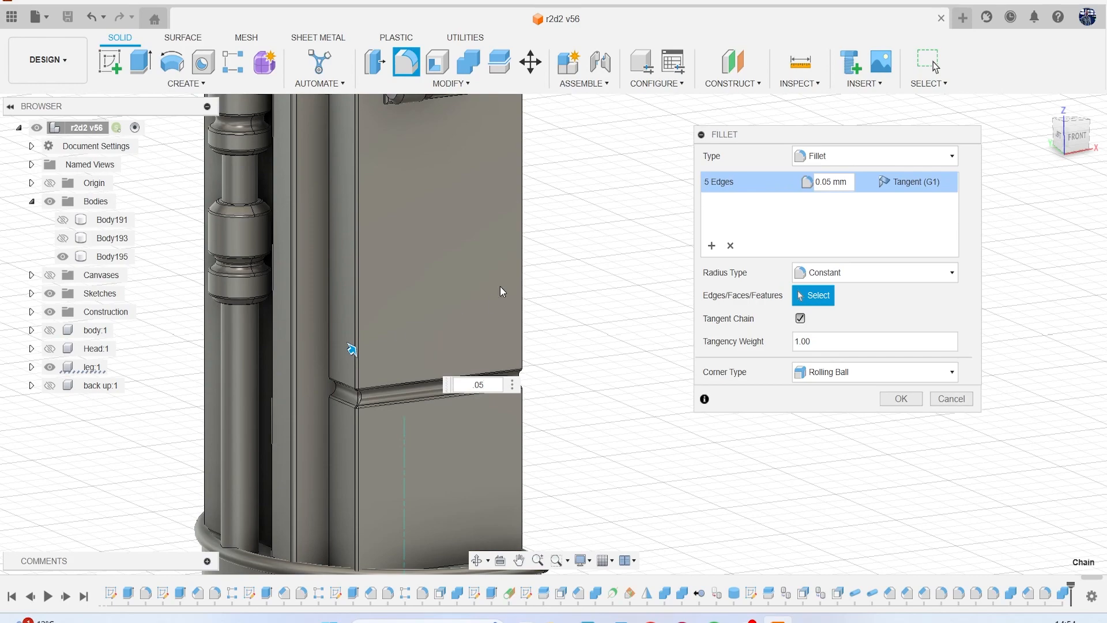
Include both vertical corner edges of the column's flat inner side in the fillet selection.
scroll(537, 304, down, 4)
drag(1066, 148, 995, 159)
scroll(360, 236, up, 5)
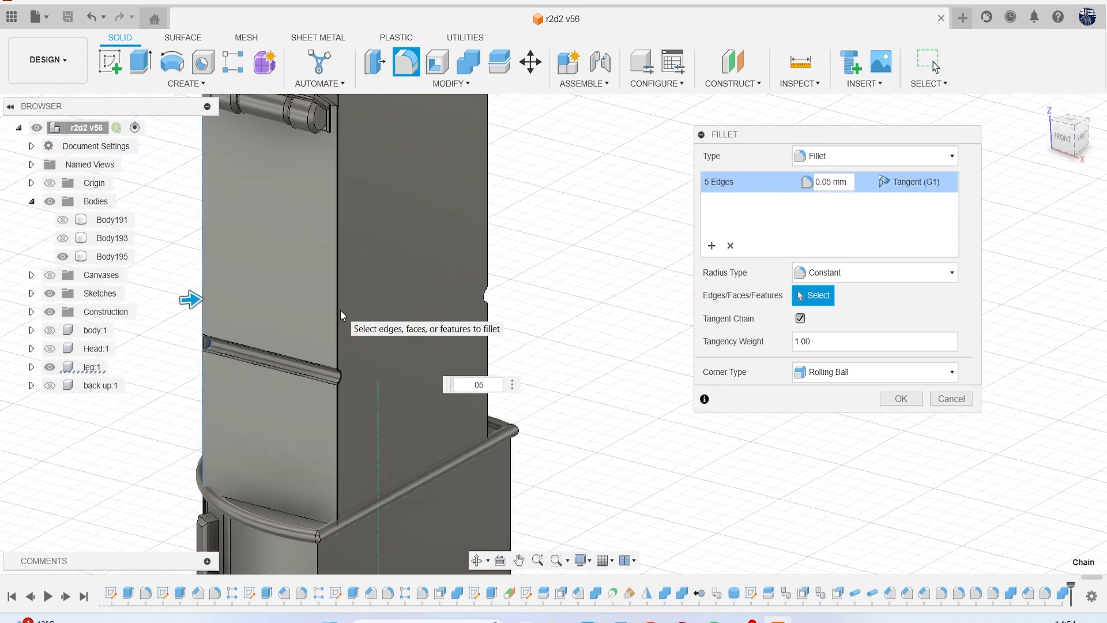
click(340, 310)
click(487, 226)
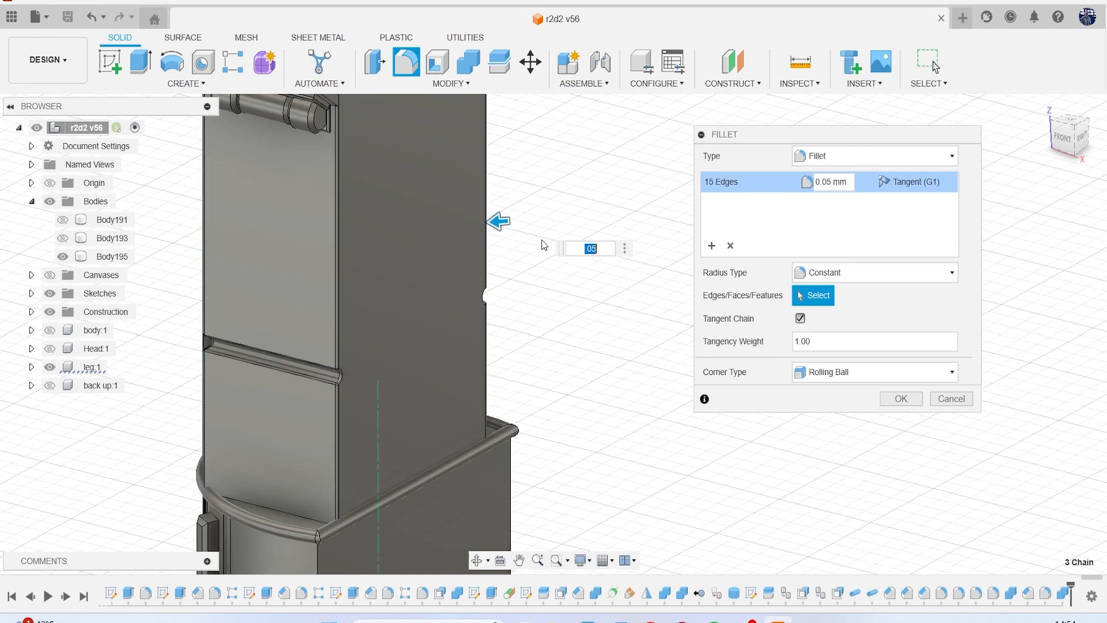
Include the vertical edge and the sloped underside edges of the upper leg housing's back side in the fillet selection.
scroll(535, 209, down, 3)
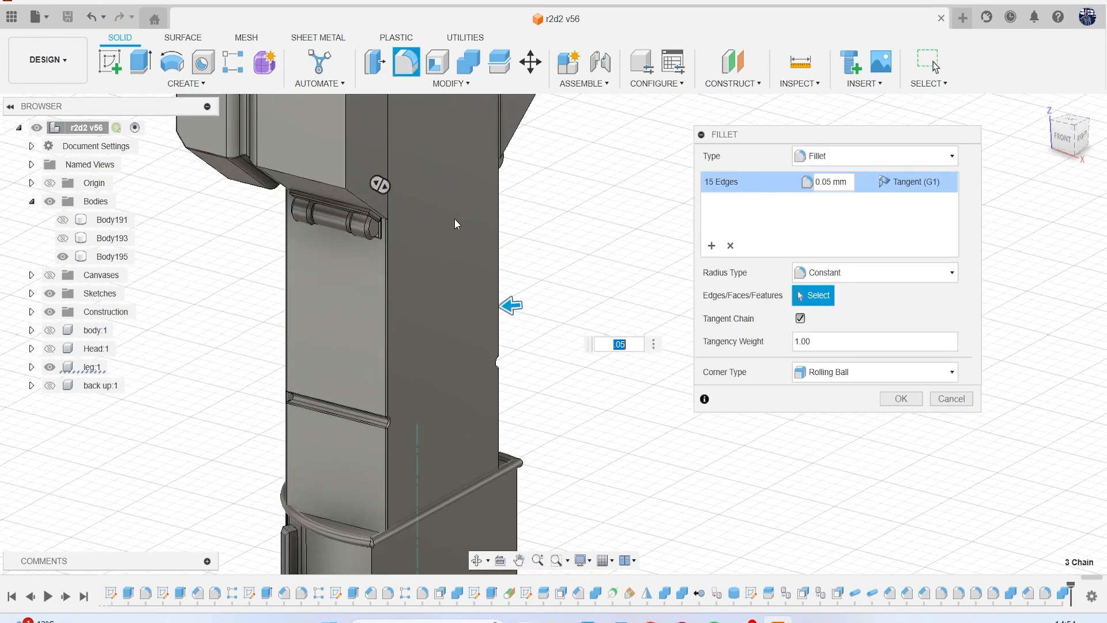
drag(1064, 139, 769, 274)
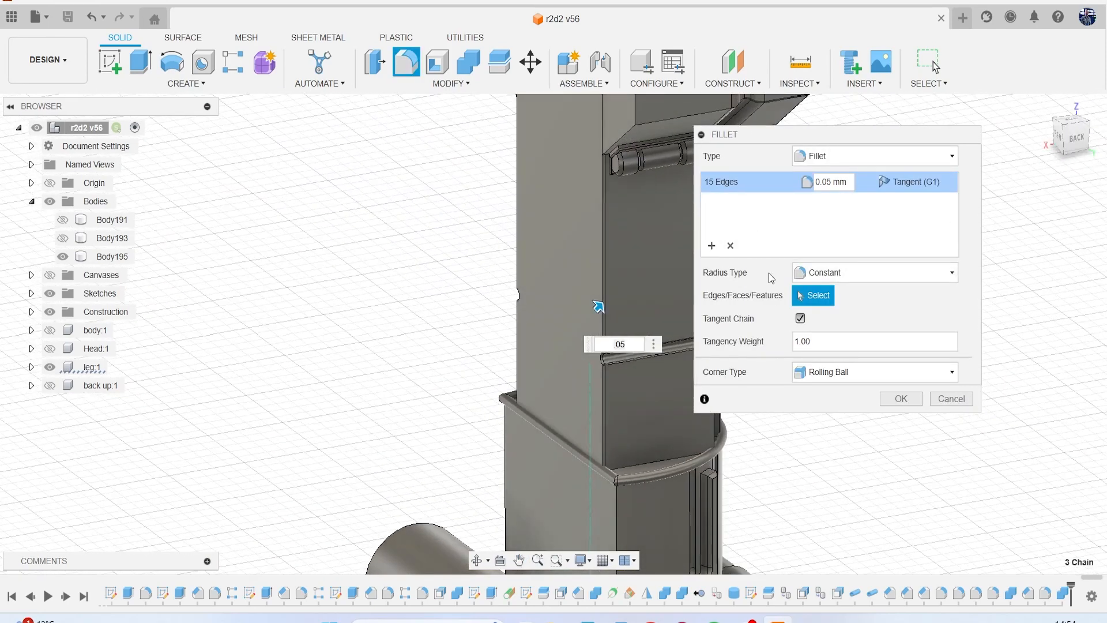
middle_drag(618, 229, 445, 298)
click(450, 326)
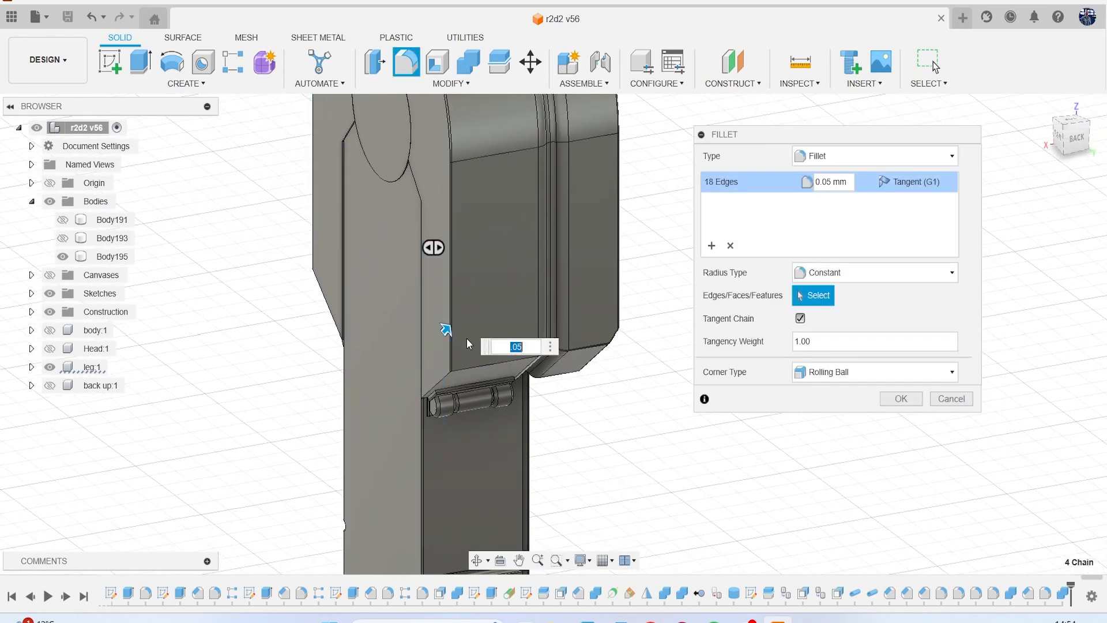
scroll(447, 328, up, 3)
click(414, 397)
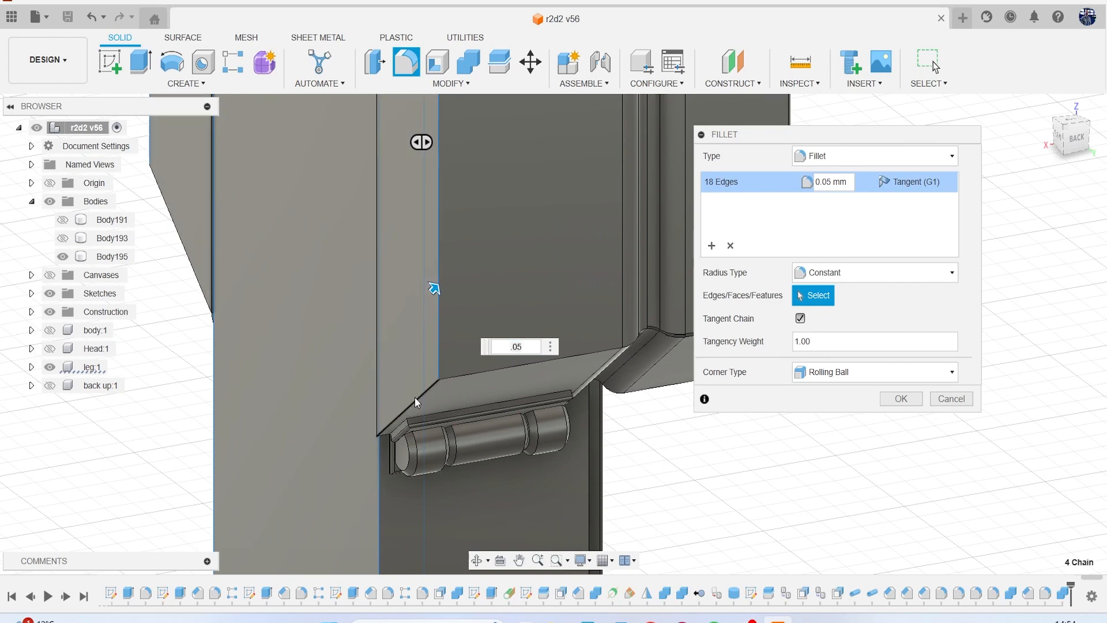
mouse_move(524, 343)
shift+middle_down()
mouse_move(562, 316)
mouse_move(580, 271)
mouse_move(502, 501)
shift+middle_up()
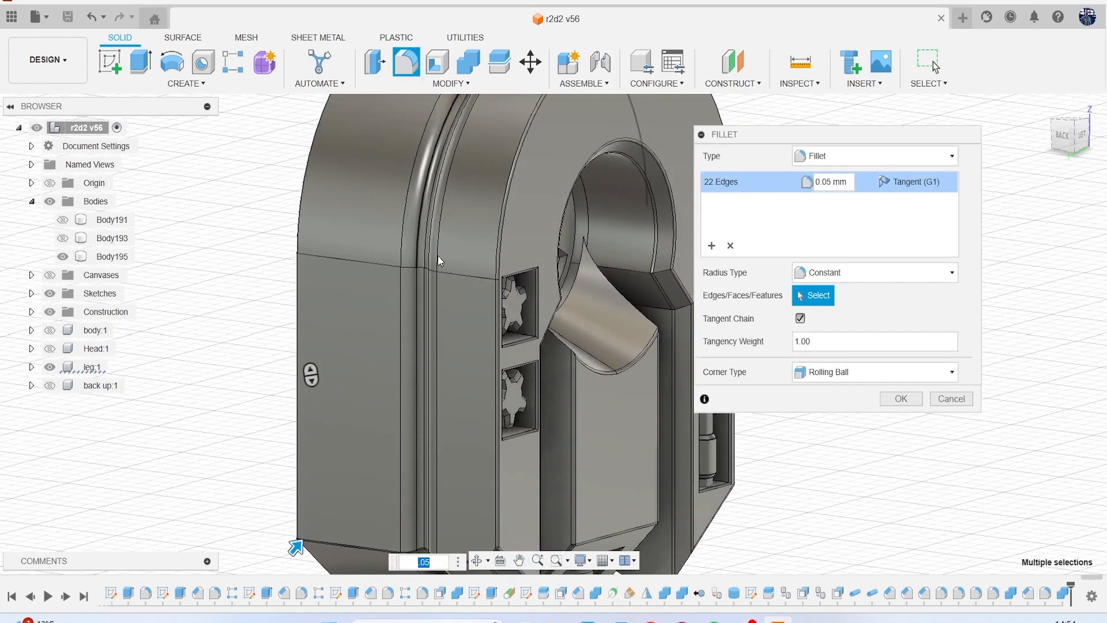
Include the matching sloped underside edges on the front side of the upper leg housing in the fillet selection.
mouse_move(311, 375)
shift+middle_down()
mouse_move(555, 483)
mouse_move(749, 421)
mouse_move(785, 484)
mouse_move(783, 556)
shift+middle_up()
middle_drag(487, 363, 548, 147)
scroll(530, 346, up, 4)
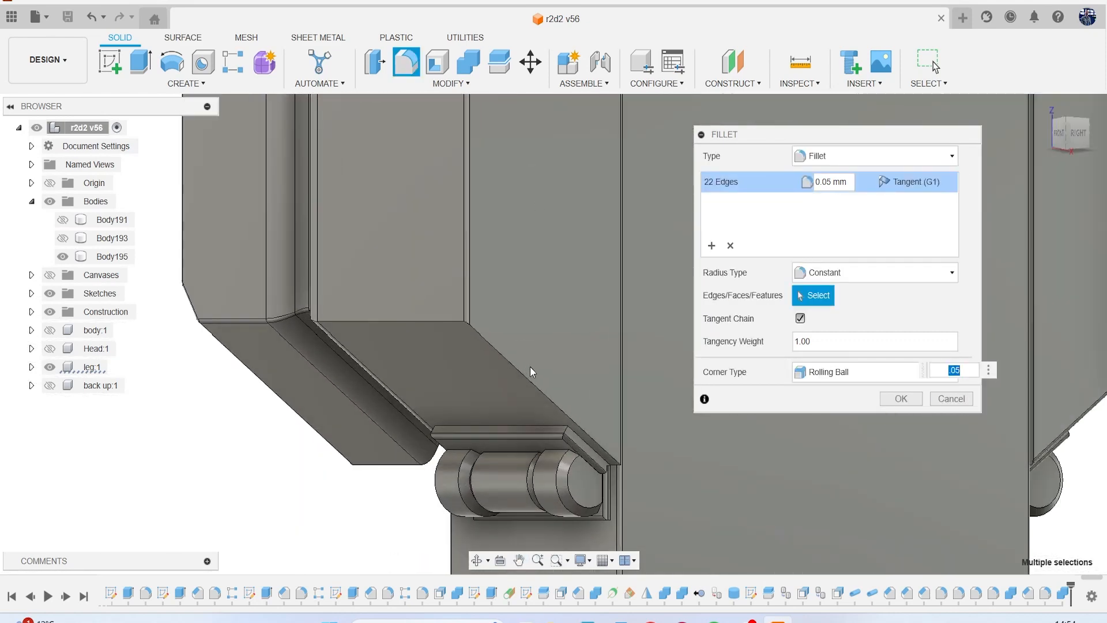
click(508, 357)
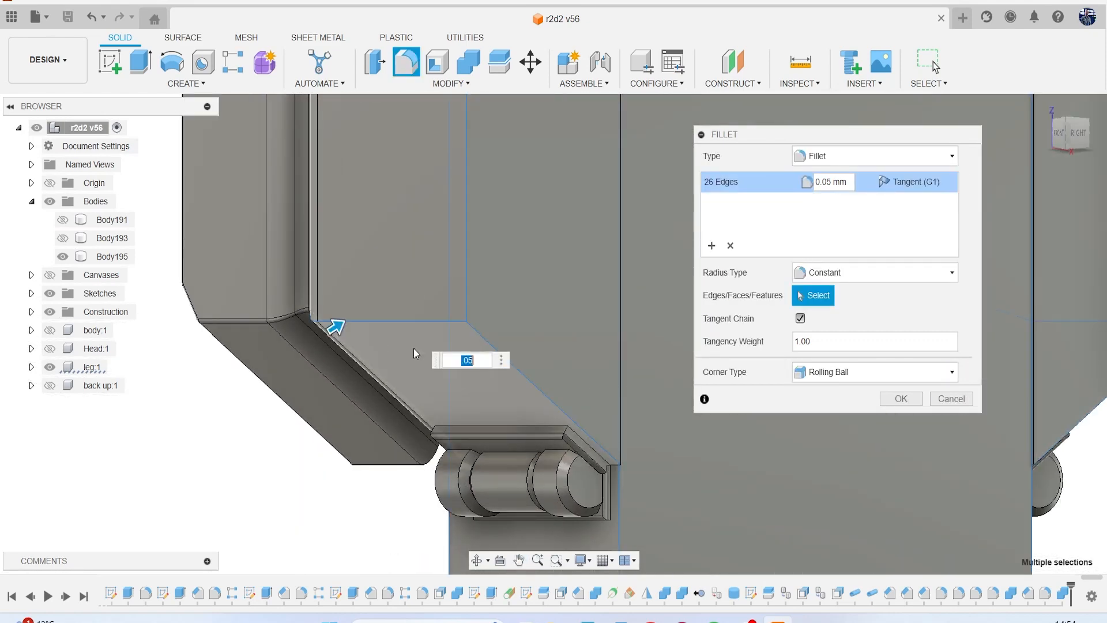
Check the selected edges around the leg and apply the 0.05 mm fillet.
scroll(397, 355, down, 2)
scroll(398, 357, down, 3)
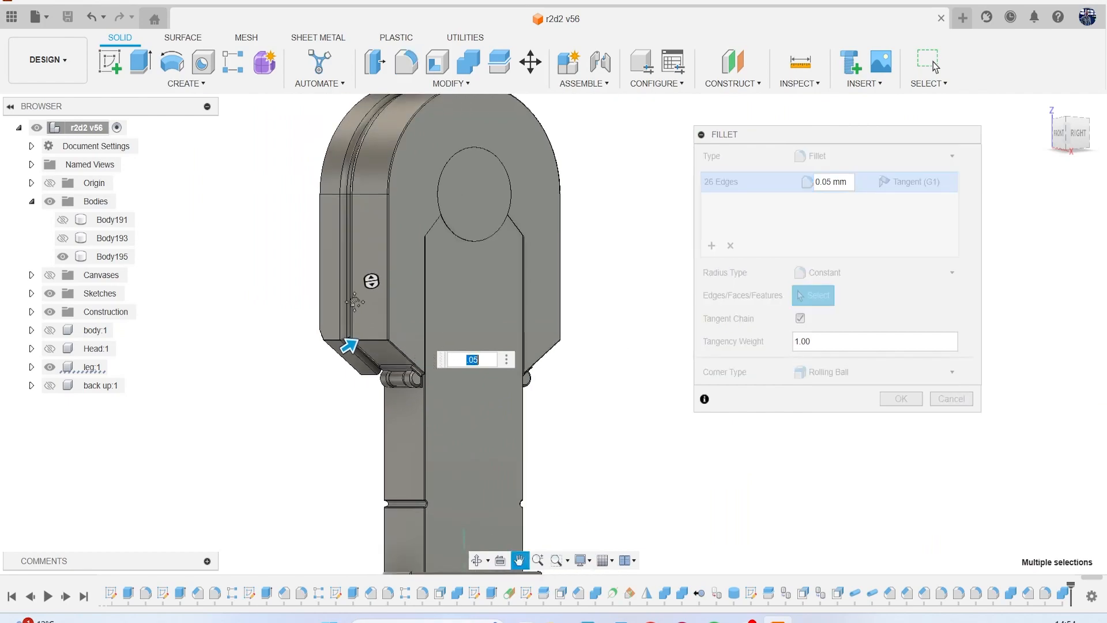
shift+middle_drag(301, 242, 320, 274)
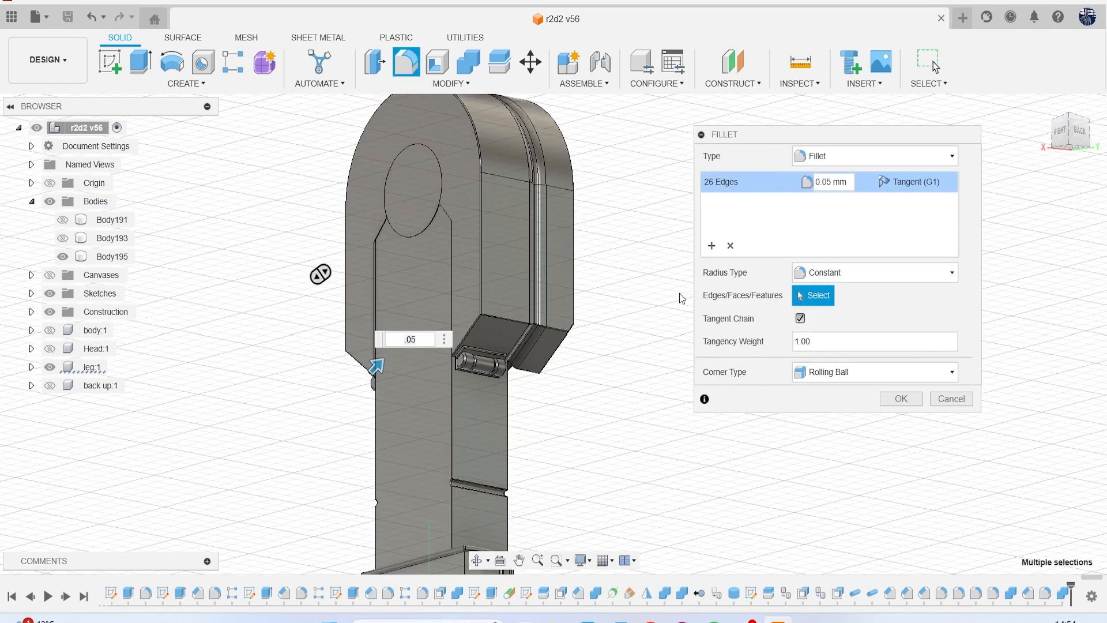
scroll(514, 341, up, 5)
scroll(518, 369, down, 5)
middle_drag(517, 392, 533, 251)
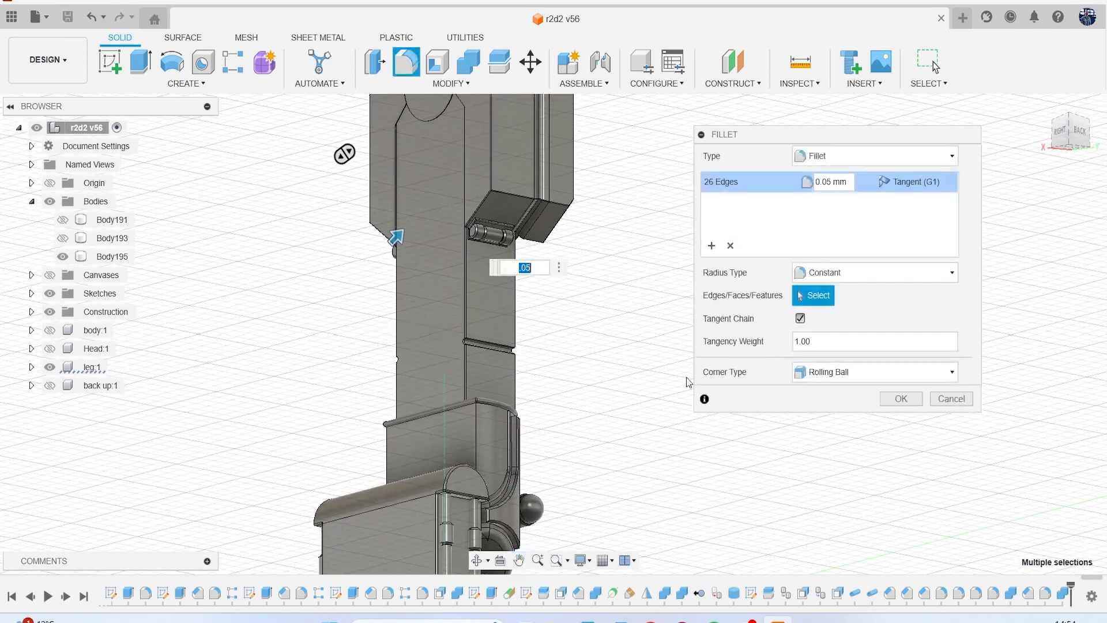
mouse_move(1066, 140)
mouse_down()
mouse_move(986, 193)
mouse_move(974, 263)
mouse_up()
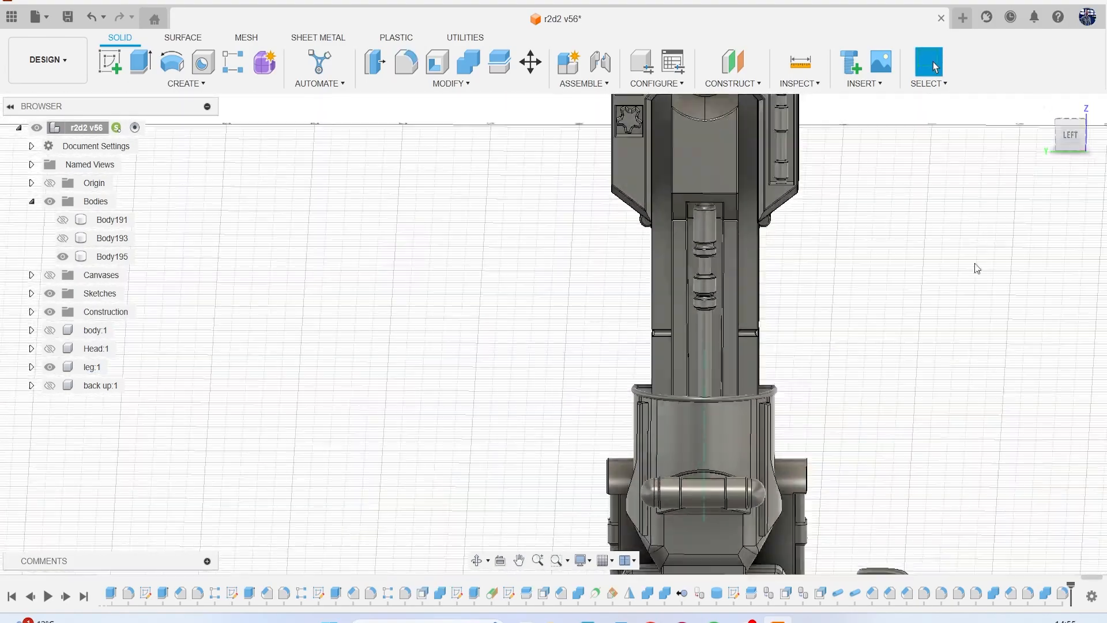
Examine the finished leg from the ankle up to the upper housing and its round recess for missing details.
scroll(904, 312, down, 3)
middle_drag(904, 312, 798, 240)
scroll(714, 384, up, 3)
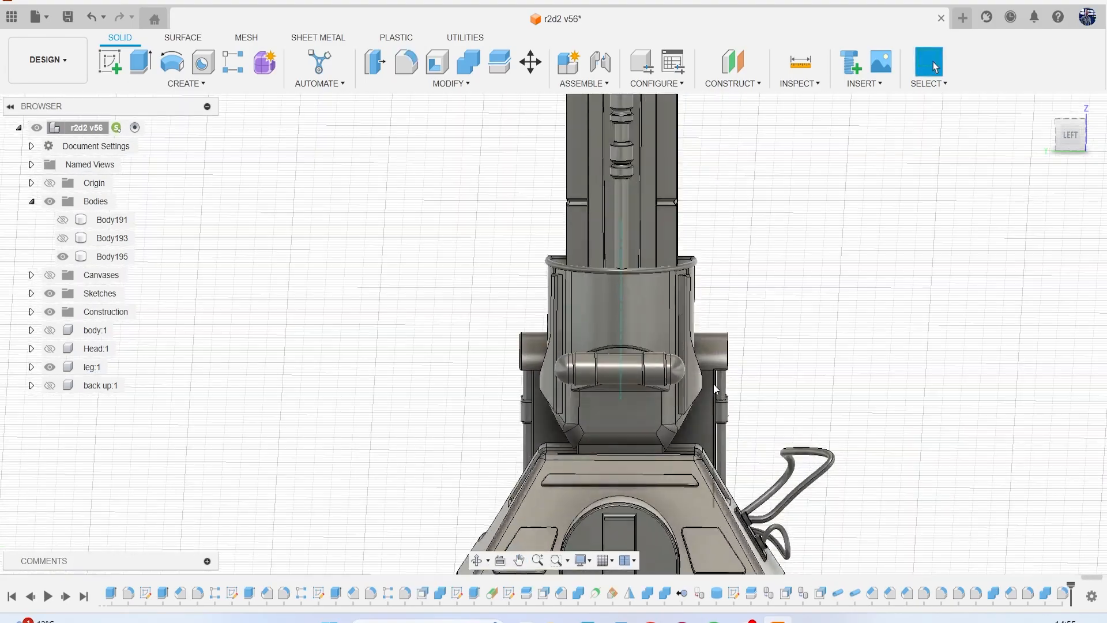
scroll(714, 383, up, 2)
mouse_move(724, 267)
middle_down()
mouse_move(716, 309)
mouse_move(655, 407)
mouse_move(634, 468)
middle_up()
middle_drag(703, 292, 701, 382)
scroll(499, 253, up, 2)
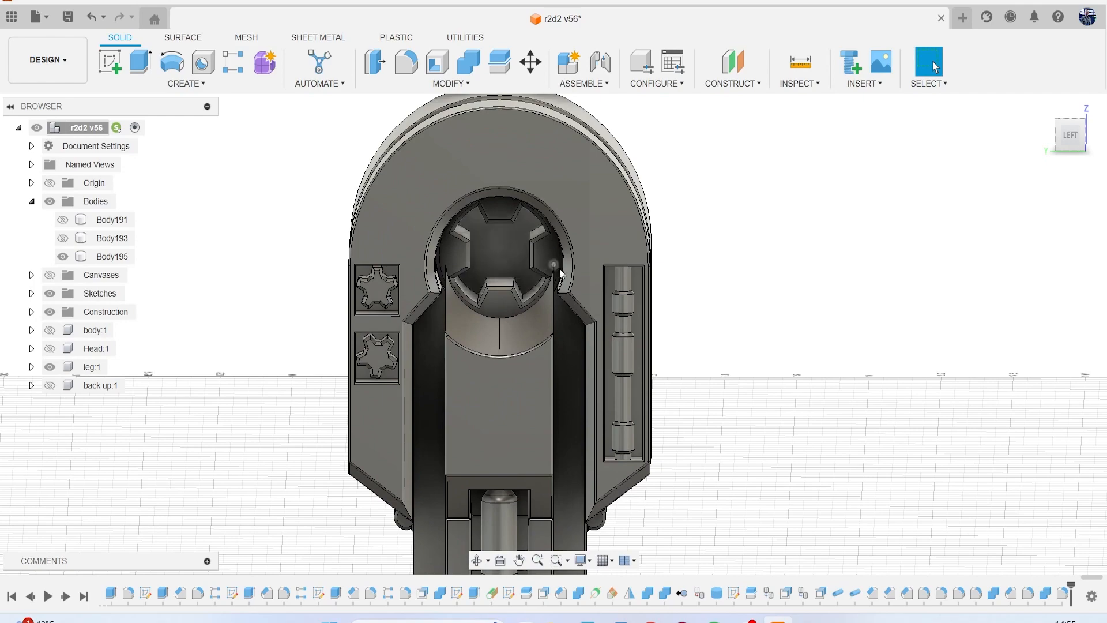
drag(1072, 133, 1071, 90)
scroll(550, 303, up, 1)
scroll(487, 228, up, 1)
middle_drag(488, 233, 466, 335)
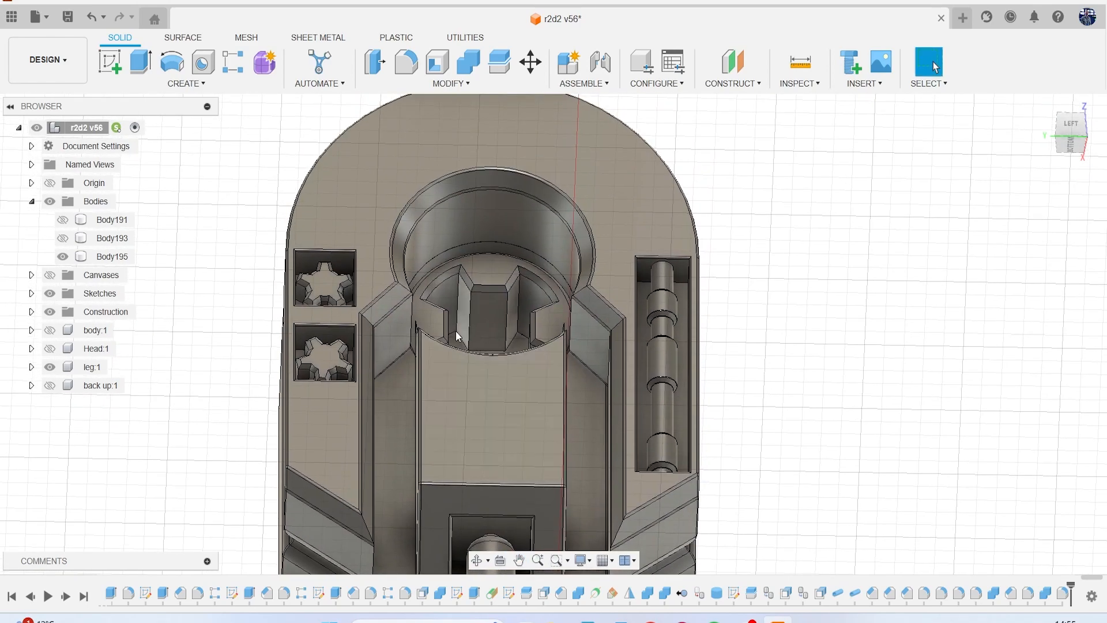
scroll(527, 343, down, 5)
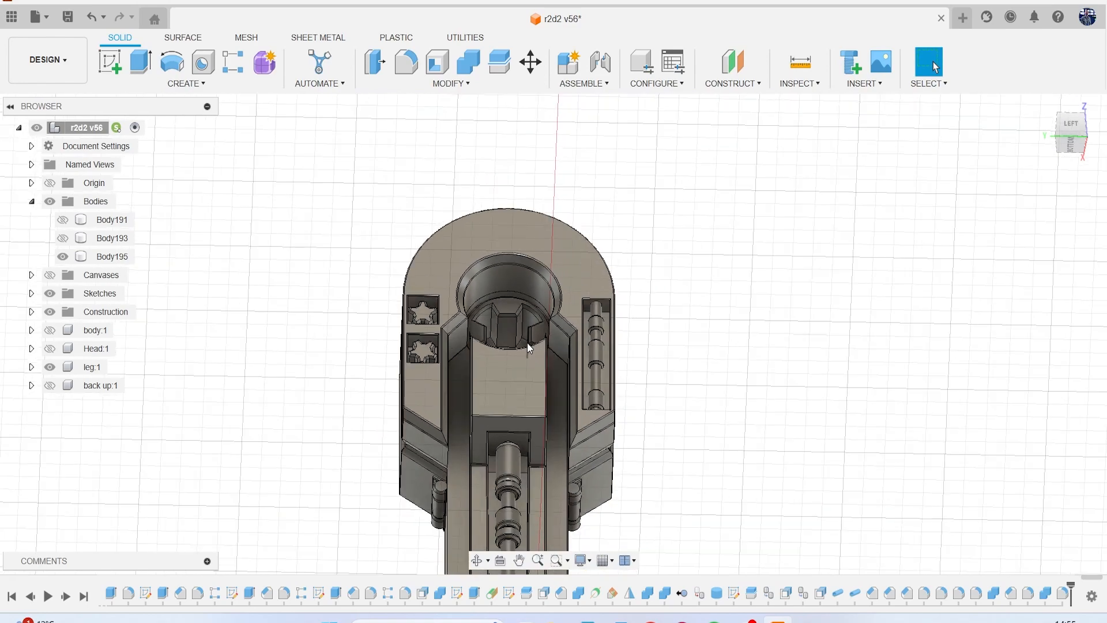
drag(1068, 150, 1054, 171)
middle_drag(966, 333, 921, 280)
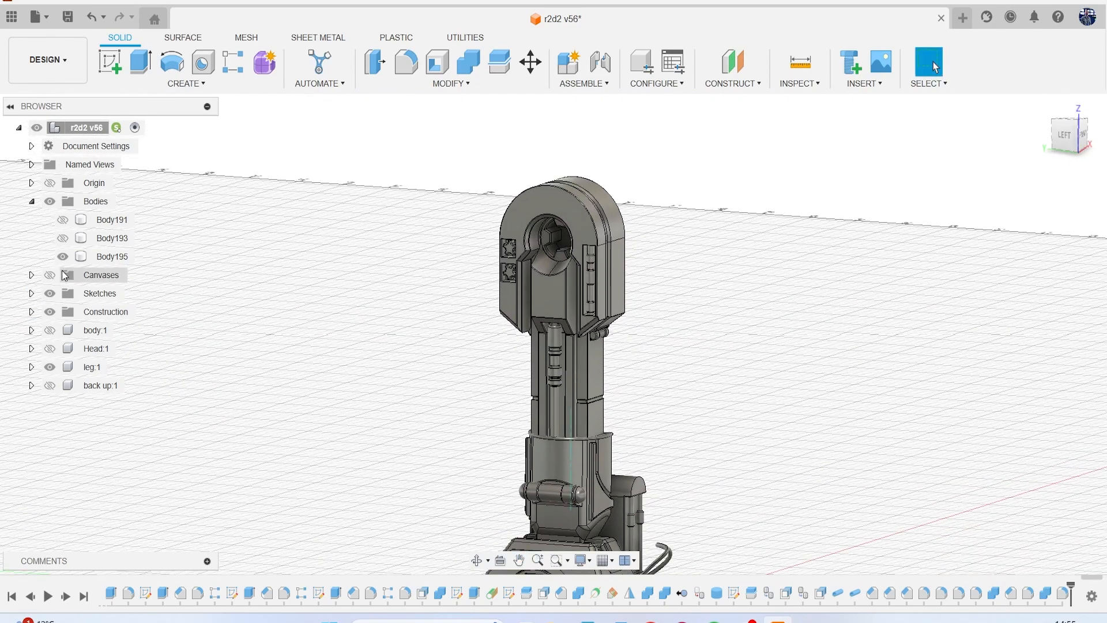
Show the reference canvases and bring the large R2-D2 leg illustration into view for comparison with the model.
click(51, 274)
scroll(429, 296, down, 2)
middle_drag(429, 296, 146, 338)
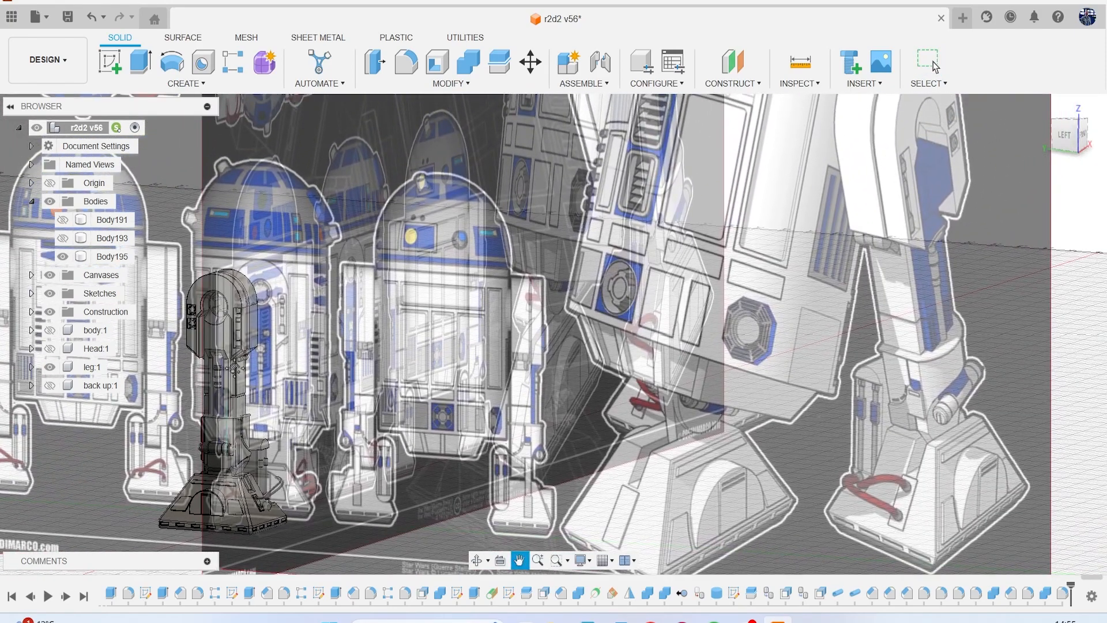
Apply the blue appearance from this design to the raised panel below the upper leg housing's round recess.
scroll(236, 369, down, 1)
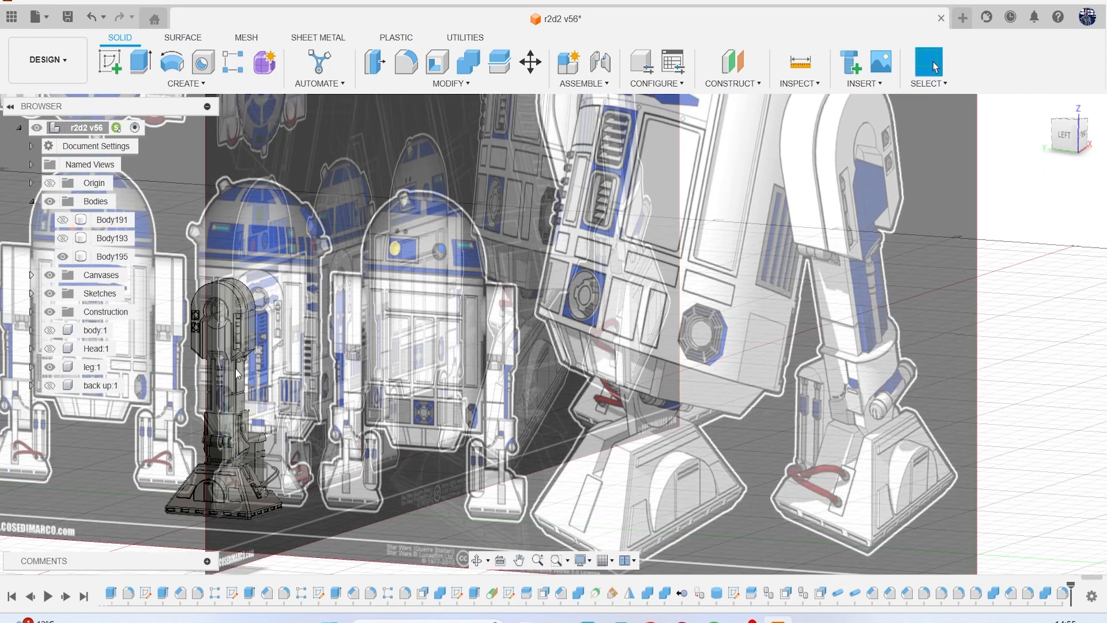
scroll(330, 379, up, 3)
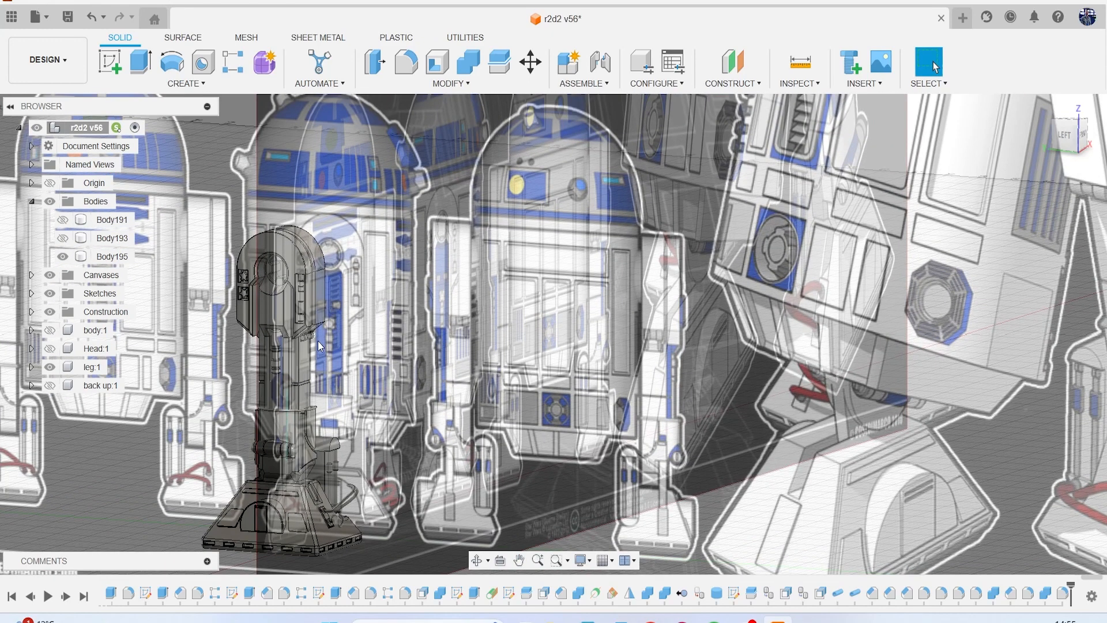
key(a)
middle_drag(313, 341, 450, 288)
scroll(449, 287, up, 2)
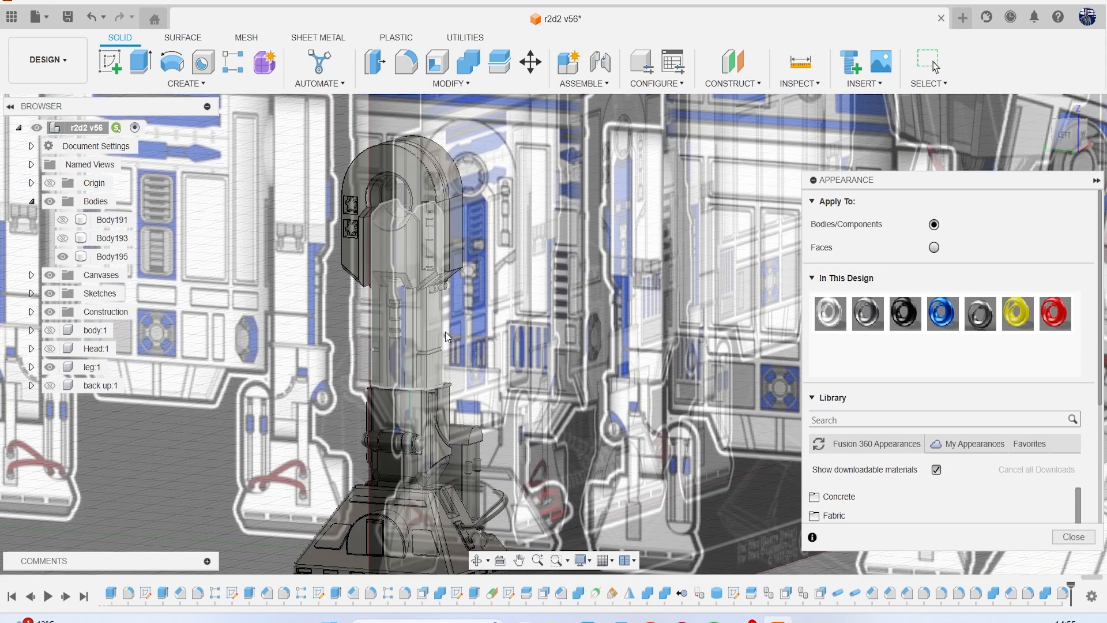
scroll(425, 314, up, 2)
drag(942, 315, 405, 307)
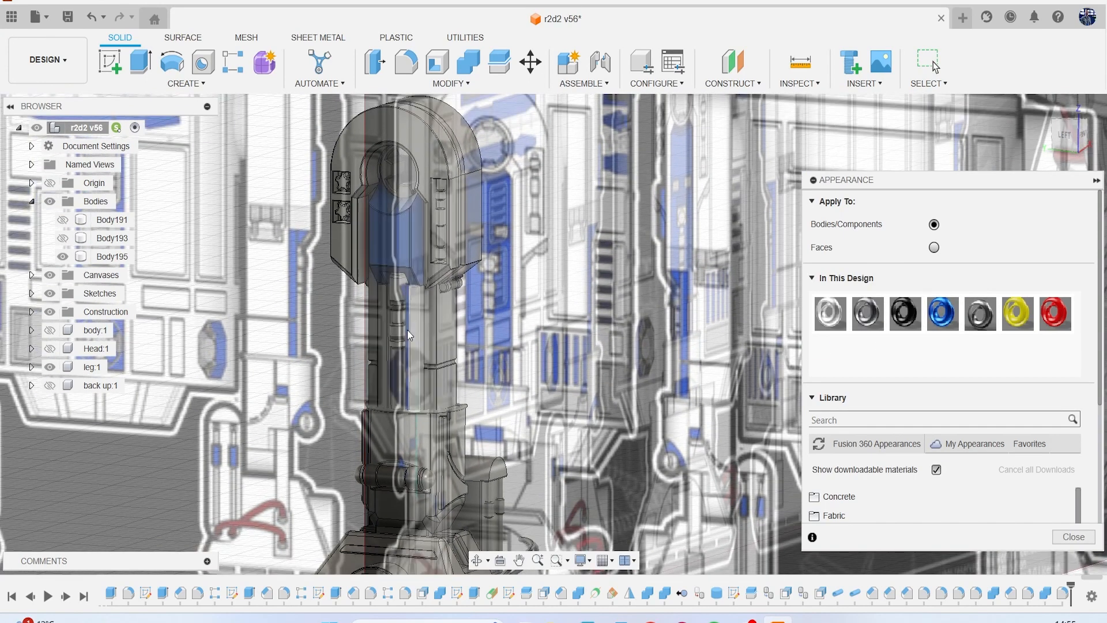
Apply the blue appearance to the column bodies between the upper leg housing and the ankle sleeve.
scroll(409, 337, up, 3)
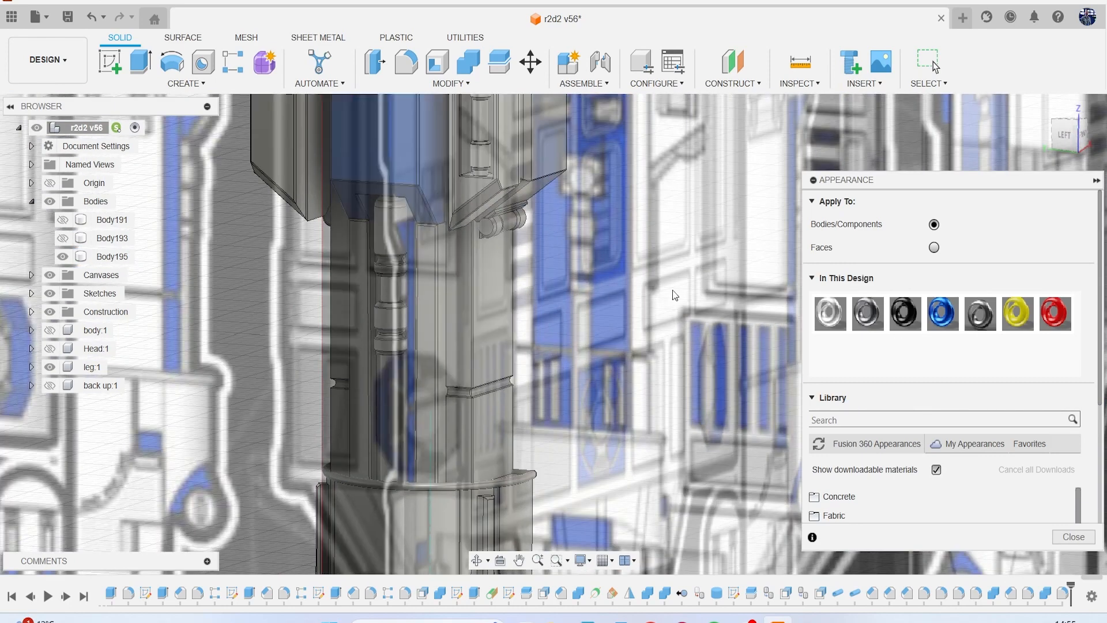
drag(942, 314, 462, 288)
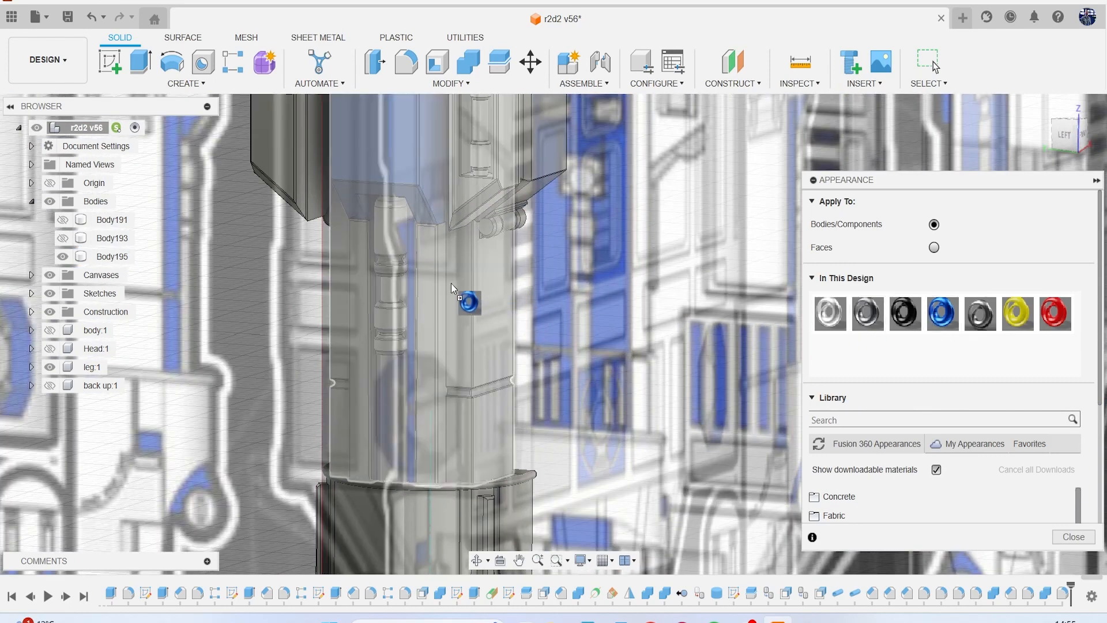
drag(423, 254, 675, 301)
mouse_move(1065, 138)
mouse_down()
mouse_move(1075, 134)
mouse_move(1037, 134)
mouse_move(1065, 148)
mouse_up()
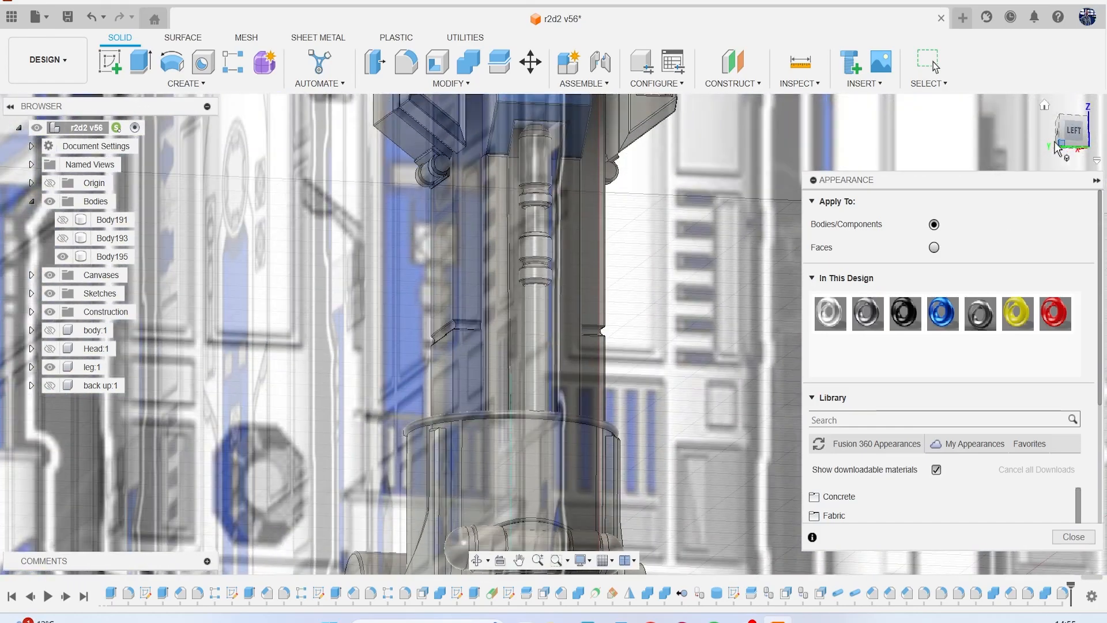
drag(941, 313, 493, 182)
Compare the leg's colouring with the reference canvases, viewing the leg both without and with them.
scroll(589, 257, down, 4)
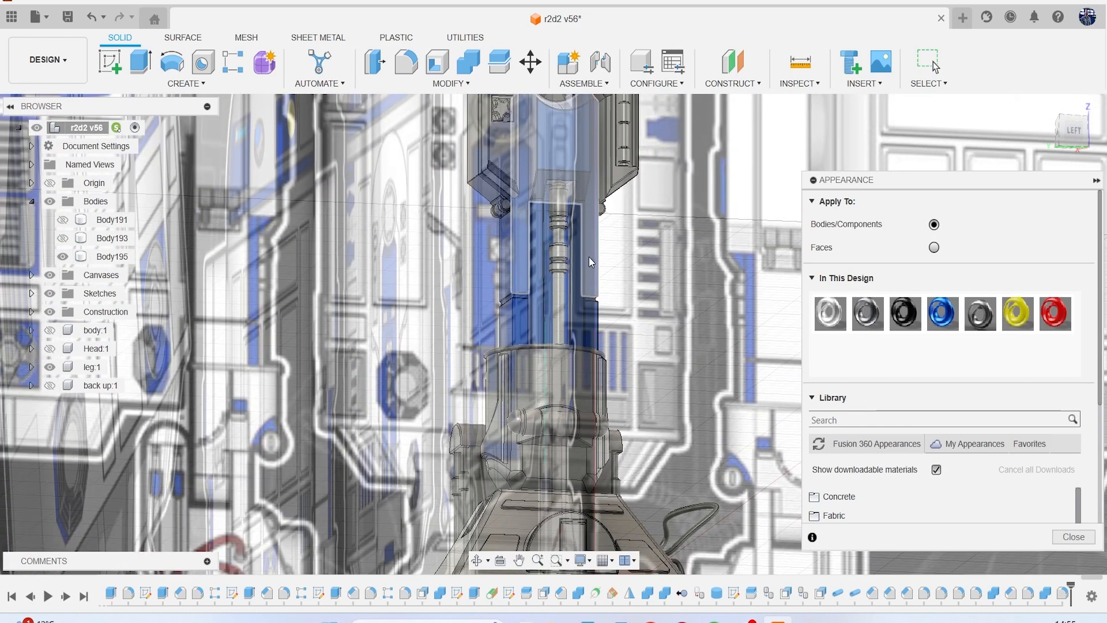
scroll(589, 257, down, 3)
click(50, 275)
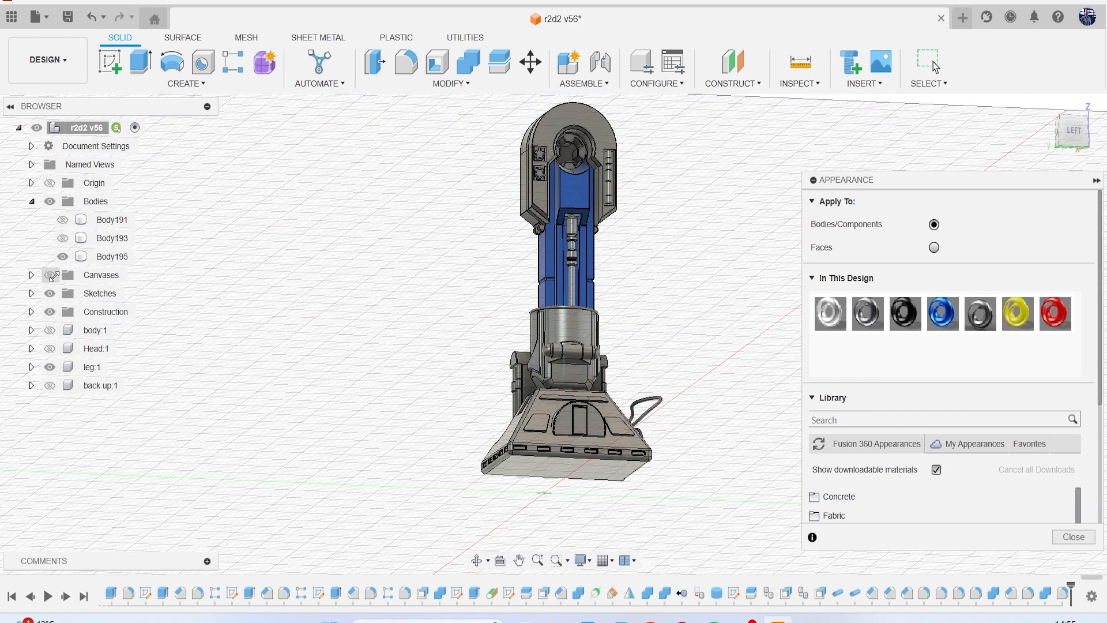
click(50, 275)
scroll(400, 257, down, 4)
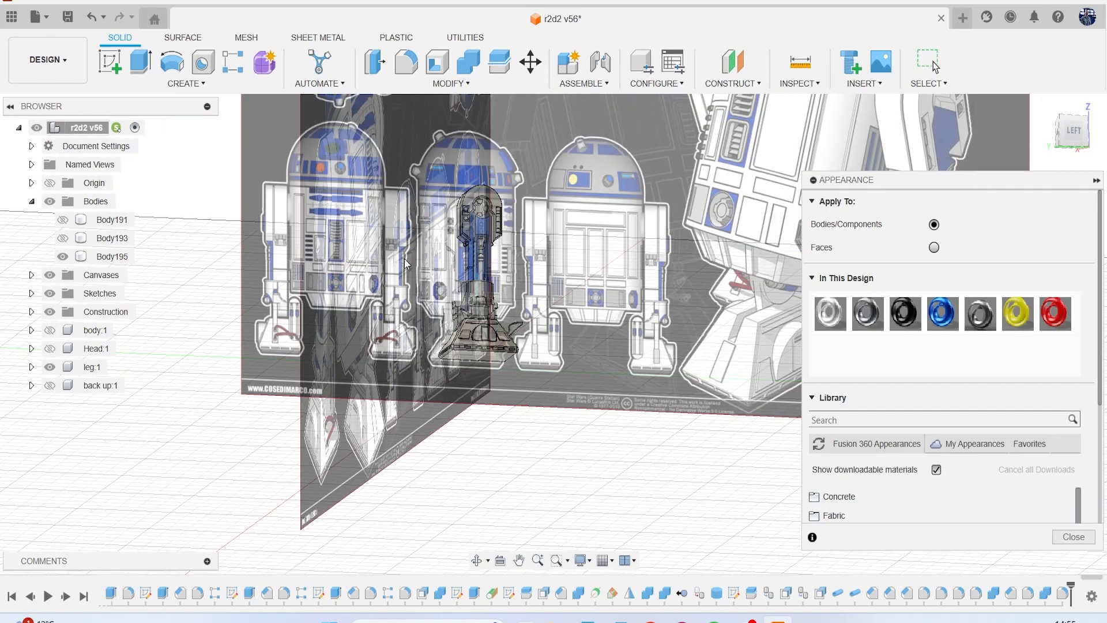
scroll(523, 251, up, 4)
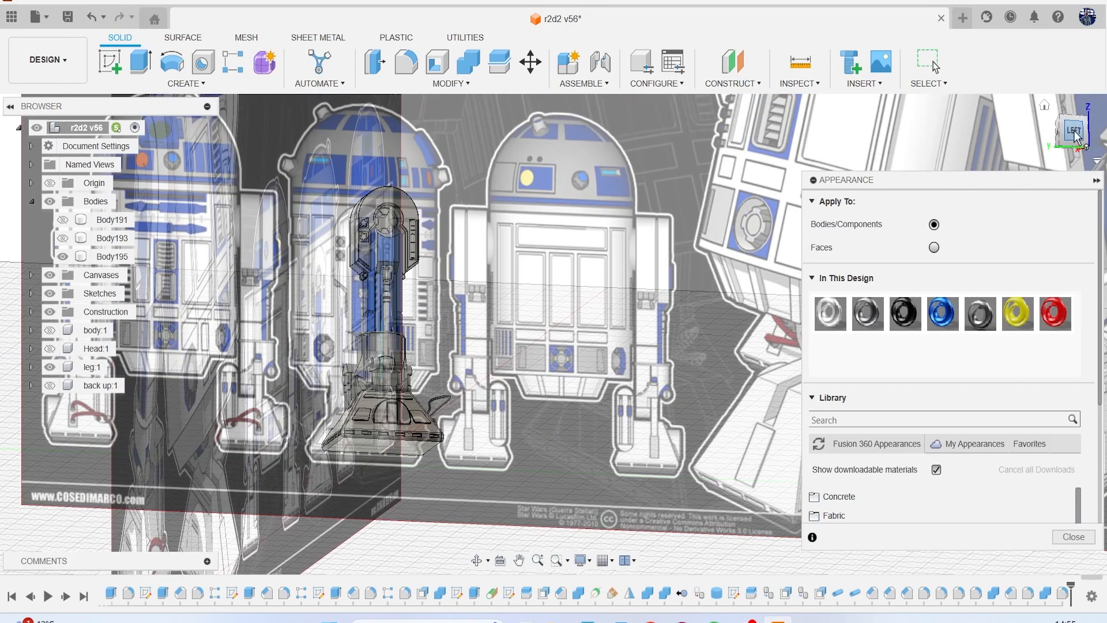
click(1076, 135)
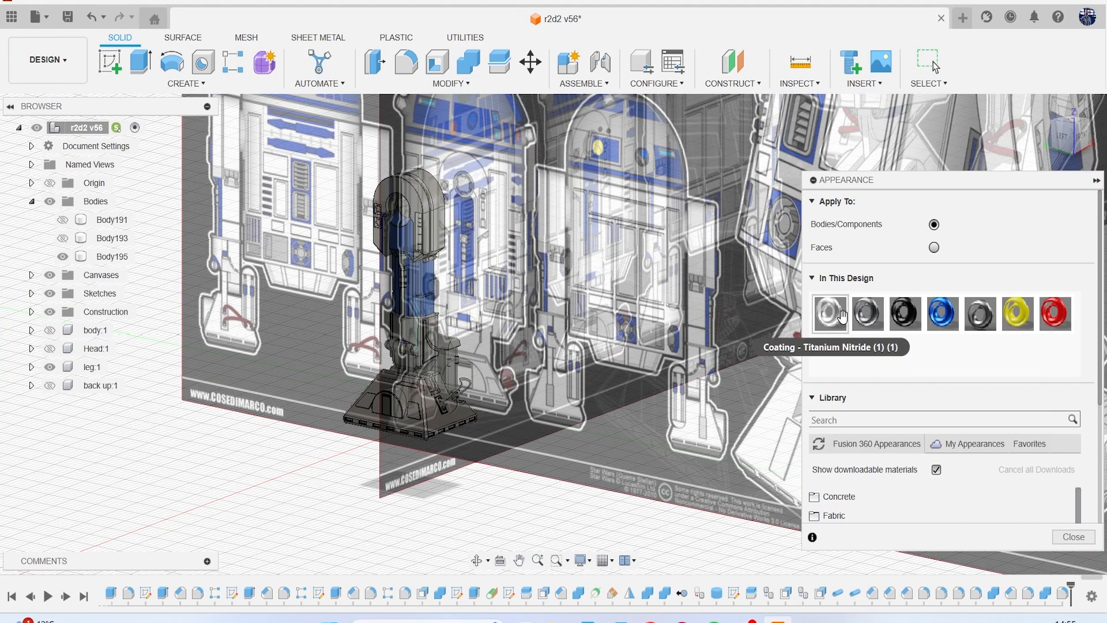
Apply the white Coating - Titanium Nitride (1) (1) appearance to the upper leg housing, the ankle sleeve and the foot.
scroll(416, 189, up, 5)
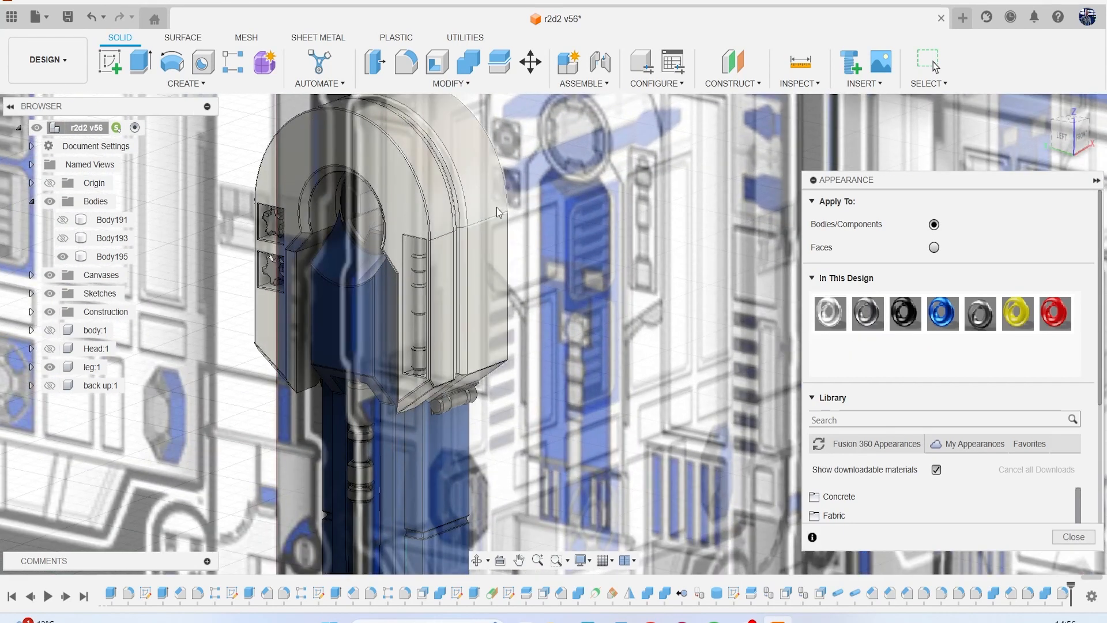
scroll(497, 207, down, 5)
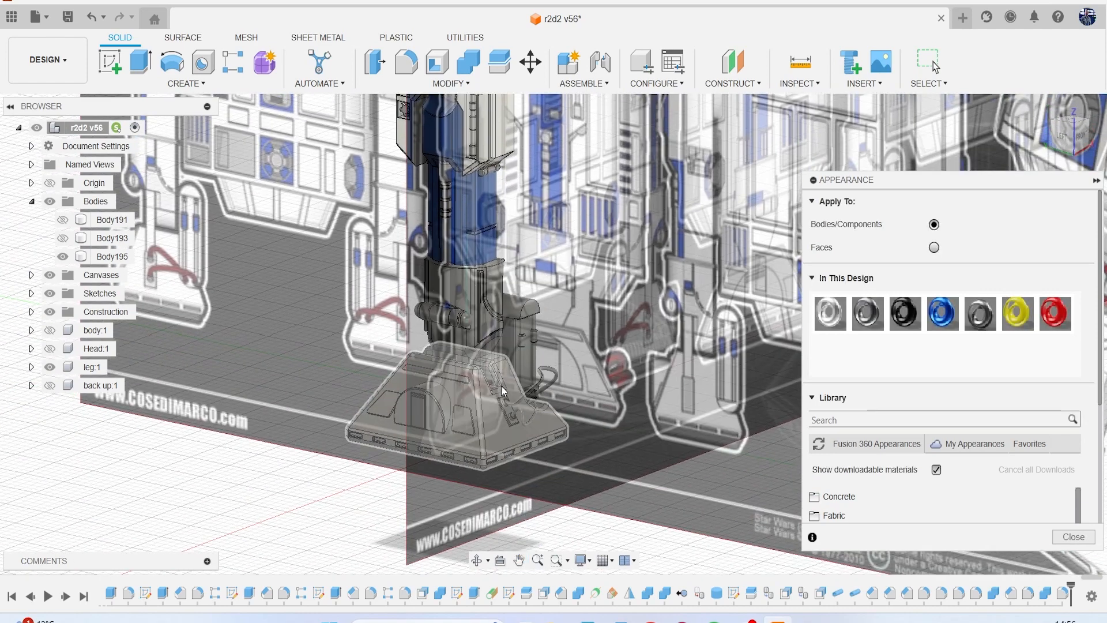
scroll(495, 376, up, 3)
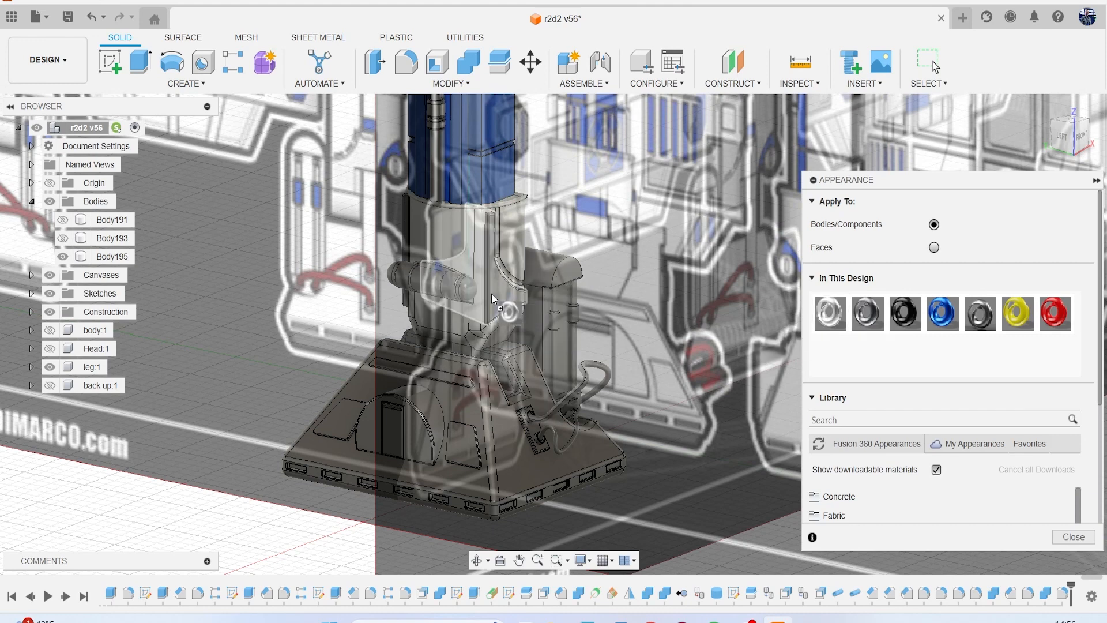
drag(843, 304, 486, 407)
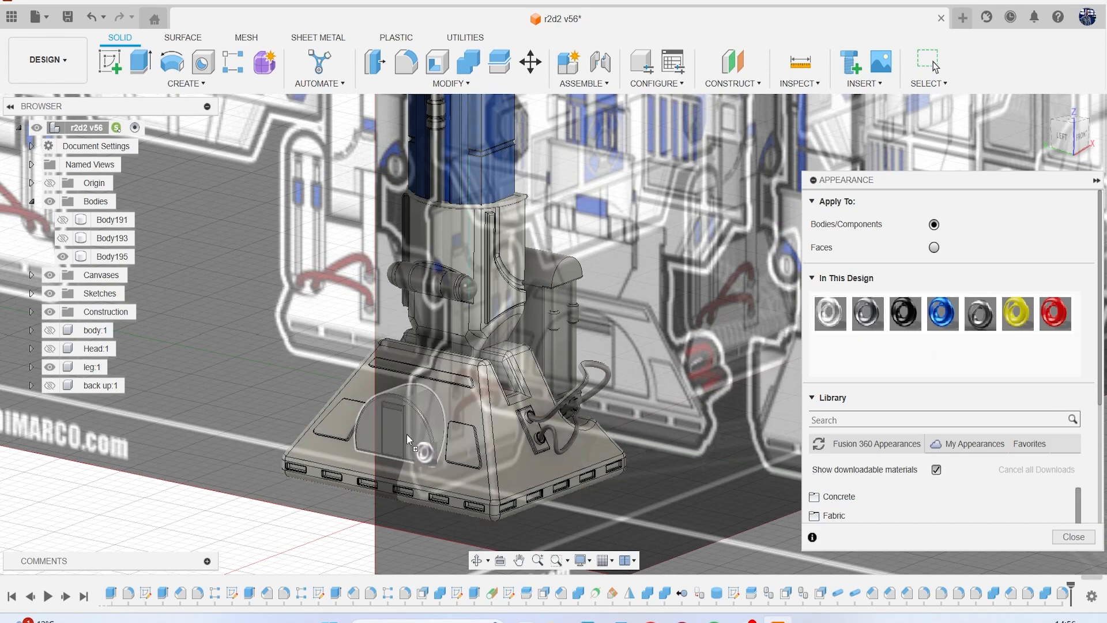
Check the ankle parts against the reference canvases and apply a grey metallic appearance to the horizontal ankle cylinder.
scroll(717, 332, up, 3)
scroll(717, 332, up, 2)
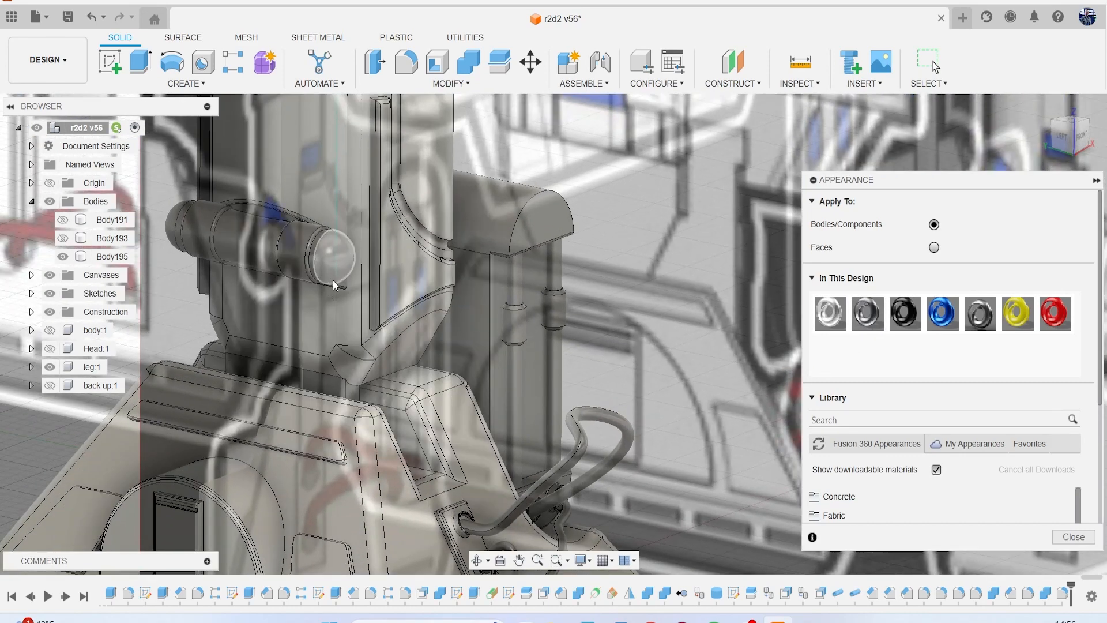
scroll(541, 322, down, 6)
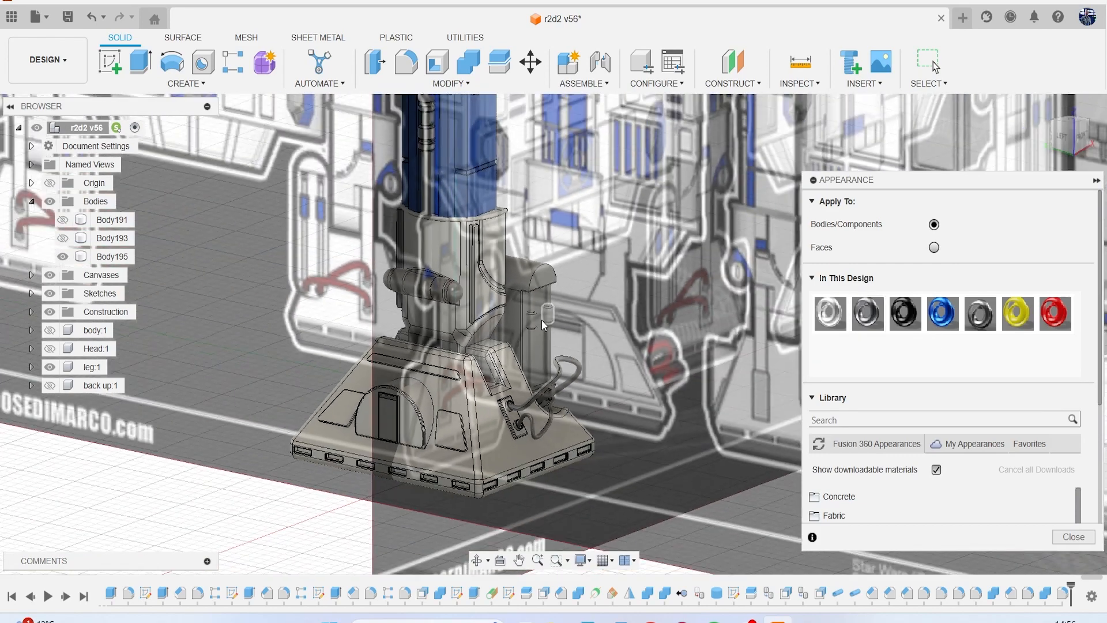
scroll(542, 321, down, 5)
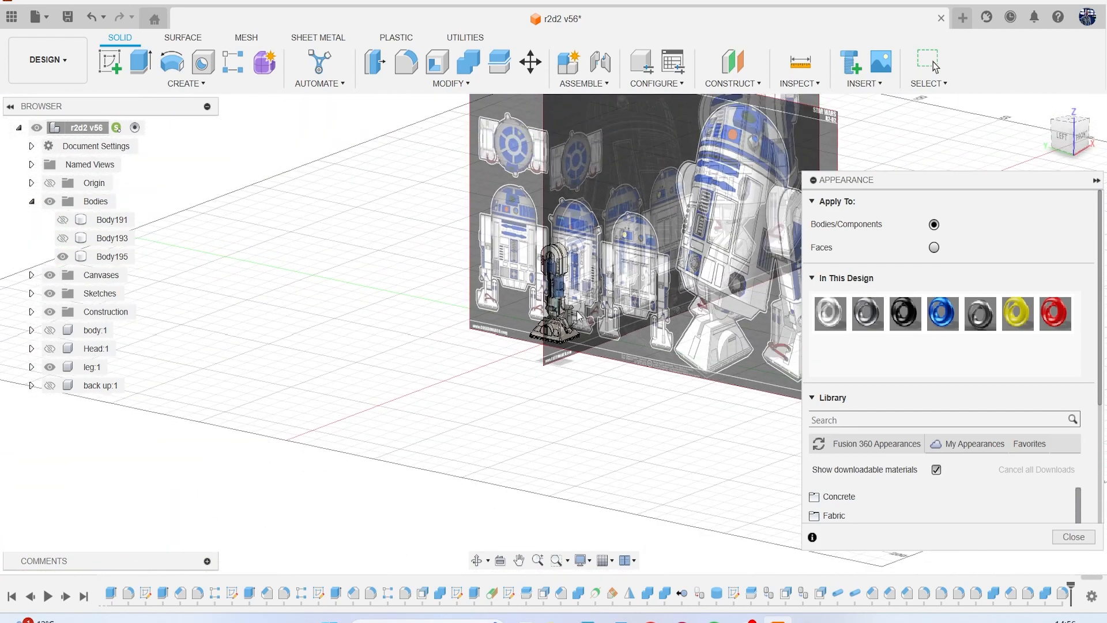
scroll(578, 315, down, 2)
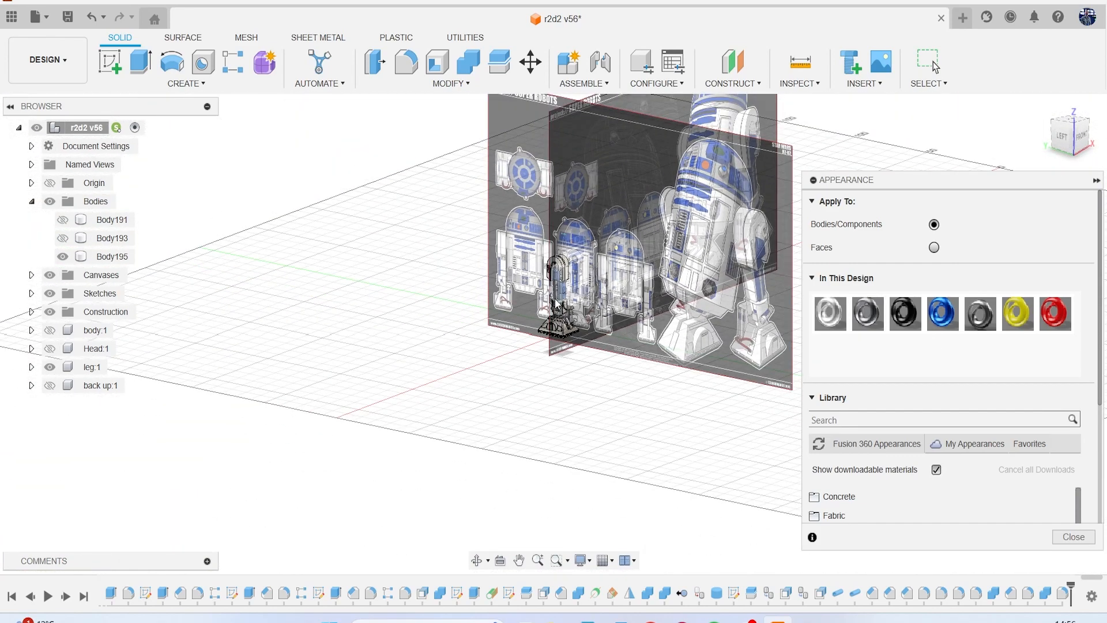
scroll(557, 304, up, 10)
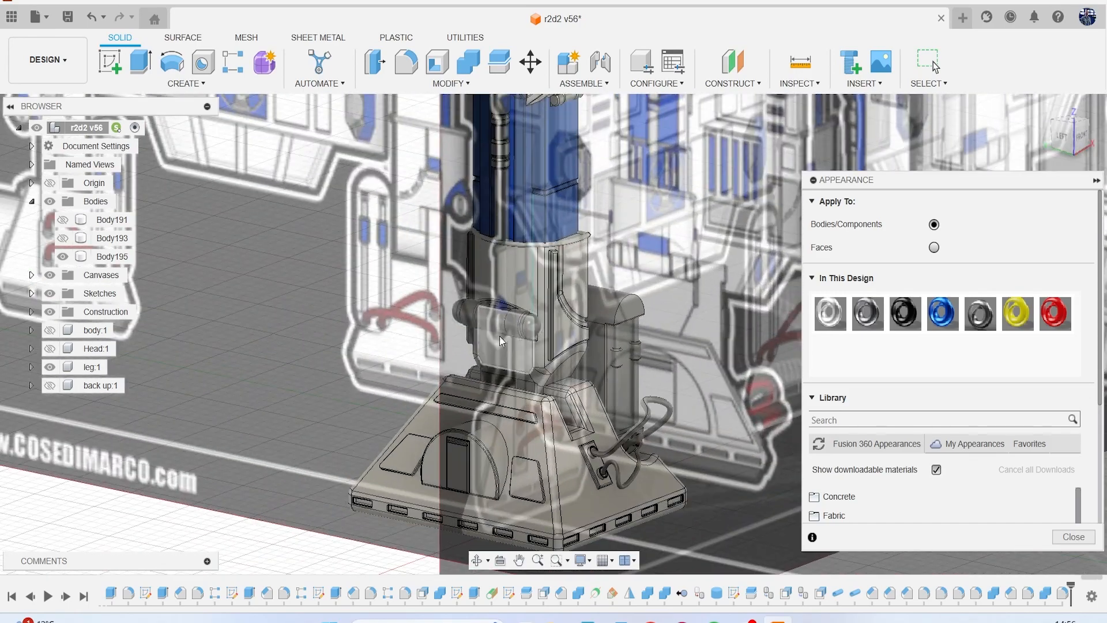
scroll(503, 341, up, 3)
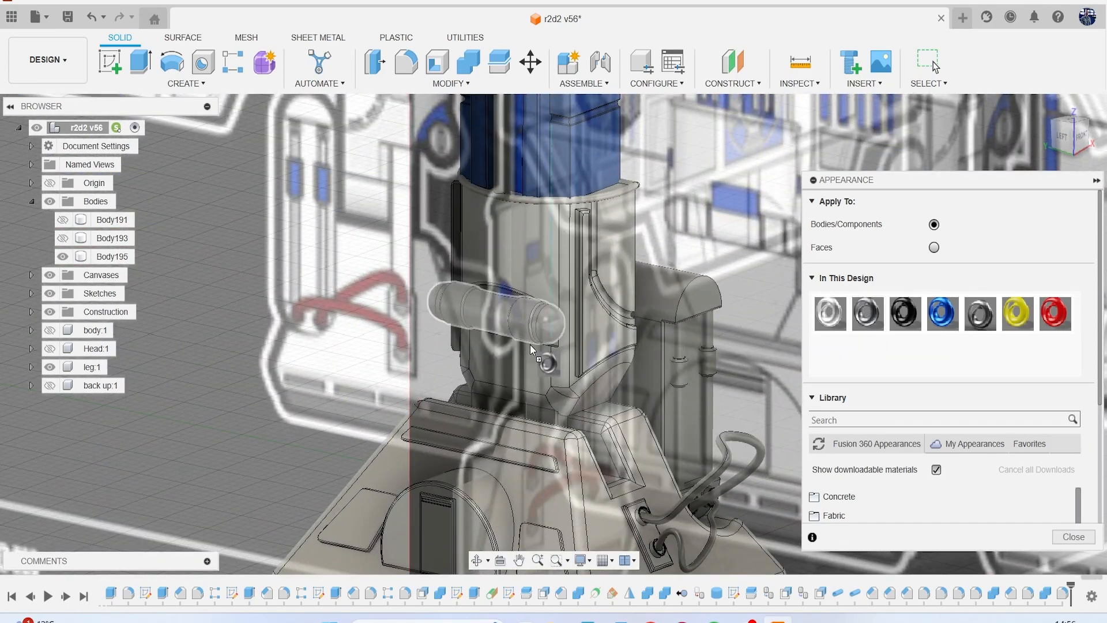
scroll(525, 324, down, 5)
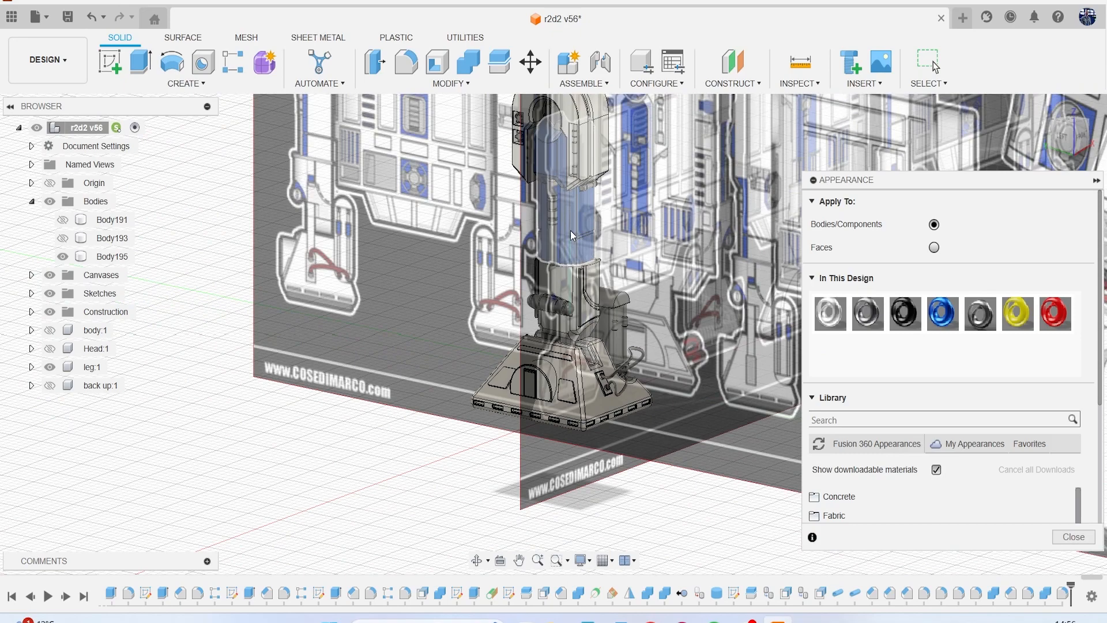
Hide the reference canvases and apply the Coating - Titanium Nitride (1) appearance to the vertical rod on the blue column.
click(50, 275)
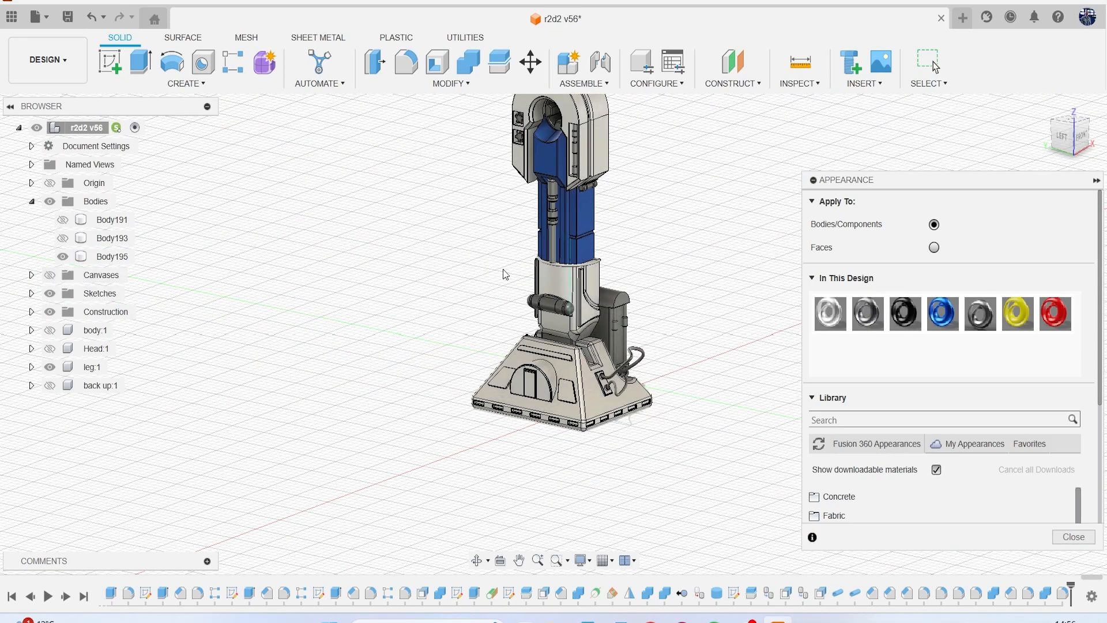
scroll(490, 277, up, 8)
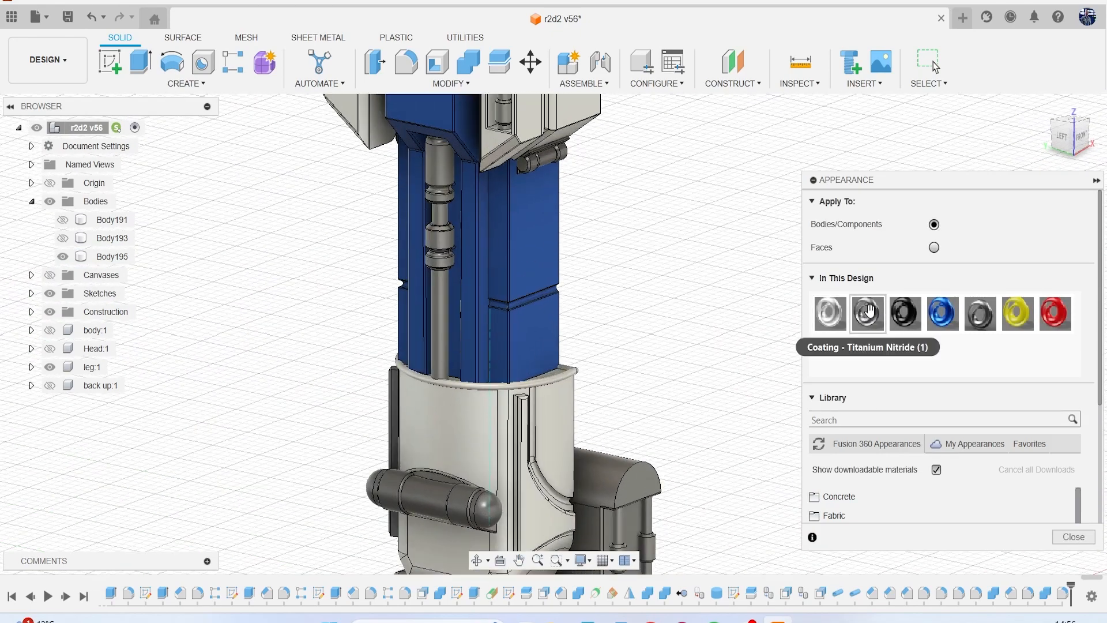
drag(868, 311, 434, 238)
Apply the blue appearance to the two sleeves on the thin vertical rods of the box beside the ankle.
scroll(500, 321, down, 6)
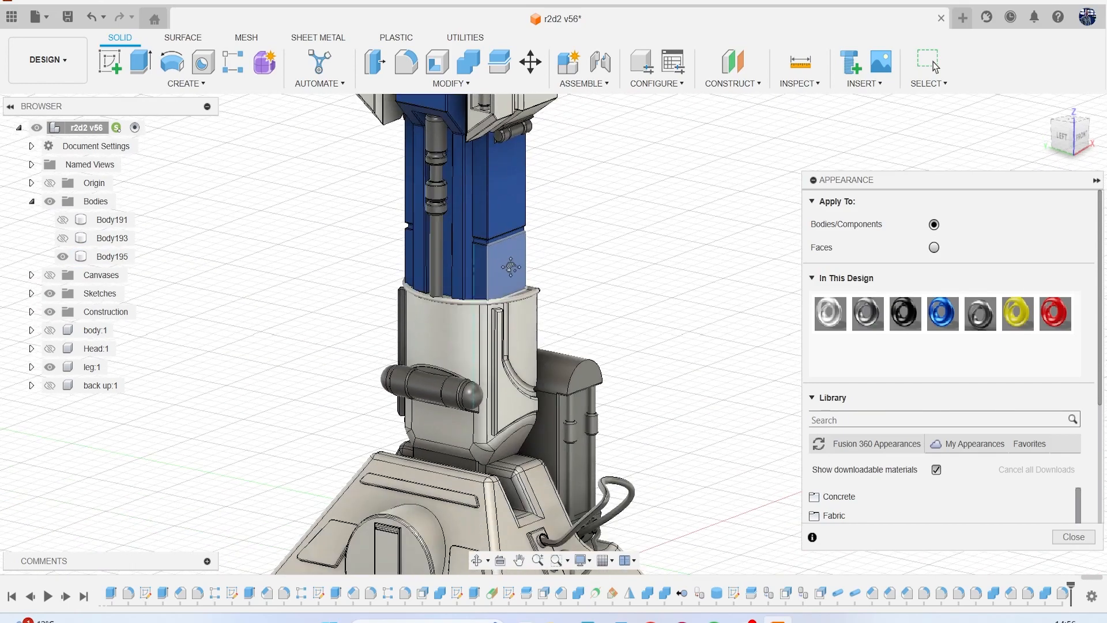
scroll(577, 366, up, 6)
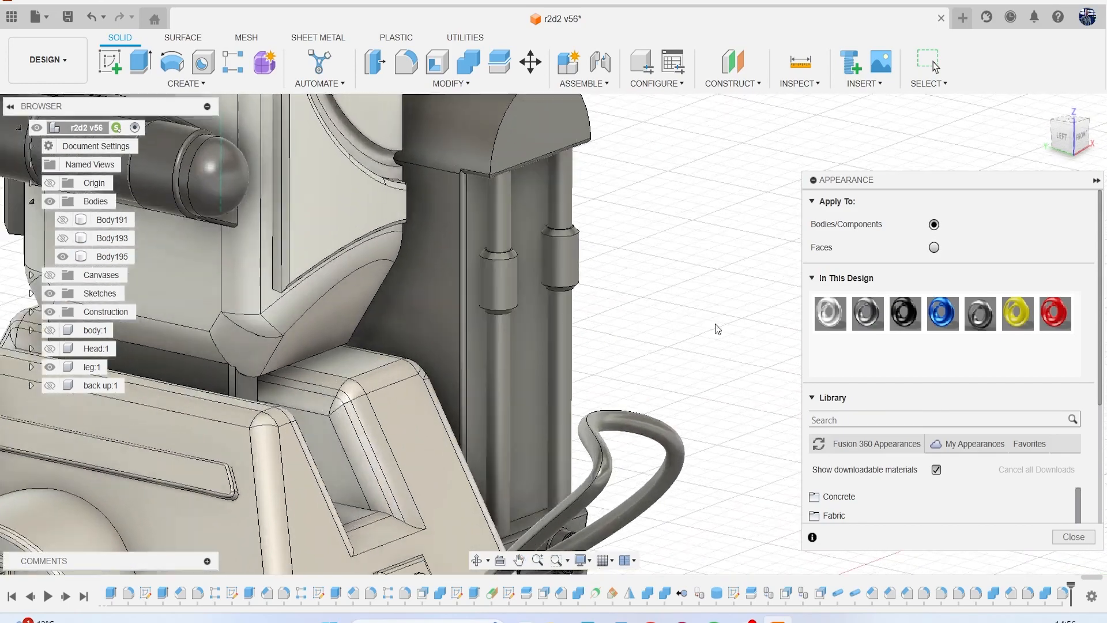
drag(941, 313, 507, 283)
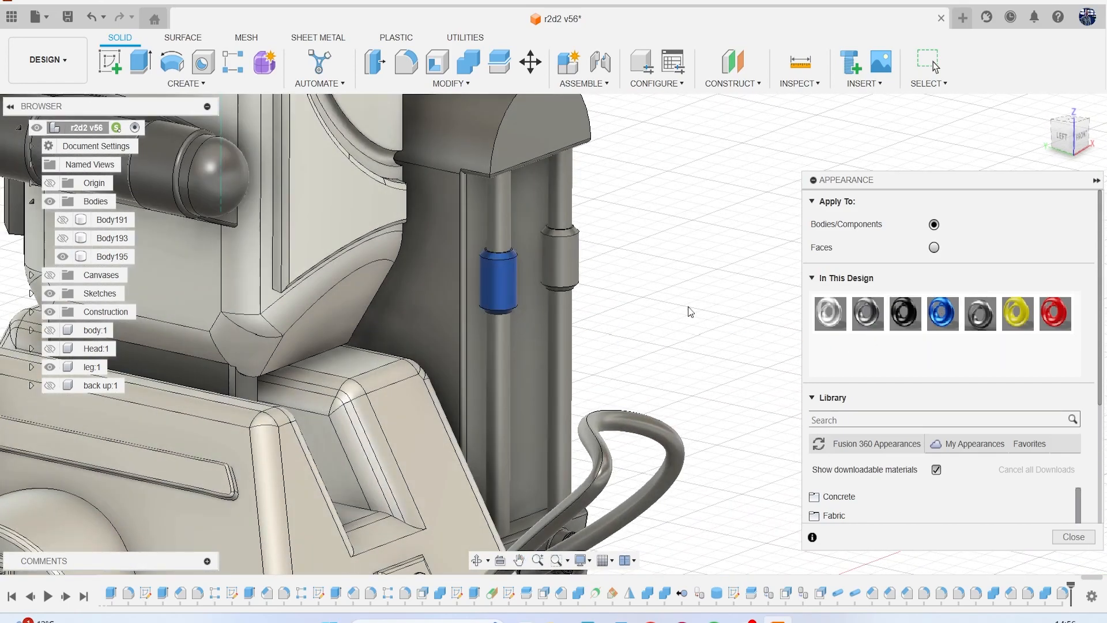
drag(934, 319, 571, 271)
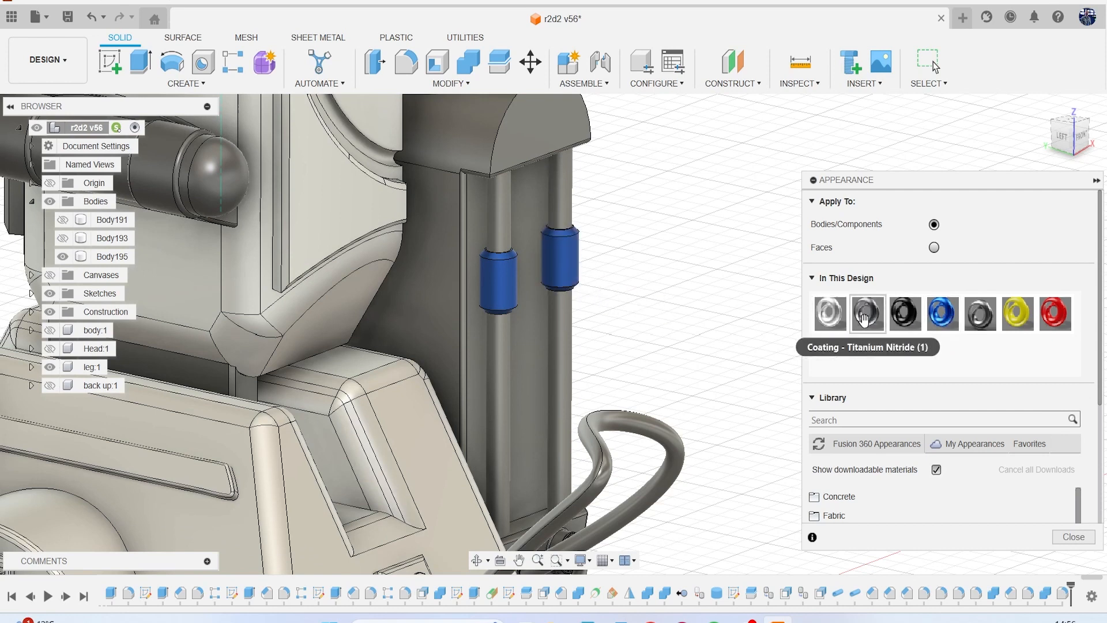
Apply Coating - Titanium Nitride (1) to the box's two thin rods and the white coating to the box itself.
drag(857, 330, 646, 272)
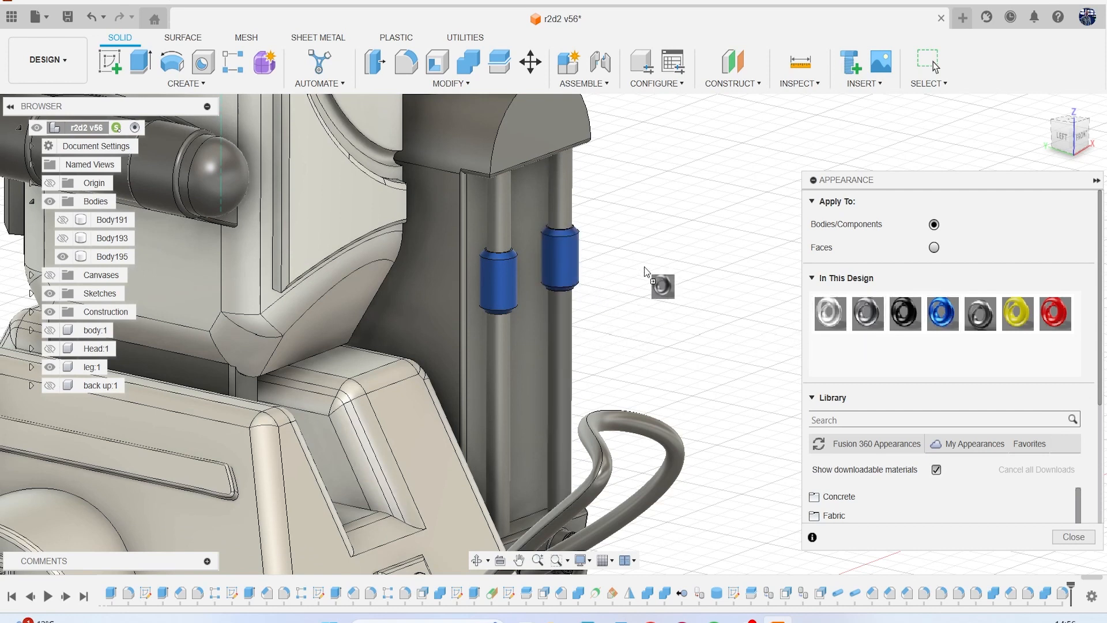
drag(860, 314, 502, 343)
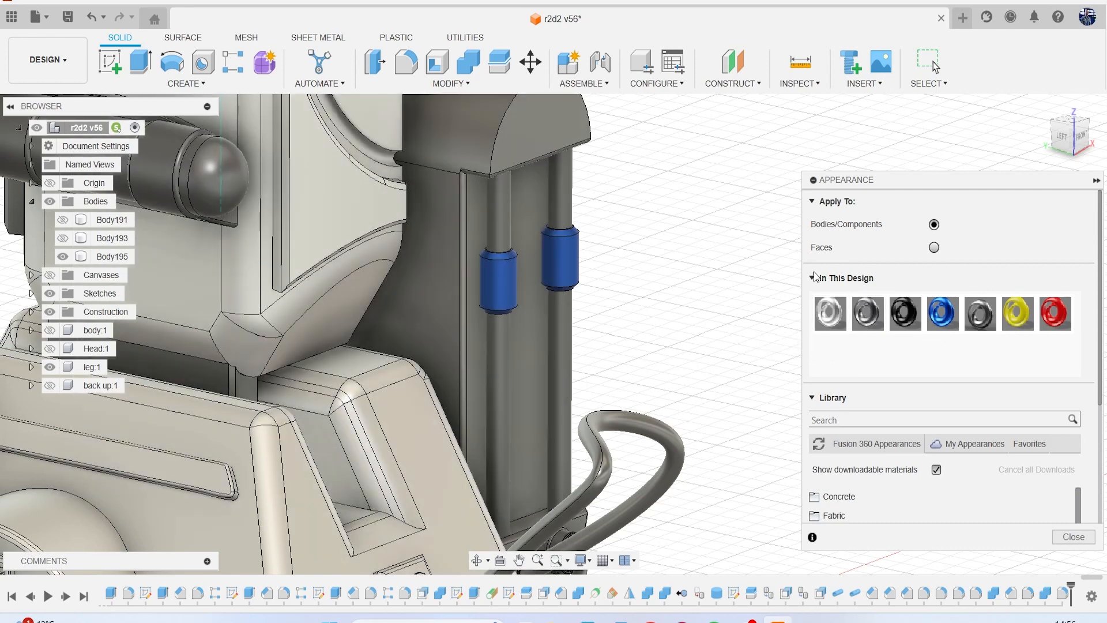
drag(841, 301, 526, 132)
scroll(631, 279, down, 5)
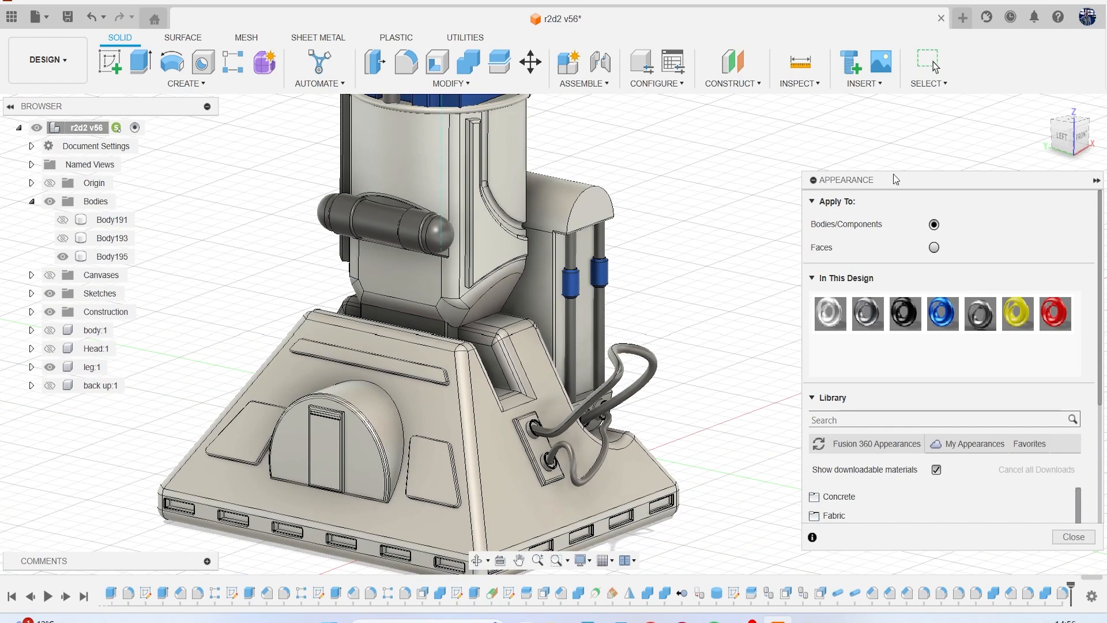
Apply the blue appearance to the two matching rod sleeves on the opposite side of the box.
drag(1072, 144, 1012, 154)
middle_drag(656, 271, 359, 219)
drag(1057, 137, 964, 153)
middle_drag(722, 271, 399, 207)
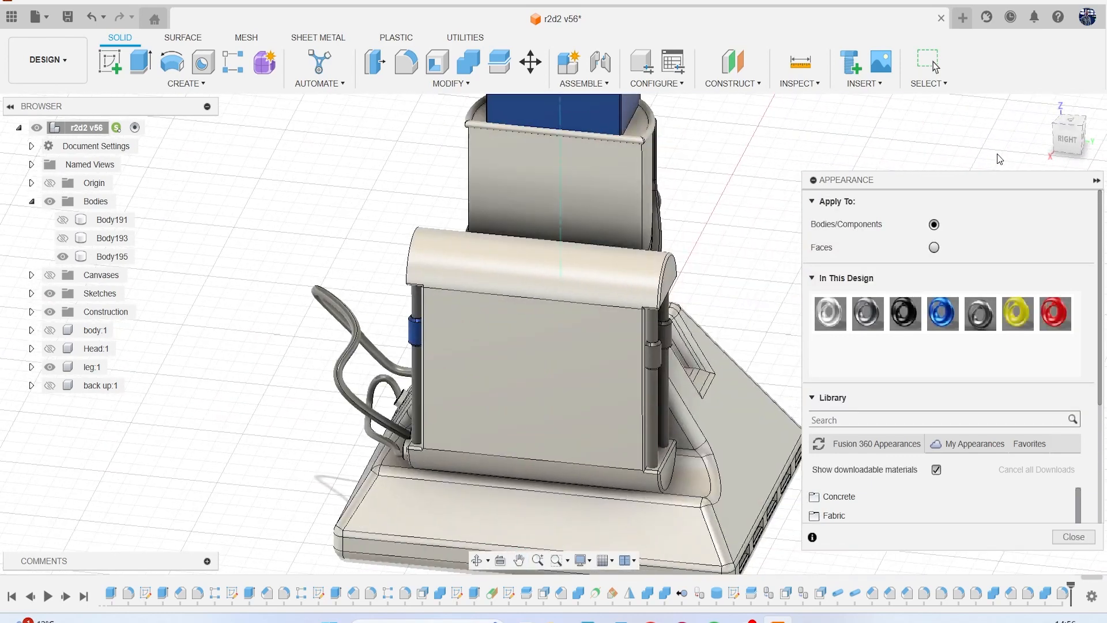
drag(1060, 137, 961, 185)
scroll(630, 383, up, 5)
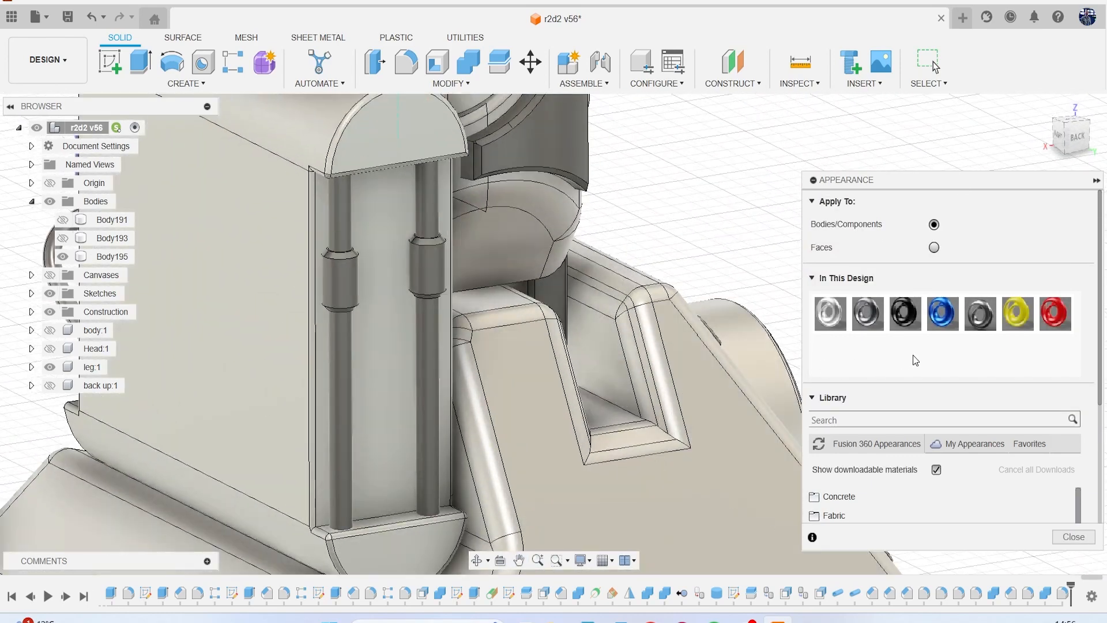
drag(915, 328, 341, 279)
middle_drag(417, 304, 480, 277)
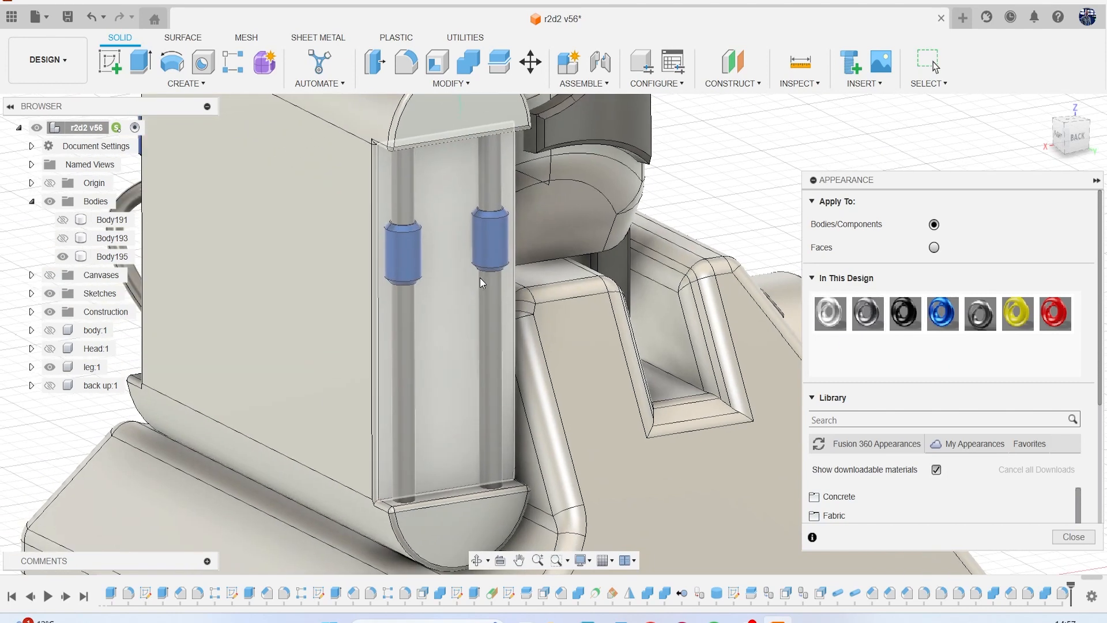
Apply Coating - Titanium Nitride (1) to the rod sections above and below the blue sleeves, and the white coating to the ankle housing.
drag(862, 316, 484, 182)
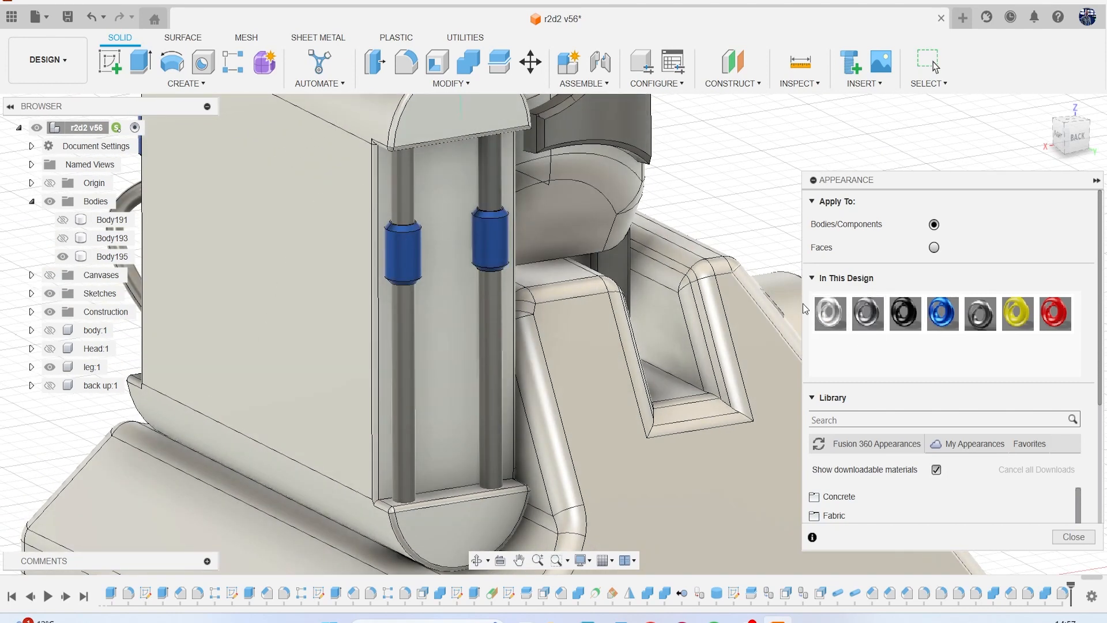
drag(862, 314, 407, 191)
drag(863, 315, 492, 335)
drag(861, 316, 403, 321)
scroll(508, 344, down, 2)
scroll(509, 345, down, 2)
middle_drag(541, 318, 487, 419)
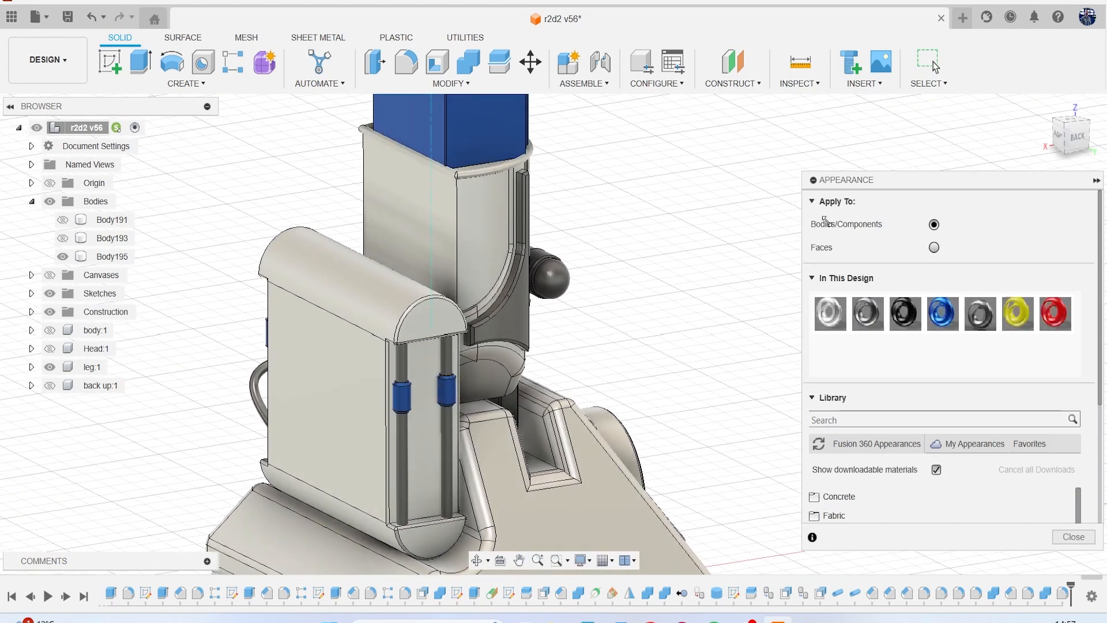
drag(832, 316, 516, 305)
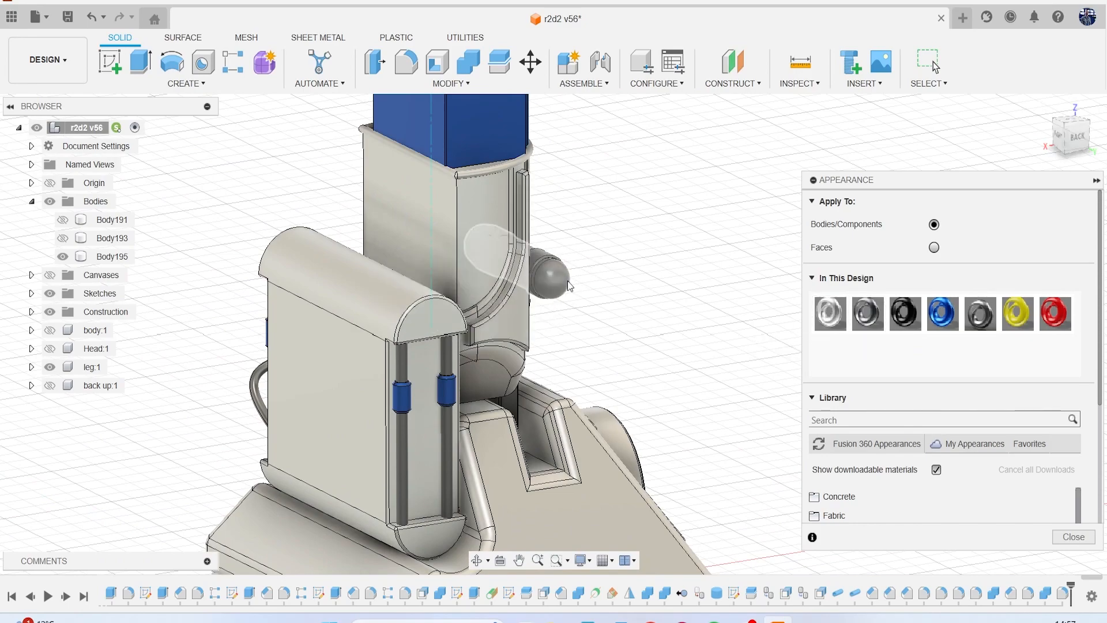
Compare the leg's colours with the reference canvases in the left view, showing the canvases and hiding them again.
click(1053, 134)
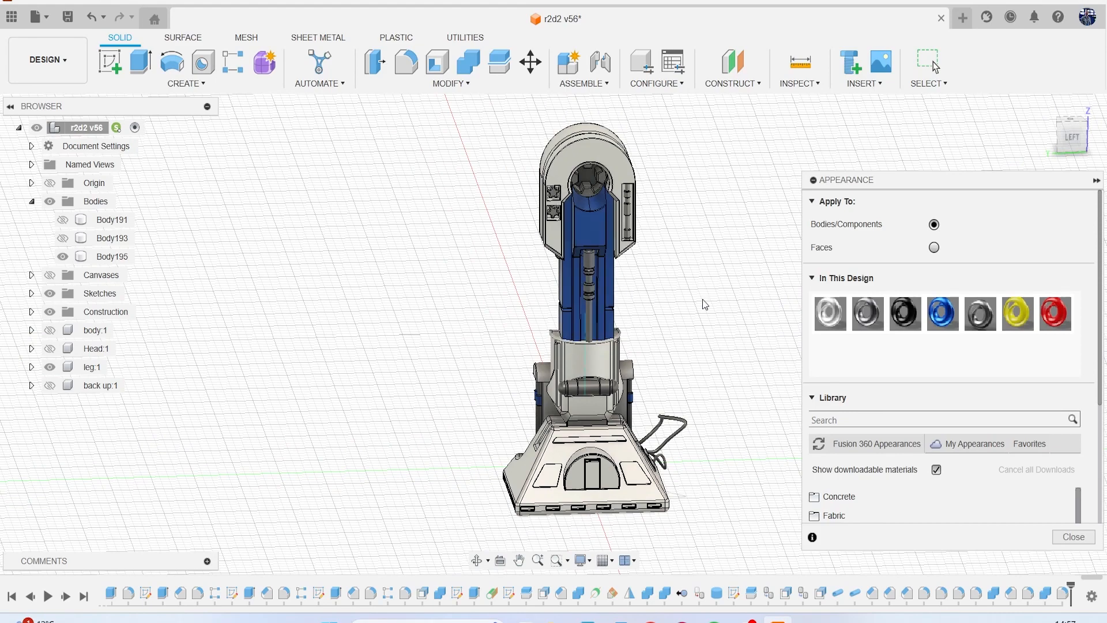
middle_drag(714, 304, 668, 287)
scroll(603, 209, up, 2)
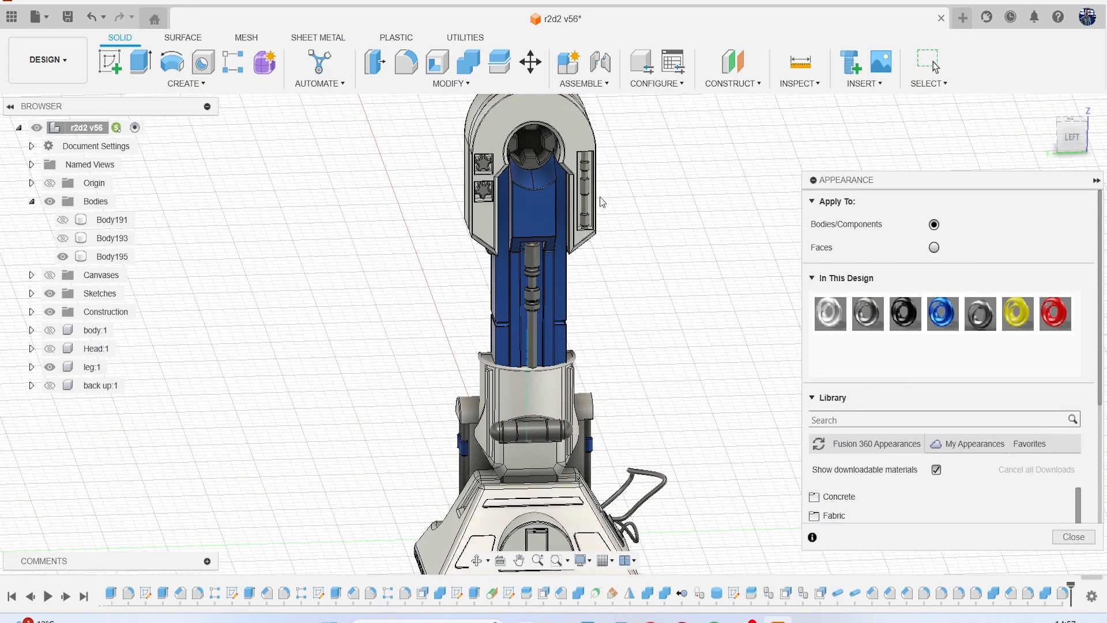
middle_drag(580, 217, 572, 274)
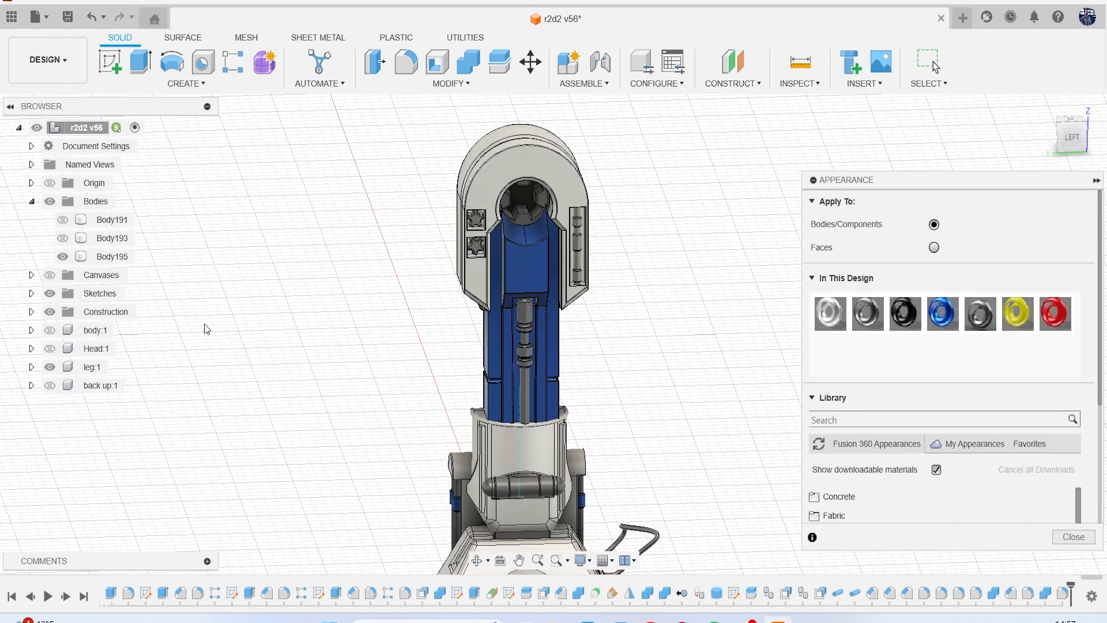
click(51, 278)
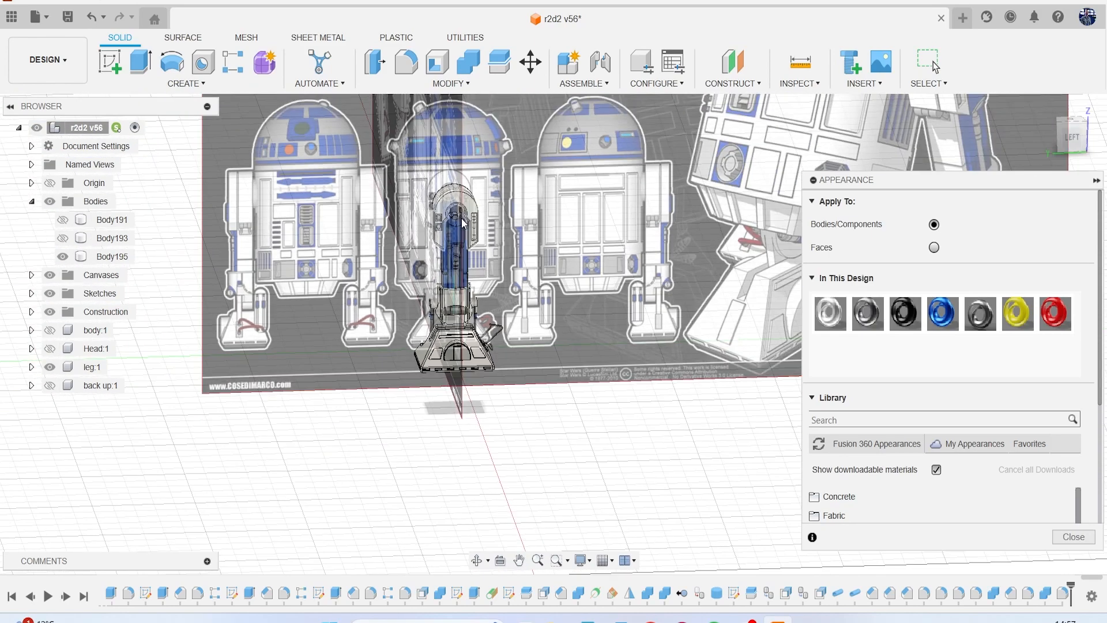
middle_drag(505, 283, 377, 277)
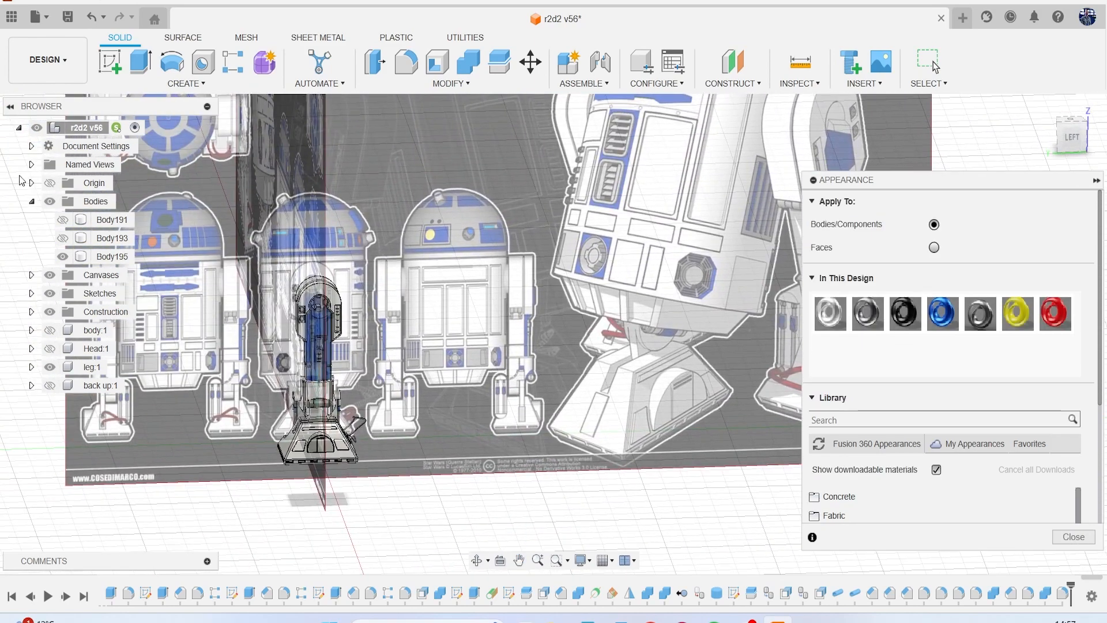
click(50, 276)
Apply Coating - Titanium Nitride (1) to the stepped rod and the lower star-shaped insert recessed in the shoulder housing.
scroll(368, 352, up, 10)
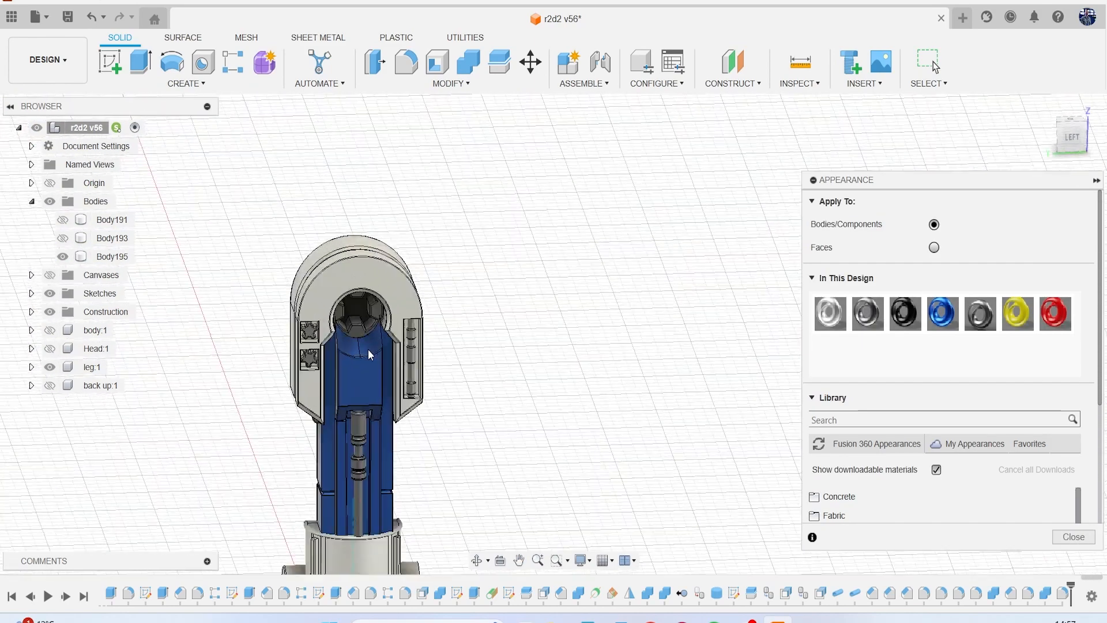
scroll(393, 316, up, 3)
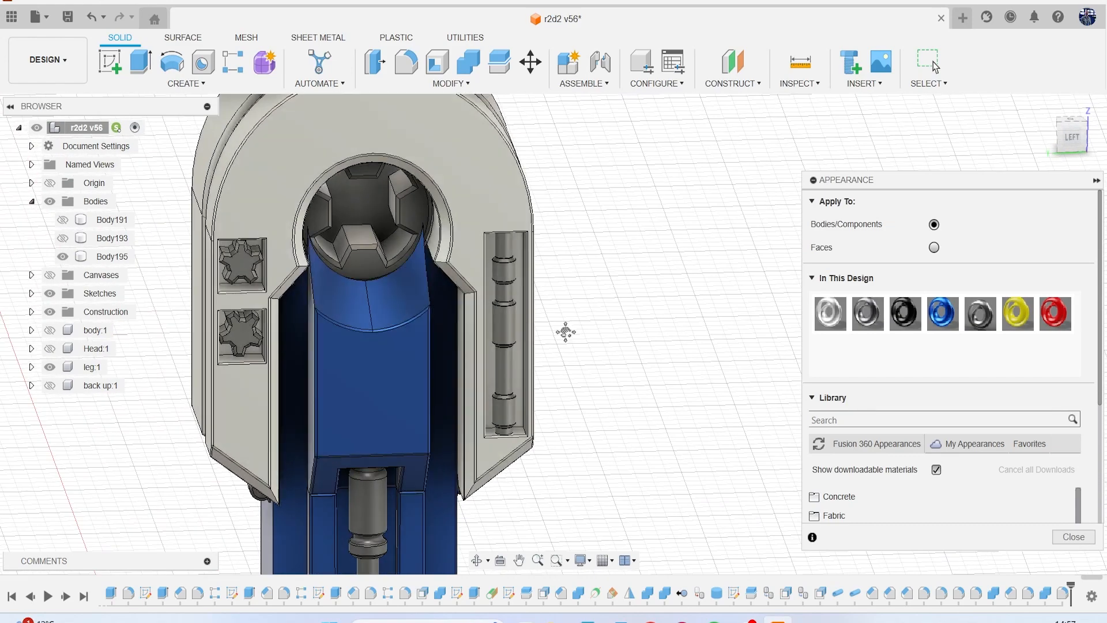
drag(875, 327, 545, 290)
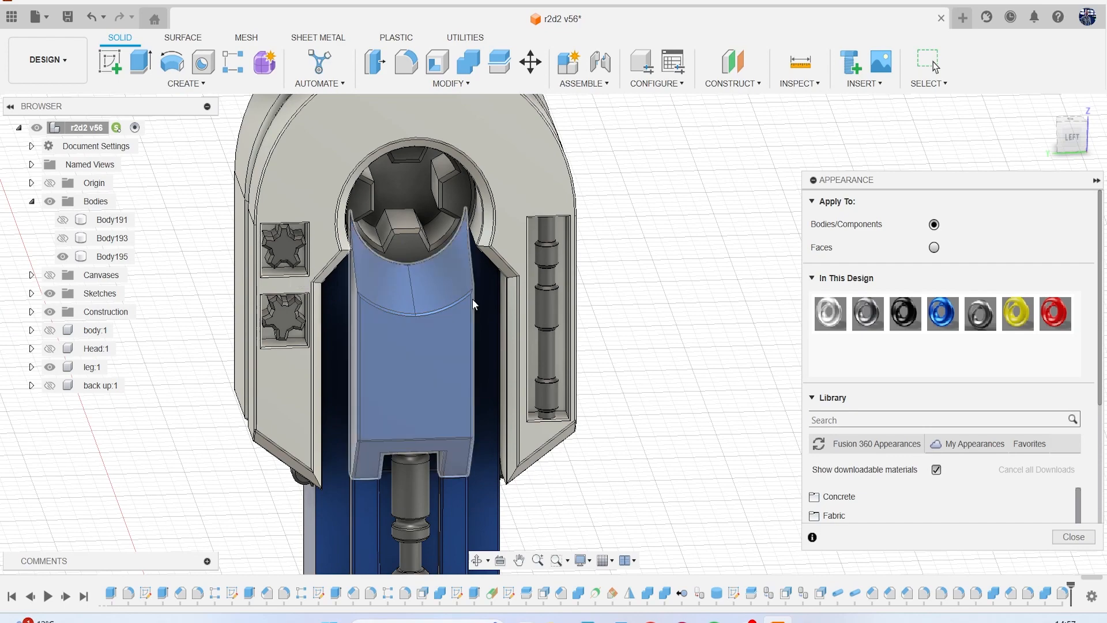
drag(867, 317, 276, 315)
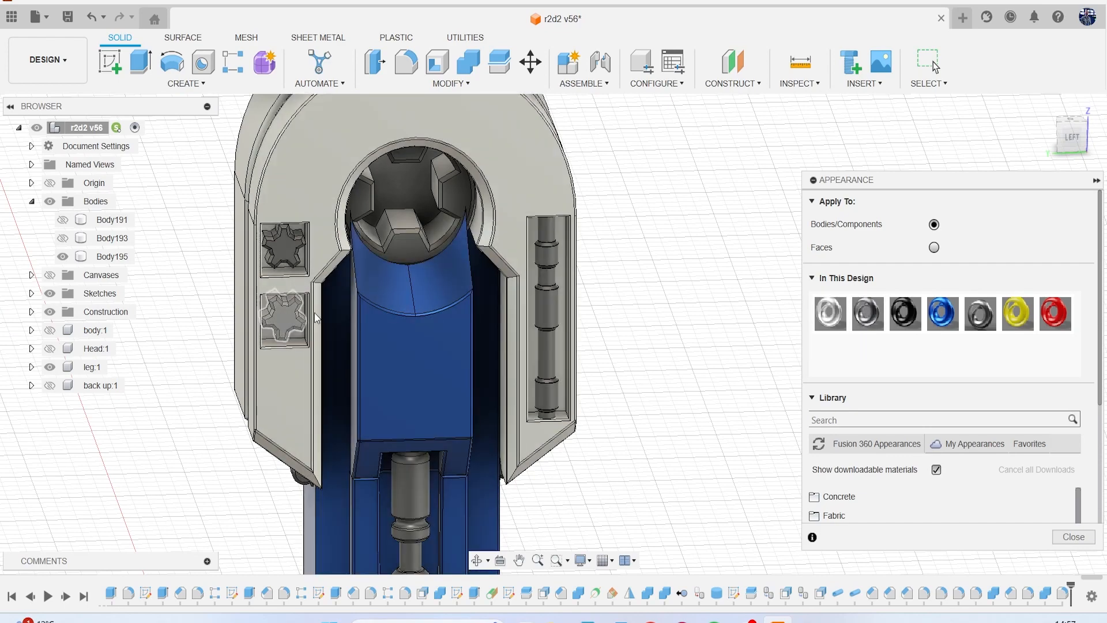
scroll(533, 295, down, 5)
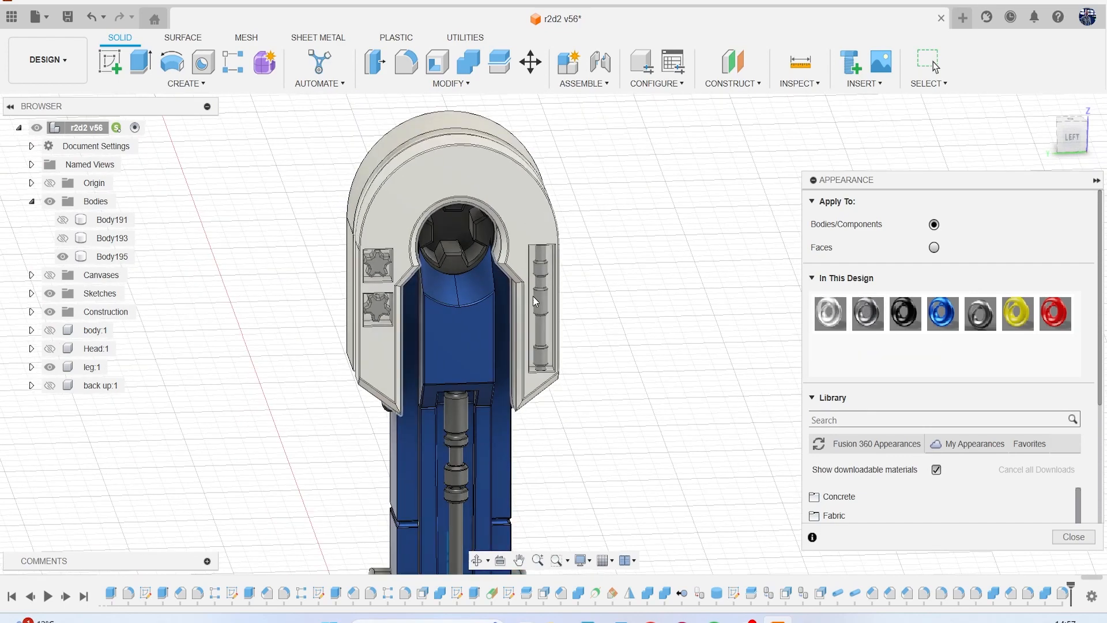
middle_drag(539, 315, 524, 208)
middle_drag(583, 391, 535, 273)
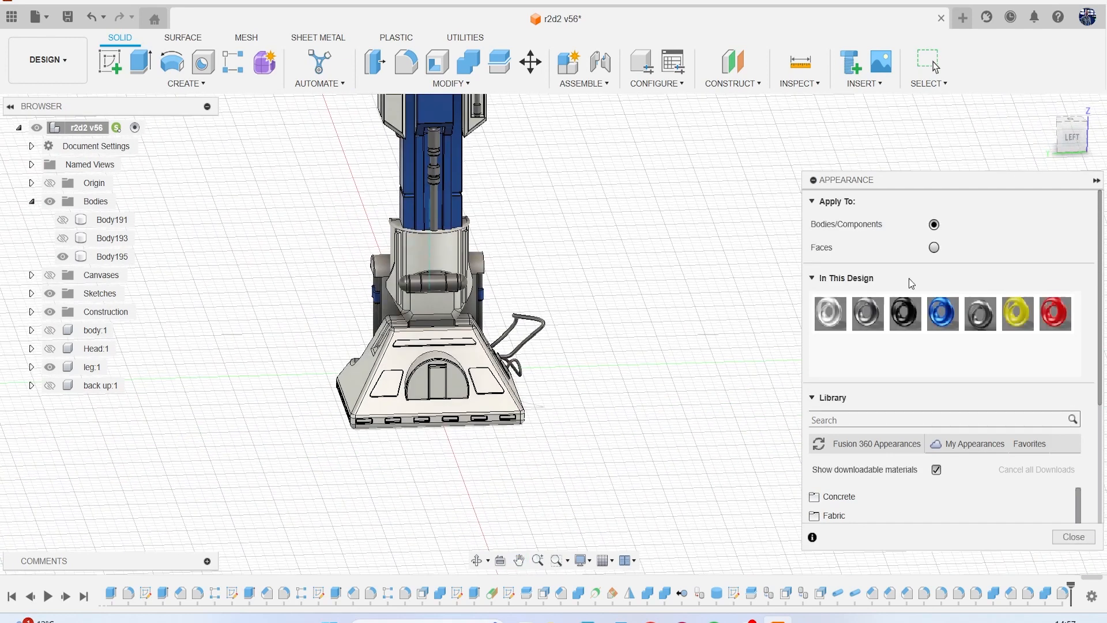
Search the appearance library for rubber, add Rubber - Soft to the design and set its colour to RGB 255, 45, 45.
drag(897, 181, 852, 120)
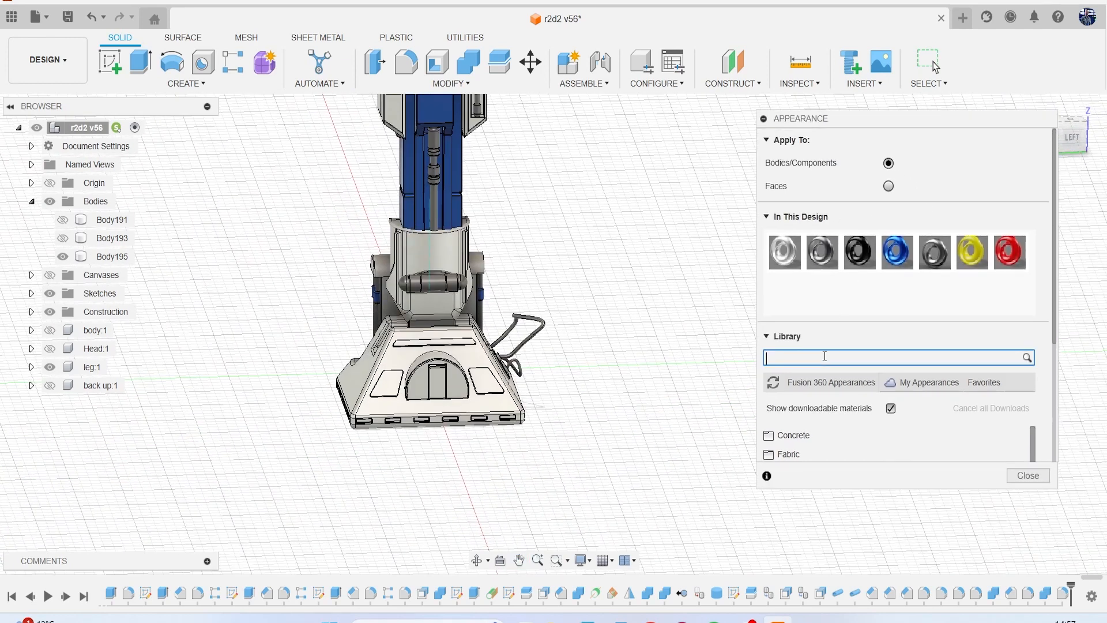
key(Return)
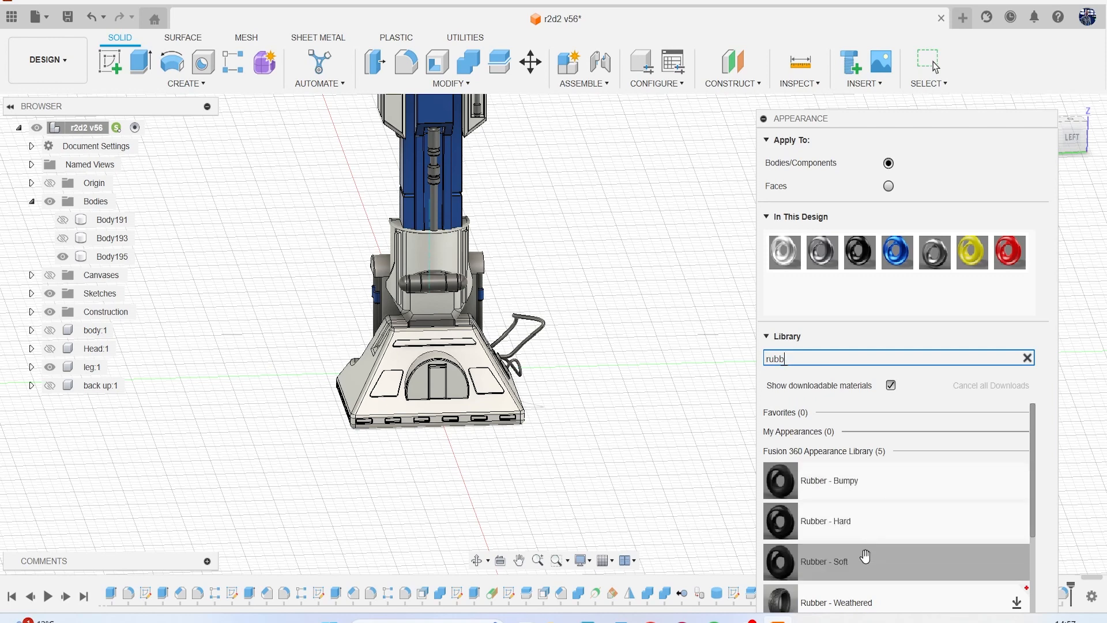
drag(865, 557, 918, 341)
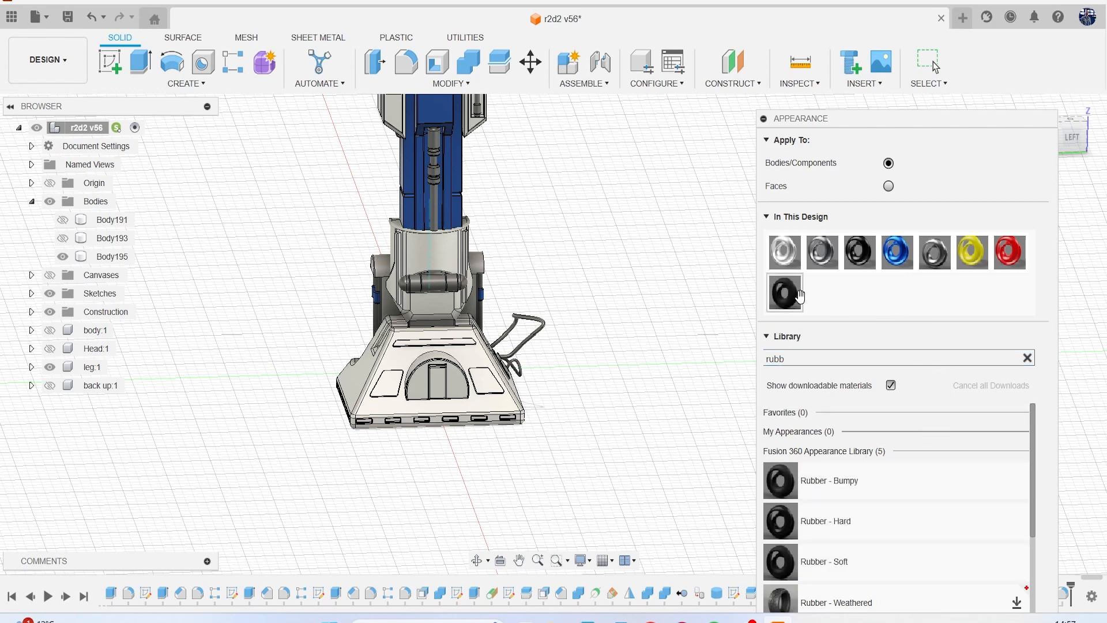
double_click(789, 305)
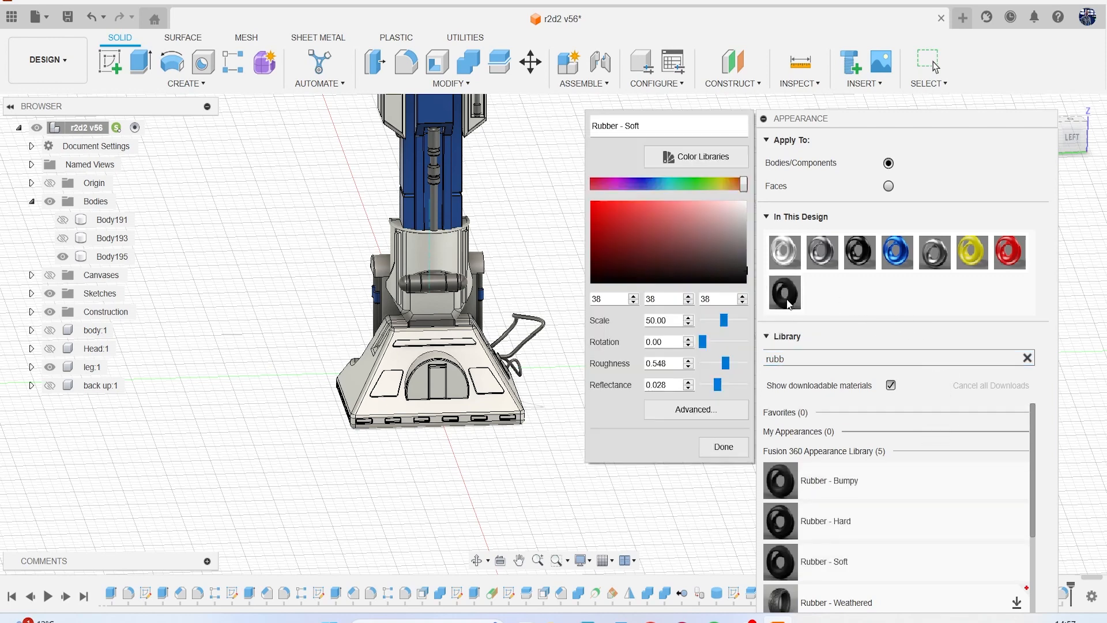
click(723, 447)
Apply the red Rubber - Soft appearance to the large and small cable loops on the foot, and finish the appearance assignment.
scroll(573, 338, up, 4)
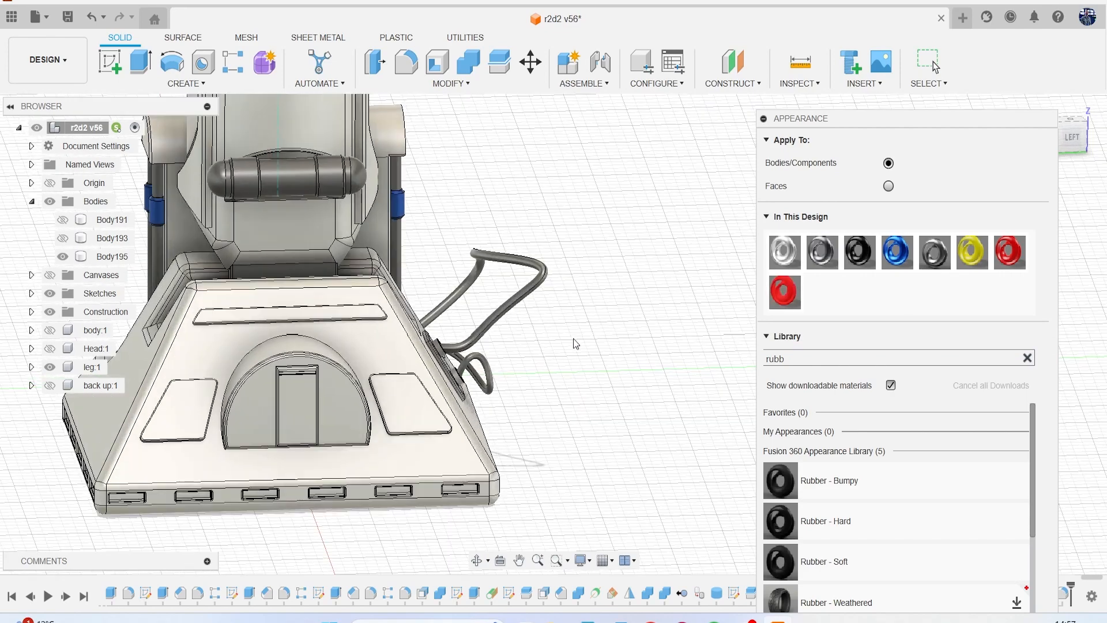
scroll(573, 338, up, 2)
drag(784, 291, 522, 248)
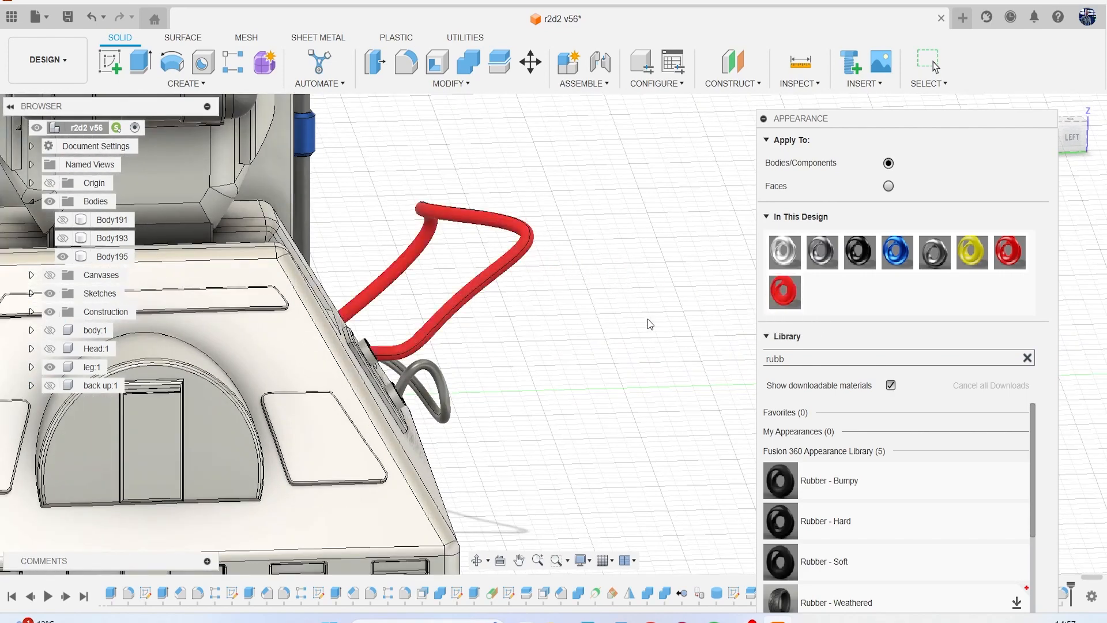
drag(797, 305, 548, 379)
drag(449, 390, 444, 392)
scroll(580, 362, down, 5)
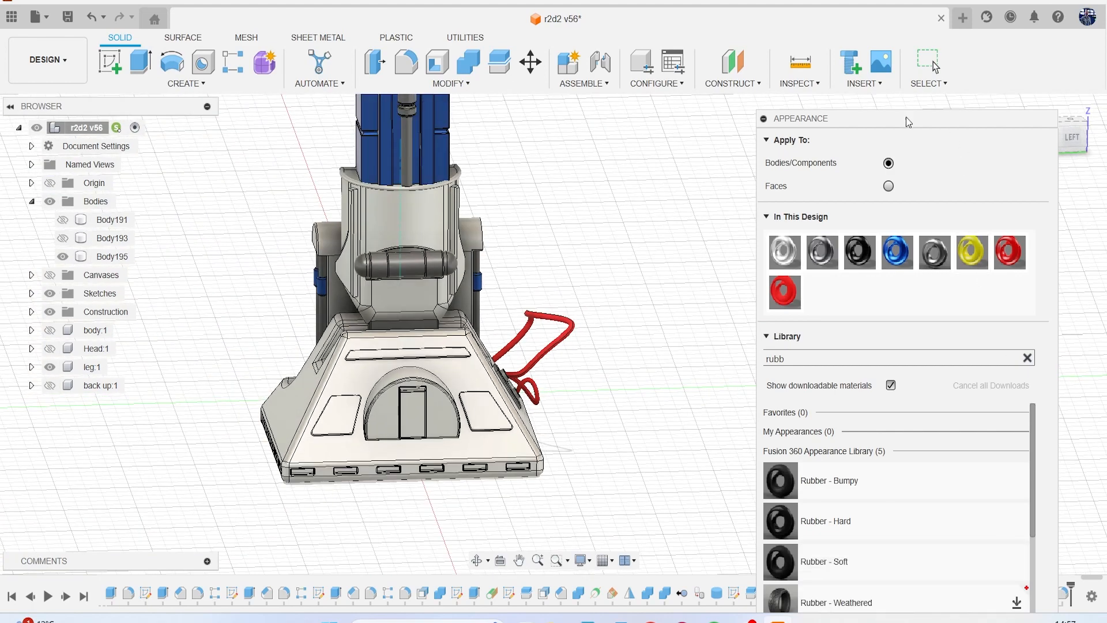
drag(907, 115, 883, 86)
click(1001, 600)
scroll(759, 372, down, 3)
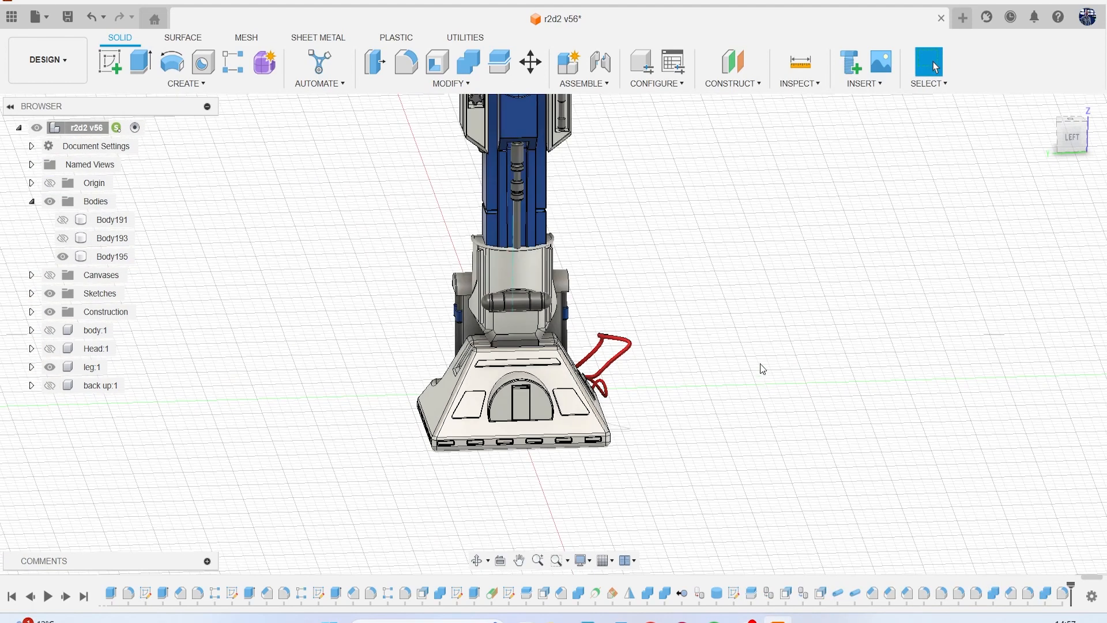
Inspect the coloured leg from a front-left angle in the Render workspace and return to the Design workspace.
middle_drag(759, 370, 697, 479)
scroll(639, 361, down, 1)
click(47, 76)
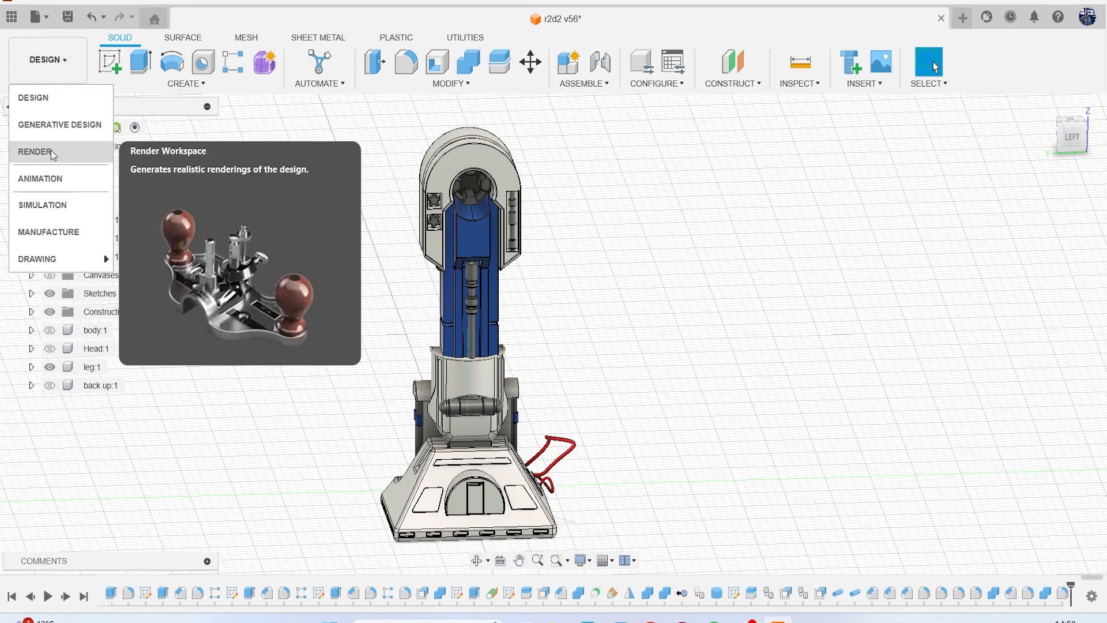
click(50, 150)
mouse_move(1060, 125)
mouse_down()
mouse_move(980, 125)
mouse_move(960, 137)
mouse_move(997, 130)
mouse_move(985, 111)
mouse_move(1042, 140)
mouse_up()
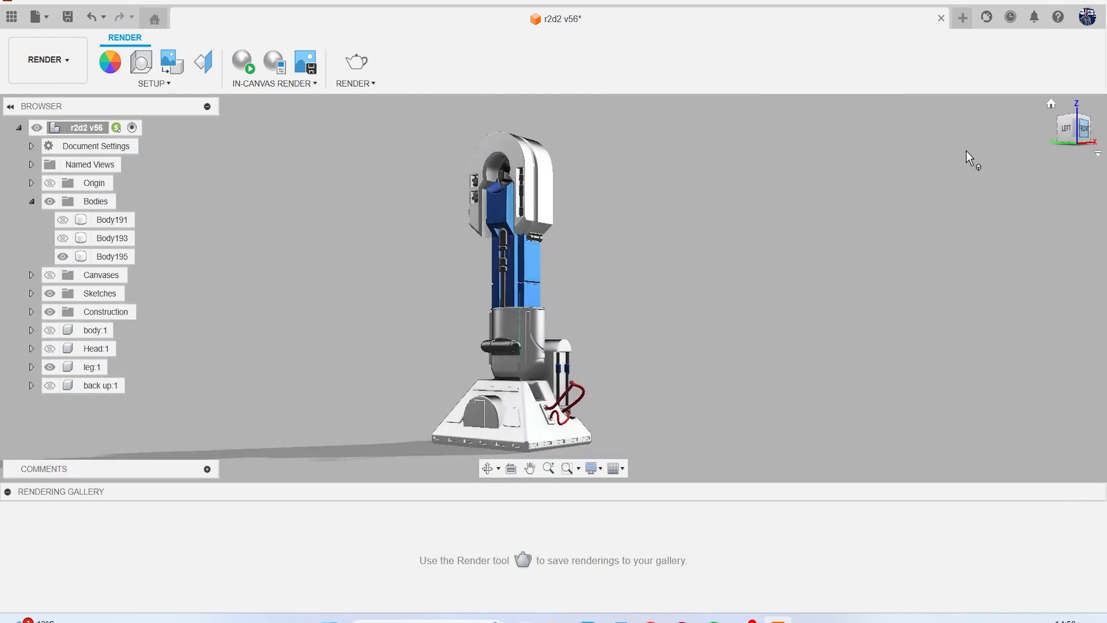
click(48, 59)
click(57, 96)
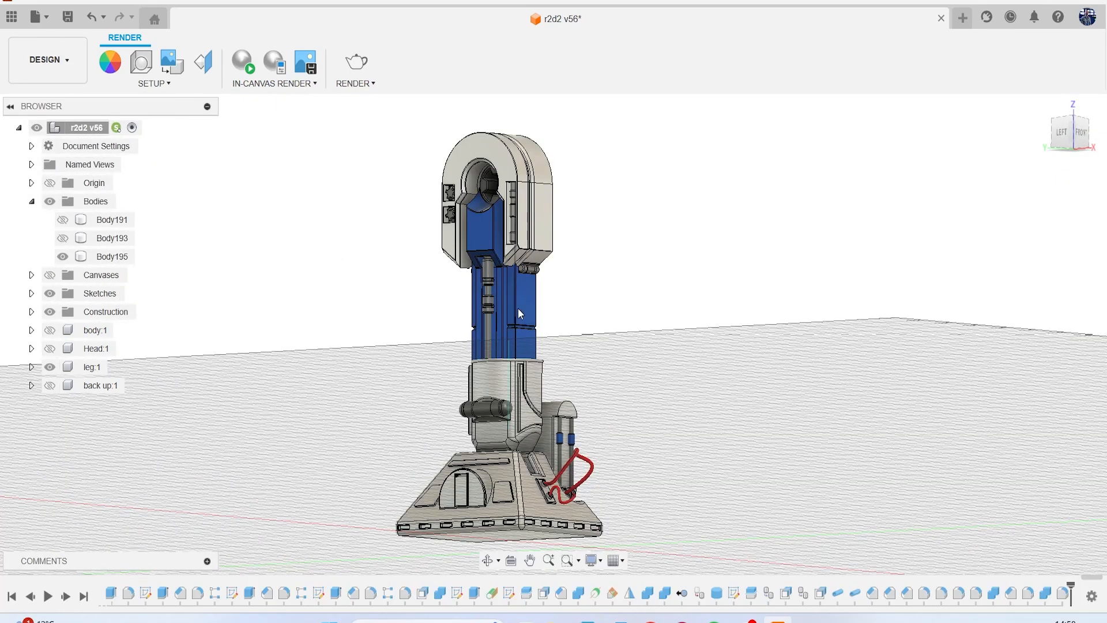
With appearances applied to faces, colour the blue column's upper outer face and its adjoining side face white using Coating - Titanium Nitride (1) (1).
scroll(536, 315, up, 5)
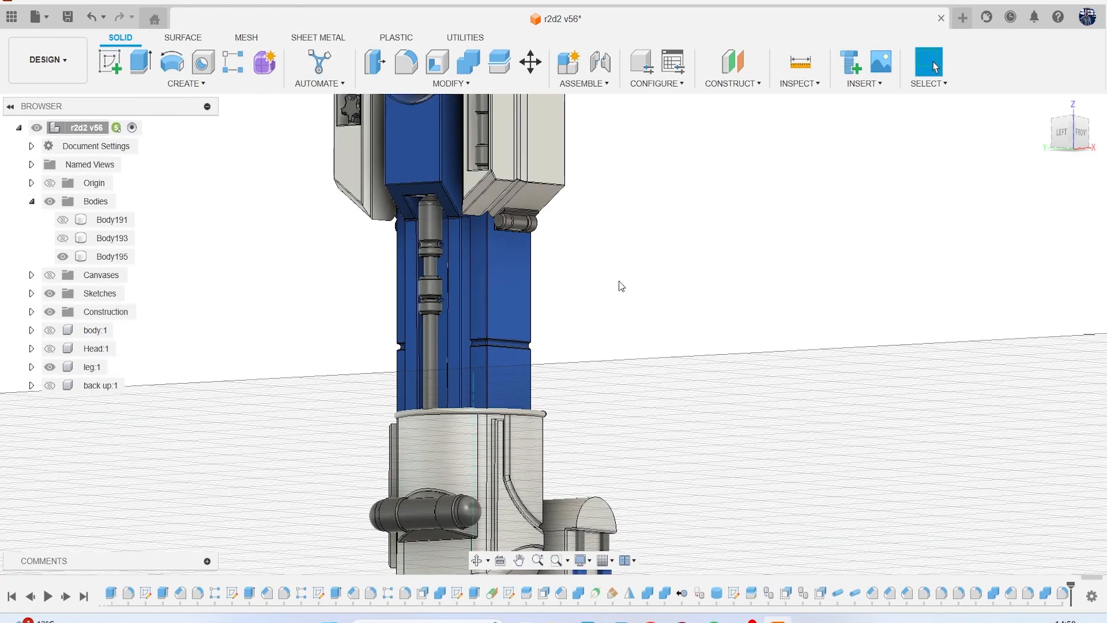
key(a)
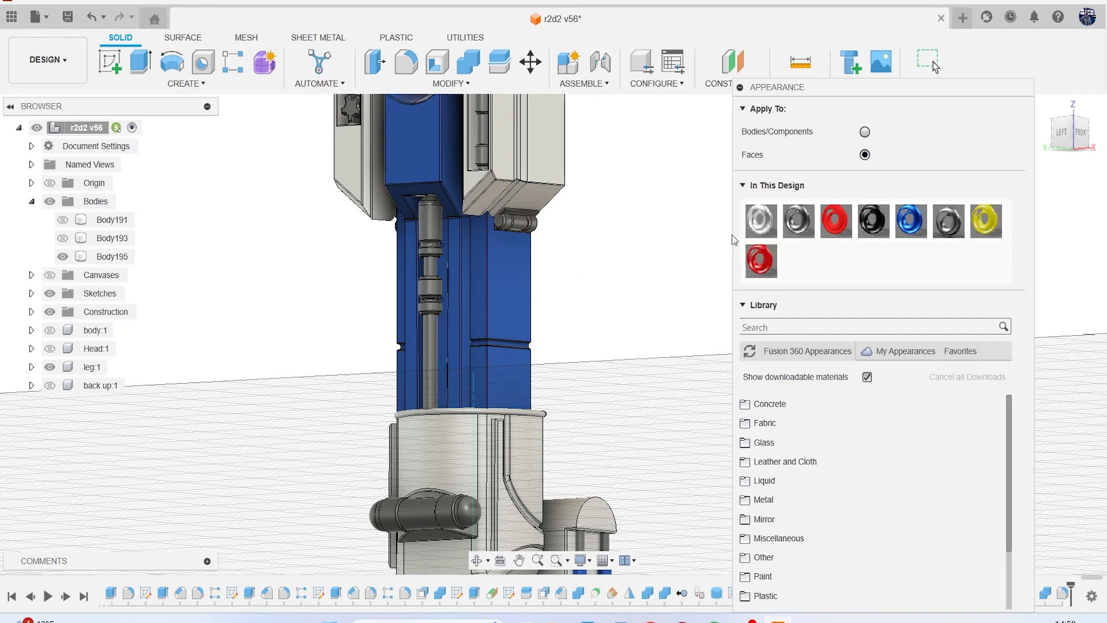
scroll(731, 234, up, 2)
drag(750, 228, 746, 234)
drag(486, 302, 487, 303)
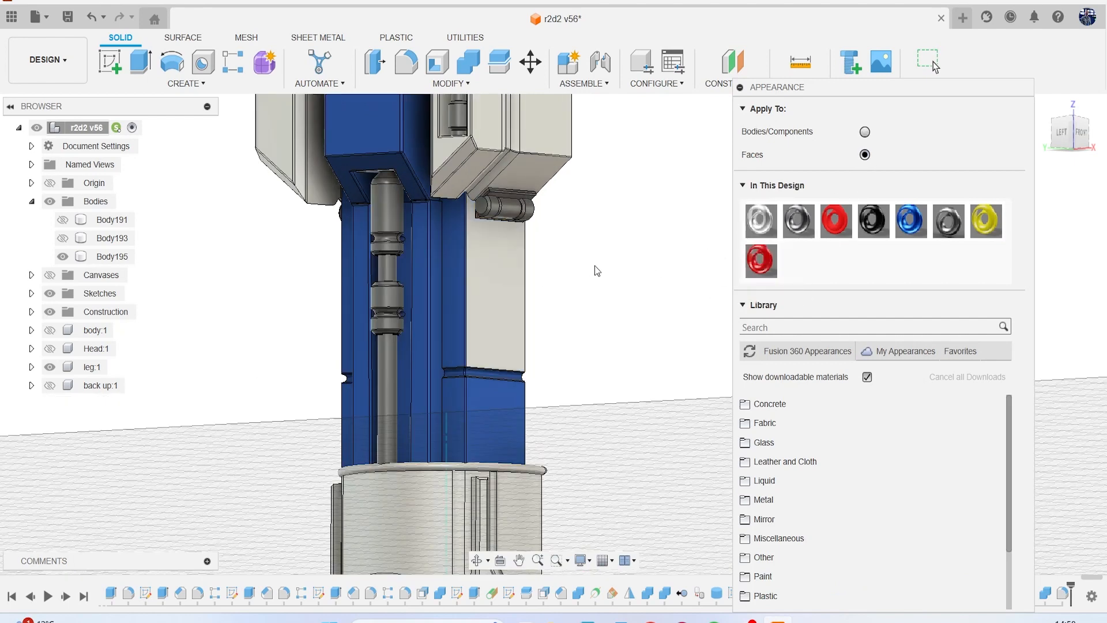
scroll(458, 282, up, 5)
drag(760, 220, 451, 324)
scroll(505, 397, up, 3)
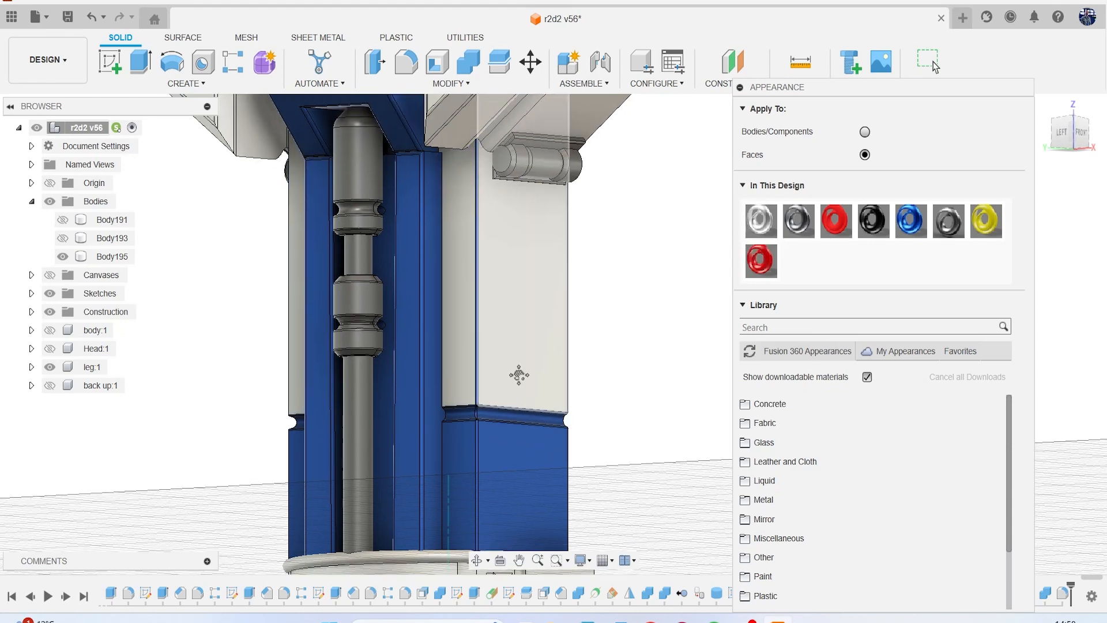
Apply Coating - Titanium Nitride (1) (1) to the front-side face of the column's horizontal groove and to the outer faces below it.
drag(760, 221, 568, 420)
middle_drag(568, 423, 626, 288)
drag(757, 221, 536, 298)
scroll(563, 225, up, 5)
drag(761, 220, 557, 201)
scroll(535, 190, up, 5)
middle_drag(525, 202, 516, 255)
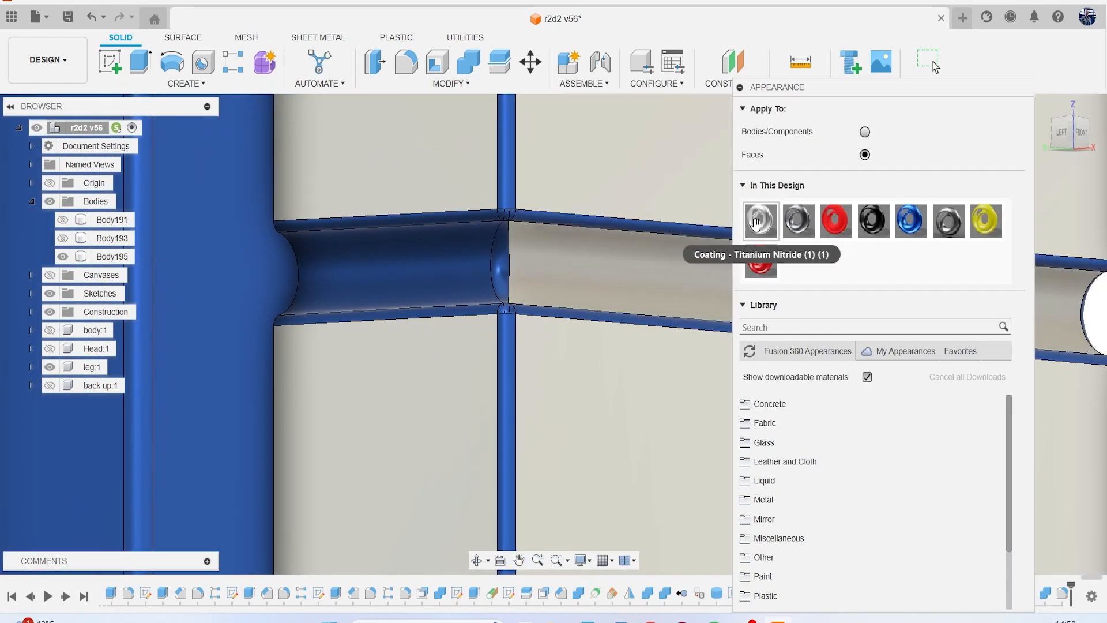
Apply the white coating to the groove's remaining inner faces, its upper edge fillets and the vertical corner fillet above it.
drag(577, 225, 534, 218)
scroll(525, 212, up, 3)
drag(761, 221, 502, 193)
drag(761, 221, 494, 278)
scroll(522, 230, up, 5)
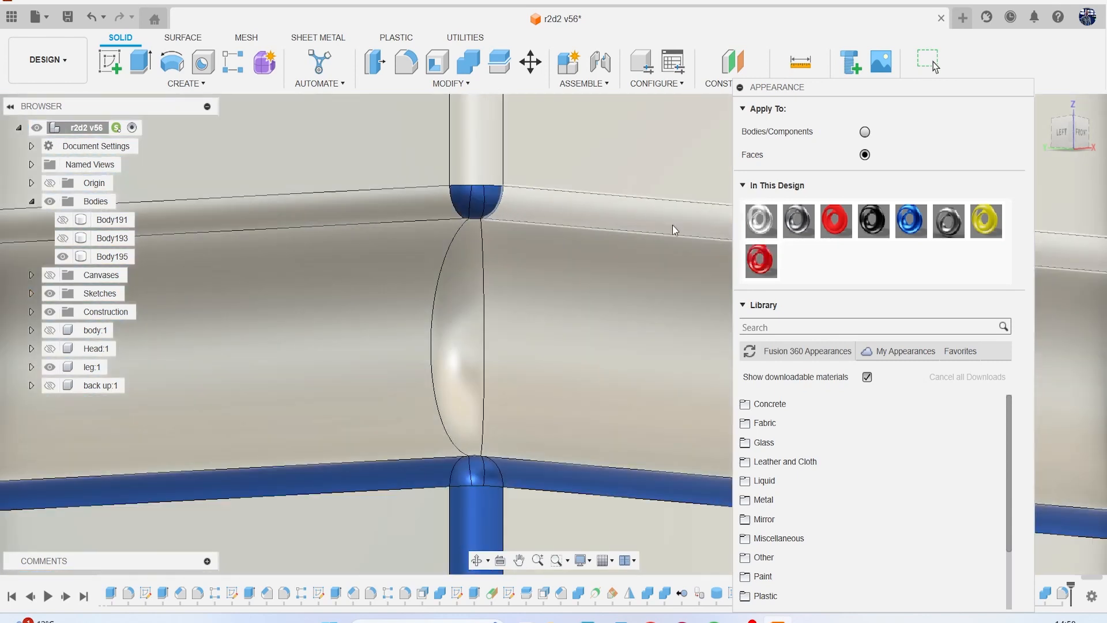
Apply the white coating to the small corner patches, the groove's lower edge fillets and the vertical corner fillet below it.
drag(757, 221, 491, 201)
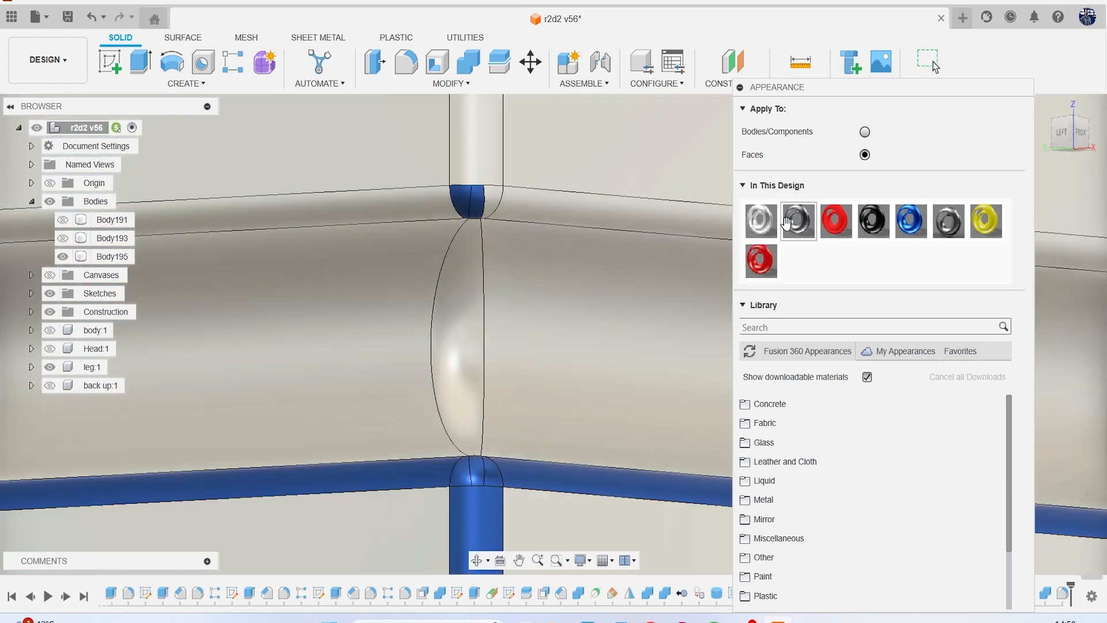
drag(735, 226, 526, 468)
middle_drag(541, 433, 513, 348)
drag(760, 221, 465, 350)
drag(759, 231, 407, 354)
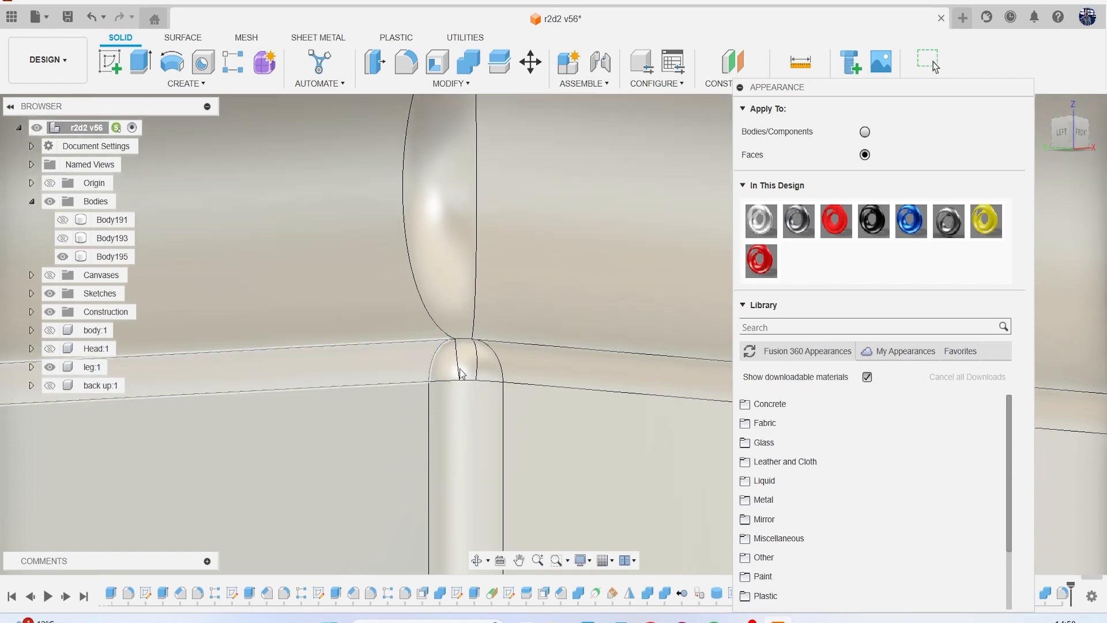
scroll(461, 373, down, 6)
scroll(461, 373, down, 1)
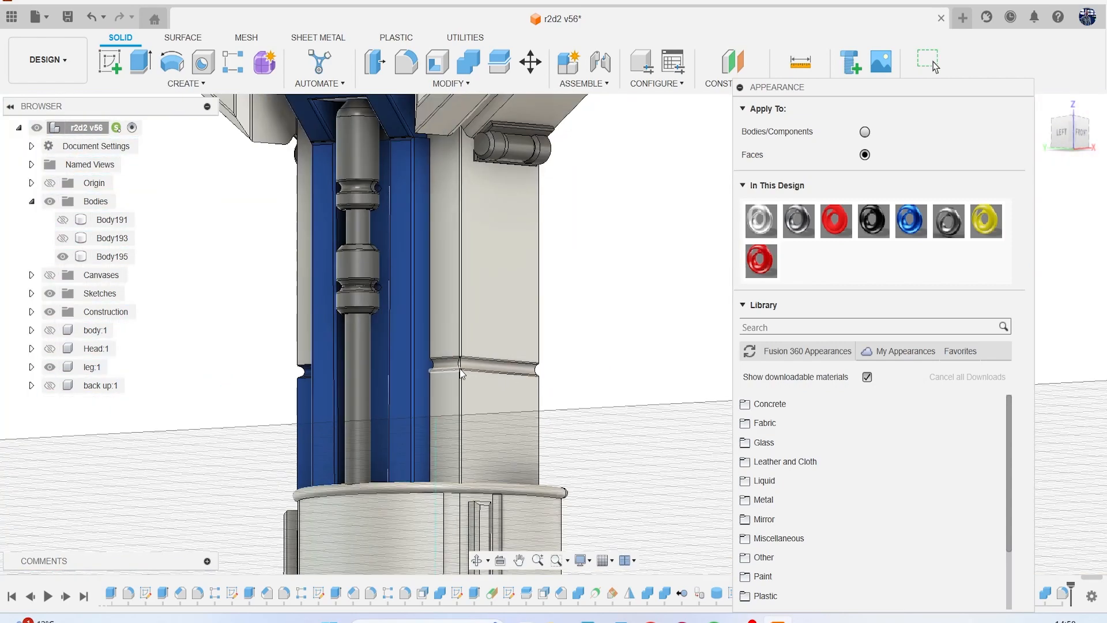
Apply the white coating, Coating - Titanium Nitride (1) (1), to the column's flat inner side face.
middle_drag(472, 426, 615, 389)
scroll(470, 390, up, 3)
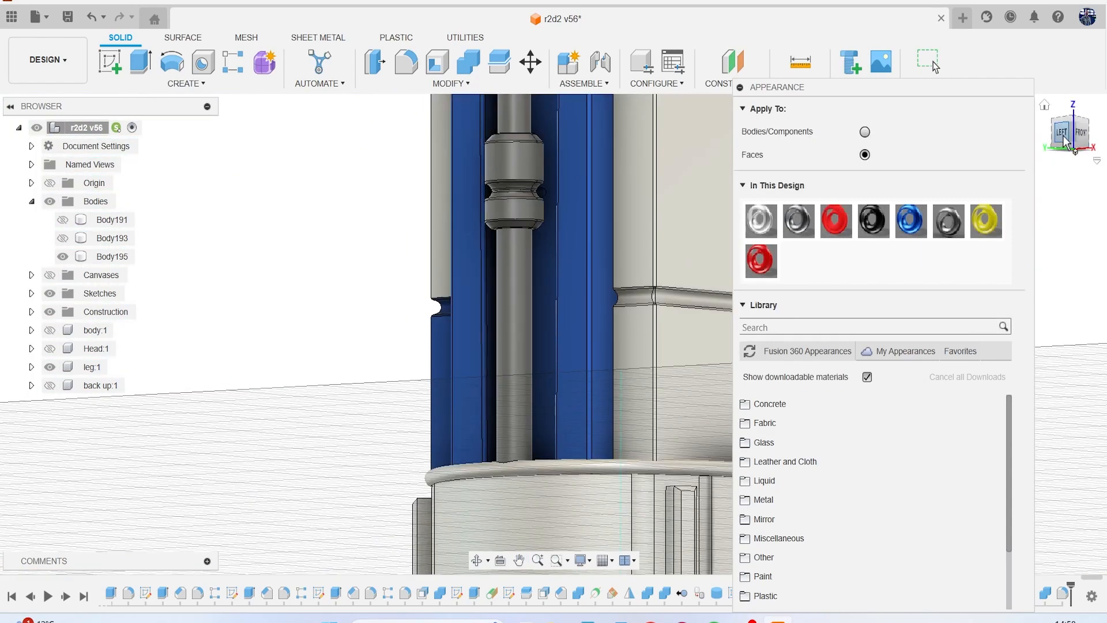
drag(1064, 137, 1036, 140)
scroll(650, 269, down, 3)
middle_drag(650, 269, 409, 309)
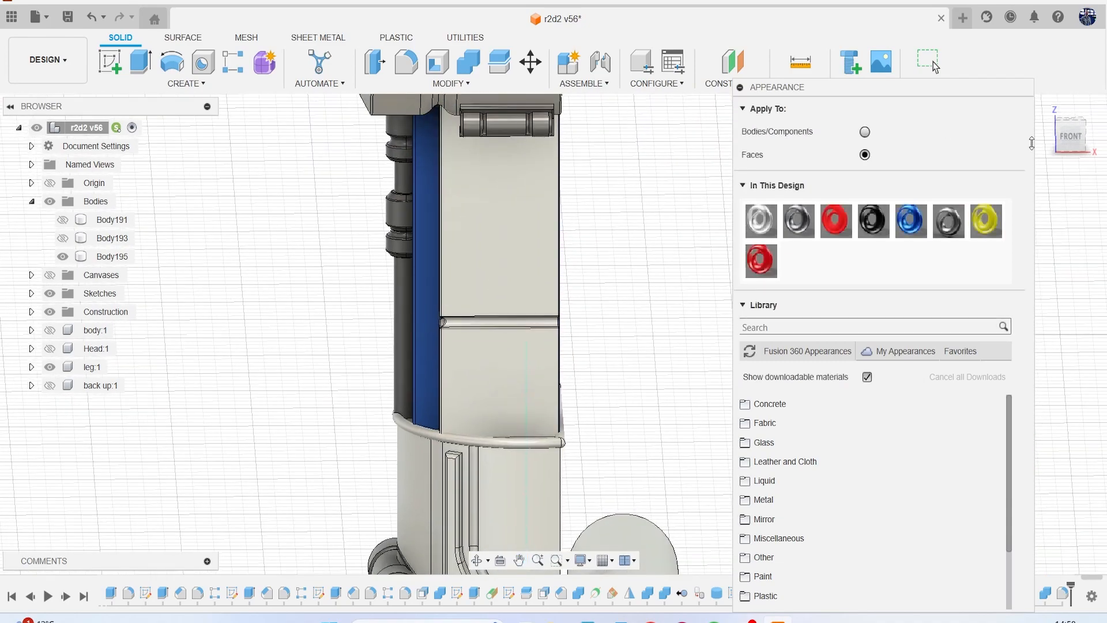
drag(1032, 143, 1047, 153)
drag(761, 222, 649, 285)
Apply the white coating to the curved fillet at the groove's inner end, its corner patches and the adjoining vertical edge fillets.
scroll(600, 358, up, 6)
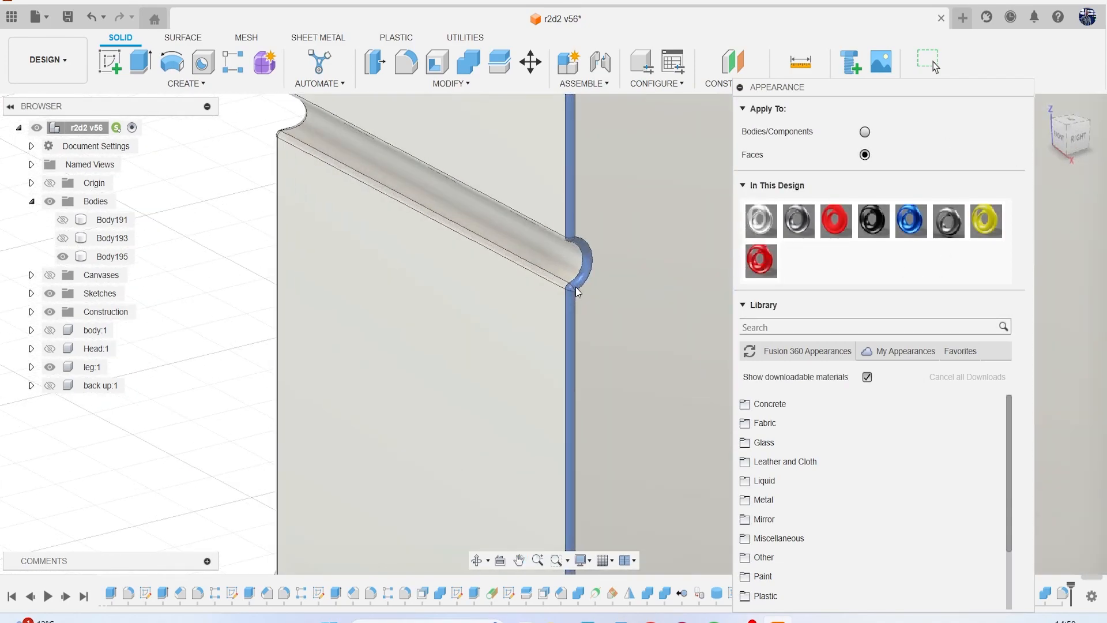
scroll(569, 288, up, 2)
drag(761, 221, 574, 221)
scroll(555, 312, up, 4)
drag(761, 221, 557, 310)
drag(761, 221, 555, 264)
scroll(586, 238, down, 3)
drag(761, 221, 514, 235)
On the column's rear side, apply the white coating to the upper face, the groove, its upper edge fillets and its curved end fillet.
scroll(531, 238, down, 10)
scroll(531, 237, down, 2)
mouse_move(531, 238)
middle_down()
mouse_move(487, 352)
mouse_move(433, 426)
middle_up()
scroll(433, 426, down, 1)
middle_drag(480, 281, 437, 383)
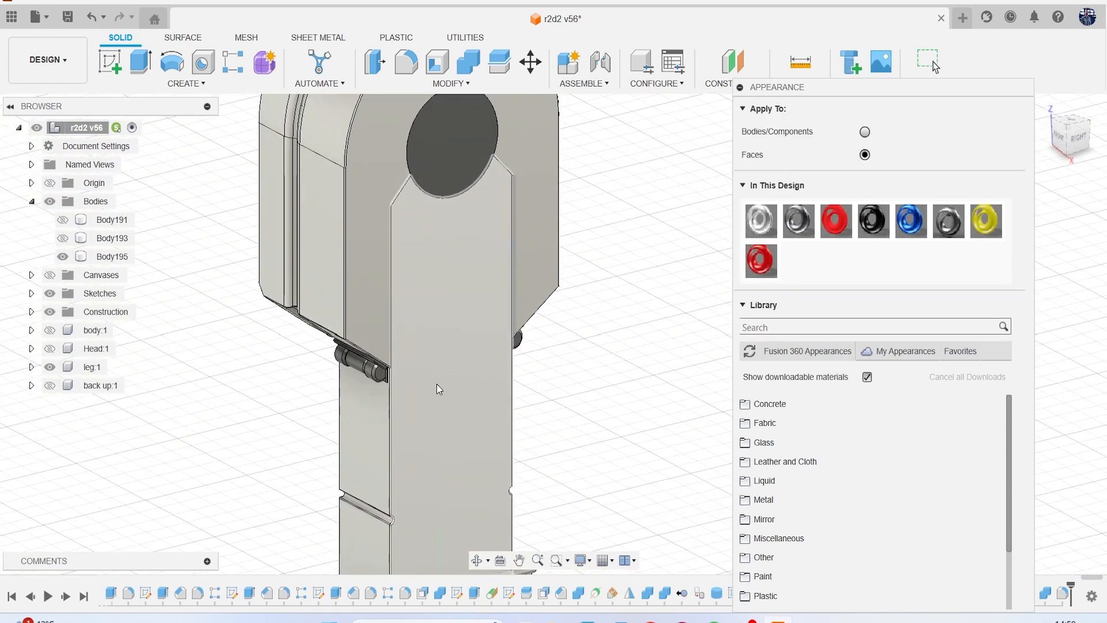
scroll(420, 240, up, 3)
scroll(493, 273, up, 3)
scroll(497, 331, down, 7)
middle_drag(497, 331, 495, 194)
shift+middle_drag(1030, 142, 844, 111)
scroll(568, 363, up, 8)
scroll(574, 335, up, 3)
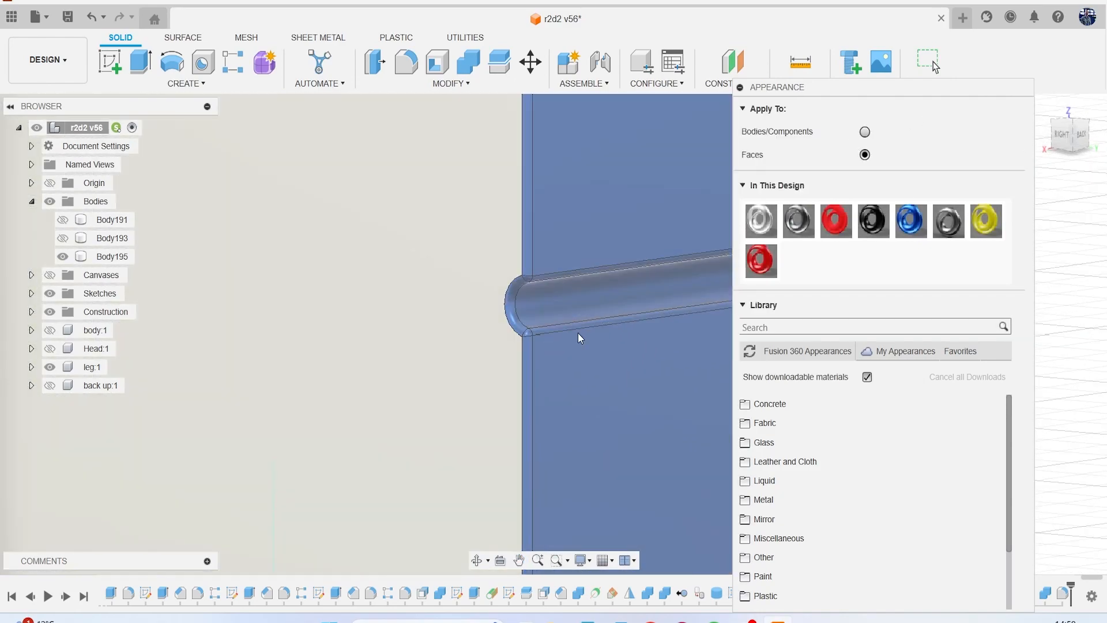
drag(761, 225, 561, 230)
scroll(524, 271, up, 2)
drag(761, 221, 520, 281)
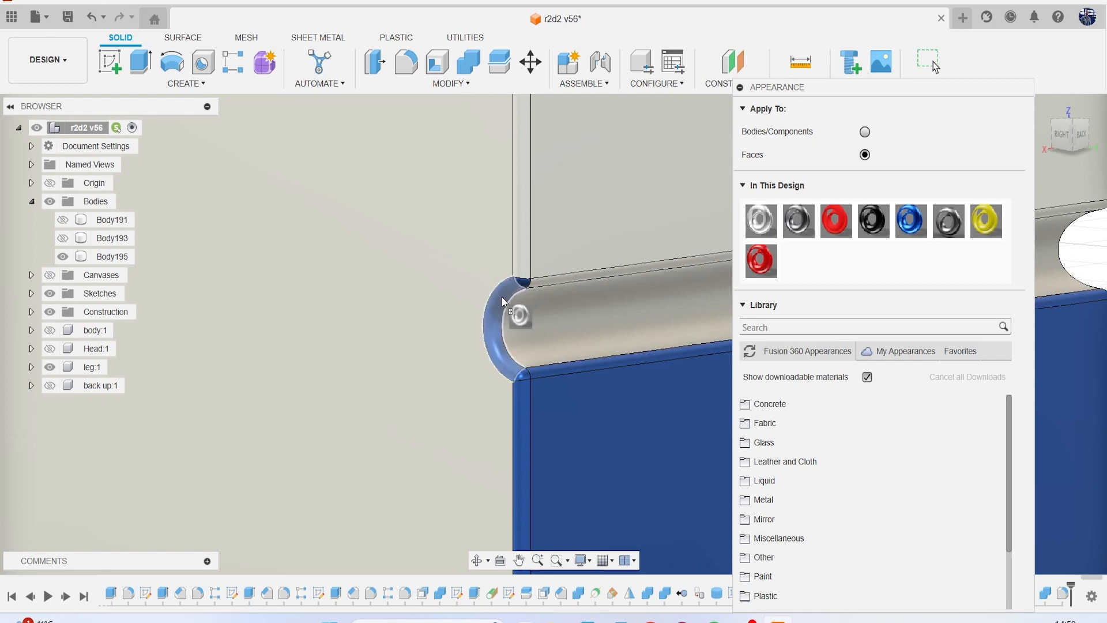
Apply the white coating to the rear groove's corner patches and lower edge fillet, plus the vertical fillet and face below it.
scroll(541, 285, up, 4)
drag(755, 224, 502, 281)
middle_drag(536, 493, 548, 351)
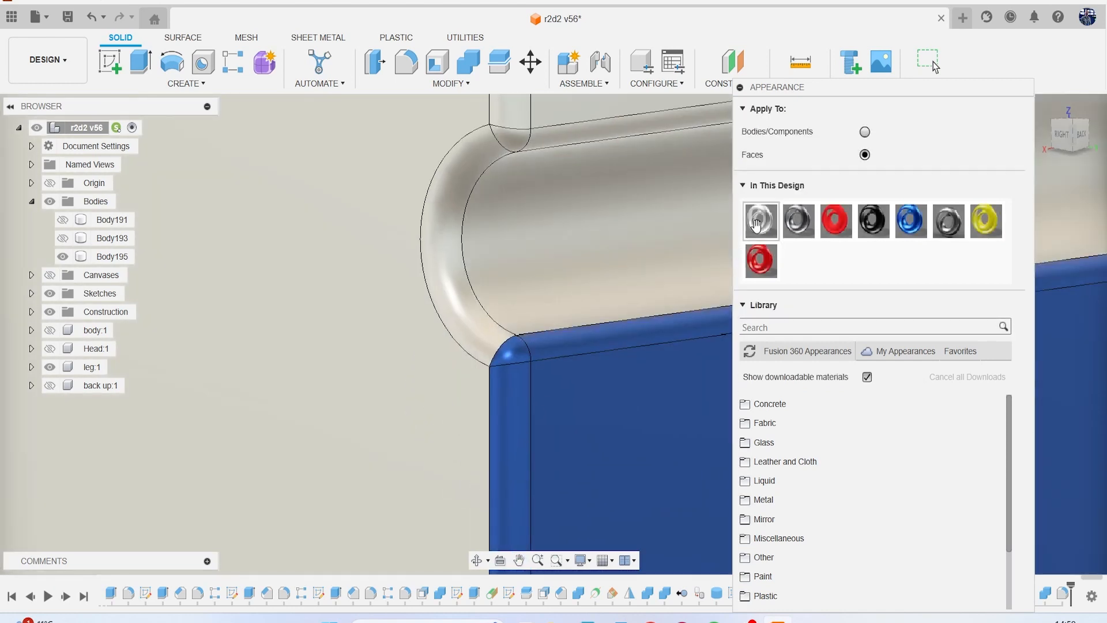
mouse_move(682, 315)
mouse_down()
mouse_move(687, 296)
mouse_move(686, 323)
mouse_up()
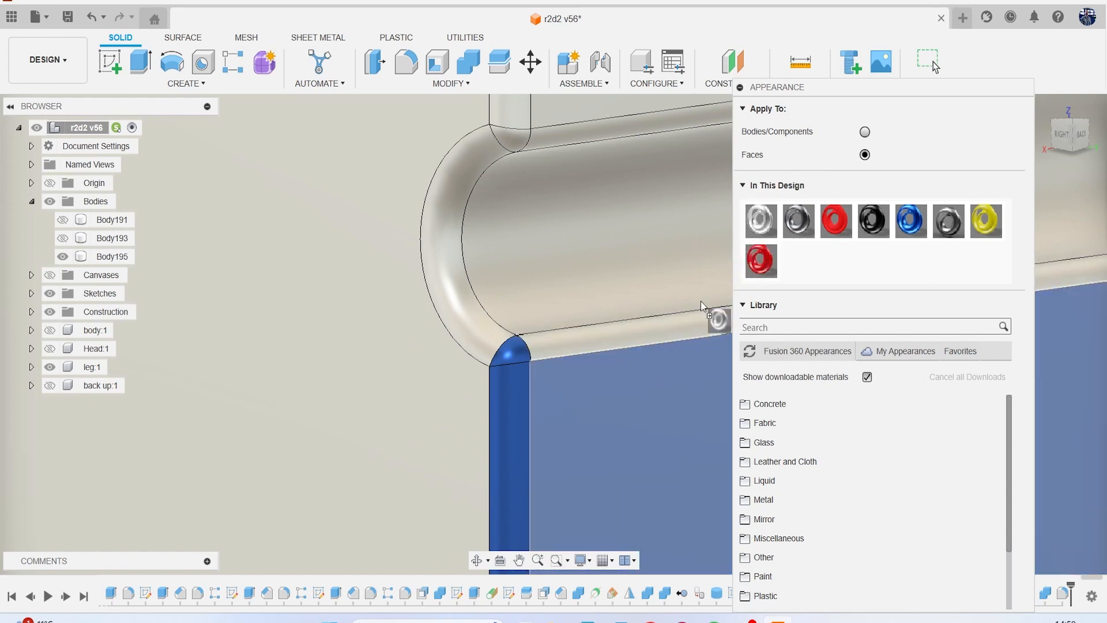
drag(749, 222, 568, 372)
scroll(568, 371, down, 5)
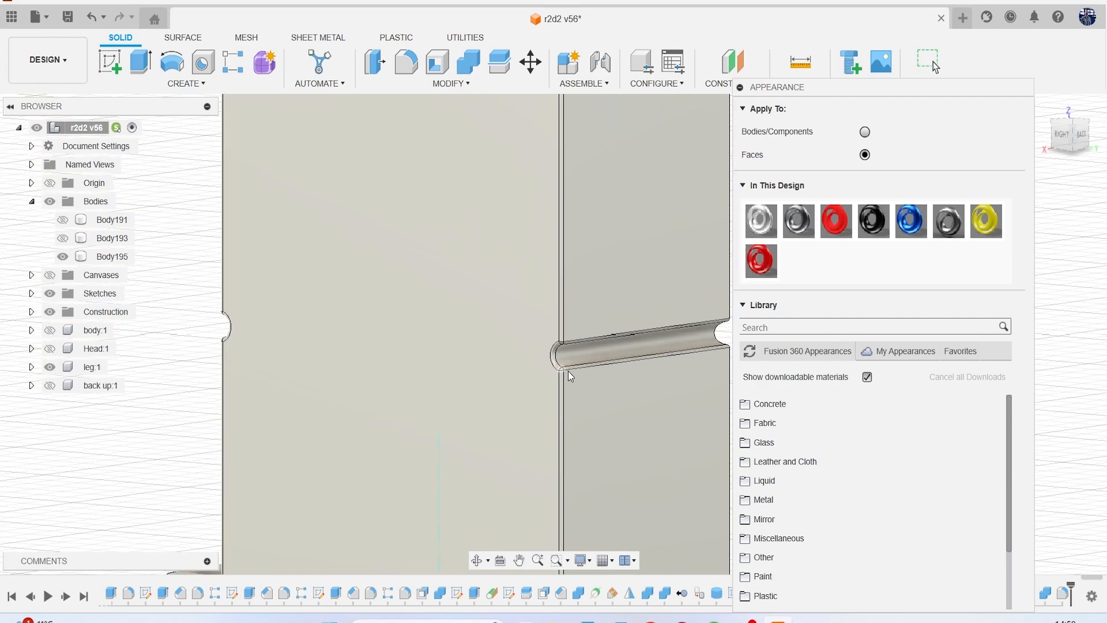
On the rear column's side next to the blue rails, colour the groove, its lower edge fillet and the face below it white.
mouse_move(552, 330)
shift+middle_down()
mouse_move(534, 340)
mouse_move(548, 348)
shift+middle_up()
scroll(548, 351, up, 10)
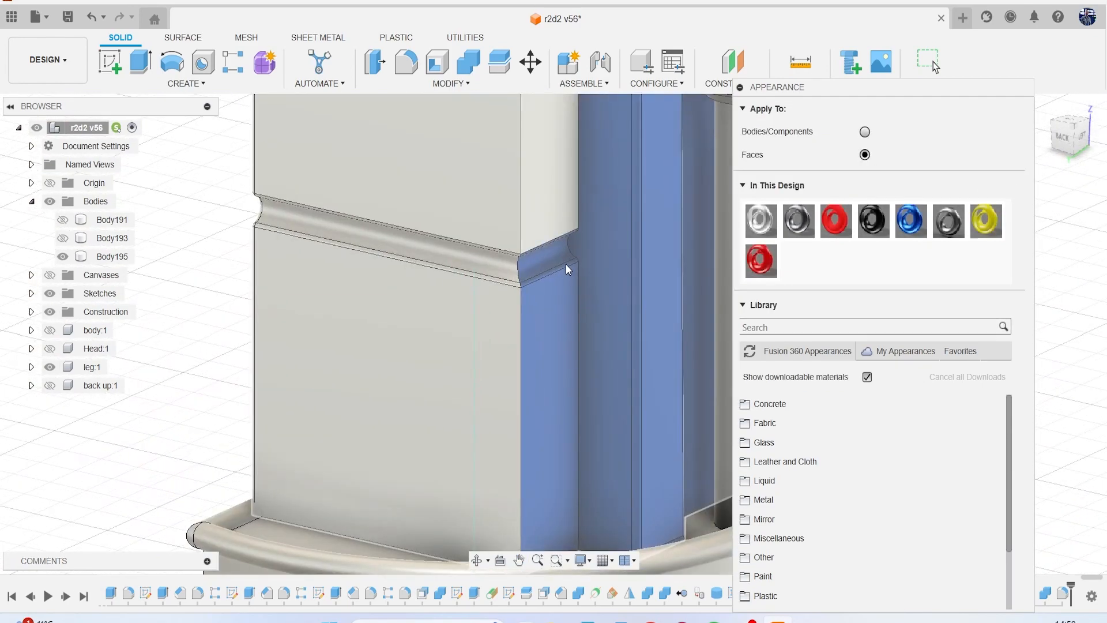
drag(787, 225, 494, 193)
drag(806, 218, 520, 184)
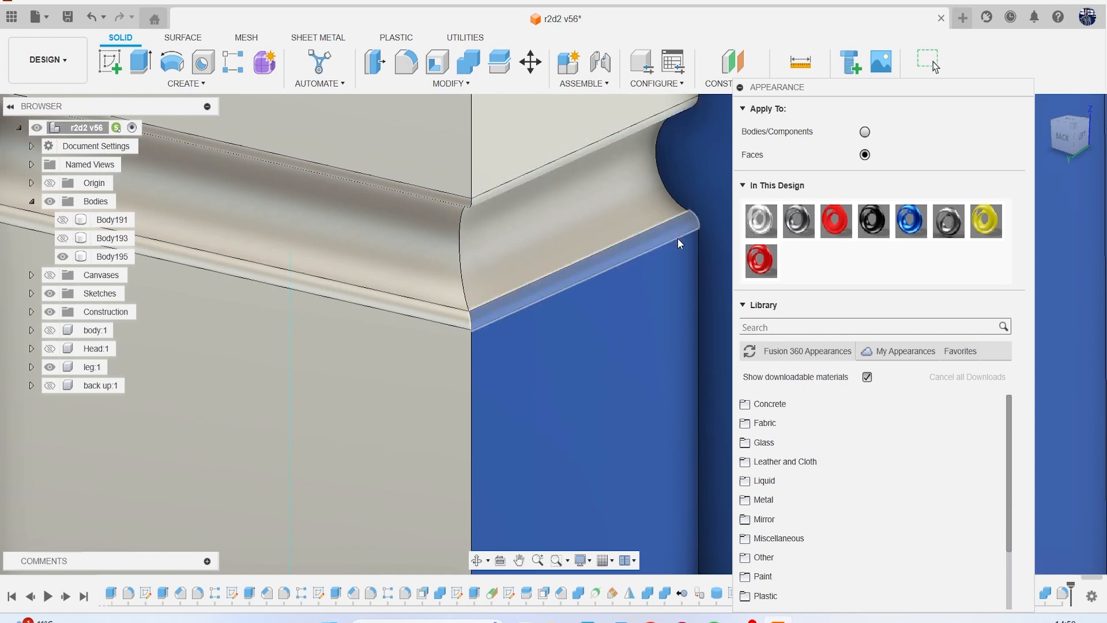
drag(760, 220, 621, 302)
drag(759, 221, 662, 237)
drag(758, 221, 660, 260)
scroll(635, 287, down, 4)
scroll(636, 287, down, 8)
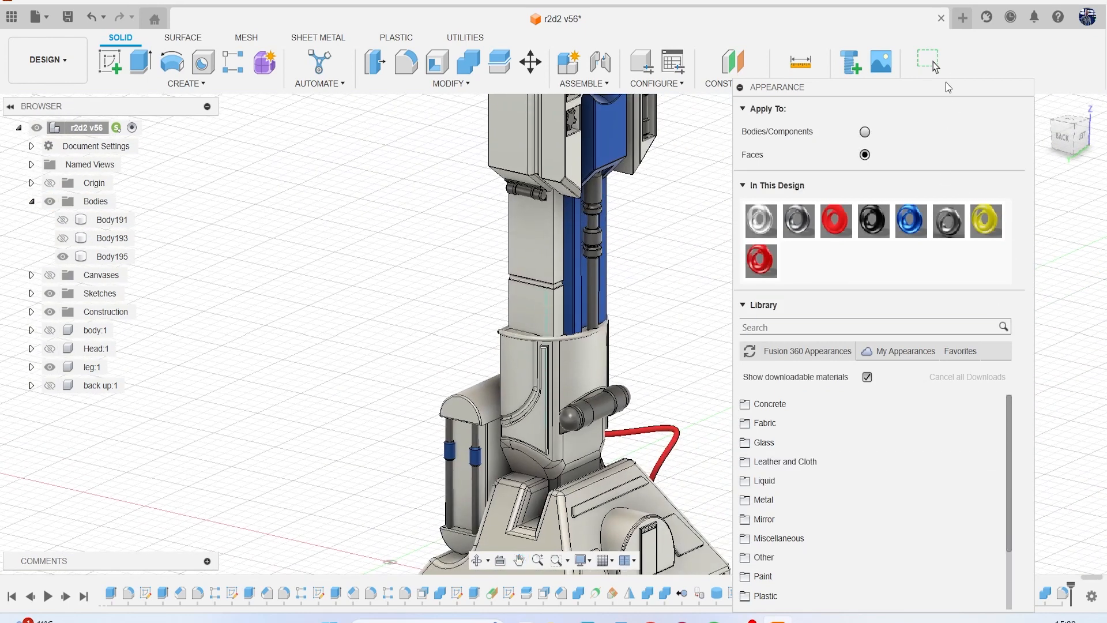
Show the reference canvases, examine the colours of the lower leg around the horizontal cylinder, and hide the canvases again.
drag(948, 87, 928, 15)
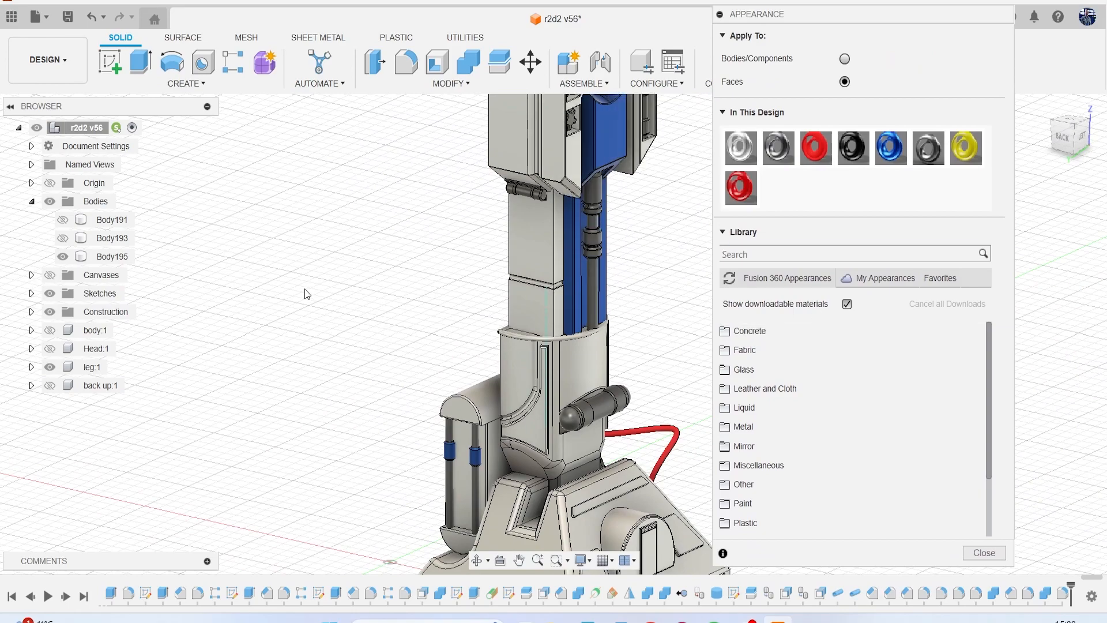
click(50, 275)
scroll(352, 277, down, 10)
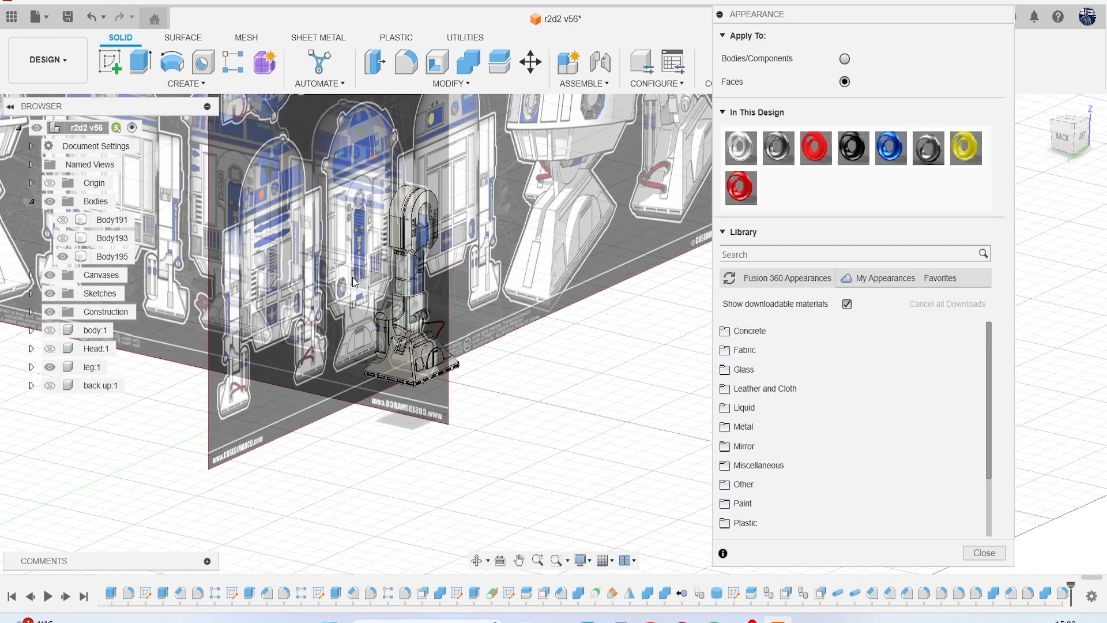
scroll(454, 232, up, 8)
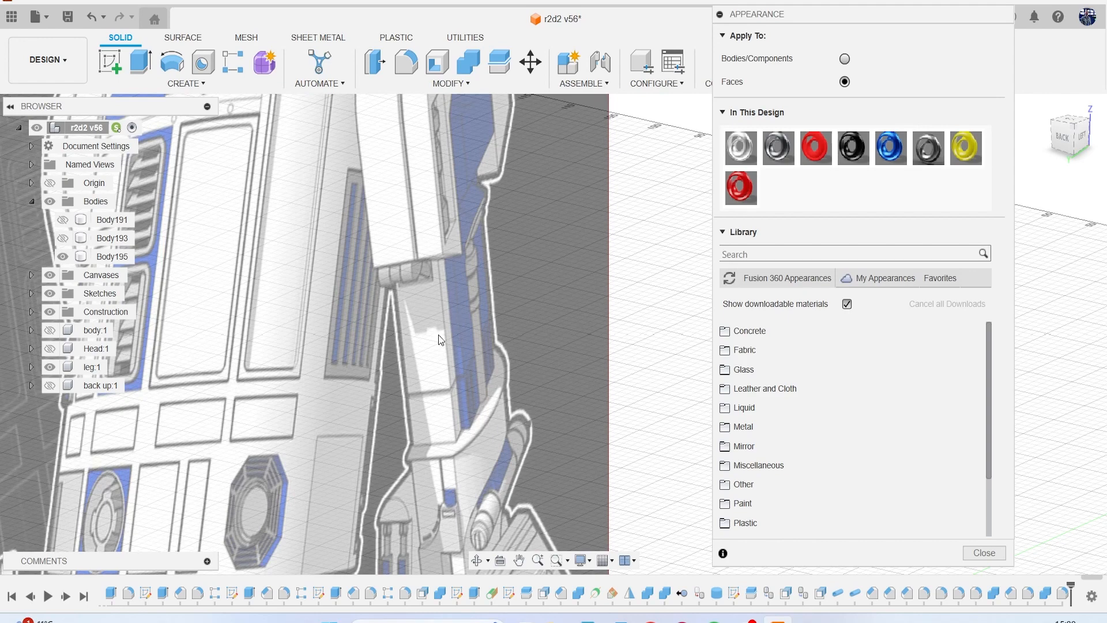
scroll(438, 334, down, 10)
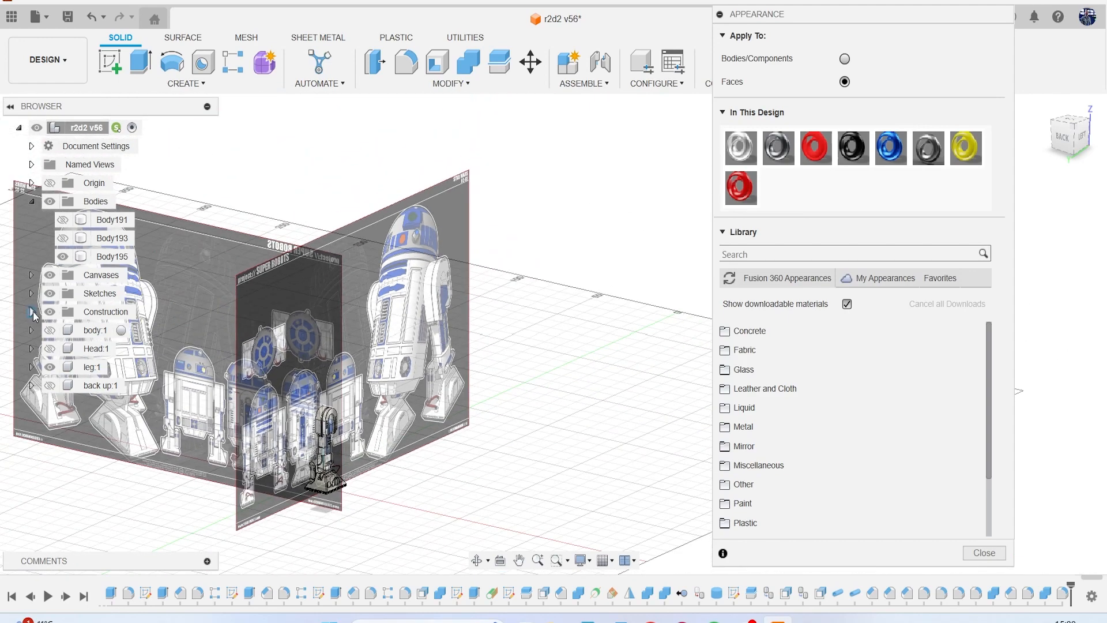
click(52, 275)
scroll(323, 449, up, 10)
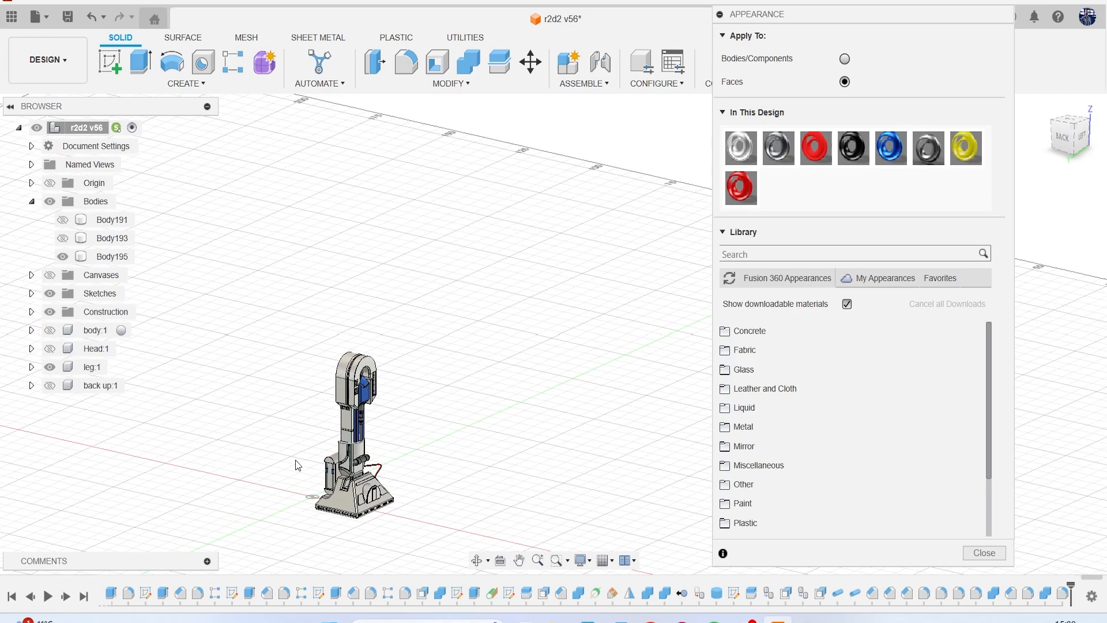
Apply the blue appearance to the recess face behind the horizontal cylinder and to its whole mount body, keeping the existing face appearances.
scroll(427, 445, up, 5)
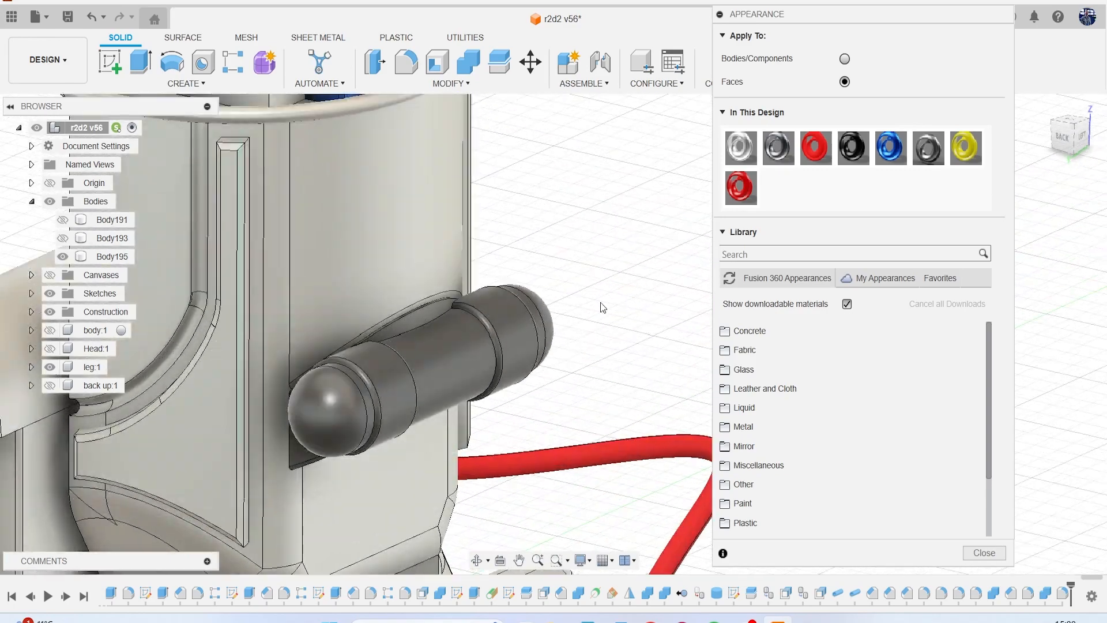
drag(886, 155, 424, 320)
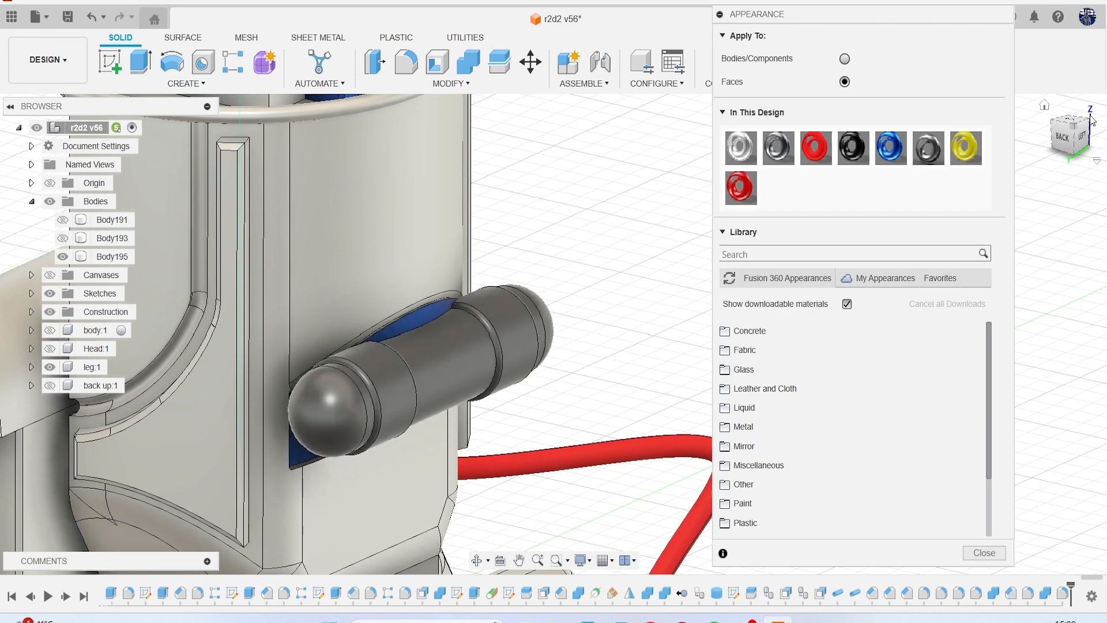
drag(1066, 148, 1046, 127)
middle_drag(607, 375, 603, 229)
scroll(563, 363, up, 4)
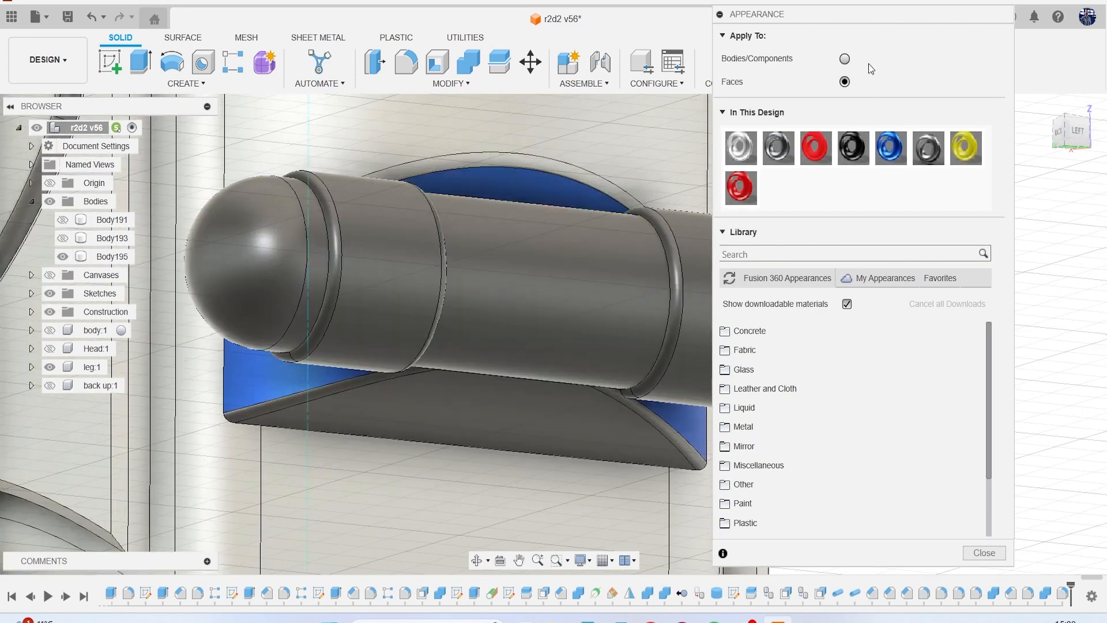
drag(891, 147, 633, 344)
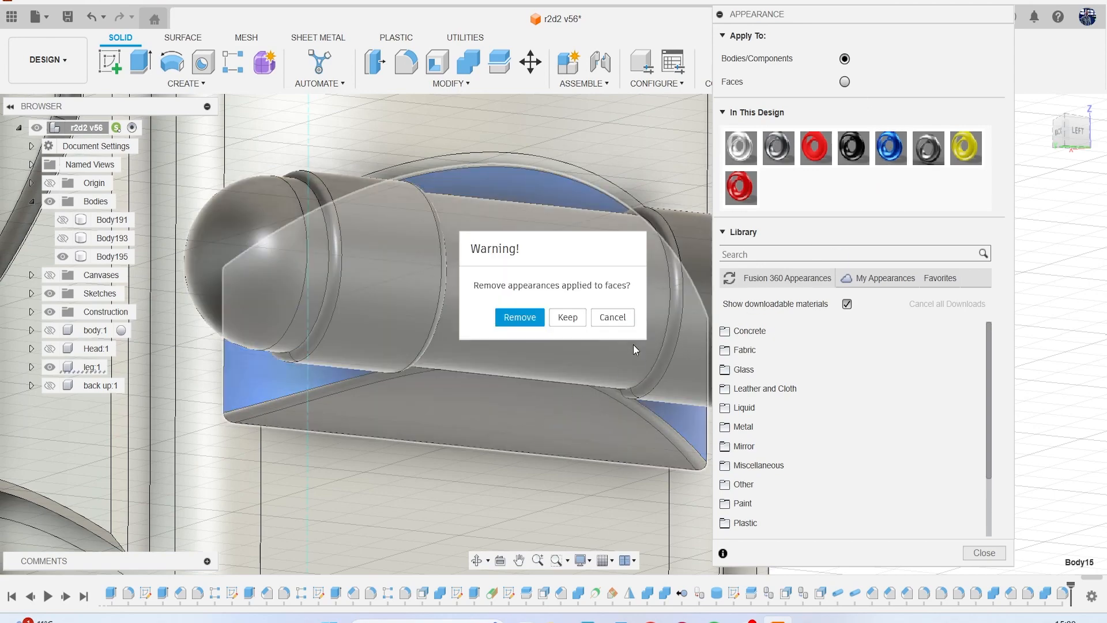
click(568, 318)
scroll(582, 380, down, 8)
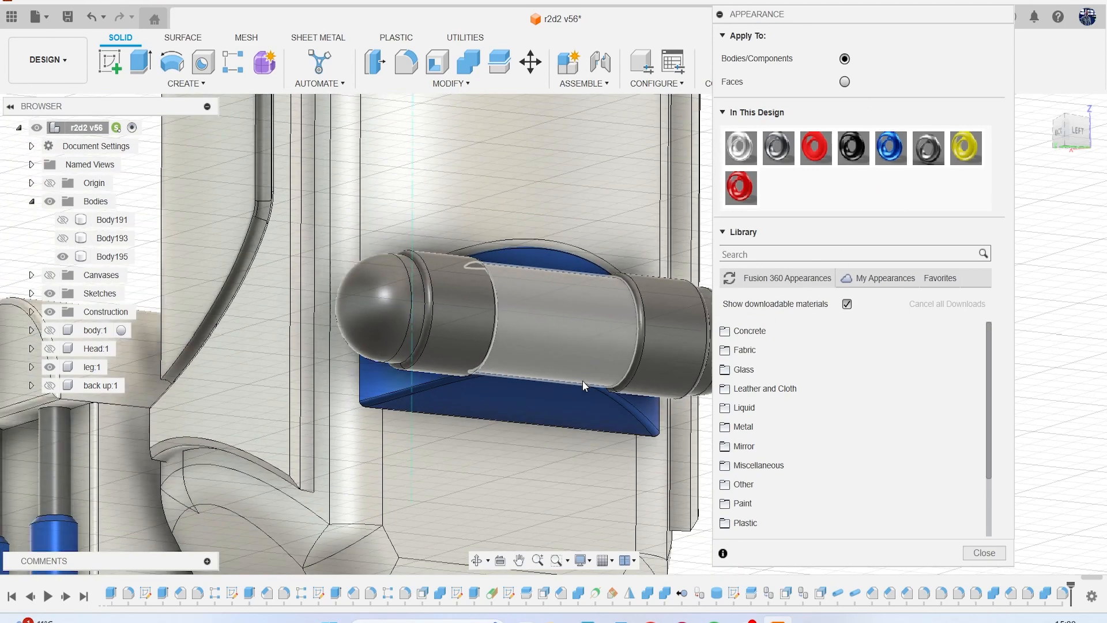
scroll(596, 355, down, 2)
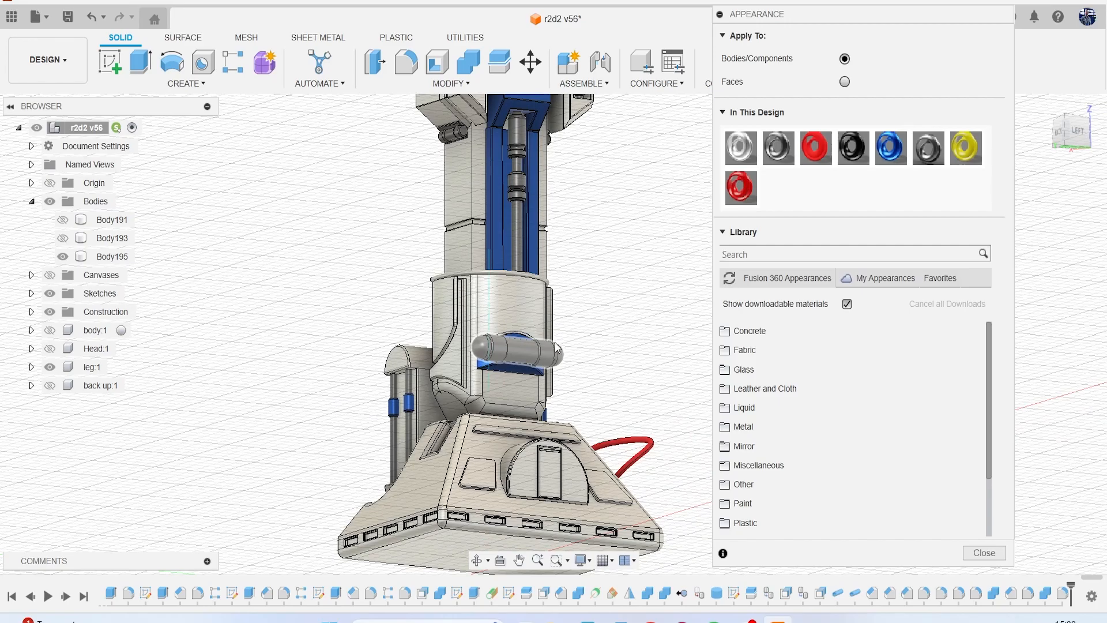
Try the blue appearance on the whole horizontal cylinder body and undo it.
click(1073, 137)
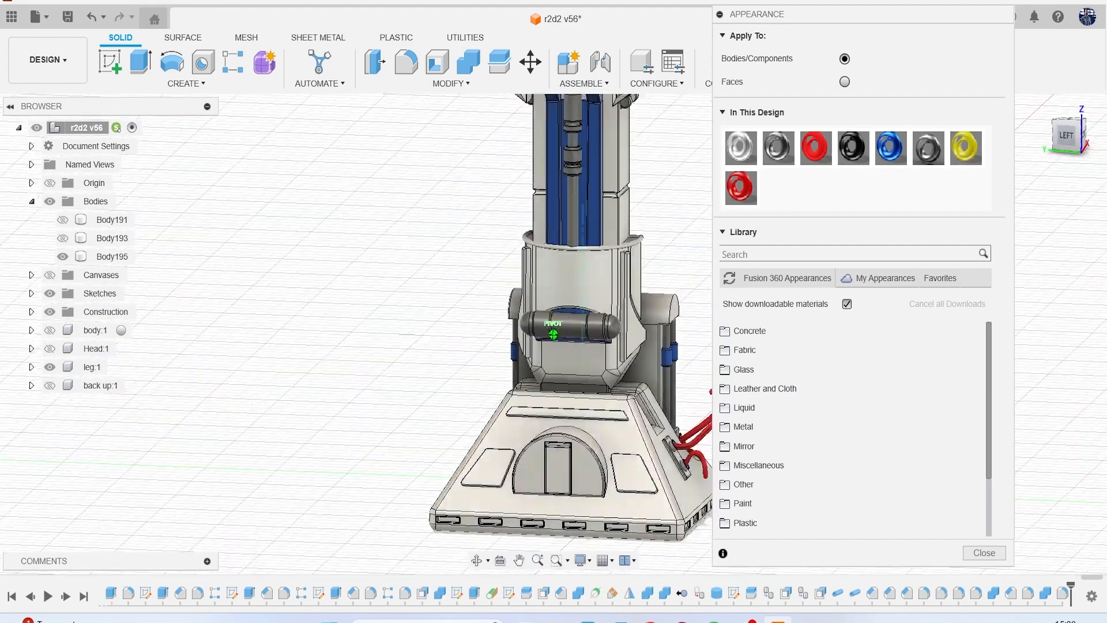
scroll(663, 323, up, 6)
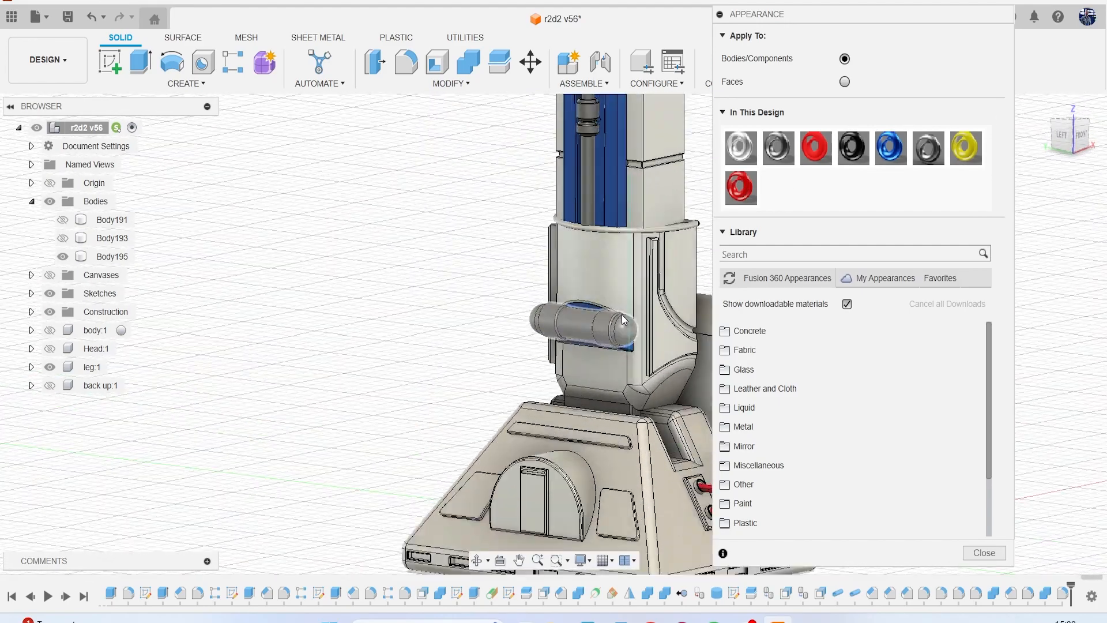
drag(886, 147, 631, 326)
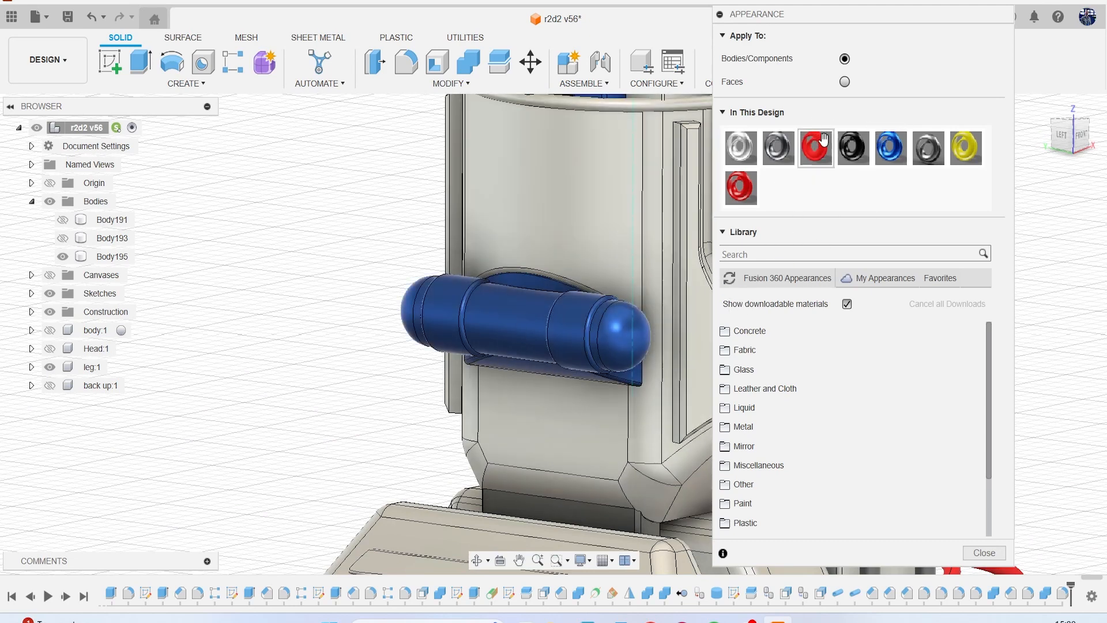
key(Escape)
key(ctrl+z)
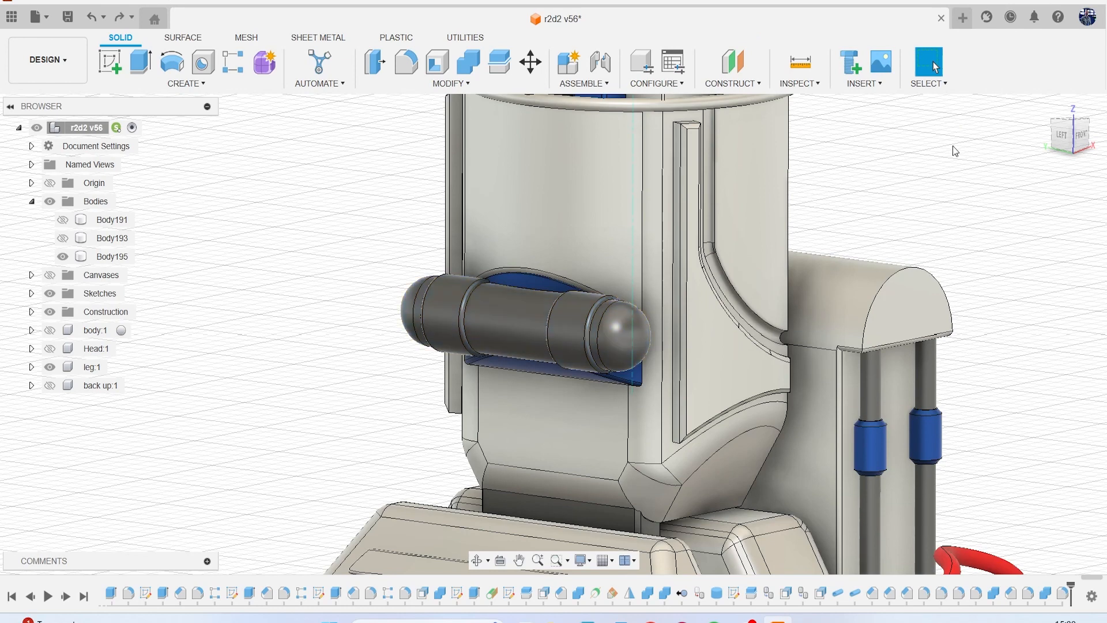
With appearances applied to faces, try the blue appearance on the horizontal cylinder's rounded end cap and undo it.
key(a)
click(845, 82)
drag(890, 151, 617, 333)
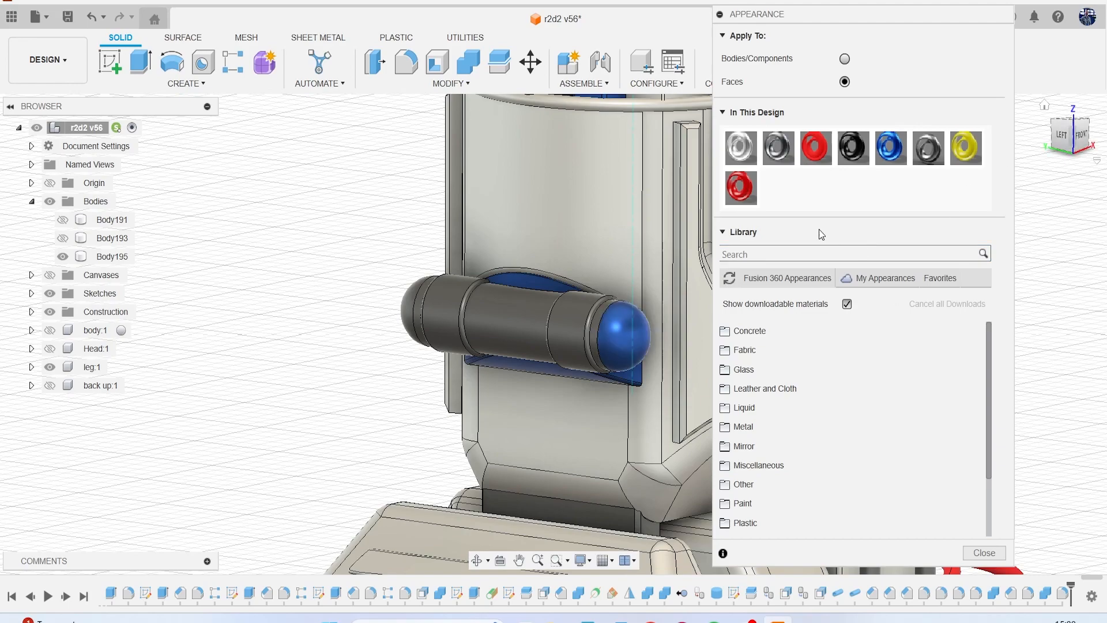
key(Escape)
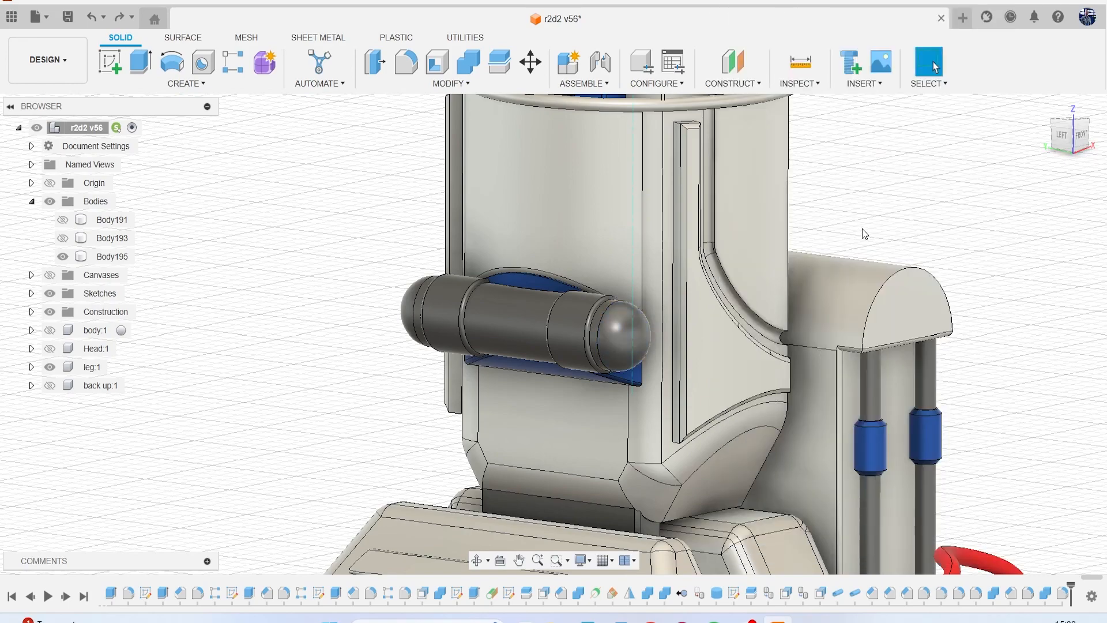
Save the coloured leg design as a new version.
scroll(862, 229, down, 10)
middle_drag(862, 229, 766, 312)
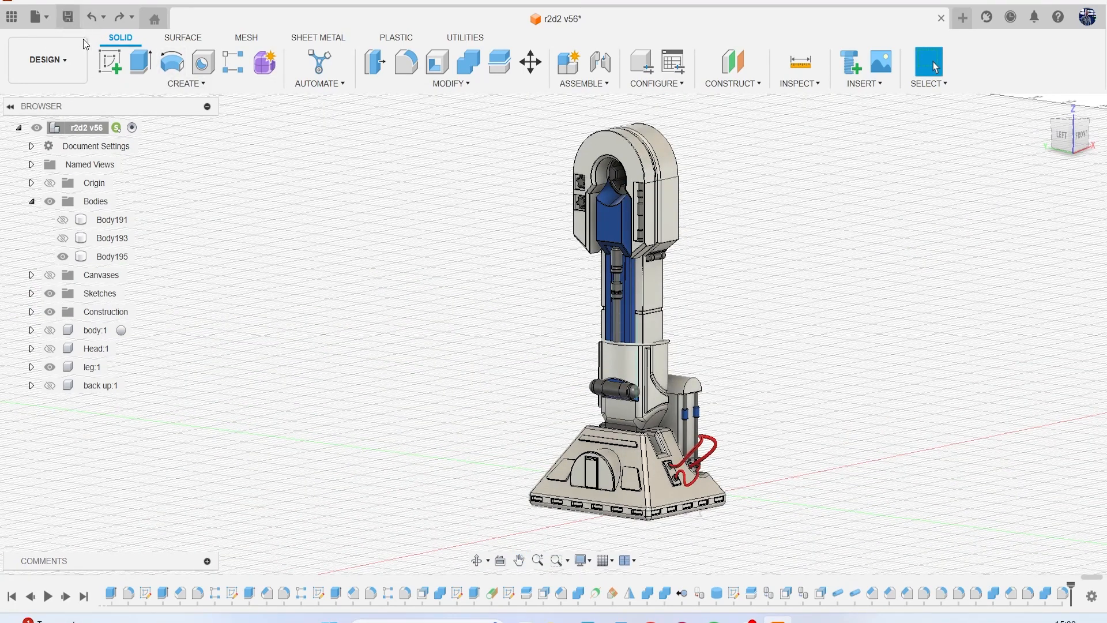
click(67, 16)
click(556, 343)
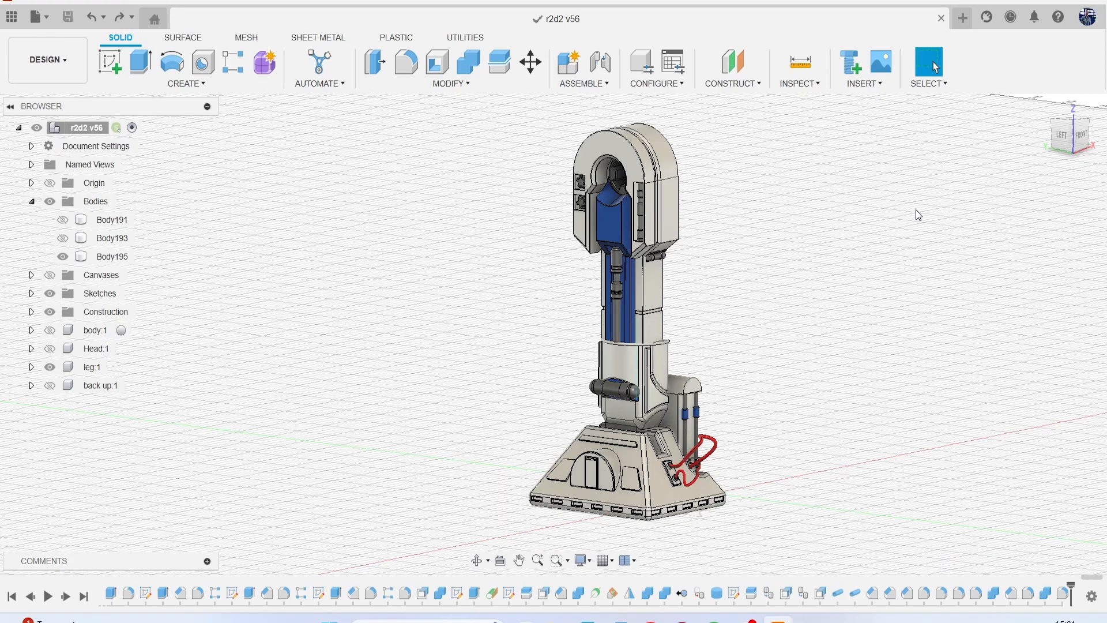
Apply the white coating to the dark round body on the inner side of the leg's shoulder and finish the appearance editing.
drag(1073, 138, 896, 157)
scroll(592, 196, up, 5)
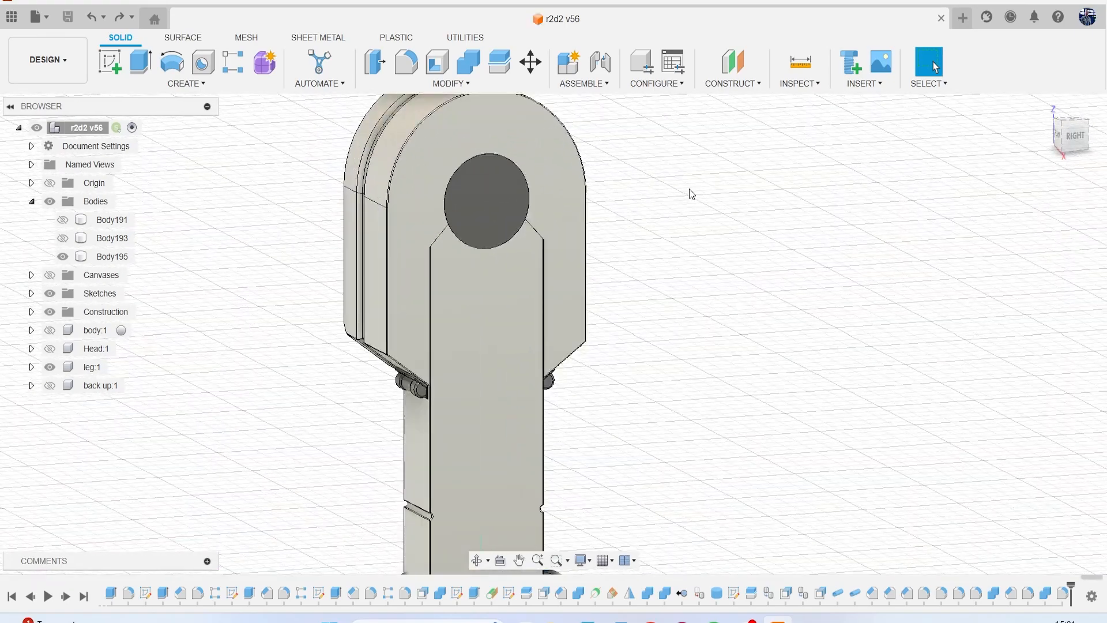
key(a)
drag(741, 147, 500, 203)
drag(1057, 135, 1102, 151)
middle_drag(471, 247, 286, 230)
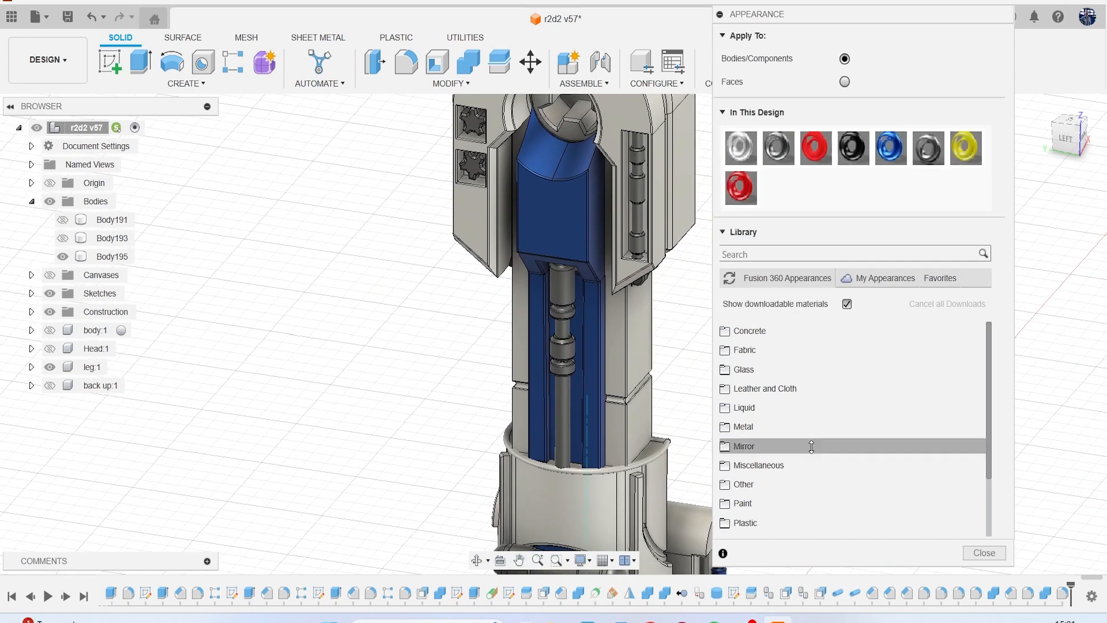
click(984, 552)
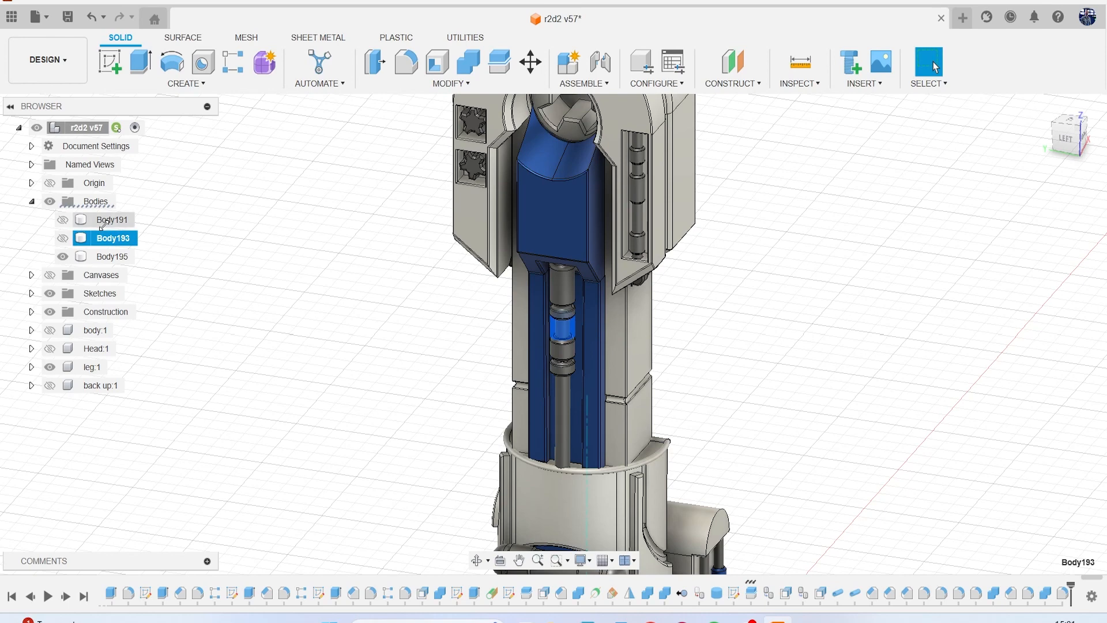
Remove the leftover bodies Body191 and Body193 from the design.
ctrl+click(105, 223)
right_click(106, 223)
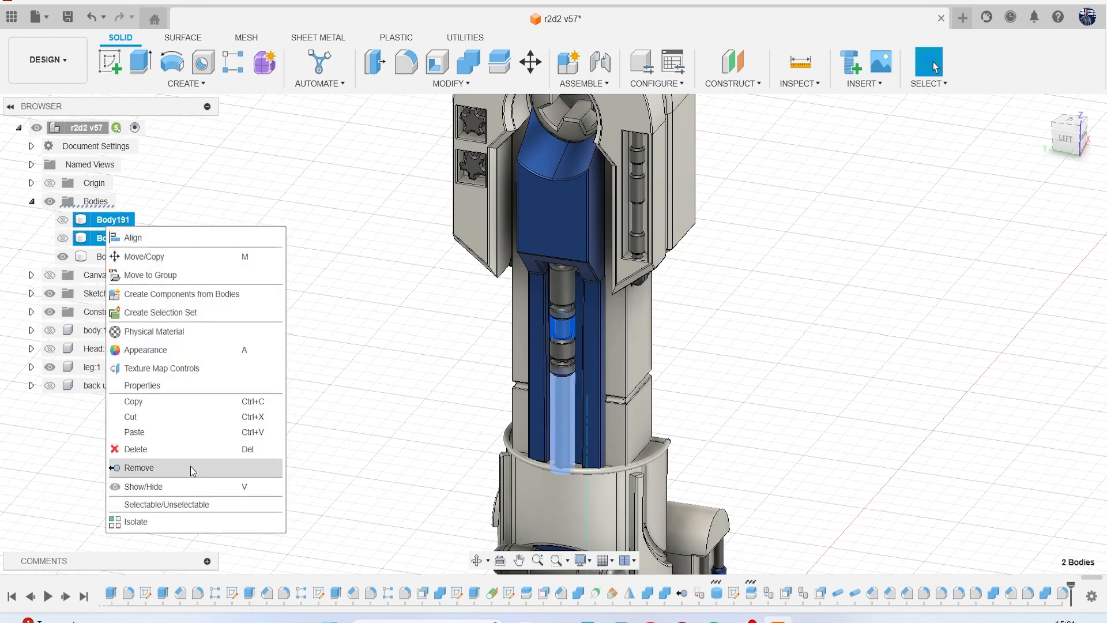
click(191, 466)
Move the remaining loose body, Body195, into the leg component.
click(105, 224)
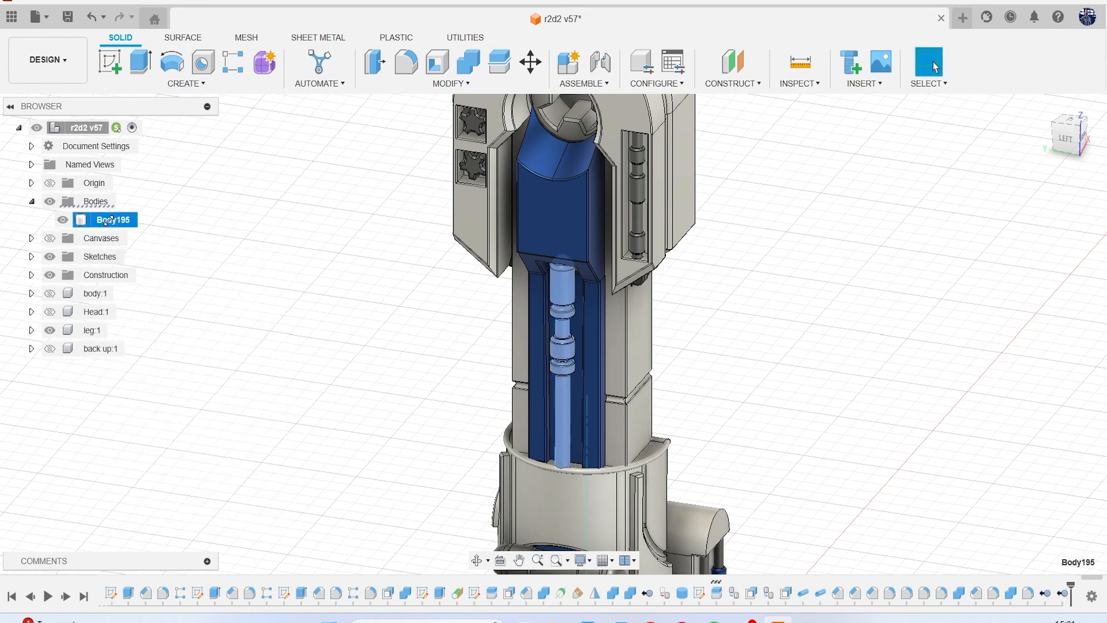
drag(107, 222, 136, 303)
drag(92, 333, 92, 332)
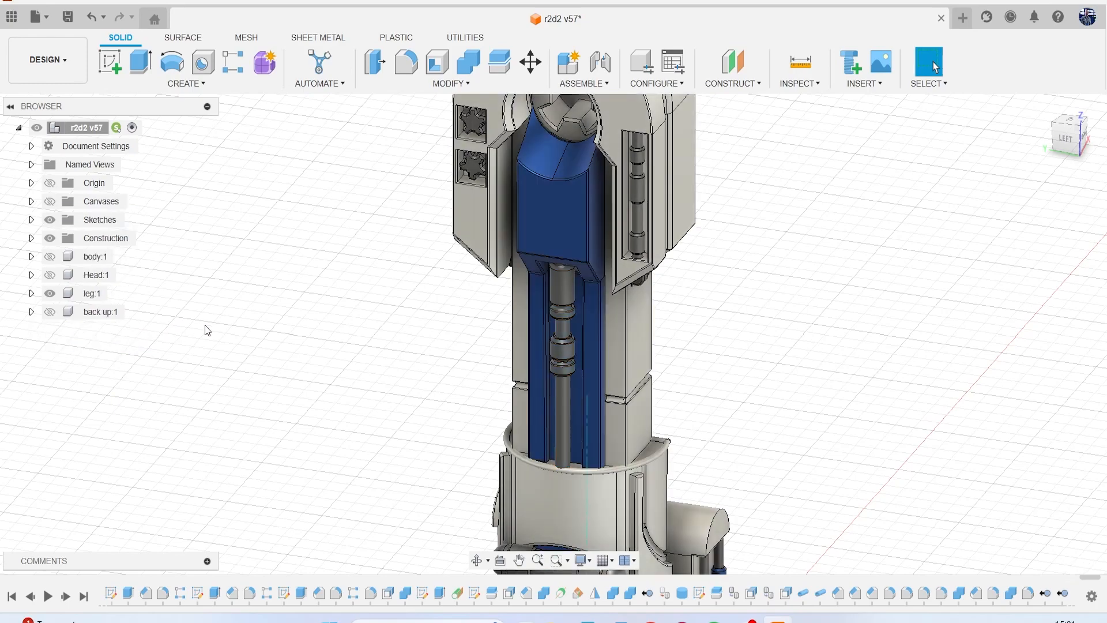
Show the body and Head components together with the leg.
scroll(248, 323, down, 3)
click(50, 257)
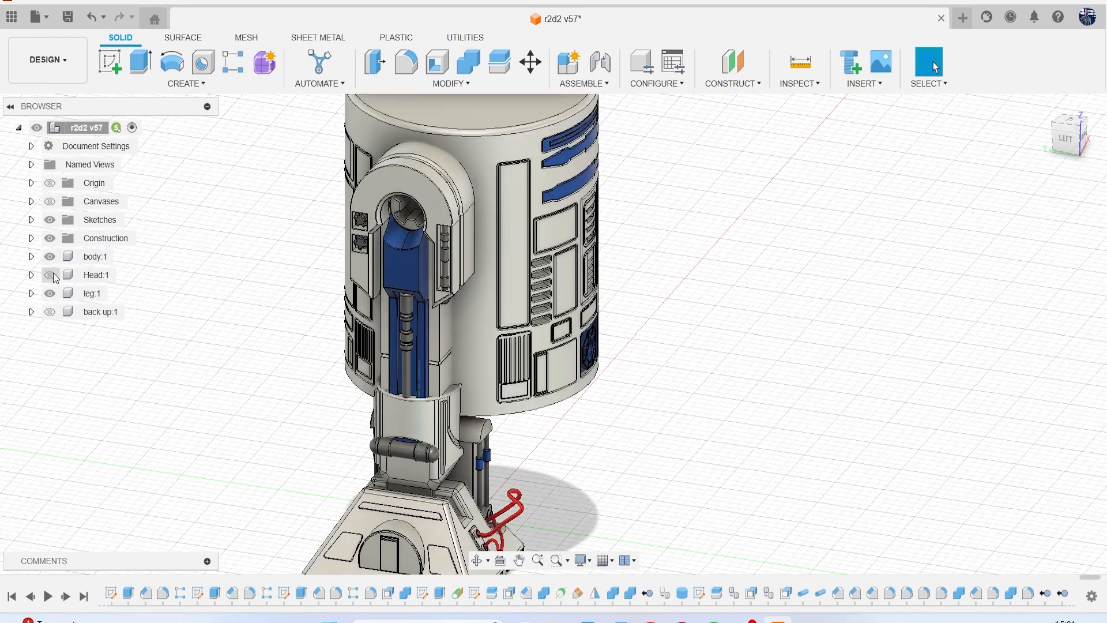
click(52, 273)
scroll(625, 232, down, 2)
click(1063, 140)
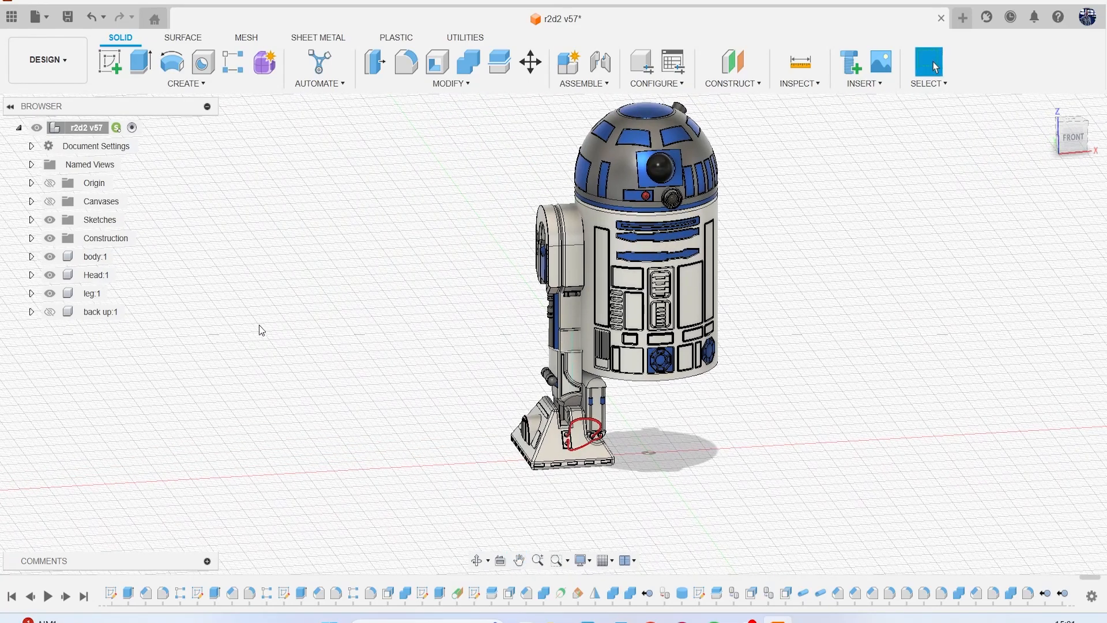
Create a construction axis through the centre of the main body's outer cylindrical face.
click(97, 296)
middle_drag(405, 258, 300, 271)
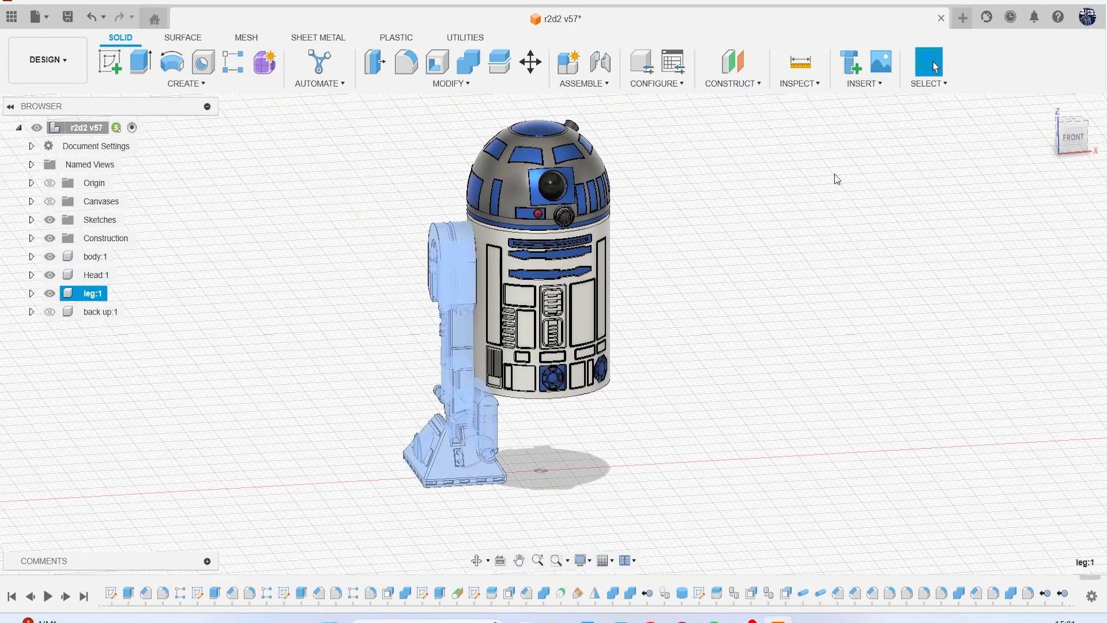
click(1079, 144)
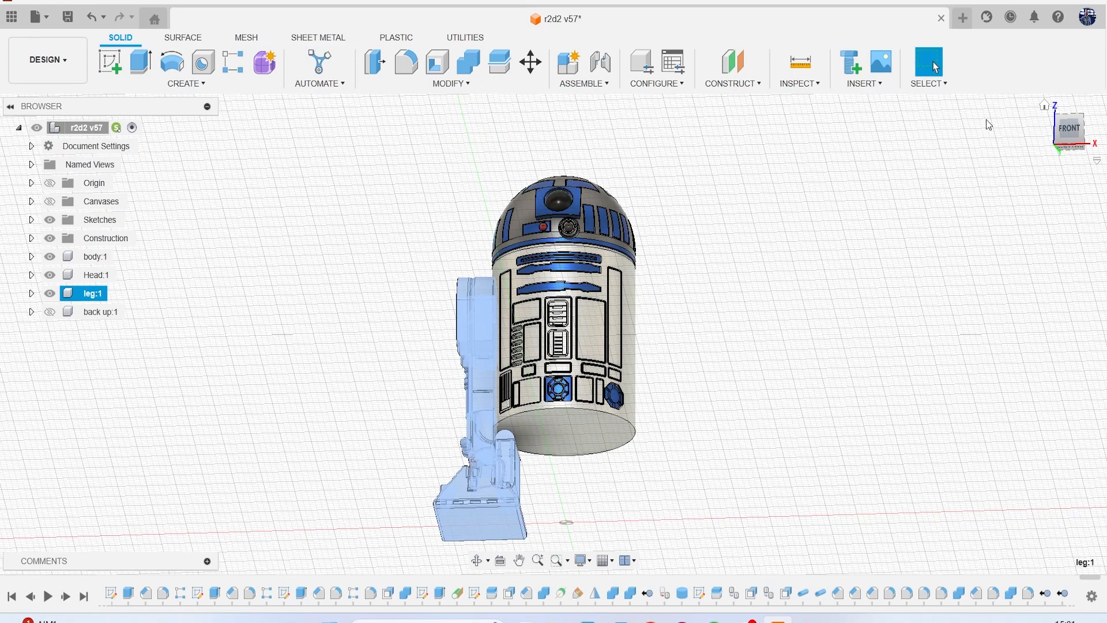
click(767, 130)
click(732, 82)
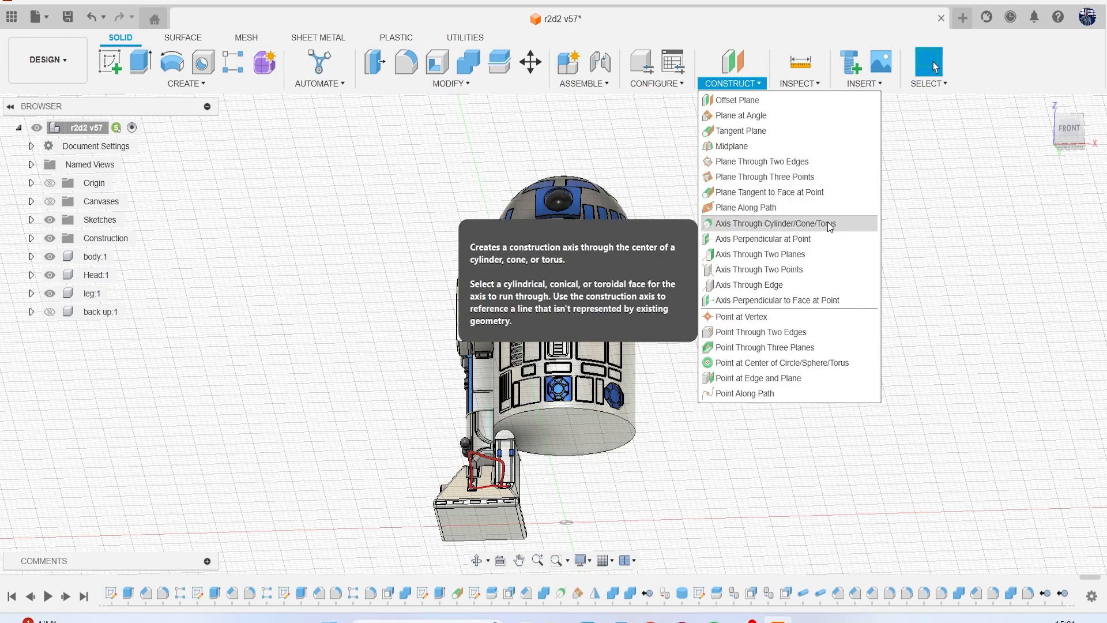
click(764, 223)
scroll(625, 409, up, 5)
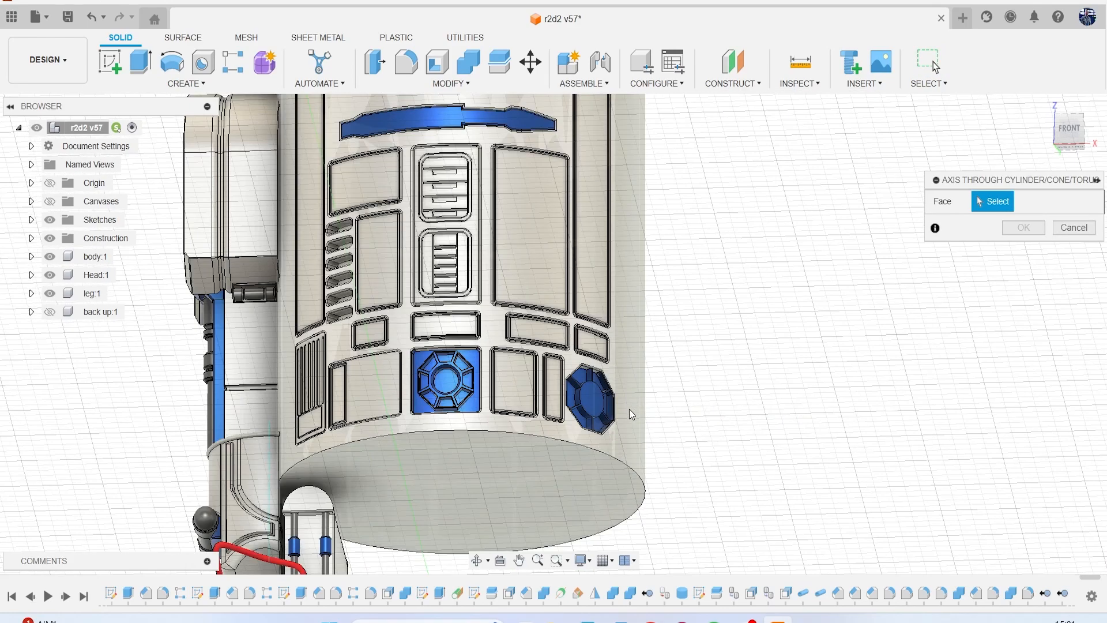
click(628, 409)
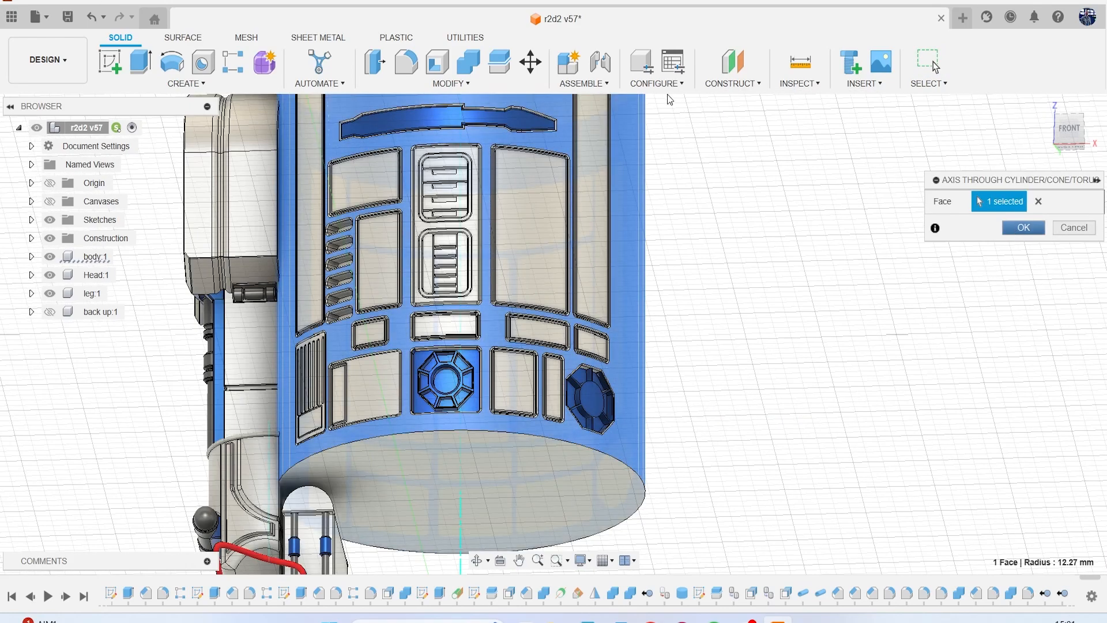
Create a construction plane at a 90° angle through the main body's central axis.
click(715, 85)
click(775, 144)
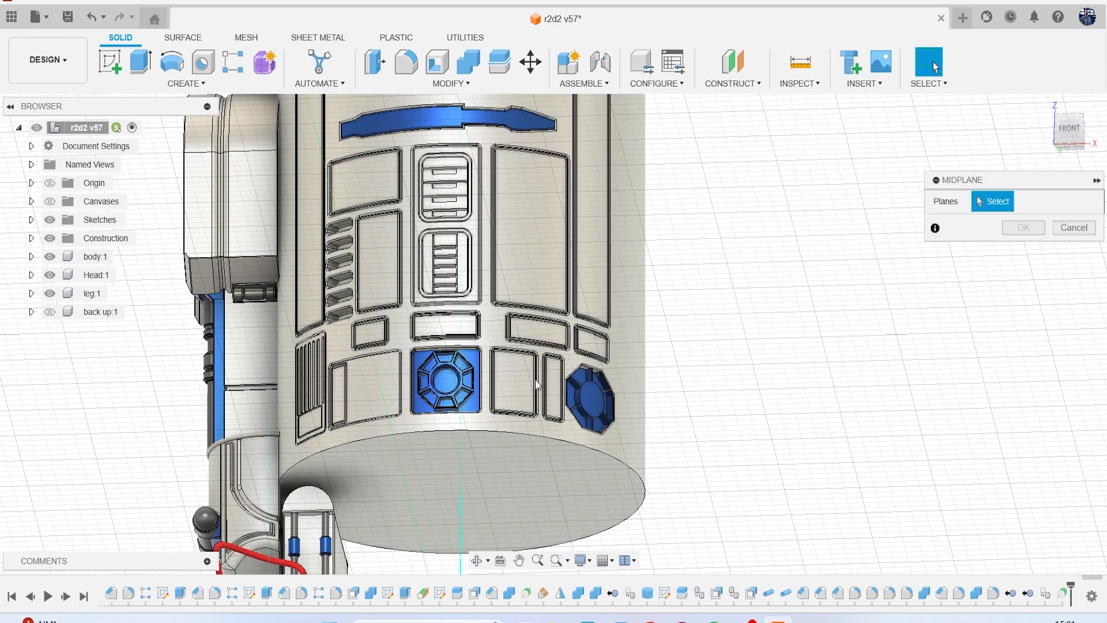
click(1057, 227)
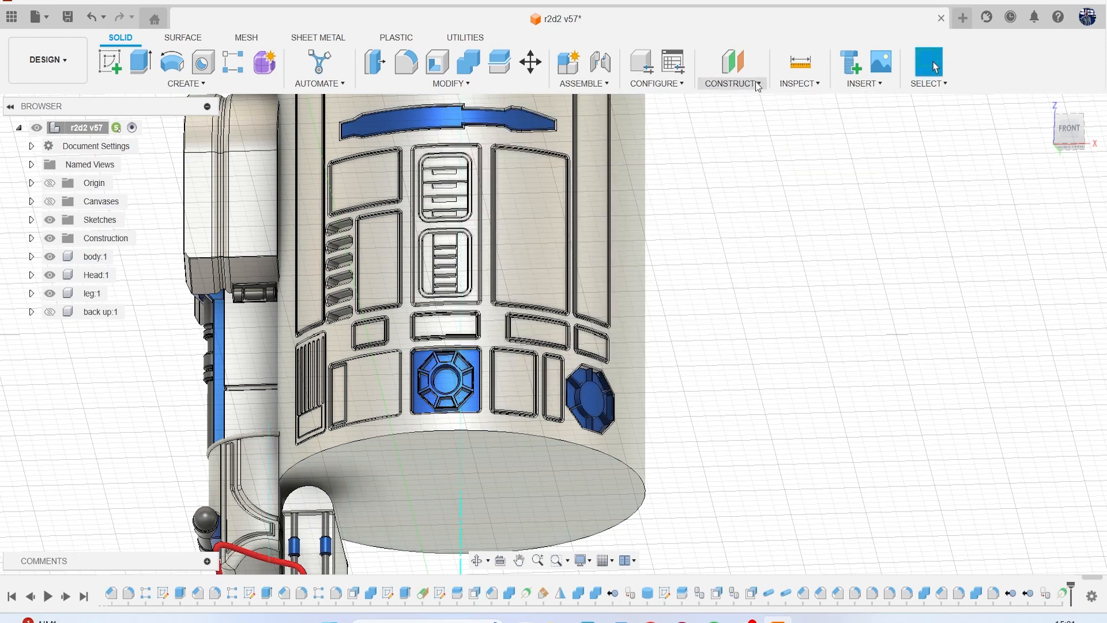
click(731, 84)
click(790, 114)
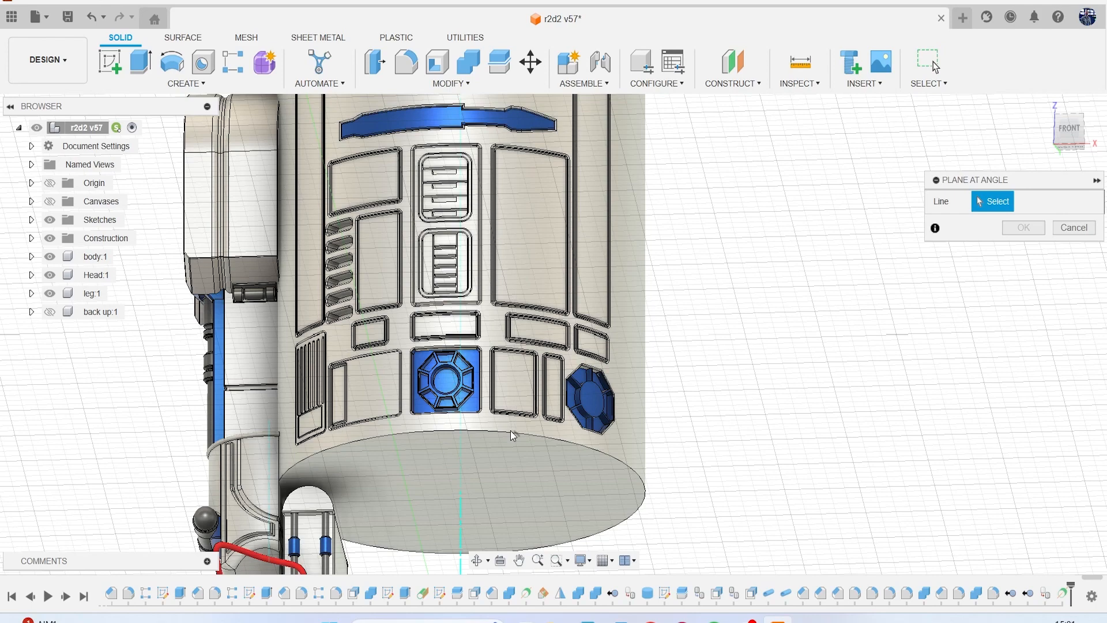
click(464, 525)
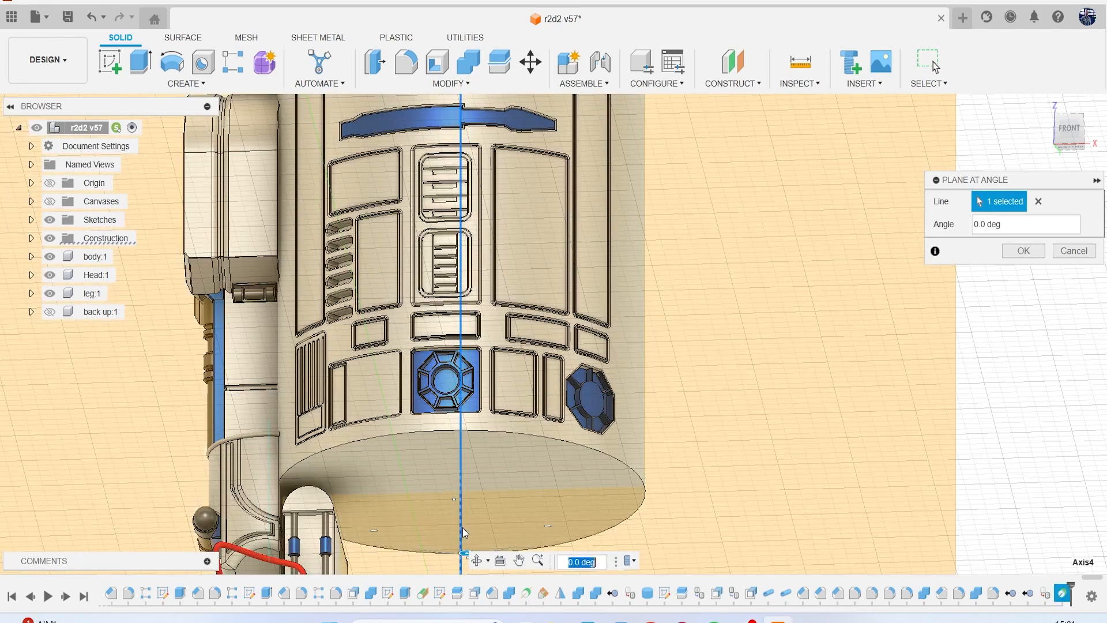
text(90)
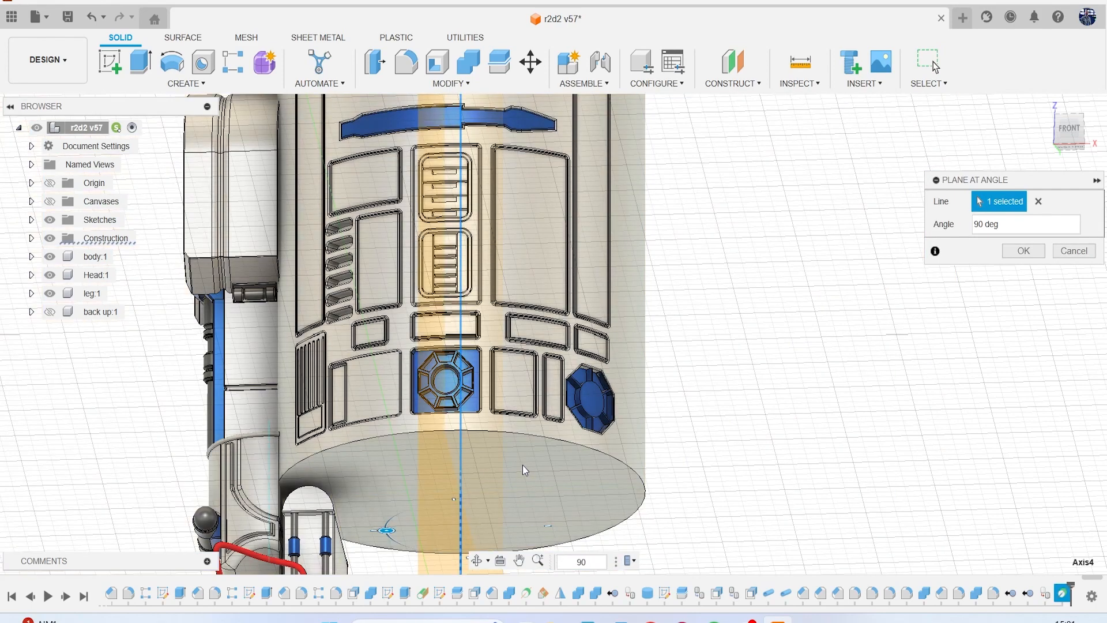
key(Return)
Save the design as a new version with the default version description.
scroll(513, 328, down, 5)
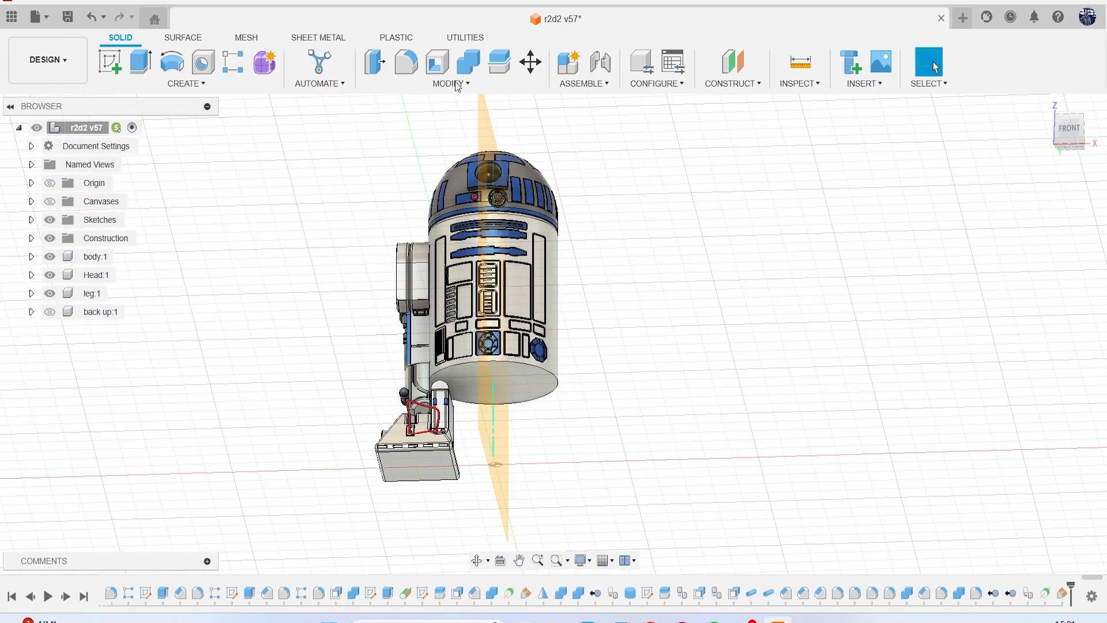
key(ctrl+s)
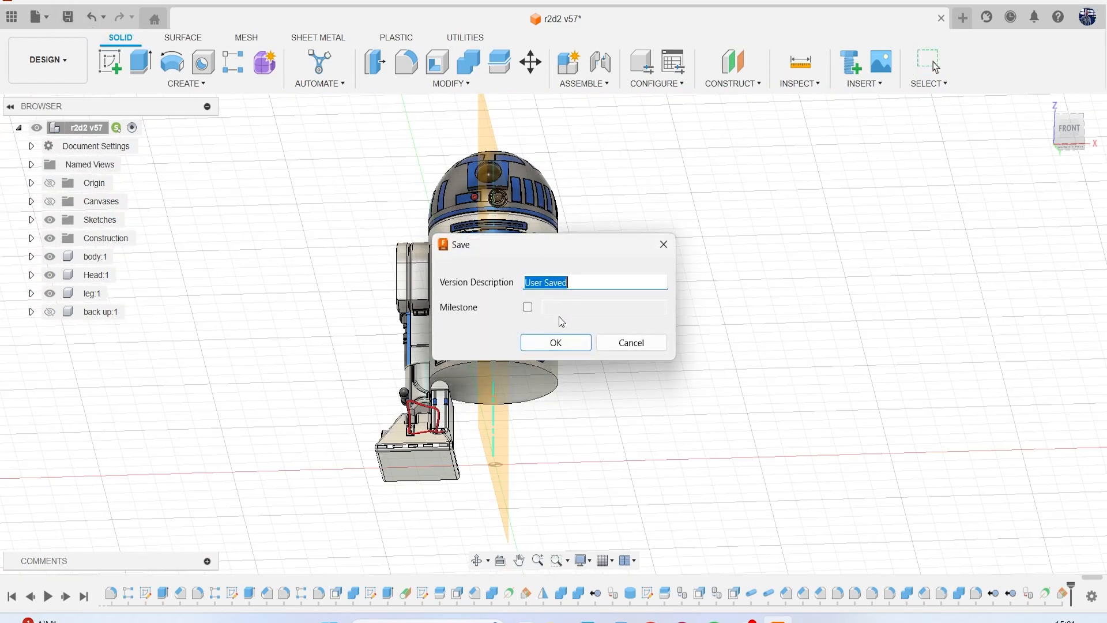
click(555, 341)
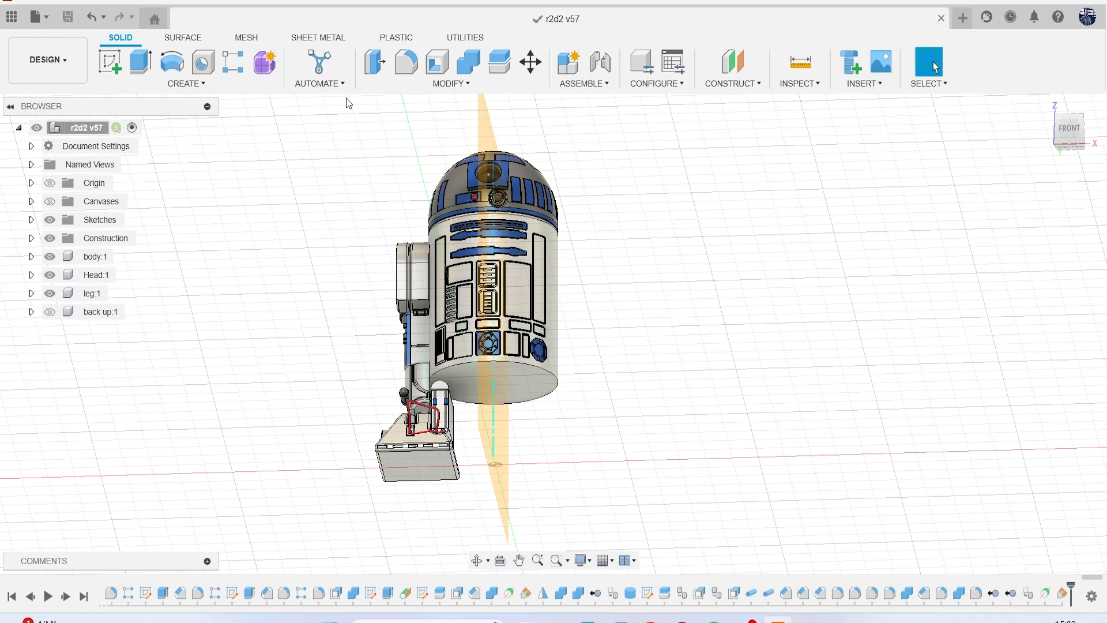
Mirror the leg component across the angled plane through the body's central axis.
click(202, 86)
click(174, 412)
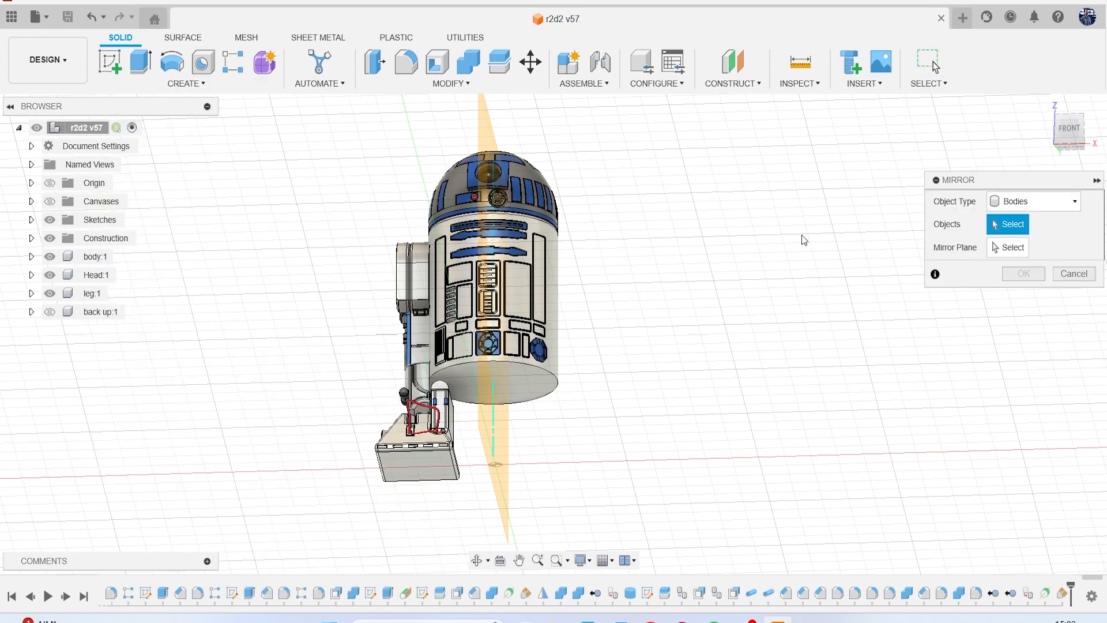
click(1035, 201)
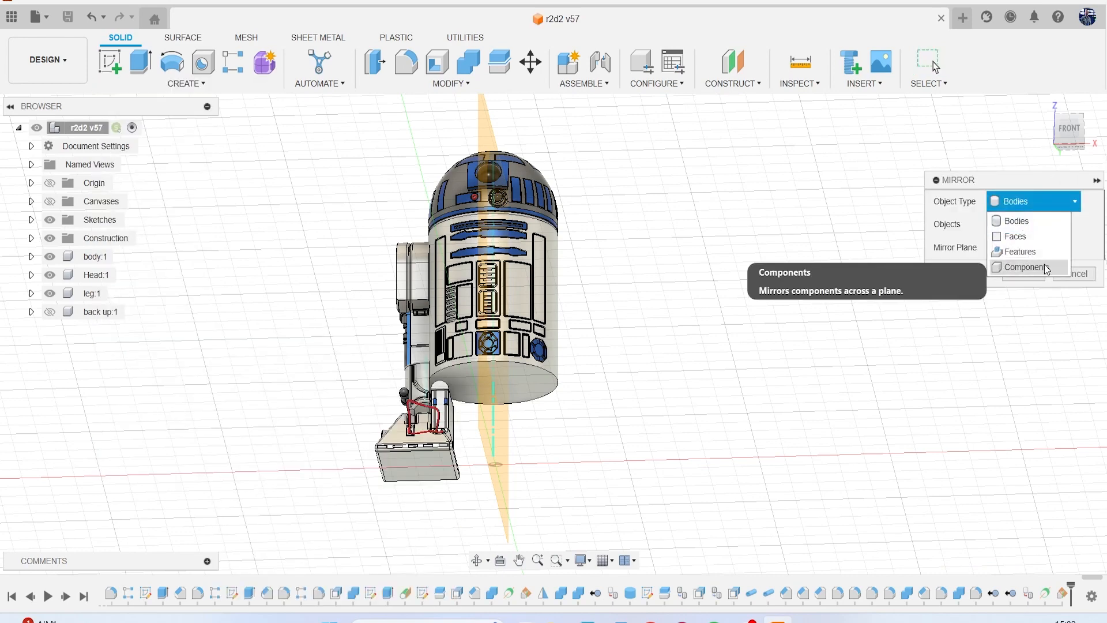
click(1026, 266)
click(92, 292)
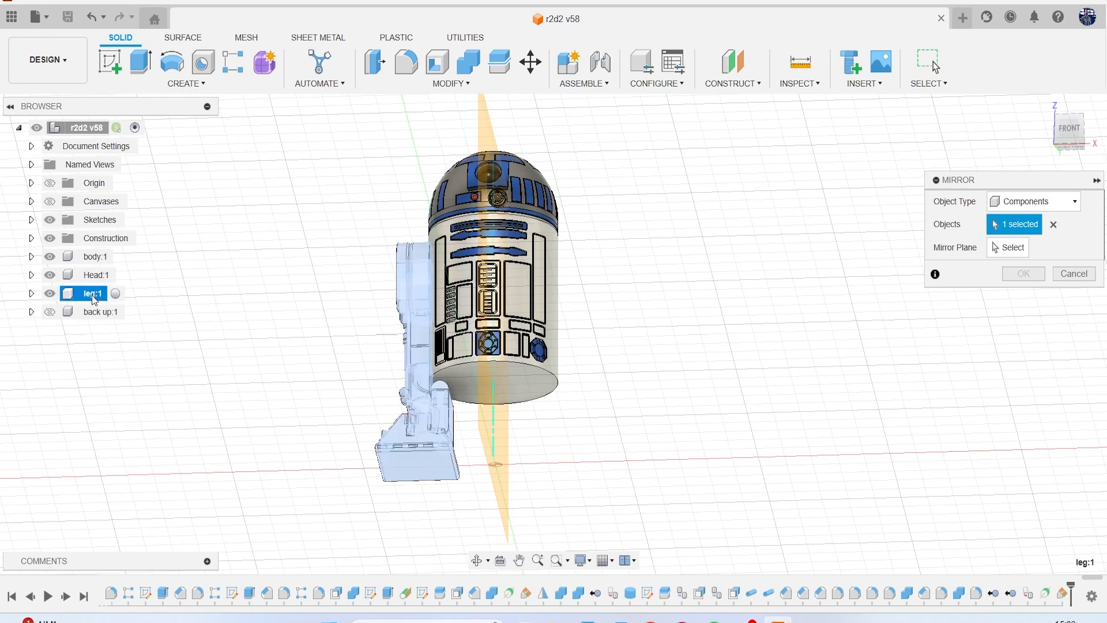
click(1012, 249)
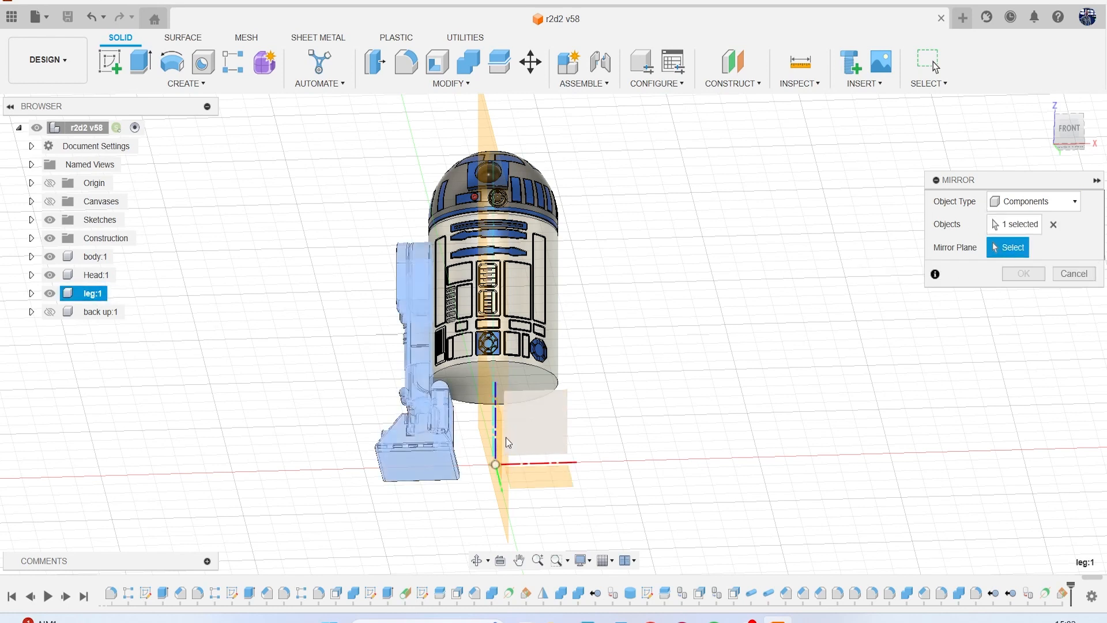
click(480, 427)
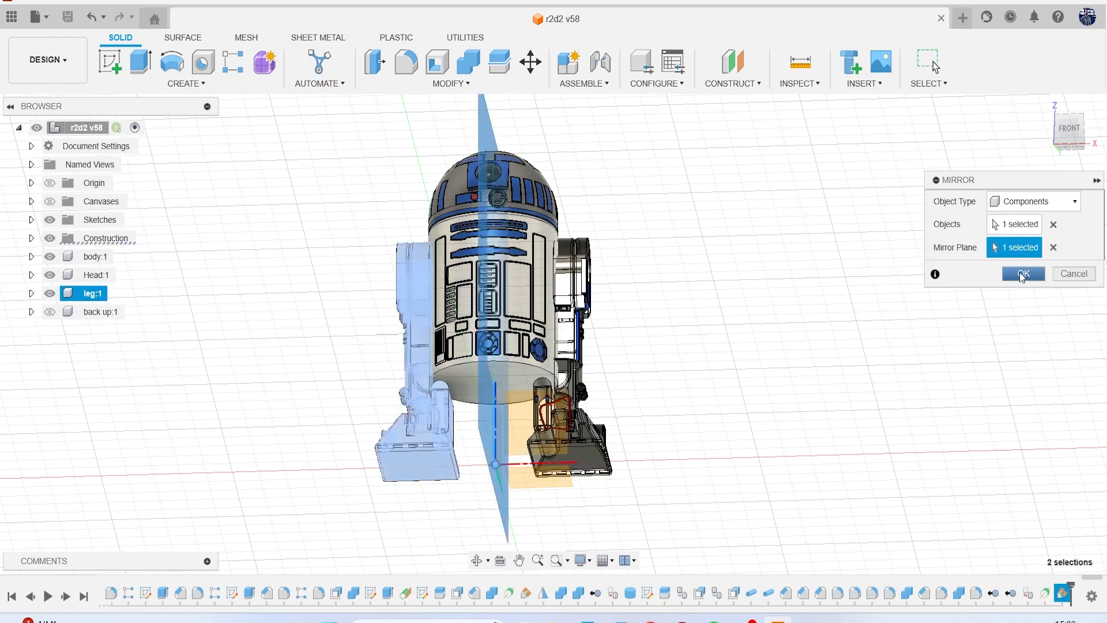
key(Return)
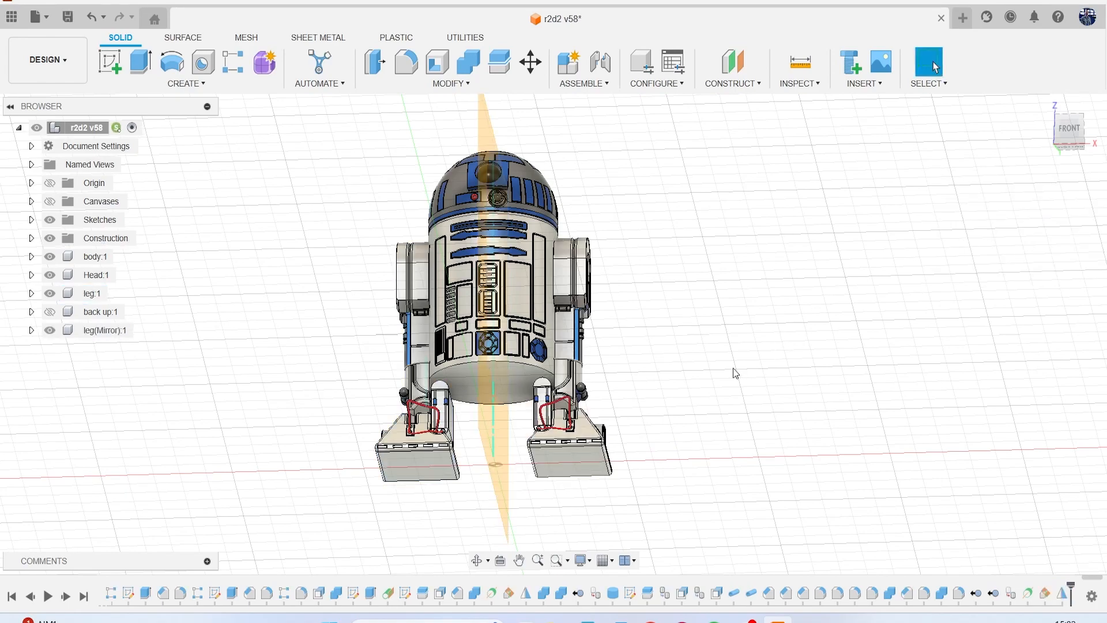
Hide the mirror plane and the central construction axis.
mouse_move(1065, 145)
mouse_down()
mouse_move(1000, 173)
mouse_move(1045, 164)
mouse_up()
scroll(578, 105, up, 3)
click(517, 159)
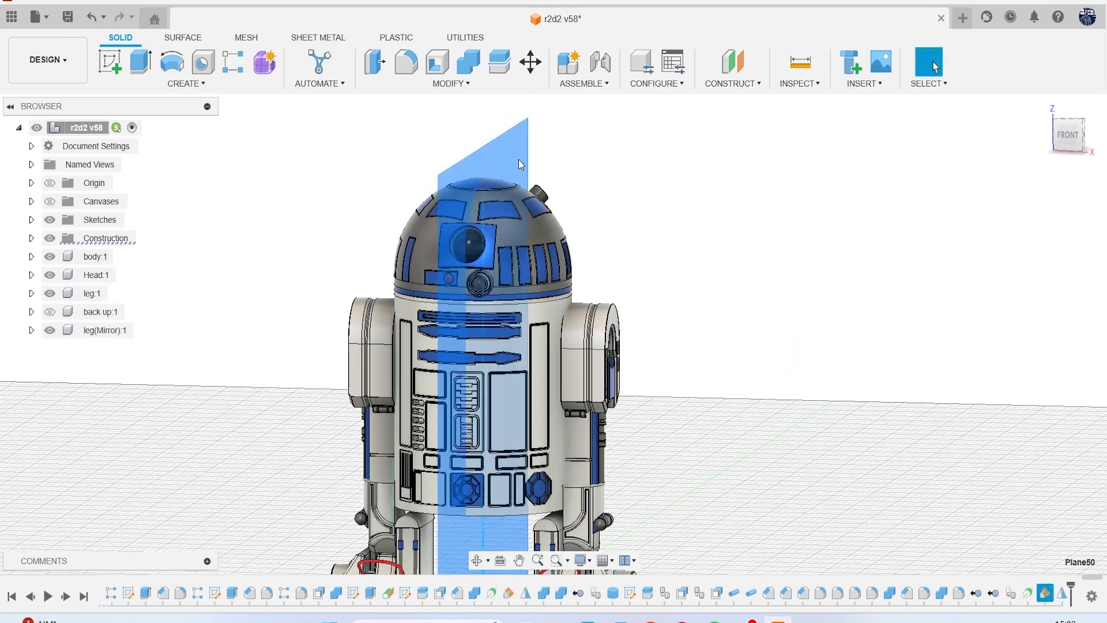
click(675, 243)
scroll(707, 276, down, 5)
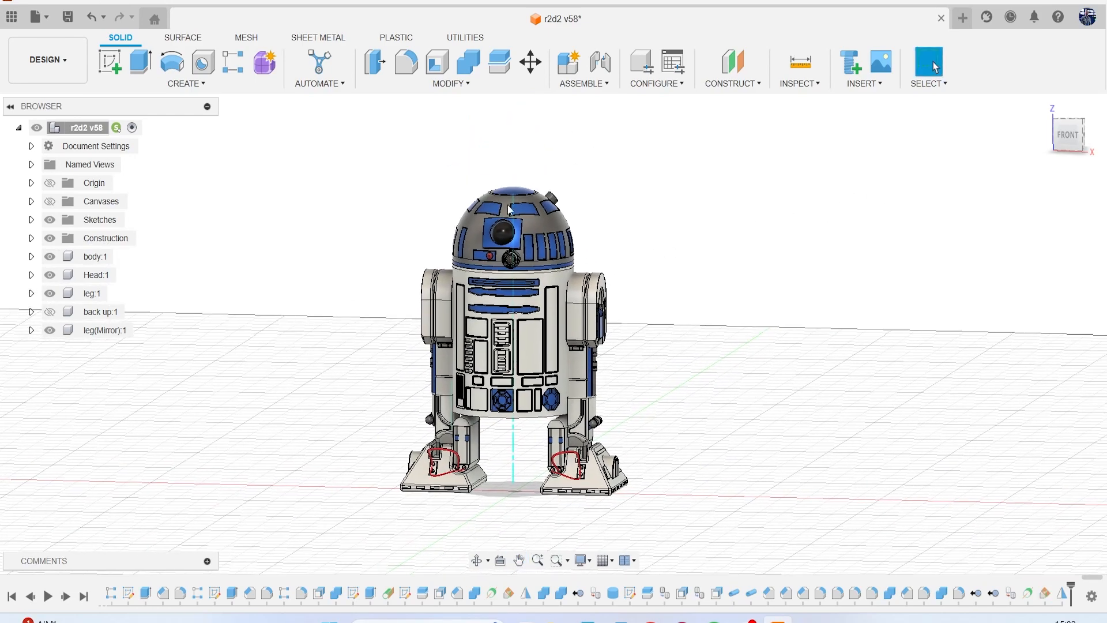
scroll(516, 473, up, 2)
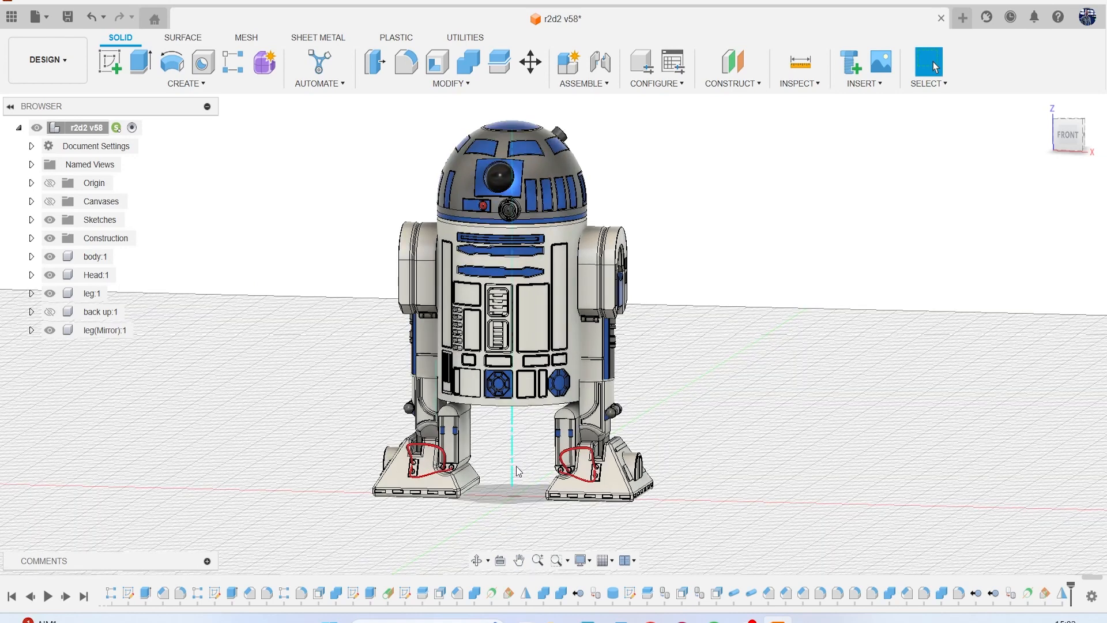
click(512, 469)
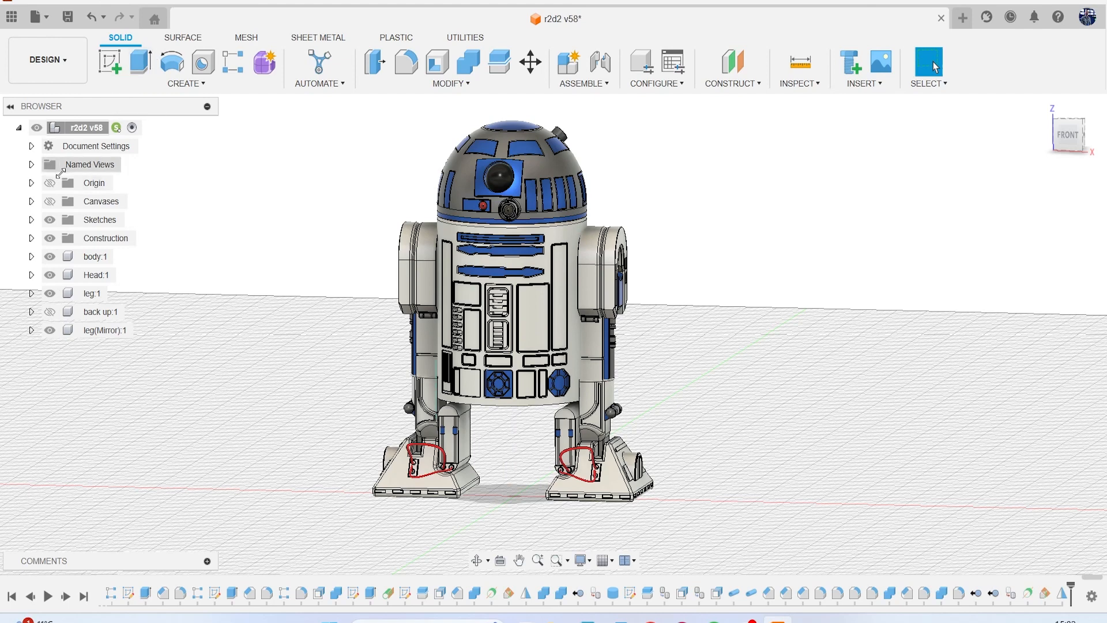
Check the back up component's visibility and inspect the assembled R2-D2 with both legs from several front angles.
click(51, 311)
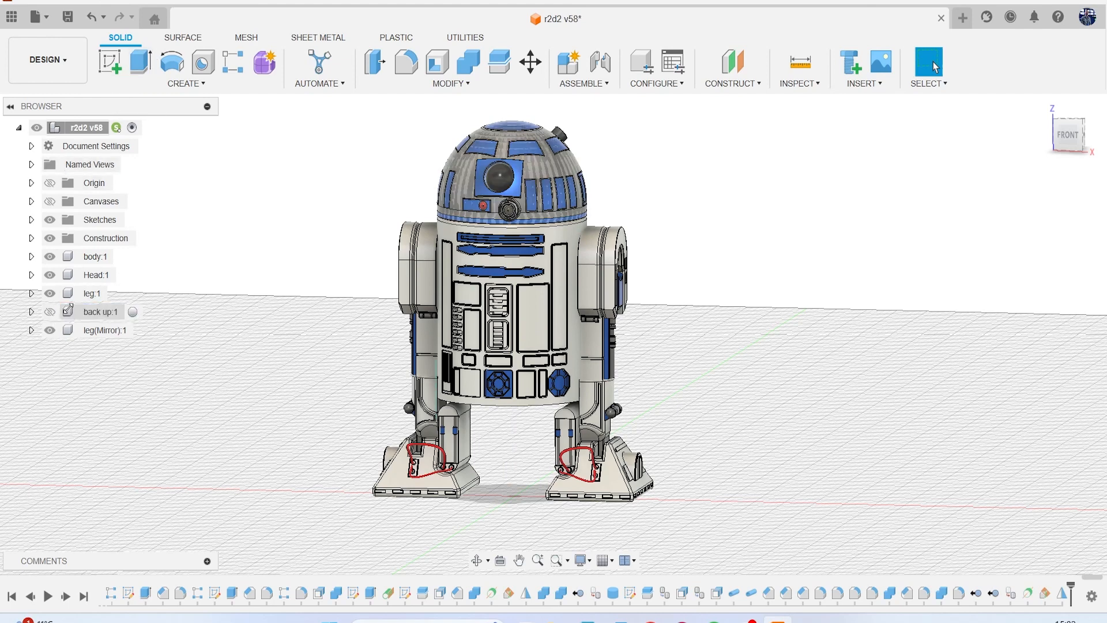
drag(1068, 146, 1068, 130)
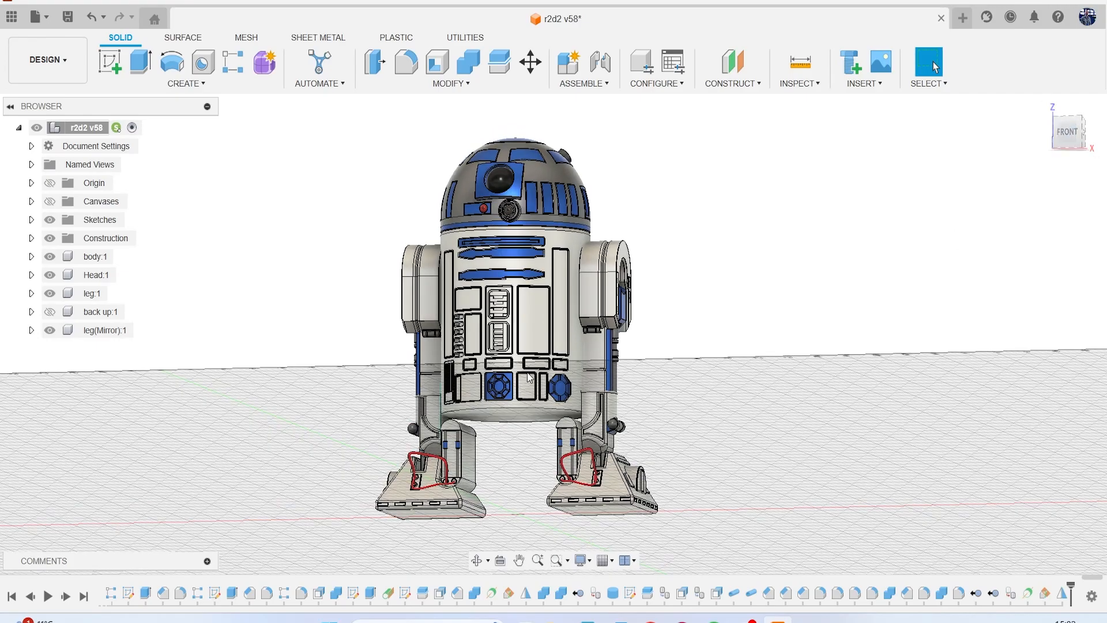
mouse_move(1066, 144)
mouse_down()
mouse_move(1058, 166)
mouse_move(955, 157)
mouse_move(1032, 176)
mouse_move(1083, 167)
mouse_move(1014, 163)
mouse_move(1084, 163)
mouse_move(1079, 148)
mouse_up()
scroll(533, 185, down, 1)
middle_drag(534, 186, 584, 195)
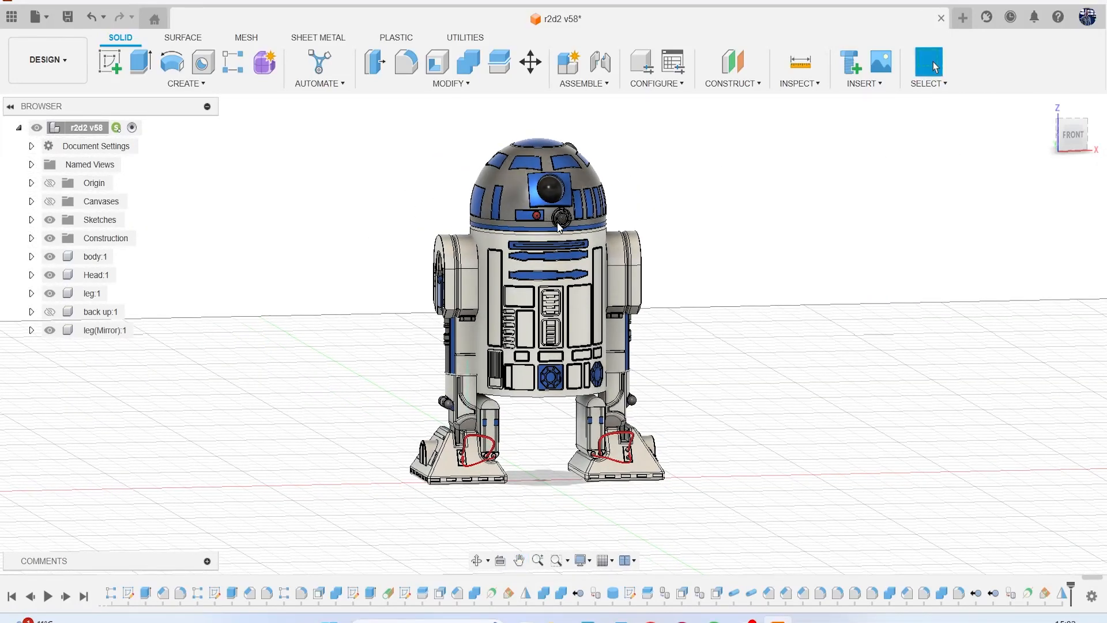
scroll(571, 195, up, 2)
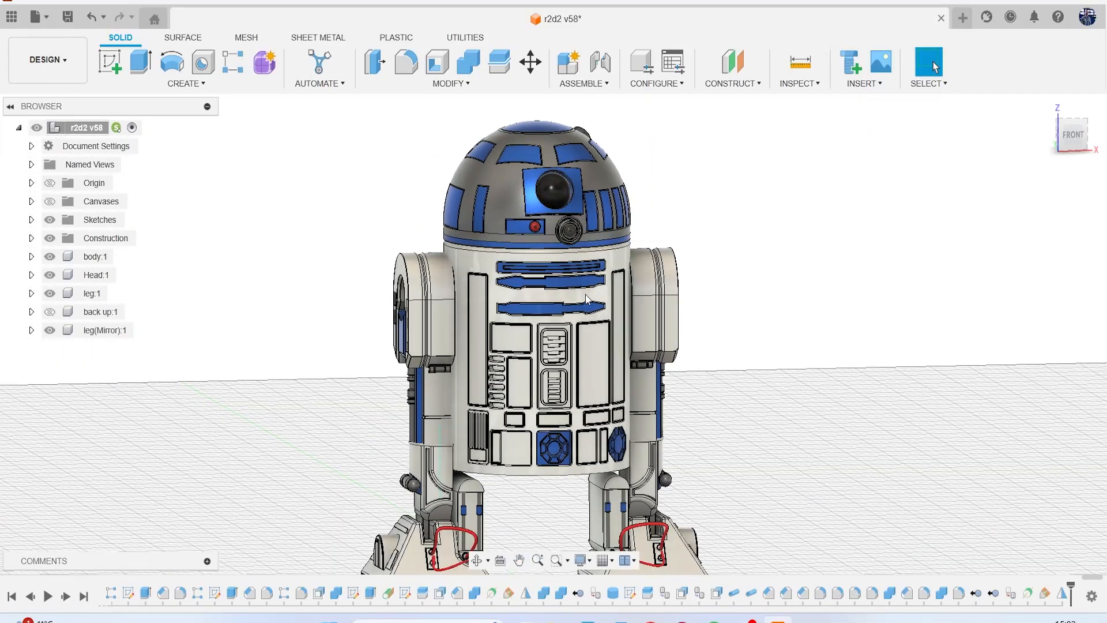
scroll(519, 242, down, 3)
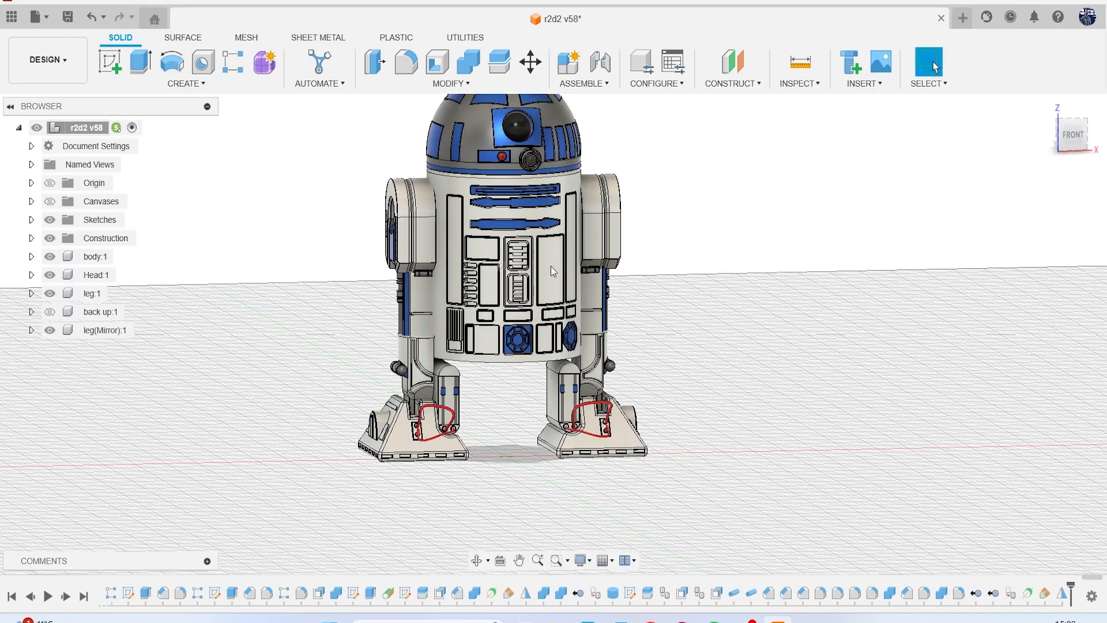
mouse_move(1074, 147)
mouse_down()
mouse_move(1064, 122)
mouse_move(1062, 147)
mouse_up()
middle_drag(939, 243, 861, 324)
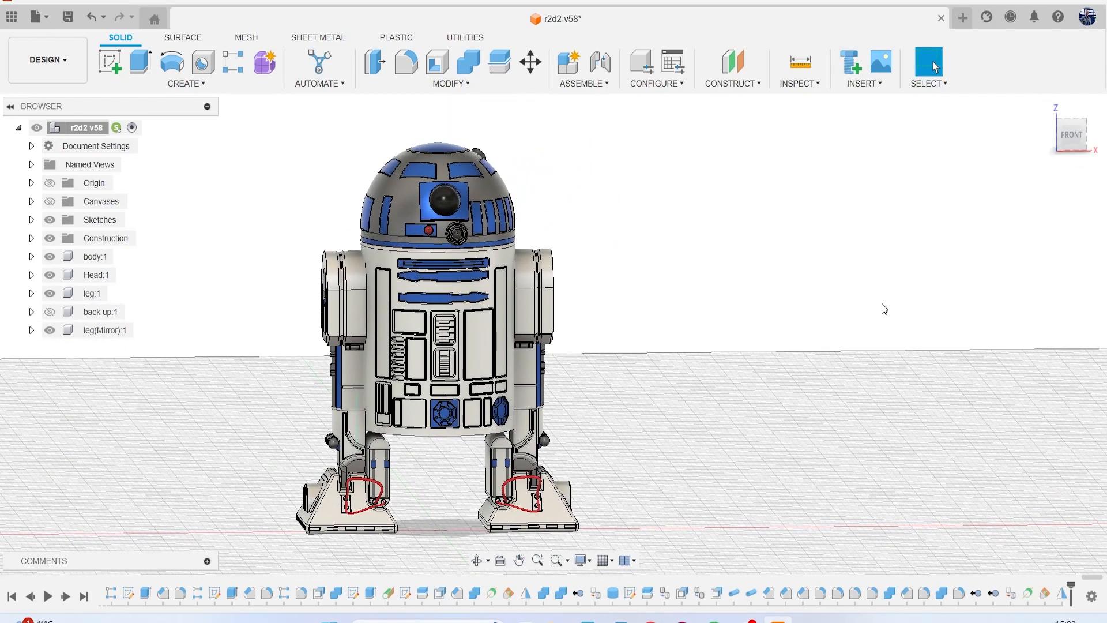
drag(1065, 144, 1091, 143)
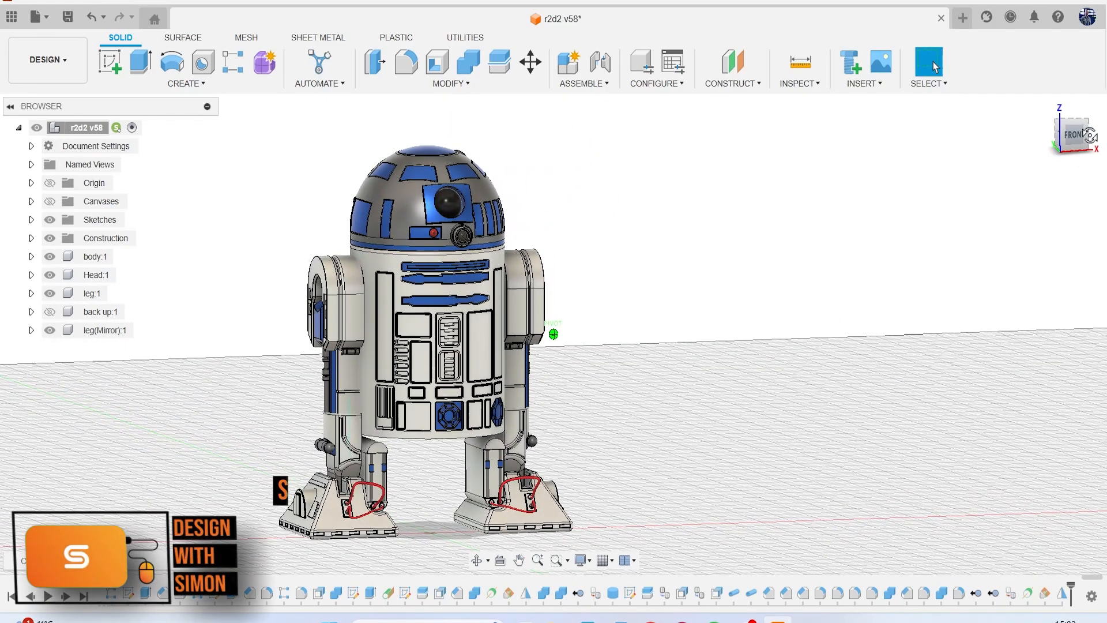